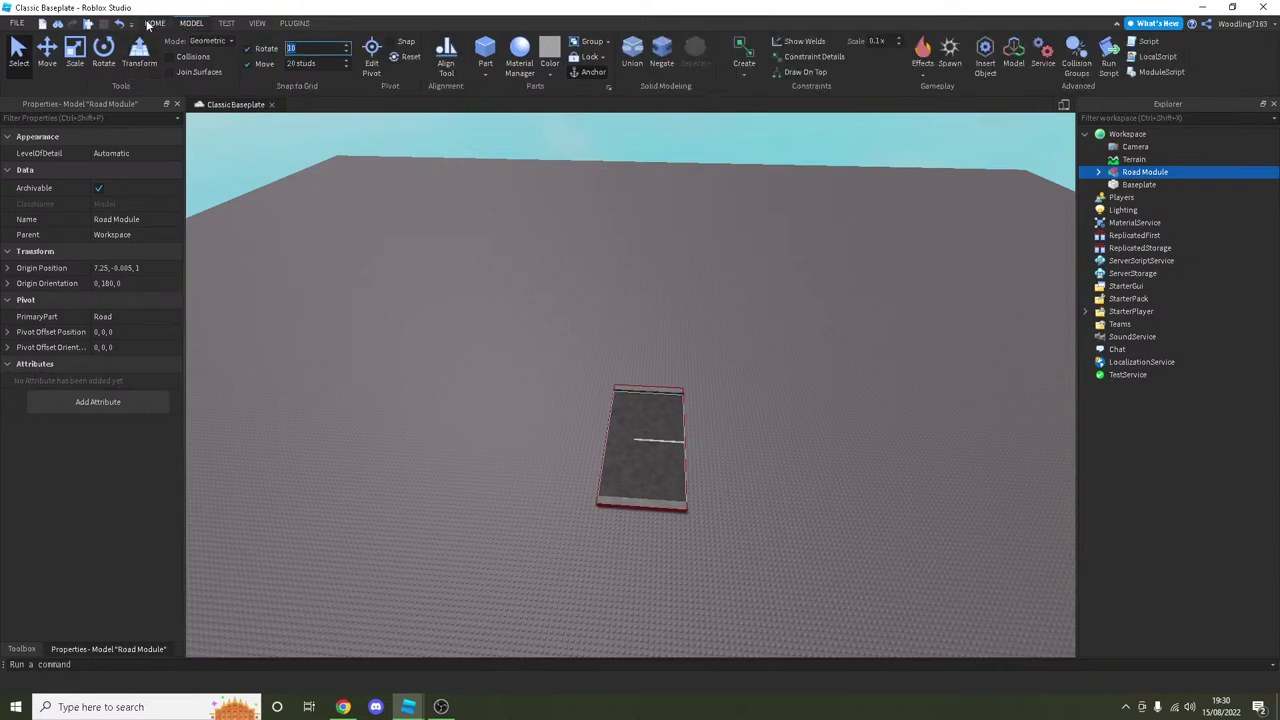
# Step: Set the Road Module's origin position to 0 on X and 0 on Z
pyautogui.click(7, 268)
pyautogui.click(130, 283)
pyautogui.write('0')
pyautogui.click(130, 313)
pyautogui.write('0')
pyautogui.press('Return')
# Step: Place duplicates of the road module on opposite sides along its length, at Z 200 and about Z -180
pyautogui.hotkey('ctrl', '2')
pyautogui.hotkey('ctrl', 'd')
pyautogui.moveTo(800, 429); pyautogui.dragTo(403, 350)
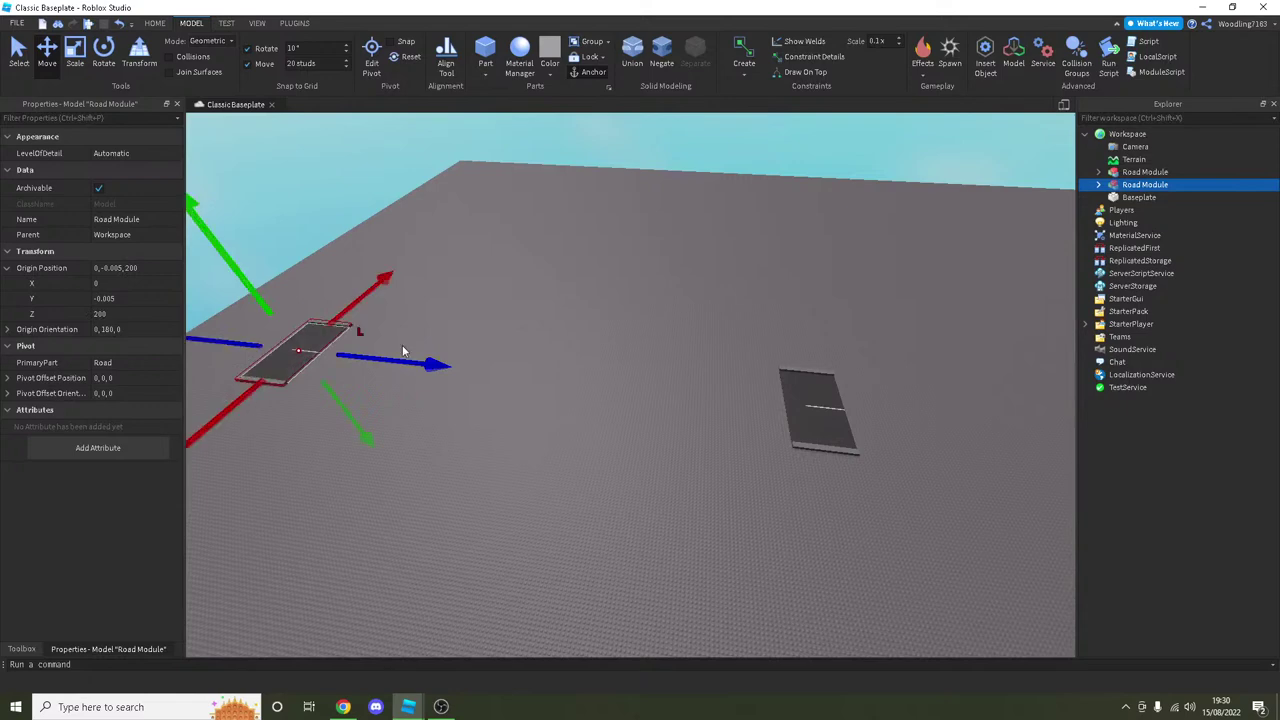
pyautogui.hotkey('ctrl', 'd')
pyautogui.scroll(-5, 388, 356)
pyautogui.moveTo(540, 366); pyautogui.dragTo(766, 286)
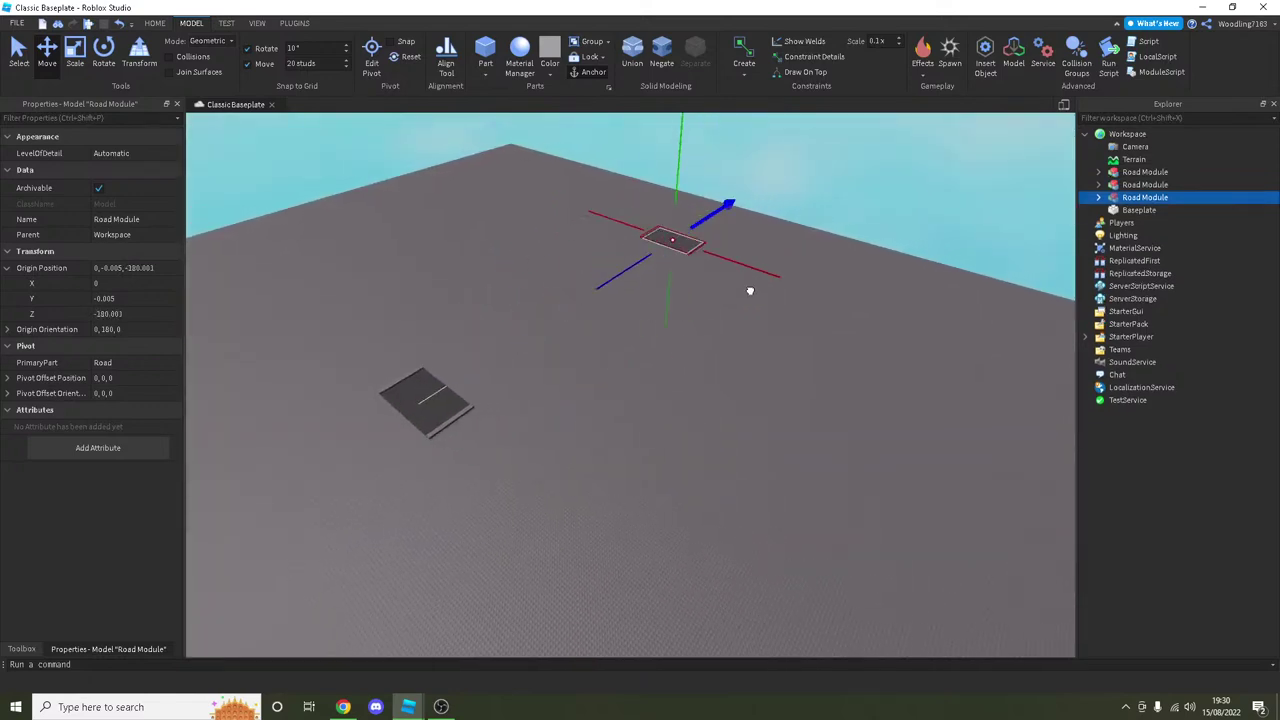
pyautogui.press('f')
pyautogui.scroll(-5, 708, 309)
pyautogui.moveTo(700, 318); pyautogui.dragTo(632, 318)
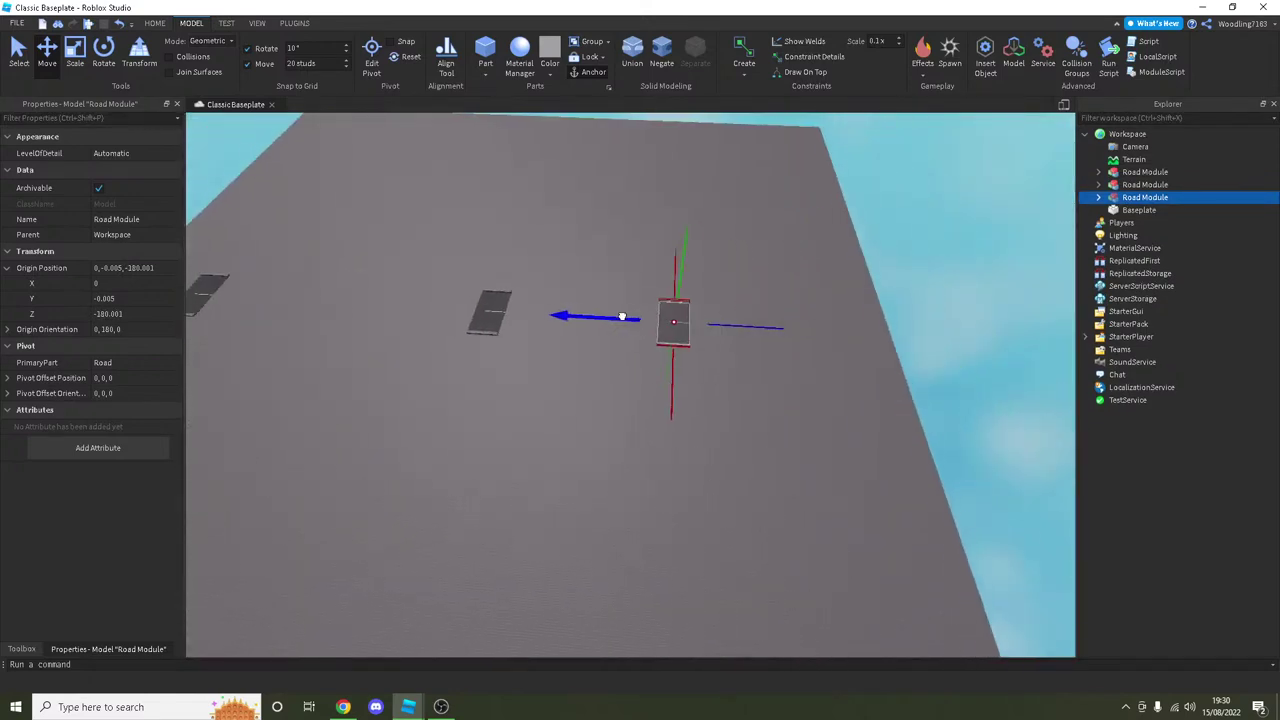
# Step: Undo the latest moves of the duplicated road modules
pyautogui.click(240, 293)
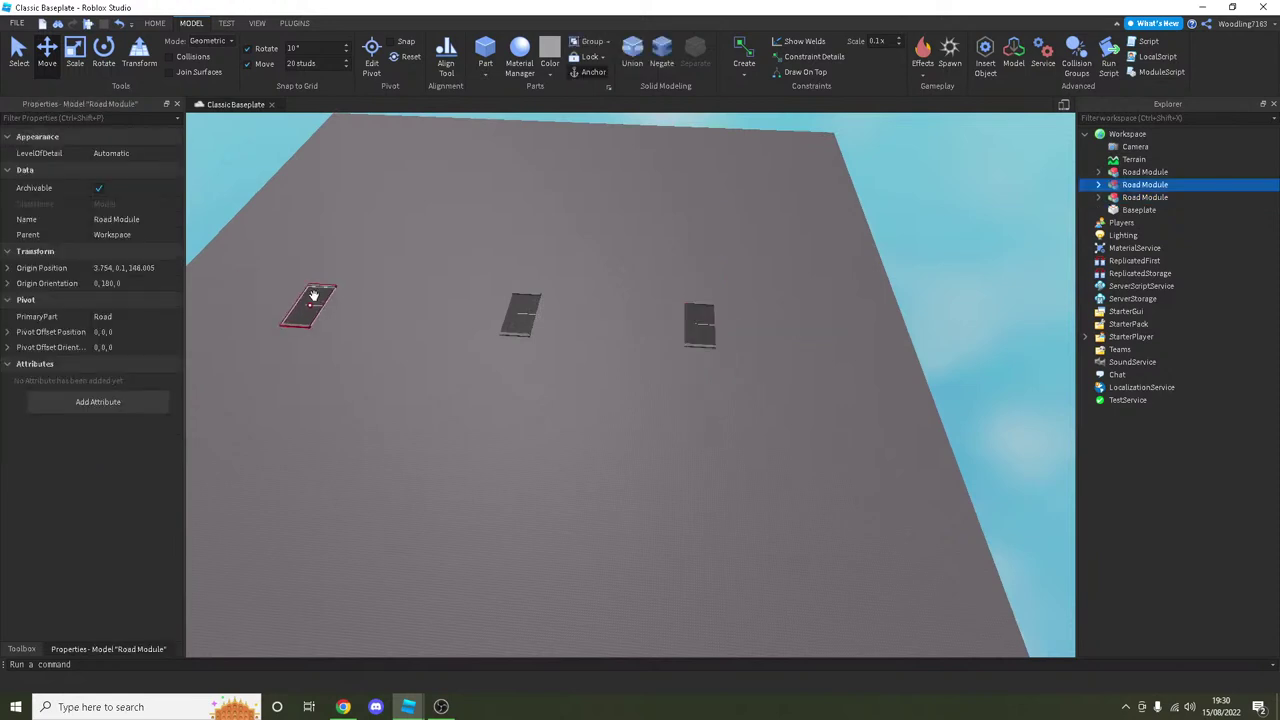
pyautogui.hotkey('ctrl', 'z')
pyautogui.hotkey('ctrl', 'z')
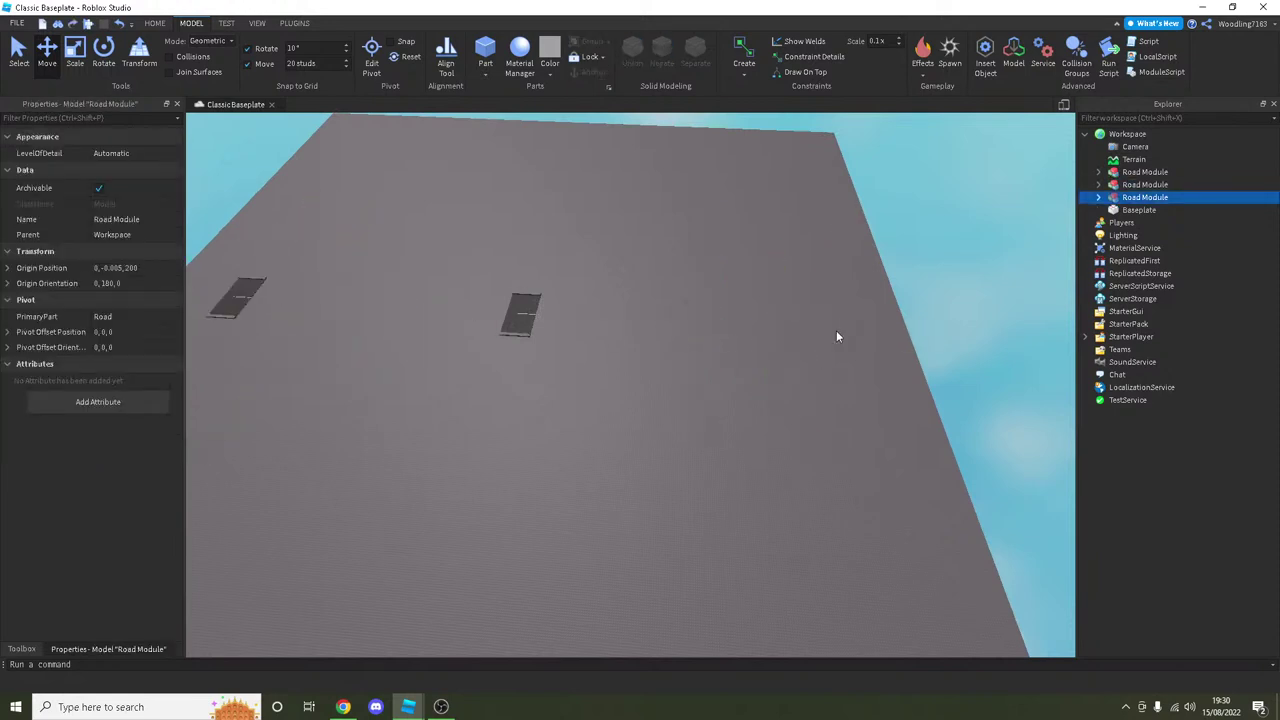
pyautogui.hotkey('ctrl', 'z')
# Step: Duplicate the road module end to end in 20-stud steps to form a straight road across the baseplate
pyautogui.hotkey('ctrl', 'd')
pyautogui.moveTo(634, 323); pyautogui.dragTo(396, 313)
pyautogui.hotkey('ctrl', 'd')
pyautogui.hotkey('ctrl', 'd')
pyautogui.hotkey('ctrl', 'd')
pyautogui.hotkey('ctrl', 'd')
pyautogui.hotkey('ctrl', 'd')
pyautogui.hotkey('ctrl', 'd')
pyautogui.hotkey('ctrl', 'd')
pyautogui.hotkey('ctrl', 'd')
pyautogui.hotkey('ctrl', 'd')
pyautogui.hotkey('ctrl', 'd')
pyautogui.hotkey('ctrl', 'd')
pyautogui.hotkey('ctrl', 'd')
pyautogui.hotkey('ctrl', 'd')
pyautogui.hotkey('ctrl', 'd')
pyautogui.hotkey('ctrl', 'd')
pyautogui.hotkey('ctrl', 'd')
pyautogui.hotkey('ctrl', 'd')
pyautogui.hotkey('ctrl', 'd')
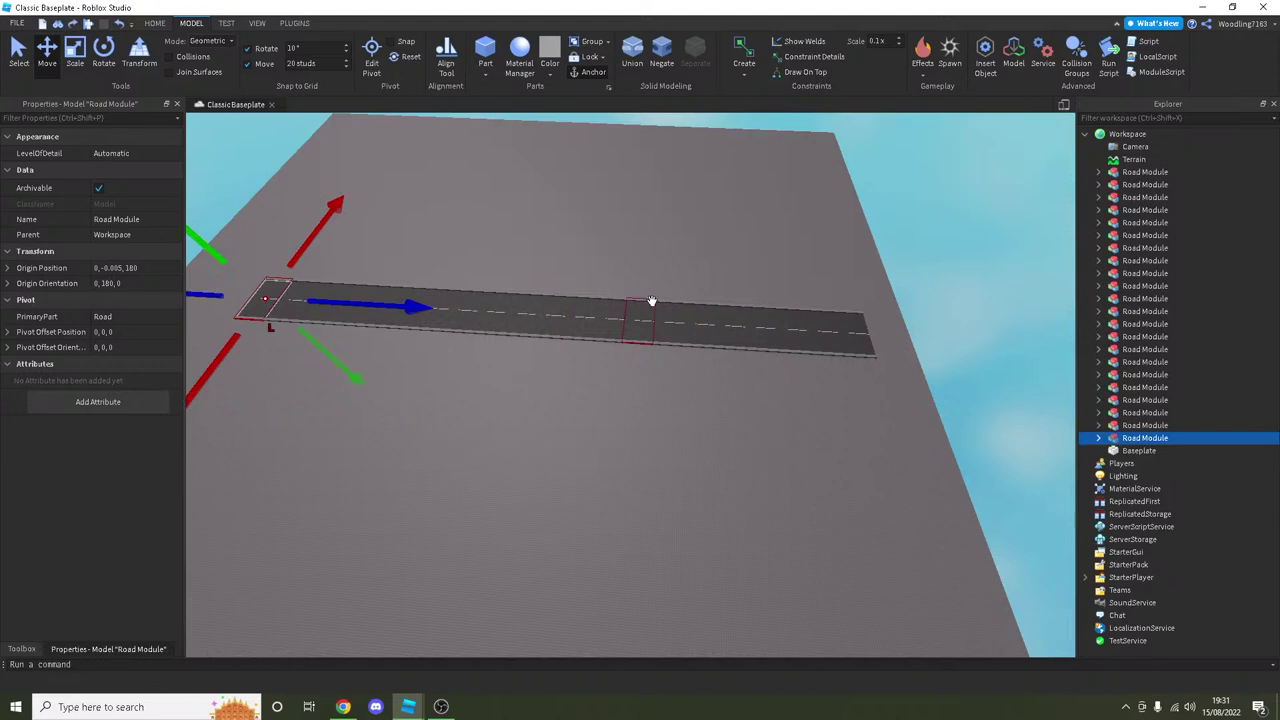
# Step: Undo the row of duplicates back to the original road module
pyautogui.hotkey('ctrl', 'z')
pyautogui.hotkey('ctrl', 'z')
pyautogui.hotkey('ctrl', 'z')
pyautogui.hotkey('ctrl', 'z')
pyautogui.hotkey('ctrl', 'z')
pyautogui.hotkey('ctrl', 'z')
pyautogui.hotkey('ctrl', 'z')
pyautogui.hotkey('ctrl', 'z')
pyautogui.hotkey('ctrl', 'z')
pyautogui.hotkey('ctrl', 'z')
pyautogui.hotkey('ctrl', 'z')
pyautogui.hotkey('ctrl', 'z')
pyautogui.hotkey('ctrl', 'z')
pyautogui.hotkey('ctrl', 'z')
pyautogui.hotkey('ctrl', 'z')
pyautogui.hotkey('ctrl', 'z')
pyautogui.hotkey('ctrl', 'z')
pyautogui.hotkey('ctrl', 'z')
pyautogui.hotkey('ctrl', 'z')
pyautogui.hotkey('ctrl', 'z')
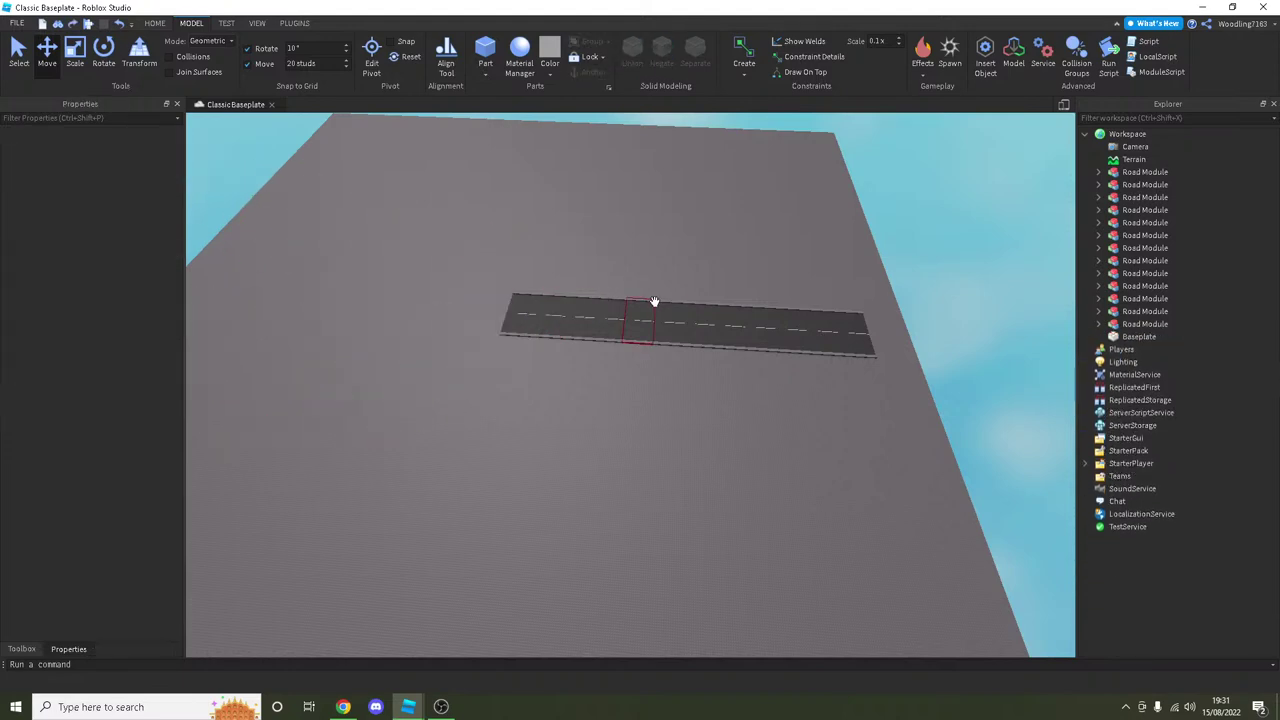
pyautogui.hotkey('ctrl', 'z')
pyautogui.hotkey('ctrl', 'z')
pyautogui.hotkey('ctrl', 'z')
pyautogui.hotkey('ctrl', 'z')
pyautogui.hotkey('ctrl', 'z')
pyautogui.hotkey('ctrl', 'z')
pyautogui.hotkey('ctrl', 'z')
pyautogui.hotkey('ctrl', 'z')
pyautogui.hotkey('ctrl', 'z')
pyautogui.hotkey('ctrl', 'z')
pyautogui.hotkey('ctrl', 'z')
pyautogui.hotkey('ctrl', 'z')
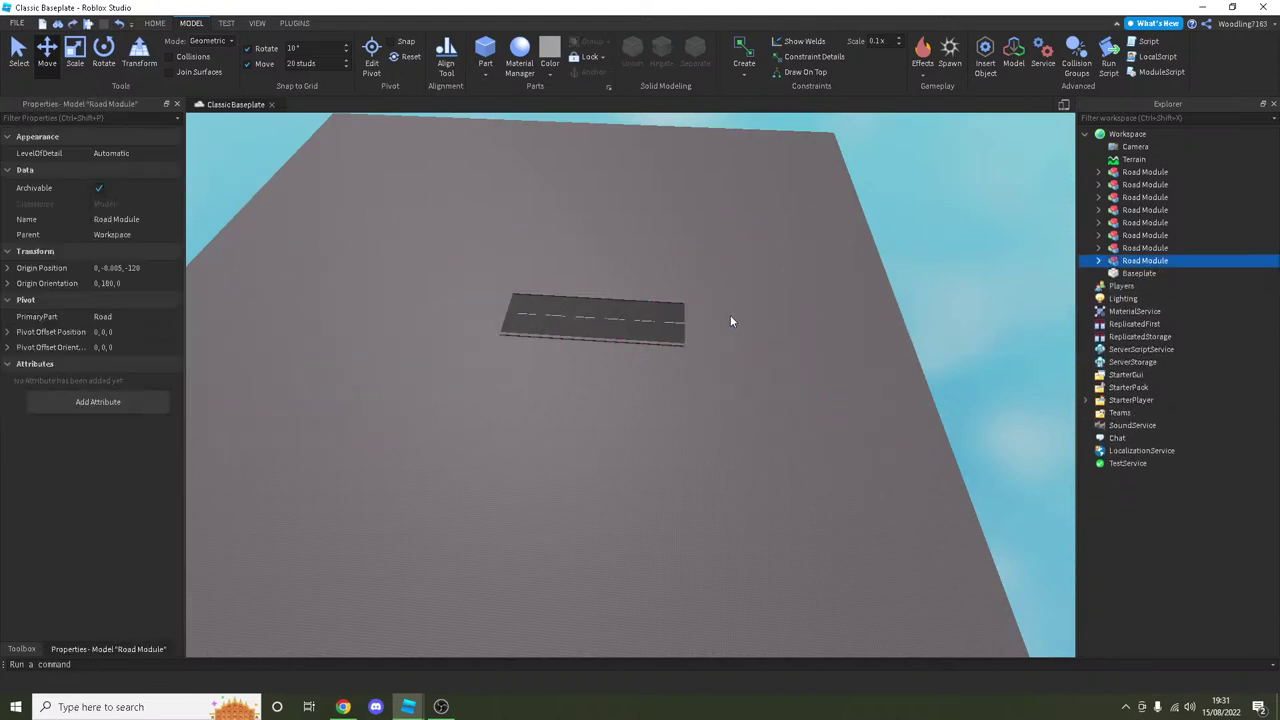
pyautogui.hotkey('ctrl', 'z')
pyautogui.hotkey('ctrl', 'z')
pyautogui.hotkey('ctrl', 'z')
pyautogui.hotkey('ctrl', 'z')
# Step: Widen both pavements of the road module outward by 13 studs to 15 studs each
pyautogui.moveTo(648, 306); pyautogui.dragTo(623, 300, button='right')
pyautogui.scroll(5, 623, 300)
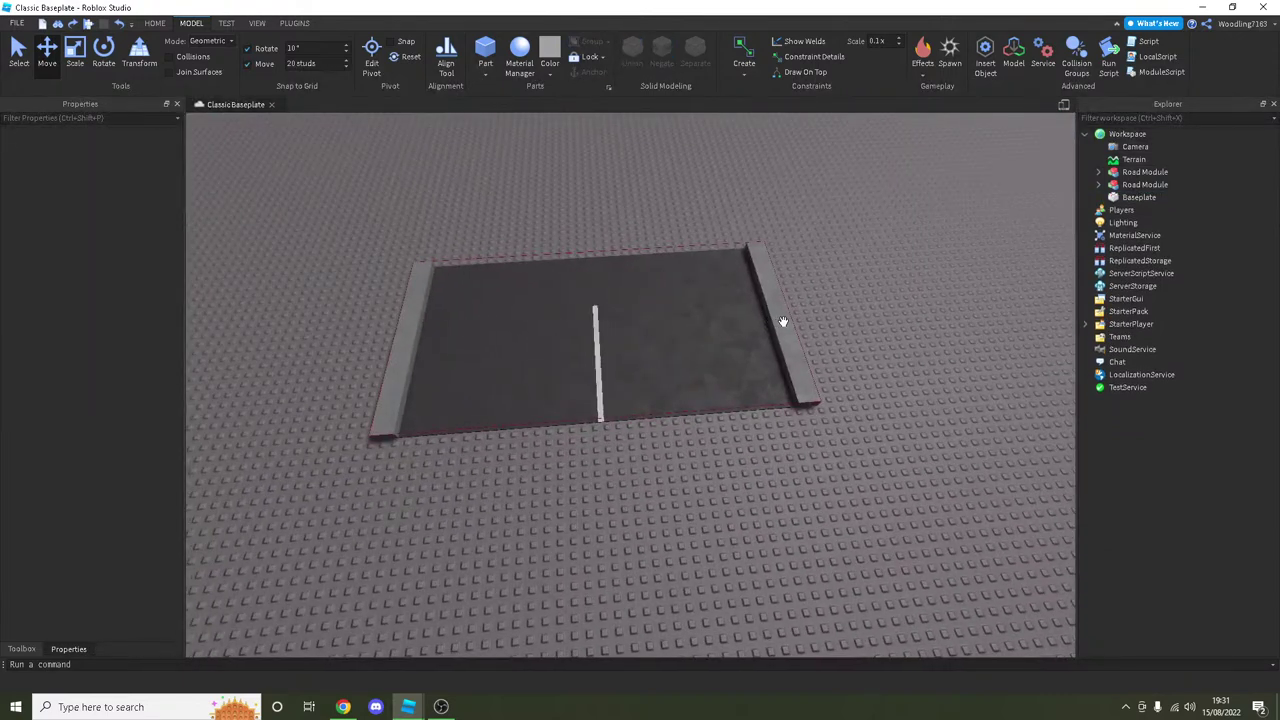
pyautogui.click(783, 322)
pyautogui.press('f')
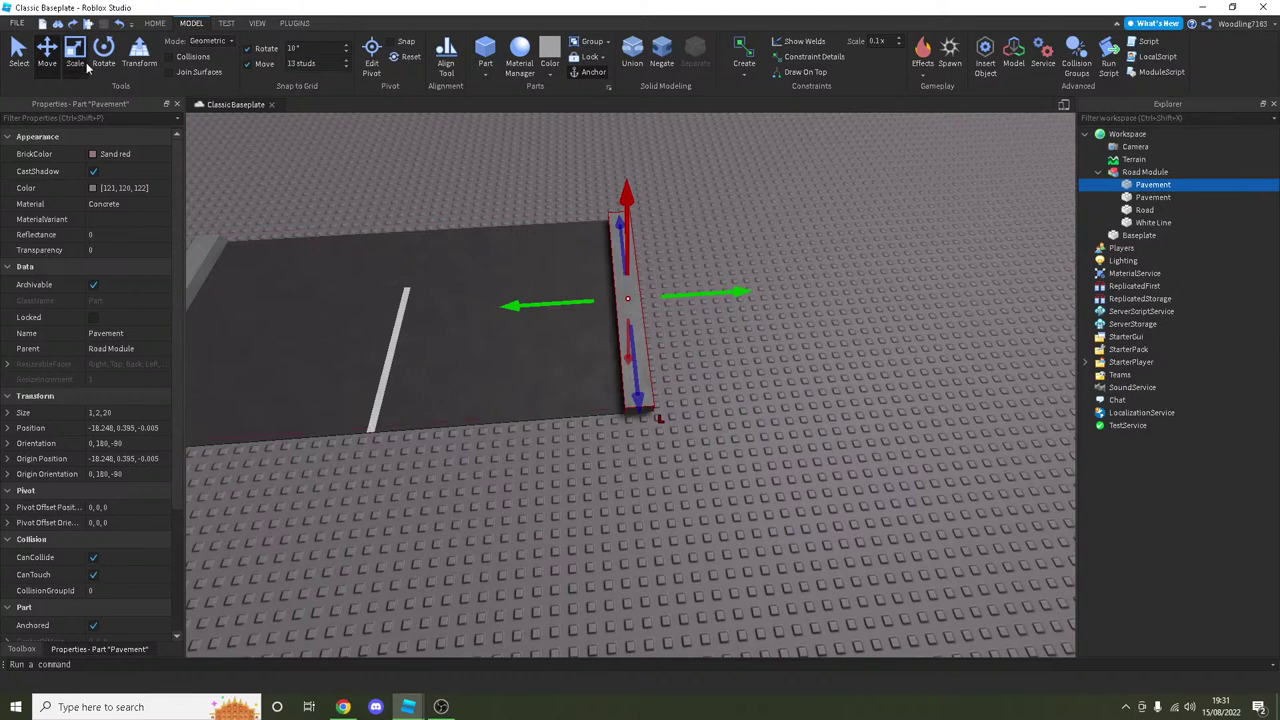
pyautogui.click(76, 52)
pyautogui.moveTo(668, 292); pyautogui.dragTo(766, 289)
pyautogui.scroll(-5, 766, 289)
pyautogui.click(445, 325)
pyautogui.moveTo(408, 327); pyautogui.dragTo(263, 331)
# Step: Set move snapping to 20 studs and place a duplicate of the widened road module along the road's direction
pyautogui.click(414, 329)
pyautogui.press('f')
pyautogui.click(47, 55)
pyautogui.moveTo(270, 120); pyautogui.dragTo(270, 116, button='right')
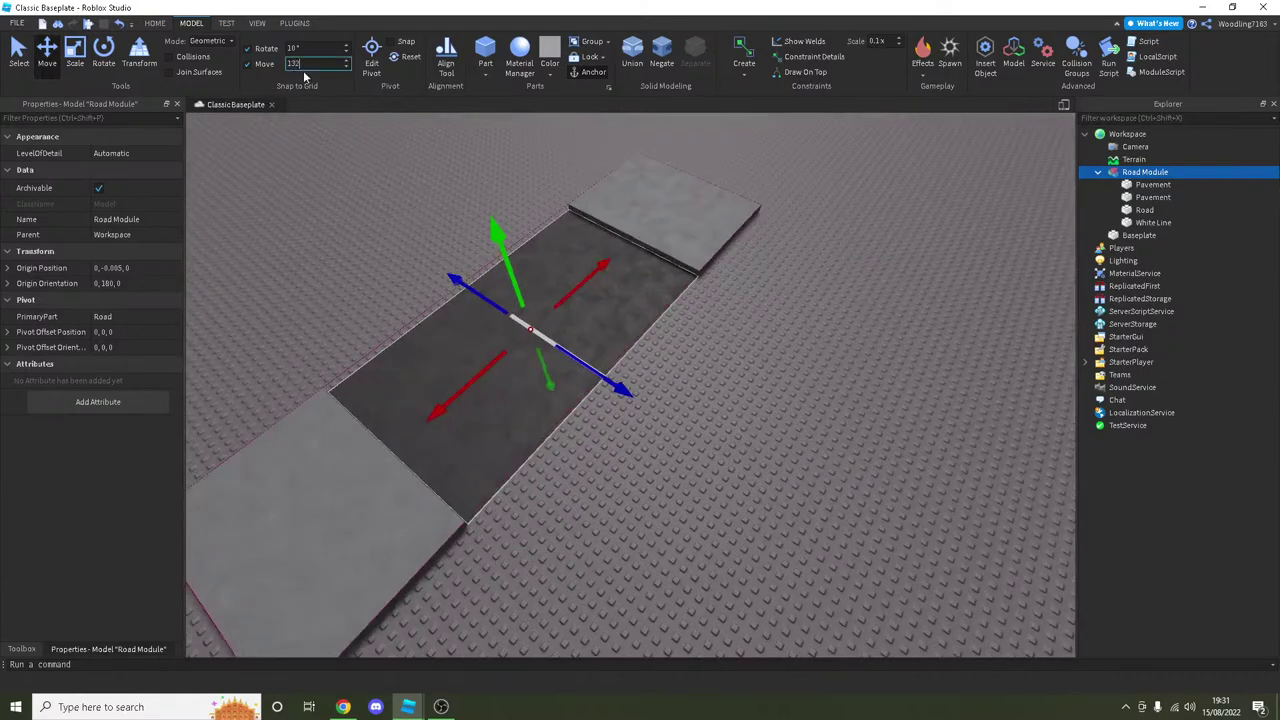
pyautogui.press('BackSpace')
pyautogui.write('20')
pyautogui.press('Return')
pyautogui.moveTo(486, 251); pyautogui.dragTo(486, 251, button='right')
pyautogui.scroll(-1, 628, 363)
pyautogui.hotkey('ctrl', 'd')
pyautogui.moveTo(628, 363); pyautogui.dragTo(937, 369)
# Step: Duplicate pairs of road modules end to end until the straight road is 16 modules long
pyautogui.keyDown('ctrl'); pyautogui.click(500, 390); pyautogui.keyUp('ctrl')
pyautogui.hotkey('ctrl', 'd')
pyautogui.hotkey('ctrl', 'd')
pyautogui.scroll(2, 545, 340)
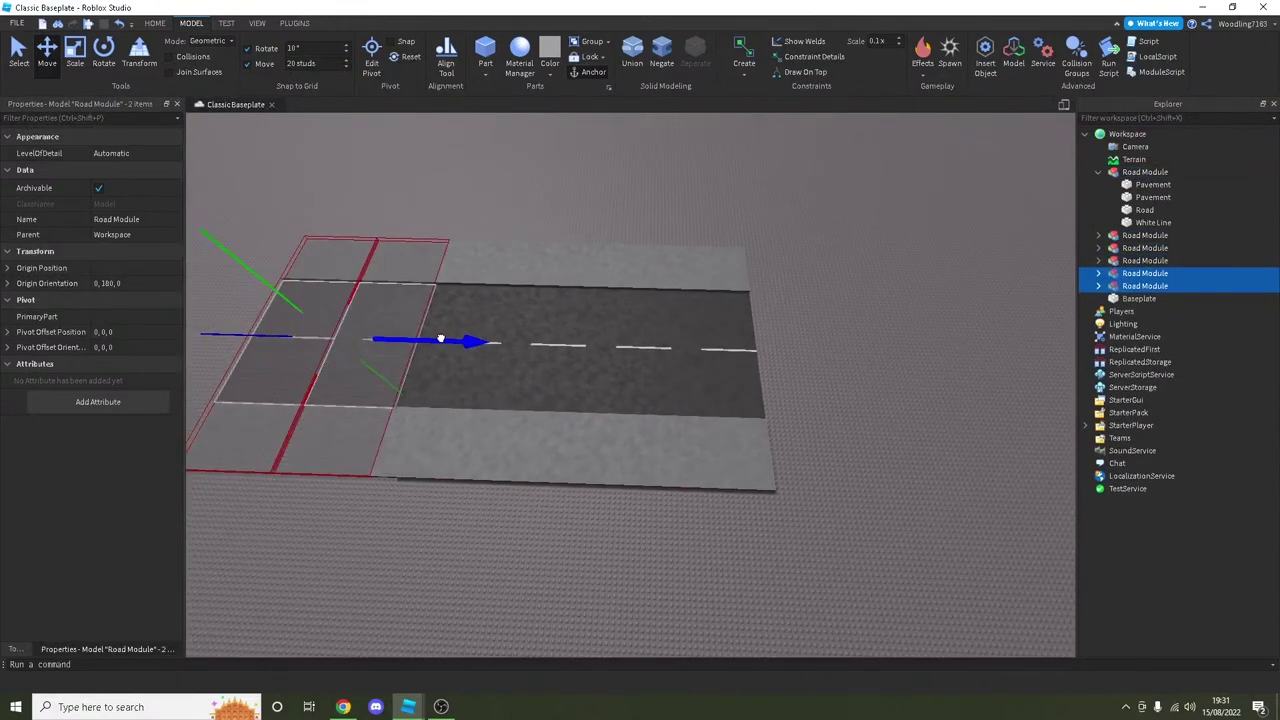
pyautogui.hotkey('ctrl', 'd')
pyautogui.hotkey('ctrl', 'd')
pyautogui.hotkey('ctrl', 'd')
pyautogui.hotkey('ctrl', 'd')
pyautogui.hotkey('ctrl', 'd')
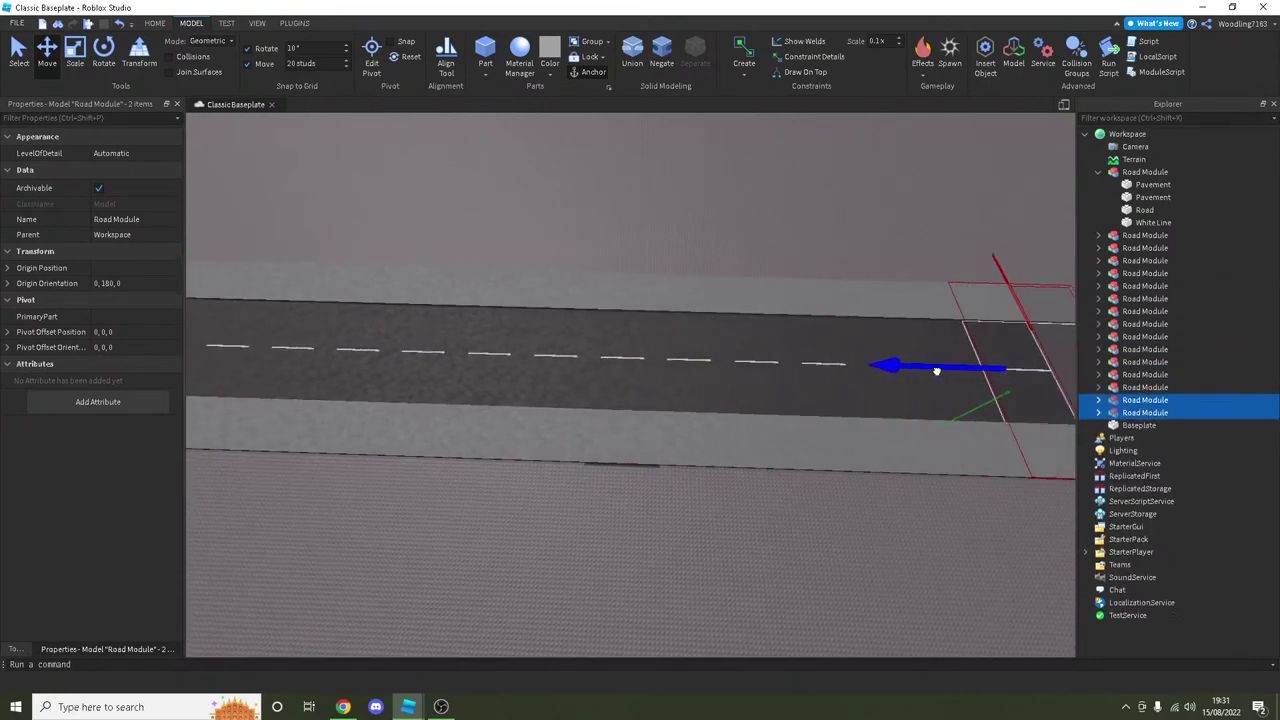
pyautogui.click(764, 243)
# Step: Duplicate a module from the middle of the road and move the copy sideways to X -120
pyautogui.scroll(-5, 764, 243)
pyautogui.scroll(5, 764, 240)
pyautogui.moveTo(764, 240); pyautogui.dragTo(731, 242, button='right')
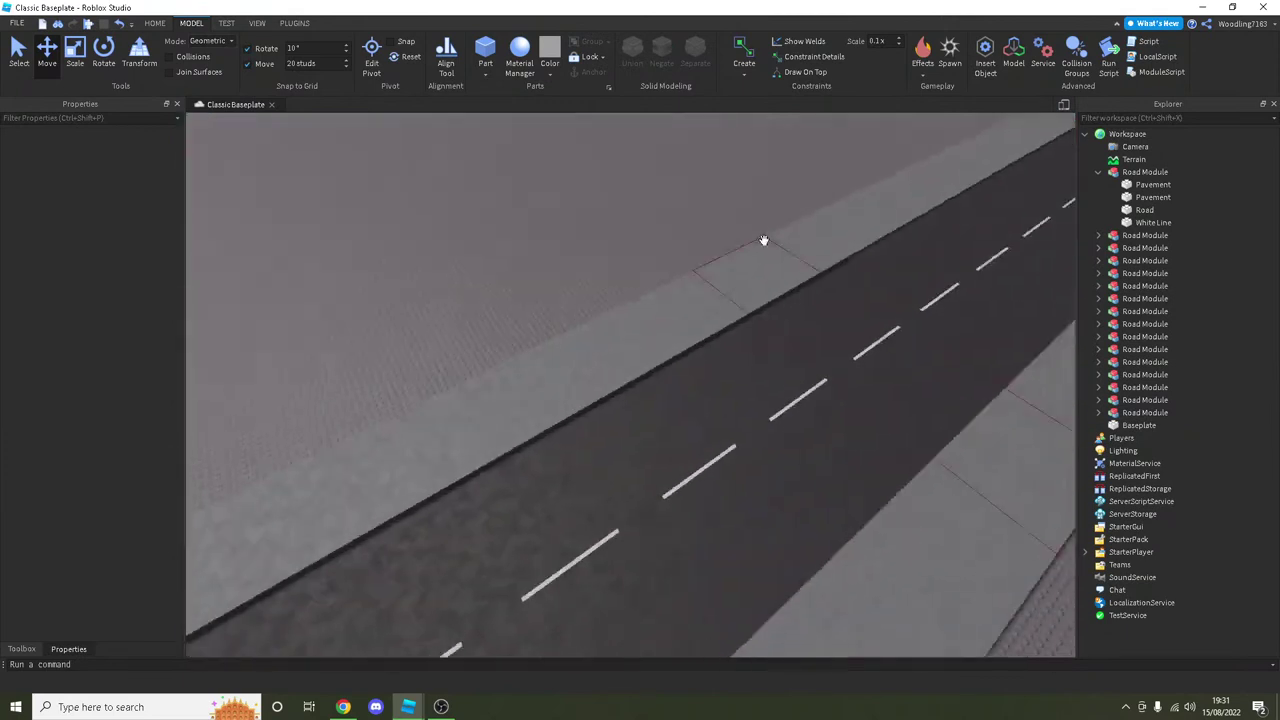
pyautogui.scroll(-5, 731, 242)
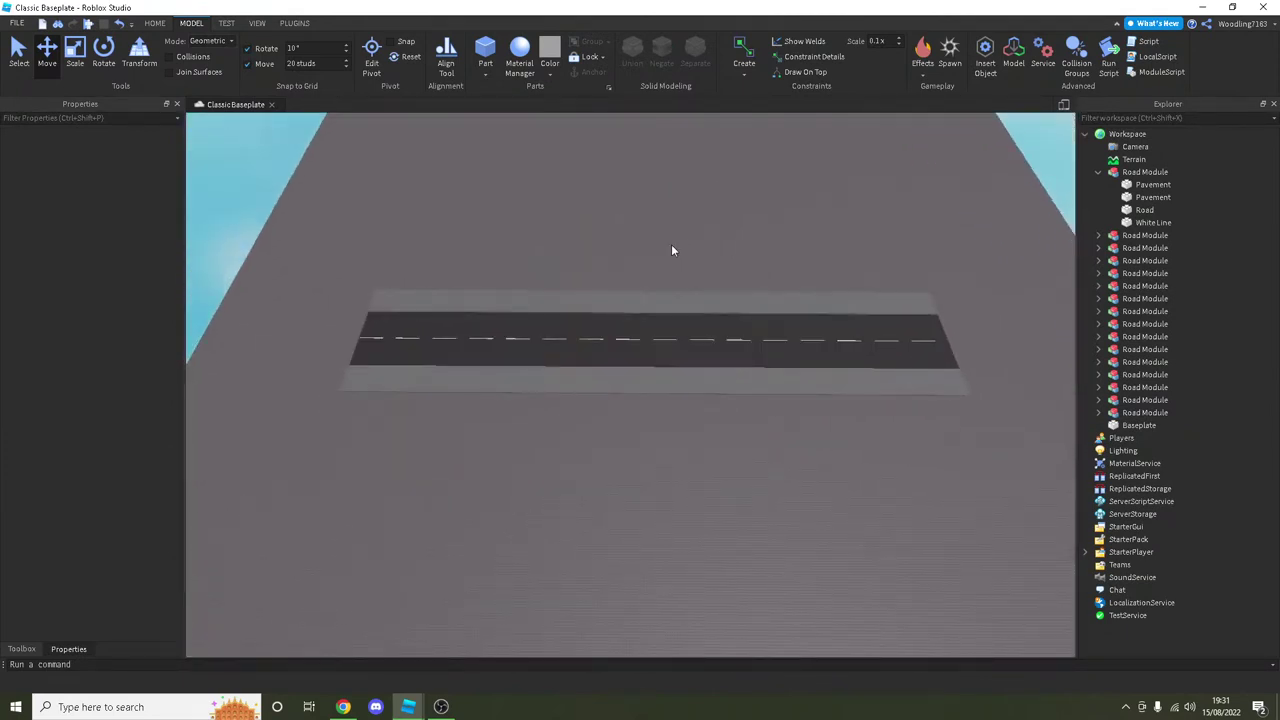
pyautogui.click(651, 352)
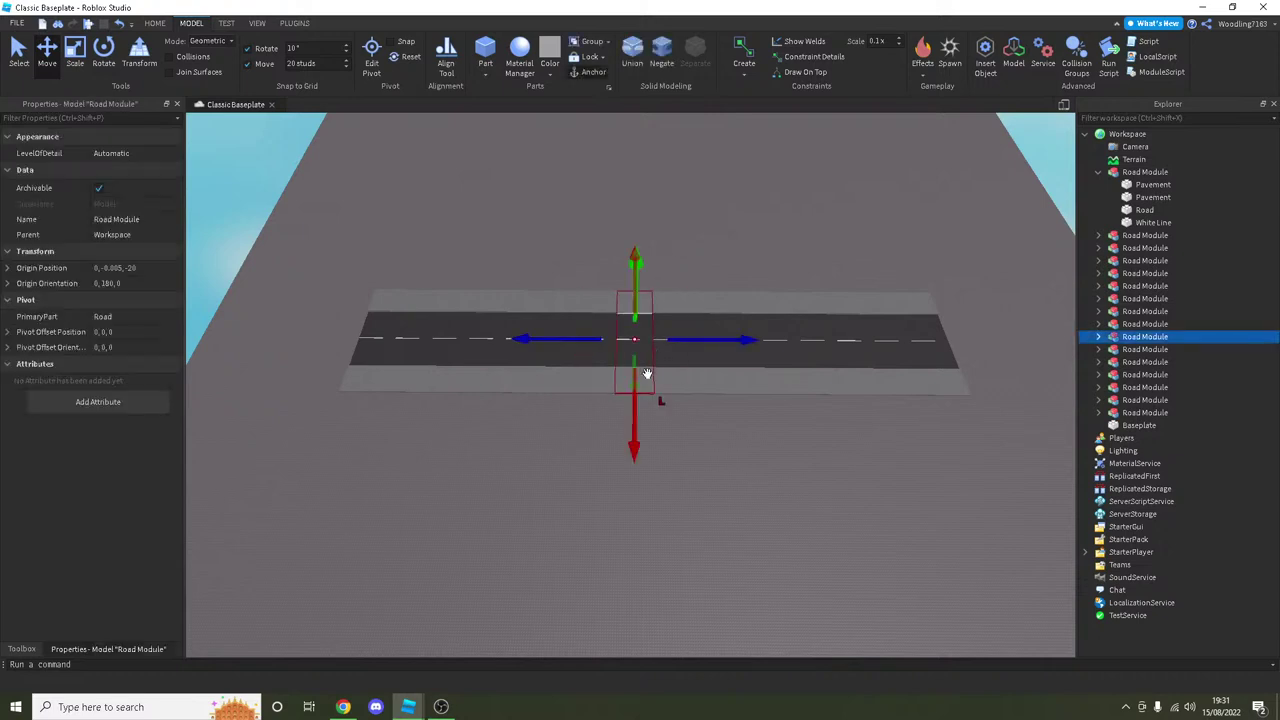
pyautogui.hotkey('ctrl', 'd')
pyautogui.press('f')
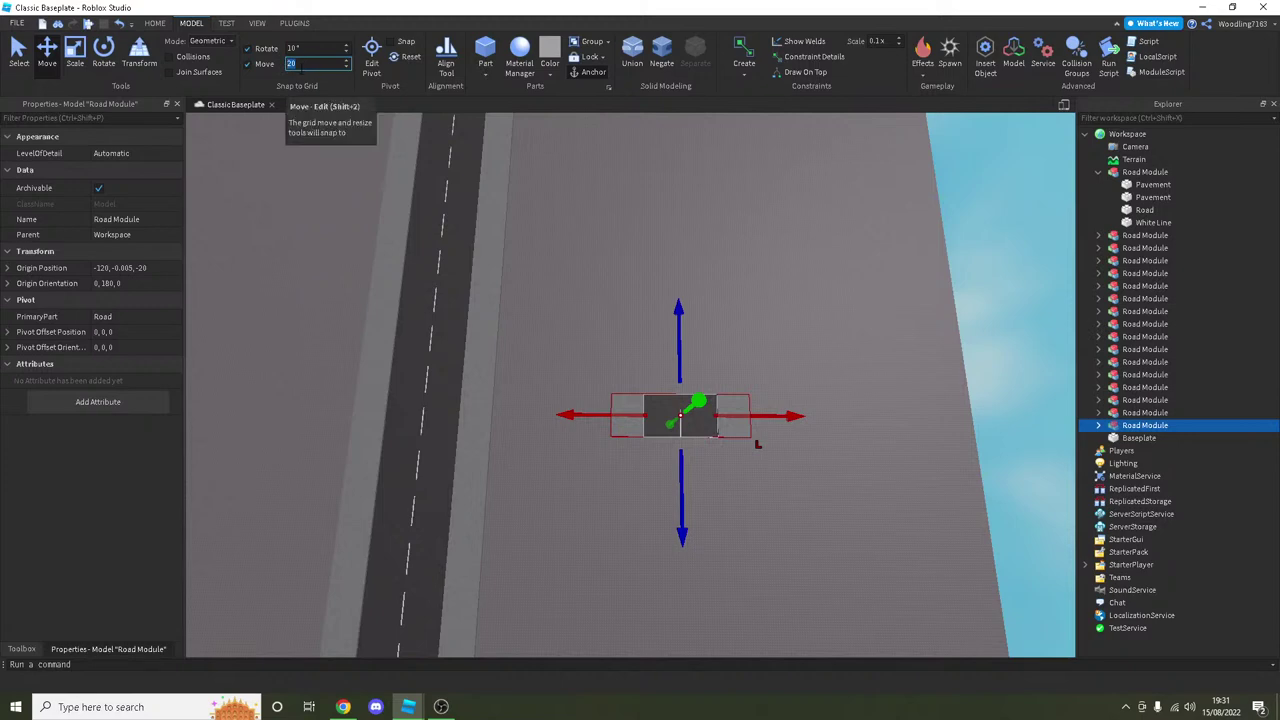
# Step: Set snapping to 5 studs and delete the white line from the separate road module
pyautogui.write('5')
pyautogui.press('Return')
pyautogui.hotkey('ctrl', '3')
pyautogui.scroll(5, 634, 312)
pyautogui.moveTo(634, 312); pyautogui.dragTo(672, 385, button='right')
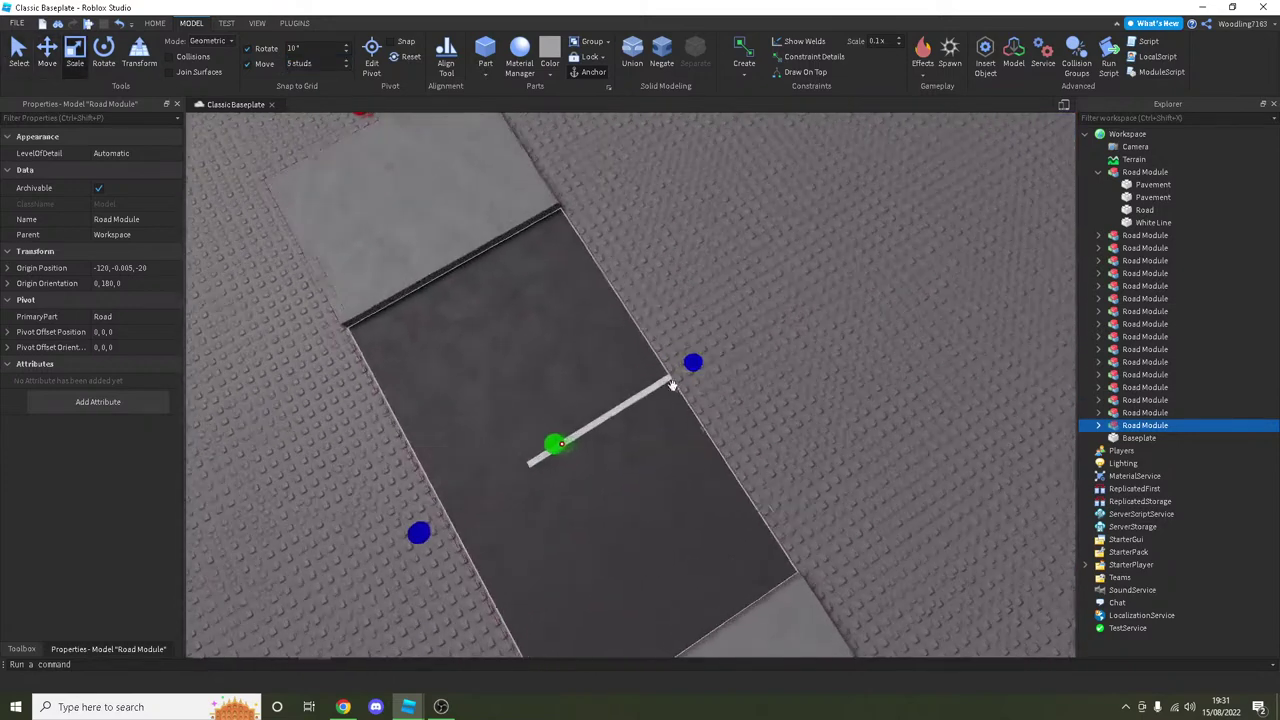
pyautogui.click(668, 381)
pyautogui.press('Delete')
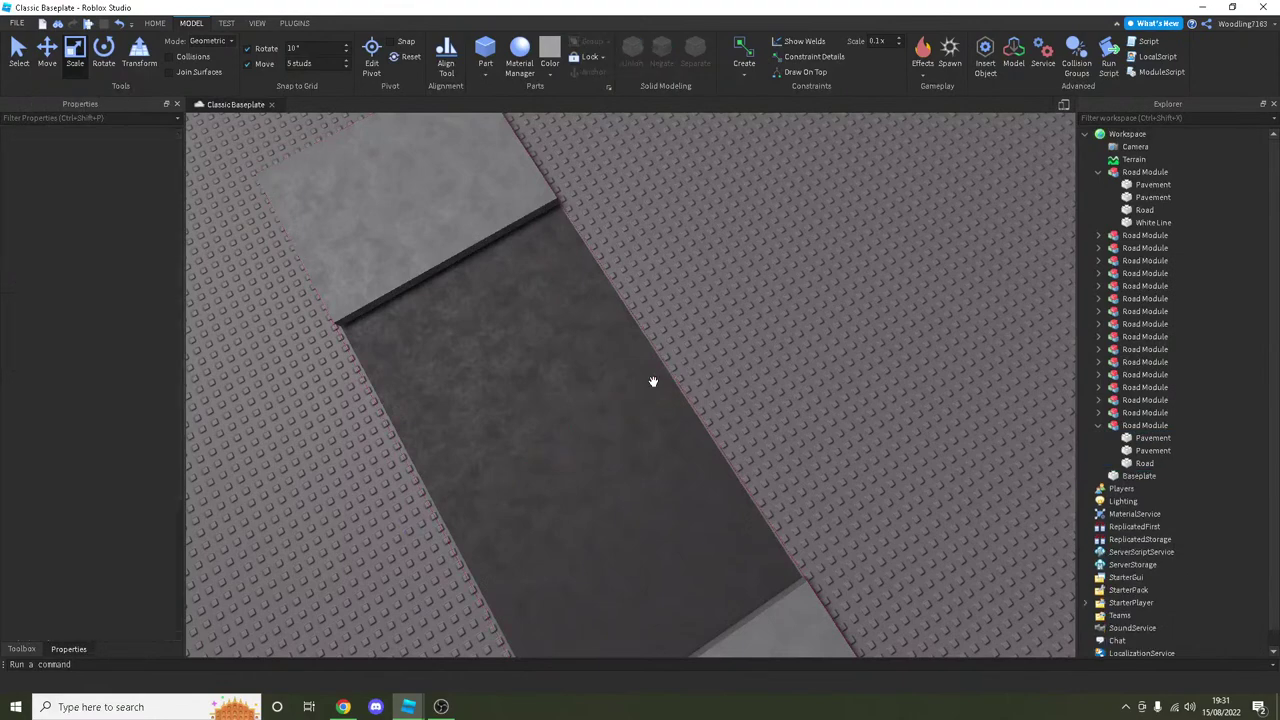
# Step: Shorten the separate module's road and both pavements to 10 studs
pyautogui.click(674, 383)
pyautogui.moveTo(694, 362); pyautogui.dragTo(638, 396)
pyautogui.moveTo(414, 536); pyautogui.dragTo(474, 500)
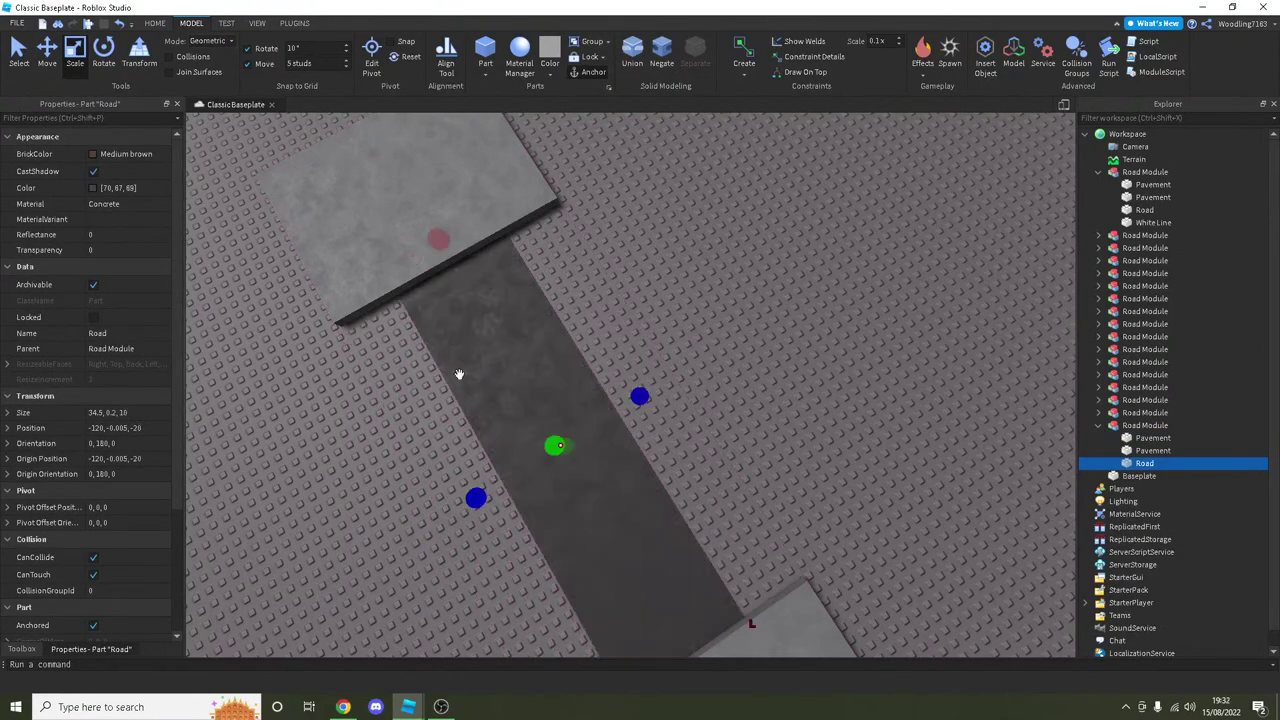
pyautogui.click(313, 231)
pyautogui.moveTo(262, 267); pyautogui.dragTo(410, 201)
pyautogui.moveTo(555, 120); pyautogui.dragTo(717, 351, button='right')
pyautogui.click(720, 350)
pyautogui.moveTo(948, 521); pyautogui.dragTo(838, 440)
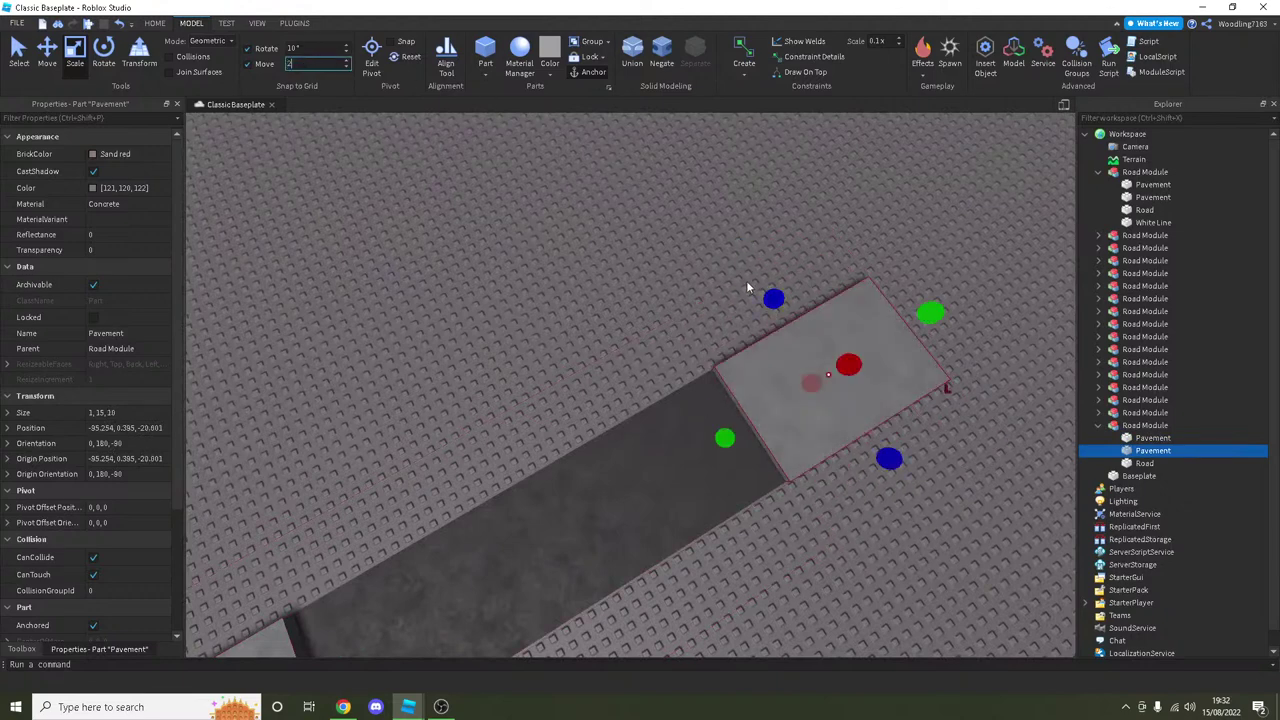
# Step: Trim the separate module's road and both pavements to 6 studs using 2-stud snapping
pyautogui.moveTo(773, 298); pyautogui.dragTo(790, 318)
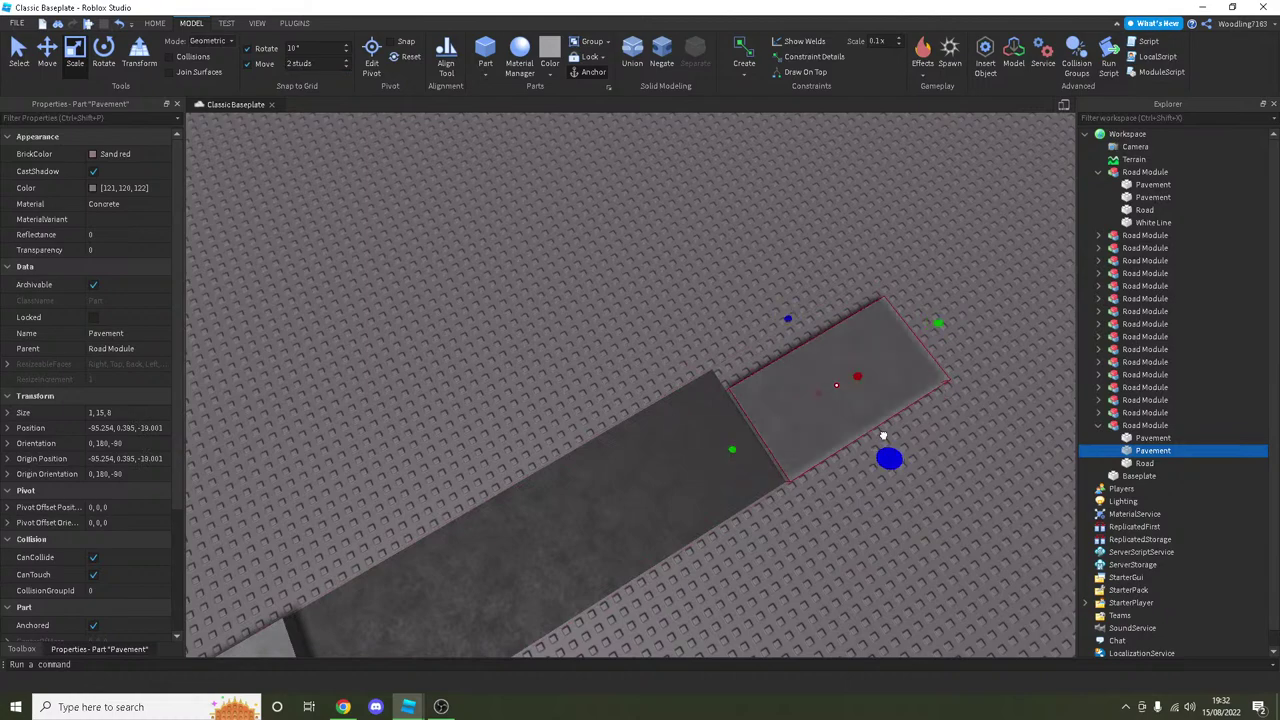
pyautogui.click(490, 560)
pyautogui.keyDown('alt'); pyautogui.click(511, 481); pyautogui.keyUp('alt')
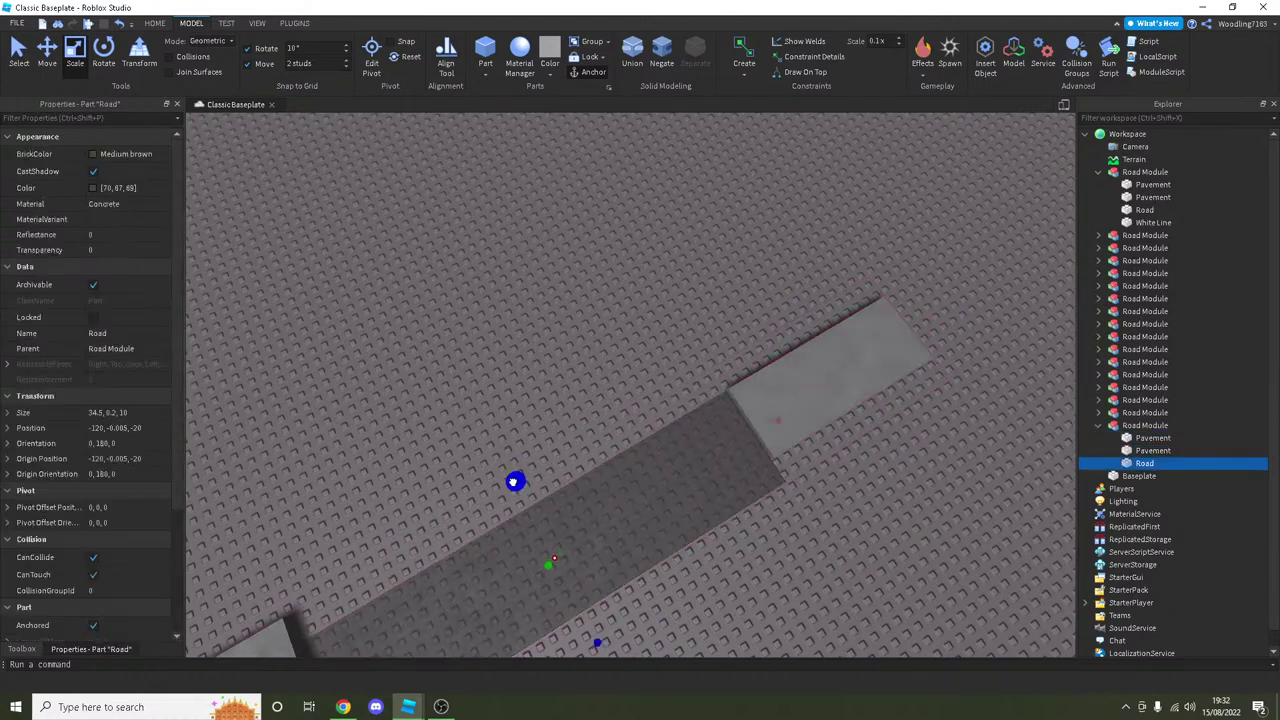
pyautogui.press('f')
pyautogui.moveTo(474, 497); pyautogui.dragTo(488, 467)
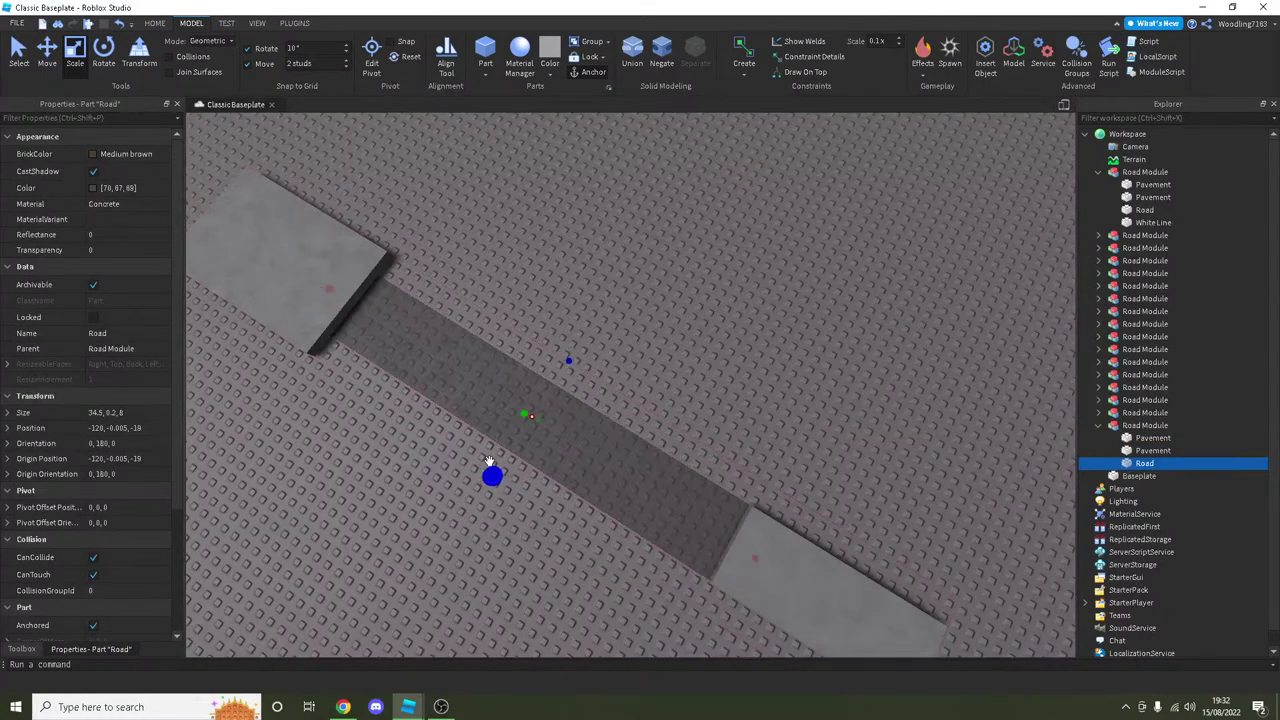
pyautogui.click(335, 272)
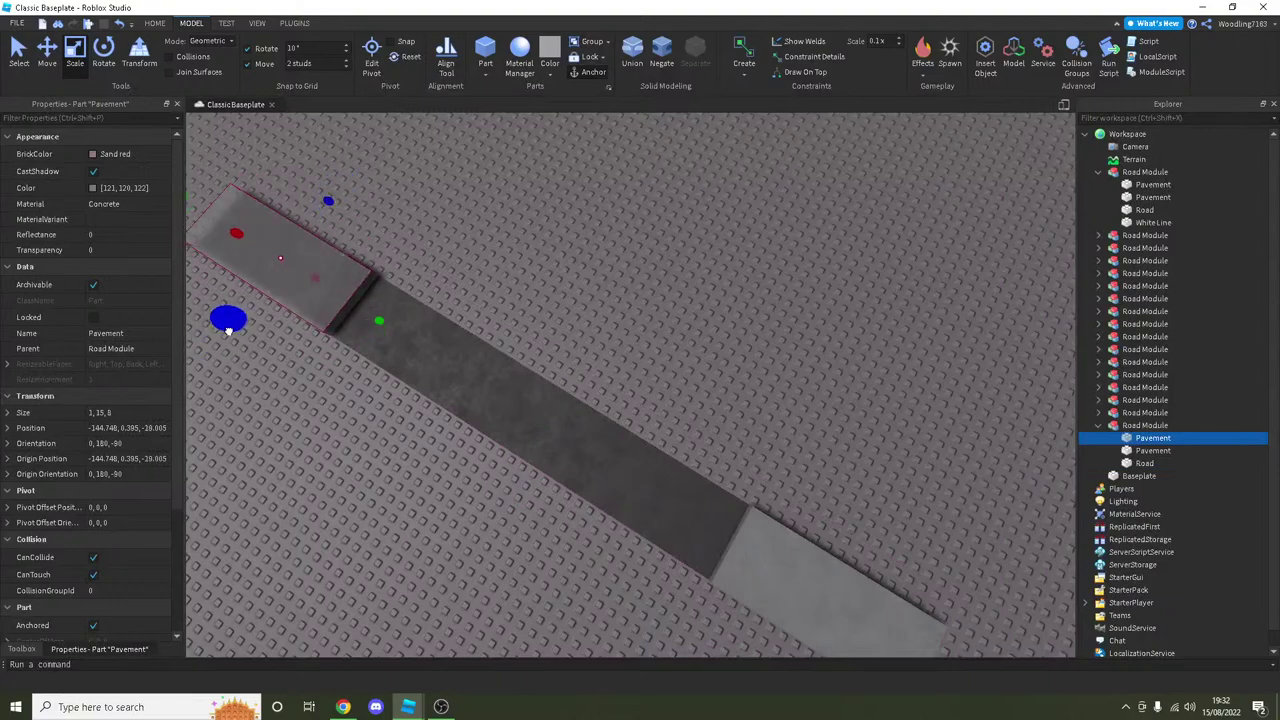
pyautogui.press('f')
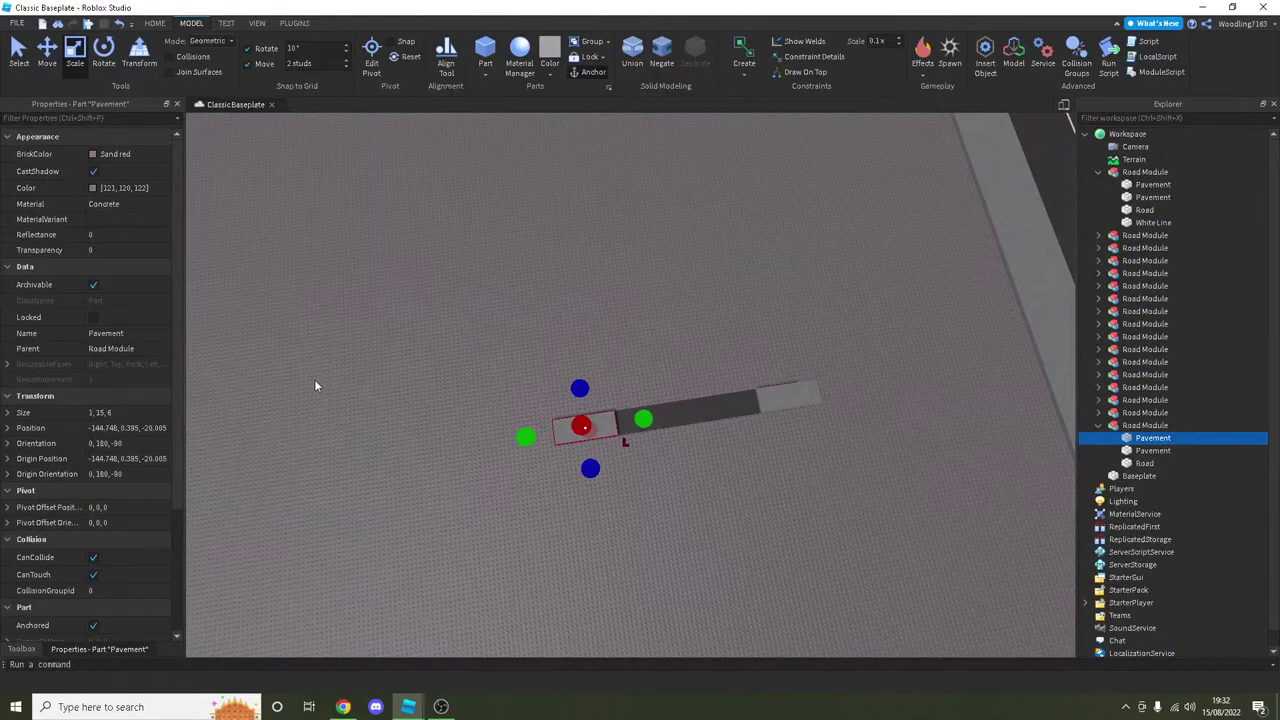
pyautogui.click(314, 386)
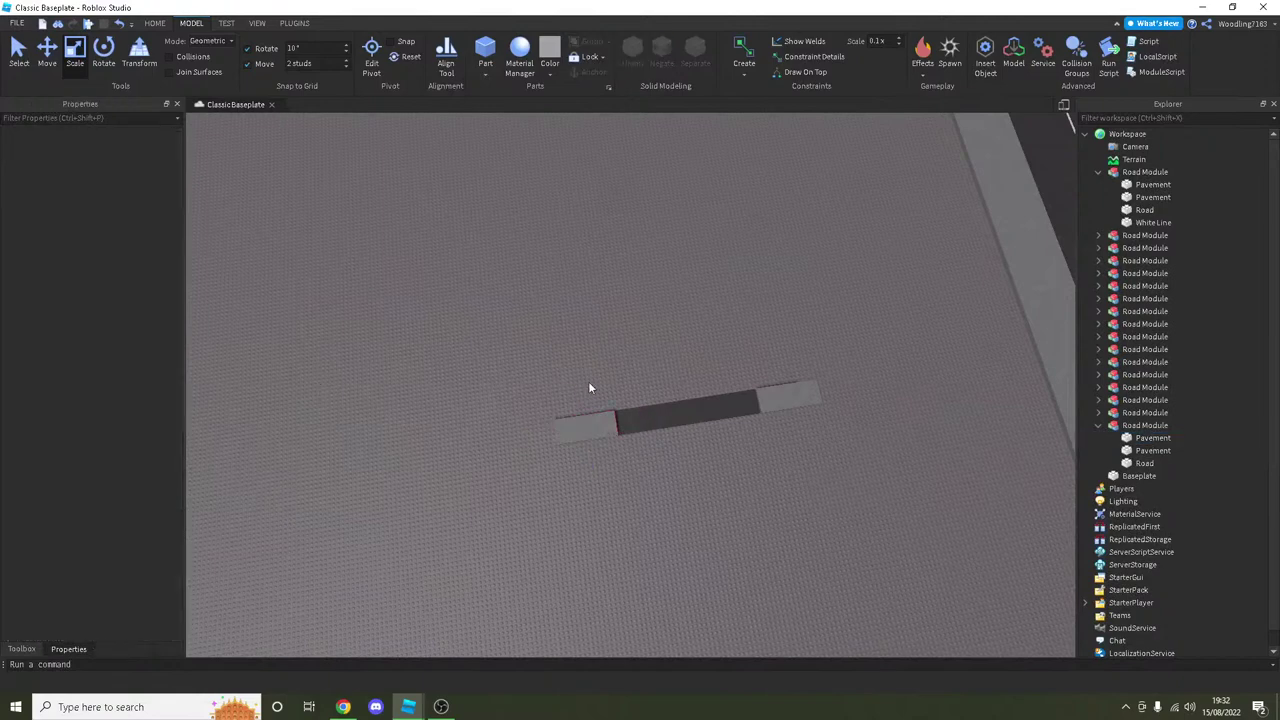
# Step: Launch Archimedes on the trimmed module with the z² axis, a 2.5° angle and the axis flipped
pyautogui.click(642, 391)
pyautogui.click(303, 23)
pyautogui.click(455, 60)
pyautogui.click(282, 502)
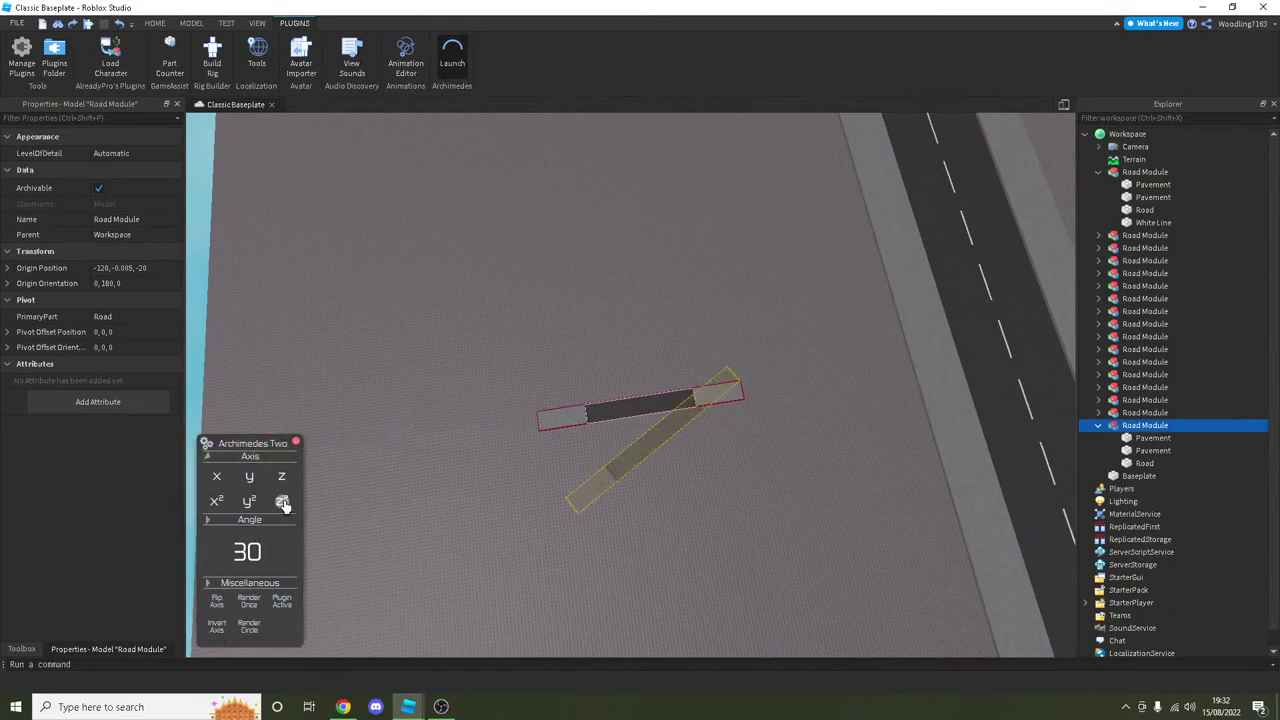
pyautogui.press('Return')
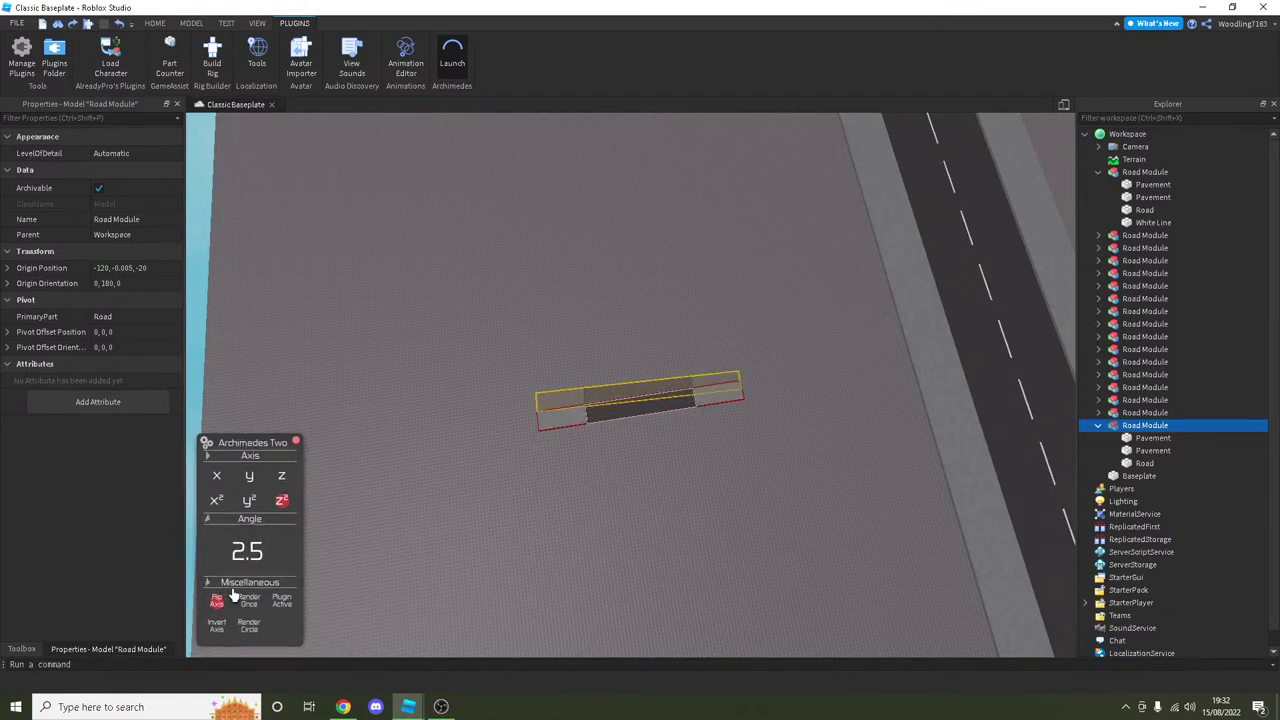
# Step: Try rendering a curve from 2.5° segments and undo those segments
pyautogui.click(233, 598)
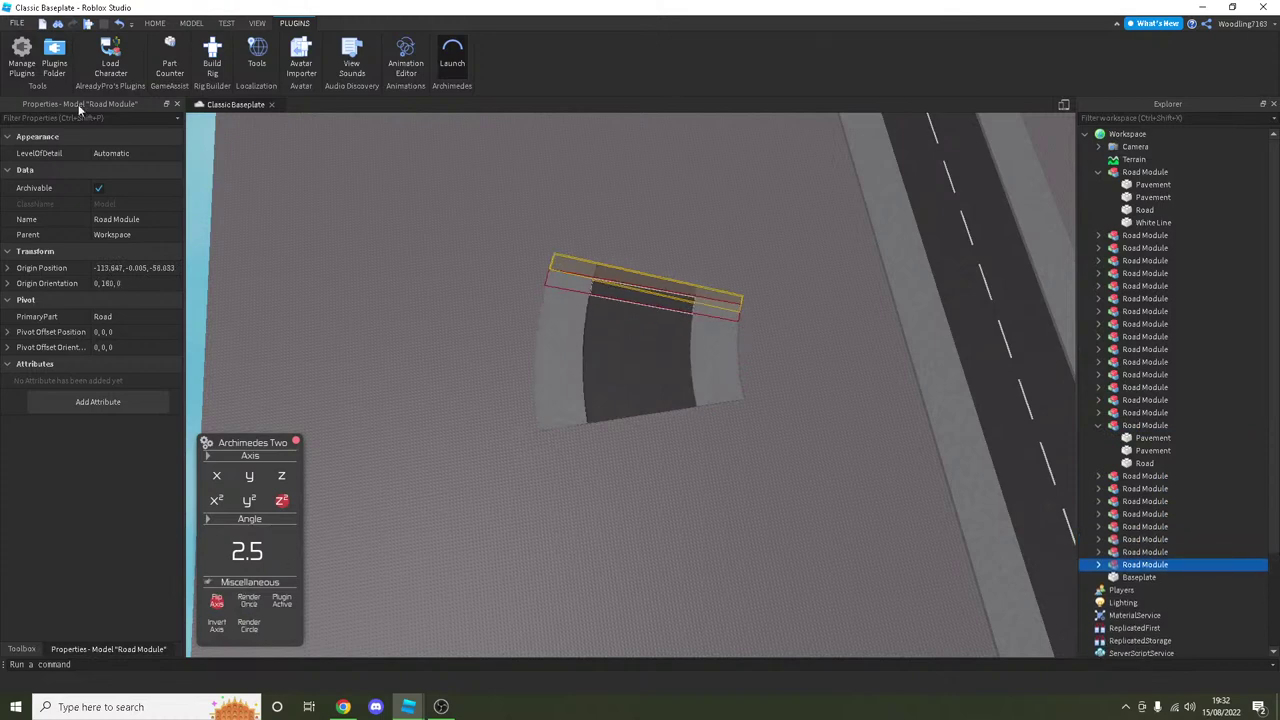
pyautogui.click(155, 23)
pyautogui.hotkey('ctrl', 'z')
pyautogui.hotkey('ctrl', 'z')
pyautogui.hotkey('ctrl', 'z')
pyautogui.hotkey('ctrl', 'z')
pyautogui.hotkey('ctrl', 'z')
pyautogui.hotkey('ctrl', 'z')
pyautogui.hotkey('ctrl', 'z')
pyautogui.hotkey('ctrl', 'z')
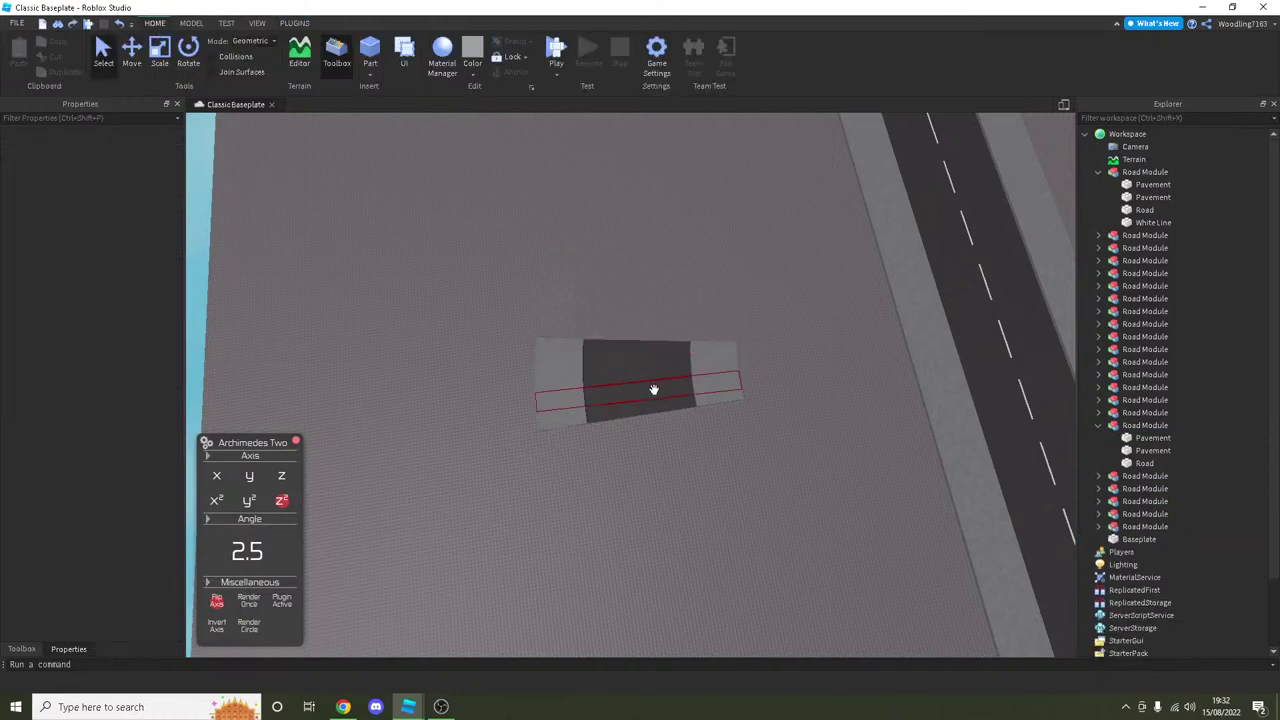
# Step: Try rendering a curve from 5° segments and undo those segments
pyautogui.click(250, 601)
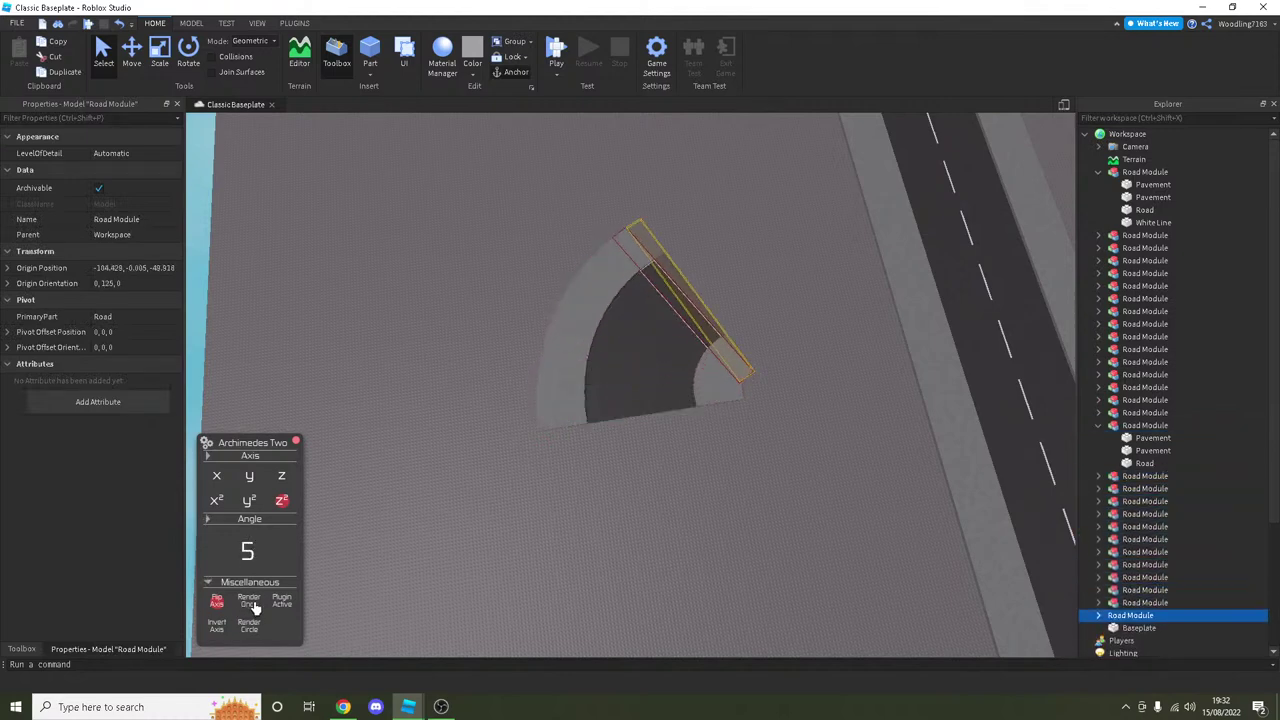
pyautogui.hotkey('ctrl', 'z')
pyautogui.hotkey('ctrl', 'z')
pyautogui.hotkey('ctrl', 'z')
pyautogui.hotkey('ctrl', 'z')
pyautogui.hotkey('ctrl', 'z')
pyautogui.hotkey('ctrl', 'z')
pyautogui.hotkey('ctrl', 'z')
pyautogui.hotkey('ctrl', 'z')
pyautogui.hotkey('ctrl', 'z')
pyautogui.hotkey('ctrl', 'z')
pyautogui.hotkey('ctrl', 'z')
pyautogui.hotkey('ctrl', 'z')
pyautogui.hotkey('ctrl', 'z')
pyautogui.hotkey('ctrl', 'z')
pyautogui.hotkey('ctrl', 'z')
pyautogui.hotkey('ctrl', 'z')
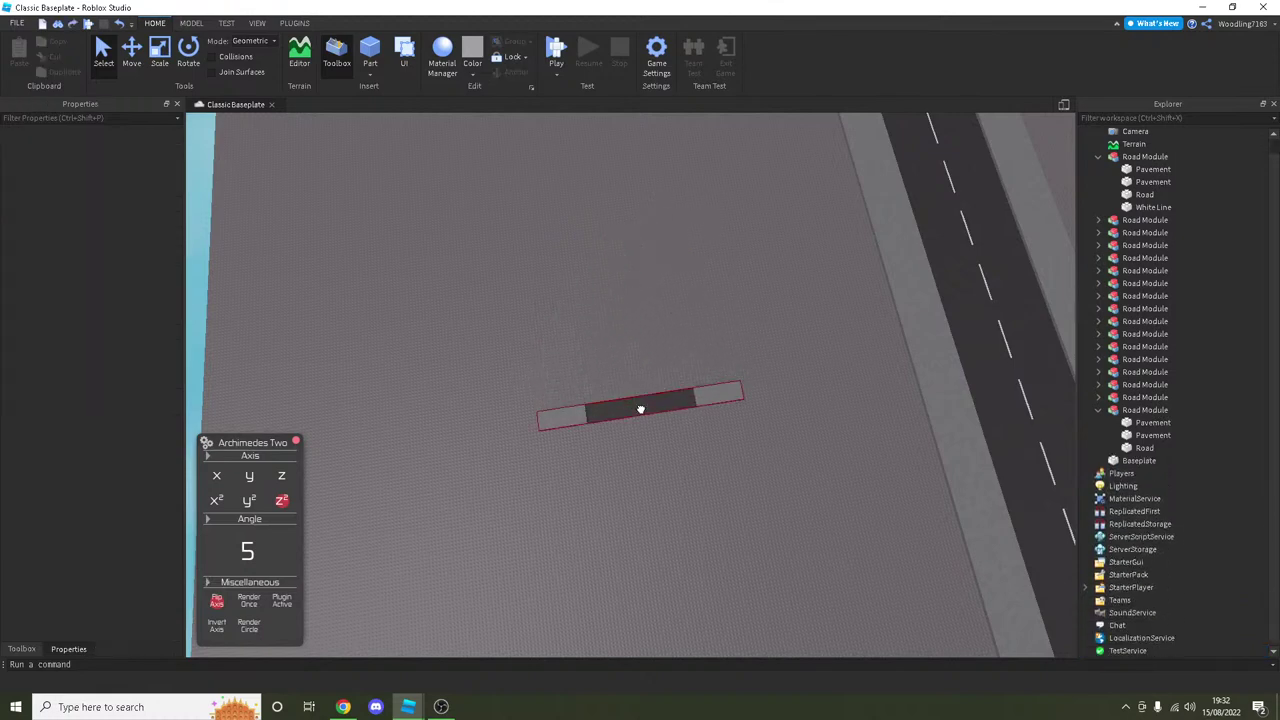
# Step: Try a curve rendered from the trimmed module at a 3° angle and undo its segments
pyautogui.click(640, 409)
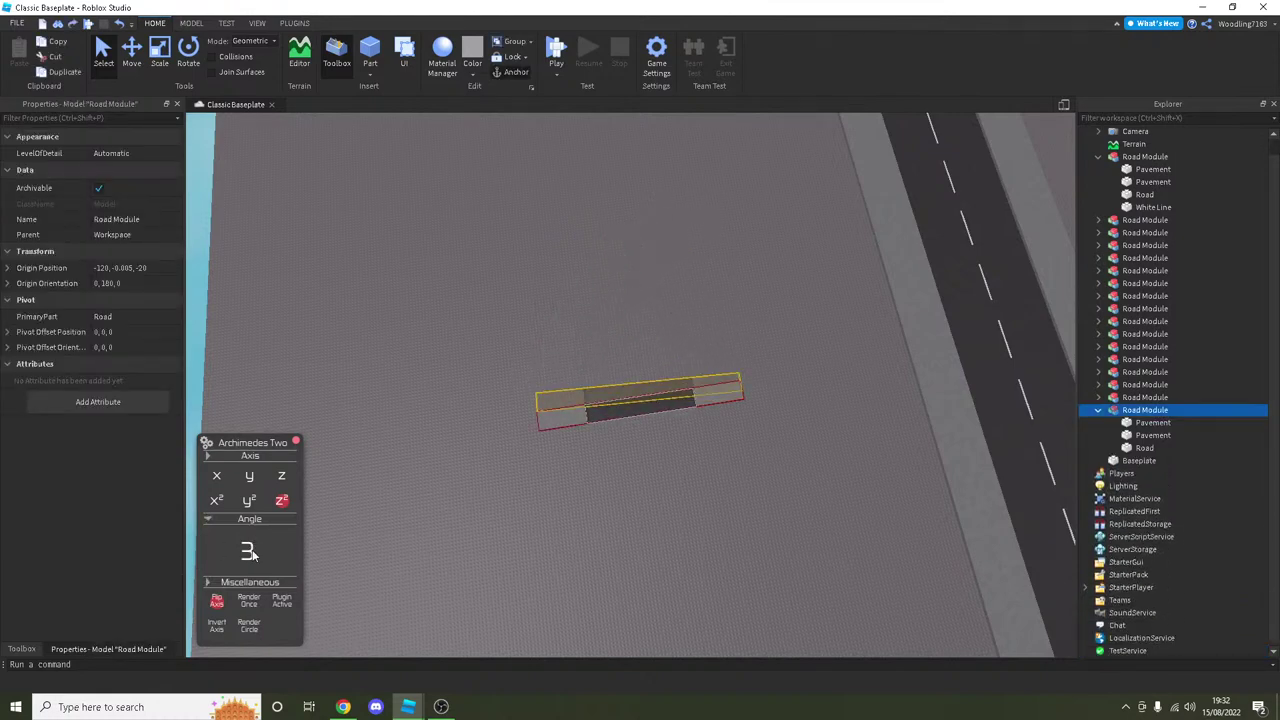
pyautogui.click(255, 598)
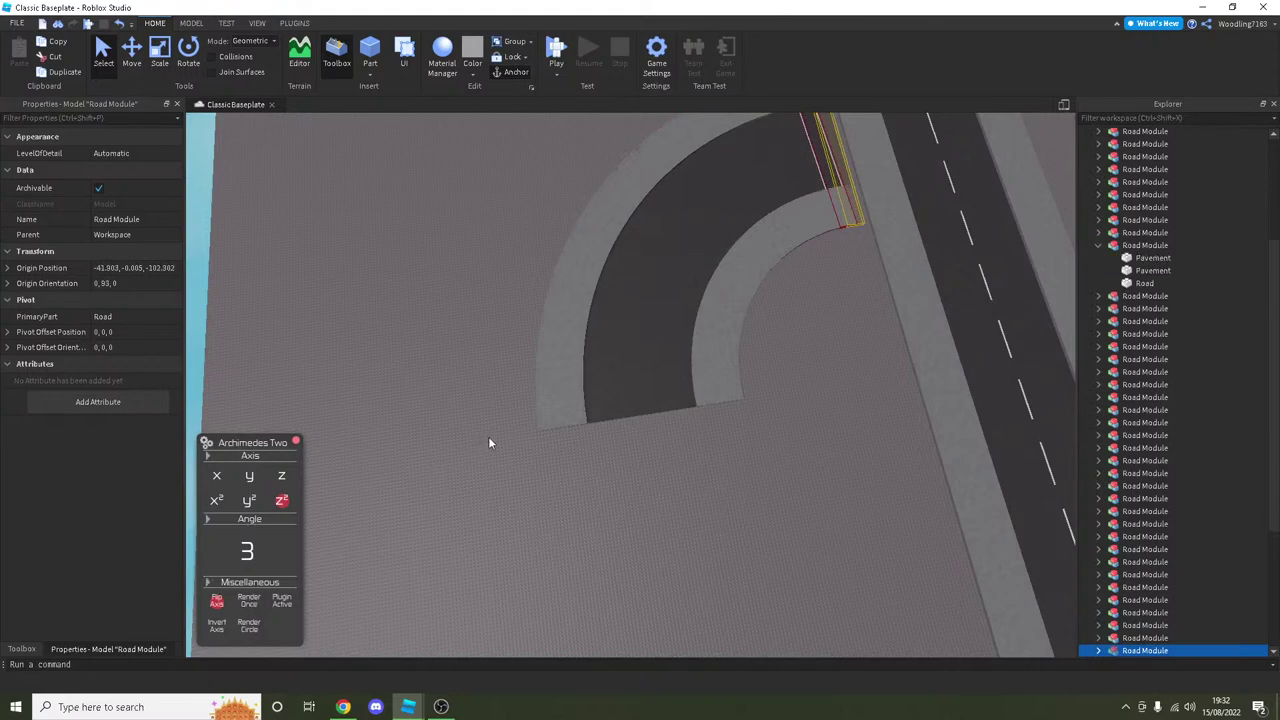
pyautogui.hotkey('ctrl', 'z')
pyautogui.hotkey('ctrl', 'z')
pyautogui.hotkey('ctrl', 'z')
pyautogui.hotkey('ctrl', 'z')
pyautogui.hotkey('ctrl', 'z')
pyautogui.hotkey('ctrl', 'z')
pyautogui.hotkey('ctrl', 'z')
pyautogui.hotkey('ctrl', 'z')
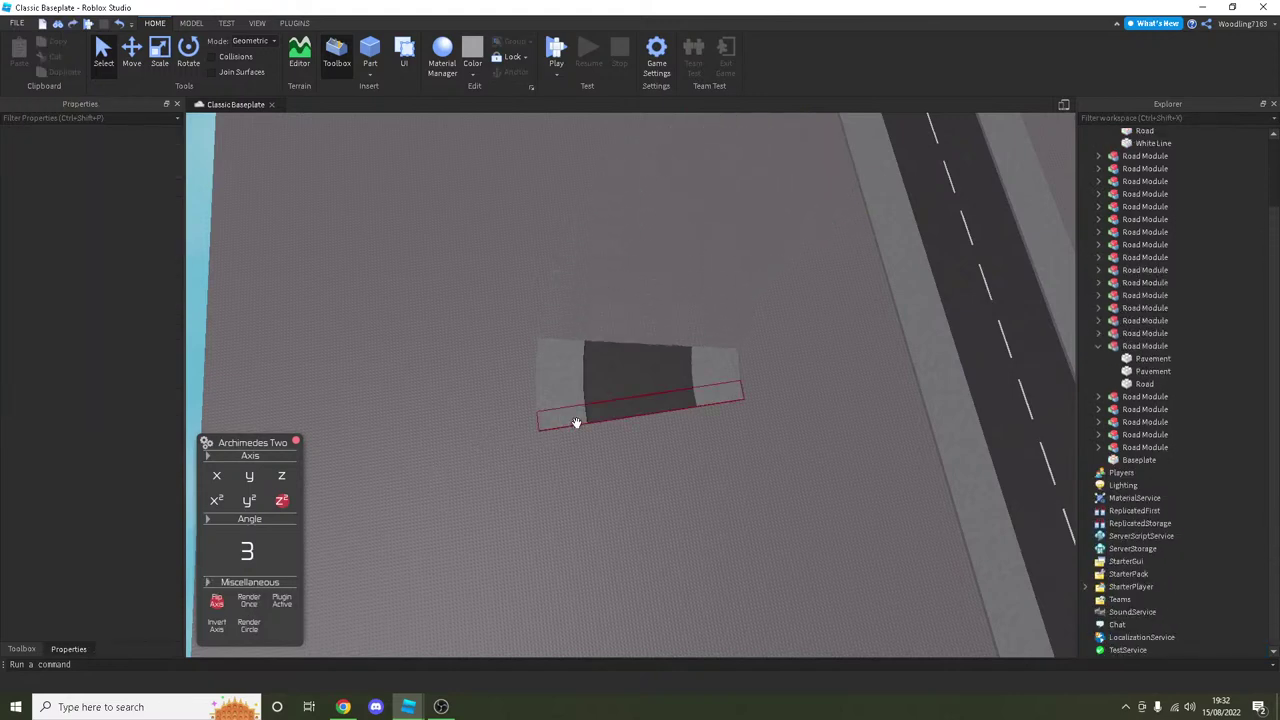
pyautogui.hotkey('ctrl', 'z')
pyautogui.hotkey('ctrl', 'z')
pyautogui.hotkey('ctrl', 'z')
pyautogui.hotkey('ctrl', 'z')
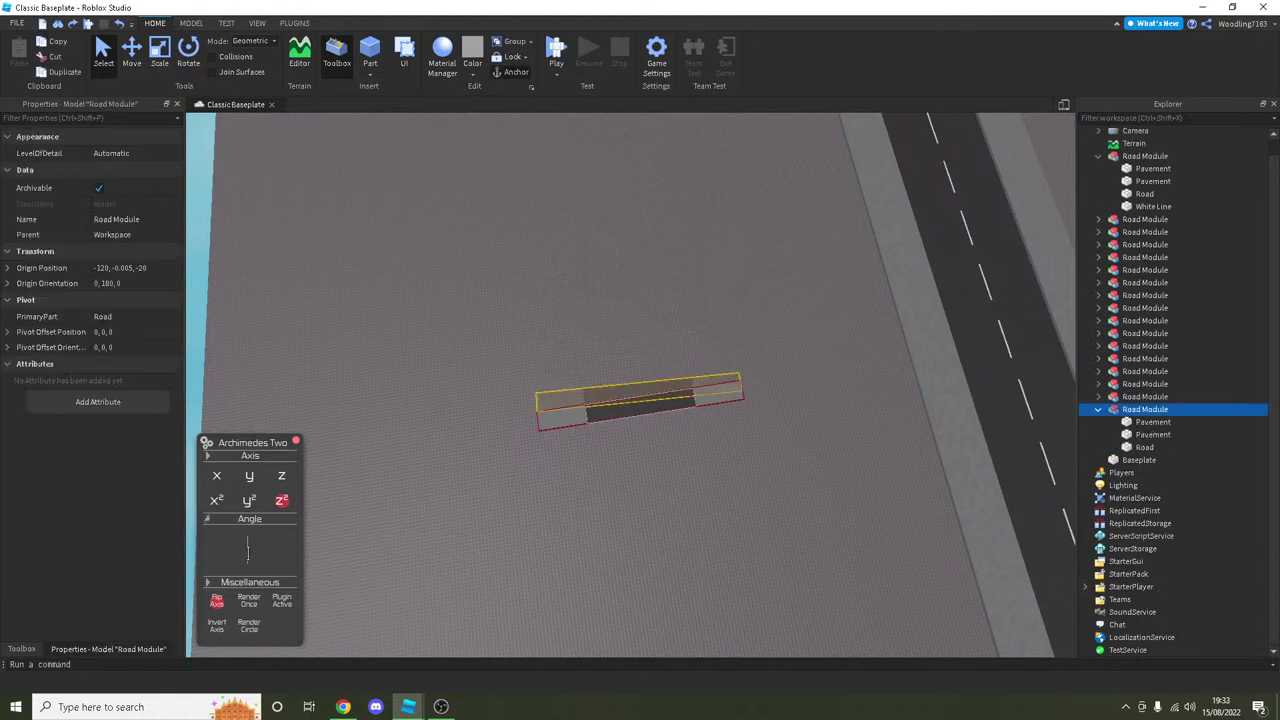
# Step: Try rendering a curve from the trimmed module with 4° segments, carrying it round into the straight road
pyautogui.press('r')
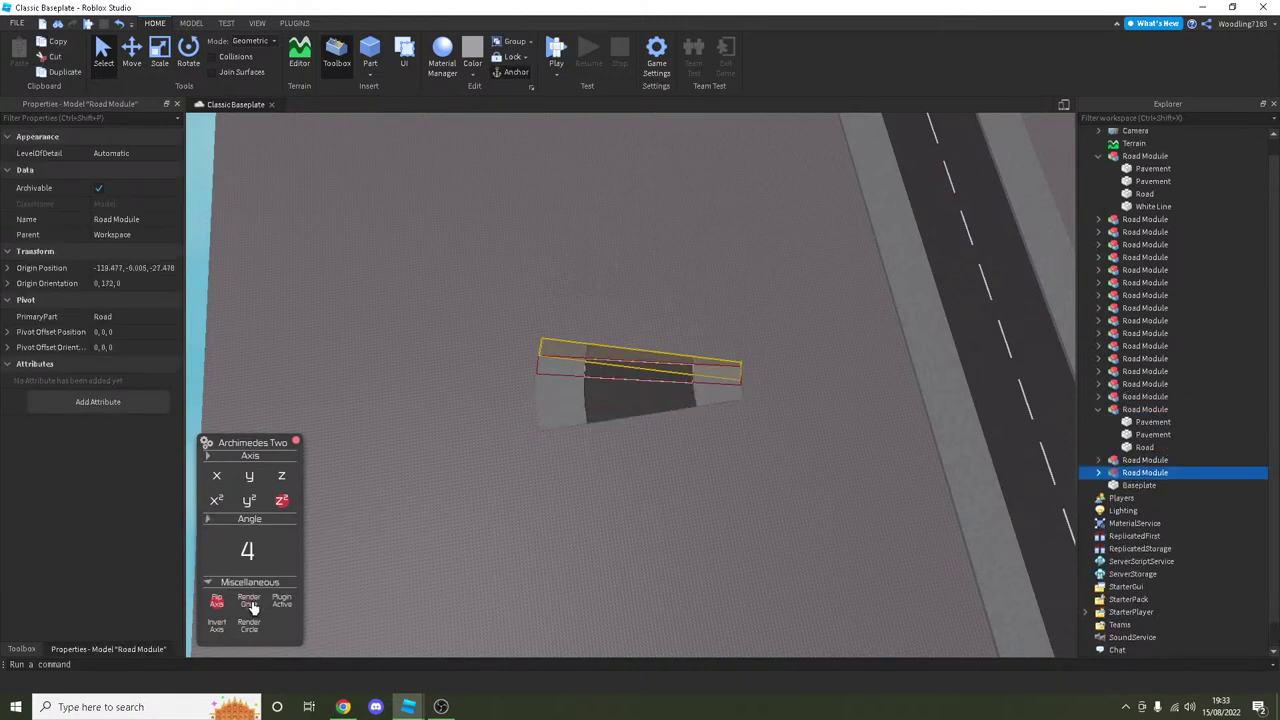
pyautogui.press('r')
pyautogui.press('r')
pyautogui.press('r')
pyautogui.press('r')
pyautogui.press('r')
pyautogui.press('r')
pyautogui.press('r')
pyautogui.press('r')
pyautogui.press('r')
pyautogui.press('r')
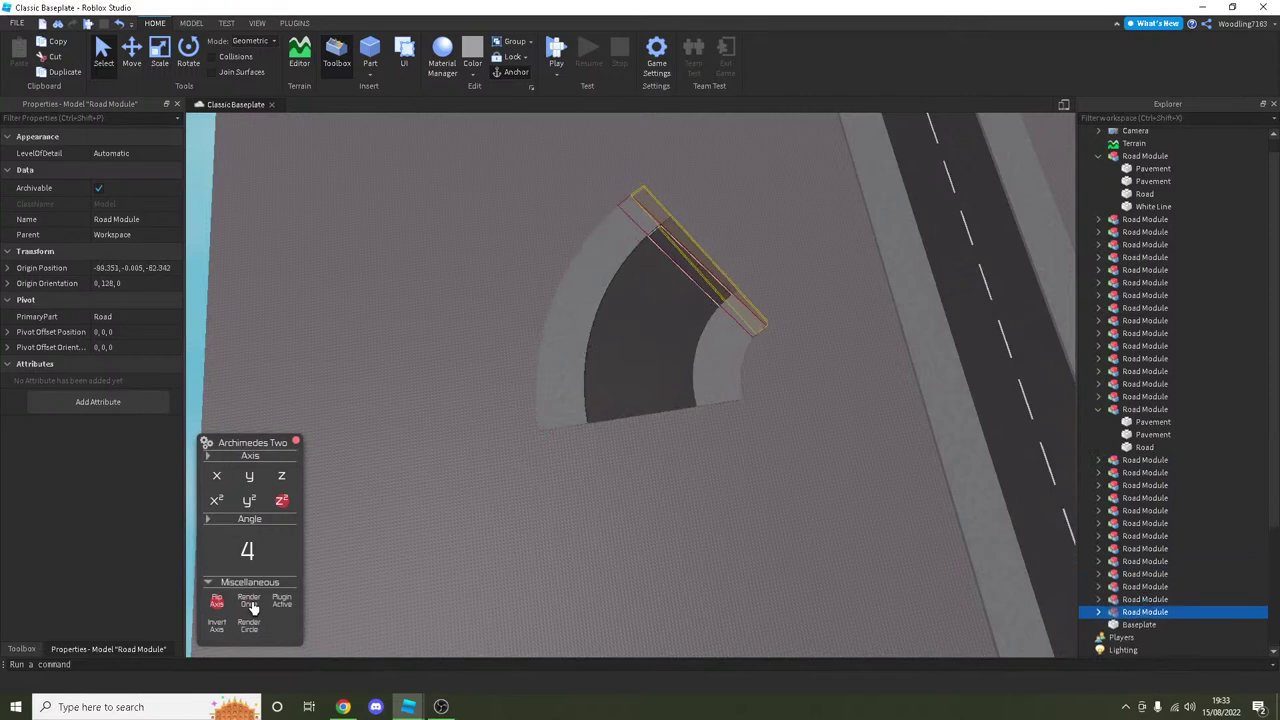
pyautogui.press('r')
pyautogui.press('r')
pyautogui.press('r')
pyautogui.press('r')
pyautogui.press('r')
pyautogui.press('r')
pyautogui.press('r')
pyautogui.press('r')
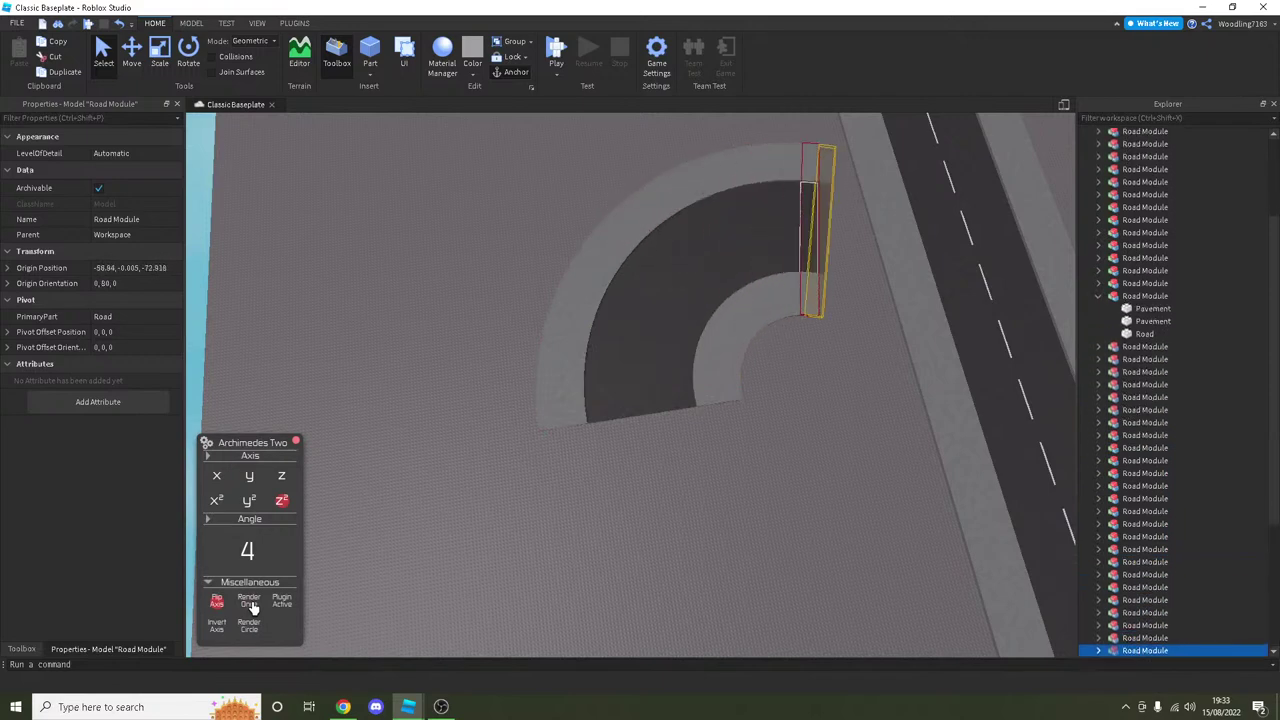
pyautogui.press('r')
pyautogui.press('r')
pyautogui.press('r')
pyautogui.press('r')
pyautogui.press('r')
pyautogui.press('r')
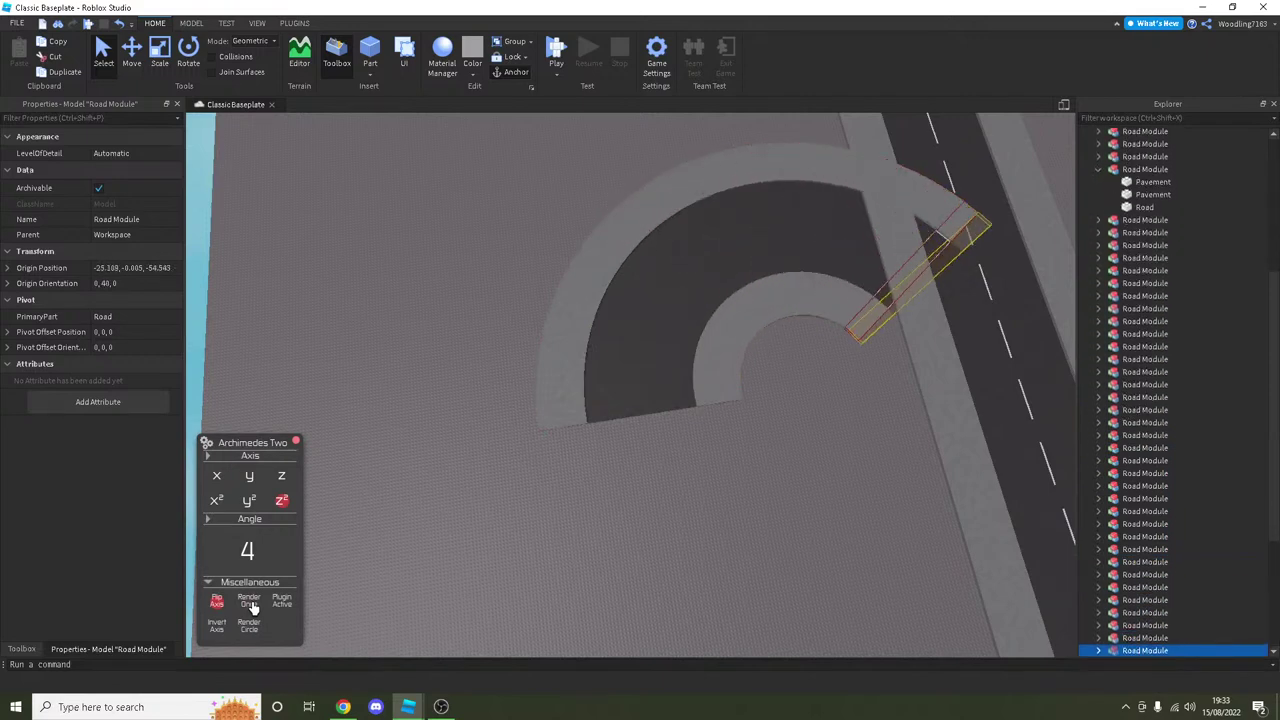
pyautogui.moveTo(421, 492); pyautogui.dragTo(418, 494, button='right')
pyautogui.rightClick(418, 494)
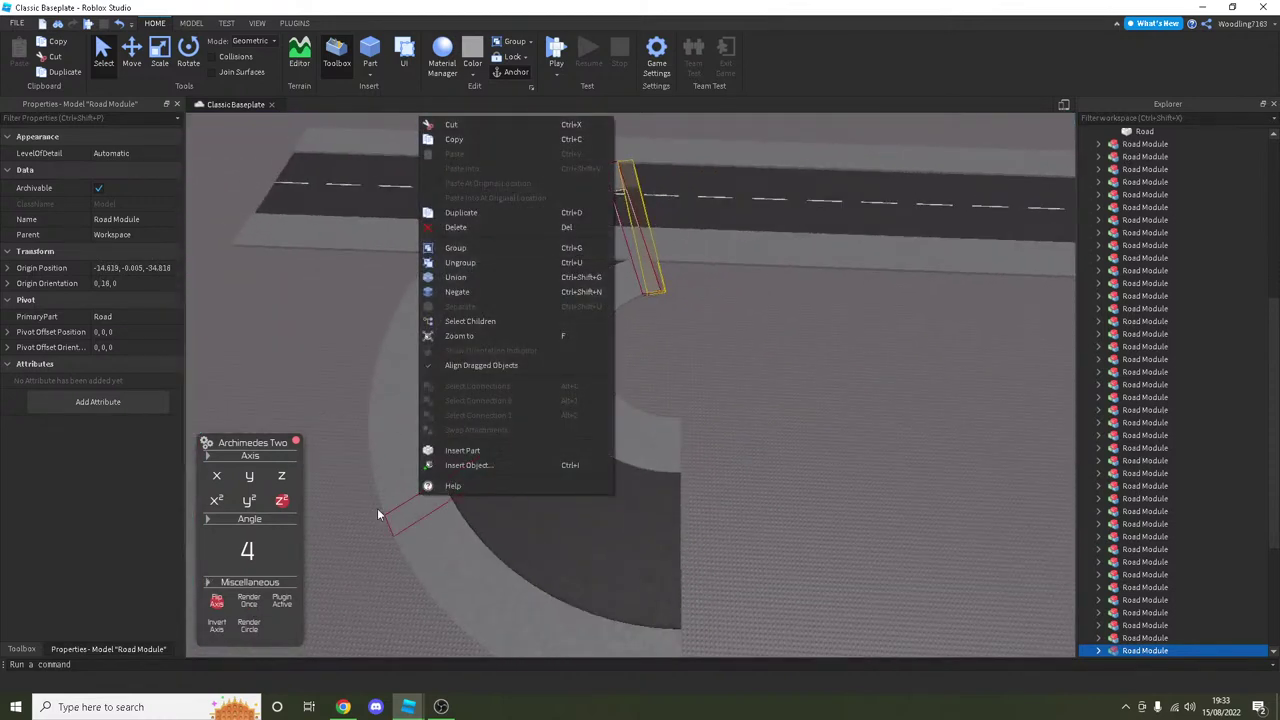
pyautogui.moveTo(703, 515); pyautogui.dragTo(731, 529, button='right')
pyautogui.click(731, 529)
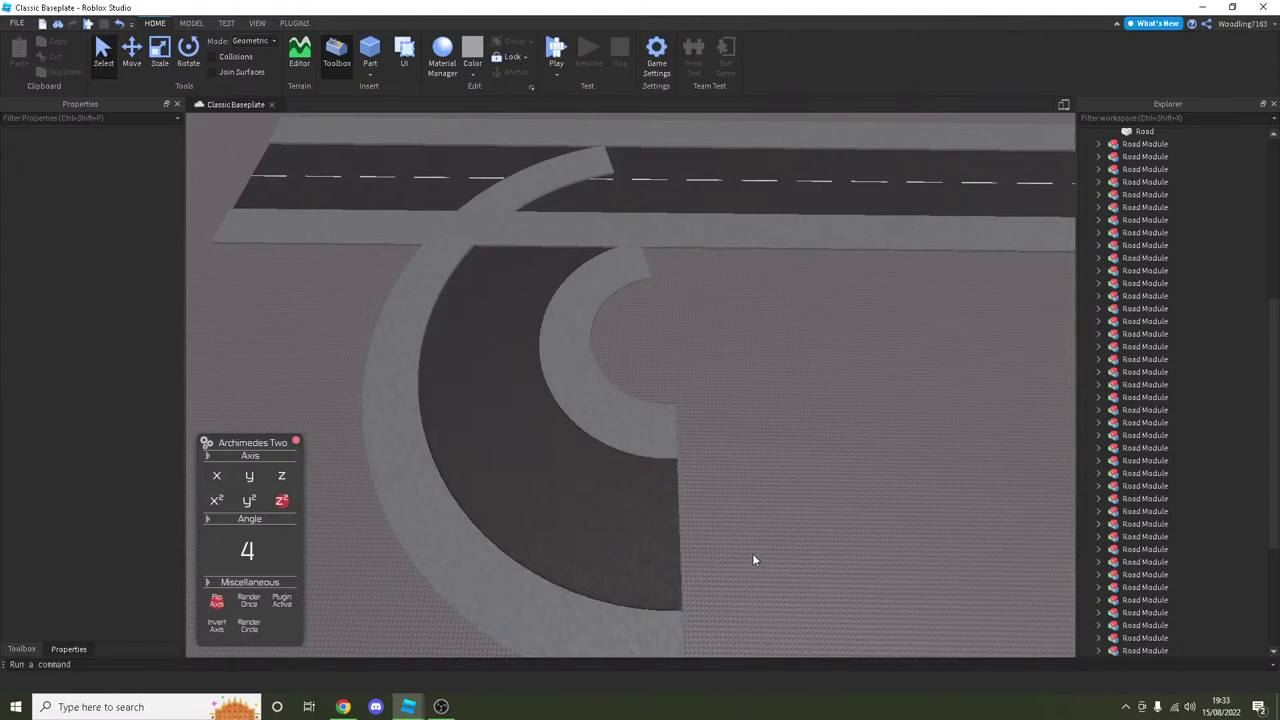
# Step: Delete all the curve modules beside the straight road, including the trimmed starting module
pyautogui.moveTo(728, 533); pyautogui.dragTo(800, 497, button='right')
pyautogui.scroll(-3, 735, 528)
pyautogui.moveTo(871, 563); pyautogui.dragTo(558, 383)
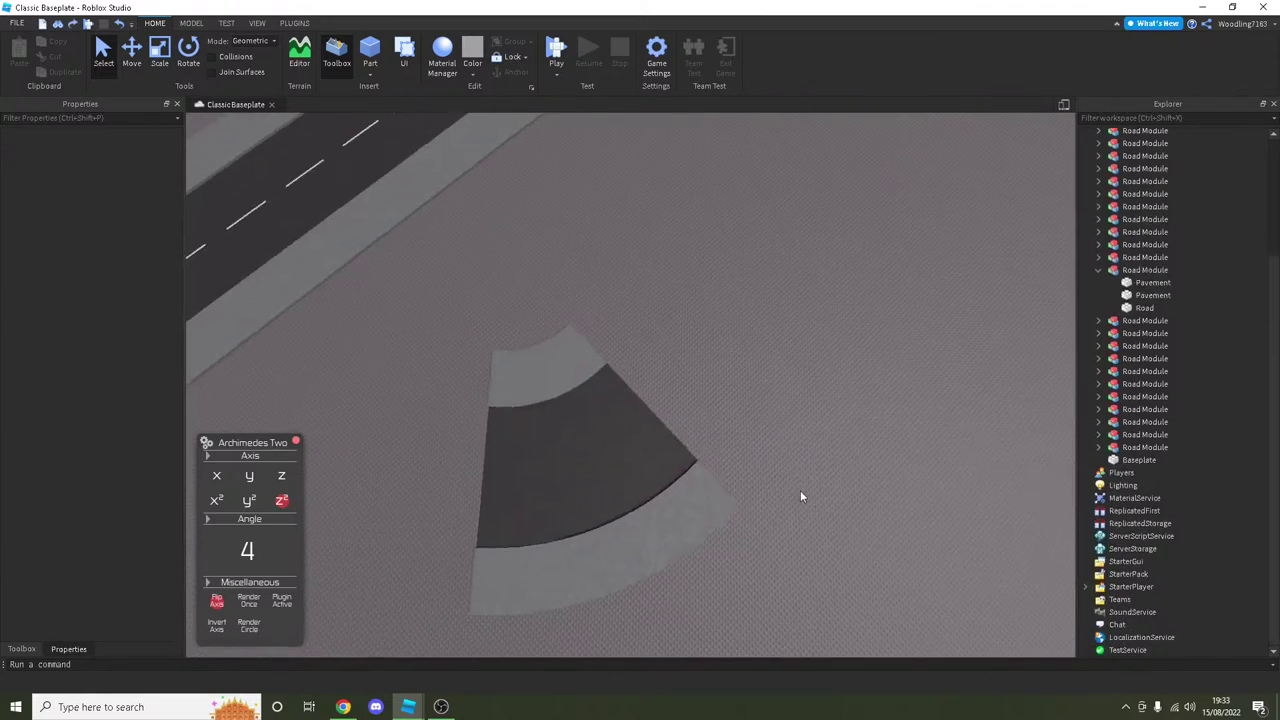
pyautogui.press('Delete')
# Step: Pull a duplicate of the straight road's end module away from the road and deactivate Archimedes
pyautogui.moveTo(558, 390); pyautogui.dragTo(640, 365, button='right')
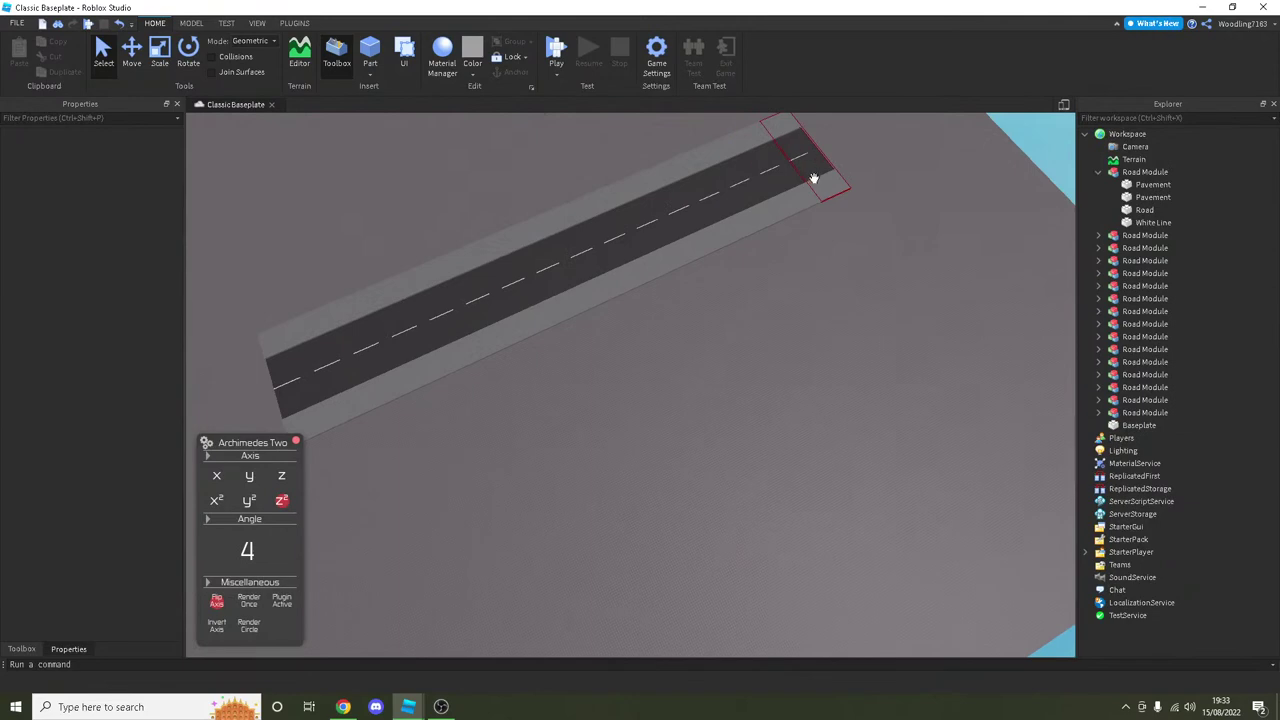
pyautogui.click(790, 165)
pyautogui.click(145, 60)
pyautogui.press('f')
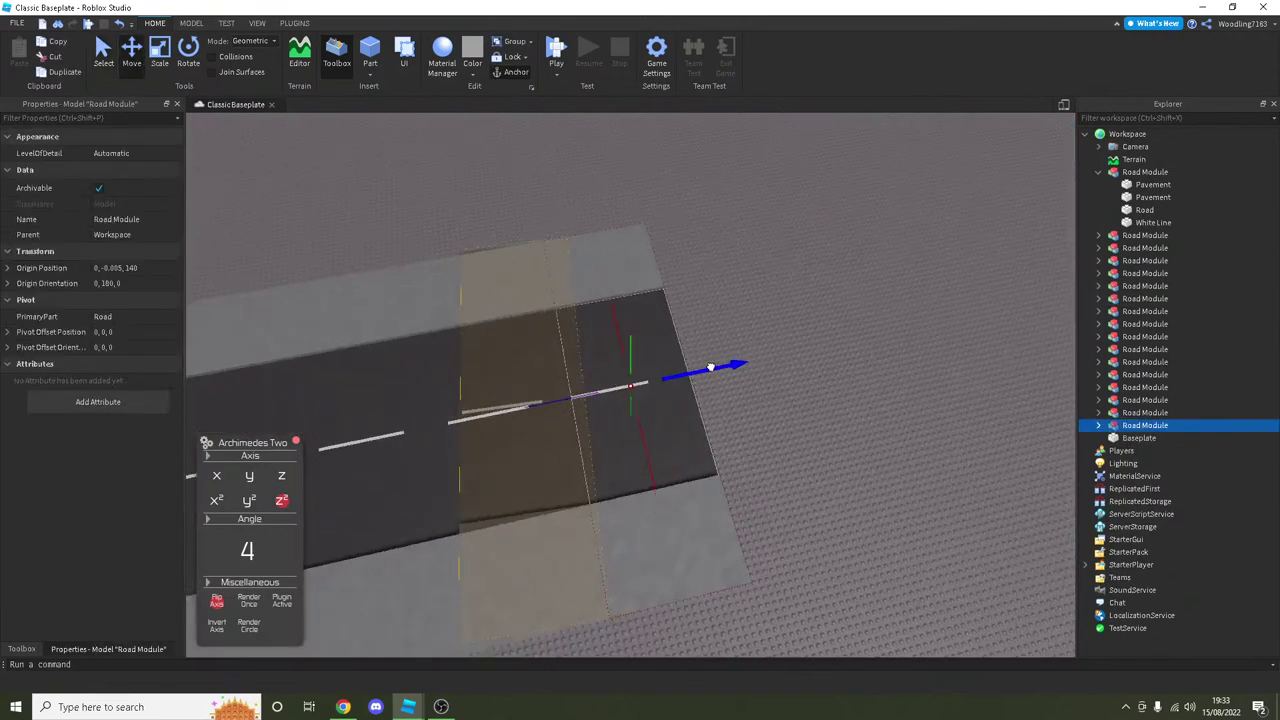
pyautogui.moveTo(698, 370); pyautogui.dragTo(378, 572)
pyautogui.click(282, 603)
# Step: Reposition the duplicate module beyond the road's end using 20-stud snapping and delete its white line
pyautogui.moveTo(450, 450); pyautogui.dragTo(500, 360, button='right')
pyautogui.click(191, 23)
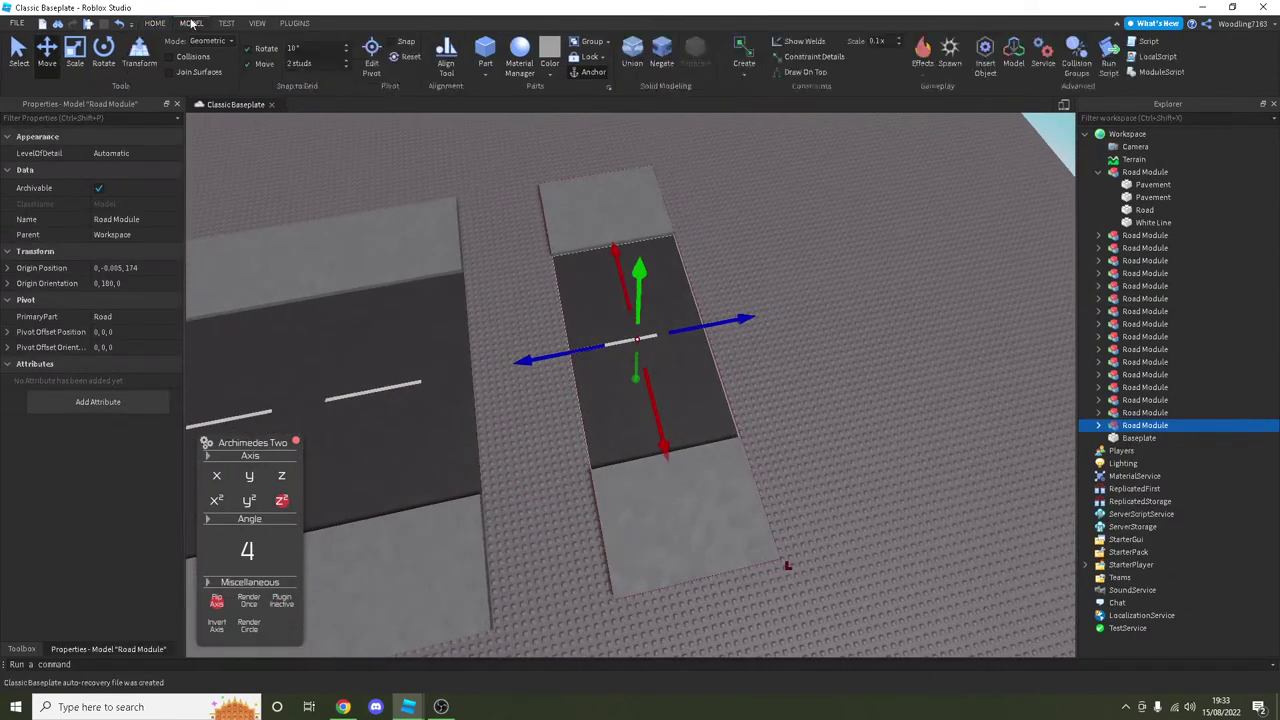
pyautogui.scroll(2, 424, 195)
pyautogui.scroll(1, 424, 200)
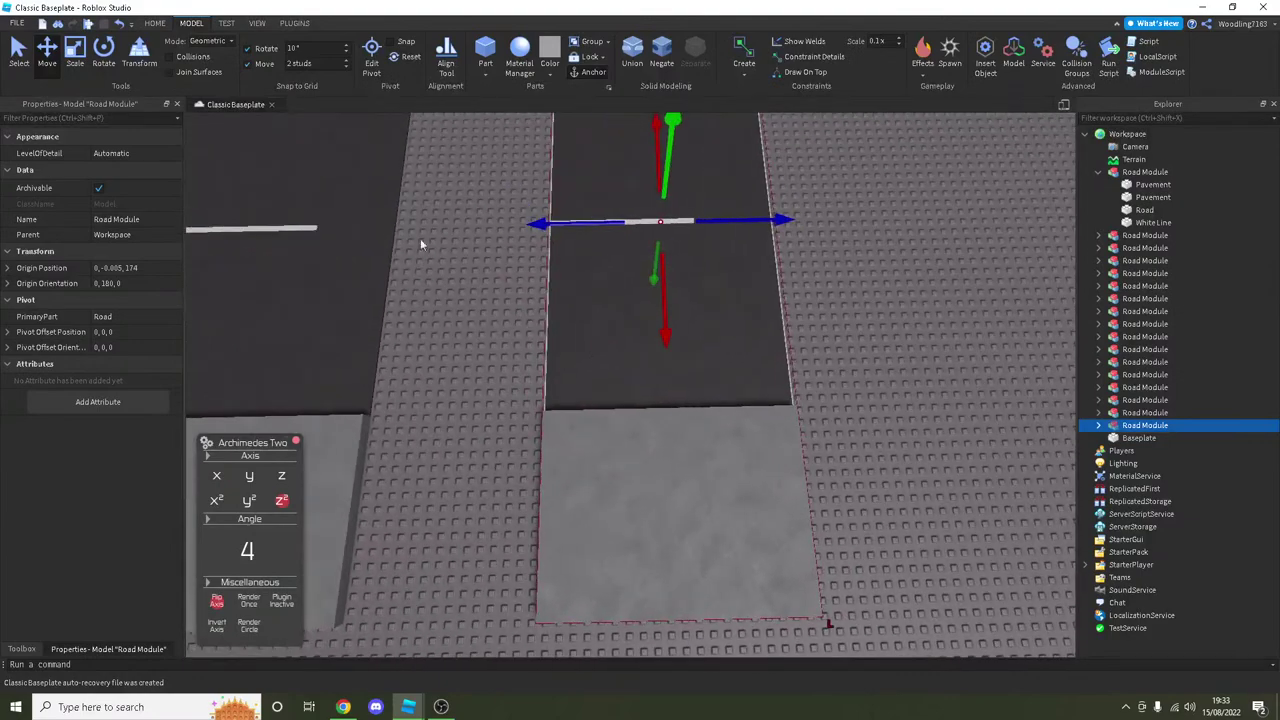
pyautogui.hotkey('ctrl', 'z')
pyautogui.click(302, 70)
pyautogui.write('20')
pyautogui.moveTo(440, 227); pyautogui.dragTo(571, 218)
pyautogui.click(571, 218)
pyautogui.scroll(-3, 571, 218)
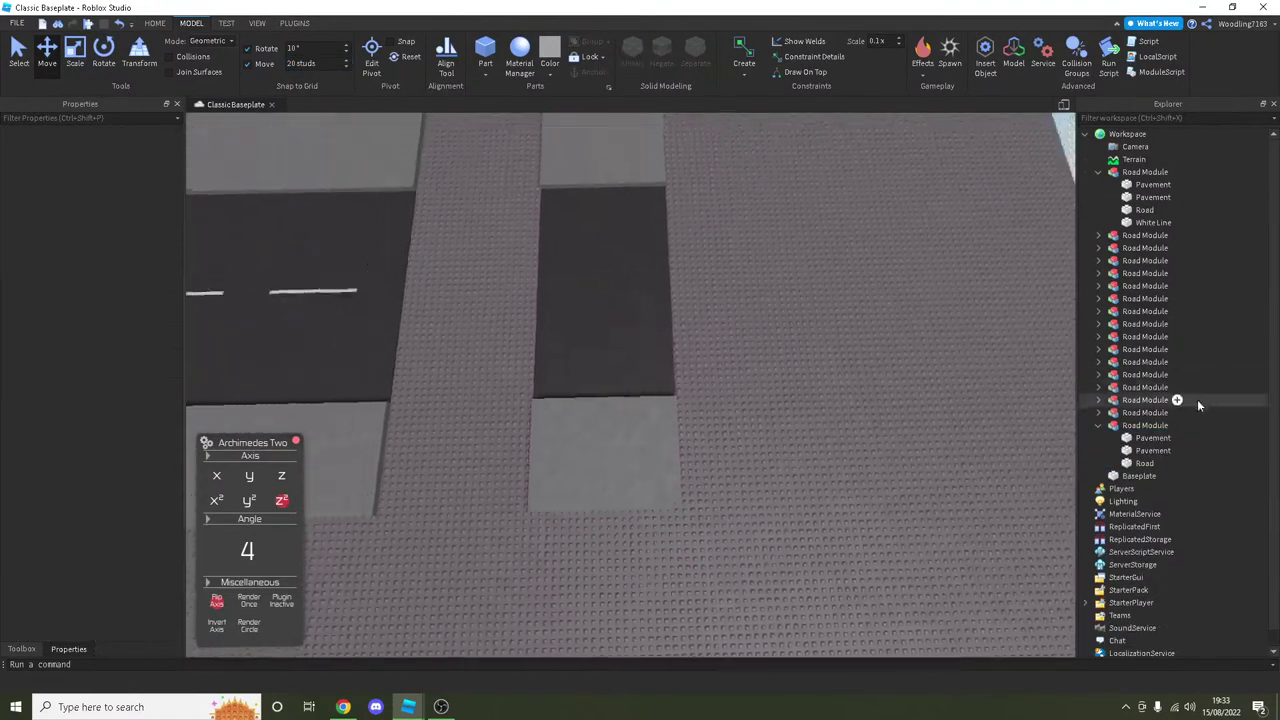
# Step: Group all the straight section's road modules into one model named Main Road
pyautogui.click(1178, 425)
pyautogui.moveTo(1206, 414); pyautogui.dragTo(1128, 238)
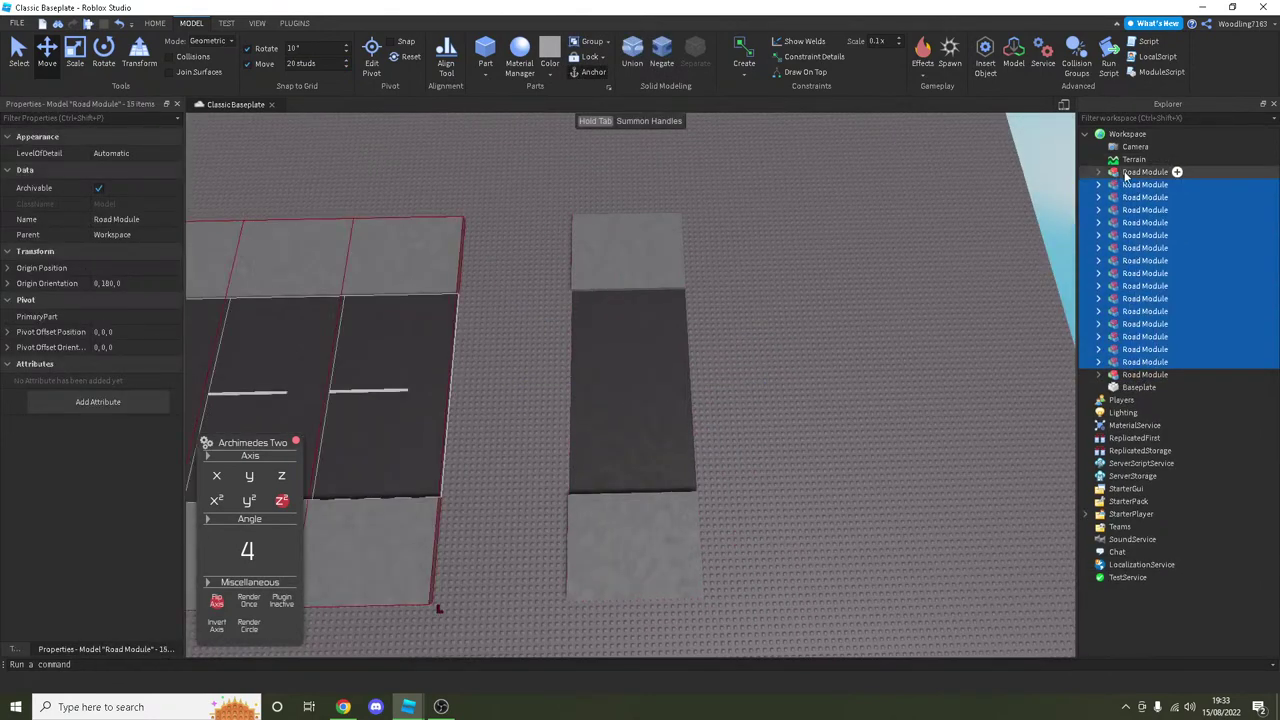
pyautogui.click(588, 43)
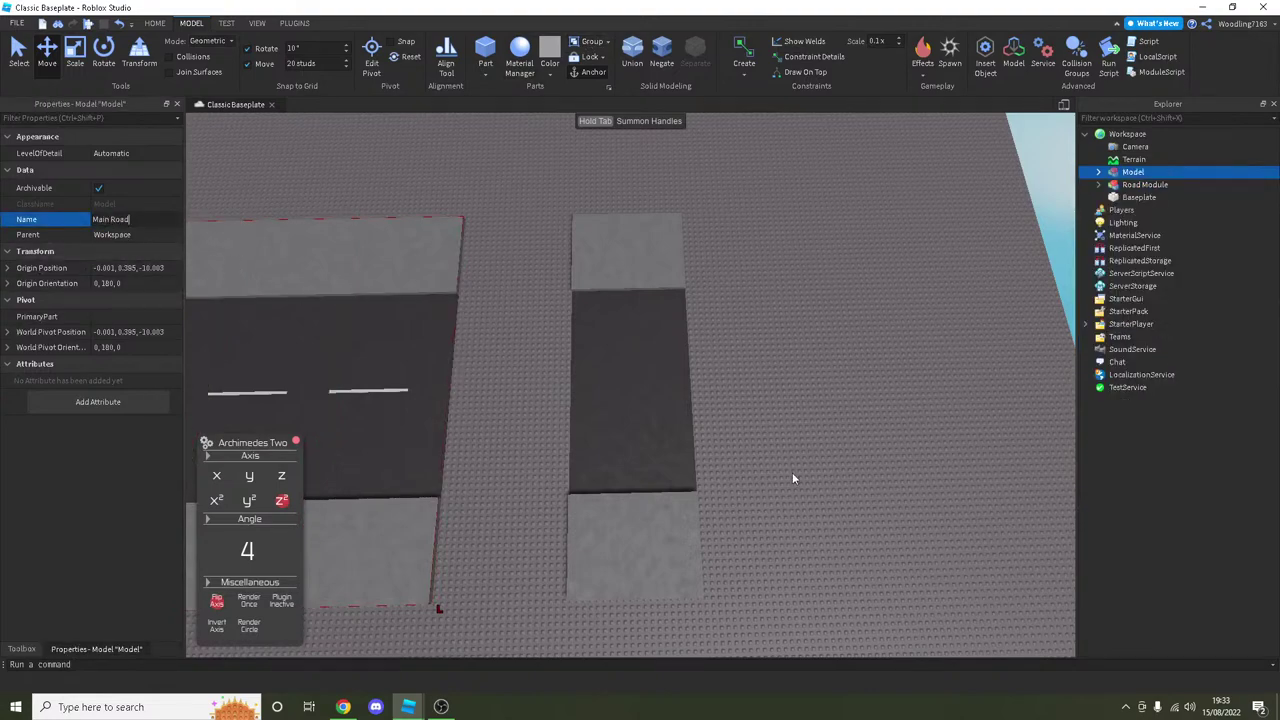
# Step: Shorten the duplicate module's road and both pavements to 10 studs using 10-stud snapping
pyautogui.click(654, 269)
pyautogui.scroll(3, 694, 286)
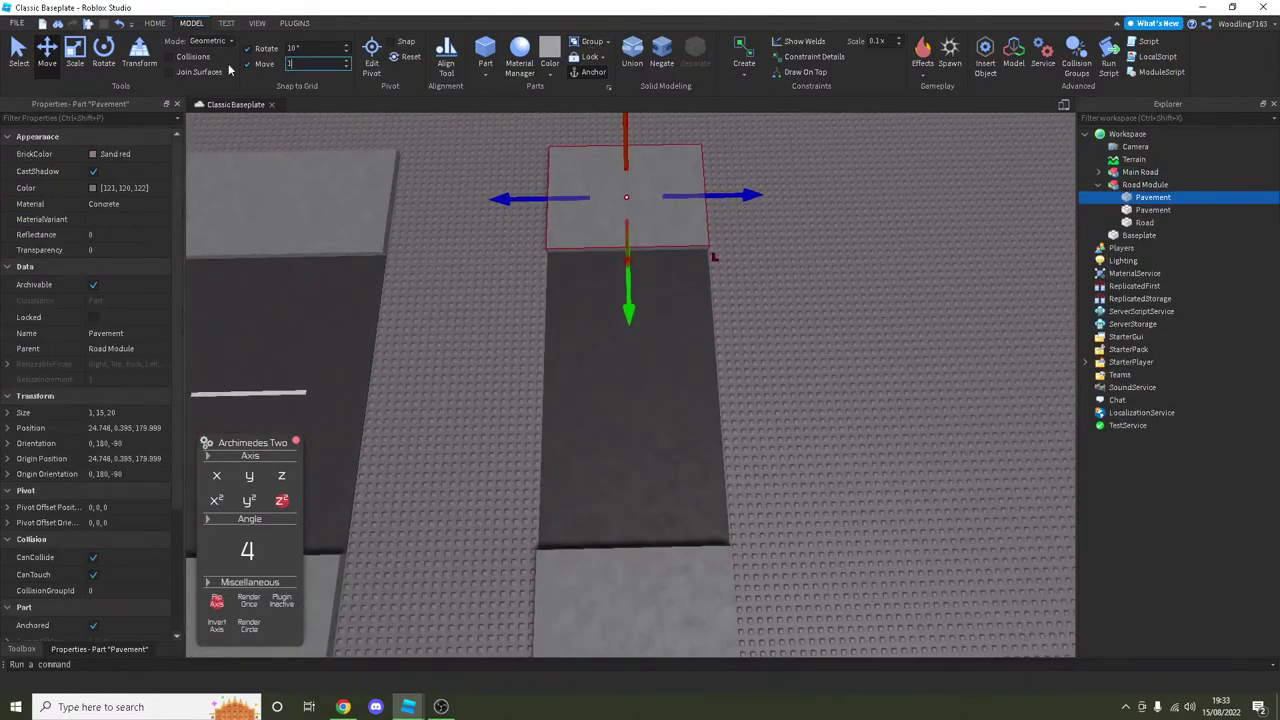
pyautogui.moveTo(718, 177); pyautogui.dragTo(629, 263)
pyautogui.click(629, 263)
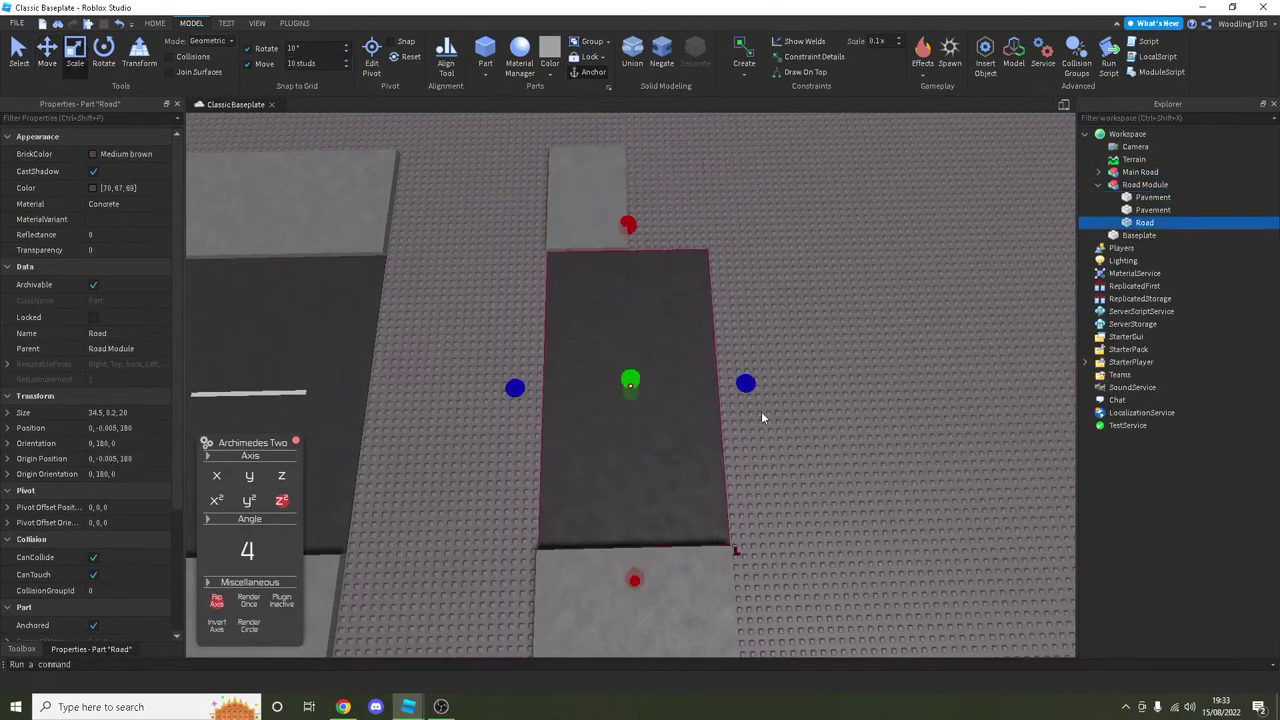
pyautogui.moveTo(755, 400); pyautogui.dragTo(657, 434)
pyautogui.click(700, 575)
pyautogui.moveTo(768, 625); pyautogui.dragTo(668, 626)
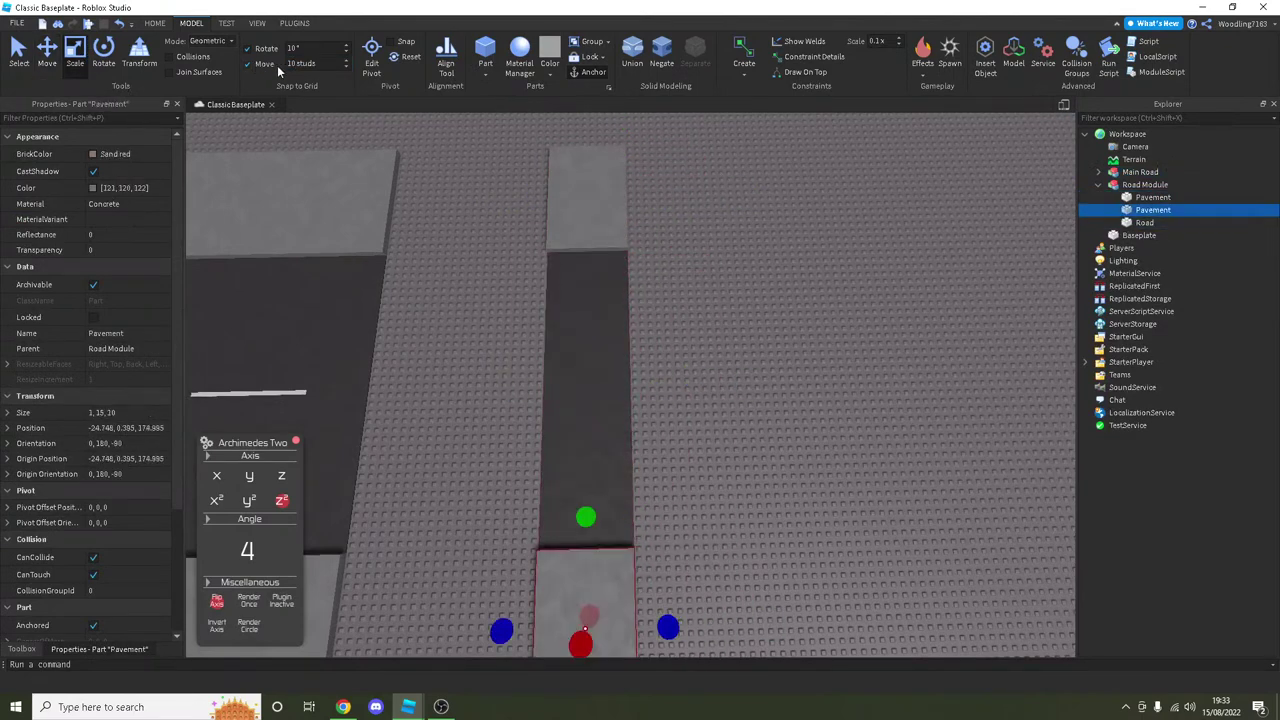
# Step: Shorten the module's road and both pavements by another 3 studs using 3-stud snapping
pyautogui.write('3')
pyautogui.press('Return')
pyautogui.moveTo(651, 609); pyautogui.dragTo(607, 463)
pyautogui.click(607, 463)
pyautogui.moveTo(665, 382); pyautogui.dragTo(640, 376)
pyautogui.click(632, 228)
pyautogui.moveTo(678, 190); pyautogui.dragTo(657, 186)
# Step: Move the trimmed module out beyond the baseplate's edge and reactivate Archimedes on it
pyautogui.click(572, 405)
pyautogui.hotkey('ctrl', '2')
pyautogui.moveTo(636, 376); pyautogui.dragTo(281, 607)
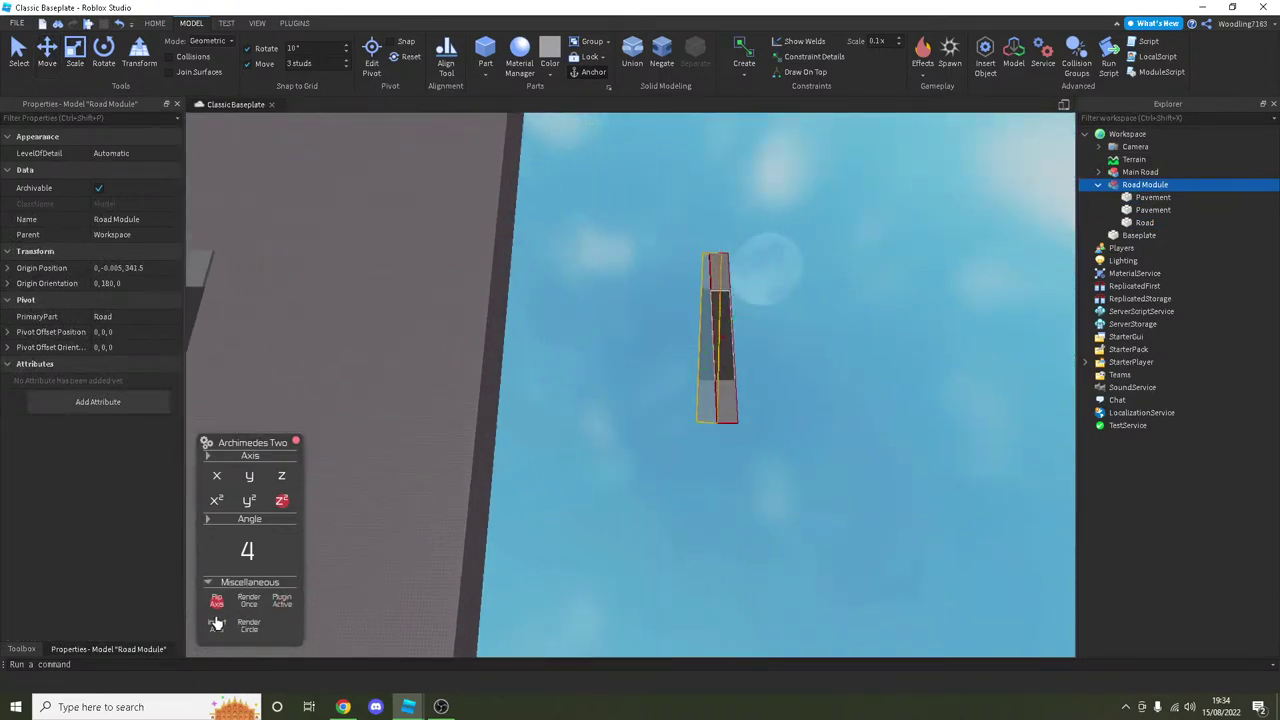
# Step: Render a quarter-turn curve from 4° segments with the axis unflipped, replacing the overshooting last segment with a 2° one
pyautogui.click(249, 600)
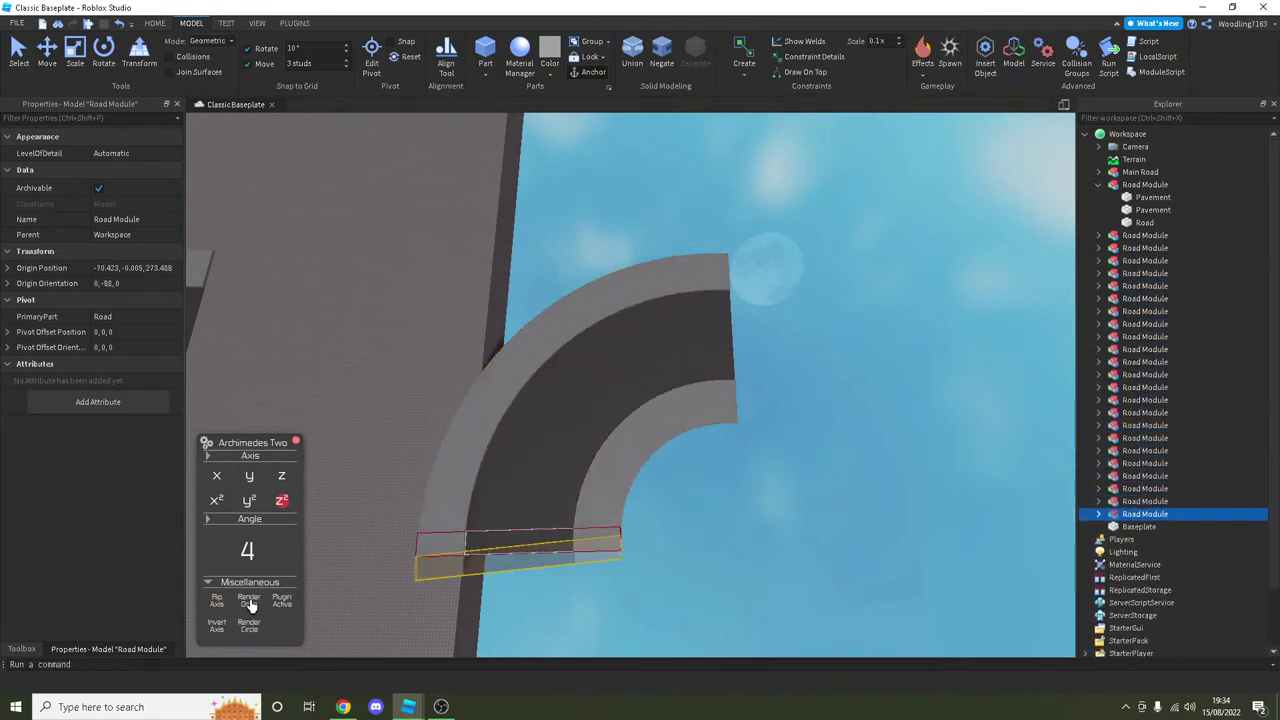
pyautogui.press('Delete')
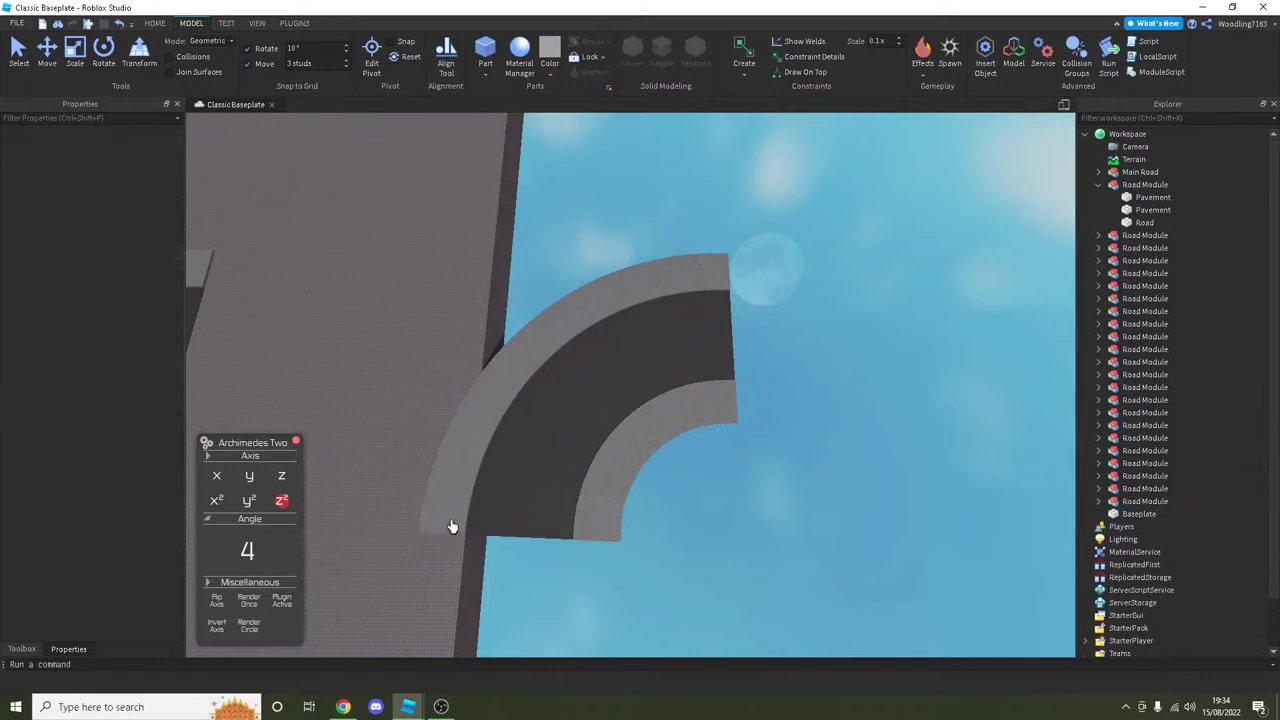
pyautogui.click(488, 557)
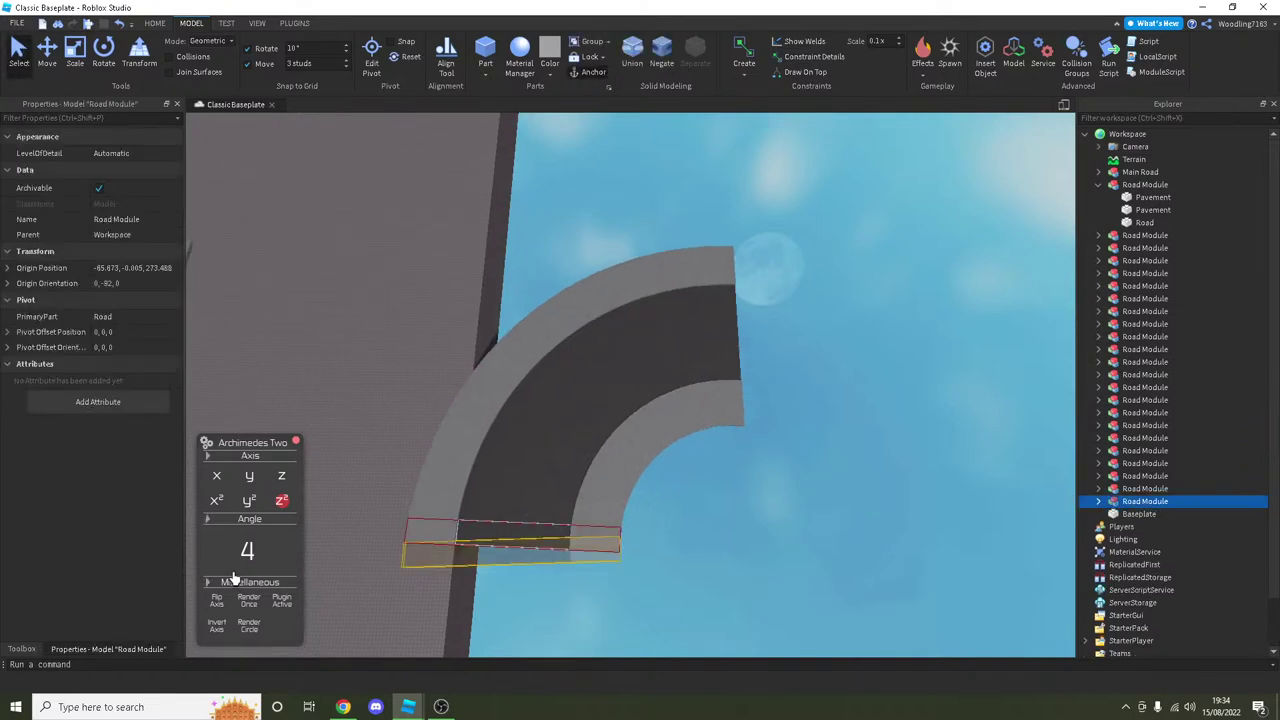
pyautogui.click(253, 604)
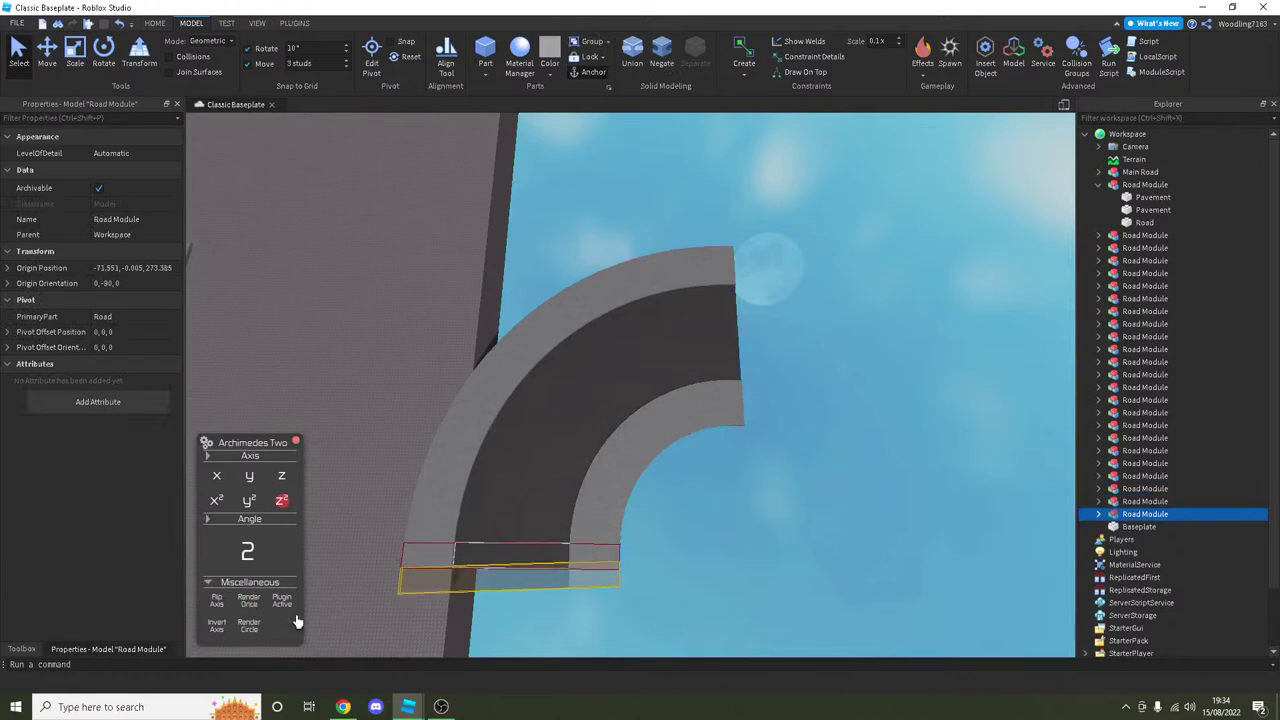
# Step: Duplicate the curve's first module and move the copy 7 studs outward using 7-stud snapping
pyautogui.click(710, 352)
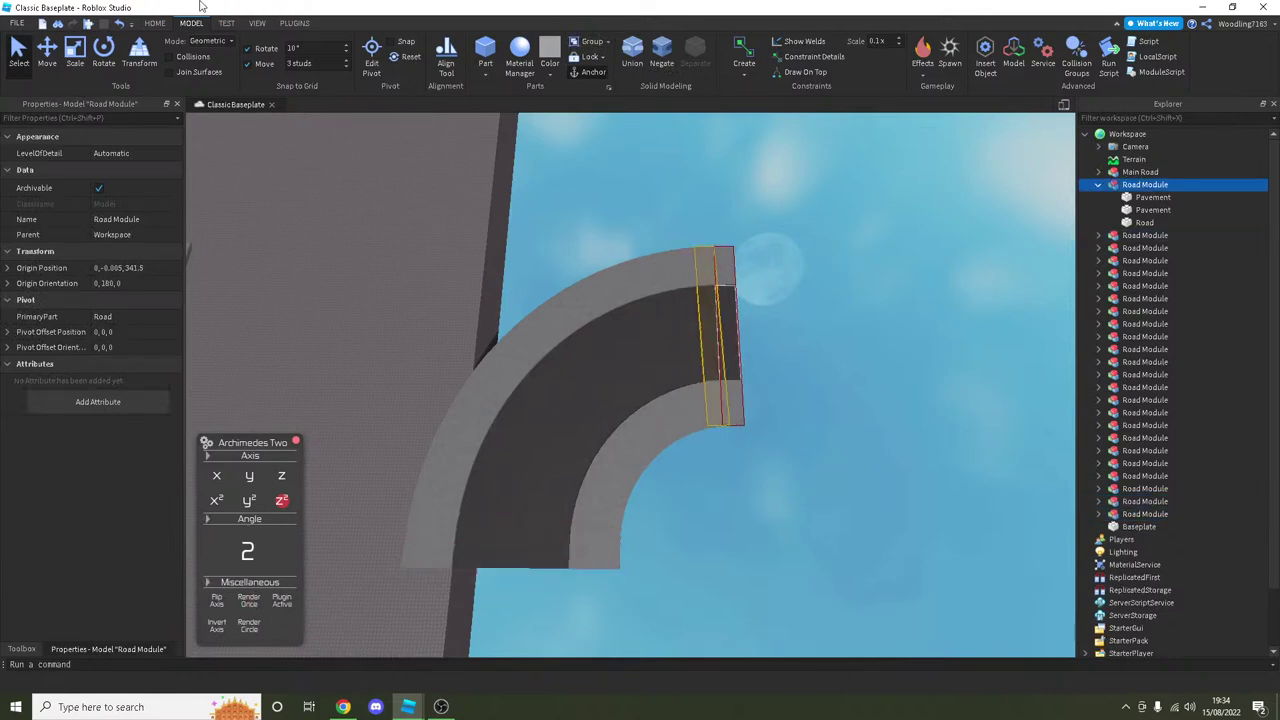
pyautogui.press('f')
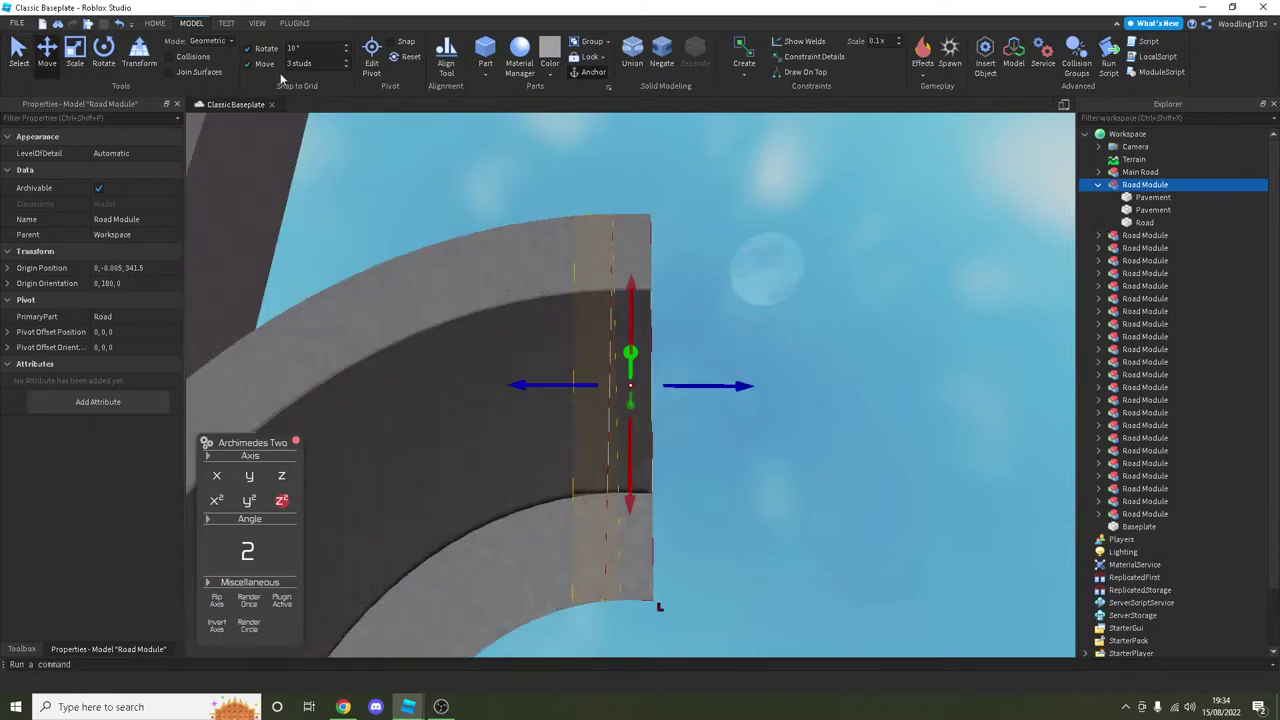
pyautogui.press('r')
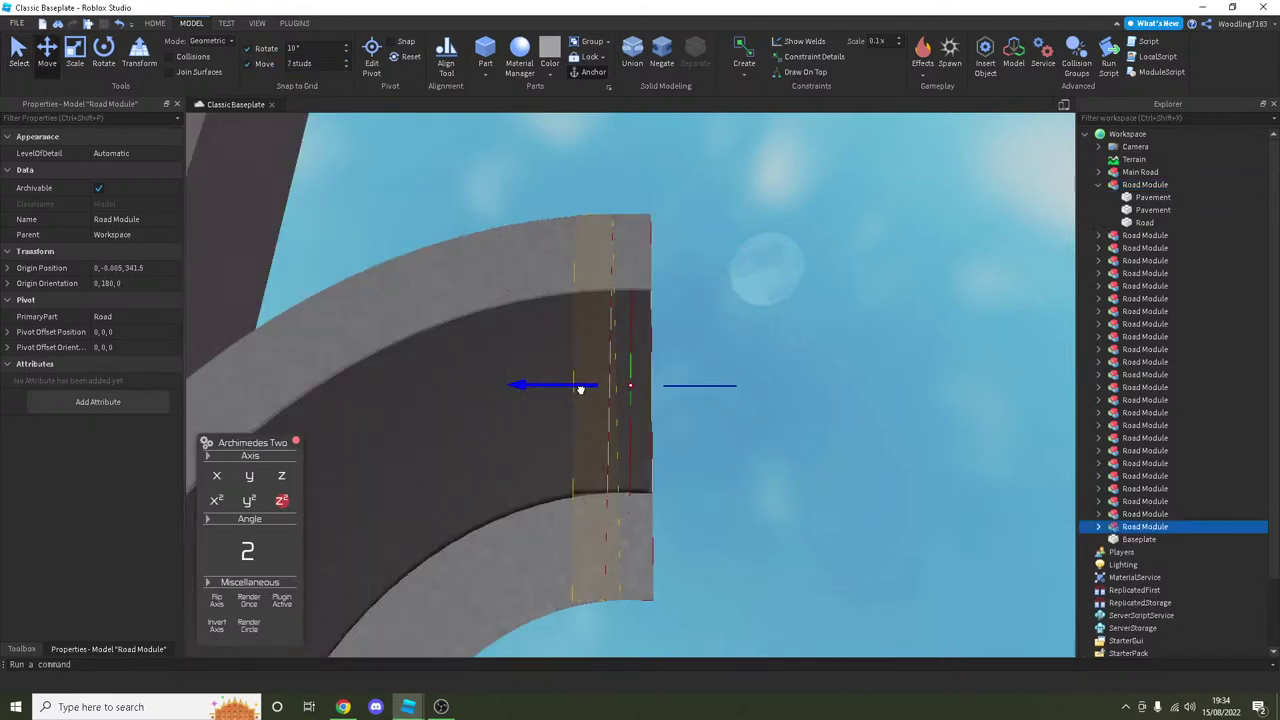
pyautogui.press('f')
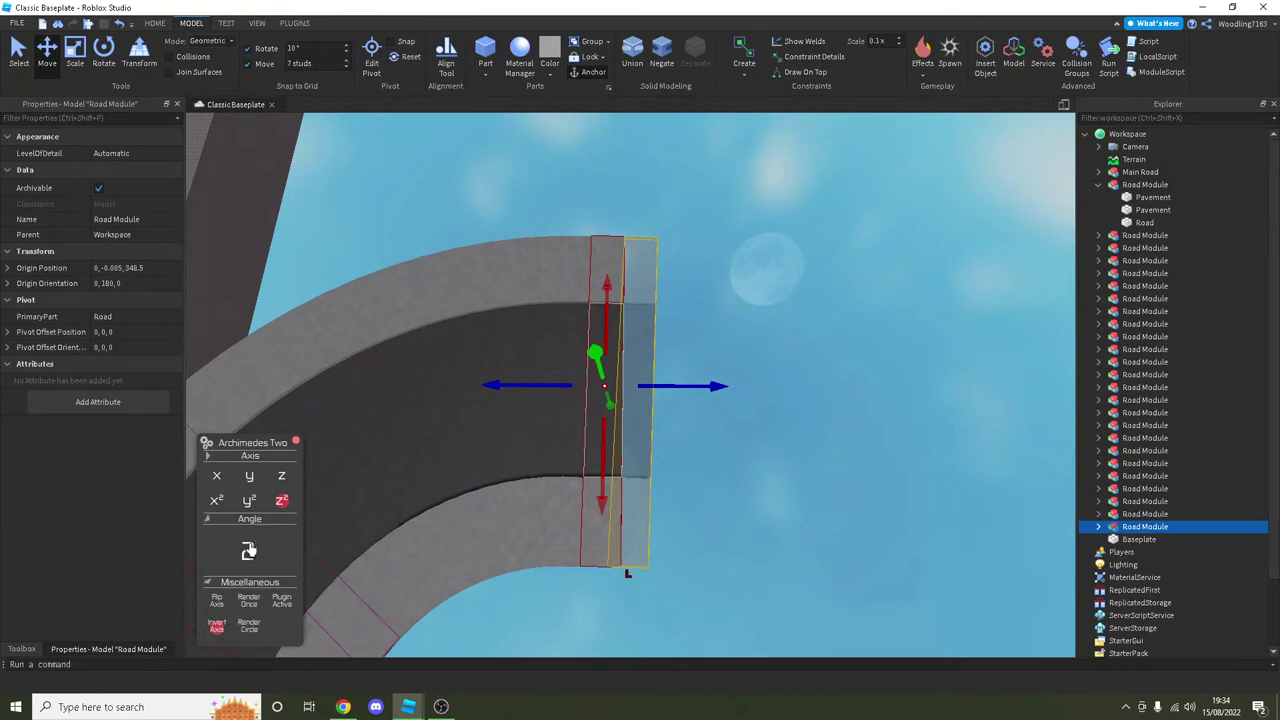
# Step: Set the Archimedes angle to 4° and render road segments repeatedly to build the second quarter-turn of the curve
pyautogui.press('r')
pyautogui.press('r')
pyautogui.press('r')
pyautogui.press('r')
pyautogui.press('r')
pyautogui.press('r')
pyautogui.press('r')
pyautogui.press('r')
pyautogui.press('r')
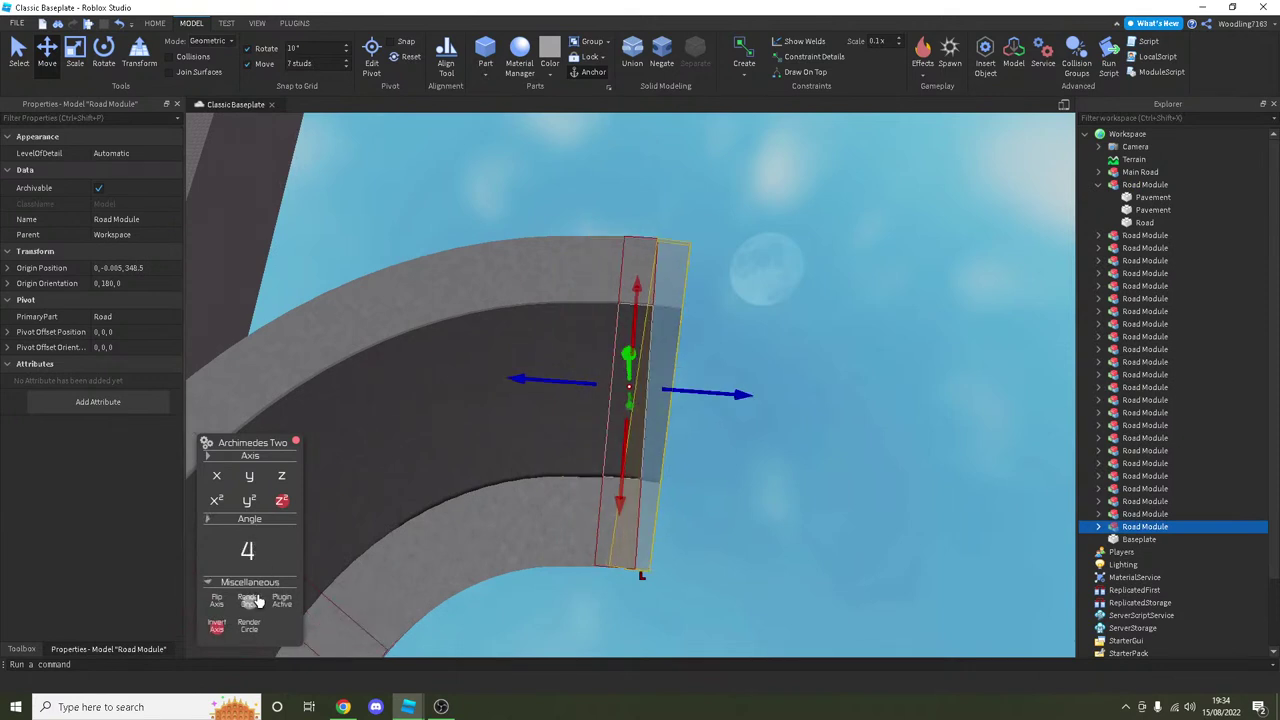
pyautogui.press('r')
pyautogui.press('r')
pyautogui.press('r')
pyautogui.press('r')
pyautogui.press('r')
pyautogui.press('r')
pyautogui.press('r')
pyautogui.press('r')
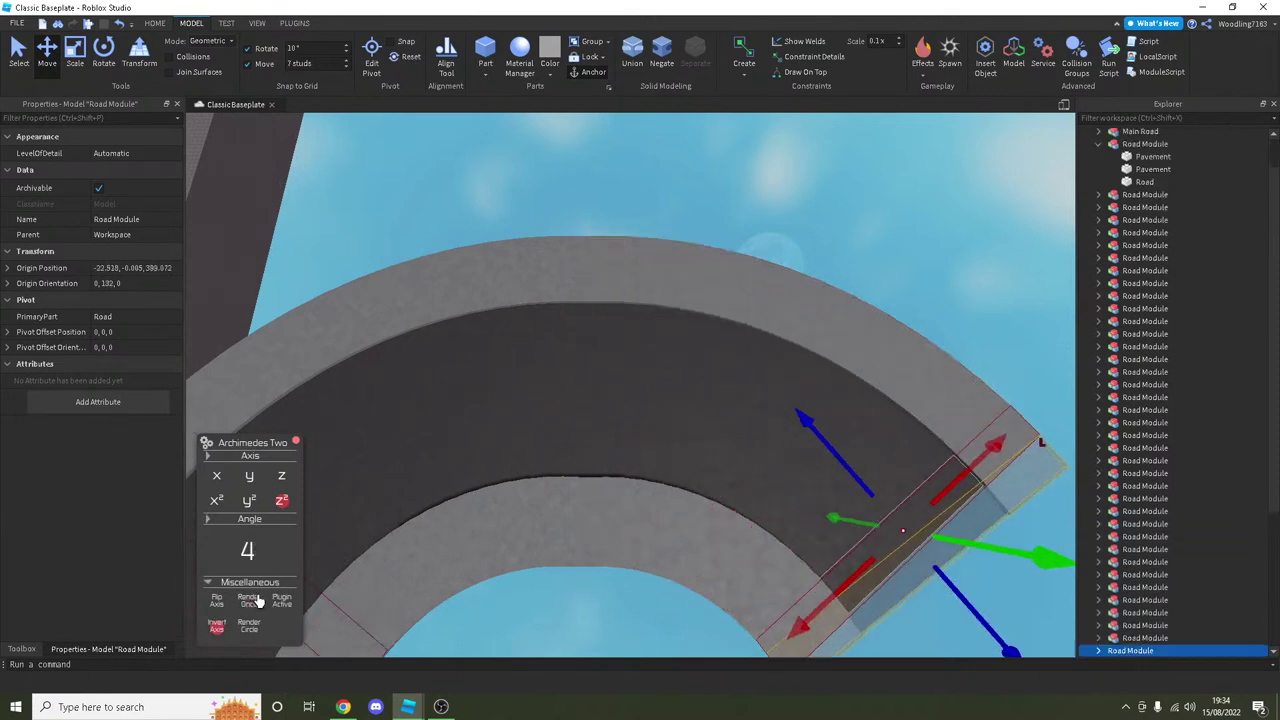
pyautogui.press('r')
pyautogui.press('r')
# Step: Finish the half-circle with one 2° segment and deactivate Archimedes
pyautogui.press('f')
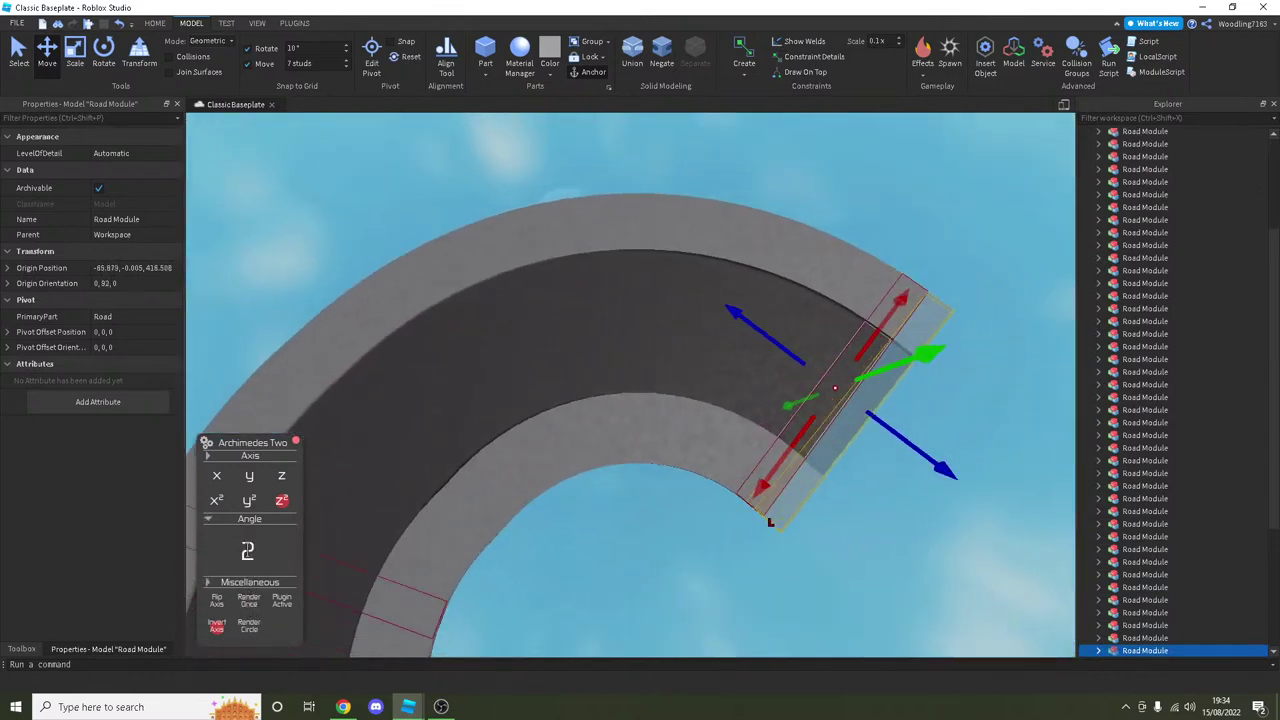
pyautogui.click(248, 601)
pyautogui.press('f')
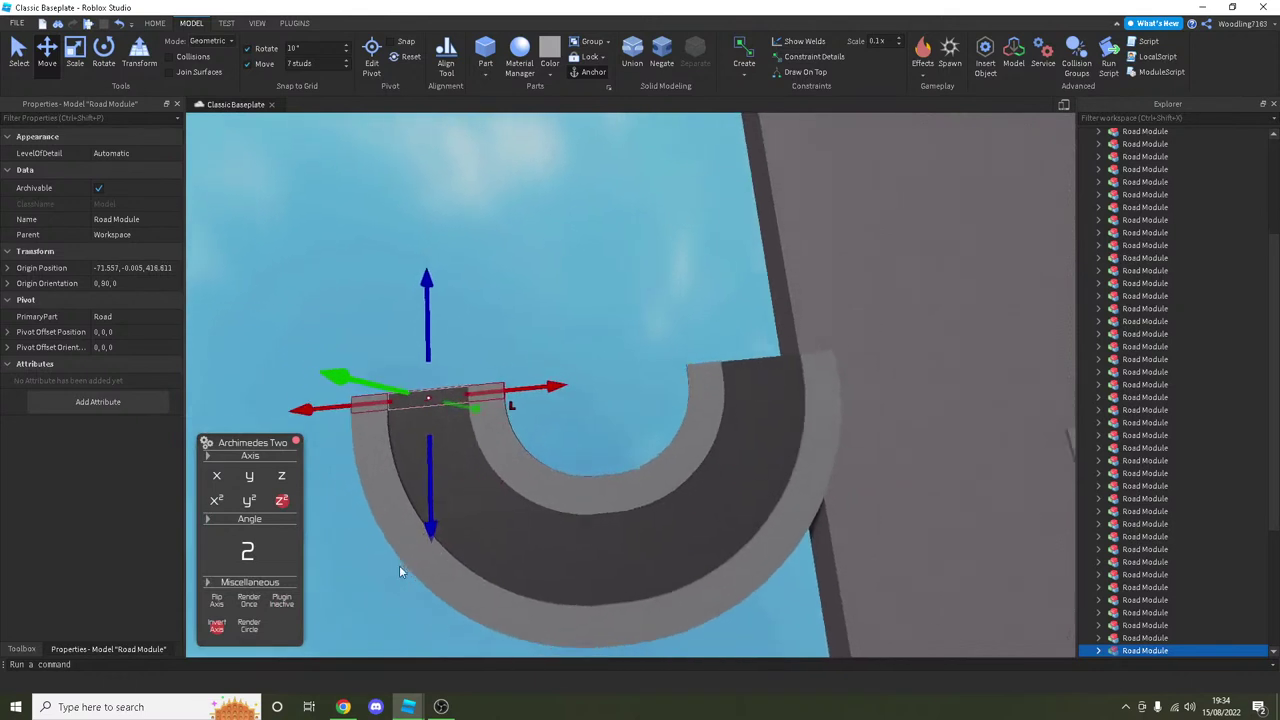
# Step: Select the whole half-circle of road modules and move it onto the straight road on the baseplate using 5-stud snapping
pyautogui.scroll(-3, 378, 346)
pyautogui.hotkey('ctrl', '1')
pyautogui.moveTo(348, 337); pyautogui.dragTo(757, 544)
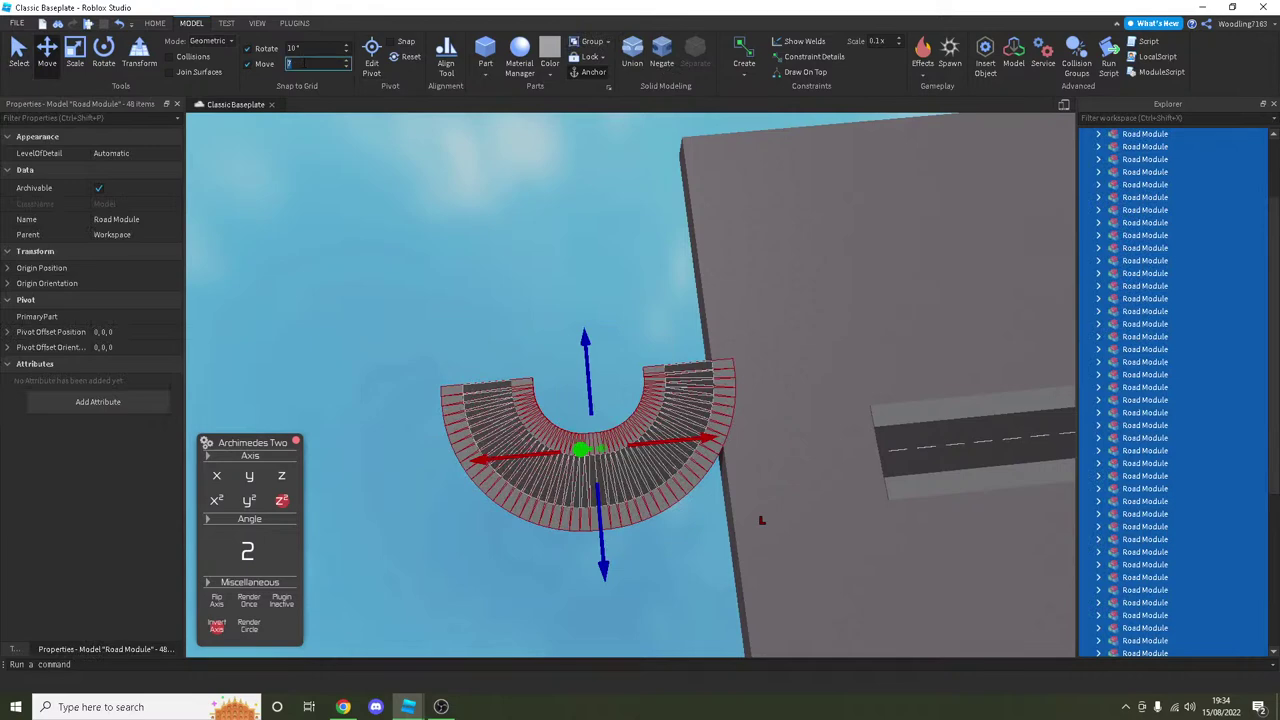
pyautogui.scroll(-2, 643, 428)
pyautogui.moveTo(589, 451); pyautogui.dragTo(727, 294)
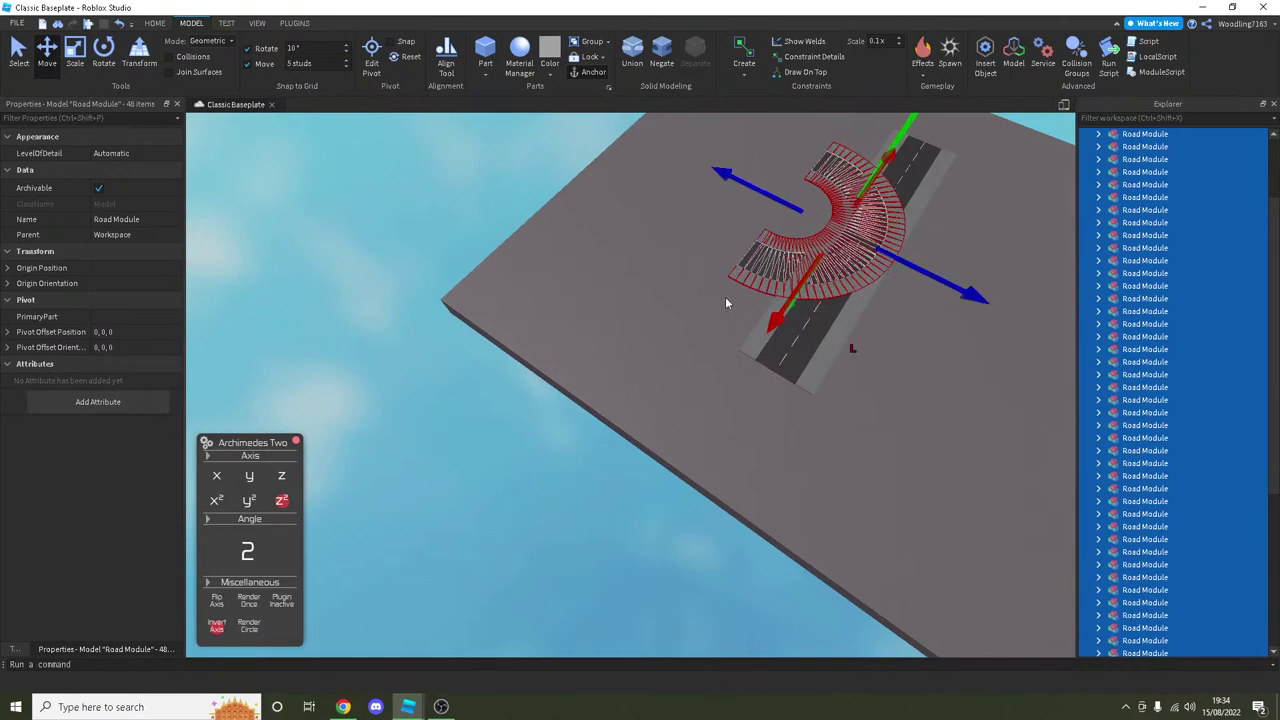
pyautogui.scroll(3, 726, 300)
pyautogui.scroll(8, 725, 309)
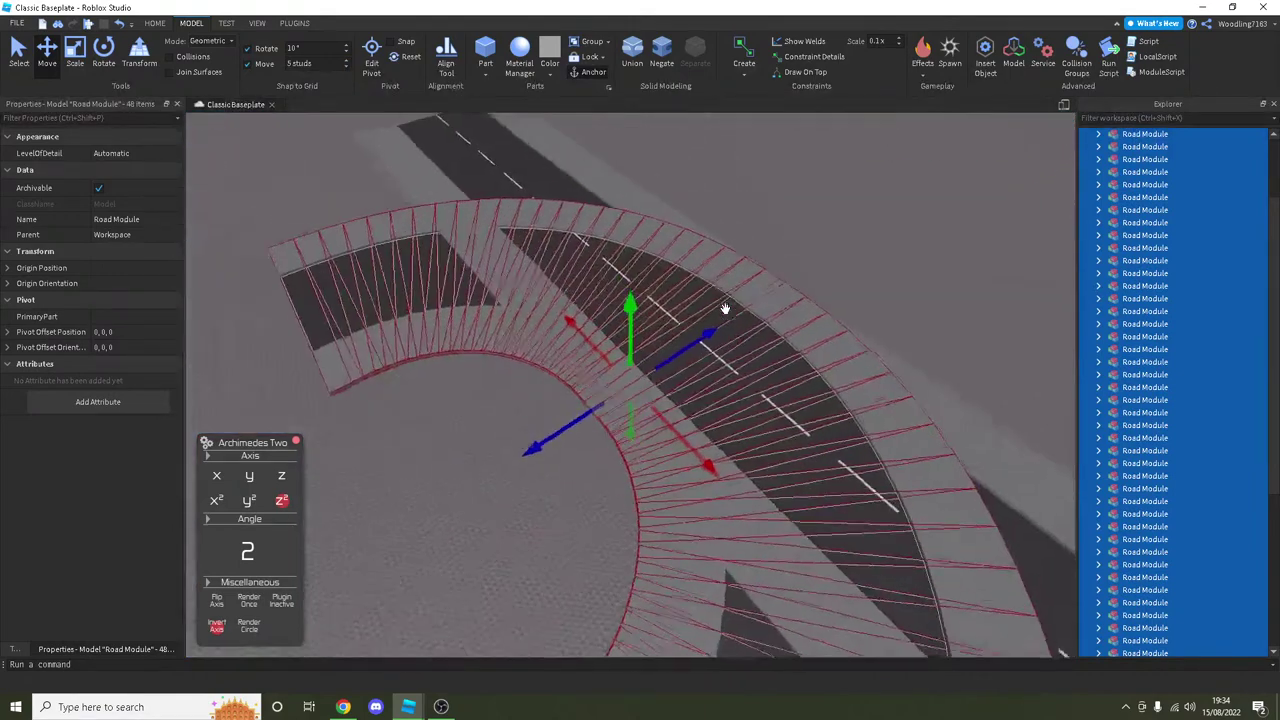
pyautogui.click(844, 186)
# Step: Delete the outer pavement pieces along one half of the curve, together with the straight road's pavement piece crossing that arm
pyautogui.moveTo(846, 183); pyautogui.dragTo(837, 191, button='right')
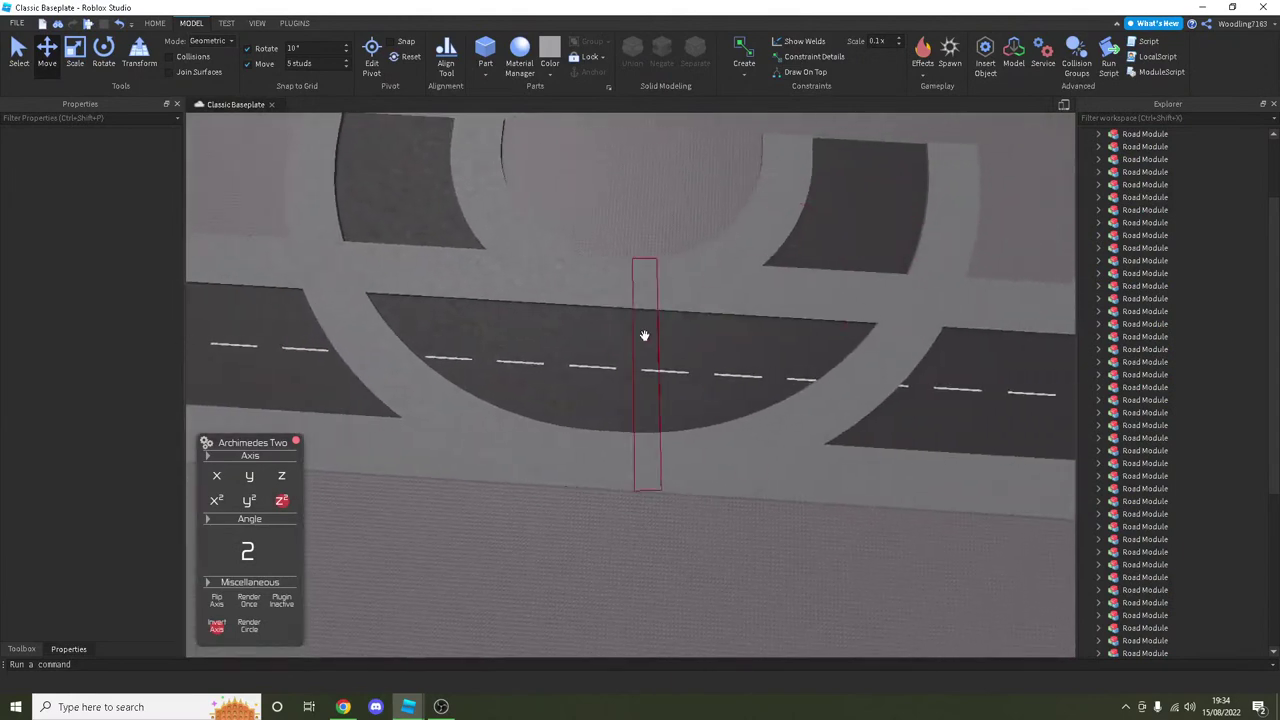
pyautogui.scroll(3, 463, 234)
pyautogui.moveTo(463, 234); pyautogui.dragTo(470, 259, button='right')
pyautogui.scroll(-3, 509, 260)
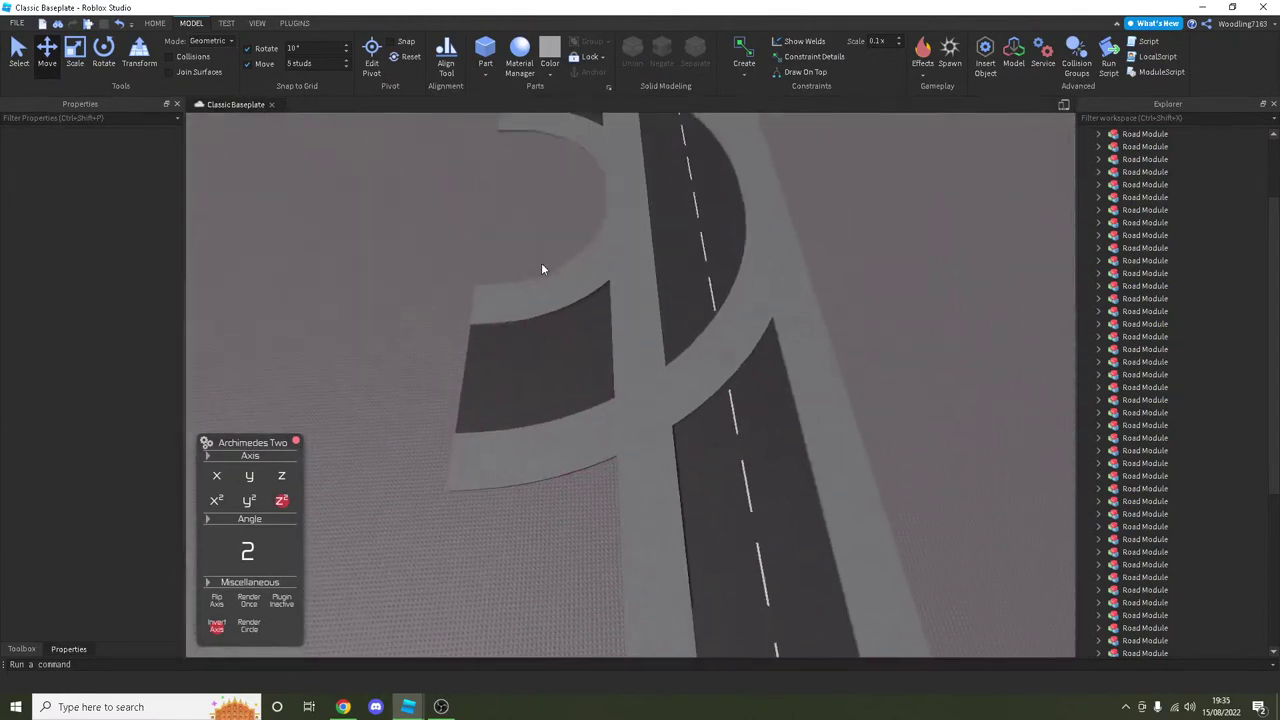
pyautogui.scroll(5, 583, 349)
pyautogui.click(608, 399)
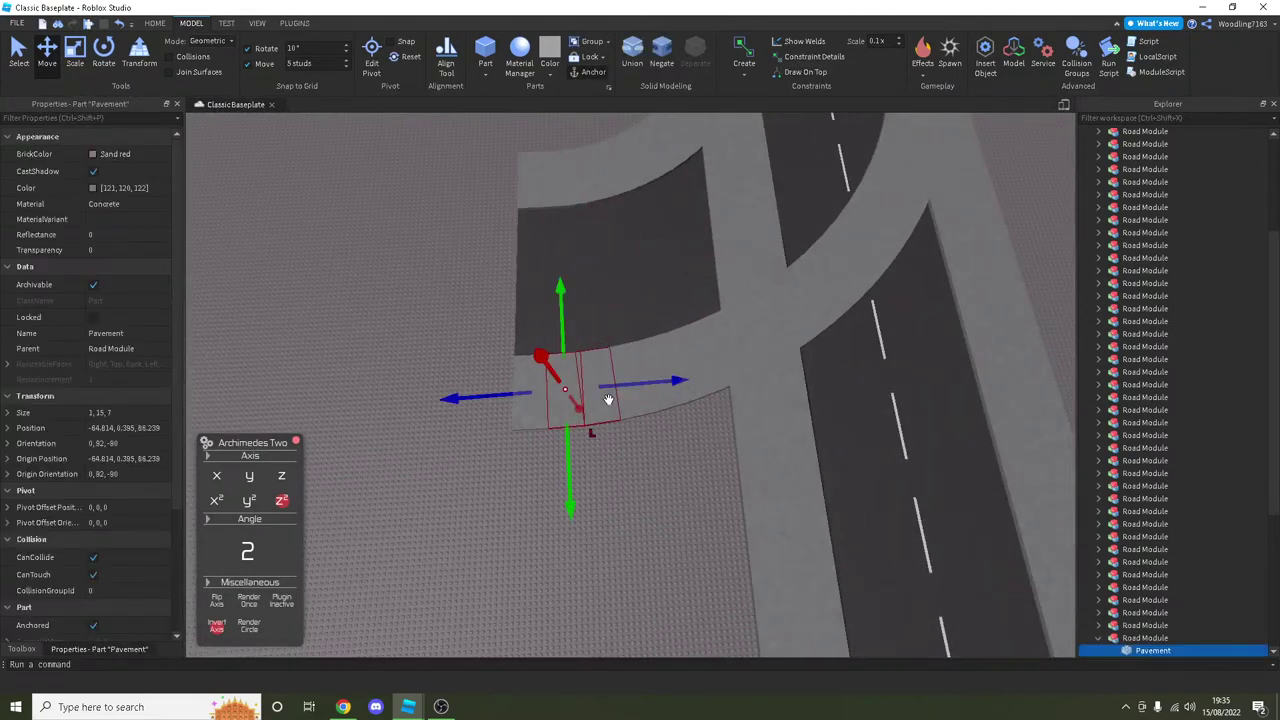
pyautogui.scroll(5, 608, 399)
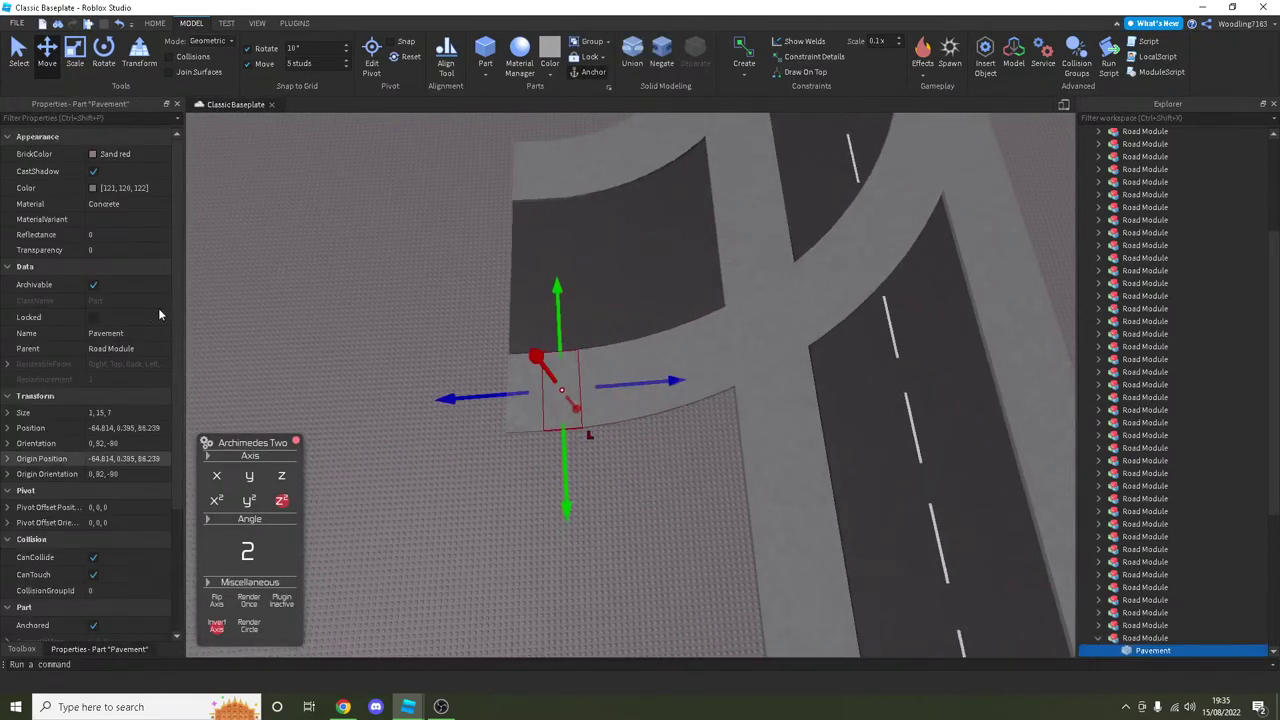
pyautogui.press('r')
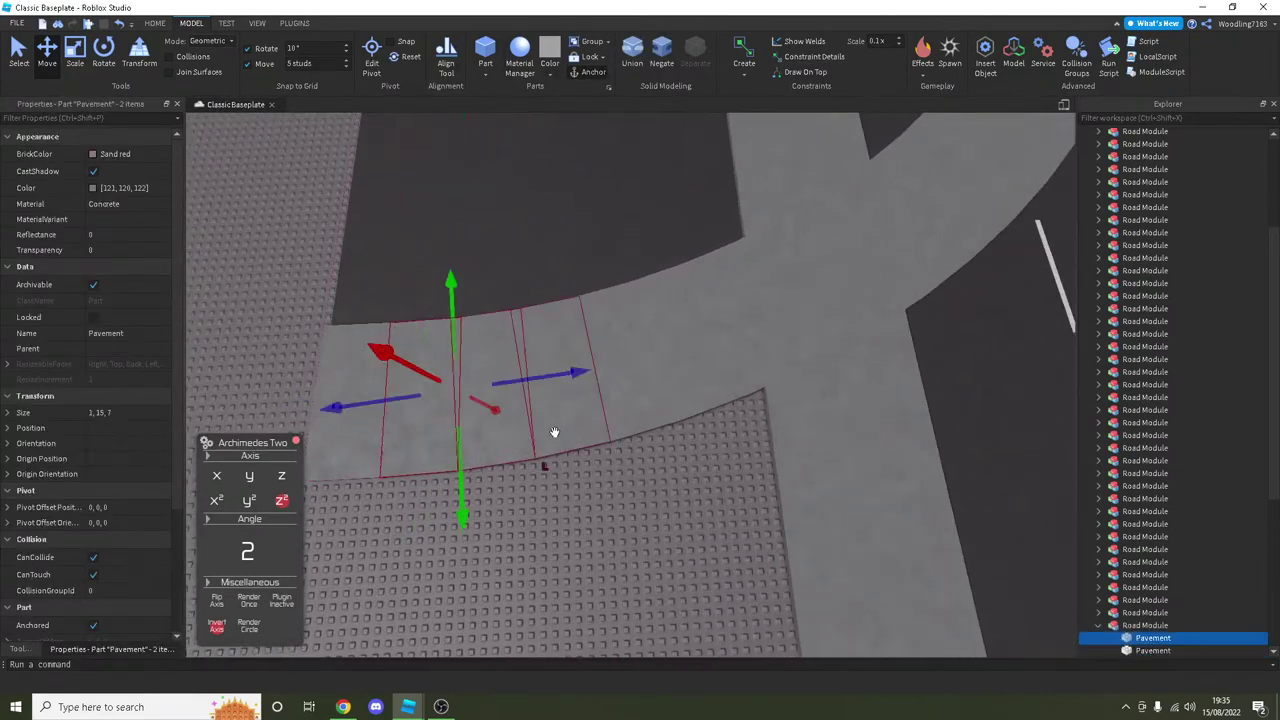
pyautogui.press('r')
pyautogui.press('r')
pyautogui.press('r')
pyautogui.press('r')
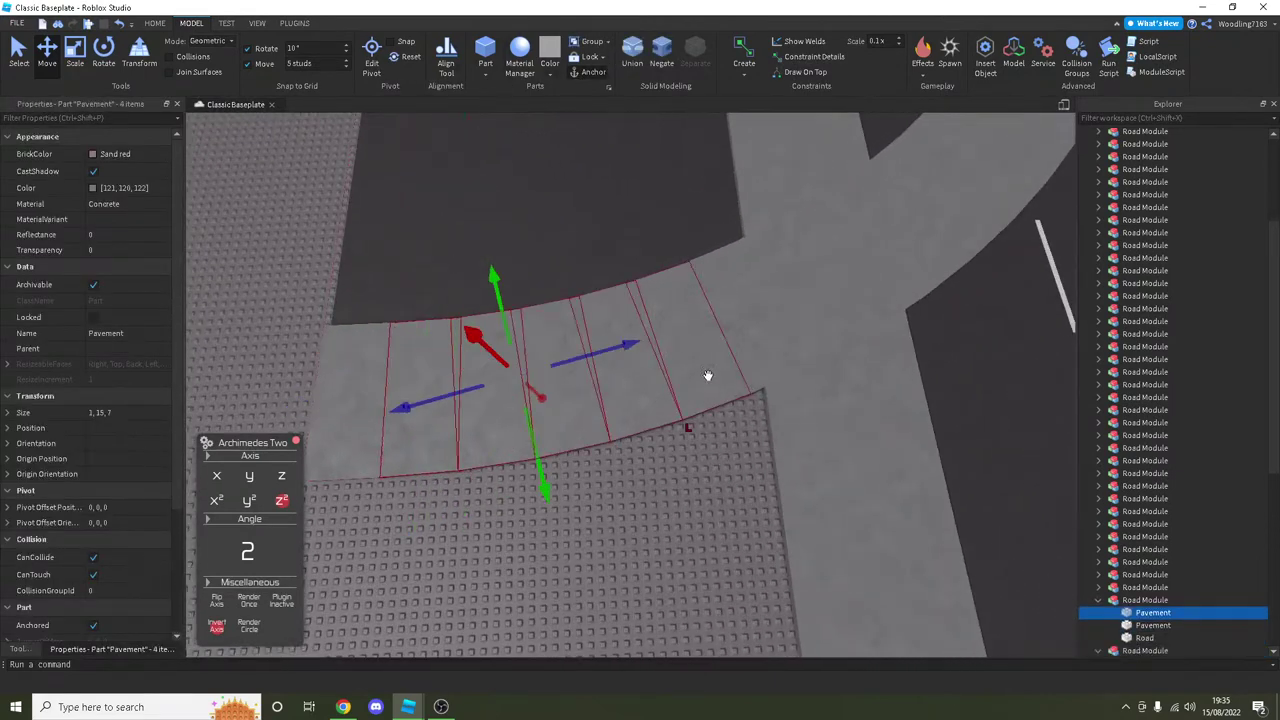
pyautogui.press('r')
pyautogui.press('r')
pyautogui.press('r')
pyautogui.press('r')
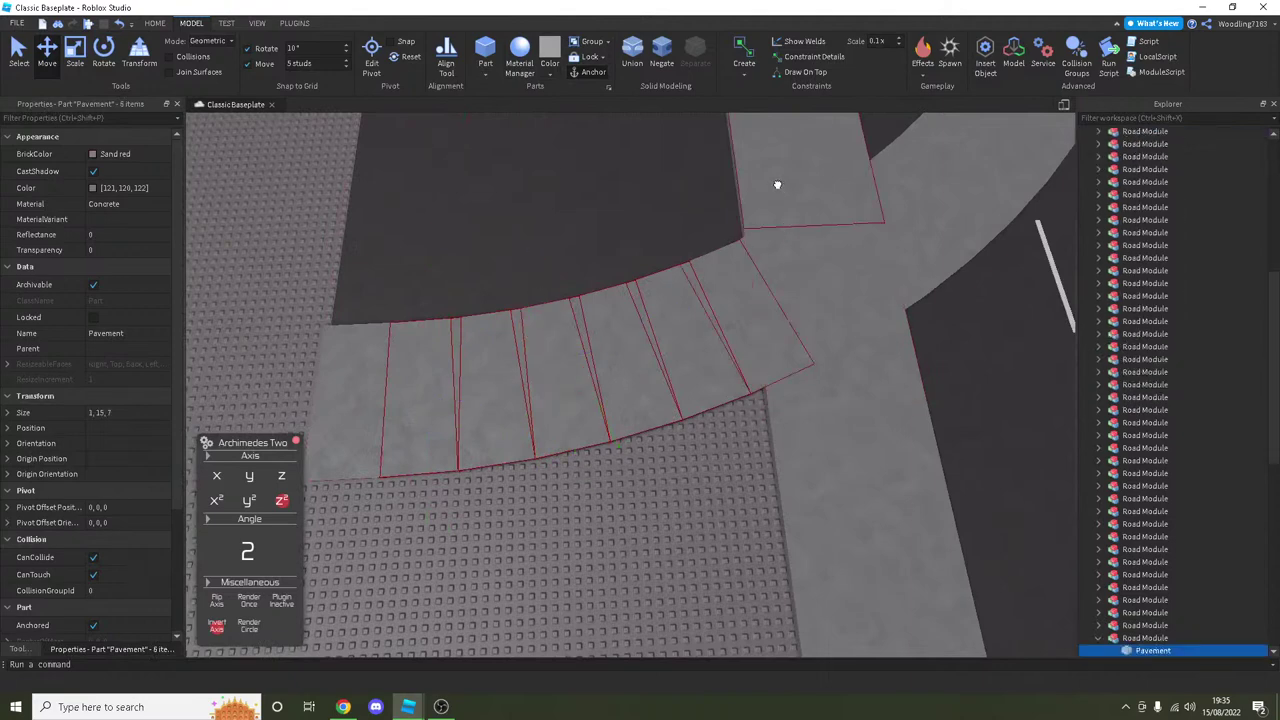
pyautogui.press('r')
pyautogui.press('r')
pyautogui.press('r')
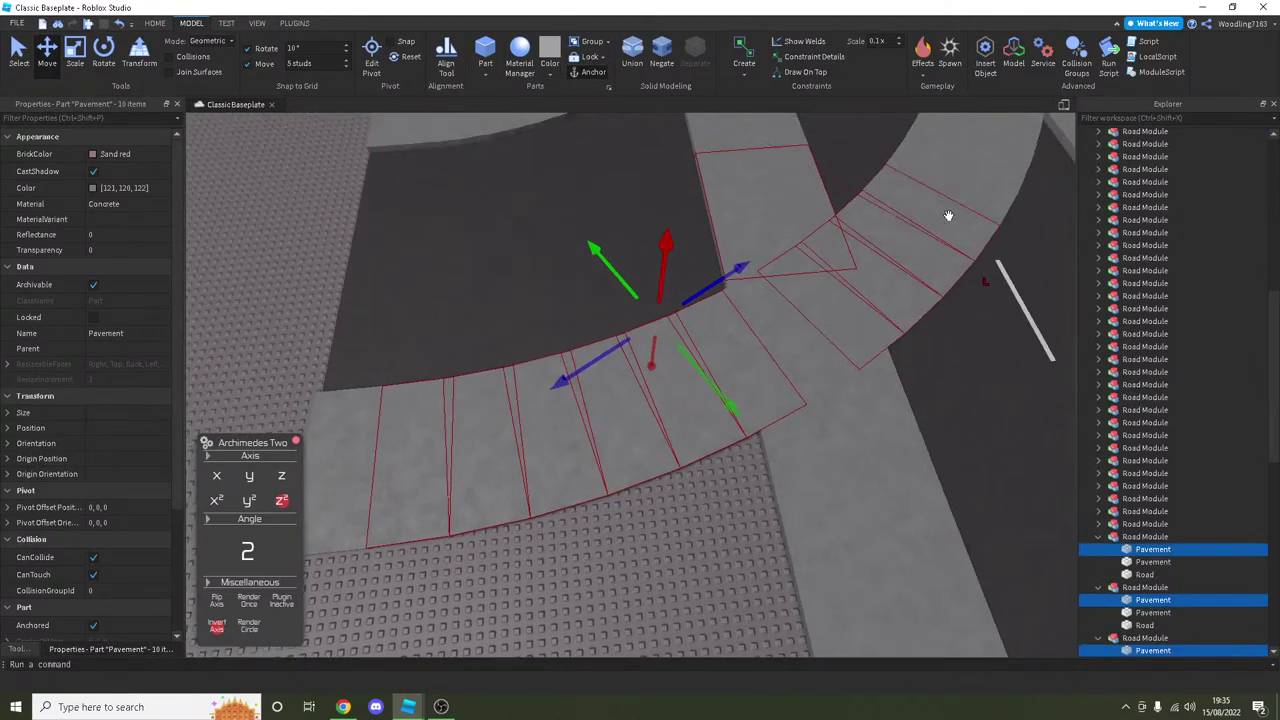
pyautogui.moveTo(980, 157); pyautogui.dragTo(982, 163, button='right')
pyautogui.press('f')
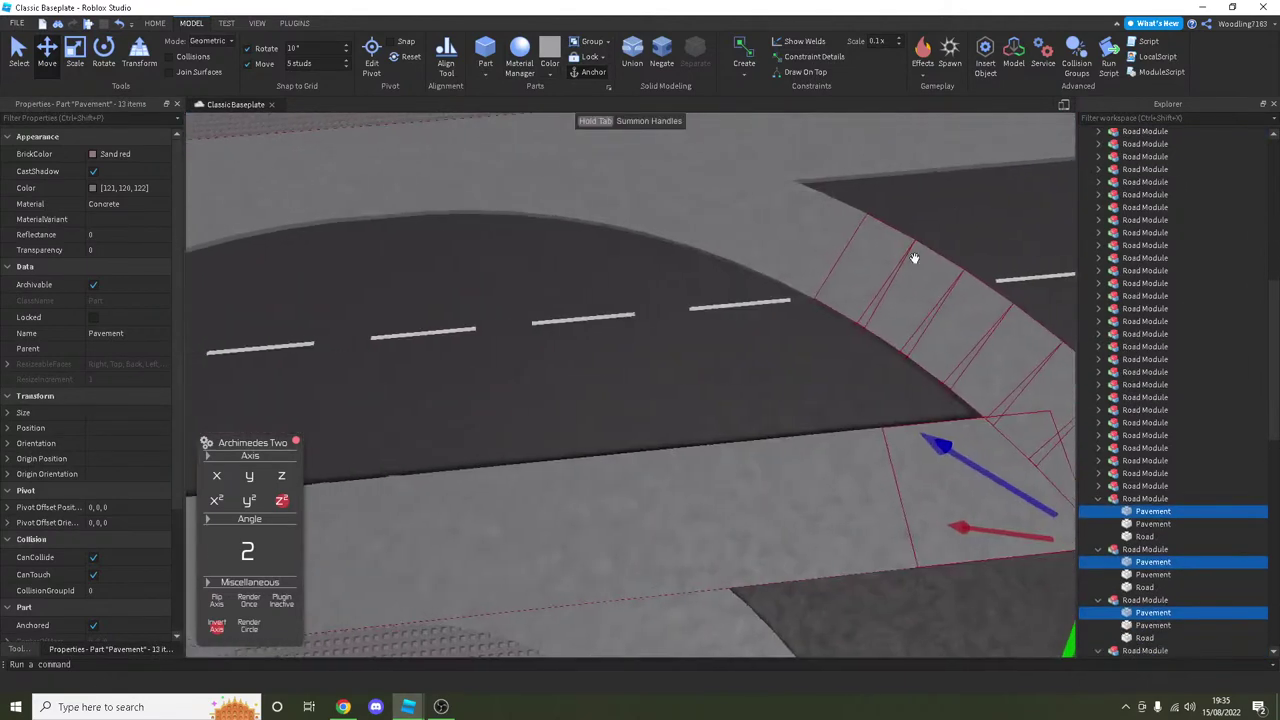
pyautogui.press('r')
pyautogui.press('r')
pyautogui.press('r')
pyautogui.press('r')
pyautogui.press('r')
pyautogui.press('r')
pyautogui.press('r')
pyautogui.press('r')
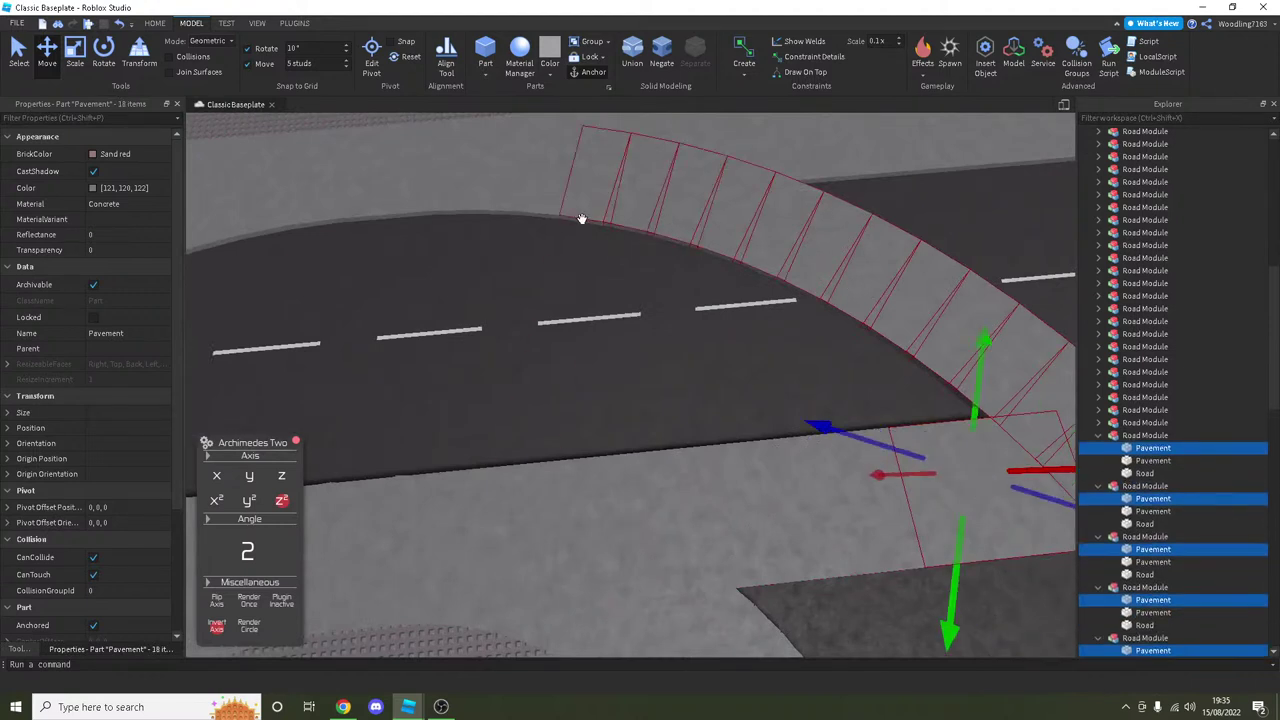
pyautogui.press('r')
pyautogui.press('r')
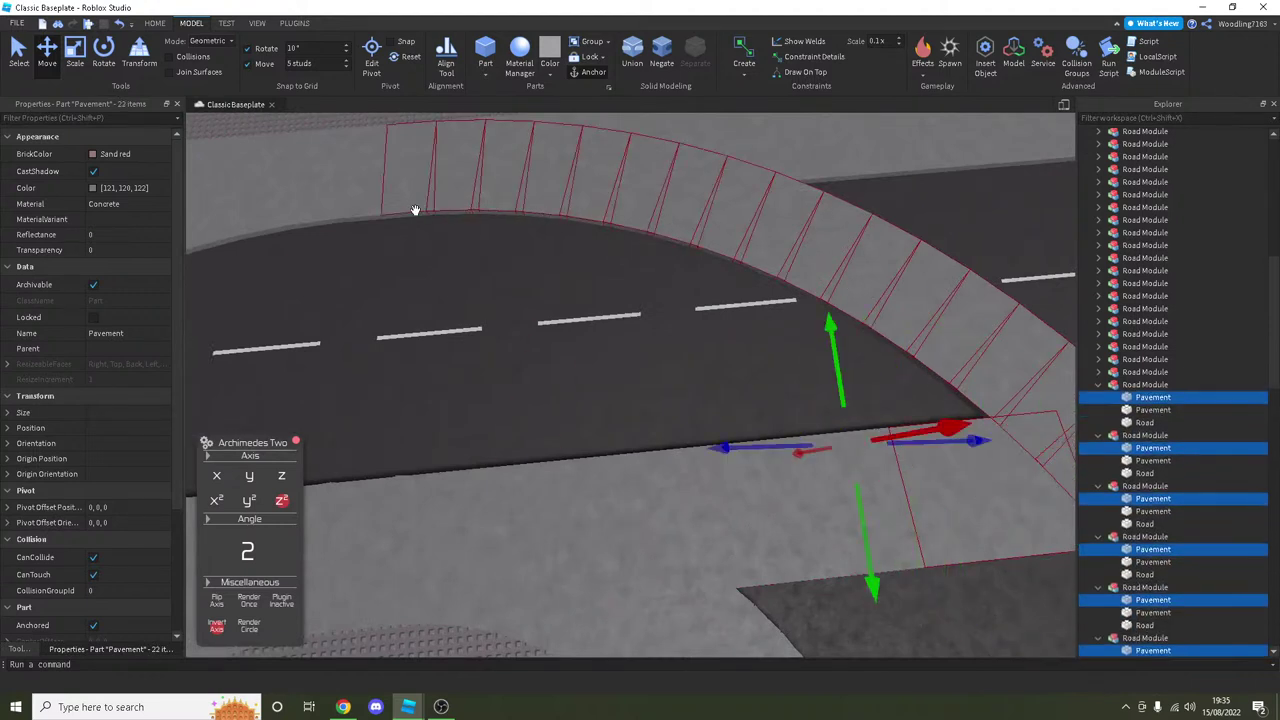
pyautogui.press('r')
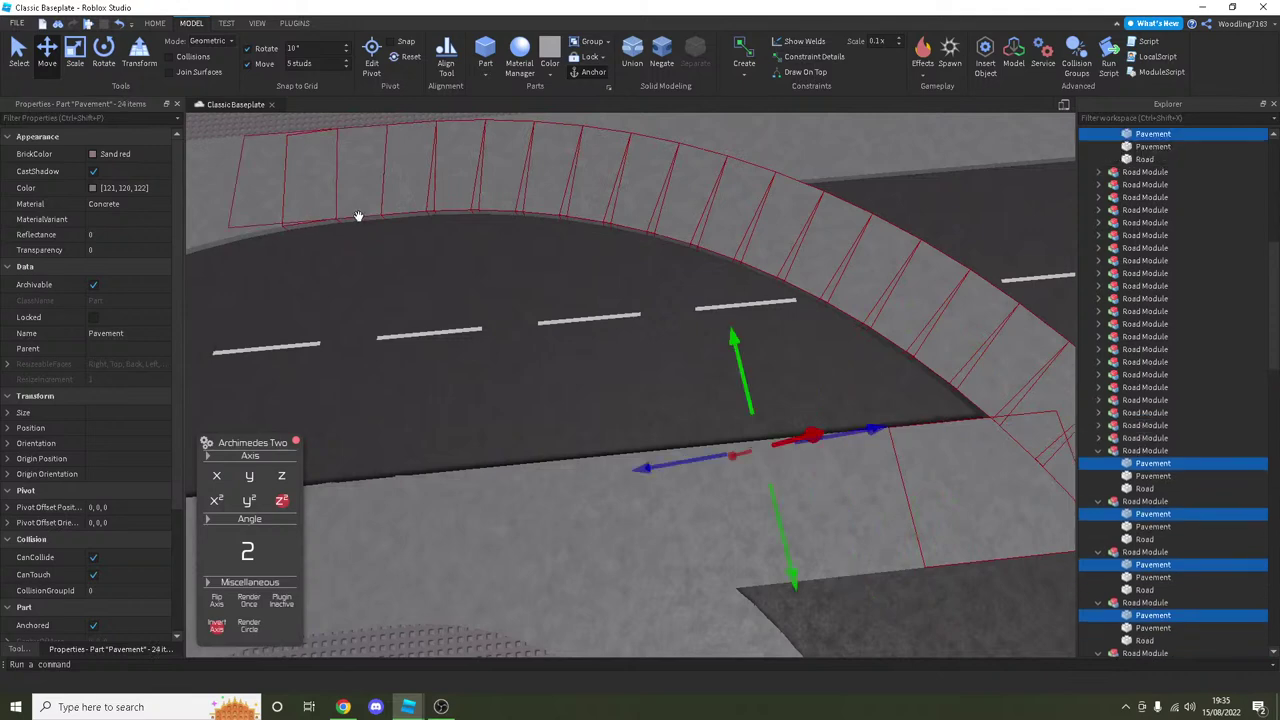
pyautogui.scroll(-10, 261, 228)
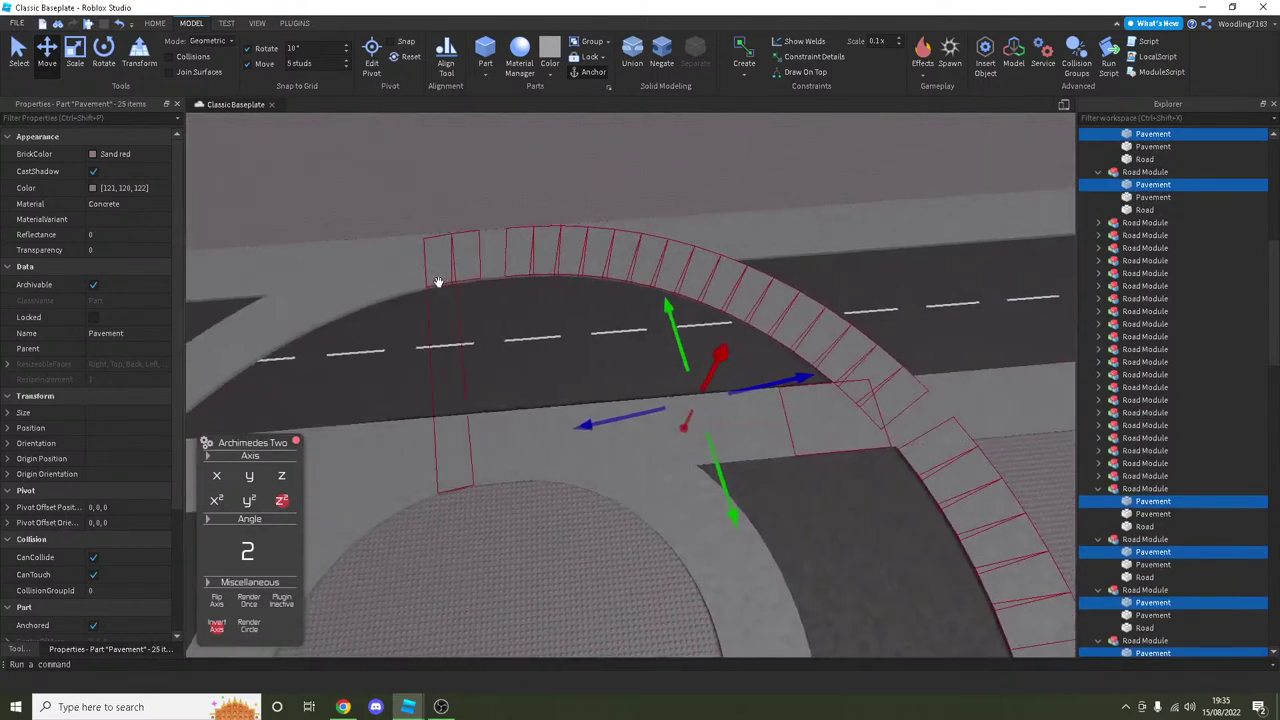
pyautogui.press('Delete')
# Step: Delete the single outer pavement piece left over near the middle of the bend
pyautogui.scroll(10, 470, 256)
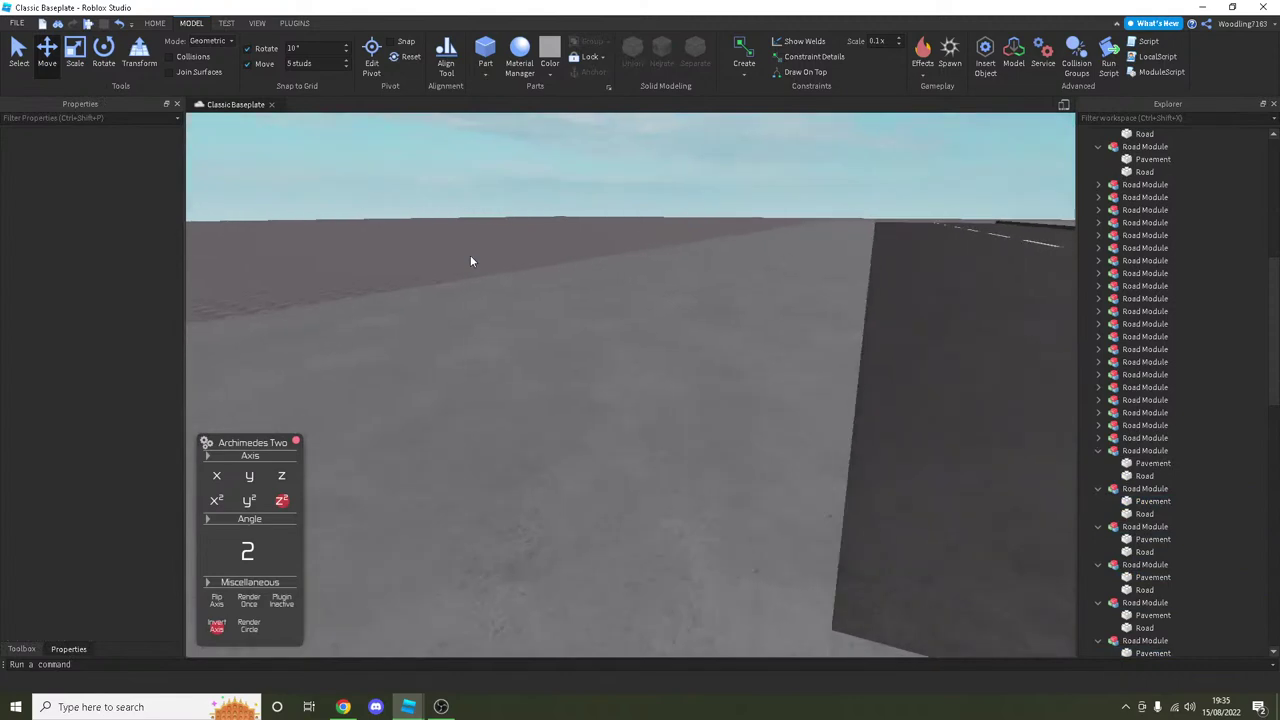
pyautogui.scroll(5, 470, 261)
pyautogui.click(580, 235)
pyautogui.scroll(-5, 570, 232)
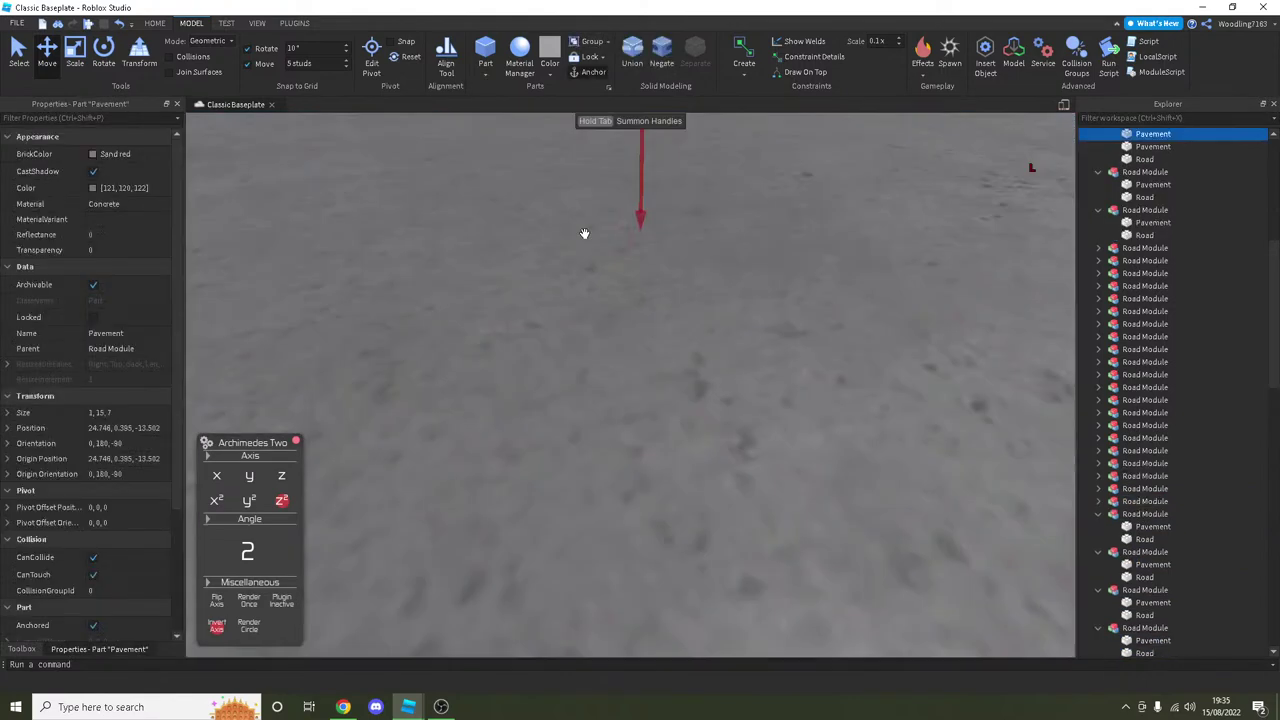
pyautogui.press('Delete')
# Step: Delete the outer pavement pieces of the curve's other half where they cross the straight road
pyautogui.scroll(-3, 571, 234)
pyautogui.scroll(5, 551, 257)
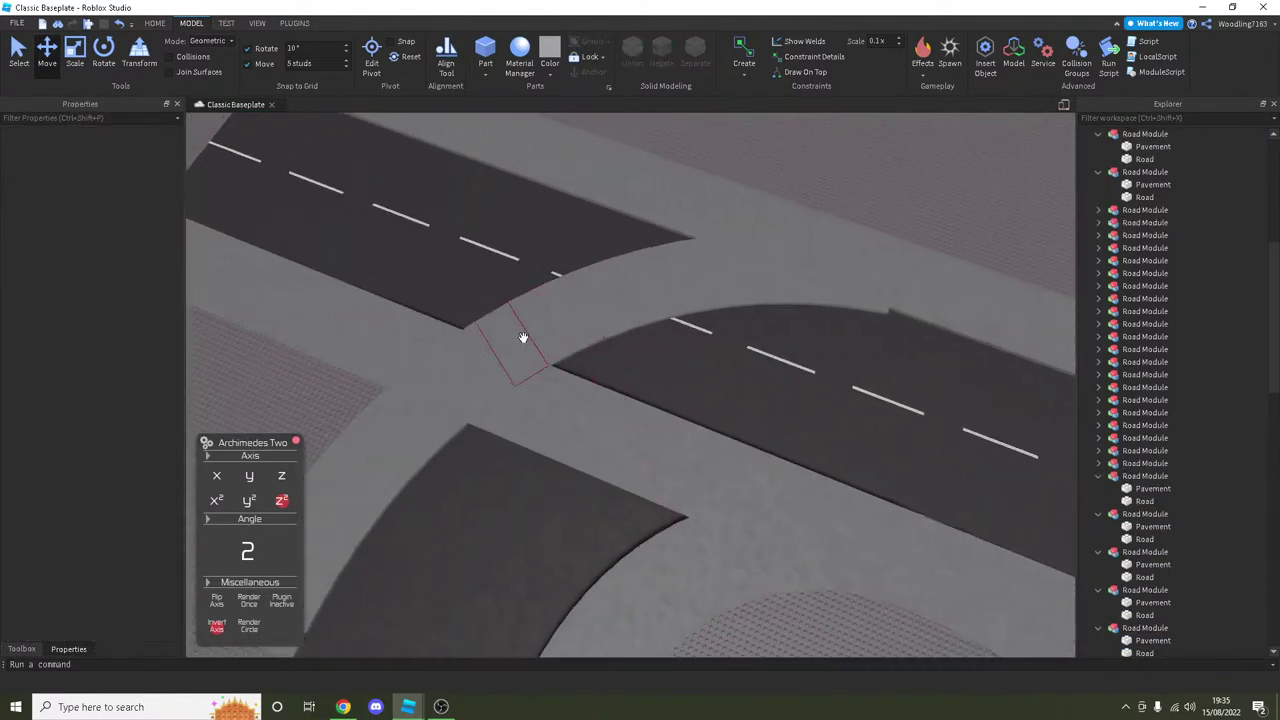
pyautogui.press('r')
pyautogui.press('r')
pyautogui.press('r')
pyautogui.press('r')
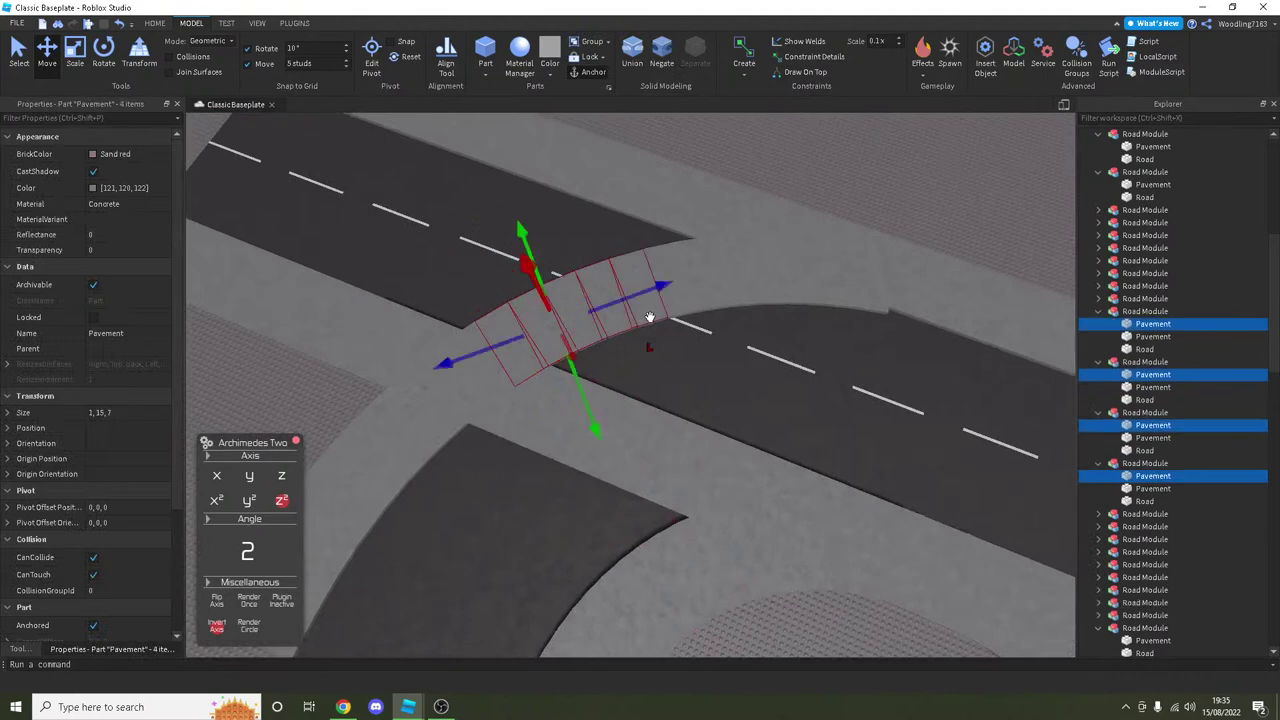
pyautogui.press('r')
pyautogui.press('r')
pyautogui.press('r')
pyautogui.press('r')
pyautogui.press('r')
pyautogui.press('r')
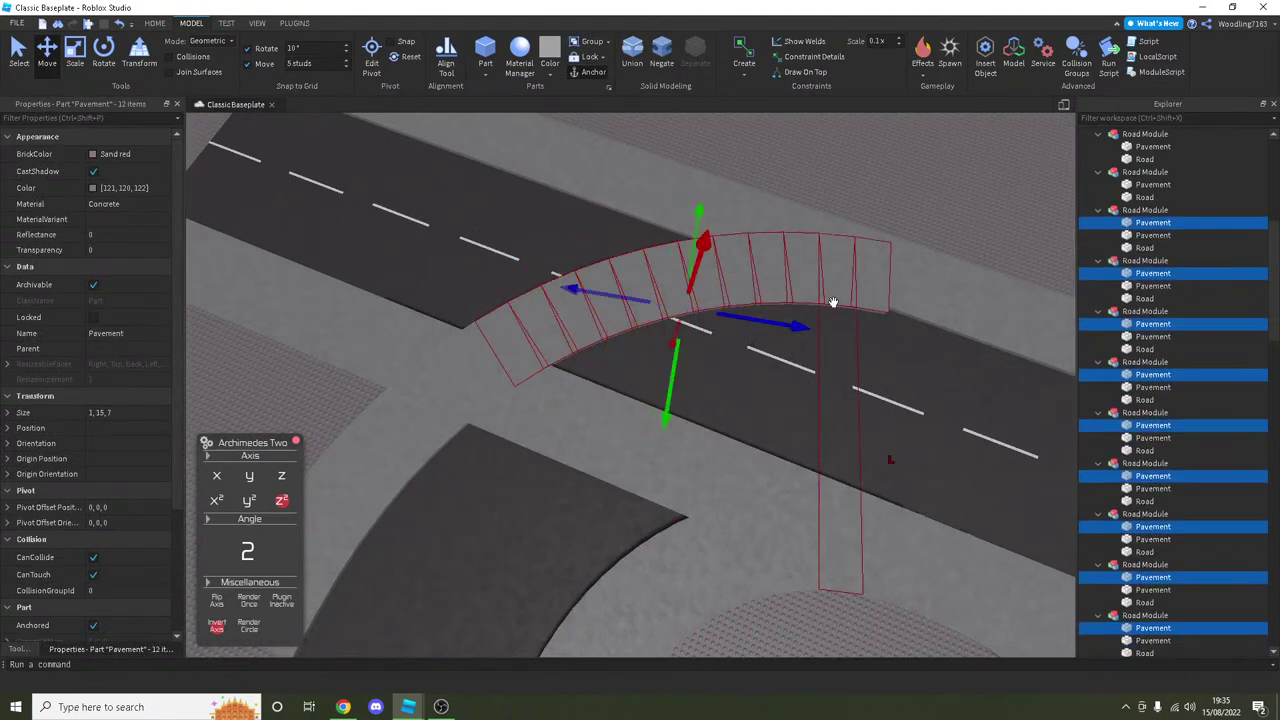
pyautogui.press('Delete')
# Step: Delete the straight road's pavement pieces that block the mouth of one curved arm
pyautogui.click(626, 420)
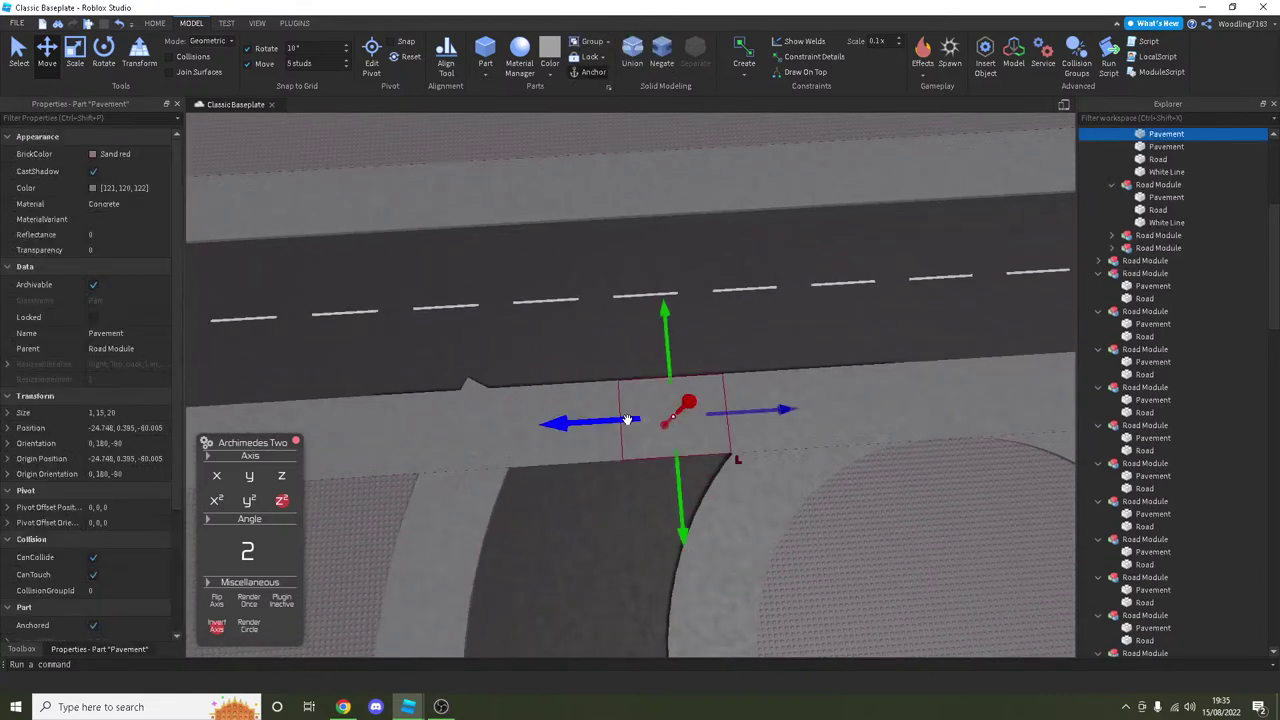
pyautogui.click(583, 428)
pyautogui.moveTo(601, 414); pyautogui.dragTo(679, 393, button='right')
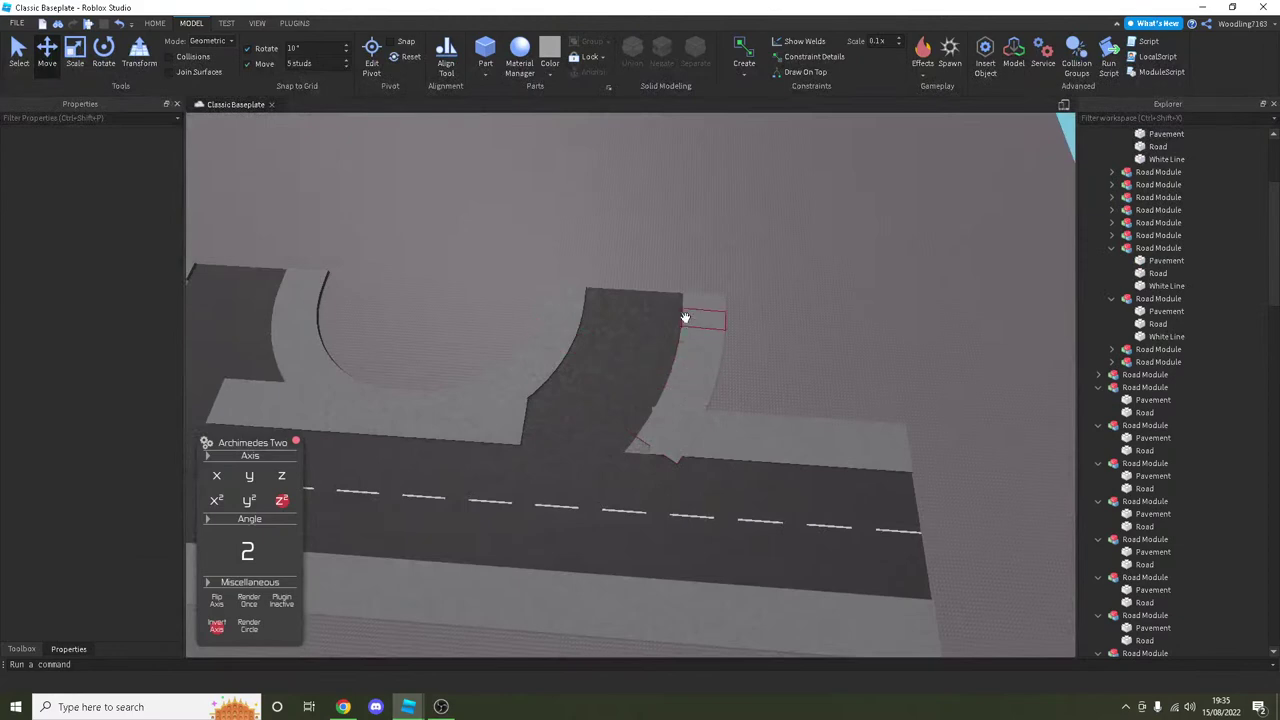
# Step: Delete the straight road's surplus pavement pieces that jut out beyond the inner bend between the two arms
pyautogui.moveTo(688, 314); pyautogui.dragTo(686, 314, button='right')
pyautogui.scroll(10, 494, 323)
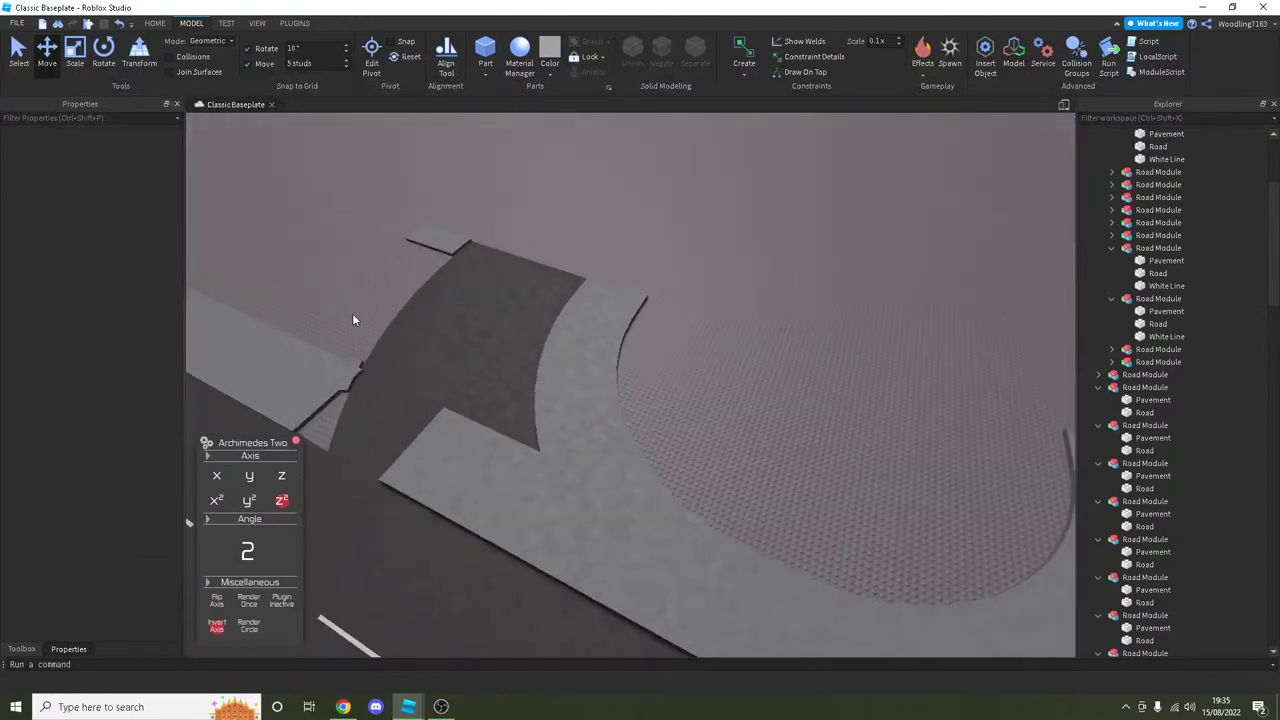
pyautogui.scroll(-10, 398, 454)
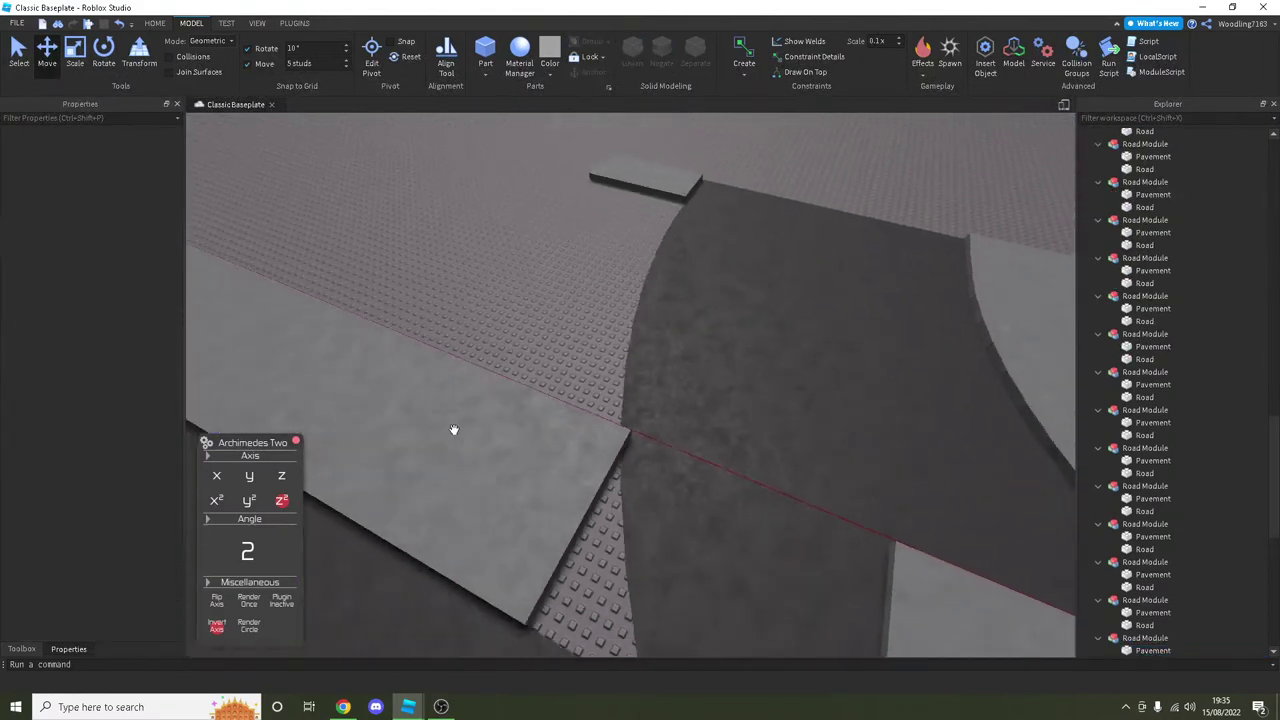
pyautogui.scroll(-5, 553, 316)
pyautogui.scroll(-3, 636, 368)
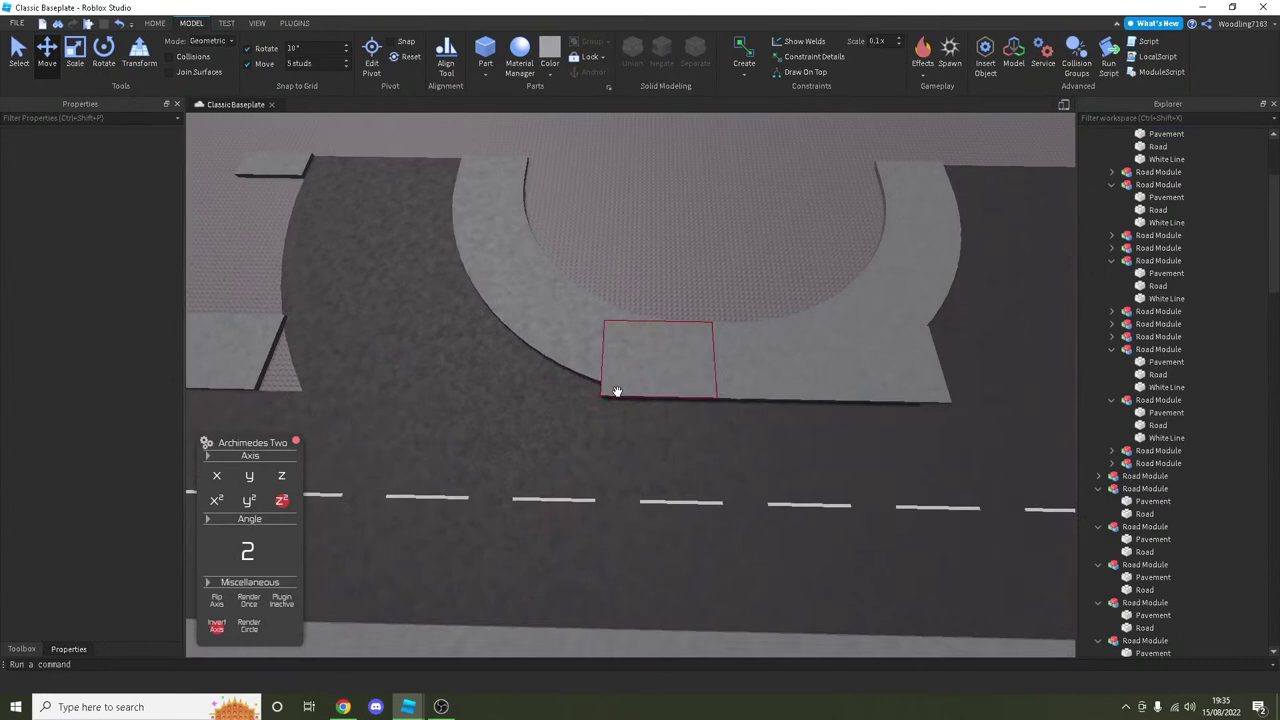
pyautogui.click(616, 391)
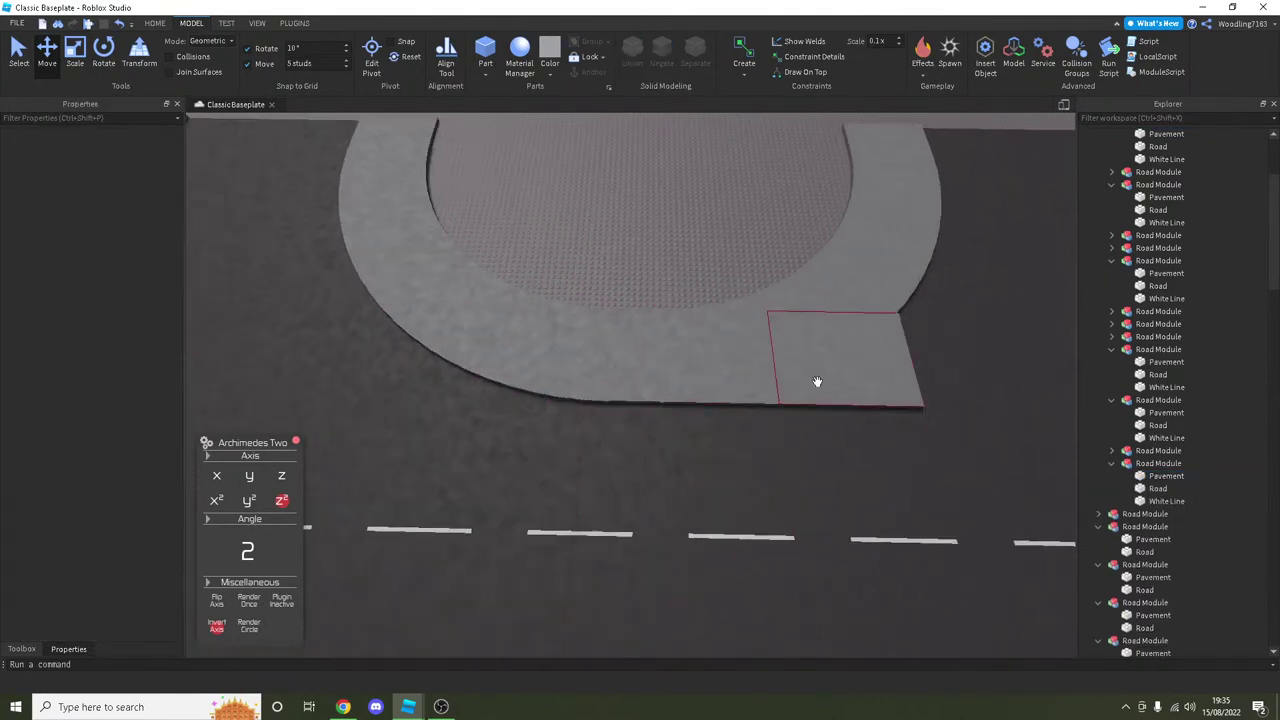
pyautogui.click(817, 382)
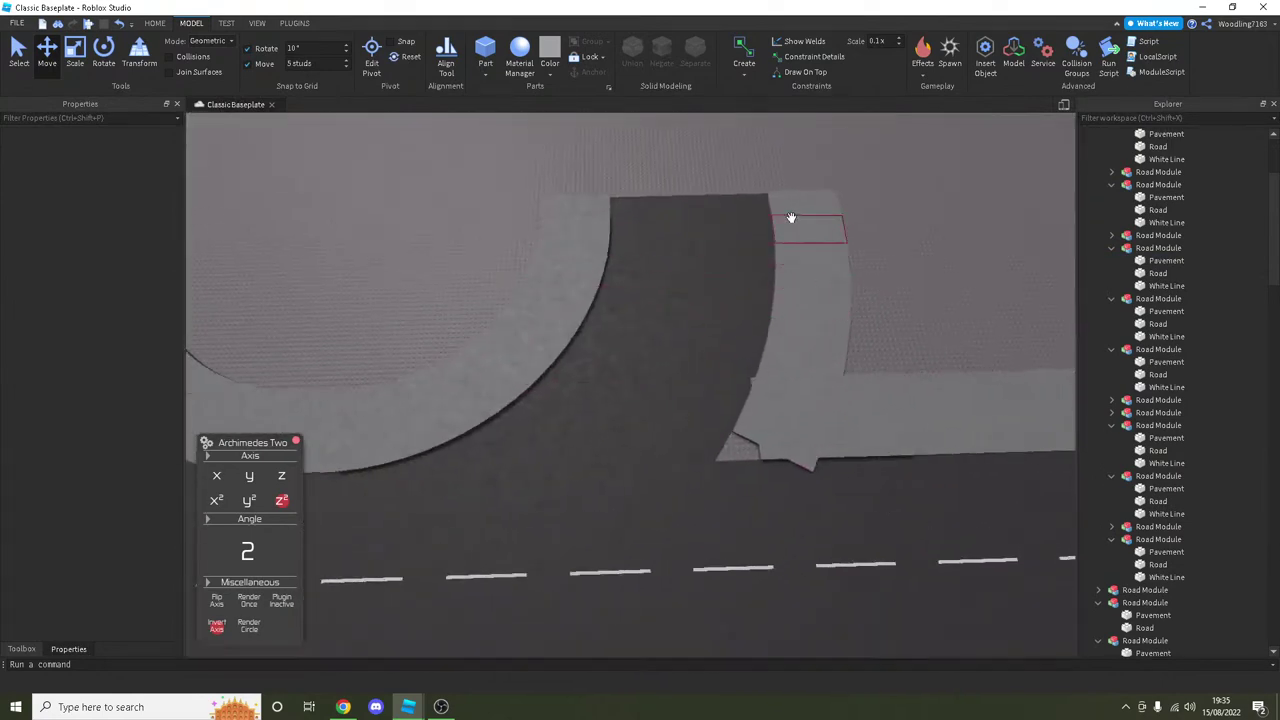
# Step: Delete the outer pavement pieces along one curved arm down to the straight road, sparing the piece at the arm's end
pyautogui.click(789, 252)
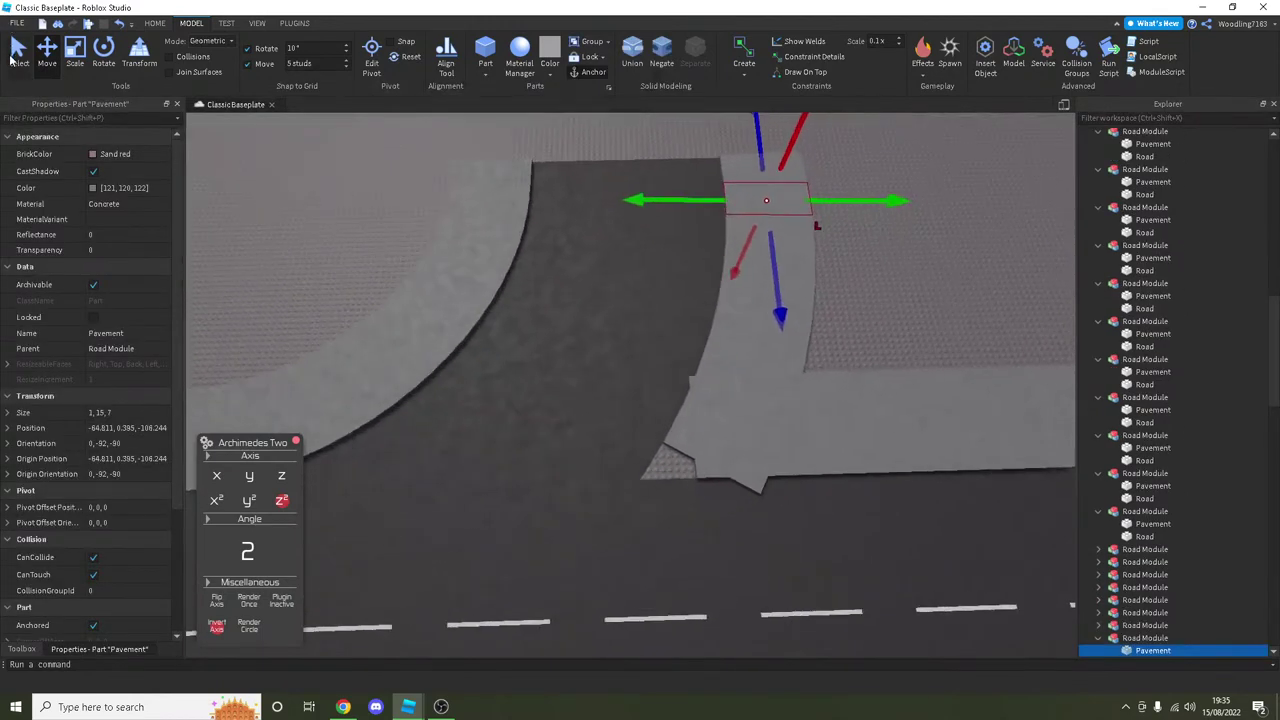
pyautogui.click(17, 52)
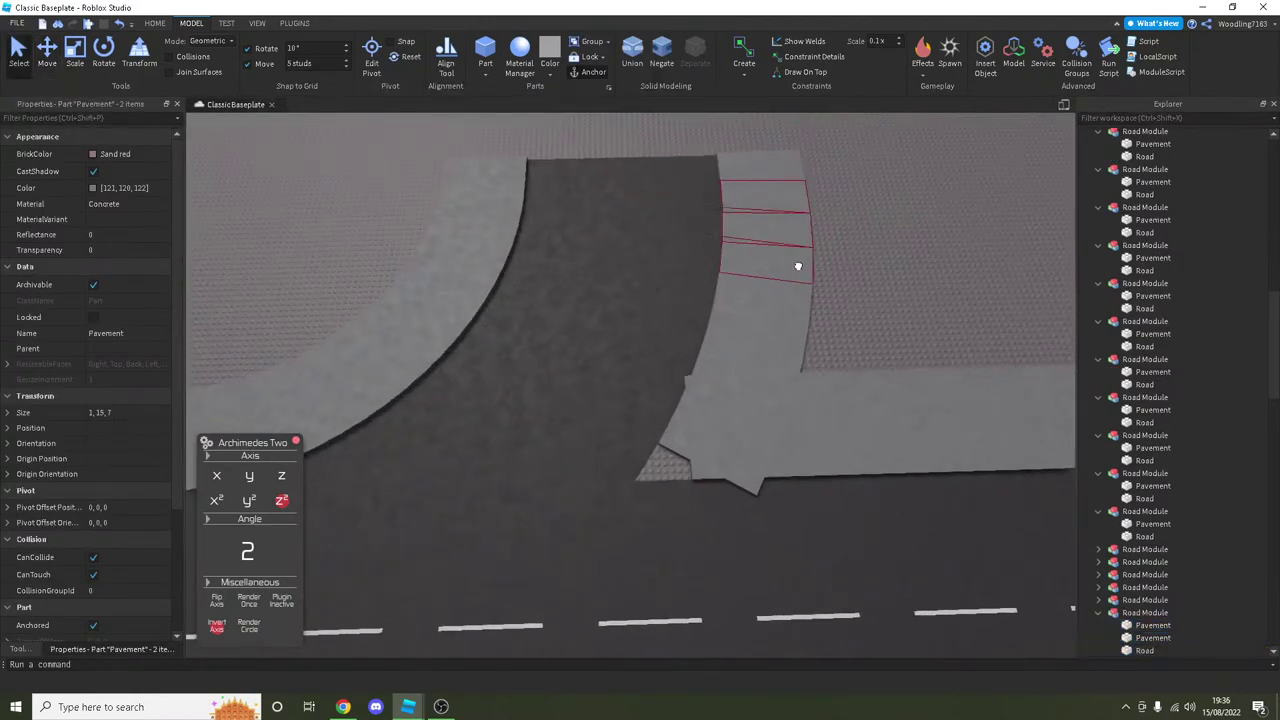
pyautogui.keyDown('ctrl'); pyautogui.click(782, 349); pyautogui.keyUp('ctrl')
pyautogui.keyDown('ctrl'); pyautogui.click(713, 391); pyautogui.keyUp('ctrl')
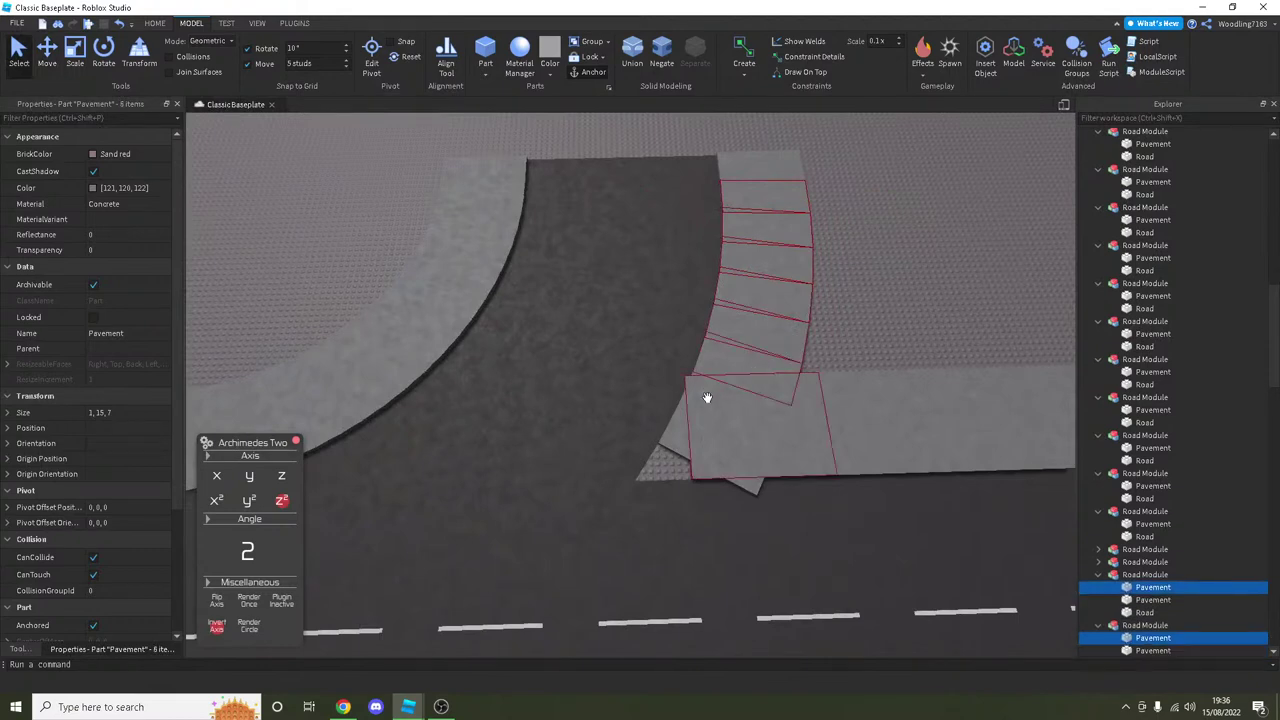
pyautogui.keyDown('ctrl'); pyautogui.click(675, 428); pyautogui.keyUp('ctrl')
pyautogui.scroll(-3, 674, 389)
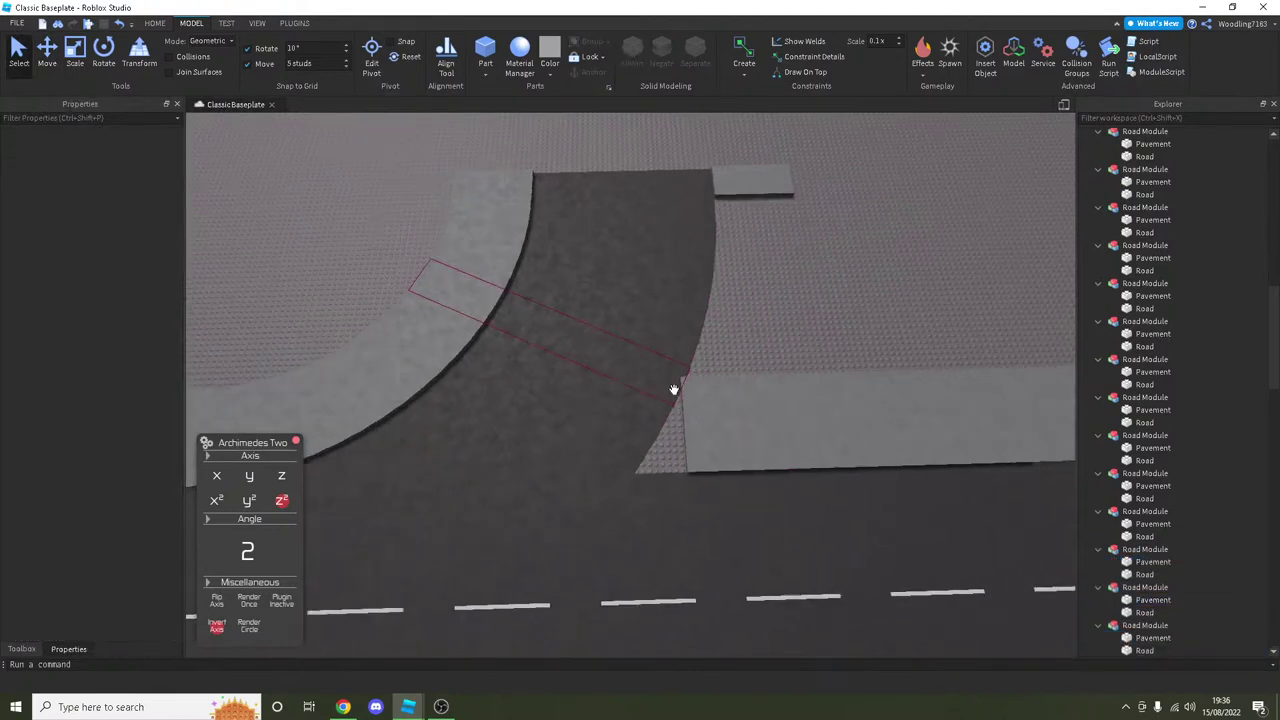
# Step: Delete the straight road's pavement piece nearest the curved arm at each of the two junctions
pyautogui.click(706, 428)
pyautogui.moveTo(706, 428); pyautogui.dragTo(503, 416, button='right')
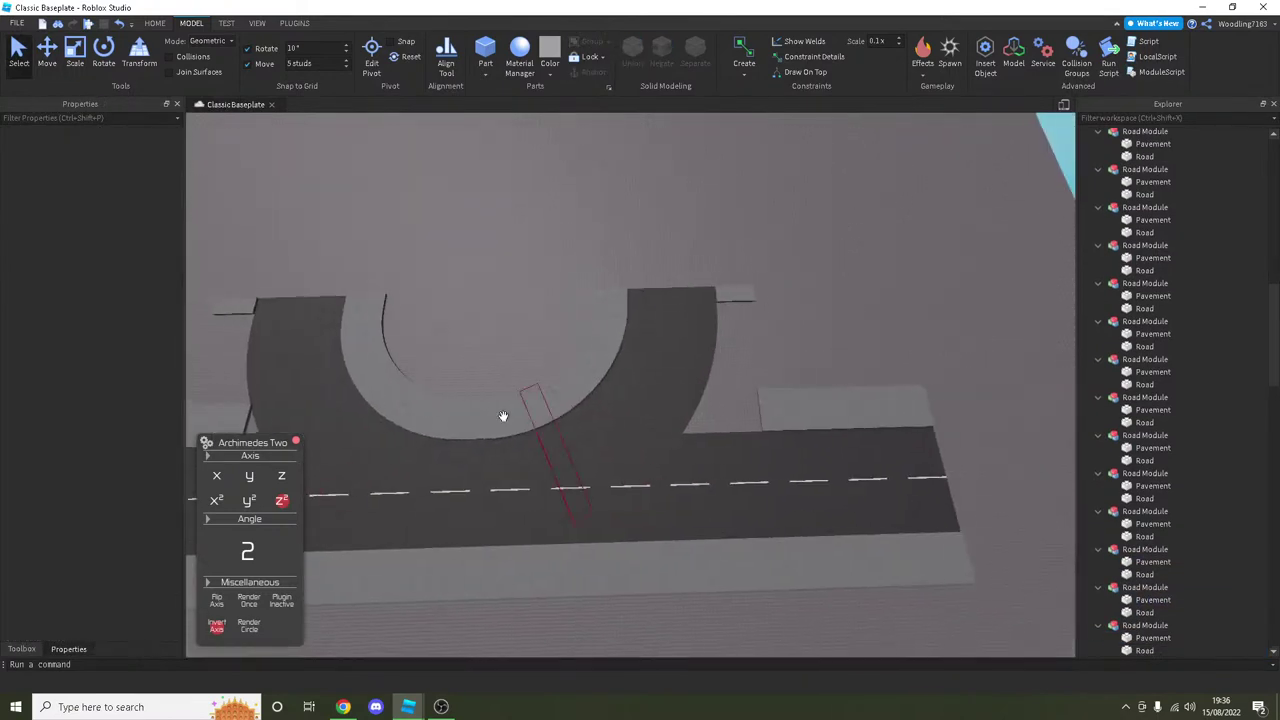
pyautogui.scroll(-2, 263, 334)
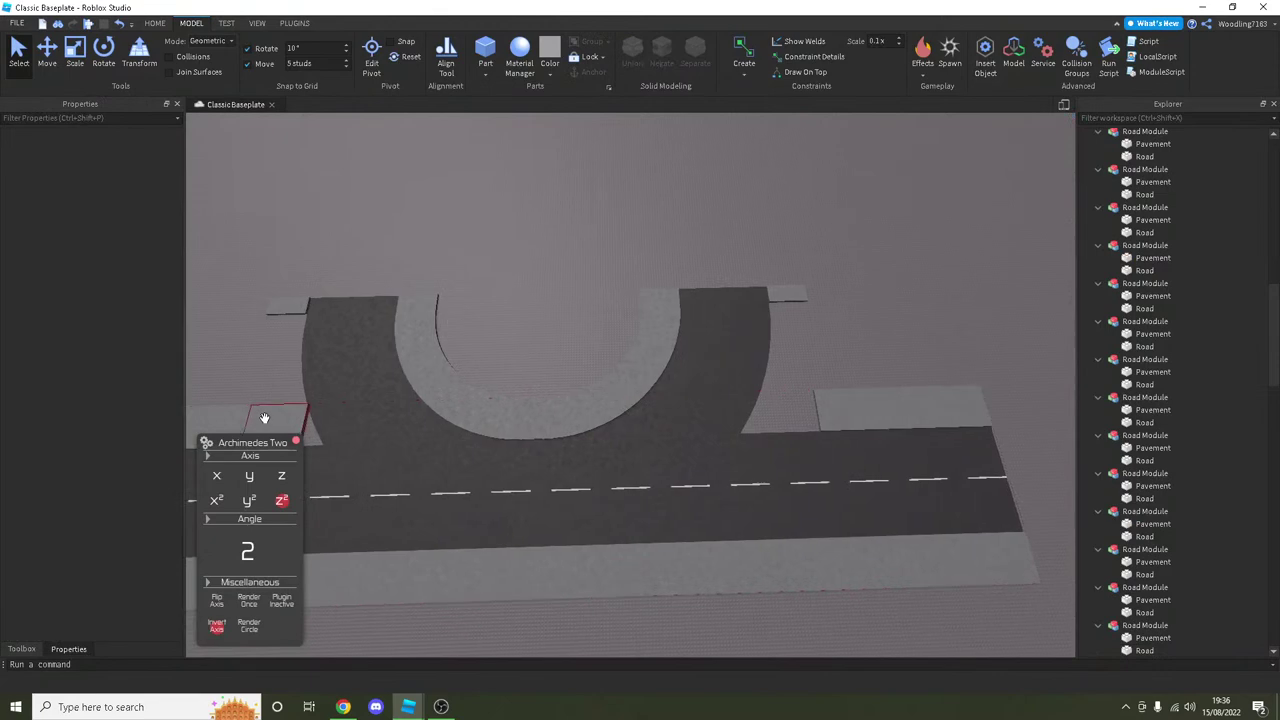
pyautogui.click(263, 334)
pyautogui.click(263, 417)
pyautogui.scroll(-3, 263, 417)
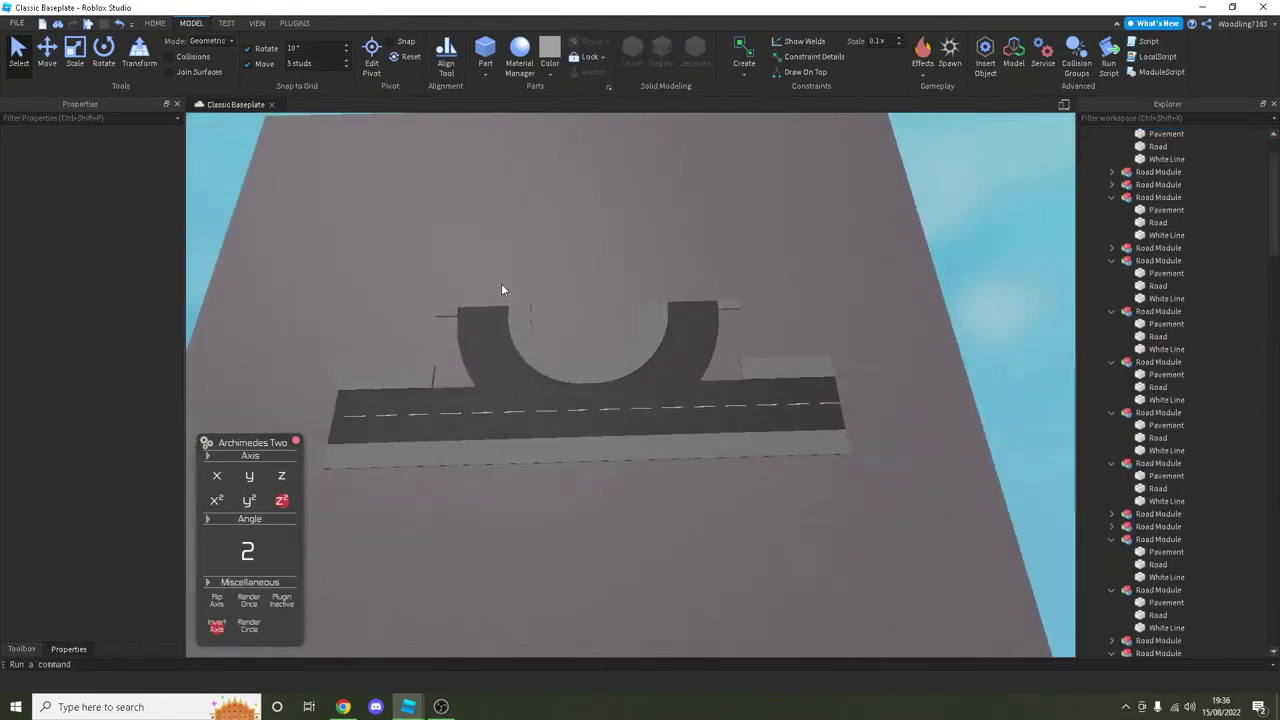
# Step: Select the end piece of the inner curve's pavement and set up the Scale tool with a 13-stud snap increment
pyautogui.scroll(10, 573, 318)
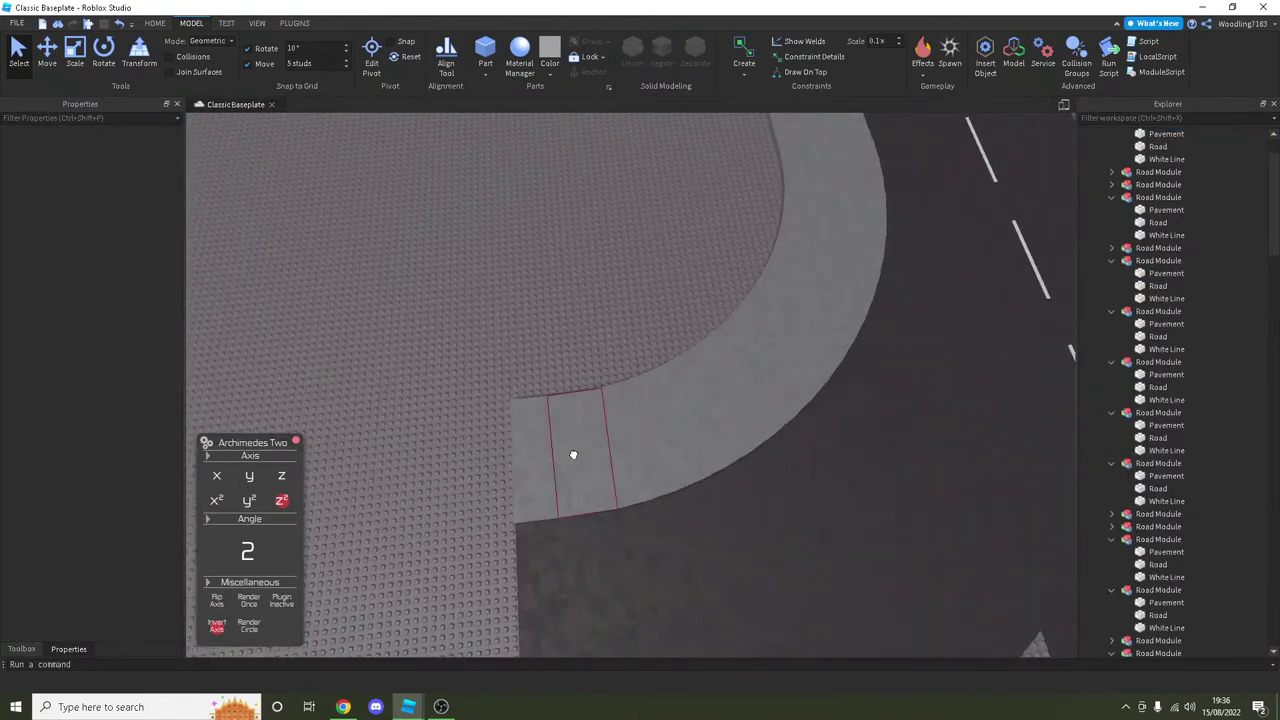
pyautogui.click(573, 455)
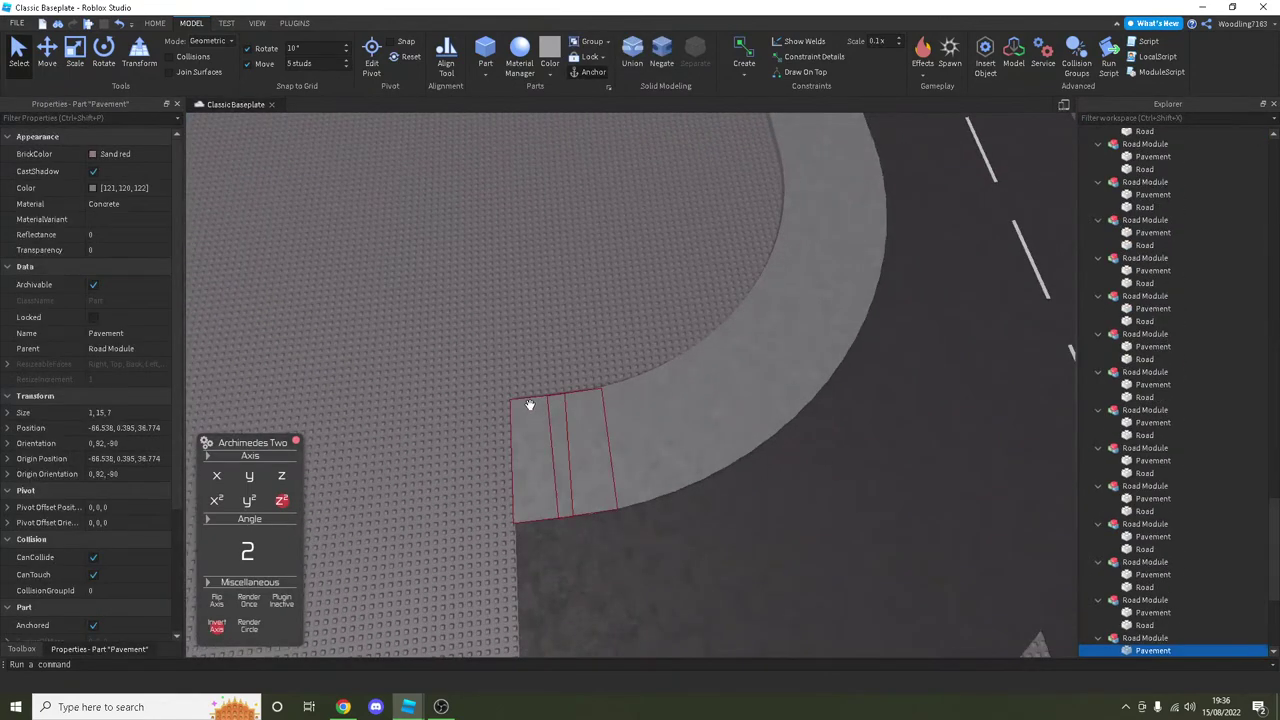
pyautogui.scroll(4, 529, 406)
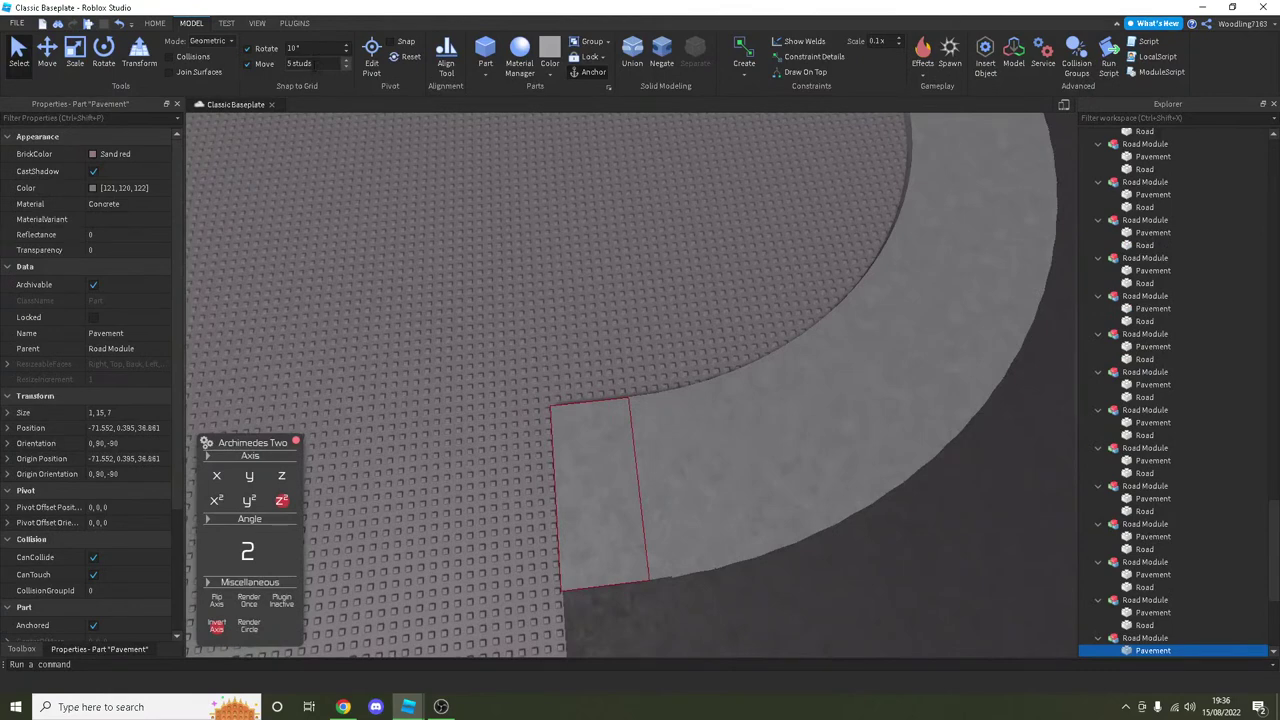
pyautogui.scroll(-5, 595, 237)
pyautogui.moveTo(595, 237); pyautogui.dragTo(595, 237, button='right')
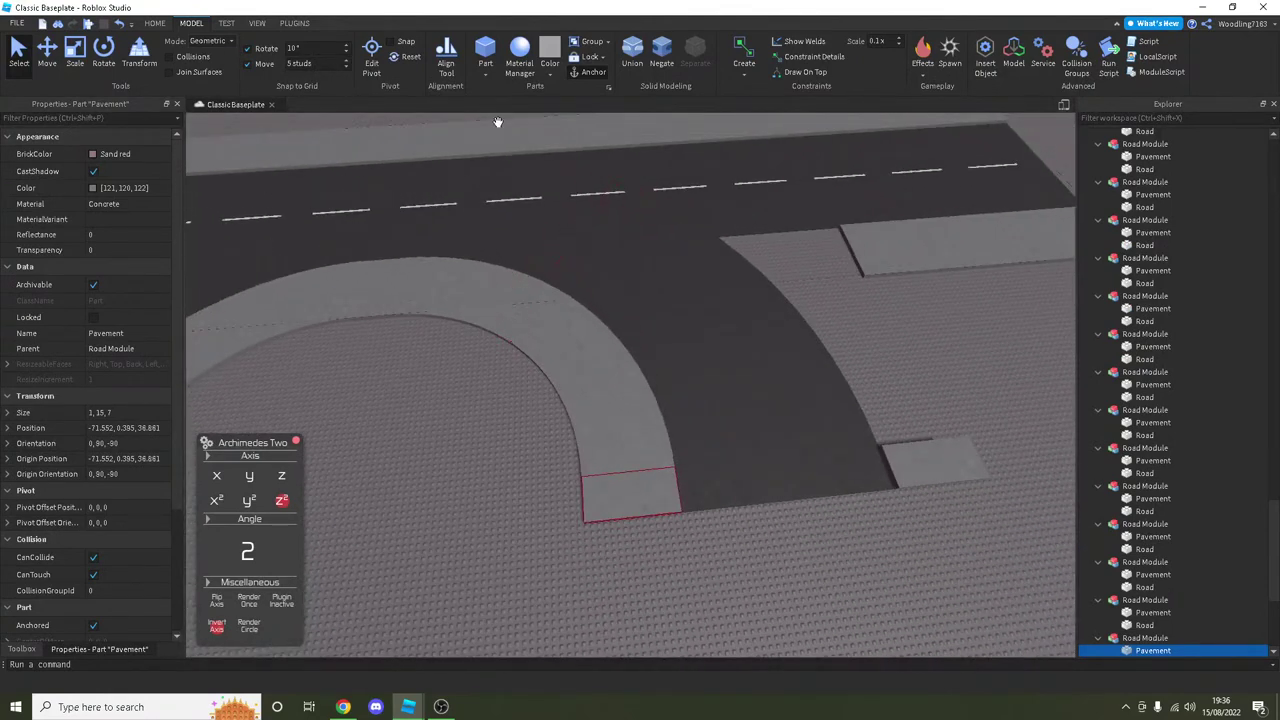
pyautogui.click(73, 63)
pyautogui.scroll(5, 586, 500)
pyautogui.scroll(-5, 530, 445)
pyautogui.moveTo(530, 445); pyautogui.dragTo(530, 445, button='right')
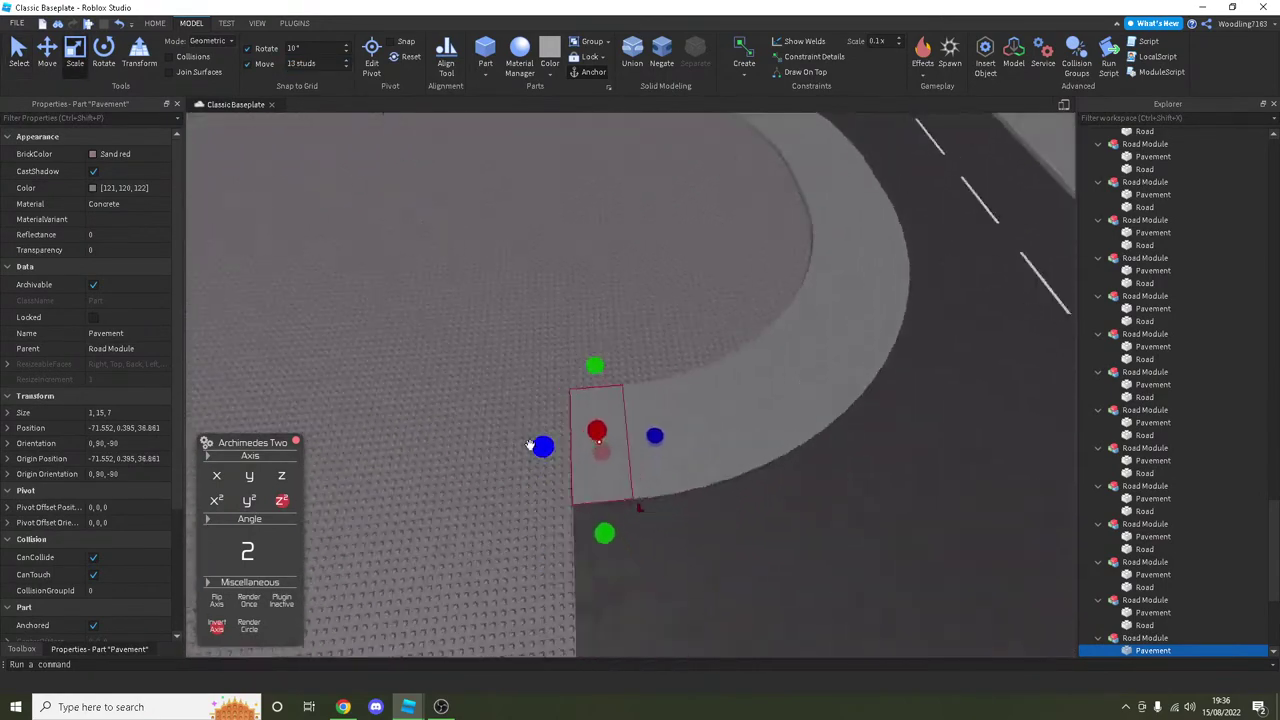
pyautogui.moveTo(566, 520); pyautogui.dragTo(566, 520, button='right')
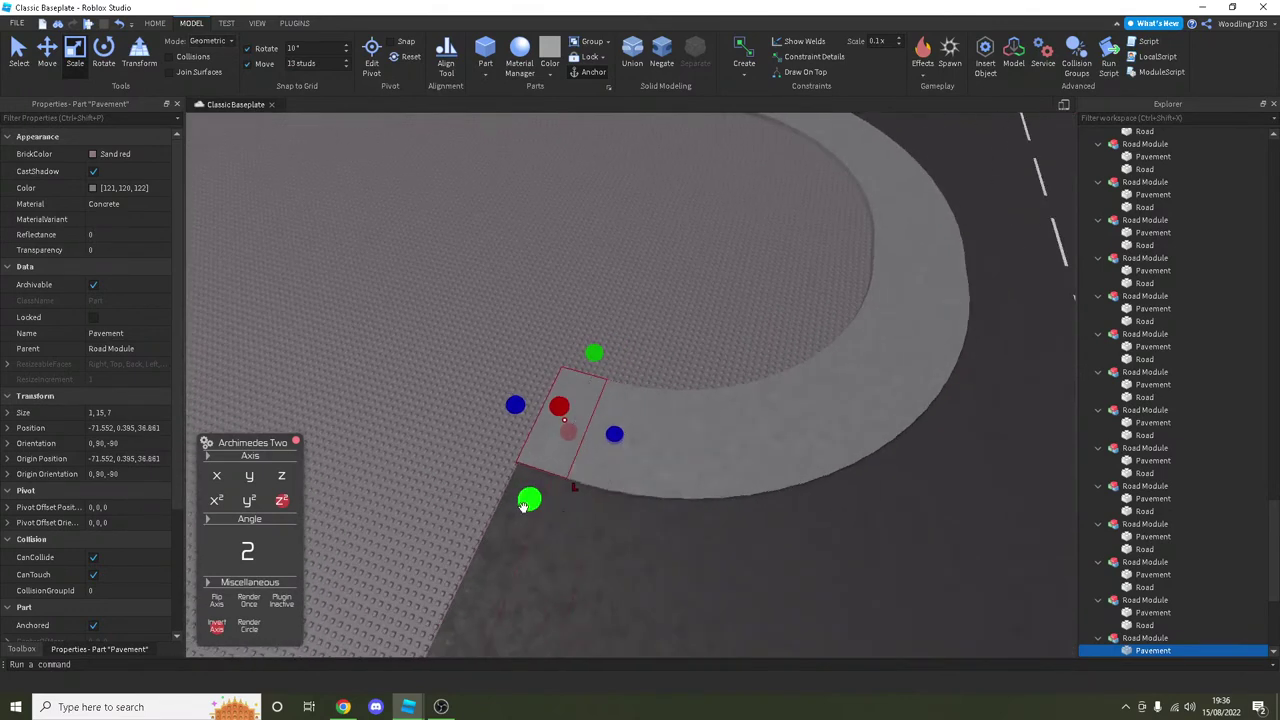
# Step: Scale the first inner pavement pieces beside the middle of the bend down to a 2-stud width
pyautogui.click(584, 479)
pyautogui.click(664, 296)
pyautogui.moveTo(664, 296); pyautogui.dragTo(664, 296, button='right')
pyautogui.moveTo(720, 336); pyautogui.dragTo(722, 338, button='right')
pyautogui.scroll(3, 700, 415)
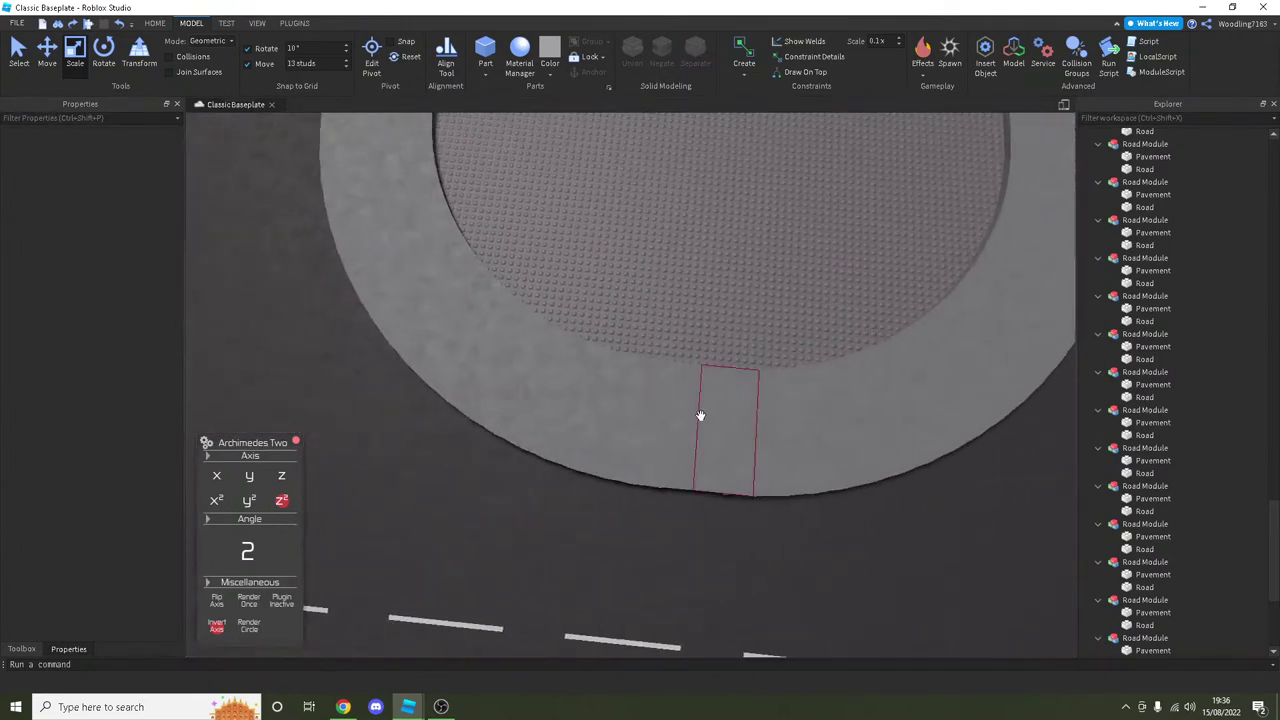
pyautogui.click(700, 415)
pyautogui.scroll(-2, 709, 406)
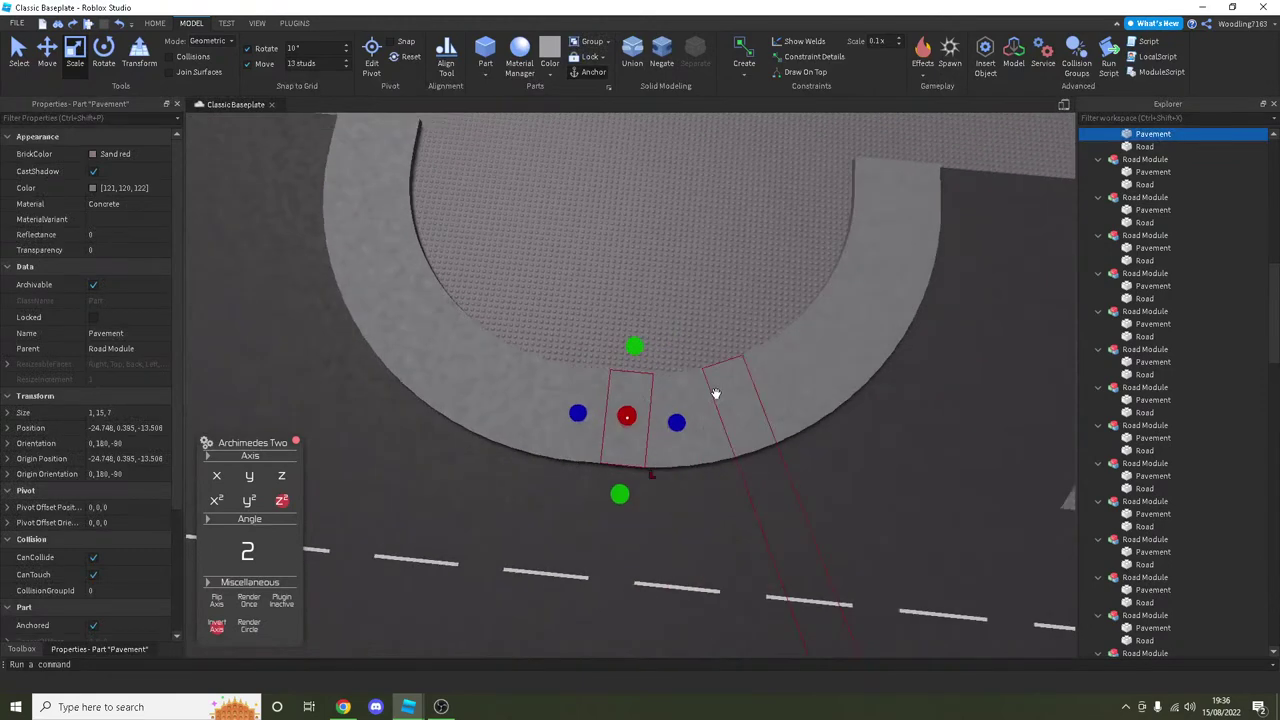
pyautogui.click(716, 394)
pyautogui.moveTo(716, 394); pyautogui.dragTo(574, 449, button='right')
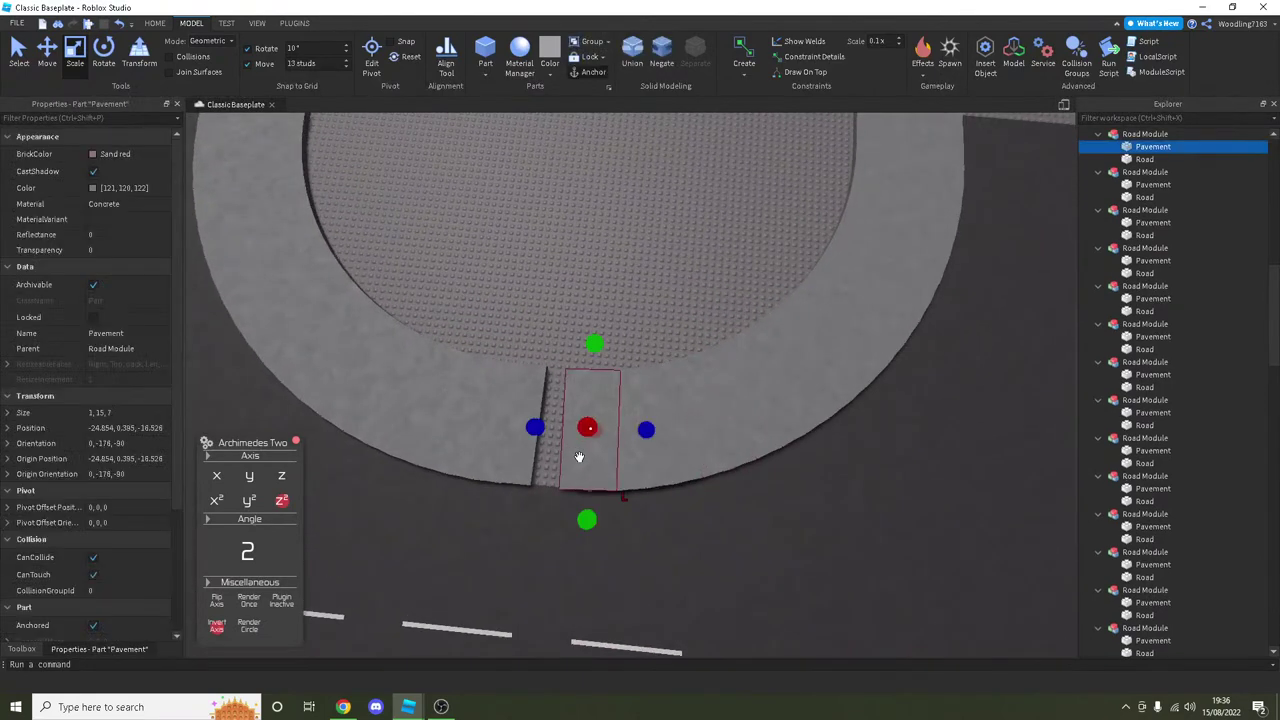
pyautogui.click(625, 364)
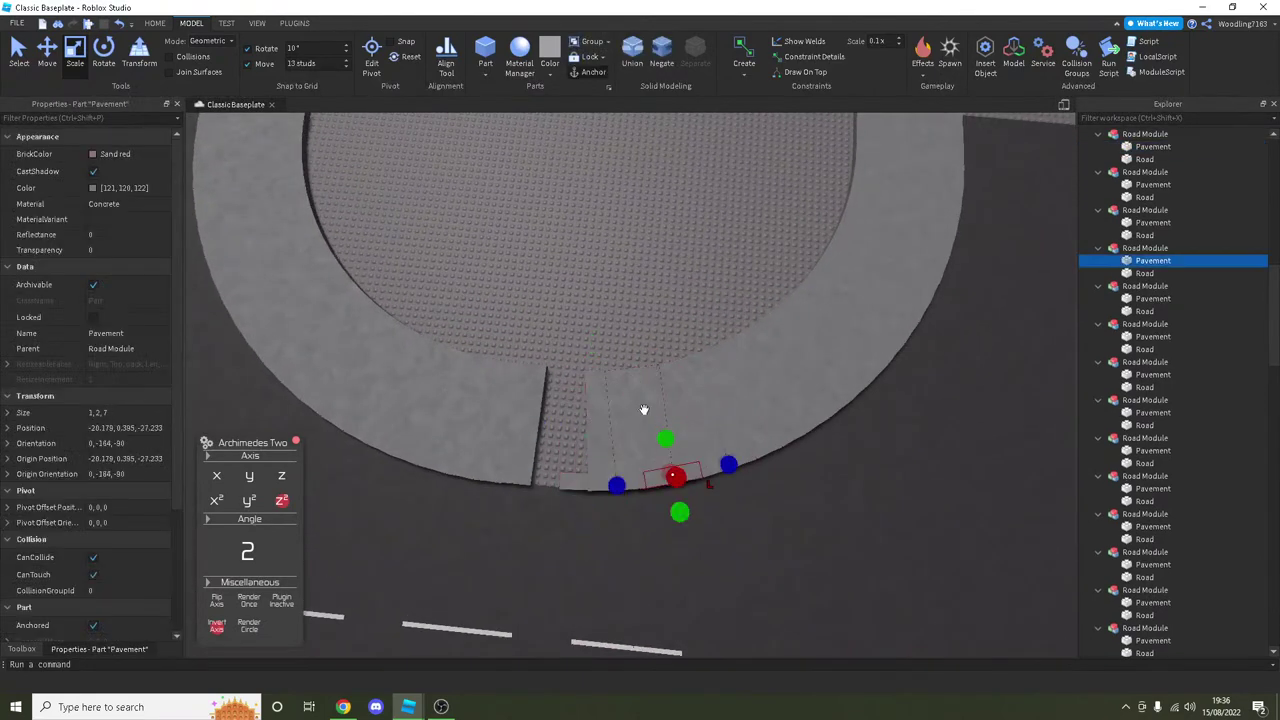
pyautogui.click(628, 382)
pyautogui.click(643, 391)
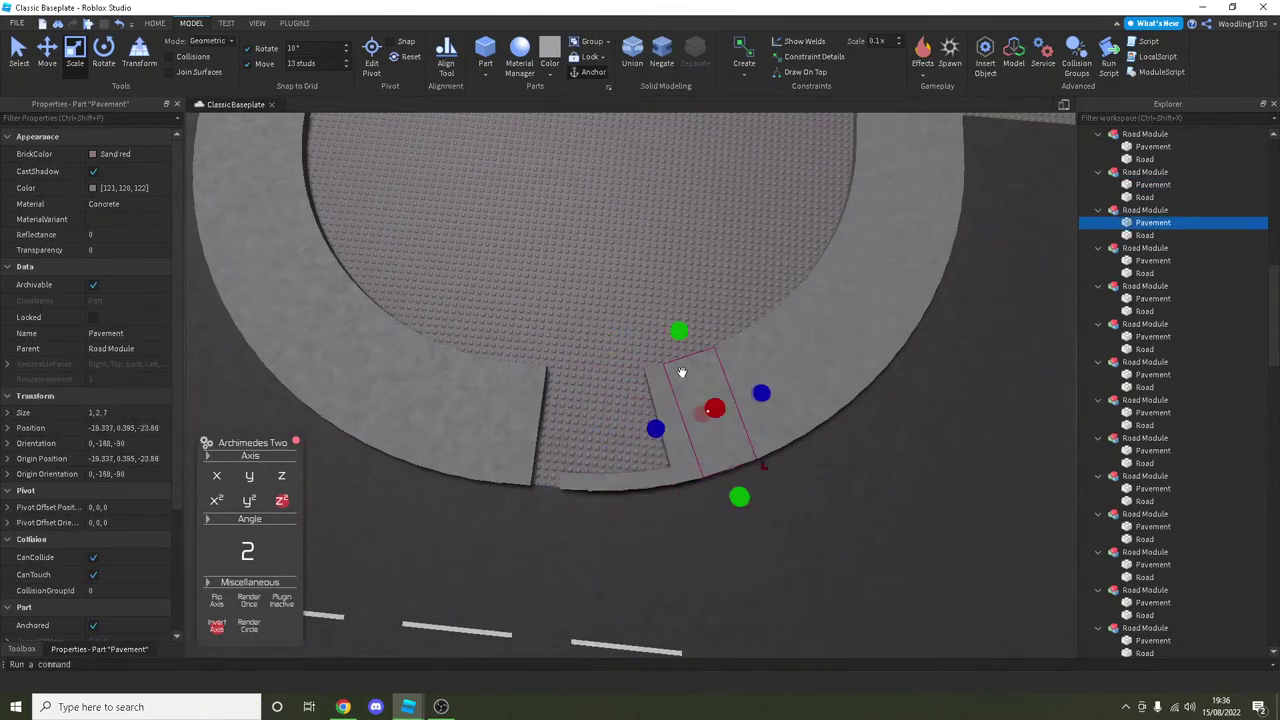
# Step: Continue along the same half of the bend, narrowing each following inner pavement piece to 2 studs towards the arm
pyautogui.click(704, 371)
pyautogui.click(660, 380)
pyautogui.click(698, 340)
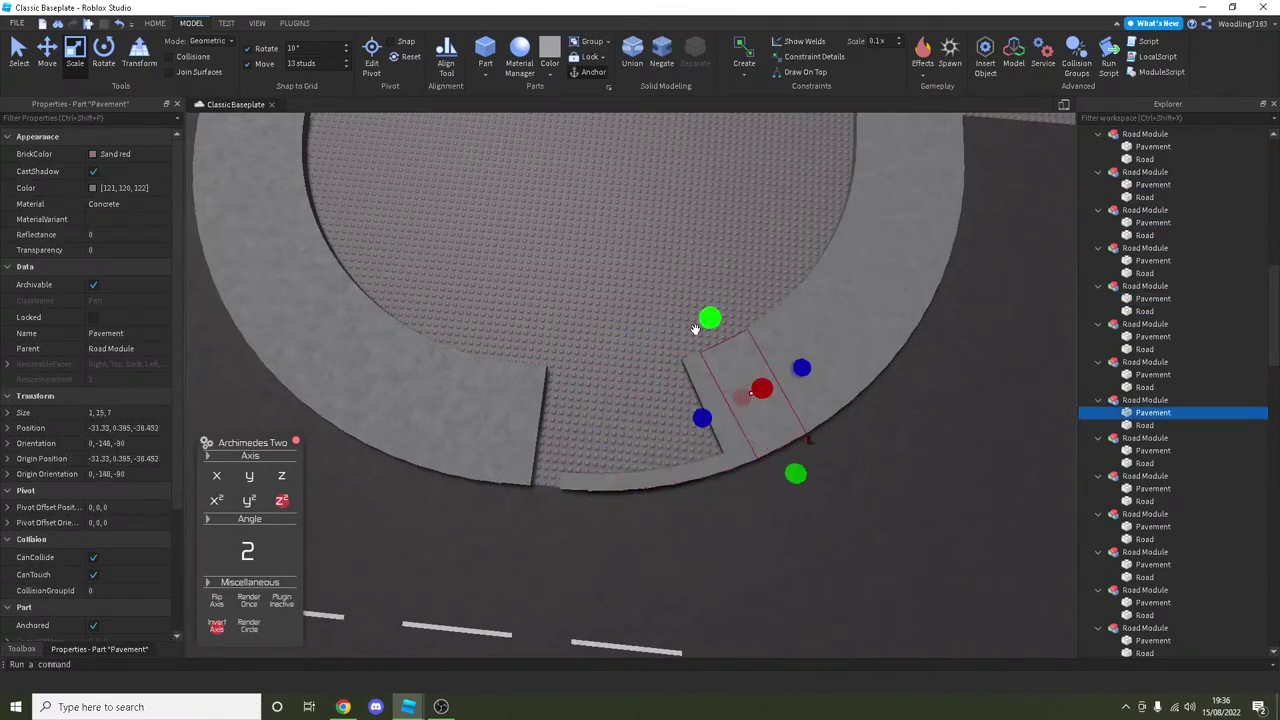
pyautogui.click(700, 345)
pyautogui.click(768, 345)
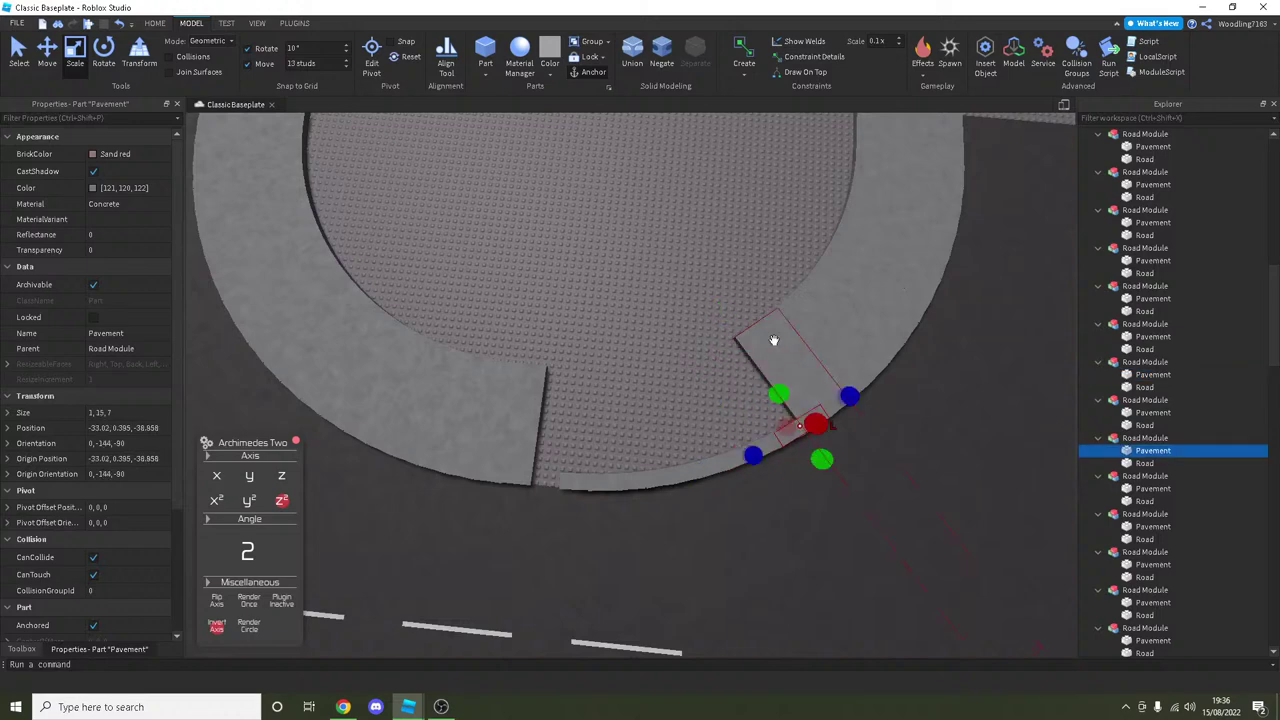
pyautogui.click(770, 329)
pyautogui.click(761, 301)
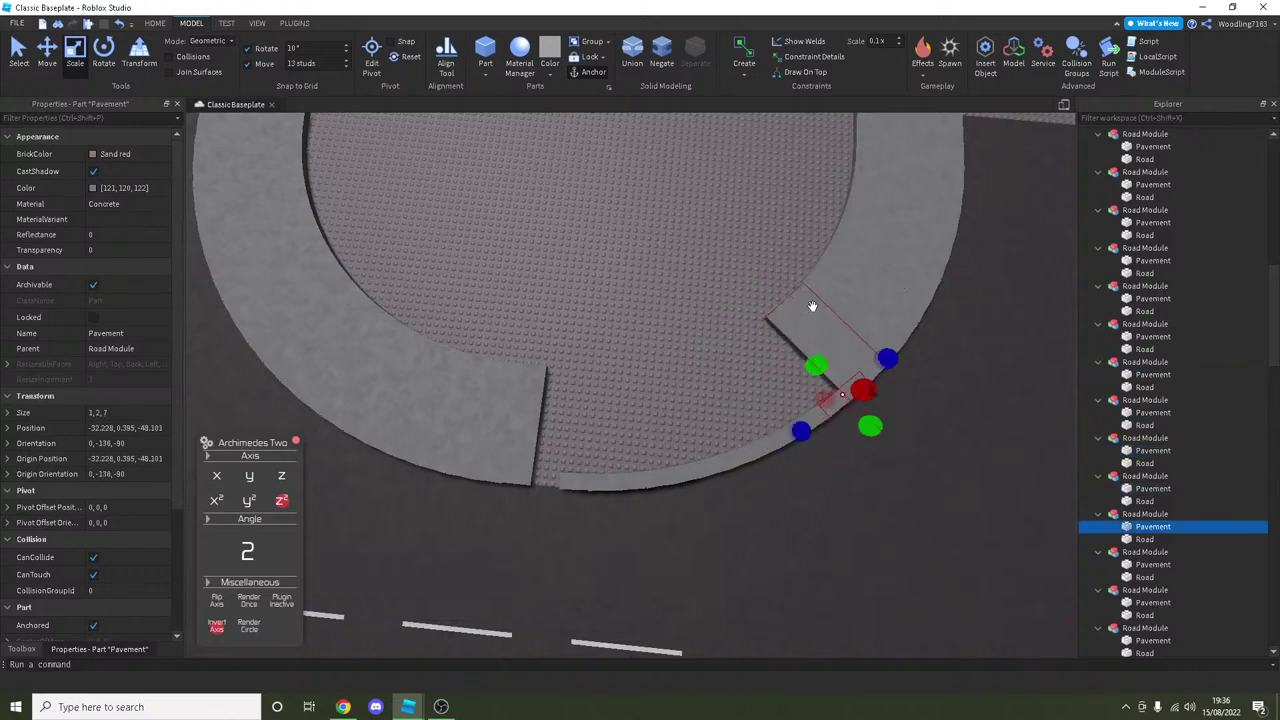
pyautogui.click(770, 290)
pyautogui.click(824, 296)
pyautogui.click(831, 276)
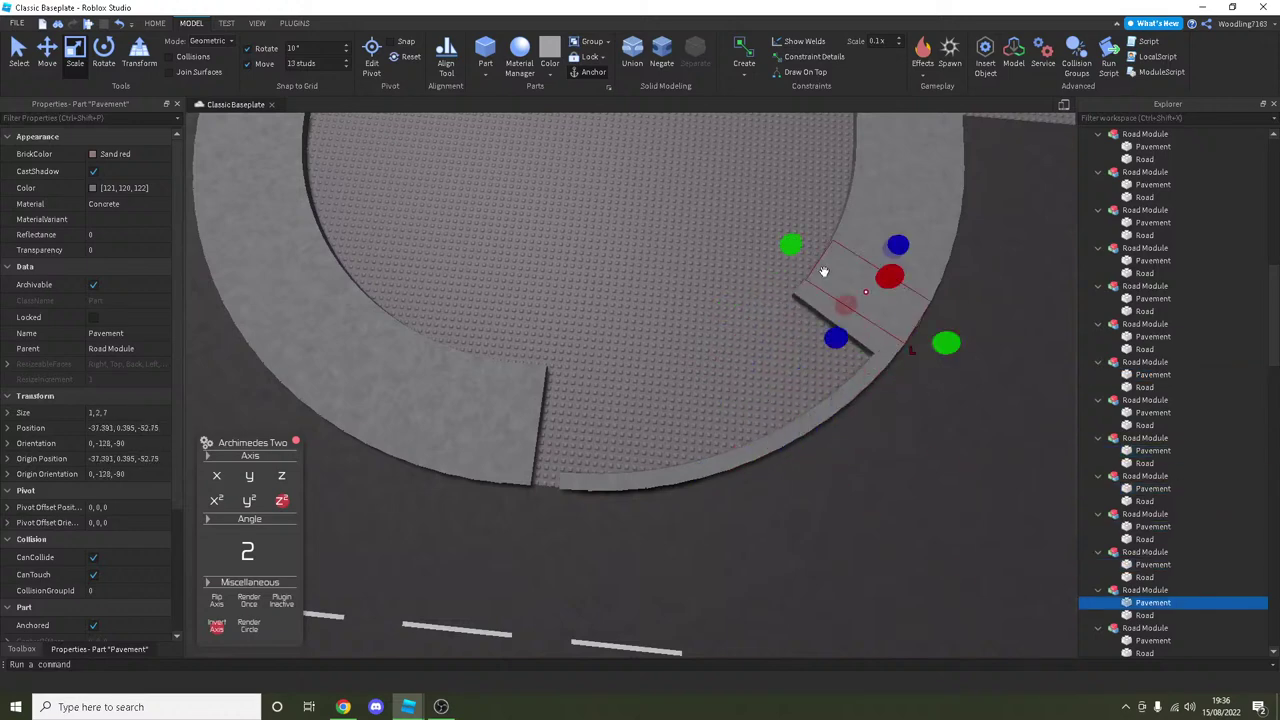
# Step: Narrow the inner pavement pieces where the bend turns into the curved arm to 2 studs each
pyautogui.click(846, 277)
pyautogui.click(766, 252)
pyautogui.click(780, 245)
pyautogui.click(795, 236)
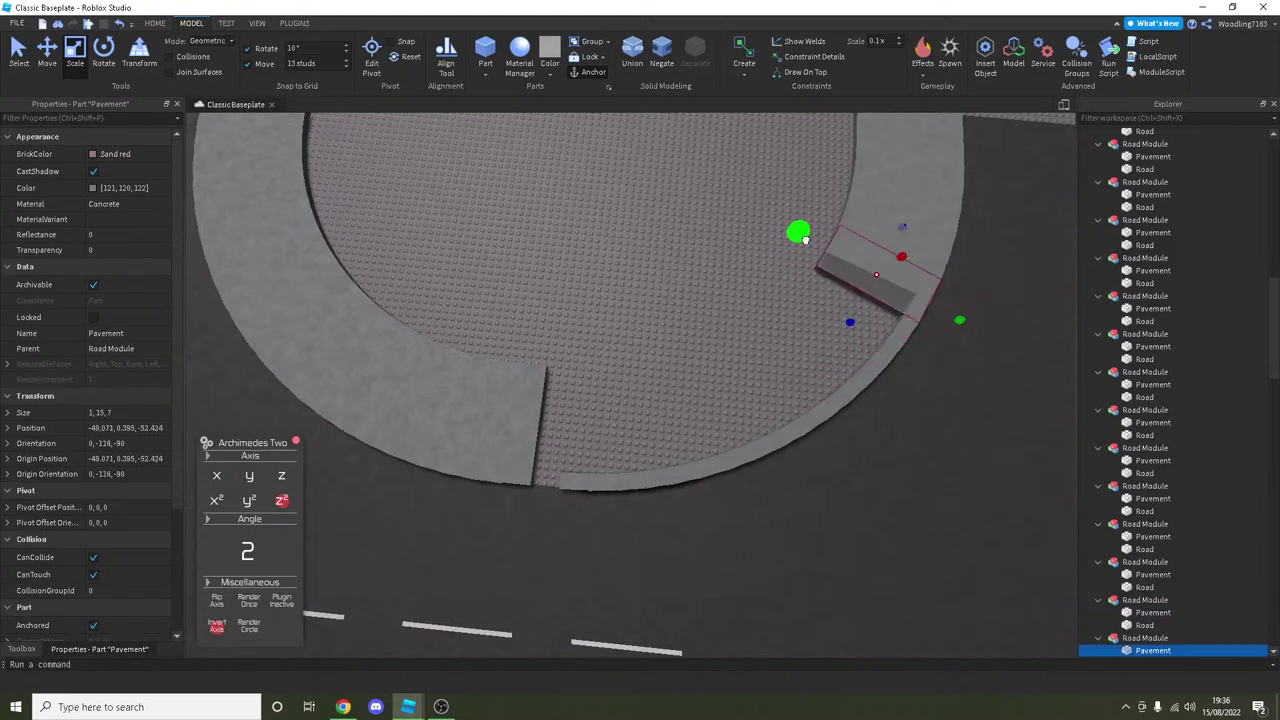
pyautogui.click(865, 234)
pyautogui.click(843, 207)
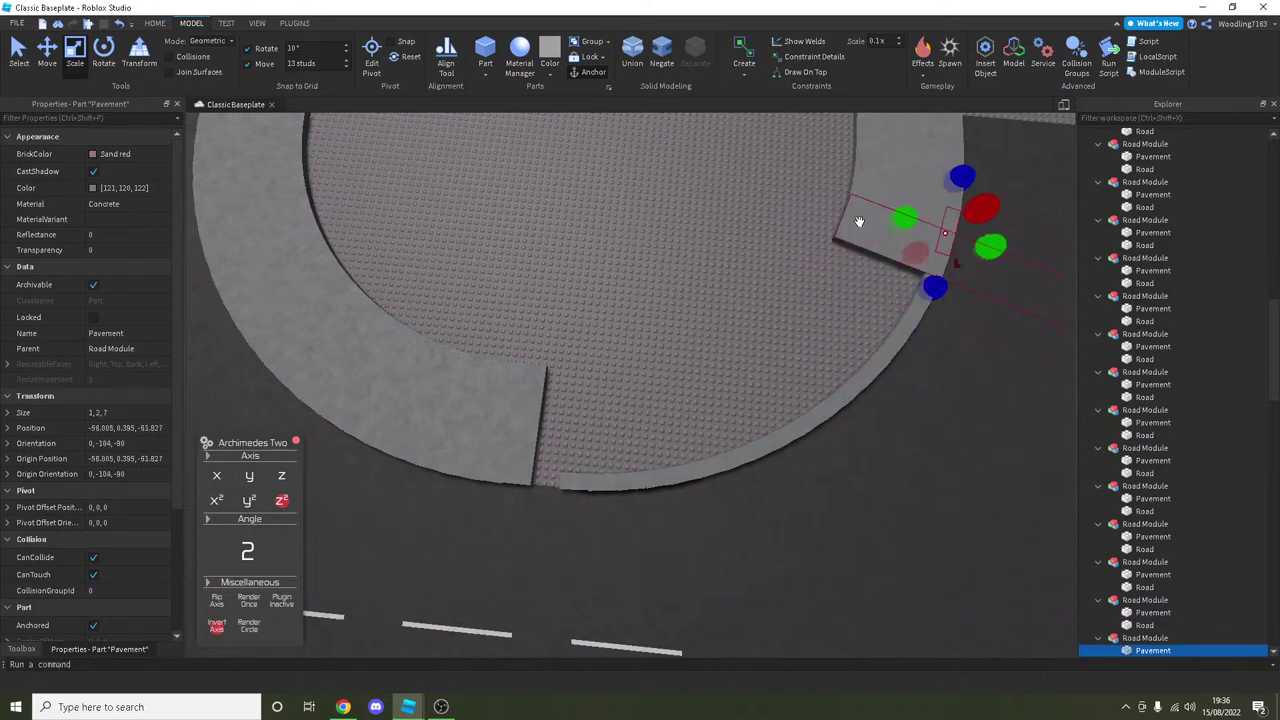
pyautogui.click(865, 218)
# Step: Scale the remaining inner pavement pieces near the curved arm's open end down to a 2-stud width
pyautogui.scroll(5, 870, 235)
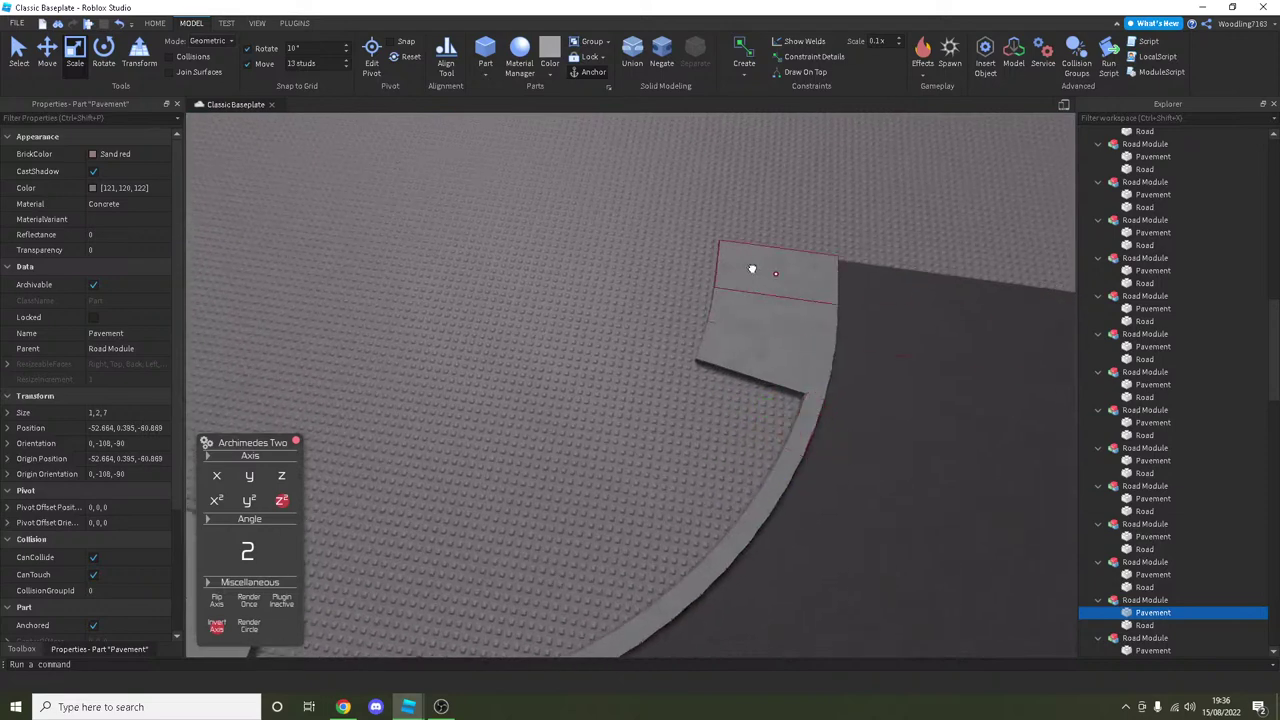
pyautogui.click(752, 268)
pyautogui.click(730, 307)
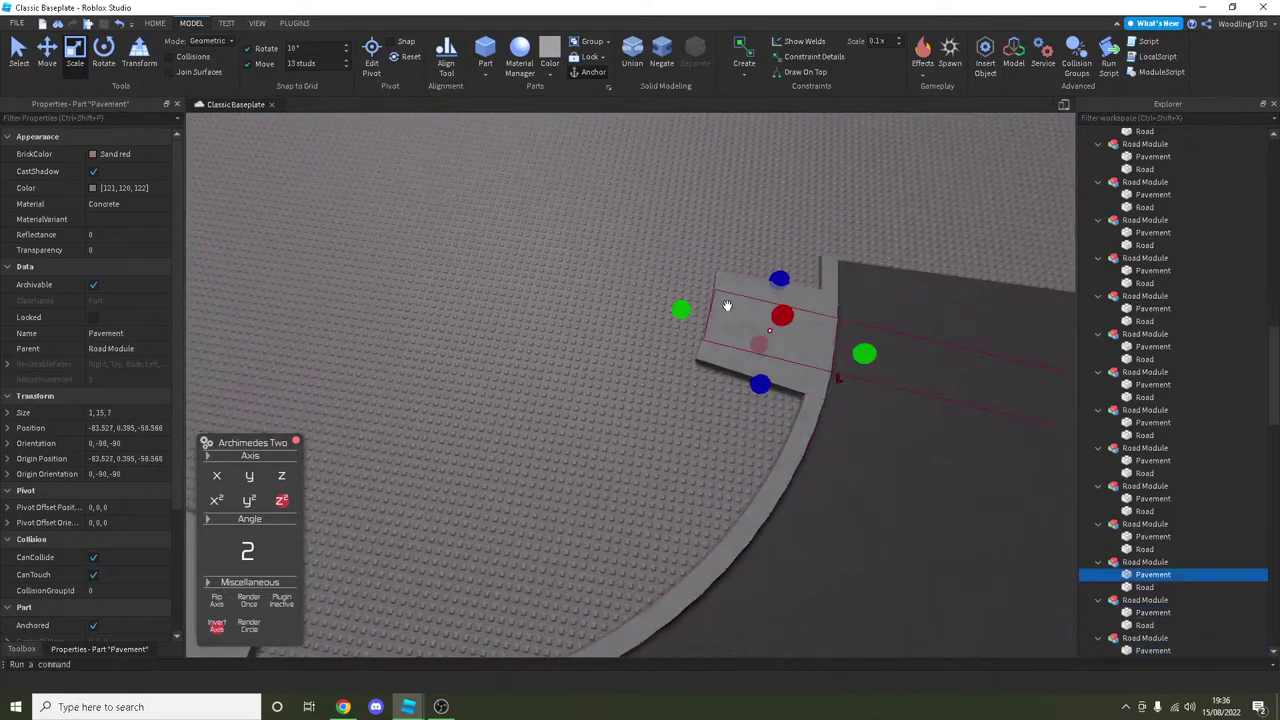
pyautogui.click(733, 291)
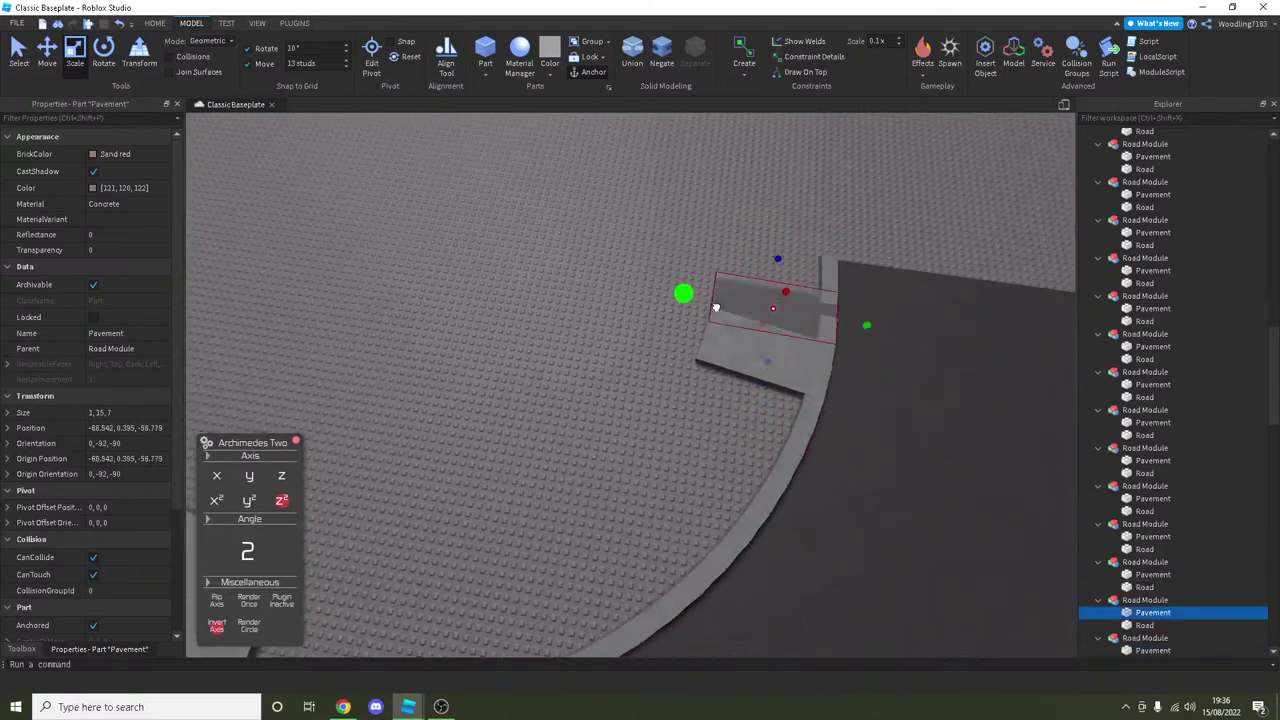
pyautogui.click(725, 364)
pyautogui.moveTo(725, 364); pyautogui.dragTo(738, 365, button='right')
pyautogui.scroll(-5, 802, 370)
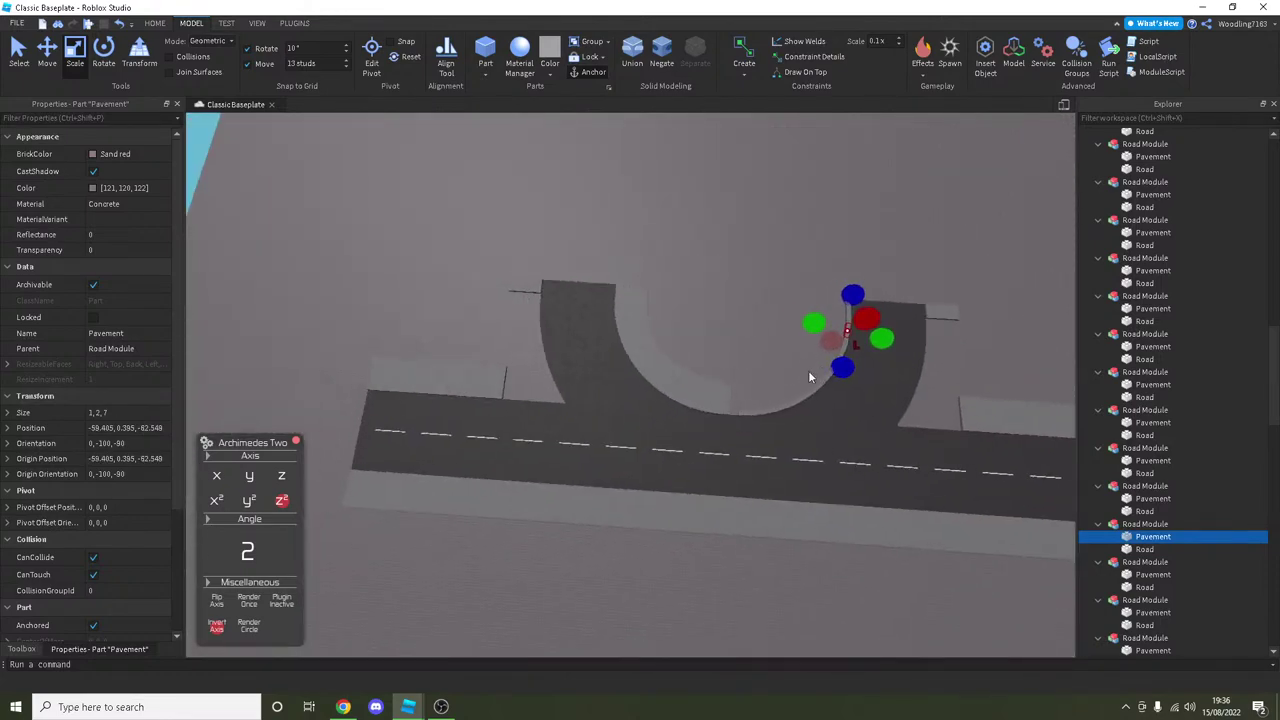
# Step: Undo the inner pavement resizes one after another, and redo them to bring back the narrow strip
pyautogui.moveTo(808, 377); pyautogui.dragTo(810, 377, button='right')
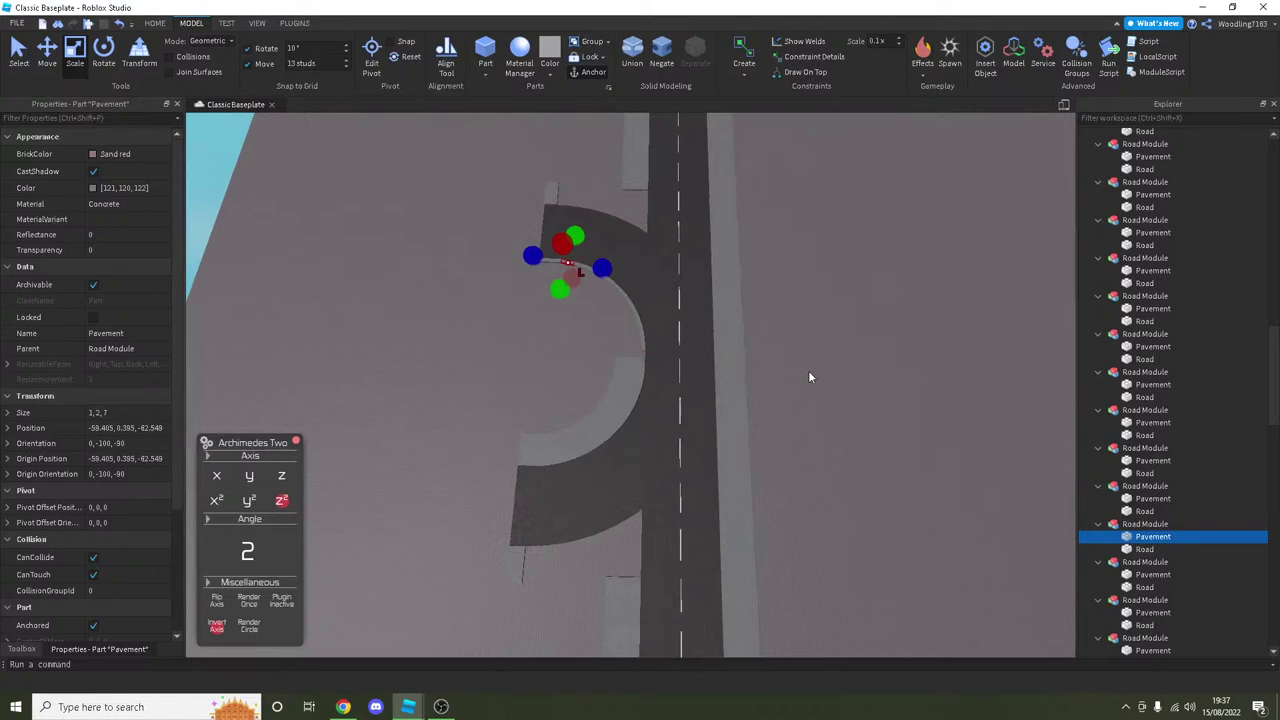
pyautogui.hotkey('ctrl', 'z')
pyautogui.hotkey('ctrl', 'z')
pyautogui.hotkey('ctrl', 'z')
pyautogui.hotkey('ctrl', 'z')
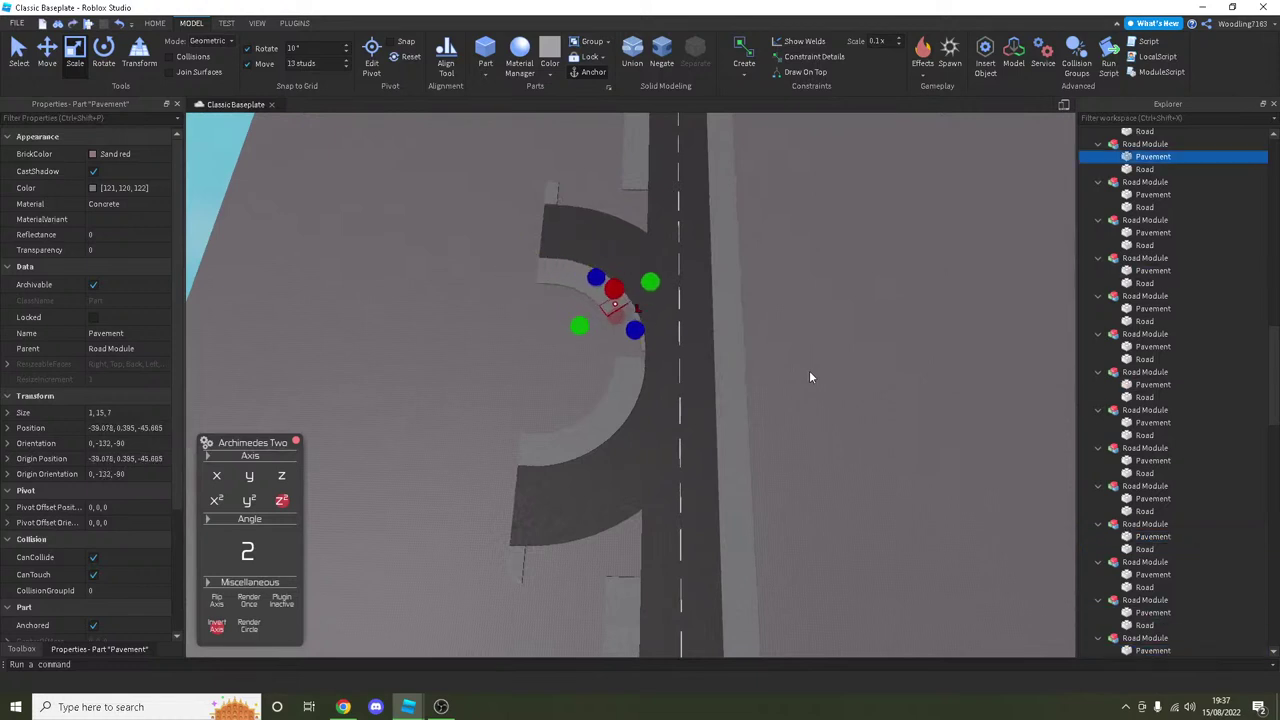
pyautogui.hotkey('ctrl', 'z')
pyautogui.hotkey('ctrl', 'z')
pyautogui.hotkey('ctrl', 'z')
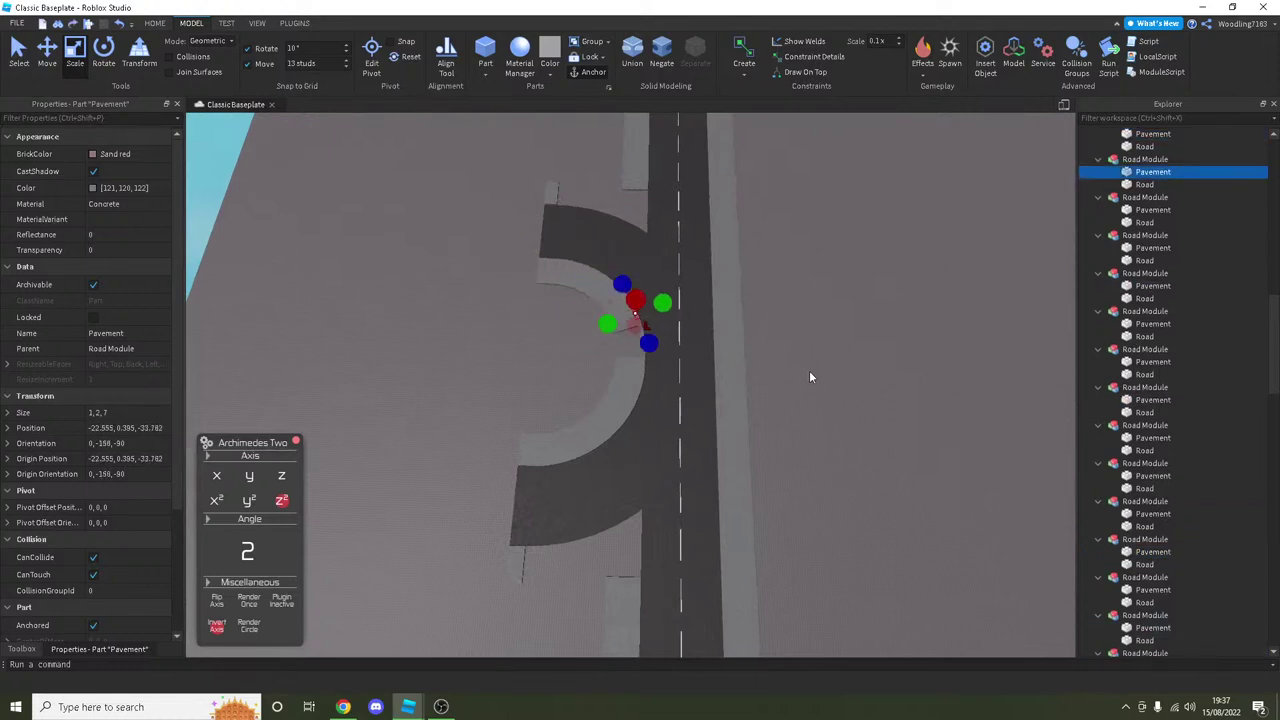
pyautogui.hotkey('ctrl', 'z')
pyautogui.hotkey('ctrl', 'z')
pyautogui.hotkey('ctrl', 'z')
pyautogui.hotkey('ctrl', 'z')
# Step: Select the road modules of the curve's narrowed half for moving, leaving out the modules nearest the wide pavement
pyautogui.scroll(5, 709, 366)
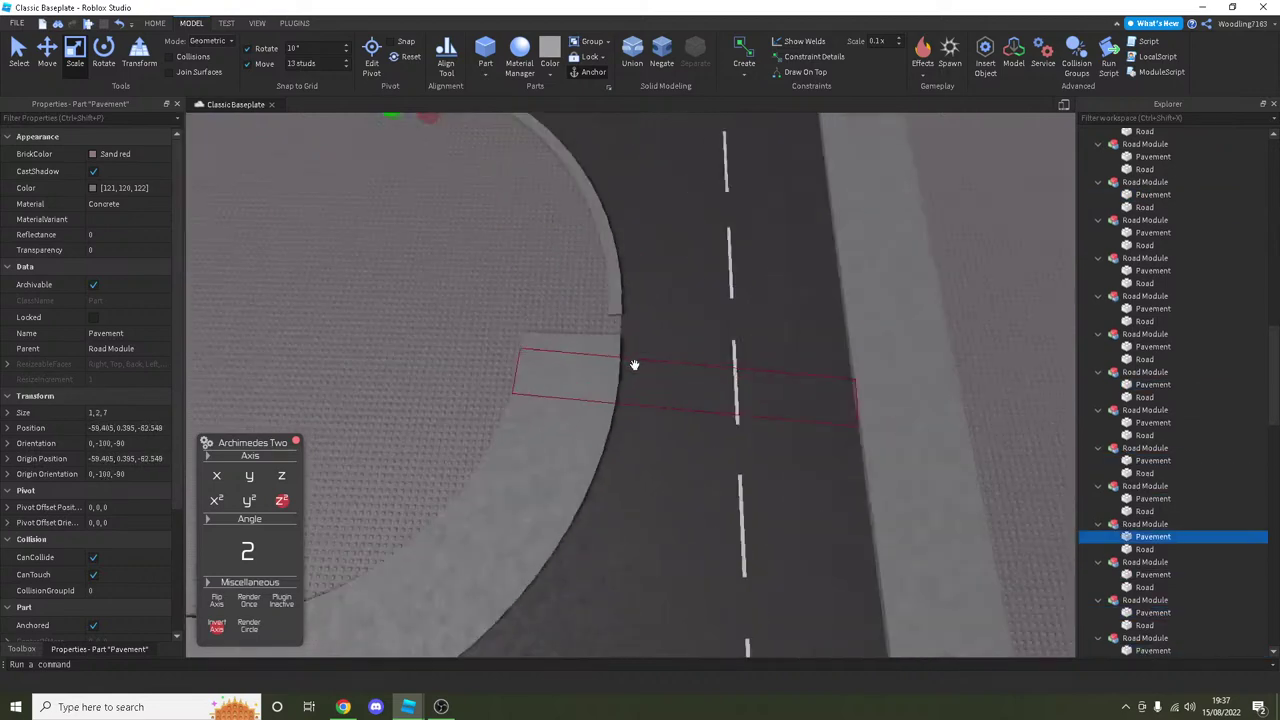
pyautogui.moveTo(569, 351); pyautogui.dragTo(567, 346, button='right')
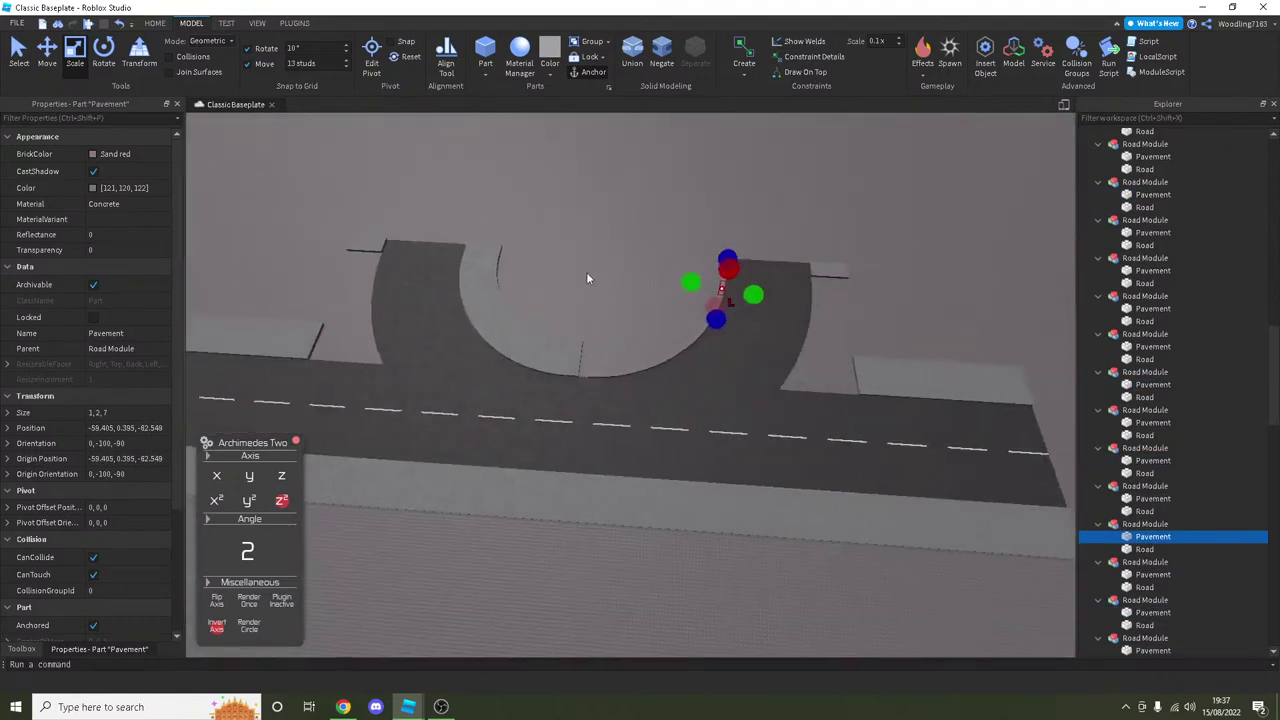
pyautogui.moveTo(538, 200); pyautogui.dragTo(846, 443)
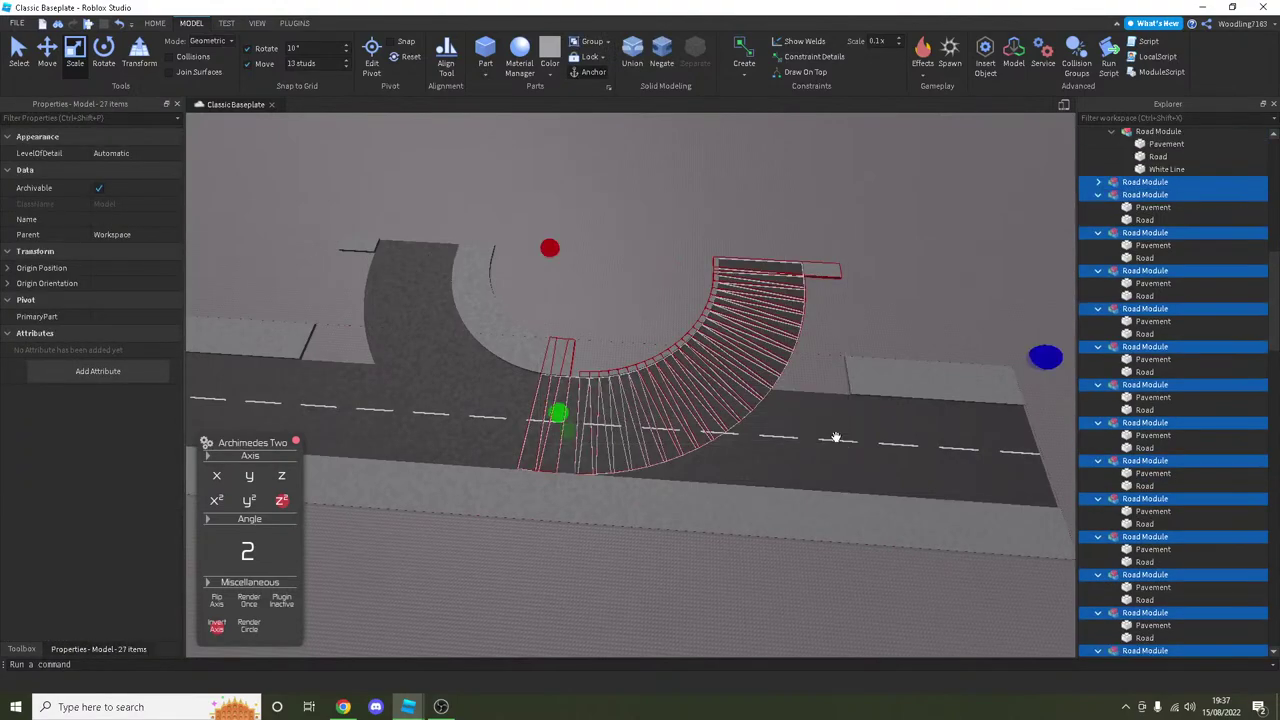
pyautogui.scroll(5, 586, 349)
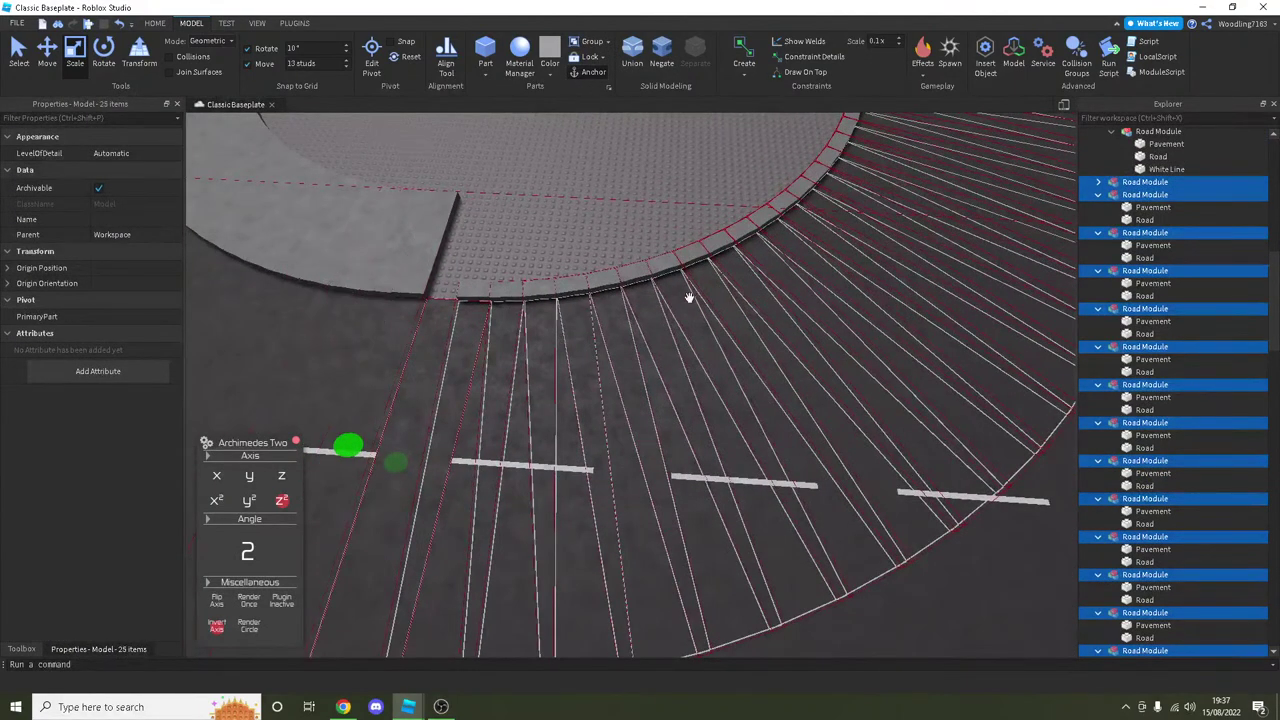
pyautogui.scroll(-10, 677, 293)
pyautogui.click(47, 55)
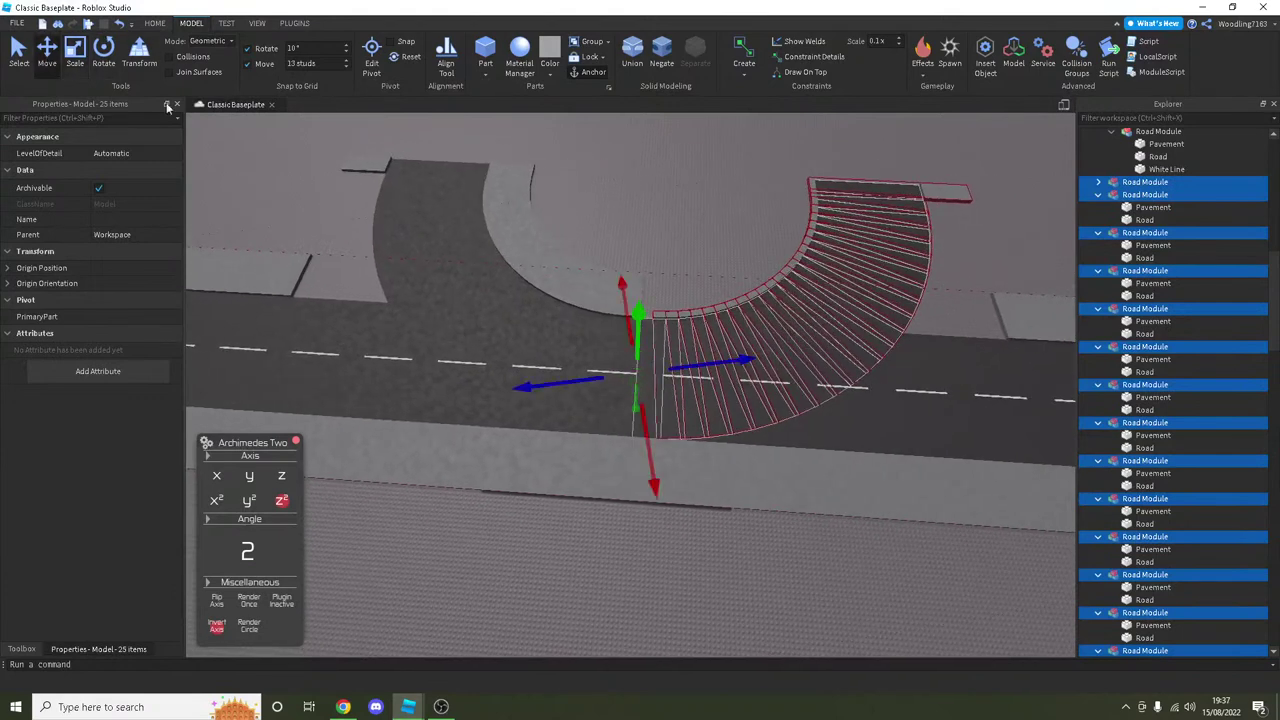
pyautogui.scroll(6, 651, 285)
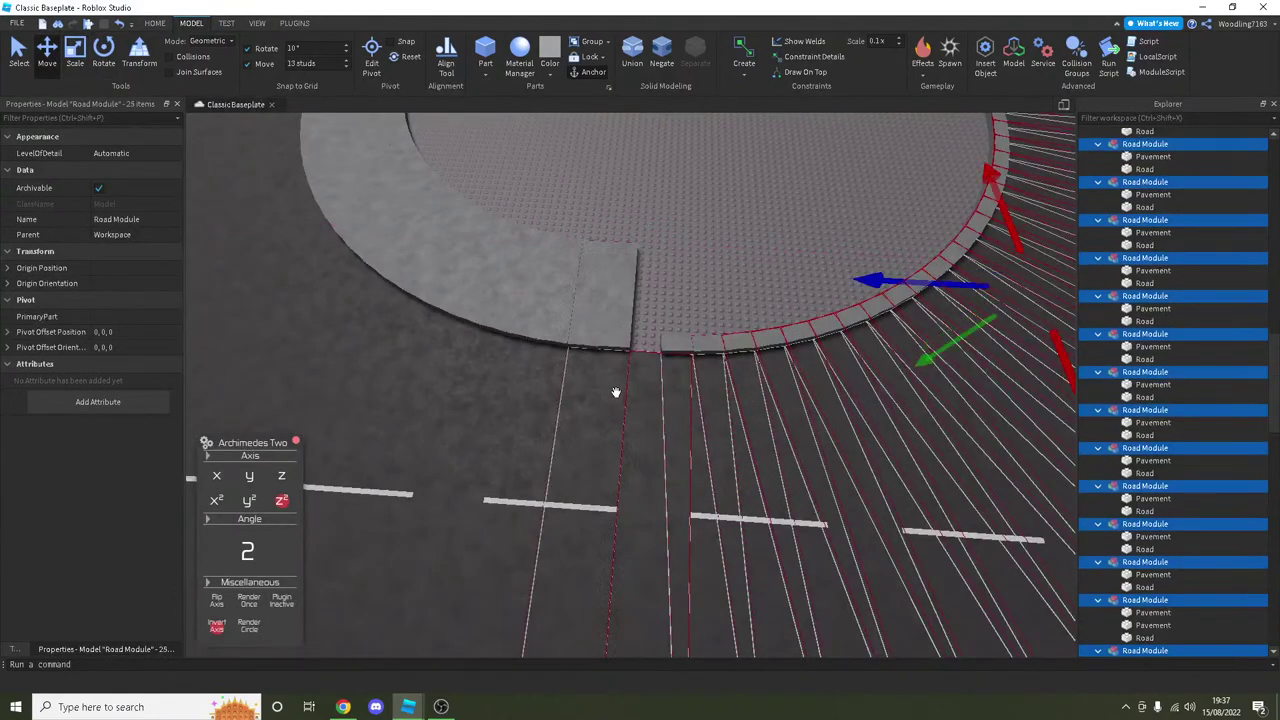
pyautogui.keyDown('ctrl'); pyautogui.click(618, 394); pyautogui.keyUp('ctrl')
pyautogui.scroll(-5, 897, 348)
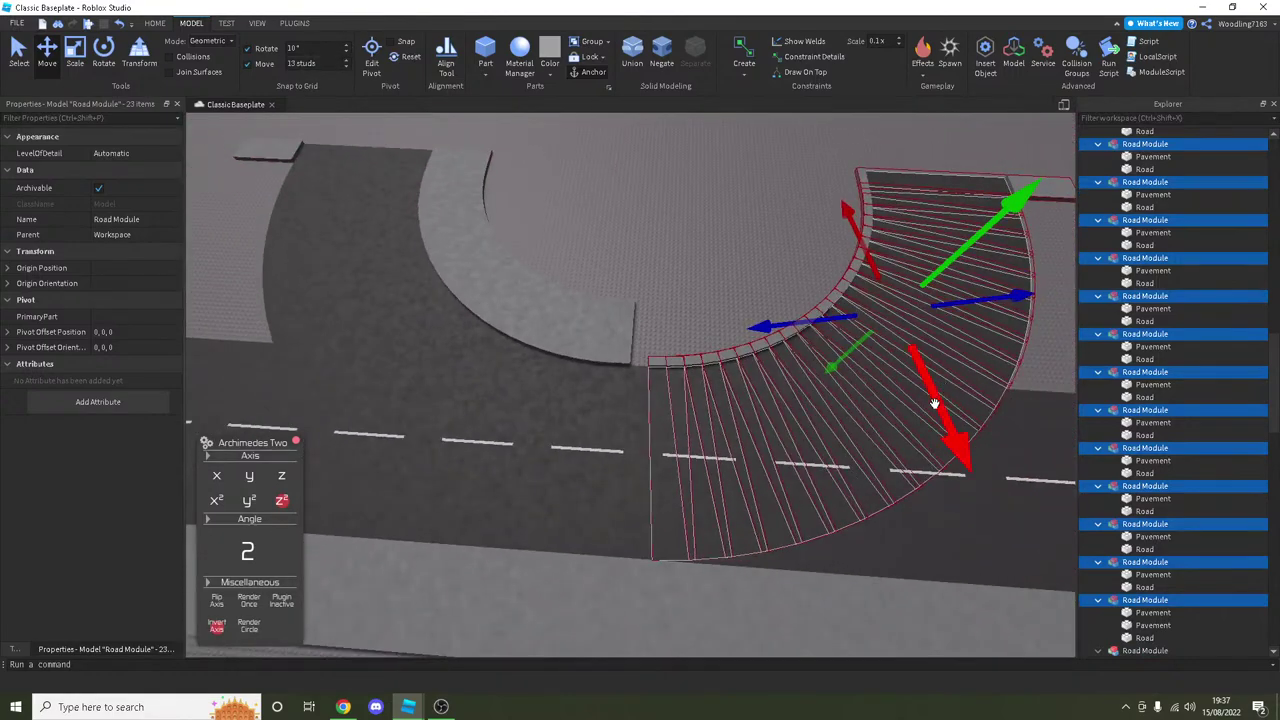
# Step: Set the move snap to 7 studs and slide the selected half one increment along the road towards the wide pavement
pyautogui.moveTo(933, 403); pyautogui.dragTo(352, 125)
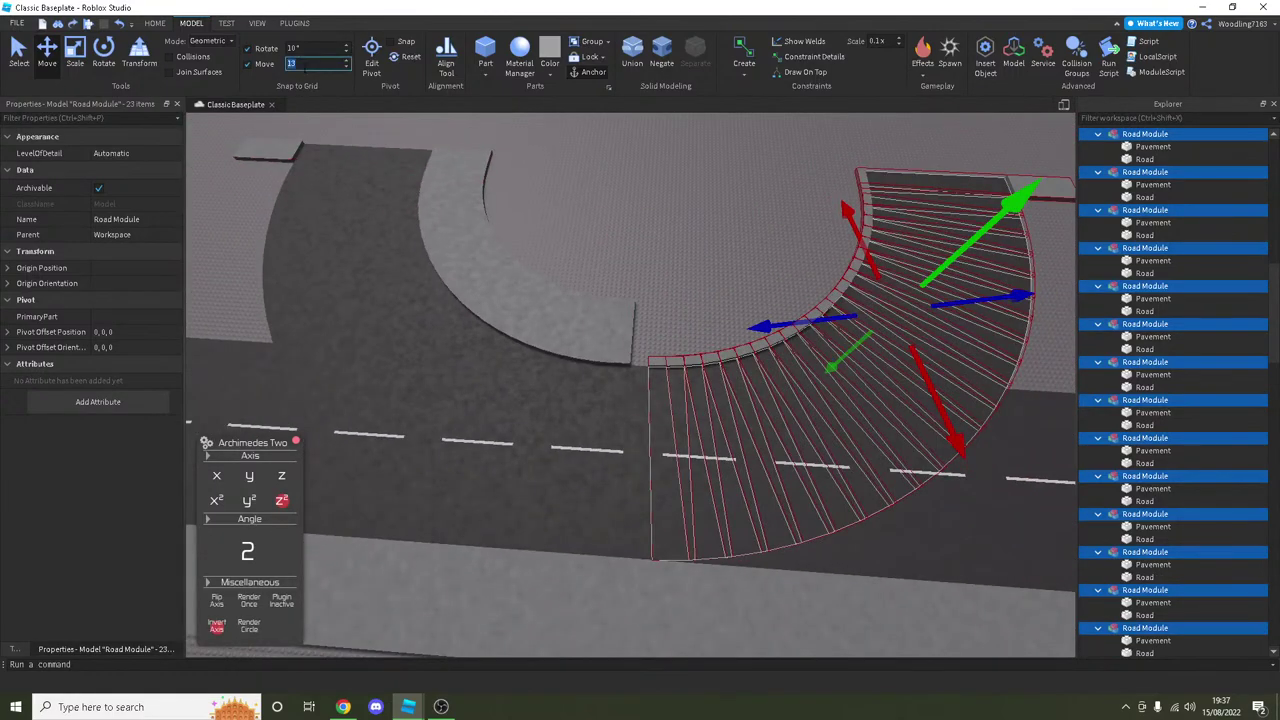
pyautogui.moveTo(748, 322); pyautogui.dragTo(720, 320)
pyautogui.scroll(5, 664, 282)
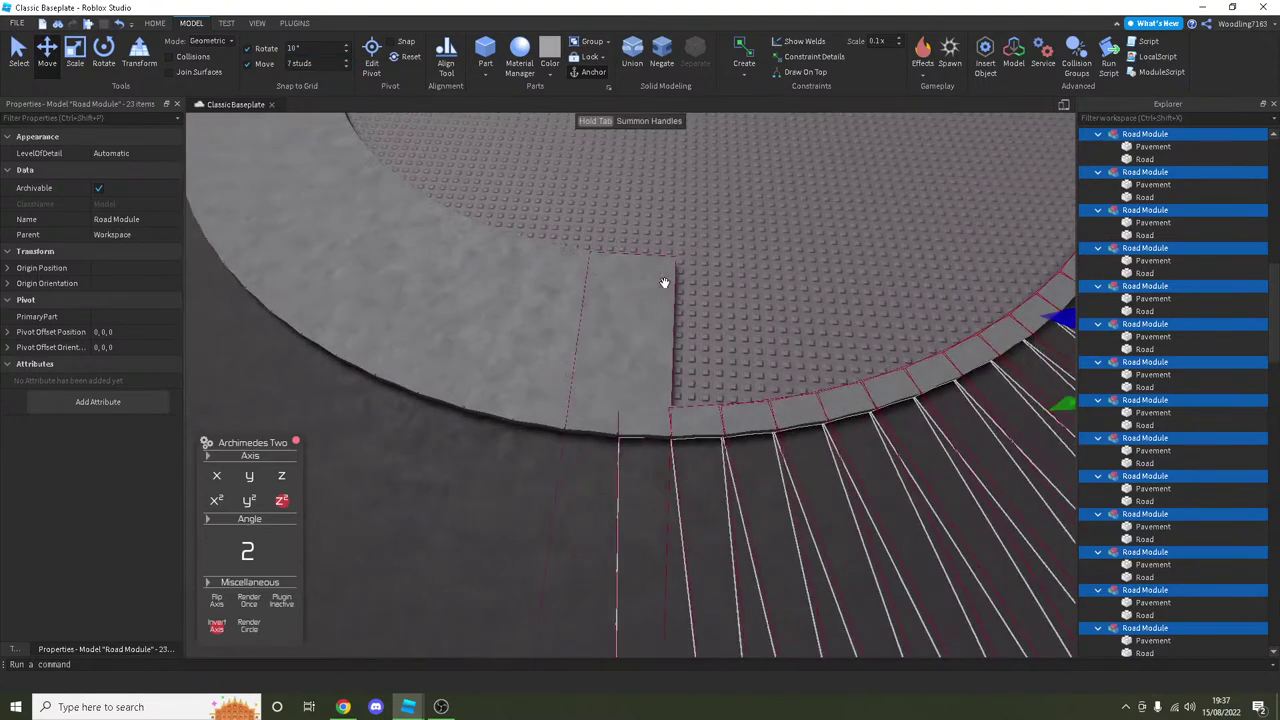
pyautogui.scroll(3, 707, 288)
pyautogui.click(707, 267)
pyautogui.scroll(5, 707, 267)
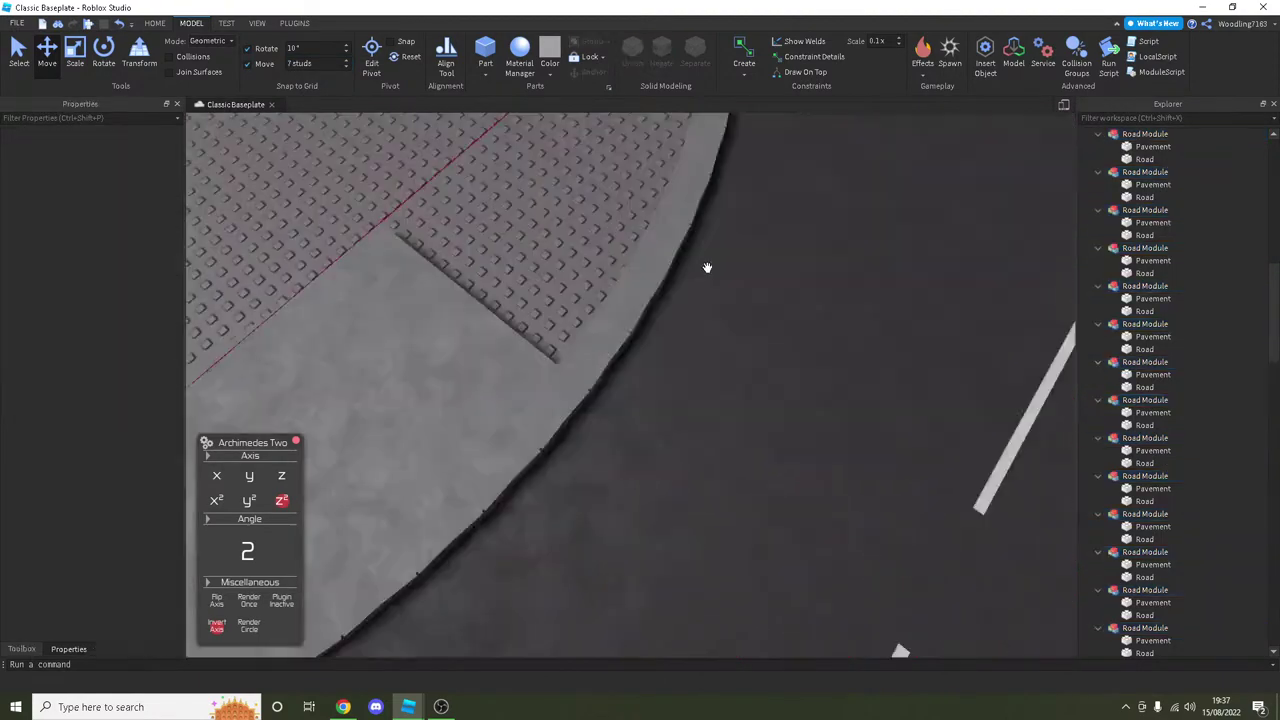
pyautogui.scroll(-5, 707, 267)
pyautogui.moveTo(711, 271); pyautogui.dragTo(673, 329, button='right')
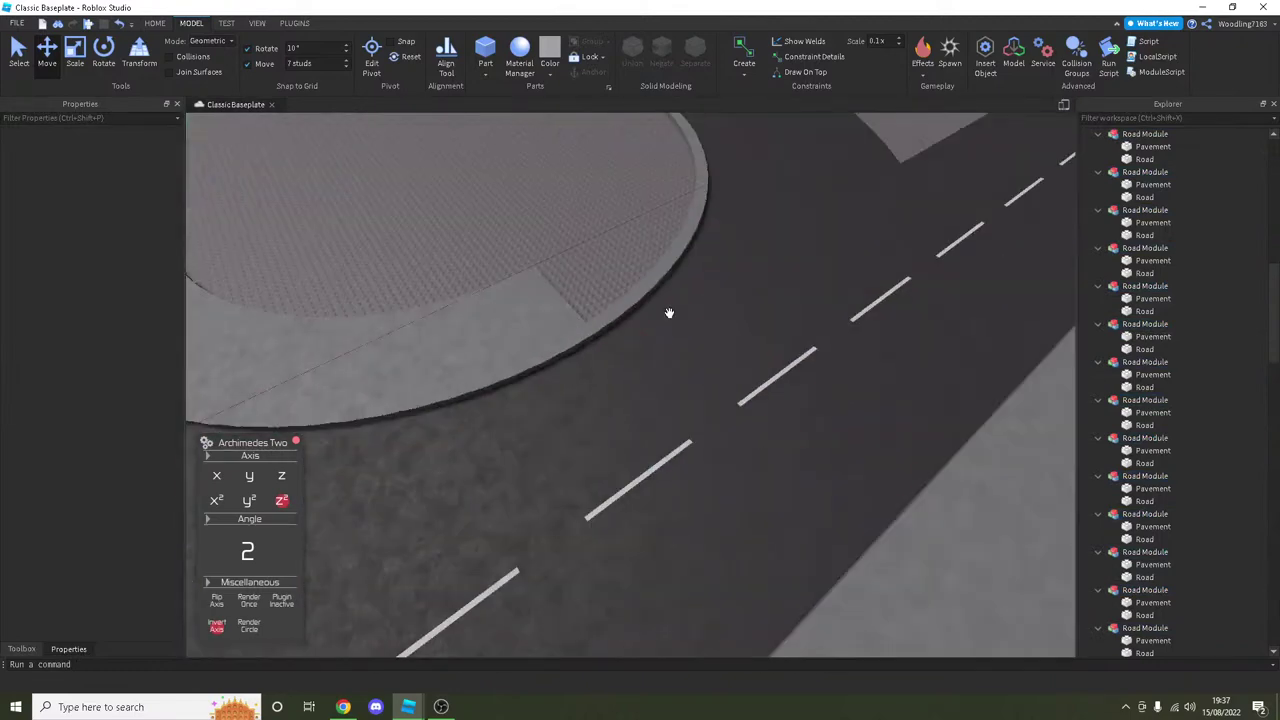
# Step: Undo the slide of the narrowed half and the changes just before it
pyautogui.hotkey('ctrl', 'z')
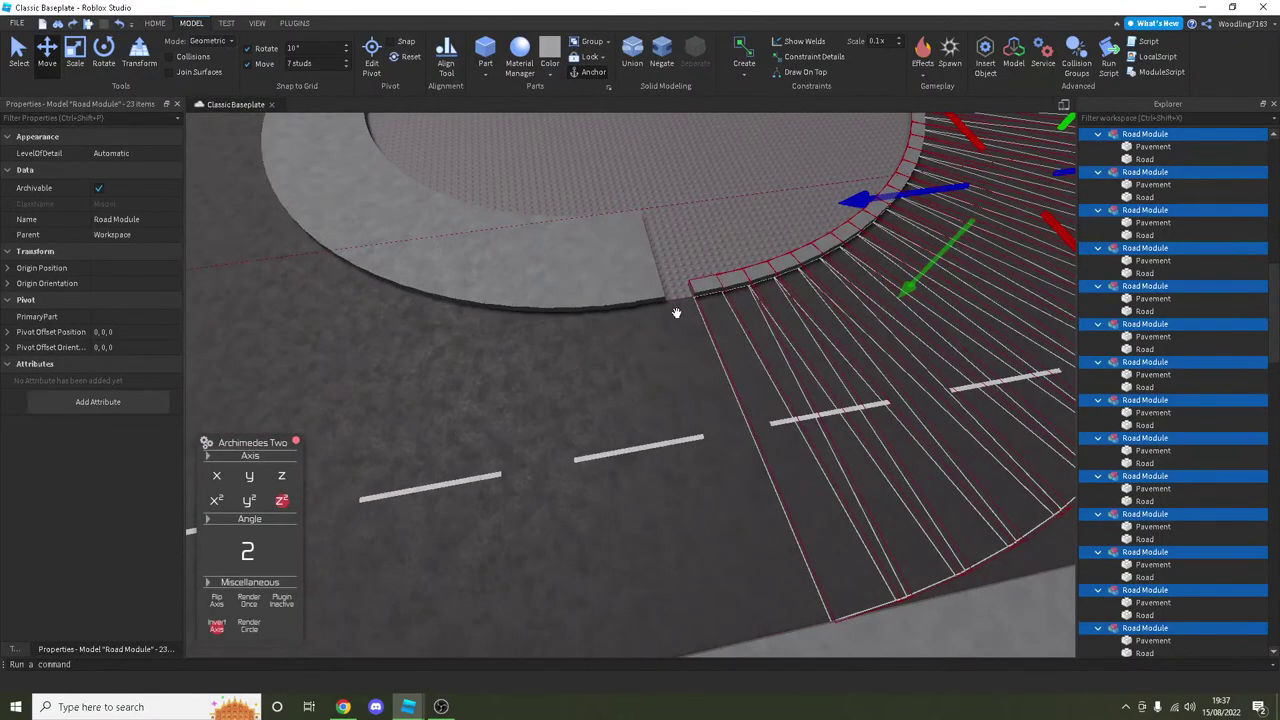
pyautogui.hotkey('ctrl', 'z')
pyautogui.hotkey('ctrl', 'z')
pyautogui.hotkey('ctrl', 'z')
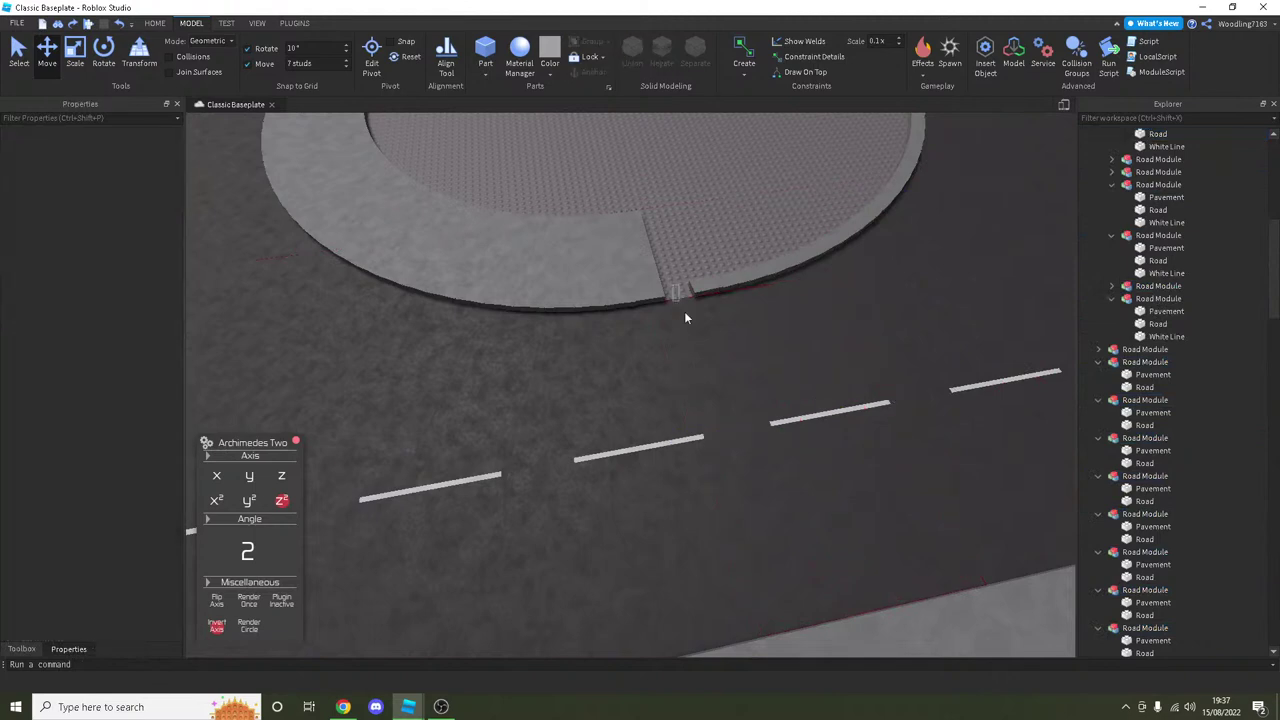
# Step: Delete the spare road module lying in the gap between the wide and narrow inner pavement
pyautogui.click(756, 494)
pyautogui.press('f')
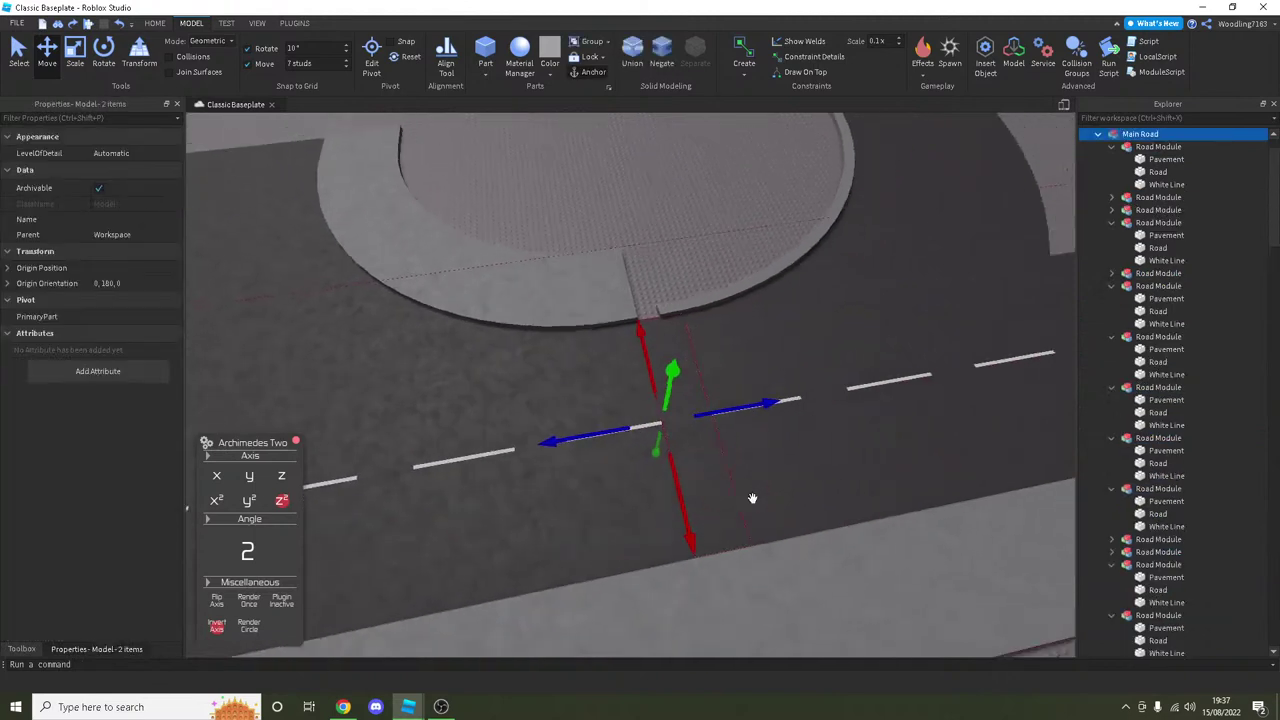
pyautogui.scroll(1, 1135, 197)
pyautogui.click(700, 402)
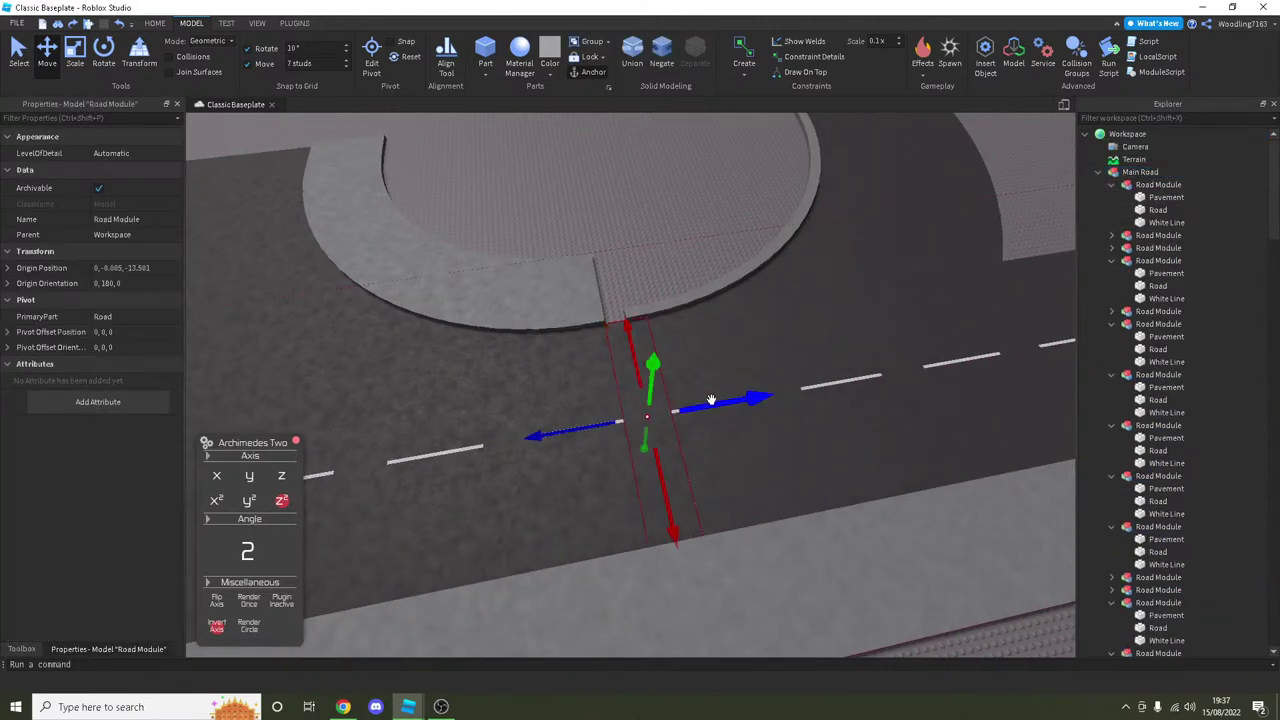
pyautogui.scroll(-5, 666, 306)
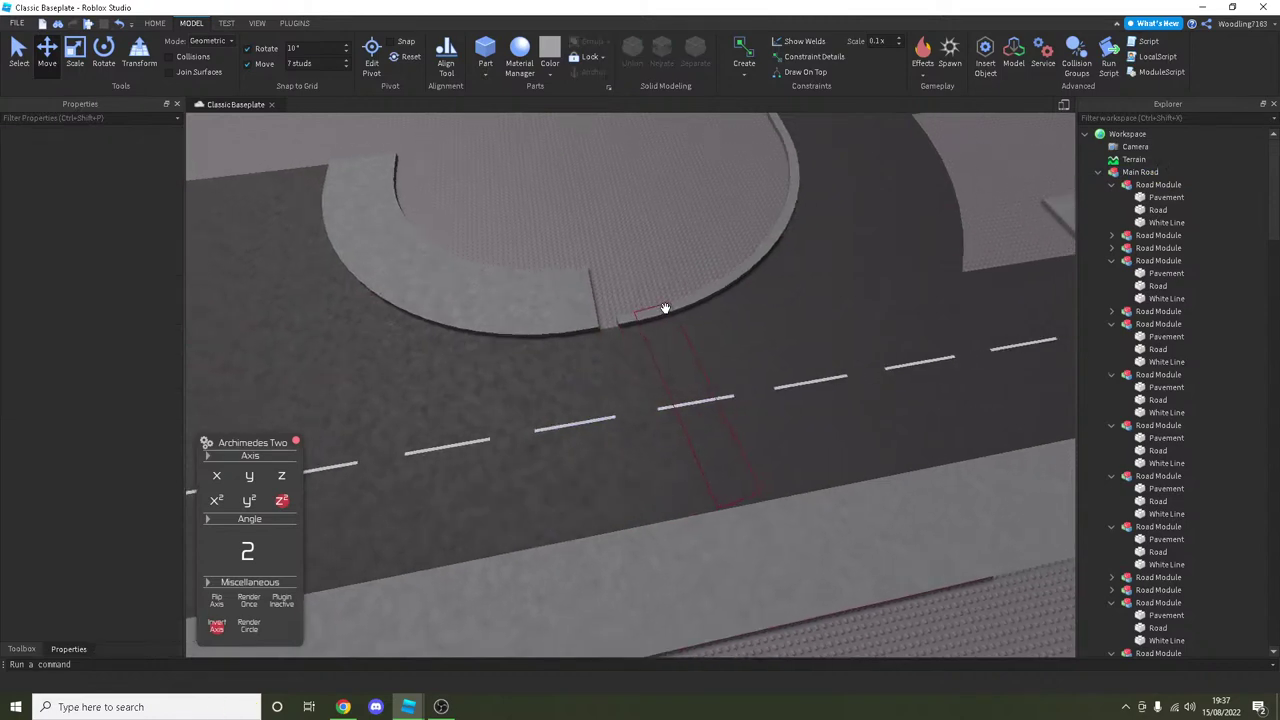
# Step: Try to slide the narrowed half of the curve along the road towards the wide pavement
pyautogui.moveTo(524, 175); pyautogui.dragTo(834, 414)
pyautogui.scroll(5, 834, 414)
pyautogui.moveTo(925, 355); pyautogui.dragTo(927, 354)
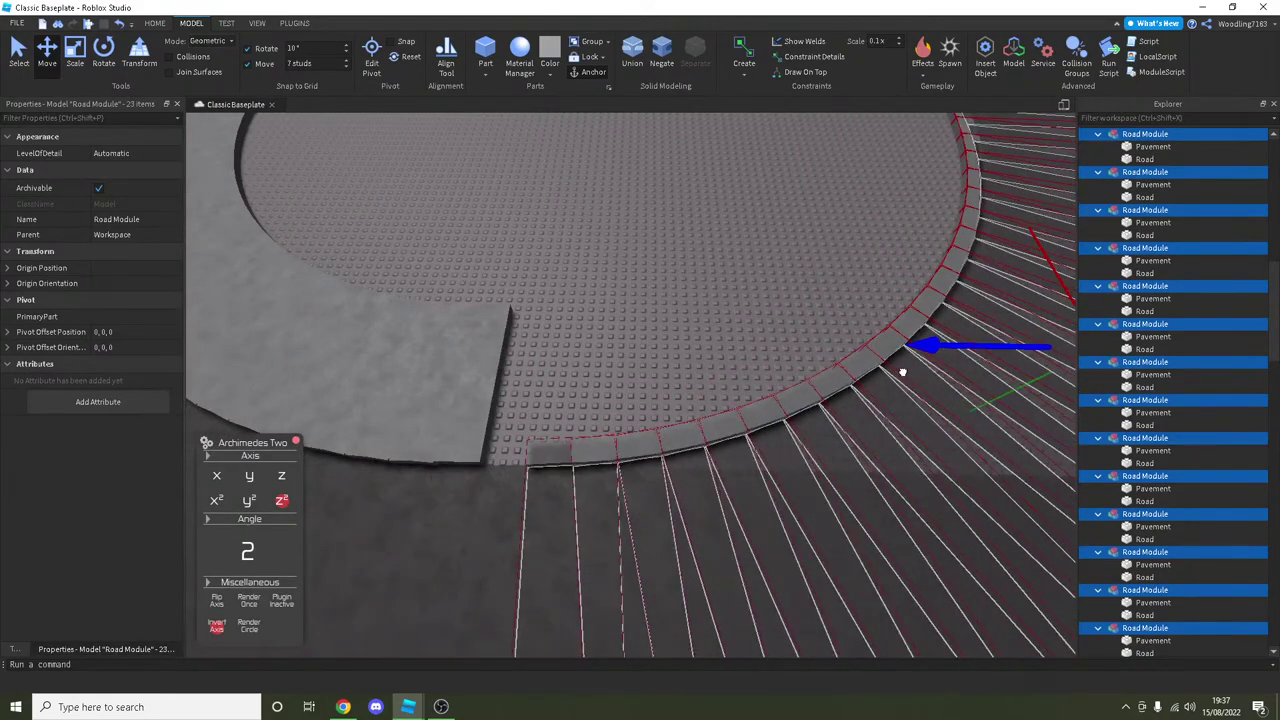
pyautogui.press('Delete')
pyautogui.click(619, 445)
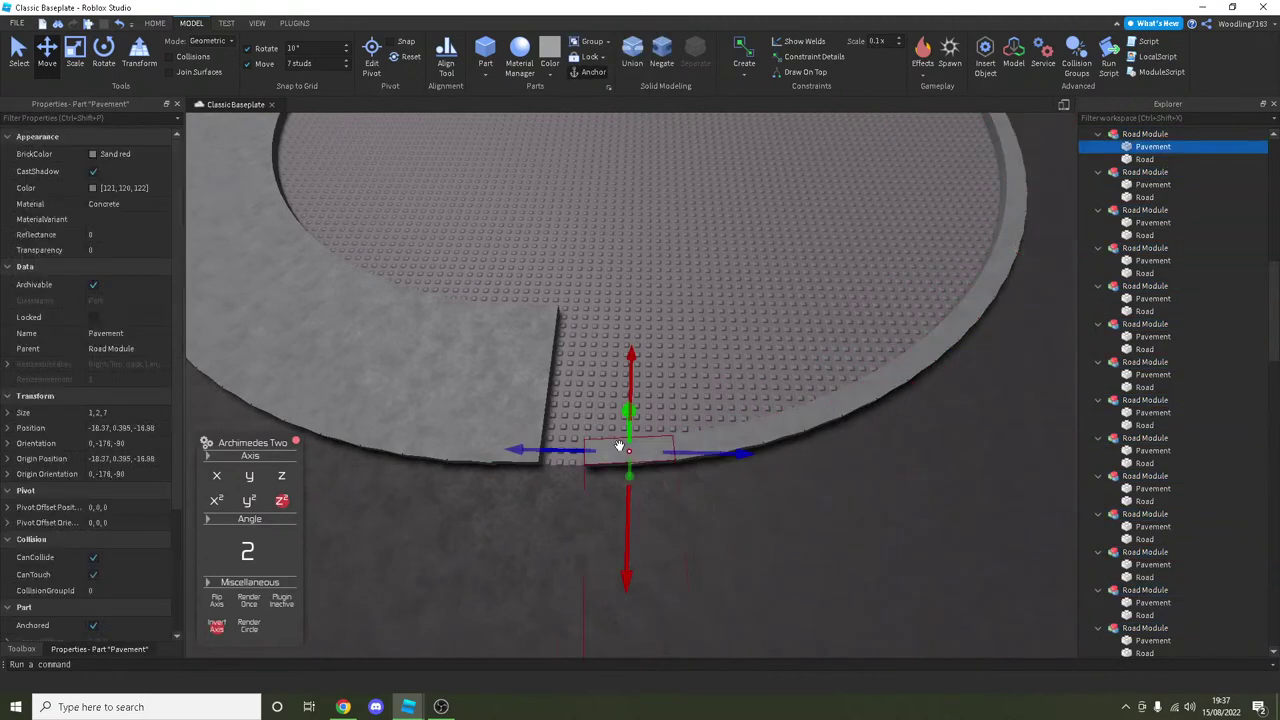
pyautogui.scroll(-3, 642, 366)
pyautogui.moveTo(642, 366); pyautogui.dragTo(567, 251, button='right')
# Step: Reselect all modules of the narrowed half and move them 7 studs along the road to close the pavement gap
pyautogui.click(734, 418)
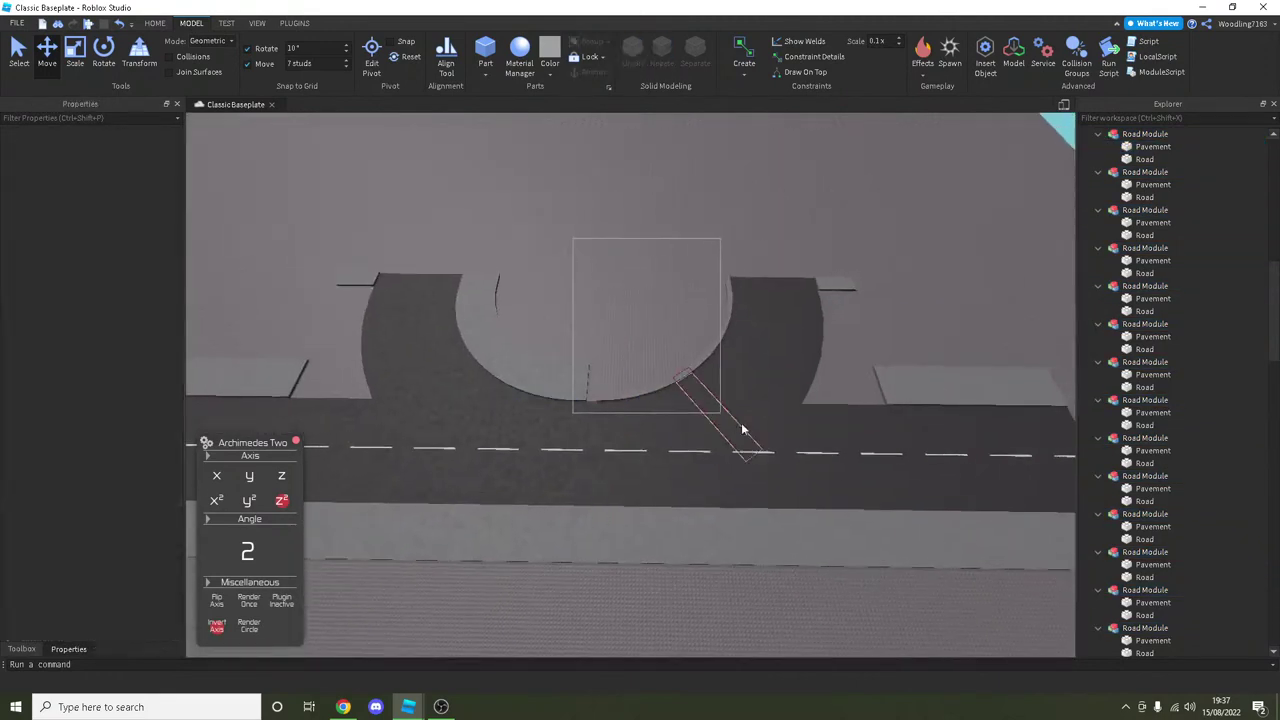
pyautogui.press('r')
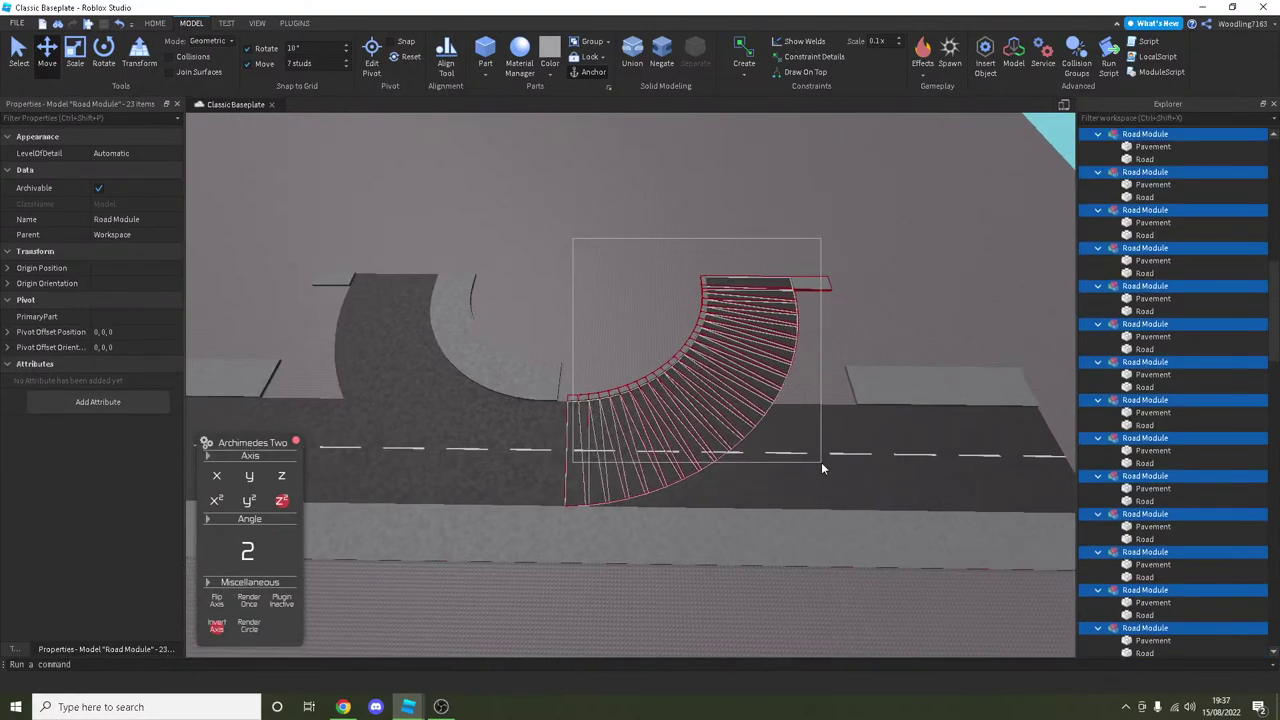
pyautogui.scroll(5, 640, 400)
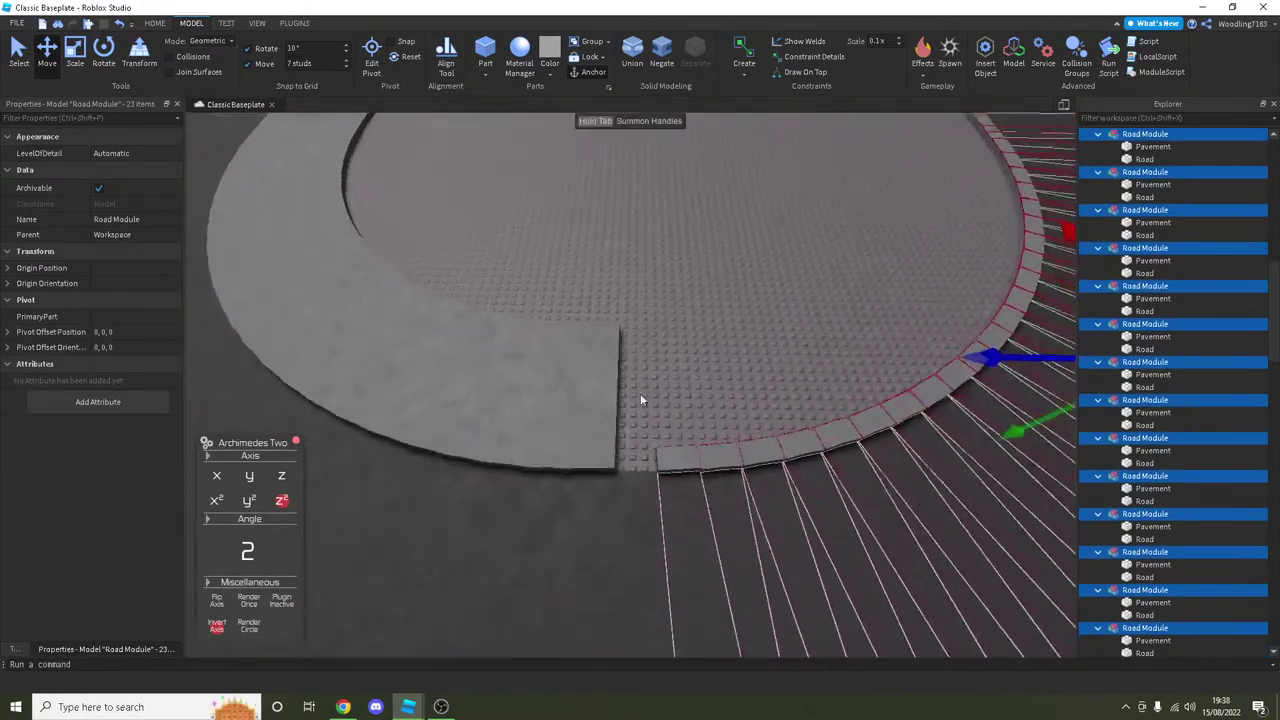
pyautogui.scroll(5, 660, 435)
pyautogui.scroll(-4, 660, 435)
pyautogui.moveTo(660, 435); pyautogui.dragTo(700, 306, button='right')
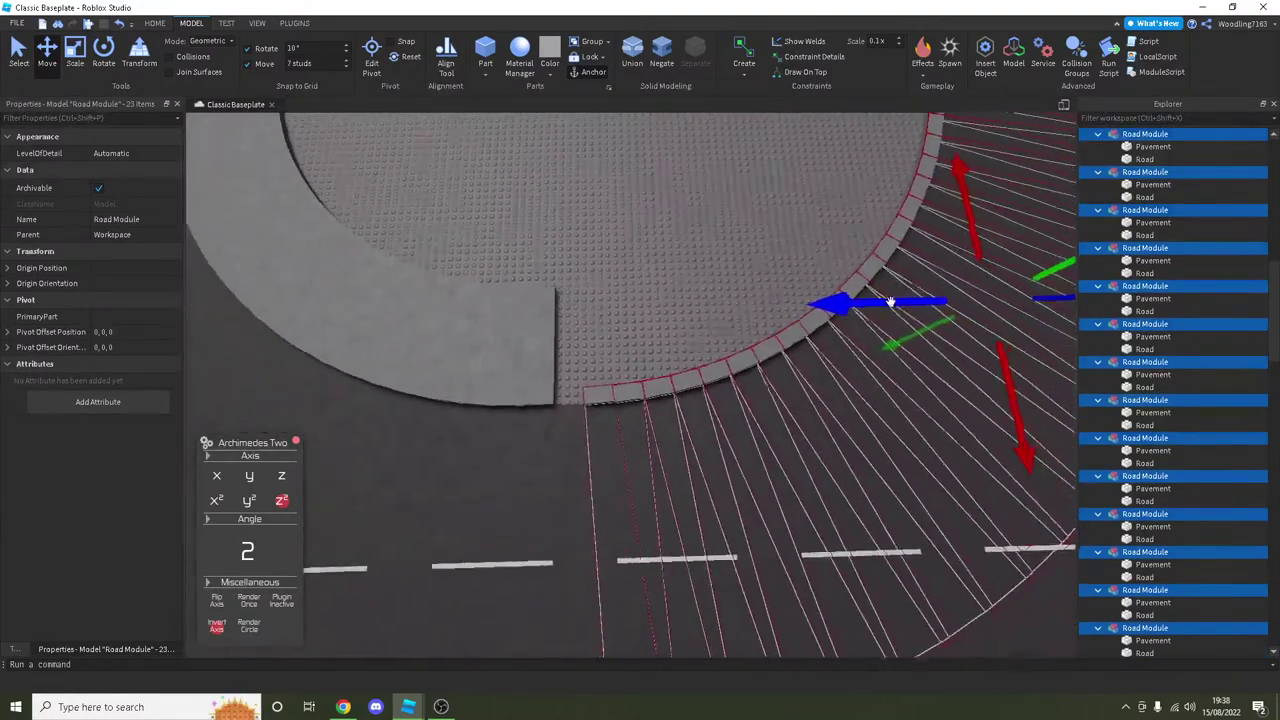
pyautogui.click(628, 317)
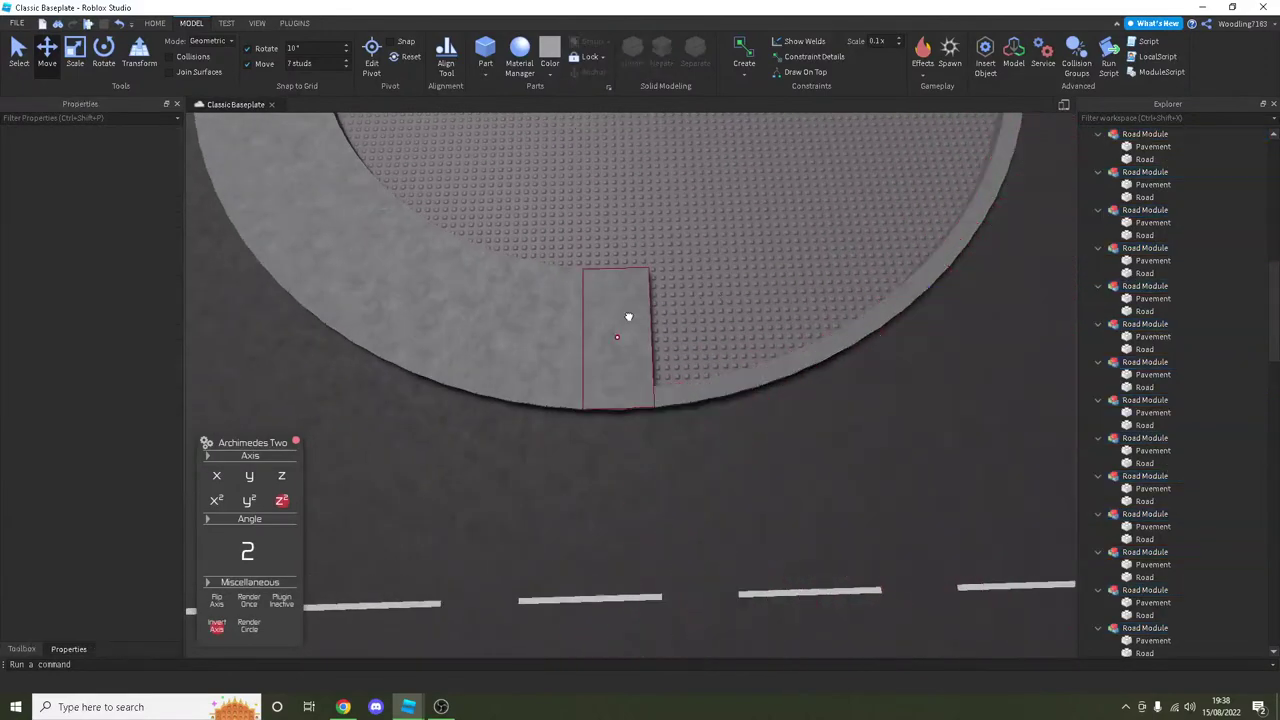
# Step: Set the move snap to 13 studs and scale the first wide pavement pieces beside the joint down to 2 studs
pyautogui.hotkey('ctrl', '3')
pyautogui.press('f')
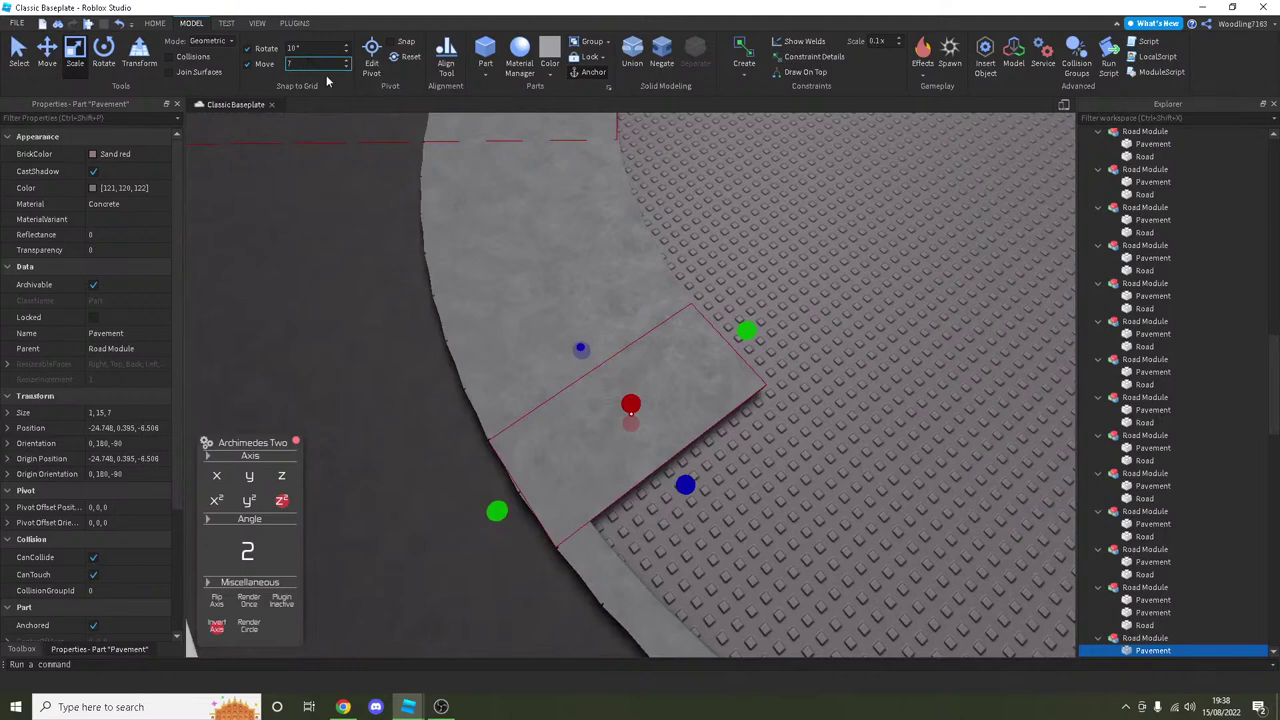
pyautogui.moveTo(742, 345); pyautogui.dragTo(585, 453)
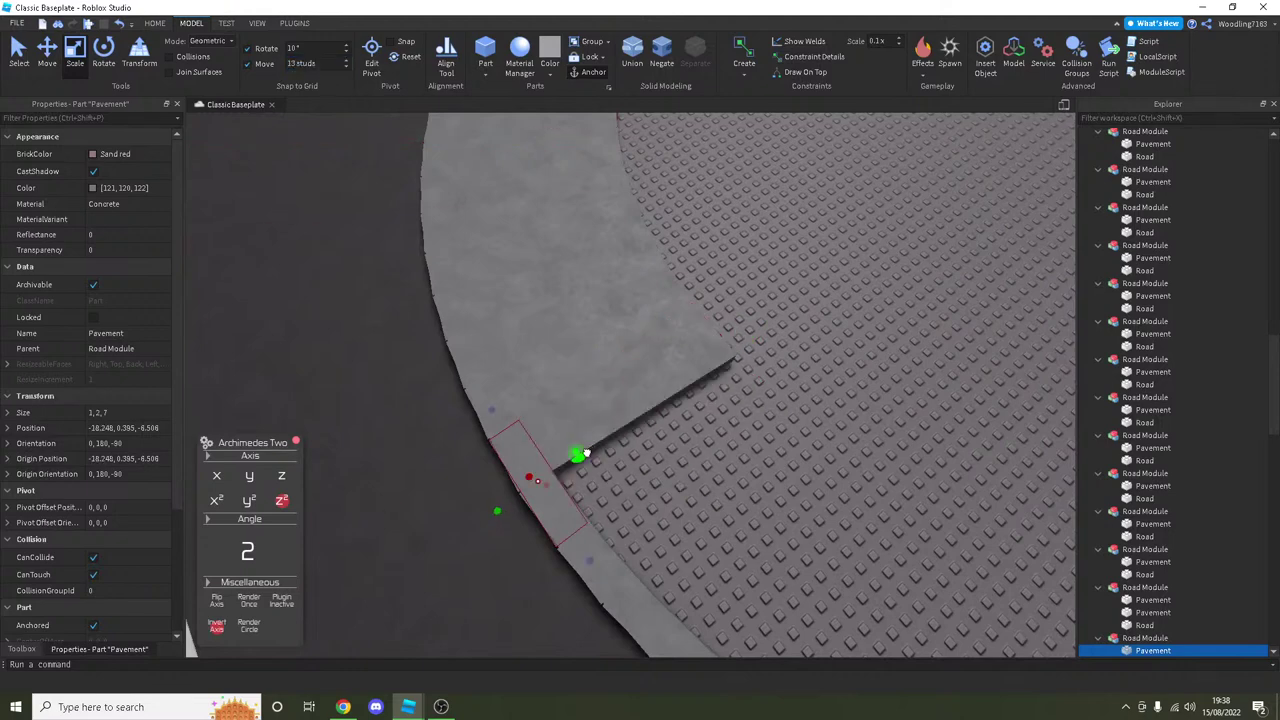
pyautogui.moveTo(705, 320); pyautogui.dragTo(652, 225)
pyautogui.scroll(-5, 652, 225)
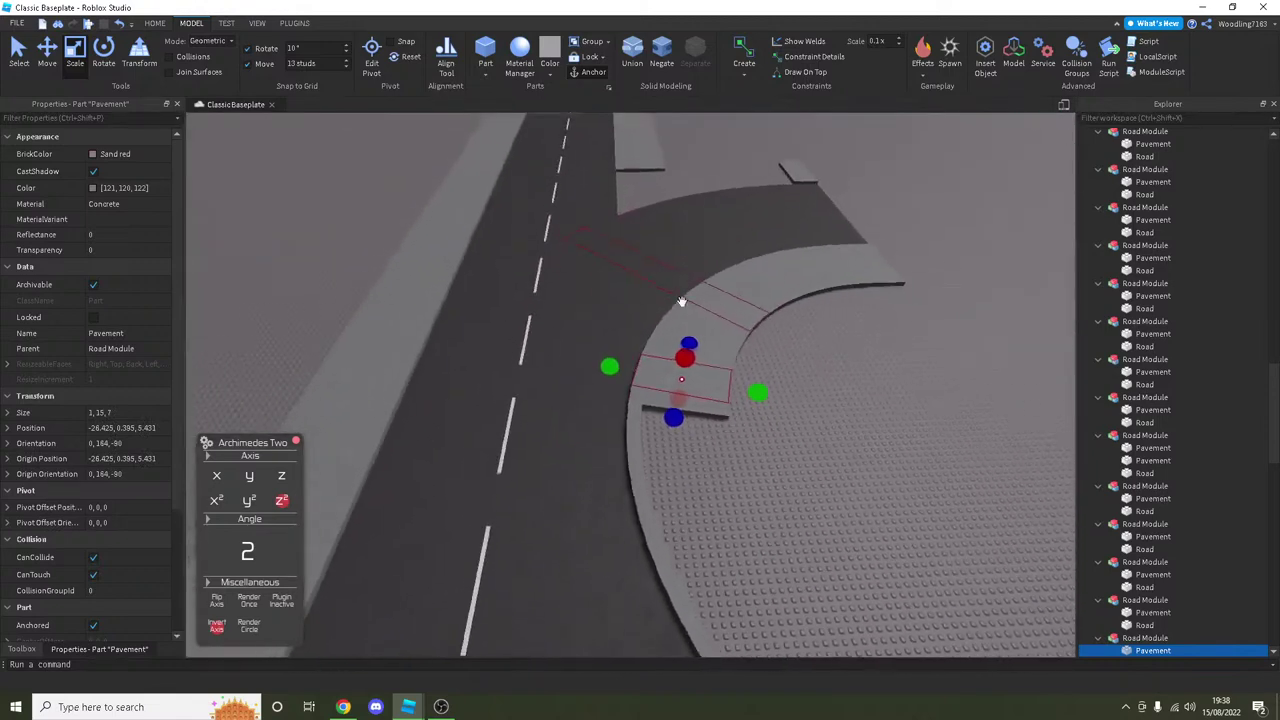
pyautogui.scroll(2, 753, 364)
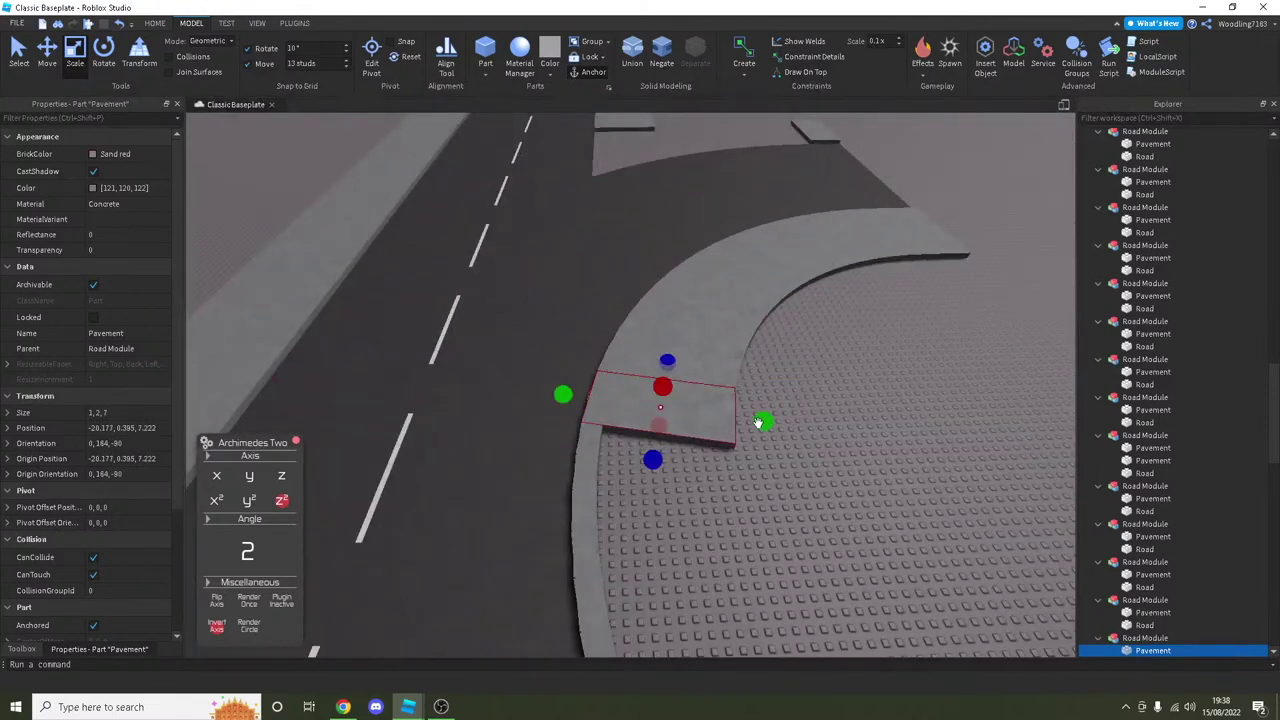
# Step: Narrow the following wide inner pavement pieces, from the joint to where the bend leaves the straight road, to 2 studs
pyautogui.click(672, 406)
pyautogui.click(636, 404)
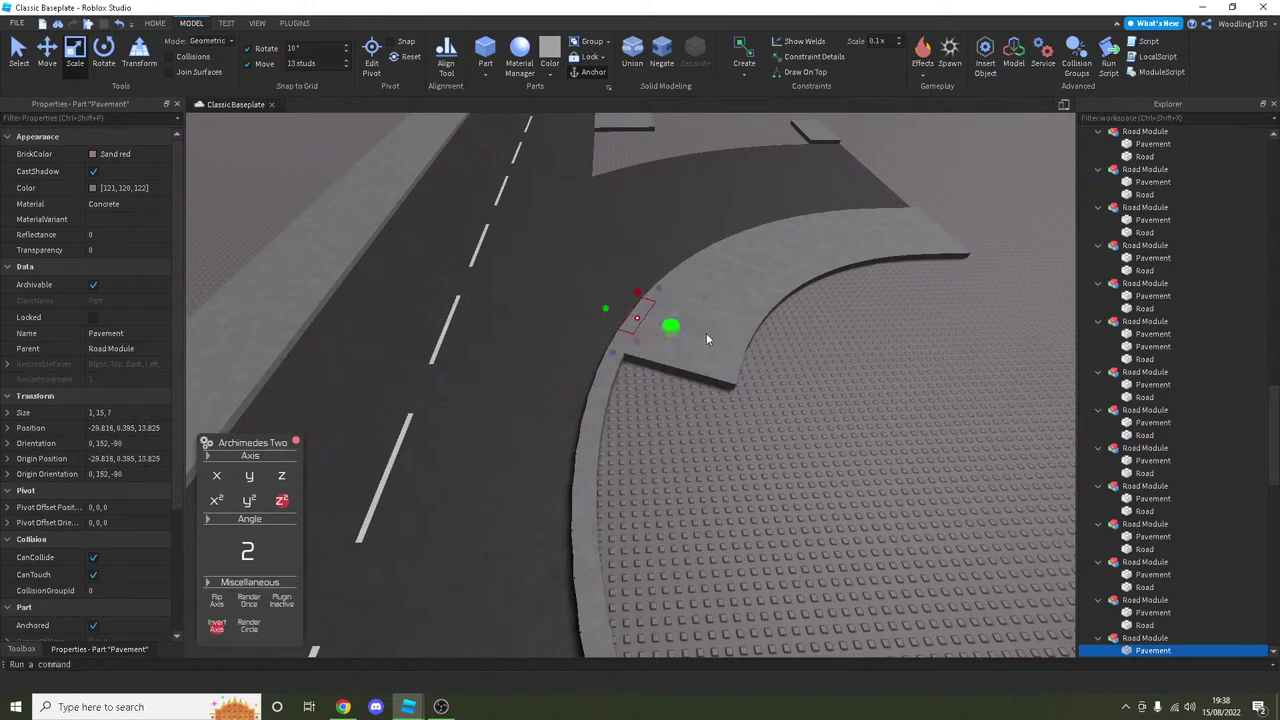
pyautogui.click(676, 334)
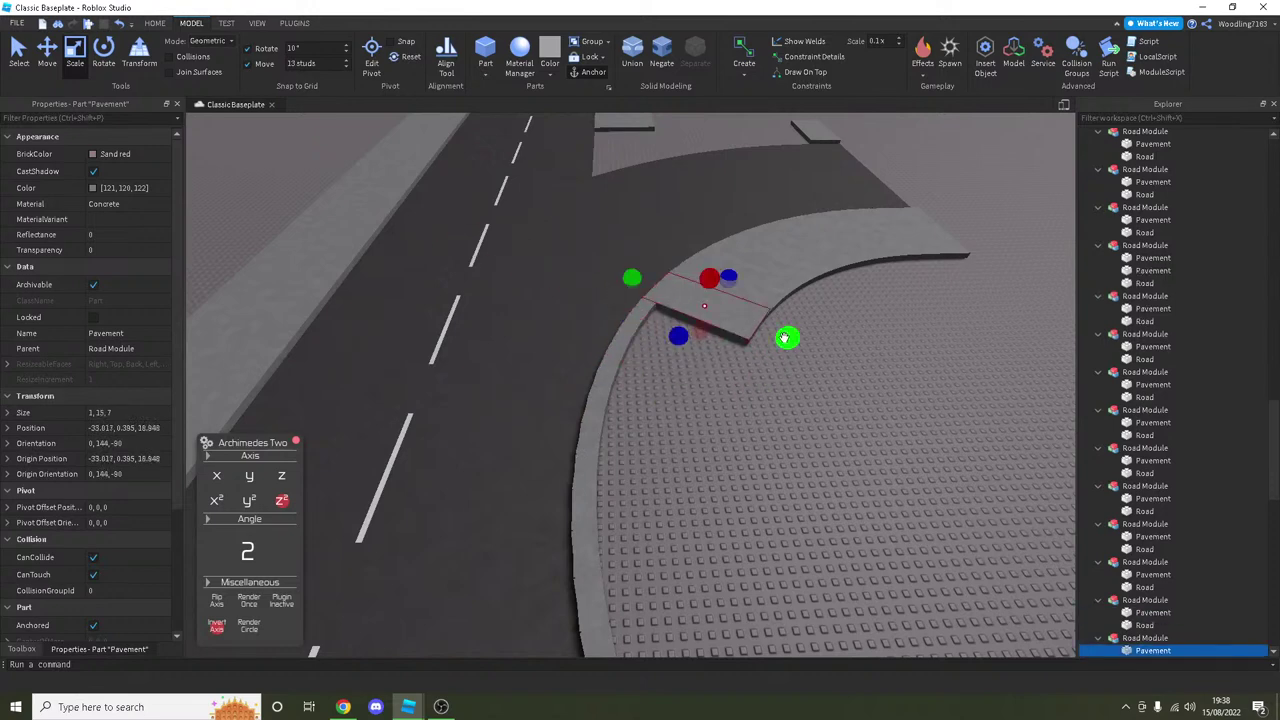
pyautogui.click(779, 298)
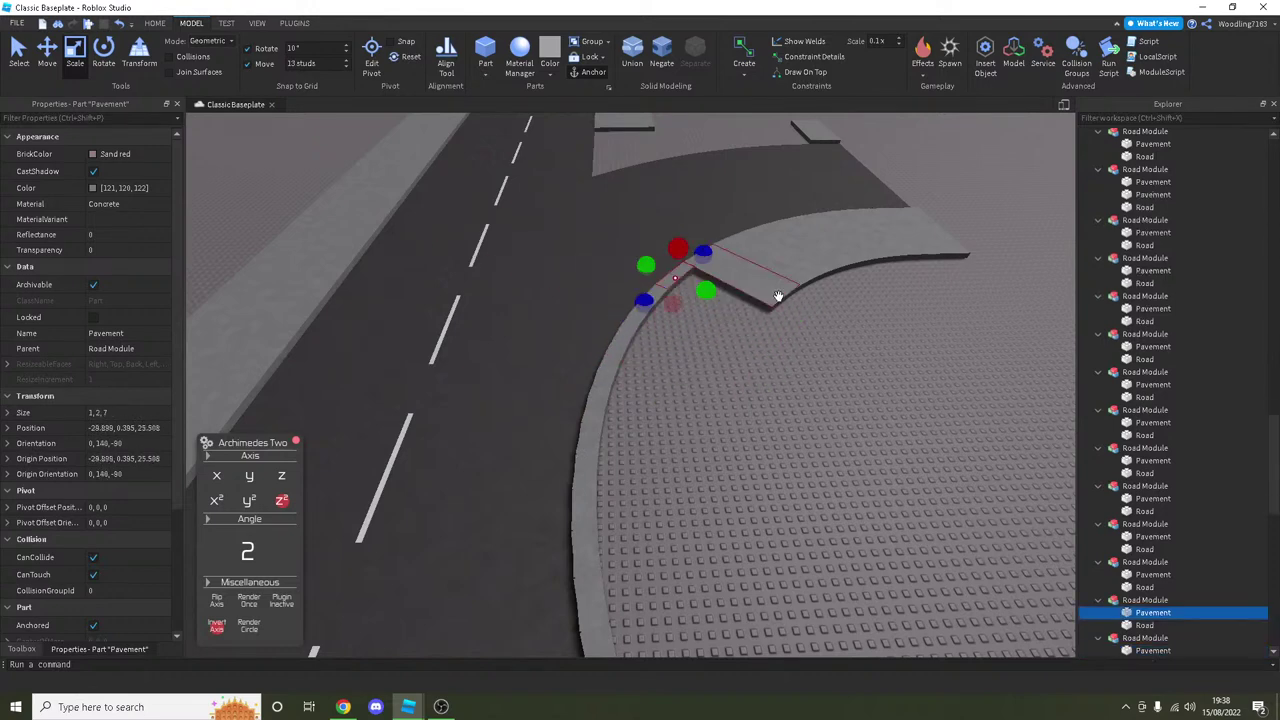
pyautogui.hotkey('ctrl', 'z')
pyautogui.click(770, 260)
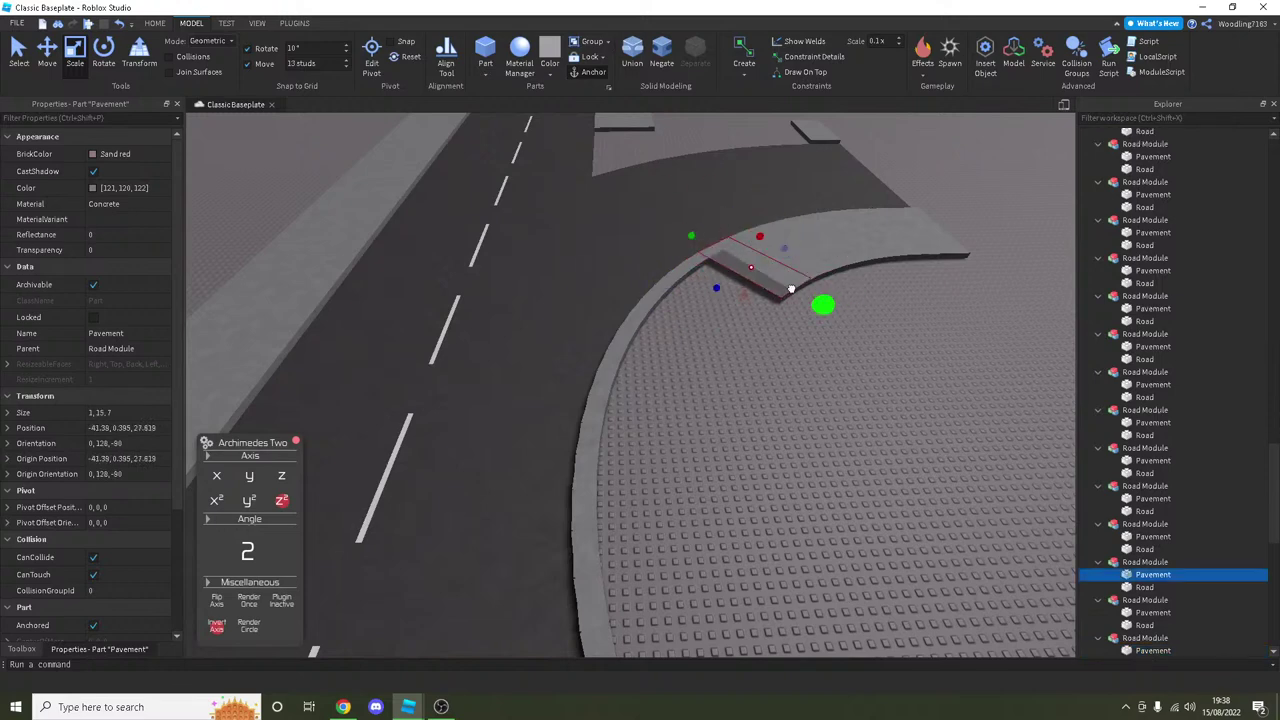
# Step: Continue around the bend into the second curved arm, narrowing each wide inner pavement piece to 2 studs
pyautogui.click(783, 264)
pyautogui.click(815, 270)
pyautogui.click(857, 280)
pyautogui.click(840, 261)
pyautogui.click(840, 261)
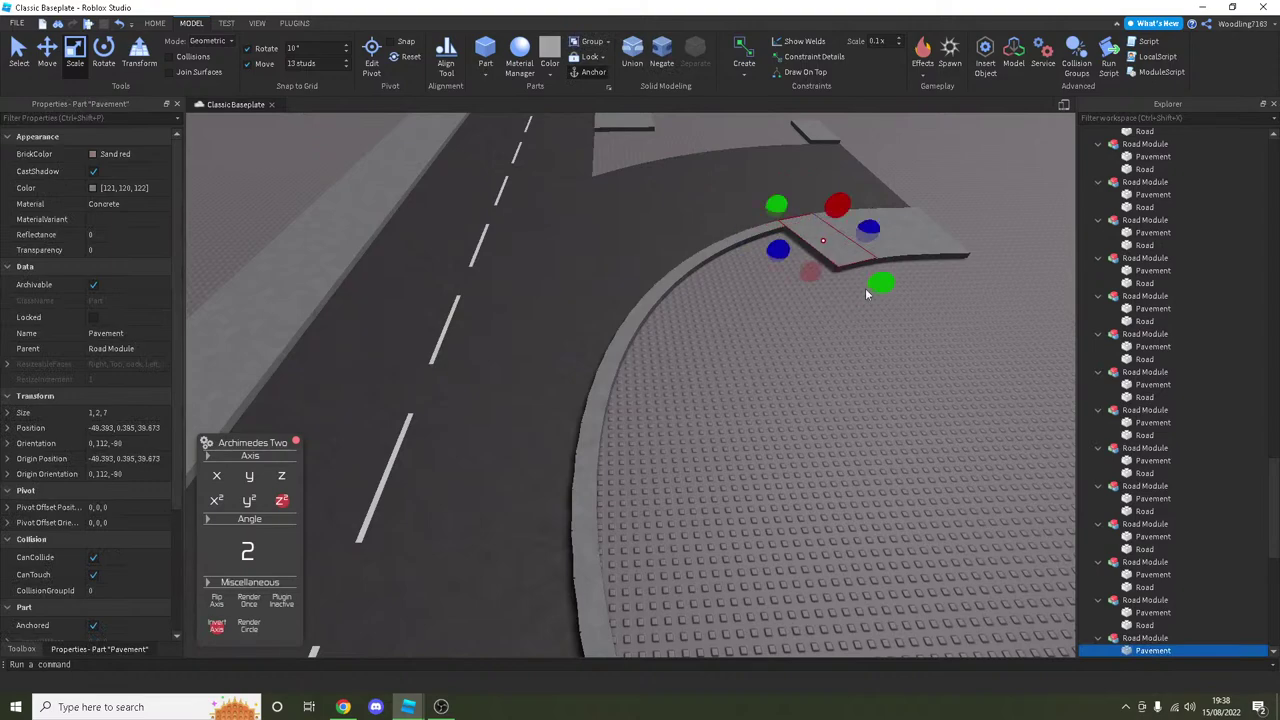
pyautogui.moveTo(870, 259); pyautogui.dragTo(866, 253, button='right')
pyautogui.click(880, 256)
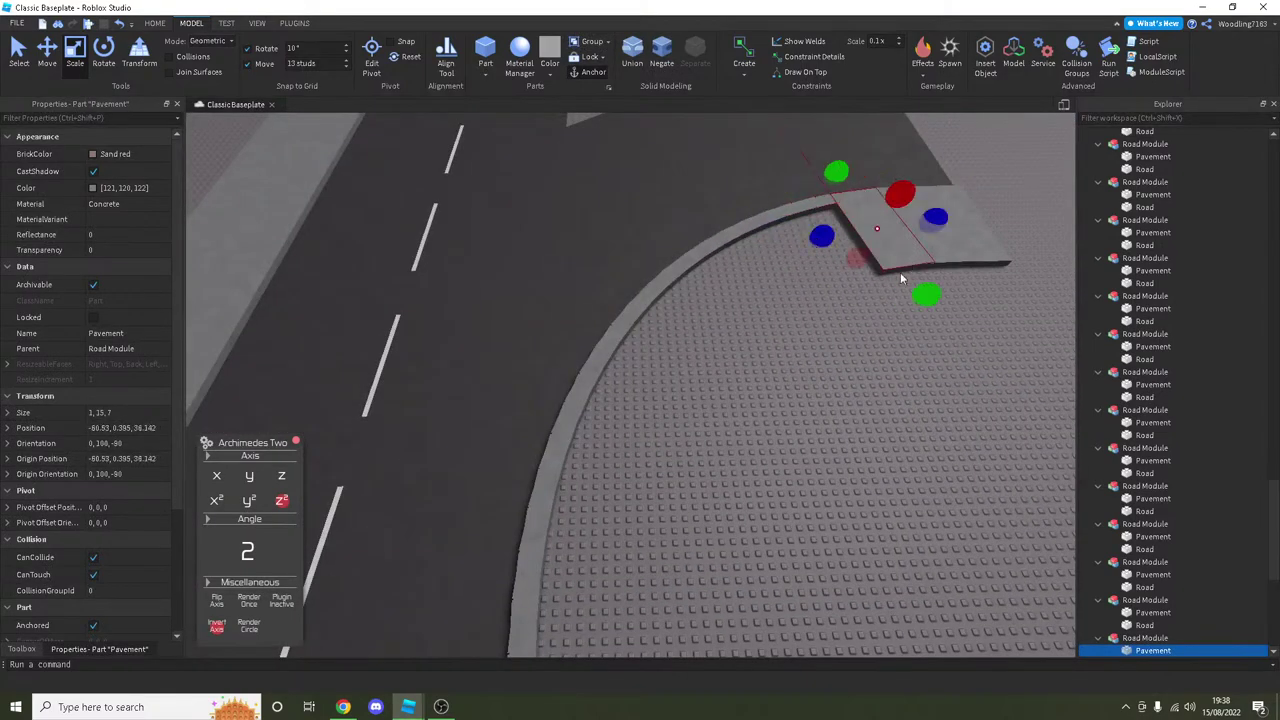
# Step: Scale the last wide inner pavement pieces at the second arm's open end down to 2 studs
pyautogui.moveTo(931, 276)
pyautogui.mouseDown()
pyautogui.moveTo(960, 251)
pyautogui.moveTo(963, 271)
pyautogui.moveTo(933, 254)
pyautogui.mouseUp()
pyautogui.click(963, 289)
pyautogui.click(925, 215)
pyautogui.moveTo(925, 215); pyautogui.dragTo(613, 289, button='right')
pyautogui.scroll(-3, 797, 335)
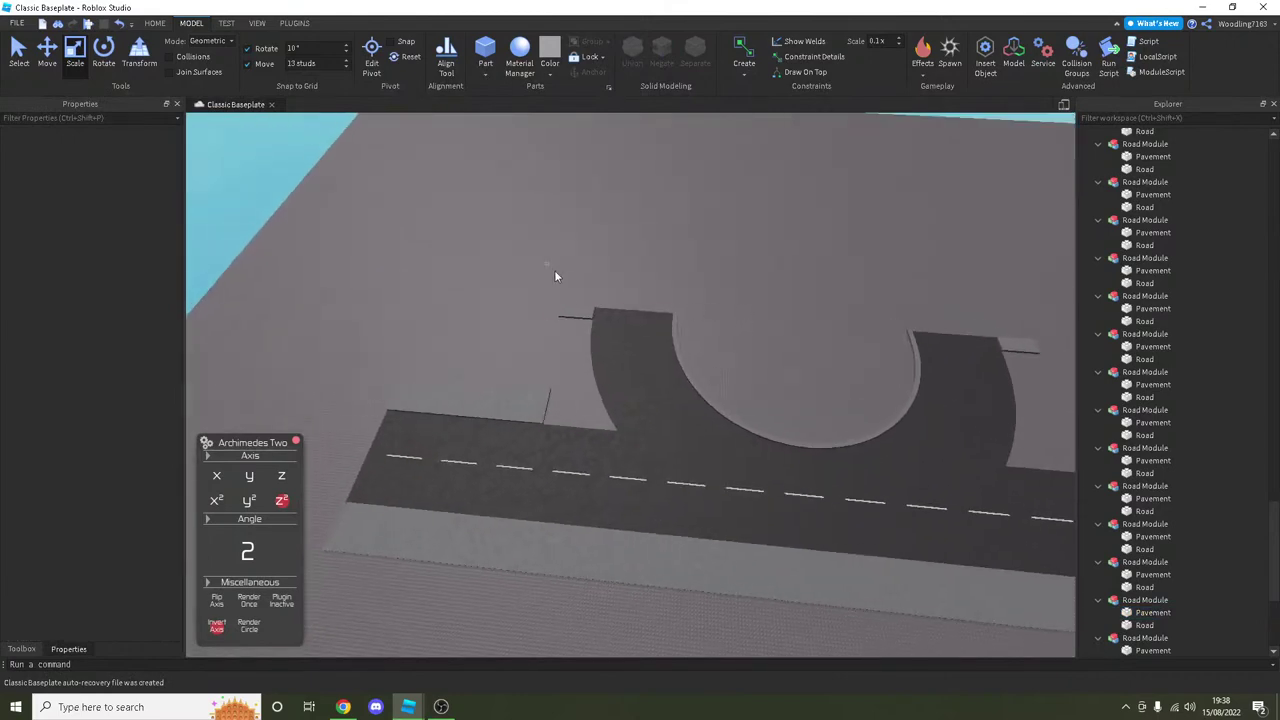
# Step: Collapse every expanded Road Module in the workspace hierarchy, from the first one below Main Road to the last one above Baseplate
pyautogui.moveTo(556, 276); pyautogui.dragTo(995, 468)
pyautogui.scroll(5, 1207, 321)
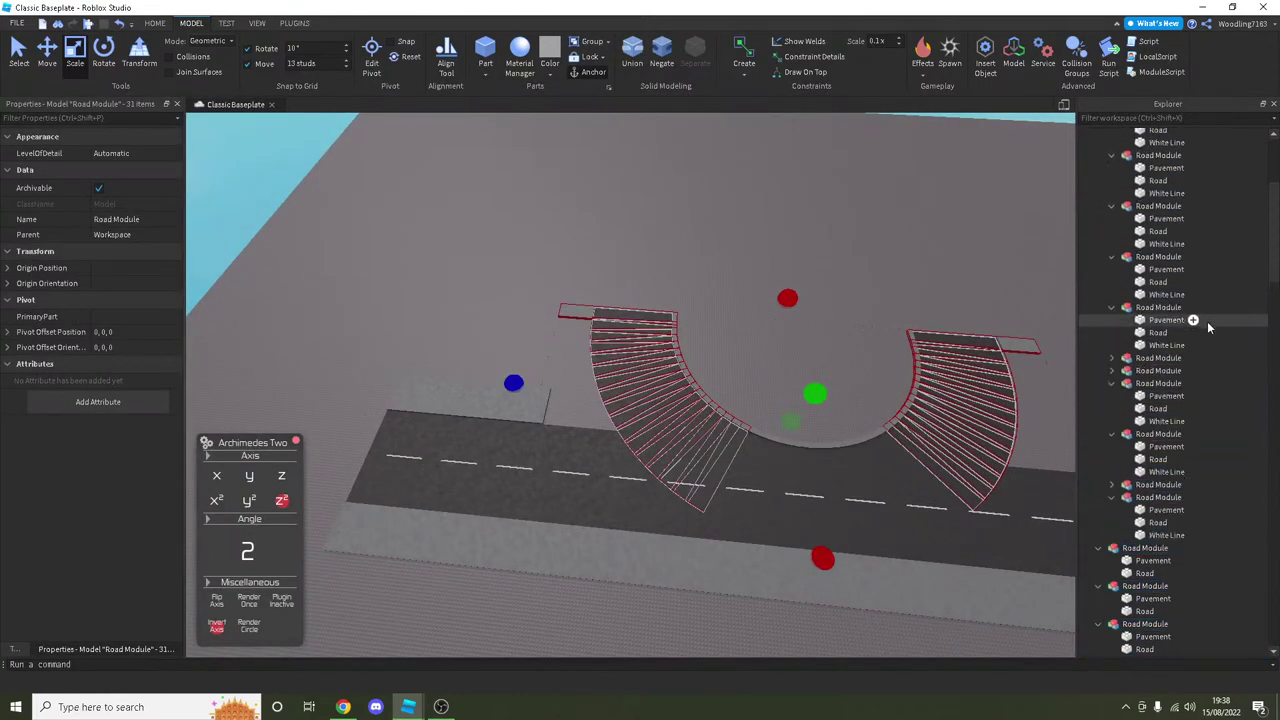
pyautogui.click(1098, 185)
pyautogui.click(1098, 198)
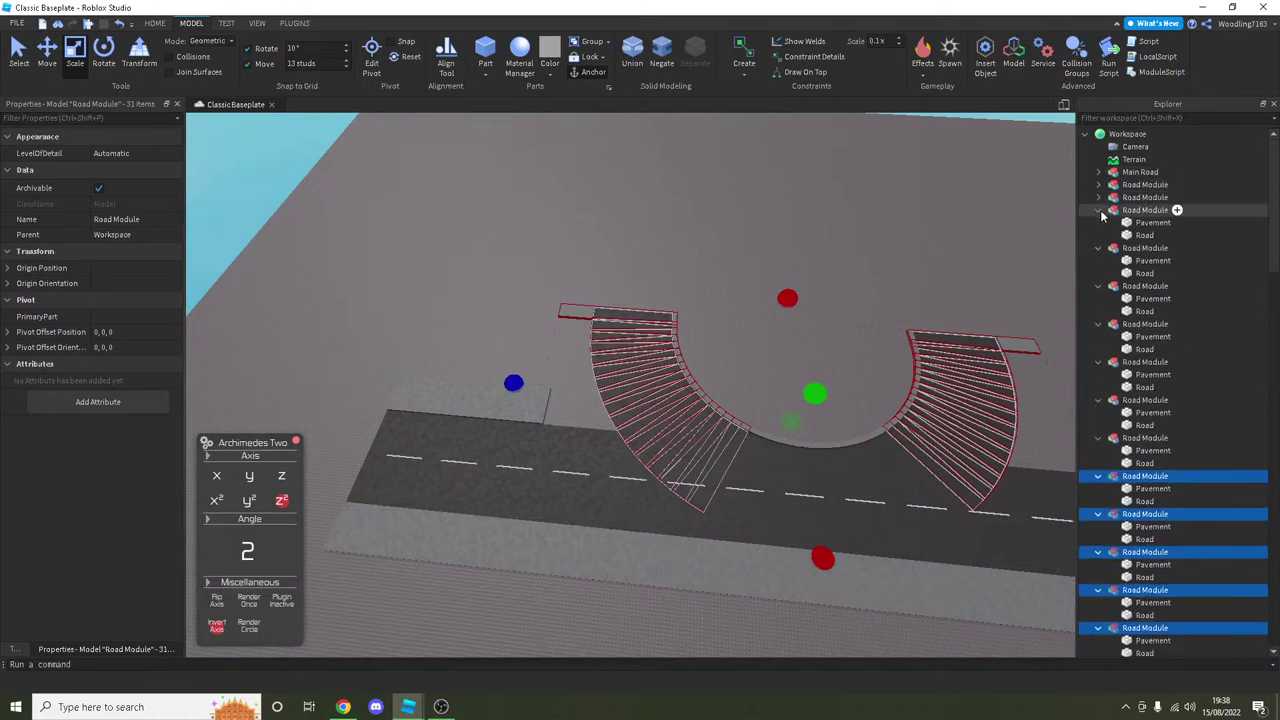
pyautogui.click(1098, 210)
pyautogui.click(1098, 223)
pyautogui.click(1098, 236)
pyautogui.click(1098, 248)
pyautogui.click(1098, 261)
pyautogui.click(1098, 273)
pyautogui.click(1098, 286)
pyautogui.click(1098, 298)
pyautogui.click(1098, 311)
pyautogui.click(1098, 324)
pyautogui.click(1098, 336)
pyautogui.click(1098, 349)
pyautogui.click(1098, 362)
pyautogui.click(1098, 374)
pyautogui.click(1098, 387)
pyautogui.click(1098, 400)
pyautogui.click(1098, 412)
pyautogui.click(1098, 425)
pyautogui.click(1098, 438)
pyautogui.click(1098, 450)
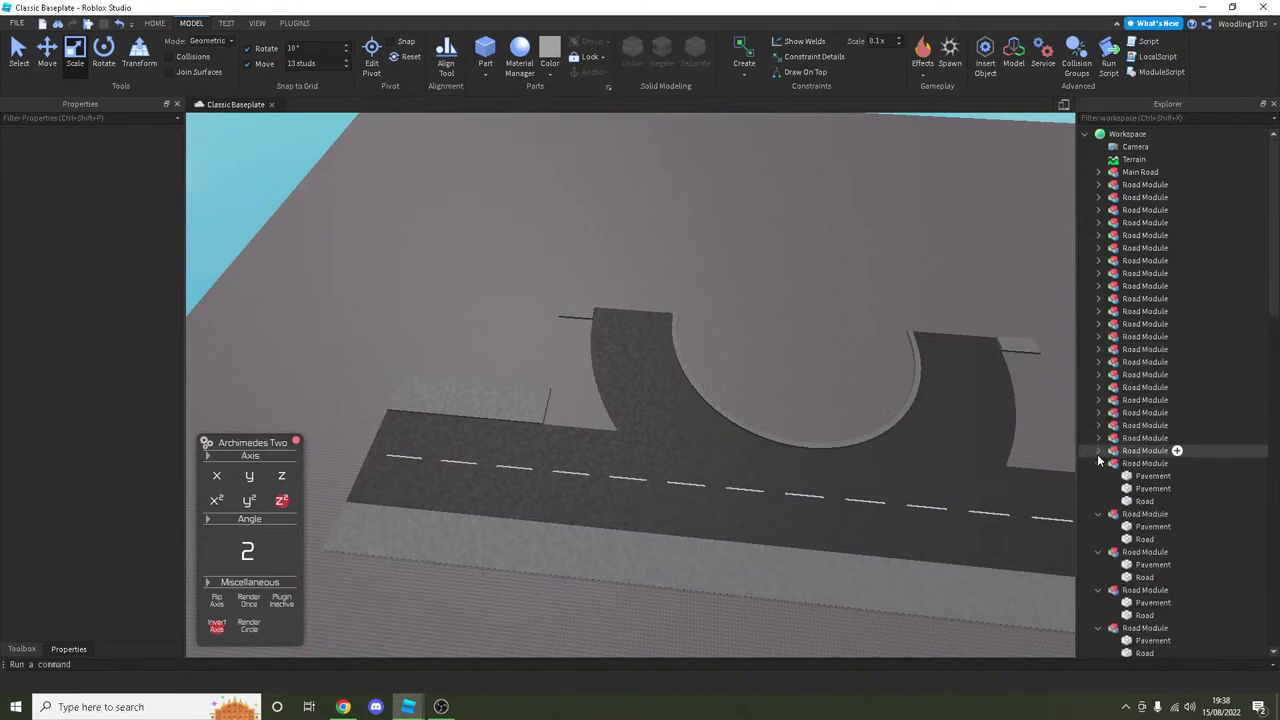
pyautogui.click(1098, 476)
pyautogui.click(1098, 488)
pyautogui.click(1098, 501)
pyautogui.click(1098, 513)
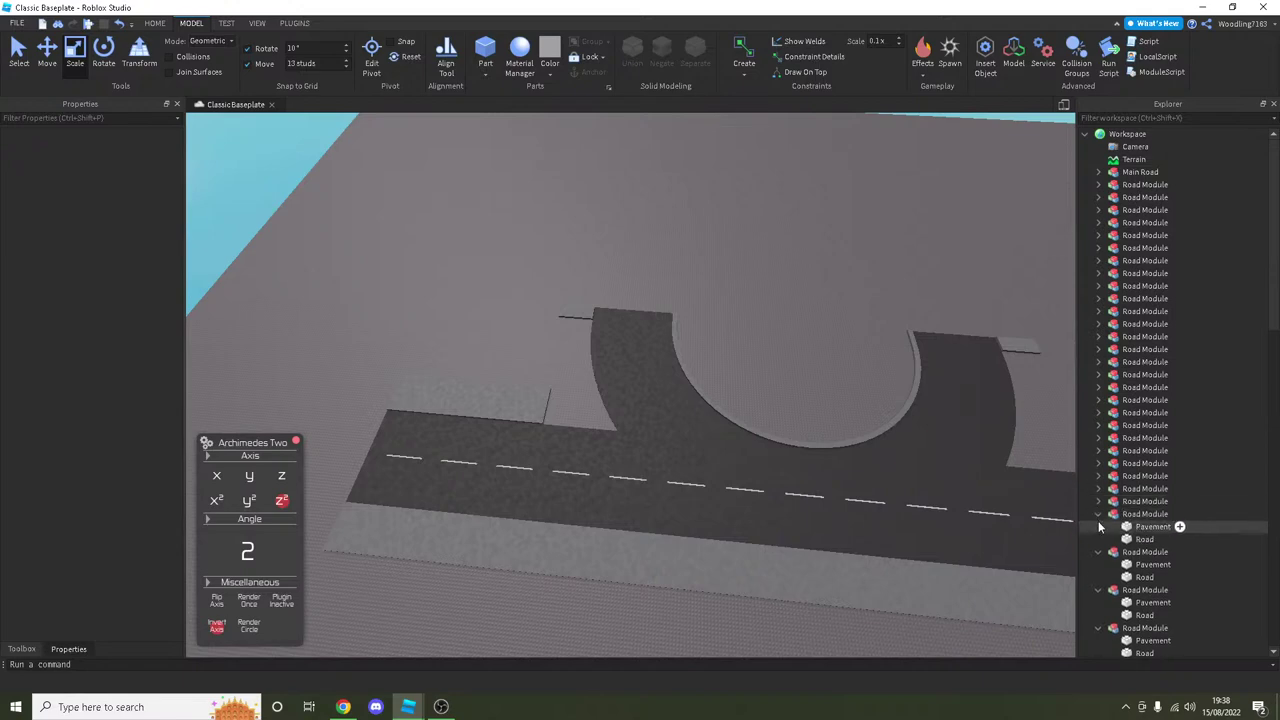
pyautogui.click(1098, 526)
pyautogui.click(1097, 540)
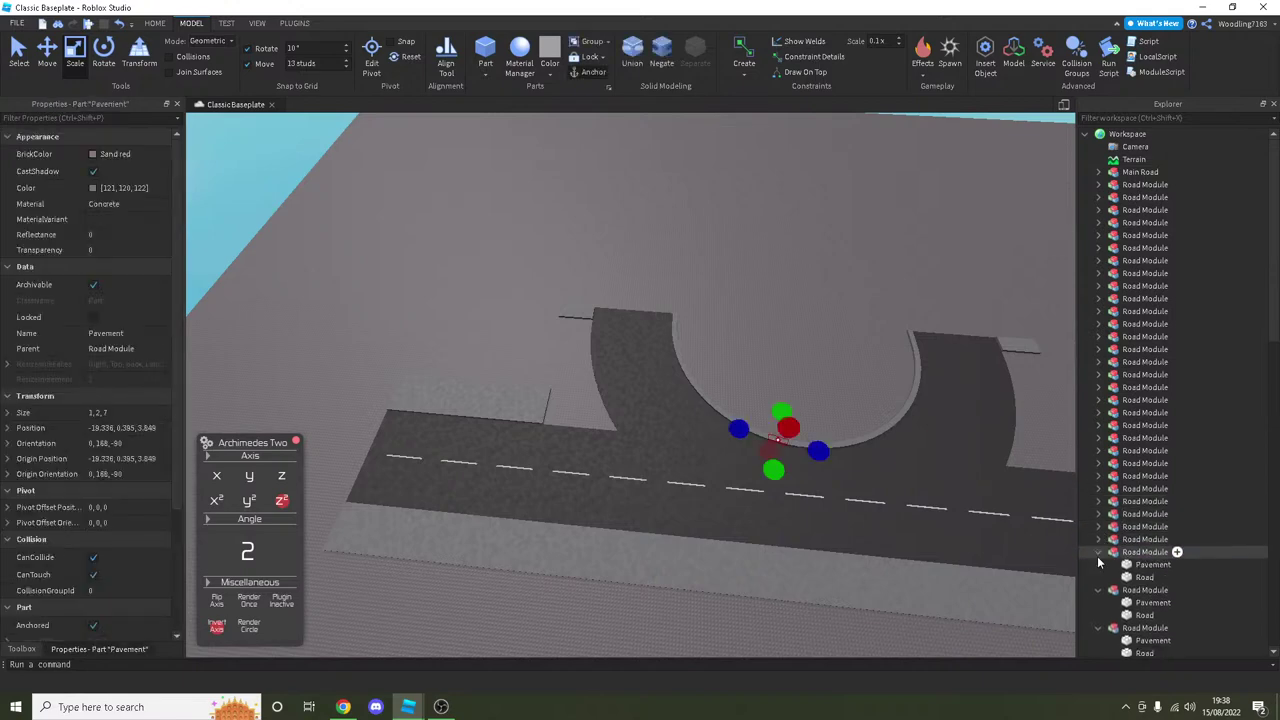
pyautogui.click(1098, 577)
pyautogui.click(1098, 590)
pyautogui.click(1098, 602)
pyautogui.click(1098, 615)
pyautogui.click(1098, 627)
pyautogui.scroll(-5, 1101, 640)
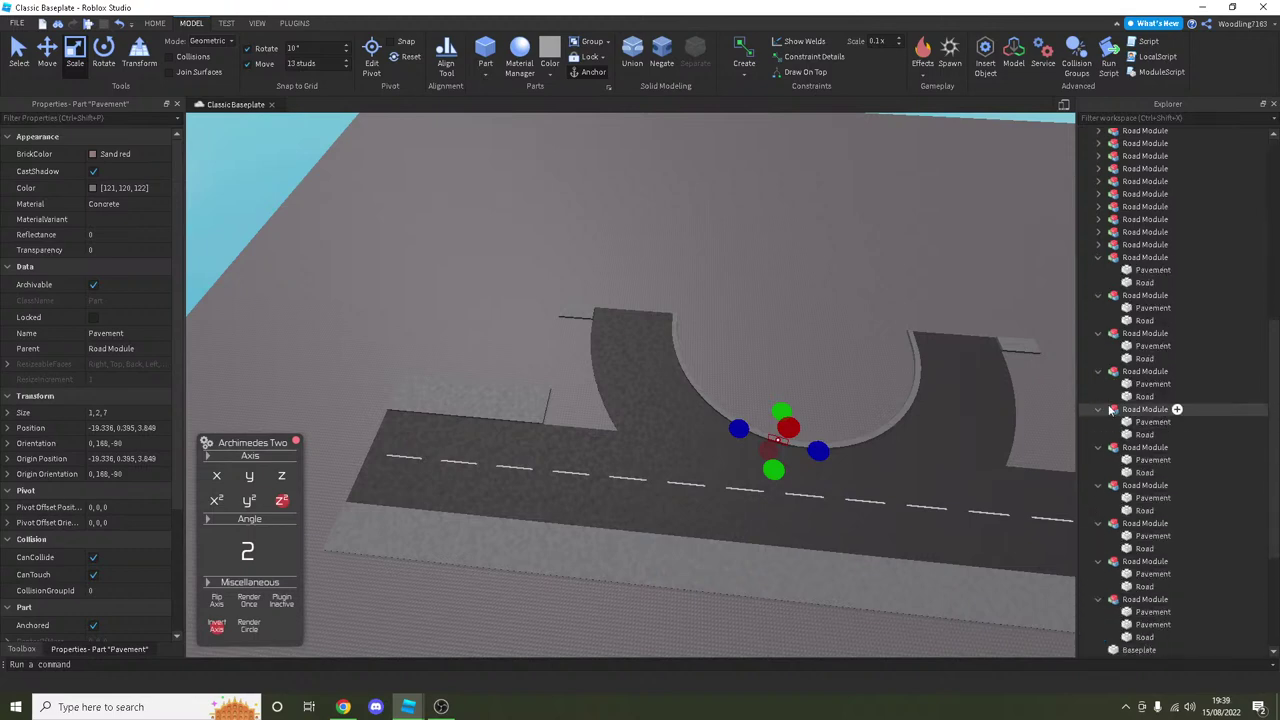
pyautogui.click(1098, 270)
pyautogui.click(1098, 282)
pyautogui.click(1098, 295)
pyautogui.click(1098, 308)
pyautogui.click(1098, 320)
pyautogui.click(1098, 333)
pyautogui.click(1096, 357)
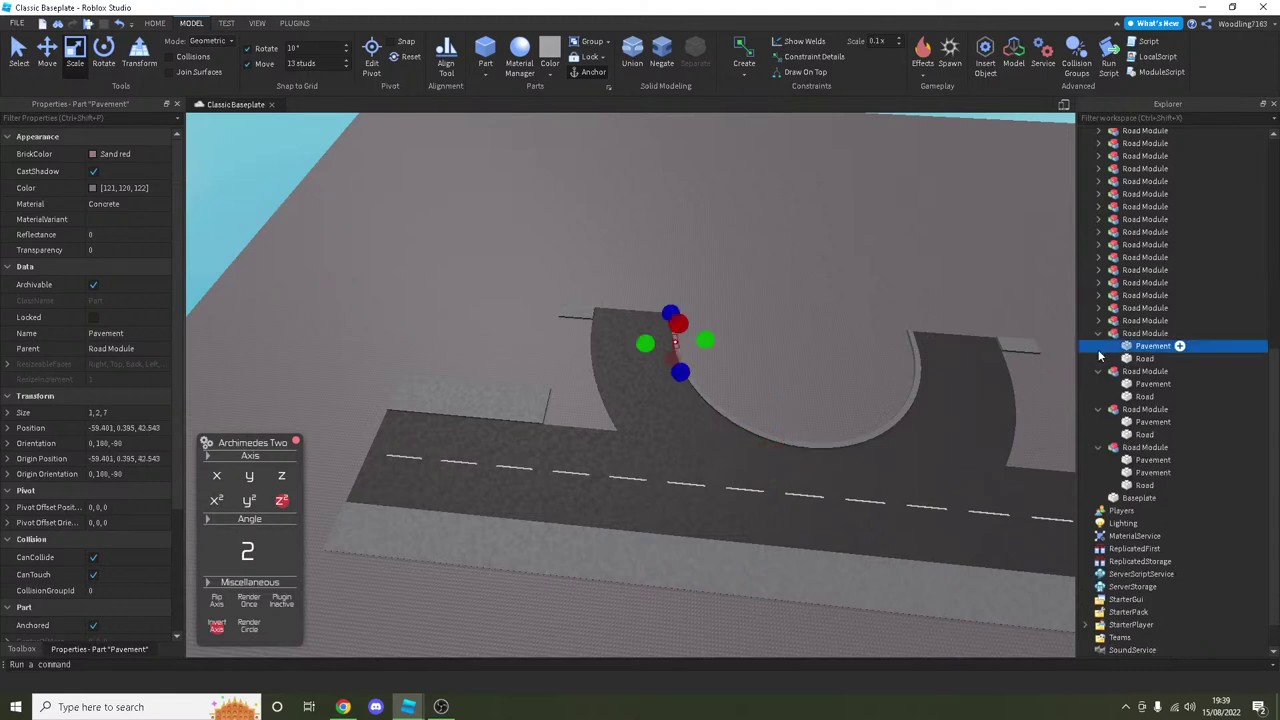
pyautogui.click(1098, 359)
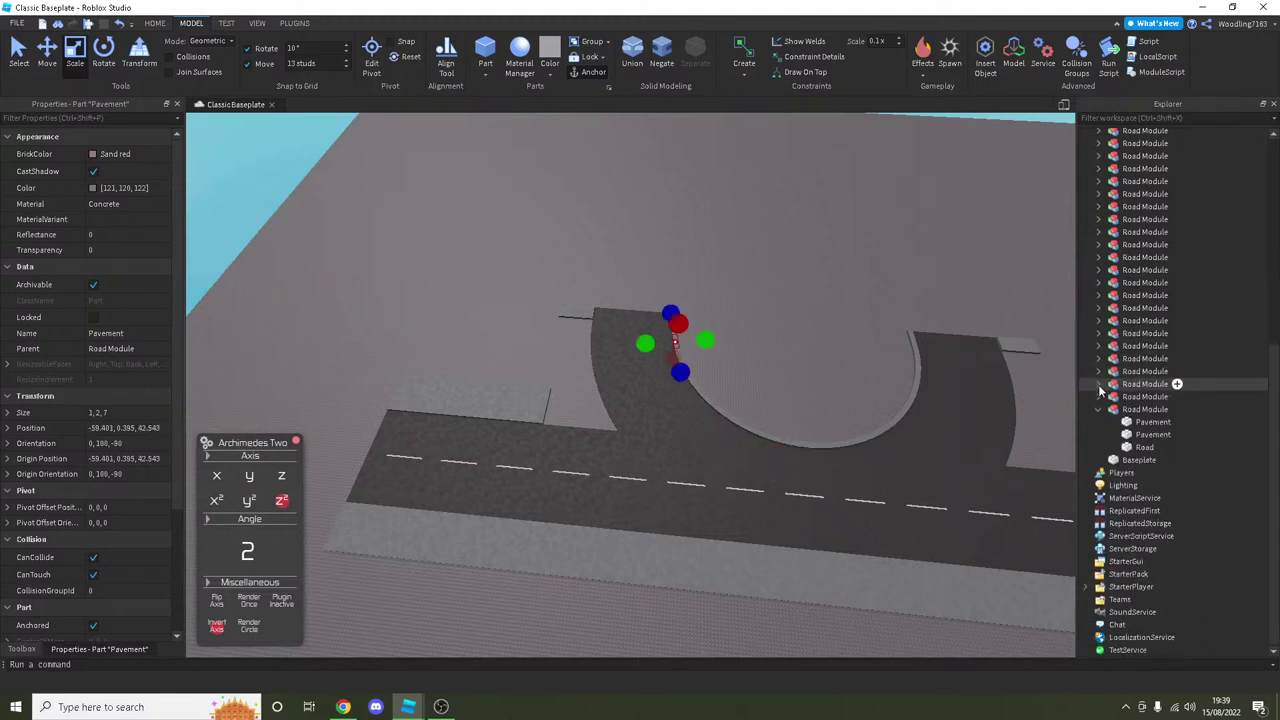
# Step: Nest the Baseplate under Terrain and colour it Parsley green
pyautogui.moveTo(1140, 459); pyautogui.dragTo(1110, 162)
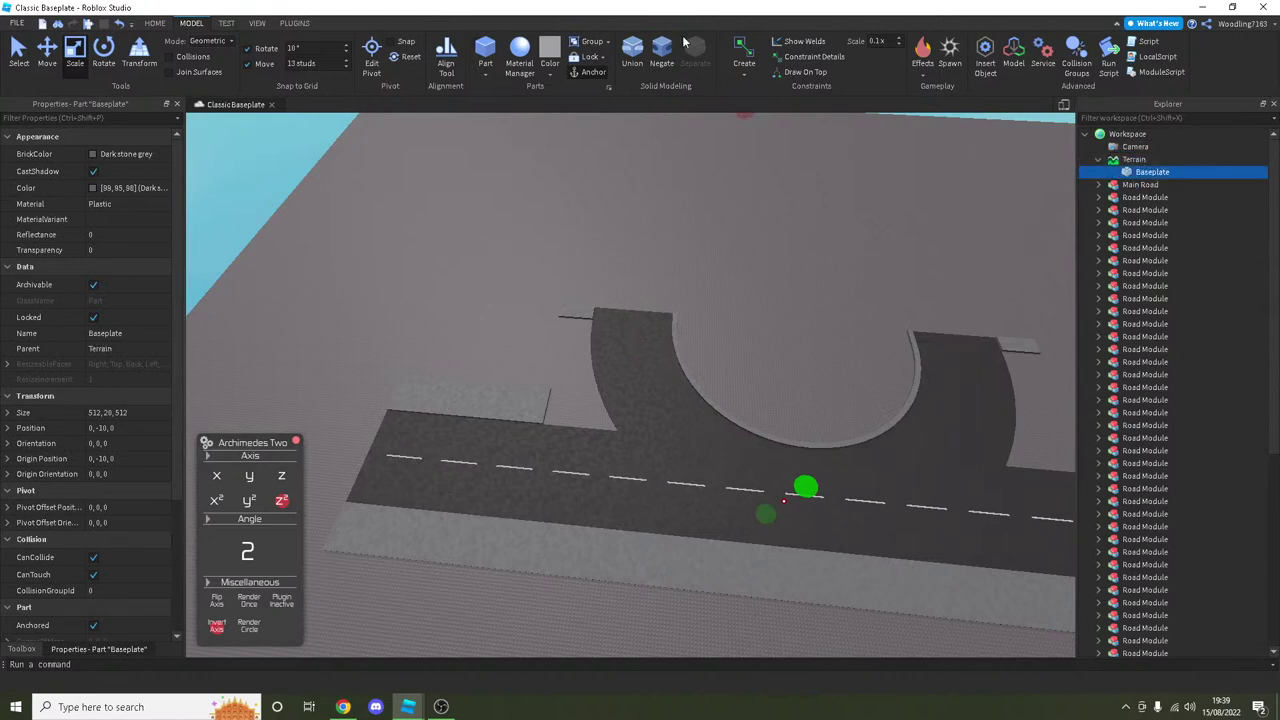
pyautogui.click(520, 68)
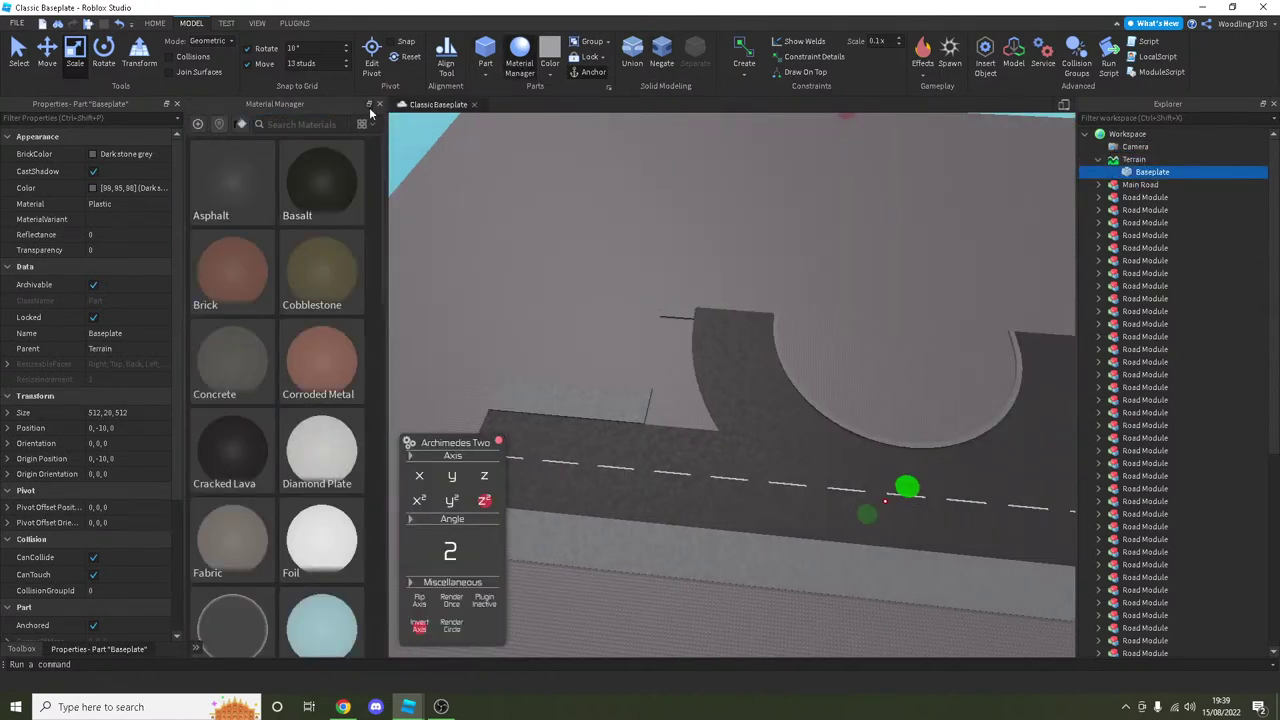
pyautogui.click(379, 104)
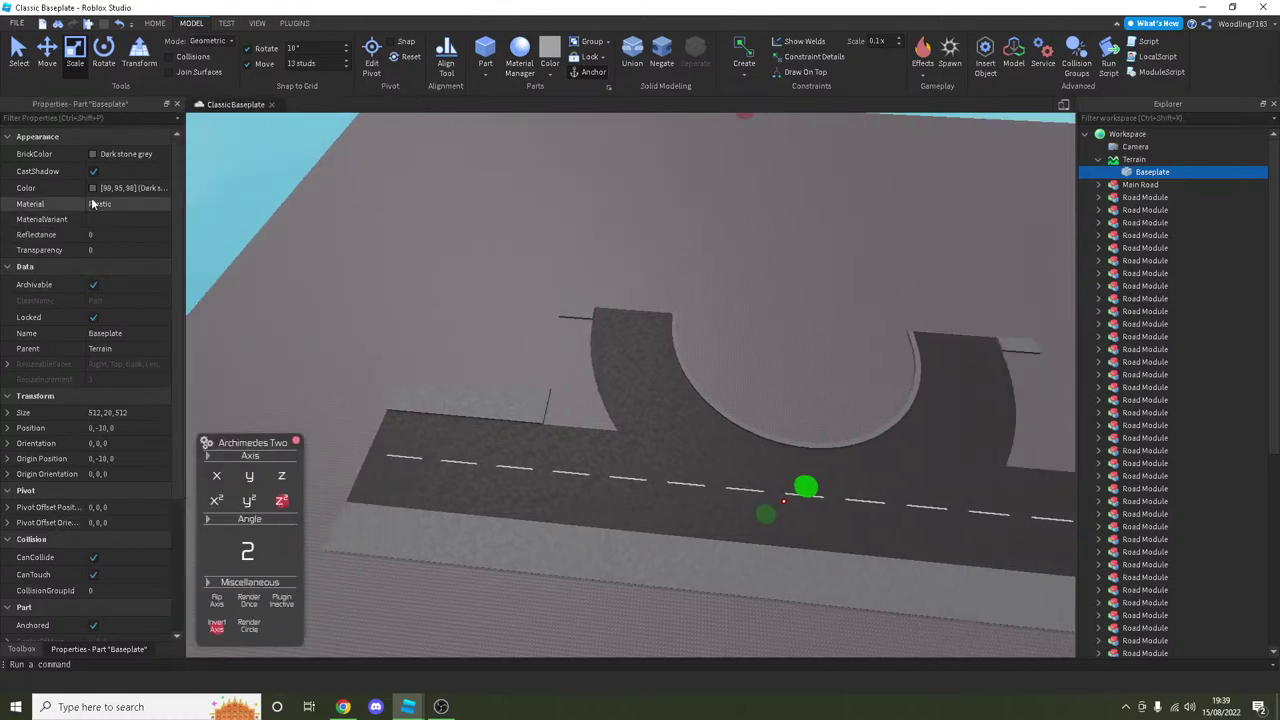
pyautogui.click(550, 70)
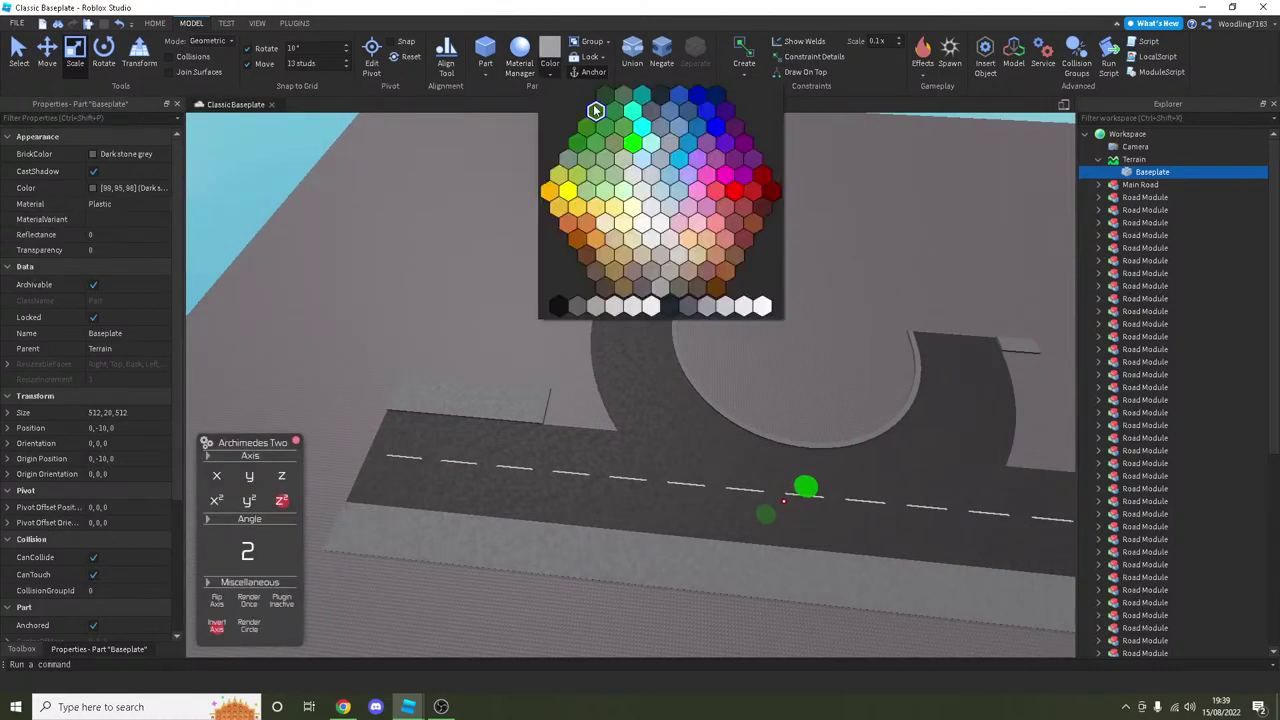
pyautogui.click(595, 110)
# Step: Set the baseplate's top surface to Smooth
pyautogui.scroll(-3, 123, 506)
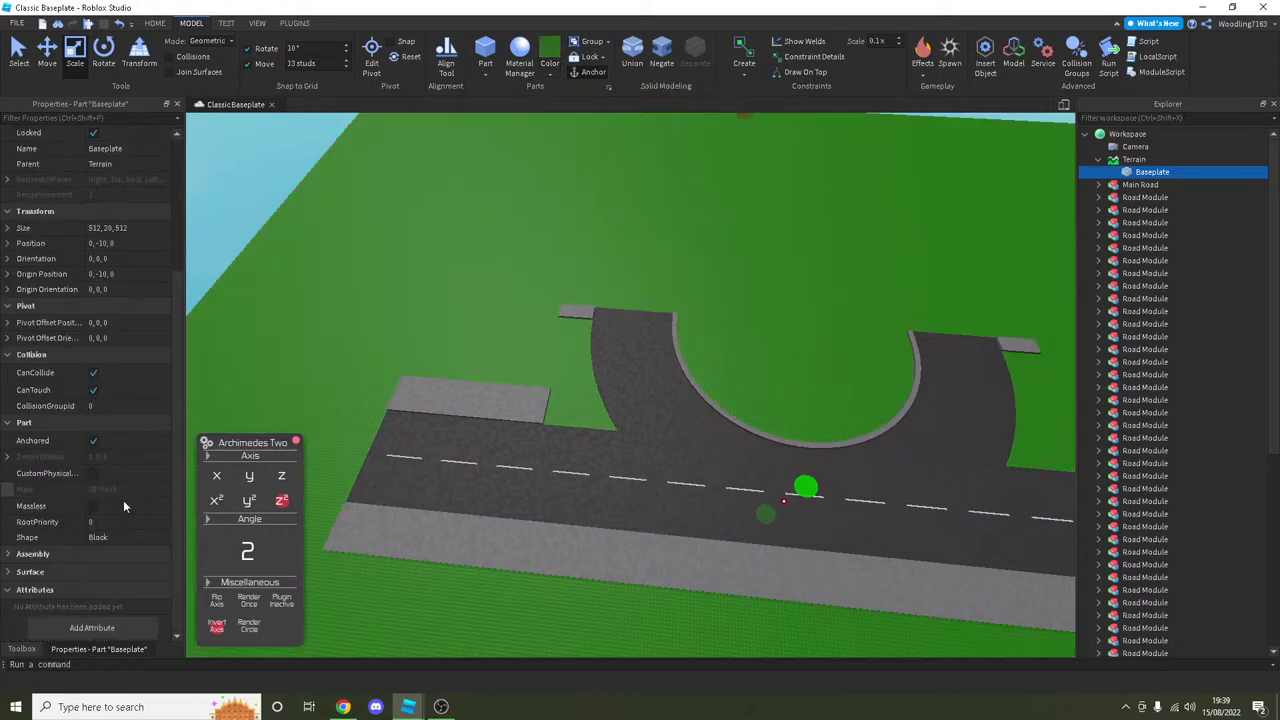
pyautogui.click(123, 571)
pyautogui.scroll(-3, 127, 526)
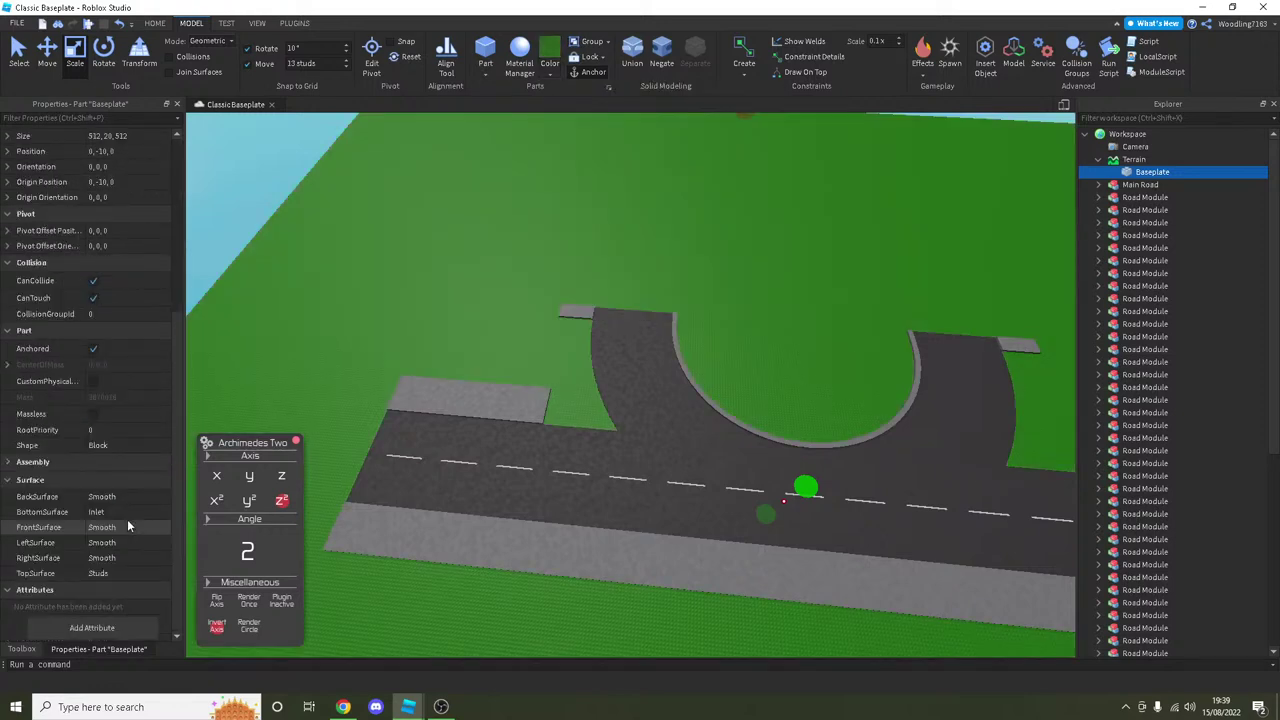
pyautogui.click(108, 574)
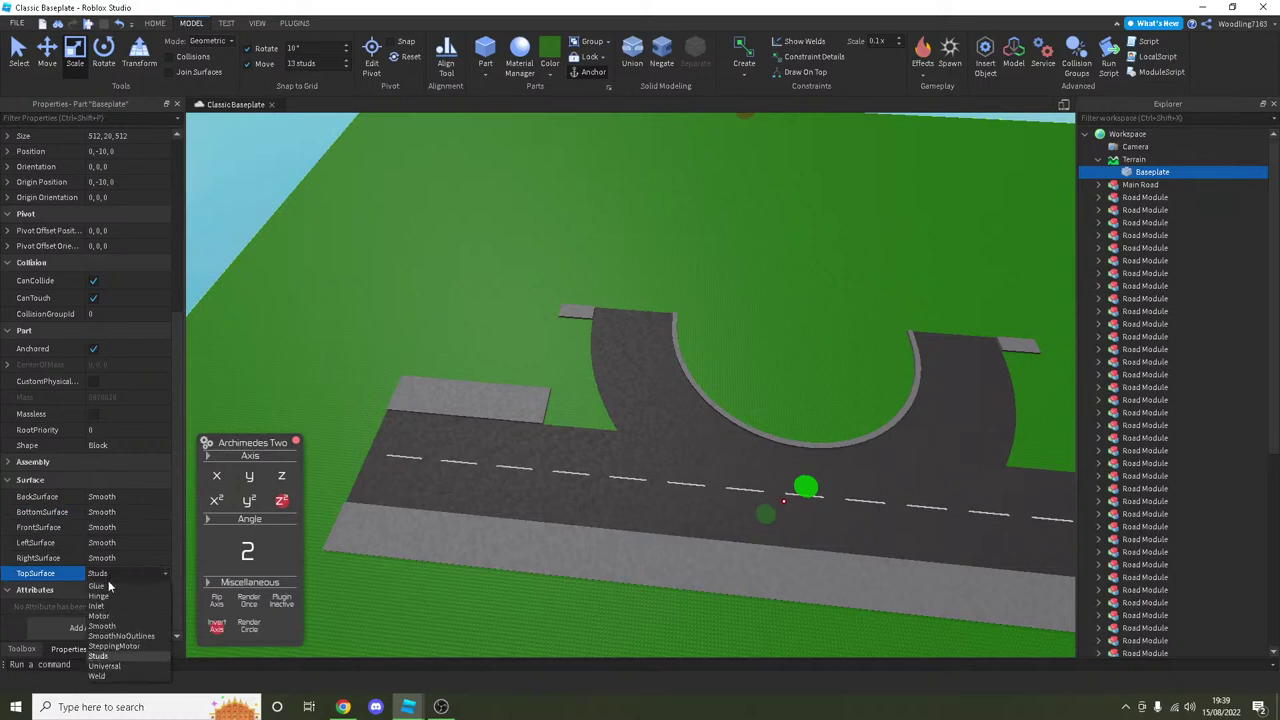
pyautogui.click(105, 625)
# Step: Set the baseplate's material to Ground and look at the texture beside the curved road
pyautogui.scroll(6, 118, 446)
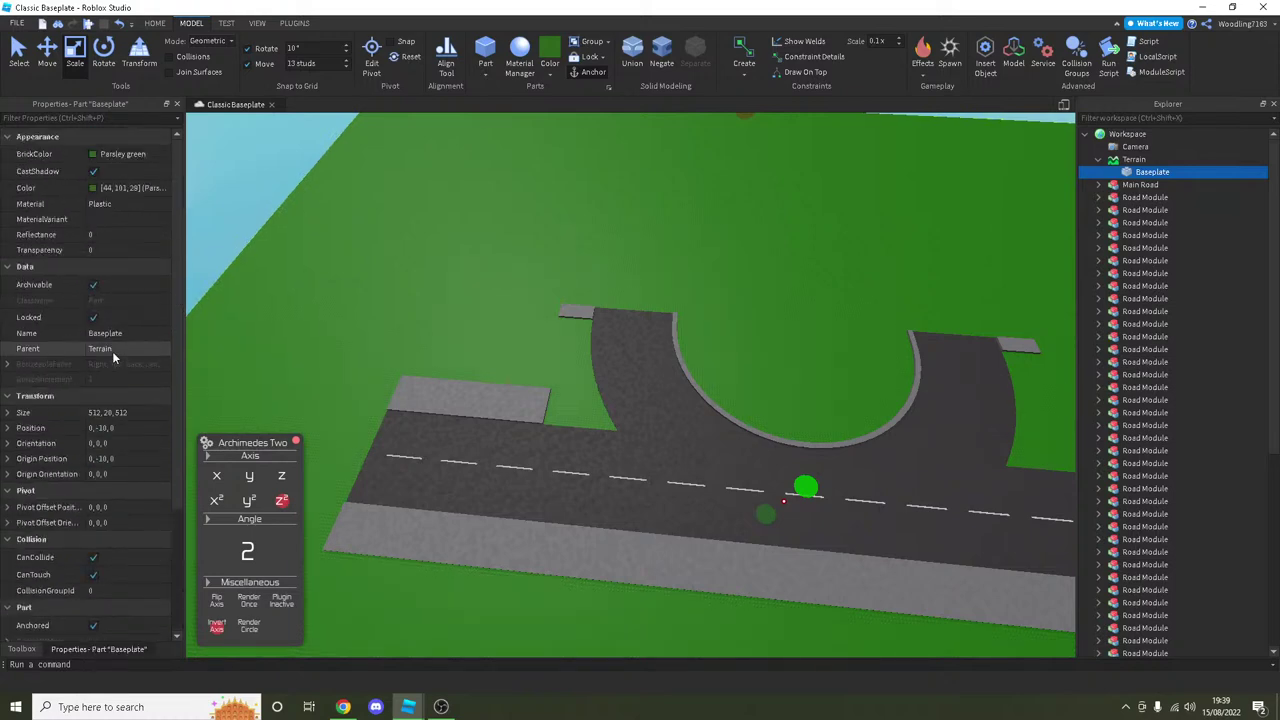
pyautogui.click(117, 203)
pyautogui.click(117, 203)
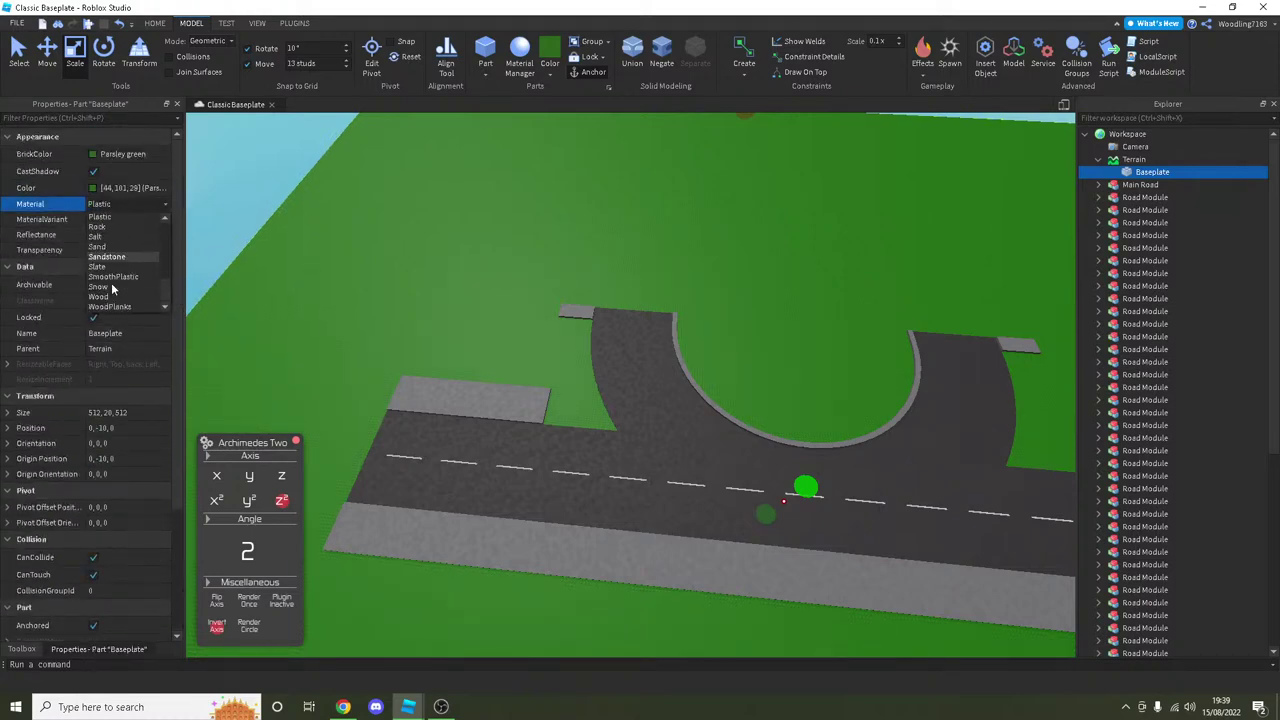
pyautogui.scroll(3, 114, 250)
pyautogui.scroll(1, 114, 238)
pyautogui.click(114, 228)
pyautogui.scroll(-10, 443, 237)
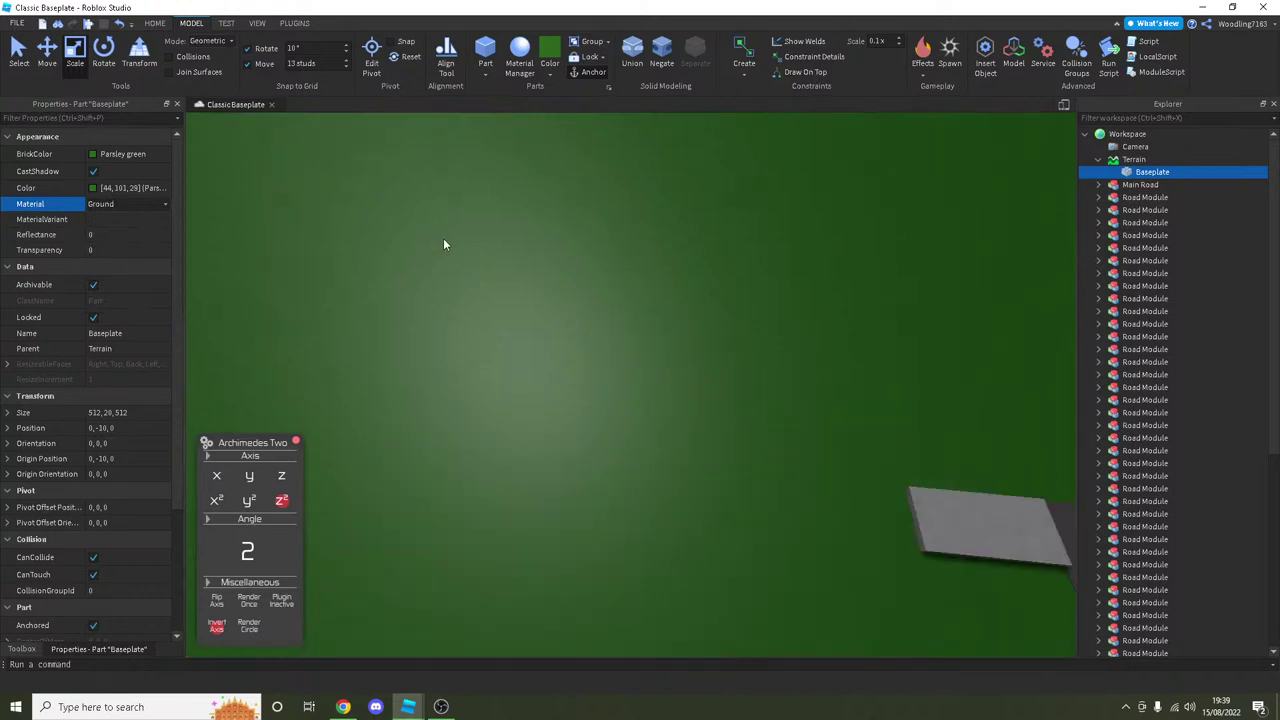
pyautogui.moveTo(561, 246); pyautogui.dragTo(550, 250, button='right')
pyautogui.scroll(-3, 550, 250)
# Step: Switch the baseplate's material to Grass and inspect its texture up close and from afar
pyautogui.click(118, 203)
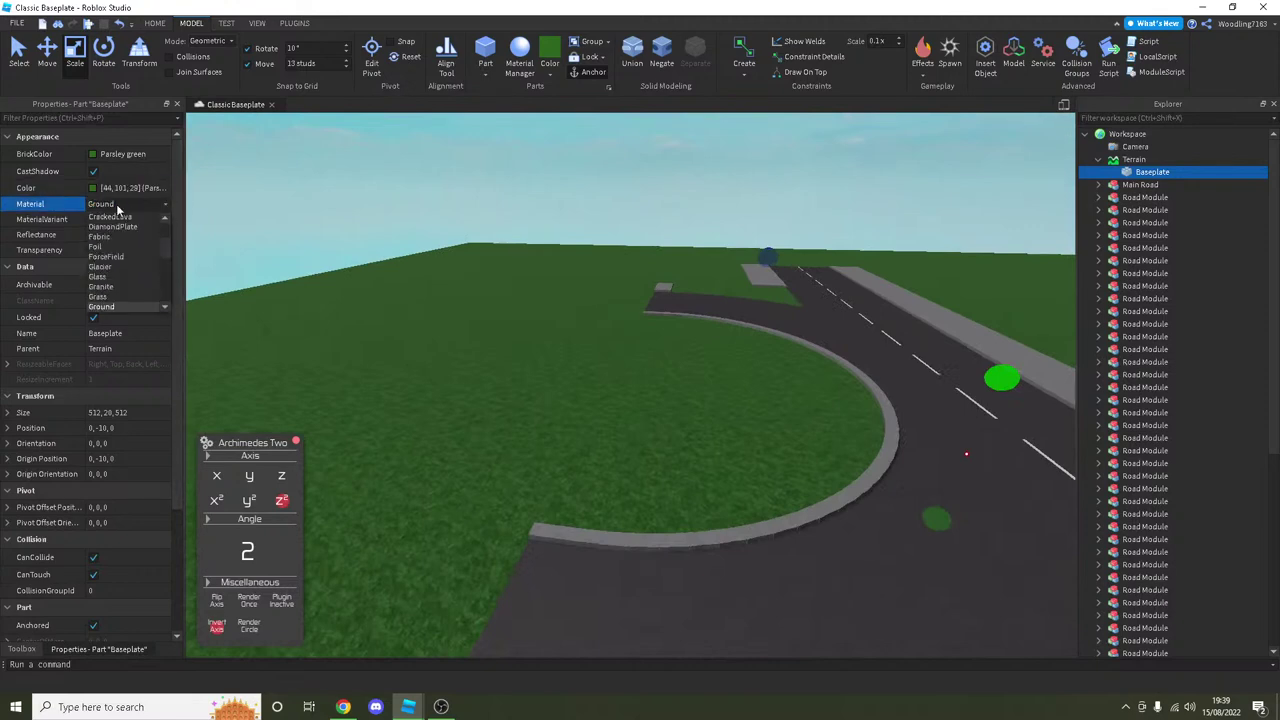
pyautogui.click(116, 294)
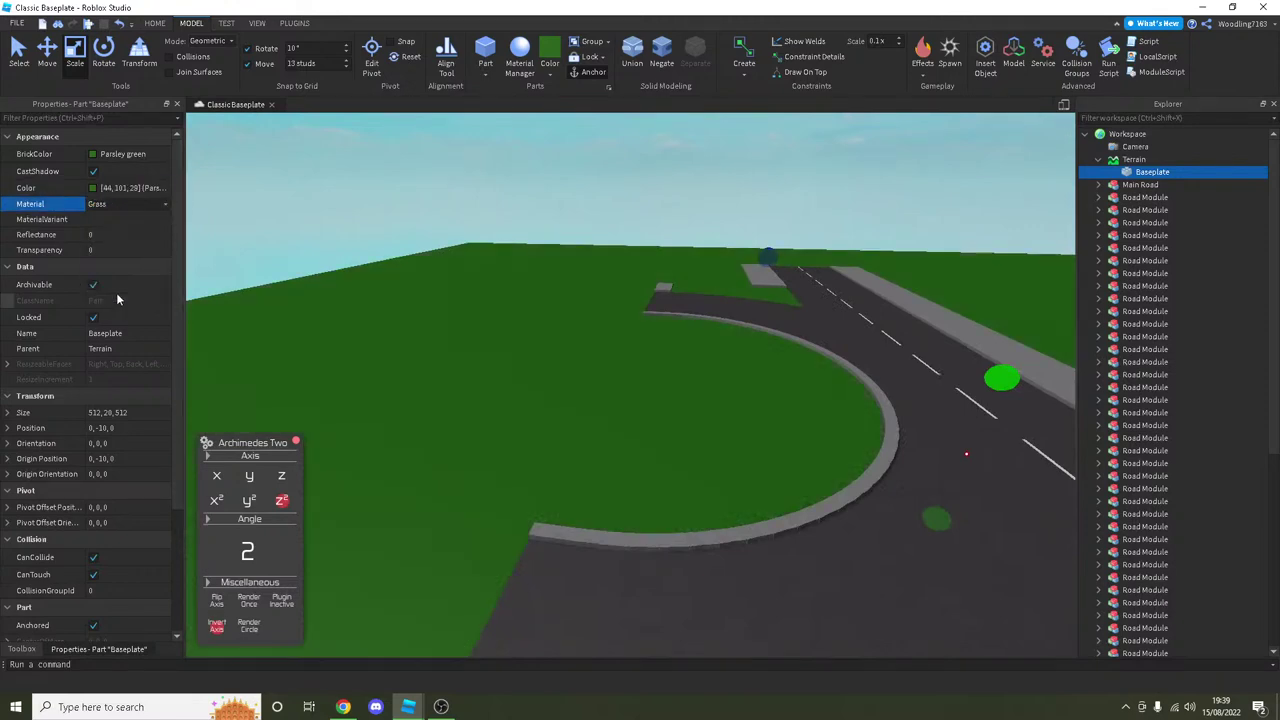
pyautogui.moveTo(437, 311); pyautogui.dragTo(437, 311, button='right')
pyautogui.scroll(-5, 437, 311)
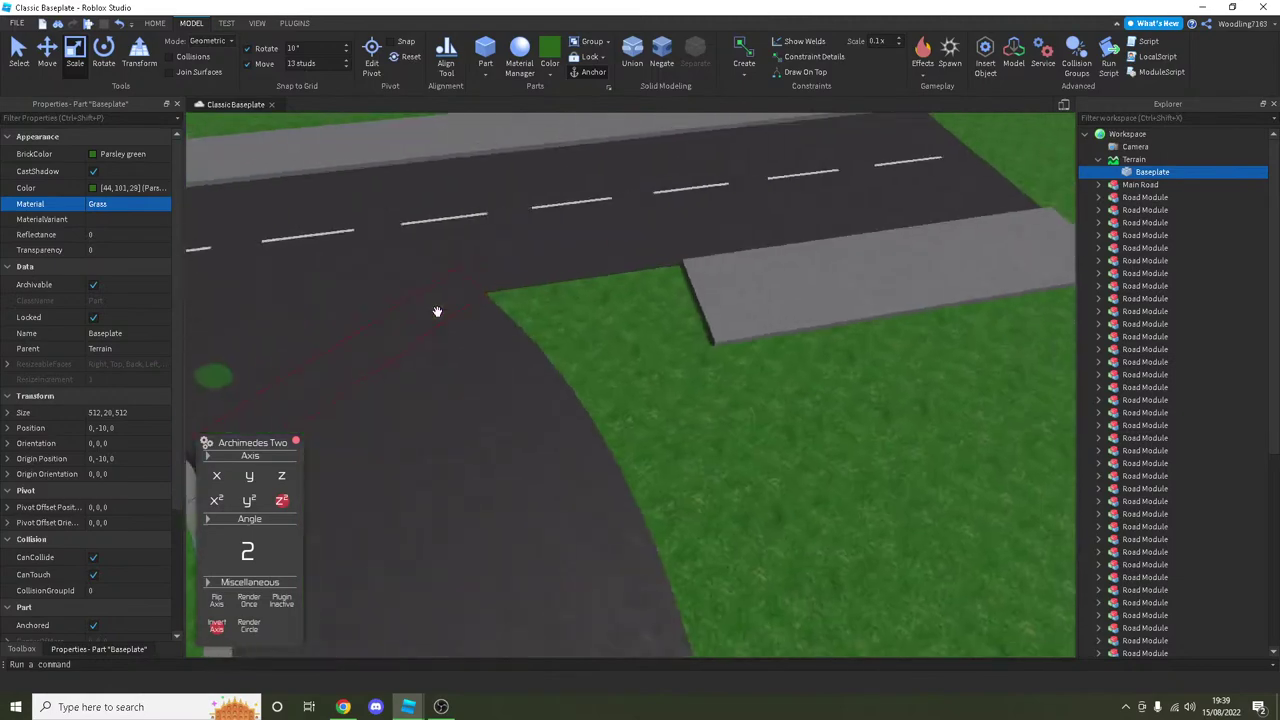
pyautogui.scroll(3, 628, 314)
pyautogui.moveTo(628, 314); pyautogui.dragTo(628, 314, button='right')
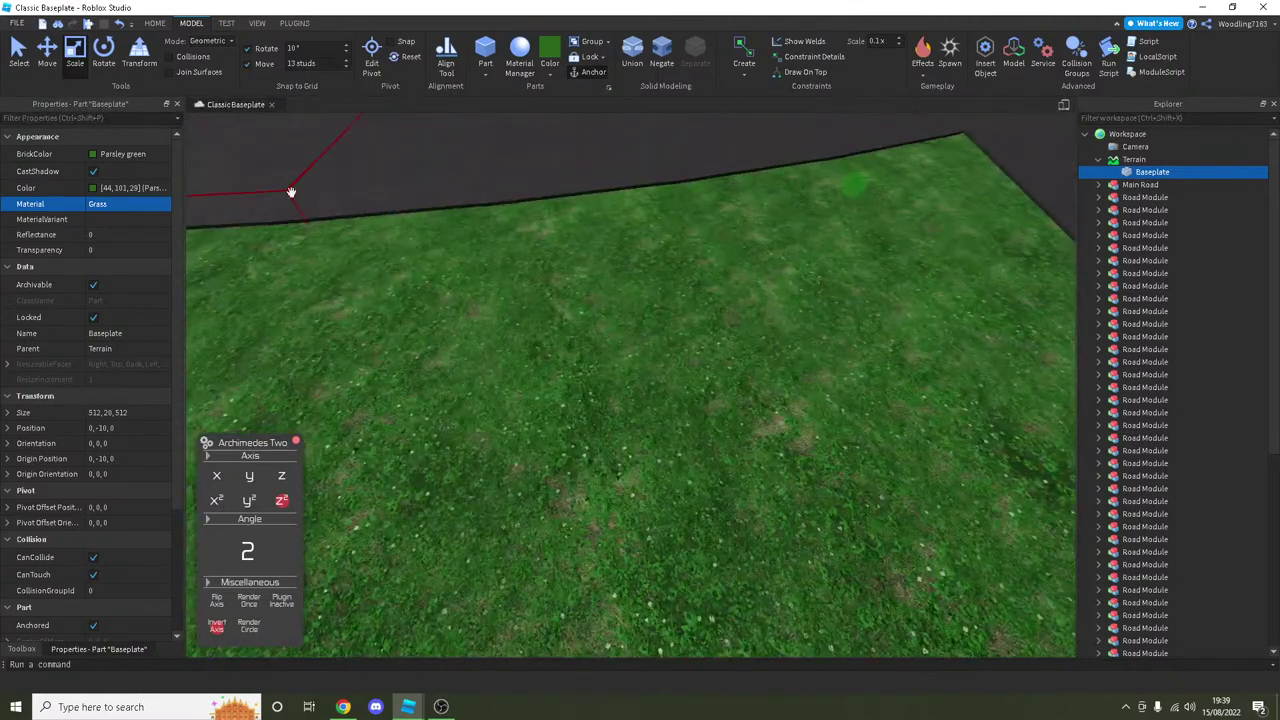
pyautogui.scroll(-5, 427, 251)
pyautogui.moveTo(427, 251); pyautogui.dragTo(494, 234, button='right')
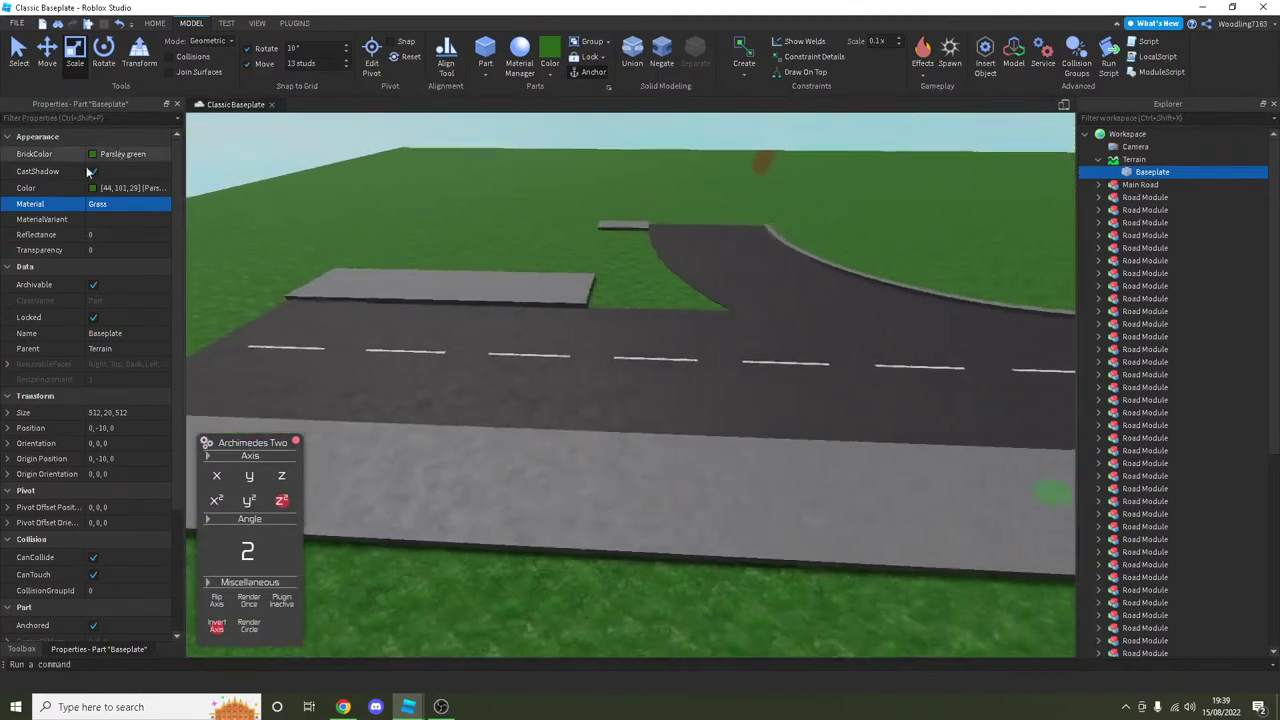
# Step: Darken the baseplate's colour to RGB 30, 68, 19
pyautogui.click(104, 190)
pyautogui.moveTo(799, 330); pyautogui.dragTo(799, 338)
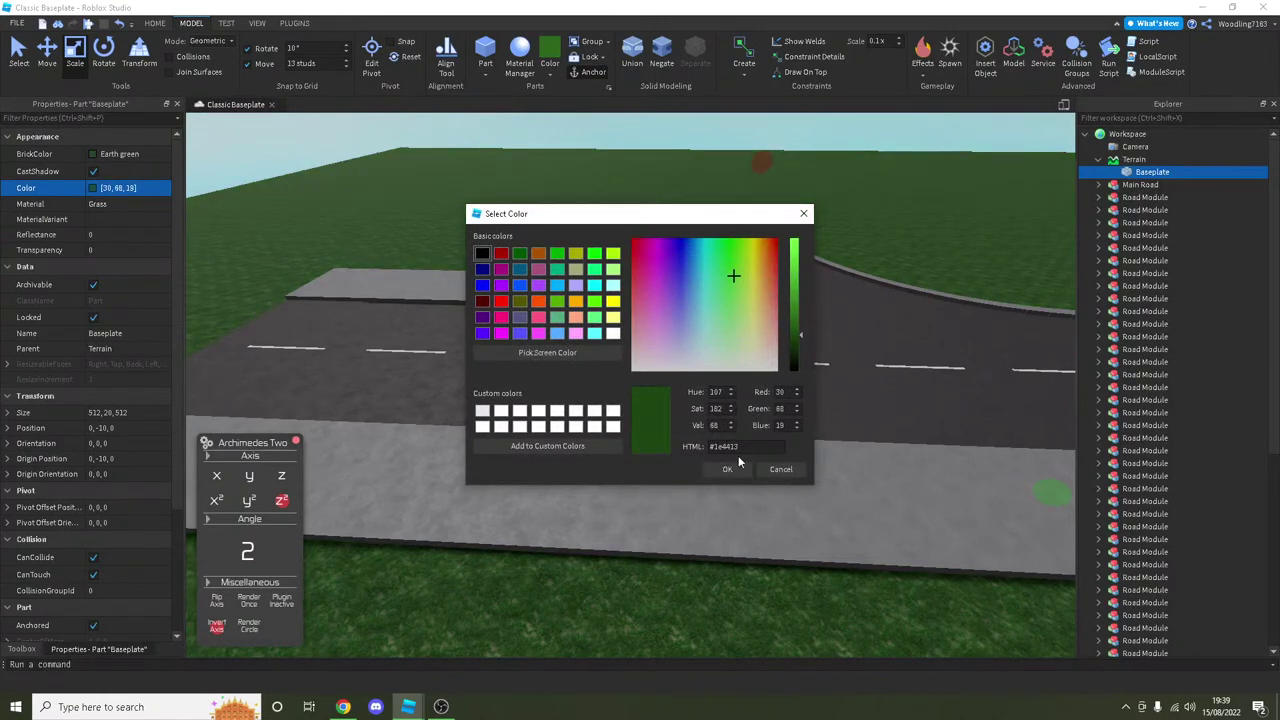
pyautogui.click(726, 469)
# Step: Change the baseplate's material back to Ground and deselect it
pyautogui.click(147, 204)
pyautogui.click(147, 204)
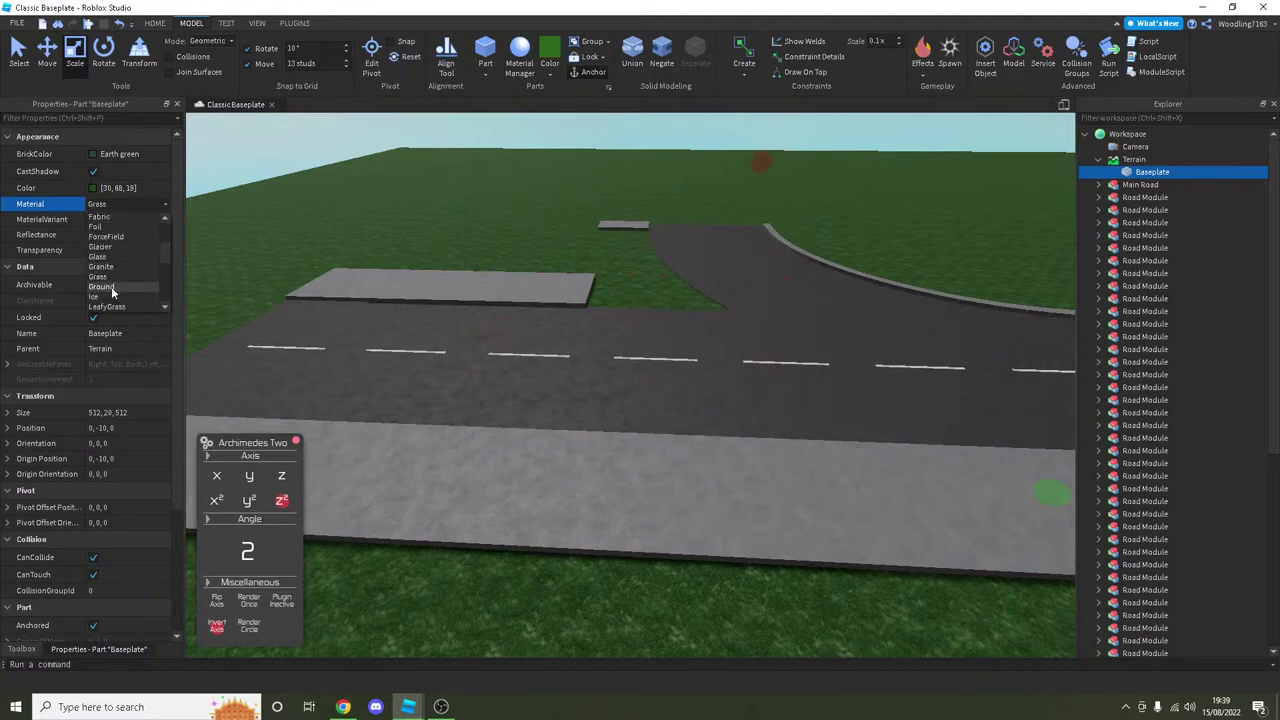
pyautogui.click(111, 286)
pyautogui.scroll(-3, 386, 243)
pyautogui.click(481, 193)
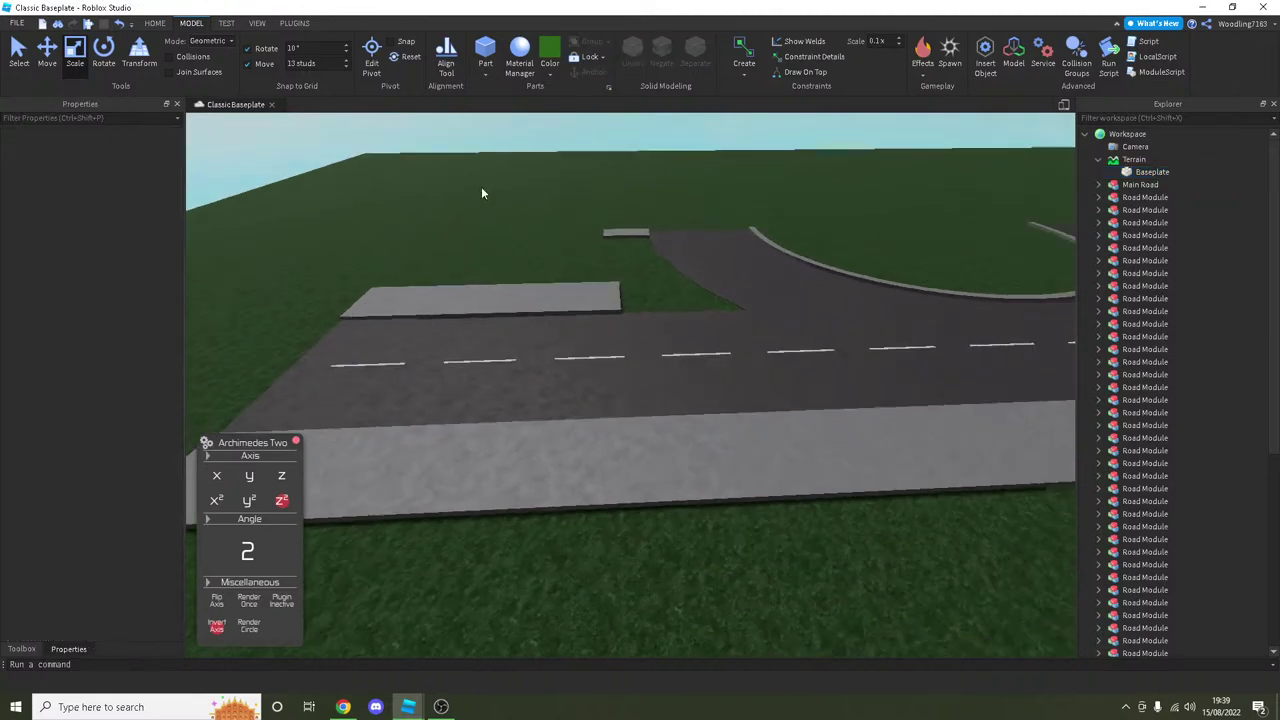
# Step: Duplicate the wide pavement block at the end of the straight road and move the copy along the road to the inner bend
pyautogui.moveTo(481, 186); pyautogui.dragTo(616, 240, button='right')
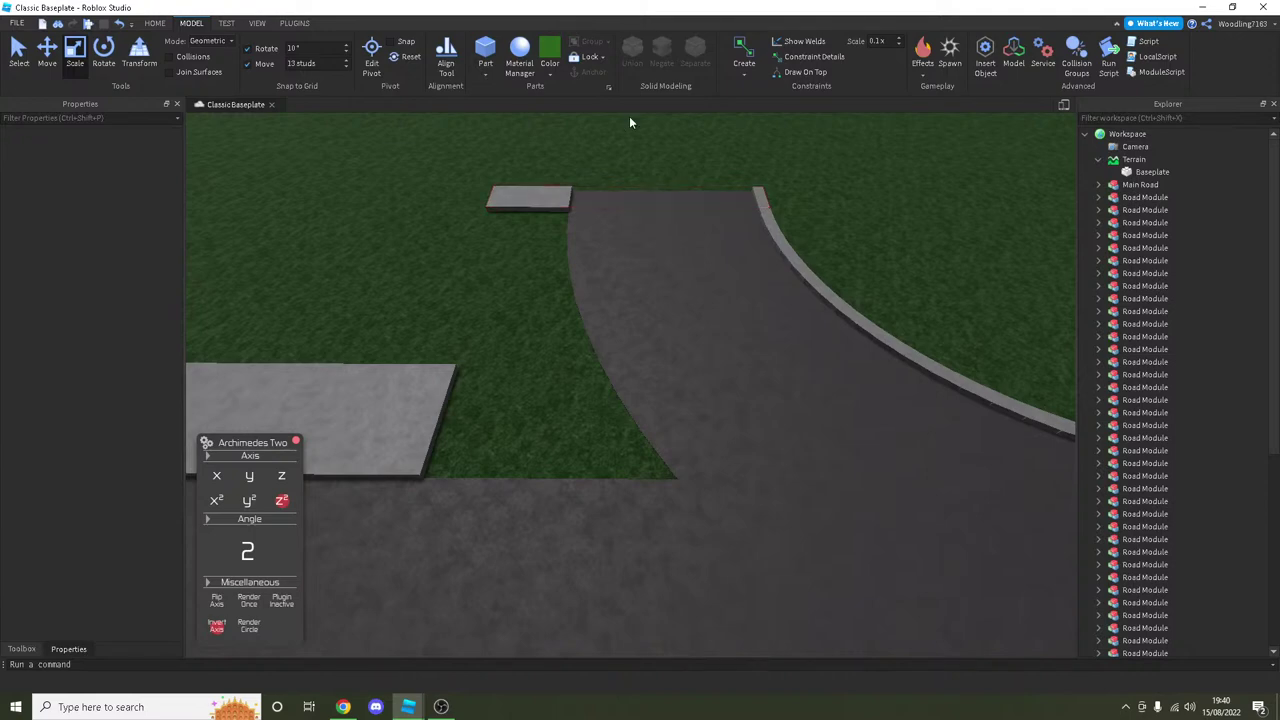
pyautogui.scroll(3, 654, 200)
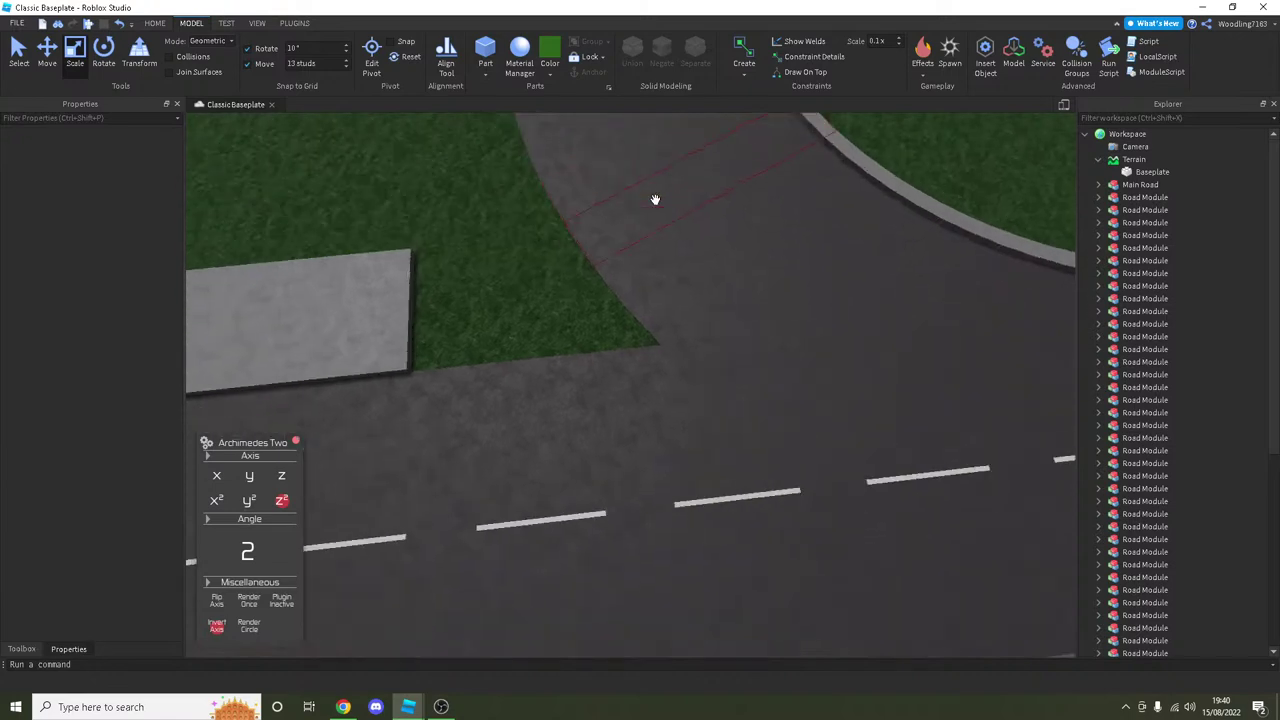
pyautogui.scroll(-3, 654, 200)
pyautogui.scroll(1, 654, 198)
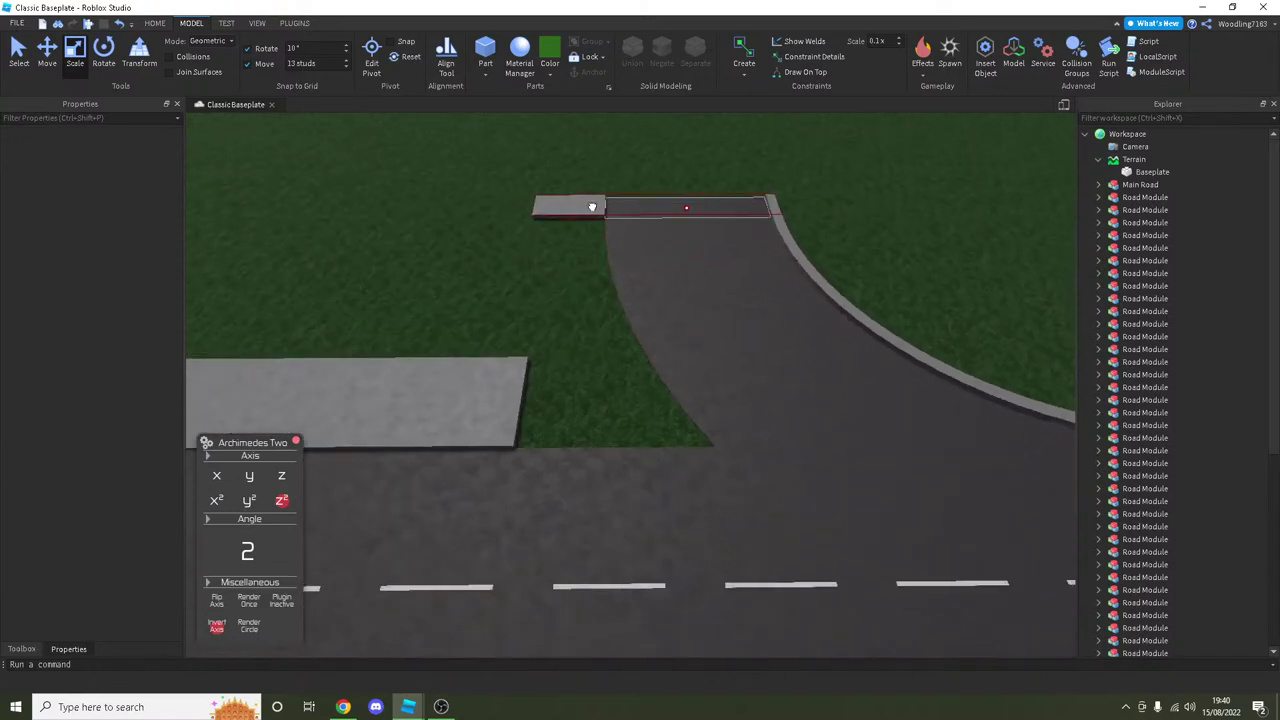
pyautogui.click(592, 207)
pyautogui.moveTo(549, 427); pyautogui.dragTo(549, 427, button='right')
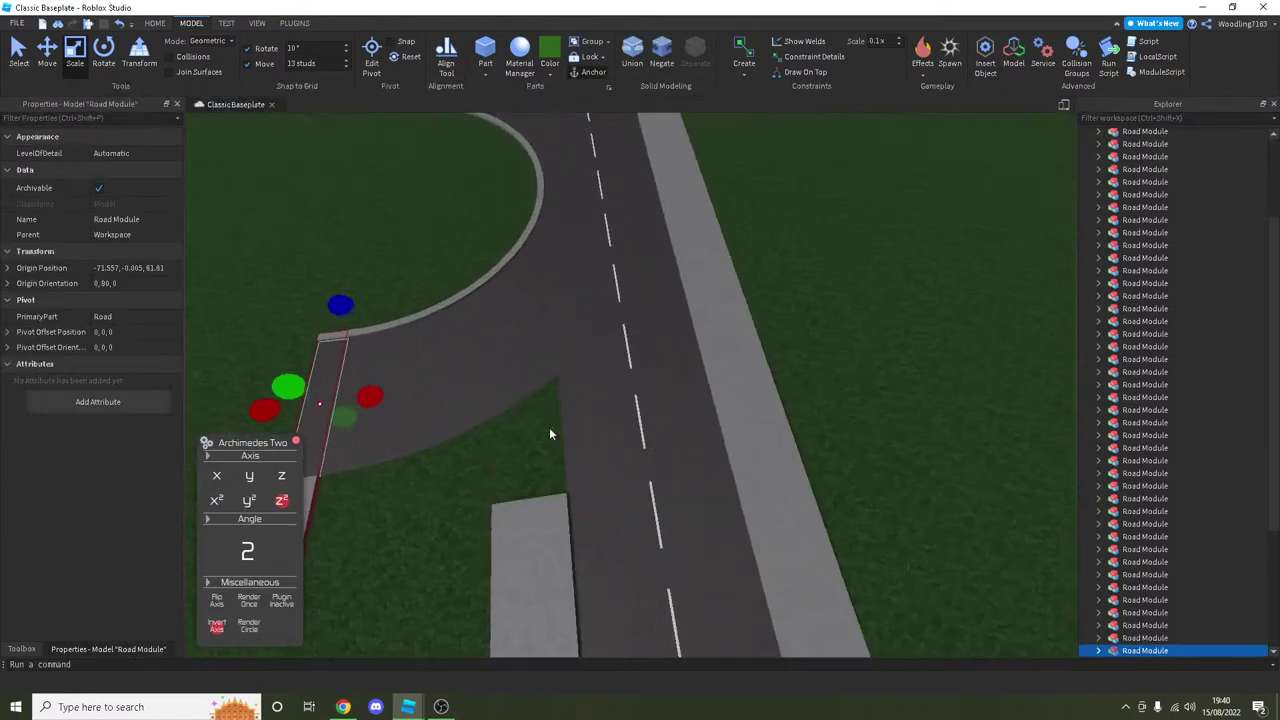
pyautogui.click(534, 521)
pyautogui.moveTo(534, 521); pyautogui.dragTo(621, 395, button='right')
pyautogui.hotkey('ctrl', '2')
pyautogui.hotkey('ctrl', 'd')
pyautogui.moveTo(621, 395); pyautogui.dragTo(652, 282)
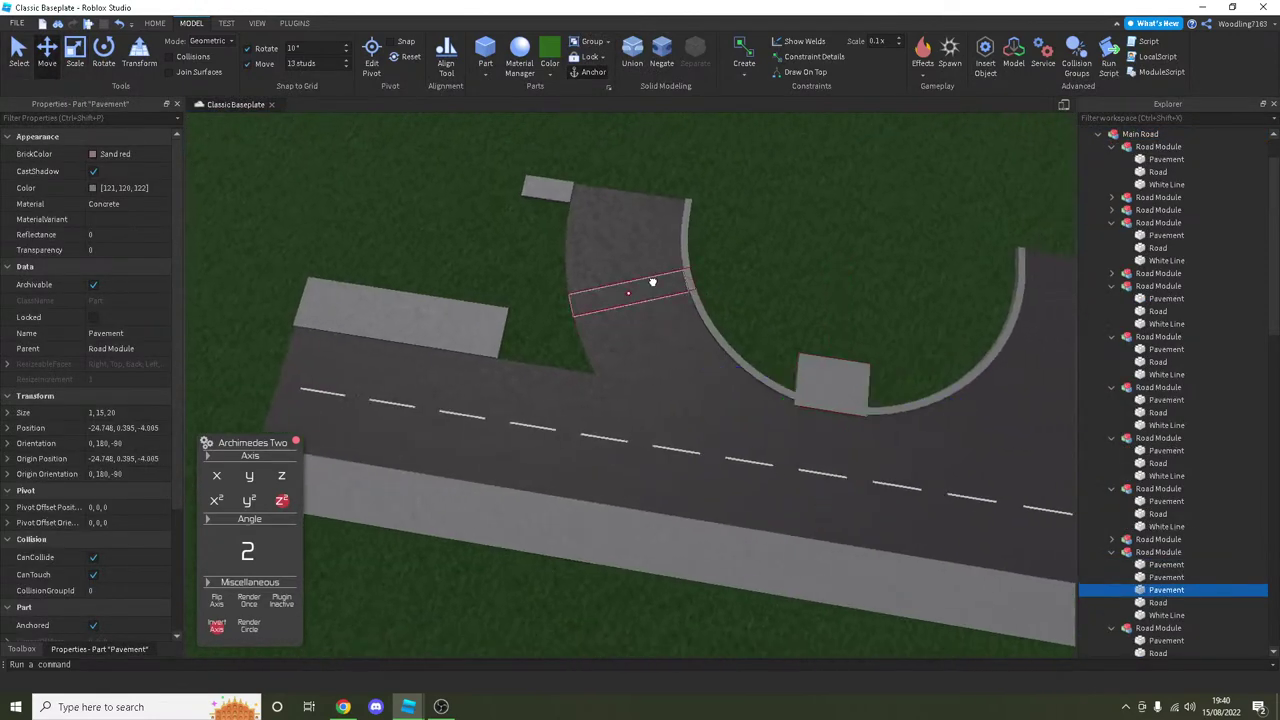
# Step: Select all the Road Modules of the curve, leaving out Main Road, and group them into one model
pyautogui.click(652, 282)
pyautogui.scroll(5, 1200, 300)
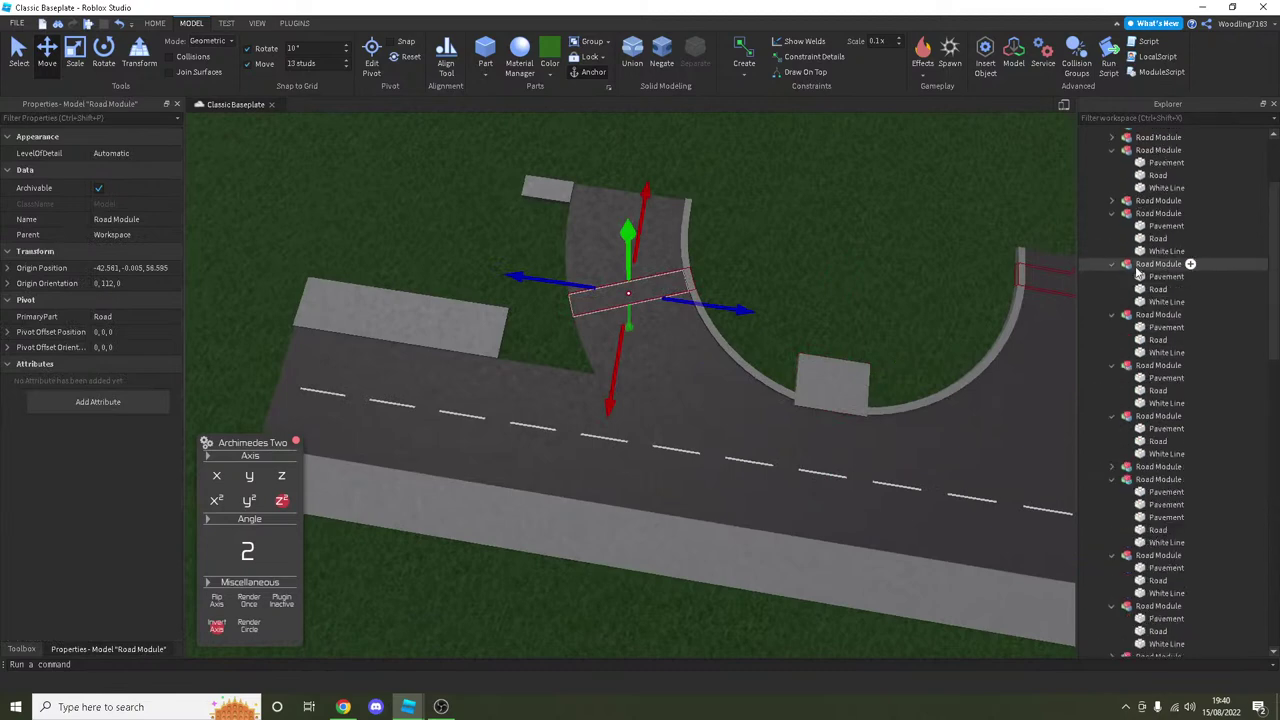
pyautogui.scroll(4, 1138, 272)
pyautogui.moveTo(1211, 205); pyautogui.dragTo(1162, 461)
pyautogui.press('f')
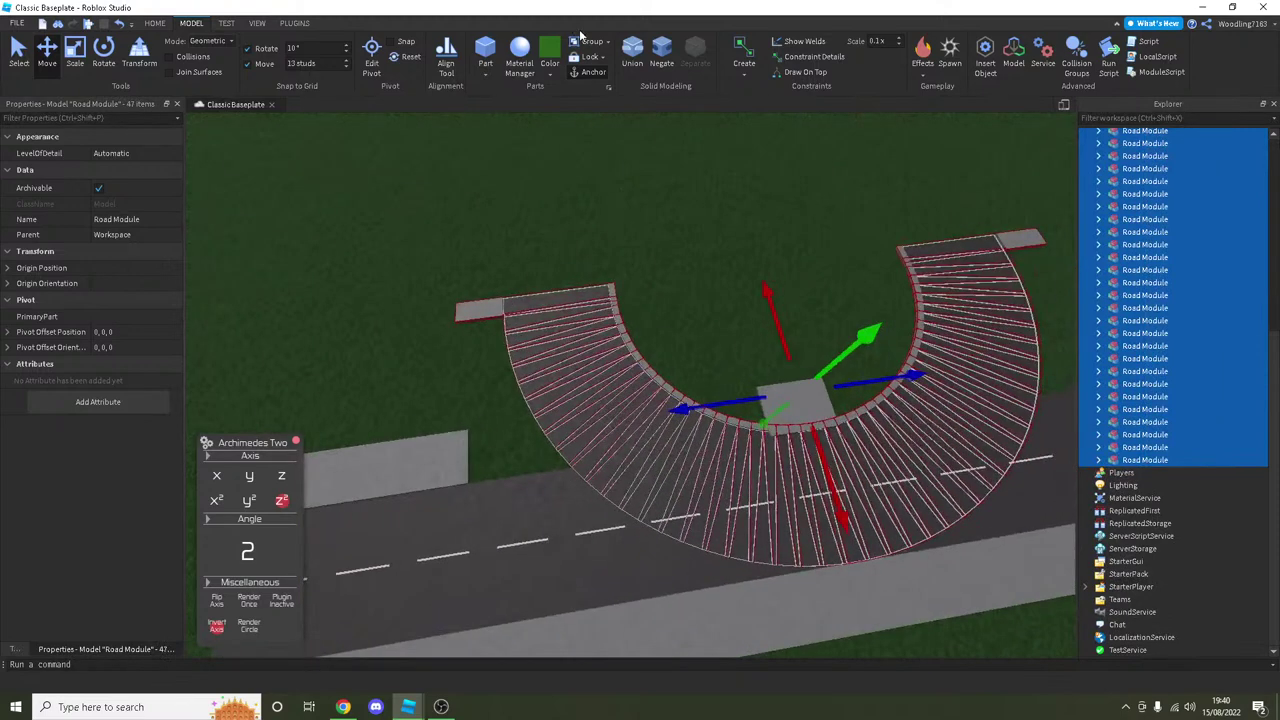
pyautogui.click(582, 42)
pyautogui.moveTo(582, 162); pyautogui.dragTo(546, 154, button='right')
pyautogui.hotkey('ctrl', 'z')
pyautogui.hotkey('ctrl', 'u')
pyautogui.click(585, 42)
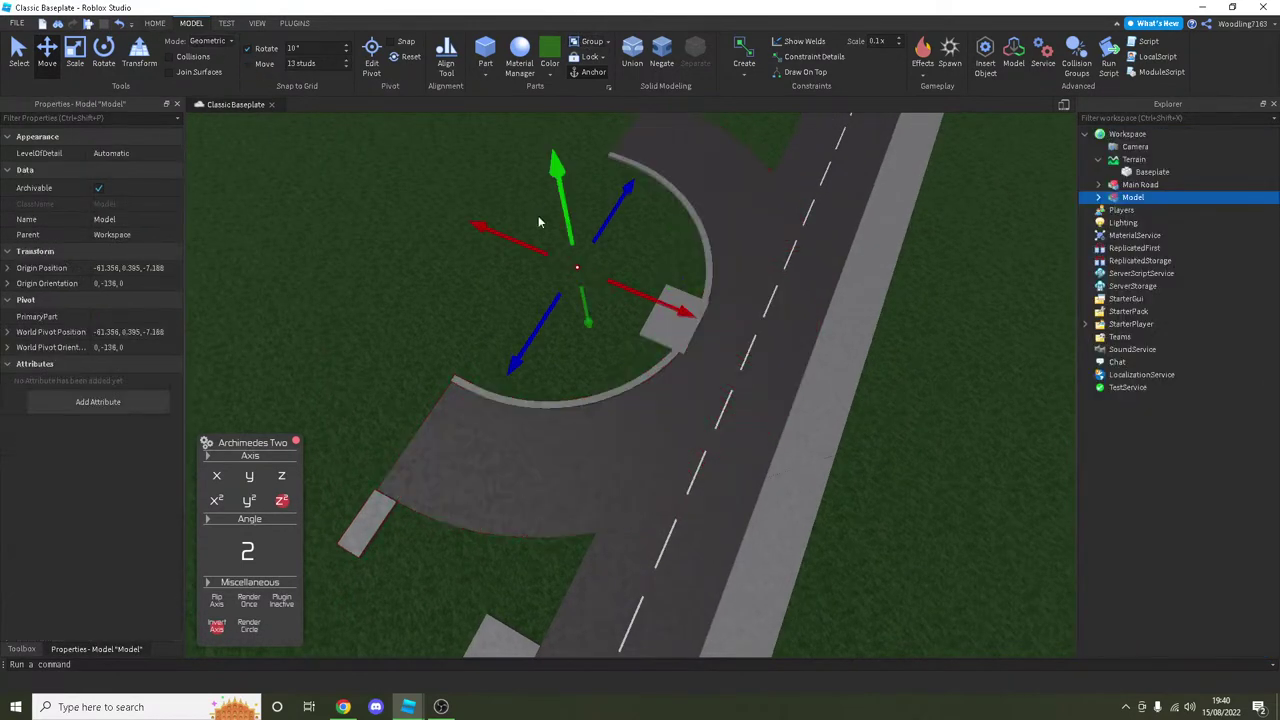
# Step: With move snapping off, move the grouped curve about 17 studs away from the straight road
pyautogui.scroll(6, 600, 220)
pyautogui.moveTo(546, 222); pyautogui.dragTo(391, 203)
pyautogui.moveTo(391, 203); pyautogui.dragTo(388, 199, button='right')
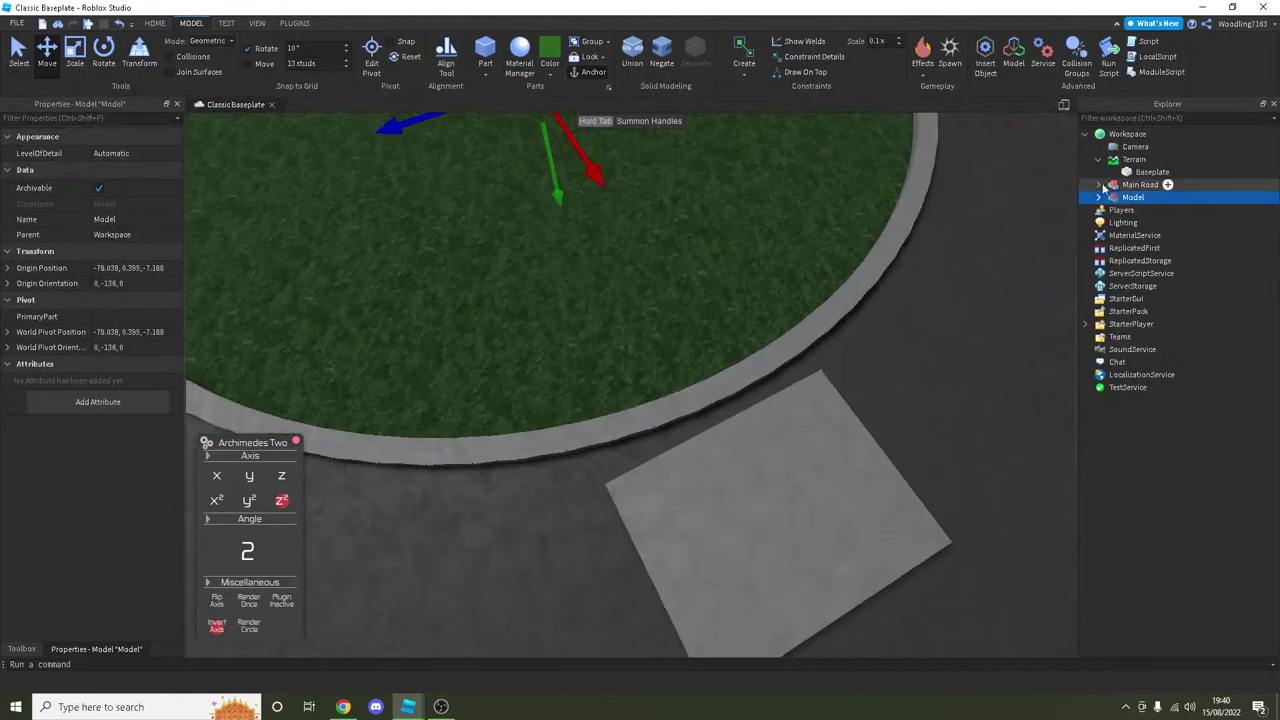
# Step: Expand the curve's model, select all its Road parts and delete them
pyautogui.click(1100, 198)
pyautogui.rightClick(1102, 198)
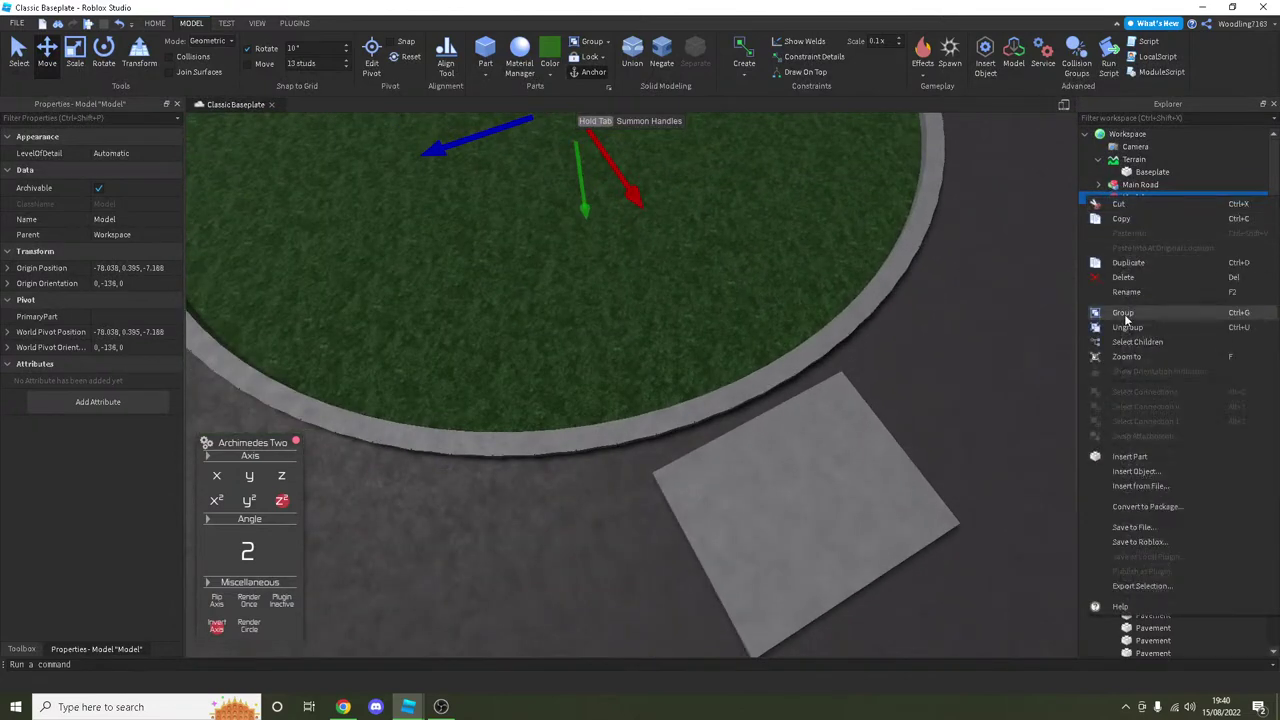
pyautogui.click(846, 228)
pyautogui.scroll(-10, 1174, 314)
pyautogui.click(1225, 470)
pyautogui.scroll(-15, 1224, 467)
pyautogui.keyDown('shift'); pyautogui.click(1224, 467); pyautogui.keyUp('shift')
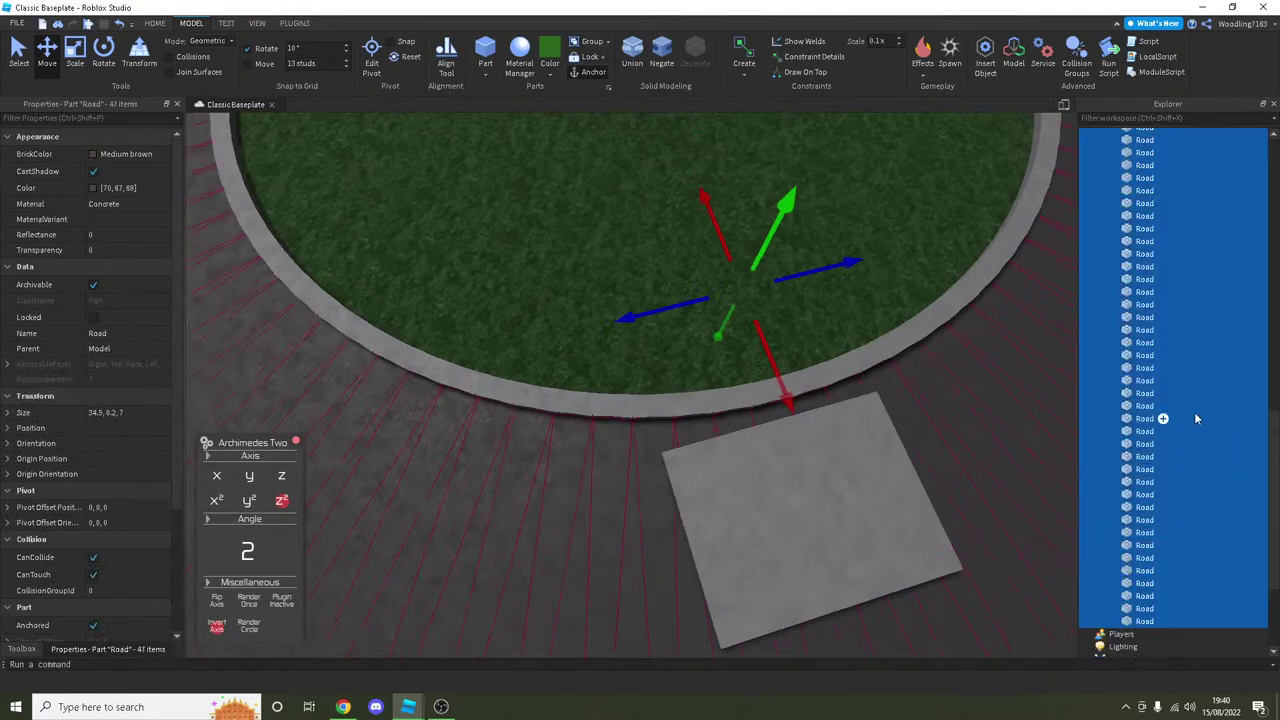
pyautogui.scroll(12, 1194, 412)
pyautogui.press('Delete')
# Step: Select the curve's Pavement parts, then undo the deletion of its Road parts and clear the selection
pyautogui.click(1213, 452)
pyautogui.scroll(5, 1214, 440)
pyautogui.keyDown('shift'); pyautogui.click(1195, 388); pyautogui.keyUp('shift')
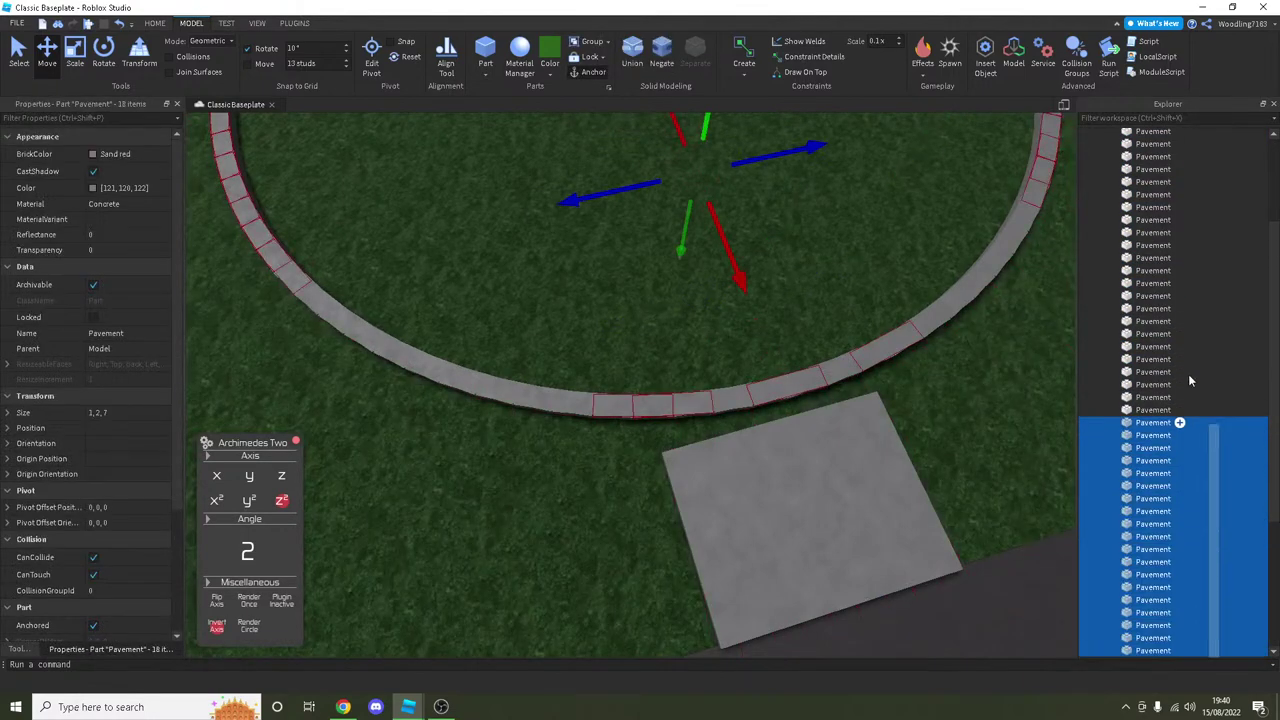
pyautogui.scroll(5, 1195, 388)
pyautogui.keyDown('shift'); pyautogui.click(1161, 308); pyautogui.keyUp('shift')
pyautogui.keyDown('shift'); pyautogui.click(1152, 236); pyautogui.keyUp('shift')
pyautogui.keyDown('shift'); pyautogui.click(1152, 210); pyautogui.keyUp('shift')
pyautogui.press('f')
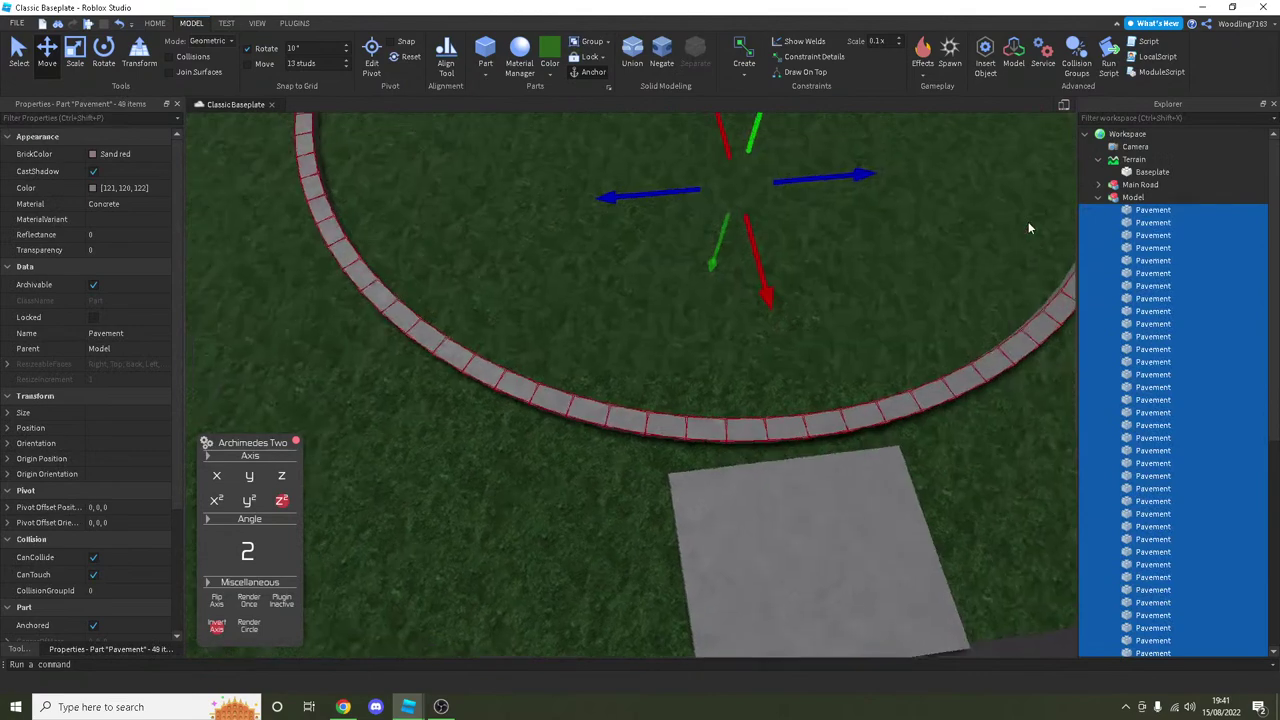
pyautogui.moveTo(1029, 229); pyautogui.dragTo(665, 230, button='right')
pyautogui.hotkey('ctrl', 'z')
pyautogui.click(664, 229)
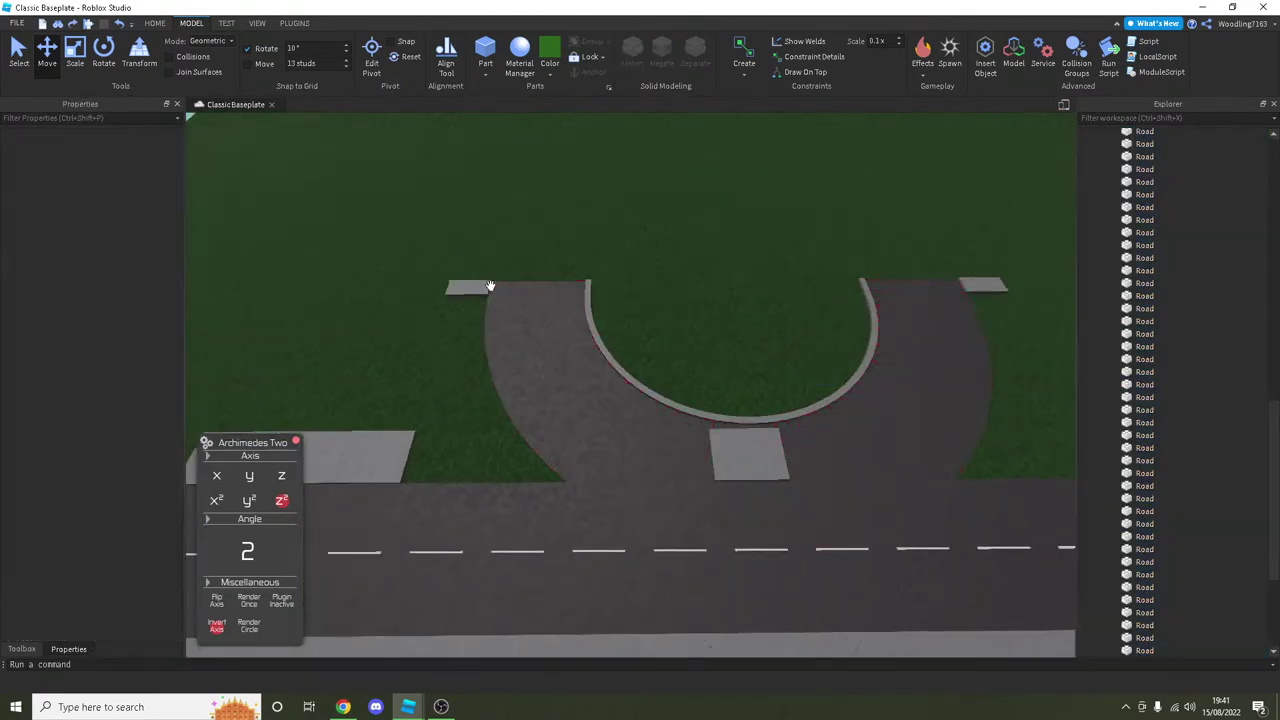
# Step: Group the wide pavement, road and inner pavement parts at one end of the curve and move the group 60 studs outward with 20-stud snapping
pyautogui.click(468, 289)
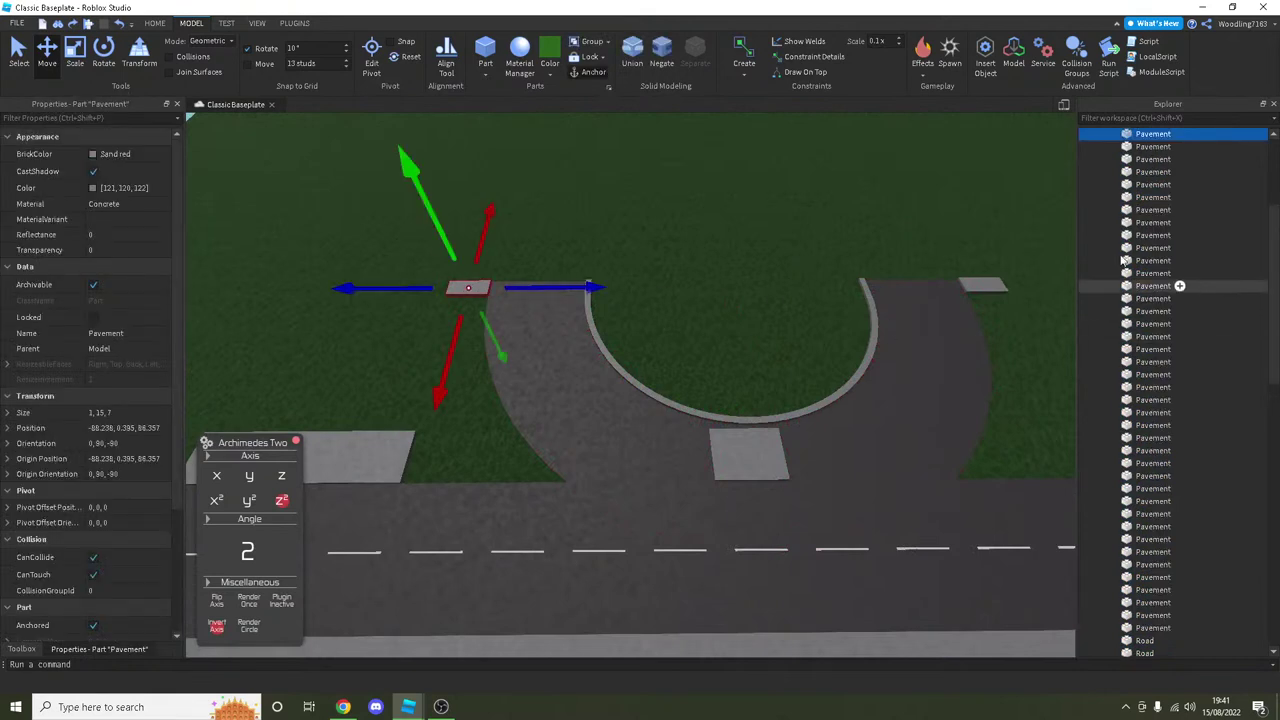
pyautogui.scroll(5, 645, 260)
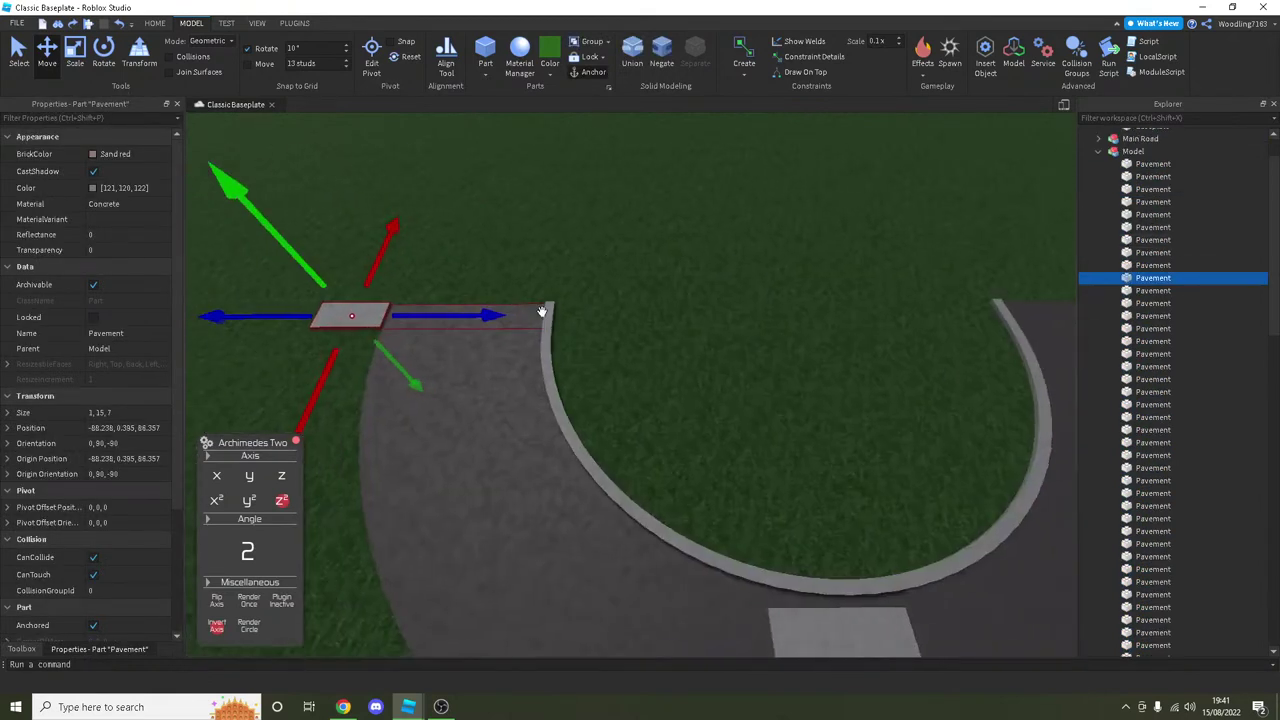
pyautogui.keyDown('ctrl'); pyautogui.click(548, 310); pyautogui.keyUp('ctrl')
pyautogui.scroll(3, 550, 300)
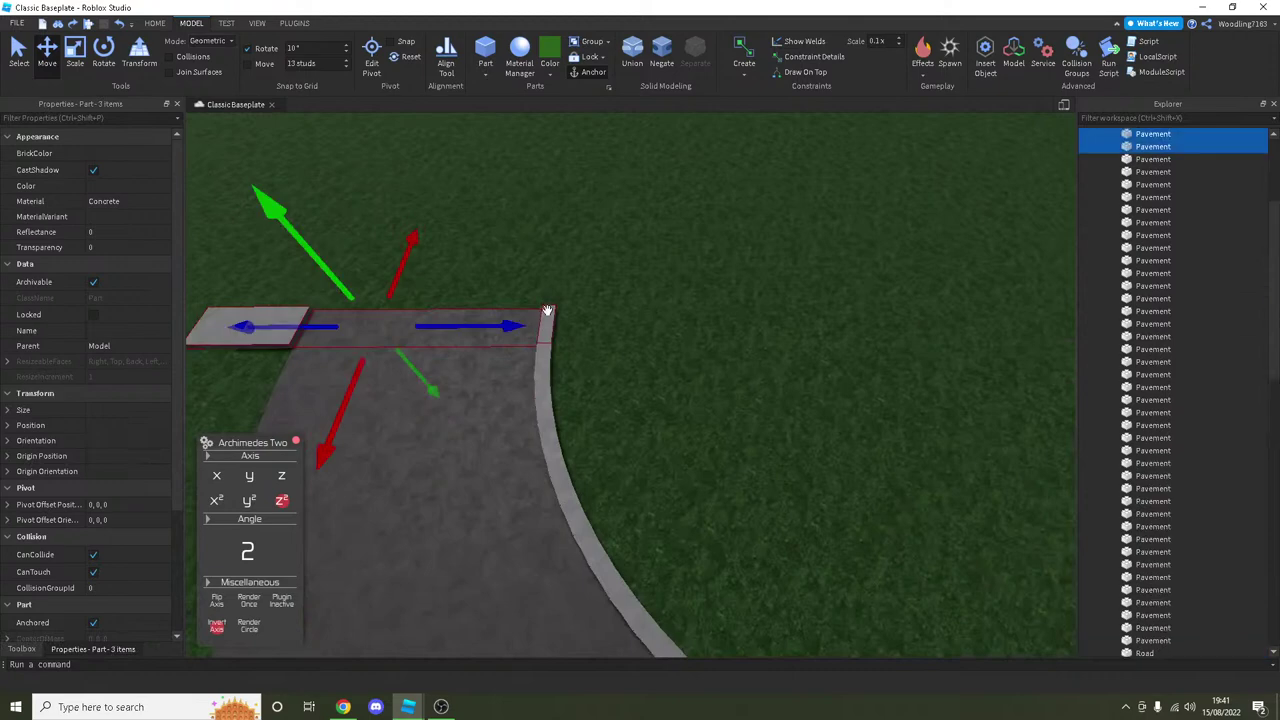
pyautogui.scroll(-2, 546, 312)
pyautogui.click(590, 41)
pyautogui.moveTo(626, 214); pyautogui.dragTo(700, 225, button='right')
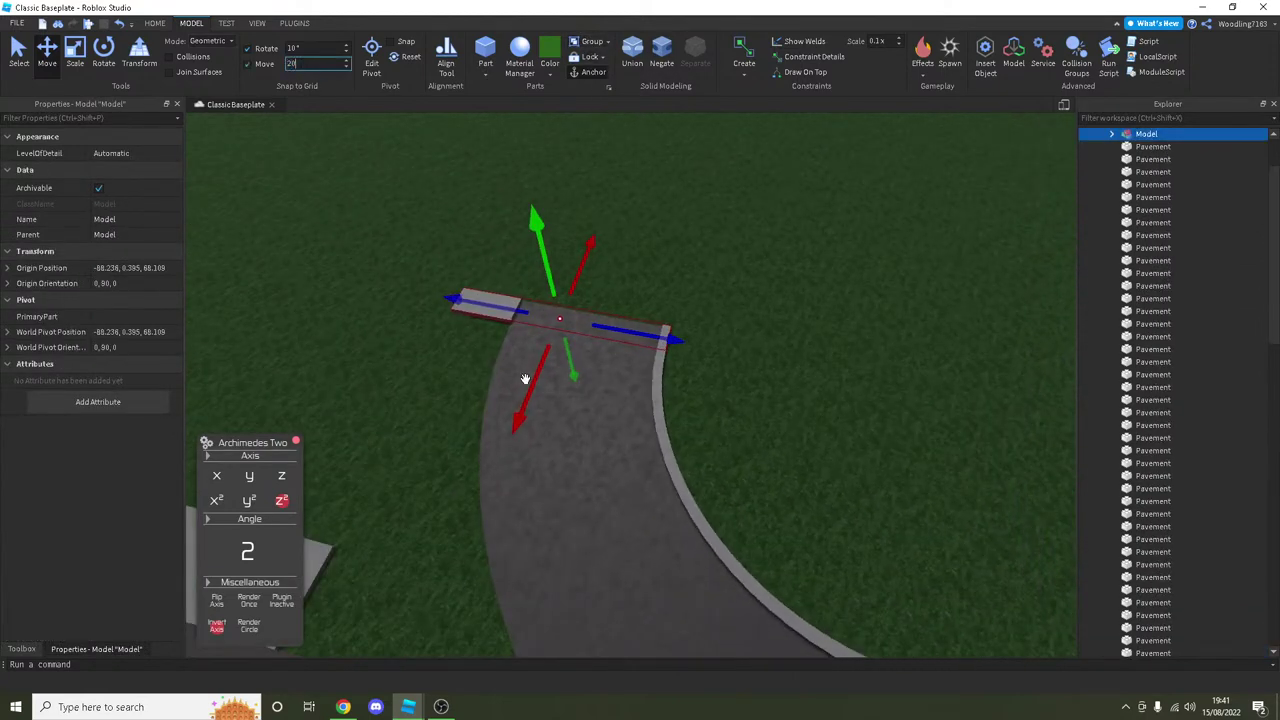
pyautogui.moveTo(558, 342); pyautogui.dragTo(540, 332, button='right')
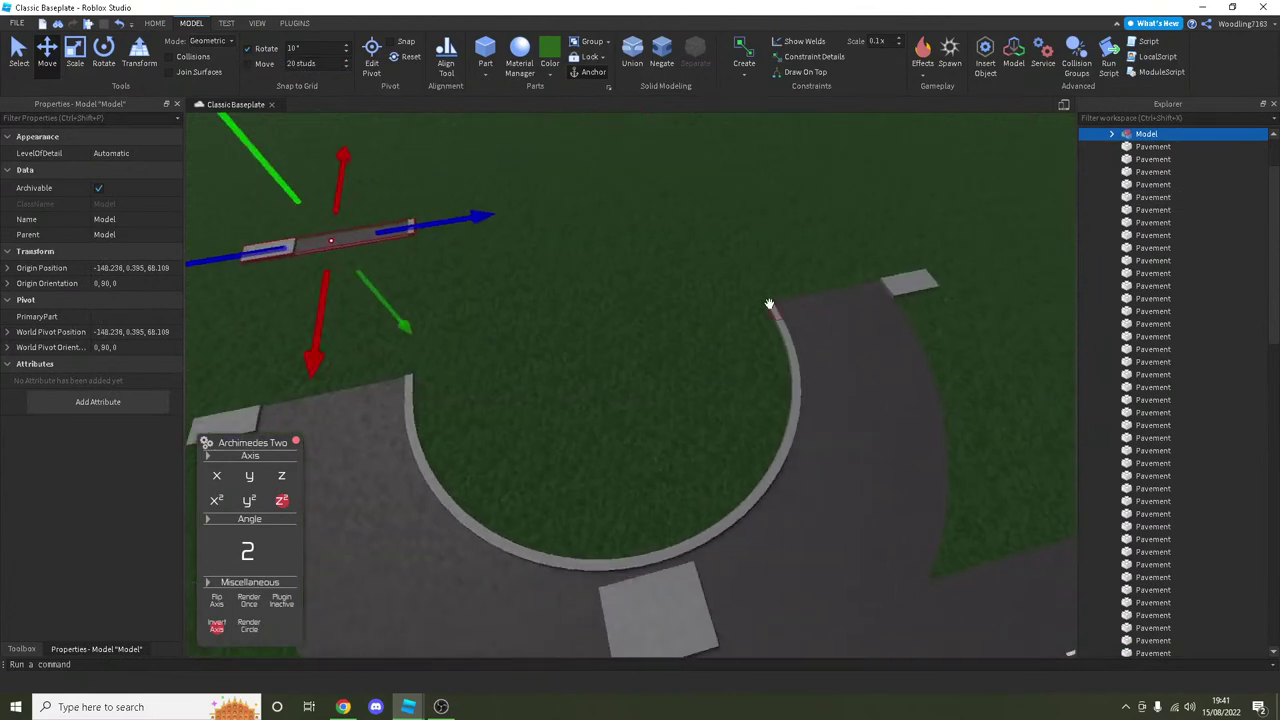
# Step: Group the wide pavement, road and inner pavement parts at the curve's other end and move the group outward, level with the first group
pyautogui.click(907, 290)
pyautogui.scroll(3, 928, 281)
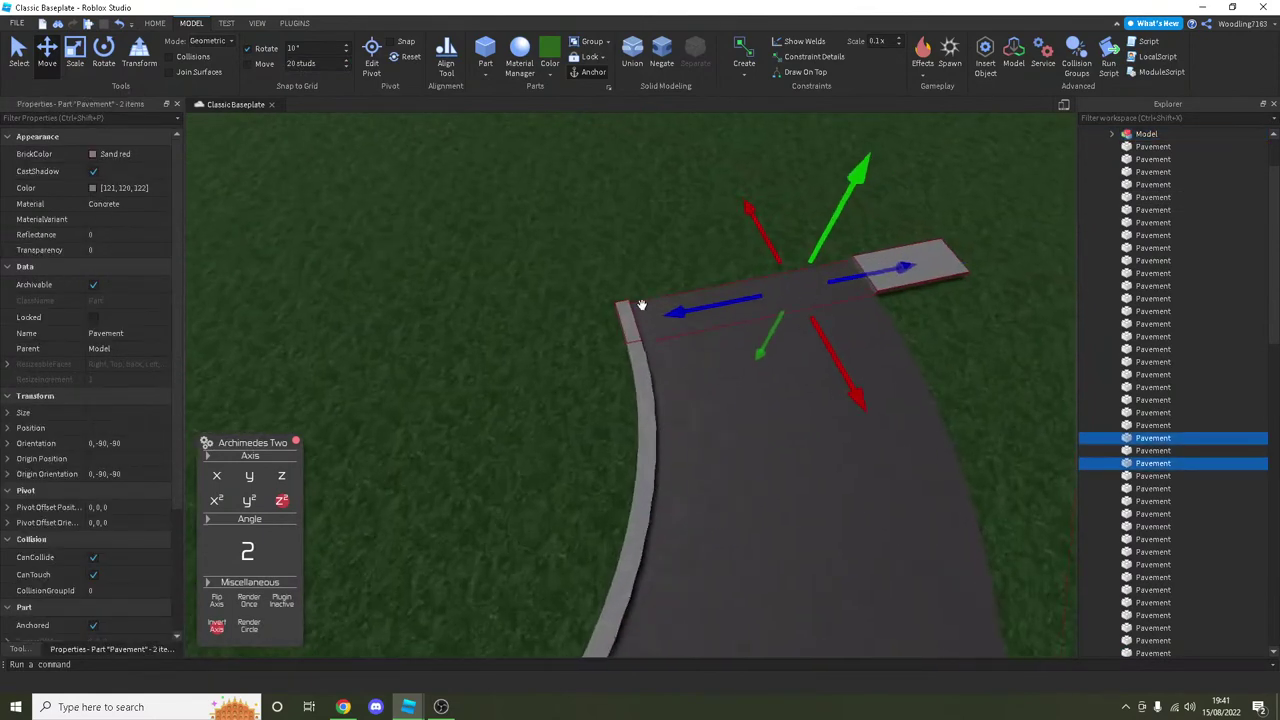
pyautogui.keyDown('ctrl'); pyautogui.click(645, 310); pyautogui.keyUp('ctrl')
pyautogui.hotkey('ctrl', 'g')
pyautogui.moveTo(837, 343); pyautogui.dragTo(716, 250, button='right')
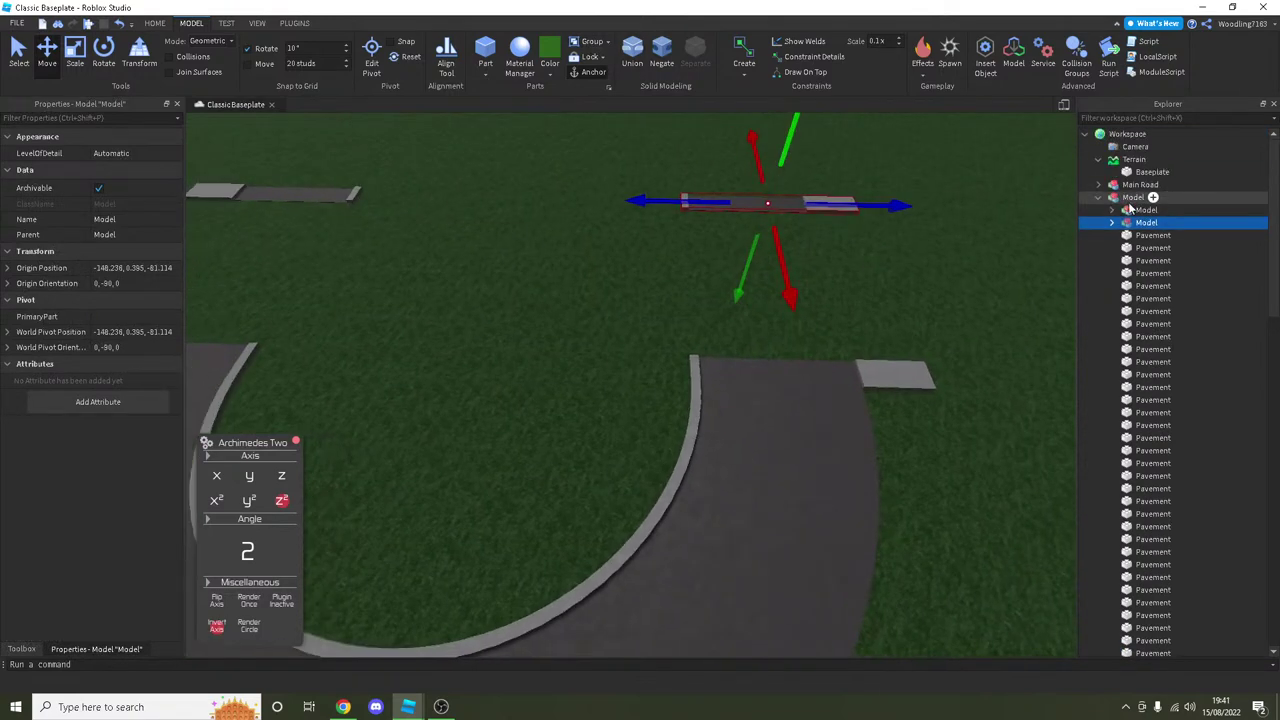
# Step: Move the two end groups out of the curve's model into Terrain, and delete all Road parts remaining in the curve's model
pyautogui.keyDown('ctrl'); pyautogui.click(1150, 210); pyautogui.keyUp('ctrl')
pyautogui.moveTo(1150, 210); pyautogui.dragTo(1107, 173)
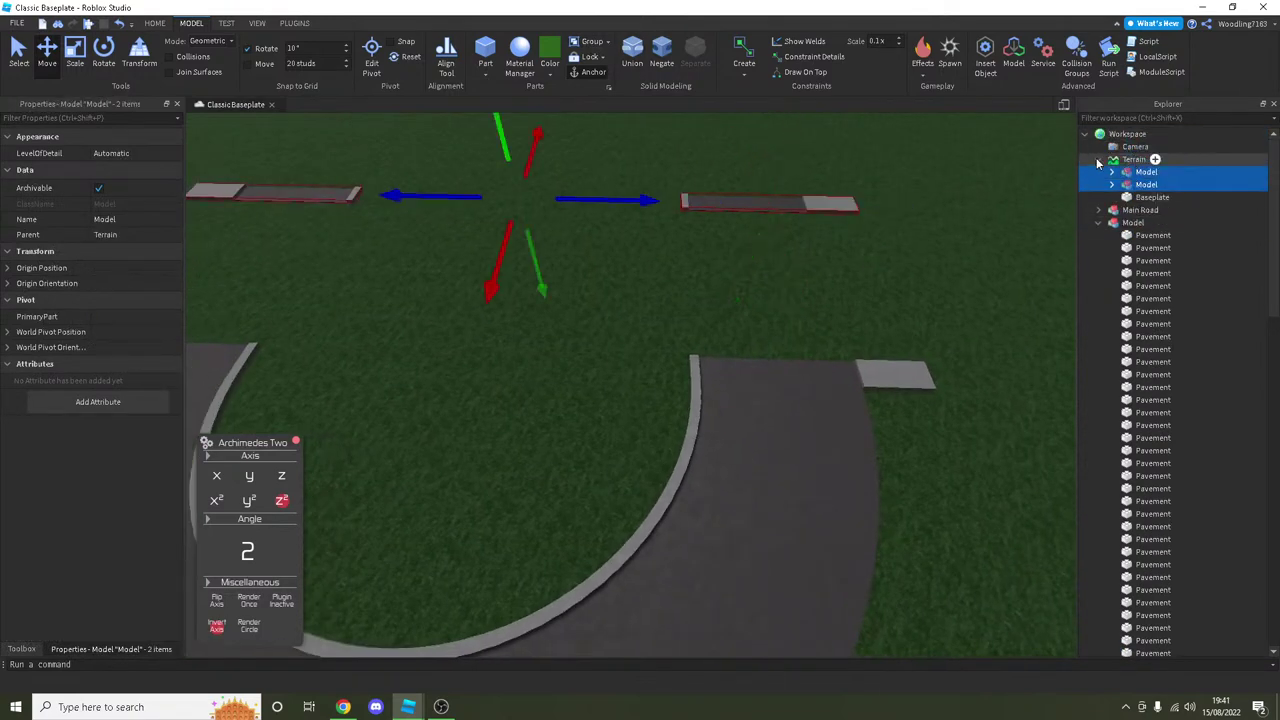
pyautogui.click(1235, 222)
pyautogui.scroll(-3, 1240, 300)
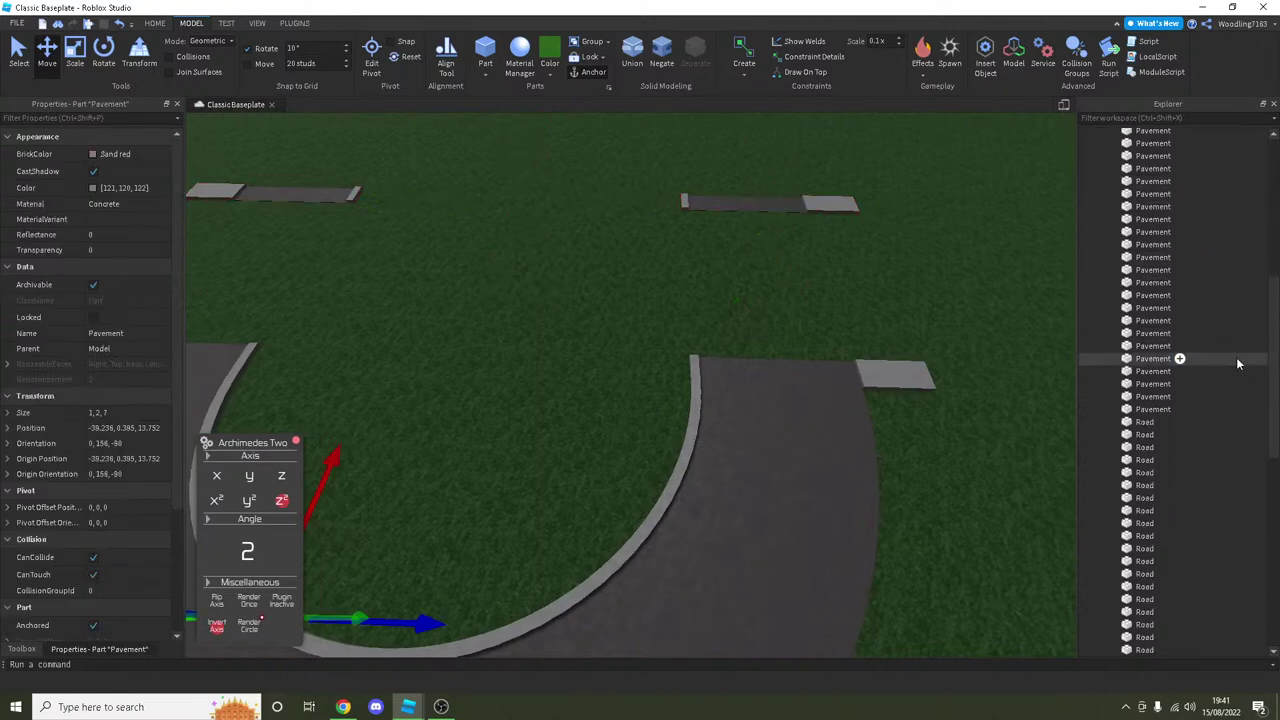
pyautogui.scroll(-10, 1222, 422)
pyautogui.moveTo(1222, 414); pyautogui.dragTo(1166, 485)
pyautogui.press('Delete')
pyautogui.moveTo(848, 375); pyautogui.dragTo(977, 317, button='right')
# Step: Select the narrow Pavement parts of the curve's inner edge and set their Z size to 2, then to 3
pyautogui.moveTo(1193, 461); pyautogui.dragTo(1136, 200)
pyautogui.moveTo(763, 298); pyautogui.dragTo(407, 188, button='right')
pyautogui.scroll(10, 557, 413)
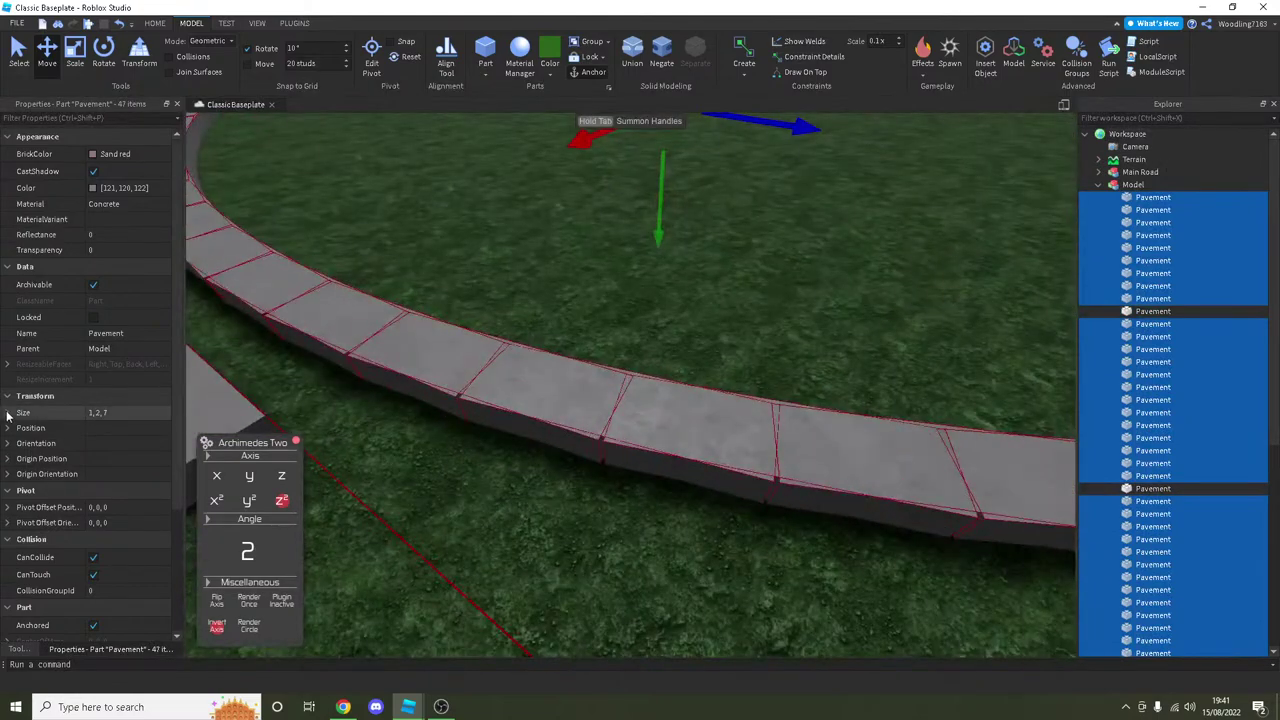
pyautogui.click(7, 413)
pyautogui.click(144, 459)
pyautogui.write('2')
pyautogui.press('Return')
pyautogui.scroll(5, 337, 443)
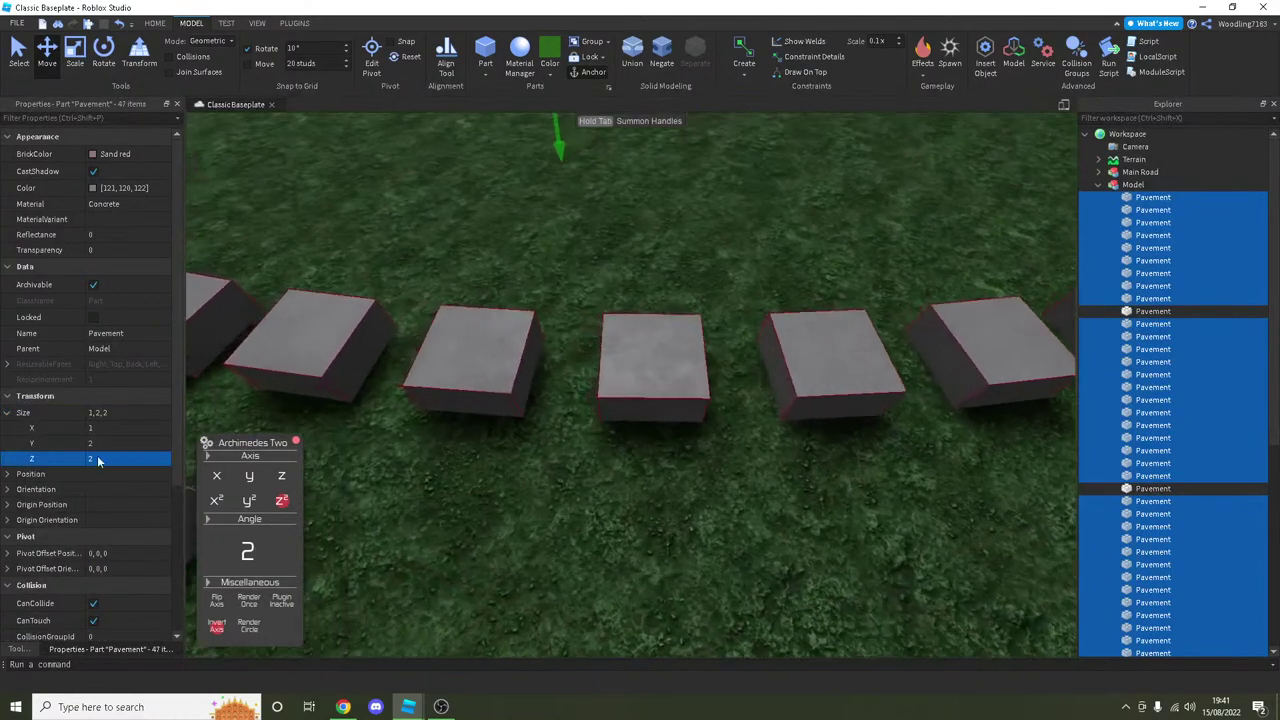
pyautogui.press('Return')
pyautogui.scroll(5, 327, 421)
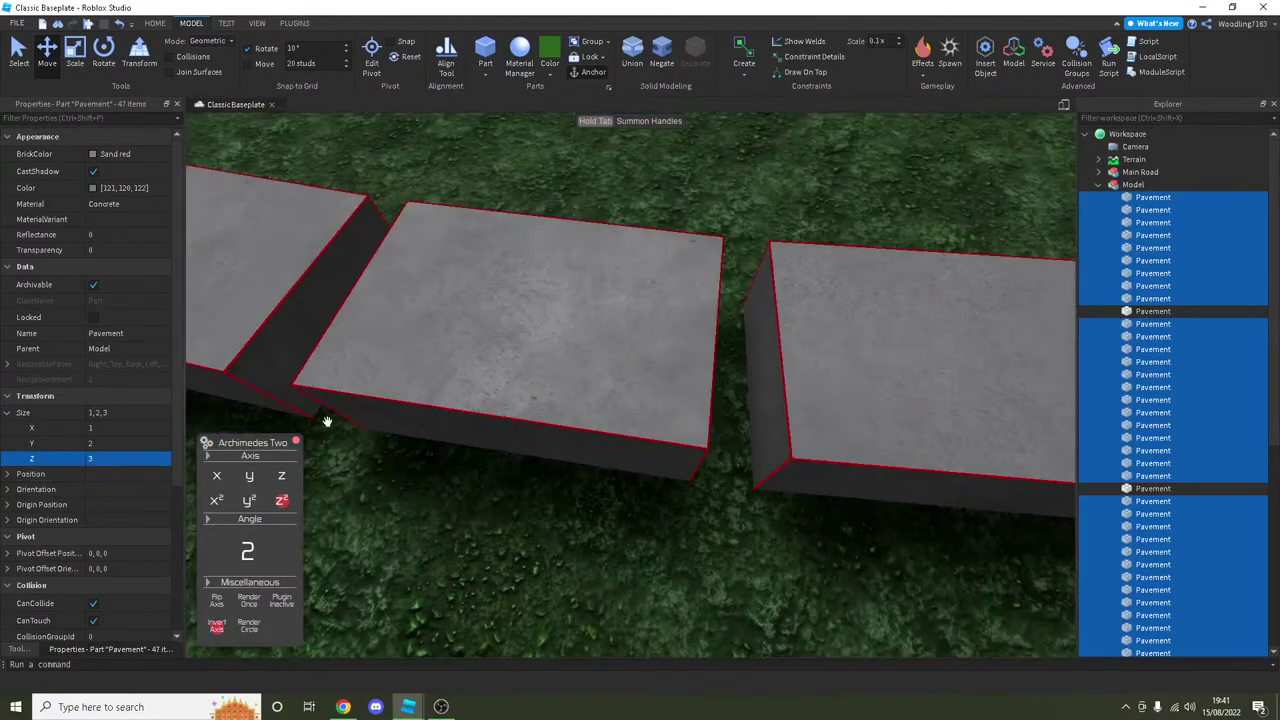
# Step: Try Z sizes of 3.5 and then 3.6 for the selected Pavement parts and inspect how their joints overlap
pyautogui.scroll(2, 327, 421)
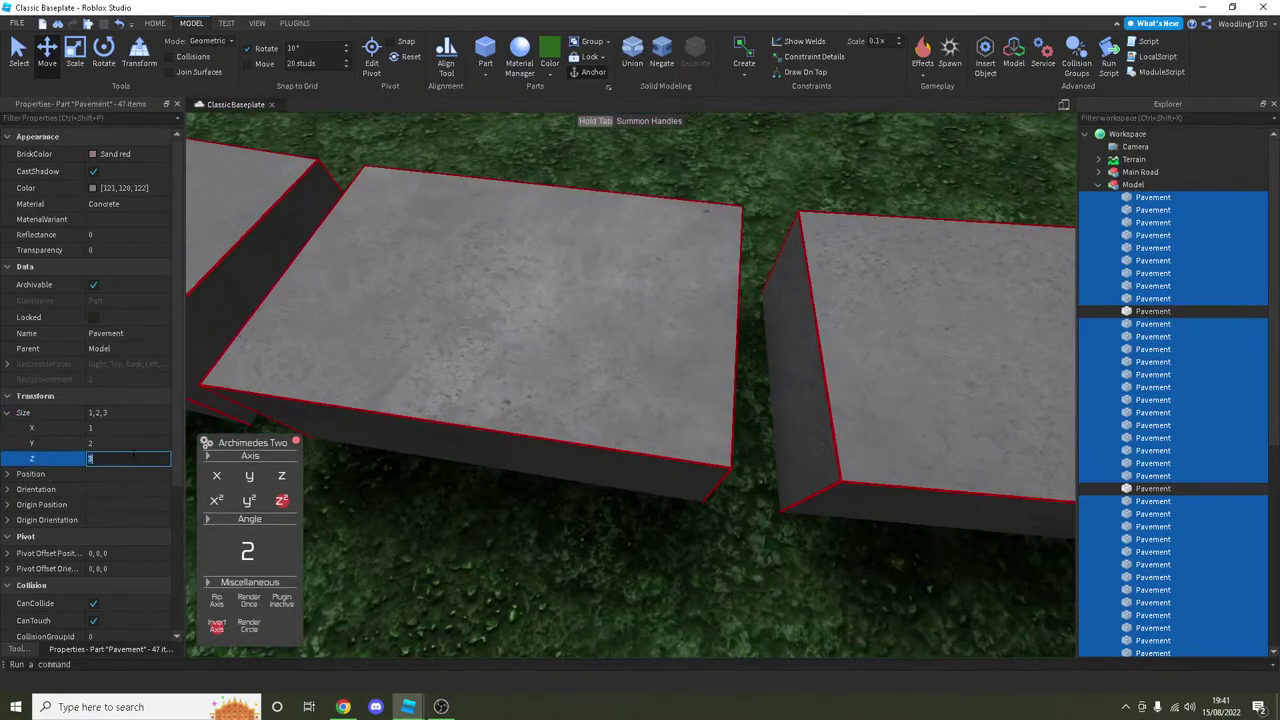
pyautogui.write('.5')
pyautogui.press('Return')
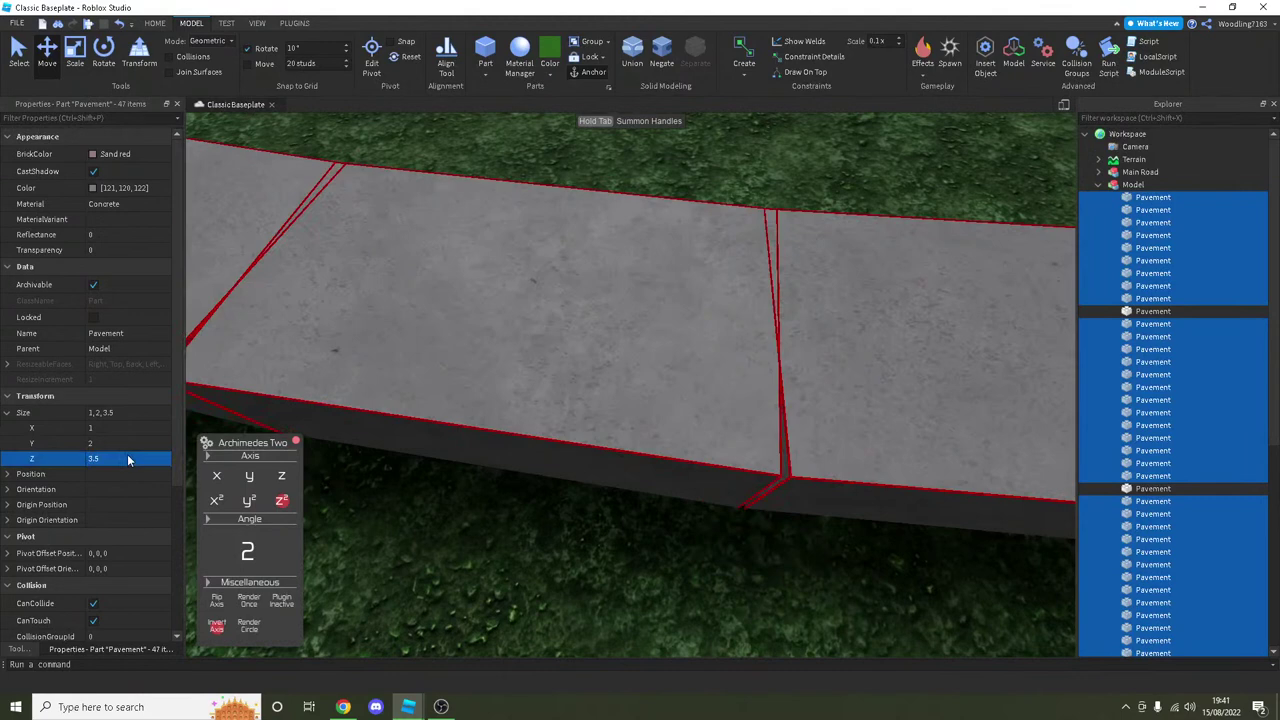
pyautogui.click(127, 454)
pyautogui.write('3.8')
pyautogui.press('Return')
pyautogui.scroll(6, 395, 450)
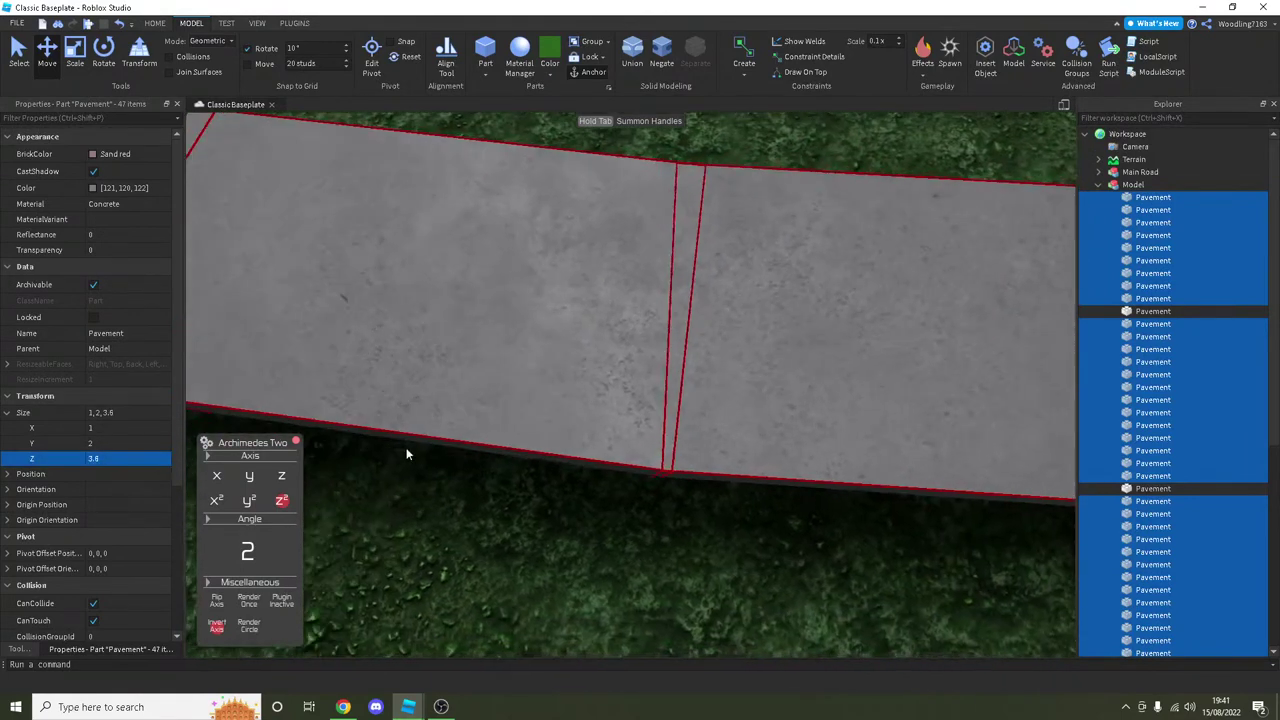
# Step: Set the Z size of the selected Pavement parts to 3.55 and deselect them
pyautogui.scroll(-3, 405, 446)
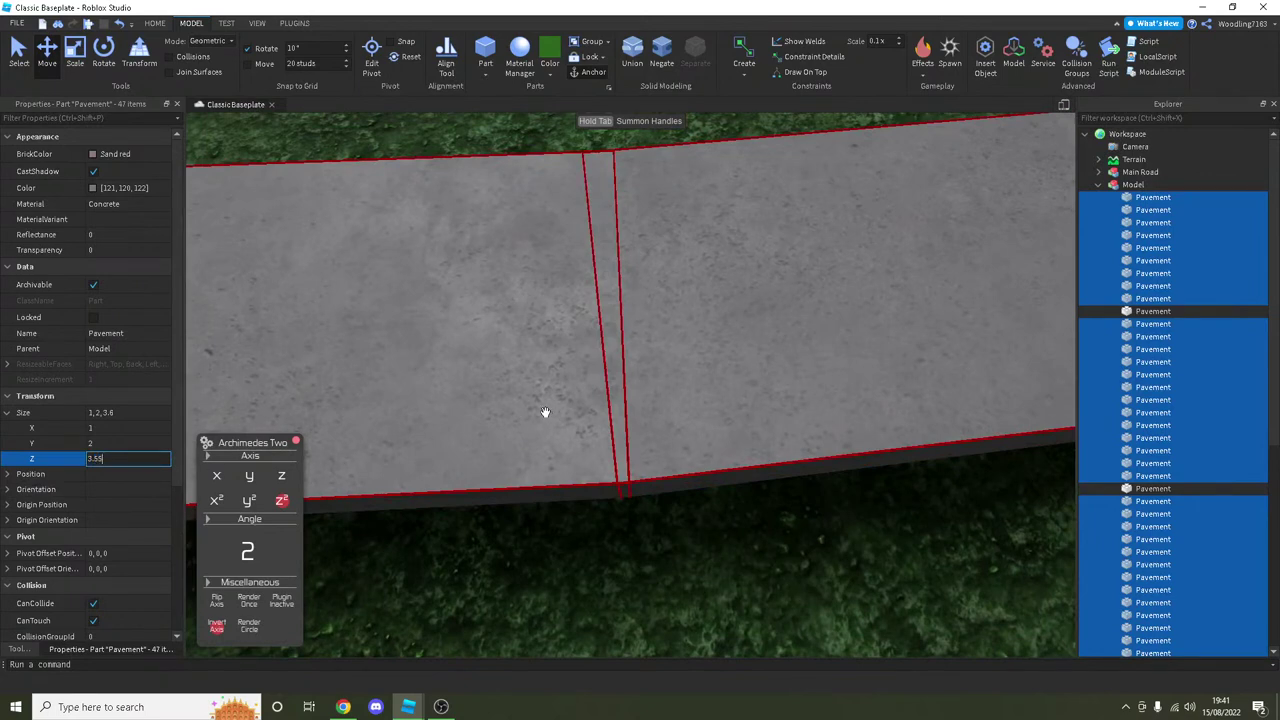
pyautogui.write('3.55')
pyautogui.press('Return')
pyautogui.click(568, 143)
# Step: With move snapping off, scale the pavement segment at one end of the curve across the gap to its neighbour, to about 5.25 studs
pyautogui.moveTo(617, 217); pyautogui.dragTo(591, 208, button='right')
pyautogui.click(545, 285)
pyautogui.scroll(5, 583, 206)
pyautogui.hotkey('ctrl', '3')
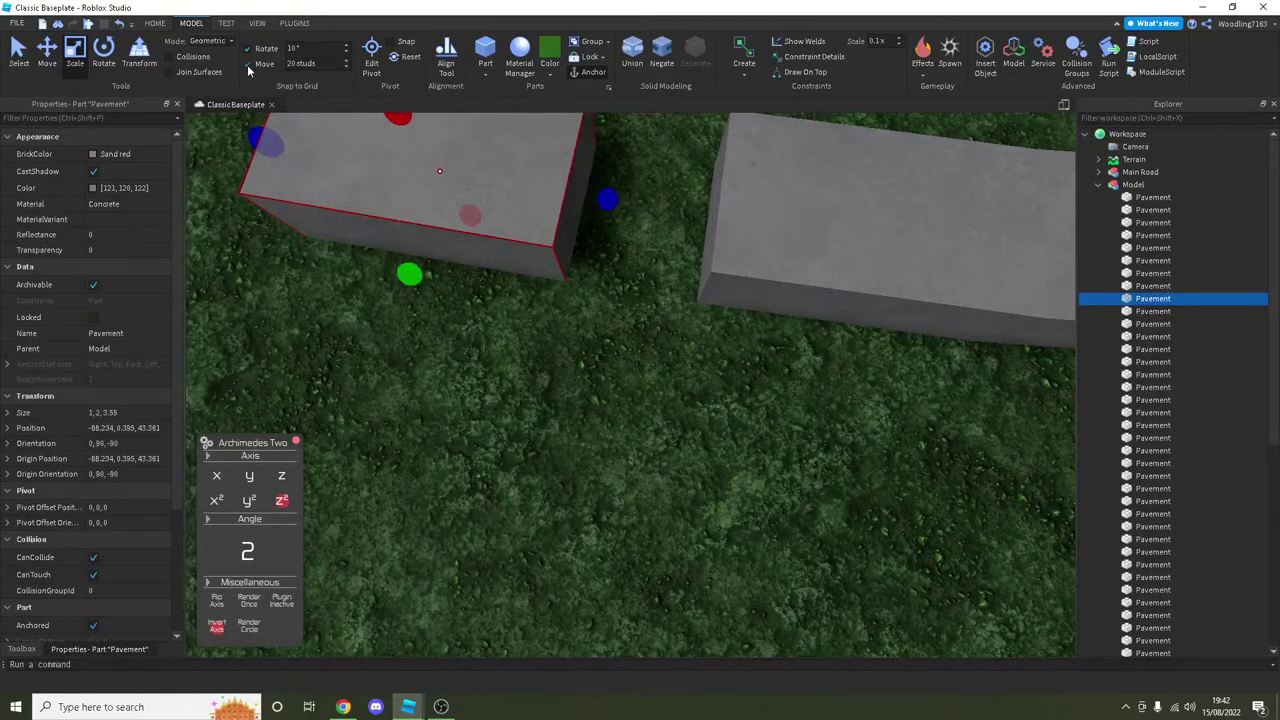
pyautogui.moveTo(581, 192); pyautogui.dragTo(732, 250)
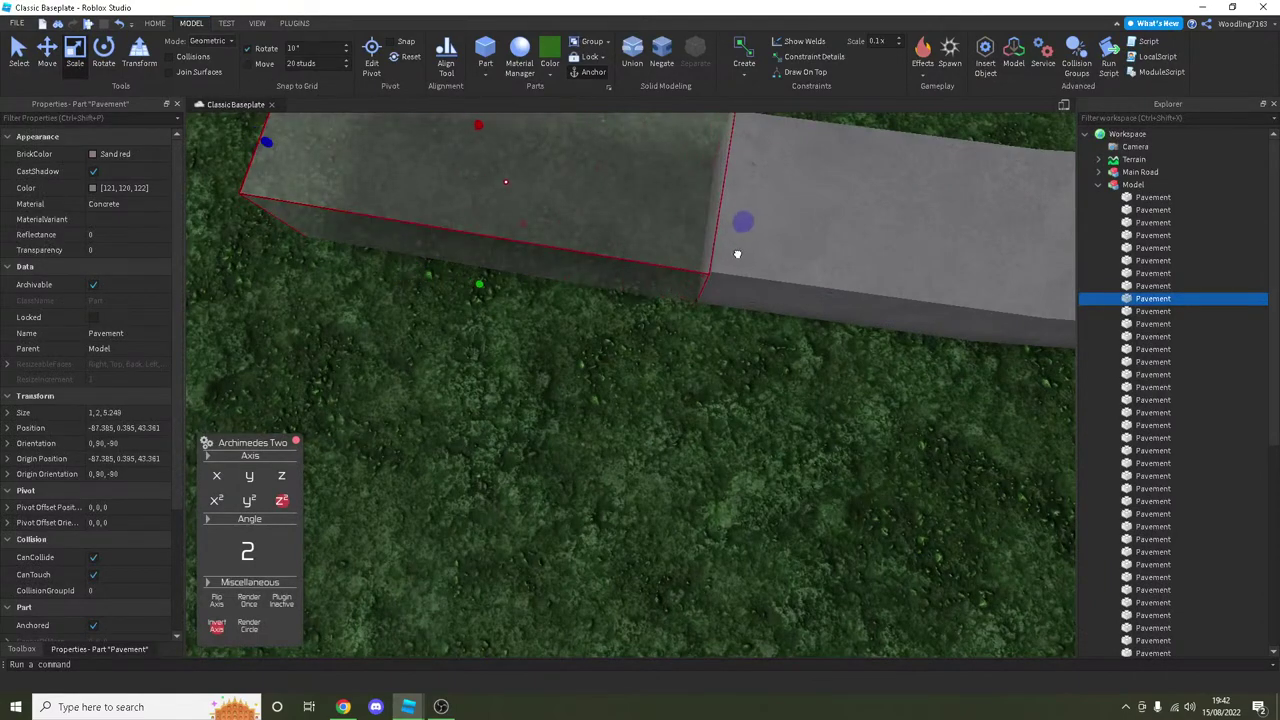
pyautogui.scroll(-3, 712, 380)
pyautogui.moveTo(712, 380); pyautogui.dragTo(760, 330, button='right')
# Step: Extend the neighbouring pavement segment back into the gap and lengthen the end segment towards it
pyautogui.click(785, 348)
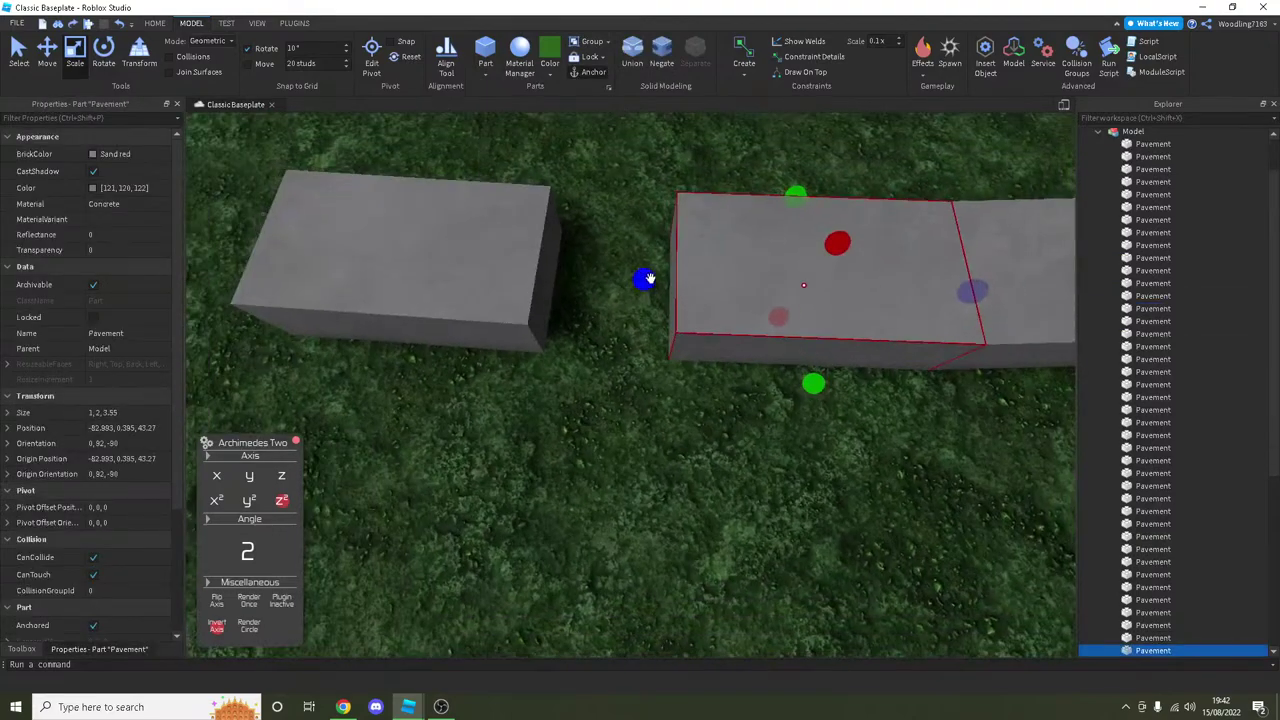
pyautogui.moveTo(646, 278); pyautogui.dragTo(434, 271)
pyautogui.click(357, 257)
pyautogui.scroll(5, 577, 265)
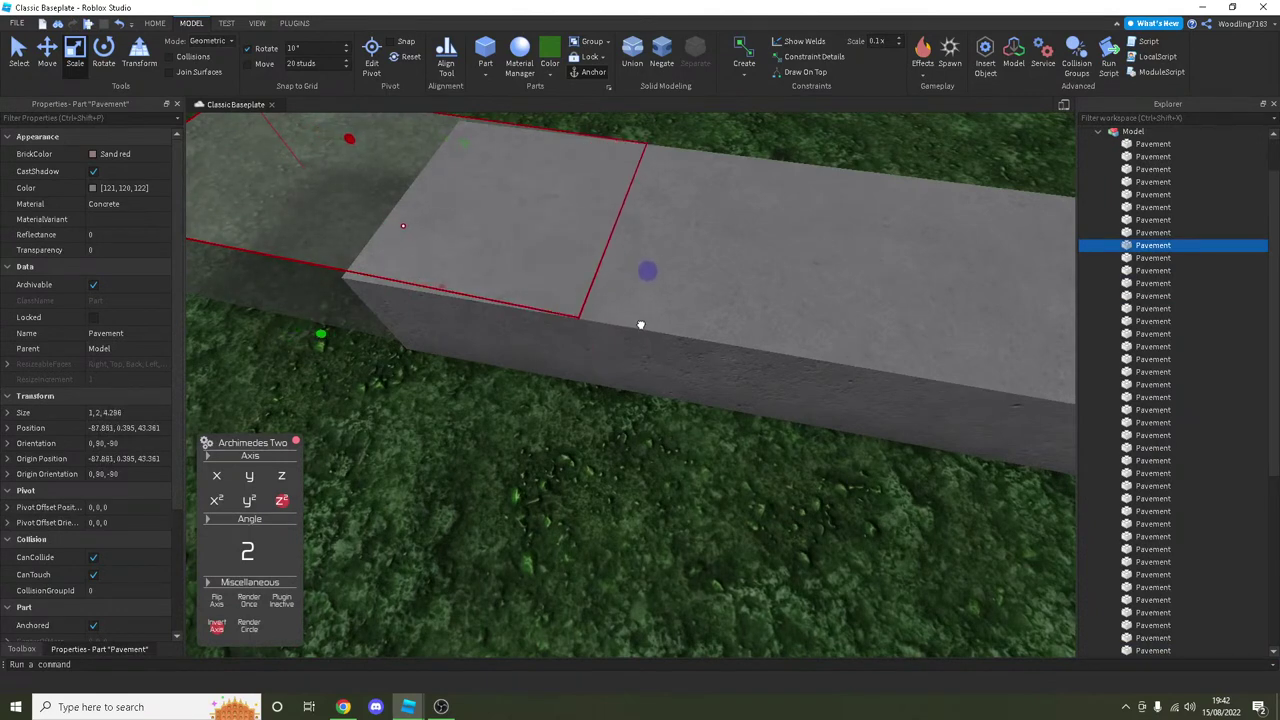
pyautogui.moveTo(405, 232); pyautogui.dragTo(580, 262)
pyautogui.scroll(5, 568, 505)
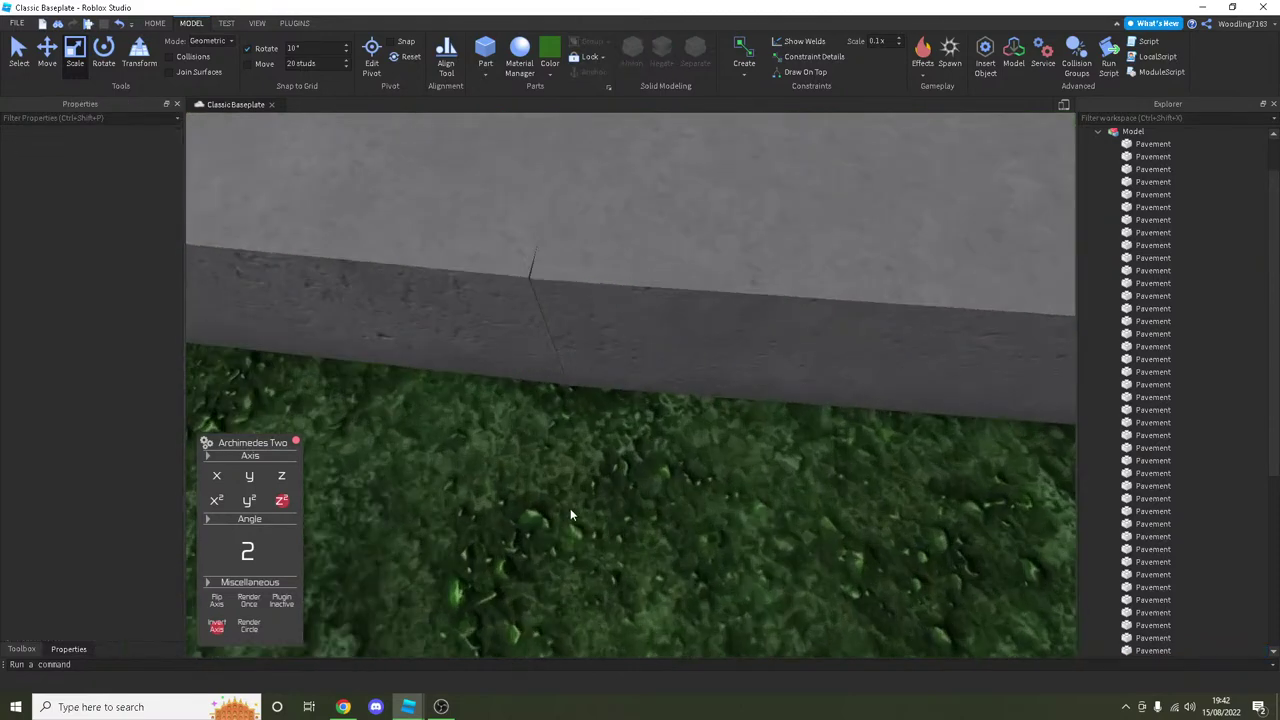
# Step: Fine-tune the facing ends of the end pavement segment and its neighbour to narrow the seam between them
pyautogui.moveTo(609, 172); pyautogui.dragTo(612, 172)
pyautogui.click(702, 484)
pyautogui.click(663, 349)
pyautogui.moveTo(695, 189); pyautogui.dragTo(691, 191)
pyautogui.click(660, 465)
pyautogui.moveTo(660, 465); pyautogui.dragTo(660, 465, button='right')
pyautogui.click(554, 346)
pyautogui.moveTo(723, 203); pyautogui.dragTo(711, 314)
pyautogui.click(711, 314)
pyautogui.moveTo(655, 195); pyautogui.dragTo(656, 225)
# Step: Lengthen the end pavement segment to about 4.33 studs so its corner meets the neighbouring segment
pyautogui.moveTo(555, 456); pyautogui.dragTo(757, 429, button='right')
pyautogui.click(757, 429)
pyautogui.click(661, 354)
pyautogui.click(712, 338)
pyautogui.click(712, 330)
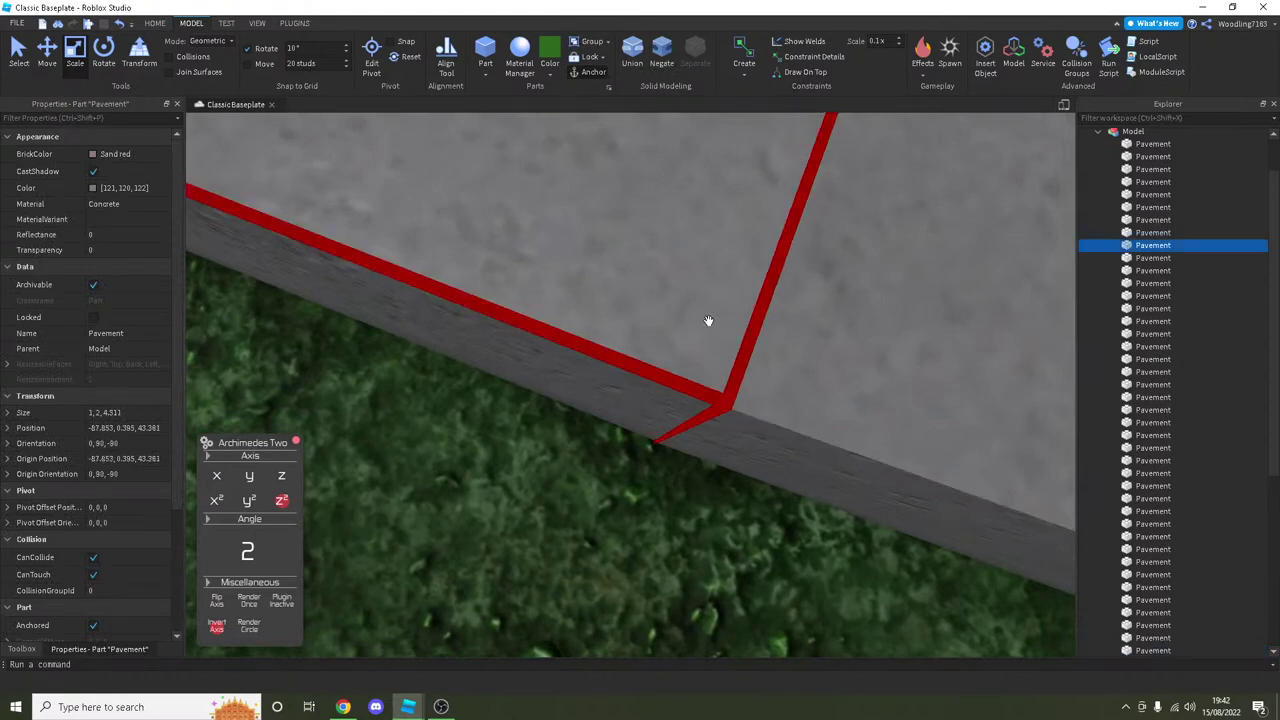
pyautogui.moveTo(708, 321); pyautogui.dragTo(706, 280, button='right')
pyautogui.moveTo(765, 148); pyautogui.dragTo(798, 268)
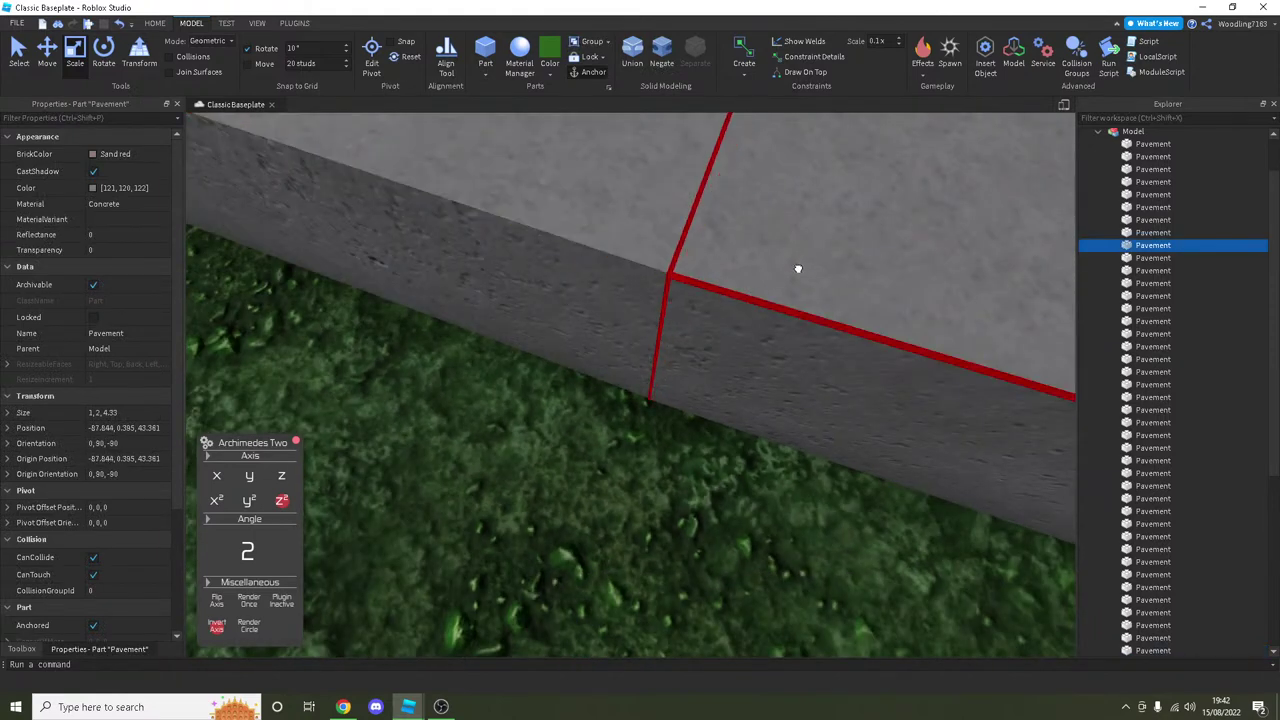
pyautogui.moveTo(702, 138); pyautogui.dragTo(699, 140)
# Step: Adjust the end pavement segment's length from the opposite side of the joint to close the remaining sliver, and inspect the seam
pyautogui.click(620, 383)
pyautogui.moveTo(620, 383); pyautogui.dragTo(655, 550, button='right')
pyautogui.click(566, 243)
pyautogui.moveTo(486, 182); pyautogui.dragTo(484, 322)
pyautogui.click(560, 177)
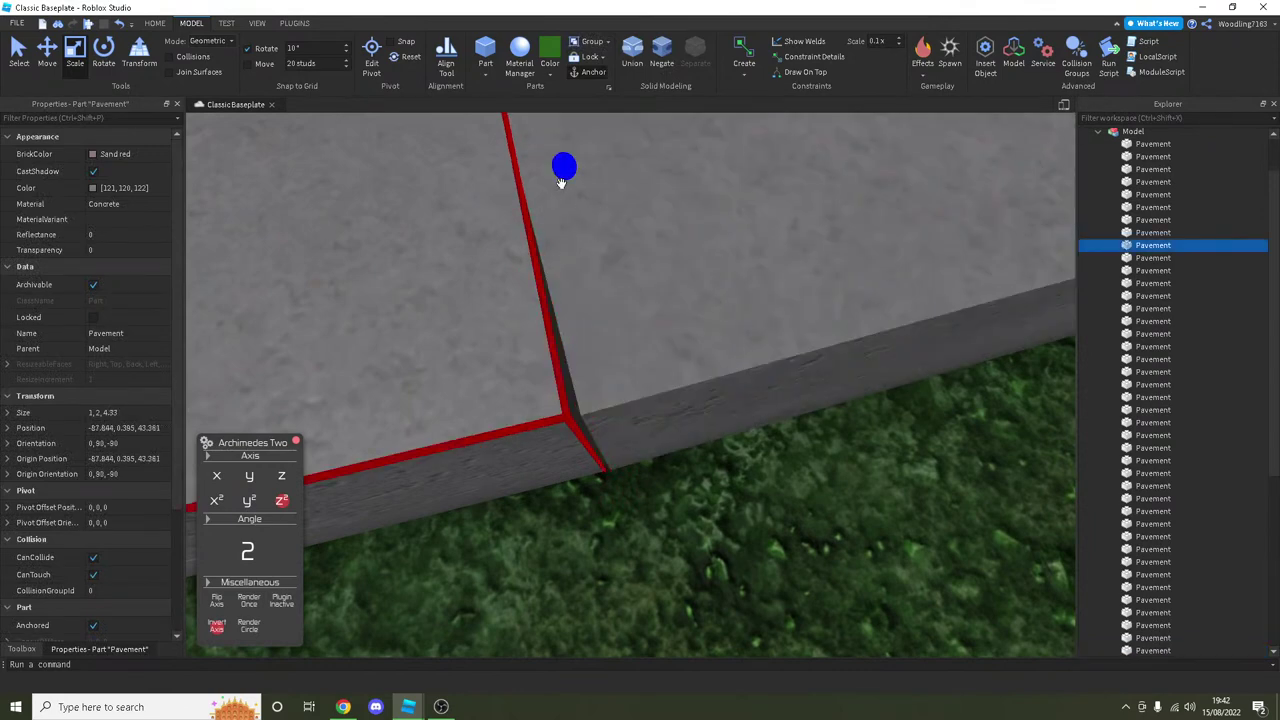
pyautogui.moveTo(560, 177); pyautogui.dragTo(572, 177)
pyautogui.moveTo(576, 180); pyautogui.dragTo(665, 437, button='middle')
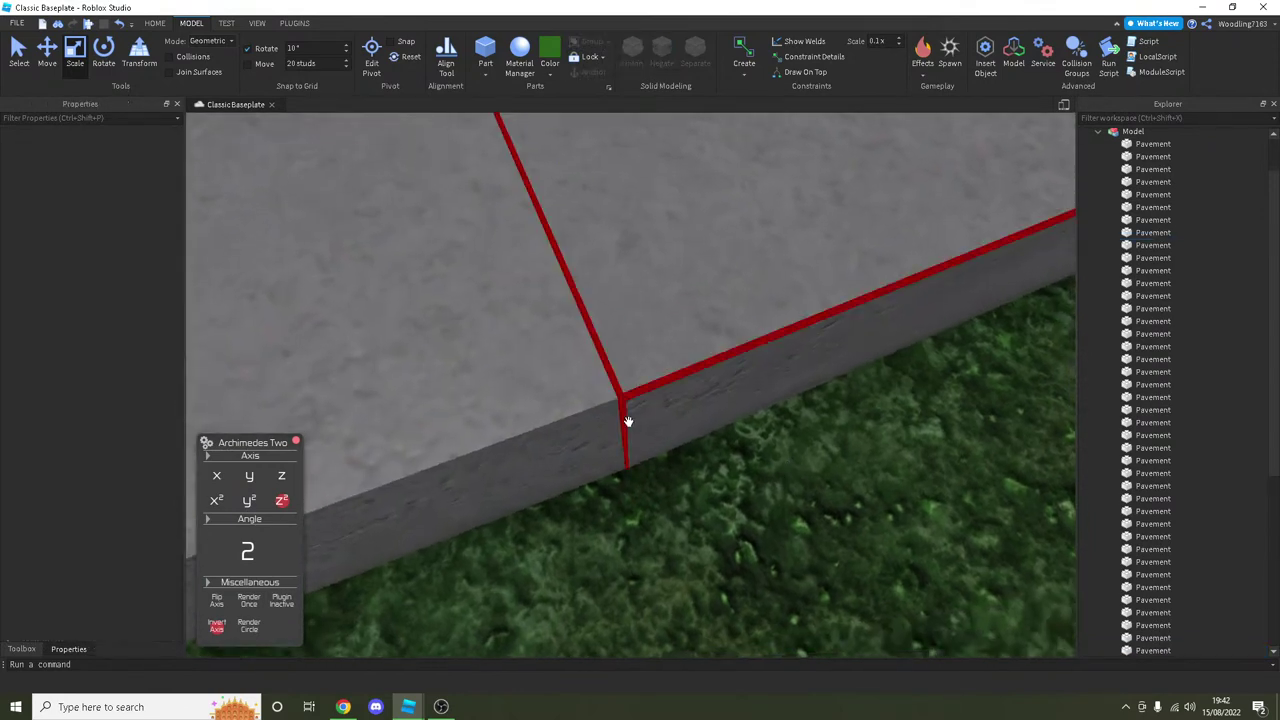
pyautogui.click(590, 277)
pyautogui.click(514, 309)
pyautogui.moveTo(567, 173); pyautogui.dragTo(854, 489, button='middle')
pyautogui.scroll(3, 856, 489)
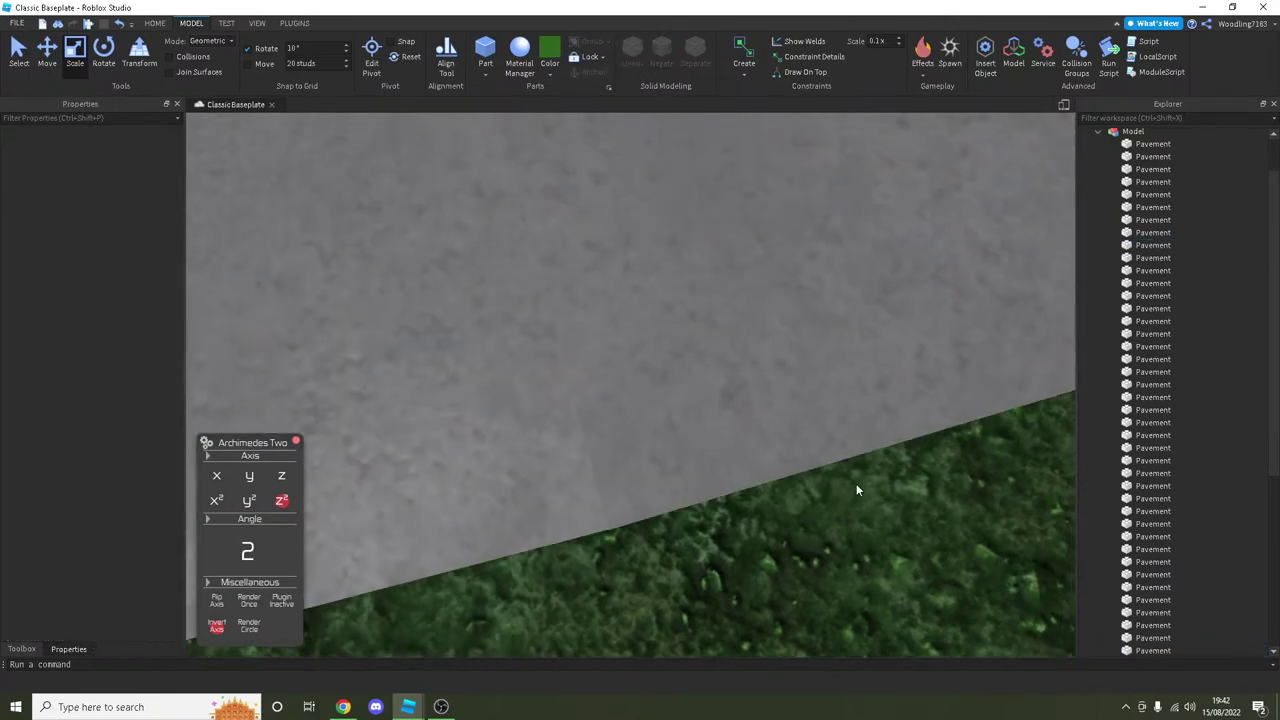
# Step: Close the gap at the arc's other end by resizing the end pavement segment to about 4.54 studs and extending its neighbour to it
pyautogui.scroll(-10, 856, 489)
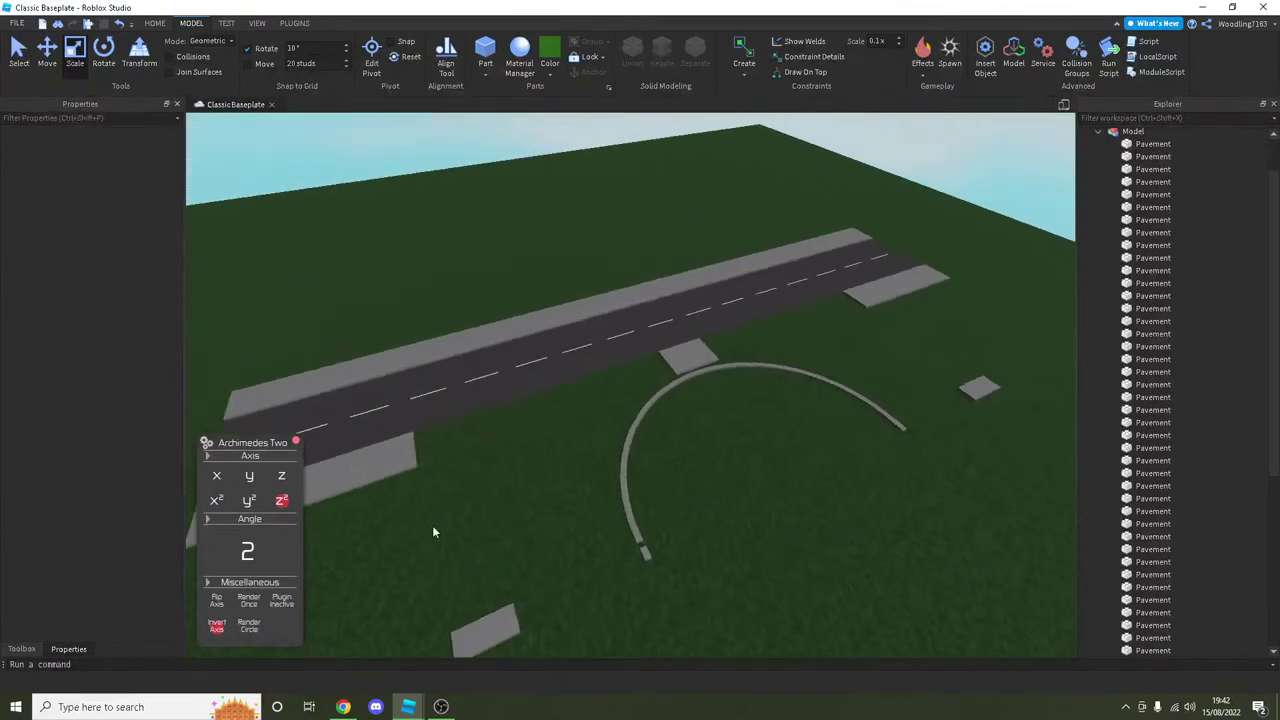
pyautogui.scroll(10, 432, 532)
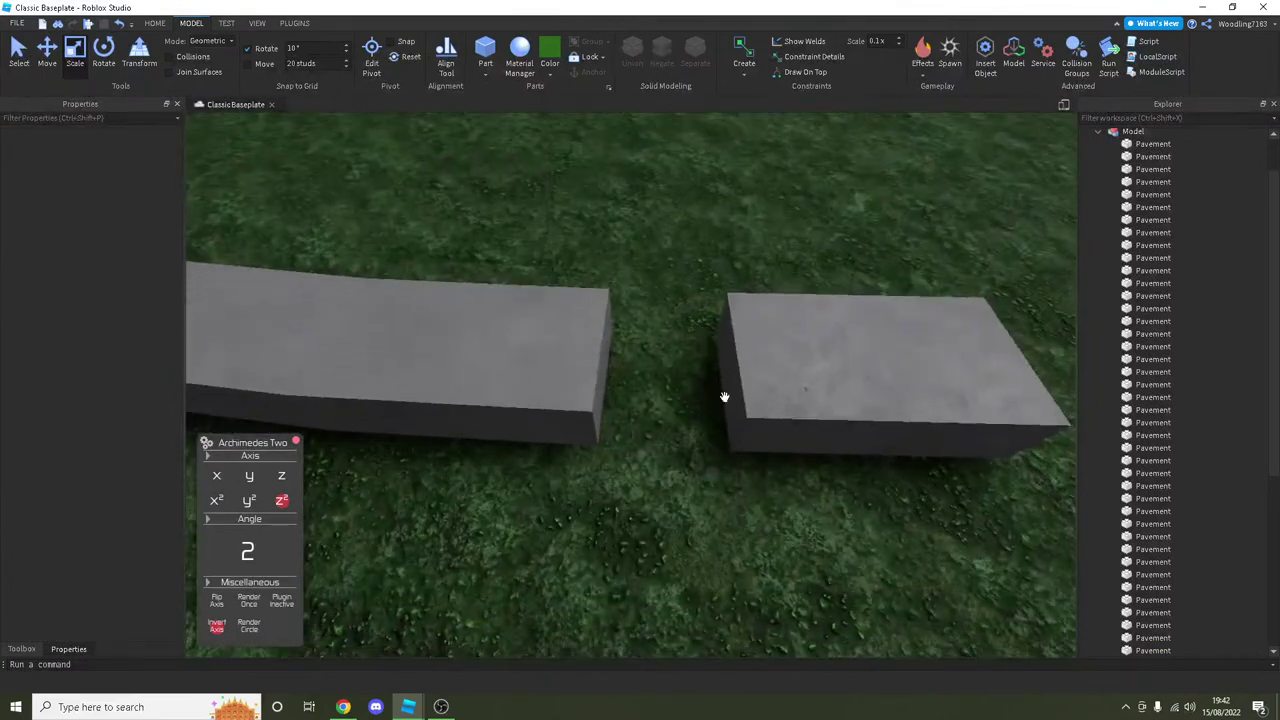
pyautogui.click(718, 402)
pyautogui.moveTo(764, 371); pyautogui.dragTo(461, 333)
pyautogui.click(361, 313)
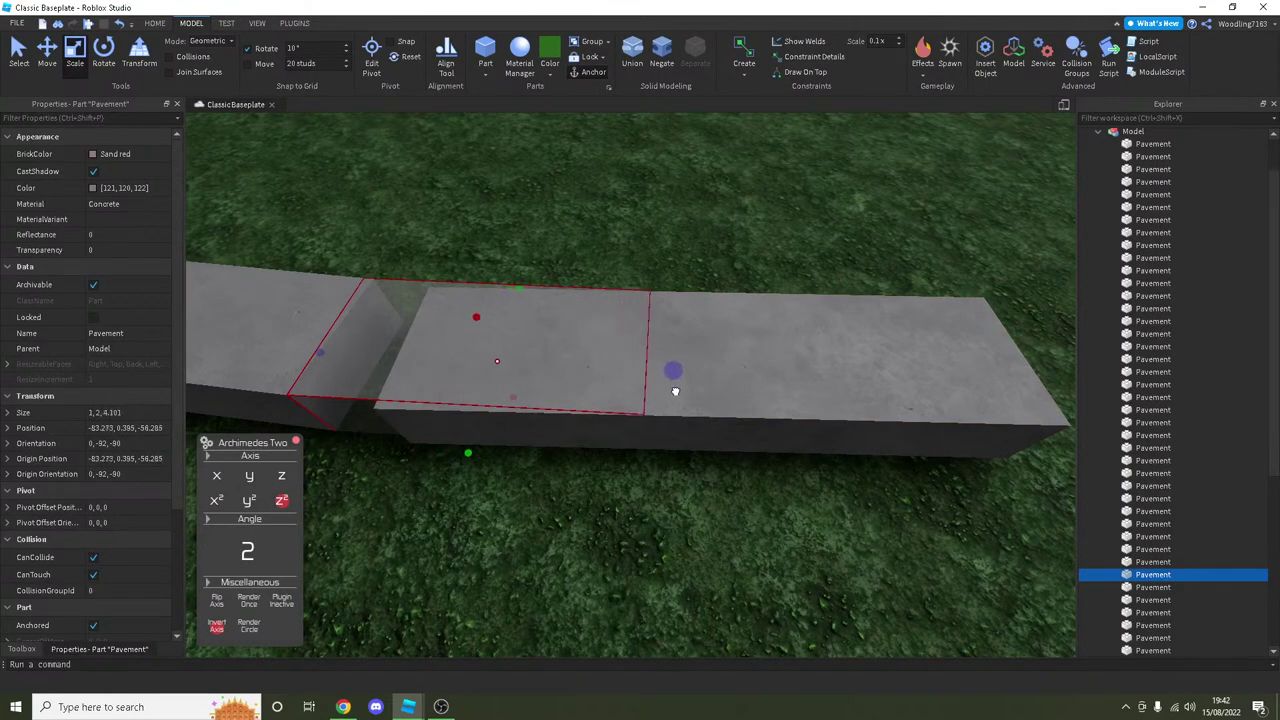
pyautogui.click(686, 405)
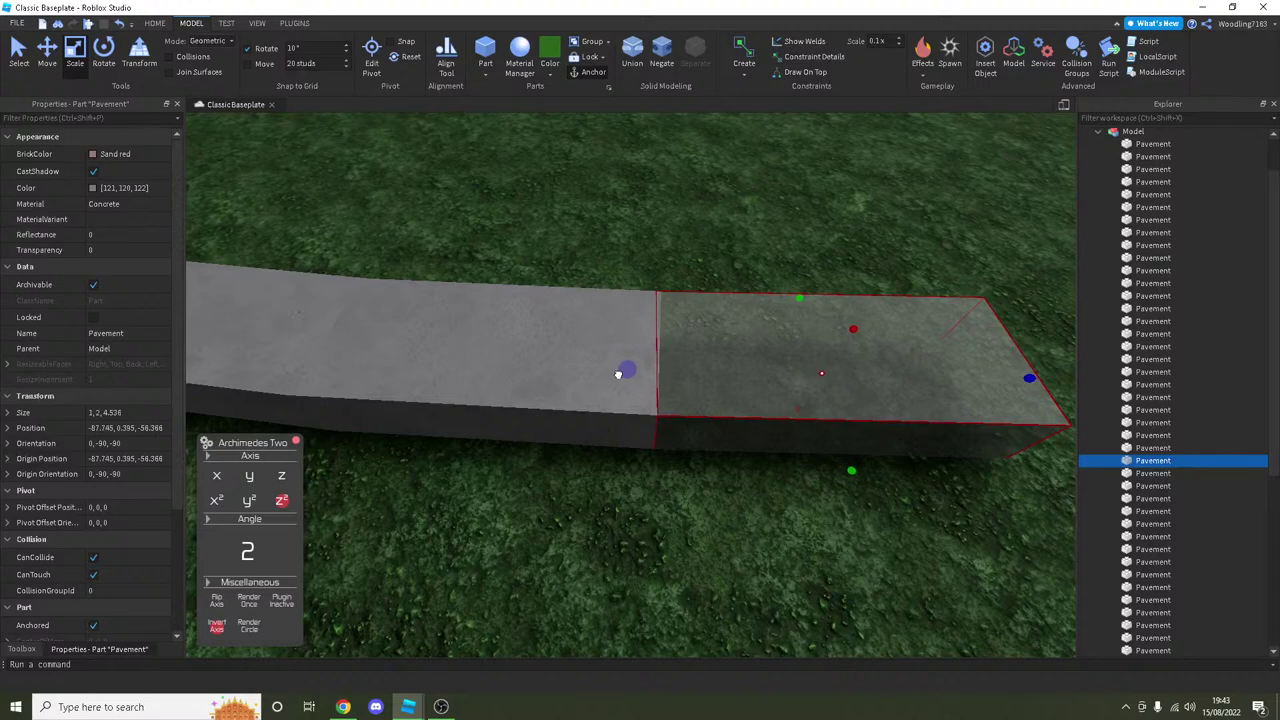
pyautogui.click(709, 206)
pyautogui.scroll(5, 894, 300)
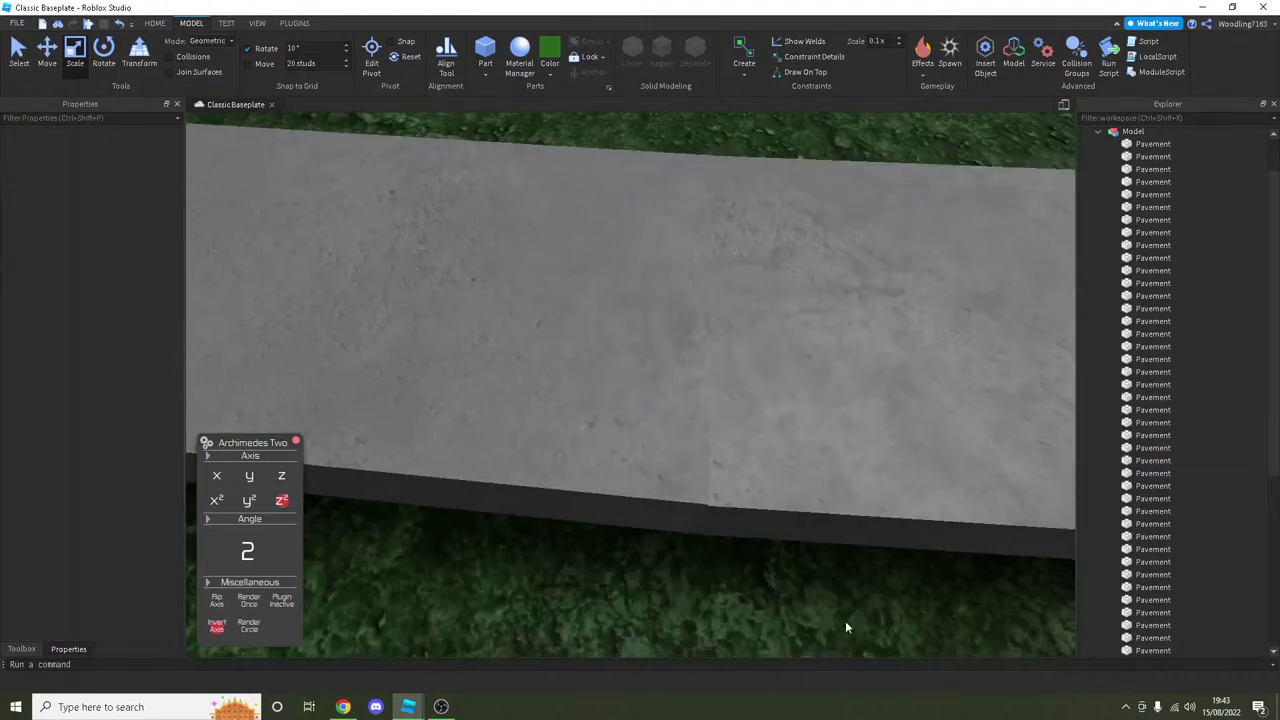
pyautogui.scroll(-5, 820, 580)
# Step: Fine-tune the facing ends of these two pavement segments so the seam closes along both edges
pyautogui.click(651, 272)
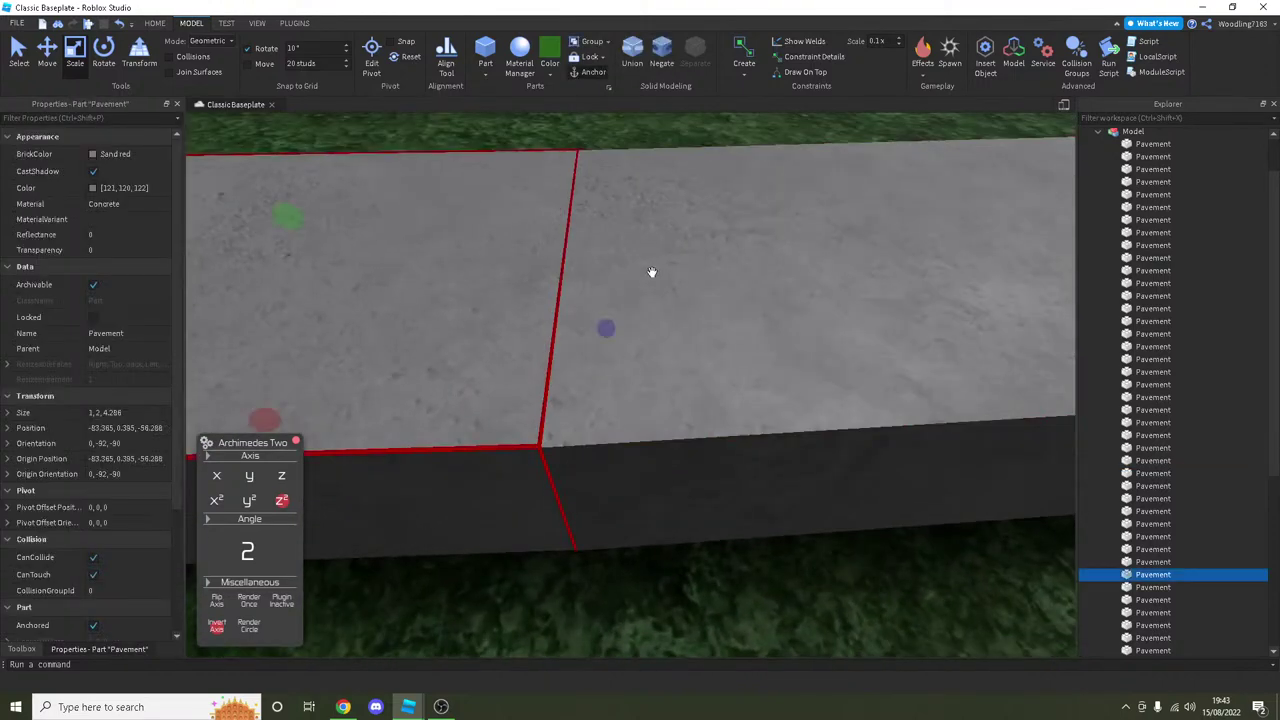
pyautogui.moveTo(597, 327); pyautogui.dragTo(547, 304)
pyautogui.click(598, 328)
pyautogui.moveTo(585, 143); pyautogui.dragTo(629, 186, button='right')
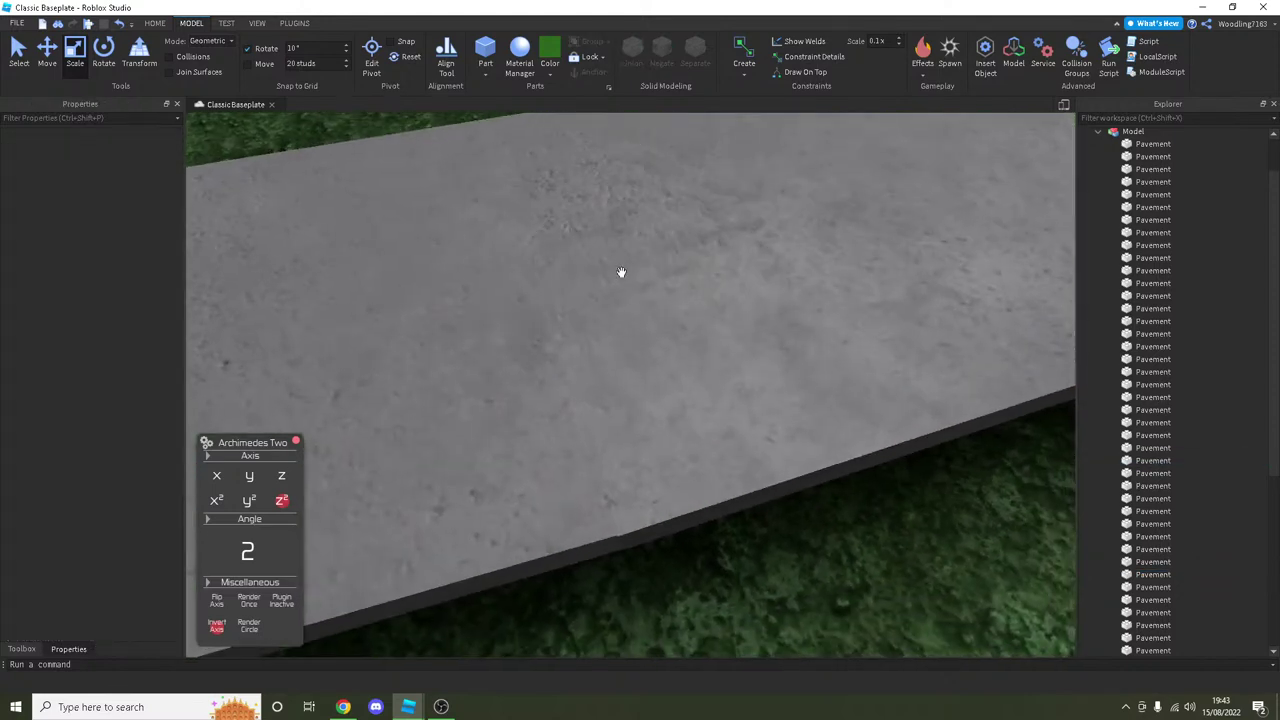
pyautogui.click(623, 366)
pyautogui.moveTo(610, 329); pyautogui.dragTo(754, 646)
pyautogui.click(602, 339)
pyautogui.click(760, 592)
pyautogui.click(546, 354)
pyautogui.click(752, 619)
# Step: Duplicate the last pavement segment at the arc's opposite end and rotate the copy 90° about the vertical axis
pyautogui.scroll(-10, 752, 619)
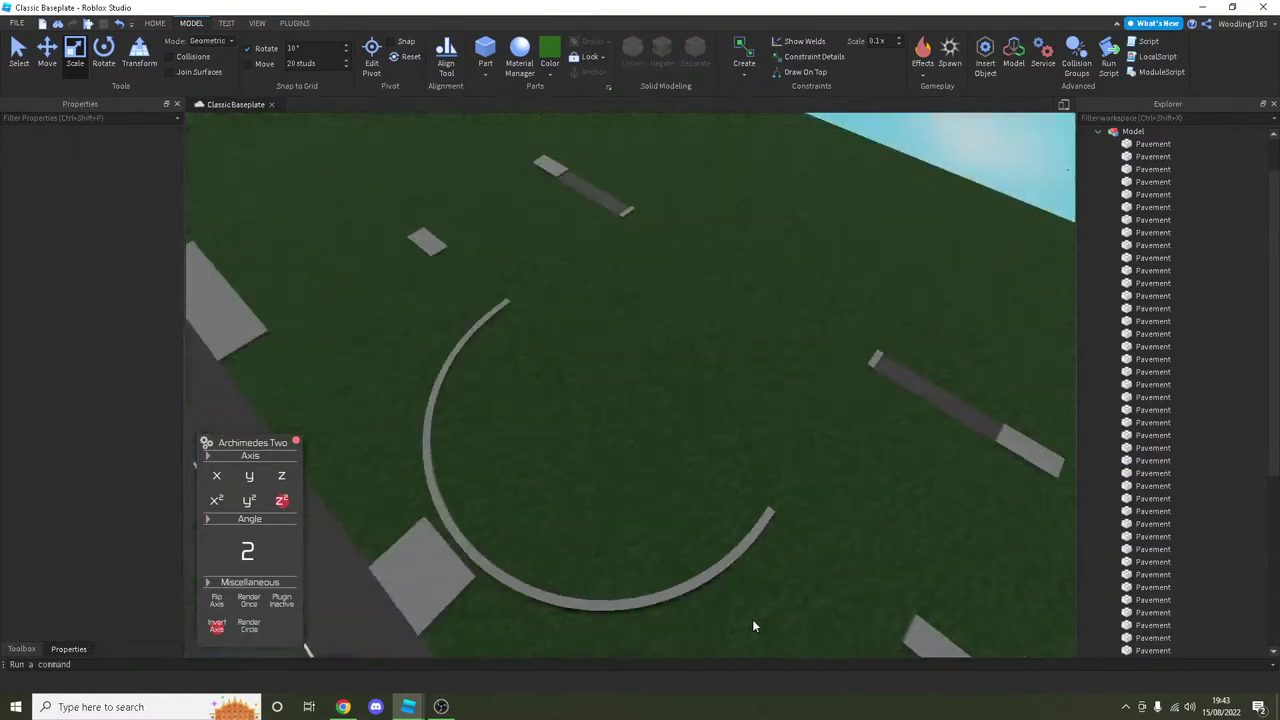
pyautogui.scroll(10, 467, 314)
pyautogui.click(471, 309)
pyautogui.scroll(3, 510, 290)
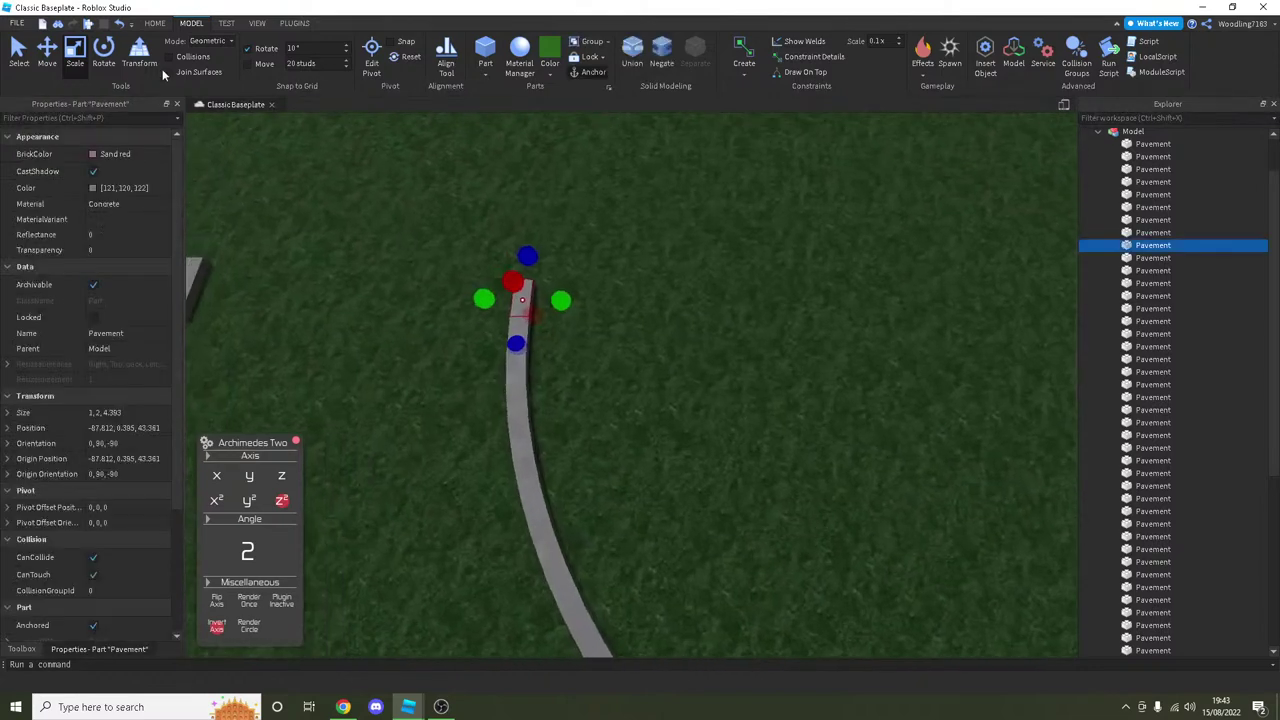
pyautogui.moveTo(597, 353); pyautogui.dragTo(639, 268)
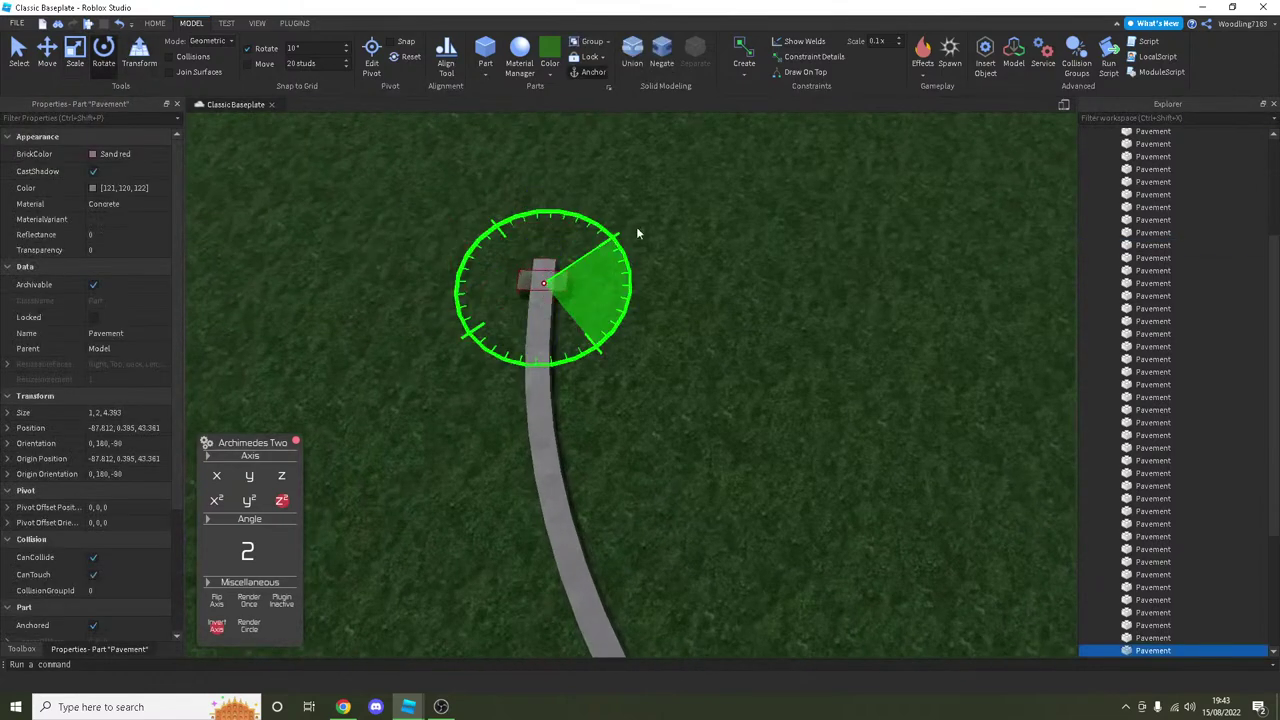
pyautogui.press('f')
# Step: Move the rotated copy onto the arc's end face and slide it sideways to line up with the end segment's corner
pyautogui.click(75, 55)
pyautogui.moveTo(553, 216); pyautogui.dragTo(686, 429, button='right')
pyautogui.scroll(5, 686, 433)
pyautogui.scroll(-5, 686, 437)
pyautogui.moveTo(688, 362); pyautogui.dragTo(700, 397)
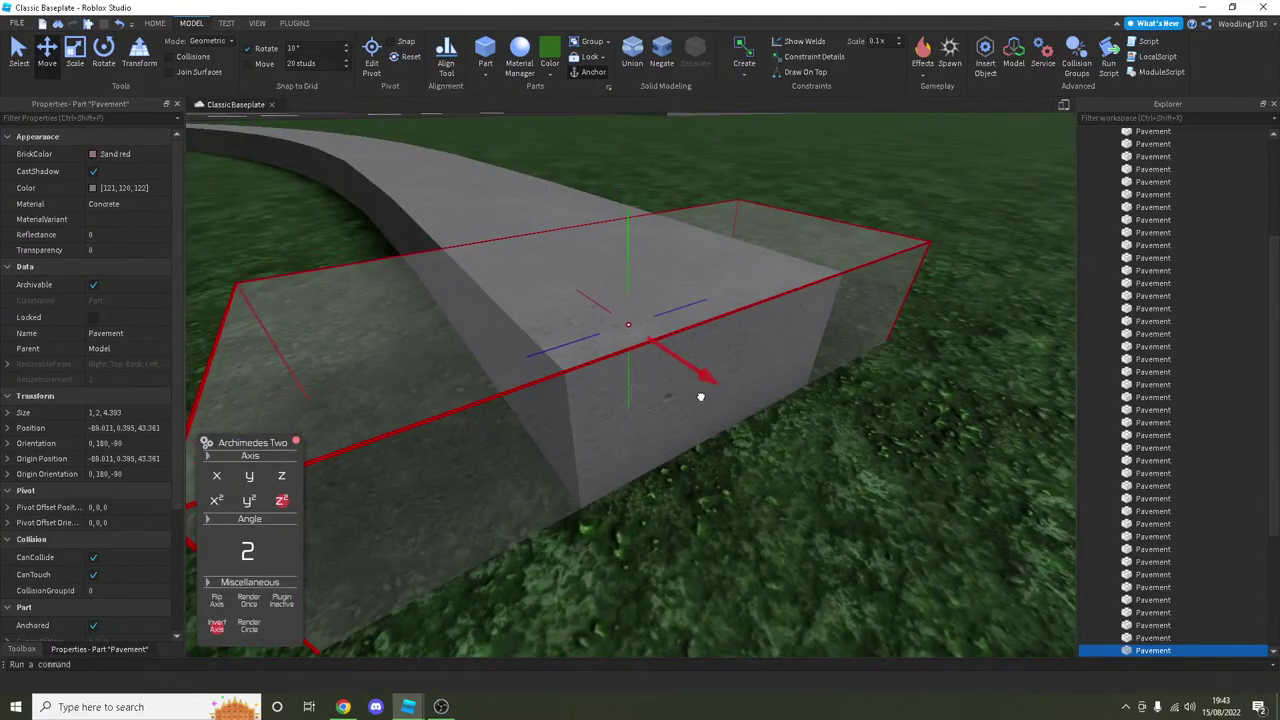
pyautogui.moveTo(700, 396); pyautogui.dragTo(600, 354, button='right')
pyautogui.scroll(-5, 600, 354)
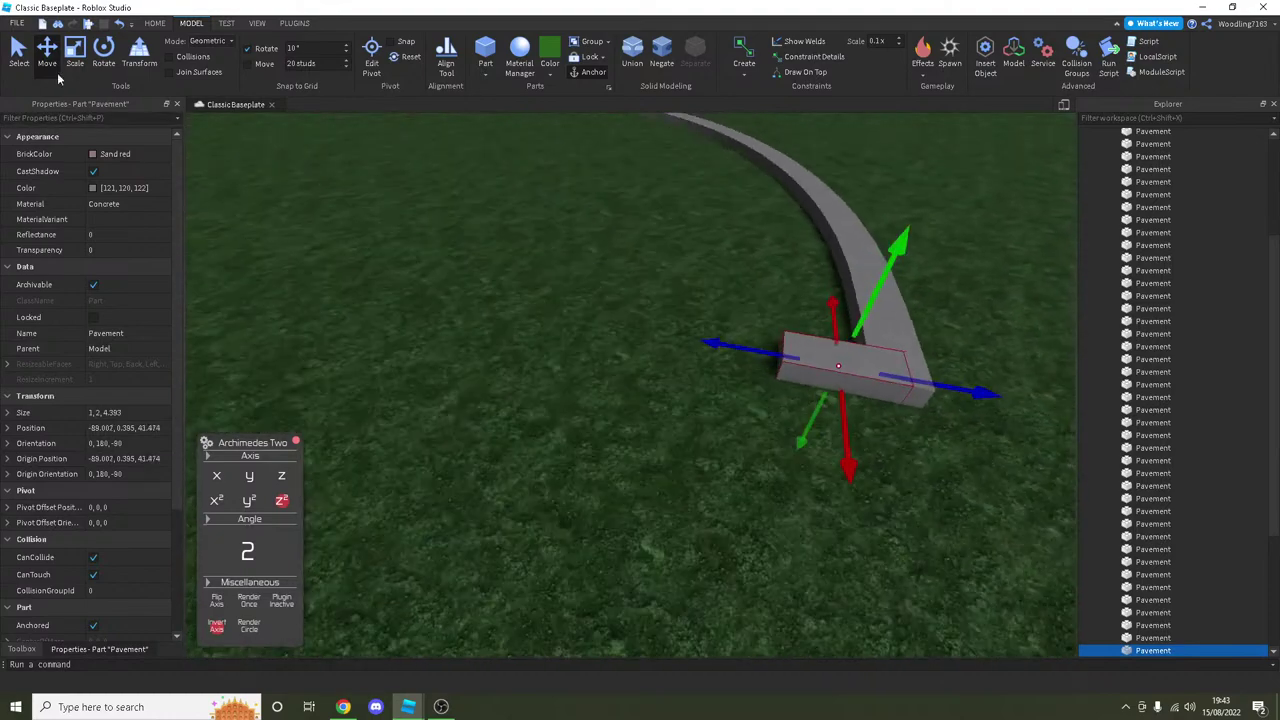
# Step: Lengthen the rotated pavement segment into a straight strip that spans the arc's open side from end to end
pyautogui.click(75, 52)
pyautogui.moveTo(300, 250); pyautogui.dragTo(383, 289, button='right')
pyautogui.scroll(-5, 540, 286)
pyautogui.moveTo(545, 292); pyautogui.dragTo(401, 316)
pyautogui.scroll(5, 404, 314)
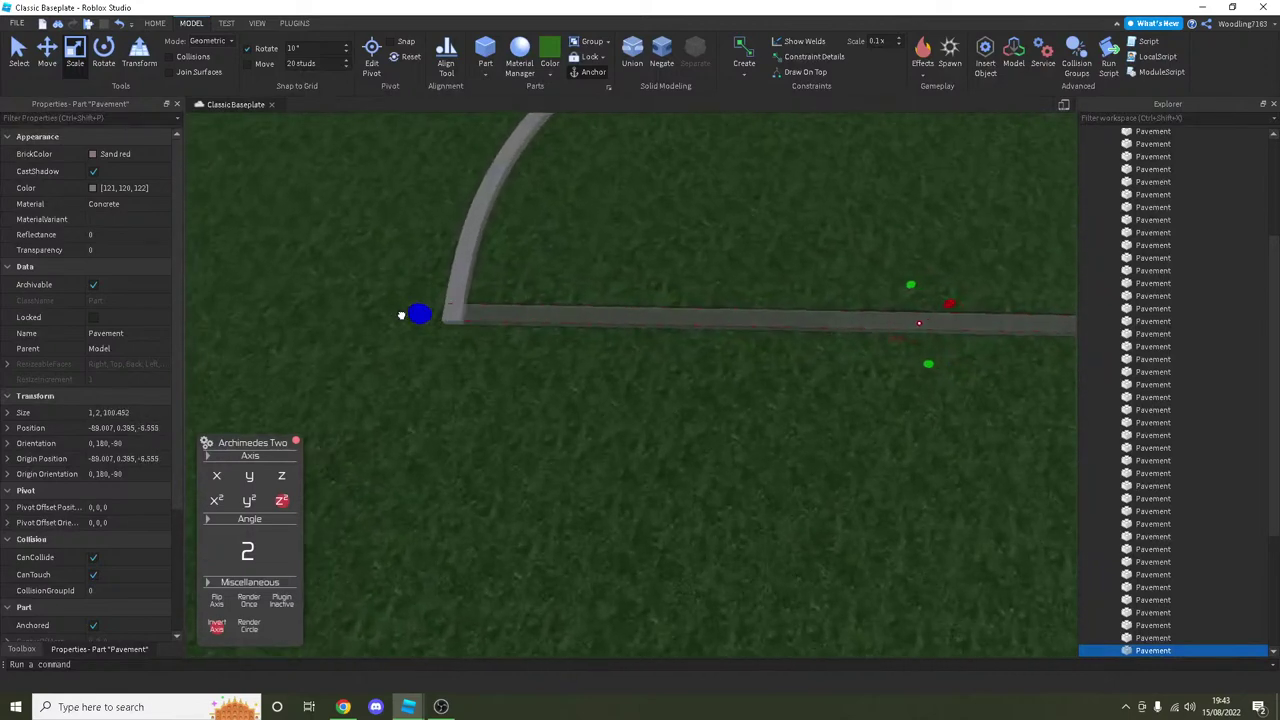
pyautogui.click(545, 426)
pyautogui.scroll(-8, 545, 426)
pyautogui.moveTo(545, 427); pyautogui.dragTo(543, 418, button='right')
pyautogui.scroll(3, 545, 427)
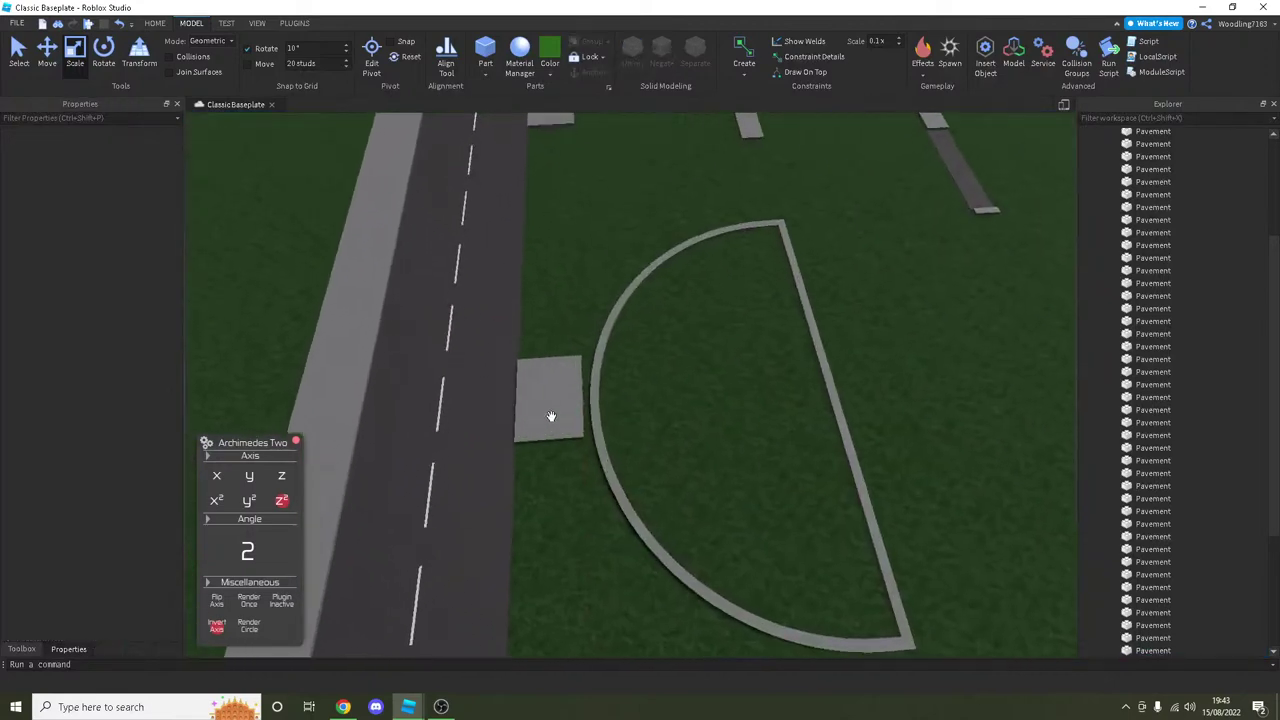
# Step: Select the arc model together with both side-road models and move them towards the main road until the arc meets the pavement slab
pyautogui.scroll(3, 550, 416)
pyautogui.click(624, 400)
pyautogui.scroll(-6, 607, 381)
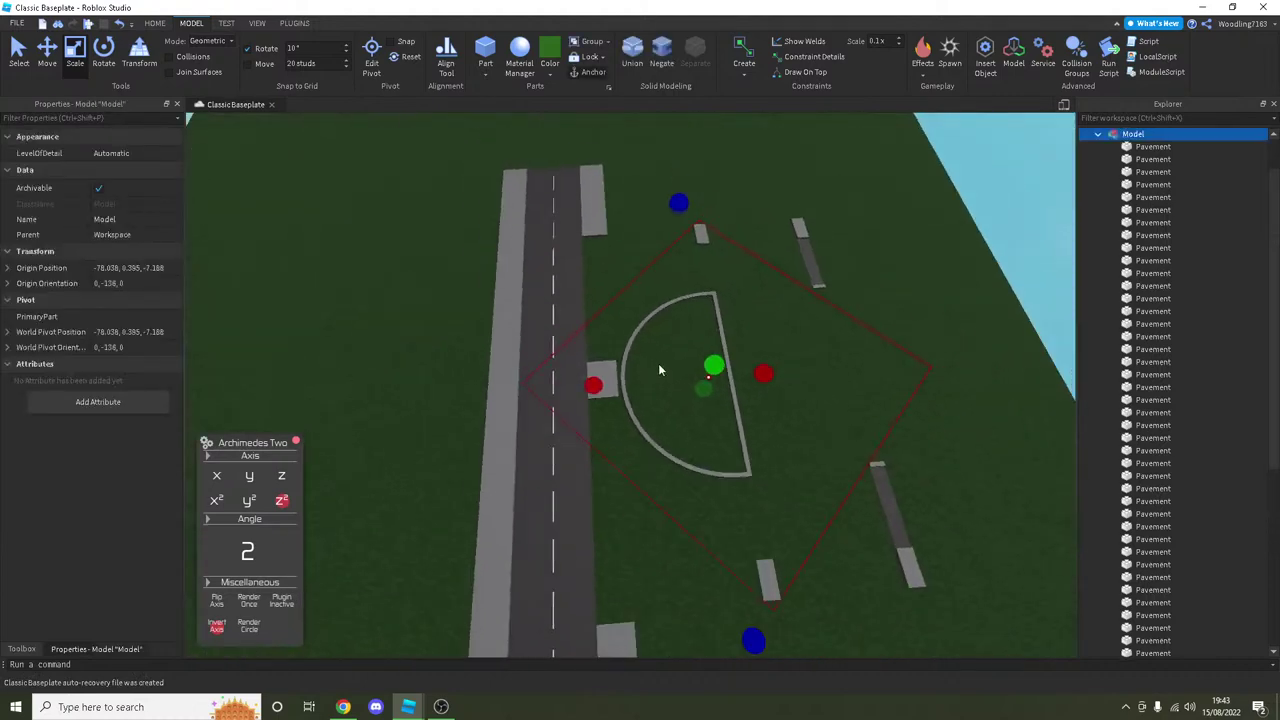
pyautogui.scroll(2, 659, 356)
pyautogui.scroll(1, 797, 203)
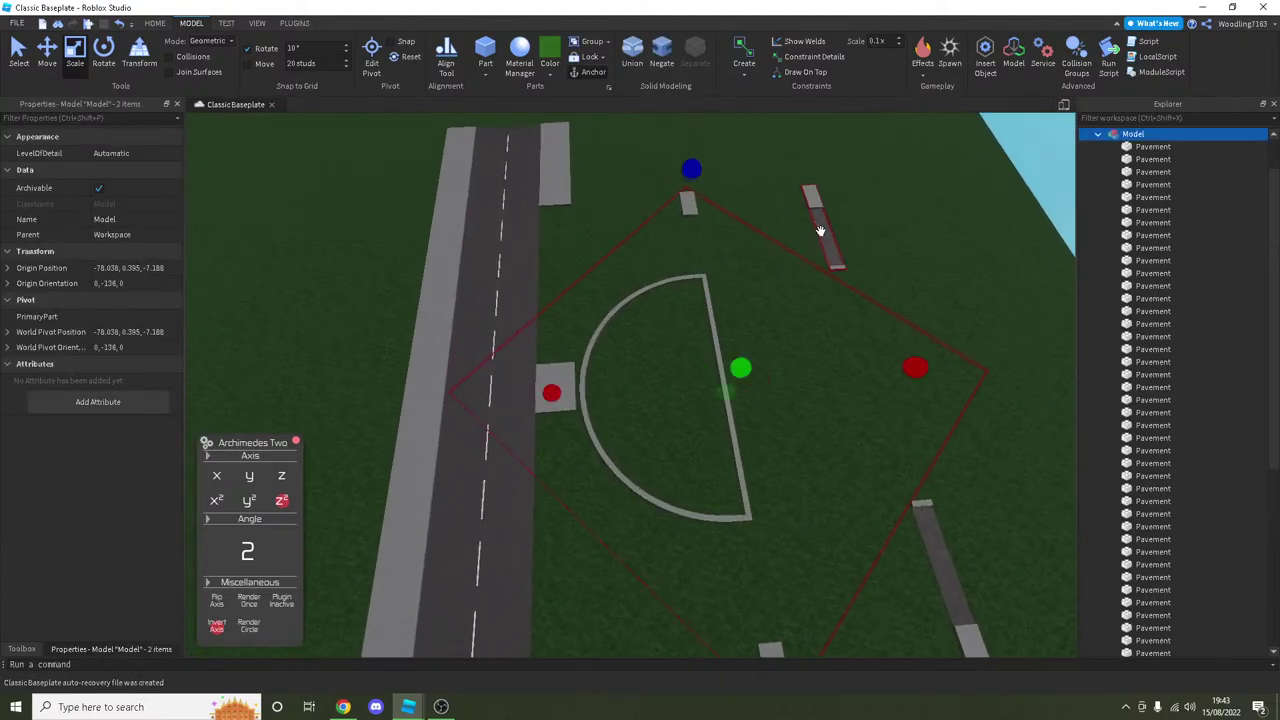
pyautogui.keyDown('ctrl'); pyautogui.click(934, 520); pyautogui.keyUp('ctrl')
pyautogui.click(46, 62)
pyautogui.scroll(10, 663, 316)
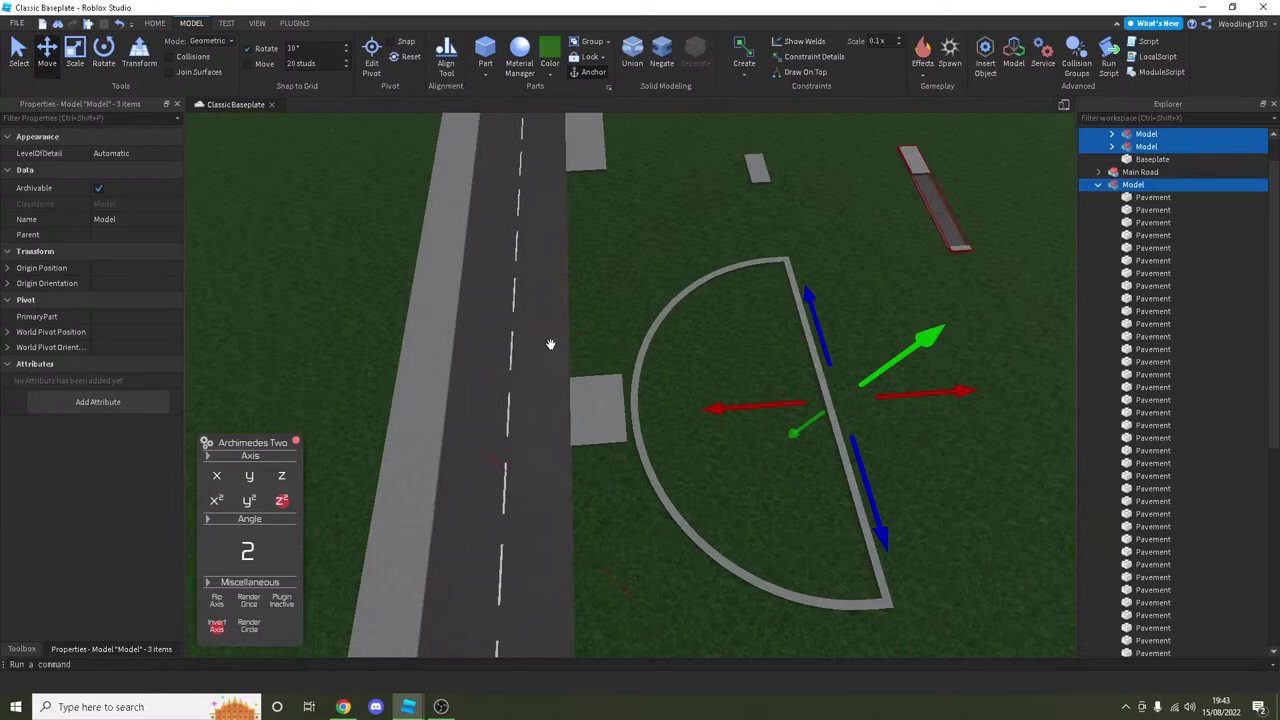
pyautogui.moveTo(760, 276); pyautogui.dragTo(828, 263, button='right')
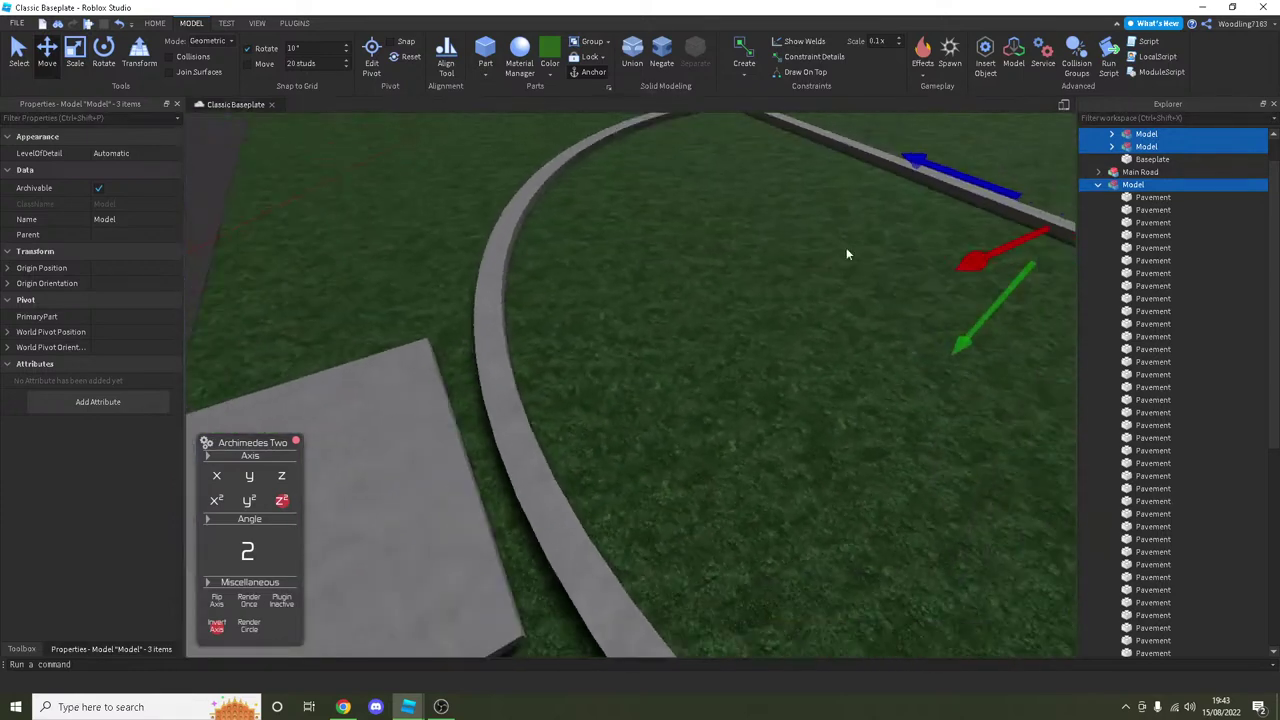
pyautogui.moveTo(955, 249); pyautogui.dragTo(961, 277)
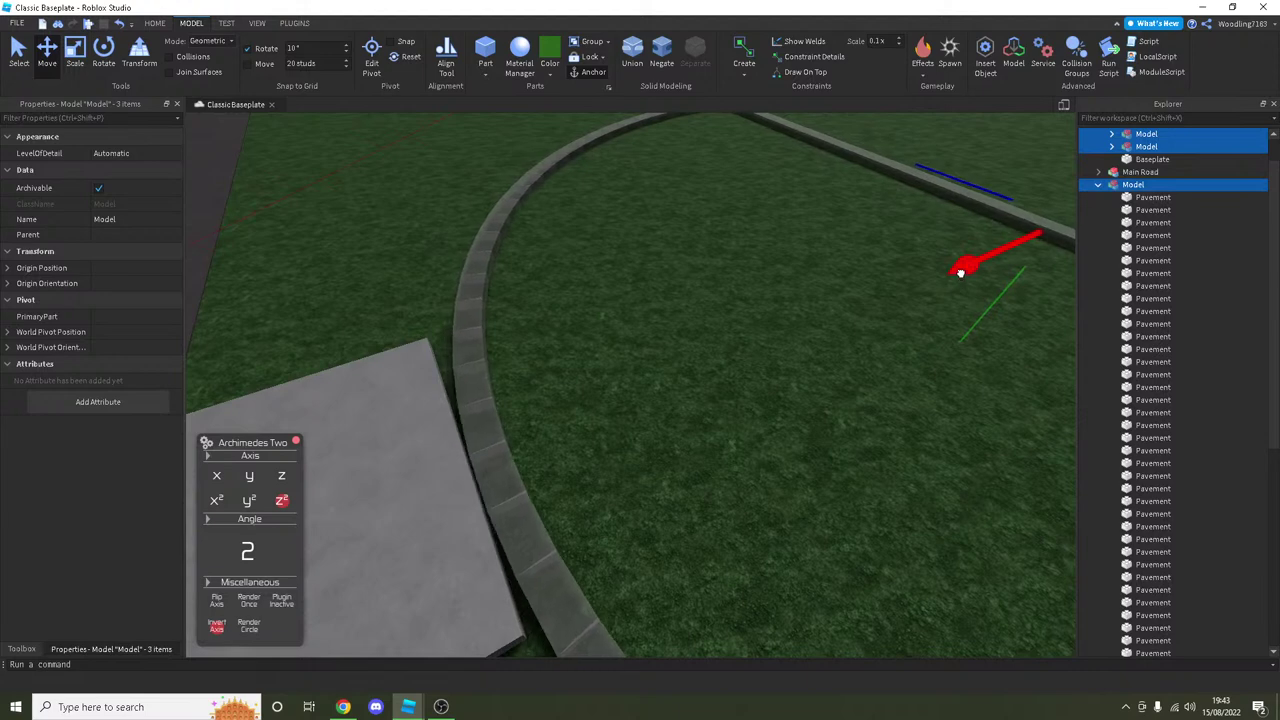
pyautogui.moveTo(960, 275); pyautogui.dragTo(813, 348, button='right')
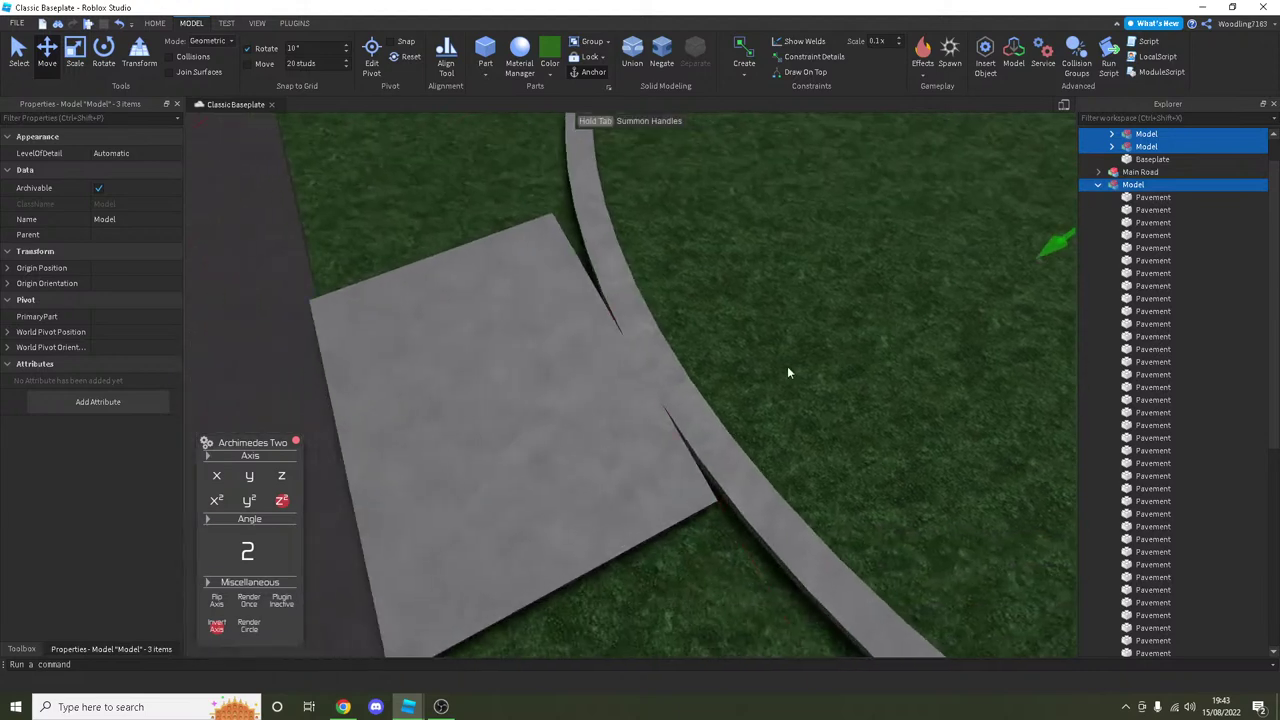
# Step: Delete the pavement slab between the arc and the main road, and ungroup the Main Road model
pyautogui.press('Delete')
pyautogui.moveTo(588, 453); pyautogui.dragTo(380, 302, button='middle')
pyautogui.click(349, 277)
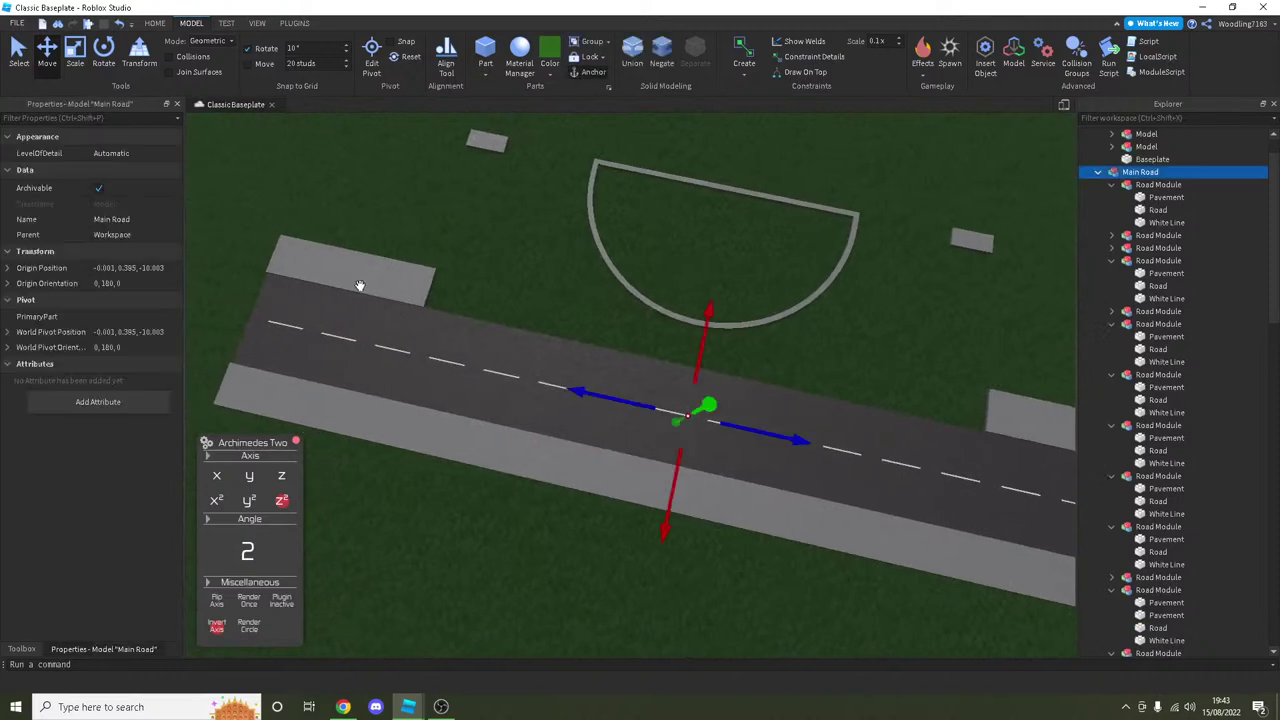
pyautogui.hotkey('ctrl', 'u')
# Step: Delete the surplus road modules beyond the ends of the straight road so one pavement square remains at each end
pyautogui.click(331, 303)
pyautogui.moveTo(331, 303); pyautogui.dragTo(389, 350, button='right')
pyautogui.scroll(-3, 389, 350)
pyautogui.click(915, 345)
pyautogui.press('Delete')
pyautogui.click(950, 350)
pyautogui.press('Delete')
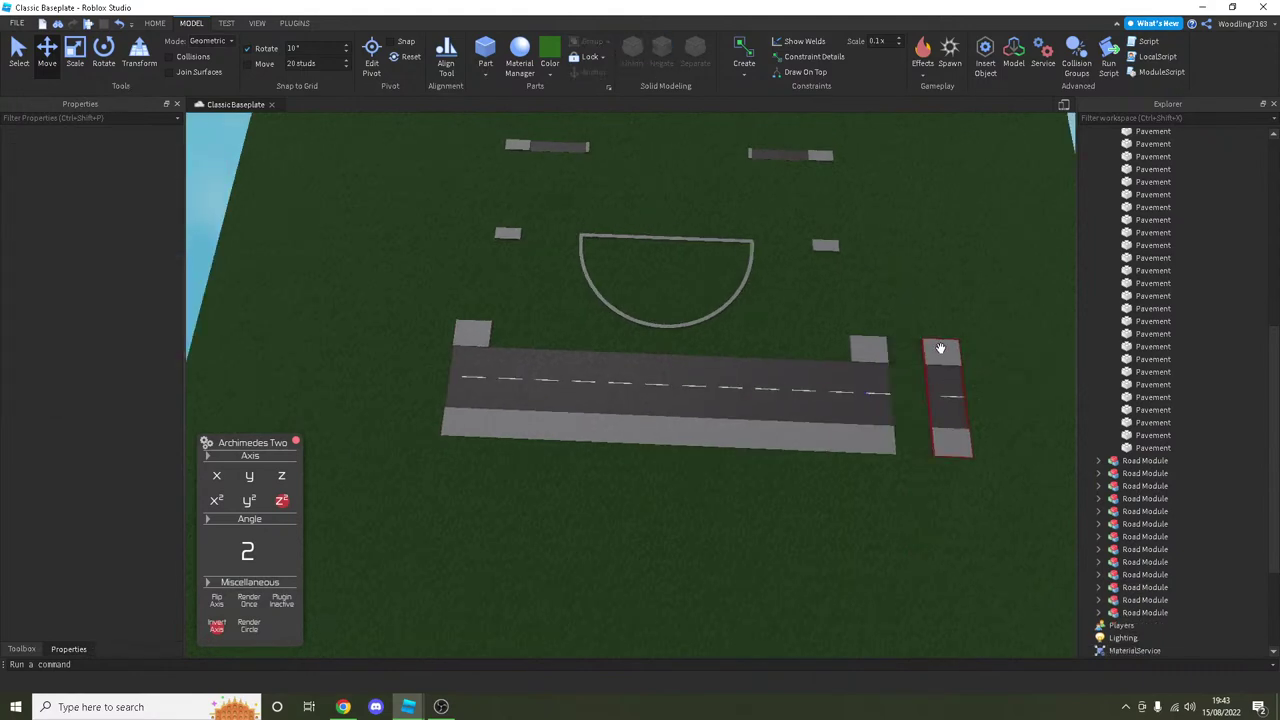
# Step: Delete all road modules between the two end modules of the straight road
pyautogui.scroll(4, 708, 334)
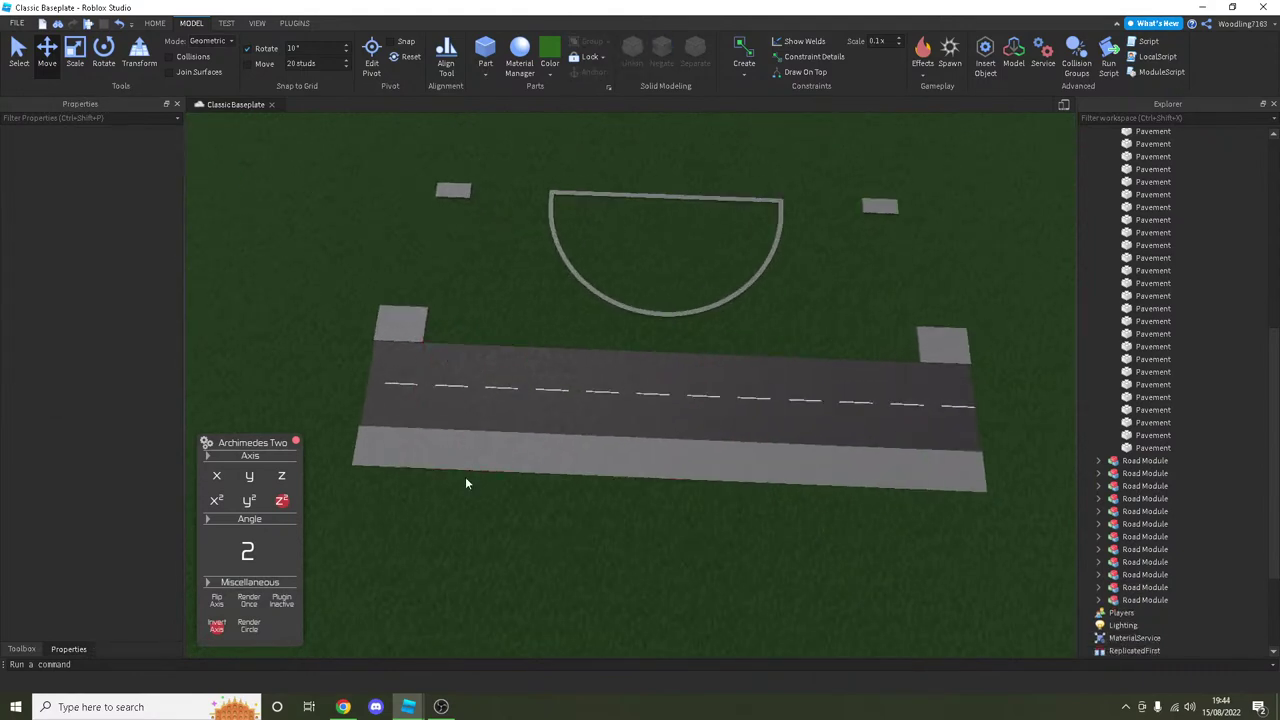
pyautogui.moveTo(599, 413); pyautogui.dragTo(897, 383)
pyautogui.press('Delete')
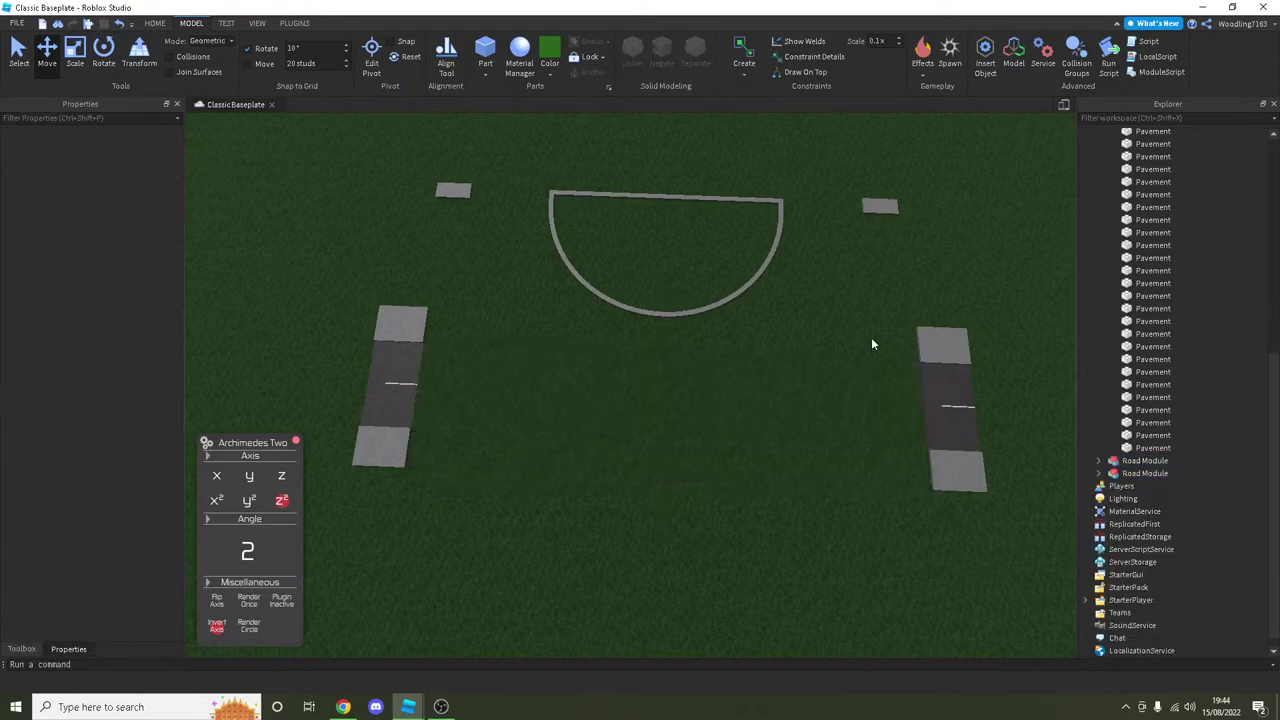
# Step: Stretch one end module's outer pavement across to the opposite module, and extend its road surface to a length of 220 studs
pyautogui.click(383, 456)
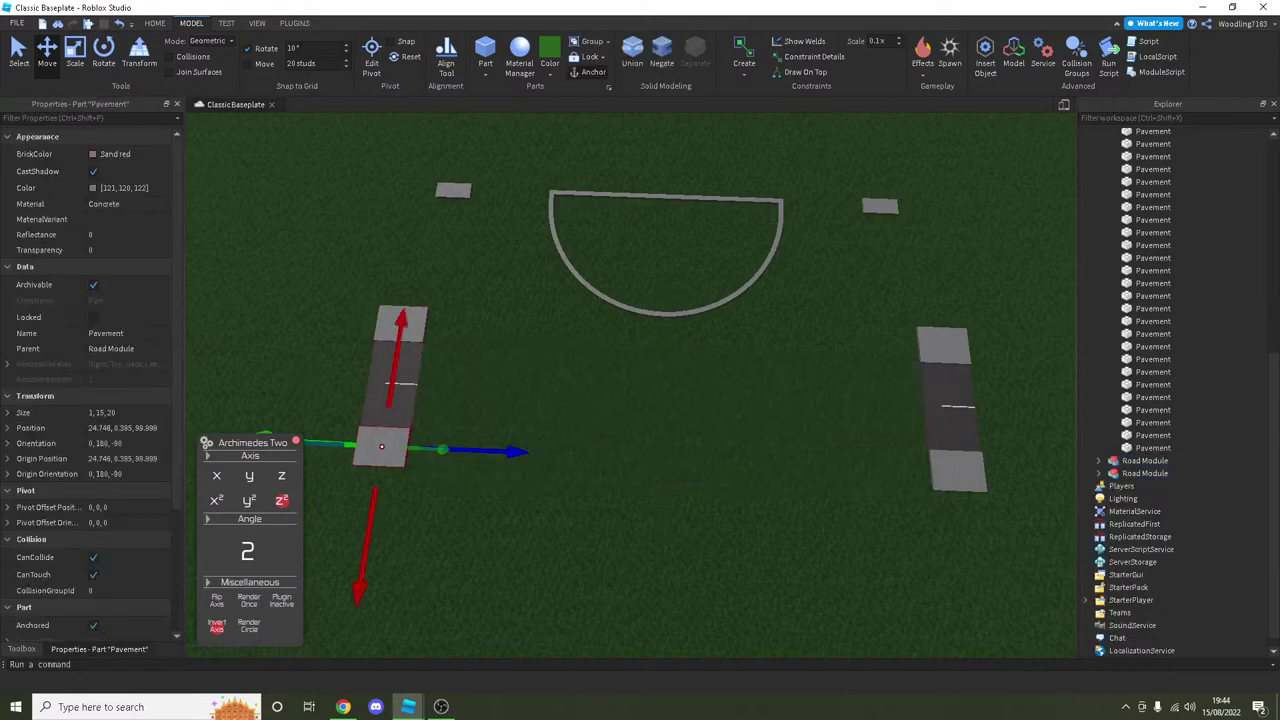
pyautogui.click(73, 55)
pyautogui.moveTo(440, 450); pyautogui.dragTo(946, 467)
pyautogui.click(372, 412)
pyautogui.moveTo(452, 384); pyautogui.dragTo(959, 405)
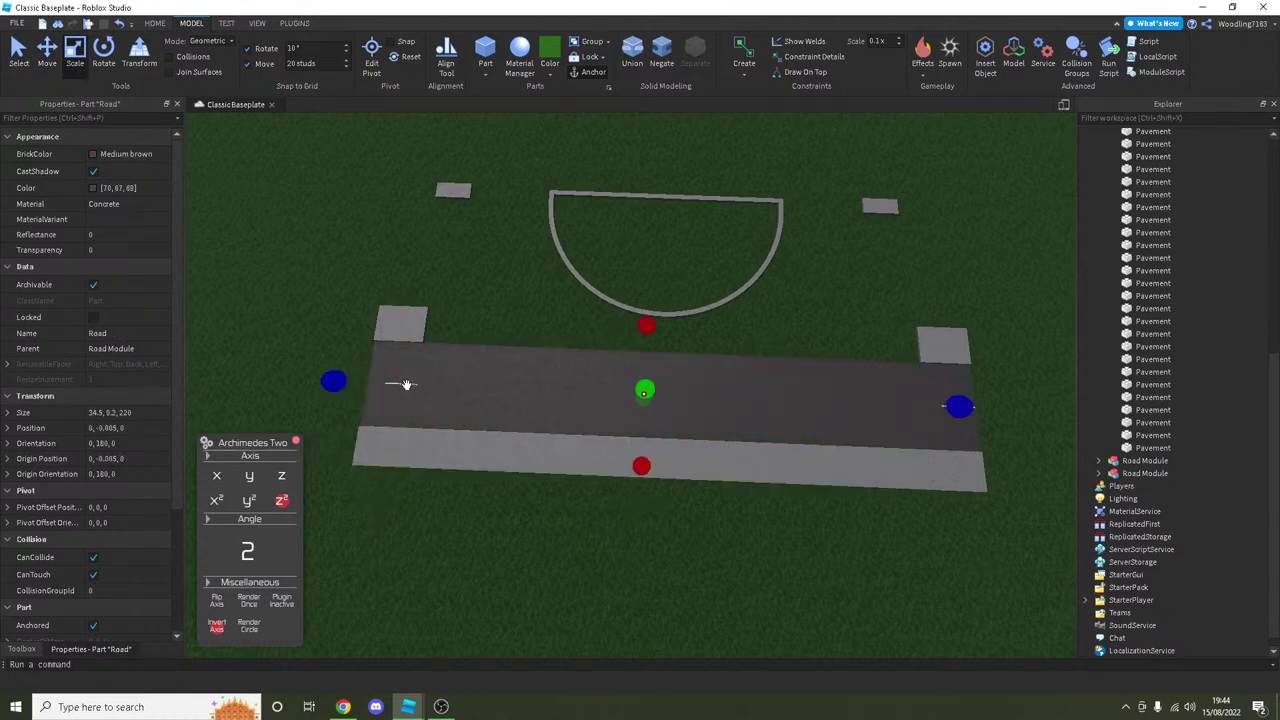
# Step: Duplicate the end module's white line ten times at 20-stud intervals along the road towards the opposite module
pyautogui.click(402, 383)
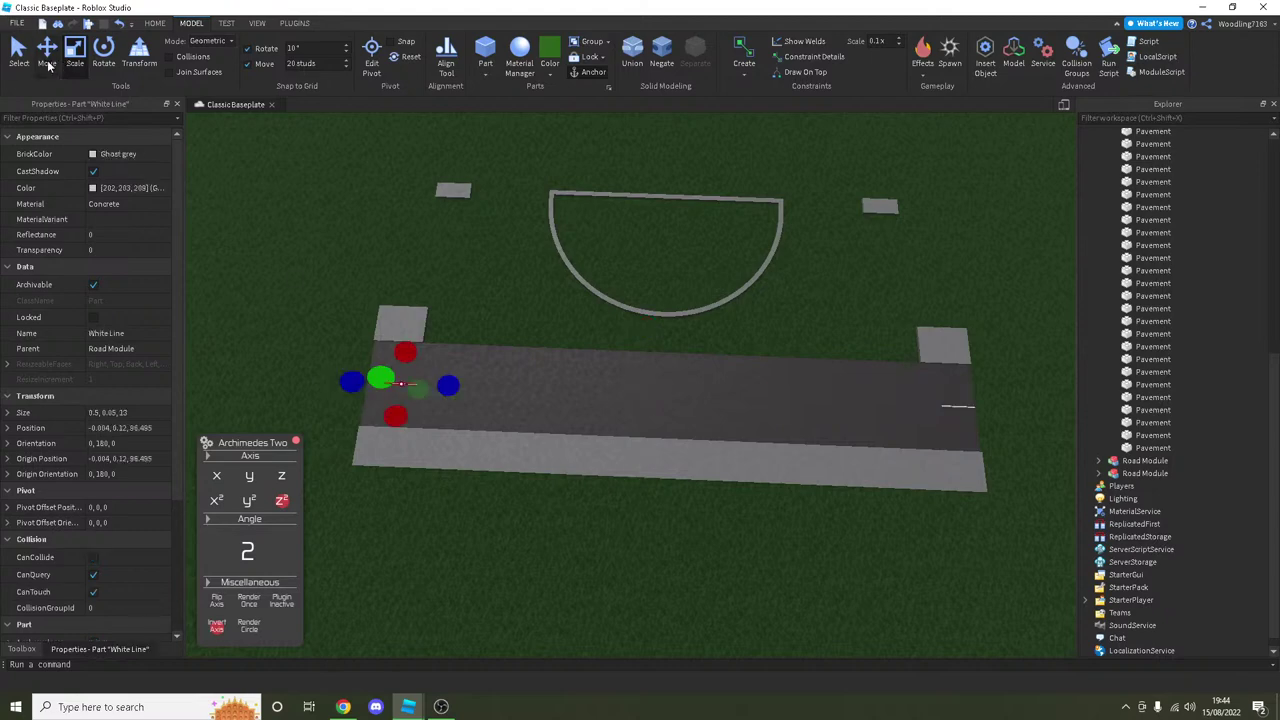
pyautogui.click(47, 55)
pyautogui.hotkey('ctrl', 'd')
pyautogui.moveTo(532, 390); pyautogui.dragTo(955, 418)
pyautogui.hotkey('ctrl', 'd')
pyautogui.hotkey('ctrl', 'd')
pyautogui.hotkey('ctrl', 'd')
pyautogui.hotkey('ctrl', 'd')
pyautogui.hotkey('ctrl', 'd')
pyautogui.hotkey('ctrl', 'd')
pyautogui.hotkey('ctrl', 'd')
pyautogui.hotkey('ctrl', 'd')
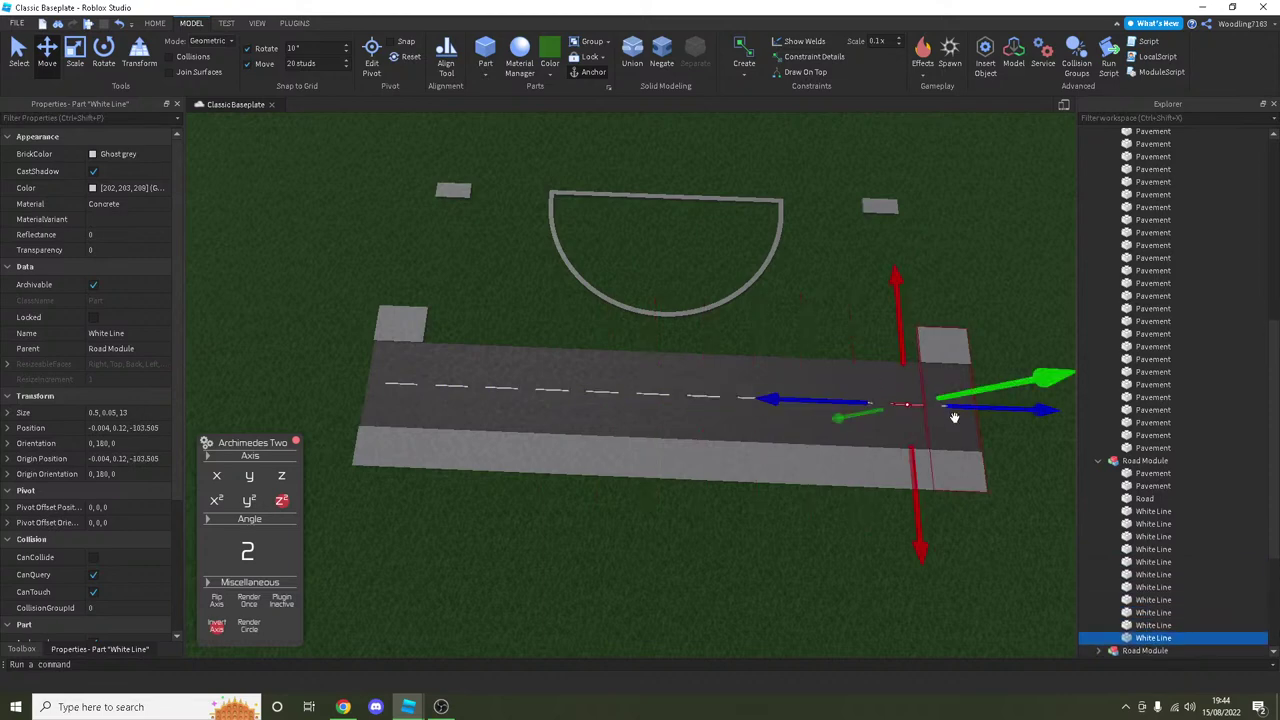
pyautogui.click(831, 248)
# Step: Ungroup the arc model and union its 48 pavement pieces, leaving the two detached pavement slabs out
pyautogui.moveTo(708, 300); pyautogui.dragTo(708, 300, button='right')
pyautogui.scroll(-5, 708, 306)
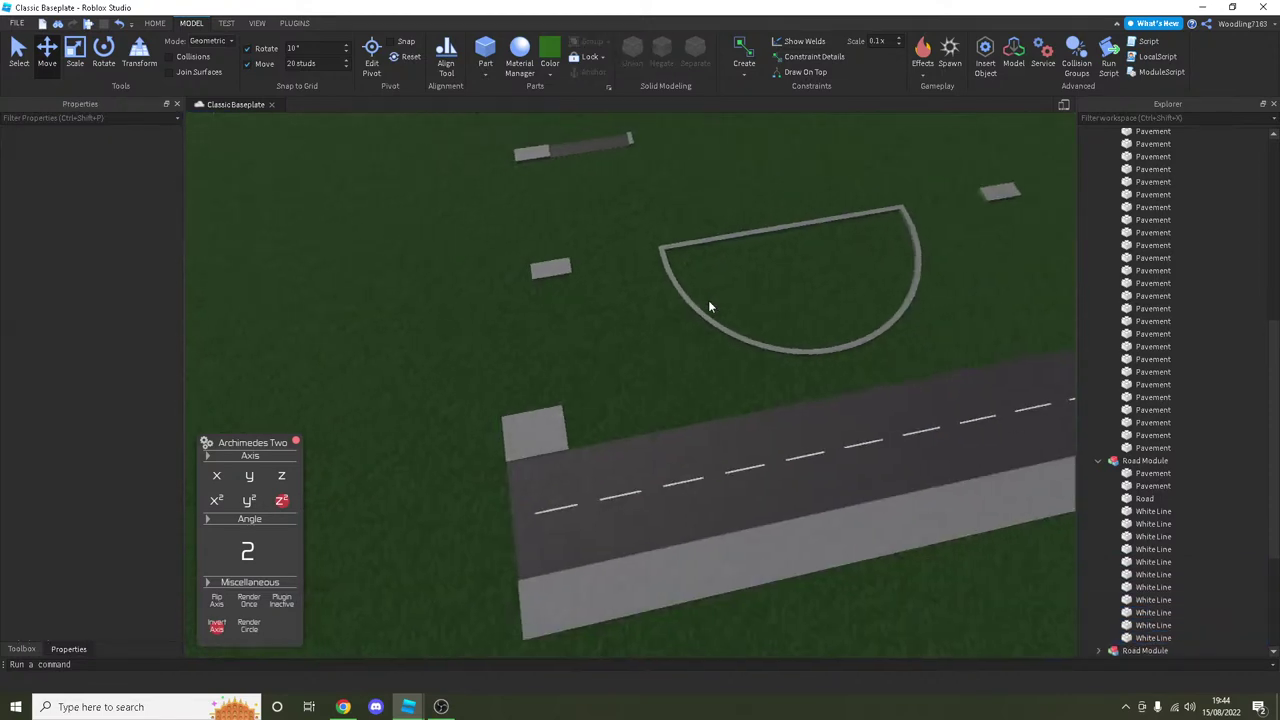
pyautogui.click(595, 165)
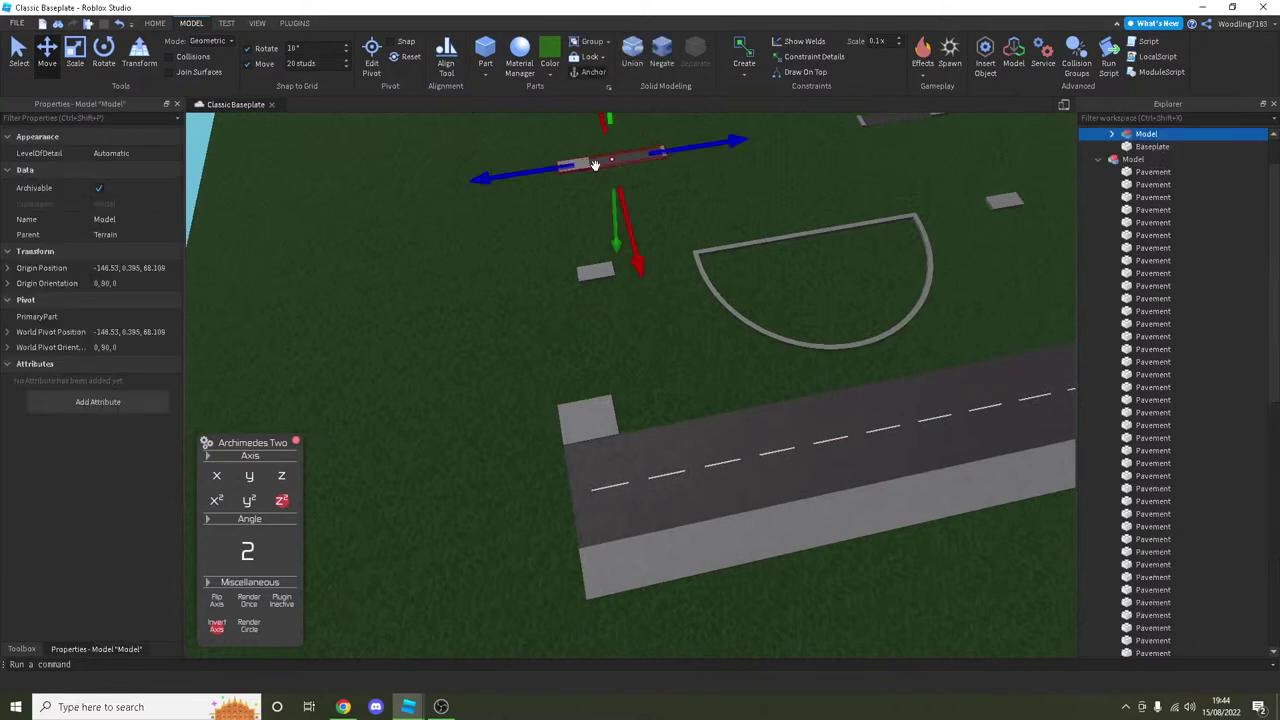
pyautogui.click(695, 257)
pyautogui.hotkey('ctrl', 'u')
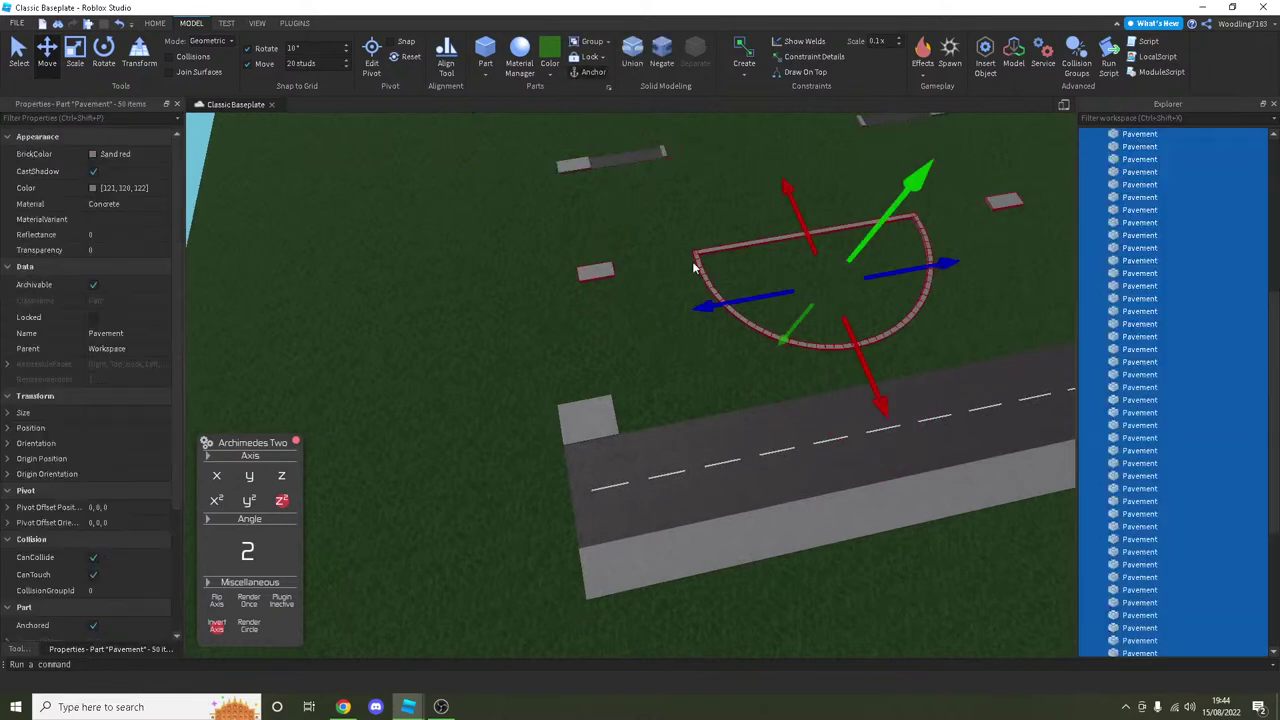
pyautogui.keyDown('ctrl'); pyautogui.click(591, 273); pyautogui.keyUp('ctrl')
pyautogui.keyDown('ctrl'); pyautogui.click(1012, 203); pyautogui.keyUp('ctrl')
pyautogui.press('f')
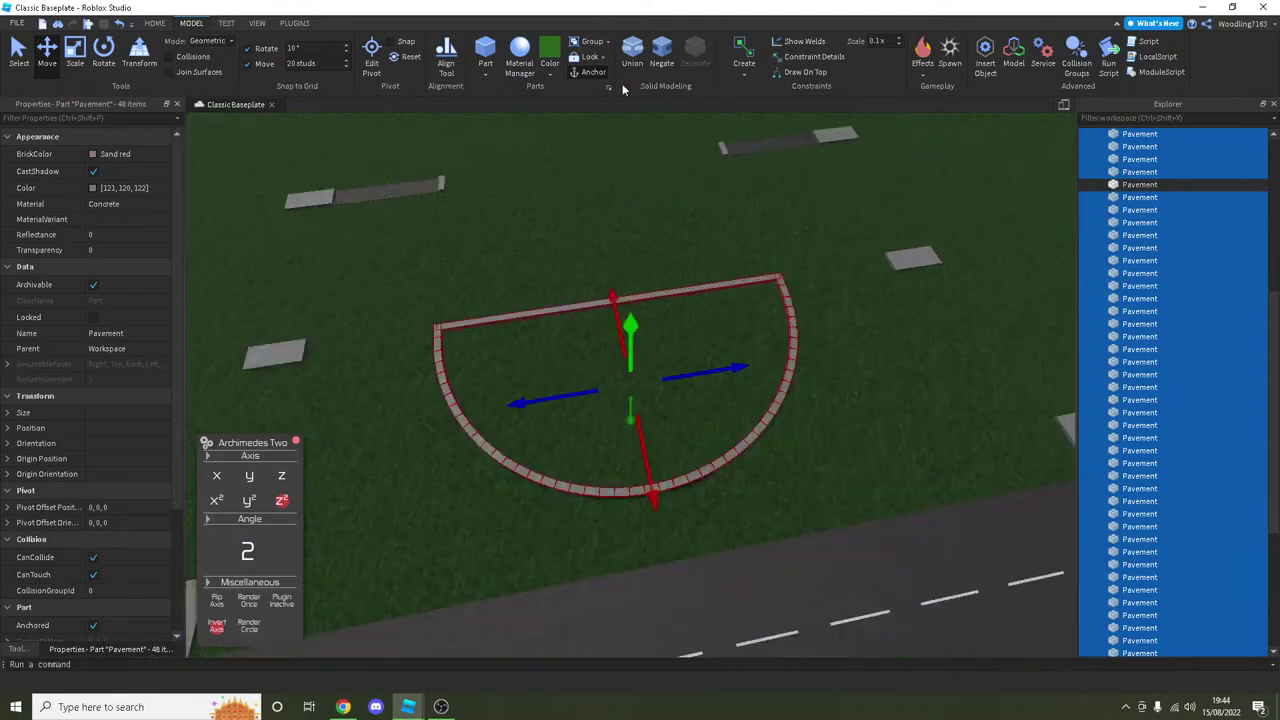
# Step: Delete the two detached pavement slabs on either side of the arc
pyautogui.click(910, 258)
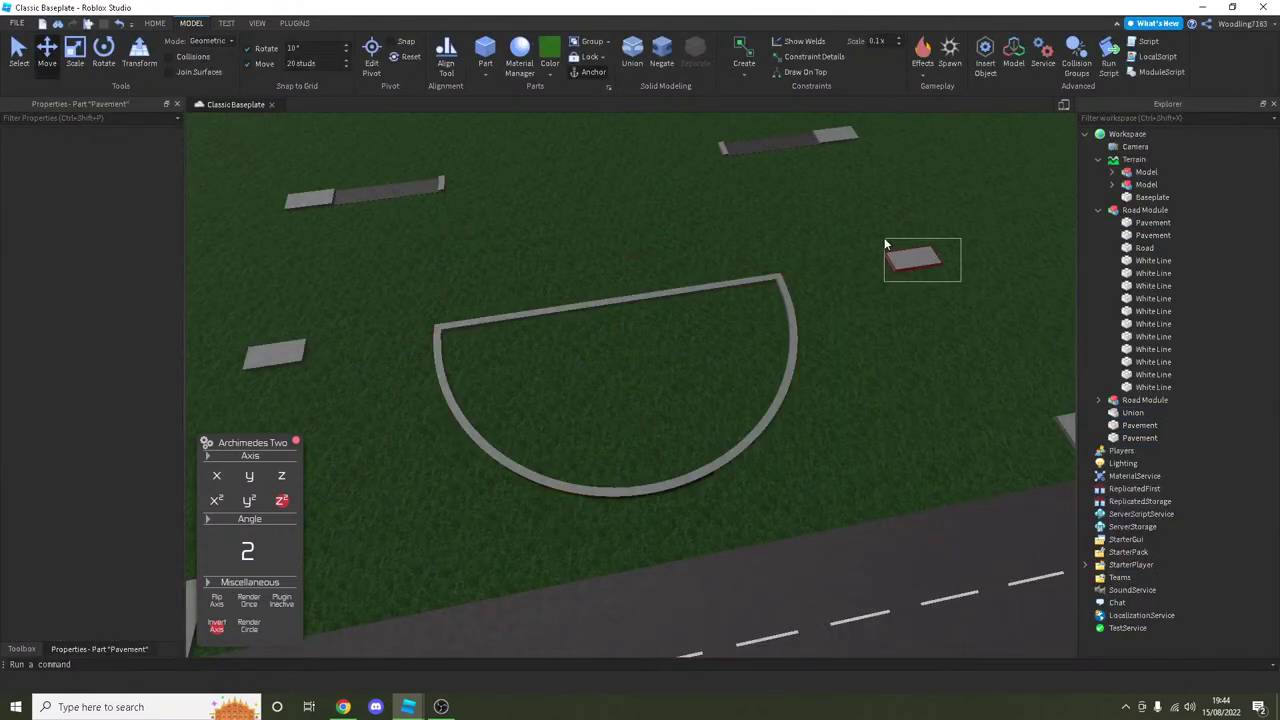
pyautogui.keyDown('ctrl'); pyautogui.click(318, 283); pyautogui.keyUp('ctrl')
pyautogui.press('Delete')
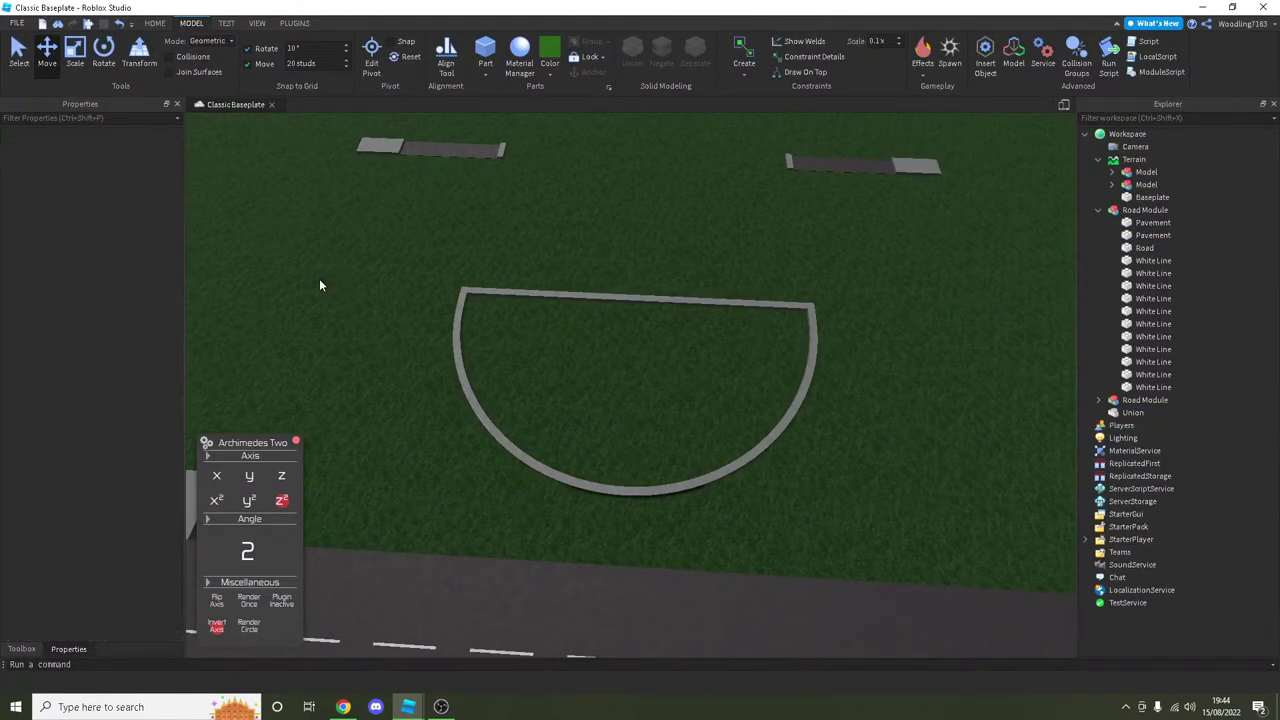
# Step: Select both side-road models and move them towards the main road until they line up with the arc's straight strip
pyautogui.click(424, 143)
pyautogui.keyDown('ctrl'); pyautogui.click(857, 166); pyautogui.keyUp('ctrl')
pyautogui.moveTo(652, 220); pyautogui.dragTo(636, 360)
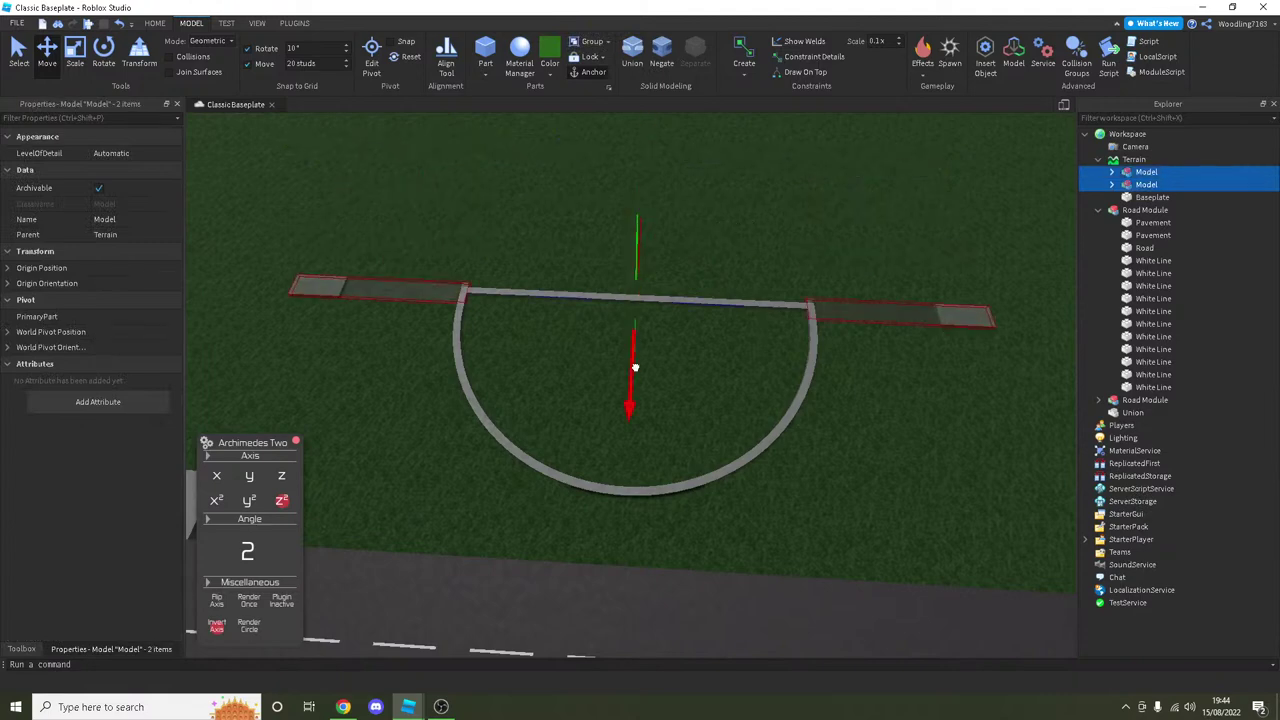
# Step: Activate Archimedes on the side-road model nearest the original end module, with the z axis and an angle of 5
pyautogui.moveTo(636, 362); pyautogui.dragTo(634, 384, button='right')
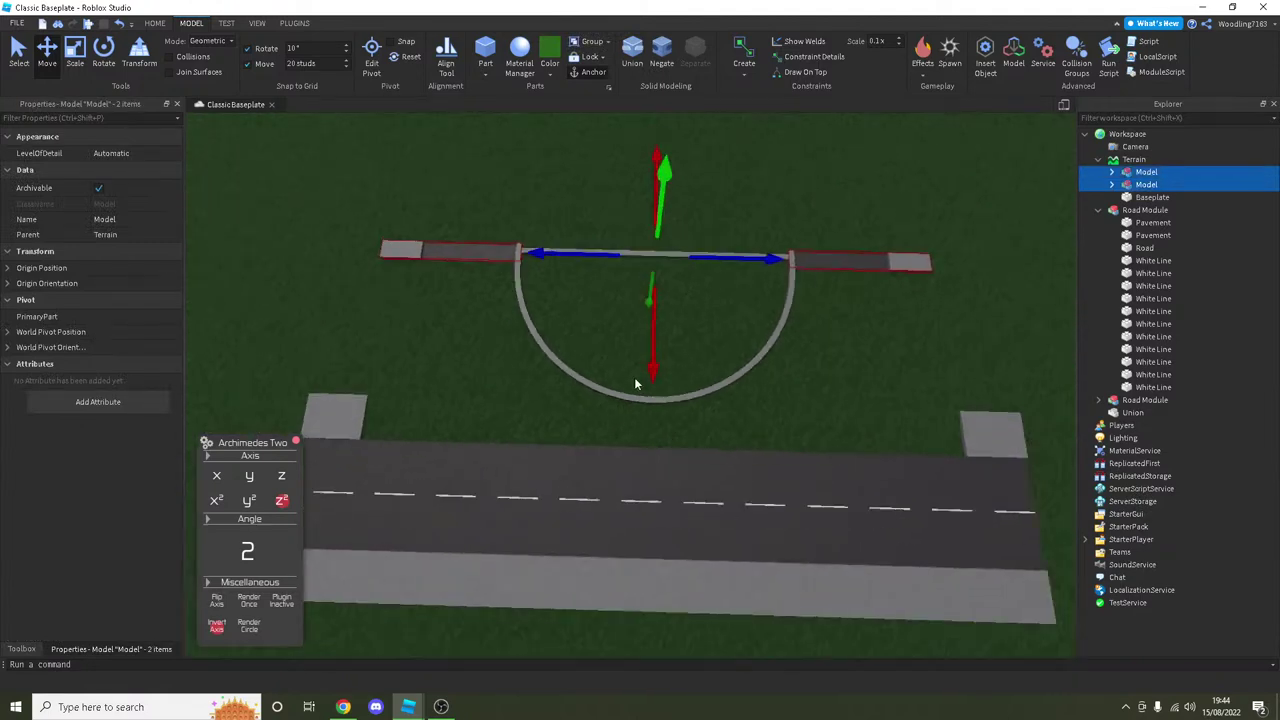
pyautogui.click(437, 157)
pyautogui.press('w')
pyautogui.press('d')
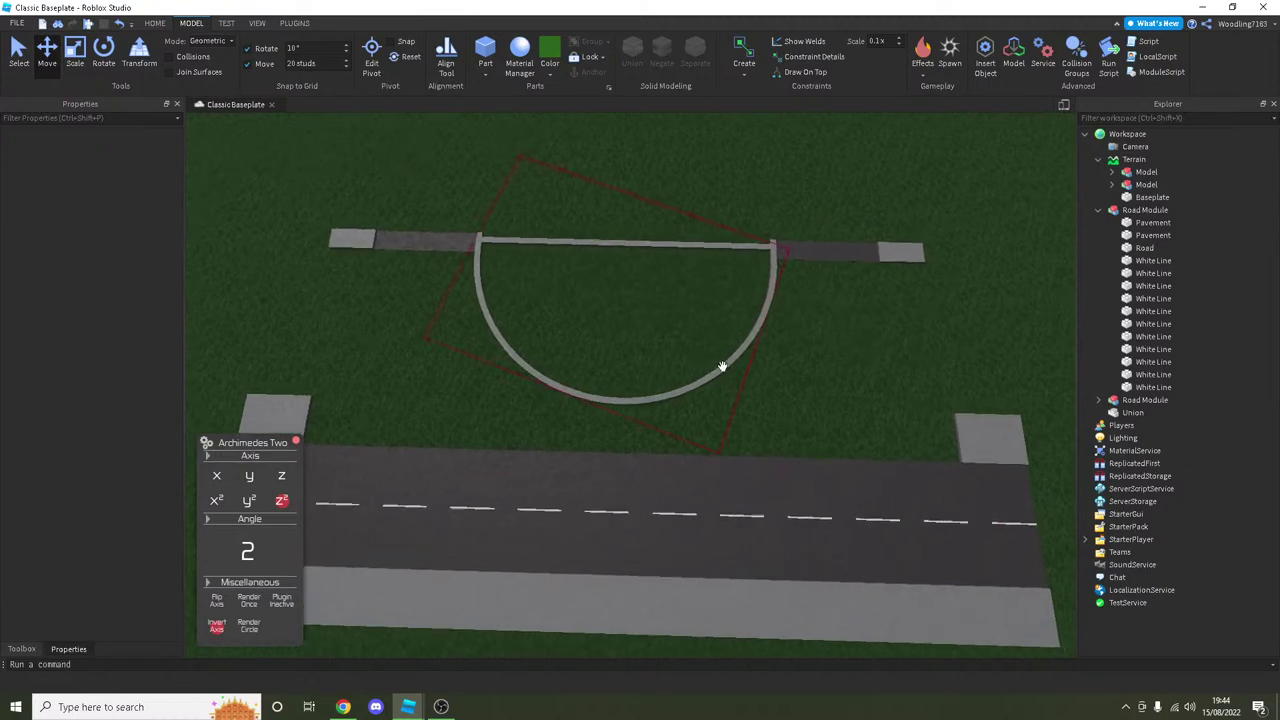
pyautogui.click(810, 242)
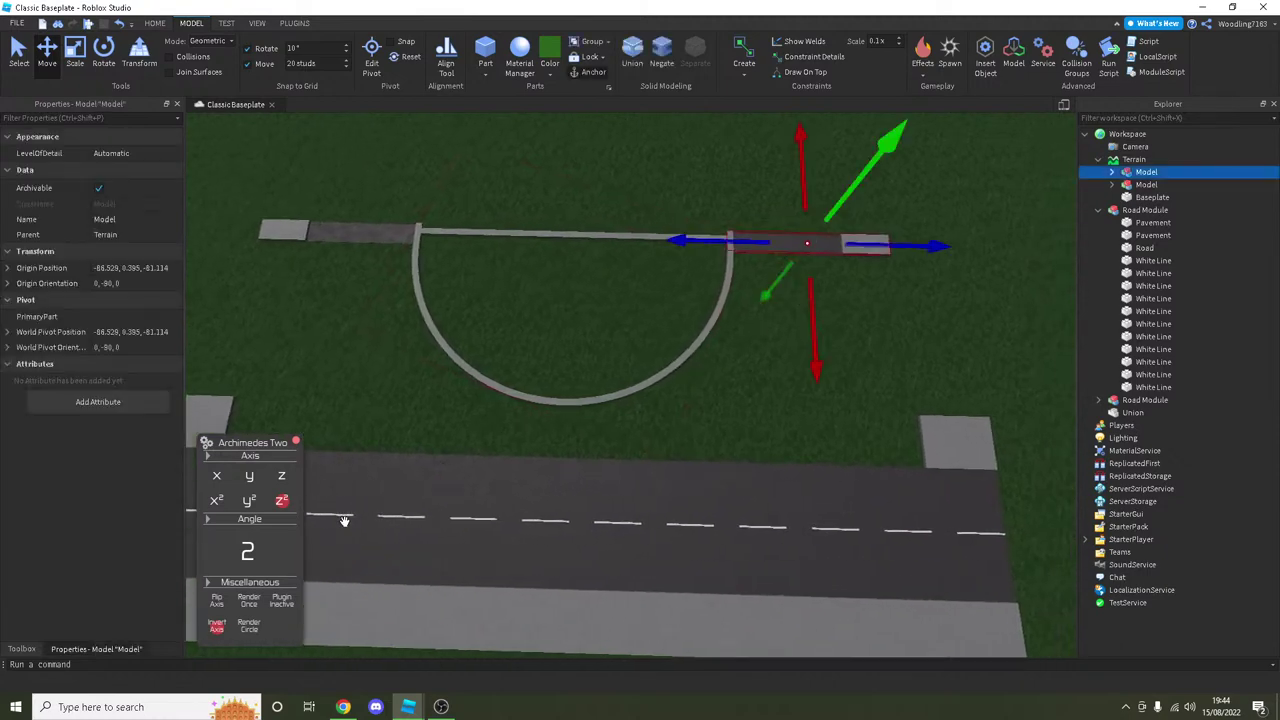
pyautogui.click(282, 602)
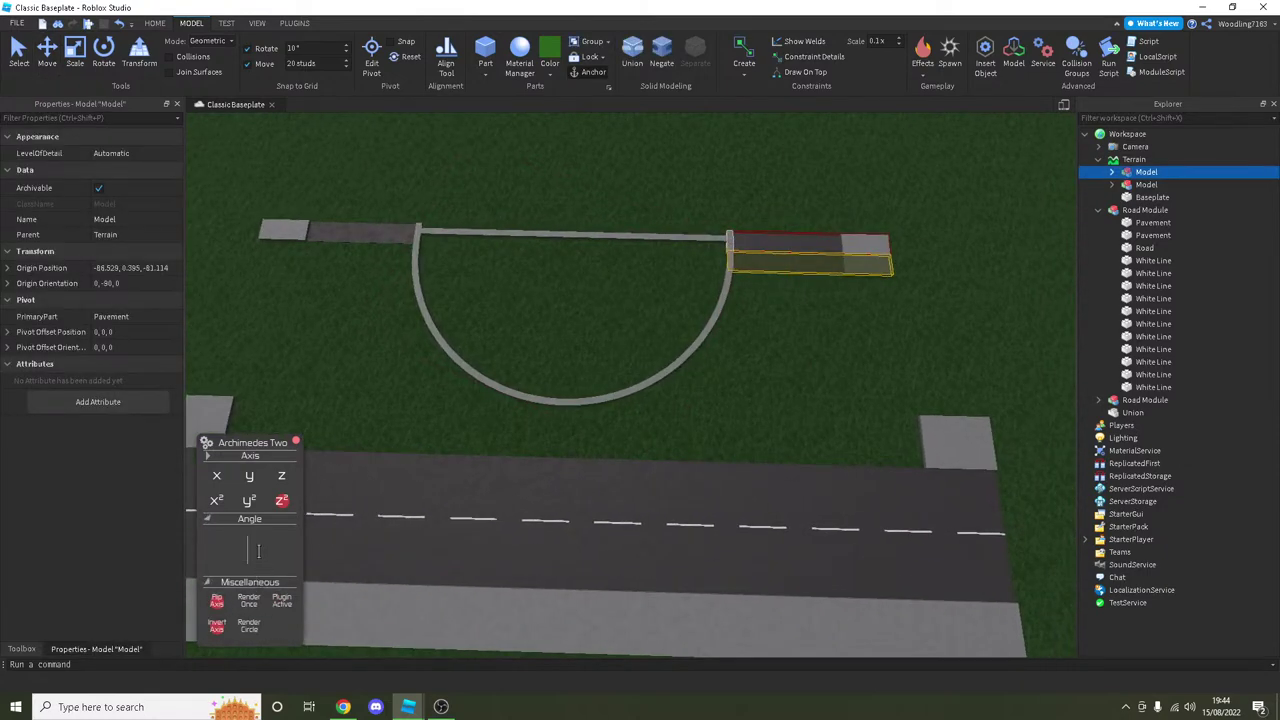
pyautogui.click(283, 477)
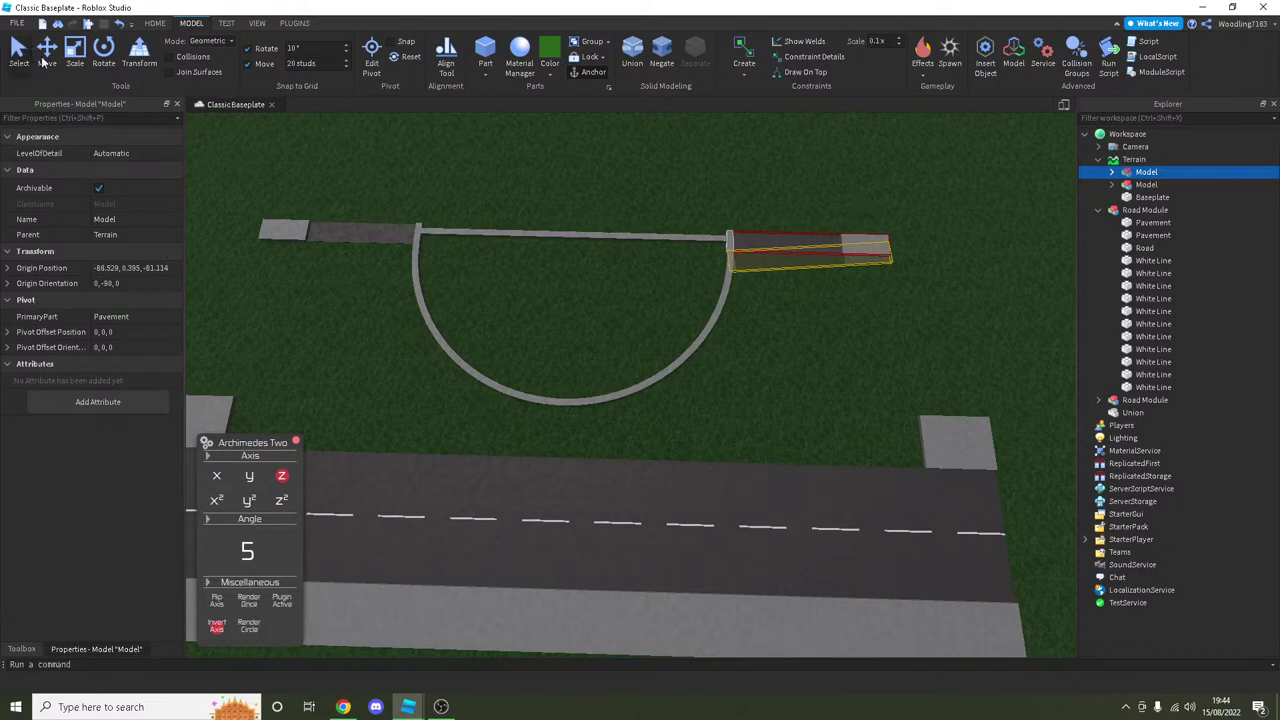
# Step: Move both side-road models out of Terrain and directly into Workspace
pyautogui.click(1112, 172)
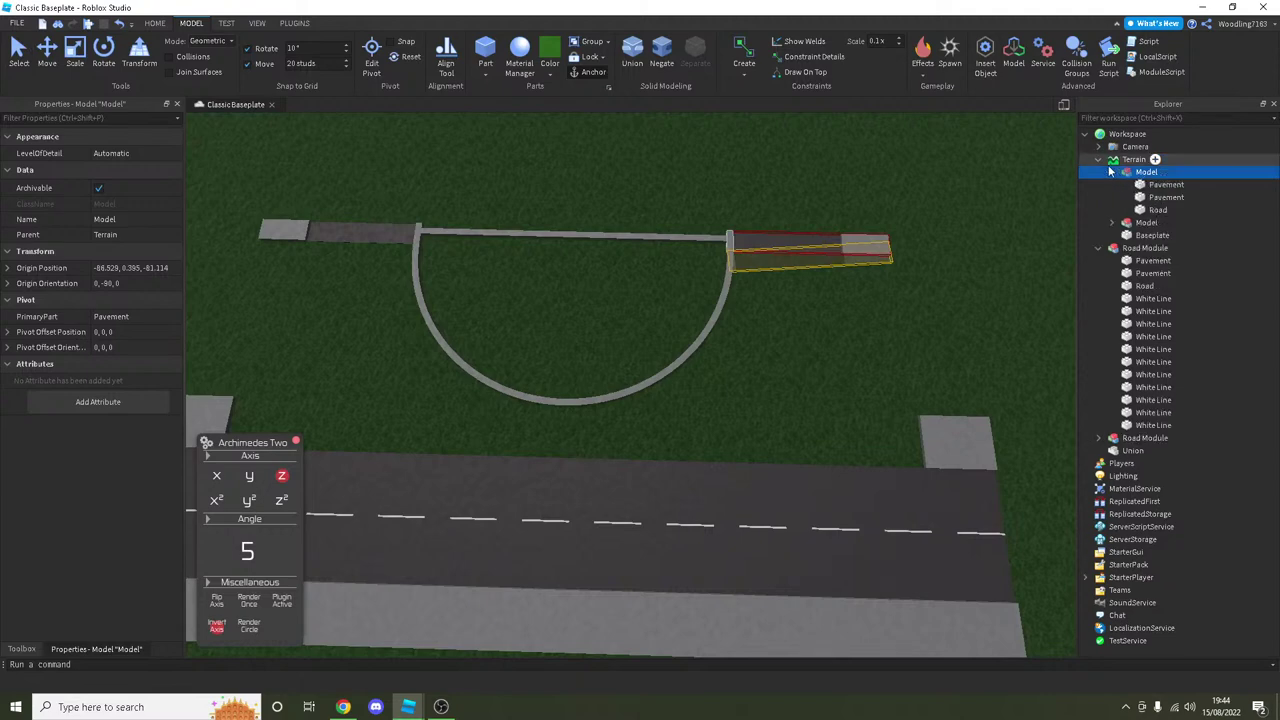
pyautogui.click(1112, 172)
pyautogui.keyDown('ctrl'); pyautogui.click(1146, 184); pyautogui.keyUp('ctrl')
pyautogui.moveTo(1137, 146); pyautogui.dragTo(1130, 134)
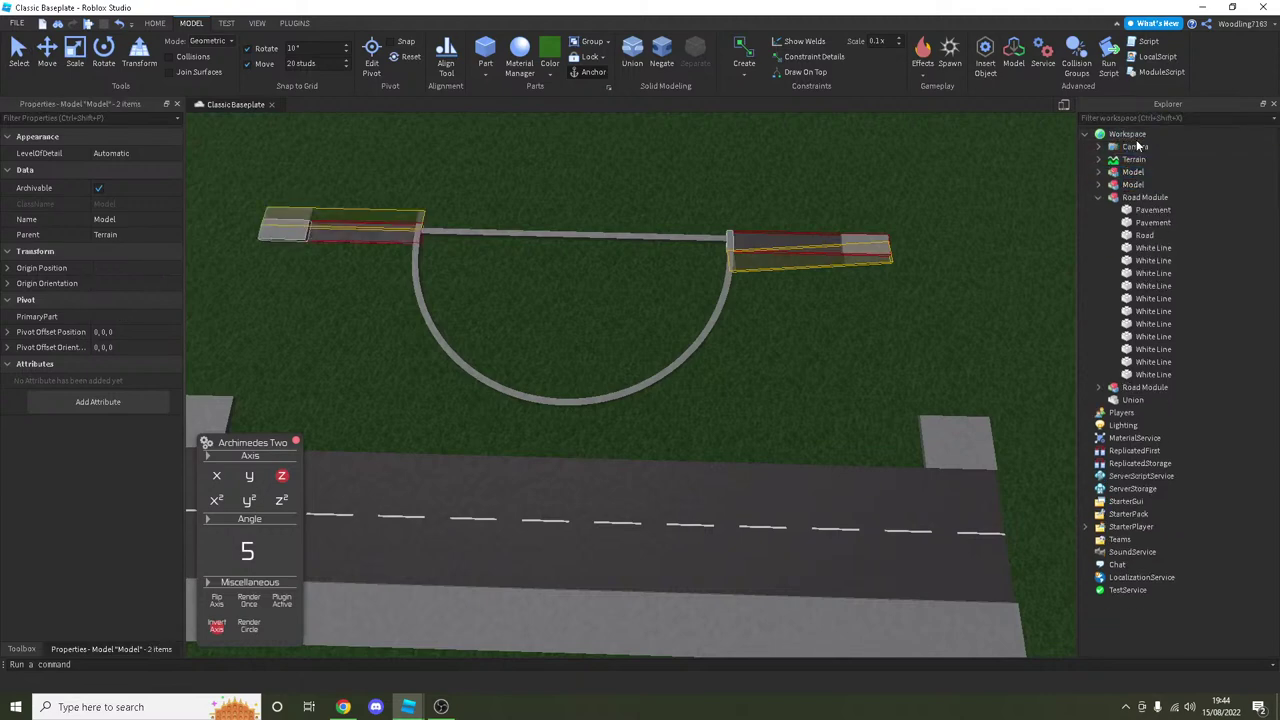
pyautogui.click(1145, 387)
pyautogui.press('f')
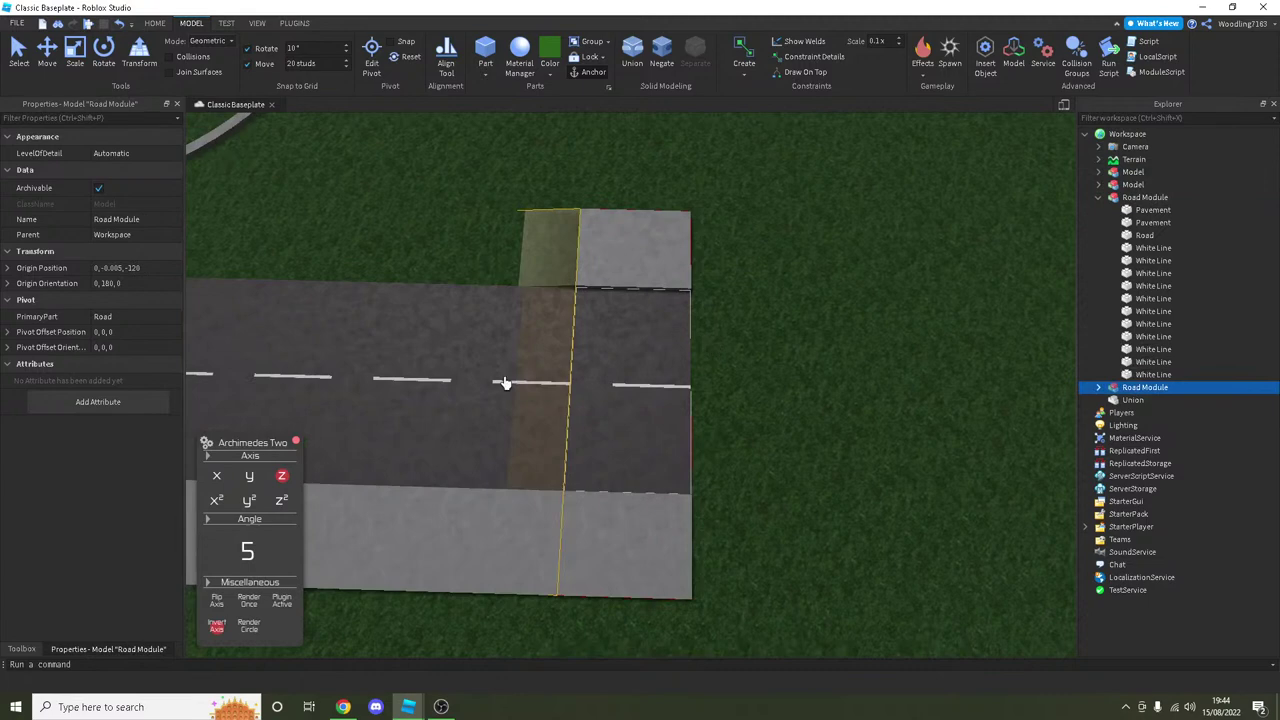
pyautogui.press('s')
pyautogui.press('a')
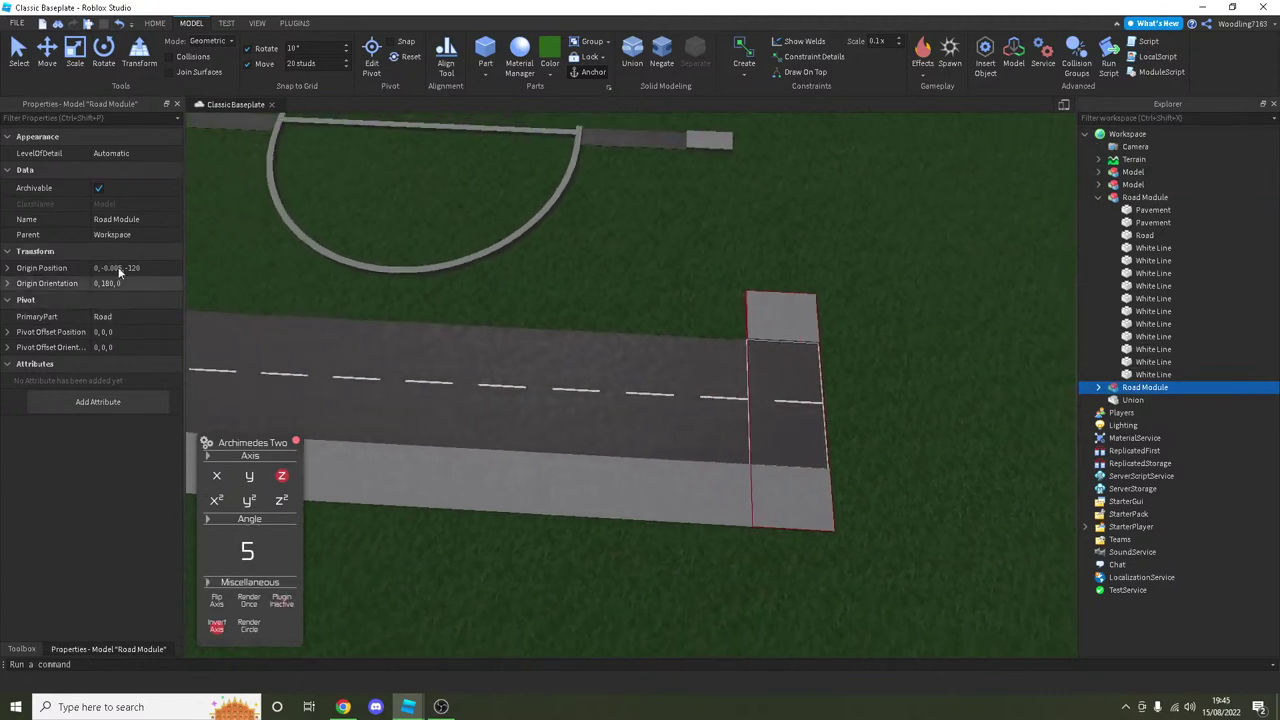
pyautogui.moveTo(277, 254); pyautogui.dragTo(366, 220, button='right')
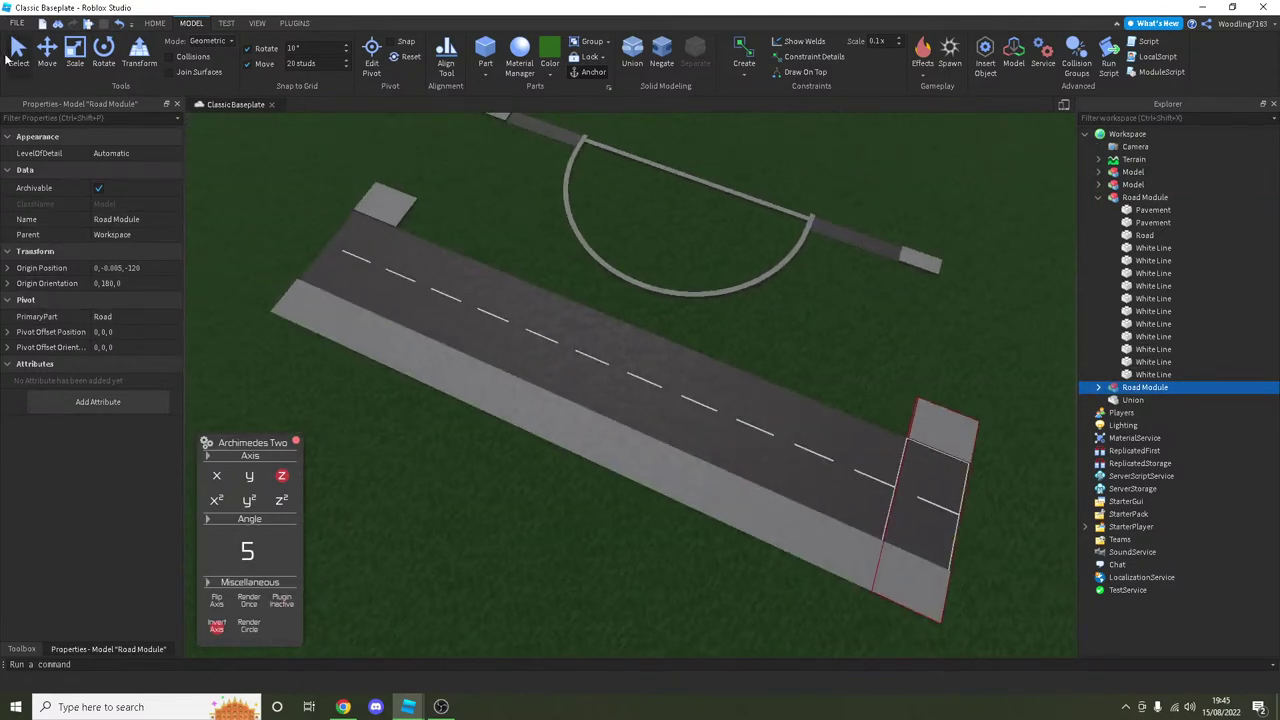
pyautogui.moveTo(492, 266); pyautogui.dragTo(499, 284, button='middle')
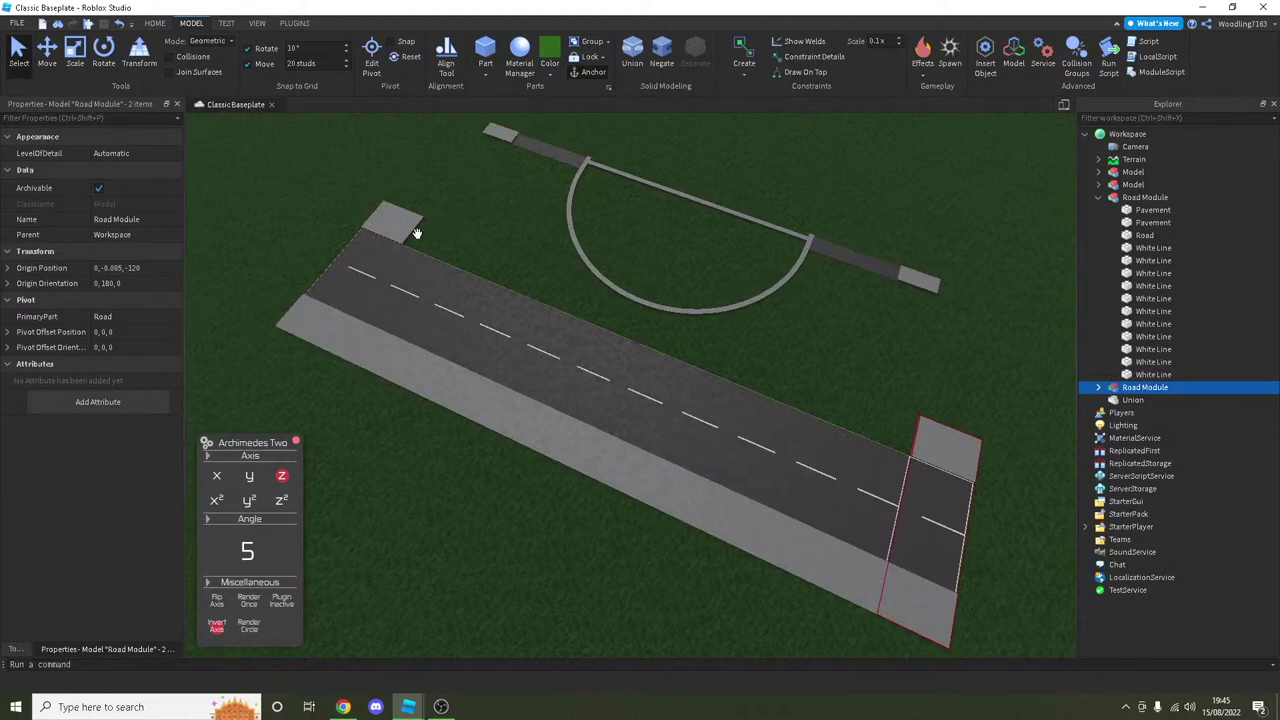
pyautogui.keyDown('ctrl'); pyautogui.click(591, 318); pyautogui.keyUp('ctrl')
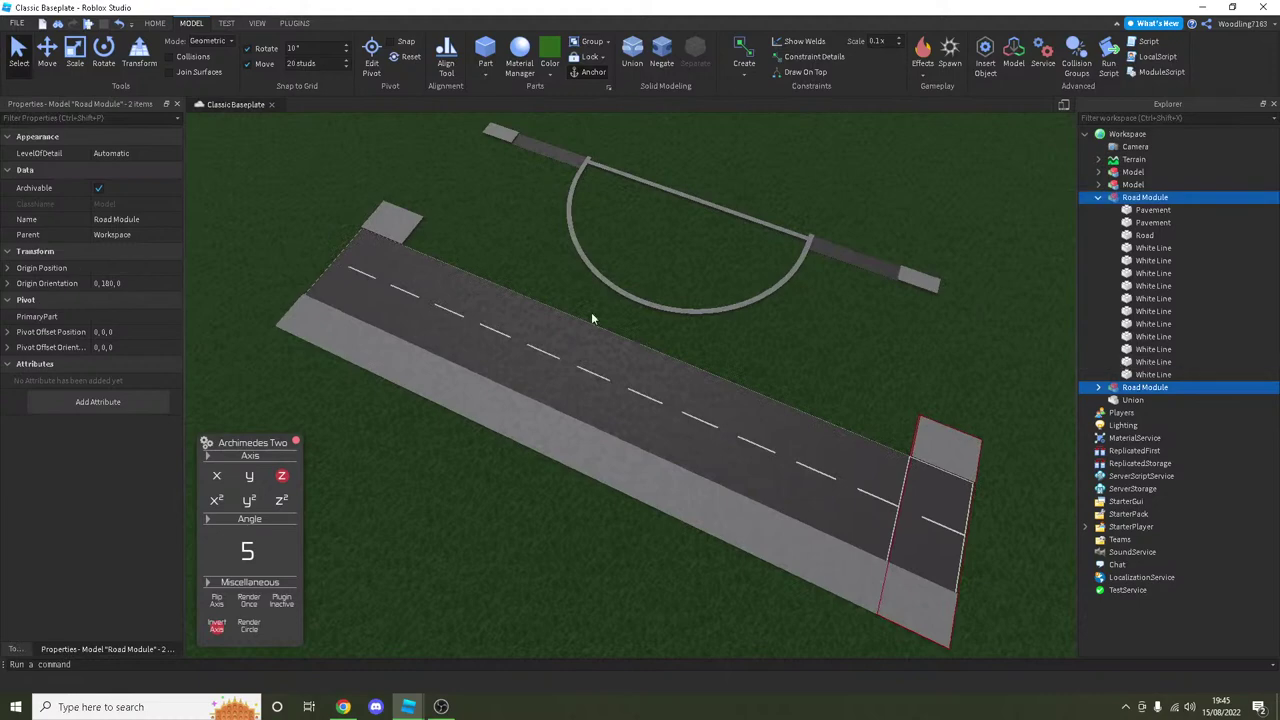
pyautogui.keyDown('ctrl'); pyautogui.click(353, 270); pyautogui.keyUp('ctrl')
pyautogui.press('f')
pyautogui.click(424, 457)
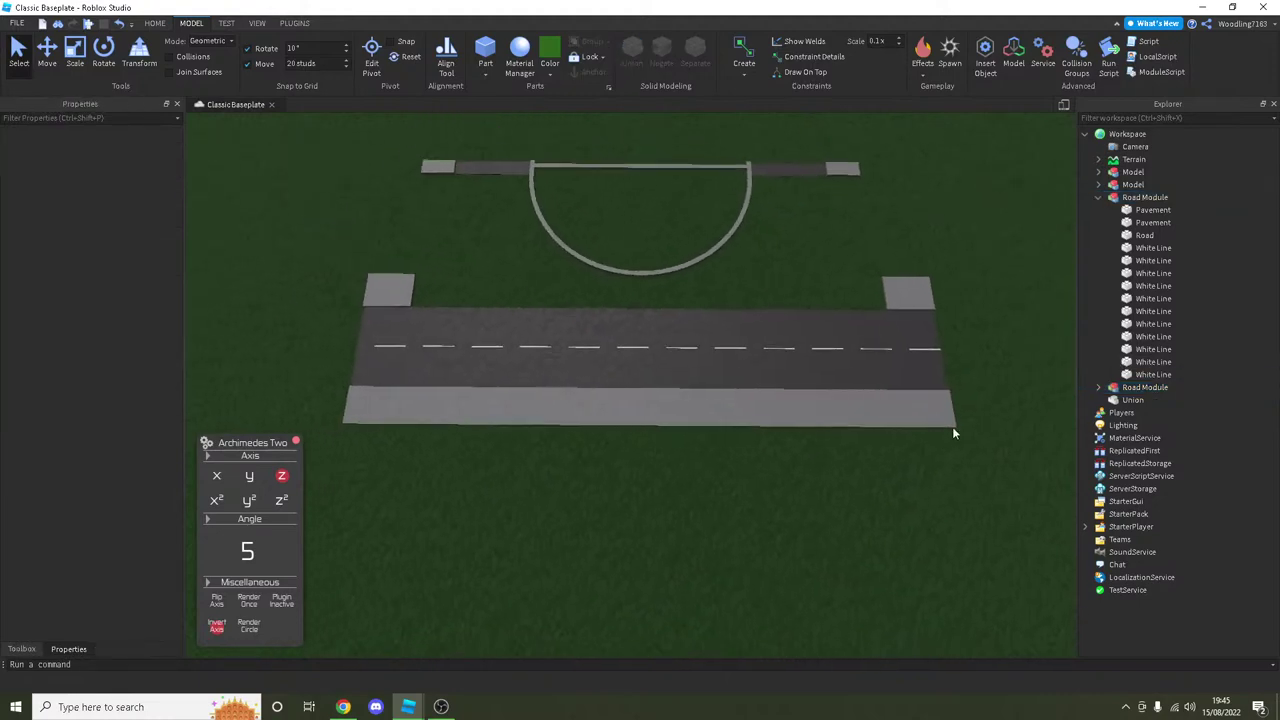
# Step: Duplicate the short end road module and move the copy along the road to the opposite end
pyautogui.click(921, 419)
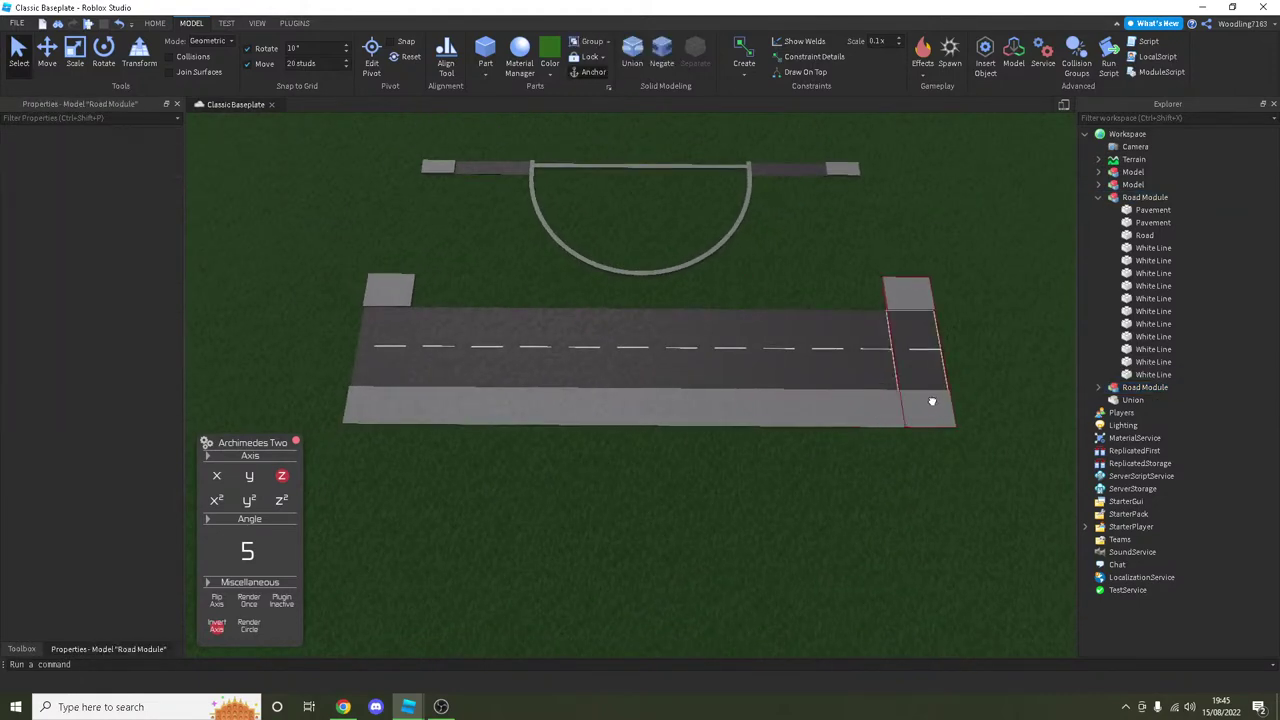
pyautogui.scroll(2, 929, 400)
pyautogui.press('a')
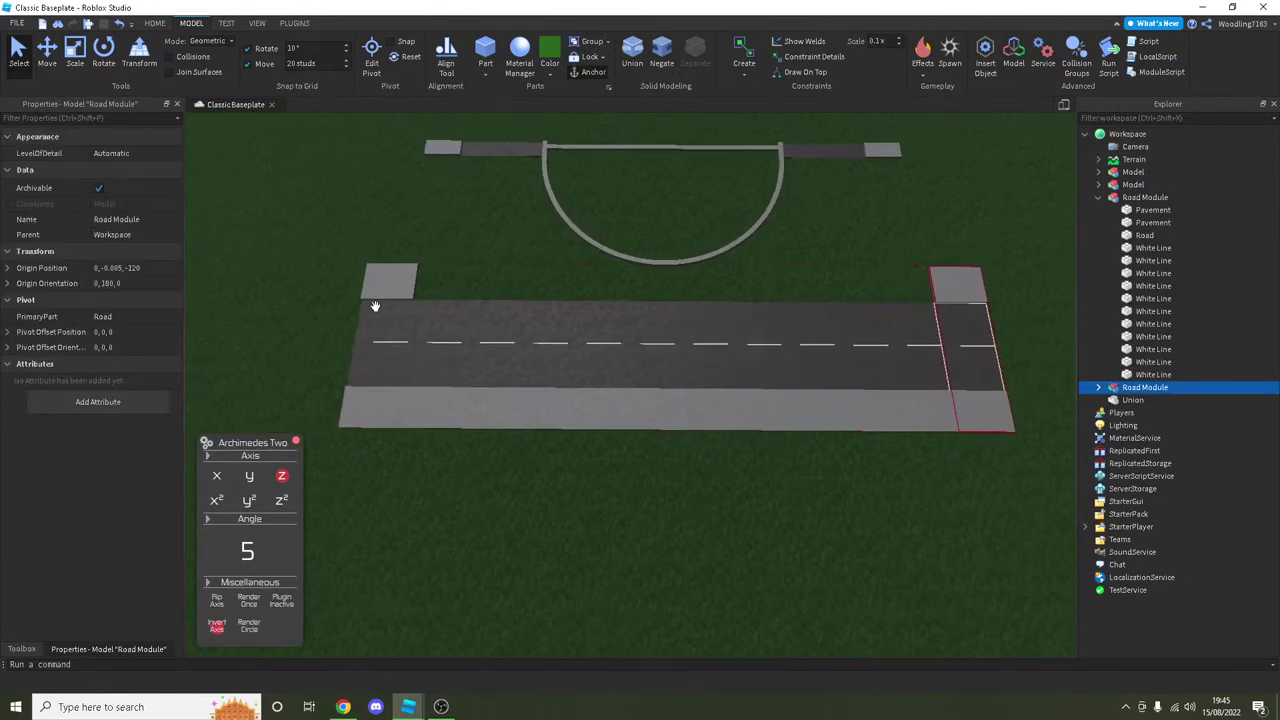
pyautogui.click(47, 55)
pyautogui.hotkey('ctrl', 'd')
pyautogui.moveTo(906, 344); pyautogui.dragTo(586, 311)
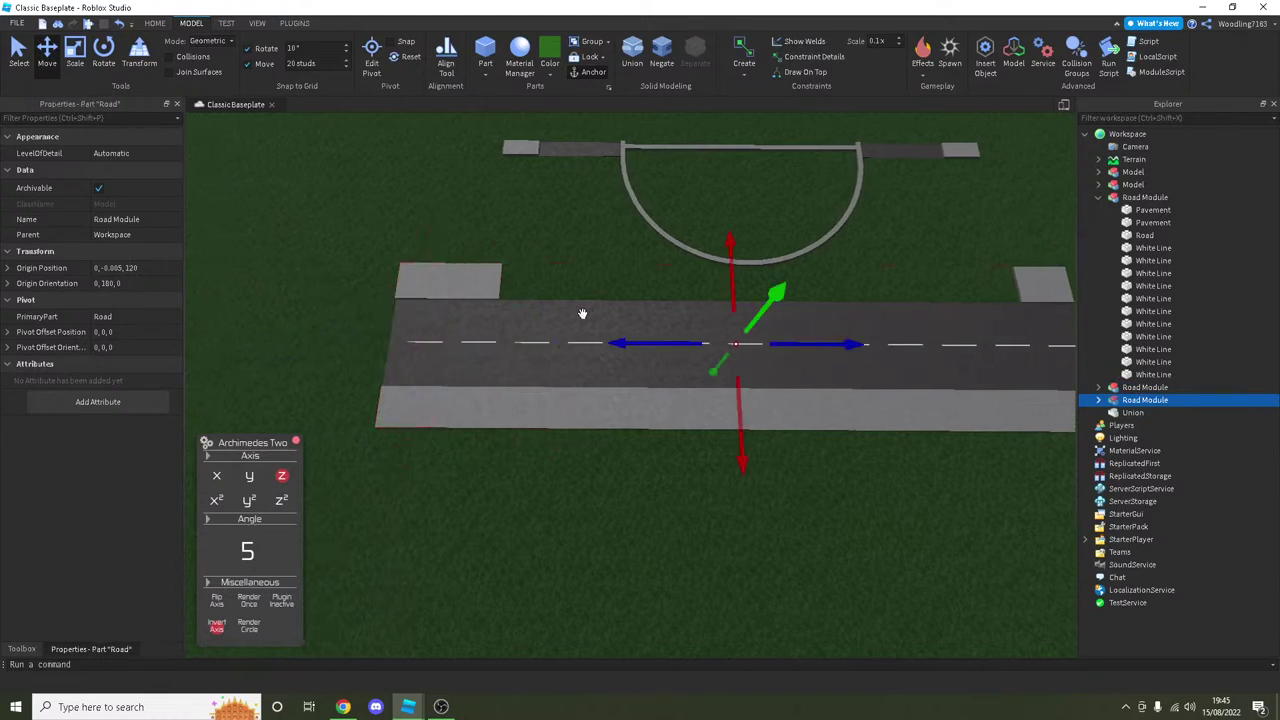
# Step: Shorten the main road part to 200 studs at the copied module's end, and delete its pavement slab and last white line there
pyautogui.keyDown('alt'); pyautogui.click(586, 311); pyautogui.keyUp('alt')
pyautogui.press('a')
pyautogui.hotkey('ctrl', '3')
pyautogui.moveTo(435, 341); pyautogui.dragTo(491, 350)
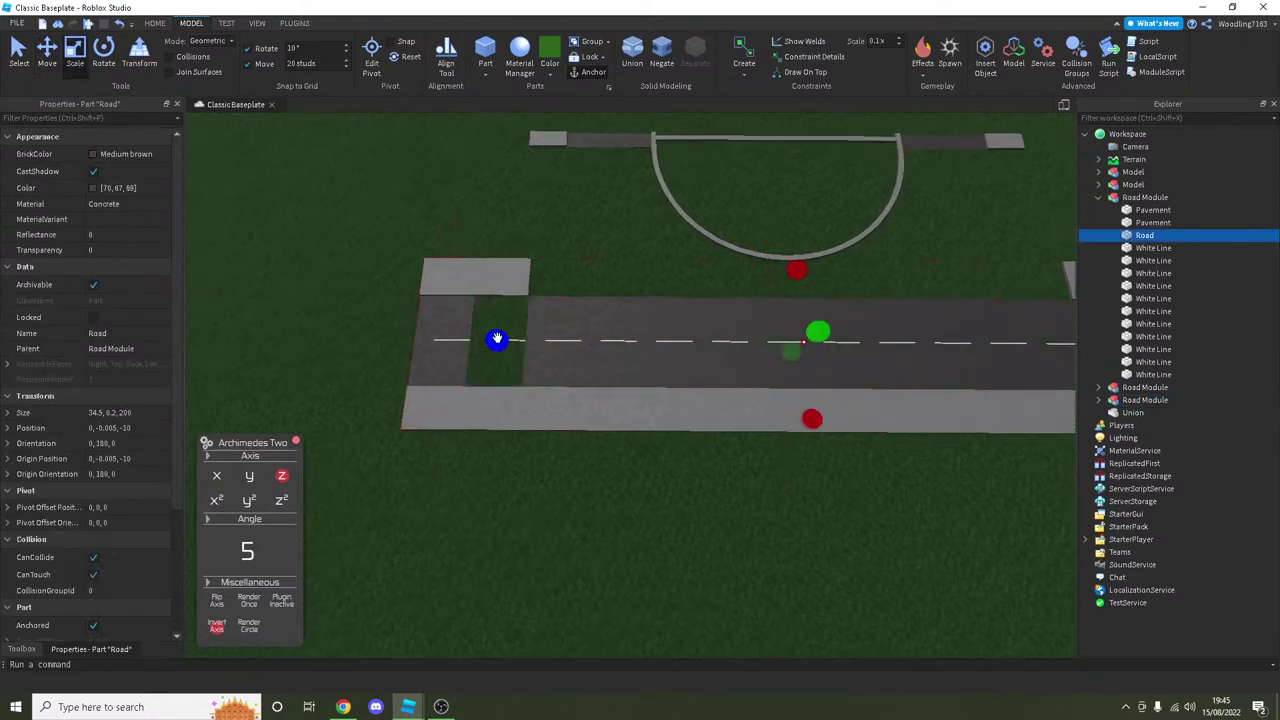
pyautogui.click(508, 268)
pyautogui.press('Delete')
pyautogui.click(514, 340)
pyautogui.press('Delete')
# Step: Shorten the long pavement strip to match the road, and move the copied end module inward to close the gap
pyautogui.click(468, 406)
pyautogui.moveTo(470, 408); pyautogui.dragTo(495, 406)
pyautogui.click(530, 310)
pyautogui.click(471, 303)
pyautogui.click(55, 64)
pyautogui.moveTo(560, 340); pyautogui.dragTo(600, 345)
# Step: Duplicate the copied end module six times outward to extend the road beyond that end
pyautogui.click(668, 474)
pyautogui.scroll(-2, 668, 474)
pyautogui.scroll(3, 668, 474)
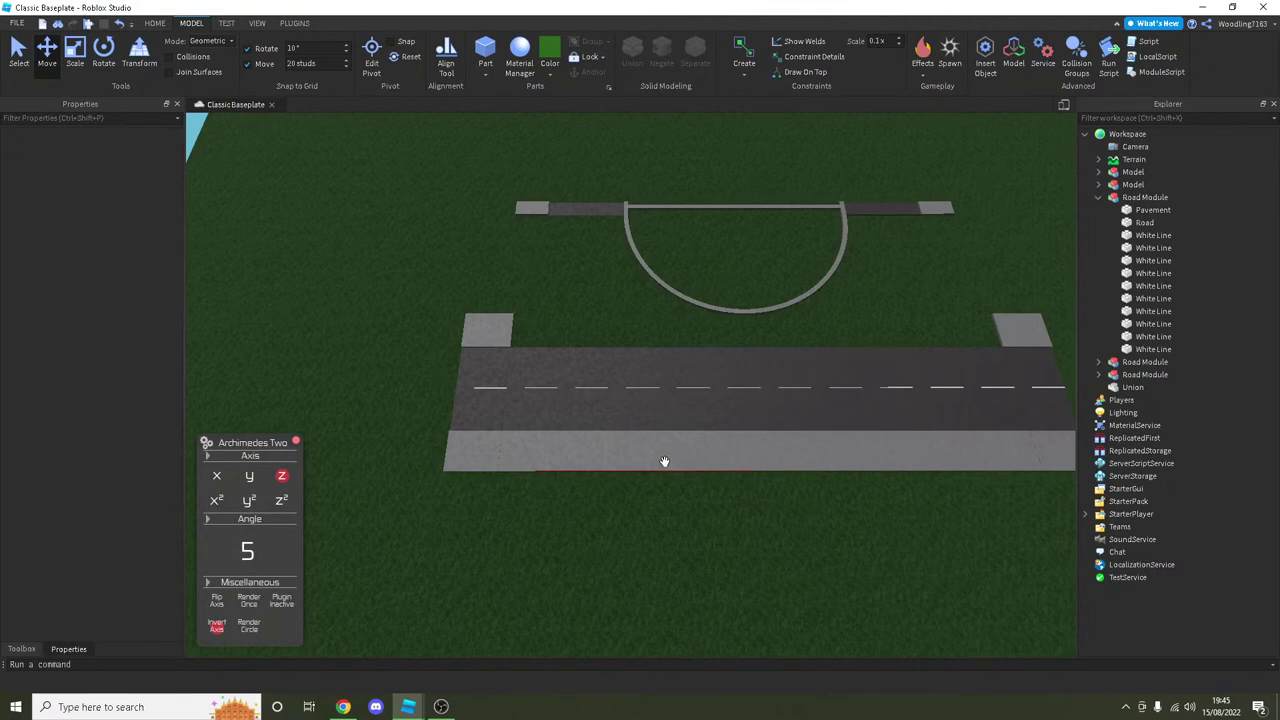
pyautogui.click(492, 373)
pyautogui.hotkey('ctrl', 'd')
pyautogui.moveTo(571, 391); pyautogui.dragTo(250, 378)
pyautogui.hotkey('ctrl', 'd')
pyautogui.hotkey('ctrl', 'd')
pyautogui.hotkey('ctrl', 'd')
pyautogui.hotkey('ctrl', 'd')
# Step: Ungroup the side-road model nearest the extended end of the main road
pyautogui.click(540, 207)
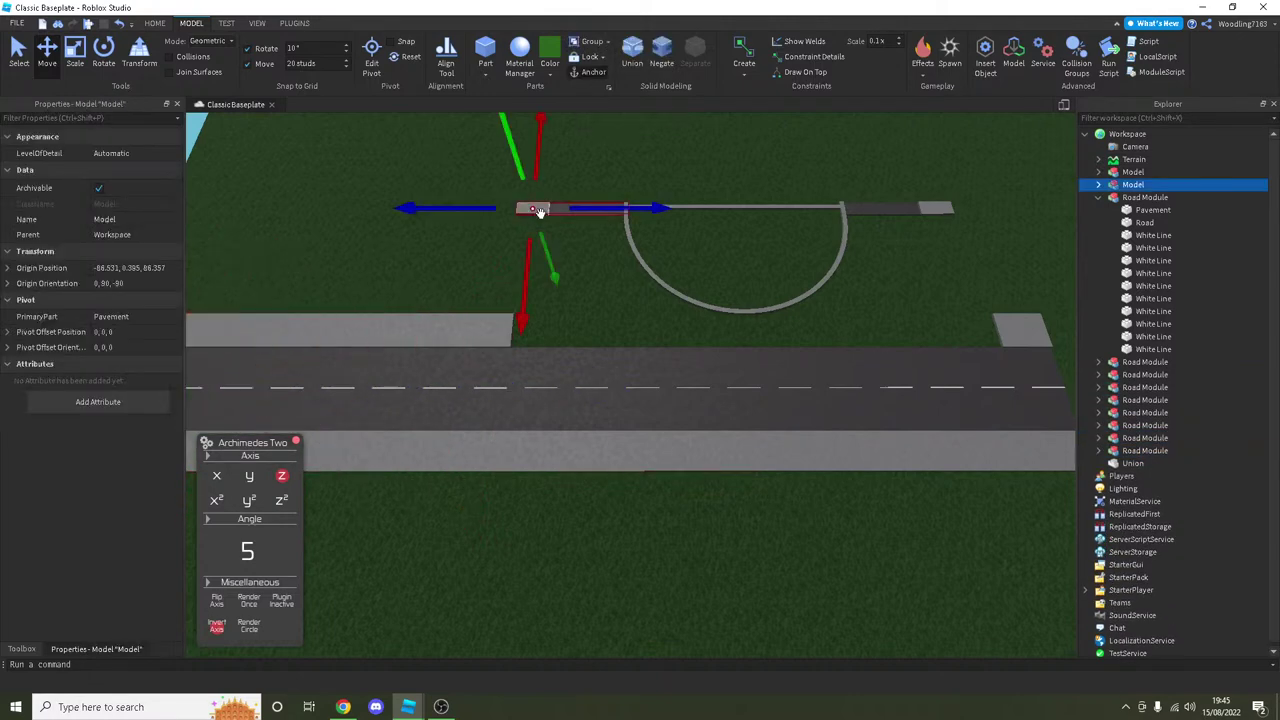
pyautogui.click(1098, 185)
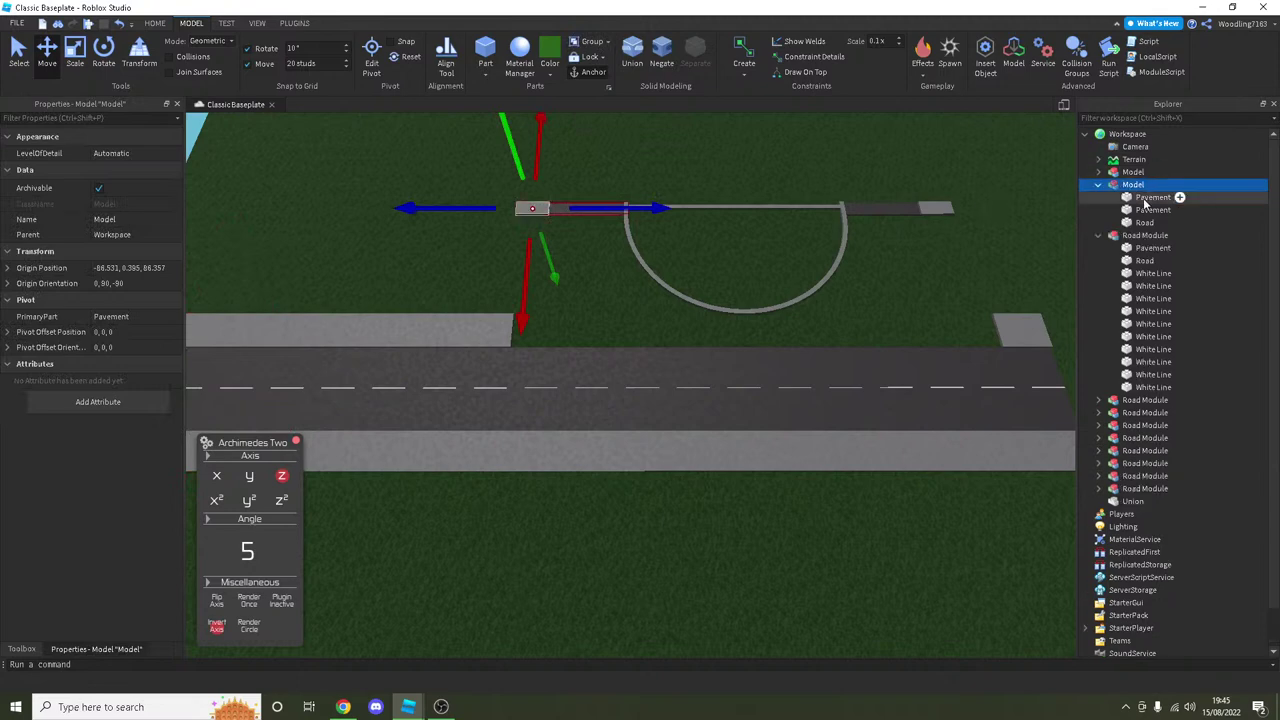
pyautogui.click(1153, 198)
pyautogui.click(1150, 211)
pyautogui.click(1133, 185)
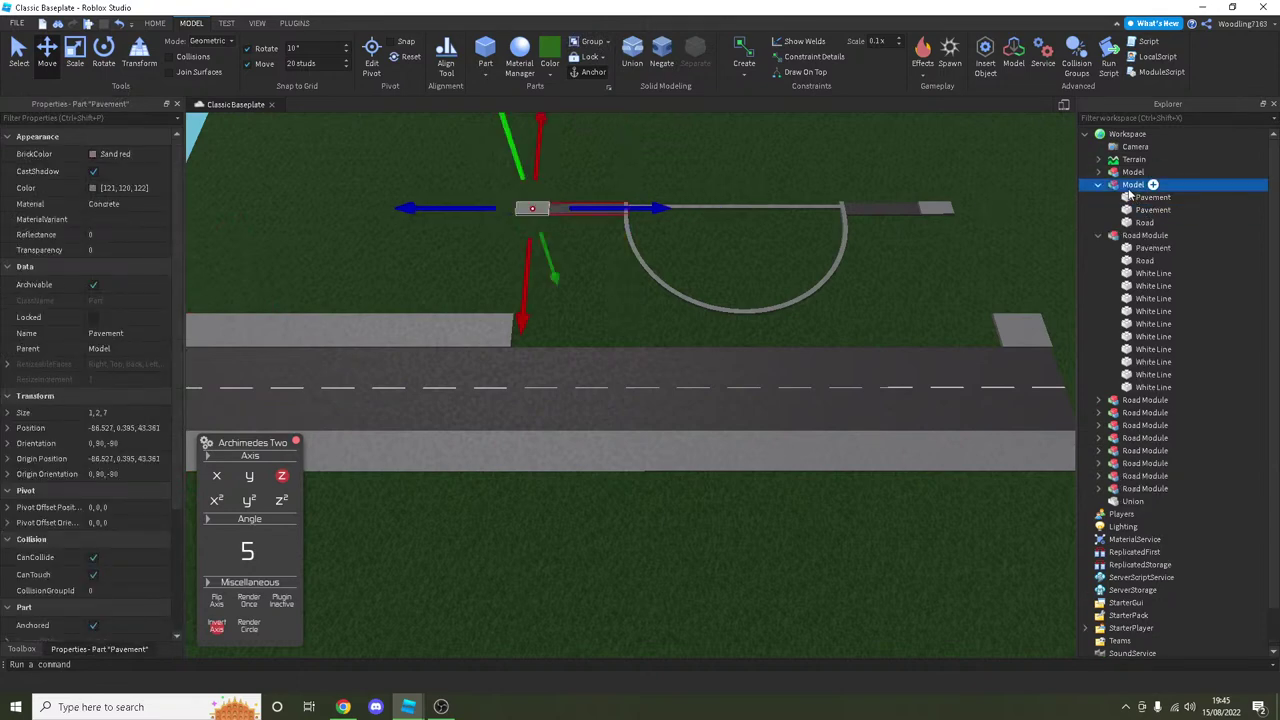
pyautogui.hotkey('ctrl', 'u')
# Step: Delete the ungrouped side road's road part and narrow pavement strip, keeping only the wide pavement slab
pyautogui.moveTo(610, 250); pyautogui.dragTo(627, 270, button='right')
pyautogui.scroll(3, 638, 322)
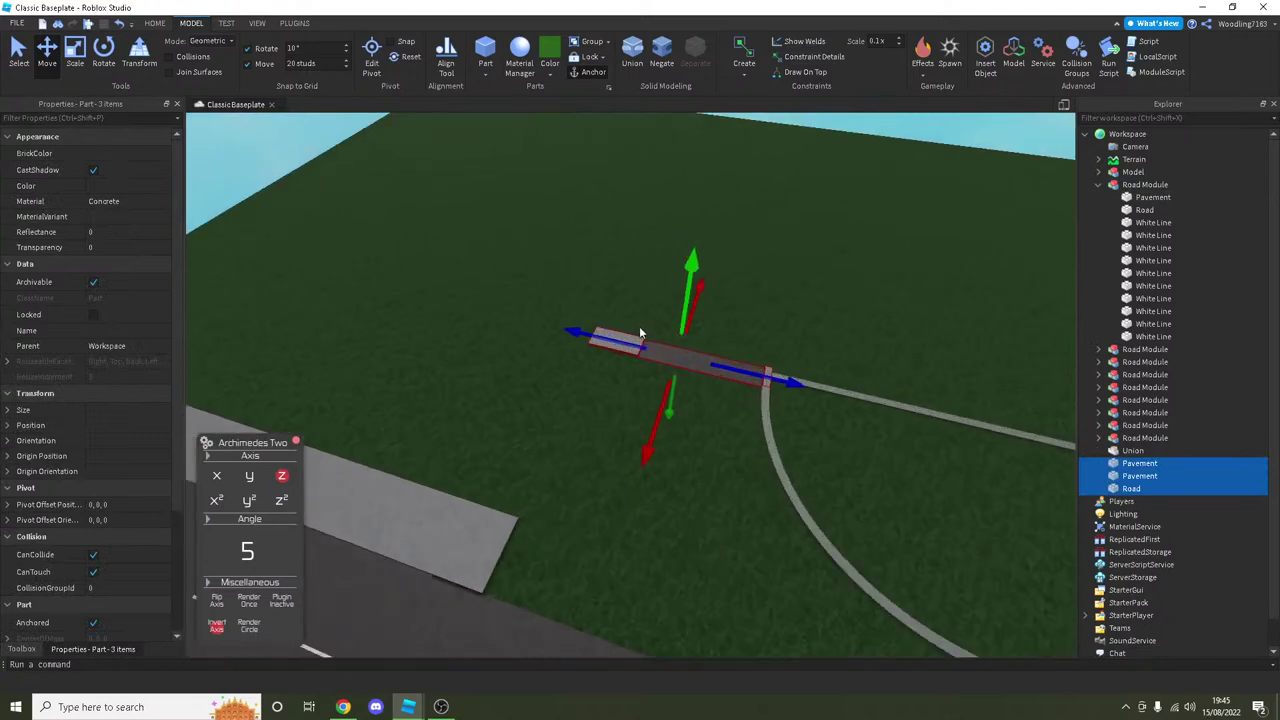
pyautogui.scroll(3, 640, 328)
pyautogui.keyDown('ctrl'); pyautogui.click(561, 349); pyautogui.keyUp('ctrl')
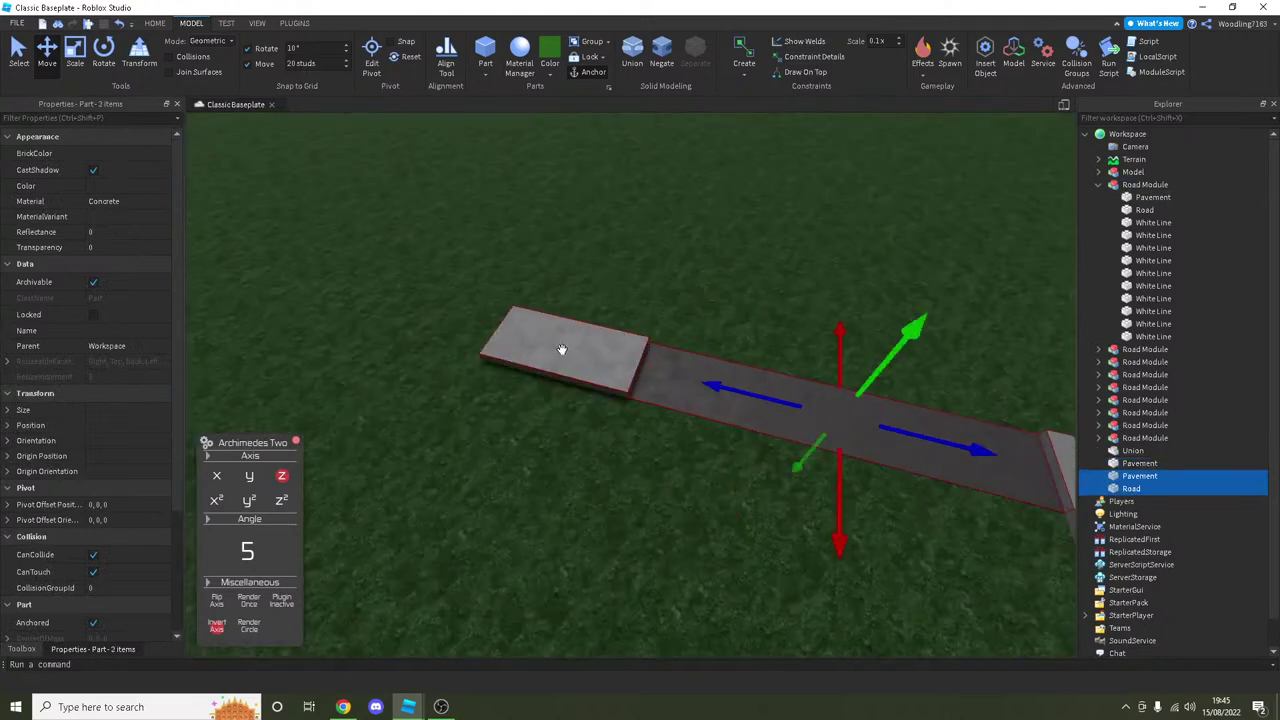
pyautogui.press('Delete')
pyautogui.scroll(-2, 561, 349)
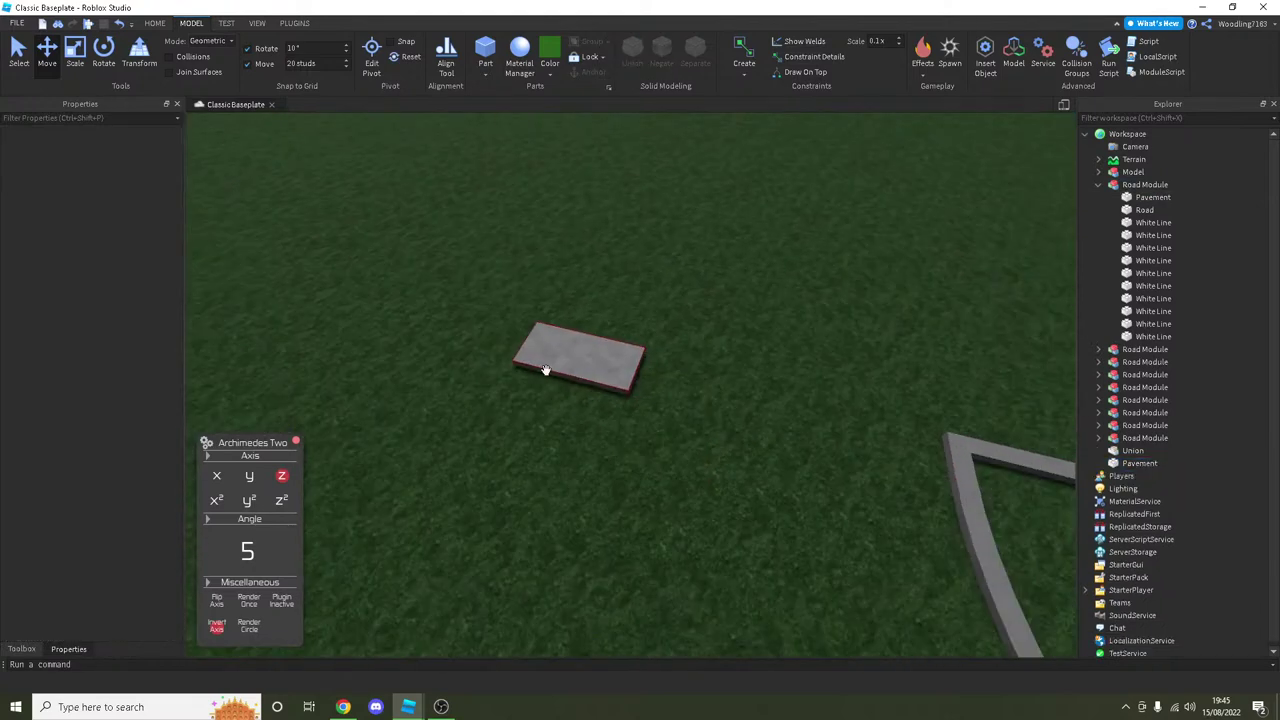
# Step: Activate Archimedes on the remaining pavement slab and turn off Invert Axis so it curves towards the main road
pyautogui.click(571, 363)
pyautogui.moveTo(571, 363); pyautogui.dragTo(575, 360, button='right')
pyautogui.click(284, 605)
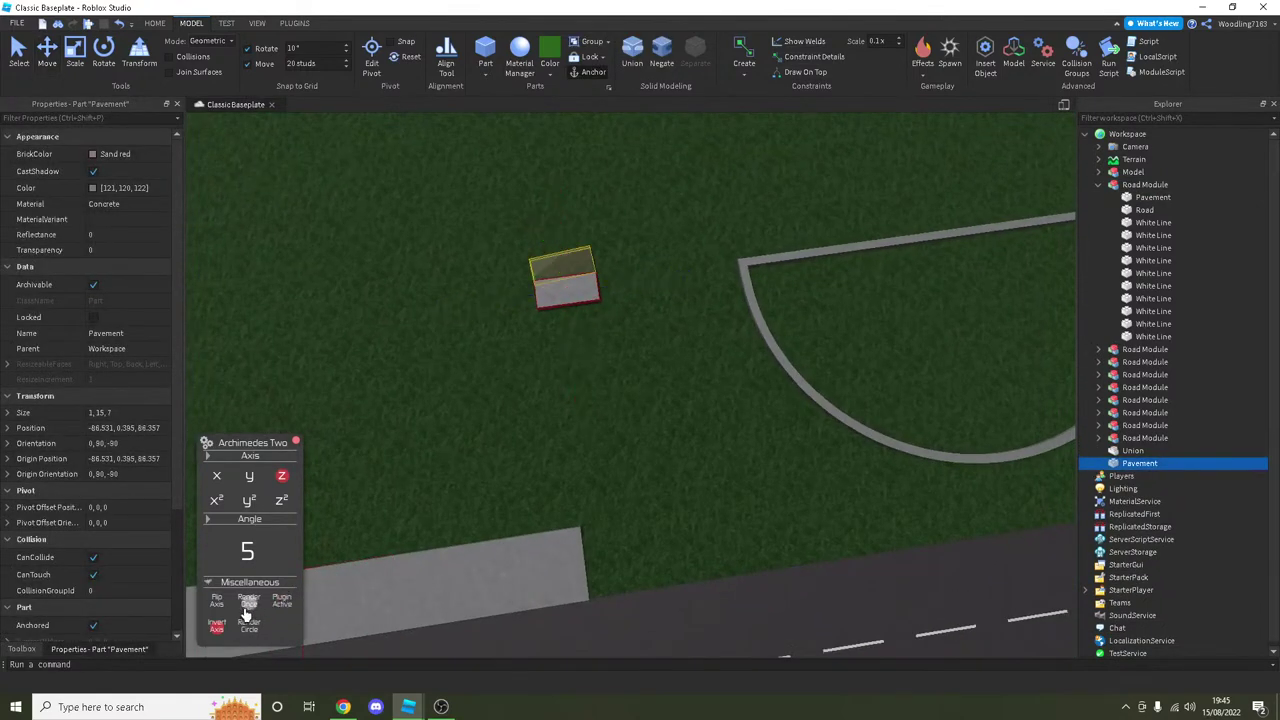
pyautogui.moveTo(262, 605); pyautogui.dragTo(262, 605, button='right')
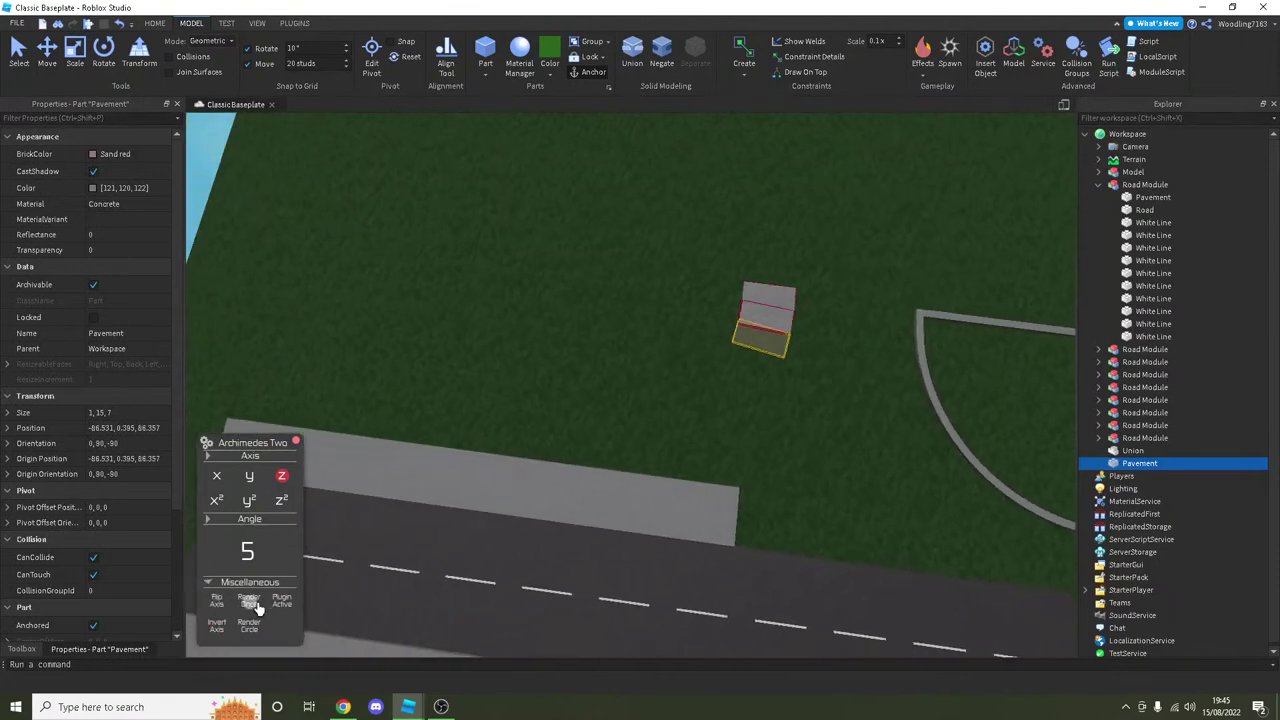
# Step: Try rendering a curved pavement from the slab to the main road's pavement in 5-degree segments
pyautogui.press('r')
pyautogui.press('r')
pyautogui.press('r')
pyautogui.press('r')
pyautogui.press('r')
pyautogui.press('r')
pyautogui.press('r')
pyautogui.press('r')
# Step: Undo the pavement segments rendered at 5 degrees
pyautogui.hotkey('ctrl', 'z')
pyautogui.hotkey('ctrl', 'z')
pyautogui.hotkey('ctrl', 'z')
pyautogui.hotkey('ctrl', 'z')
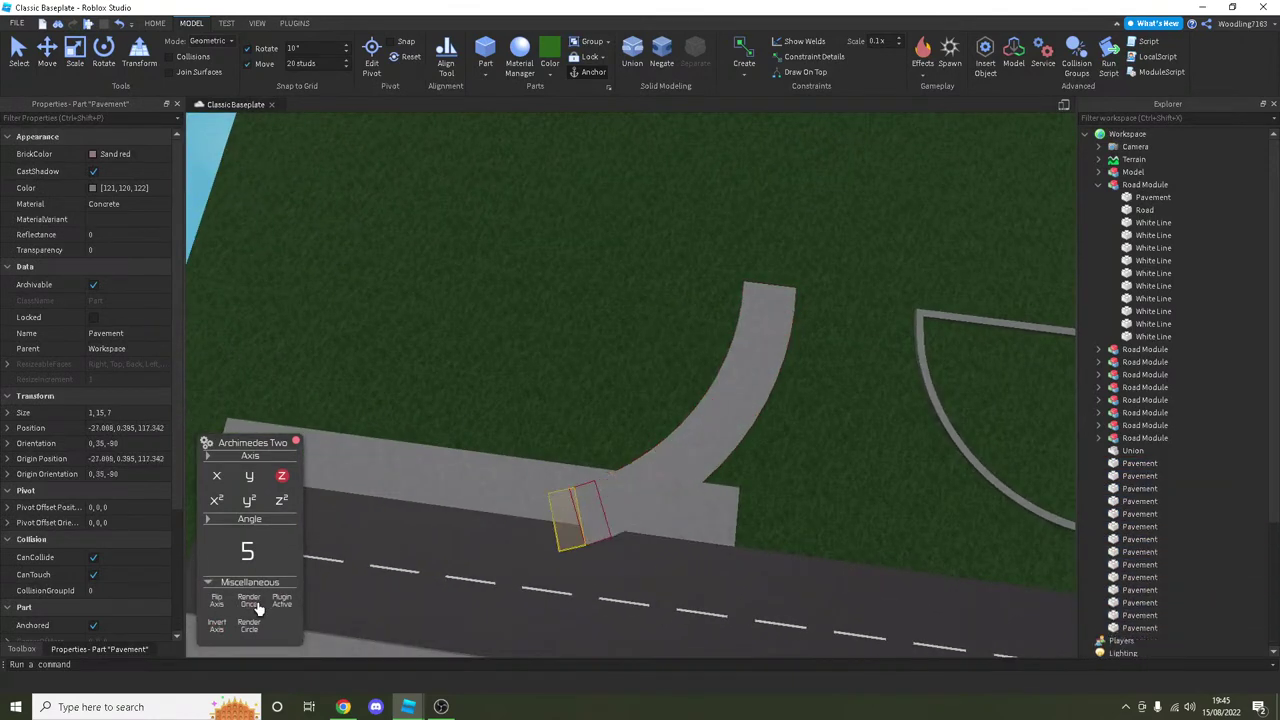
pyautogui.hotkey('ctrl', 'z')
pyautogui.hotkey('ctrl', 'z')
pyautogui.hotkey('ctrl', 'z')
pyautogui.hotkey('ctrl', 'z')
pyautogui.hotkey('ctrl', 'z')
pyautogui.hotkey('ctrl', 'z')
pyautogui.hotkey('ctrl', 'z')
pyautogui.hotkey('ctrl', 'z')
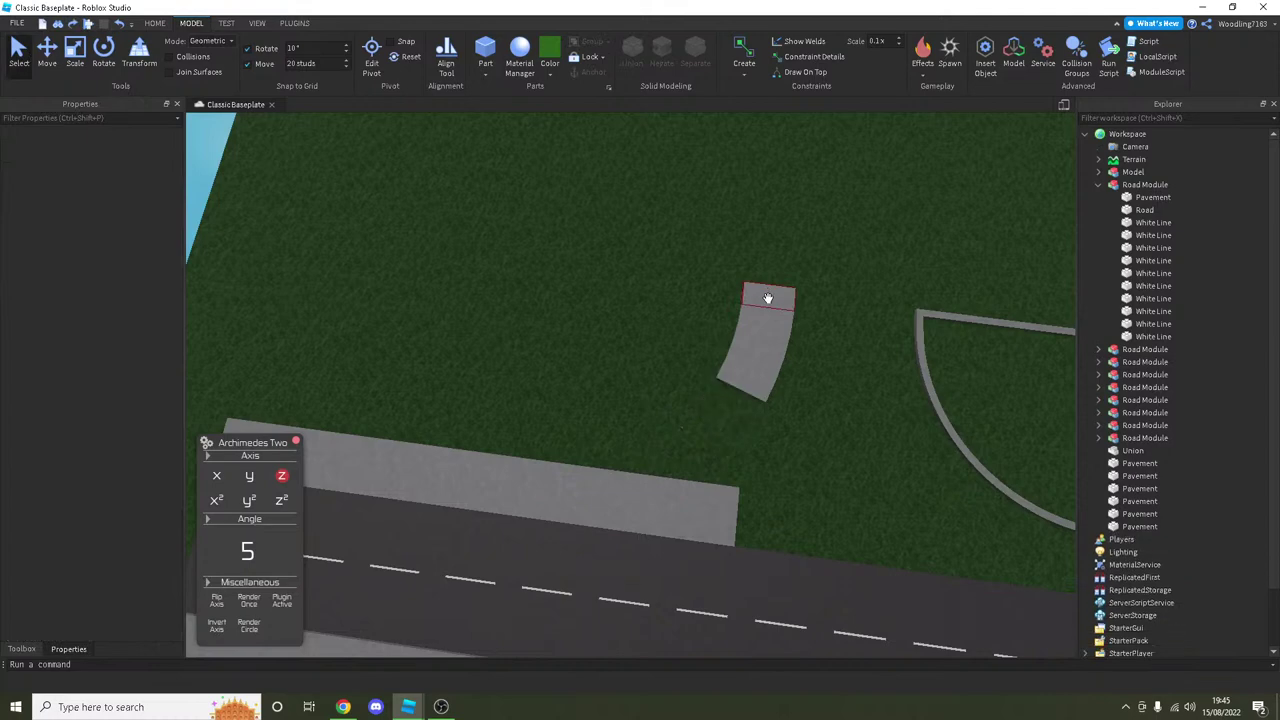
# Step: Set the Archimedes angle to 6 and try rendering the curved pavement from the slab to the main road
pyautogui.click(766, 298)
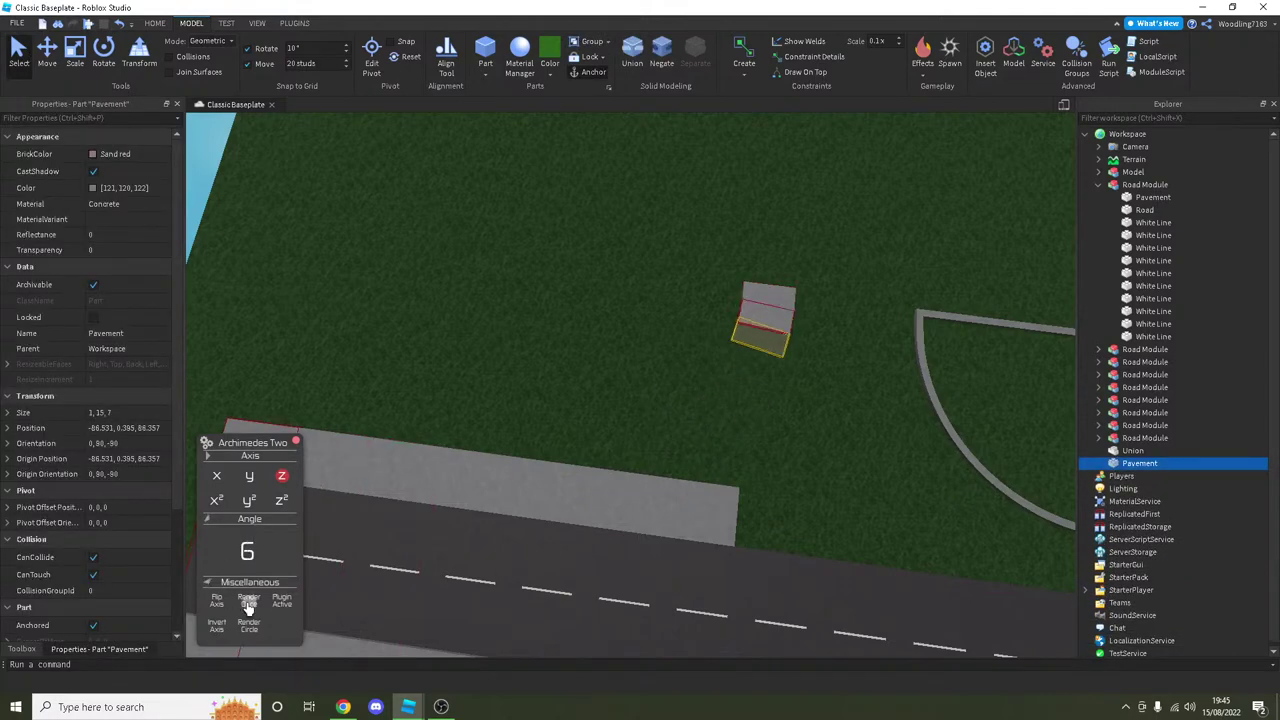
pyautogui.press('r')
pyautogui.press('r')
pyautogui.press('r')
pyautogui.press('r')
pyautogui.press('r')
pyautogui.press('r')
pyautogui.press('r')
pyautogui.press('r')
pyautogui.press('r')
pyautogui.press('r')
pyautogui.press('r')
pyautogui.press('r')
pyautogui.press('r')
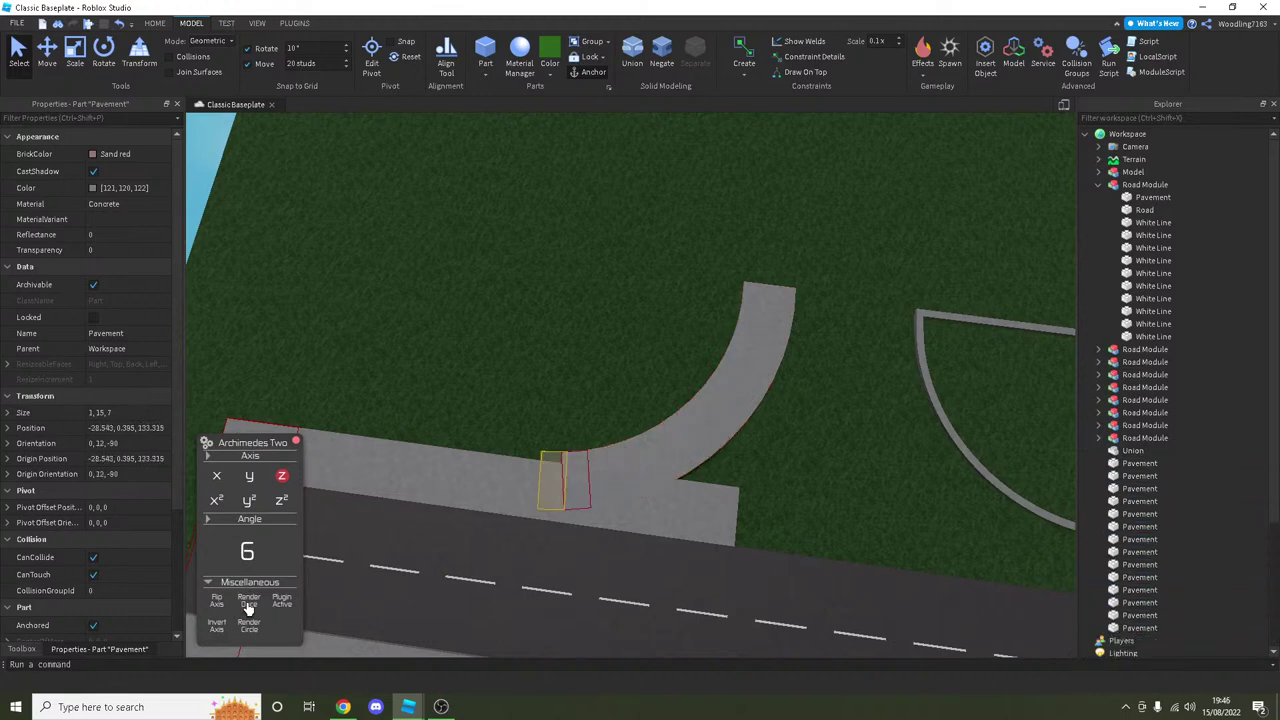
pyautogui.press('r')
pyautogui.press('r')
pyautogui.press('r')
# Step: Undo the pavement segments rendered at 6 degrees
pyautogui.hotkey('ctrl', 'z')
pyautogui.hotkey('ctrl', 'z')
pyautogui.hotkey('ctrl', 'z')
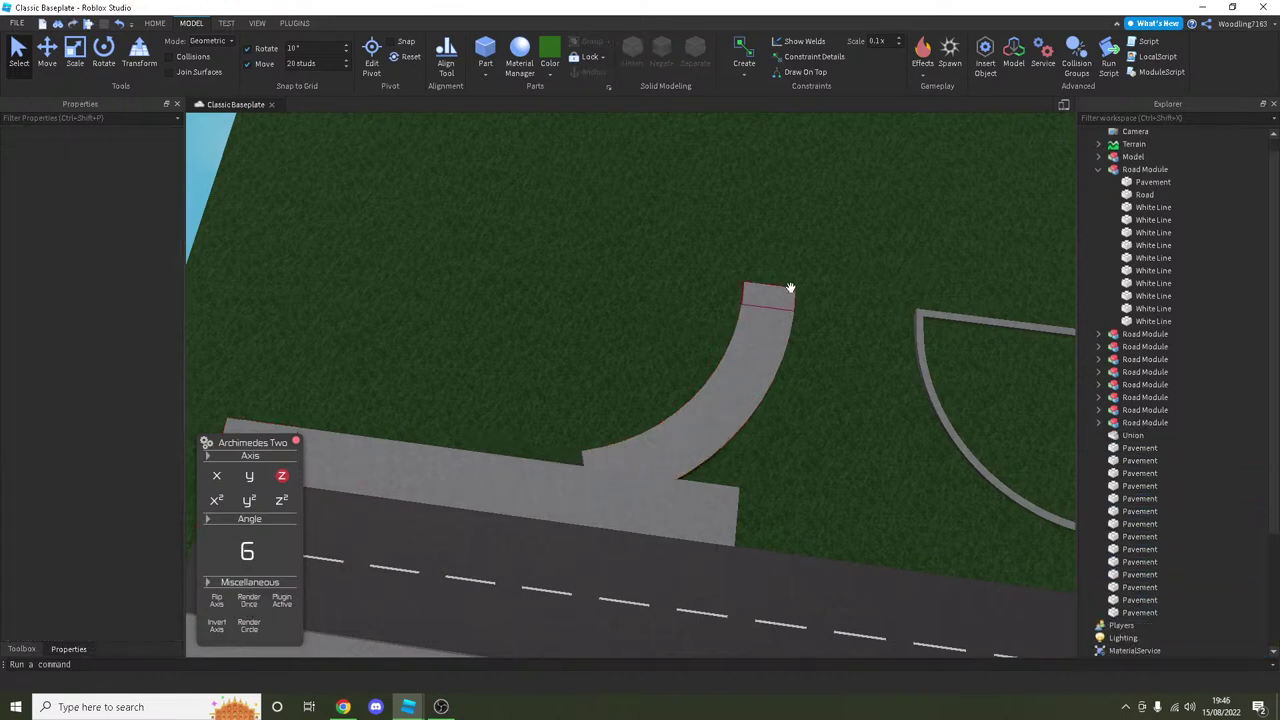
pyautogui.hotkey('ctrl', 'z')
pyautogui.hotkey('ctrl', 'z')
pyautogui.hotkey('ctrl', 'z')
pyautogui.hotkey('ctrl', 'z')
pyautogui.hotkey('ctrl', 'z')
pyautogui.hotkey('ctrl', 'z')
pyautogui.hotkey('ctrl', 'z')
pyautogui.hotkey('ctrl', 'z')
pyautogui.hotkey('ctrl', 'z')
pyautogui.hotkey('ctrl', 'z')
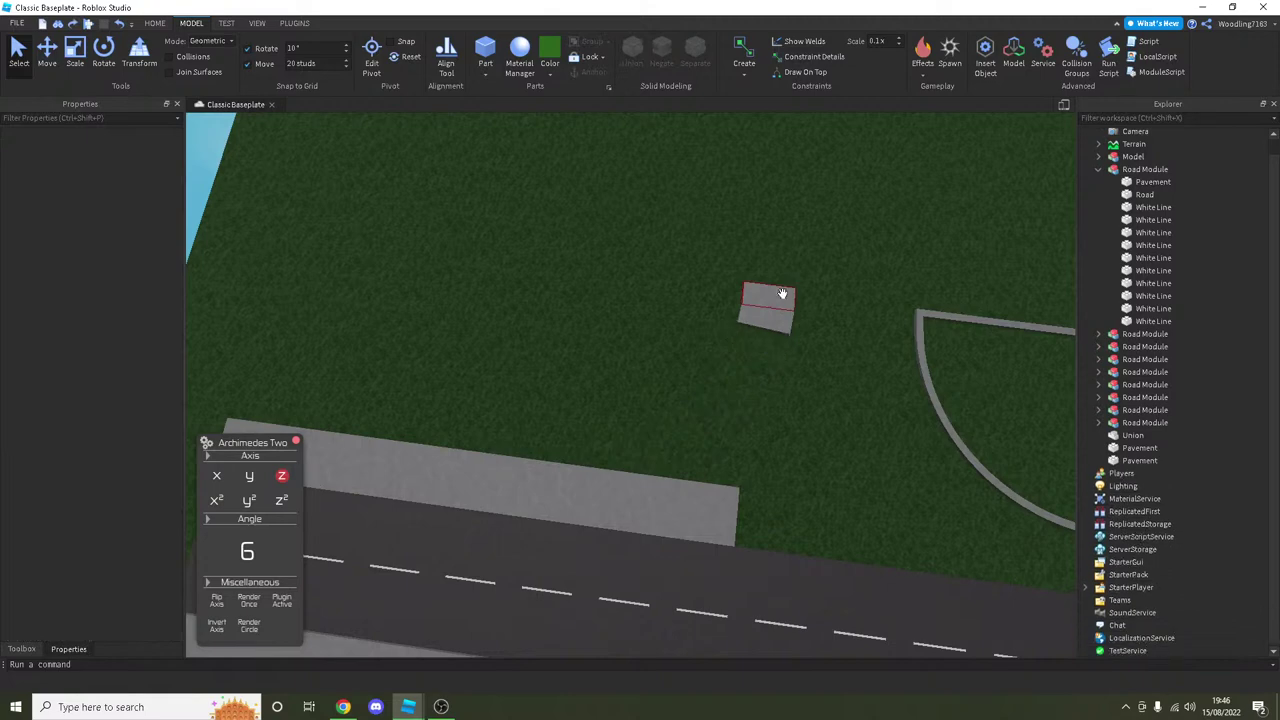
pyautogui.hotkey('ctrl', 'z')
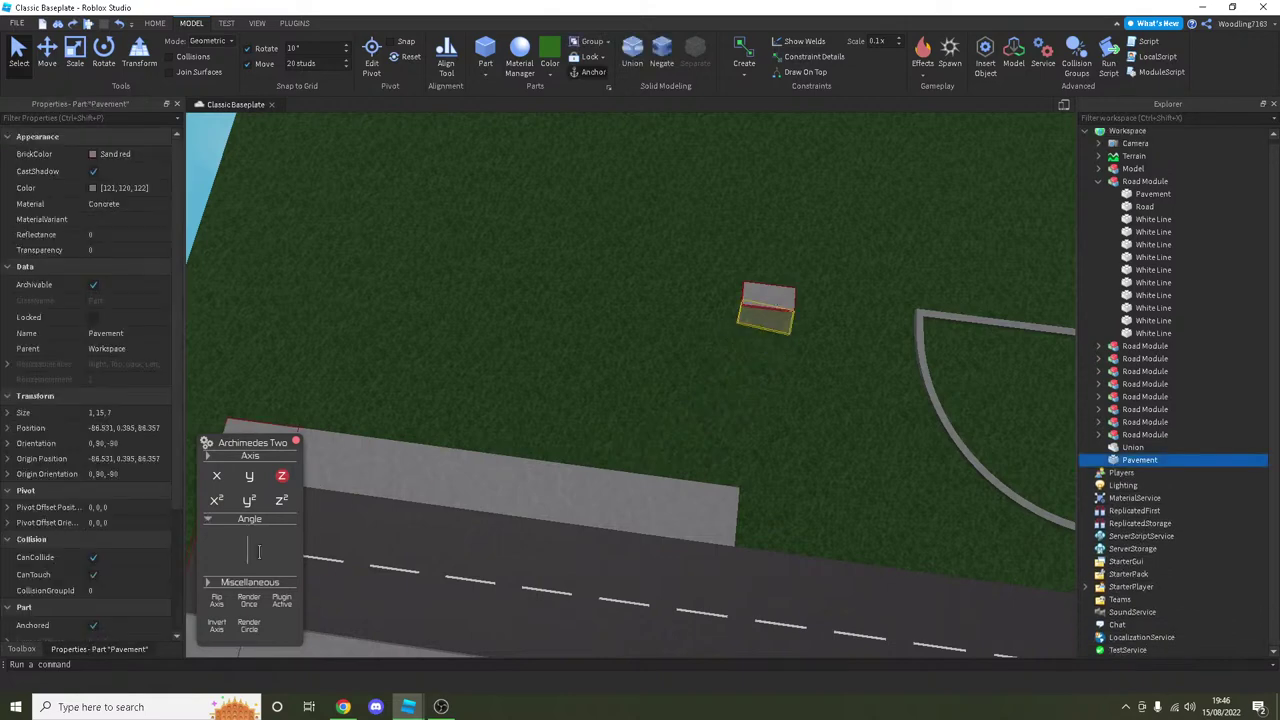
# Step: Try rendering the curved pavement to the main road at an Archimedes angle of 5.5 and undo the rendered segments
pyautogui.click(247, 601)
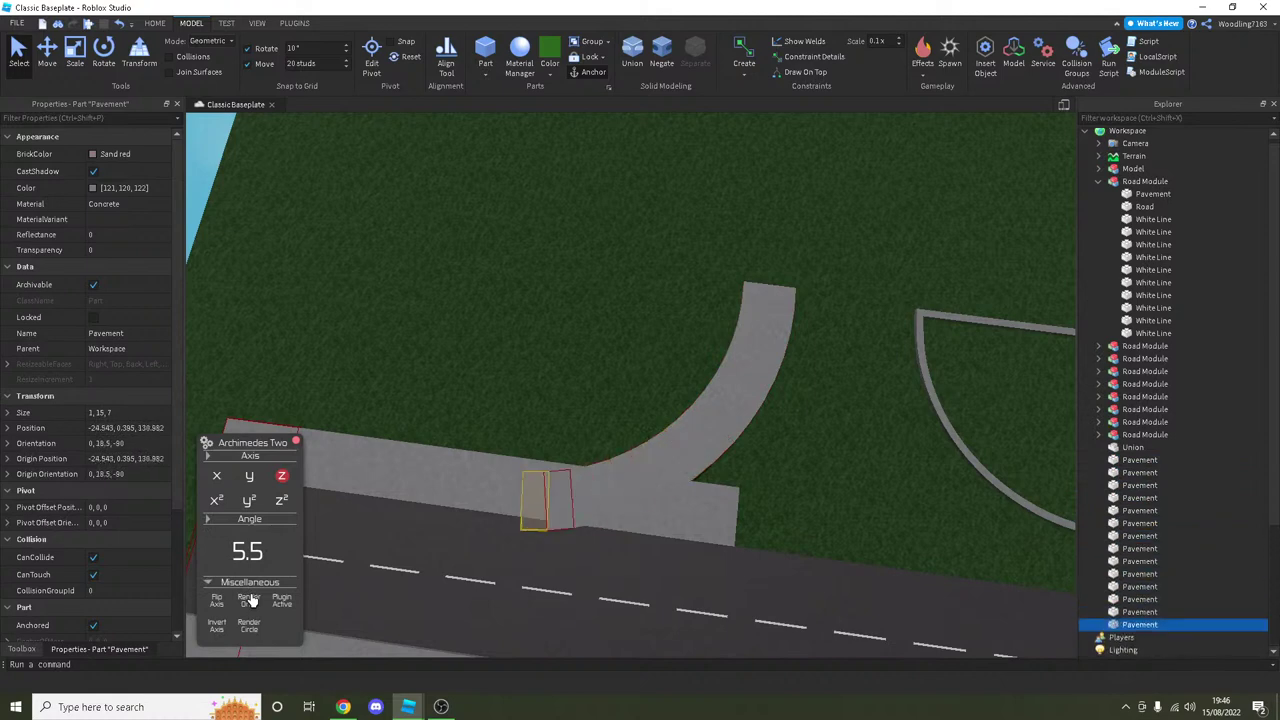
pyautogui.hotkey('ctrl', 'z')
pyautogui.hotkey('ctrl', 'z')
pyautogui.hotkey('ctrl', 'z')
pyautogui.hotkey('ctrl', 'z')
pyautogui.hotkey('ctrl', 'z')
pyautogui.hotkey('ctrl', 'z')
pyautogui.hotkey('ctrl', 'z')
pyautogui.hotkey('ctrl', 'z')
pyautogui.hotkey('ctrl', 'z')
pyautogui.hotkey('ctrl', 'z')
pyautogui.hotkey('ctrl', 'z')
pyautogui.hotkey('ctrl', 'z')
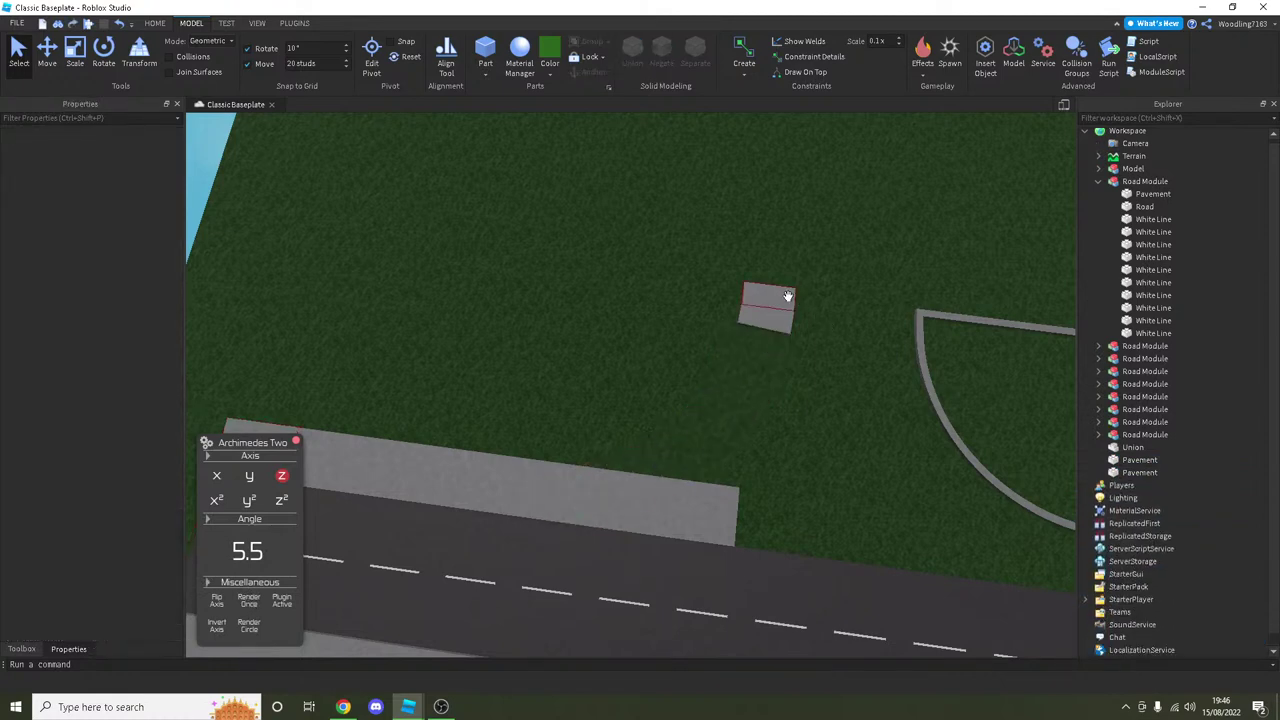
# Step: Set the Archimedes angle to 5.7, try rendering the curved pavement to the main road, and undo the rendered segments
pyautogui.click(250, 553)
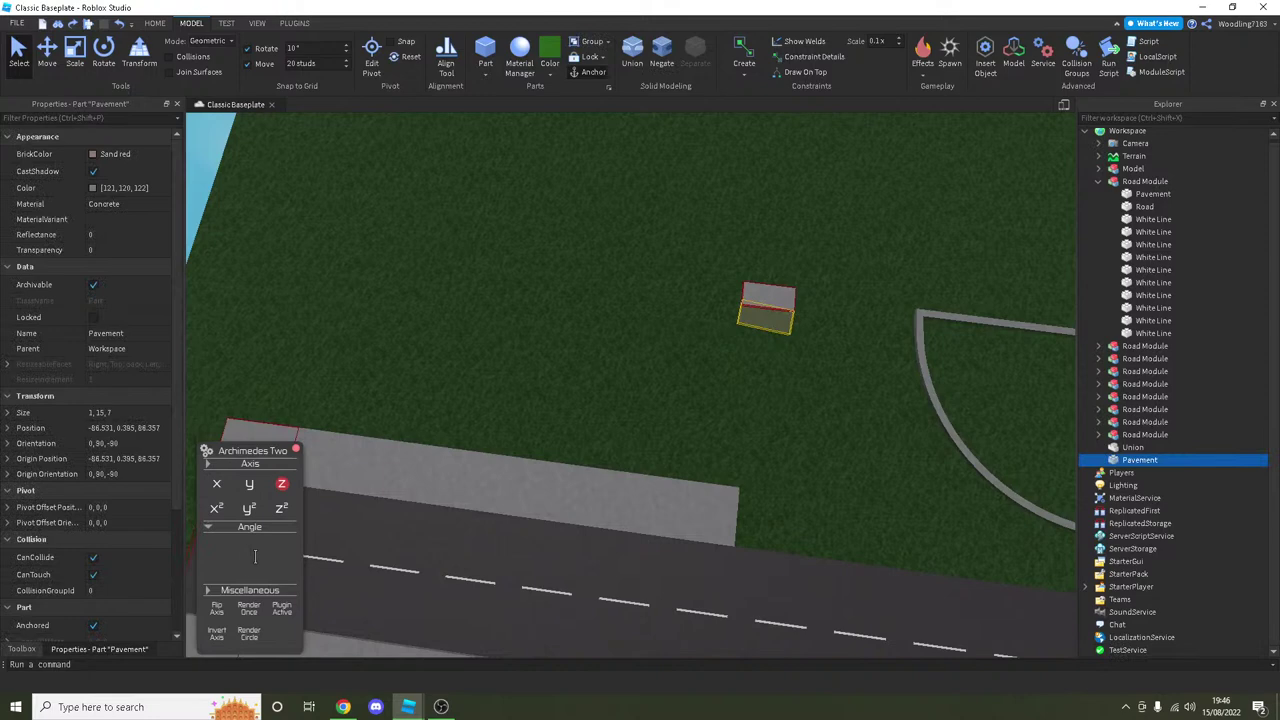
pyautogui.click(248, 609)
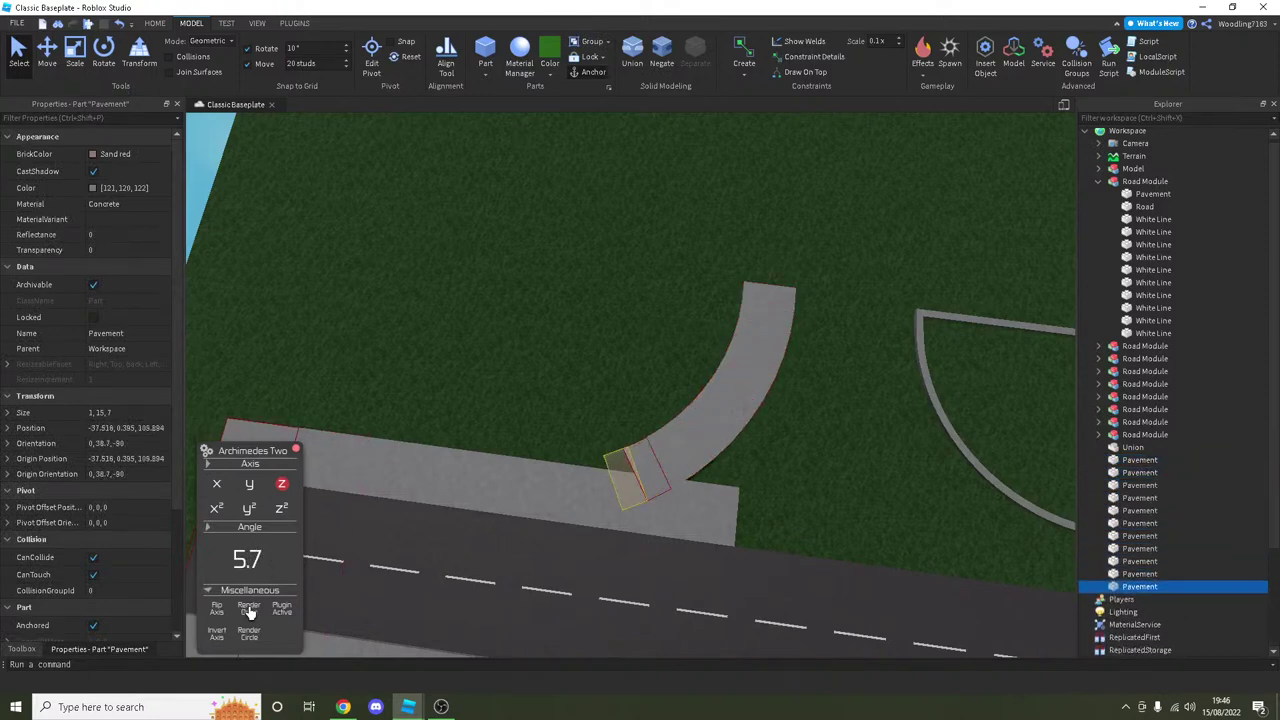
pyautogui.hotkey('ctrl', 'z')
pyautogui.hotkey('ctrl', 'z')
pyautogui.hotkey('ctrl', 'z')
pyautogui.hotkey('ctrl', 'z')
pyautogui.hotkey('ctrl', 'z')
pyautogui.hotkey('ctrl', 'z')
pyautogui.hotkey('ctrl', 'z')
pyautogui.hotkey('ctrl', 'z')
pyautogui.hotkey('ctrl', 'z')
pyautogui.hotkey('ctrl', 'z')
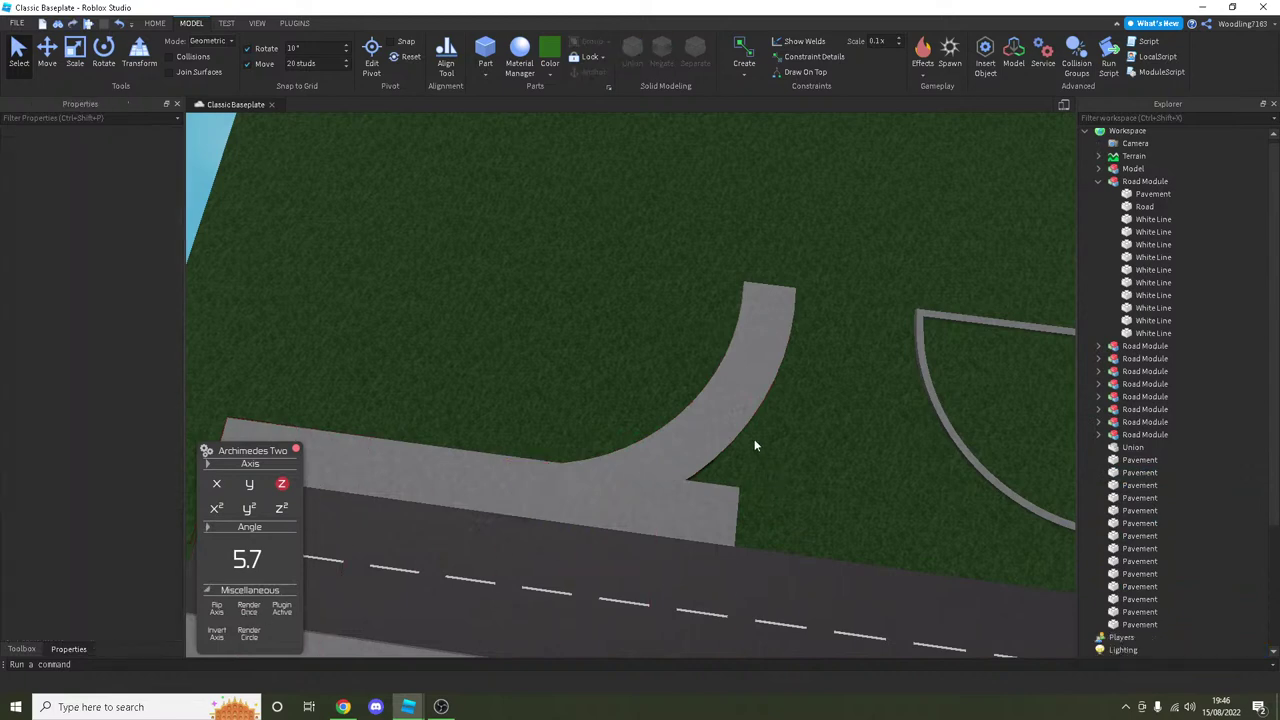
pyautogui.hotkey('ctrl', 'z')
pyautogui.hotkey('ctrl', 'z')
pyautogui.hotkey('ctrl', 'z')
pyautogui.hotkey('ctrl', 'z')
pyautogui.hotkey('ctrl', 'z')
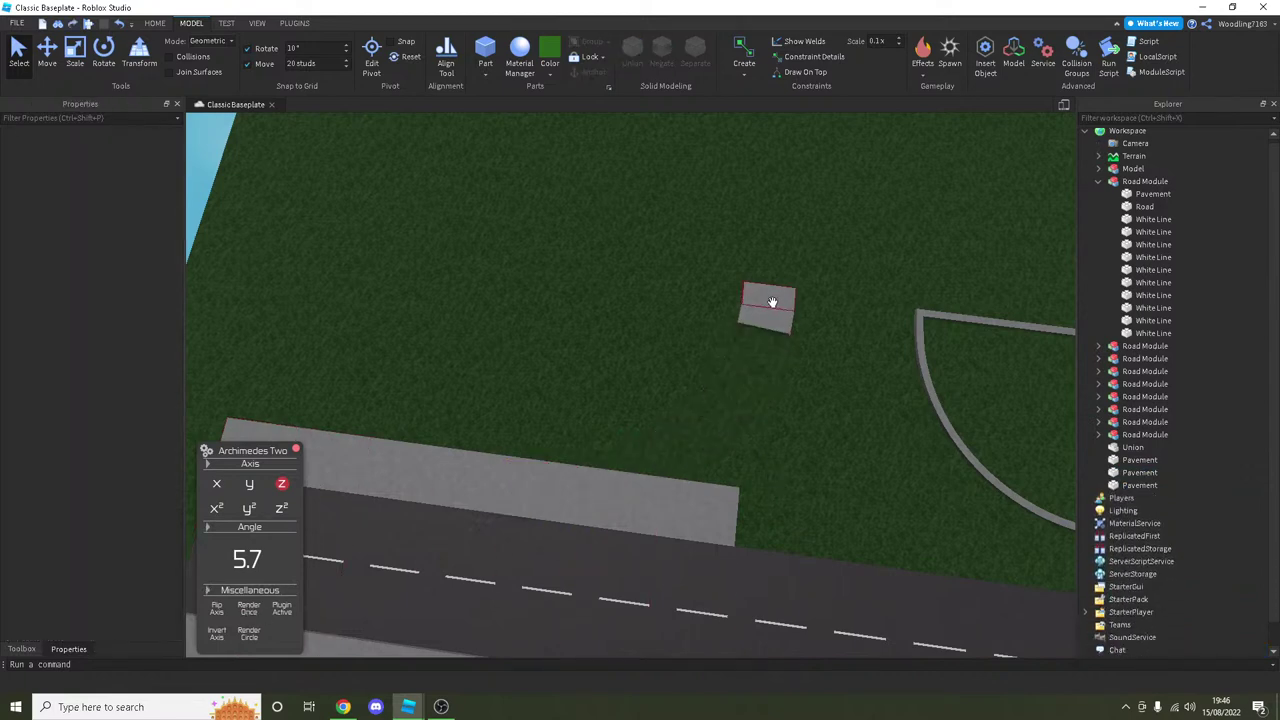
# Step: Set the Archimedes angle to 5.72 and render the curved pavement from the slab to the main road's pavement
pyautogui.click(249, 609)
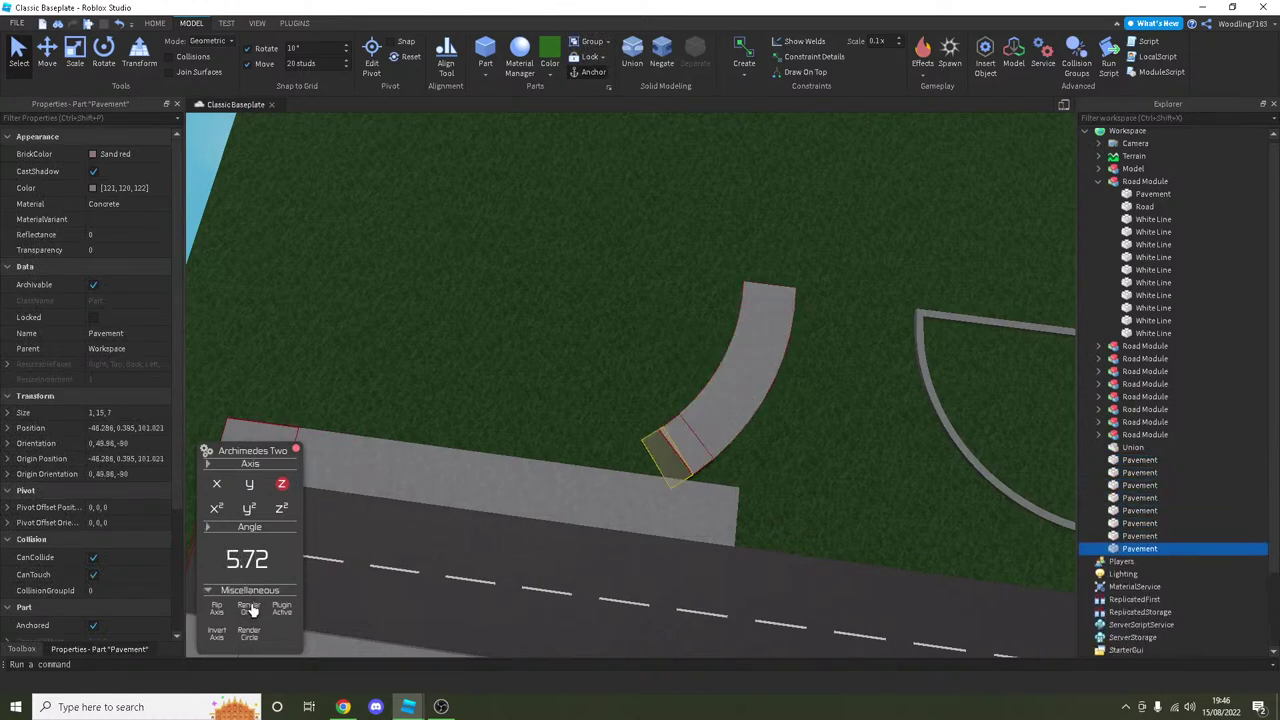
pyautogui.moveTo(380, 470); pyautogui.dragTo(440, 485, button='right')
pyautogui.scroll(5, 440, 485)
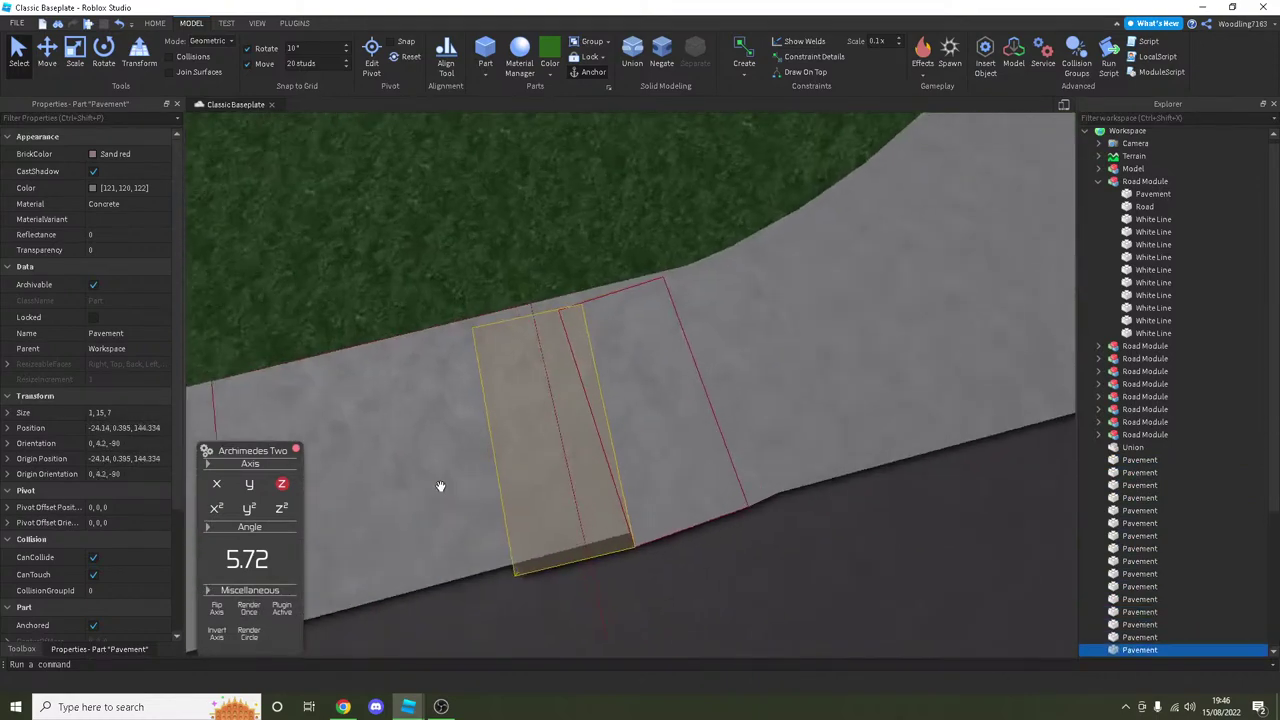
pyautogui.scroll(-5, 440, 485)
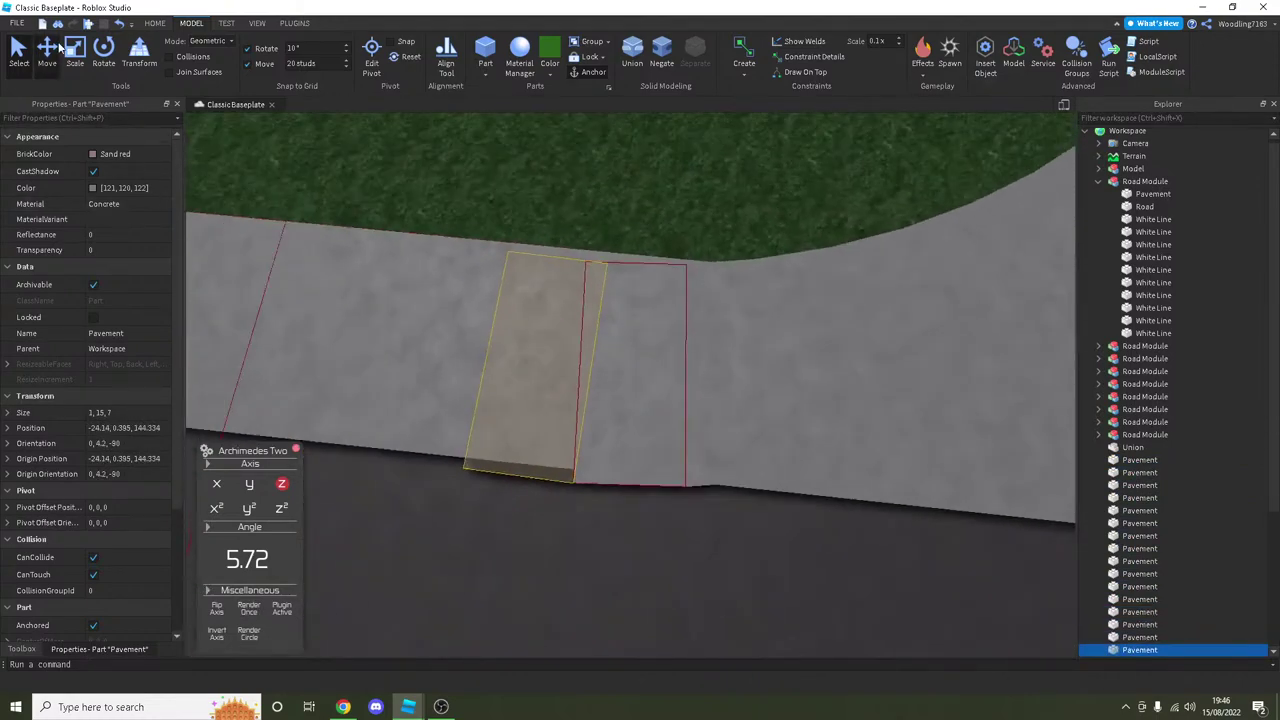
# Step: Deactivate Archimedes, delete the last rendered curve segment over the main road's pavement, and select the new end segment
pyautogui.click(47, 50)
pyautogui.click(75, 50)
pyautogui.moveTo(366, 518); pyautogui.dragTo(366, 518, button='right')
pyautogui.scroll(3, 366, 518)
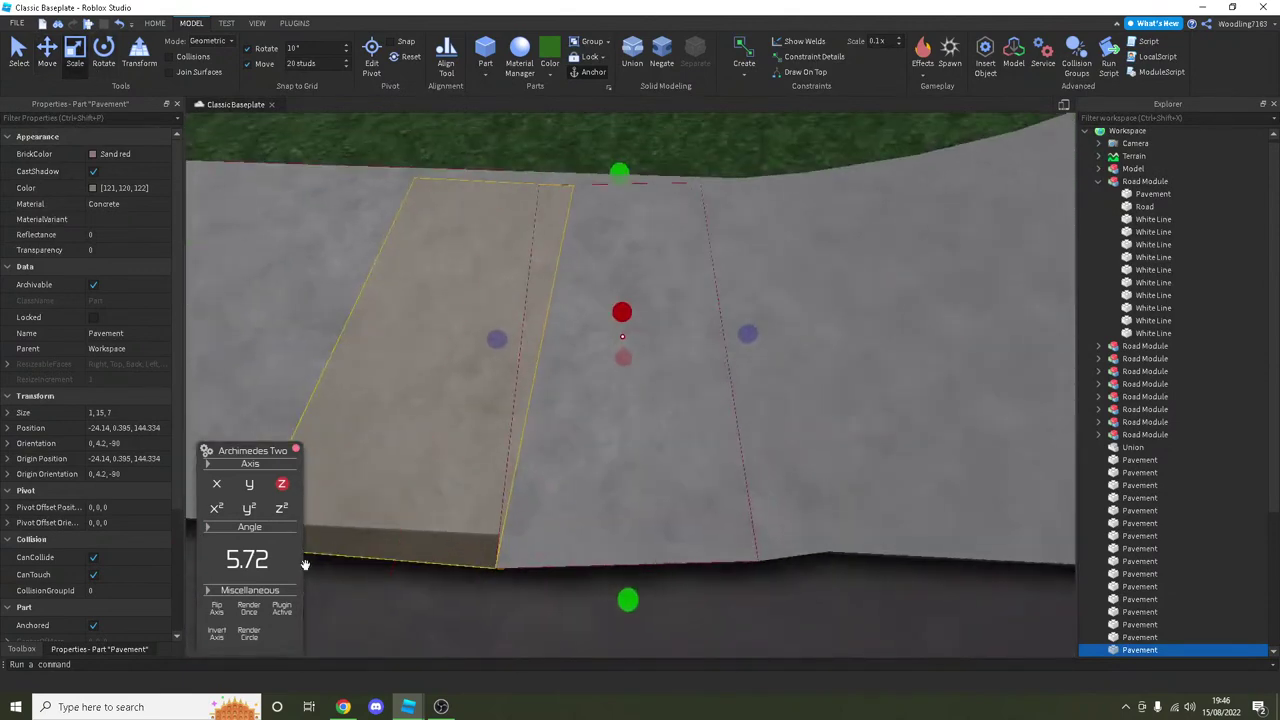
pyautogui.click(283, 616)
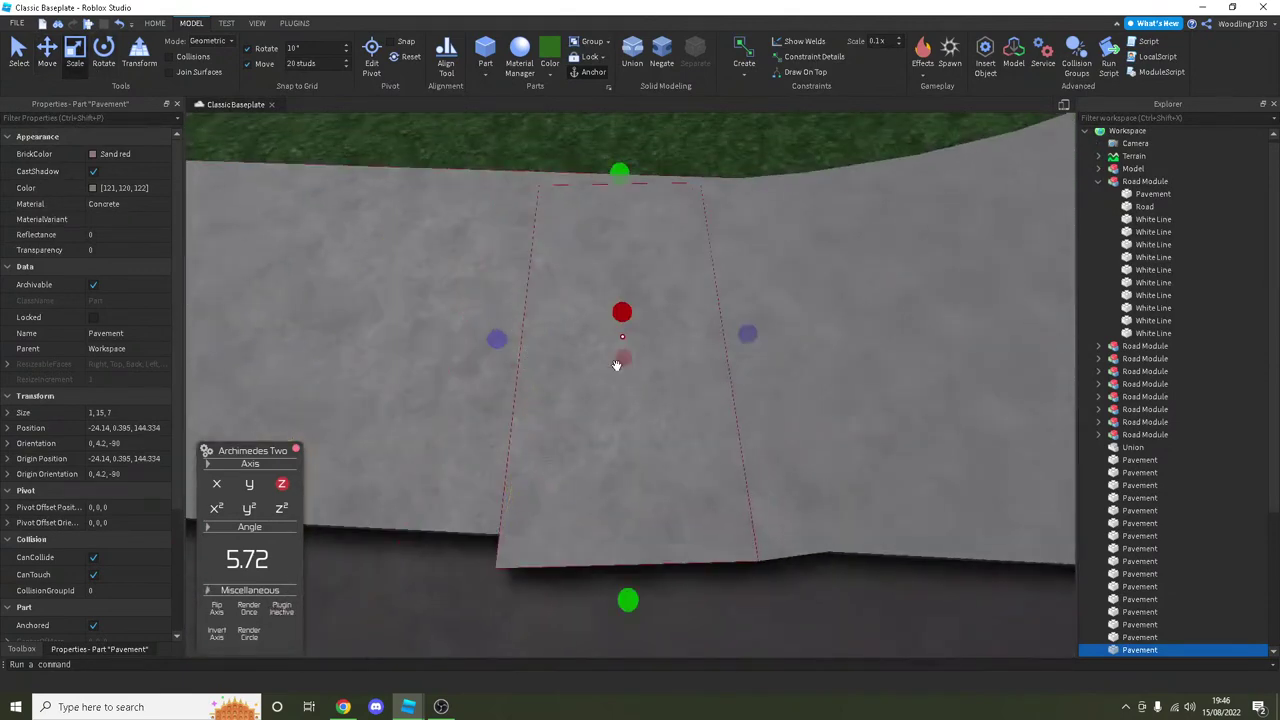
pyautogui.press('Delete')
pyautogui.scroll(3, 630, 375)
pyautogui.scroll(3, 636, 380)
pyautogui.click(686, 369)
pyautogui.scroll(-1, 560, 226)
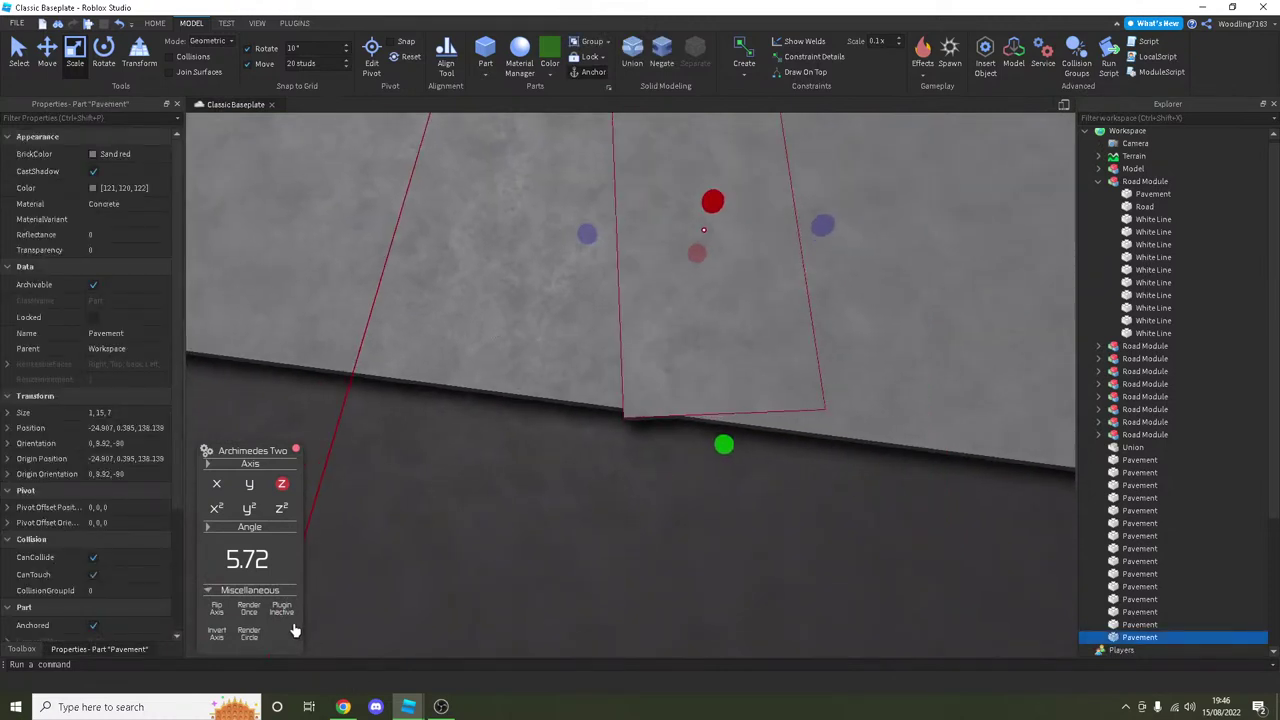
pyautogui.scroll(-10, 423, 543)
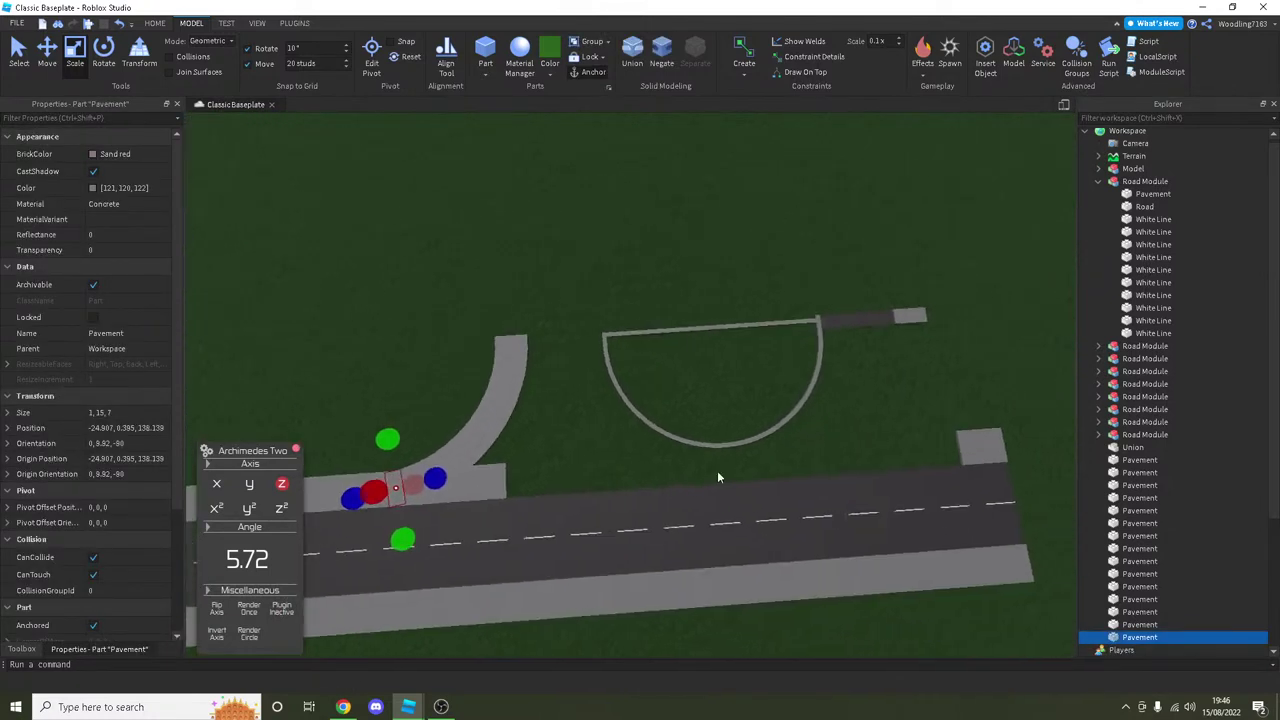
# Step: Ungroup the side road model and delete its road and the pavement nearest the semicircle, keeping the far pavement slab
pyautogui.click(843, 323)
pyautogui.click(1150, 170)
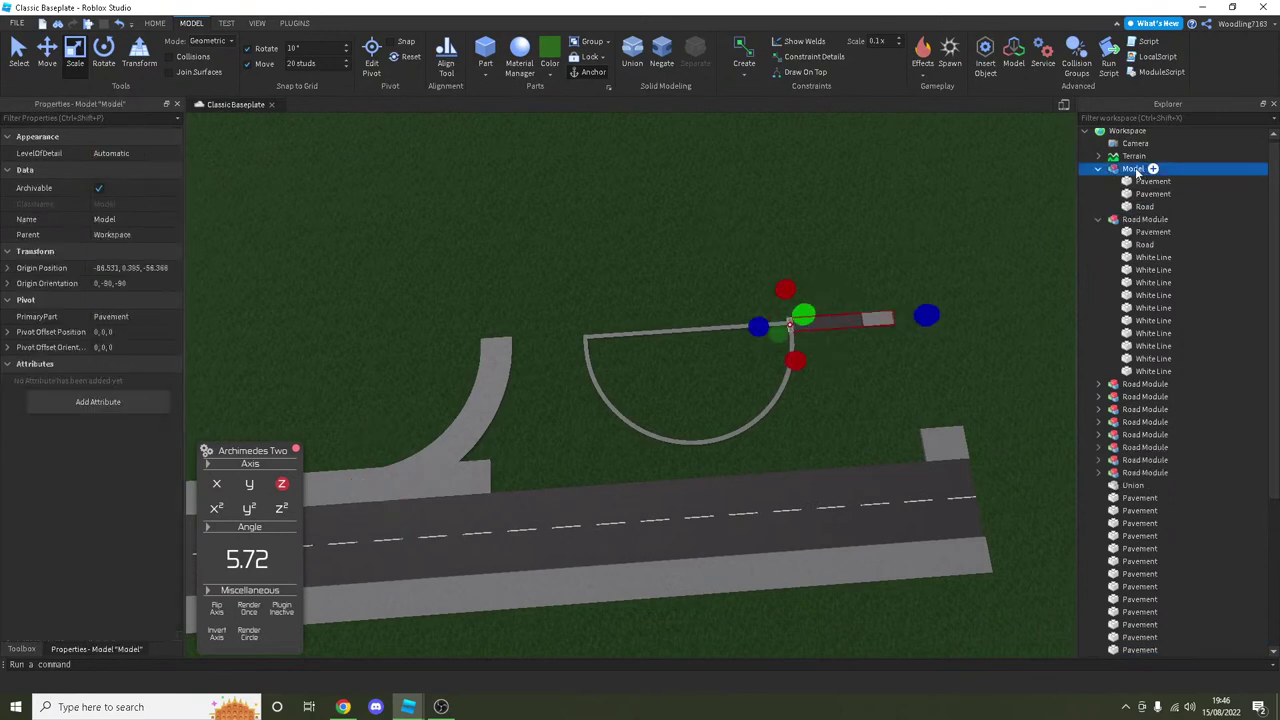
pyautogui.hotkey('ctrl', 'u')
pyautogui.scroll(3, 897, 303)
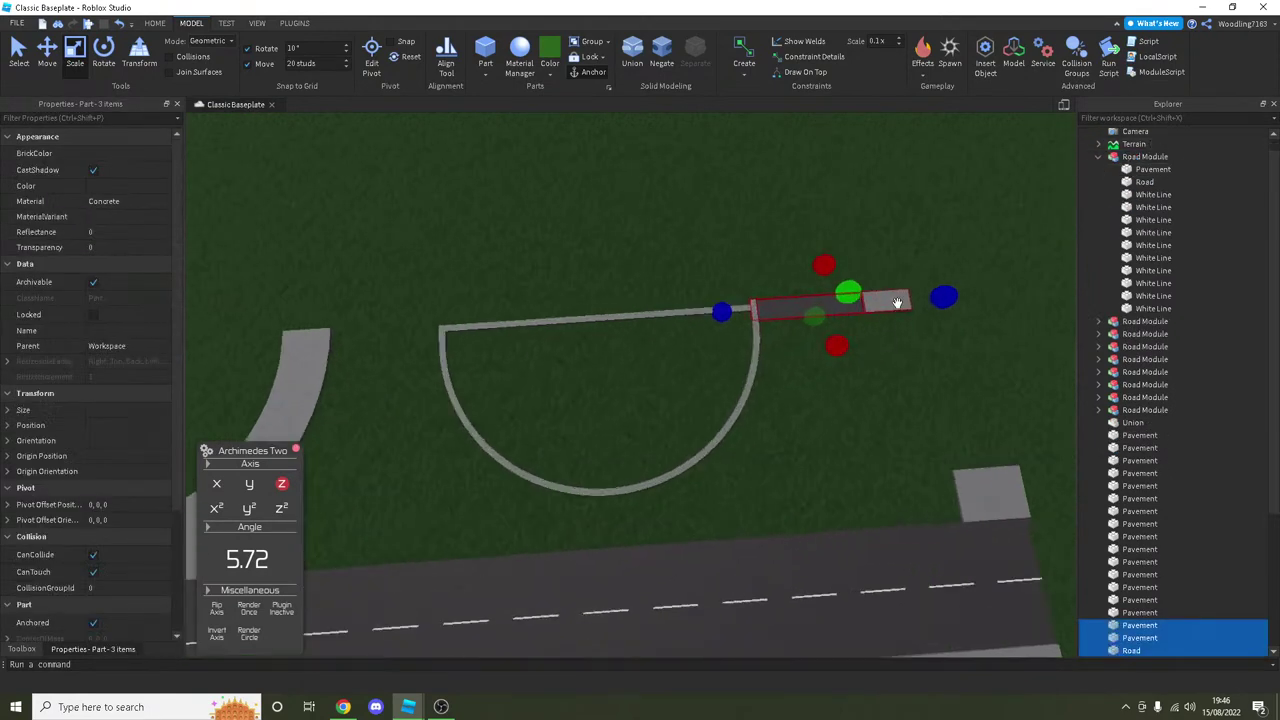
pyautogui.scroll(-3, 897, 303)
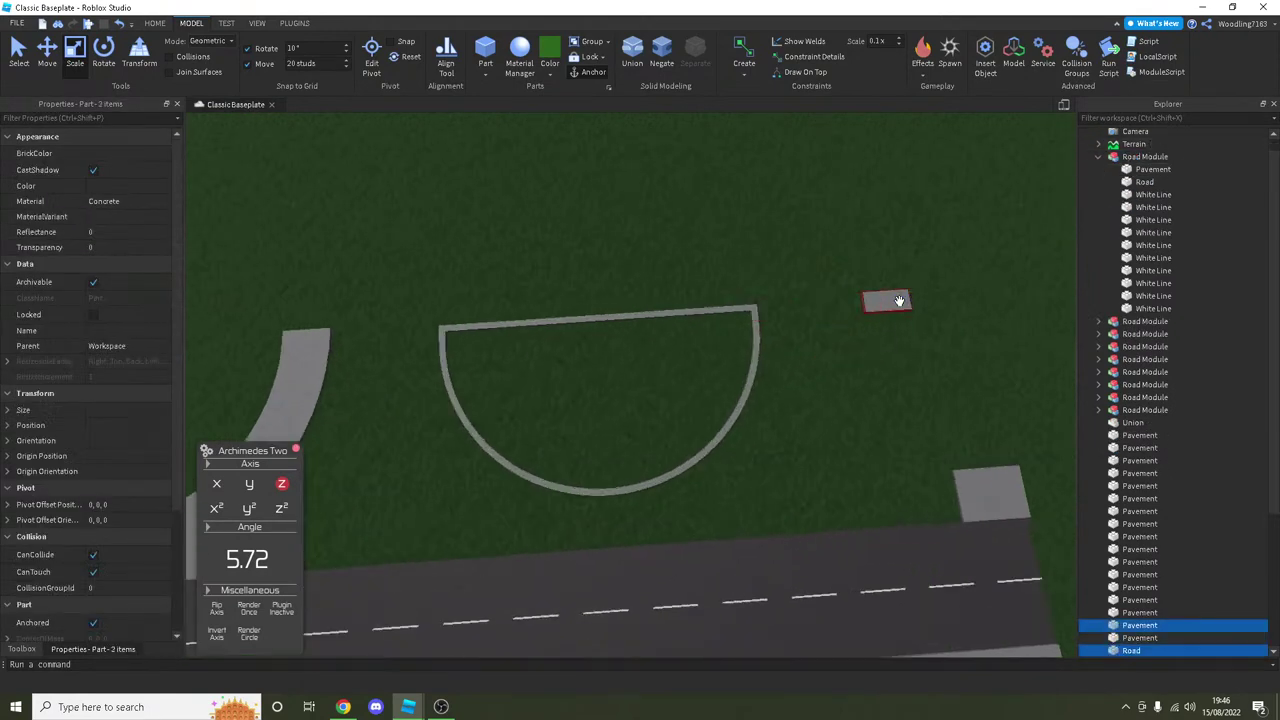
pyautogui.click(880, 297)
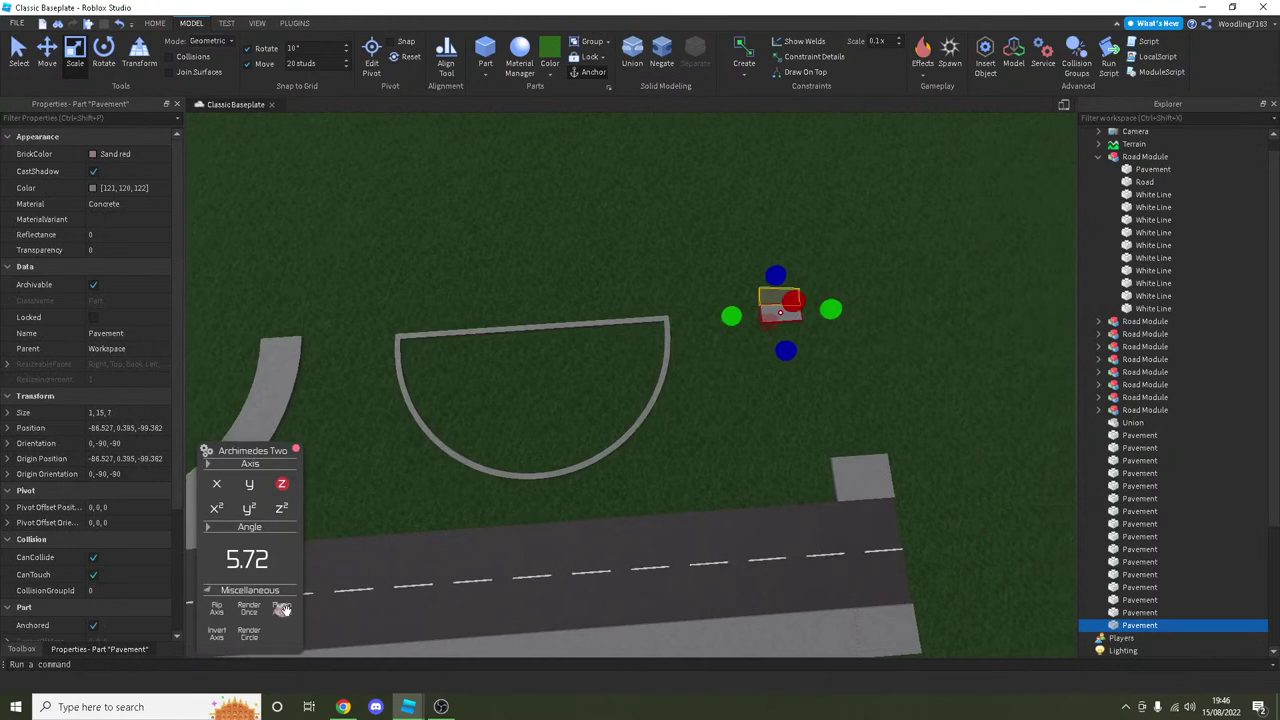
# Step: Activate Archimedes with the axis inverted and render the second curved pavement from the remaining slab at 5.72 degrees
pyautogui.click(283, 609)
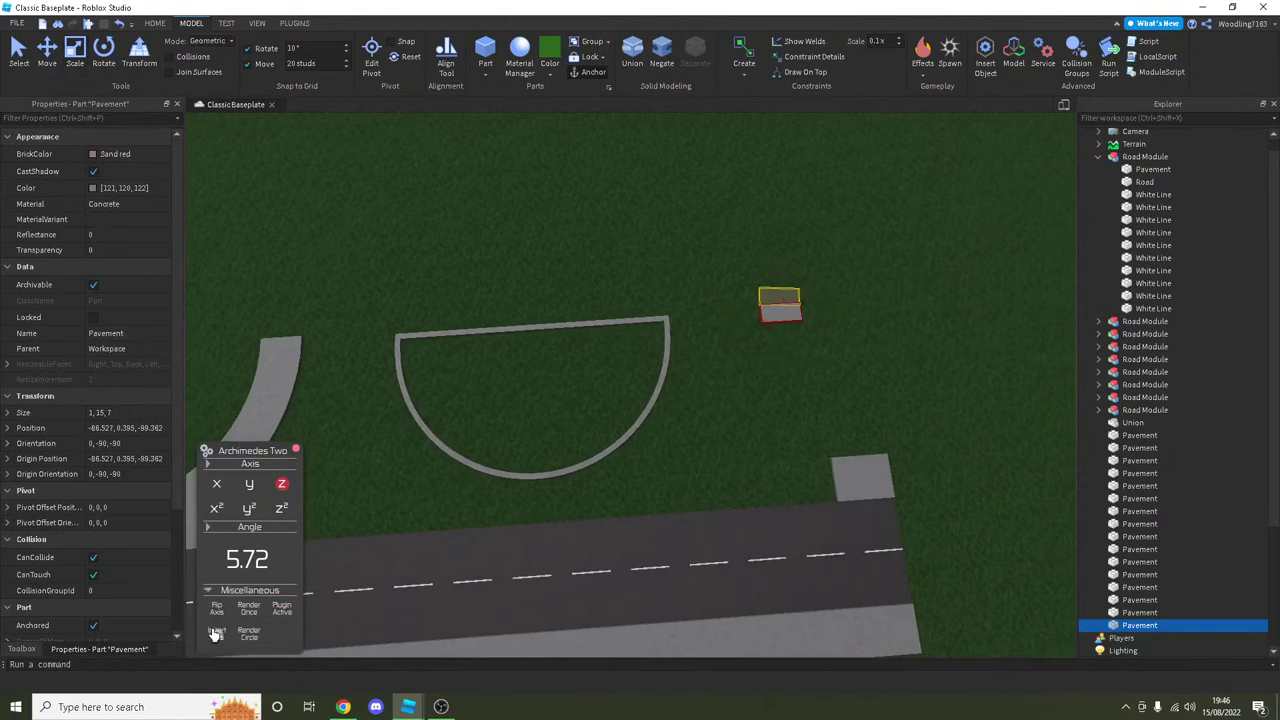
pyautogui.click(247, 609)
pyautogui.click(247, 609)
pyautogui.click(247, 609)
pyautogui.click(247, 609)
pyautogui.click(247, 609)
pyautogui.click(247, 609)
pyautogui.click(247, 609)
pyautogui.click(247, 609)
pyautogui.click(247, 609)
pyautogui.scroll(-5, 566, 523)
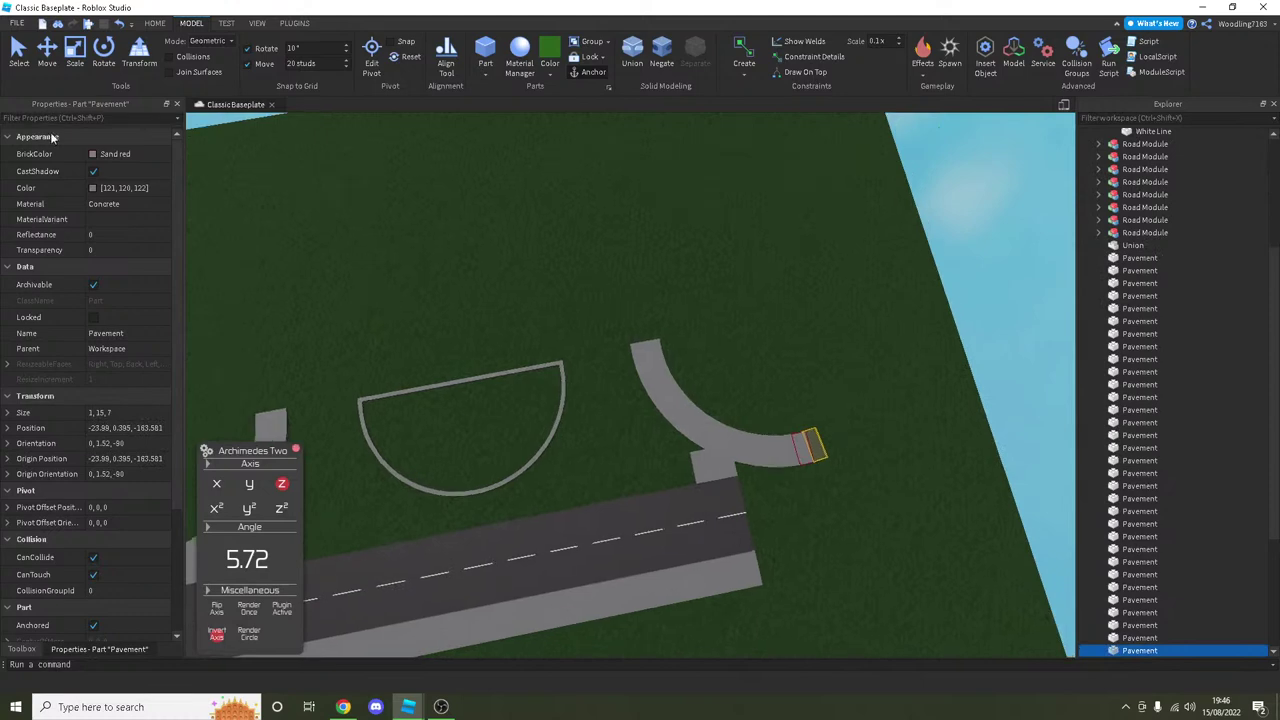
# Step: Deactivate Archimedes and extend the main road past the second curve with three end-to-end duplicates of the last road module
pyautogui.moveTo(634, 394); pyautogui.dragTo(634, 400, button='right')
pyautogui.scroll(3, 634, 400)
pyautogui.click(719, 430)
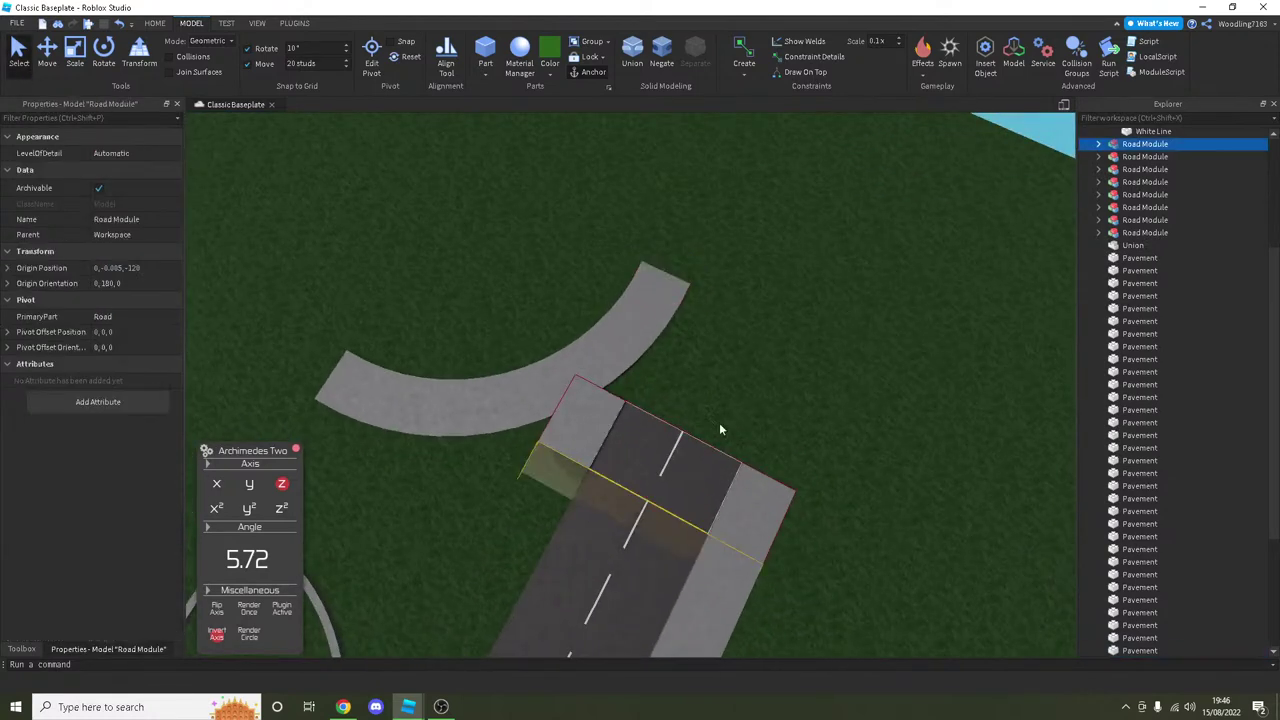
pyautogui.click(284, 612)
pyautogui.hotkey('ctrl', '2')
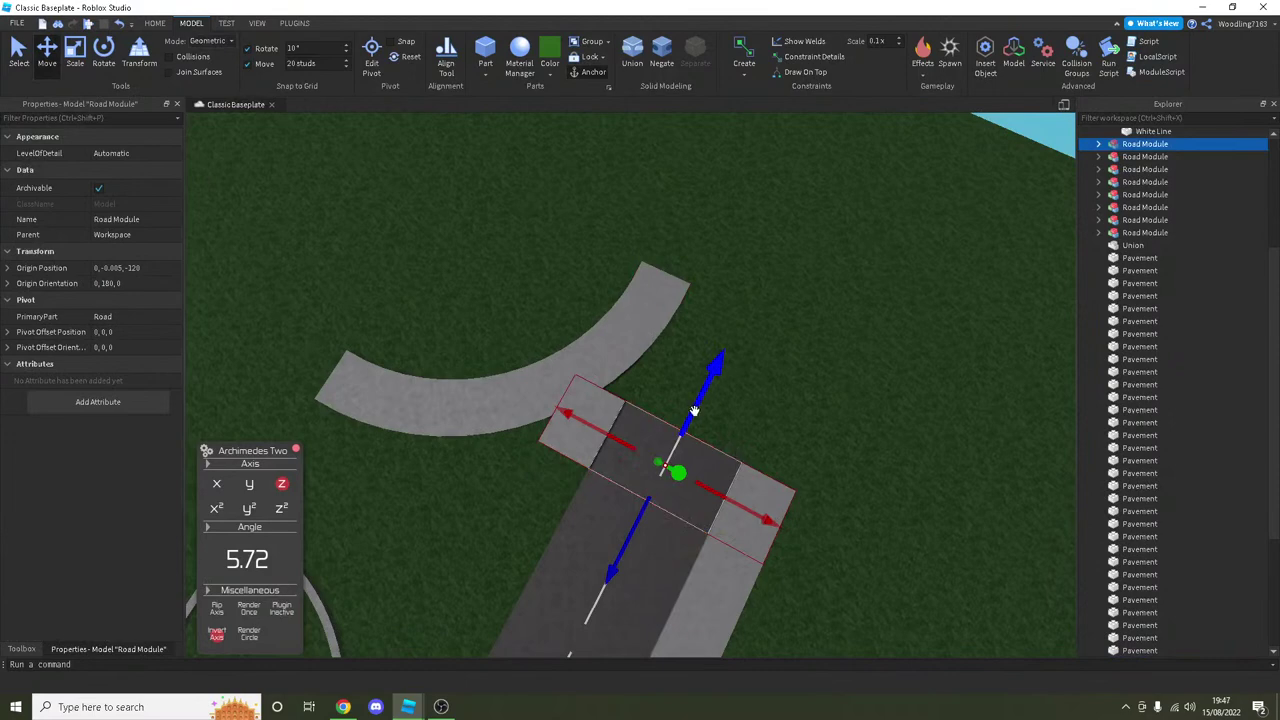
pyautogui.press('F11')
pyautogui.moveTo(693, 410); pyautogui.dragTo(721, 421, button='right')
pyautogui.hotkey('ctrl', 'd')
pyautogui.moveTo(721, 421); pyautogui.dragTo(733, 367)
pyautogui.hotkey('ctrl', 'd')
pyautogui.hotkey('ctrl', 'd')
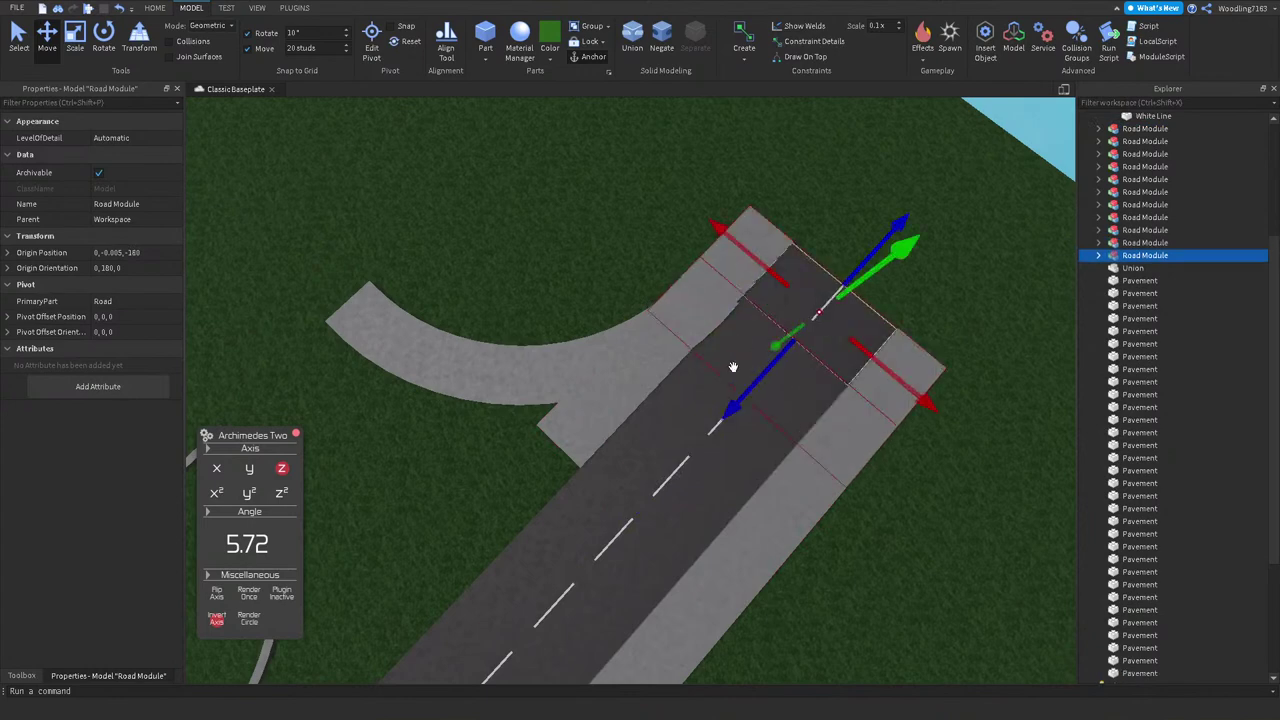
# Step: Delete the main road modules' straight pavement pieces that protrude into the side road opening beside both curves
pyautogui.click(599, 424)
pyautogui.scroll(3, 661, 397)
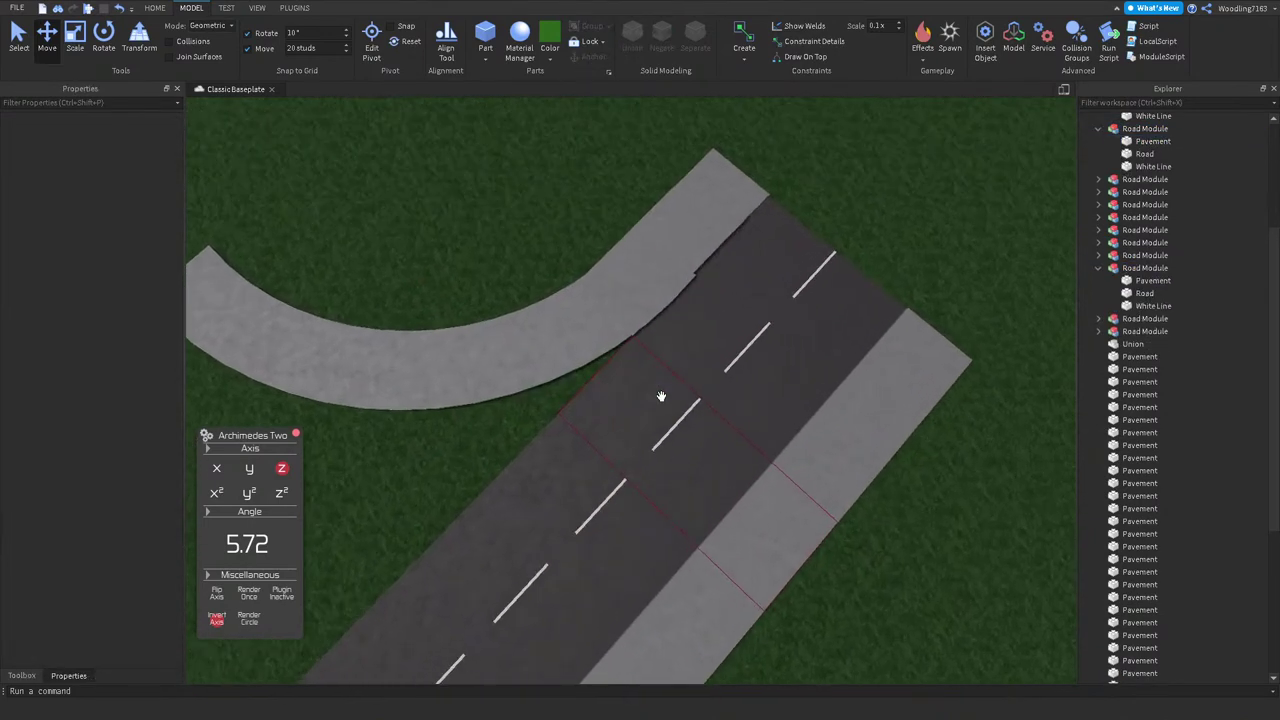
pyautogui.moveTo(661, 397); pyautogui.dragTo(743, 343, button='right')
pyautogui.scroll(-5, 743, 343)
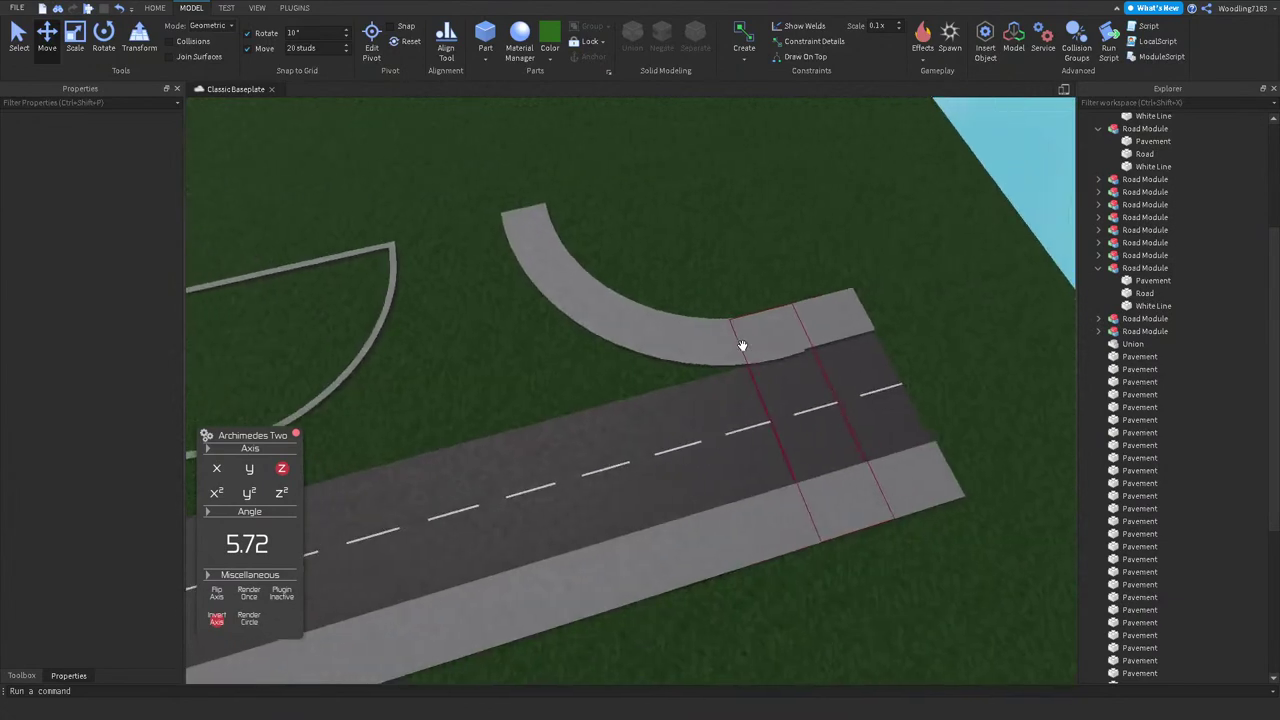
pyautogui.scroll(5, 743, 346)
pyautogui.scroll(-4, 734, 344)
pyautogui.moveTo(692, 342); pyautogui.dragTo(660, 351, button='right')
pyautogui.click(623, 280)
pyautogui.keyDown('ctrl'); pyautogui.click(508, 303); pyautogui.keyUp('ctrl')
pyautogui.press('Delete')
# Step: Turn off move snapping, render one closing segment on the first curve's end at 5 degrees, and shorten it to about 3.36 studs
pyautogui.moveTo(509, 302); pyautogui.dragTo(517, 314, button='right')
pyautogui.moveTo(722, 372); pyautogui.dragTo(783, 289, button='right')
pyautogui.click(591, 337)
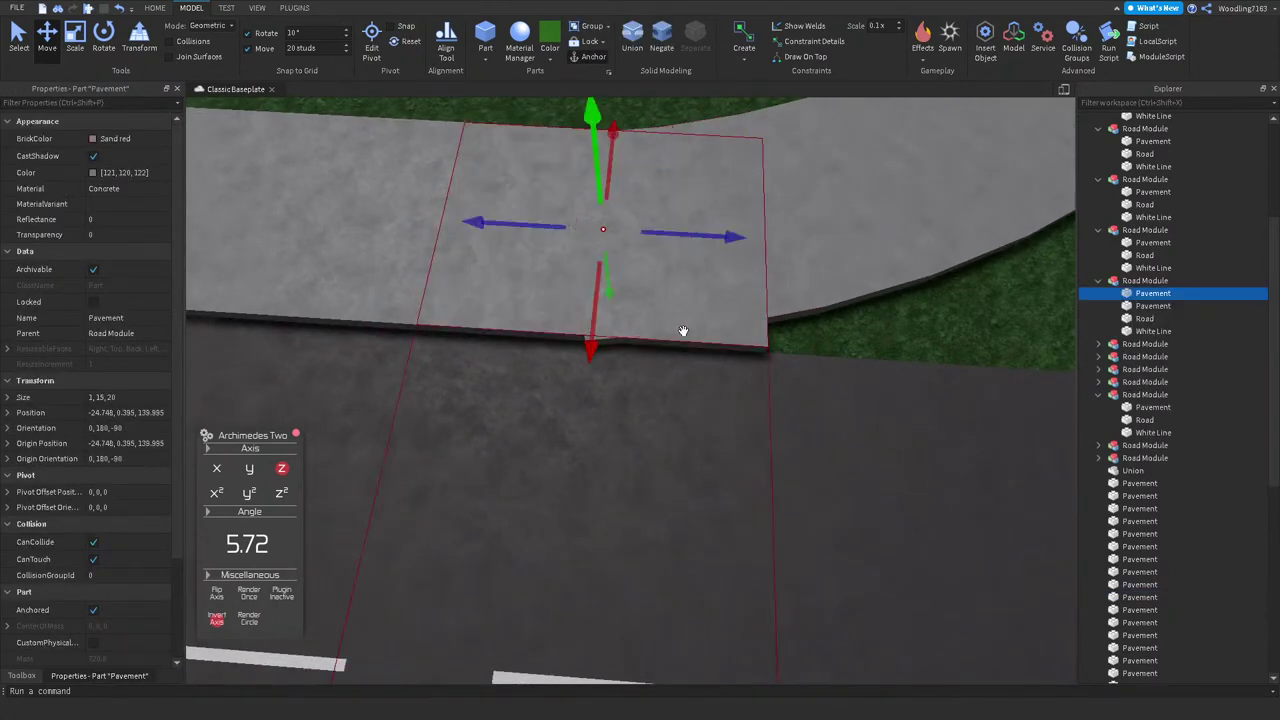
pyautogui.click(894, 312)
pyautogui.click(600, 335)
pyautogui.scroll(10, 360, 415)
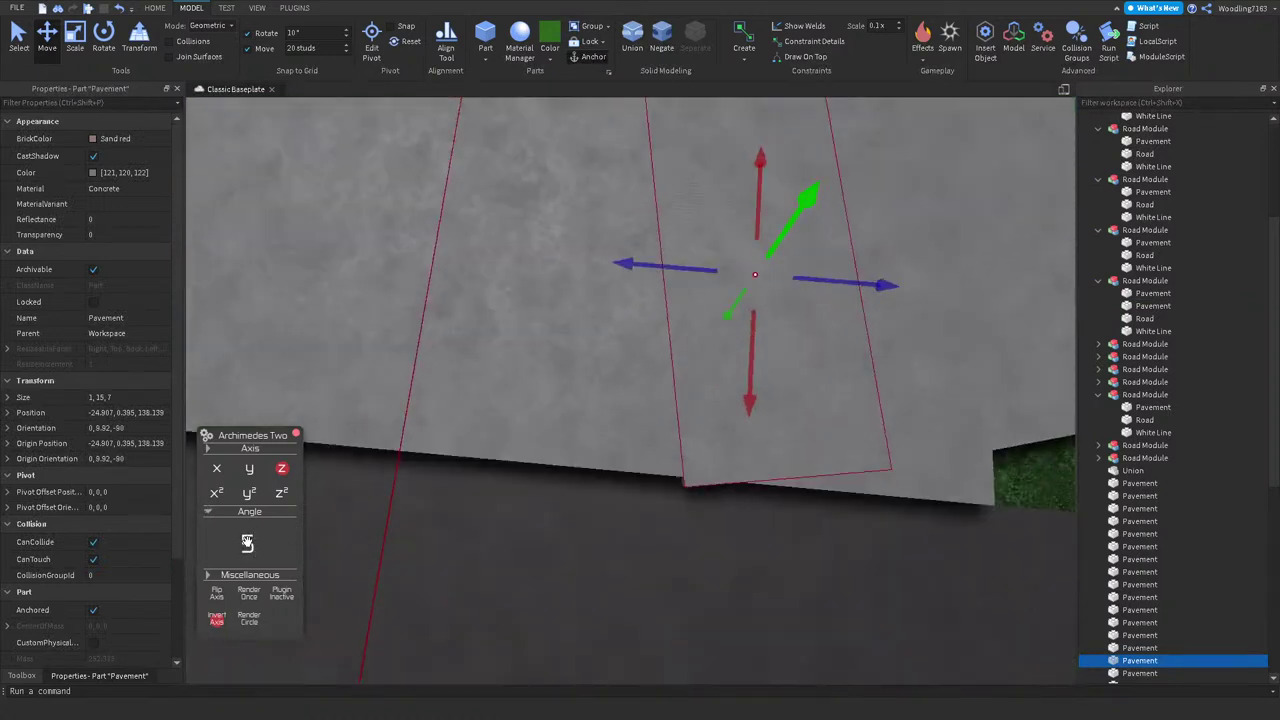
pyautogui.click(279, 597)
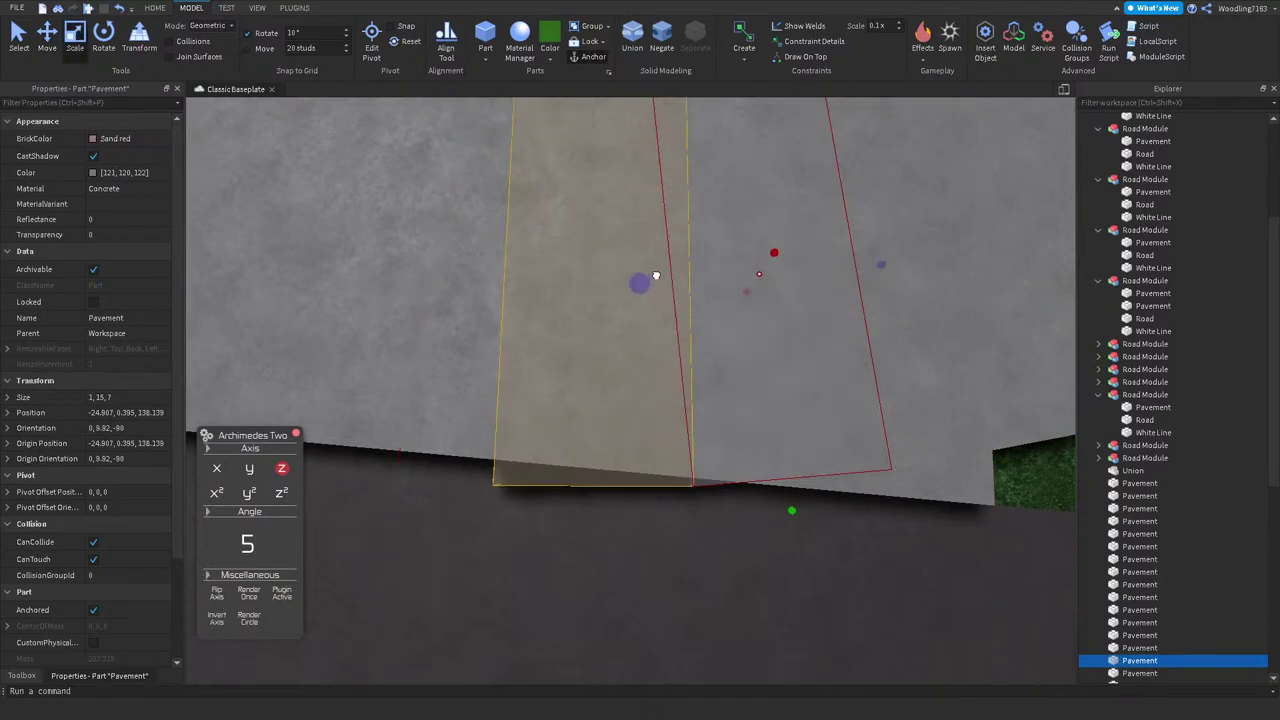
pyautogui.moveTo(697, 277); pyautogui.dragTo(763, 203, button='right')
pyautogui.moveTo(763, 203); pyautogui.dragTo(731, 204)
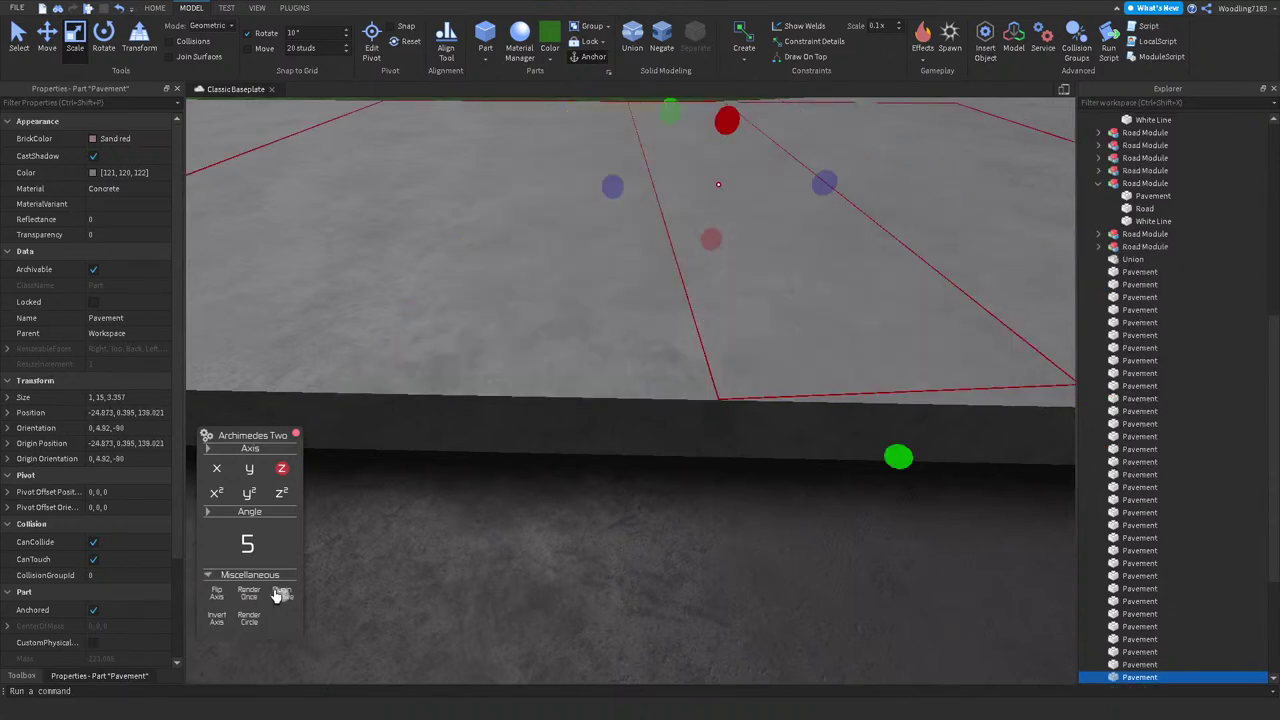
# Step: Deactivate Archimedes and shorten the road module's straight pavement so it ends at the curve's closing segment
pyautogui.press('f')
pyautogui.moveTo(968, 241); pyautogui.dragTo(731, 268)
pyautogui.click(709, 272)
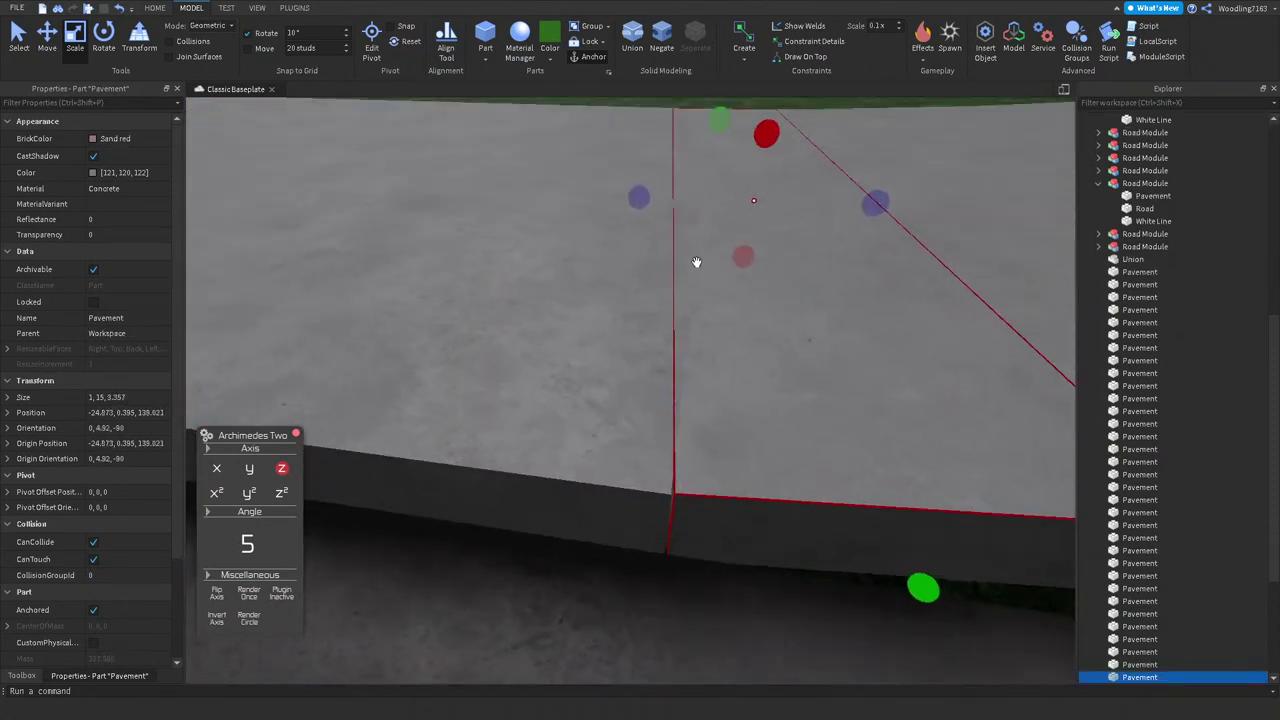
# Step: Lengthen the curve's closing segment to about 3.4 studs toward the straight pavement
pyautogui.moveTo(639, 192); pyautogui.dragTo(635, 190)
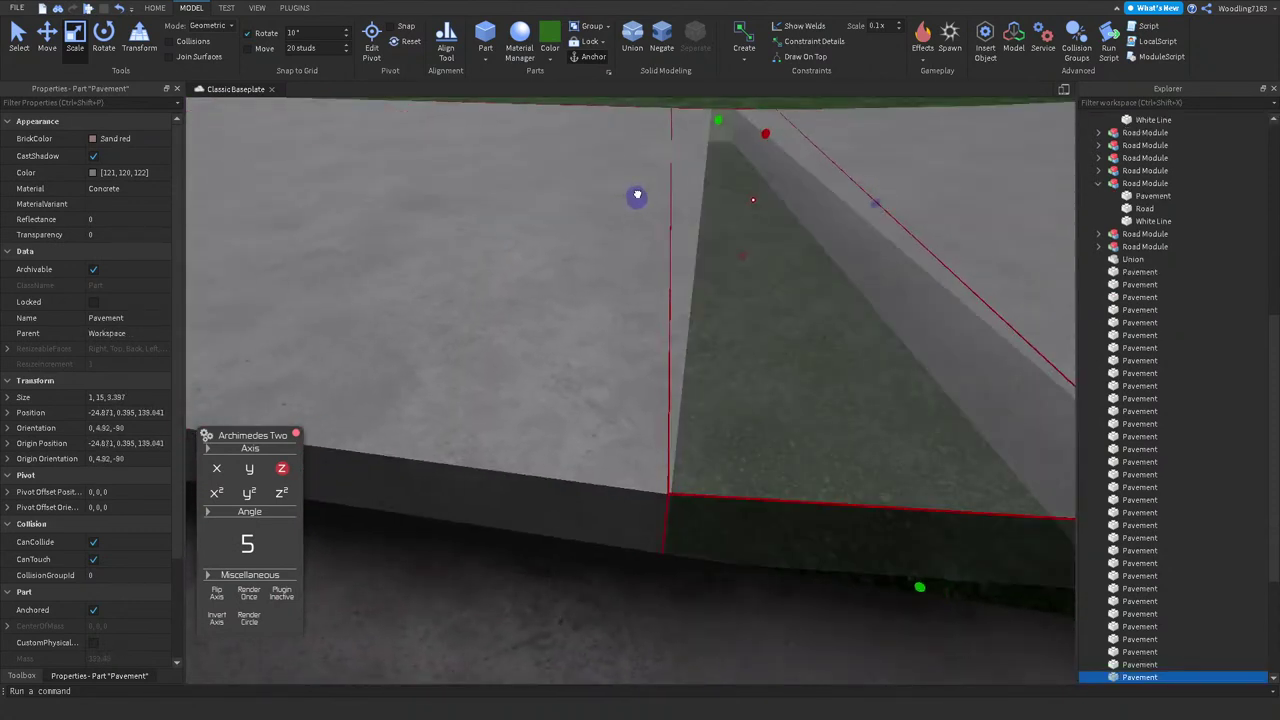
pyautogui.scroll(5, 600, 143)
pyautogui.click(634, 160)
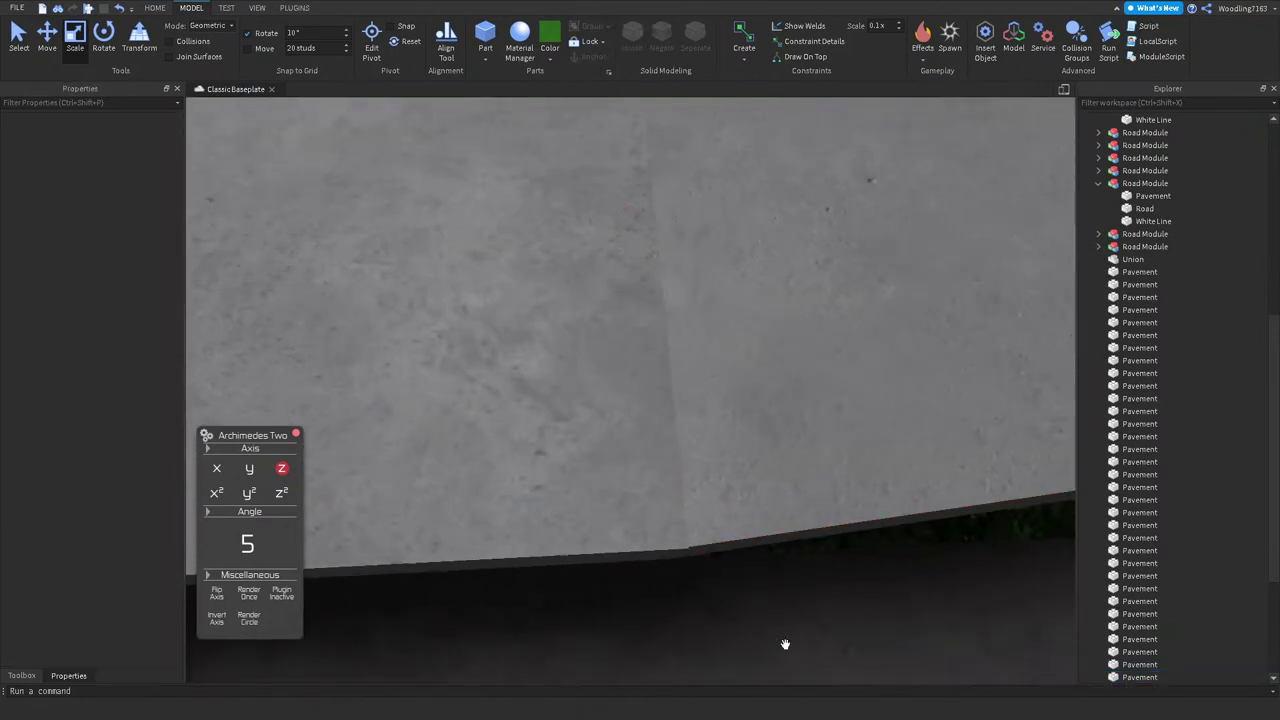
pyautogui.click(744, 526)
pyautogui.scroll(-3, 666, 346)
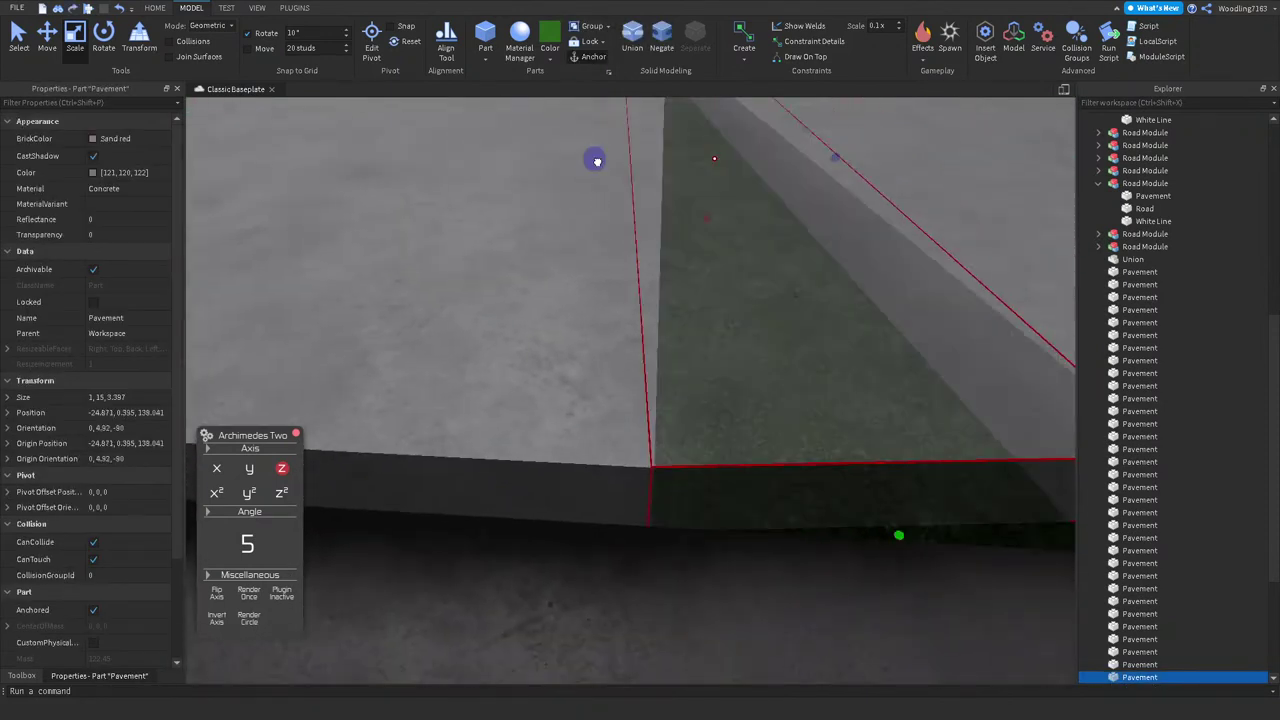
# Step: Resize the adjoining straight pavement to about 9.89 studs so its end meets the closing segment
pyautogui.click(634, 186)
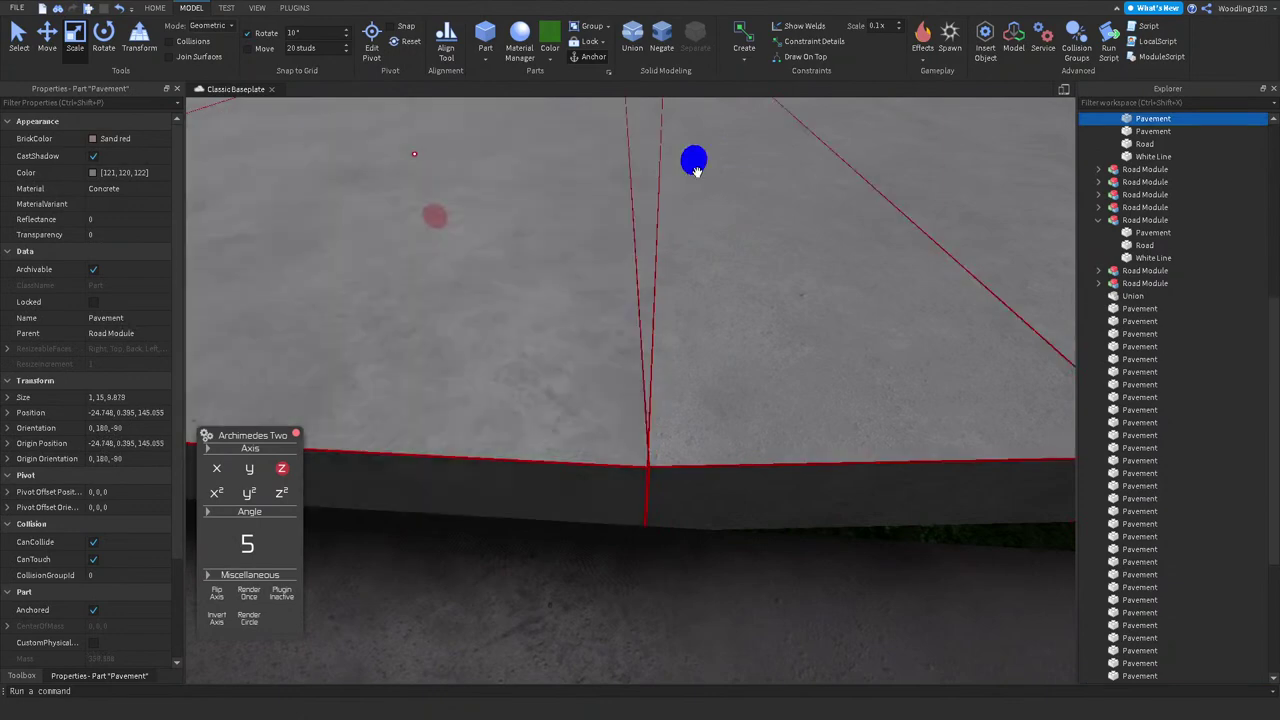
pyautogui.scroll(8, 633, 150)
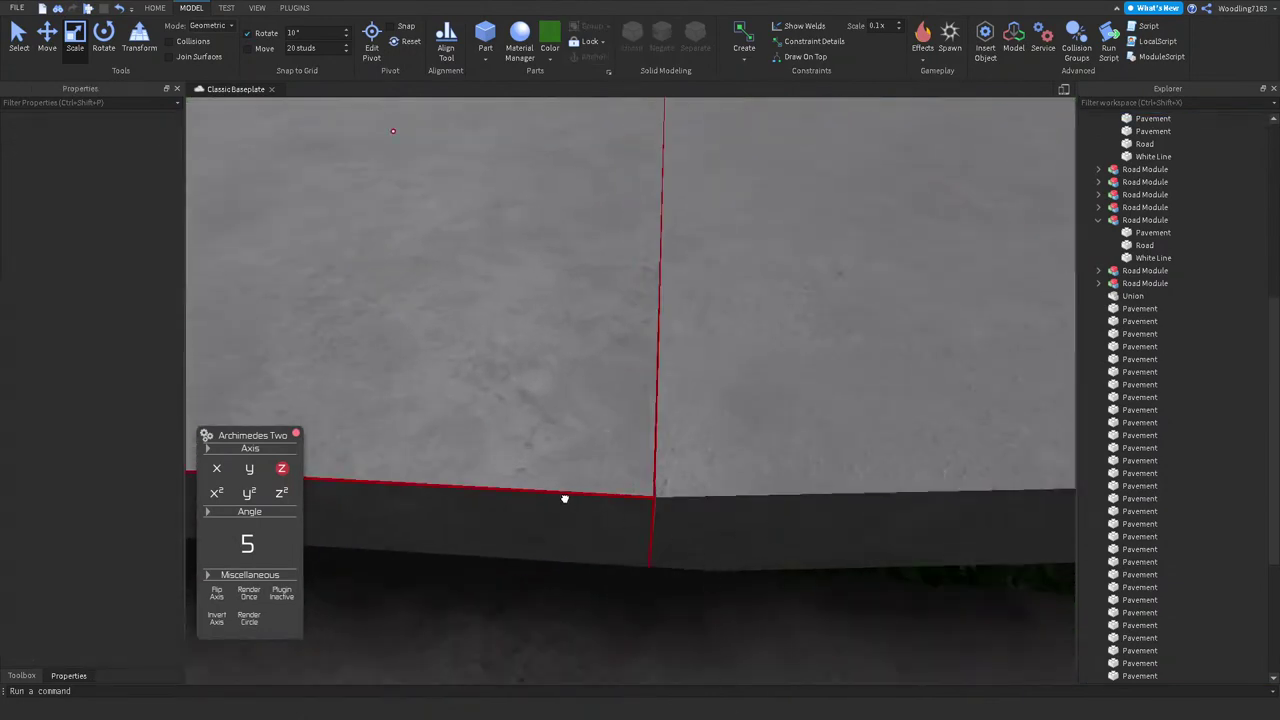
pyautogui.click(687, 127)
pyautogui.scroll(-5, 671, 108)
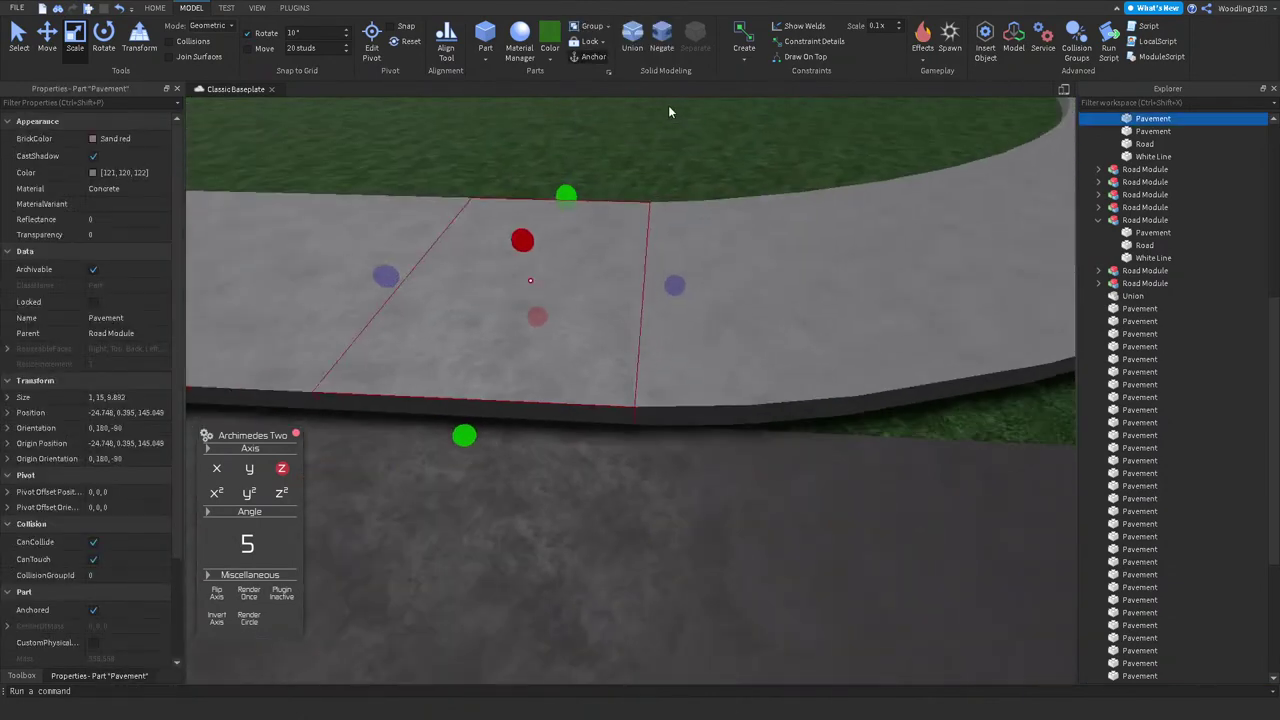
# Step: Delete the three surplus road modules at the main road's end beyond the first curve
pyautogui.click(677, 143)
pyautogui.scroll(5, 830, 528)
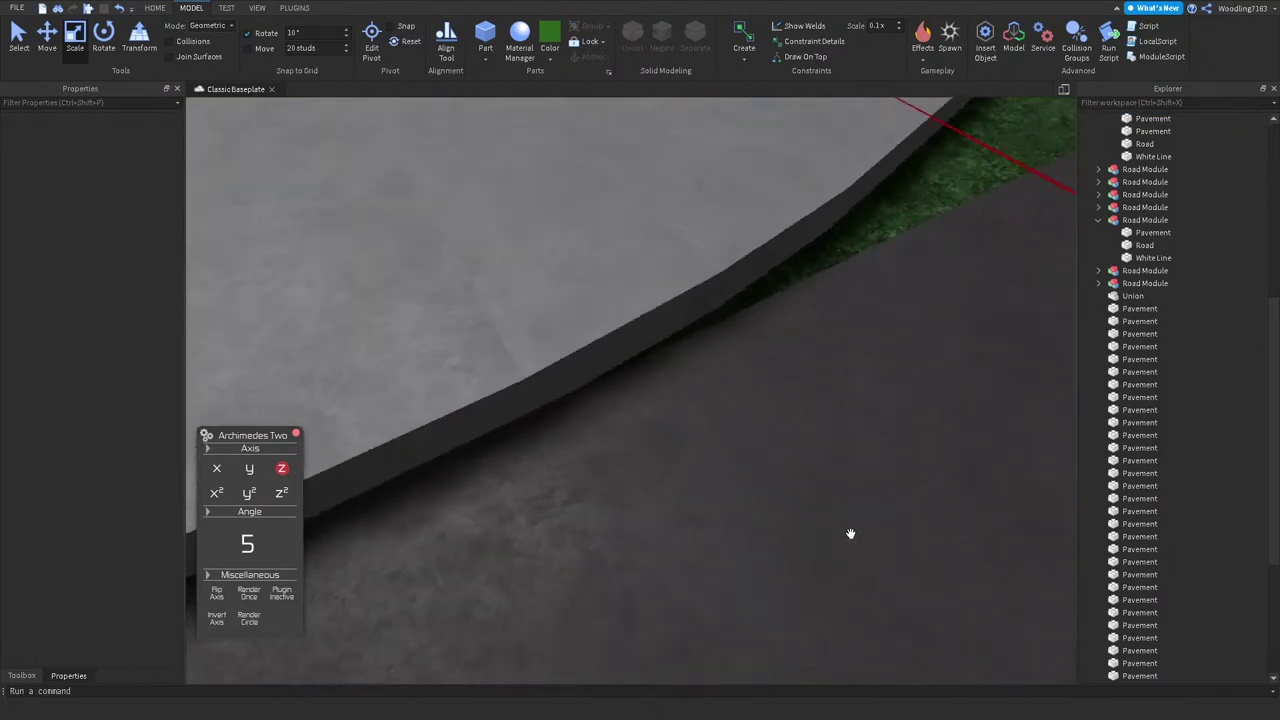
pyautogui.scroll(-10, 850, 533)
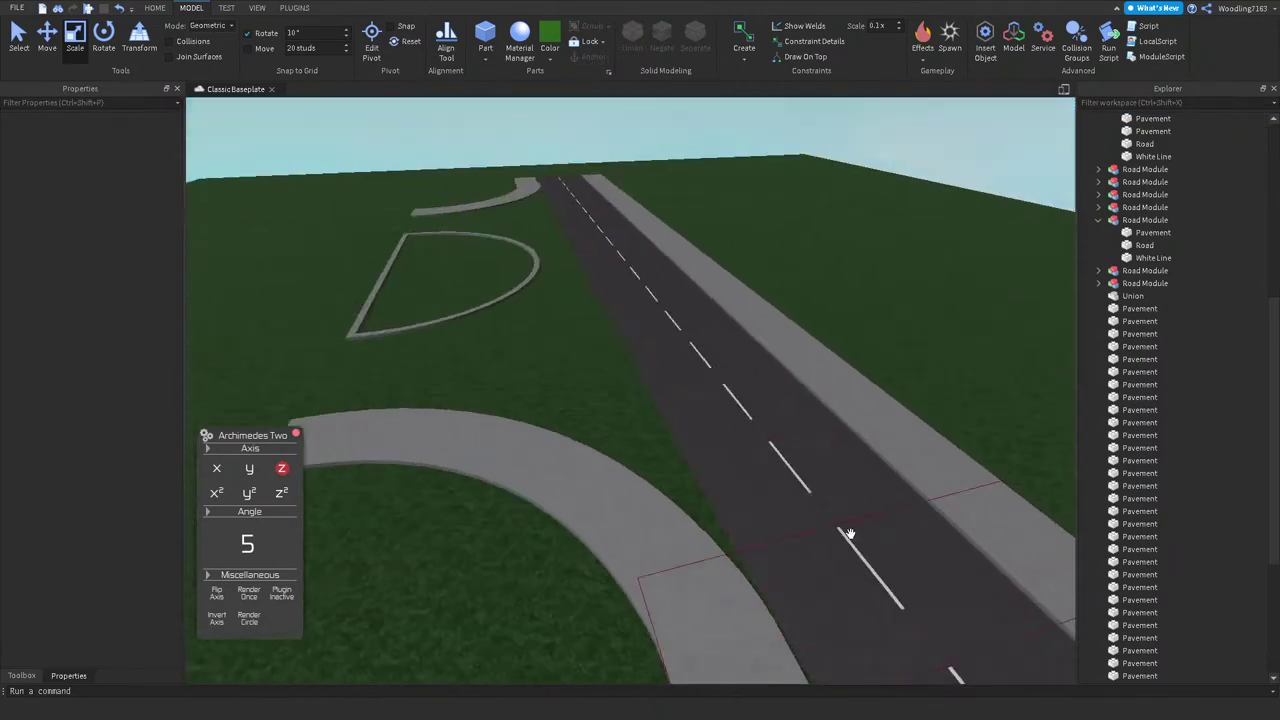
pyautogui.moveTo(849, 533); pyautogui.dragTo(849, 520, button='right')
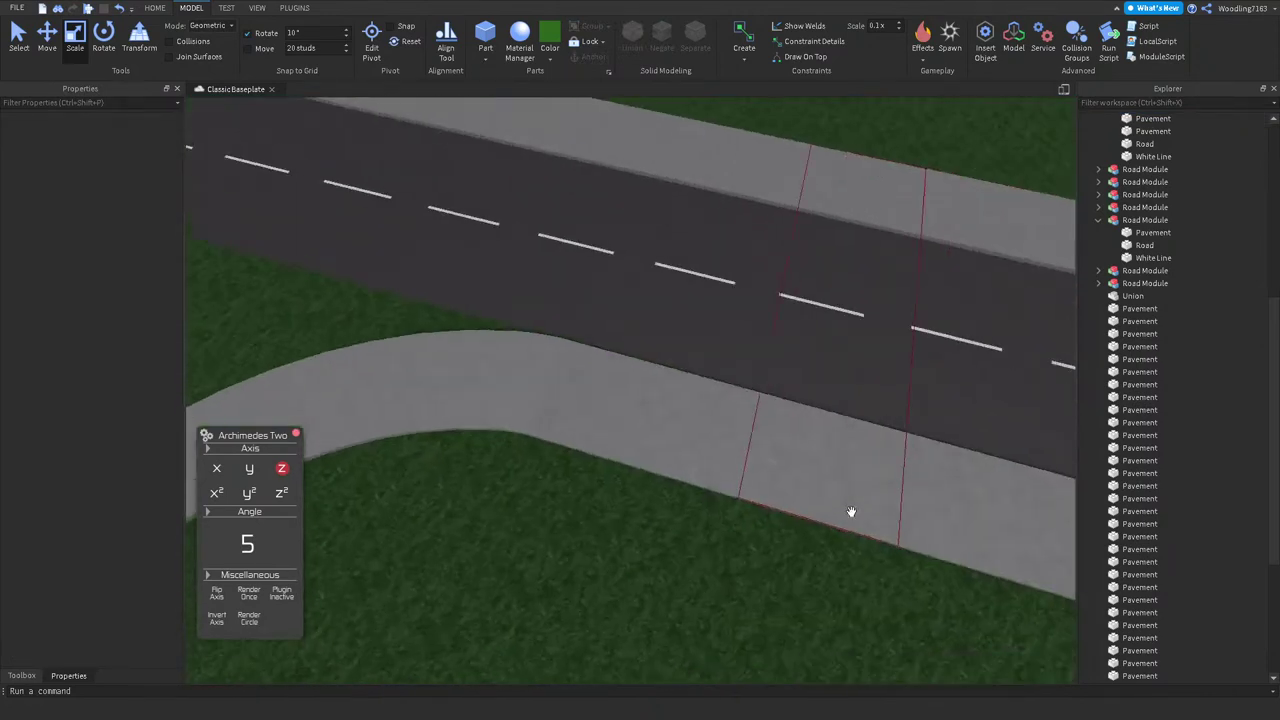
pyautogui.scroll(-3, 651, 194)
pyautogui.moveTo(651, 194); pyautogui.dragTo(746, 294, button='right')
pyautogui.scroll(5, 790, 372)
pyautogui.moveTo(790, 372); pyautogui.dragTo(653, 376, button='middle')
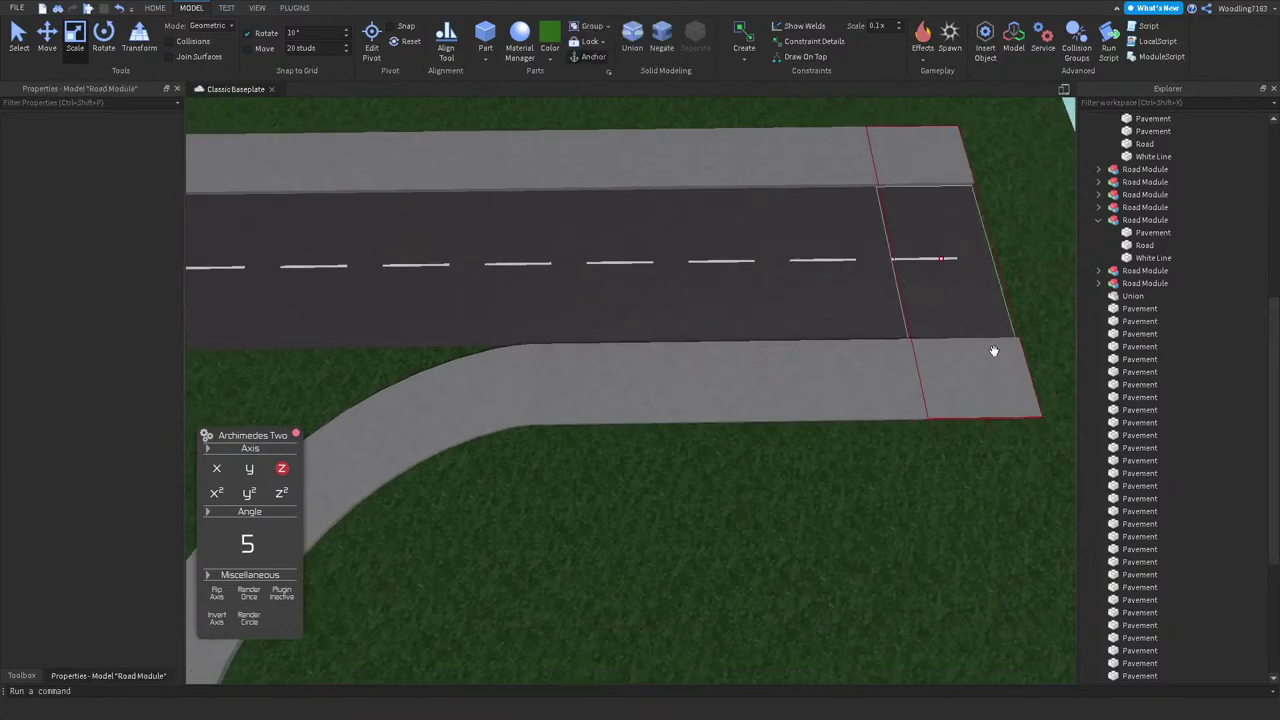
pyautogui.click(621, 393)
pyautogui.moveTo(786, 380); pyautogui.dragTo(605, 440, button='right')
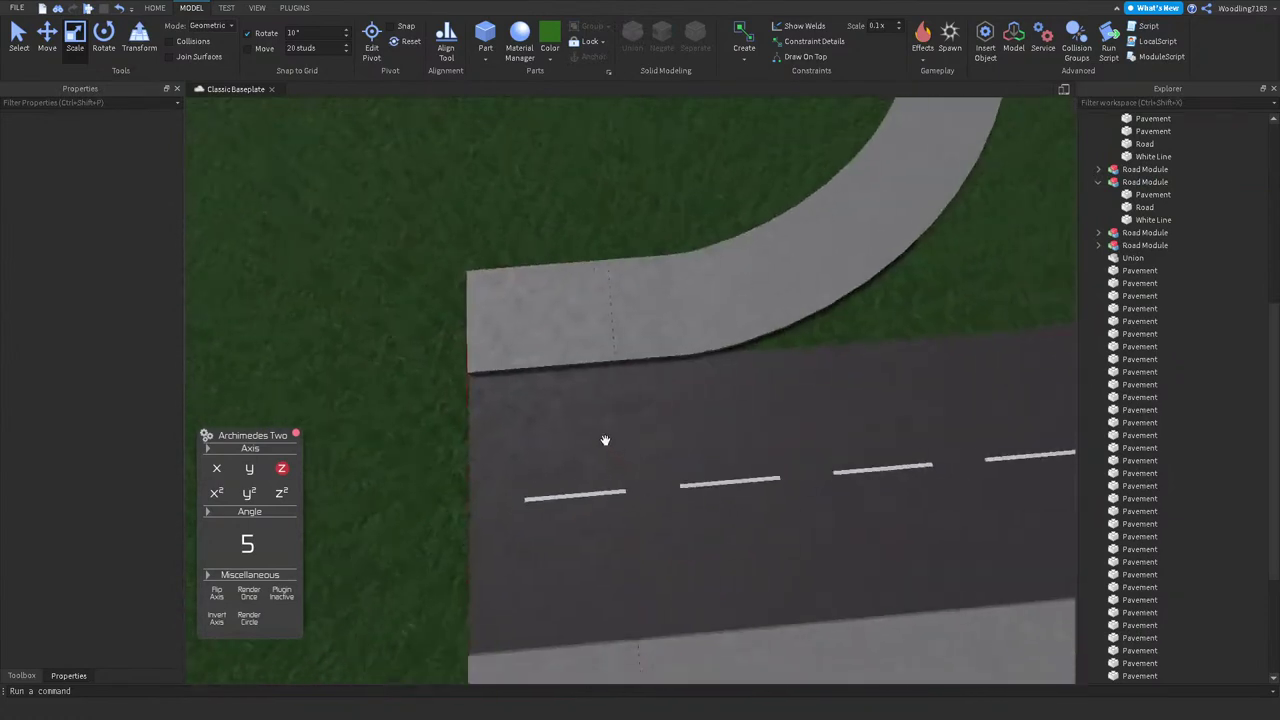
# Step: Move the short straight pavement next to the first curve's closing segment into the long Road Module
pyautogui.moveTo(687, 345); pyautogui.dragTo(686, 394, button='right')
pyautogui.click(694, 386)
pyautogui.press('f')
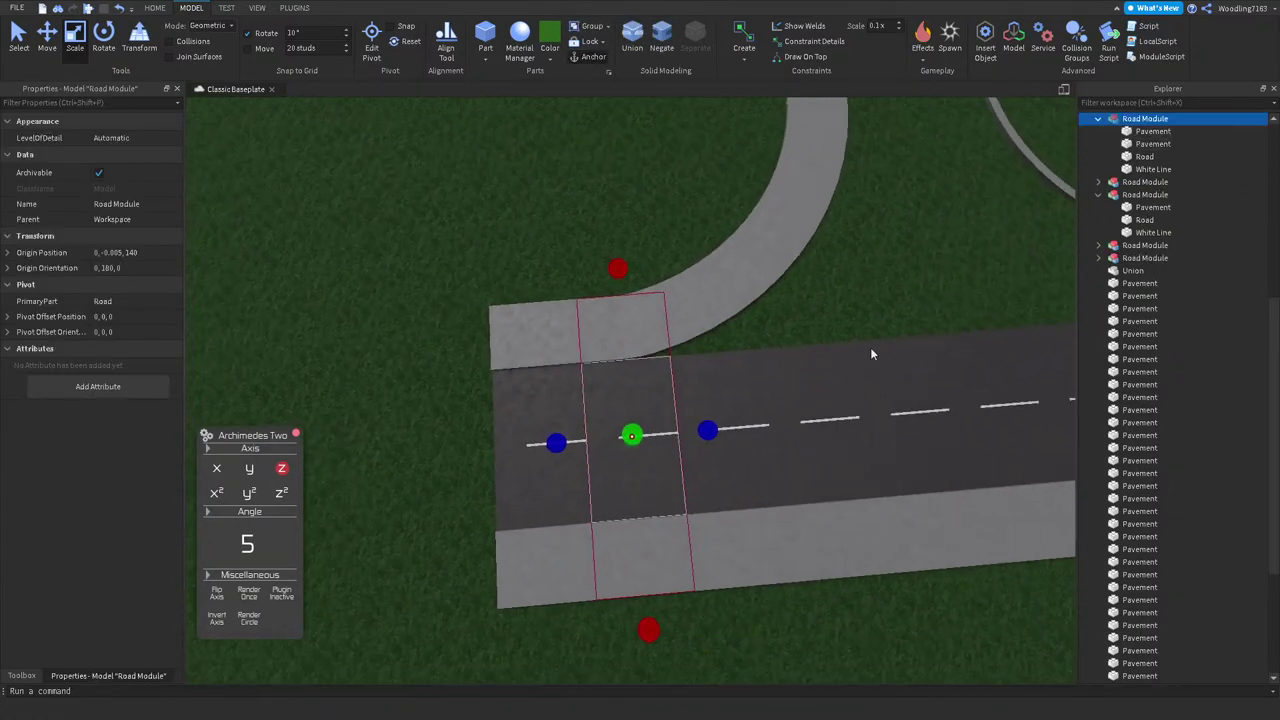
pyautogui.scroll(-5, 750, 452)
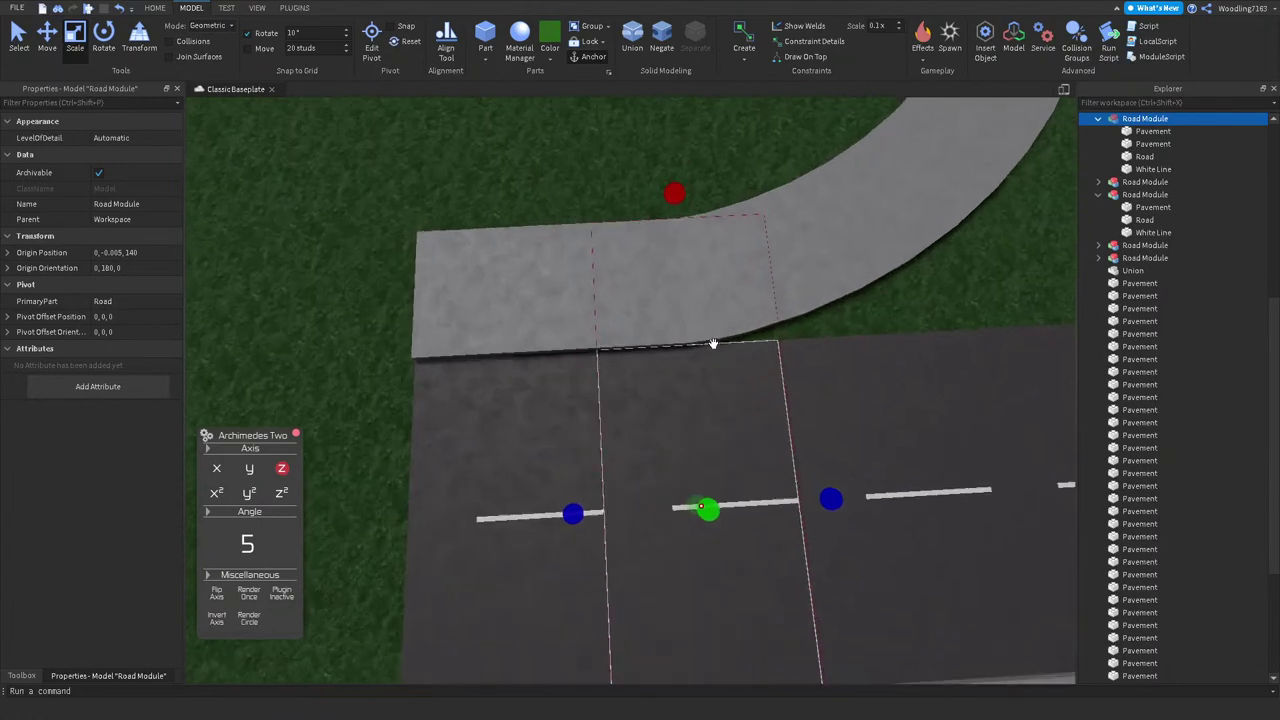
pyautogui.click(631, 302)
pyautogui.moveTo(720, 361); pyautogui.dragTo(931, 451, button='right')
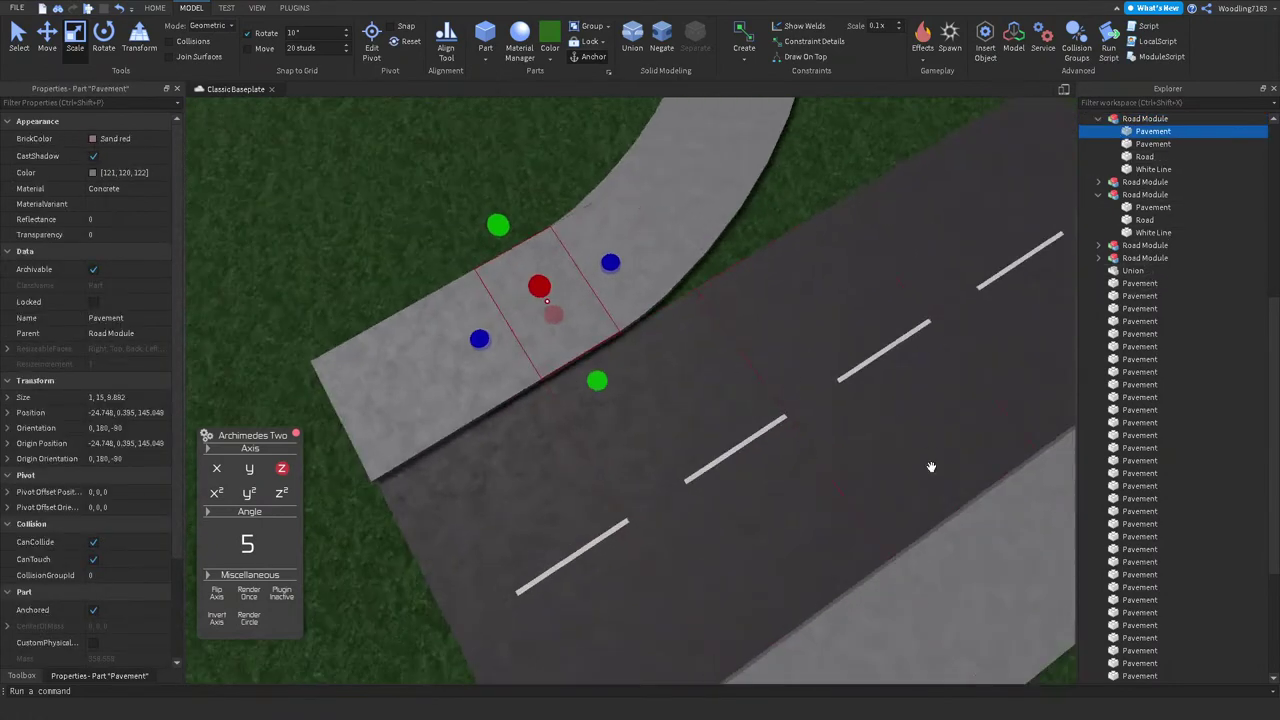
pyautogui.keyDown('ctrl'); pyautogui.click(968, 592); pyautogui.keyUp('ctrl')
pyautogui.moveTo(1011, 316); pyautogui.dragTo(857, 309, button='right')
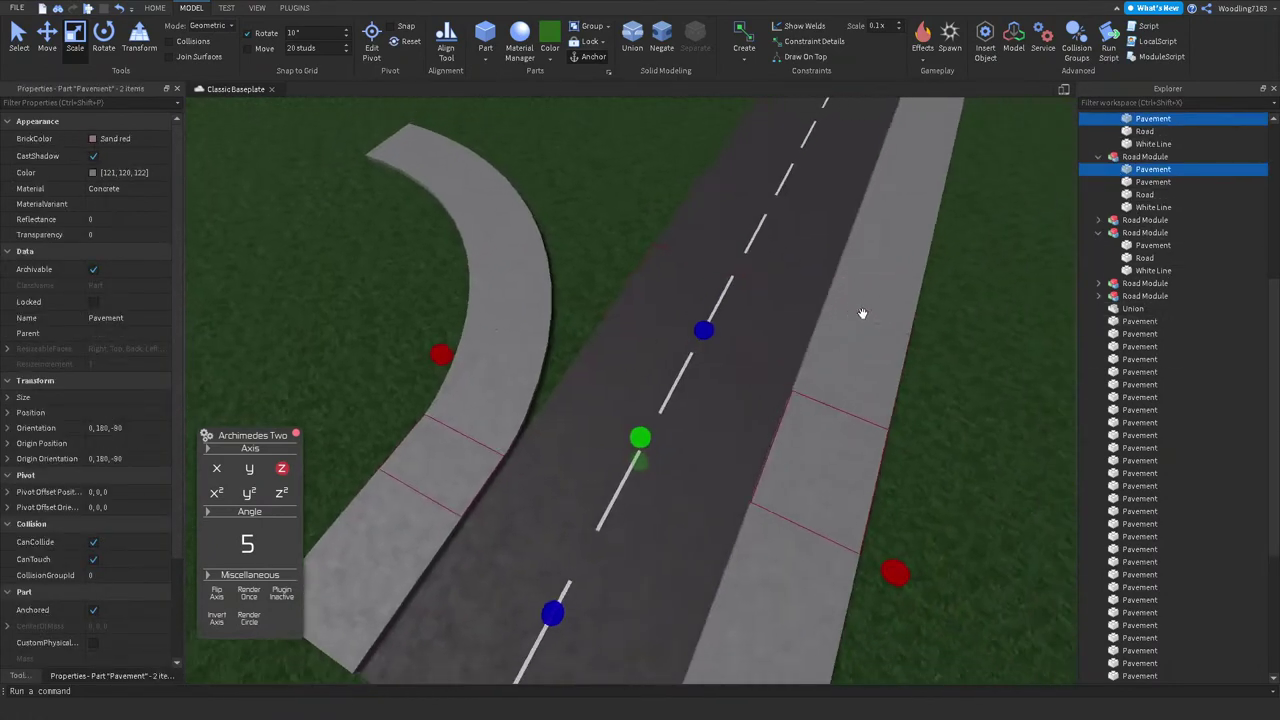
pyautogui.keyDown('ctrl'); pyautogui.click(806, 500); pyautogui.keyUp('ctrl')
pyautogui.scroll(5, 1189, 324)
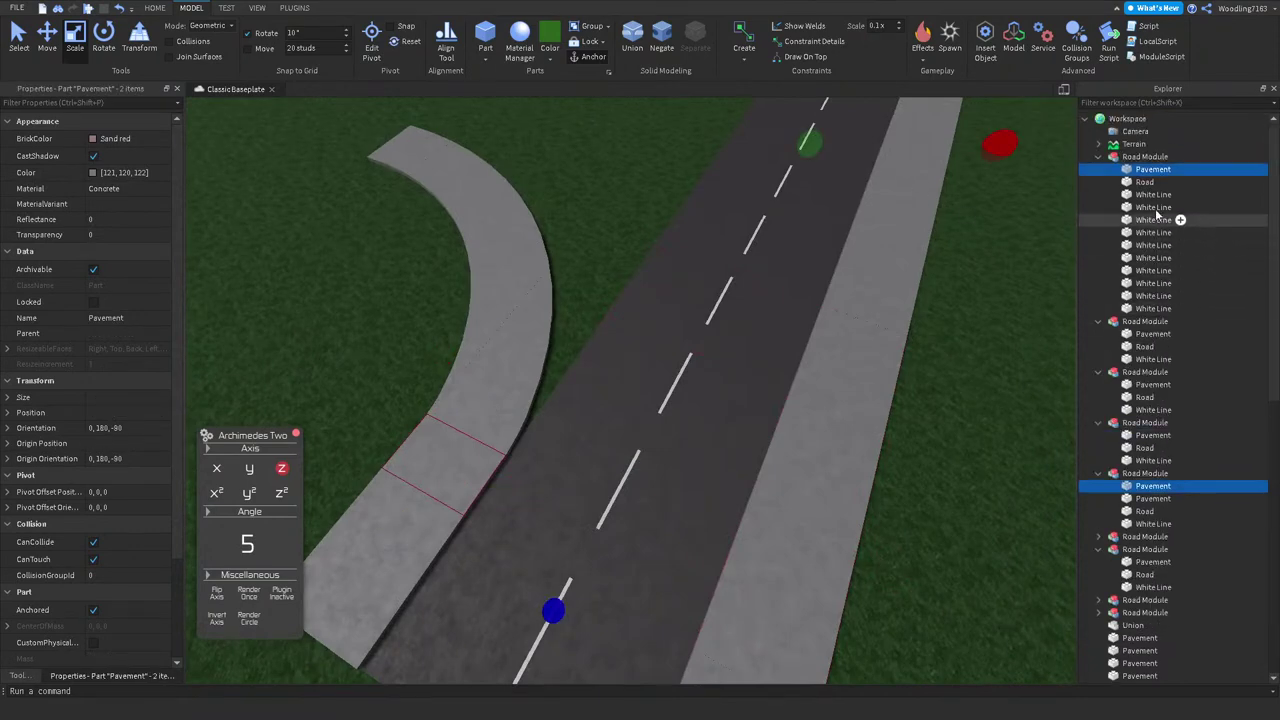
pyautogui.moveTo(1140, 167); pyautogui.dragTo(1145, 157)
# Step: Delete the three short road modules between the long module and the end module beside the first curve
pyautogui.moveTo(900, 220); pyautogui.dragTo(580, 286, button='right')
pyautogui.scroll(5, 594, 403)
pyautogui.click(594, 403)
pyautogui.press('Delete')
pyautogui.moveTo(631, 403); pyautogui.dragTo(736, 490, button='right')
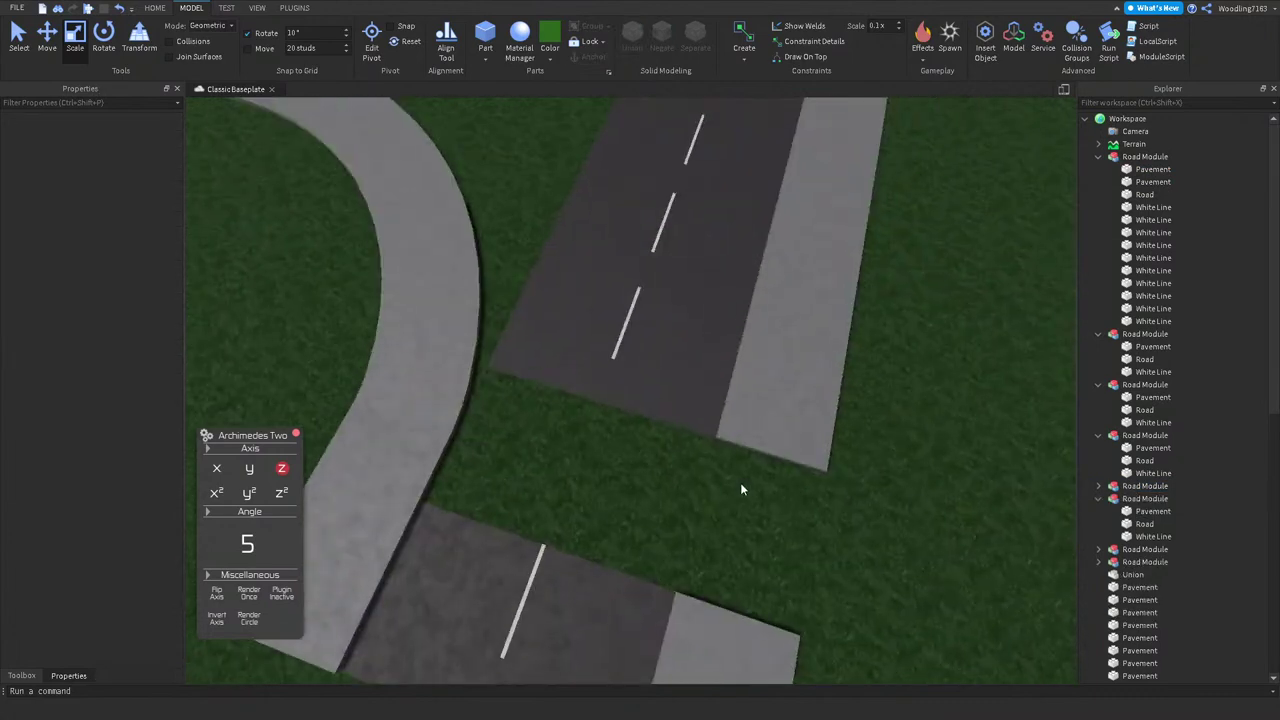
pyautogui.click(683, 373)
pyautogui.moveTo(683, 373); pyautogui.dragTo(643, 337, button='right')
pyautogui.moveTo(643, 337); pyautogui.dragTo(680, 280)
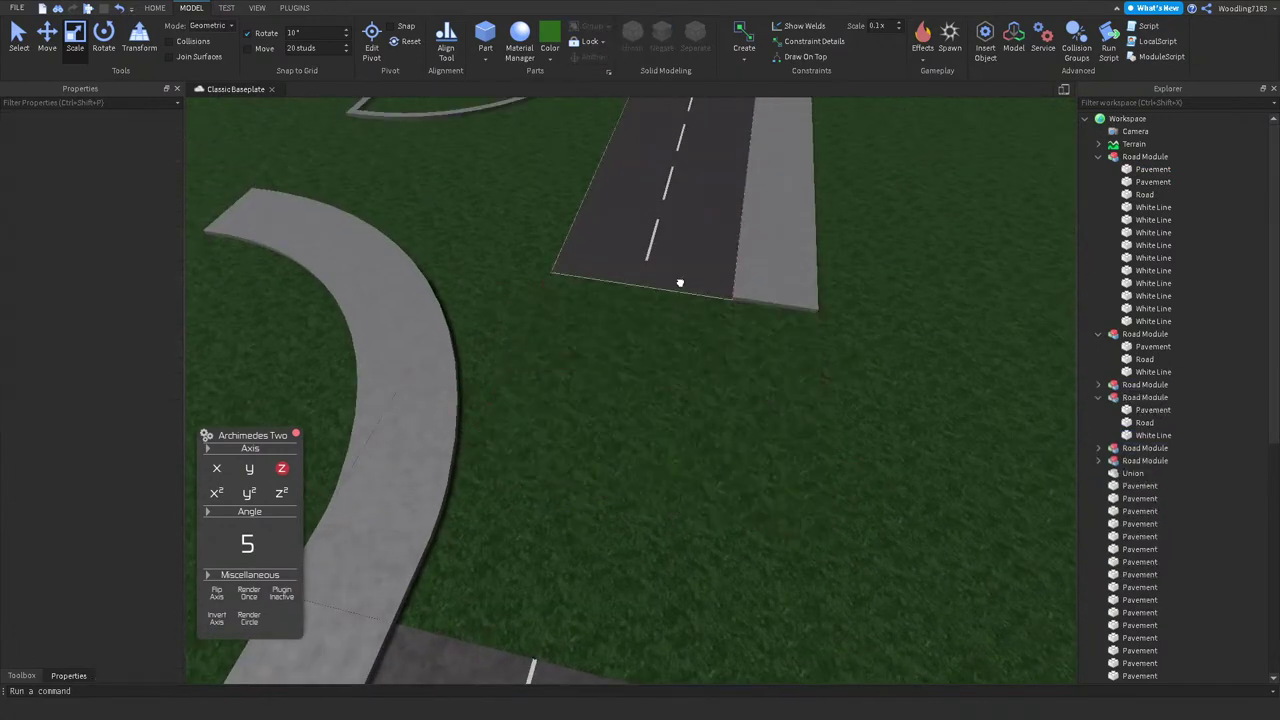
# Step: Turn on 20-stud move snapping and extend the long module's pavement and road to 260 studs, up to the end module
pyautogui.moveTo(680, 281); pyautogui.dragTo(727, 309, button='right')
pyautogui.click(727, 334)
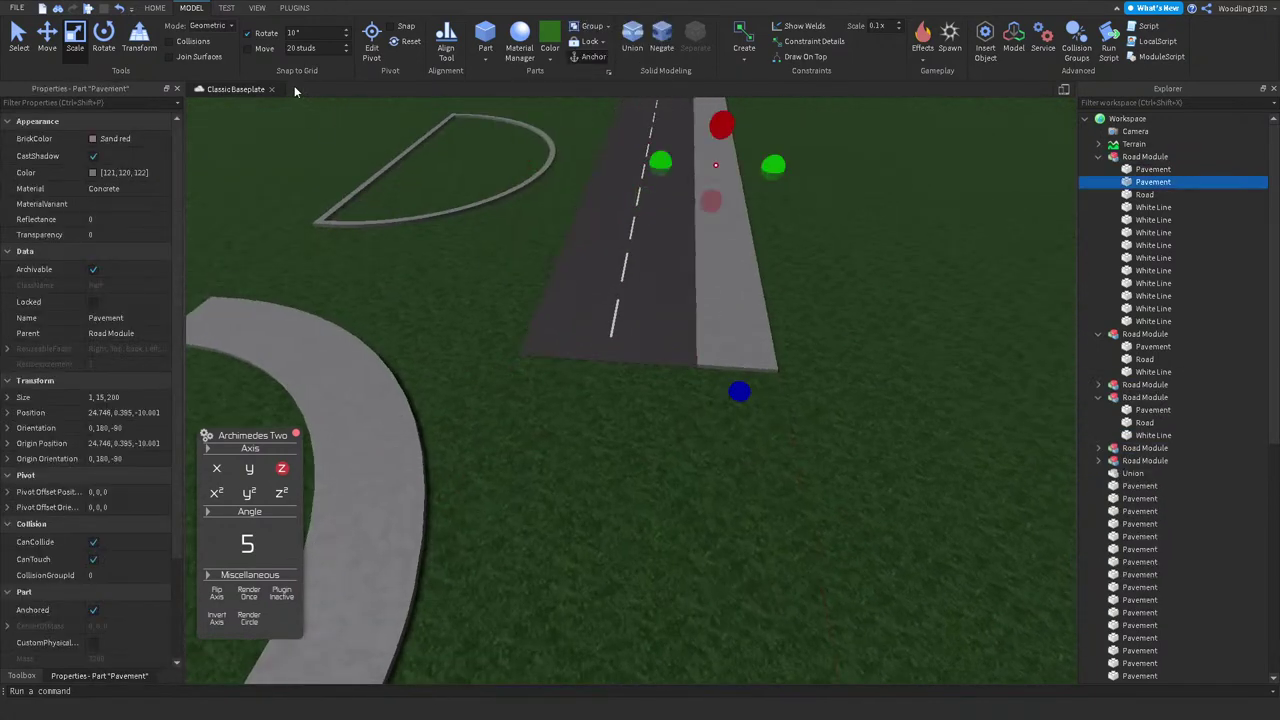
pyautogui.moveTo(681, 386); pyautogui.dragTo(763, 551, button='middle')
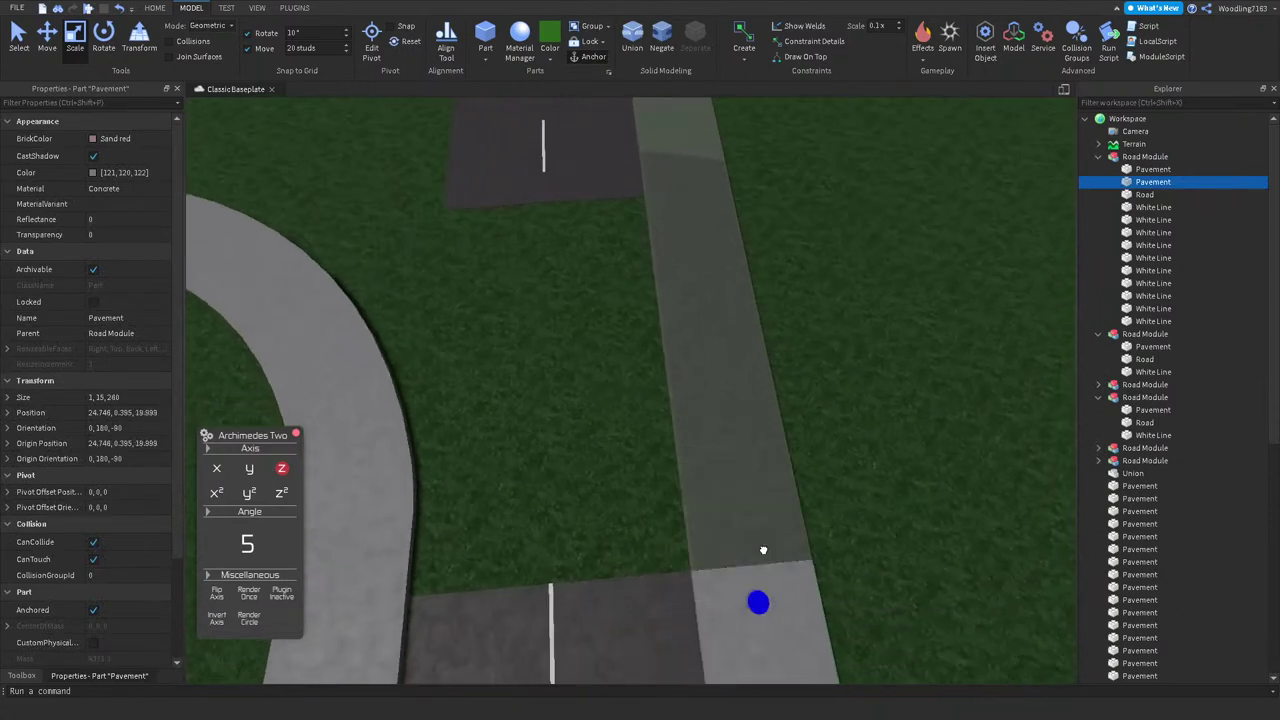
pyautogui.click(562, 175)
pyautogui.moveTo(542, 252); pyautogui.dragTo(551, 621)
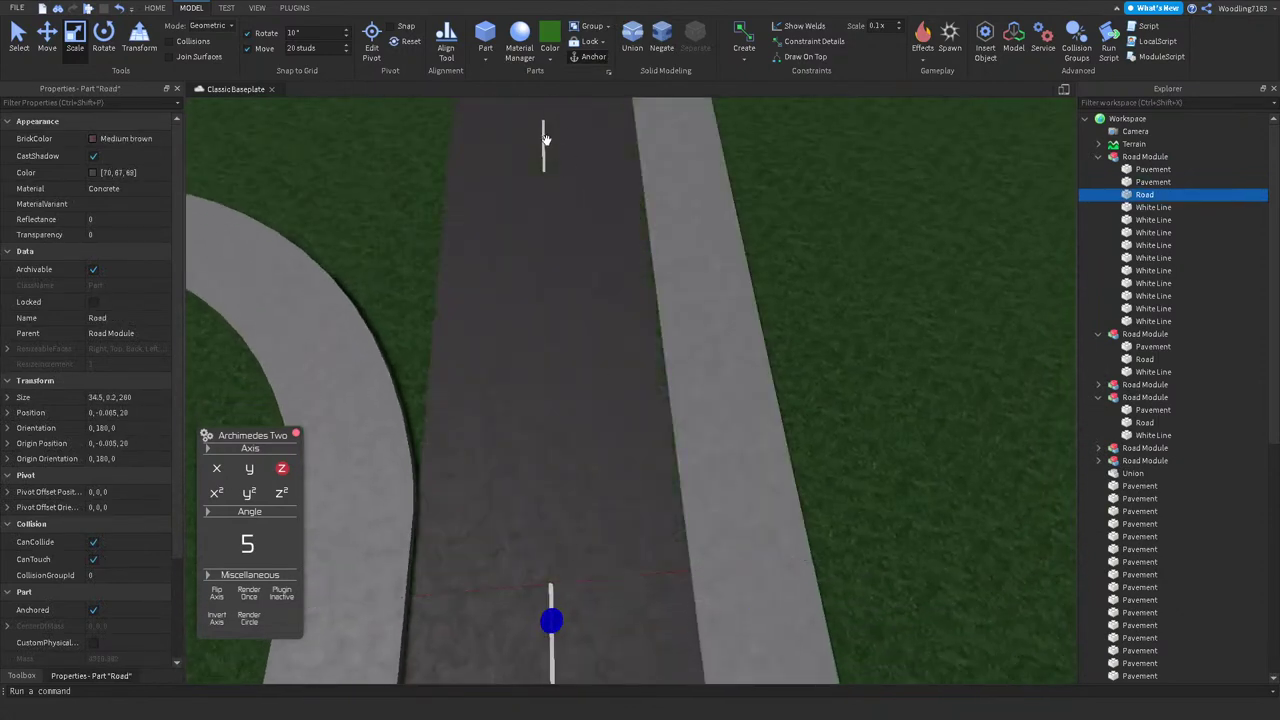
# Step: Duplicate the last white centre line three times at 20-stud intervals along the road's extended stretch
pyautogui.click(542, 145)
pyautogui.hotkey('ctrl', '2')
pyautogui.click(544, 258)
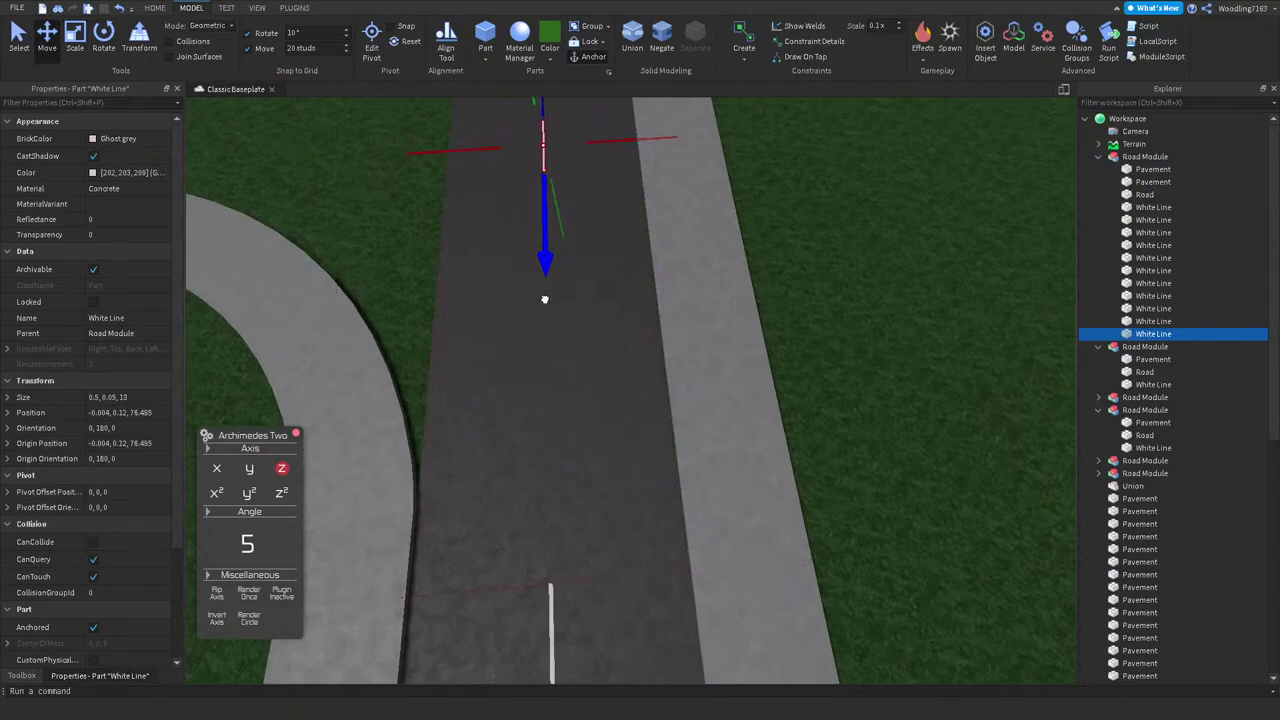
pyautogui.hotkey('ctrl', 'd')
pyautogui.moveTo(547, 368); pyautogui.dragTo(545, 560)
pyautogui.hotkey('ctrl', 'd')
pyautogui.moveTo(887, 470); pyautogui.dragTo(522, 331, button='right')
pyautogui.scroll(-2, 576, 292)
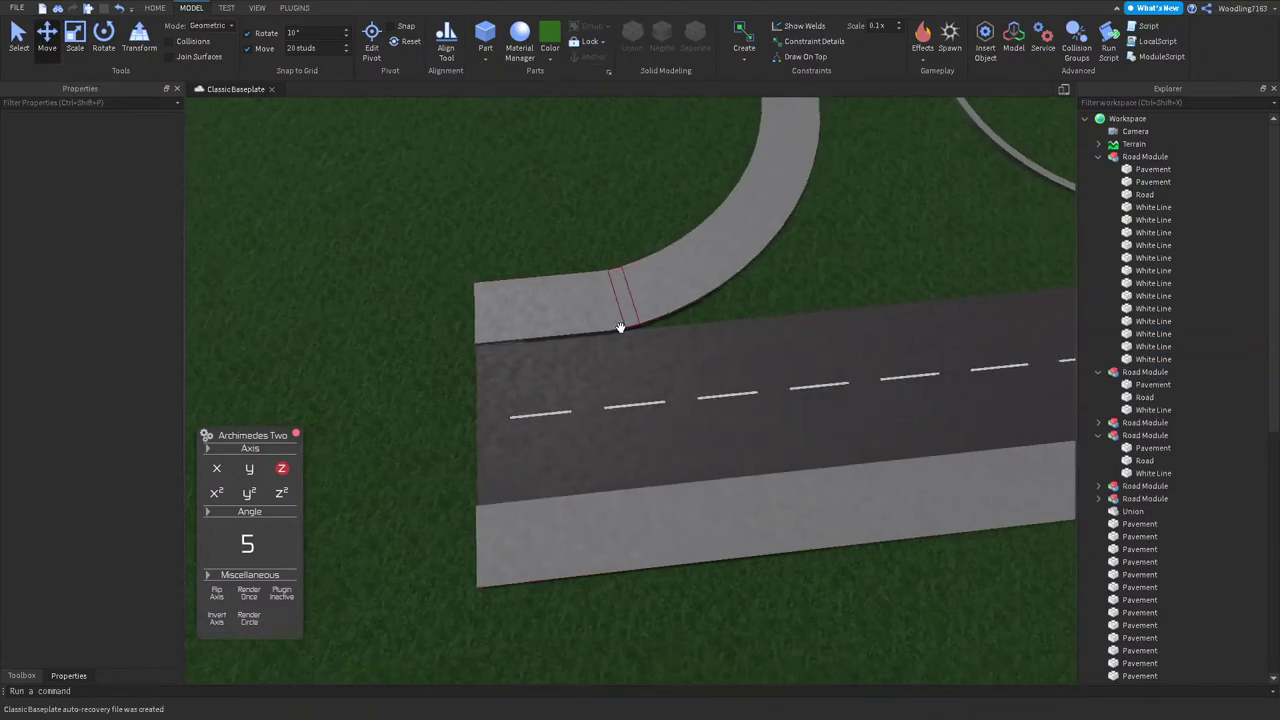
# Step: Try a union of the first curve's segments, undo it, and group the segments into a model
pyautogui.moveTo(612, 313); pyautogui.dragTo(696, 203, button='right')
pyautogui.moveTo(734, 186); pyautogui.dragTo(536, 365)
pyautogui.moveTo(593, 103); pyautogui.dragTo(564, 162, button='right')
pyautogui.click(636, 44)
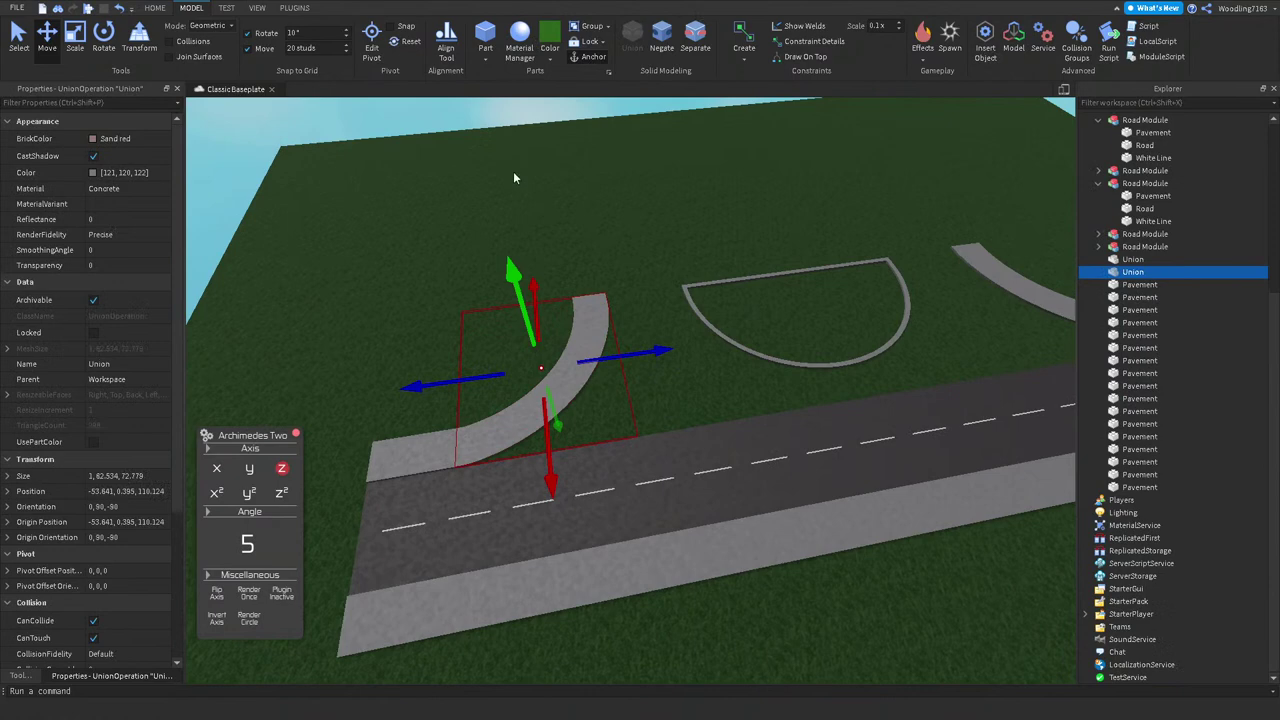
pyautogui.scroll(5, 612, 258)
pyautogui.hotkey('ctrl', 'z')
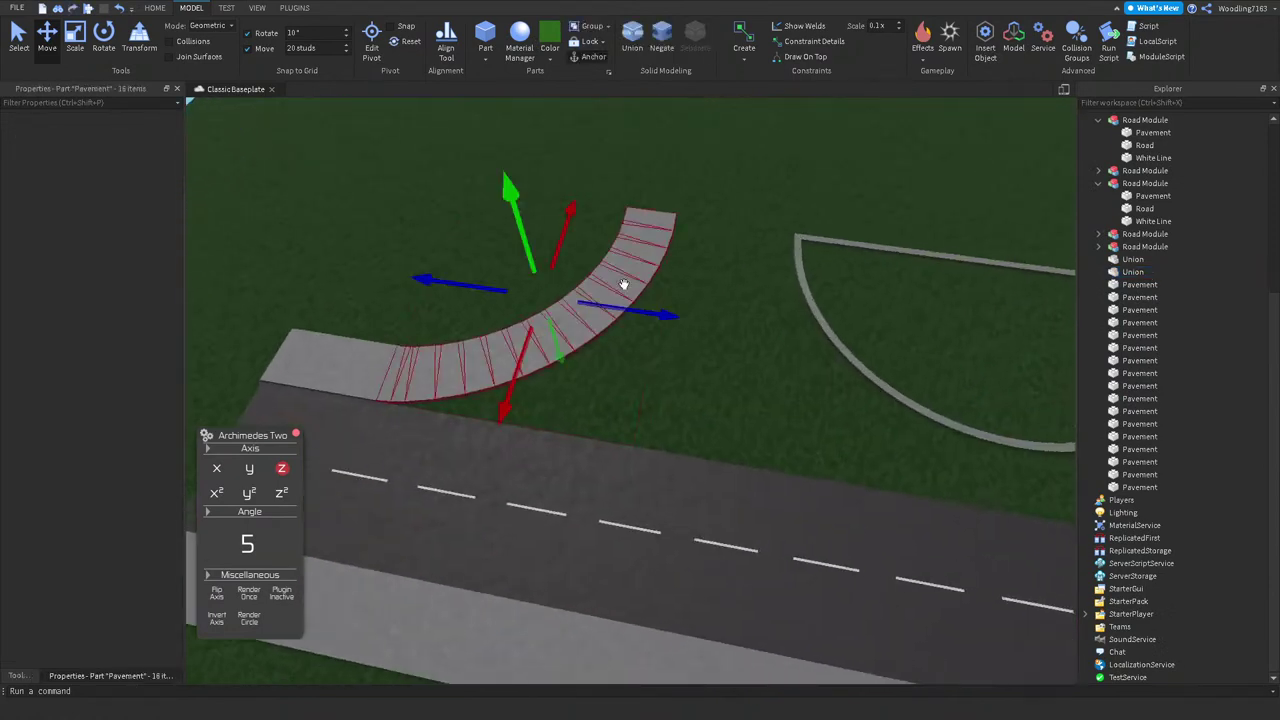
pyautogui.hotkey('ctrl', 'g')
# Step: Delete the two end segments of the second curve that overlap the straight pavement and jut into the road
pyautogui.moveTo(645, 154); pyautogui.dragTo(757, 211, button='right')
pyautogui.scroll(10, 757, 211)
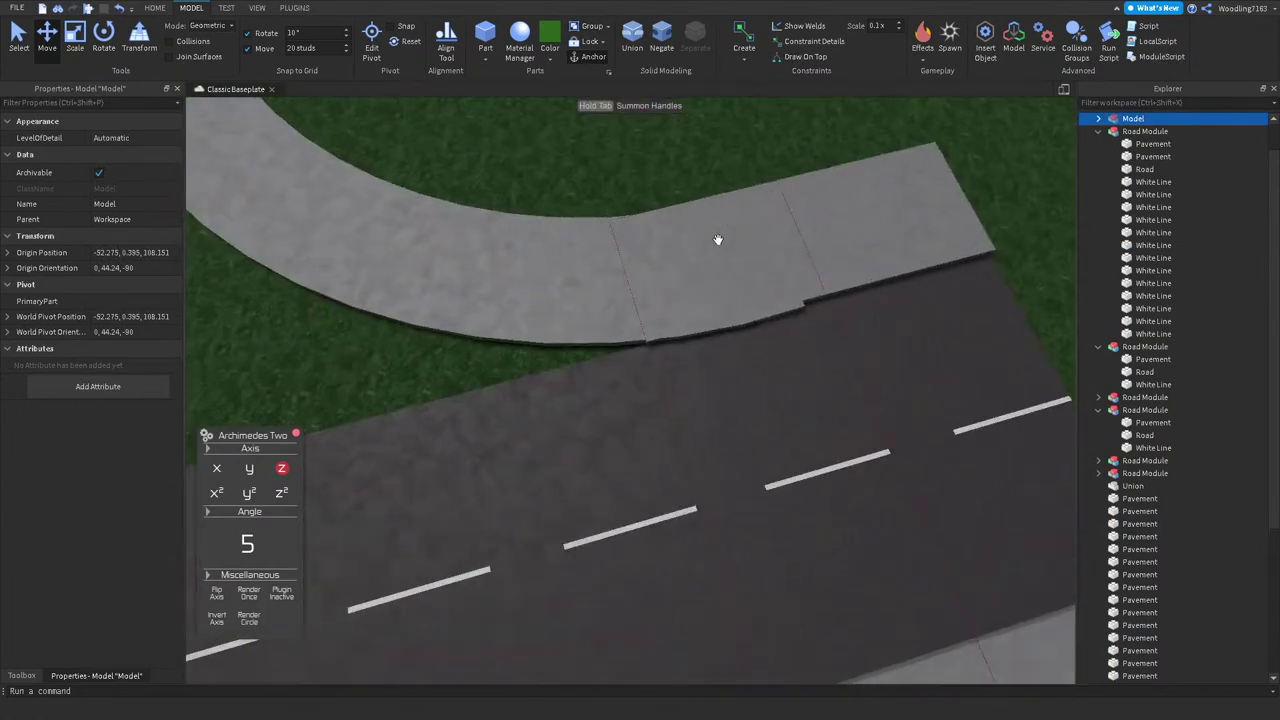
pyautogui.click(774, 325)
pyautogui.press('Delete')
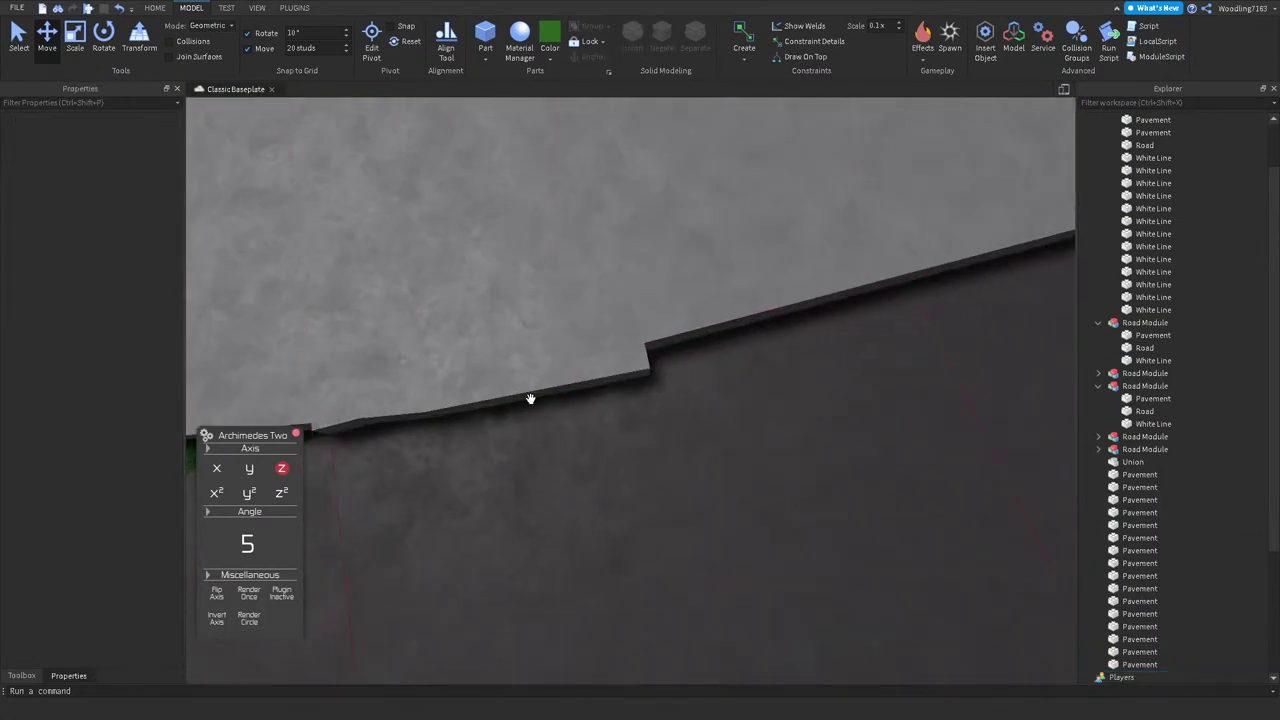
pyautogui.click(530, 396)
pyautogui.scroll(4, 520, 388)
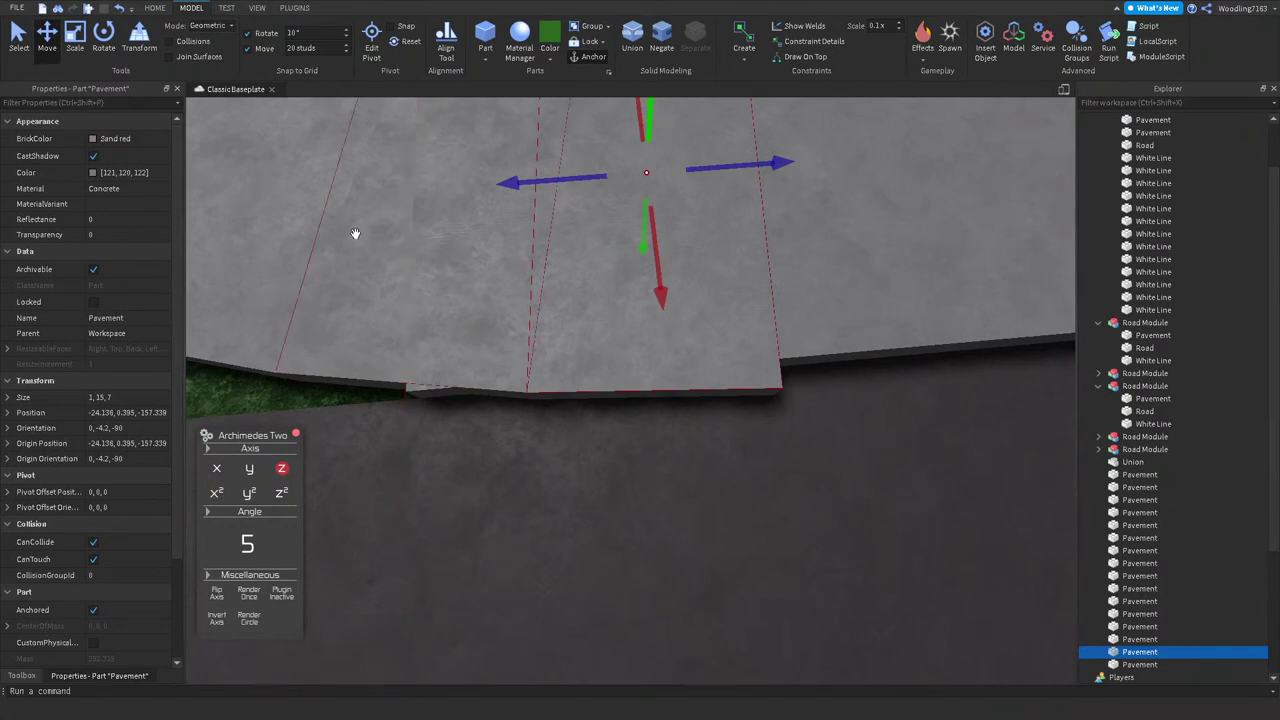
pyautogui.press('Delete')
# Step: Activate Archimedes on the second curve's last segment and shorten that segment to about 3.35 studs
pyautogui.click(392, 354)
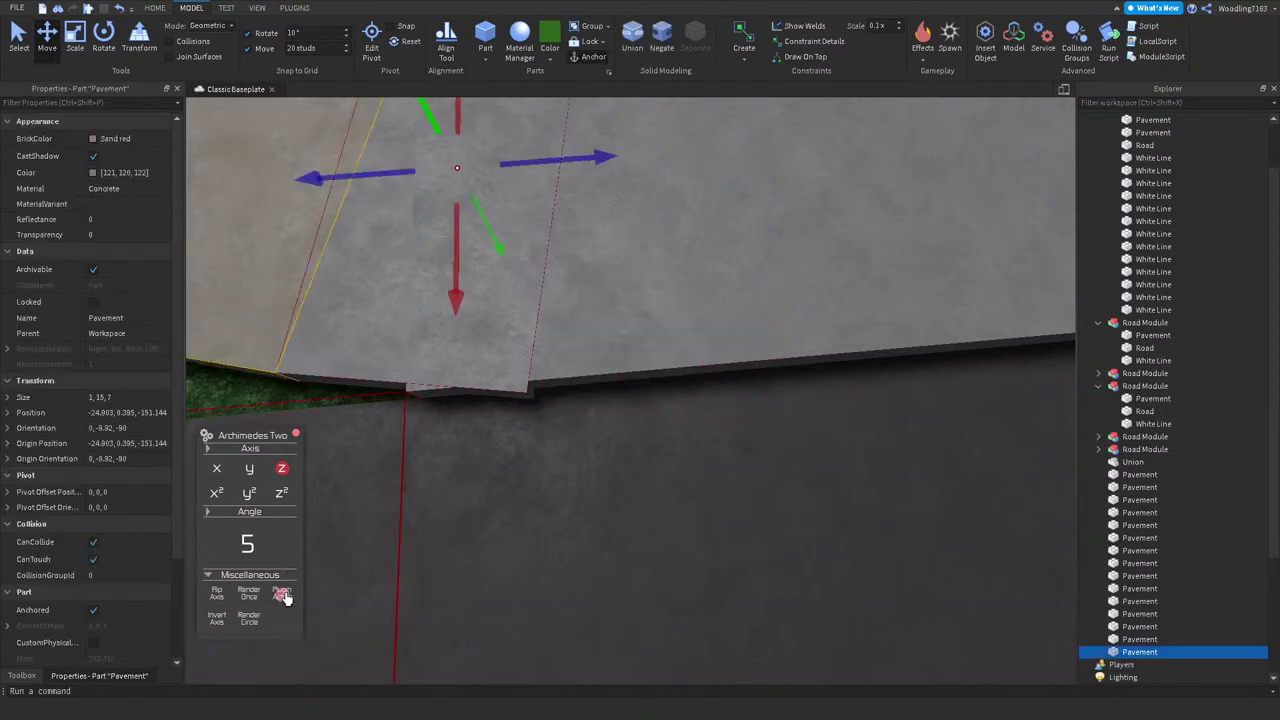
pyautogui.click(283, 595)
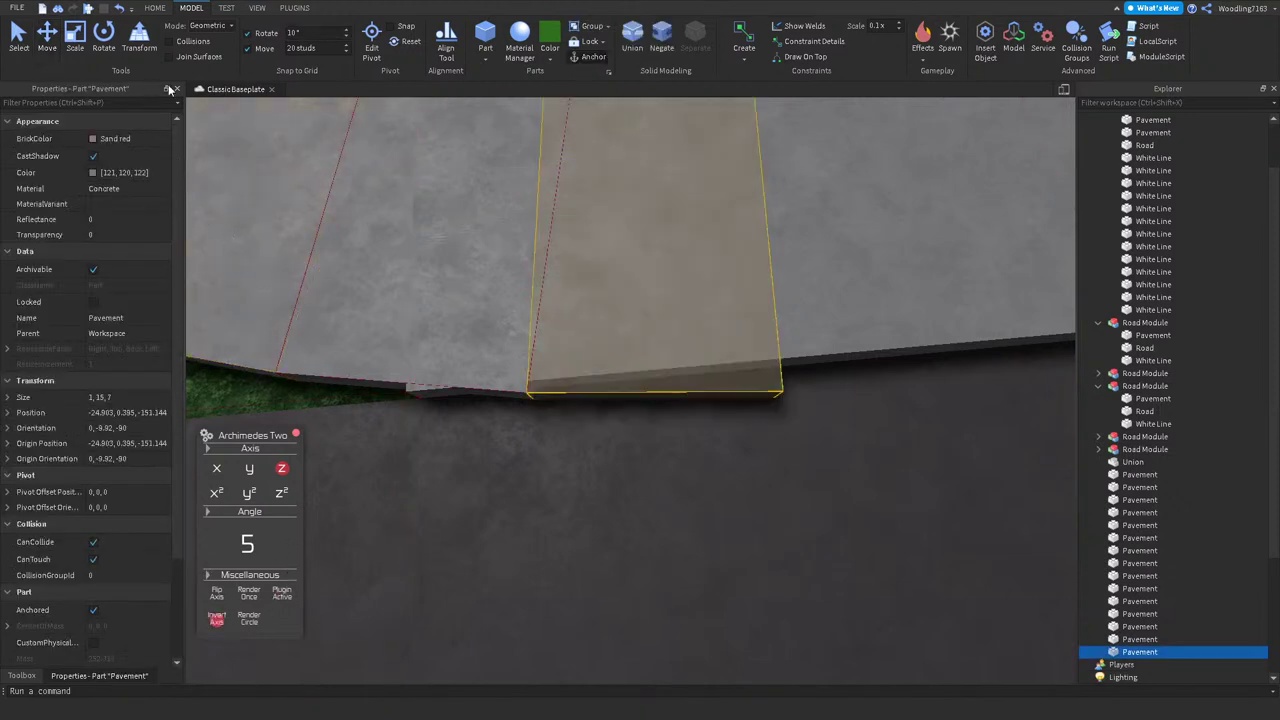
pyautogui.click(75, 40)
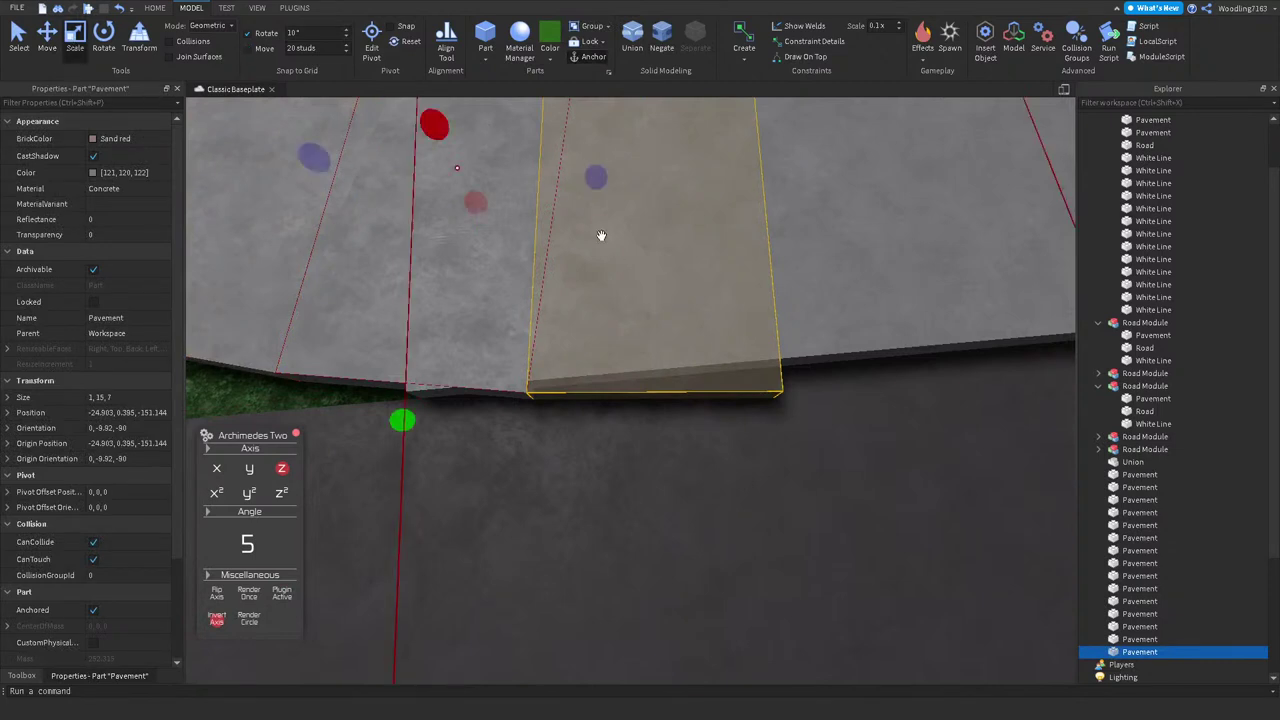
pyautogui.moveTo(626, 229); pyautogui.dragTo(516, 205)
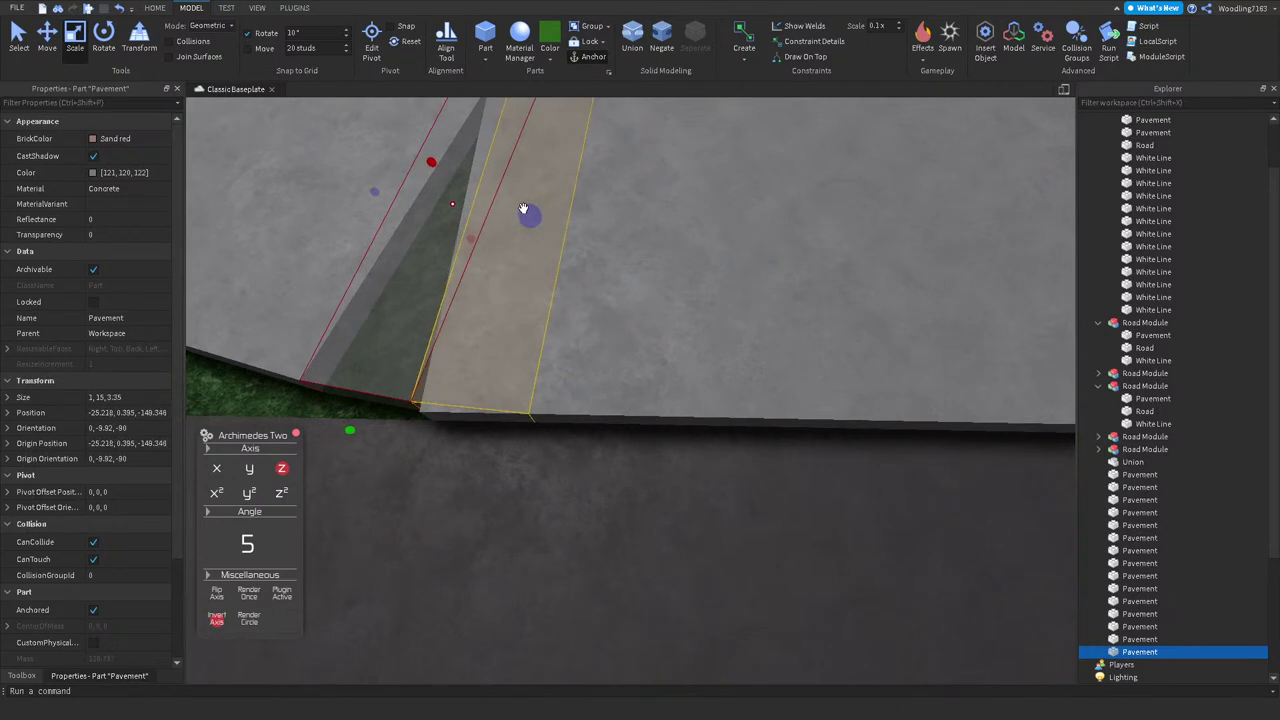
# Step: Render one closing segment at 5 degrees with Archimedes and shorten the adjoining straight pavement to about 17 studs to meet it
pyautogui.click(255, 597)
pyautogui.click(282, 594)
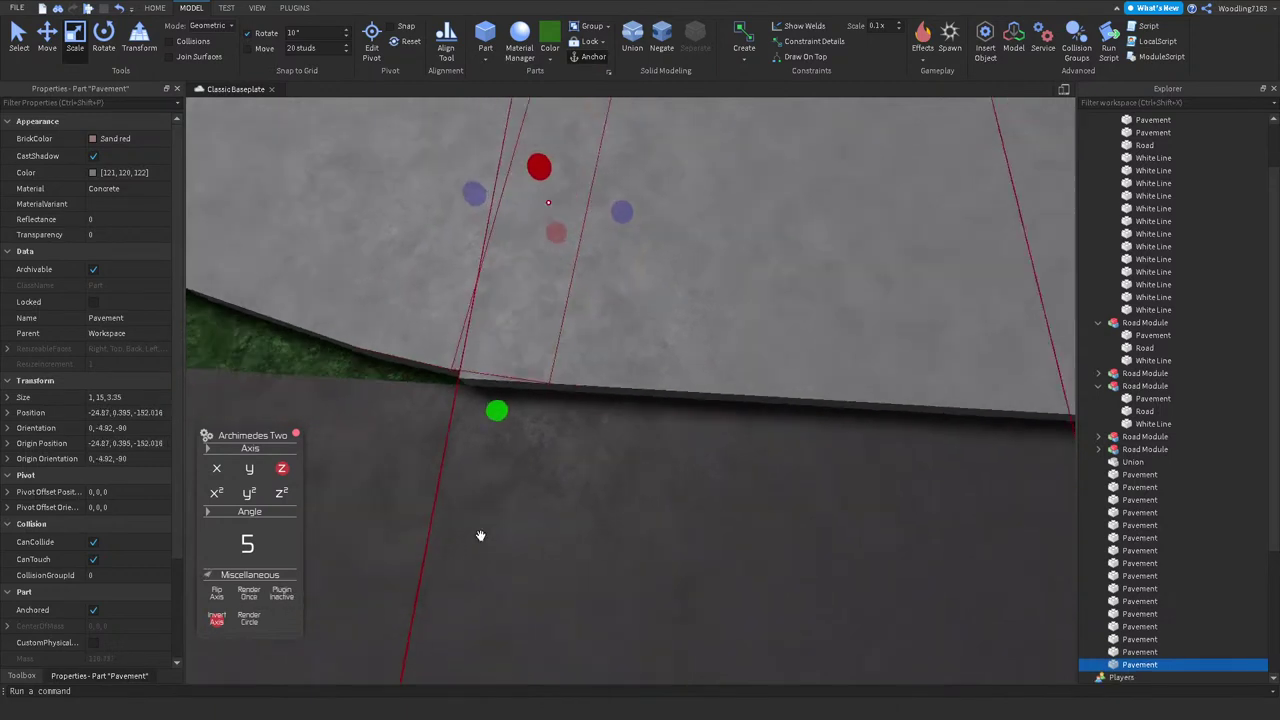
pyautogui.click(786, 280)
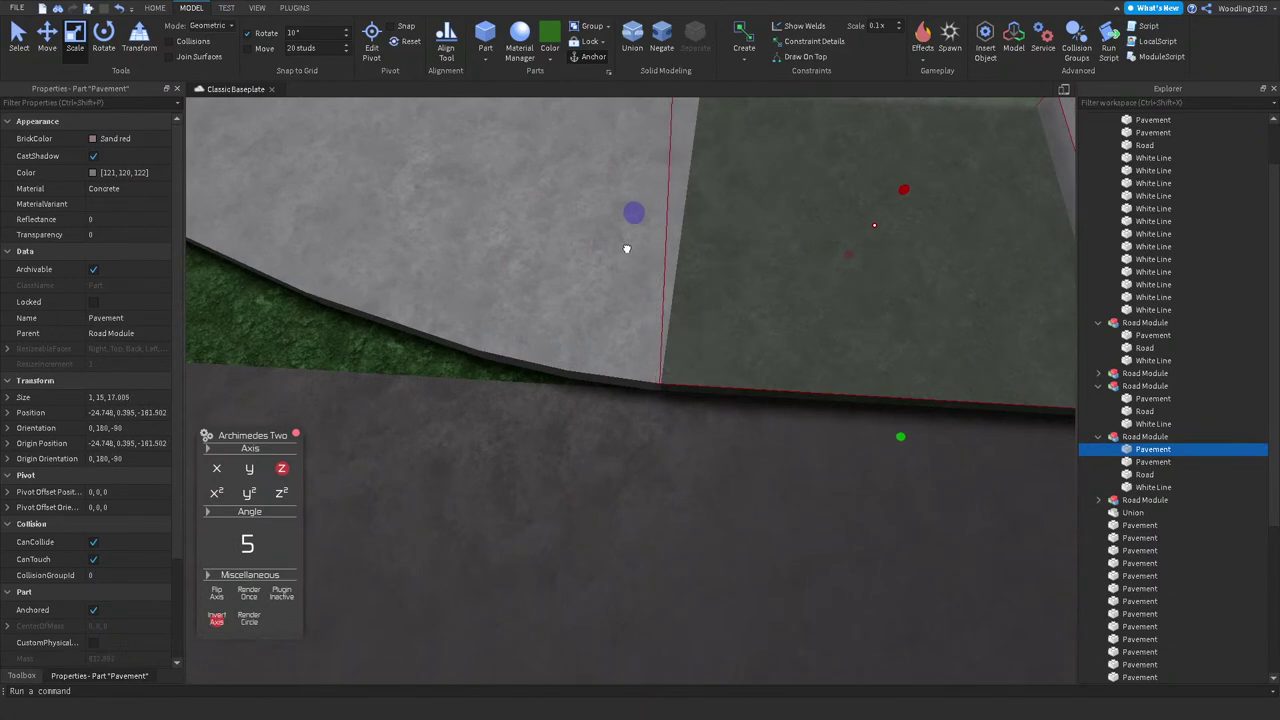
# Step: Move the shortened straight pavement beside the second curve into the long Road Module
pyautogui.scroll(-6, 626, 248)
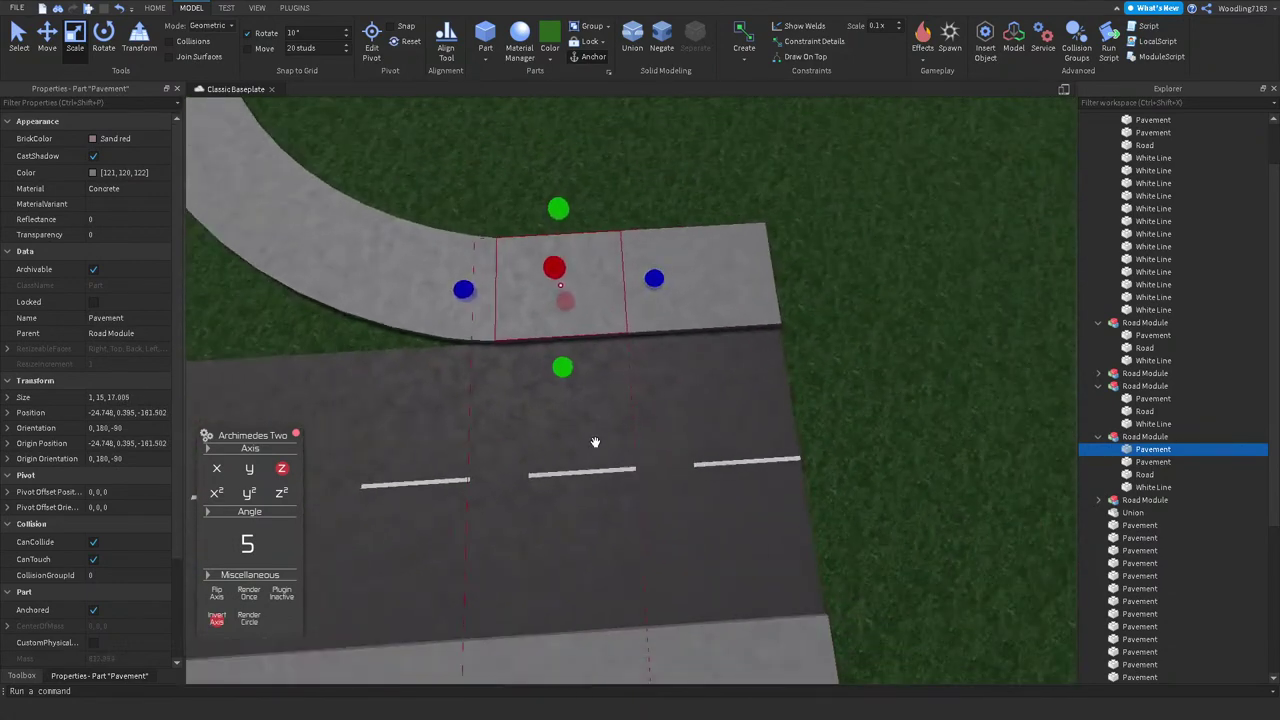
pyautogui.moveTo(606, 356); pyautogui.dragTo(586, 612, button='right')
pyautogui.moveTo(474, 623); pyautogui.dragTo(400, 500, button='right')
pyautogui.keyDown('ctrl'); pyautogui.click(1152, 132); pyautogui.keyUp('ctrl')
pyautogui.scroll(2, 1163, 172)
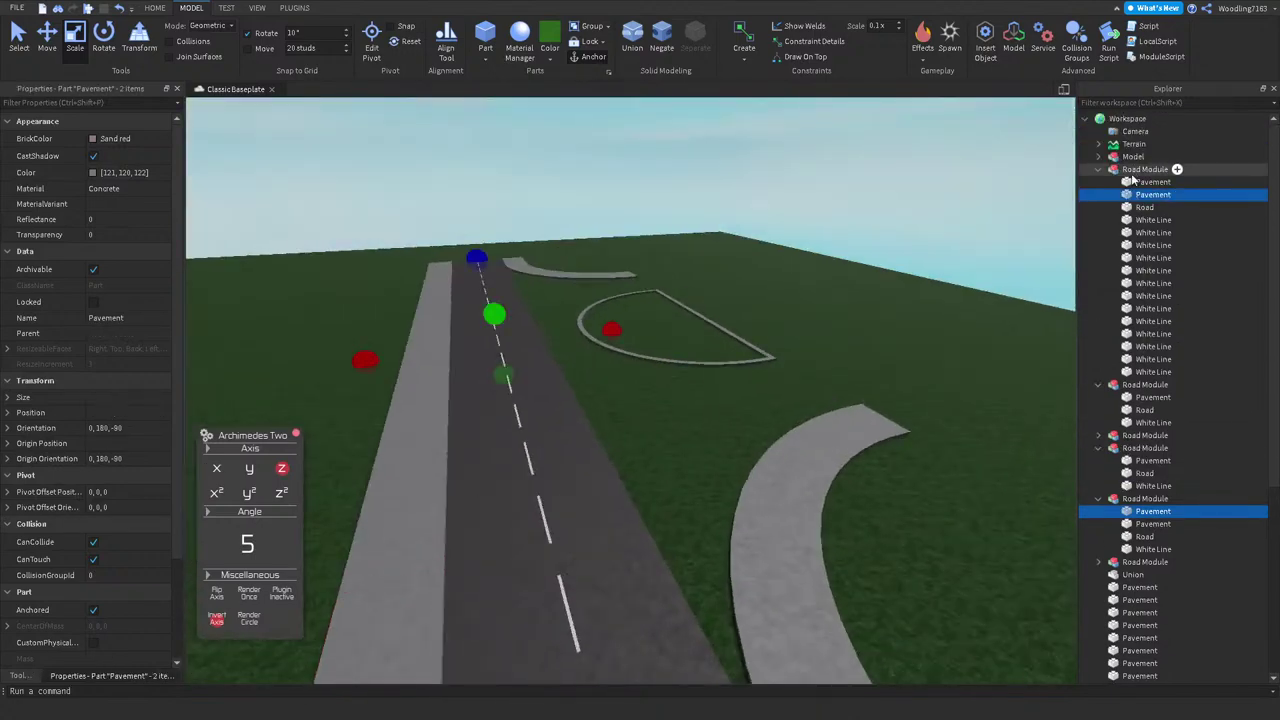
pyautogui.moveTo(1135, 183); pyautogui.dragTo(1140, 170)
# Step: Delete the short road module directly adjoining the long module on the second curve's side
pyautogui.press('f')
pyautogui.click(938, 276)
pyautogui.click(1098, 169)
pyautogui.click(1145, 182)
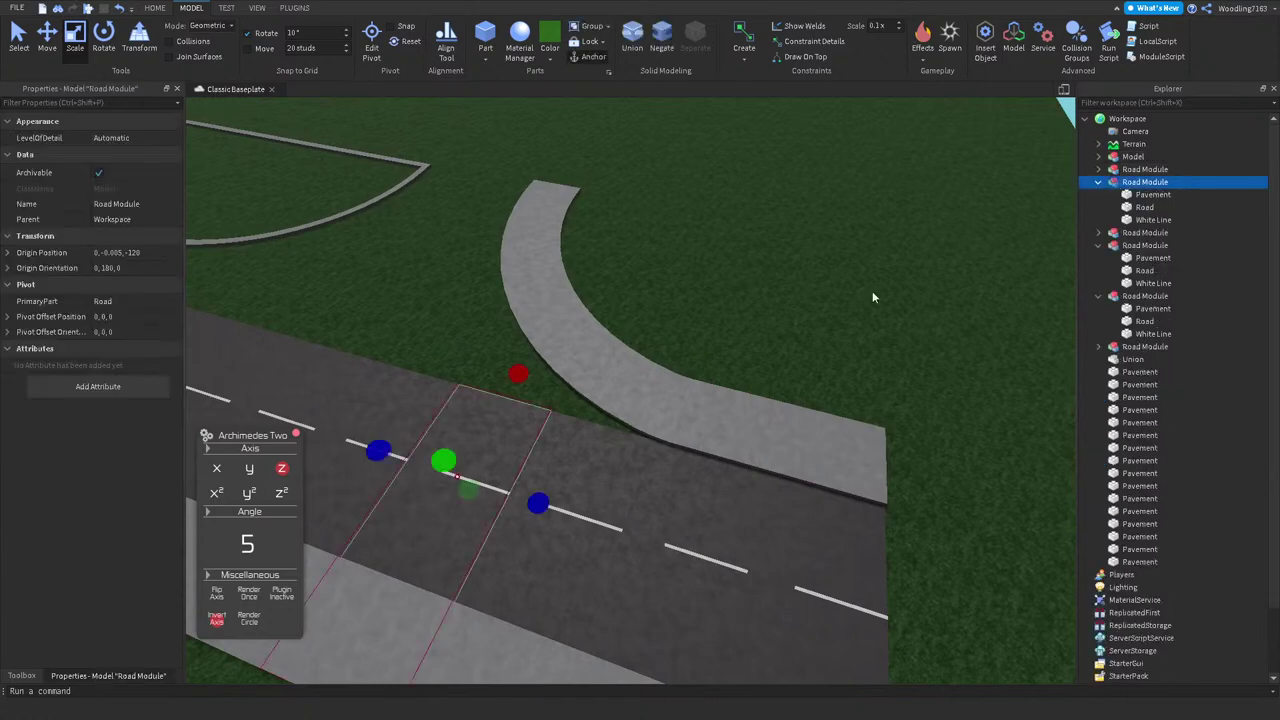
pyautogui.press('f')
pyautogui.scroll(-2, 607, 505)
pyautogui.moveTo(586, 506); pyautogui.dragTo(836, 424, button='right')
# Step: Move the long road module and the two end road modules into Terrain
pyautogui.click(826, 480)
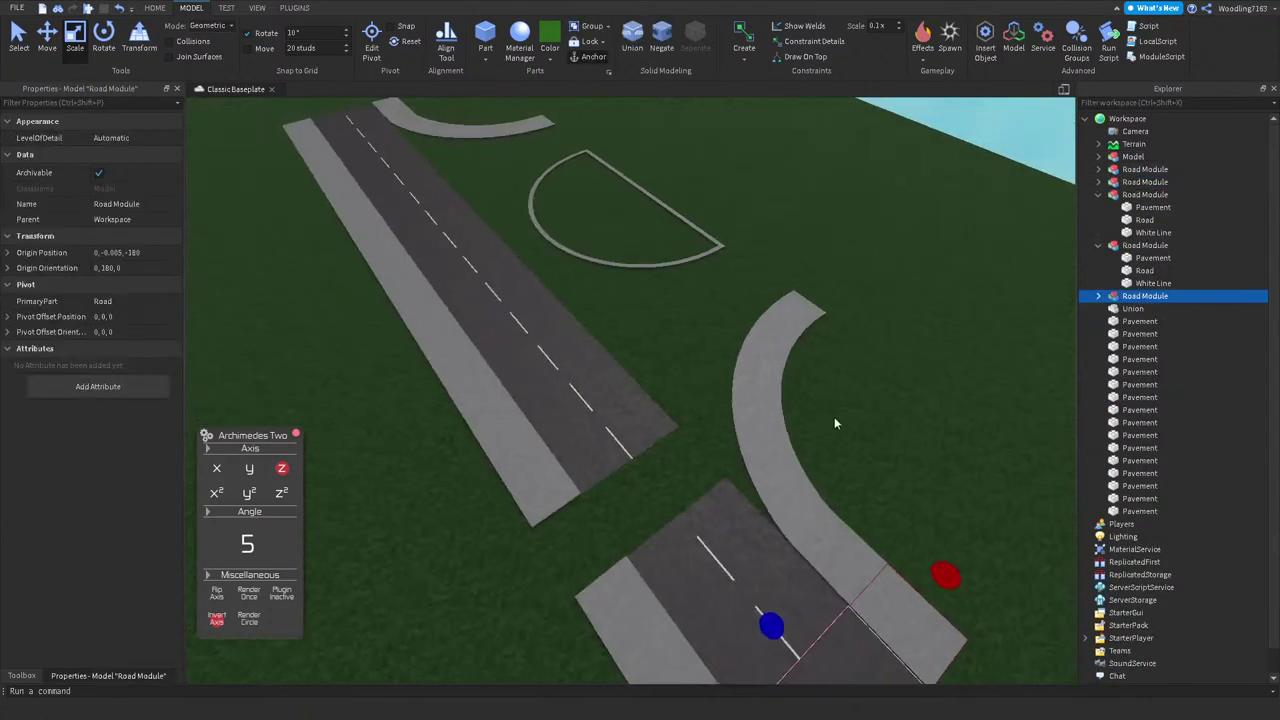
pyautogui.scroll(-3, 835, 424)
pyautogui.keyDown('ctrl'); pyautogui.click(438, 162); pyautogui.keyUp('ctrl')
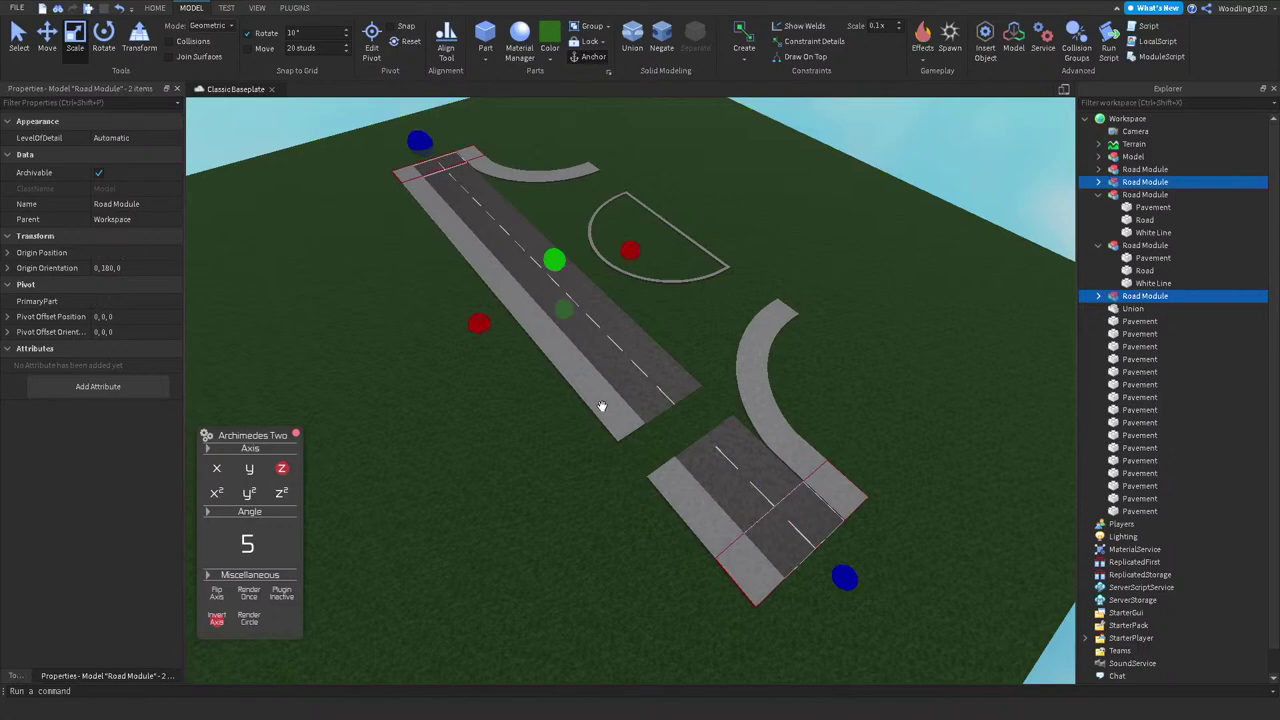
pyautogui.keyDown('ctrl'); pyautogui.click(1148, 169); pyautogui.keyUp('ctrl')
pyautogui.moveTo(1150, 172); pyautogui.dragTo(1155, 145)
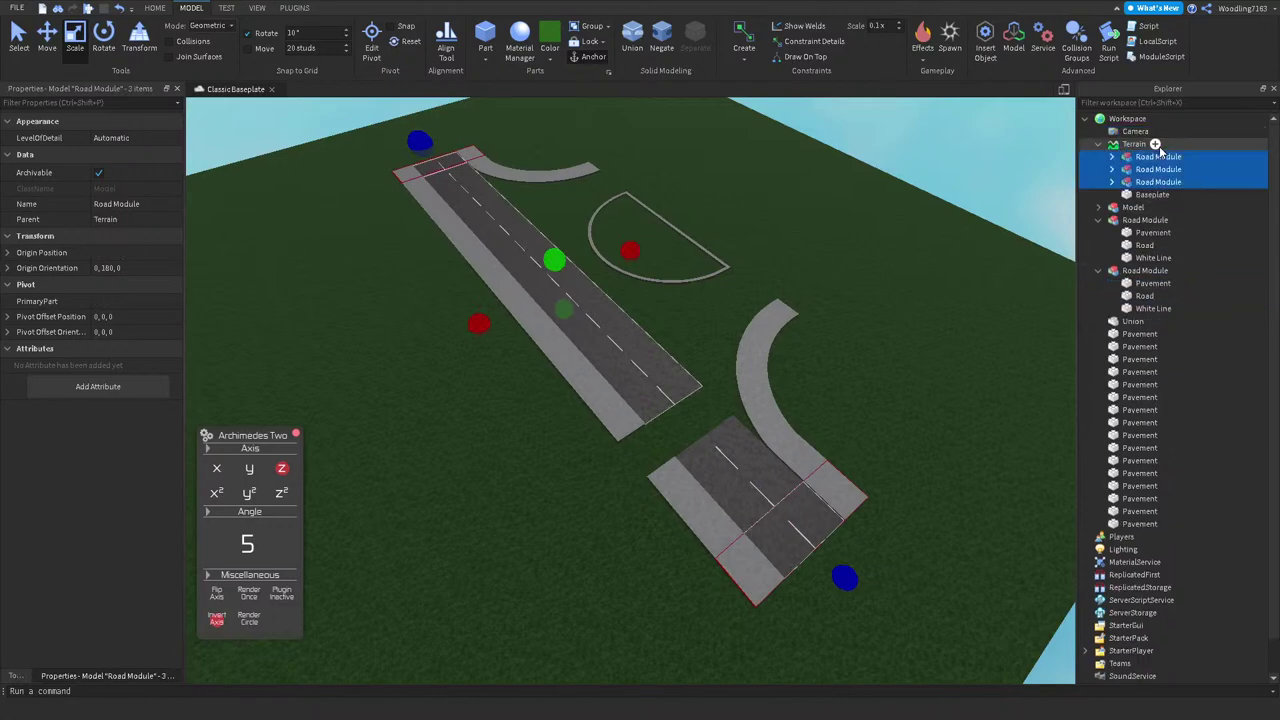
# Step: Delete the two short road modules left outside Terrain beside the second curve
pyautogui.click(1099, 219)
pyautogui.click(1145, 219)
pyautogui.keyDown('shift'); pyautogui.click(1145, 232); pyautogui.keyUp('shift')
pyautogui.press('Delete')
# Step: Extend the long module's pavement and road to 320 studs, up to the end module beside the second curve
pyautogui.scroll(2, 621, 370)
pyautogui.moveTo(621, 370); pyautogui.dragTo(466, 394, button='right')
pyautogui.click(466, 394)
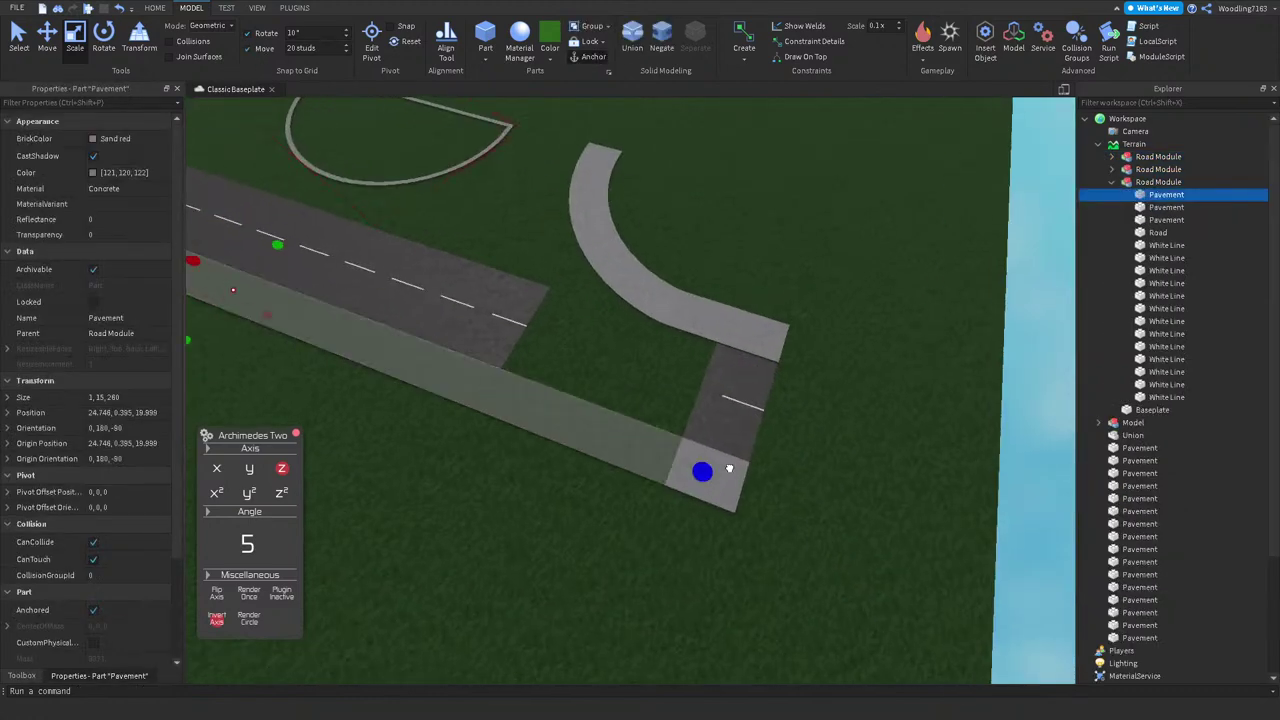
pyautogui.click(531, 365)
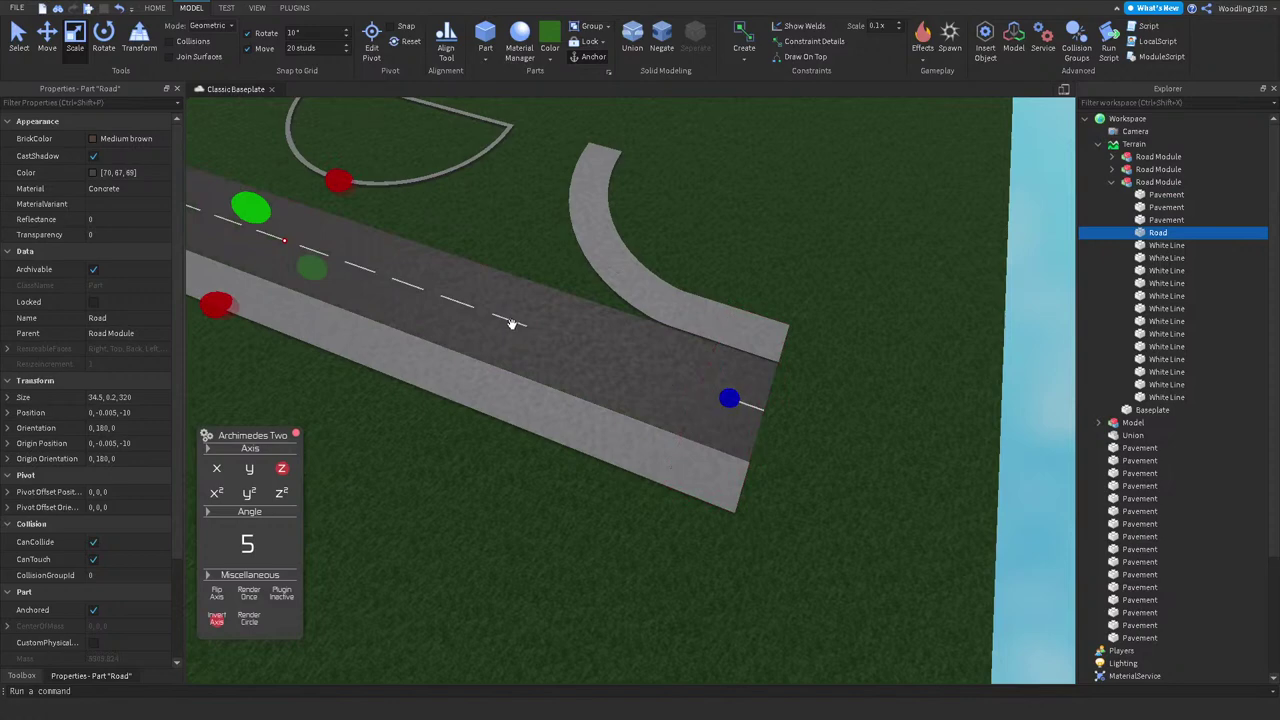
# Step: Duplicate the last white centre line along the road in 20-stud increments to fill the gap before the road's end
pyautogui.click(517, 321)
pyautogui.hotkey('ctrl', '2')
pyautogui.hotkey('ctrl', 'd')
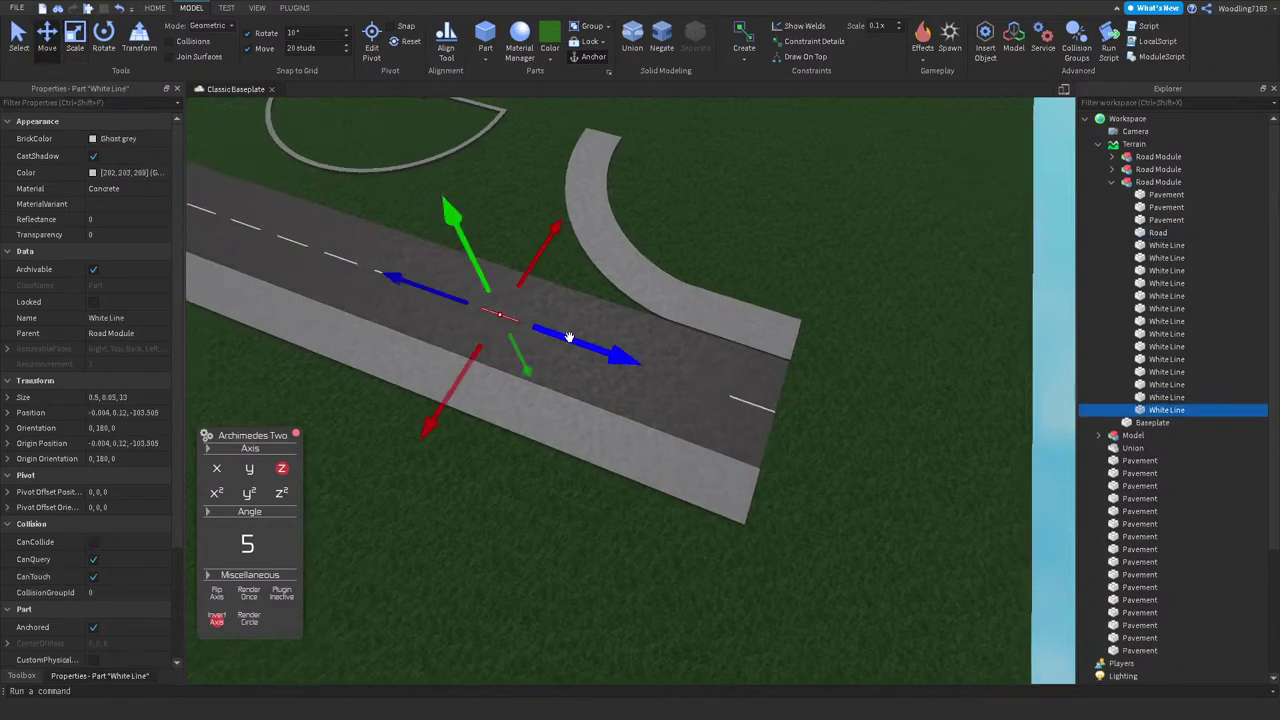
pyautogui.hotkey('ctrl', 'd')
pyautogui.moveTo(627, 358); pyautogui.dragTo(738, 407)
pyautogui.hotkey('ctrl', 'd')
# Step: Duplicate a centre white line beside the semicircular kerb and move the copy sideways to the road's grass-side edge
pyautogui.click(865, 302)
pyautogui.moveTo(865, 302); pyautogui.dragTo(740, 246, button='right')
pyautogui.scroll(3, 741, 290)
pyautogui.click(679, 469)
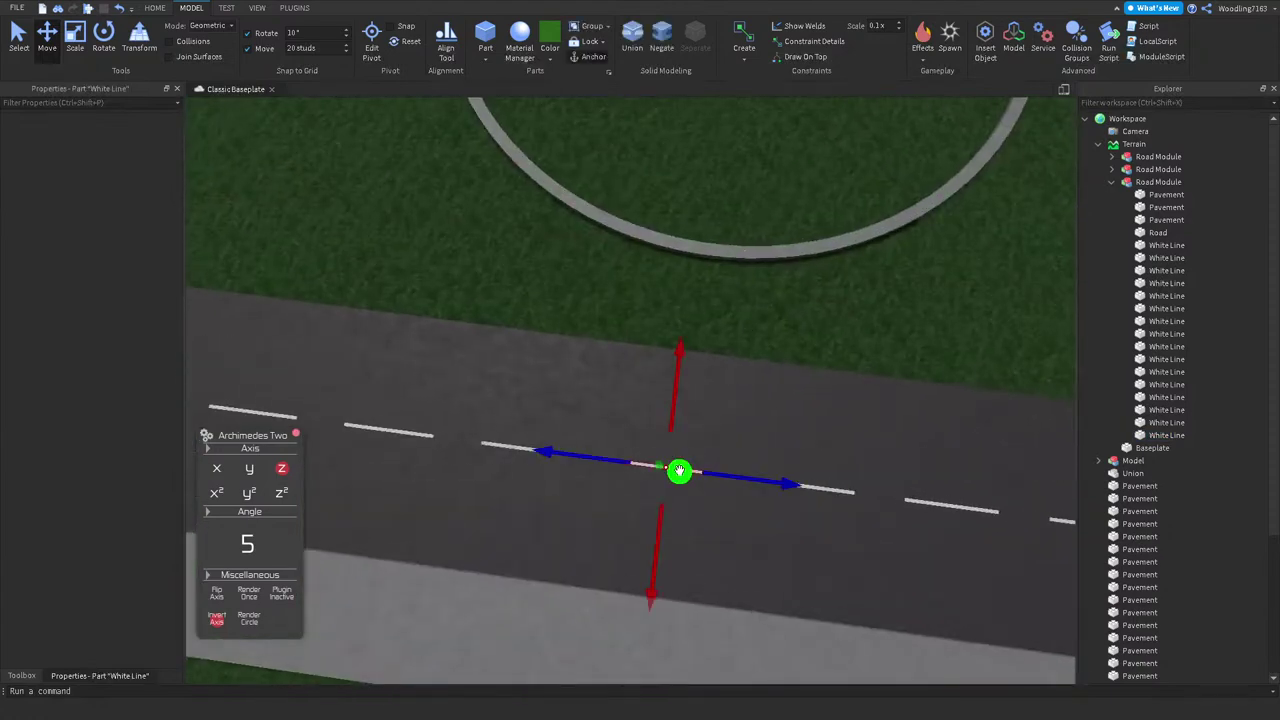
pyautogui.moveTo(716, 252); pyautogui.dragTo(727, 289, button='right')
pyautogui.moveTo(638, 548); pyautogui.dragTo(623, 580, button='right')
pyautogui.hotkey('ctrl', 'd')
pyautogui.moveTo(623, 580); pyautogui.dragTo(827, 476)
pyautogui.scroll(3, 560, 486)
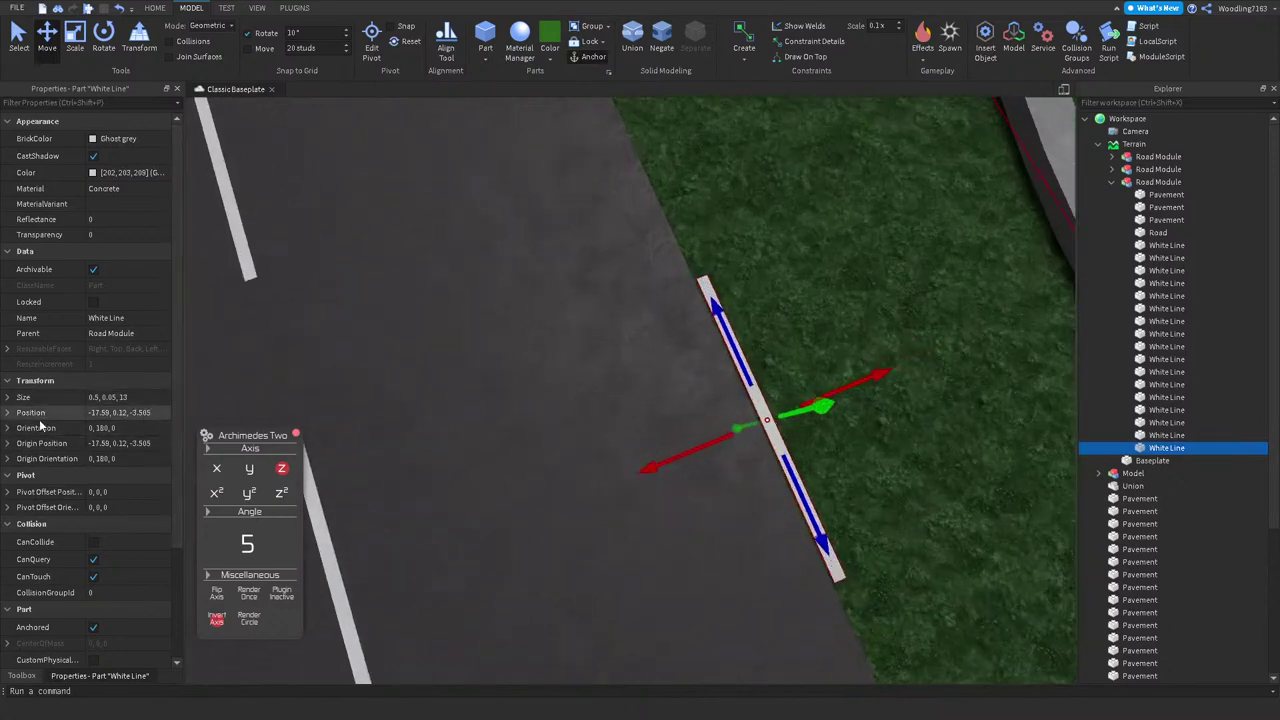
# Step: Set the Z size of the road-edge white line to 5
pyautogui.doubleClick(15, 400)
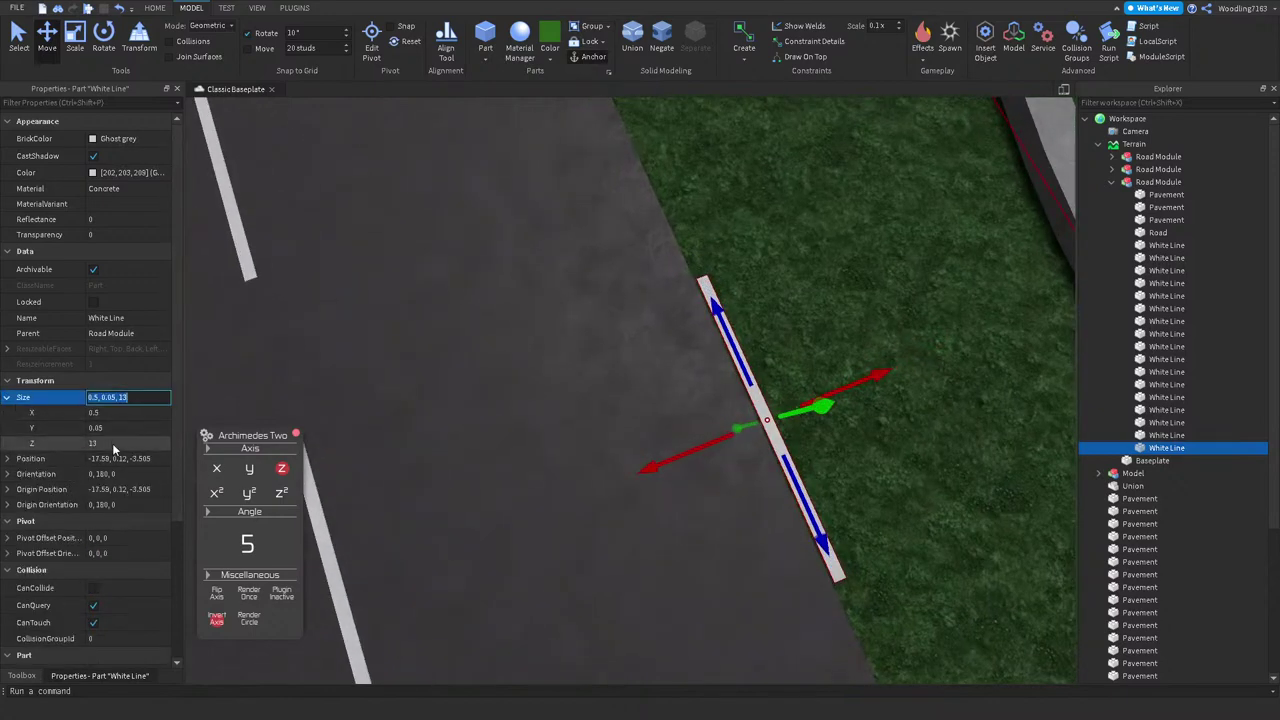
pyautogui.click(112, 443)
pyautogui.write('5')
# Step: Duplicate the short road-edge line and move the copy across the grass to the outer edge of the semicircular kerb
pyautogui.rightClick(478, 406)
pyautogui.moveTo(478, 406); pyautogui.dragTo(646, 477, button='right')
pyautogui.hotkey('ctrl', 'd')
pyautogui.moveTo(646, 477); pyautogui.dragTo(845, 461)
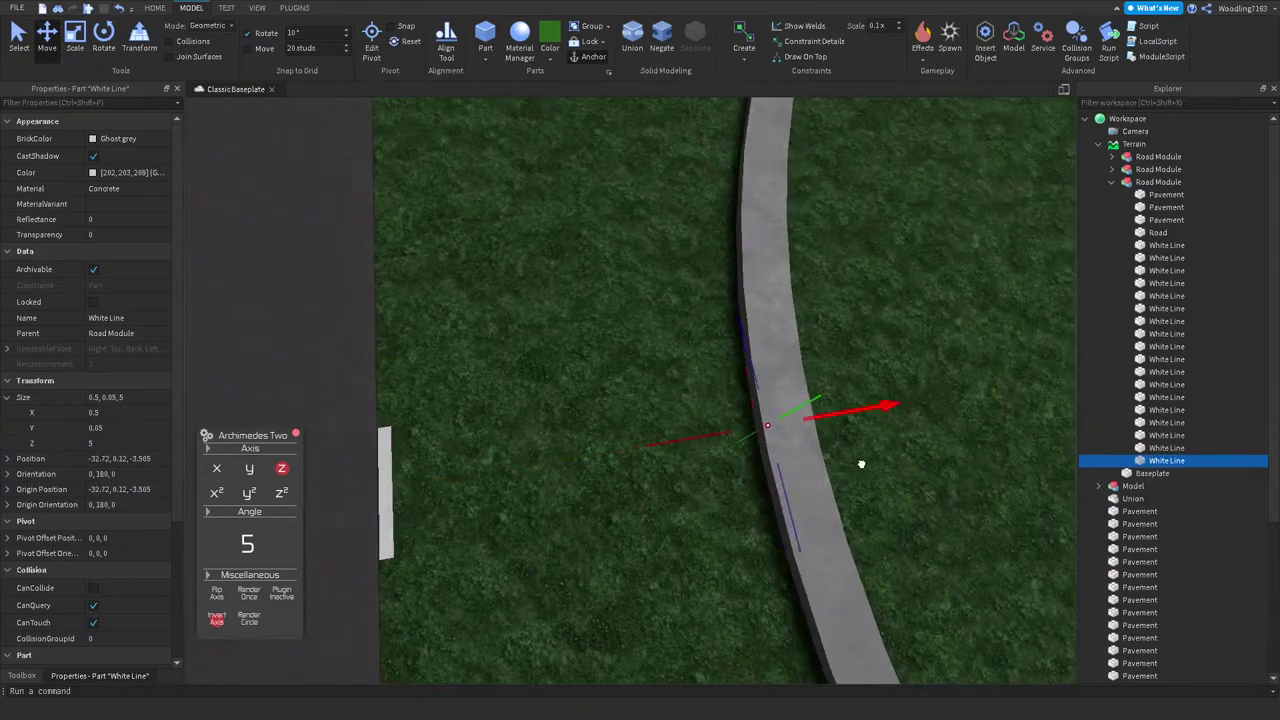
# Step: Set the move increment to 10 studs and repeatedly duplicate the pair of short lines along the road up to the curved pavement
pyautogui.click(300, 48)
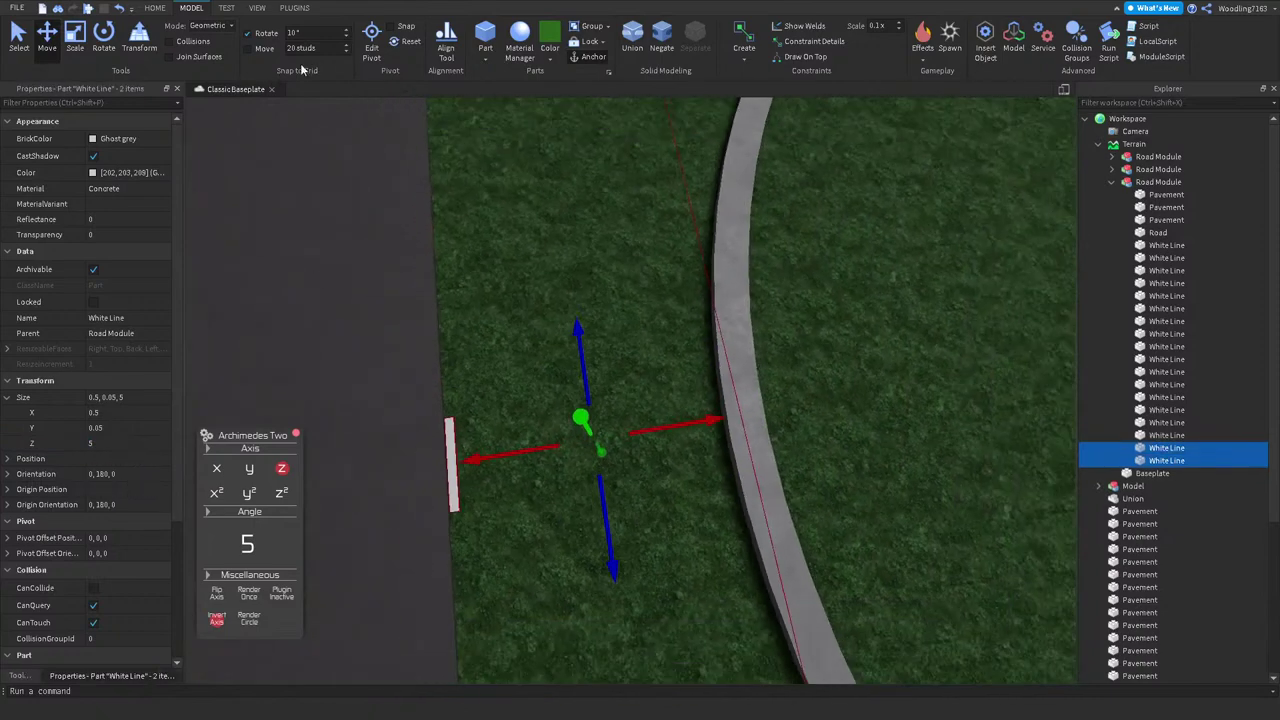
pyautogui.moveTo(484, 341); pyautogui.dragTo(484, 341, button='right')
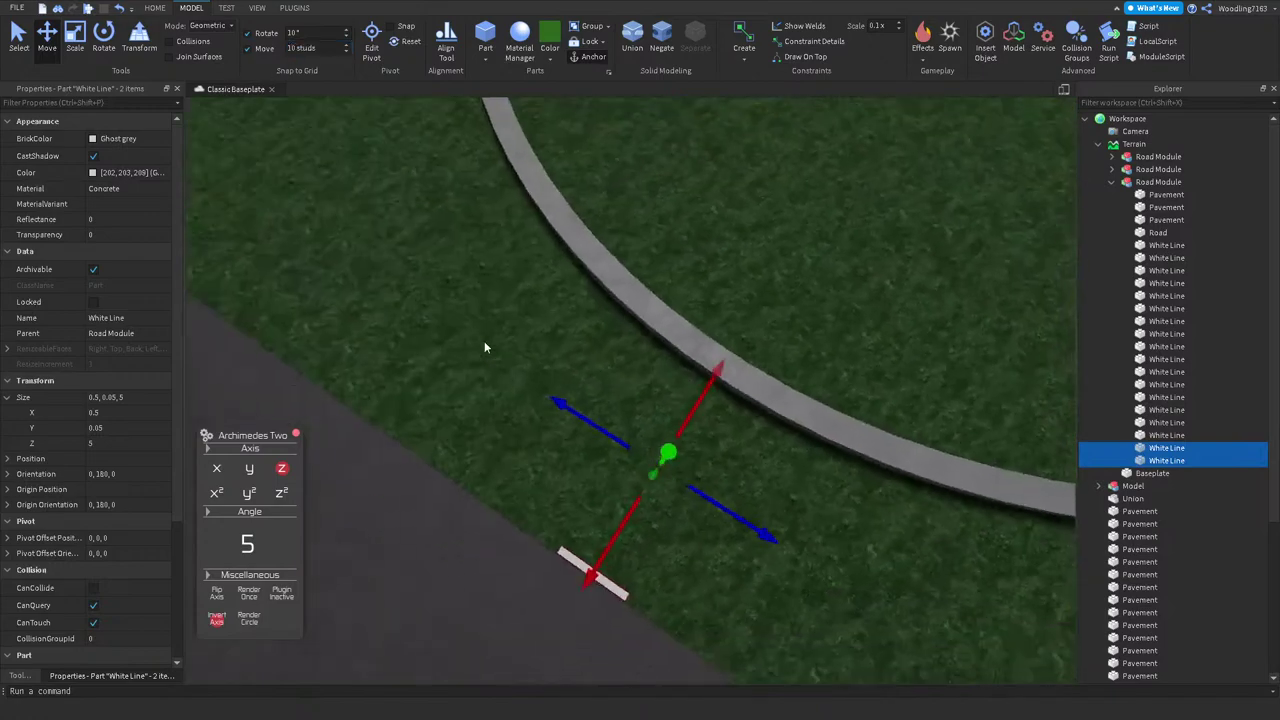
pyautogui.scroll(2, 854, 534)
pyautogui.hotkey('ctrl', 'd')
pyautogui.hotkey('ctrl', 'd')
pyautogui.moveTo(780, 475); pyautogui.dragTo(680, 434)
pyautogui.hotkey('ctrl', 'd')
pyautogui.moveTo(680, 434); pyautogui.dragTo(680, 434, button='right')
pyautogui.hotkey('ctrl', 'd')
pyautogui.moveTo(680, 434); pyautogui.dragTo(657, 420)
pyautogui.hotkey('ctrl', 'd')
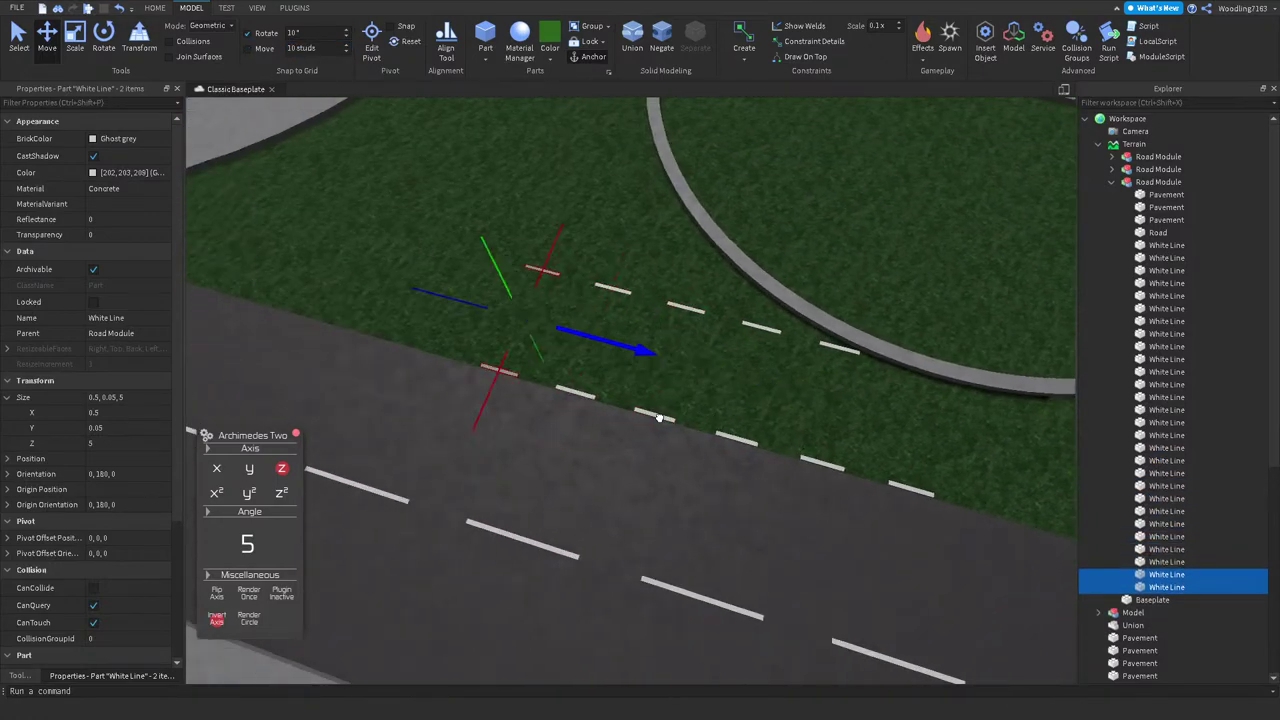
pyautogui.hotkey('ctrl', 'd')
pyautogui.hotkey('ctrl', 'd')
pyautogui.moveTo(656, 413); pyautogui.dragTo(656, 413, button='right')
pyautogui.hotkey('ctrl', 'd')
pyautogui.hotkey('ctrl', 'd')
pyautogui.hotkey('ctrl', 'd')
pyautogui.hotkey('ctrl', 'd')
pyautogui.press('a')
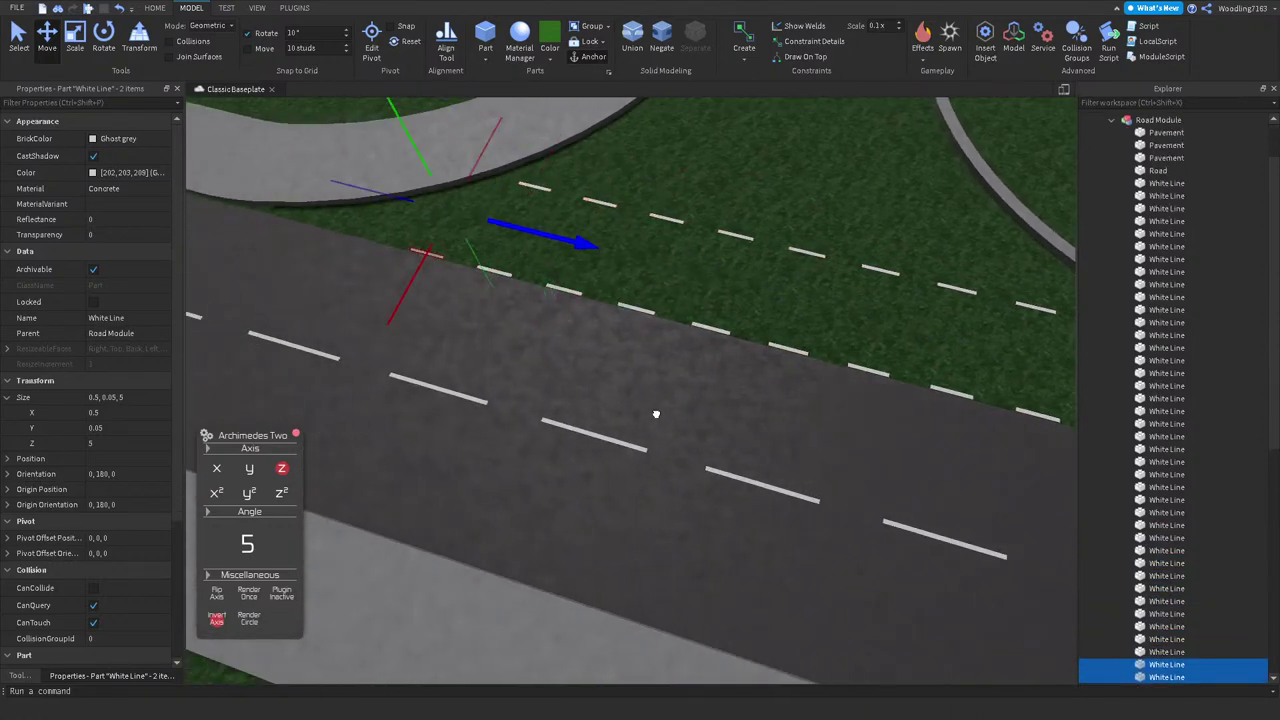
pyautogui.scroll(3, 654, 286)
pyautogui.press('a')
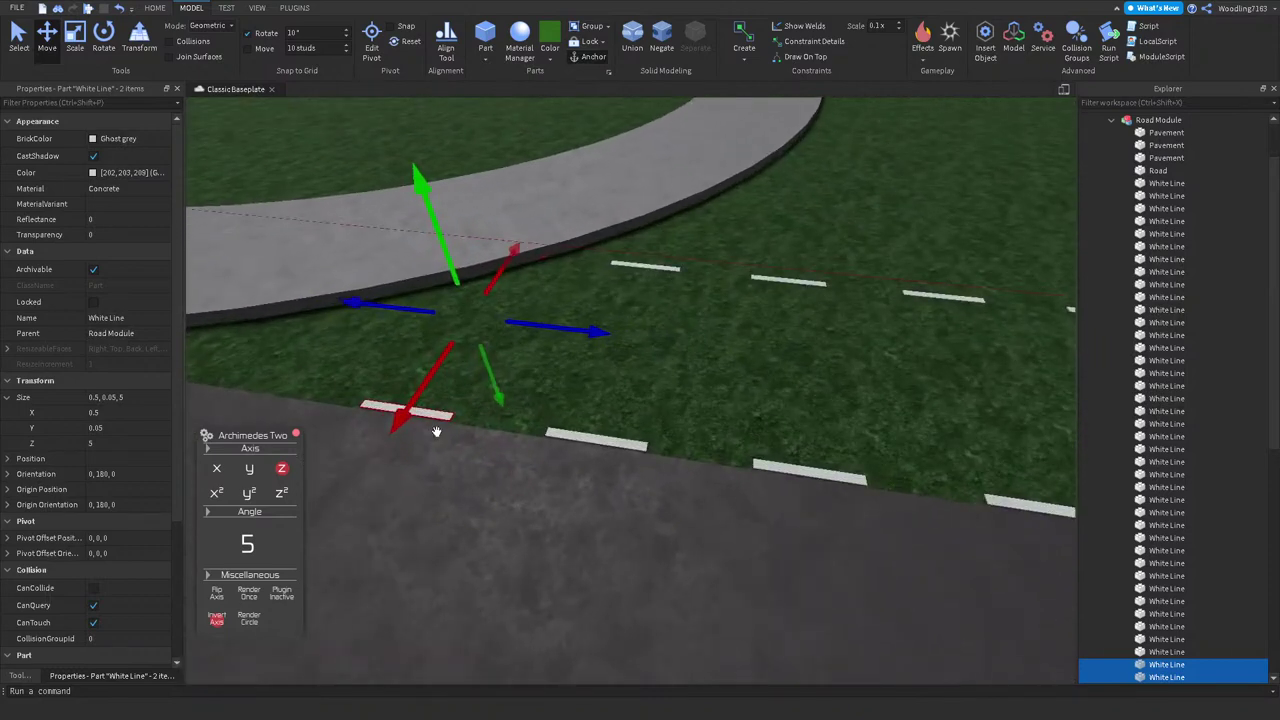
# Step: Duplicate only the last road-edge dash onward in 10-stud increments to where the curved pavement meets the road
pyautogui.click(455, 416)
pyautogui.press('a')
pyautogui.click(466, 416)
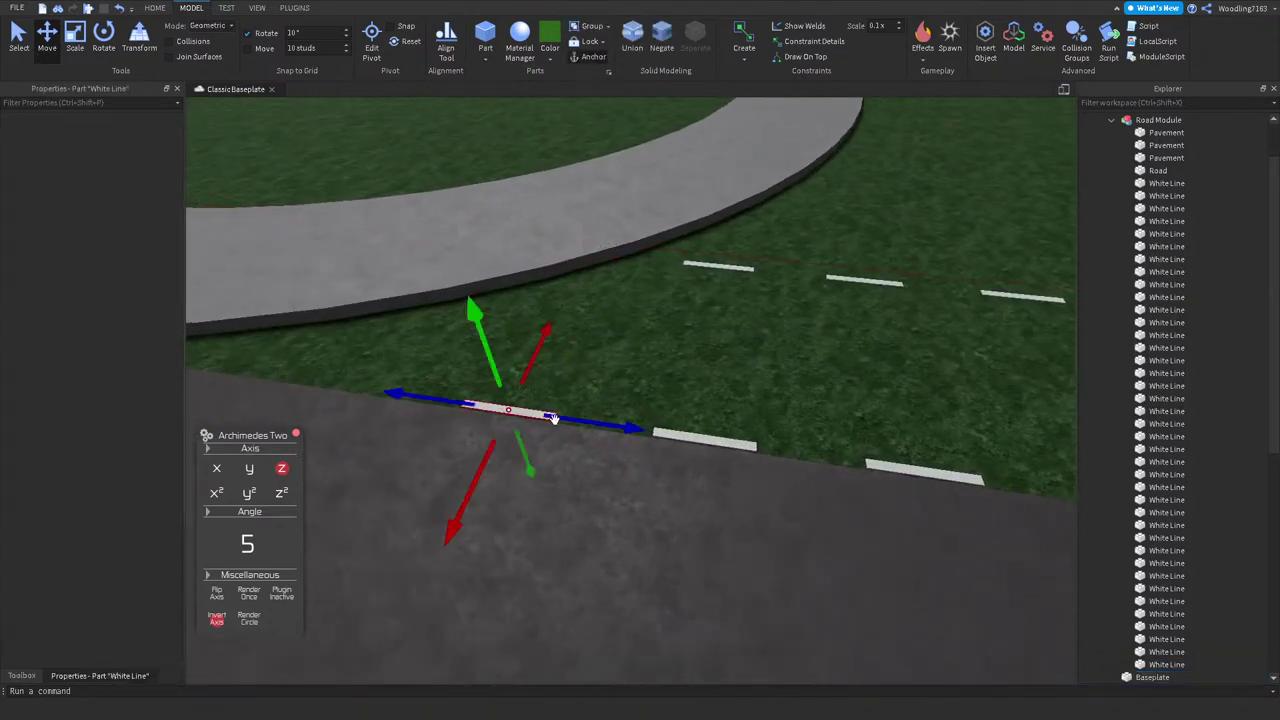
pyautogui.hotkey('ctrl', 'd')
pyautogui.moveTo(581, 425); pyautogui.dragTo(461, 368)
# Step: Begin extending both dashed rows toward the opposite curved pavement by duplicating the road-edge dash 10 studs further
pyautogui.click(774, 280)
pyautogui.scroll(-10, 774, 280)
pyautogui.scroll(10, 774, 280)
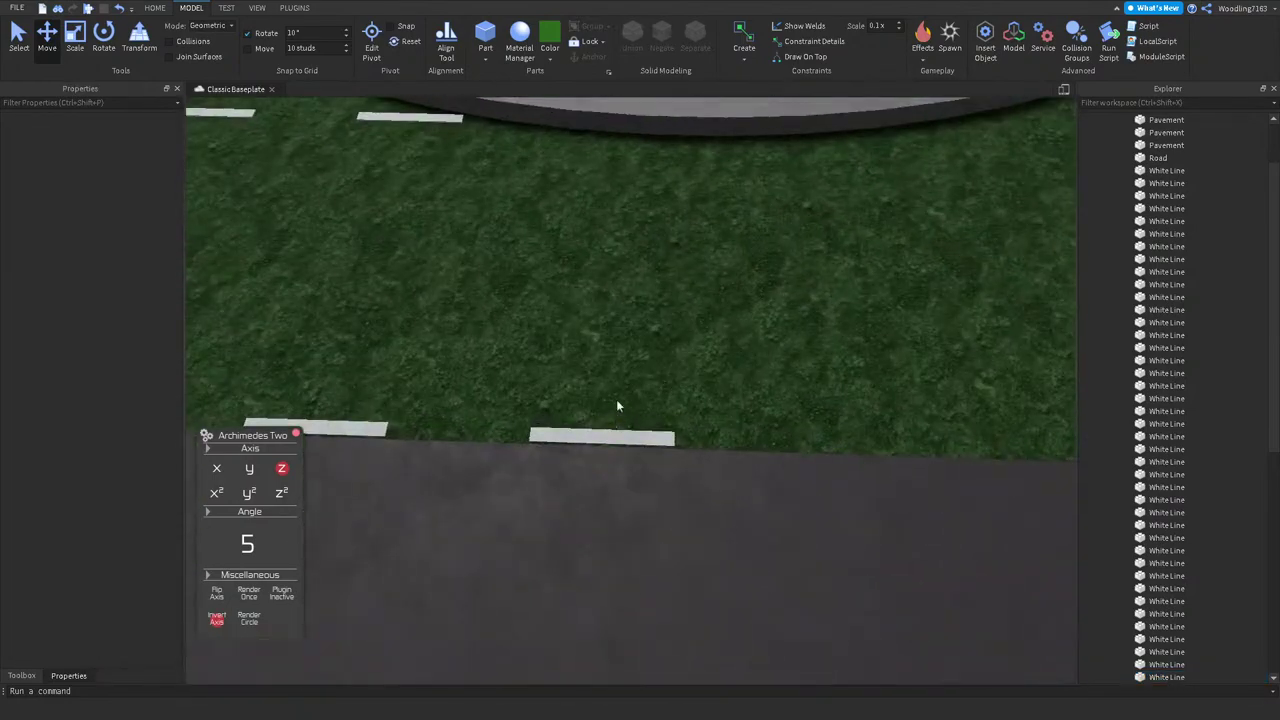
pyautogui.moveTo(616, 399); pyautogui.dragTo(620, 395, button='right')
pyautogui.hotkey('ctrl', 'z')
pyautogui.press('f')
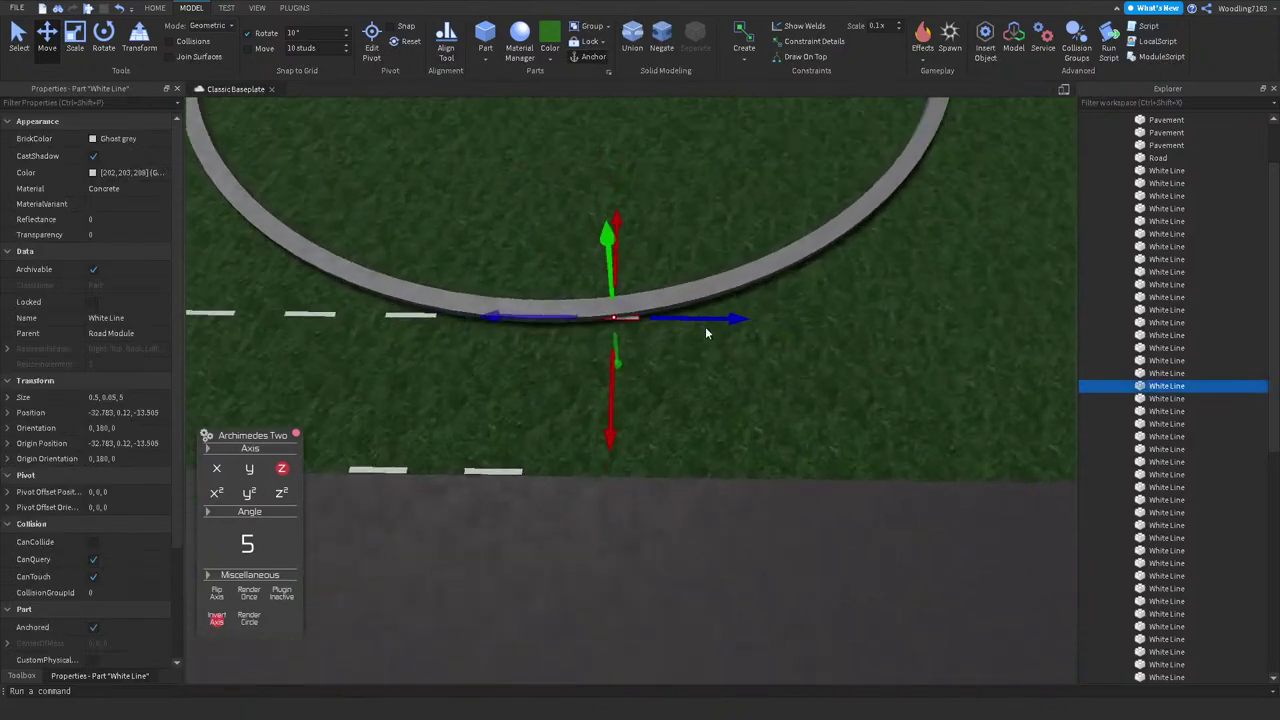
pyautogui.click(505, 472)
pyautogui.hotkey('ctrl', 'd')
pyautogui.moveTo(566, 466); pyautogui.dragTo(700, 466)
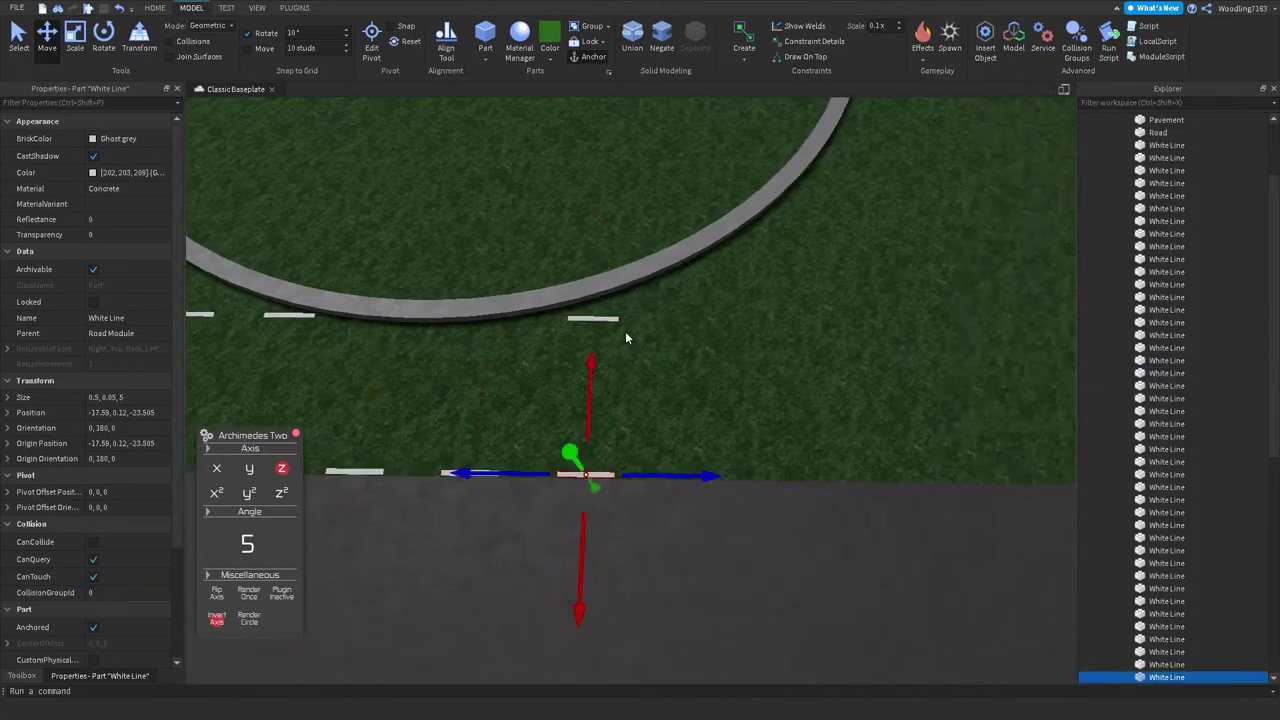
# Step: Continue duplicating the road-edge and kerb-side dashes every 10 studs until both rows reach the opposite curved pavement
pyautogui.hotkey('ctrl', 'd')
pyautogui.press('d')
pyautogui.moveTo(658, 391); pyautogui.dragTo(697, 389)
pyautogui.moveTo(697, 389); pyautogui.dragTo(697, 389, button='right')
pyautogui.click(857, 193)
pyautogui.moveTo(614, 489); pyautogui.dragTo(696, 490)
pyautogui.press('d')
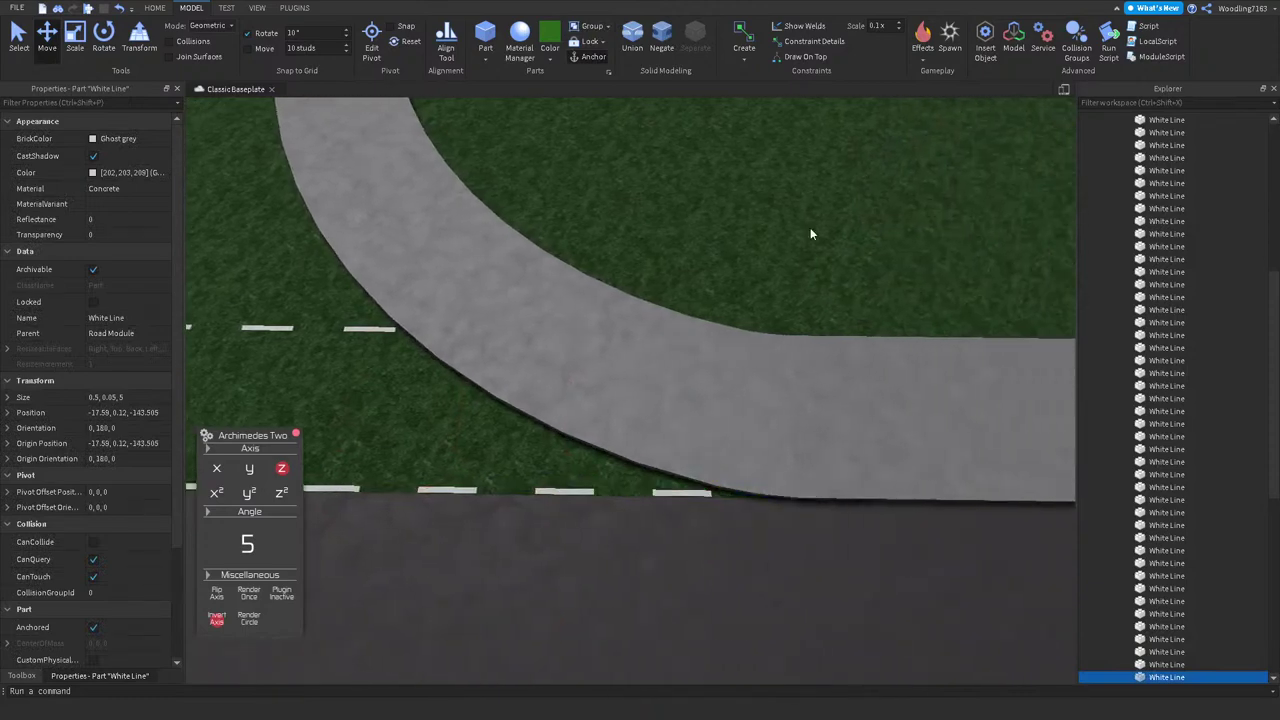
# Step: Examine the dashed markings along the road, both curved pavements and the semicircular kerb
pyautogui.click(808, 234)
pyautogui.scroll(-5, 808, 234)
pyautogui.moveTo(810, 228); pyautogui.dragTo(810, 228, button='right')
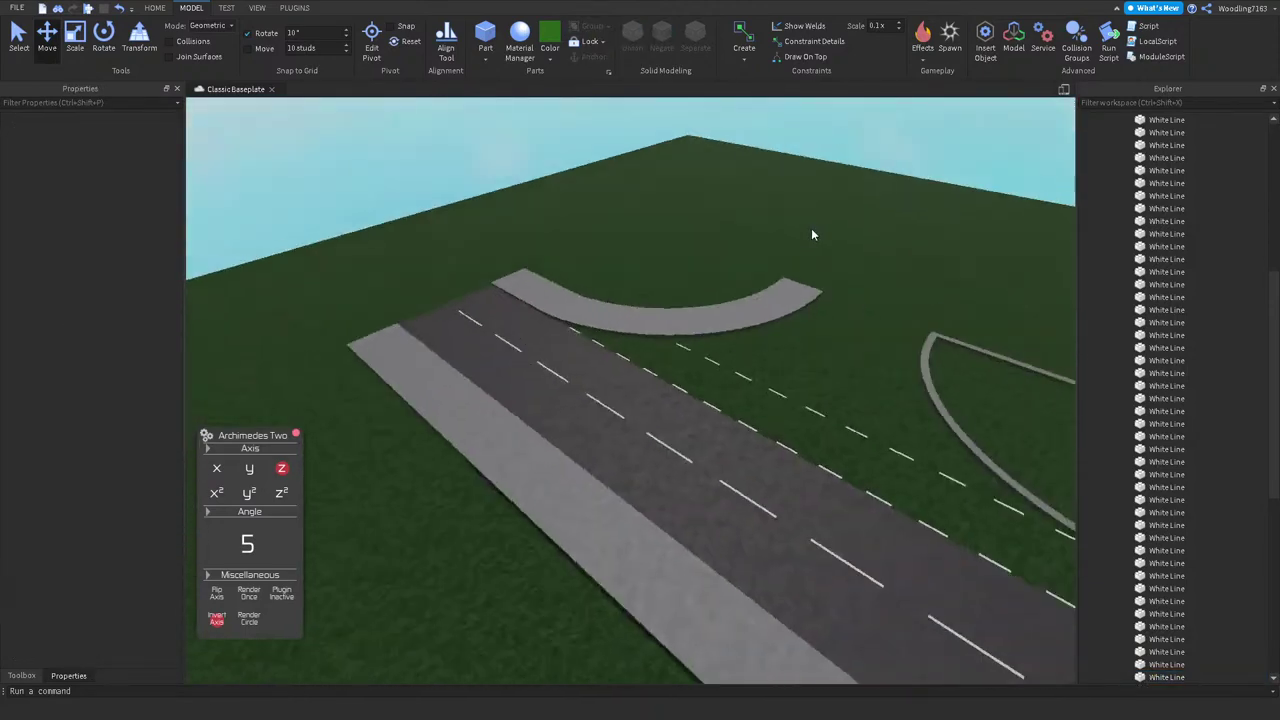
pyautogui.scroll(8, 810, 228)
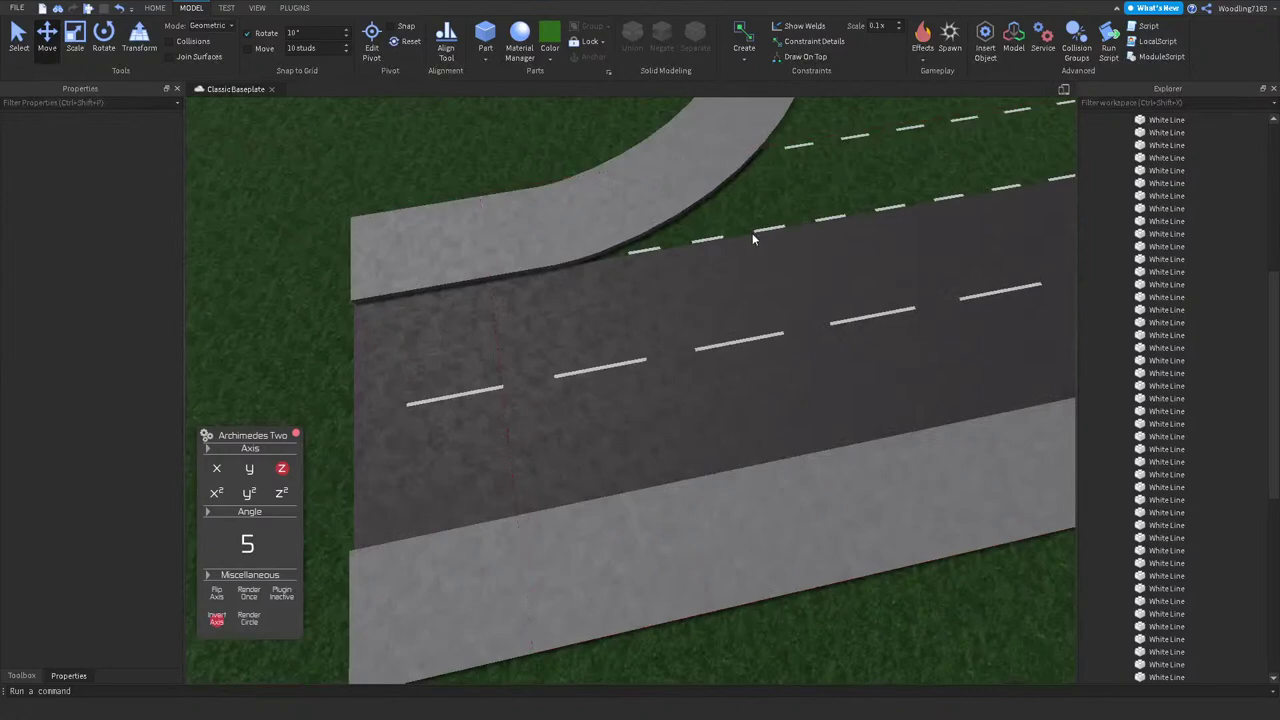
pyautogui.moveTo(752, 233); pyautogui.dragTo(717, 343, button='right')
pyautogui.click(665, 412)
pyautogui.moveTo(665, 412); pyautogui.dragTo(358, 382, button='right')
pyautogui.scroll(3, 1079, 300)
pyautogui.scroll(3, 1219, 233)
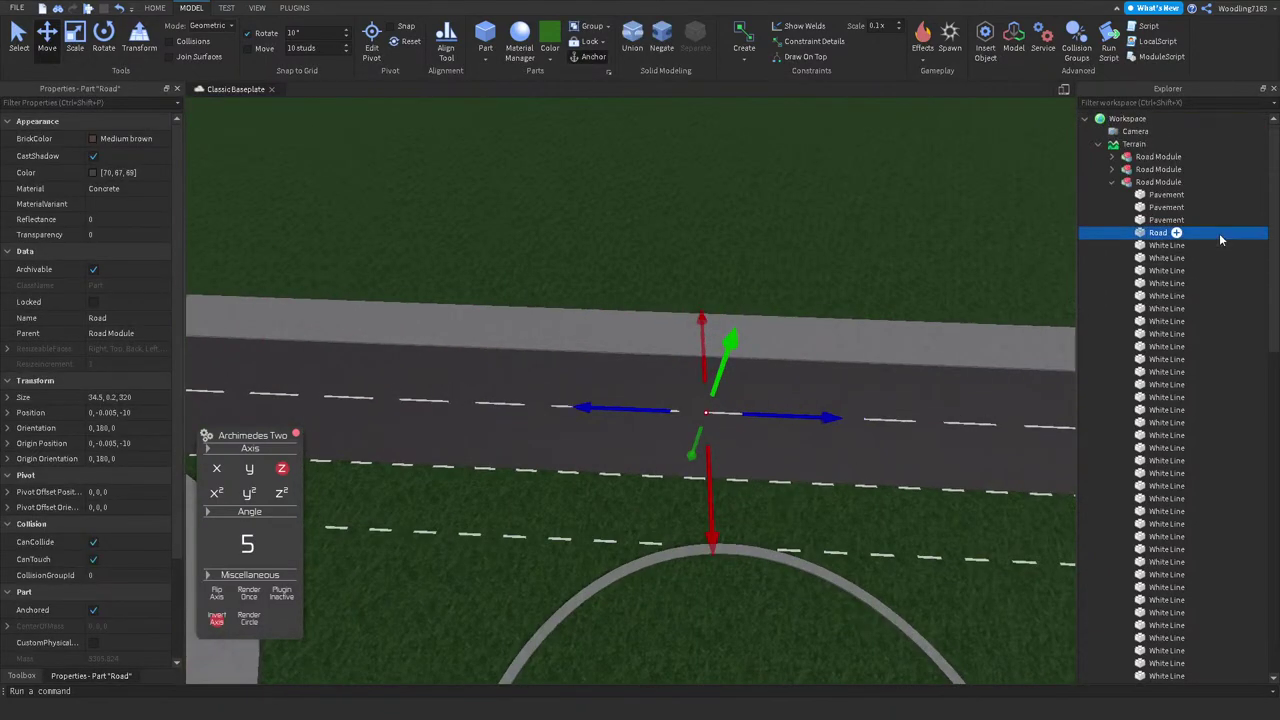
# Step: Collapse the expanded Road Module and group the 16 loose curved Pavement parts into a model
pyautogui.click(1111, 182)
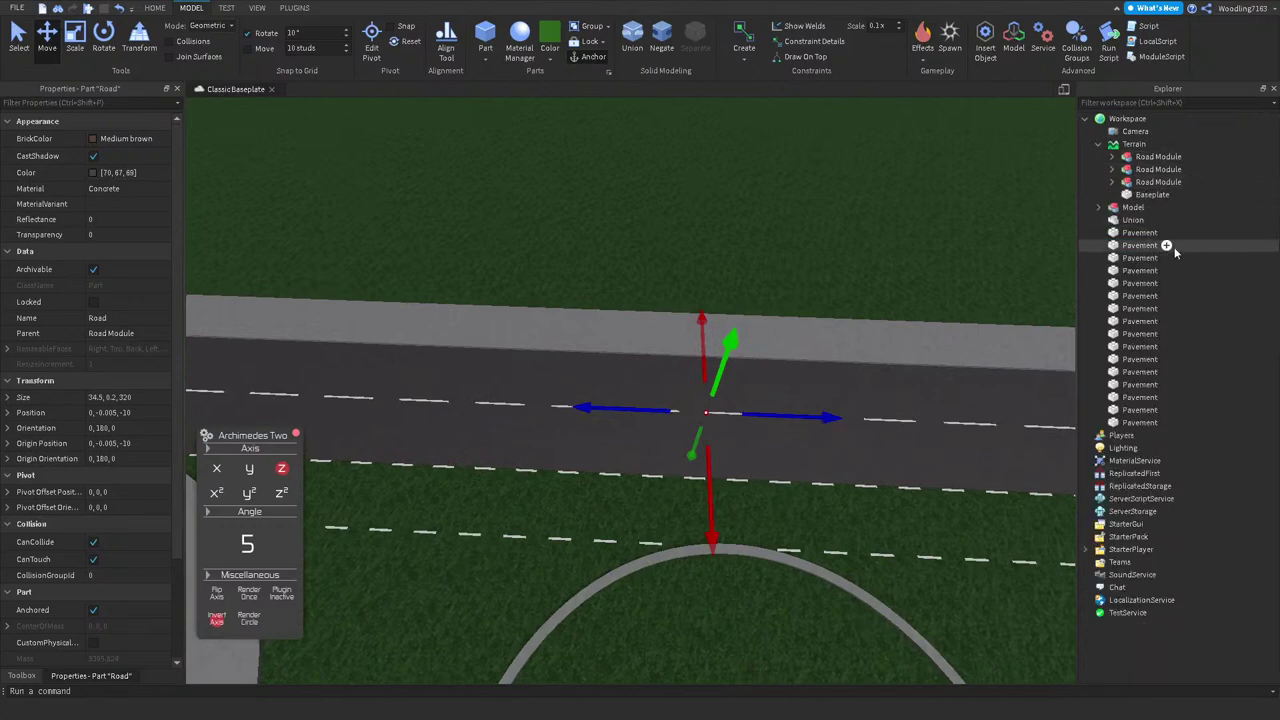
pyautogui.scroll(-5, 680, 346)
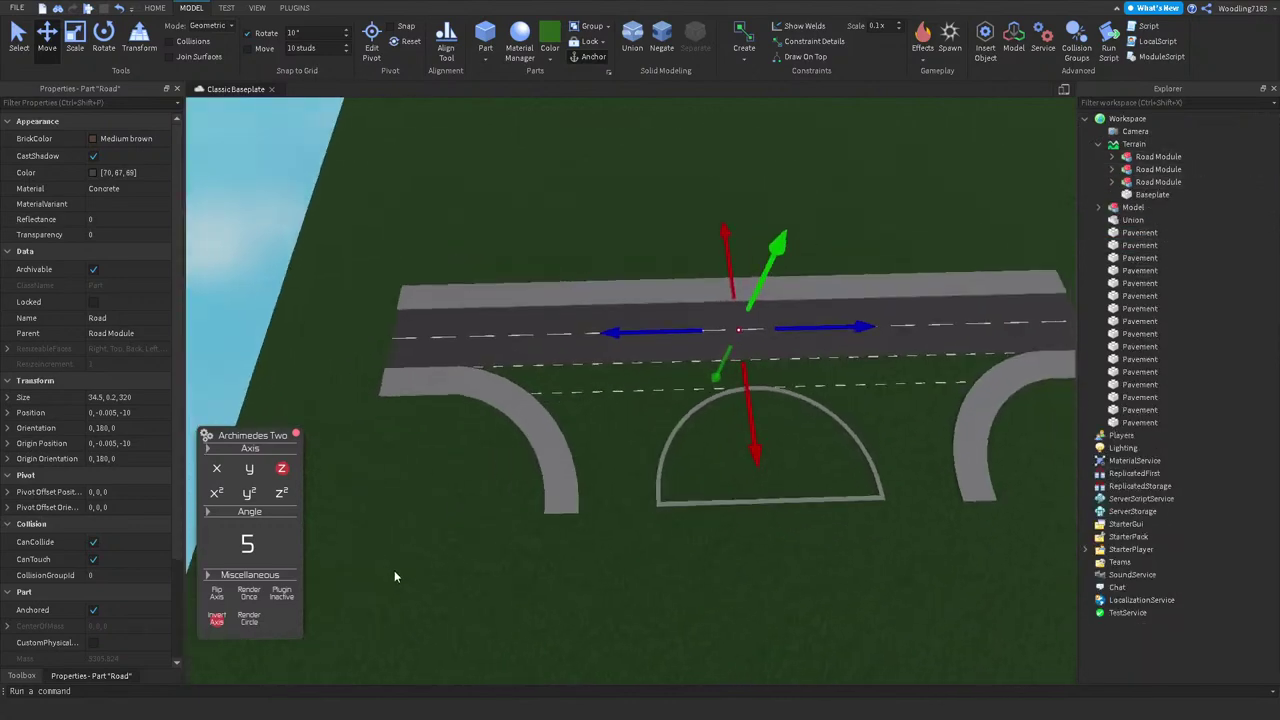
pyautogui.moveTo(615, 558); pyautogui.dragTo(427, 360)
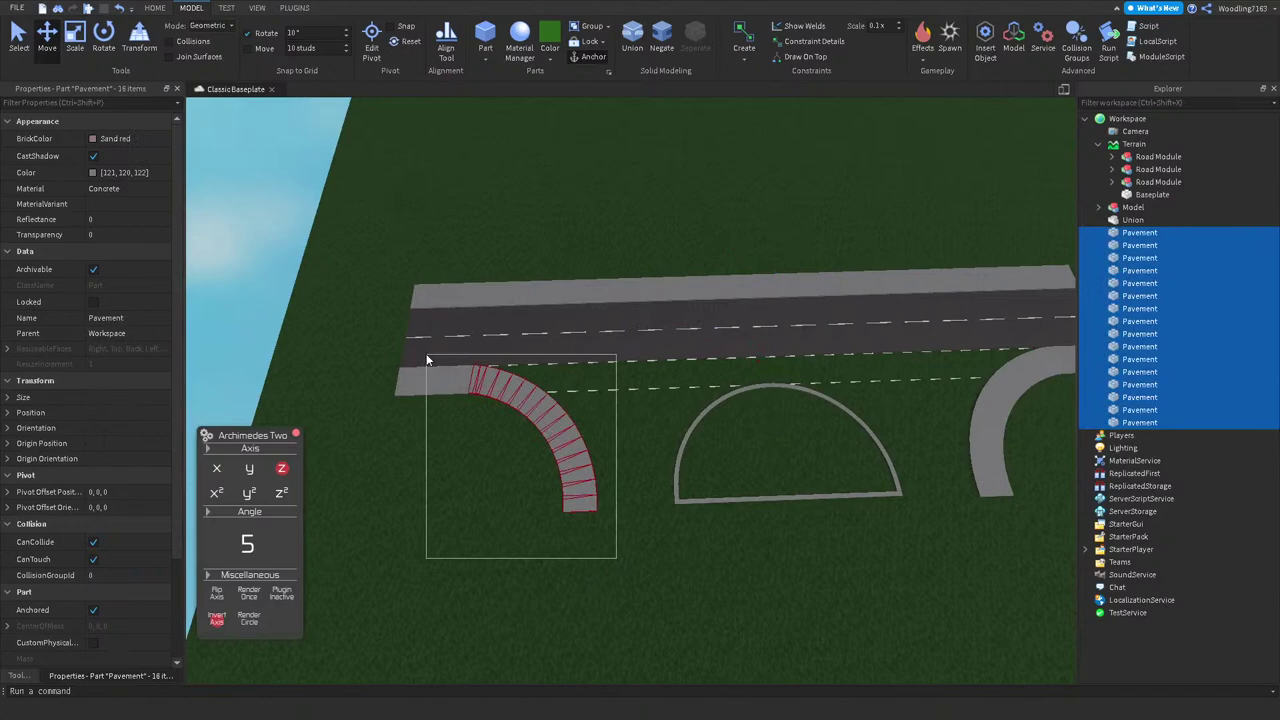
pyautogui.click(588, 27)
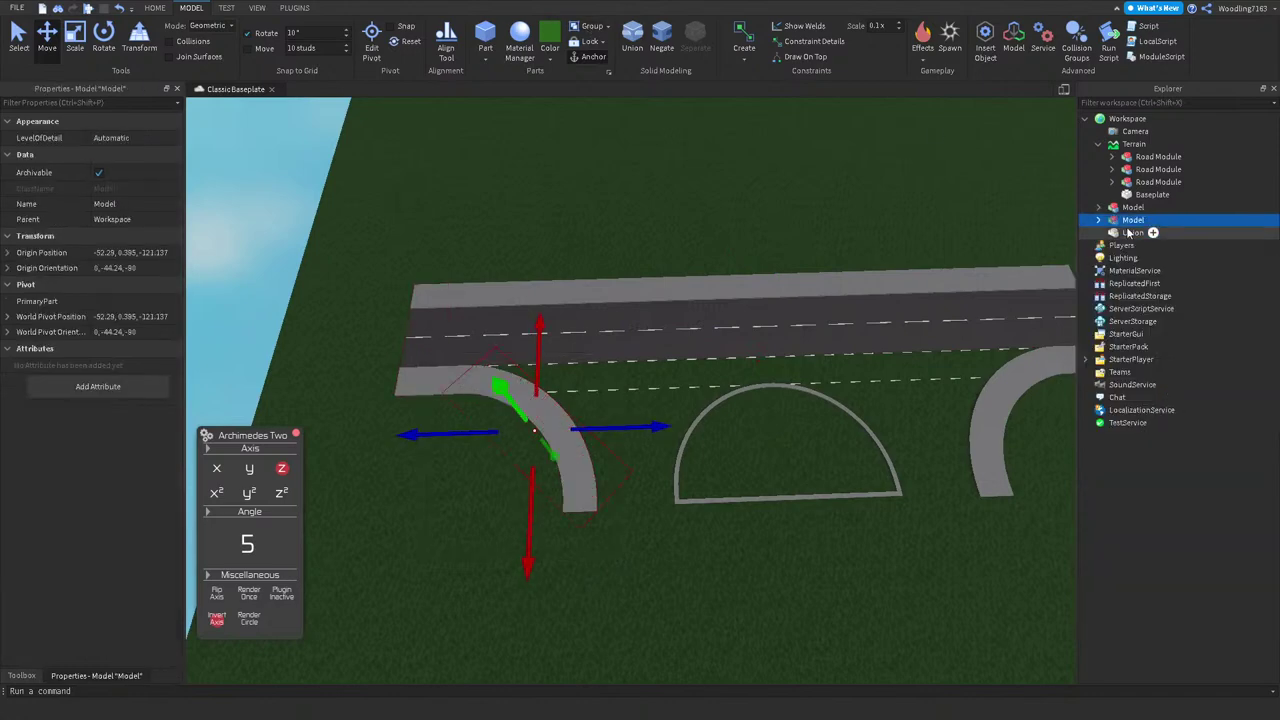
# Step: Move the three Road Module models out of Terrain into Workspace
pyautogui.click(1160, 182)
pyautogui.keyDown('shift'); pyautogui.click(1190, 157); pyautogui.keyUp('shift')
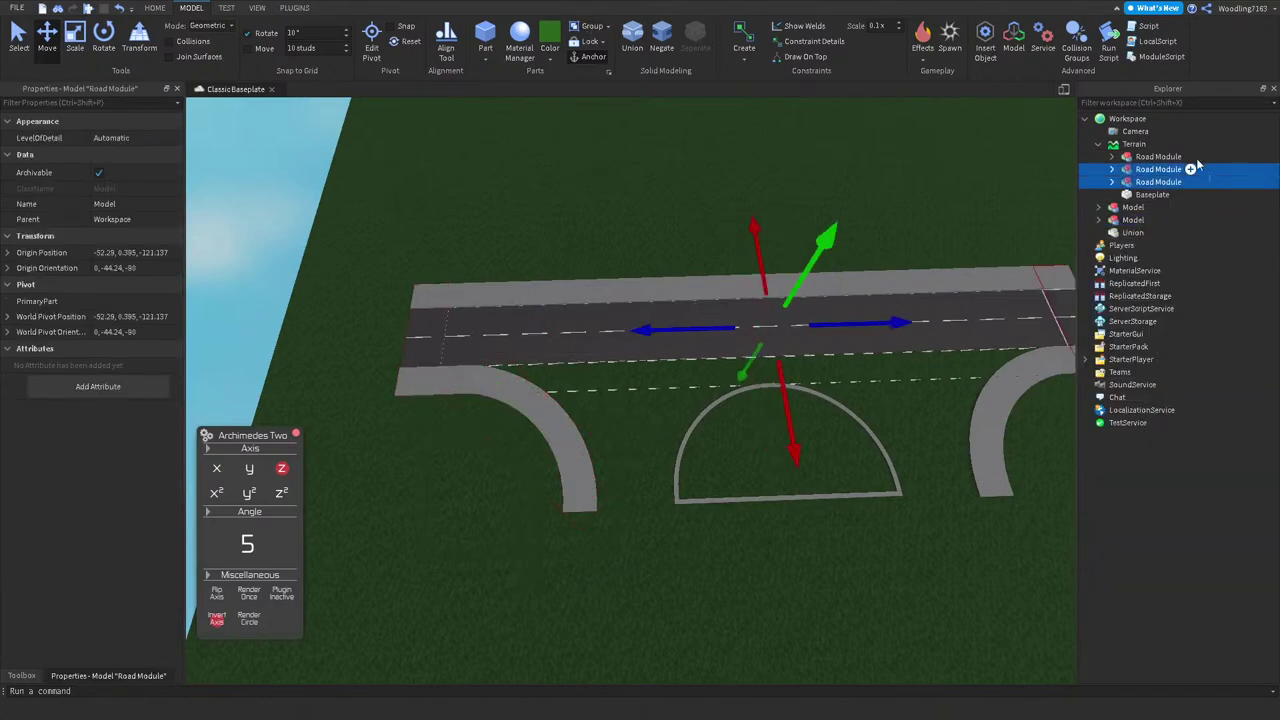
pyautogui.moveTo(1190, 157); pyautogui.dragTo(1118, 119)
pyautogui.click(568, 244)
pyautogui.click(569, 289)
pyautogui.moveTo(569, 289); pyautogui.dragTo(941, 251, button='right')
# Step: Move two of the Road Module models back into Terrain, leaving the third in Workspace
pyautogui.click(1145, 207)
pyautogui.keyDown('shift'); pyautogui.click(1145, 220); pyautogui.keyUp('shift')
pyautogui.moveTo(1145, 220); pyautogui.dragTo(1133, 144)
pyautogui.click(611, 150)
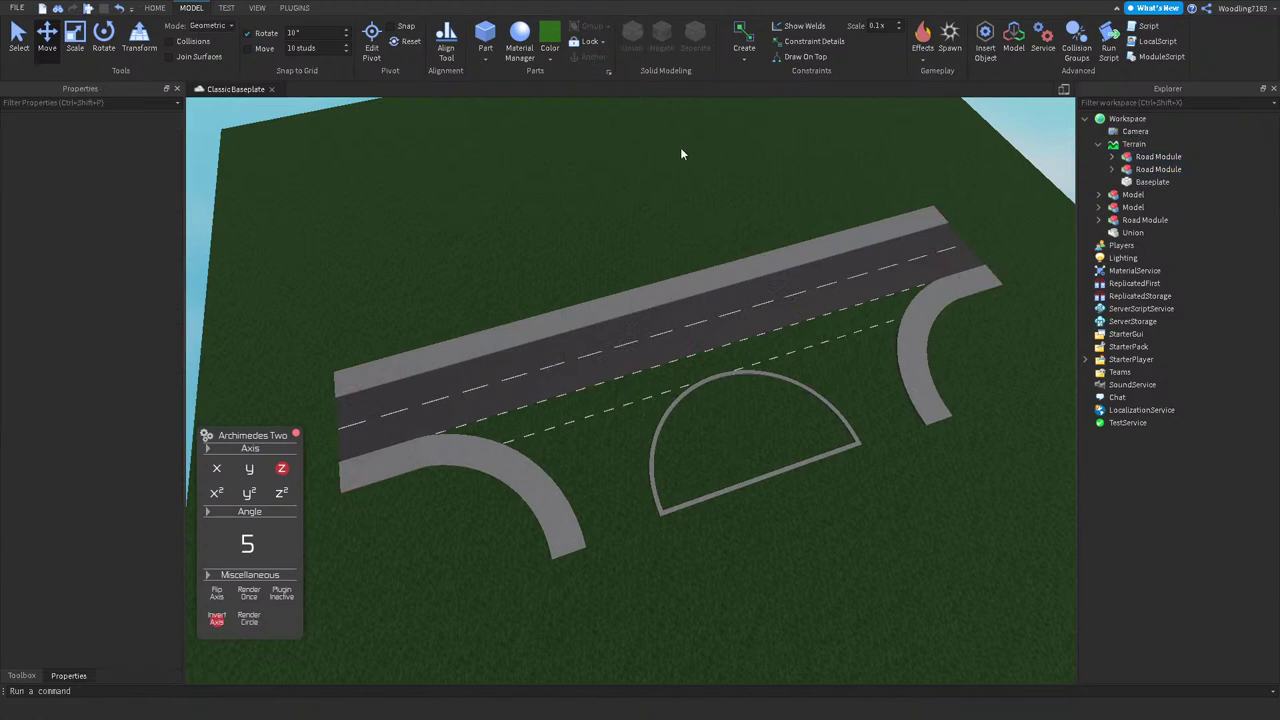
pyautogui.scroll(5, 743, 235)
pyautogui.moveTo(743, 235); pyautogui.dragTo(709, 216, button='right')
pyautogui.scroll(-3, 760, 242)
pyautogui.scroll(-1, 709, 223)
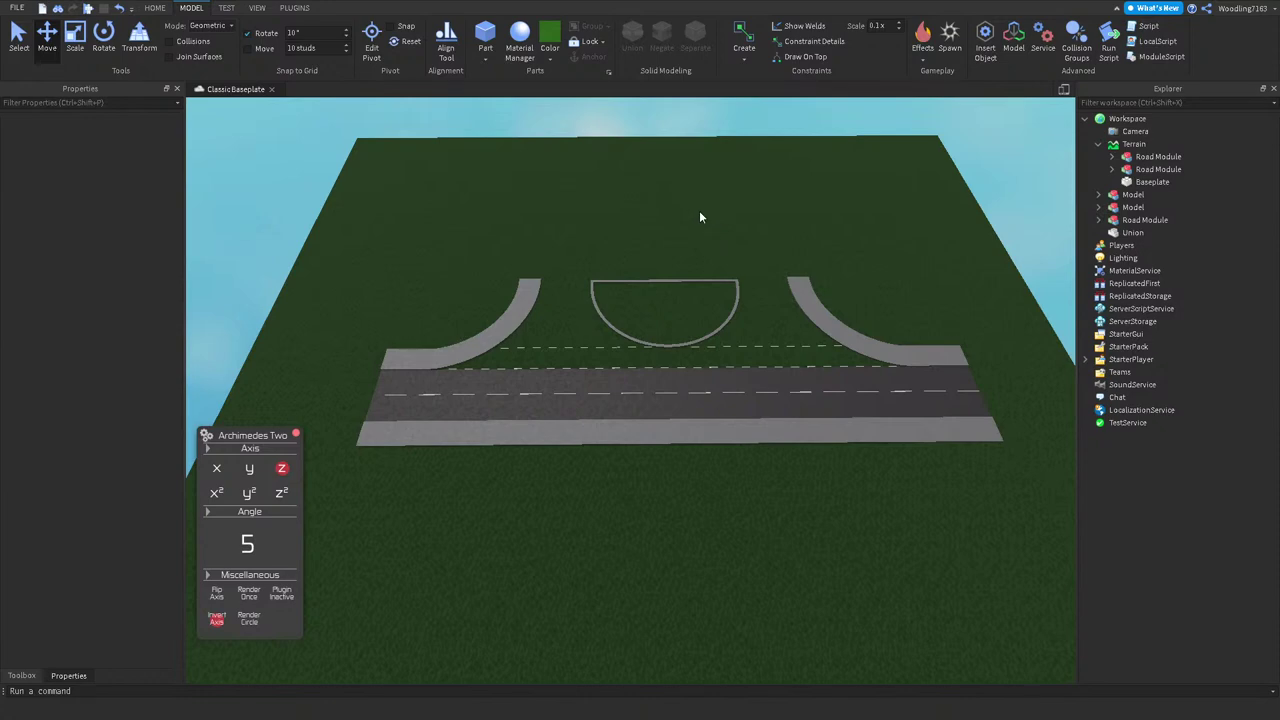
# Step: Set the snap increment to 13 studs and scale the first Pavement pieces midway along the curve down to 2 studs wide
pyautogui.scroll(3, 534, 266)
pyautogui.moveTo(534, 266); pyautogui.dragTo(629, 286, button='right')
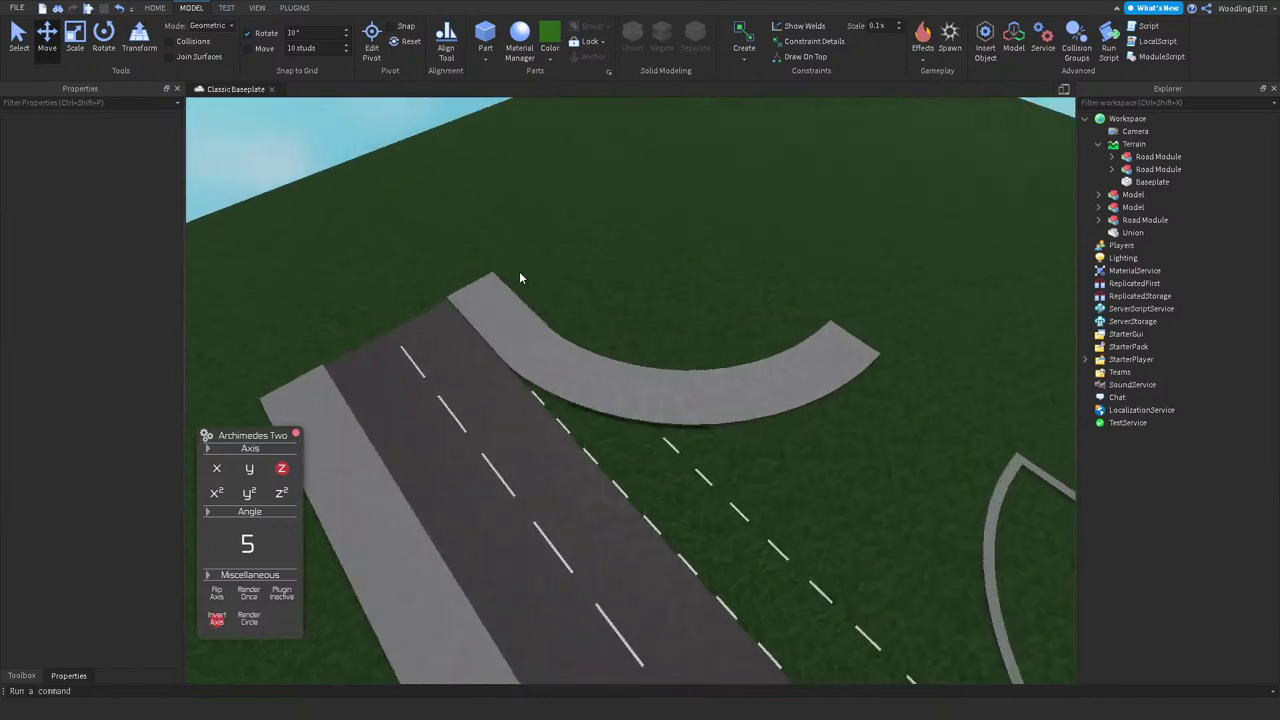
pyautogui.scroll(1, 629, 286)
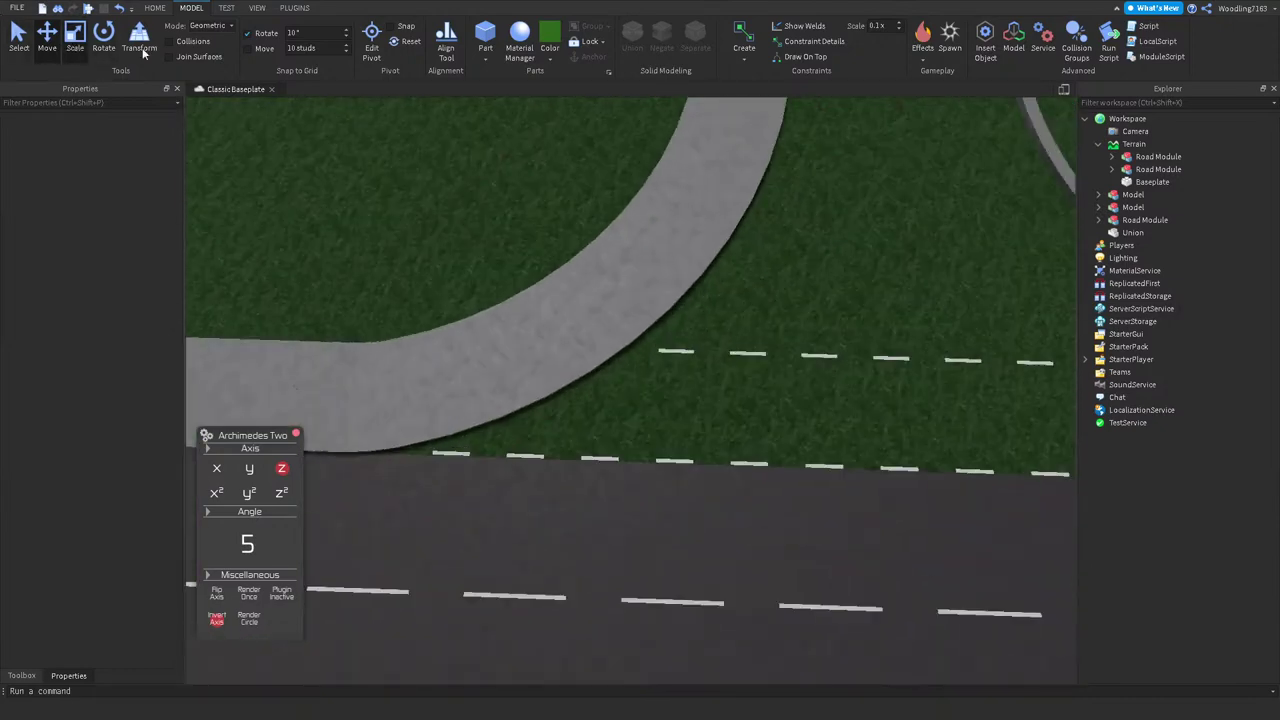
pyautogui.scroll(2, 581, 328)
pyautogui.click(693, 330)
pyautogui.scroll(2, 693, 330)
pyautogui.click(318, 48)
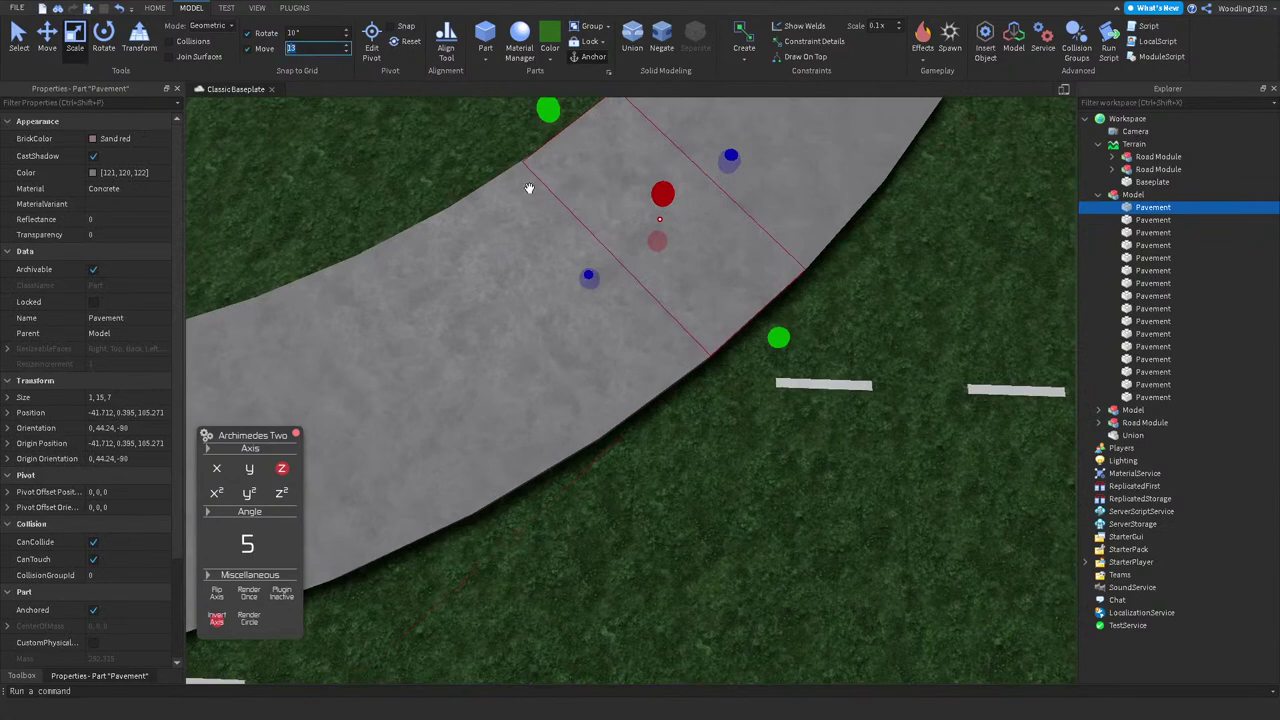
pyautogui.click(560, 110)
pyautogui.scroll(-3, 560, 110)
pyautogui.moveTo(657, 194); pyautogui.dragTo(652, 332, button='right')
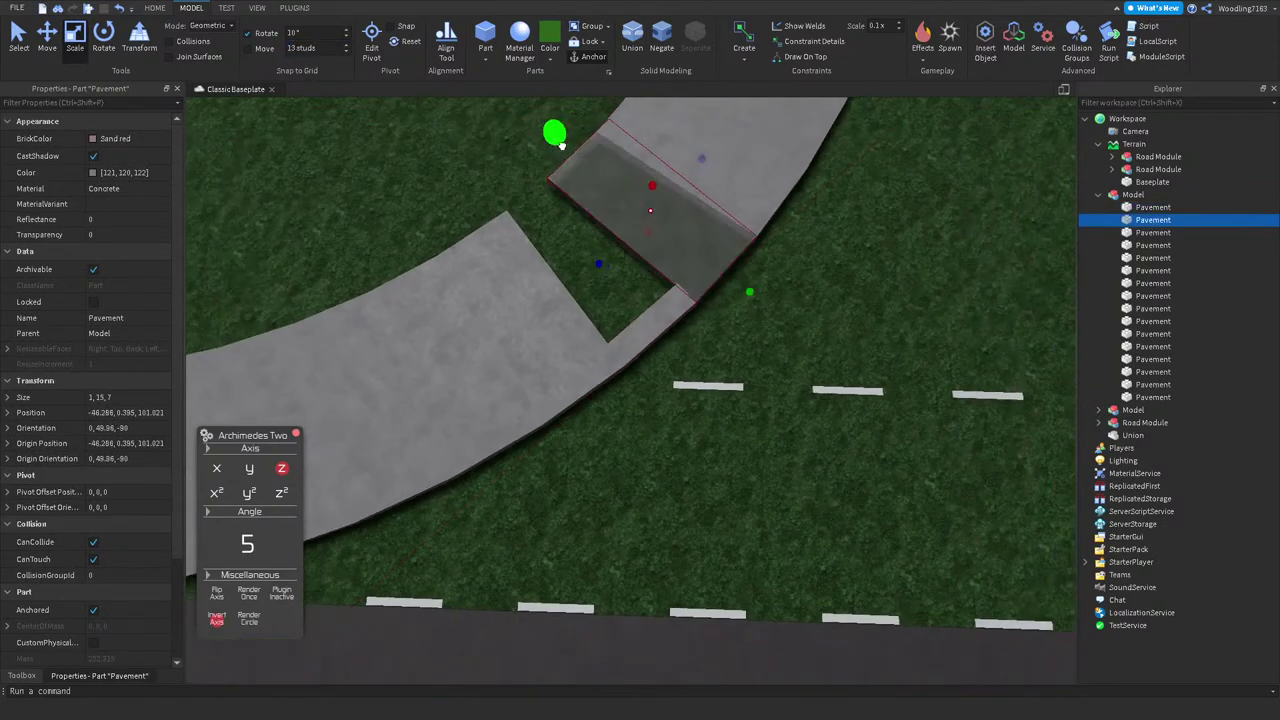
# Step: Scale the following Pavement pieces to a width of 2 studs, continuing to the curve's free end
pyautogui.click(684, 160)
pyautogui.click(699, 195)
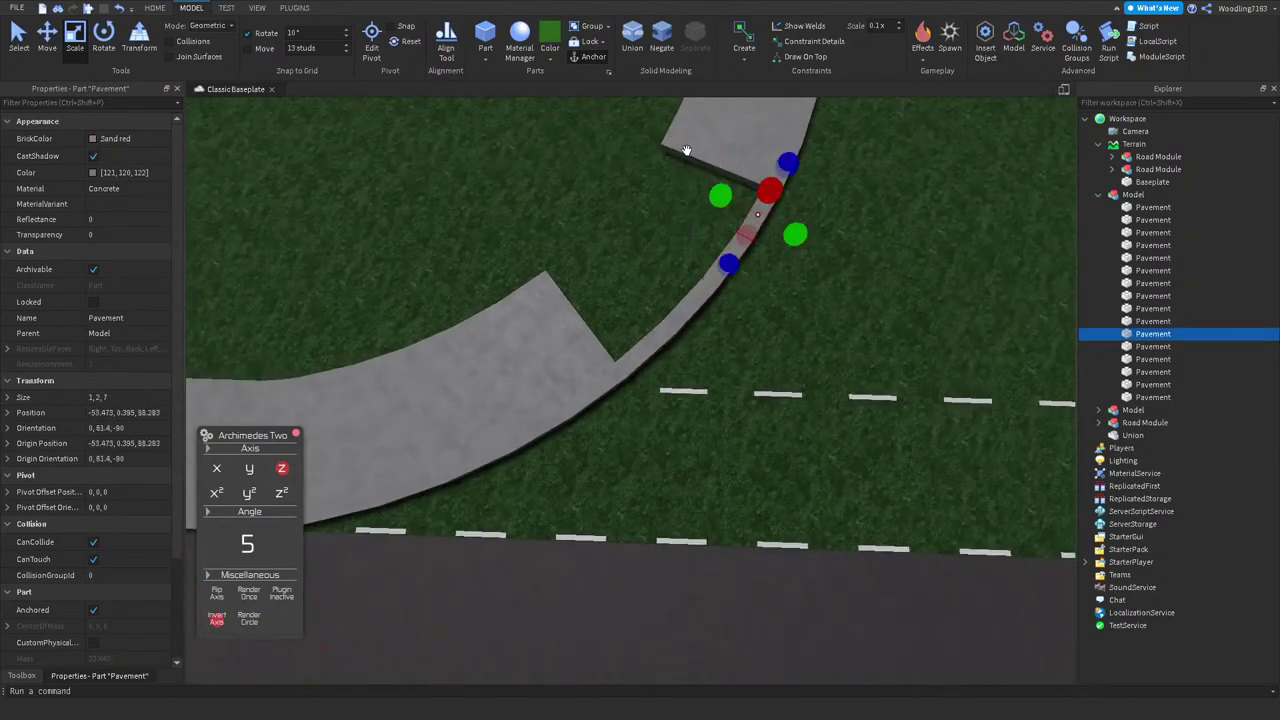
pyautogui.click(716, 165)
pyautogui.moveTo(716, 165); pyautogui.dragTo(670, 388, button='right')
pyautogui.hotkey('ctrl', 'z')
pyautogui.hotkey('ctrl', 'z')
pyautogui.click(523, 340)
pyautogui.hotkey('ctrl', 'z')
pyautogui.hotkey('ctrl', 'z')
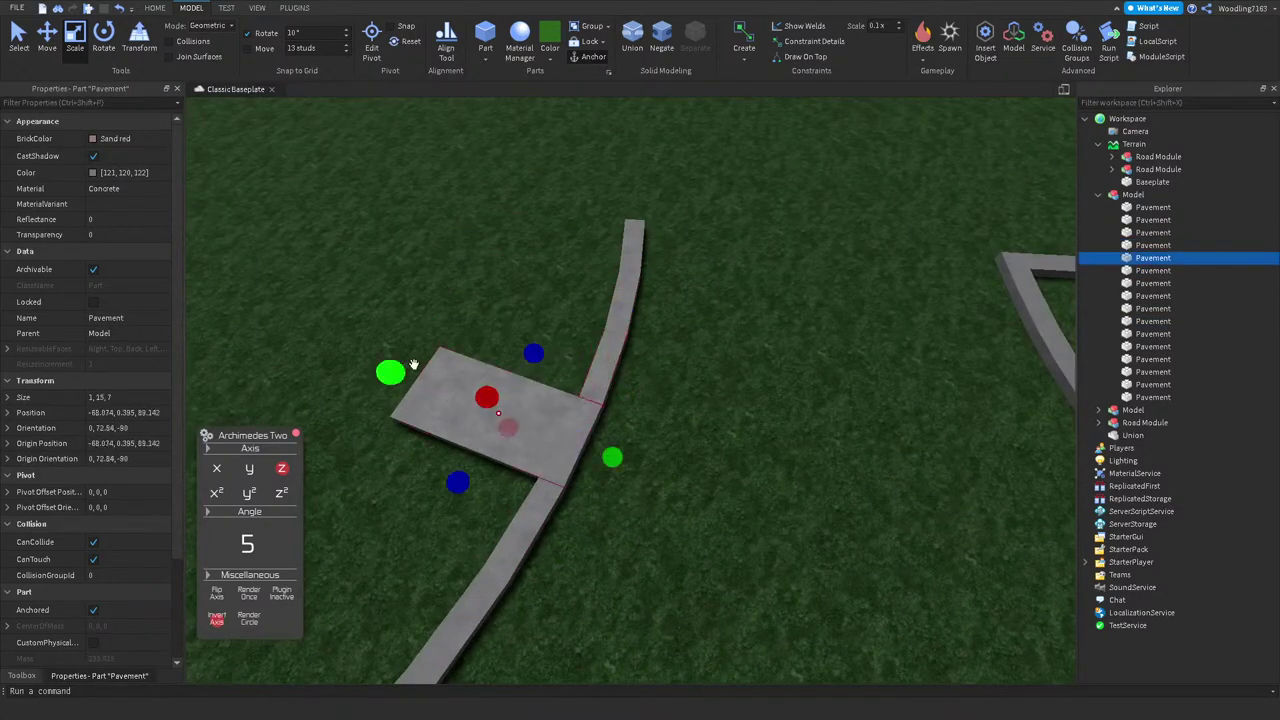
pyautogui.hotkey('ctrl', 'z')
# Step: Duplicate the seven 15-stud-wide Pavement pieces at the road end of the curve and raise the copies high above the originals
pyautogui.moveTo(480, 411); pyautogui.dragTo(584, 376, button='right')
pyautogui.click(573, 315)
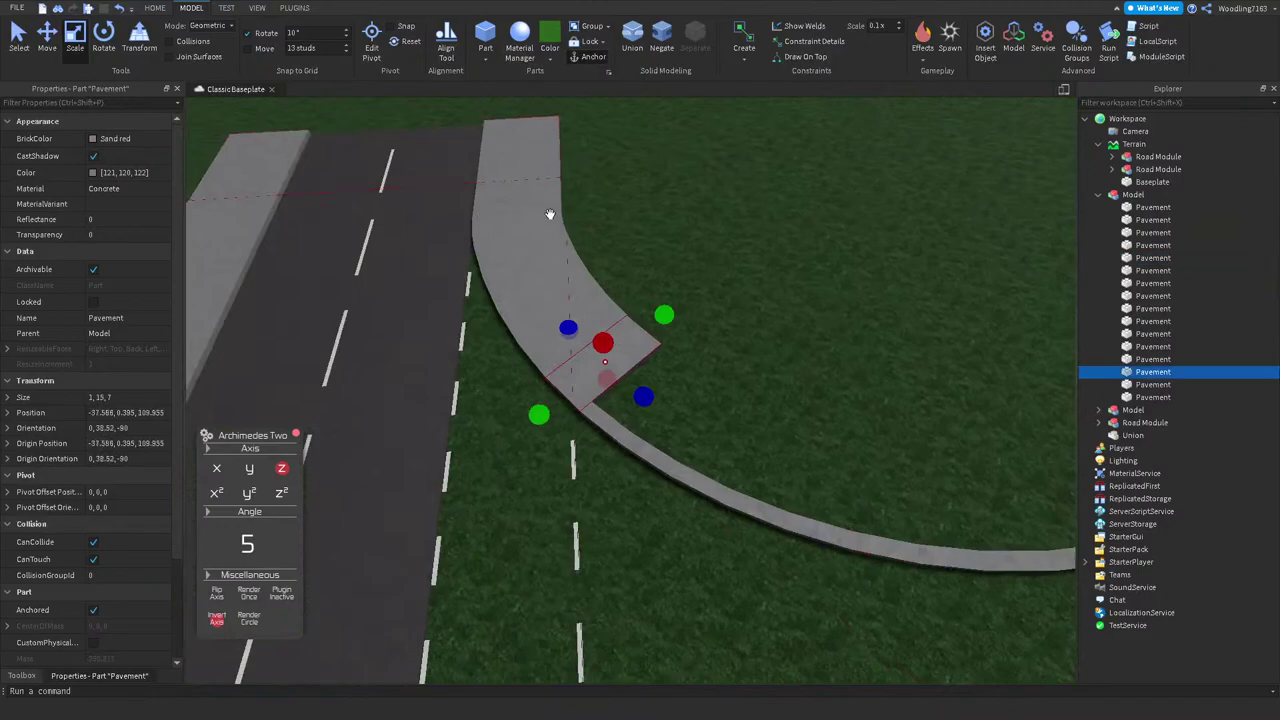
pyautogui.scroll(8, 610, 206)
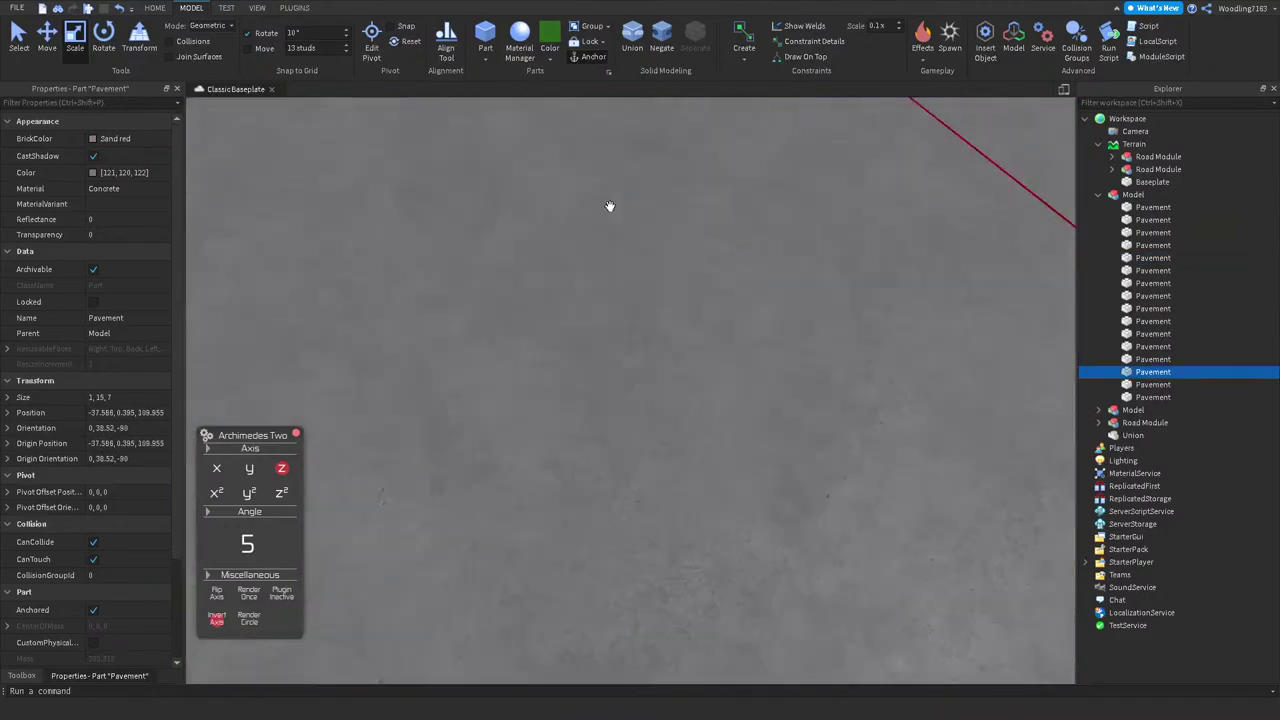
pyautogui.scroll(-6, 610, 206)
pyautogui.scroll(6, 608, 205)
pyautogui.moveTo(606, 204); pyautogui.dragTo(603, 200, button='right')
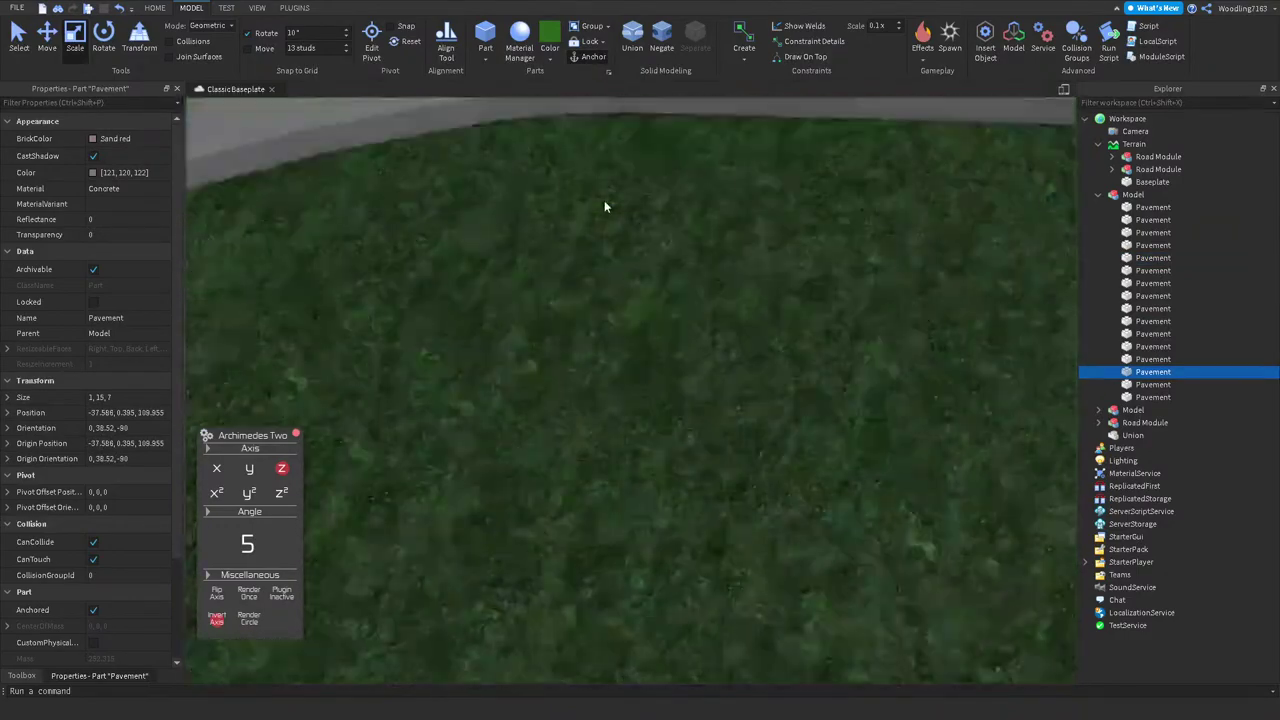
pyautogui.scroll(-2, 609, 369)
pyautogui.keyDown('ctrl'); pyautogui.click(383, 409); pyautogui.keyUp('ctrl')
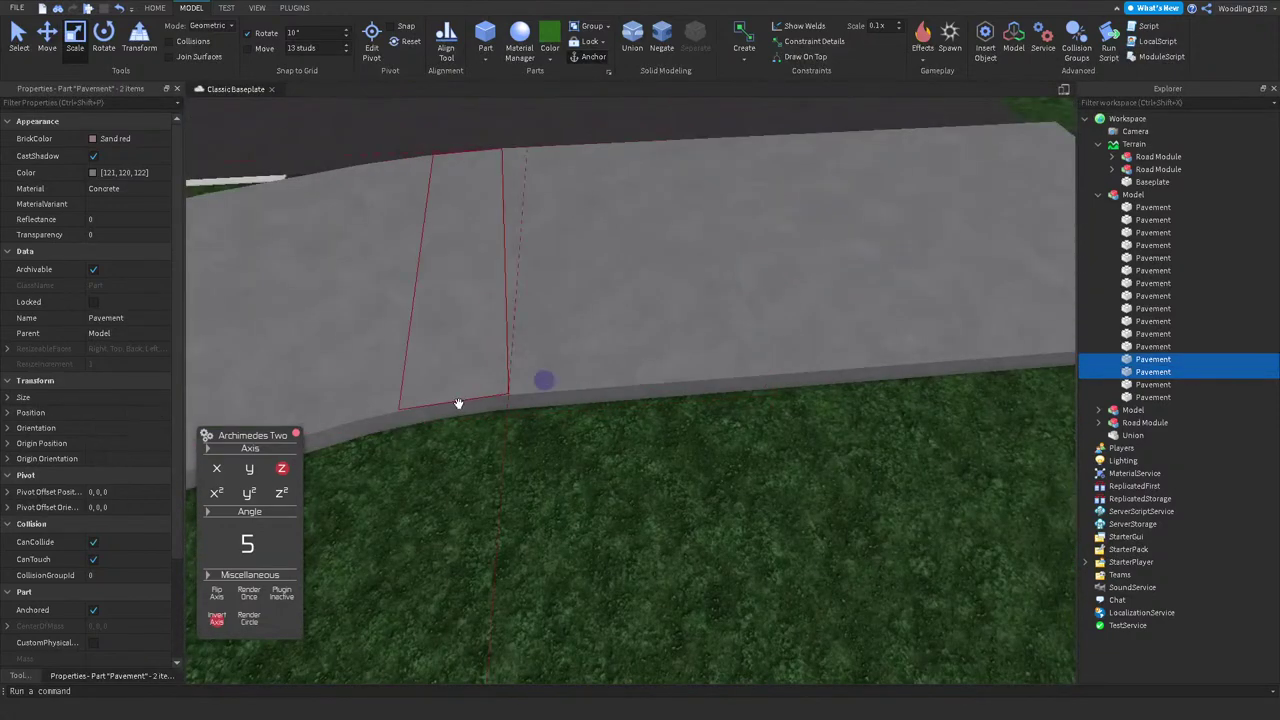
pyautogui.moveTo(383, 409); pyautogui.dragTo(600, 343, button='middle')
pyautogui.keyDown('ctrl'); pyautogui.click(458, 348); pyautogui.keyUp('ctrl')
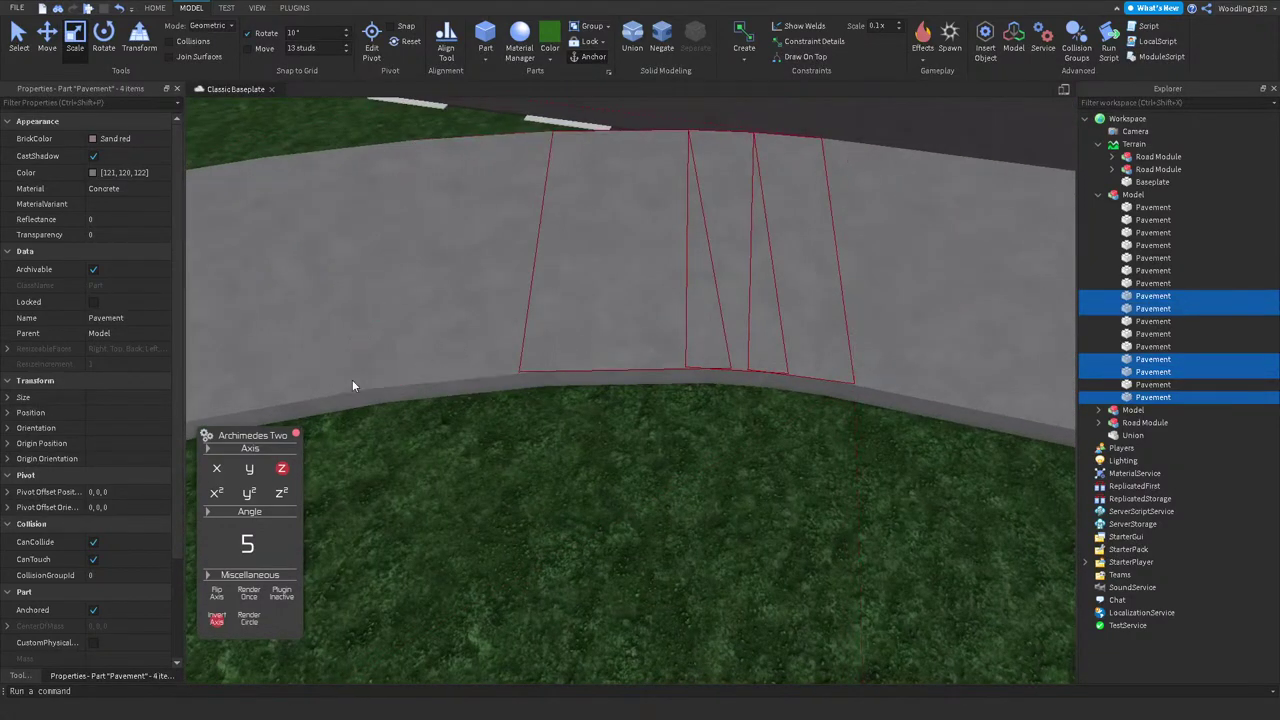
pyautogui.scroll(-2, 360, 375)
pyautogui.keyDown('ctrl'); pyautogui.click(343, 357); pyautogui.keyUp('ctrl')
pyautogui.moveTo(343, 357); pyautogui.dragTo(607, 335, button='middle')
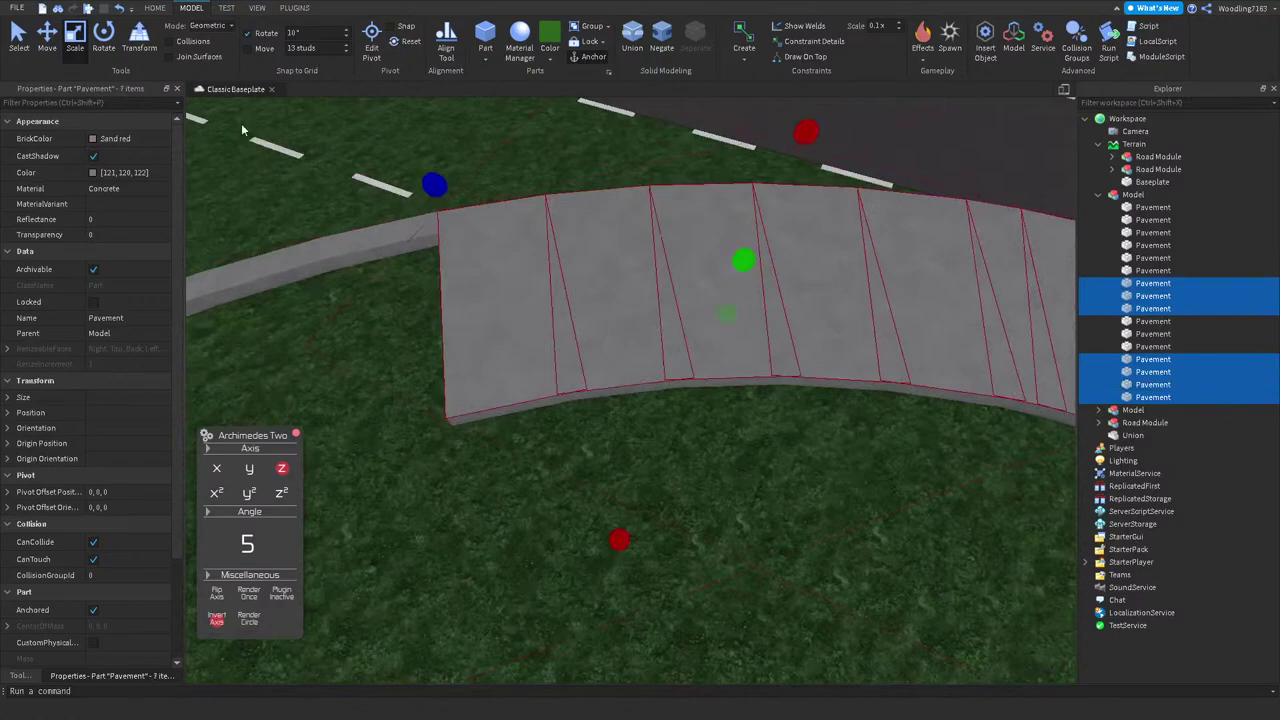
pyautogui.scroll(-3, 368, 200)
pyautogui.moveTo(645, 258); pyautogui.dragTo(717, 412, button='right')
pyautogui.hotkey('ctrl', 'd')
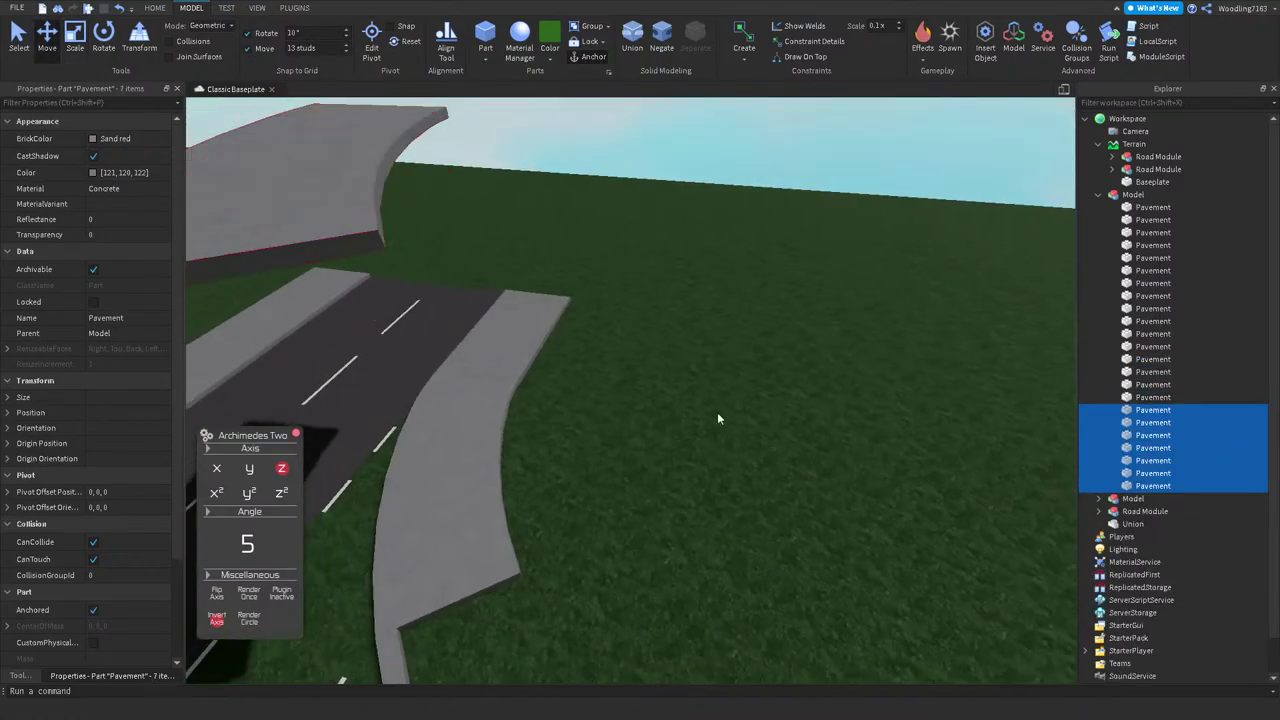
# Step: Scale the first three original 15-stud-wide Pavement pieces, starting beside the narrow kerb, to a width of 2 studs
pyautogui.scroll(5, 717, 412)
pyautogui.click(722, 405)
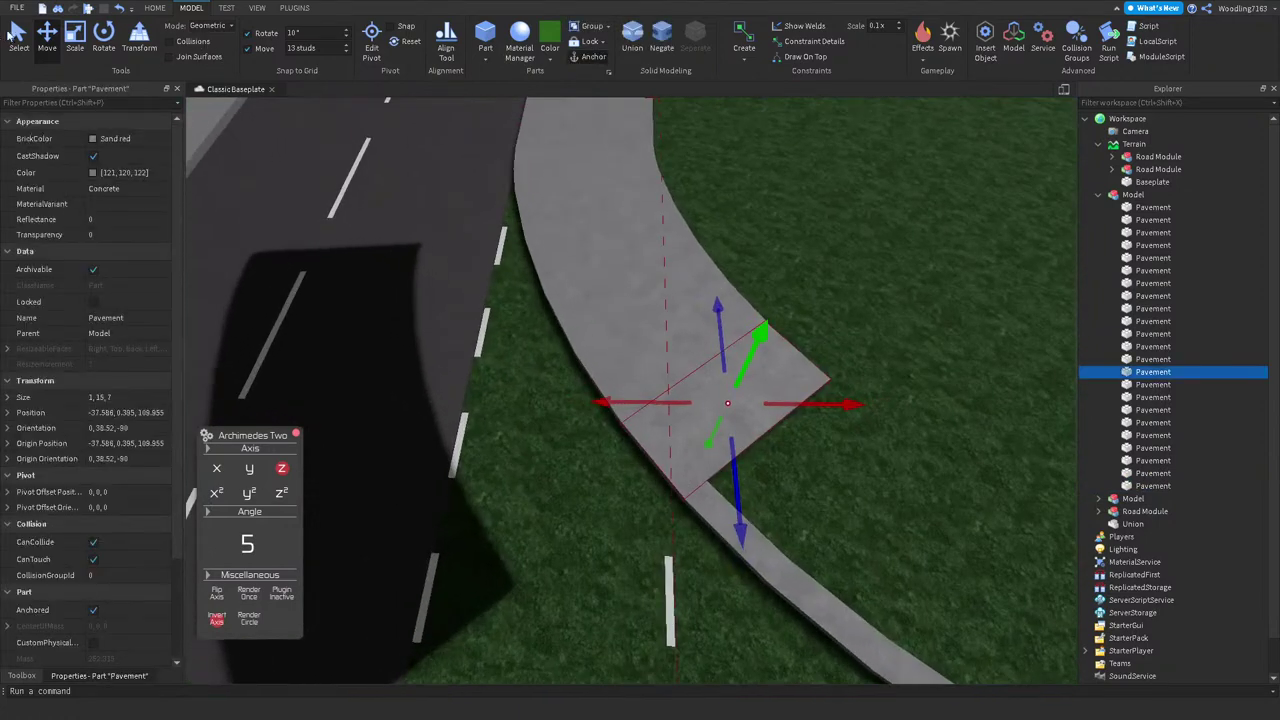
pyautogui.hotkey('ctrl', '3')
pyautogui.moveTo(807, 347); pyautogui.dragTo(700, 322)
pyautogui.click(700, 322)
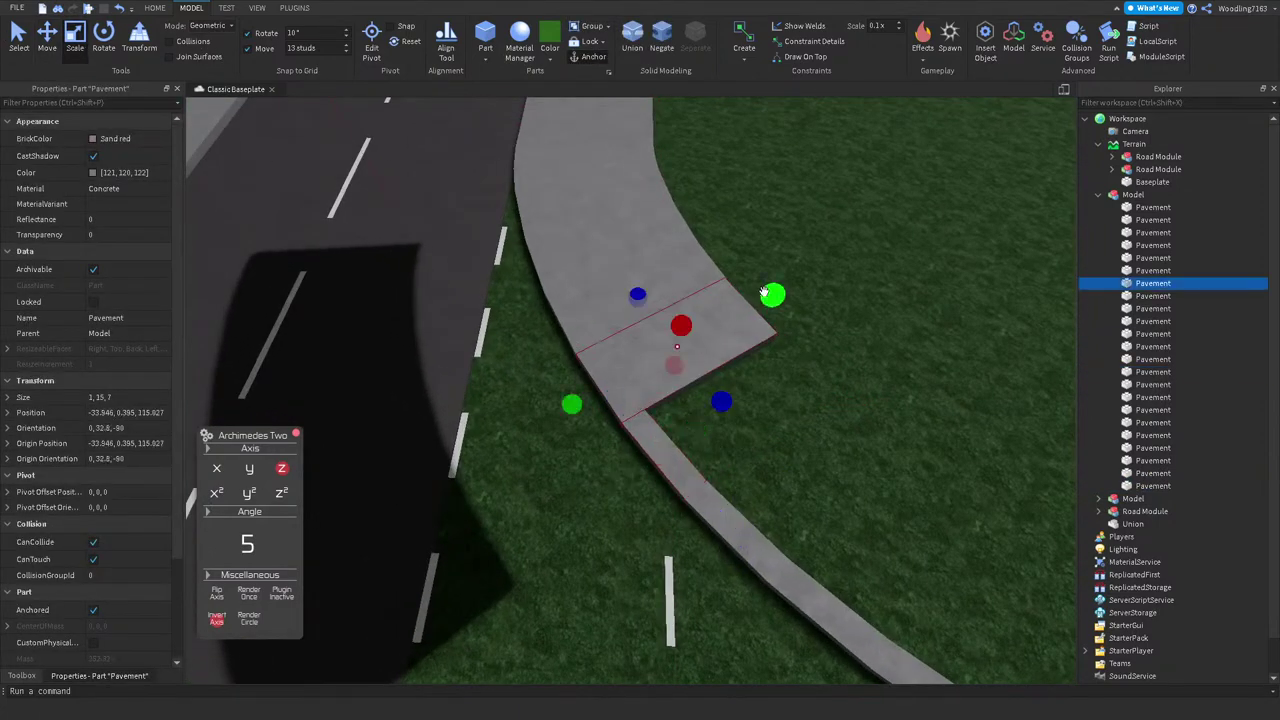
pyautogui.moveTo(765, 290); pyautogui.dragTo(671, 280)
pyautogui.click(671, 280)
pyautogui.moveTo(738, 255); pyautogui.dragTo(612, 303)
# Step: Narrow the remaining original curve pieces to 2 studs wide, up to the straight pavement at the road's end
pyautogui.click(600, 240)
pyautogui.click(537, 250)
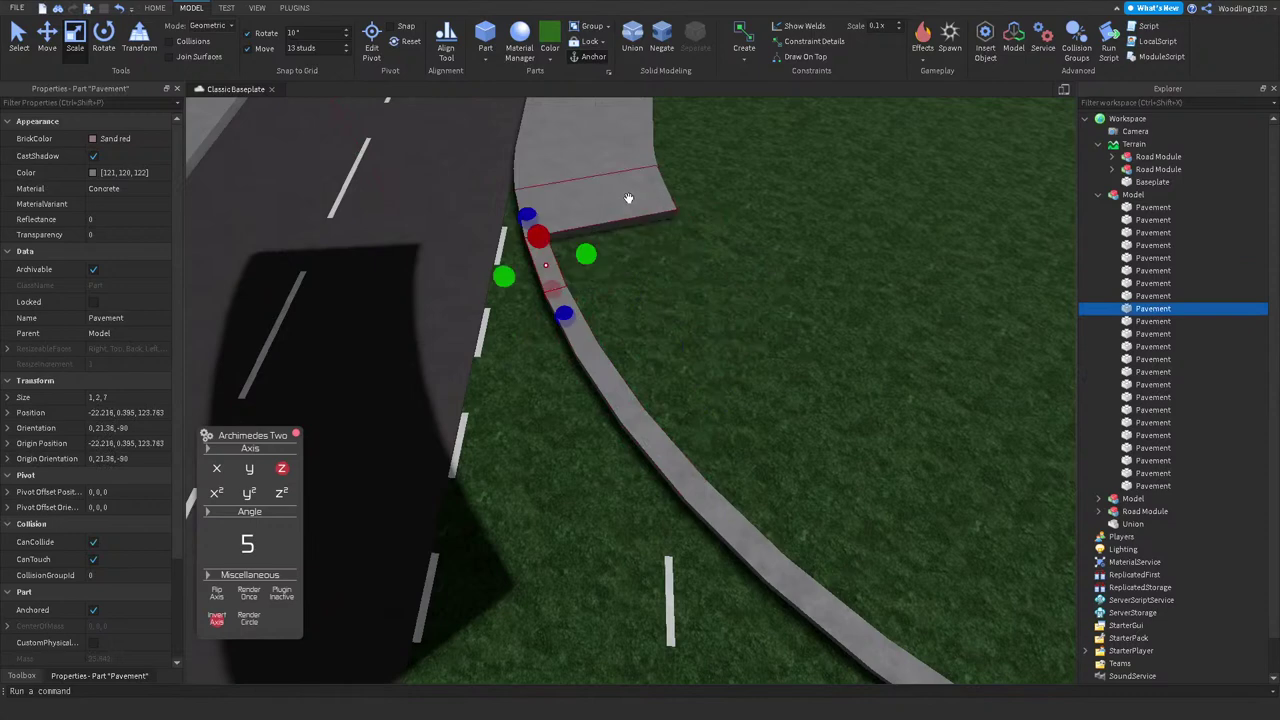
pyautogui.click(624, 182)
pyautogui.click(641, 205)
pyautogui.moveTo(641, 207); pyautogui.dragTo(604, 203)
pyautogui.click(591, 184)
pyautogui.click(628, 152)
pyautogui.click(615, 120)
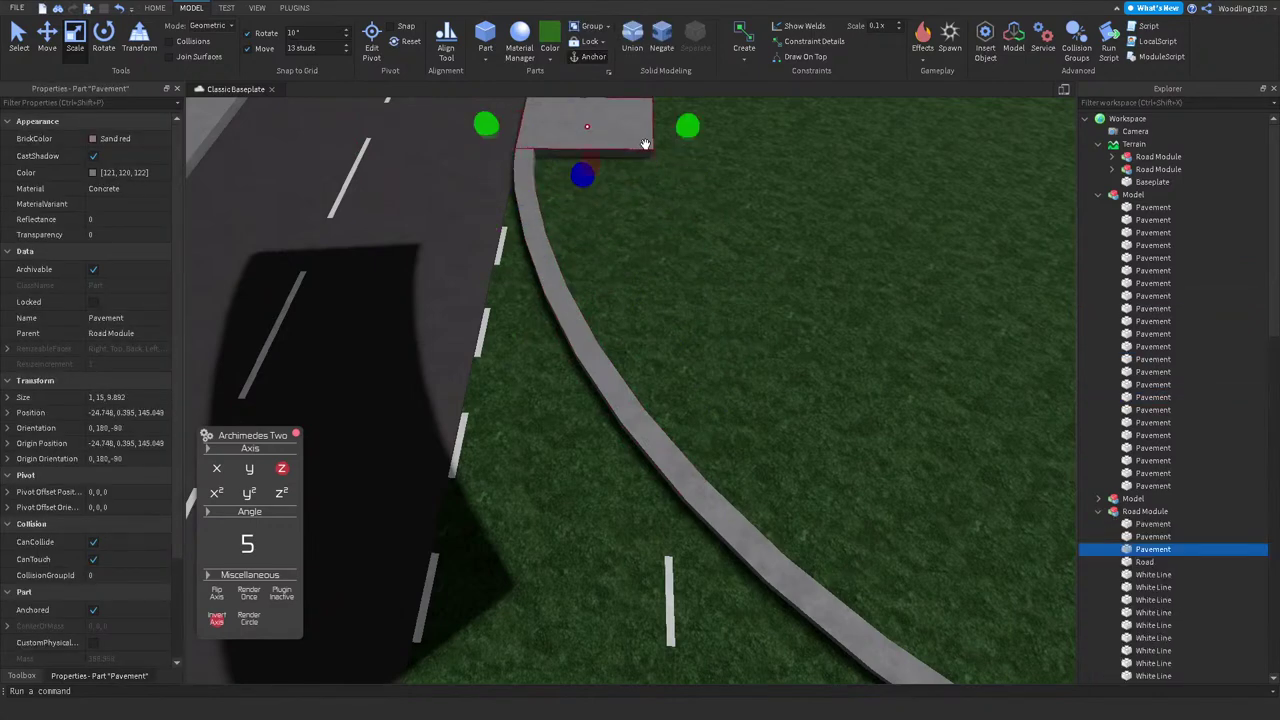
# Step: Duplicate the straight Pavement at the road's end and raise the copy level with the raised curve pieces
pyautogui.moveTo(700, 280); pyautogui.dragTo(699, 234, button='right')
pyautogui.click(715, 277)
pyautogui.moveTo(715, 277); pyautogui.dragTo(619, 207, button='right')
pyautogui.click(619, 207)
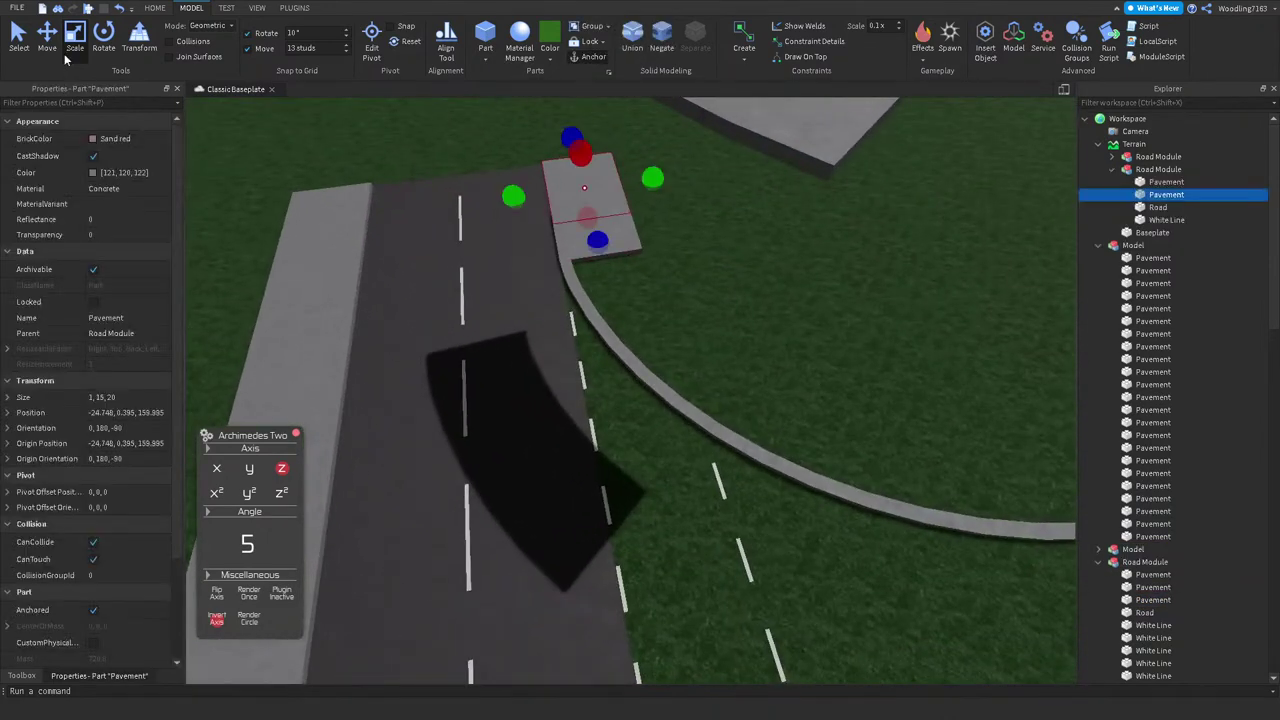
pyautogui.hotkey('ctrl', 'd')
pyautogui.moveTo(576, 140); pyautogui.dragTo(576, 131)
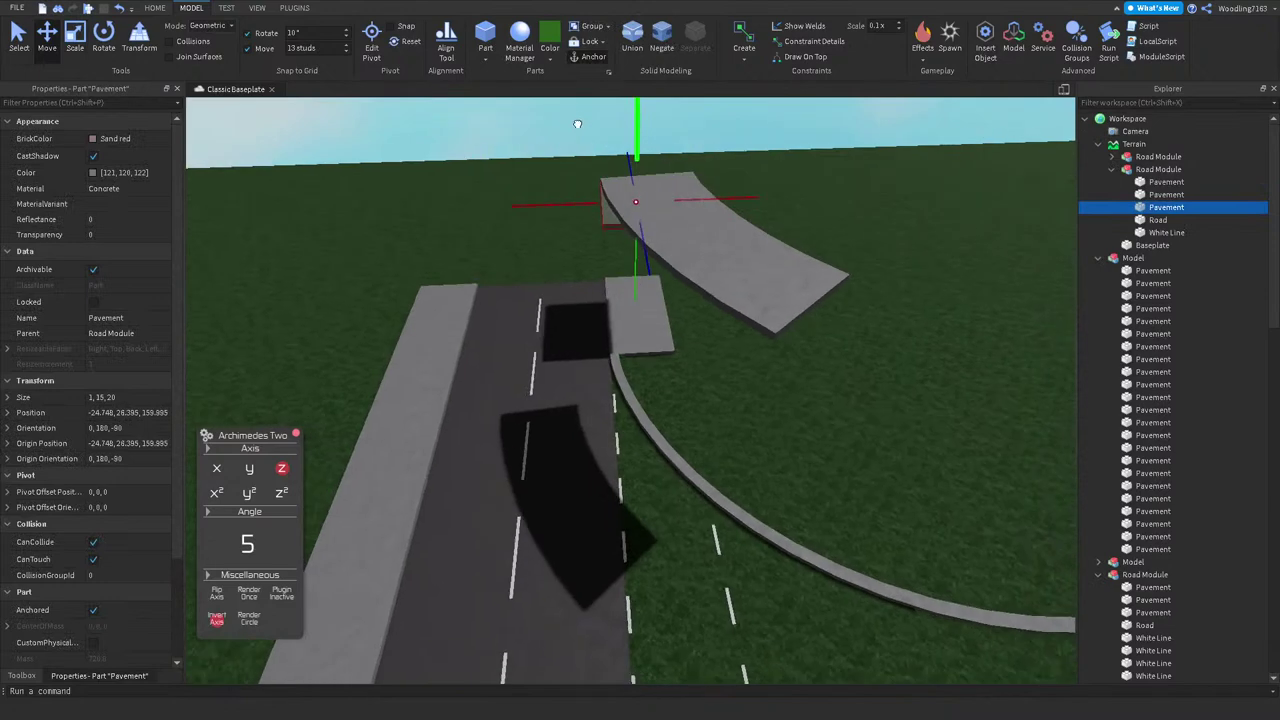
pyautogui.press('f')
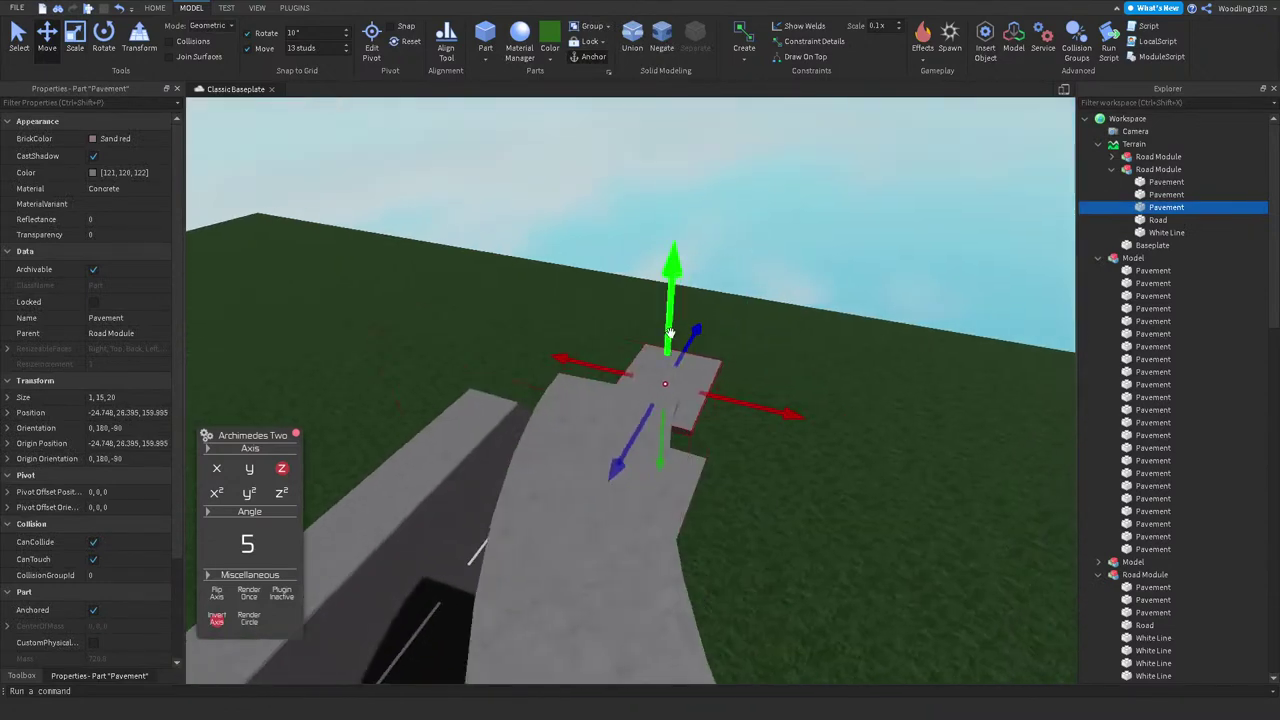
pyautogui.moveTo(671, 243); pyautogui.dragTo(471, 108)
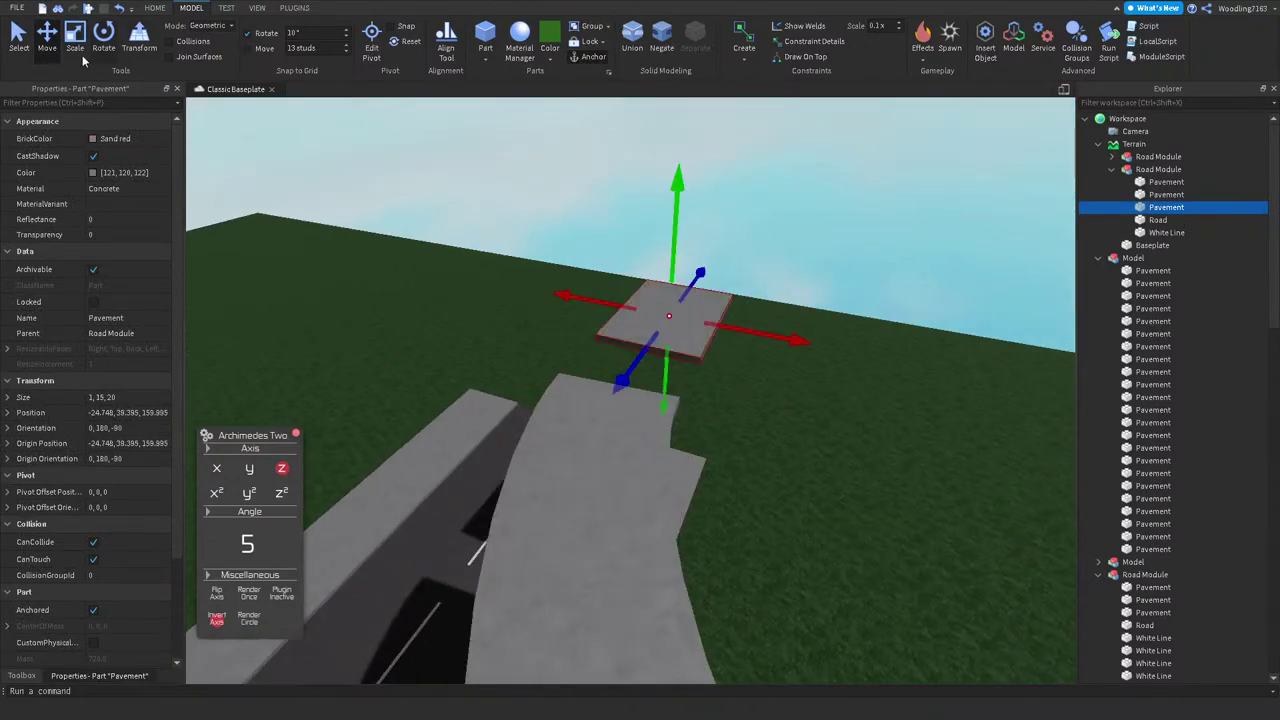
# Step: Scale the raised straight copy into a long, thick block over the curve pieces and widen a duplicate of it outwards
pyautogui.click(75, 40)
pyautogui.moveTo(666, 309); pyautogui.dragTo(754, 403)
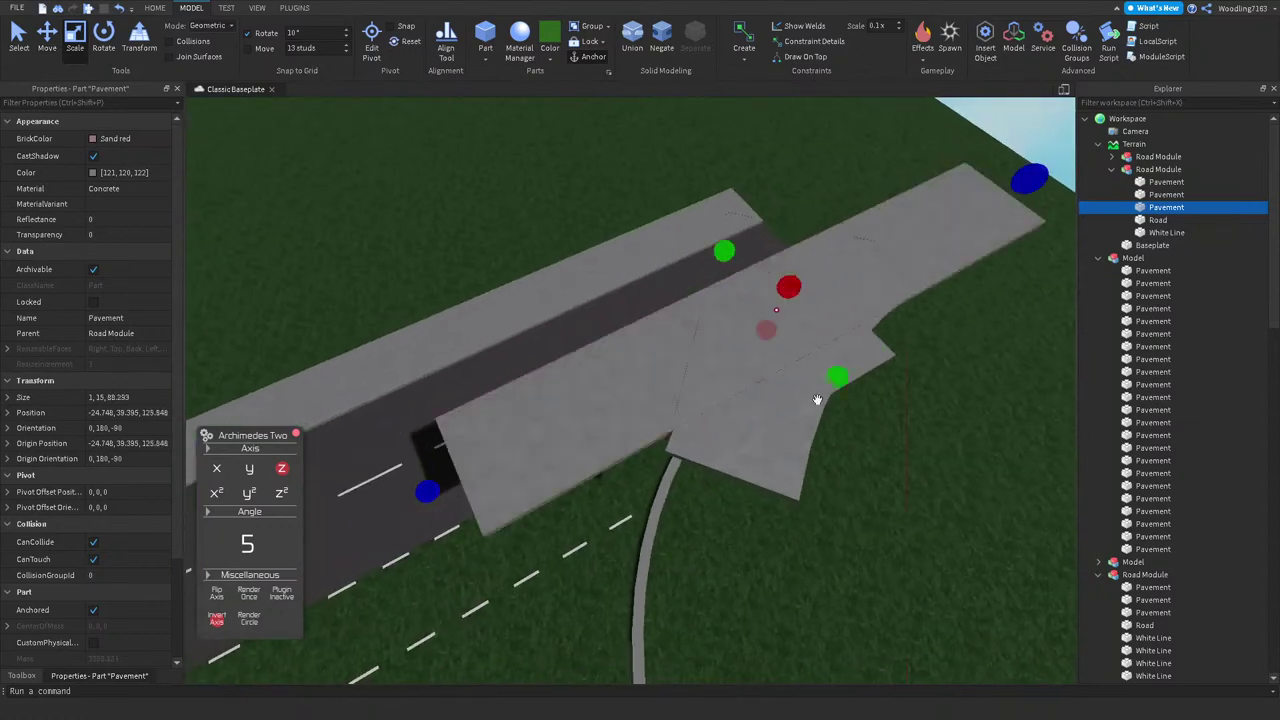
pyautogui.moveTo(771, 333); pyautogui.dragTo(684, 70)
pyautogui.hotkey('ctrl', 'd')
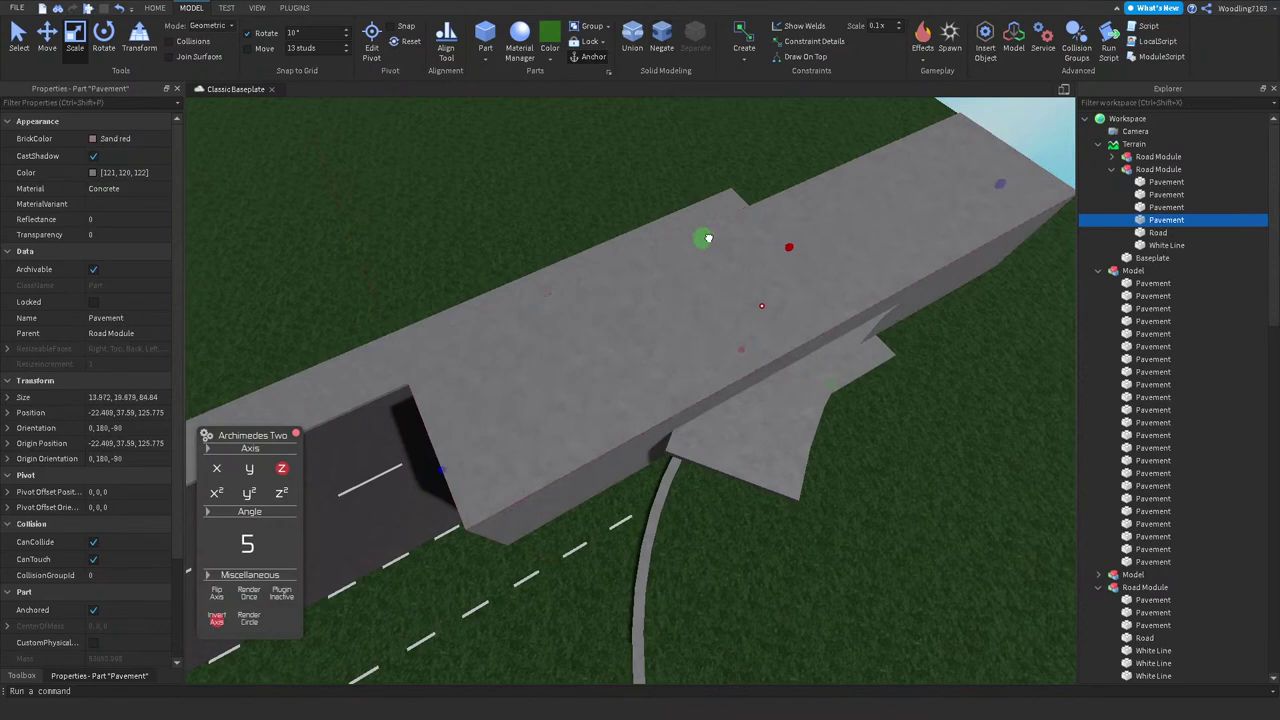
pyautogui.moveTo(840, 389); pyautogui.dragTo(960, 529)
# Step: Negate the narrower block, subtract it from the wider block with a union, and turn the result into a negative part
pyautogui.click(649, 362)
pyautogui.click(661, 45)
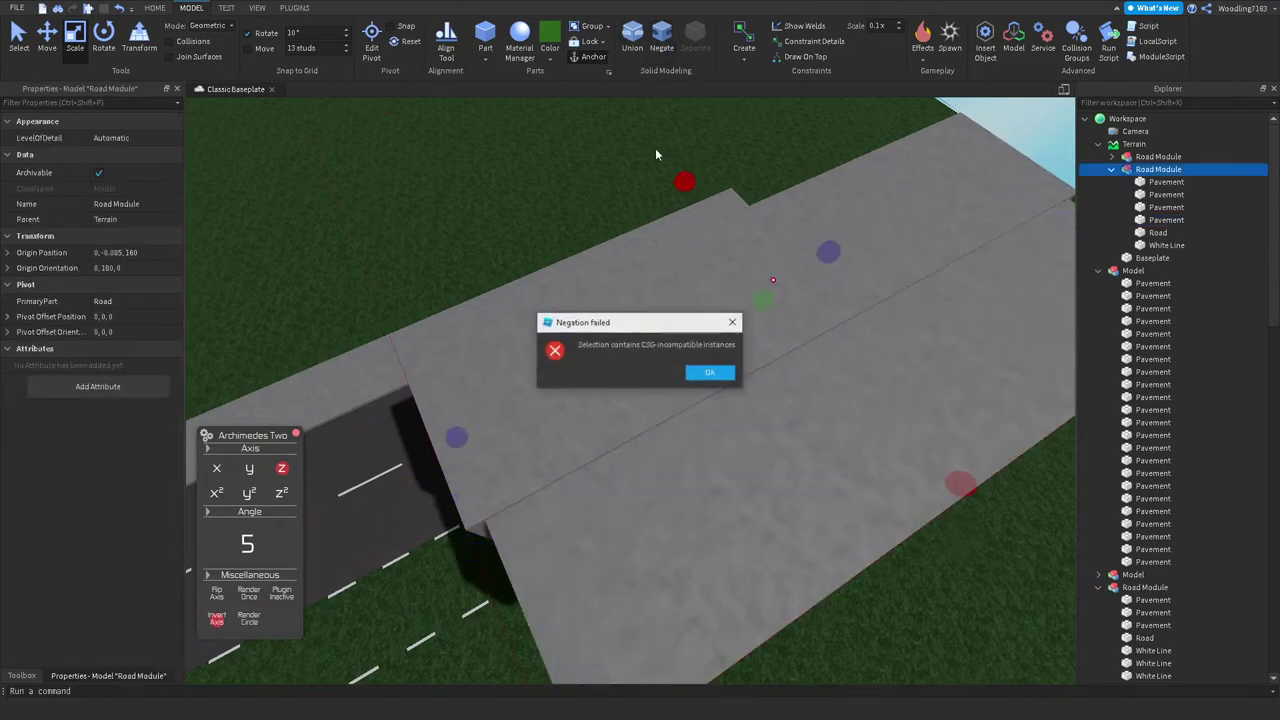
pyautogui.click(724, 378)
pyautogui.click(671, 323)
pyautogui.click(661, 45)
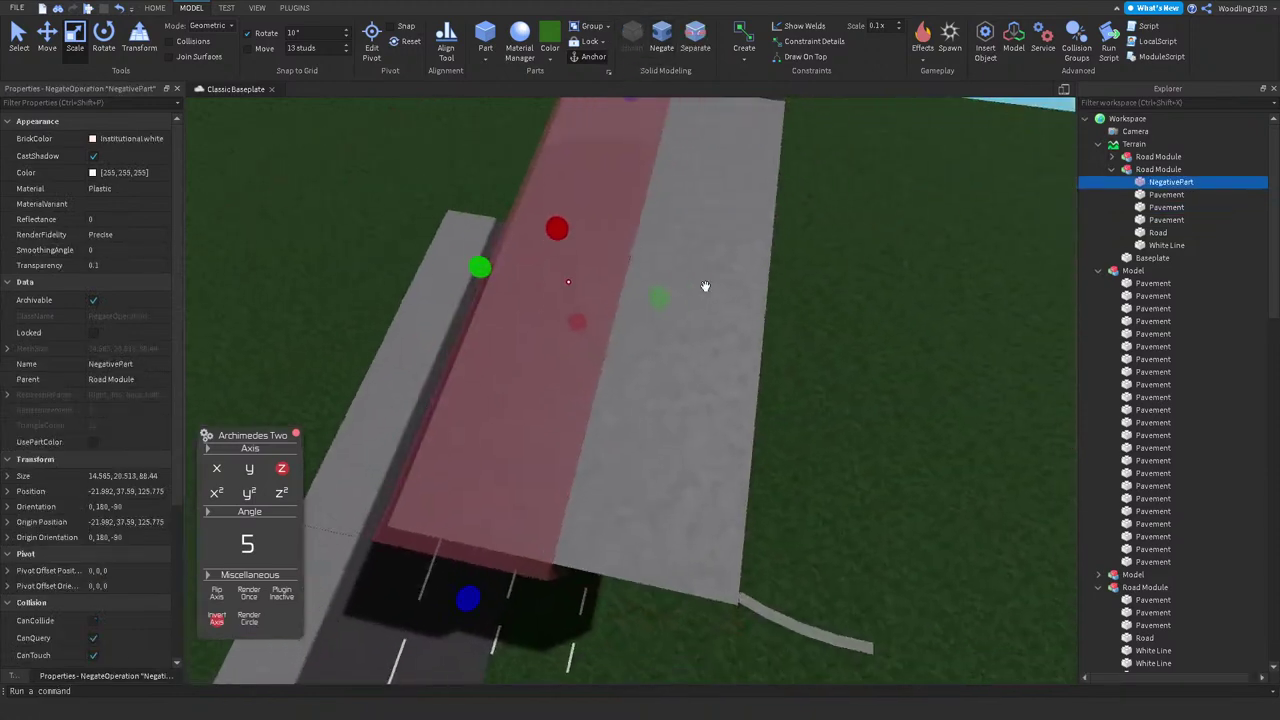
pyautogui.keyDown('shift'); pyautogui.click(729, 494); pyautogui.keyUp('shift')
pyautogui.click(632, 45)
pyautogui.click(661, 45)
# Step: Union the negative part with the seven raised Pavement copies to trim them straight along the pavement's outer edge
pyautogui.moveTo(654, 254); pyautogui.dragTo(590, 287, button='right')
pyautogui.keyDown('shift'); pyautogui.click(459, 262); pyautogui.keyUp('shift')
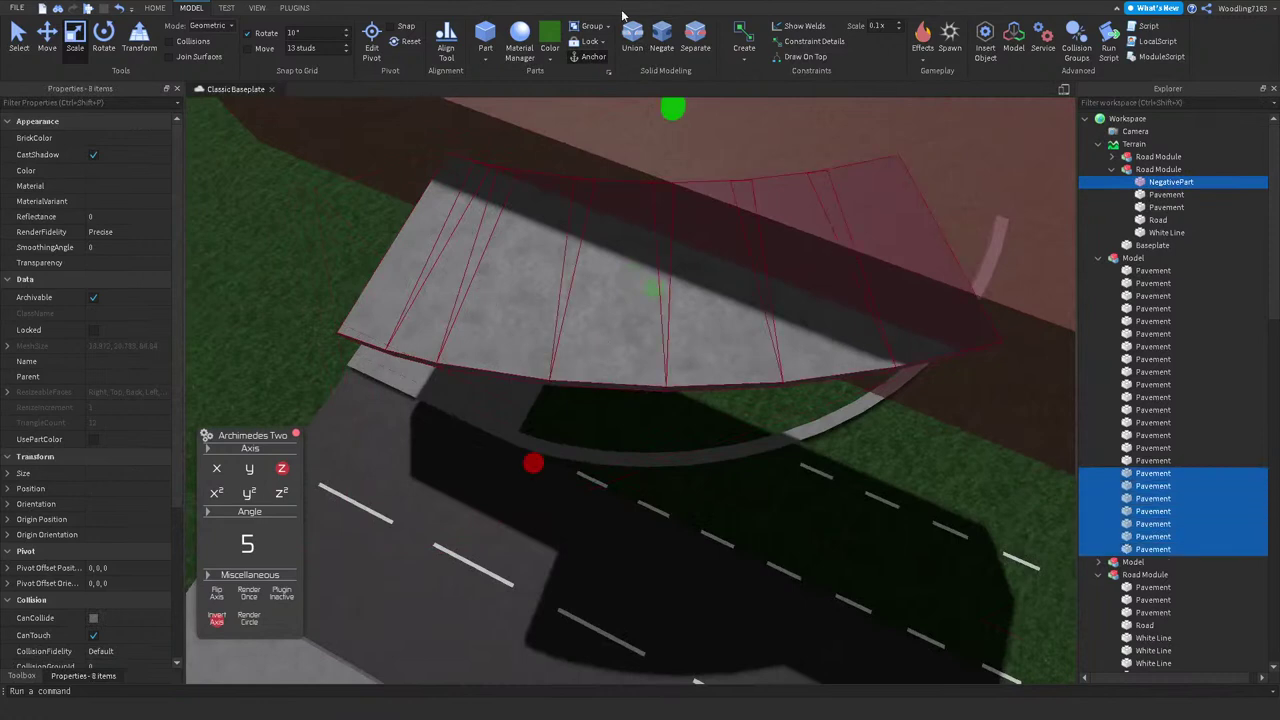
pyautogui.click(632, 45)
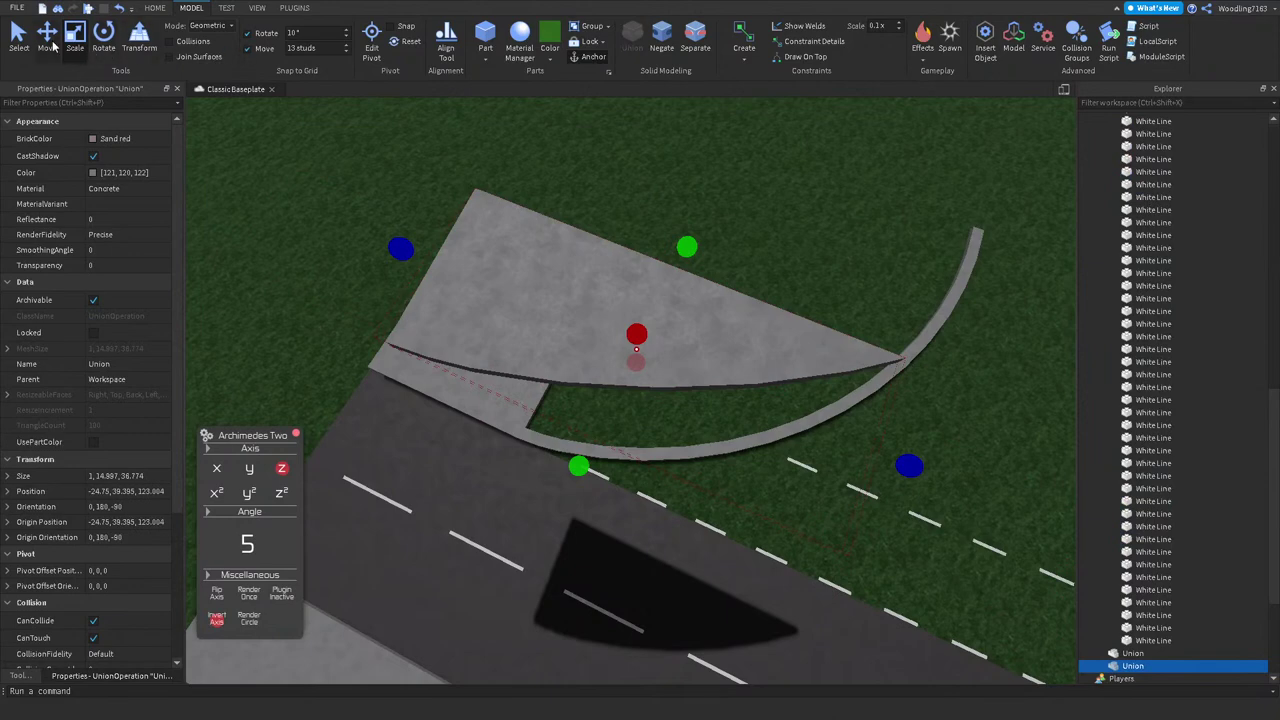
# Step: Lower the trimmed pavement union to ground level, filling the inside of the narrow curve beside the road
pyautogui.click(49, 40)
pyautogui.moveTo(594, 289); pyautogui.dragTo(624, 224, button='right')
pyautogui.scroll(2, 640, 450)
# Step: Select all twenty White Line dashes running along the grass strip between the curved pavements and past the semicircular kerb
pyautogui.click(634, 309)
pyautogui.scroll(3, 637, 318)
pyautogui.press('f')
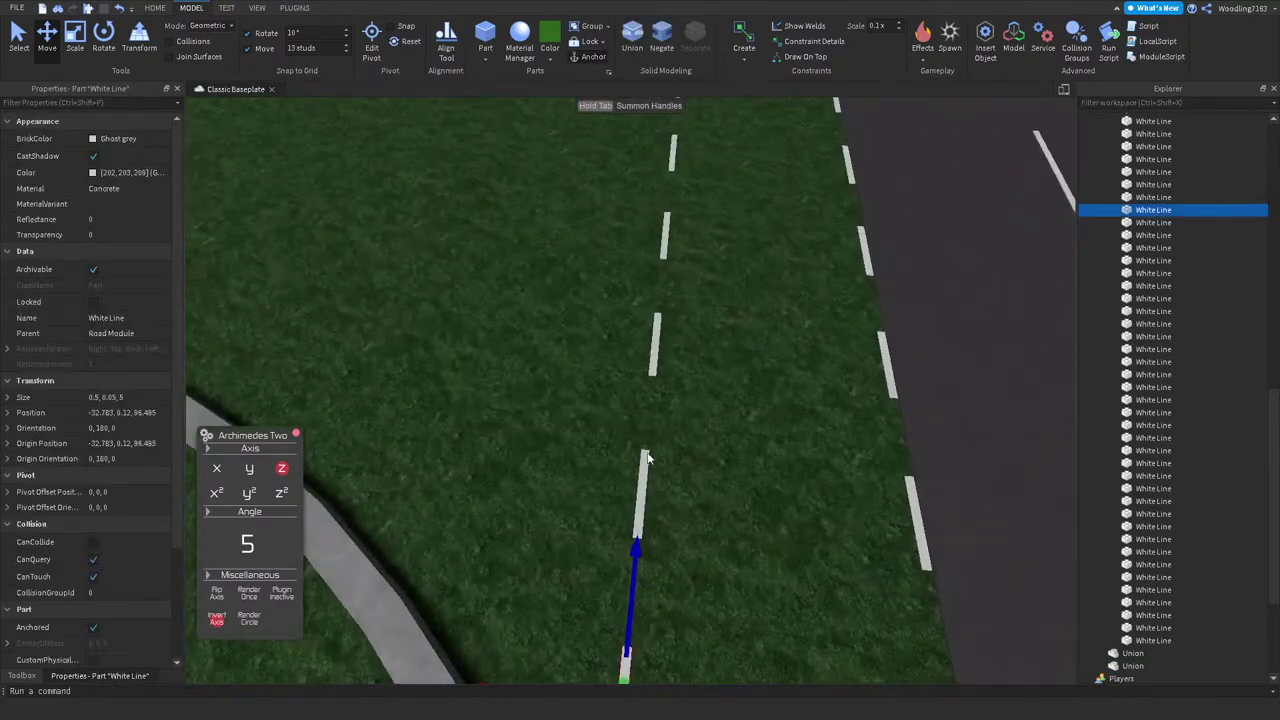
pyautogui.keyDown('ctrl'); pyautogui.click(643, 463); pyautogui.keyUp('ctrl')
pyautogui.moveTo(643, 463); pyautogui.dragTo(600, 363, button='right')
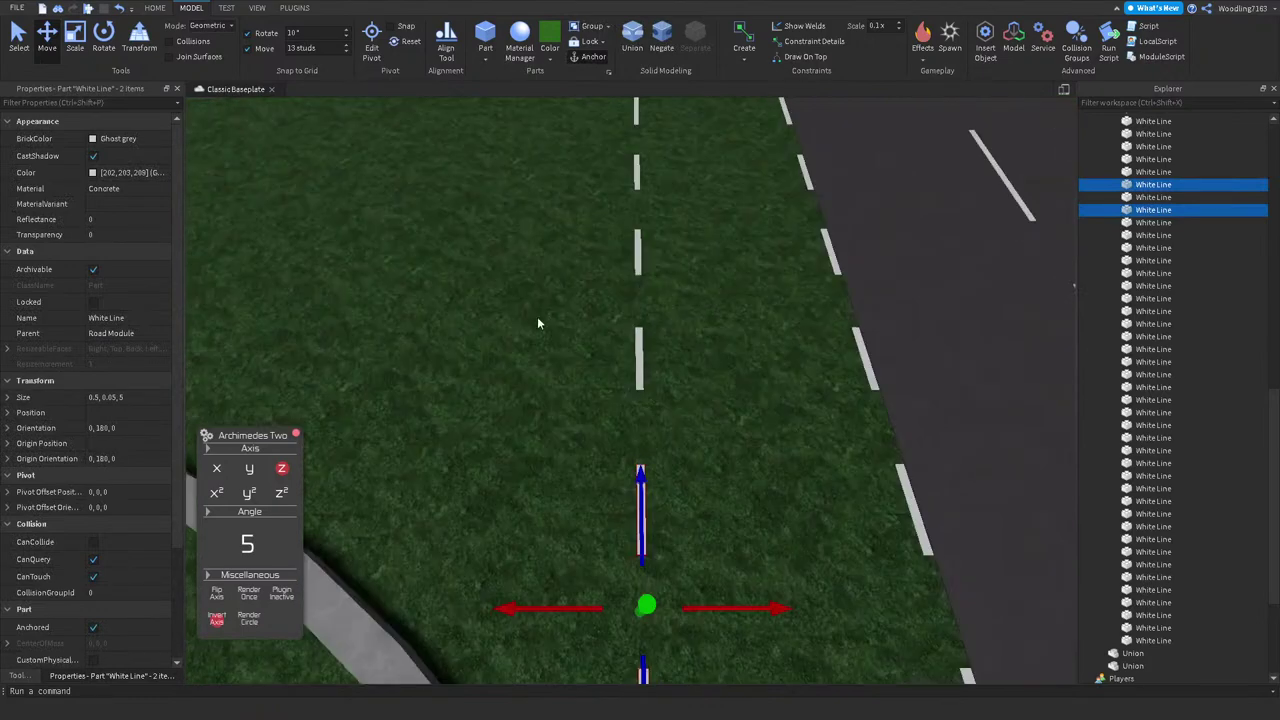
pyautogui.press('d')
pyautogui.click(20, 45)
pyautogui.press('f')
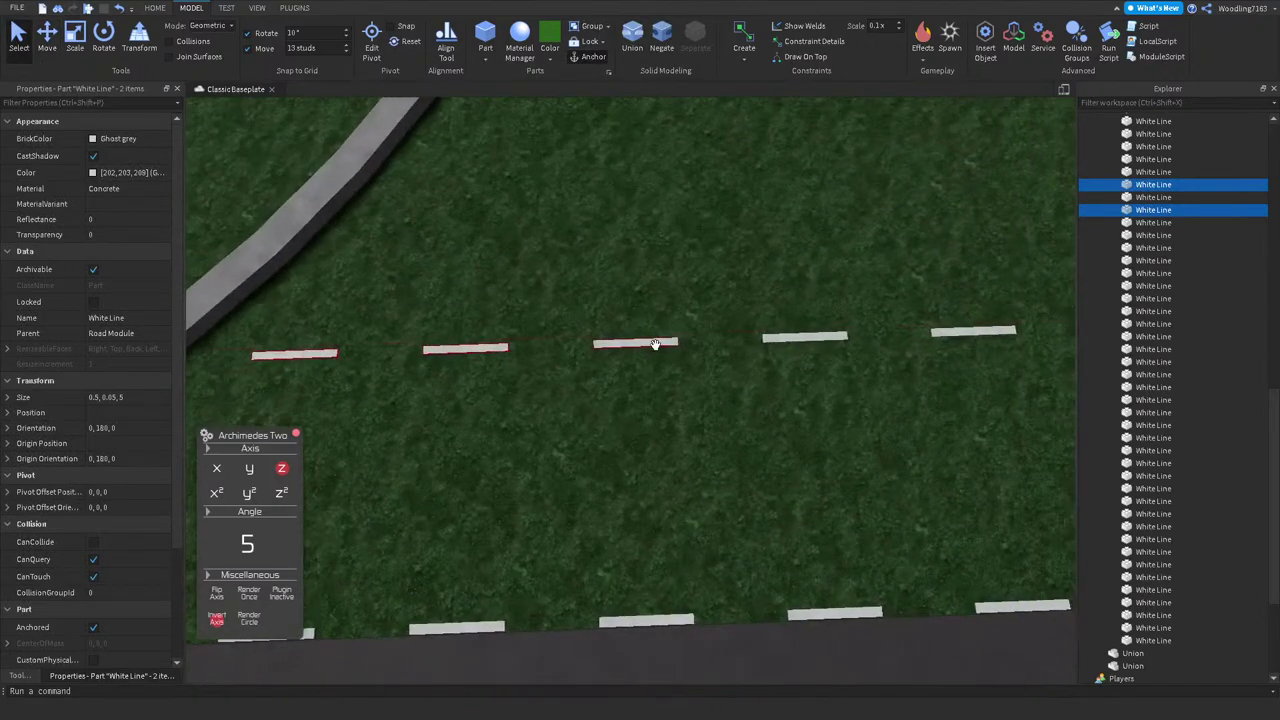
pyautogui.press('d')
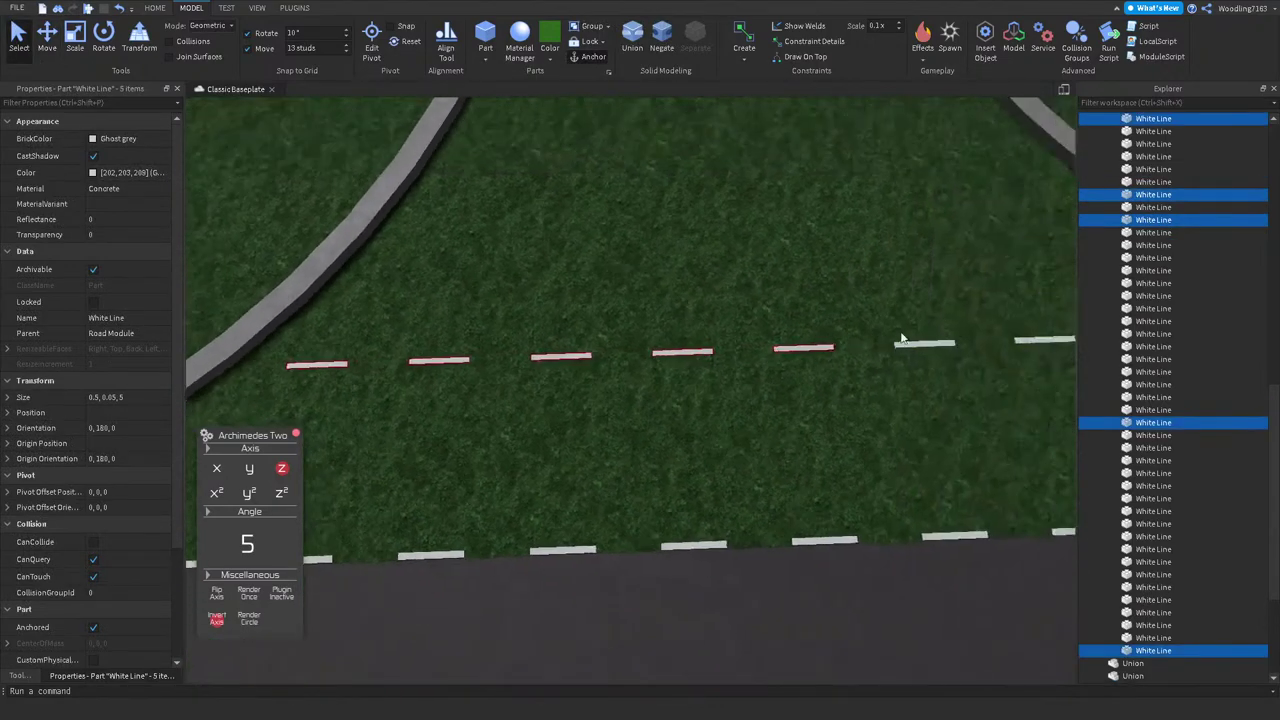
pyautogui.moveTo(958, 321); pyautogui.dragTo(810, 404, button='right')
pyautogui.scroll(-5, 997, 296)
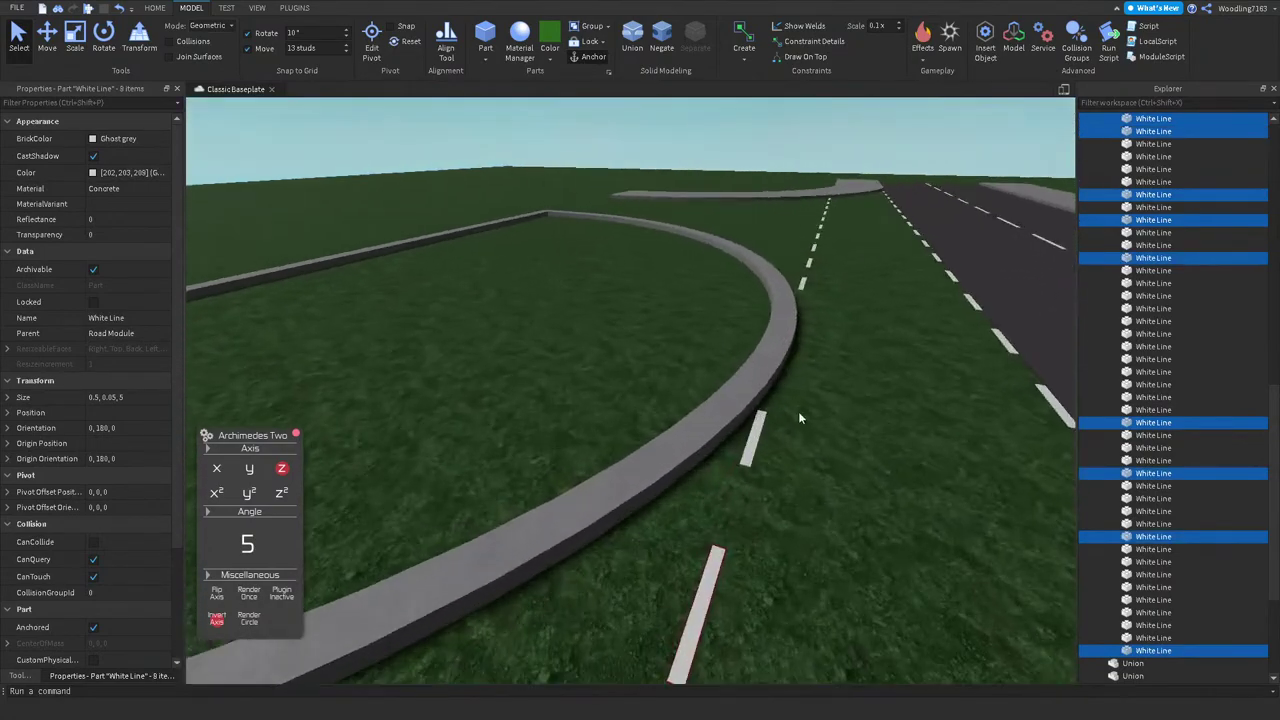
pyautogui.scroll(2, 800, 402)
pyautogui.keyDown('ctrl'); pyautogui.click(800, 402); pyautogui.keyUp('ctrl')
pyautogui.press('f')
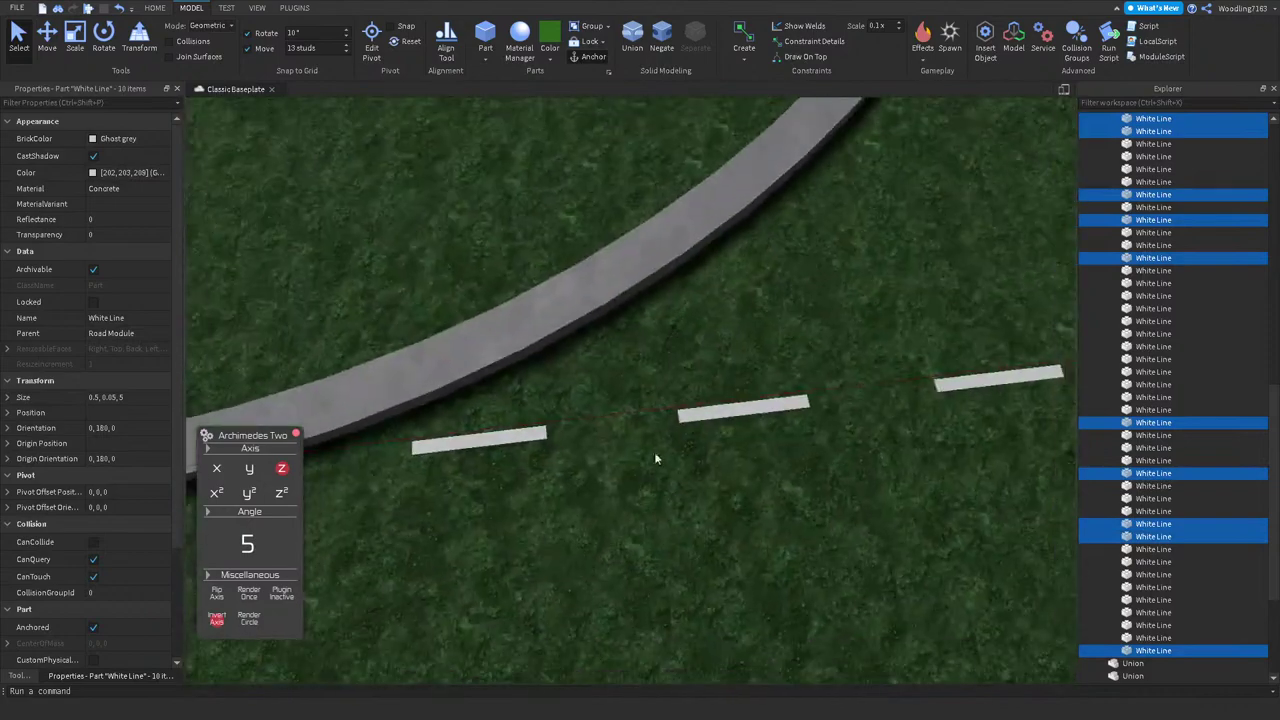
pyautogui.keyDown('ctrl'); pyautogui.click(532, 439); pyautogui.keyUp('ctrl')
pyautogui.keyDown('ctrl'); pyautogui.click(743, 410); pyautogui.keyUp('ctrl')
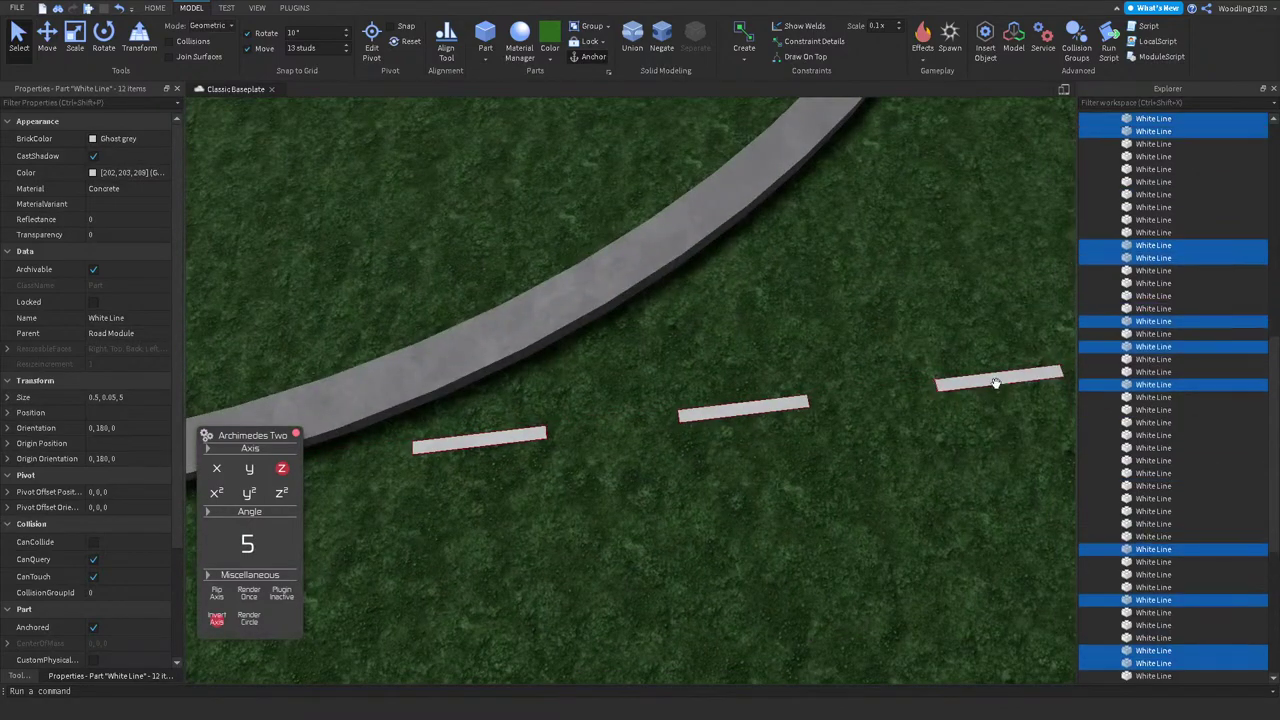
pyautogui.keyDown('ctrl'); pyautogui.click(987, 381); pyautogui.keyUp('ctrl')
pyautogui.press('f')
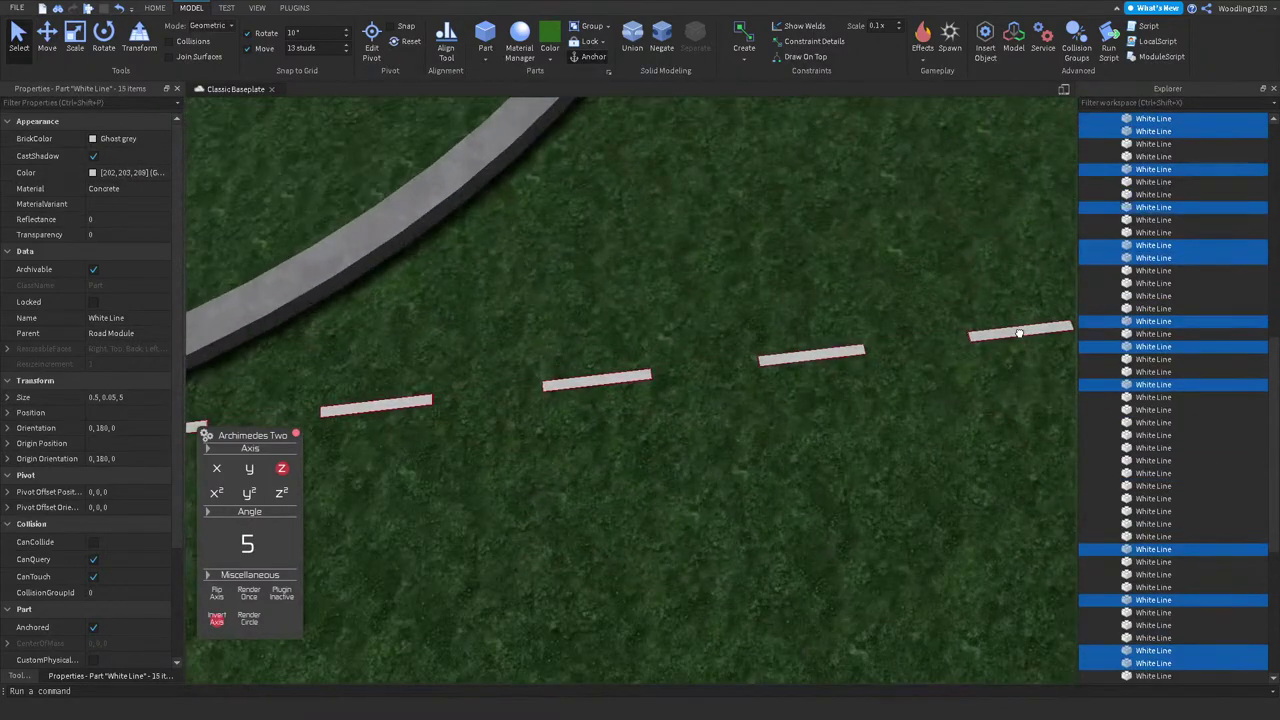
pyautogui.keyDown('ctrl'); pyautogui.click(1018, 332); pyautogui.keyUp('ctrl')
pyautogui.press('f')
pyautogui.keyDown('ctrl'); pyautogui.click(770, 362); pyautogui.keyUp('ctrl')
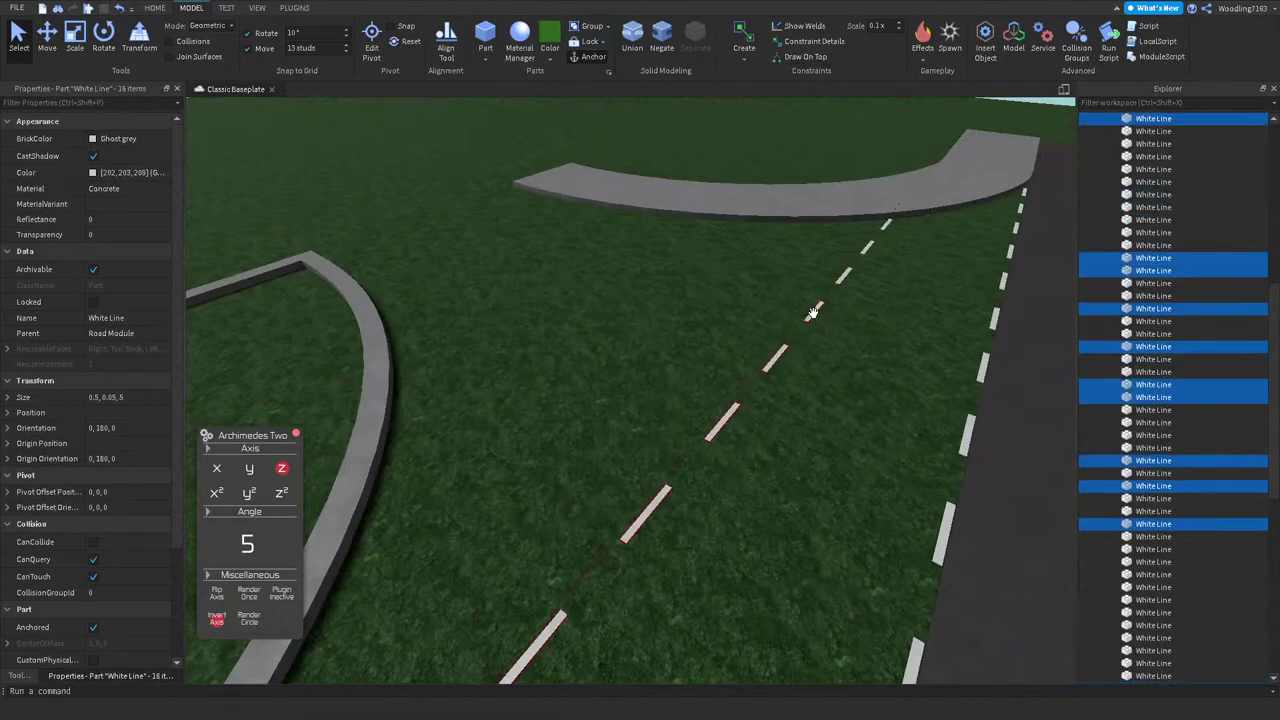
pyautogui.keyDown('ctrl'); pyautogui.click(883, 228); pyautogui.keyUp('ctrl')
pyautogui.press('f')
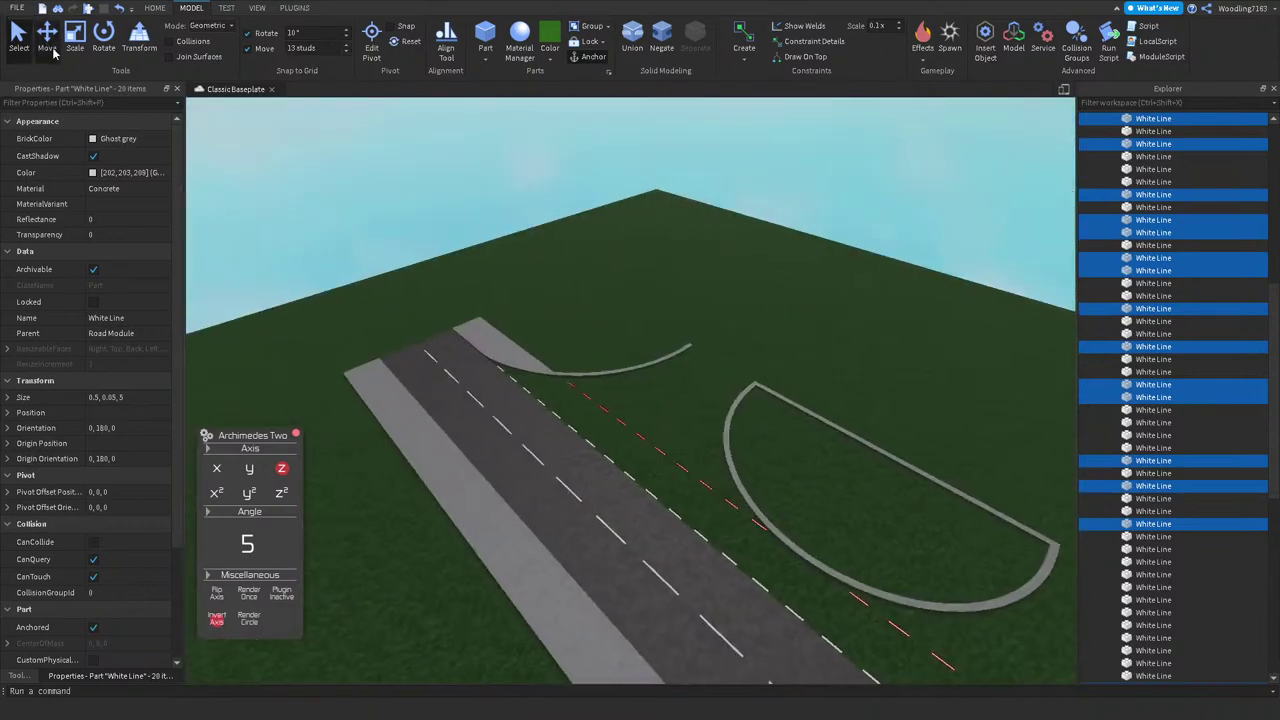
# Step: Set the move snap increment to 1 stud and clear the selection of White Line dashes
pyautogui.moveTo(471, 286); pyautogui.dragTo(416, 200, button='right')
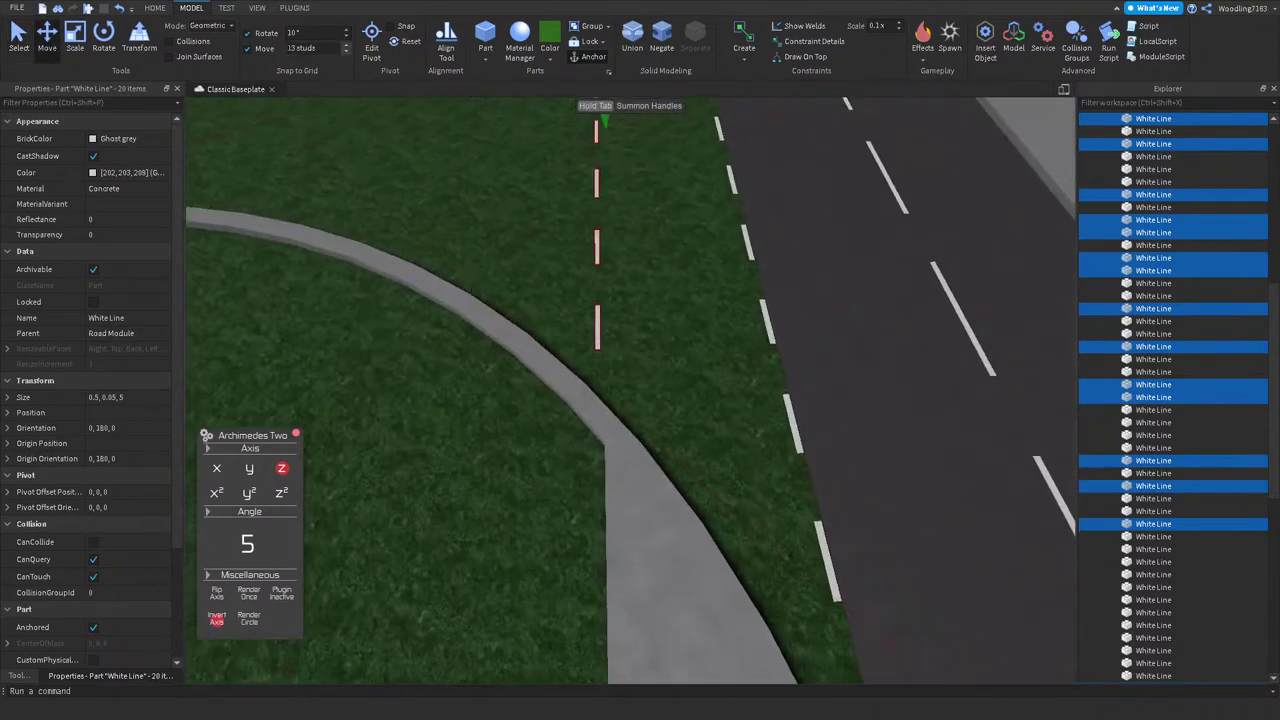
pyautogui.press('Return')
pyautogui.scroll(-5, 656, 168)
pyautogui.click(658, 179)
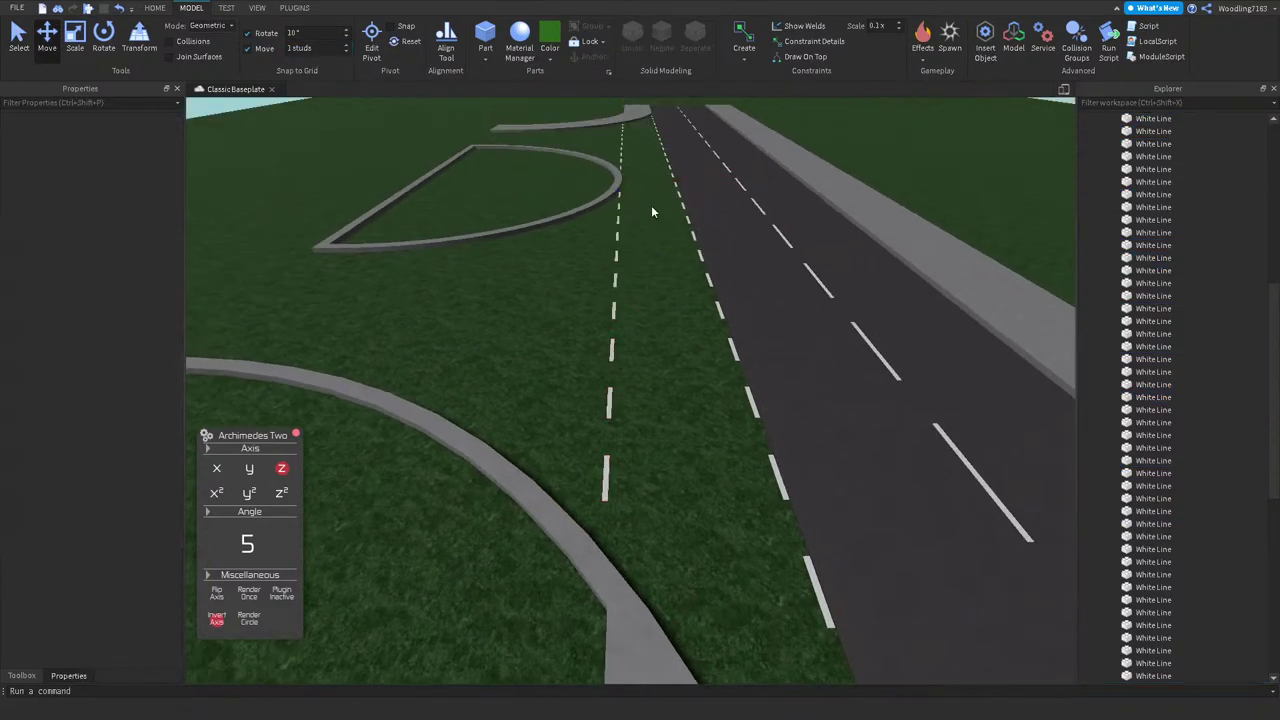
# Step: Select the end White Line dash beside the curved pavement and collapse the expanded groups in the workspace hierarchy
pyautogui.click(604, 484)
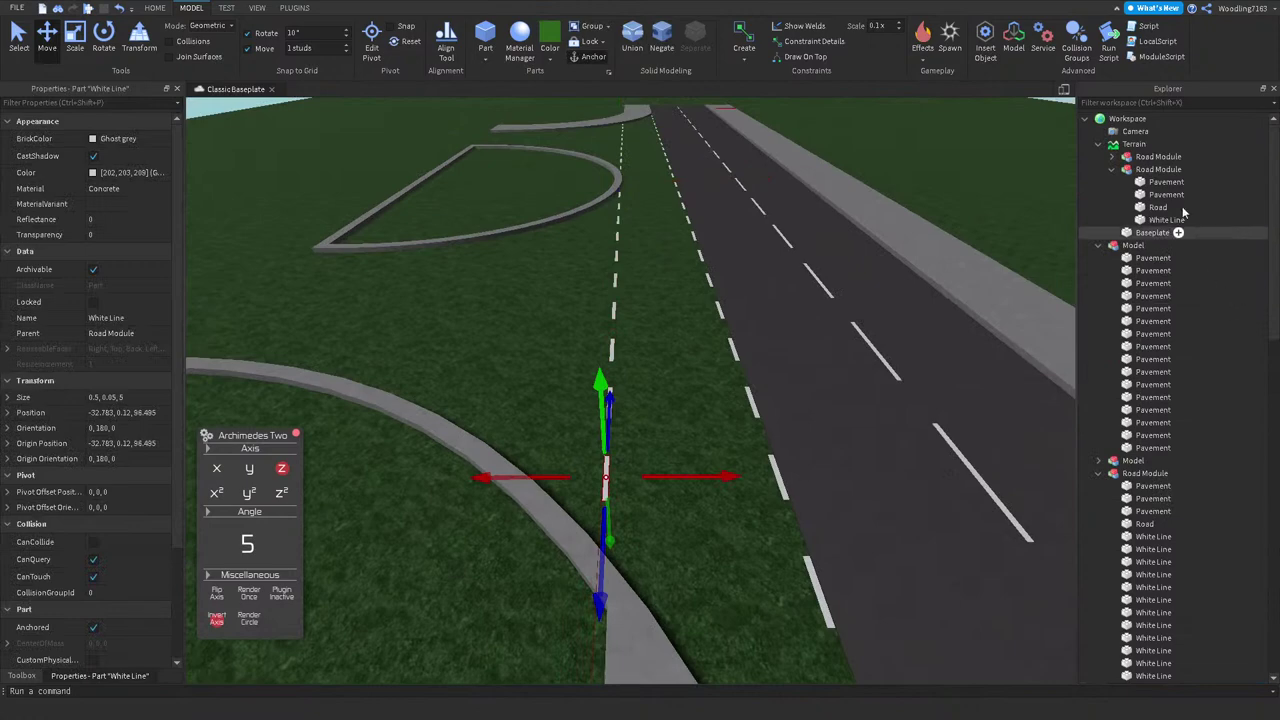
pyautogui.click(1108, 169)
pyautogui.click(1099, 144)
pyautogui.click(1099, 182)
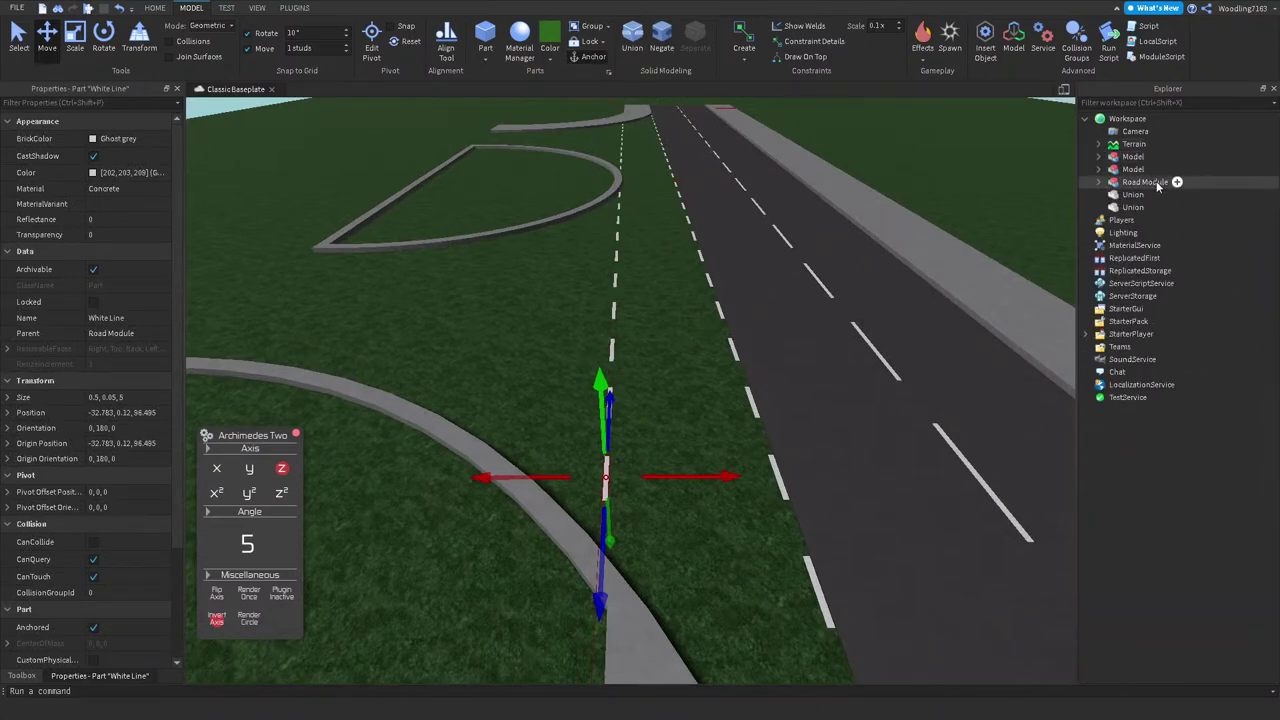
# Step: Ungroup the Road Module and the two other models in the workspace into loose parts
pyautogui.click(1145, 182)
pyautogui.keyDown('ctrl'); pyautogui.click(1133, 169); pyautogui.keyUp('ctrl')
pyautogui.keyDown('ctrl'); pyautogui.click(1133, 156); pyautogui.keyUp('ctrl')
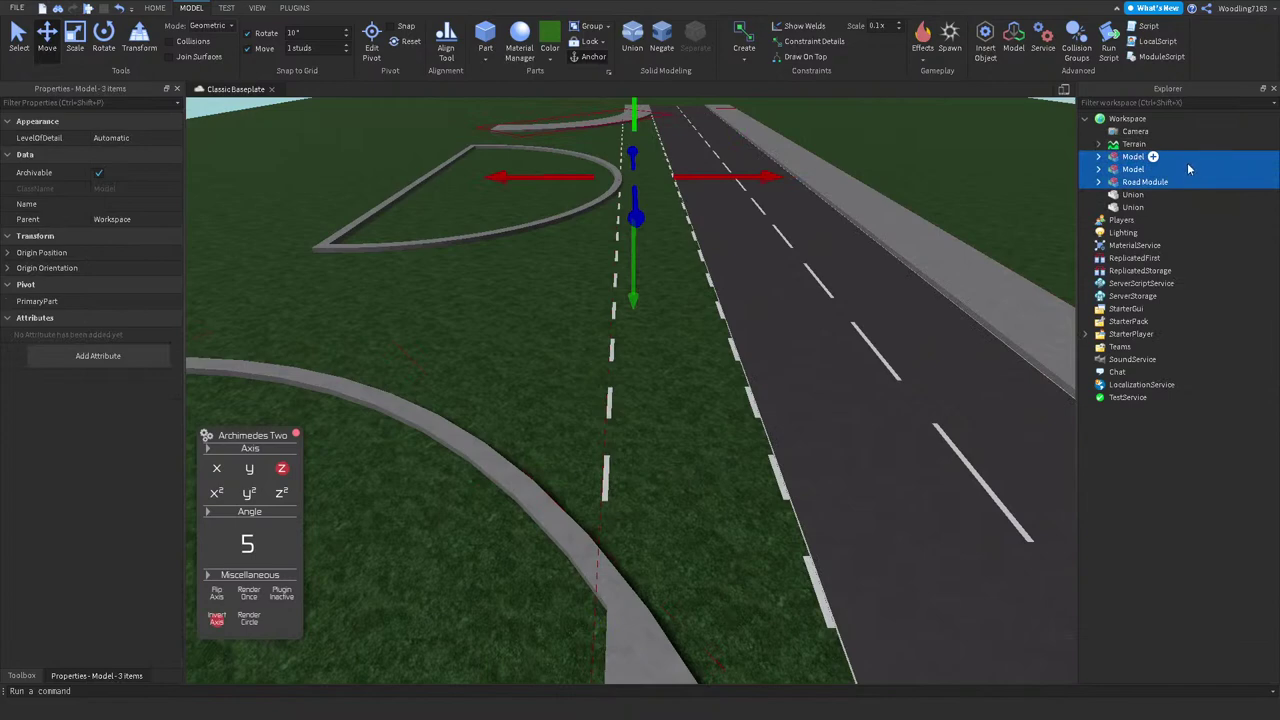
pyautogui.hotkey('ctrl', 'u')
# Step: Select the row of White Line dashes along the grass strip and move it 1 stud towards the road, away from the semicircular kerb
pyautogui.click(604, 530)
pyautogui.click(599, 250)
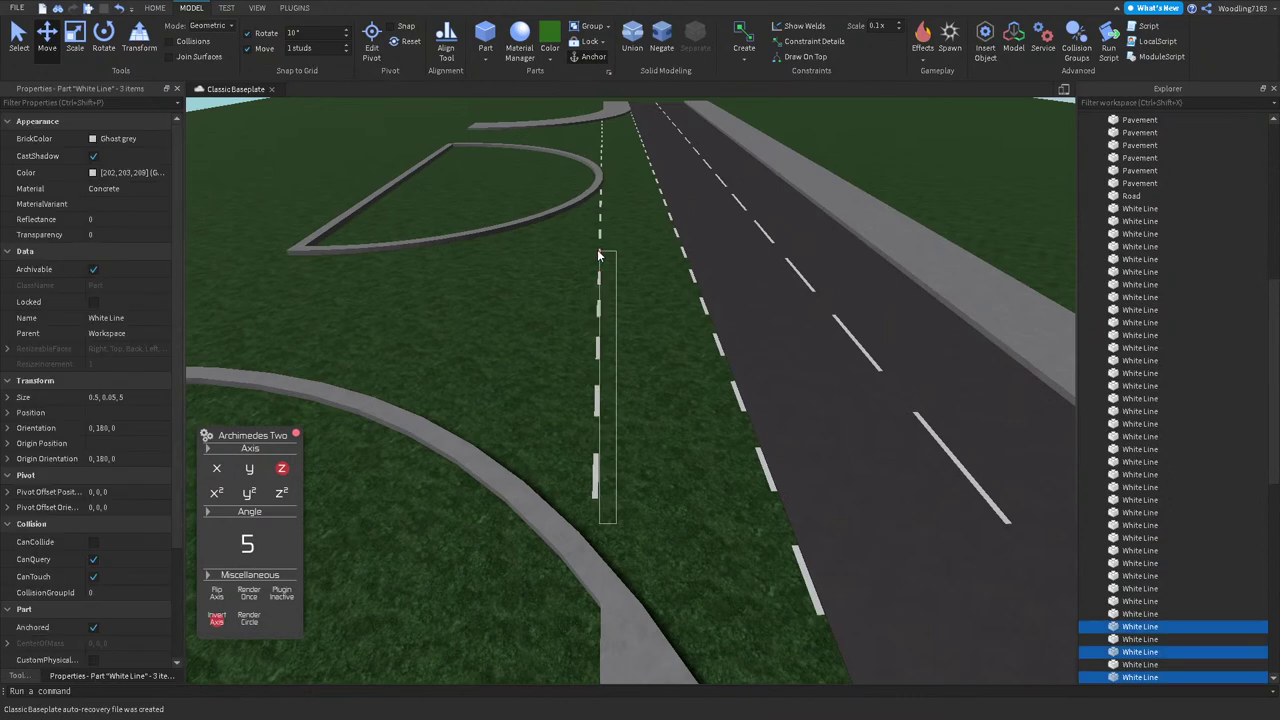
pyautogui.moveTo(599, 255); pyautogui.dragTo(600, 116)
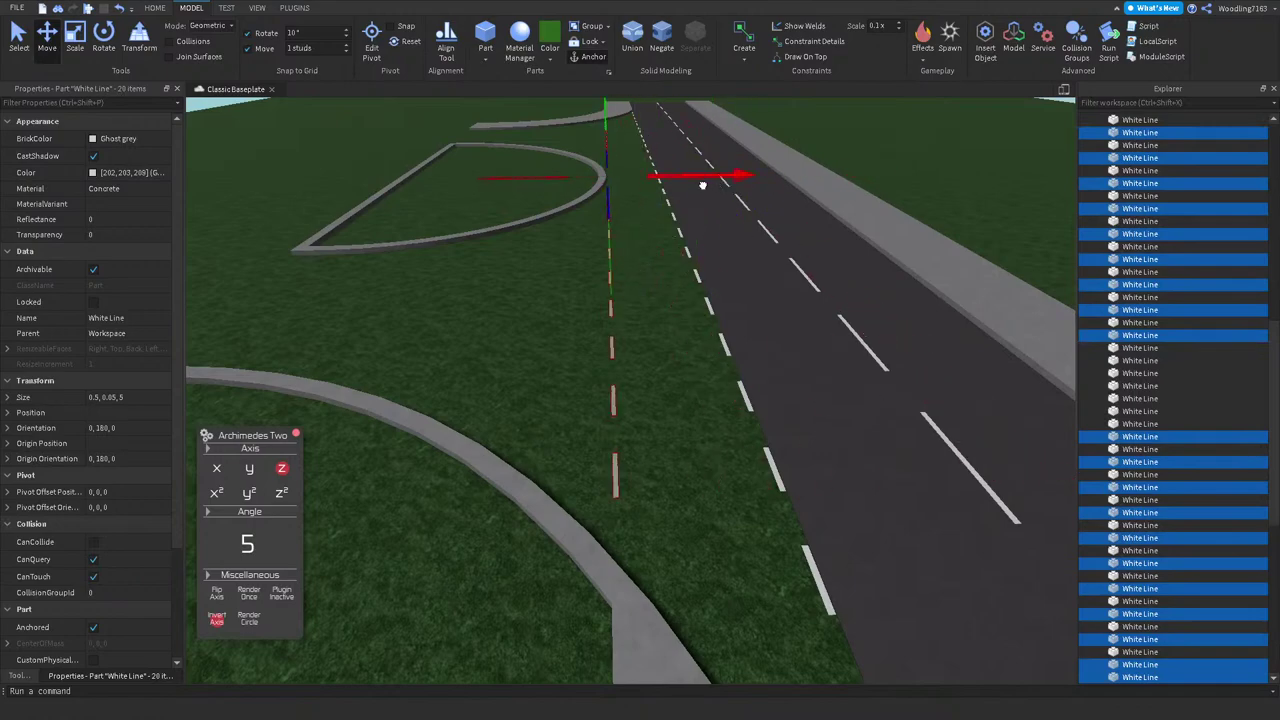
pyautogui.scroll(5, 704, 186)
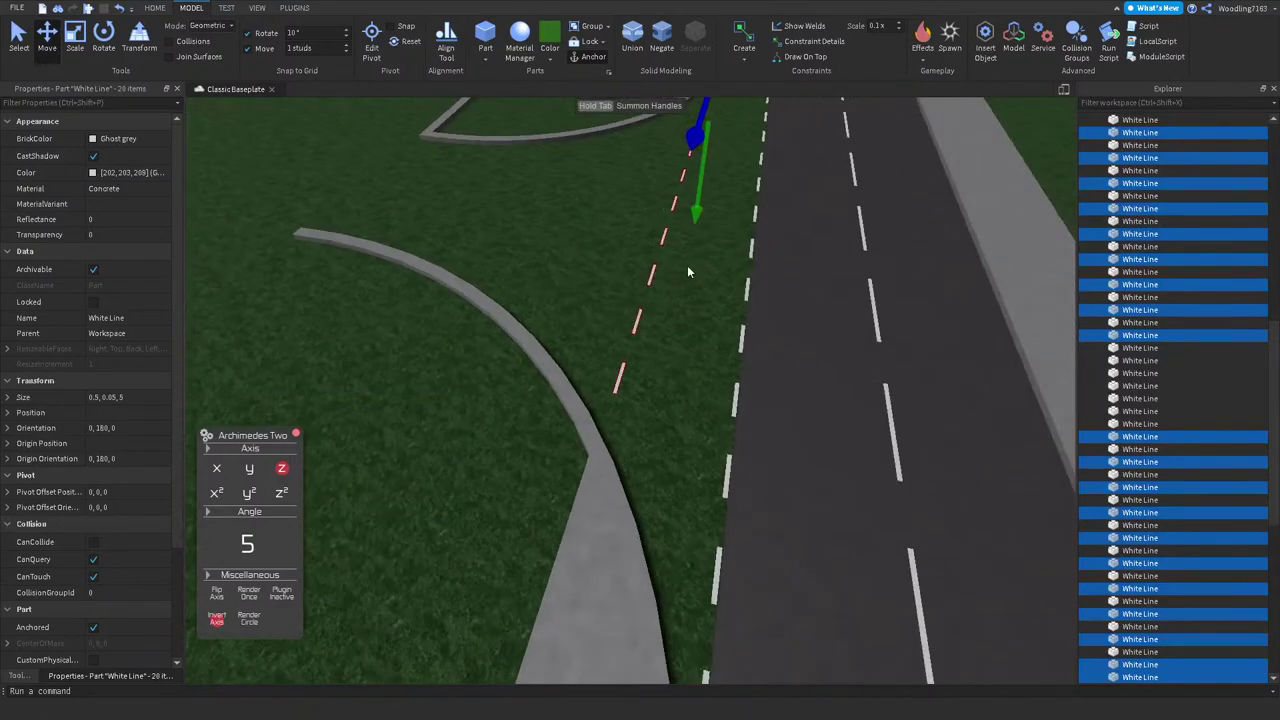
pyautogui.click(704, 235)
# Step: Set the move snap increment to 10 studs and clear the selection of dashes
pyautogui.scroll(5, 704, 235)
pyautogui.moveTo(699, 239); pyautogui.dragTo(700, 240, button='right')
pyautogui.click(310, 48)
pyautogui.write('10')
pyautogui.press('Return')
pyautogui.moveTo(321, 332); pyautogui.dragTo(367, 356, button='right')
pyautogui.moveTo(476, 372); pyautogui.dragTo(849, 478)
pyautogui.click(849, 478)
pyautogui.scroll(-5, 869, 468)
pyautogui.press('d')
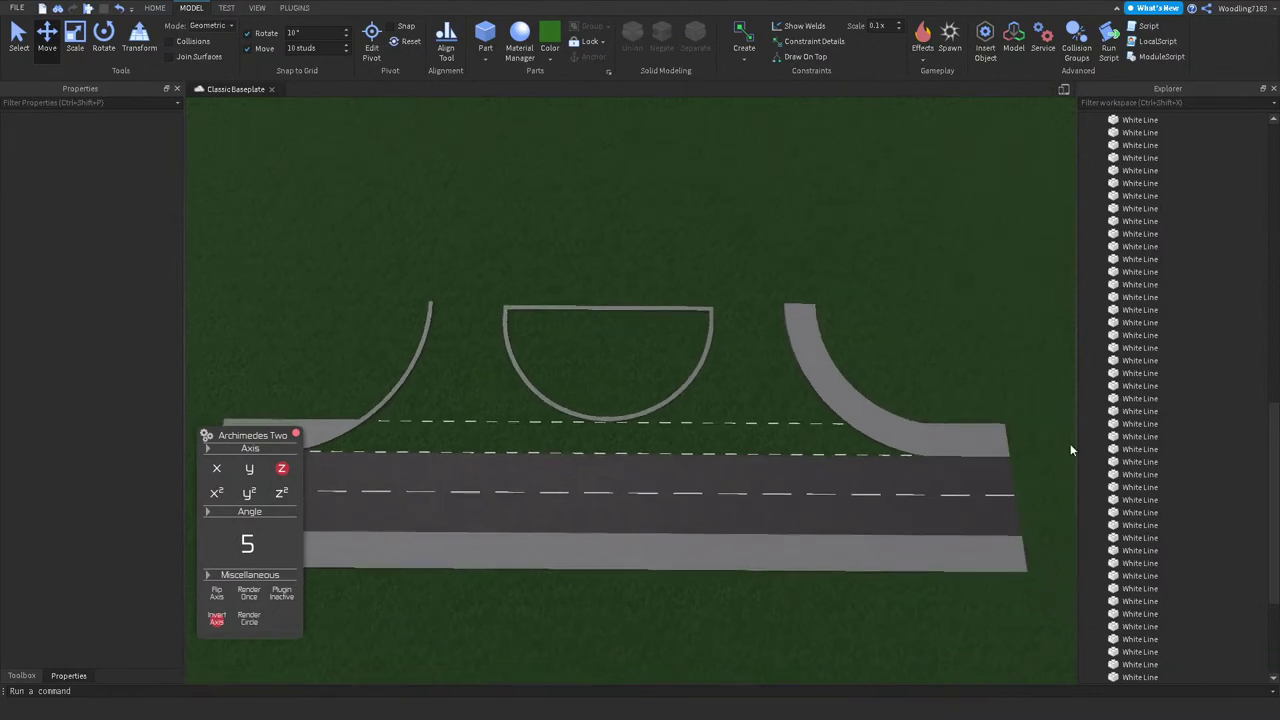
# Step: Select all White Line parts in the workspace hierarchy, covering the centre line and both edge rows
pyautogui.scroll(-3, 1149, 433)
pyautogui.click(1185, 534)
pyautogui.moveTo(1183, 520); pyautogui.dragTo(1155, 325)
pyautogui.moveTo(938, 442); pyautogui.dragTo(938, 442, button='right')
pyautogui.scroll(3, 894, 377)
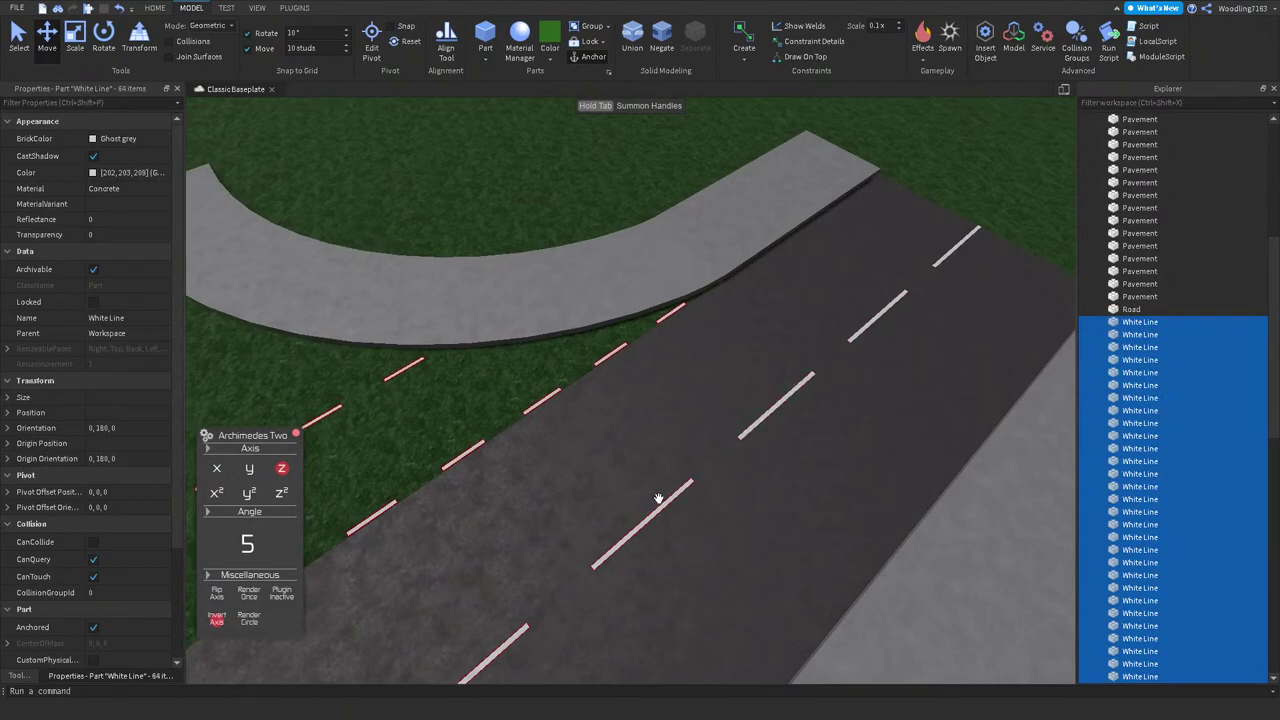
# Step: Remove the long centre-line dashes from the selection, keeping only the two rows bordering the grass strip
pyautogui.moveTo(661, 507); pyautogui.dragTo(643, 470, button='right')
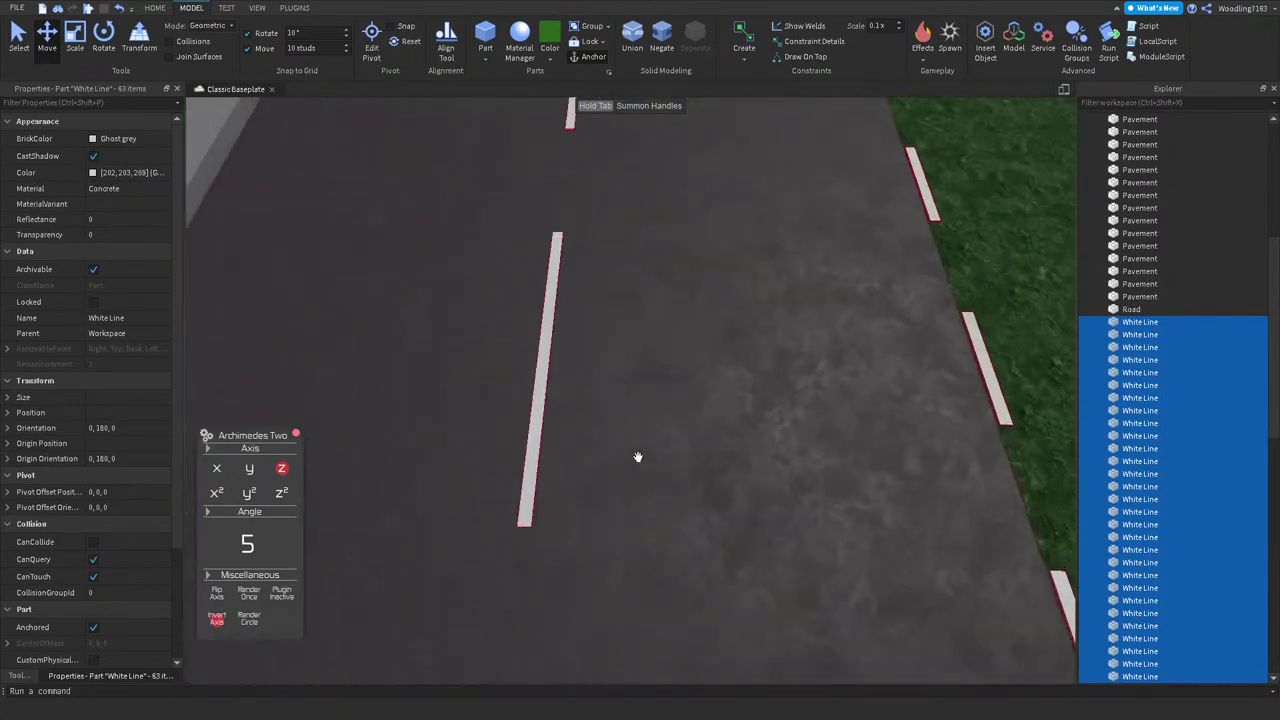
pyautogui.moveTo(593, 140); pyautogui.dragTo(547, 464, button='right')
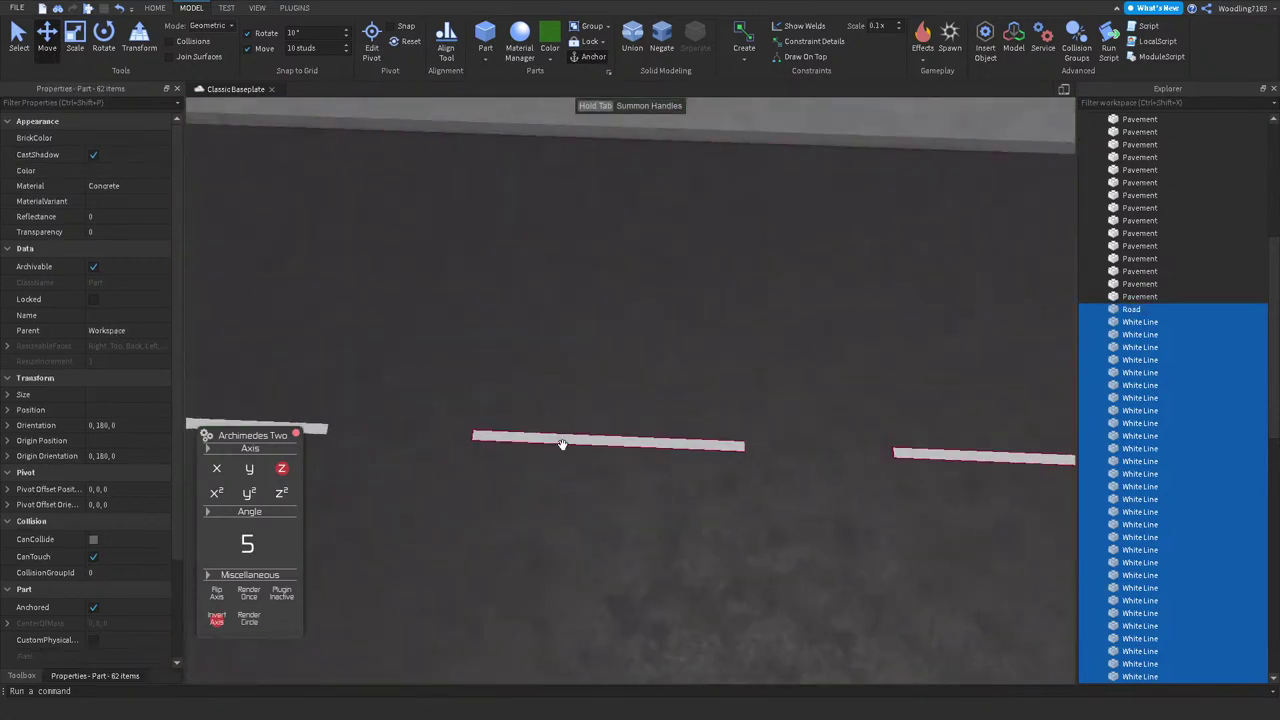
pyautogui.moveTo(926, 455); pyautogui.dragTo(702, 477, button='right')
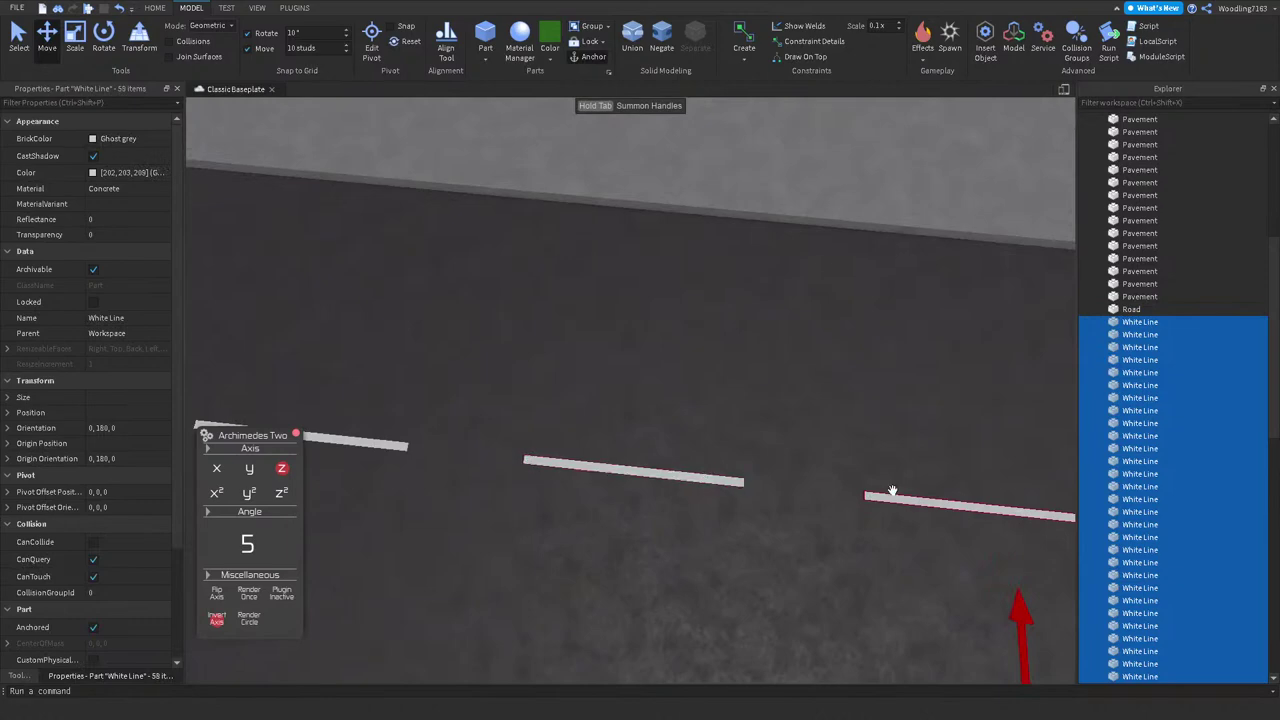
pyautogui.scroll(-3, 893, 498)
pyautogui.moveTo(894, 491); pyautogui.dragTo(757, 465, button='right')
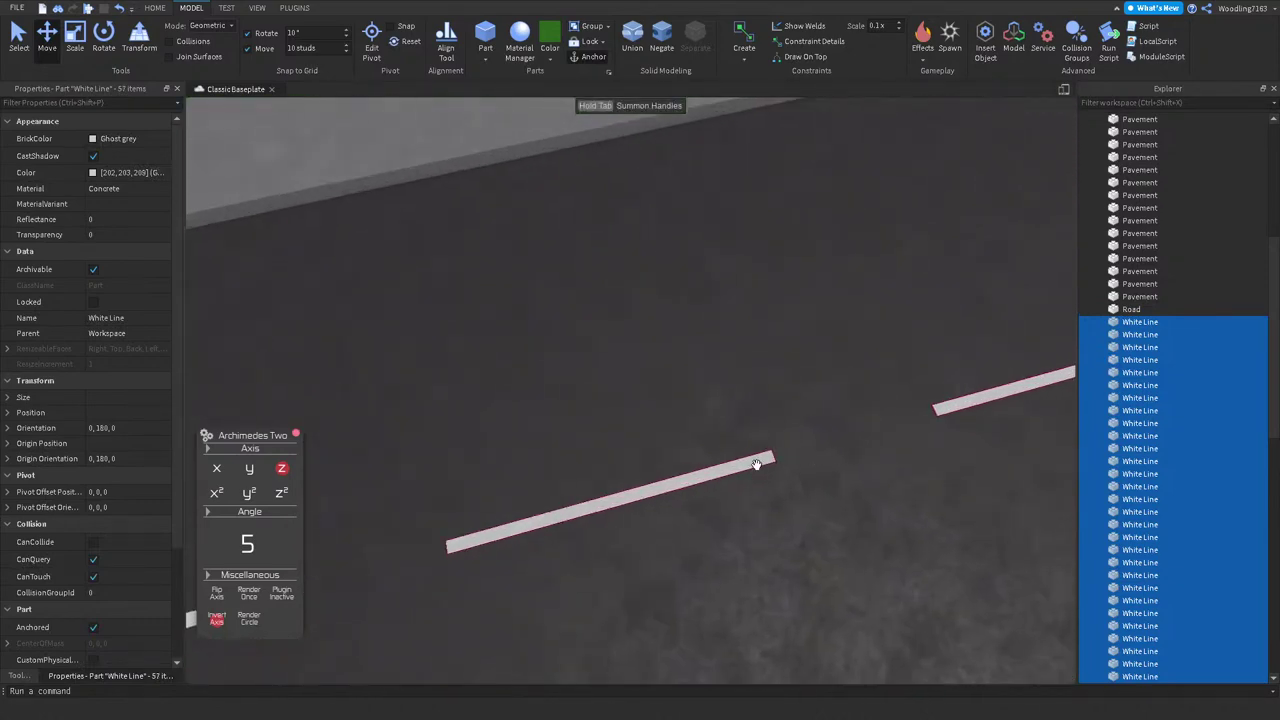
pyautogui.scroll(-5, 967, 402)
pyautogui.moveTo(967, 402); pyautogui.dragTo(726, 457, button='right')
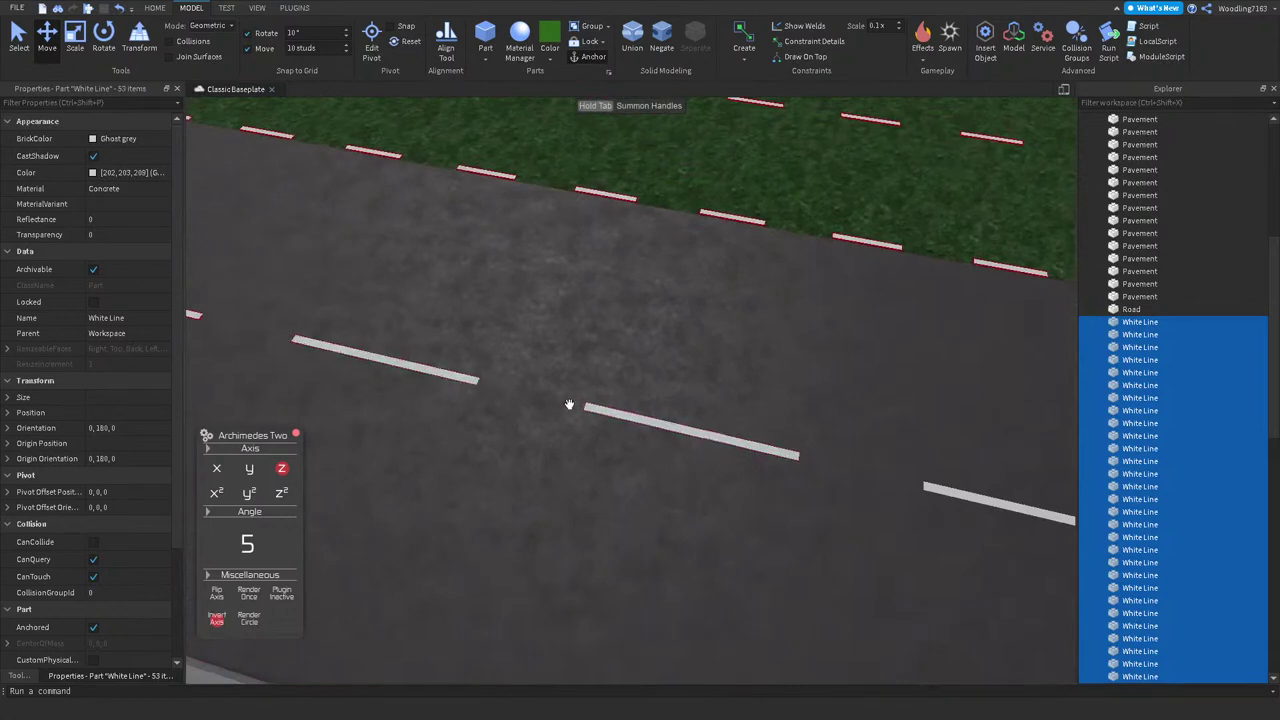
pyautogui.scroll(-4, 569, 405)
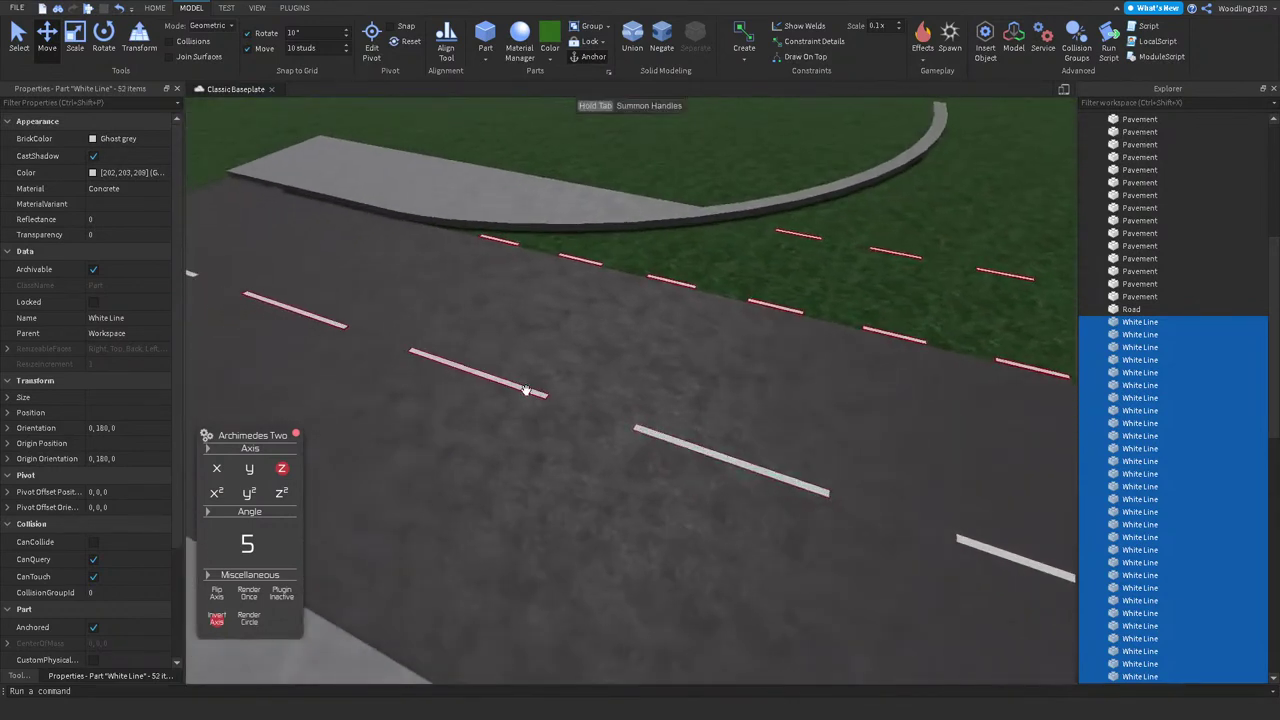
pyautogui.scroll(-6, 491, 374)
pyautogui.scroll(5, 778, 367)
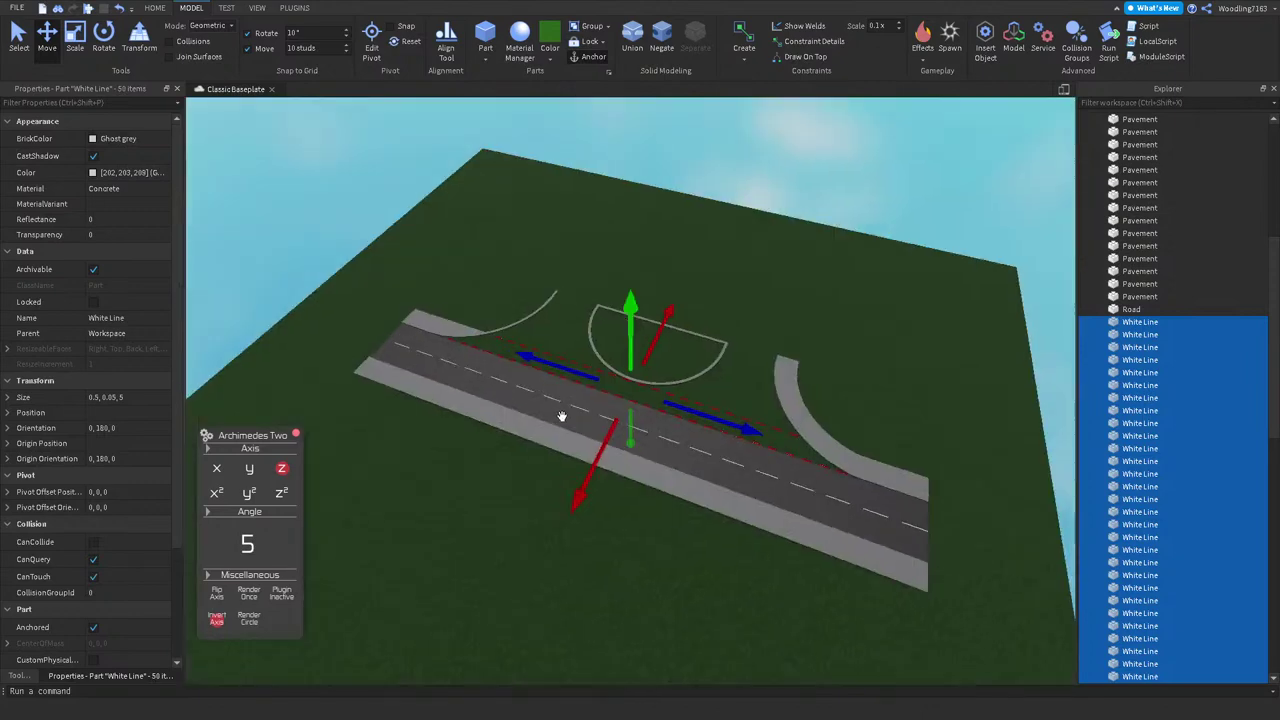
# Step: Shift both dash rows slightly along the road so a gap is centred on the semicircular kerb, and clear the selection
pyautogui.moveTo(772, 361); pyautogui.dragTo(773, 361, button='right')
pyautogui.scroll(6, 773, 361)
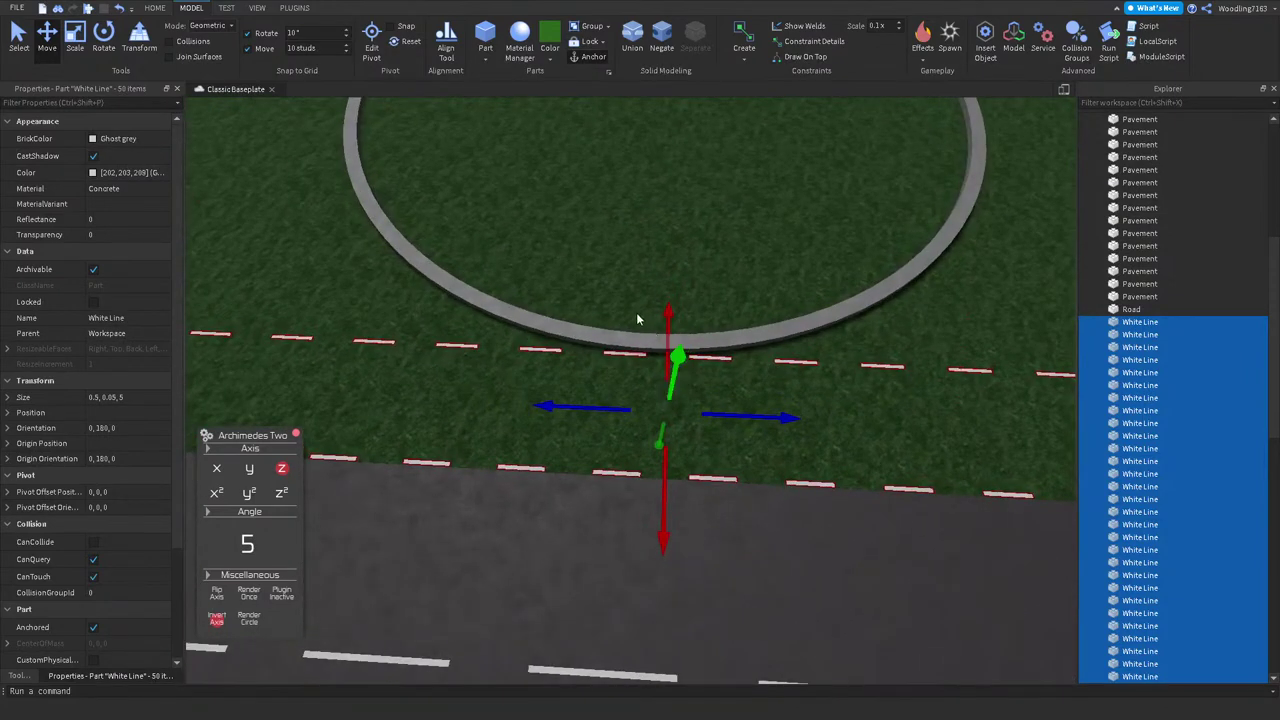
pyautogui.scroll(3, 640, 318)
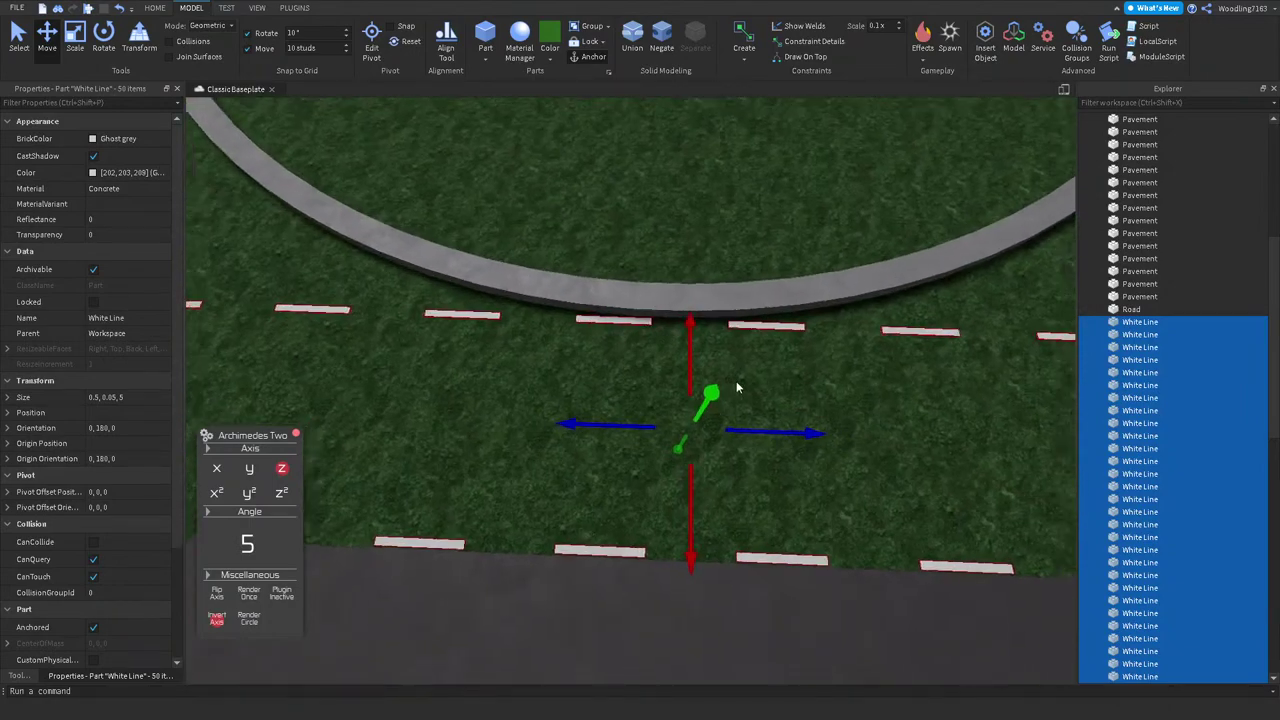
pyautogui.scroll(-4, 740, 391)
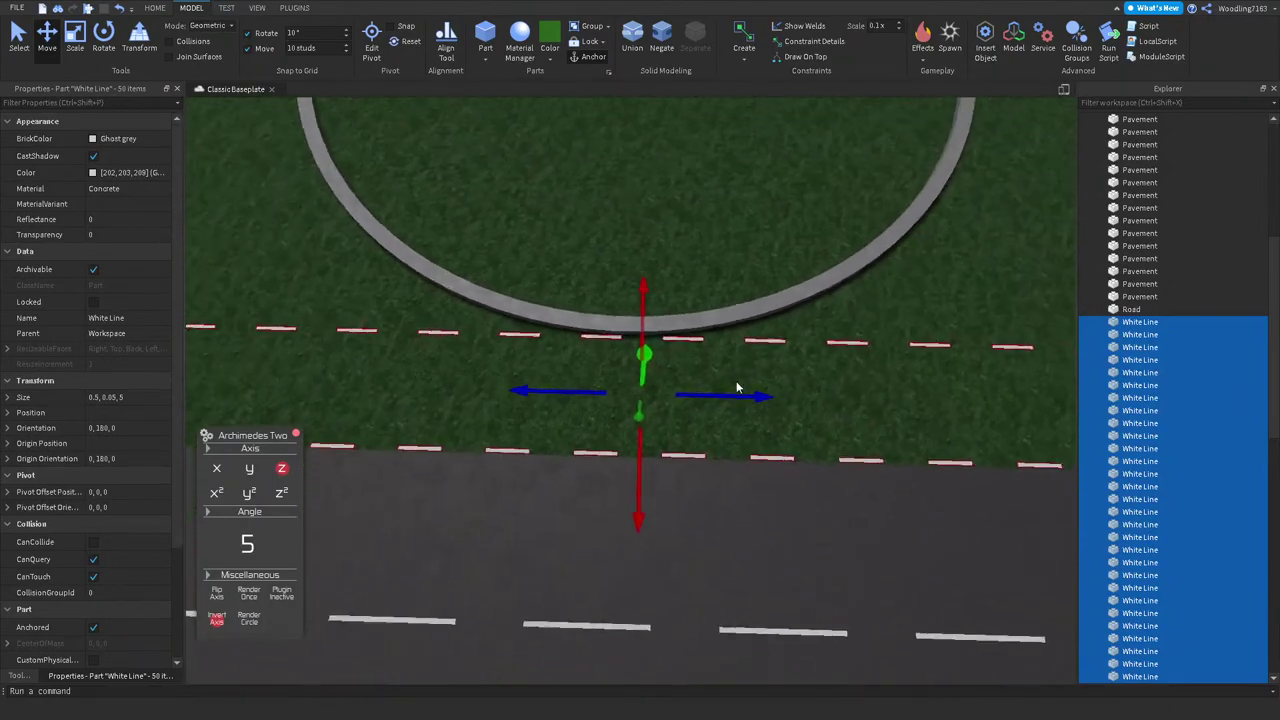
pyautogui.scroll(5, 726, 391)
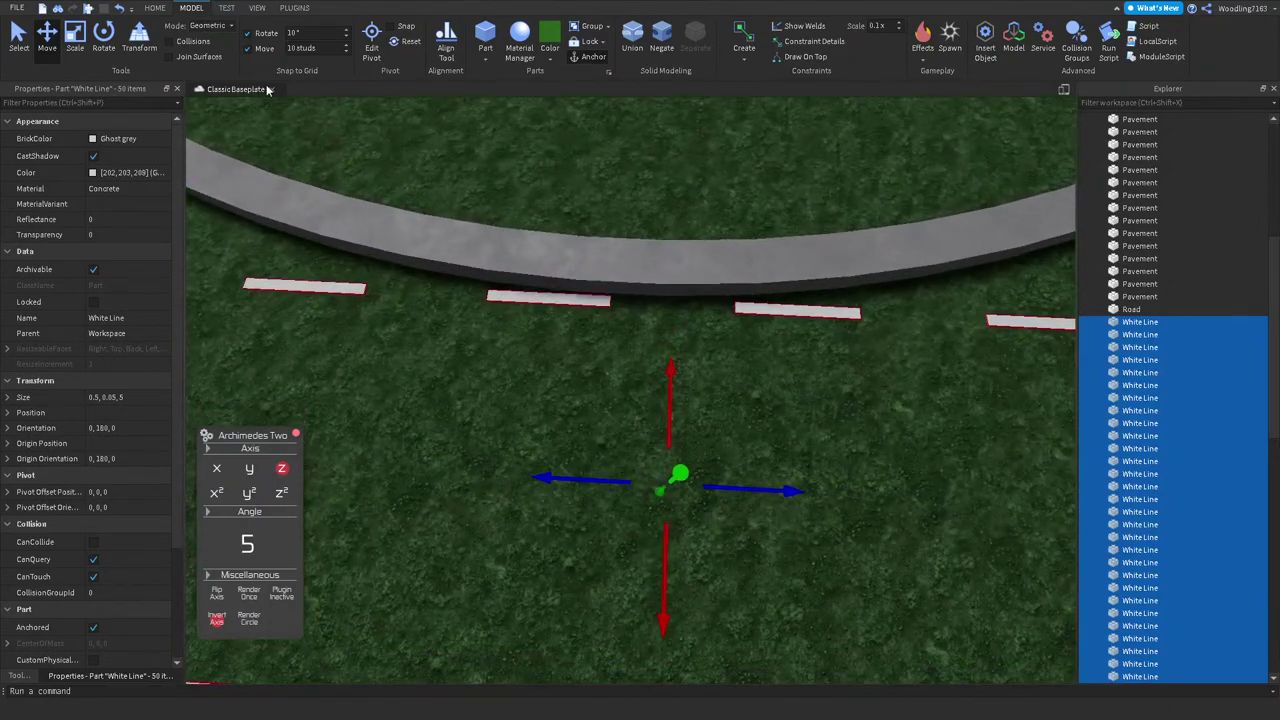
pyautogui.moveTo(738, 484); pyautogui.dragTo(727, 478)
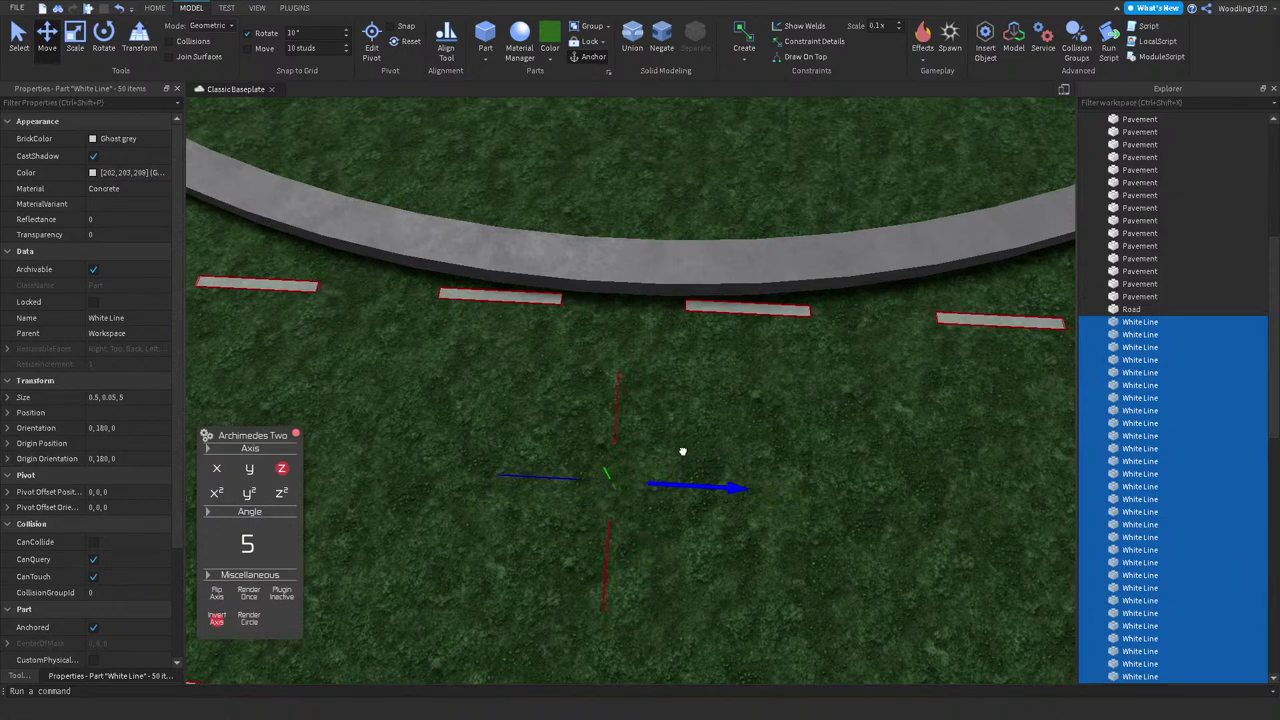
pyautogui.press('f')
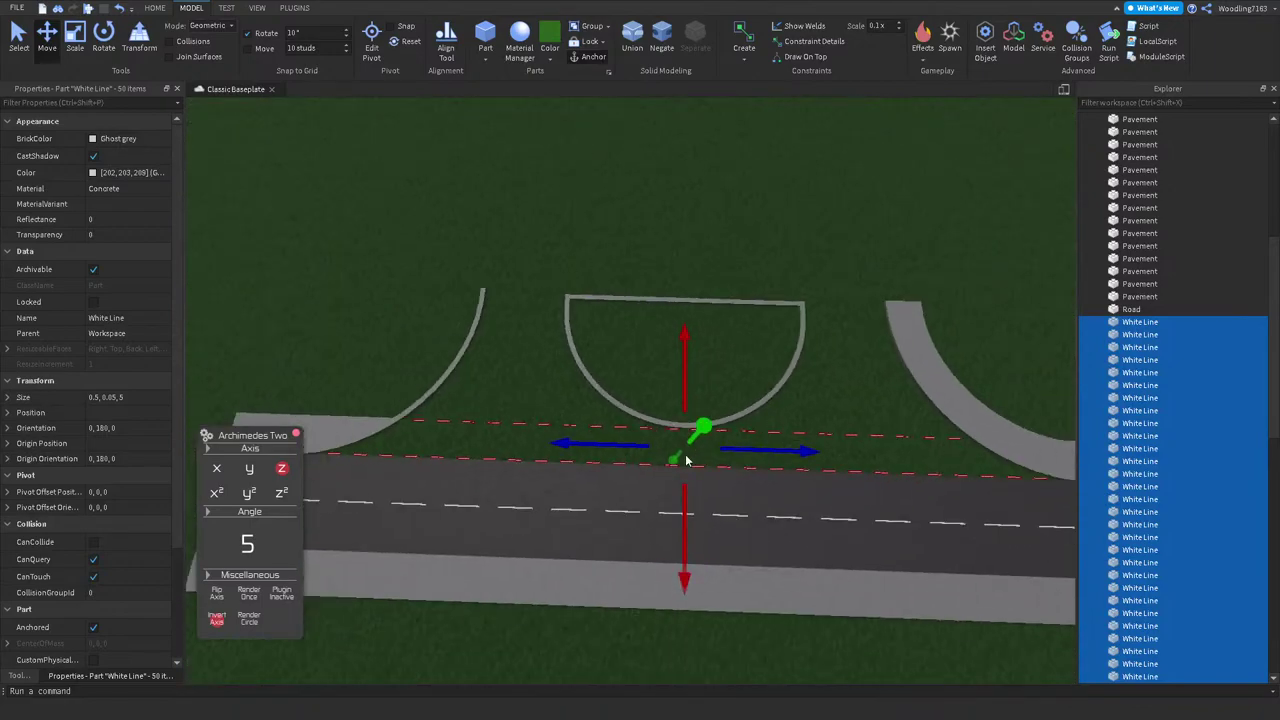
pyautogui.click(571, 234)
pyautogui.moveTo(617, 297); pyautogui.dragTo(620, 325, button='right')
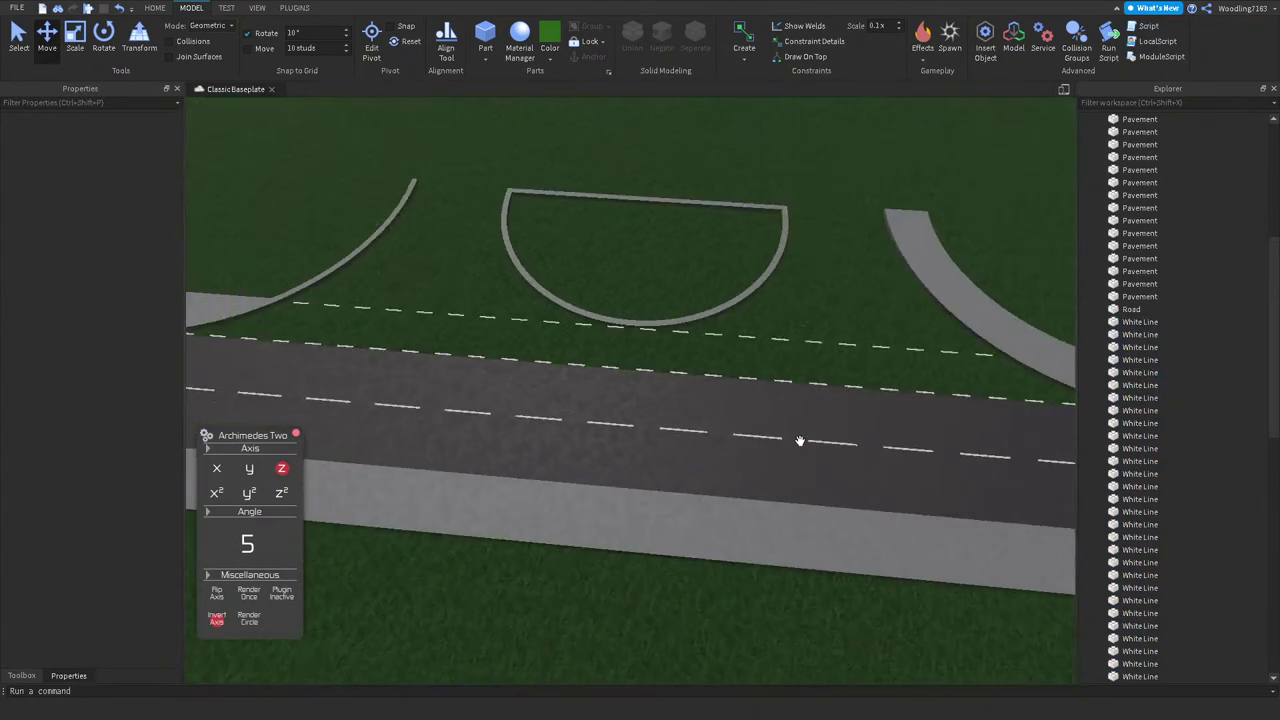
# Step: Select all White Line parts in the workspace and combine them into a single union
pyautogui.scroll(4, 1186, 370)
pyautogui.keyDown('shift'); pyautogui.click(1190, 503); pyautogui.keyUp('shift')
pyautogui.scroll(-10, 1190, 503)
pyautogui.keyDown('shift'); pyautogui.click(1173, 534); pyautogui.keyUp('shift')
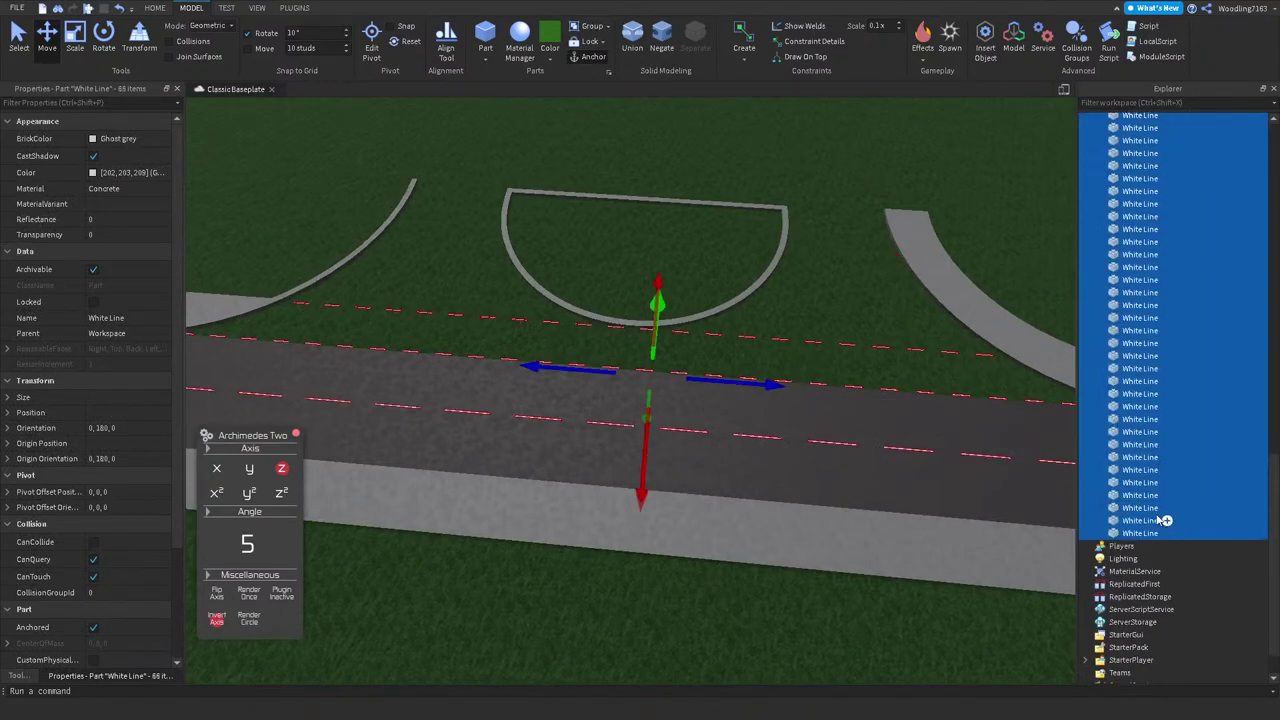
pyautogui.click(633, 40)
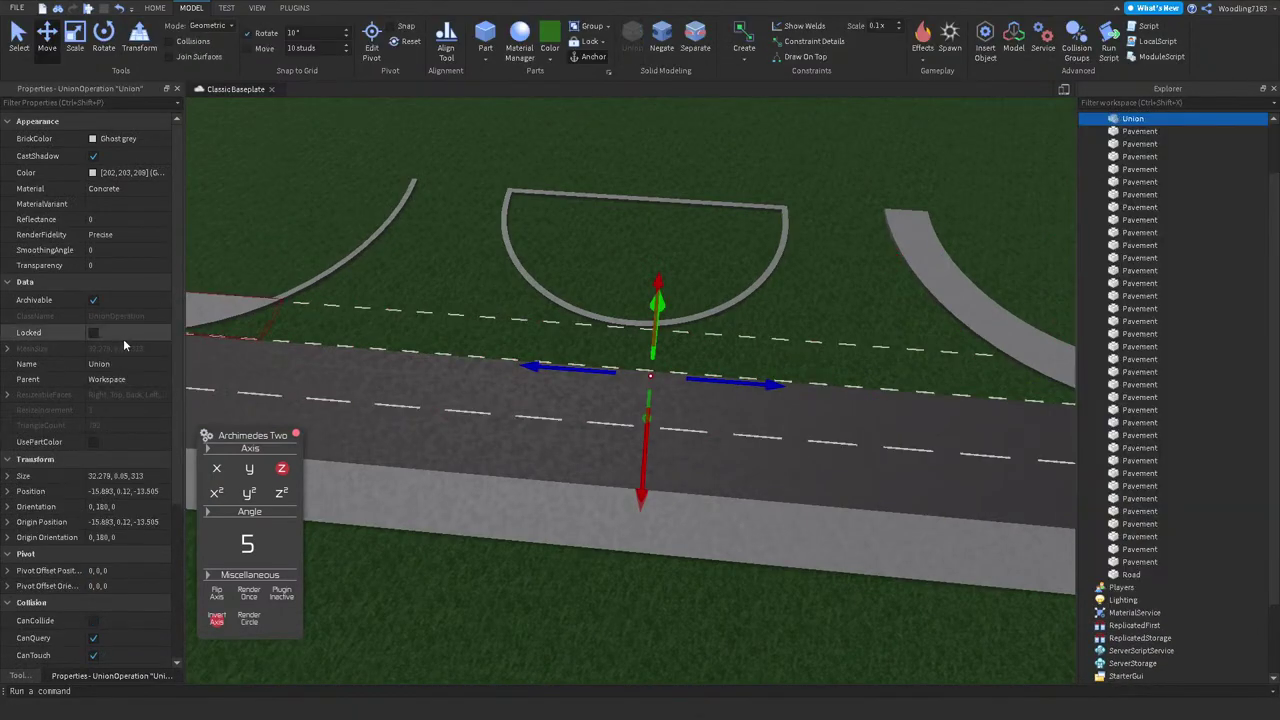
pyautogui.scroll(2, 1096, 227)
pyautogui.click(1214, 196)
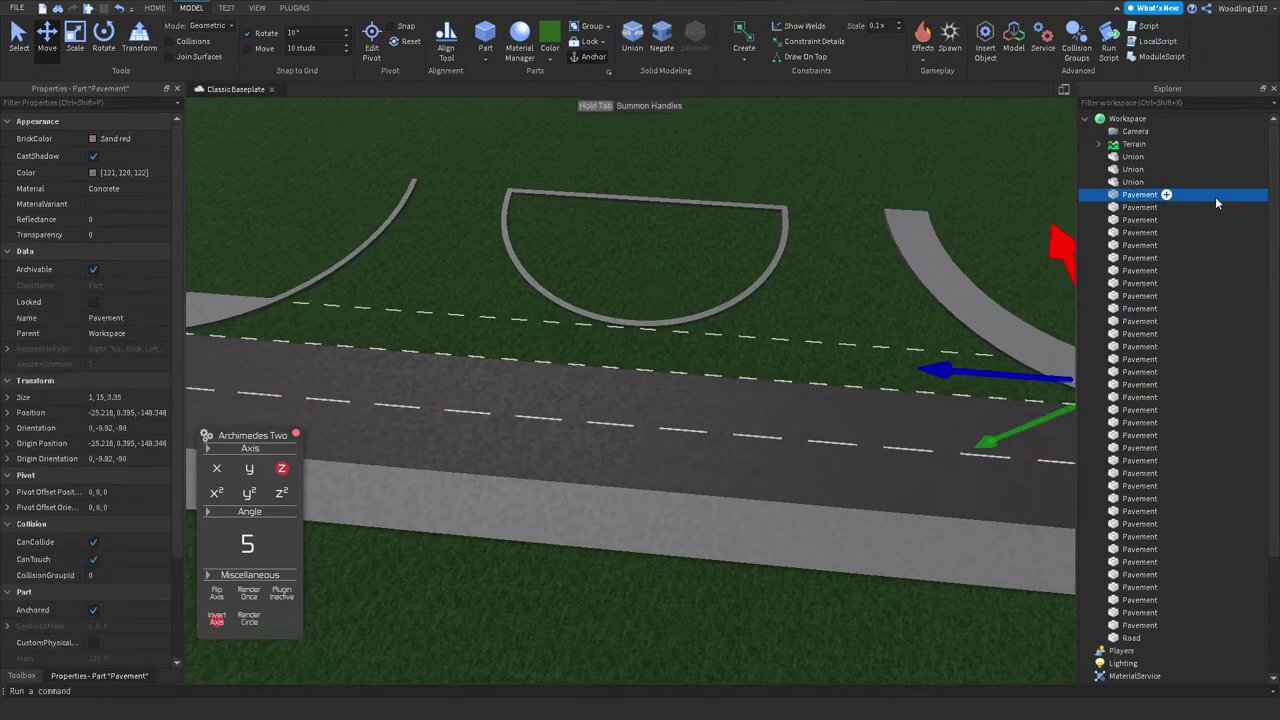
pyautogui.click(703, 155)
pyautogui.moveTo(703, 155); pyautogui.dragTo(685, 158, button='right')
# Step: Switch to the Woodville Bus Simulator V5 place and select the Wrightbus Gemini 2 model in ServerStorage
pyautogui.press('super')
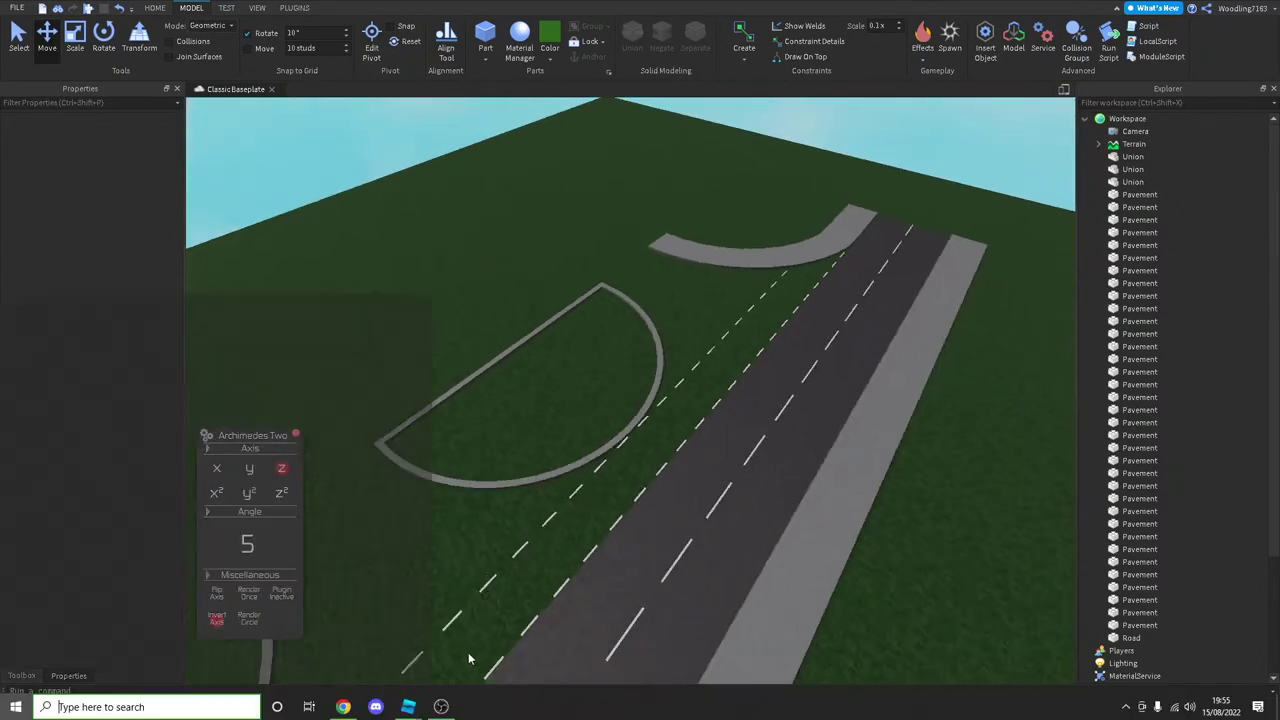
pyautogui.moveTo(418, 709)
pyautogui.click(340, 650)
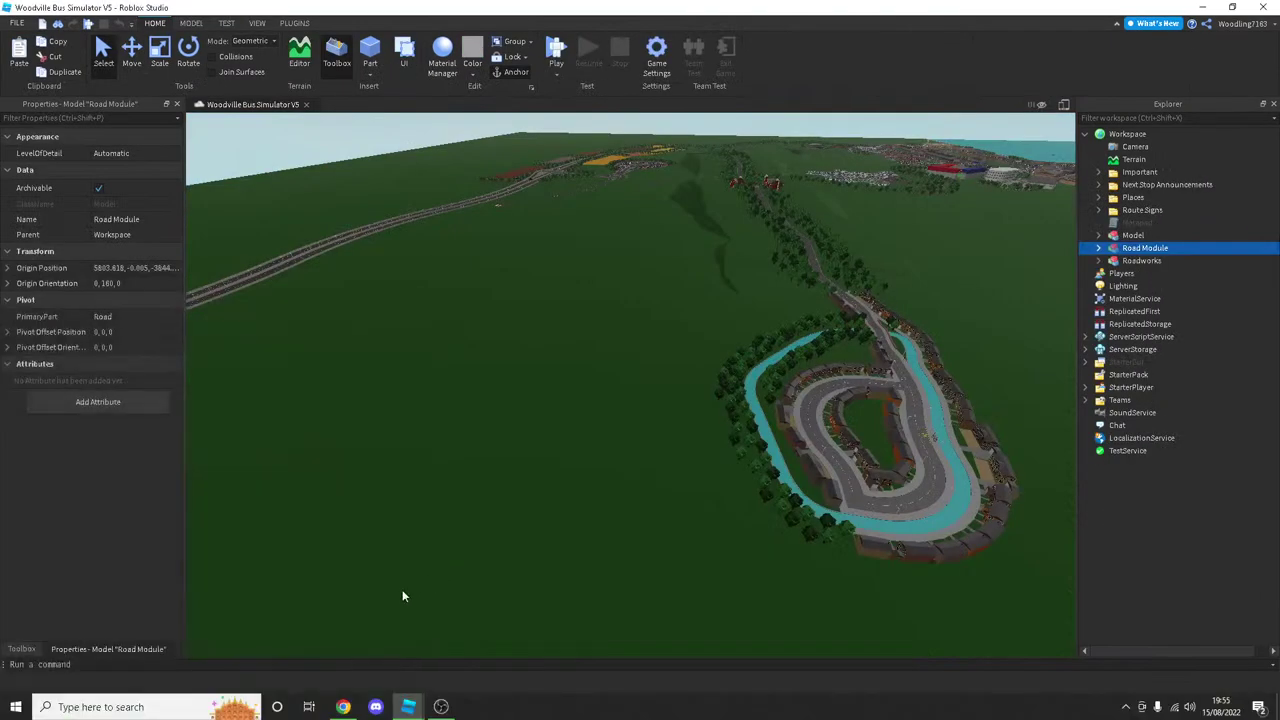
pyautogui.scroll(10, 570, 502)
pyautogui.press('d')
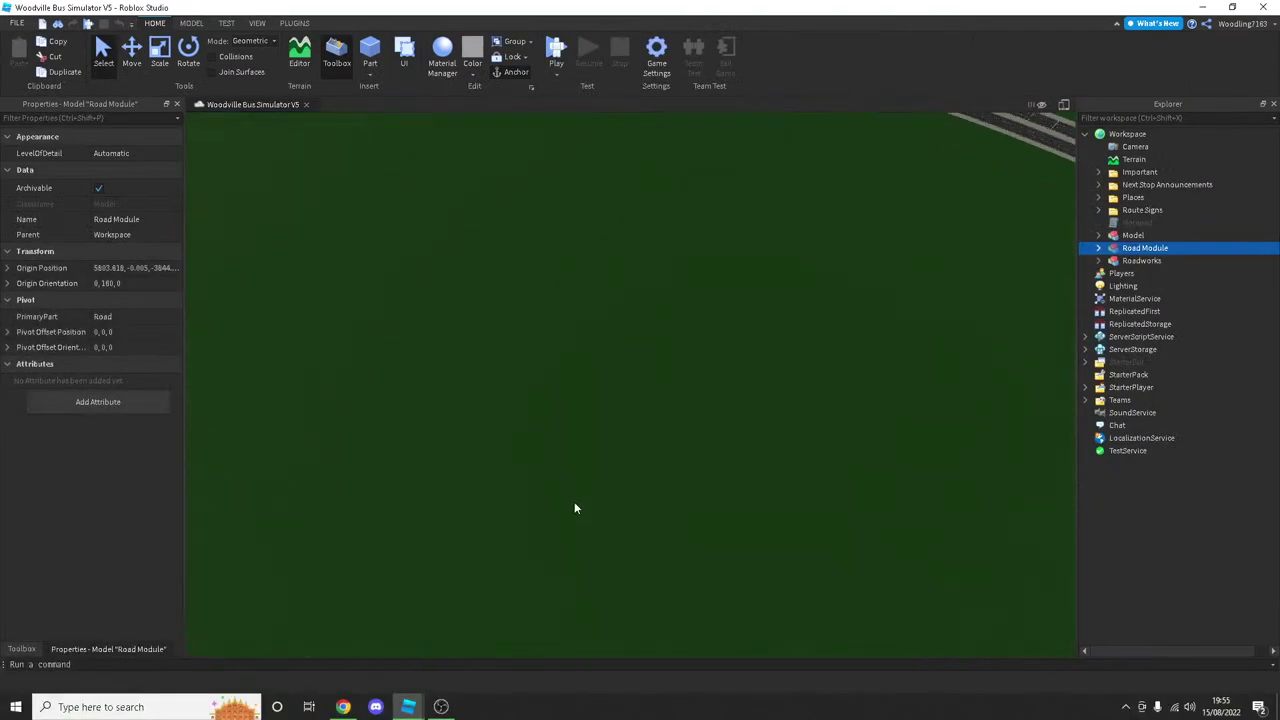
pyautogui.click(1006, 383)
pyautogui.click(1087, 350)
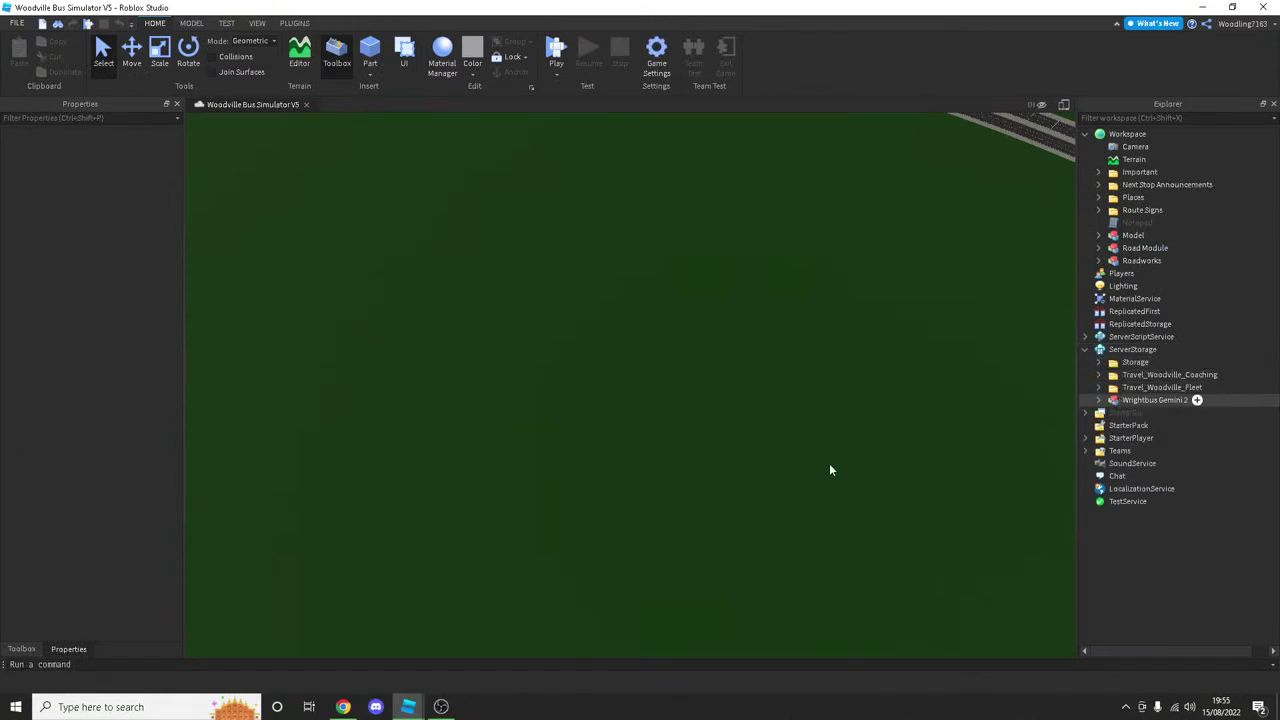
pyautogui.click(1155, 400)
pyautogui.moveTo(407, 700)
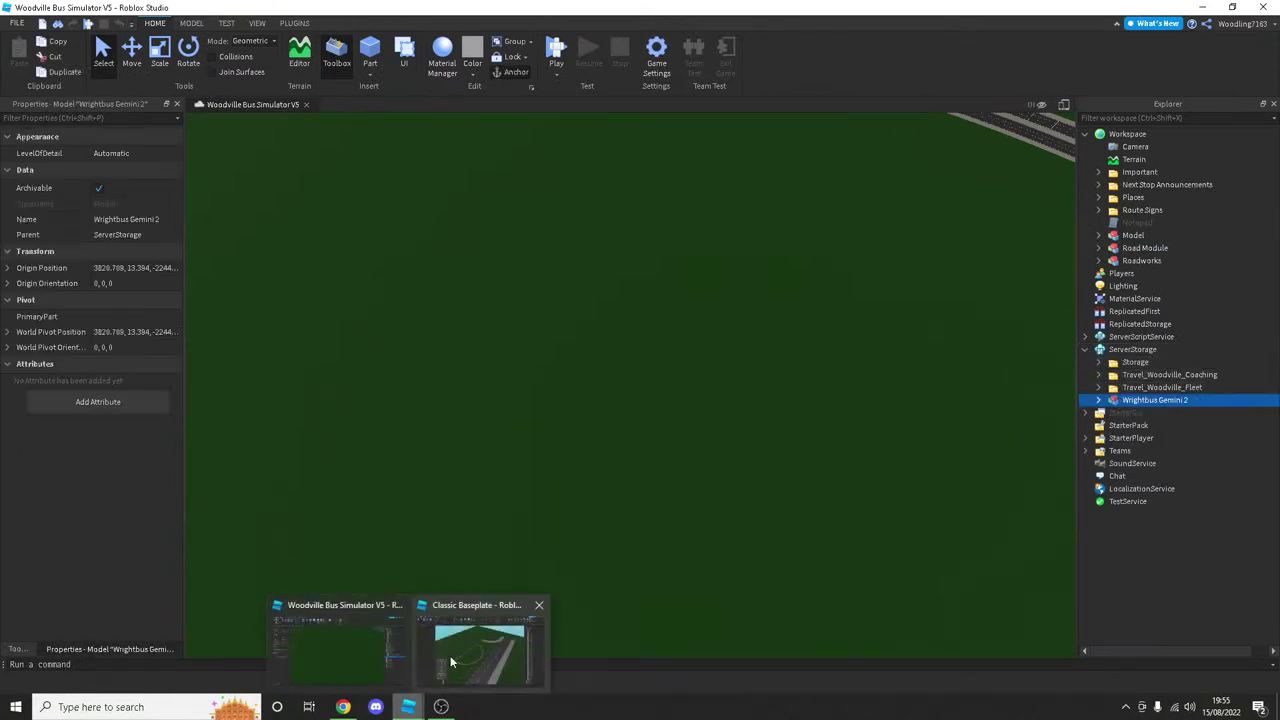
pyautogui.click(450, 655)
pyautogui.moveTo(637, 458); pyautogui.dragTo(635, 456, button='right')
pyautogui.click(153, 8)
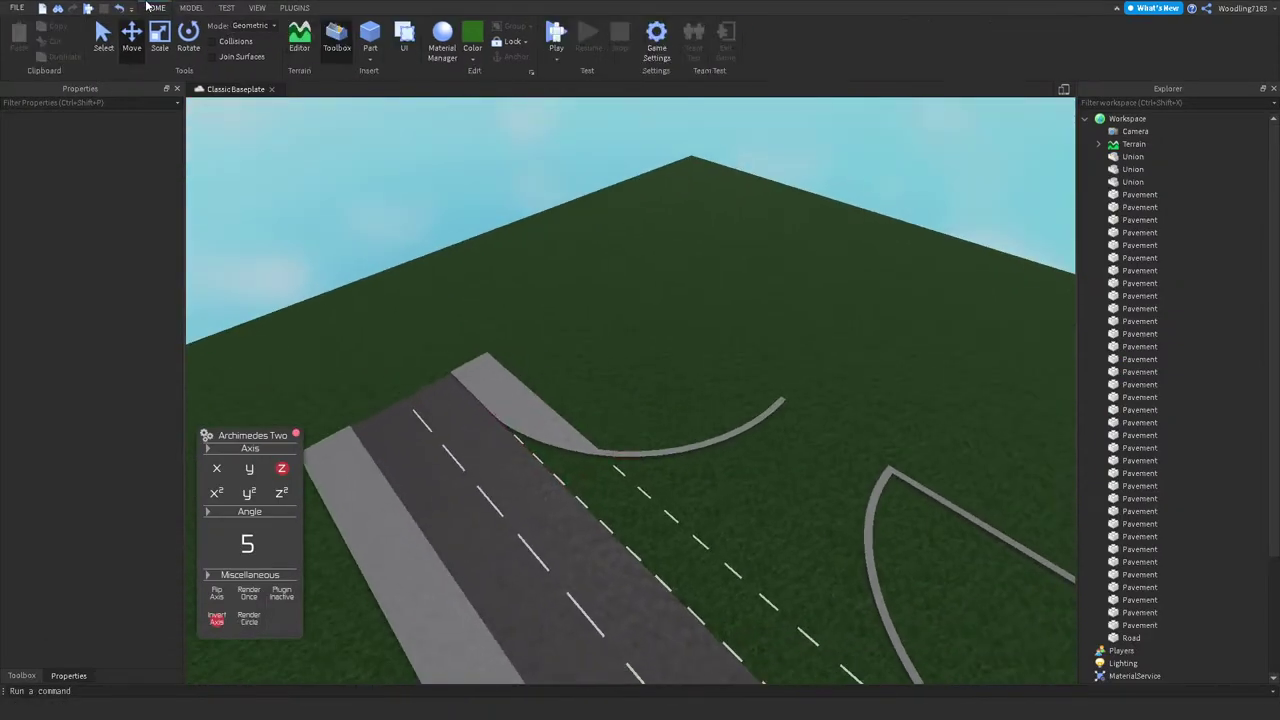
# Step: Copy the Wrightbus Gemini 2 model from the Woodville Bus Simulator V5 place and paste it into the Classic Baseplate workspace
pyautogui.press('super')
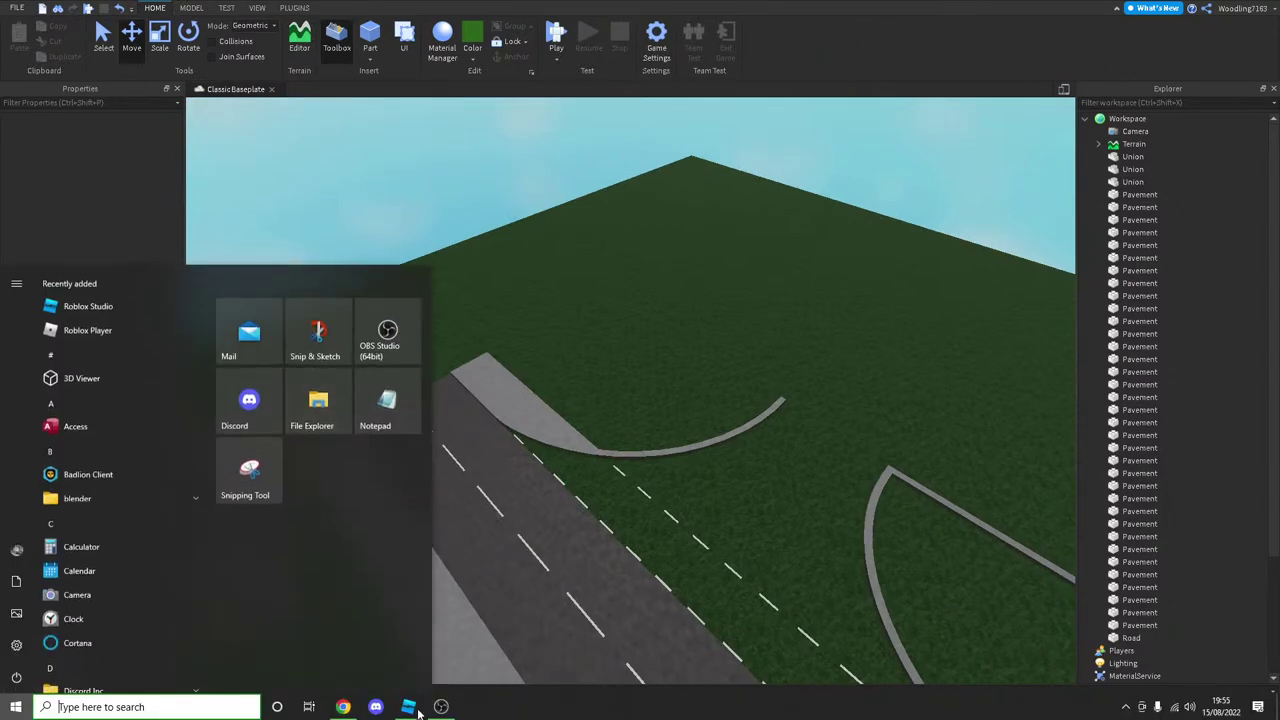
pyautogui.moveTo(407, 706)
pyautogui.click(343, 650)
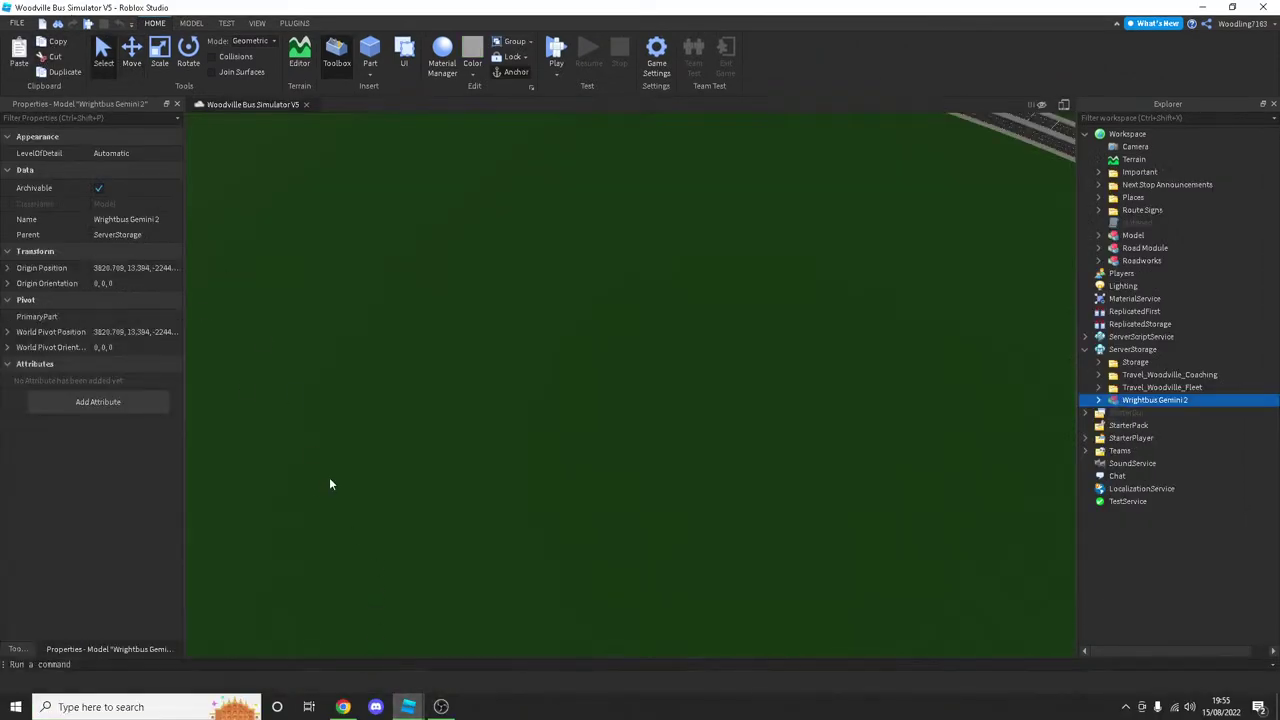
pyautogui.moveTo(410, 700)
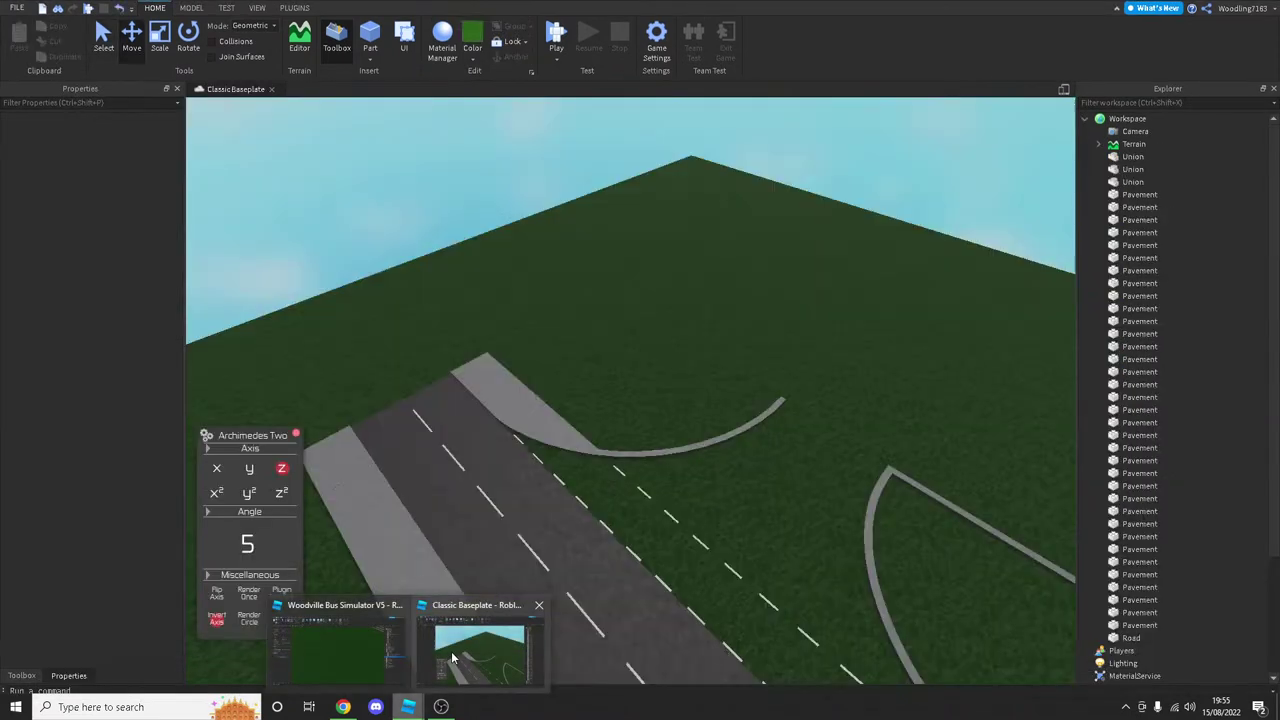
pyautogui.click(452, 657)
pyautogui.moveTo(565, 540); pyautogui.dragTo(565, 518, button='right')
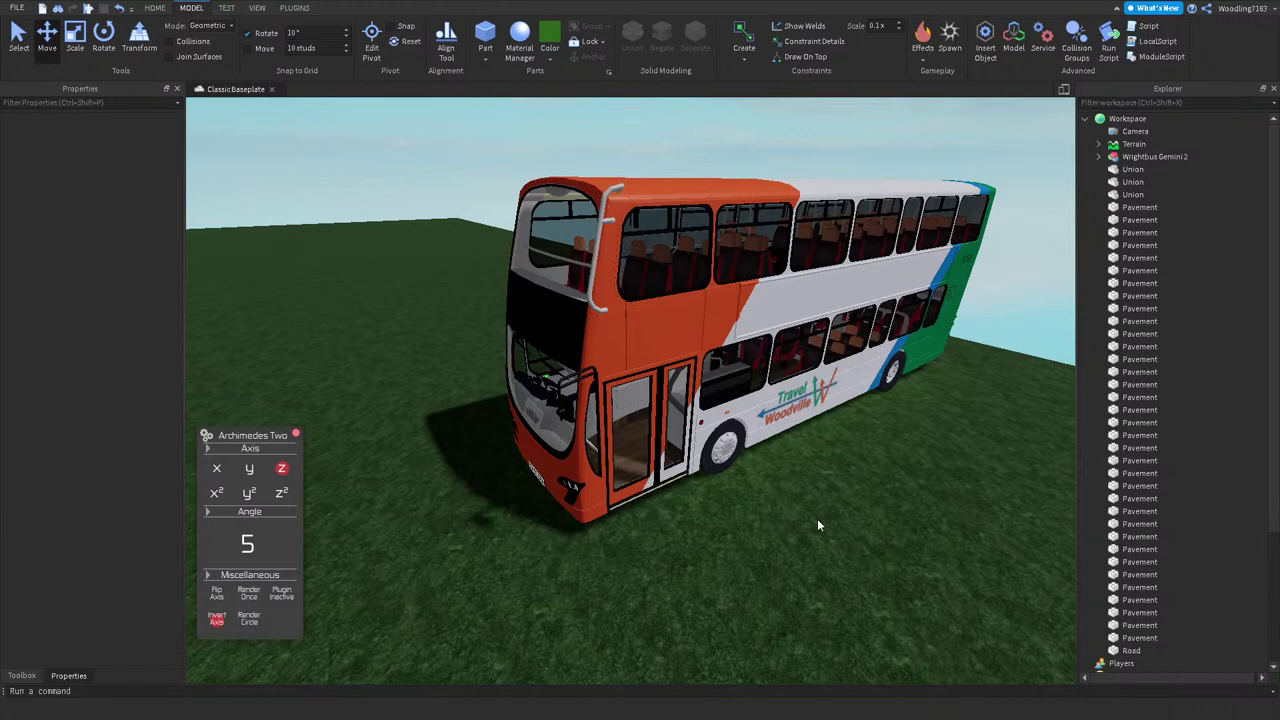
# Step: Start a playtest, take the driver's seat of the bus and drive it towards the near end of the road module
pyautogui.click(156, 8)
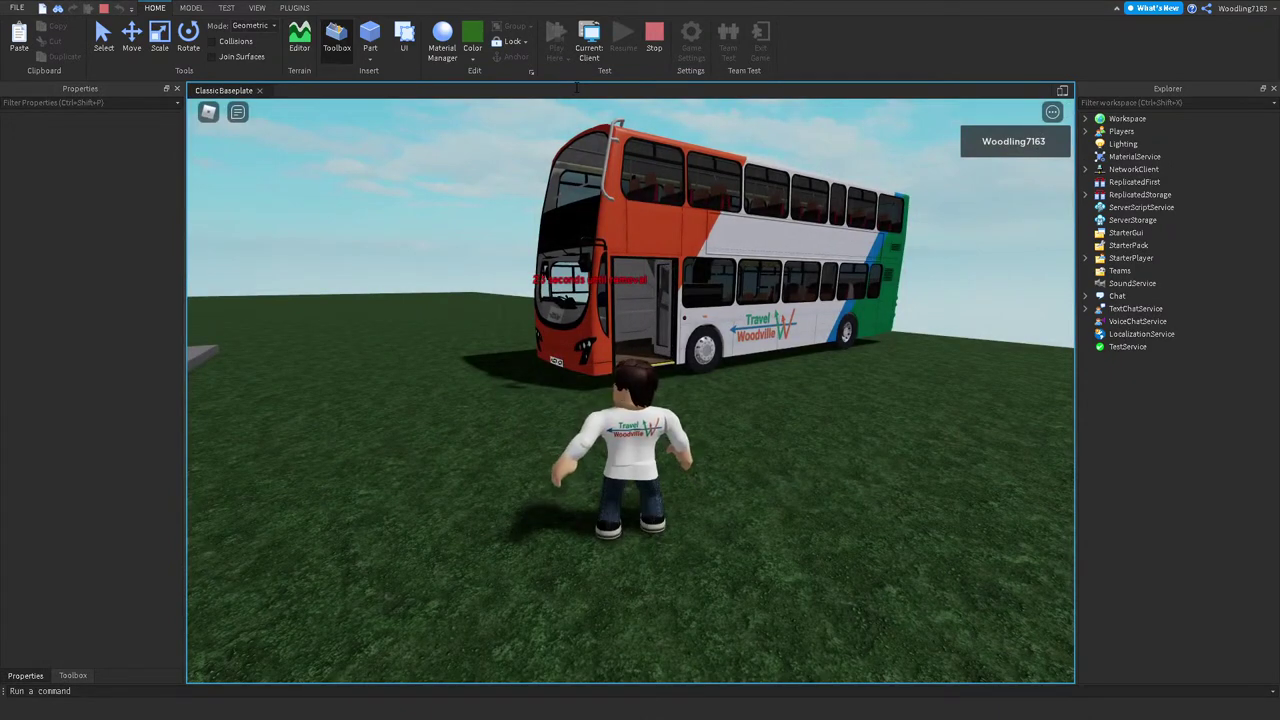
pyautogui.press('w')
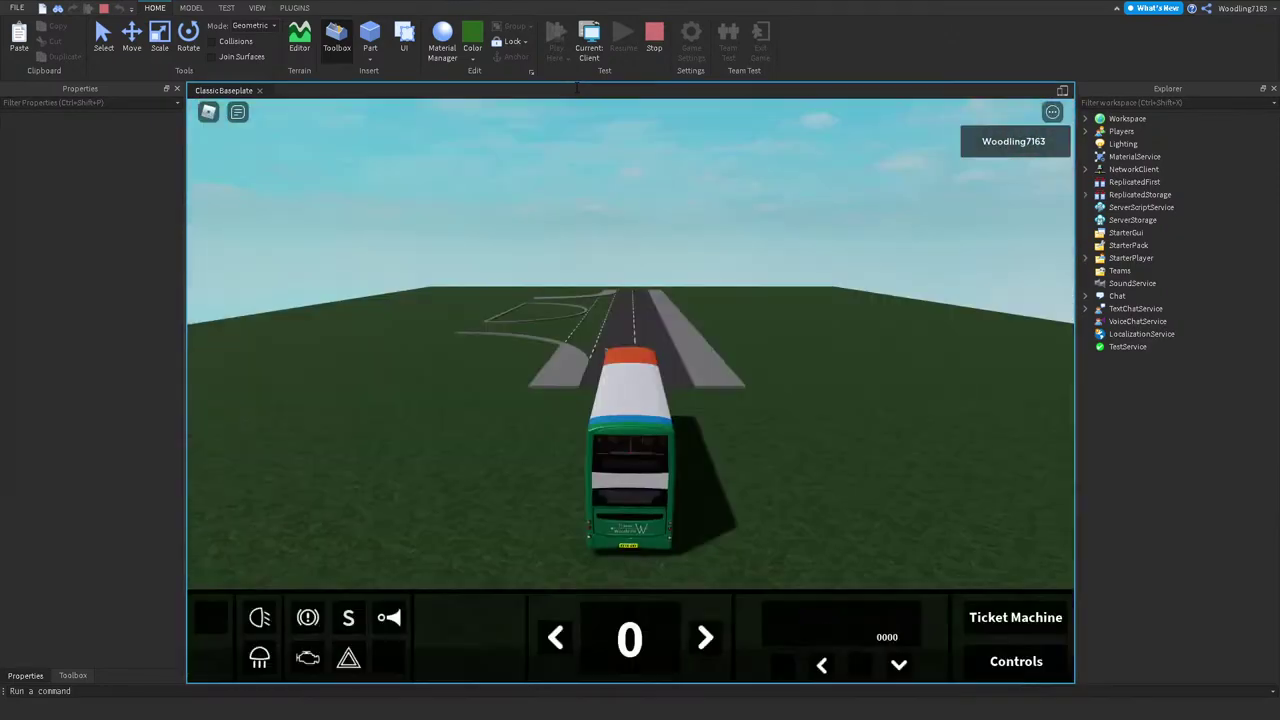
pyautogui.moveTo(913, 532); pyautogui.dragTo(913, 540, button='right')
pyautogui.scroll(3, 913, 540)
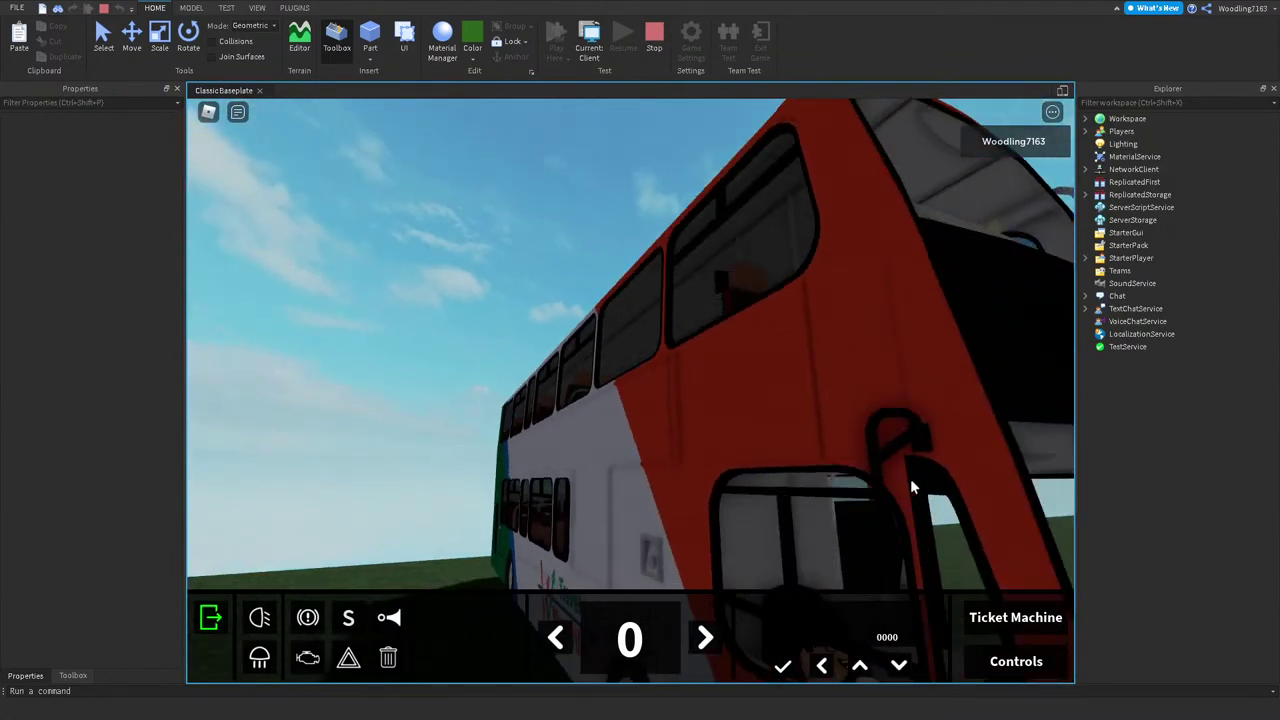
pyautogui.moveTo(910, 478); pyautogui.dragTo(877, 481, button='right')
pyautogui.scroll(-10, 876, 481)
pyautogui.press('w')
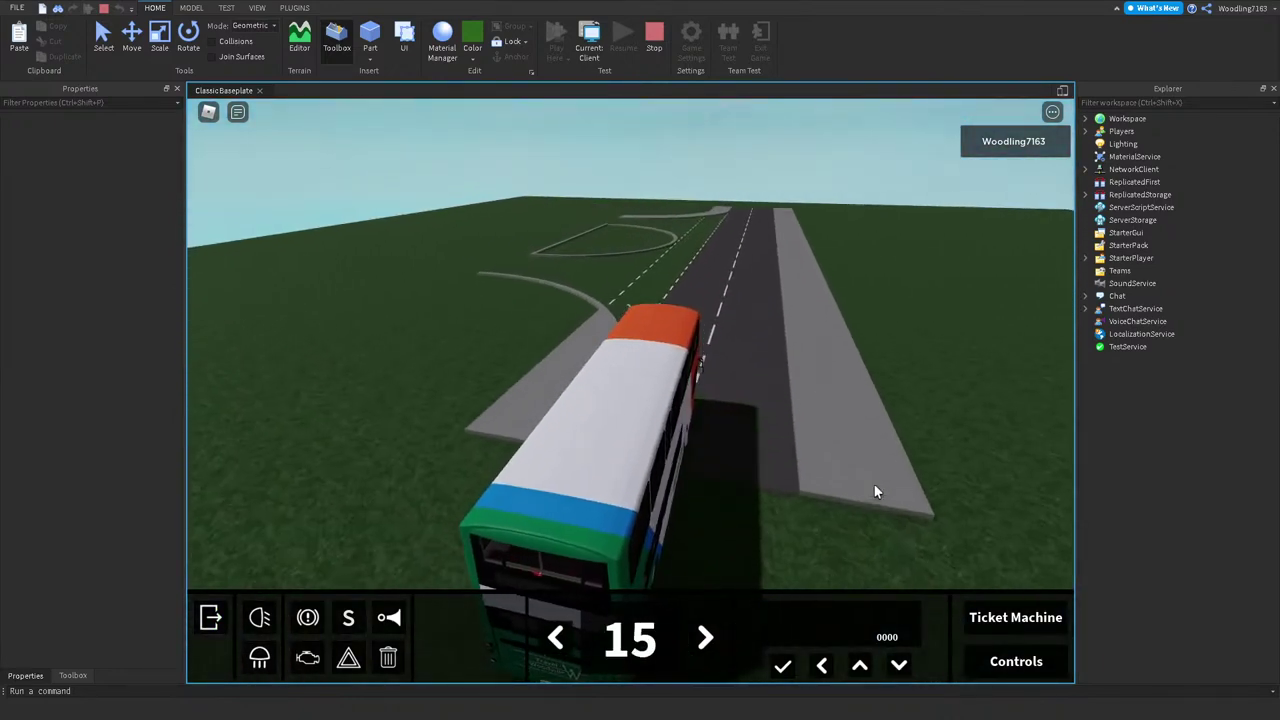
# Step: Drive the bus onto the road and turn left through the opening between the first curved kerb and the semicircular island
pyautogui.press('d')
pyautogui.press('s')
pyautogui.press('w')
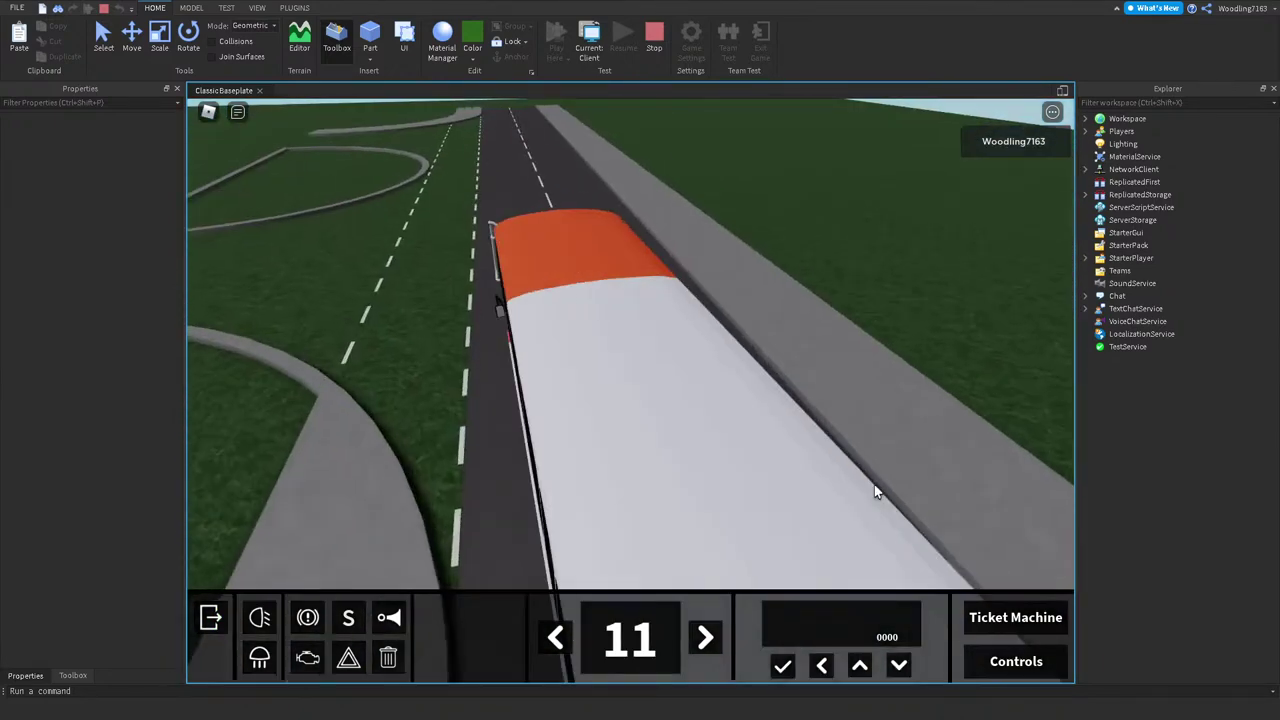
pyautogui.press('w')
pyautogui.press('a')
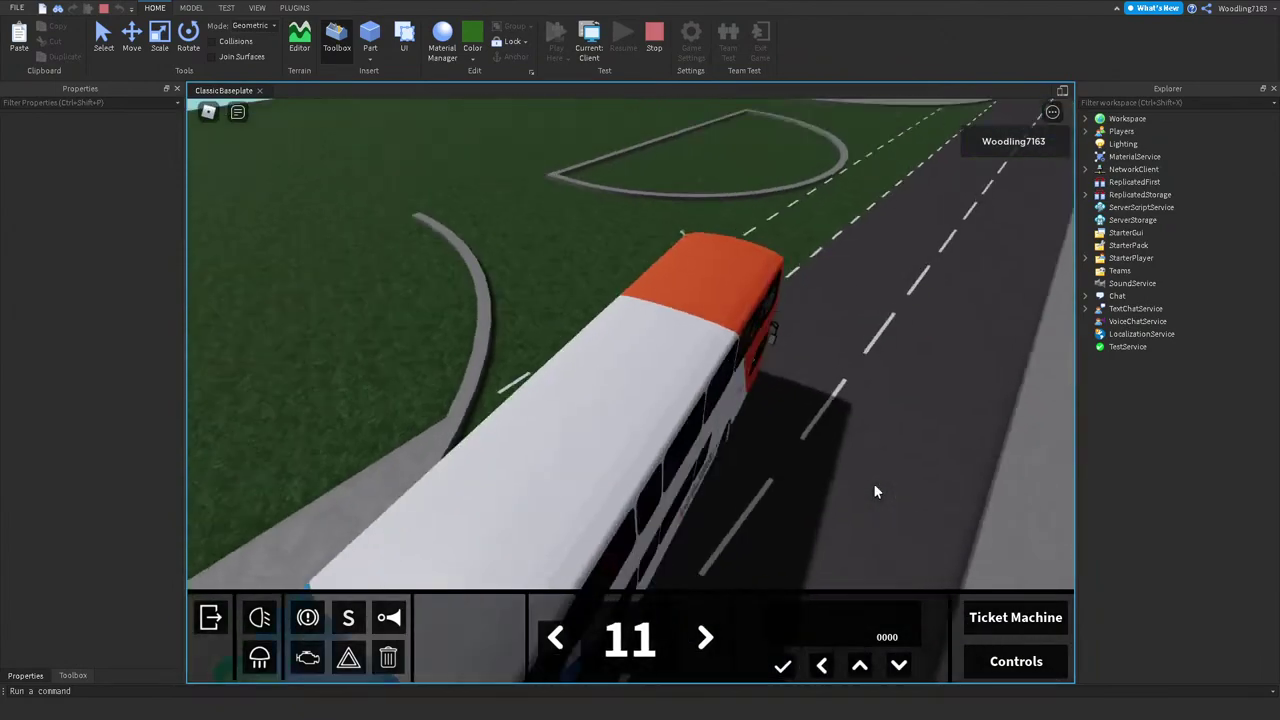
pyautogui.press('a')
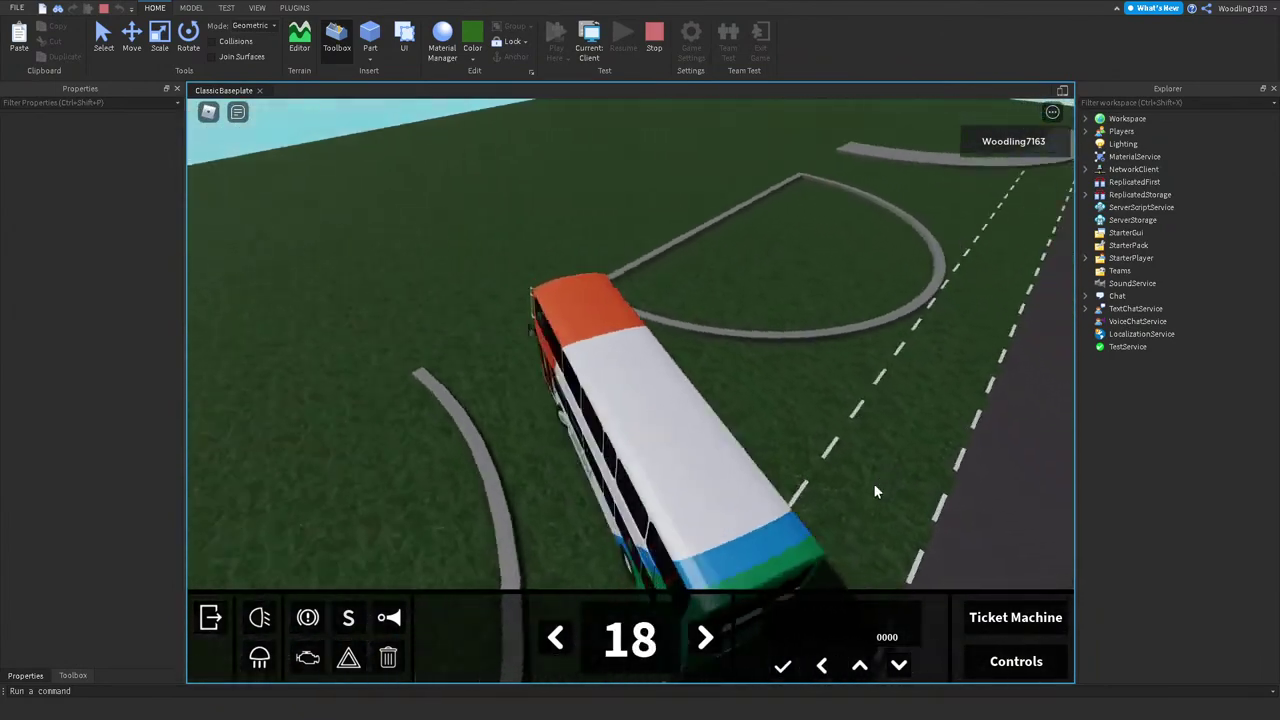
# Step: Drive behind the semicircular island, turn left out of the other opening and follow the road off its far end
pyautogui.press('a')
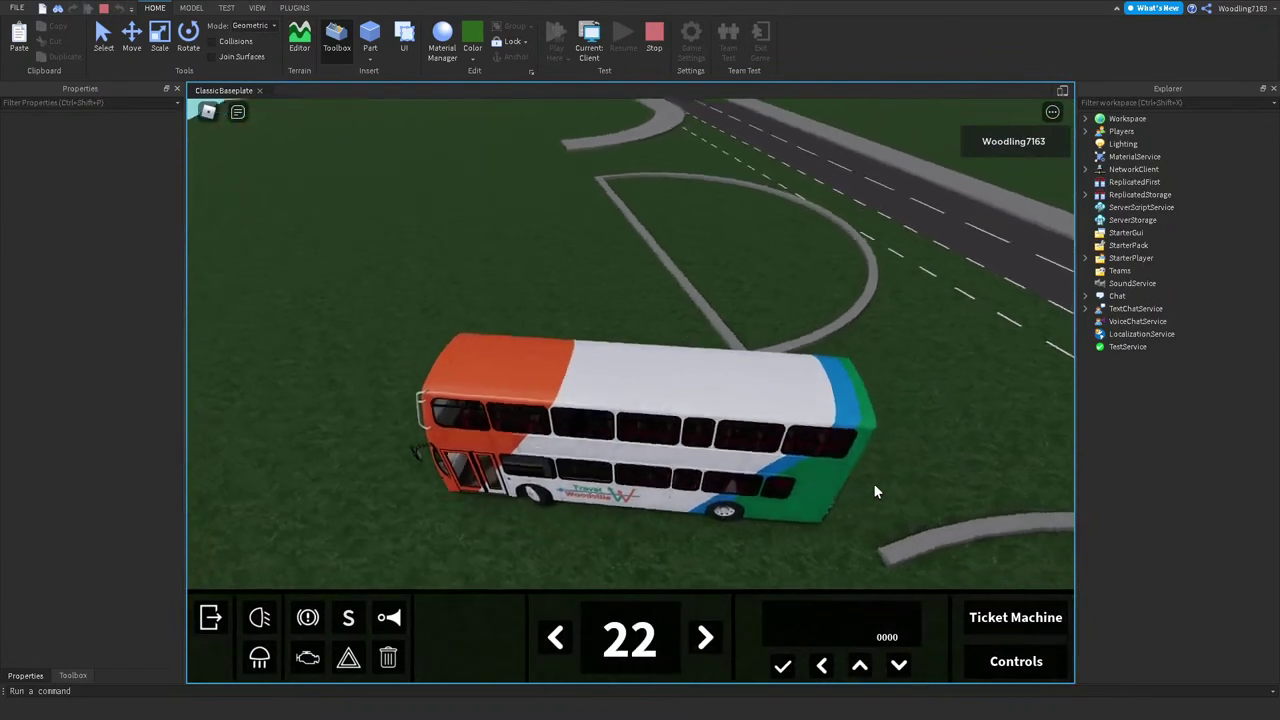
pyautogui.press('a')
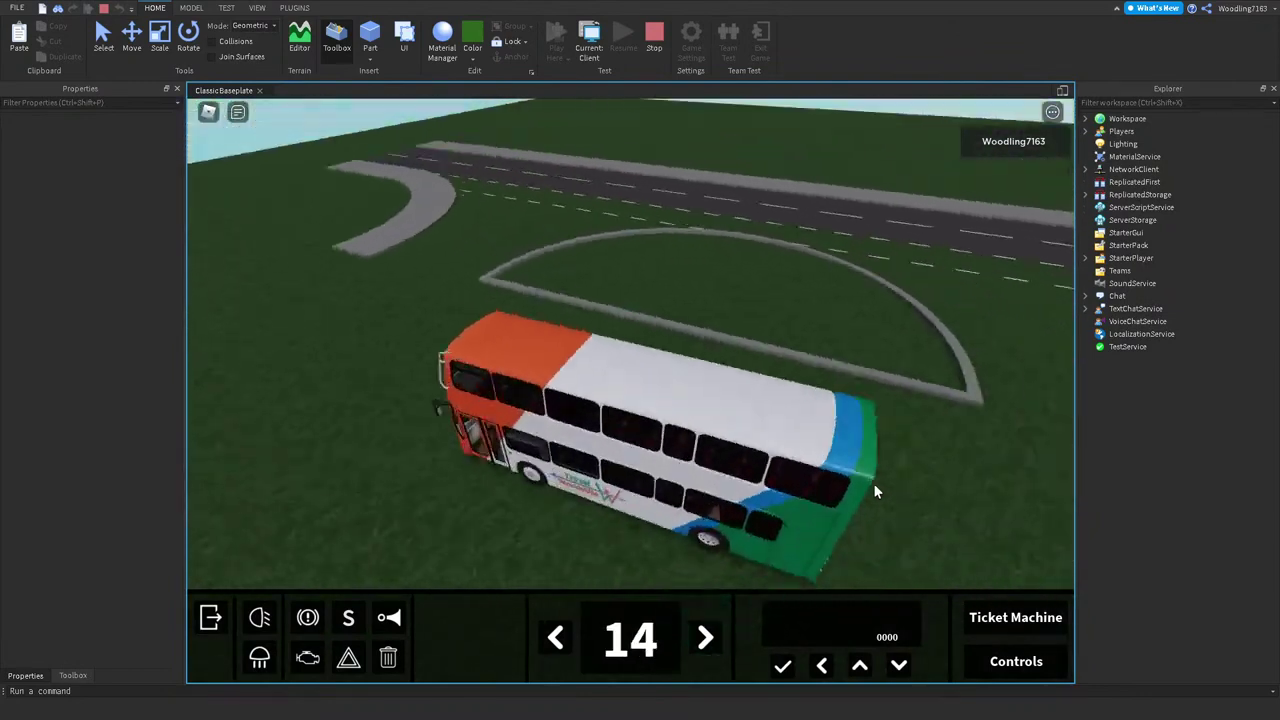
pyautogui.press('a')
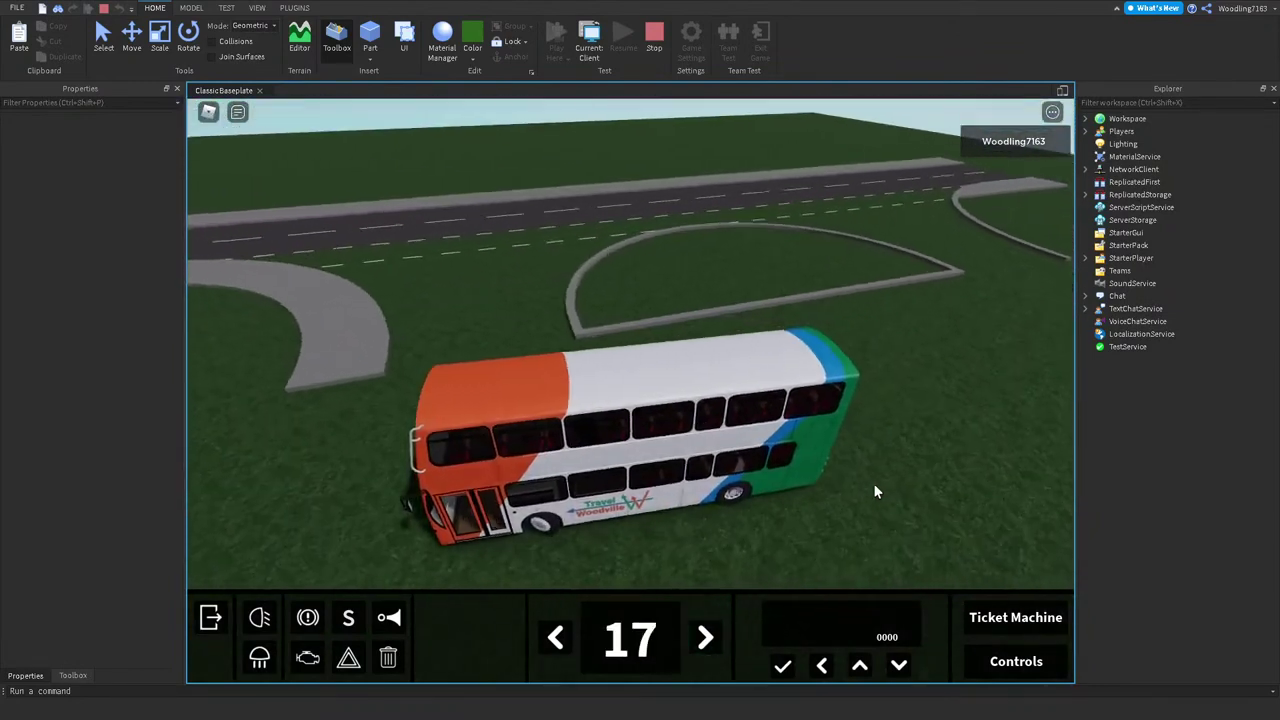
pyautogui.press('a')
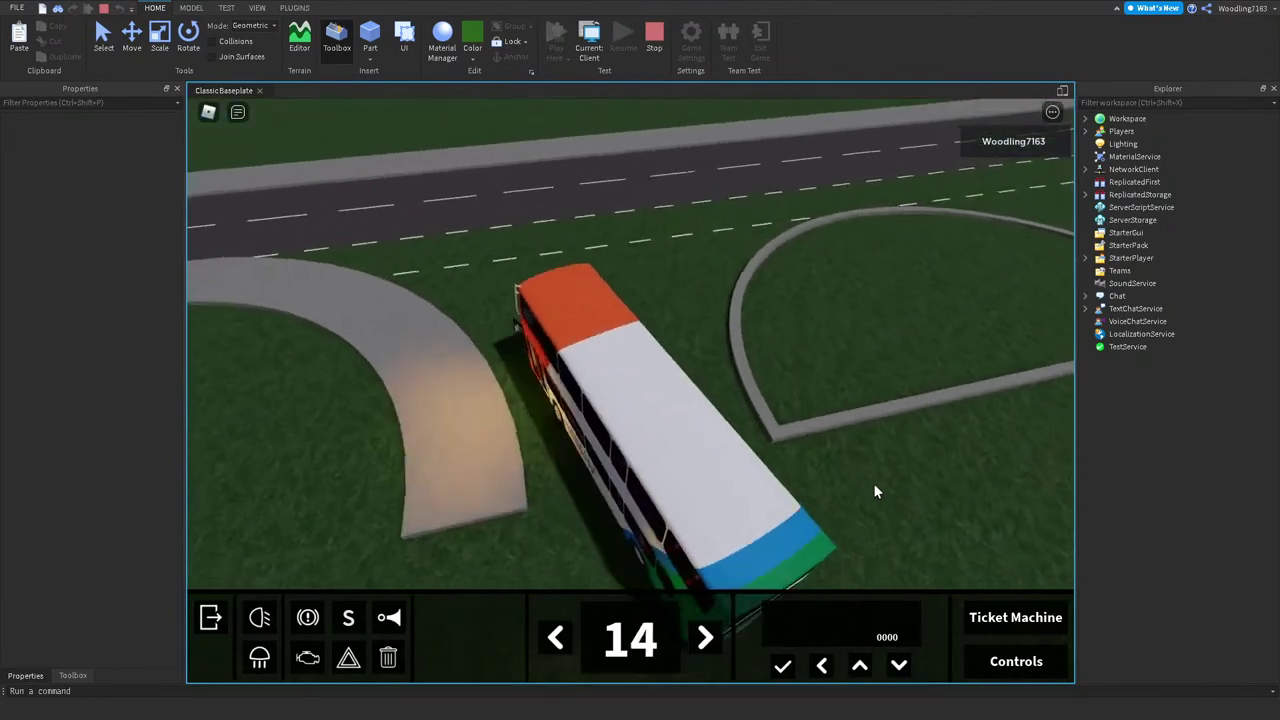
pyautogui.press('q')
pyautogui.press('a')
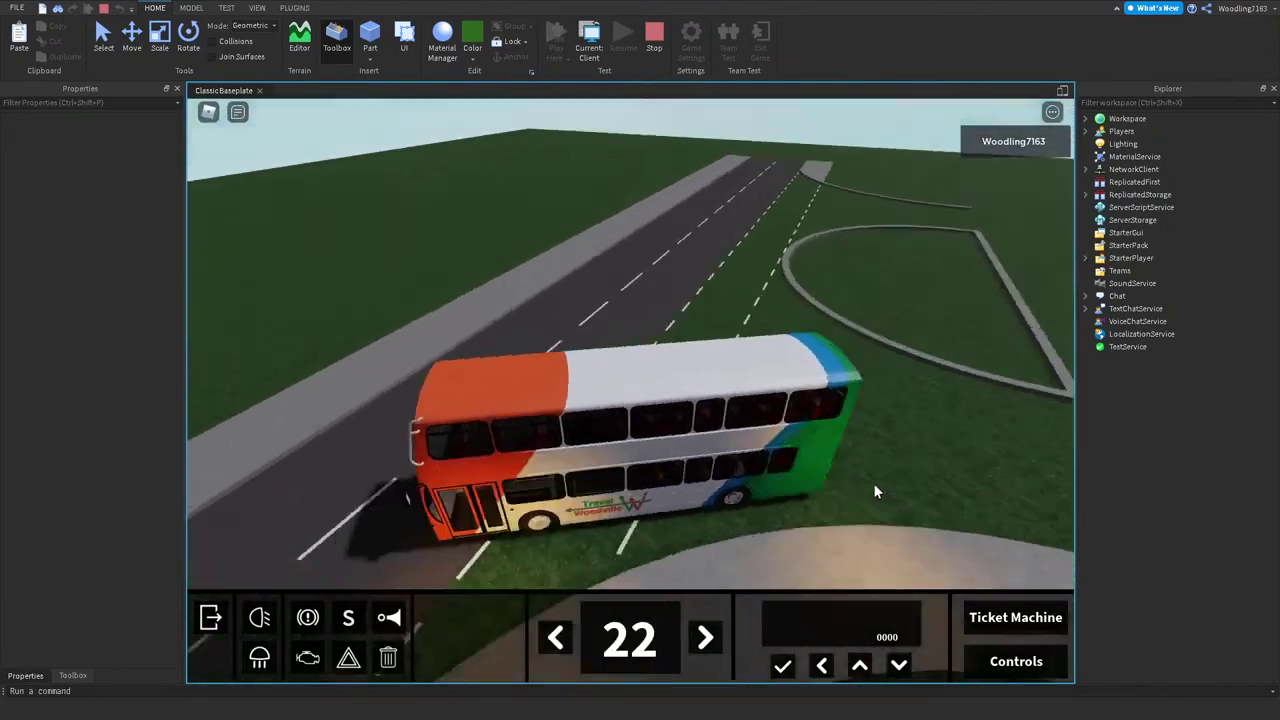
pyautogui.press('a')
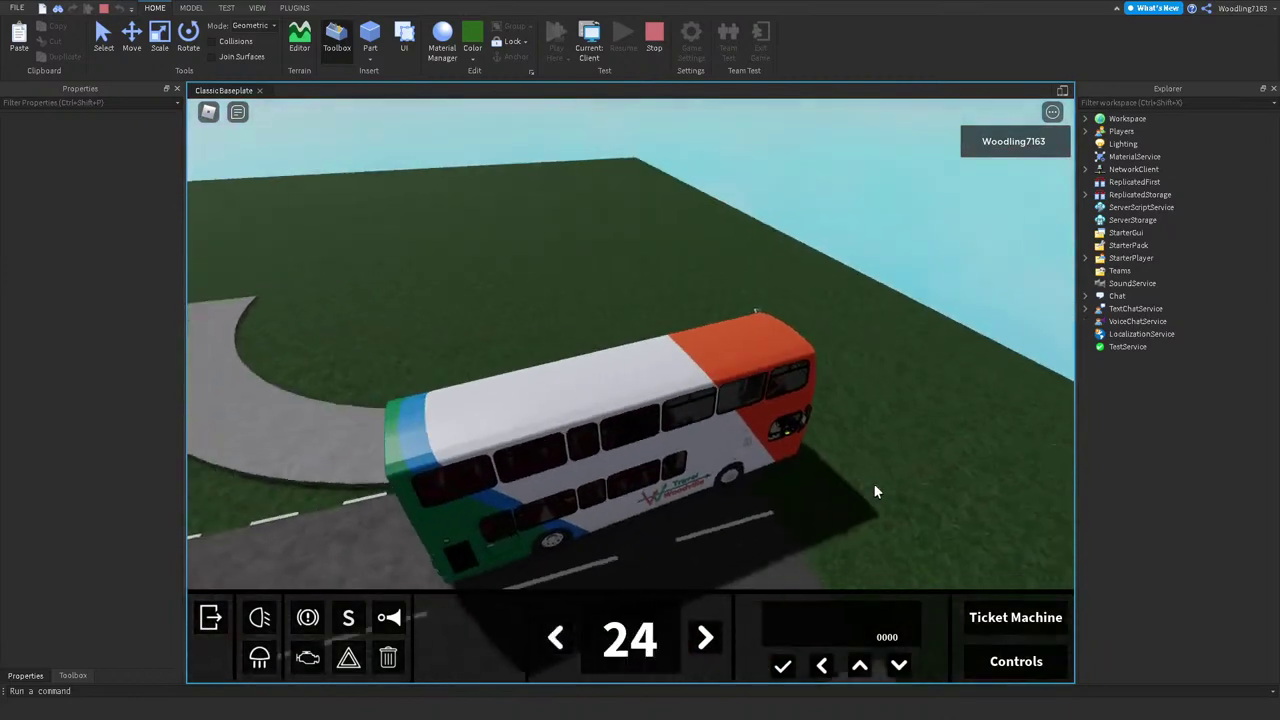
# Step: Turn the bus around on the grass beyond the far end and bring it back in line with the road
pyautogui.press('a')
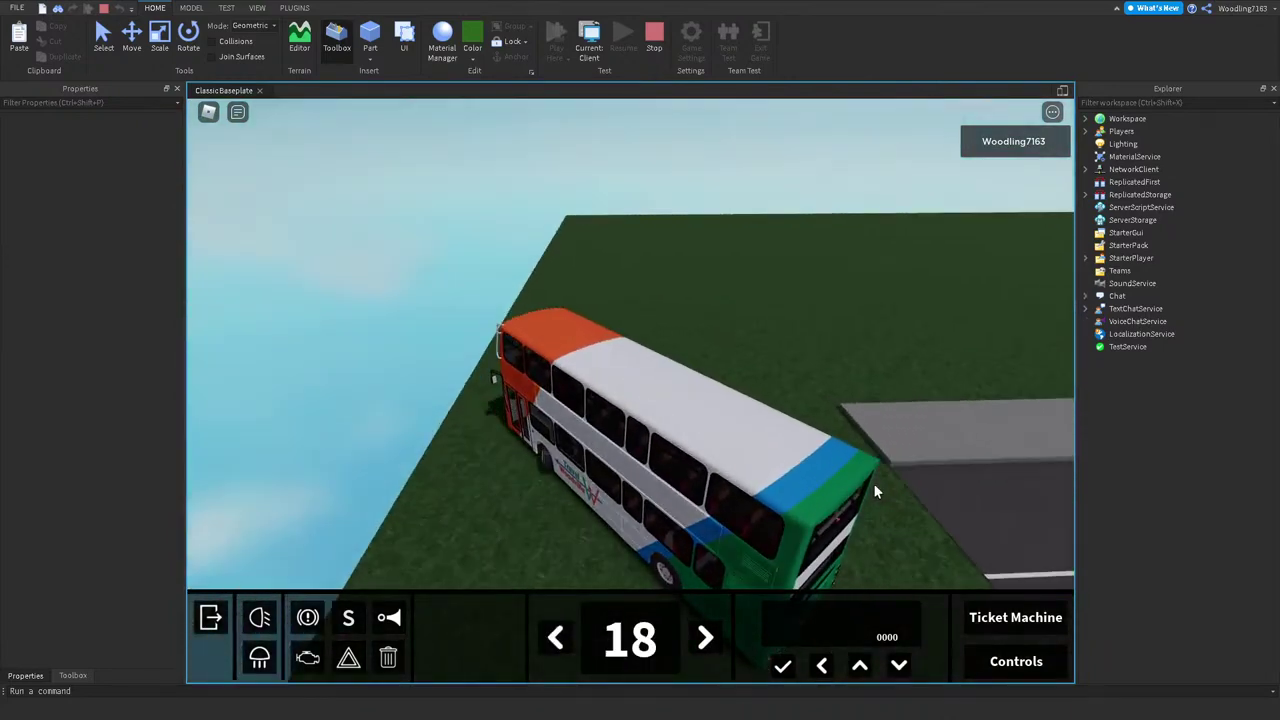
pyautogui.press('a')
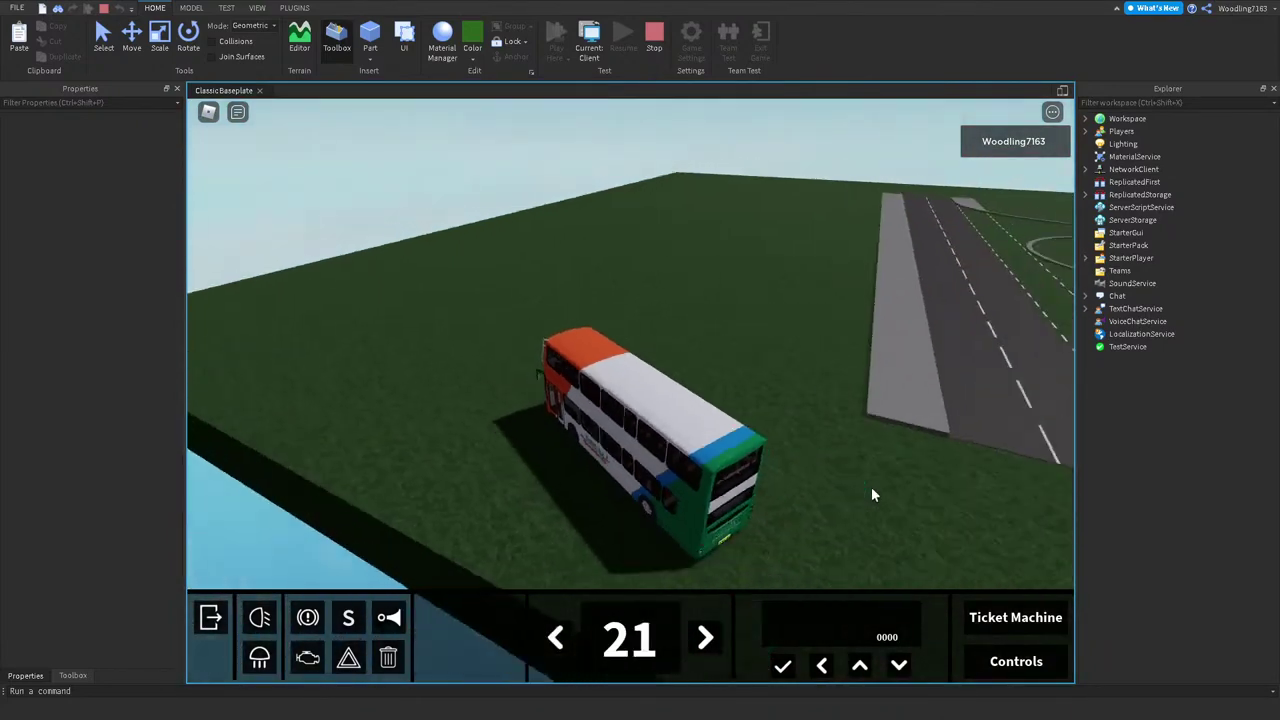
pyautogui.press('s')
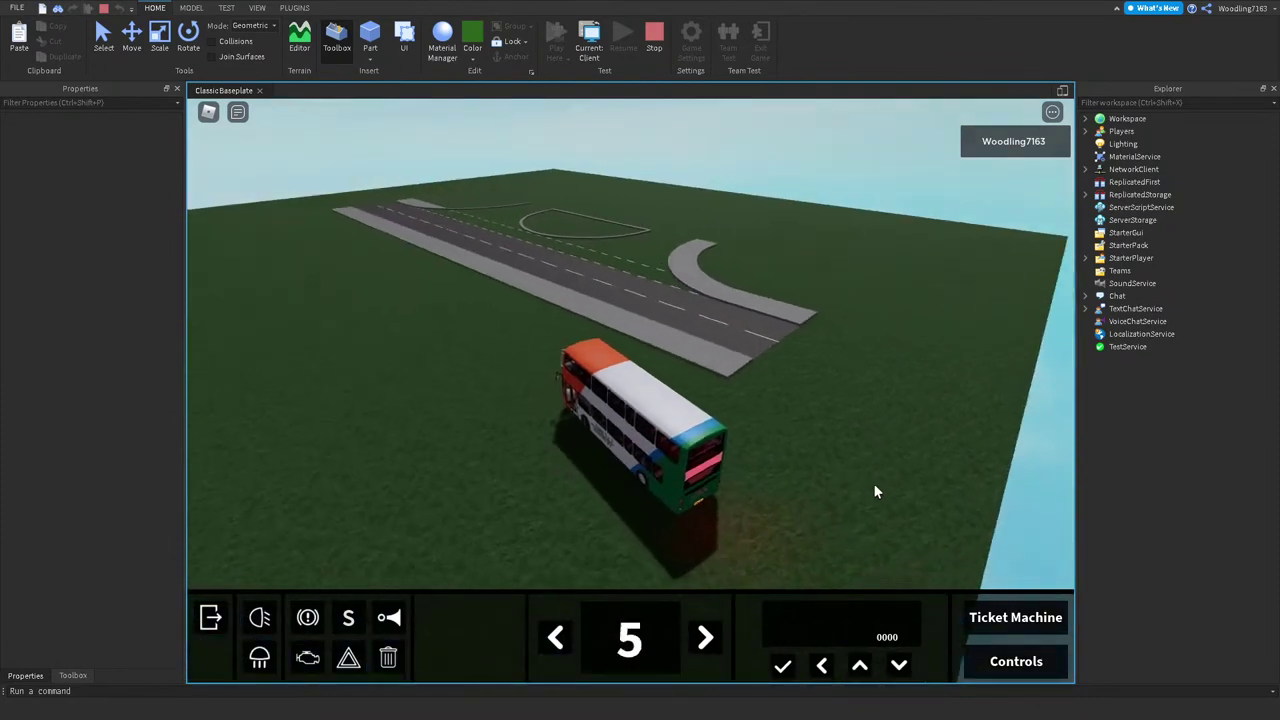
pyautogui.press('w')
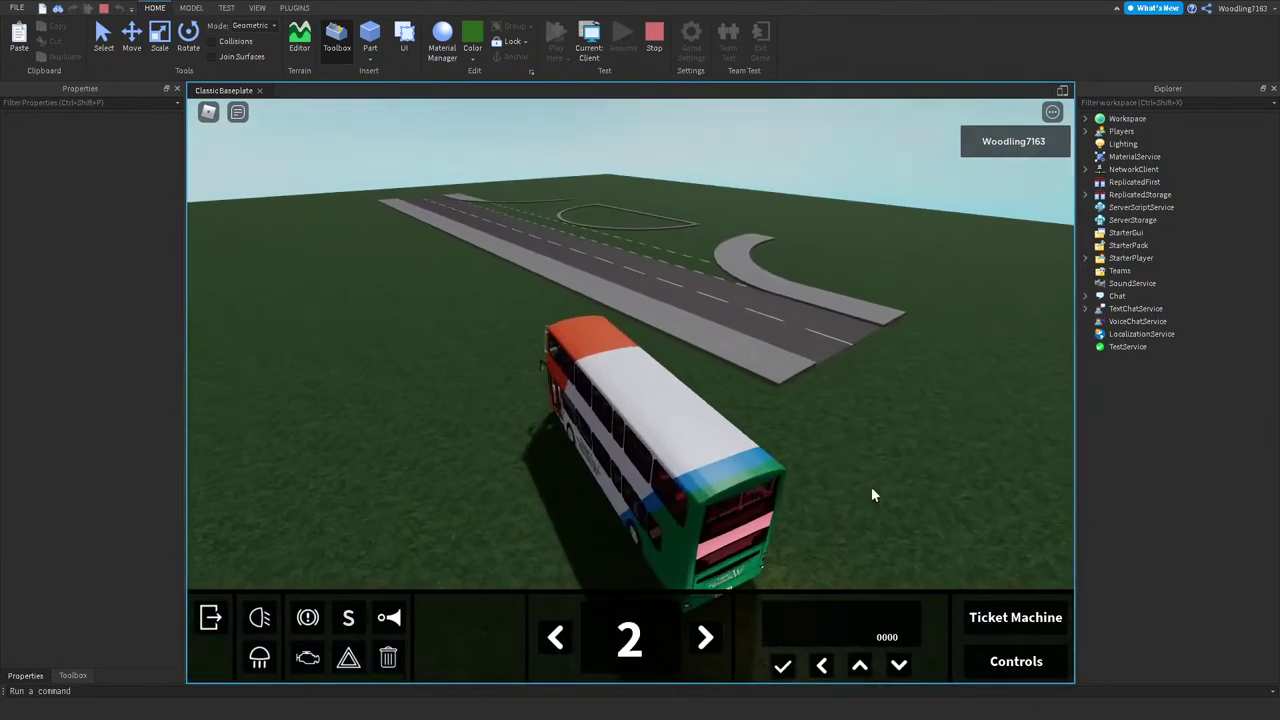
pyautogui.press('w')
pyautogui.press('d')
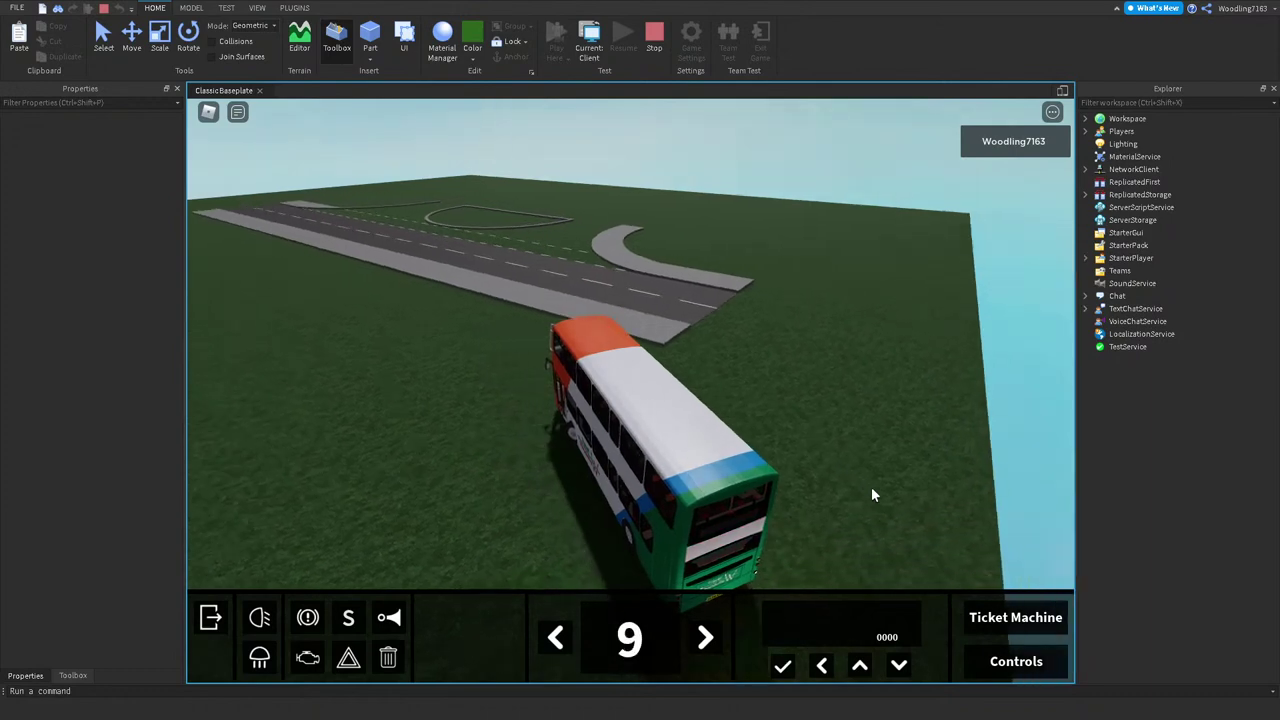
pyautogui.press('s')
pyautogui.press('w')
pyautogui.press('w')
pyautogui.press('d')
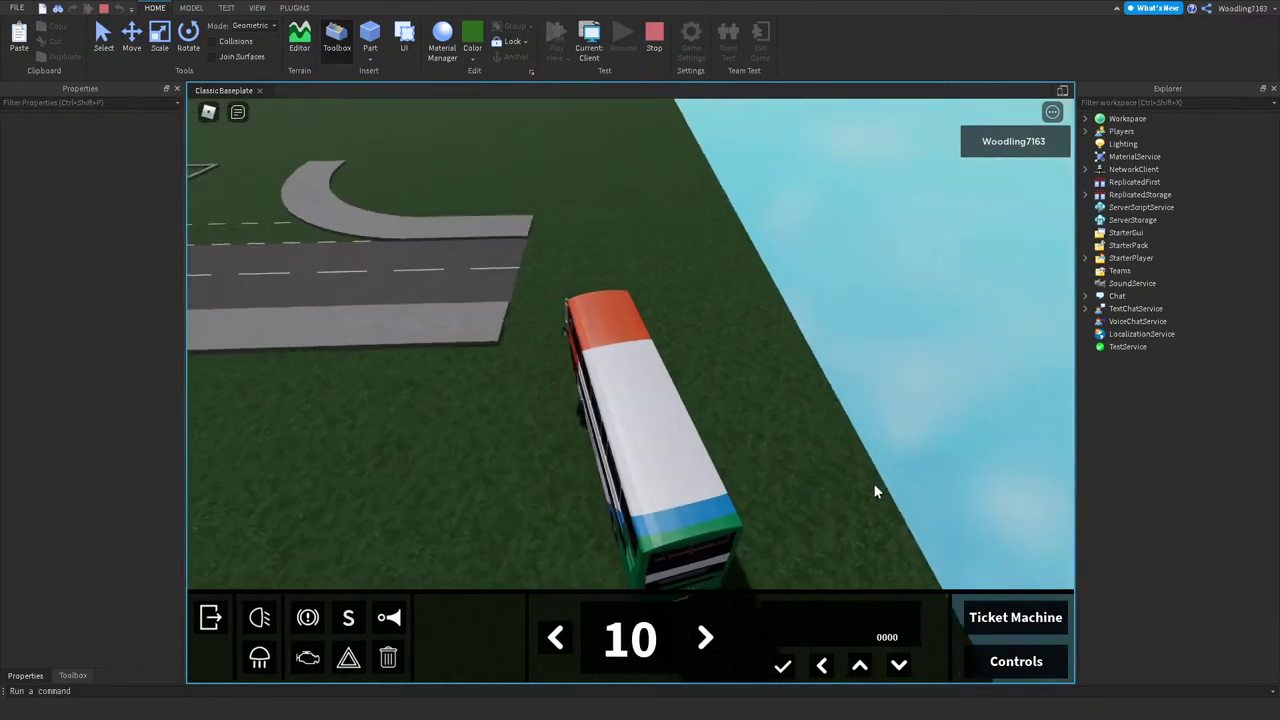
pyautogui.press('w')
pyautogui.press('d')
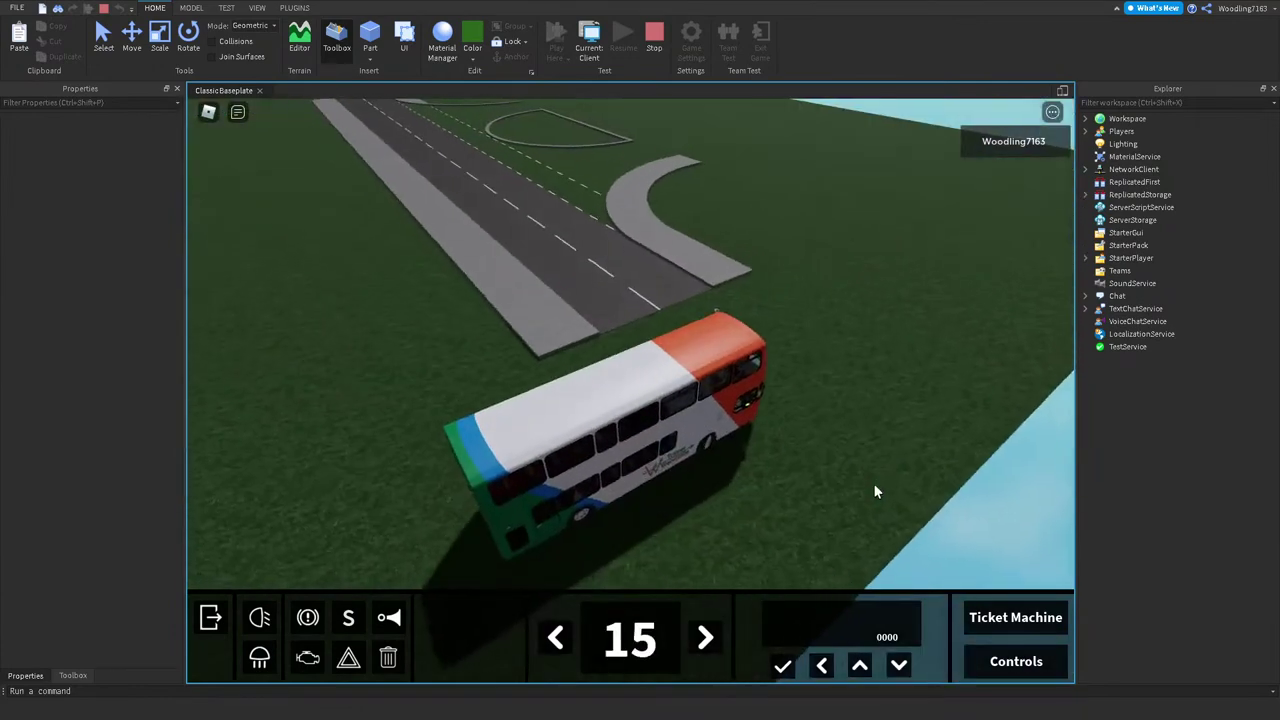
# Step: Drive back along the road, turn right through the far opening and pass behind the semicircular island
pyautogui.press('s')
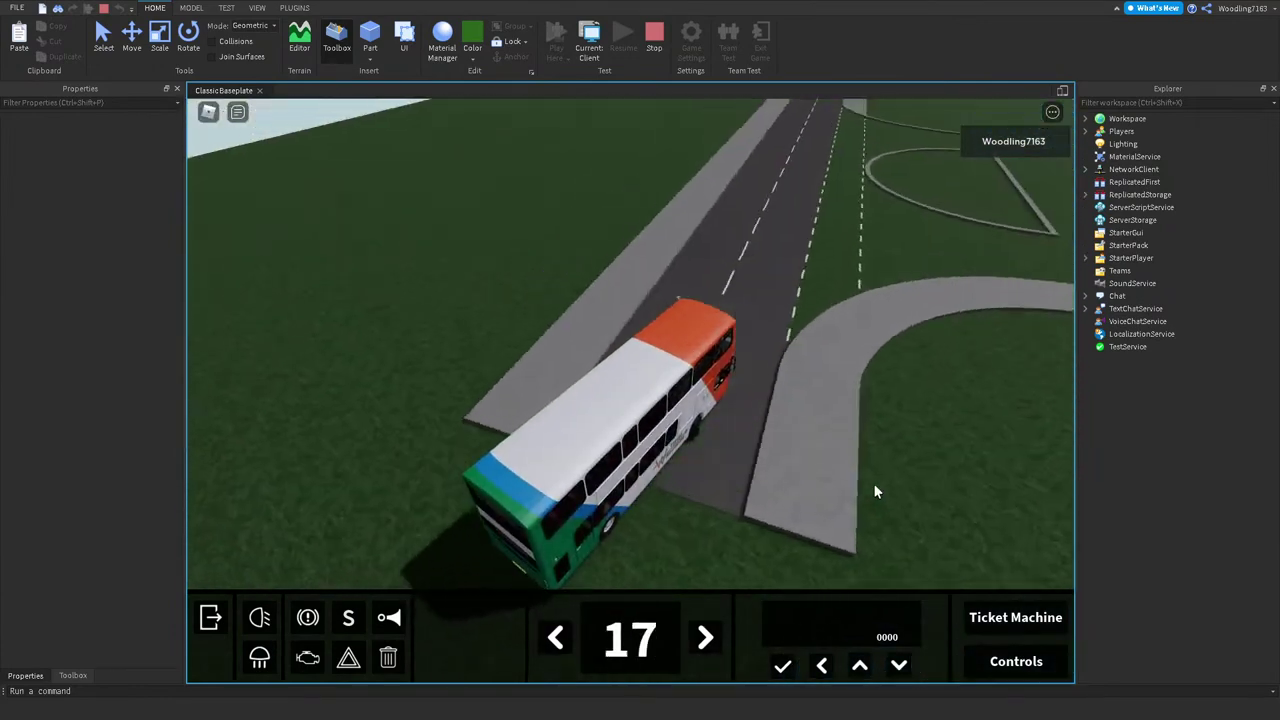
pyautogui.press('w')
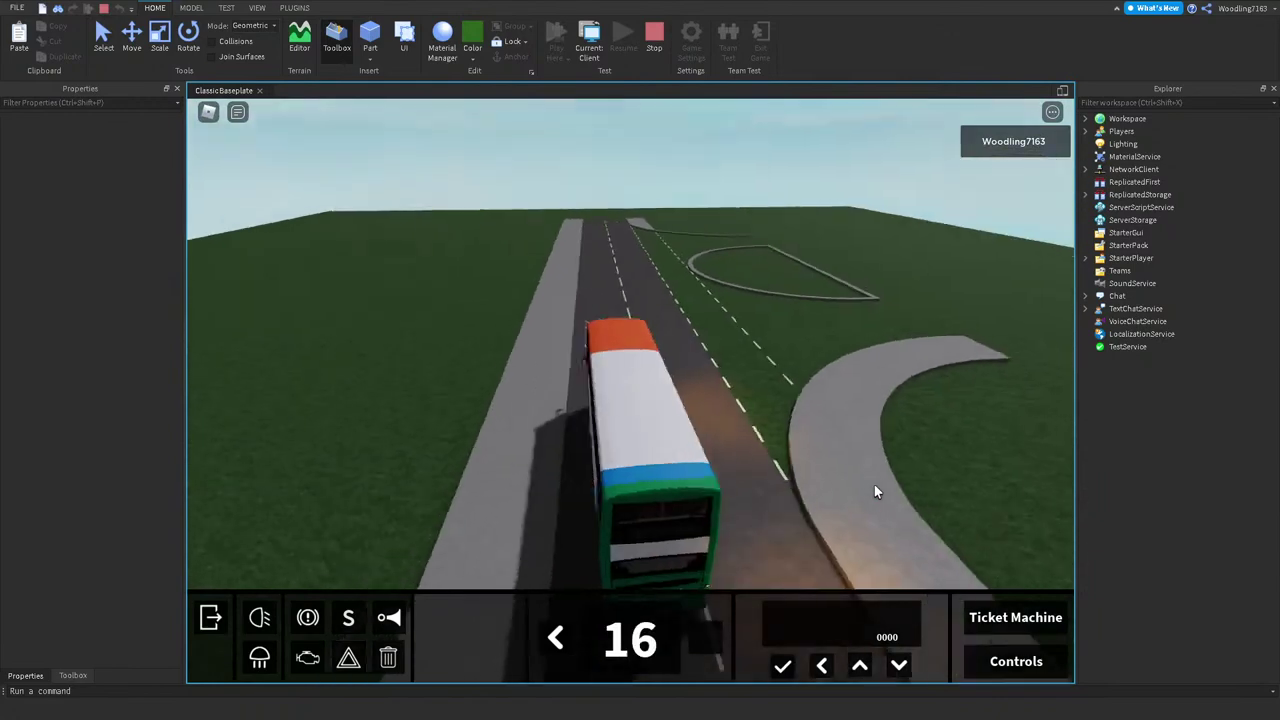
pyautogui.press('a')
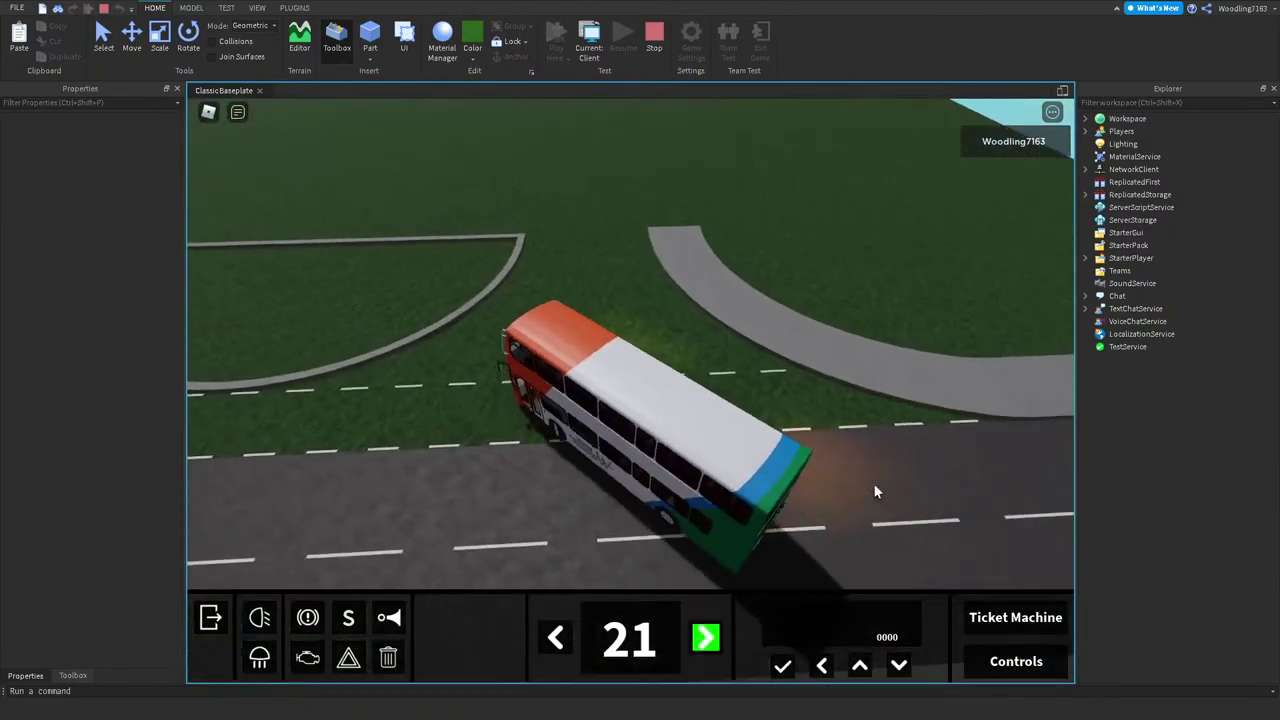
pyautogui.press('a')
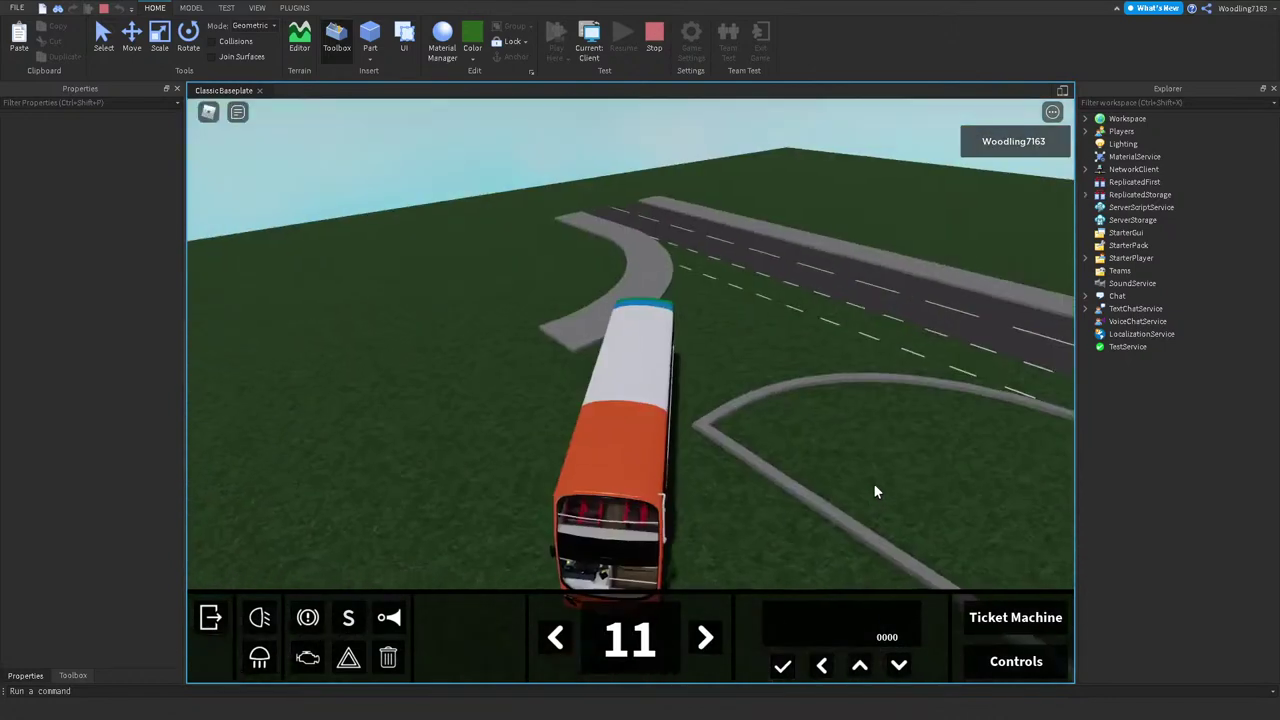
pyautogui.press('w')
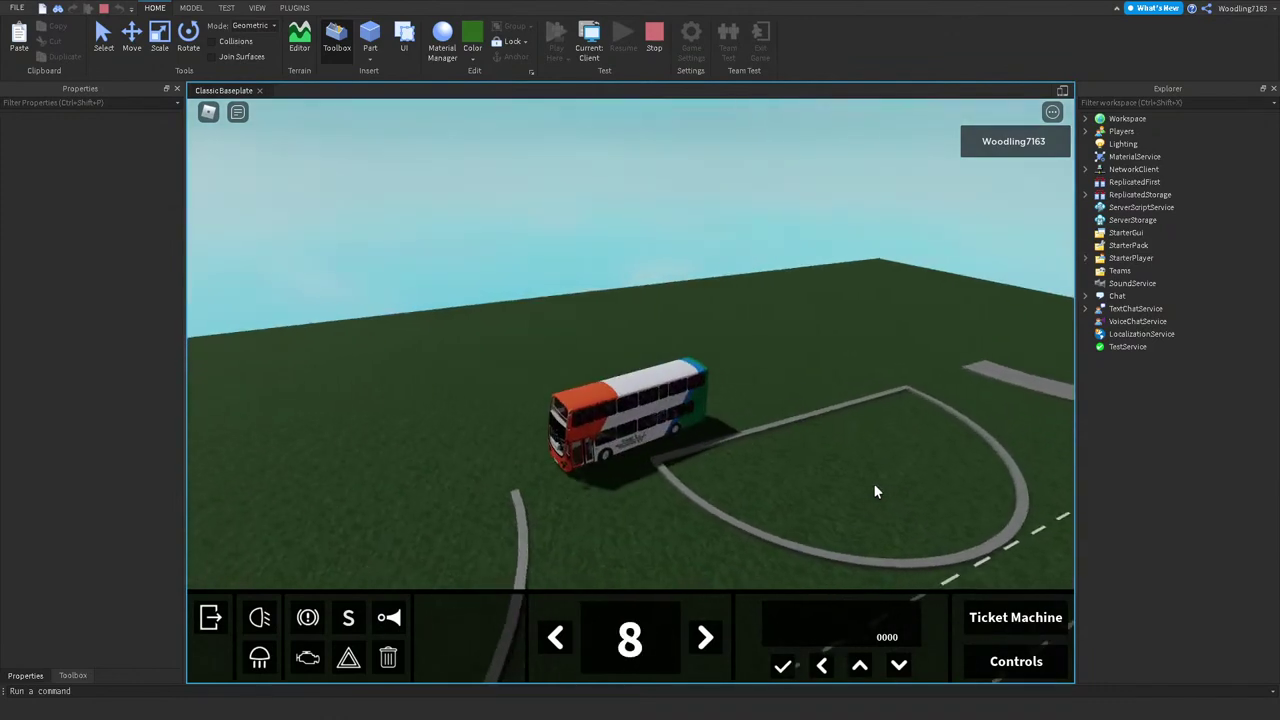
# Step: Turn the bus between the island and the near curved kerb, then right onto the main road
pyautogui.press('w')
pyautogui.press('d')
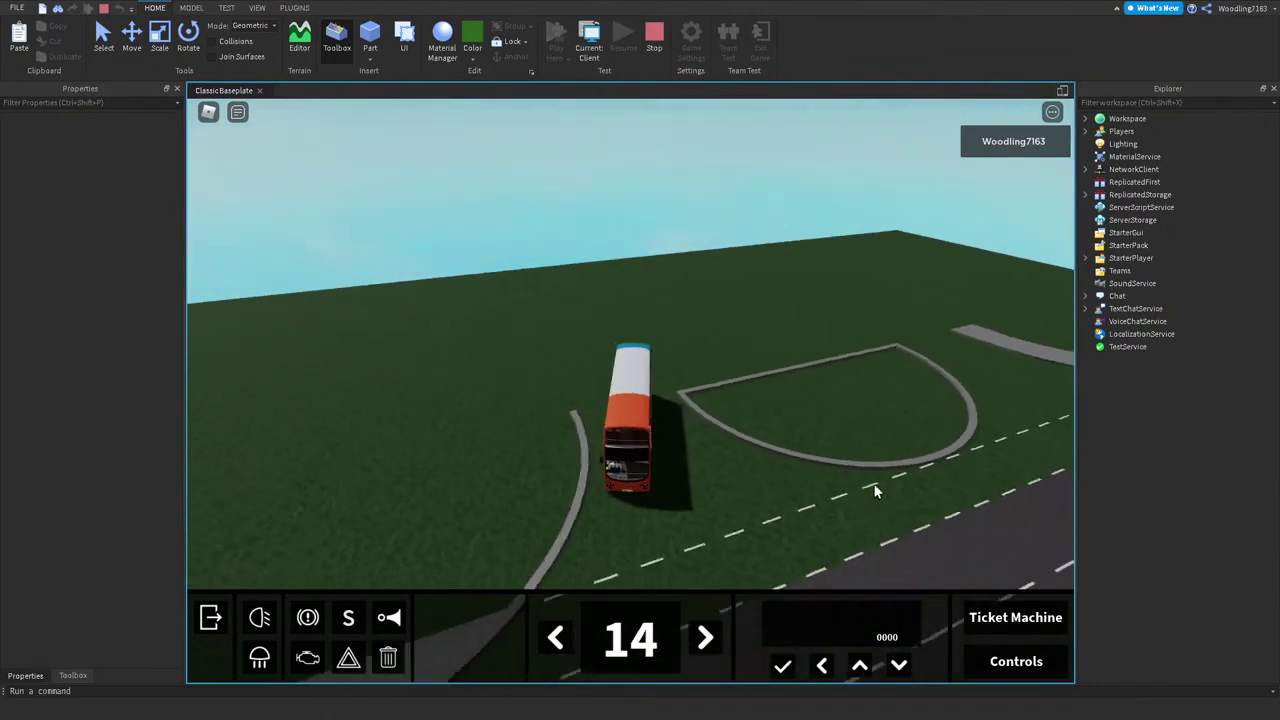
pyautogui.press('w')
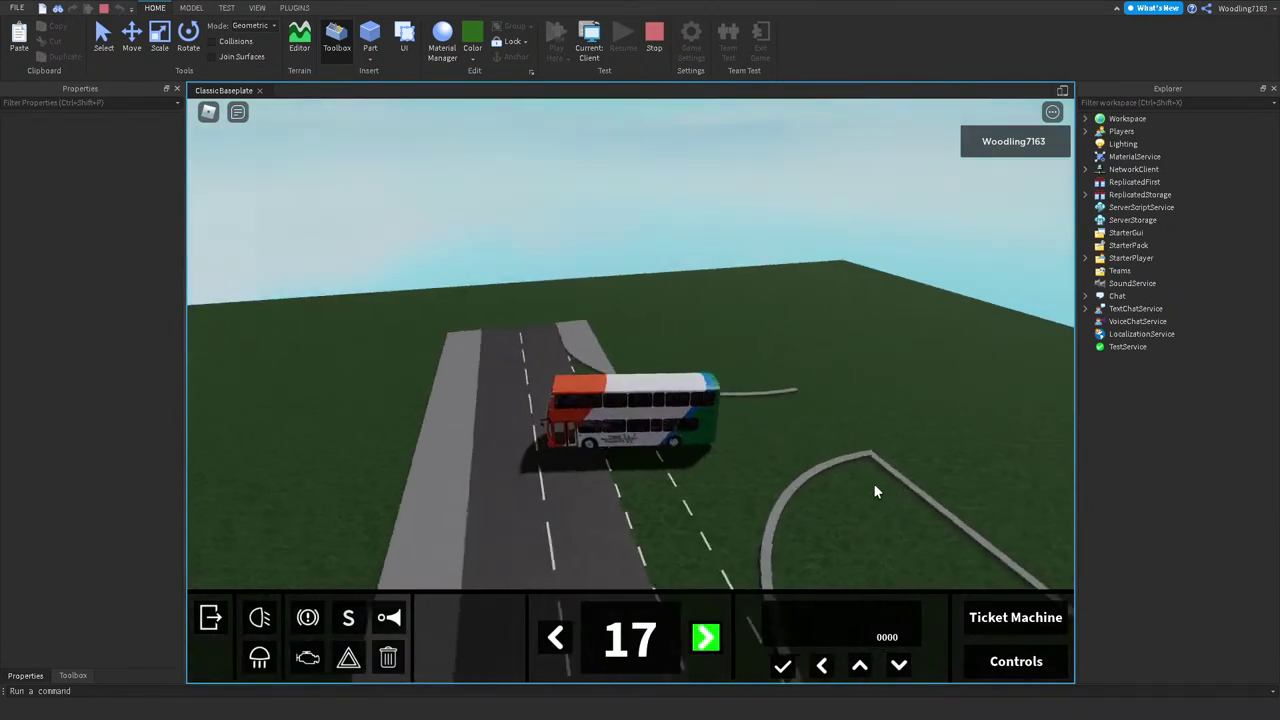
pyautogui.press('w')
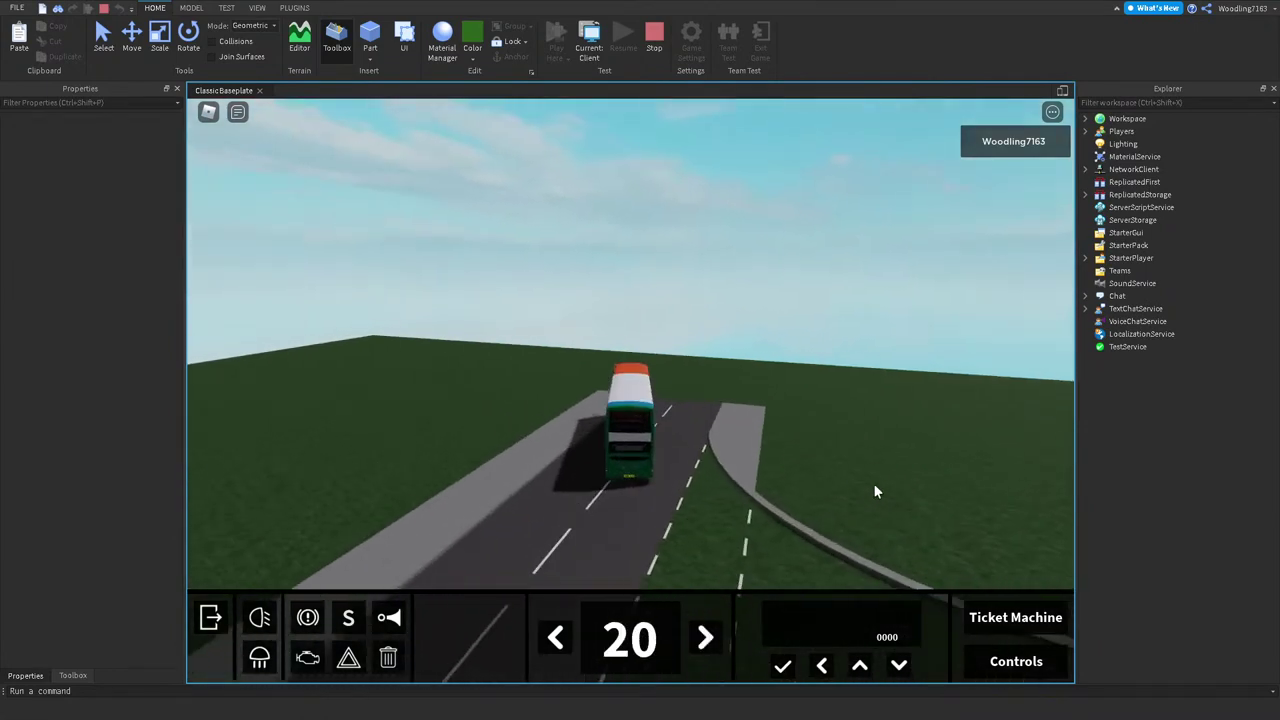
# Step: Swing the bus off the end of the road and manoeuvre it back and forth on the grass to face the junction
pyautogui.press('d')
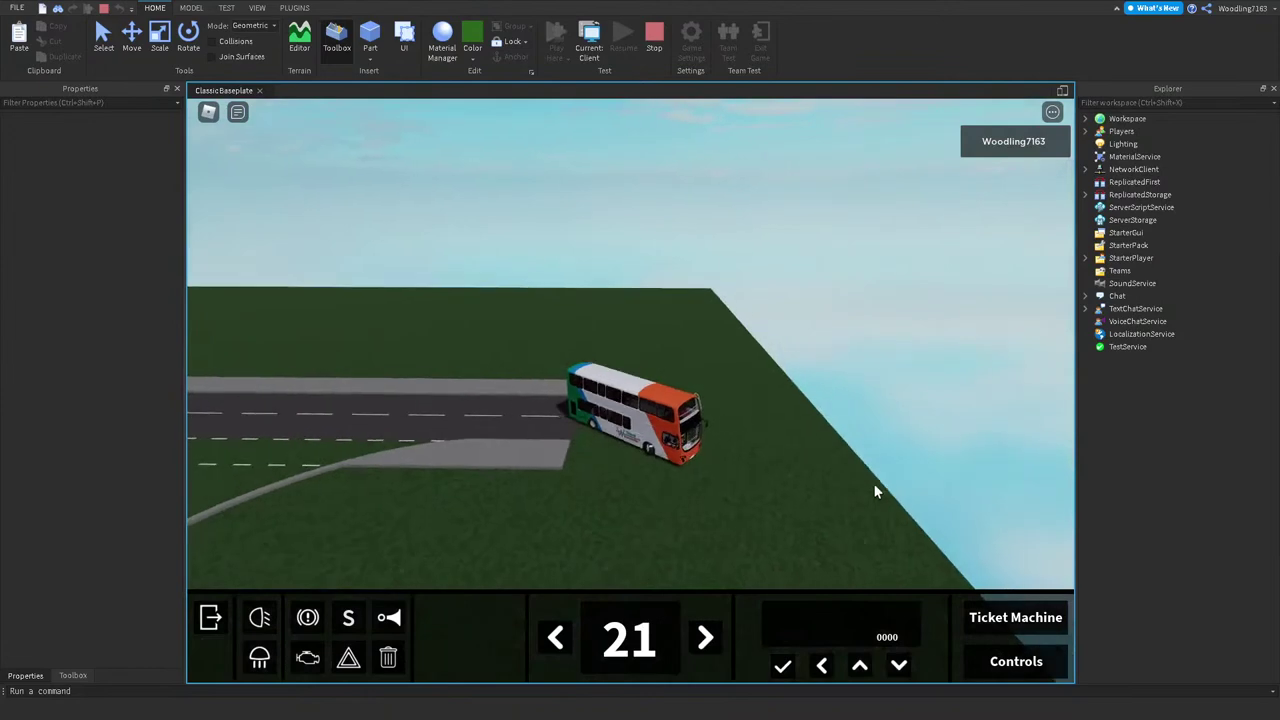
pyautogui.press('s')
pyautogui.press('s')
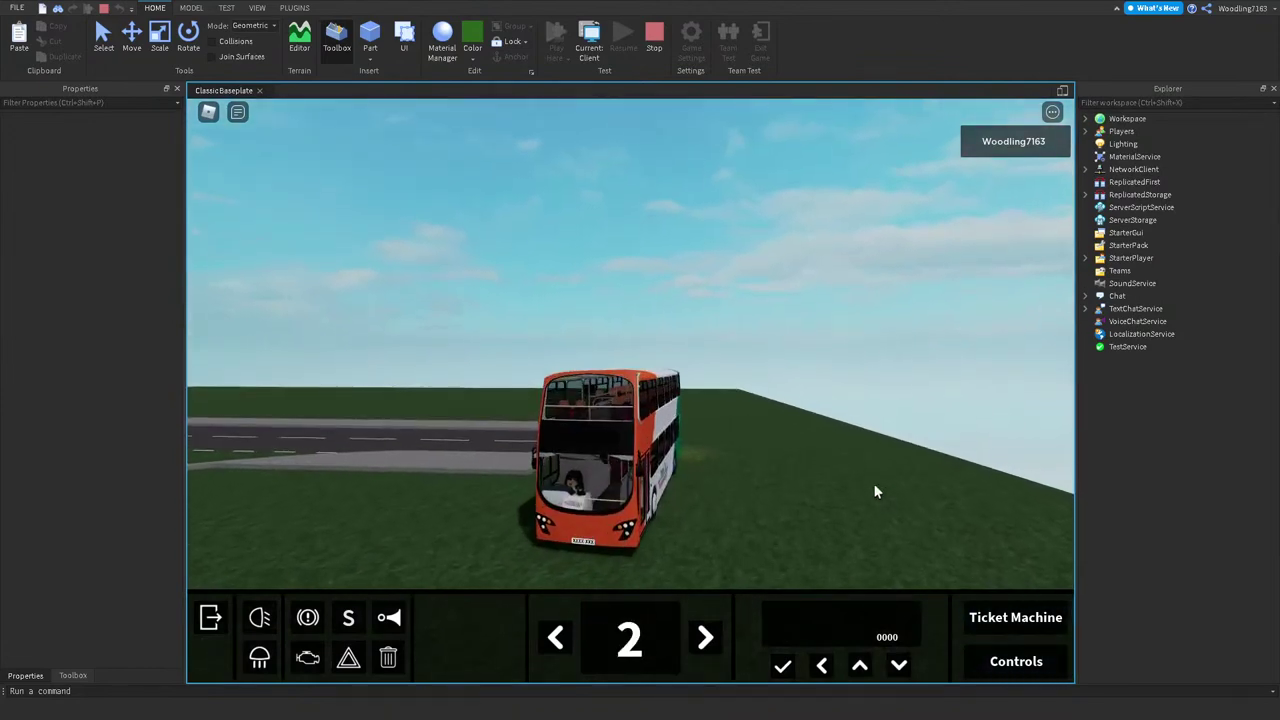
pyautogui.press('w')
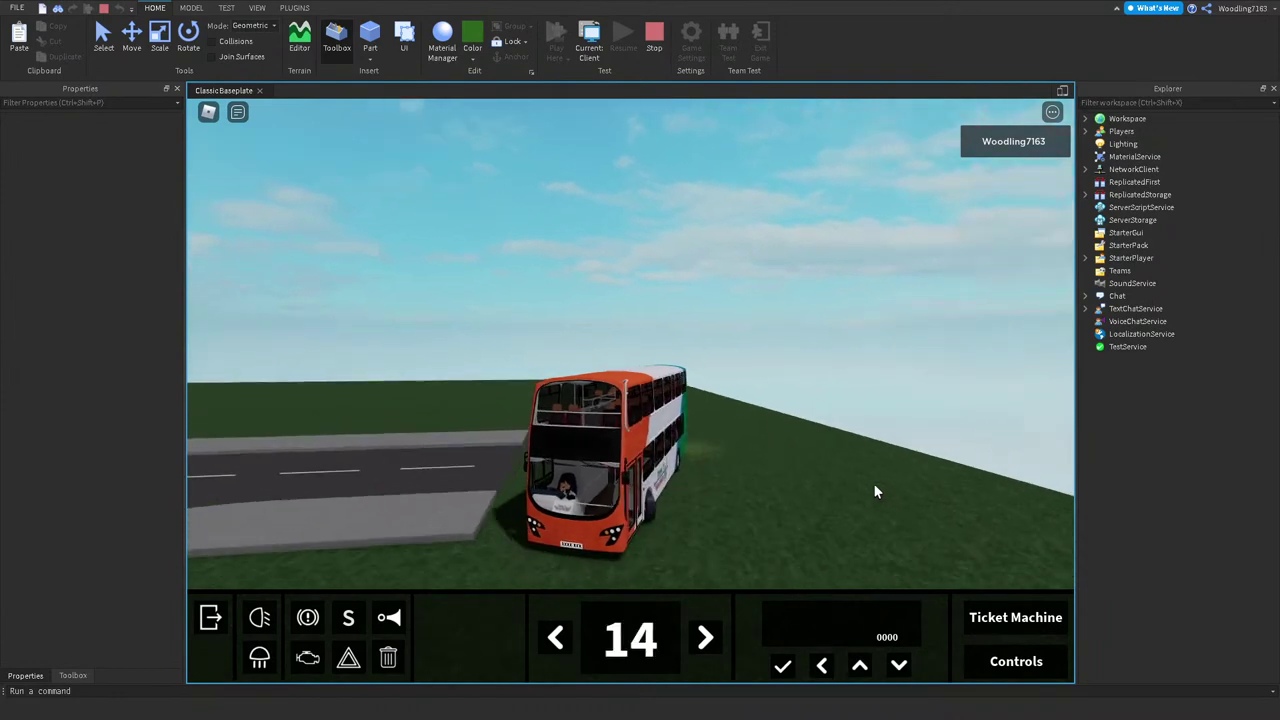
pyautogui.press('s')
pyautogui.press('w')
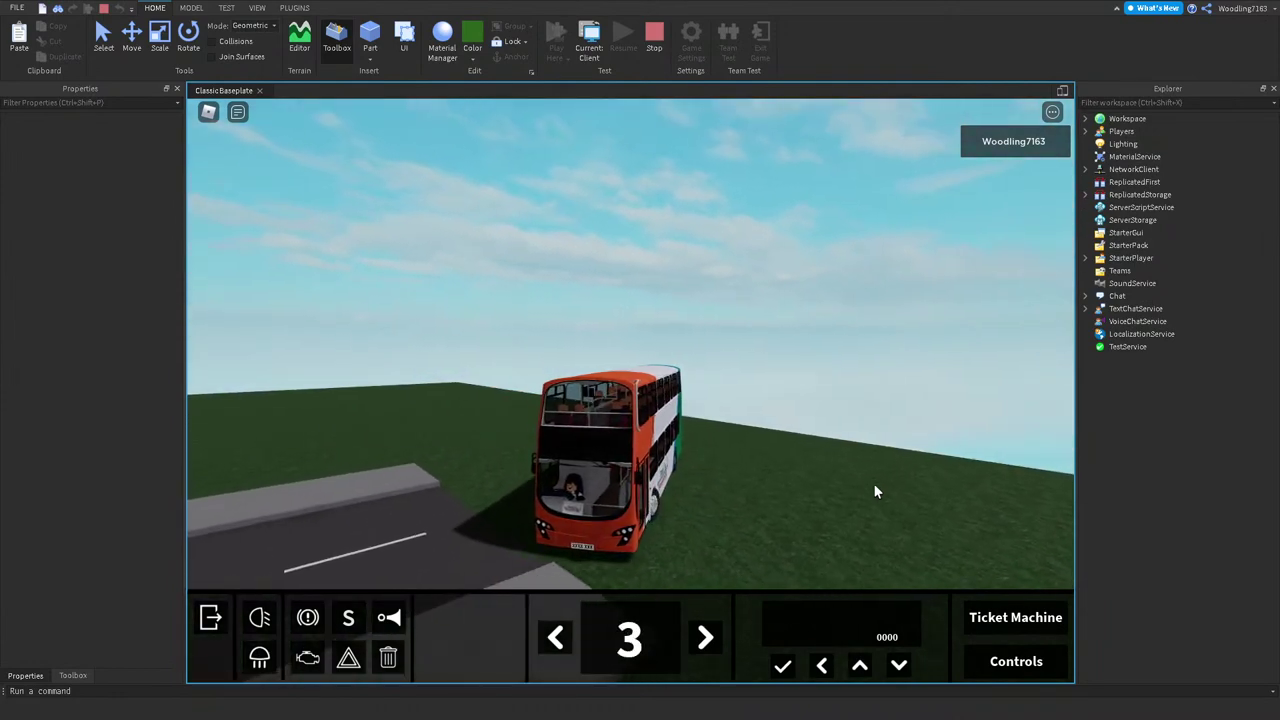
# Step: Drive the bus onto the road again and repeat the left turn through the near opening beside the island
pyautogui.press('w')
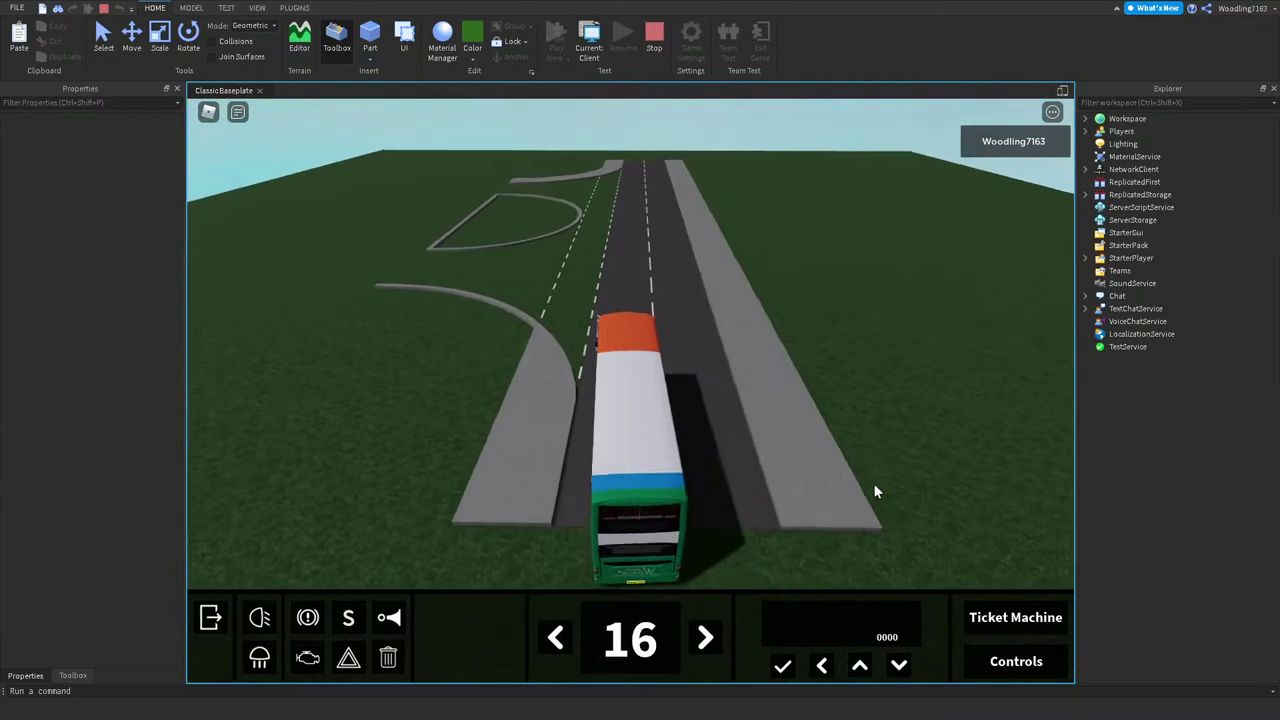
pyautogui.press('a')
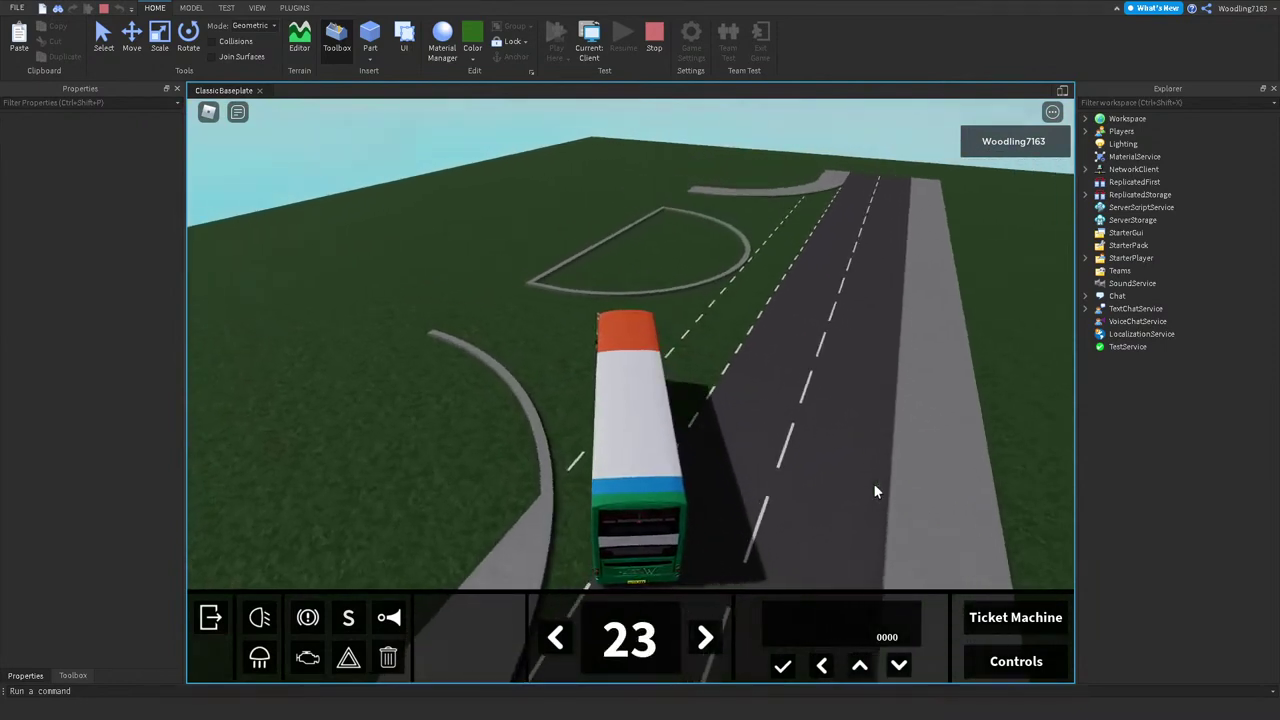
pyautogui.press('w')
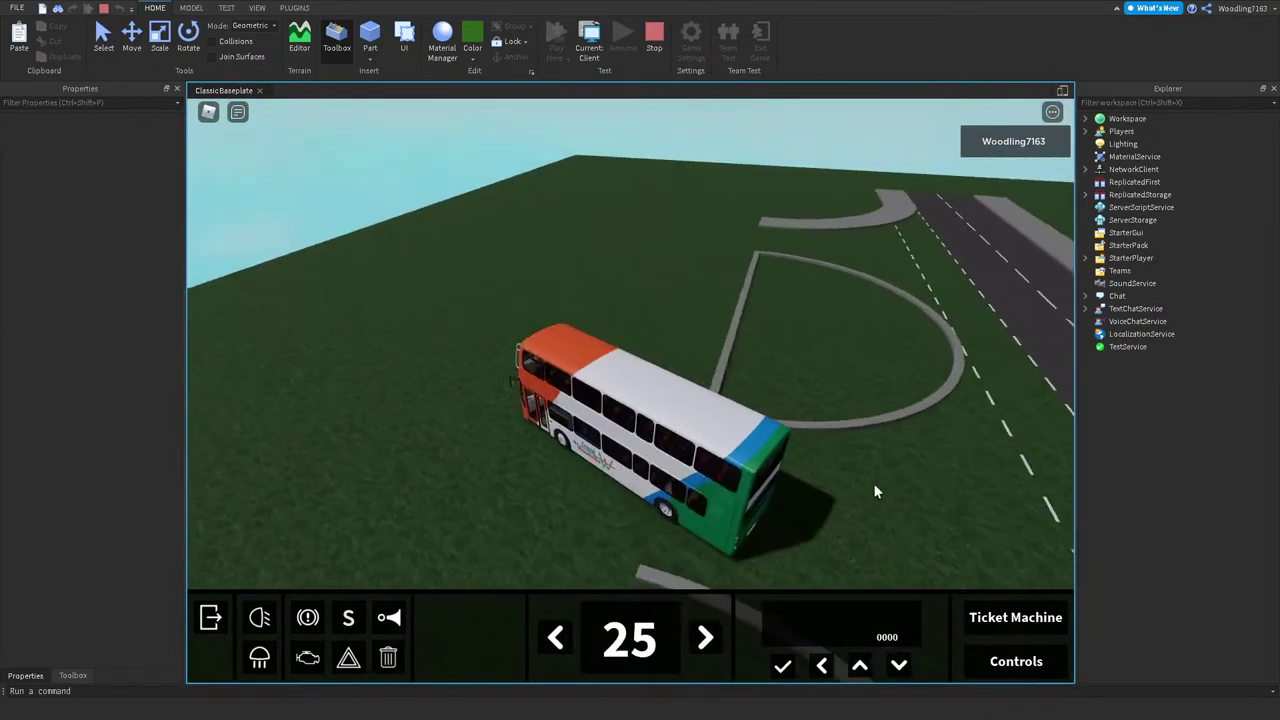
# Step: Turn the bus right between the island and the curved kerb, and follow the main road to its end
pyautogui.press('d')
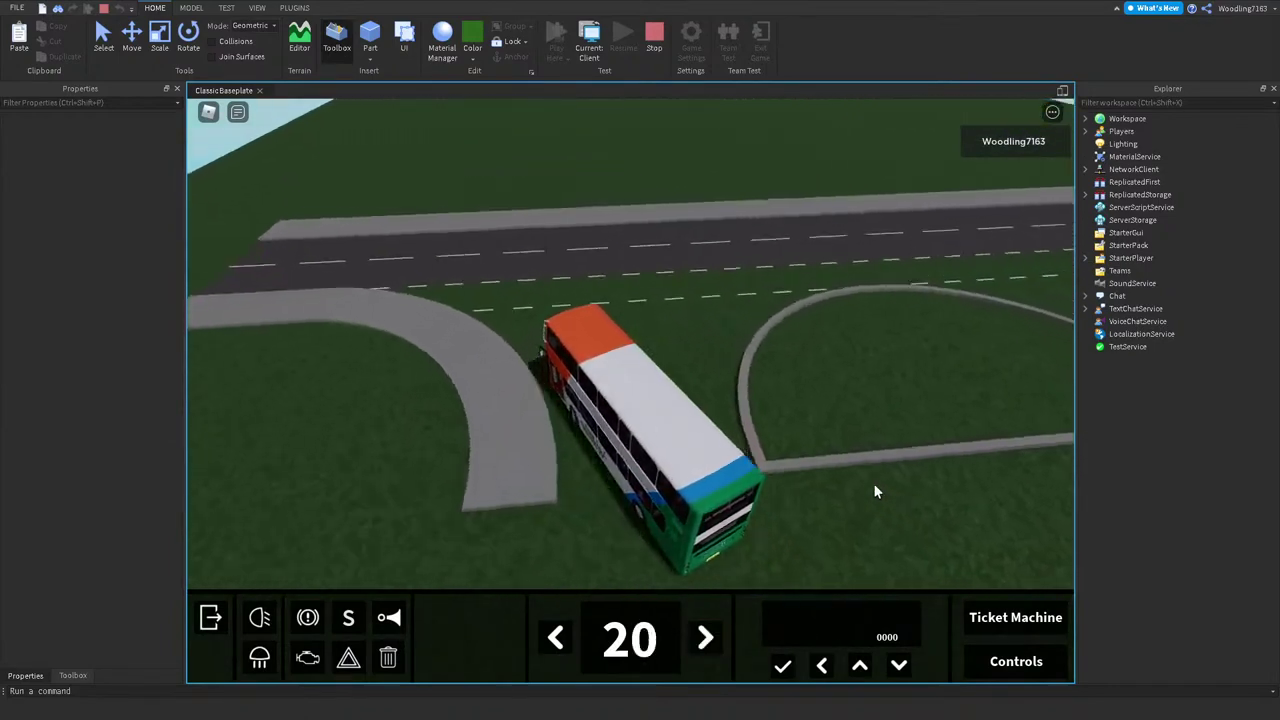
pyautogui.press('w')
pyautogui.press('d')
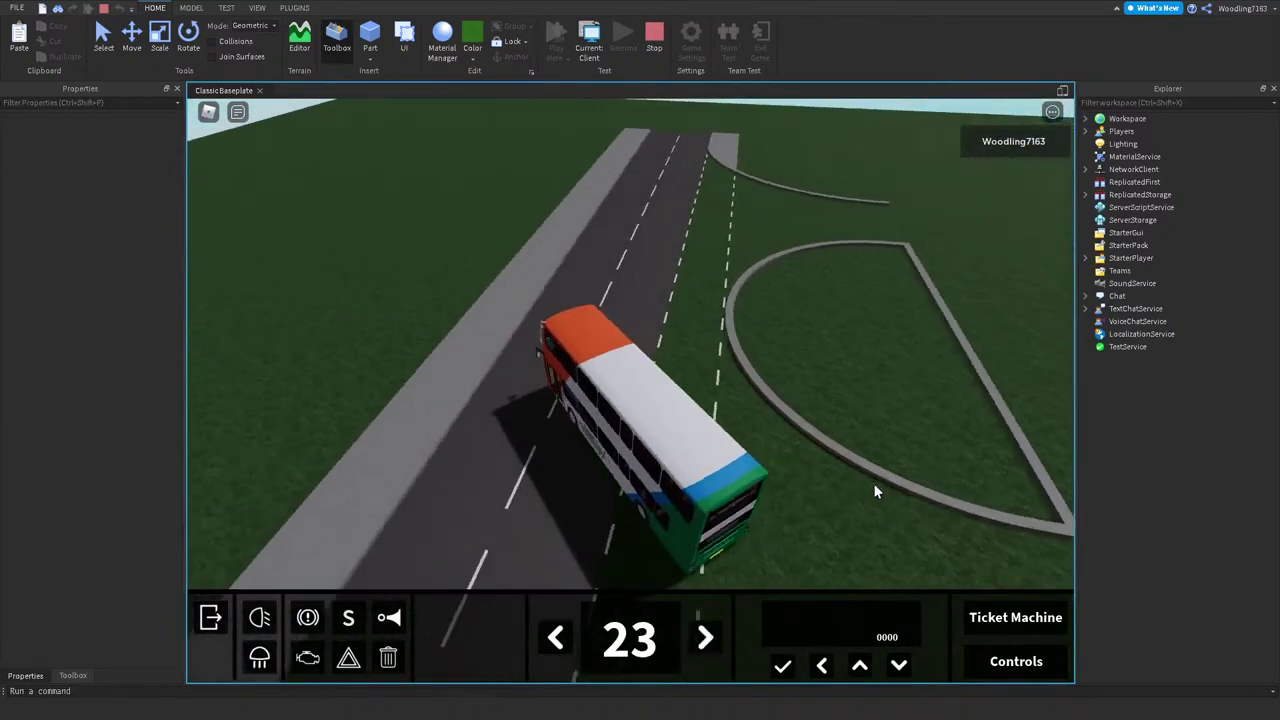
pyautogui.press('w')
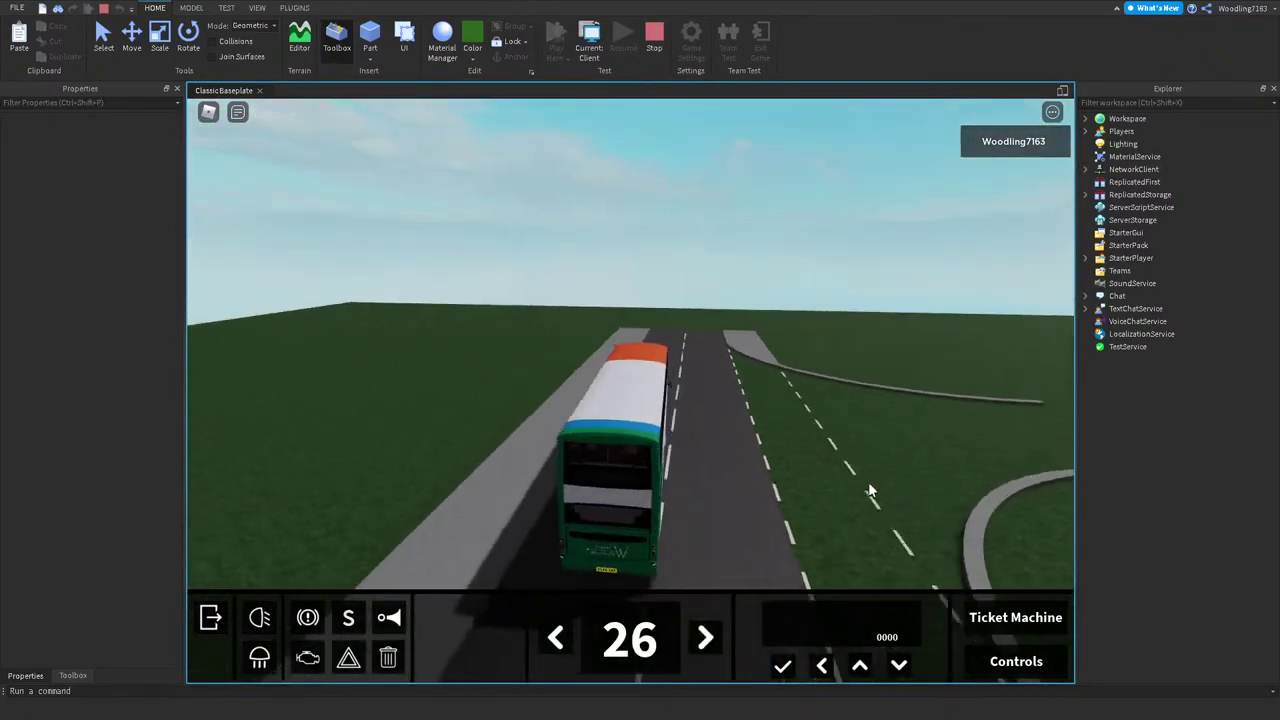
pyautogui.press('a')
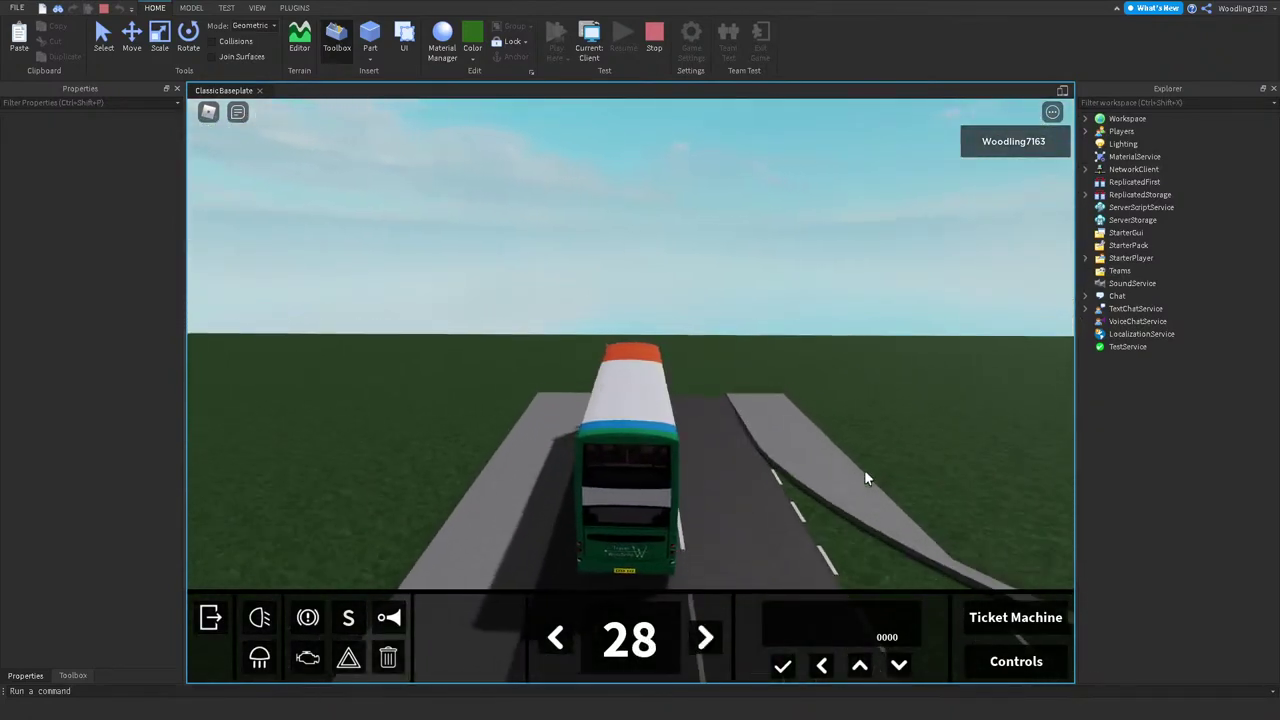
# Step: Stop the bus on the grass beyond the road's end and turn it round to face the junction
pyautogui.press('s')
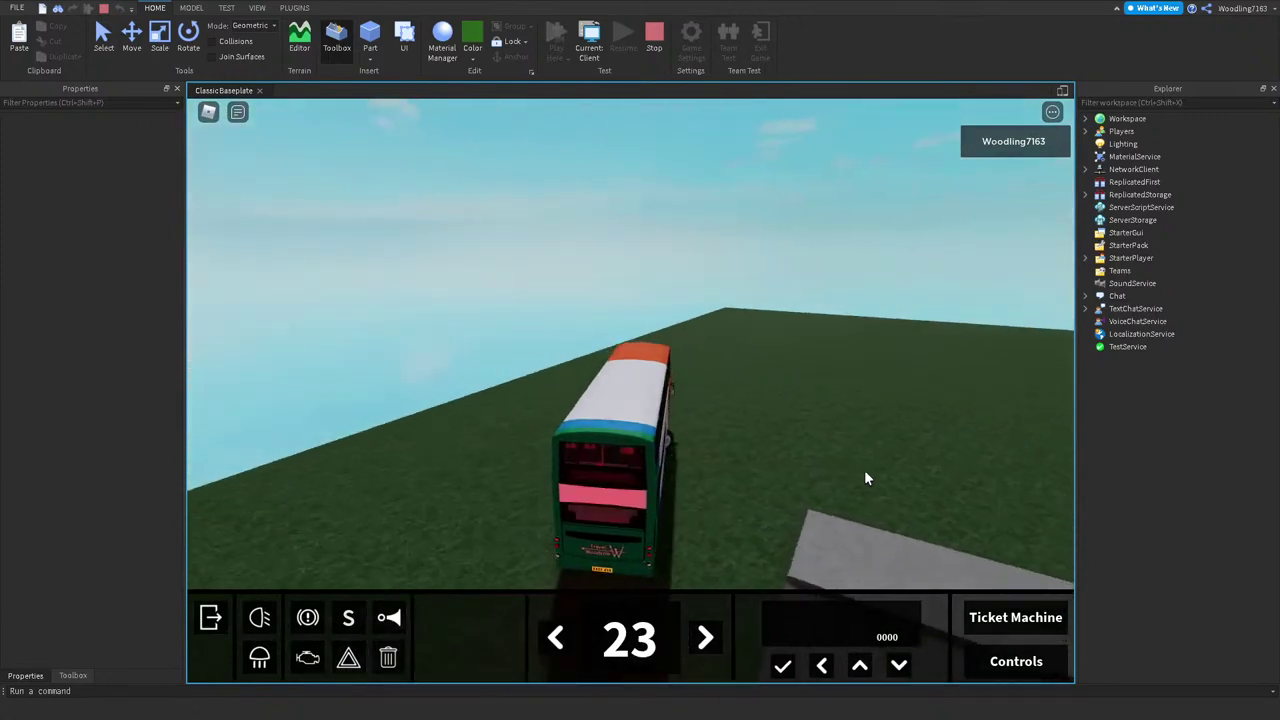
pyautogui.press('s')
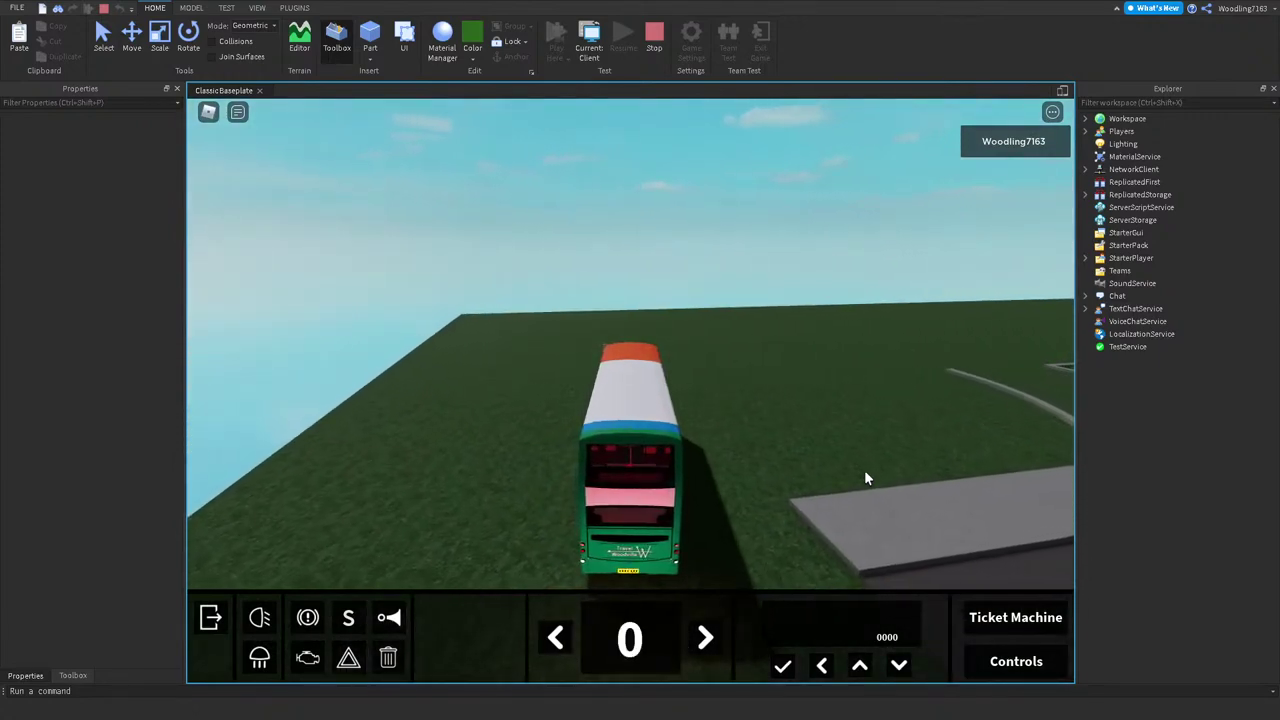
pyautogui.press('s')
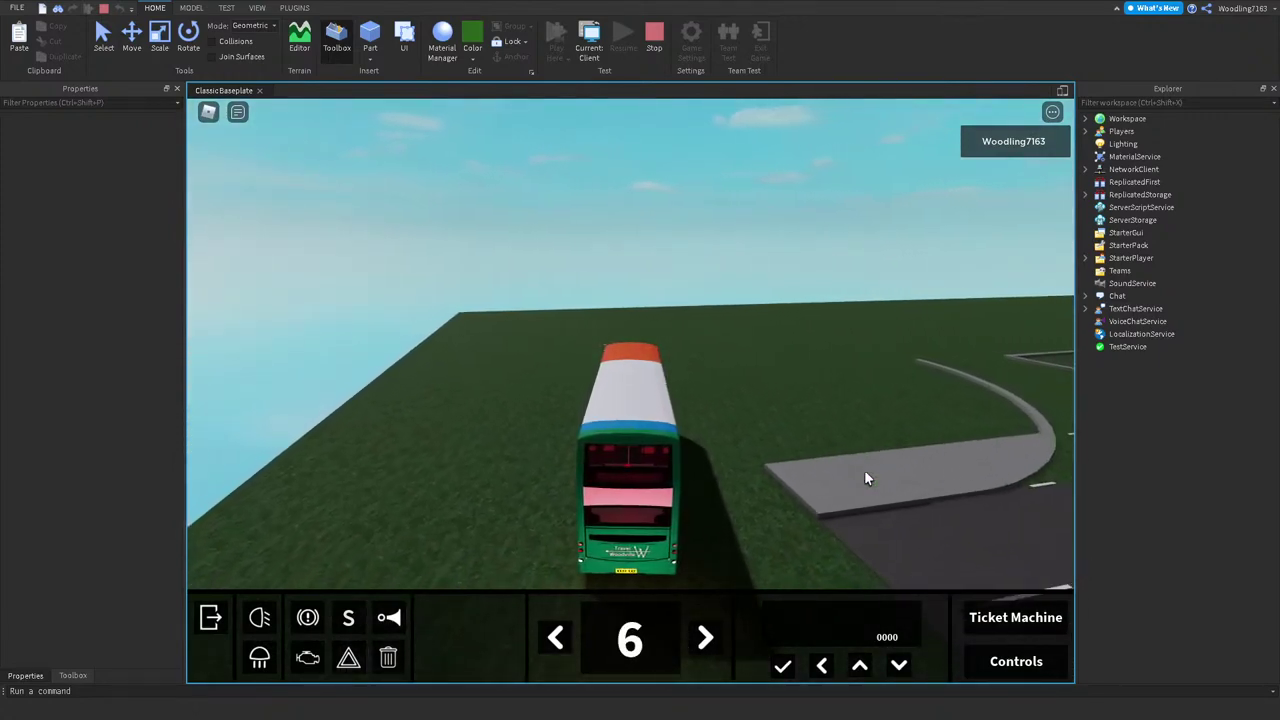
pyautogui.press('w')
pyautogui.press('w')
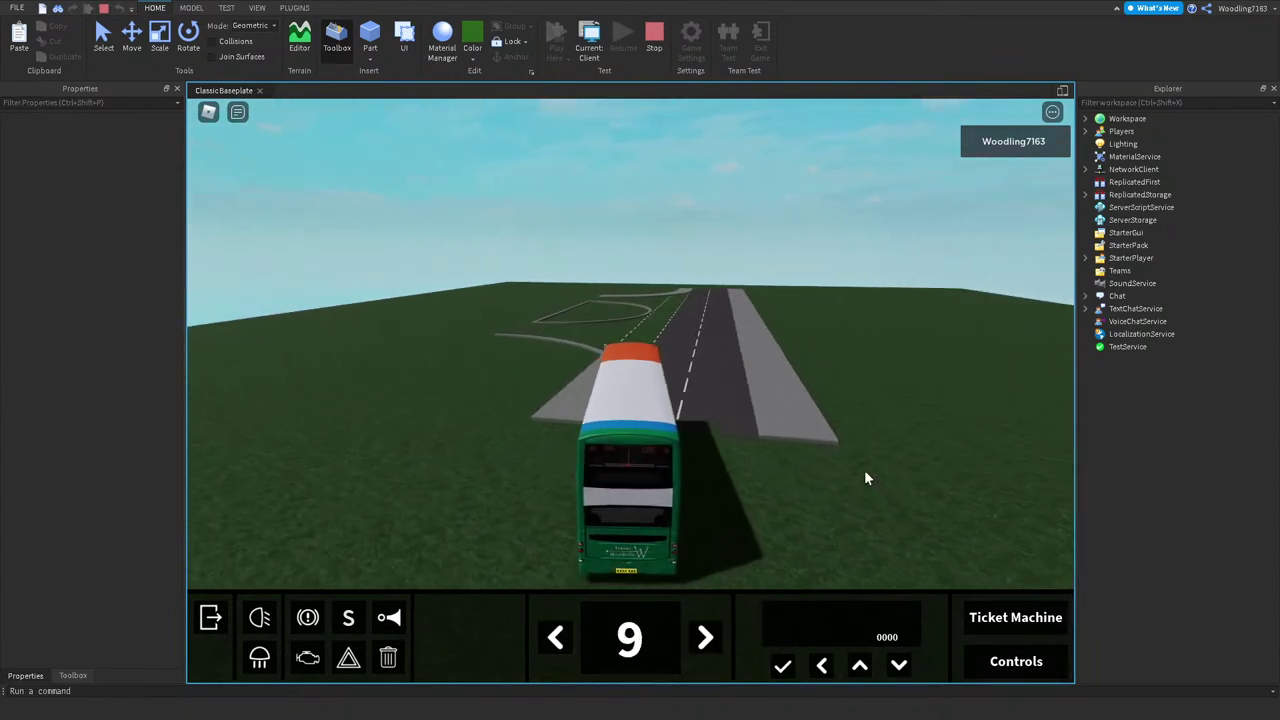
# Step: Drive along the road past the island, turn left through the far opening and round behind the island's straight edge
pyautogui.press('w')
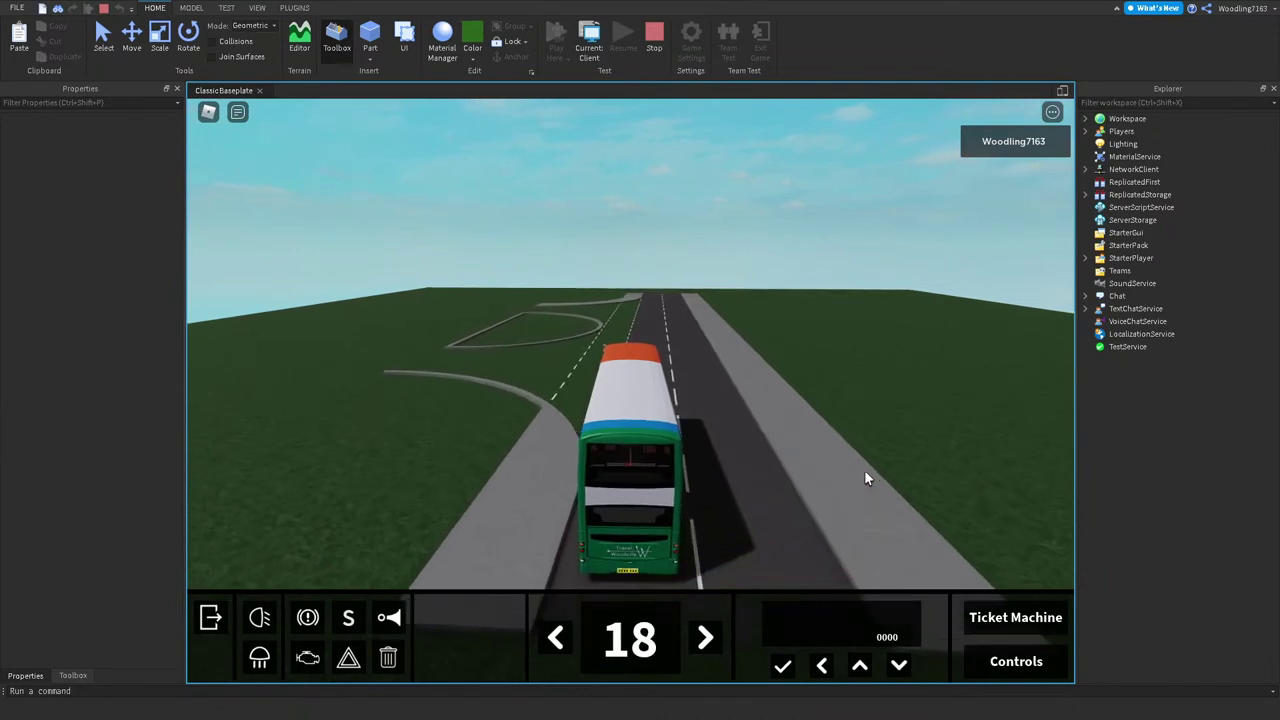
pyautogui.press('w')
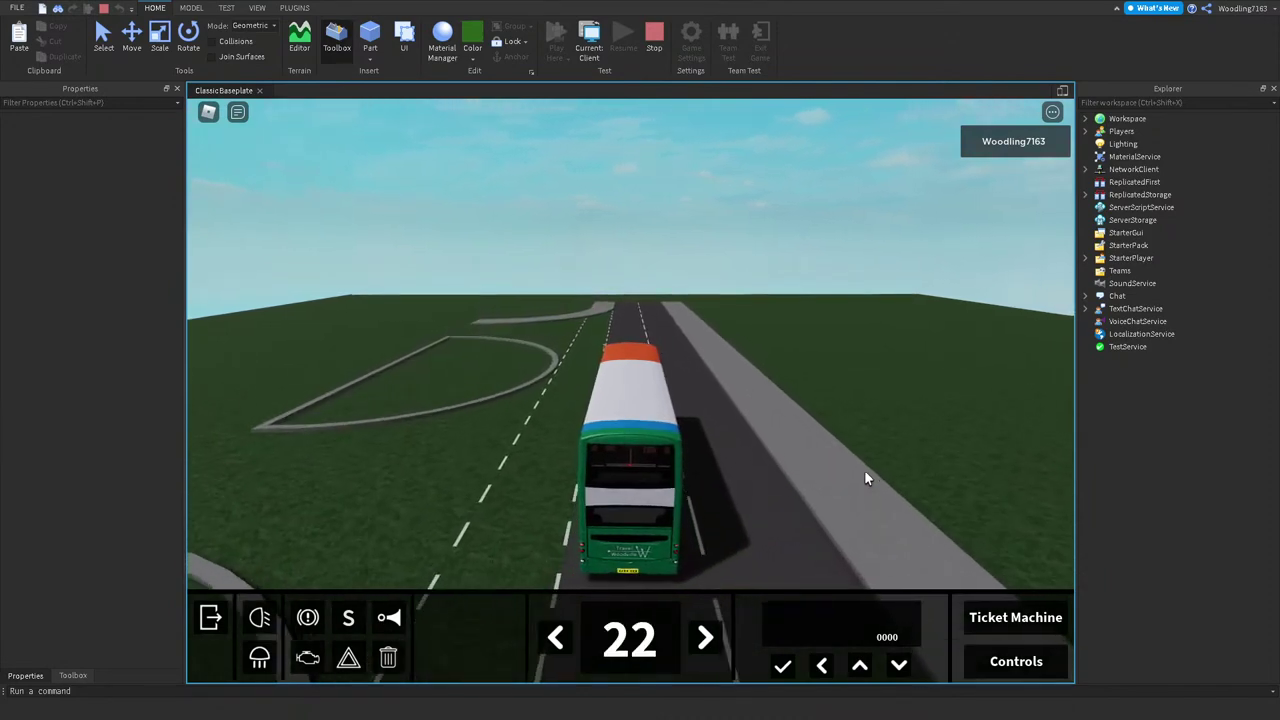
pyautogui.press('w')
pyautogui.press('a')
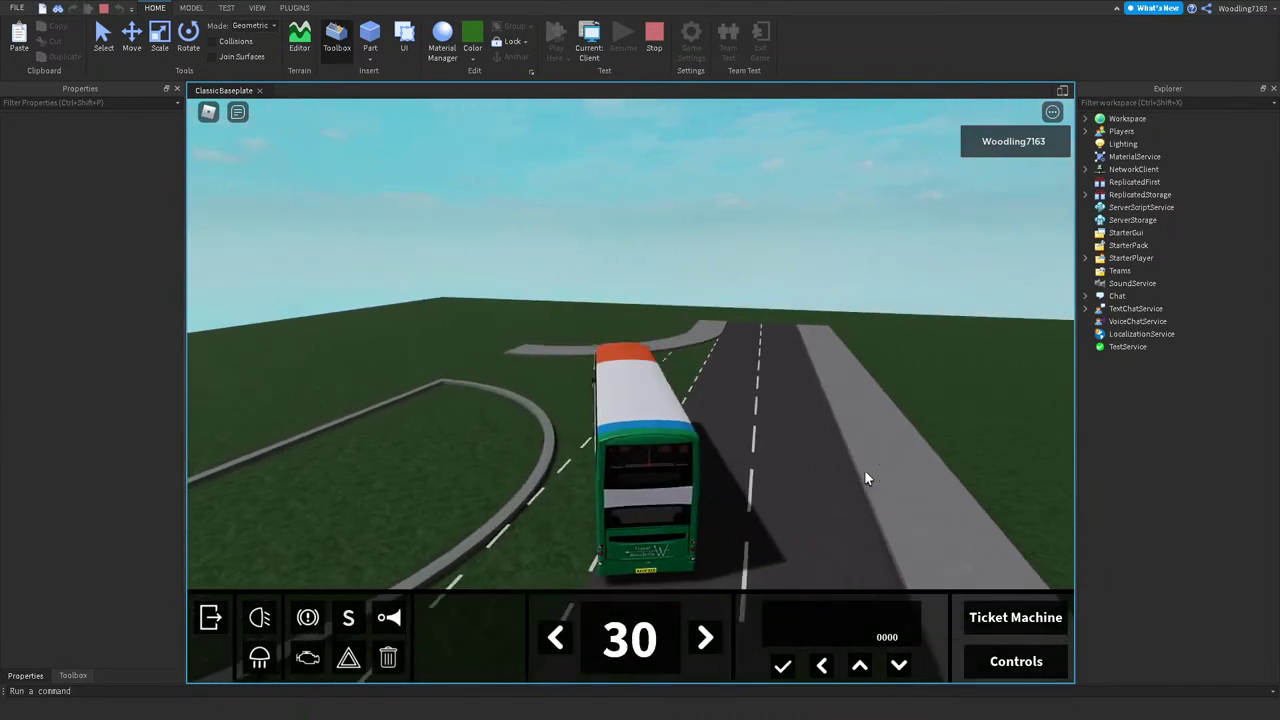
pyautogui.press('s')
pyautogui.press('a')
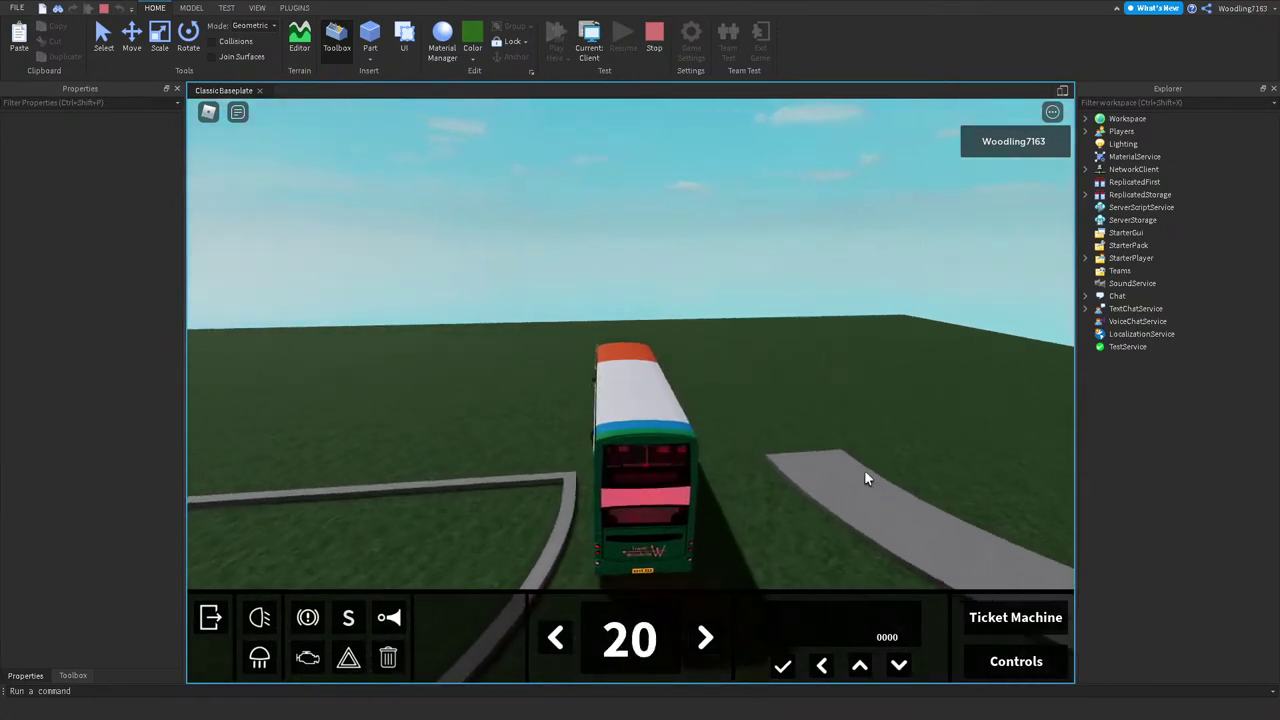
pyautogui.press('s')
pyautogui.press('a')
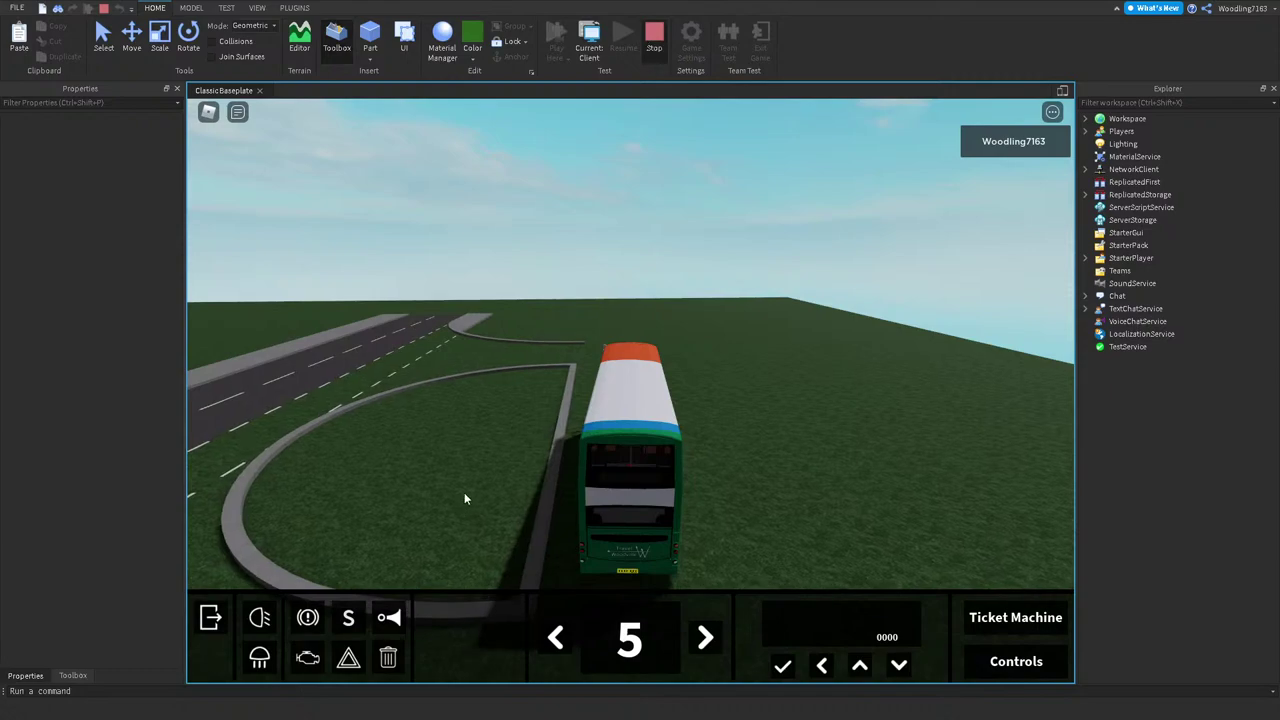
# Step: End the test drive, separate the semicircular island's union and group its pavement parts as a model
pyautogui.hotkey('shift', 'F5')
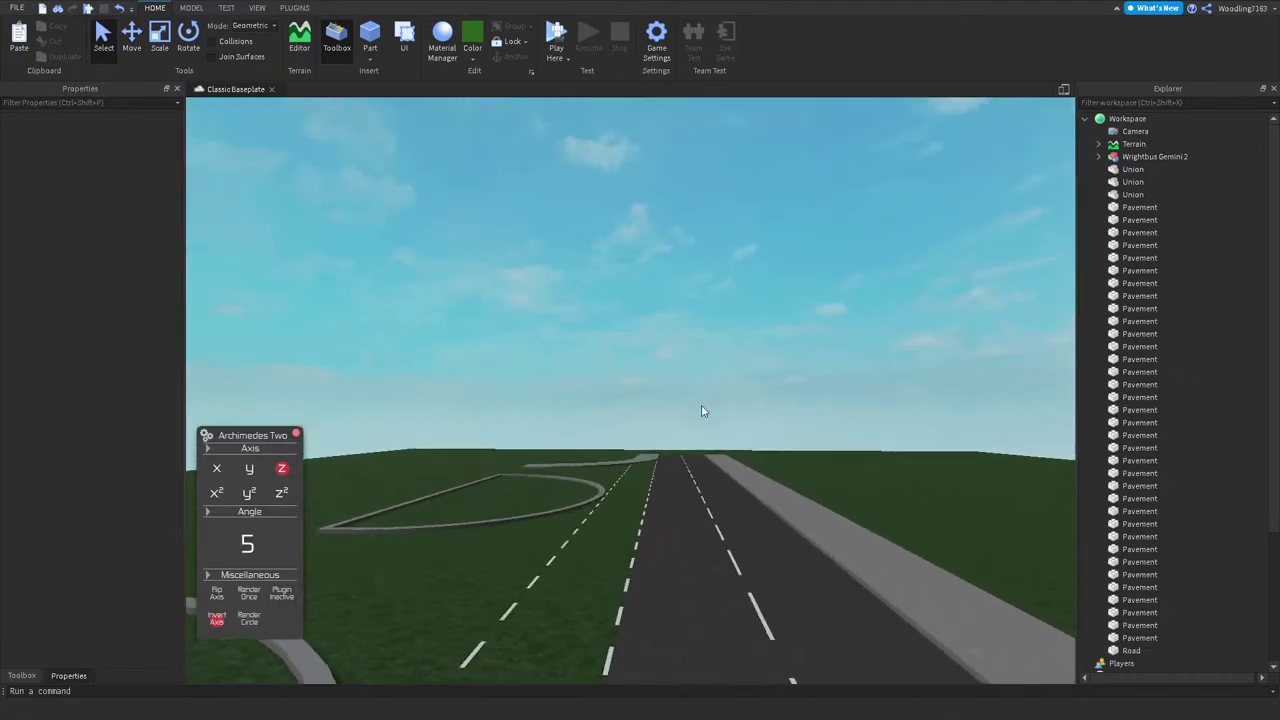
pyautogui.moveTo(702, 410); pyautogui.dragTo(701, 410, button='right')
pyautogui.click(637, 437)
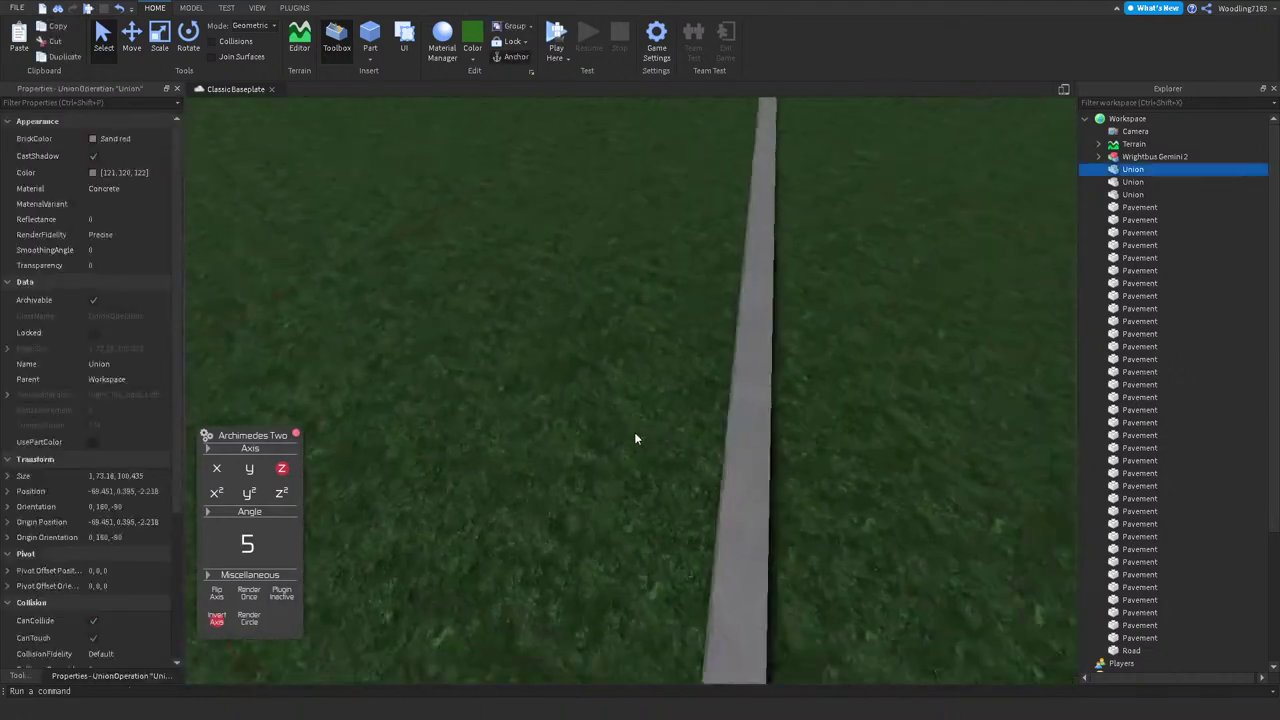
pyautogui.click(189, 9)
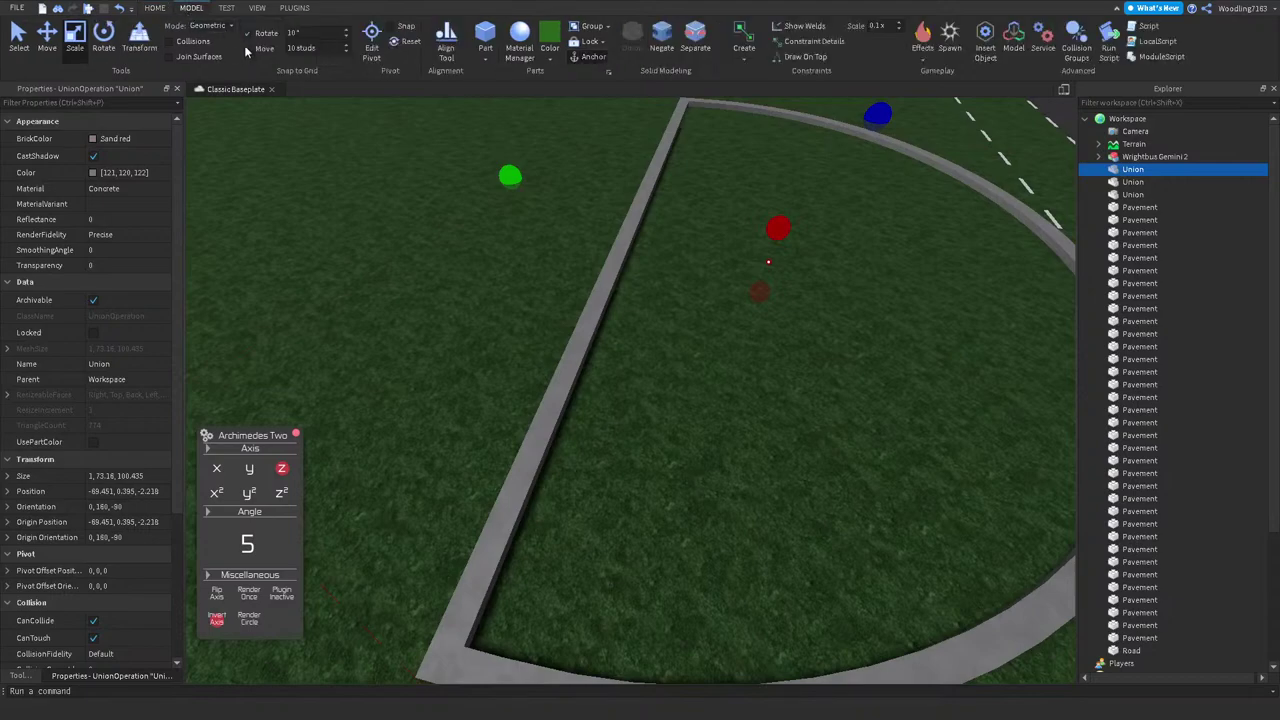
pyautogui.scroll(-3, 764, 268)
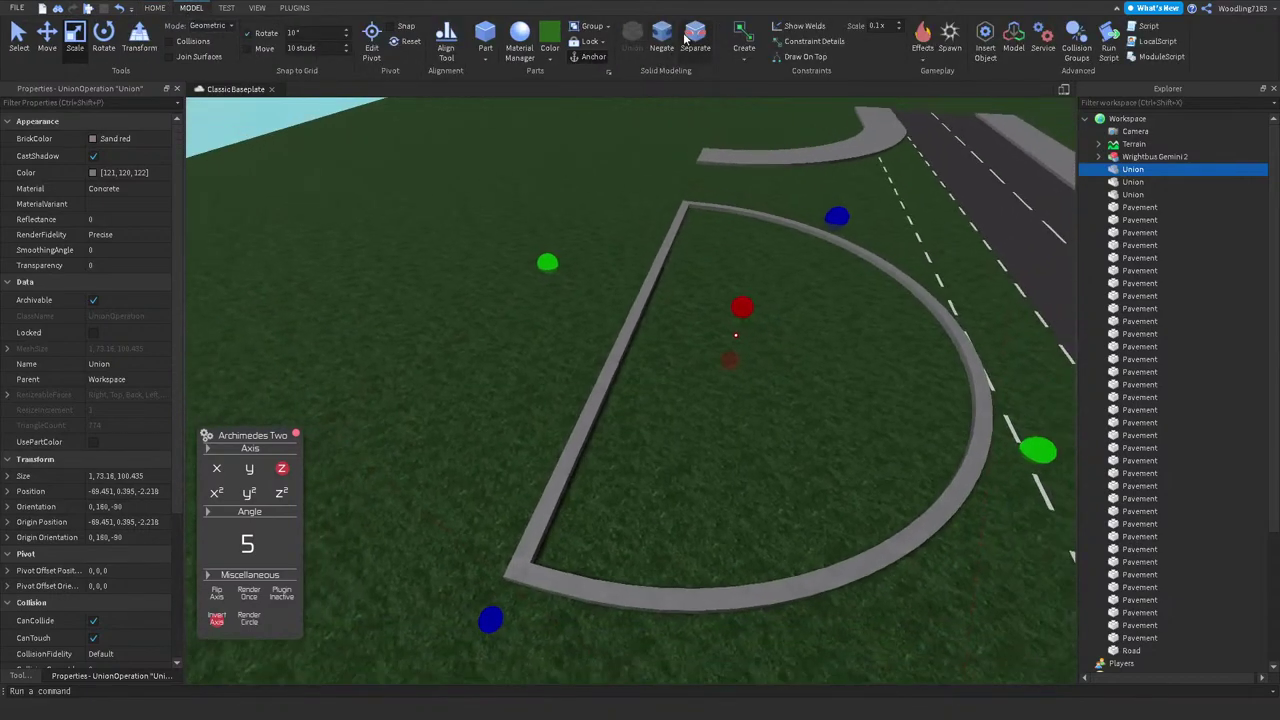
pyautogui.click(686, 40)
pyautogui.moveTo(770, 312); pyautogui.dragTo(770, 312, button='right')
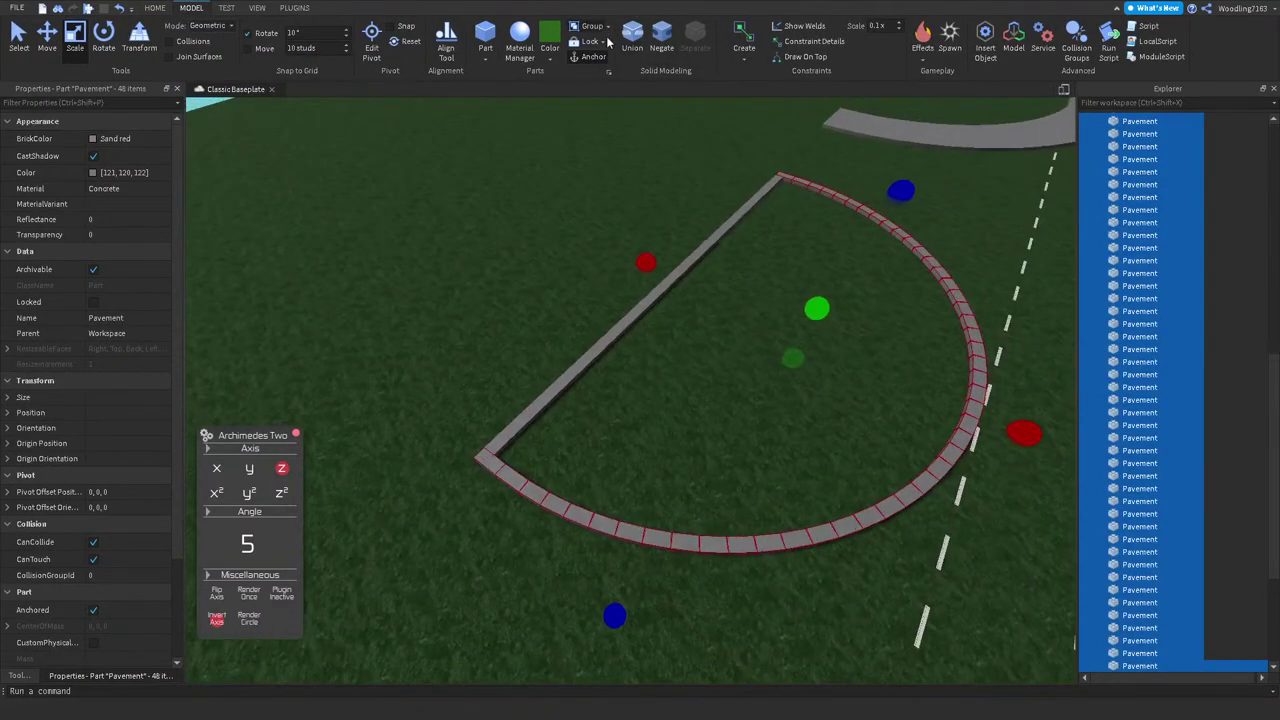
pyautogui.hotkey('ctrl', 'g')
# Step: Set the move snap to 13 studs and widen the island's straight pavement strip inwards to 15 studs
pyautogui.scroll(5, 770, 312)
pyautogui.click(551, 300)
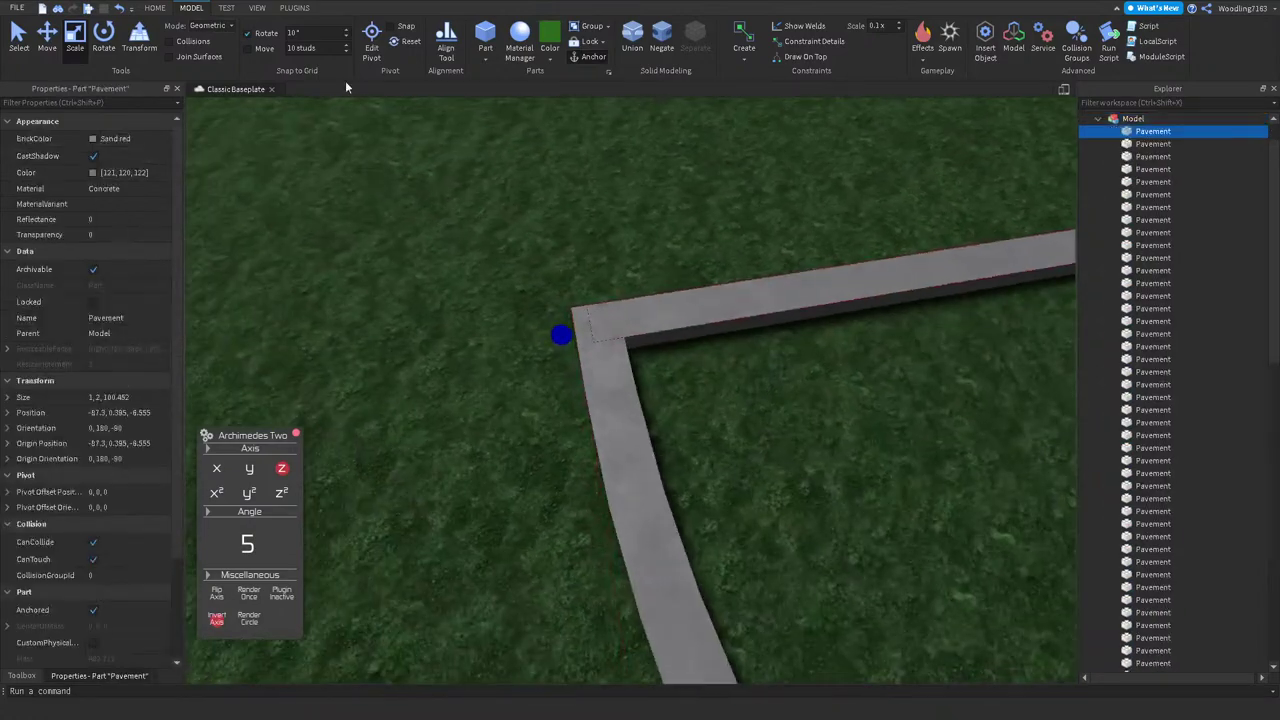
pyautogui.click(300, 48)
pyautogui.write('13')
pyautogui.press('Return')
pyautogui.press('f')
pyautogui.moveTo(517, 236); pyautogui.dragTo(576, 258)
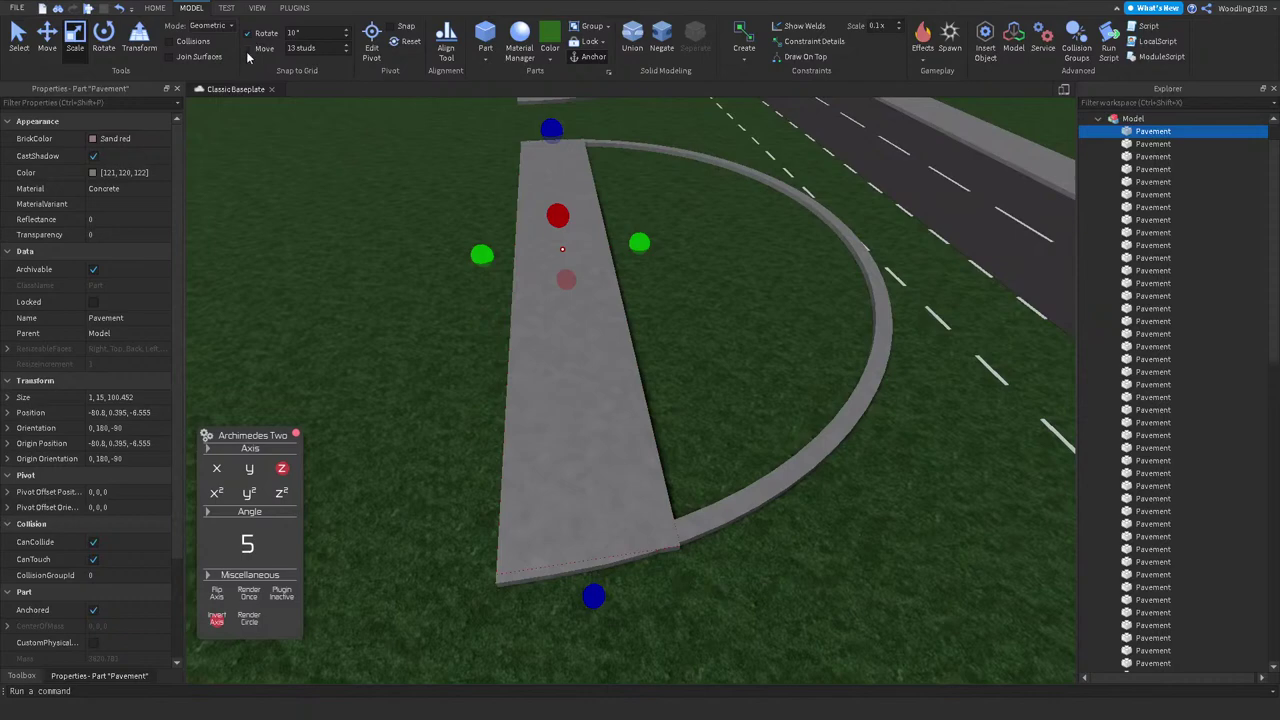
# Step: Shorten the widened strip at both ends to about 99.1 studs so it fits inside the curved kerb
pyautogui.scroll(3, 578, 648)
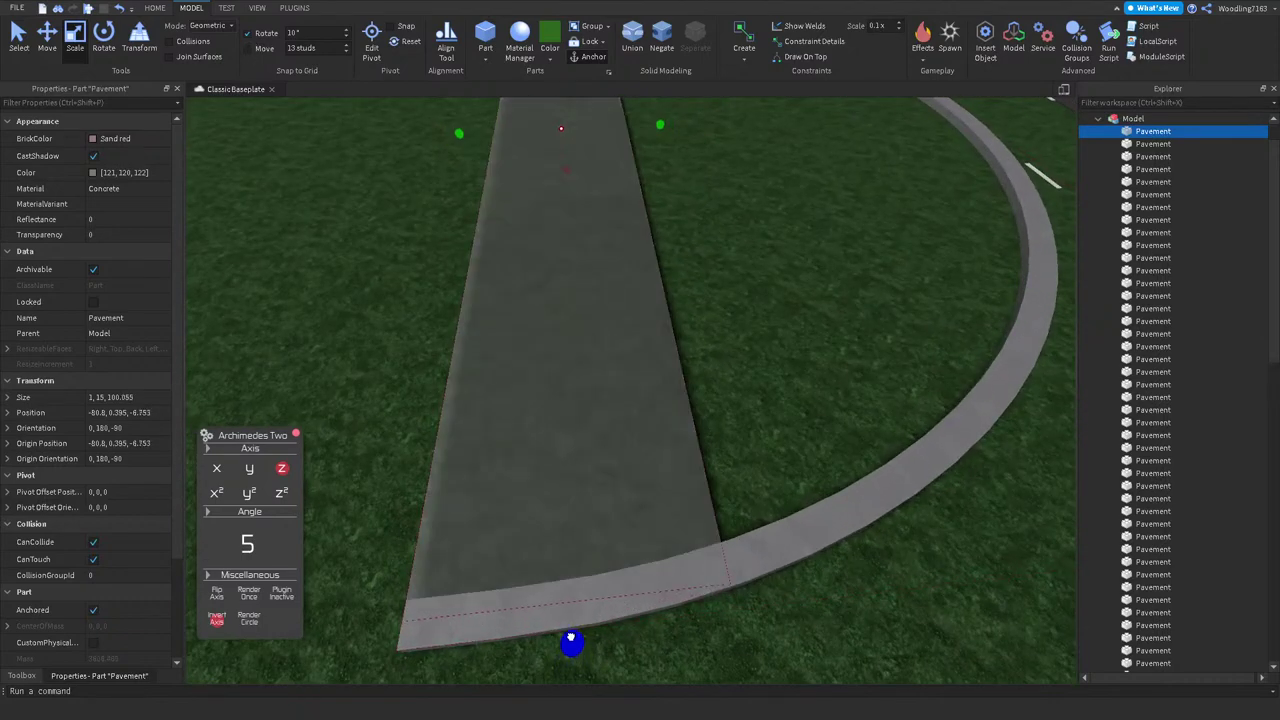
pyautogui.moveTo(703, 470); pyautogui.dragTo(800, 474, button='right')
pyautogui.scroll(3, 800, 479)
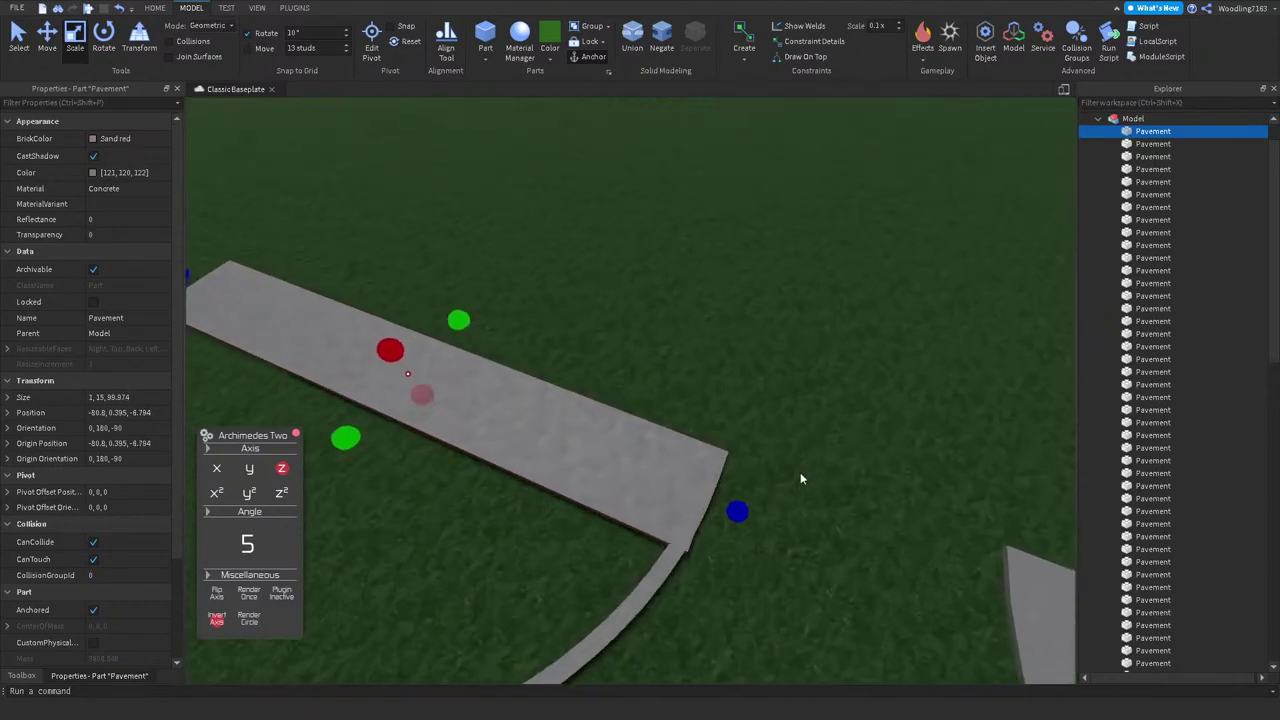
pyautogui.scroll(5, 793, 484)
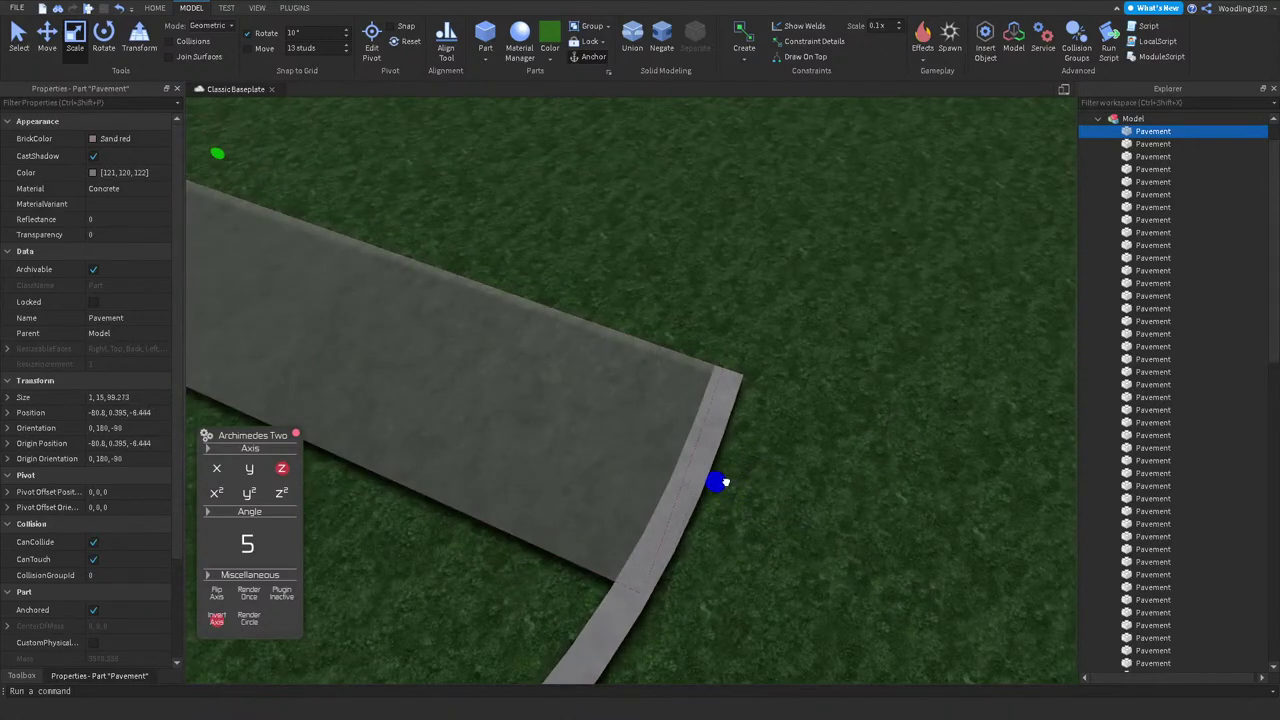
pyautogui.scroll(-5, 803, 480)
# Step: Set the move snap to 5 studs and narrow the island's straight pavement strip from its inner edge
pyautogui.click(803, 480)
pyautogui.moveTo(803, 480); pyautogui.dragTo(784, 455, button='right')
pyautogui.scroll(2, 780, 477)
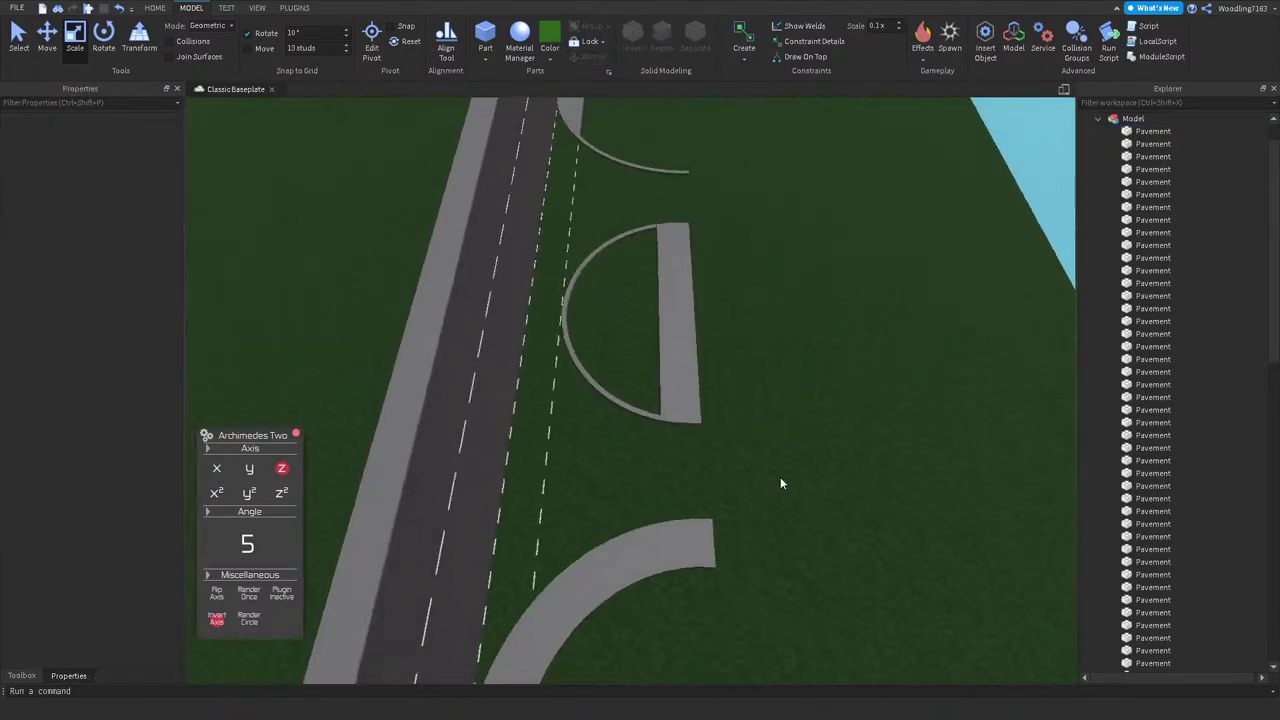
pyautogui.scroll(4, 784, 455)
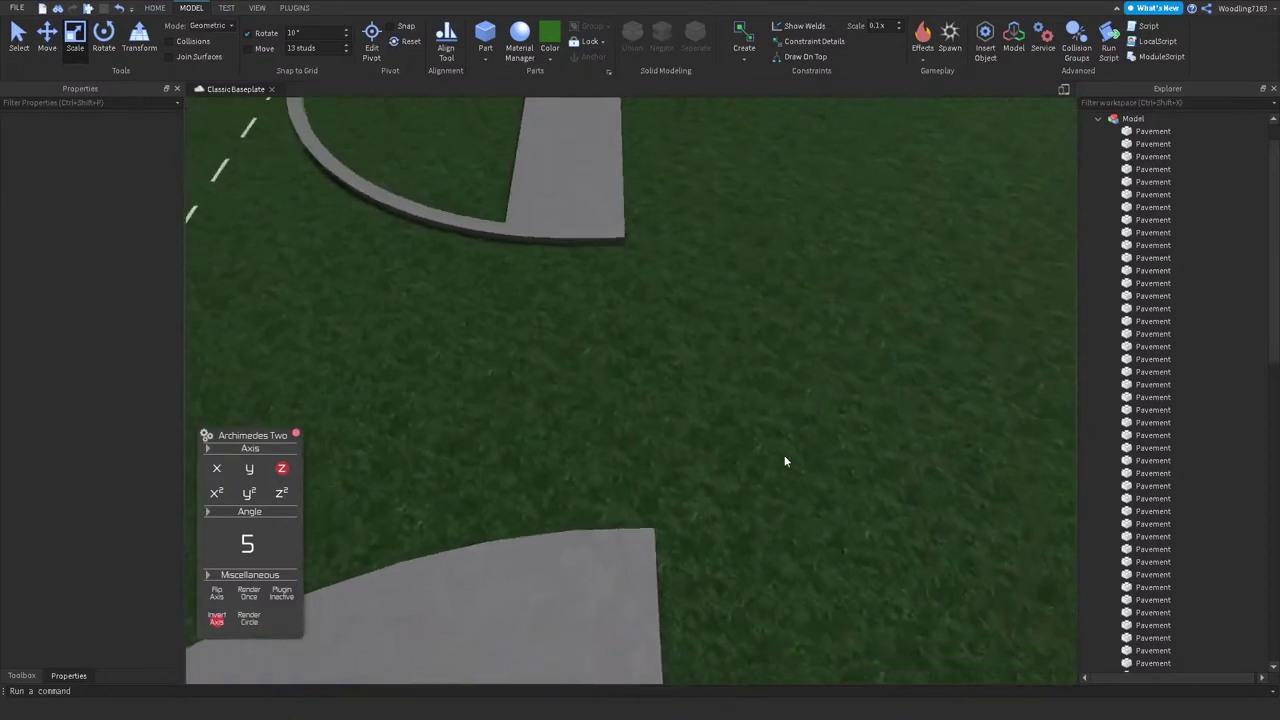
pyautogui.scroll(-5, 663, 289)
pyautogui.moveTo(663, 289); pyautogui.dragTo(663, 297, button='right')
pyautogui.scroll(3, 663, 297)
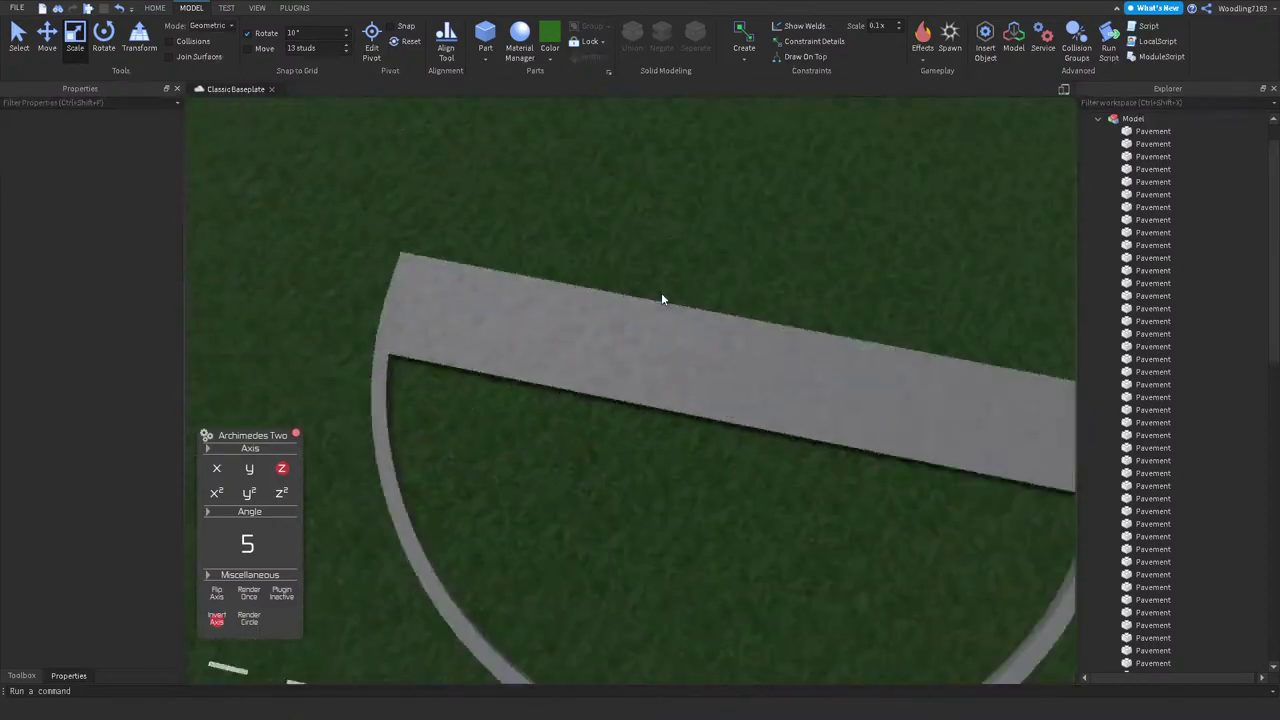
pyautogui.click(609, 346)
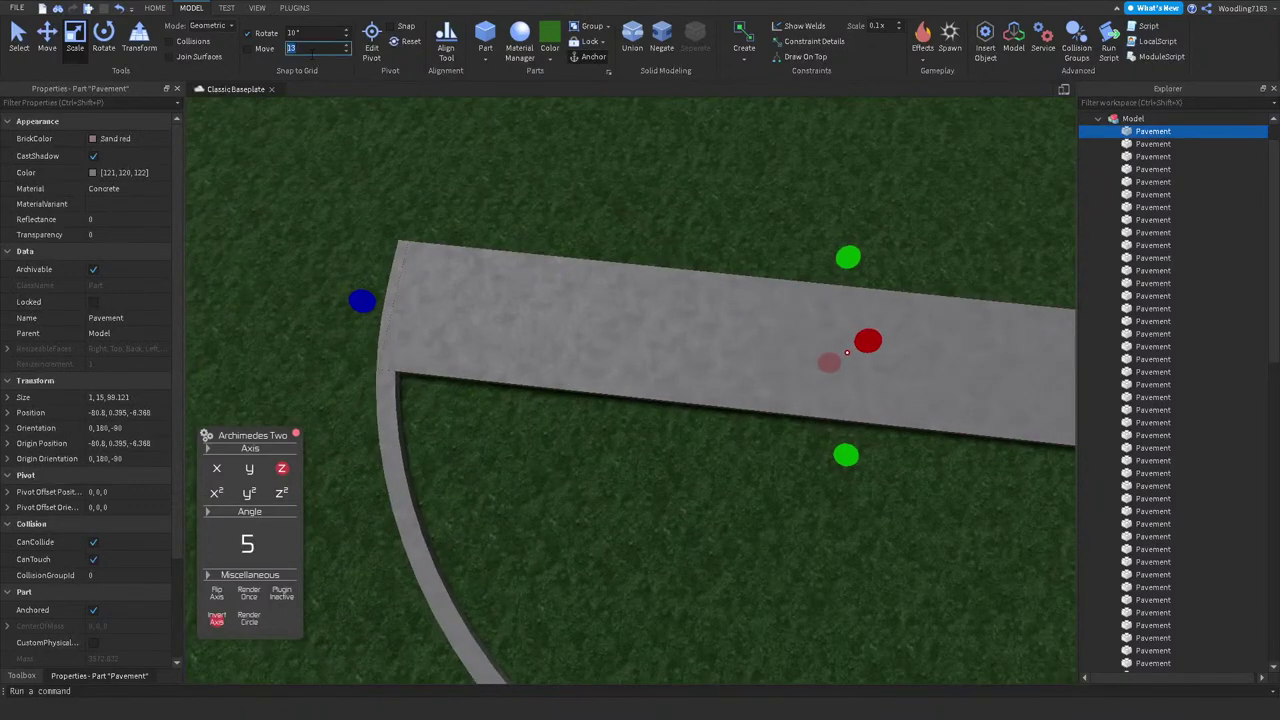
pyautogui.moveTo(854, 443); pyautogui.dragTo(846, 408)
pyautogui.click(546, 468)
# Step: Widen the road across the slip lane markings to about 48.3 studs so its edge meets the island's curved kerb
pyautogui.moveTo(546, 468); pyautogui.dragTo(558, 467, button='right')
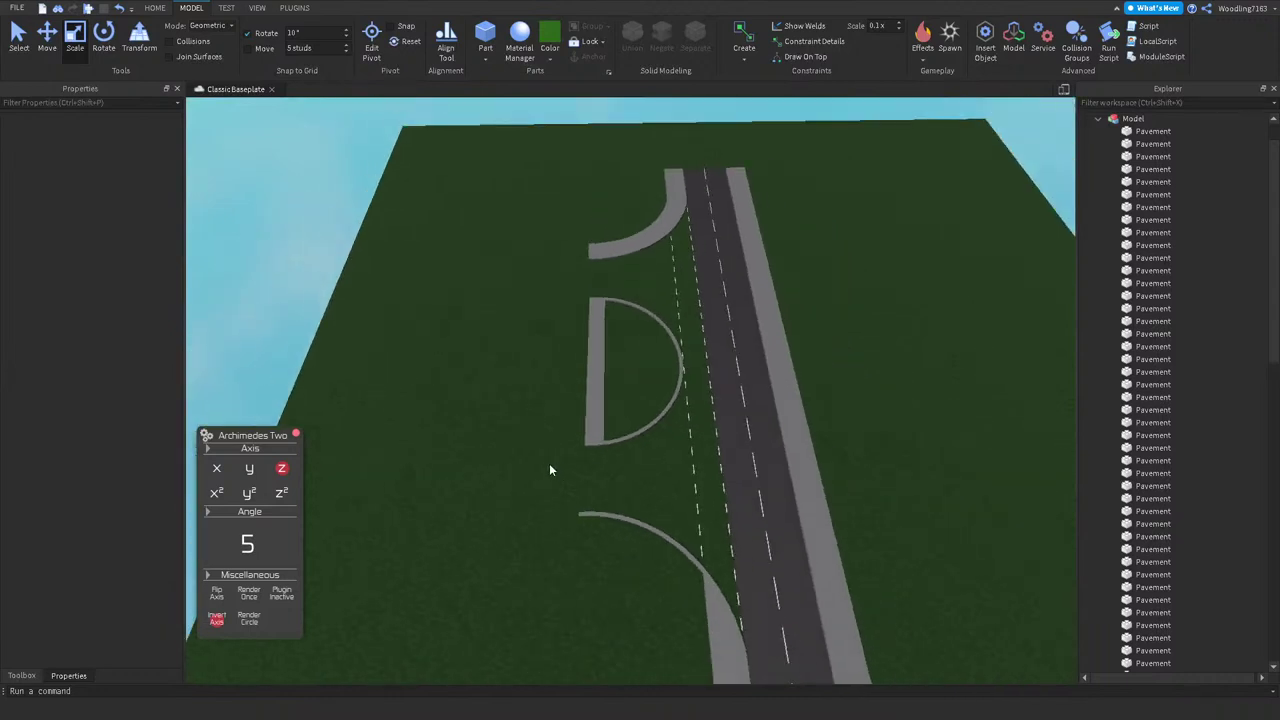
pyautogui.scroll(3, 574, 457)
pyautogui.moveTo(576, 461); pyautogui.dragTo(577, 464, button='right')
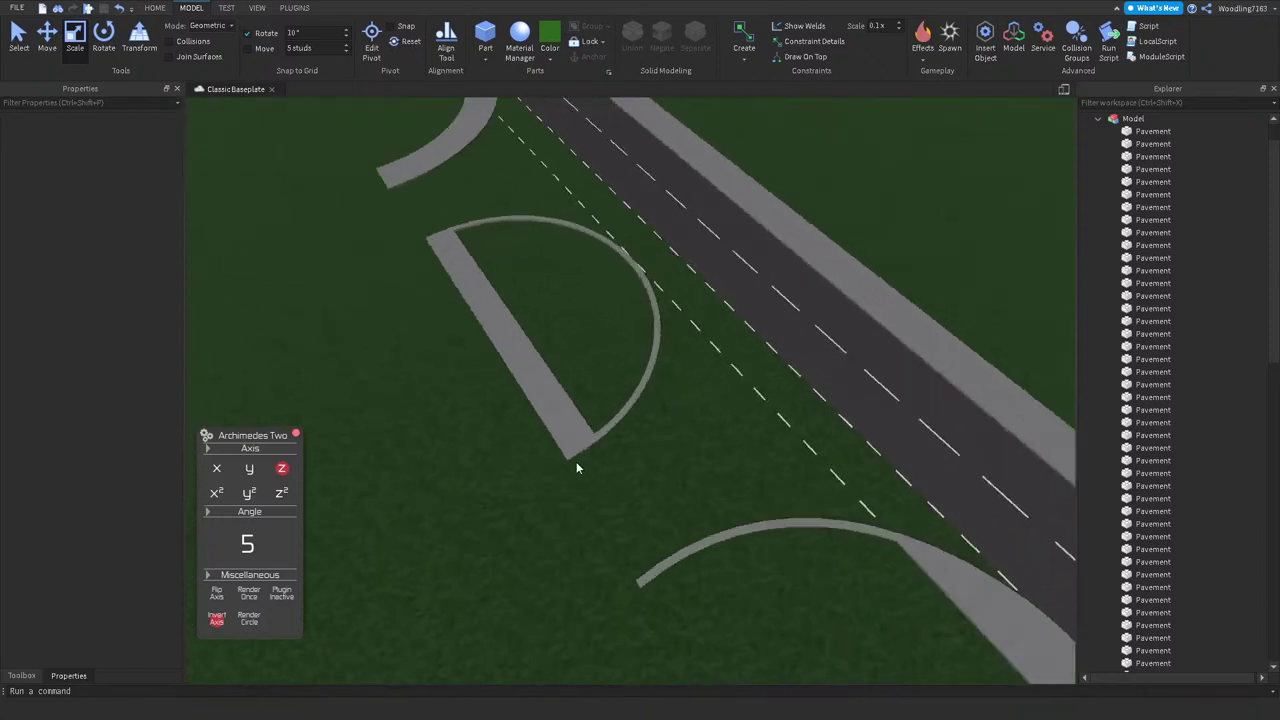
pyautogui.scroll(3, 580, 368)
pyautogui.moveTo(580, 366); pyautogui.dragTo(580, 366, button='right')
pyautogui.click(817, 346)
pyautogui.moveTo(817, 346); pyautogui.dragTo(817, 361, button='right')
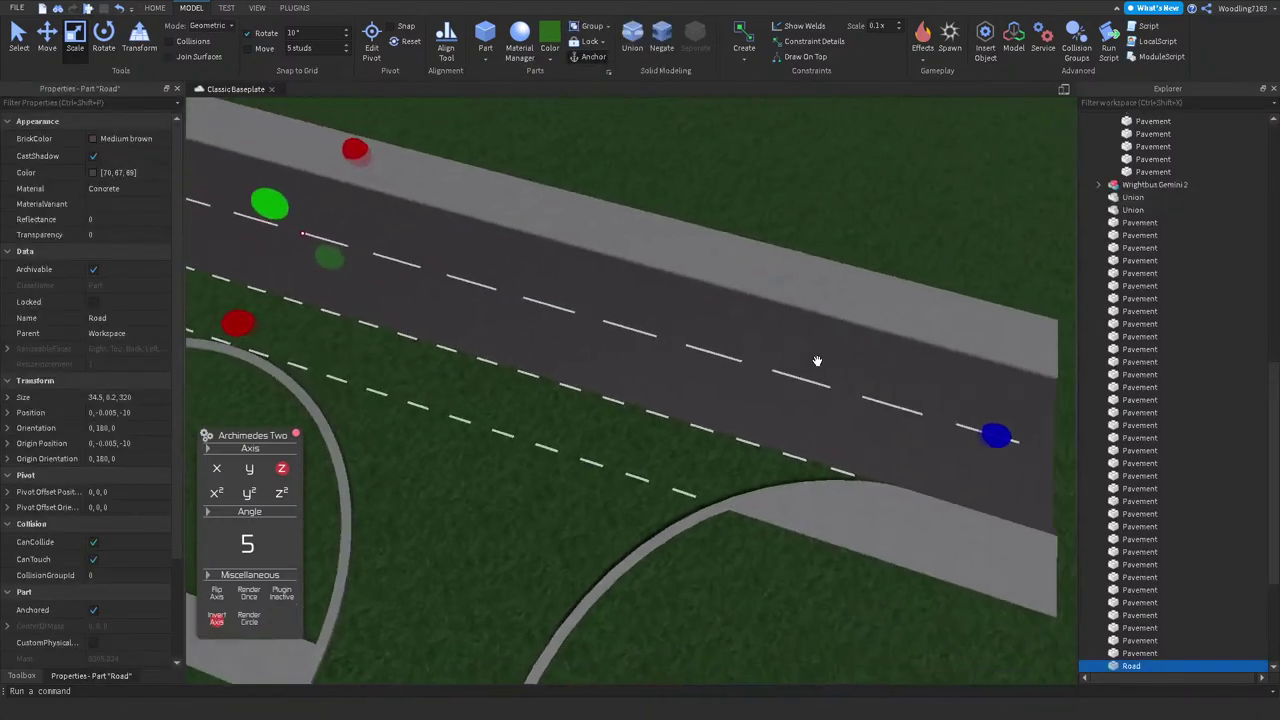
pyautogui.scroll(-2, 340, 101)
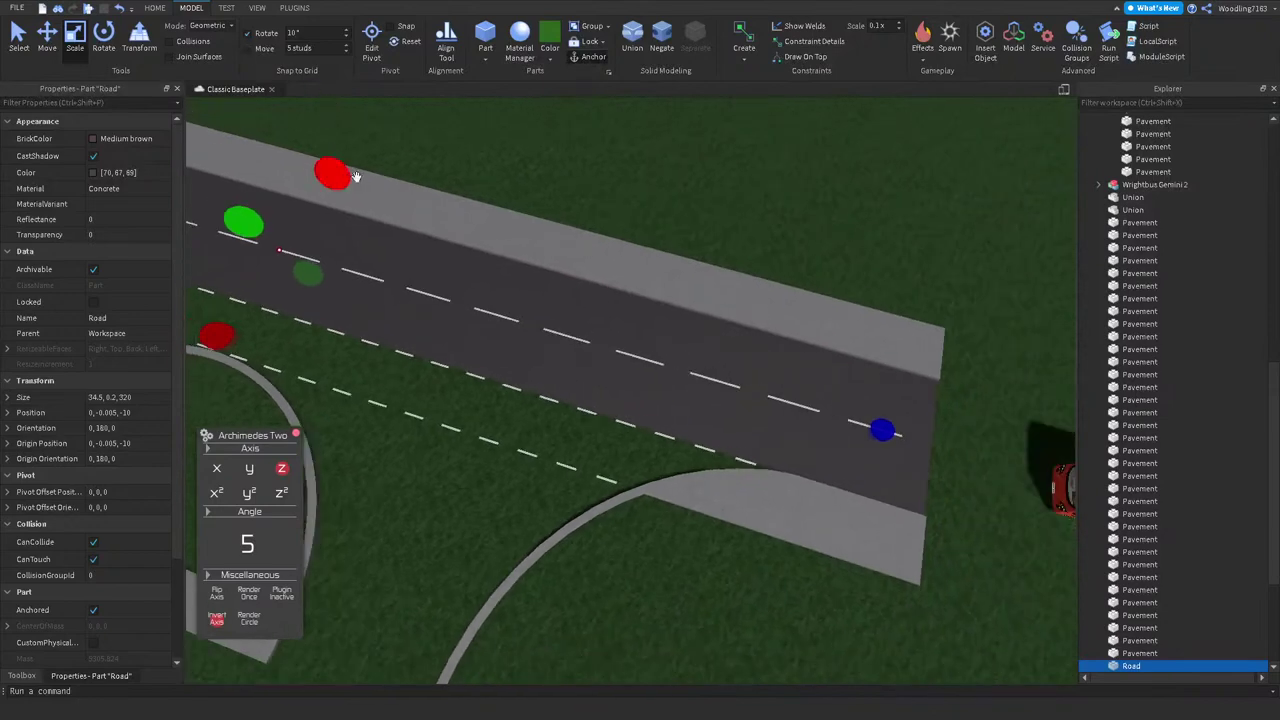
pyautogui.moveTo(355, 176); pyautogui.dragTo(492, 236, button='right')
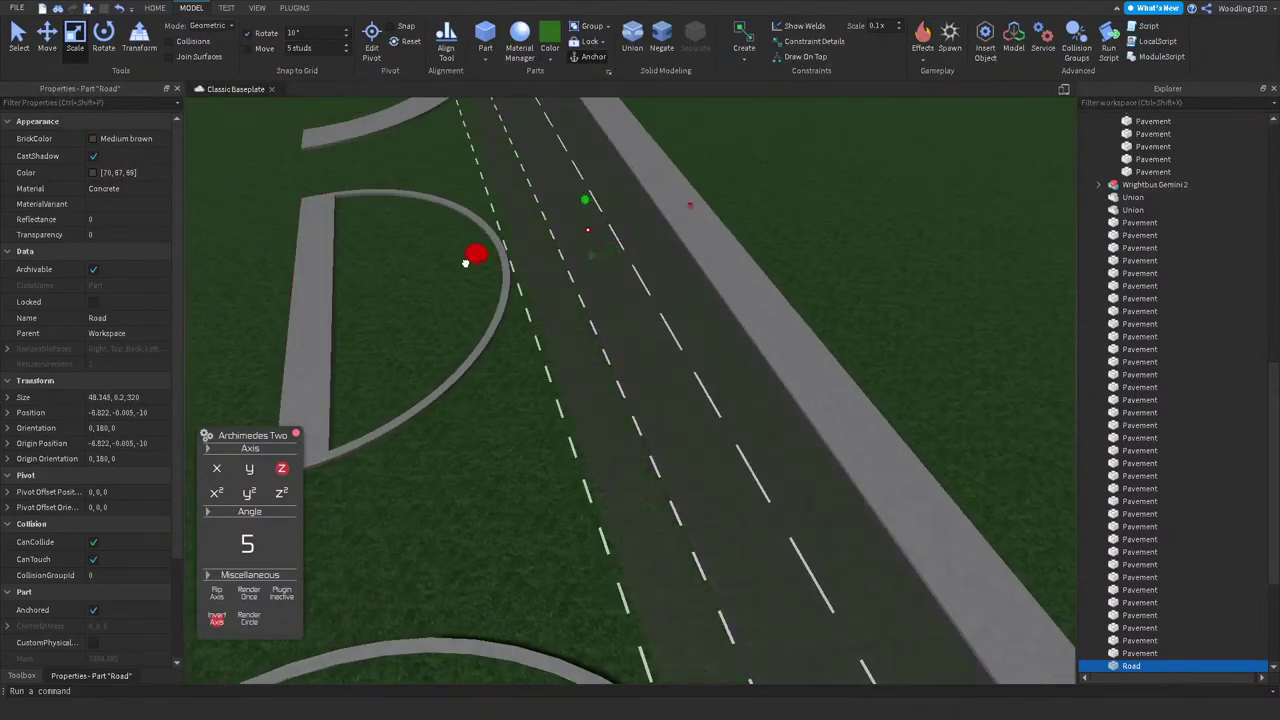
pyautogui.scroll(5, 465, 262)
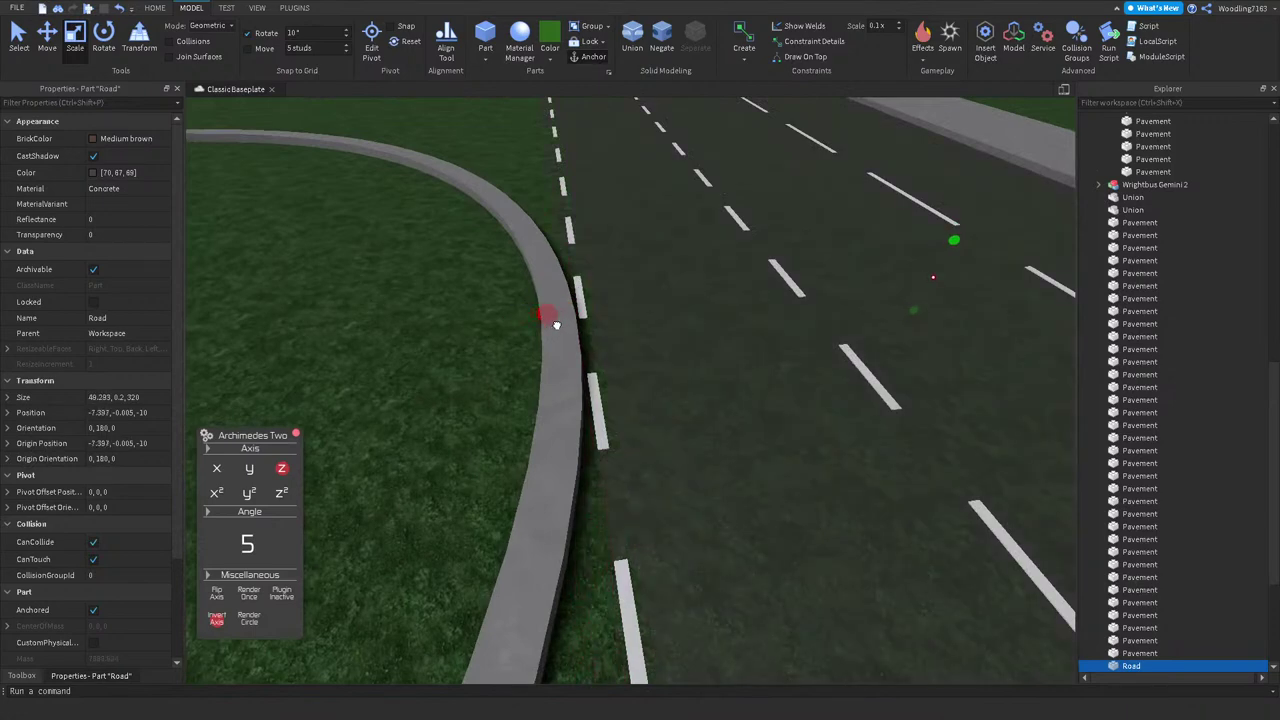
pyautogui.scroll(-10, 552, 321)
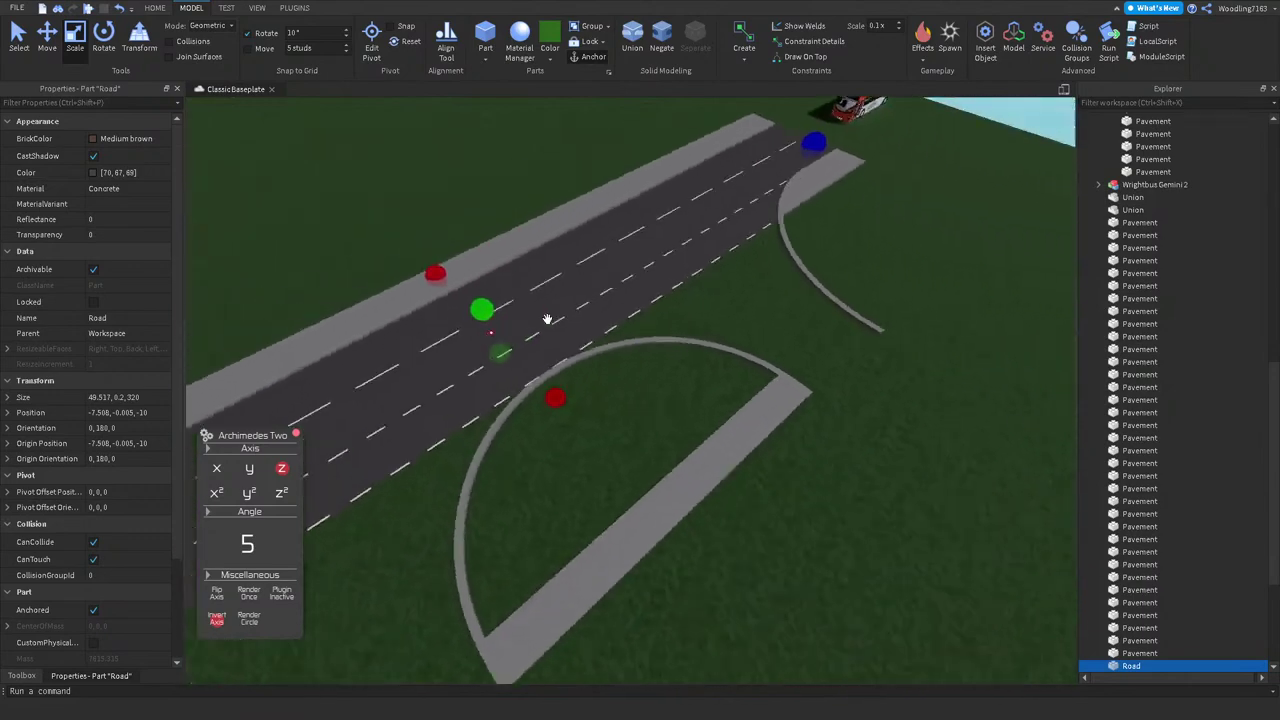
pyautogui.scroll(10, 547, 319)
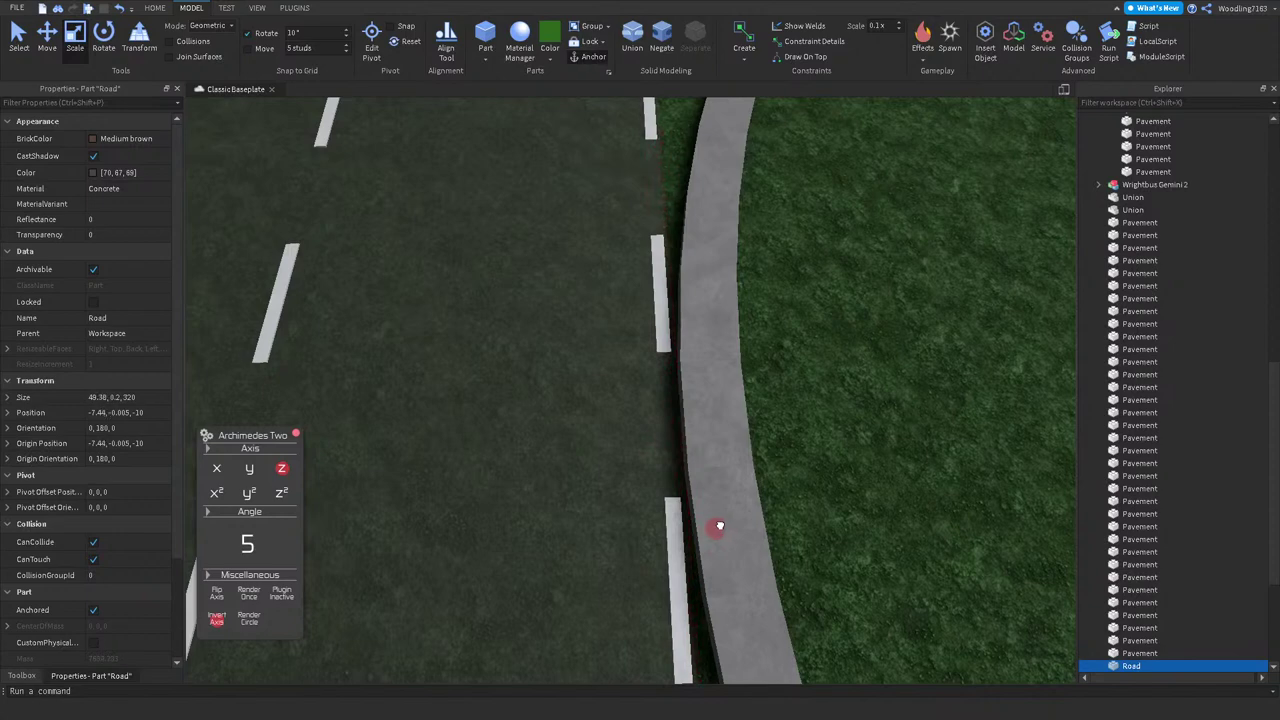
pyautogui.click(791, 430)
pyautogui.scroll(-5, 791, 430)
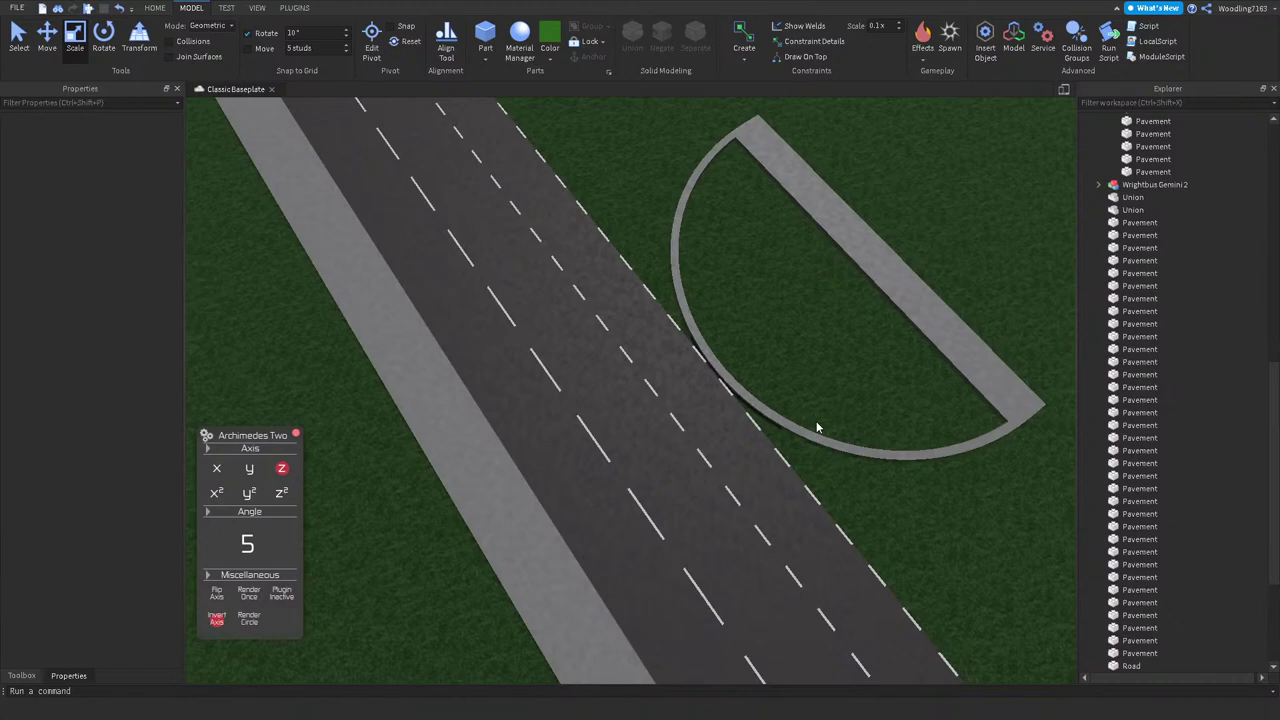
# Step: Enable 5-stud move snapping and extend the end segment of the narrow curved kerb outwards to 72 studs
pyautogui.moveTo(560, 240); pyautogui.dragTo(514, 486, button='right')
pyautogui.click(516, 486)
pyautogui.scroll(2, 525, 450)
pyautogui.moveTo(533, 408); pyautogui.dragTo(541, 397, button='right')
pyautogui.scroll(2, 554, 287)
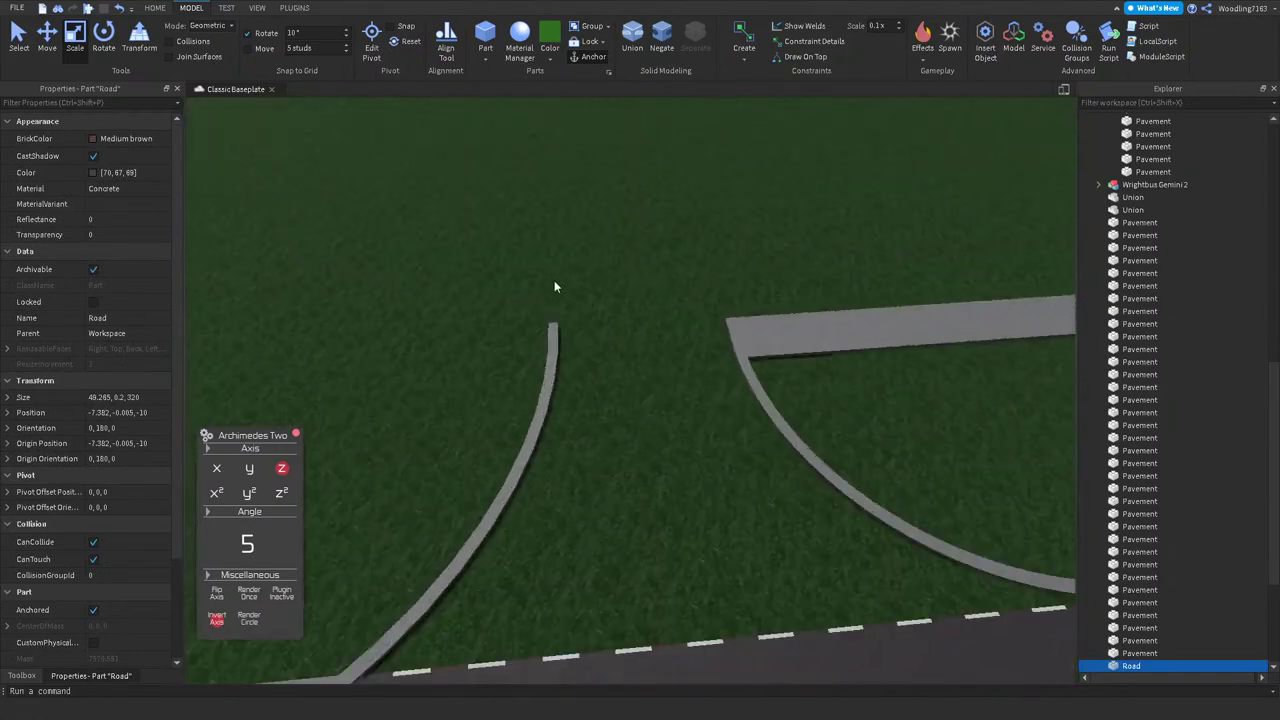
pyautogui.click(552, 332)
pyautogui.press('f')
pyautogui.scroll(-5, 612, 265)
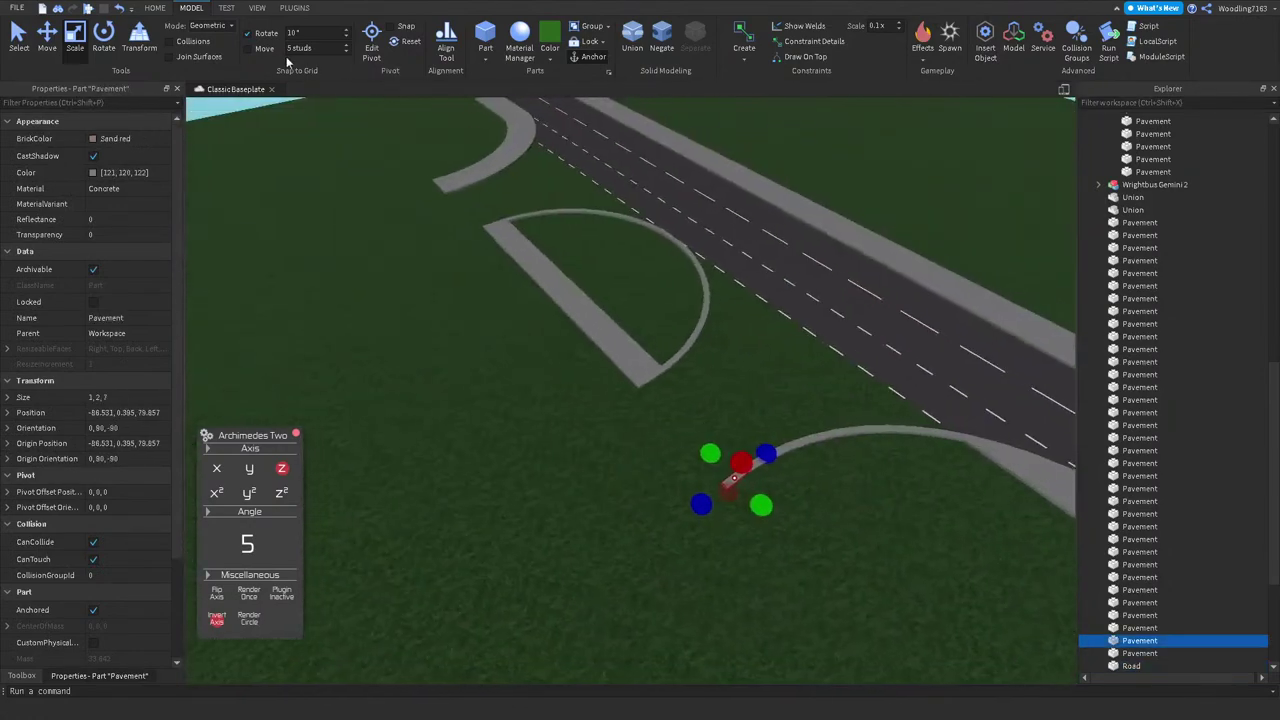
pyautogui.moveTo(604, 543); pyautogui.dragTo(538, 546)
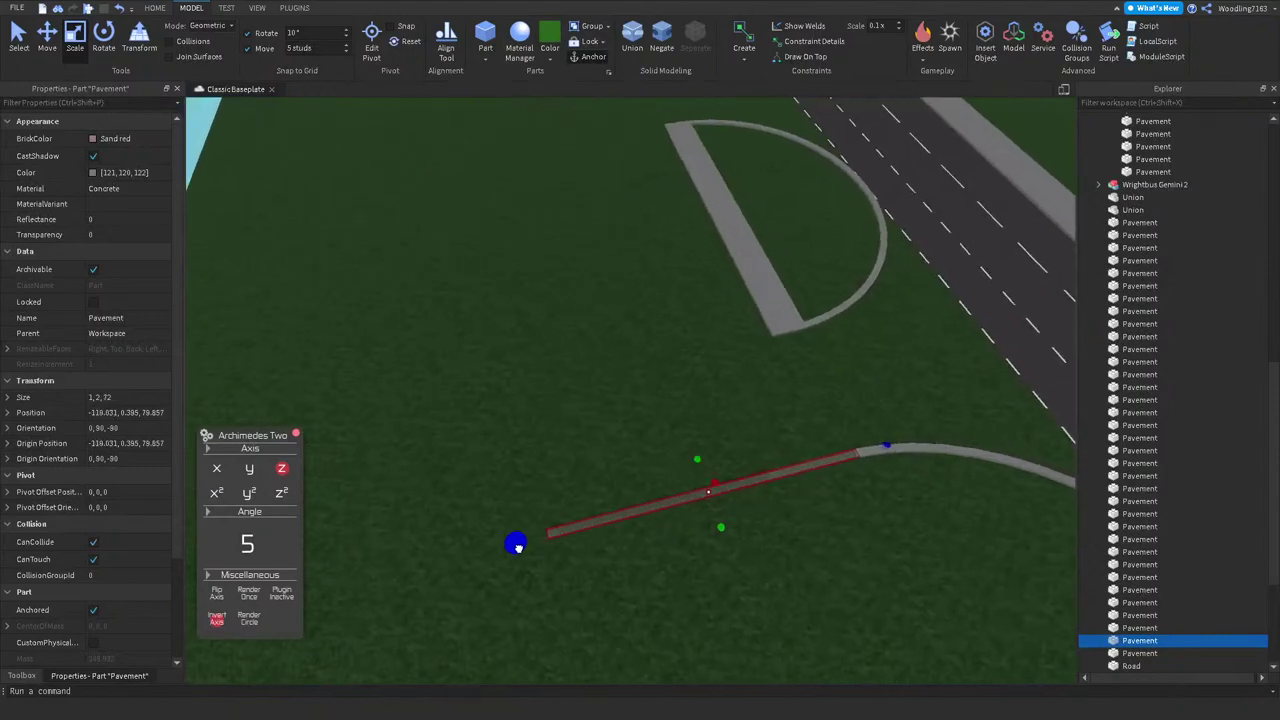
# Step: Extend the wide curved pavement's end segment to 67 studs and generate a perpendicular 90-degree segment from its end with Archimedes
pyautogui.moveTo(659, 493); pyautogui.dragTo(806, 207, button='right')
pyautogui.click(762, 124)
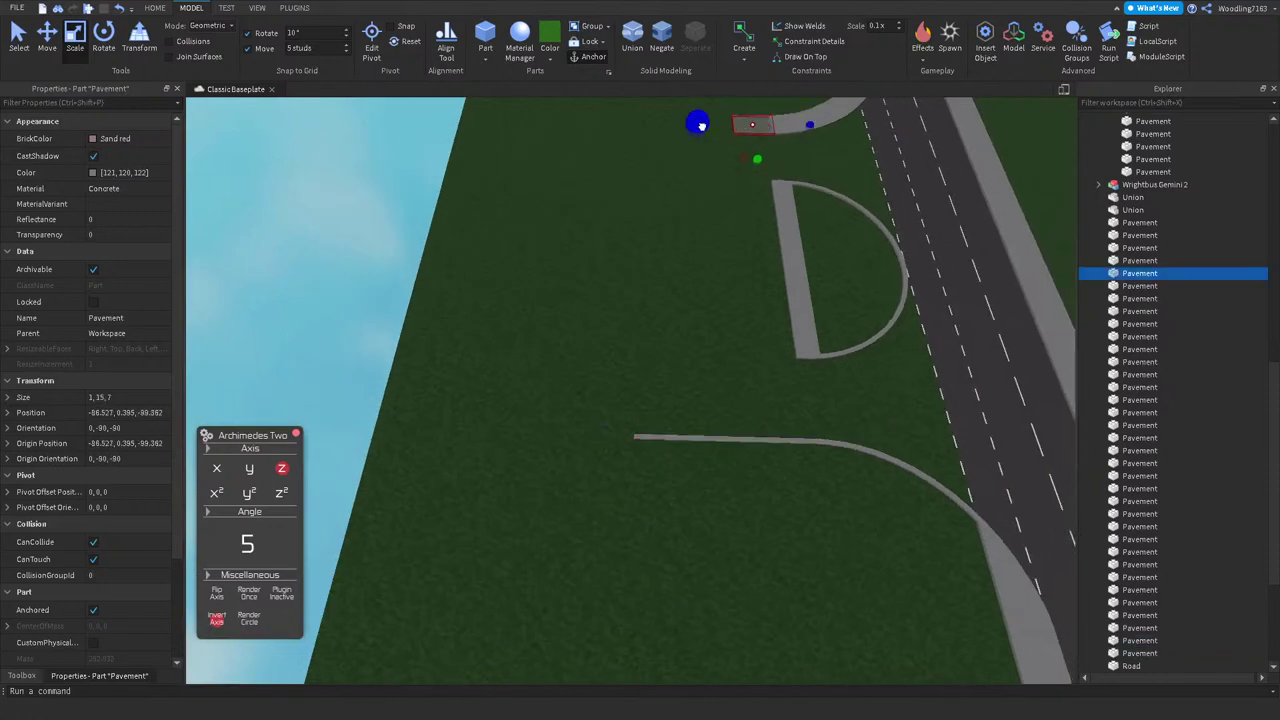
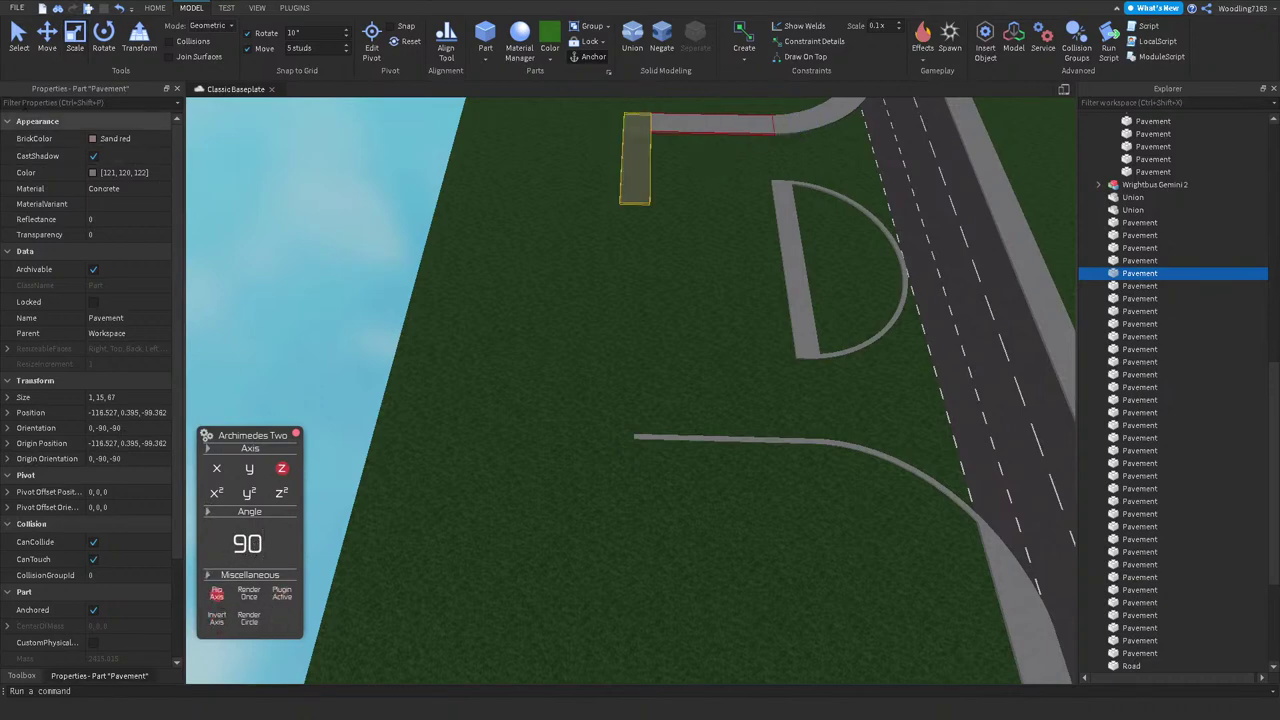
pyautogui.click(248, 595)
# Step: Resize the new perpendicular pavement segment to 62 studs long
pyautogui.moveTo(623, 234)
pyautogui.mouseDown()
pyautogui.moveTo(637, 491)
pyautogui.moveTo(613, 213)
pyautogui.mouseUp()
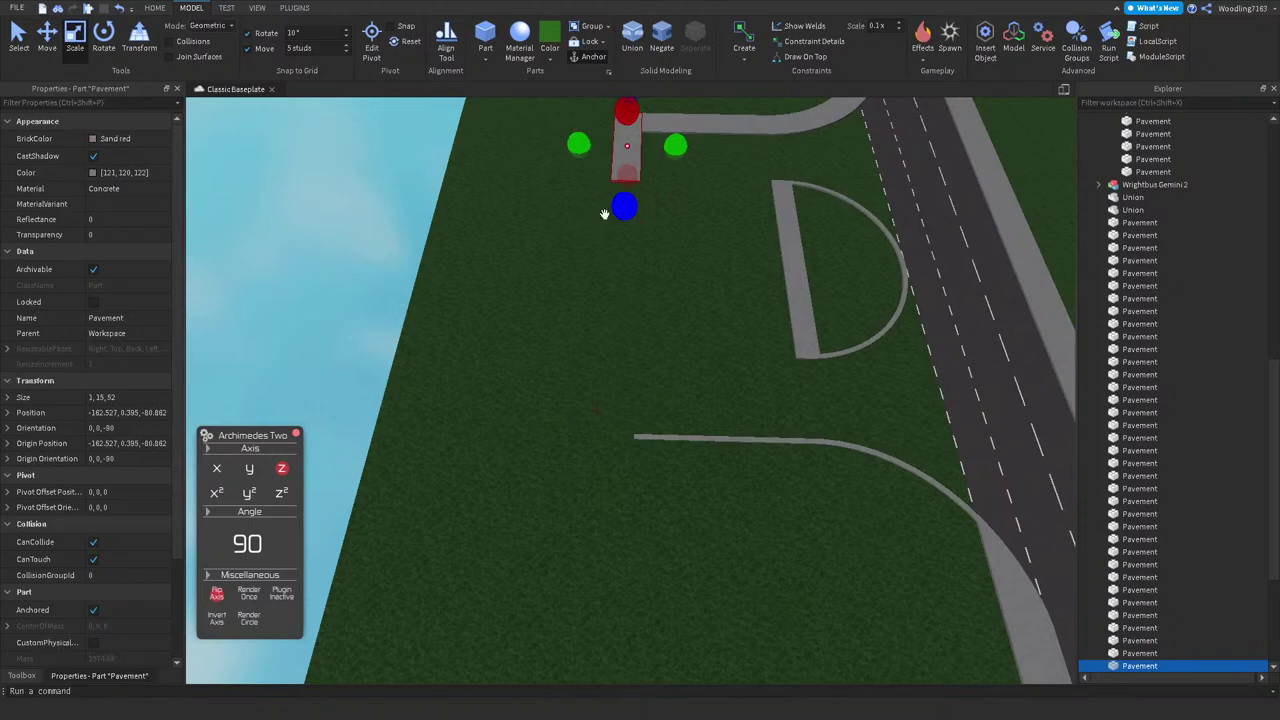
pyautogui.press('f')
pyautogui.moveTo(640, 204); pyautogui.dragTo(640, 204, button='right')
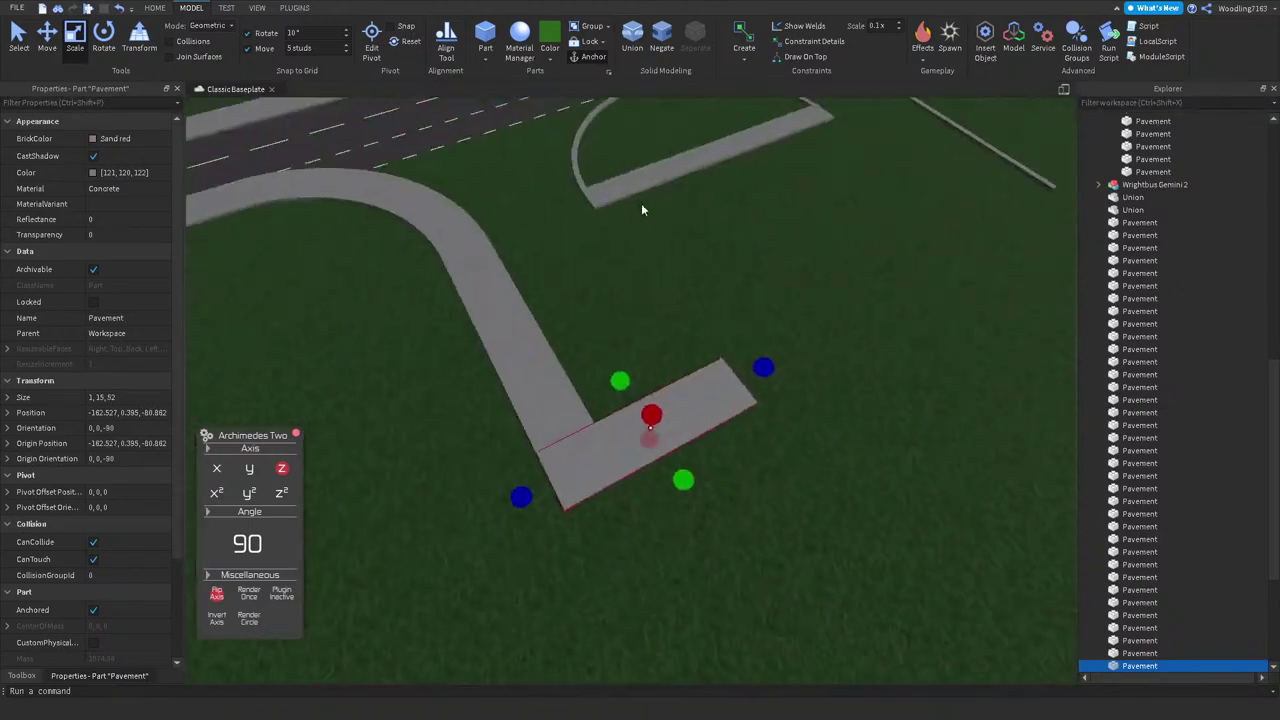
pyautogui.moveTo(763, 367)
pyautogui.mouseDown()
pyautogui.moveTo(759, 380)
pyautogui.moveTo(771, 376)
pyautogui.mouseUp()
pyautogui.moveTo(762, 376); pyautogui.dragTo(769, 388, button='right')
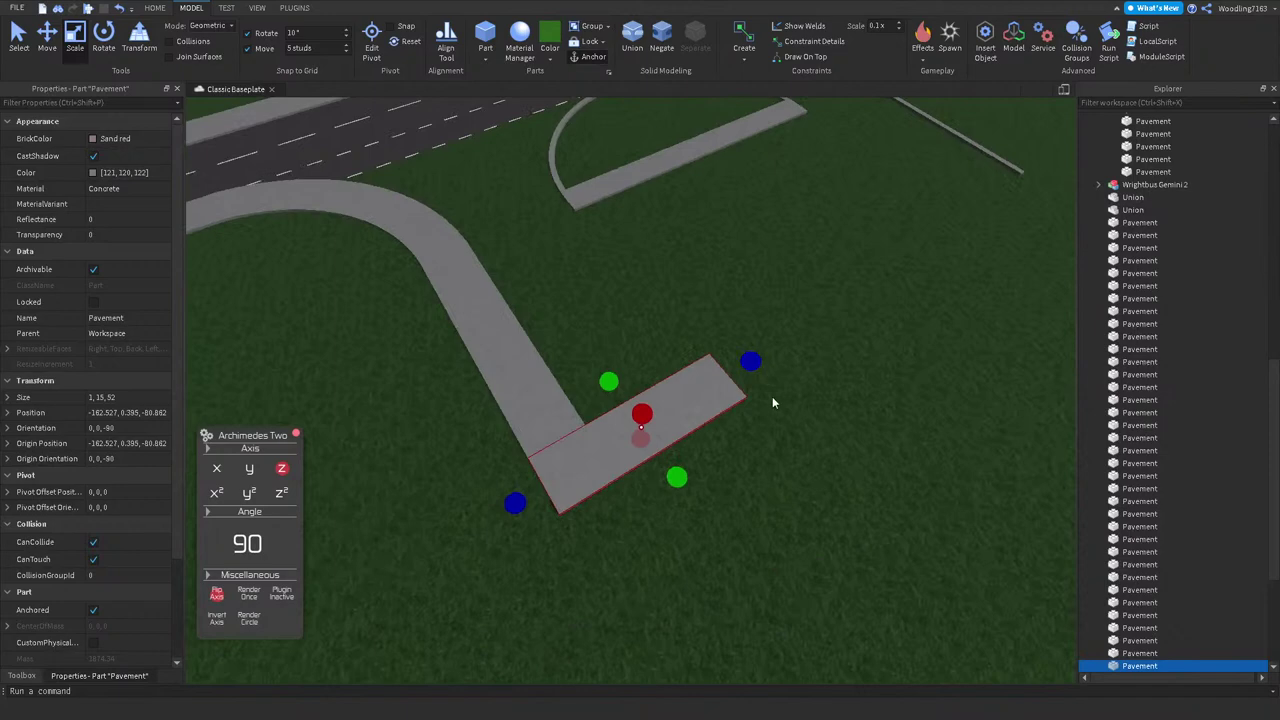
pyautogui.moveTo(743, 365); pyautogui.dragTo(766, 330)
pyautogui.scroll(-3, 766, 330)
pyautogui.click(766, 330)
pyautogui.scroll(3, 750, 337)
pyautogui.moveTo(750, 337); pyautogui.dragTo(651, 325, button='right')
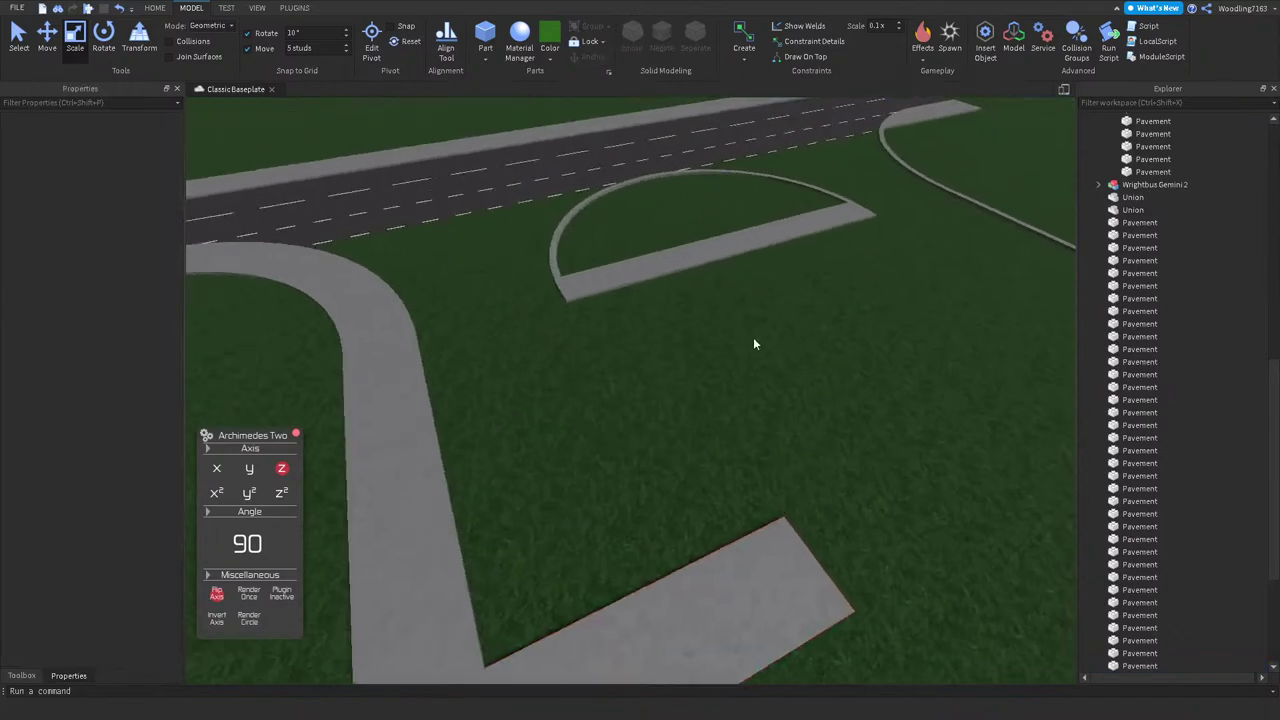
pyautogui.scroll(-10, 652, 323)
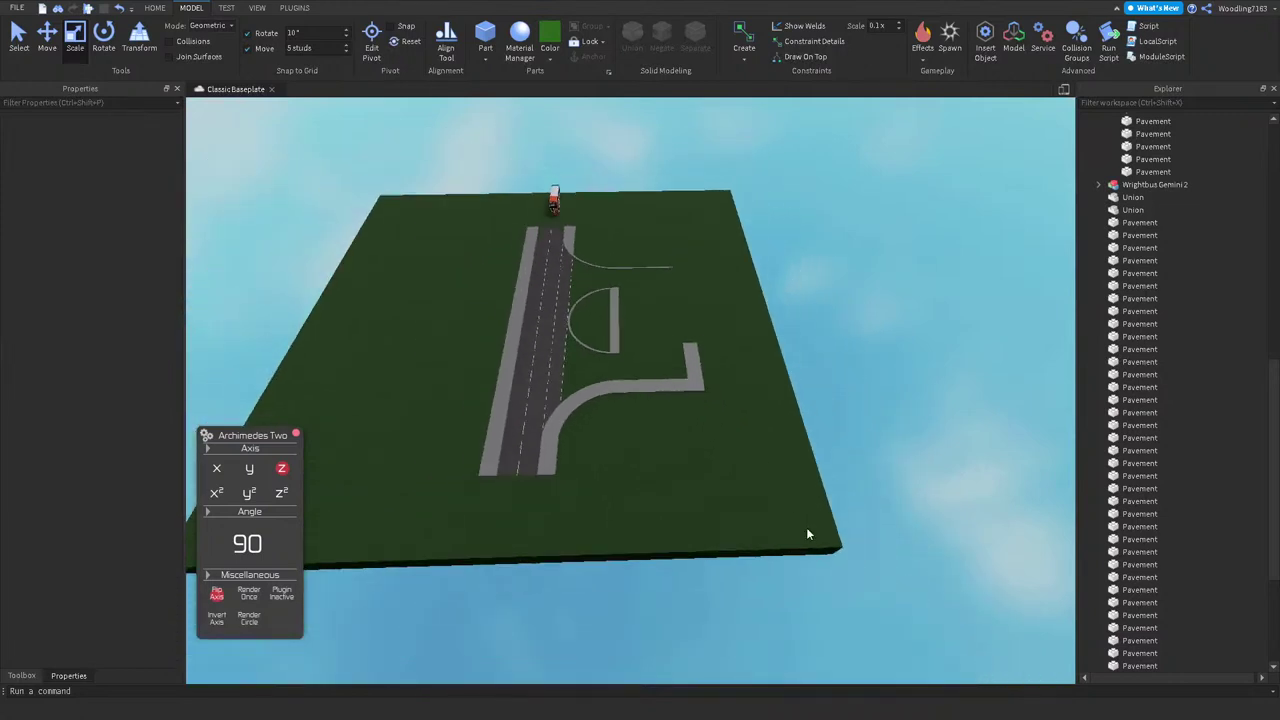
# Step: Select all junction parts together with the bus and move them 145 studs along the X axis
pyautogui.moveTo(806, 527); pyautogui.dragTo(408, 217)
pyautogui.moveTo(409, 161); pyautogui.dragTo(408, 160)
pyautogui.moveTo(681, 293); pyautogui.dragTo(563, 290)
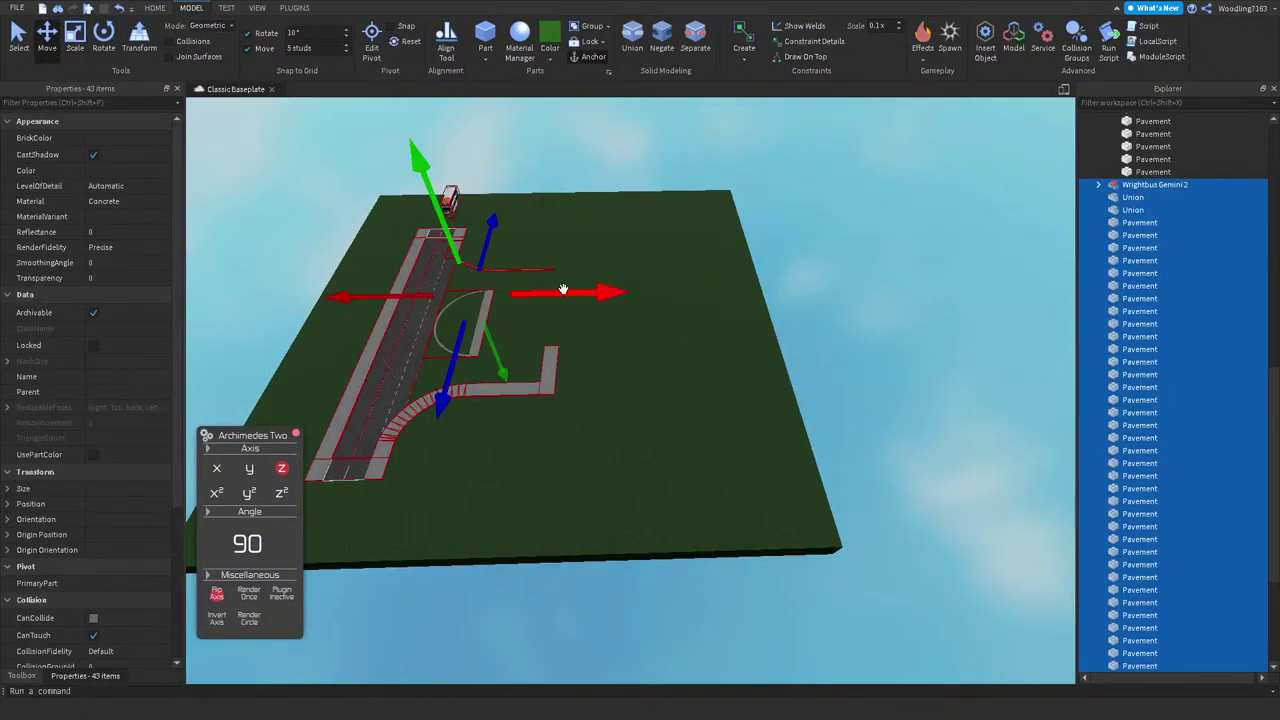
pyautogui.click(712, 310)
pyautogui.scroll(8, 623, 286)
pyautogui.moveTo(400, 300); pyautogui.dragTo(483, 296, button='right')
pyautogui.scroll(4, 483, 302)
pyautogui.moveTo(483, 296); pyautogui.dragTo(411, 361, button='middle')
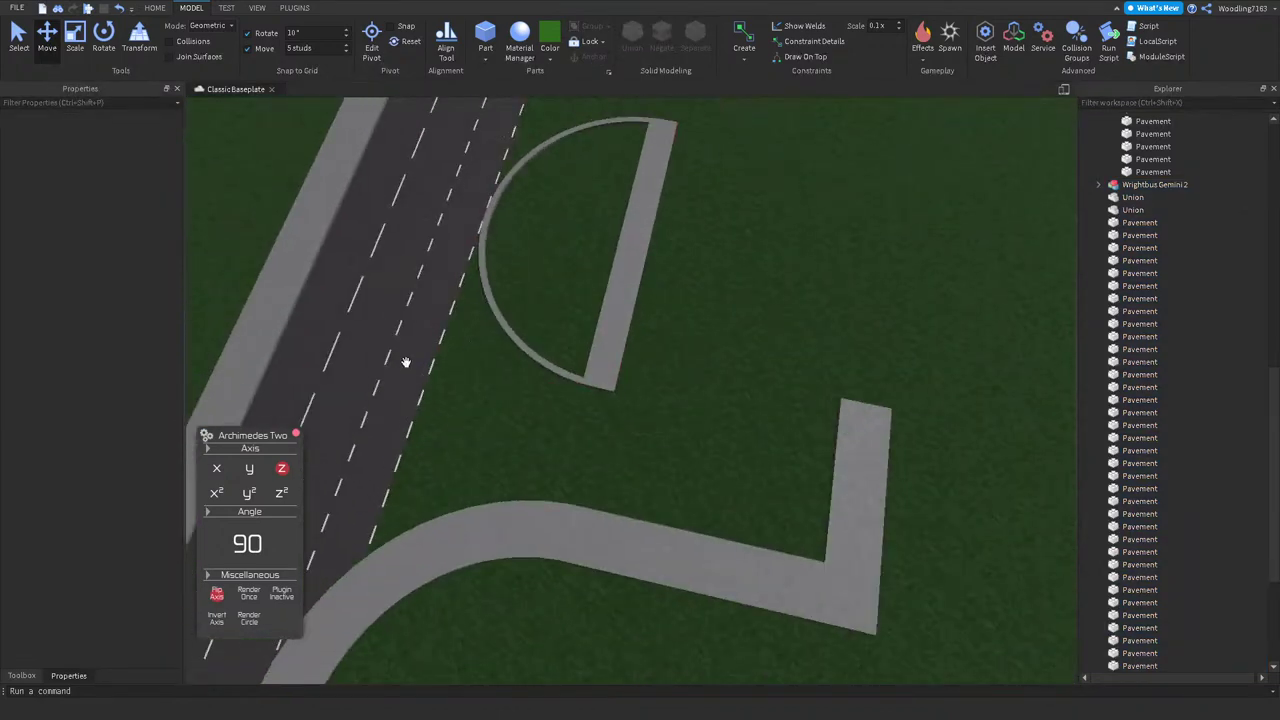
pyautogui.click(406, 331)
pyautogui.scroll(2, 406, 331)
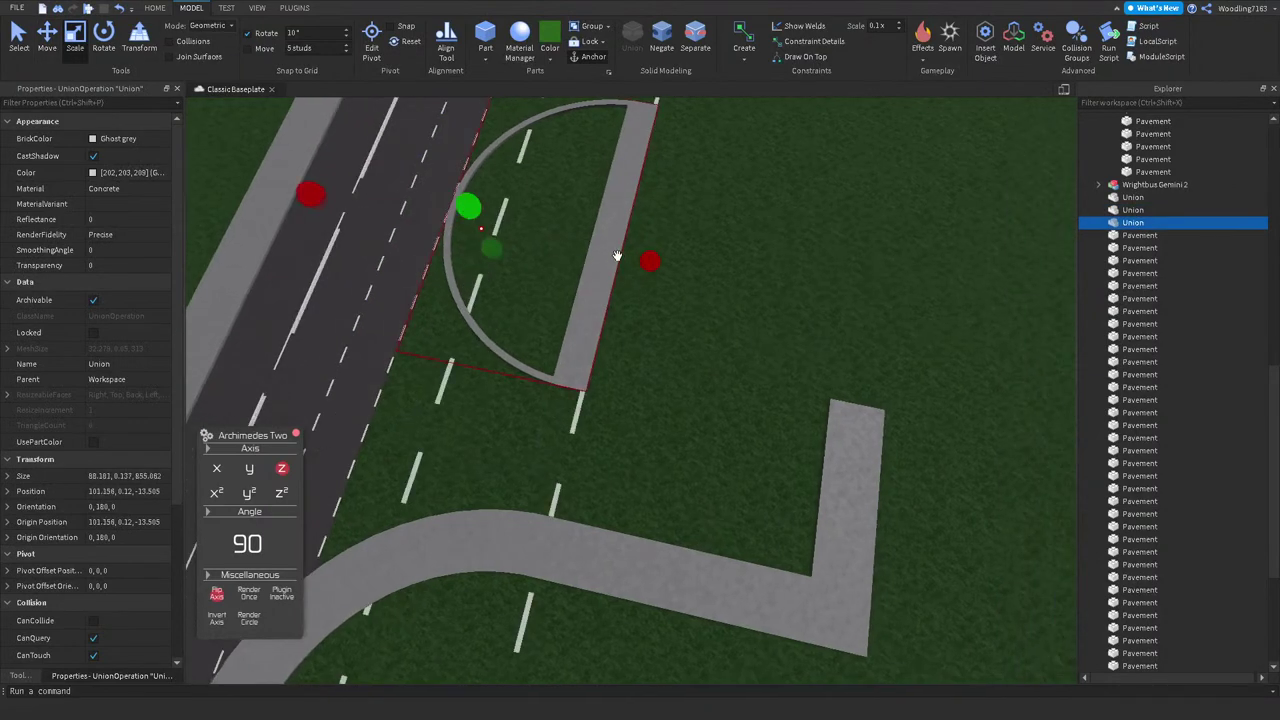
pyautogui.click(614, 254)
# Step: Duplicate the road and stretch the copy to about 187.2 studs wide, ending at the perpendicular pavement's outer edge
pyautogui.click(331, 299)
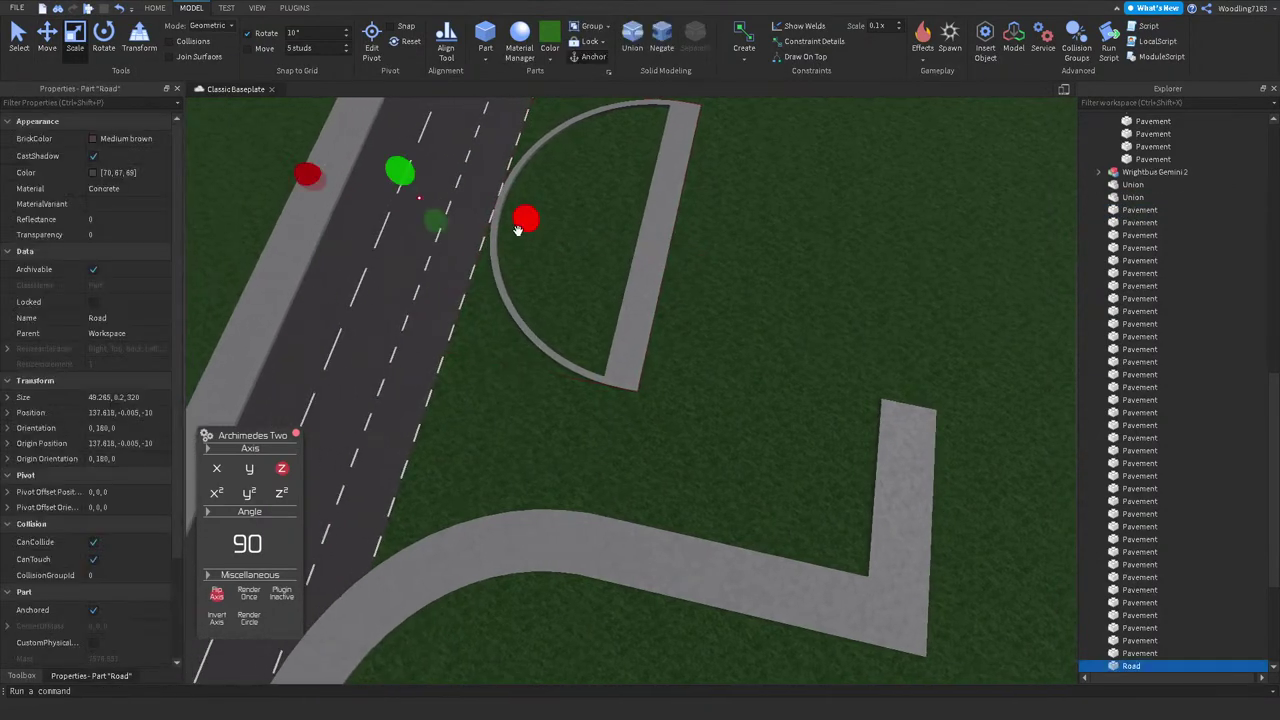
pyautogui.moveTo(620, 245); pyautogui.dragTo(597, 240)
pyautogui.moveTo(541, 218); pyautogui.dragTo(801, 399)
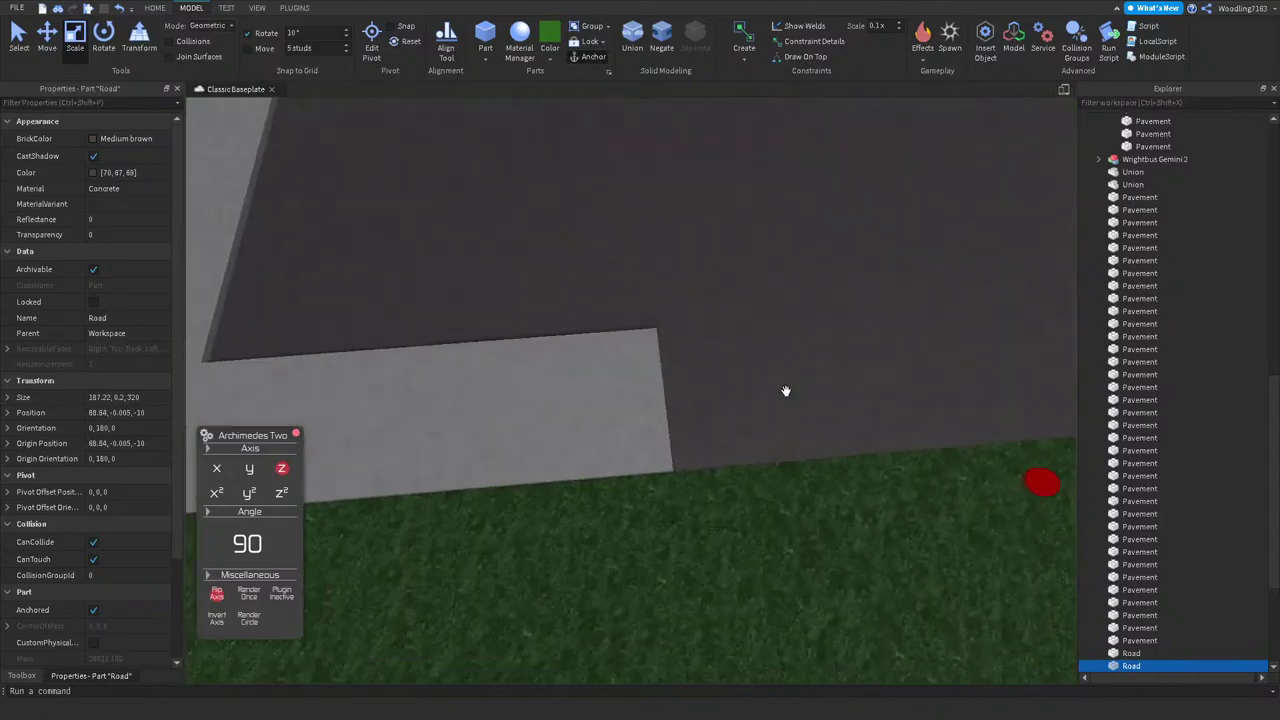
# Step: Duplicate the perpendicular pavement, reduce the copy to its outer end corner, and make it a cylinder with Y and Z sizes of 30
pyautogui.click(640, 397)
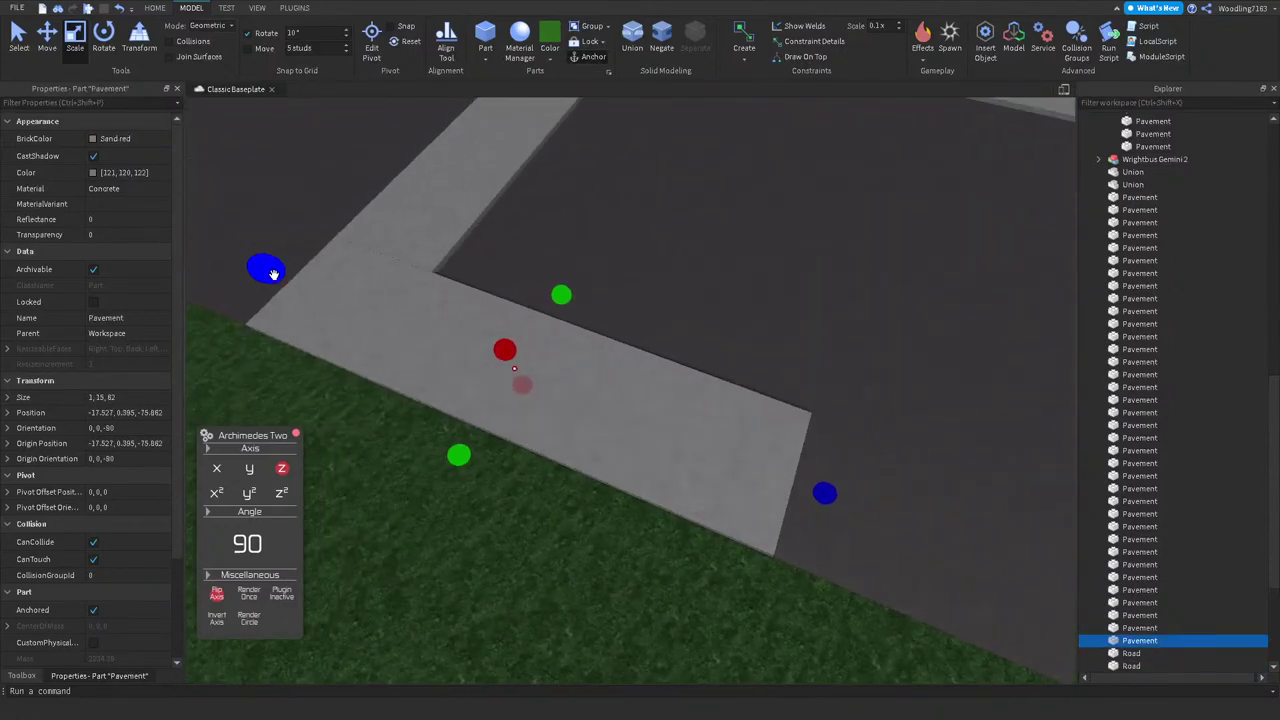
pyautogui.click(273, 275)
pyautogui.press('f')
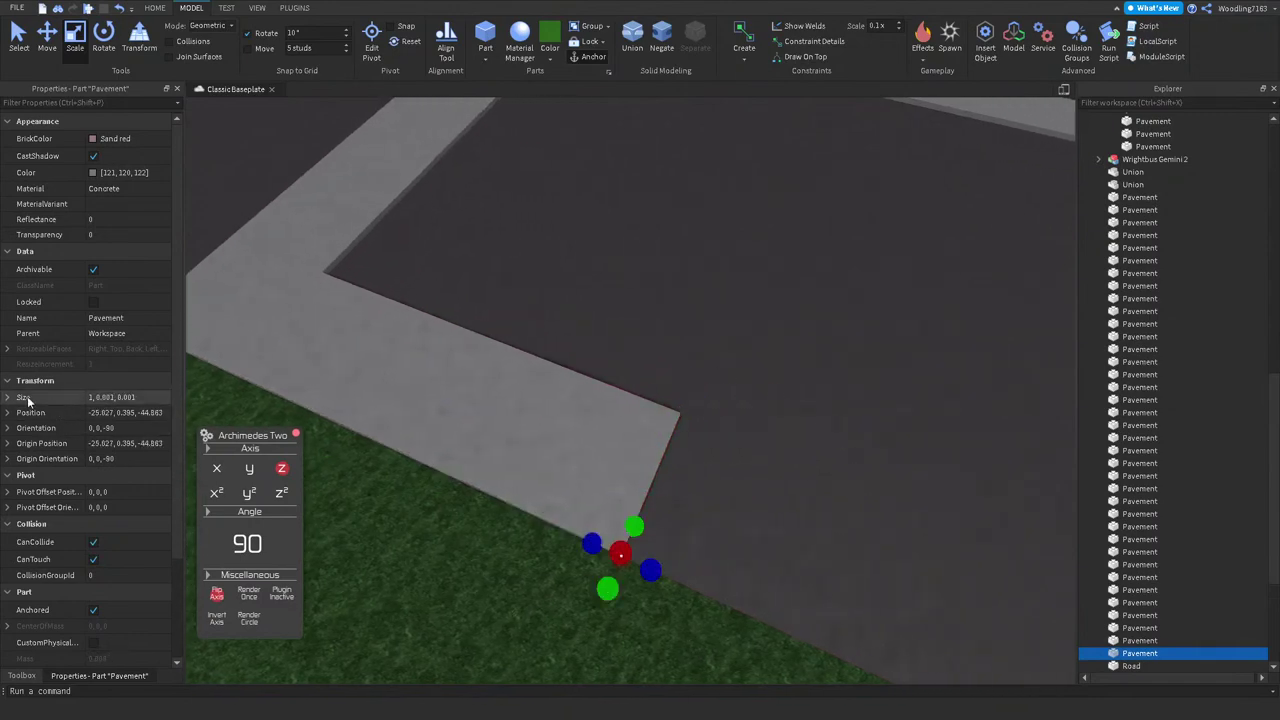
pyautogui.click(7, 397)
pyautogui.click(130, 428)
pyautogui.write('30')
pyautogui.click(127, 442)
pyautogui.write('30')
pyautogui.press('Return')
pyautogui.scroll(-4, 97, 586)
pyautogui.click(97, 586)
pyautogui.click(109, 612)
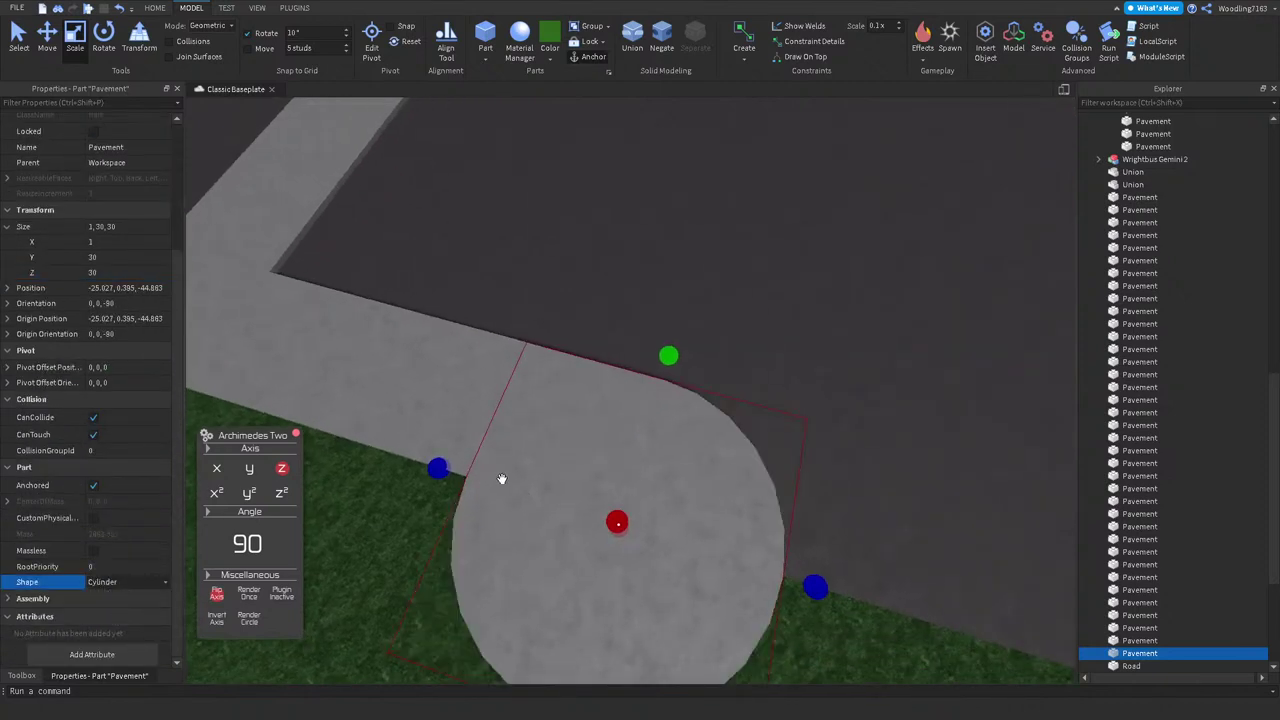
# Step: Cut off the cylinder's outer half by enlarging a duplicated pavement block over it, negating the block and uniting both parts
pyautogui.click(425, 350)
pyautogui.moveTo(340, 312); pyautogui.dragTo(385, 400)
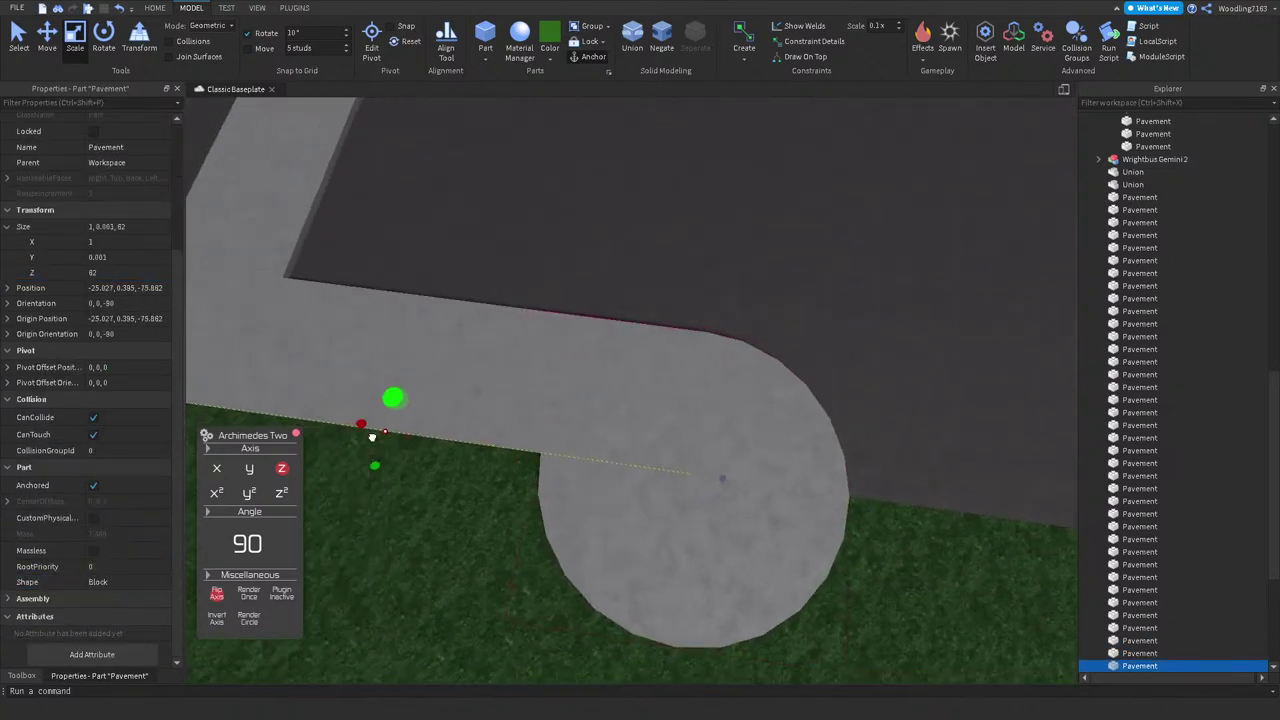
pyautogui.moveTo(513, 475); pyautogui.dragTo(514, 628)
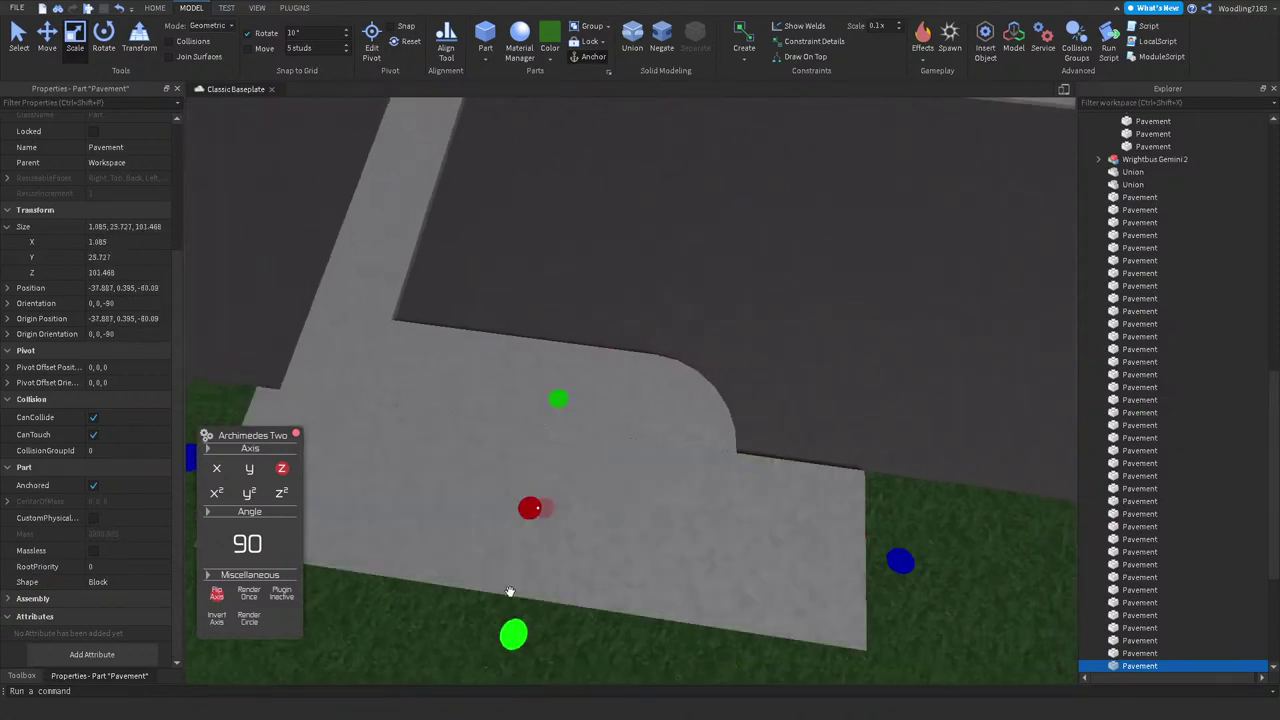
pyautogui.click(661, 40)
pyautogui.keyDown('ctrl'); pyautogui.click(606, 417); pyautogui.keyUp('ctrl')
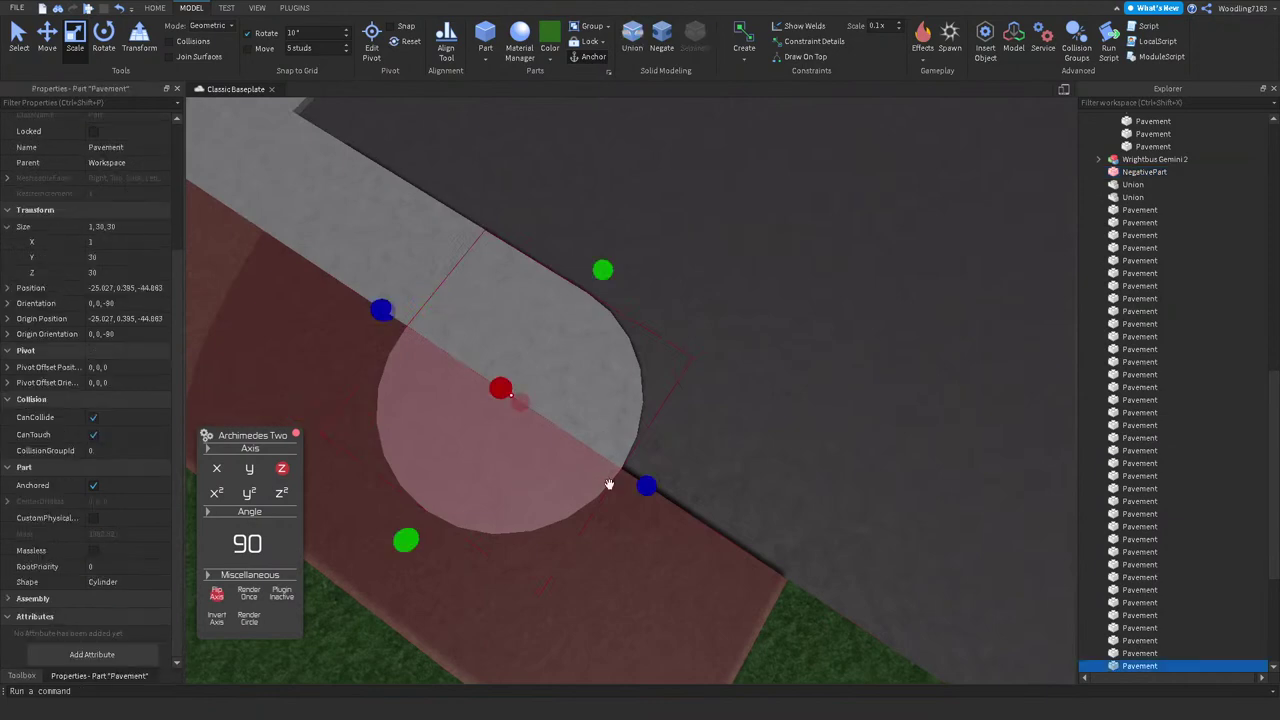
pyautogui.click(633, 40)
pyautogui.moveTo(529, 491); pyautogui.dragTo(533, 489, button='right')
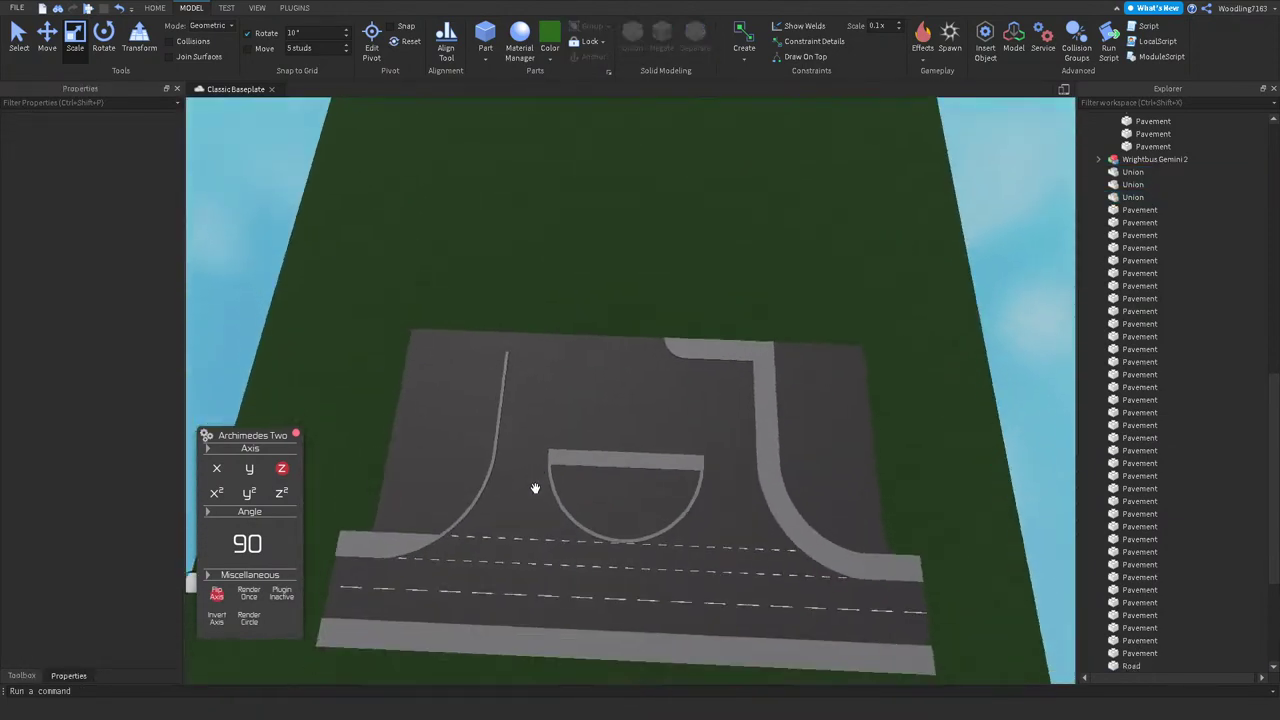
# Step: Shorten the wide road slab to about 250 studs so its side lines up with the narrow straight kerb
pyautogui.scroll(5, 540, 430)
pyautogui.click(436, 342)
pyautogui.press('a')
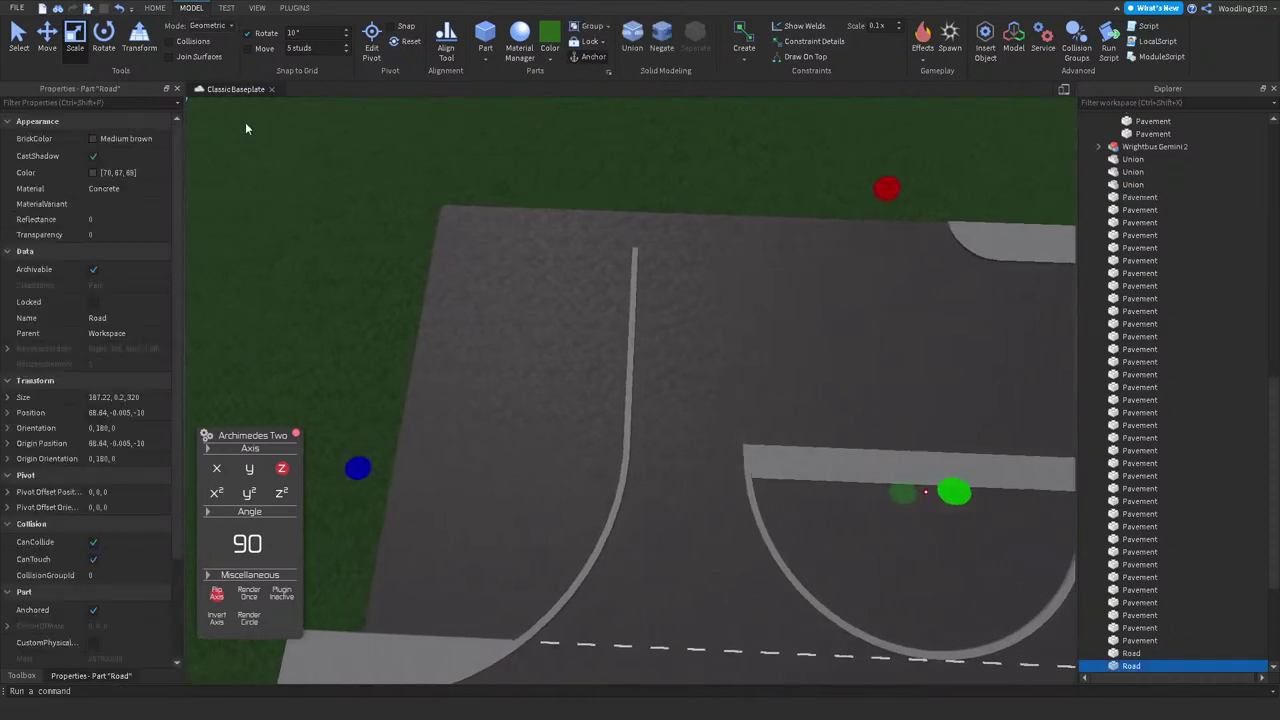
pyautogui.moveTo(357, 468); pyautogui.dragTo(590, 470)
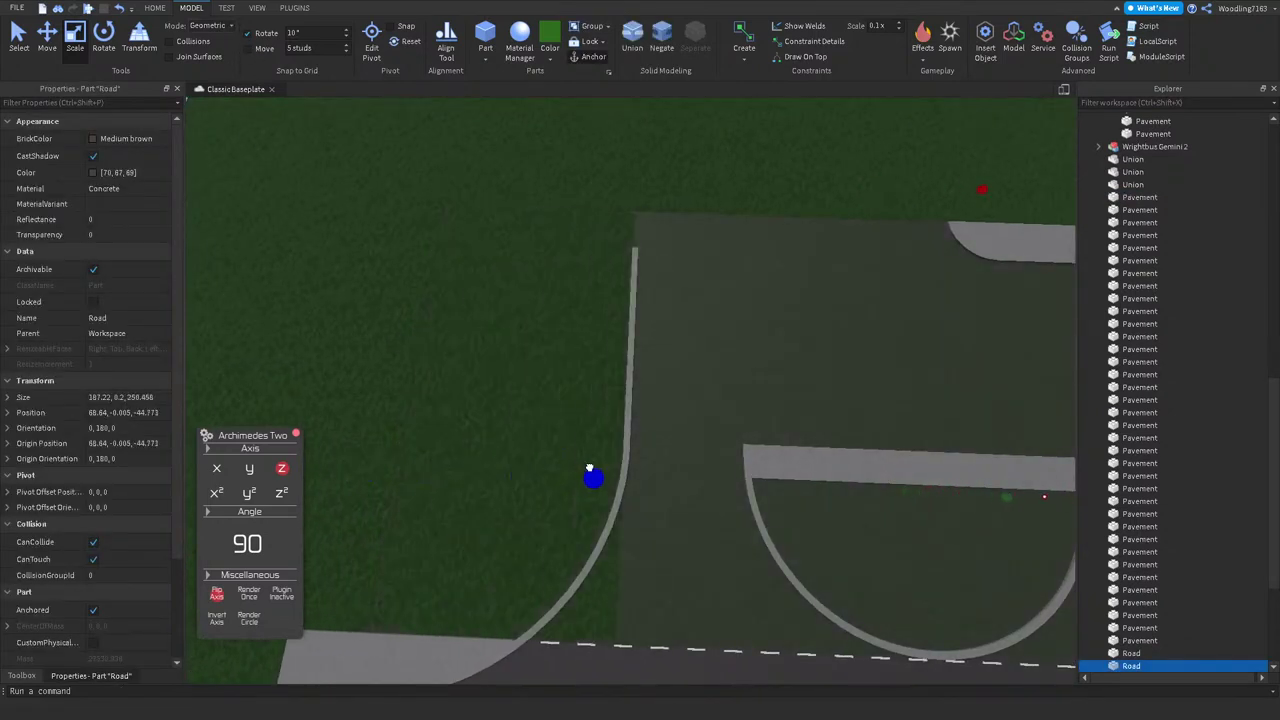
# Step: Extend the narrow straight kerb to the outer edge of the road slab
pyautogui.click(553, 355)
pyautogui.moveTo(558, 348); pyautogui.dragTo(591, 397, button='right')
pyautogui.moveTo(629, 340); pyautogui.dragTo(591, 371, button='right')
pyautogui.click(591, 371)
pyautogui.moveTo(686, 354); pyautogui.dragTo(896, 362, button='right')
pyautogui.click(886, 345)
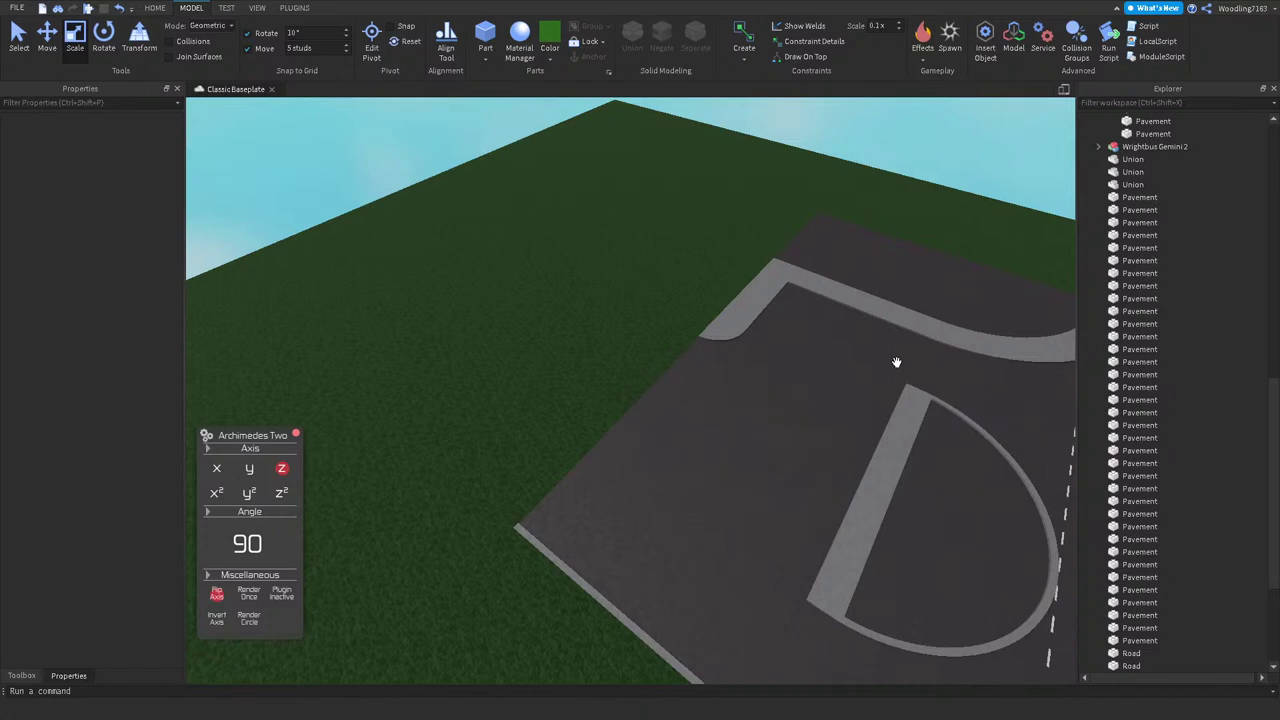
# Step: Move the half-round union against the outer end of the perpendicular pavement to round it off
pyautogui.moveTo(732, 298); pyautogui.dragTo(649, 290, button='right')
pyautogui.click(705, 338)
pyautogui.click(695, 285)
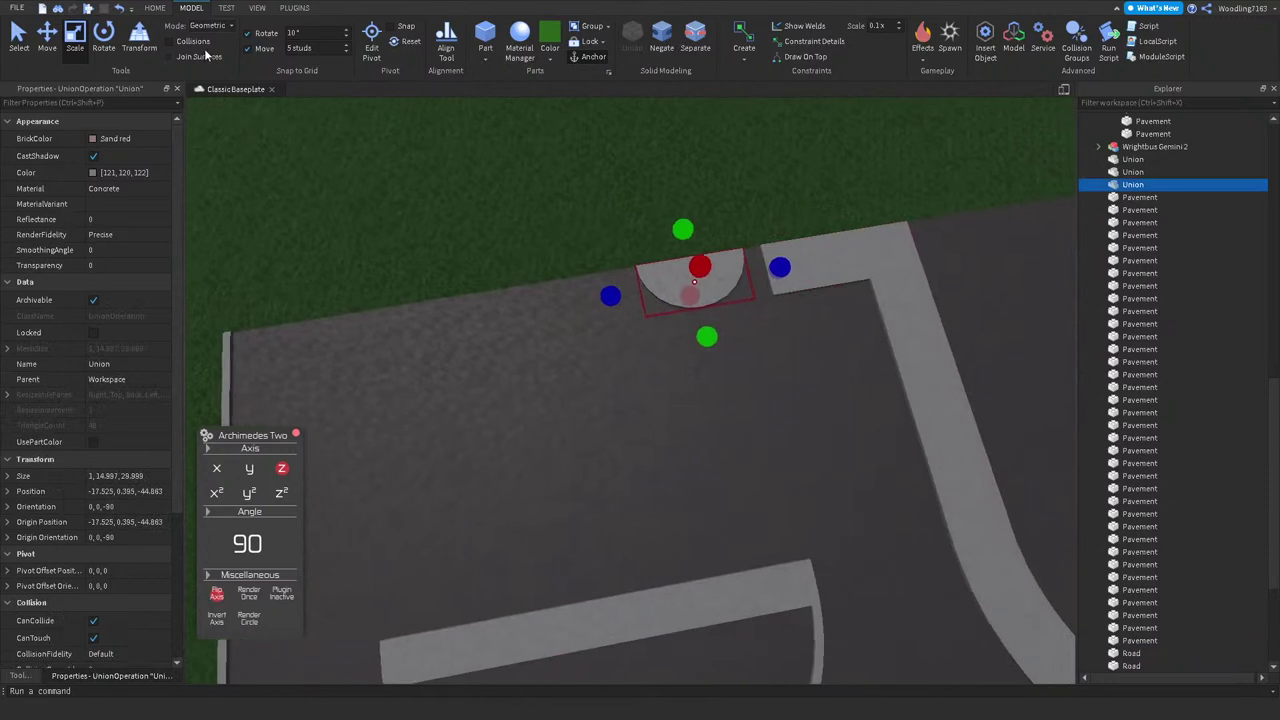
pyautogui.click(41, 52)
pyautogui.moveTo(757, 254); pyautogui.dragTo(855, 240)
pyautogui.click(632, 183)
pyautogui.scroll(-3, 634, 187)
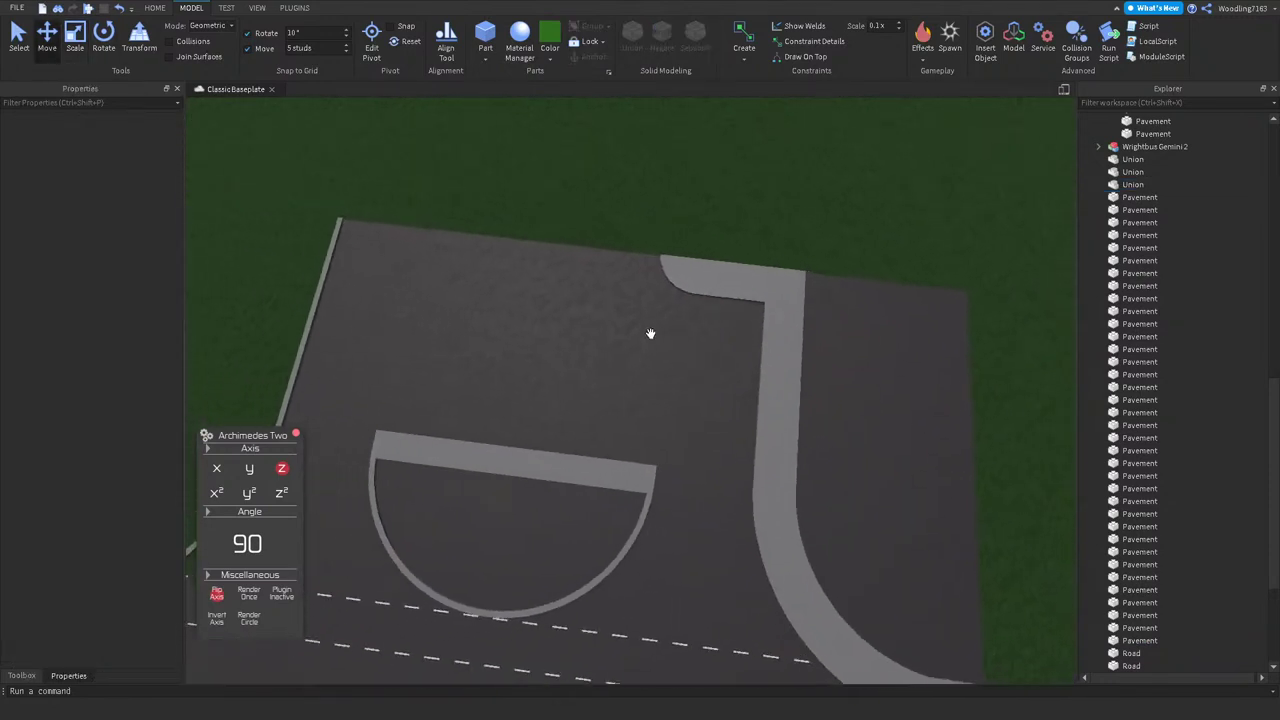
# Step: Switch to the Woodville Bus Simulator V5 place and focus on the first bus stop in Woodville Town's Decoration folder
pyautogui.press('super')
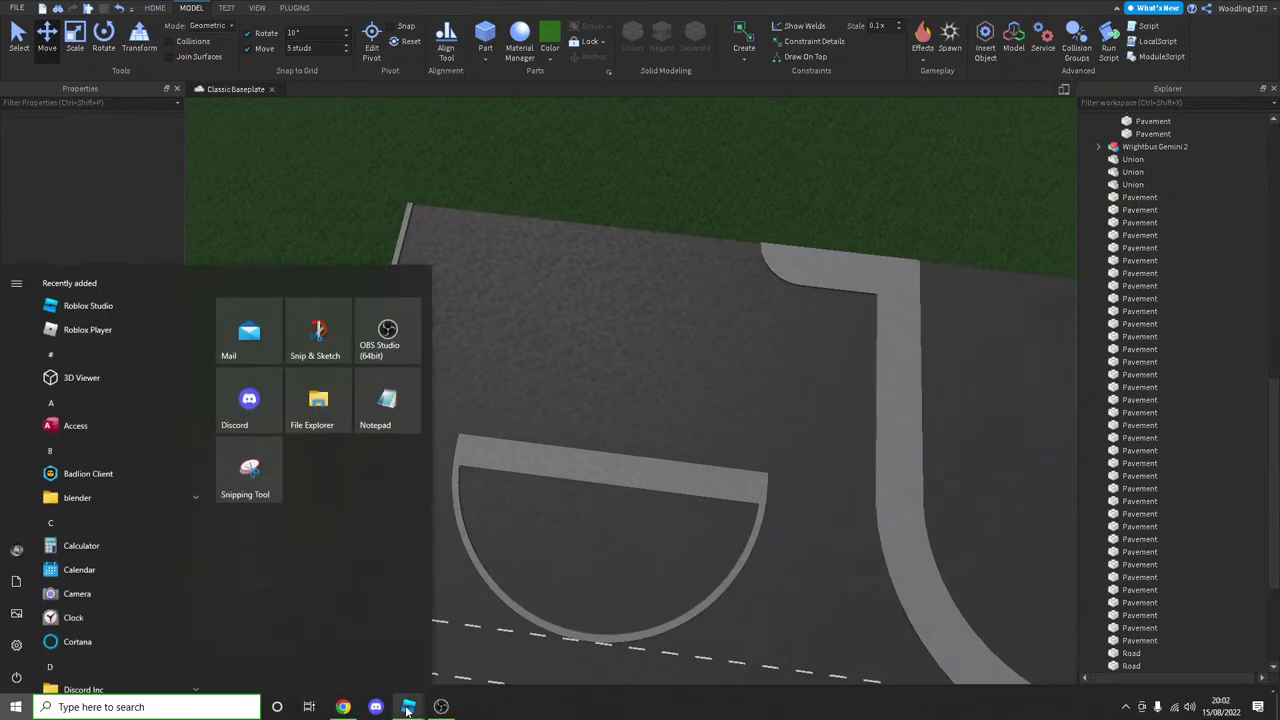
pyautogui.click(334, 650)
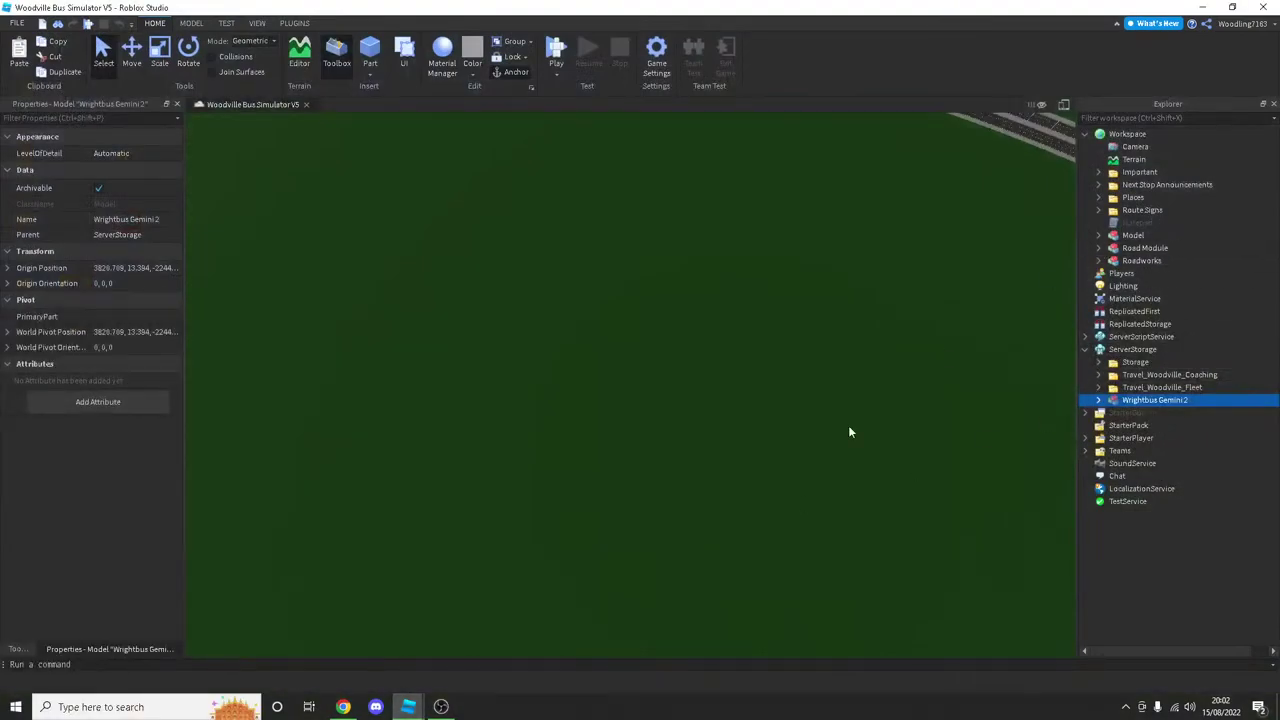
pyautogui.click(1097, 197)
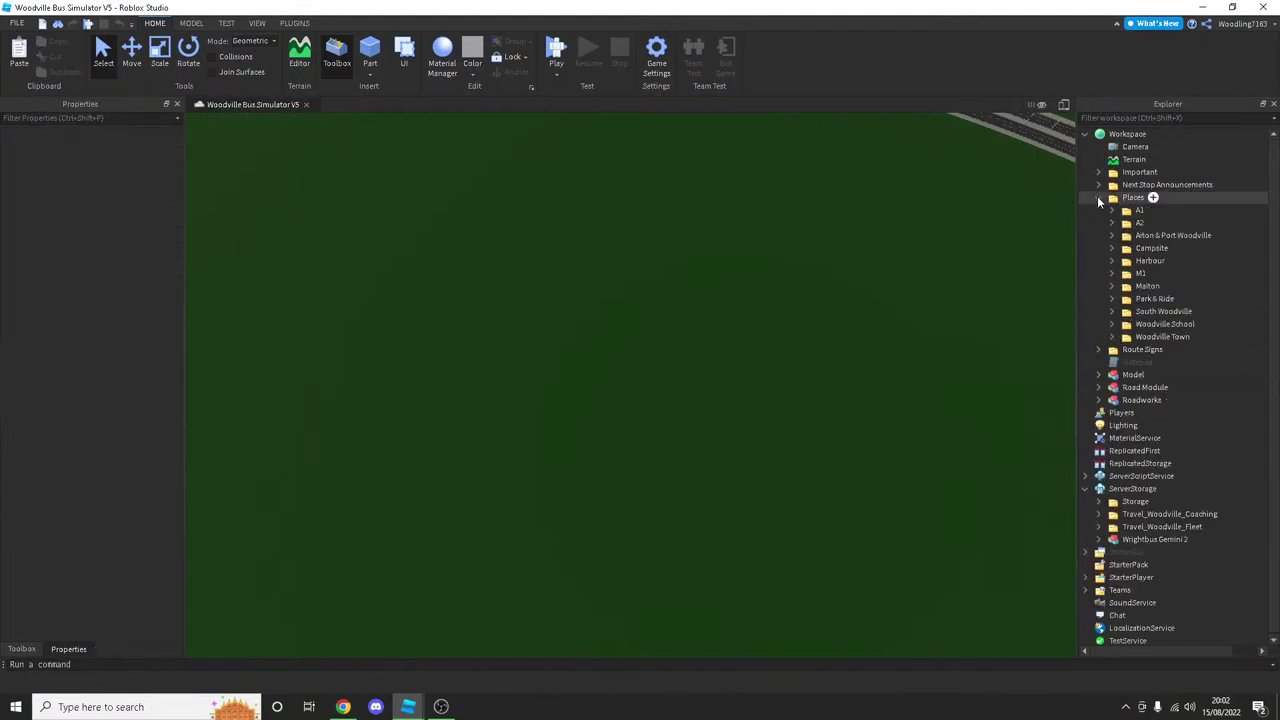
pyautogui.click(1112, 337)
pyautogui.click(1130, 380)
pyautogui.click(1130, 380)
pyautogui.click(1130, 380)
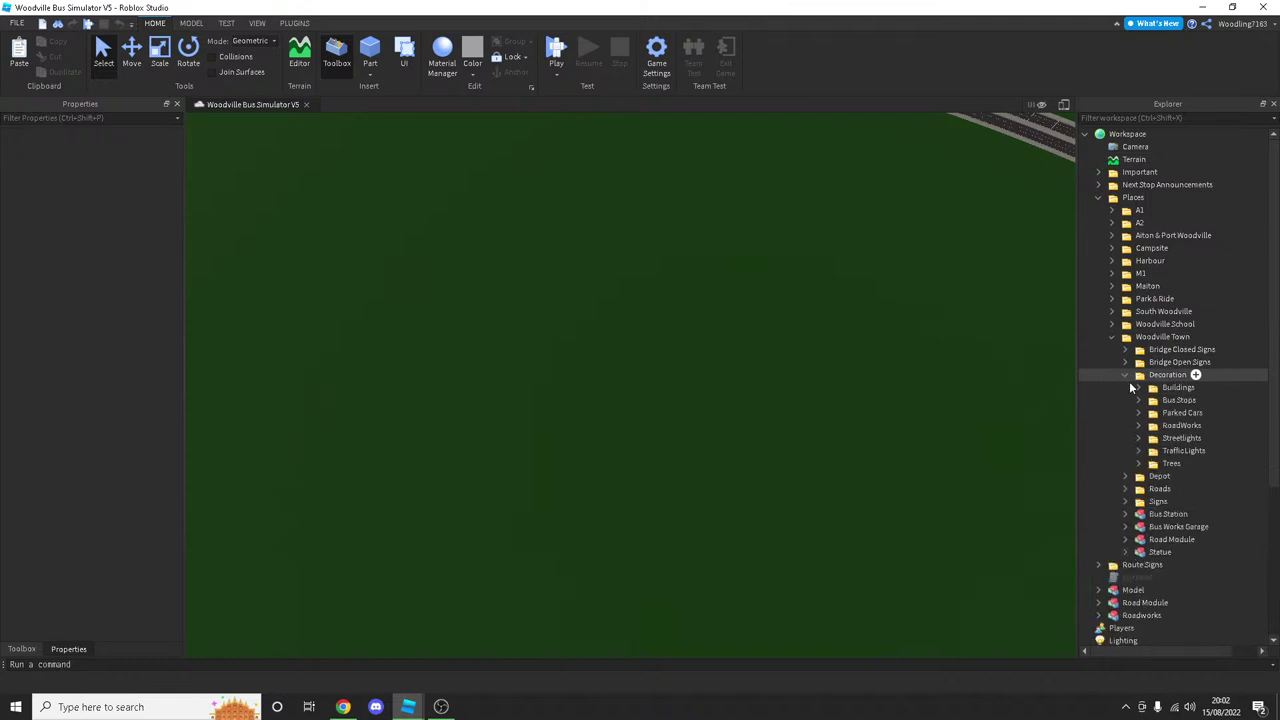
pyautogui.click(1138, 400)
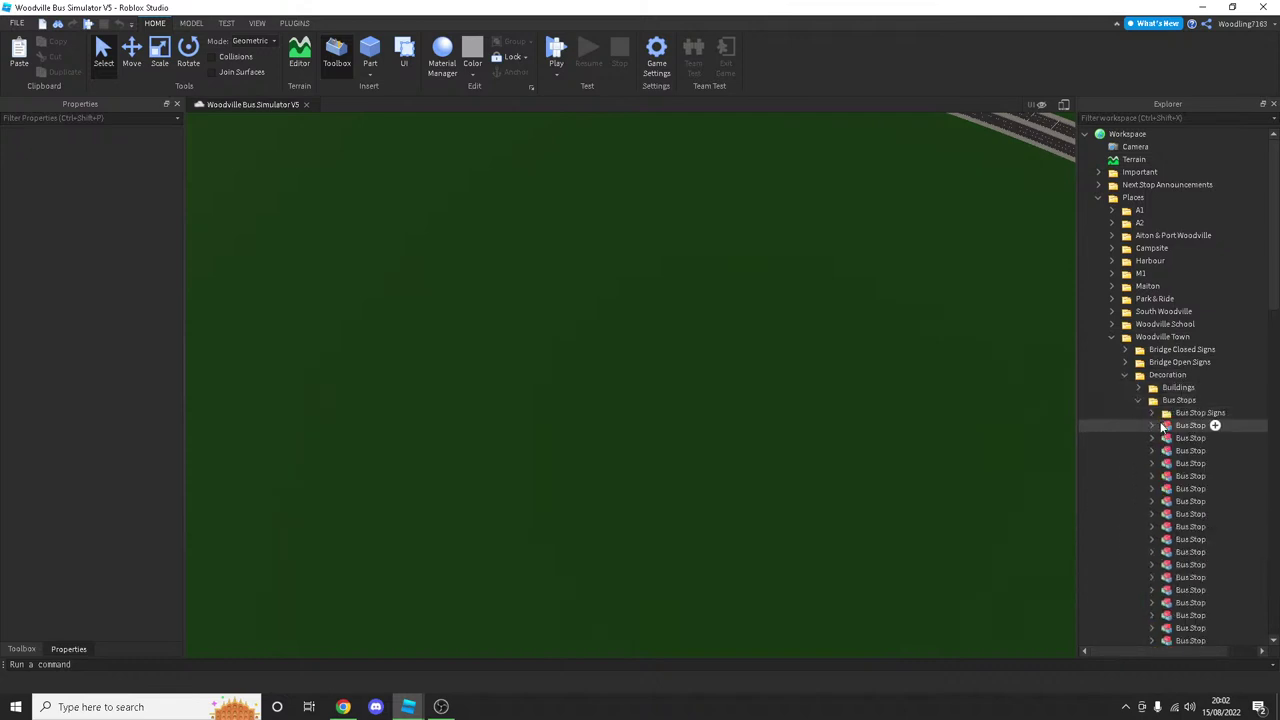
pyautogui.click(1165, 427)
pyautogui.press('f')
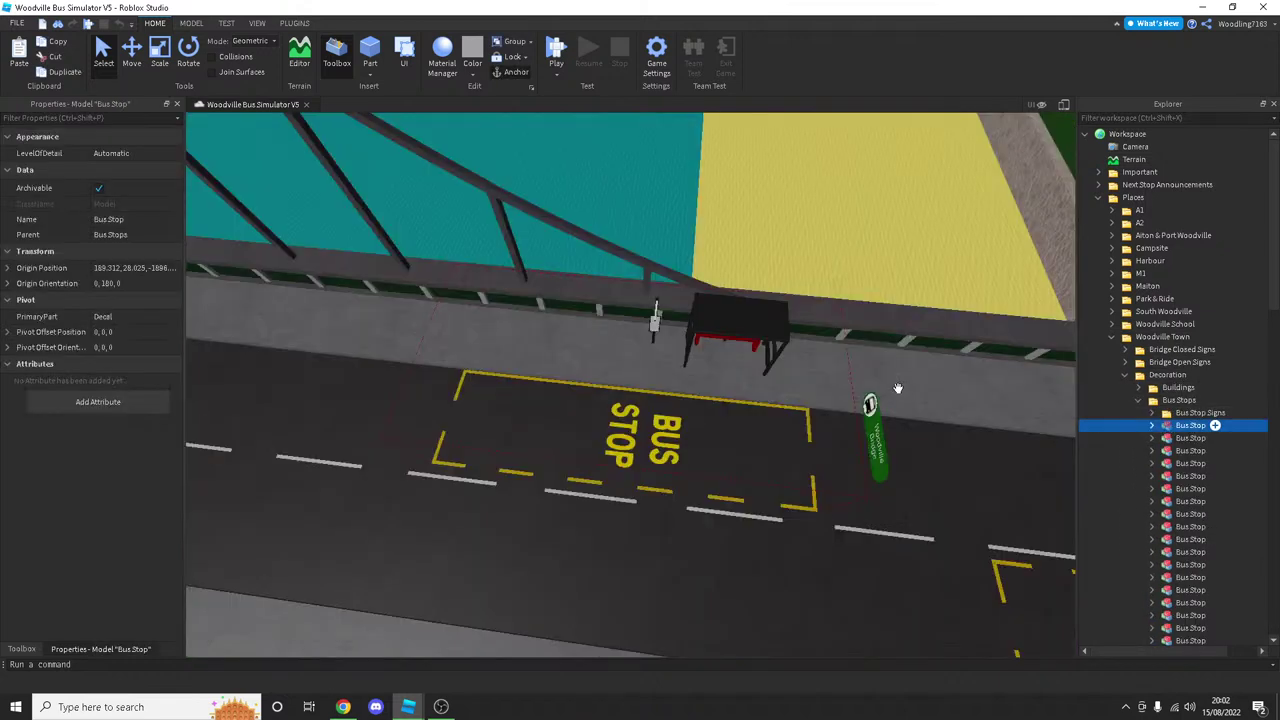
# Step: Copy the bus stop together with its green Woodville Bridge sign and paste both into the Classic Baseplate place
pyautogui.moveTo(849, 373); pyautogui.dragTo(802, 254, button='right')
pyautogui.scroll(2, 841, 271)
pyautogui.keyDown('ctrl'); pyautogui.click(866, 232); pyautogui.keyUp('ctrl')
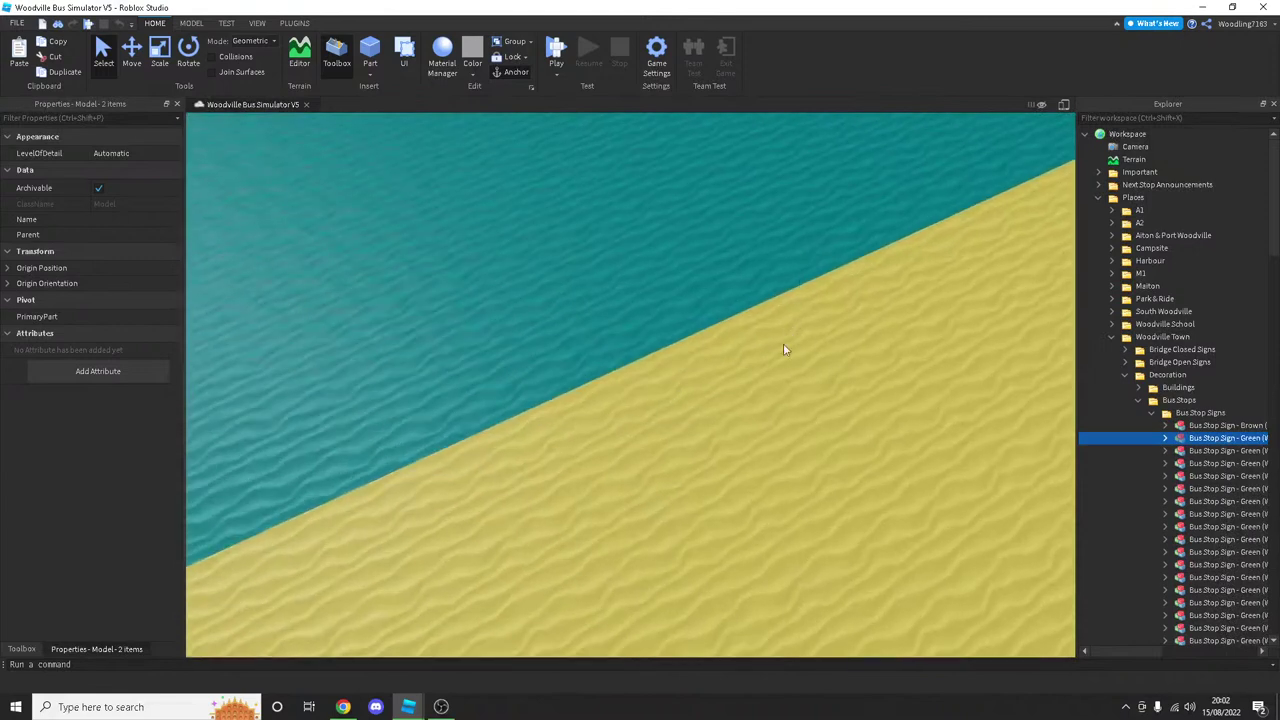
pyautogui.moveTo(408, 707)
pyautogui.click(433, 658)
pyautogui.scroll(-5, 557, 440)
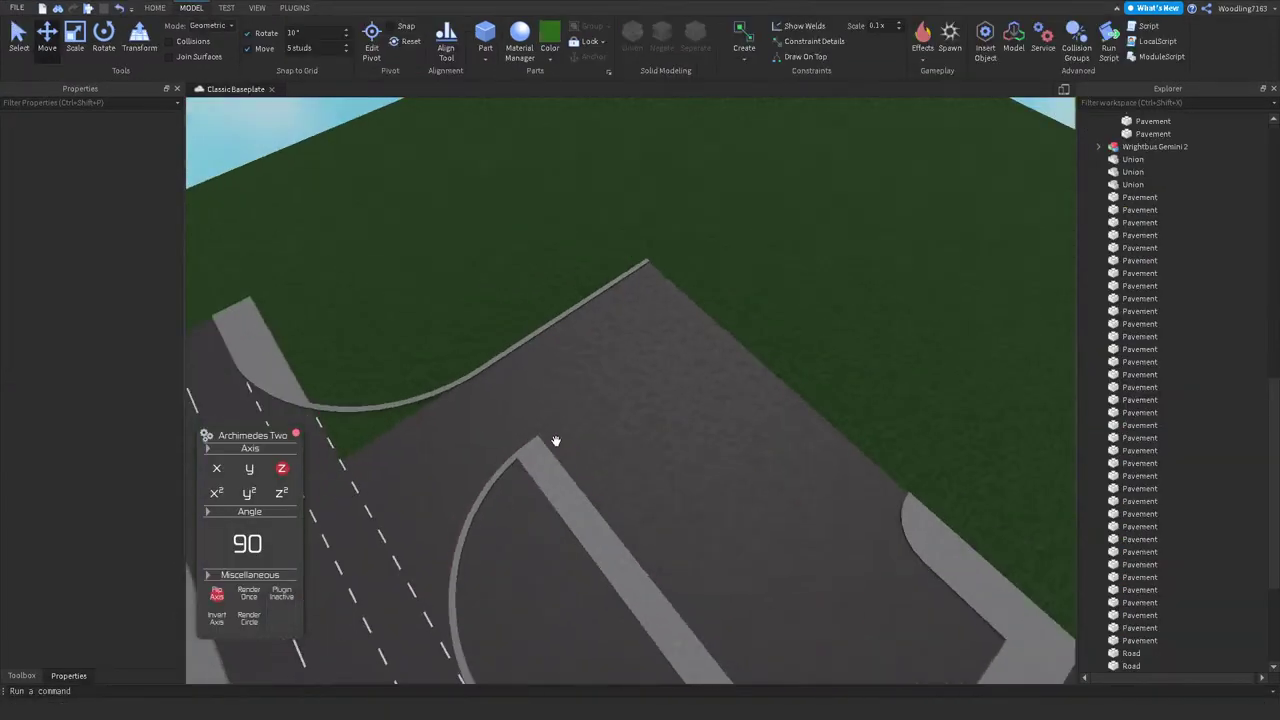
pyautogui.hotkey('ctrl', 'v')
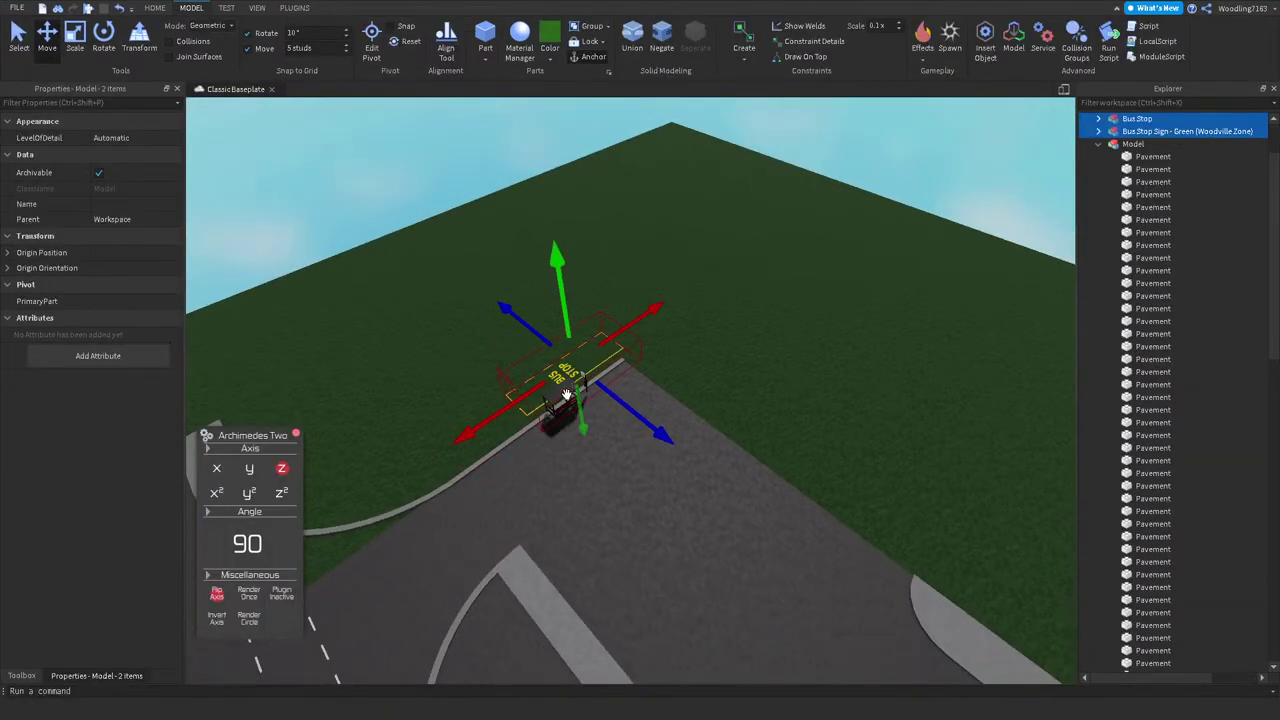
pyautogui.press('f')
pyautogui.moveTo(791, 388); pyautogui.dragTo(797, 393, button='right')
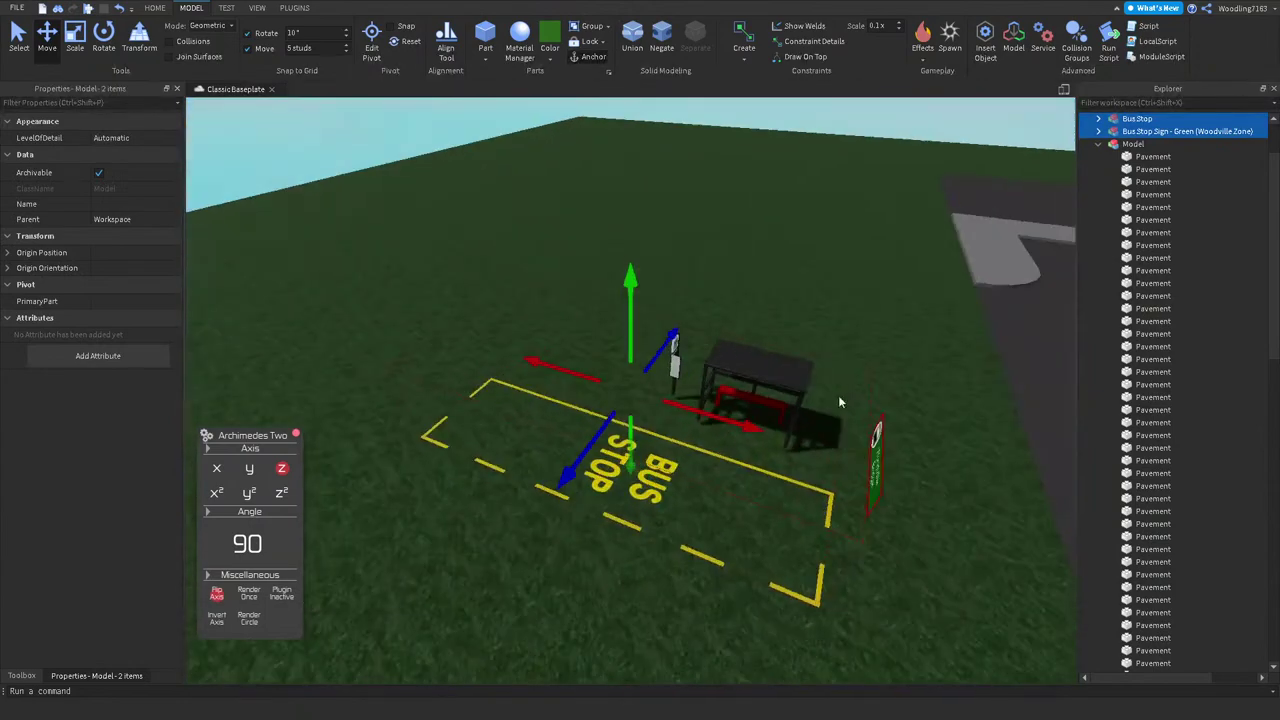
# Step: Rotate the pasted bus stop and sign 90° about the vertical axis
pyautogui.click(104, 36)
pyautogui.moveTo(632, 430); pyautogui.dragTo(782, 392)
pyautogui.click(782, 392)
# Step: Replace the wording of the bus stop sign's TextLabel with a row of question marks
pyautogui.scroll(10, 746, 270)
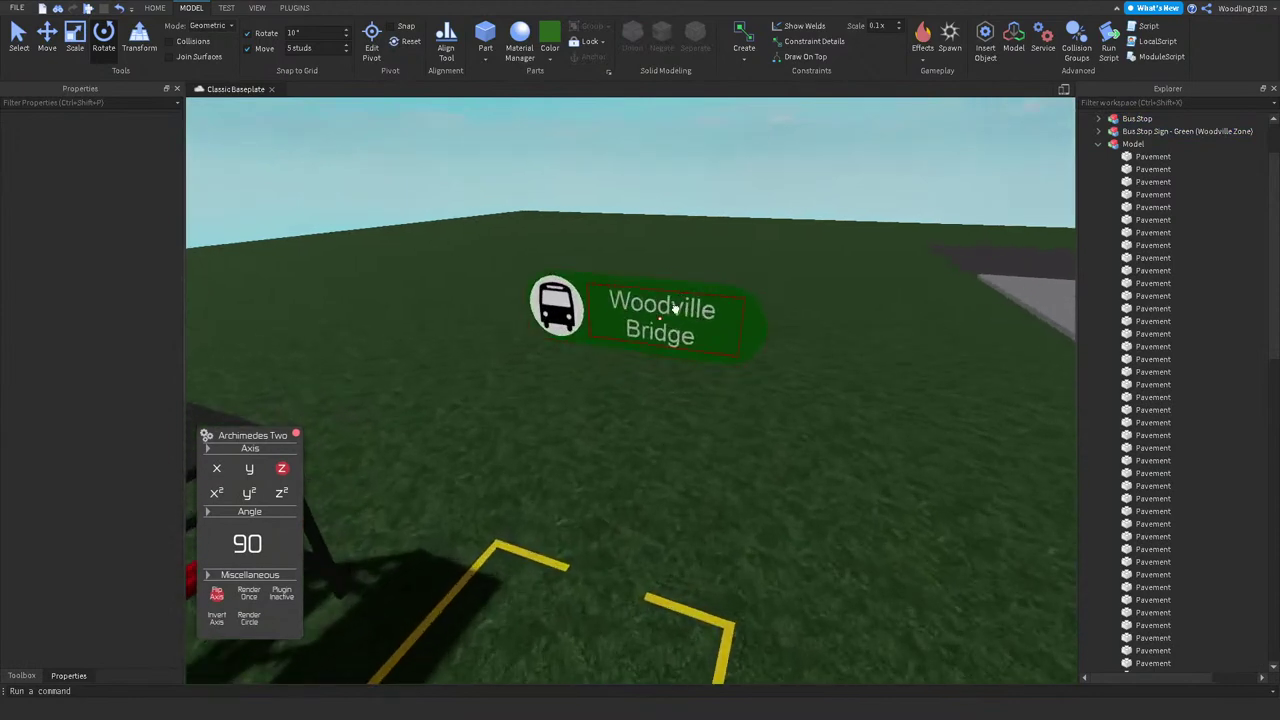
pyautogui.keyDown('alt'); pyautogui.click(640, 315); pyautogui.keyUp('alt')
pyautogui.click(1127, 182)
pyautogui.click(1172, 194)
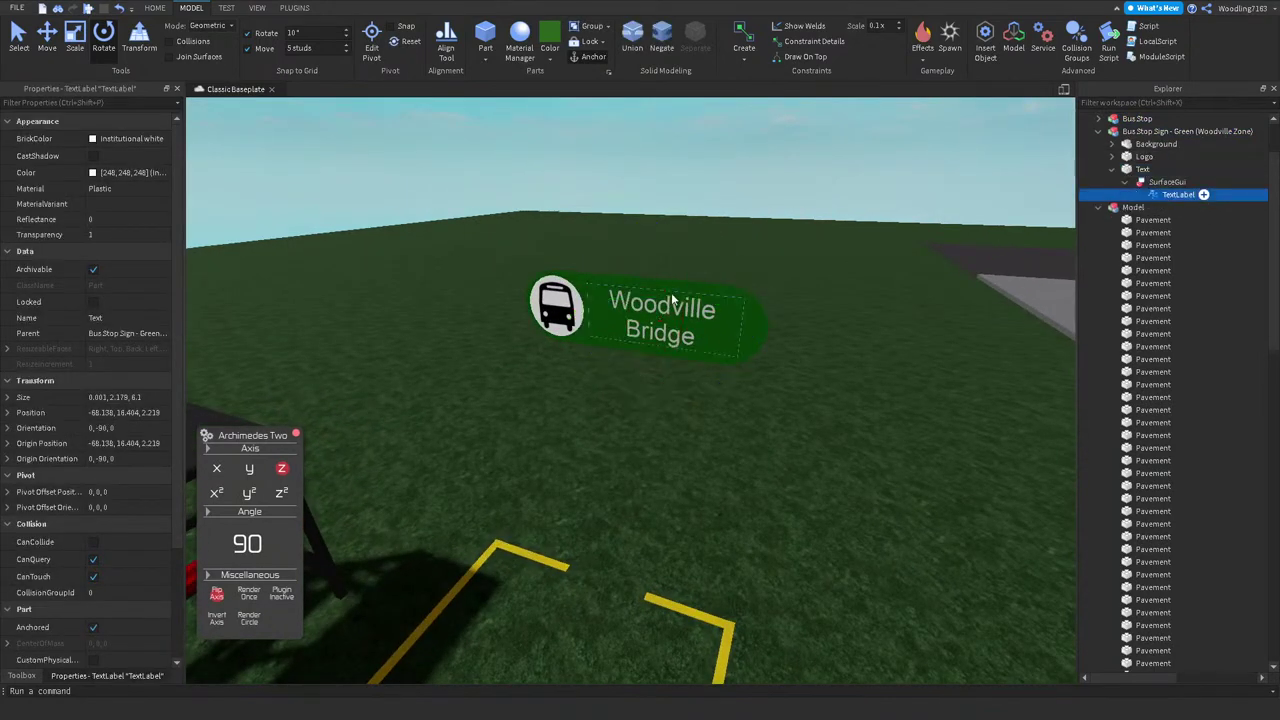
pyautogui.scroll(-5, 90, 400)
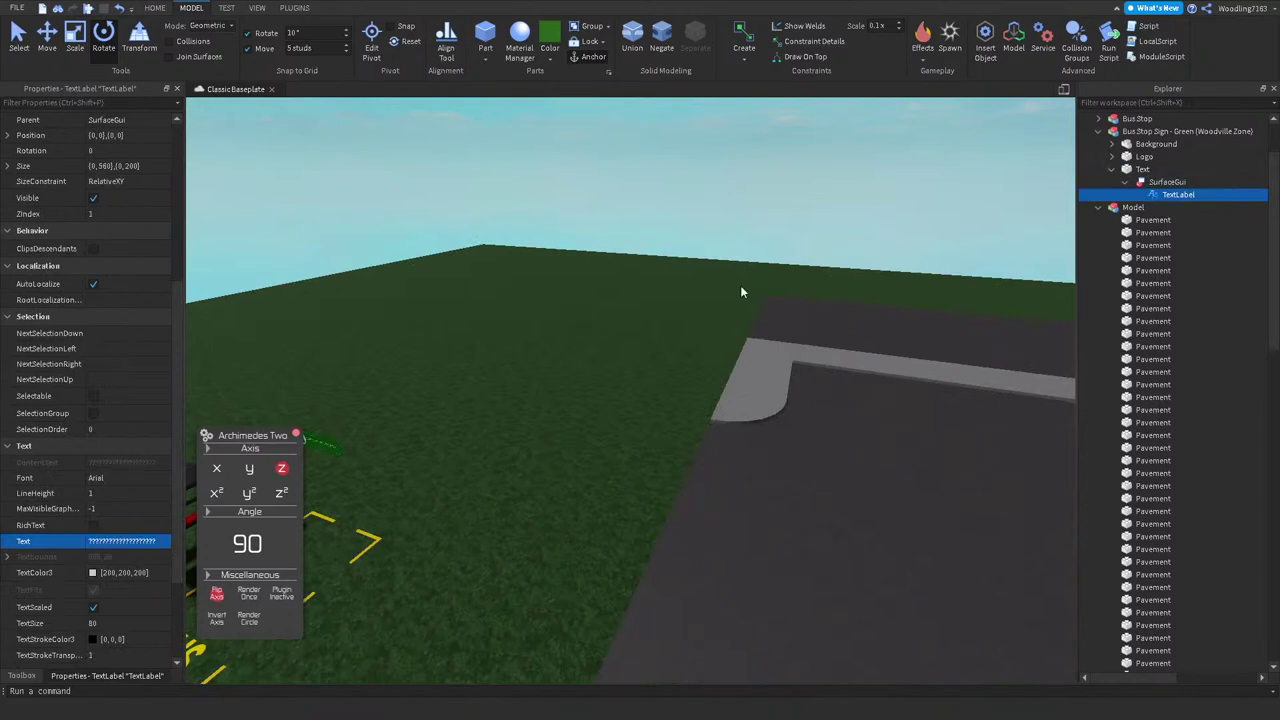
# Step: Recolour the sign's Colour Background decal to the teal green 0, 122, 97
pyautogui.press('f')
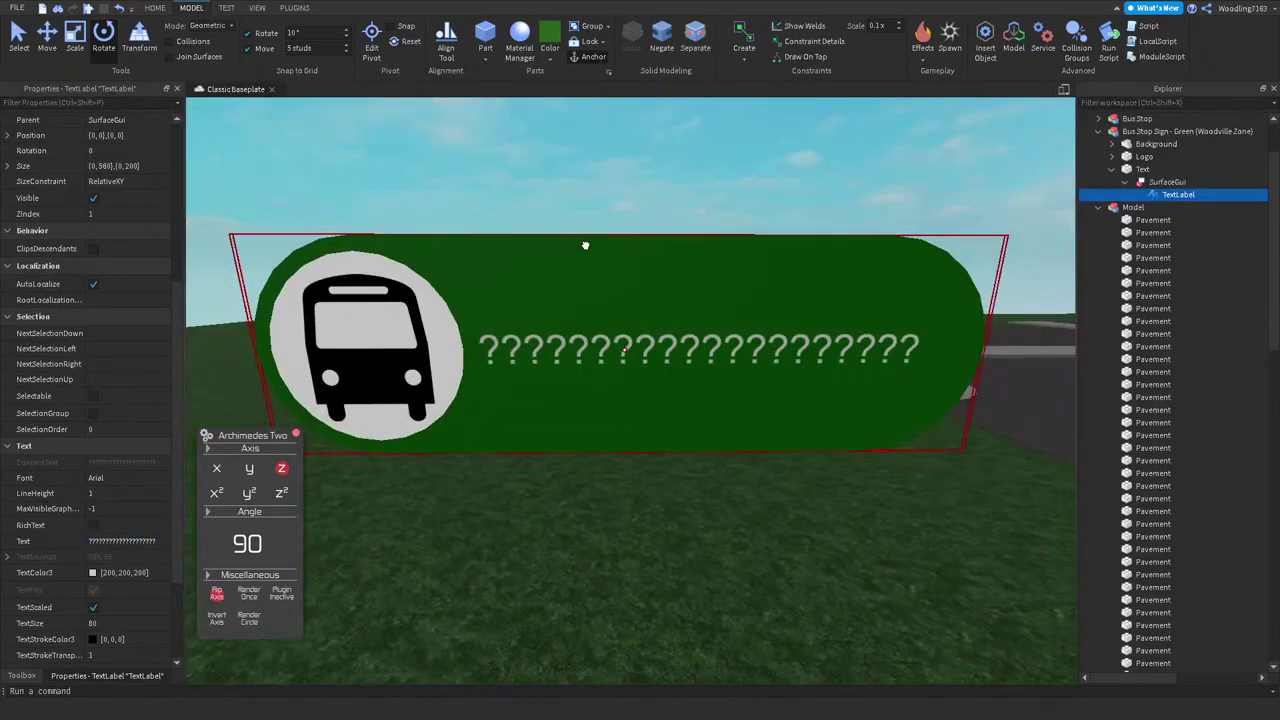
pyautogui.click(586, 246)
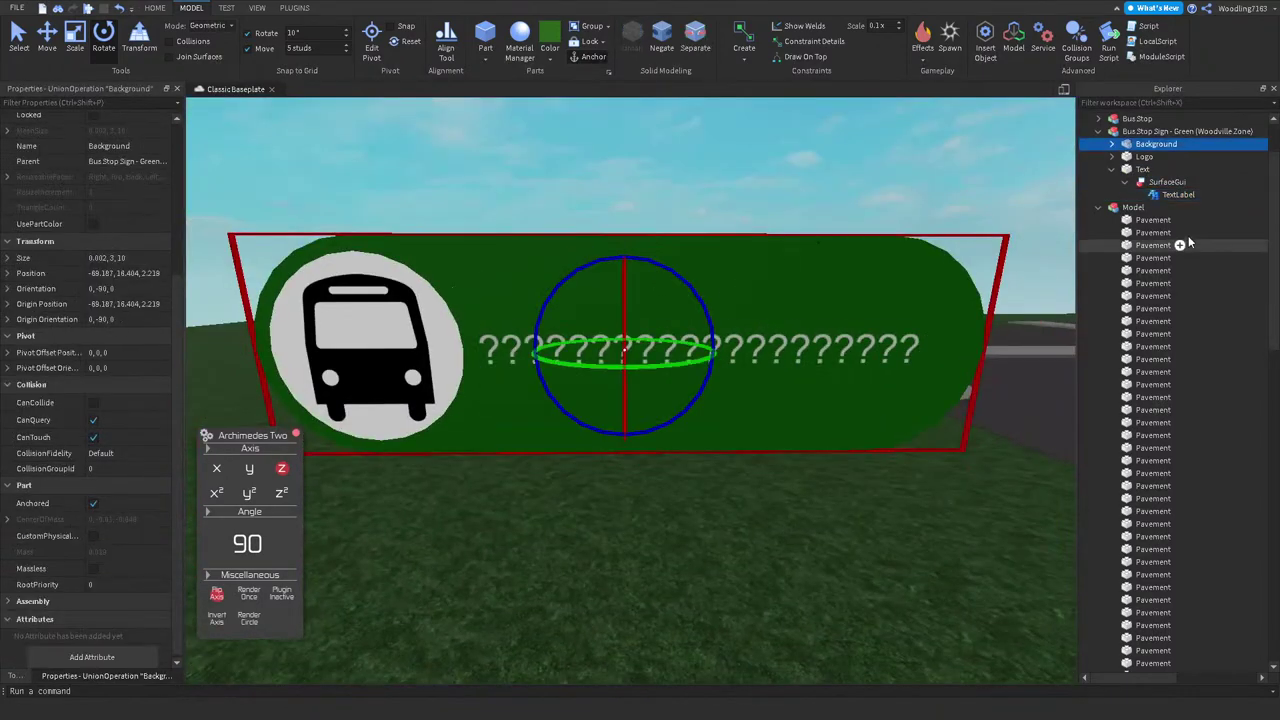
pyautogui.click(1112, 145)
pyautogui.click(1132, 158)
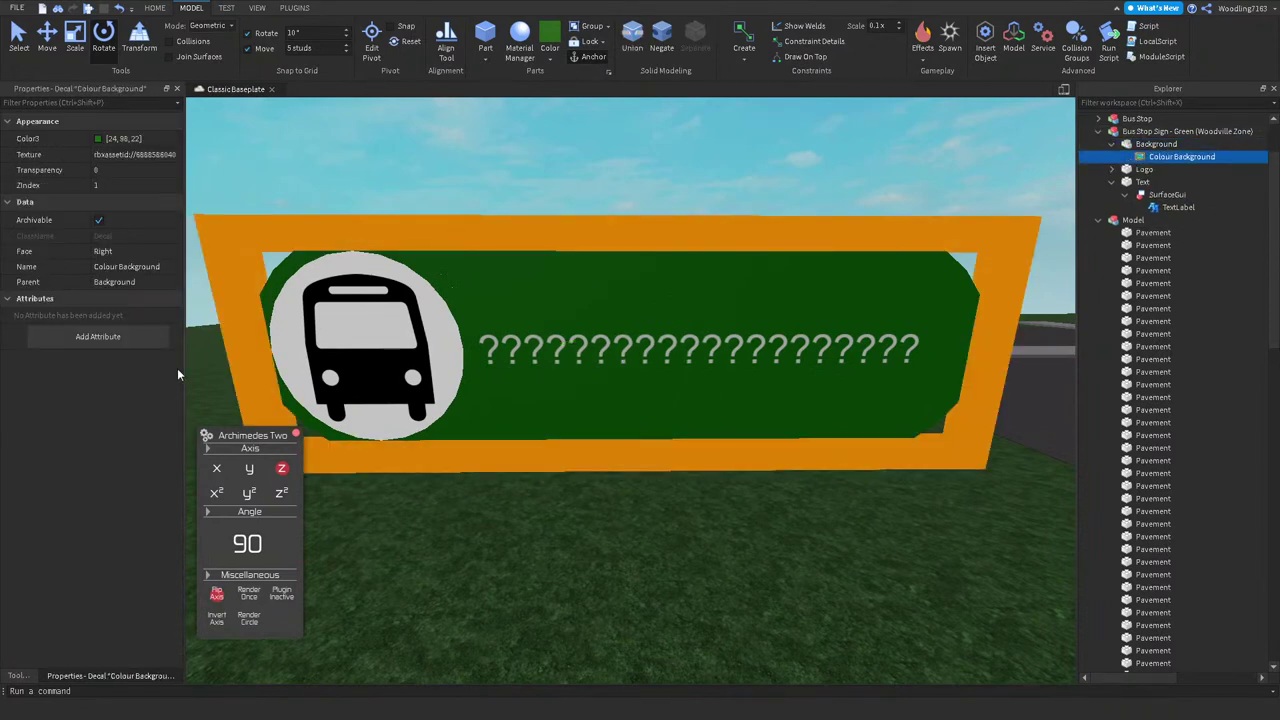
pyautogui.click(100, 140)
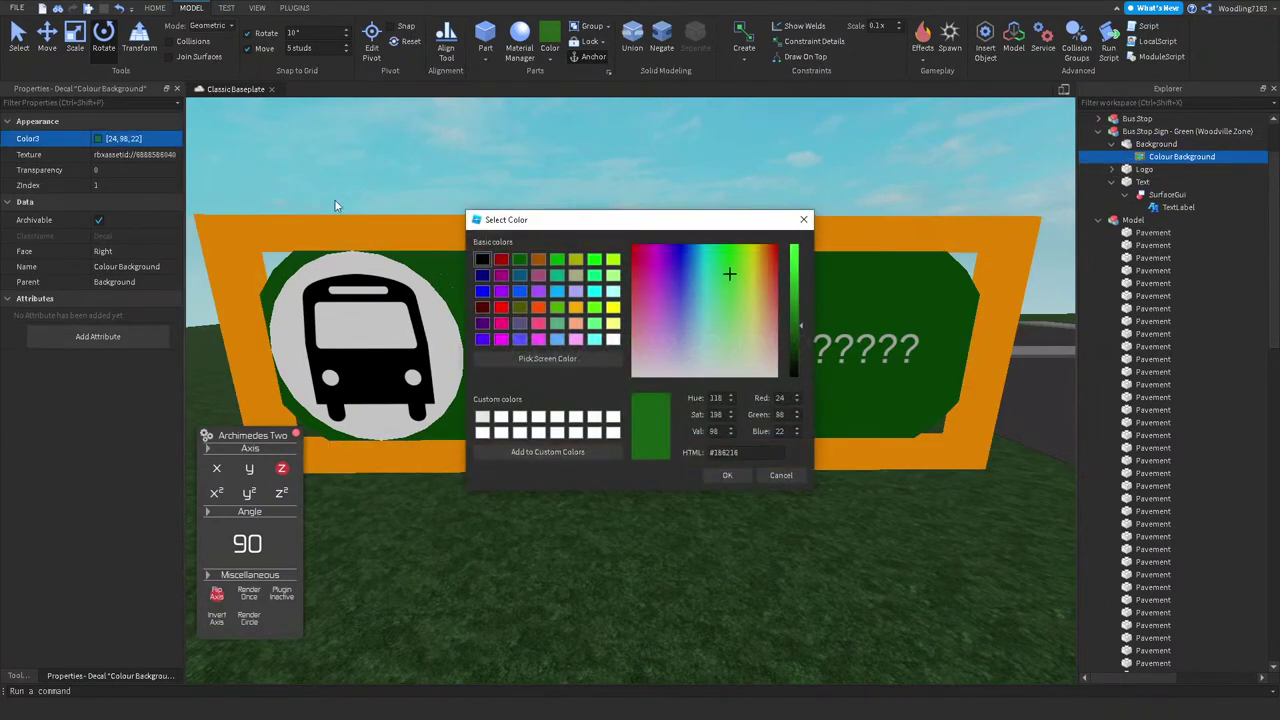
pyautogui.moveTo(594, 226); pyautogui.dragTo(413, 312)
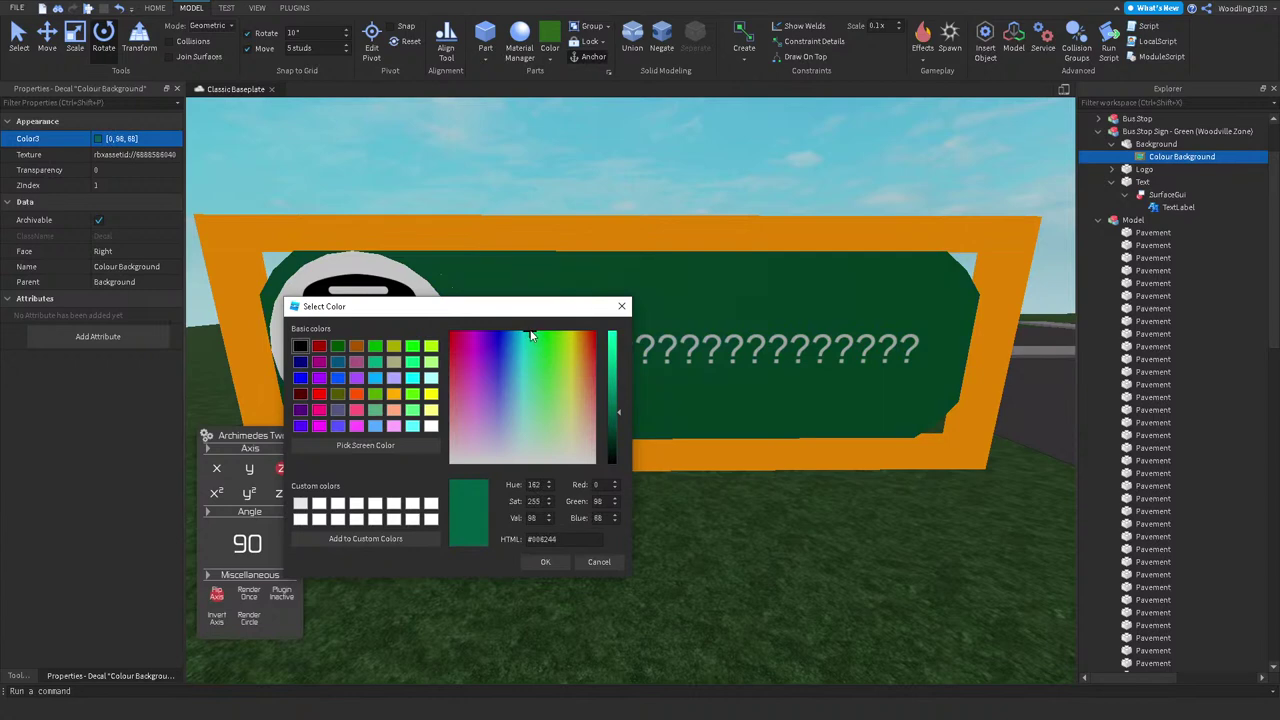
pyautogui.moveTo(617, 410)
pyautogui.mouseDown()
pyautogui.moveTo(617, 386)
pyautogui.moveTo(618, 399)
pyautogui.mouseUp()
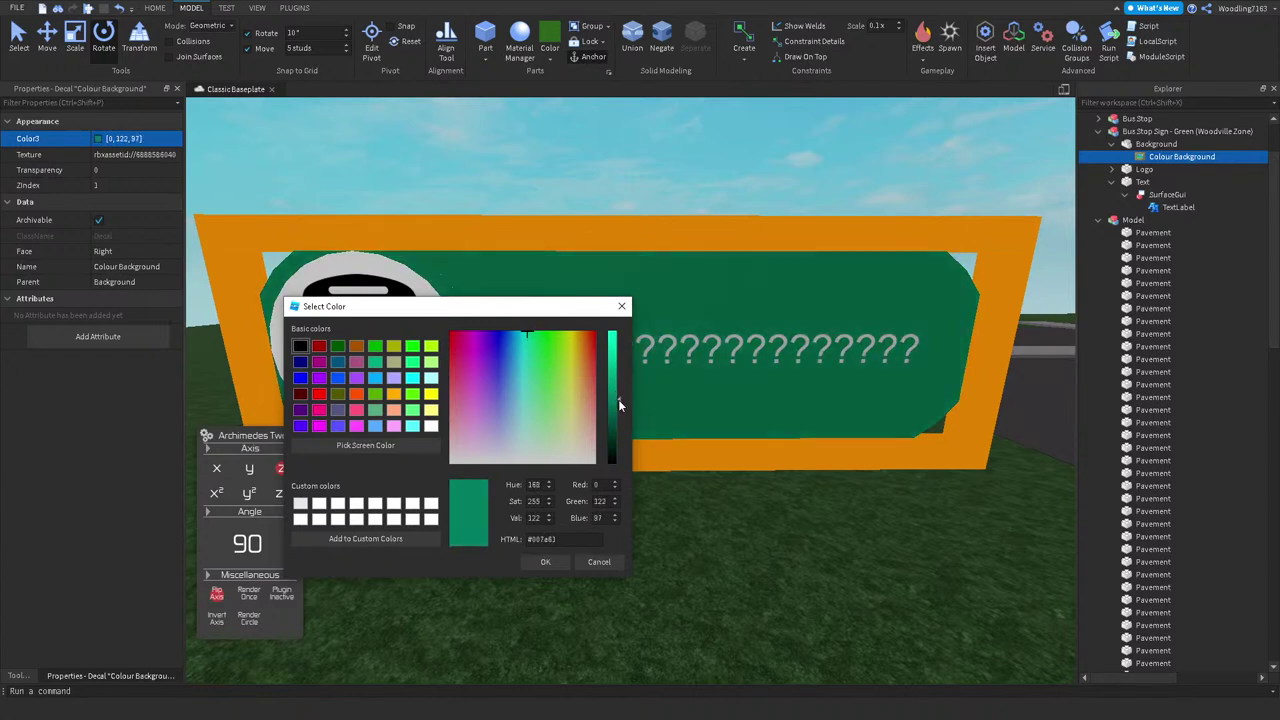
pyautogui.click(545, 561)
pyautogui.click(624, 592)
# Step: Set the text of the sign's TextLabel to "[Cyan Fare Zone]"
pyautogui.moveTo(624, 592); pyautogui.dragTo(796, 412, button='right')
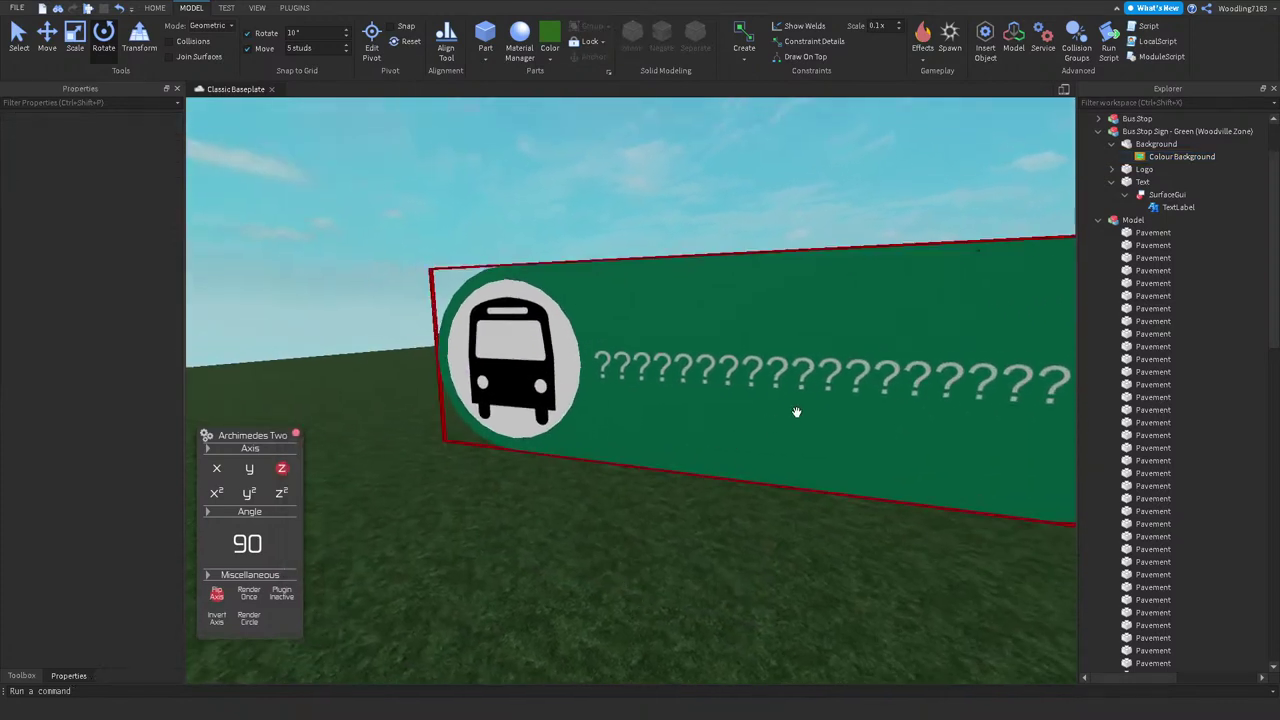
pyautogui.click(1176, 207)
pyautogui.scroll(-3, 95, 555)
pyautogui.click(115, 541)
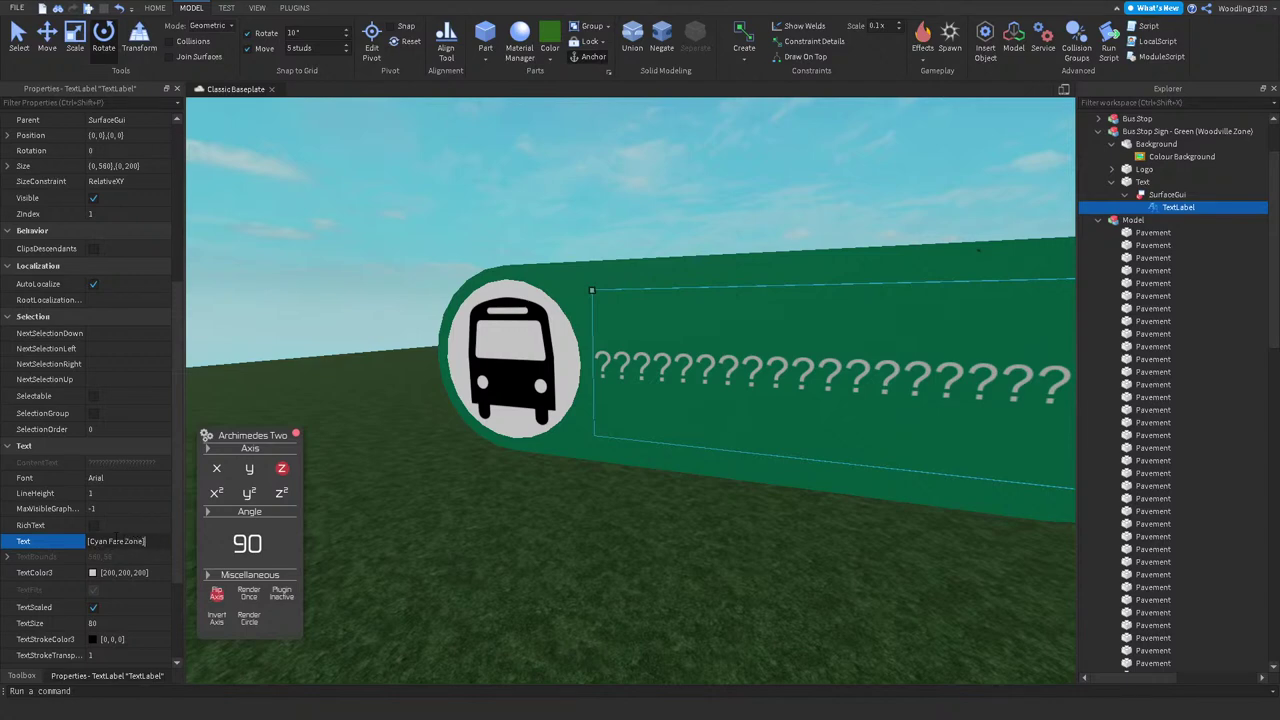
pyautogui.press('Return')
# Step: Move the bus stop and its sign together onto the rounded pavement end, with the shelter standing on the pavement
pyautogui.scroll(-5, 380, 265)
pyautogui.moveTo(380, 265); pyautogui.dragTo(380, 265, button='right')
pyautogui.click(463, 399)
pyautogui.scroll(-4, 532, 313)
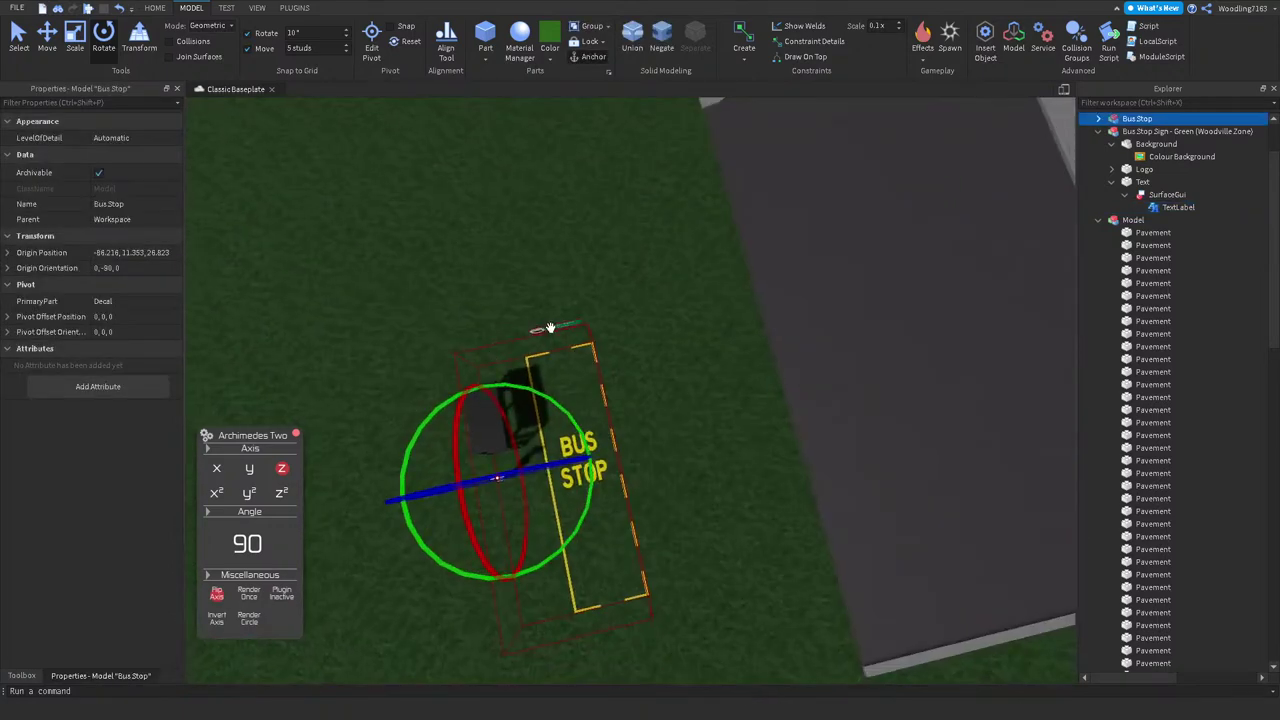
pyautogui.keyDown('ctrl'); pyautogui.click(549, 326); pyautogui.keyUp('ctrl')
pyautogui.click(47, 40)
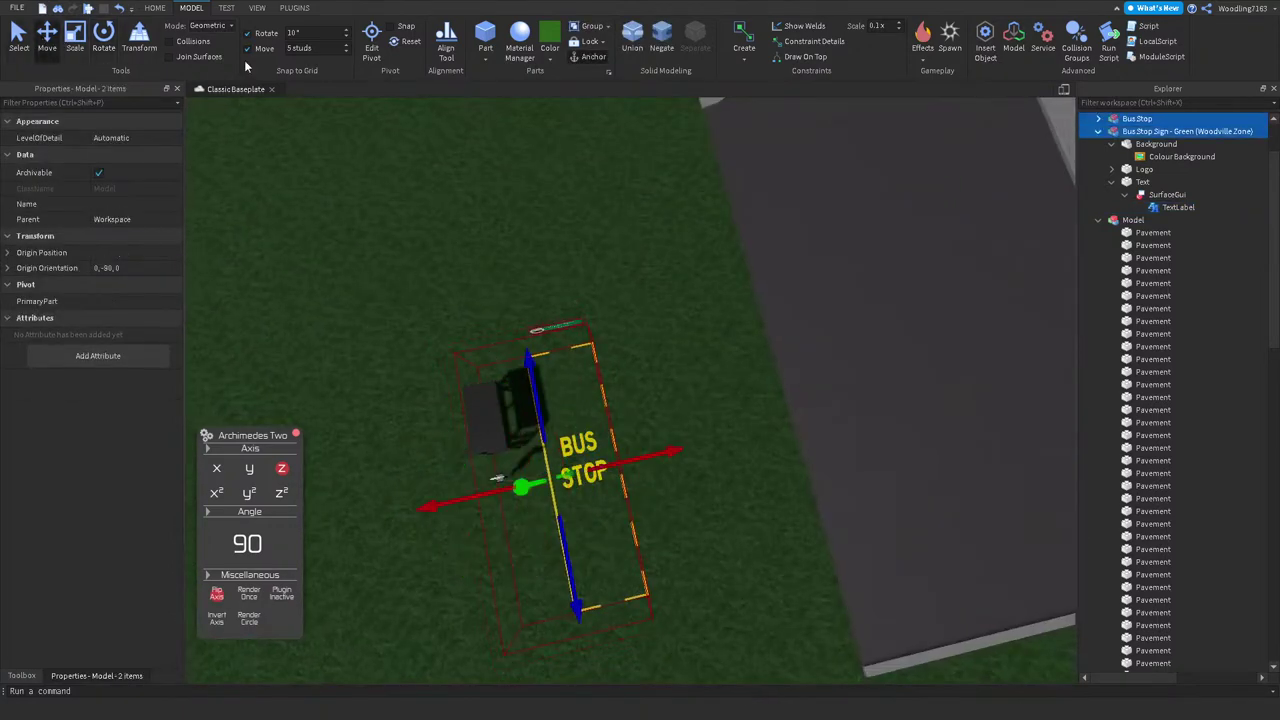
pyautogui.moveTo(597, 442); pyautogui.dragTo(677, 332)
pyautogui.moveTo(677, 332); pyautogui.dragTo(693, 302, button='right')
pyautogui.moveTo(637, 313); pyautogui.dragTo(647, 398)
pyautogui.moveTo(647, 398); pyautogui.dragTo(768, 383, button='right')
pyautogui.moveTo(768, 383); pyautogui.dragTo(788, 386)
pyautogui.moveTo(788, 386)
pyautogui.mouseDown(button='right')
pyautogui.moveTo(777, 380)
pyautogui.moveTo(788, 386)
pyautogui.mouseUp(button='right')
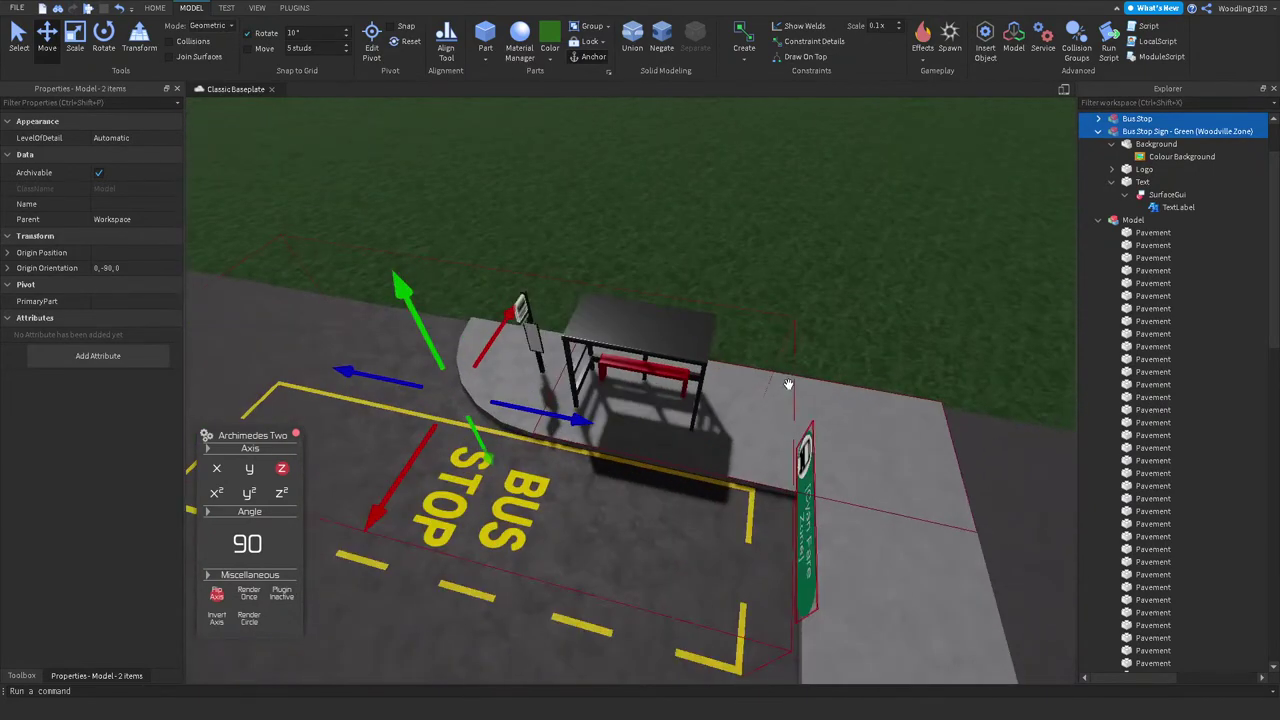
# Step: Delete the yellow BUS STOP road marking in front of the shelter
pyautogui.click(776, 260)
pyautogui.scroll(5, 588, 390)
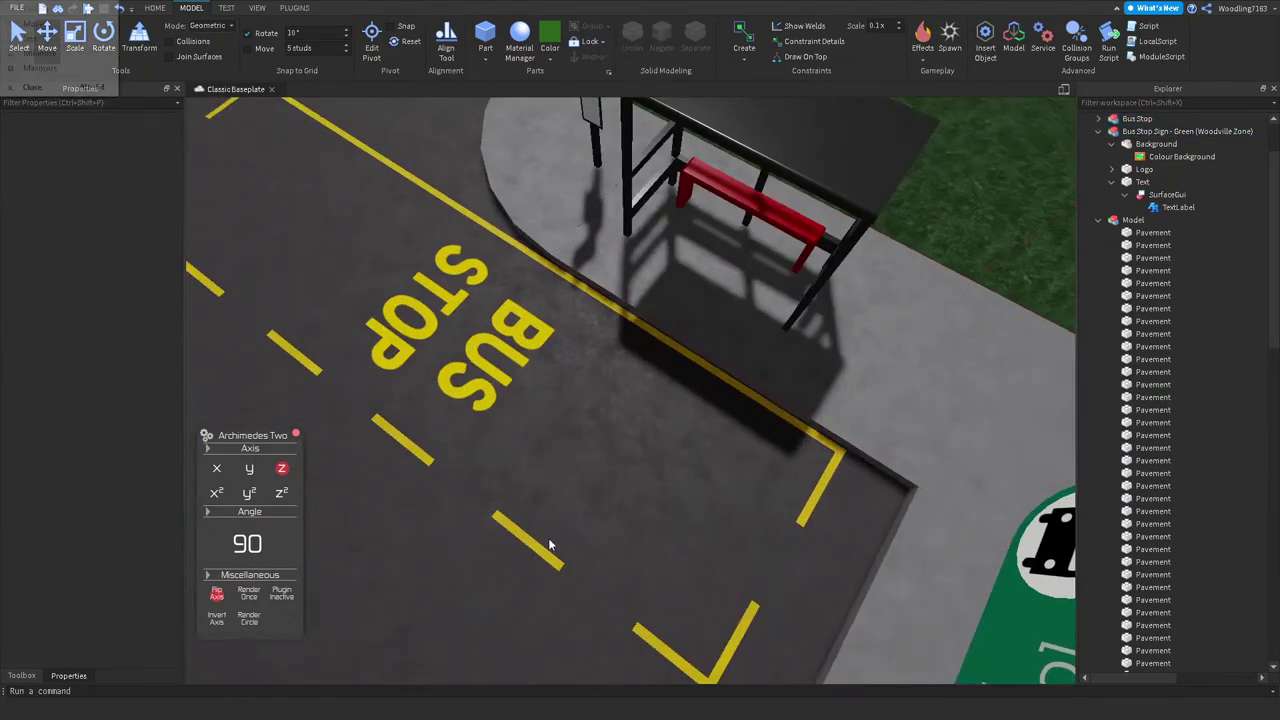
pyautogui.click(517, 533)
pyautogui.press('Delete')
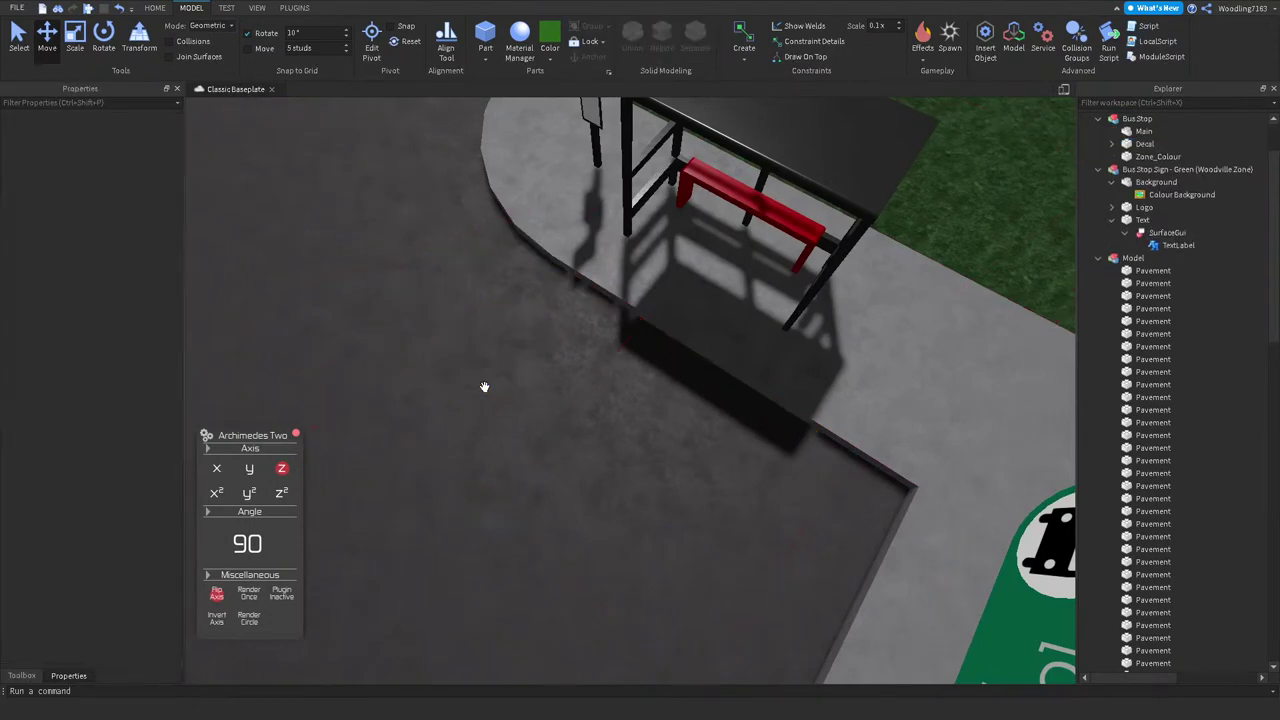
# Step: Examine the placement of the shelter and the fare zone sign on the pavement from several sides
pyautogui.scroll(5, 495, 376)
pyautogui.moveTo(504, 366); pyautogui.dragTo(504, 366, button='right')
pyautogui.scroll(5, 504, 366)
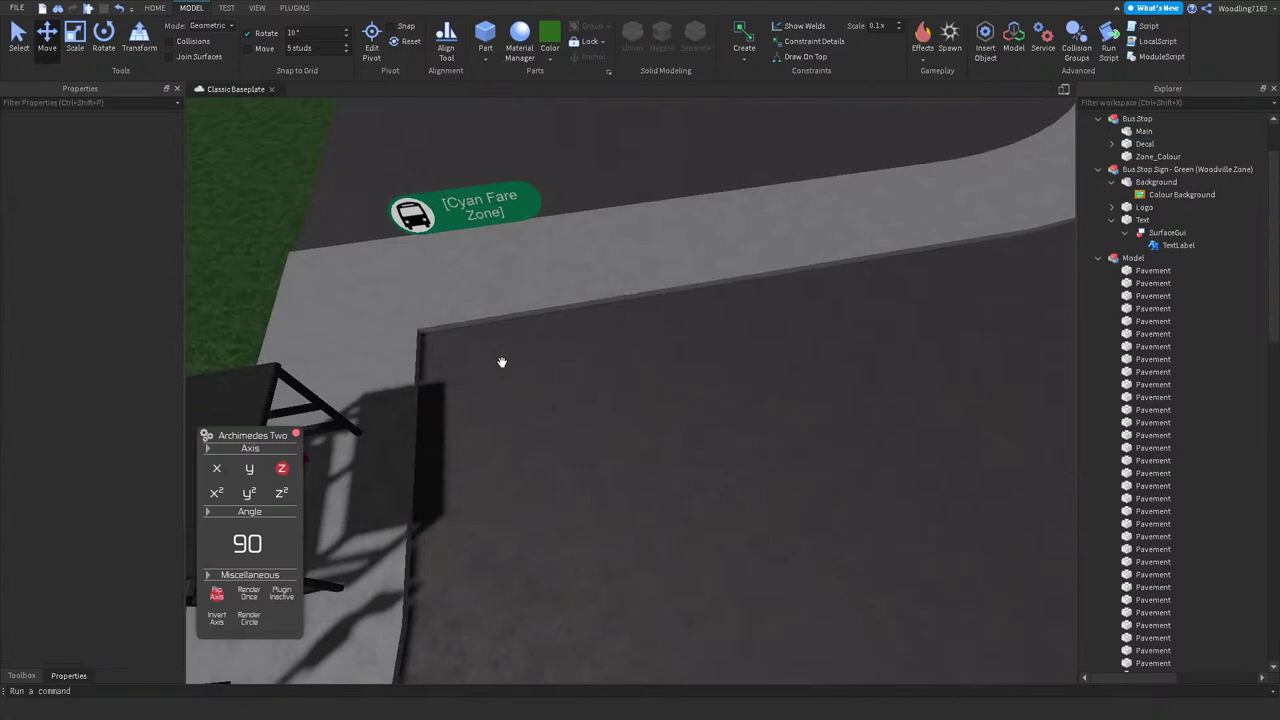
pyautogui.scroll(-10, 616, 274)
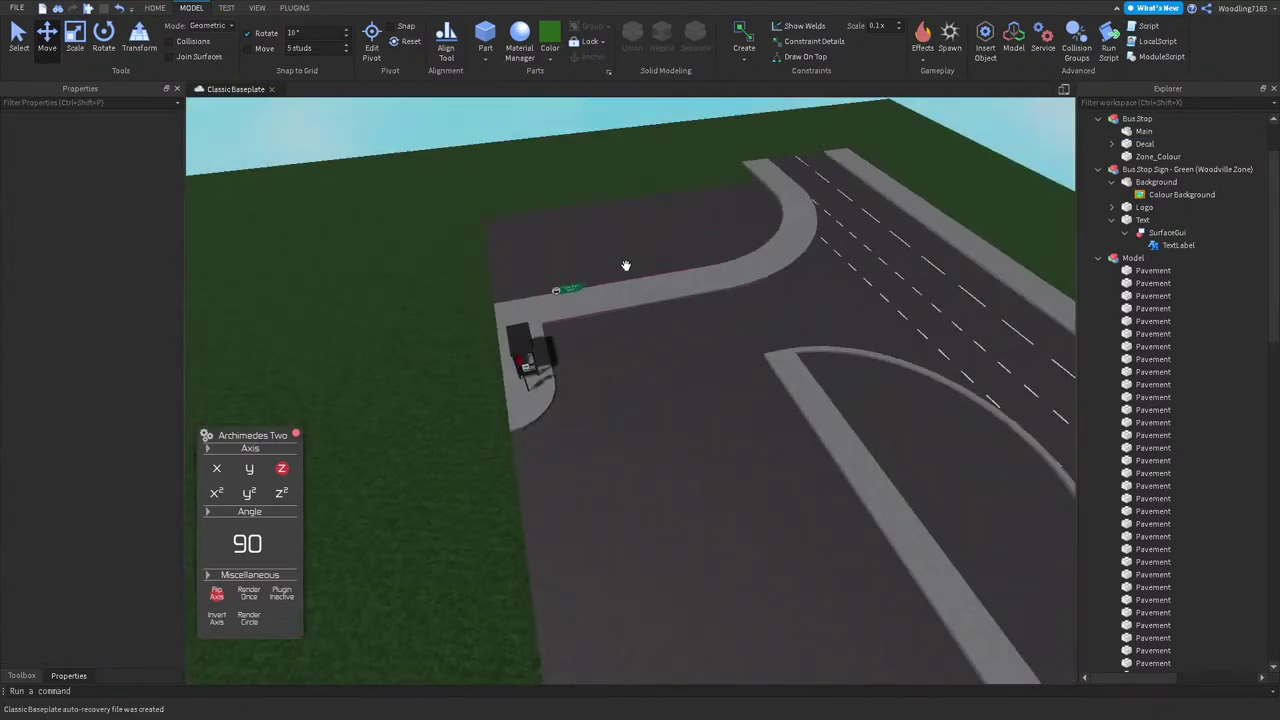
pyautogui.scroll(8, 630, 268)
pyautogui.moveTo(624, 264); pyautogui.dragTo(626, 264, button='right')
pyautogui.scroll(-3, 624, 264)
pyautogui.scroll(2, 630, 299)
pyautogui.scroll(2, 631, 302)
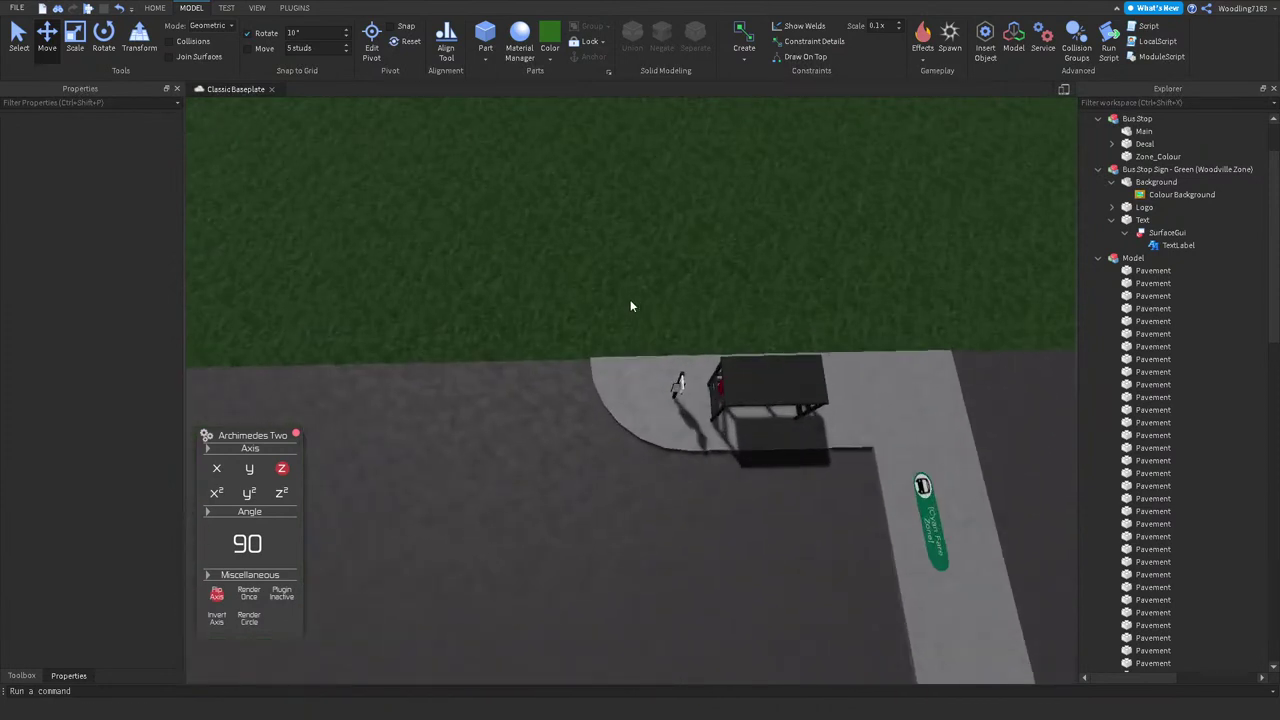
# Step: Shift the [Cyan Fare Zone] sign about 4 studs along the Z axis across the pavement
pyautogui.moveTo(630, 299); pyautogui.dragTo(606, 289, button='right')
pyautogui.scroll(-3, 629, 294)
pyautogui.scroll(3, 608, 292)
pyautogui.scroll(3, 606, 289)
pyautogui.click(600, 325)
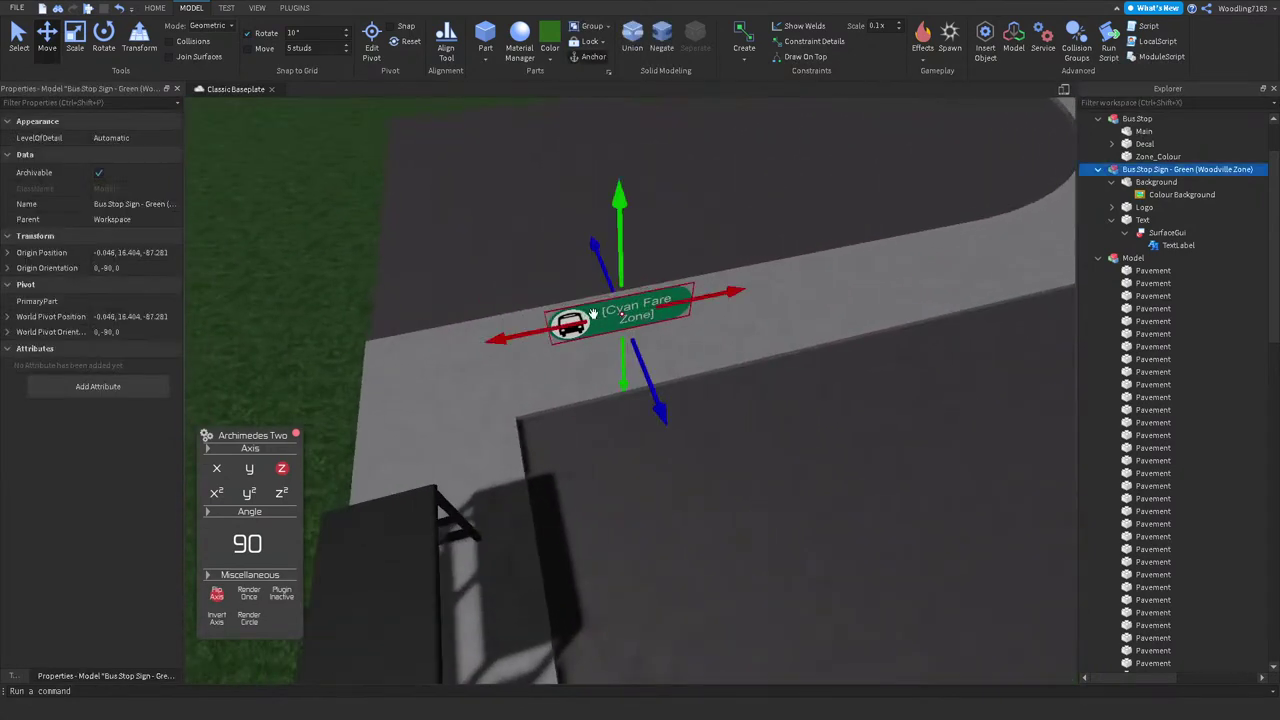
pyautogui.scroll(3, 651, 351)
pyautogui.scroll(-5, 651, 351)
# Step: Colour the wide road slab Bronze
pyautogui.moveTo(709, 386); pyautogui.dragTo(457, 426, button='right')
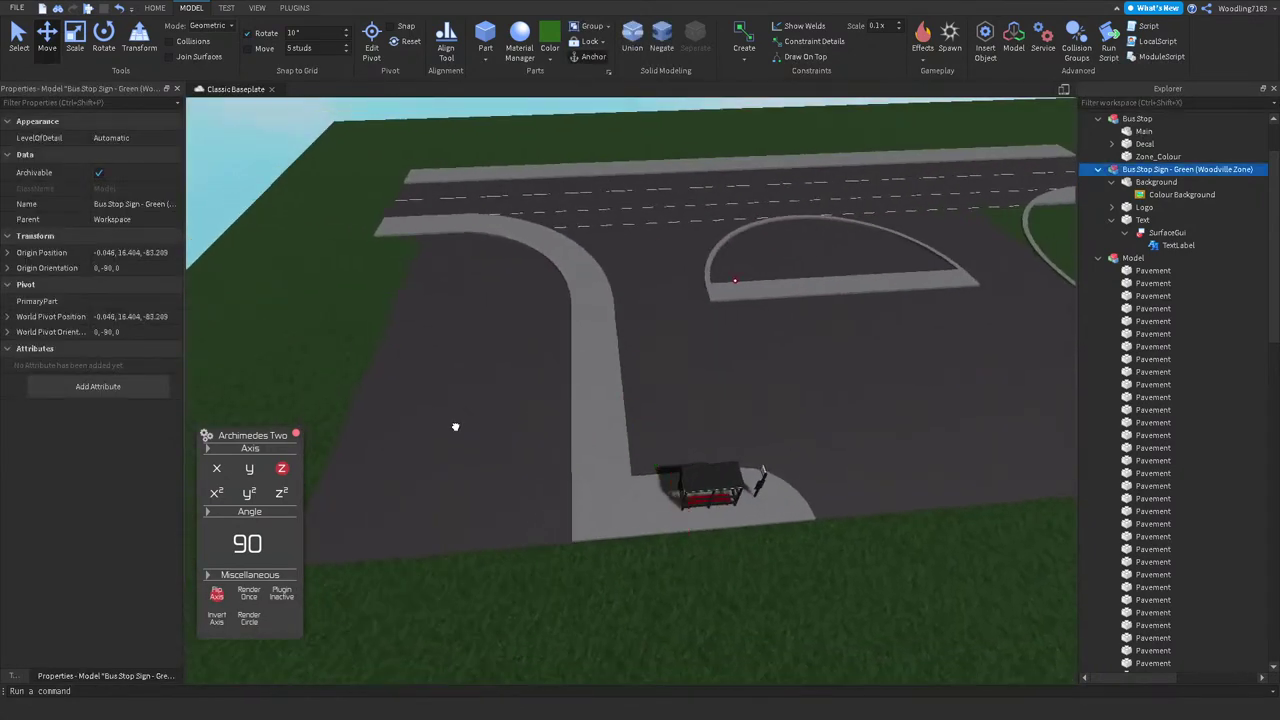
pyautogui.click(457, 426)
pyautogui.hotkey('ctrl', '3')
pyautogui.click(550, 58)
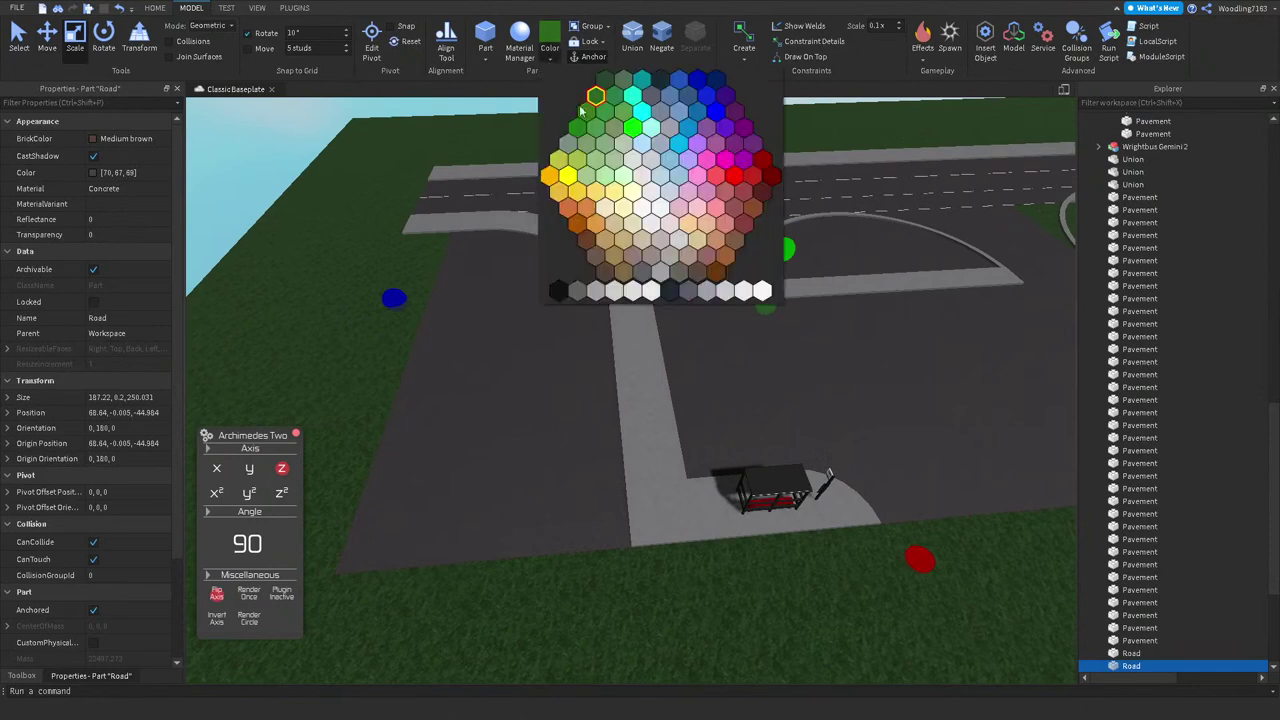
pyautogui.click(623, 272)
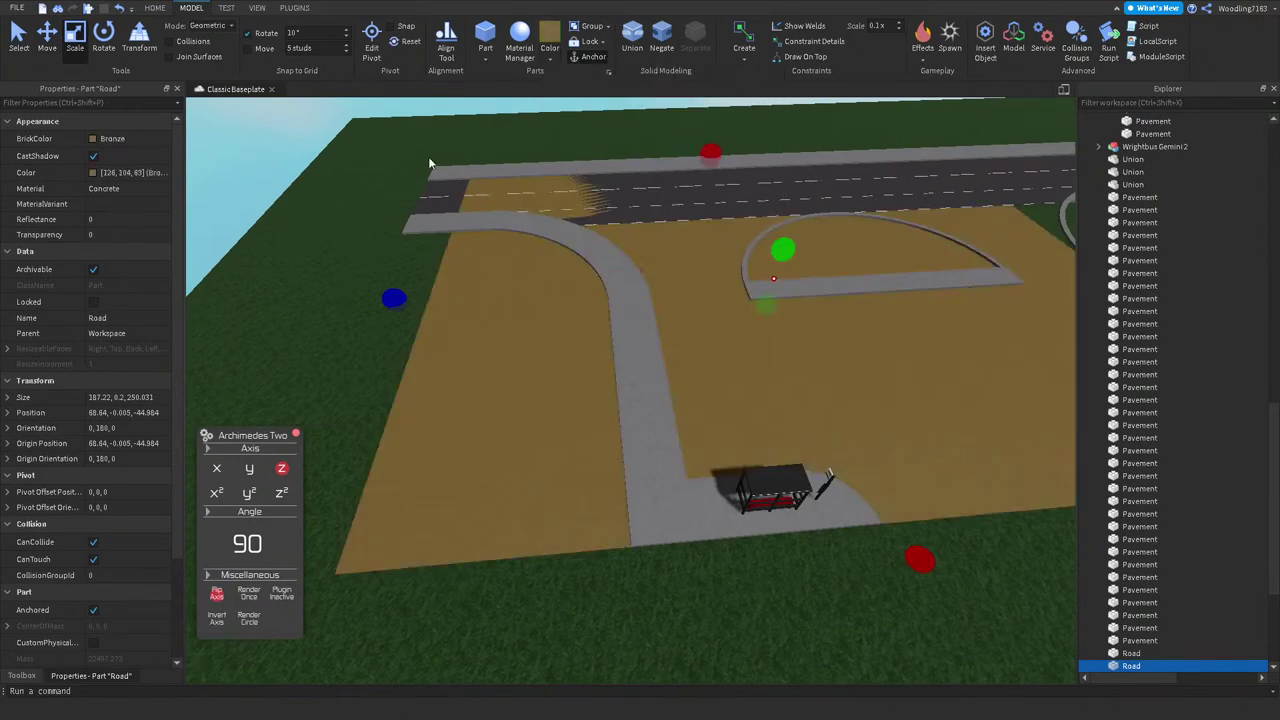
# Step: Set the wide road slab's colour to a muted brown, RGB 100, 88, 71
pyautogui.click(93, 172)
pyautogui.click(792, 323)
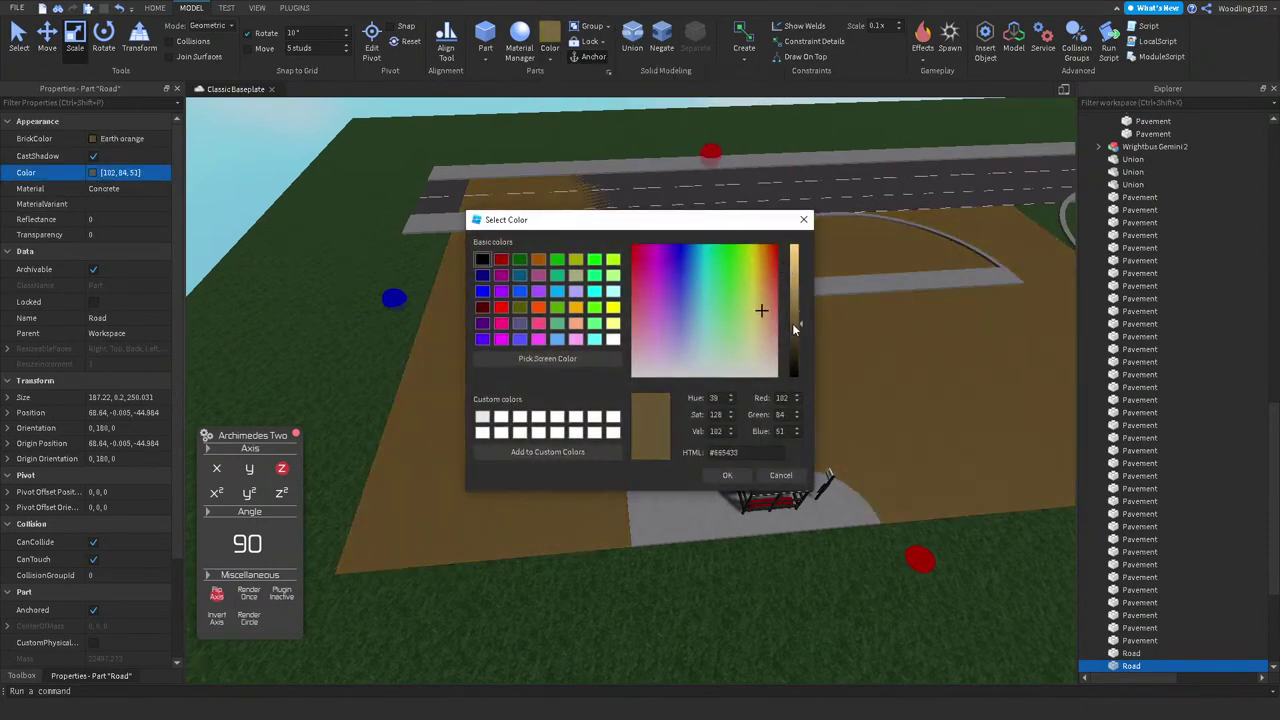
pyautogui.moveTo(764, 317); pyautogui.dragTo(764, 337)
pyautogui.click(798, 325)
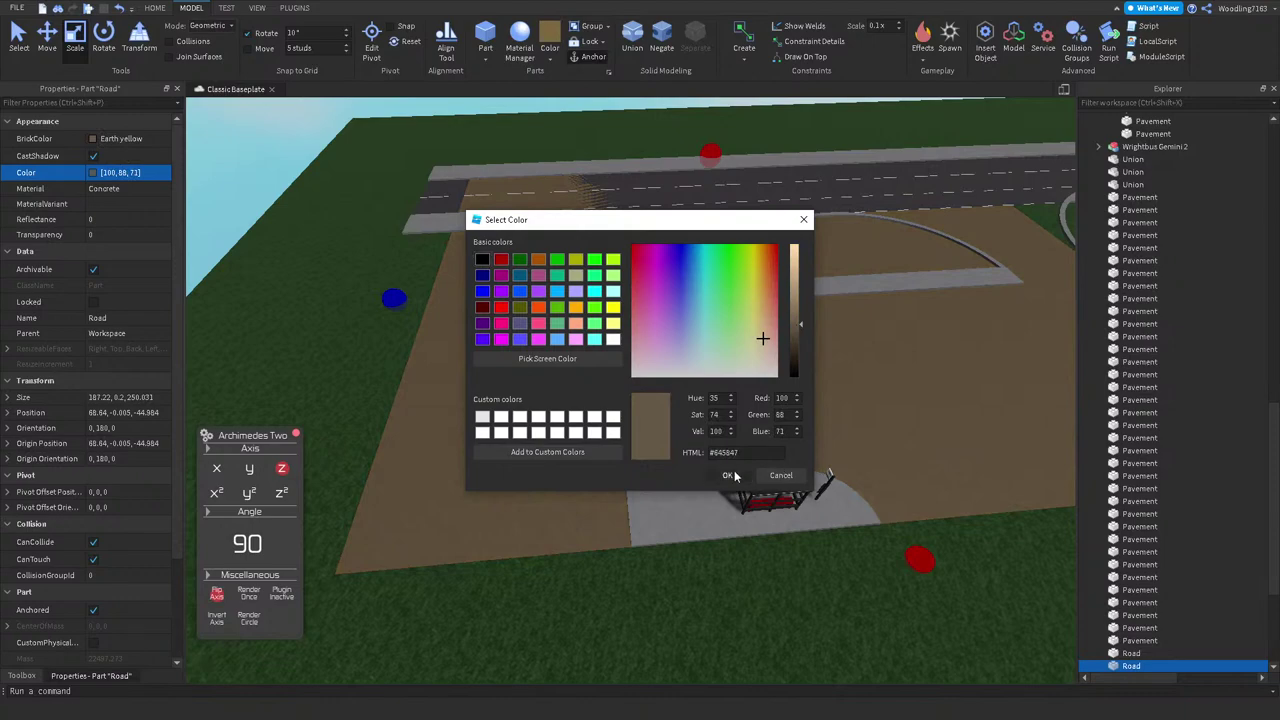
pyautogui.click(728, 476)
# Step: Shrink the brown slab to about 180 studs along Z and pull its overlapping edge off the dark road, to about 134 studs along X
pyautogui.scroll(3, 537, 303)
pyautogui.moveTo(586, 309); pyautogui.dragTo(594, 298, button='right')
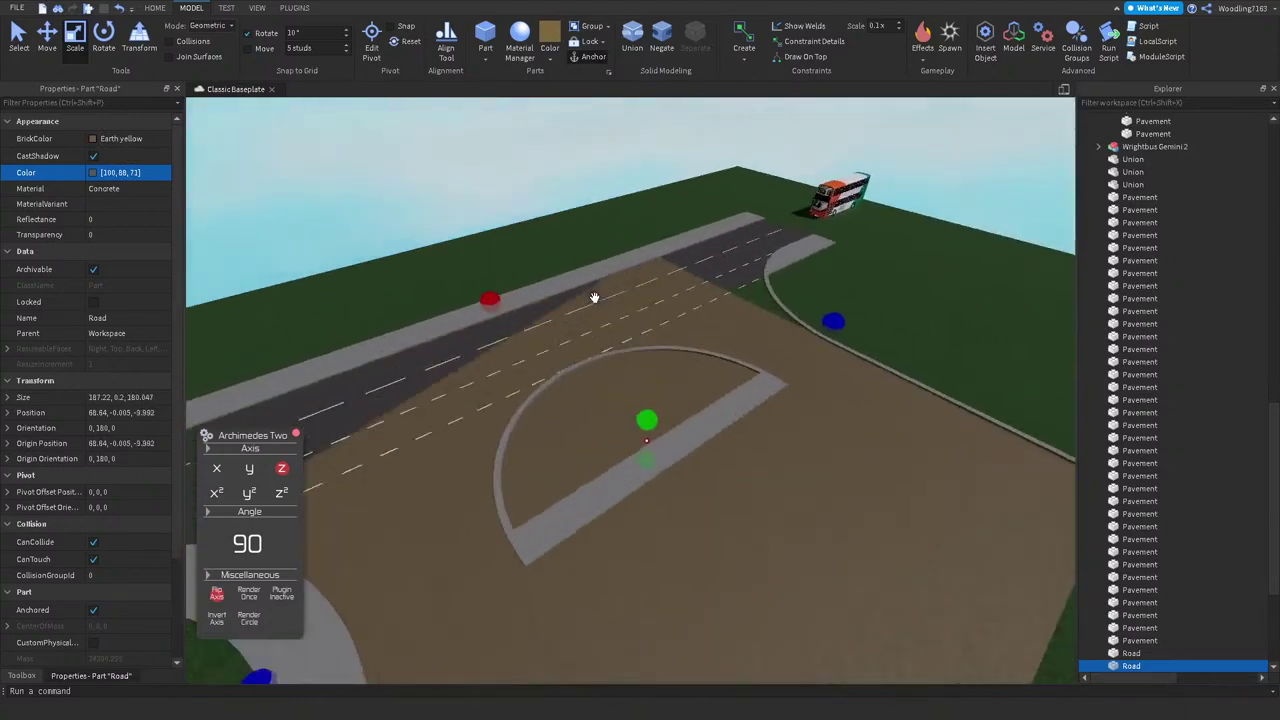
pyautogui.moveTo(504, 294); pyautogui.dragTo(554, 286)
pyautogui.scroll(5, 554, 286)
pyautogui.moveTo(554, 286); pyautogui.dragTo(544, 372, button='right')
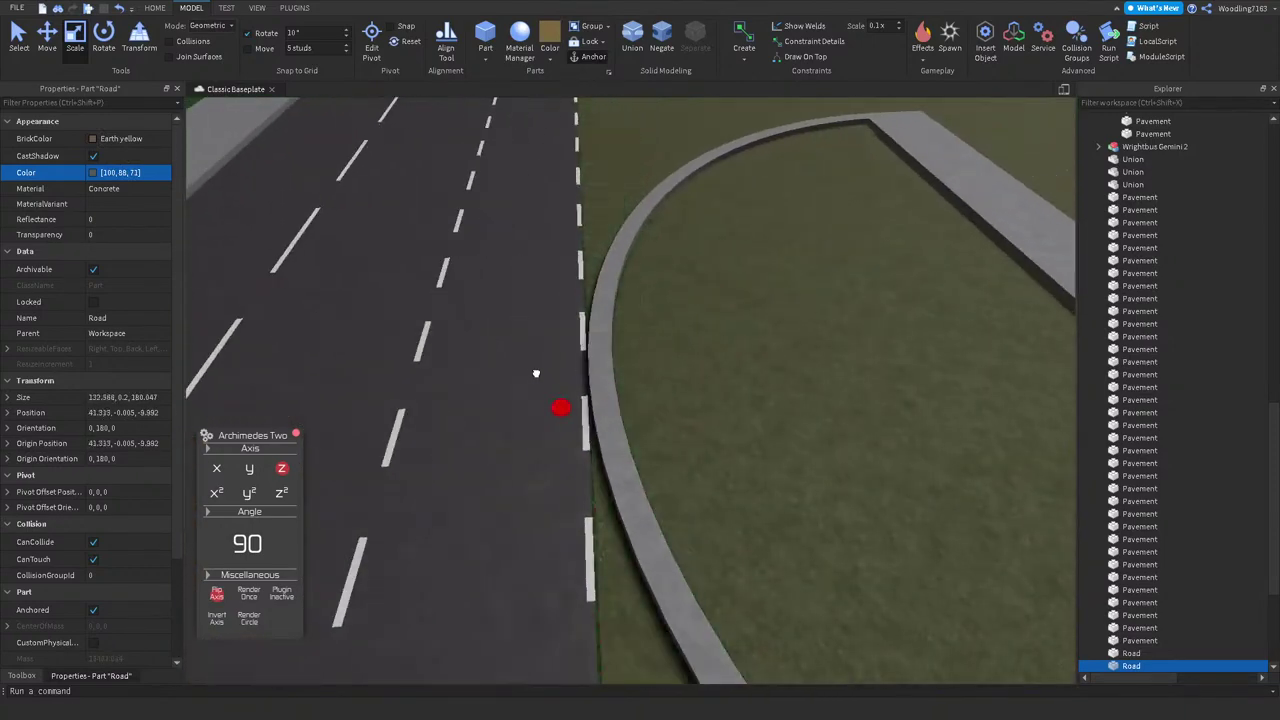
# Step: Align the slab's edge with the dashed line beside the semicircular island, making it about 137.9 studs along X
pyautogui.scroll(5, 546, 368)
pyautogui.moveTo(611, 360); pyautogui.dragTo(669, 363)
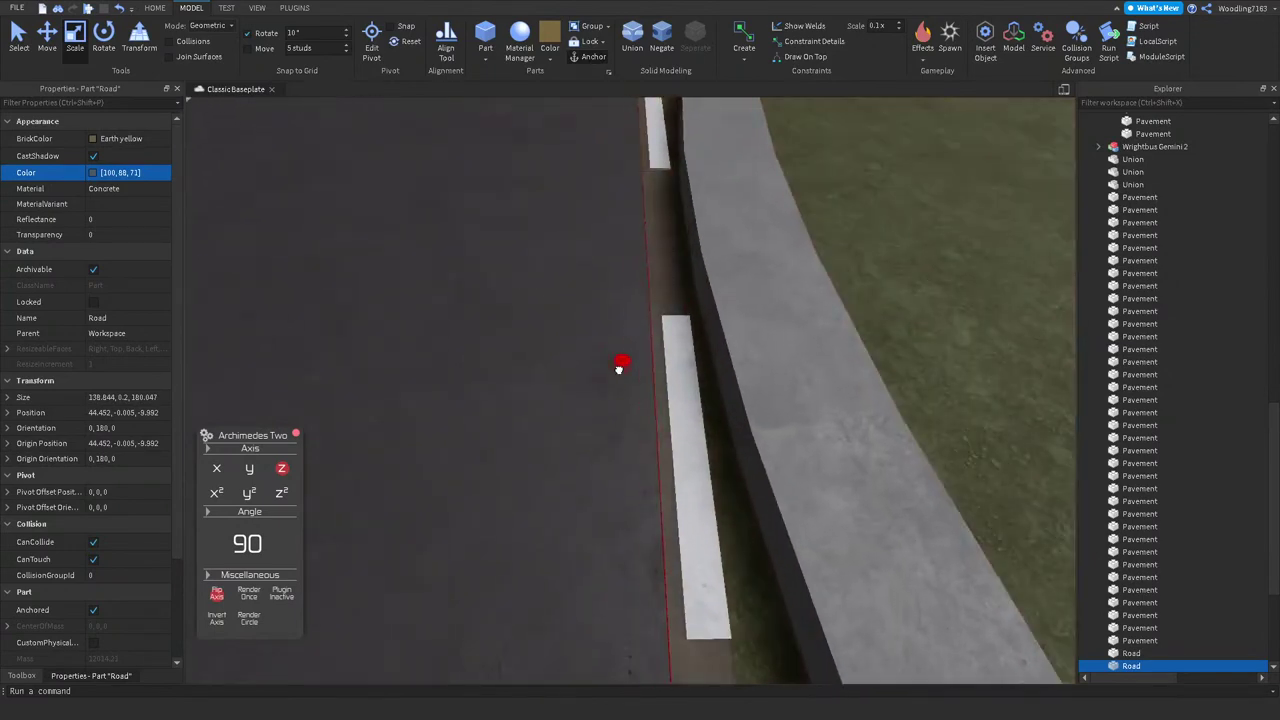
pyautogui.scroll(-5, 669, 380)
pyautogui.scroll(5, 669, 380)
pyautogui.moveTo(669, 380); pyautogui.dragTo(658, 490, button='right')
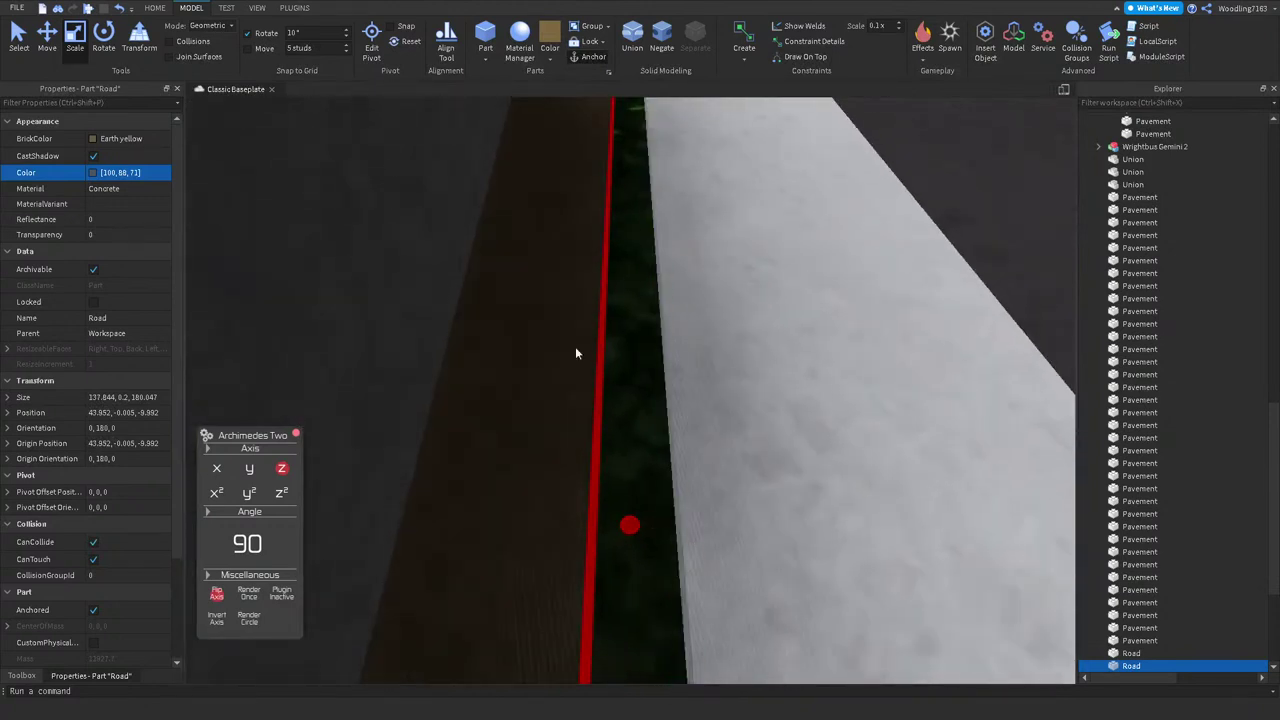
pyautogui.moveTo(575, 352); pyautogui.dragTo(575, 352, button='right')
pyautogui.moveTo(651, 440); pyautogui.dragTo(657, 452)
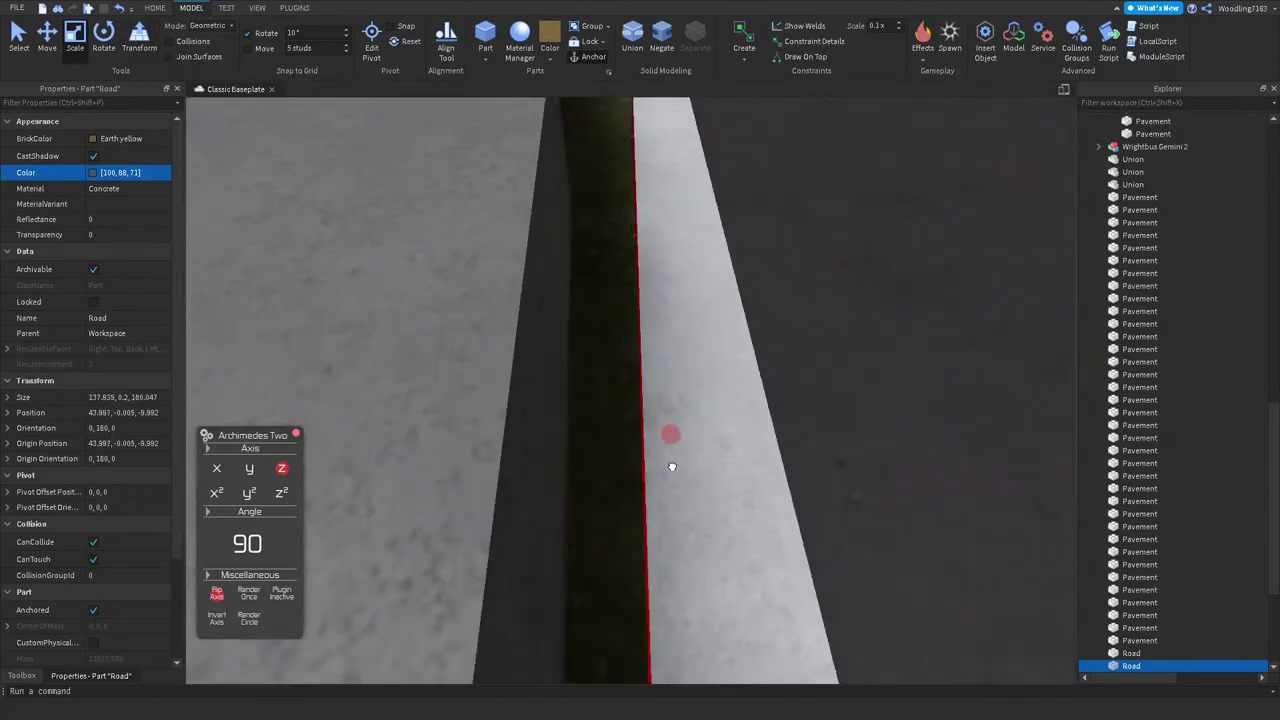
pyautogui.scroll(5, 672, 468)
pyautogui.scroll(-5, 672, 343)
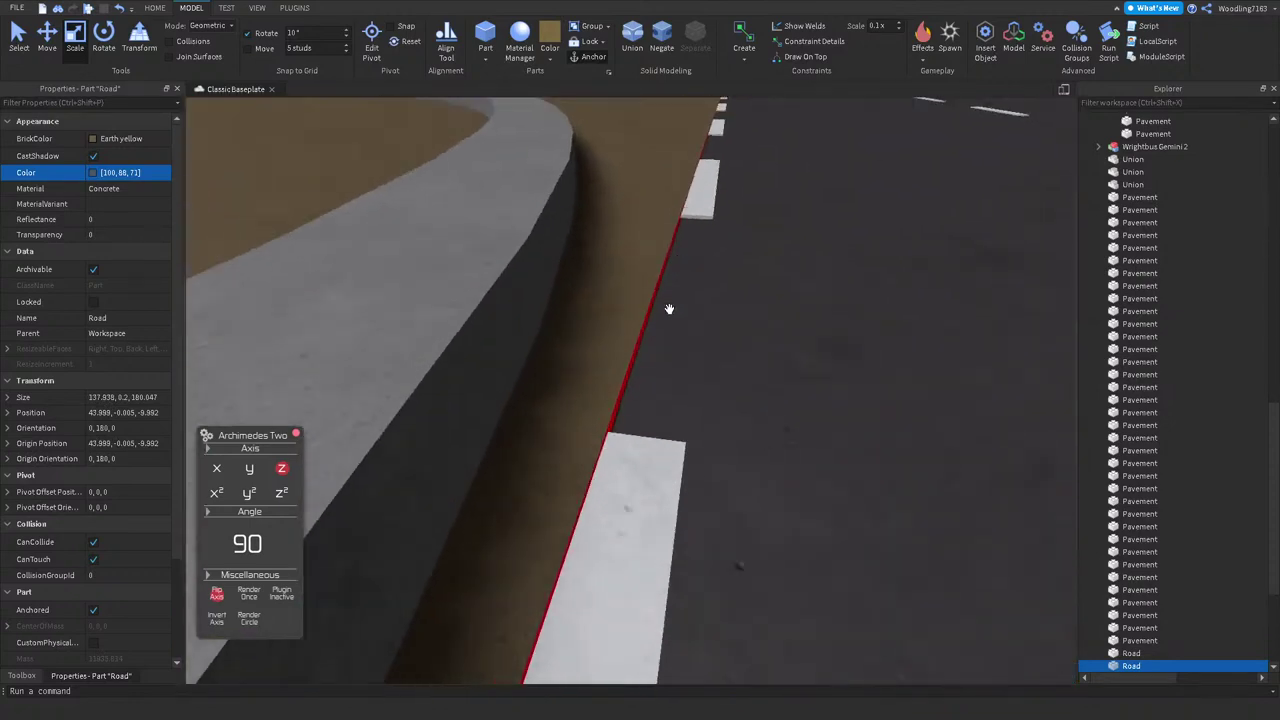
pyautogui.scroll(5, 669, 309)
pyautogui.scroll(-5, 669, 309)
pyautogui.scroll(3, 689, 286)
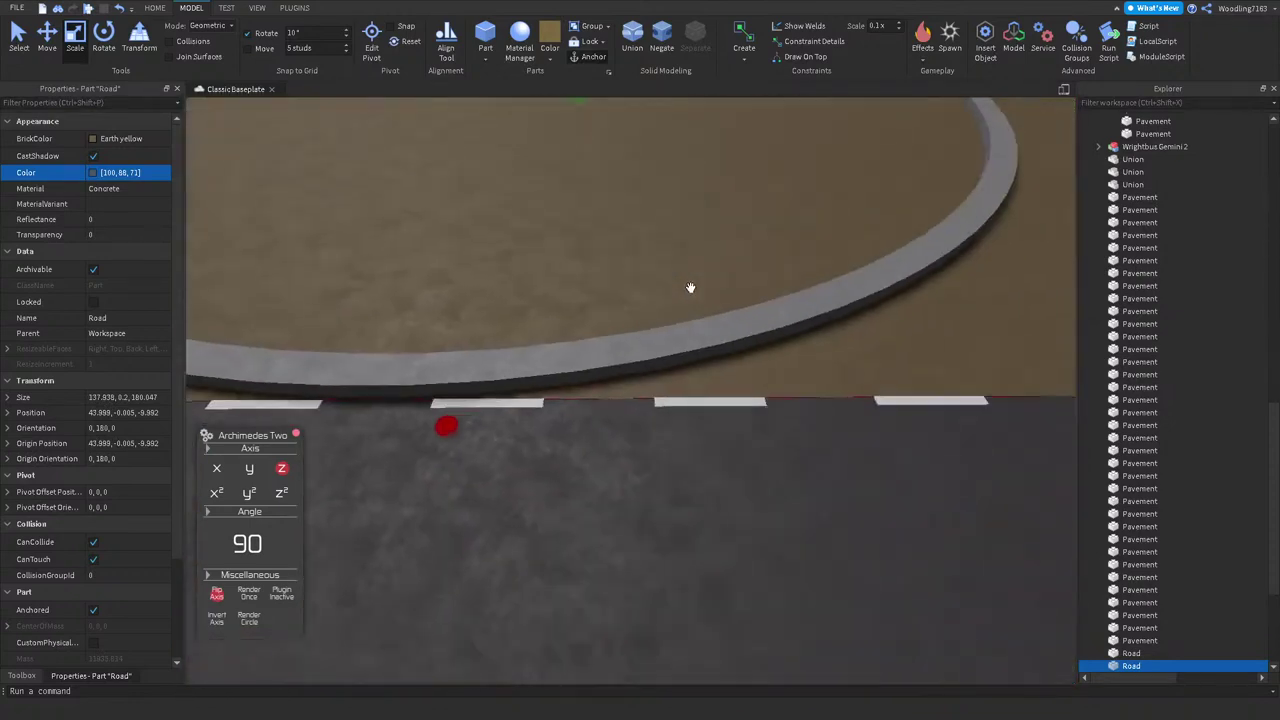
# Step: Shorten the slab along Z to a strip about 28 studs wide and inspect its seam with the dark road
pyautogui.scroll(-3, 873, 218)
pyautogui.scroll(-3, 873, 218)
pyautogui.moveTo(560, 200); pyautogui.dragTo(500, 228, button='right')
pyautogui.scroll(5, 486, 236)
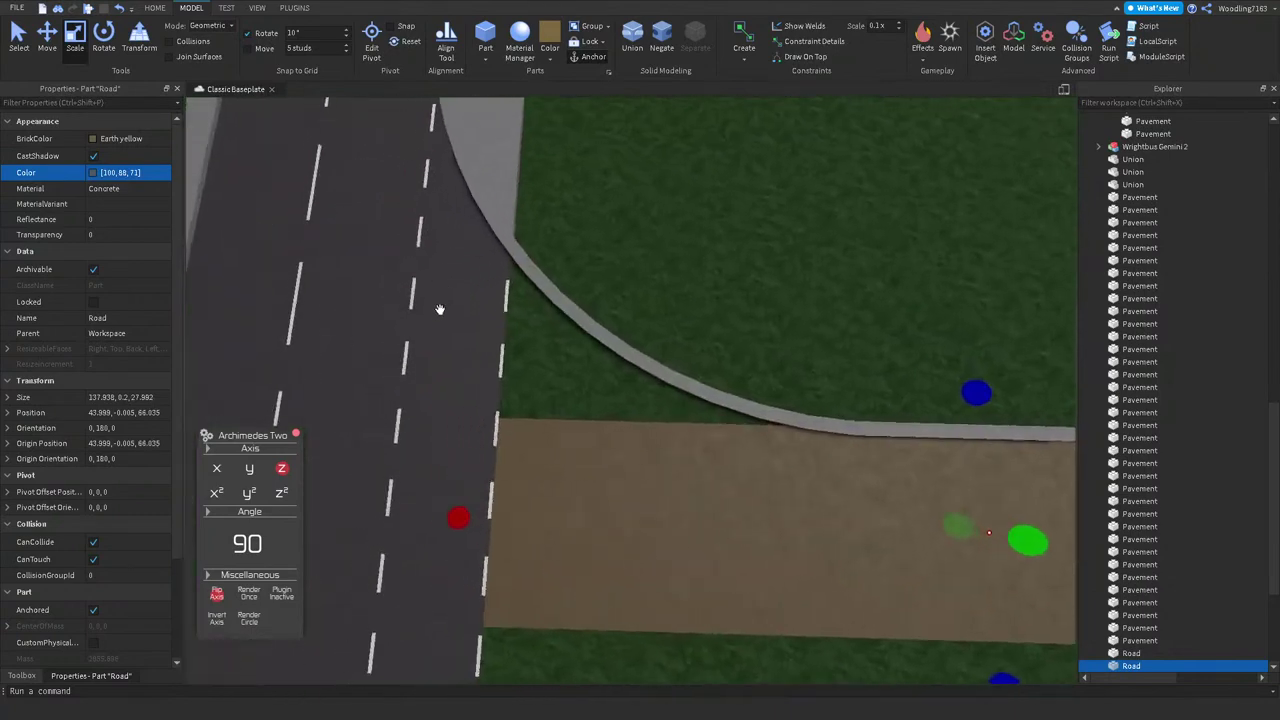
pyautogui.scroll(10, 440, 309)
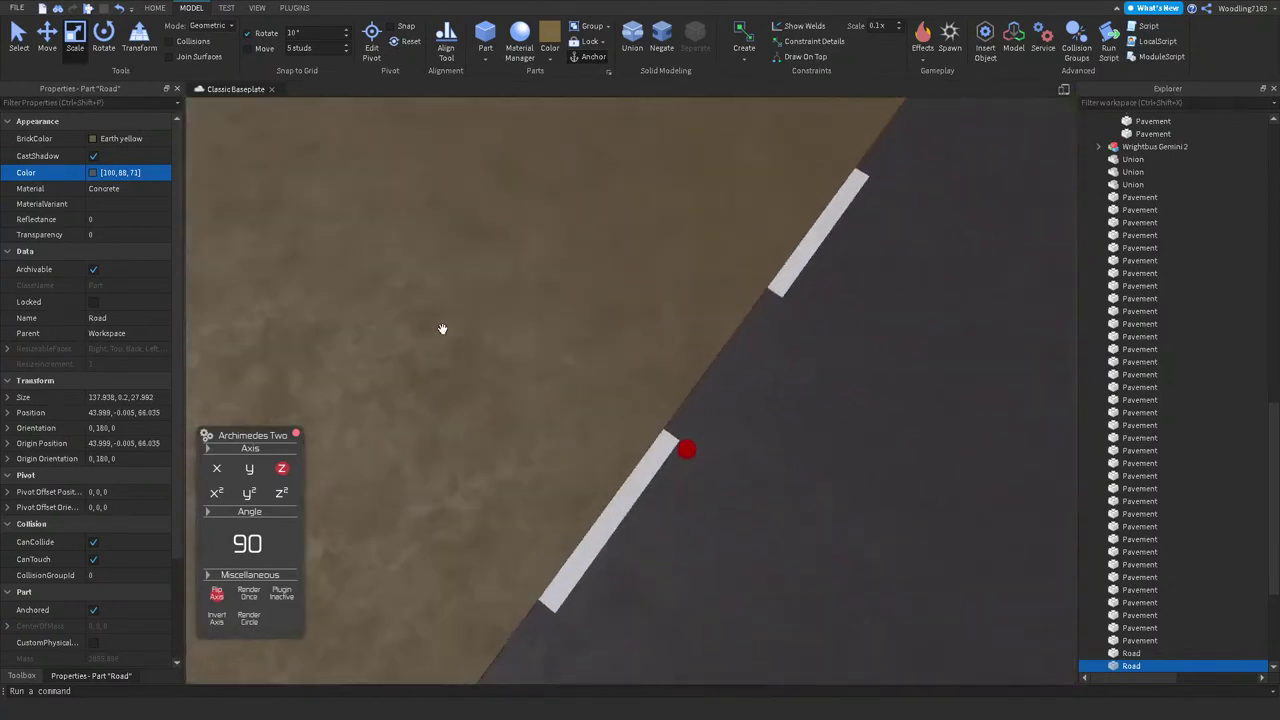
pyautogui.scroll(8, 458, 336)
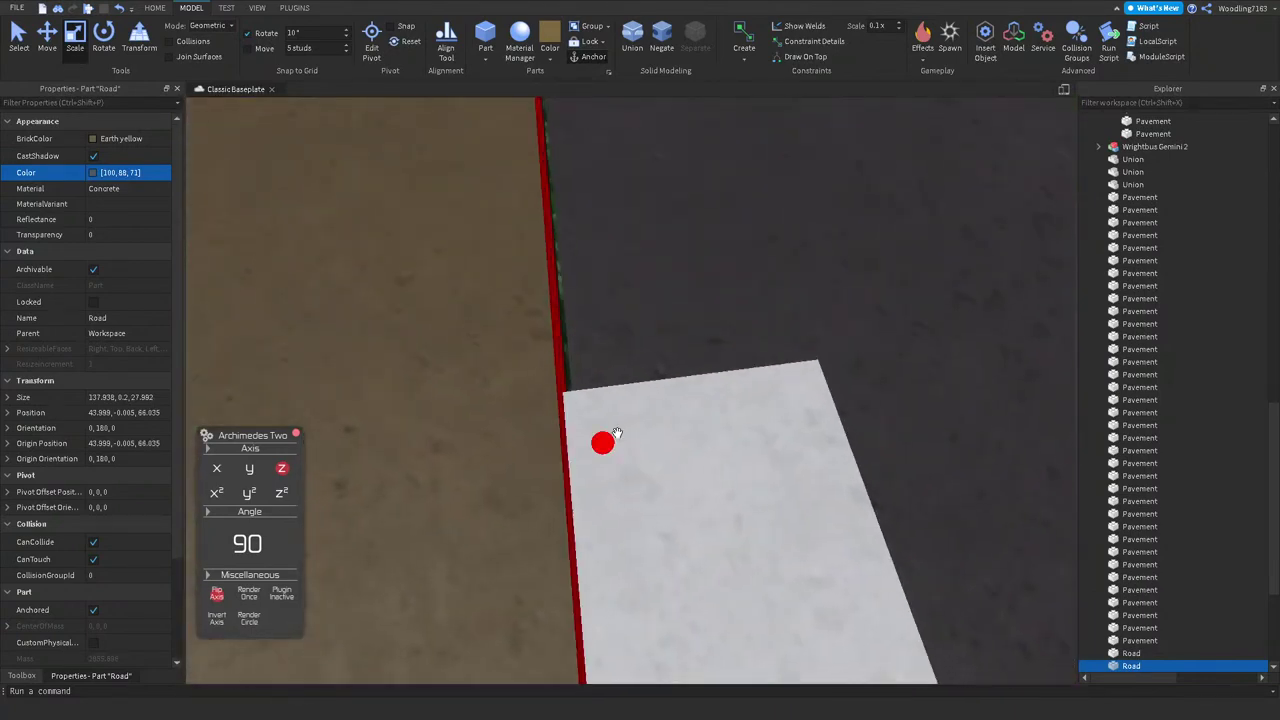
pyautogui.scroll(3, 618, 432)
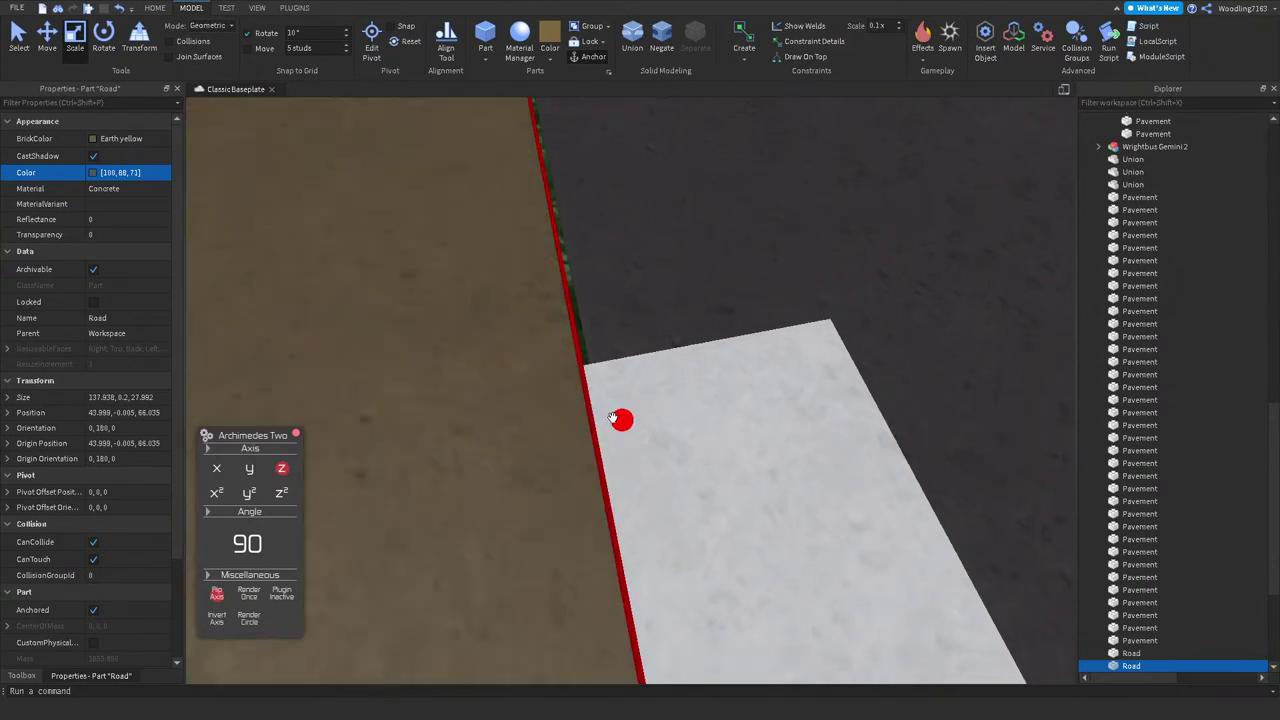
pyautogui.moveTo(514, 391); pyautogui.dragTo(556, 309, button='right')
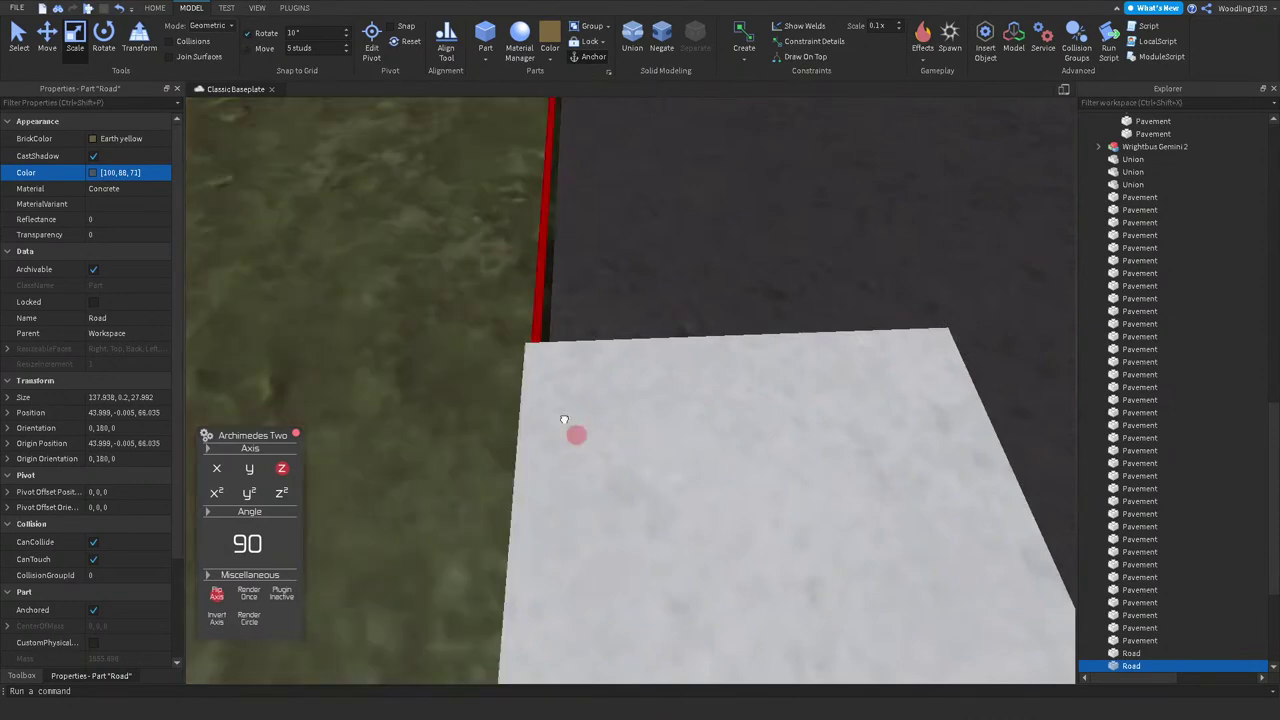
pyautogui.scroll(-5, 615, 432)
pyautogui.rightClick(666, 386)
pyautogui.press('Escape')
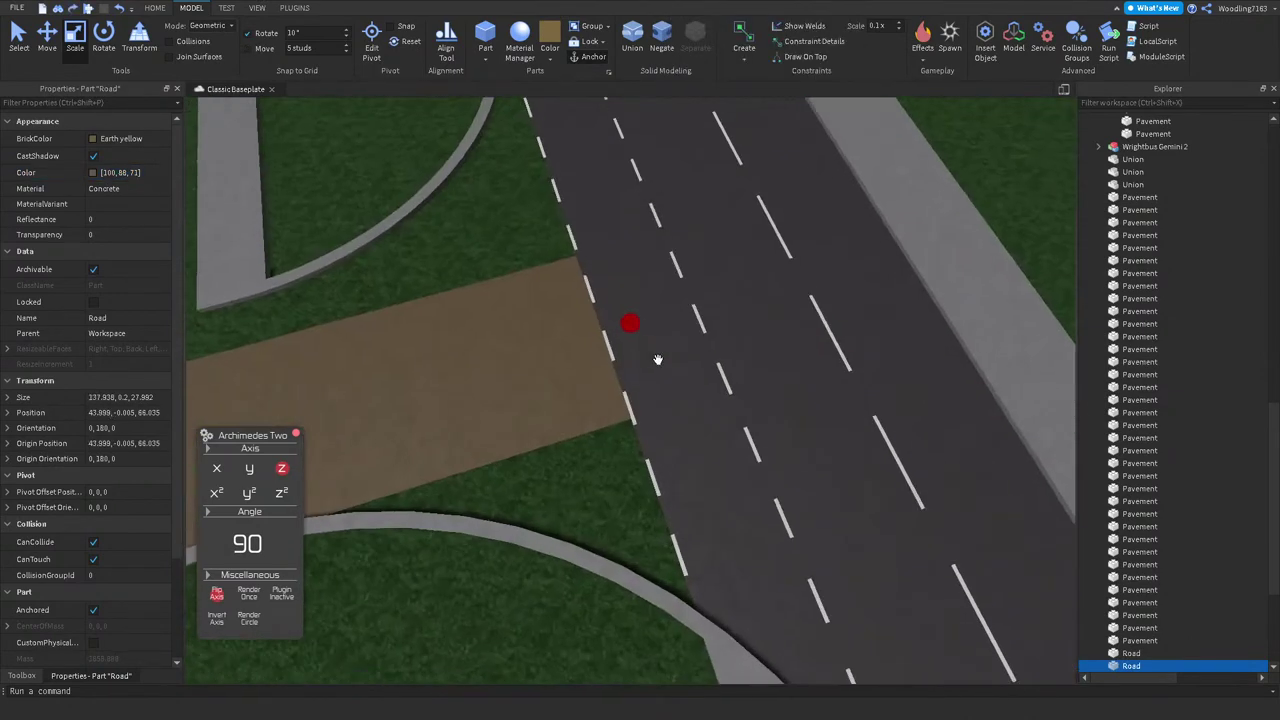
# Step: Retract the strip's edge and bring it back flush with the dark road's dashed line, at about 137.95 studs along X
pyautogui.scroll(3, 580, 349)
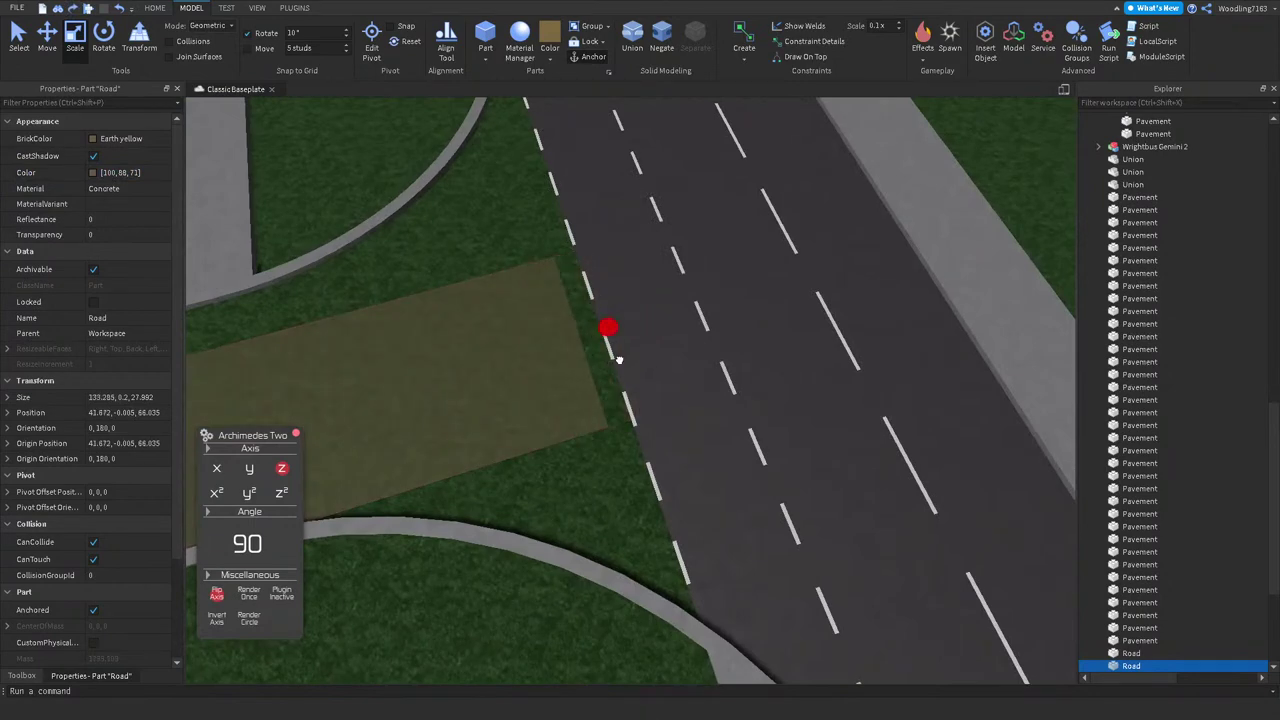
pyautogui.scroll(10, 610, 361)
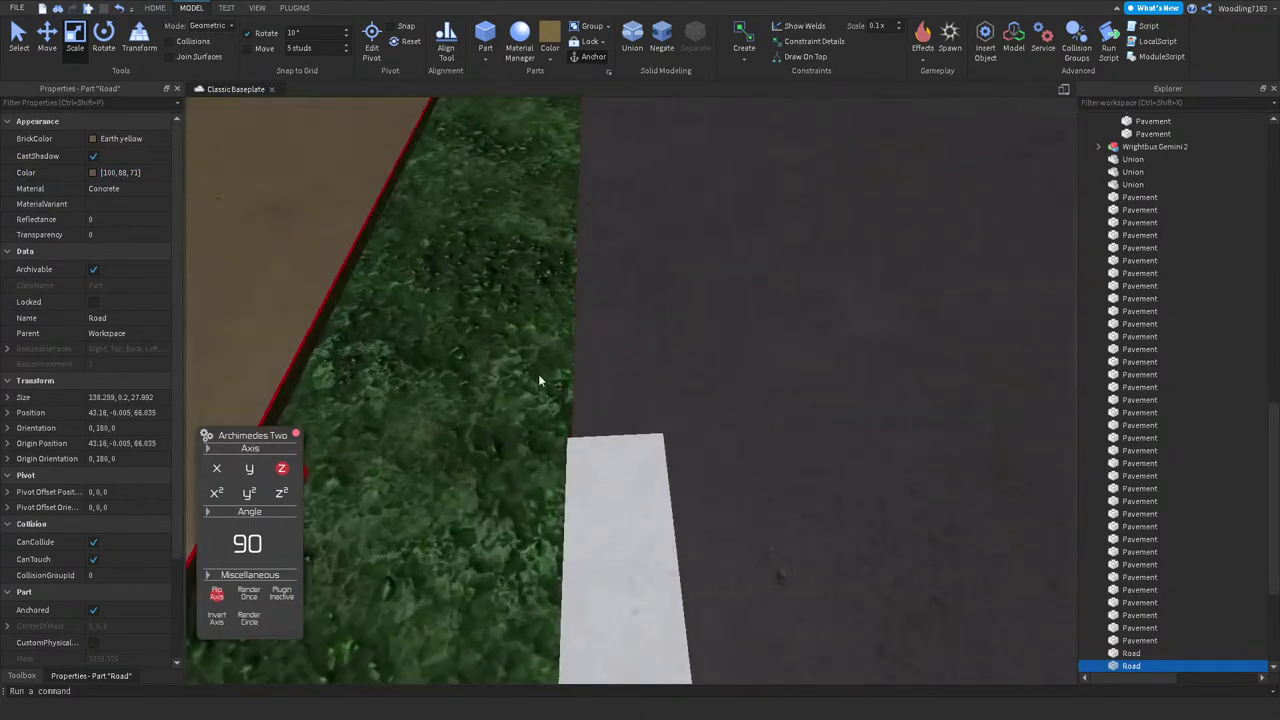
pyautogui.press('a')
pyautogui.moveTo(317, 474); pyautogui.dragTo(628, 459)
pyautogui.moveTo(628, 459); pyautogui.dragTo(636, 421, button='right')
pyautogui.moveTo(636, 421); pyautogui.dragTo(639, 435)
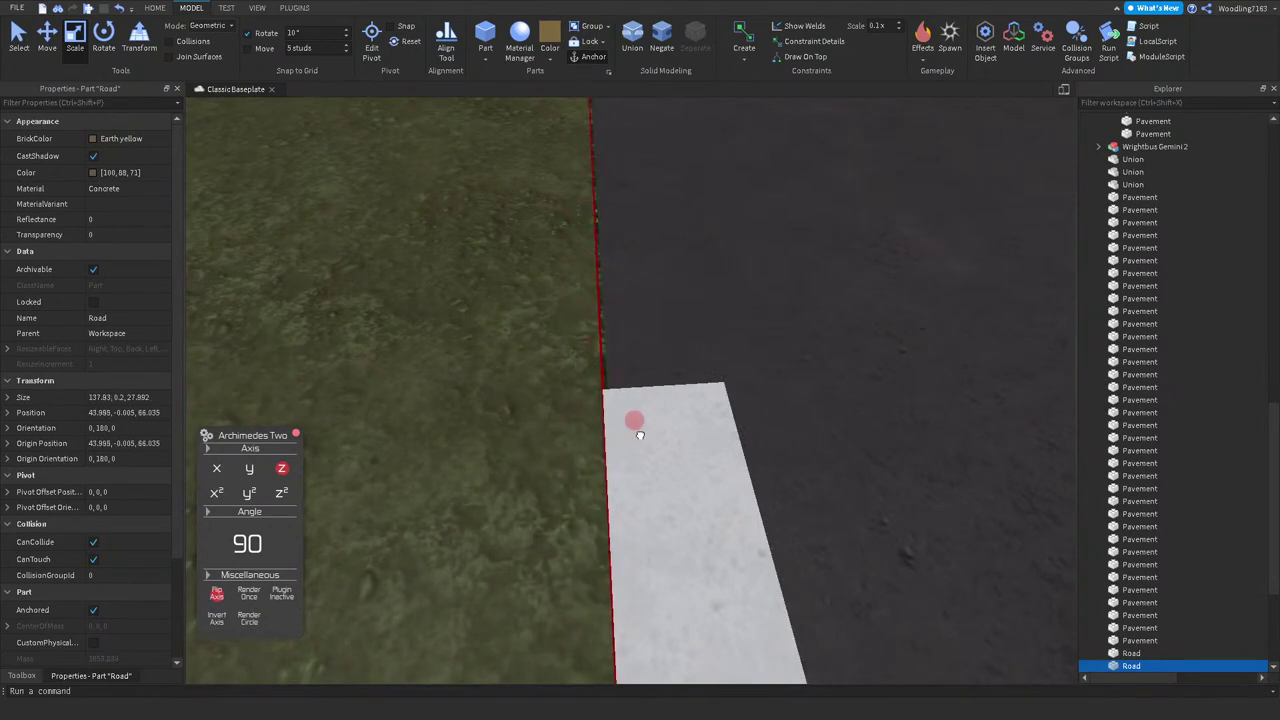
pyautogui.moveTo(643, 437); pyautogui.dragTo(660, 571, button='right')
pyautogui.click(627, 193)
pyautogui.moveTo(644, 159); pyautogui.dragTo(644, 159, button='right')
pyautogui.click(588, 428)
pyautogui.press('w')
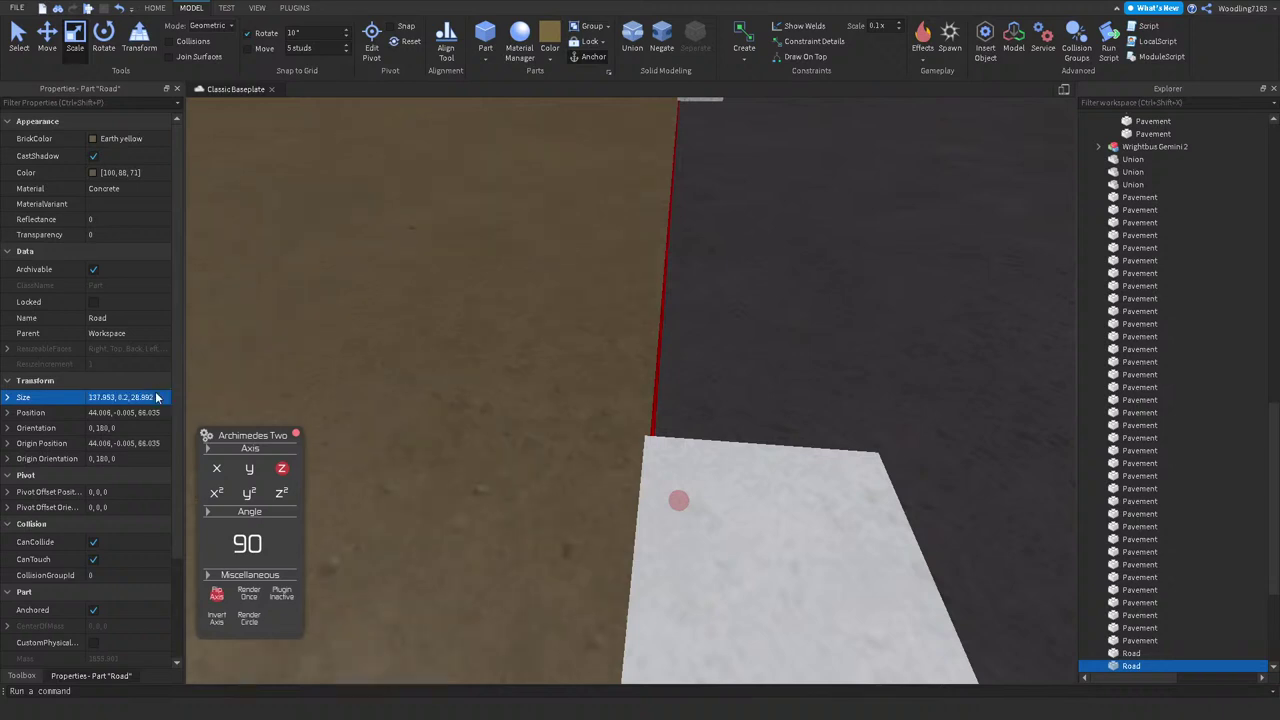
# Step: Set the strip's X size to 138 and refine it to 137.98 studs, checking the seam with the dark road
pyautogui.moveTo(340, 375); pyautogui.dragTo(366, 391, button='right')
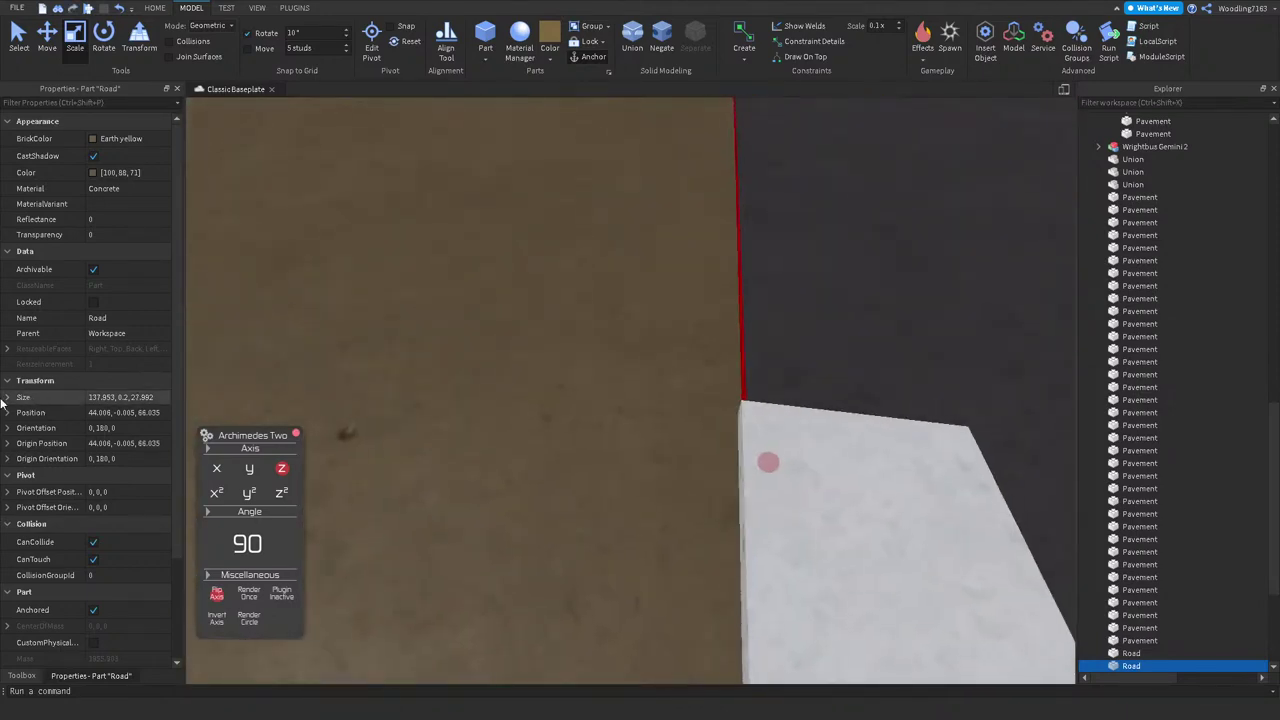
pyautogui.click(42, 397)
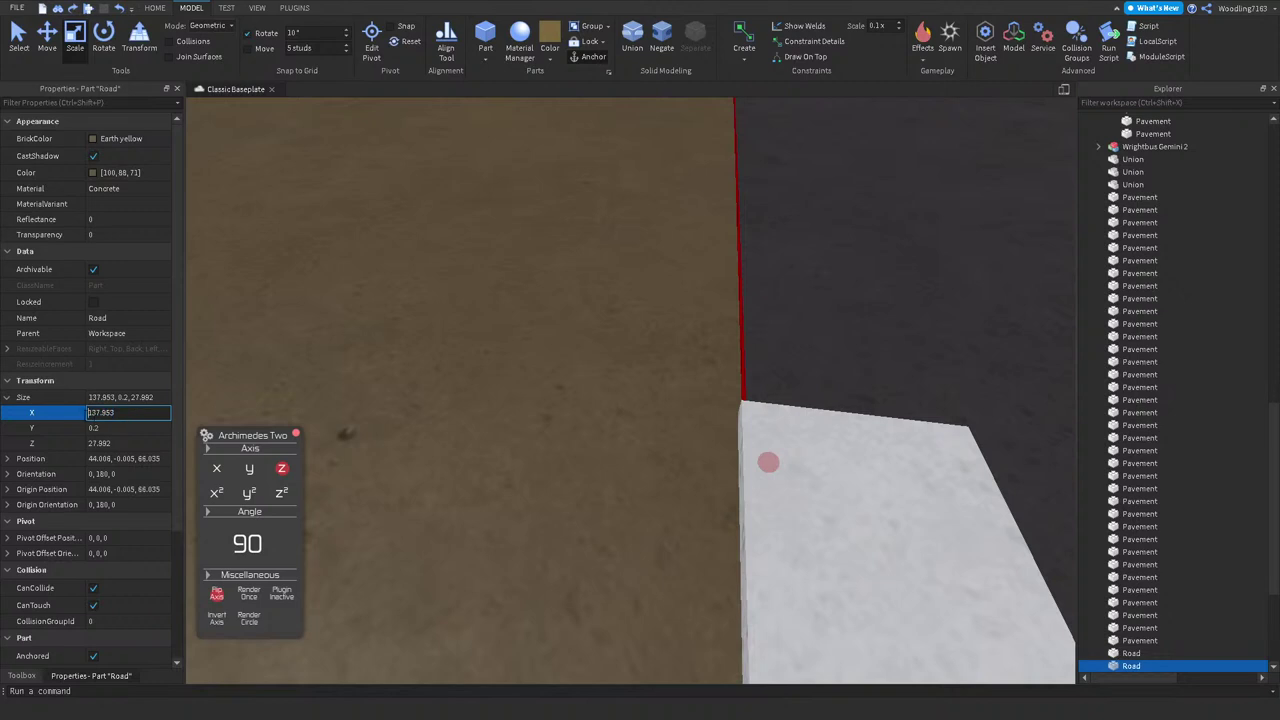
pyautogui.write('138')
pyautogui.press('Return')
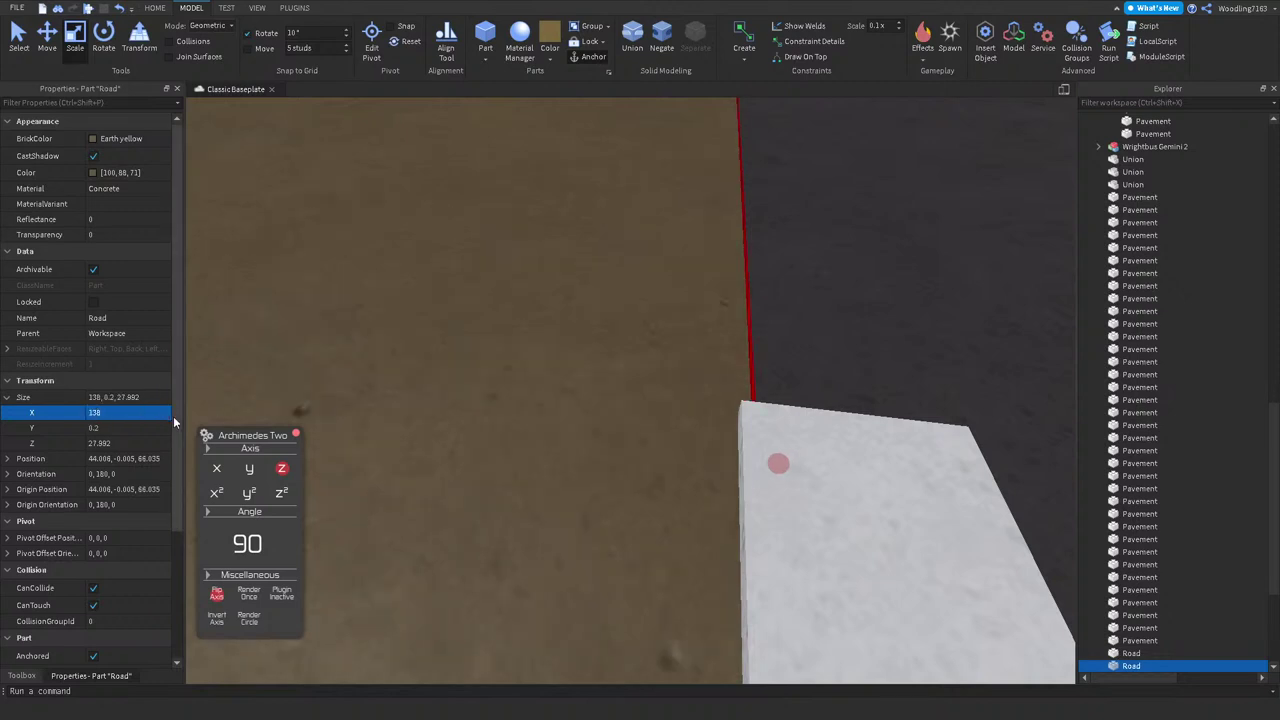
pyautogui.moveTo(320, 381); pyautogui.dragTo(320, 381, button='right')
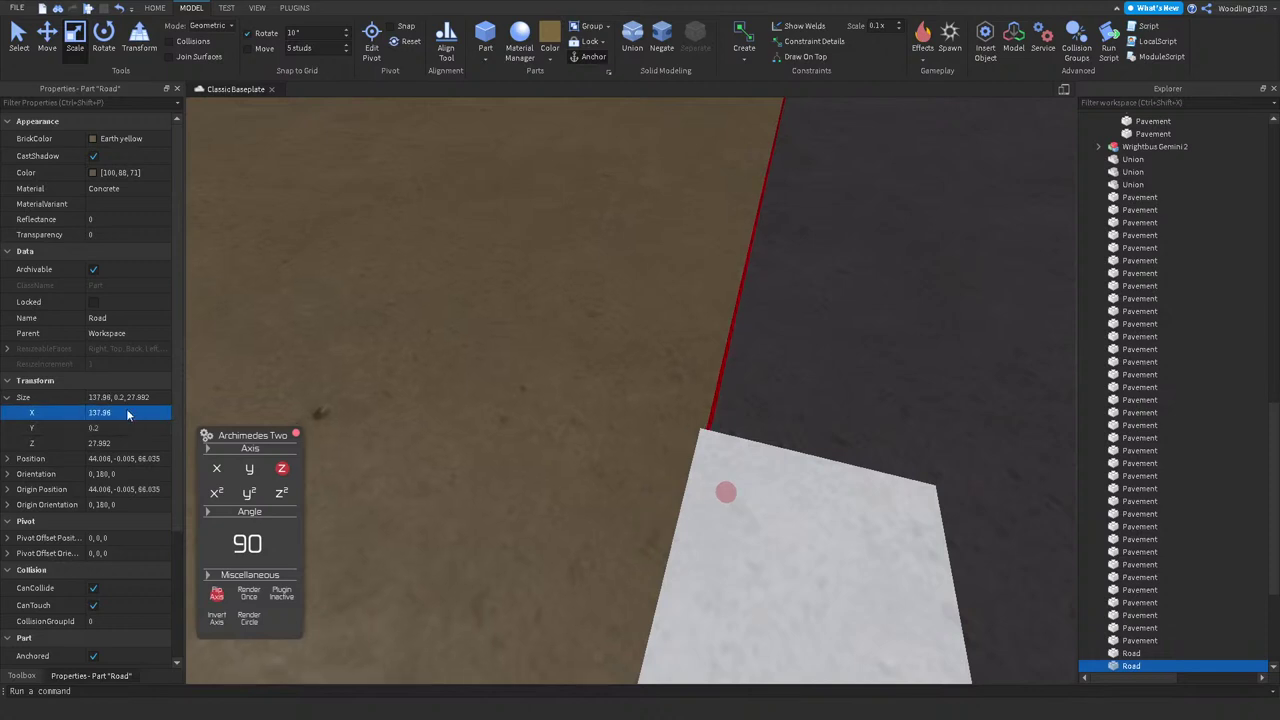
pyautogui.scroll(-5, 643, 117)
pyautogui.click(674, 183)
pyautogui.scroll(5, 716, 220)
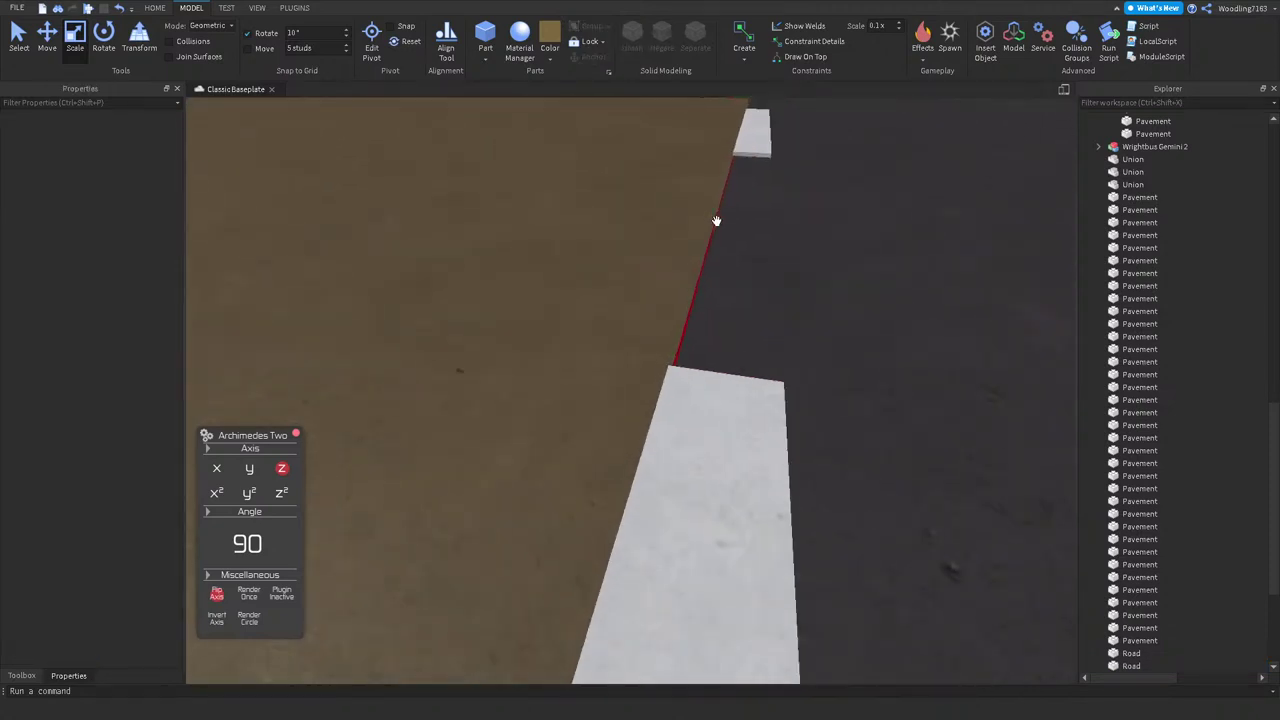
pyautogui.moveTo(776, 354); pyautogui.dragTo(776, 354, button='right')
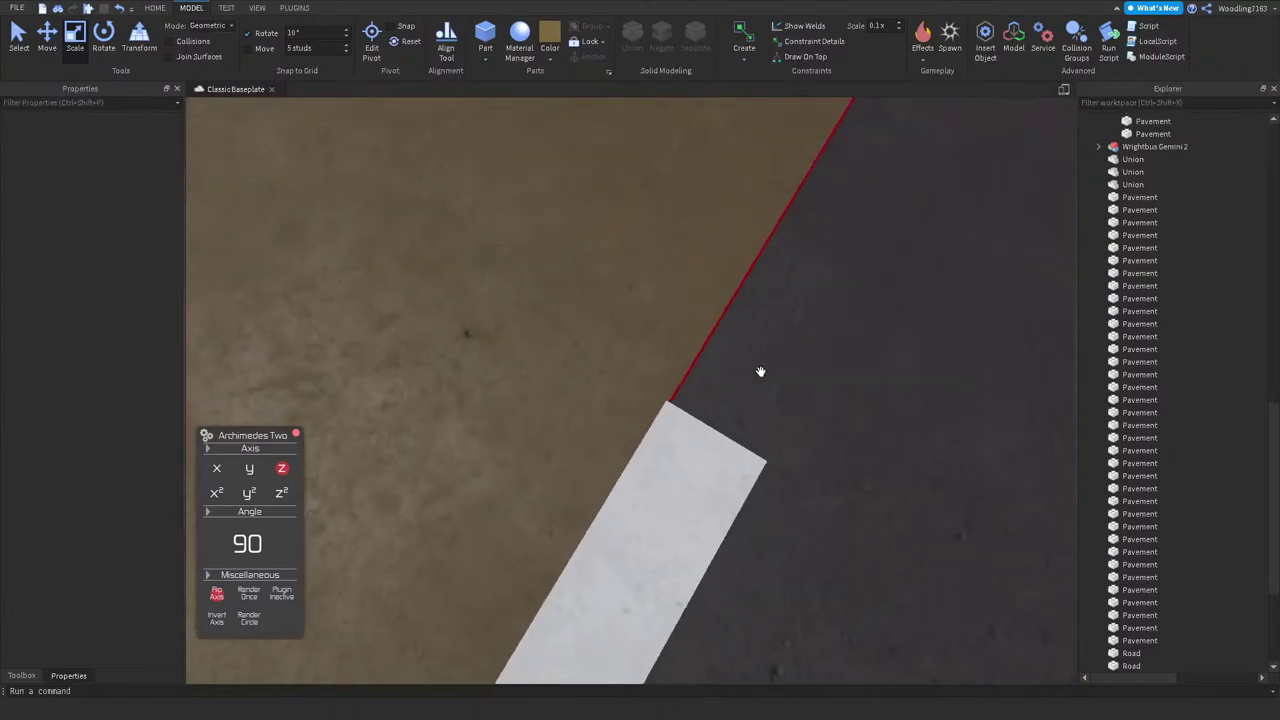
pyautogui.moveTo(748, 194); pyautogui.dragTo(772, 163, button='right')
pyautogui.press('w')
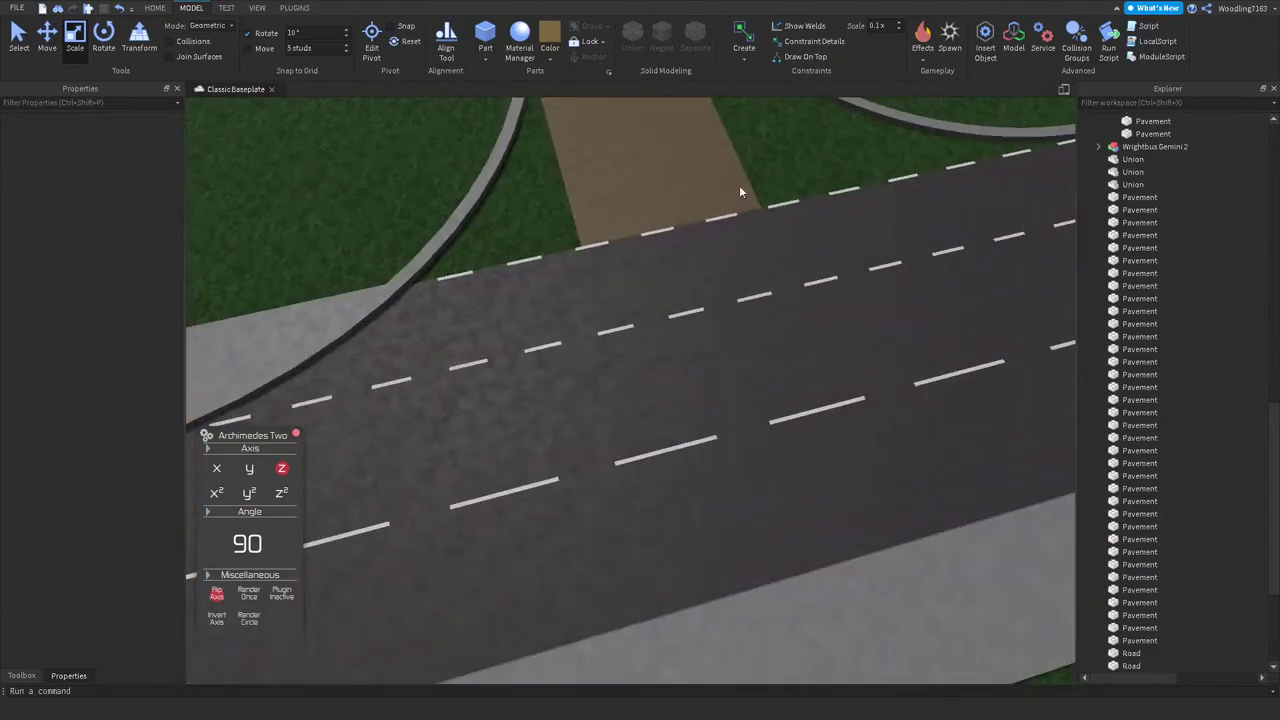
# Step: Extend the brown strip along Z to about 186.6 studs, filling the area between the side kerbs
pyautogui.click(657, 194)
pyautogui.moveTo(657, 194); pyautogui.dragTo(766, 146, button='right')
pyautogui.moveTo(766, 146); pyautogui.dragTo(783, 239)
pyautogui.moveTo(783, 239); pyautogui.dragTo(783, 239, button='right')
pyautogui.scroll(-5, 783, 239)
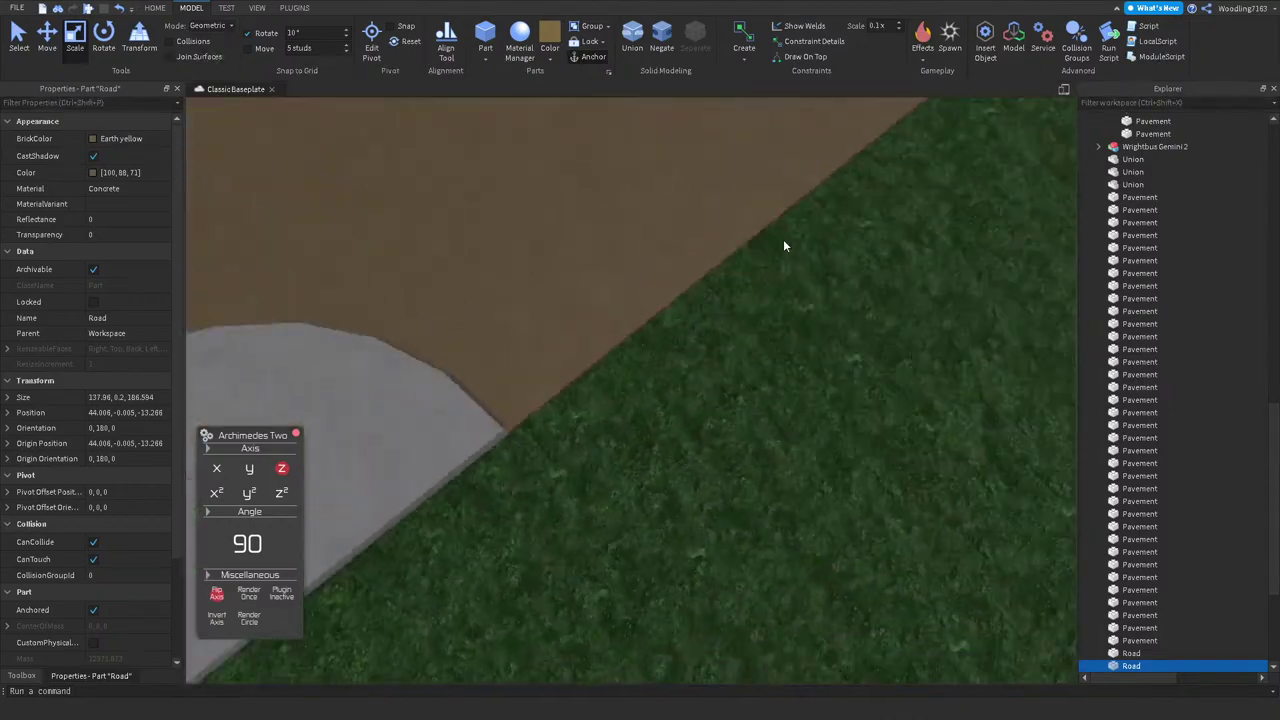
pyautogui.scroll(6, 783, 239)
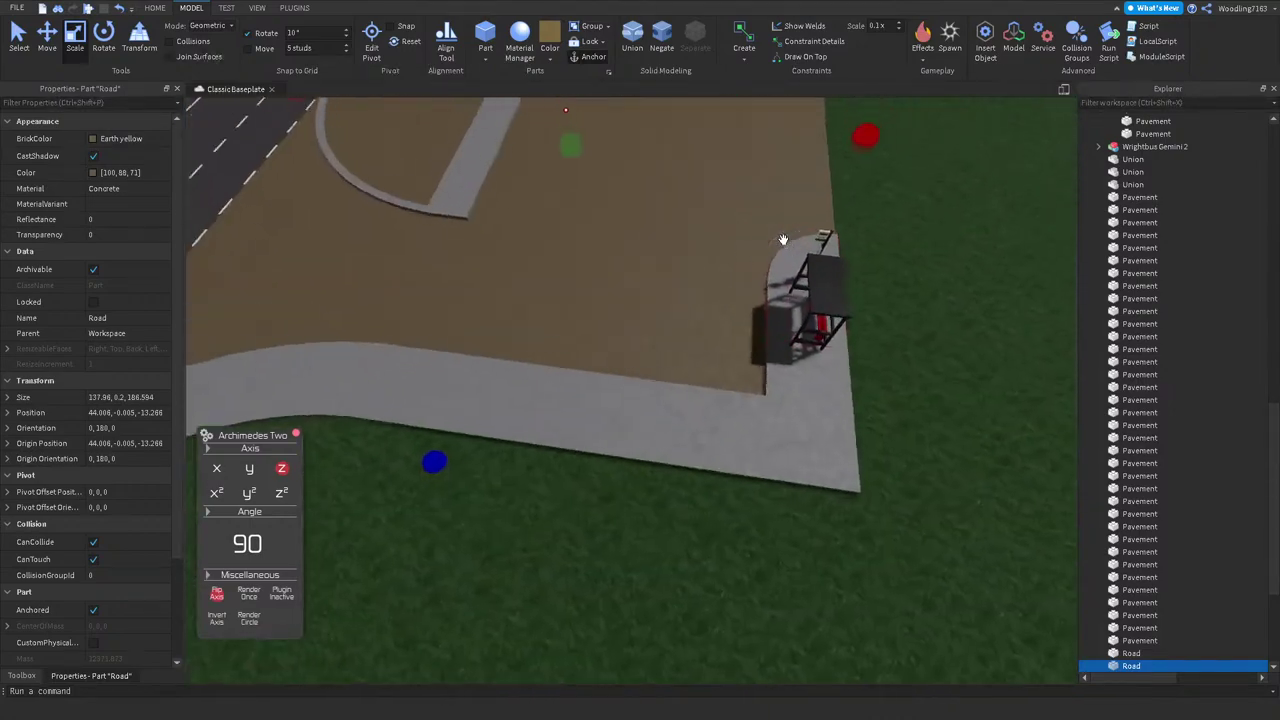
pyautogui.scroll(-5, 783, 239)
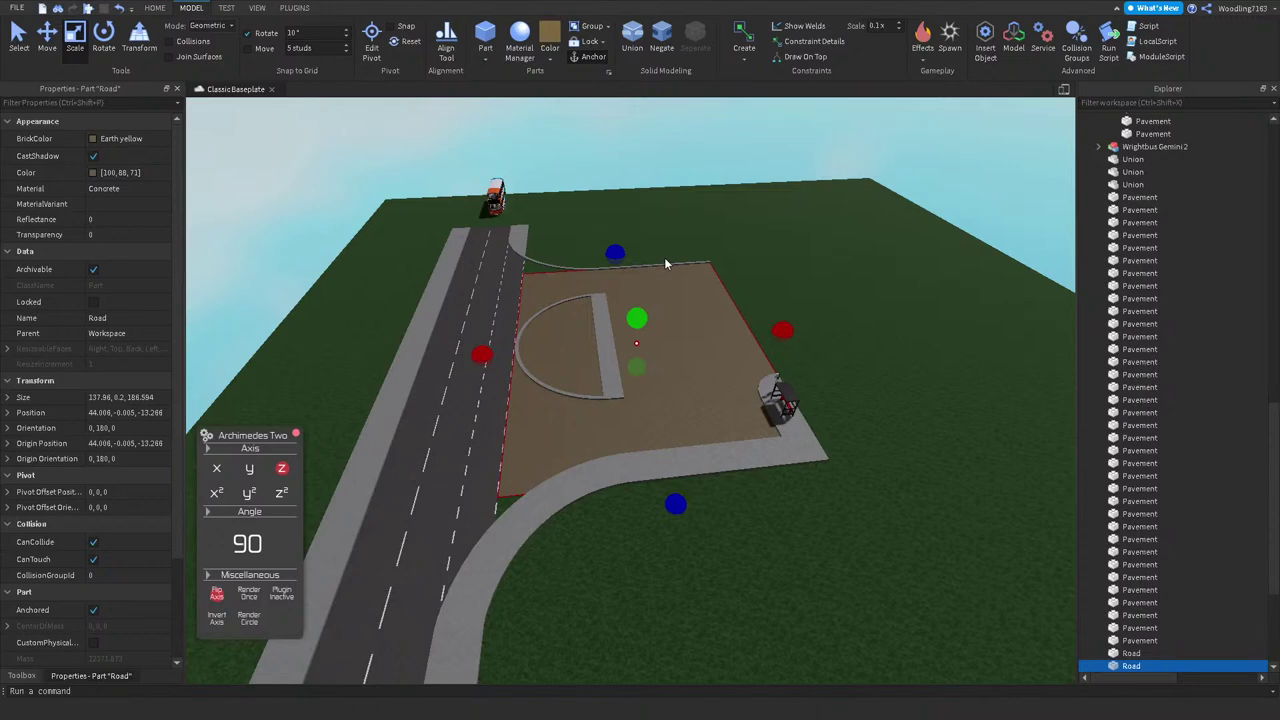
# Step: Set the wide slab's colour to a greyish beige, RGB 116, 108, 89
pyautogui.click(120, 172)
pyautogui.click(92, 172)
pyautogui.click(760, 347)
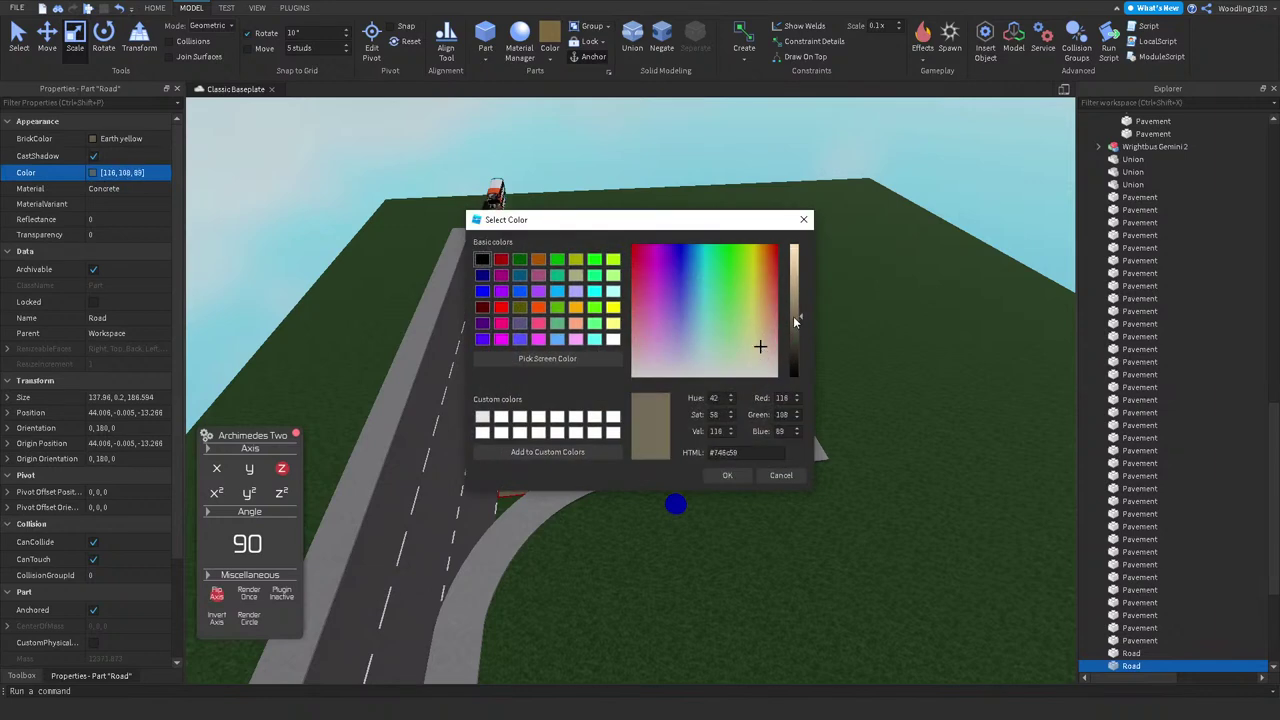
pyautogui.click(728, 476)
# Step: Examine the recoloured slab, the semicircular island and the uncovered kerb corners from several sides
pyautogui.scroll(10, 722, 510)
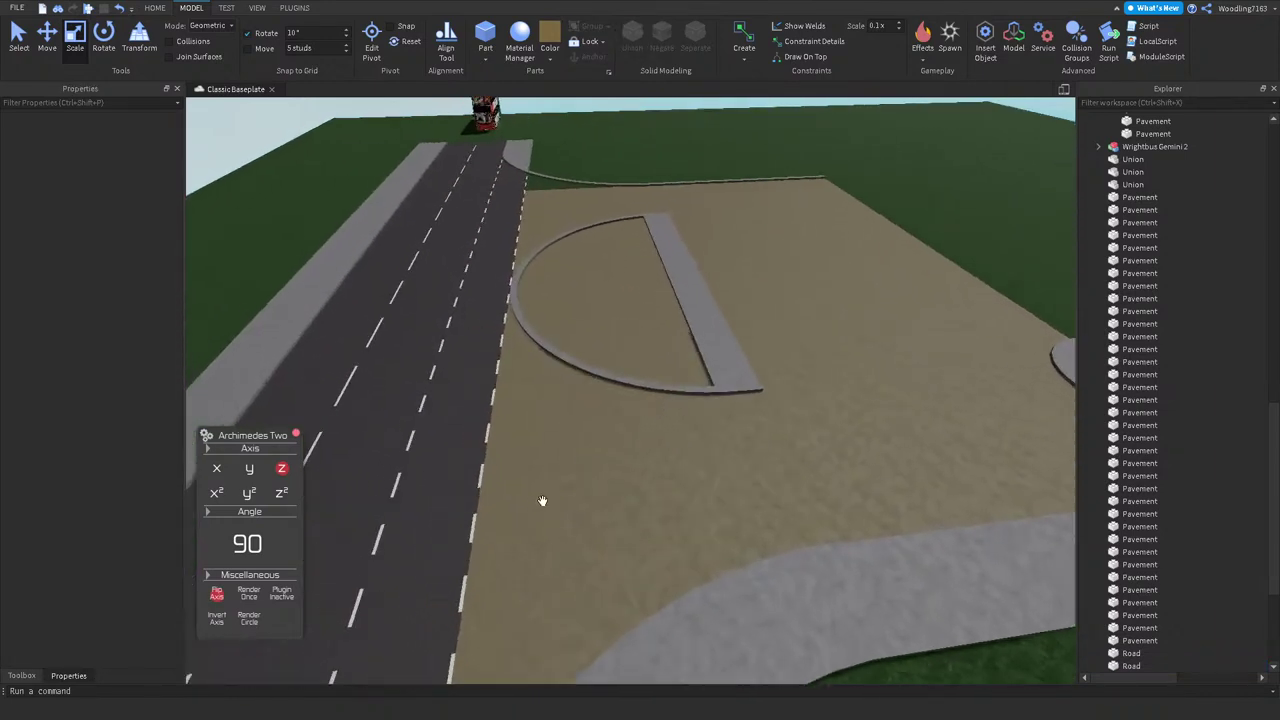
pyautogui.press('f')
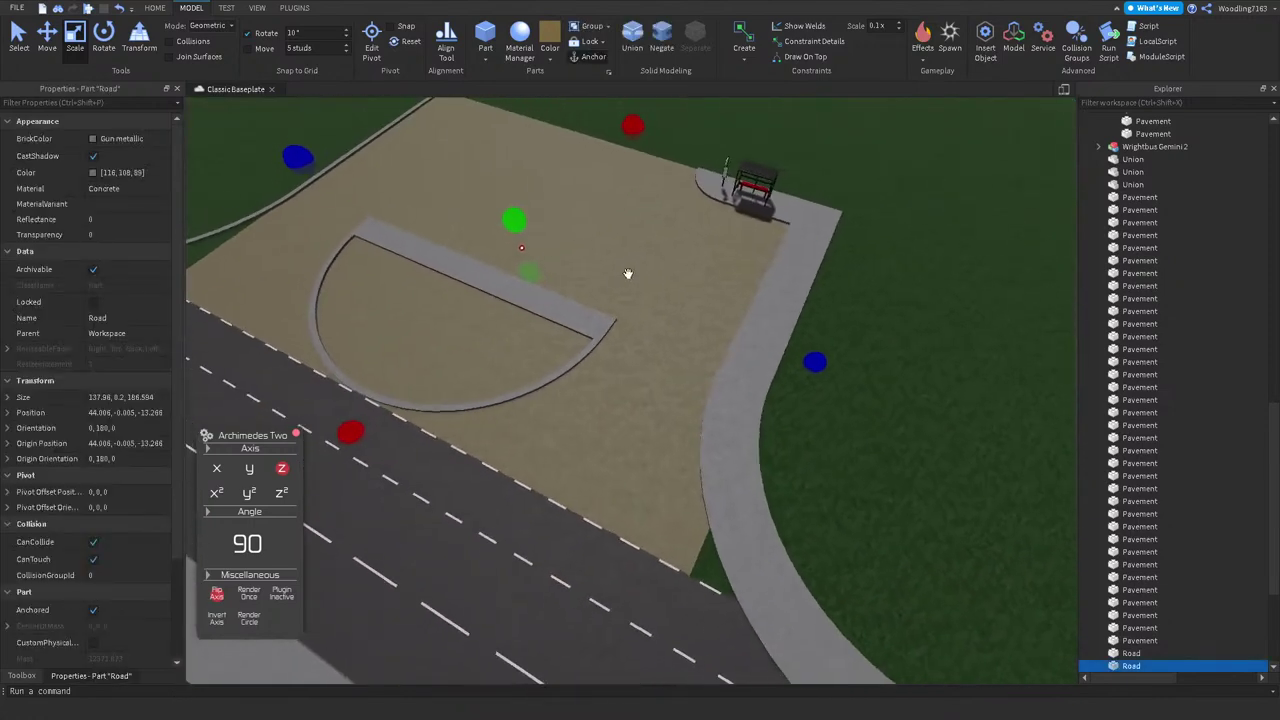
pyautogui.scroll(3, 628, 273)
pyautogui.moveTo(628, 273); pyautogui.dragTo(628, 273, button='right')
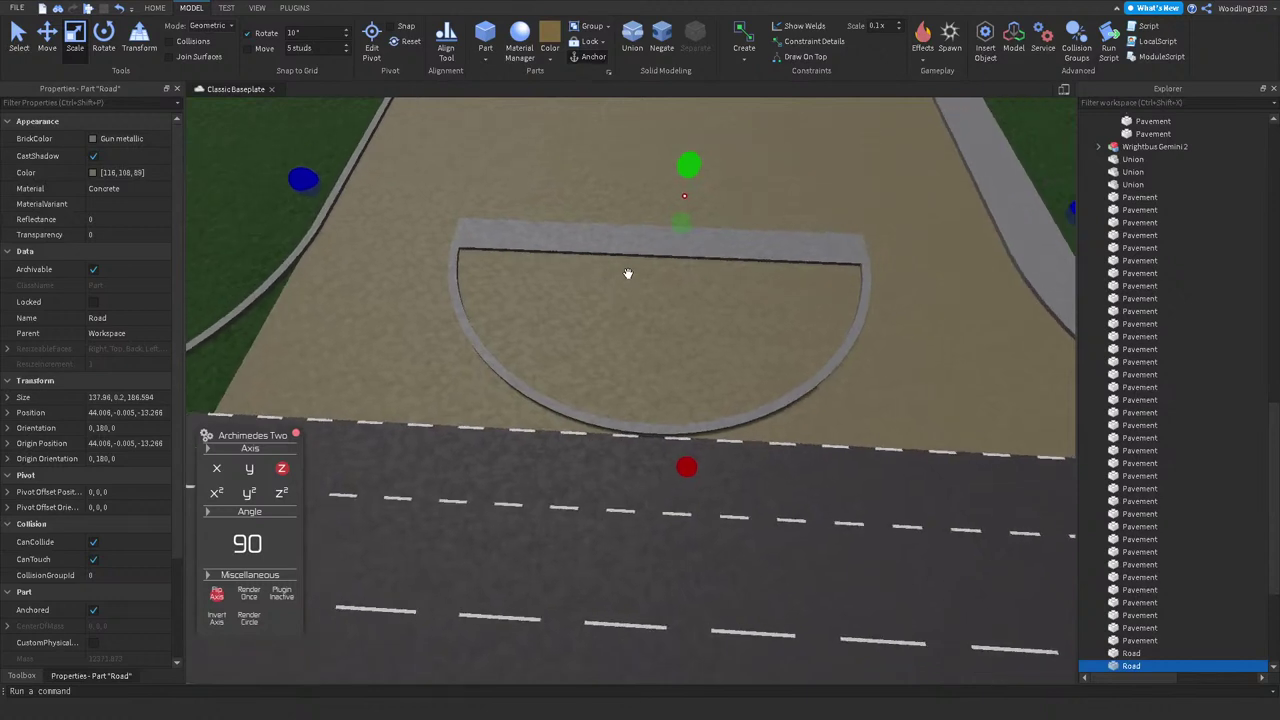
pyautogui.scroll(-3, 640, 287)
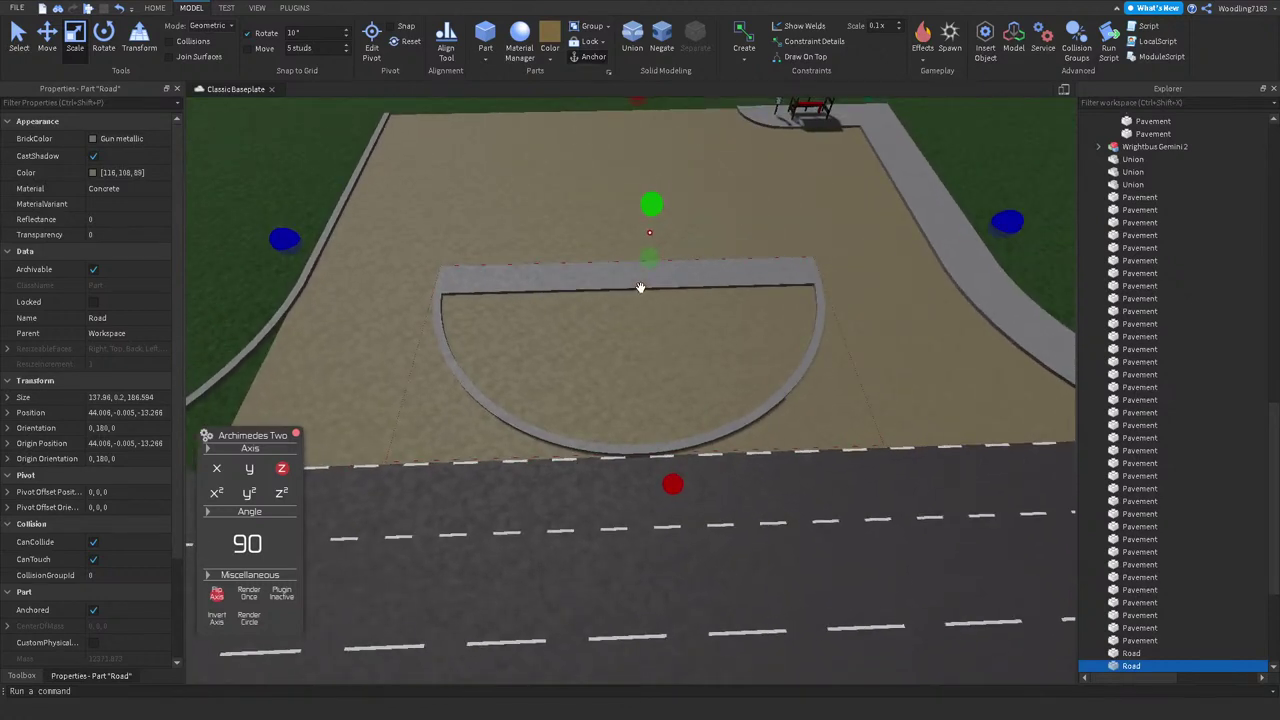
pyautogui.scroll(-3, 640, 287)
pyautogui.rightClick(621, 306)
pyautogui.moveTo(621, 306); pyautogui.dragTo(620, 252, button='right')
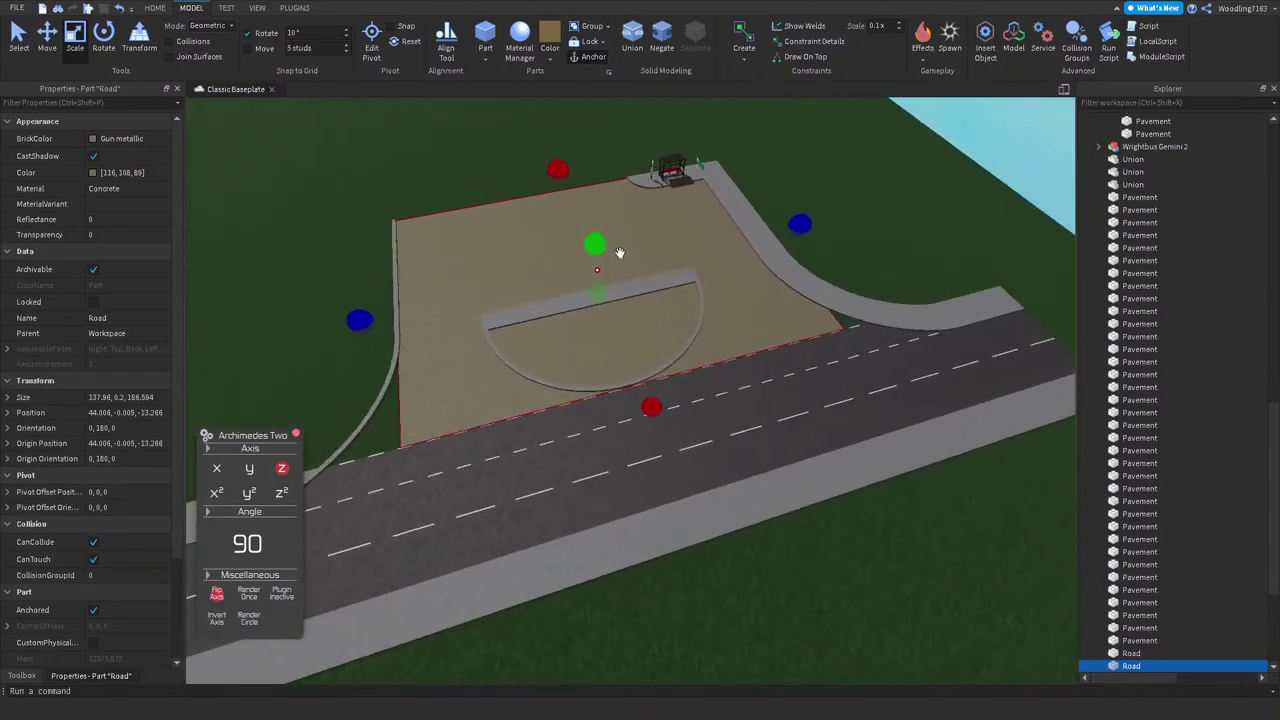
# Step: Shorten the beige slab along X to about 91.6 studs, ending it level with the semicircular island's straight pavement
pyautogui.moveTo(631, 409); pyautogui.dragTo(617, 330)
pyautogui.scroll(6, 617, 328)
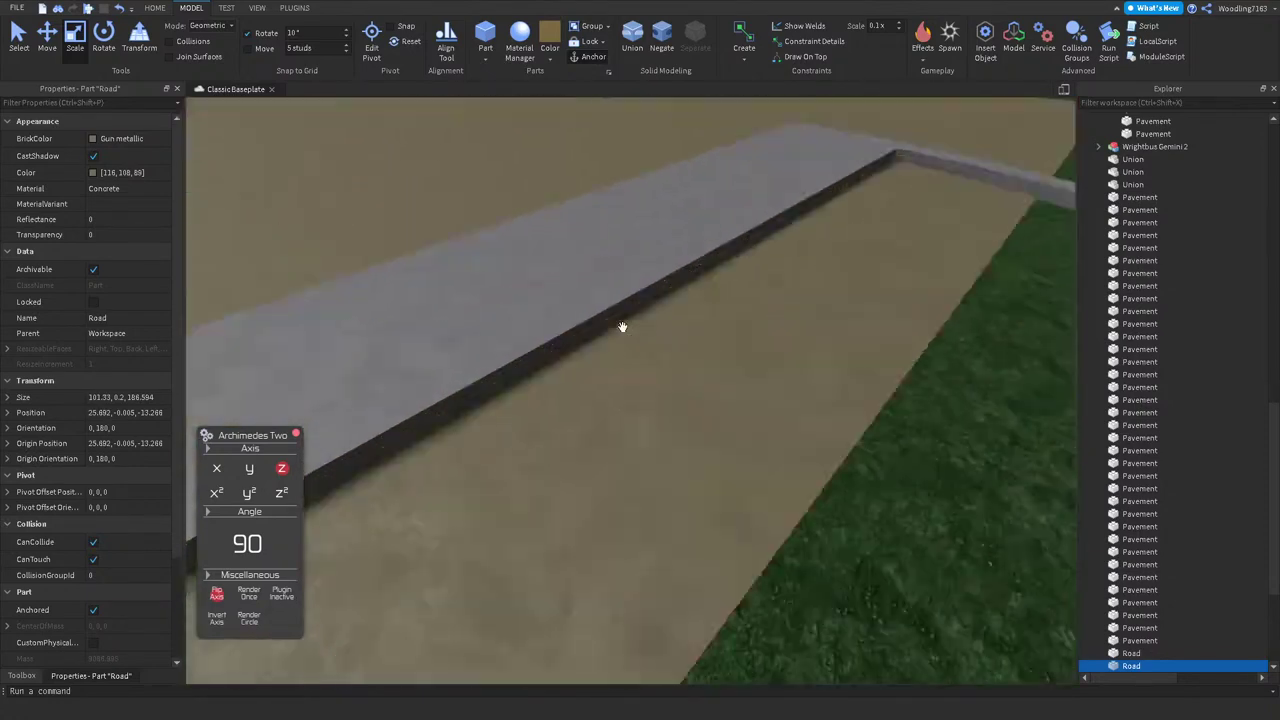
pyautogui.scroll(-5, 640, 345)
pyautogui.moveTo(694, 366); pyautogui.dragTo(657, 349)
pyautogui.scroll(-5, 657, 349)
pyautogui.moveTo(657, 349); pyautogui.dragTo(657, 349, button='right')
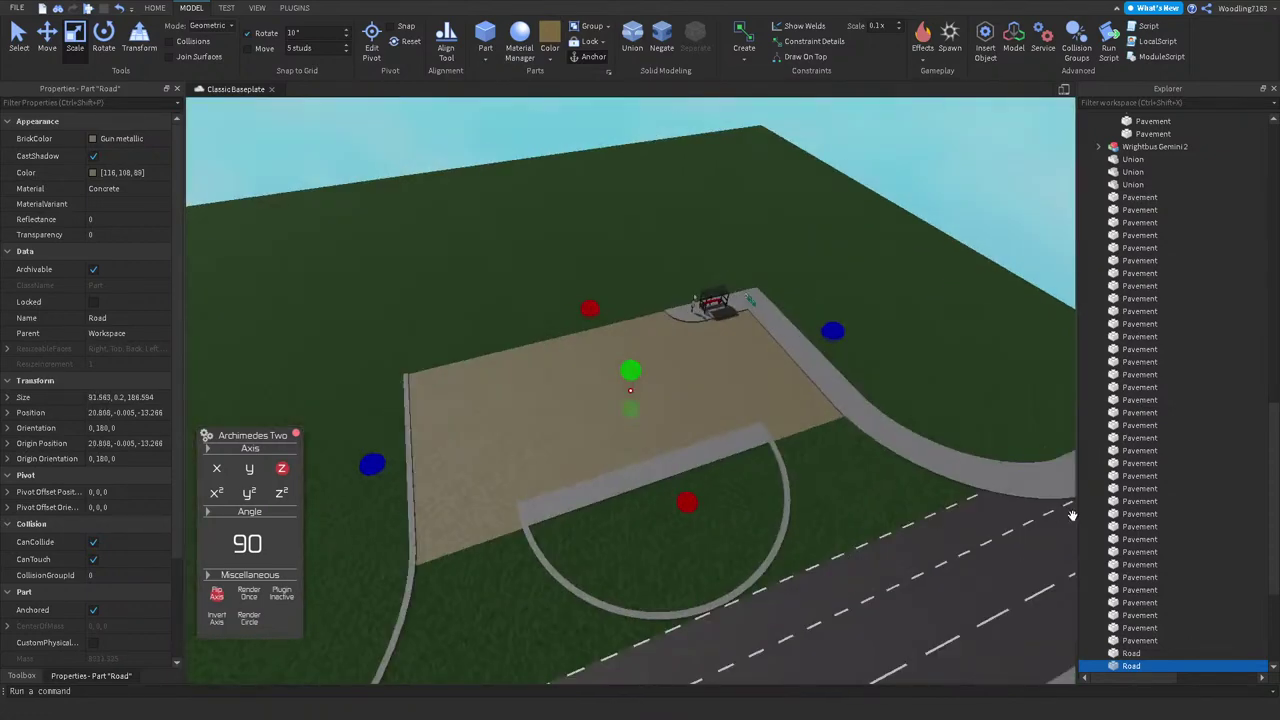
# Step: Duplicate the slab, narrow the copy to 36.304 studs between side kerb and island, and collapse it to 0.001 stud along the slab's edge
pyautogui.scroll(-5, 1135, 530)
pyautogui.moveTo(792, 468); pyautogui.dragTo(758, 460, button='right')
pyautogui.moveTo(378, 378); pyautogui.dragTo(446, 384, button='right')
pyautogui.moveTo(605, 300); pyautogui.dragTo(605, 268, button='right')
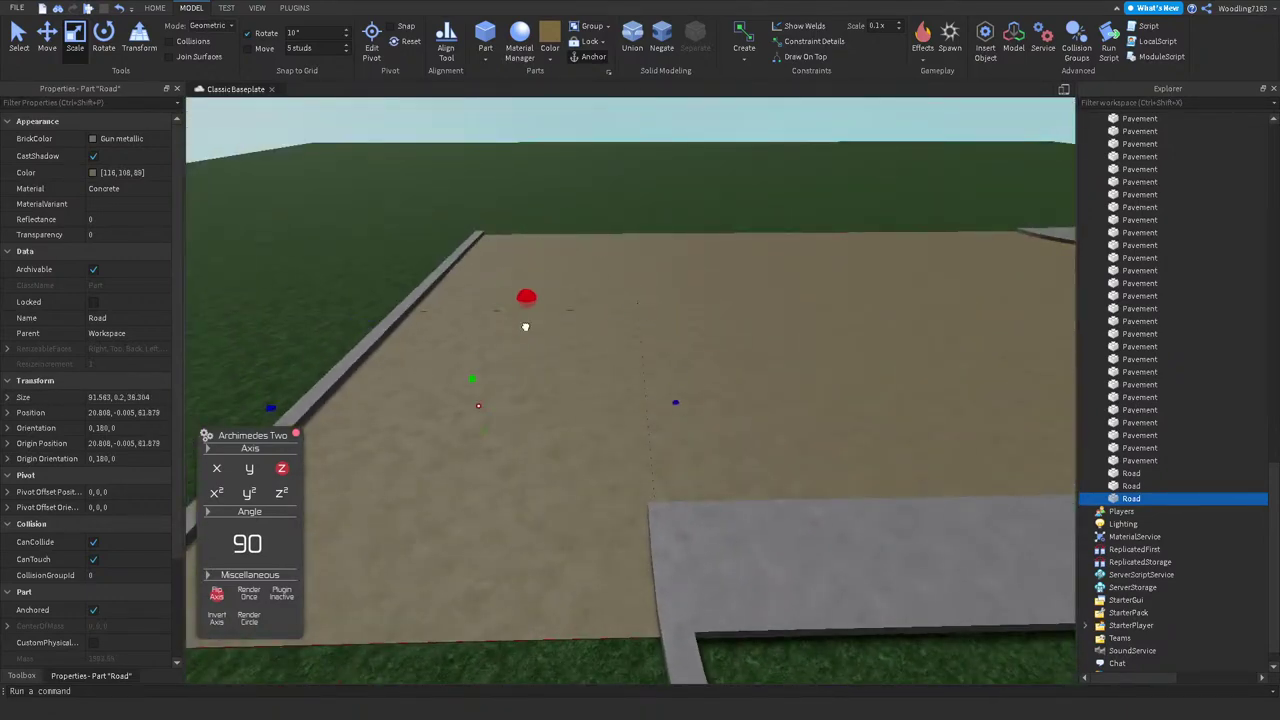
pyautogui.moveTo(535, 300); pyautogui.dragTo(517, 344, button='right')
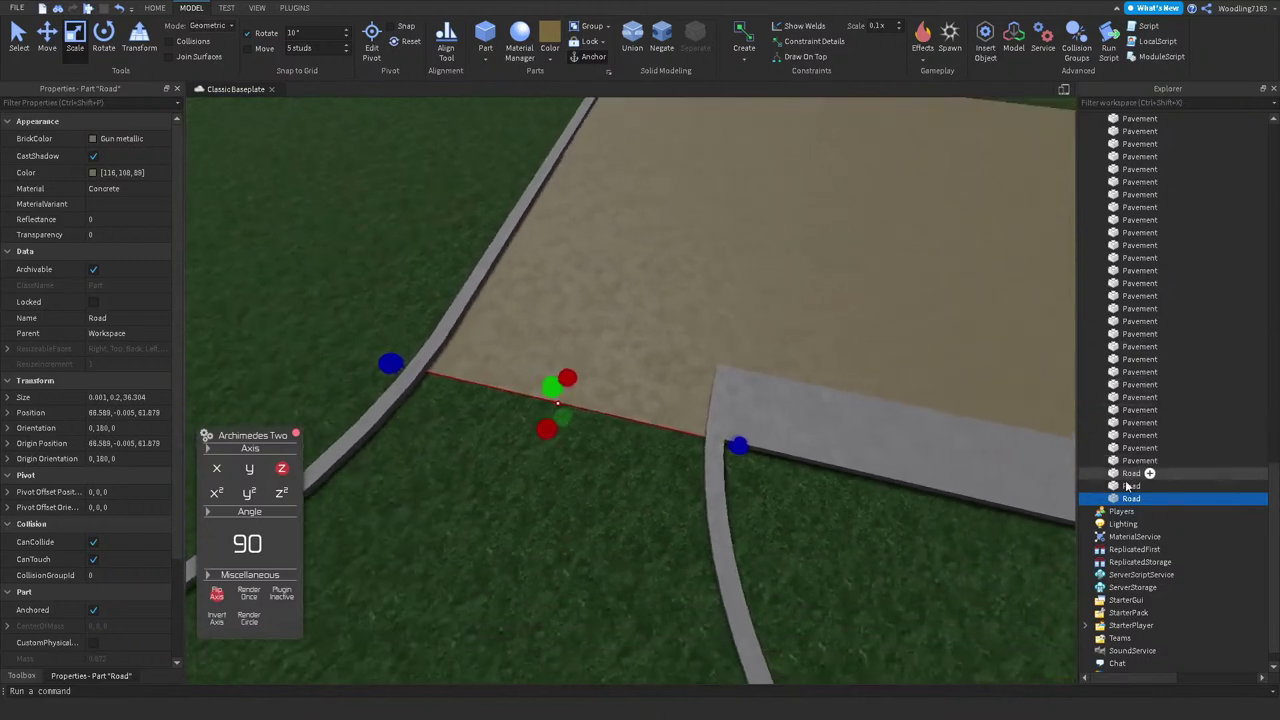
# Step: Recolour the slab and its narrow copy to RGB 108, 99, 81, and extend the copy about 17.8 studs along X
pyautogui.click(94, 172)
pyautogui.click(794, 321)
pyautogui.click(727, 476)
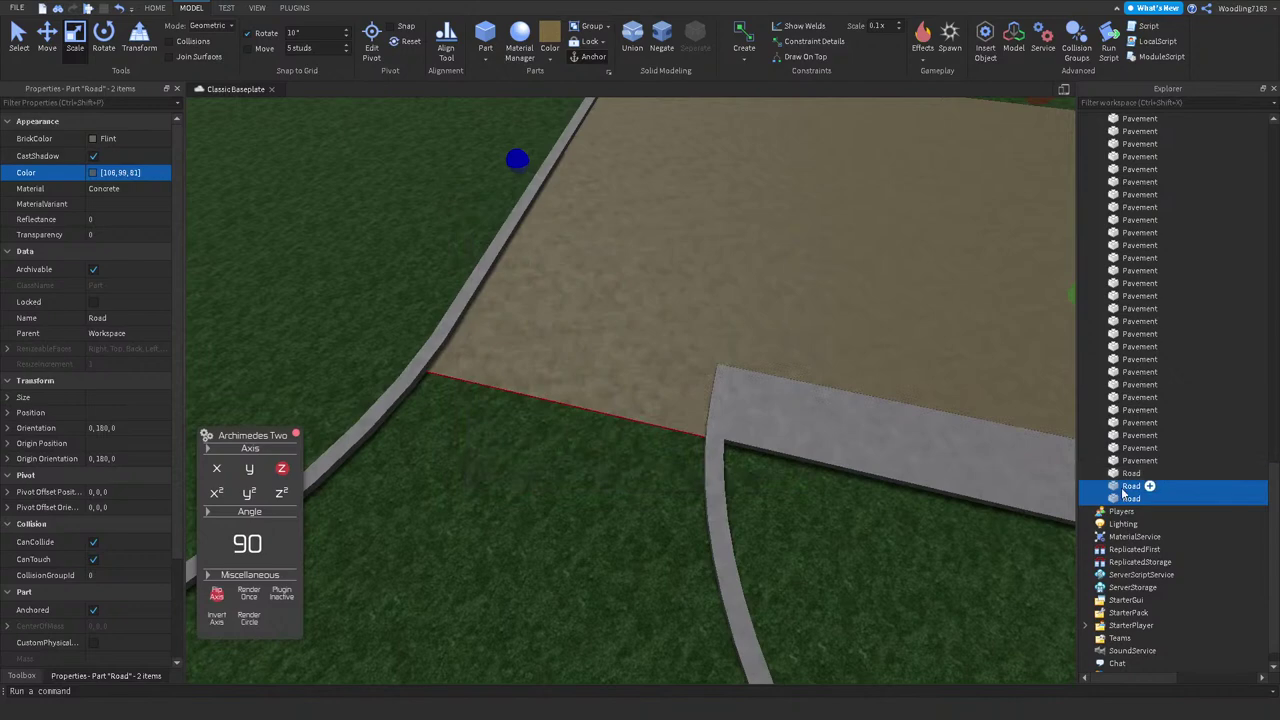
pyautogui.click(1129, 498)
pyautogui.moveTo(599, 277); pyautogui.dragTo(289, 449, button='right')
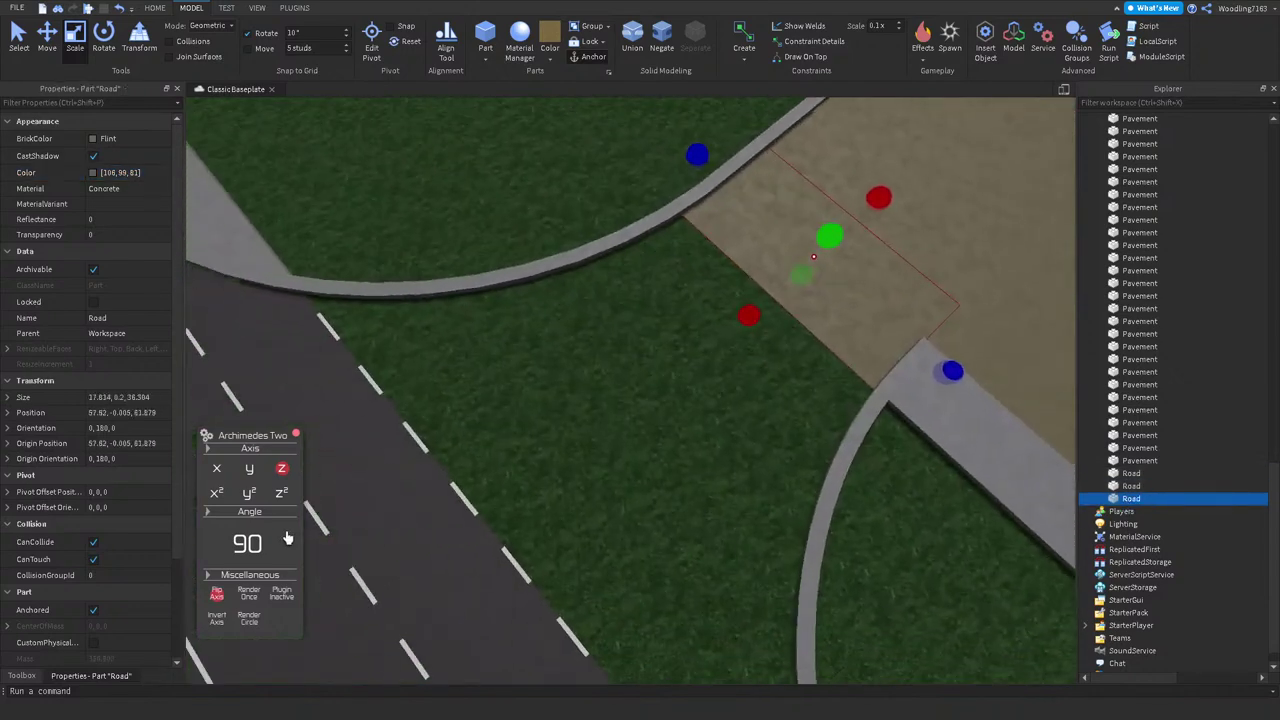
# Step: Activate Archimedes for the narrow slab with axis x², Invert Axis on, Flip Axis off and an angle of 10 degrees
pyautogui.click(283, 594)
pyautogui.click(246, 545)
pyautogui.write('5')
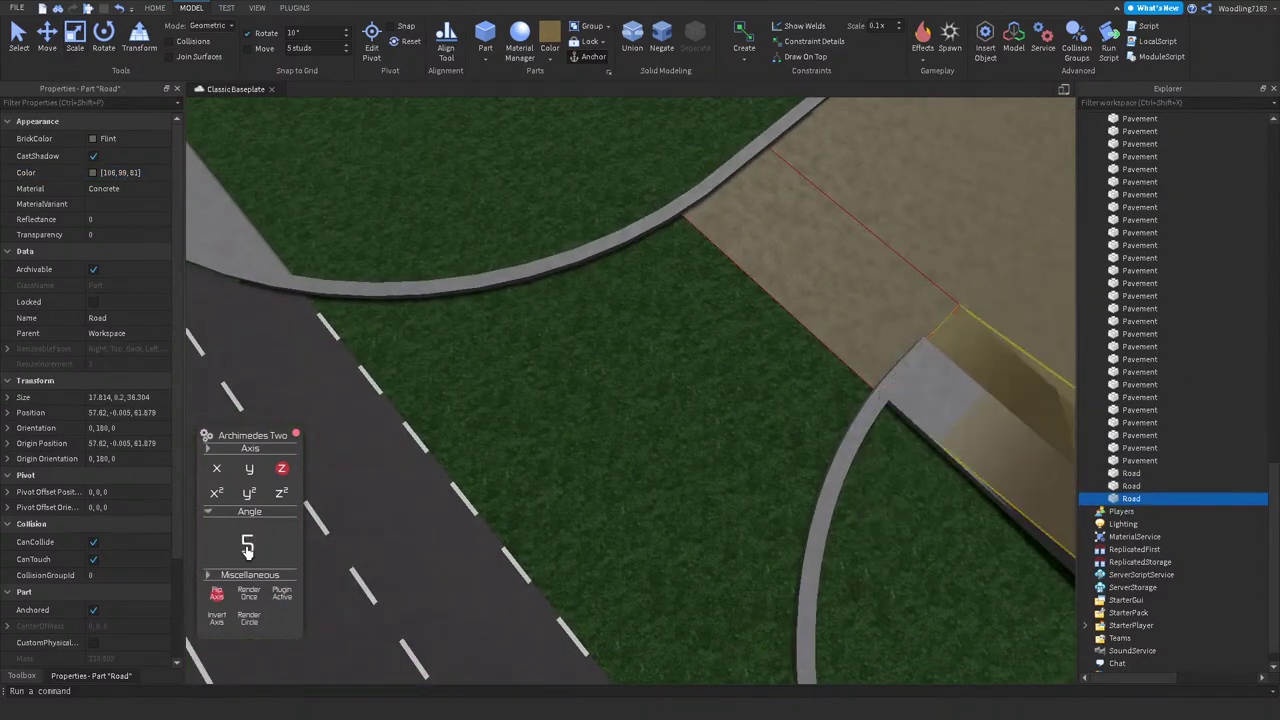
pyautogui.click(213, 620)
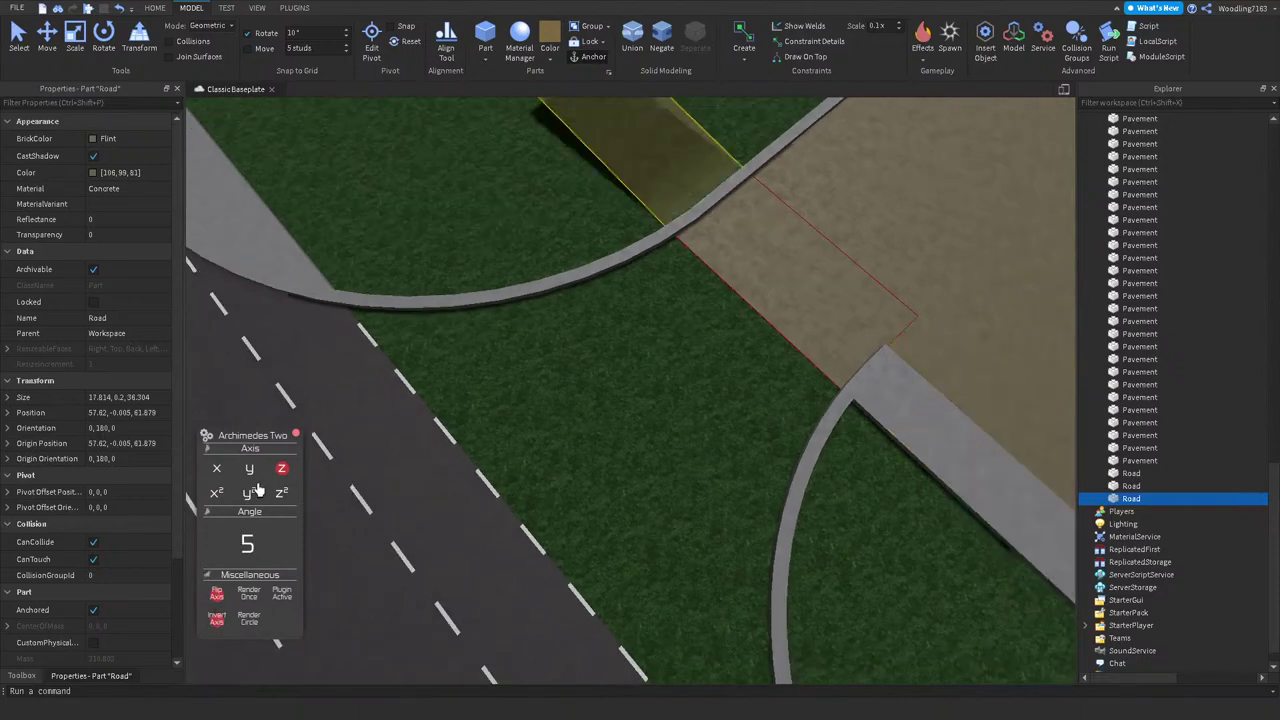
pyautogui.click(282, 493)
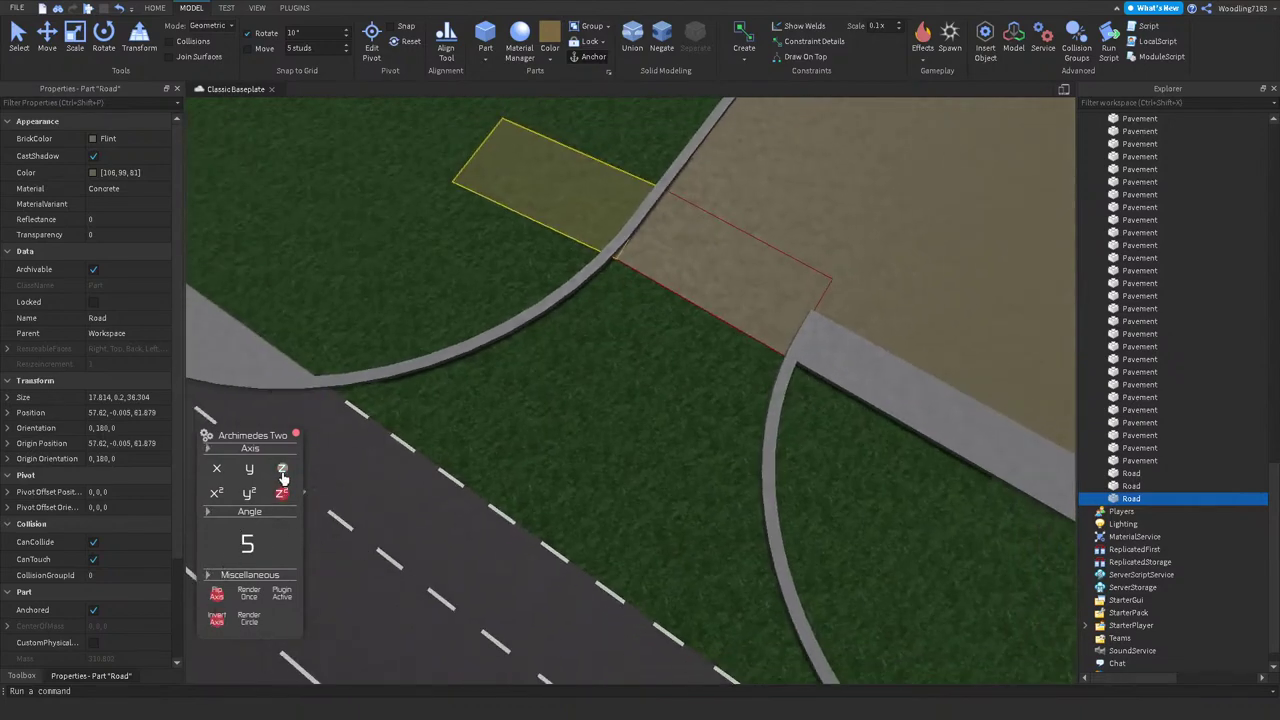
pyautogui.click(282, 468)
pyautogui.click(217, 494)
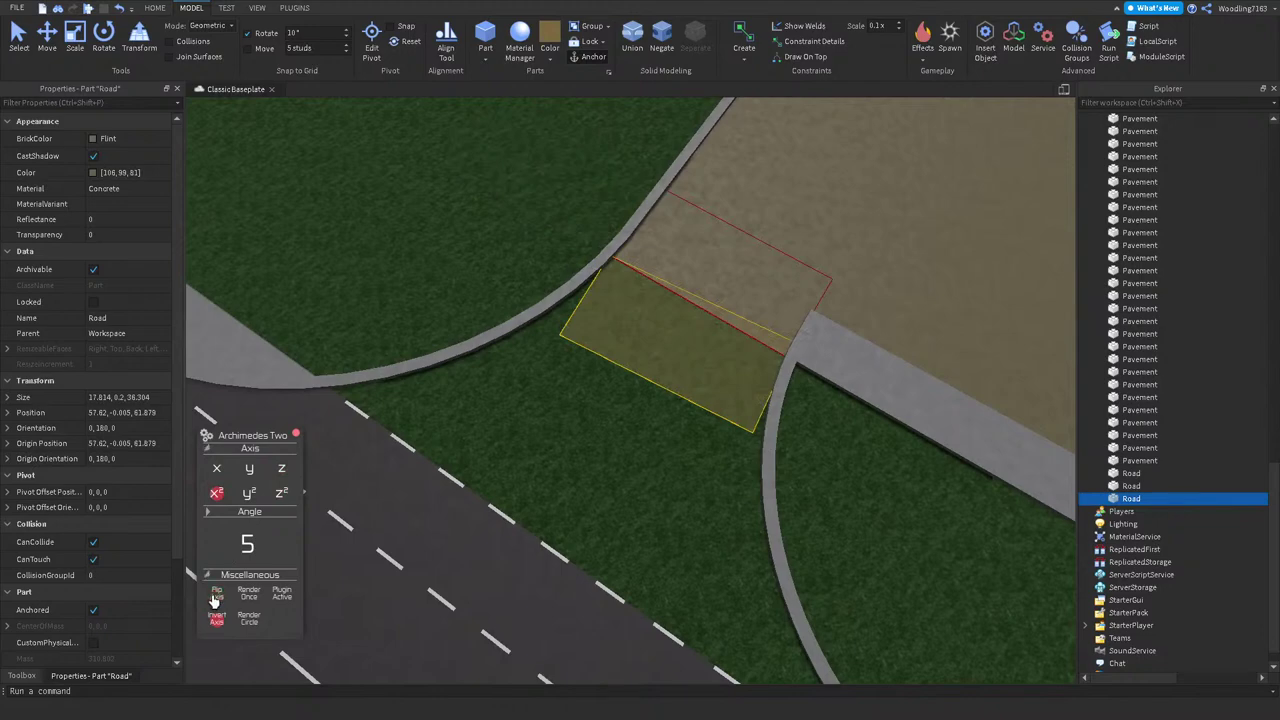
pyautogui.press('a')
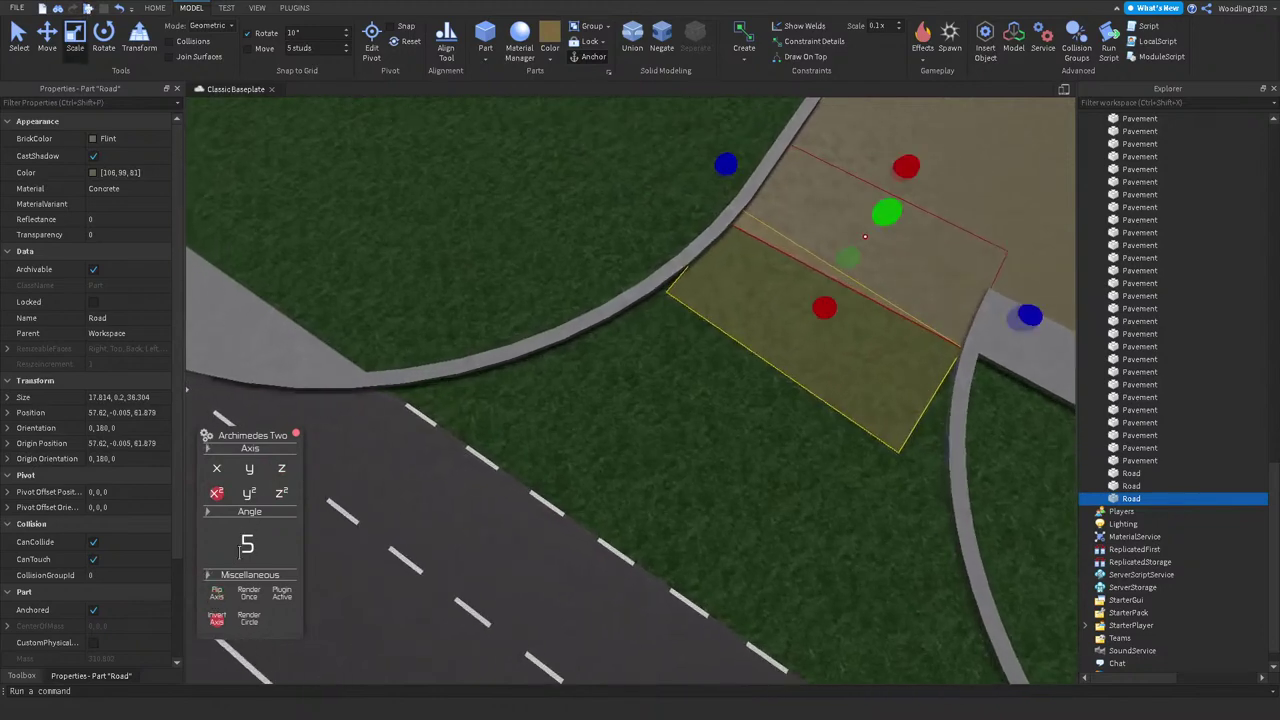
pyautogui.write('0')
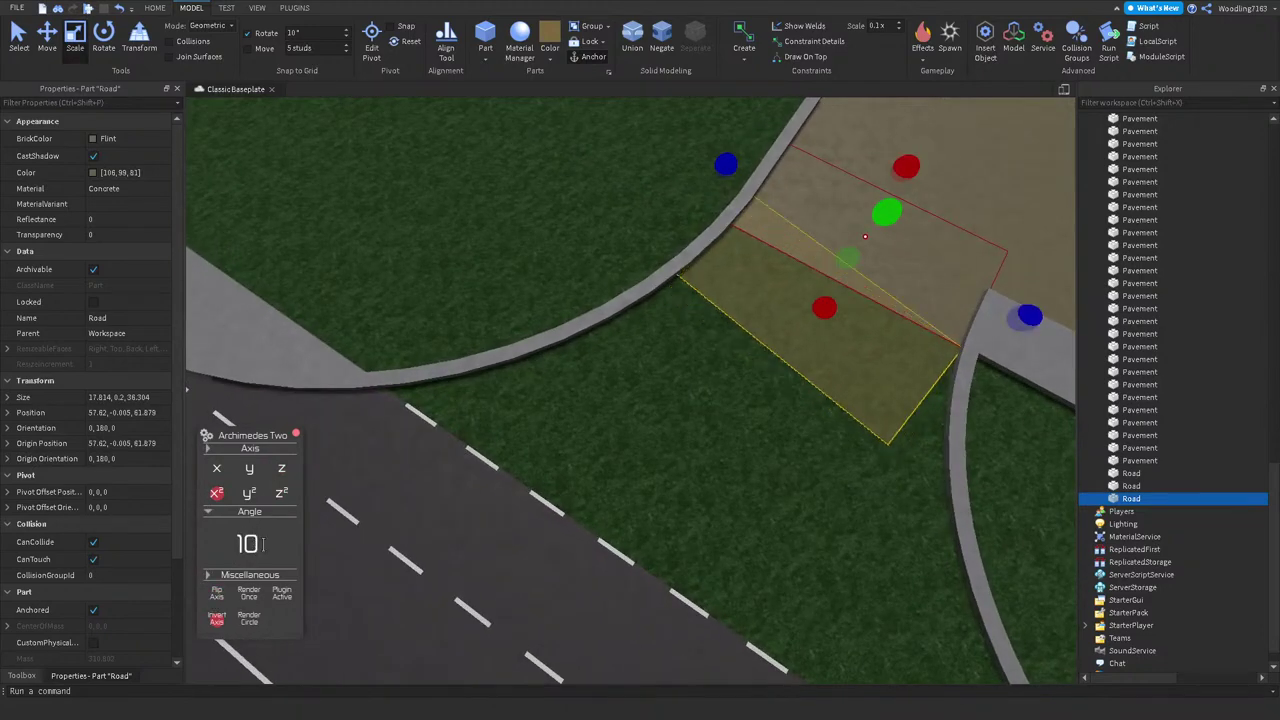
# Step: Lengthen the narrow slab to 19.43 studs and render successive 10-degree segments along the curved side kerb onto the dark road, adjusting their lengths
pyautogui.moveTo(824, 307); pyautogui.dragTo(791, 294)
pyautogui.click(249, 594)
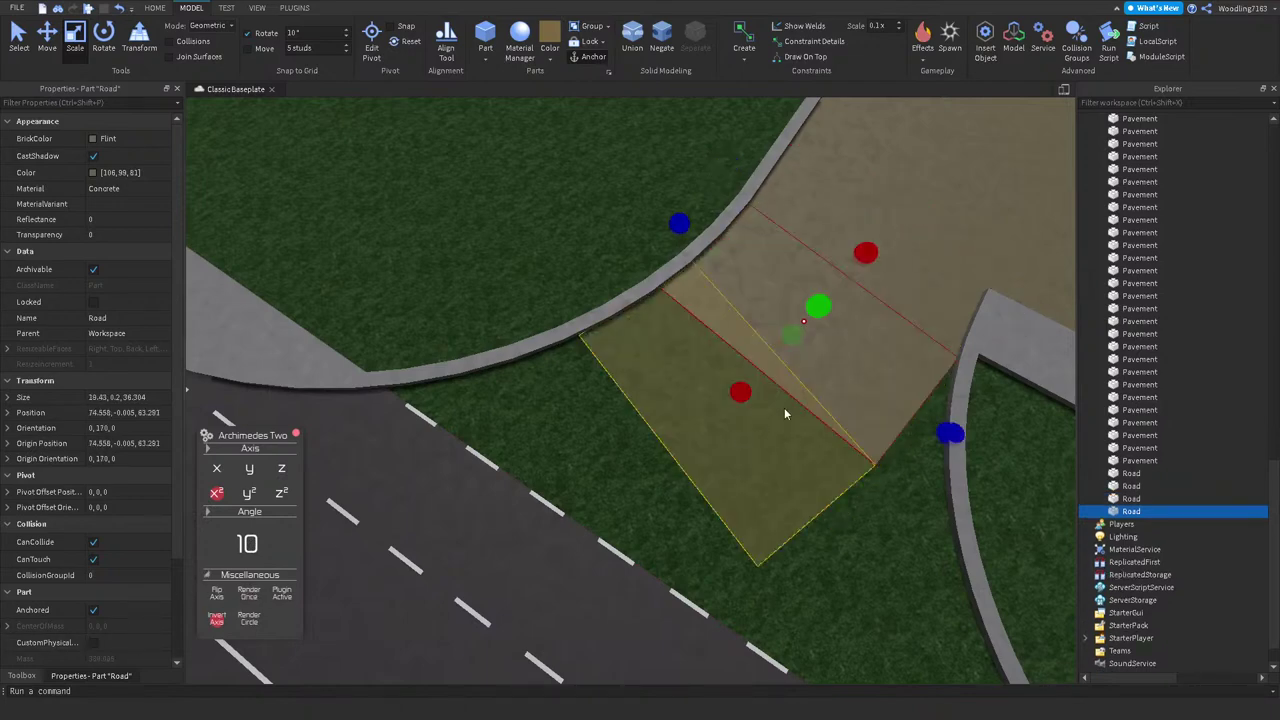
pyautogui.click(265, 591)
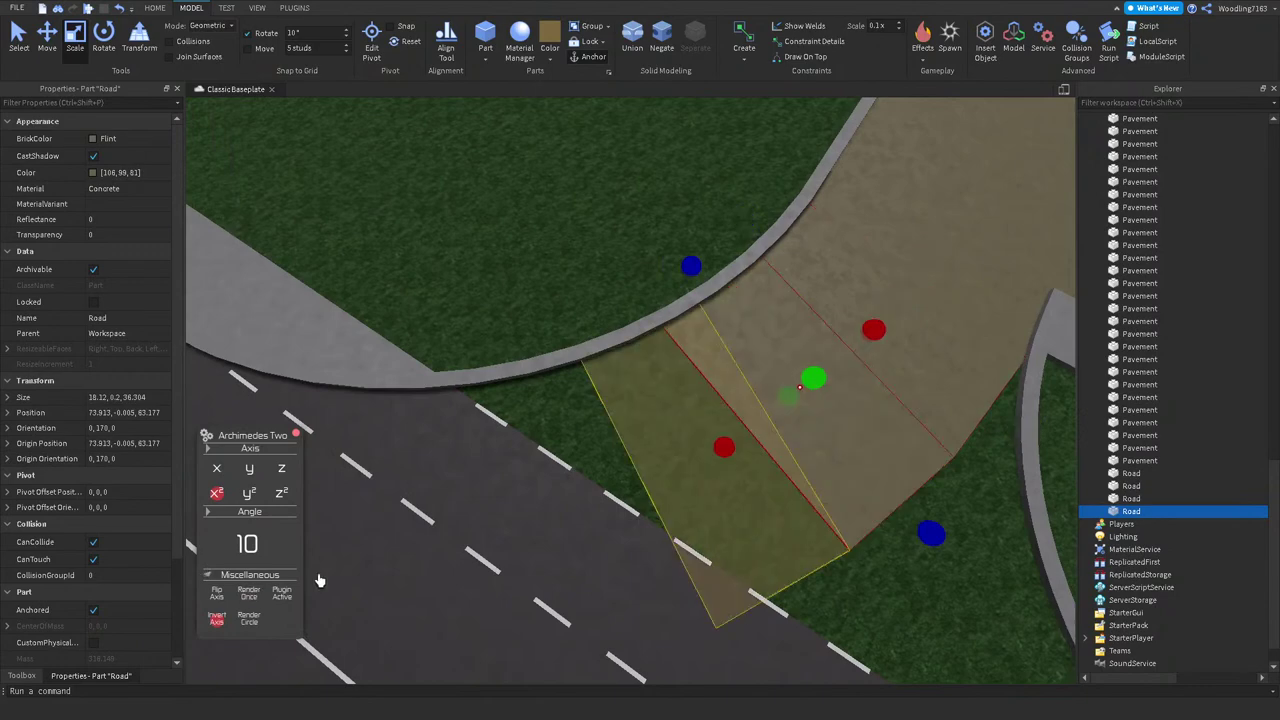
pyautogui.moveTo(721, 453); pyautogui.dragTo(720, 452)
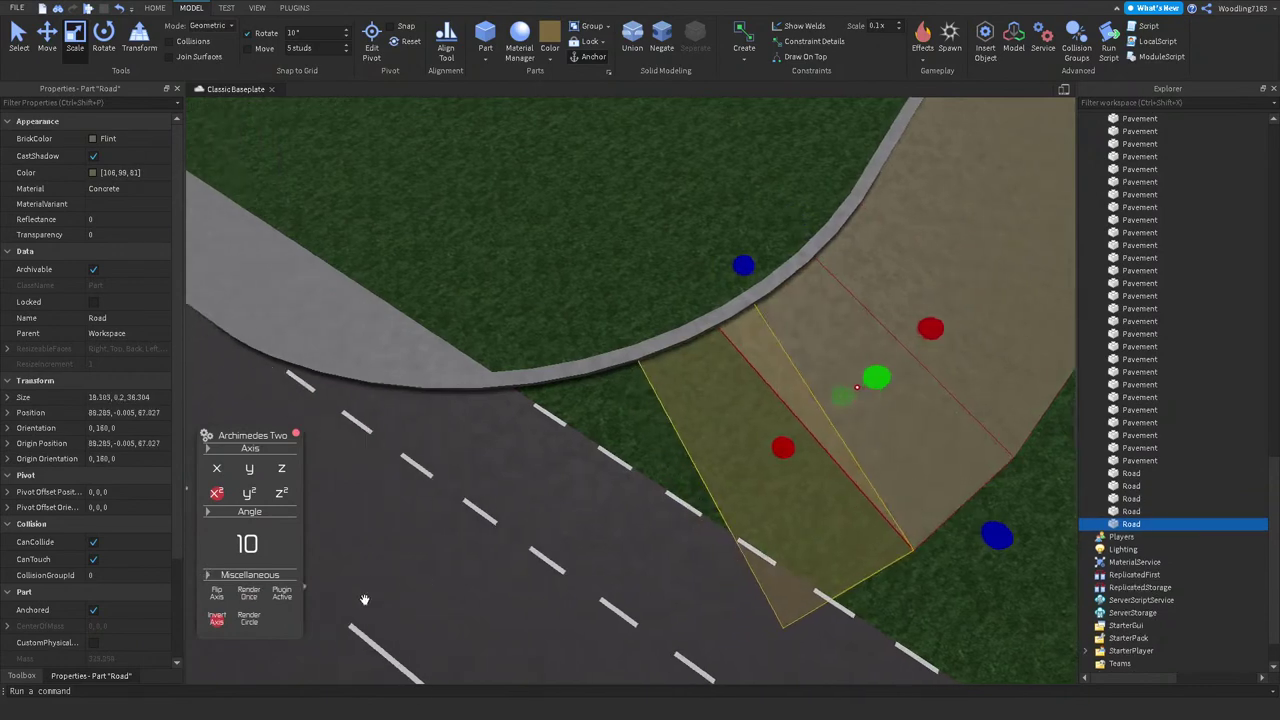
pyautogui.click(249, 594)
pyautogui.moveTo(661, 528); pyautogui.dragTo(677, 517)
pyautogui.click(265, 594)
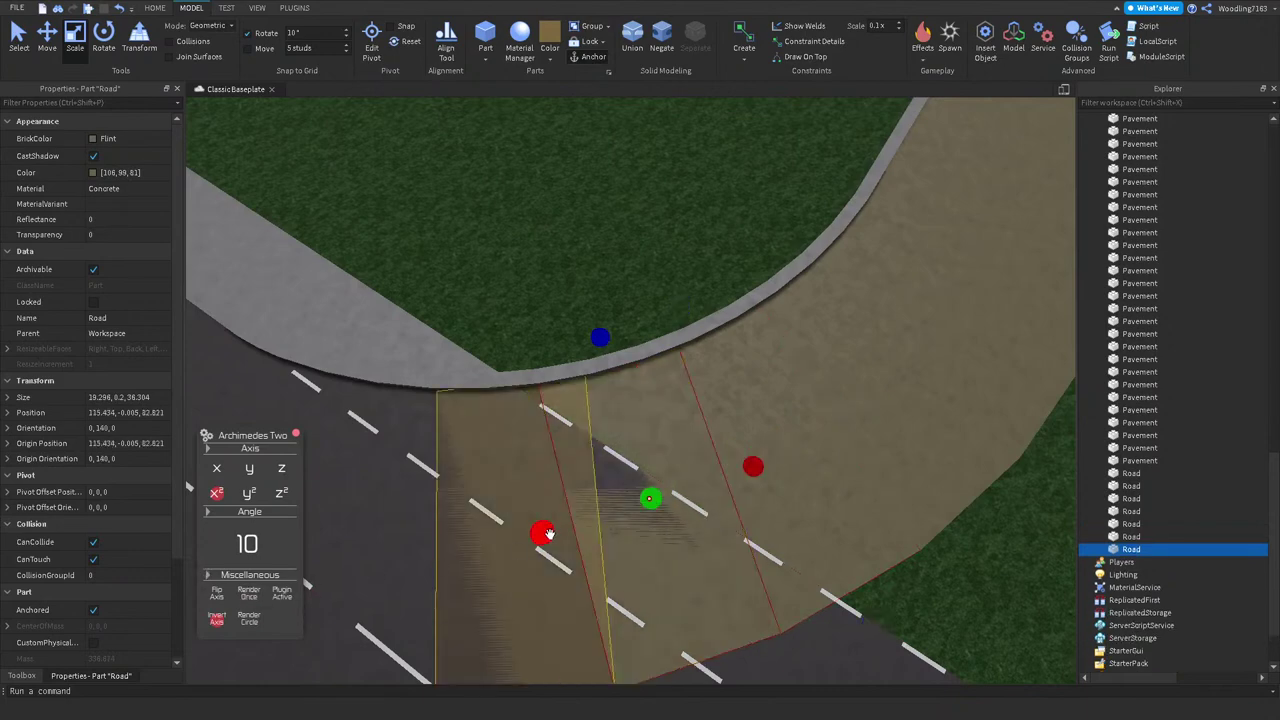
pyautogui.moveTo(560, 450); pyautogui.dragTo(826, 334, button='middle')
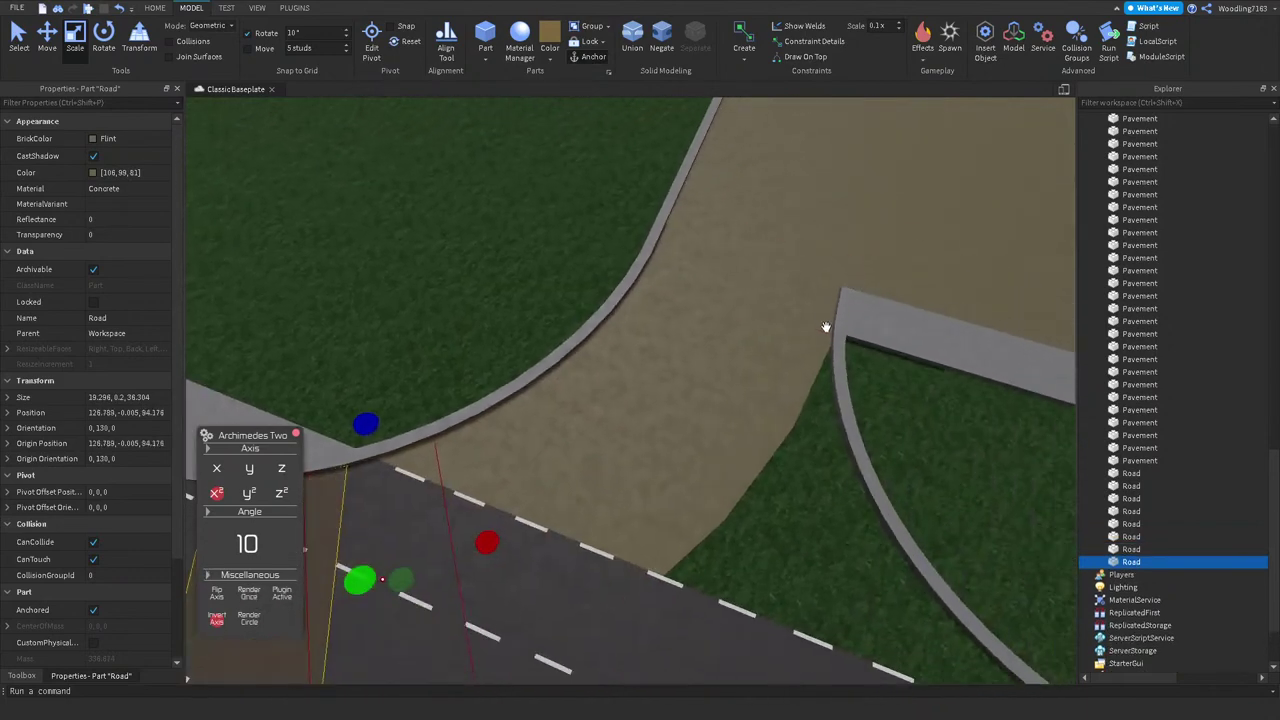
# Step: Select the first 19.43-stud segment, turn on Flip Axis, and render a segment about 18 studs long curving towards the island
pyautogui.click(817, 325)
pyautogui.moveTo(730, 325); pyautogui.dragTo(724, 275, button='middle')
pyautogui.click(724, 275)
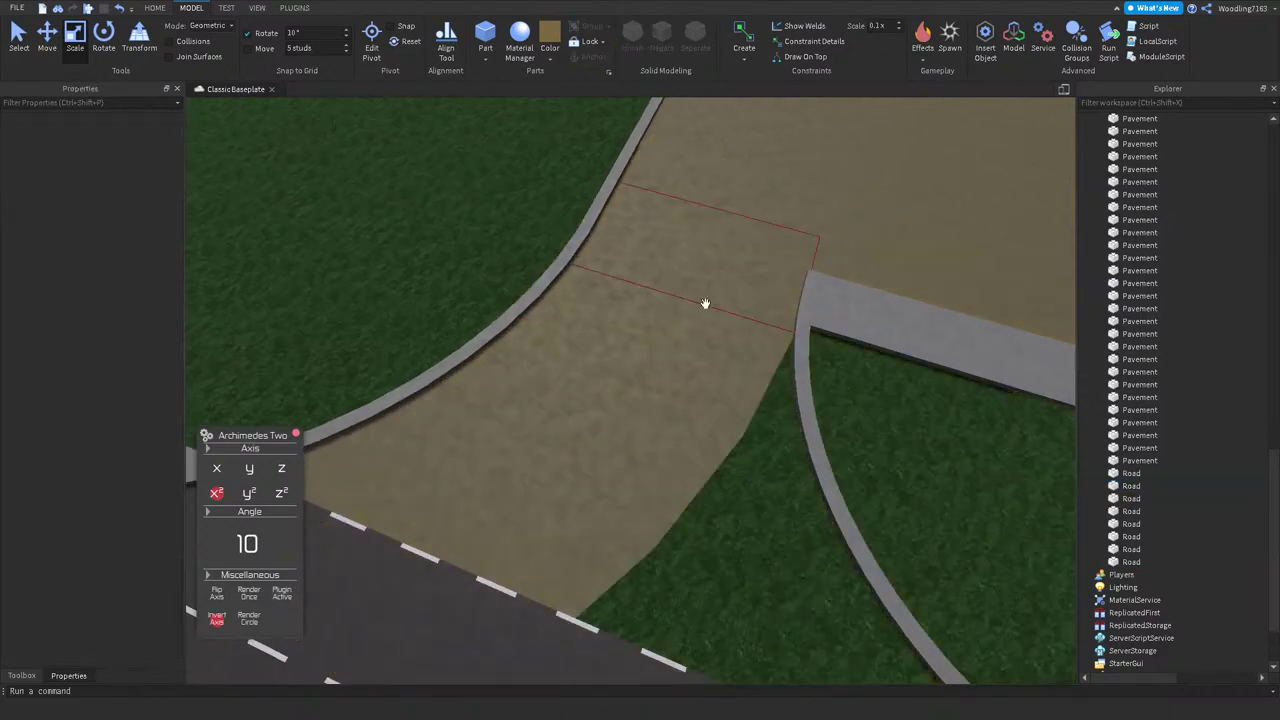
pyautogui.click(761, 317)
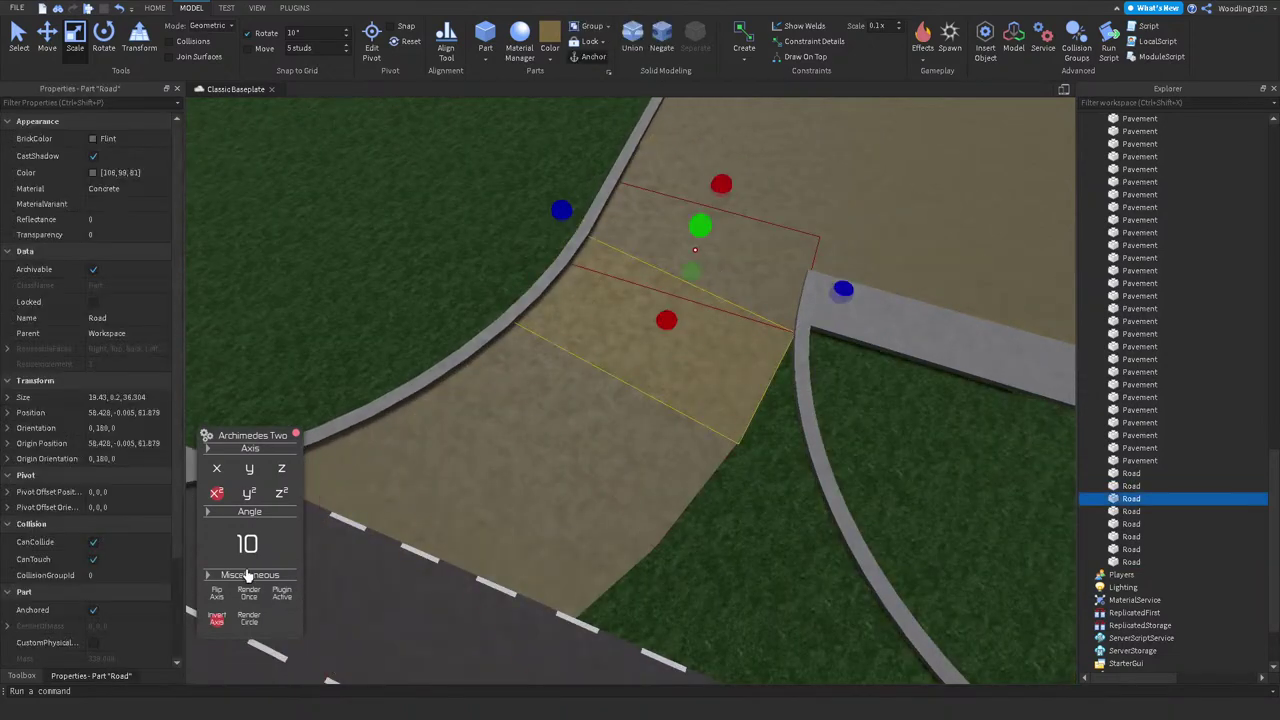
pyautogui.click(240, 596)
pyautogui.moveTo(330, 560); pyautogui.dragTo(471, 517, button='right')
pyautogui.moveTo(576, 341); pyautogui.dragTo(574, 331)
pyautogui.scroll(-2, 191, 526)
pyautogui.press('r')
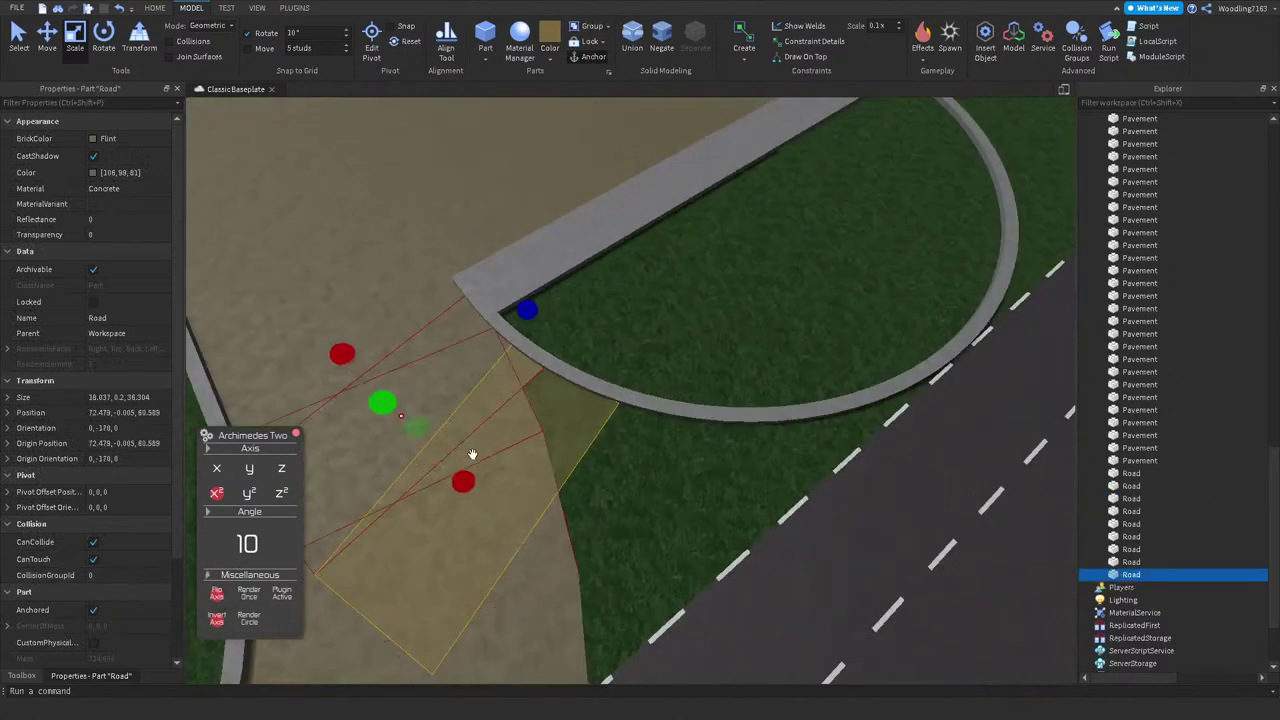
# Step: Render further 10-degree segments around the island's curved kerb to a -120-degree orientation, trimming their lengths to about 16.7 and 14 studs
pyautogui.moveTo(468, 468); pyautogui.dragTo(461, 465)
pyautogui.press('r')
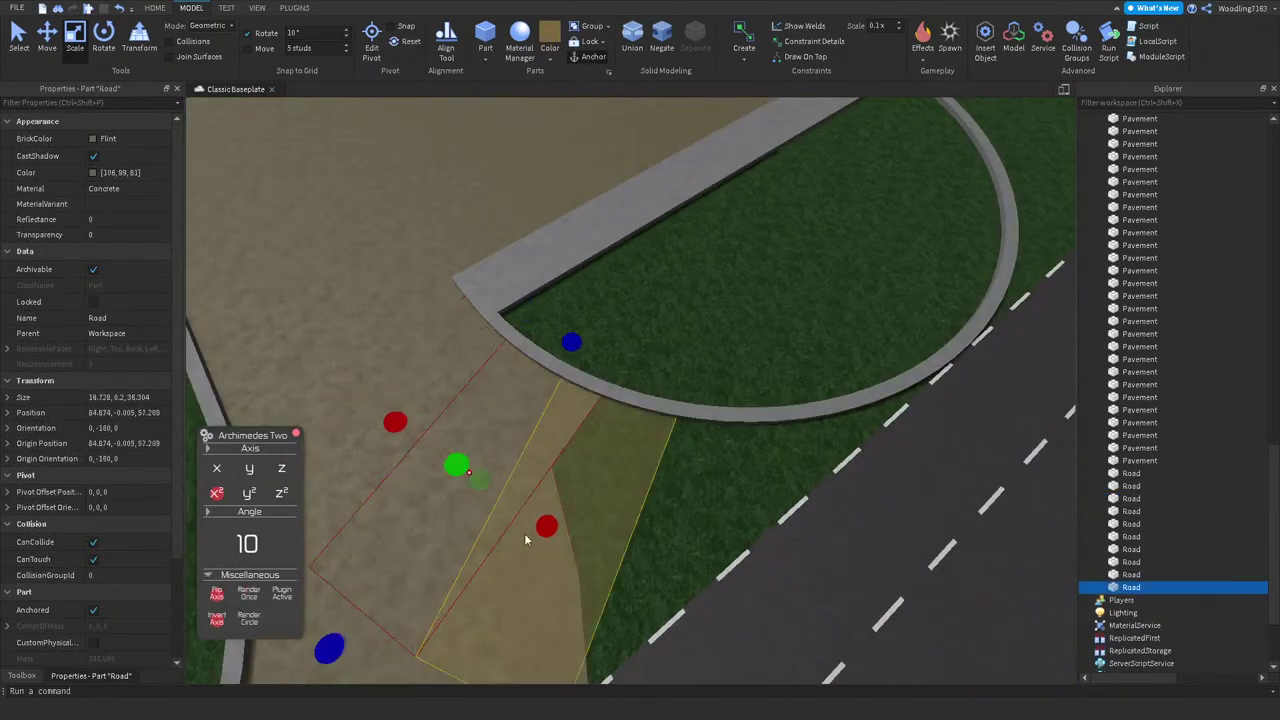
pyautogui.press('r')
pyautogui.moveTo(646, 557); pyautogui.dragTo(595, 554)
pyautogui.press('r')
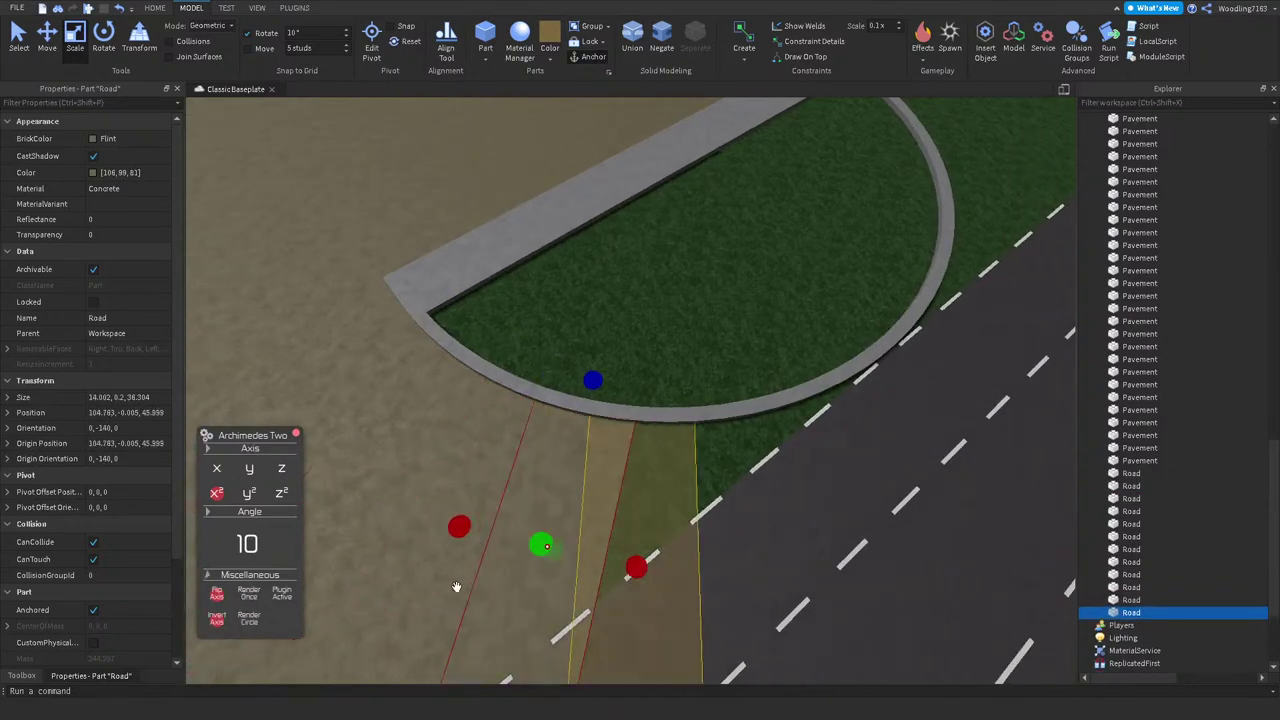
pyautogui.press('r')
pyautogui.press('r')
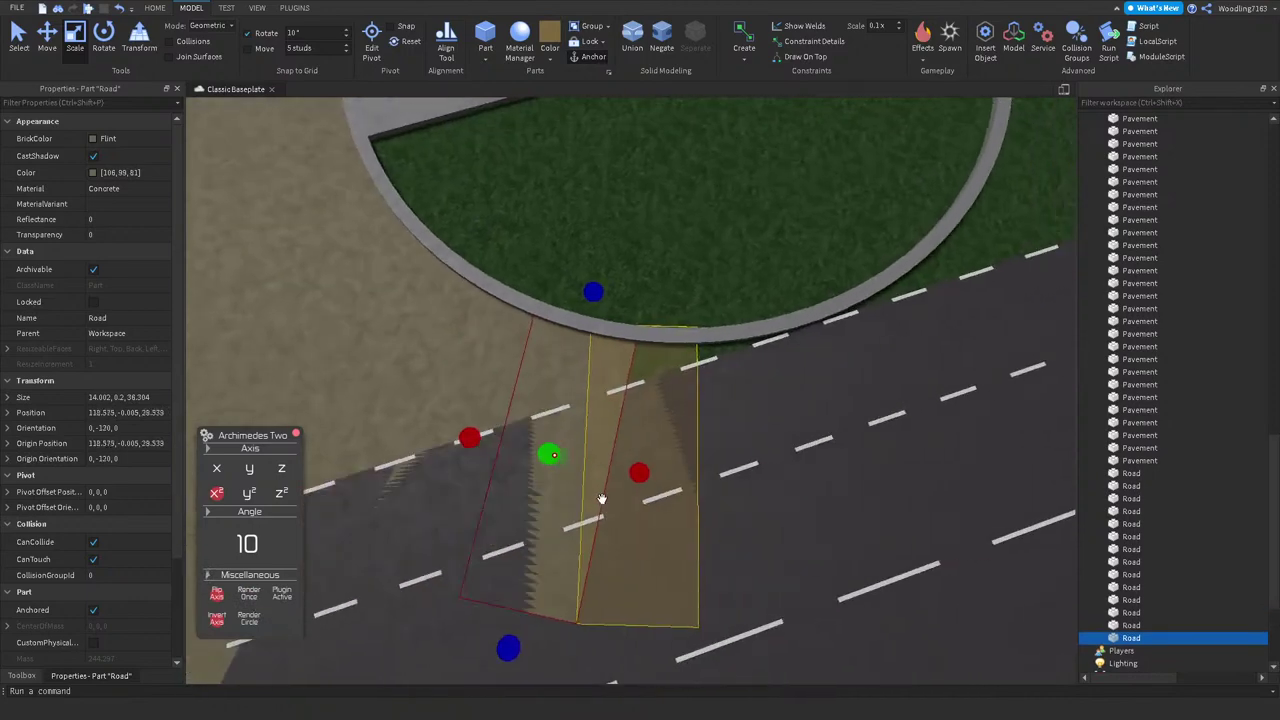
# Step: Trim the current island segment to 12.97 studs along X and render more 10-degree segments to the middle of the curve
pyautogui.moveTo(672, 471); pyautogui.dragTo(587, 500)
pyautogui.press('r')
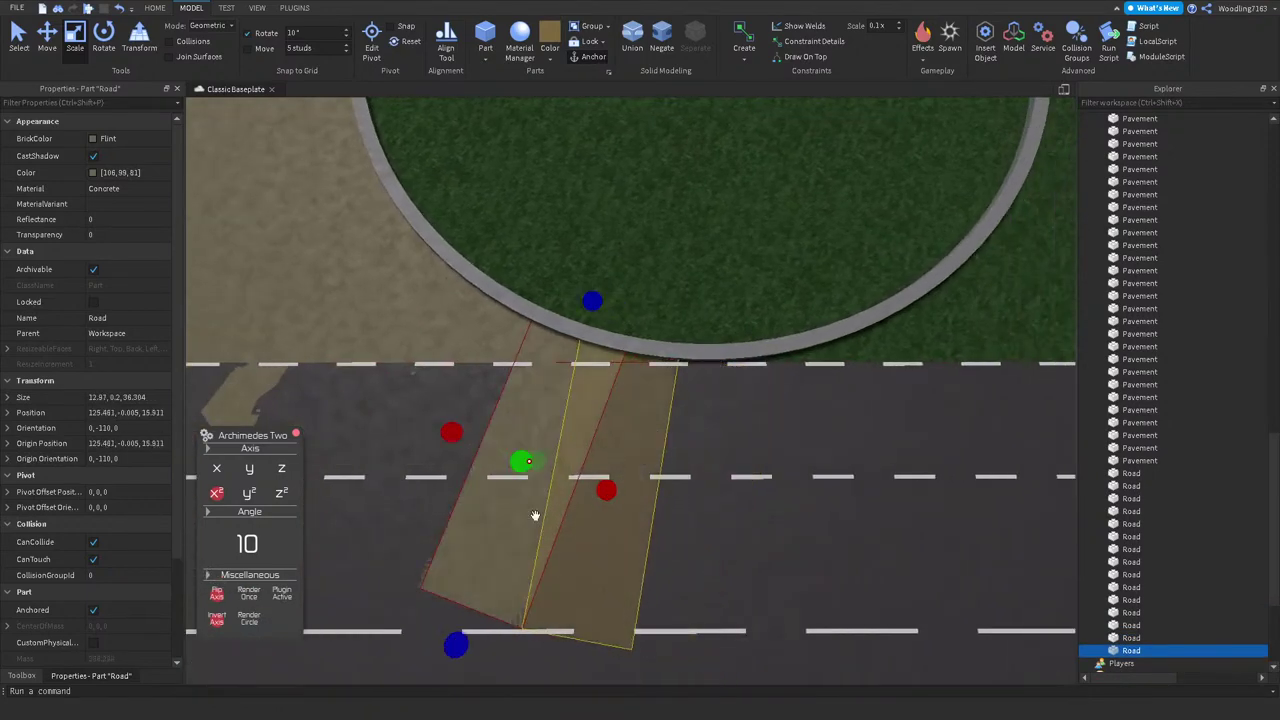
pyautogui.press('r')
pyautogui.press('r')
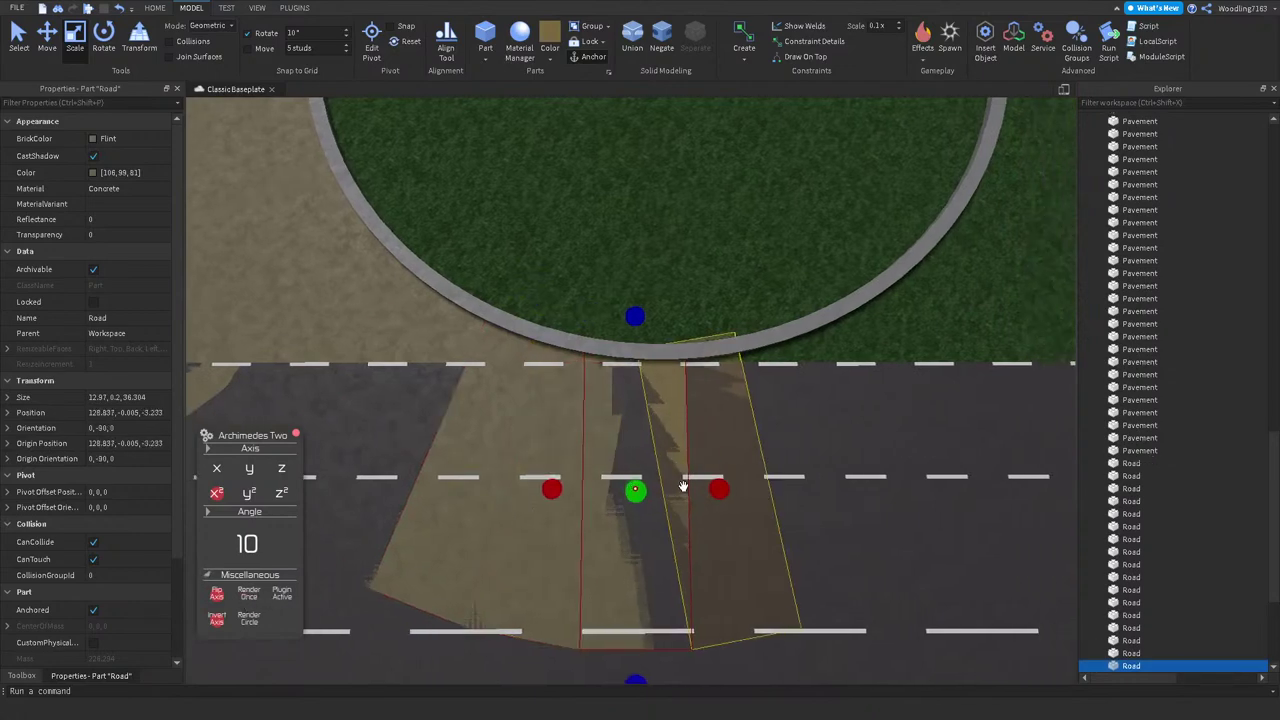
# Step: Lengthen the segment at the island curve's middle to about 18.8 studs and render shorter segments beyond it, resizing each to the kerb
pyautogui.moveTo(718, 488); pyautogui.dragTo(755, 488)
pyautogui.press('r')
pyautogui.moveTo(766, 486); pyautogui.dragTo(266, 614, button='middle')
pyautogui.press('r')
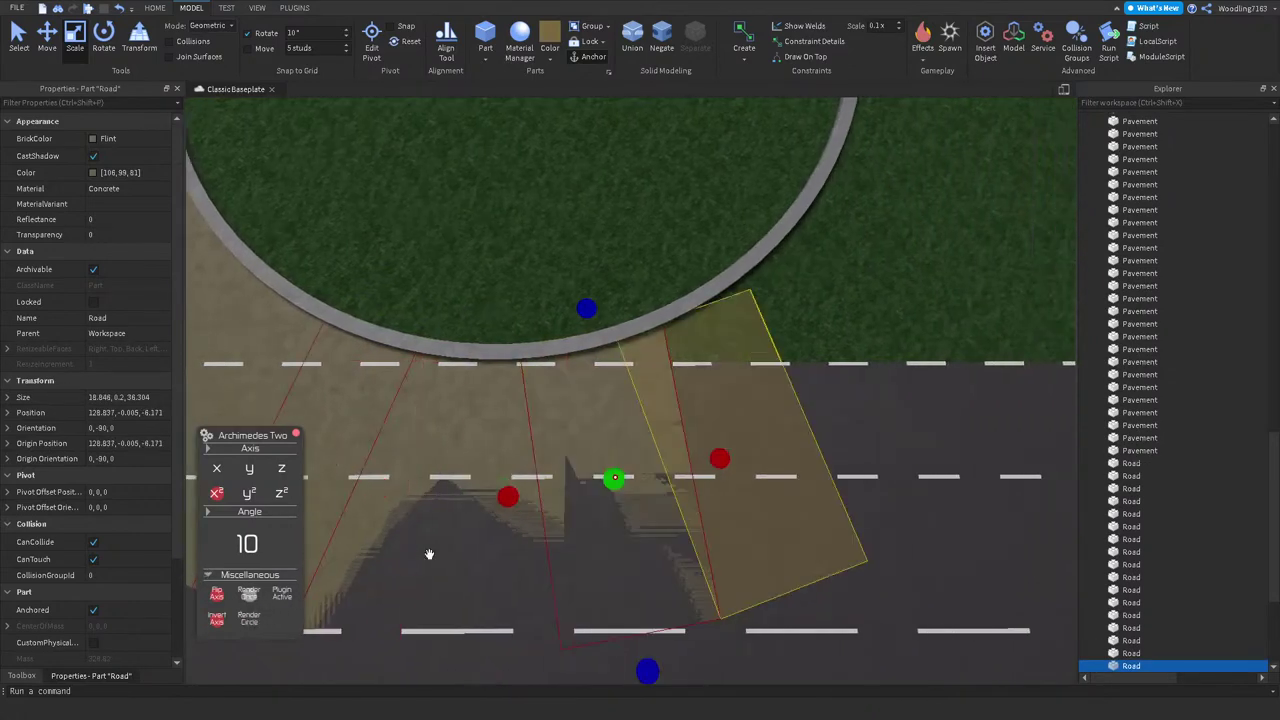
pyautogui.moveTo(722, 459); pyautogui.dragTo(688, 464)
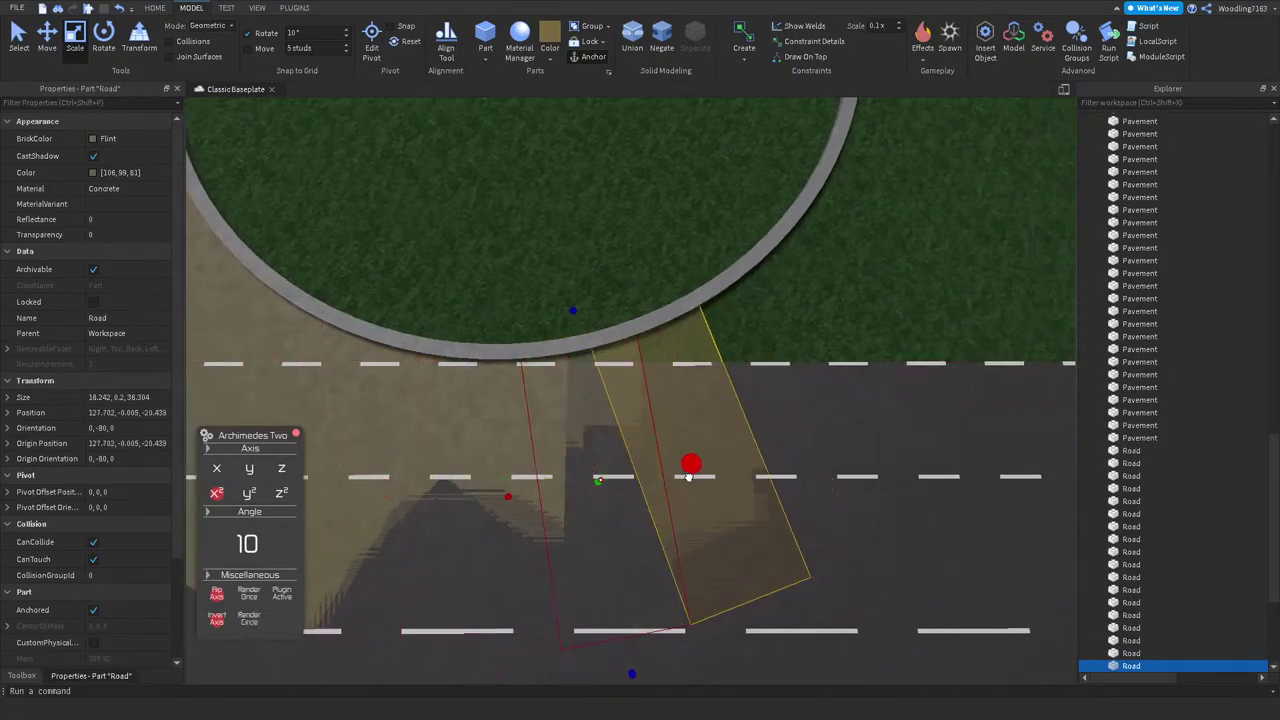
pyautogui.click(250, 596)
pyautogui.click(250, 596)
pyautogui.moveTo(640, 480); pyautogui.dragTo(668, 476, button='right')
# Step: Continue the segments to the island's far end with lengths of 15.31 and 13.471 studs, and widen the last to 38.237 studs
pyautogui.click(247, 594)
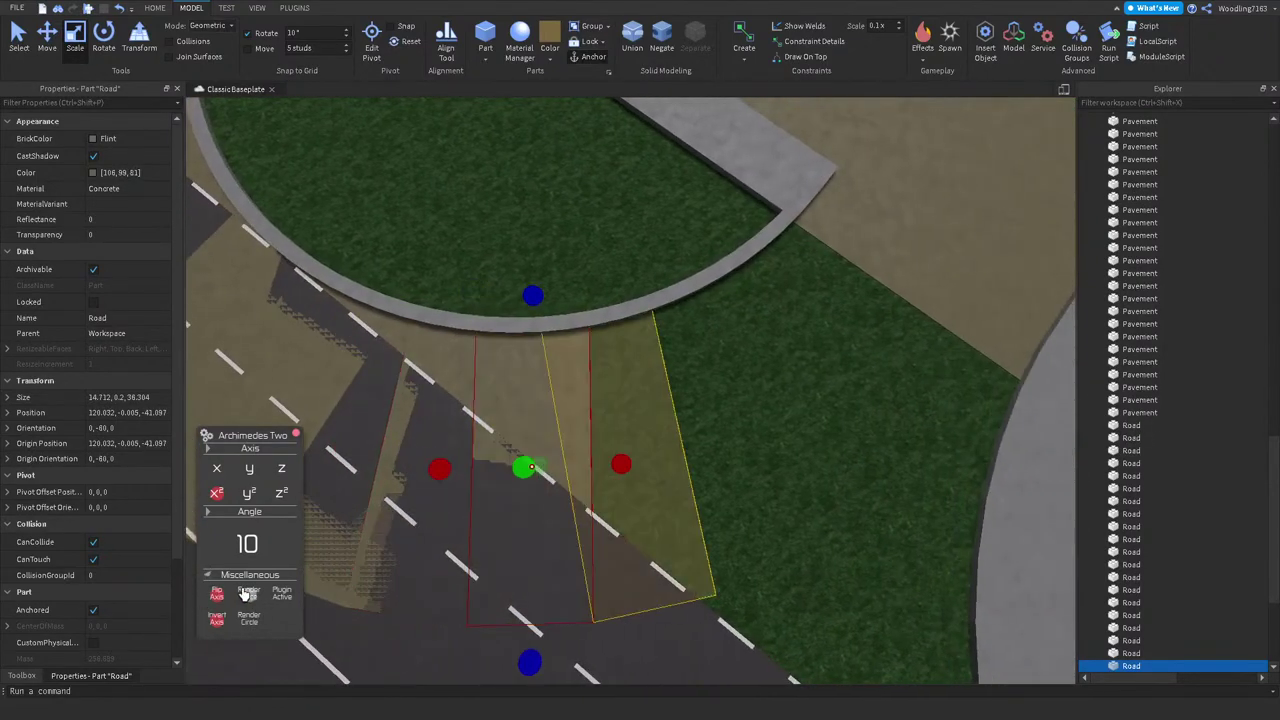
pyautogui.click(247, 594)
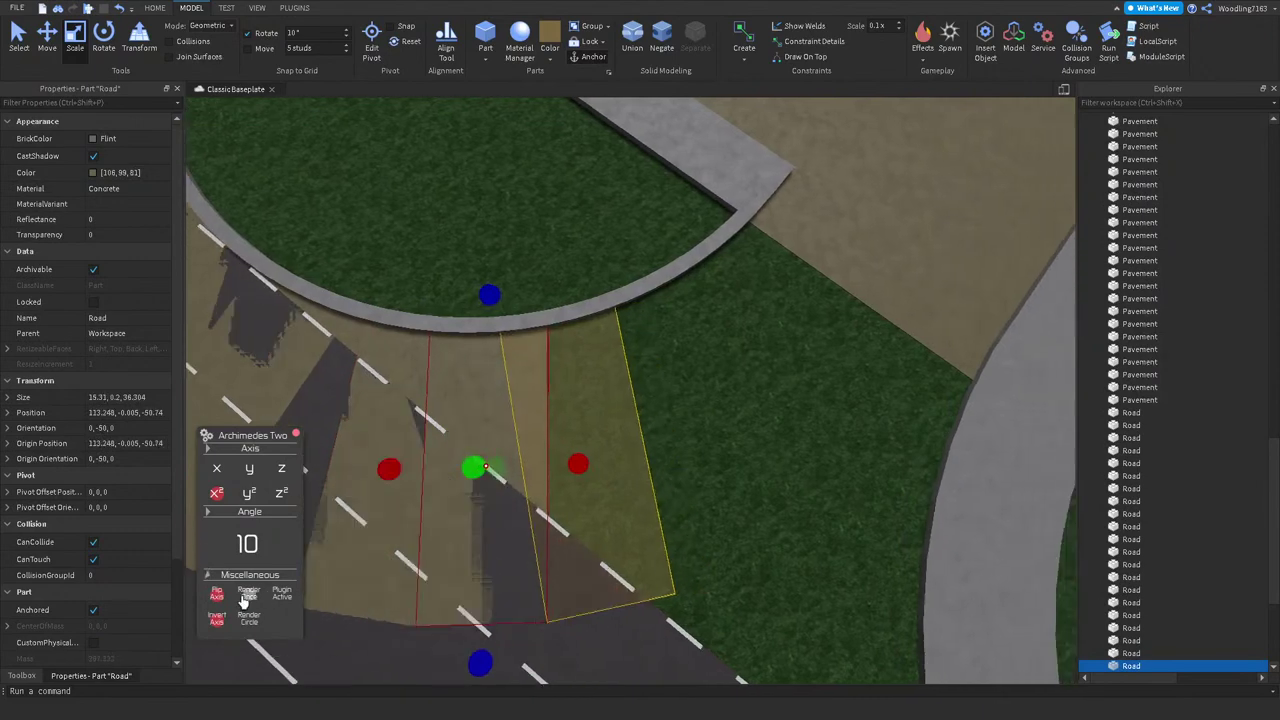
pyautogui.click(247, 597)
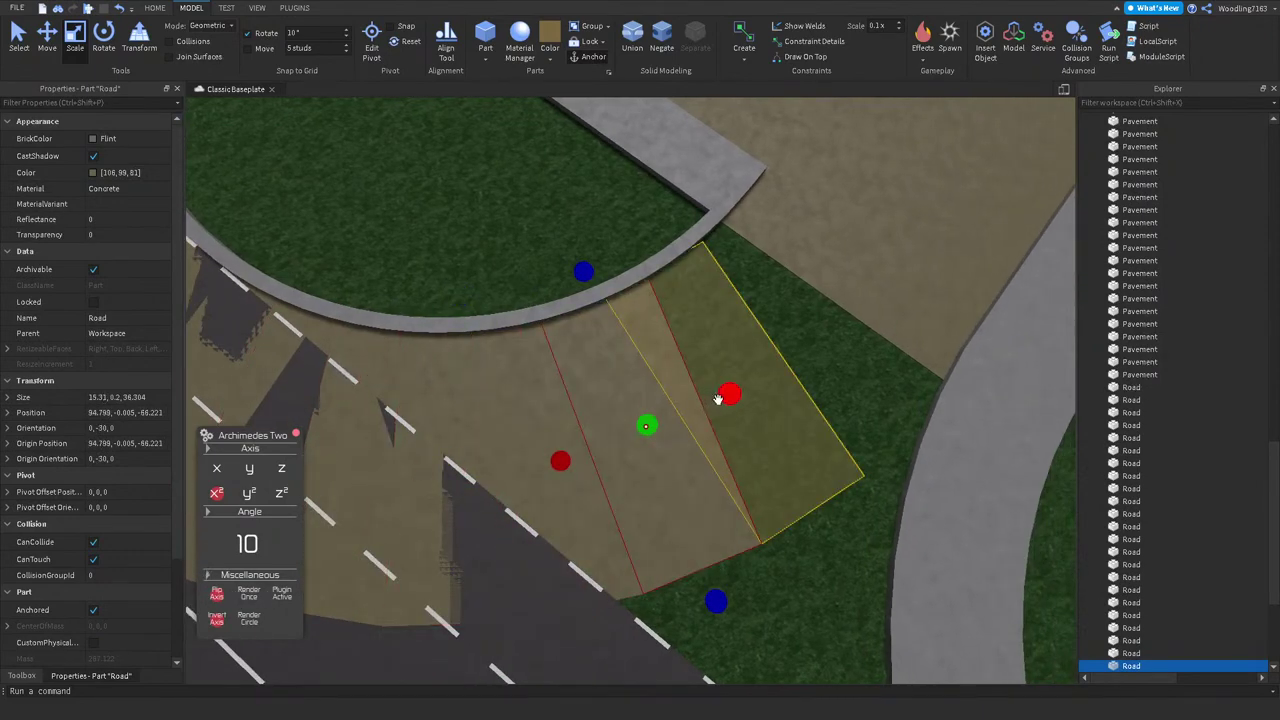
pyautogui.moveTo(689, 420); pyautogui.dragTo(710, 420, button='right')
pyautogui.click(249, 594)
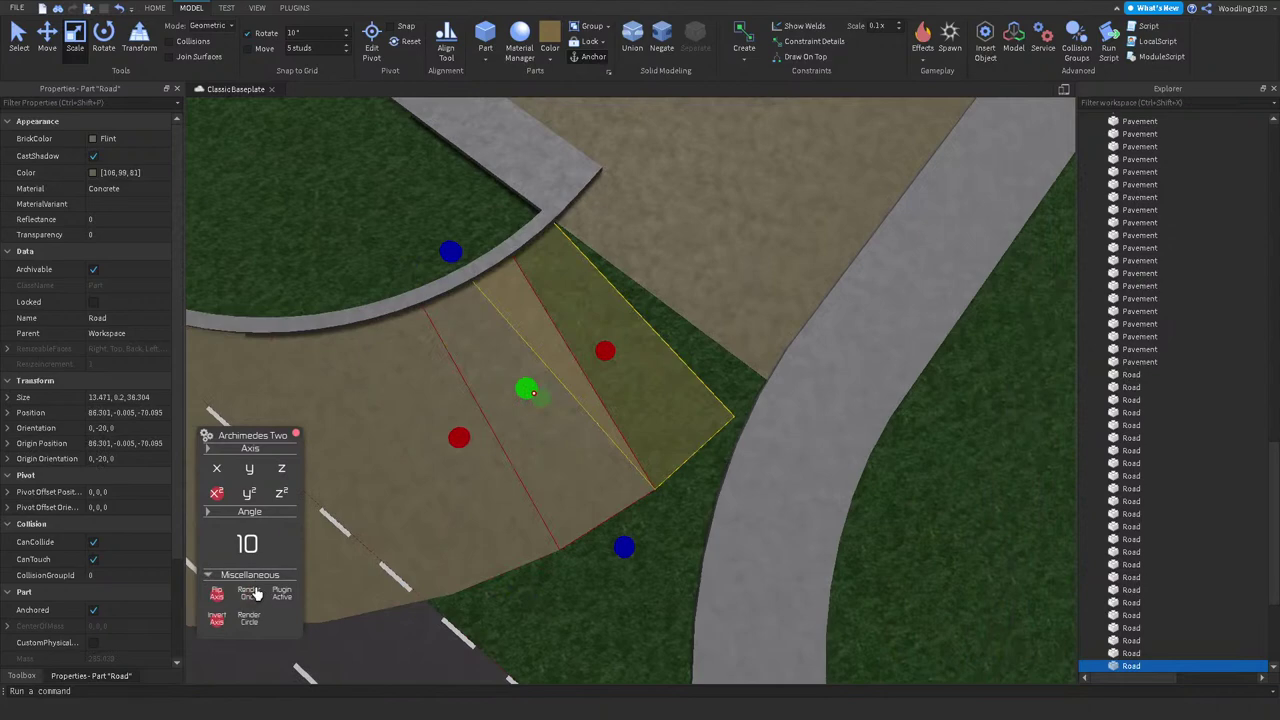
pyautogui.click(249, 594)
pyautogui.click(249, 594)
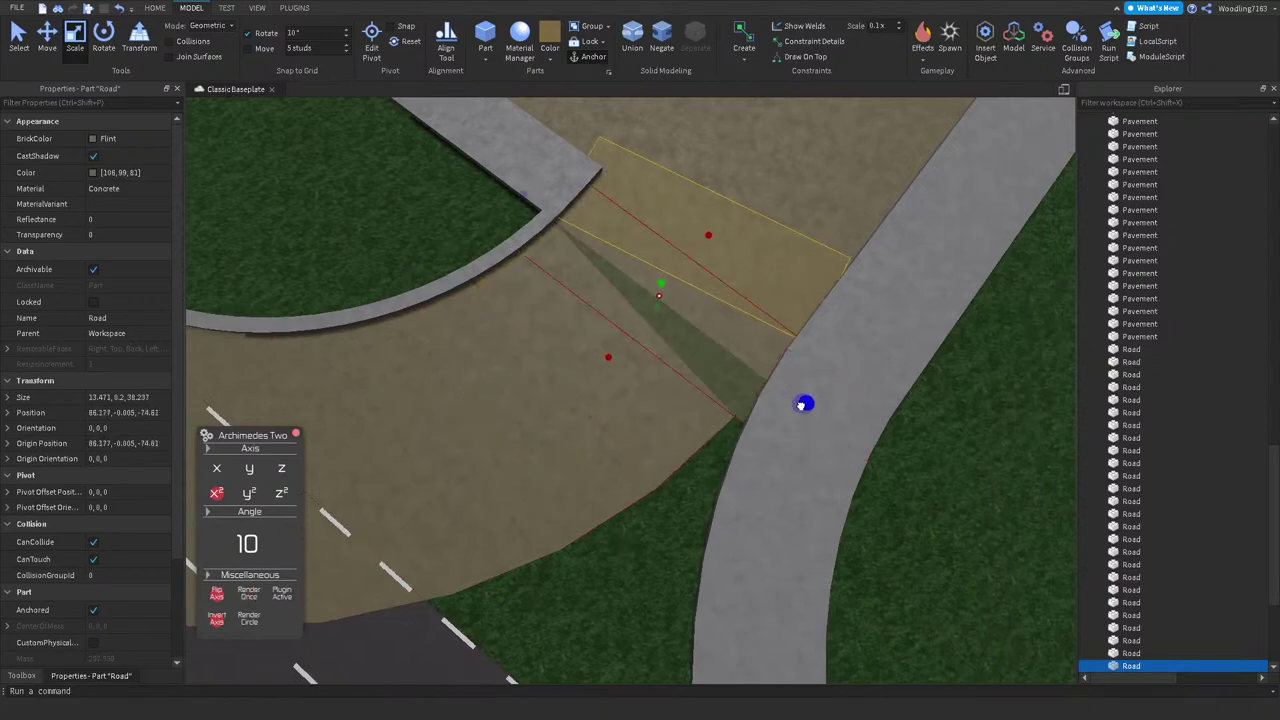
# Step: Turn off Flip Axis and Invert Axis, and render 10-degree segments along the wide curved pavement to a 50-degree orientation
pyautogui.press('s')
pyautogui.moveTo(300, 575); pyautogui.dragTo(337, 563, button='right')
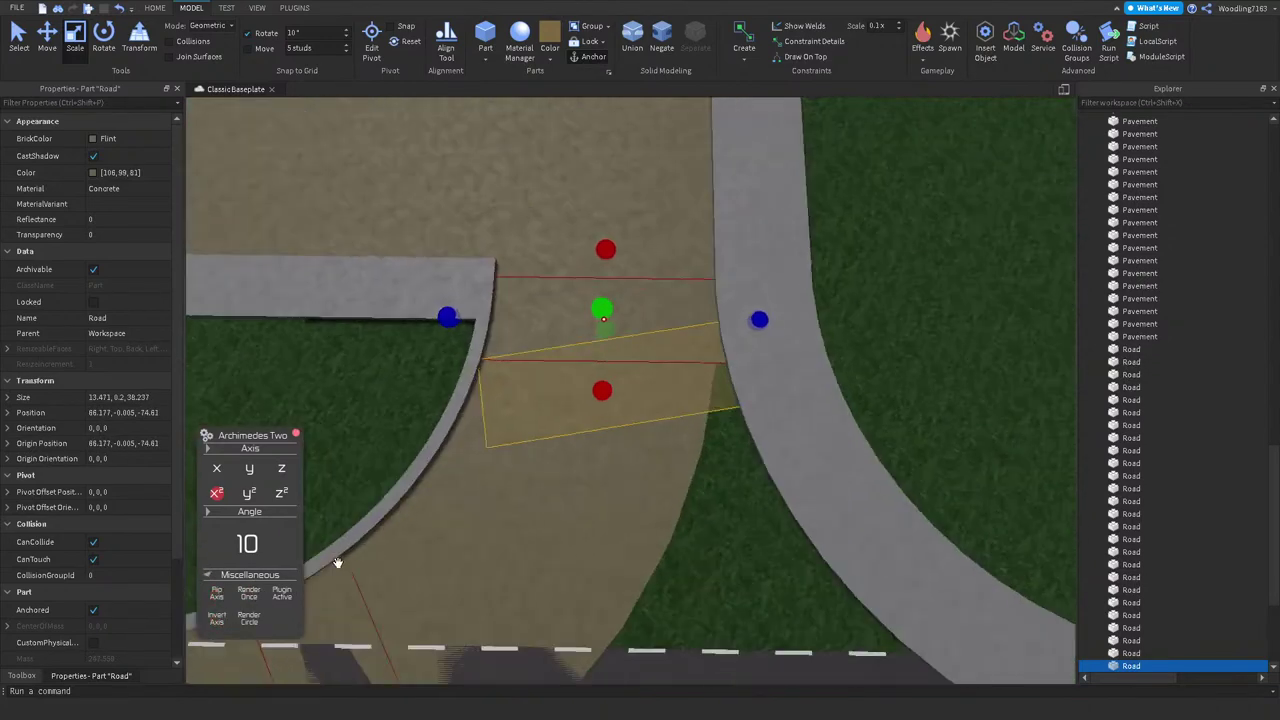
pyautogui.click(250, 598)
pyautogui.click(250, 598)
pyautogui.click(250, 598)
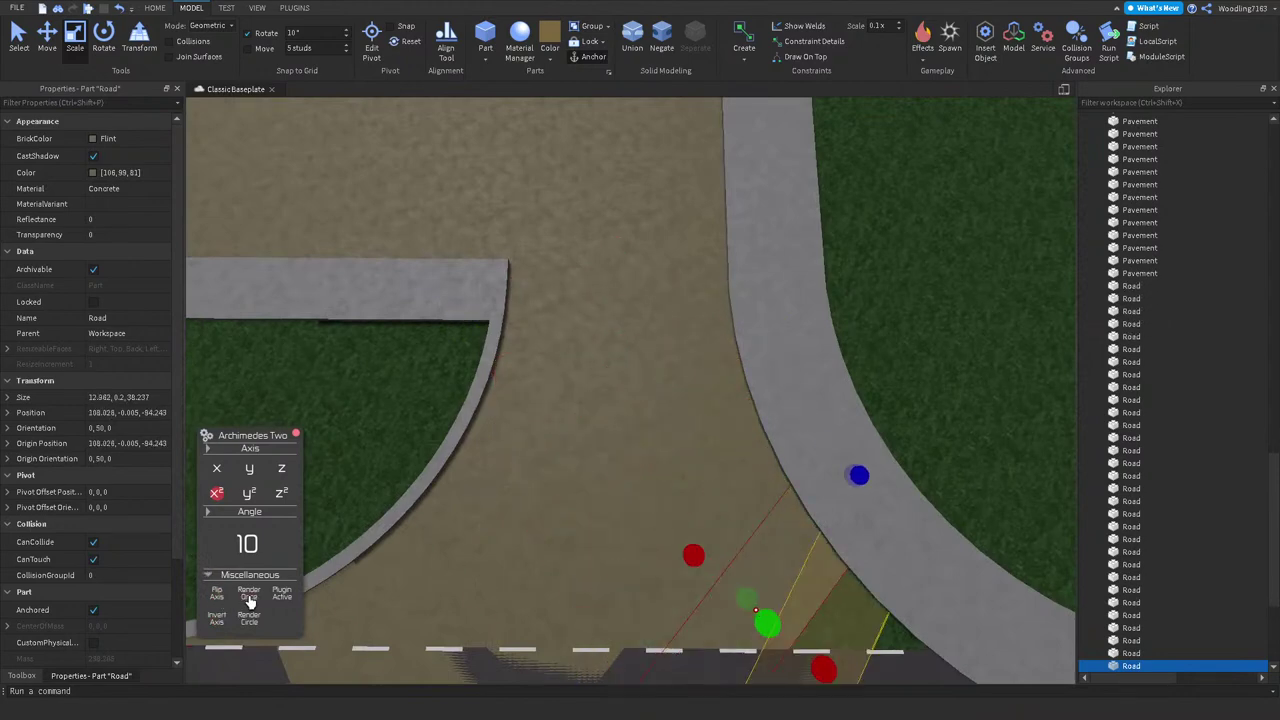
# Step: Duplicate the main road slab, heighten the copy to 123.77 studs along Y, and negate it
pyautogui.press('d')
pyautogui.moveTo(566, 507); pyautogui.dragTo(734, 511)
pyautogui.scroll(-2, 734, 511)
pyautogui.moveTo(733, 480); pyautogui.dragTo(730, 445, button='right')
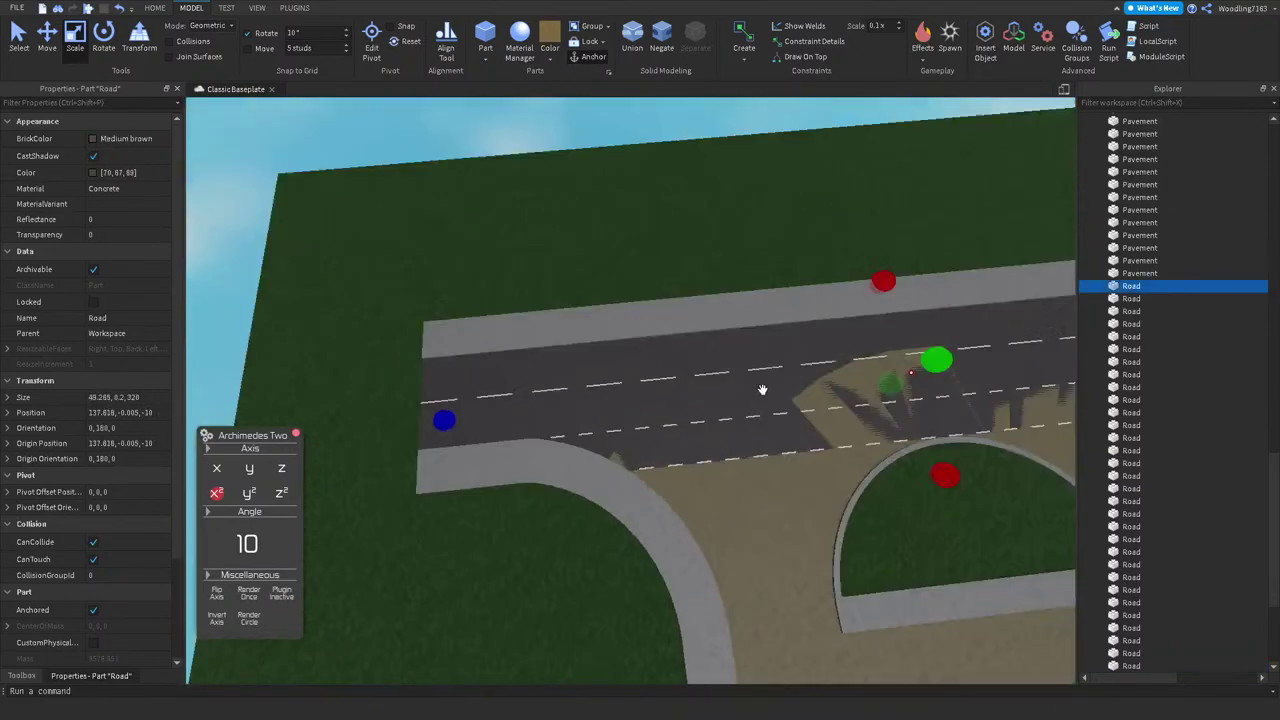
pyautogui.moveTo(763, 386); pyautogui.dragTo(771, 343, button='right')
pyautogui.click(767, 328)
pyautogui.moveTo(757, 343); pyautogui.dragTo(709, 434)
pyautogui.click(661, 40)
pyautogui.moveTo(800, 250); pyautogui.dragTo(885, 260, button='right')
pyautogui.scroll(-3, 1208, 409)
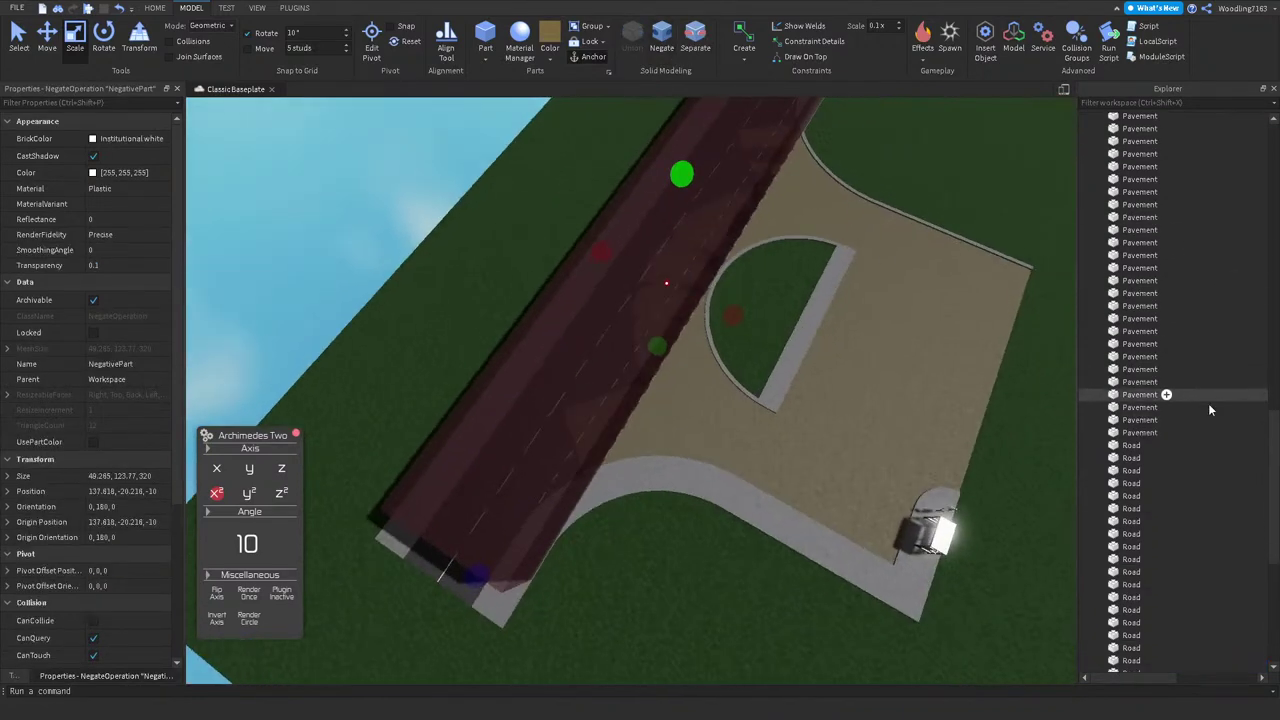
# Step: Union the negative block with all the beige Road slabs so they are cut off along the main road's edge
pyautogui.keyDown('ctrl'); pyautogui.click(1191, 460); pyautogui.keyUp('ctrl')
pyautogui.scroll(-4, 1191, 460)
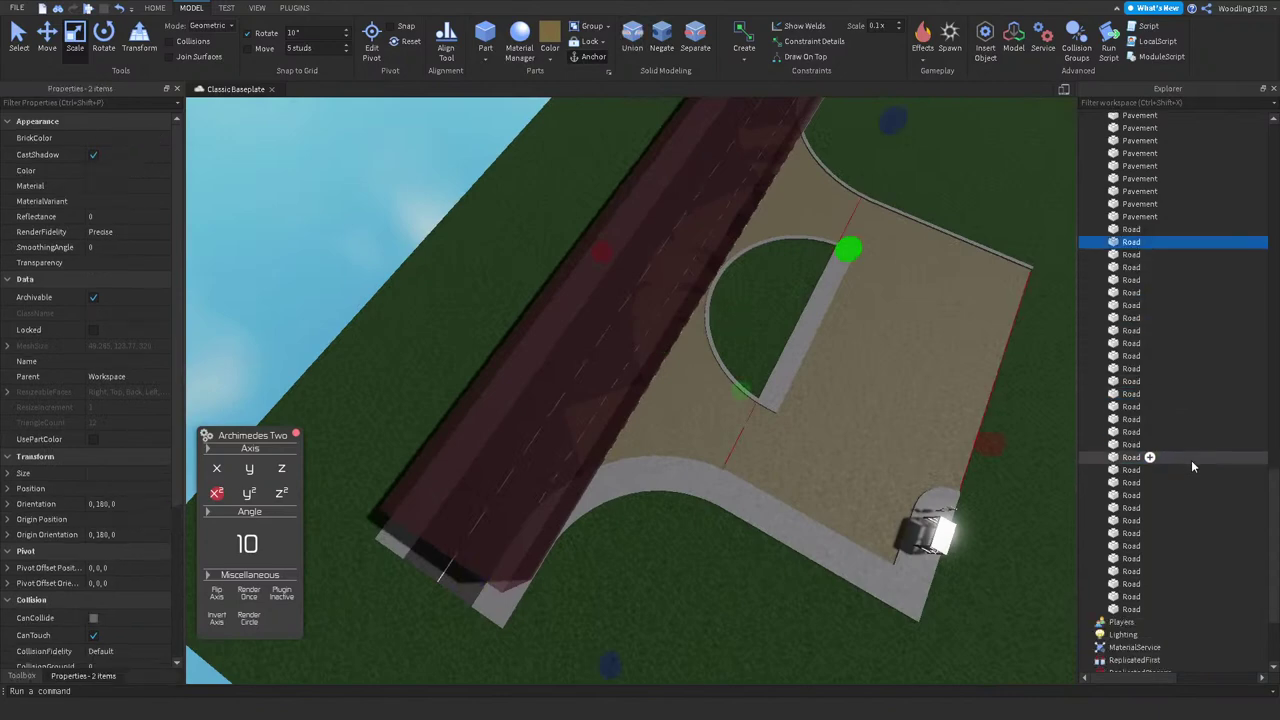
pyautogui.keyDown('shift'); pyautogui.click(1173, 573); pyautogui.keyUp('shift')
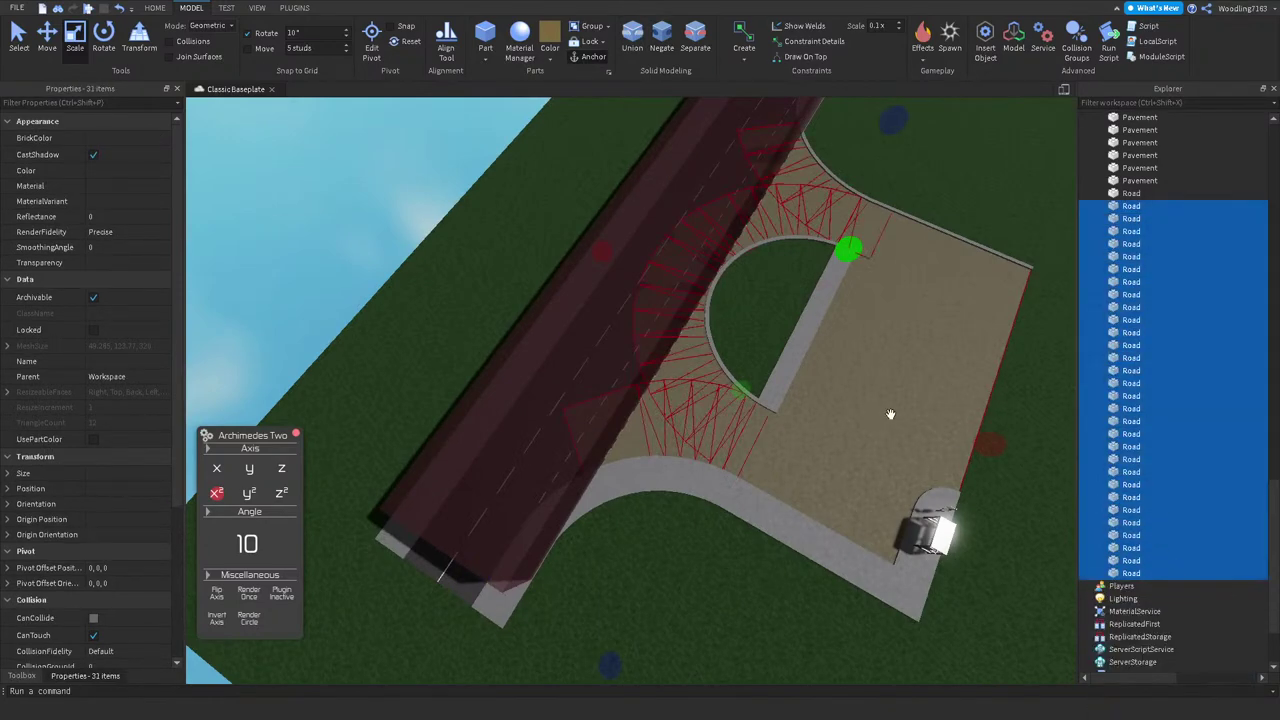
pyautogui.click(628, 45)
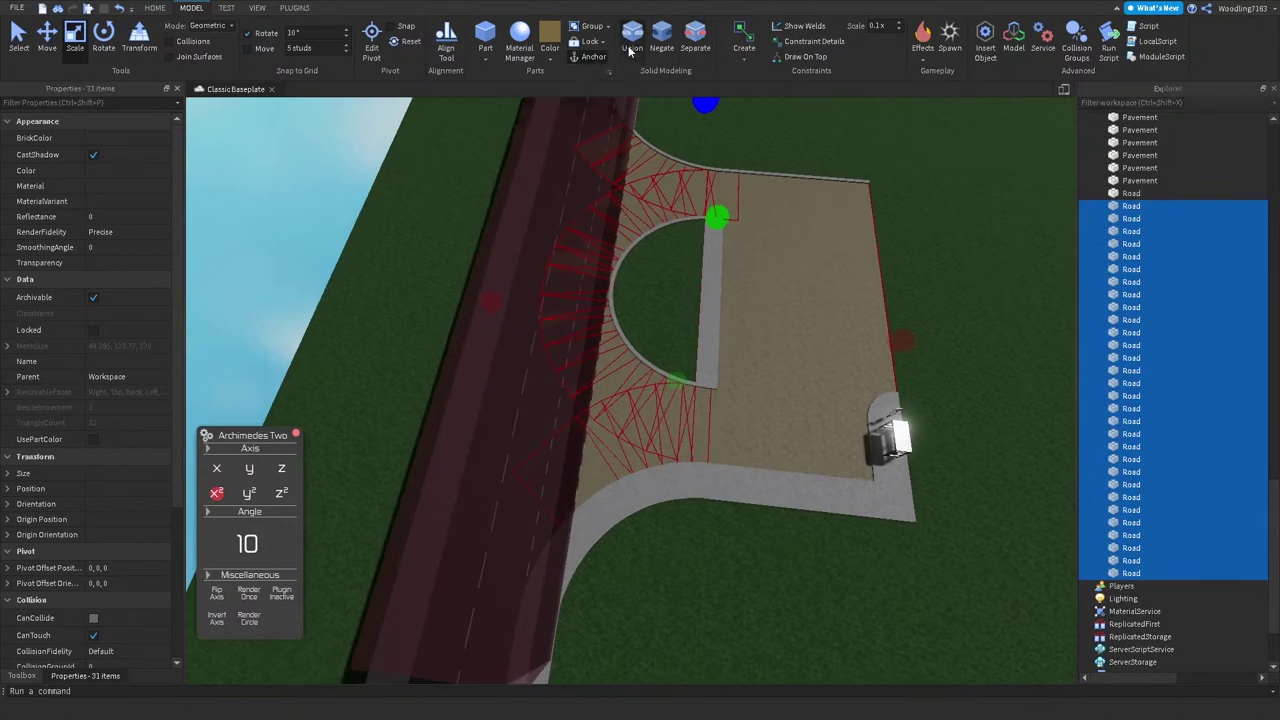
pyautogui.moveTo(636, 187); pyautogui.dragTo(666, 200, button='right')
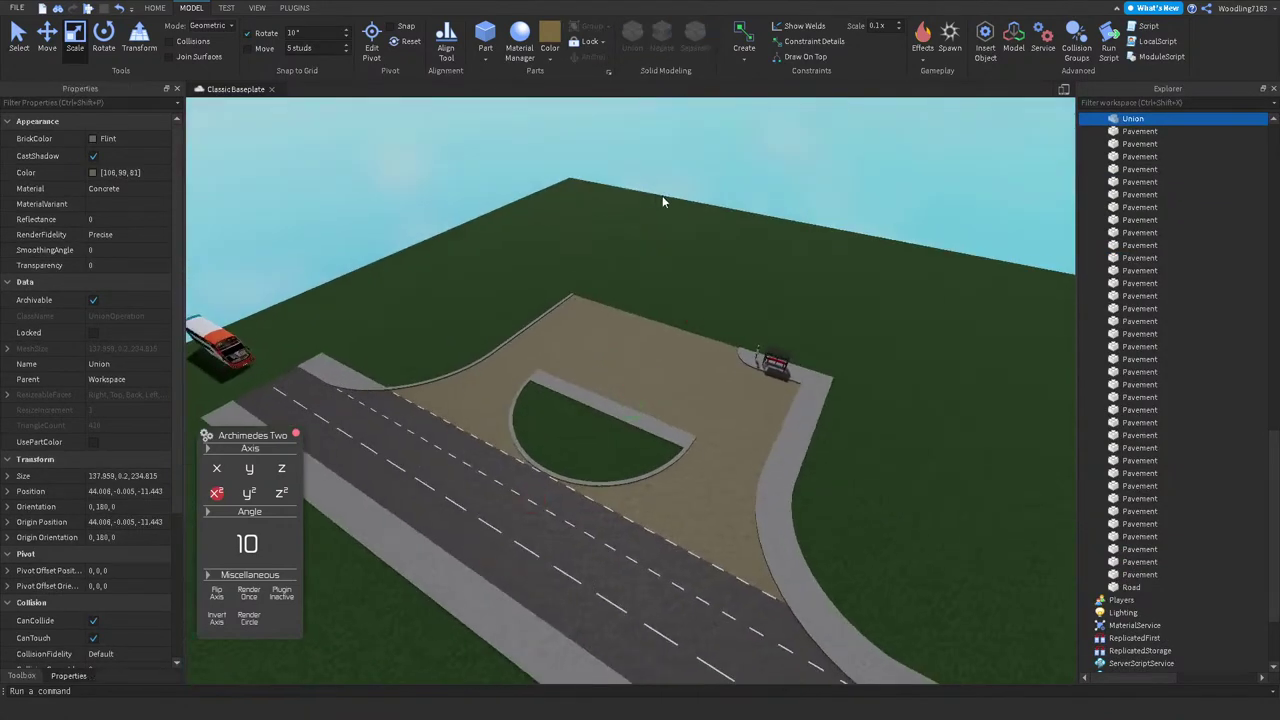
pyautogui.click(666, 249)
pyautogui.scroll(5, 666, 249)
pyautogui.scroll(5, 666, 247)
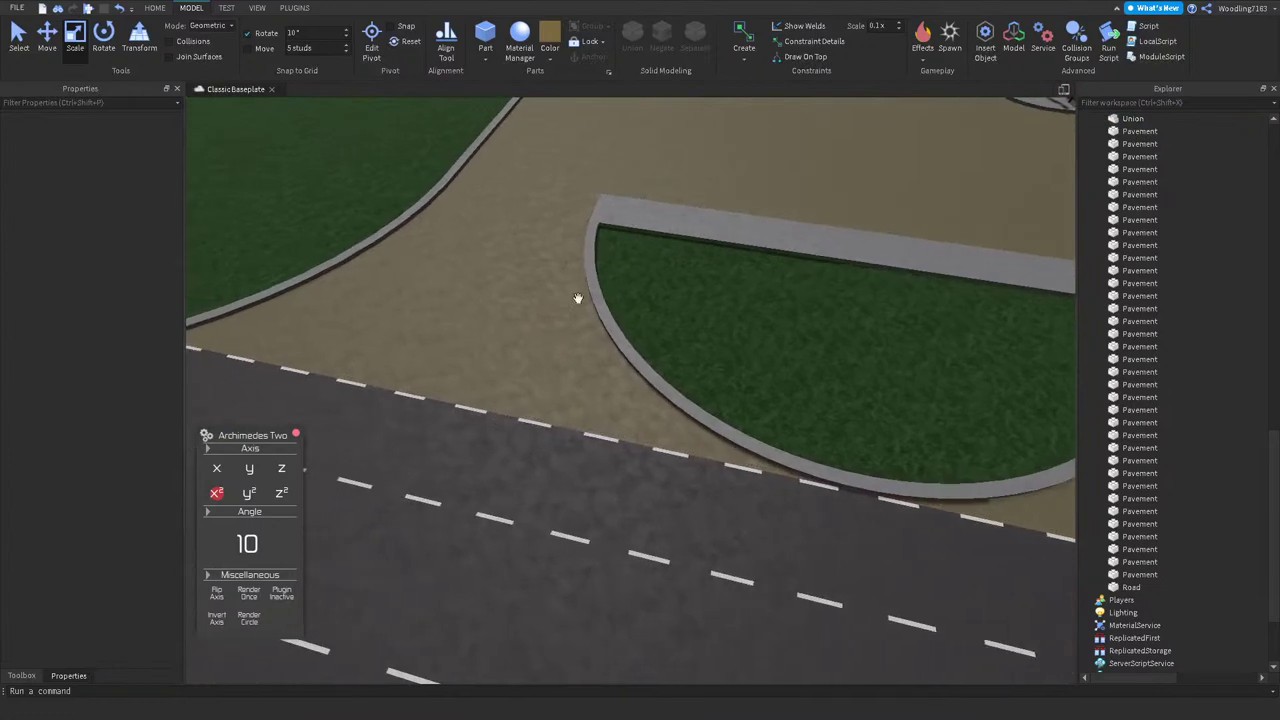
pyautogui.click(523, 306)
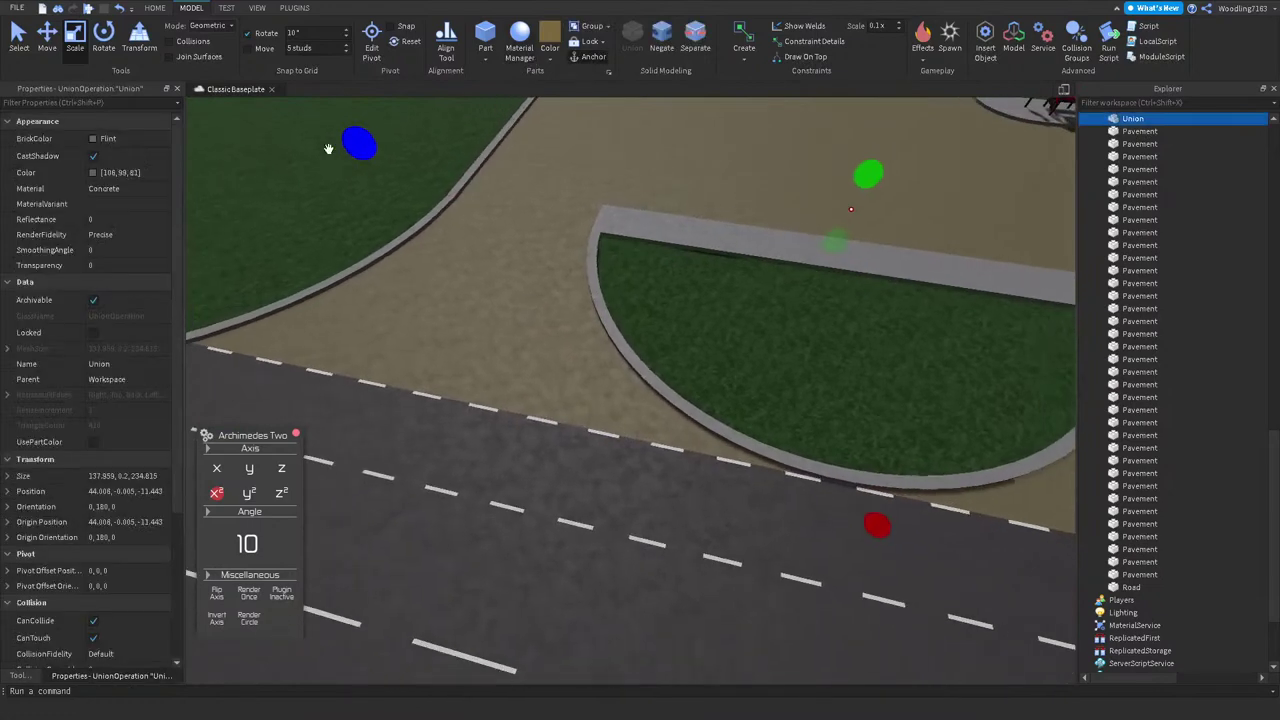
pyautogui.click(306, 190)
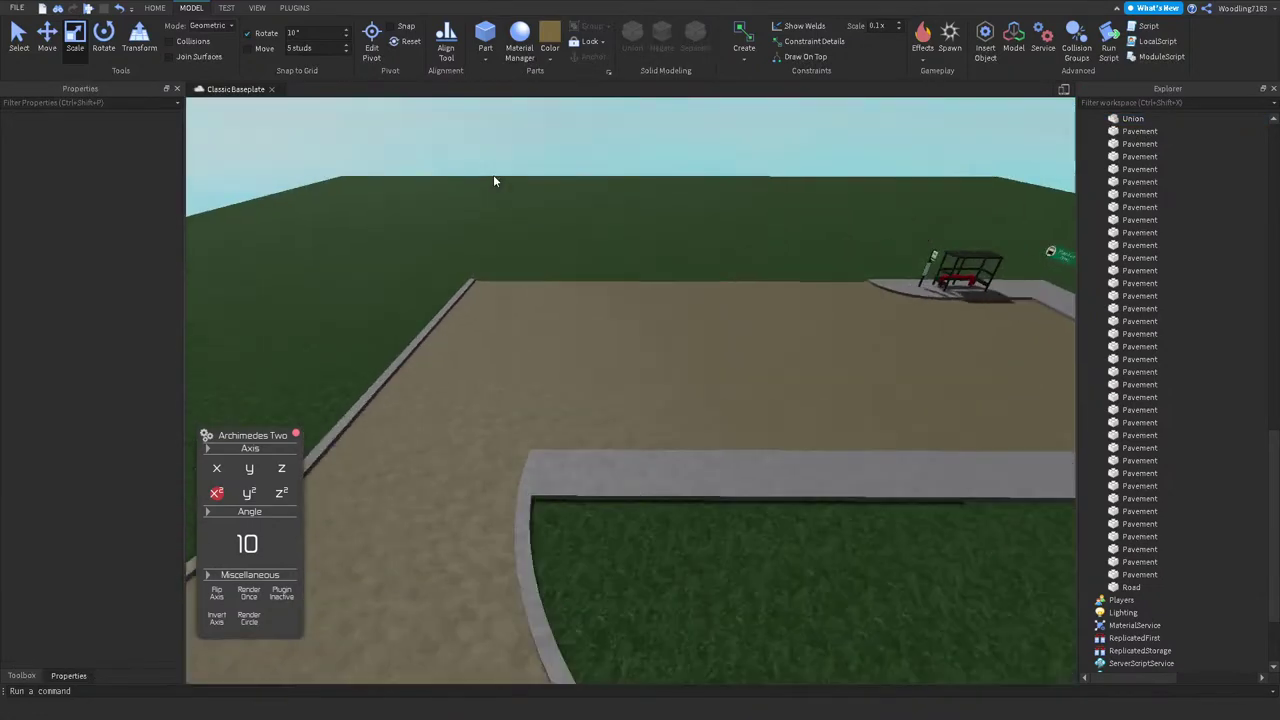
pyautogui.moveTo(493, 181); pyautogui.dragTo(509, 166, button='right')
pyautogui.press('w')
# Step: Start a play test and board the double-decker bus to take the driver's seat
pyautogui.click(155, 8)
pyautogui.click(557, 35)
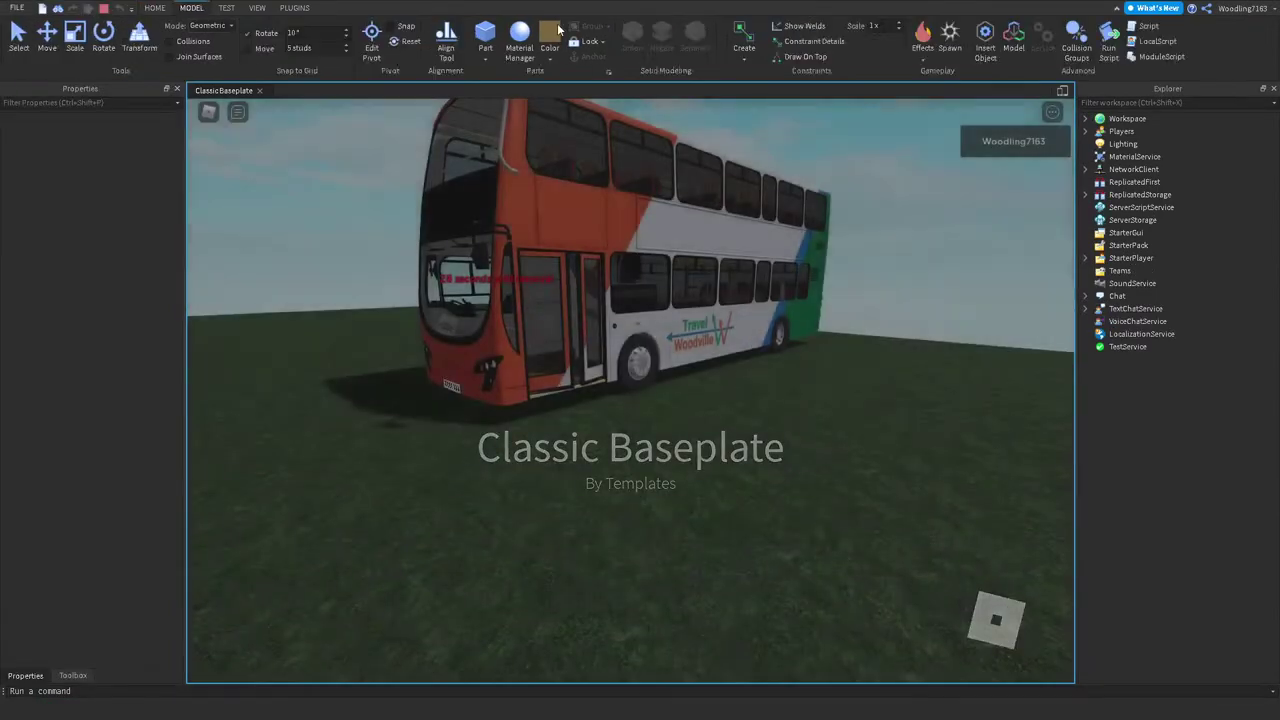
pyautogui.scroll(5, 806, 462)
pyautogui.scroll(2, 804, 454)
pyautogui.press('w')
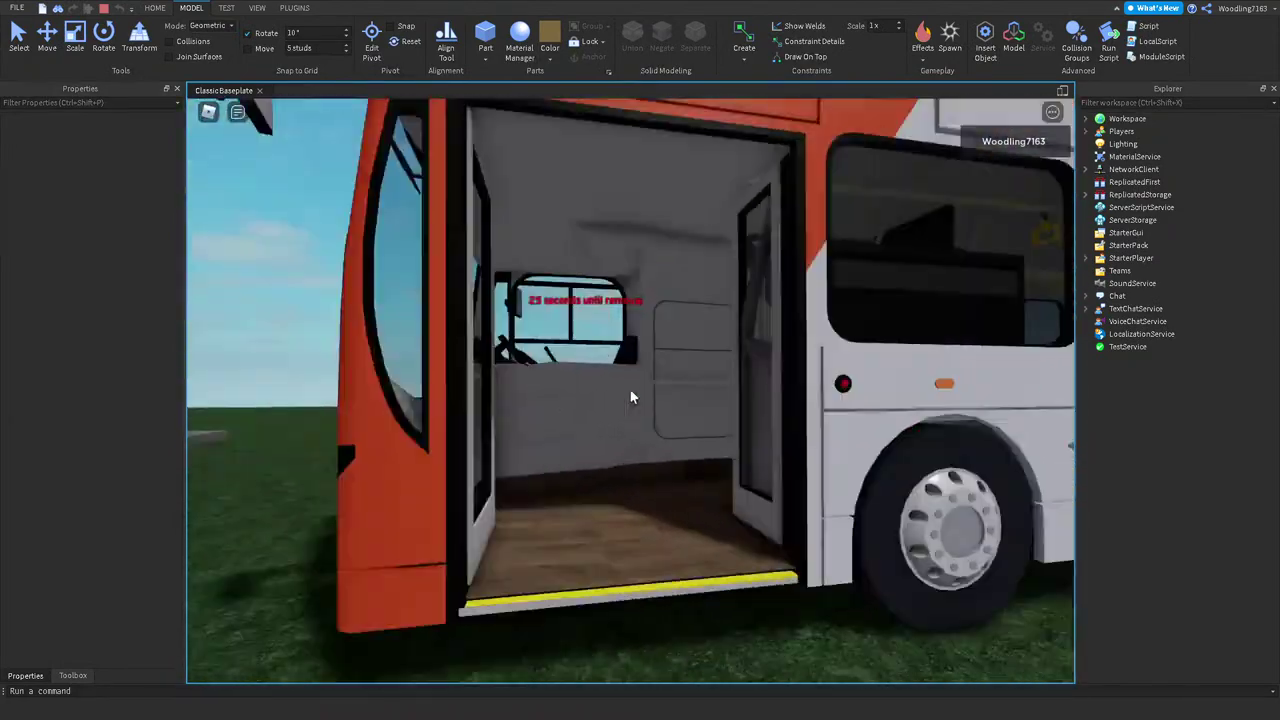
pyautogui.press('w')
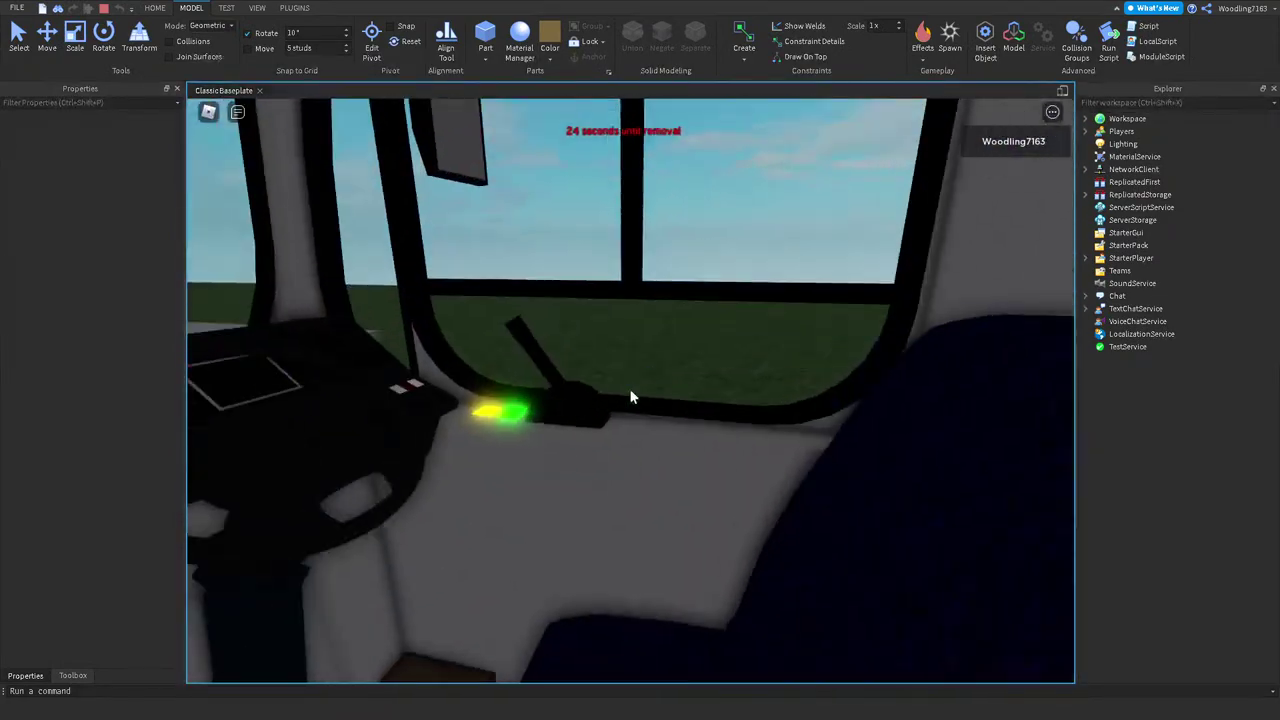
# Step: Drive the bus onto the main road, signal left, and turn into the beige side area, cancelling the signal after the turn
pyautogui.press('w')
pyautogui.press('a')
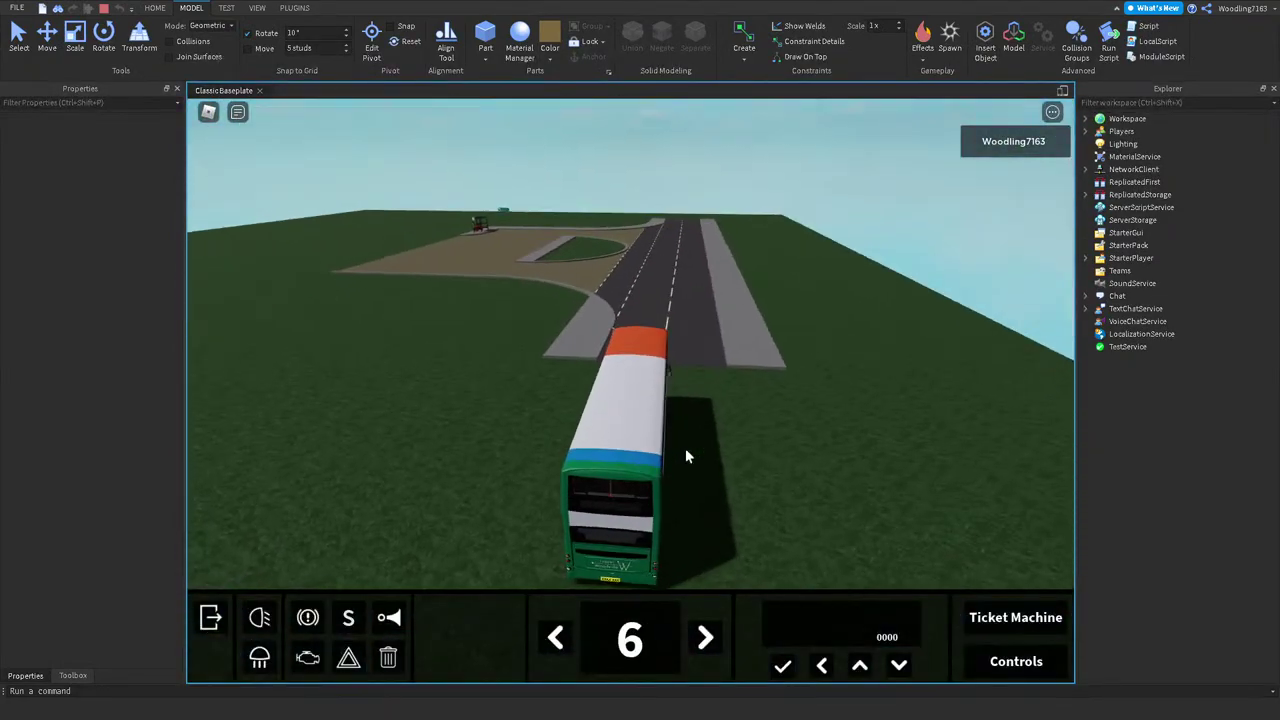
pyautogui.press('q')
pyautogui.press('w')
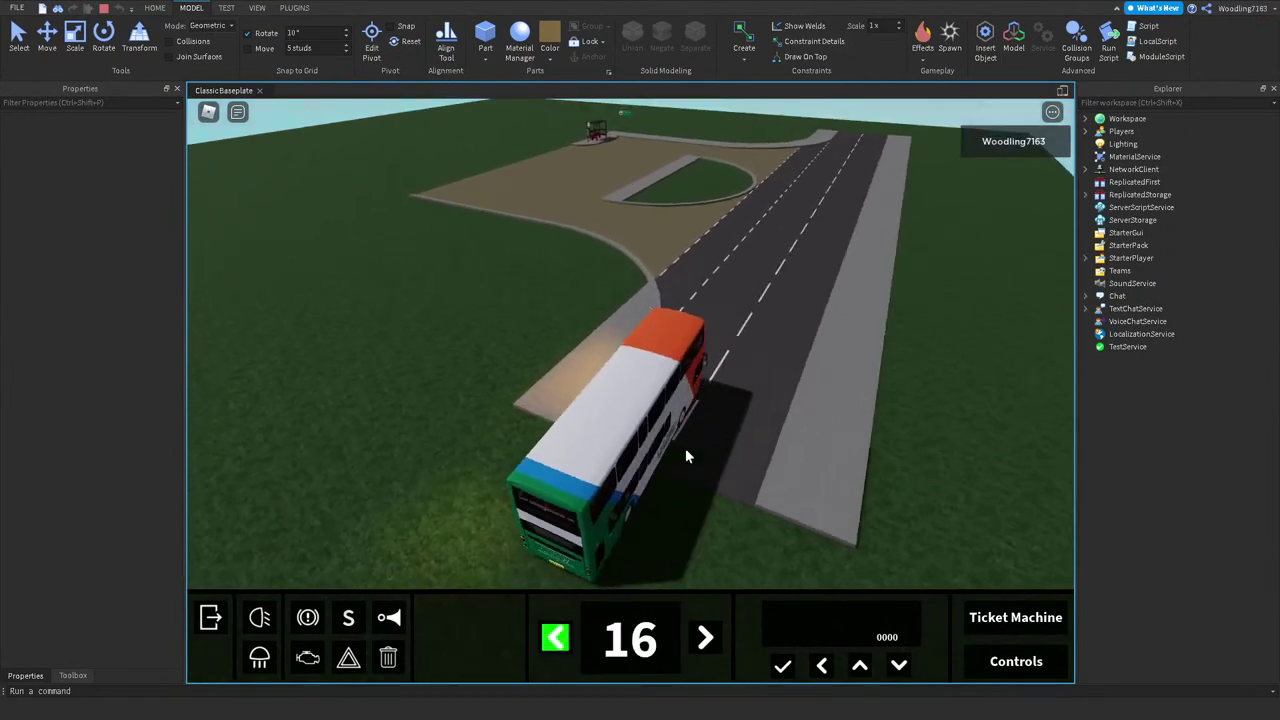
pyautogui.press('w')
pyautogui.press('a')
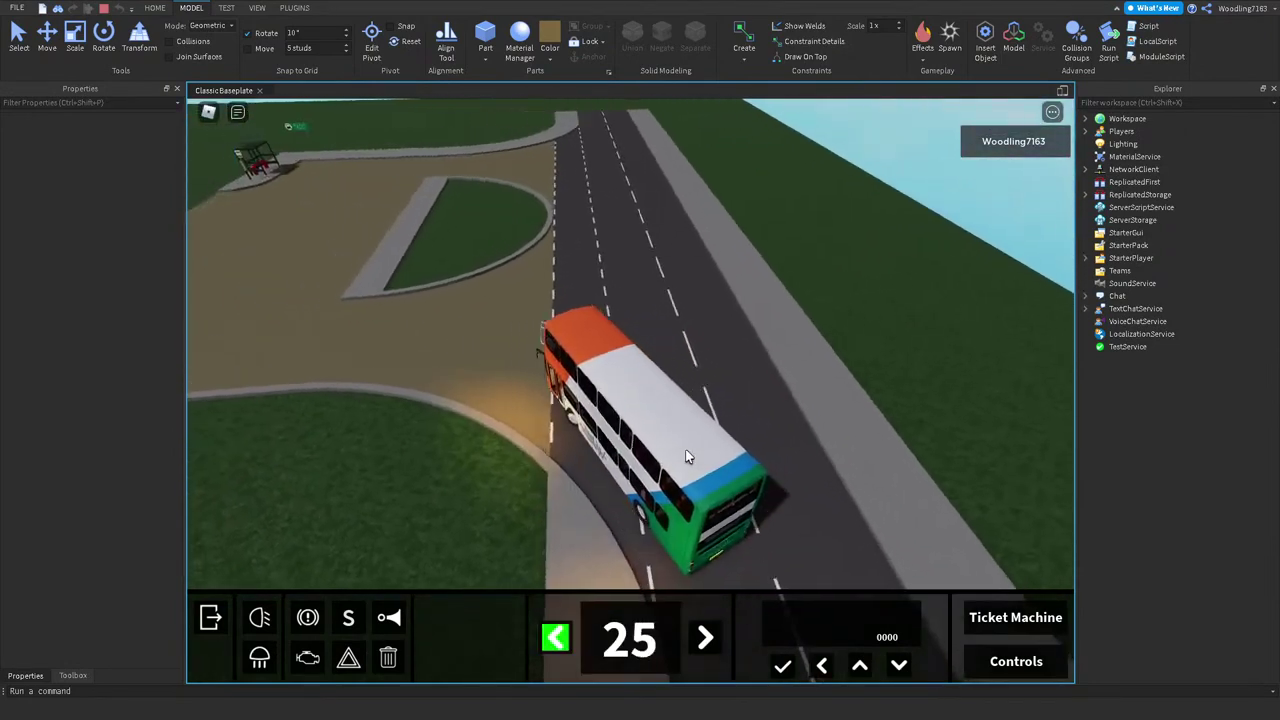
pyautogui.press('a')
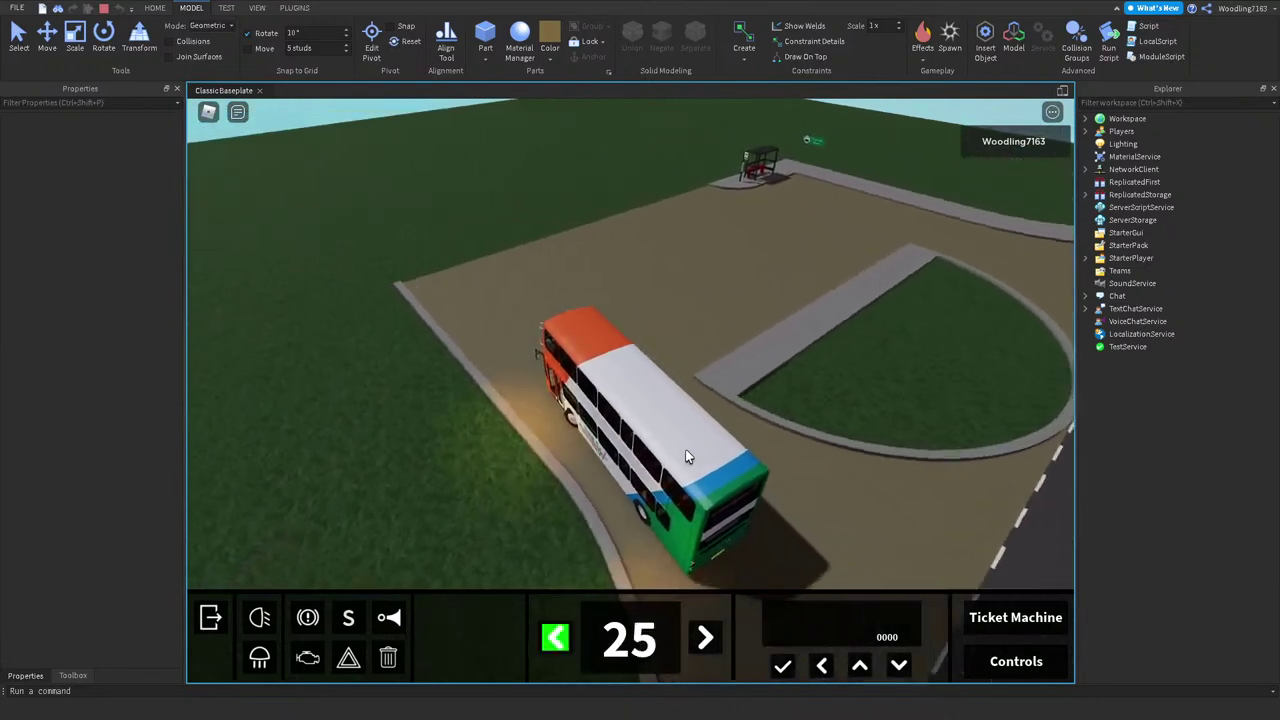
pyautogui.press('q')
# Step: Steer the bus alongside the bus stop kerb, brake to a halt, and open the doors
pyautogui.press('d')
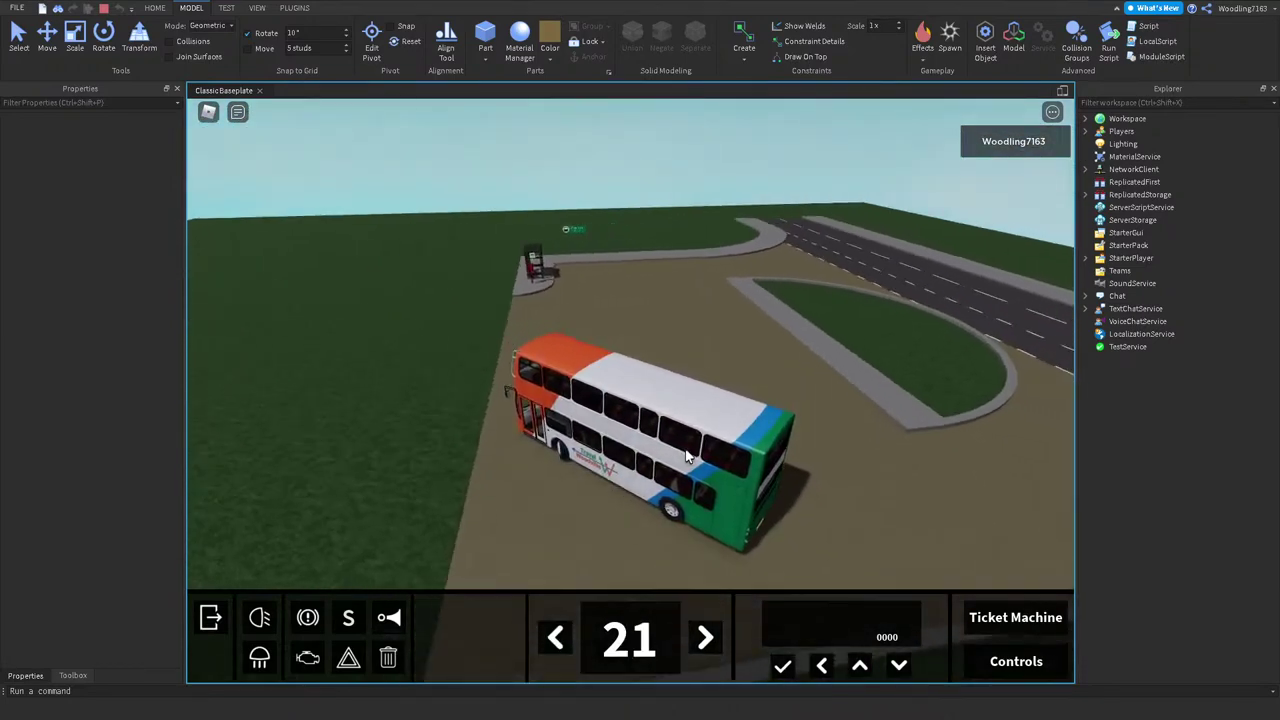
pyautogui.press('s')
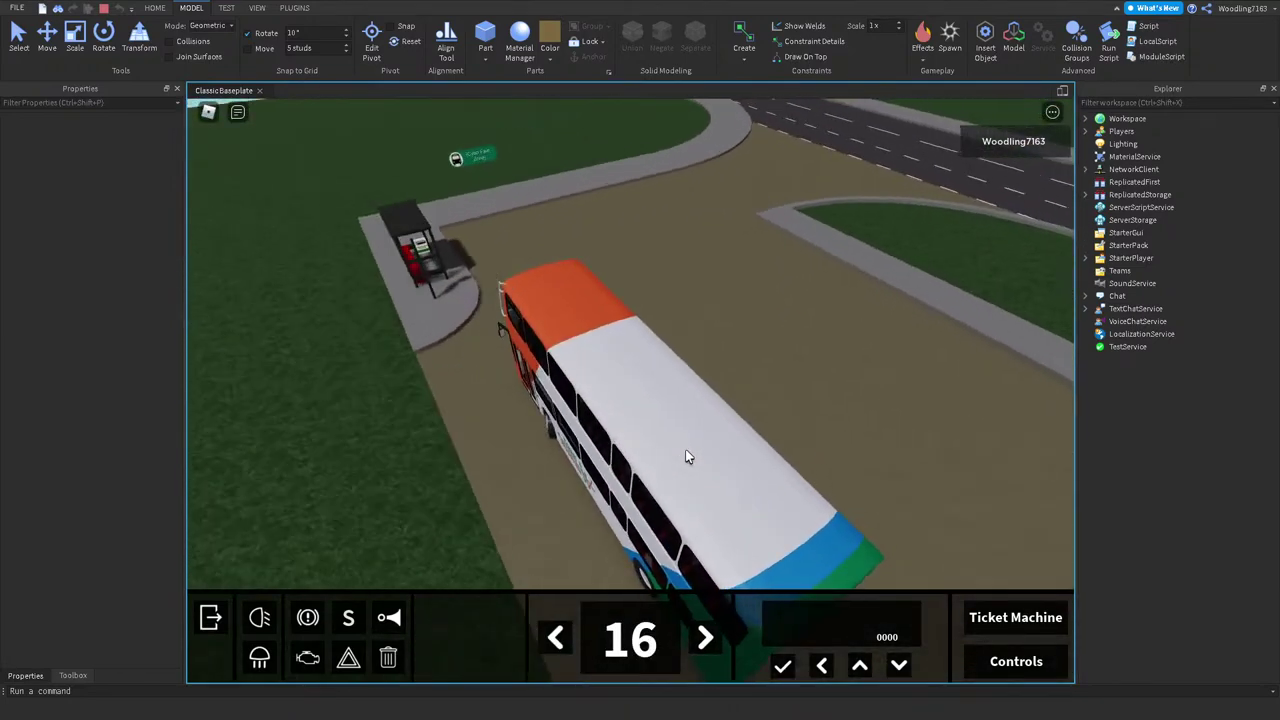
pyautogui.press('s')
pyautogui.press('s')
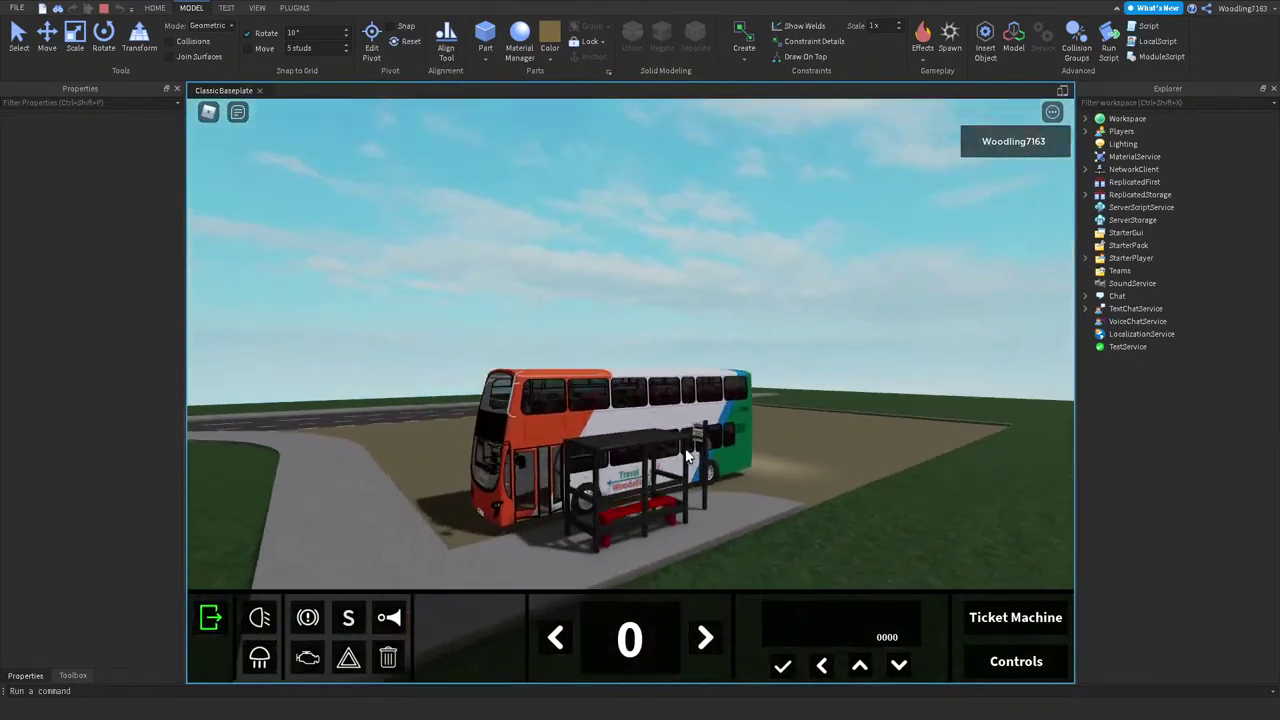
# Step: Inch the bus along the bus stop and check its alignment with the shelter and kerb
pyautogui.moveTo(687, 455); pyautogui.dragTo(687, 455, button='right')
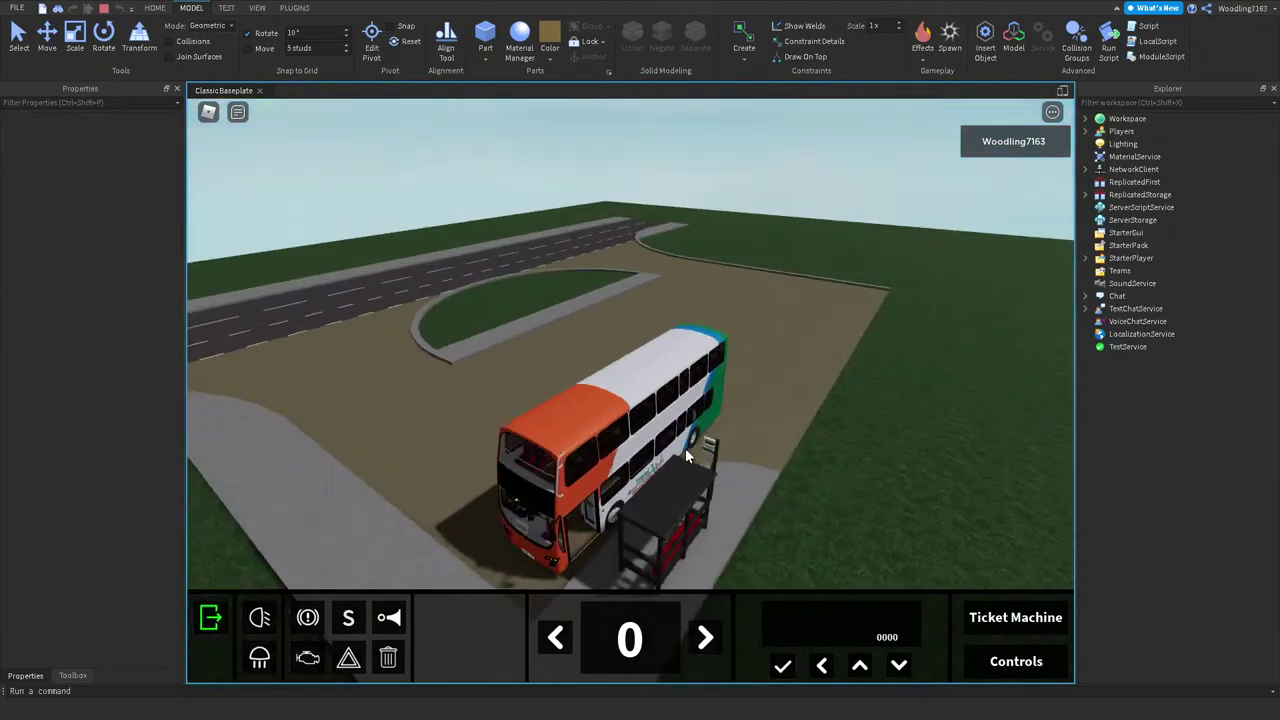
pyautogui.press('w')
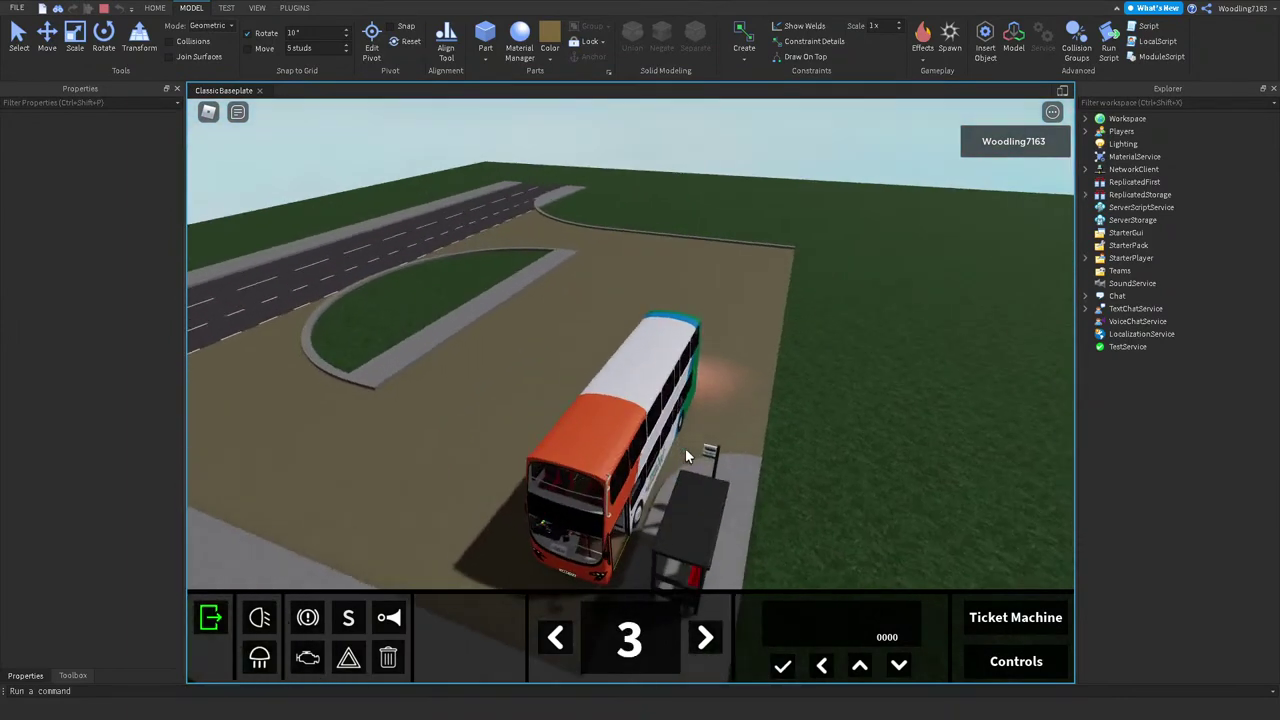
pyautogui.press('s')
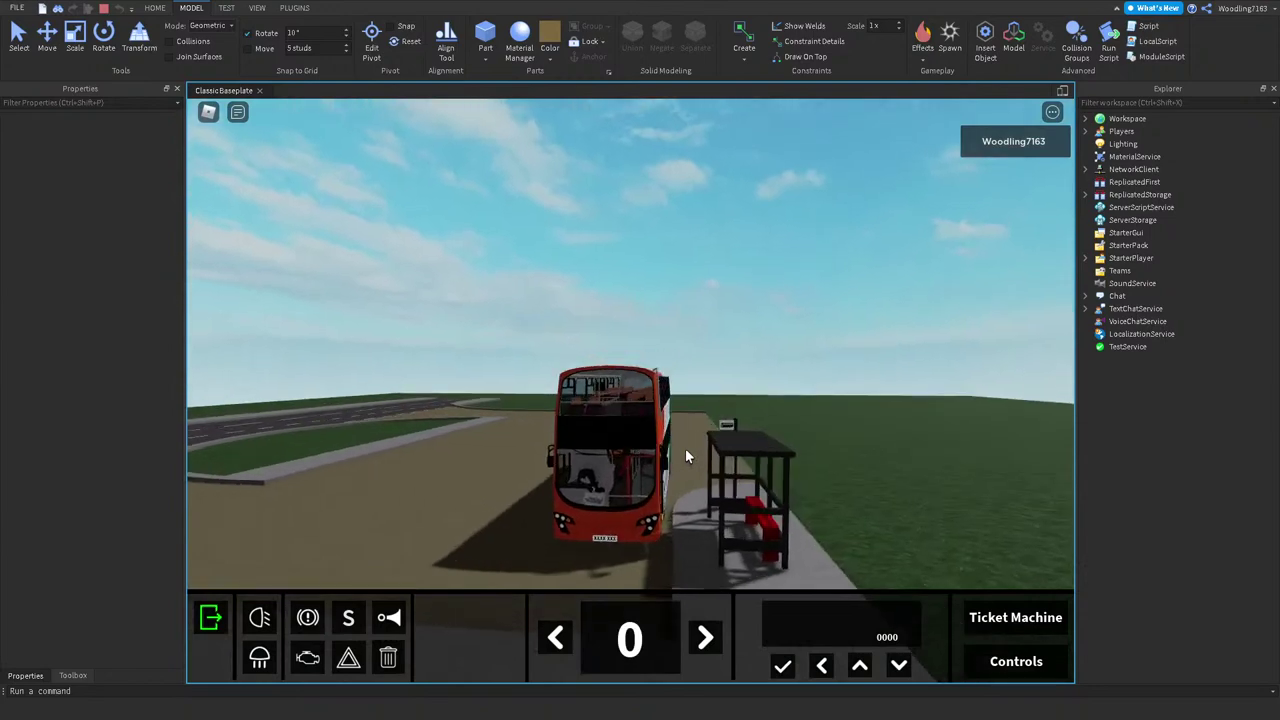
pyautogui.moveTo(686, 456); pyautogui.dragTo(687, 457, button='right')
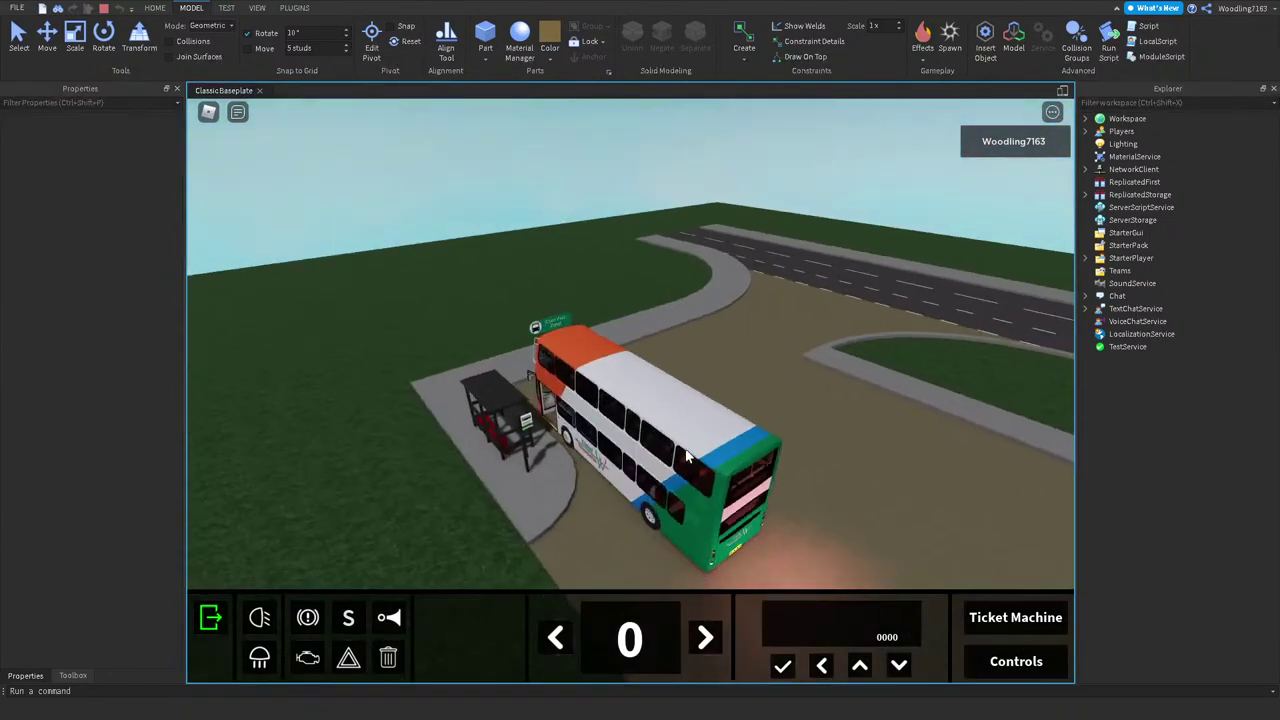
pyautogui.press('w')
pyautogui.press('s')
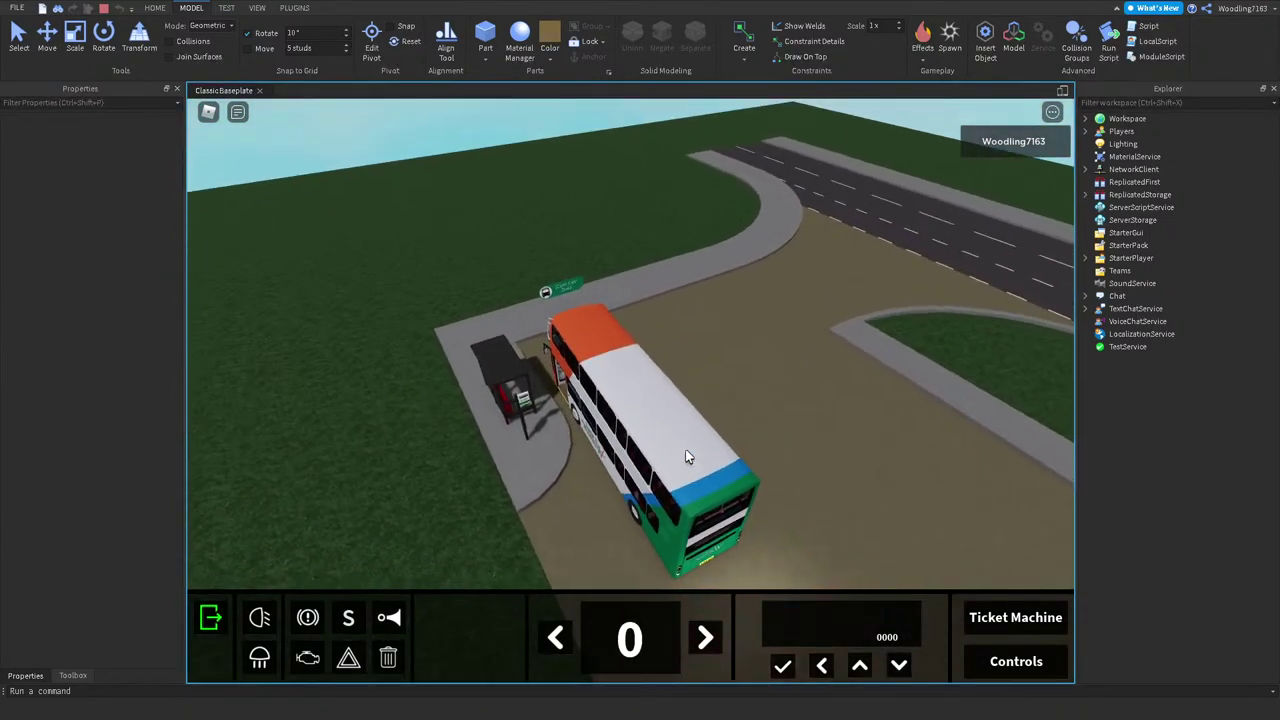
# Step: Close the doors and drive the bus out of the side area, turning left onto the main road
pyautogui.press('w')
pyautogui.moveTo(686, 456); pyautogui.dragTo(686, 456, button='right')
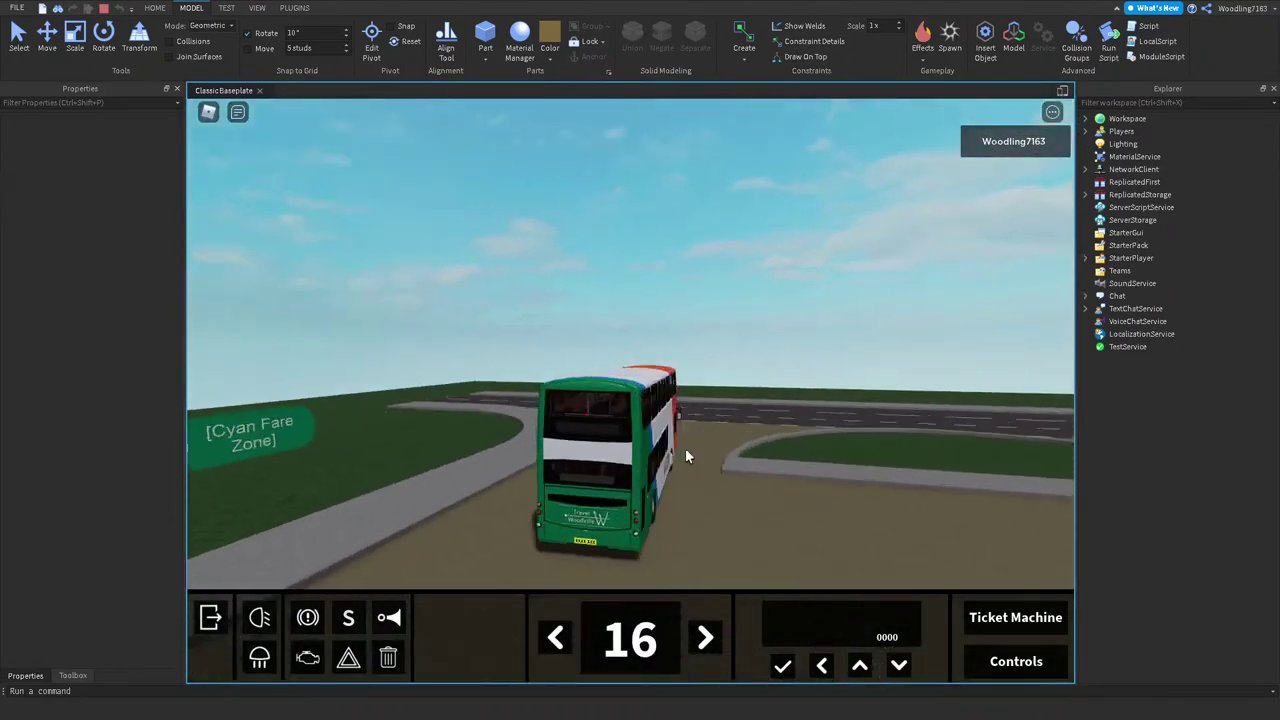
pyautogui.press('a')
pyautogui.press('w')
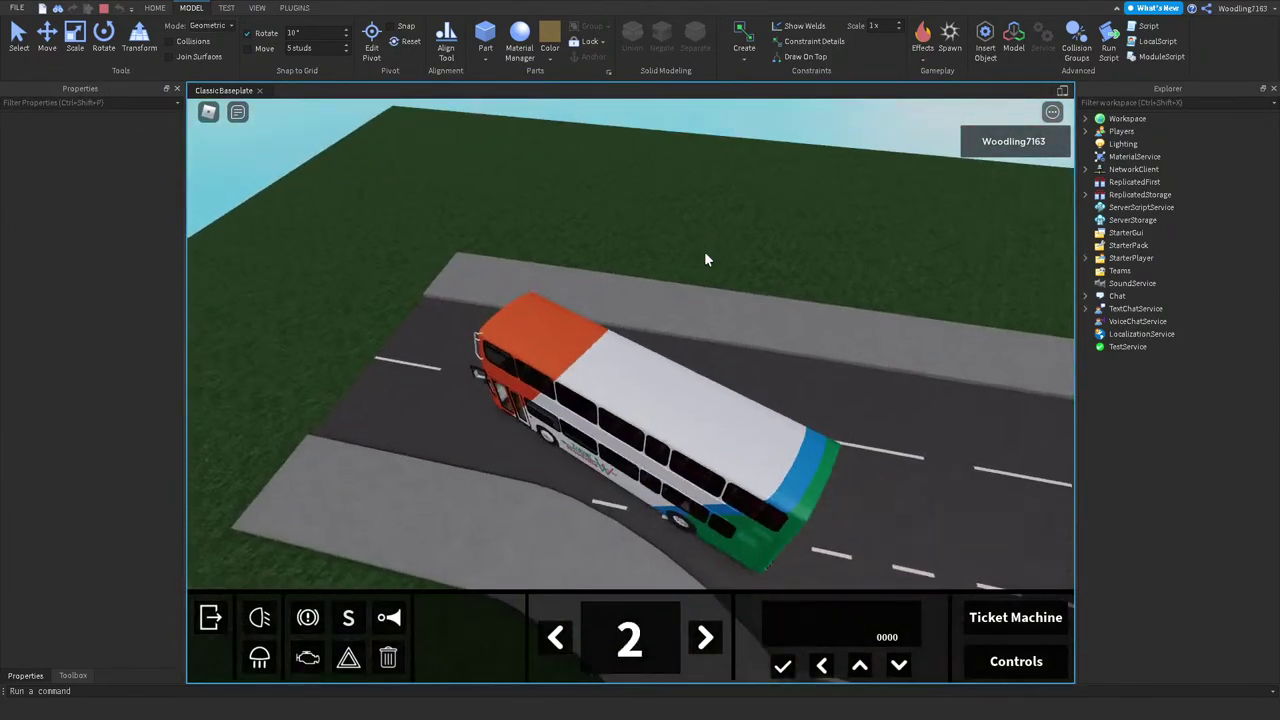
# Step: Turn the bus around at the road's end and drive it back along the main road past the island
pyautogui.press('w')
pyautogui.press('s')
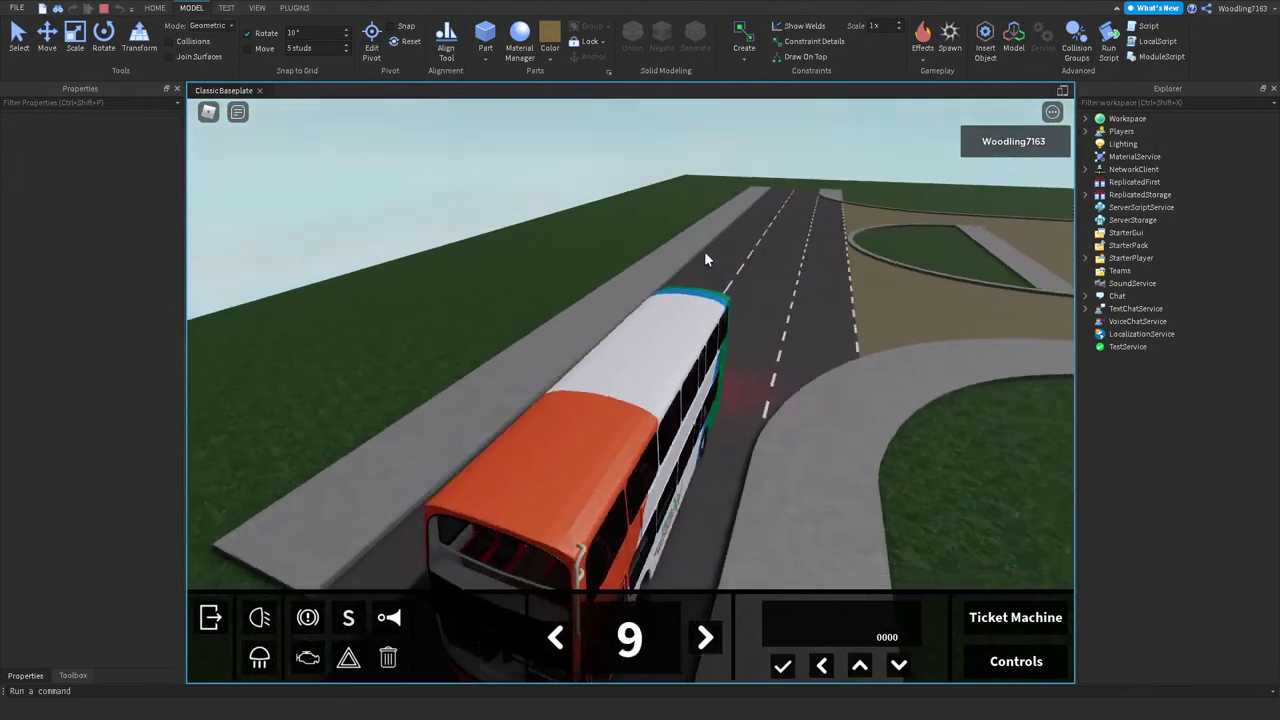
pyautogui.press('w')
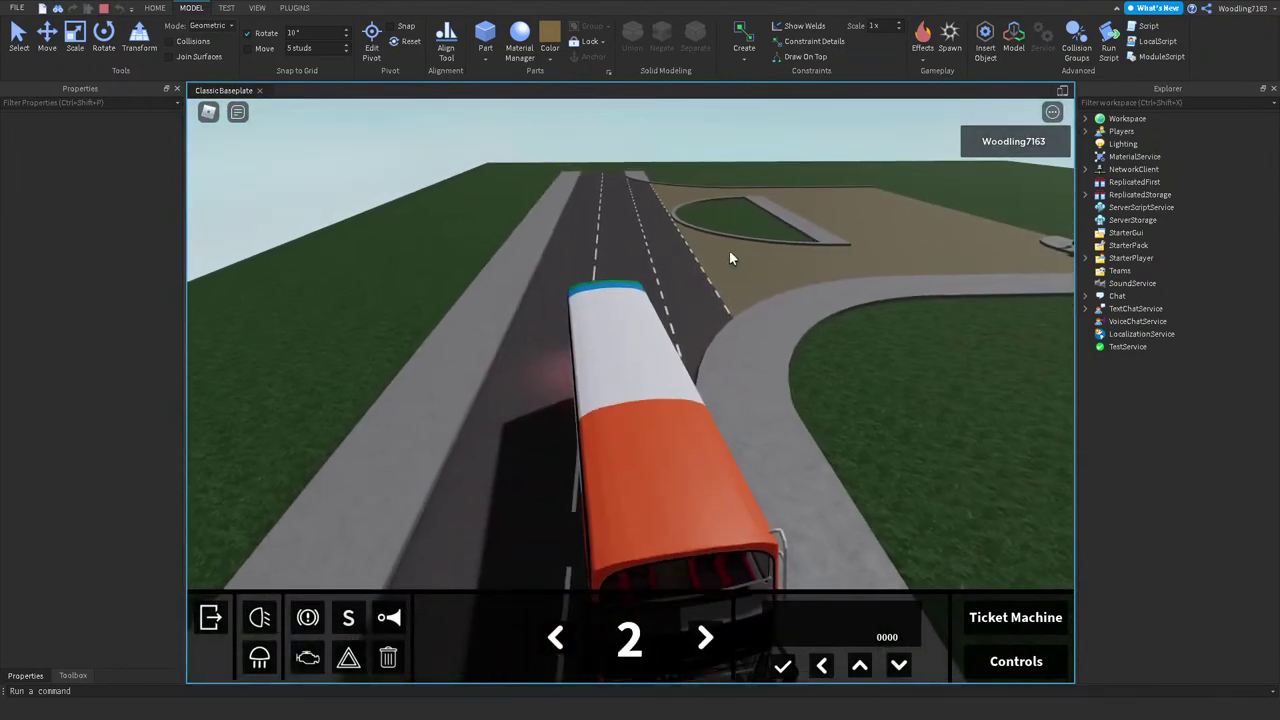
pyautogui.press('a')
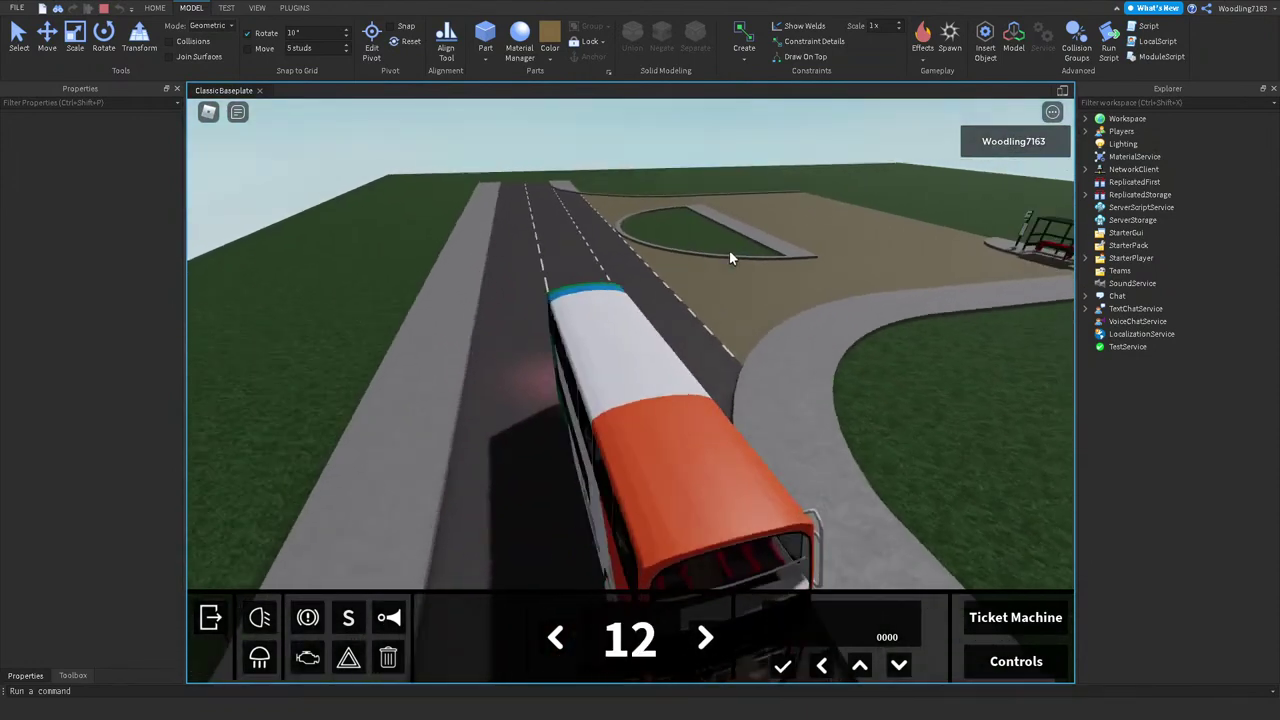
pyautogui.press('d')
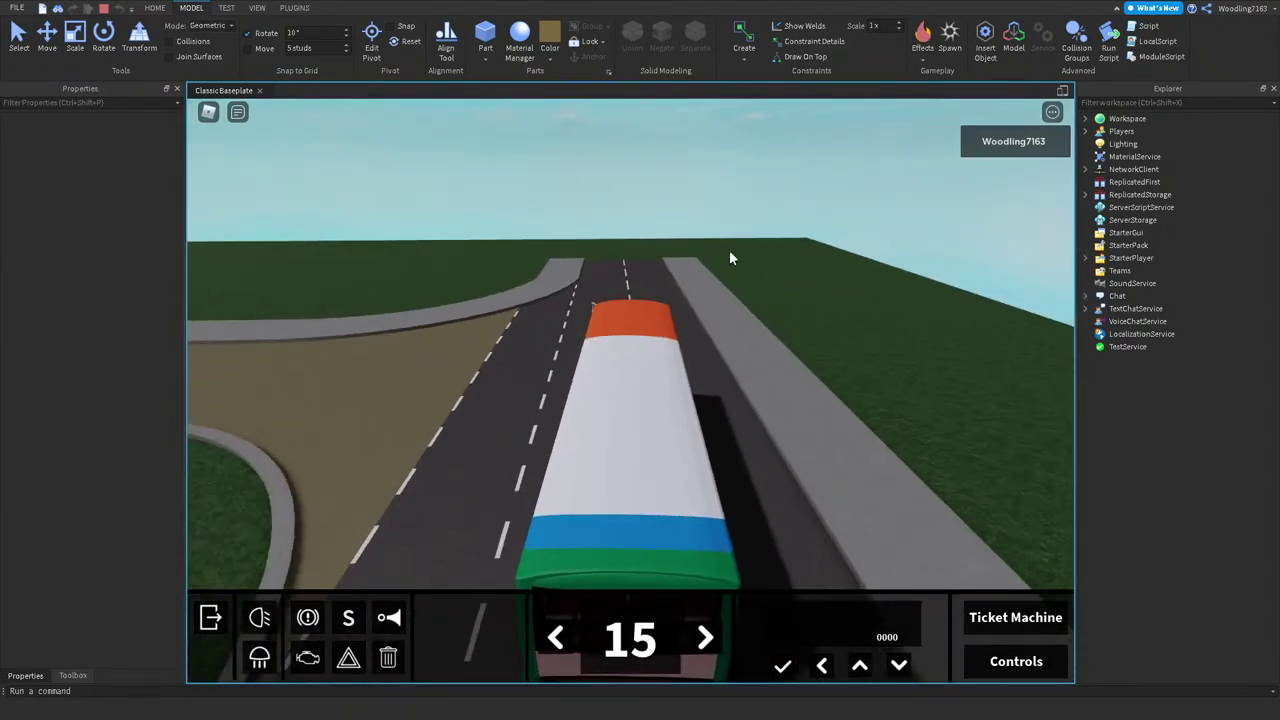
# Step: Turn the bus around at the far end of the road and drive it into the side area again
pyautogui.press('a')
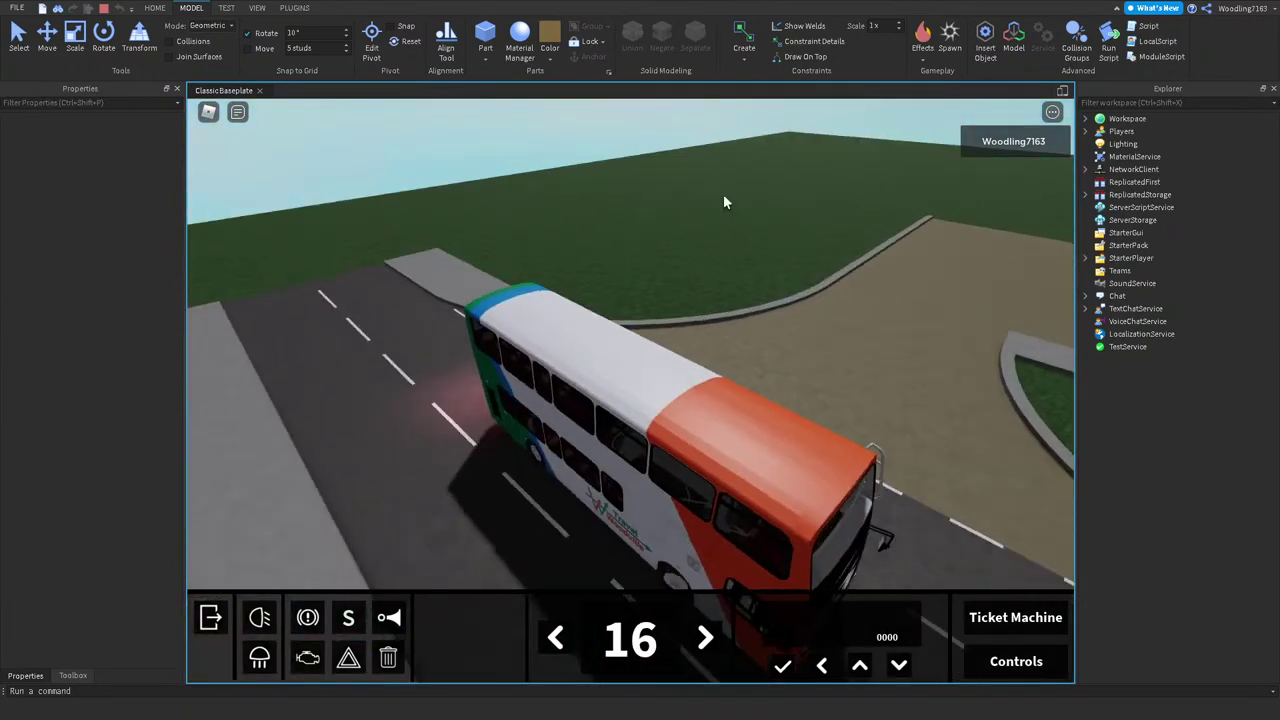
pyautogui.press('s')
pyautogui.press('w')
pyautogui.press('a')
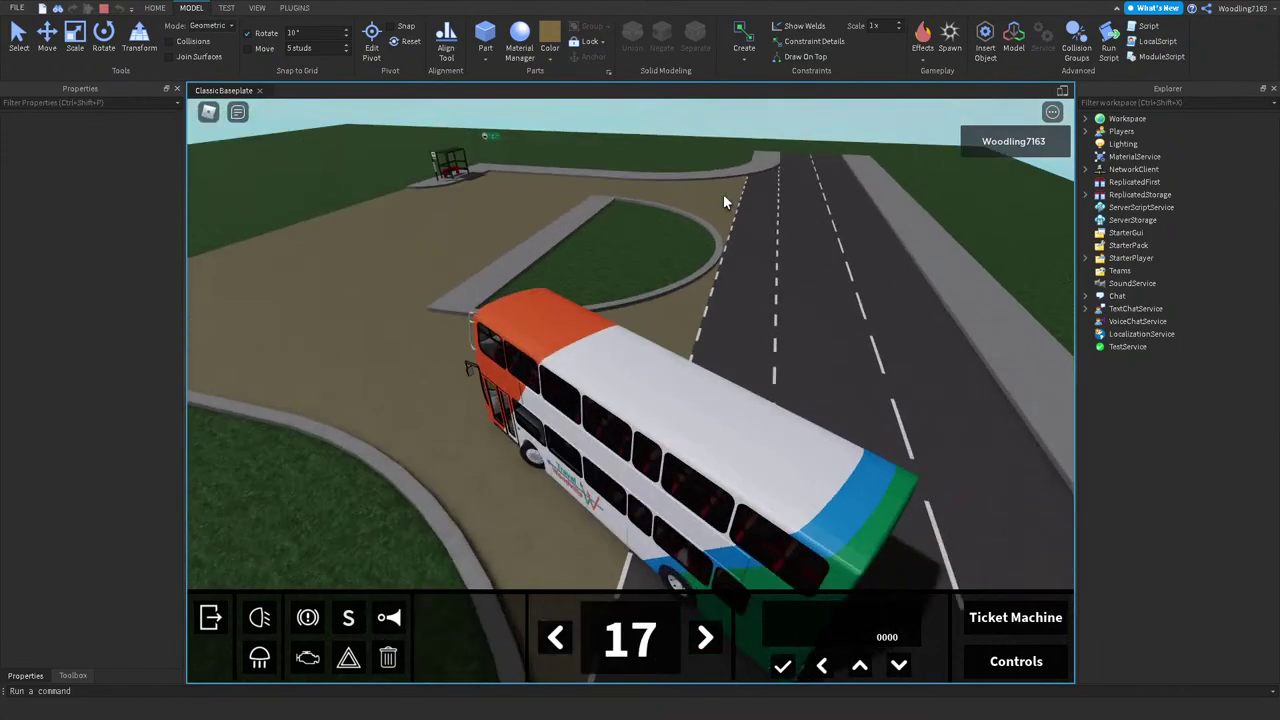
pyautogui.press('w')
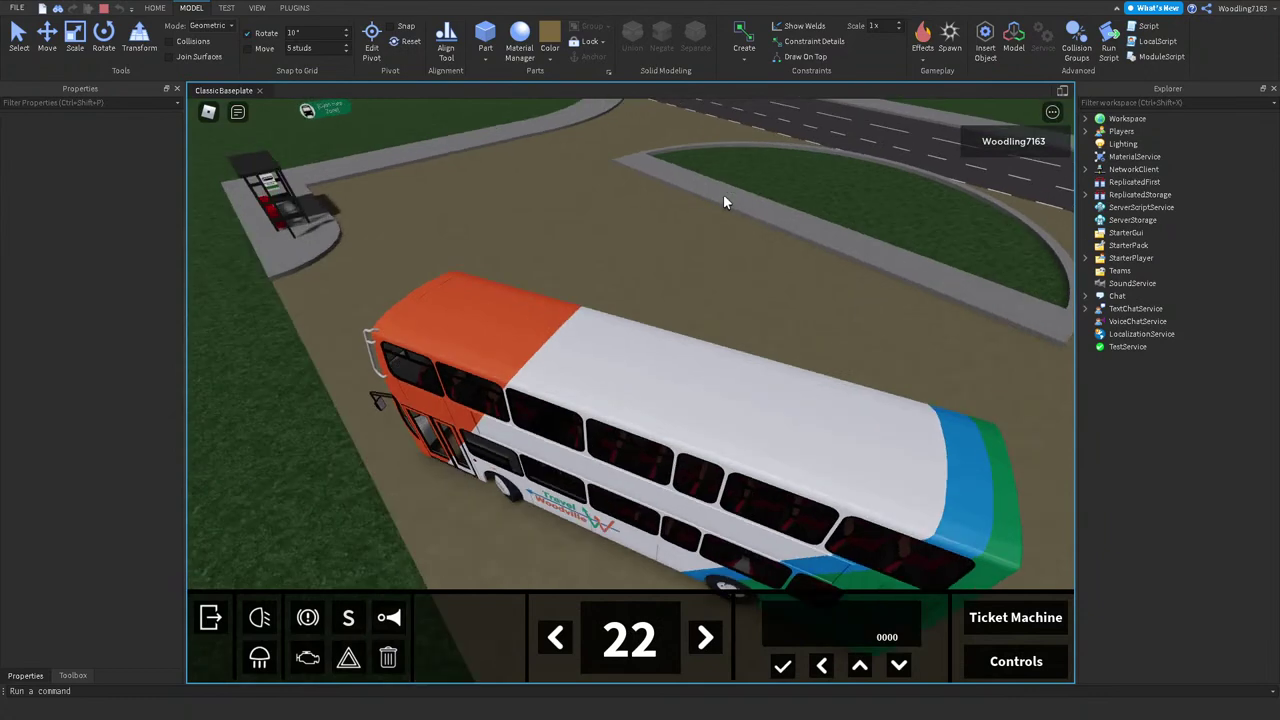
# Step: Brake the bus beside the shelter and open its doors to check the stopping position
pyautogui.press('s')
pyautogui.press('s')
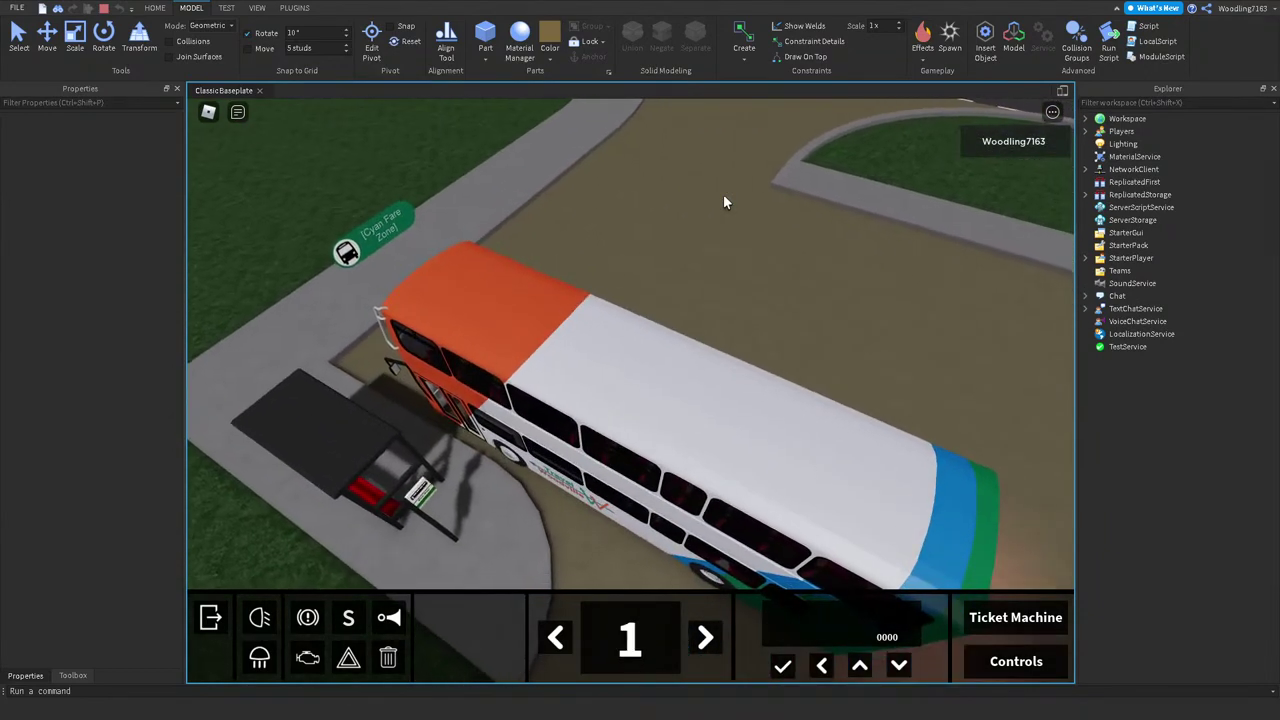
pyautogui.moveTo(726, 203); pyautogui.dragTo(730, 152, button='right')
pyautogui.press('e')
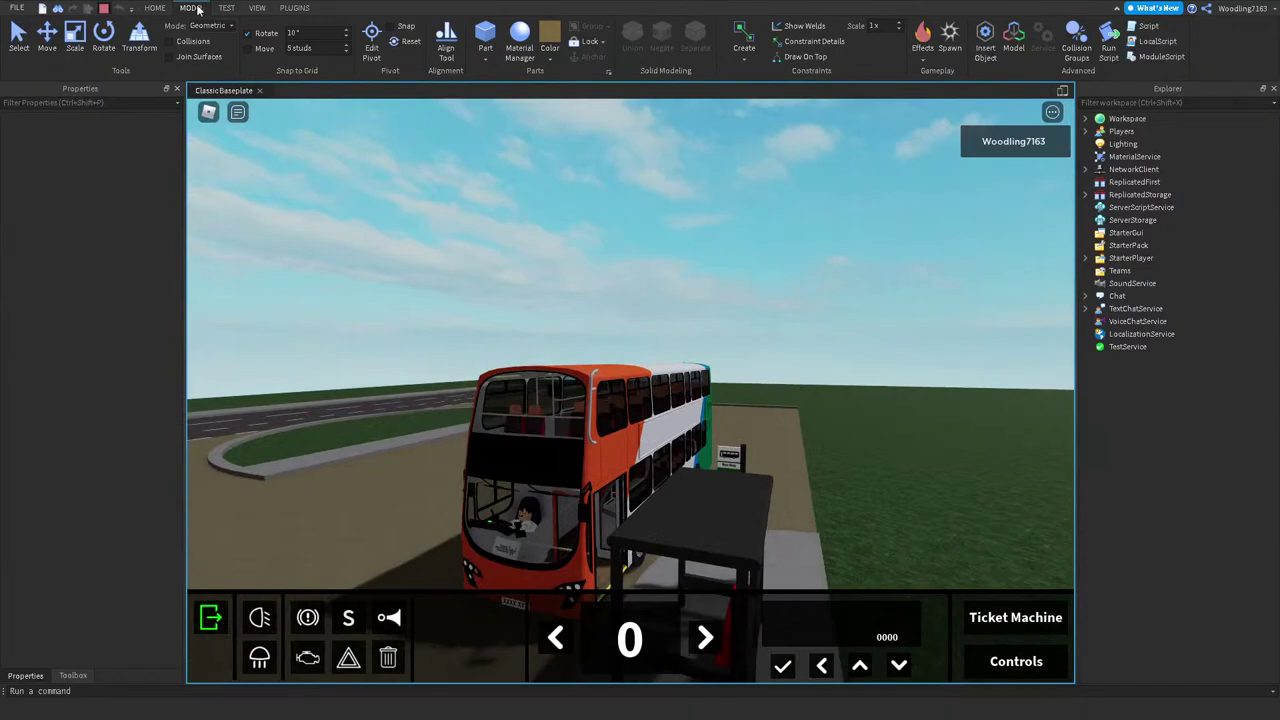
# Step: End the test drive and move the Wrightbus Gemini 2 model into the side area beside the bus shelter
pyautogui.scroll(-10, 348, 194)
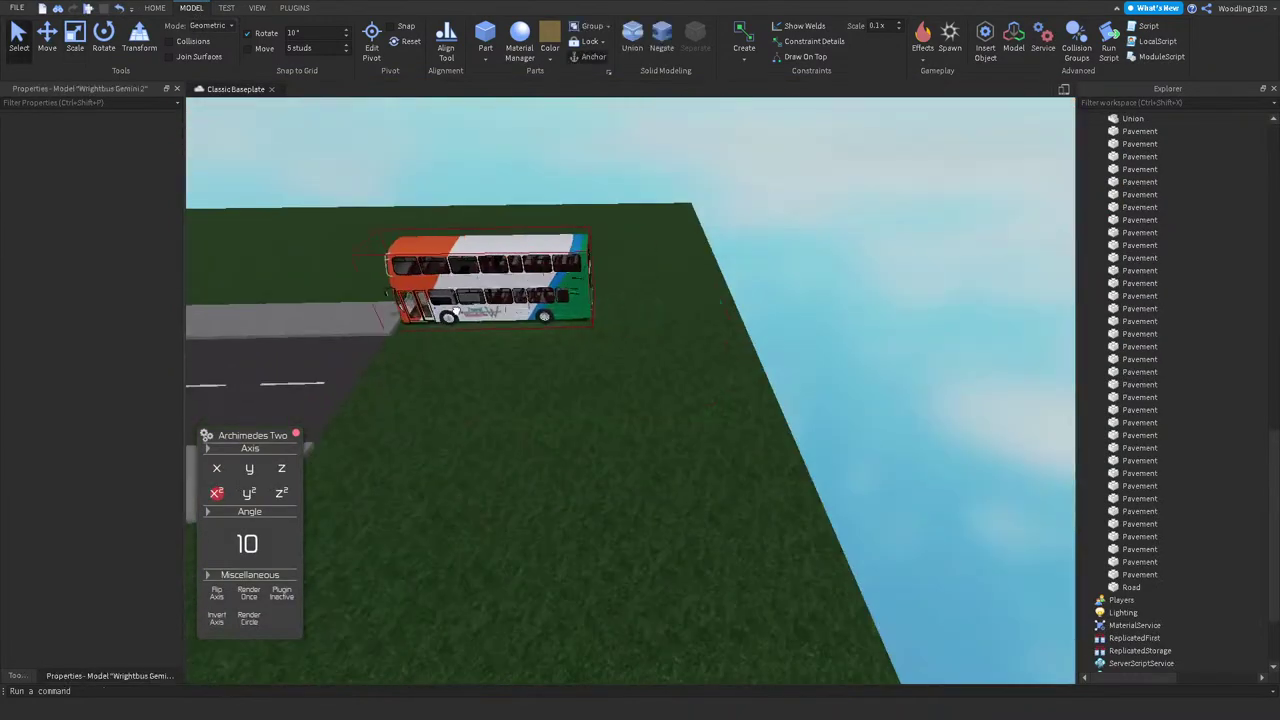
pyautogui.click(465, 290)
pyautogui.press('f')
pyautogui.scroll(5, 465, 320)
pyautogui.moveTo(465, 320); pyautogui.dragTo(480, 290, button='right')
pyautogui.moveTo(480, 290); pyautogui.dragTo(513, 345)
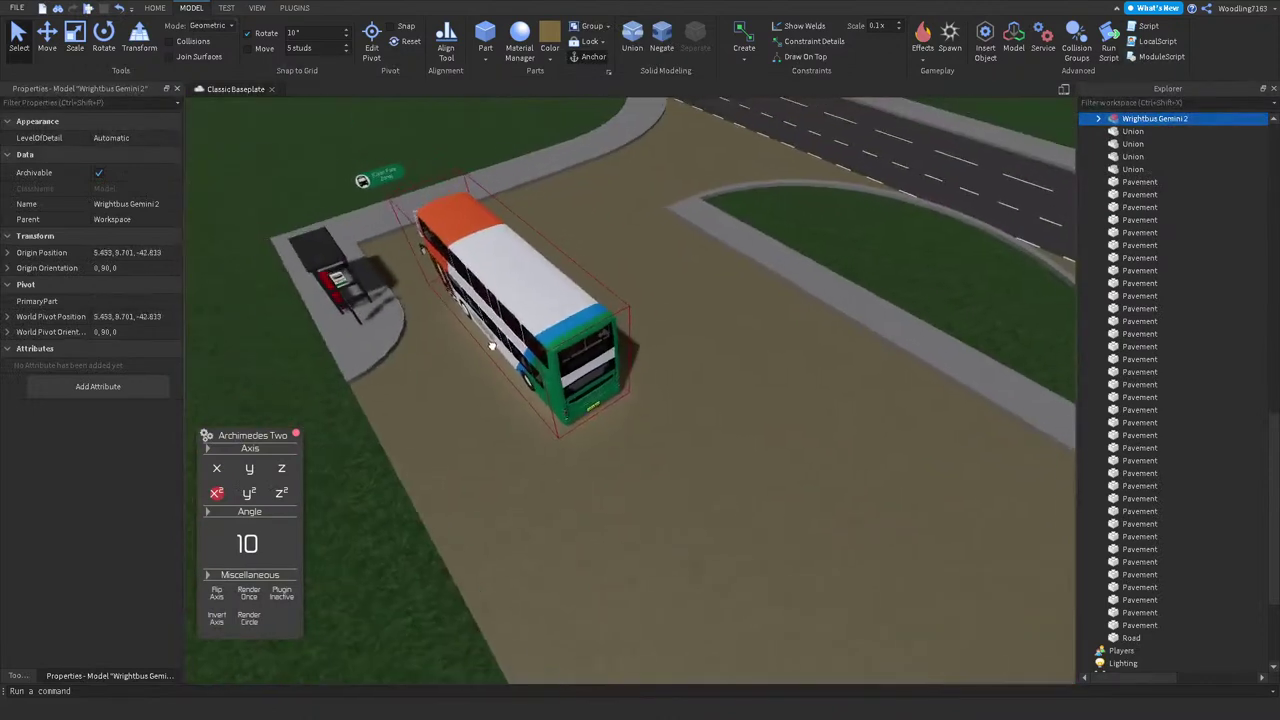
pyautogui.scroll(8, 513, 345)
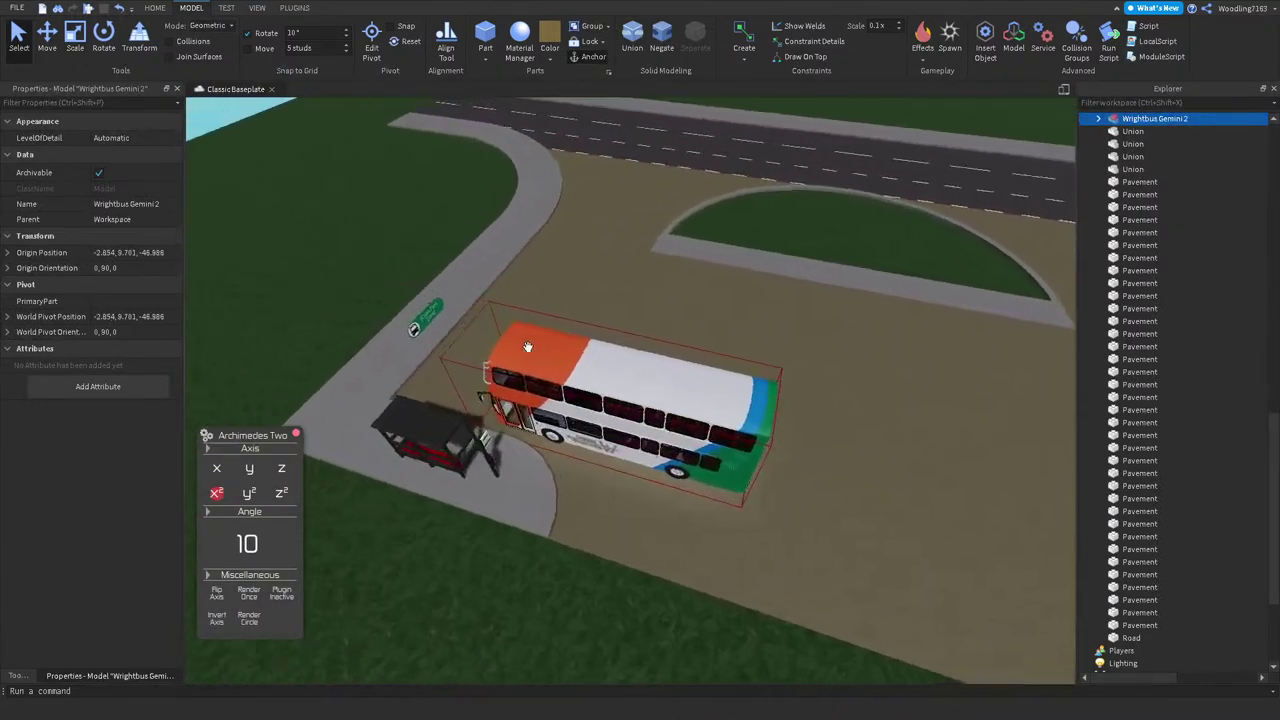
pyautogui.scroll(10, 527, 346)
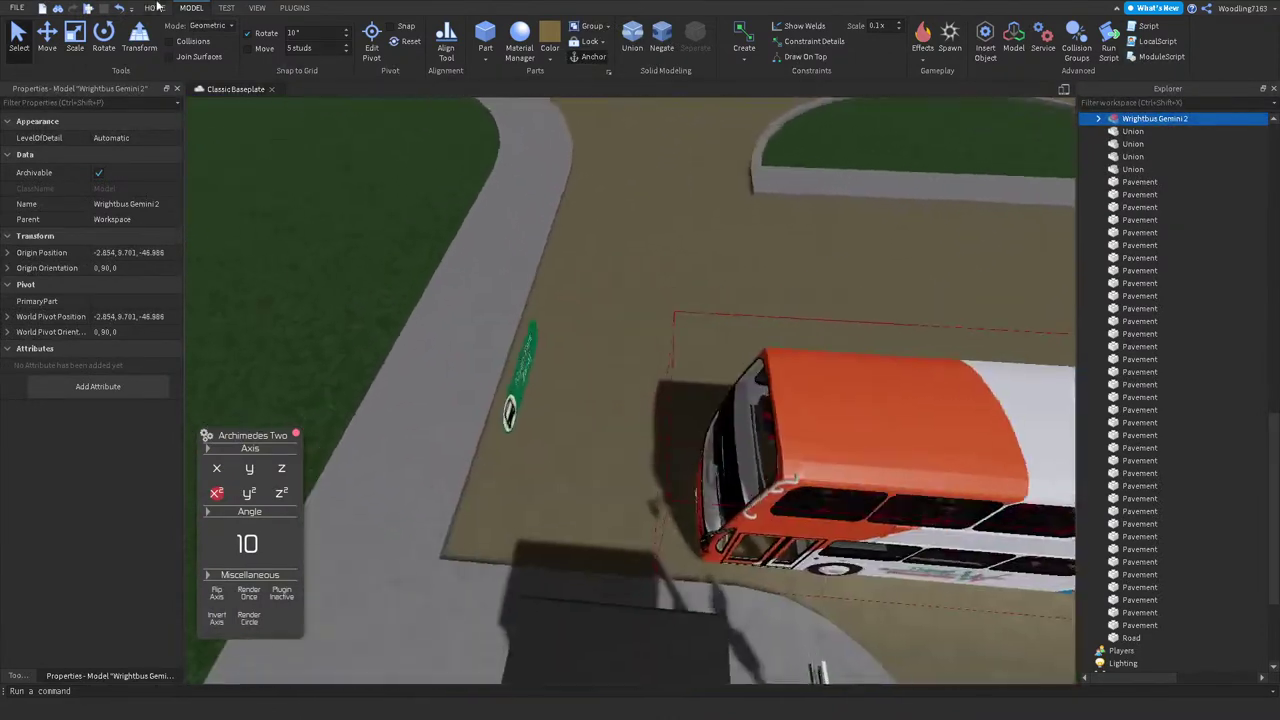
# Step: Move the bus model sideways until it stands right against the kerb at the bus stop
pyautogui.hotkey('ctrl', '2')
pyautogui.press('f')
pyautogui.press('q')
pyautogui.press('e')
pyautogui.press('e')
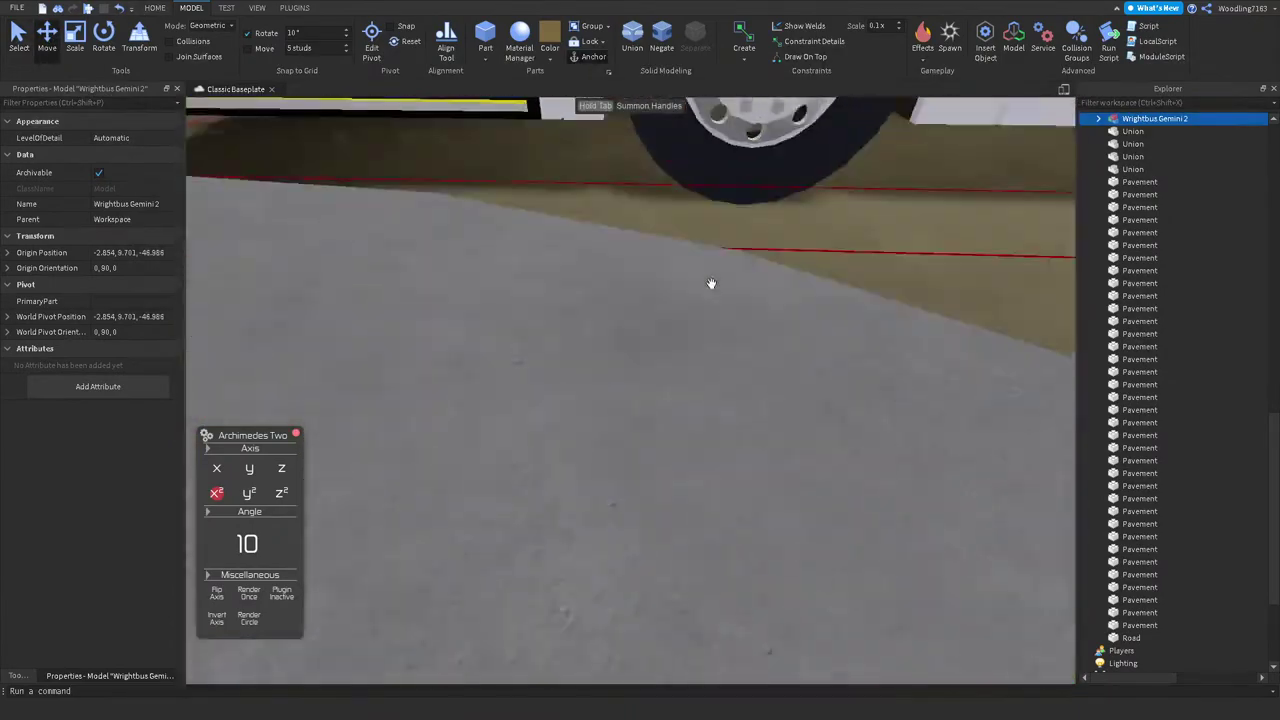
pyautogui.press('e')
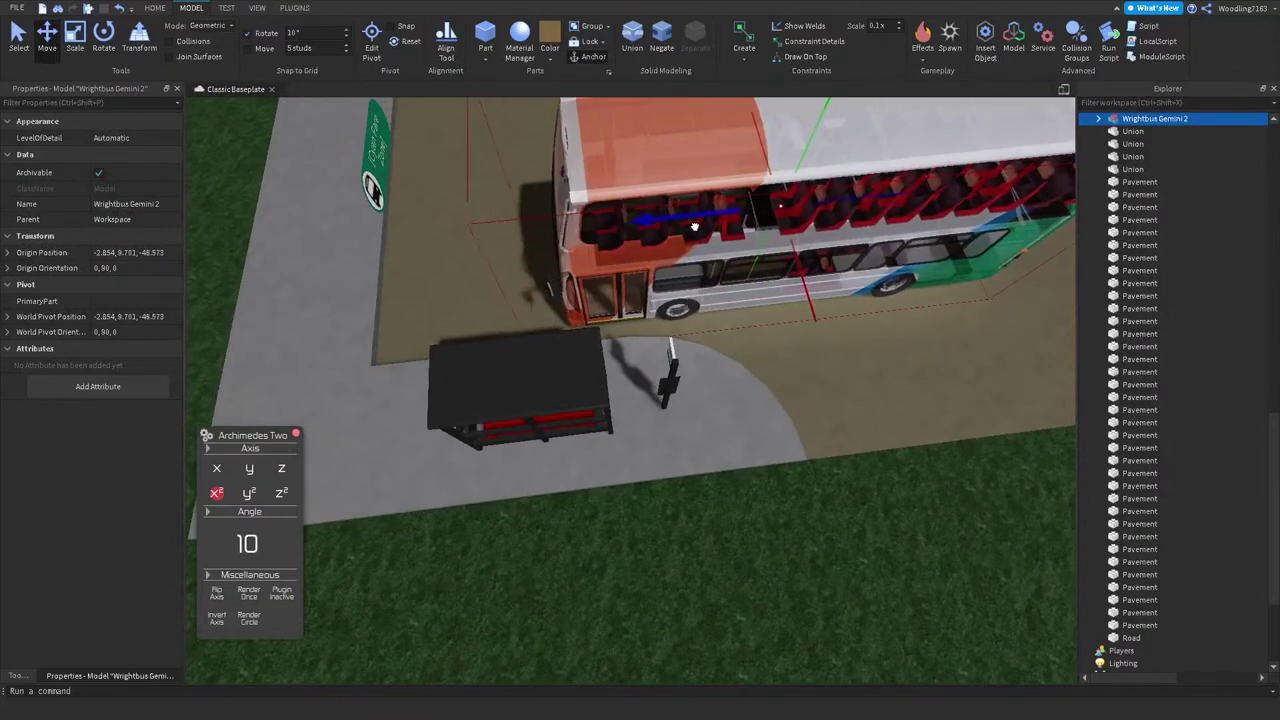
# Step: Shift the bus stop with its shelter along the pavement ahead of the parked bus
pyautogui.moveTo(697, 230); pyautogui.dragTo(657, 345, button='right')
pyautogui.click(679, 381)
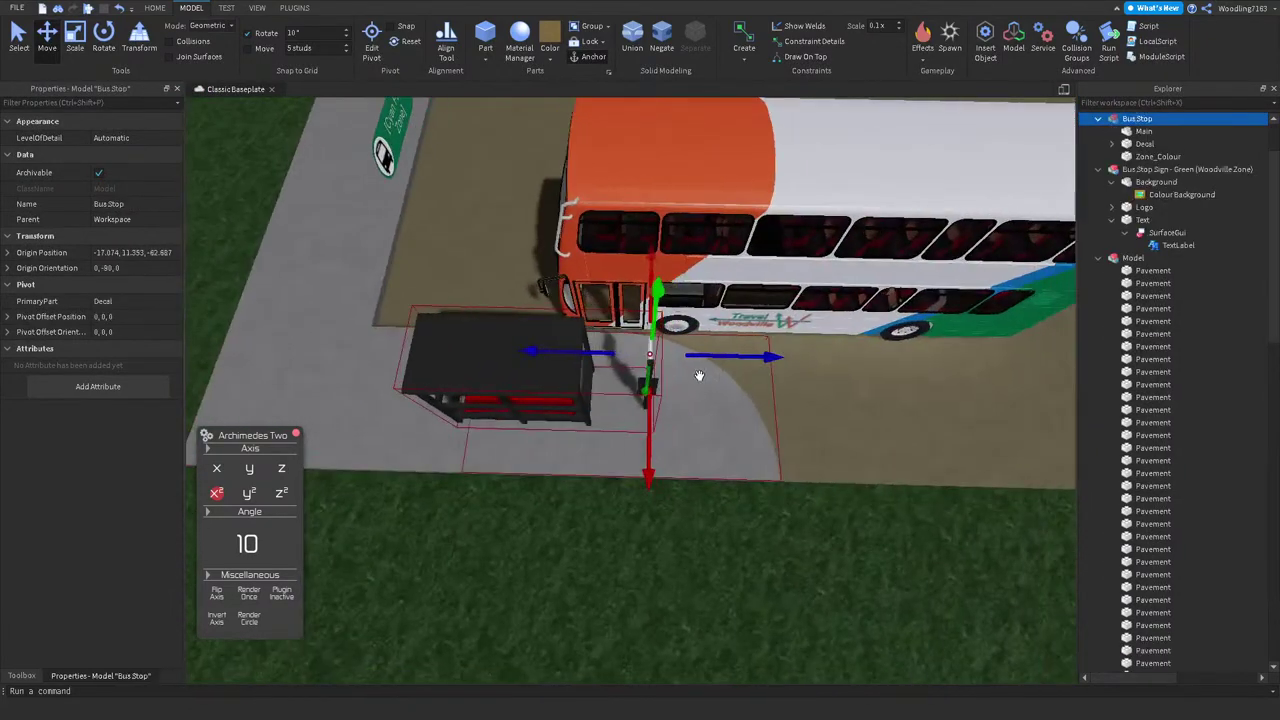
pyautogui.moveTo(720, 356); pyautogui.dragTo(570, 357)
pyautogui.moveTo(570, 357); pyautogui.dragTo(524, 326, button='right')
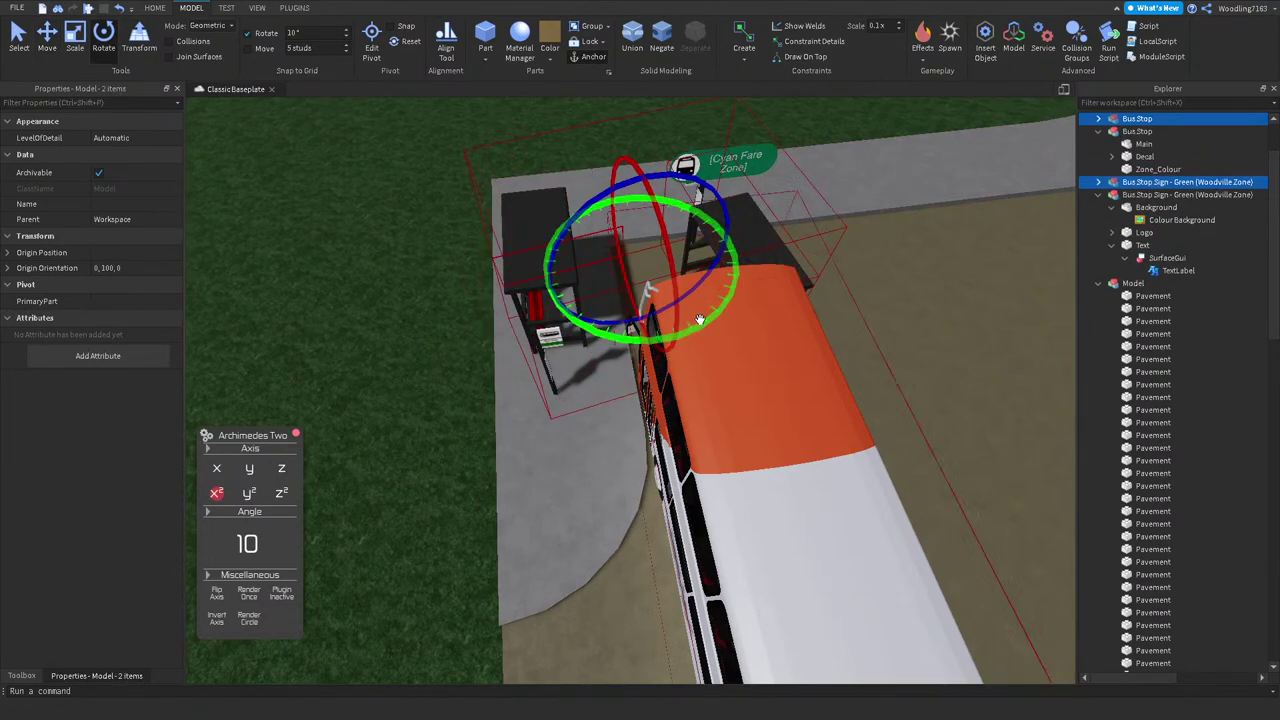
# Step: Place rotated copies of the bus stop and fare zone sign at the island's straight pavement, facing the side area
pyautogui.press('Delete')
pyautogui.click(568, 283)
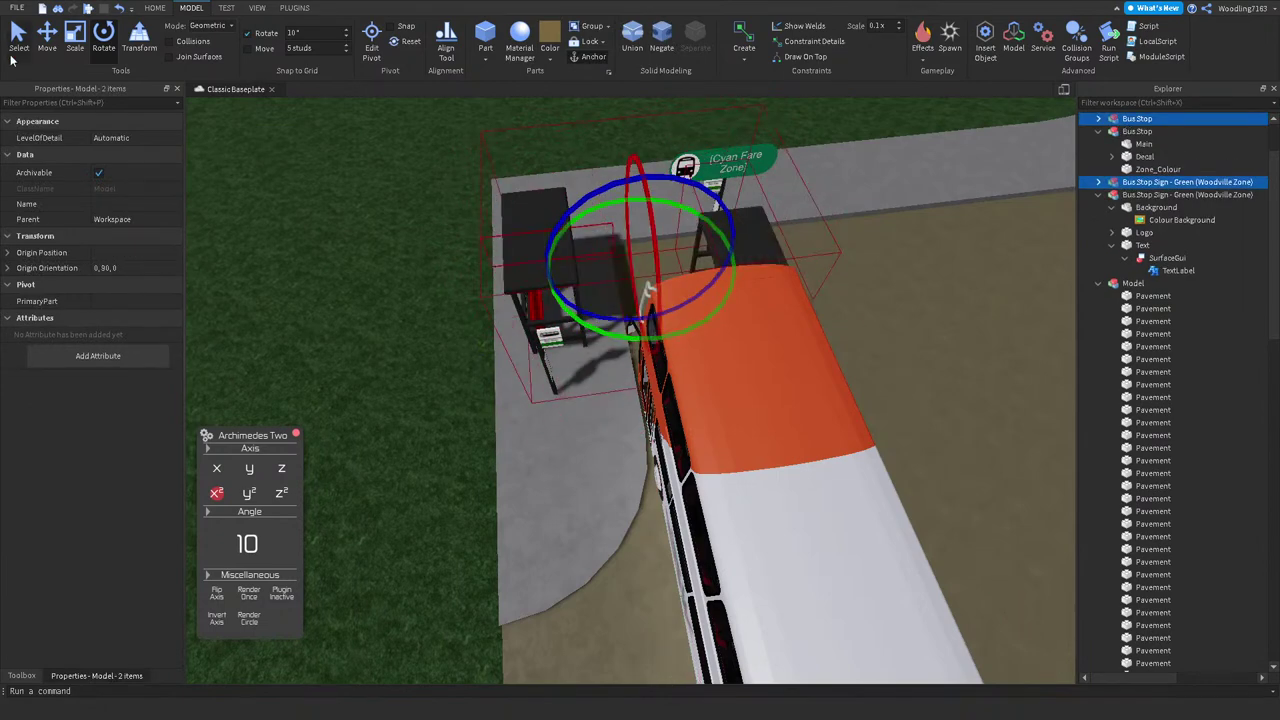
pyautogui.moveTo(710, 255); pyautogui.dragTo(888, 290)
pyautogui.moveTo(900, 297); pyautogui.dragTo(622, 512, button='right')
pyautogui.scroll(-10, 500, 606)
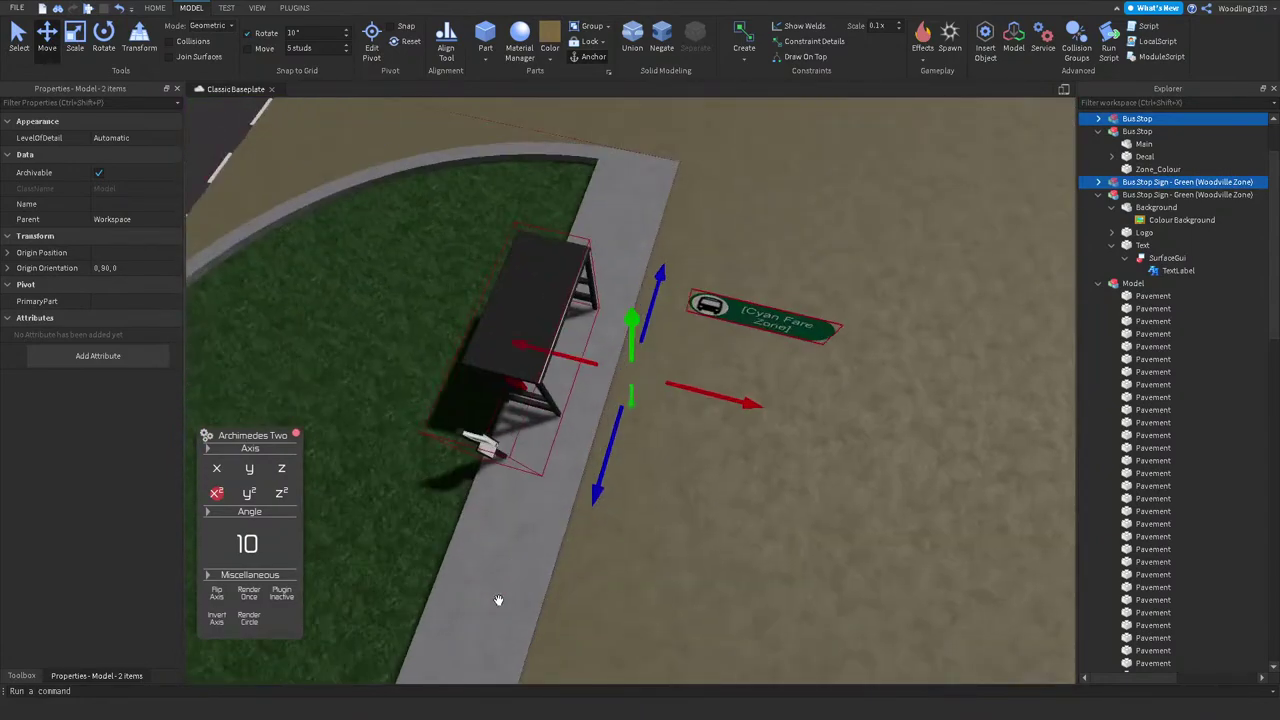
pyautogui.moveTo(500, 606); pyautogui.dragTo(760, 300, button='right')
pyautogui.scroll(10, 679, 297)
pyautogui.scroll(-5, 679, 297)
pyautogui.scroll(4, 760, 300)
# Step: Set the Zone_Colour parts of both bus stops to the fare zone sign's background colour, 0,122,97
pyautogui.click(786, 275)
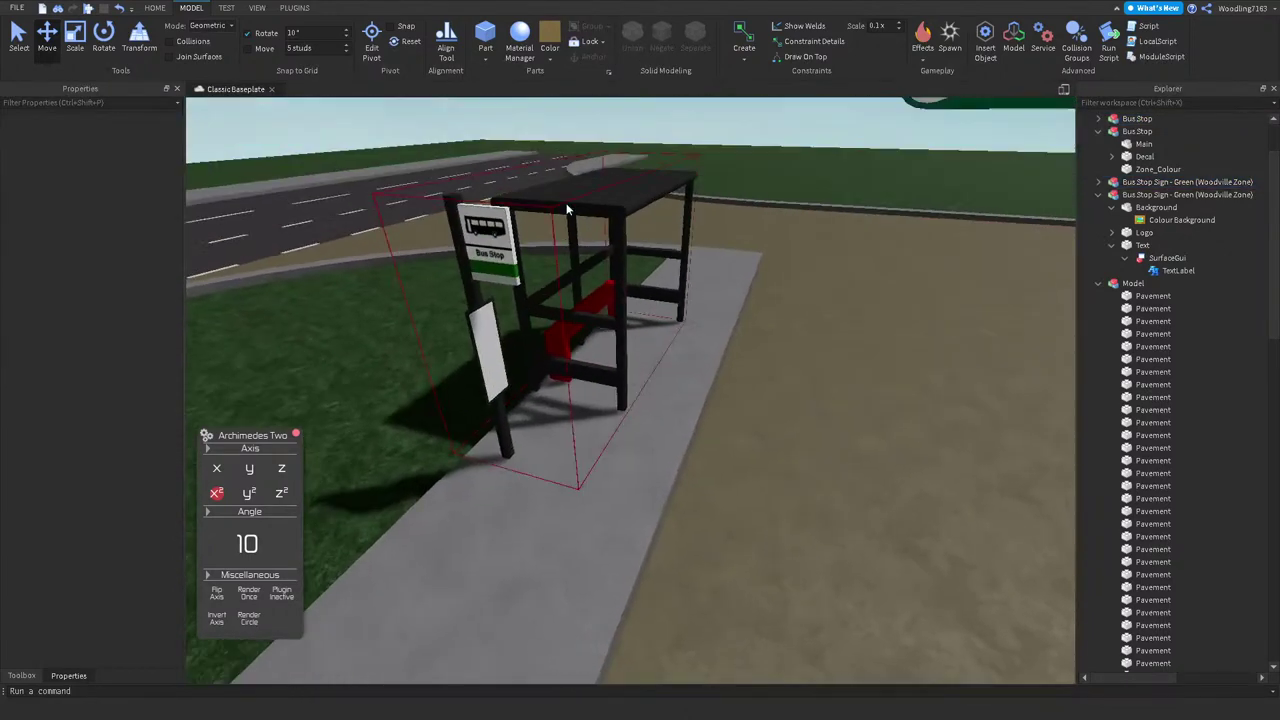
pyautogui.click(1165, 257)
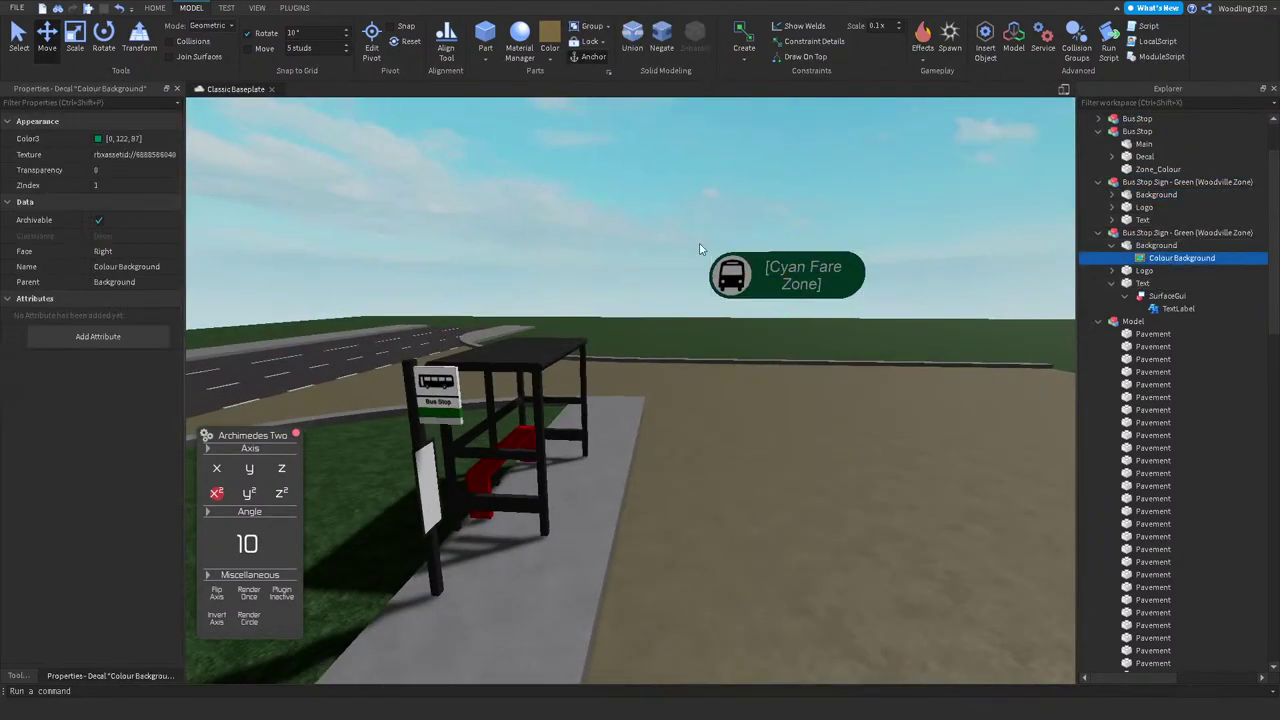
pyautogui.scroll(5, 465, 391)
pyautogui.click(320, 378)
pyautogui.moveTo(320, 378); pyautogui.dragTo(422, 352, button='right')
pyautogui.press('w')
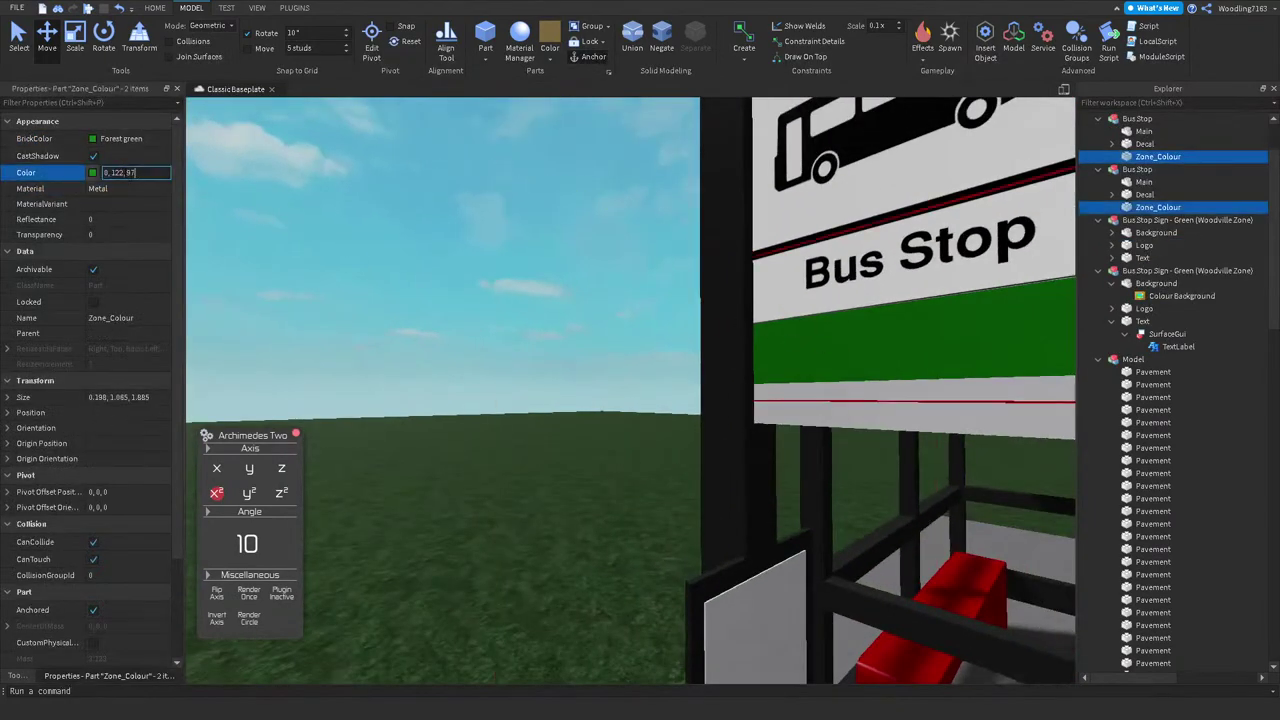
pyautogui.click(526, 263)
pyautogui.press('s')
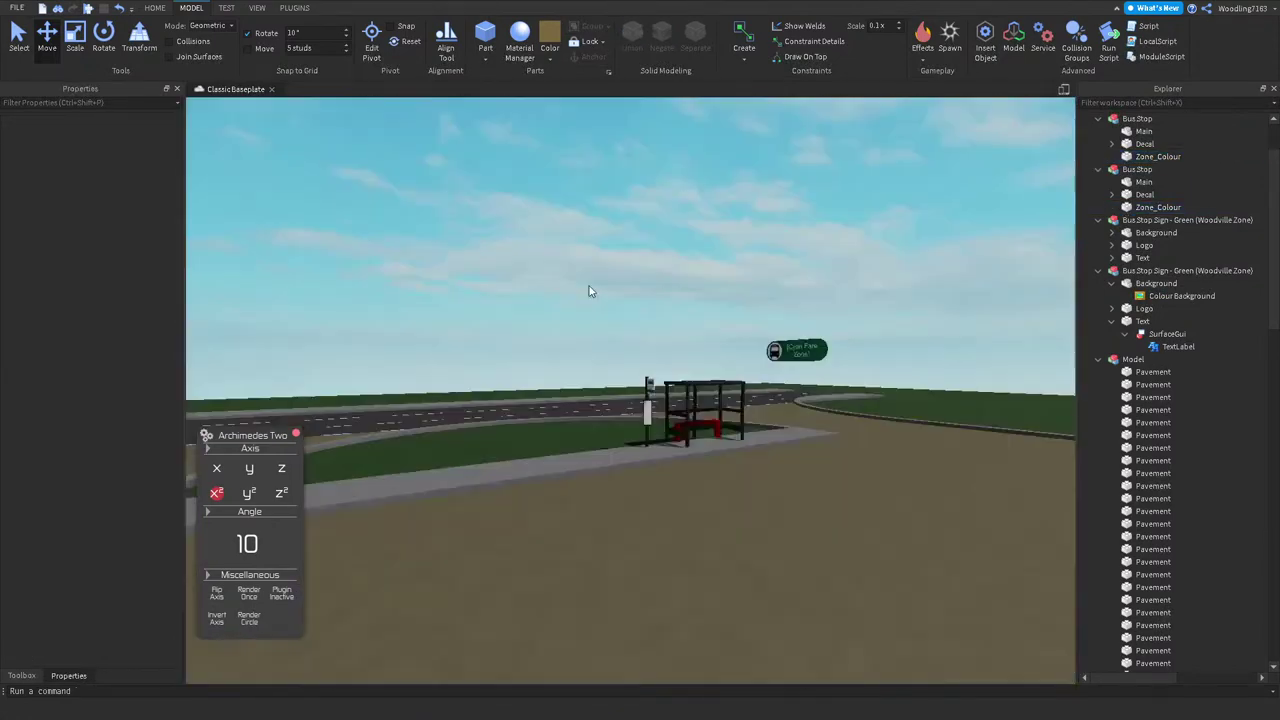
# Step: Separate the Main union of the island's bus stop into its individual parts
pyautogui.press('w')
pyautogui.click(577, 371)
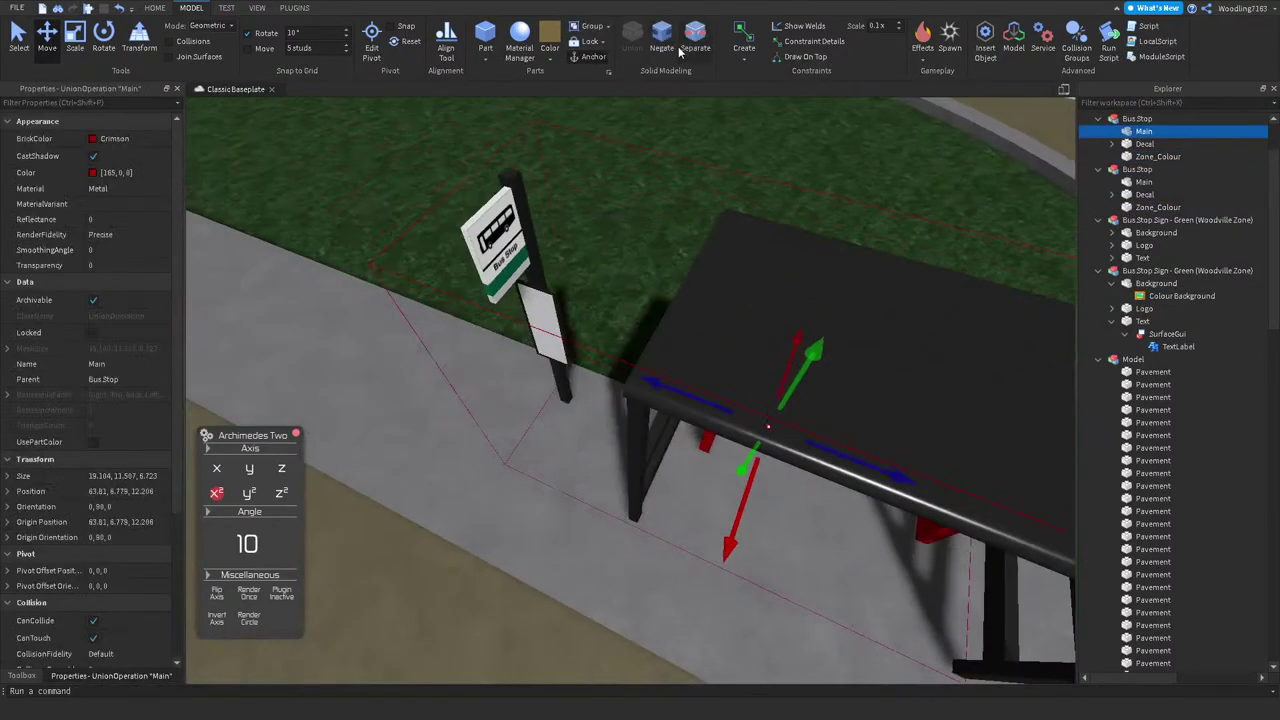
pyautogui.click(678, 46)
pyautogui.press('s')
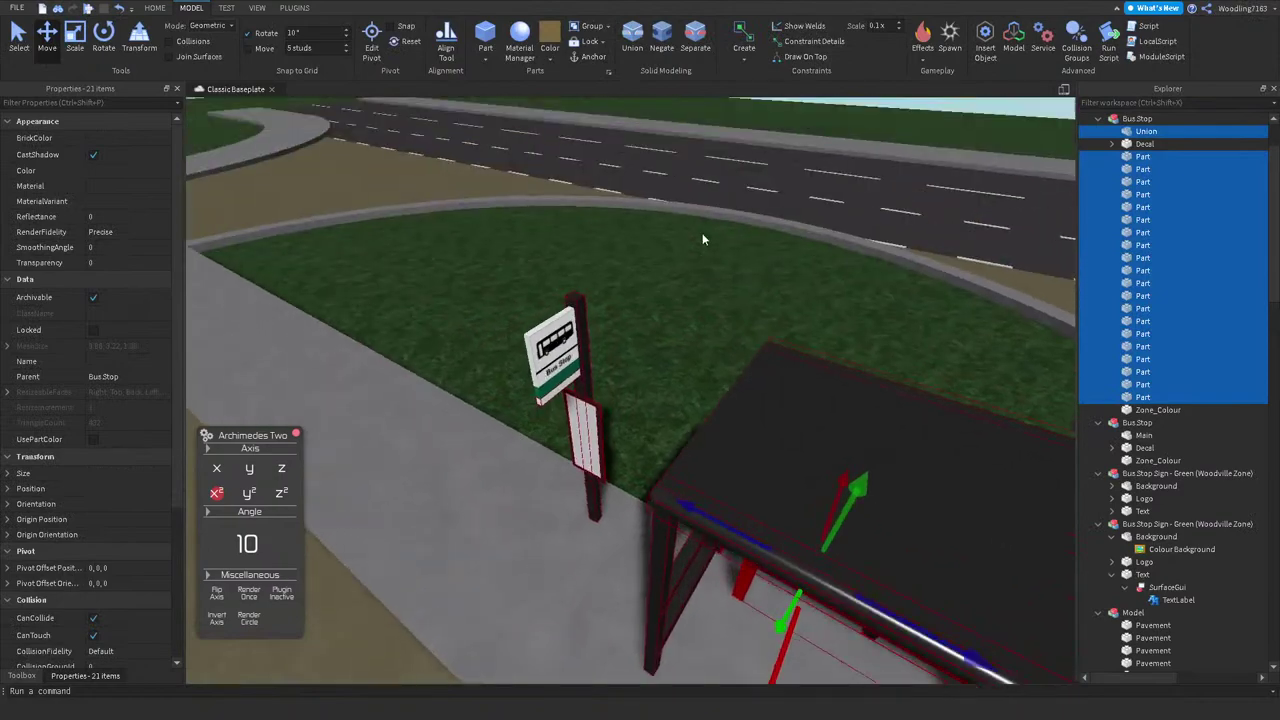
# Step: Delete the island stop's shelter and bench parts, keeping the sign pole and timetable board
pyautogui.scroll(5, 600, 350)
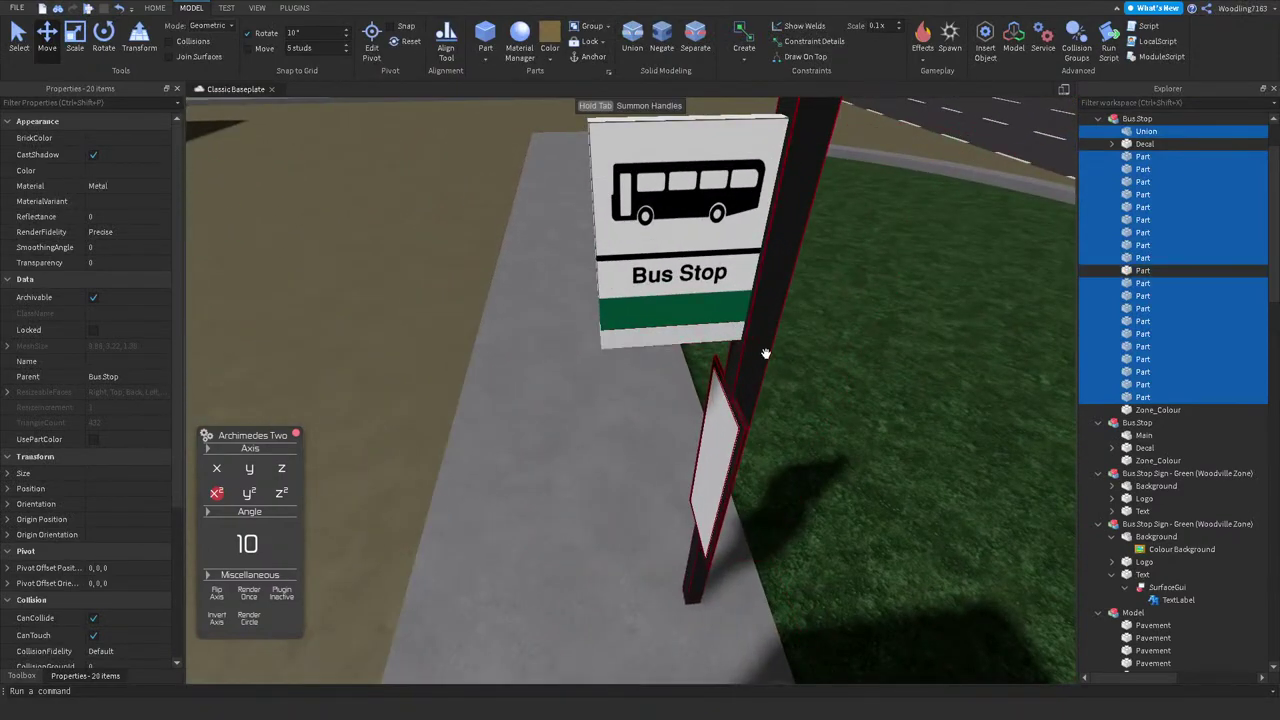
pyautogui.scroll(-3, 741, 420)
pyautogui.moveTo(762, 415); pyautogui.dragTo(767, 414, button='right')
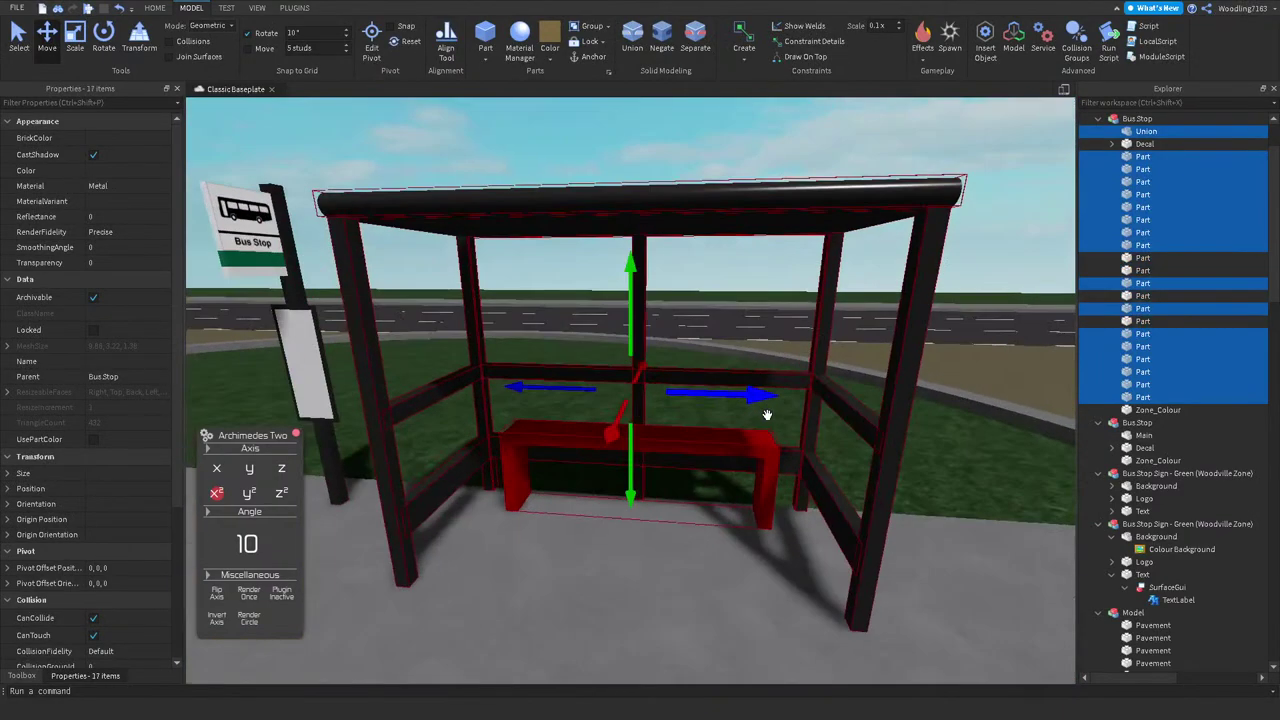
pyautogui.scroll(-3, 767, 414)
pyautogui.press('Delete')
pyautogui.scroll(2, 767, 414)
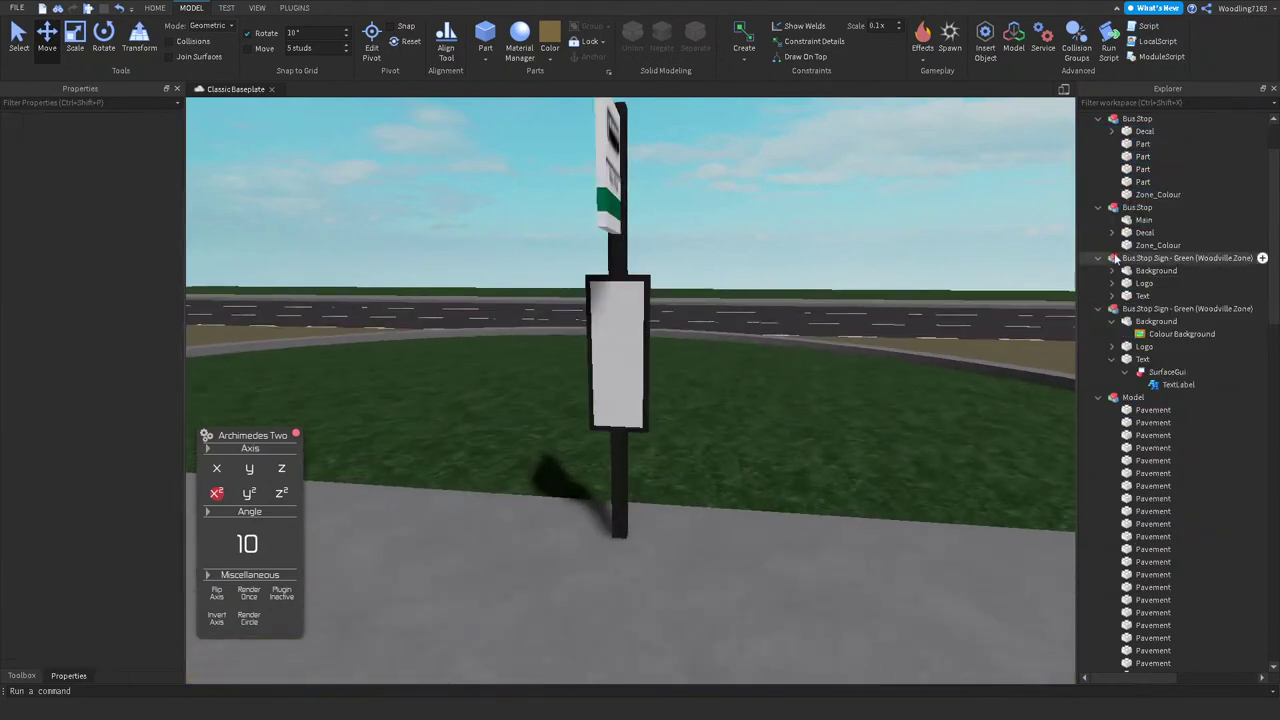
# Step: Combine the island stop's four remaining pole and board parts into one union and rename it
pyautogui.click(1181, 182)
pyautogui.keyDown('shift'); pyautogui.click(1143, 143); pyautogui.keyUp('shift')
pyautogui.press('f')
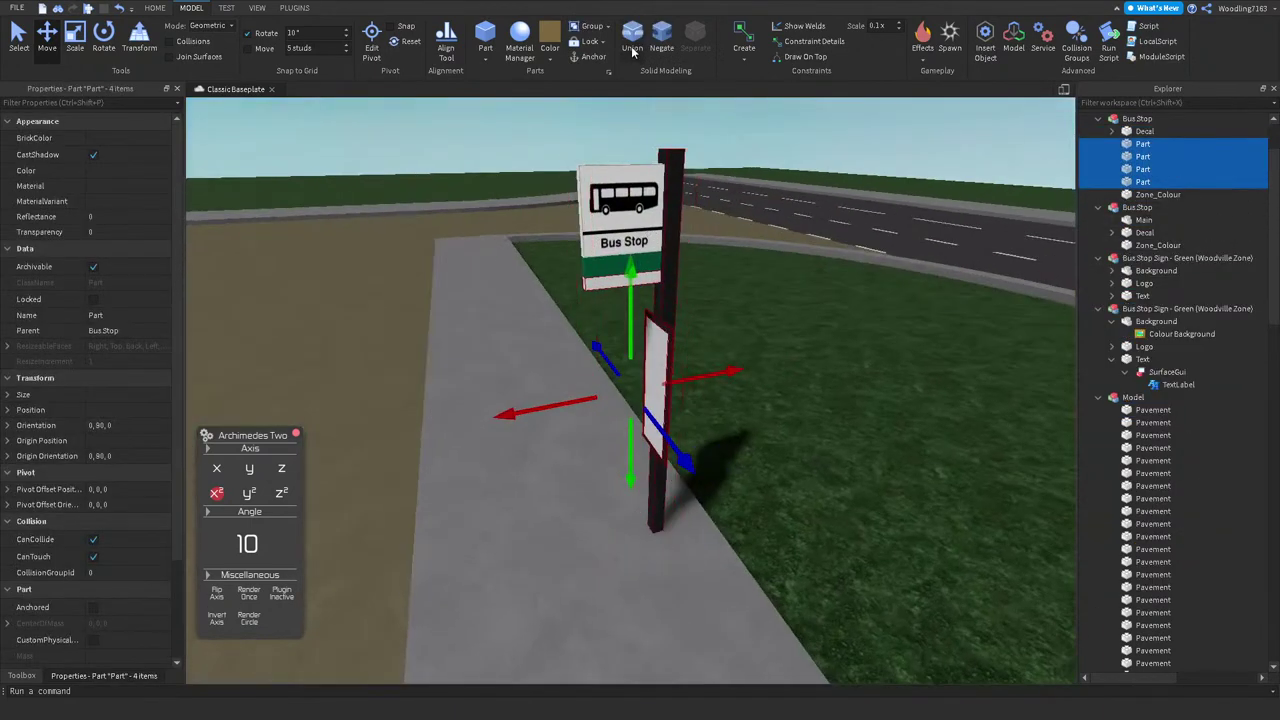
pyautogui.click(631, 46)
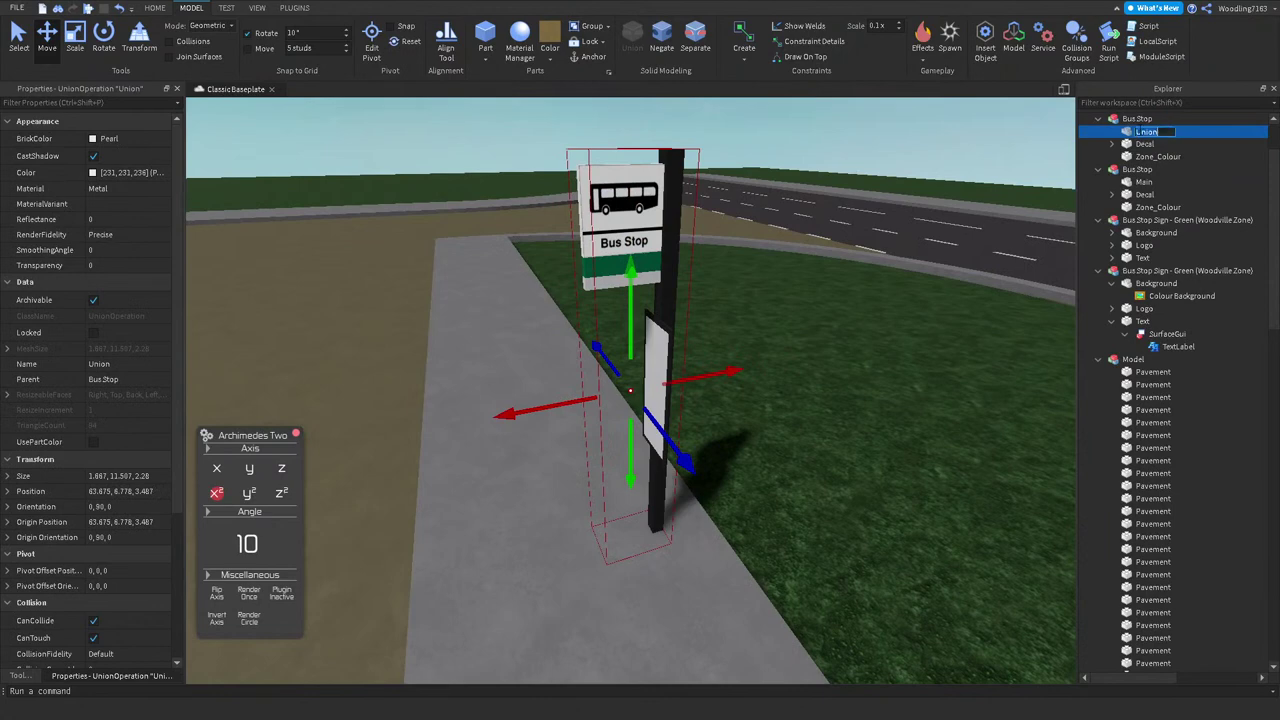
# Step: Move the island's bus stop pole across the pavement towards the edge of the beige side area
pyautogui.click(1116, 119)
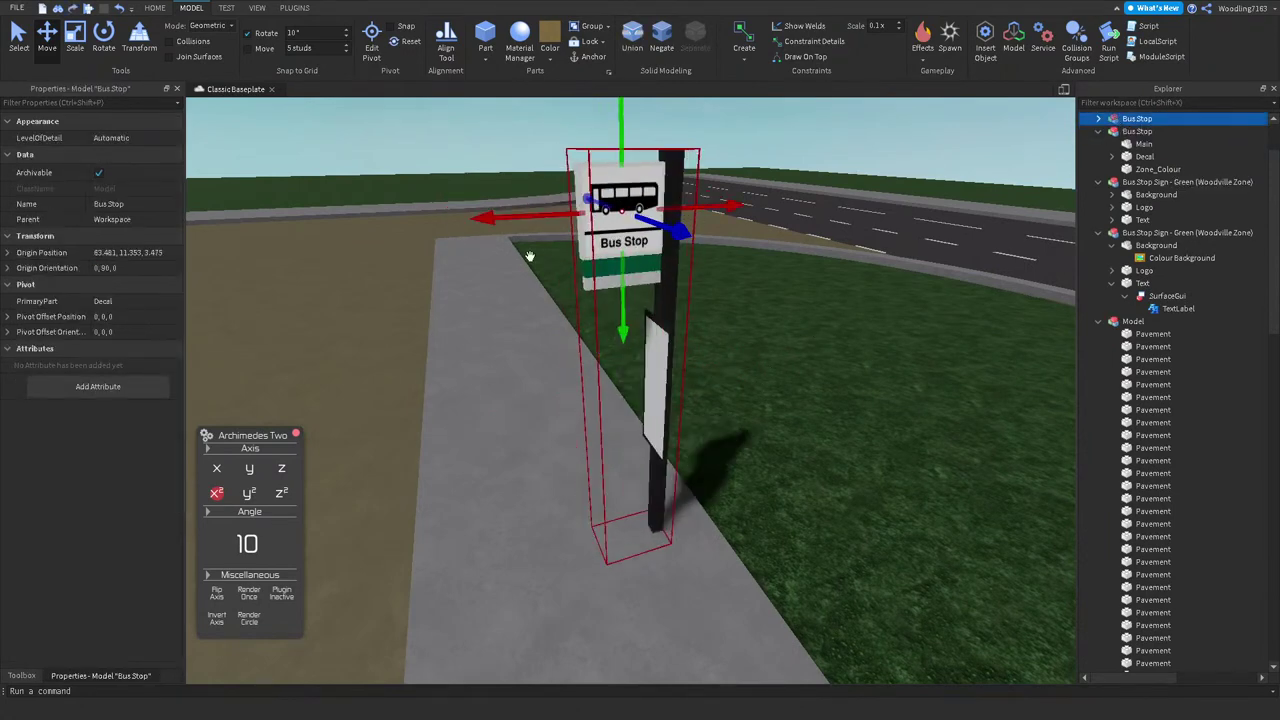
pyautogui.click(845, 430)
pyautogui.moveTo(845, 436); pyautogui.dragTo(668, 268, button='right')
pyautogui.click(627, 408)
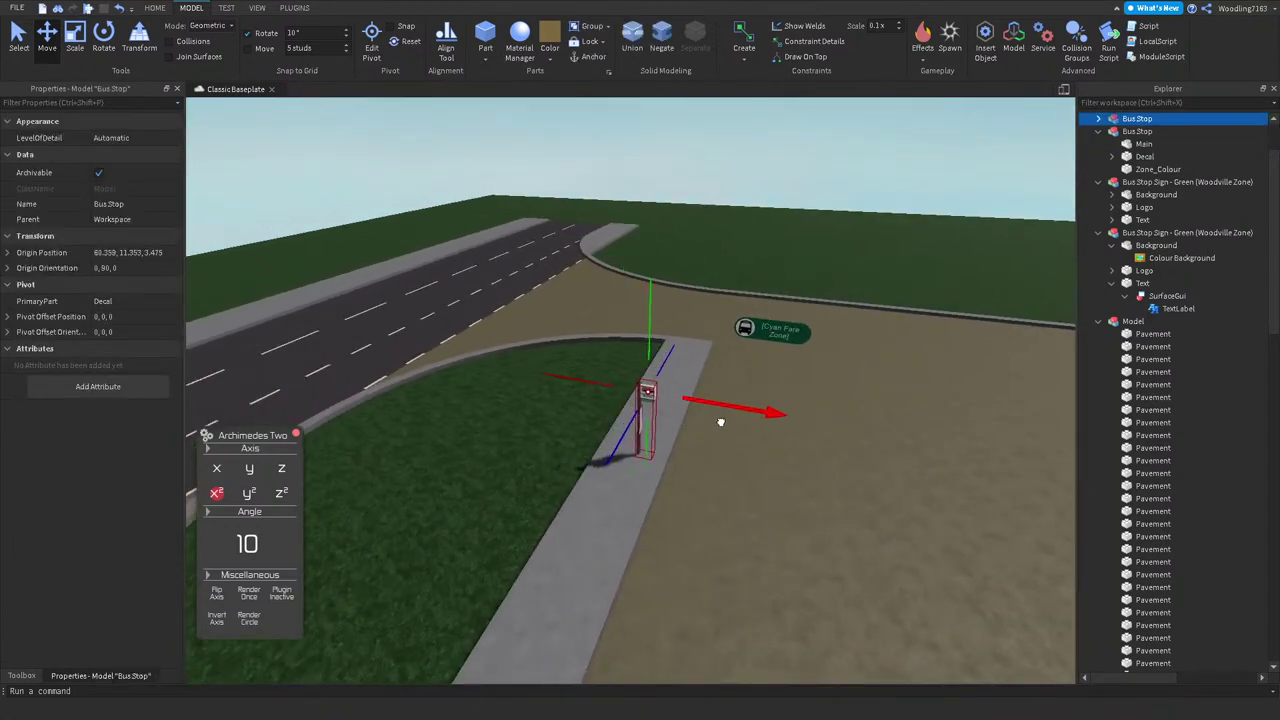
pyautogui.moveTo(622, 440); pyautogui.dragTo(651, 406, button='right')
pyautogui.click(551, 449)
pyautogui.moveTo(551, 449); pyautogui.dragTo(566, 424, button='right')
pyautogui.press('w')
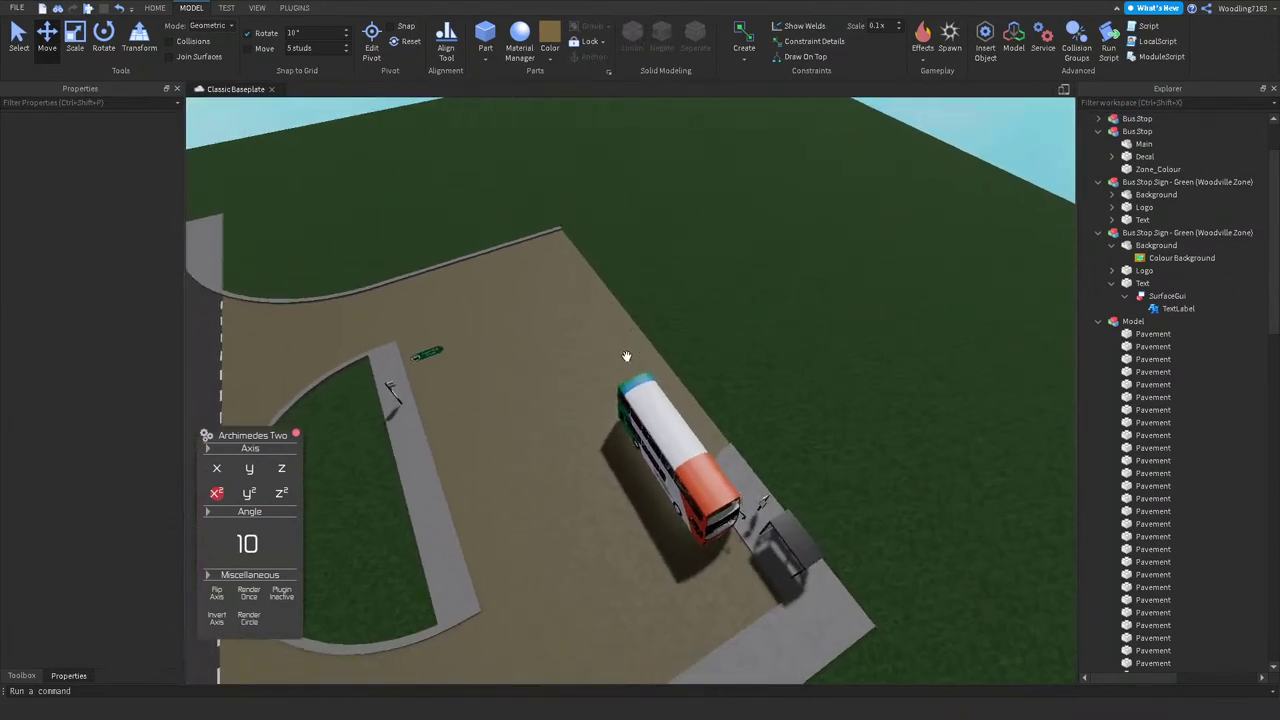
pyautogui.moveTo(626, 357); pyautogui.dragTo(626, 357, button='right')
pyautogui.scroll(-5, 626, 357)
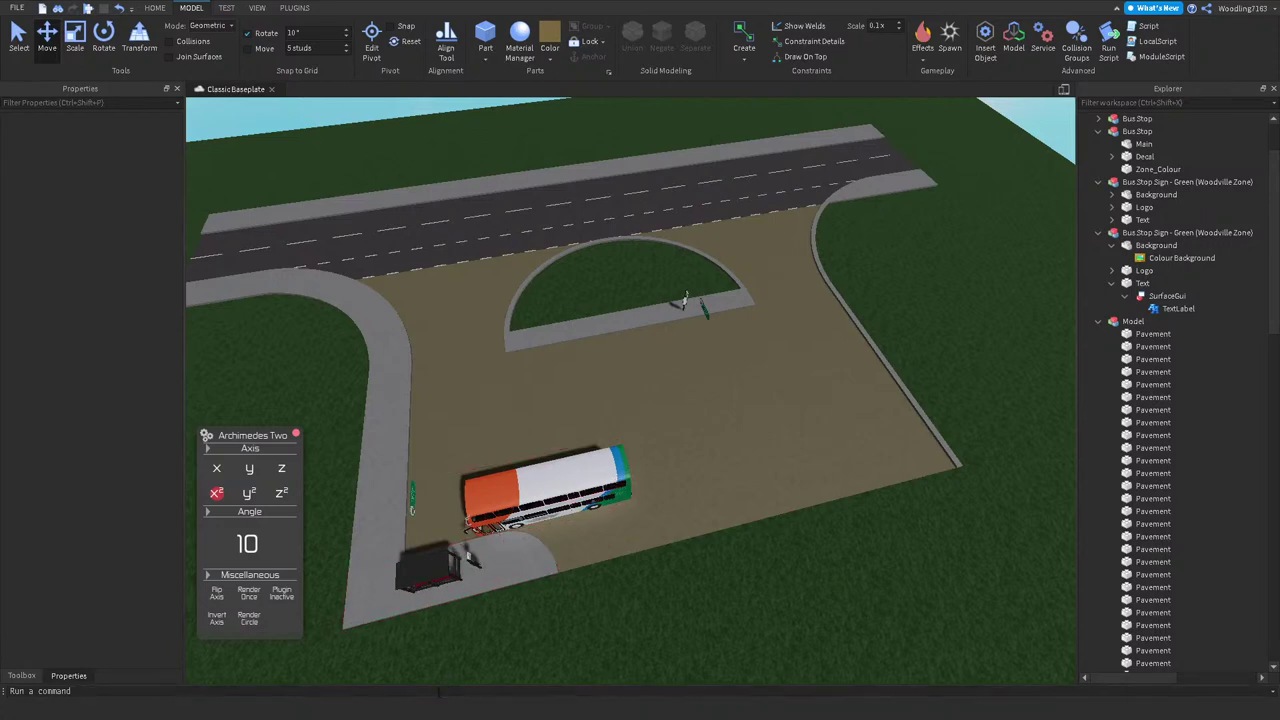
# Step: Switch to the Woodville Bus Simulator V5 place and copy a Parked Car model from Woodville Town's Parked Cars folder
pyautogui.press('super')
pyautogui.click(390, 649)
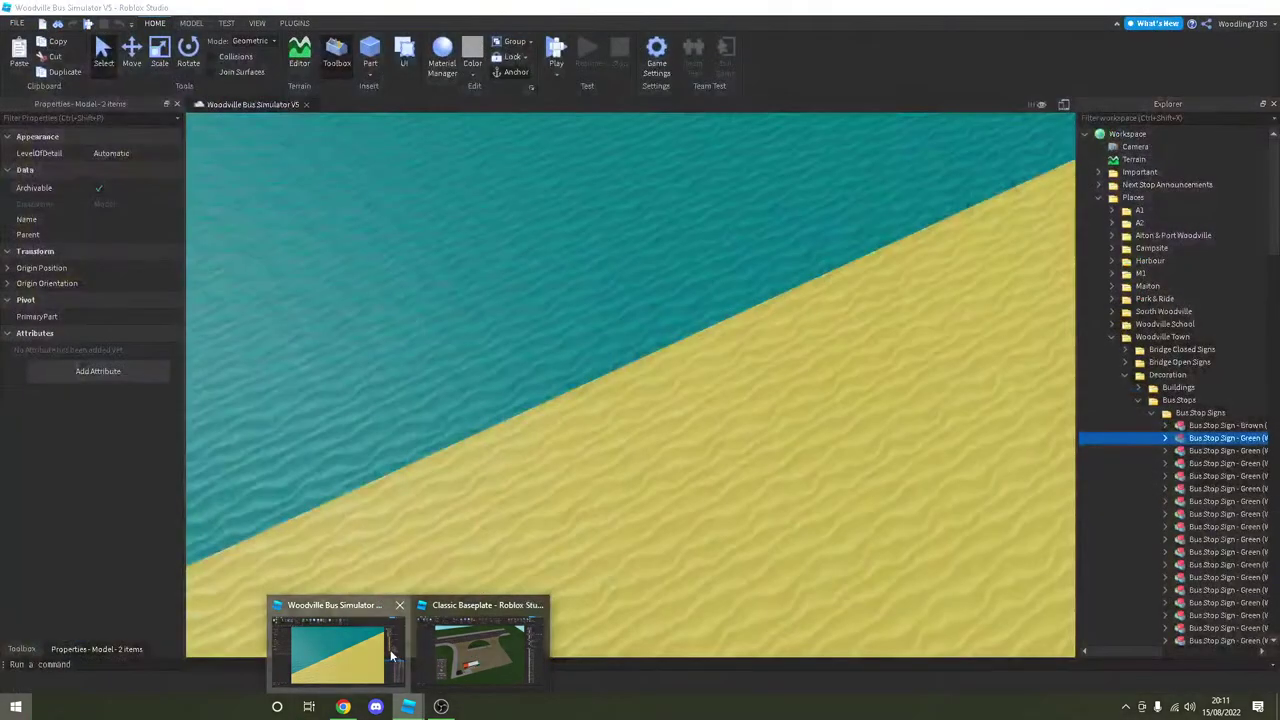
pyautogui.click(1139, 400)
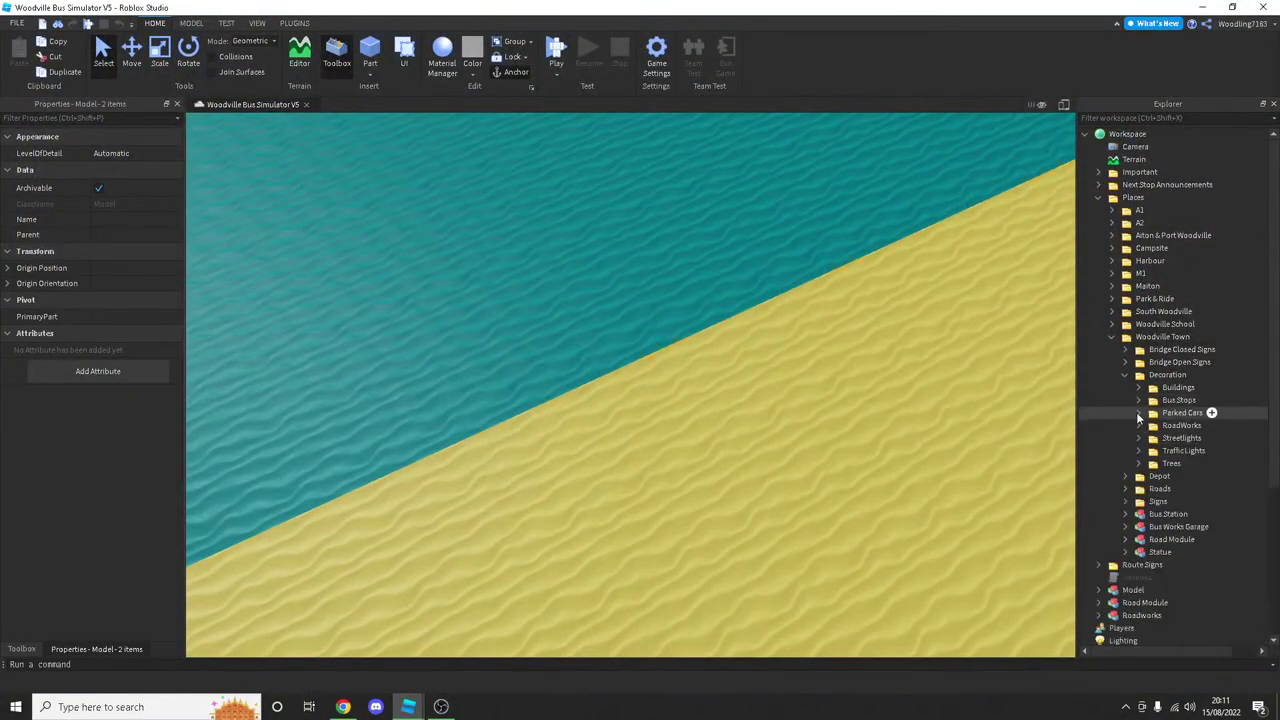
pyautogui.click(1139, 412)
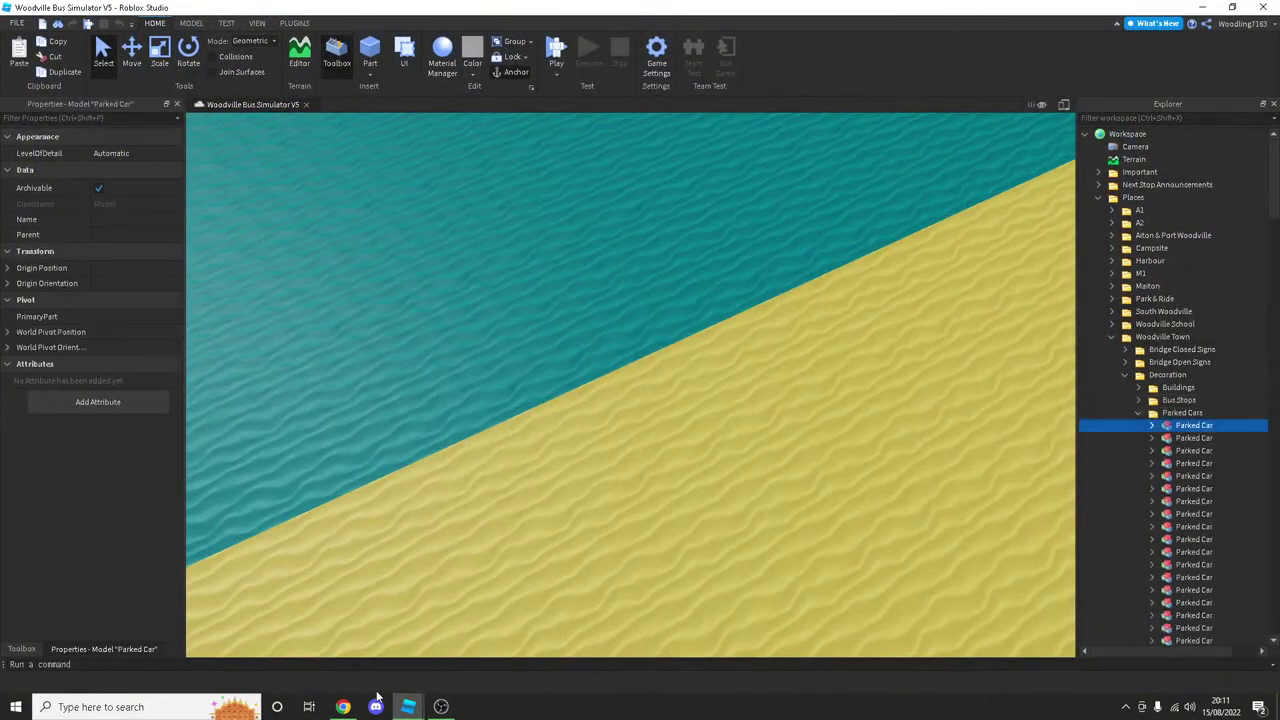
# Step: Return to the Classic Baseplate place and paste the parked car into the side area
pyautogui.moveTo(408, 706)
pyautogui.click(500, 650)
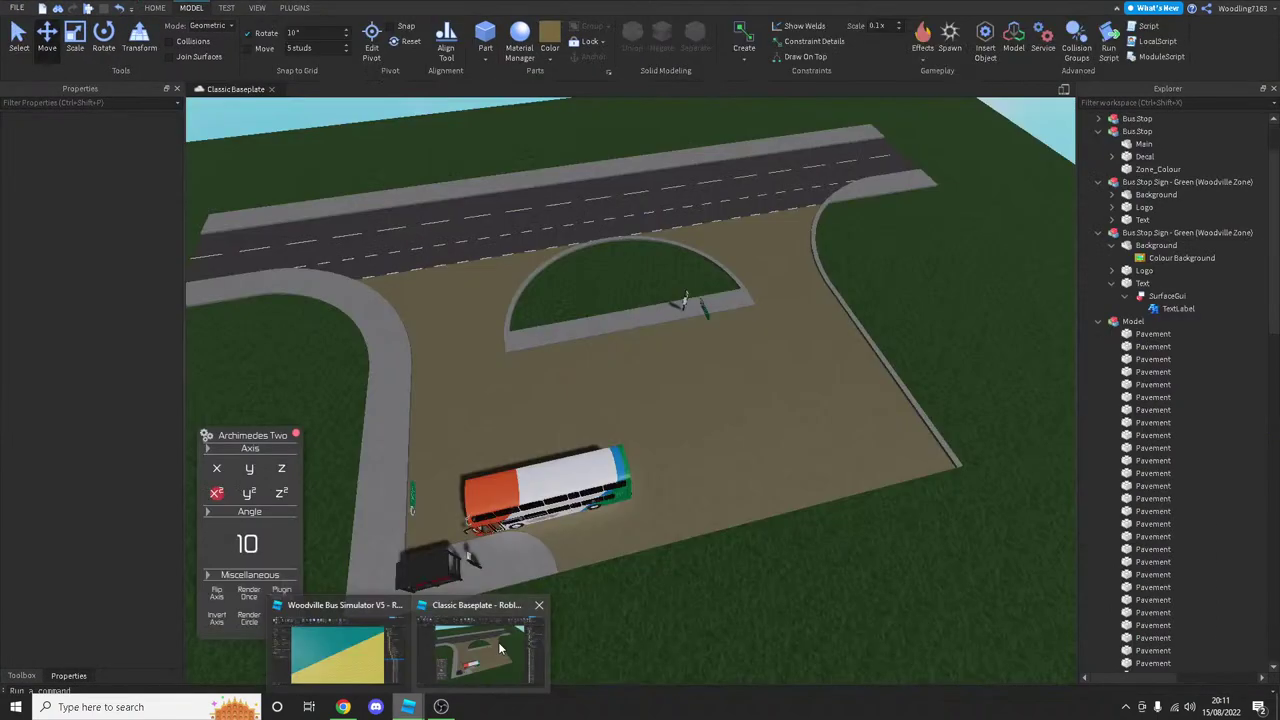
pyautogui.hotkey('ctrl', 'v')
pyautogui.press('f')
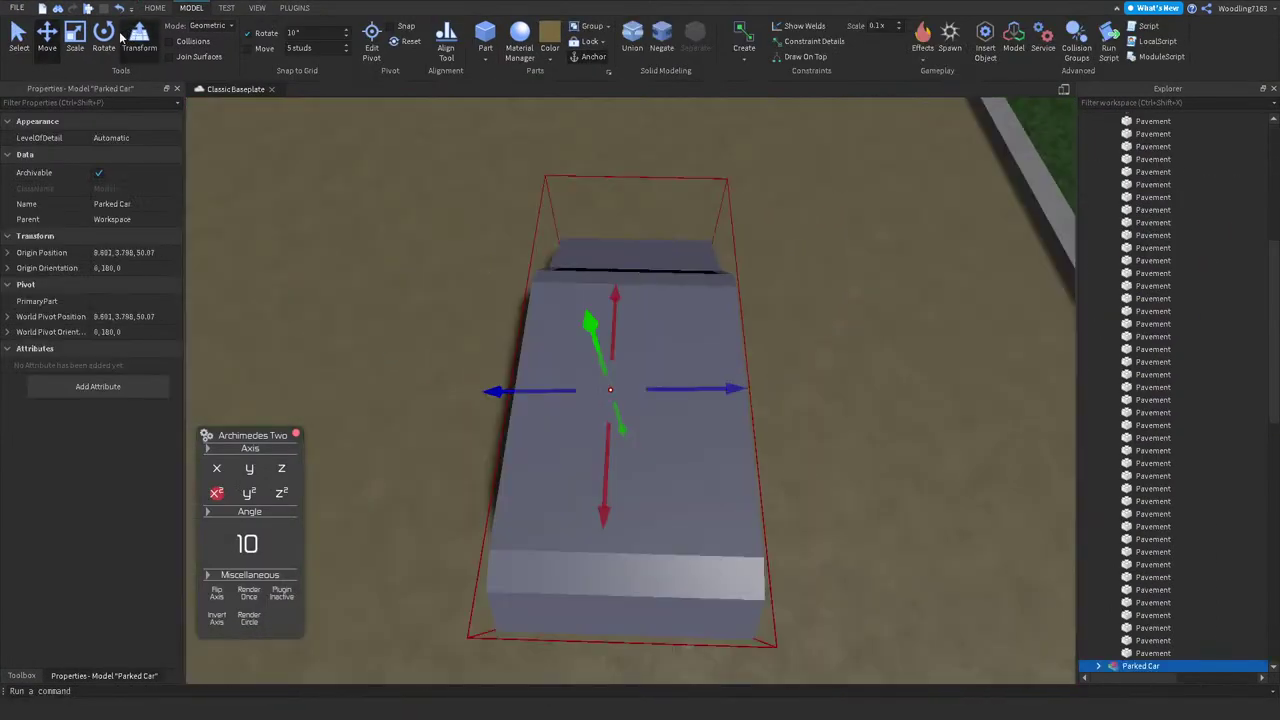
# Step: Rotate the parked car by 90° about its vertical axis
pyautogui.click(116, 38)
pyautogui.moveTo(662, 463); pyautogui.dragTo(643, 334)
pyautogui.moveTo(643, 334); pyautogui.dragTo(660, 345, button='right')
pyautogui.scroll(-3, 641, 333)
pyautogui.scroll(-2, 660, 345)
# Step: Move the parked car into the outer corner of the beige side area, next to the kerb
pyautogui.hotkey('ctrl', '2')
pyautogui.moveTo(600, 420); pyautogui.dragTo(677, 403)
pyautogui.moveTo(677, 403); pyautogui.dragTo(757, 345, button='right')
pyautogui.moveTo(757, 345); pyautogui.dragTo(789, 323)
pyautogui.press('f')
pyautogui.moveTo(755, 395); pyautogui.dragTo(666, 391)
pyautogui.moveTo(666, 391); pyautogui.dragTo(668, 394, button='right')
pyautogui.scroll(-3, 668, 394)
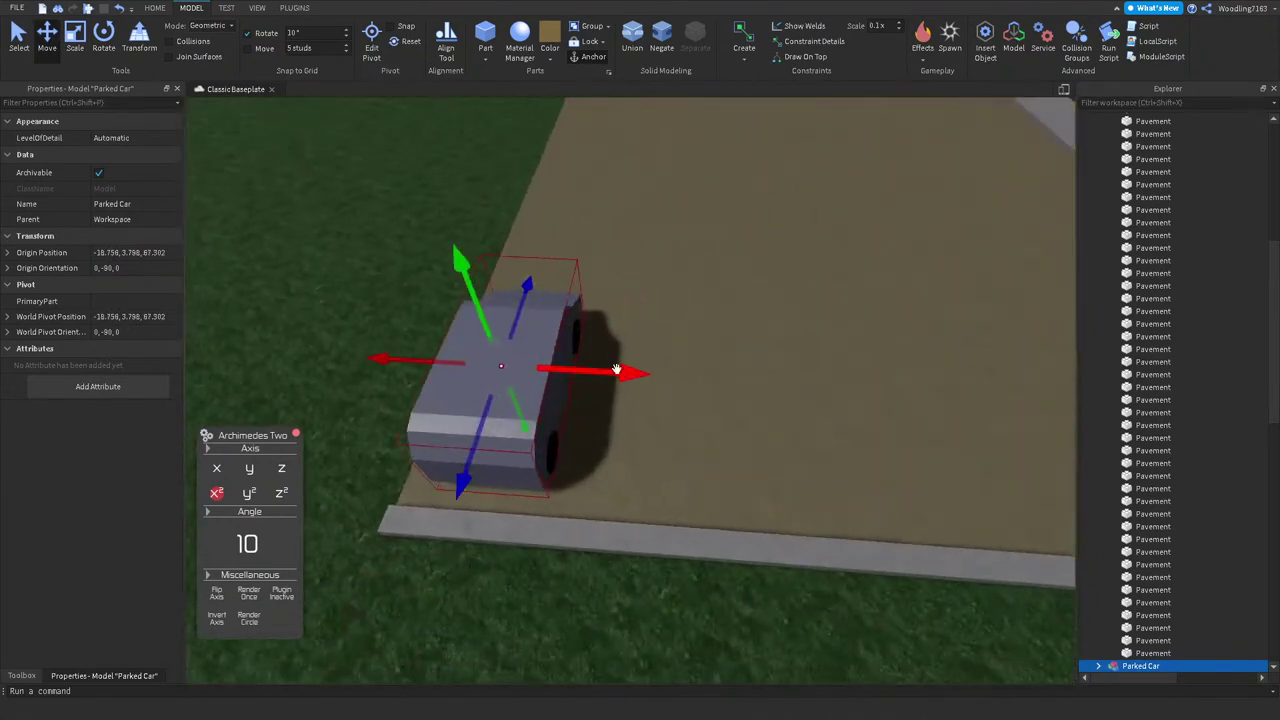
# Step: Duplicate the parked car along the kerb to form a row of five cars
pyautogui.hotkey('ctrl', 'd')
pyautogui.moveTo(609, 369); pyautogui.dragTo(834, 423)
pyautogui.hotkey('ctrl', 'd')
pyautogui.moveTo(834, 423); pyautogui.dragTo(666, 385, button='middle')
pyautogui.hotkey('ctrl', 'd')
pyautogui.moveTo(666, 385); pyautogui.dragTo(713, 414)
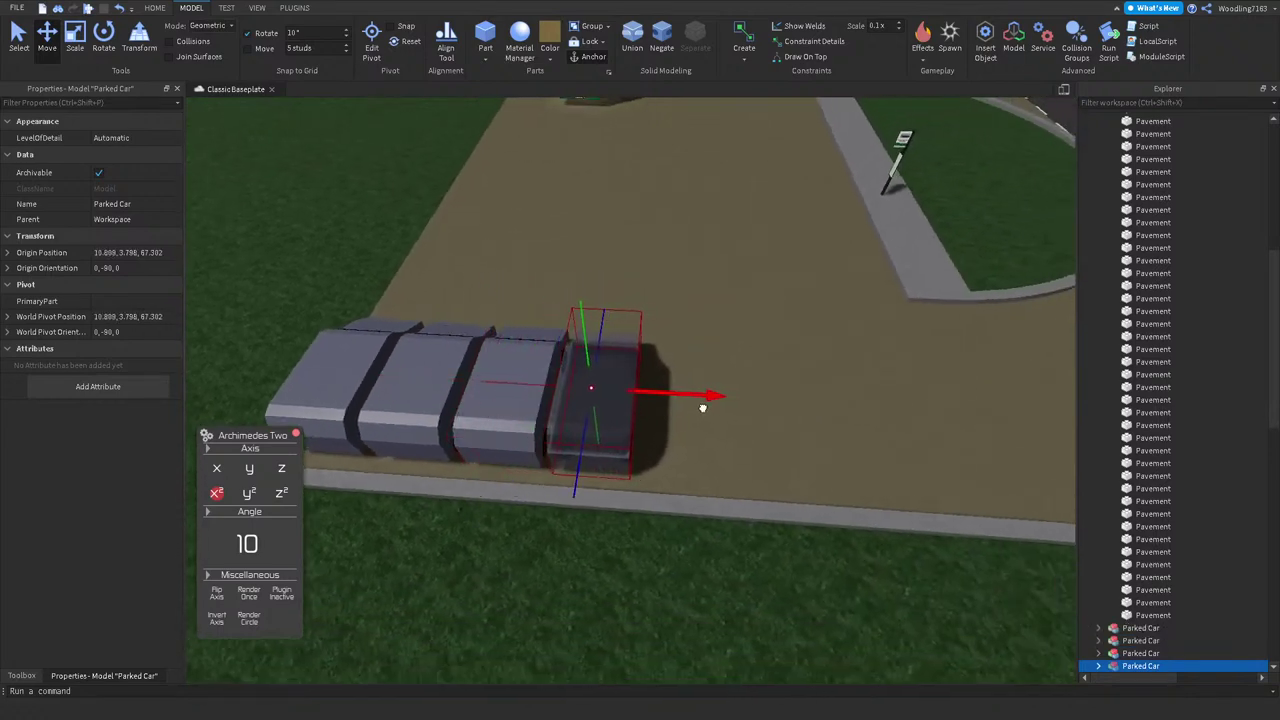
pyautogui.moveTo(704, 408); pyautogui.dragTo(616, 371, button='right')
pyautogui.moveTo(618, 372); pyautogui.dragTo(650, 390)
pyautogui.moveTo(650, 390); pyautogui.dragTo(608, 430, button='right')
# Step: Duplicate the end car, rotate the copy 90 degrees and move it along the kerb away from the row
pyautogui.hotkey('ctrl', '4')
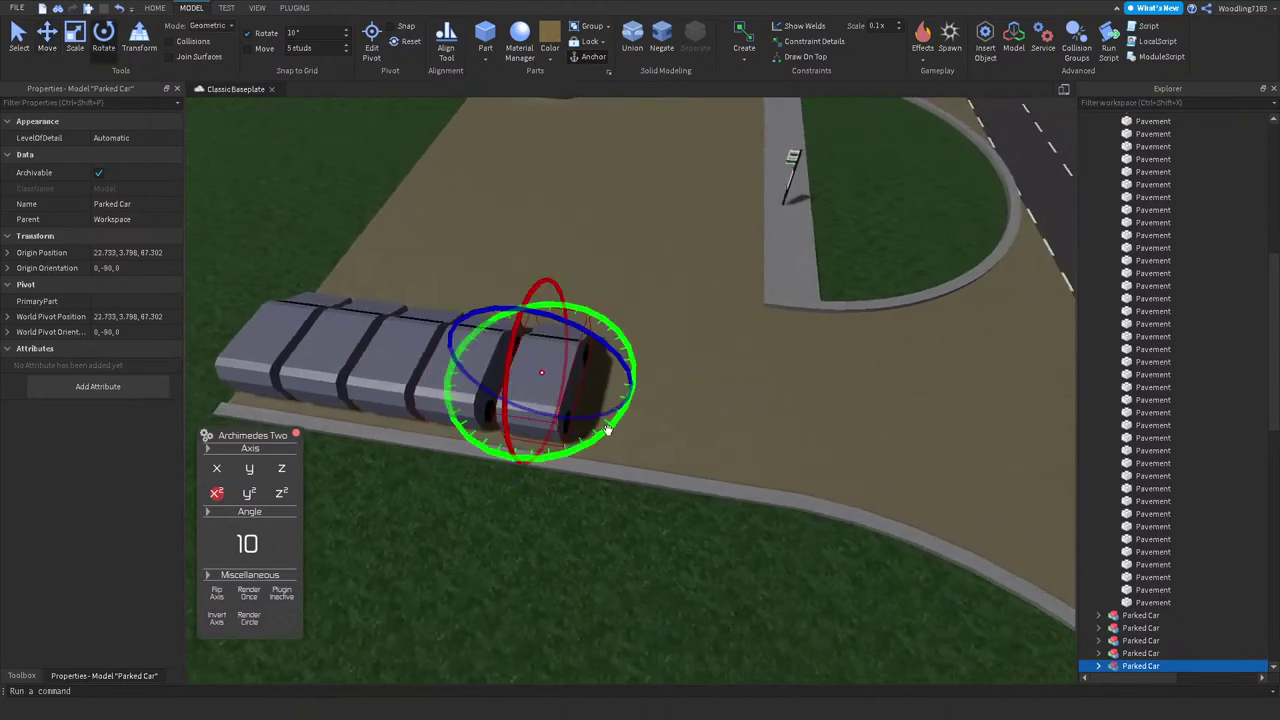
pyautogui.moveTo(608, 430); pyautogui.dragTo(643, 222)
pyautogui.moveTo(669, 271); pyautogui.dragTo(610, 400)
pyautogui.moveTo(610, 400); pyautogui.dragTo(561, 437, button='right')
pyautogui.hotkey('ctrl', '2')
pyautogui.moveTo(561, 437); pyautogui.dragTo(558, 475)
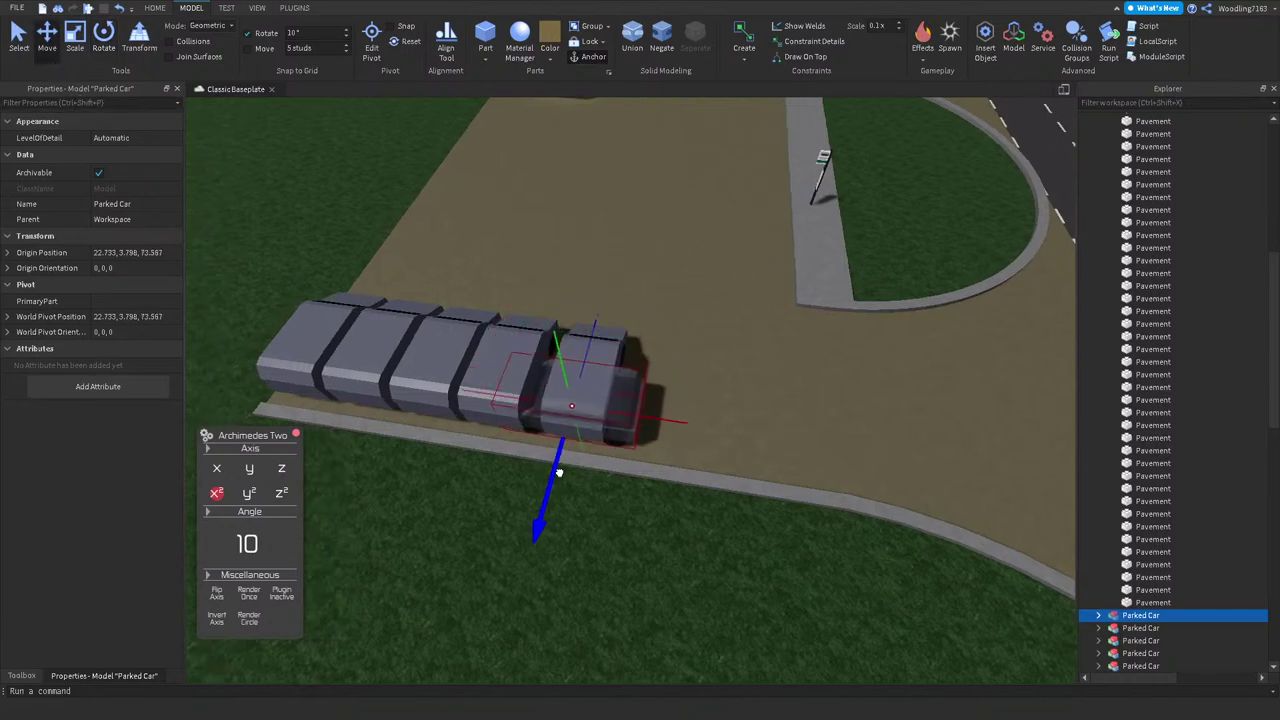
pyautogui.moveTo(676, 422); pyautogui.dragTo(805, 439)
# Step: Delete one car from the row and turn two of the remaining cars around by 180 degrees
pyautogui.moveTo(570, 373); pyautogui.dragTo(520, 362, button='right')
pyautogui.press('Delete')
pyautogui.click(443, 340)
pyautogui.hotkey('ctrl', '4')
pyautogui.moveTo(545, 360); pyautogui.dragTo(371, 223)
pyautogui.click(524, 388)
pyautogui.moveTo(524, 388); pyautogui.dragTo(426, 443)
pyautogui.moveTo(426, 443); pyautogui.dragTo(426, 443, button='right')
# Step: Move the two turned cars together along the kerb, leaving a wider gap to the first car
pyautogui.keyDown('ctrl'); pyautogui.click(630, 290); pyautogui.keyUp('ctrl')
pyautogui.scroll(2, 626, 274)
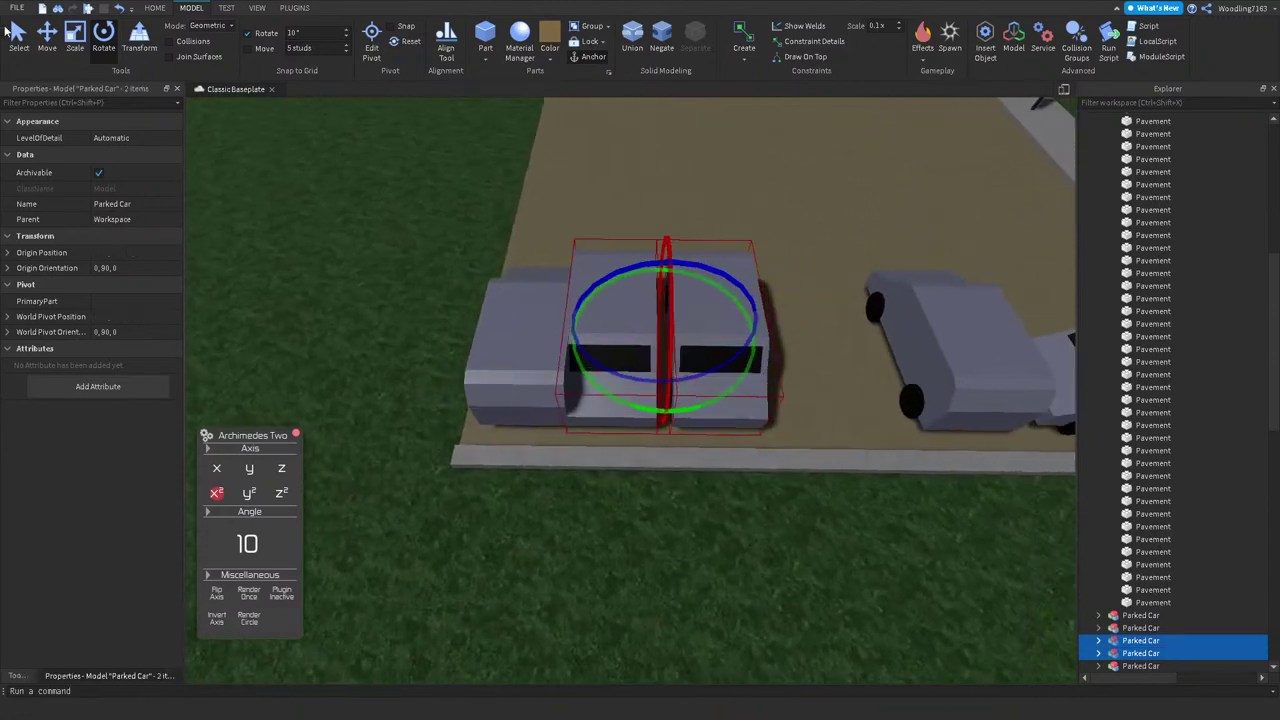
pyautogui.click(47, 40)
pyautogui.moveTo(600, 333); pyautogui.dragTo(623, 345)
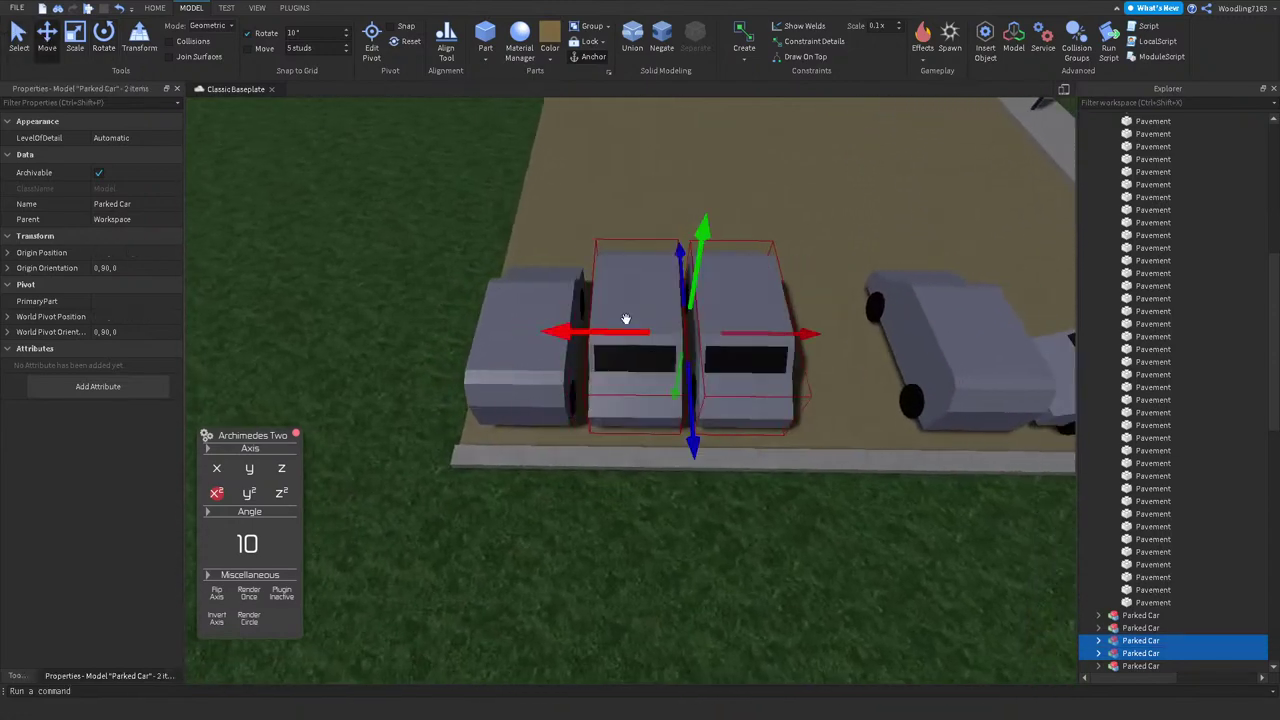
pyautogui.keyDown('ctrl'); pyautogui.click(623, 336); pyautogui.keyUp('ctrl')
# Step: Examine the layout around the parked cars, the bus stop pole and the fare zone sign
pyautogui.scroll(-5, 644, 589)
pyautogui.moveTo(644, 589); pyautogui.dragTo(644, 590, button='right')
pyautogui.click(730, 398)
pyautogui.click(786, 570)
pyautogui.moveTo(813, 292); pyautogui.dragTo(600, 380, button='right')
pyautogui.press('w')
pyautogui.click(720, 255)
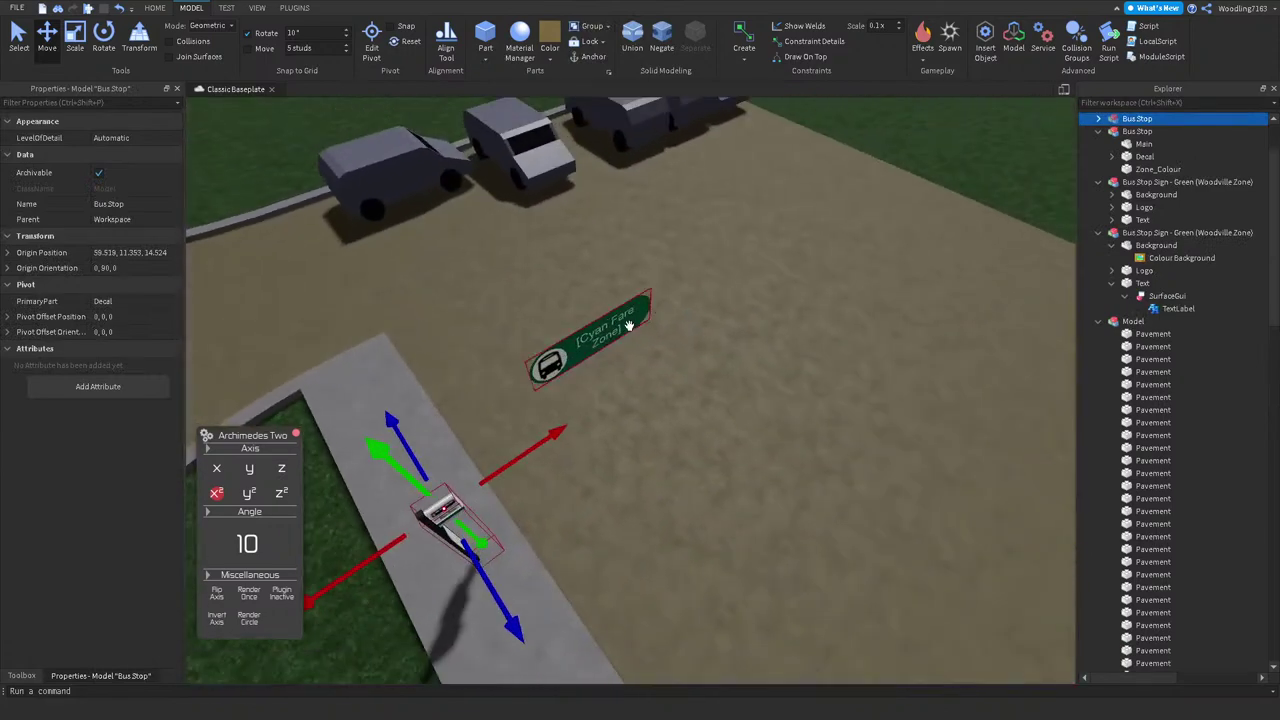
pyautogui.keyDown('ctrl'); pyautogui.click(588, 338); pyautogui.keyUp('ctrl')
pyautogui.scroll(-3, 617, 519)
pyautogui.moveTo(612, 510); pyautogui.dragTo(440, 245, button='right')
# Step: Place a copy of a parked car beside the pavement of the central grass island
pyautogui.click(457, 238)
pyautogui.click(350, 258)
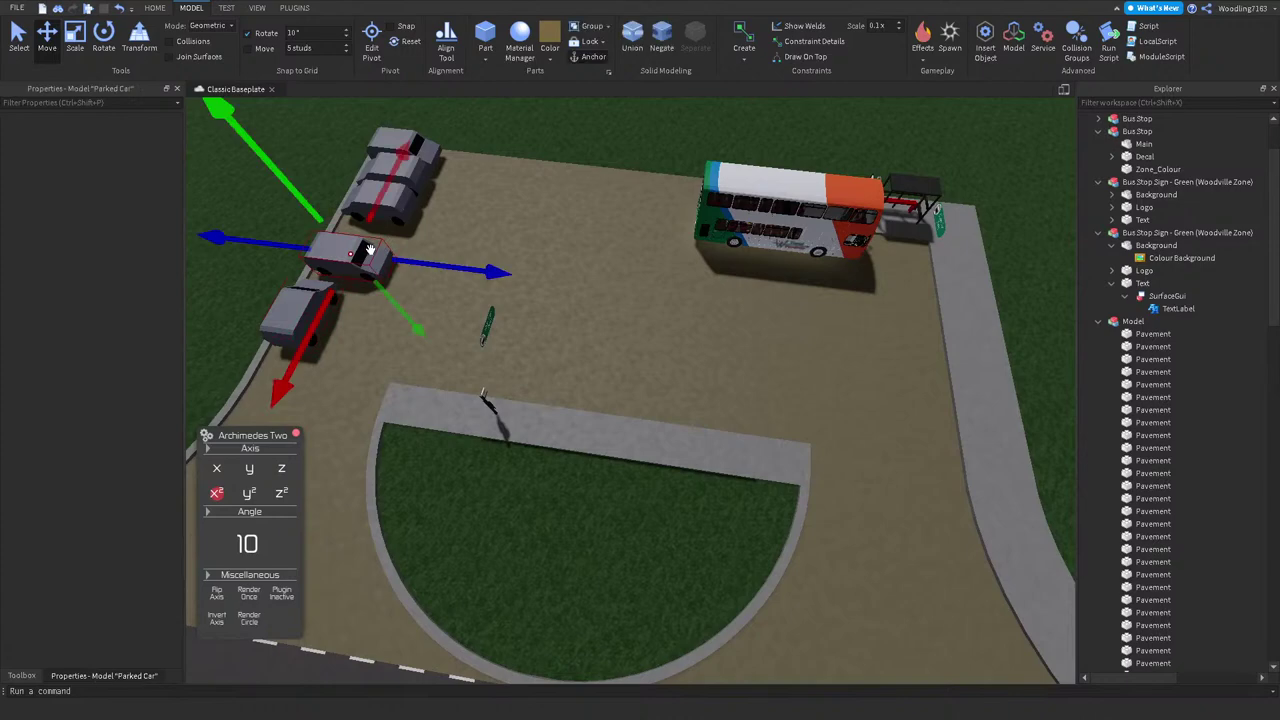
pyautogui.click(416, 251)
pyautogui.moveTo(420, 204); pyautogui.dragTo(653, 482)
pyautogui.moveTo(707, 416); pyautogui.dragTo(716, 427)
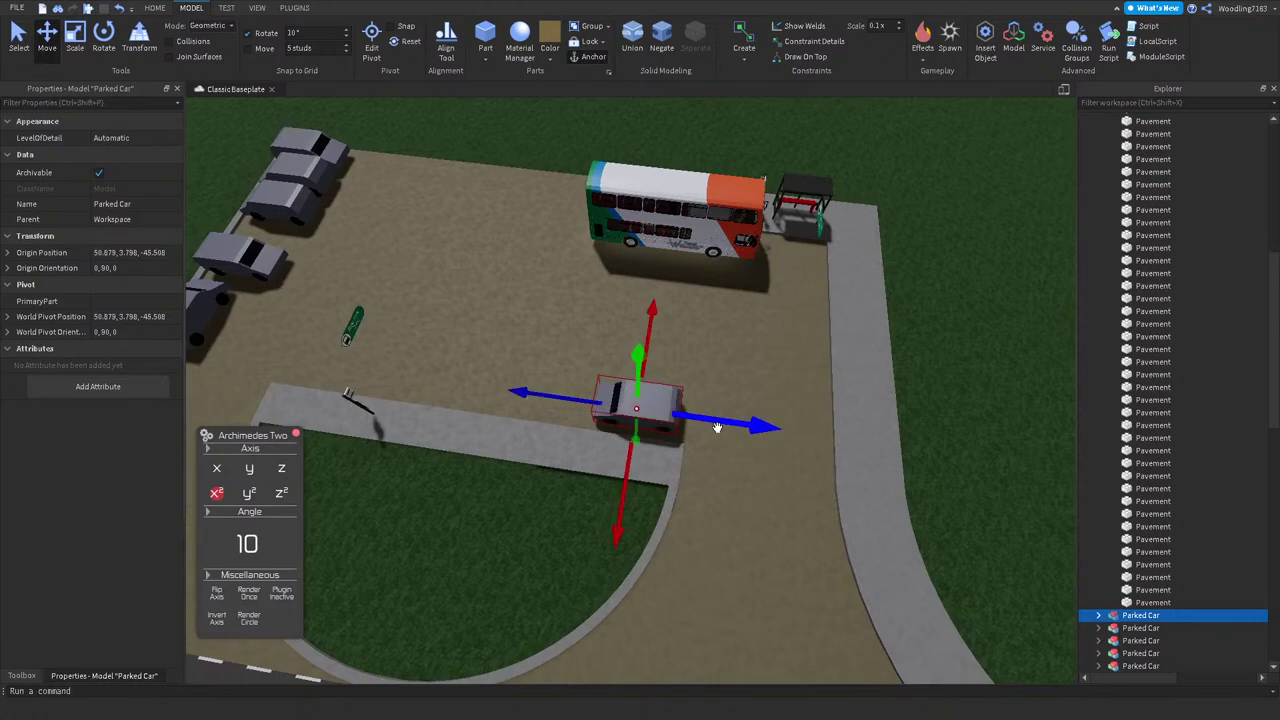
pyautogui.press('d')
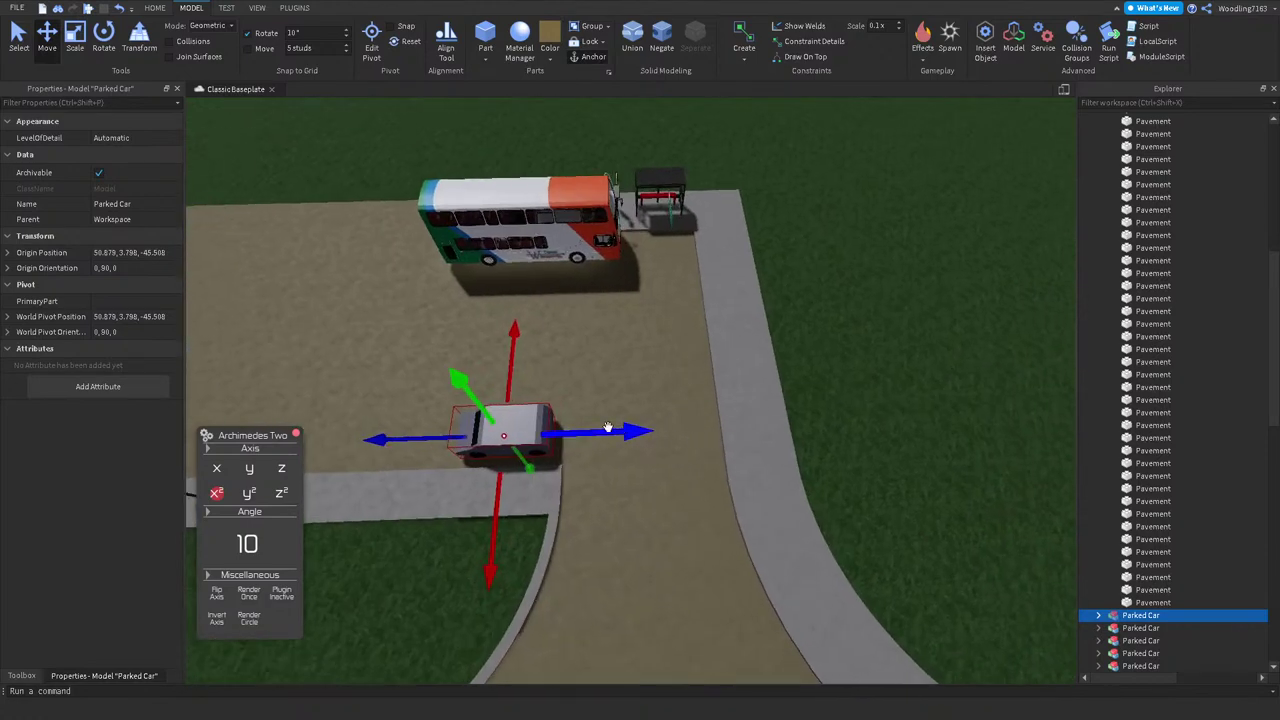
# Step: Try another car copy on the roadway beside the island, rotated 90 degrees, and delete it
pyautogui.hotkey('ctrl', 'd')
pyautogui.moveTo(607, 428); pyautogui.dragTo(730, 428)
pyautogui.click(100, 52)
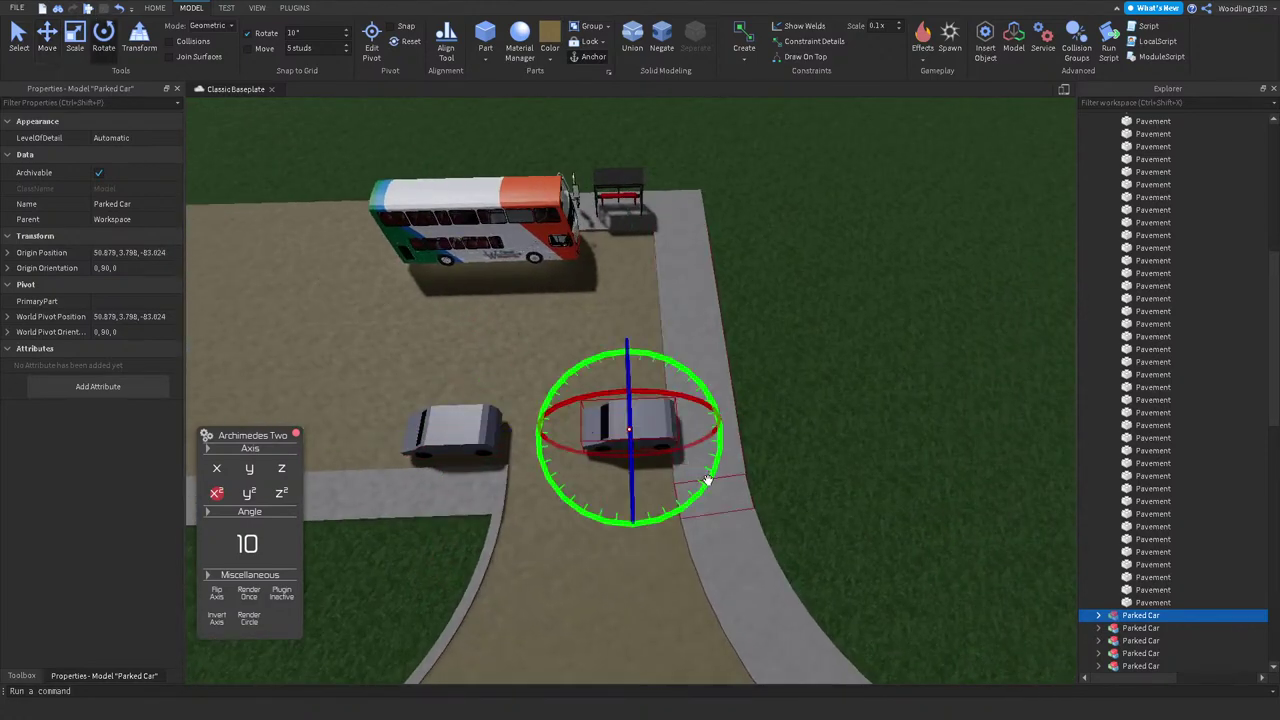
pyautogui.hotkey('ctrl', 'r')
pyautogui.click(56, 50)
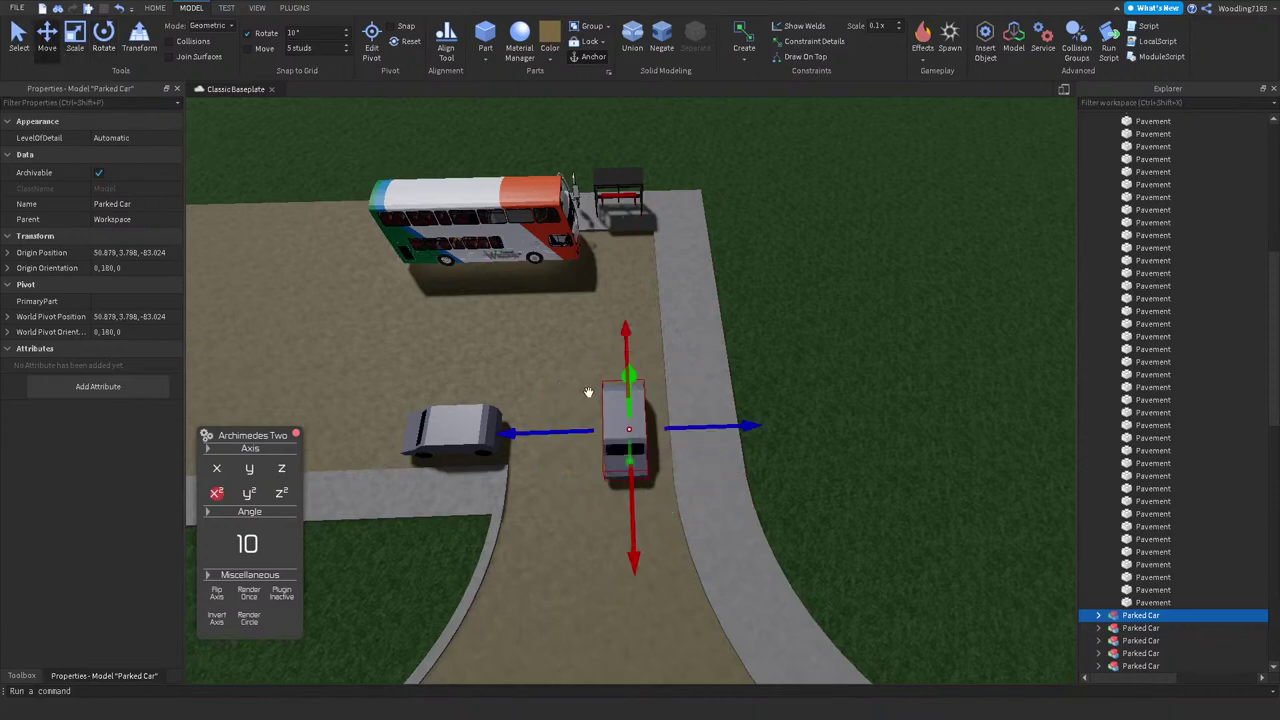
pyautogui.moveTo(696, 427); pyautogui.dragTo(716, 427)
pyautogui.moveTo(652, 497); pyautogui.dragTo(655, 428)
pyautogui.press('Delete')
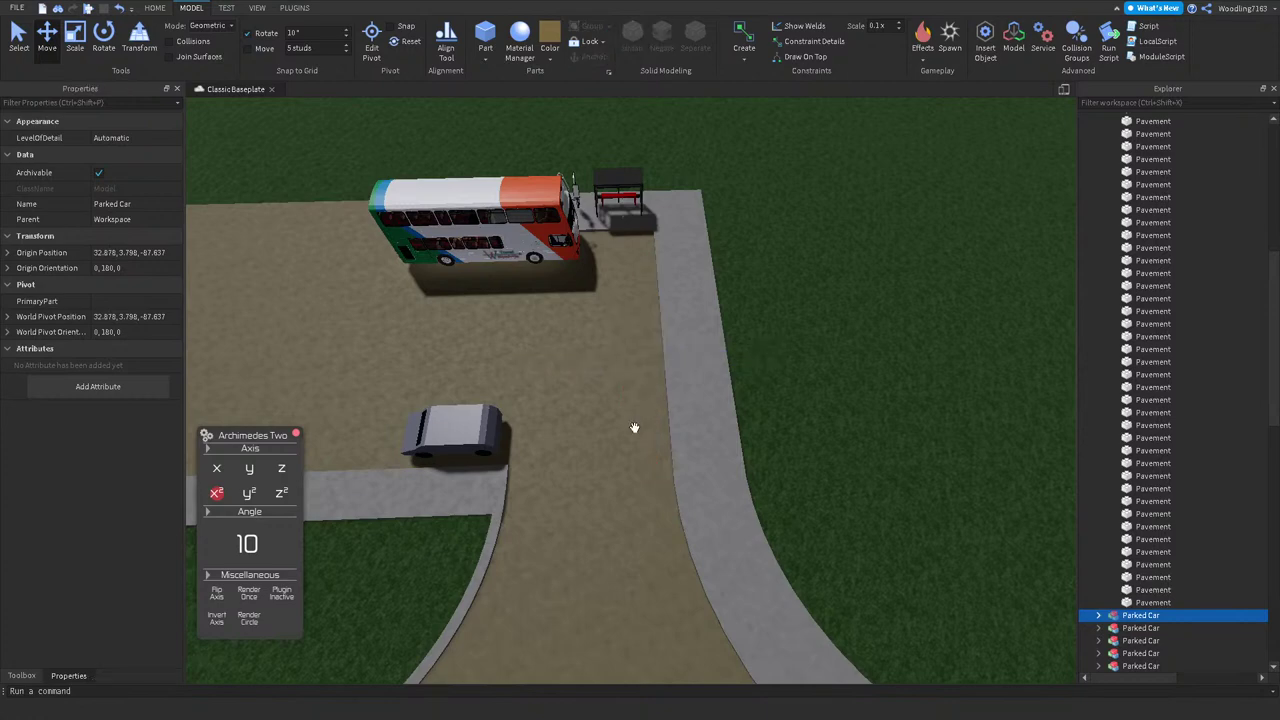
# Step: Insert a block part on the ground at the front of the bus and colour it Dark stone grey
pyautogui.scroll(-5, 926, 333)
pyautogui.moveTo(921, 320); pyautogui.dragTo(921, 320, button='right')
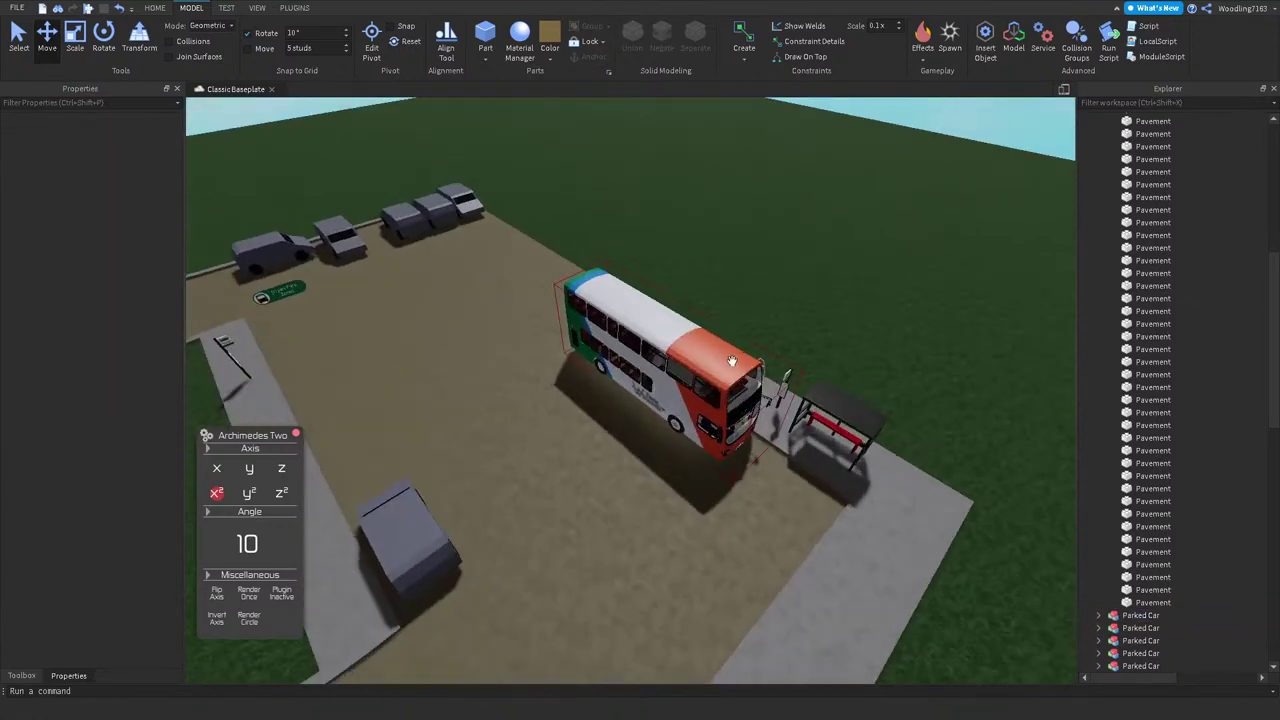
pyautogui.click(643, 306)
pyautogui.moveTo(643, 306); pyautogui.dragTo(676, 214, button='right')
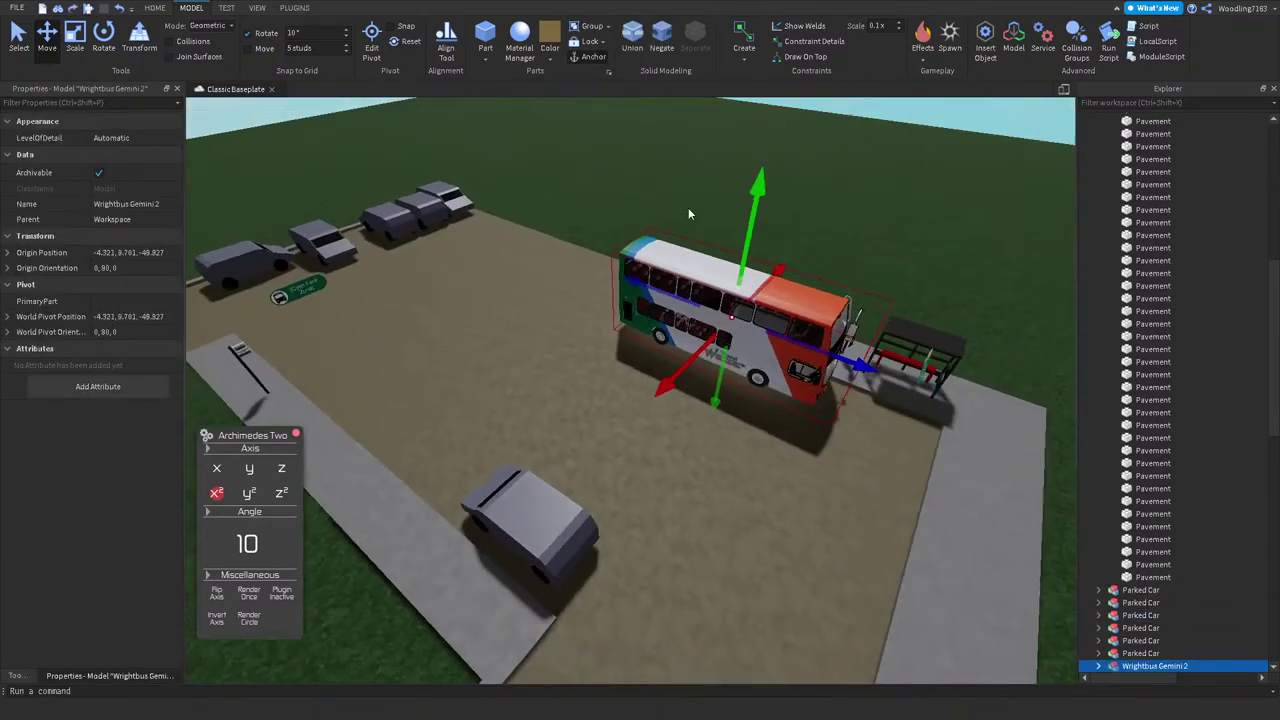
pyautogui.click(816, 255)
pyautogui.scroll(5, 816, 255)
pyautogui.scroll(5, 806, 284)
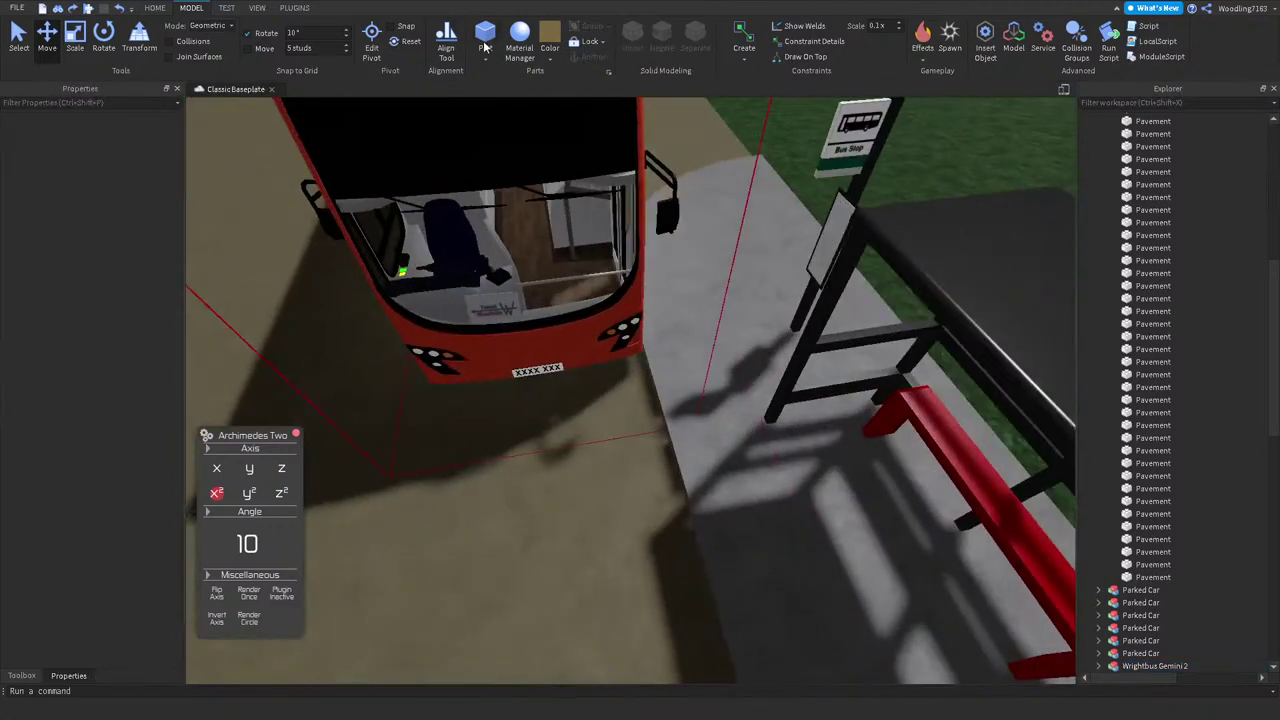
pyautogui.click(485, 40)
pyautogui.click(551, 60)
pyautogui.click(580, 292)
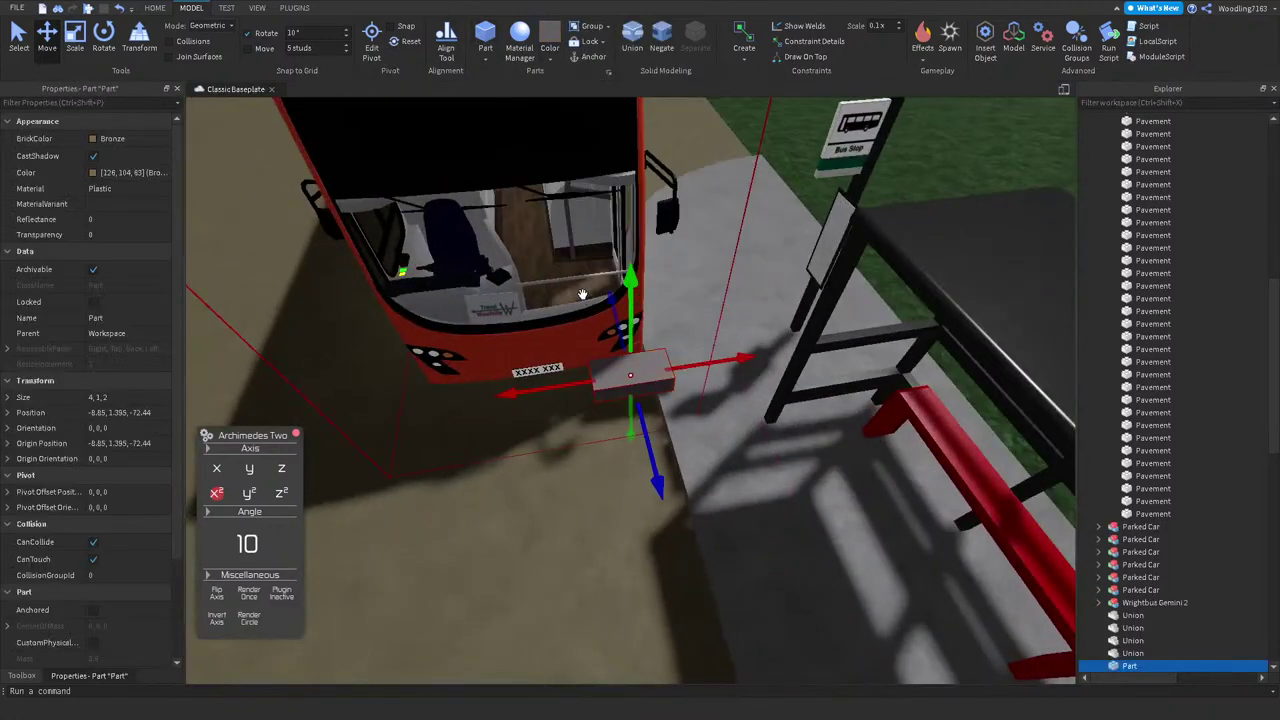
# Step: Set the new part's size to 0.2 on all three axes
pyautogui.click(7, 398)
pyautogui.click(128, 413)
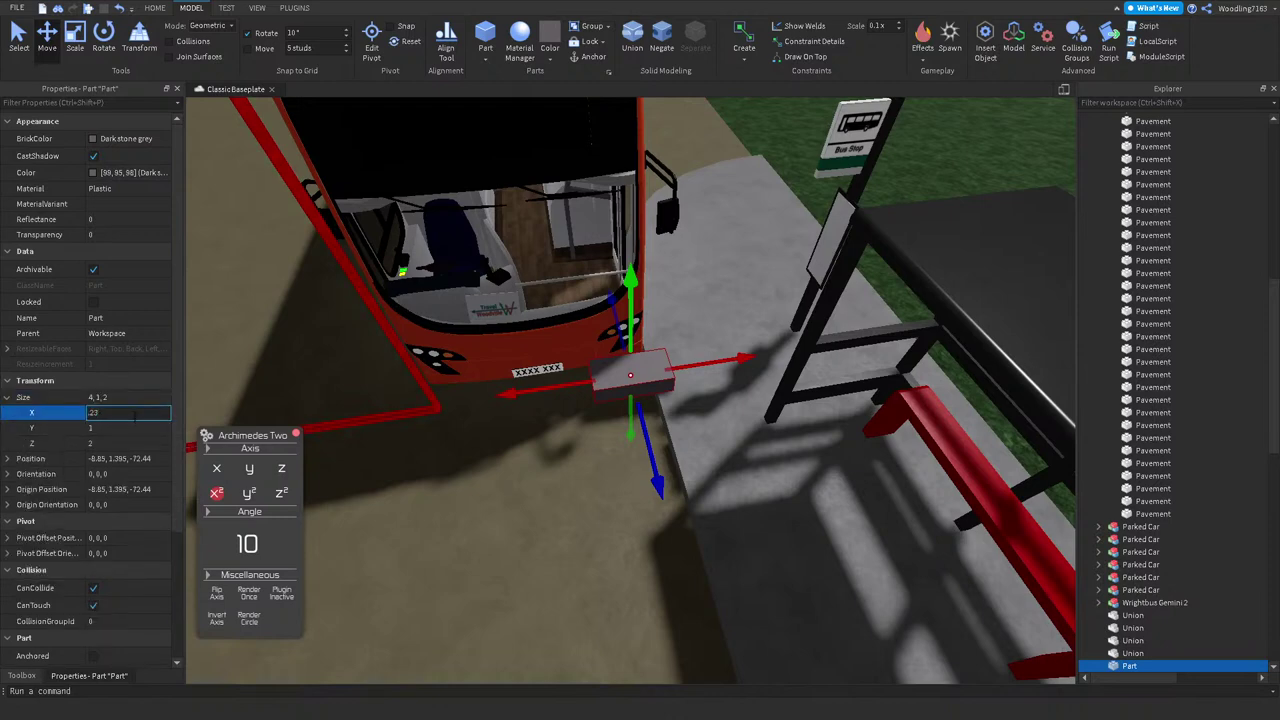
pyautogui.write('.2')
pyautogui.press('Return')
pyautogui.click(87, 428)
pyautogui.write('.2')
pyautogui.press('Return')
pyautogui.click(90, 443)
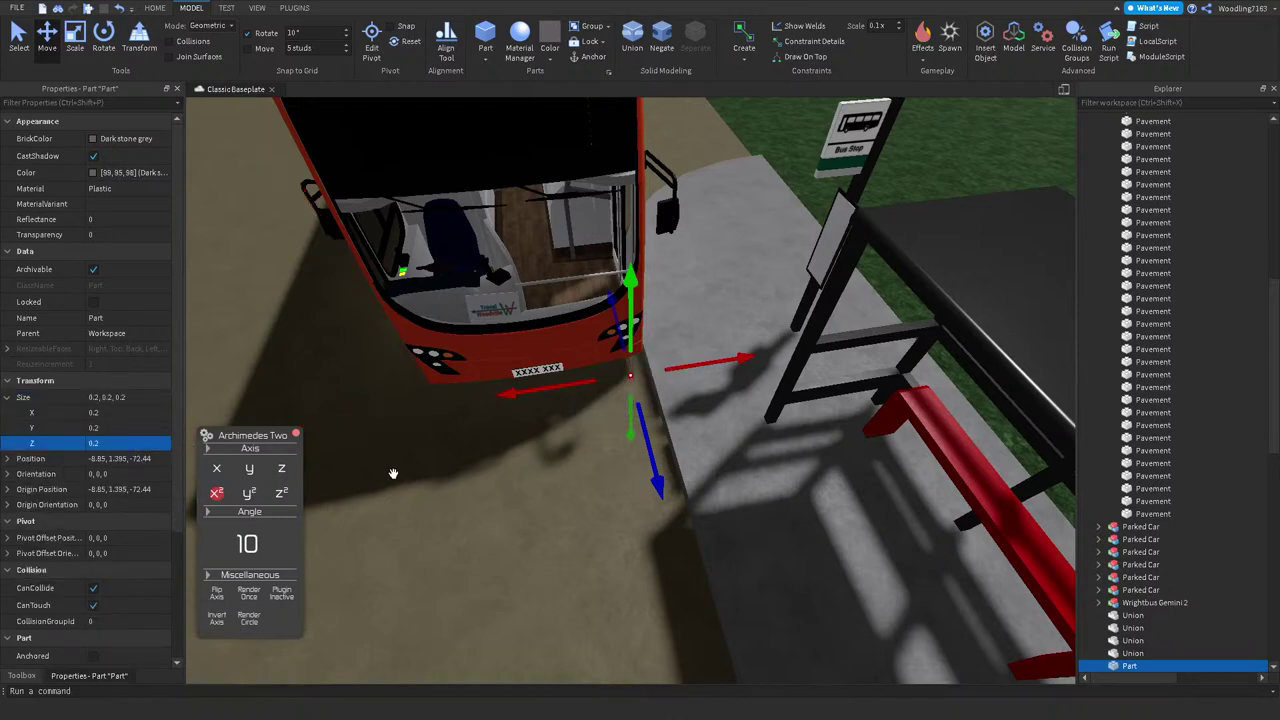
pyautogui.write('.2')
pyautogui.scroll(5, 530, 400)
# Step: Enlarge the part to a size of 1 on all three axes
pyautogui.click(128, 413)
pyautogui.write('1')
pyautogui.click(128, 428)
pyautogui.write('1')
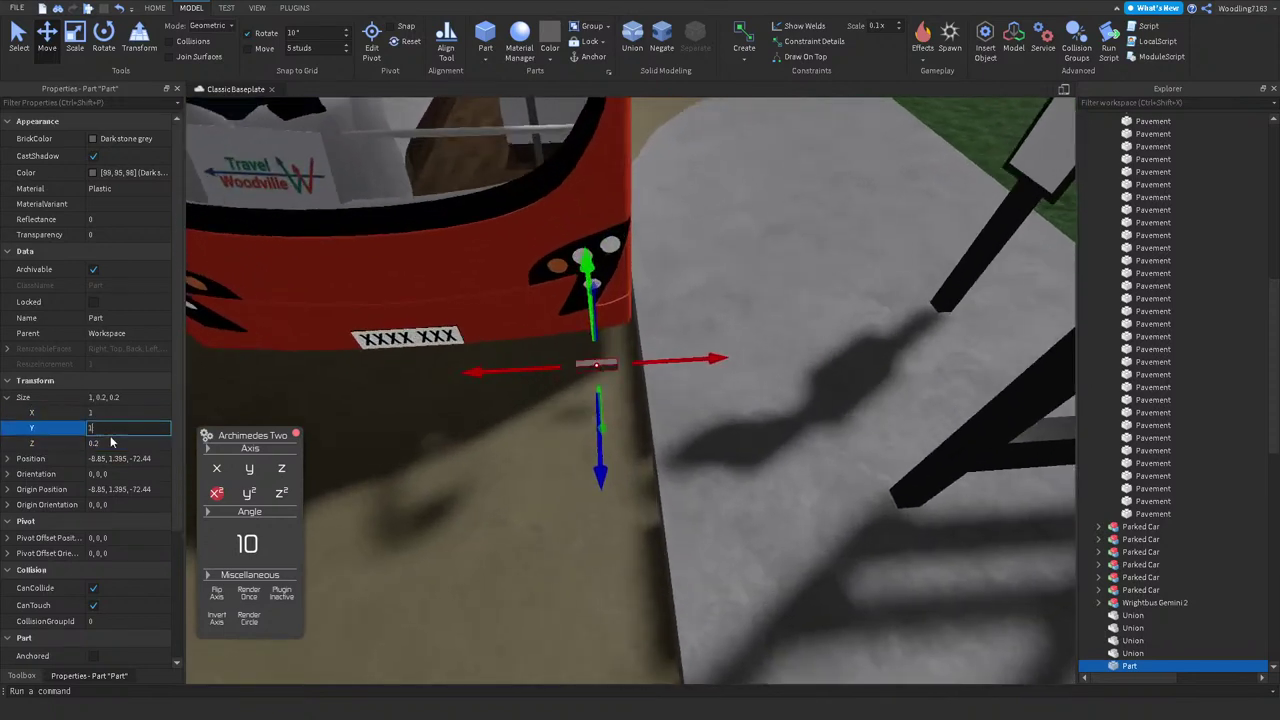
pyautogui.click(128, 443)
pyautogui.write('1')
pyautogui.press('Return')
pyautogui.moveTo(429, 457); pyautogui.dragTo(500, 457, button='right')
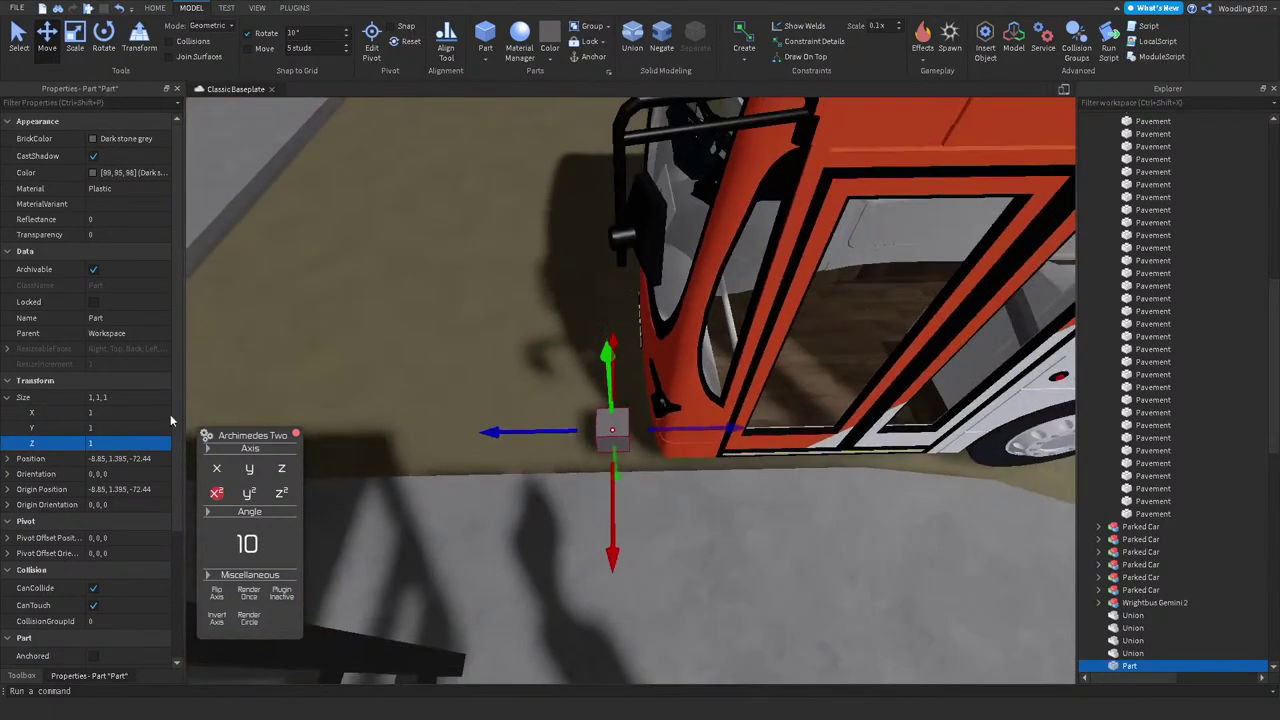
# Step: Reduce the part's size to 0.5 on all three axes and move it onto the pavement edge beside the bus
pyautogui.click(128, 413)
pyautogui.write('.8')
pyautogui.click(128, 428)
pyautogui.write('.8')
pyautogui.click(128, 443)
pyautogui.write('.8')
pyautogui.press('Return')
pyautogui.moveTo(474, 461); pyautogui.dragTo(464, 464, button='right')
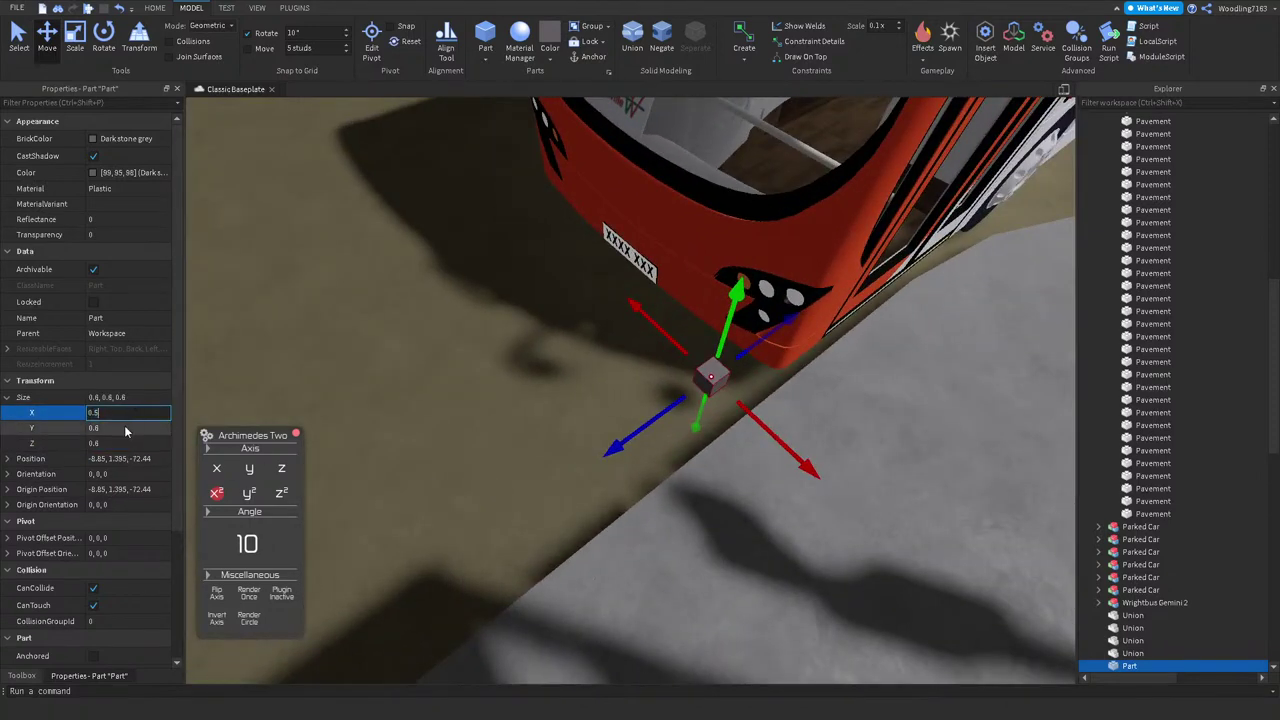
pyautogui.press('Return')
pyautogui.moveTo(668, 391)
pyautogui.mouseDown(button='right')
pyautogui.moveTo(686, 371)
pyautogui.moveTo(674, 411)
pyautogui.mouseUp(button='right')
# Step: Stretch the part upward into a post 5.5 studs tall, using 0.5-stud snapping
pyautogui.click(72, 40)
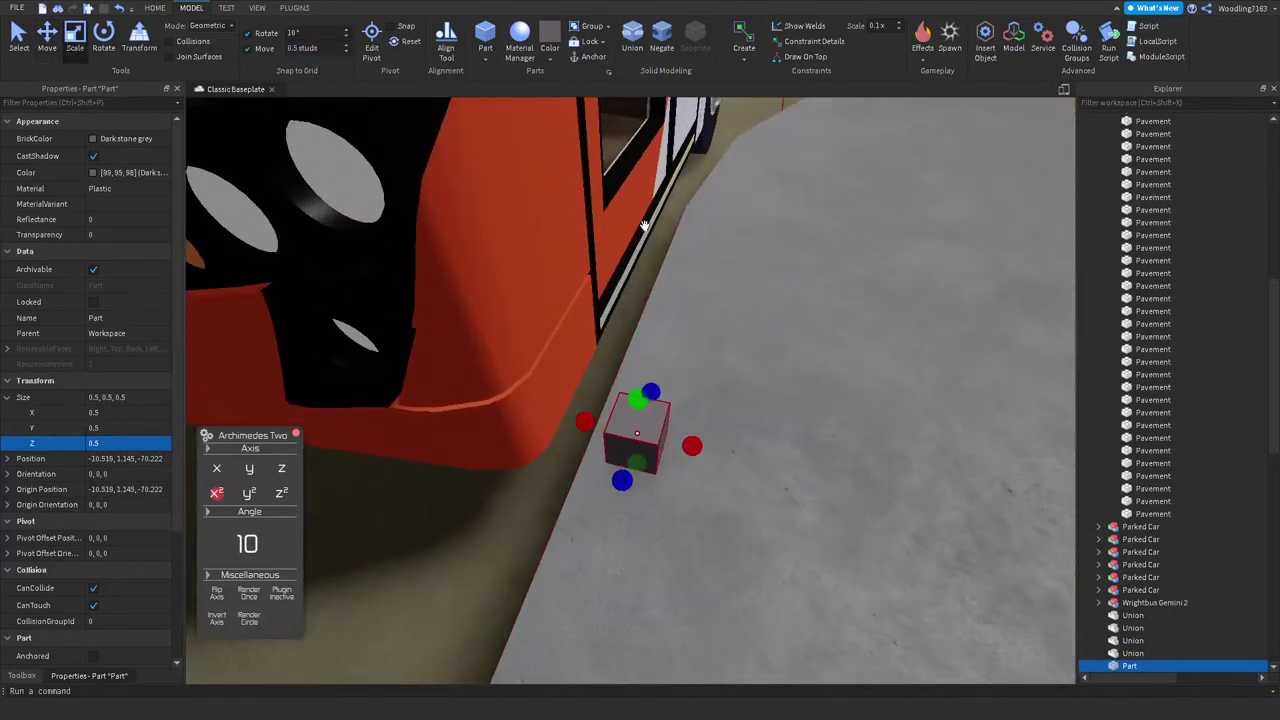
pyautogui.moveTo(645, 225); pyautogui.dragTo(651, 425, button='right')
pyautogui.moveTo(651, 425); pyautogui.dragTo(651, 357)
pyautogui.moveTo(651, 357); pyautogui.dragTo(637, 273, button='right')
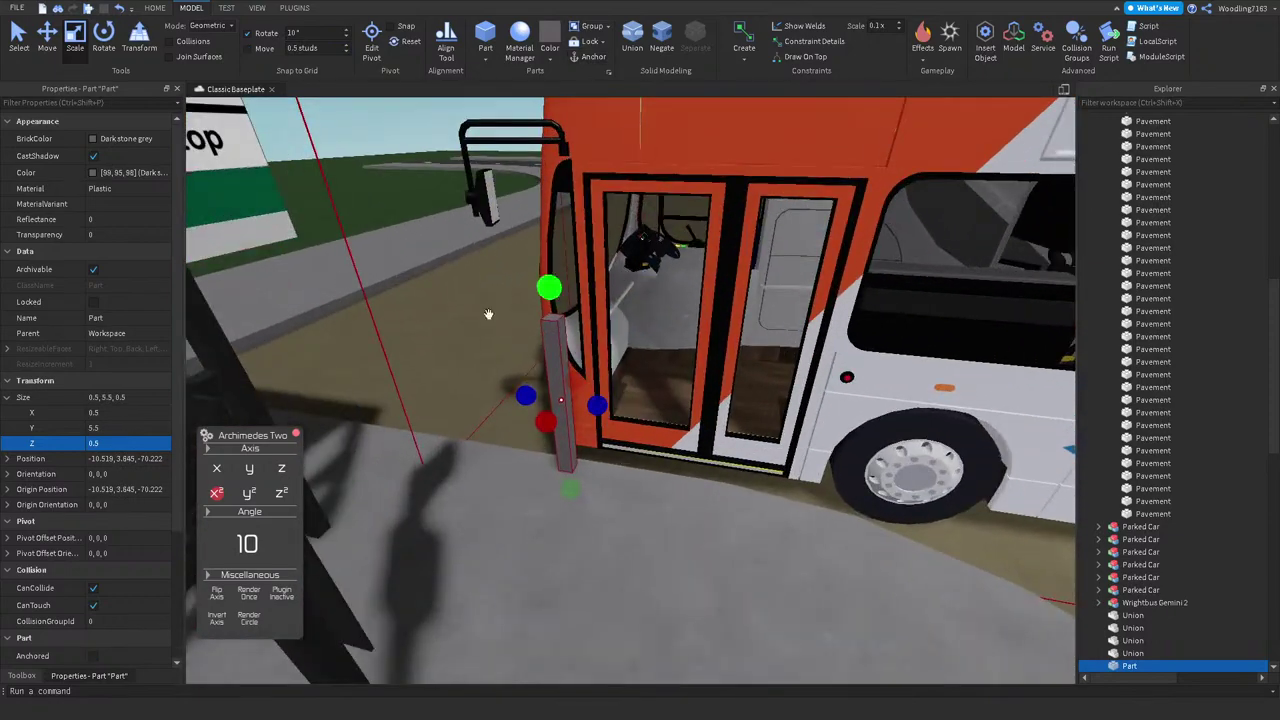
# Step: Set the post's size to 0.4 by 5.4 by 0.4 studs
pyautogui.click(141, 413)
pyautogui.write('0.4')
pyautogui.press('Tab')
pyautogui.write('5.4')
pyautogui.press('Tab')
pyautogui.write('0.4')
pyautogui.press('Return')
pyautogui.moveTo(541, 414); pyautogui.dragTo(541, 414, button='right')
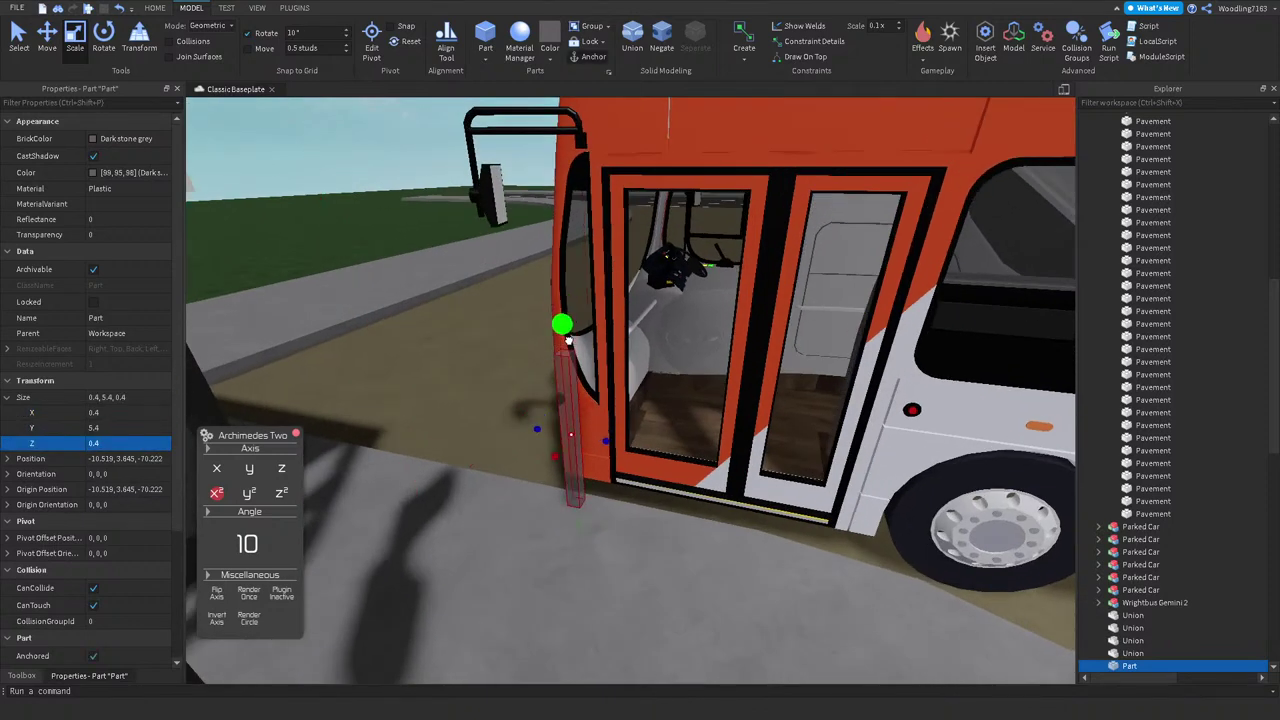
# Step: Slim the post to 0.3 by 0.3 studs and shorten it to 4.4 studs tall
pyautogui.click(119, 412)
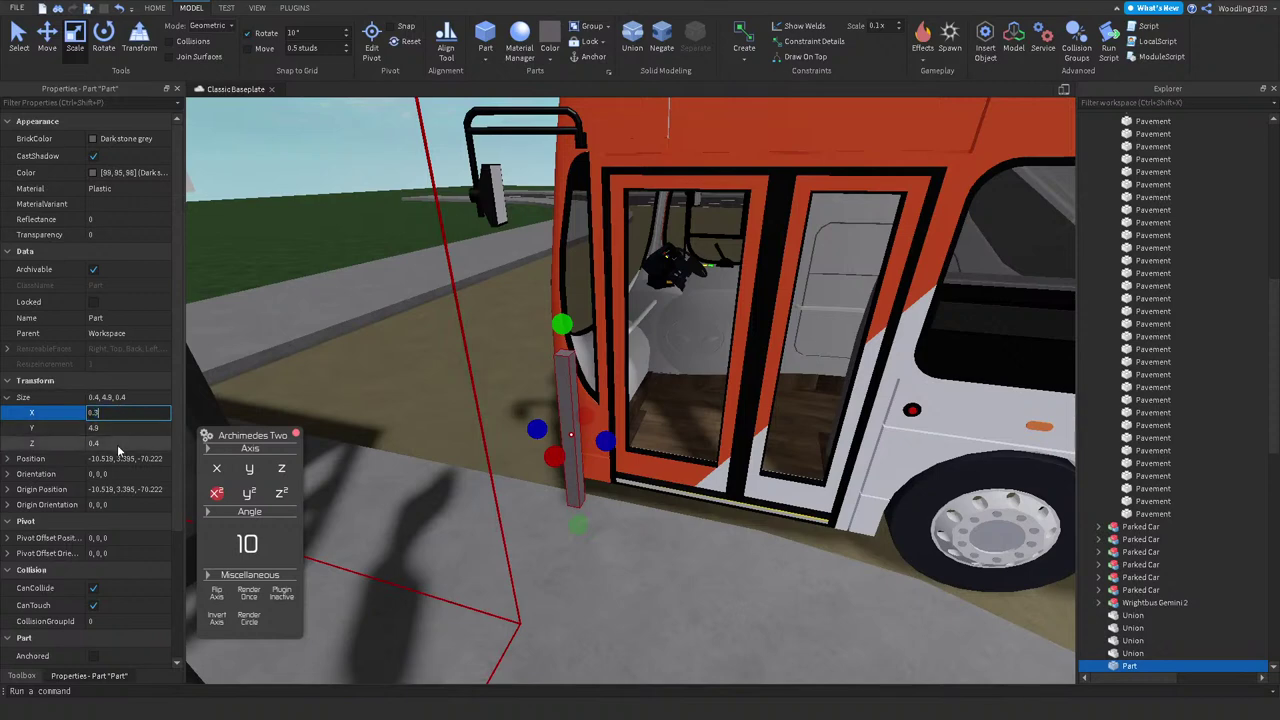
pyautogui.press('Return')
pyautogui.moveTo(492, 333); pyautogui.dragTo(492, 333, button='right')
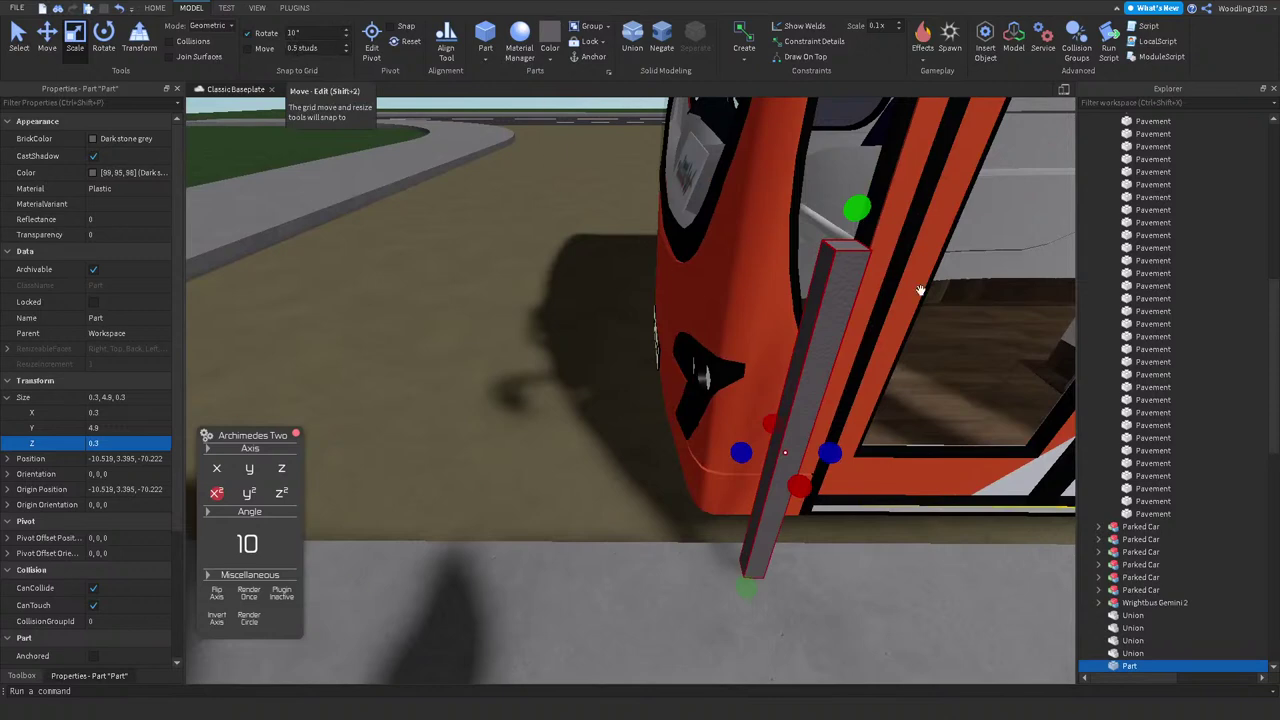
pyautogui.moveTo(862, 200); pyautogui.dragTo(845, 261)
# Step: Try a lighter custom colour of [131, 126, 130] on the post and revert it
pyautogui.click(552, 58)
pyautogui.click(130, 172)
pyautogui.click(93, 172)
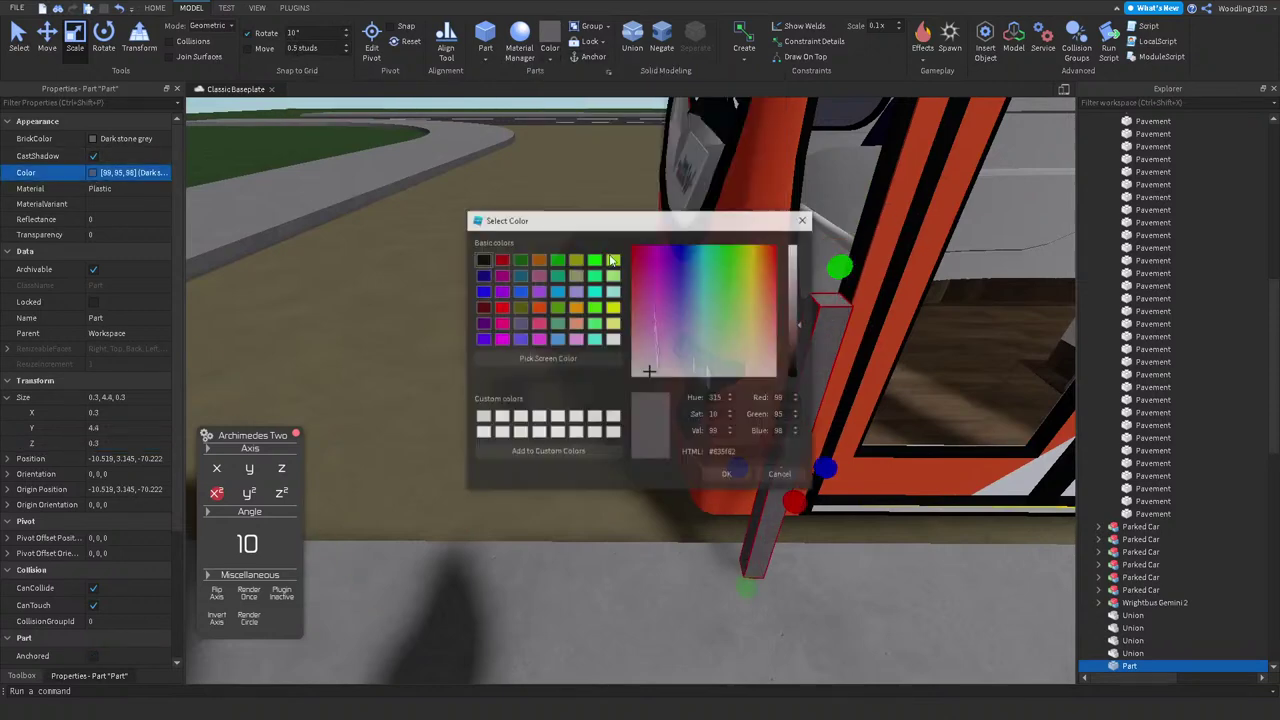
pyautogui.click(798, 312)
pyautogui.click(745, 478)
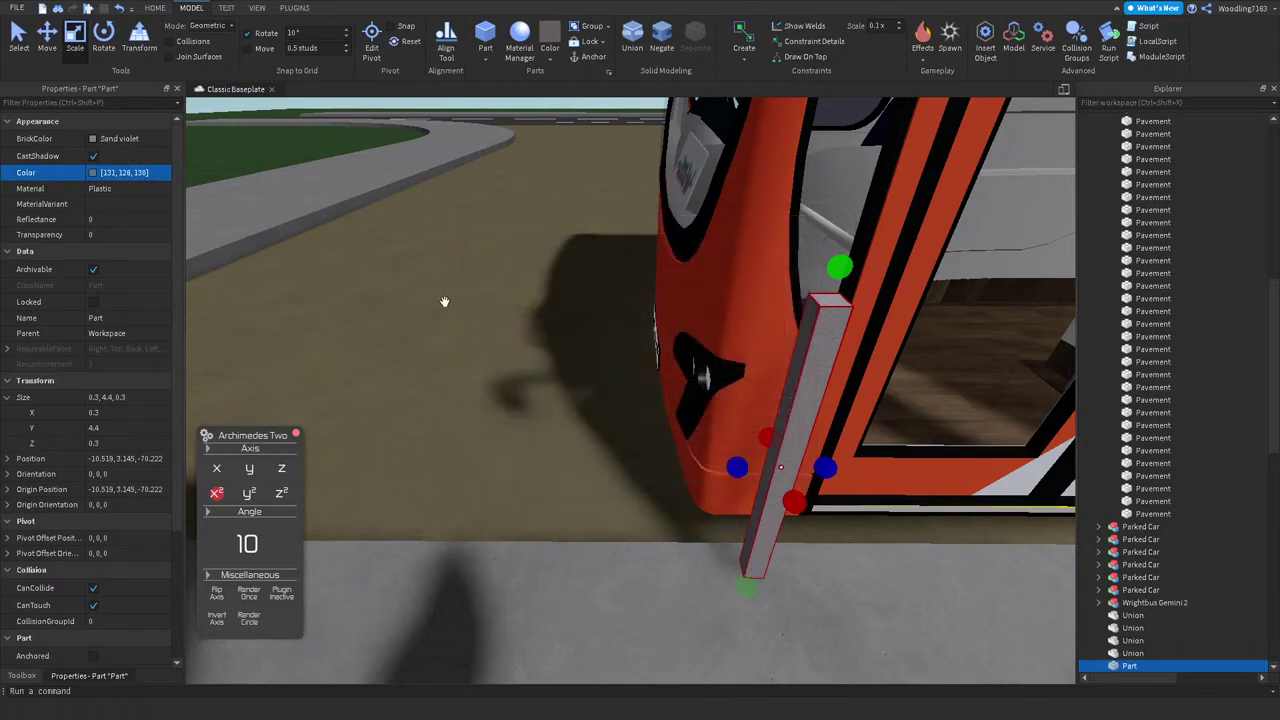
pyautogui.scroll(3, 779, 449)
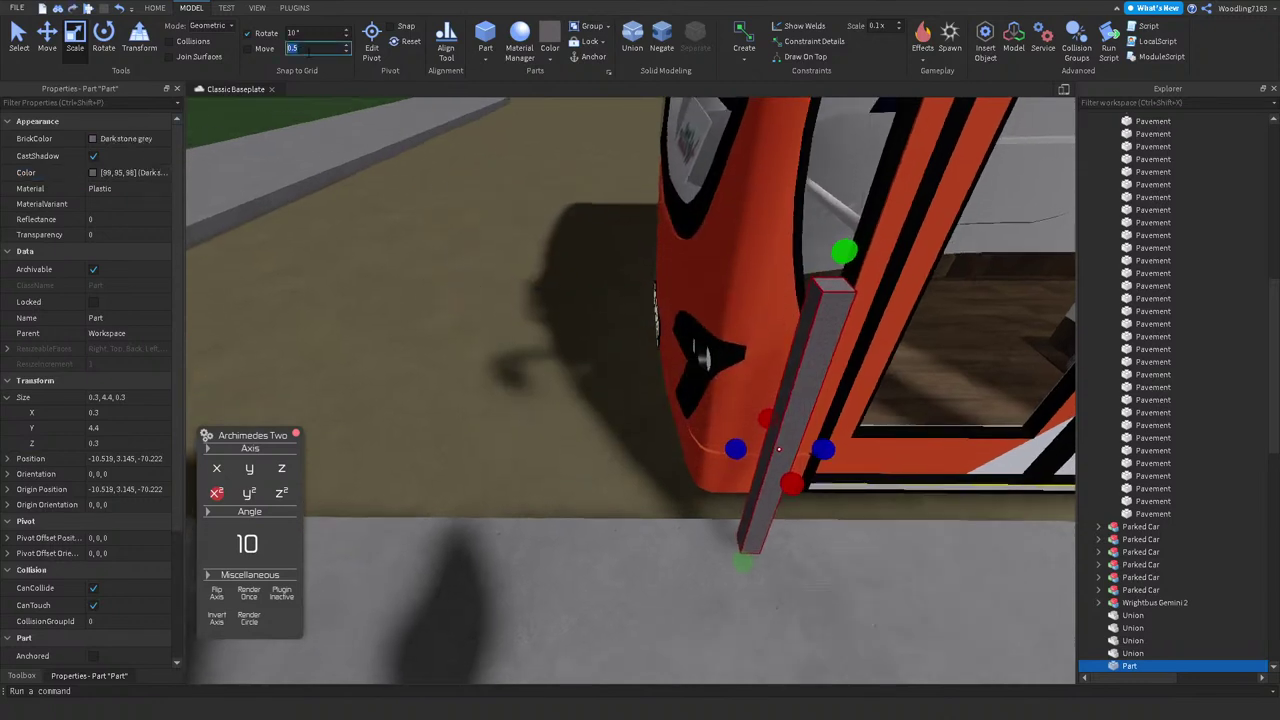
# Step: Place copies of the post along the pavement edge in front of the bus, using 5-stud move snapping
pyautogui.click(47, 40)
pyautogui.moveTo(726, 450); pyautogui.dragTo(450, 452)
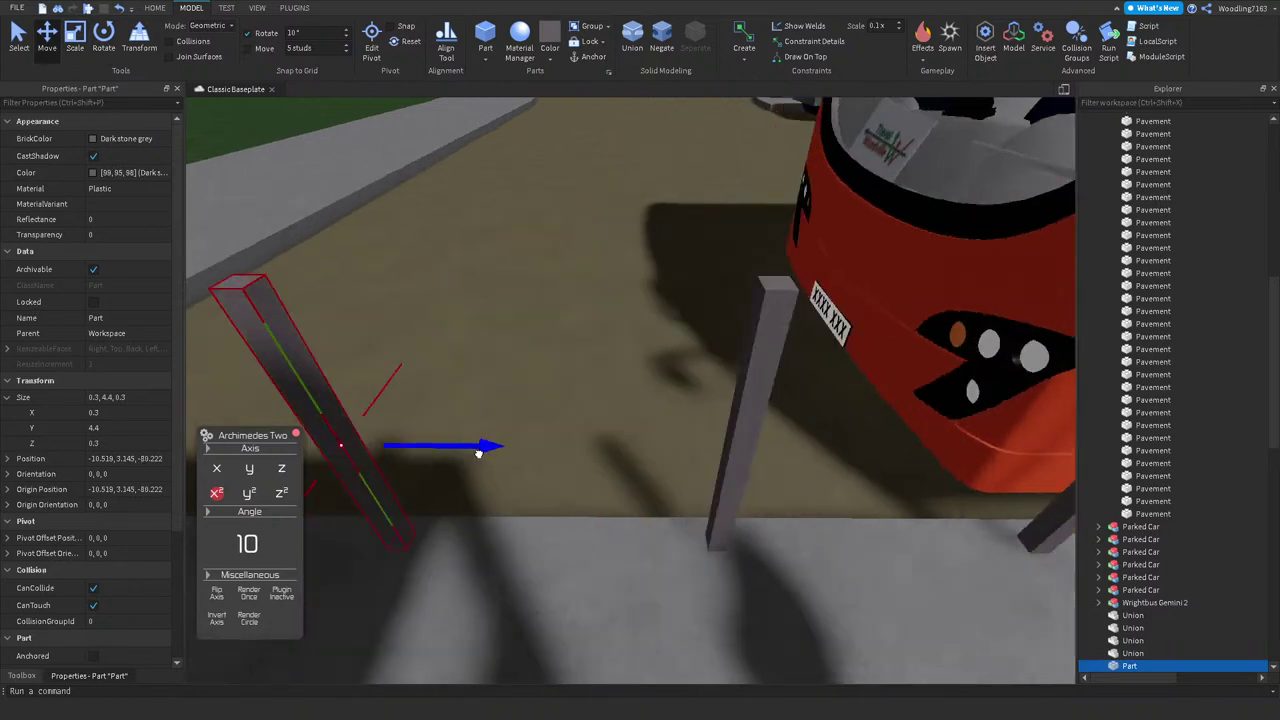
pyautogui.press('f')
pyautogui.click(615, 418)
pyautogui.moveTo(615, 418); pyautogui.dragTo(590, 430, button='right')
pyautogui.scroll(-4, 1190, 565)
# Step: Select all five posts and shift them together along the pavement edge
pyautogui.click(1174, 569)
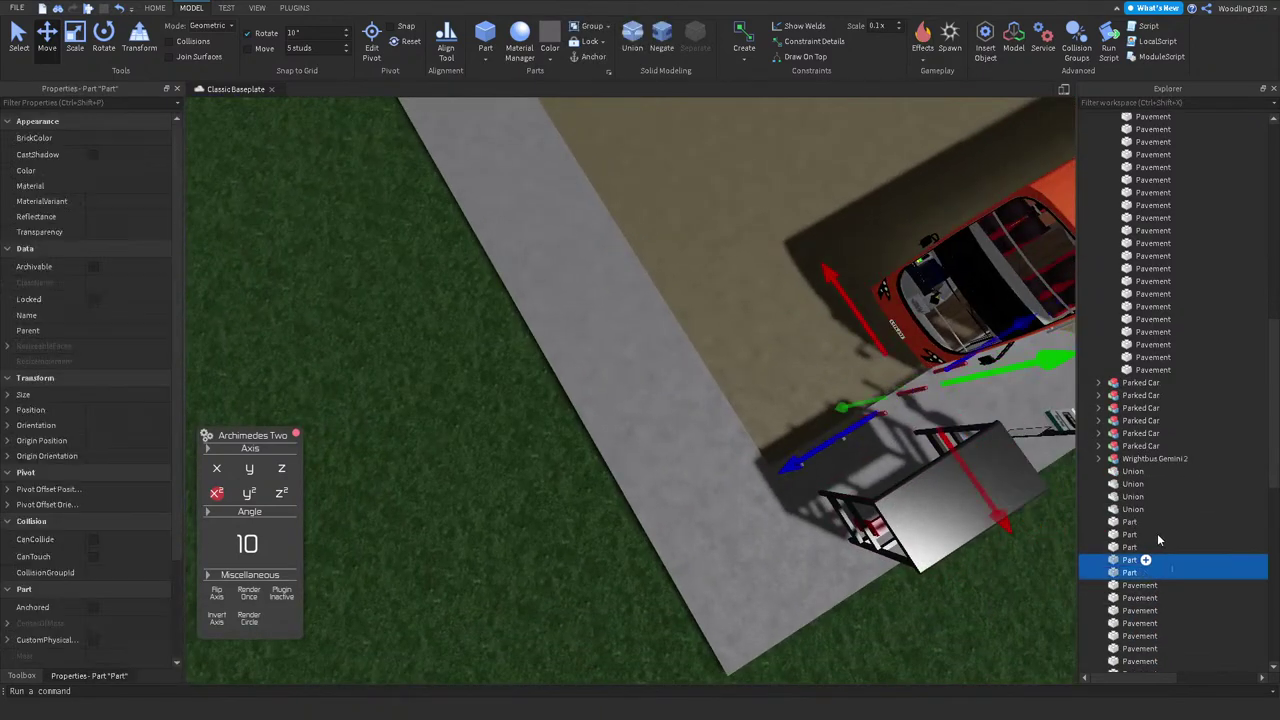
pyautogui.keyDown('shift'); pyautogui.click(1150, 522); pyautogui.keyUp('shift')
pyautogui.press('f')
pyautogui.moveTo(457, 517); pyautogui.dragTo(495, 524, button='right')
pyautogui.scroll(-5, 492, 521)
# Step: Duplicate the post nearest the bus doors and move the copy 10 studs along, next to the front wheel
pyautogui.click(897, 350)
pyautogui.moveTo(897, 350); pyautogui.dragTo(796, 355, button='right')
pyautogui.scroll(8, 796, 355)
pyautogui.scroll(-5, 796, 355)
pyautogui.click(650, 270)
pyautogui.press('s')
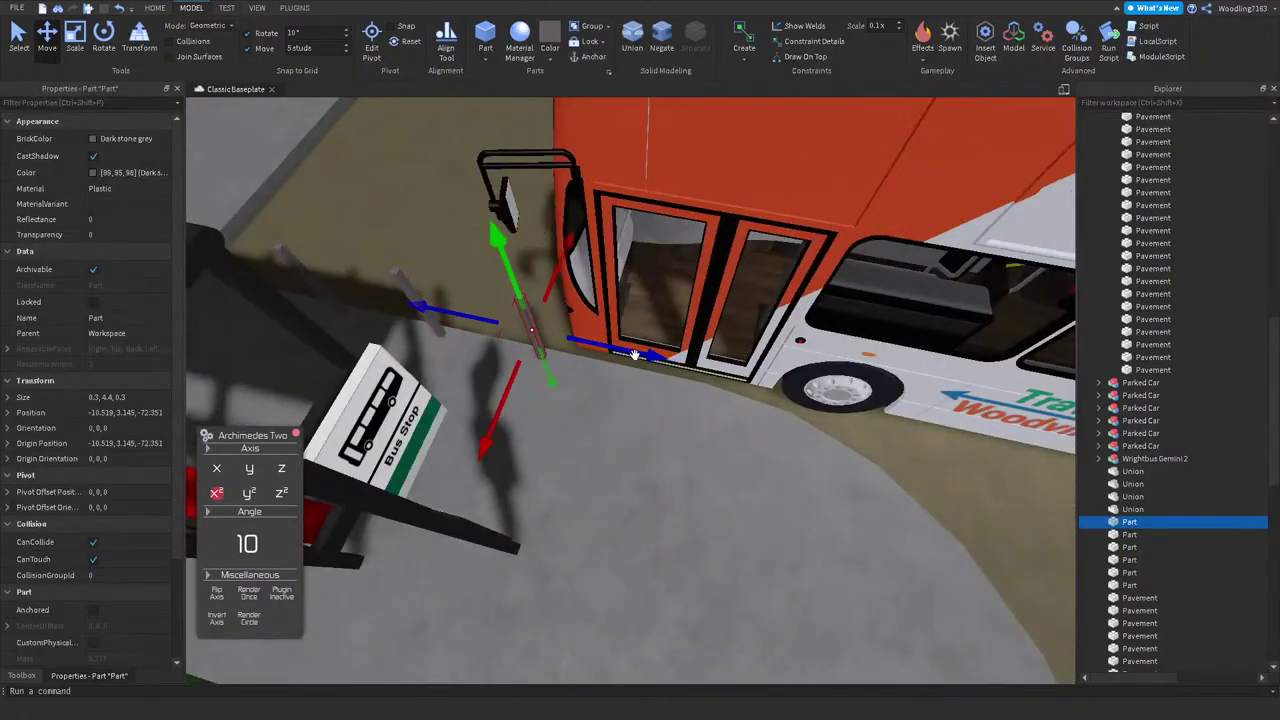
pyautogui.click(632, 358)
pyautogui.press('f')
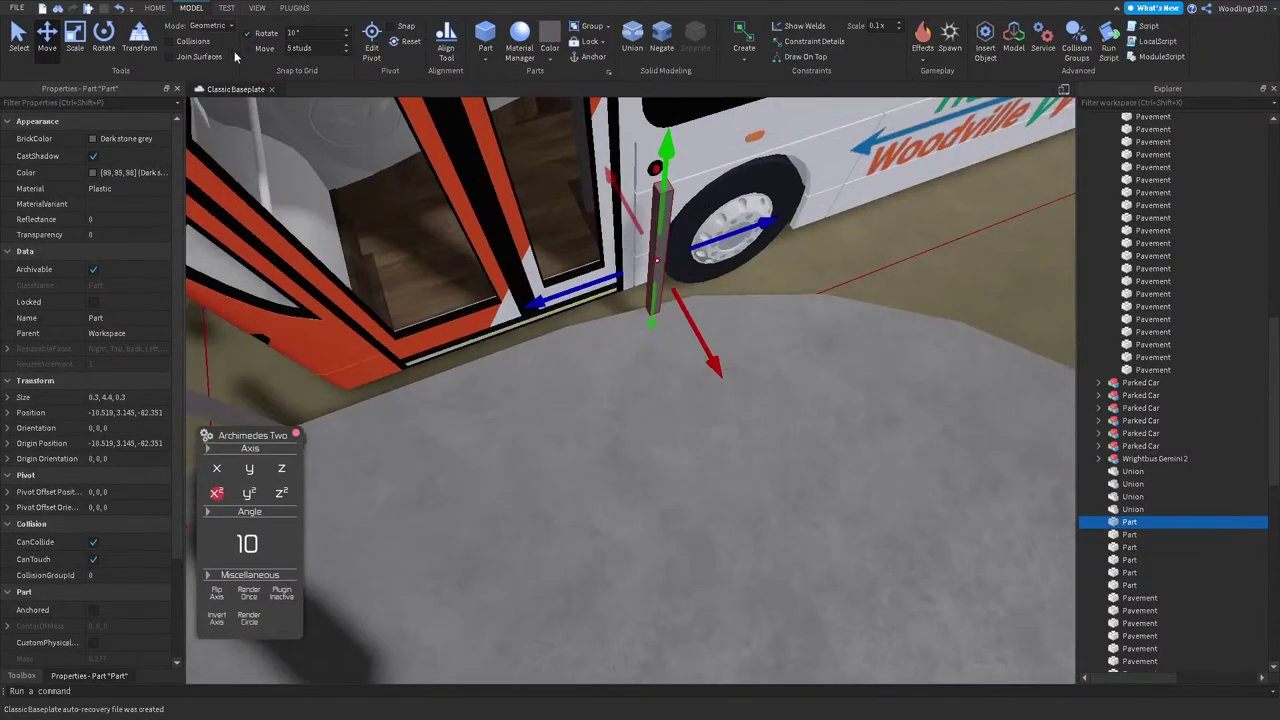
# Step: Rotate the post beside the front wheel to -10 degrees about its vertical axis
pyautogui.click(103, 38)
pyautogui.scroll(5, 716, 404)
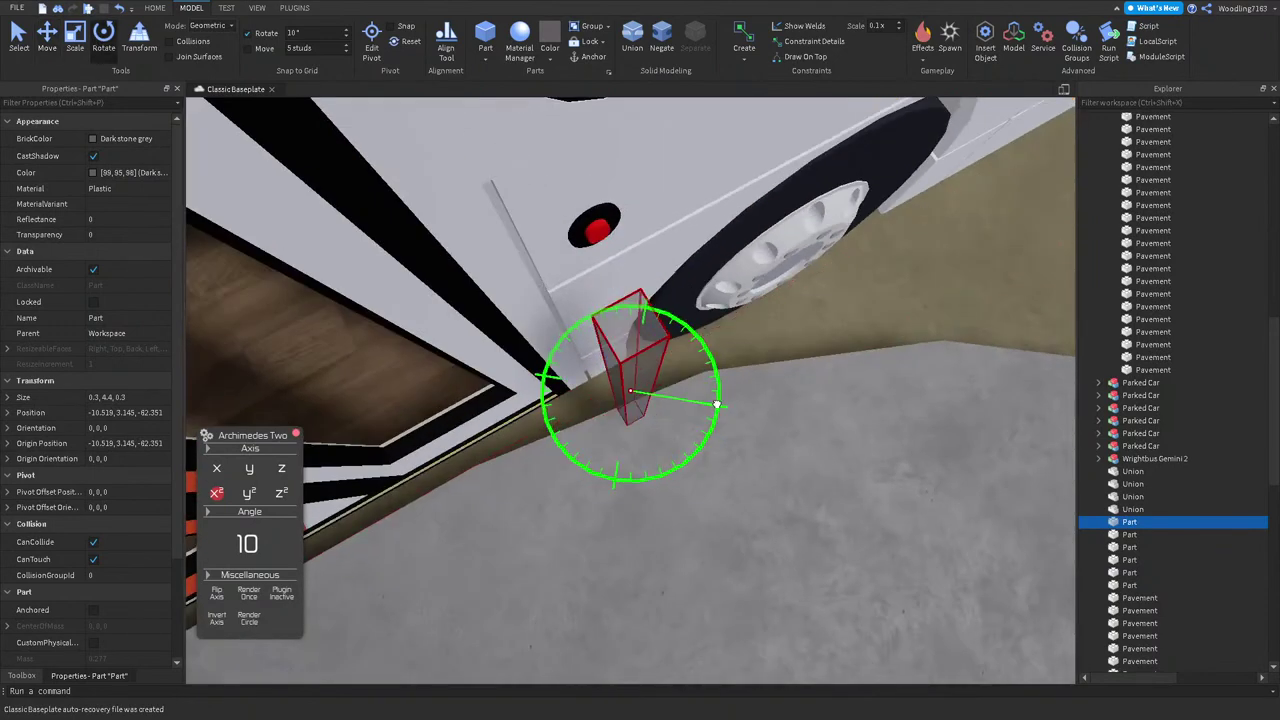
pyautogui.hotkey('ctrl', '2')
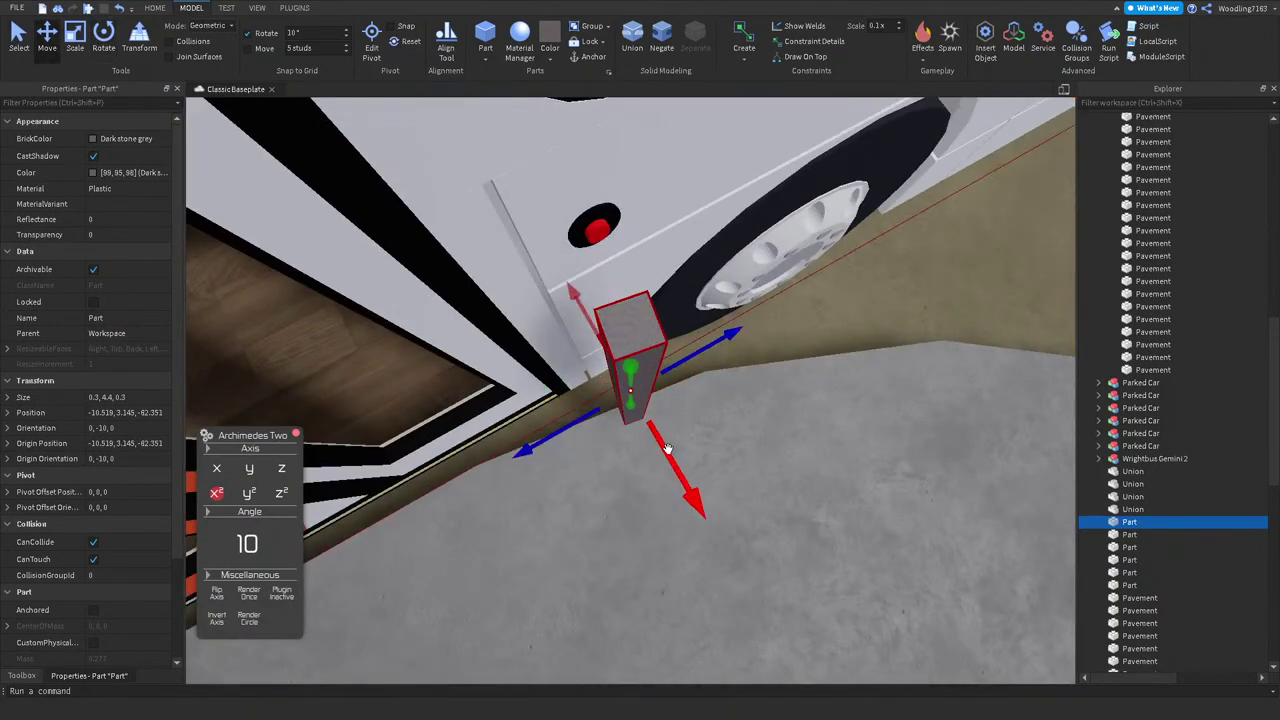
# Step: Move the angled post beside the bus's front wheel a little further outwards onto the pavement
pyautogui.moveTo(667, 447); pyautogui.dragTo(680, 480)
pyautogui.scroll(-5, 680, 480)
pyautogui.moveTo(680, 480); pyautogui.dragTo(606, 503, button='right')
pyautogui.scroll(5, 660, 395)
# Step: Generate a horizontal rail from the top of the post nearest the bus doors with Archimedes, using 90 degrees on the inverted Z axis
pyautogui.click(612, 505)
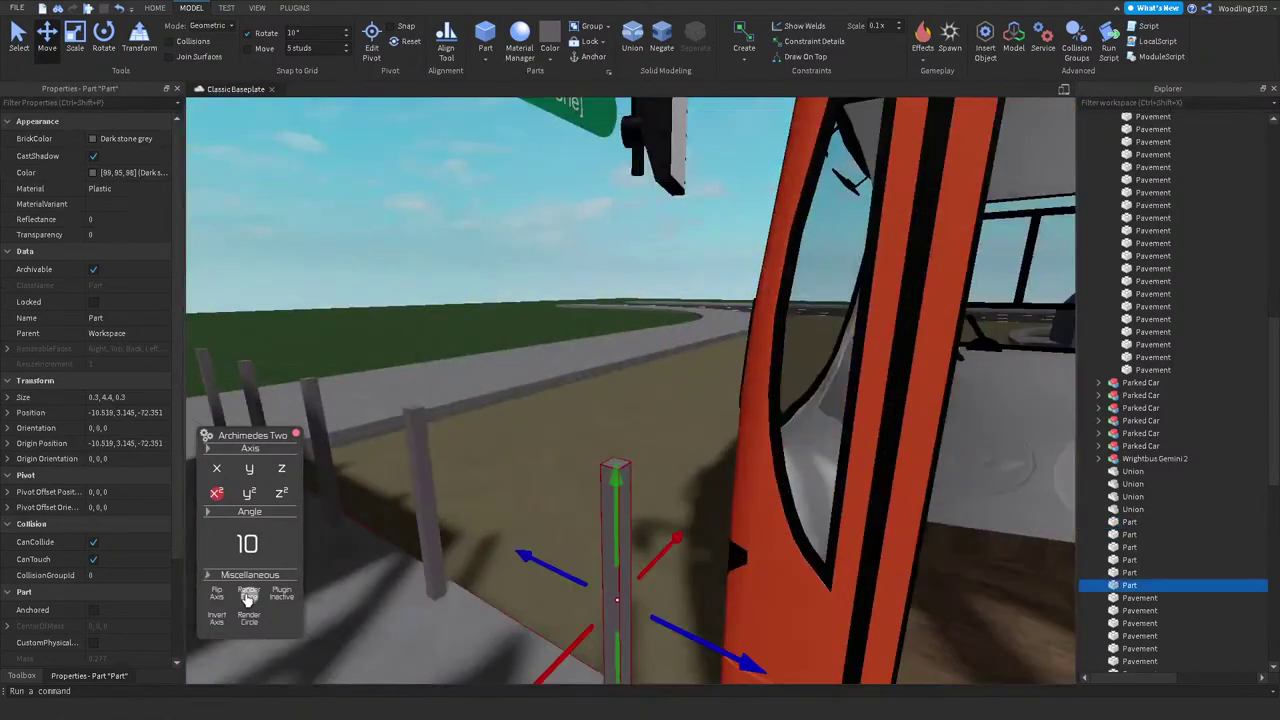
pyautogui.click(281, 593)
pyautogui.click(246, 541)
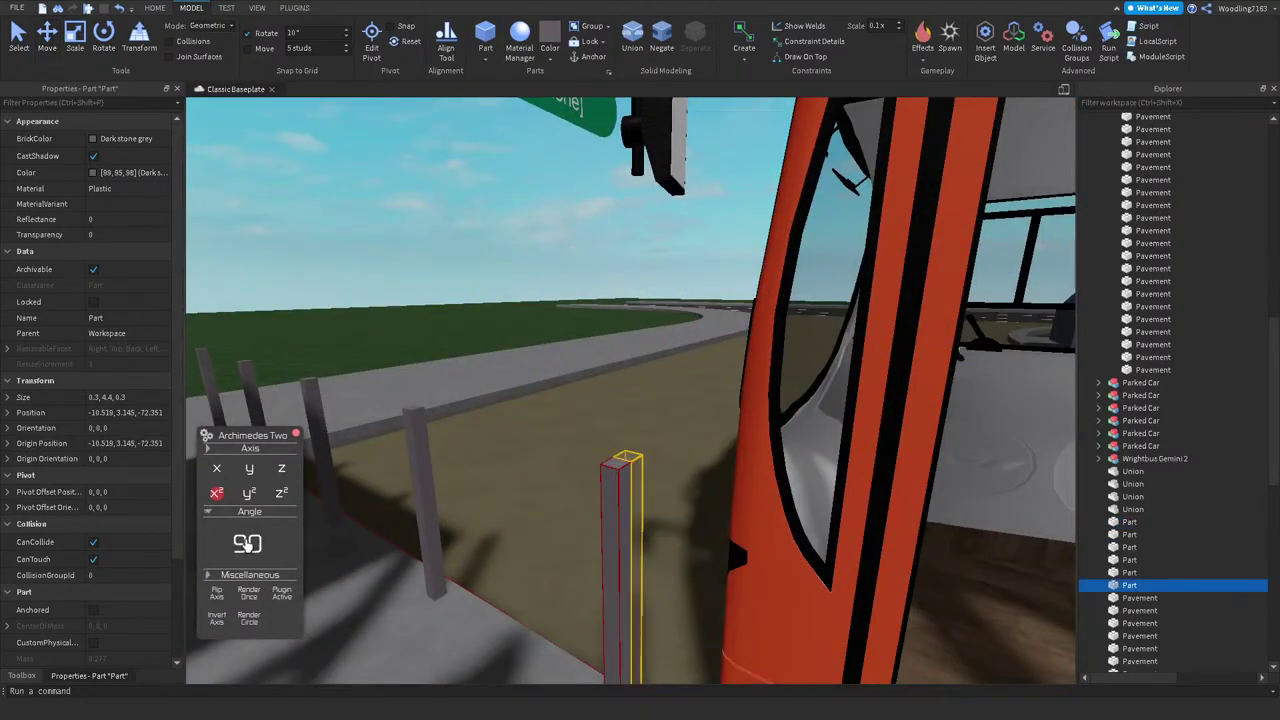
pyautogui.click(283, 496)
pyautogui.click(245, 494)
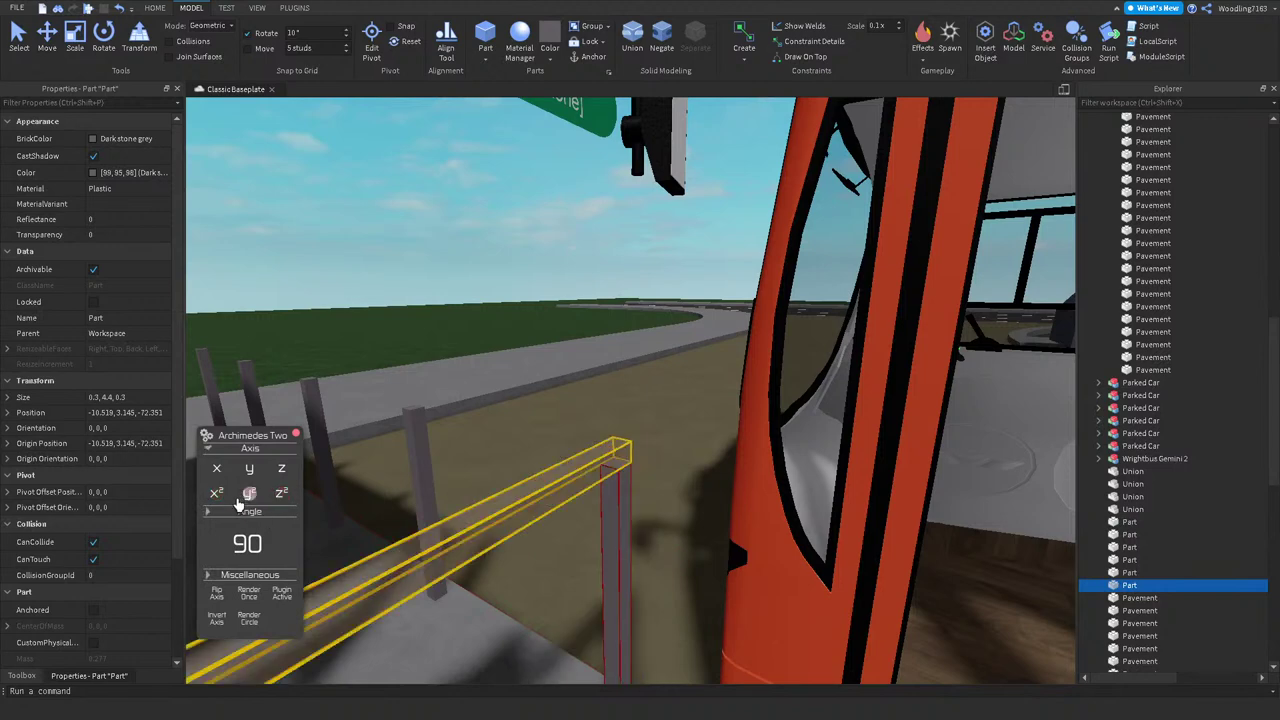
pyautogui.click(218, 493)
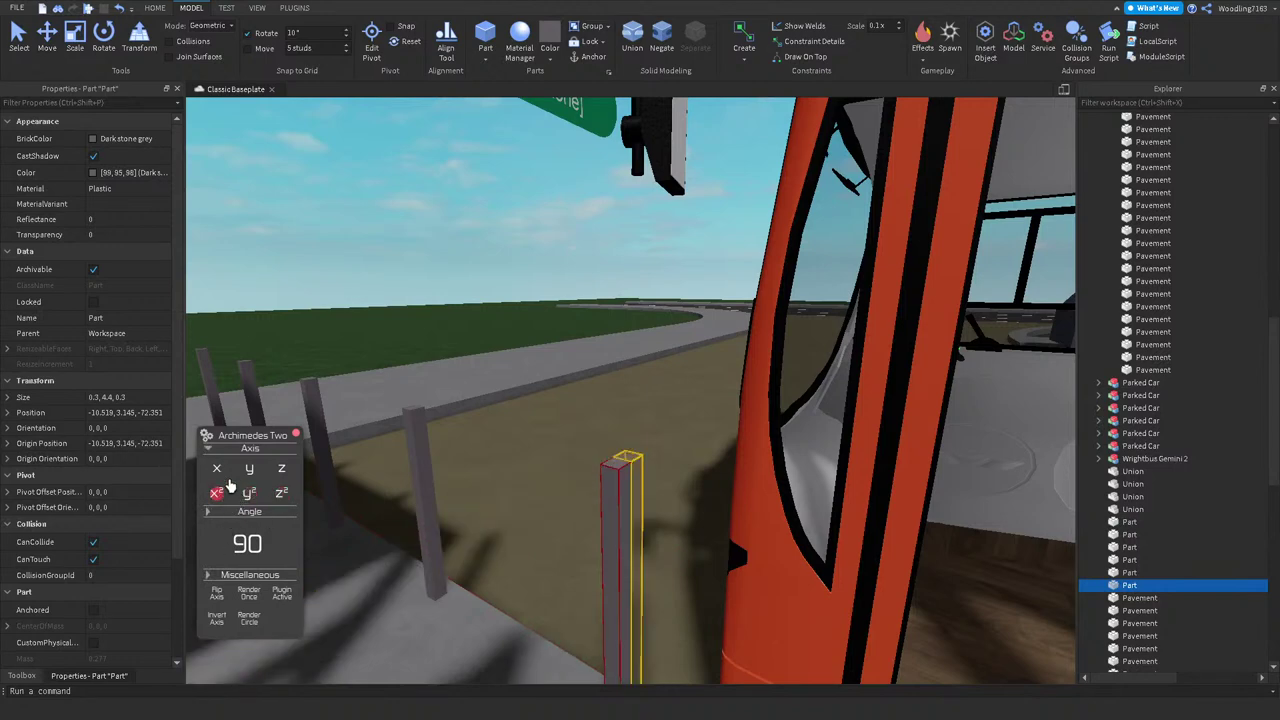
pyautogui.click(216, 470)
pyautogui.click(281, 470)
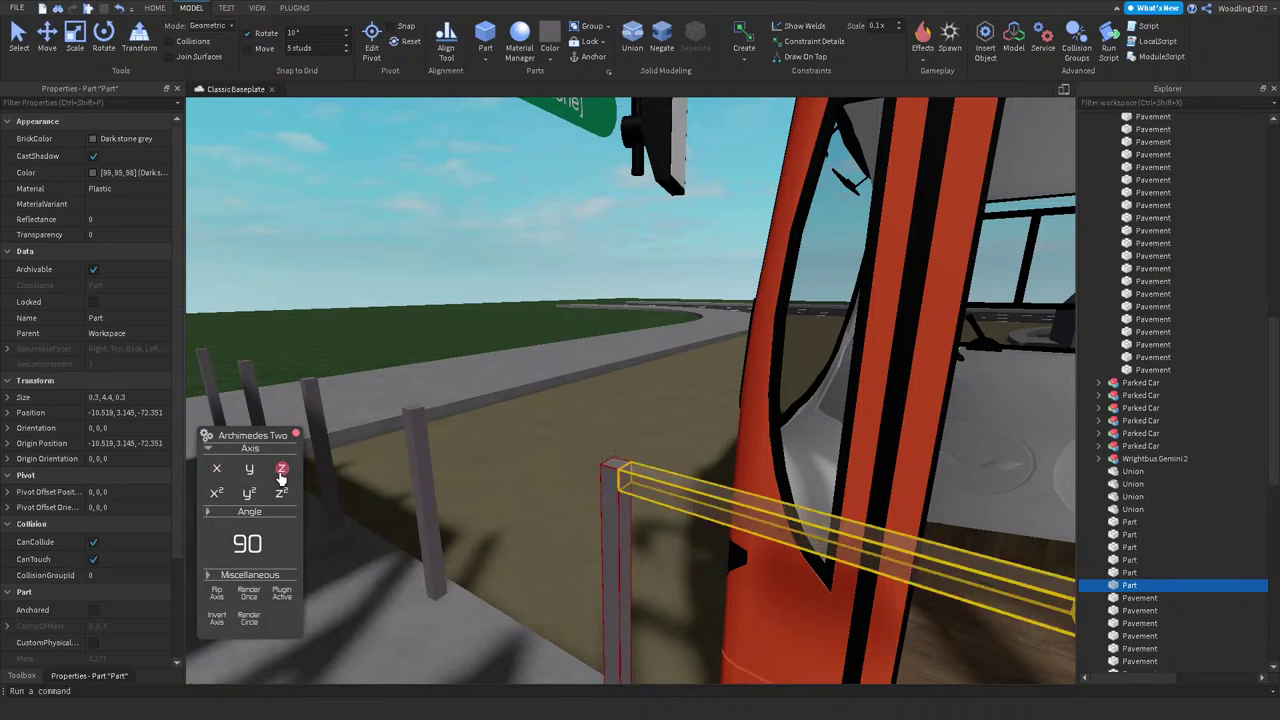
pyautogui.click(215, 619)
pyautogui.click(249, 594)
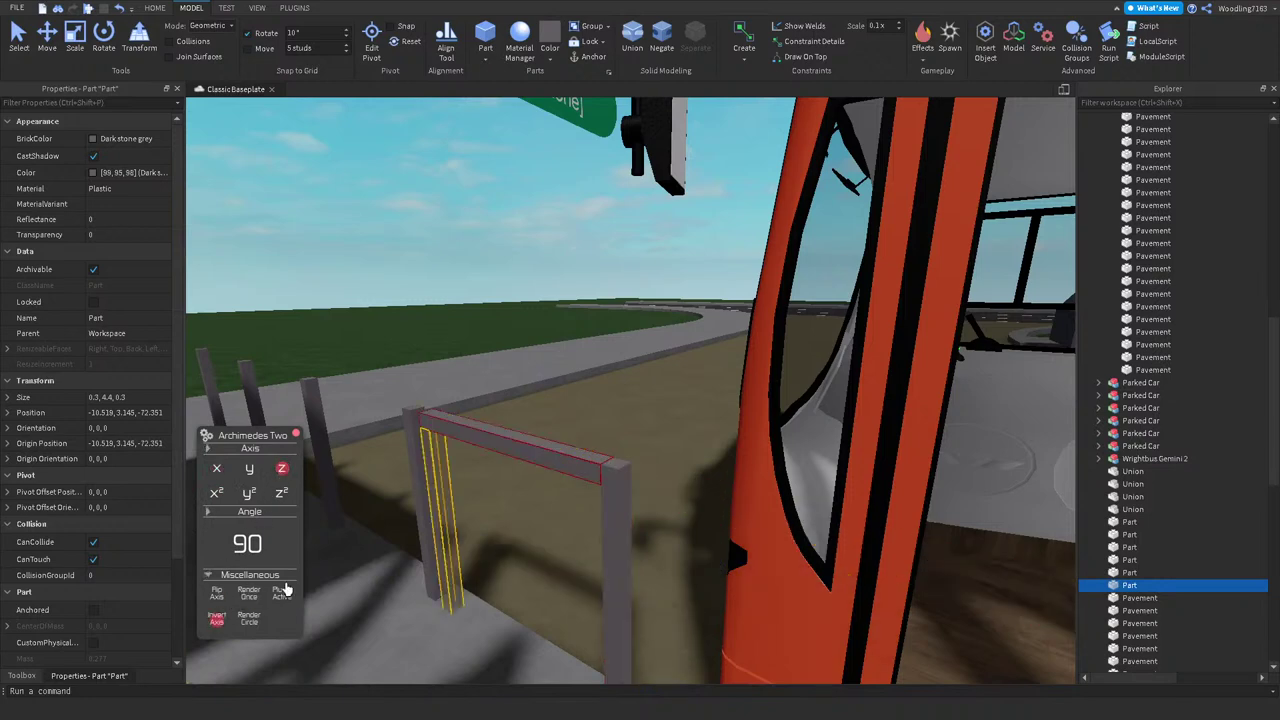
# Step: Stretch the new top rail to about 19.9 studs so it spans the whole row of posts in front of the bus
pyautogui.moveTo(585, 293); pyautogui.dragTo(648, 276, button='right')
pyautogui.click(600, 285)
pyautogui.moveTo(648, 276); pyautogui.dragTo(806, 320)
# Step: Duplicate the top rail and lower the copy to about 3.04 studs in height as a middle rail
pyautogui.click(47, 38)
pyautogui.moveTo(377, 371); pyautogui.dragTo(489, 398, button='right')
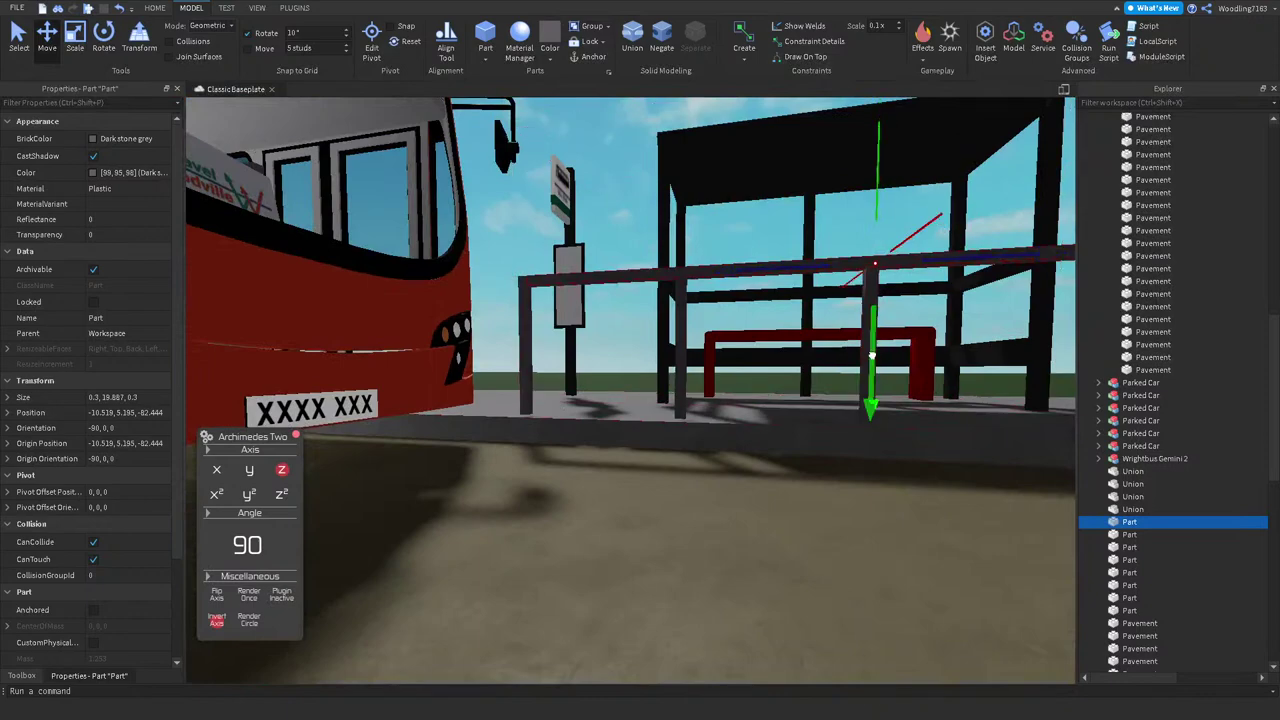
pyautogui.moveTo(872, 353); pyautogui.dragTo(868, 432)
pyautogui.scroll(-5, 860, 400)
pyautogui.moveTo(850, 380); pyautogui.dragTo(840, 361, button='right')
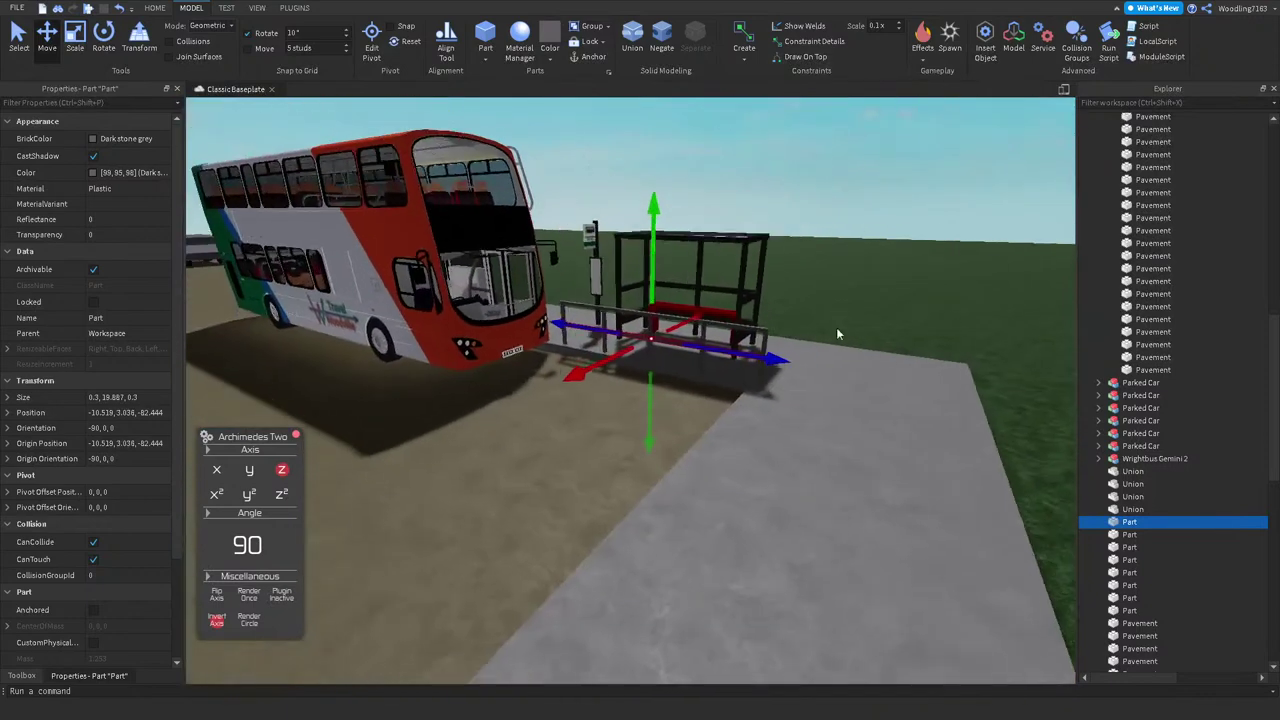
pyautogui.click(840, 361)
# Step: Generate a side rail at right angles from the corner post's top with Archimedes, using 90 degrees on the flipped X axis without inversion
pyautogui.scroll(10, 827, 224)
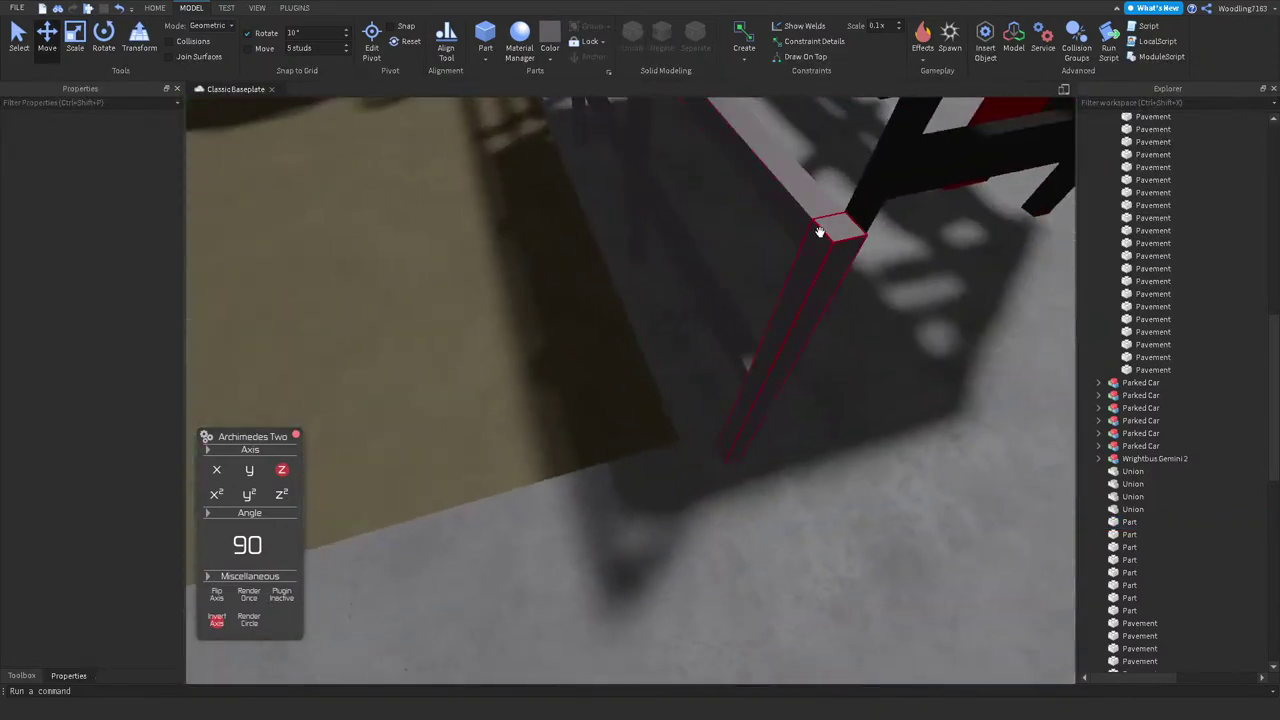
pyautogui.click(817, 220)
pyautogui.scroll(-8, 600, 400)
pyautogui.click(282, 594)
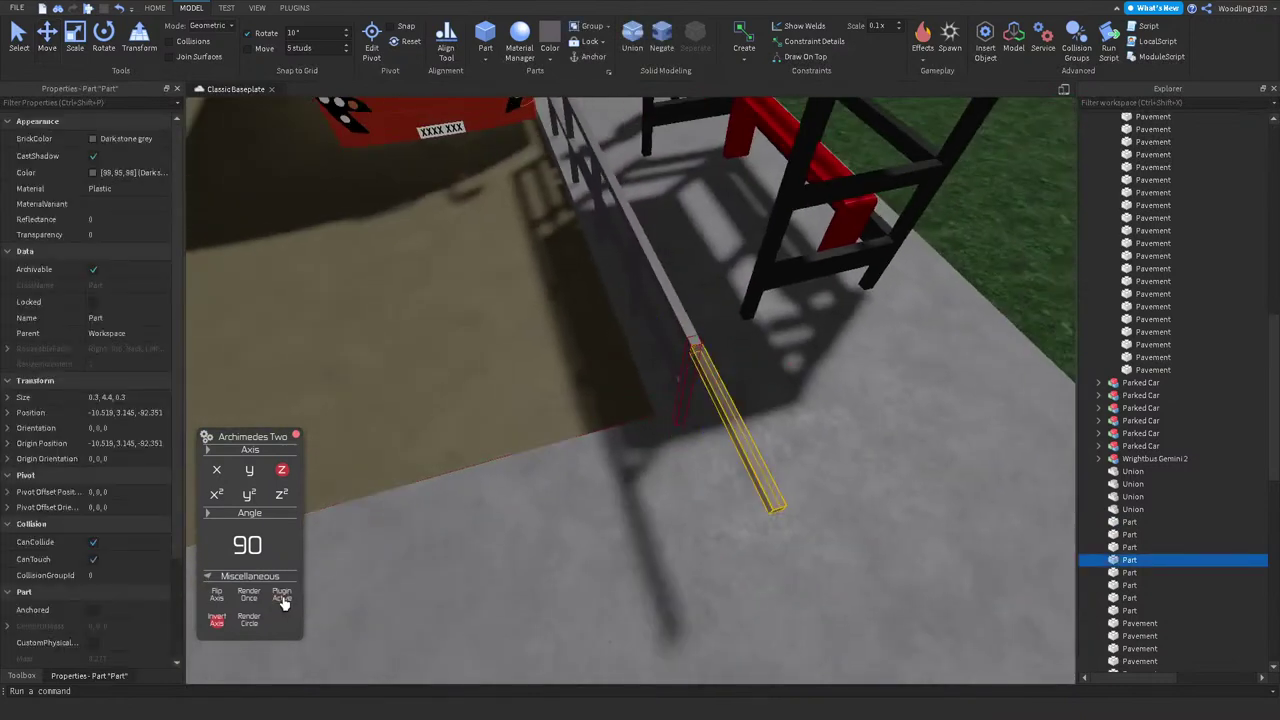
pyautogui.click(281, 495)
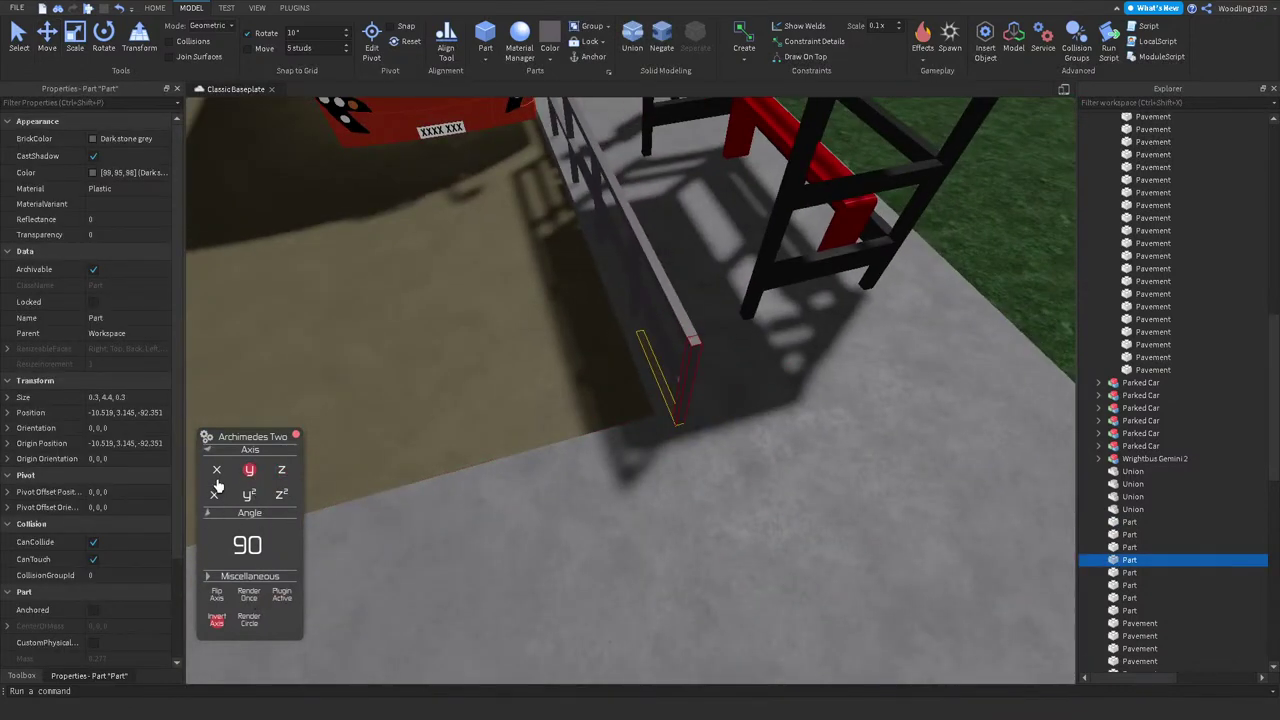
pyautogui.click(217, 597)
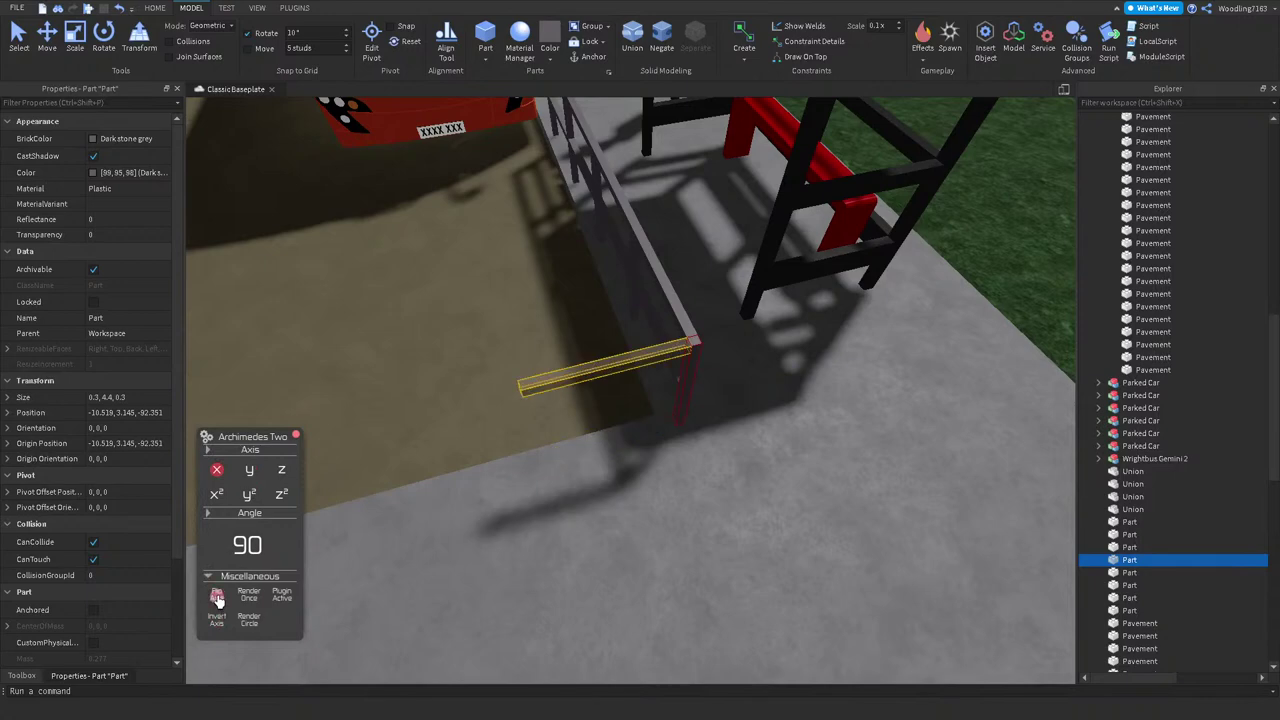
pyautogui.click(262, 595)
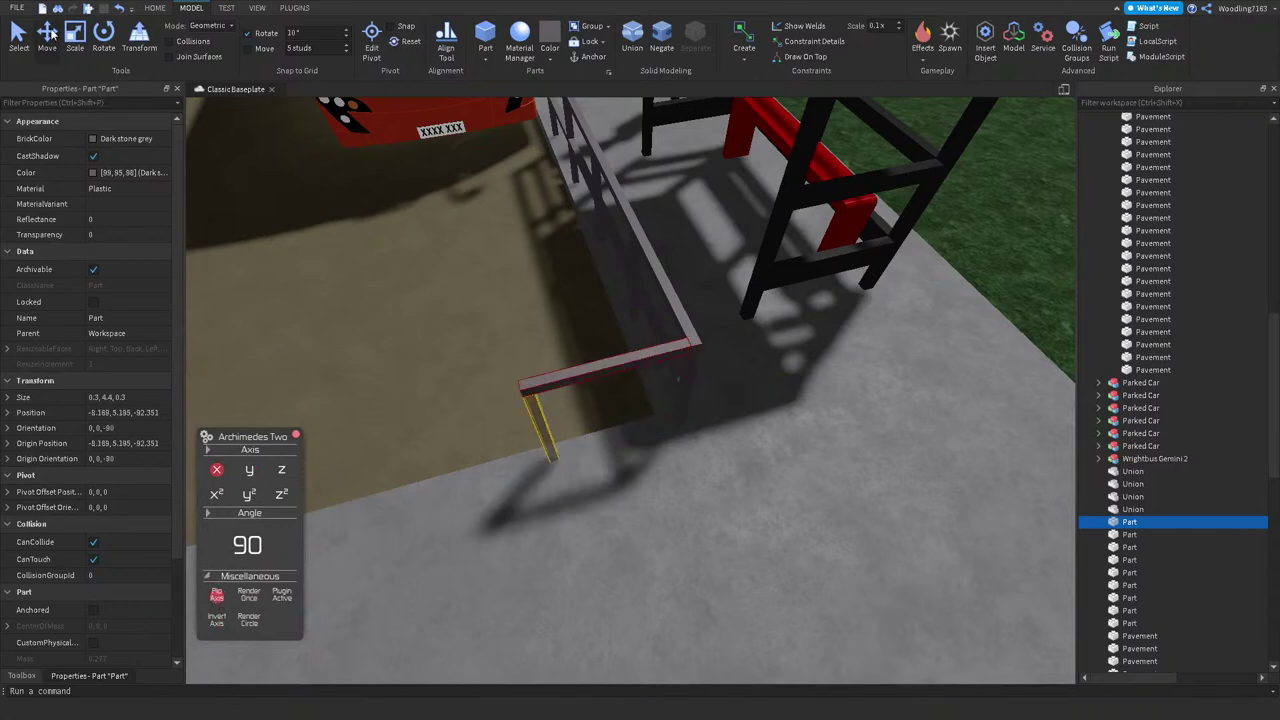
# Step: Duplicate the short side rail and lower the copy to the corner post's mid-height, about 3 studs
pyautogui.click(44, 38)
pyautogui.moveTo(531, 286); pyautogui.dragTo(534, 289, button='right')
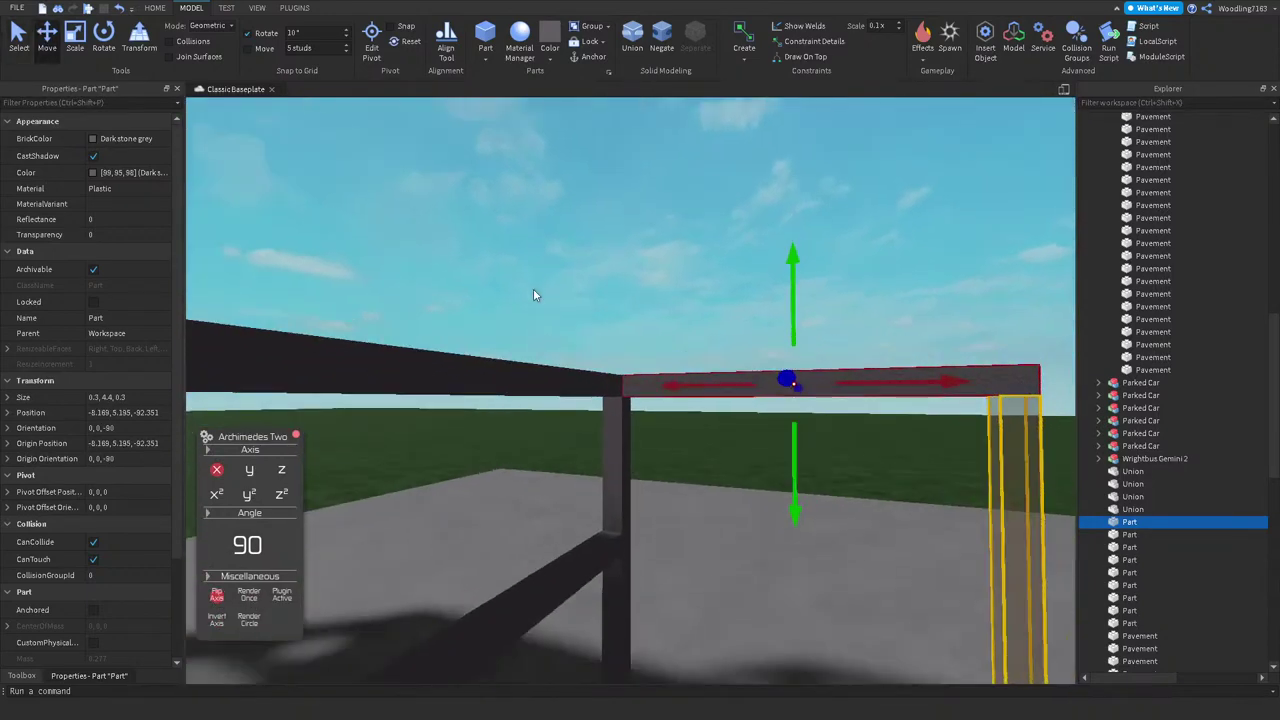
pyautogui.moveTo(796, 300); pyautogui.dragTo(763, 470)
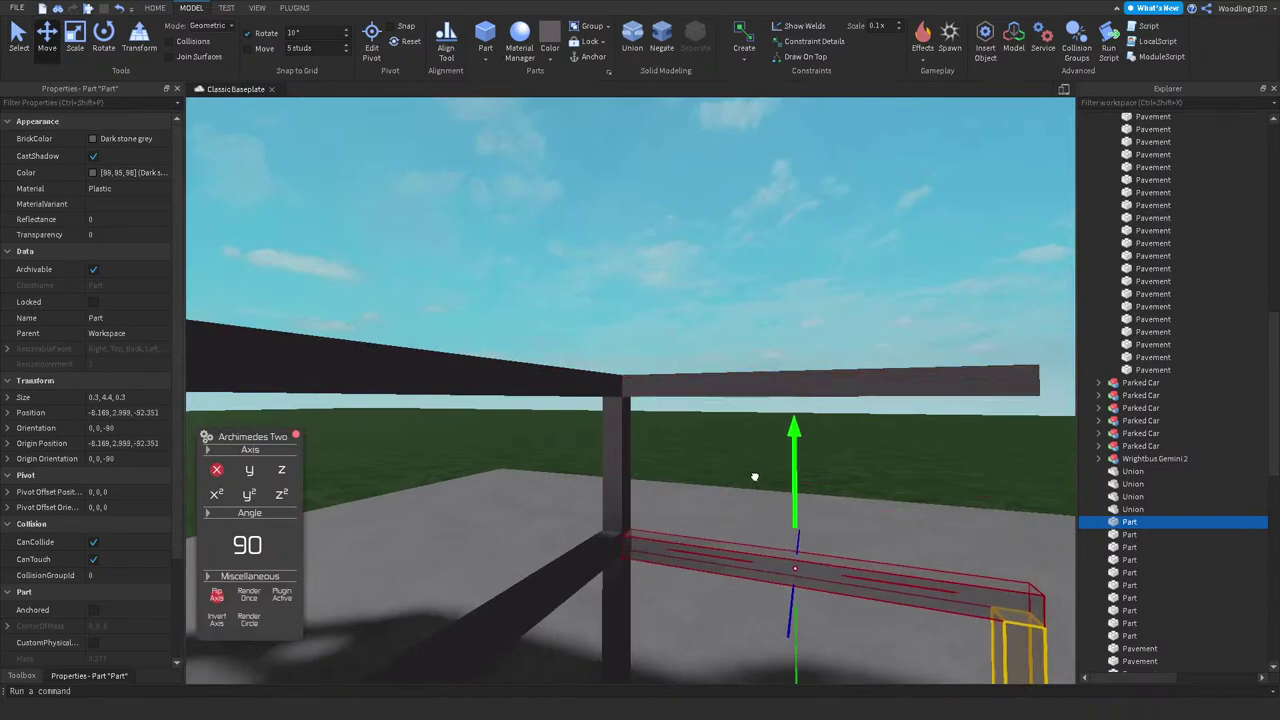
# Step: Set move snapping to 7 studs and move a duplicate of the corner post 7 studs along the front rails
pyautogui.click(605, 400)
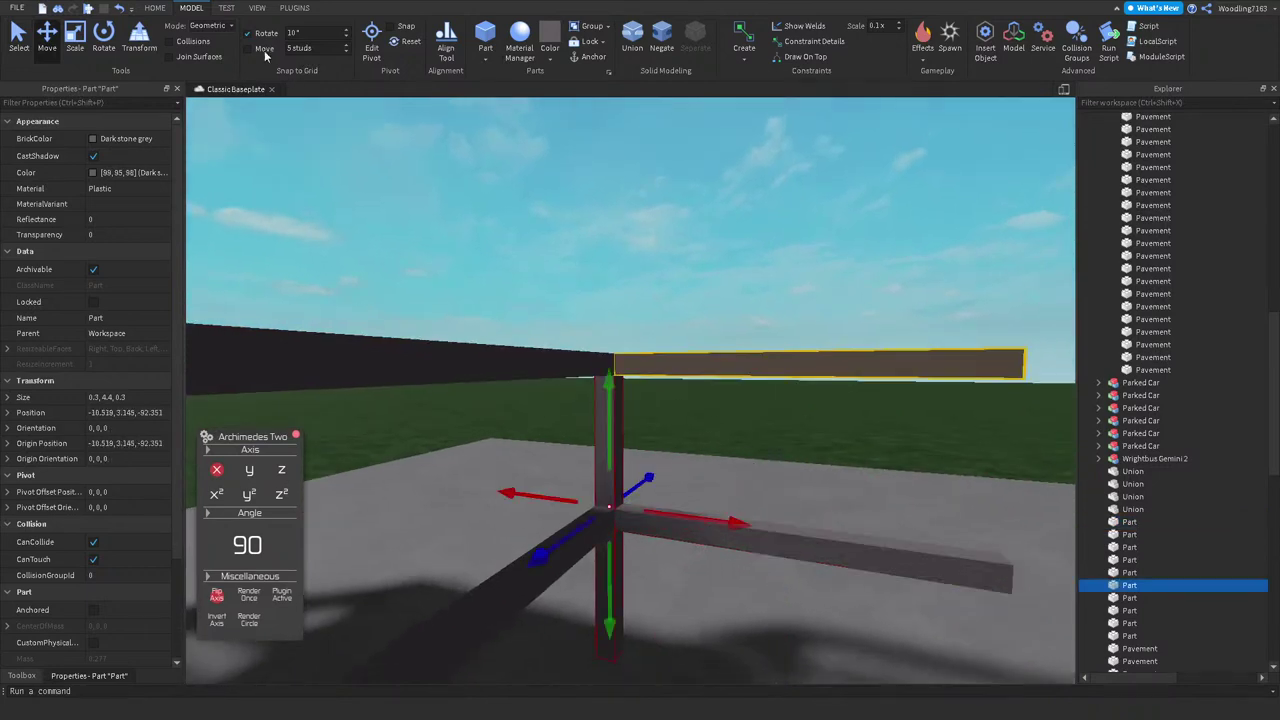
pyautogui.moveTo(449, 260); pyautogui.dragTo(586, 409, button='right')
pyautogui.hotkey('ctrl', 'd')
pyautogui.moveTo(586, 409); pyautogui.dragTo(500, 423)
pyautogui.moveTo(500, 423); pyautogui.dragTo(714, 360, button='right')
pyautogui.moveTo(642, 349); pyautogui.dragTo(525, 330)
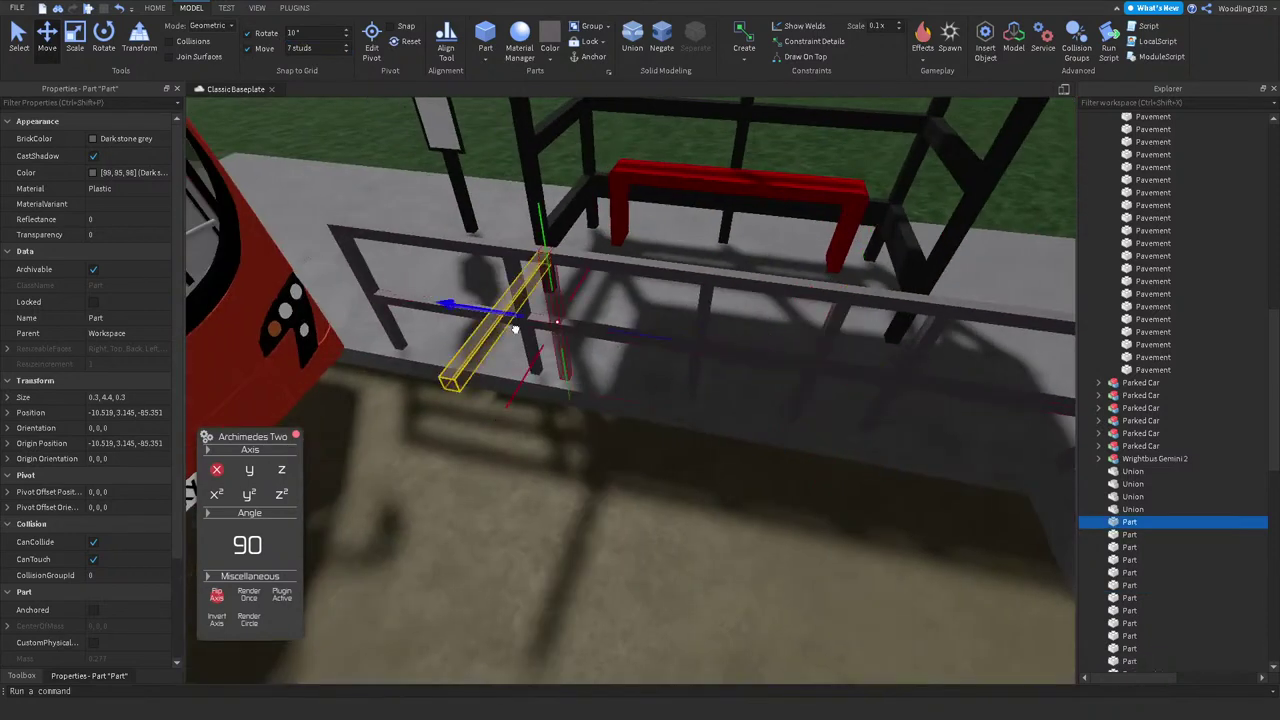
# Step: Delete the copied post and the old 5-stud-spaced posts under the front rails, keeping only the corner post
pyautogui.moveTo(502, 330); pyautogui.dragTo(777, 305, button='right')
pyautogui.hotkey('ctrl', 'd')
pyautogui.hotkey('ctrl', 'z')
pyautogui.press('Delete')
pyautogui.click(777, 306)
pyautogui.scroll(-3, 766, 306)
pyautogui.press('Delete')
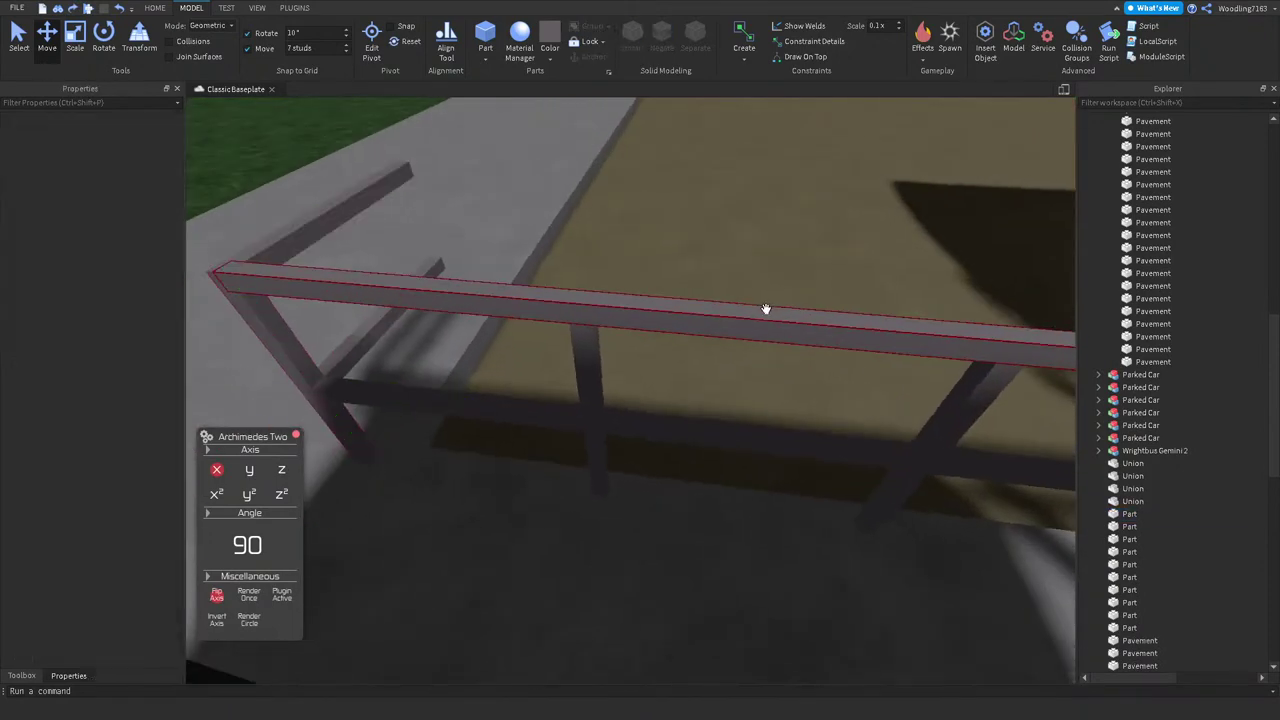
pyautogui.click(590, 380)
pyautogui.keyDown('ctrl'); pyautogui.click(614, 380); pyautogui.keyUp('ctrl')
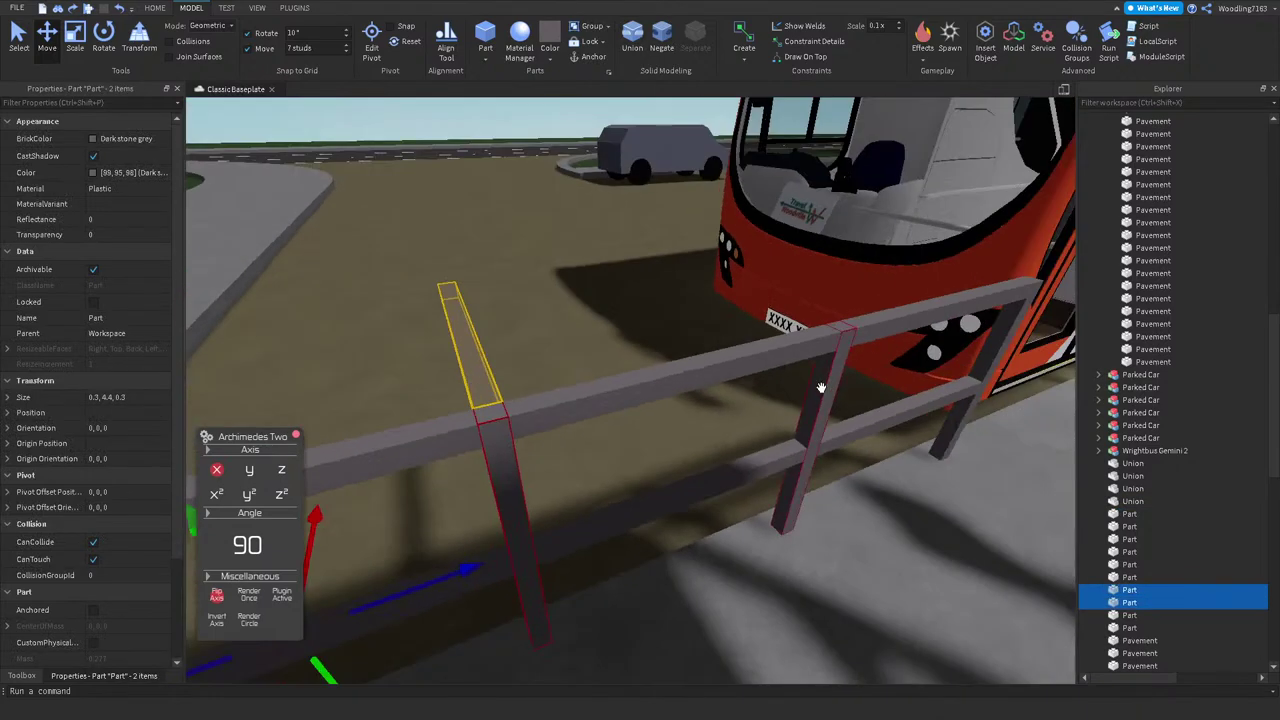
pyautogui.keyDown('ctrl'); pyautogui.click(820, 380); pyautogui.keyUp('ctrl')
pyautogui.moveTo(985, 352); pyautogui.dragTo(784, 360, button='right')
pyautogui.press('Delete')
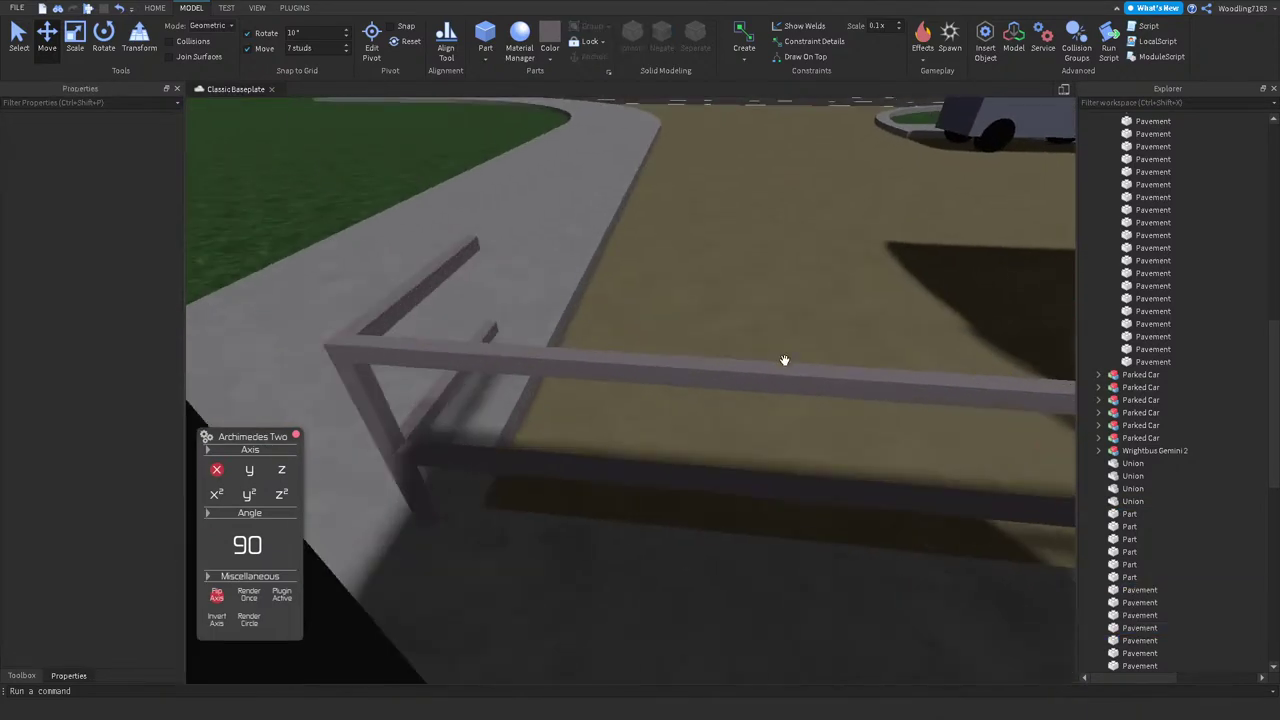
# Step: Place copies of the corner post at 7-stud intervals along the front rails up to the bus doors
pyautogui.click(395, 440)
pyautogui.moveTo(483, 457); pyautogui.dragTo(774, 489)
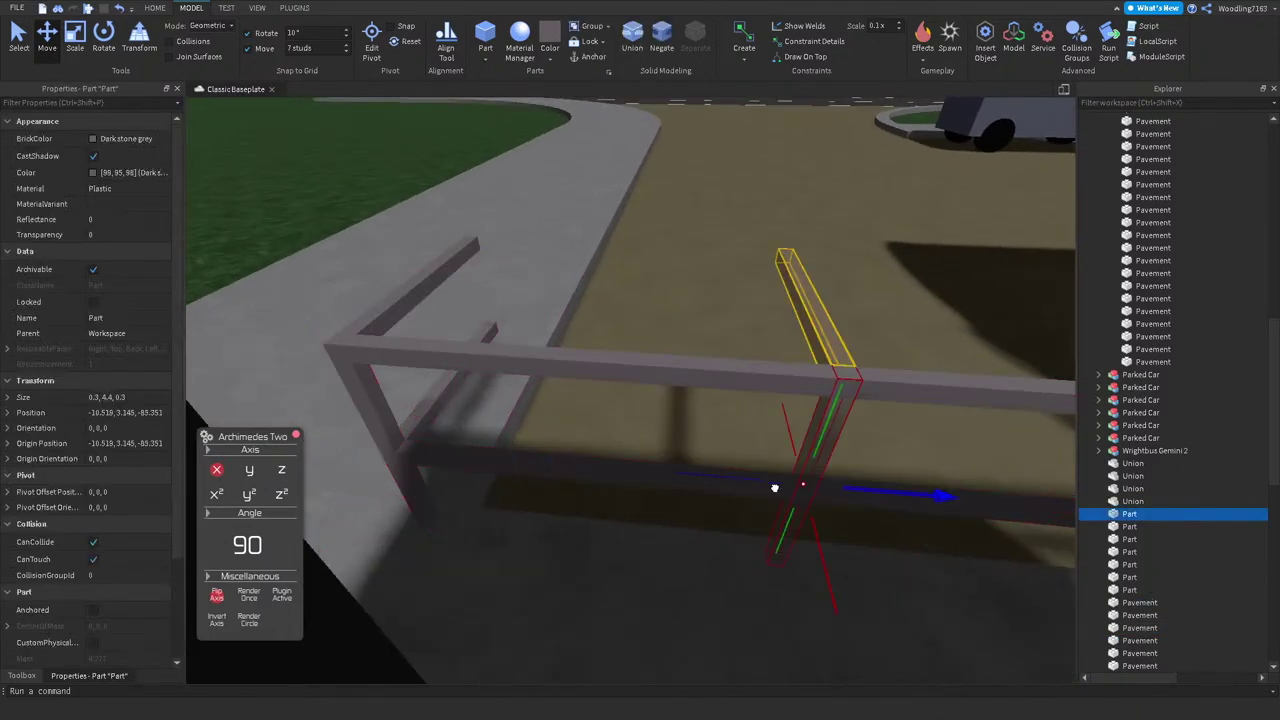
pyautogui.scroll(3, 774, 489)
pyautogui.scroll(4, 774, 489)
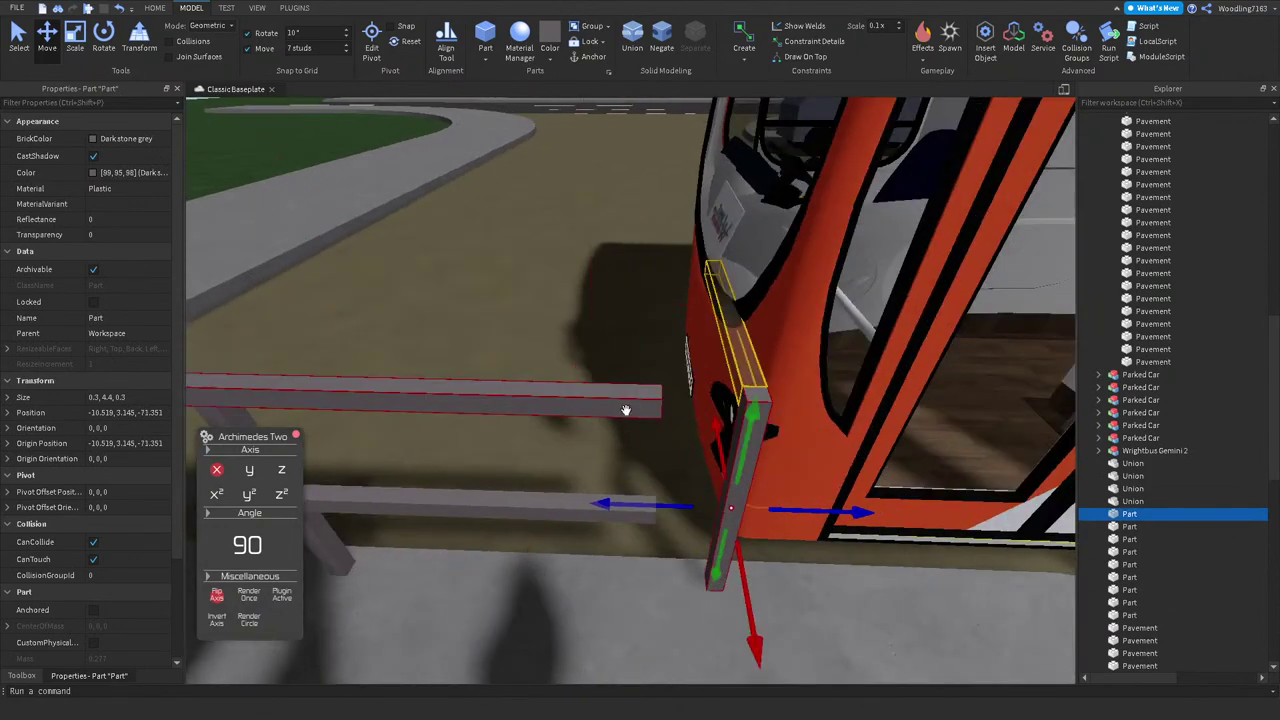
# Step: Extend the upper front rail to the end post beside the bus doors and lengthen the lower front rail to about 21.1 studs
pyautogui.click(586, 389)
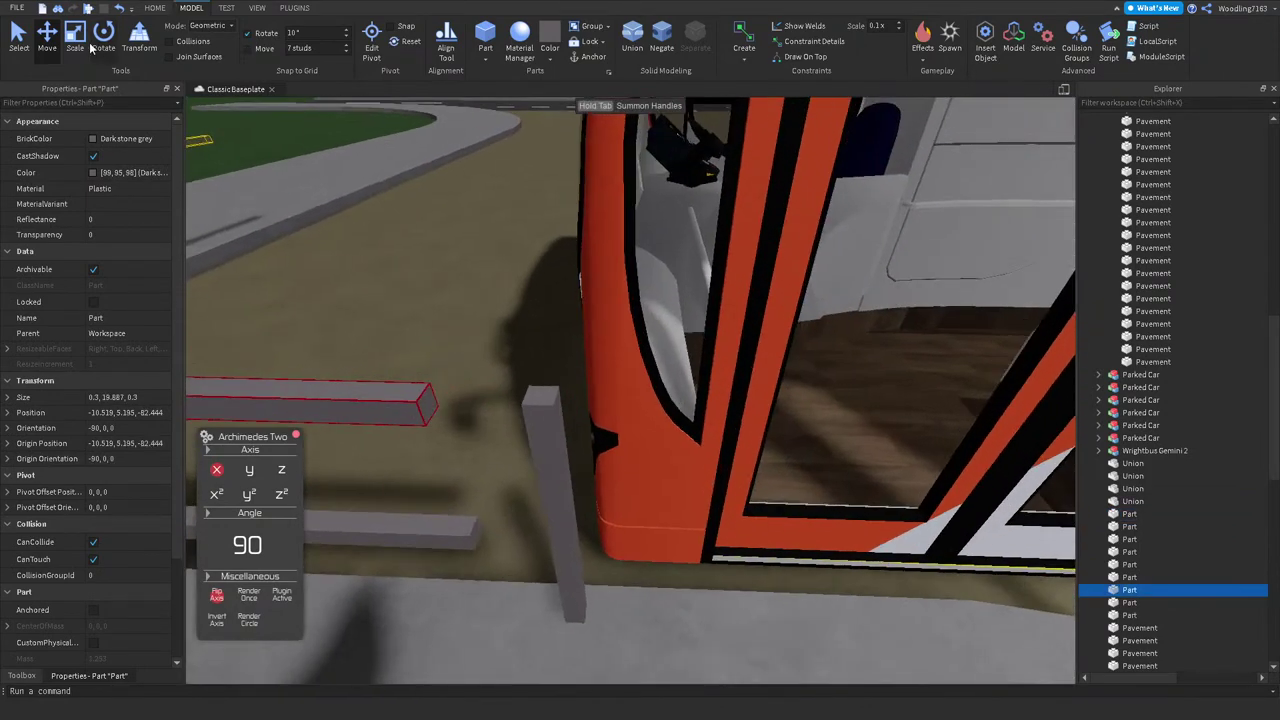
pyautogui.moveTo(452, 440); pyautogui.dragTo(573, 444)
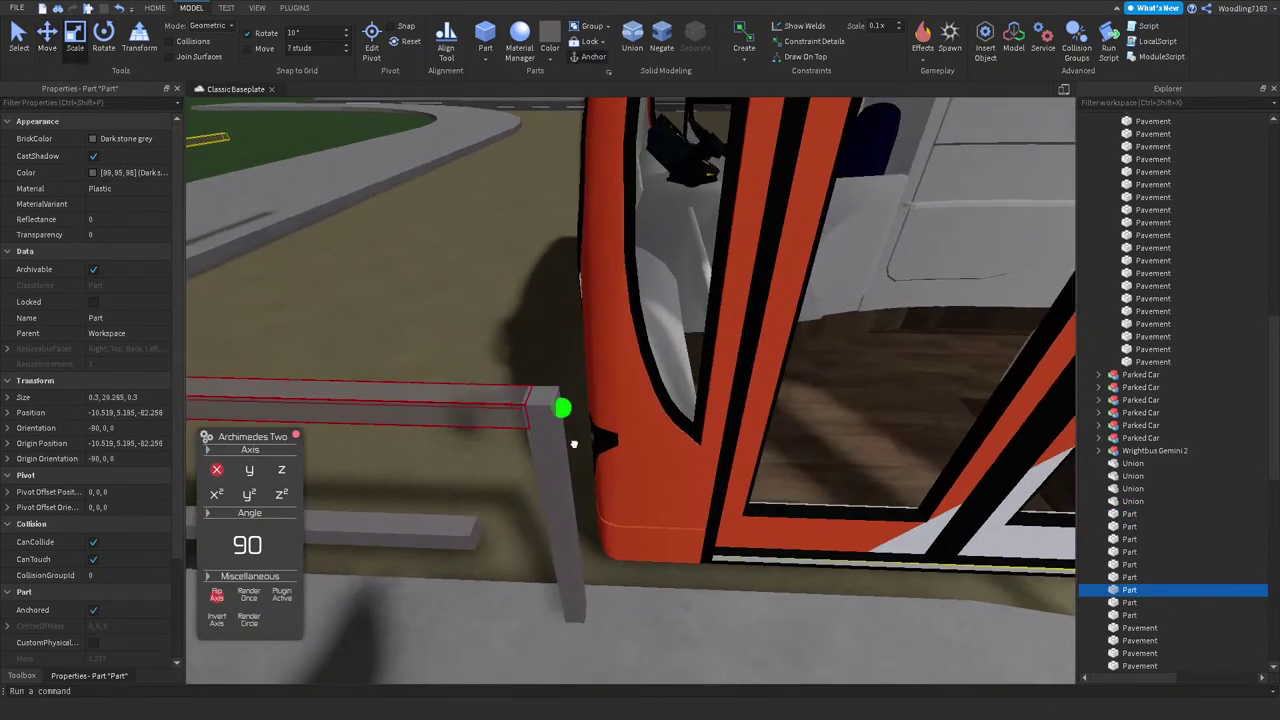
pyautogui.click(442, 548)
pyautogui.moveTo(520, 531); pyautogui.dragTo(596, 537)
# Step: Remove the two short side rails from the corner post
pyautogui.moveTo(577, 486); pyautogui.dragTo(455, 407, button='right')
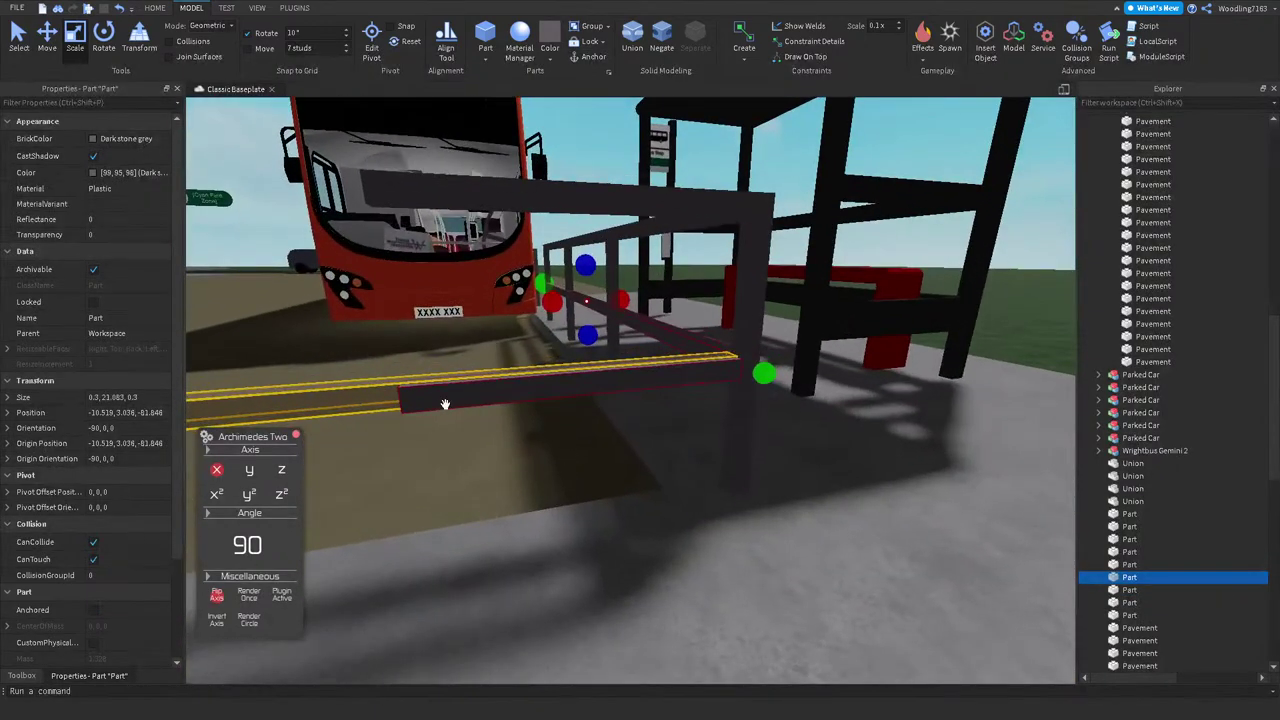
pyautogui.hotkey('ctrl', 'z')
pyautogui.hotkey('ctrl', 'z')
pyautogui.hotkey('ctrl', 'z')
pyautogui.hotkey('ctrl', 'z')
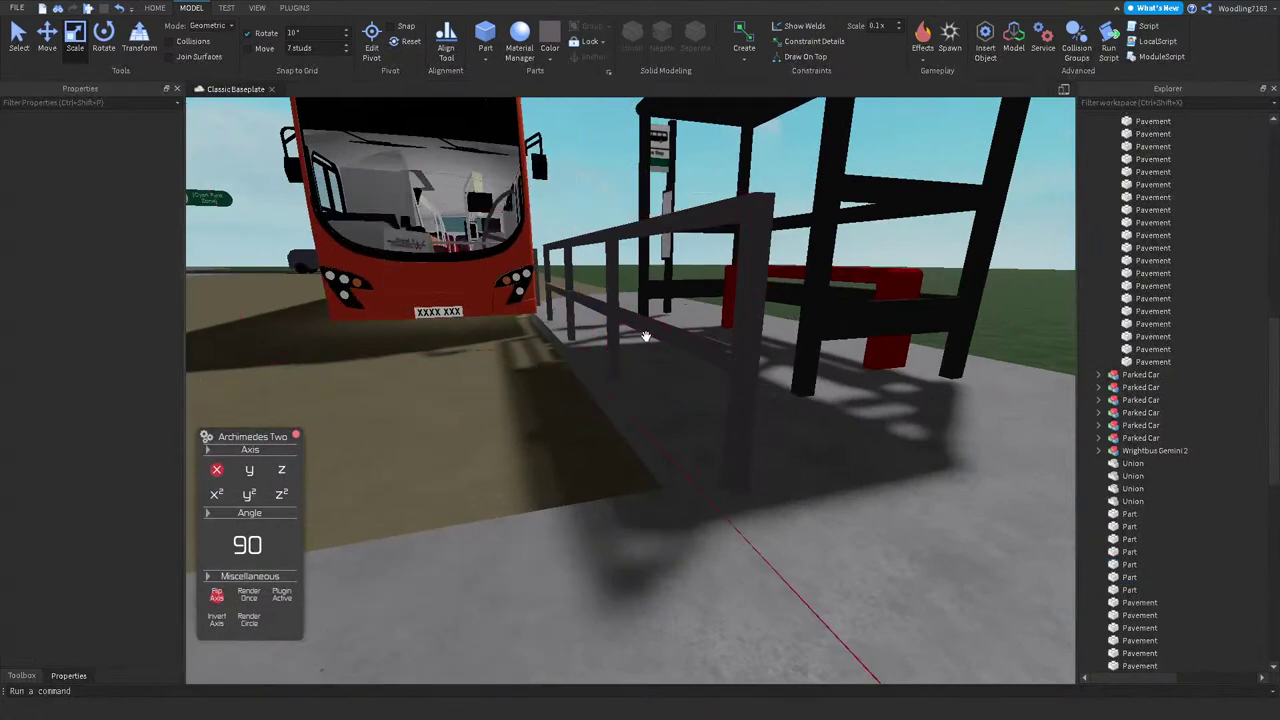
# Step: Generate full-length side rails from both front rails with Archimedes at 90 degrees on the flipped X axis, and deactivate the plugin
pyautogui.hotkey('ctrl', 'y')
pyautogui.hotkey('ctrl', 'y')
pyautogui.hotkey('ctrl', 'y')
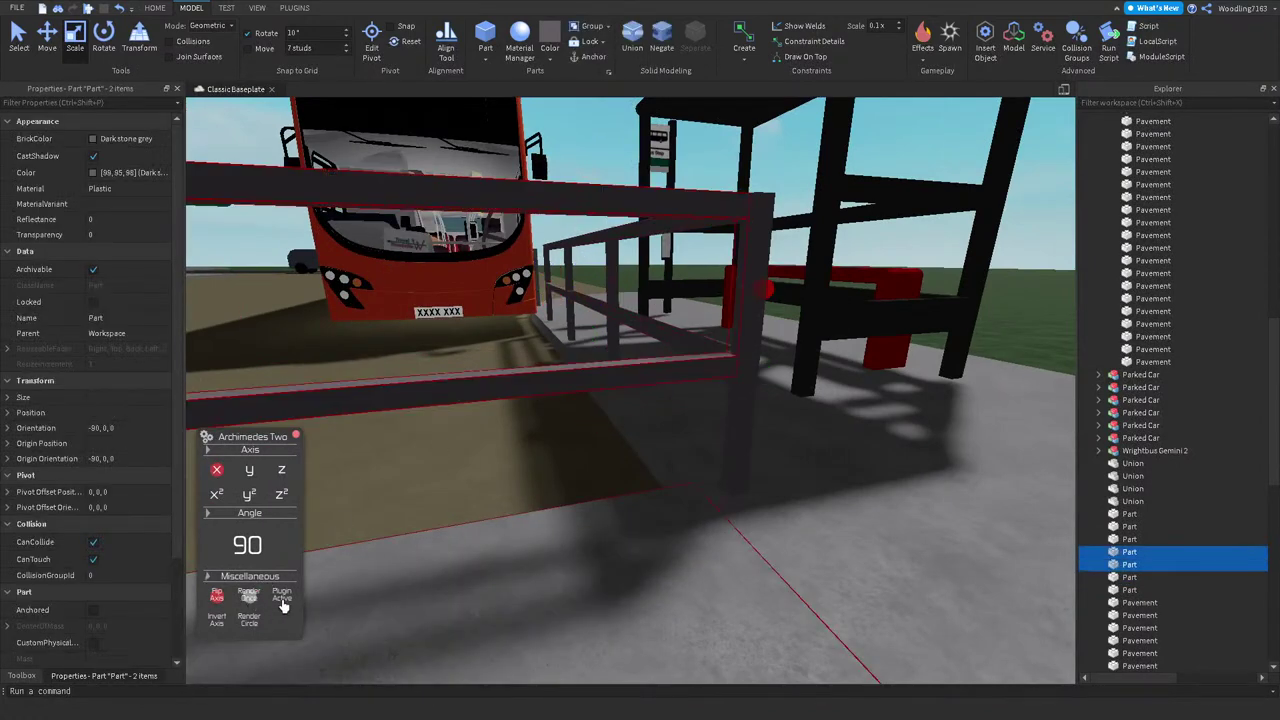
pyautogui.click(281, 596)
# Step: Place copies of the corner post at 7-stud intervals along the pavement edge under and beyond the side rails, and clear the selection
pyautogui.scroll(-5, 600, 450)
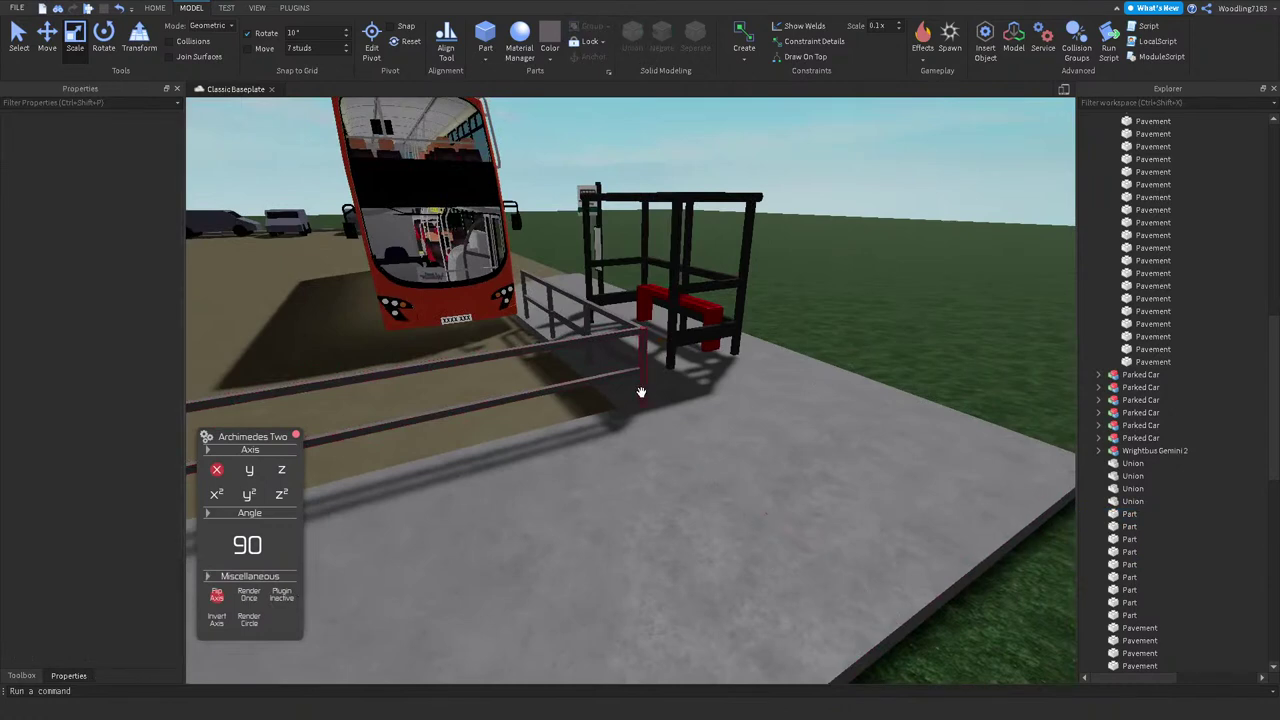
pyautogui.click(641, 392)
pyautogui.press('f')
pyautogui.click(247, 48)
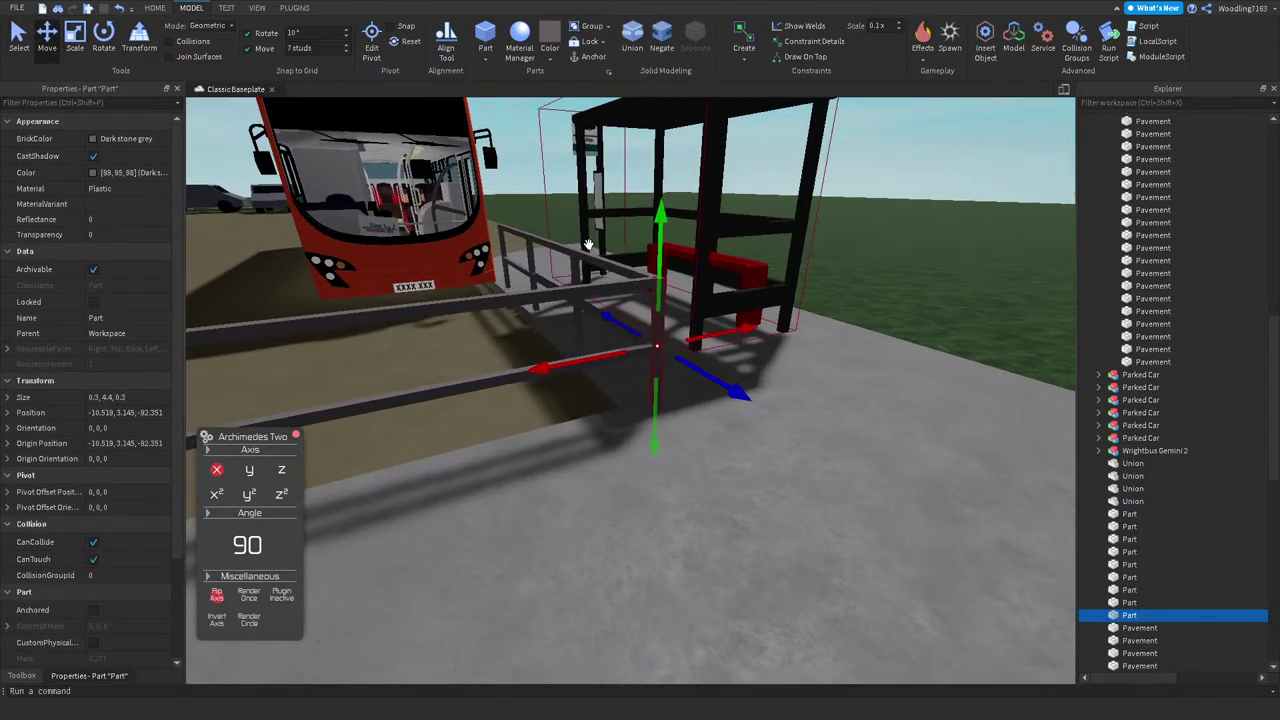
pyautogui.hotkey('ctrl', 'd')
pyautogui.press('a')
pyautogui.moveTo(581, 335); pyautogui.dragTo(580, 335)
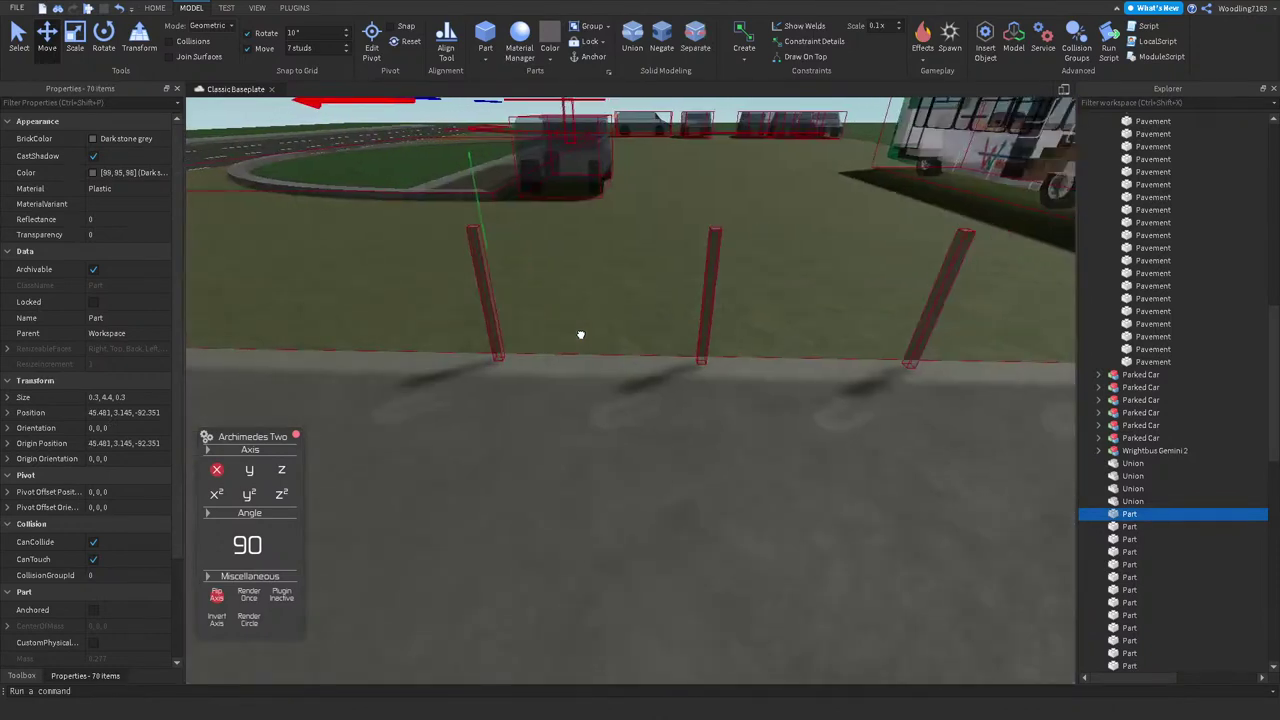
pyautogui.scroll(-3, 581, 335)
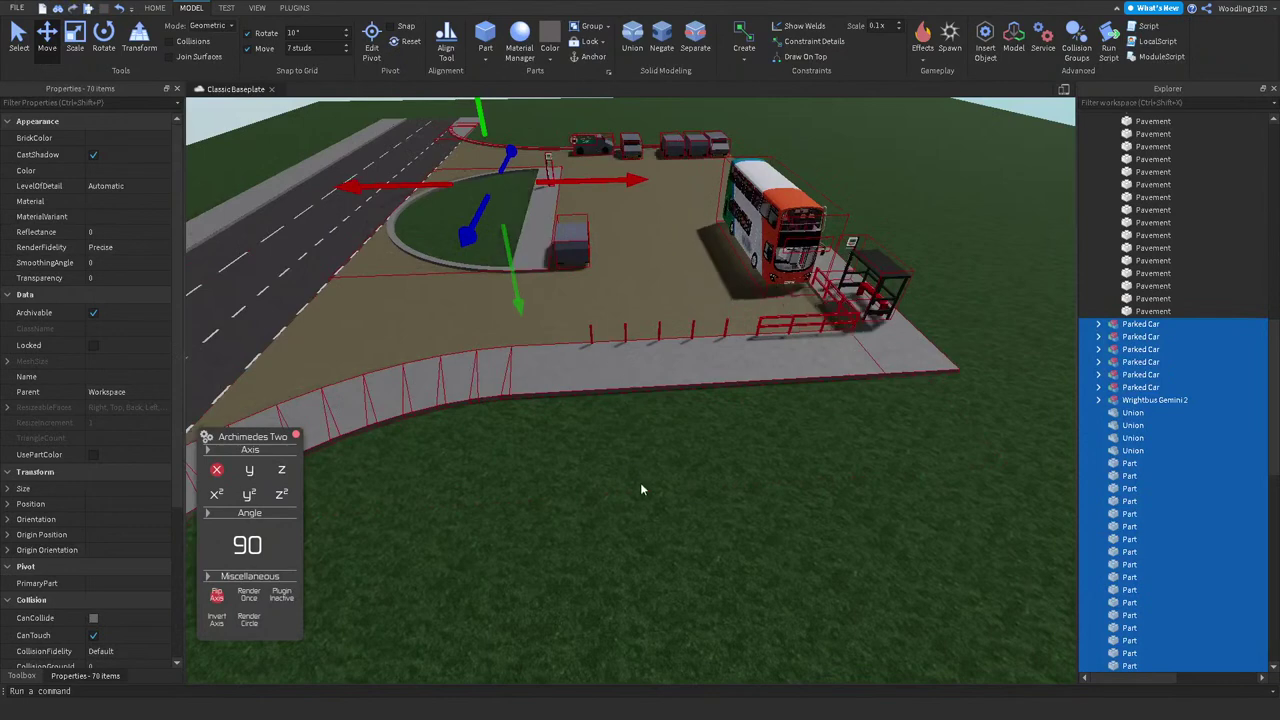
pyautogui.click(640, 481)
# Step: Extend the row by duplicating the farthest post and moving the copy 7 studs further along the pavement edge
pyautogui.moveTo(640, 481); pyautogui.dragTo(635, 447, button='right')
pyautogui.scroll(5, 640, 452)
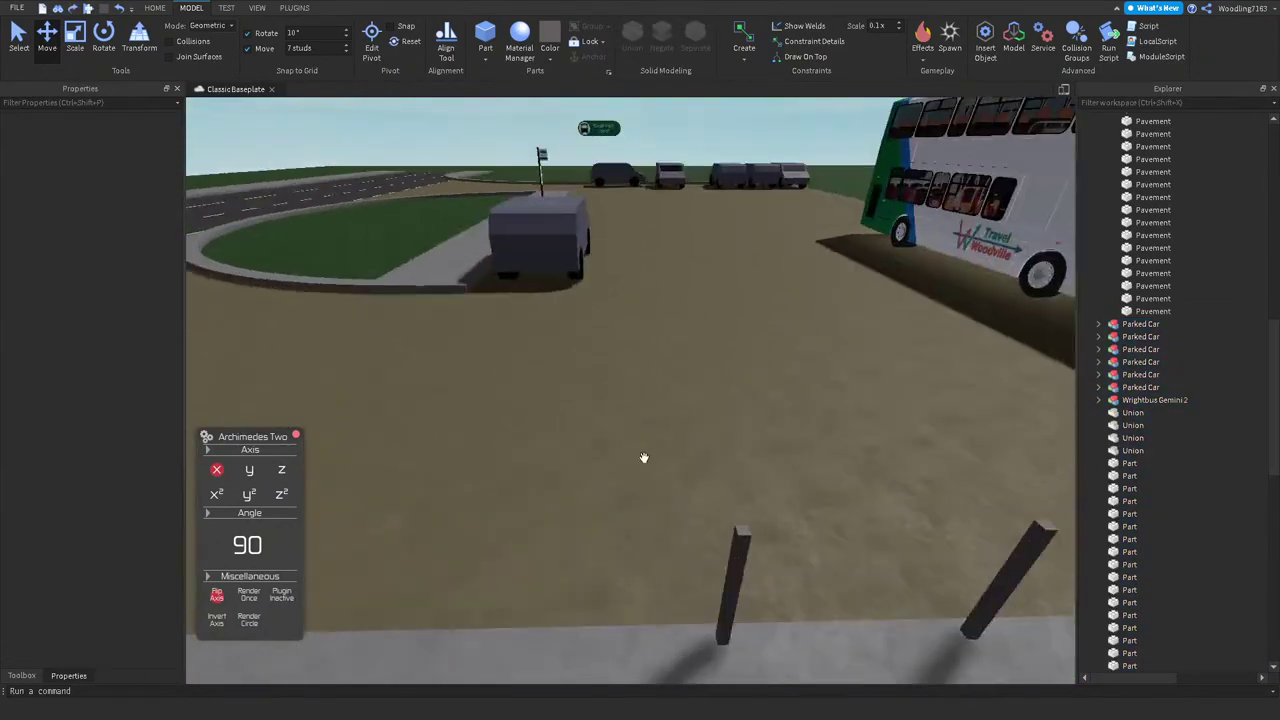
pyautogui.click(734, 543)
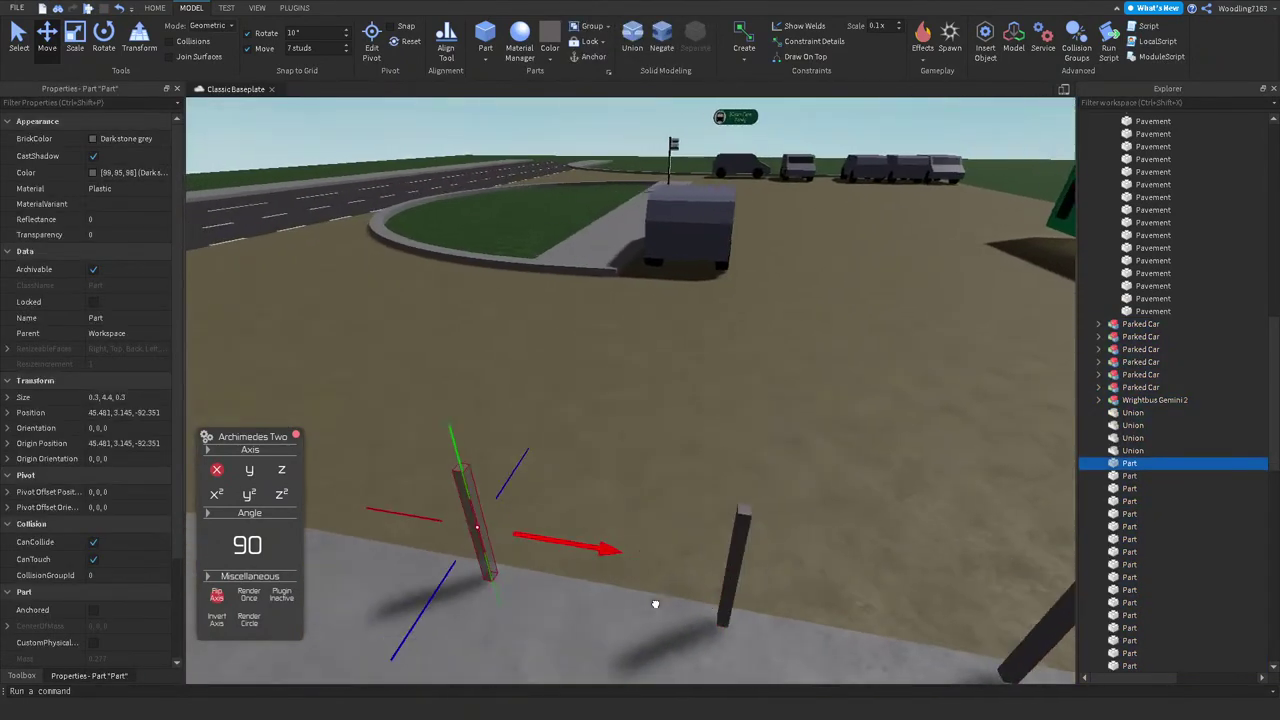
pyautogui.hotkey('ctrl', 'd')
pyautogui.moveTo(841, 608); pyautogui.dragTo(722, 343, button='right')
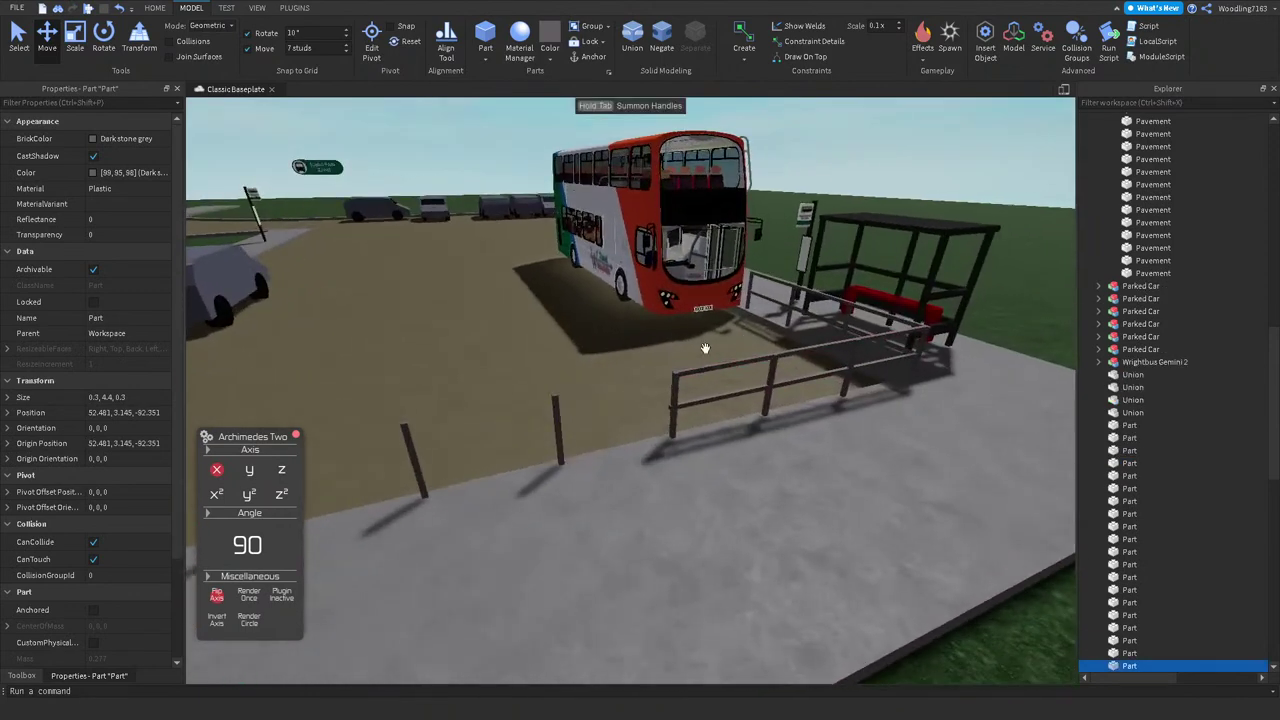
# Step: Lengthen the upper and lower side rails to about 70 studs so they reach the farthest post along the pavement edge
pyautogui.click(681, 373)
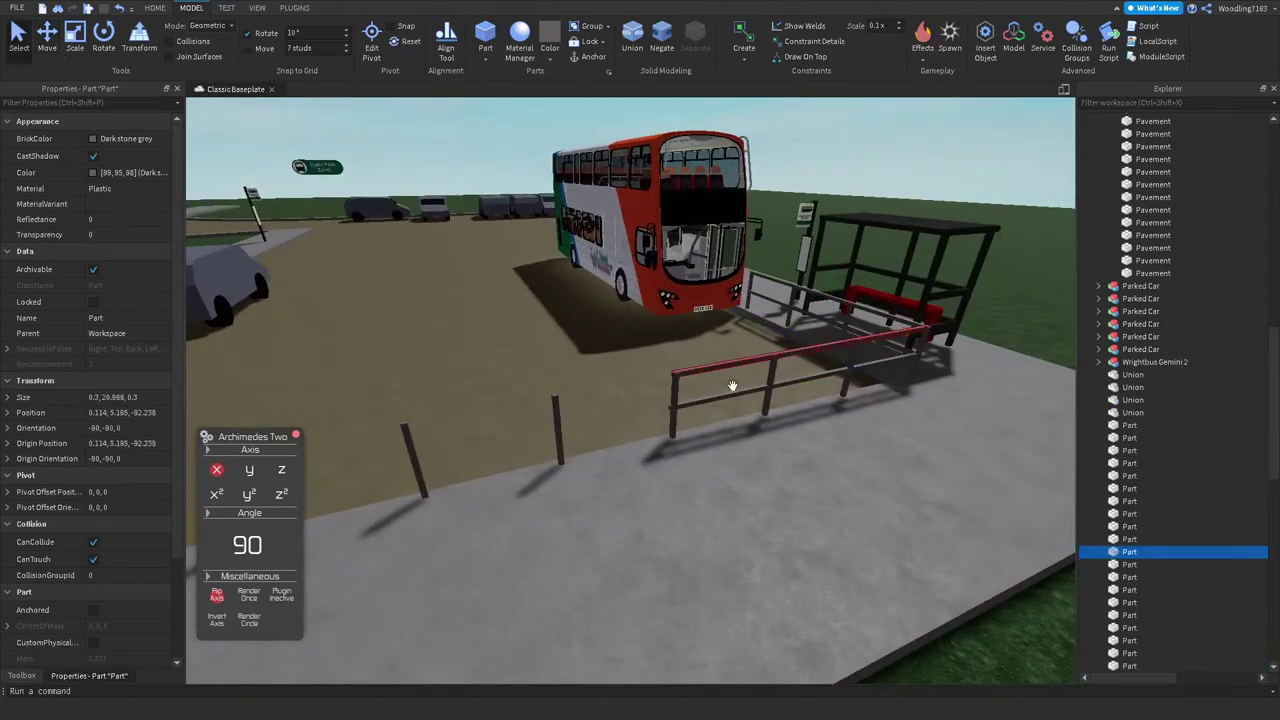
pyautogui.hotkey('ctrl', '4')
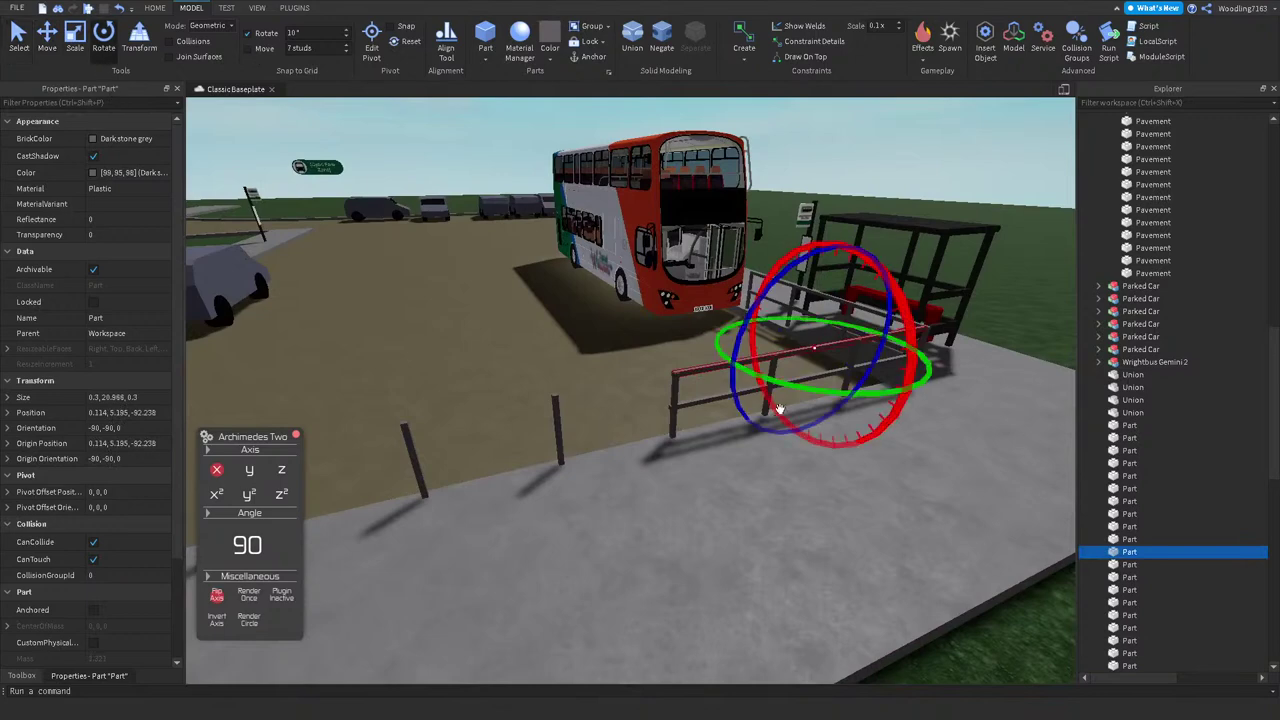
pyautogui.click(75, 40)
pyautogui.moveTo(646, 380); pyautogui.dragTo(614, 383)
pyautogui.moveTo(614, 383); pyautogui.dragTo(600, 406, button='right')
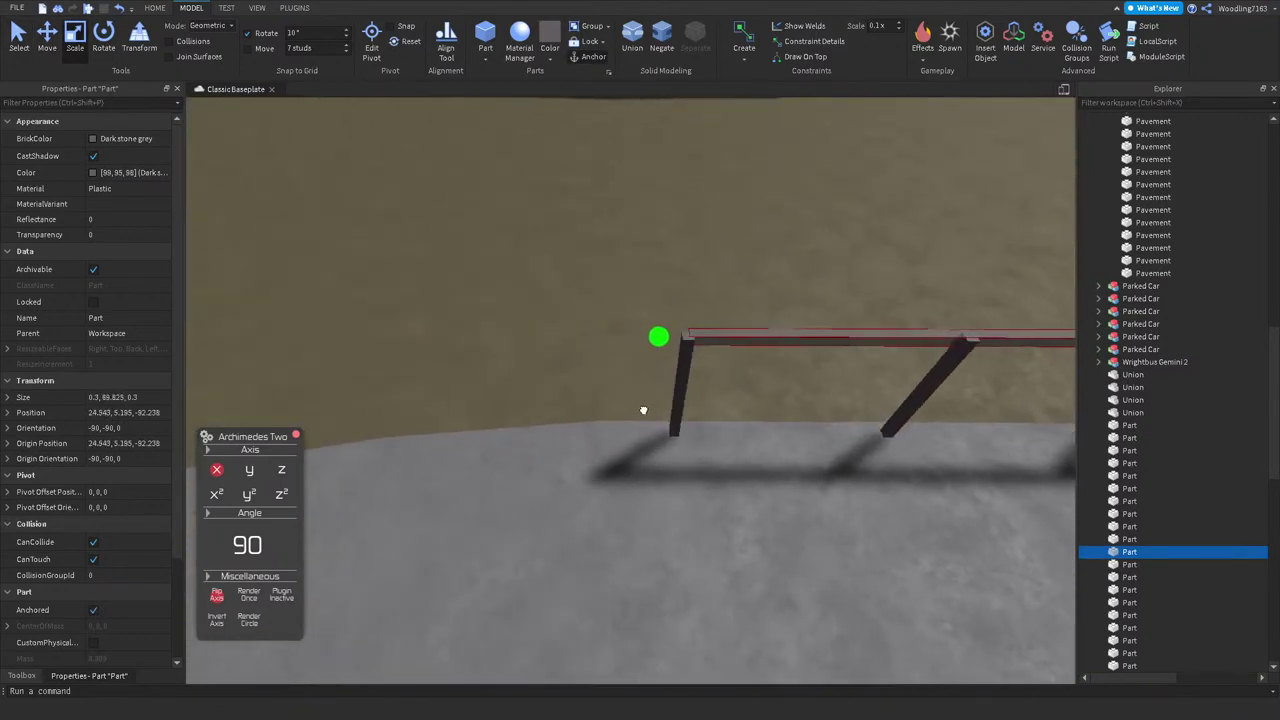
pyautogui.press('f')
pyautogui.scroll(8, 708, 374)
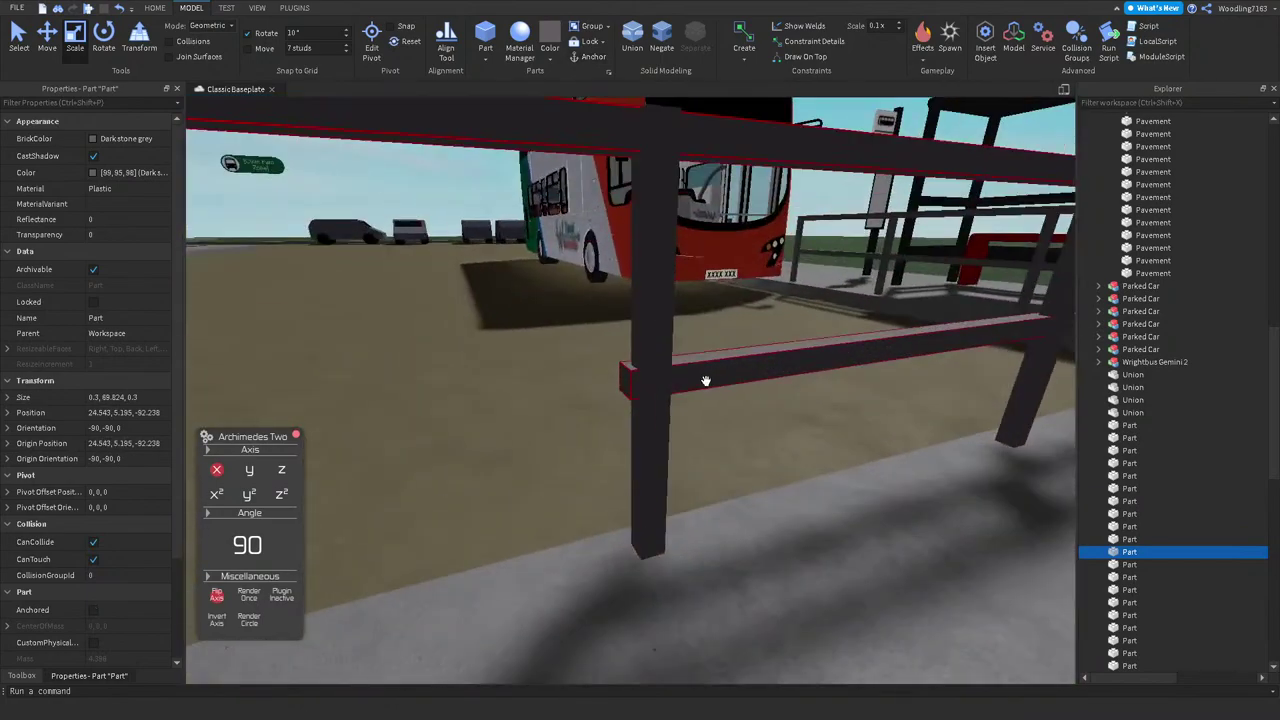
pyautogui.click(624, 376)
pyautogui.moveTo(624, 376); pyautogui.dragTo(553, 446)
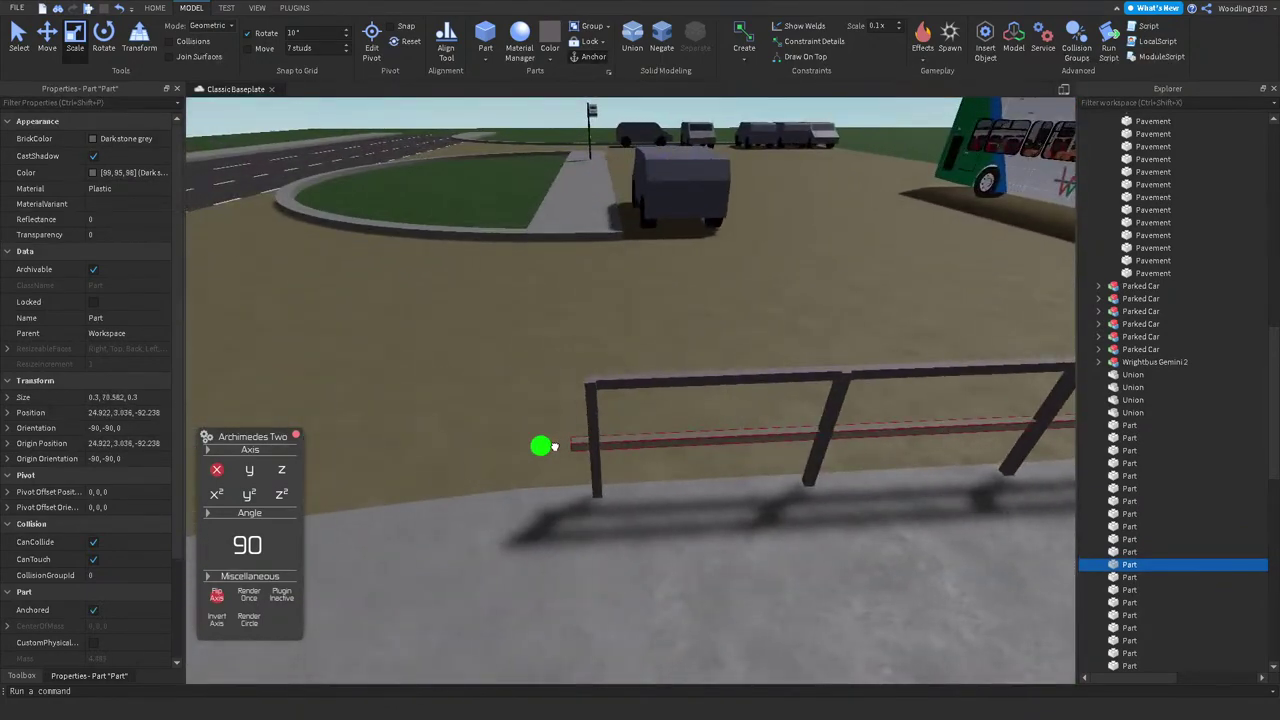
# Step: Align both long side rails with the posts by giving them the post's Z position of -92.351, and clear the selection
pyautogui.click(833, 409)
pyautogui.moveTo(876, 512); pyautogui.dragTo(3, 420)
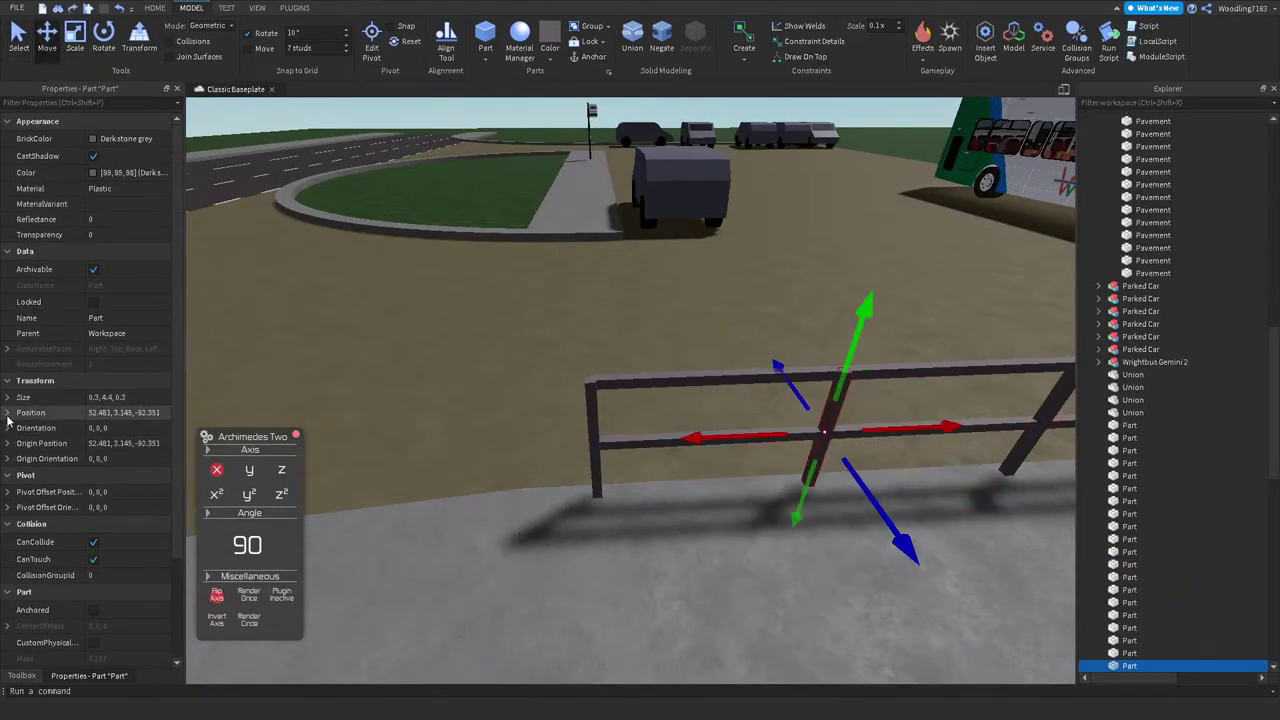
pyautogui.click(8, 414)
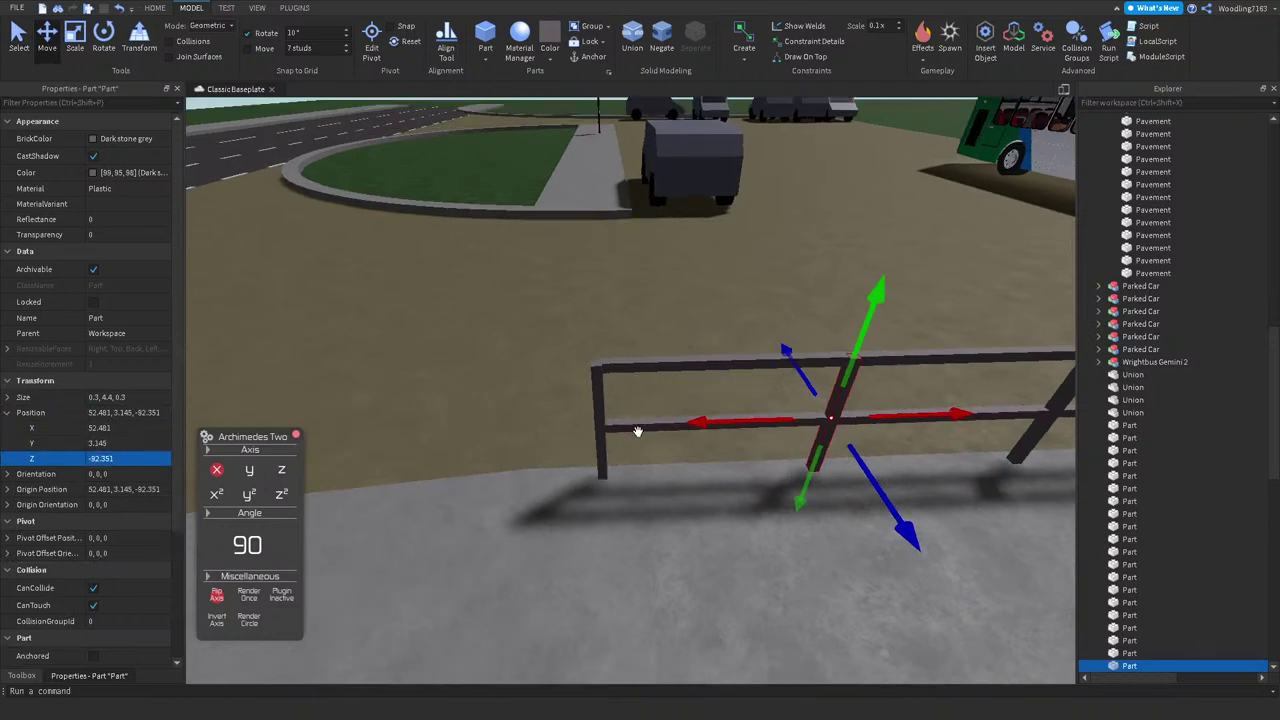
pyautogui.click(625, 372)
pyautogui.press('Return')
pyautogui.press('f')
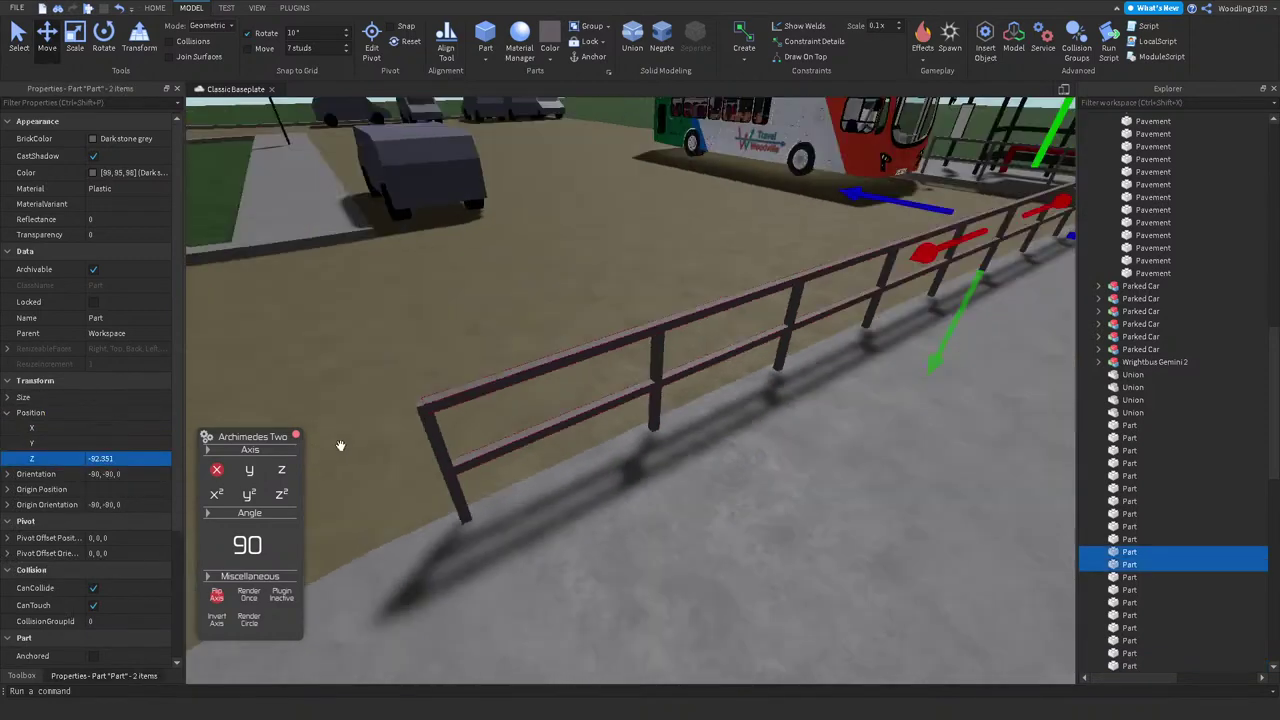
pyautogui.click(976, 560)
# Step: Remove the stray angled post standing on the pavement beside the bus's front wheel
pyautogui.moveTo(965, 559); pyautogui.dragTo(880, 620, button='right')
pyautogui.scroll(3, 1277, 289)
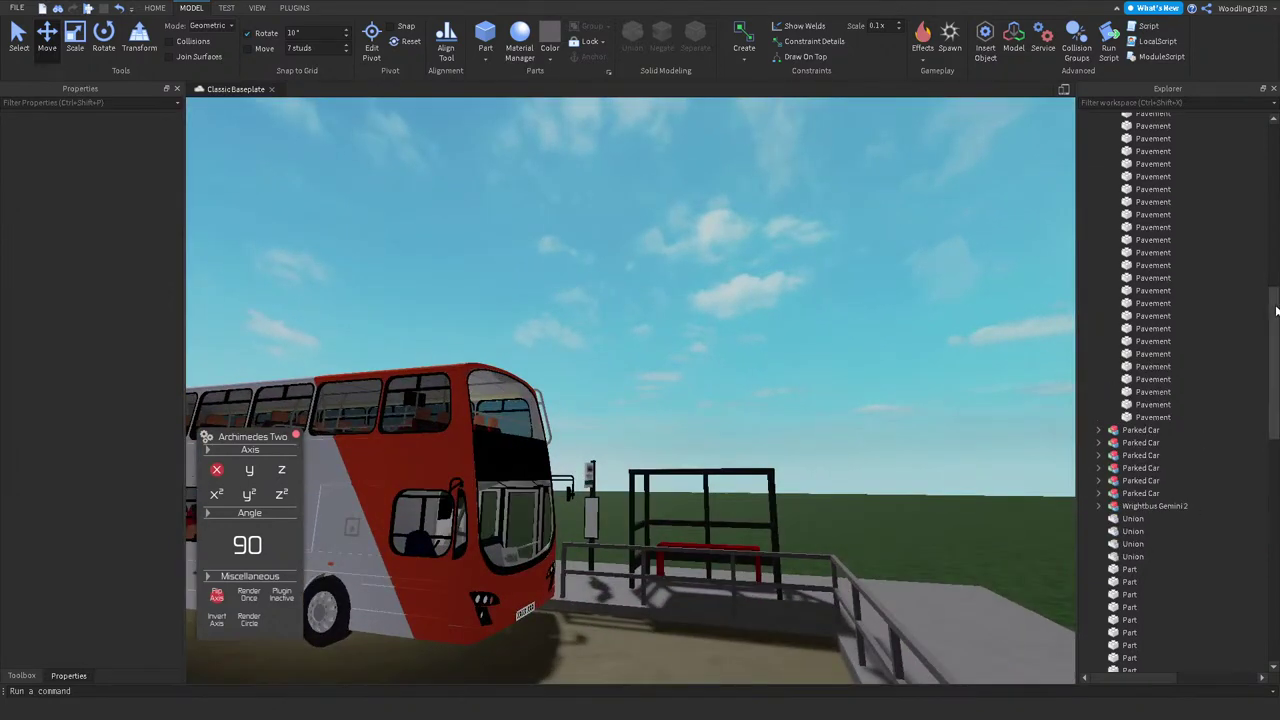
pyautogui.scroll(7, 1277, 312)
pyautogui.click(1128, 119)
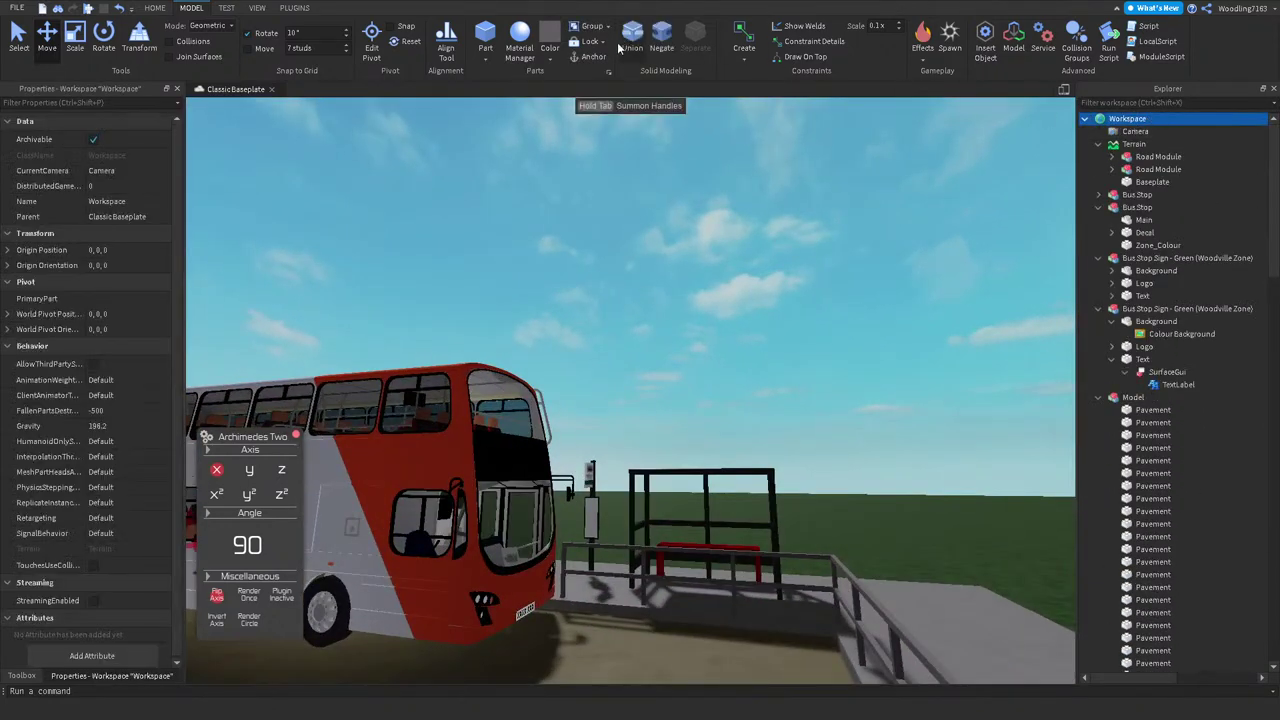
pyautogui.click(771, 256)
pyautogui.press('w')
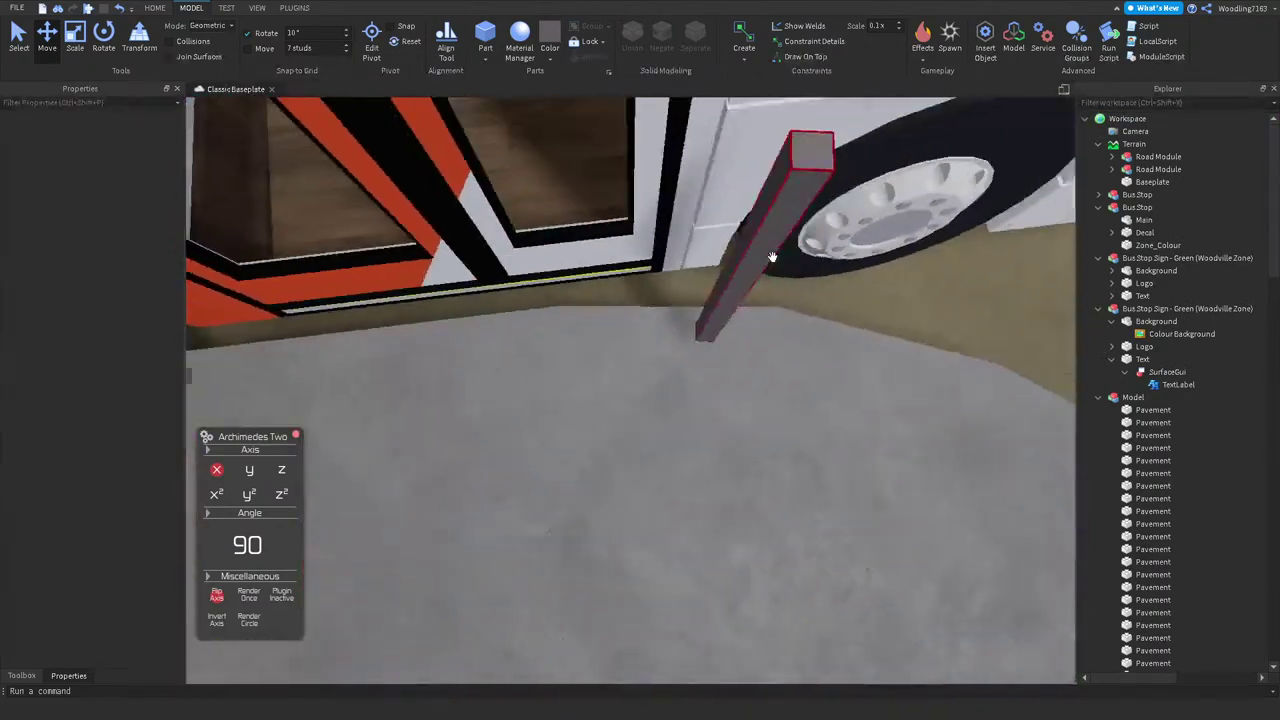
pyautogui.moveTo(771, 256); pyautogui.dragTo(656, 254, button='right')
pyautogui.click(587, 312)
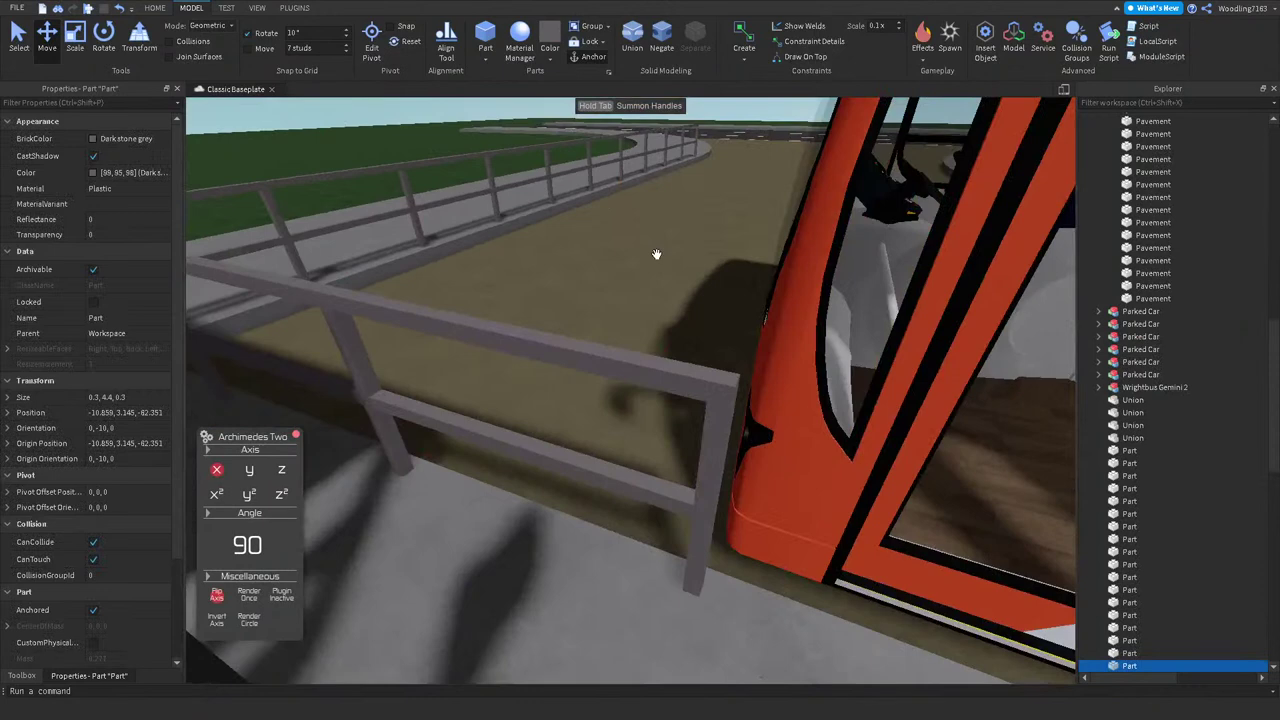
pyautogui.click(656, 254)
# Step: Duplicate the two end posts and both front rails next to the bus, and move the copy onto the grass behind the pavement
pyautogui.click(386, 354)
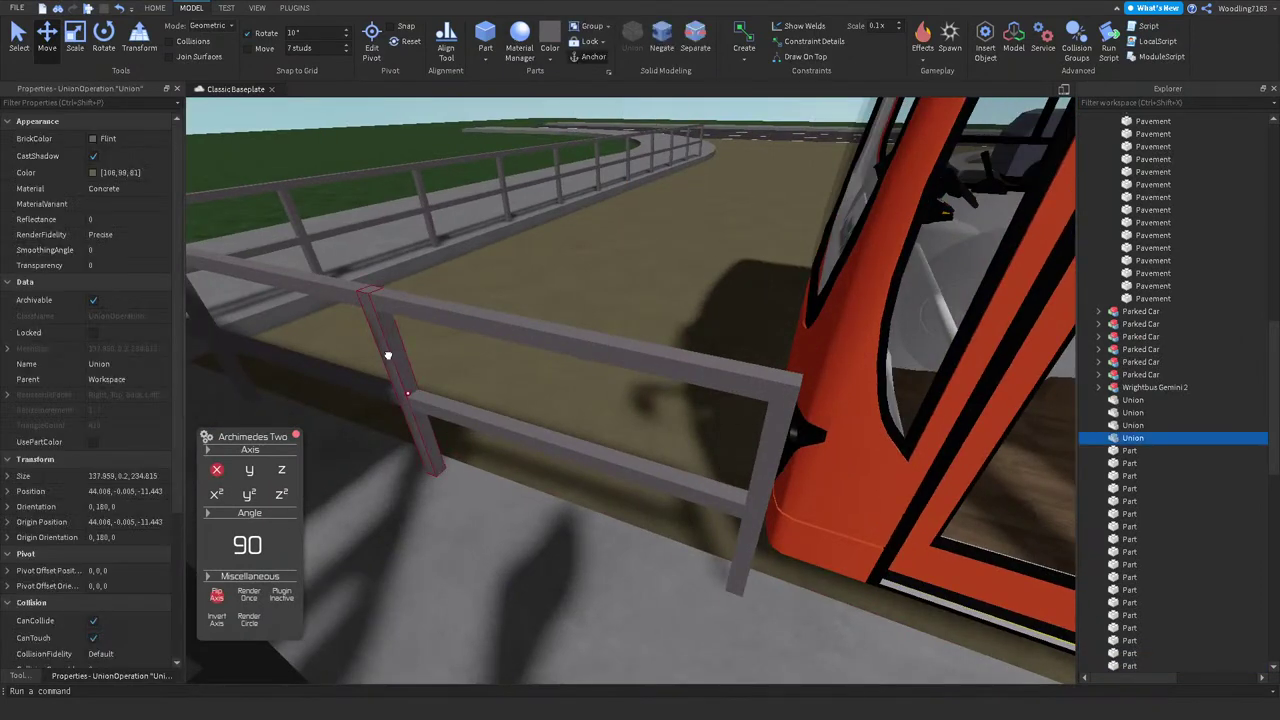
pyautogui.click(395, 340)
pyautogui.keyDown('ctrl'); pyautogui.click(429, 309); pyautogui.keyUp('ctrl')
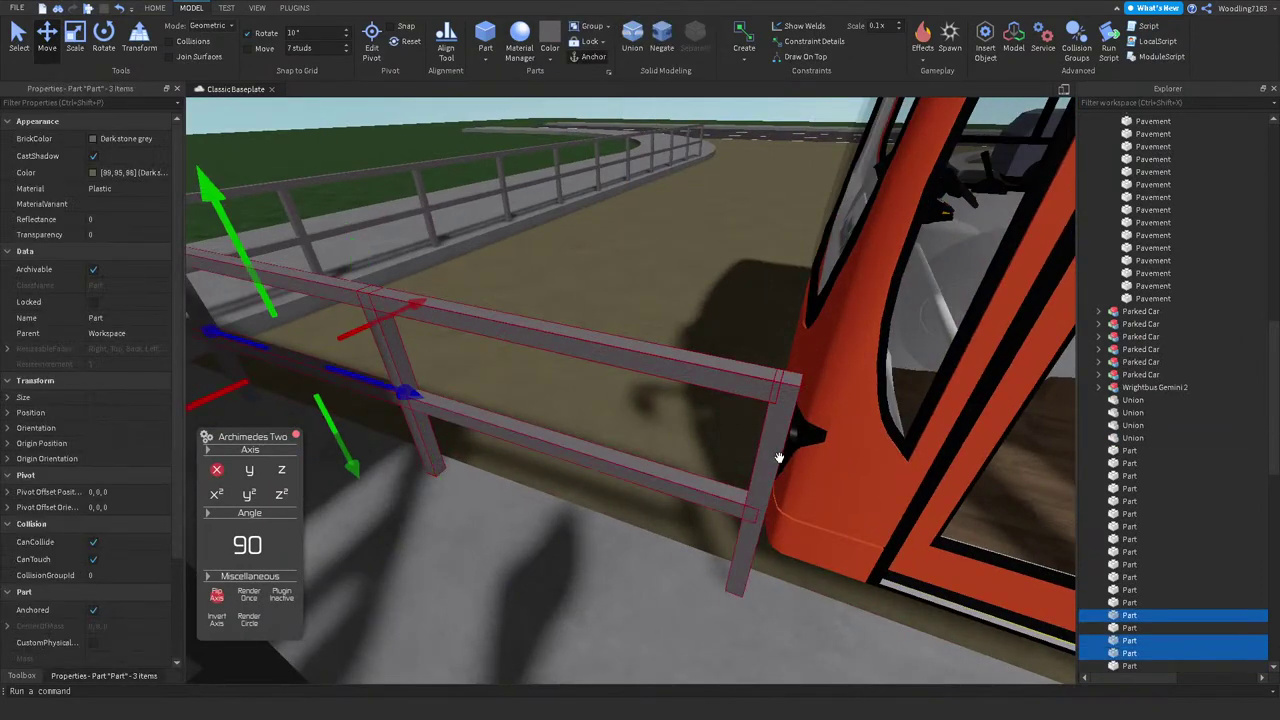
pyautogui.keyDown('ctrl'); pyautogui.click(417, 391); pyautogui.keyUp('ctrl')
pyautogui.scroll(-10, 429, 389)
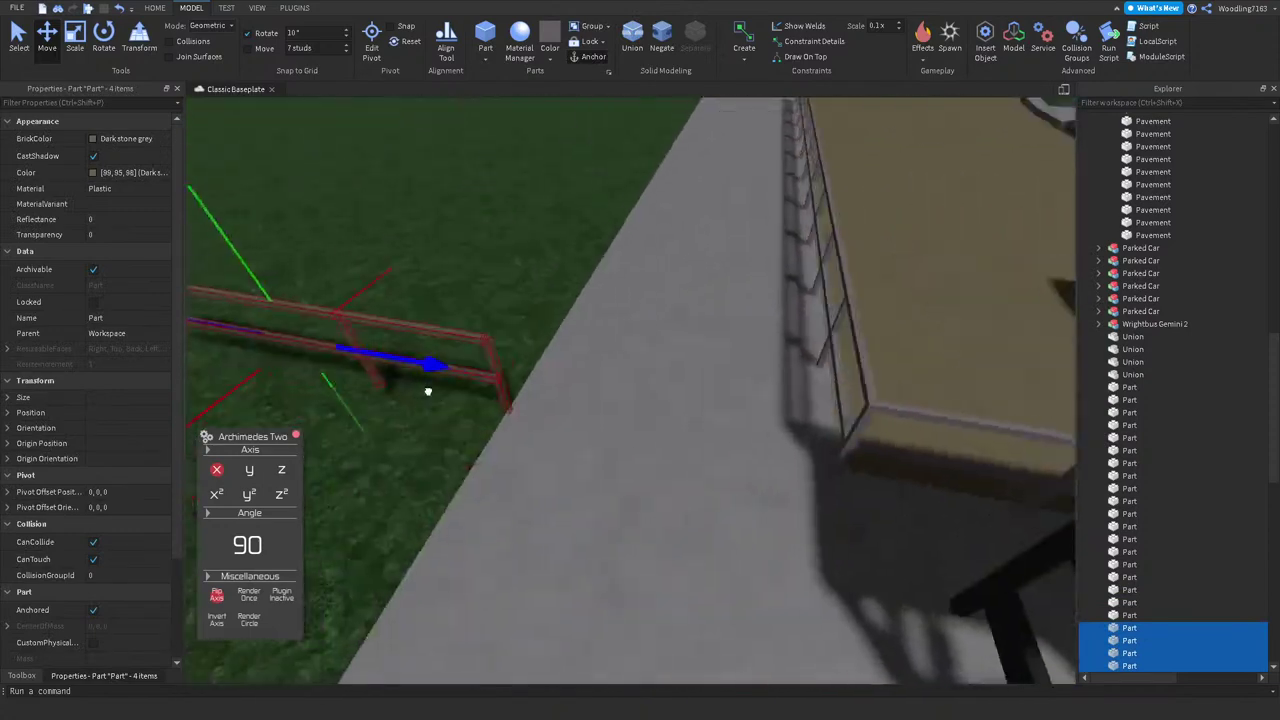
# Step: Shorten the copied upper and lower rails on the grass so they span only the two posts
pyautogui.click(493, 290)
pyautogui.scroll(3, 493, 290)
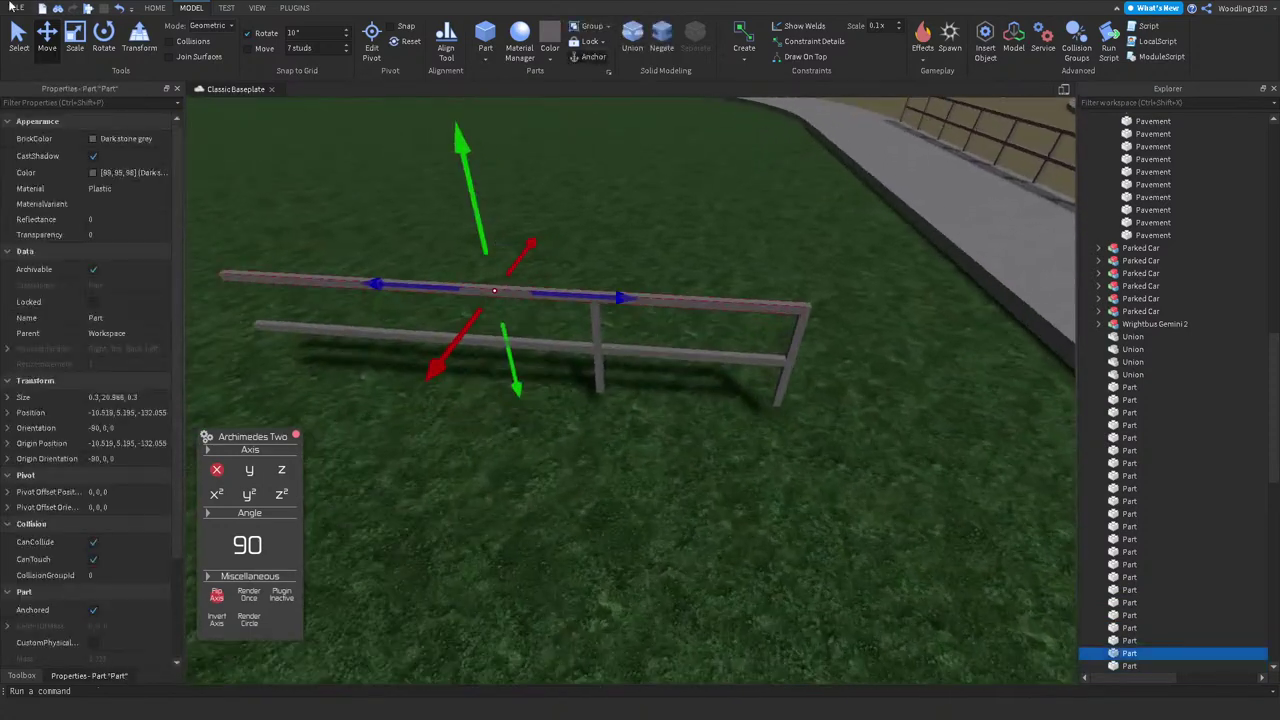
pyautogui.hotkey('ctrl', '1')
pyautogui.click(303, 263)
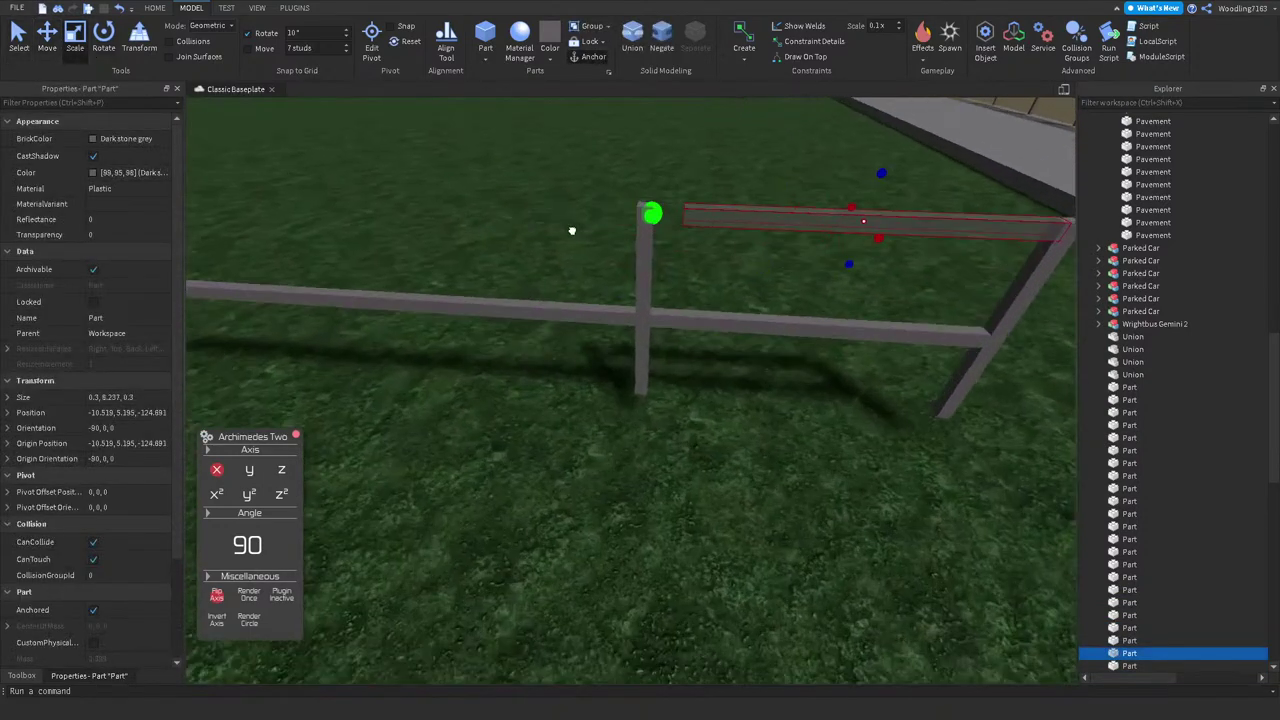
pyautogui.click(523, 297)
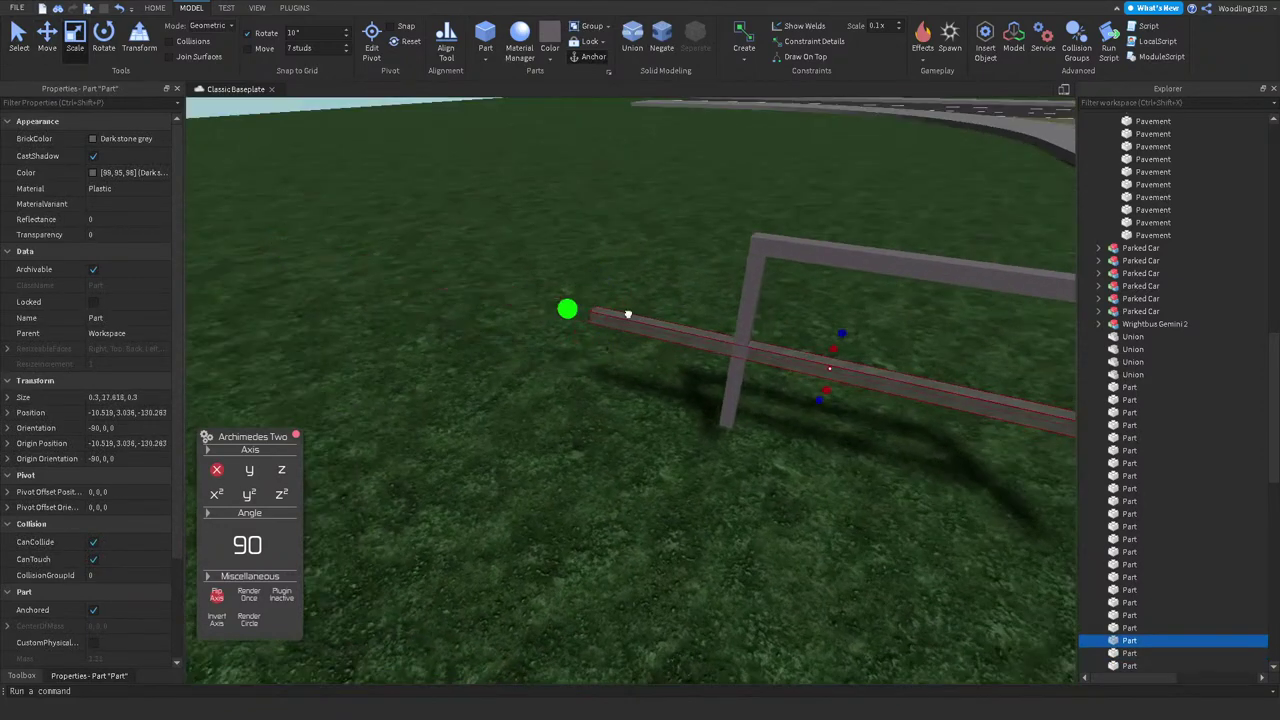
pyautogui.scroll(-5, 660, 305)
# Step: Select the four parts of the short railing section on the grass and combine them into a union
pyautogui.moveTo(597, 249); pyautogui.dragTo(865, 456)
pyautogui.press('f')
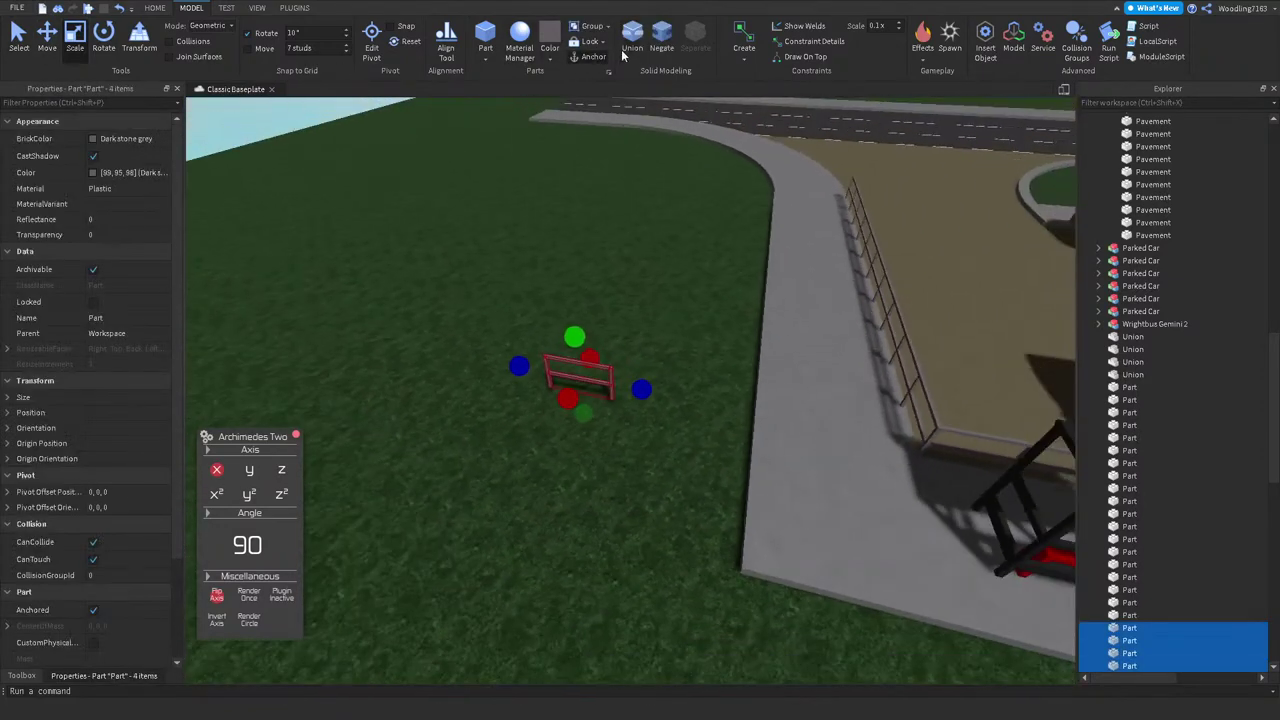
pyautogui.click(630, 40)
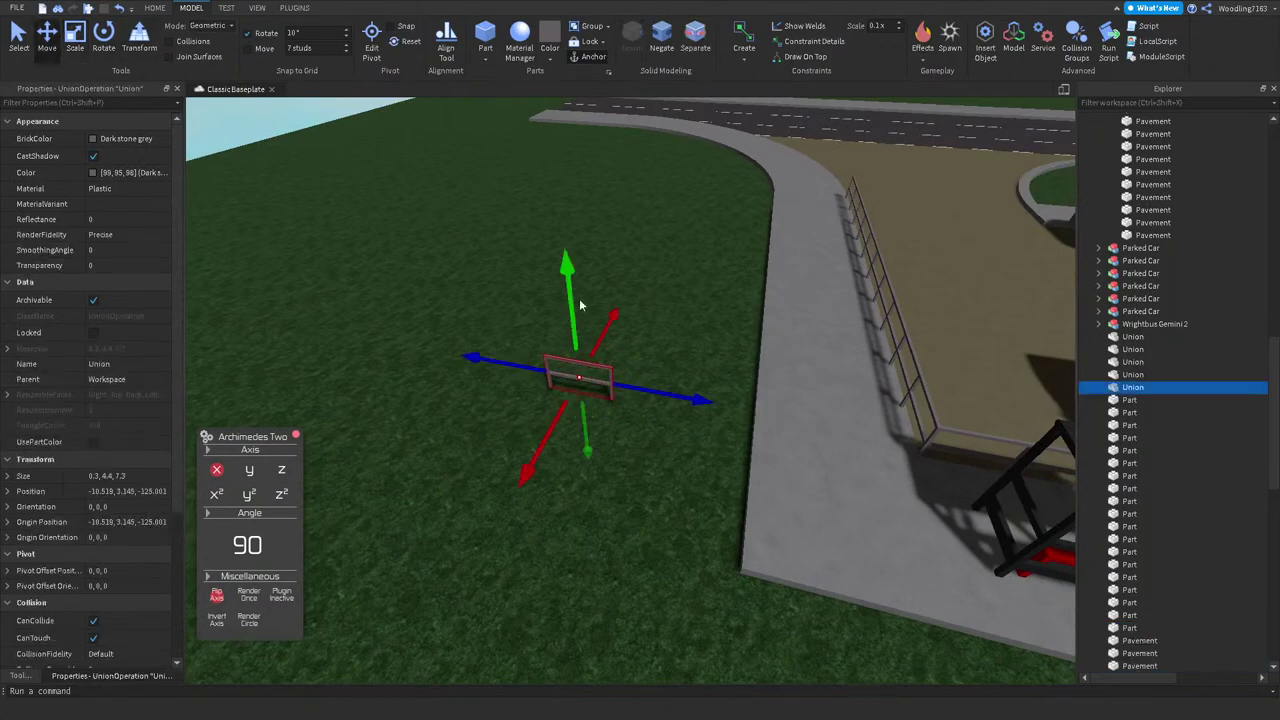
# Step: Move the railing union to the start of the pavement curve beside the bus's front wheel and rotate it to -20 degrees about Y
pyautogui.moveTo(647, 413); pyautogui.dragTo(744, 453)
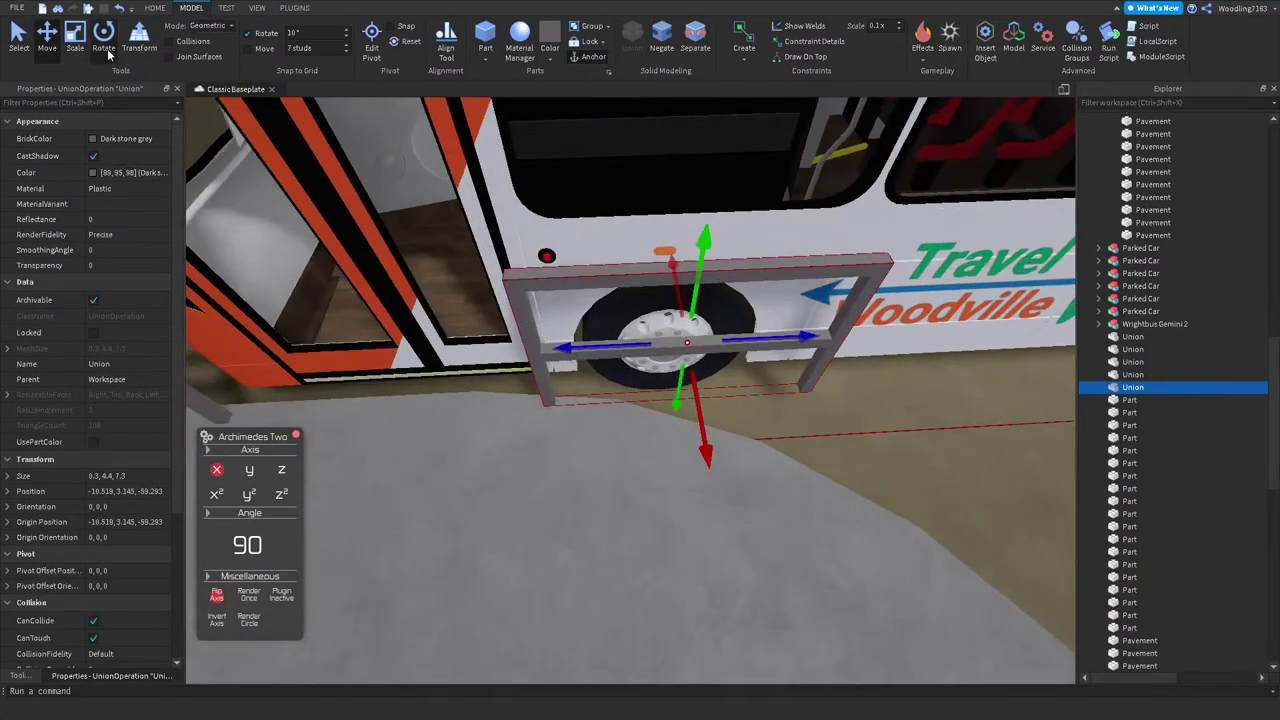
pyautogui.click(104, 45)
pyautogui.moveTo(660, 318); pyautogui.dragTo(658, 391)
pyautogui.click(47, 40)
# Step: Set the rotation snap to 1 degree and turn the railing union to -26 degrees about Y to follow the kerb
pyautogui.press('d')
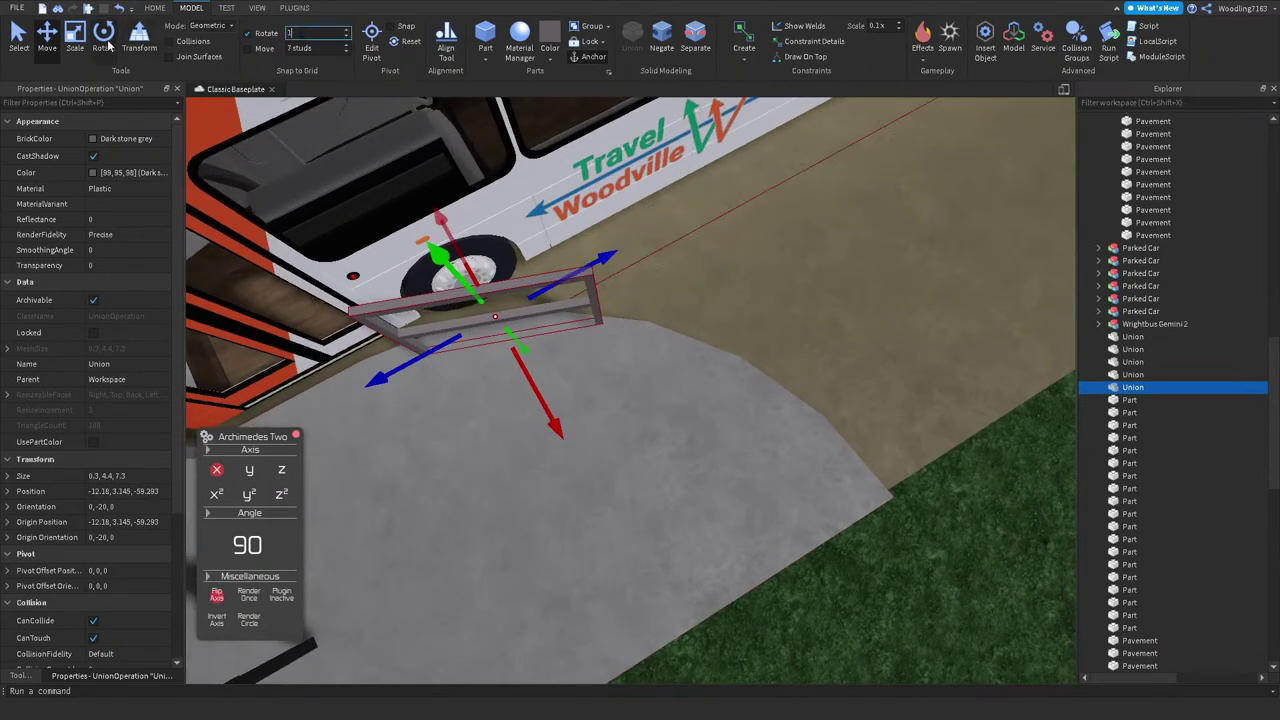
pyautogui.click(104, 38)
pyautogui.moveTo(562, 360); pyautogui.dragTo(578, 385)
# Step: Generate a second railing section along the curve with Archimedes on the Z² axis at an angle of 25
pyautogui.click(283, 597)
pyautogui.click(282, 495)
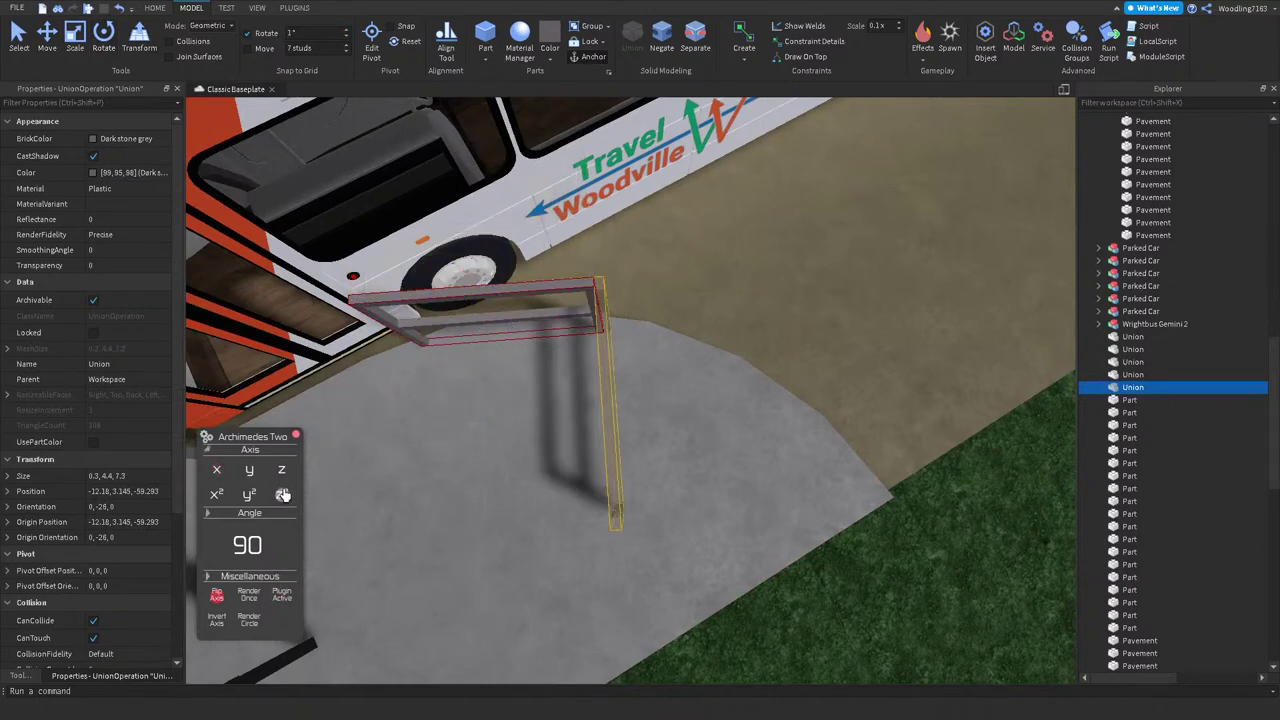
pyautogui.click(251, 545)
pyautogui.write('20')
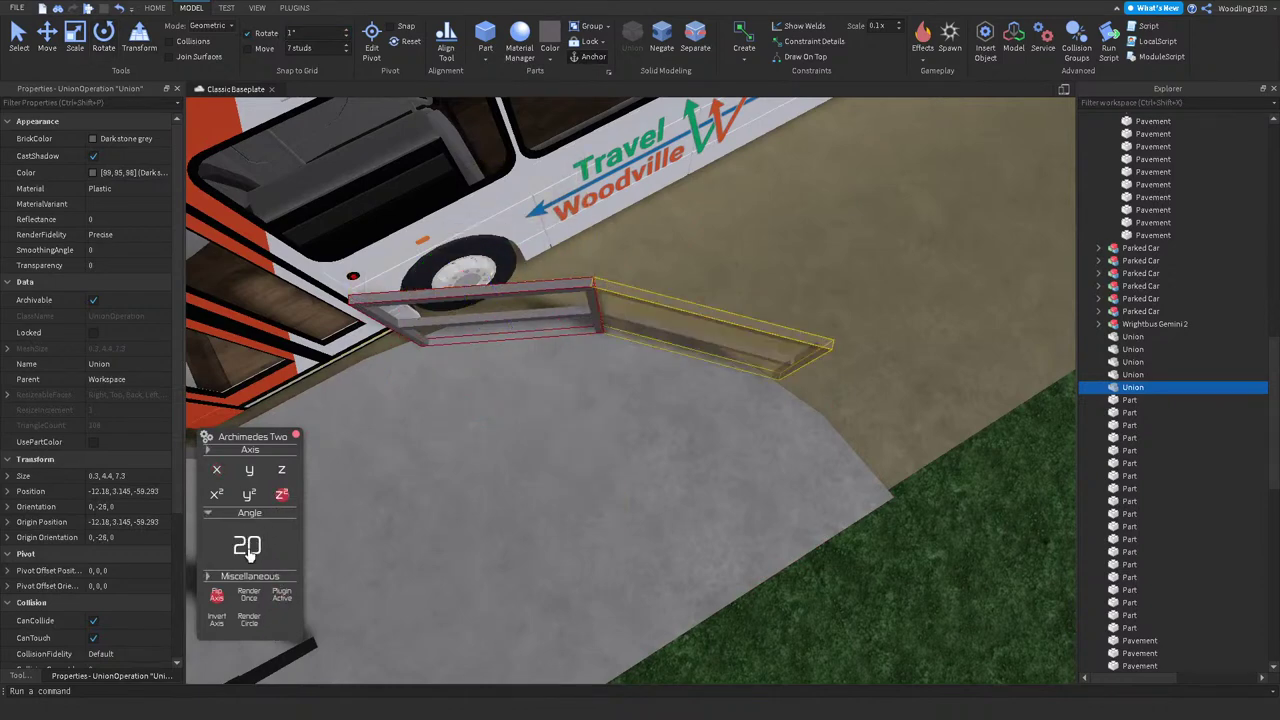
pyautogui.write('5')
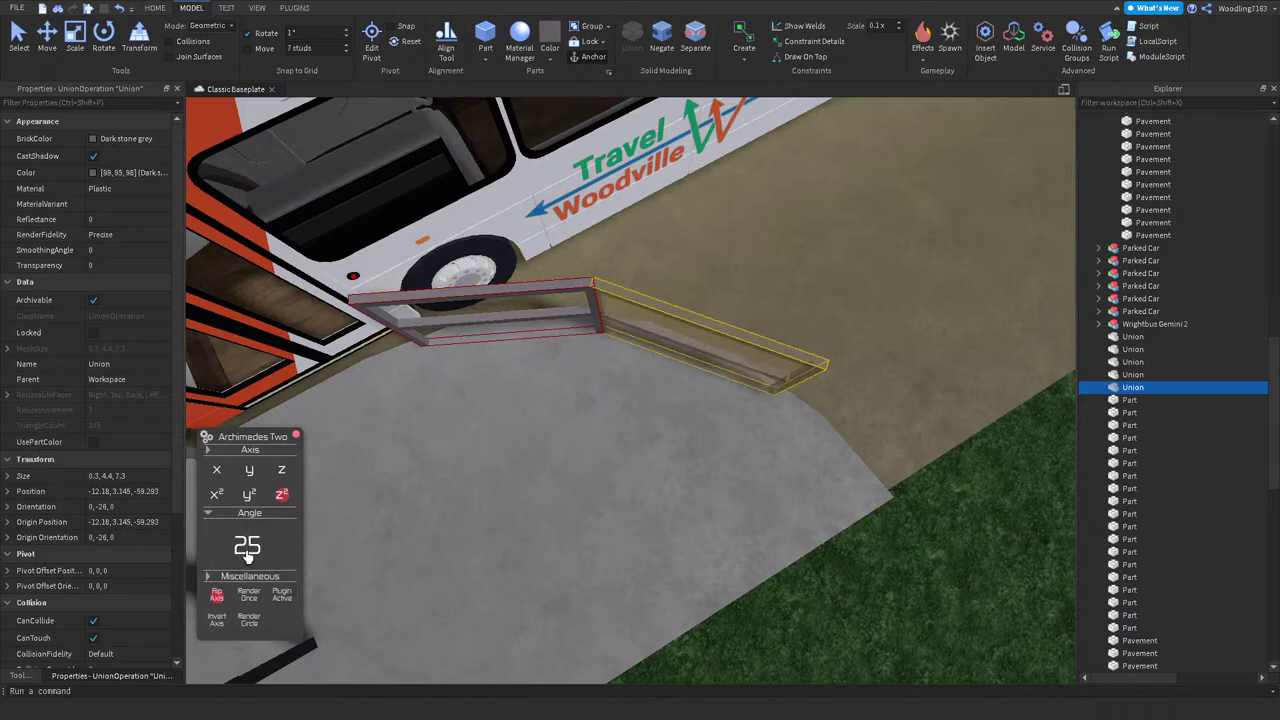
pyautogui.scroll(5, 551, 509)
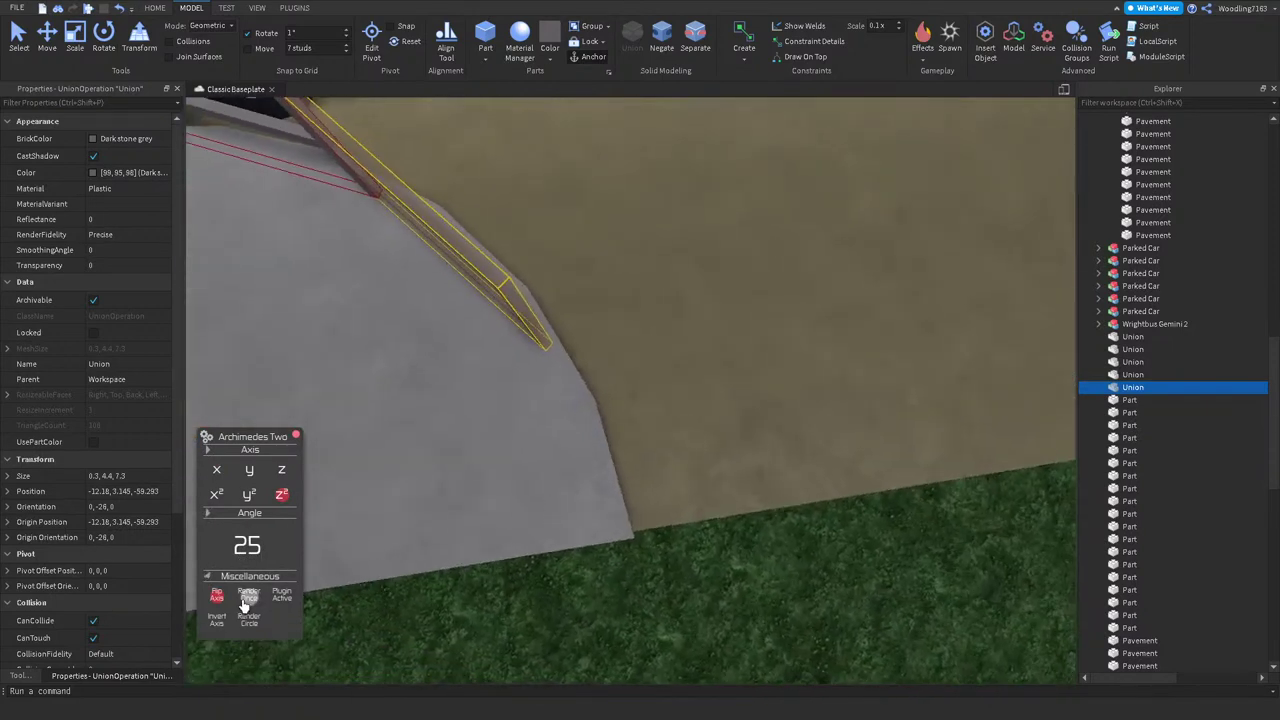
pyautogui.click(240, 607)
# Step: Generate a third railing section towards the grass with Archimedes at an angle of 30, and deactivate the plugin
pyautogui.scroll(-5, 471, 543)
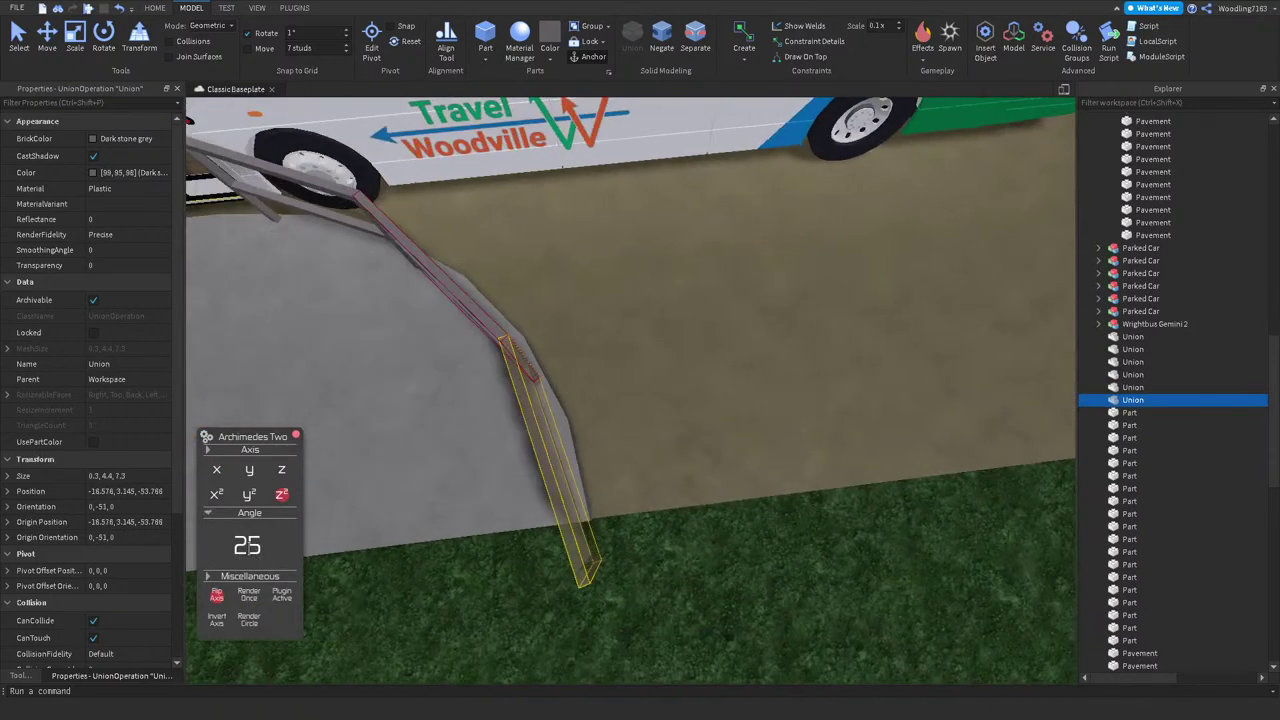
pyautogui.write('35')
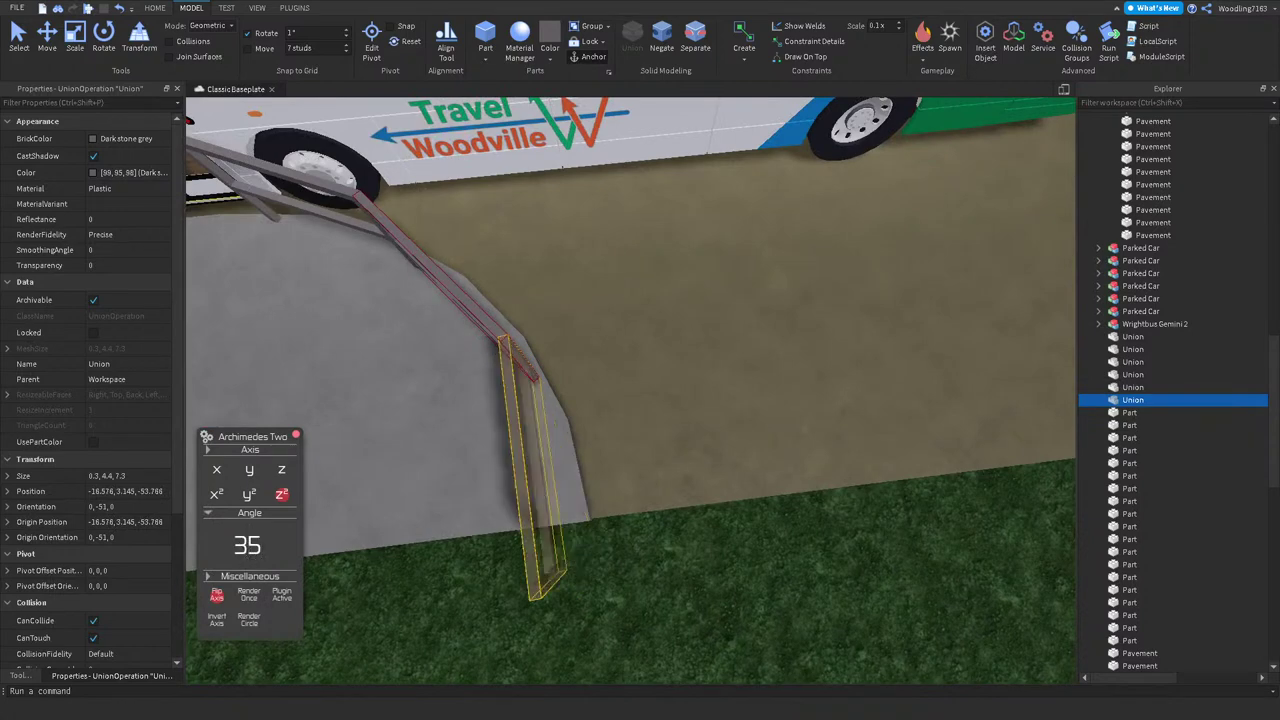
pyautogui.write('a')
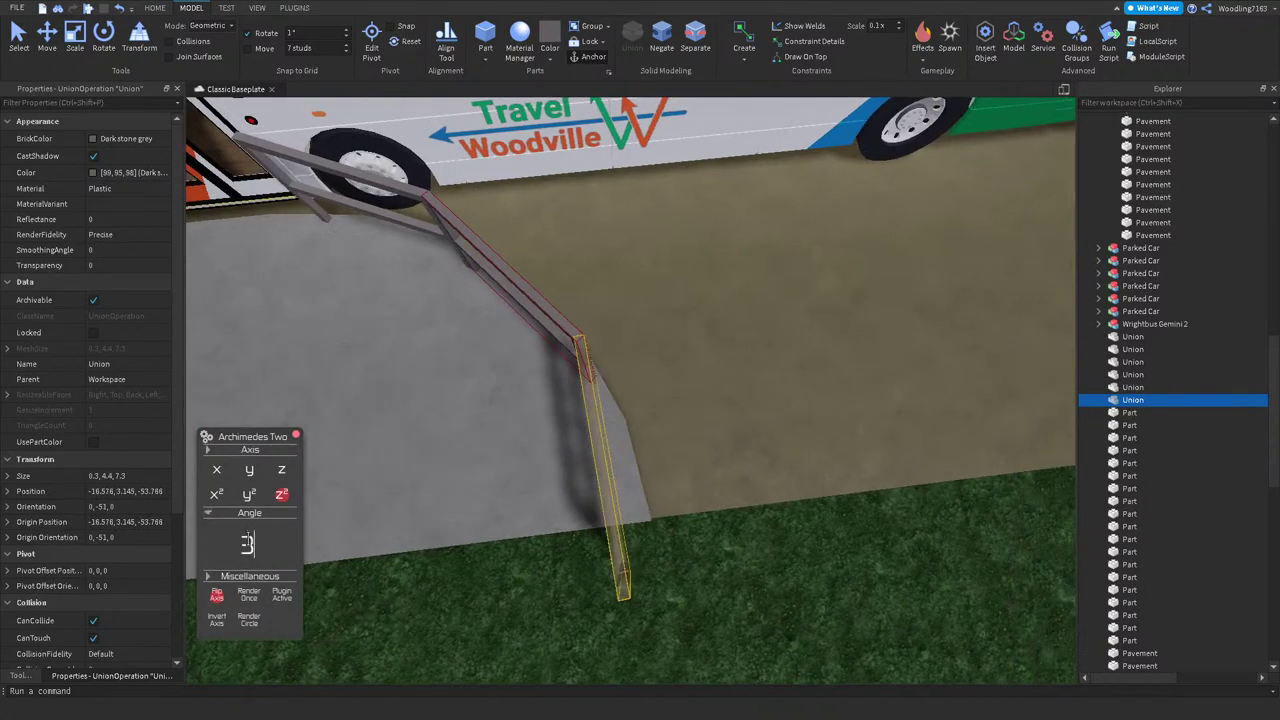
pyautogui.write('0')
pyautogui.click(249, 598)
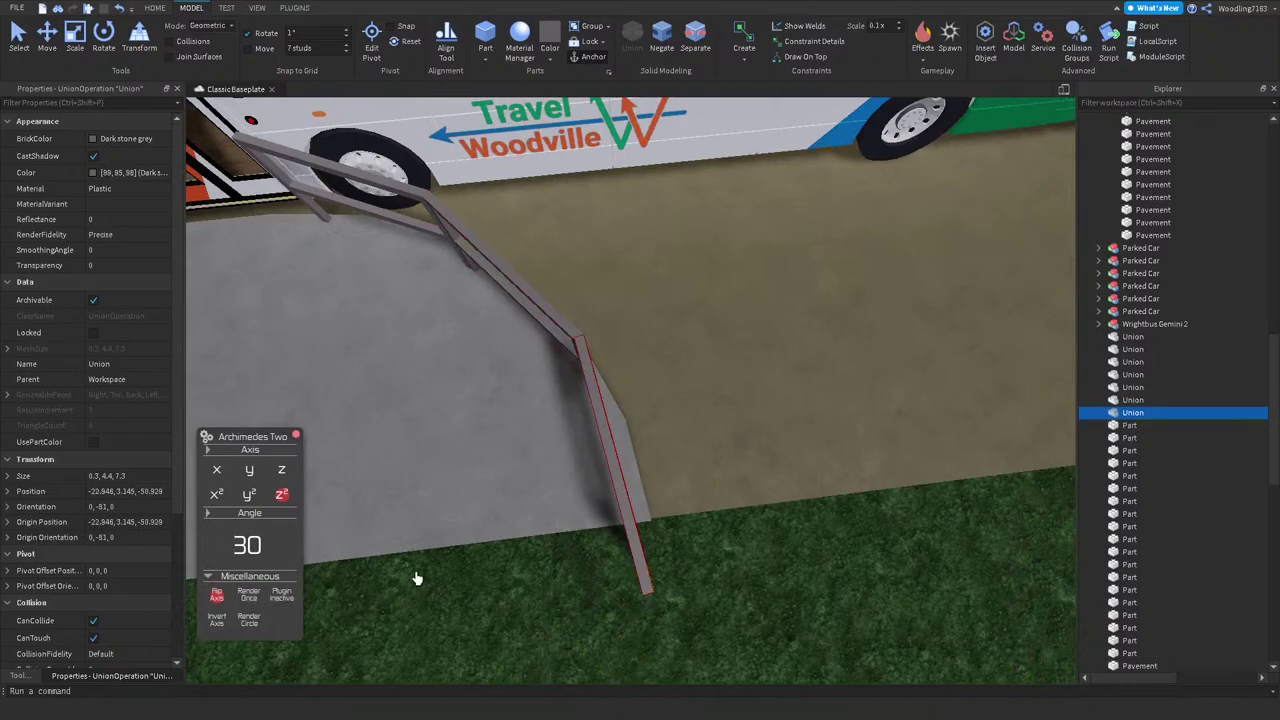
# Step: Select the three curved railing unions and separate them back into individual parts
pyautogui.press('f')
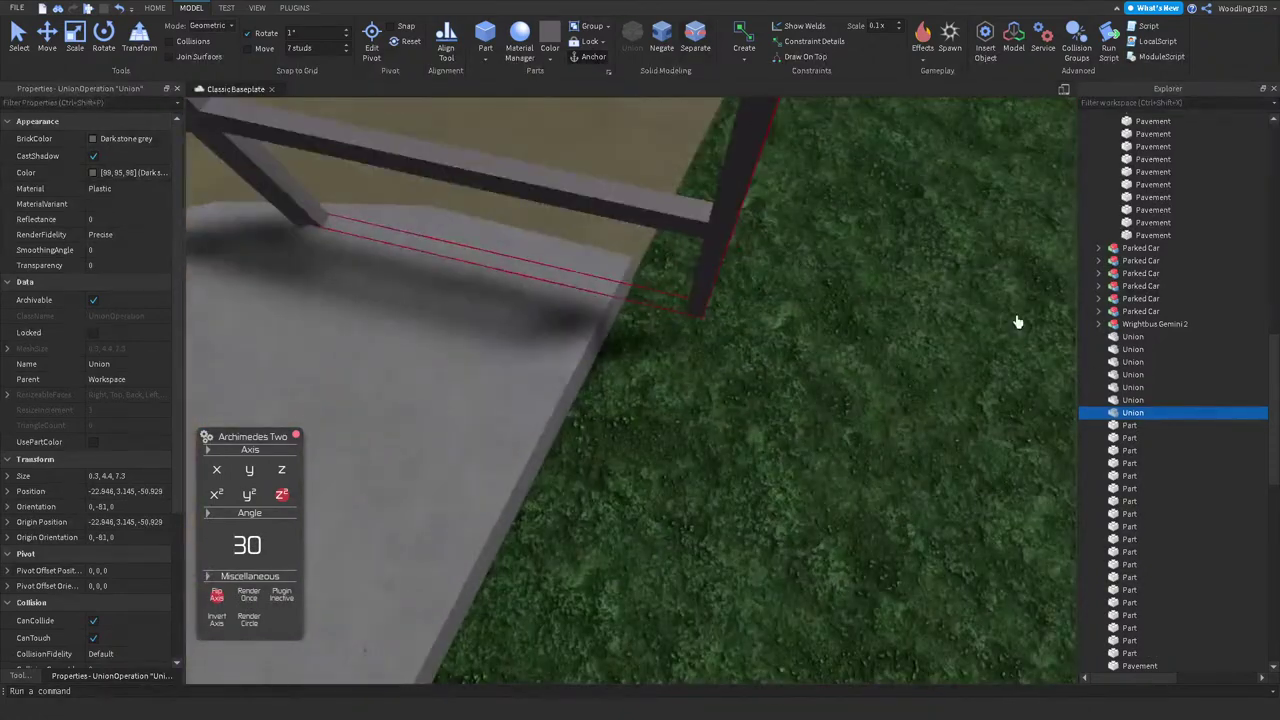
pyautogui.scroll(-5, 643, 303)
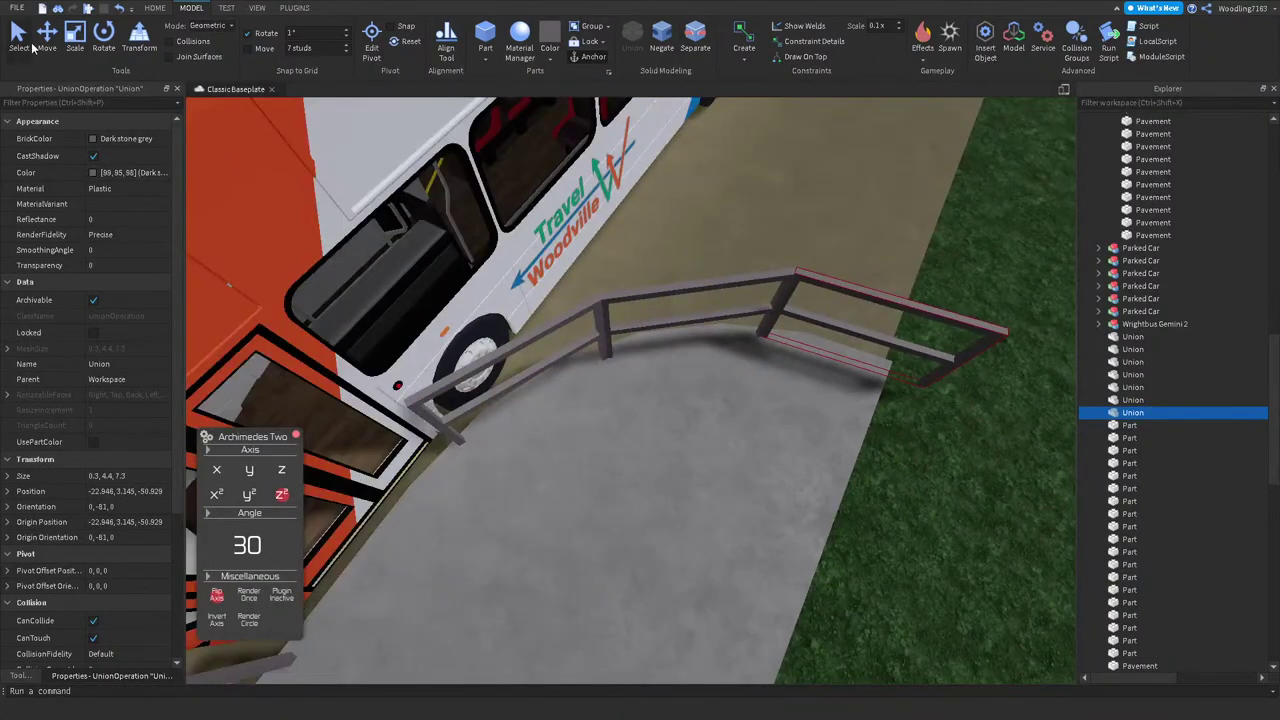
pyautogui.press('a')
pyautogui.hotkey('ctrl', 'z')
pyautogui.hotkey('ctrl', 'y')
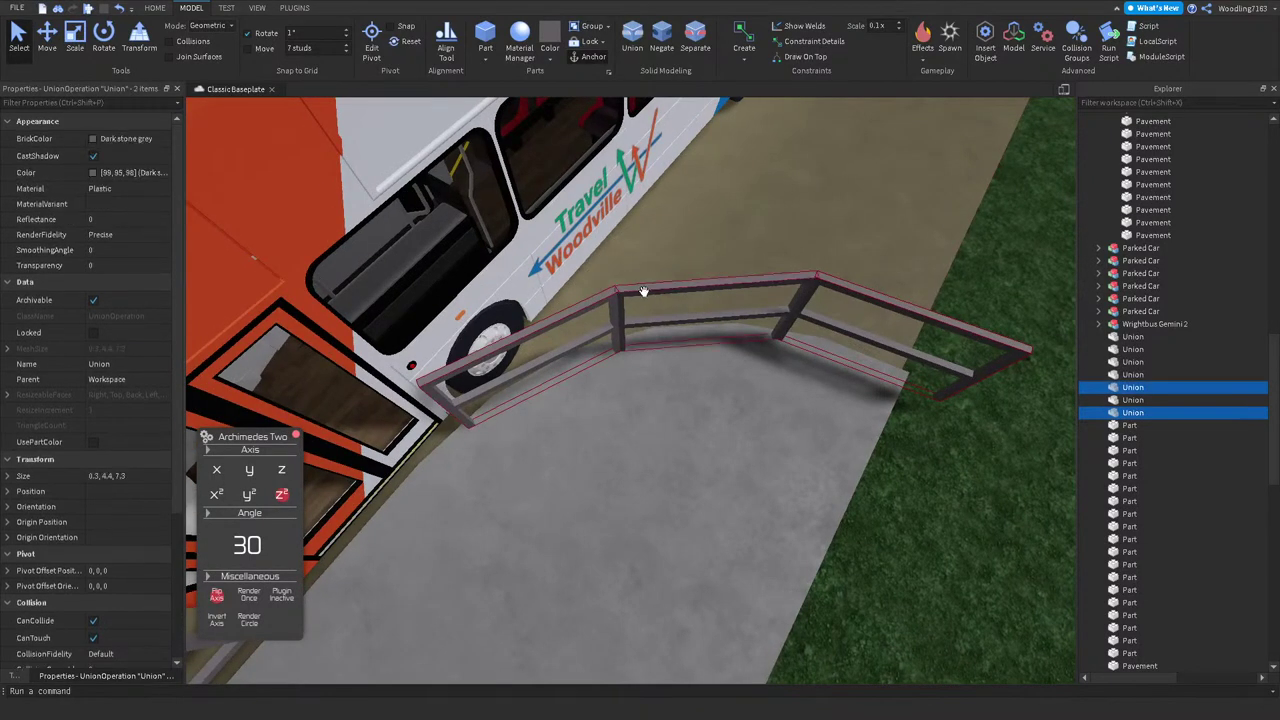
pyautogui.click(693, 47)
# Step: Select the end post of the last curved railing, set its orientation to 0, 0, 0 and move it back to the pavement's grass edge
pyautogui.moveTo(729, 300); pyautogui.dragTo(866, 430, button='right')
pyautogui.click(866, 430)
pyautogui.click(866, 430)
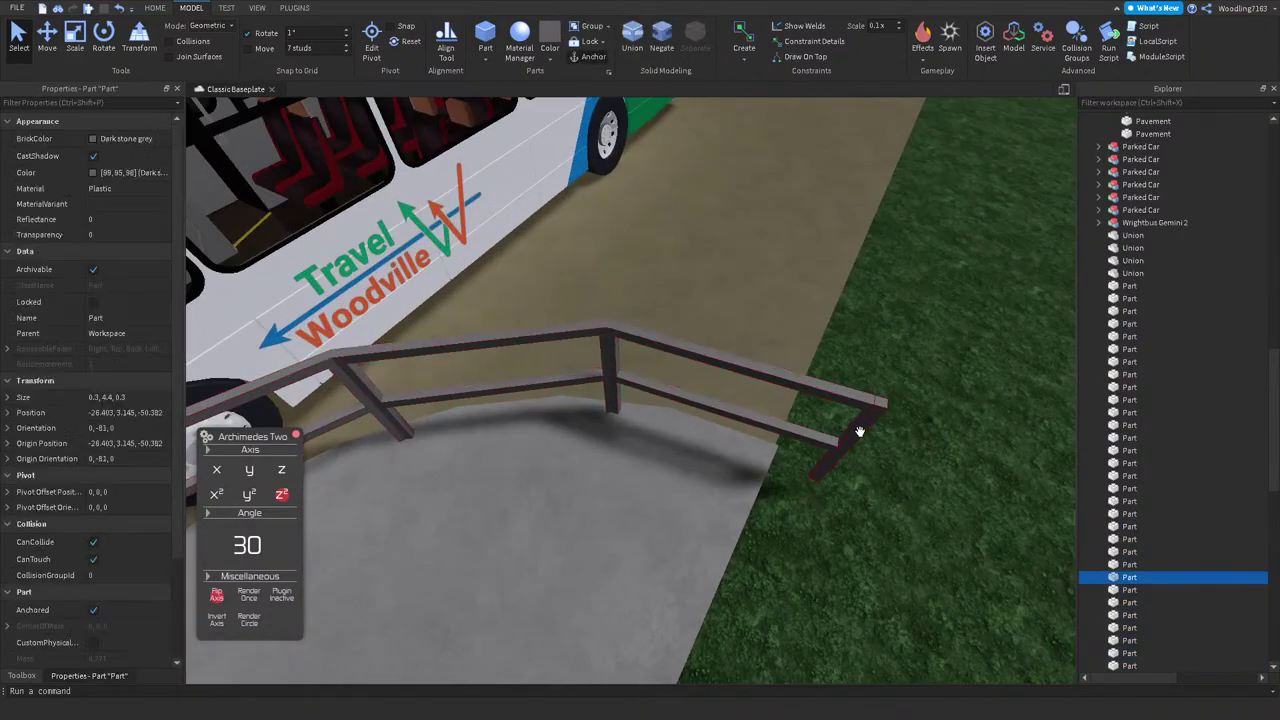
pyautogui.scroll(3, 857, 434)
pyautogui.click(804, 385)
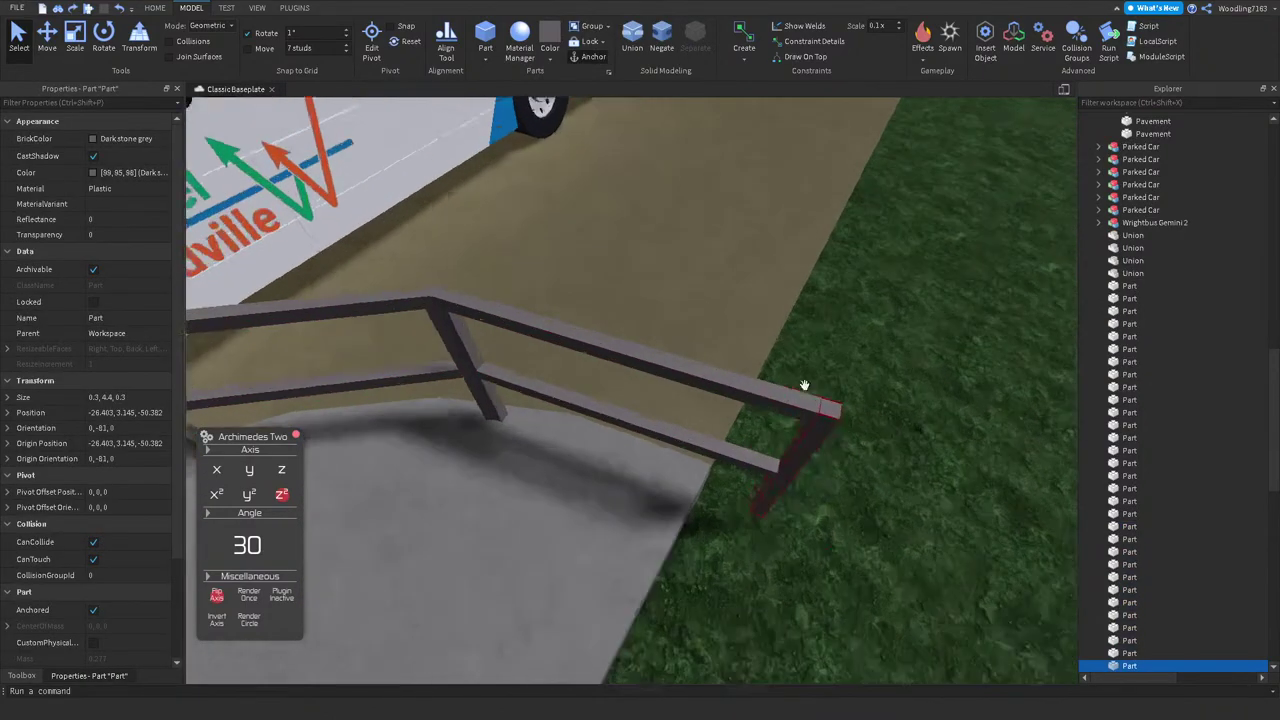
pyautogui.scroll(3, 804, 385)
pyautogui.hotkey('ctrl', '2')
pyautogui.scroll(1, 820, 505)
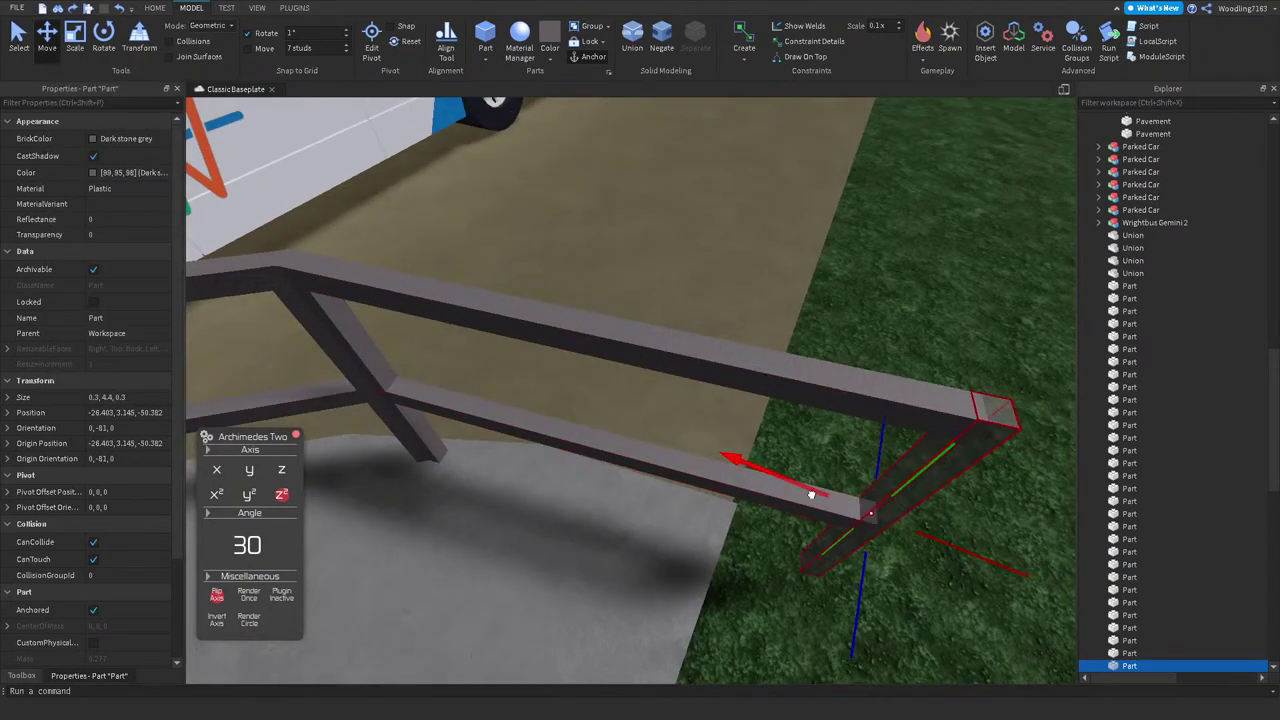
pyautogui.moveTo(811, 494); pyautogui.dragTo(668, 450)
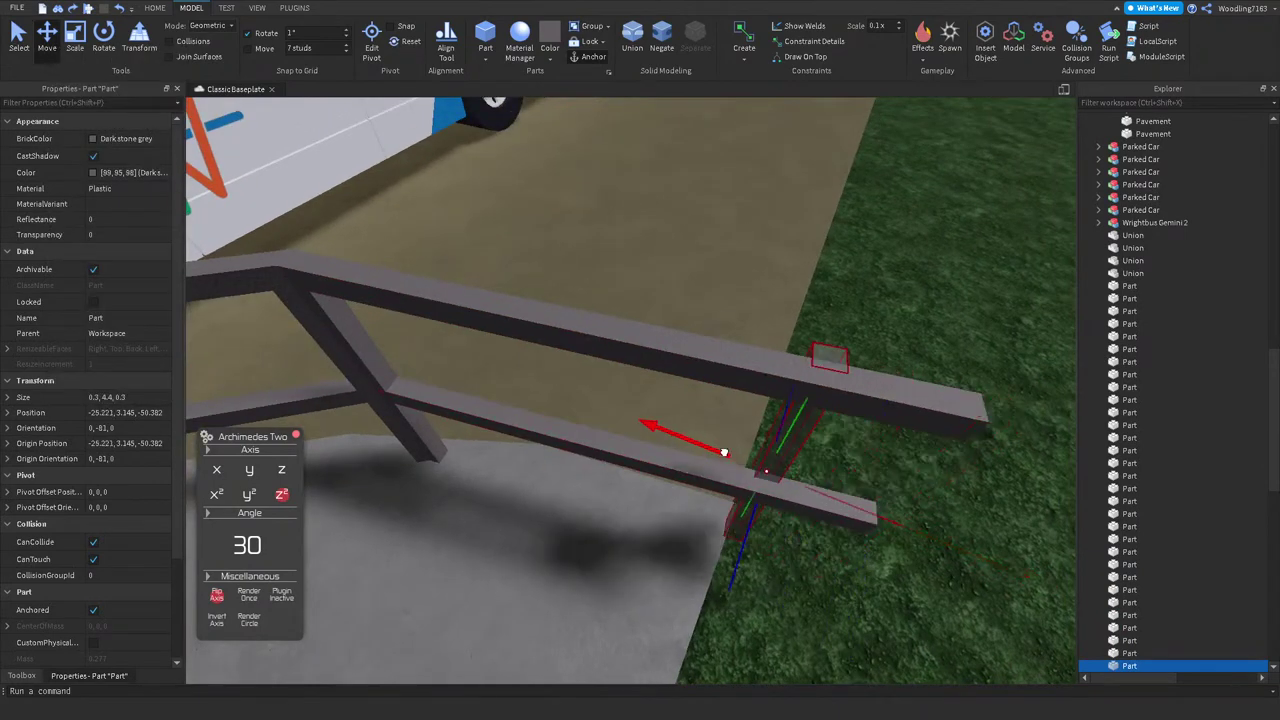
pyautogui.moveTo(712, 512); pyautogui.dragTo(799, 483, button='right')
pyautogui.moveTo(818, 450); pyautogui.dragTo(812, 451)
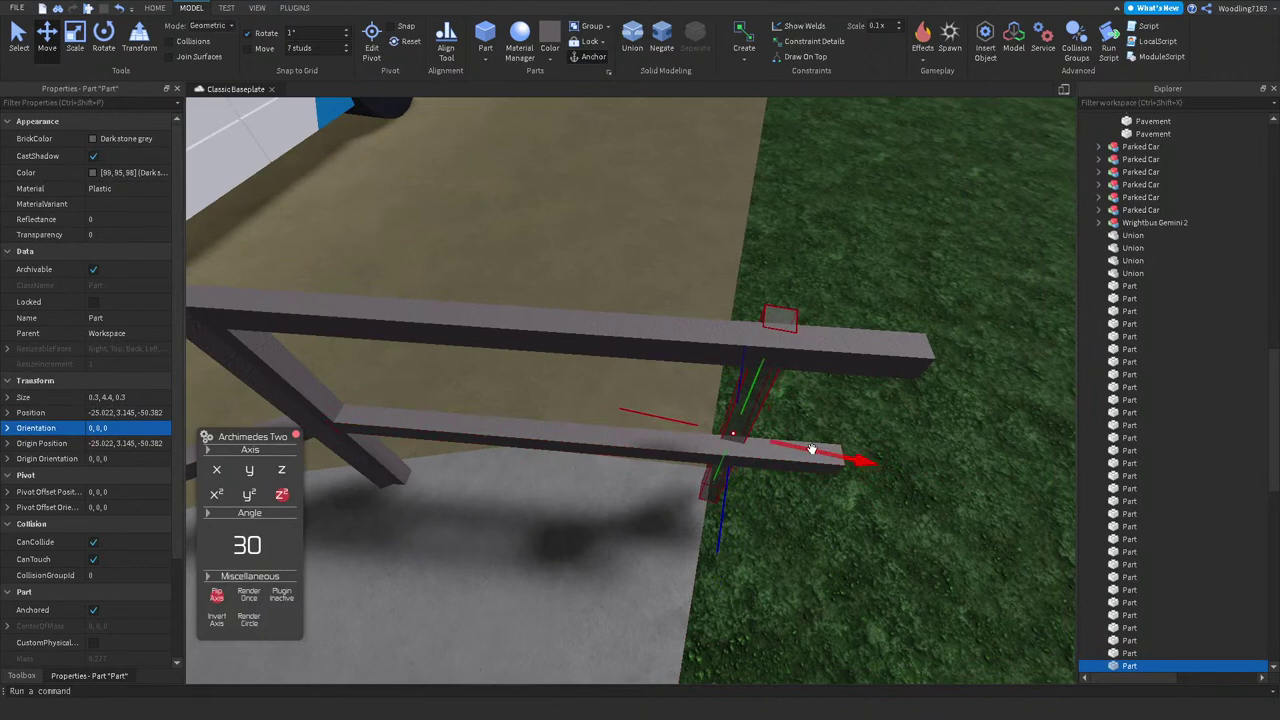
pyautogui.moveTo(811, 450); pyautogui.dragTo(795, 460, button='right')
# Step: Shorten the lower and upper rails of the last railing section so both end at the repositioned post
pyautogui.click(700, 451)
pyautogui.scroll(3, 700, 451)
pyautogui.hotkey('ctrl', '3')
pyautogui.moveTo(846, 460); pyautogui.dragTo(694, 432)
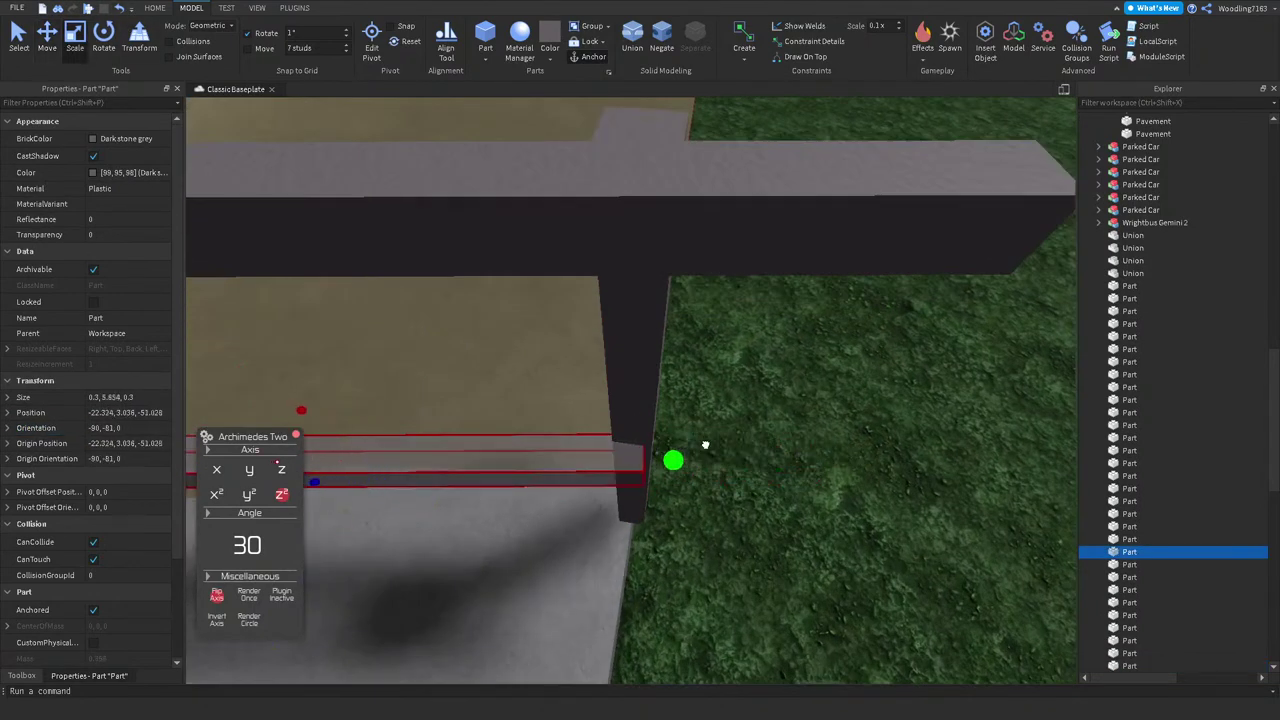
pyautogui.click(906, 229)
pyautogui.moveTo(1055, 208); pyautogui.dragTo(729, 208)
# Step: Stretch the end post downwards to about 5.5 studs tall, thin it to about 0.16 studs, and widen it across the rail ends
pyautogui.click(640, 293)
pyautogui.moveTo(640, 297); pyautogui.dragTo(595, 373, button='right')
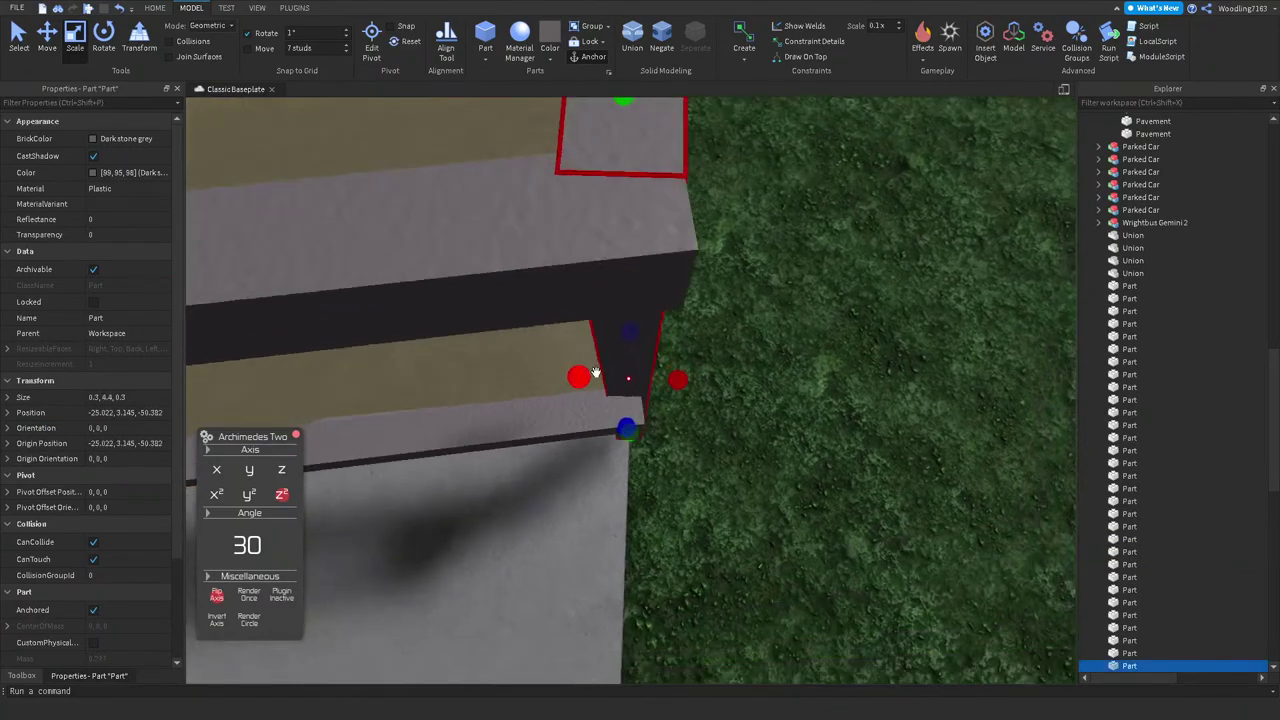
pyautogui.scroll(5, 594, 371)
pyautogui.moveTo(629, 449); pyautogui.dragTo(630, 490)
pyautogui.scroll(-4, 629, 366)
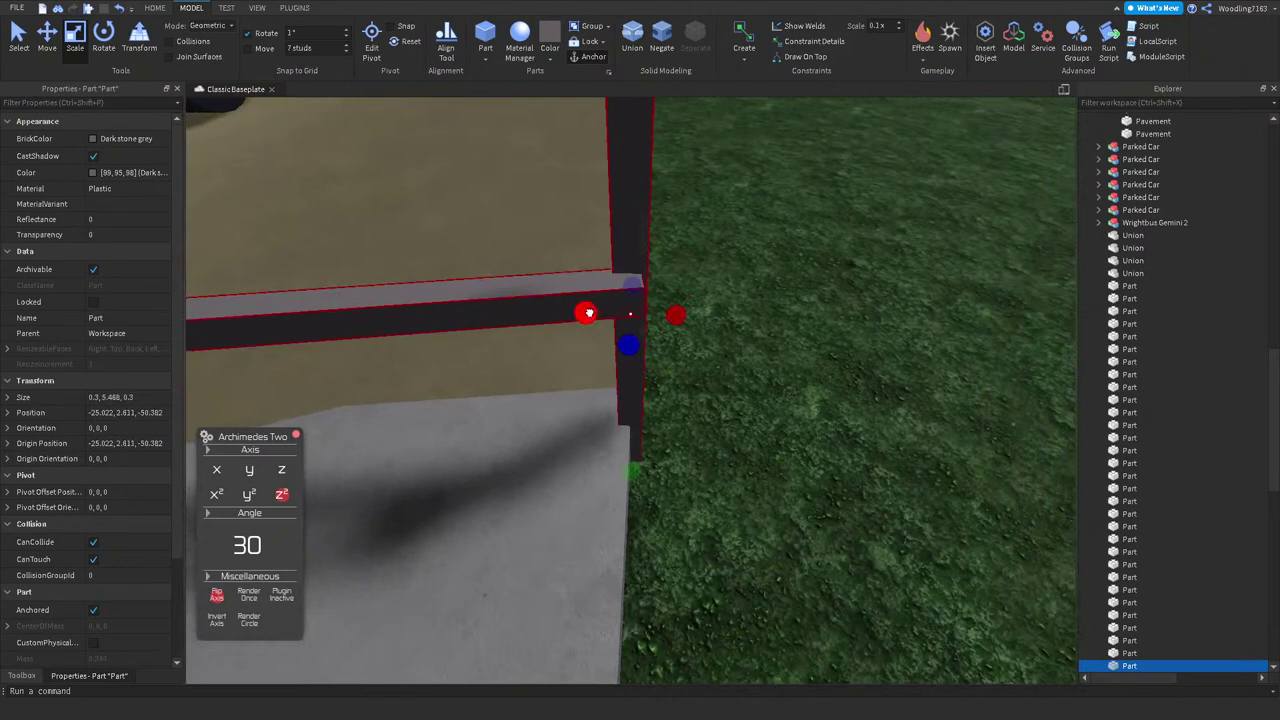
pyautogui.moveTo(588, 313)
pyautogui.mouseDown()
pyautogui.moveTo(603, 329)
pyautogui.moveTo(598, 292)
pyautogui.mouseUp()
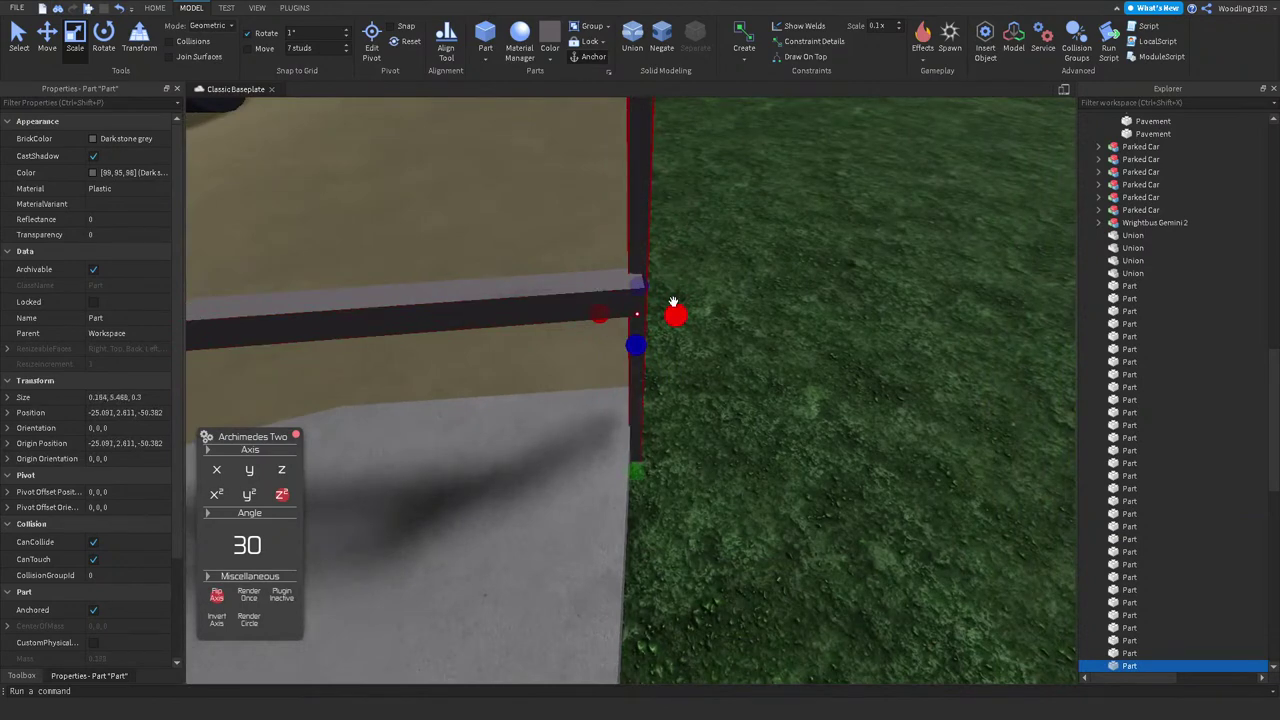
pyautogui.moveTo(633, 280); pyautogui.dragTo(624, 419, button='right')
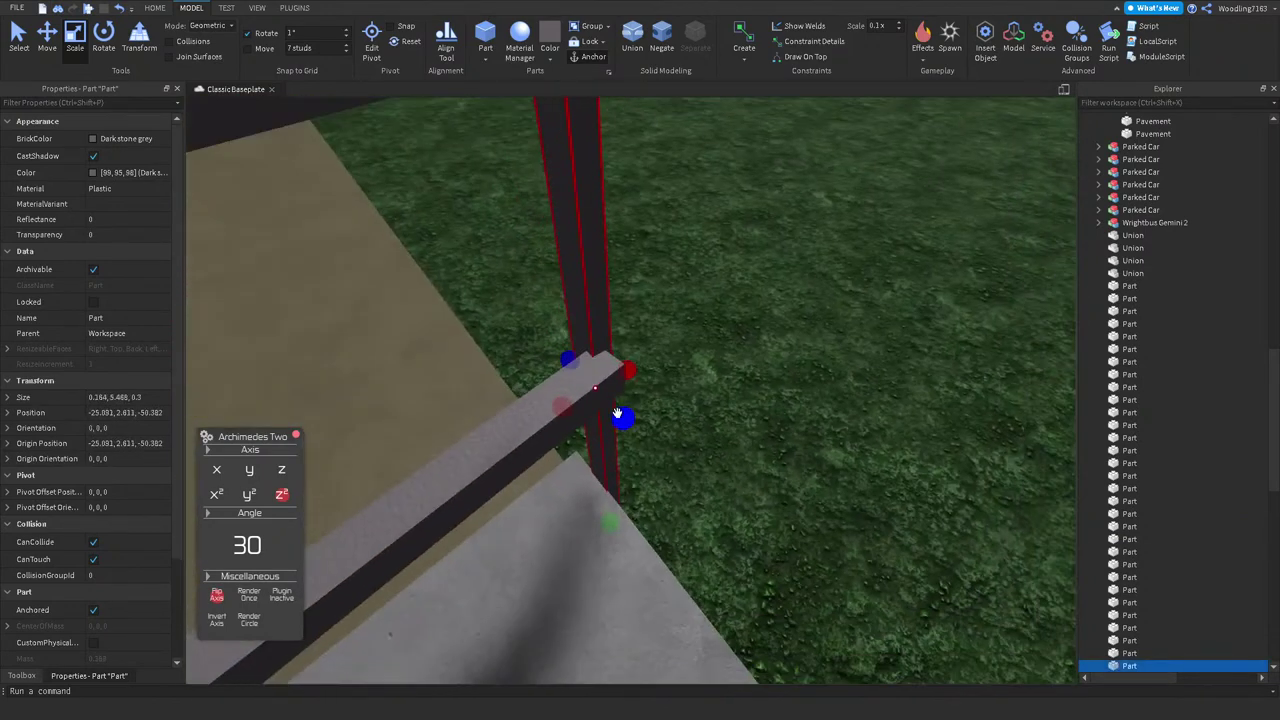
pyautogui.moveTo(624, 419); pyautogui.dragTo(540, 412)
pyautogui.click(540, 412)
pyautogui.moveTo(540, 412); pyautogui.dragTo(640, 309, button='right')
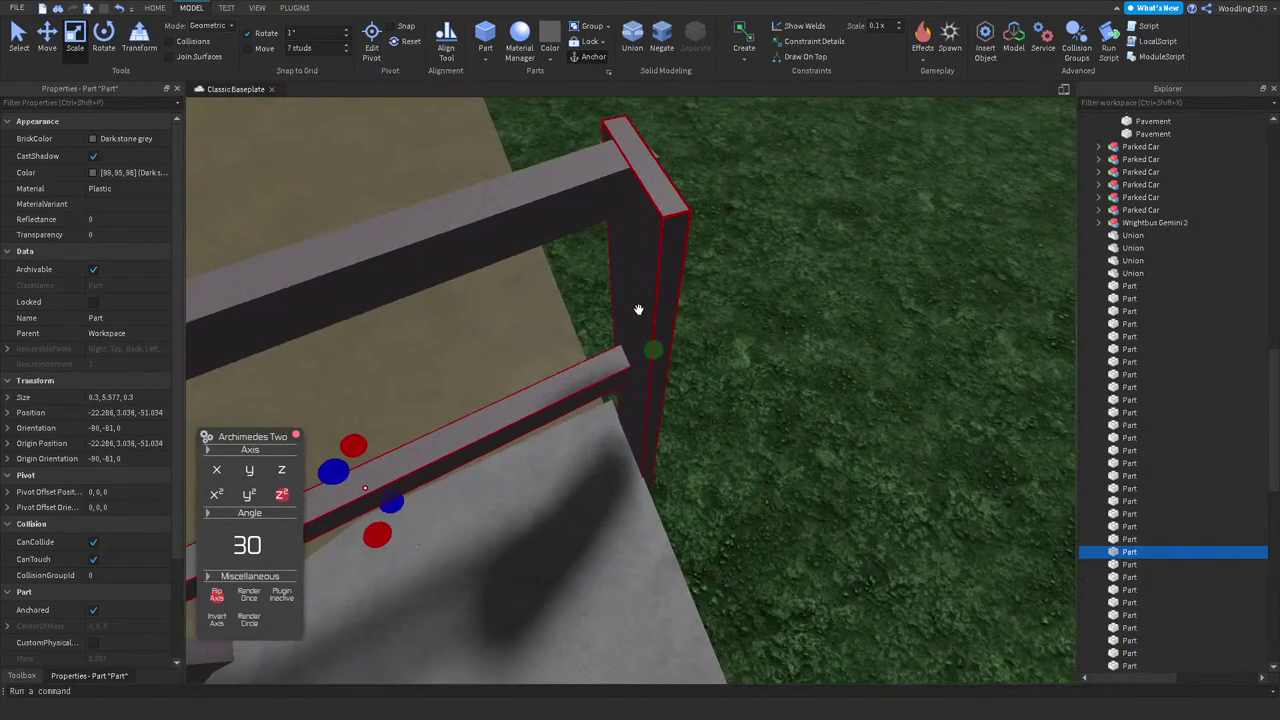
# Step: Thicken the end plate outwards to 1.692 studs, negate it, and union it with the upper and lower rails to trim their ends
pyautogui.click(649, 226)
pyautogui.moveTo(670, 378); pyautogui.dragTo(726, 358)
pyautogui.click(661, 36)
pyautogui.scroll(2, 582, 270)
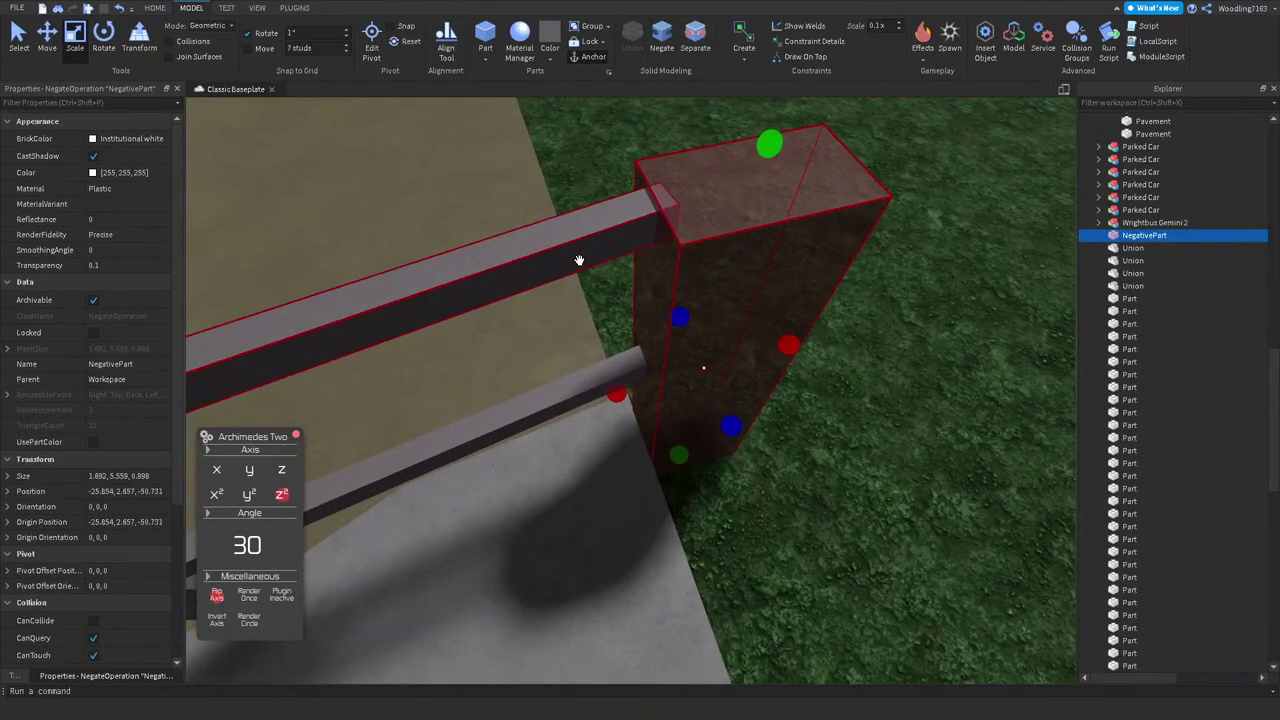
pyautogui.keyDown('ctrl'); pyautogui.click(578, 260); pyautogui.keyUp('ctrl')
pyautogui.keyDown('ctrl'); pyautogui.click(534, 418); pyautogui.keyUp('ctrl')
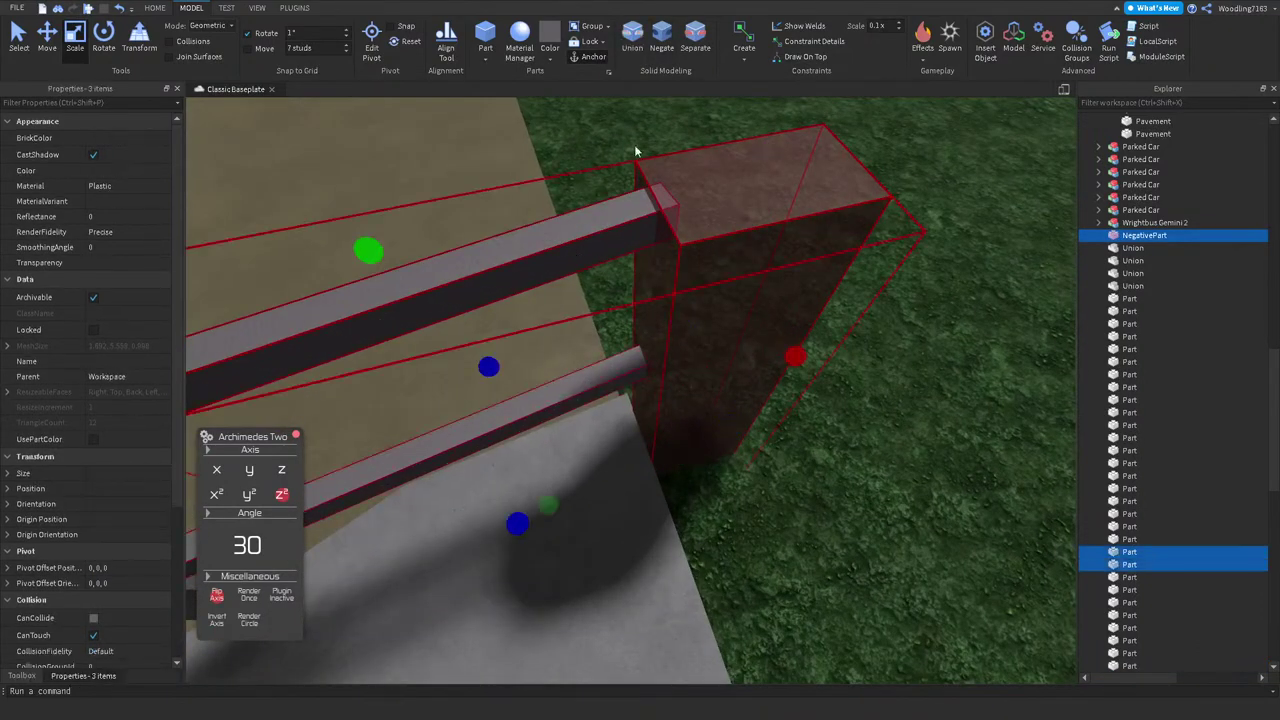
pyautogui.click(632, 38)
pyautogui.scroll(-6, 864, 384)
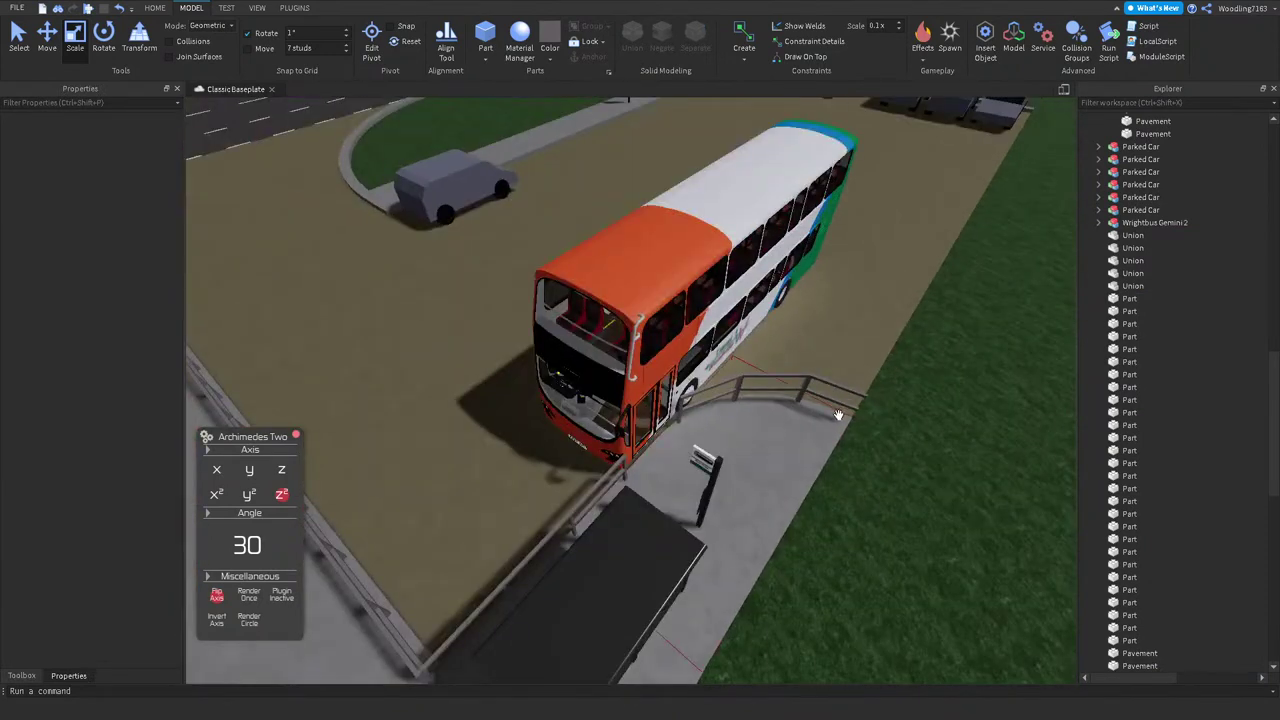
# Step: Select the Wrightbus Gemini 2 model and move it away from the bus stop onto the grass at the far end of the road
pyautogui.scroll(2, 838, 412)
pyautogui.scroll(10, 1238, 120)
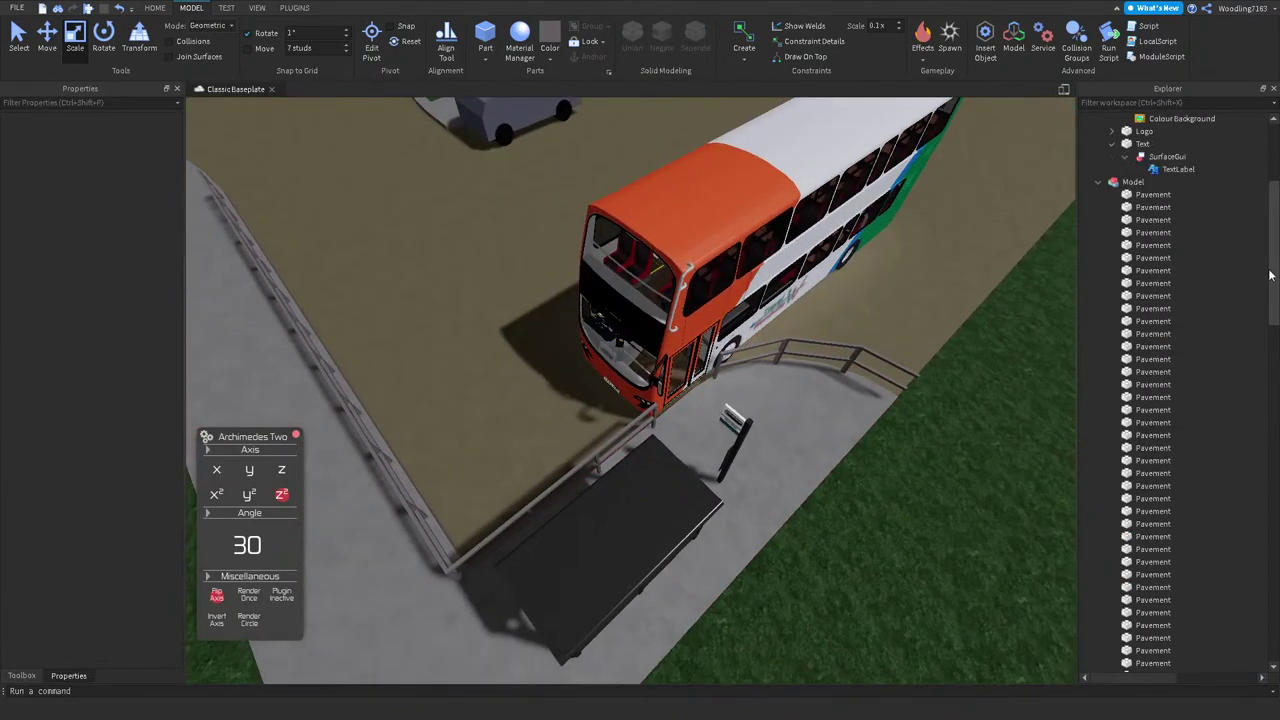
pyautogui.click(1238, 119)
pyautogui.click(740, 224)
pyautogui.press('f')
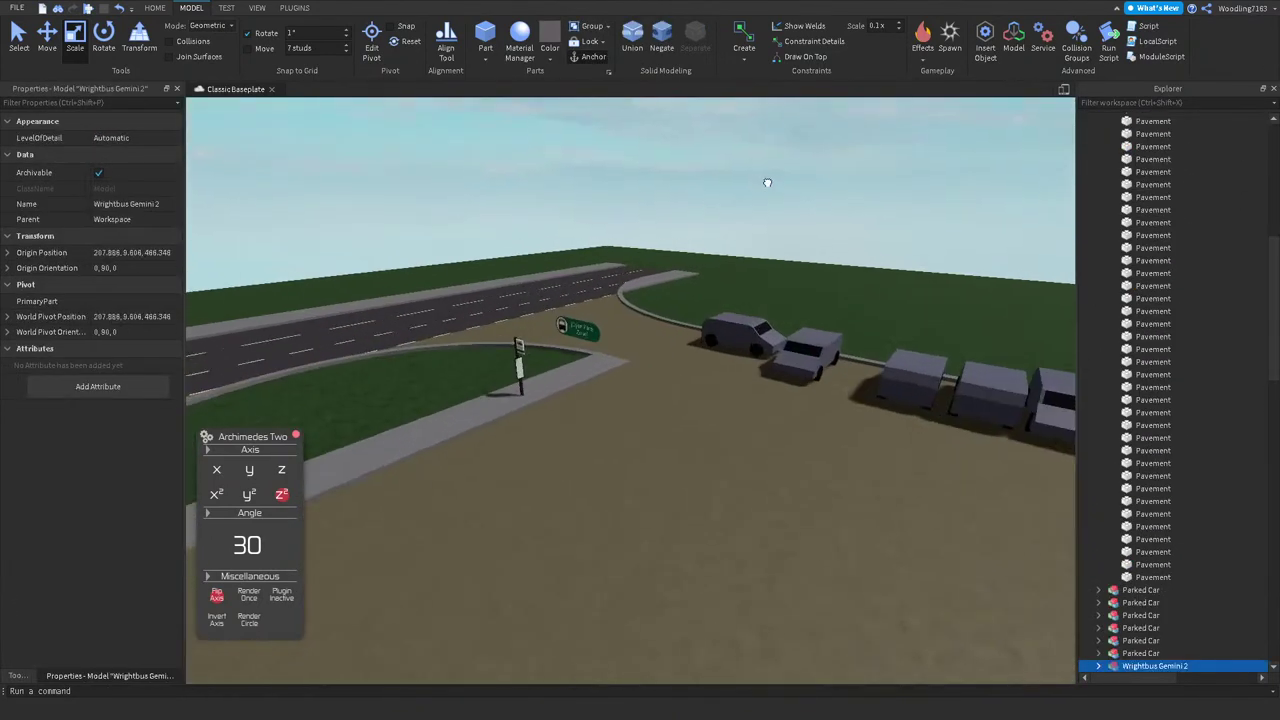
pyautogui.scroll(5, 457, 182)
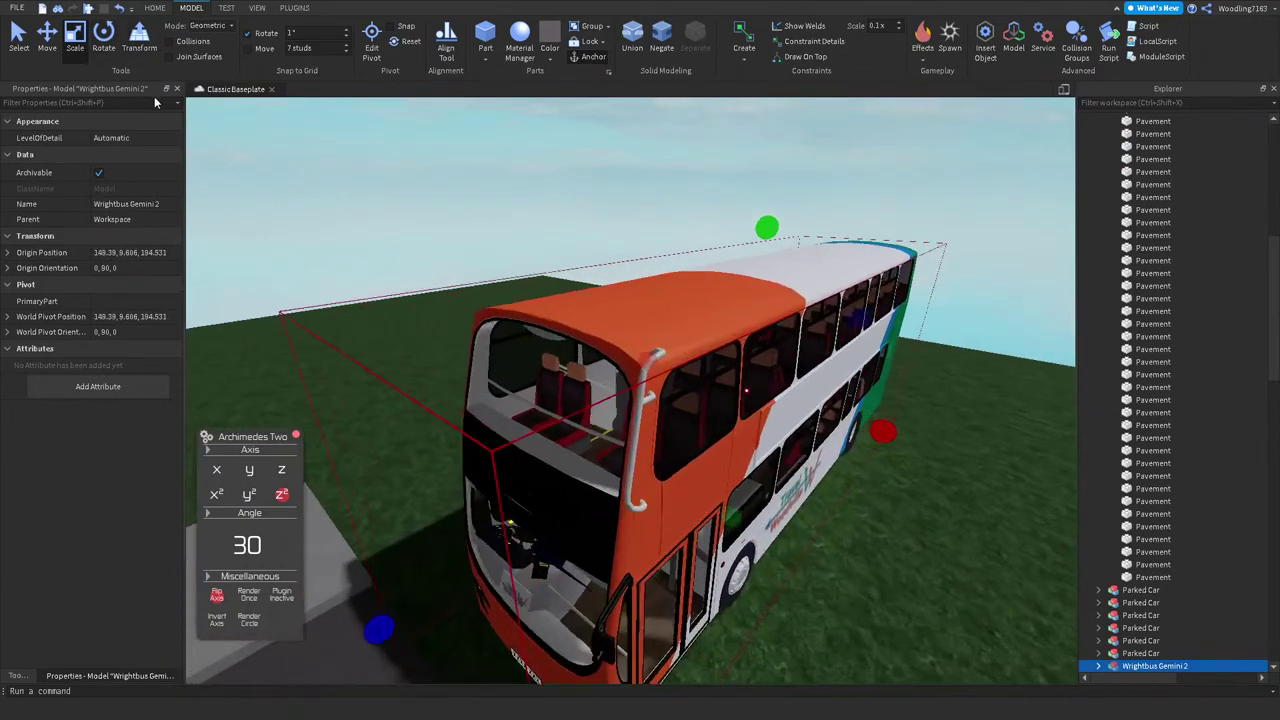
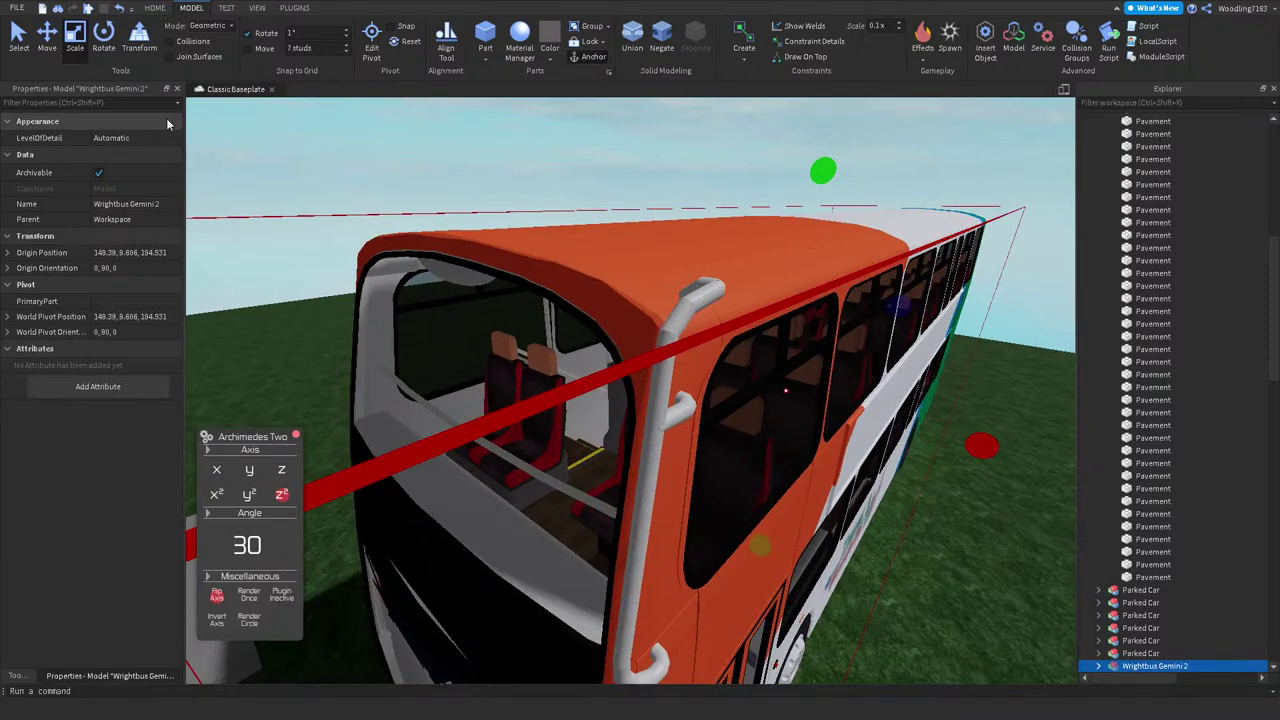
# Step: Start a play test at the current view and set off in the bus towards the road
pyautogui.click(157, 10)
pyautogui.click(566, 47)
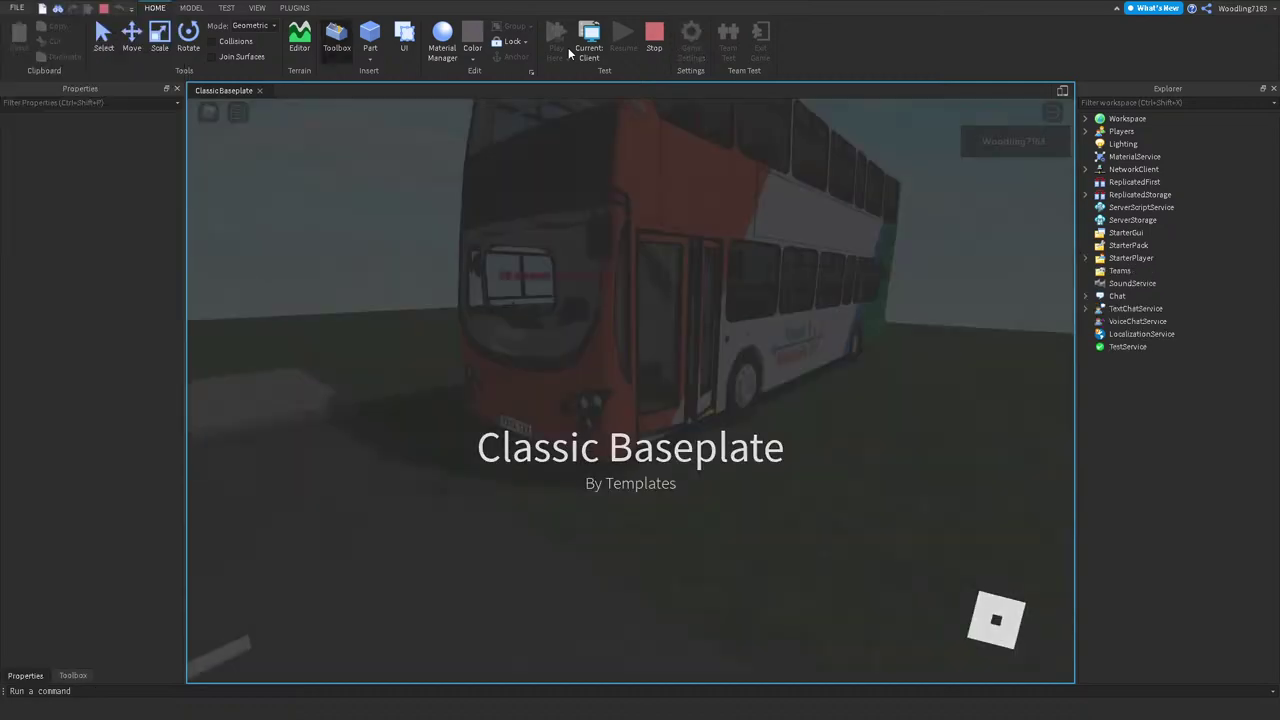
pyautogui.press('w')
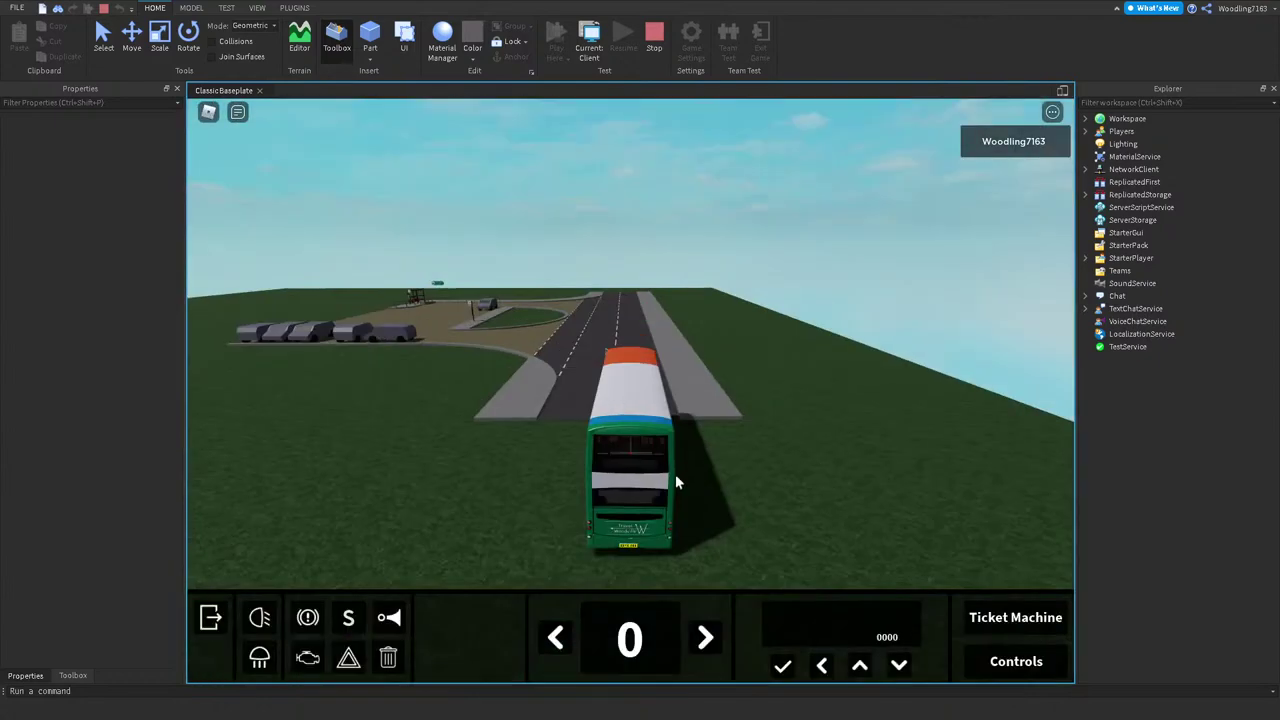
# Step: Test-drive the bus off the road into the terminus, past the parked cars, and slow down beside the railed bus stop
pyautogui.press('v')
pyautogui.press('v')
pyautogui.press('v')
pyautogui.press('v')
pyautogui.press('v')
pyautogui.press('v')
pyautogui.press('v')
pyautogui.press('v')
pyautogui.press('v')
pyautogui.press('v')
pyautogui.press('v')
pyautogui.press('v')
pyautogui.press('v')
pyautogui.press('v')
pyautogui.press('v')
pyautogui.press('v')
pyautogui.press('v')
pyautogui.press('v')
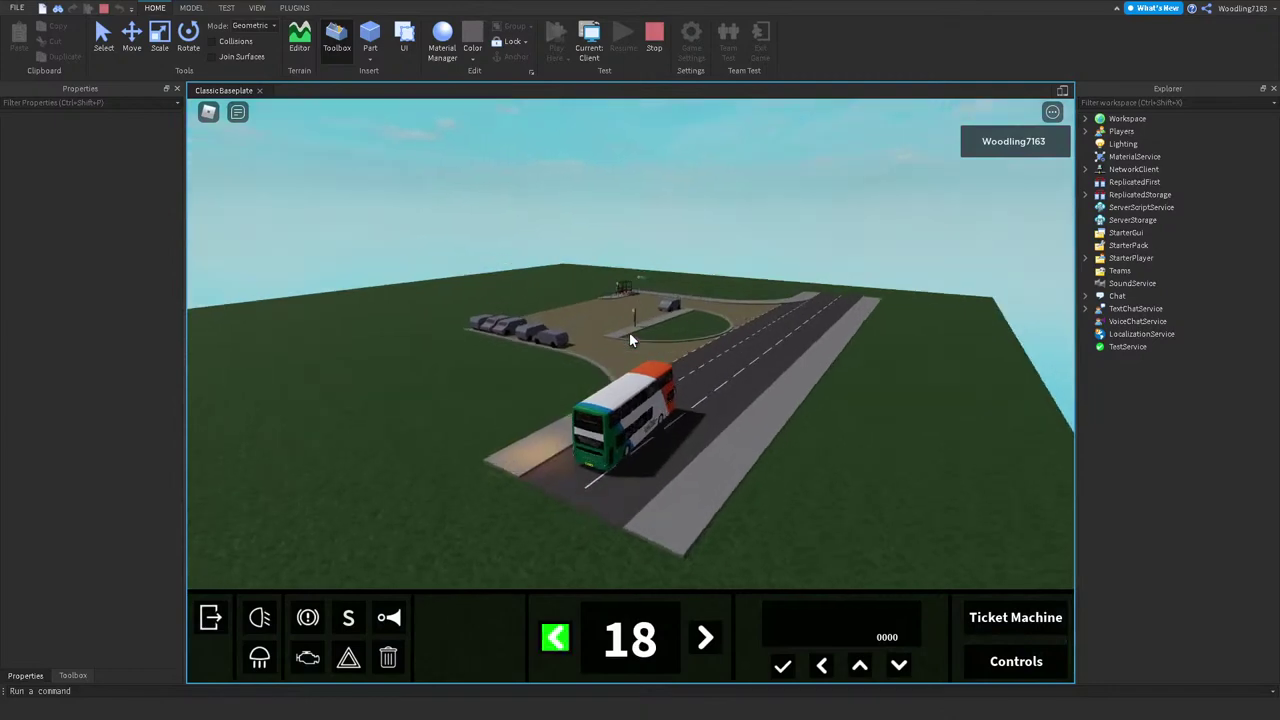
pyautogui.press('v')
pyautogui.press('v')
pyautogui.press('v')
pyautogui.press('v')
pyautogui.press('v')
pyautogui.press('v')
pyautogui.press('v')
pyautogui.press('v')
pyautogui.press('v')
pyautogui.press('v')
pyautogui.press('v')
pyautogui.press('v')
pyautogui.press('v')
pyautogui.press('v')
pyautogui.press('v')
pyautogui.press('v')
pyautogui.press('v')
pyautogui.press('v')
pyautogui.press('v')
pyautogui.press('v')
pyautogui.press('v')
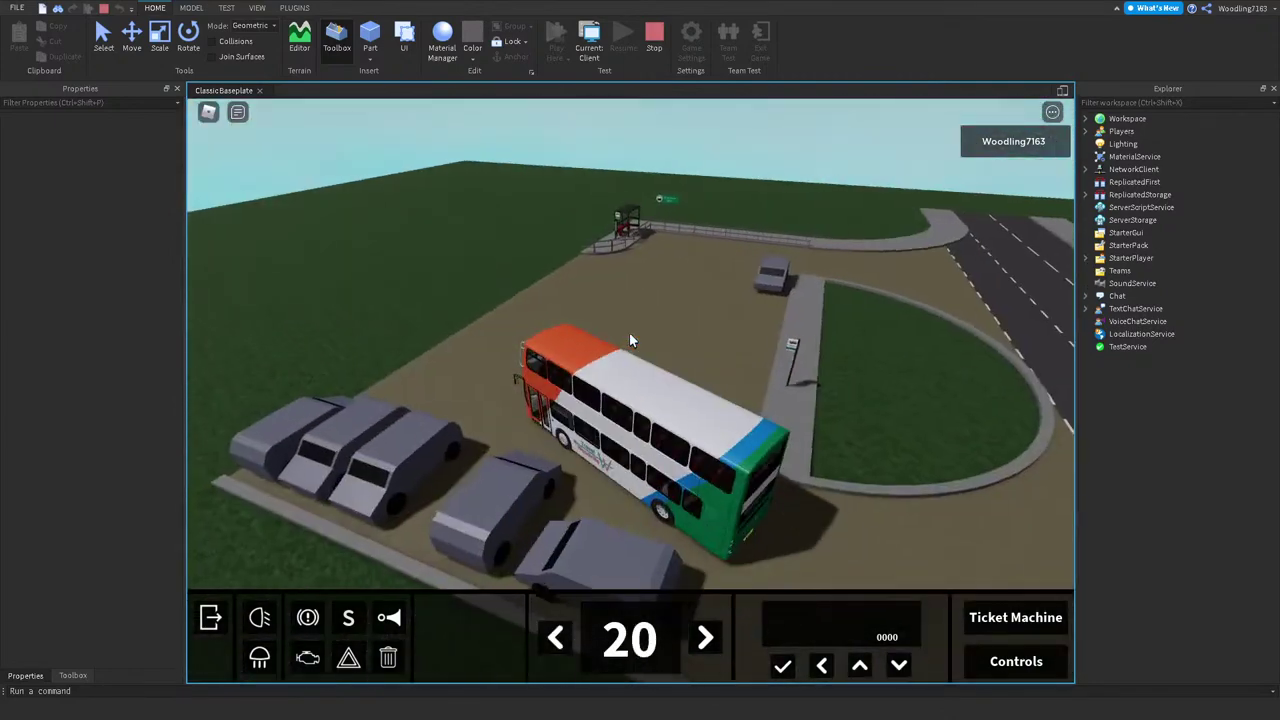
pyautogui.press('v')
pyautogui.press('v')
pyautogui.press('v')
pyautogui.press('v')
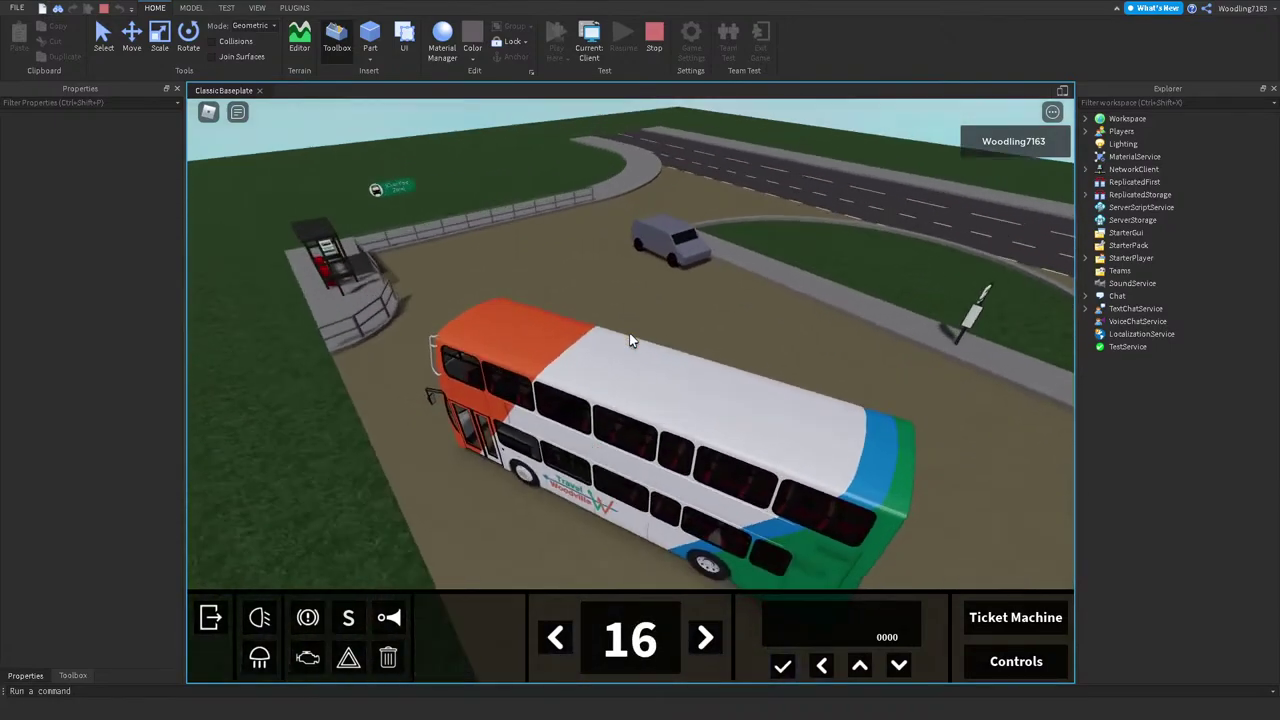
pyautogui.press('s')
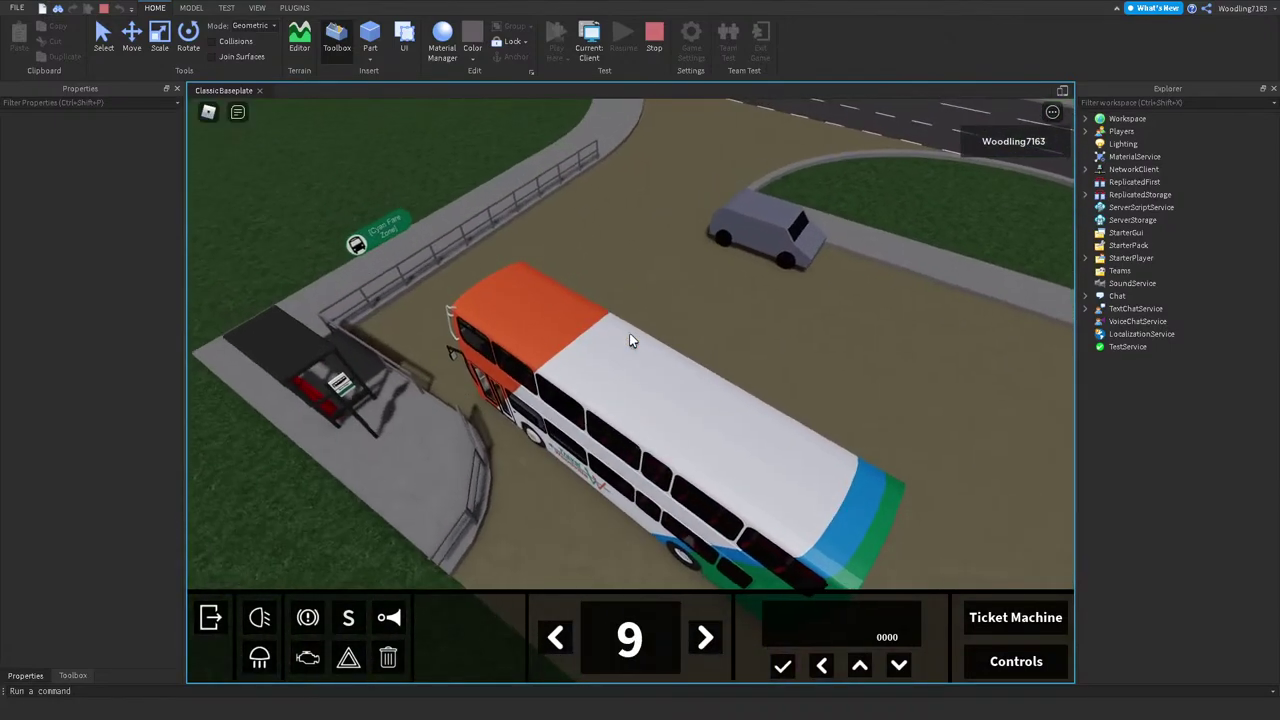
# Step: Leave the parked bus to inspect the shelter and railings on foot, and get back into the driver's seat
pyautogui.moveTo(629, 341); pyautogui.dragTo(629, 341, button='right')
pyautogui.click(210, 617)
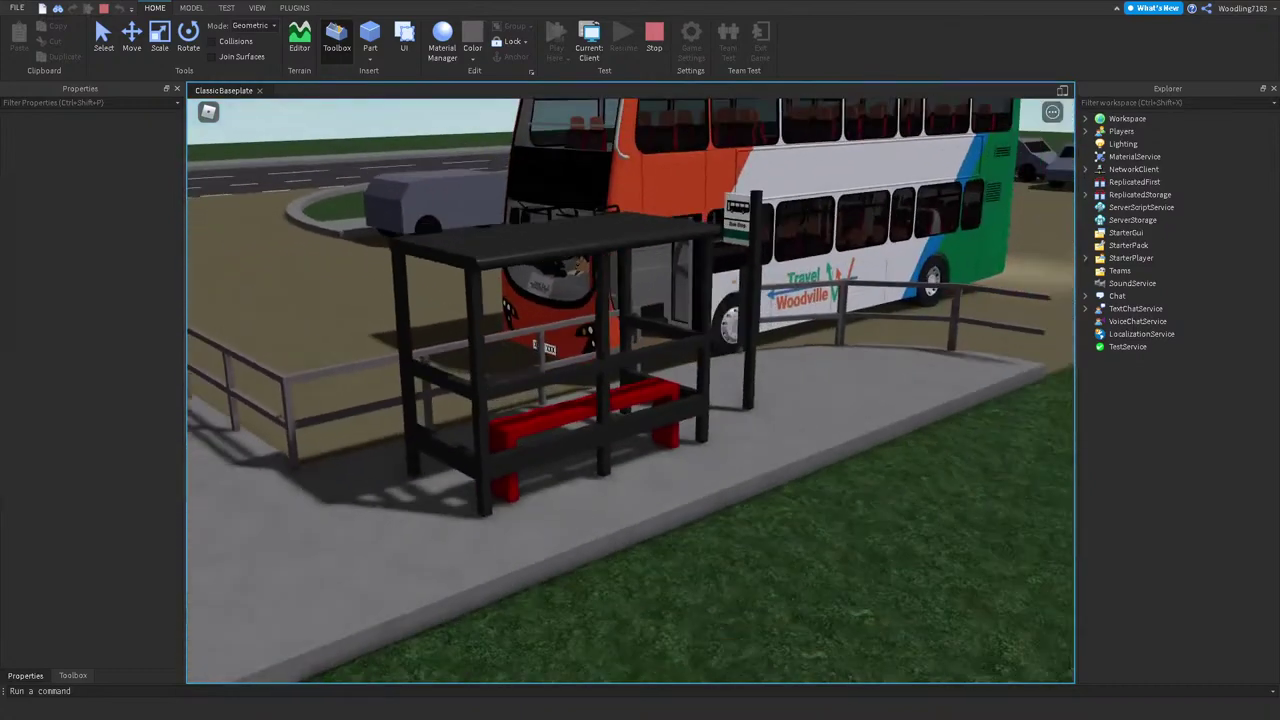
pyautogui.press('e')
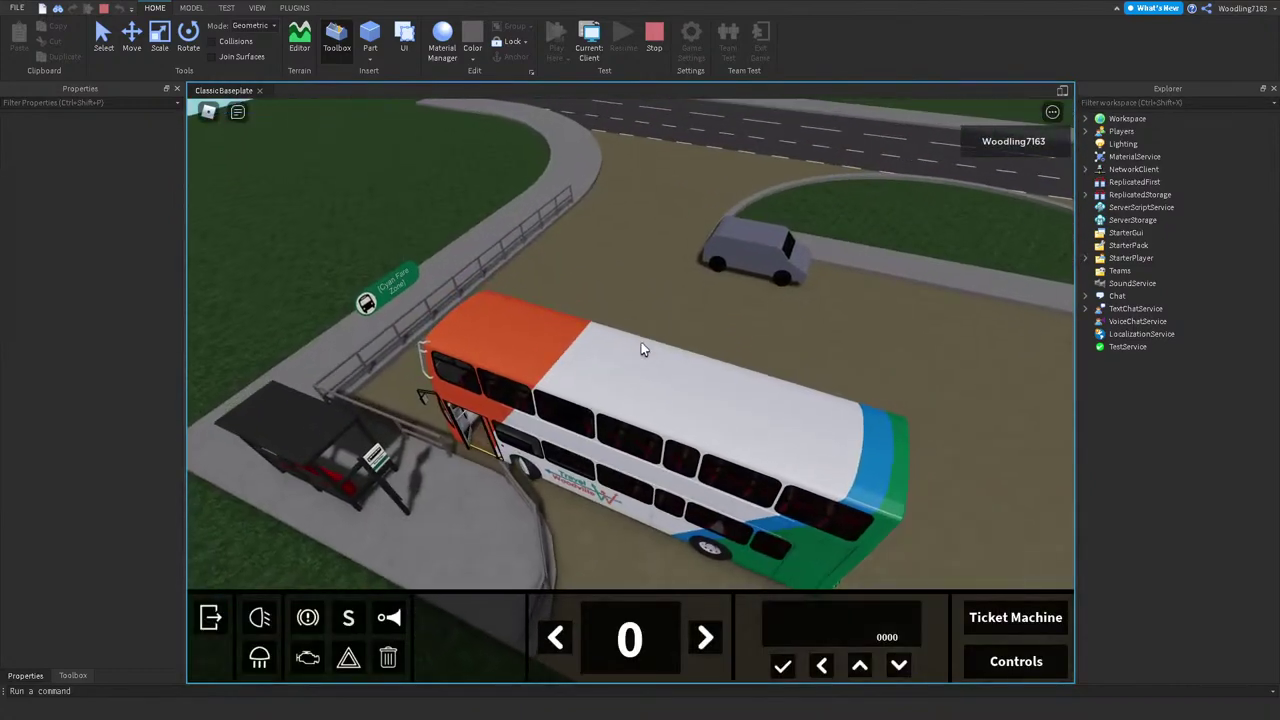
# Step: Drive the bus away from the stop, around the railed pavement and out of the terminus onto the road
pyautogui.press('w')
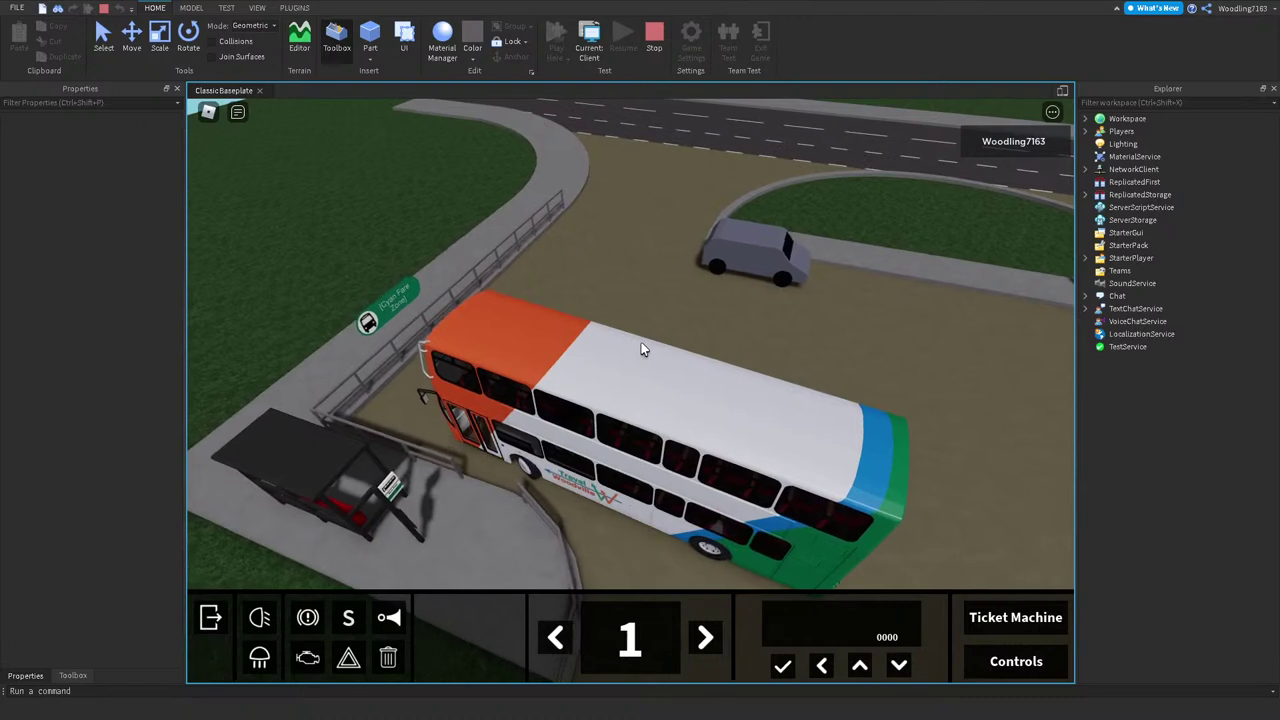
pyautogui.press('a')
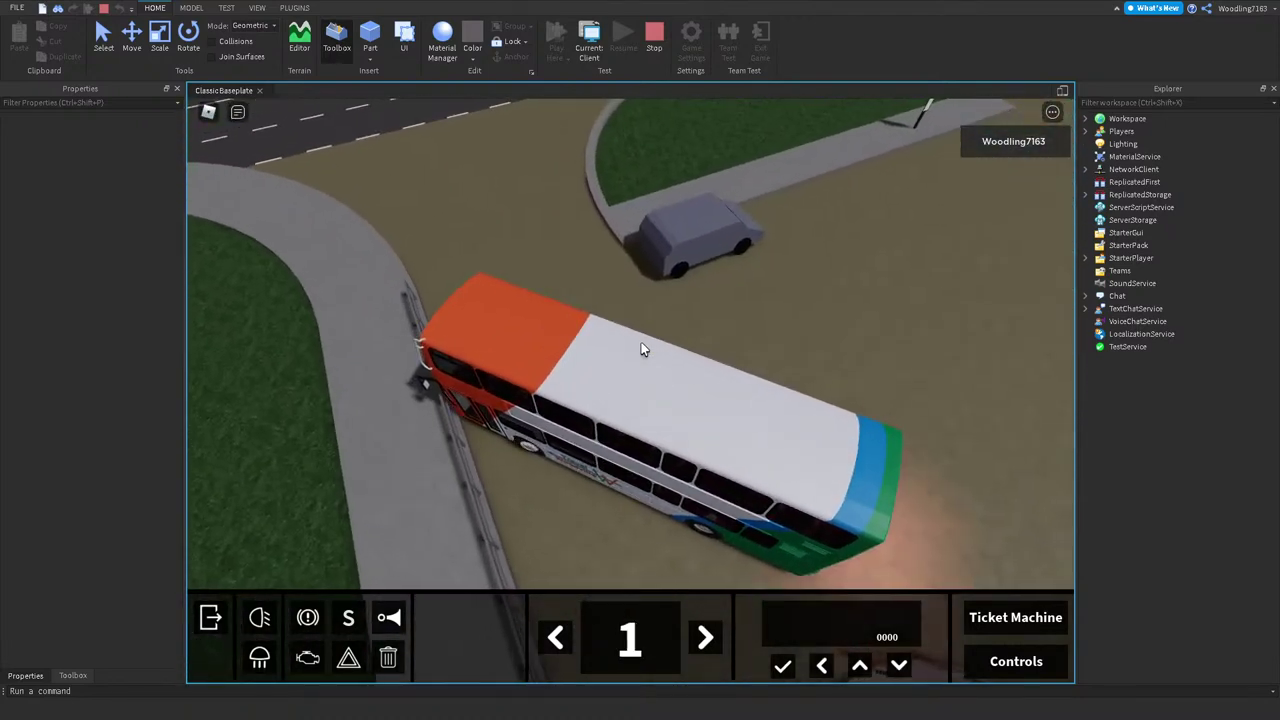
pyautogui.press('w')
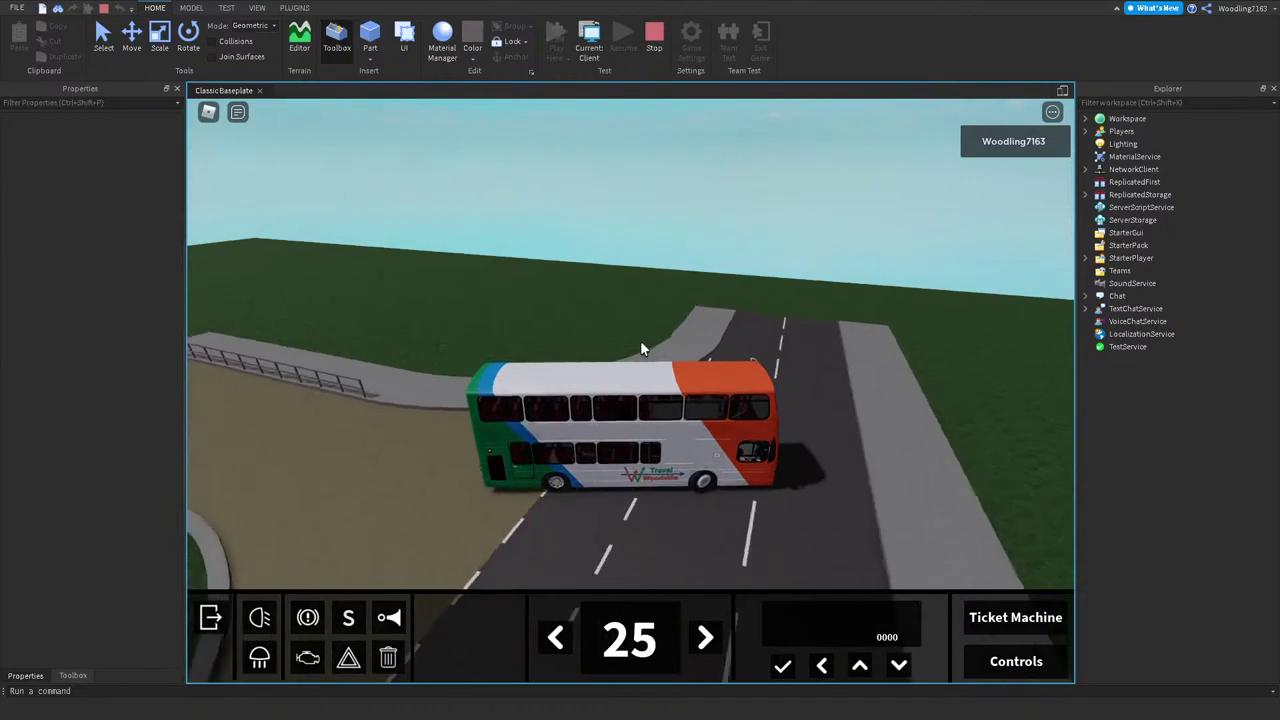
pyautogui.press('a')
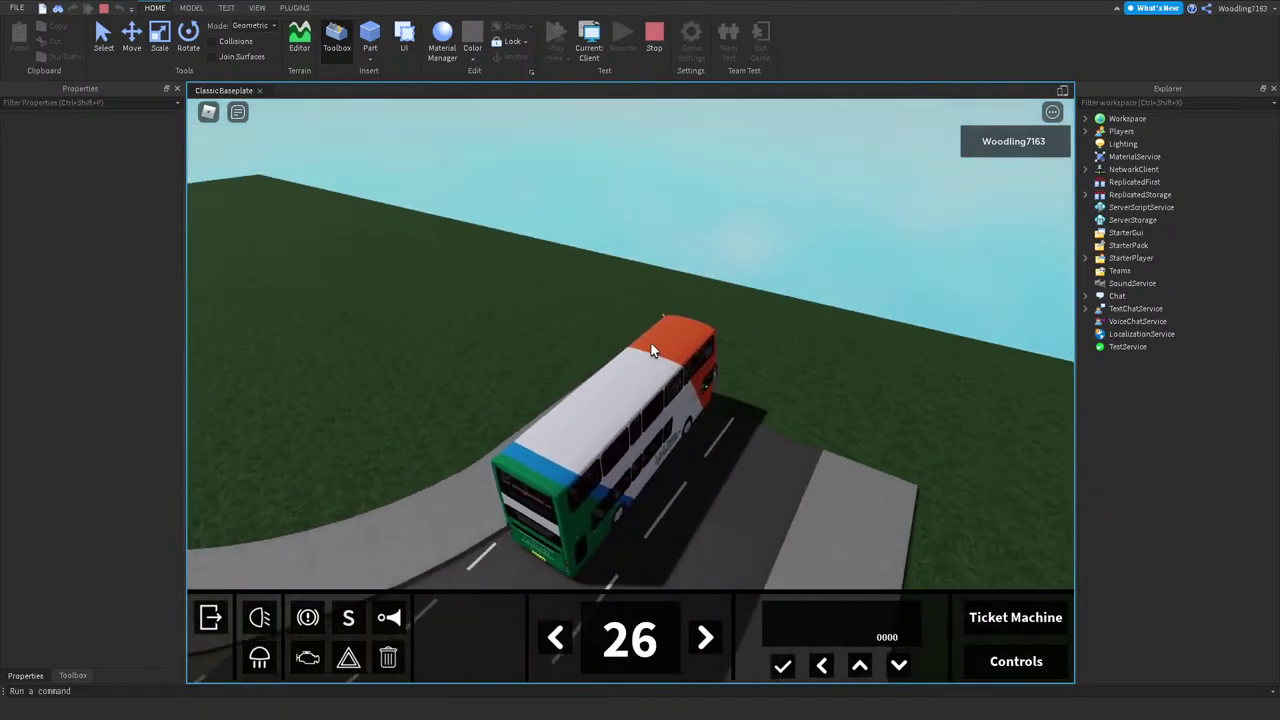
# Step: Turn the bus around on the grass beyond the road and drive it back into the terminus from the opposite direction
pyautogui.press('s')
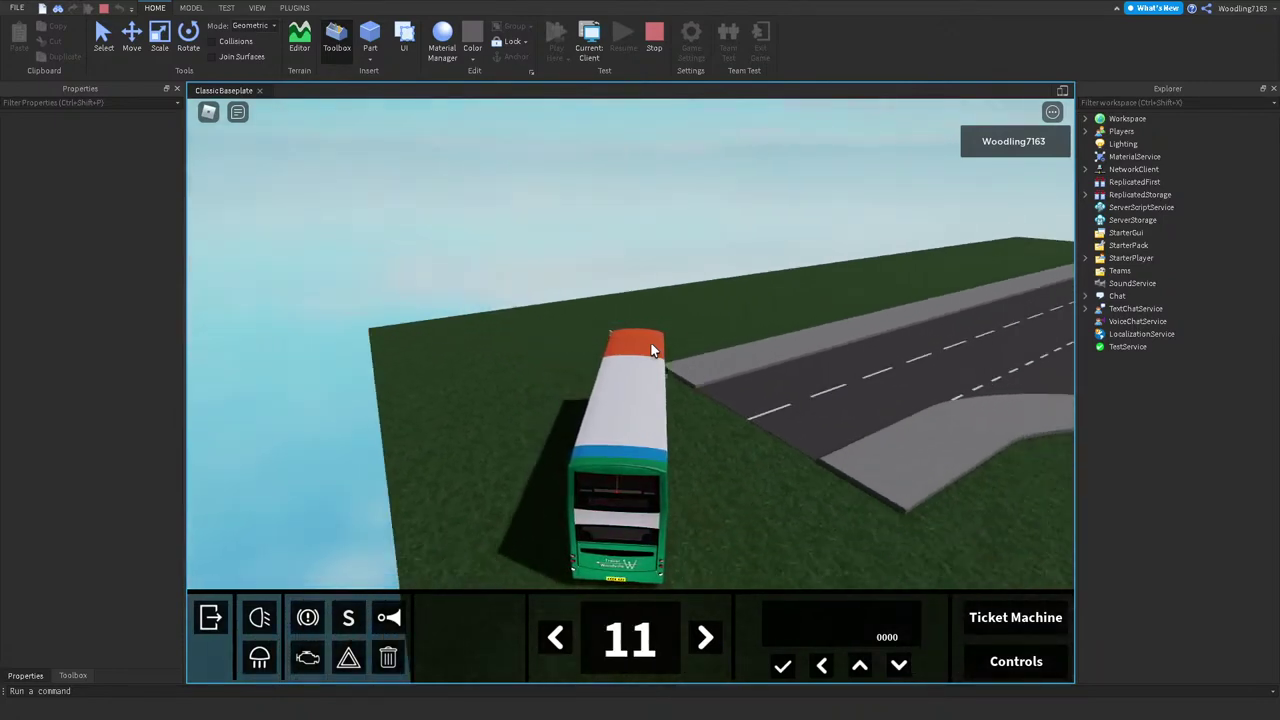
pyautogui.press('s')
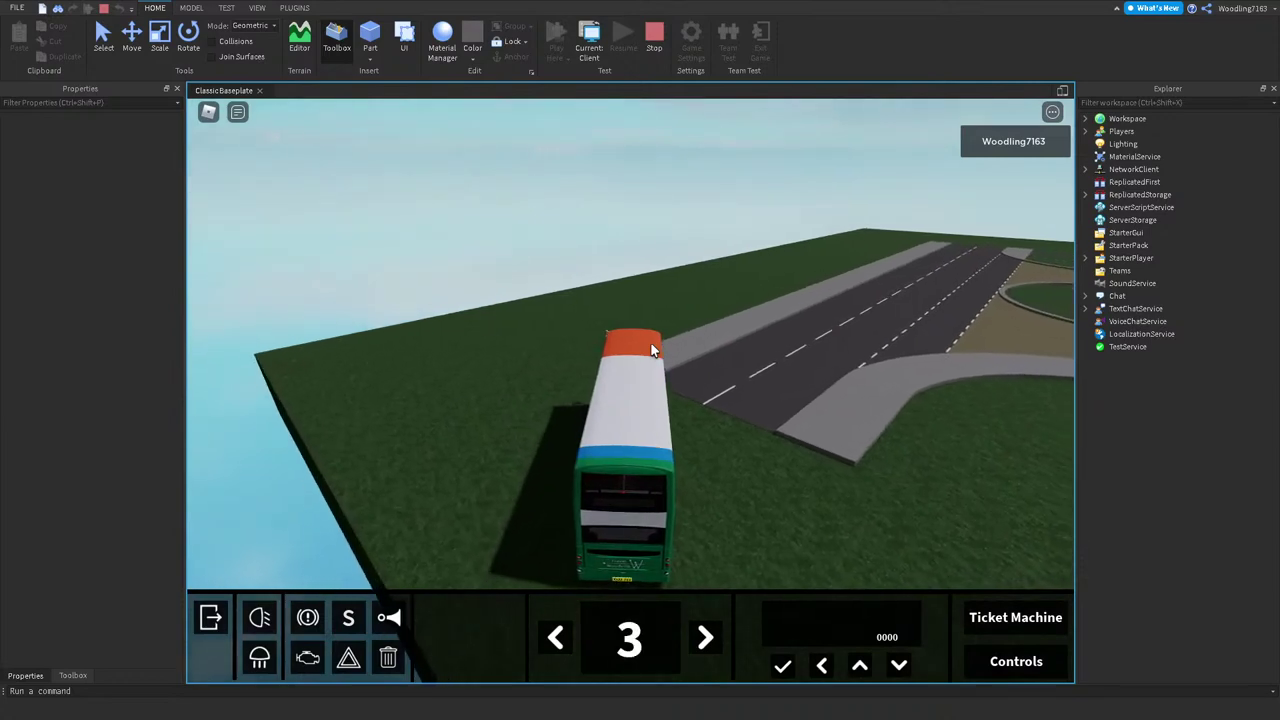
pyautogui.press('d')
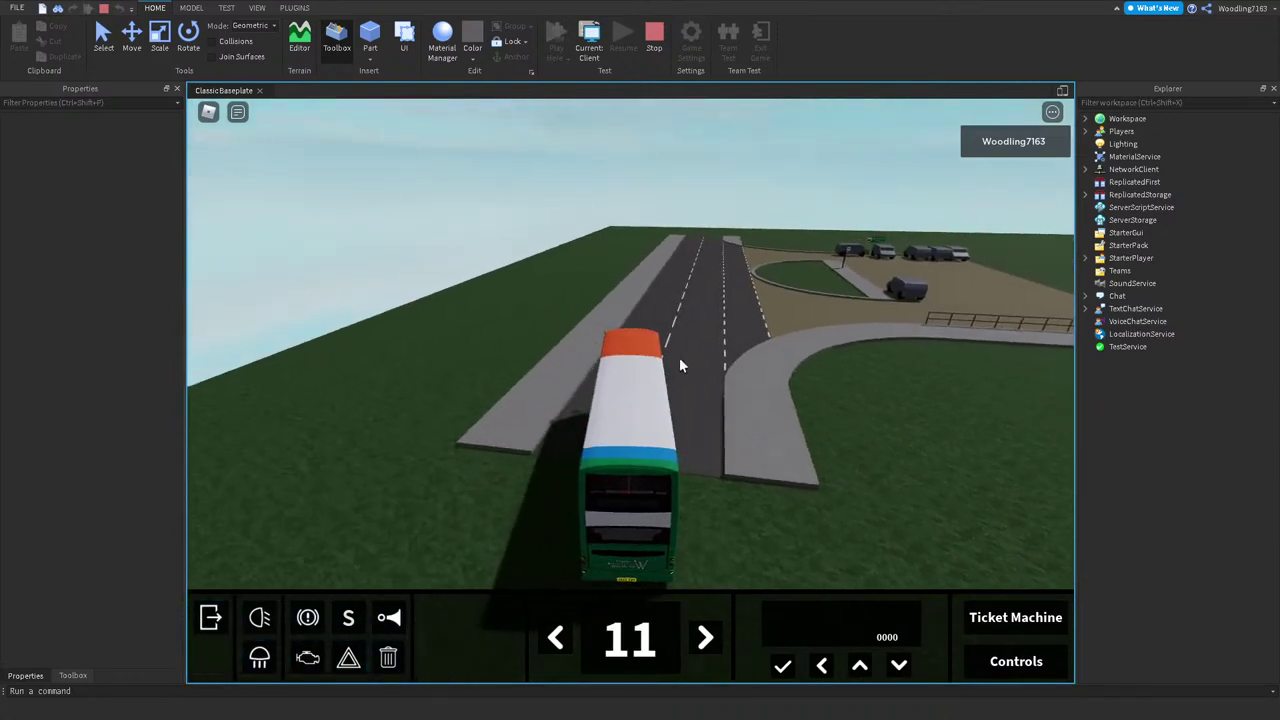
pyautogui.press('w')
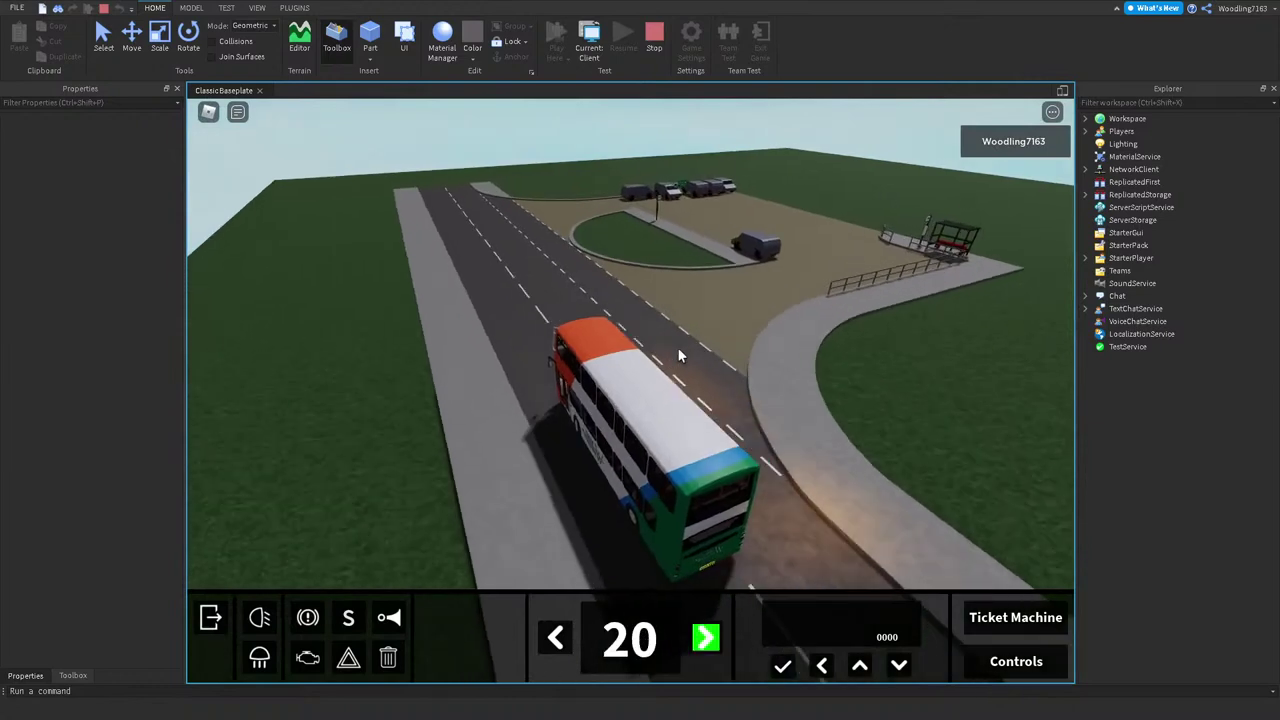
pyautogui.press('d')
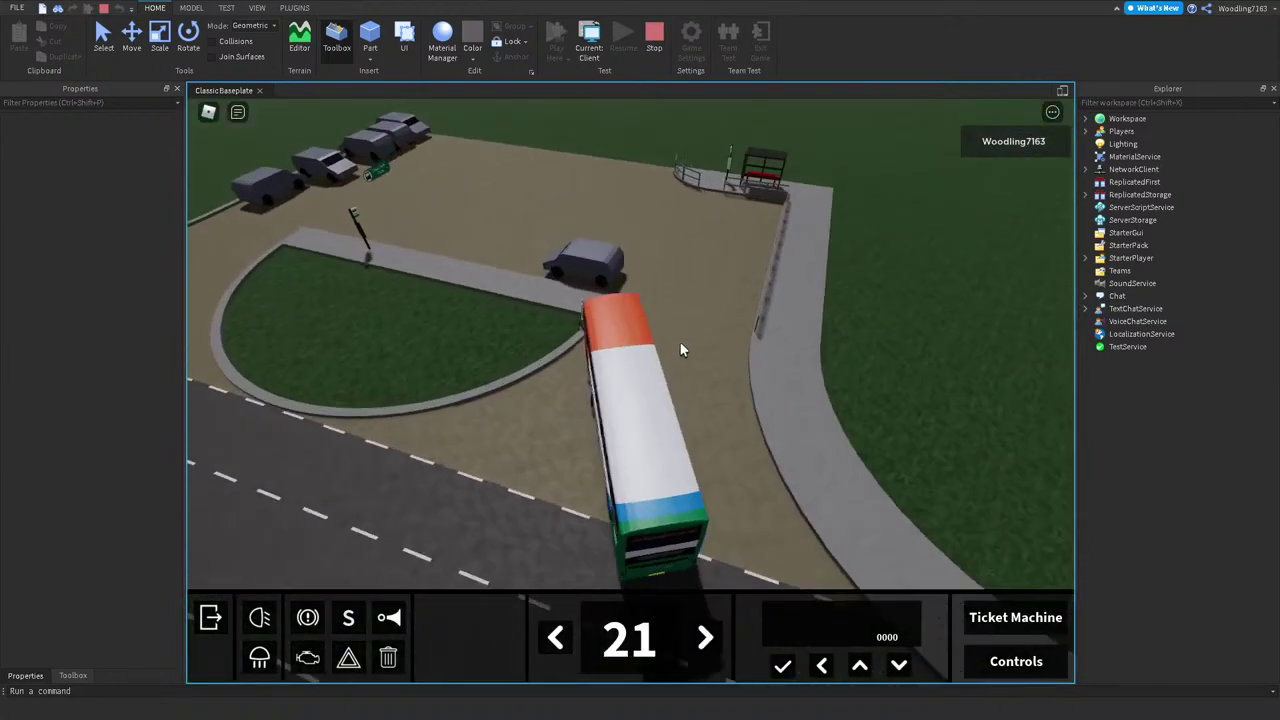
# Step: Drive the bus into the terminus, turn around the car by the pavement, and slow down alongside the grass island's bus stop
pyautogui.press('s')
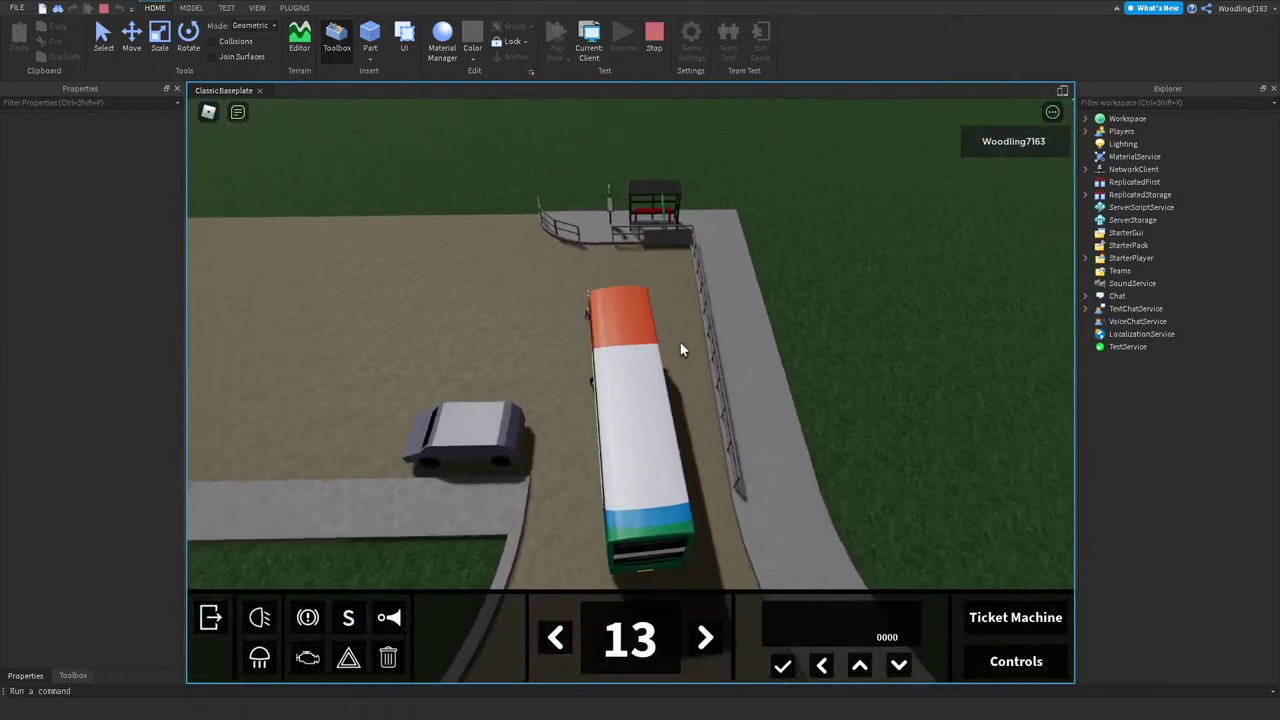
pyautogui.press('w')
pyautogui.press('a')
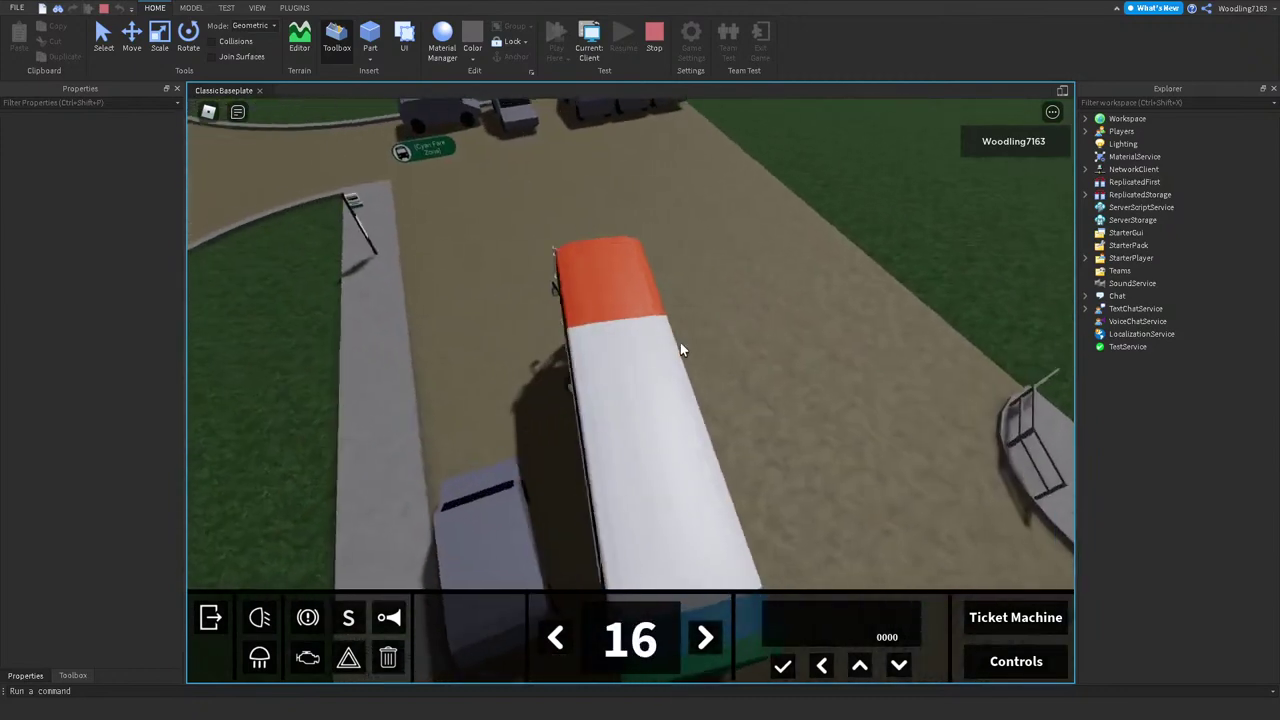
pyautogui.press('s')
pyautogui.press('a')
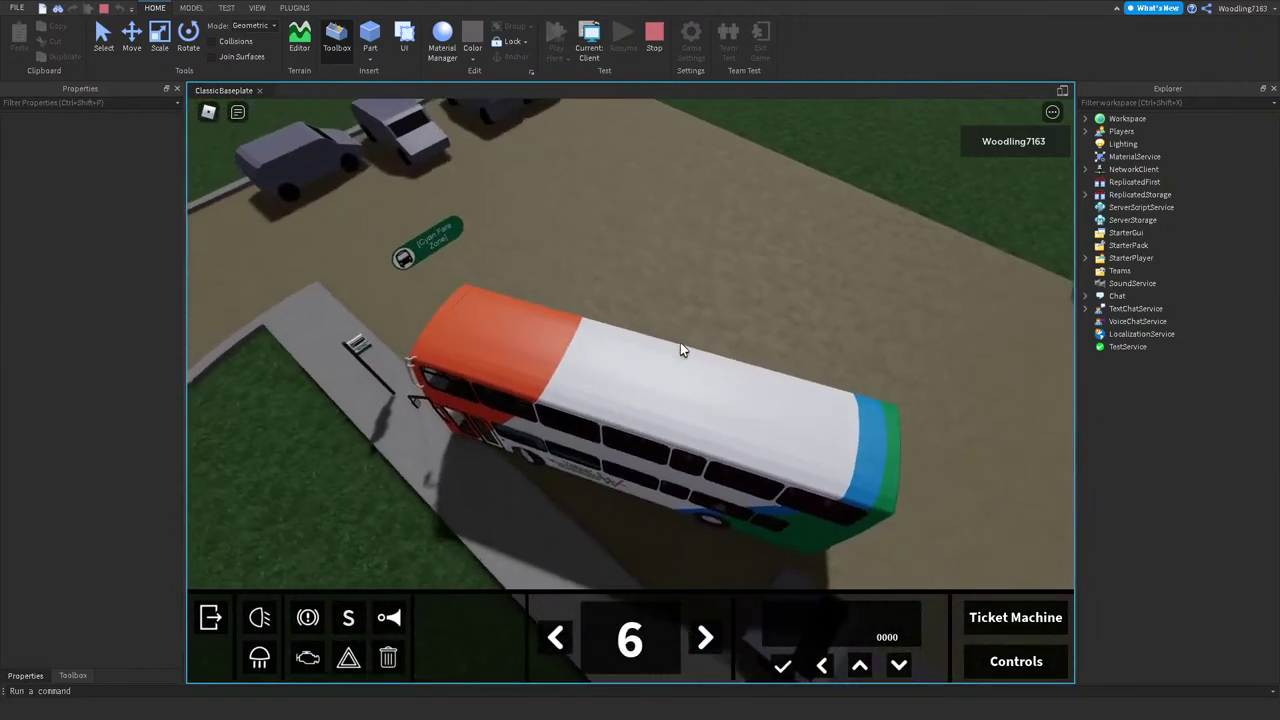
pyautogui.press('s')
# Step: Signal left beside the grass island's bus stop and start pulling the bus away
pyautogui.press('e')
pyautogui.moveTo(680, 349); pyautogui.dragTo(680, 349, button='right')
pyautogui.scroll(-5, 680, 349)
pyautogui.press('z')
pyautogui.press('e')
pyautogui.scroll(-4, 680, 349)
pyautogui.press('w')
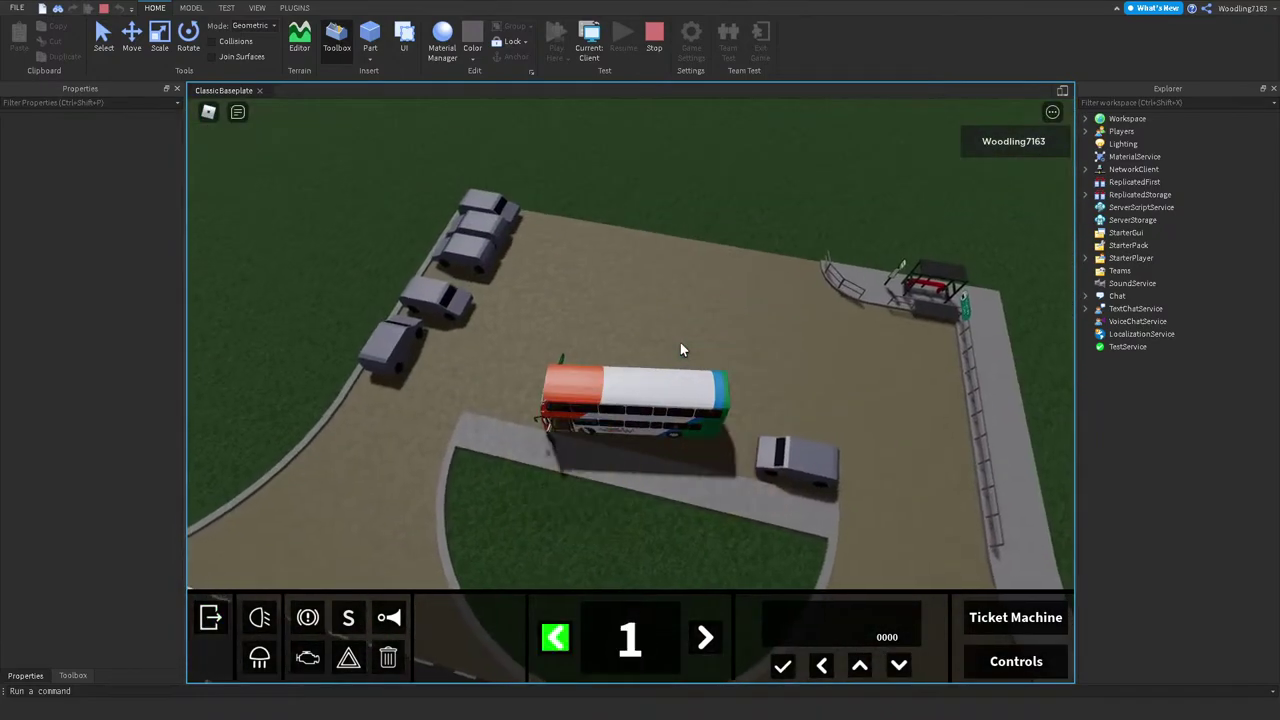
pyautogui.press('w')
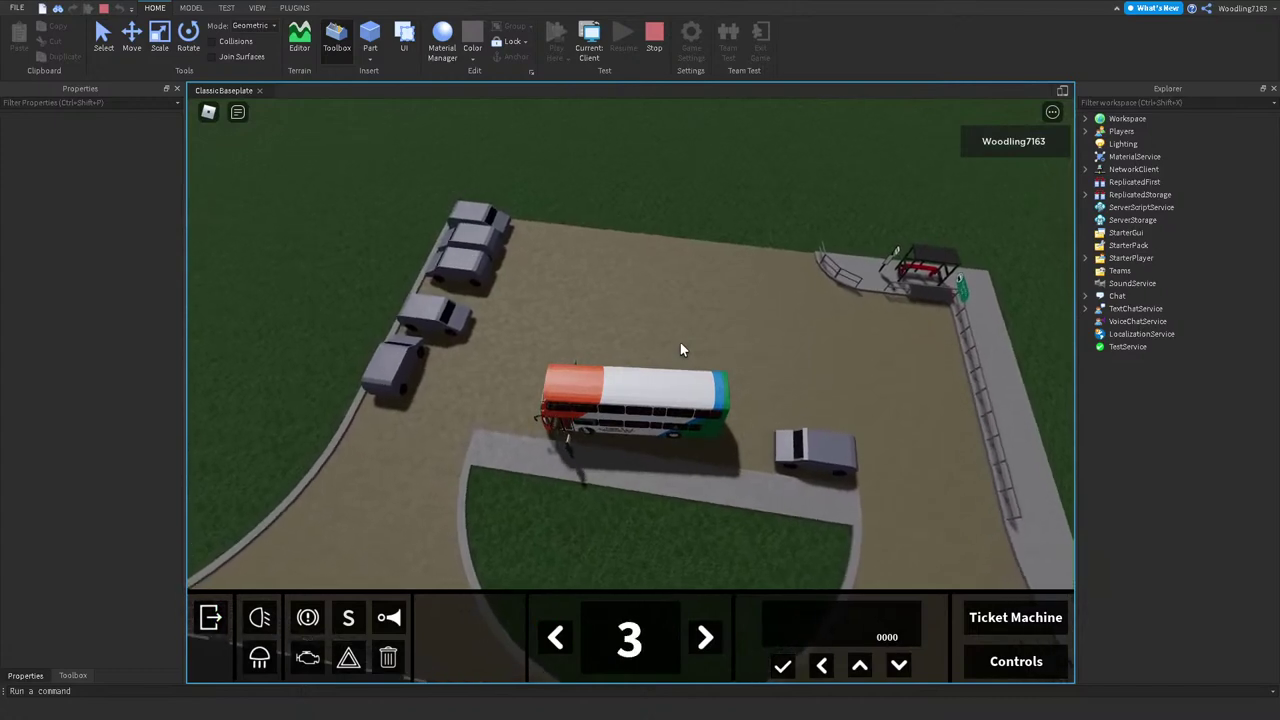
# Step: Drive the bus between the parked cars and the island's corner to check clearance, and end the play test
pyautogui.scroll(3, 680, 349)
pyautogui.moveTo(680, 349); pyautogui.dragTo(680, 349, button='right')
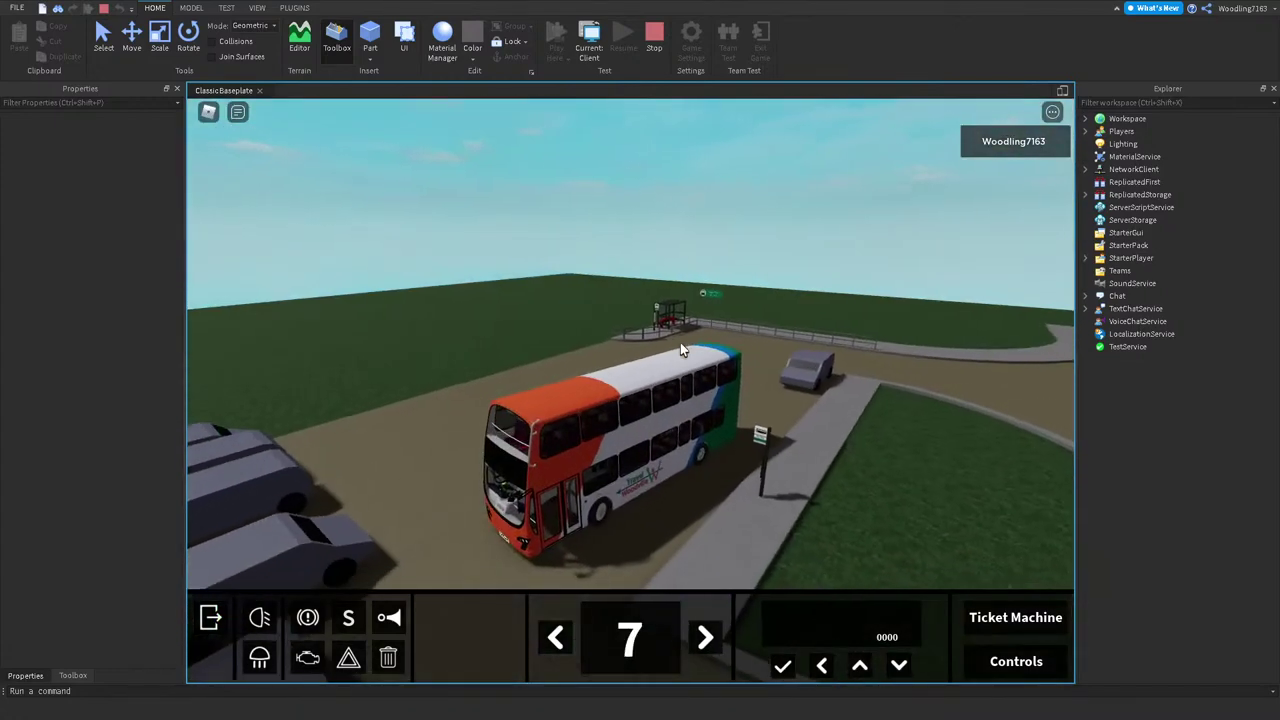
pyautogui.press('a')
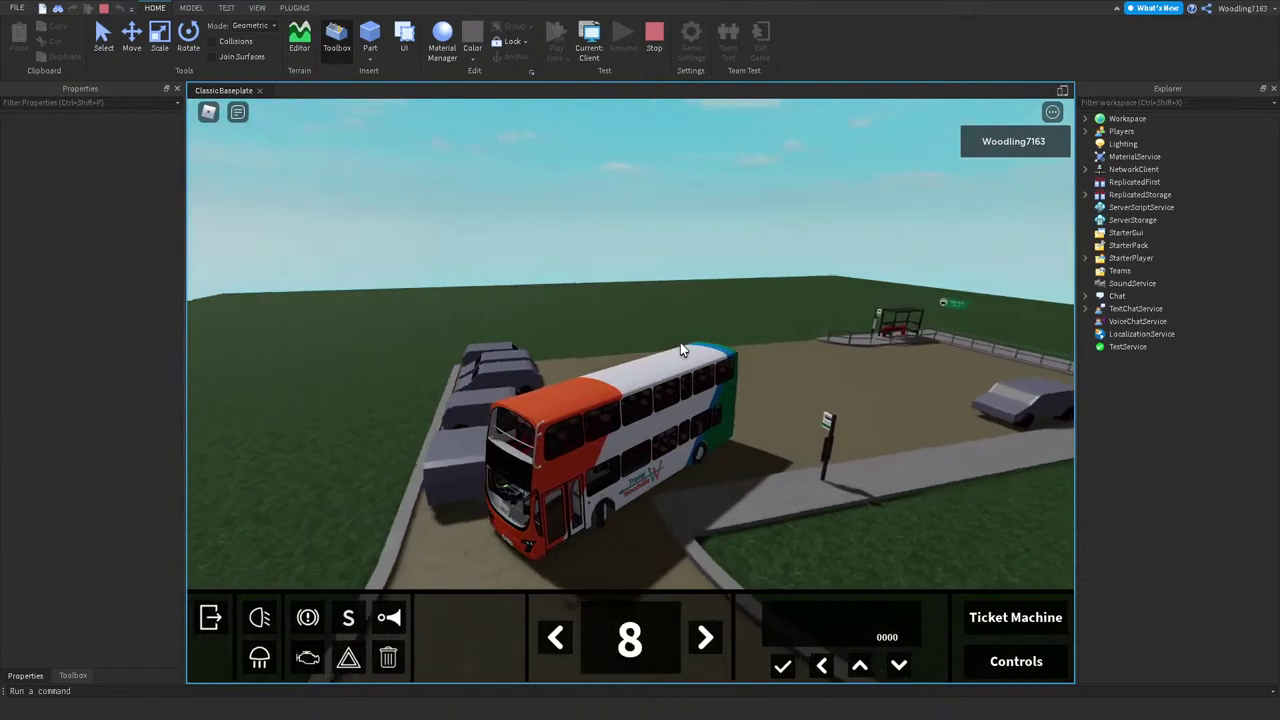
pyautogui.moveTo(680, 342); pyautogui.dragTo(680, 342, button='right')
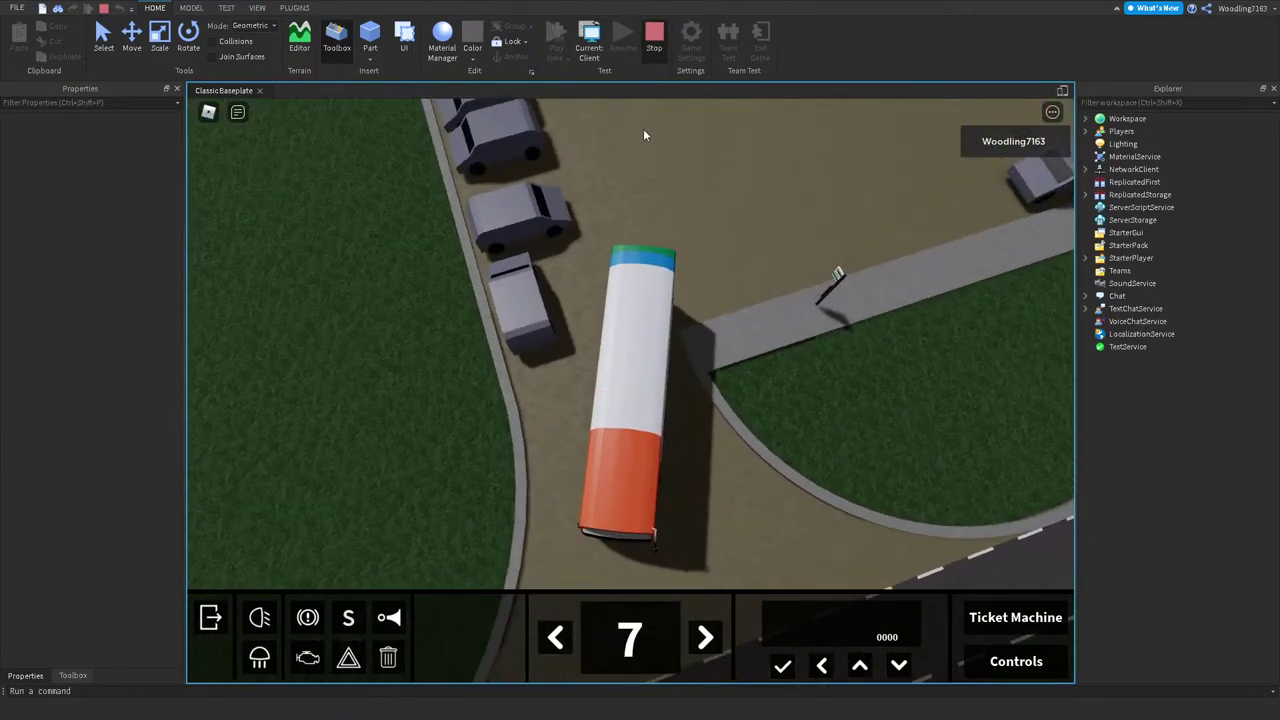
pyautogui.hotkey('shift', 'F5')
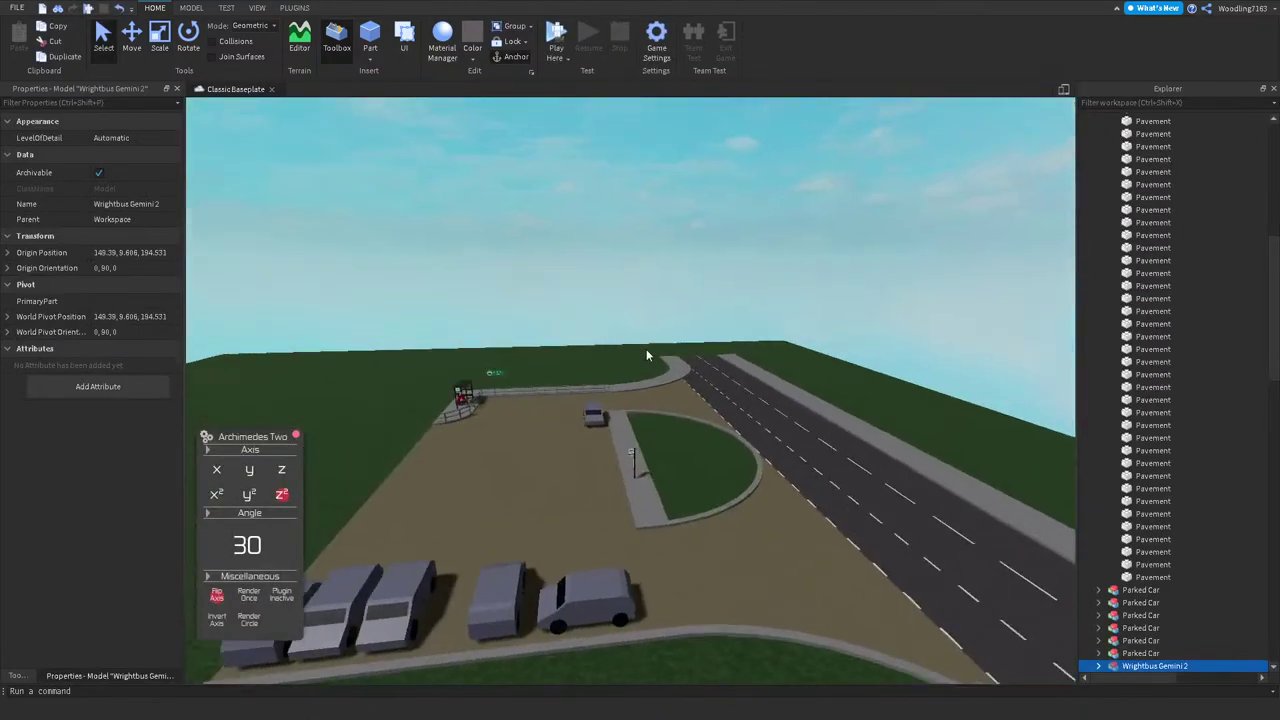
# Step: Move the two parked cars nearest the road along the kerb, closer to the other parked cars
pyautogui.moveTo(646, 354); pyautogui.dragTo(748, 396, button='right')
pyautogui.scroll(4, 748, 396)
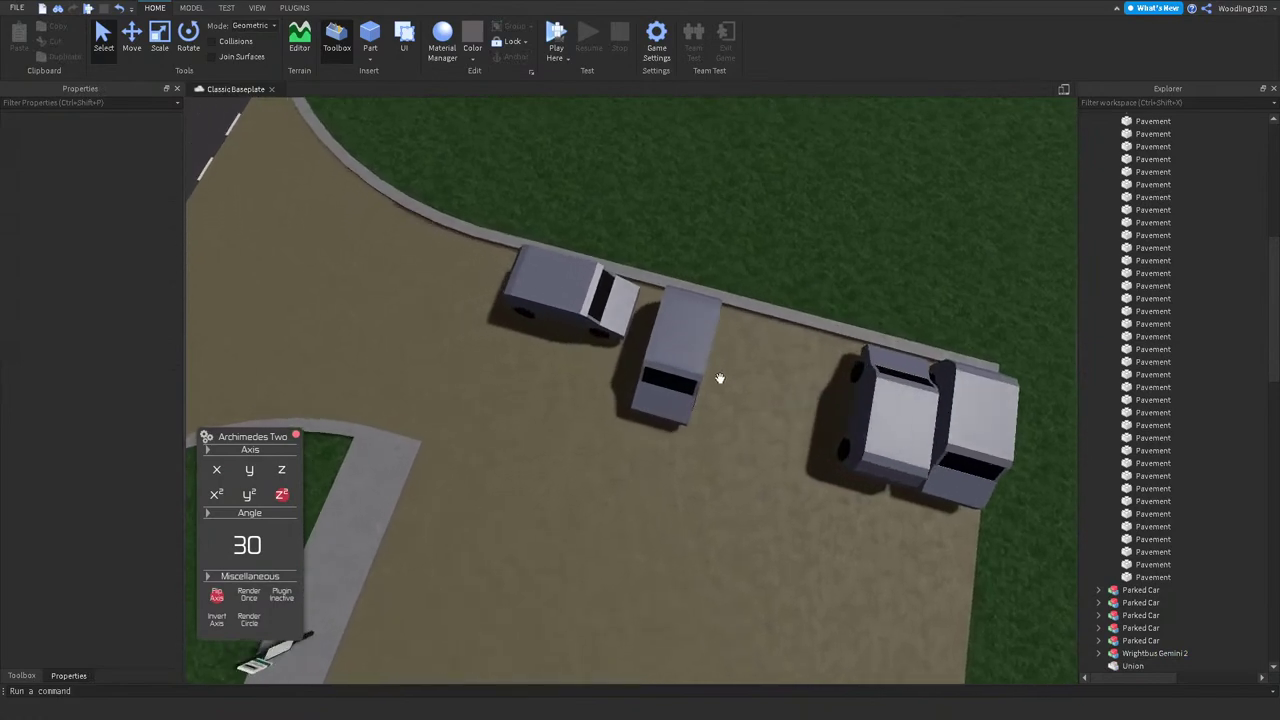
pyautogui.click(634, 333)
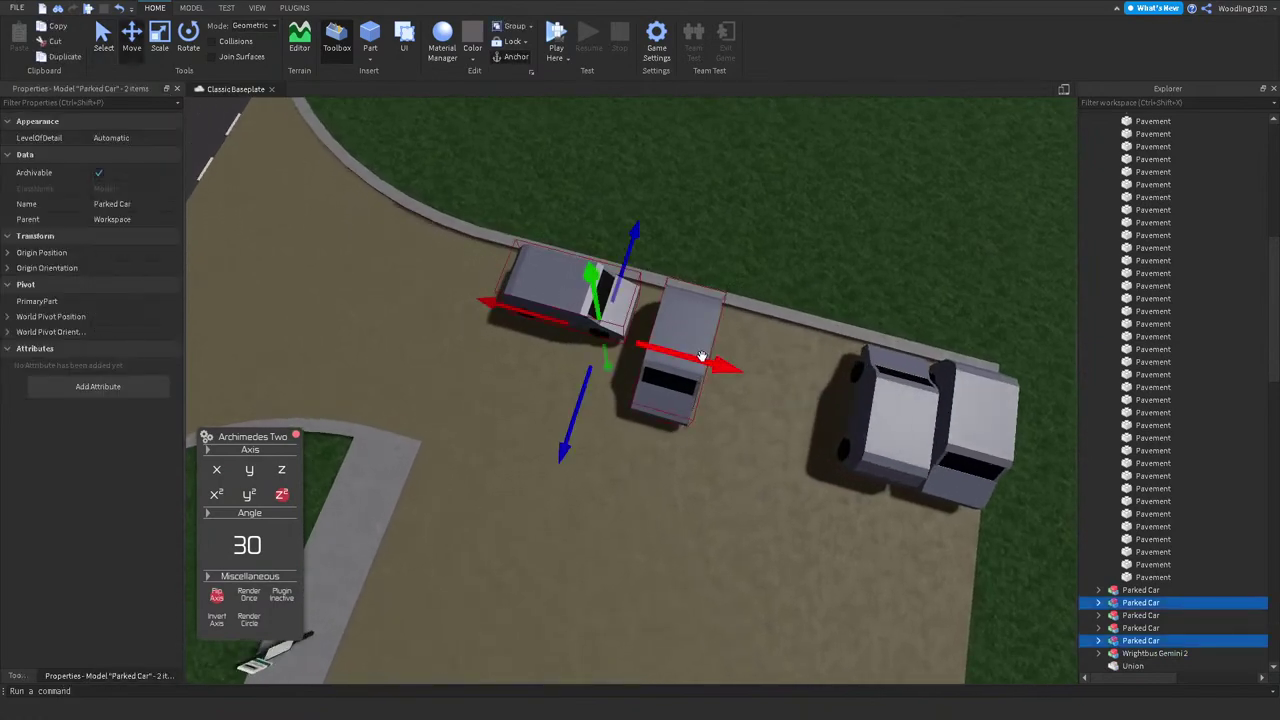
pyautogui.scroll(-5, 702, 356)
pyautogui.click(860, 244)
pyautogui.moveTo(847, 254); pyautogui.dragTo(729, 366, button='right')
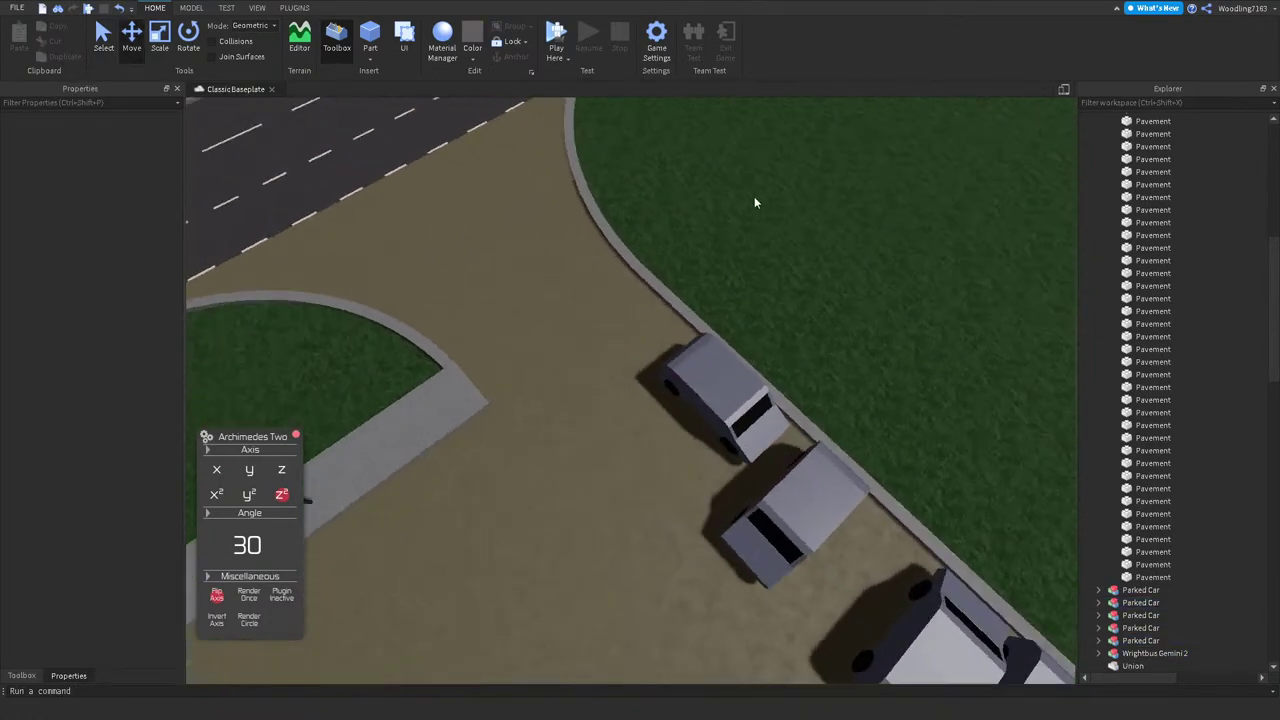
# Step: Try deleting the small pavement piece at the island's corner near the bus stop sign, and undo the deletion
pyautogui.scroll(4, 722, 335)
pyautogui.click(720, 325)
pyautogui.moveTo(696, 262); pyautogui.dragTo(590, 295, button='right')
pyautogui.press('Delete')
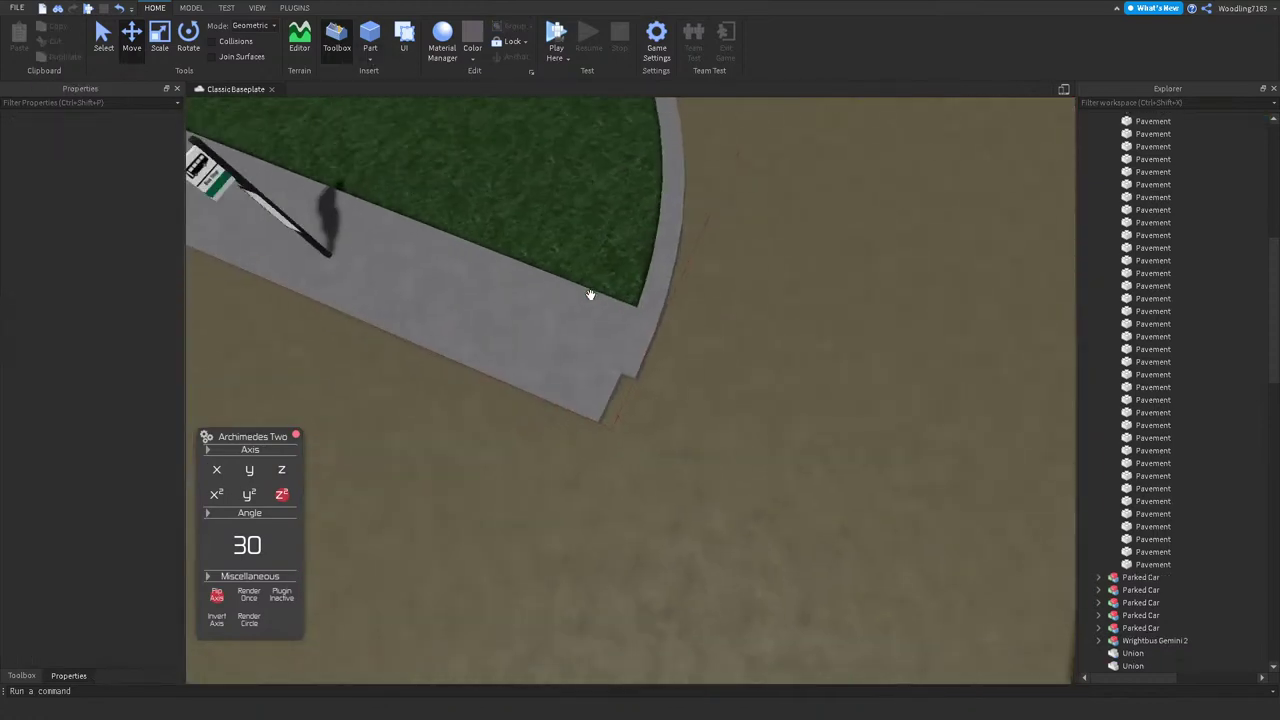
pyautogui.scroll(-5, 580, 280)
pyautogui.scroll(4, 591, 294)
pyautogui.hotkey('ctrl', 'z')
pyautogui.scroll(2, 603, 340)
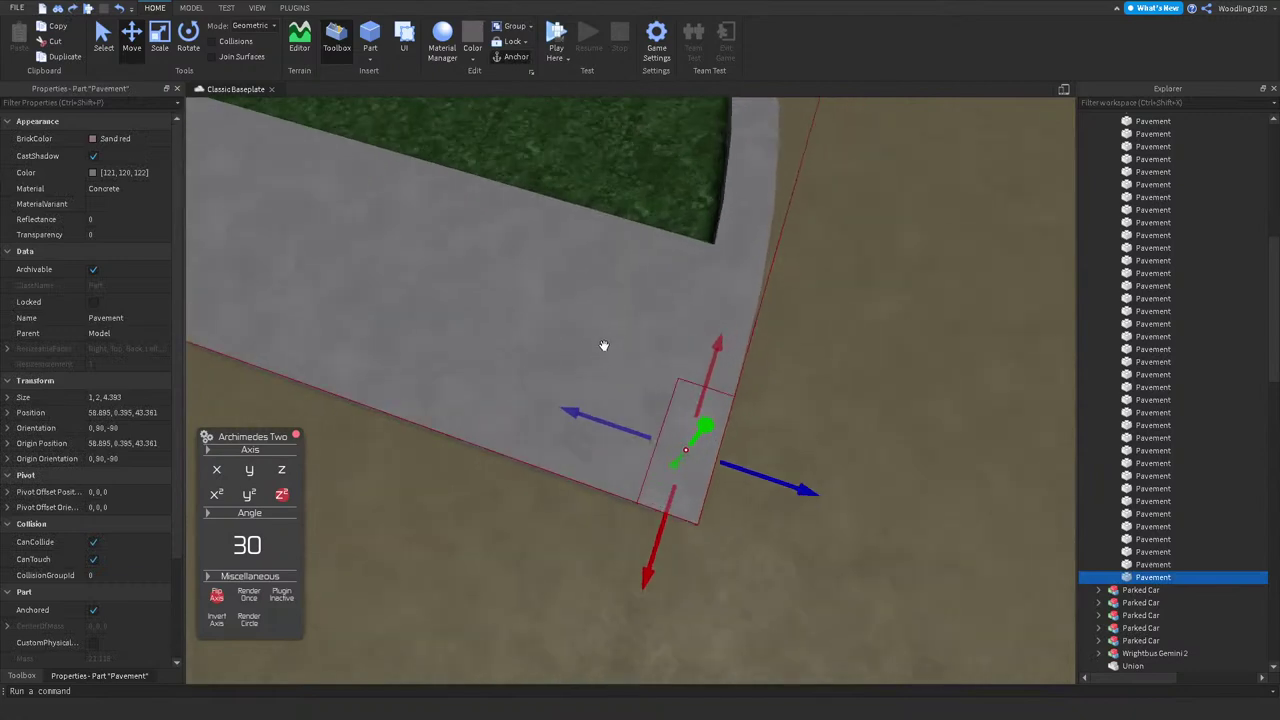
# Step: Duplicate the island's long pavement strip, and give the copy a Z size of 10 and a Cylinder shape
pyautogui.click(603, 348)
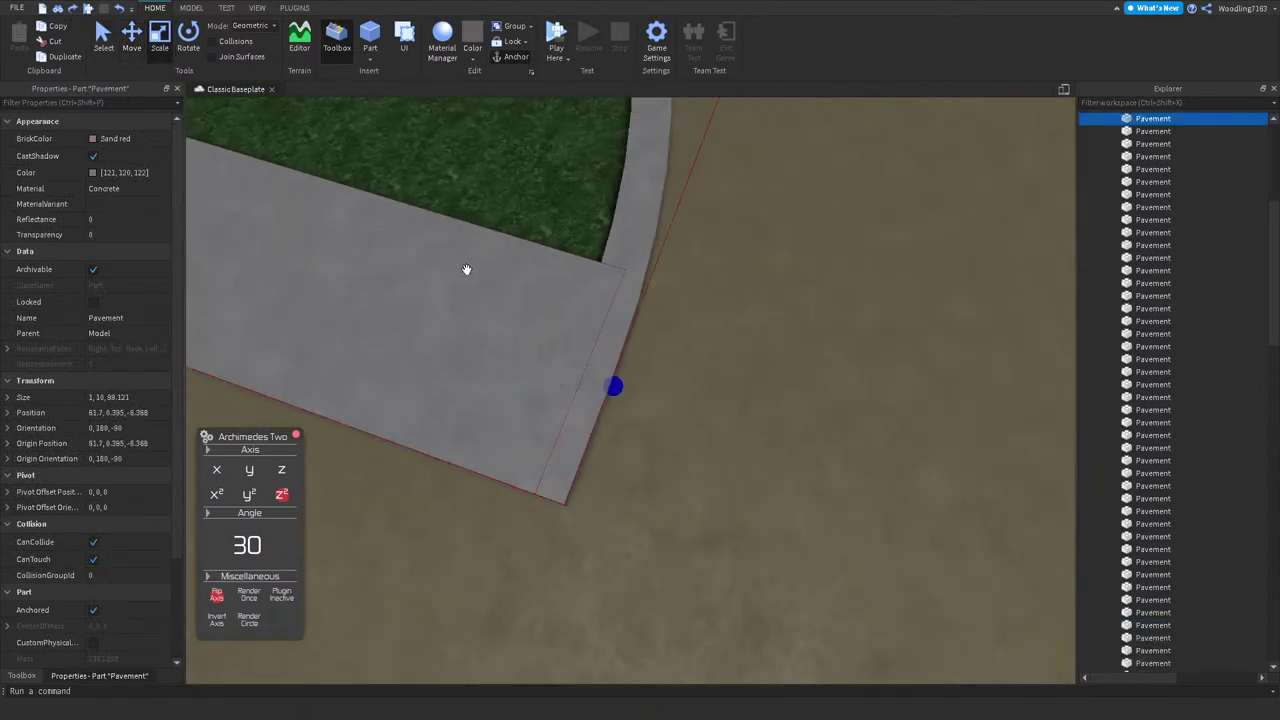
pyautogui.scroll(-5, 467, 270)
pyautogui.scroll(4, 472, 265)
pyautogui.scroll(-3, 107, 481)
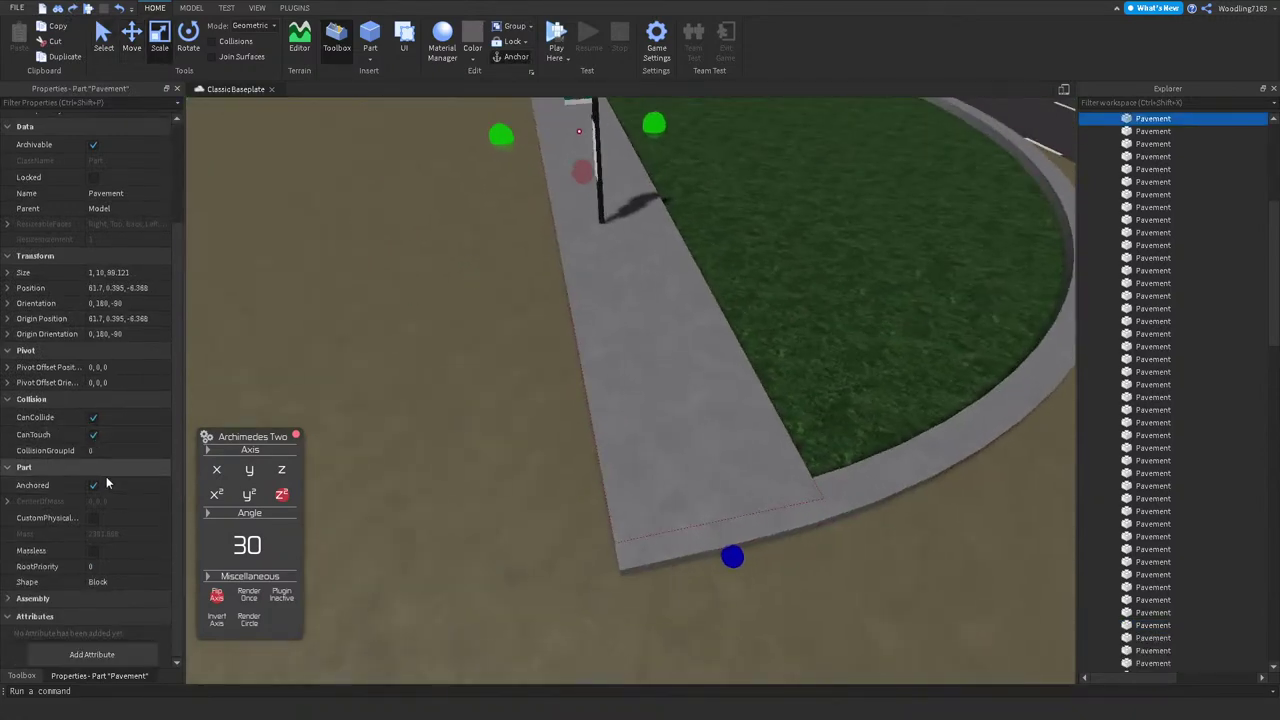
pyautogui.click(6, 278)
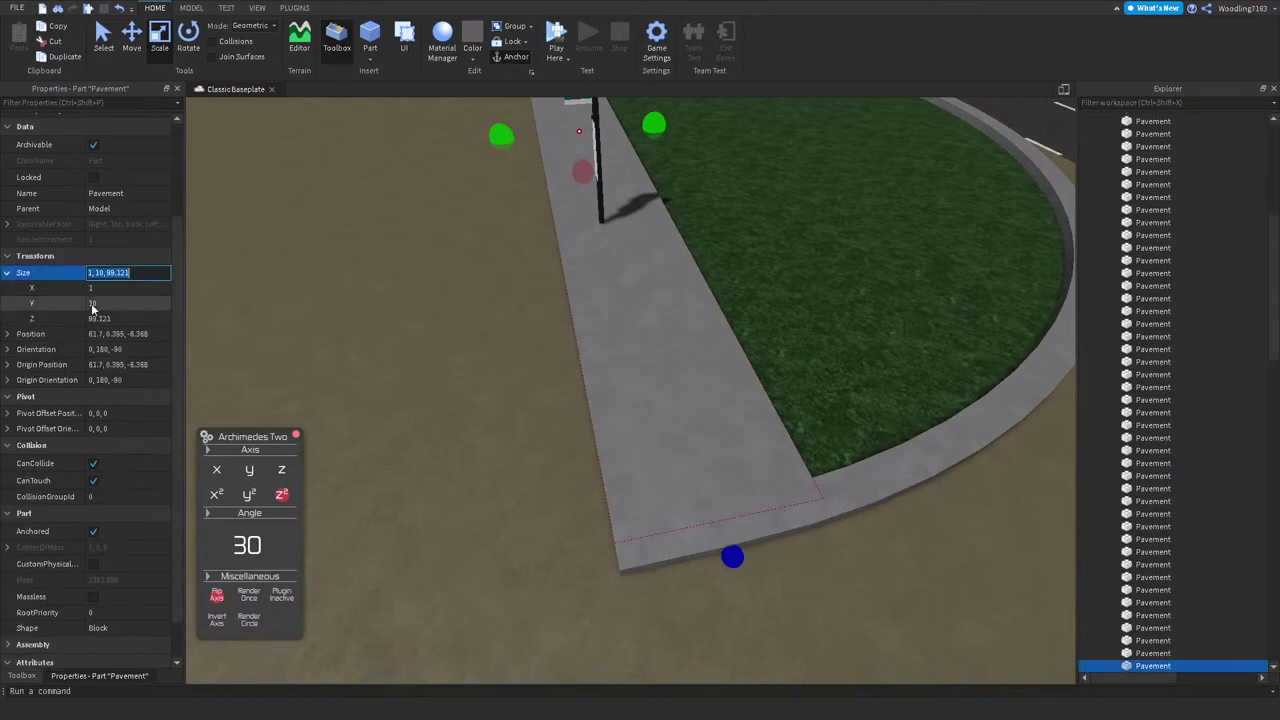
pyautogui.press('Return')
pyautogui.scroll(-1, 95, 500)
pyautogui.click(110, 582)
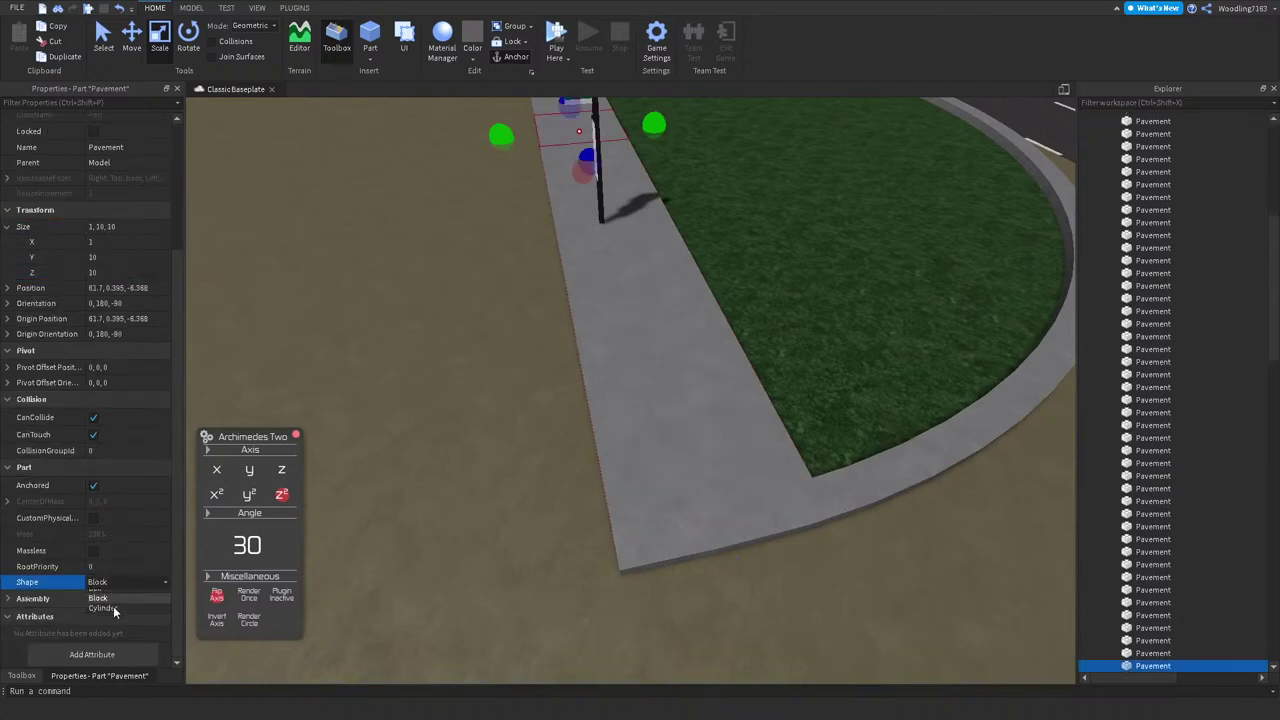
pyautogui.click(112, 614)
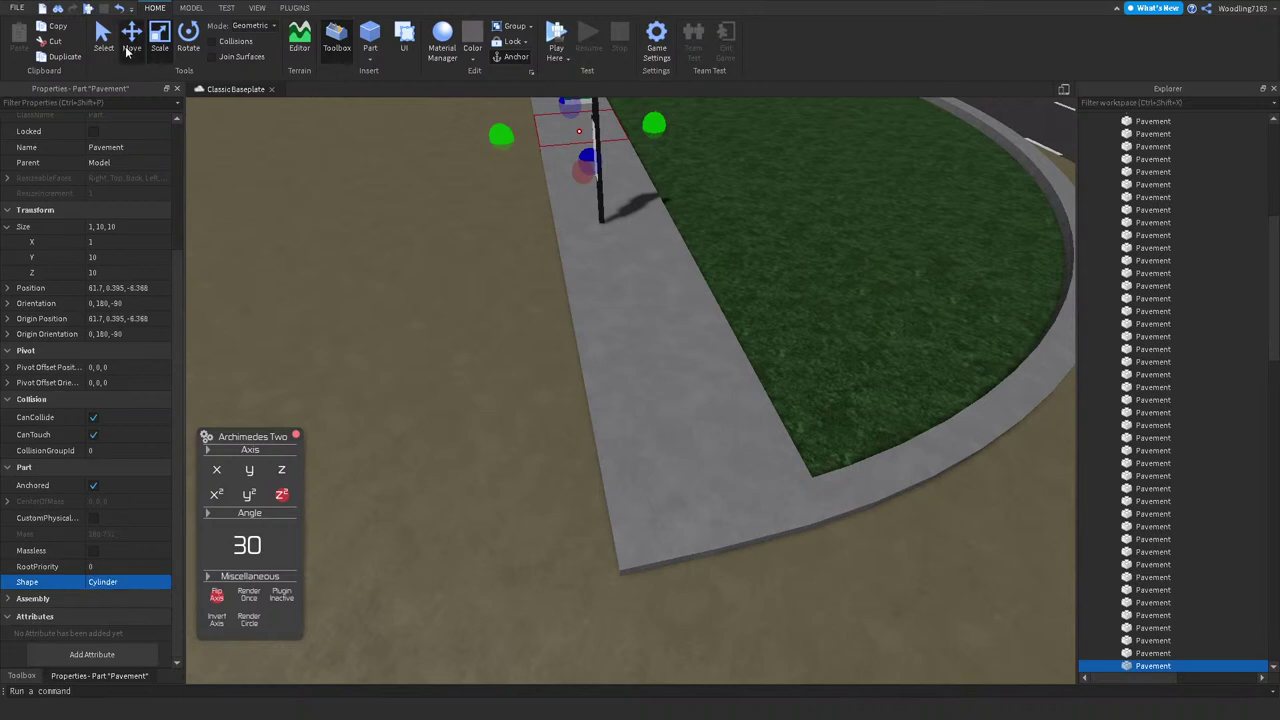
# Step: Move the pavement cylinder to the strip's corner end and shorten the strip to about 95.1 studs so the end is rounded
pyautogui.moveTo(607, 188); pyautogui.dragTo(588, 243)
pyautogui.scroll(2, 588, 243)
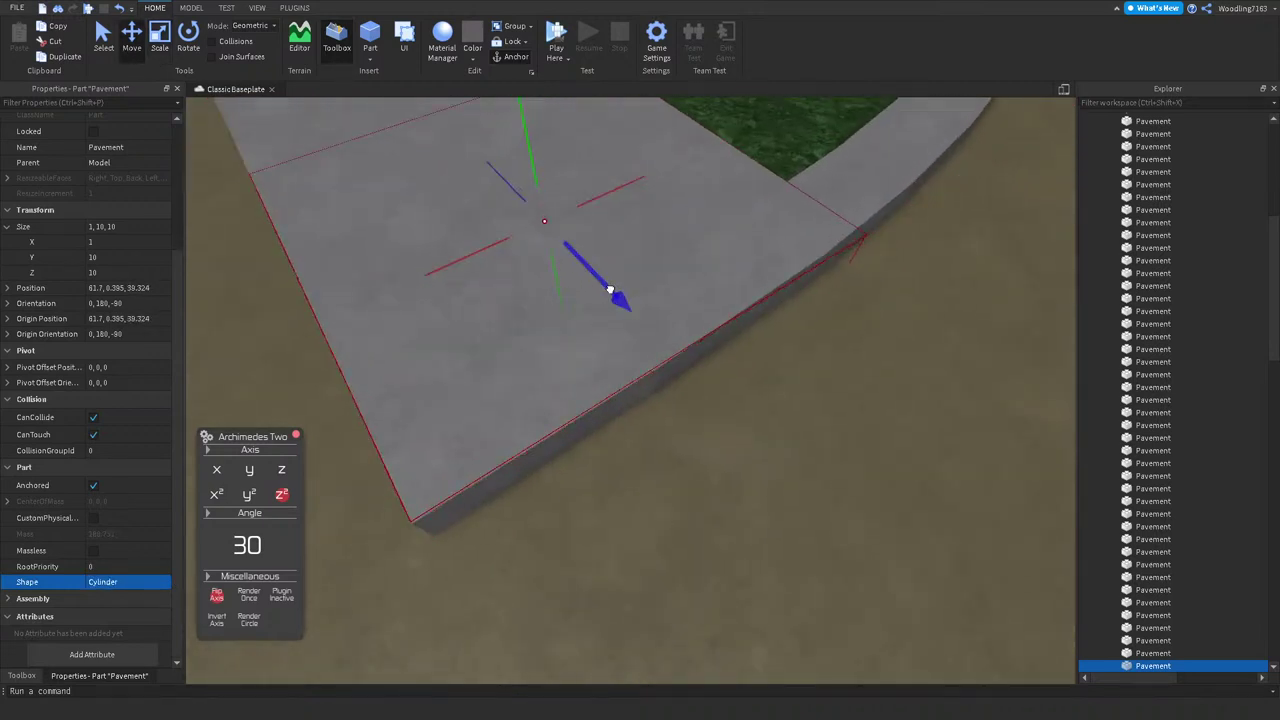
pyautogui.hotkey('ctrl', 'z')
pyautogui.hotkey('ctrl', 'z')
pyautogui.hotkey('ctrl', 'z')
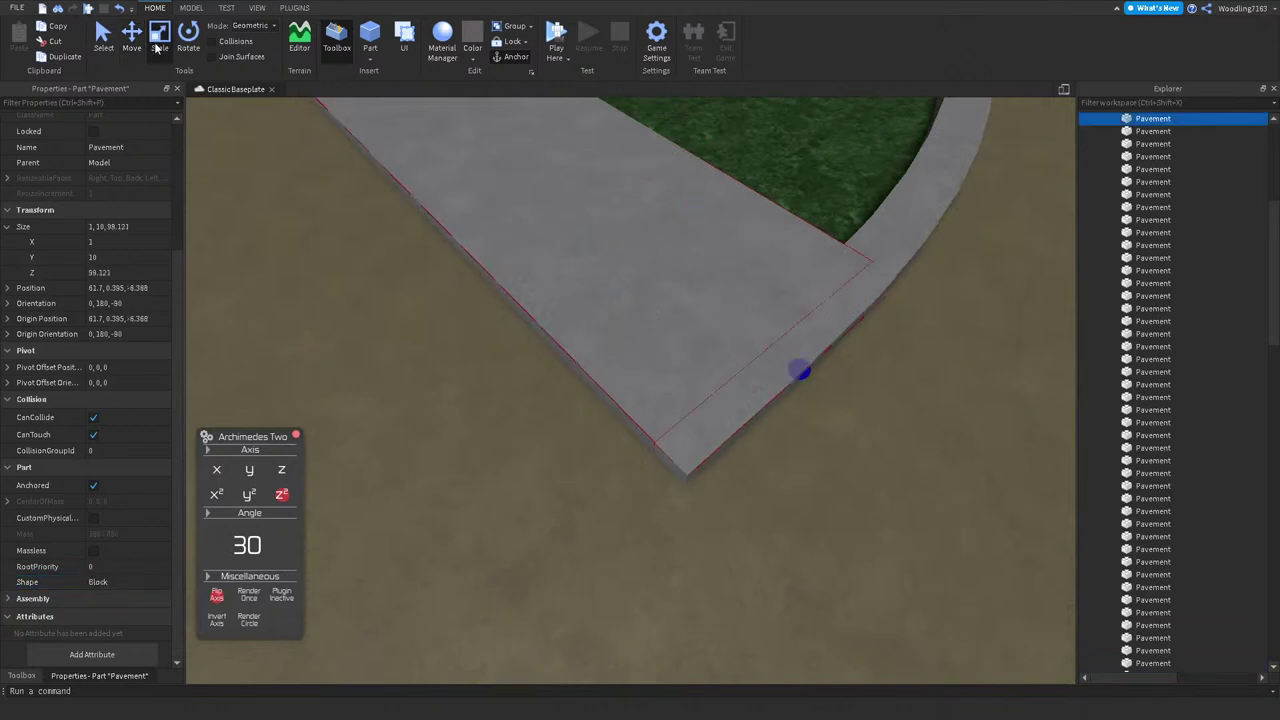
pyautogui.scroll(3, 640, 290)
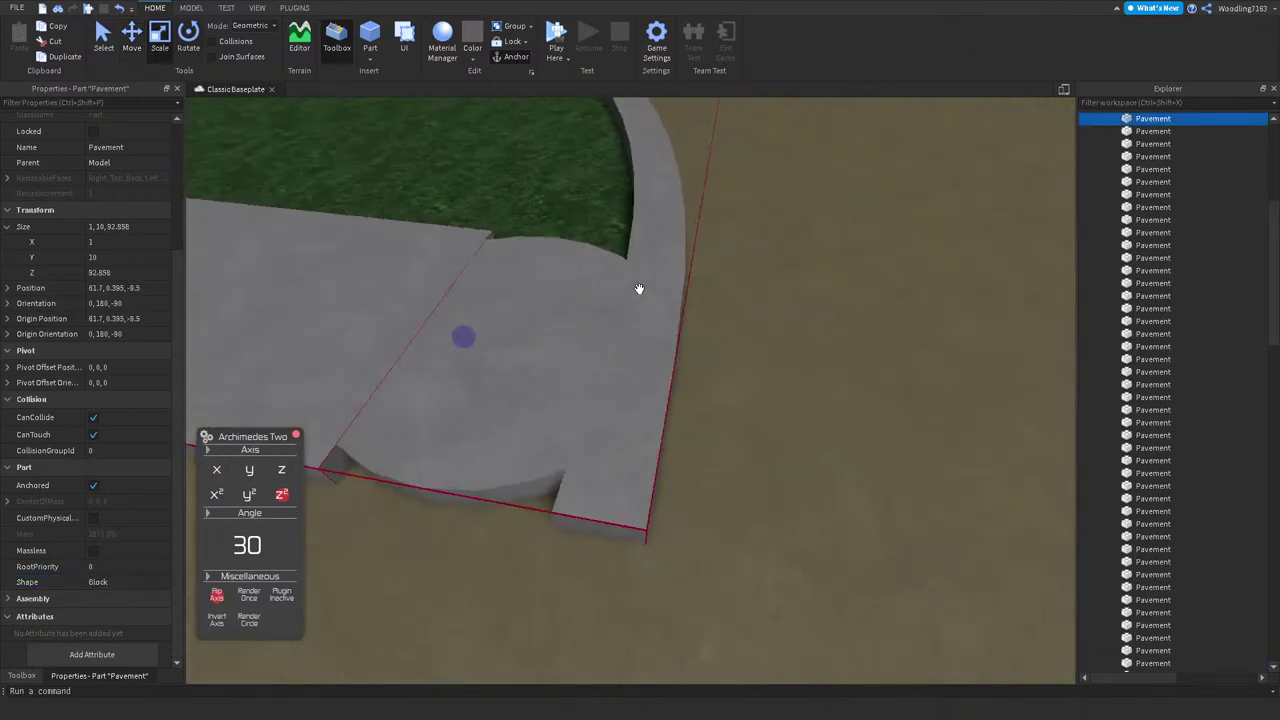
pyautogui.moveTo(462, 267); pyautogui.dragTo(567, 317)
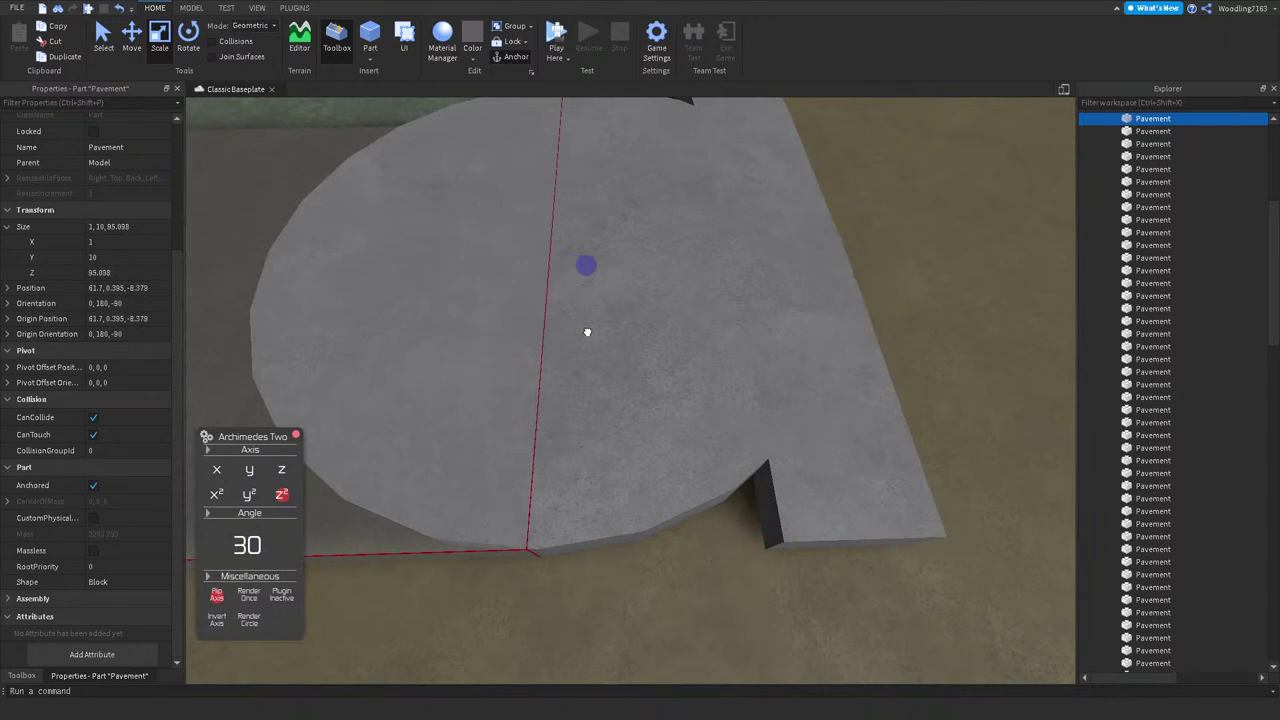
# Step: Remove the square corner piece and extend the adjoining kerb segment to about 4.08 studs to meet the rounded end
pyautogui.click(820, 483)
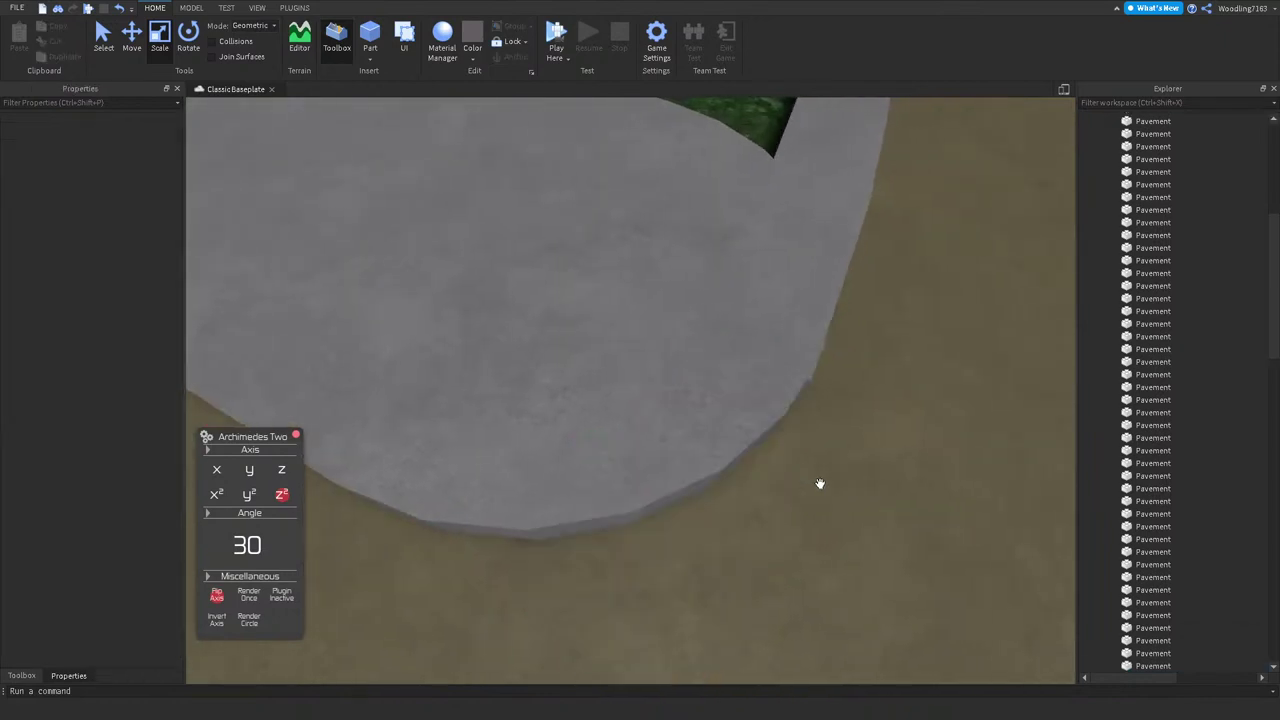
pyautogui.scroll(-3, 743, 389)
pyautogui.click(629, 354)
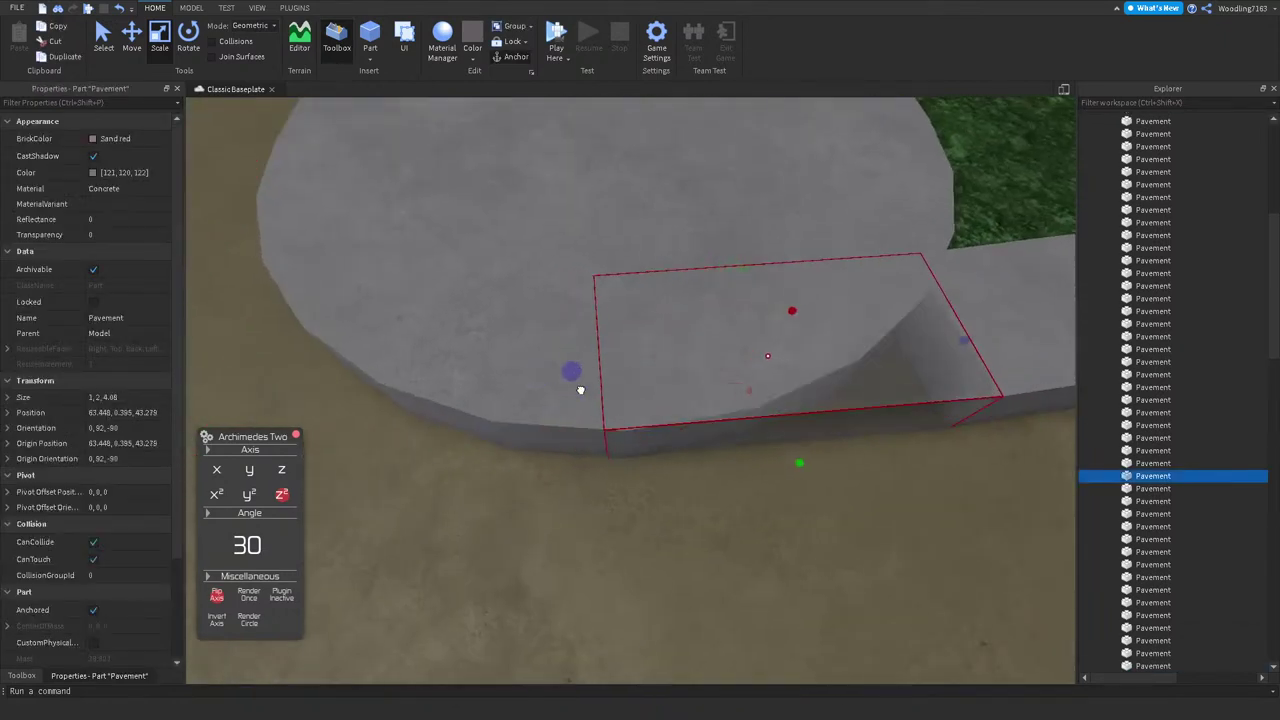
# Step: Nudge the pavement cylinder along the strip to align its curved edge with the adjoining kerb segment
pyautogui.click(532, 337)
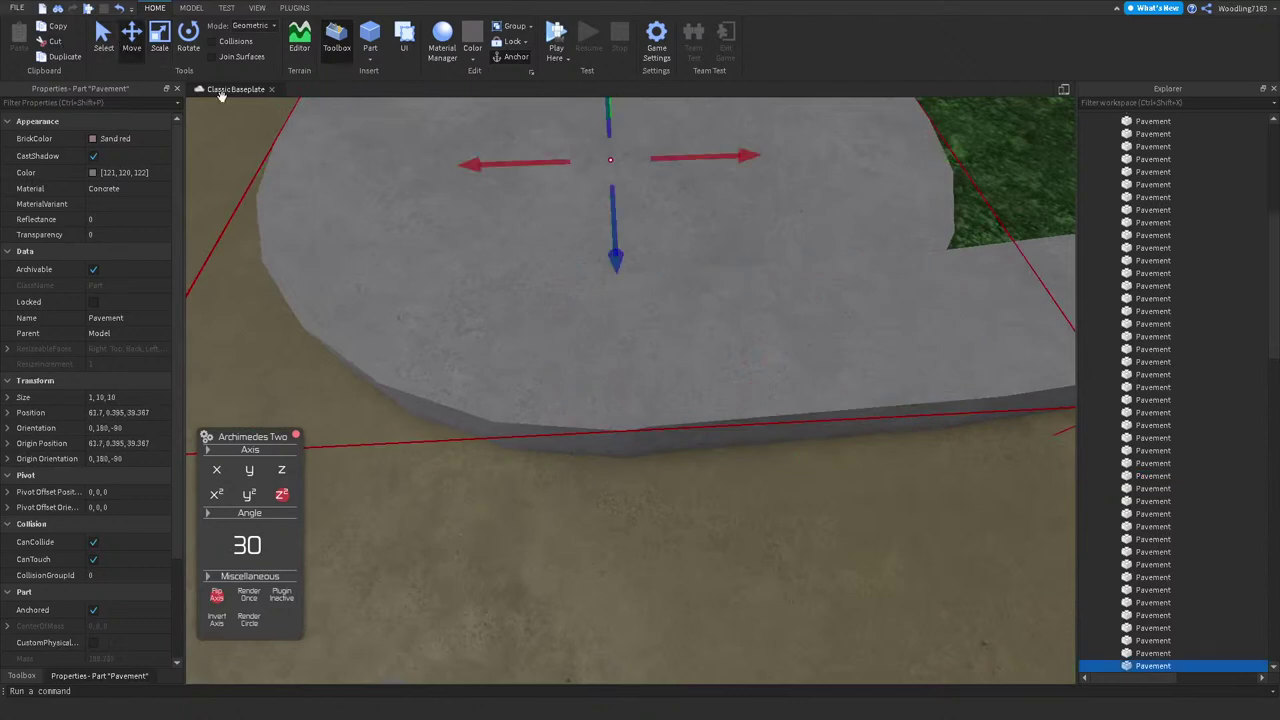
pyautogui.scroll(3, 563, 200)
pyautogui.moveTo(563, 200); pyautogui.dragTo(560, 178, button='right')
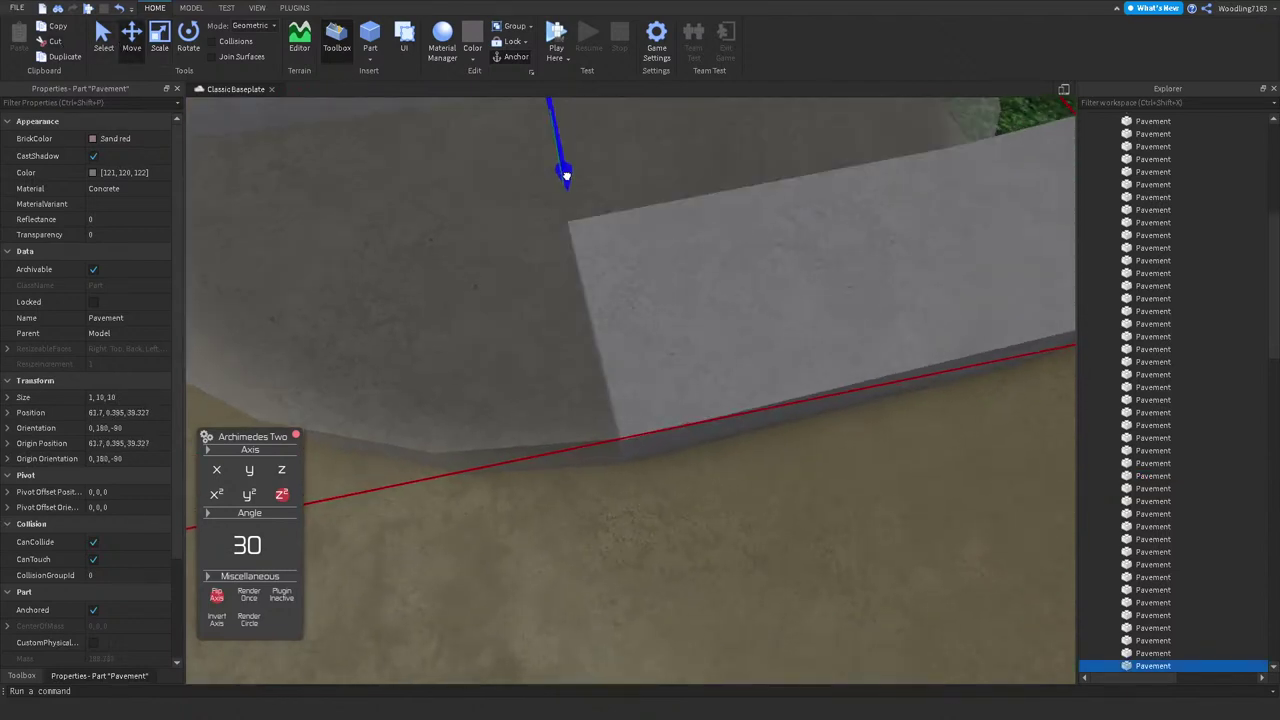
pyautogui.moveTo(566, 176); pyautogui.dragTo(571, 186, button='right')
pyautogui.scroll(-3, 571, 186)
# Step: Lengthen the long pavement strip to about 95.28 studs to join the cylinder's edge
pyautogui.click(814, 240)
pyautogui.scroll(3, 814, 251)
pyautogui.moveTo(814, 251); pyautogui.dragTo(546, 397, button='right')
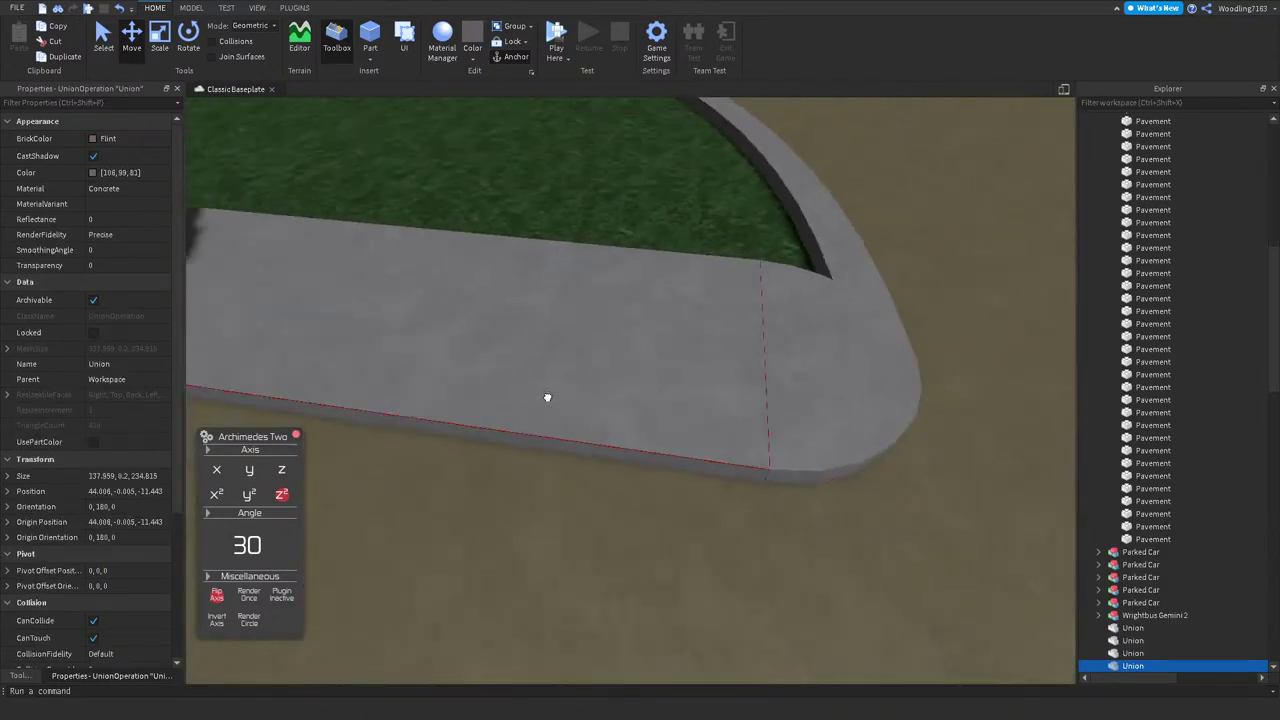
pyautogui.click(546, 397)
pyautogui.scroll(8, 697, 314)
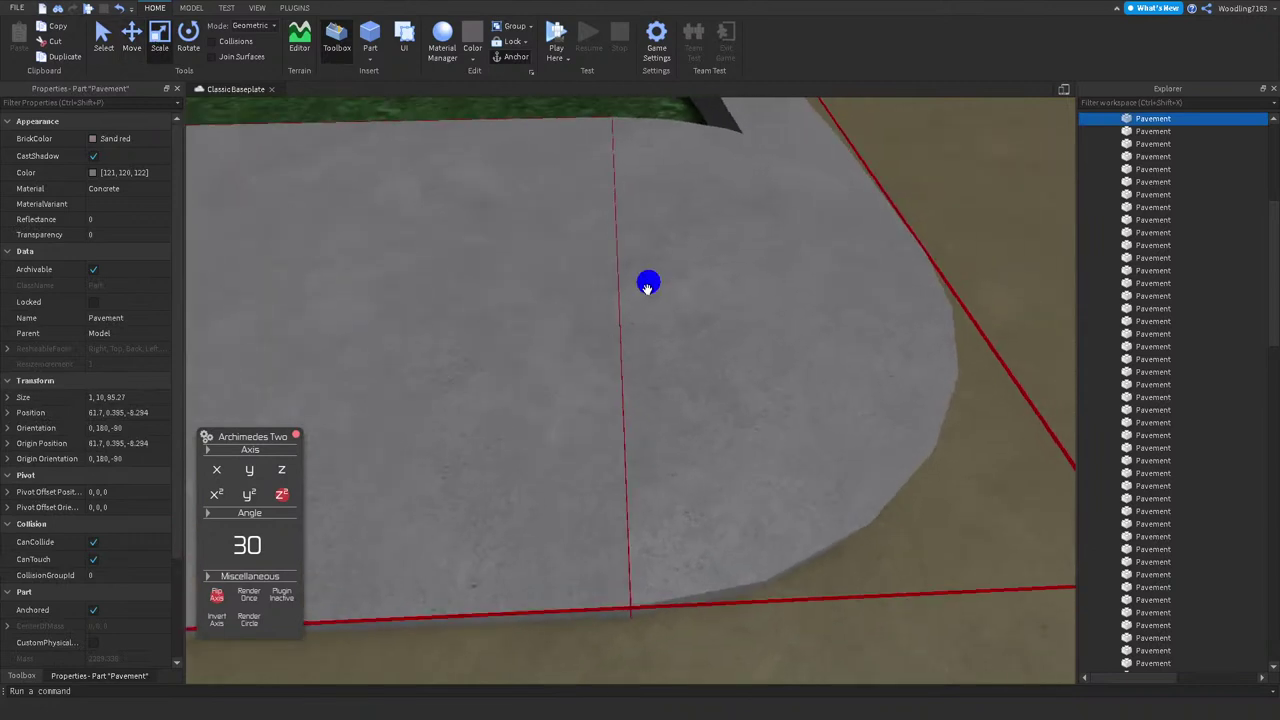
pyautogui.scroll(-6, 651, 297)
pyautogui.click(746, 363)
pyautogui.keyDown('alt'); pyautogui.click(707, 324); pyautogui.keyUp('alt')
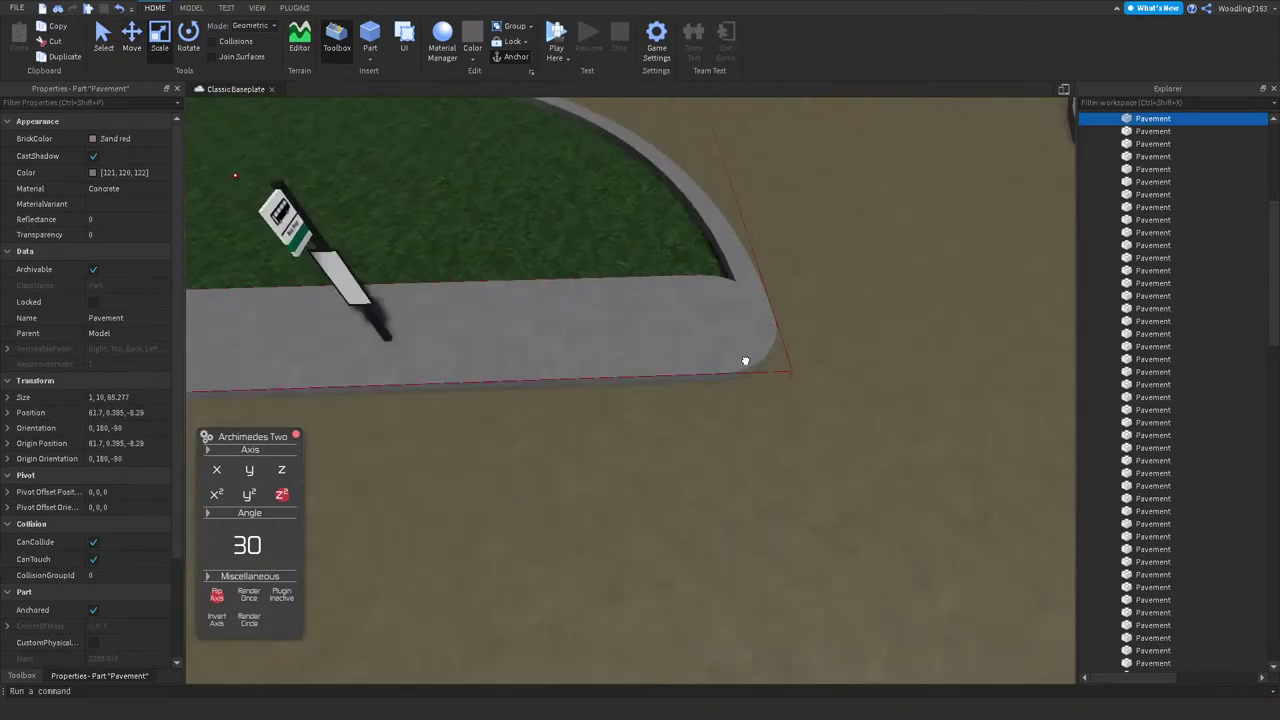
# Step: Duplicate the strip along the grass side, about 3.58 studs wide and 98.9 studs long, to fill the rounded end's inner corner
pyautogui.moveTo(707, 324); pyautogui.dragTo(560, 277, button='right')
pyautogui.moveTo(663, 303); pyautogui.dragTo(304, 176)
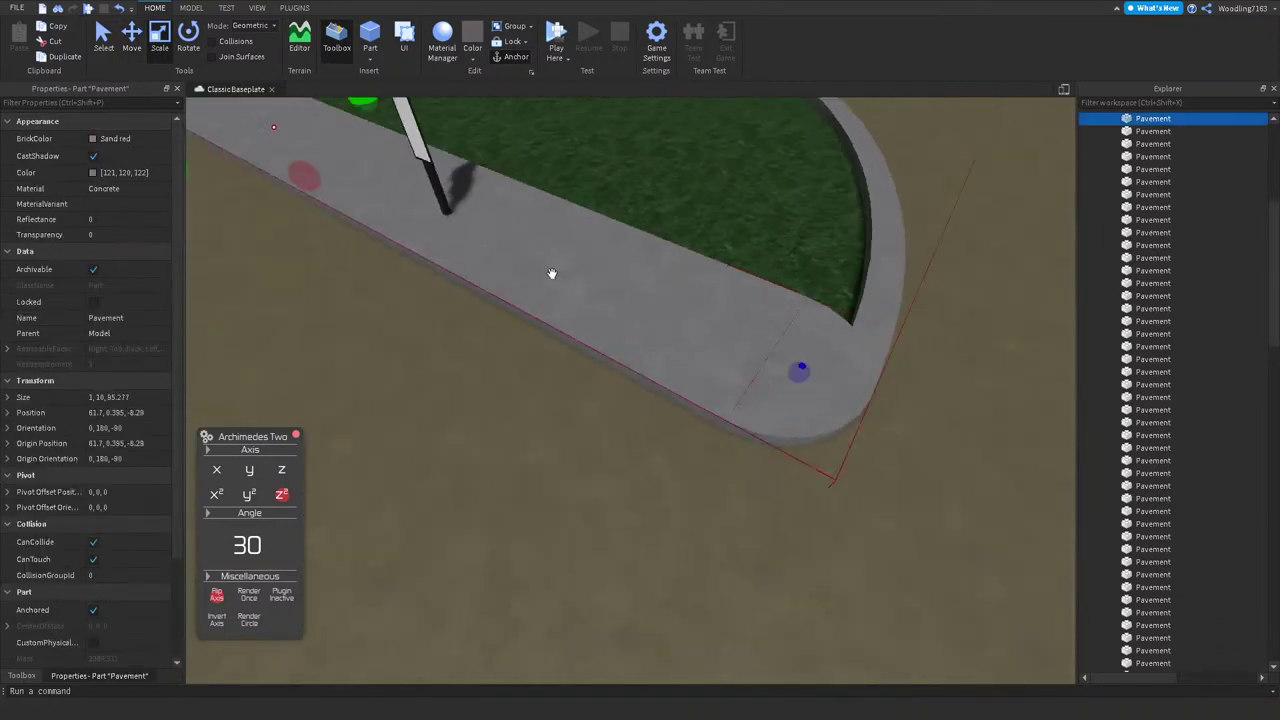
pyautogui.scroll(-5, 479, 249)
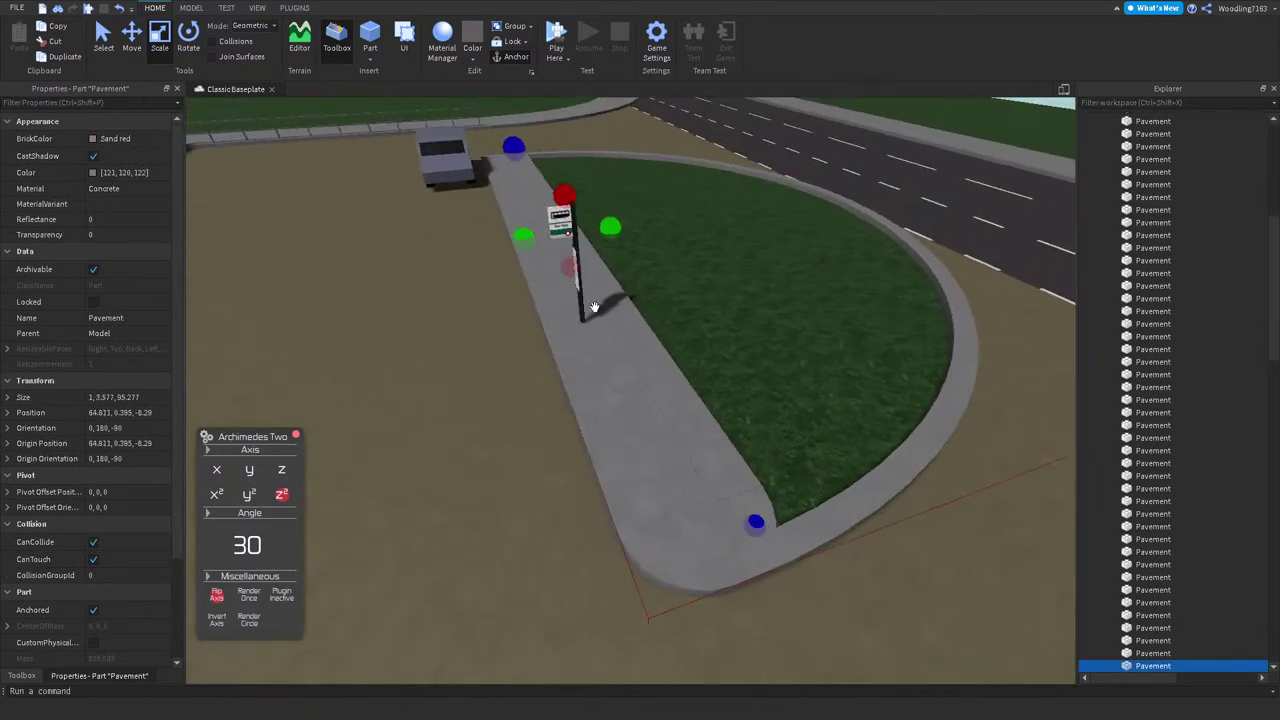
pyautogui.scroll(5, 588, 430)
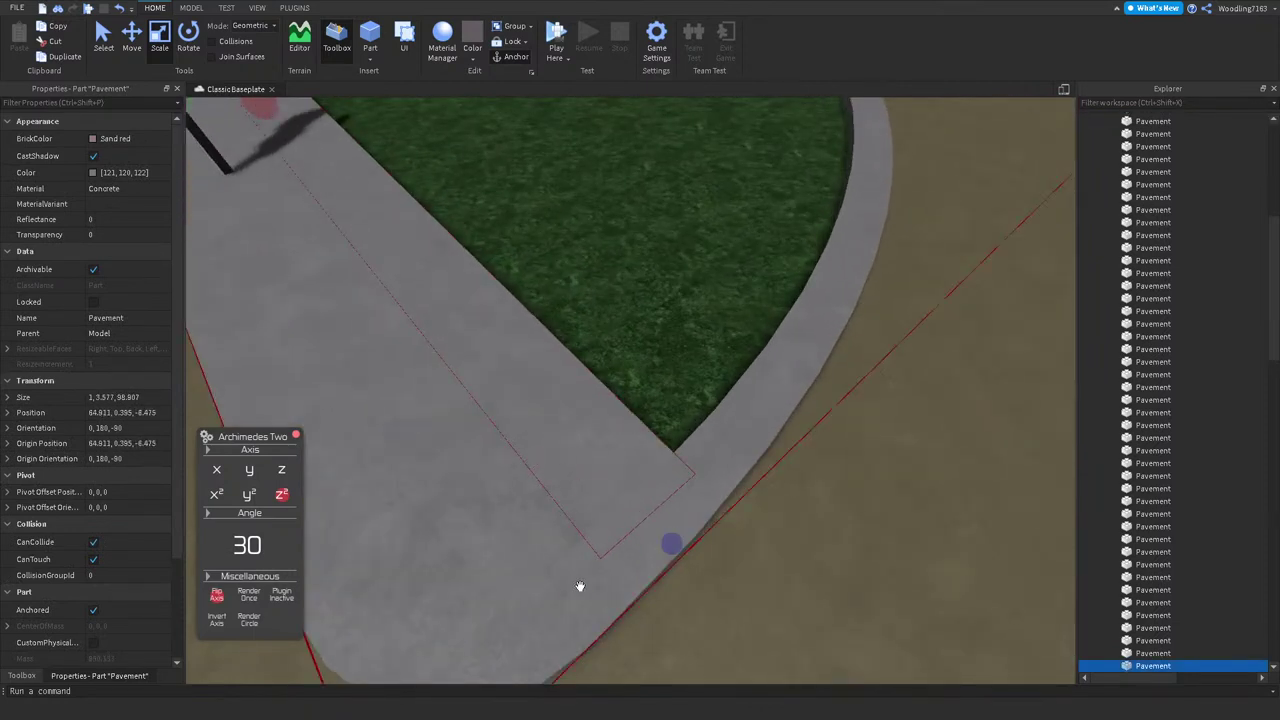
# Step: Duplicate the pavement cylinder and move the copy to the strip's opposite end, beside the parked car
pyautogui.scroll(-3, 528, 622)
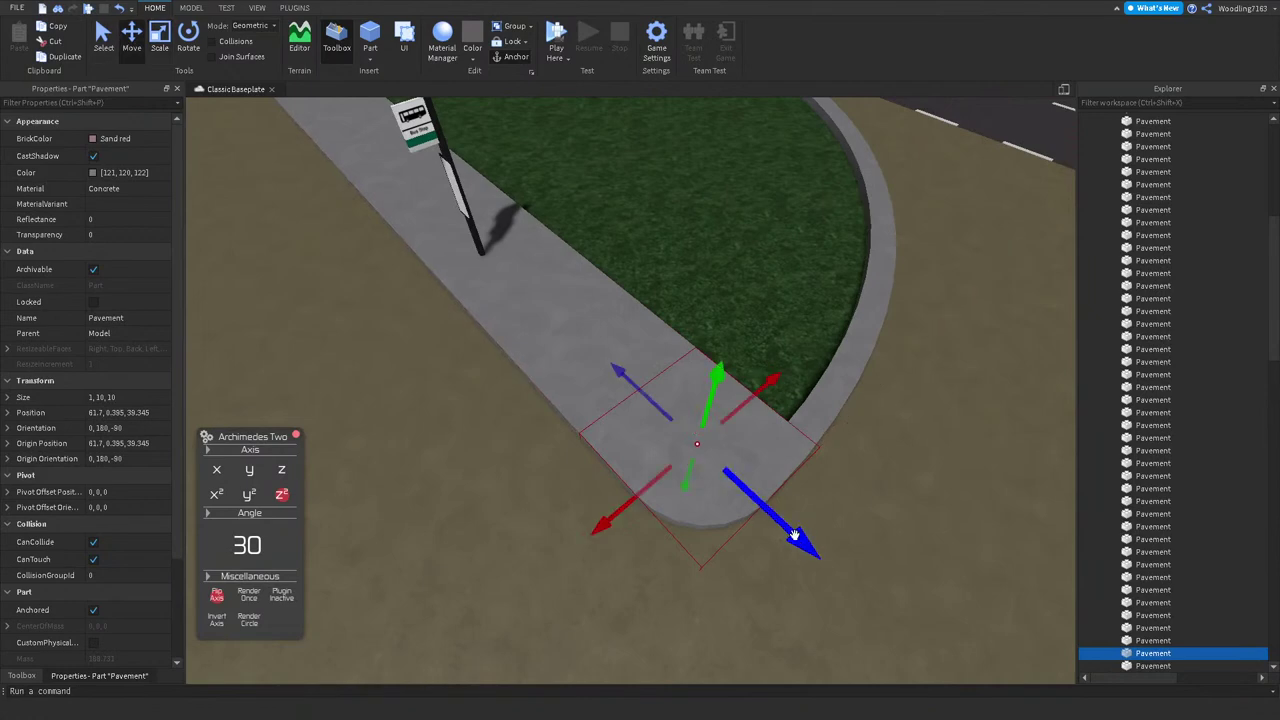
pyautogui.moveTo(700, 449); pyautogui.dragTo(757, 514)
pyautogui.moveTo(683, 457); pyautogui.dragTo(679, 459, button='right')
pyautogui.press('f')
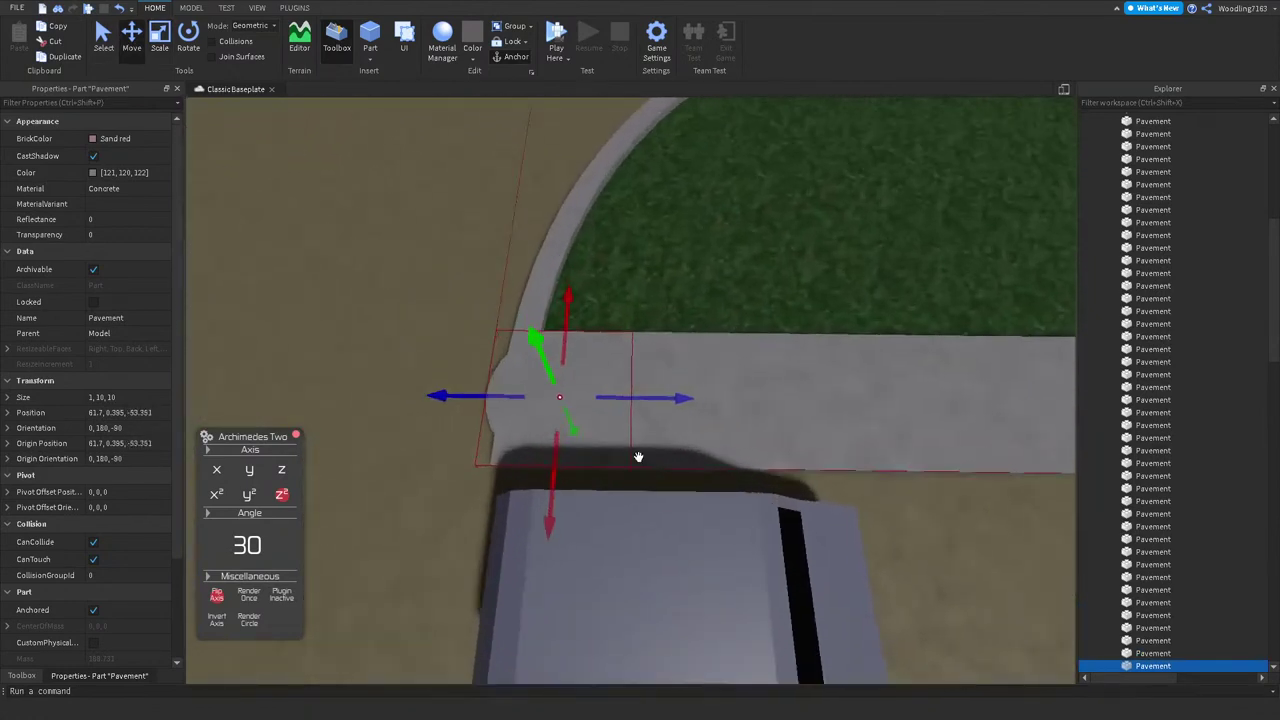
# Step: Delete the extra pavement cylinder and shift the remaining one along the strip to fit the corner by the parked car
pyautogui.press('Delete')
pyautogui.click(653, 384)
pyautogui.moveTo(729, 334); pyautogui.dragTo(664, 351, button='right')
pyautogui.moveTo(600, 320); pyautogui.dragTo(611, 314)
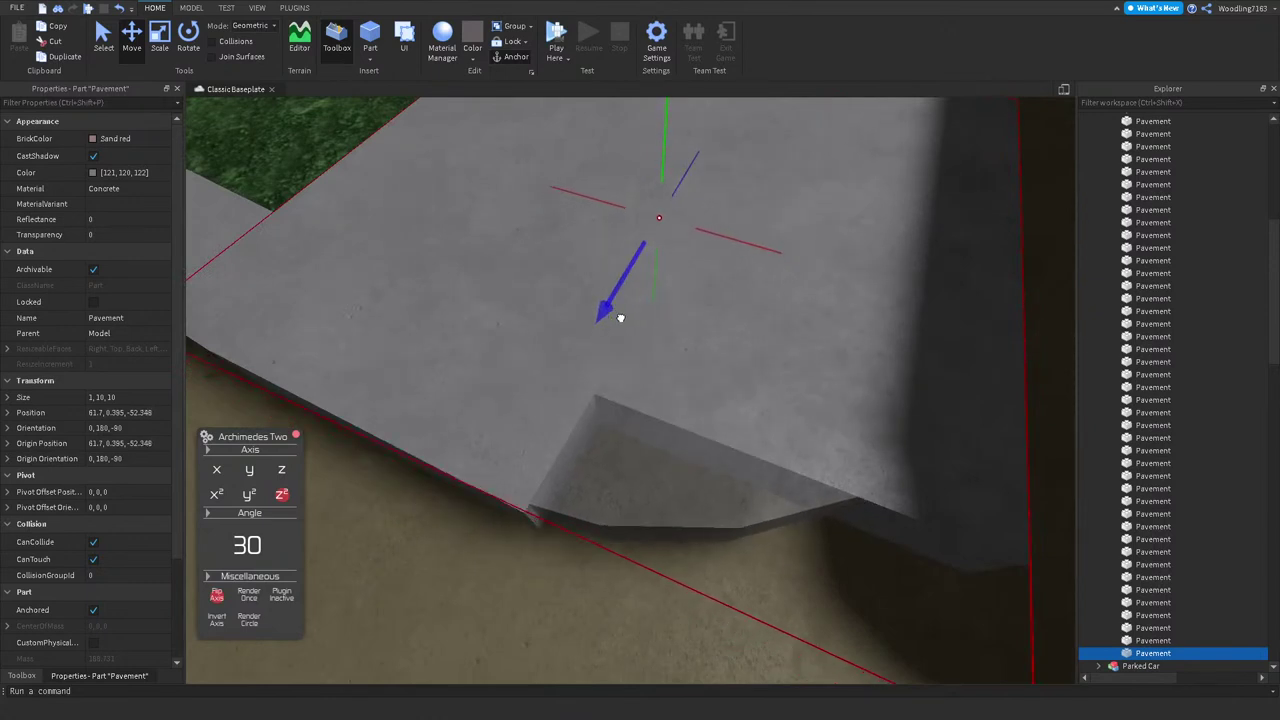
pyautogui.moveTo(620, 319); pyautogui.dragTo(622, 318)
# Step: Resize the small kerb segment to about 4.09 studs and the long pavement strip to about 91.56 studs to fit the rounded corner
pyautogui.click(526, 509)
pyautogui.hotkey('ctrl', '2')
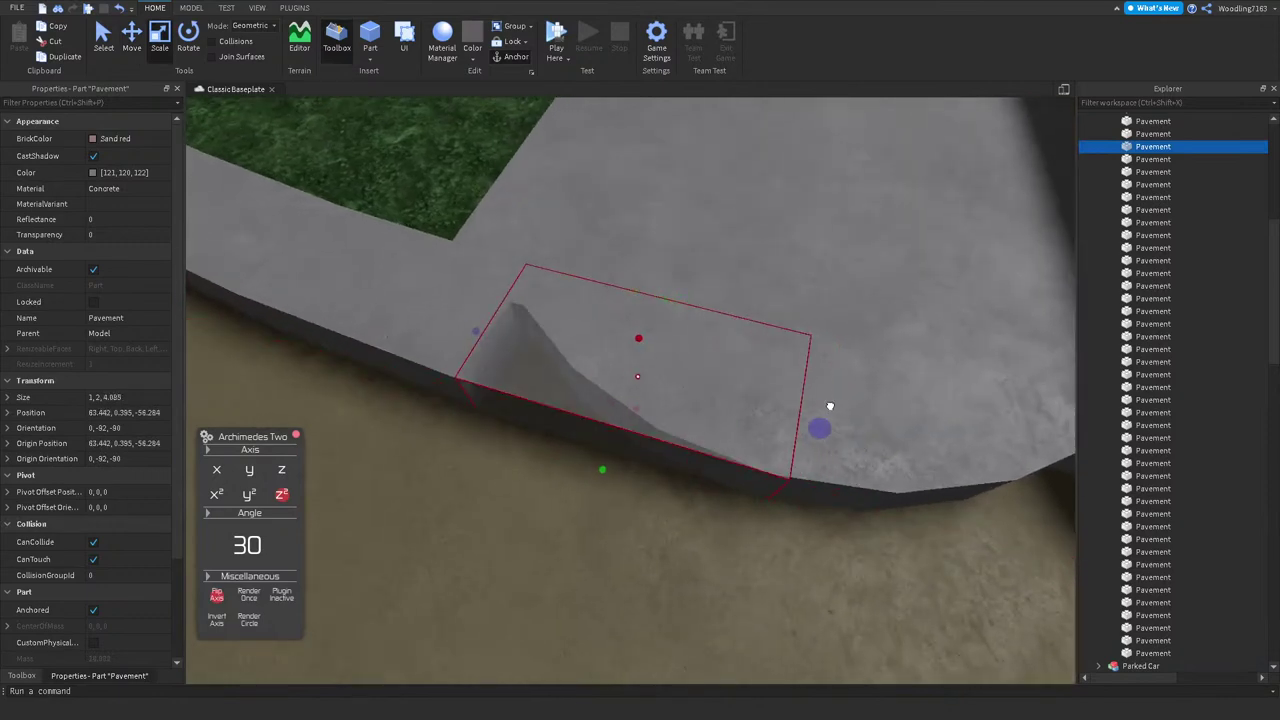
pyautogui.moveTo(821, 397); pyautogui.dragTo(617, 323, button='right')
pyautogui.click(636, 405)
pyautogui.scroll(-10, 617, 323)
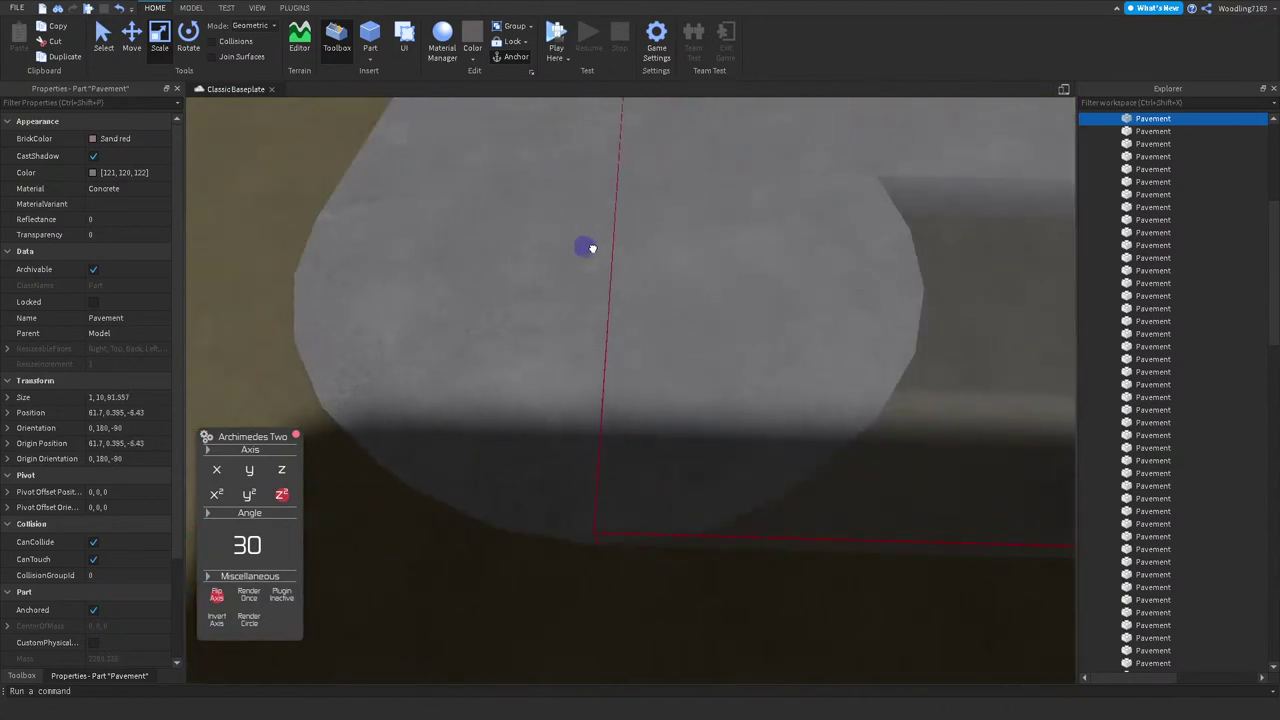
pyautogui.scroll(10, 588, 246)
pyautogui.click(735, 226)
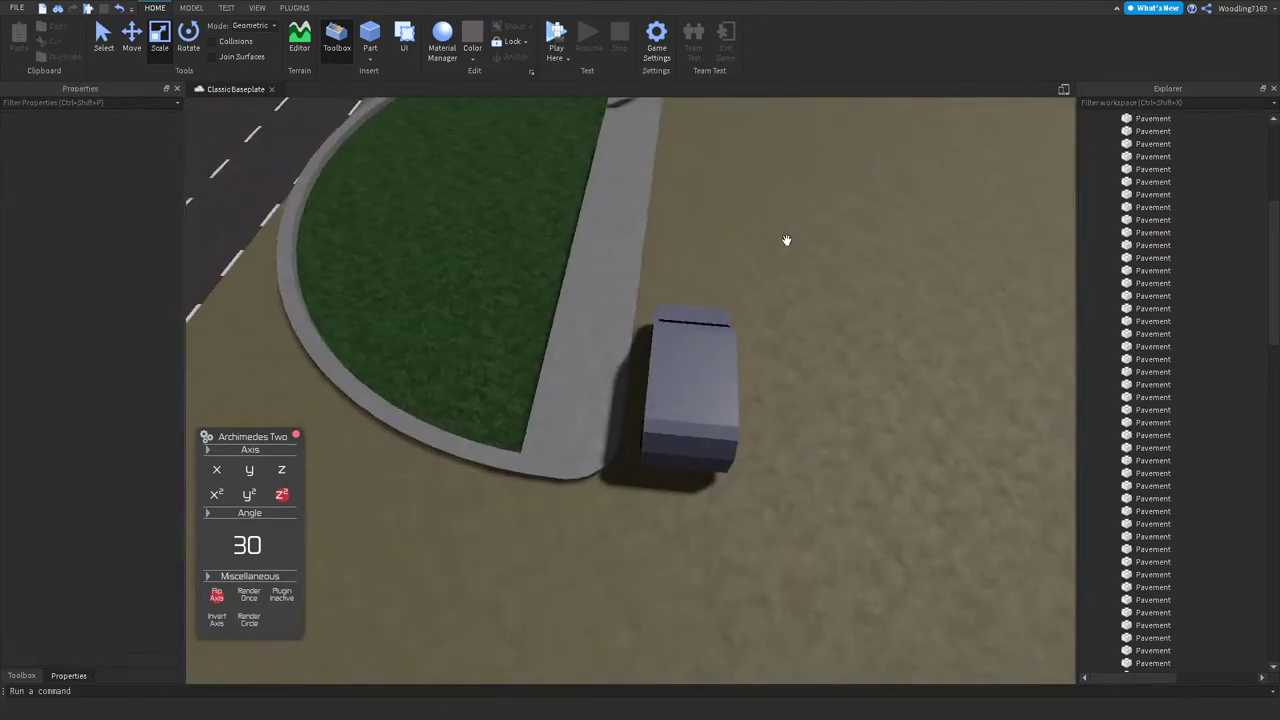
# Step: Recolour the body of the second parked car from the road in the row of four to Mid gray
pyautogui.scroll(5, 751, 266)
pyautogui.moveTo(751, 266); pyautogui.dragTo(752, 264, button='right')
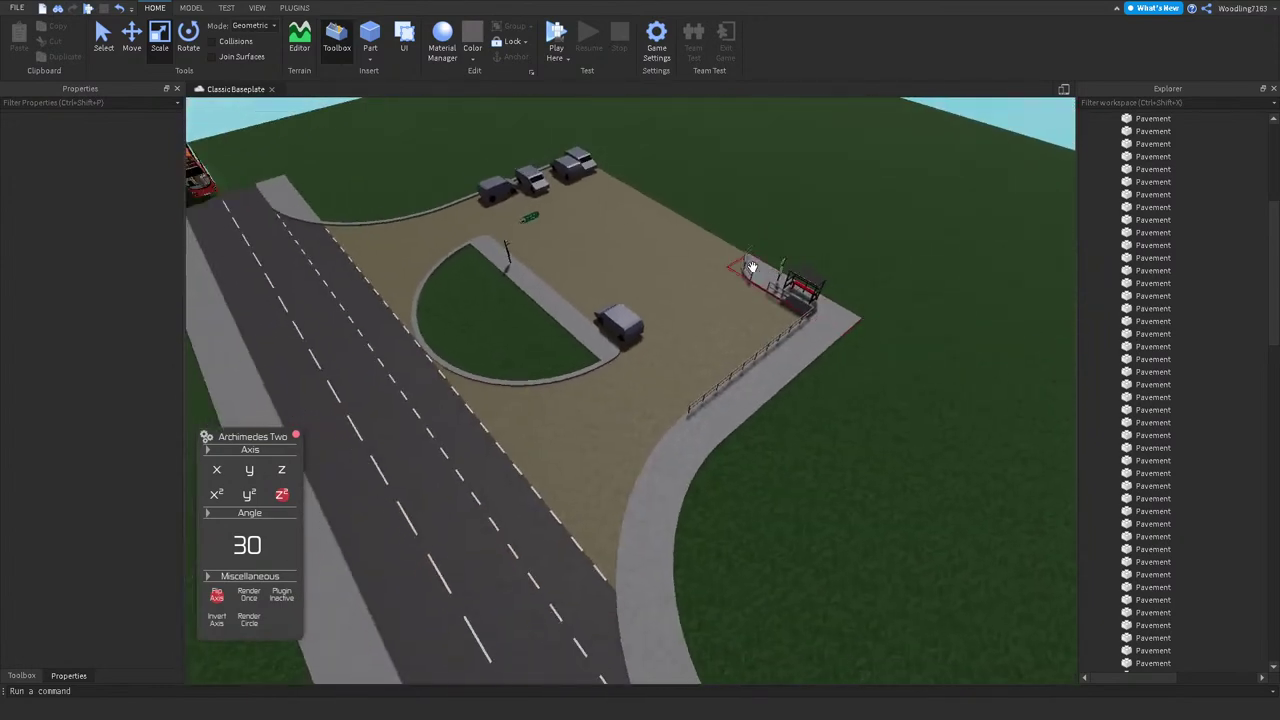
pyautogui.scroll(-8, 594, 286)
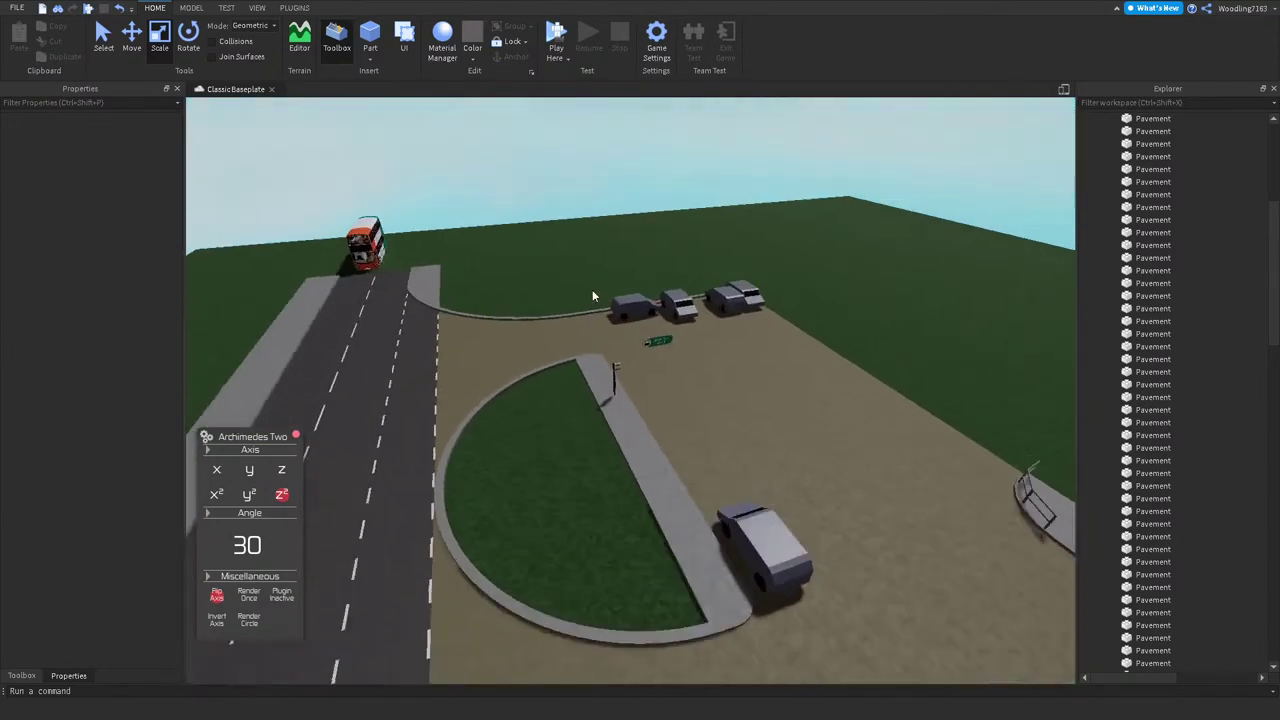
pyautogui.scroll(-8, 592, 289)
pyautogui.scroll(4, 592, 289)
pyautogui.scroll(-4, 458, 338)
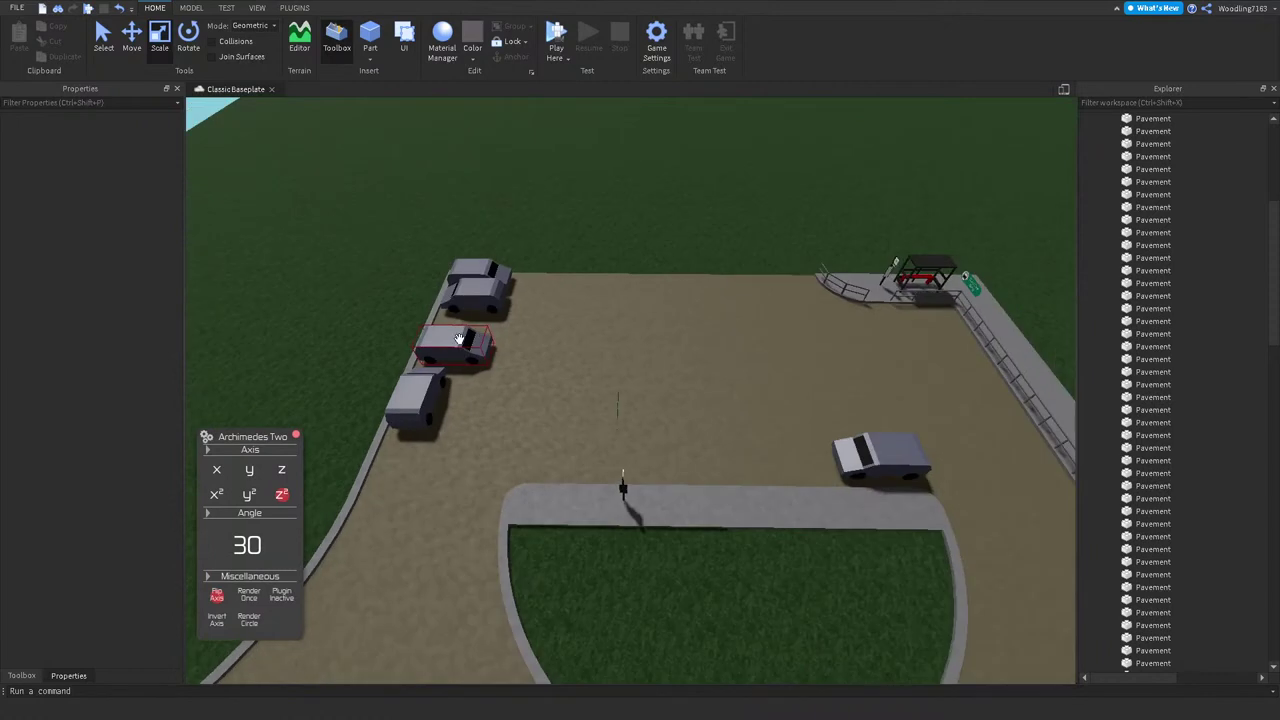
pyautogui.click(460, 271)
pyautogui.click(474, 58)
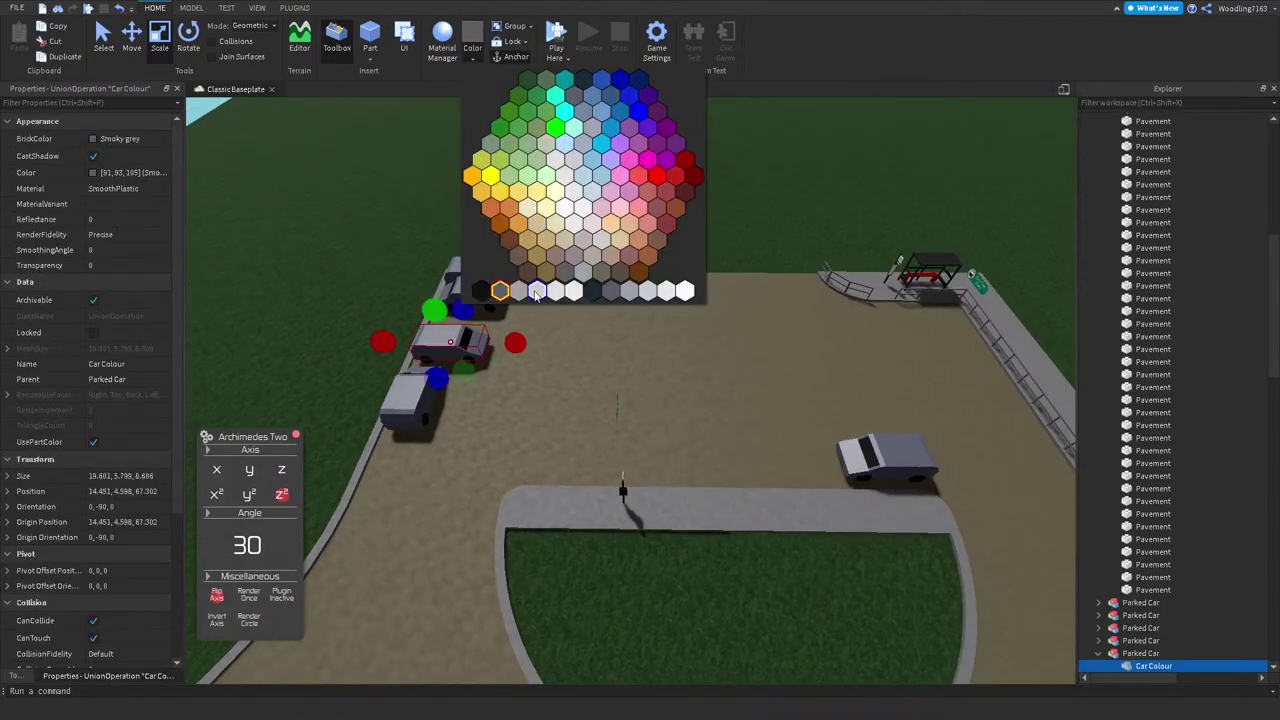
pyautogui.click(537, 291)
# Step: Recolour the body of the farthest parked car in the row dark red
pyautogui.click(462, 272)
pyautogui.click(473, 50)
pyautogui.click(686, 177)
pyautogui.scroll(3, 633, 186)
pyautogui.click(607, 251)
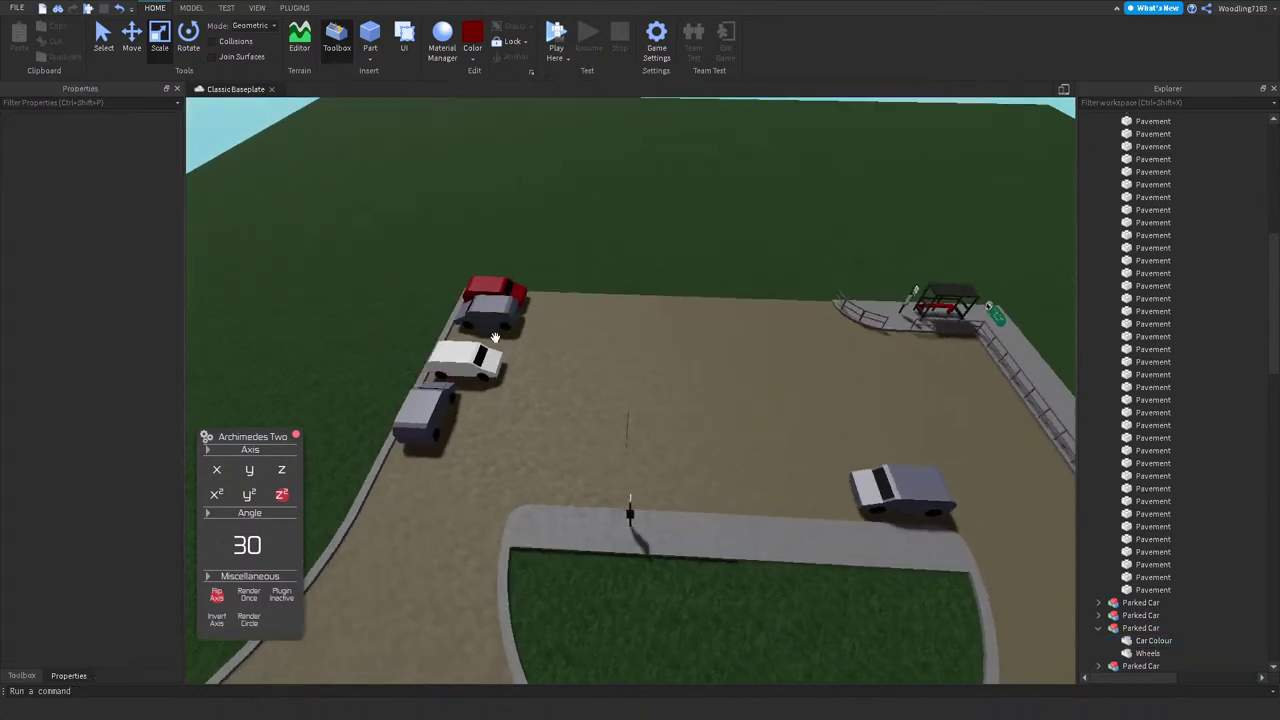
# Step: Recolour the body of the parked car nearest the road white
pyautogui.click(418, 417)
pyautogui.click(472, 58)
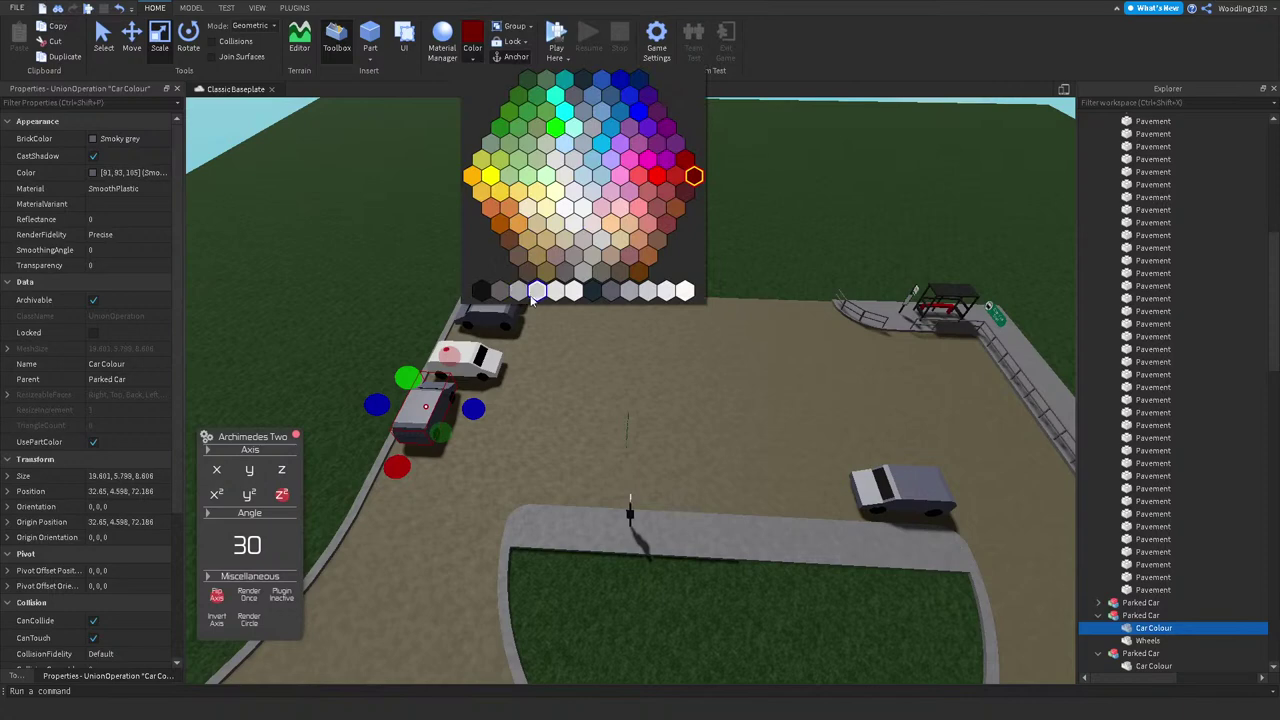
pyautogui.click(655, 291)
pyautogui.click(445, 335)
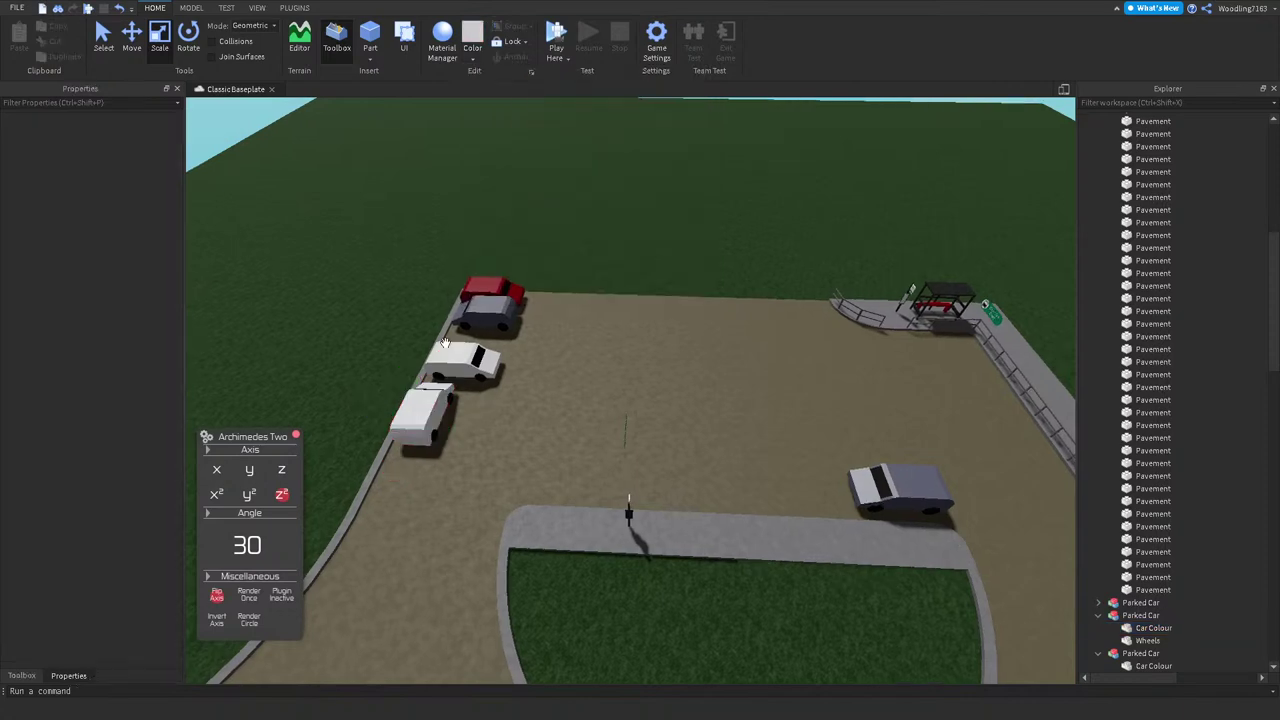
# Step: Recolour the body of the second parked car from the road dark blue
pyautogui.click(455, 325)
pyautogui.click(472, 58)
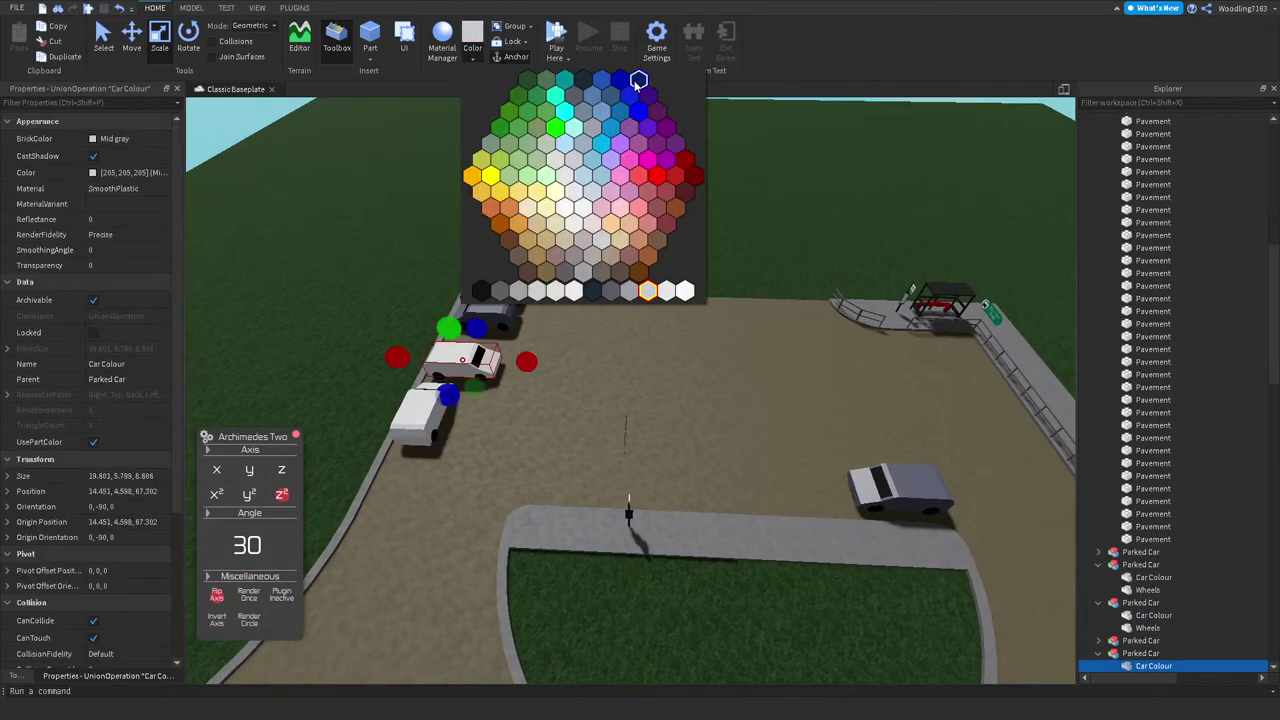
pyautogui.click(638, 82)
pyautogui.click(706, 180)
pyautogui.scroll(-10, 706, 180)
pyautogui.scroll(3, 706, 180)
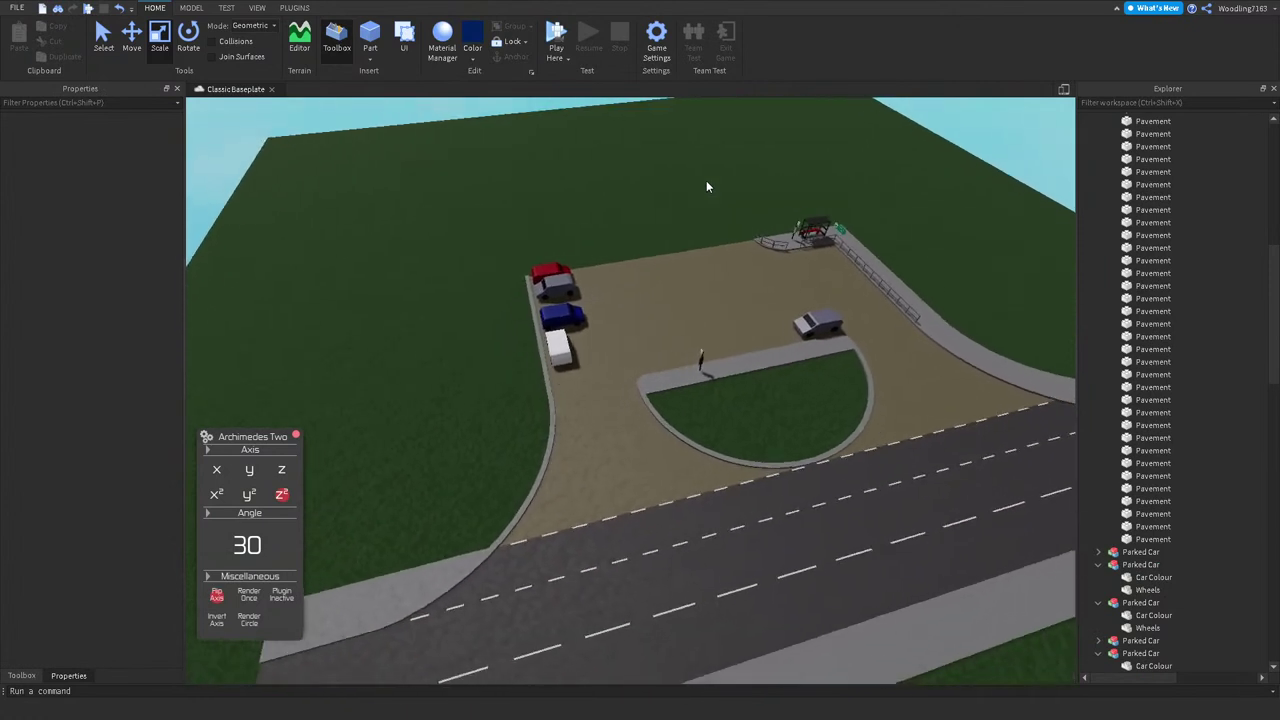
pyautogui.scroll(-10, 706, 187)
pyautogui.scroll(6, 706, 187)
pyautogui.scroll(3, 706, 187)
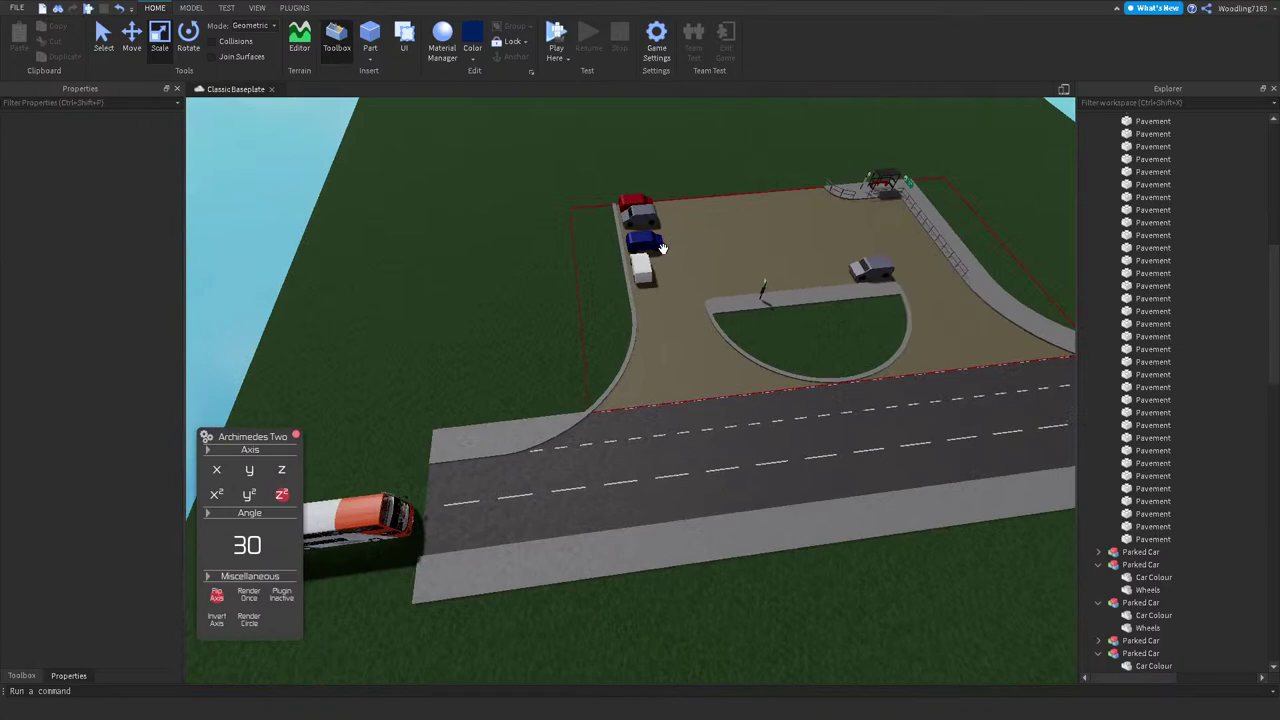
# Step: Switch to the Woodville Bus Simulator V5 place and collapse its Places folder
pyautogui.press('super')
pyautogui.moveTo(408, 706)
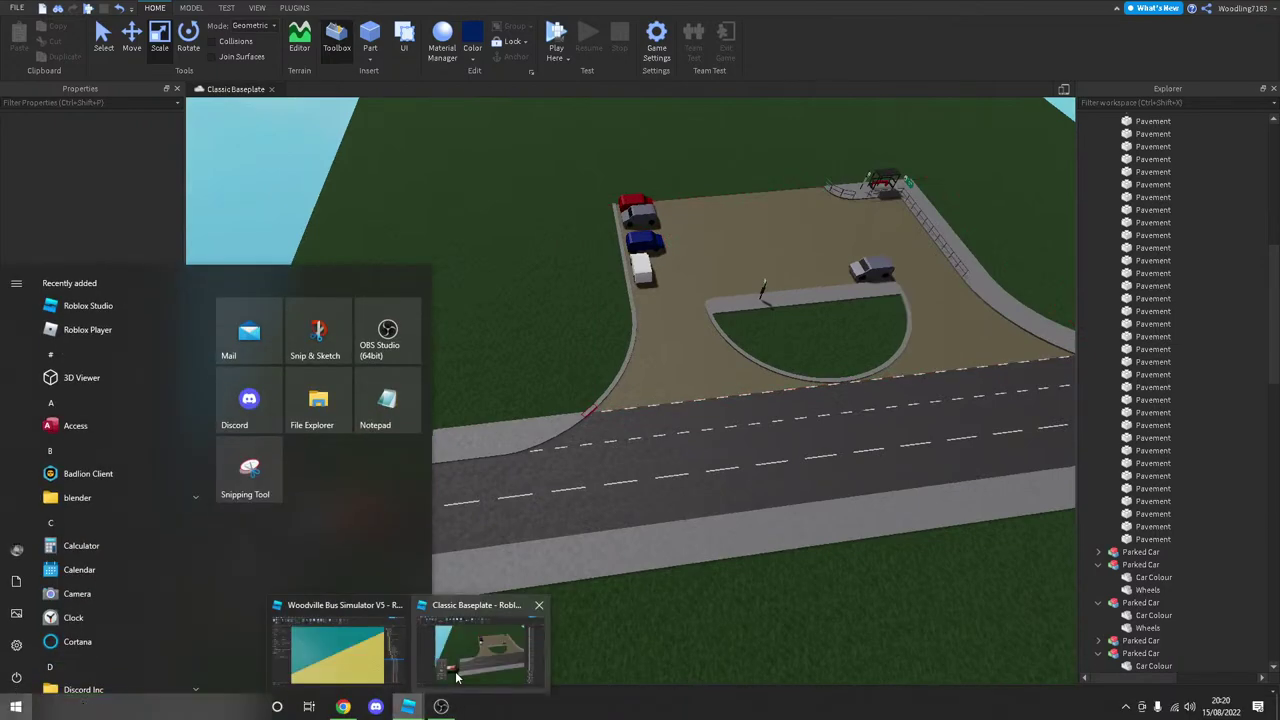
pyautogui.click(320, 651)
pyautogui.click(1112, 337)
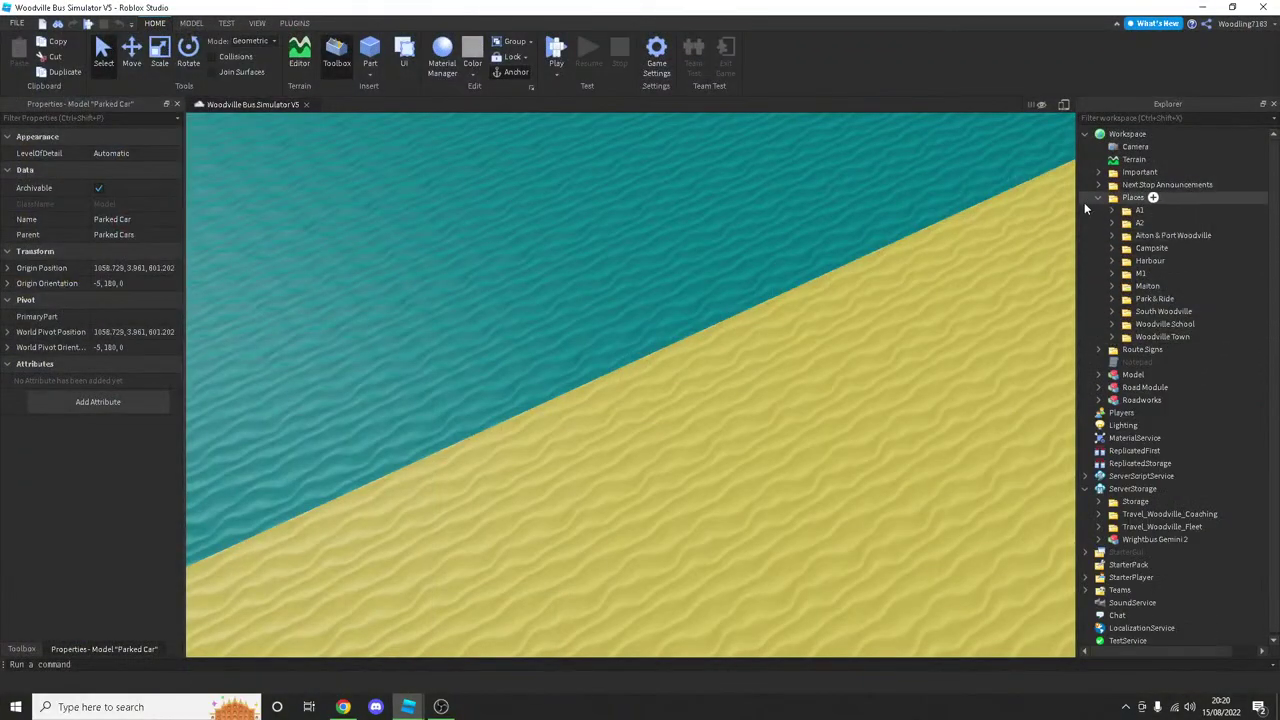
pyautogui.click(1099, 198)
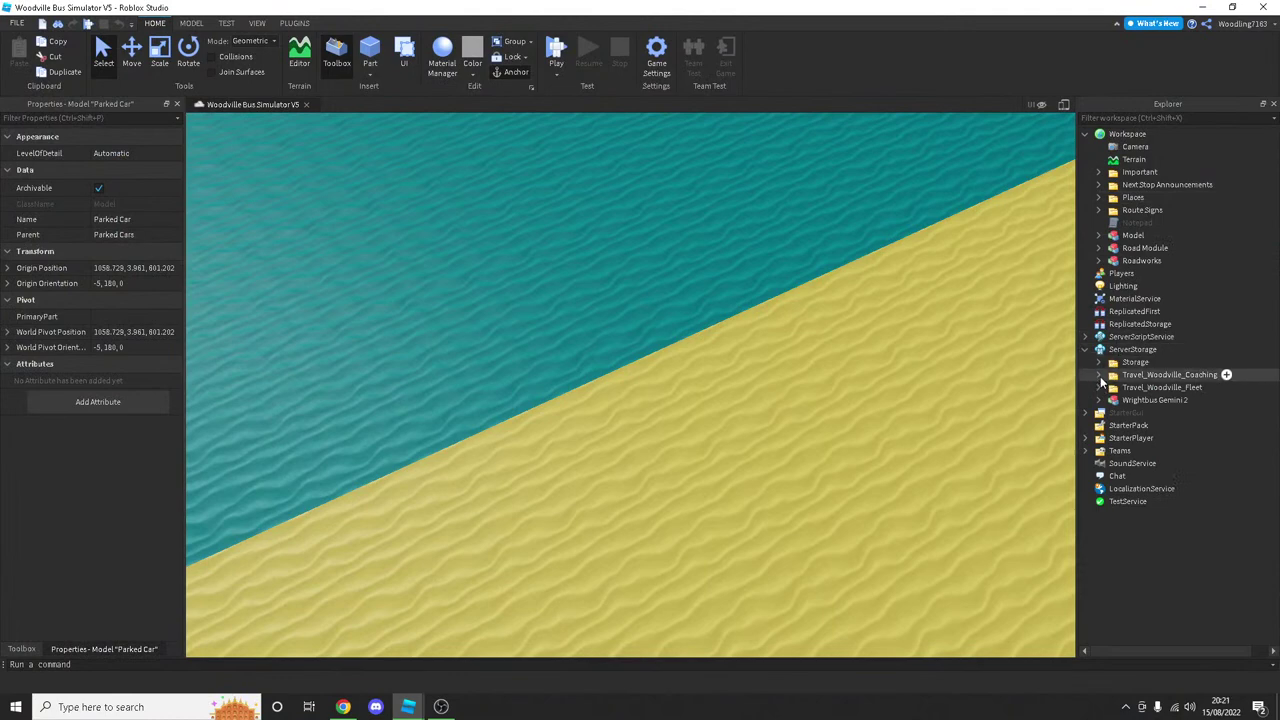
# Step: Expand the Travel_Woodville_Coaching folder, select all four bus models in it, and check the Storage folder's contents
pyautogui.click(1099, 375)
pyautogui.click(1141, 389)
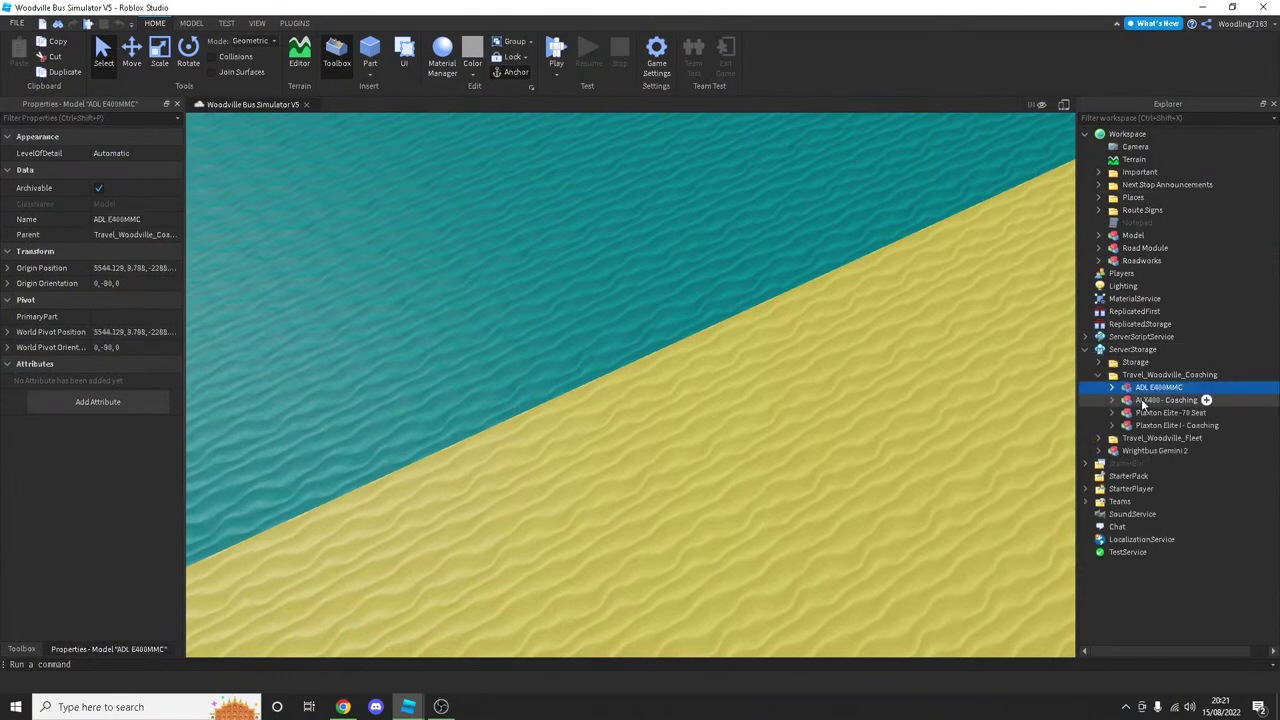
pyautogui.keyDown('ctrl'); pyautogui.click(1143, 400); pyautogui.keyUp('ctrl')
pyautogui.keyDown('shift'); pyautogui.click(1148, 425); pyautogui.keyUp('shift')
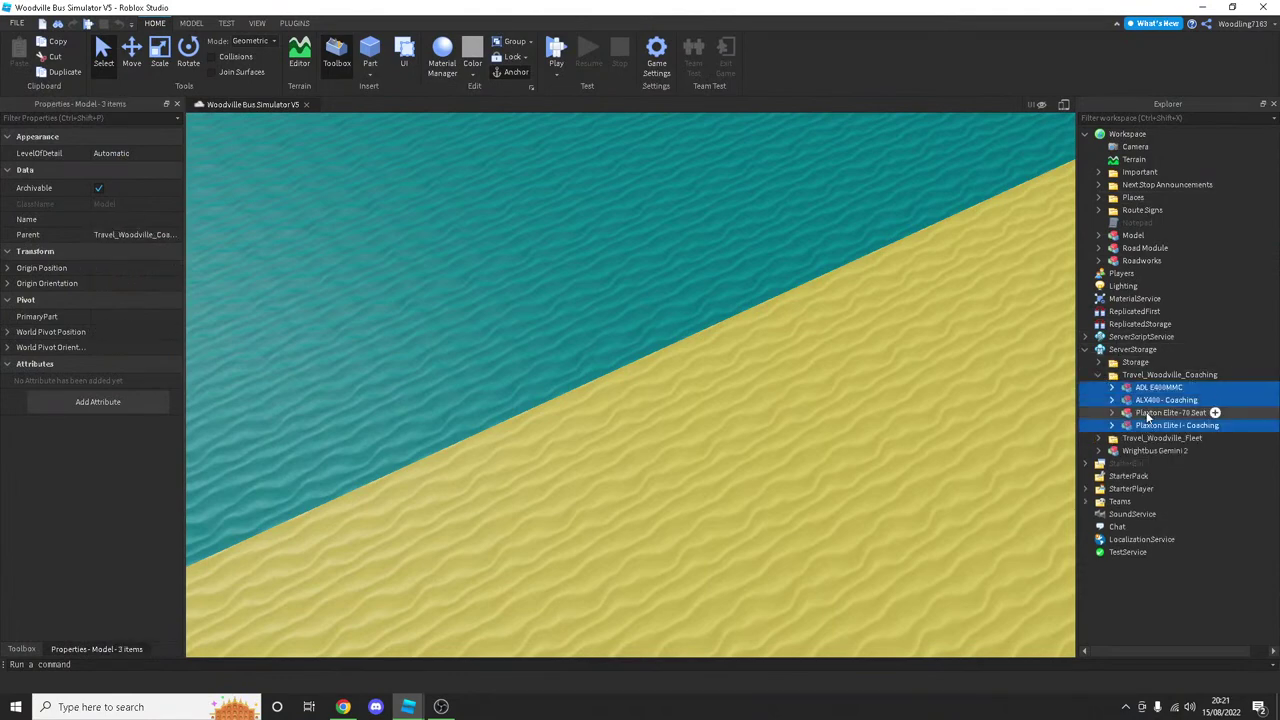
pyautogui.click(1099, 362)
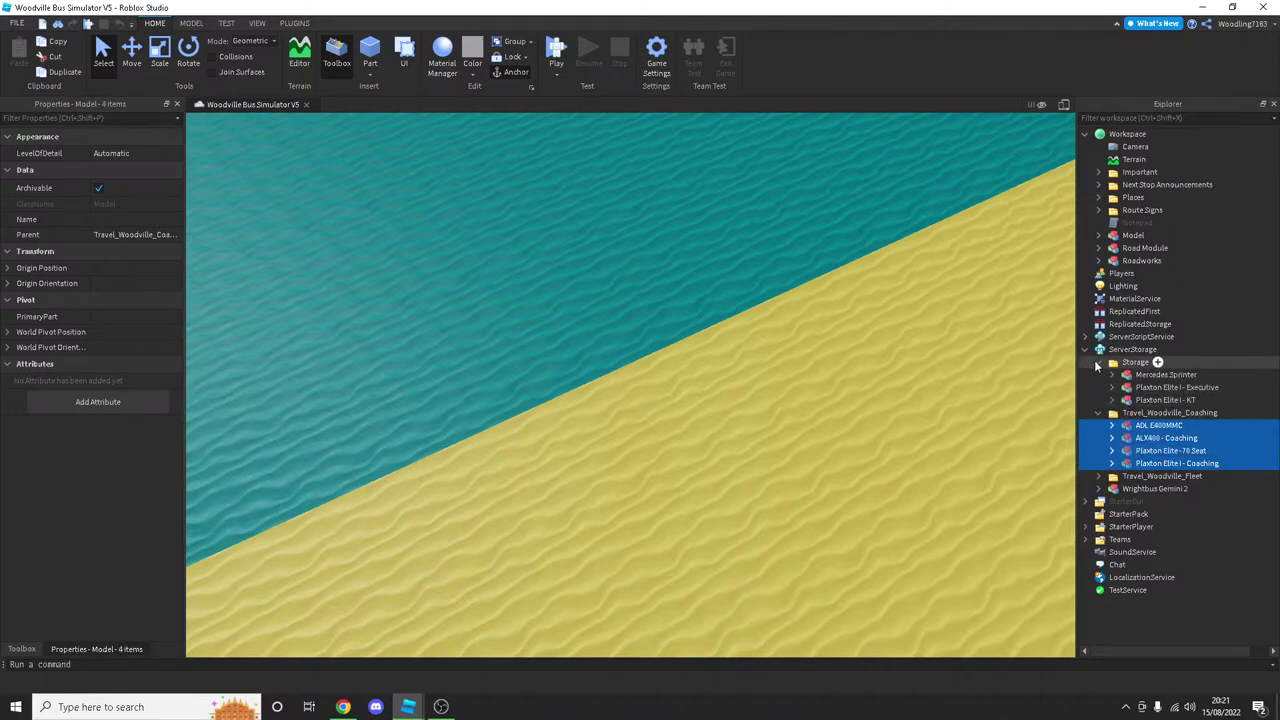
pyautogui.click(1099, 362)
# Step: Add the B7RLE Centro, MCV eVolution and Optare Tempo from the Travel_Woodville_Fleet folder to the selection
pyautogui.click(1099, 438)
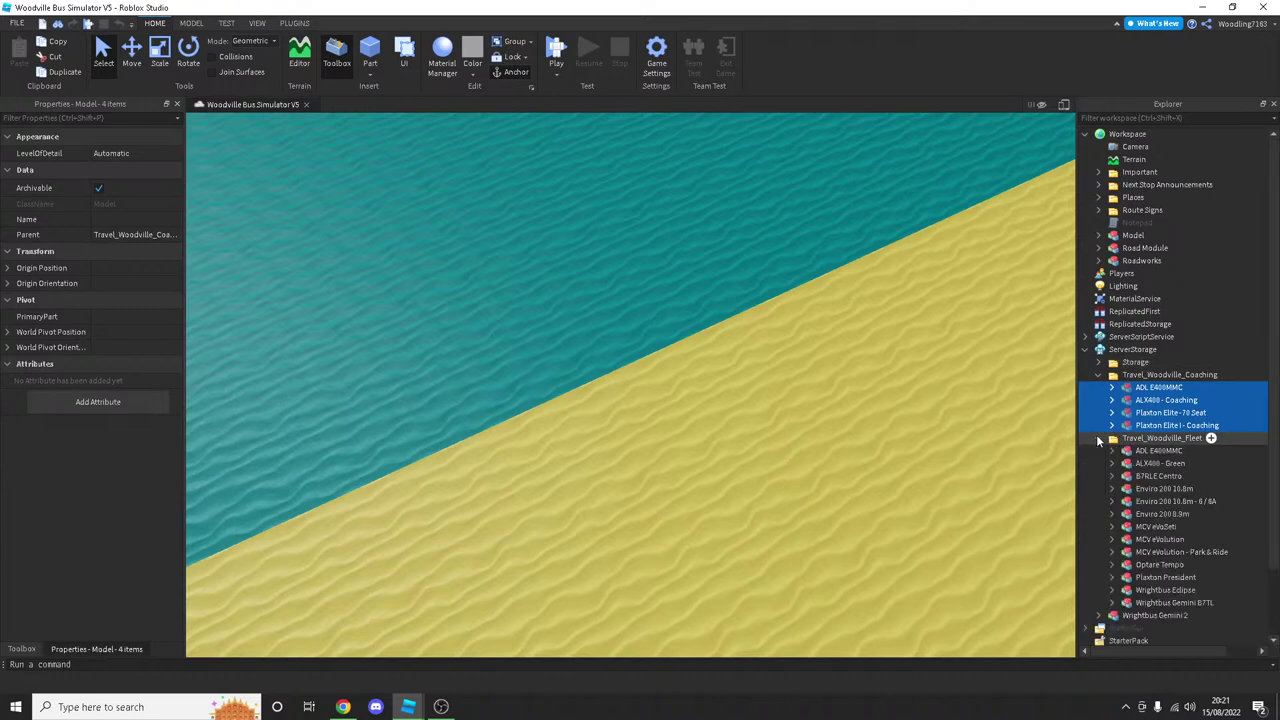
pyautogui.scroll(-1, 1157, 474)
pyautogui.keyDown('ctrl'); pyautogui.click(1157, 442); pyautogui.keyUp('ctrl')
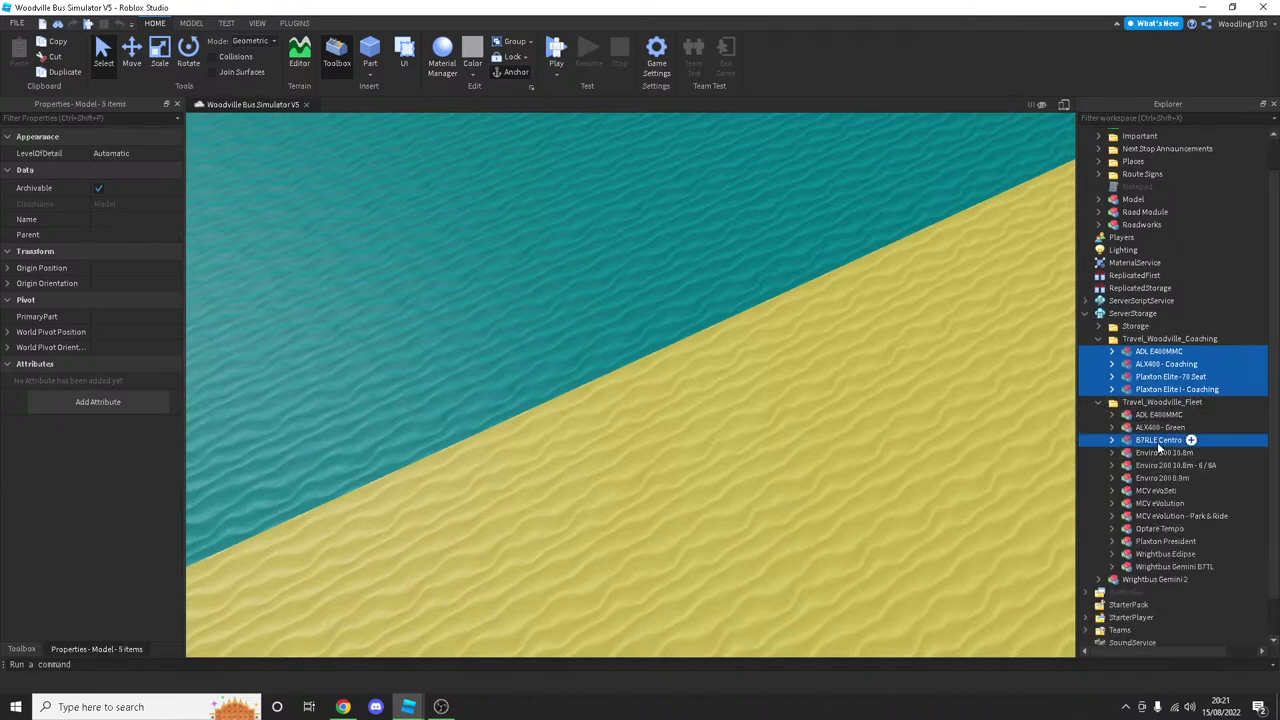
pyautogui.keyDown('ctrl'); pyautogui.click(1162, 507); pyautogui.keyUp('ctrl')
pyautogui.keyDown('ctrl'); pyautogui.click(1160, 529); pyautogui.keyUp('ctrl')
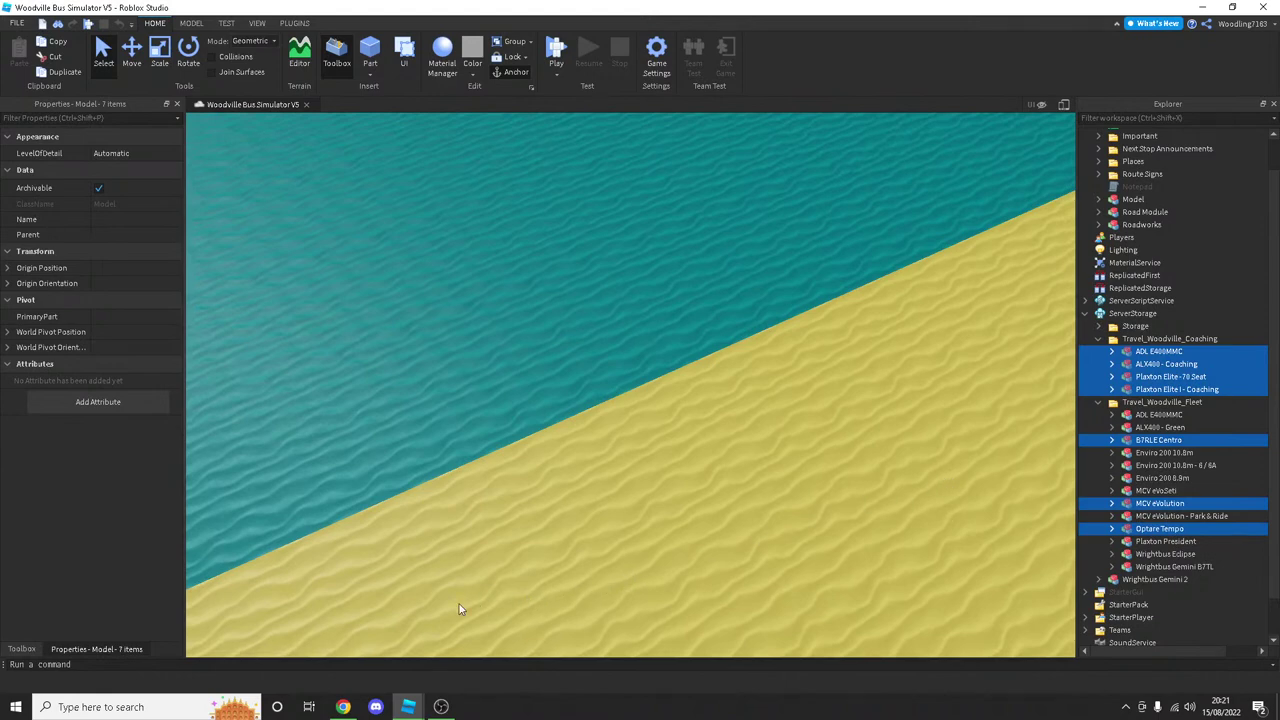
# Step: Switch back to the Classic Baseplate place and paste the seven copied bus models into the workspace
pyautogui.moveTo(410, 706)
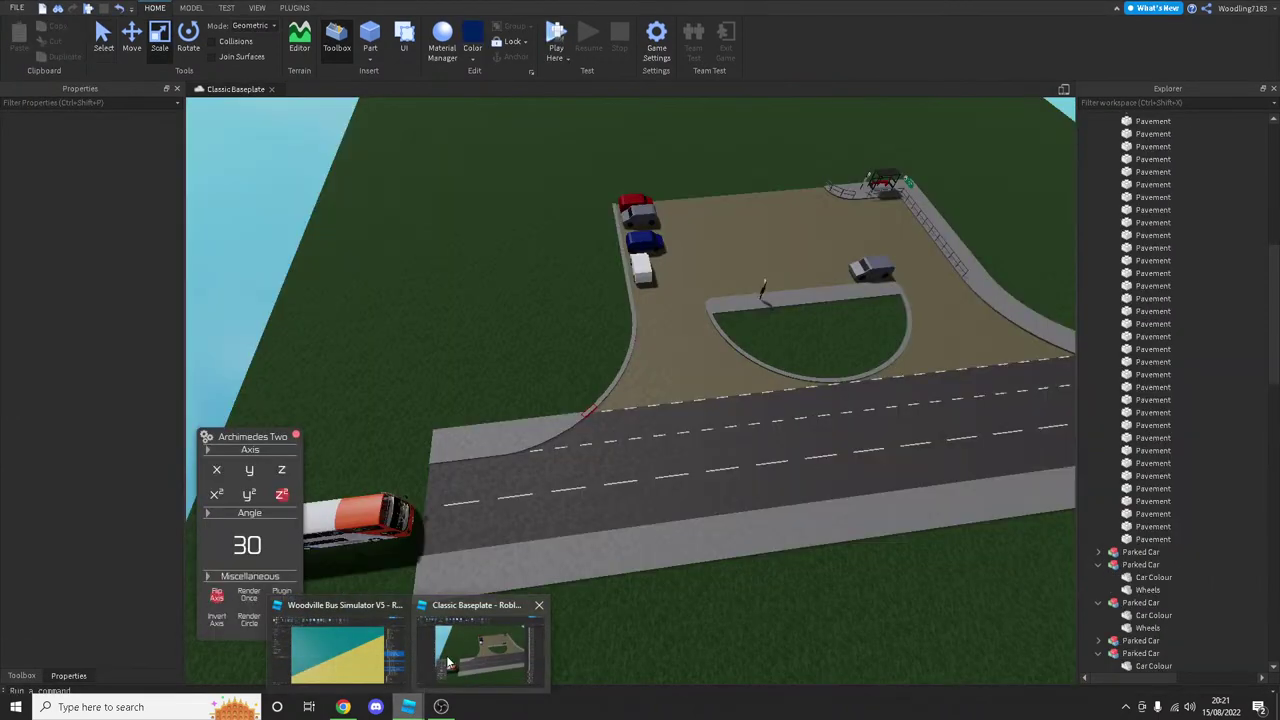
pyautogui.click(435, 676)
pyautogui.scroll(-5, 494, 560)
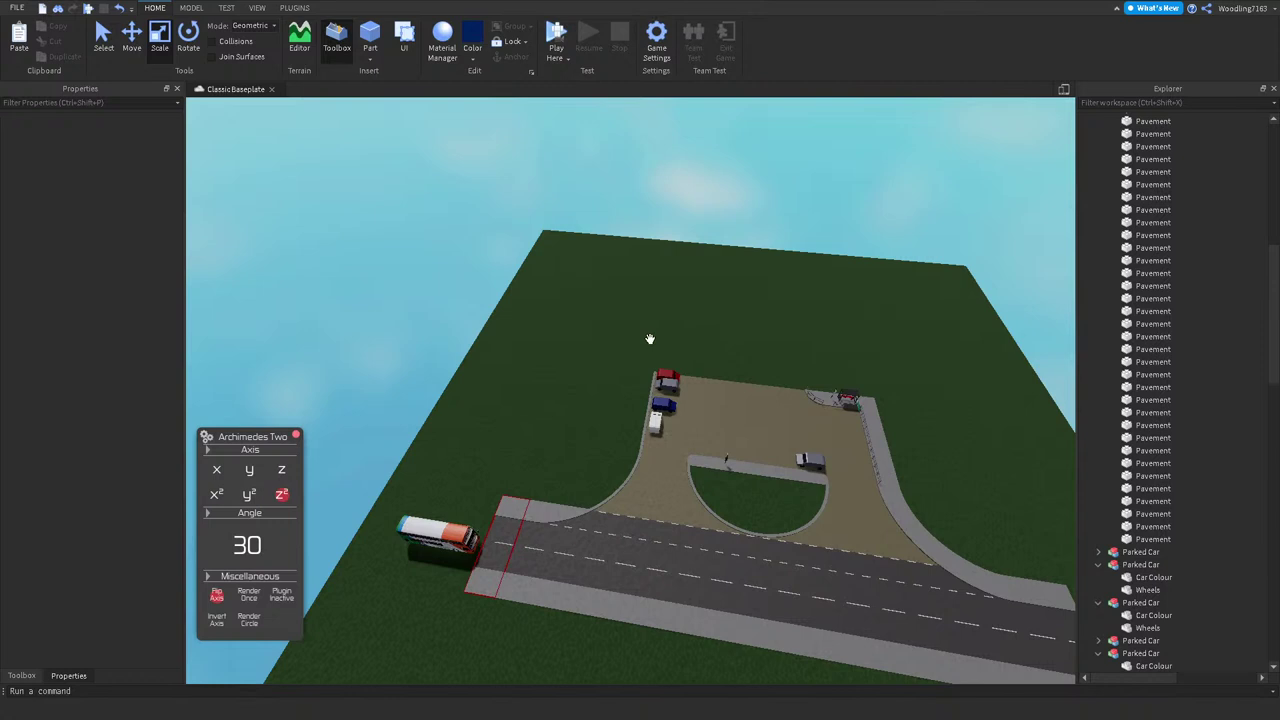
pyautogui.hotkey('ctrl', 'z')
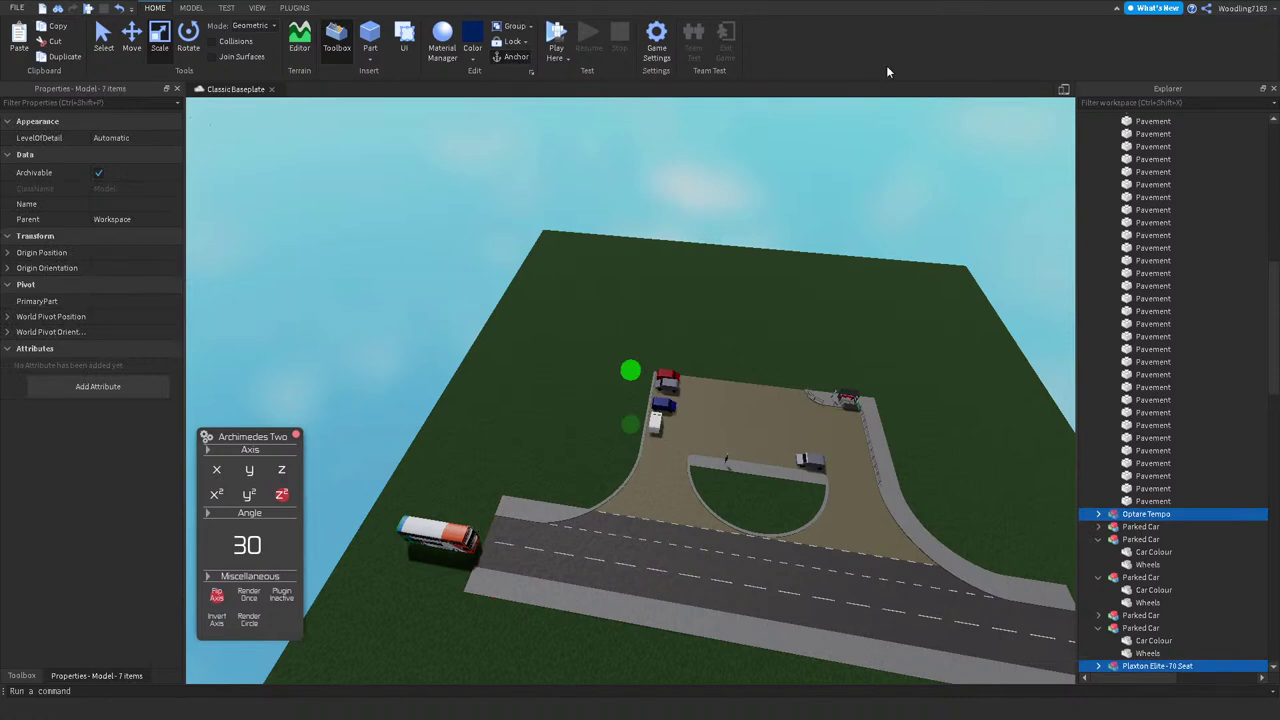
pyautogui.hotkey('ctrl', 'z')
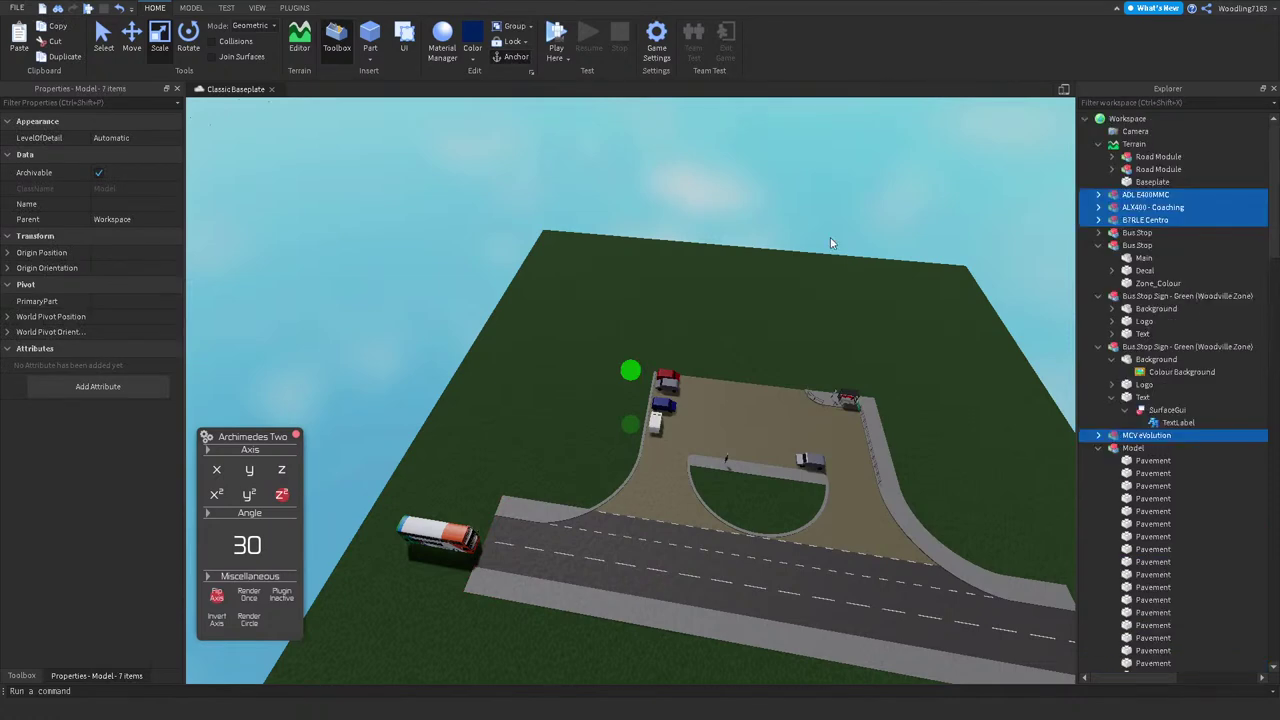
pyautogui.moveTo(830, 243)
pyautogui.mouseDown(button='right')
pyautogui.moveTo(831, 260)
pyautogui.moveTo(831, 240)
pyautogui.mouseUp(button='right')
pyautogui.click(831, 240)
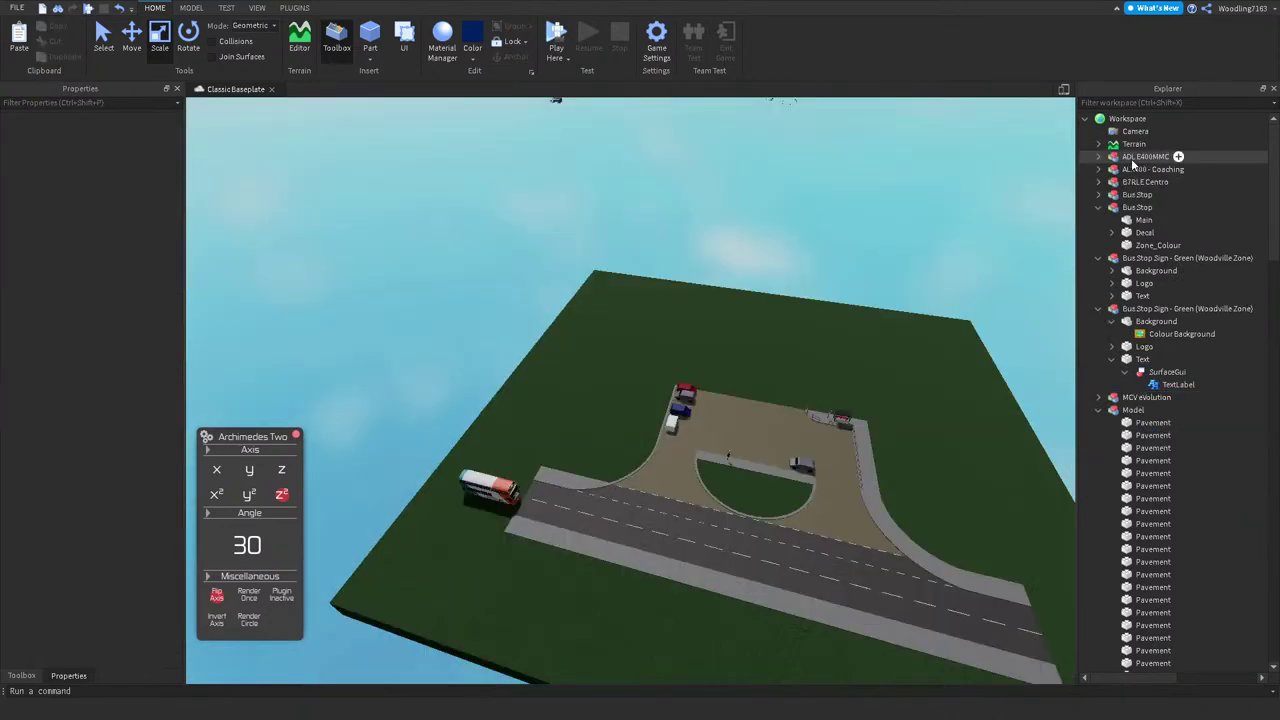
# Step: Bring the ADL E400MMC bus onto the grass near the baseplate corner behind the parked car row
pyautogui.click(1140, 157)
pyautogui.moveTo(600, 288); pyautogui.dragTo(532, 288, button='right')
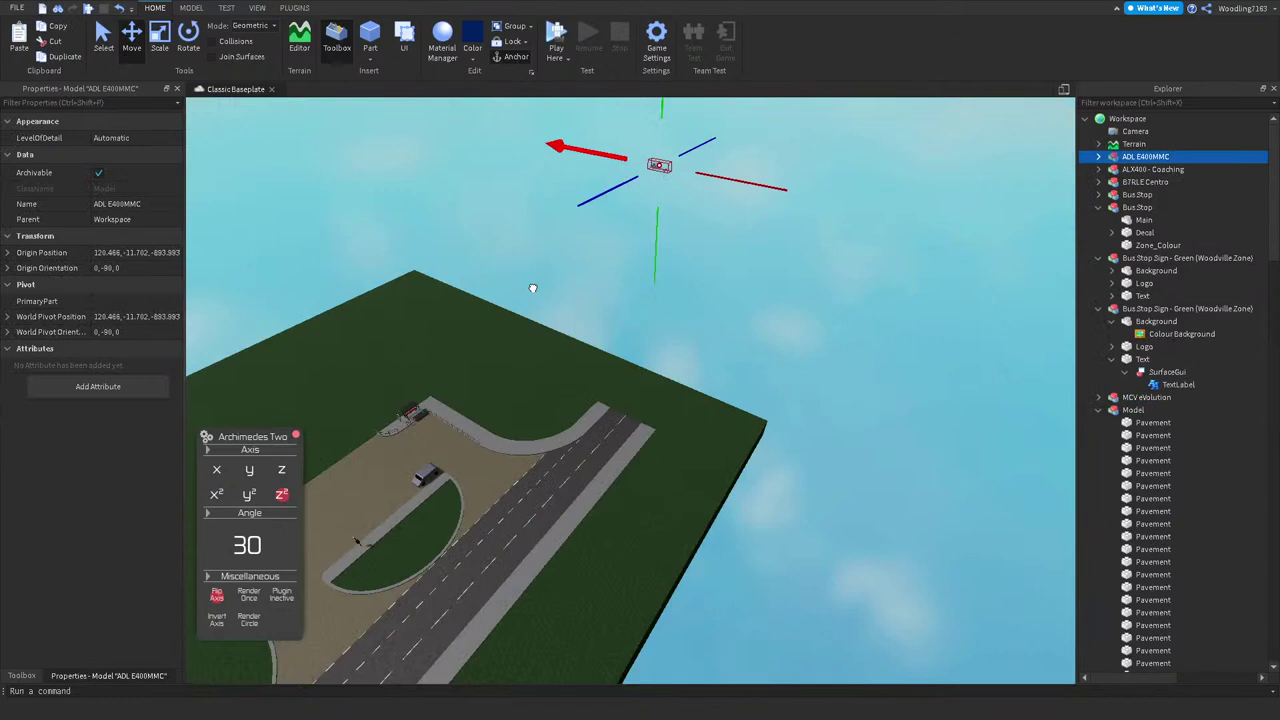
pyautogui.hotkey('ctrl', 'z')
pyautogui.press('f')
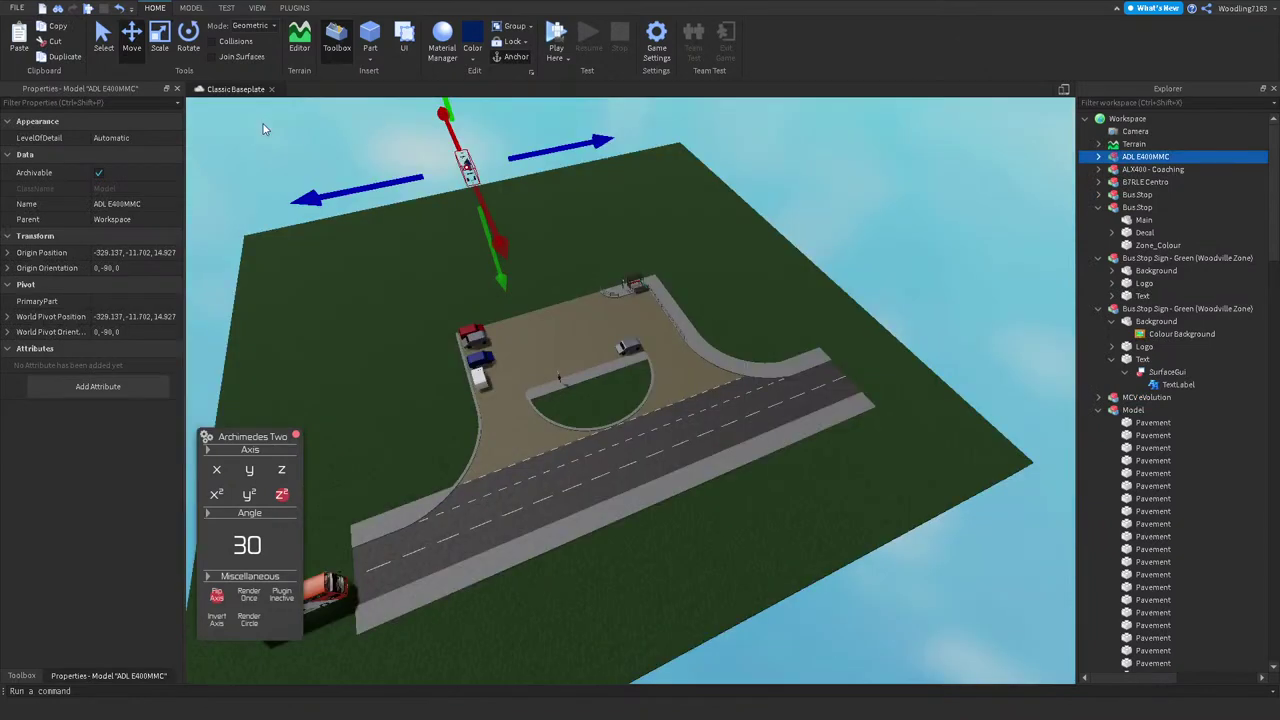
pyautogui.hotkey('ctrl', 'z')
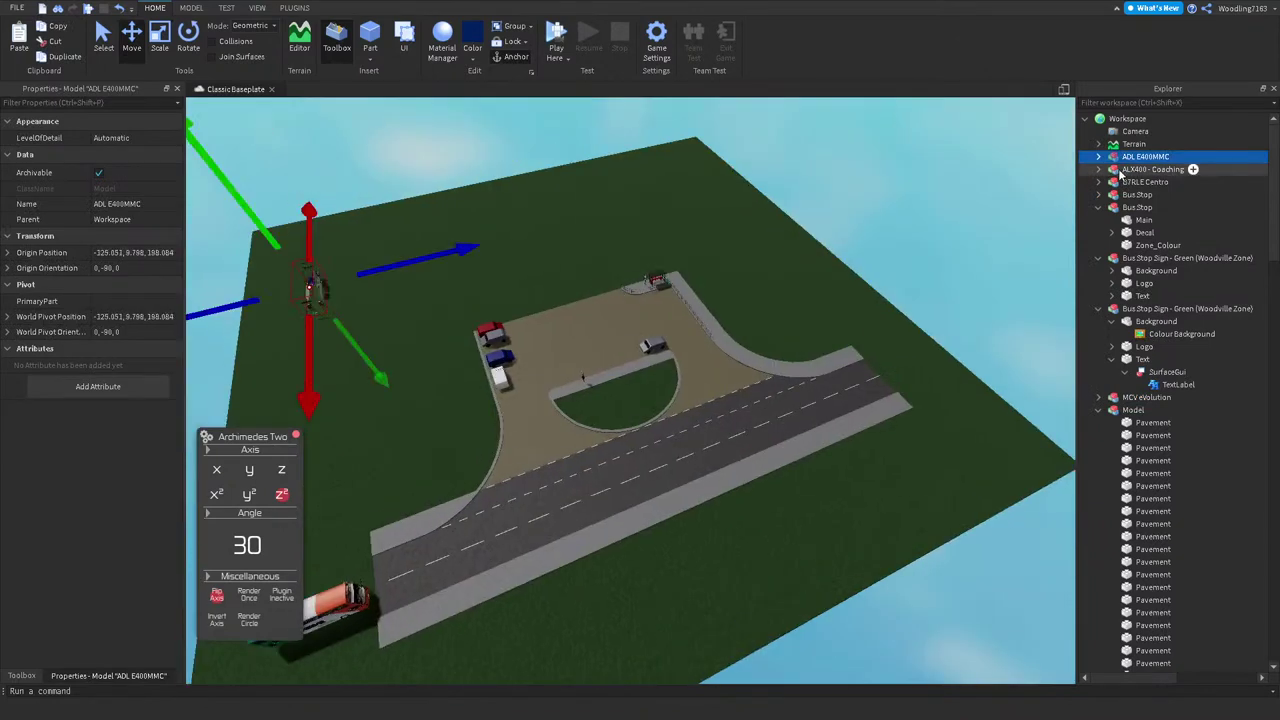
# Step: Move the ALX400 - Coaching and B7RLE Centro buses onto the grass beside the ADL E400MMC
pyautogui.click(1120, 171)
pyautogui.press('f')
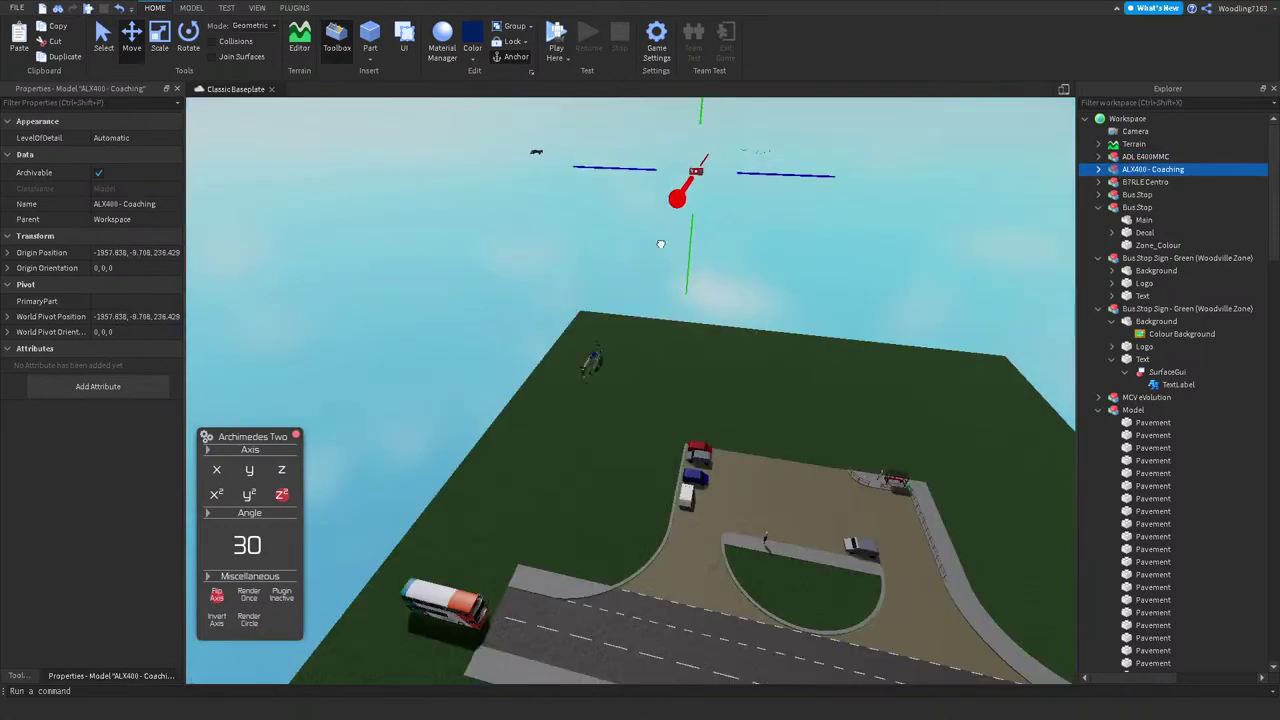
pyautogui.click(631, 395)
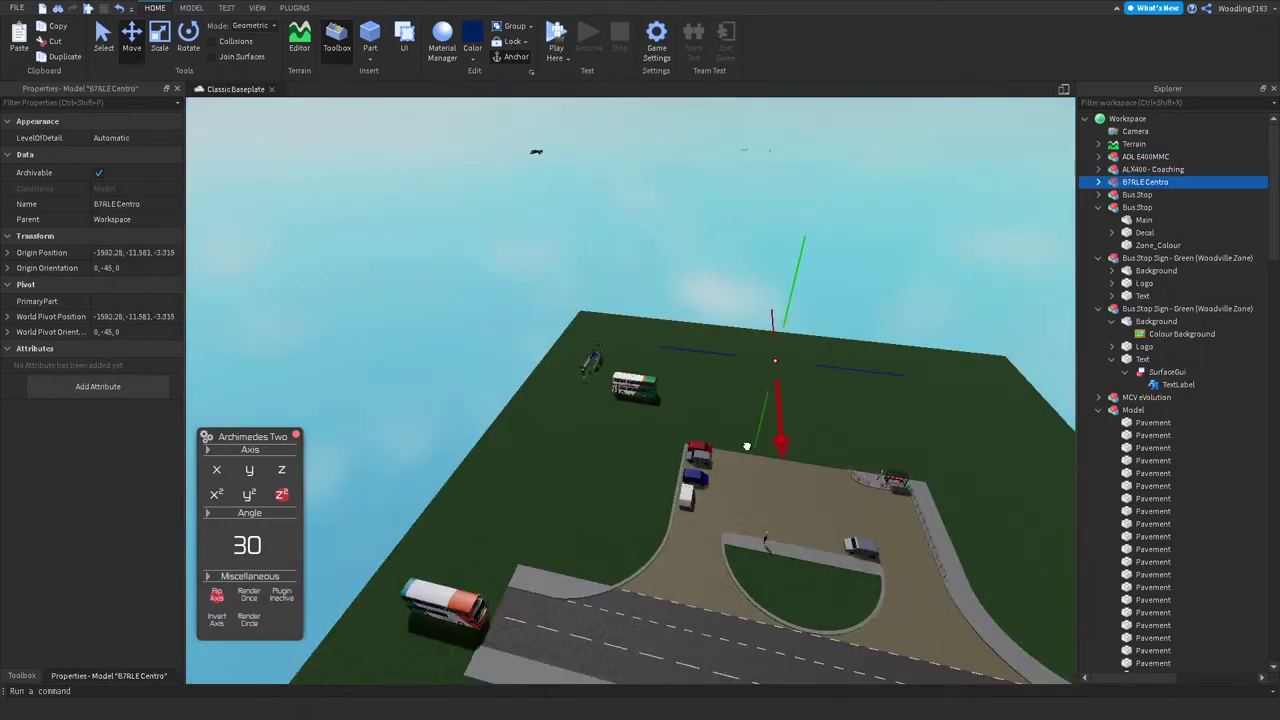
pyautogui.moveTo(746, 446); pyautogui.dragTo(702, 378)
# Step: Collapse the expanded bus stop models and rename both bus stop signs as Bus Stop Sign - Cyan (Altrincham Zone)
pyautogui.click(1098, 207)
pyautogui.click(1098, 220)
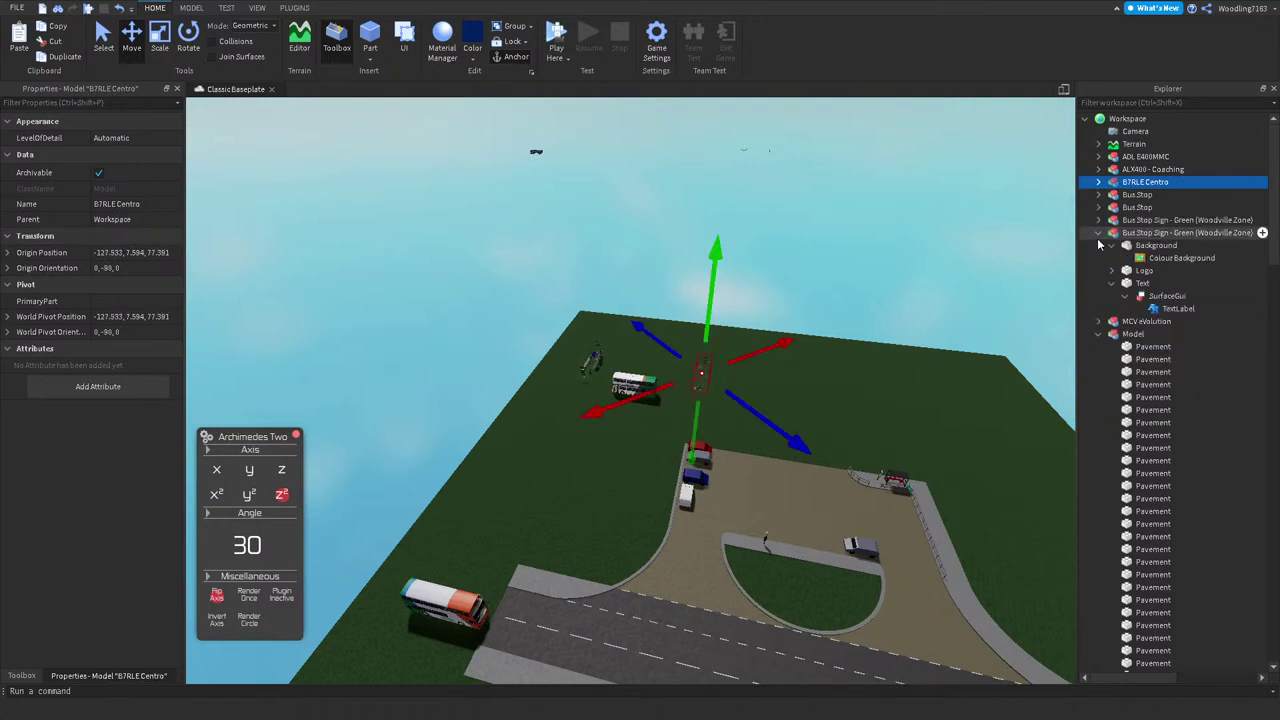
pyautogui.click(1098, 232)
pyautogui.click(1160, 220)
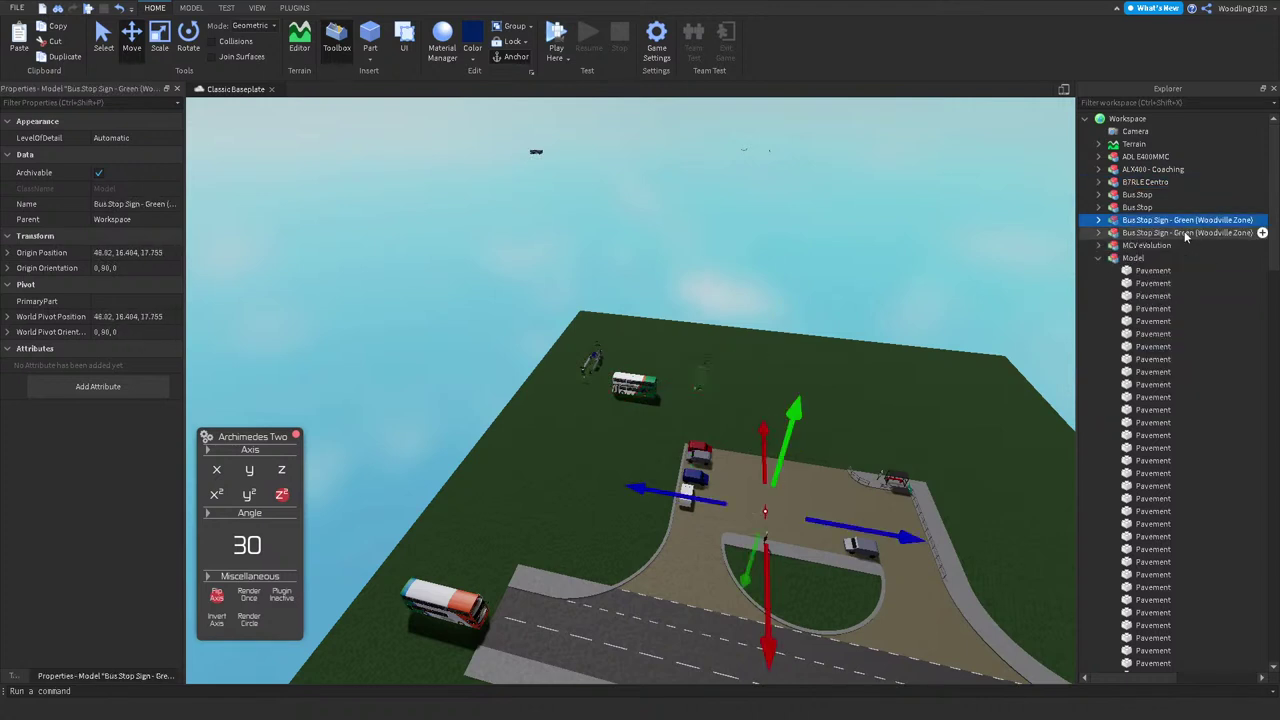
pyautogui.keyDown('ctrl'); pyautogui.click(1185, 233); pyautogui.keyUp('ctrl')
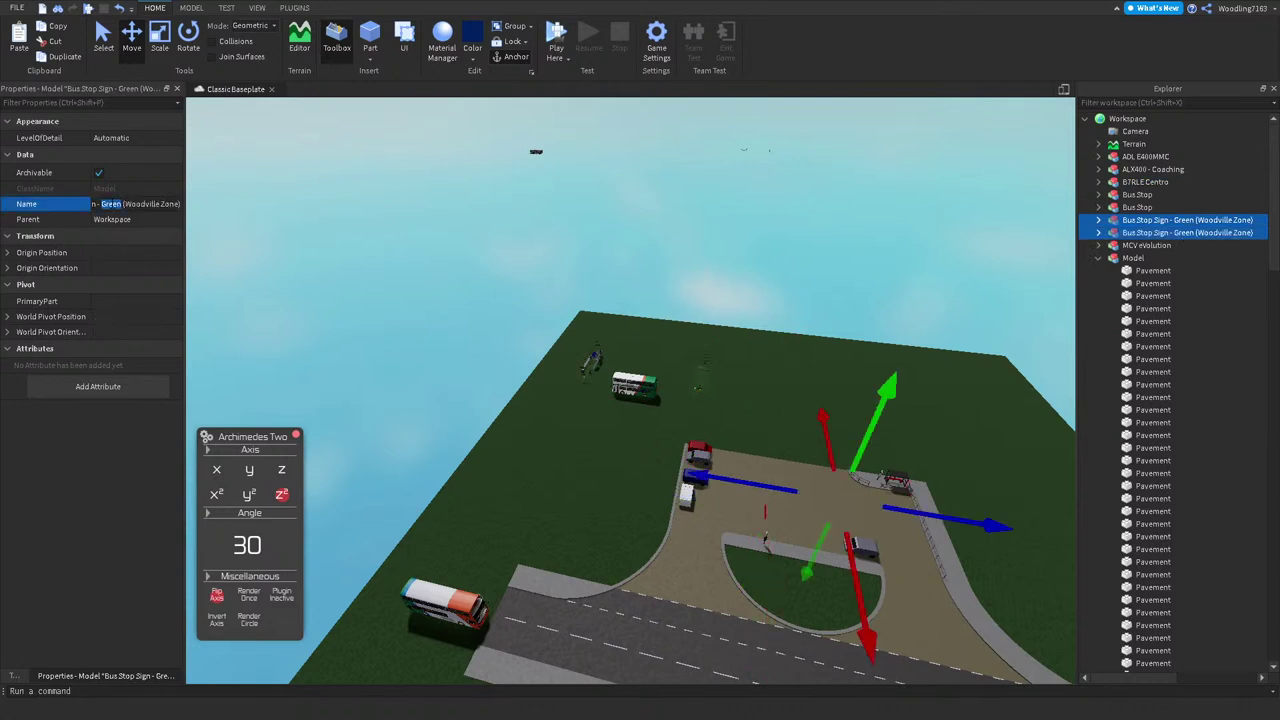
pyautogui.write('Cyan')
pyautogui.doubleClick(154, 204)
pyautogui.write('Alt')
pyautogui.write('rincham')
pyautogui.press('Return')
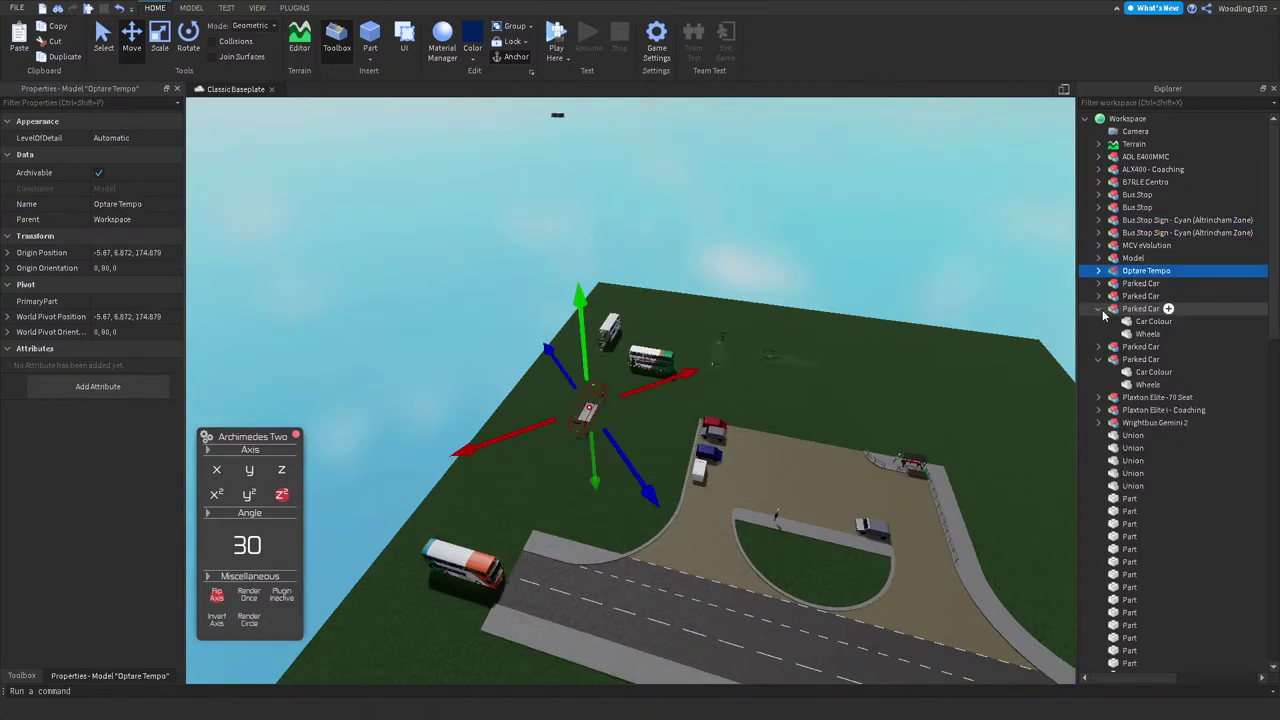
# Step: Bring the Plaxton Elite - 70 Seat and Plaxton Elite I - Coaching buses onto the grass near the baseplate's far corner
pyautogui.click(557, 115)
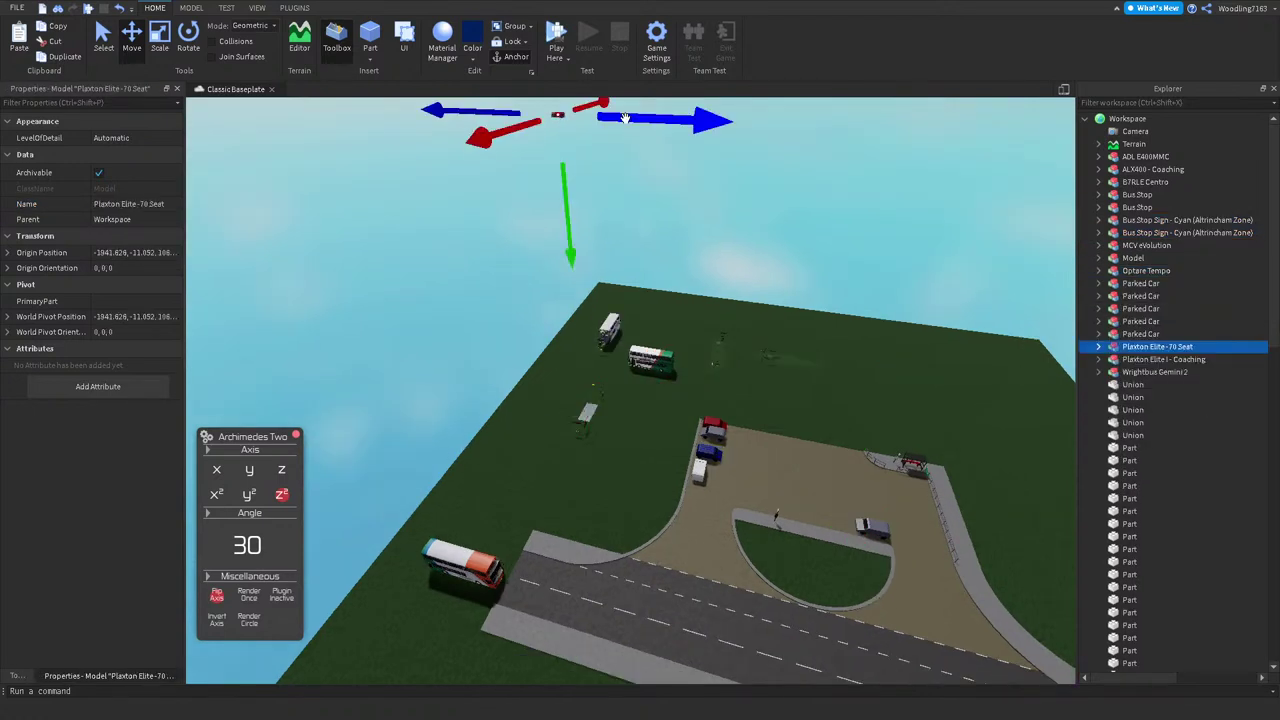
pyautogui.click(820, 148)
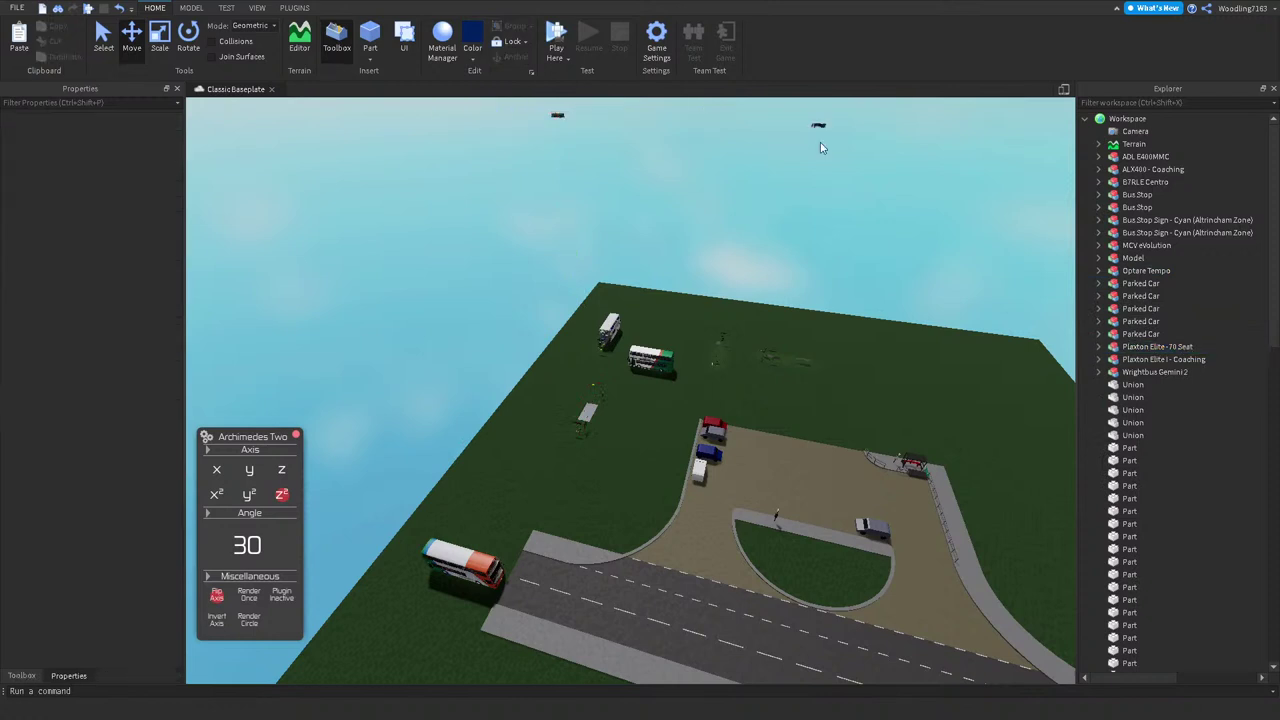
pyautogui.moveTo(818, 126); pyautogui.dragTo(1037, 401)
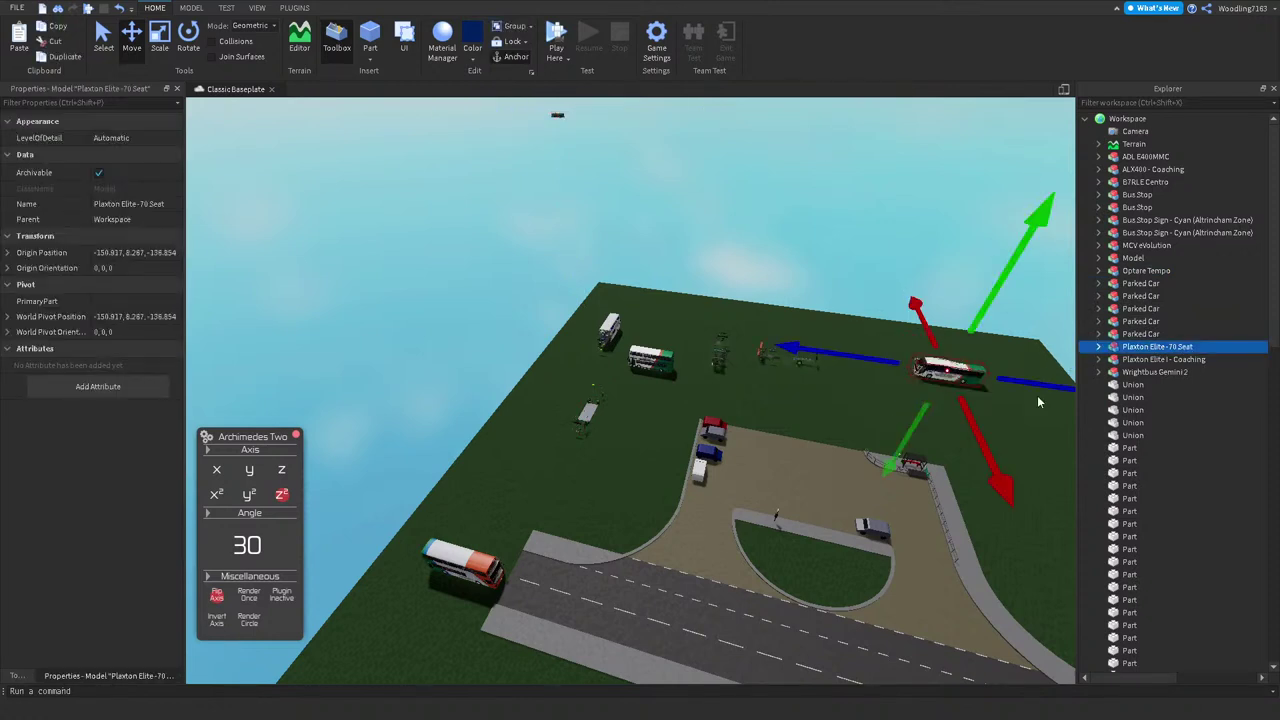
pyautogui.click(531, 137)
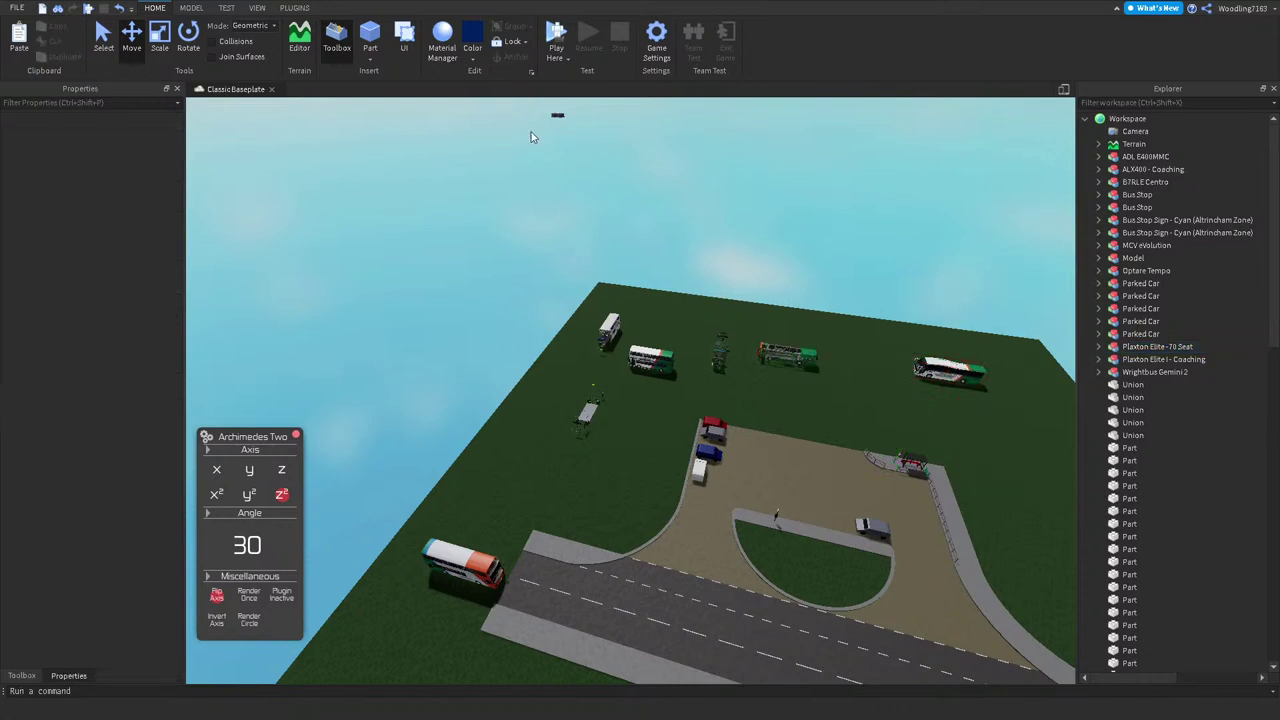
pyautogui.moveTo(557, 115); pyautogui.dragTo(830, 125)
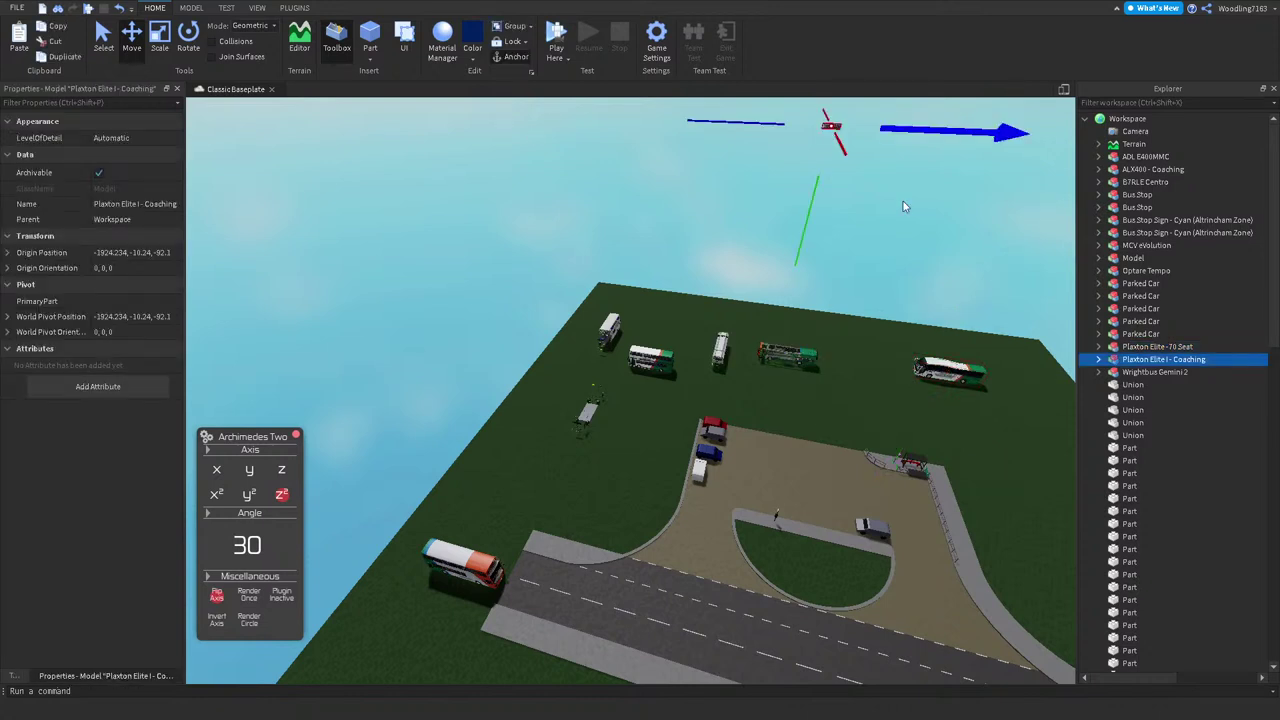
pyautogui.moveTo(903, 206); pyautogui.dragTo(1018, 342)
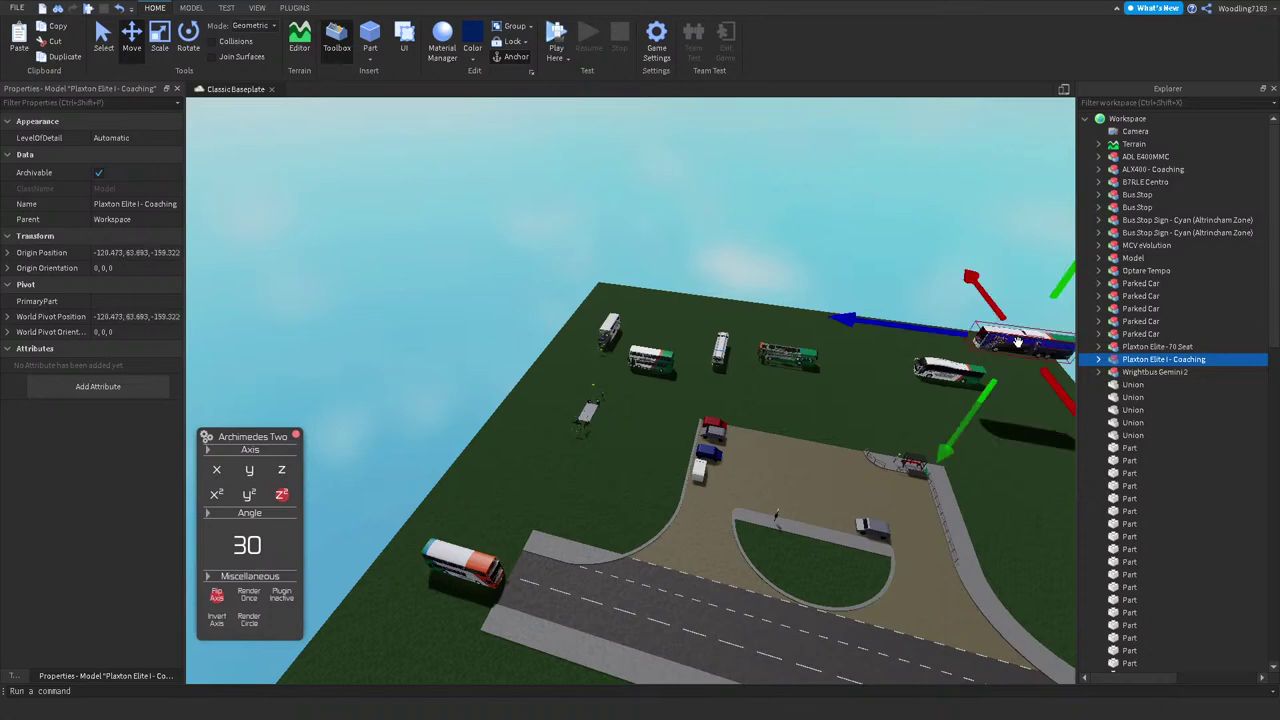
# Step: Move the Wrightbus Gemini 2 onto the grass across the main road and undo its 155° trial rotation
pyautogui.click(1127, 118)
pyautogui.scroll(-10, 762, 286)
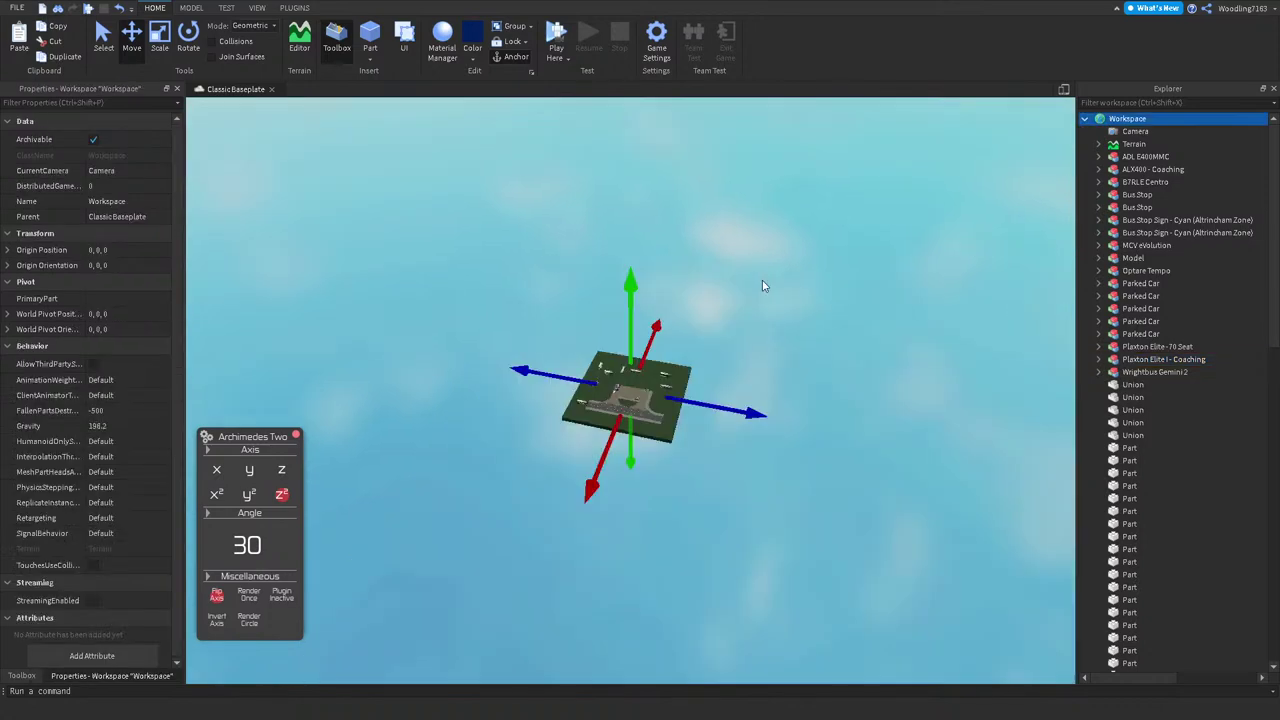
pyautogui.click(1130, 183)
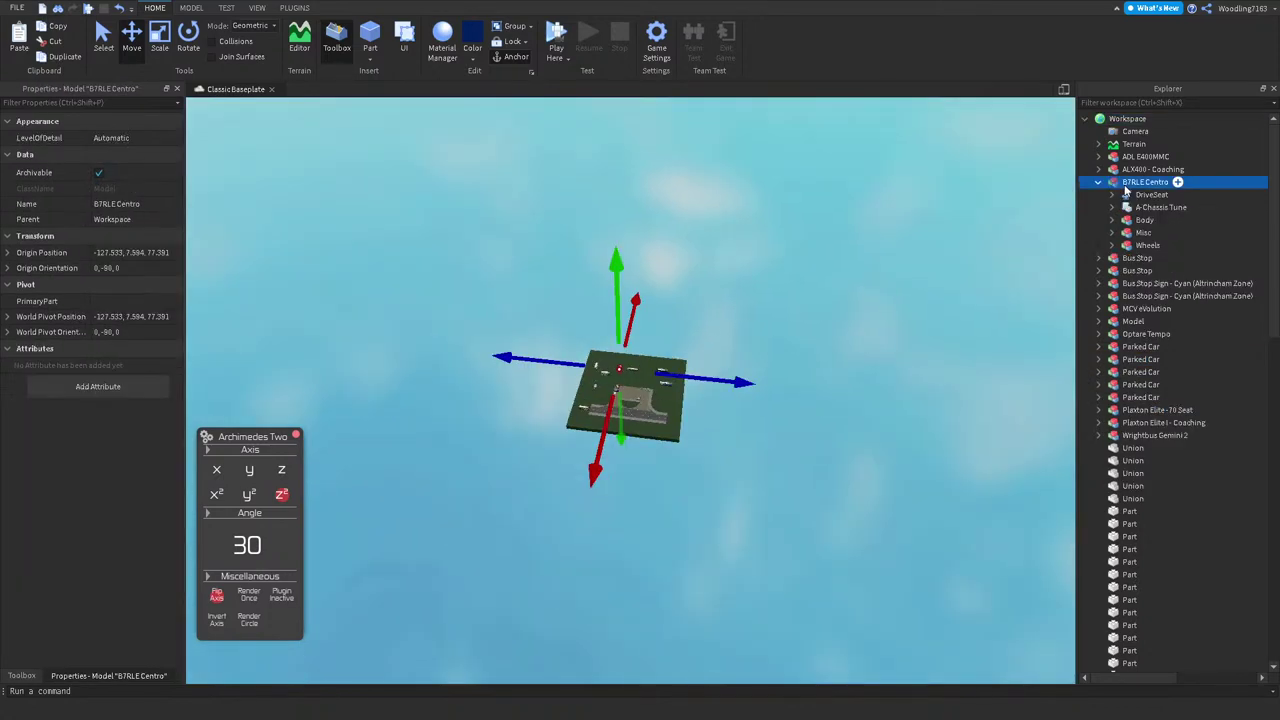
pyautogui.press('f')
pyautogui.click(812, 209)
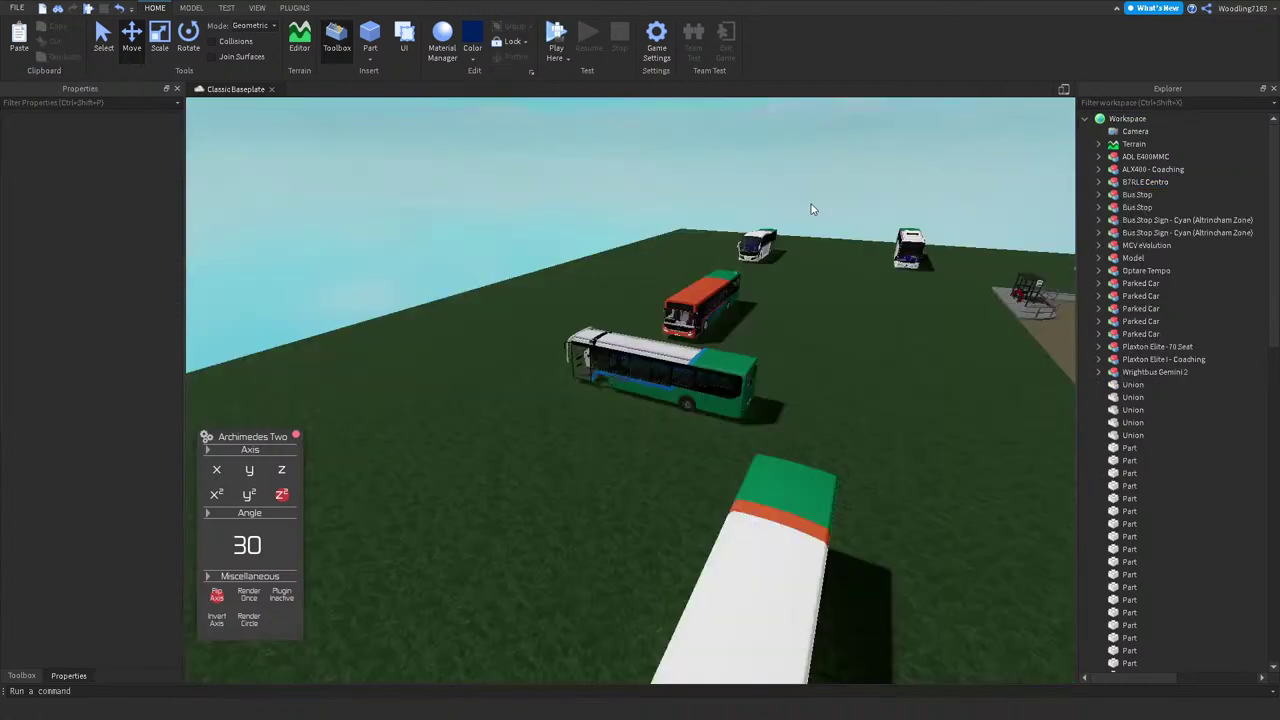
pyautogui.moveTo(812, 209); pyautogui.dragTo(800, 191, button='right')
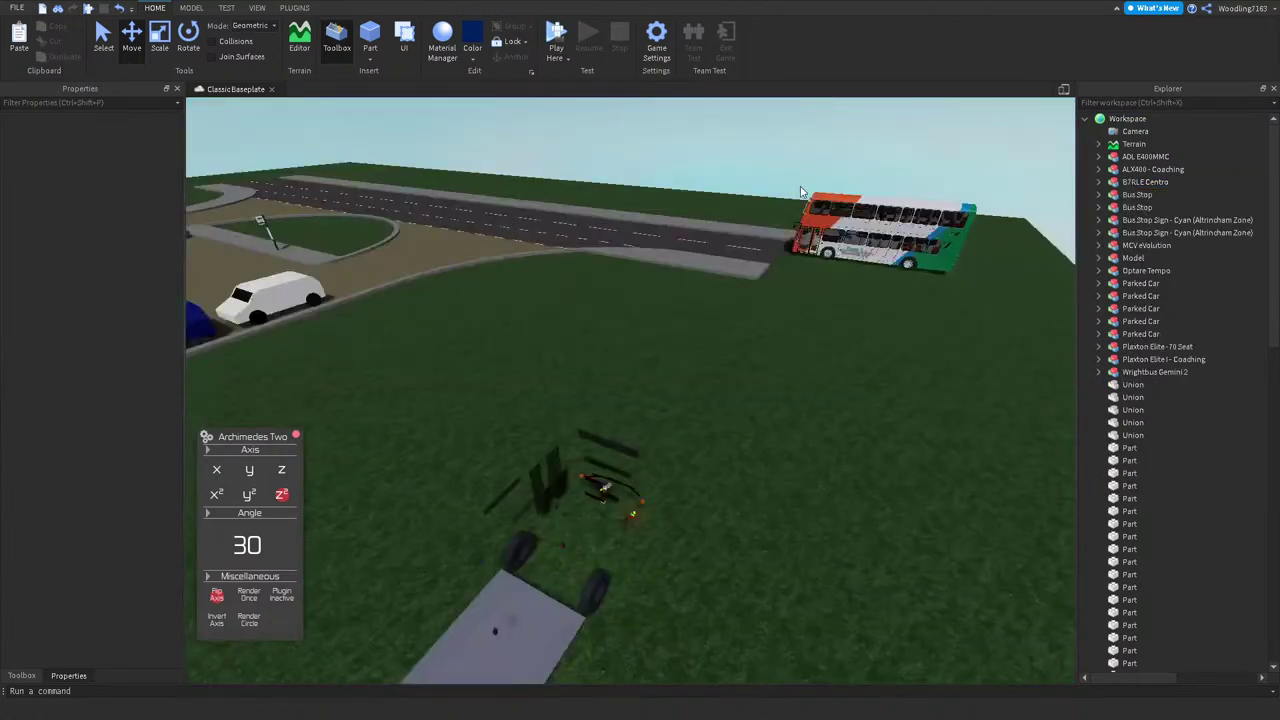
pyautogui.click(800, 191)
pyautogui.press('f')
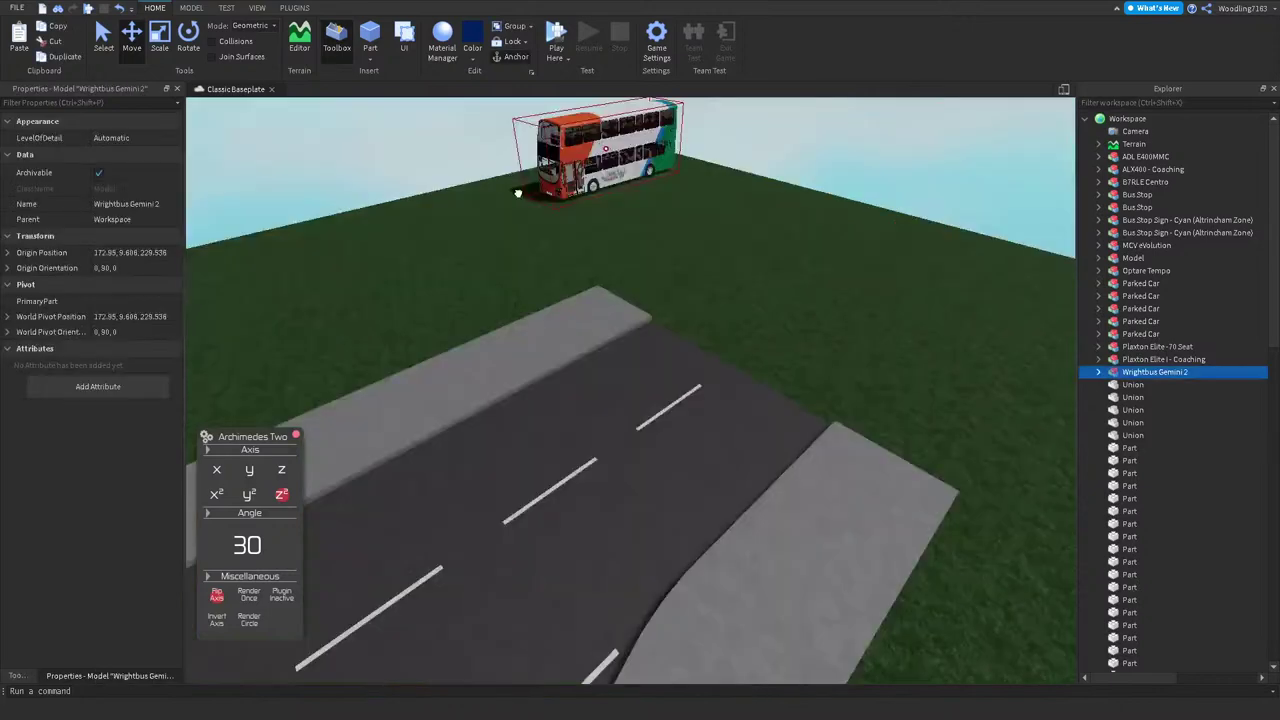
pyautogui.moveTo(517, 193); pyautogui.dragTo(722, 137)
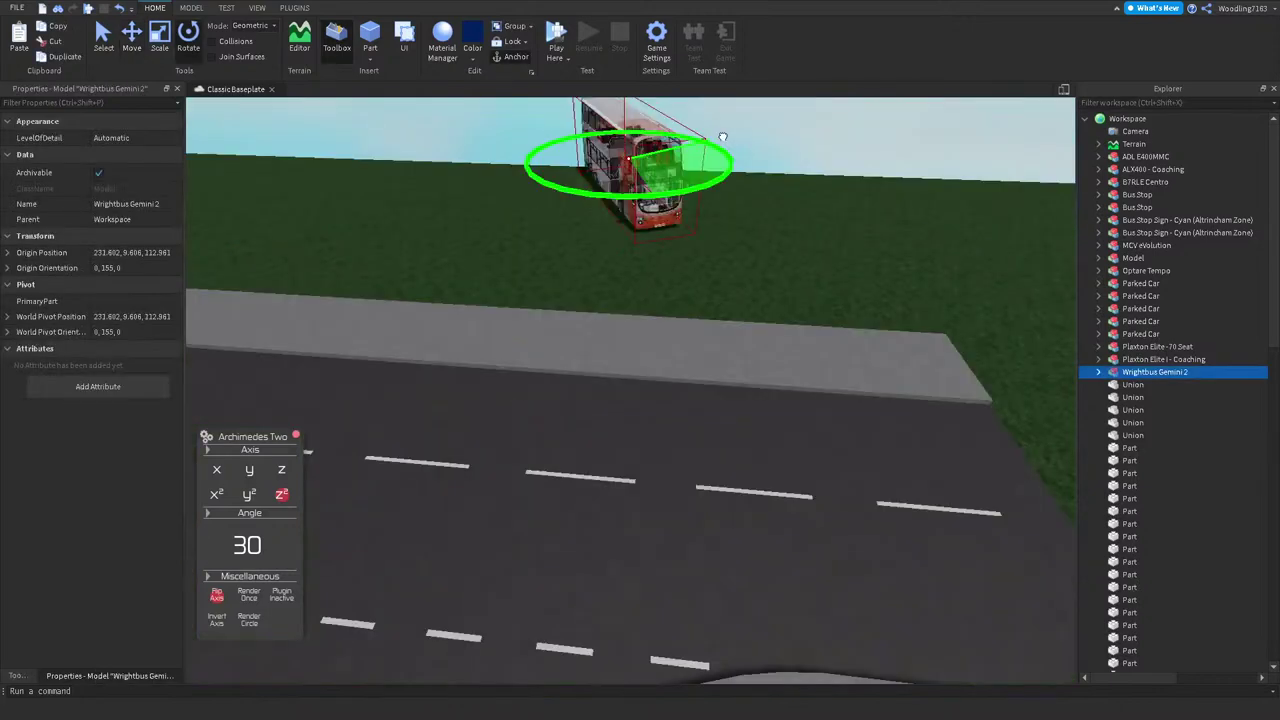
pyautogui.hotkey('ctrl', 'z')
# Step: Set the rotation snap to 5° and turn the Wrightbus Gemini 2 to 180° so its front faces the road
pyautogui.hotkey('ctrl', '4')
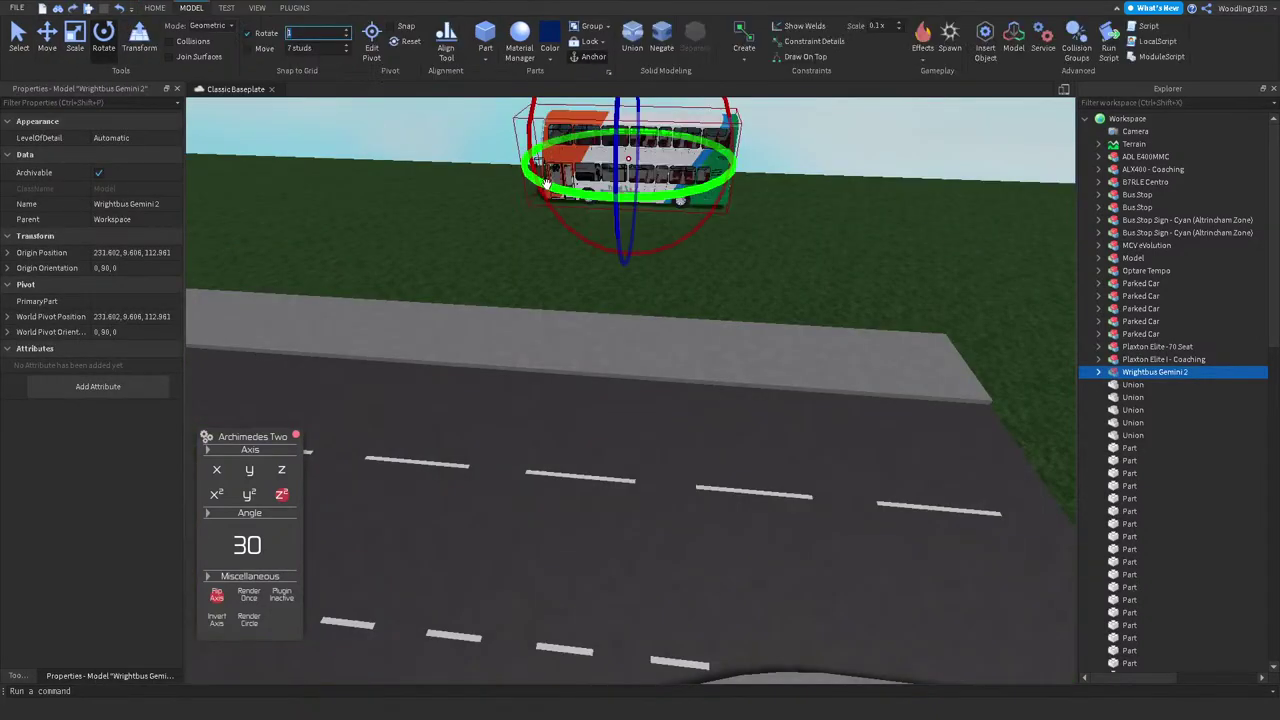
pyautogui.press('f')
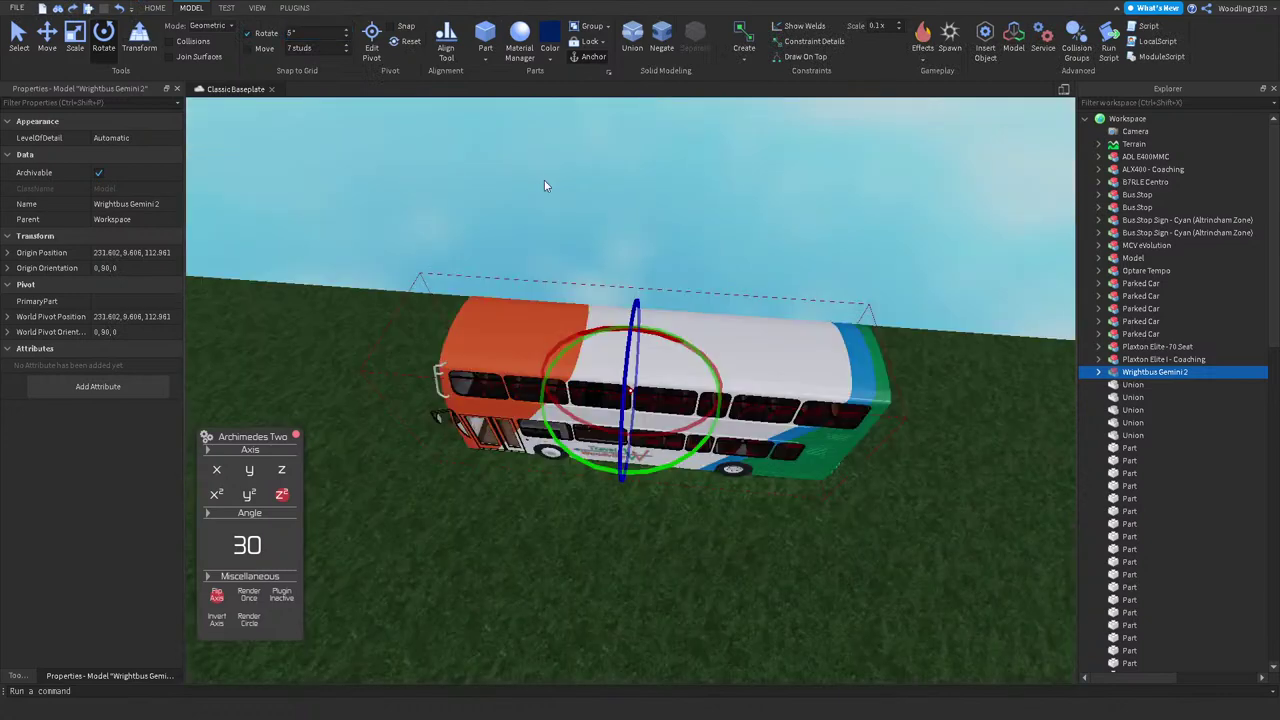
pyautogui.hotkey('ctrl', 'r')
pyautogui.moveTo(545, 186); pyautogui.dragTo(816, 430, button='right')
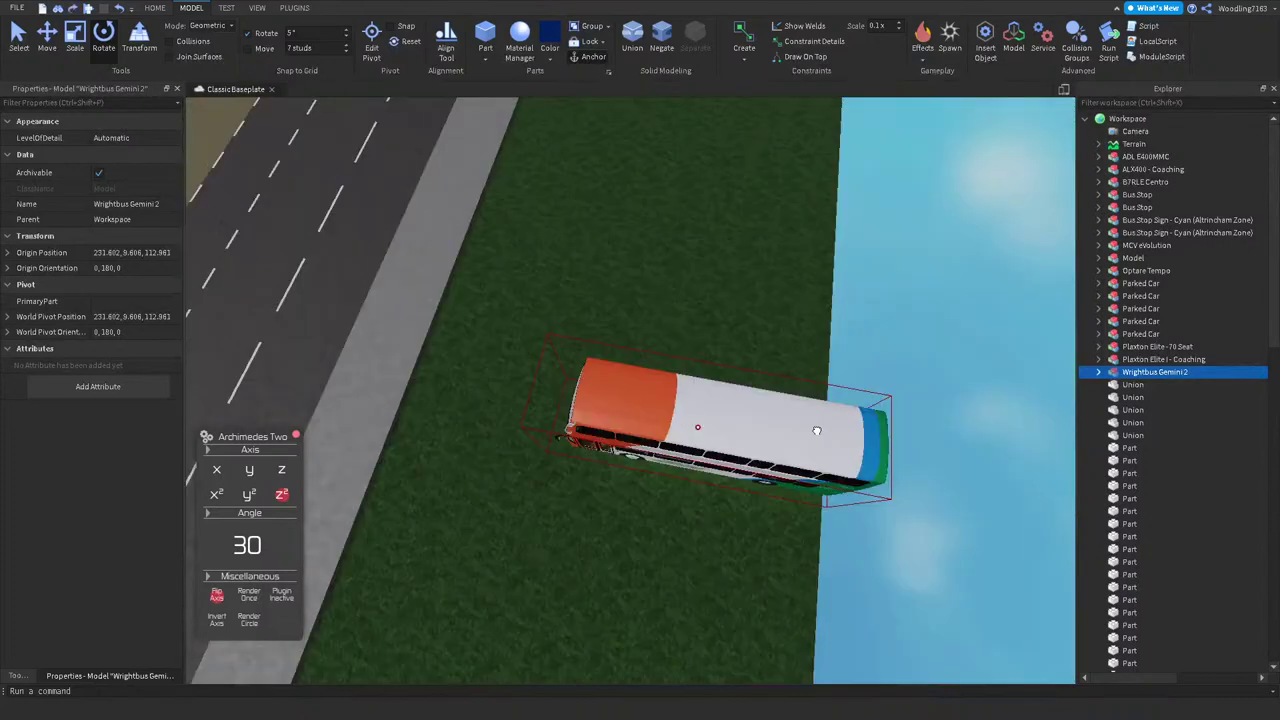
pyautogui.scroll(-5, 816, 430)
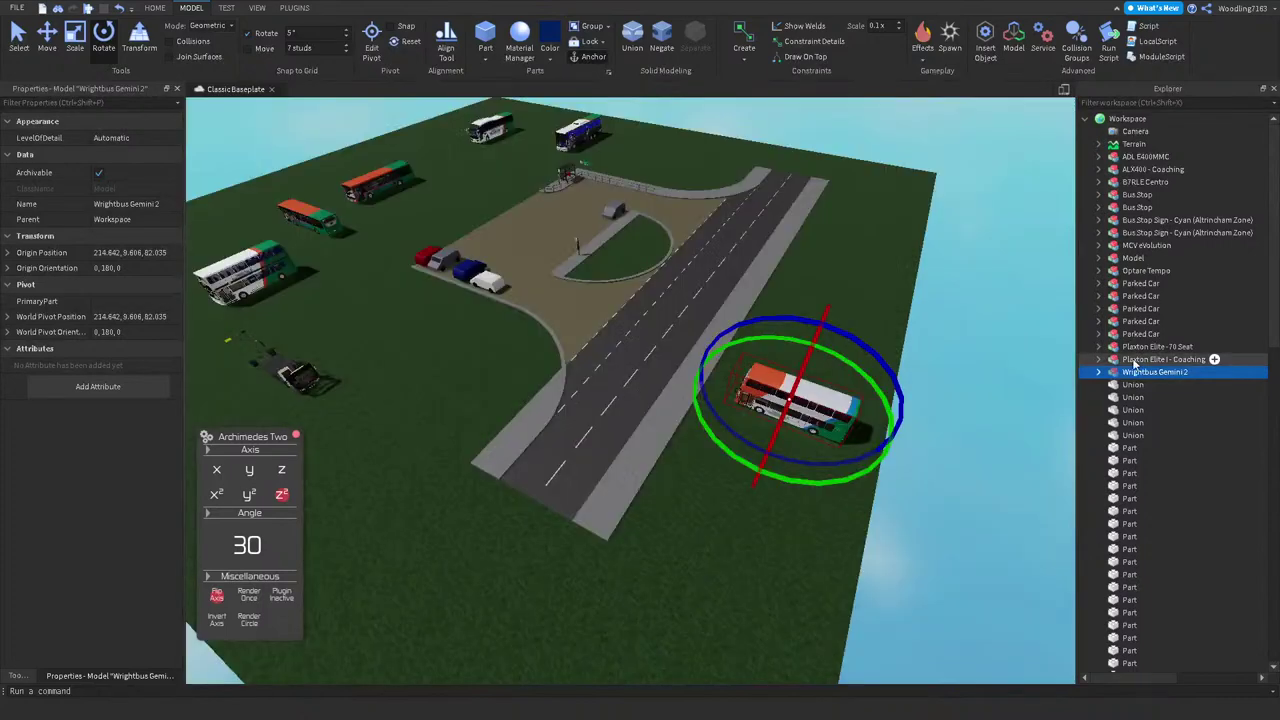
# Step: Turn both Plaxton Elite coaches to face the road and park them in a row beside the Wrightbus Gemini 2
pyautogui.click(1140, 360)
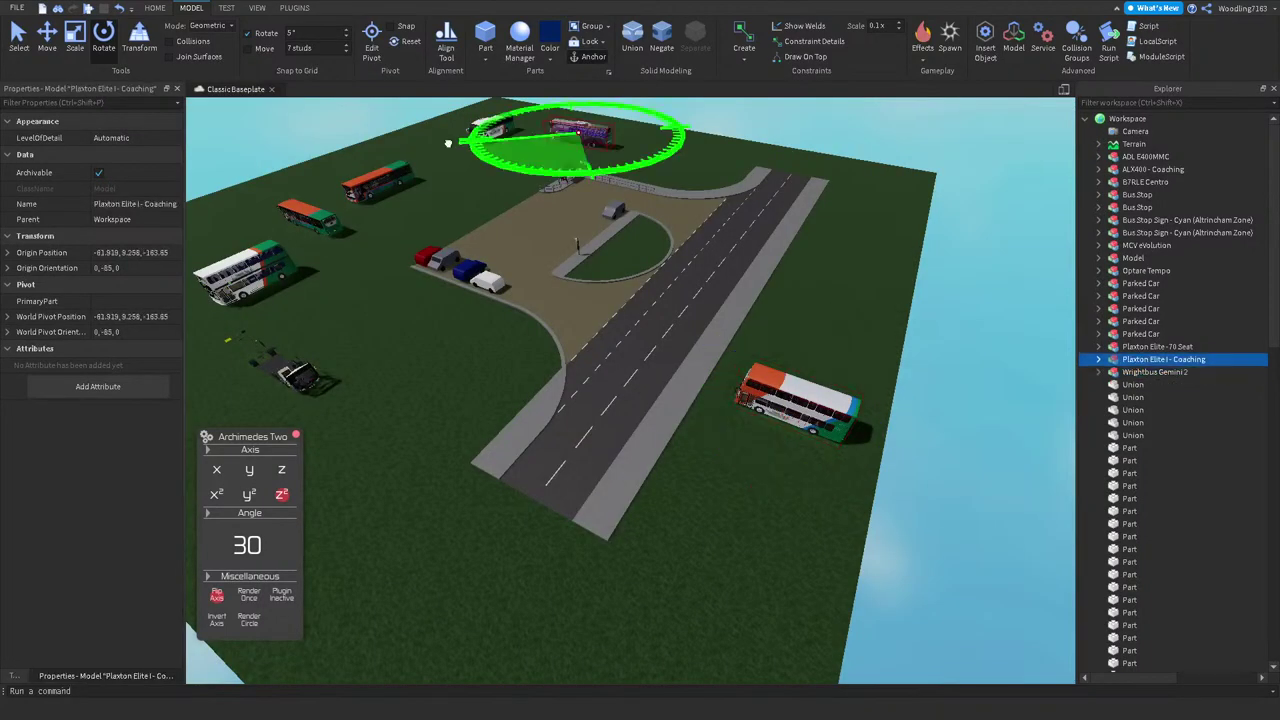
pyautogui.moveTo(585, 135); pyautogui.dragTo(837, 377)
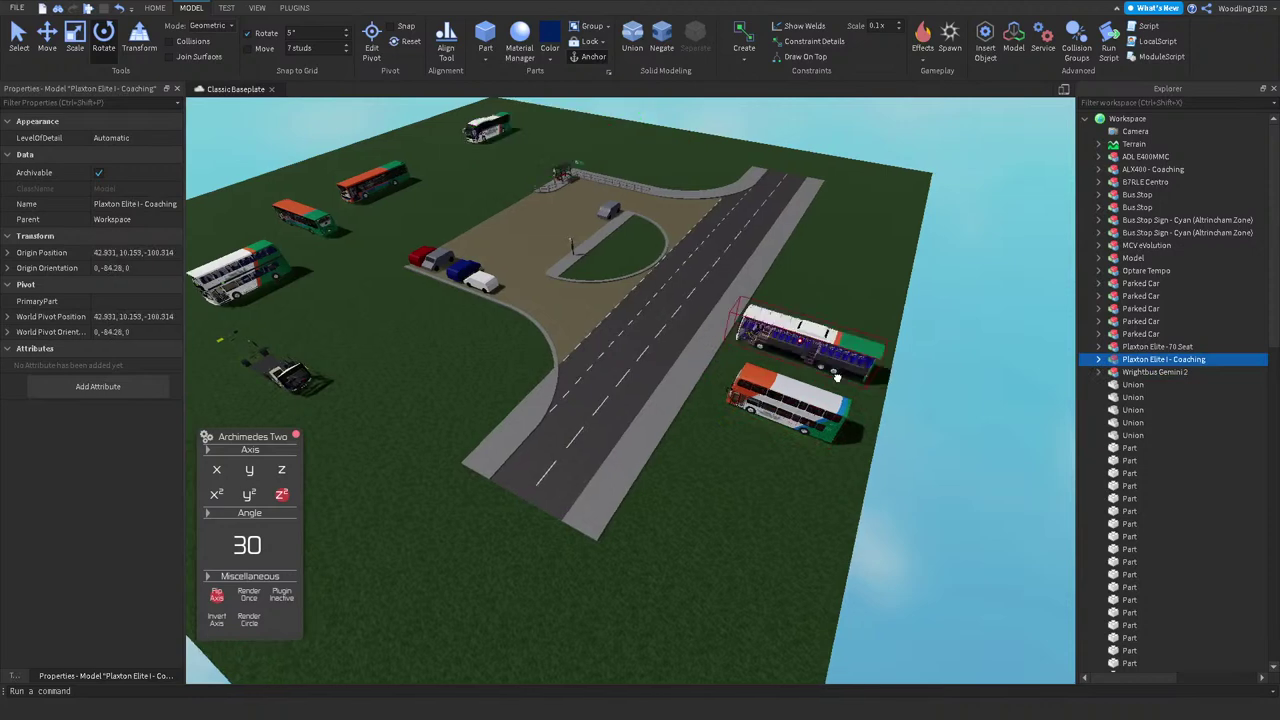
pyautogui.click(490, 133)
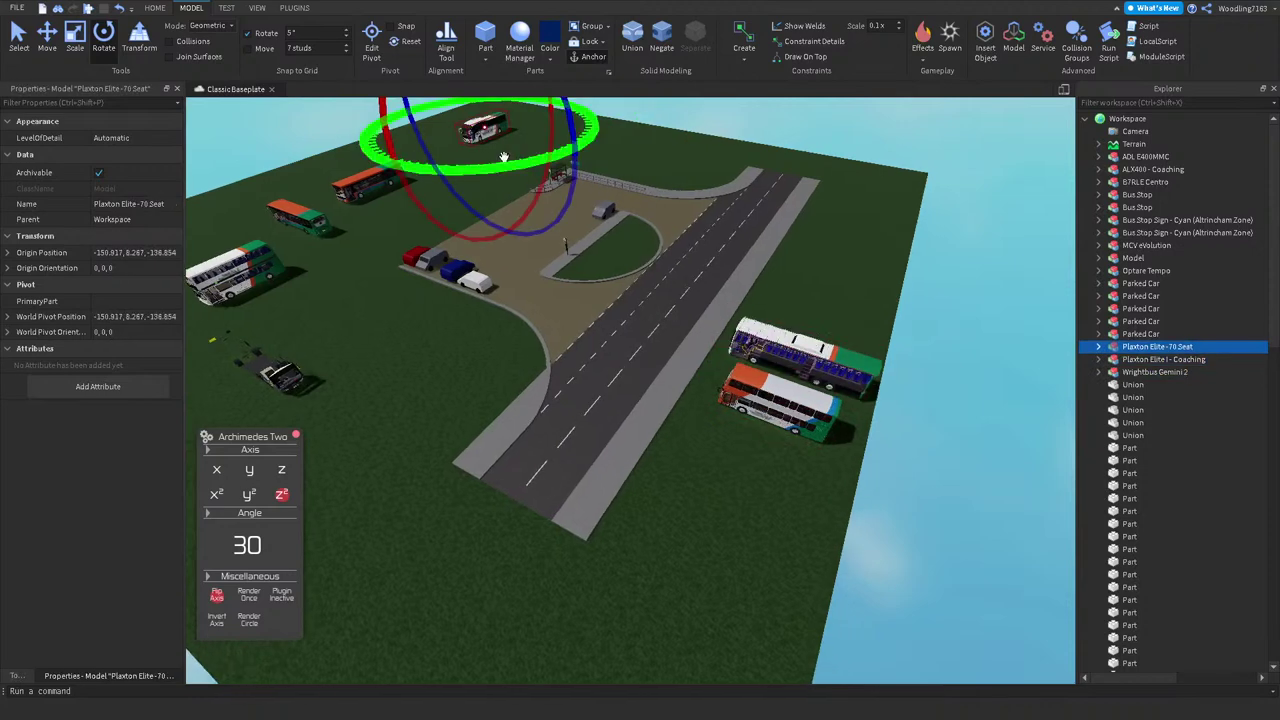
pyautogui.moveTo(503, 157); pyautogui.dragTo(788, 337)
pyautogui.press('f')
pyautogui.moveTo(788, 337); pyautogui.dragTo(794, 337, button='right')
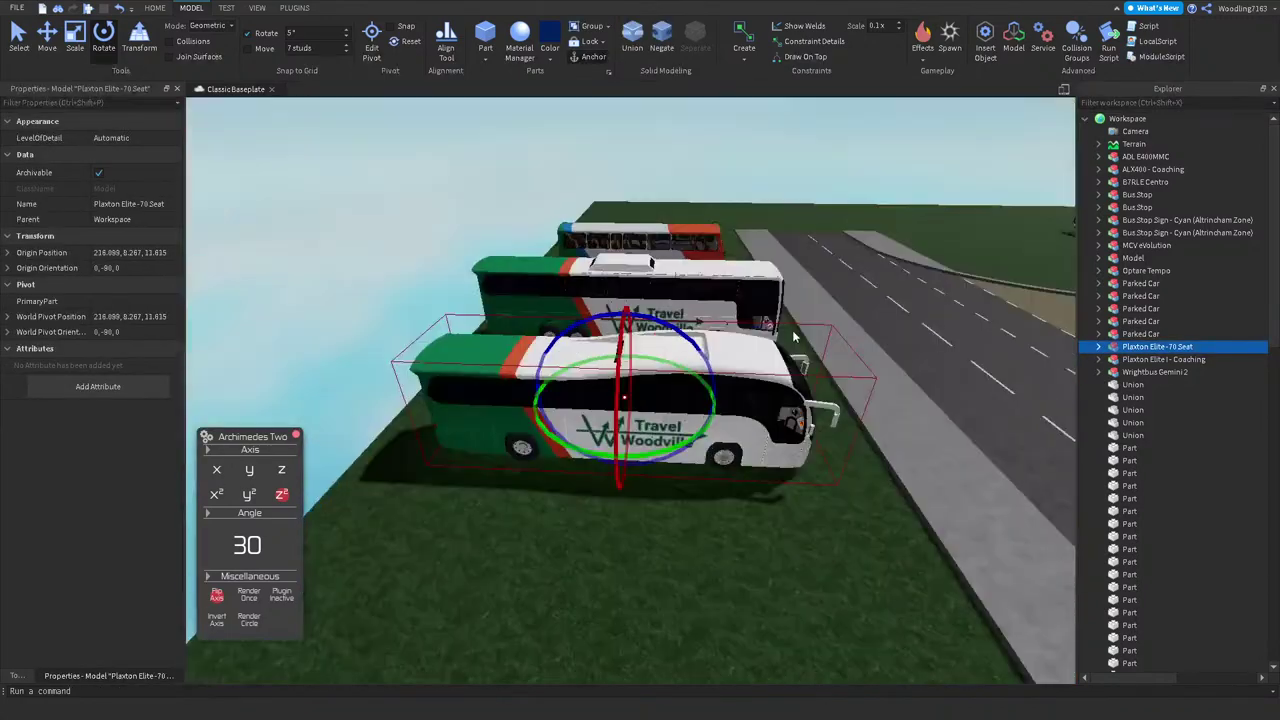
# Step: Line up the Optare Tempo, MCV eVolution, B7RLE Centro, ALX400 - Coaching and ADL E400MMC beside the coaches, all facing the road
pyautogui.click(1146, 270)
pyautogui.press('f')
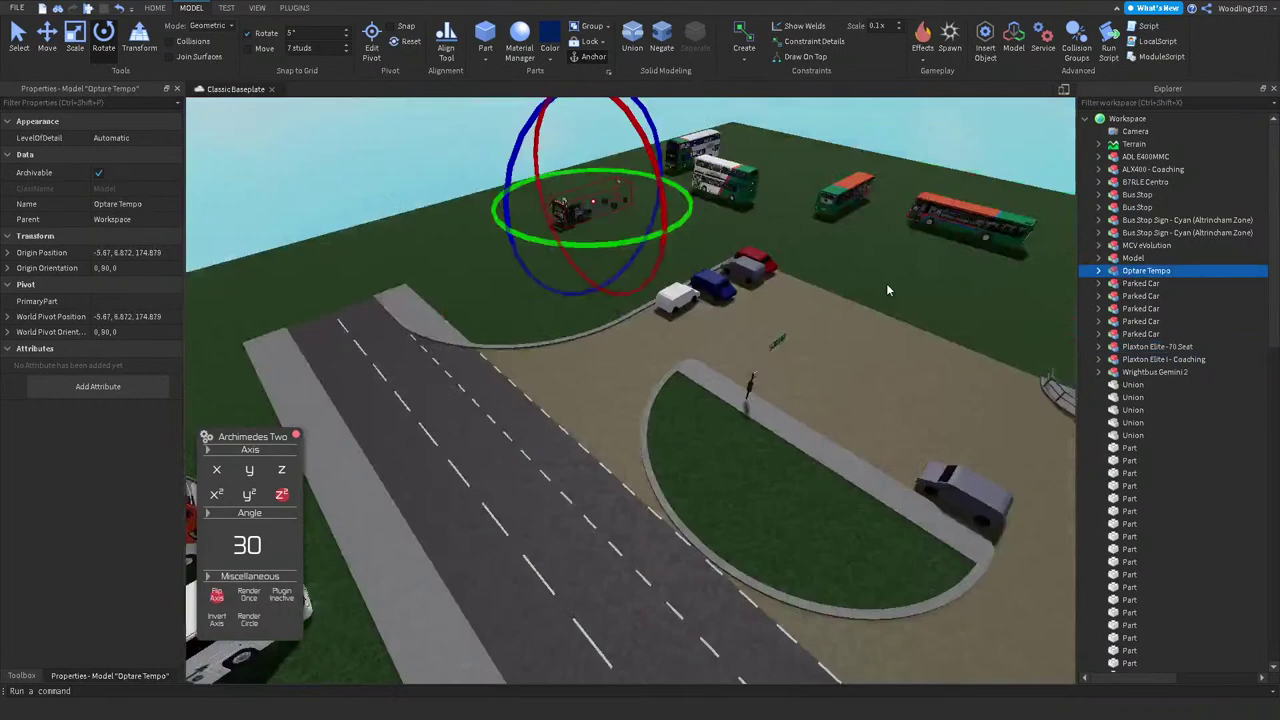
pyautogui.moveTo(886, 290); pyautogui.dragTo(600, 260, button='right')
pyautogui.moveTo(560, 172); pyautogui.dragTo(368, 249)
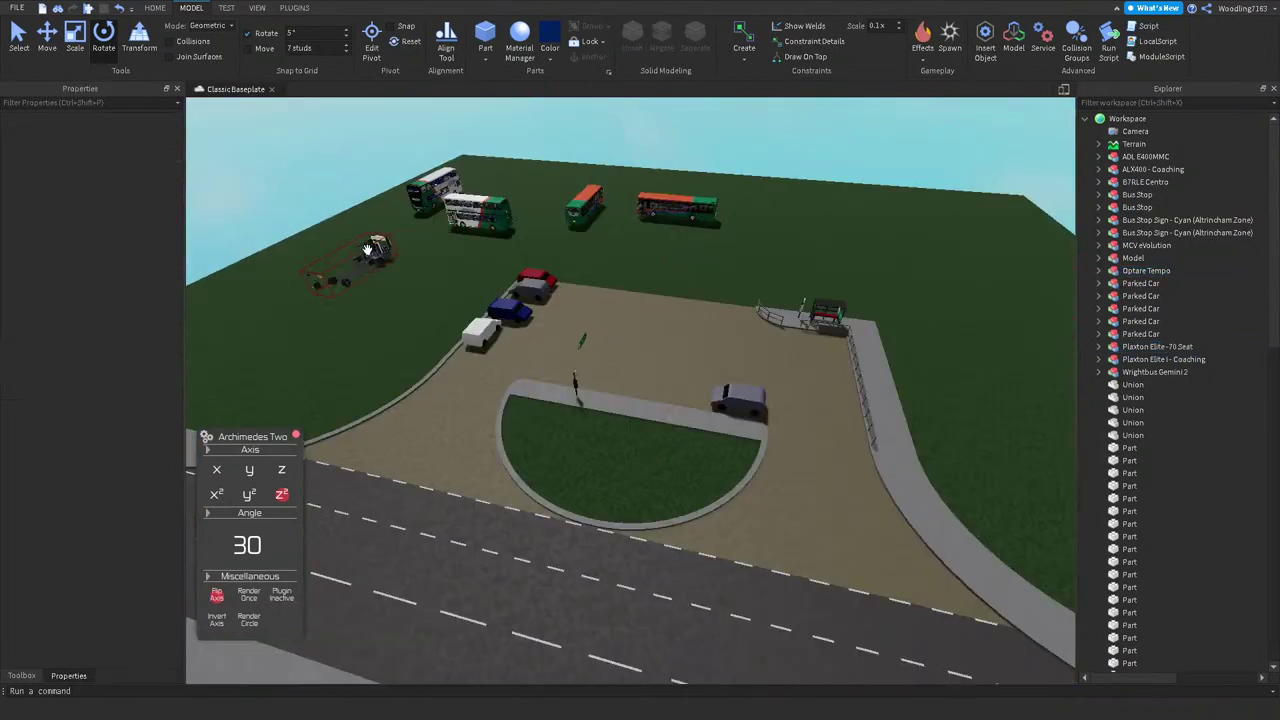
pyautogui.click(368, 249)
pyautogui.press('f')
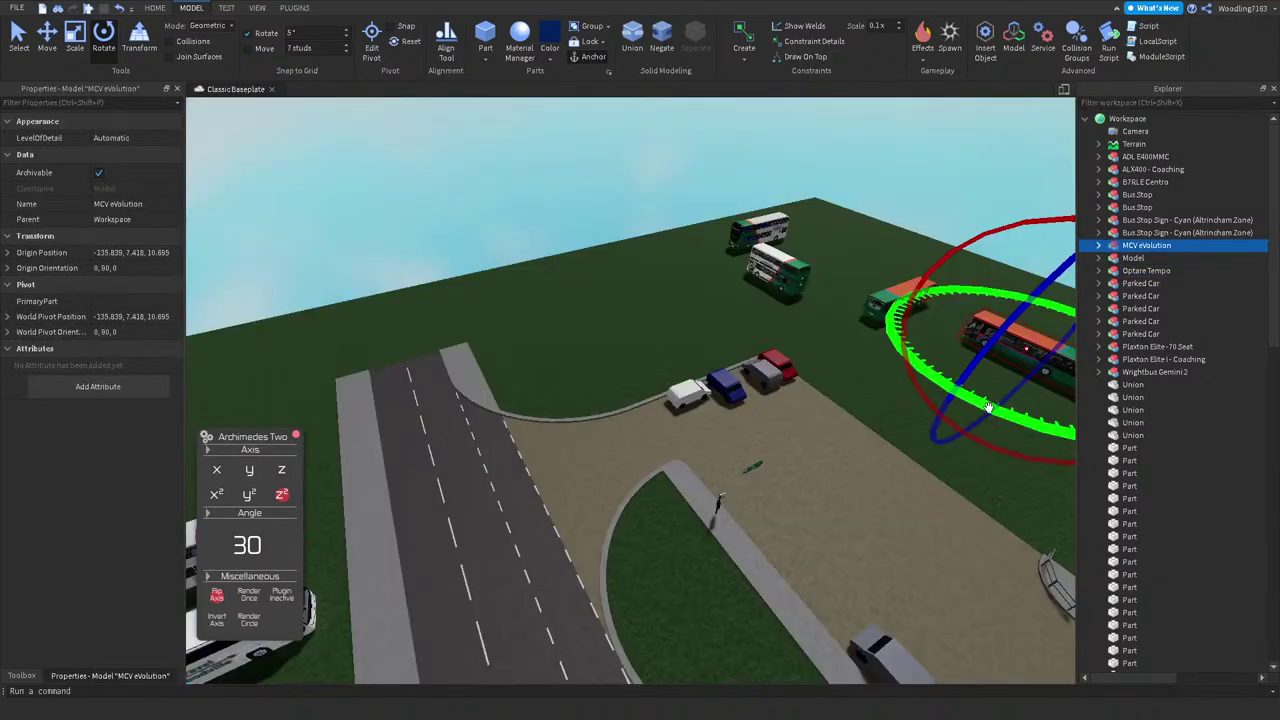
pyautogui.moveTo(885, 305); pyautogui.dragTo(1022, 330)
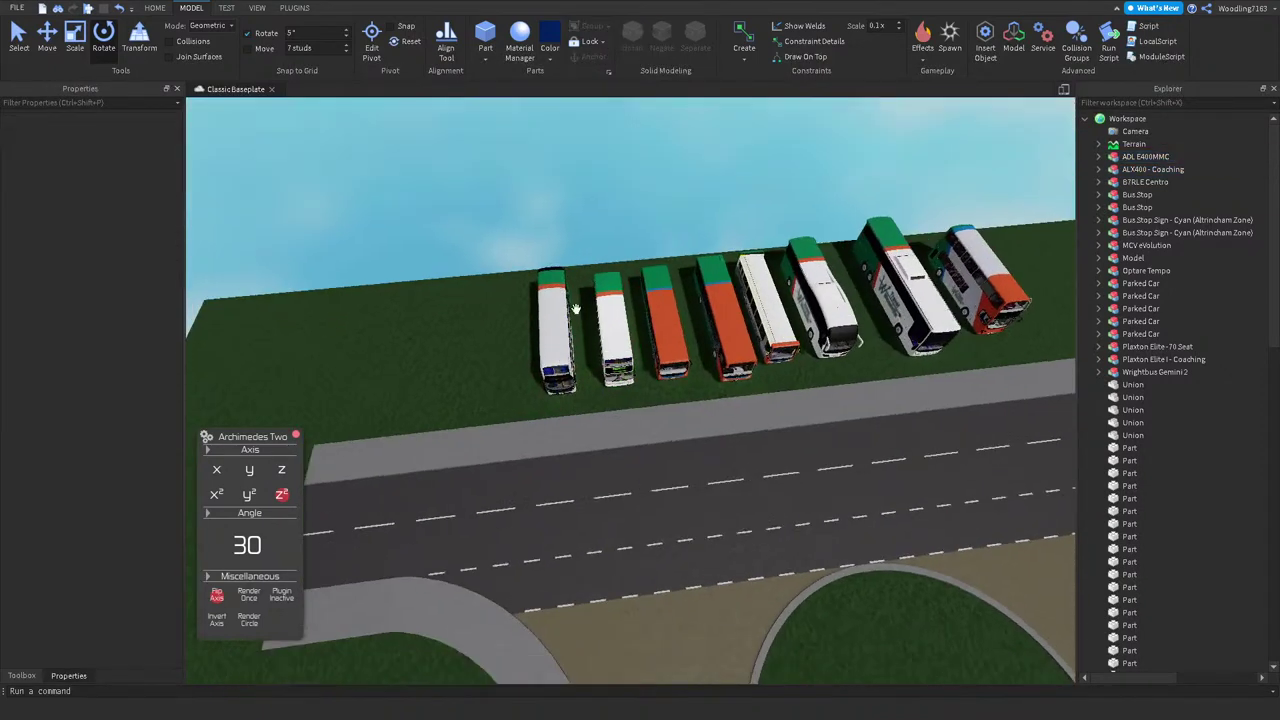
# Step: Inspect the fronts and liveries of the eight buses parked in a row along the road
pyautogui.moveTo(575, 308); pyautogui.dragTo(552, 325, button='right')
pyautogui.press('w')
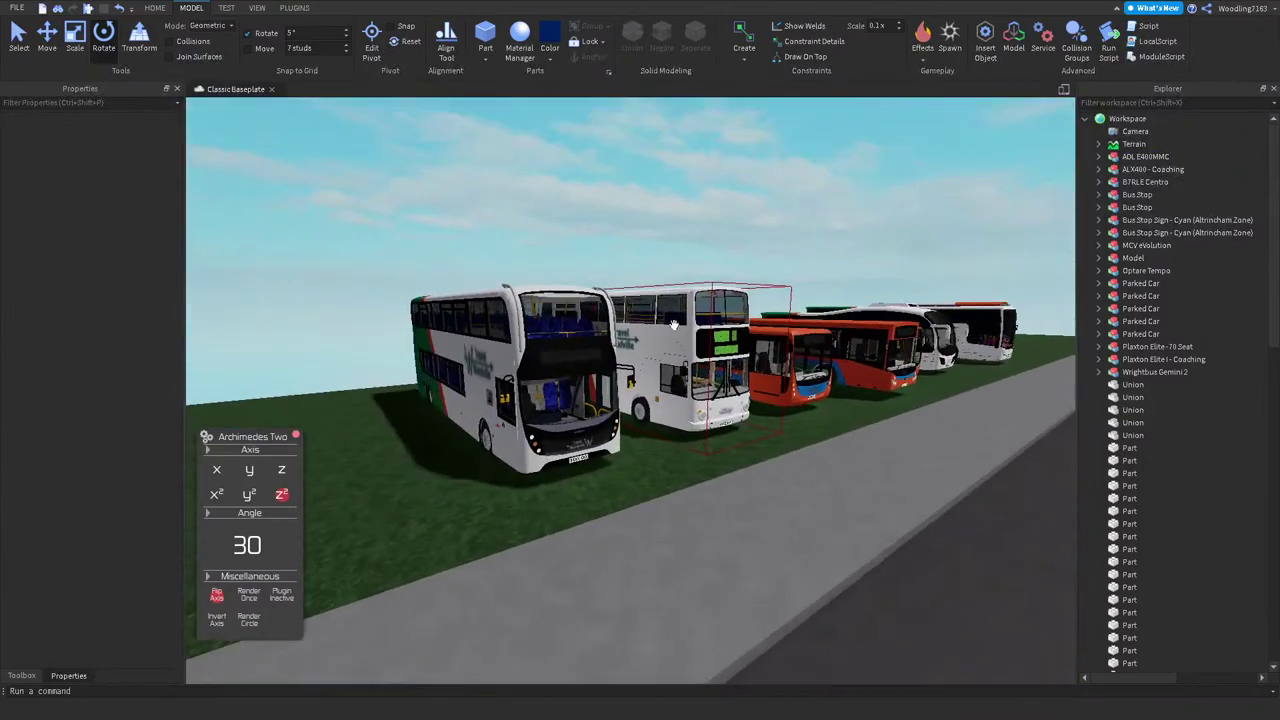
pyautogui.press('d')
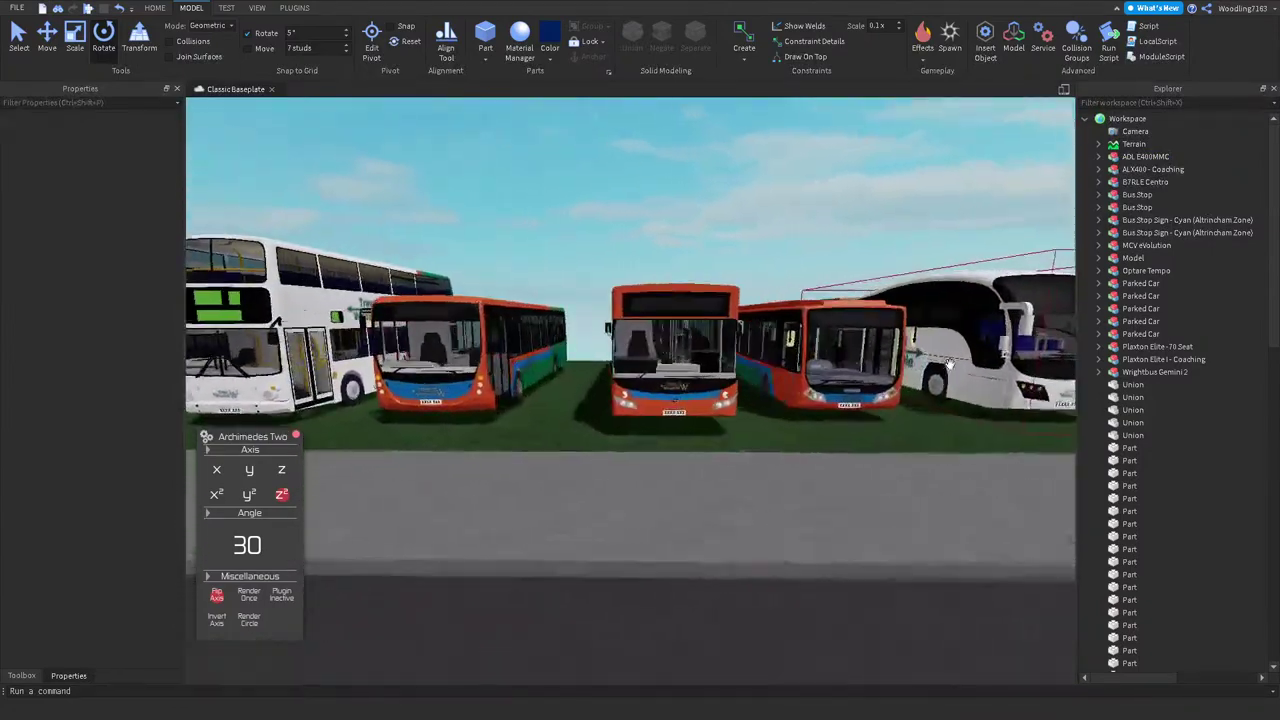
pyautogui.press('d')
pyautogui.moveTo(949, 363); pyautogui.dragTo(949, 365, button='right')
pyautogui.press('a')
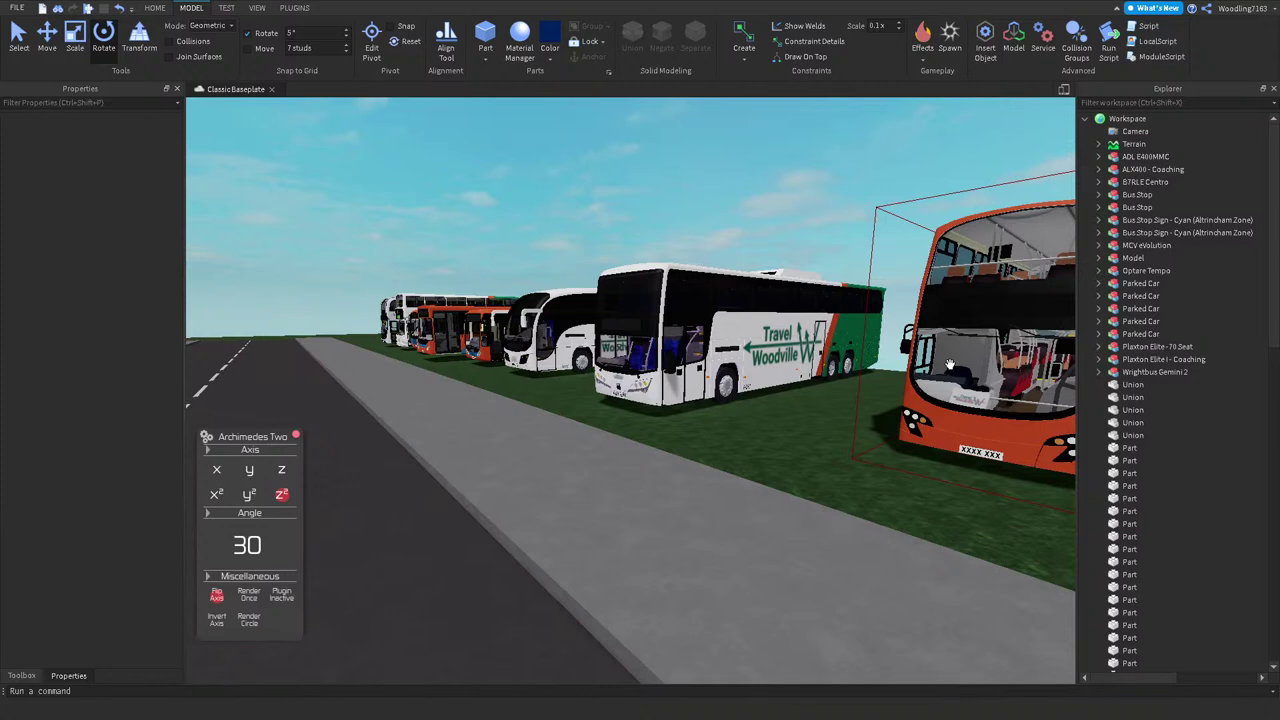
# Step: Insert a folder into the Workspace and name it Potential Vehicles
pyautogui.click(1127, 118)
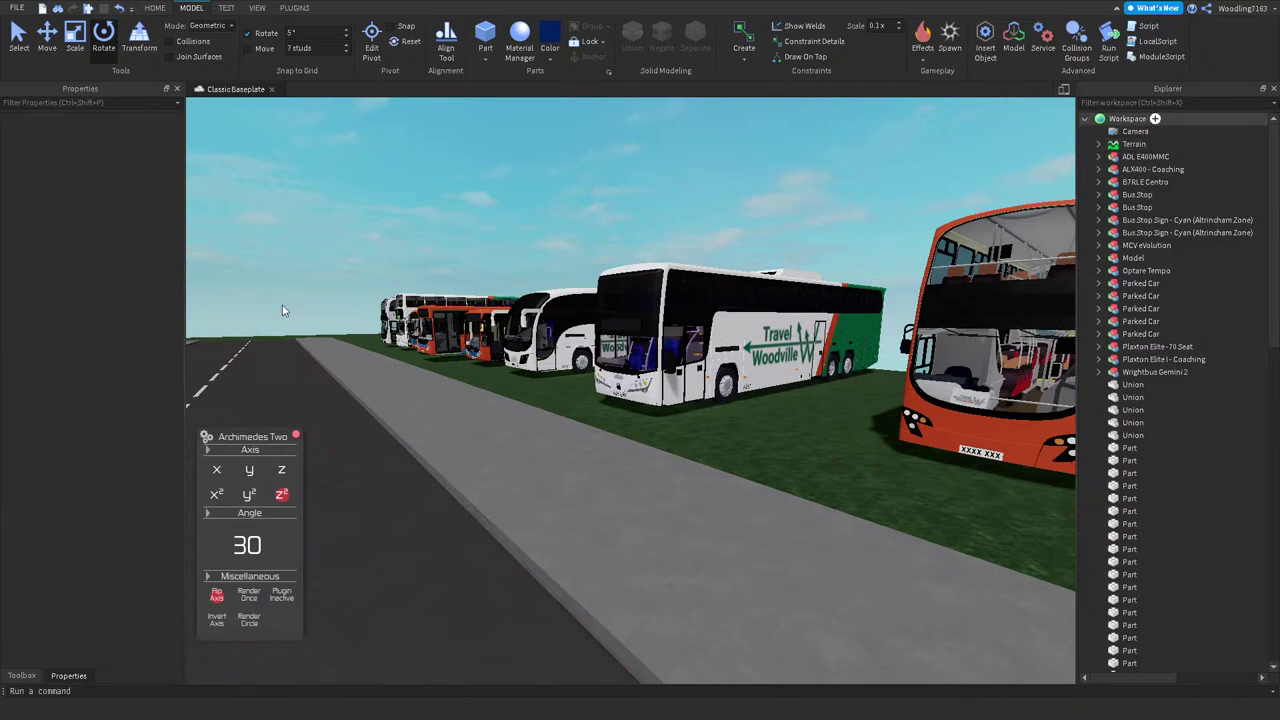
pyautogui.hotkey('ctrl', 'i')
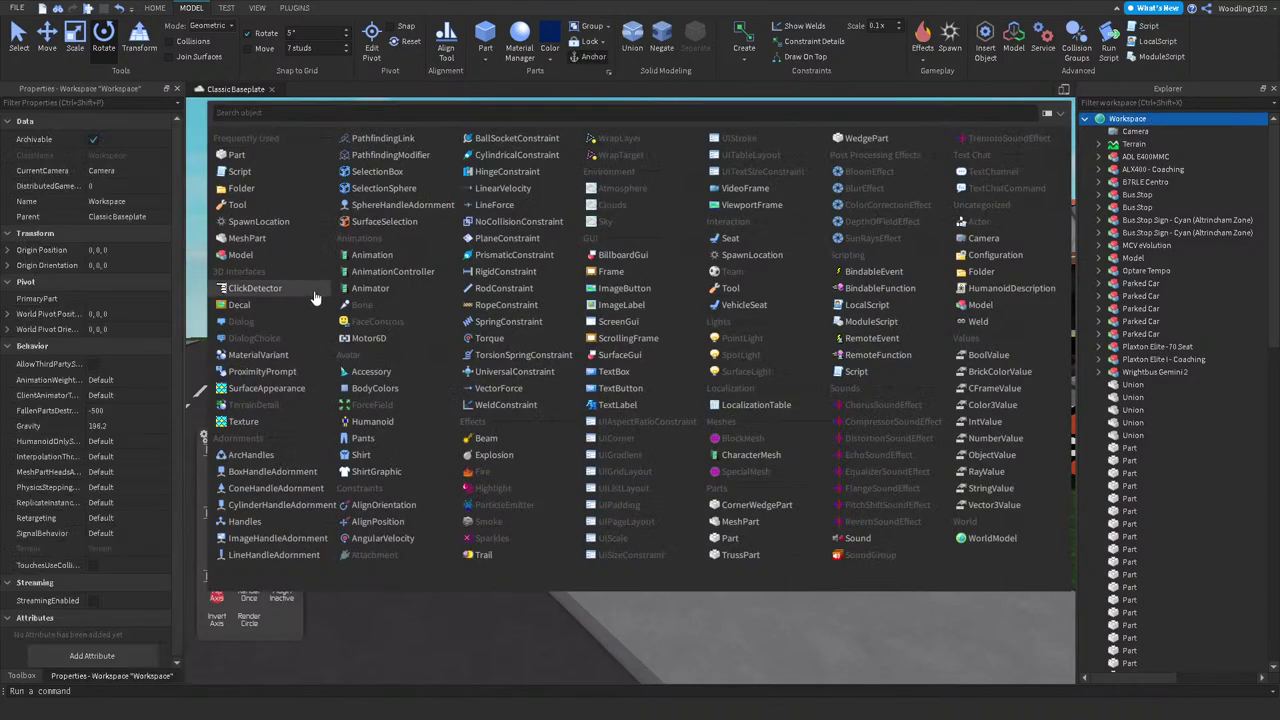
pyautogui.click(241, 188)
pyautogui.click(1130, 157)
pyautogui.write('Potential Vehicles')
pyautogui.press('Return')
# Step: Move all eight bus models into the Potential Vehicles folder and collapse it
pyautogui.moveTo(800, 223); pyautogui.dragTo(860, 320, button='right')
pyautogui.scroll(-5, 860, 320)
pyautogui.moveTo(955, 342); pyautogui.dragTo(740, 104)
pyautogui.moveTo(1160, 182); pyautogui.dragTo(1113, 157)
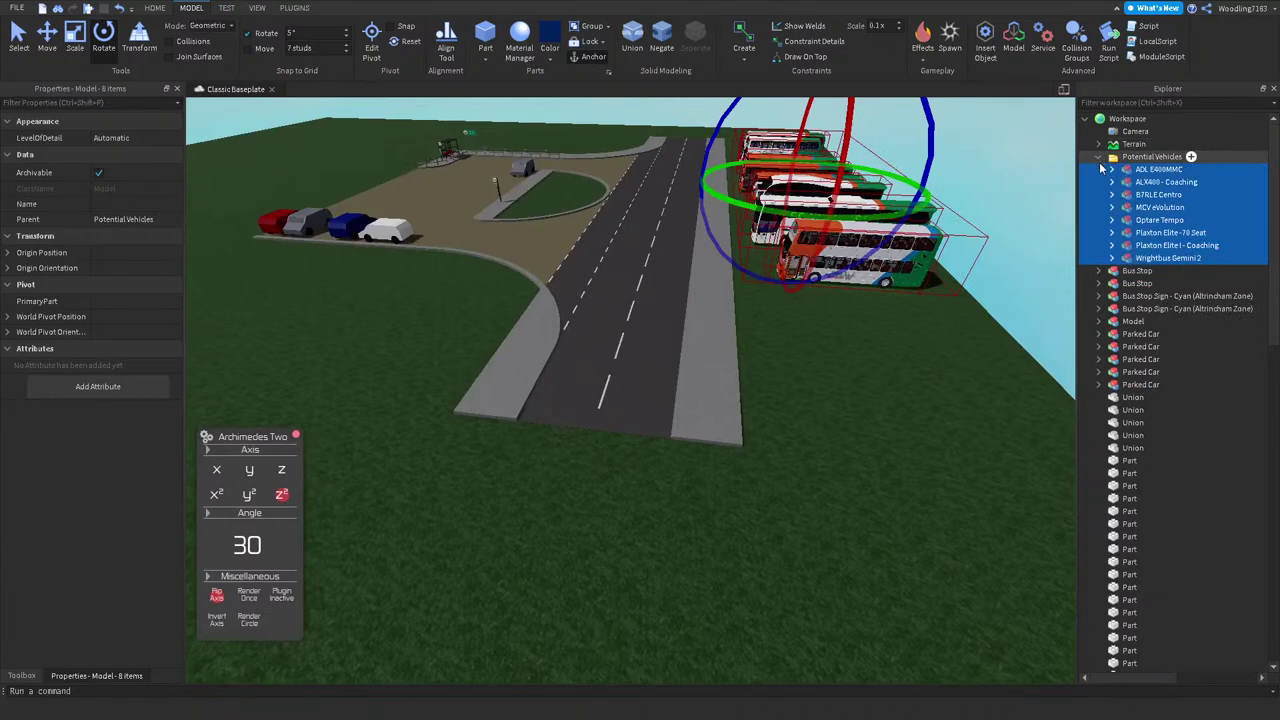
pyautogui.click(1099, 157)
pyautogui.click(1140, 119)
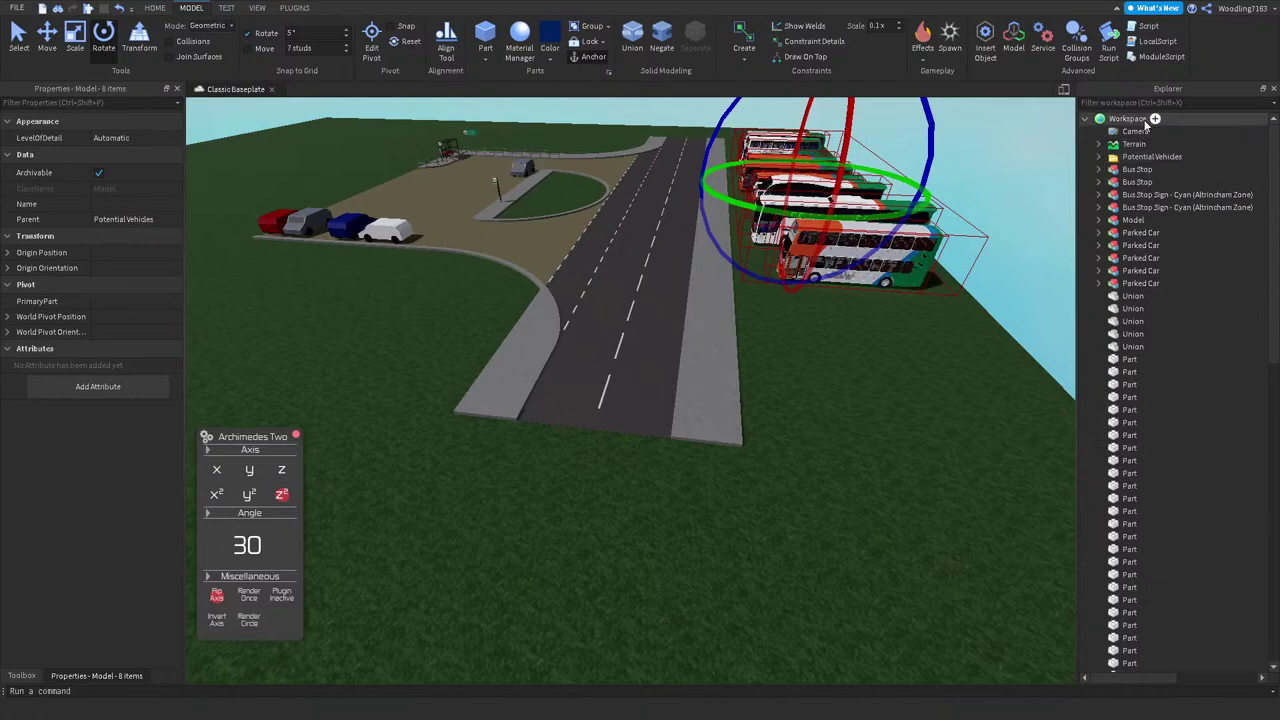
# Step: Insert a folder into the Workspace and name it Decoration
pyautogui.click(1155, 118)
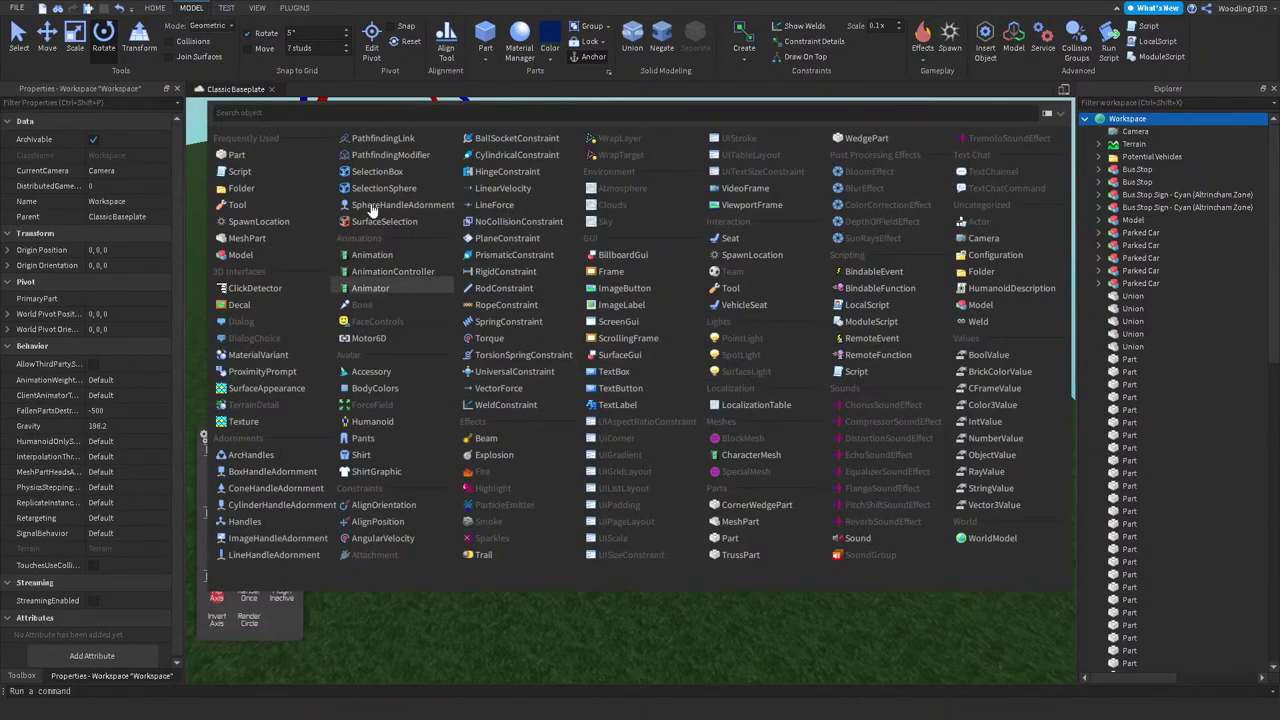
pyautogui.click(280, 190)
pyautogui.write('De')
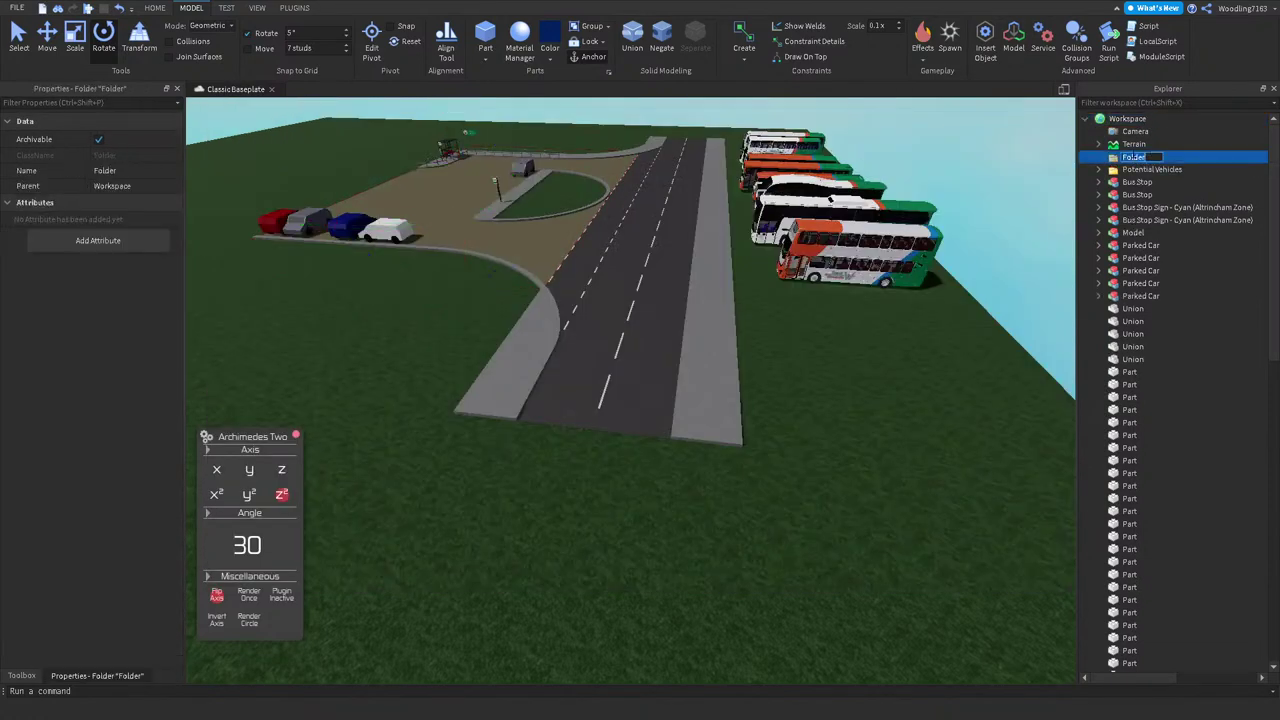
pyautogui.write('coration')
# Step: Move the five Parked Car models into the Decoration folder and collapse it
pyautogui.click(1222, 294)
pyautogui.keyDown('shift'); pyautogui.click(1166, 243); pyautogui.keyUp('shift')
pyautogui.moveTo(1166, 243); pyautogui.dragTo(1143, 163)
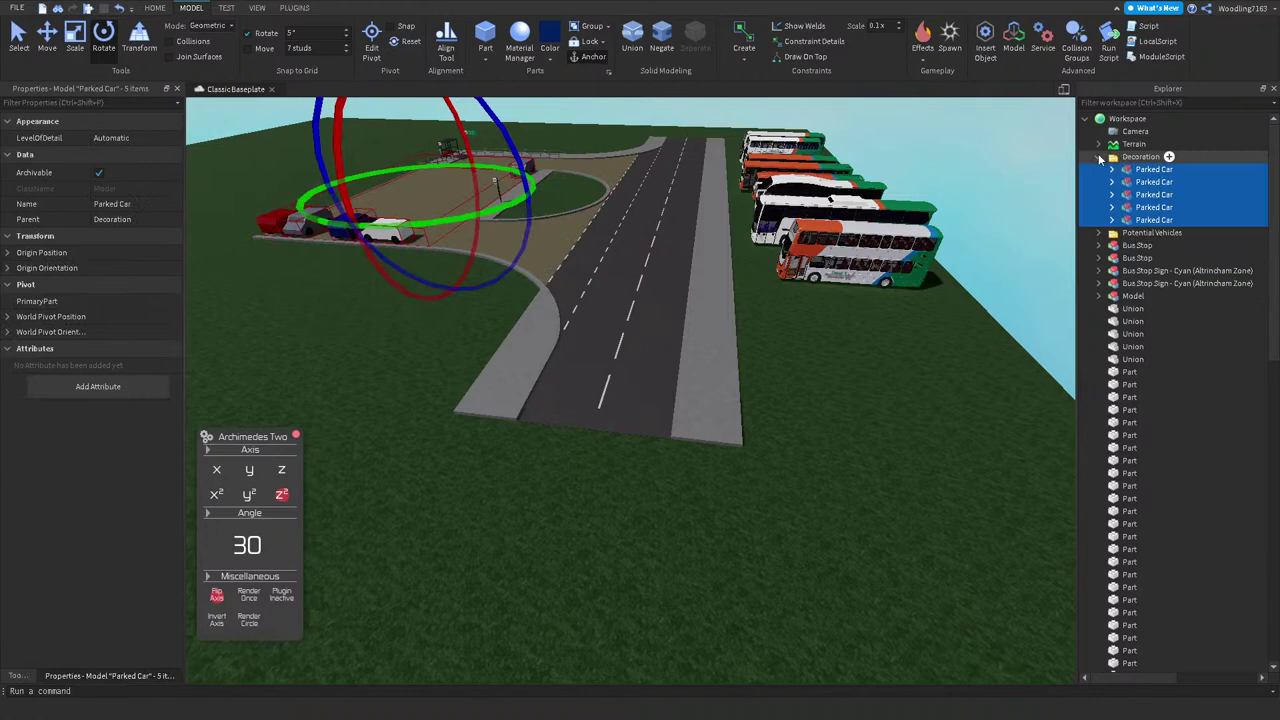
pyautogui.click(1099, 157)
# Step: Move both bus stops and both Bus Stop Sign - Cyan (Altrincham Zone) models into the Decoration folder and collapse it
pyautogui.click(1137, 182)
pyautogui.keyDown('shift'); pyautogui.click(1213, 220); pyautogui.keyUp('shift')
pyautogui.moveTo(1160, 196); pyautogui.dragTo(1128, 157)
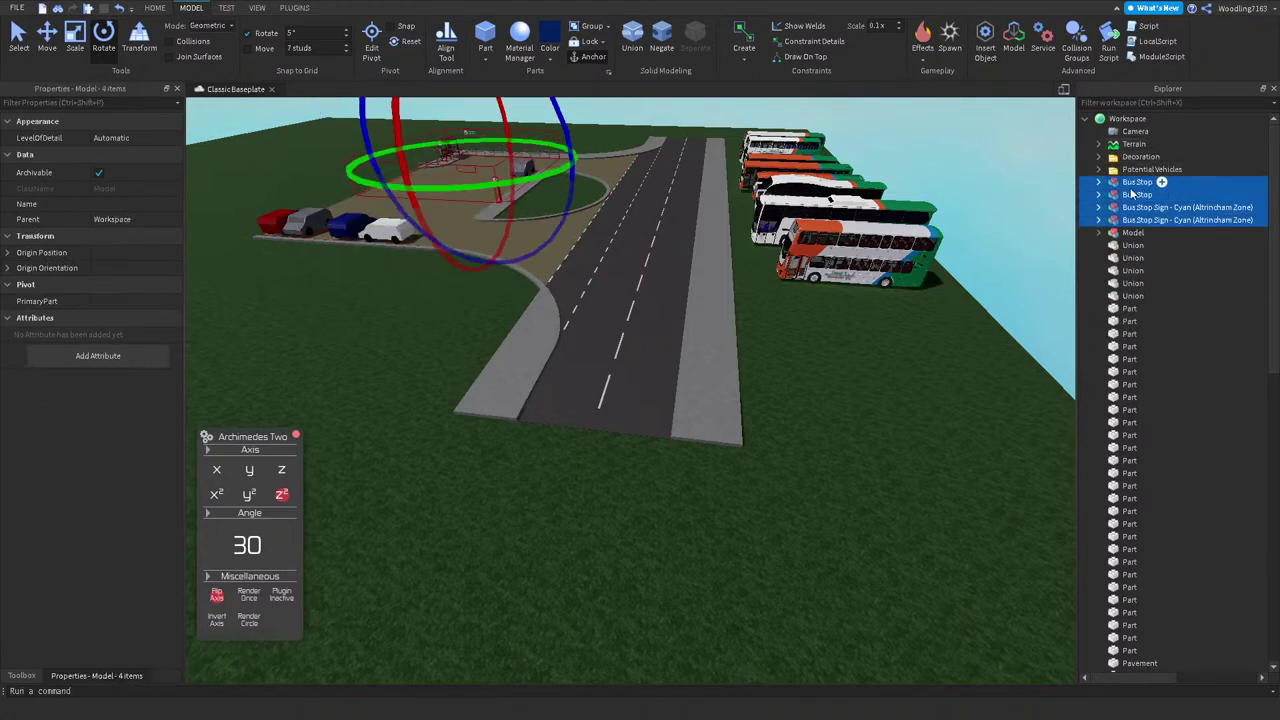
pyautogui.click(1099, 157)
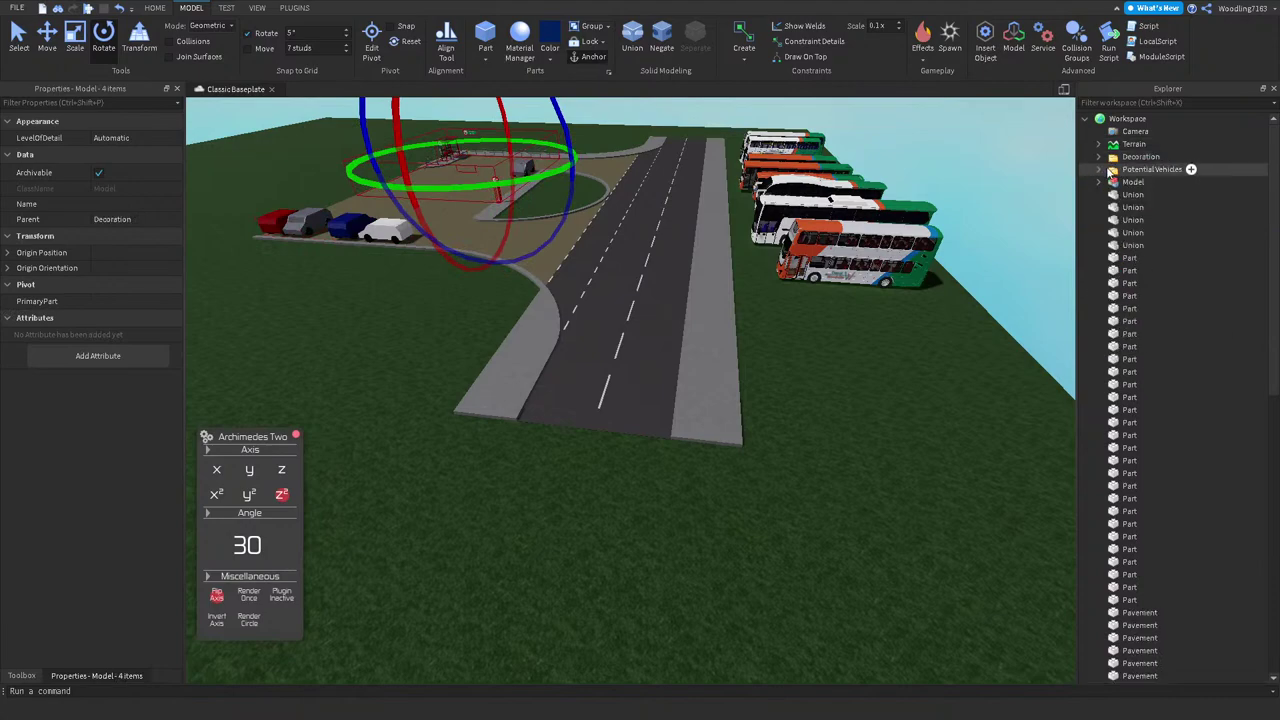
# Step: Look over the terminus from the road to the bus shelter and the parked cars, ending with an overview of the whole site
pyautogui.click(778, 275)
pyautogui.scroll(3, 684, 208)
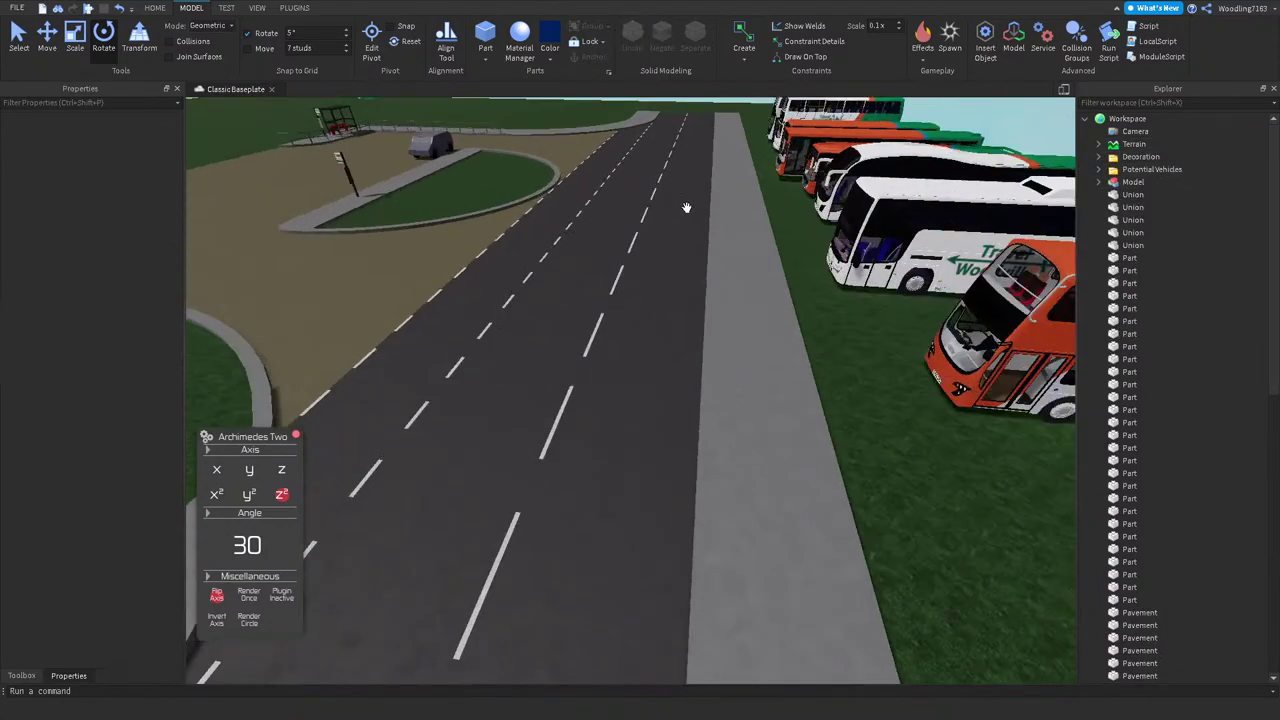
pyautogui.moveTo(690, 201); pyautogui.dragTo(691, 201, button='right')
pyautogui.scroll(3, 691, 207)
pyautogui.scroll(3, 691, 201)
pyautogui.scroll(5, 691, 201)
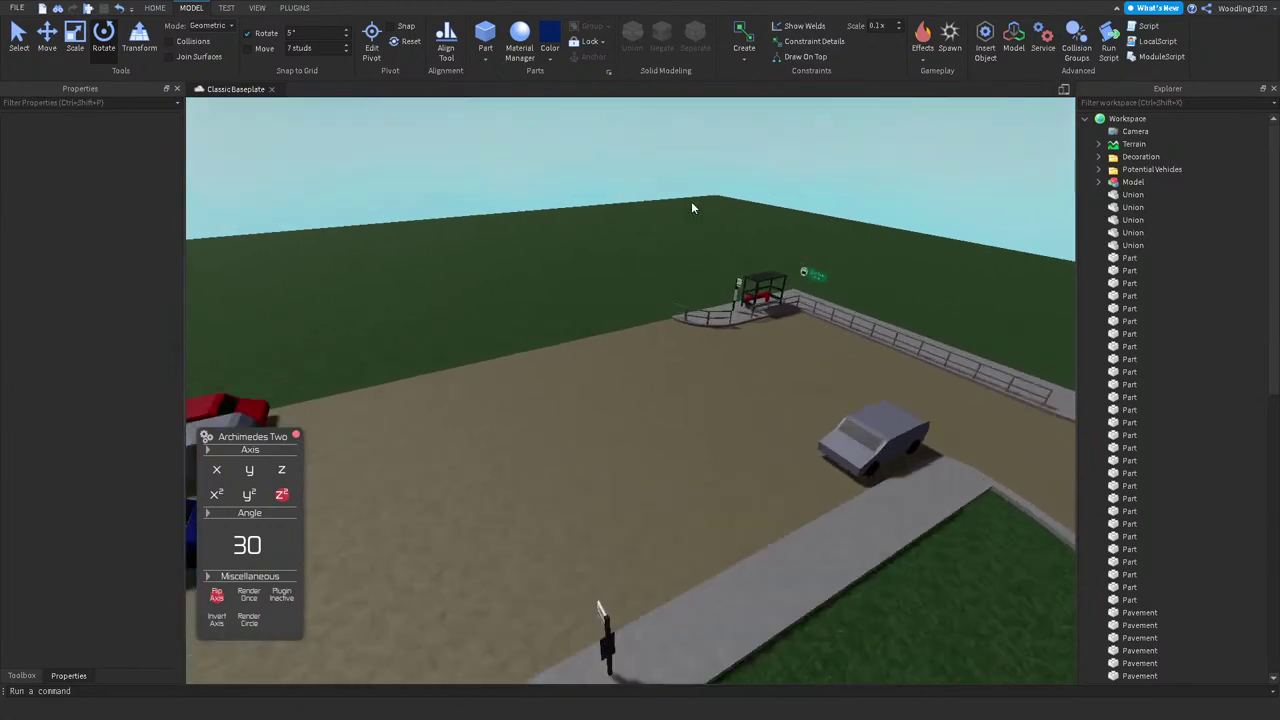
pyautogui.scroll(3, 691, 201)
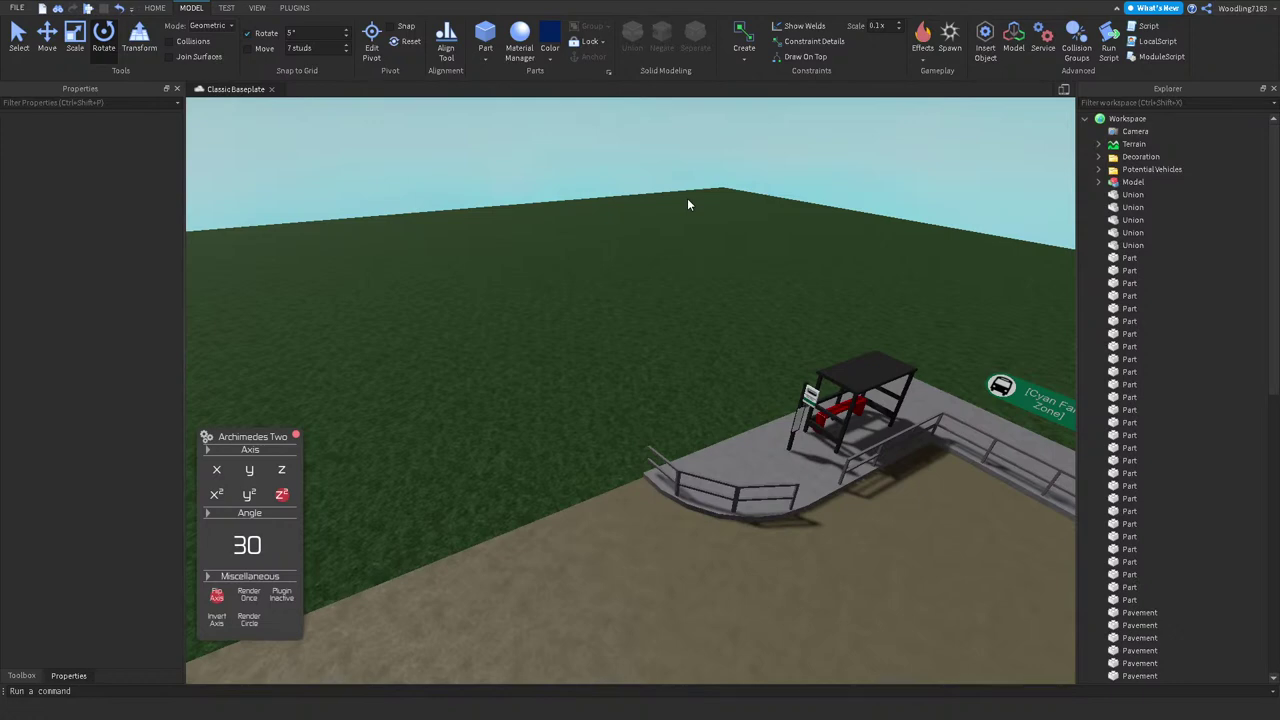
pyautogui.moveTo(689, 257); pyautogui.dragTo(648, 271, button='right')
pyautogui.scroll(-5, 1014, 316)
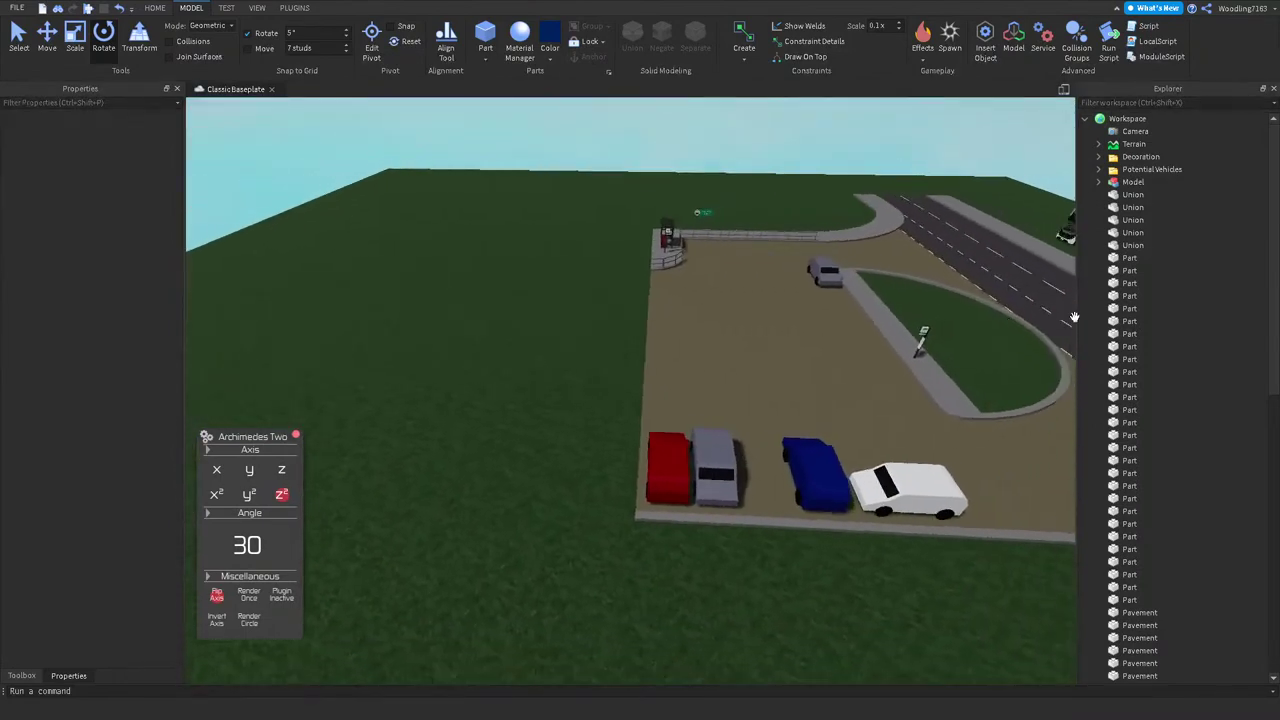
pyautogui.scroll(-7, 1178, 260)
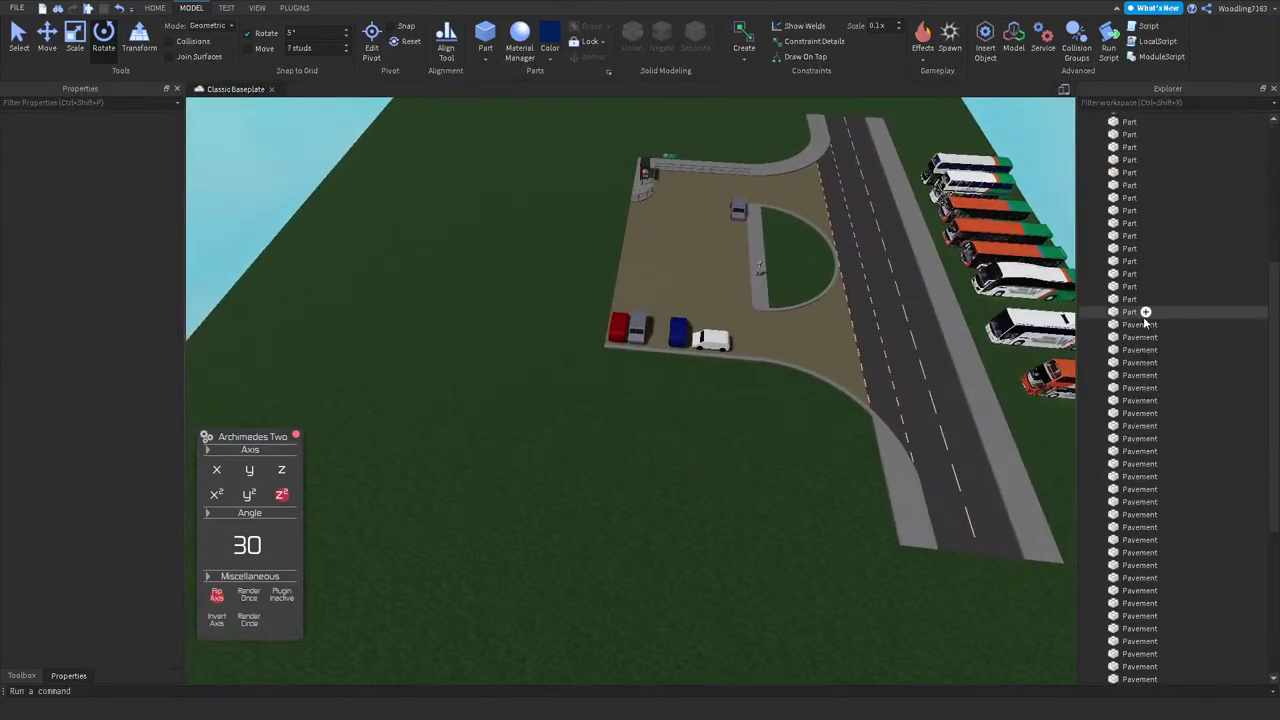
# Step: Select all the loose Part objects in the Workspace and locate them in the scene
pyautogui.click(1173, 311)
pyautogui.scroll(7, 1173, 310)
pyautogui.keyDown('shift'); pyautogui.click(1174, 304); pyautogui.keyUp('shift')
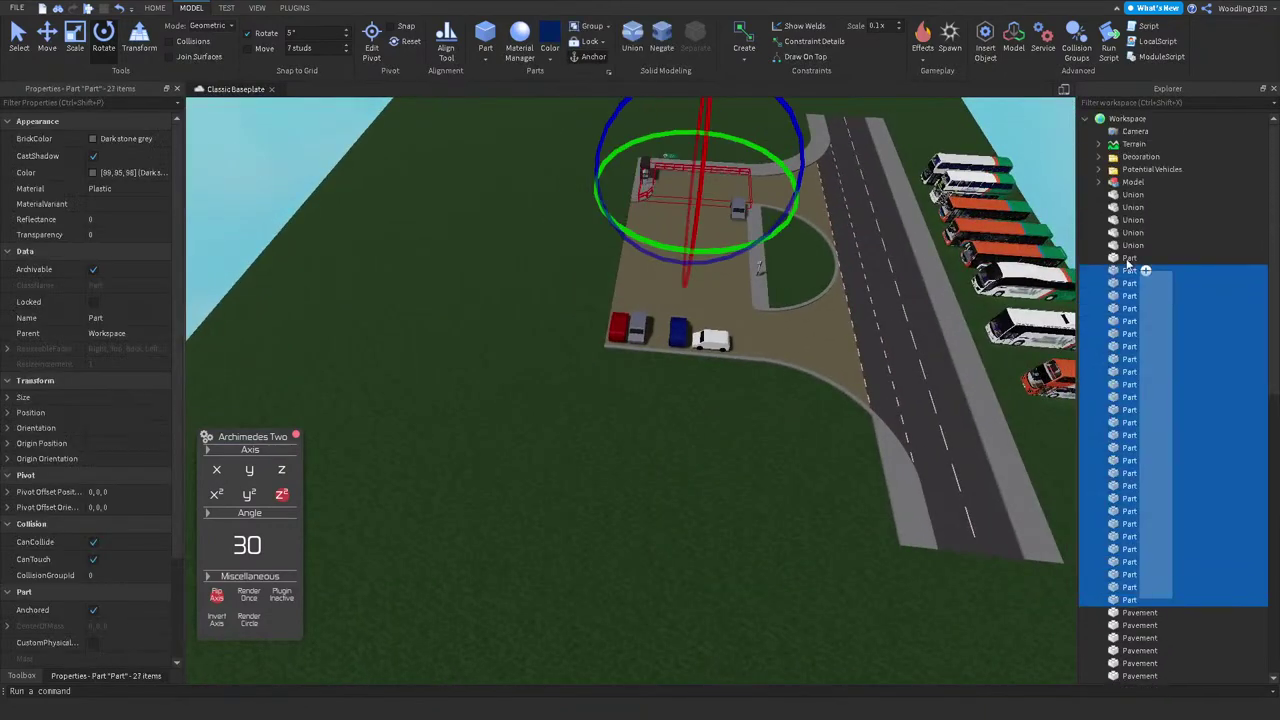
pyautogui.press('f')
pyautogui.moveTo(653, 302); pyautogui.dragTo(368, 309, button='right')
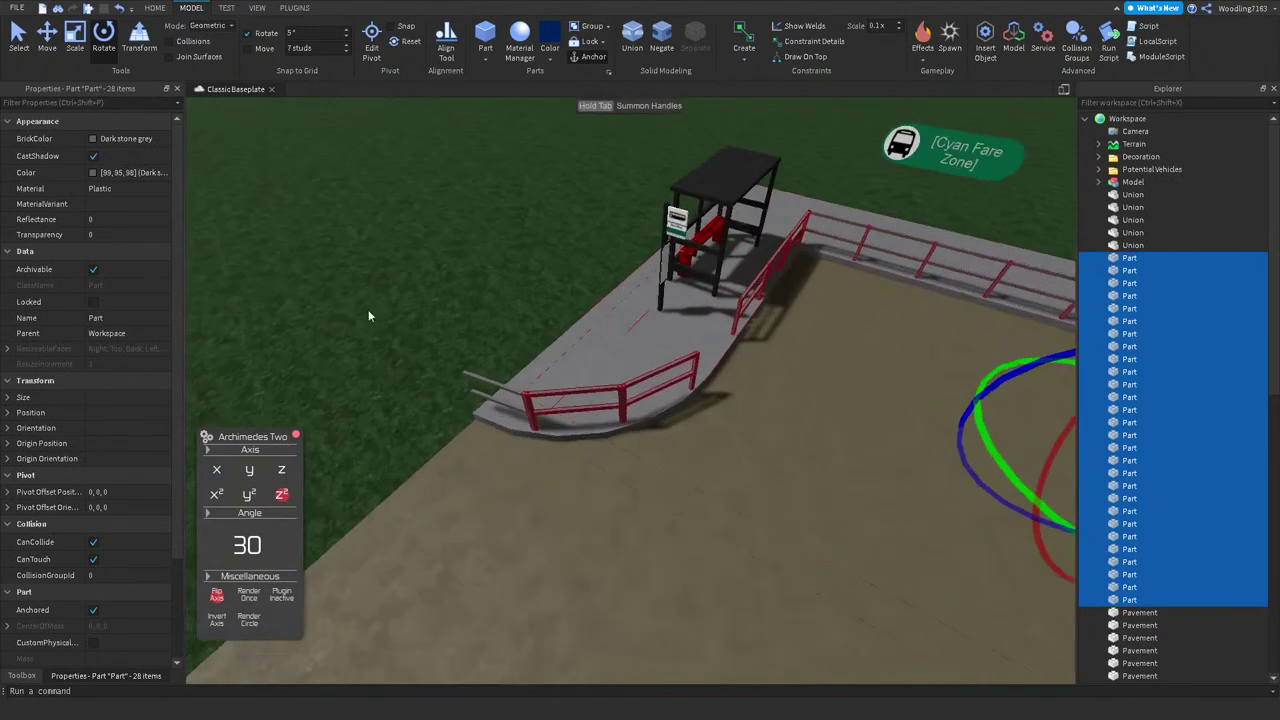
pyautogui.scroll(3, 370, 288)
# Step: Unite the pieces of the curved railing at the pavement end near the bus stop and name the union Fence
pyautogui.moveTo(351, 260); pyautogui.dragTo(600, 474)
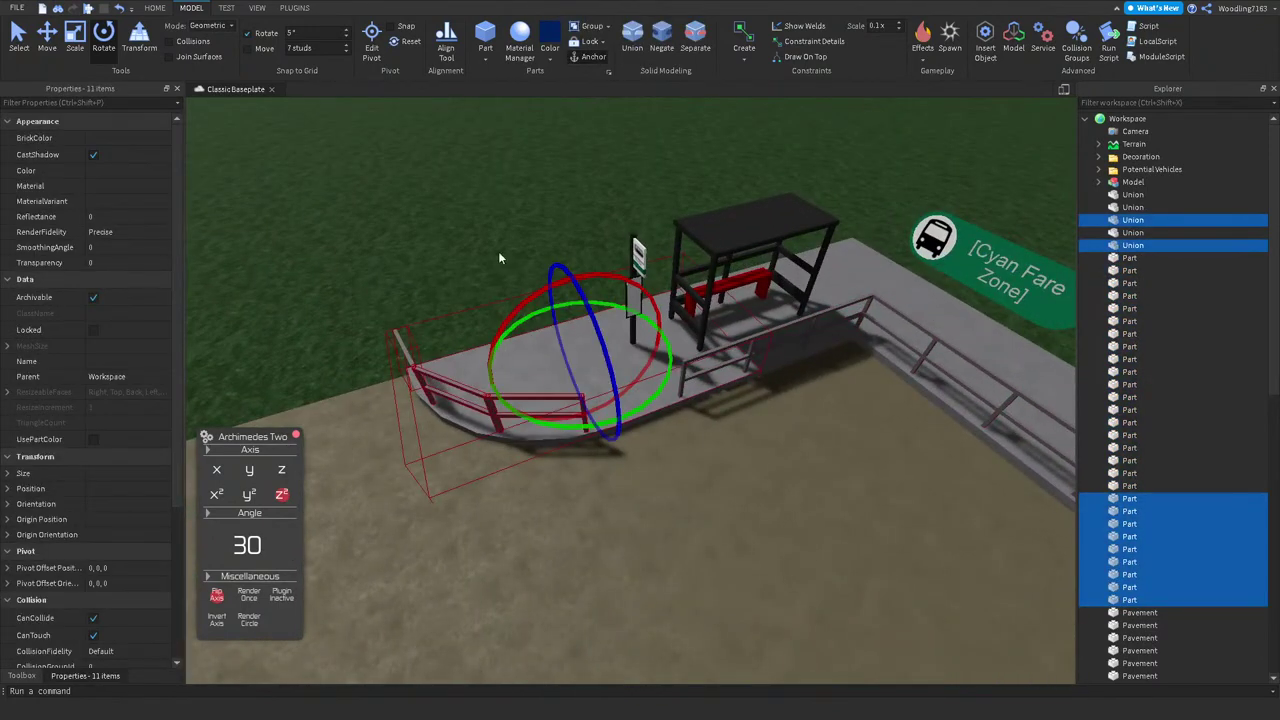
pyautogui.moveTo(600, 474); pyautogui.dragTo(480, 228, button='middle')
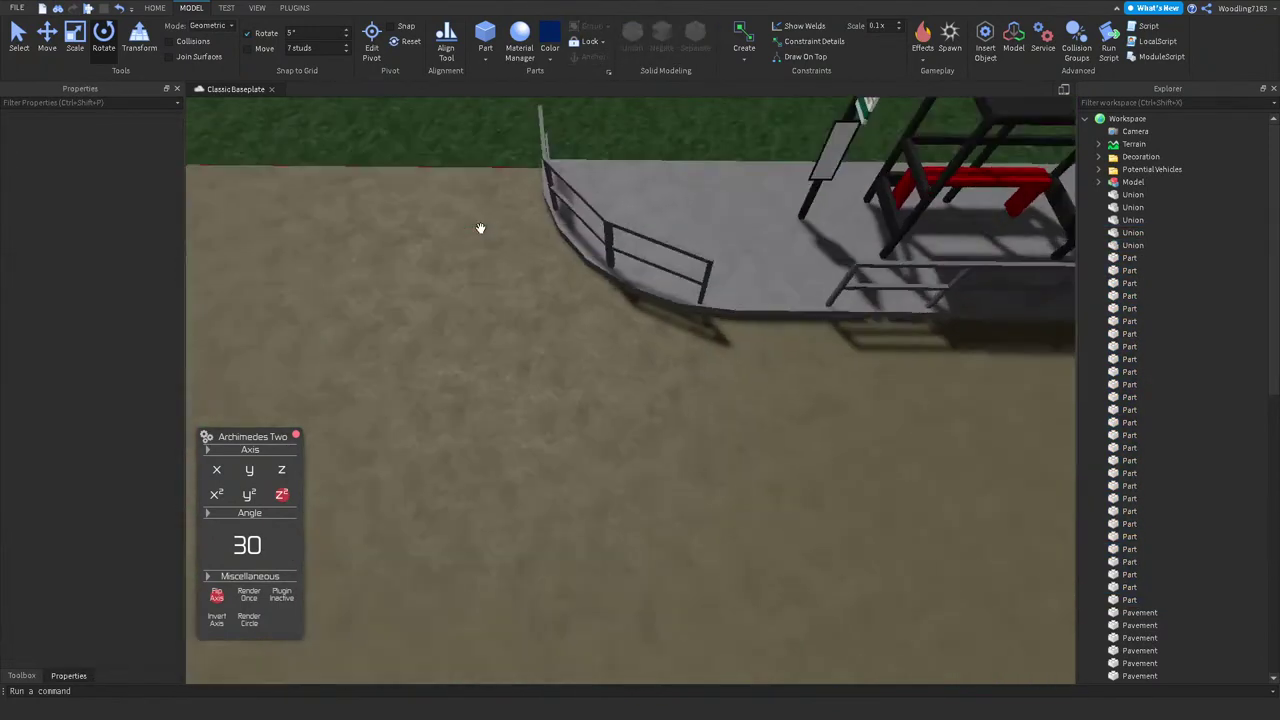
pyautogui.moveTo(480, 228); pyautogui.dragTo(481, 229, button='right')
pyautogui.scroll(-2, 481, 229)
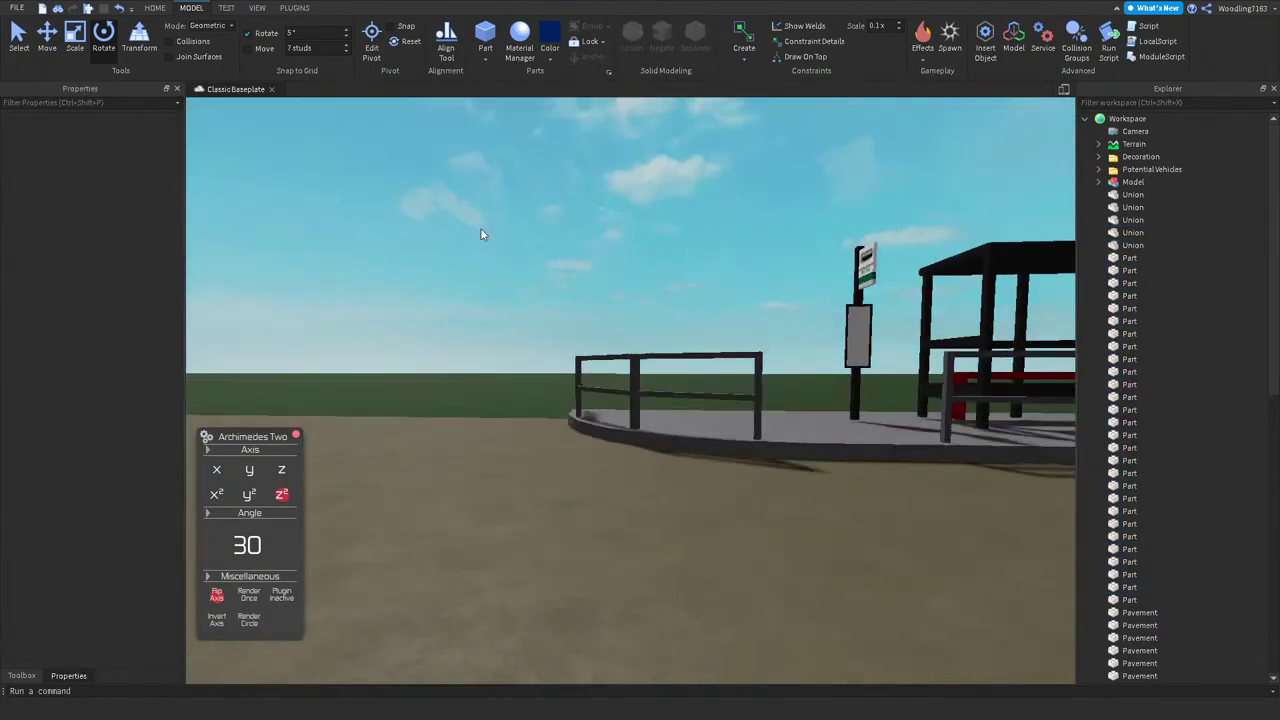
pyautogui.moveTo(497, 230); pyautogui.dragTo(740, 403)
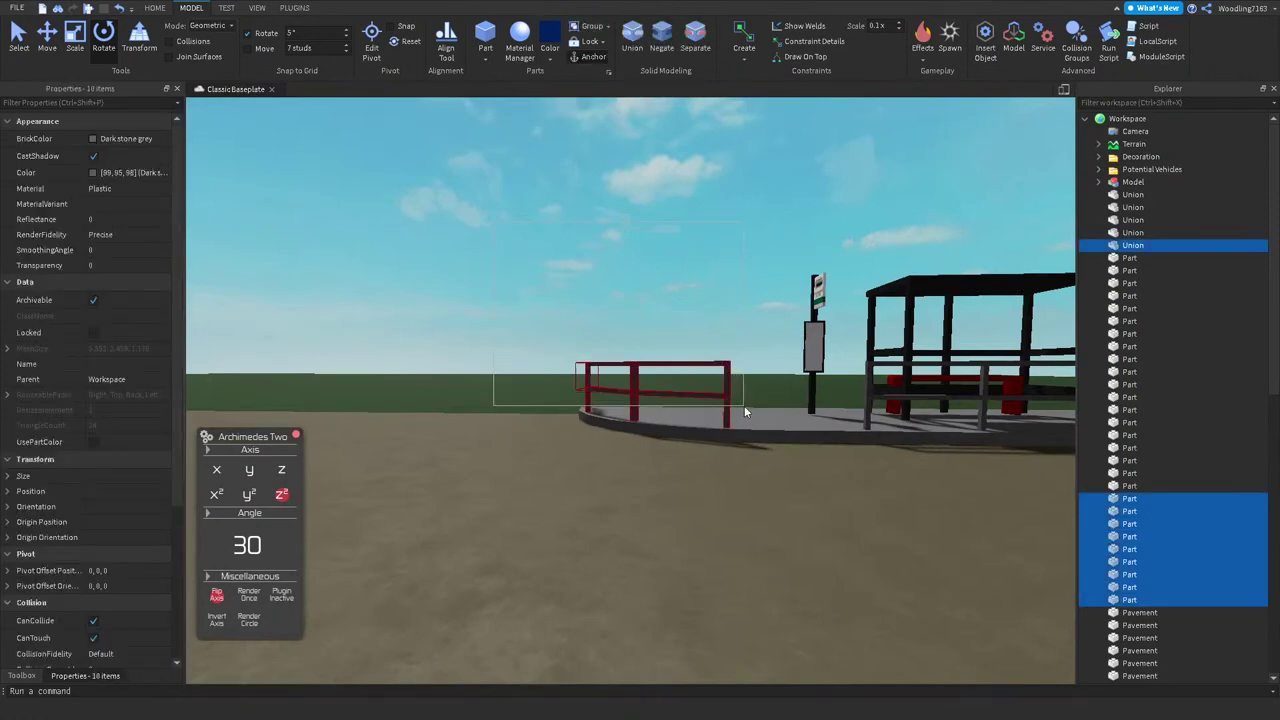
pyautogui.press('f')
pyautogui.moveTo(713, 303); pyautogui.dragTo(713, 303, button='right')
pyautogui.click(630, 36)
pyautogui.click(154, 362)
pyautogui.write('Fenc')
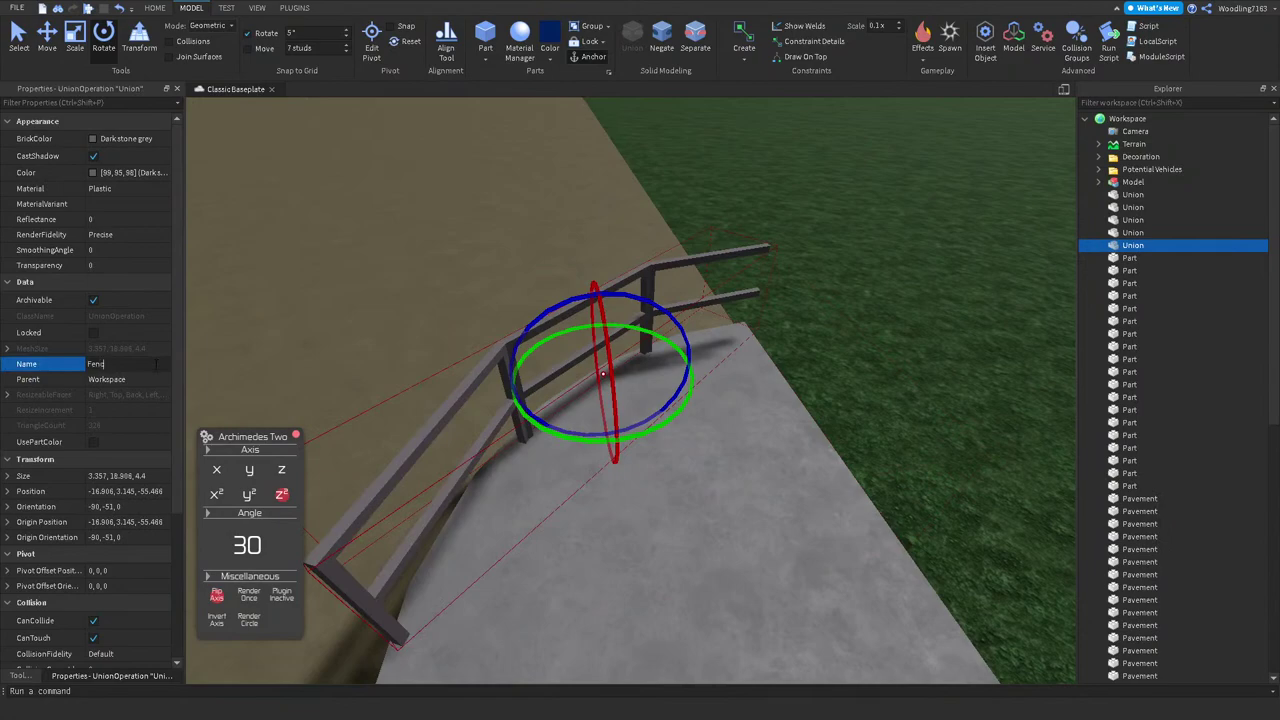
pyautogui.press('Return')
# Step: Set the move snap to 10 studs and raise all the remaining loose railing parts high above the pavement
pyautogui.scroll(-5, 466, 227)
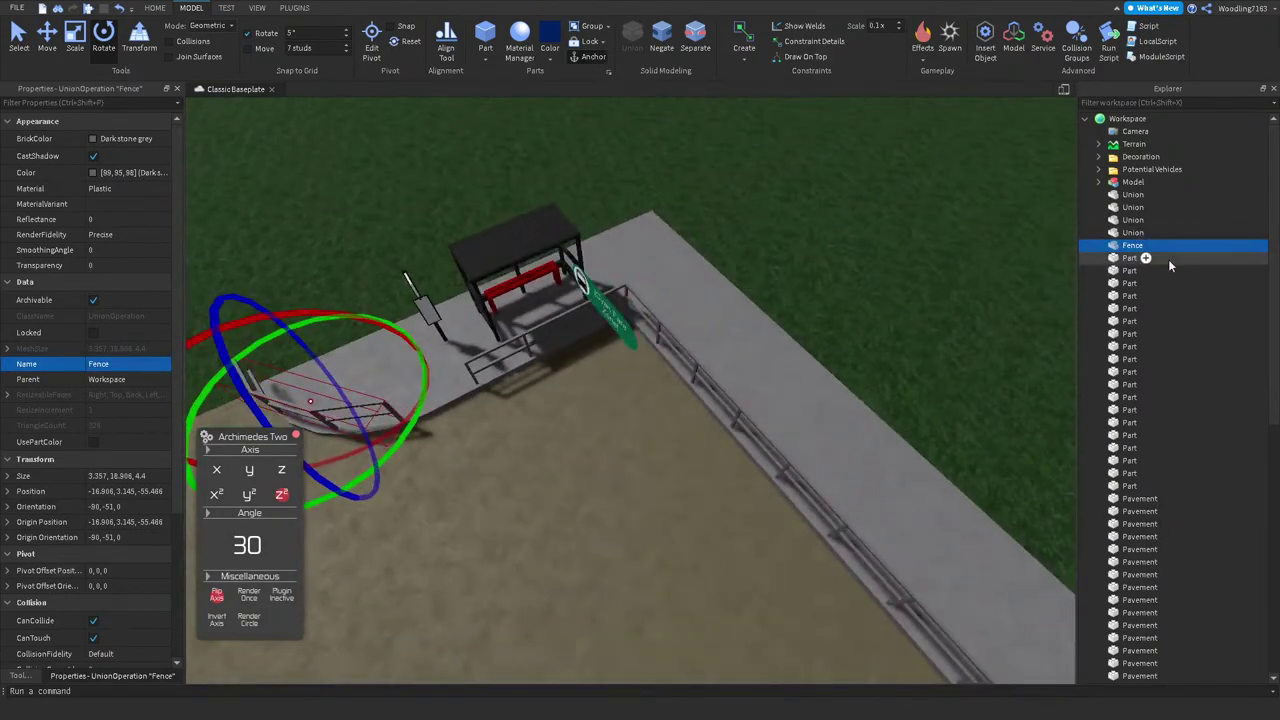
pyautogui.click(1168, 259)
pyautogui.keyDown('shift'); pyautogui.click(1145, 447); pyautogui.keyUp('shift')
pyautogui.keyDown('shift'); pyautogui.click(1154, 485); pyautogui.keyUp('shift')
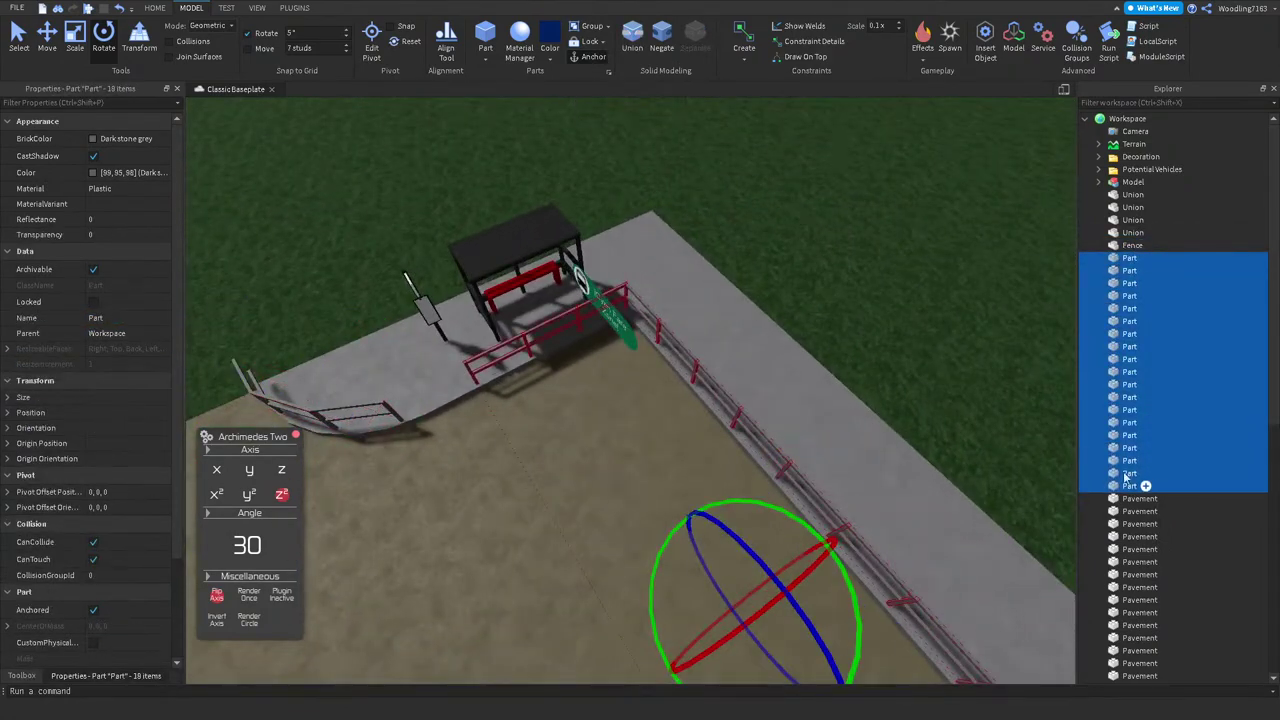
pyautogui.press('f')
pyautogui.click(47, 38)
pyautogui.click(289, 48)
pyautogui.write('10')
pyautogui.press('Return')
pyautogui.moveTo(630, 295); pyautogui.dragTo(565, 120)
# Step: Unite the parts of the short railing section beside the shelter and lower it back onto the pavement
pyautogui.moveTo(565, 120); pyautogui.dragTo(597, 239, button='right')
pyautogui.moveTo(574, 338); pyautogui.dragTo(782, 326)
pyautogui.click(630, 42)
pyautogui.moveTo(738, 237); pyautogui.dragTo(724, 420)
# Step: Lower the parts of the long raised railing back onto the pavement edge and unite them
pyautogui.moveTo(724, 420); pyautogui.dragTo(738, 408, button='right')
pyautogui.moveTo(491, 430); pyautogui.dragTo(820, 455)
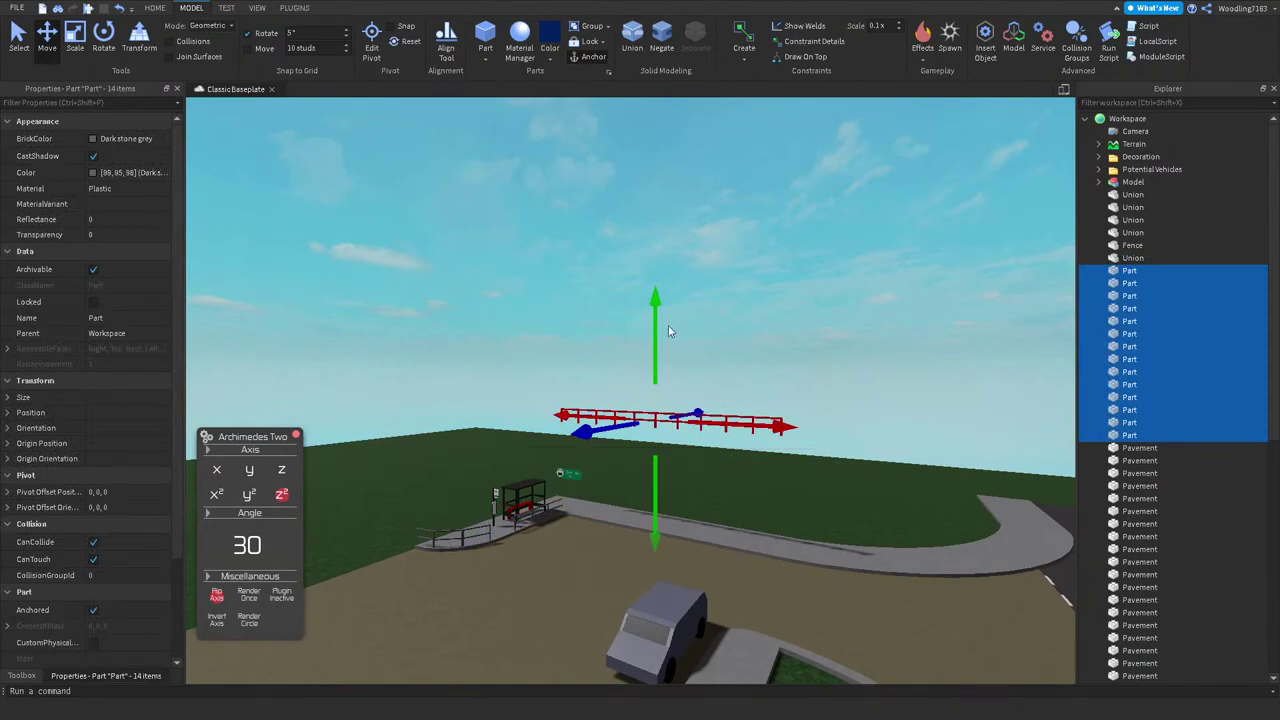
pyautogui.moveTo(672, 330); pyautogui.dragTo(660, 418)
pyautogui.click(632, 40)
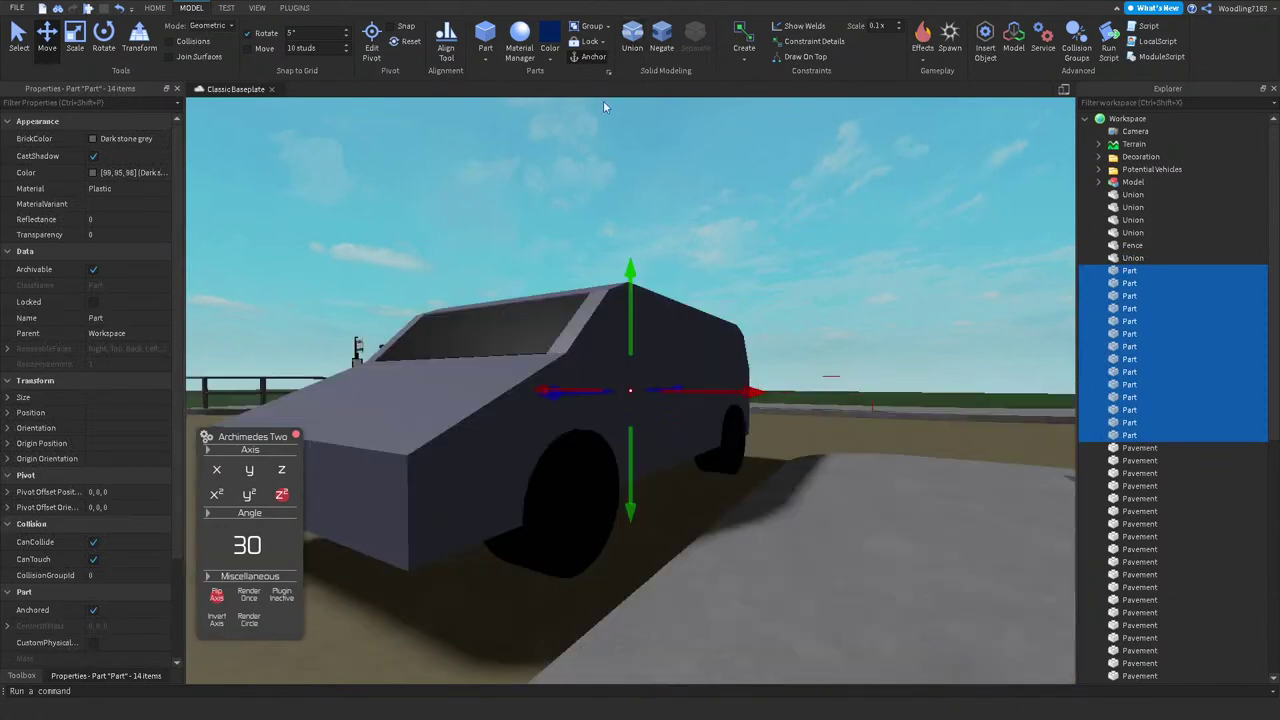
pyautogui.moveTo(571, 113); pyautogui.dragTo(609, 308, button='right')
pyautogui.press('s')
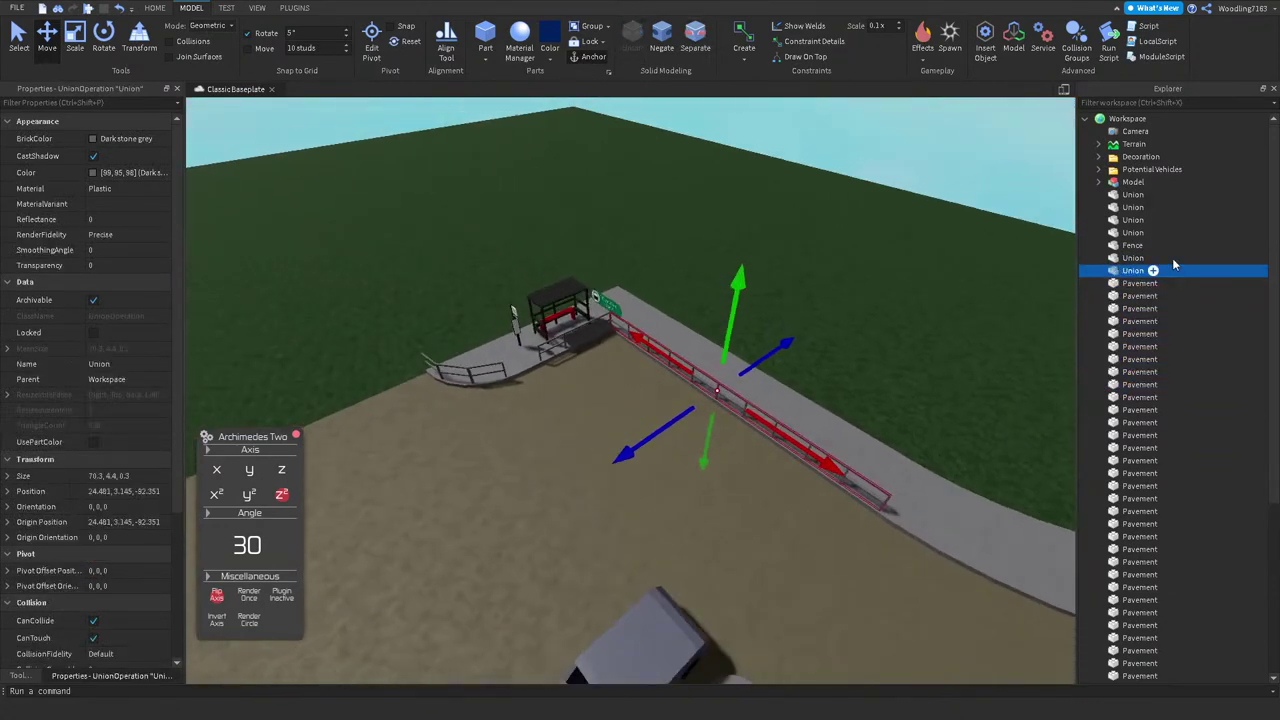
# Step: Name the short and long railing unions Fence, and move all three fences into the Decoration folder
pyautogui.keyDown('ctrl'); pyautogui.click(1170, 258); pyautogui.keyUp('ctrl')
pyautogui.click(134, 364)
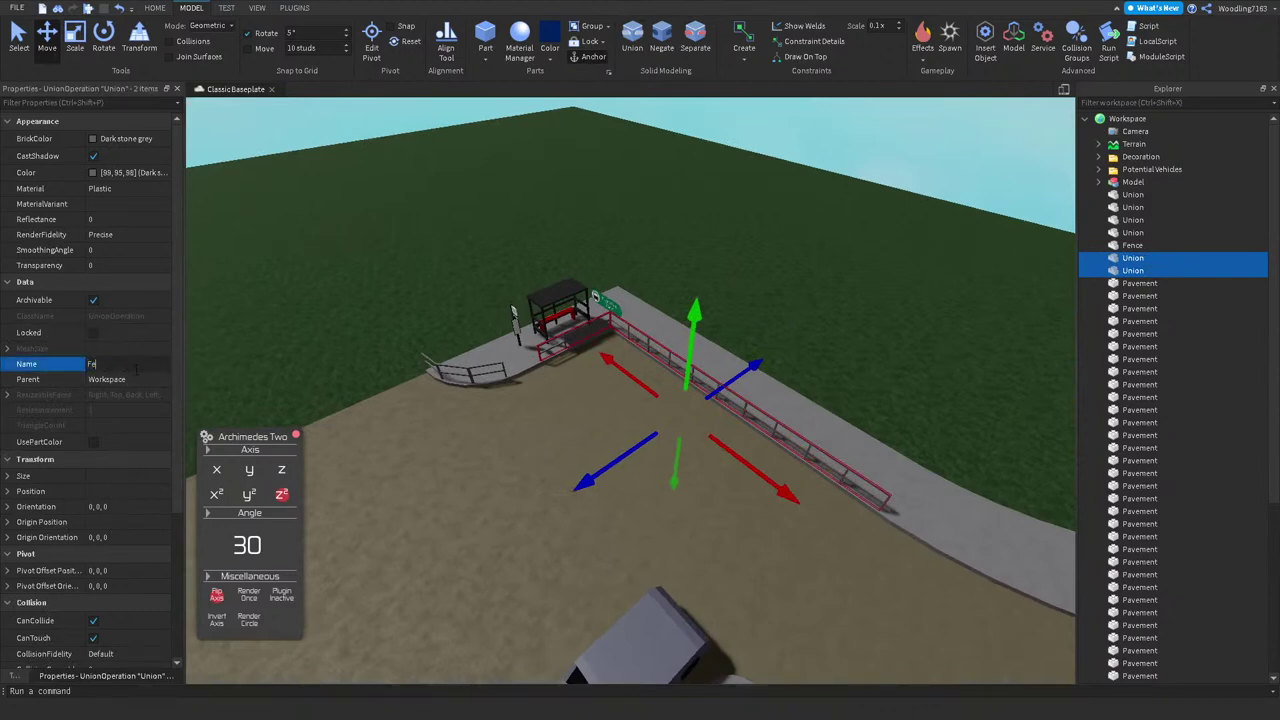
pyautogui.press('Return')
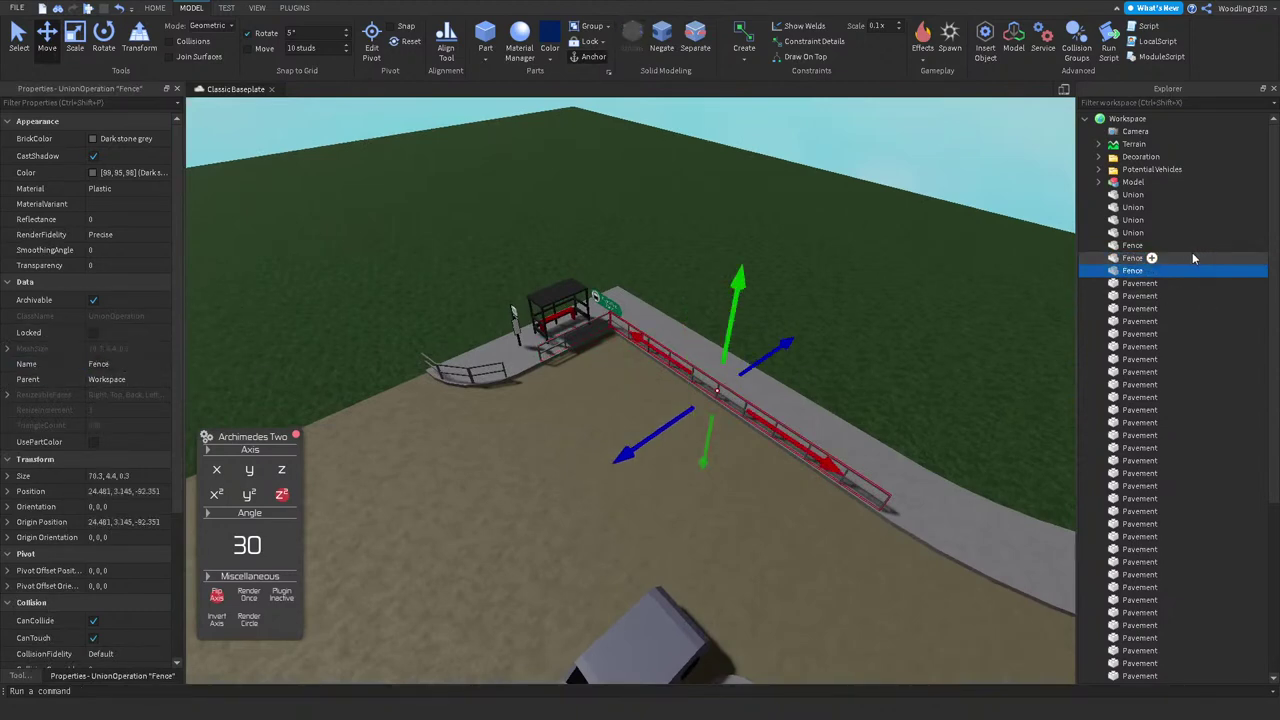
pyautogui.keyDown('ctrl'); pyautogui.click(1194, 246); pyautogui.keyUp('ctrl')
pyautogui.moveTo(1150, 258); pyautogui.dragTo(1148, 158)
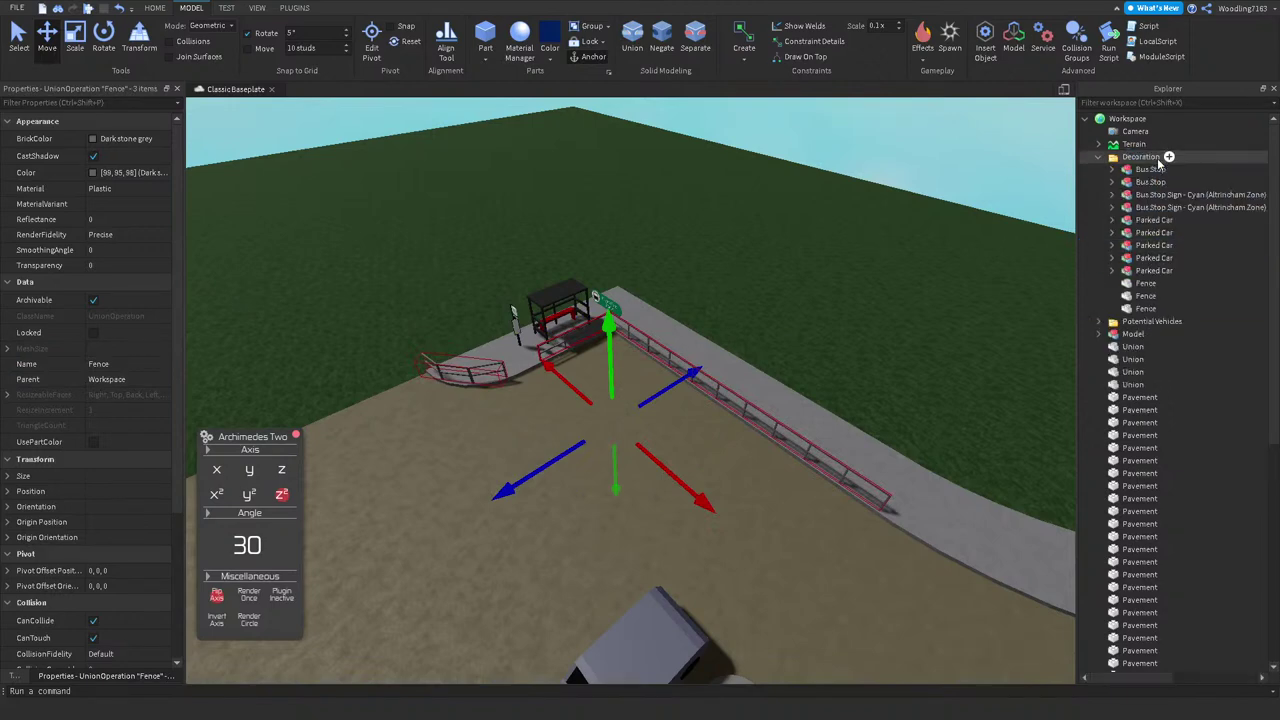
pyautogui.click(1099, 157)
# Step: Ungroup the semicircular grass island's model and unite all its Pavement parts
pyautogui.click(1132, 183)
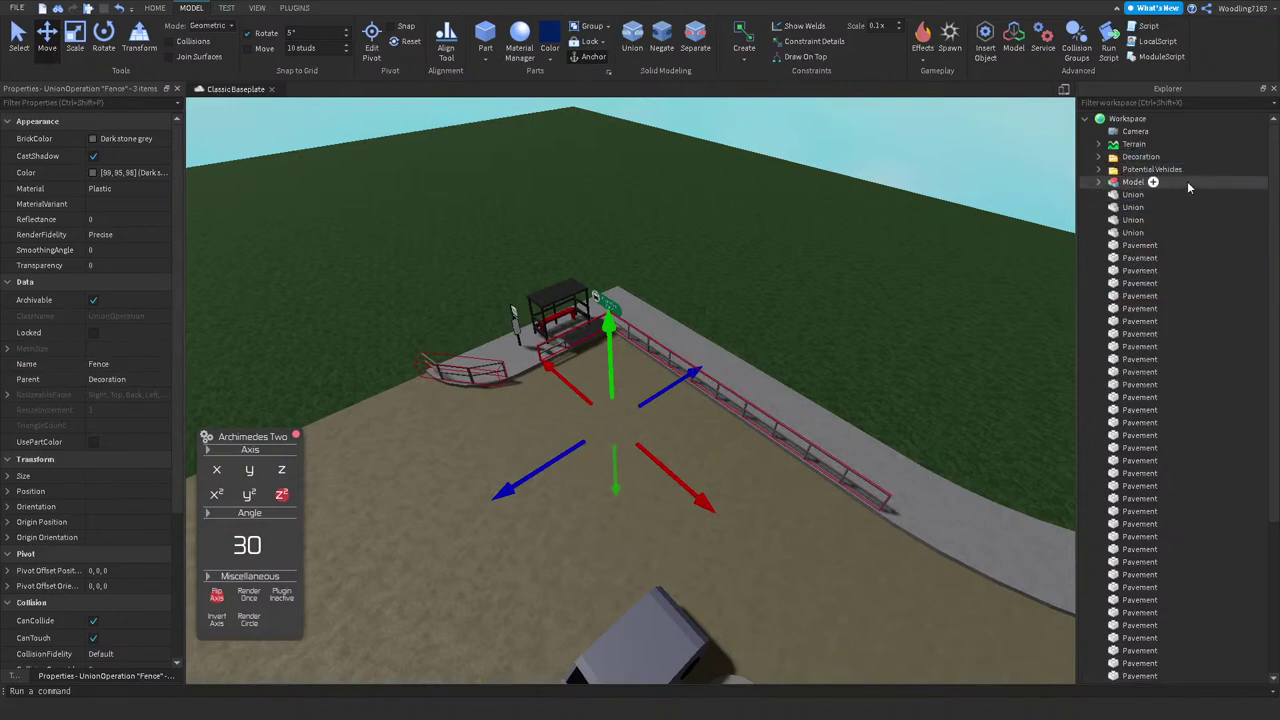
pyautogui.press('f')
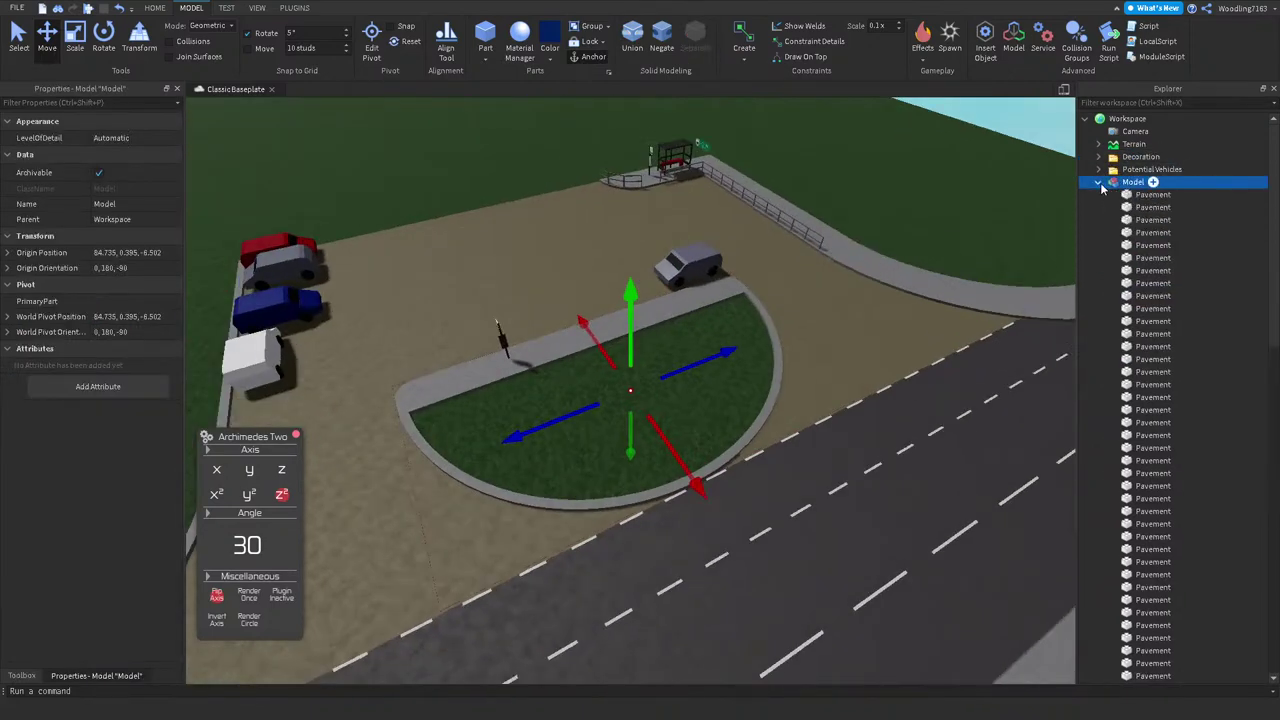
pyautogui.keyDown('shift'); pyautogui.click(1096, 196); pyautogui.keyUp('shift')
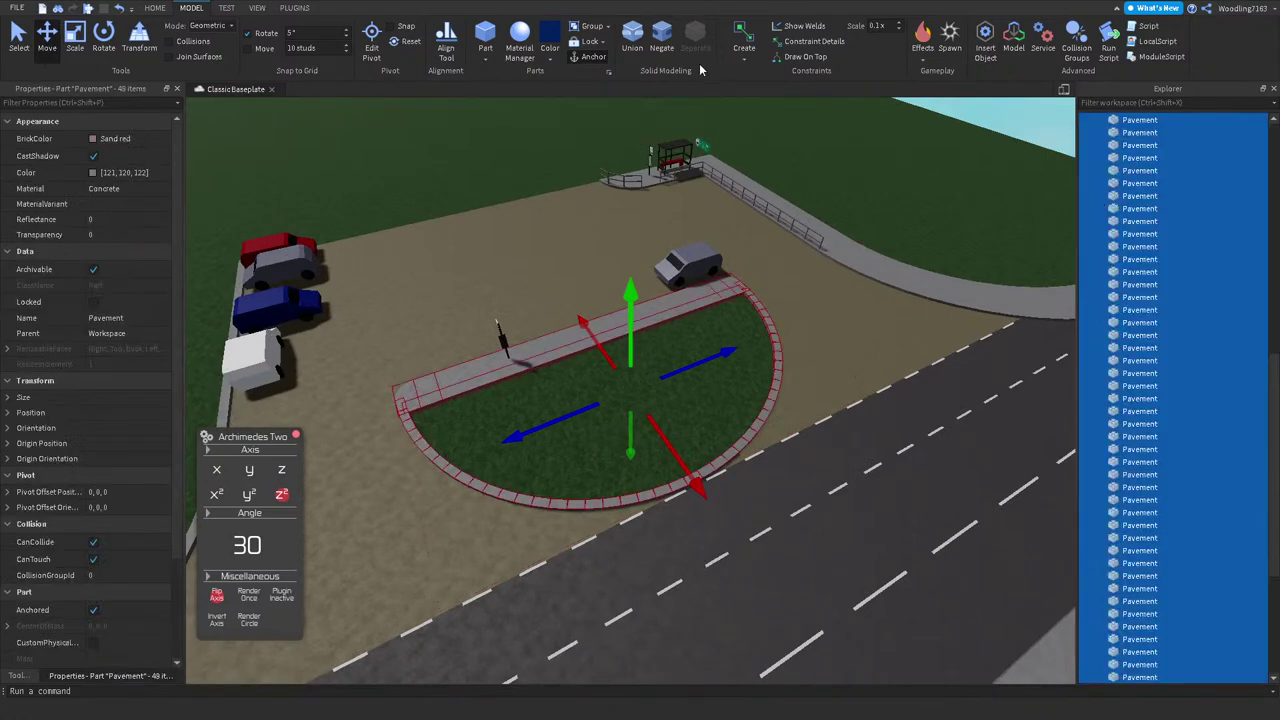
pyautogui.click(632, 47)
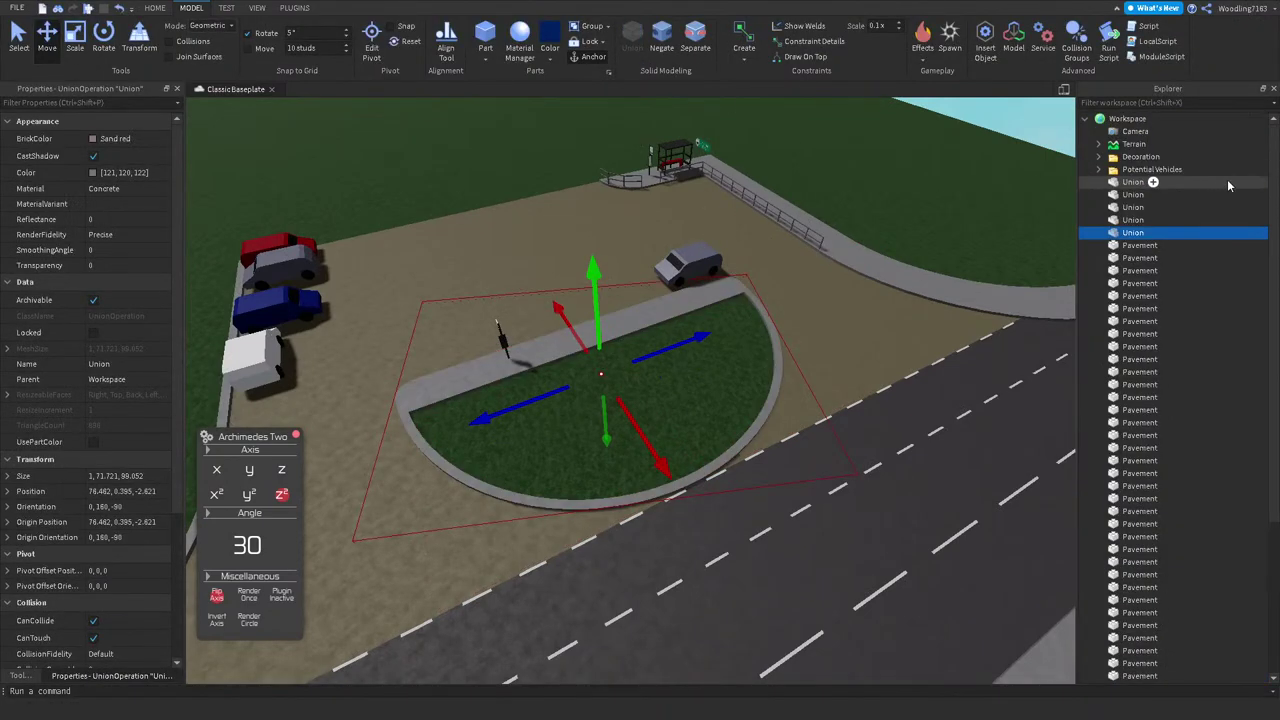
# Step: Insert a Workspace folder named Roads and, inside it, a folder named Pavement
pyautogui.click(1140, 118)
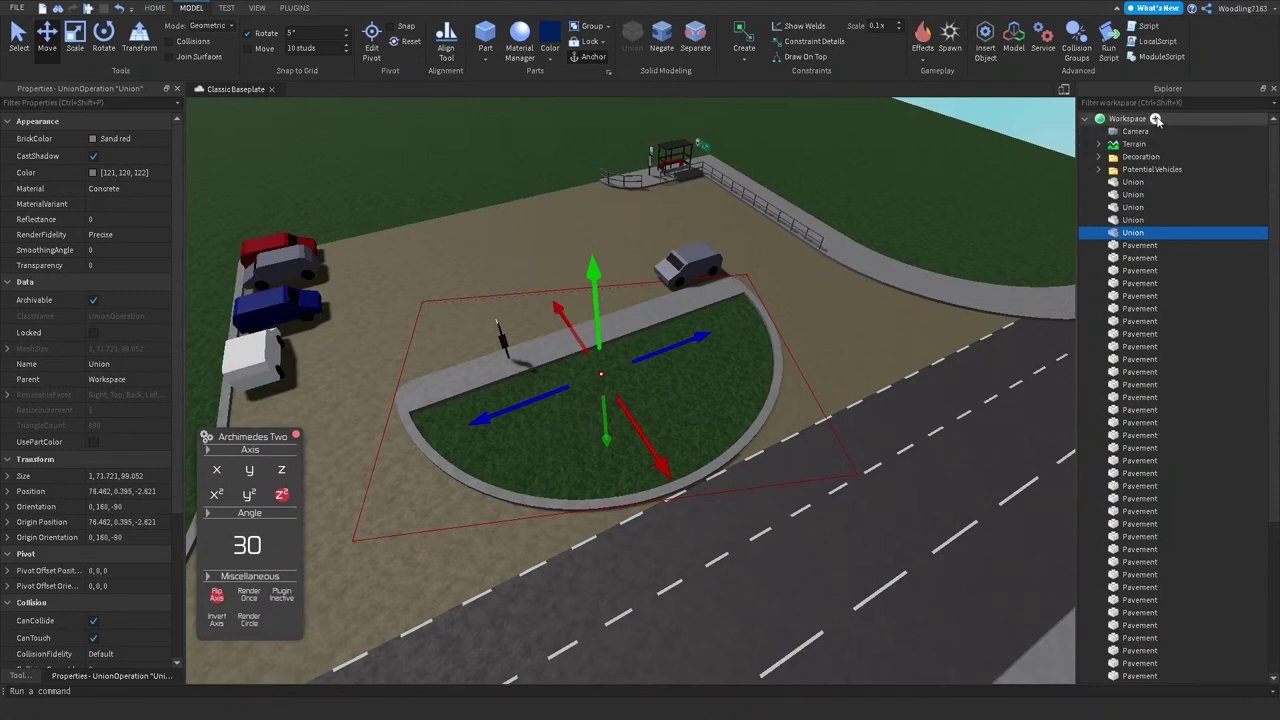
pyautogui.click(1161, 119)
pyautogui.click(237, 188)
pyautogui.click(1130, 172)
pyautogui.moveTo(1137, 178); pyautogui.dragTo(1135, 172)
pyautogui.press('F2')
pyautogui.write('Roads')
pyautogui.press('Return')
pyautogui.click(1146, 183)
pyautogui.press('F2')
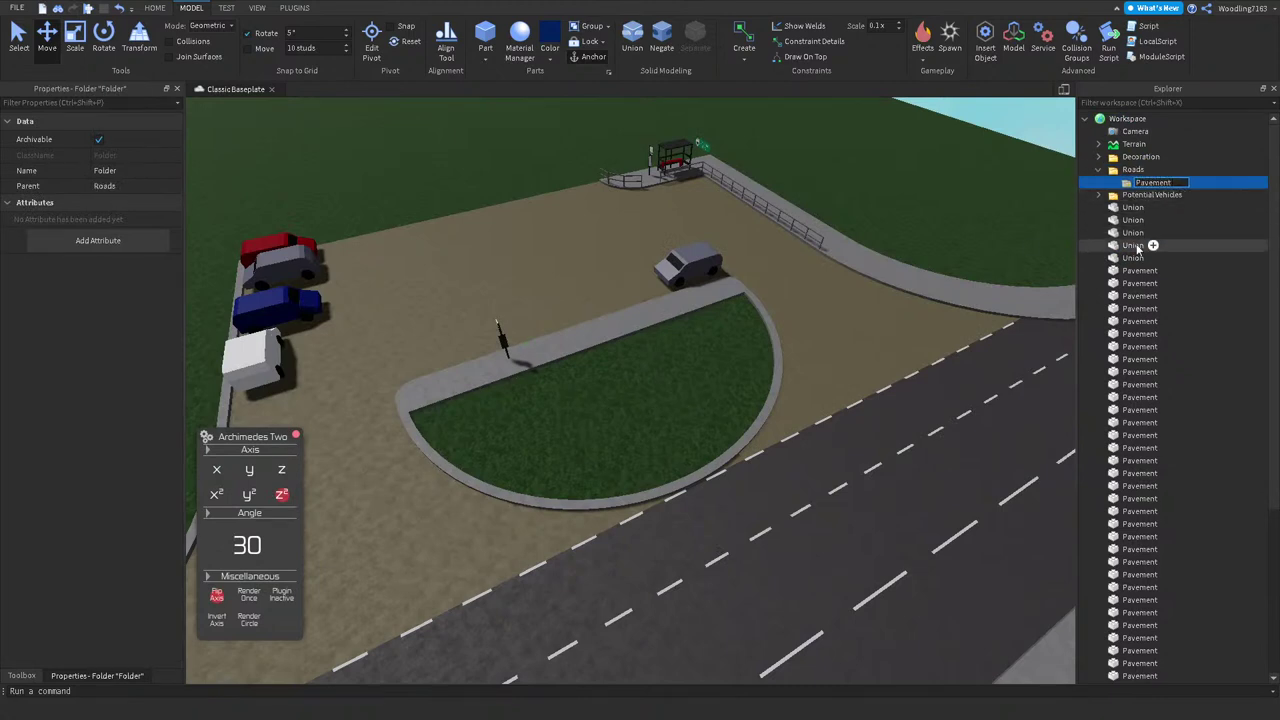
# Step: Rename the semicircular island's union Pavement and move it into the Pavement folder inside Roads
pyautogui.click(653, 310)
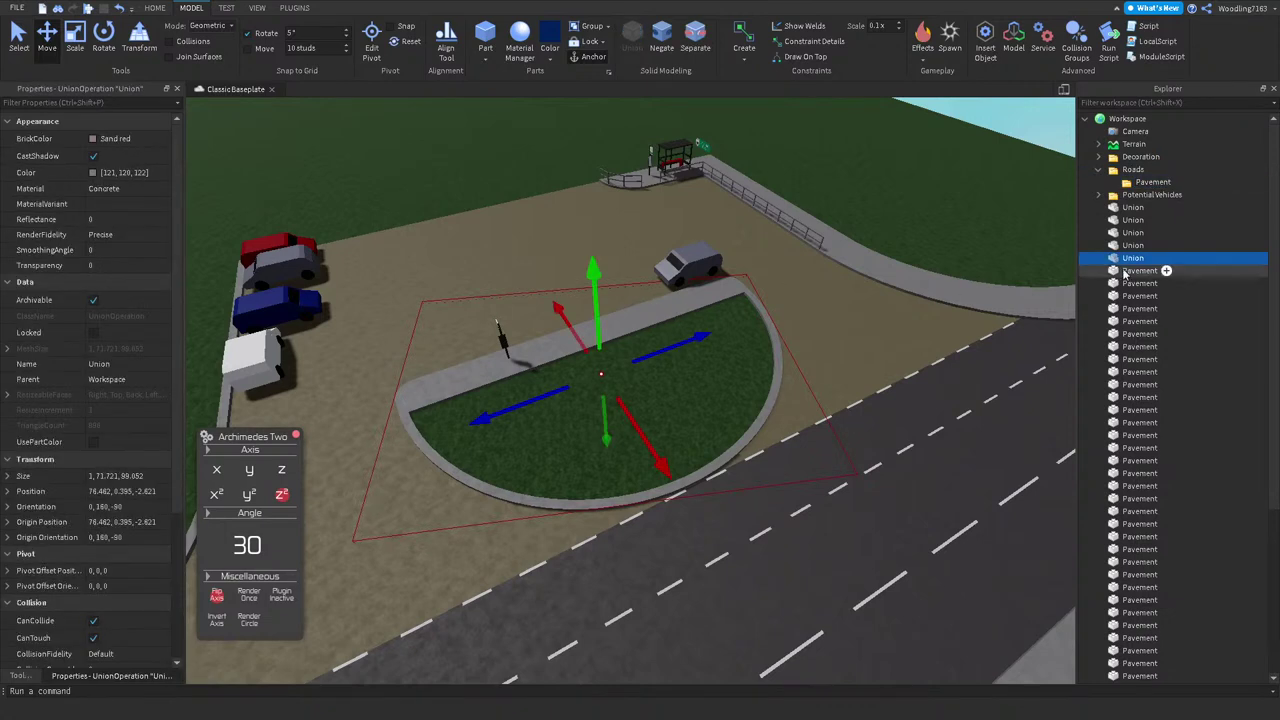
pyautogui.press('F2')
pyautogui.write('Pa')
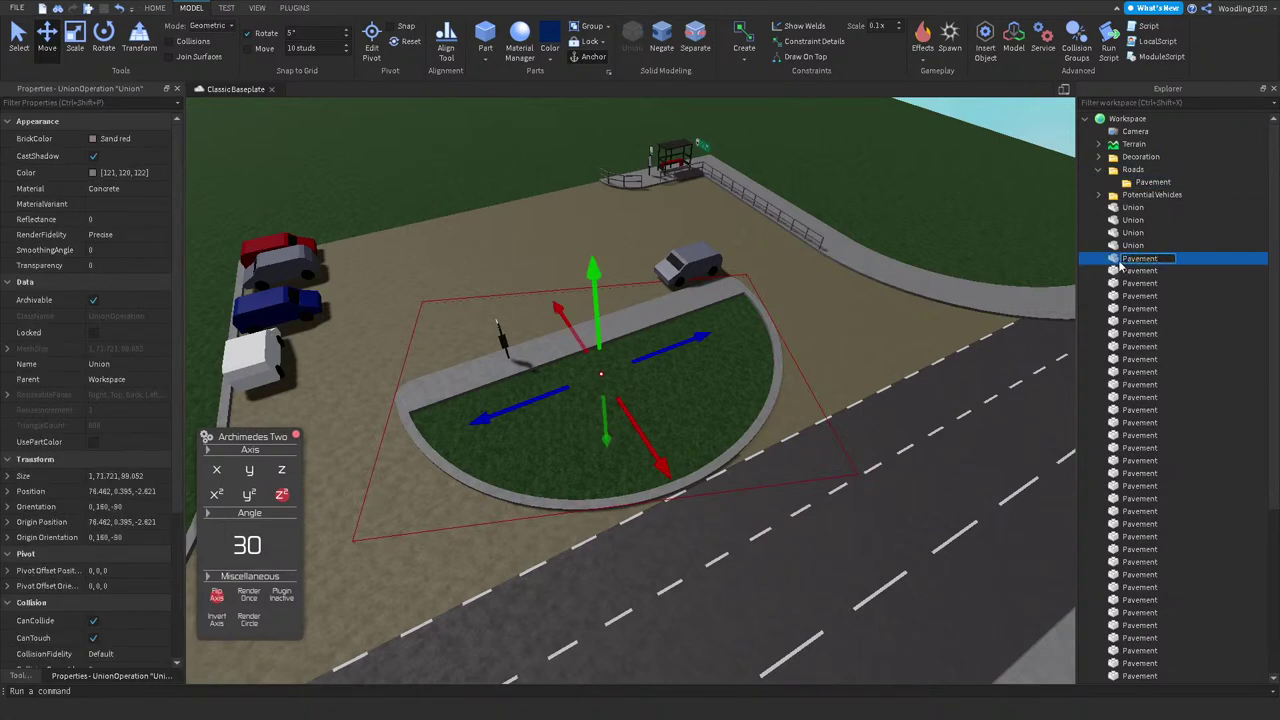
pyautogui.write('vement')
pyautogui.press('Return')
pyautogui.moveTo(1113, 260); pyautogui.dragTo(1115, 183)
# Step: Move the union of road markings into the Roads folder and rename it White Lines
pyautogui.click(1133, 207)
pyautogui.press('f')
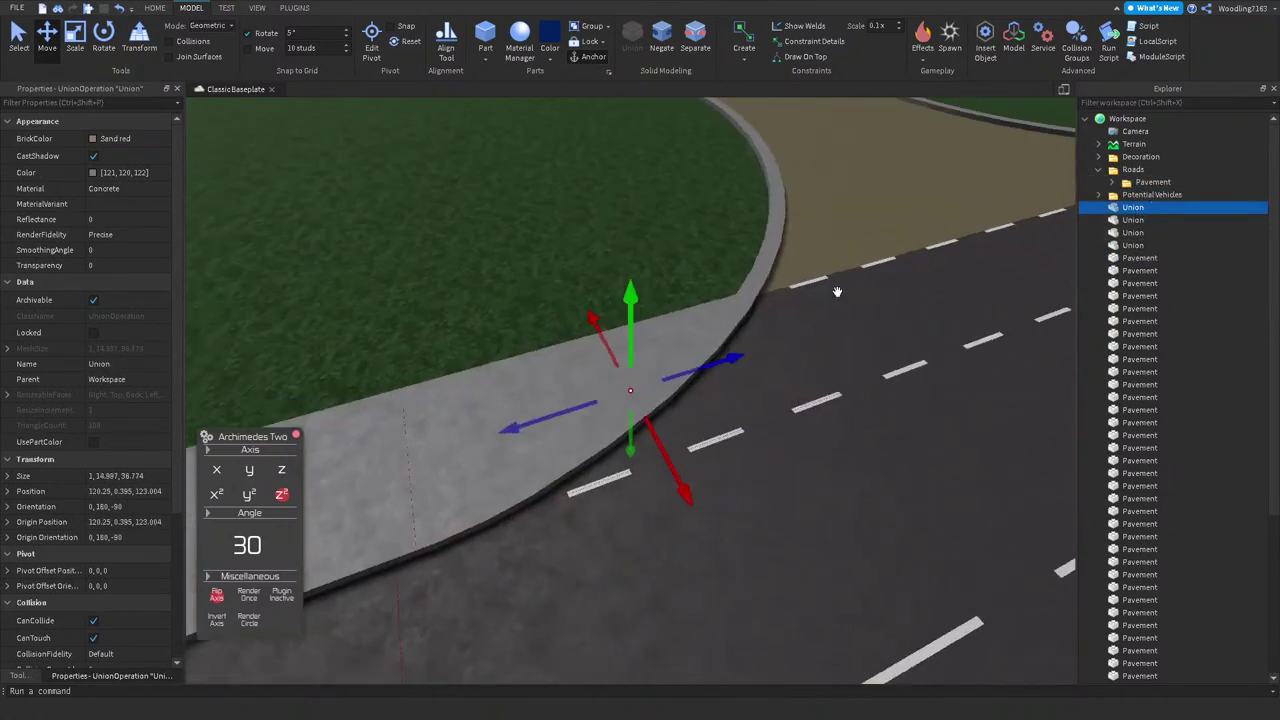
pyautogui.moveTo(637, 328); pyautogui.dragTo(752, 360, button='right')
pyautogui.click(1133, 220)
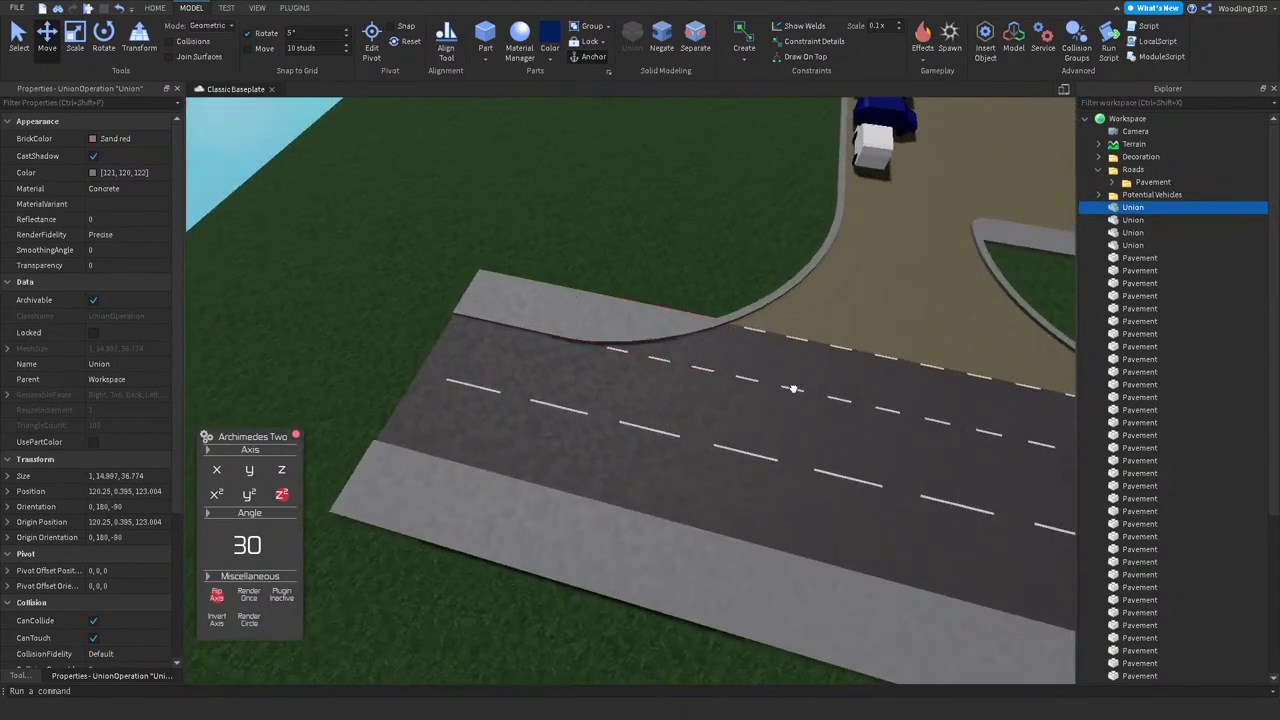
pyautogui.scroll(-2, 1080, 316)
pyautogui.scroll(3, 1140, 190)
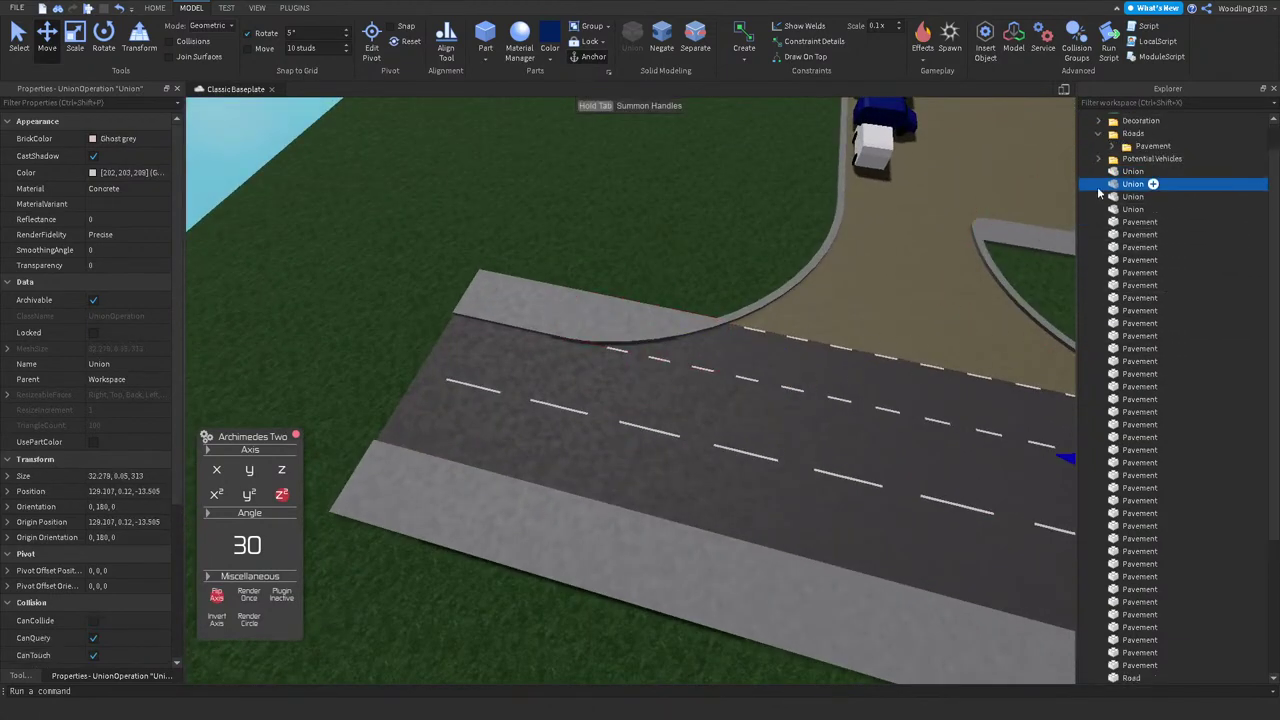
pyautogui.moveTo(1133, 184); pyautogui.dragTo(1137, 141)
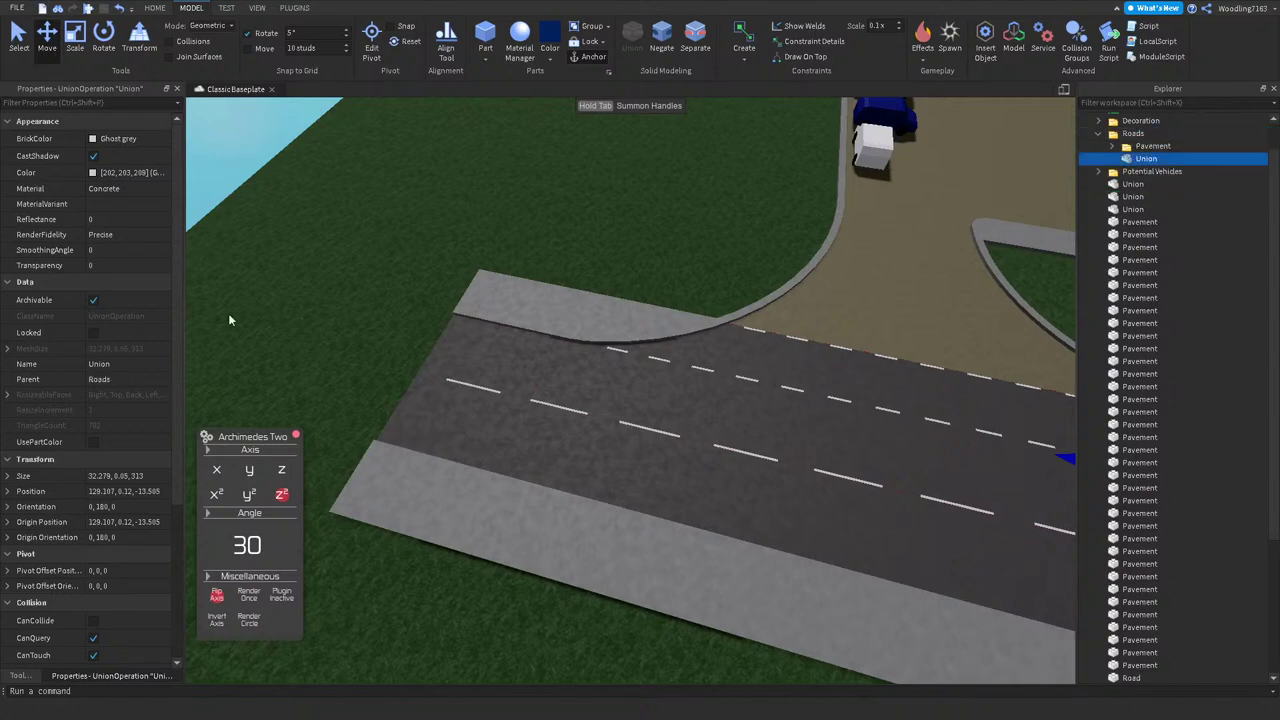
pyautogui.click(122, 358)
pyautogui.write('Whi')
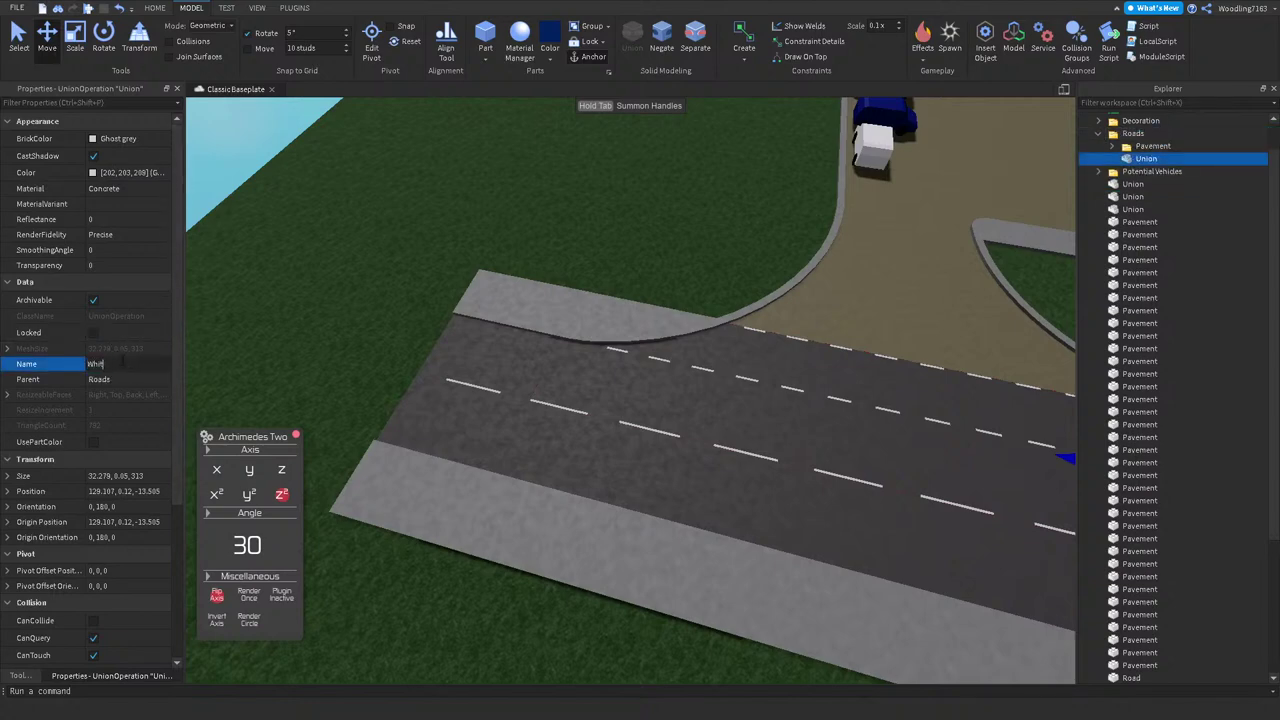
pyautogui.write('te Lines')
pyautogui.press('Return')
# Step: Unite the curved kerb's Pavement parts beside the parked vehicles with the corner pavement union at the main road
pyautogui.press('f')
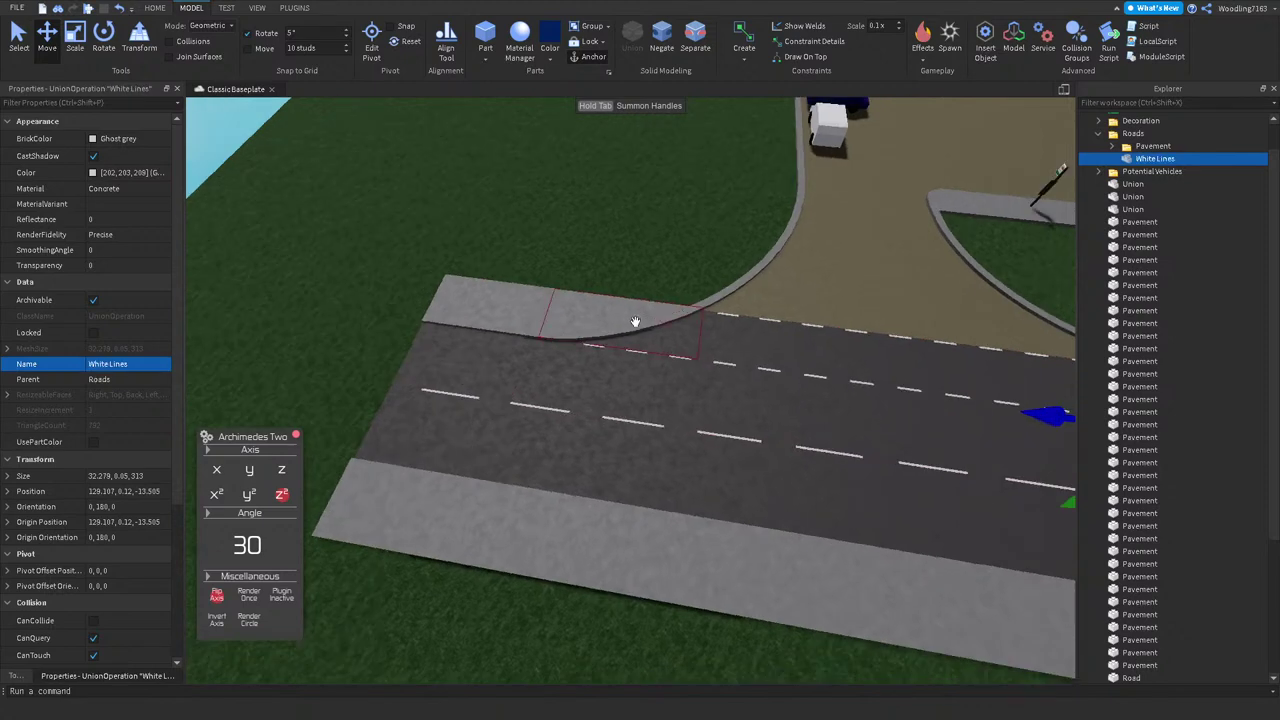
pyautogui.moveTo(356, 233); pyautogui.dragTo(687, 390)
pyautogui.click(466, 297)
pyautogui.click(969, 300)
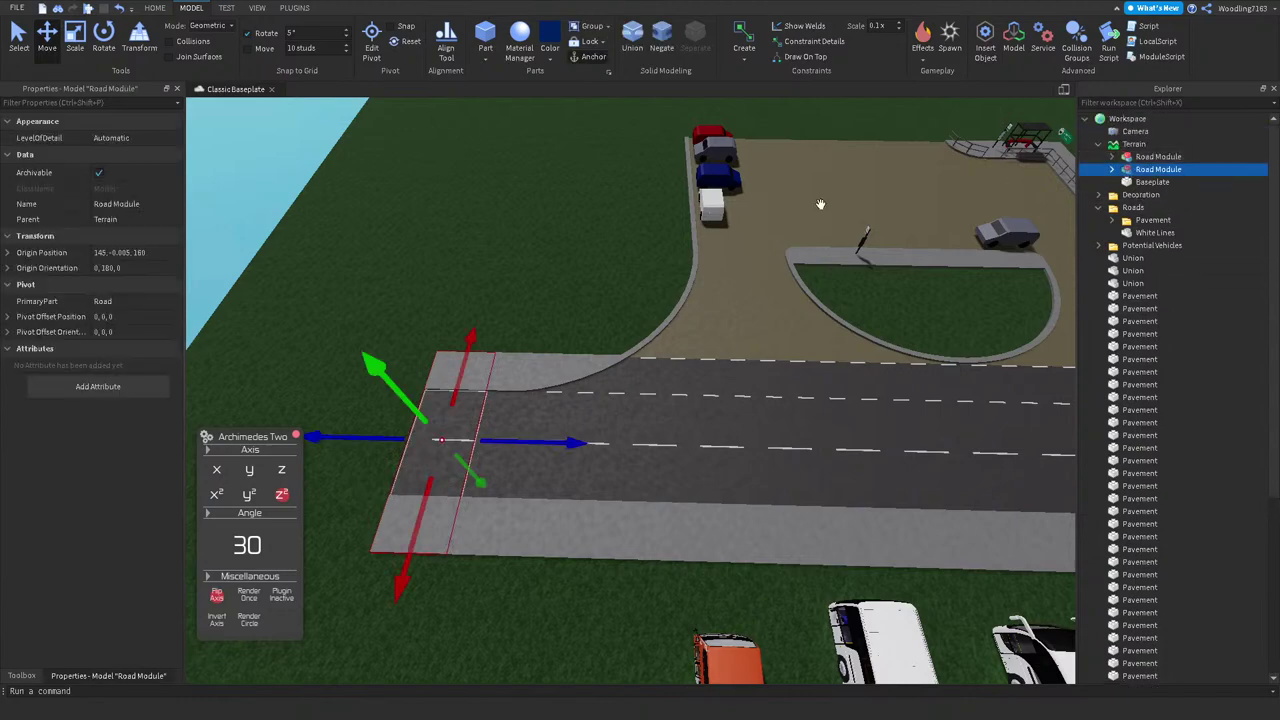
pyautogui.moveTo(556, 212); pyautogui.dragTo(556, 212, button='right')
pyautogui.moveTo(465, 135); pyautogui.dragTo(696, 412)
pyautogui.moveTo(605, 205); pyautogui.dragTo(602, 88)
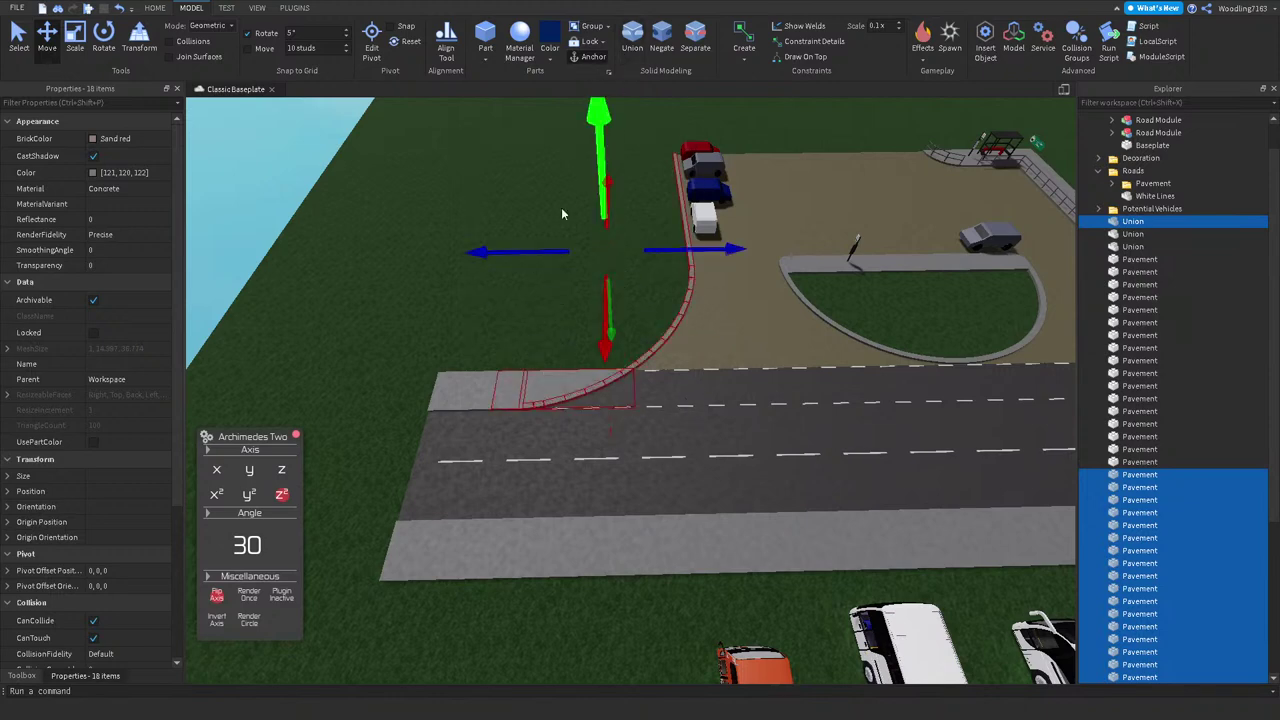
pyautogui.hotkey('ctrl', 'shift', 'g')
# Step: Rename the new kerb union Pavement and move it into the Pavement folder inside Roads
pyautogui.click(118, 364)
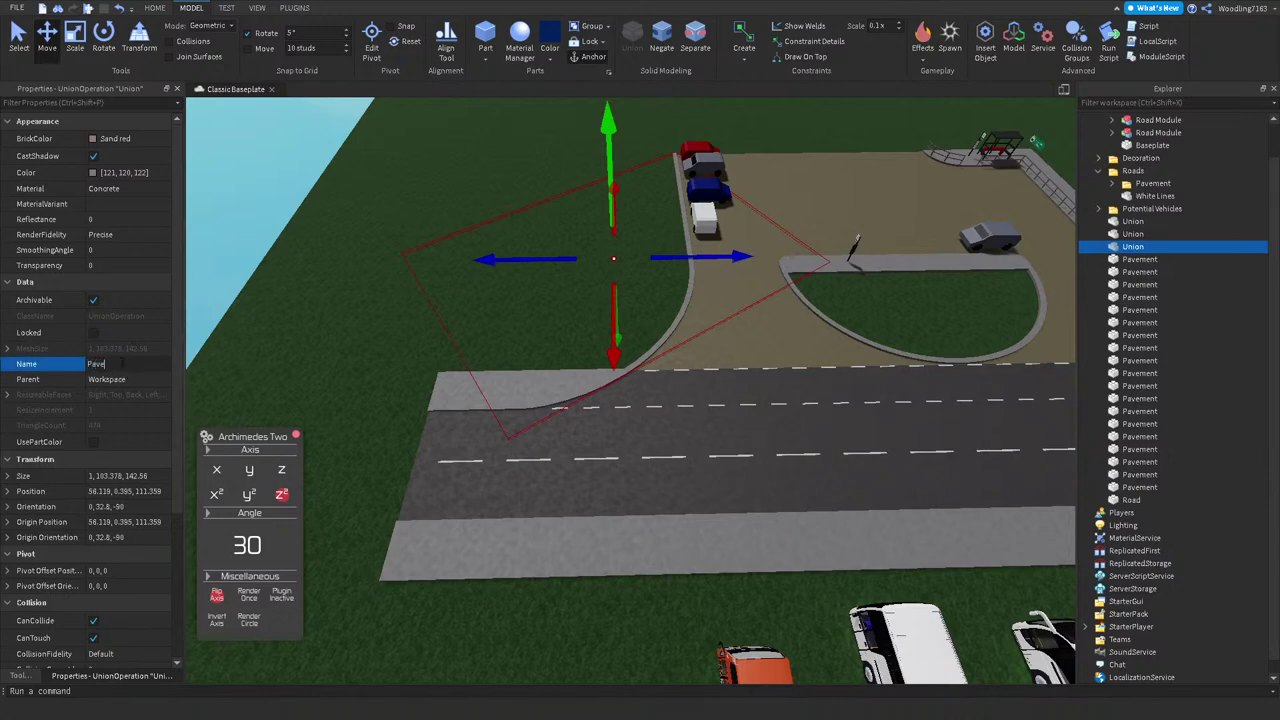
pyautogui.moveTo(1140, 246); pyautogui.dragTo(1138, 185)
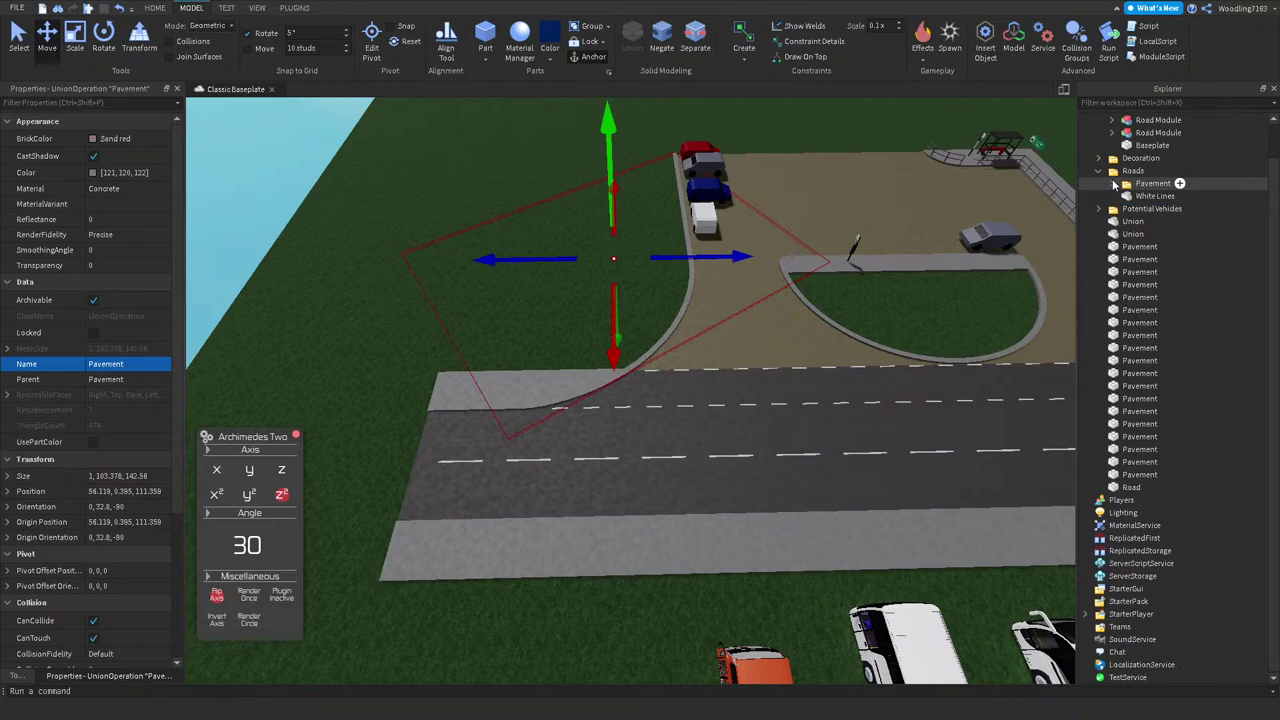
# Step: Rename the terminus ground union and the main Road part Road Surface, and move both into the Roads folder
pyautogui.click(1120, 222)
pyautogui.scroll(-2, 921, 182)
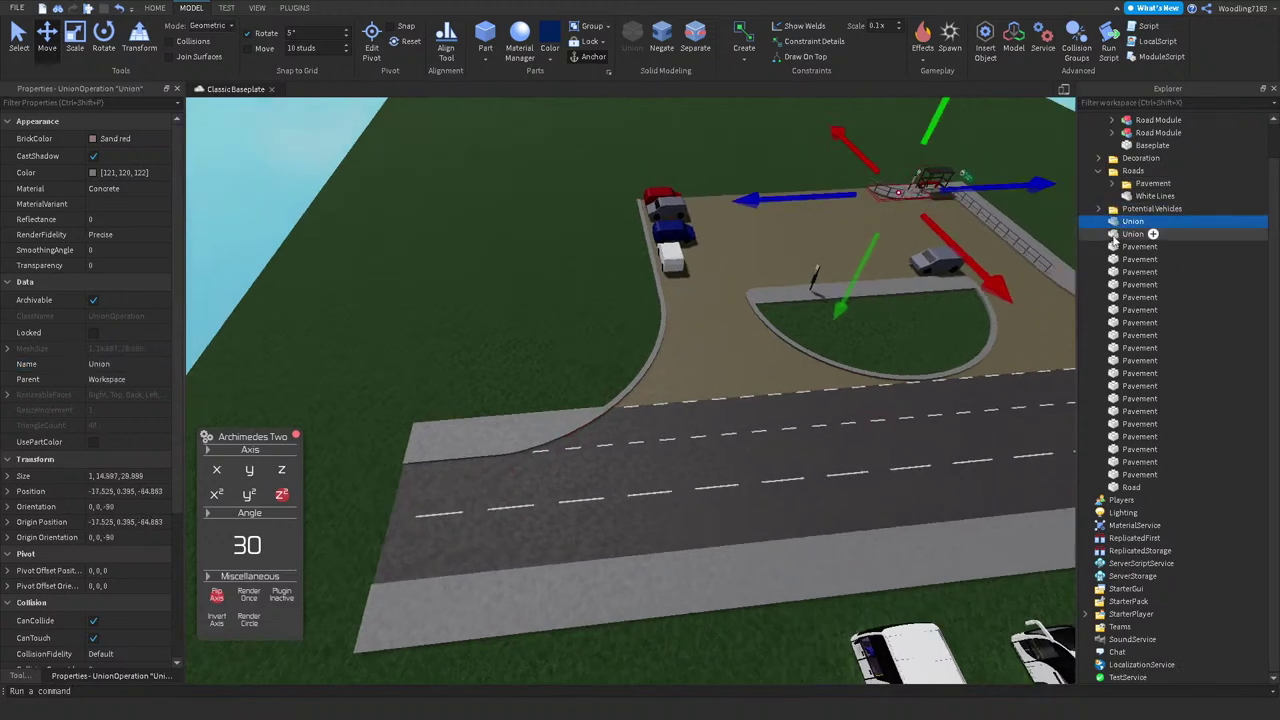
pyautogui.click(1133, 233)
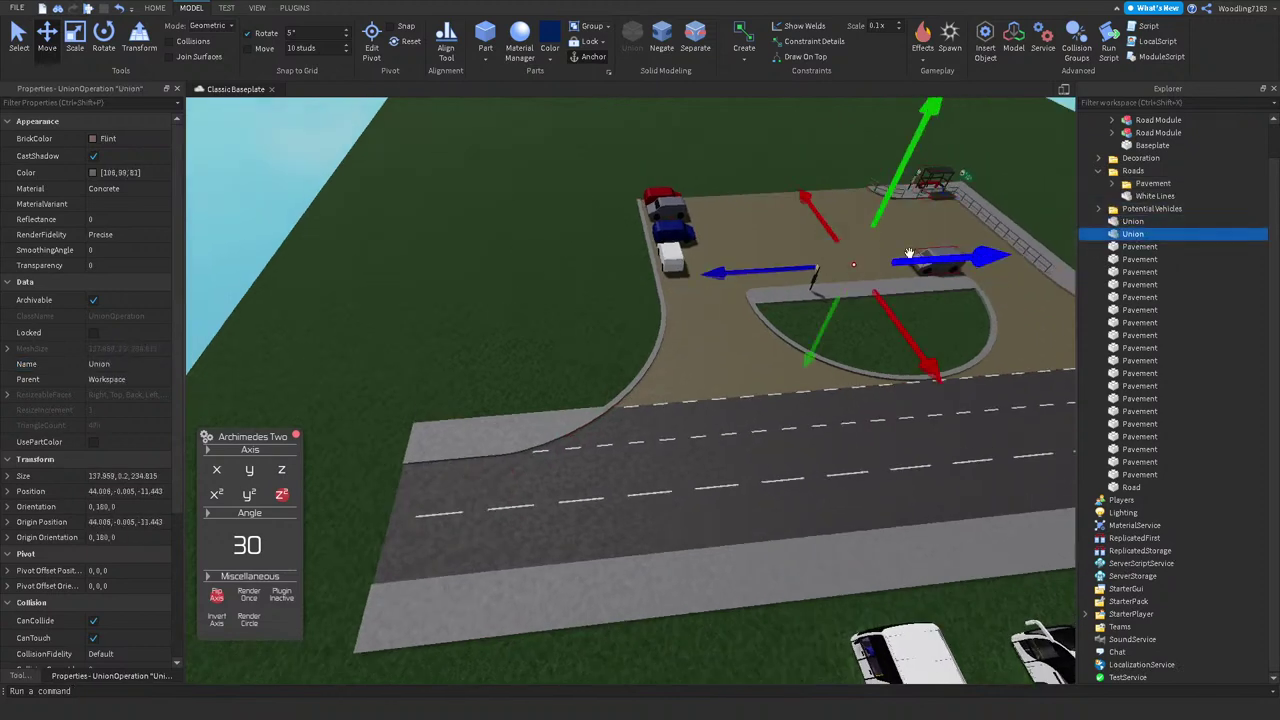
pyautogui.click(118, 364)
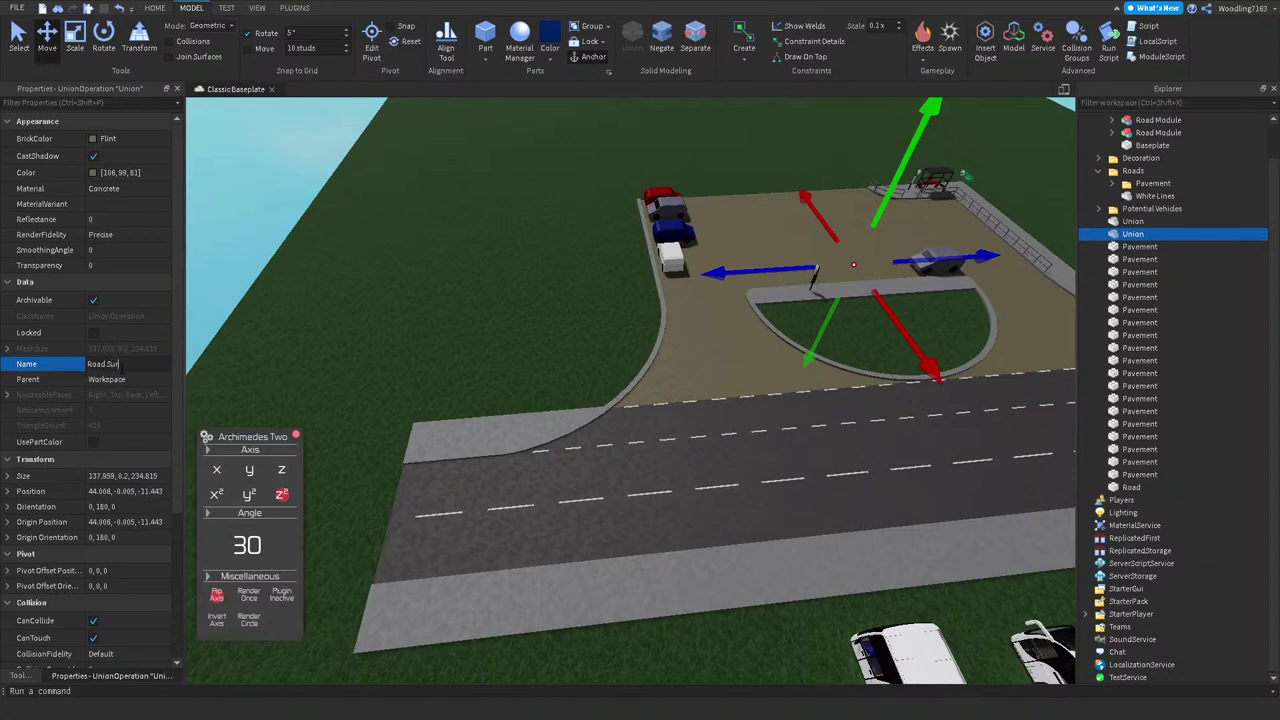
pyautogui.doubleClick(1131, 487)
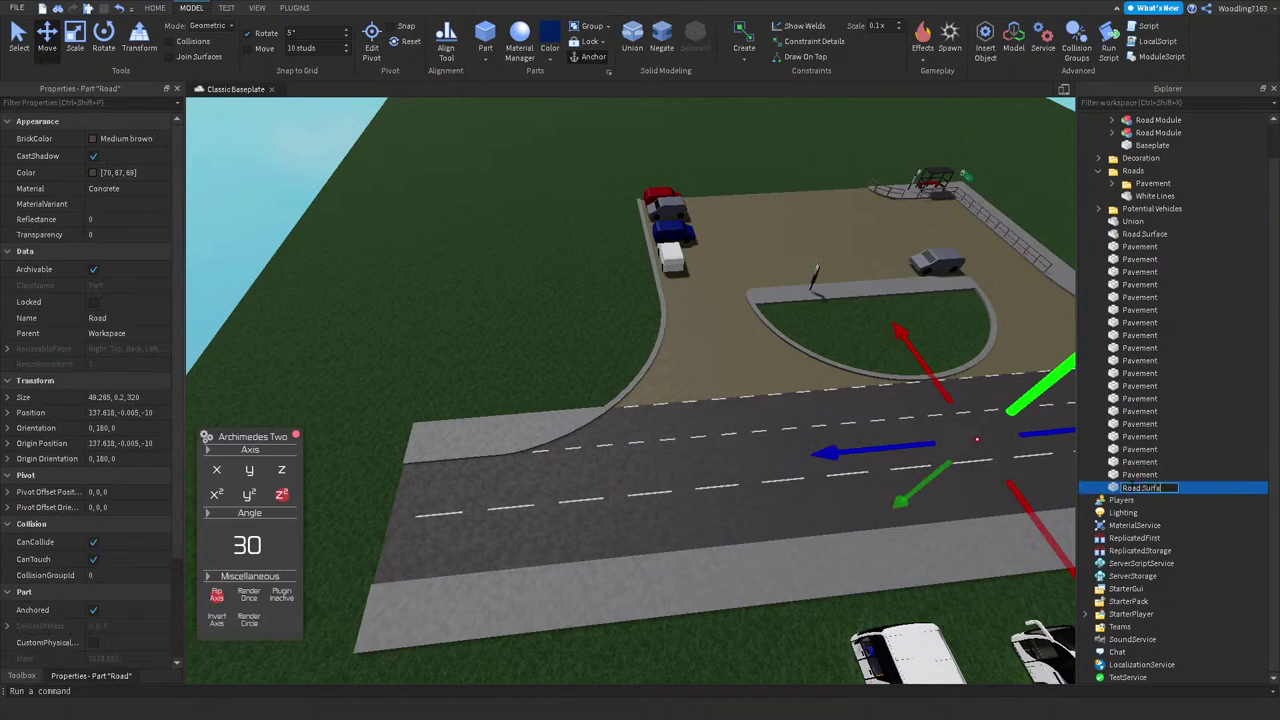
pyautogui.press('Return')
pyautogui.scroll(2, 885, 300)
pyautogui.keyDown('ctrl'); pyautogui.click(1144, 233); pyautogui.keyUp('ctrl')
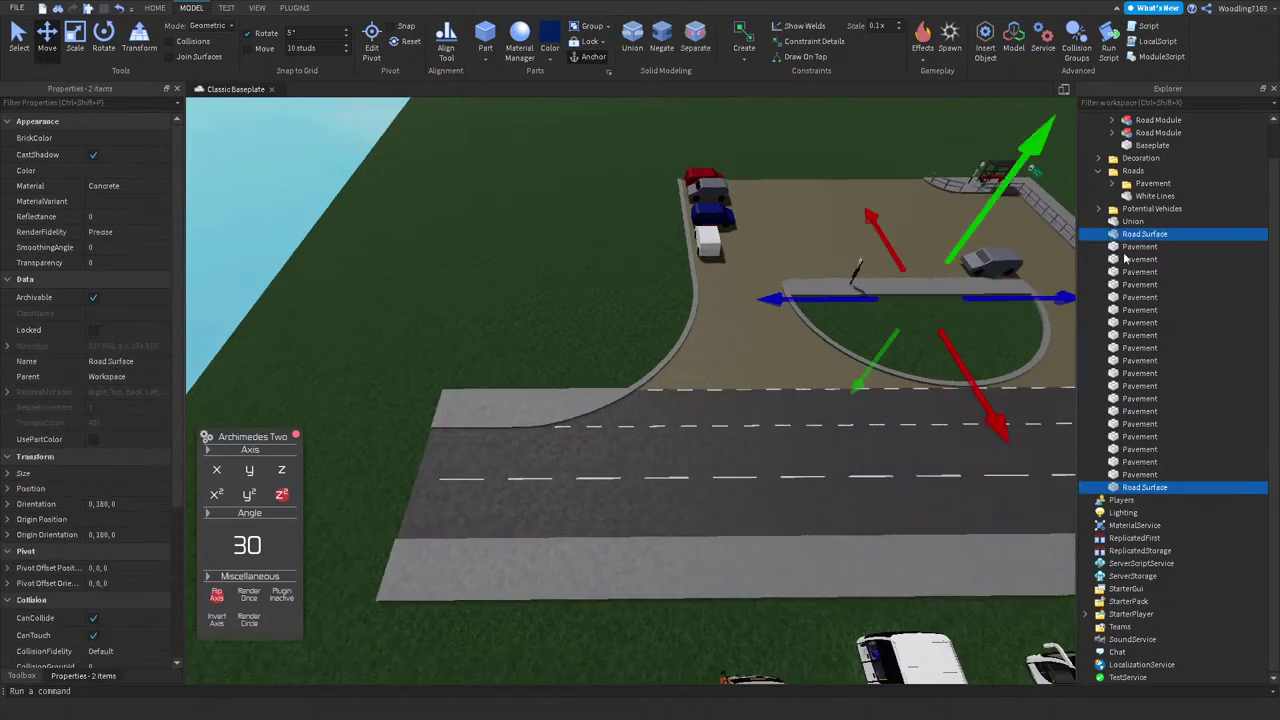
pyautogui.moveTo(1131, 175); pyautogui.dragTo(1132, 172)
pyautogui.click(491, 215)
# Step: Move the long straight Pavement strip on the buses' side of the road into the Pavement folder inside Roads
pyautogui.click(1205, 260)
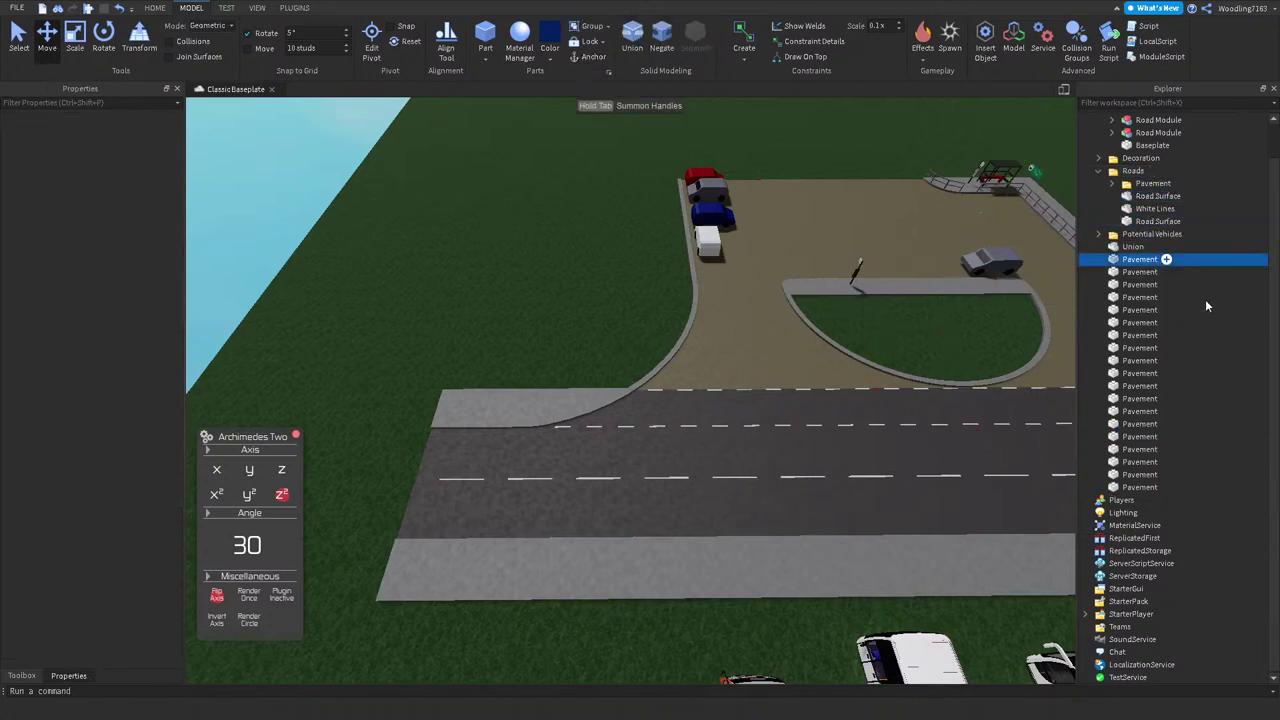
pyautogui.keyDown('shift'); pyautogui.click(1145, 487); pyautogui.keyUp('shift')
pyautogui.press('f')
pyautogui.click(797, 365)
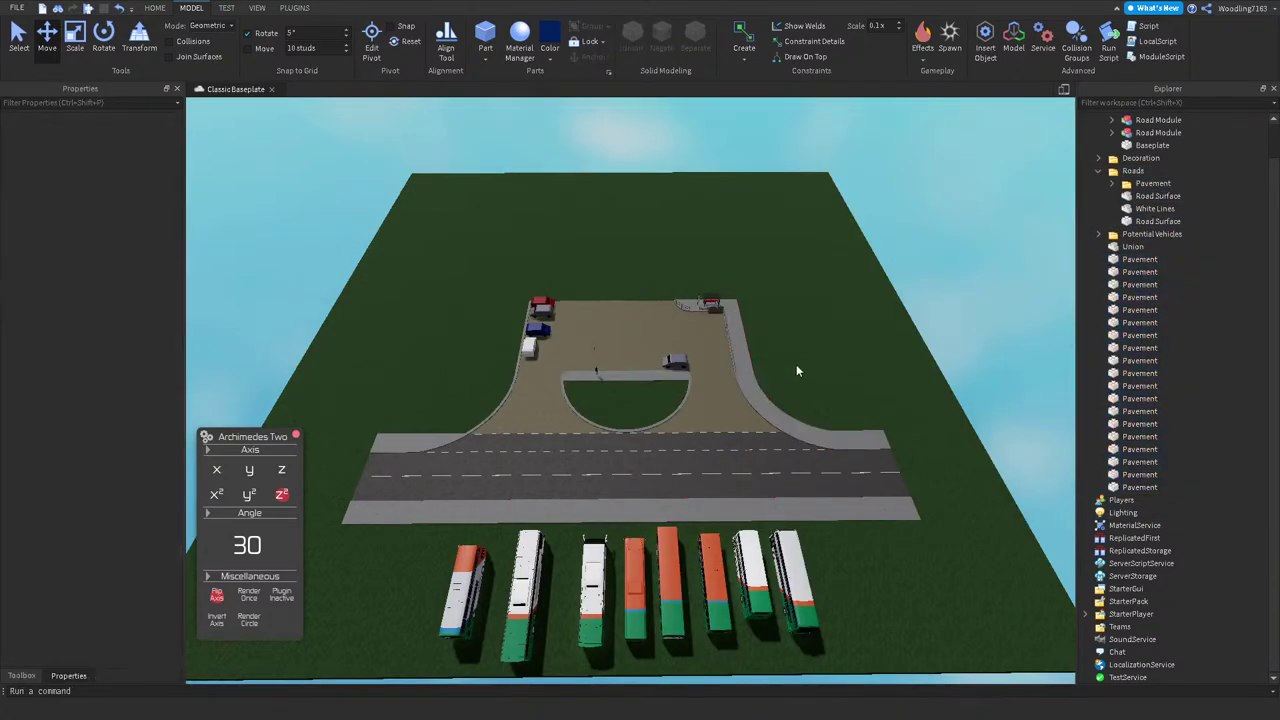
pyautogui.scroll(2, 802, 371)
pyautogui.click(1157, 474)
pyautogui.keyDown('shift'); pyautogui.click(1157, 461); pyautogui.keyUp('shift')
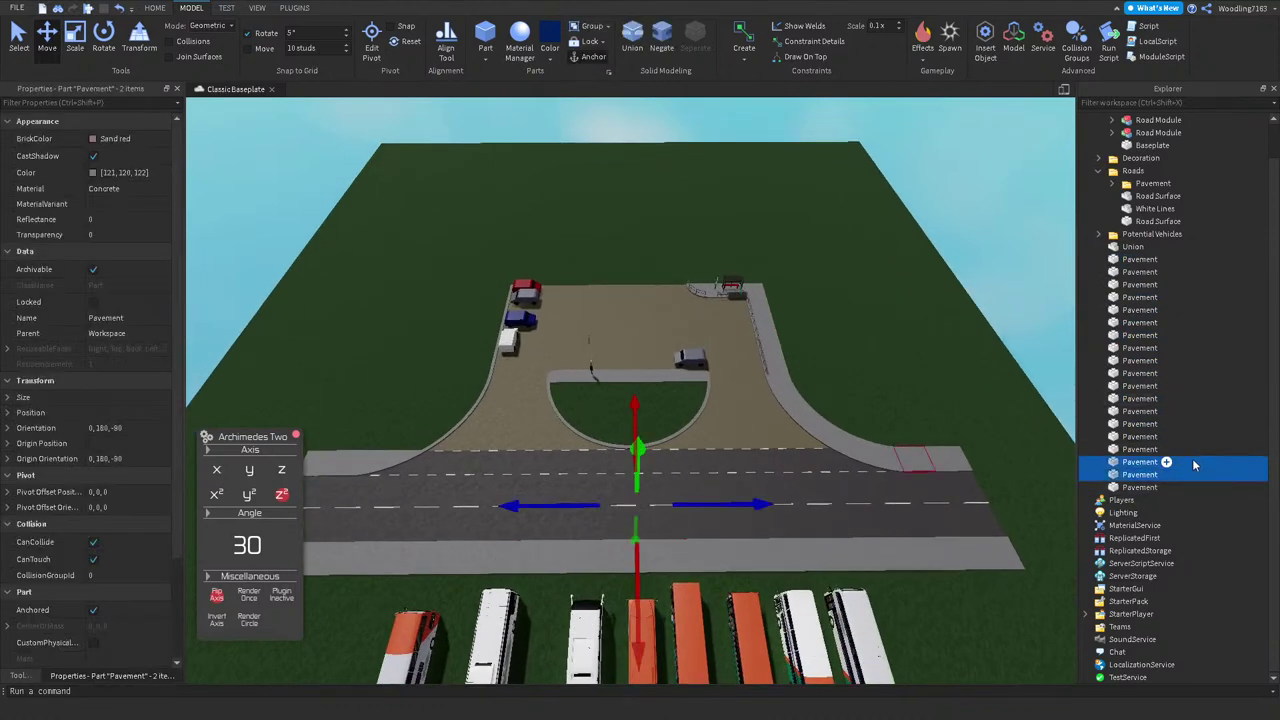
pyautogui.moveTo(1157, 474); pyautogui.dragTo(1157, 187)
# Step: Unite the 17 Pavement parts that form the straight and curved footpath beside the long railing
pyautogui.moveTo(1193, 511); pyautogui.dragTo(1141, 298)
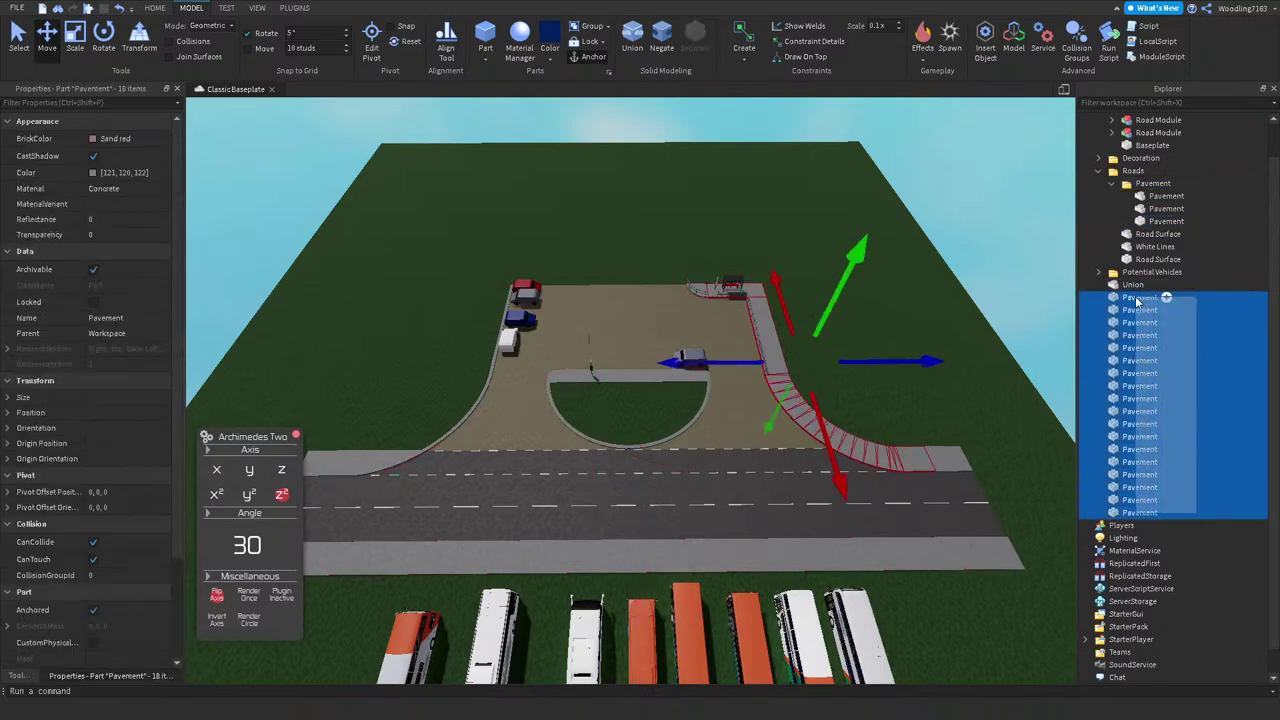
pyautogui.press('f')
pyautogui.scroll(-3, 679, 384)
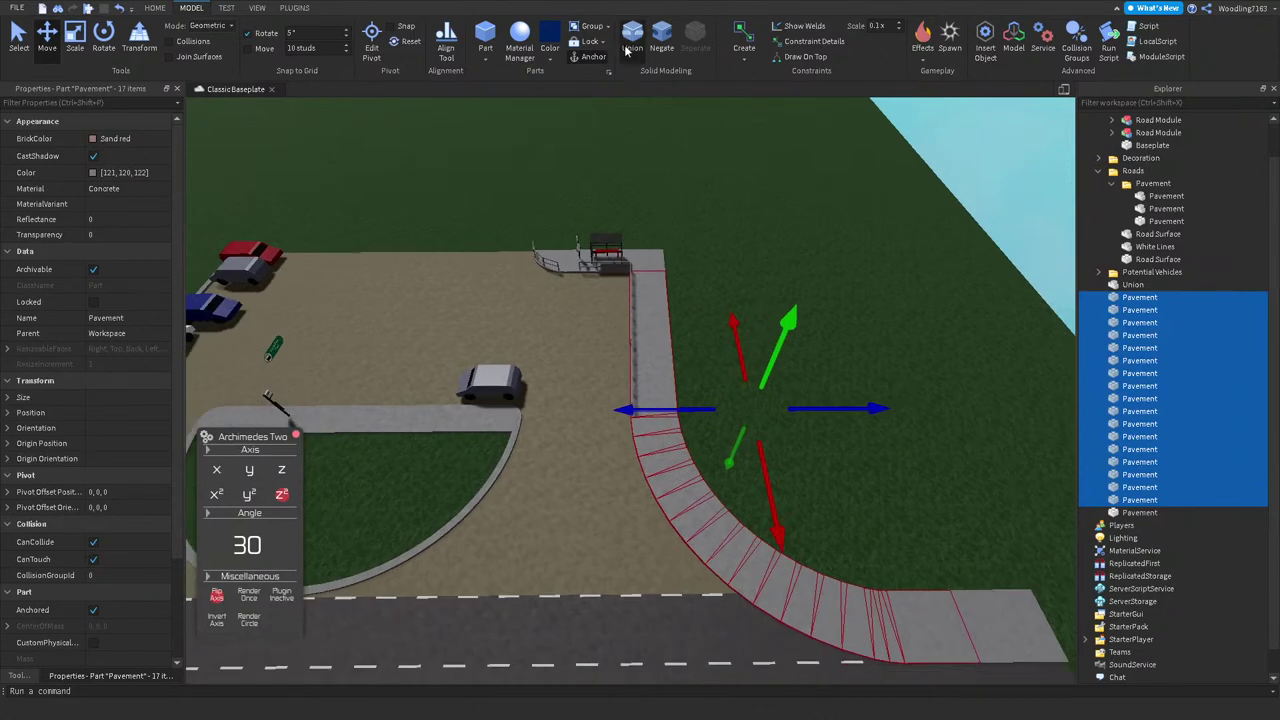
pyautogui.click(632, 47)
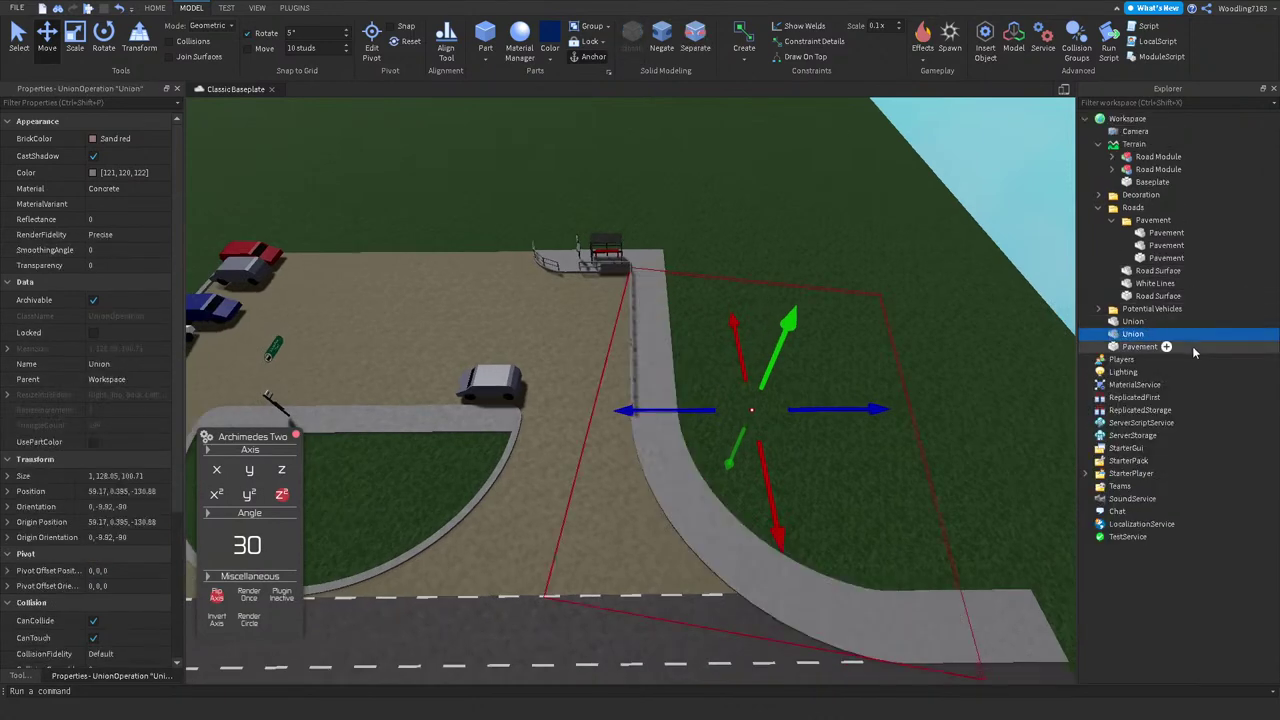
# Step: Unite the remaining loose Pavement part with the pavement union under the bus shelter
pyautogui.click(1140, 346)
pyautogui.keyDown('ctrl'); pyautogui.click(1133, 321); pyautogui.keyUp('ctrl')
pyautogui.click(641, 42)
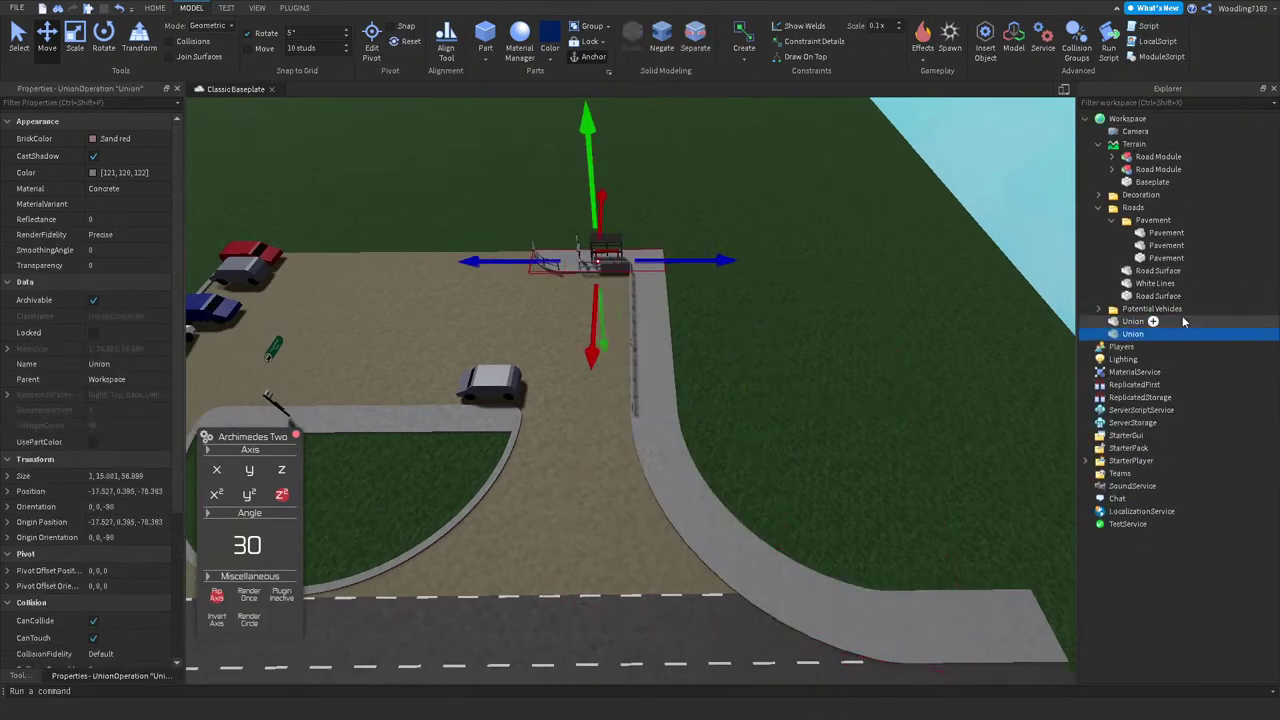
# Step: Move the footpath and shelter unions into the Pavement folder inside Roads and rename both Pavement
pyautogui.click(1135, 322)
pyautogui.keyDown('ctrl'); pyautogui.click(1131, 334); pyautogui.keyUp('ctrl')
pyautogui.moveTo(1131, 334); pyautogui.dragTo(1152, 220)
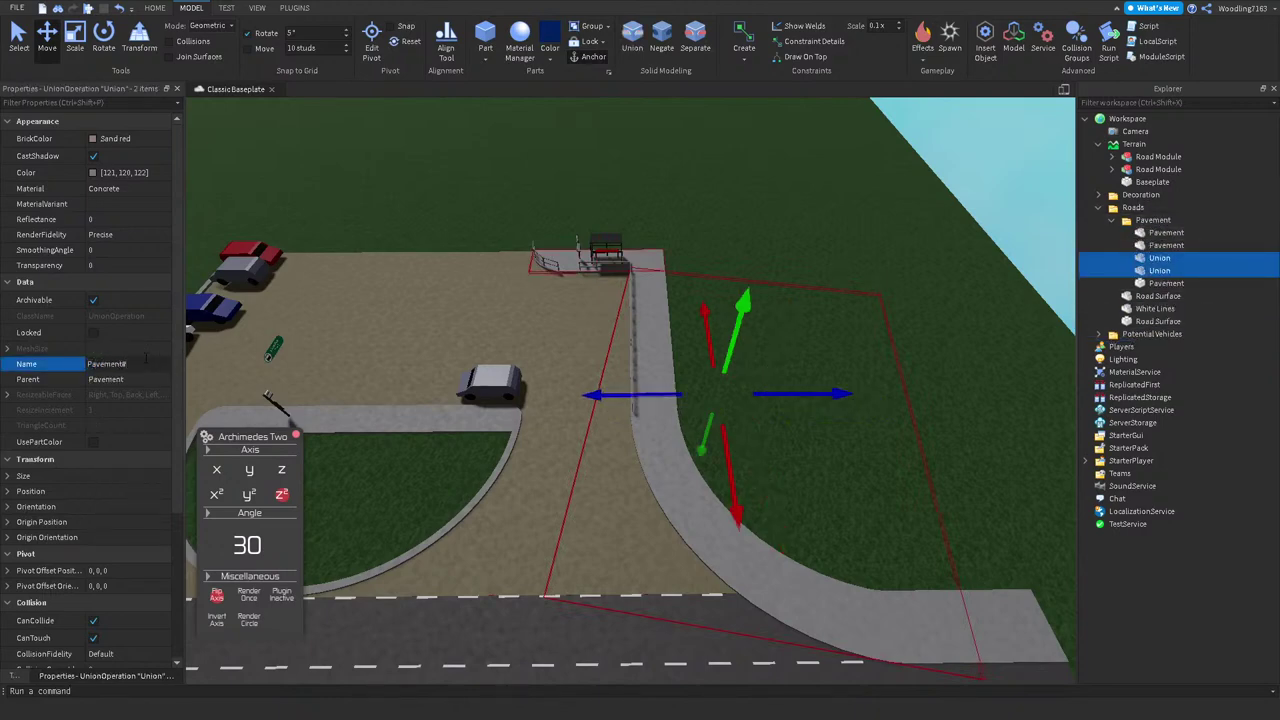
pyautogui.press('Return')
pyautogui.click(547, 169)
# Step: Look over the terminus, its parked vehicles and the row of buses across the road
pyautogui.moveTo(547, 169); pyautogui.dragTo(538, 173, button='right')
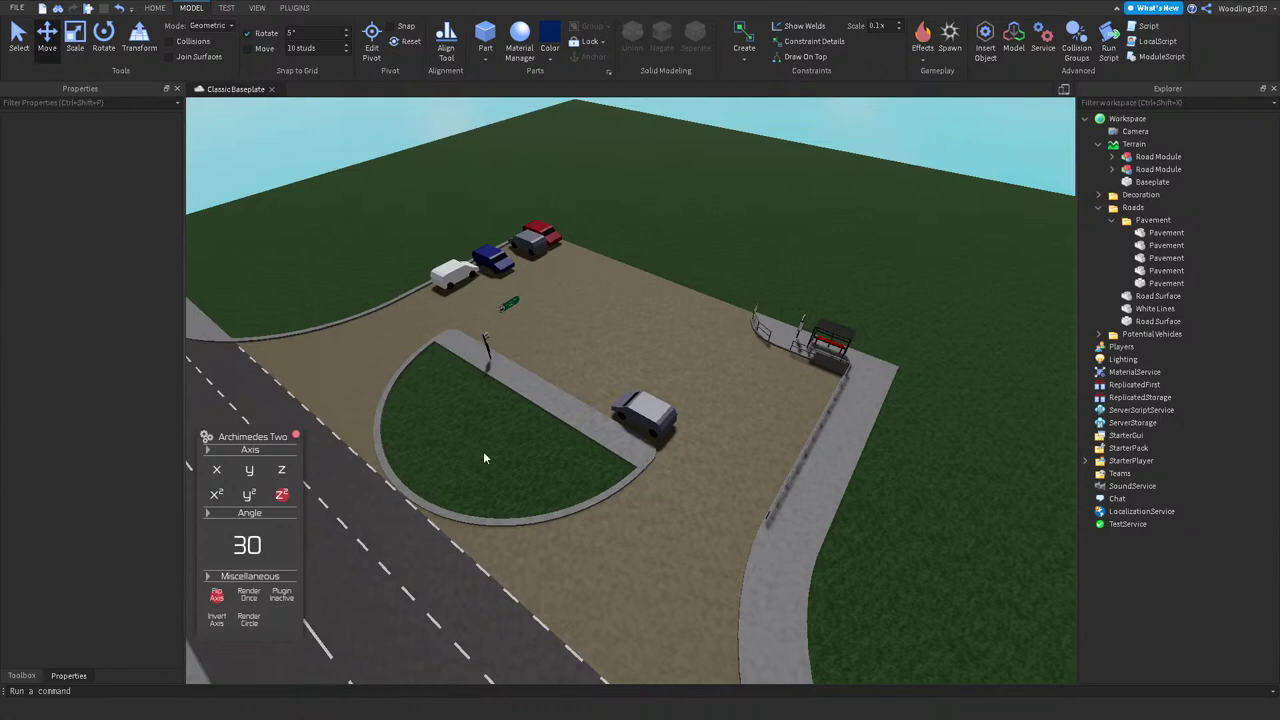
pyautogui.scroll(5, 566, 323)
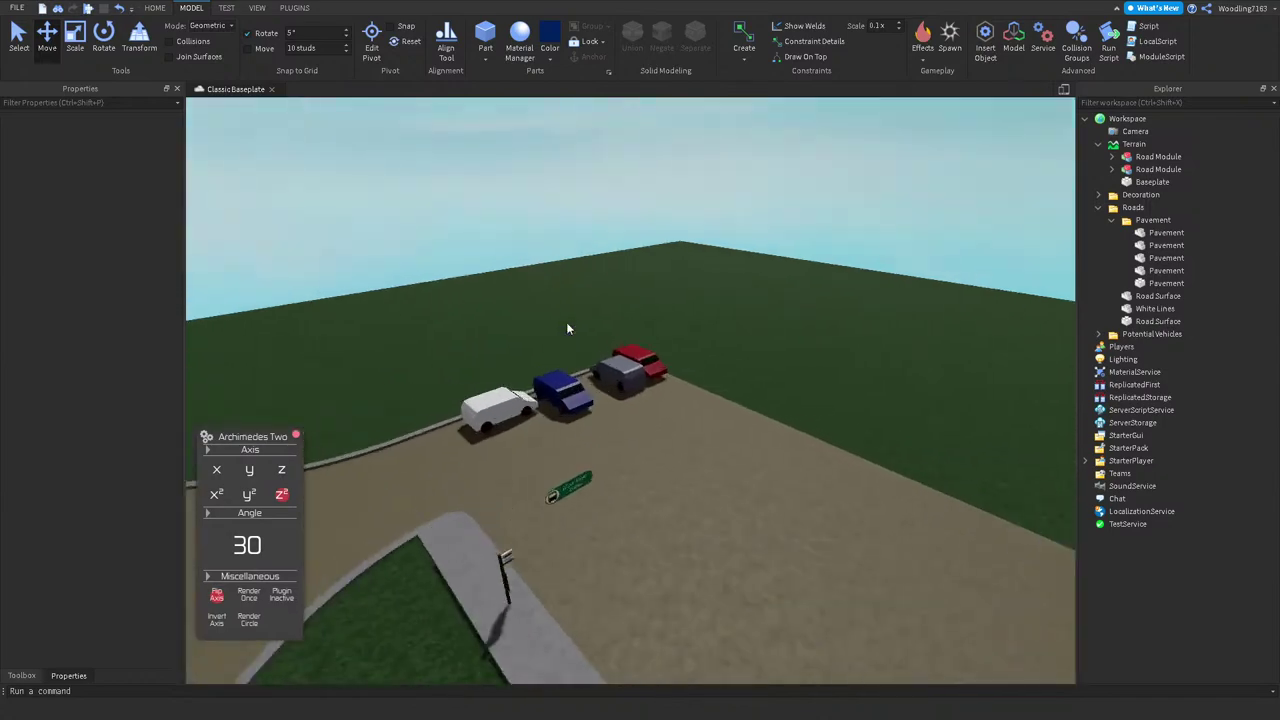
pyautogui.moveTo(566, 322); pyautogui.dragTo(566, 322, button='right')
pyautogui.scroll(10, 566, 322)
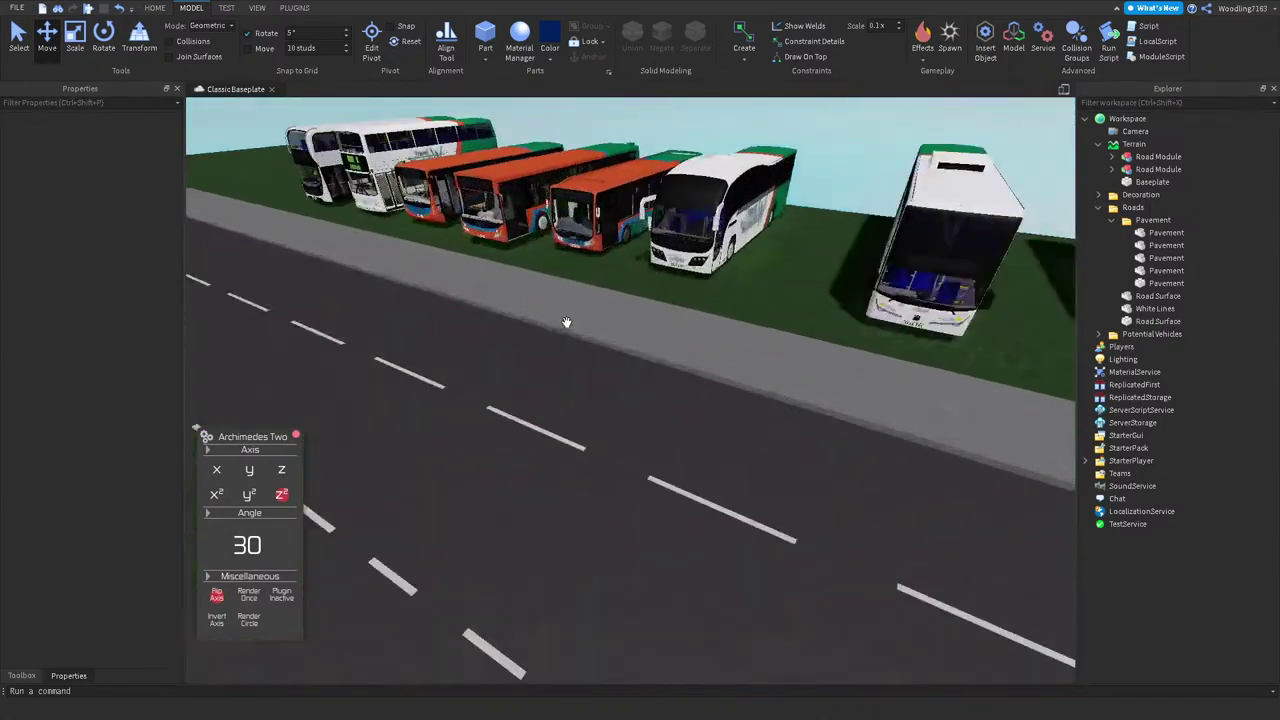
pyautogui.scroll(-10, 566, 322)
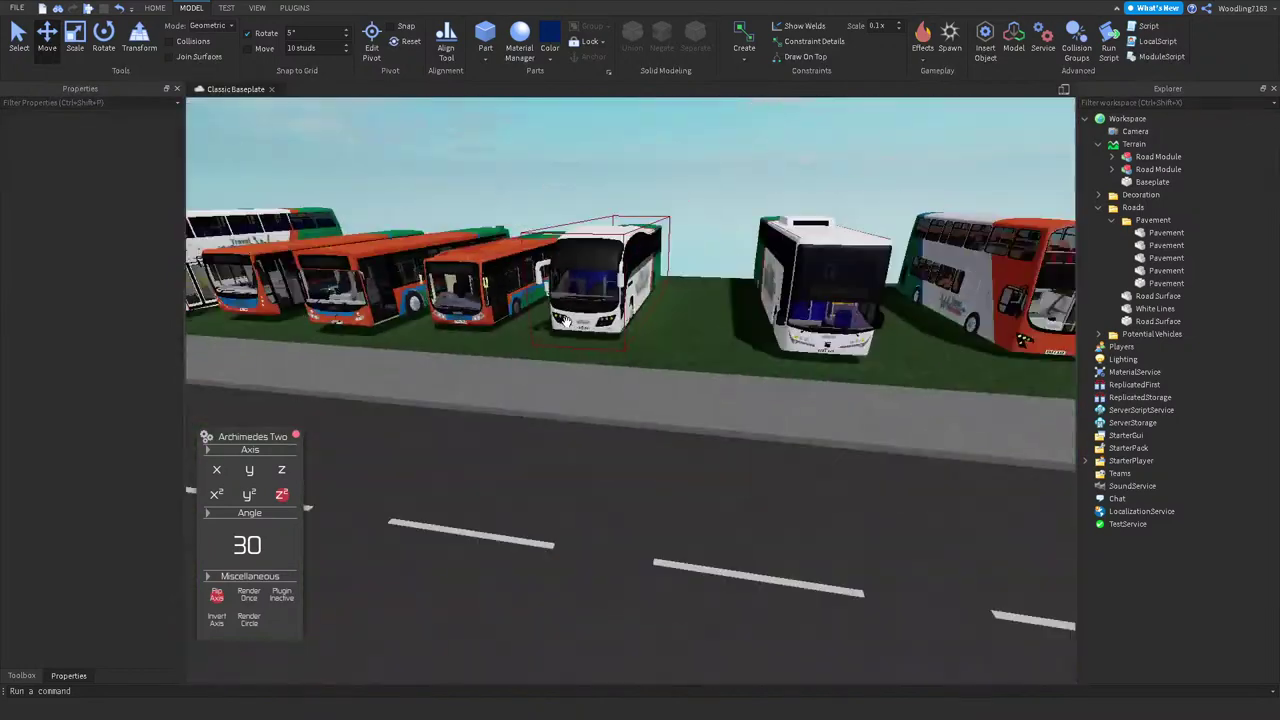
pyautogui.scroll(2, 566, 322)
pyautogui.scroll(-4, 566, 326)
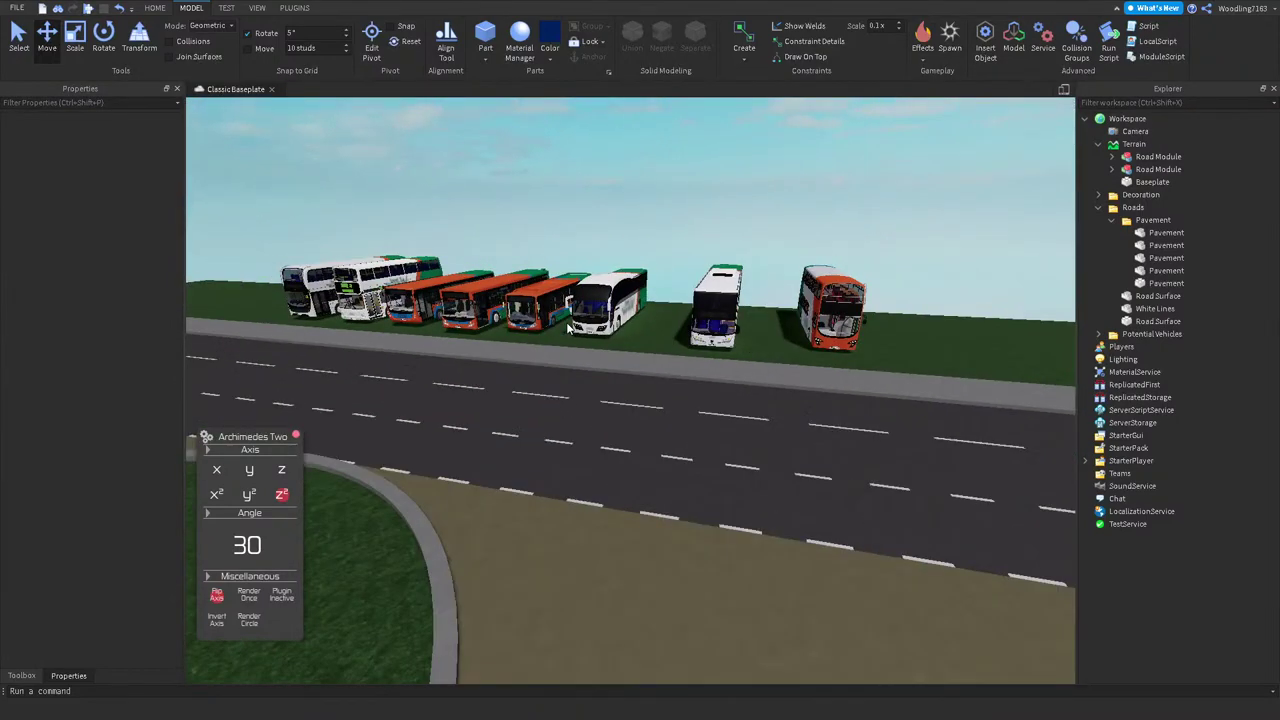
pyautogui.scroll(-4, 566, 326)
pyautogui.moveTo(566, 322); pyautogui.dragTo(628, 297, button='right')
pyautogui.scroll(5, 589, 315)
pyautogui.scroll(4, 628, 297)
pyautogui.scroll(-6, 628, 297)
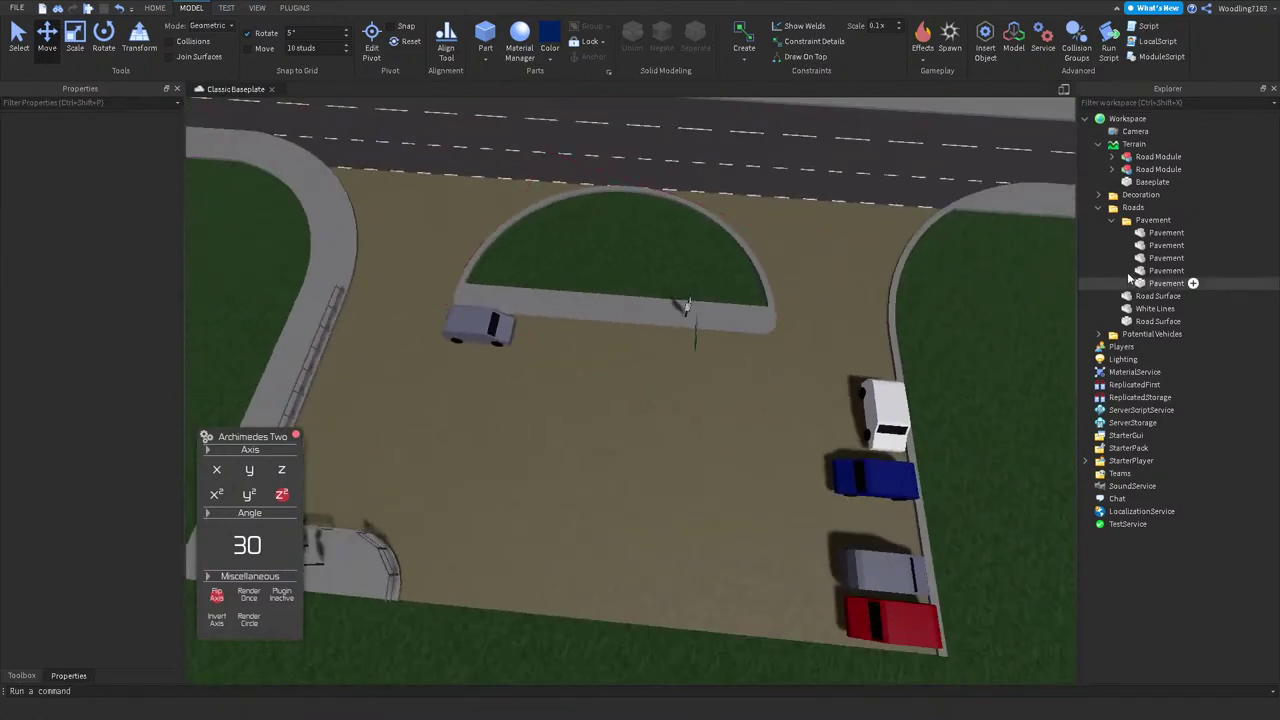
# Step: Collapse the Pavement, Roads and Terrain branches of the workspace tree
pyautogui.click(1113, 220)
pyautogui.click(1099, 207)
pyautogui.click(1098, 144)
# Step: Insert a new block part on the grass behind the bus shelter and set its material to DiamondPlate
pyautogui.moveTo(902, 297); pyautogui.dragTo(876, 301, button='right')
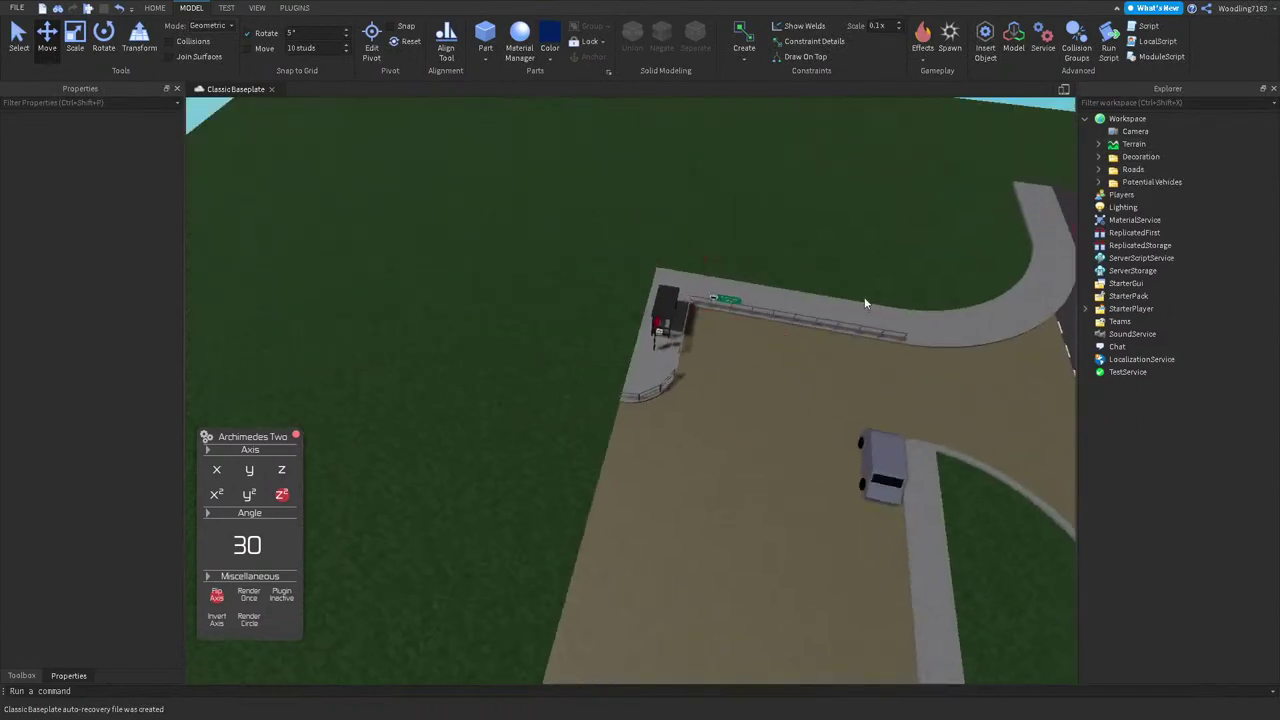
pyautogui.scroll(5, 593, 257)
pyautogui.click(488, 45)
pyautogui.scroll(4, 622, 323)
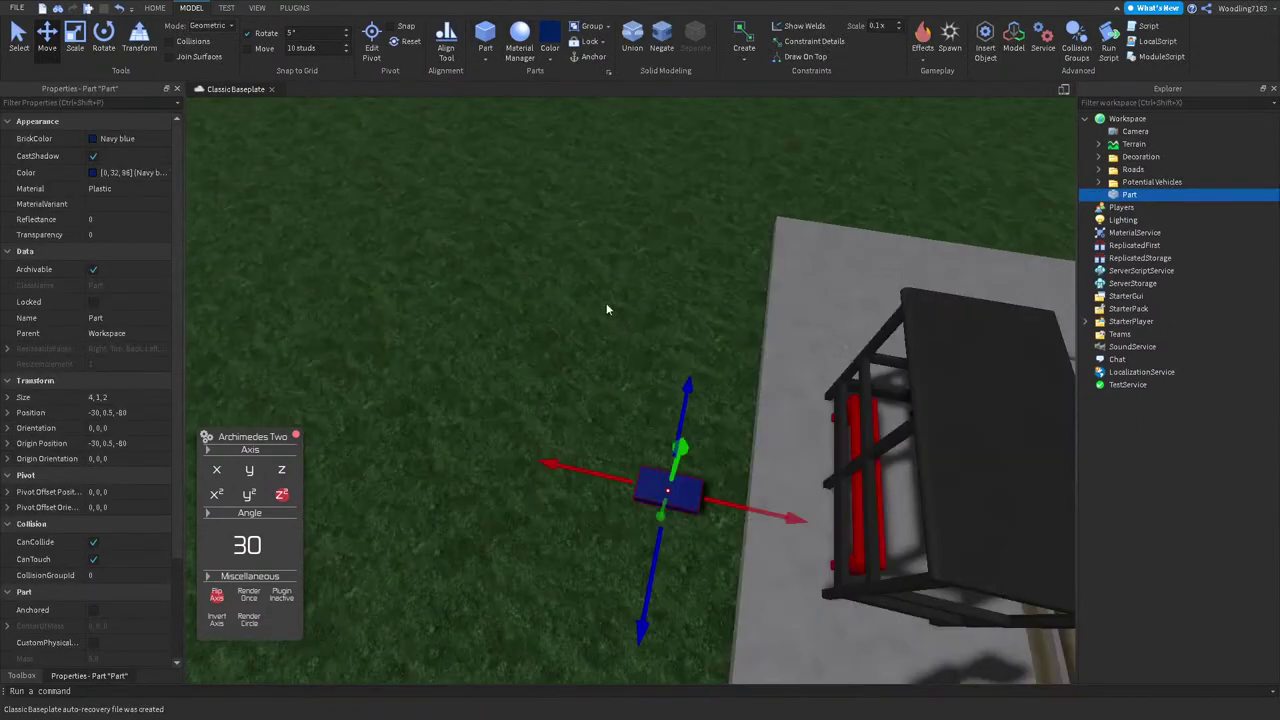
pyautogui.click(114, 188)
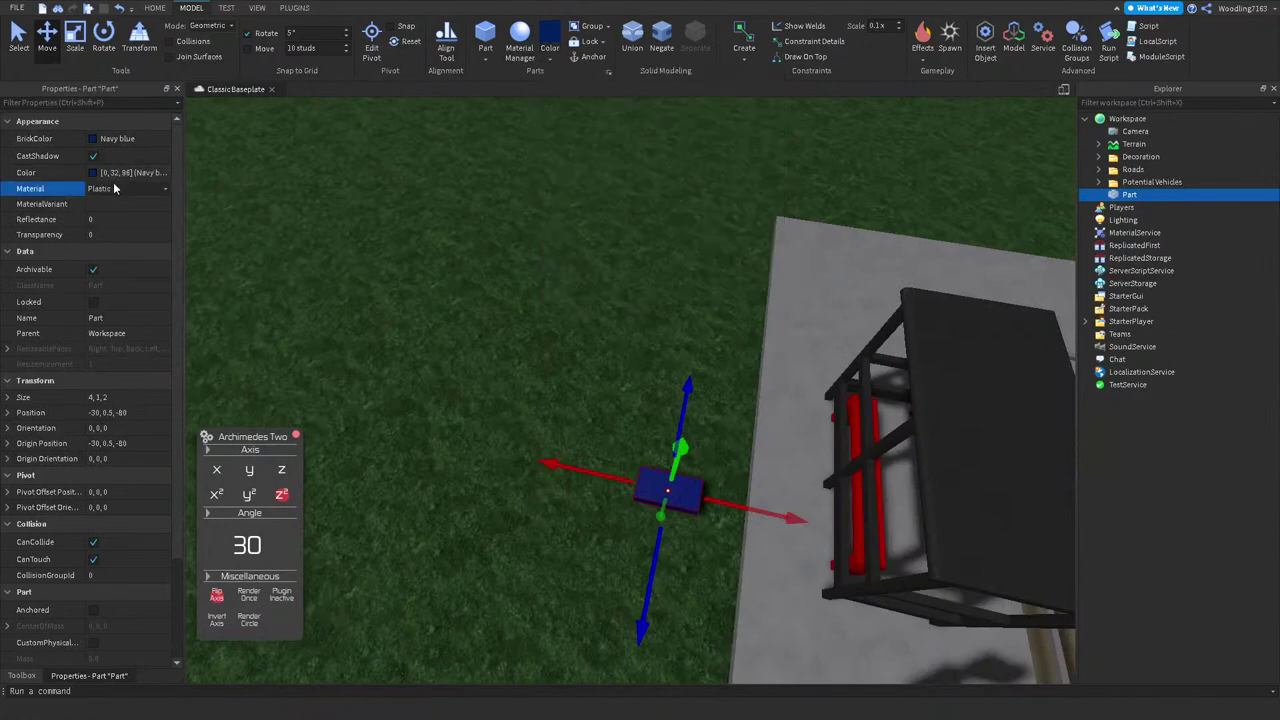
pyautogui.scroll(5, 117, 221)
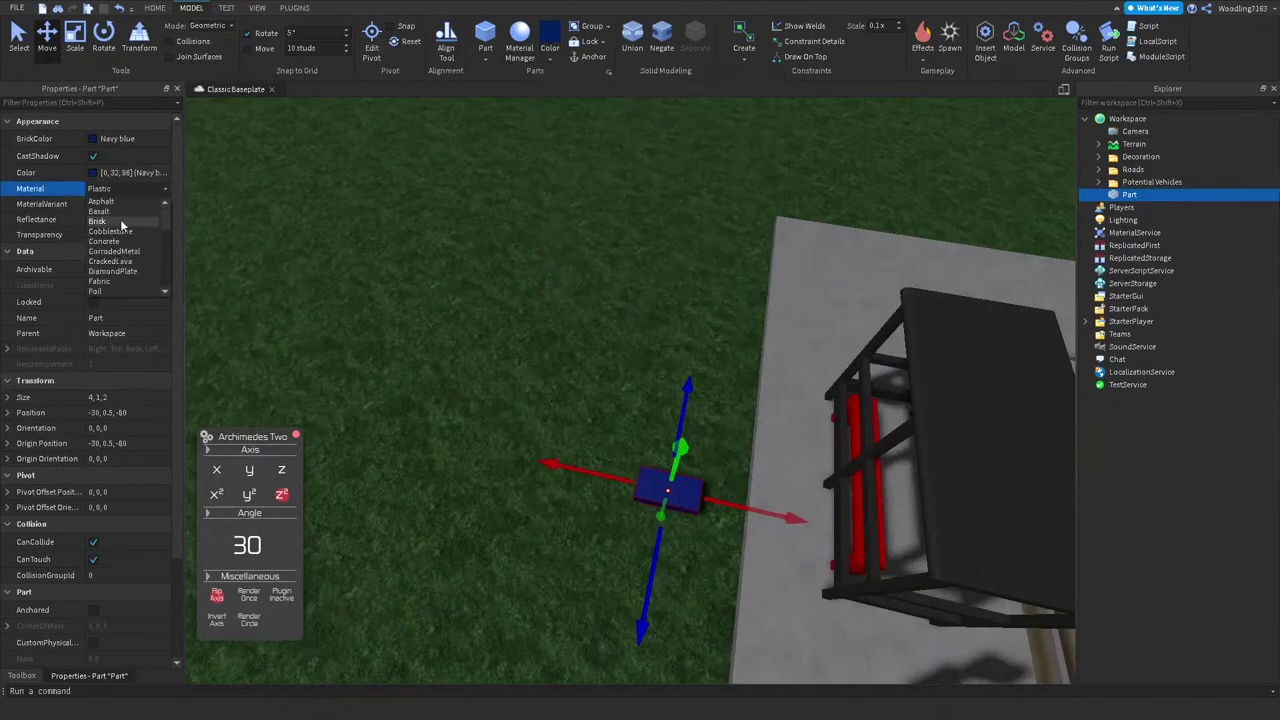
pyautogui.click(112, 271)
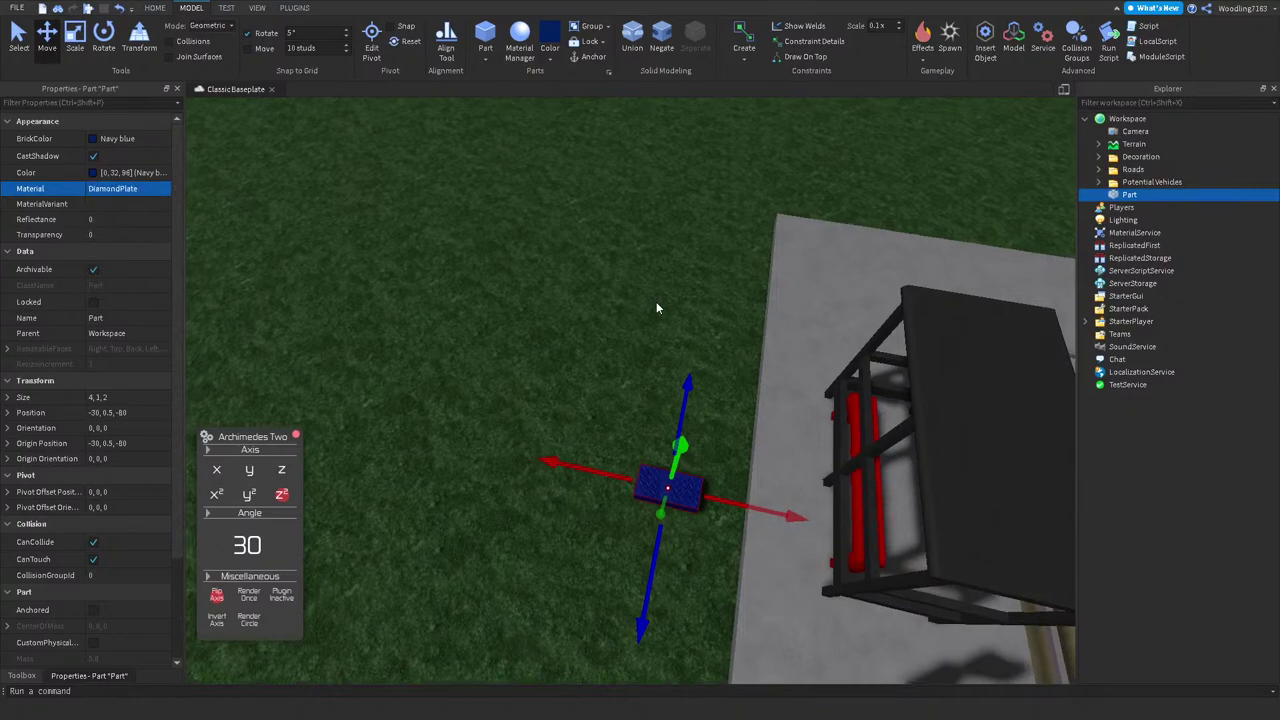
pyautogui.press('f')
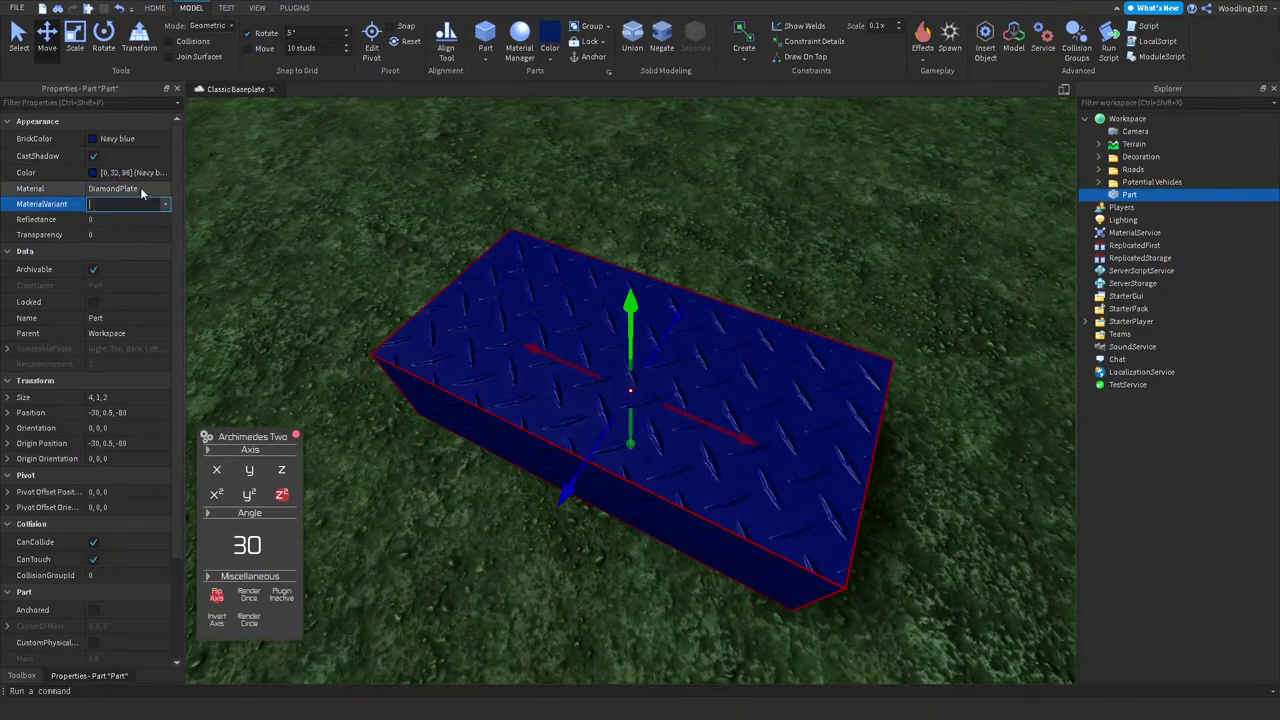
# Step: Change the new part's material from DiamondPlate to Brick
pyautogui.press('Up')
pyautogui.click(140, 187)
pyautogui.press('Up')
pyautogui.press('Up')
pyautogui.press('Up')
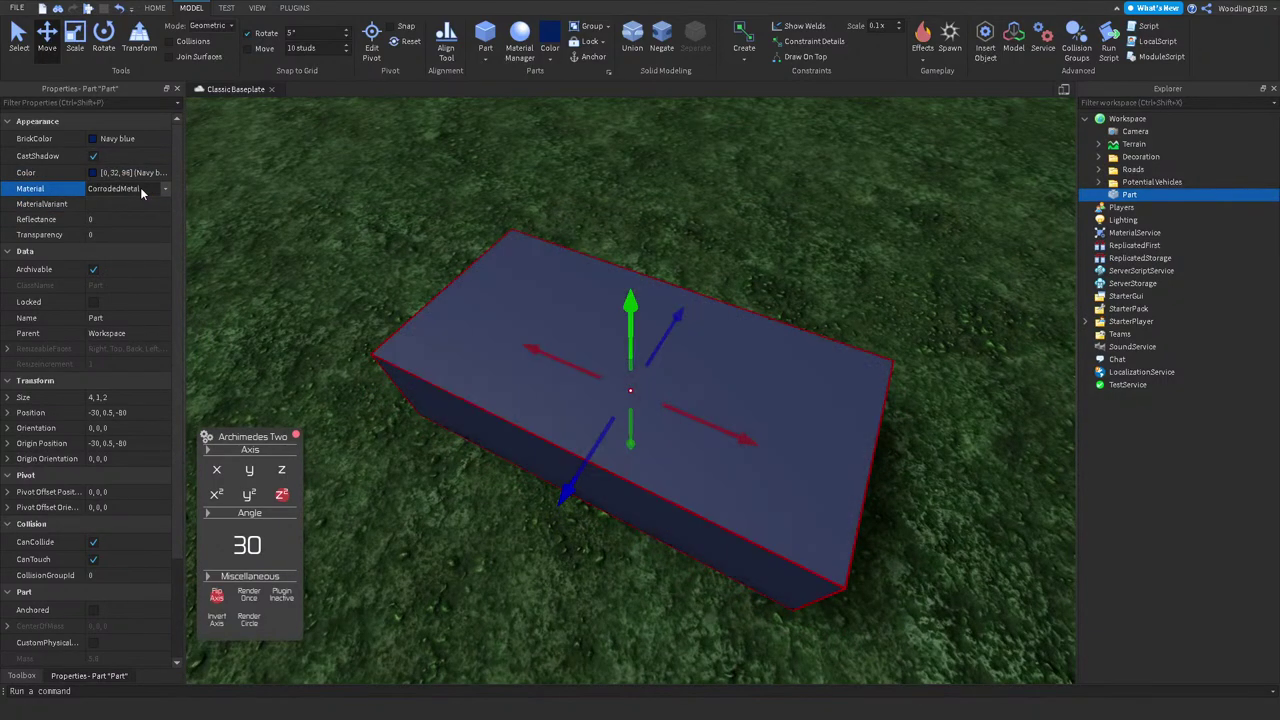
pyautogui.press('Up')
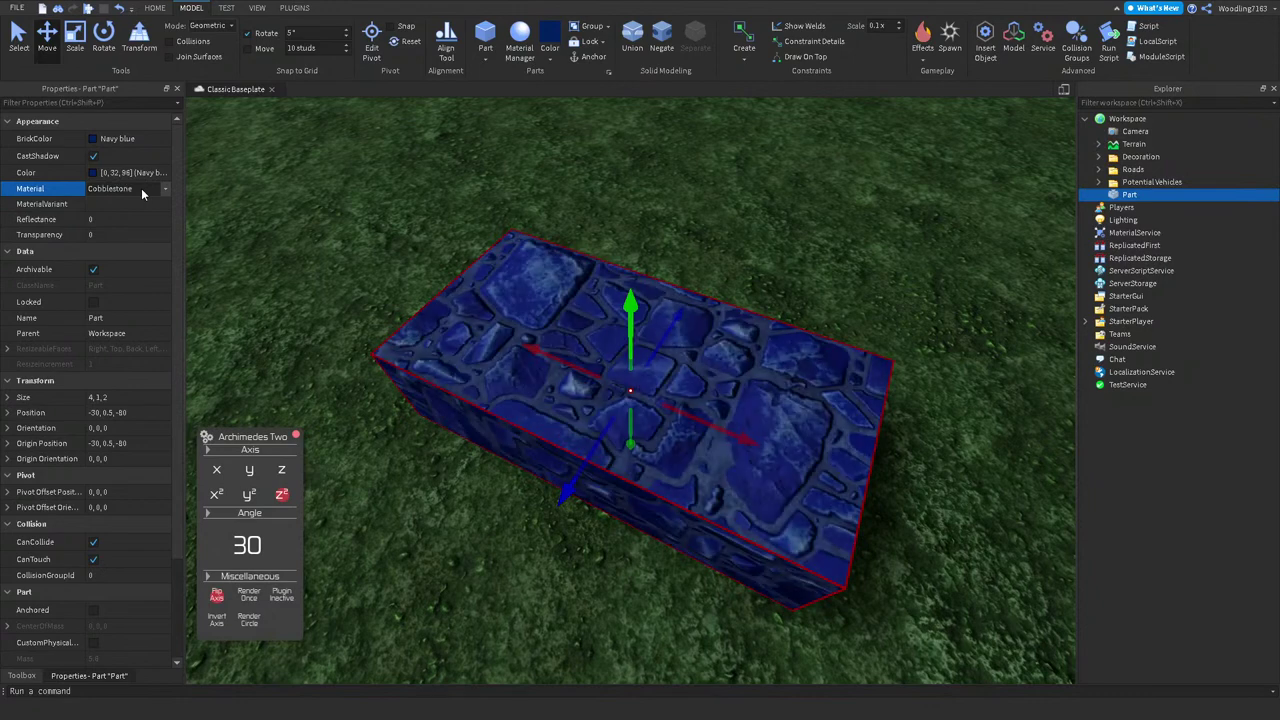
pyautogui.press('Up')
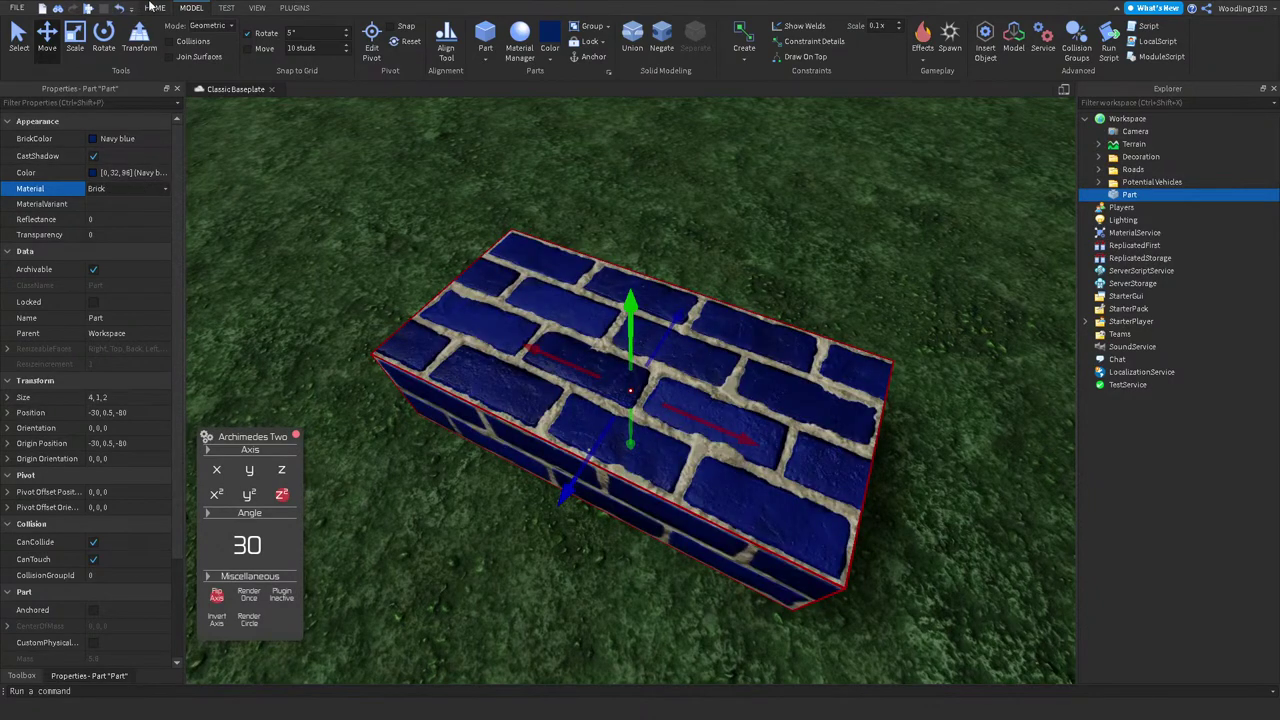
# Step: Rotate the brick part 90° about the vertical axis and colour it Bronze
pyautogui.click(97, 47)
pyautogui.moveTo(700, 430); pyautogui.dragTo(738, 340)
pyautogui.click(556, 57)
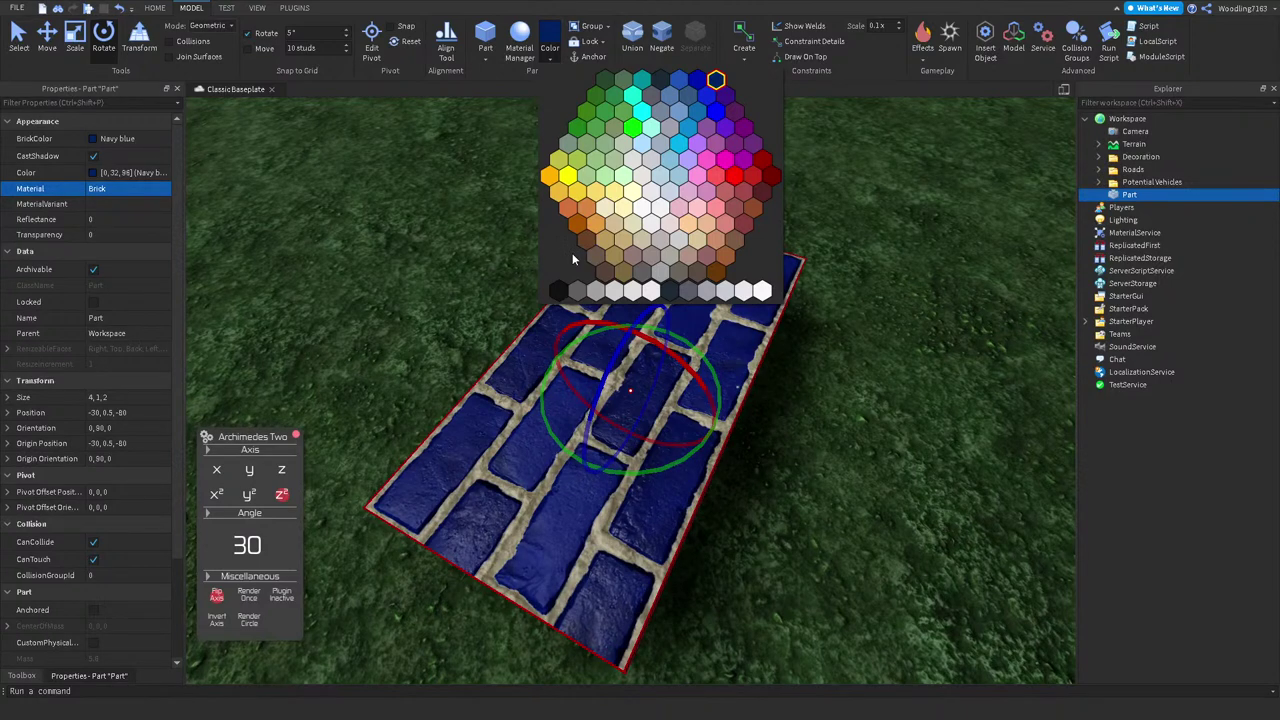
pyautogui.click(623, 272)
pyautogui.moveTo(634, 268); pyautogui.dragTo(489, 215, button='right')
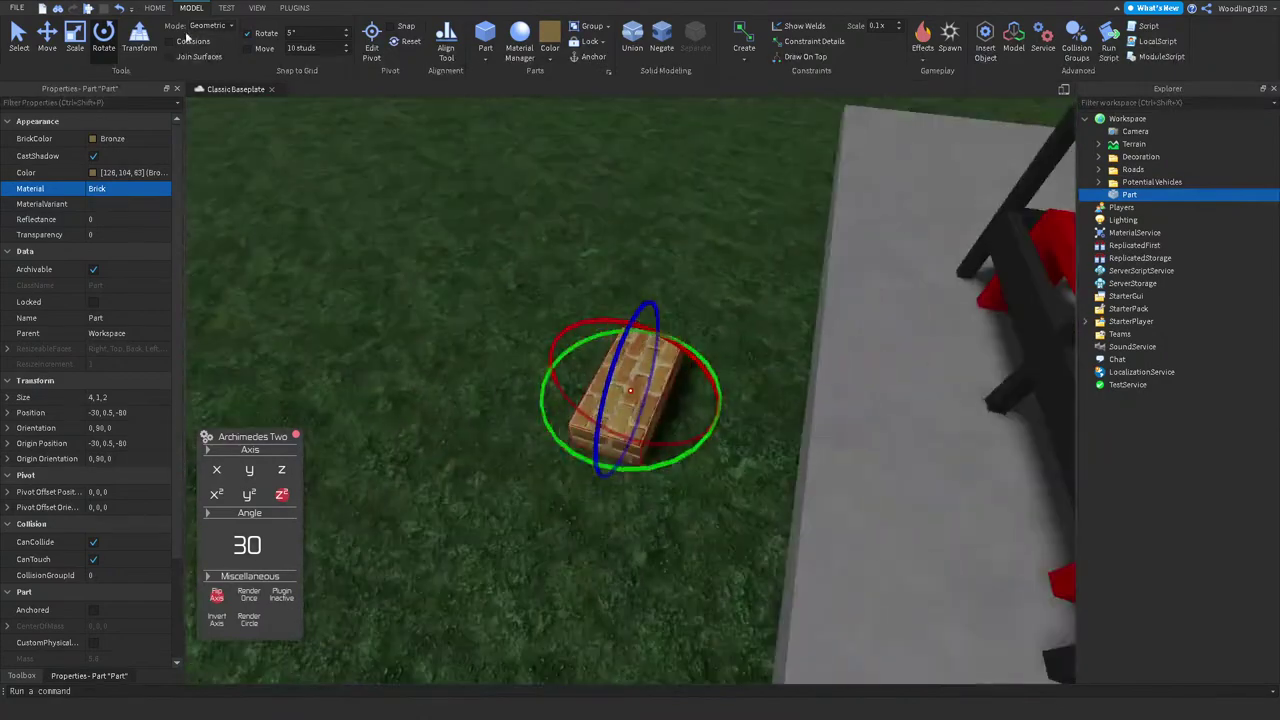
# Step: Move the brick part against the pavement's grass-side edge and along to its end corner, at about X -26.027, Z -104.868
pyautogui.click(46, 38)
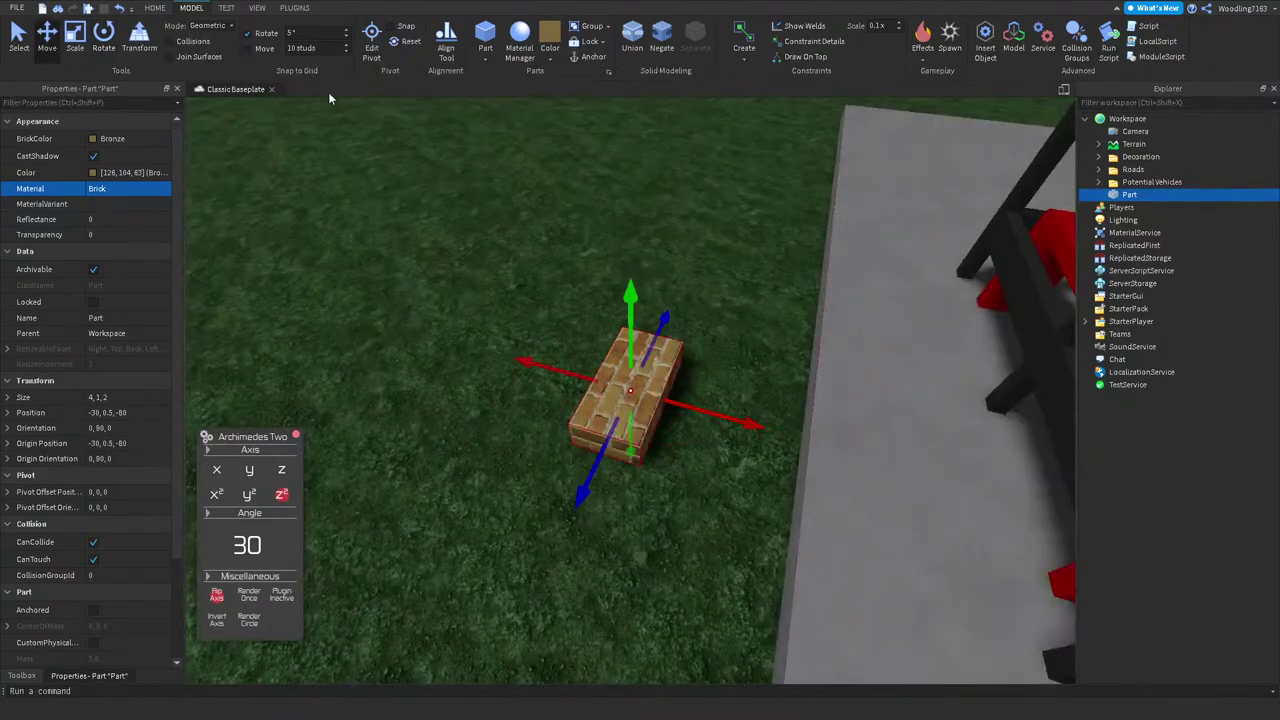
pyautogui.scroll(3, 837, 417)
pyautogui.moveTo(594, 378); pyautogui.dragTo(766, 491)
pyautogui.scroll(6, 766, 470)
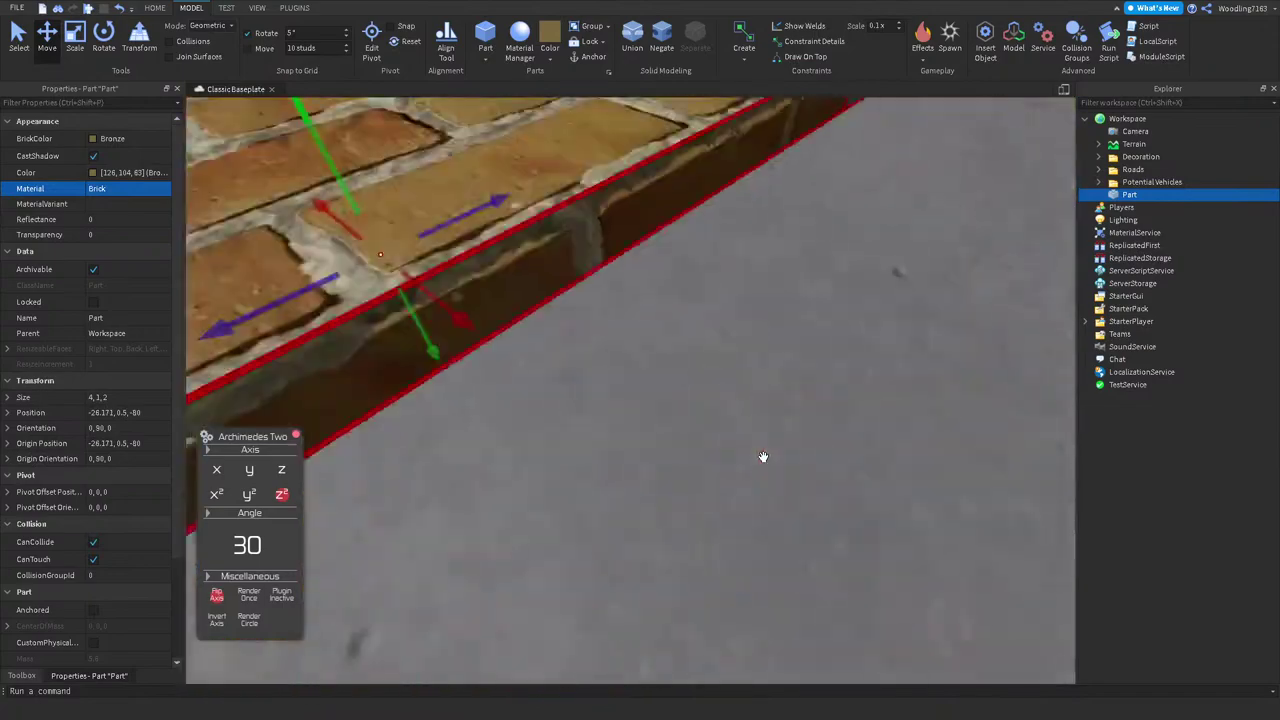
pyautogui.moveTo(762, 457); pyautogui.dragTo(766, 423, button='right')
pyautogui.scroll(2, 640, 343)
pyautogui.moveTo(578, 364); pyautogui.dragTo(557, 386)
pyautogui.moveTo(557, 386); pyautogui.dragTo(617, 362, button='right')
pyautogui.moveTo(617, 362); pyautogui.dragTo(826, 451)
pyautogui.scroll(3, 830, 420)
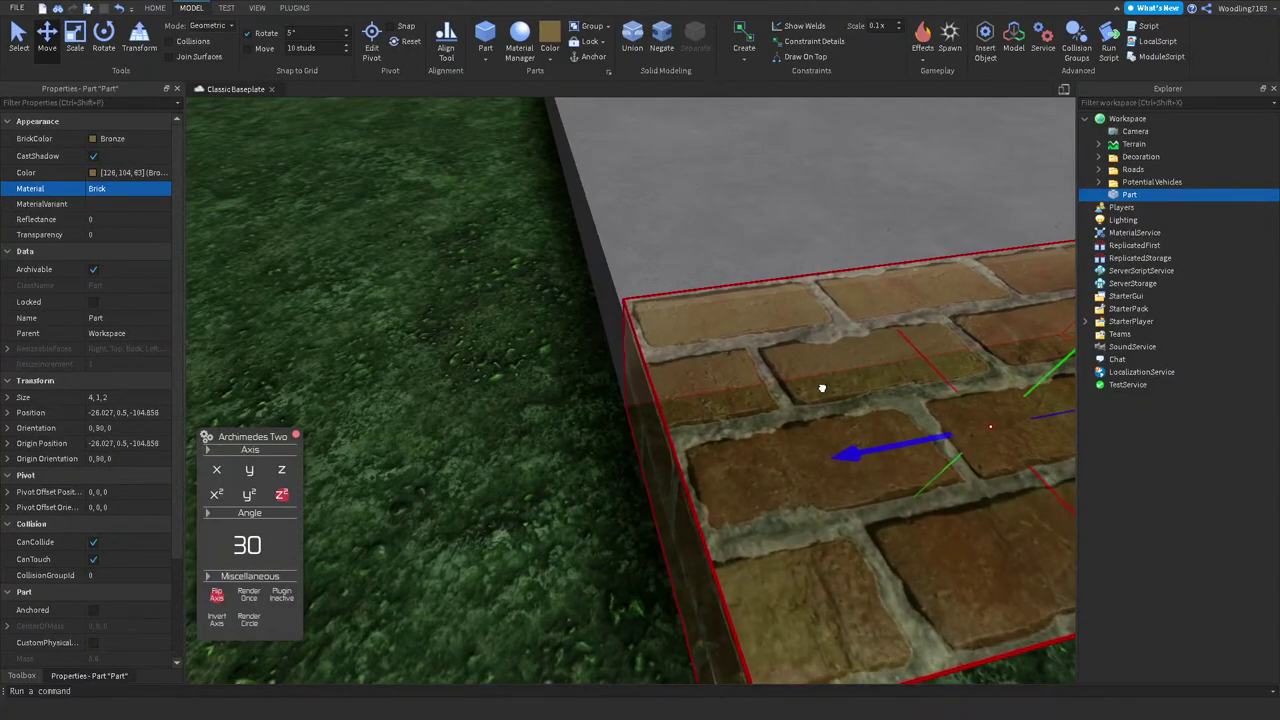
# Step: Stretch the brick part upward into a pillar 21 studs tall, using 10-stud movement snapping
pyautogui.click(573, 423)
pyautogui.moveTo(575, 416); pyautogui.dragTo(575, 416, button='right')
pyautogui.click(580, 192)
pyautogui.press('f')
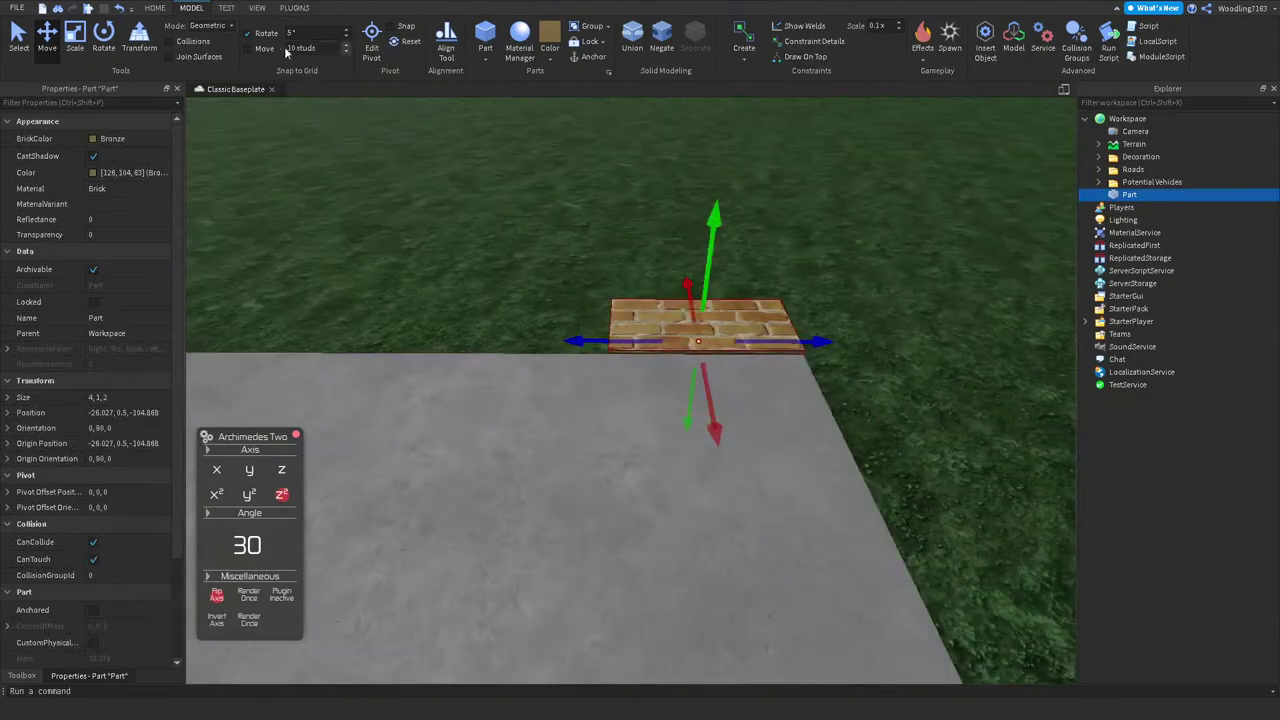
pyautogui.click(75, 37)
pyautogui.moveTo(660, 284); pyautogui.dragTo(694, 251)
pyautogui.moveTo(694, 251); pyautogui.dragTo(702, 253, button='right')
pyautogui.scroll(-5, 702, 253)
pyautogui.scroll(5, 703, 252)
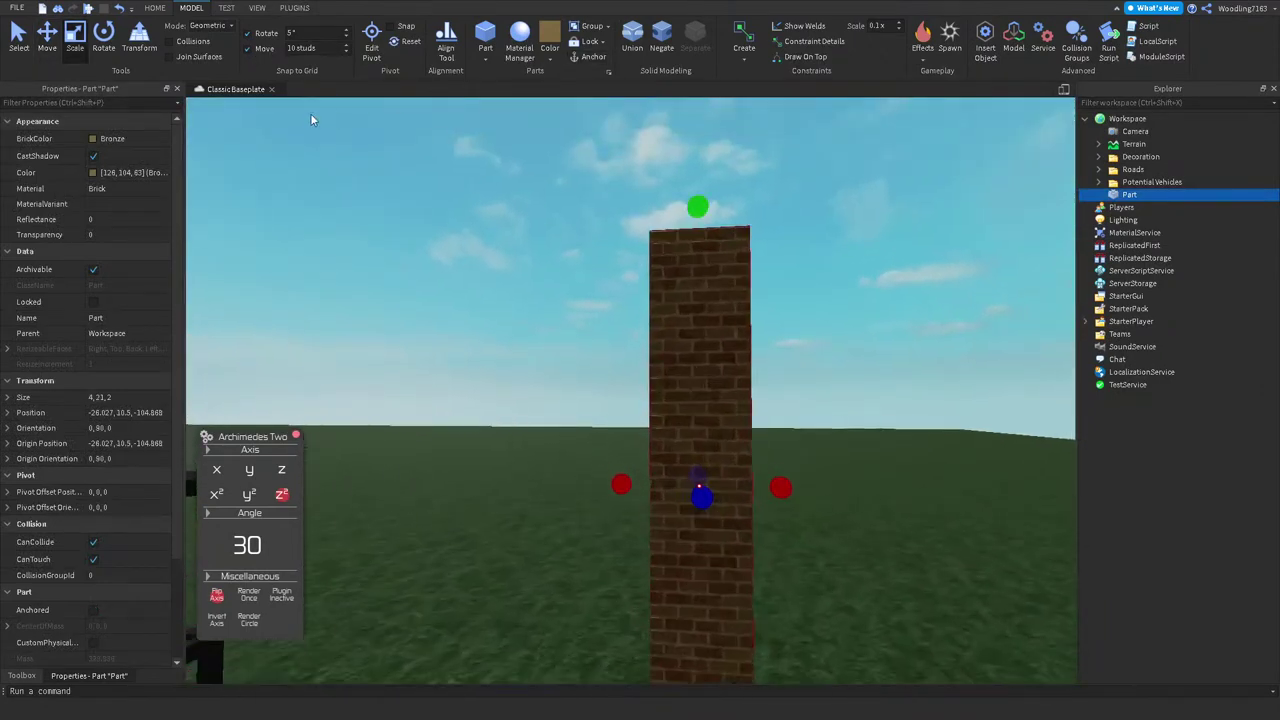
# Step: Darken the brick pillar's colour to the RGB value 108, 89, 54
pyautogui.click(93, 173)
pyautogui.moveTo(791, 314); pyautogui.dragTo(795, 322)
pyautogui.click(727, 475)
pyautogui.click(454, 406)
pyautogui.press('s')
# Step: Set the movement snap to 5 studs and stretch the brick pillar to 26 studs tall
pyautogui.click(620, 371)
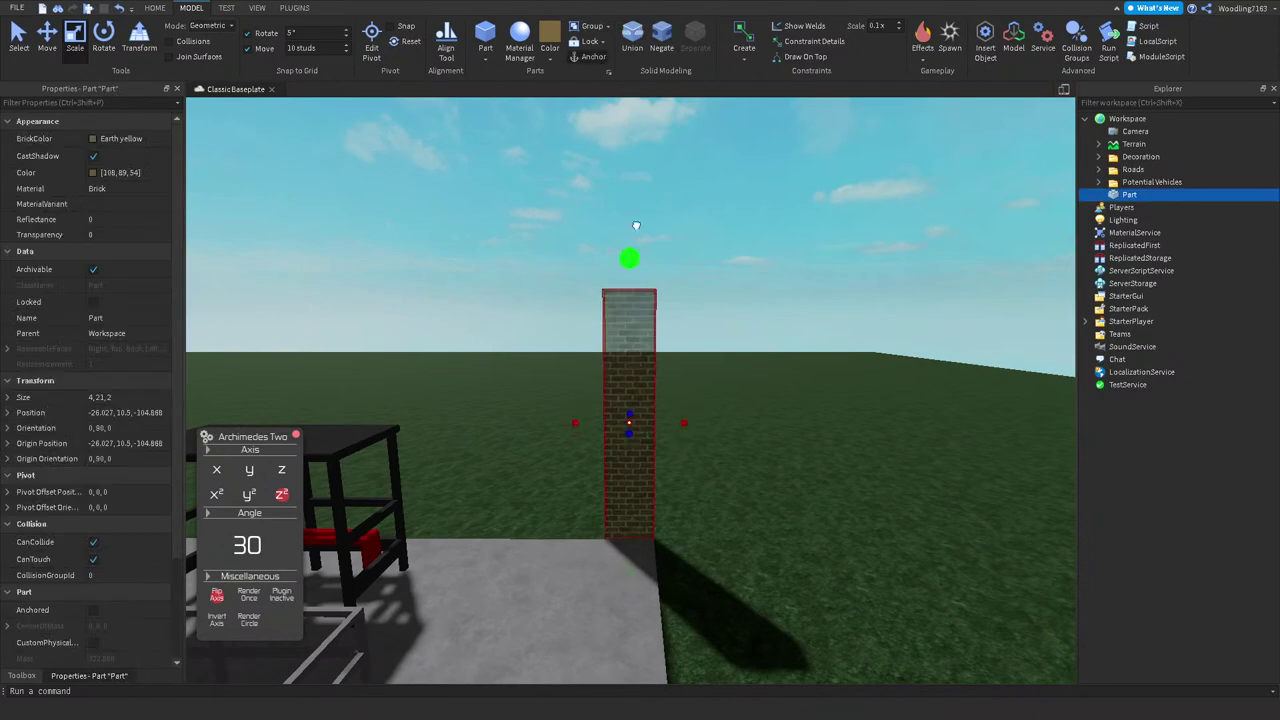
pyautogui.press('s')
pyautogui.click(300, 48)
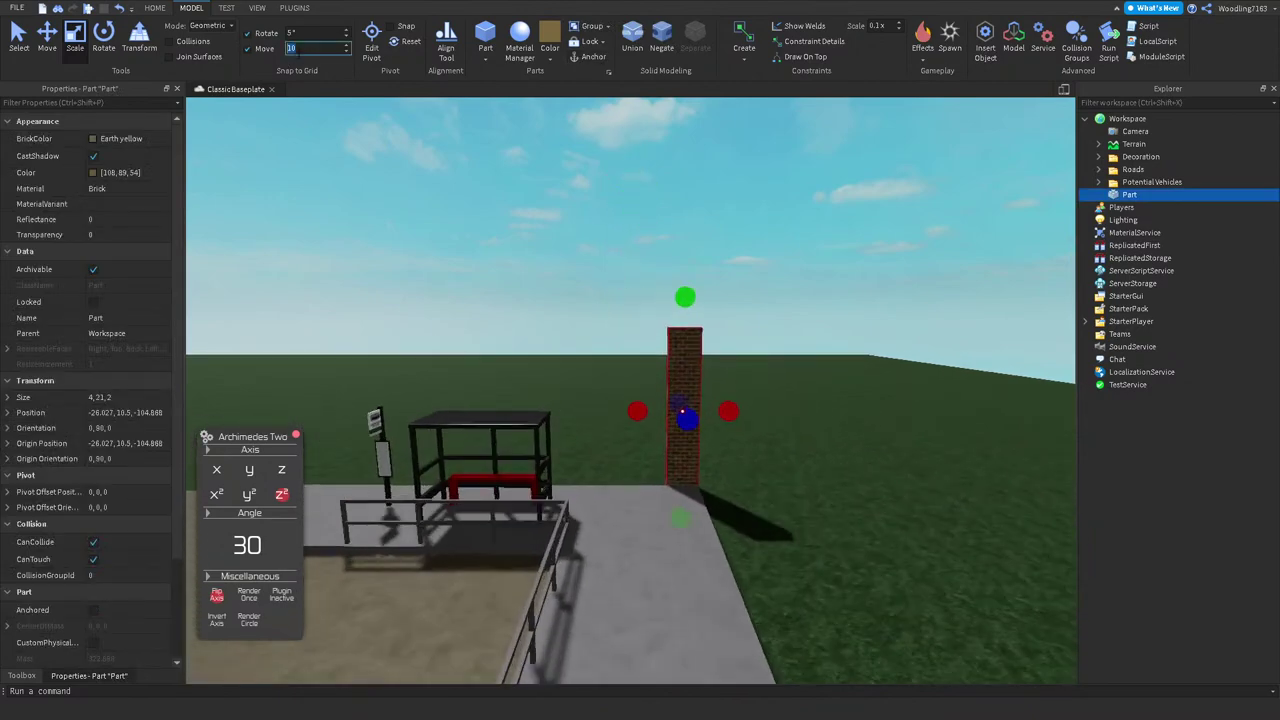
pyautogui.write('5')
pyautogui.press('Return')
pyautogui.press('s')
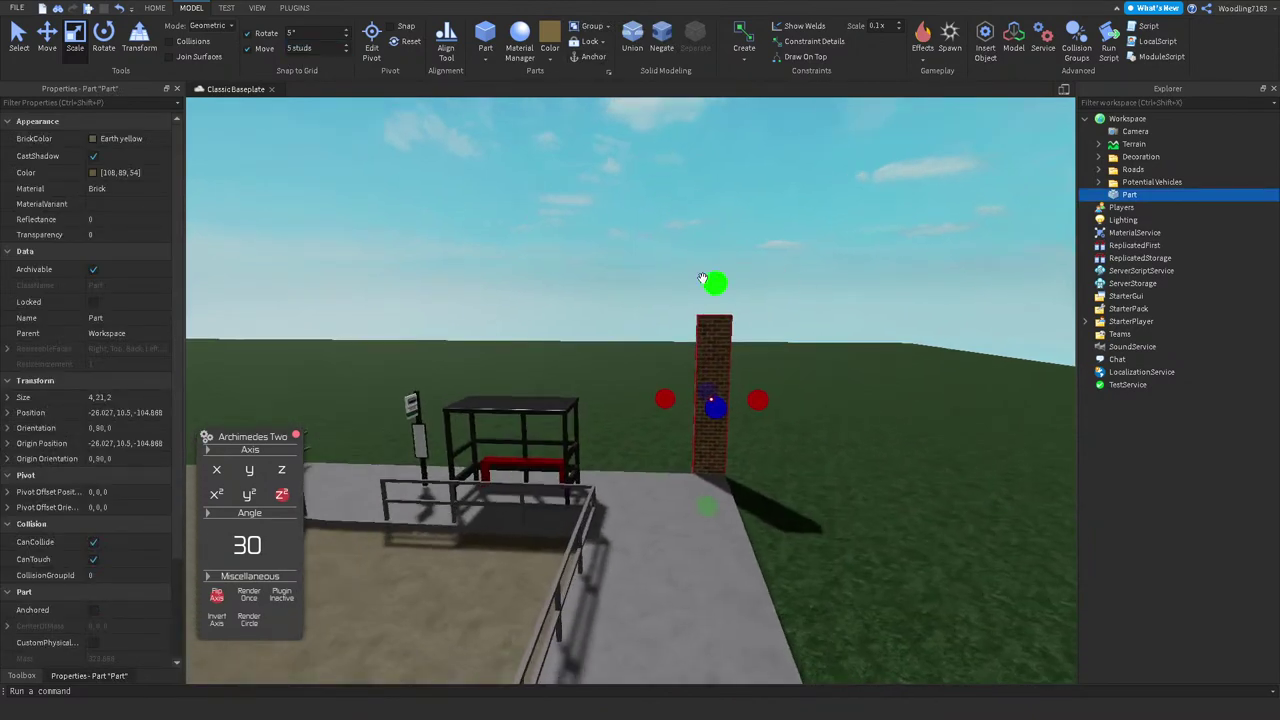
pyautogui.moveTo(708, 259); pyautogui.dragTo(711, 247)
pyautogui.moveTo(703, 249); pyautogui.dragTo(698, 256, button='right')
# Step: Move the pillar to the fence end of the shelter pavement and place a duplicate on the kerb beside the red car
pyautogui.click(46, 38)
pyautogui.moveTo(864, 302); pyautogui.dragTo(511, 268, button='right')
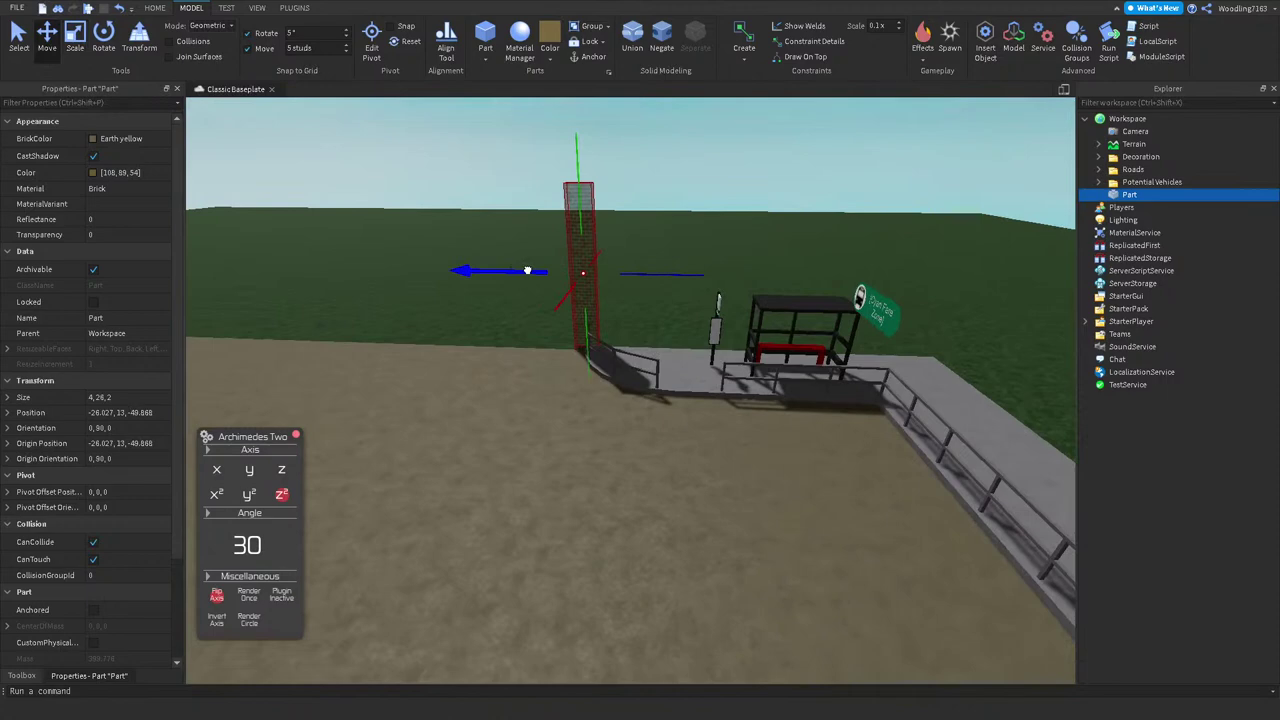
pyautogui.moveTo(527, 270); pyautogui.dragTo(626, 223)
pyautogui.hotkey('ctrl', 'd')
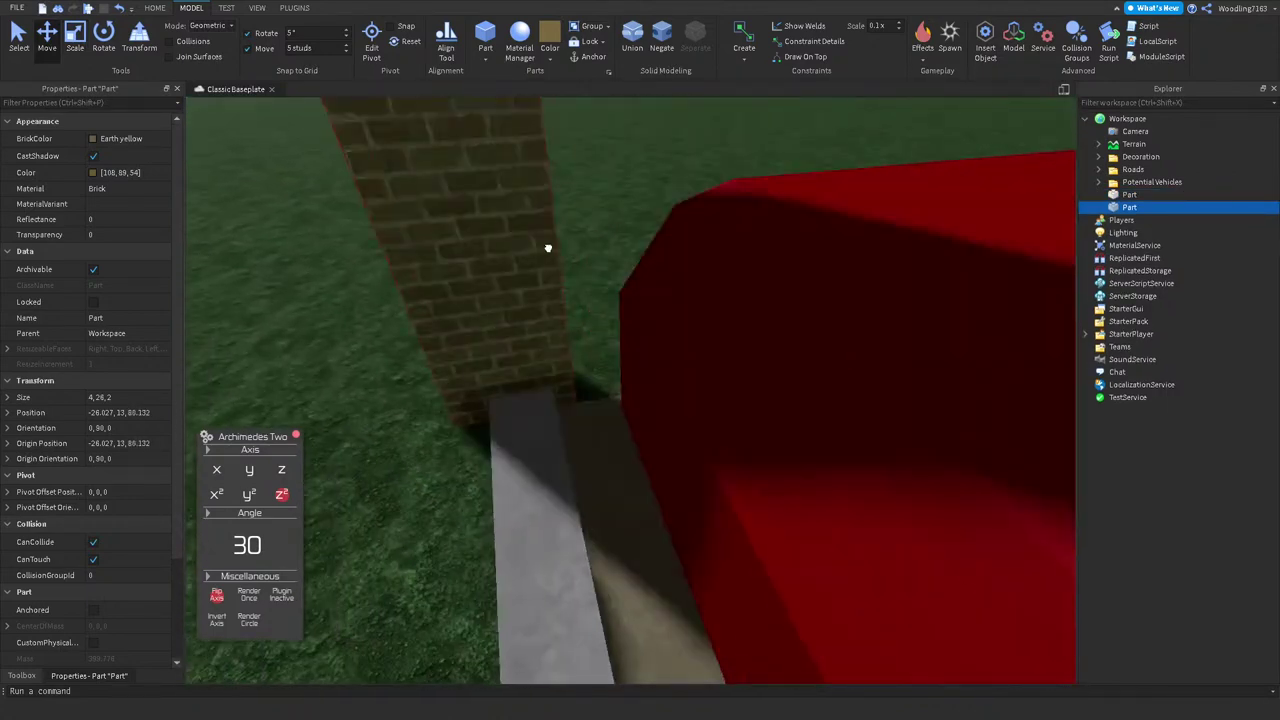
pyautogui.scroll(-3, 571, 194)
pyautogui.moveTo(612, 176); pyautogui.dragTo(598, 199)
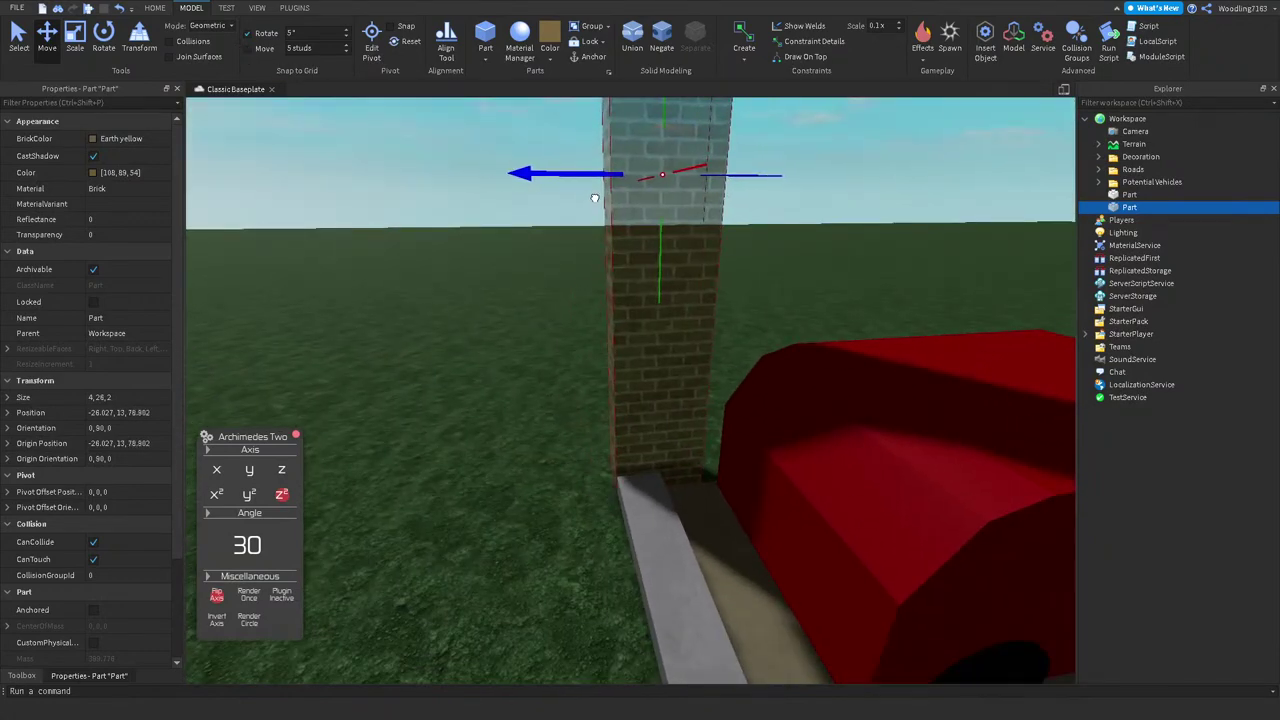
# Step: Duplicate the pillar beside the red car and shorten the copy to a 3-stud-tall block at the pillar's top
pyautogui.scroll(-15, 506, 324)
pyautogui.click(612, 318)
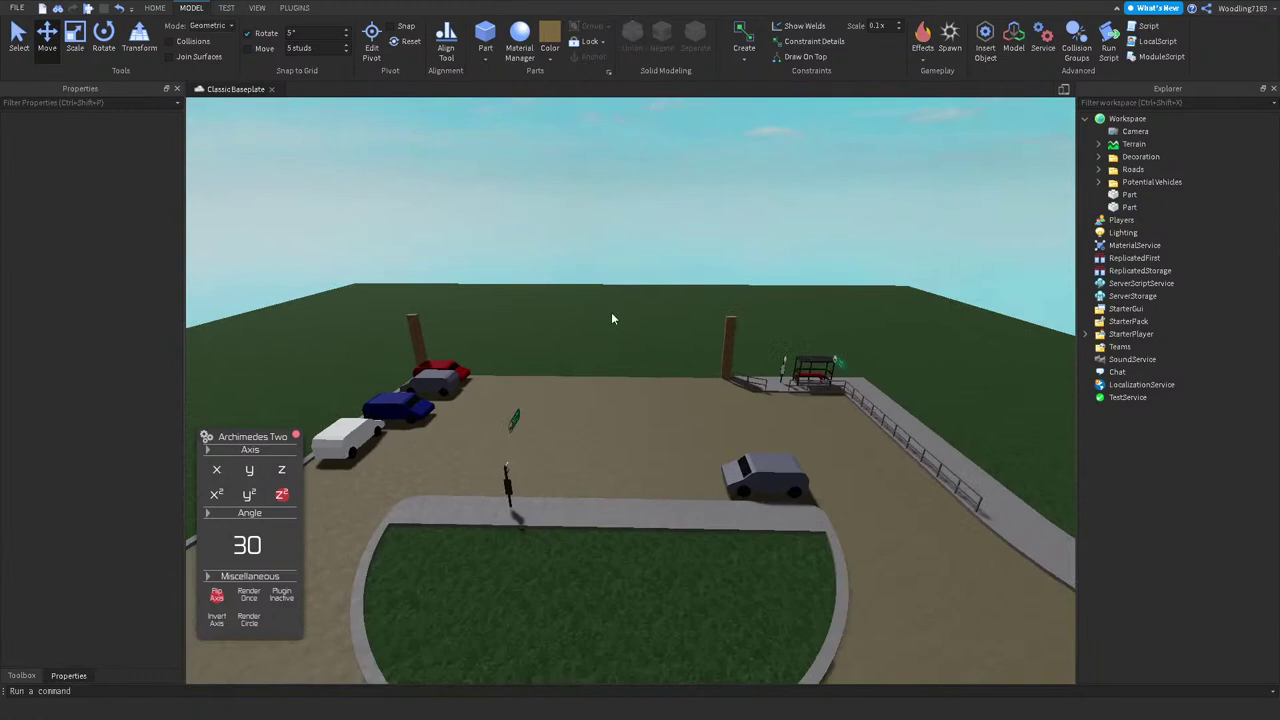
pyautogui.scroll(3, 612, 318)
pyautogui.scroll(-3, 740, 336)
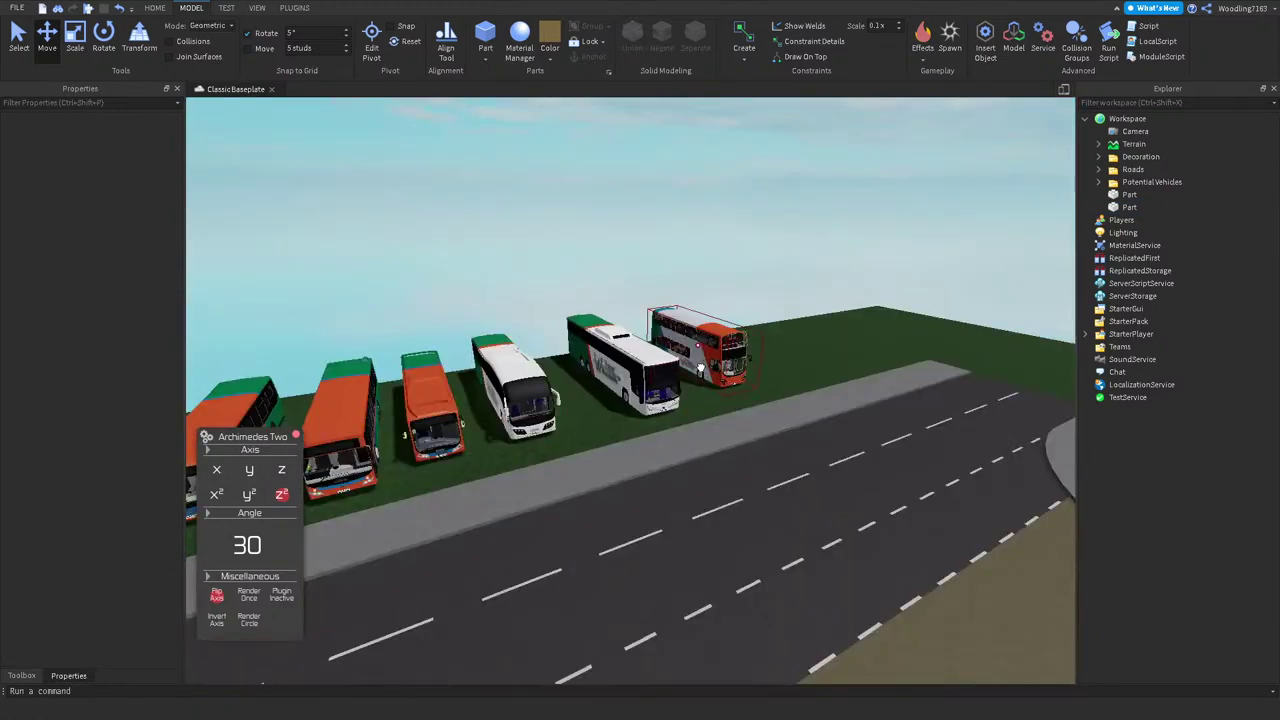
pyautogui.moveTo(700, 368); pyautogui.dragTo(815, 375)
pyautogui.click(938, 350)
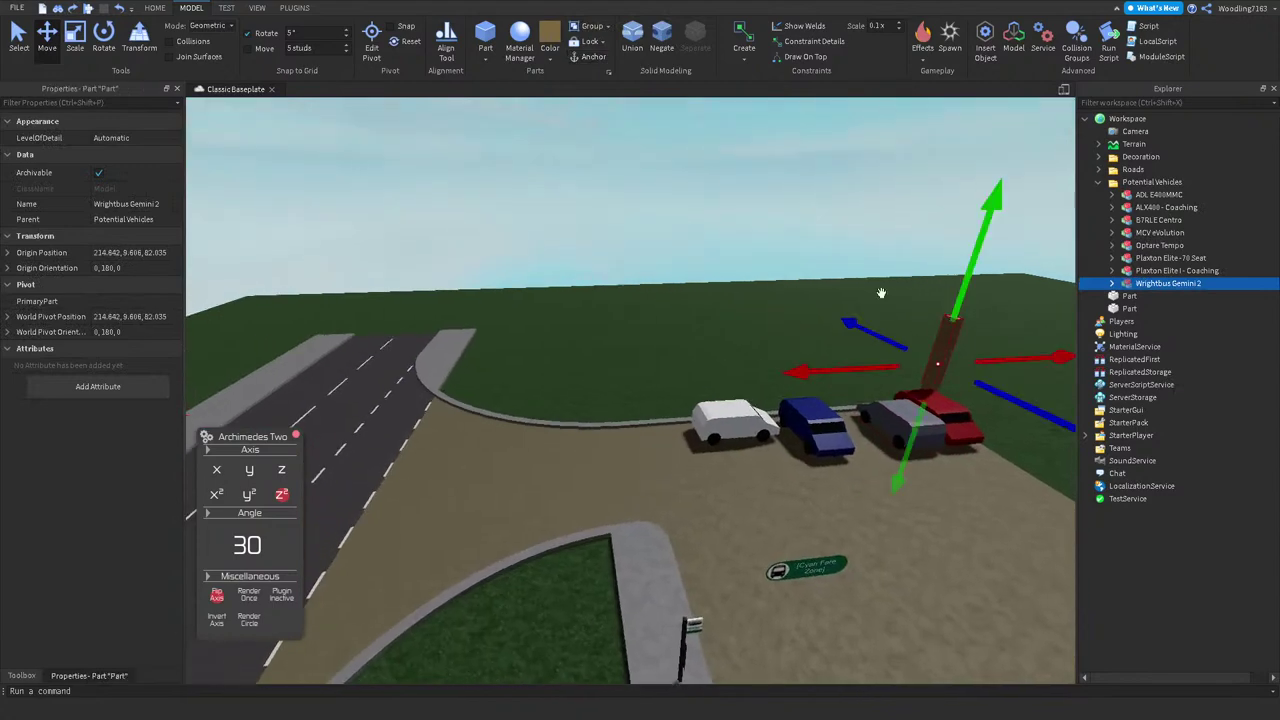
pyautogui.click(74, 38)
pyautogui.press('f')
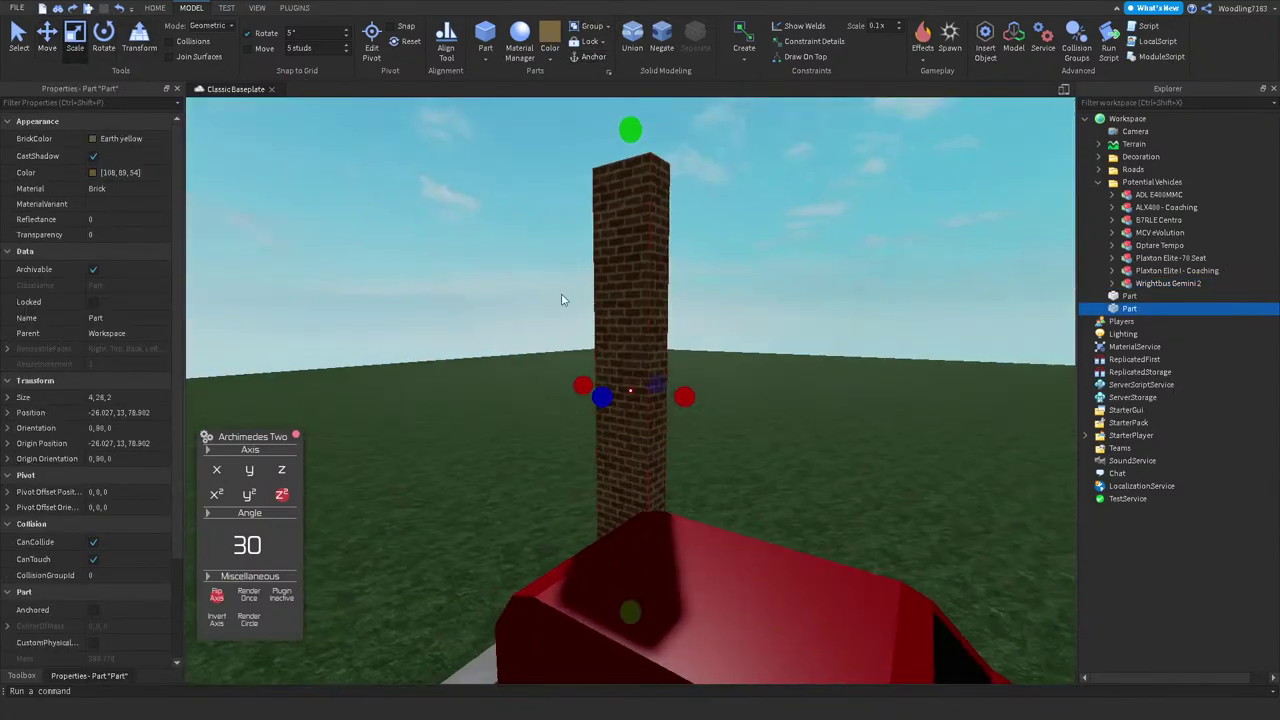
pyautogui.hotkey('ctrl', 'd')
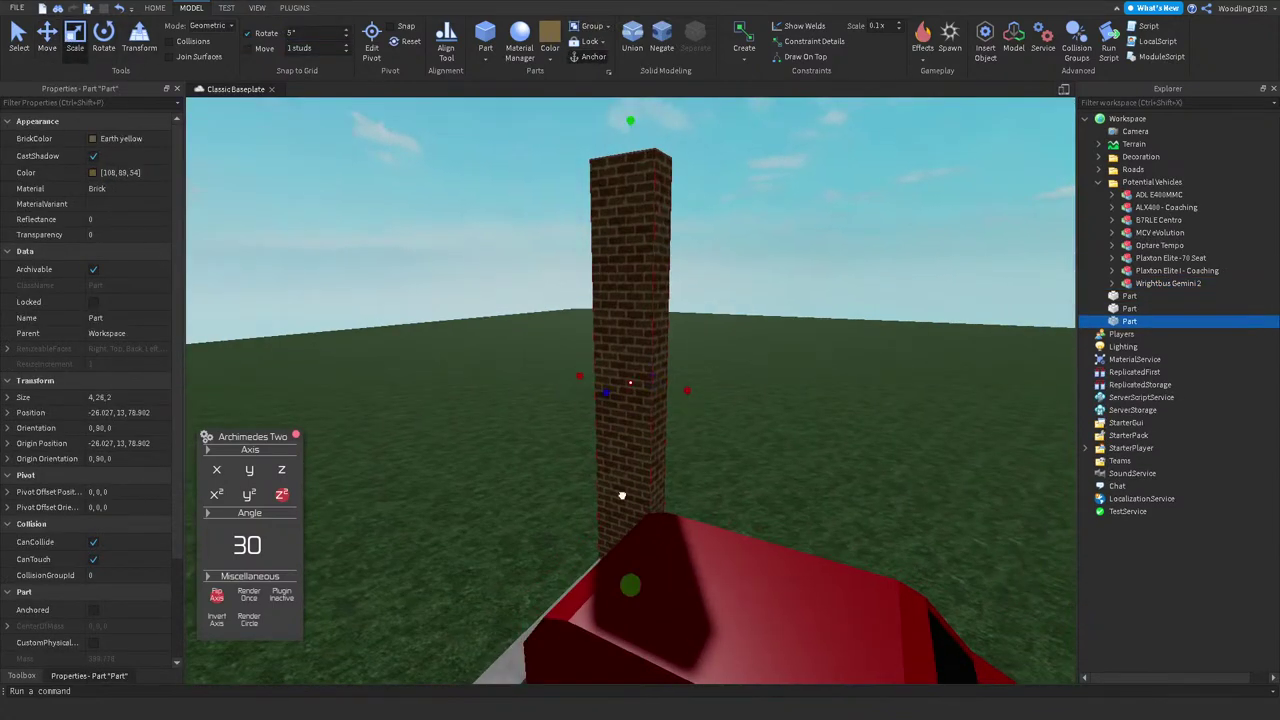
# Step: Stretch the top block across to the pillar near the bus shelter, forming a brick beam about 132 studs long
pyautogui.moveTo(694, 181); pyautogui.dragTo(768, 176)
pyautogui.click(658, 188)
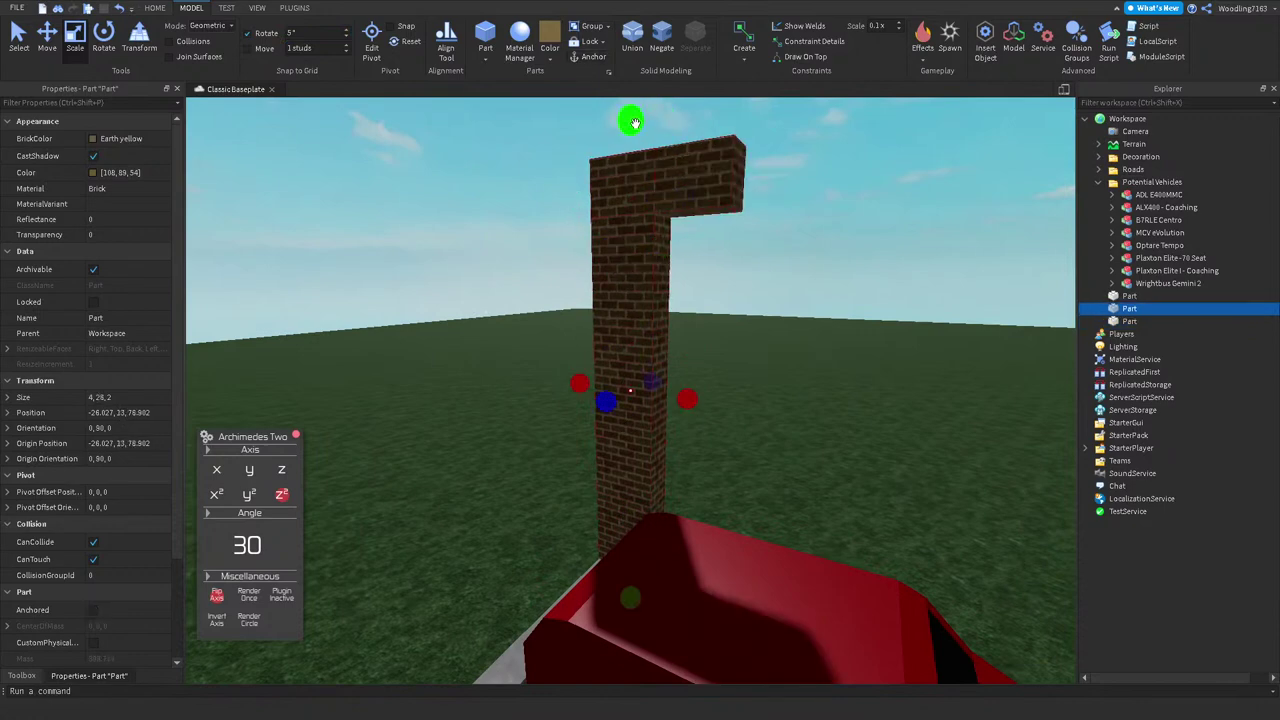
pyautogui.click(658, 188)
pyautogui.moveTo(658, 188); pyautogui.dragTo(776, 188, button='right')
pyautogui.moveTo(776, 188); pyautogui.dragTo(778, 160)
pyautogui.click(778, 160)
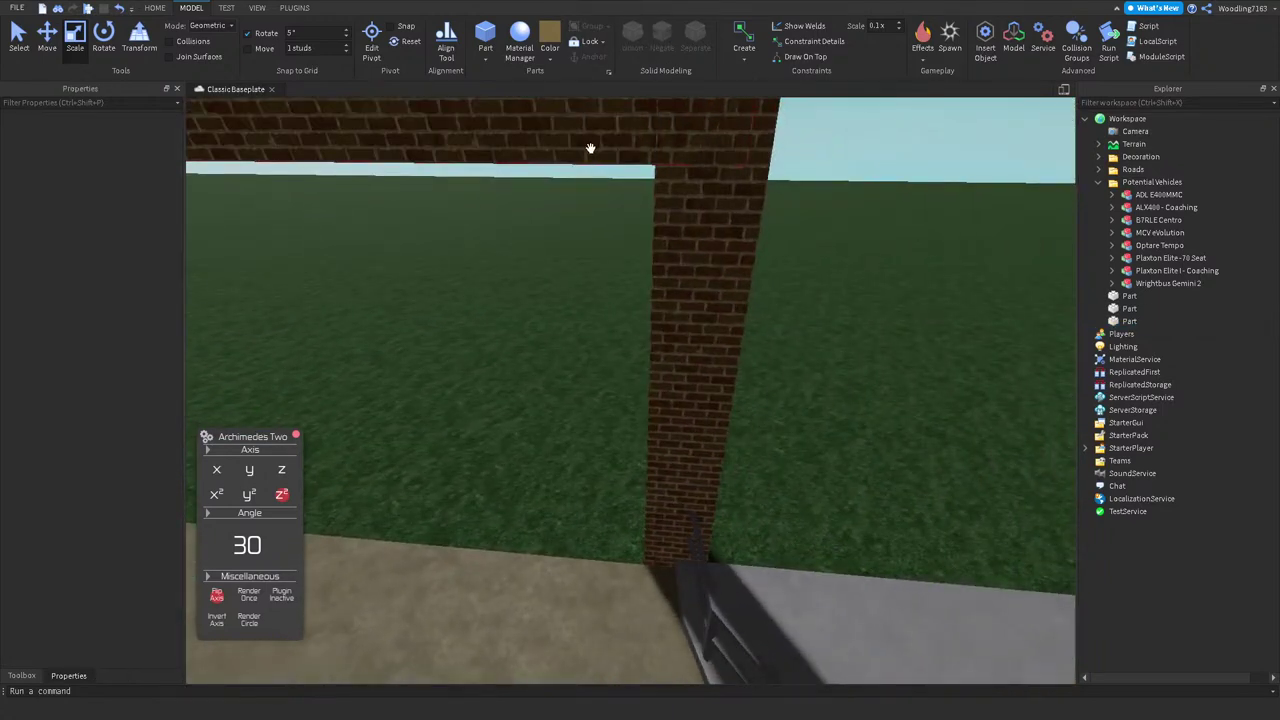
# Step: Trim the beam to about 129 studs so its end meets the inner face of the pillar near the shelter
pyautogui.moveTo(605, 160); pyautogui.dragTo(597, 203, button='right')
pyautogui.click(597, 205)
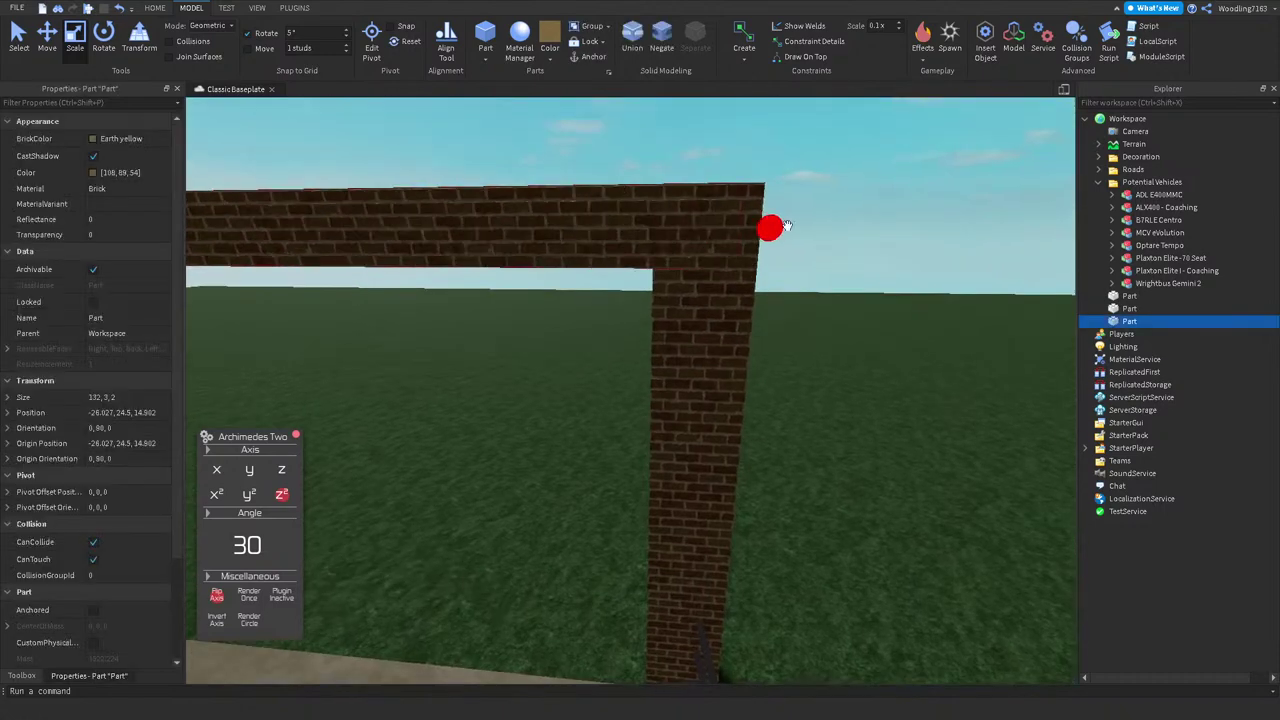
pyautogui.click(741, 287)
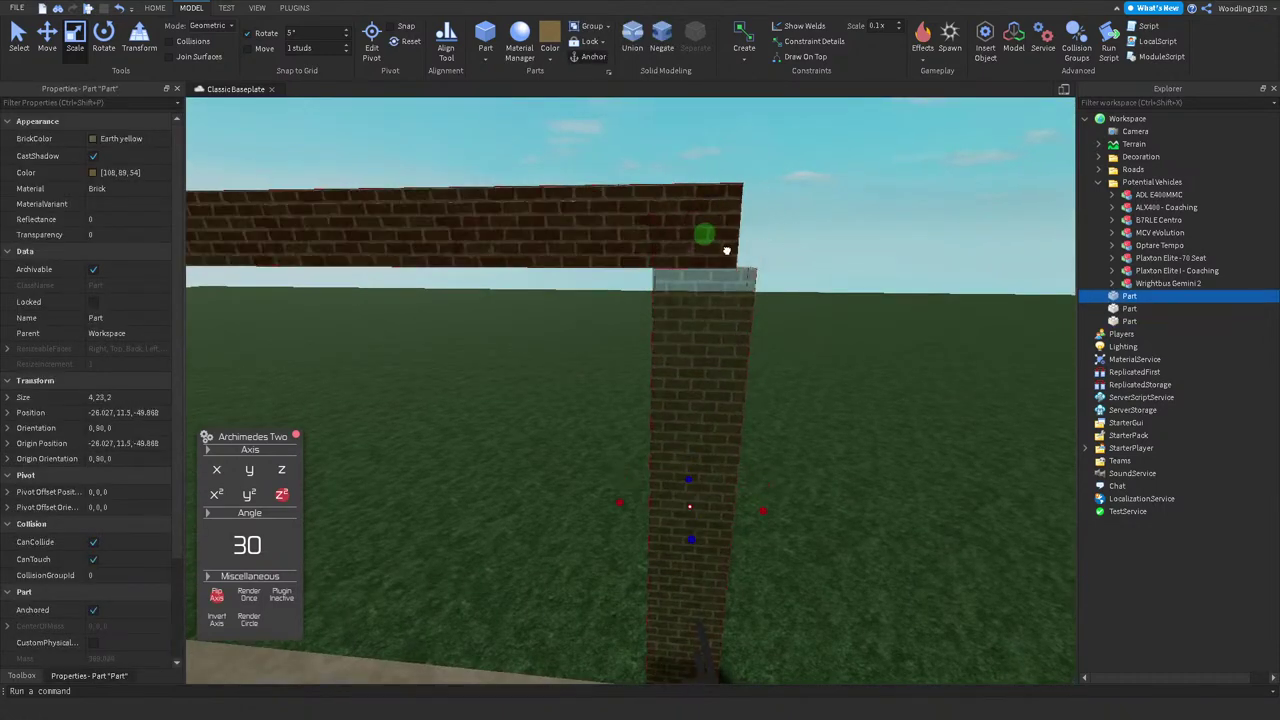
pyautogui.click(726, 180)
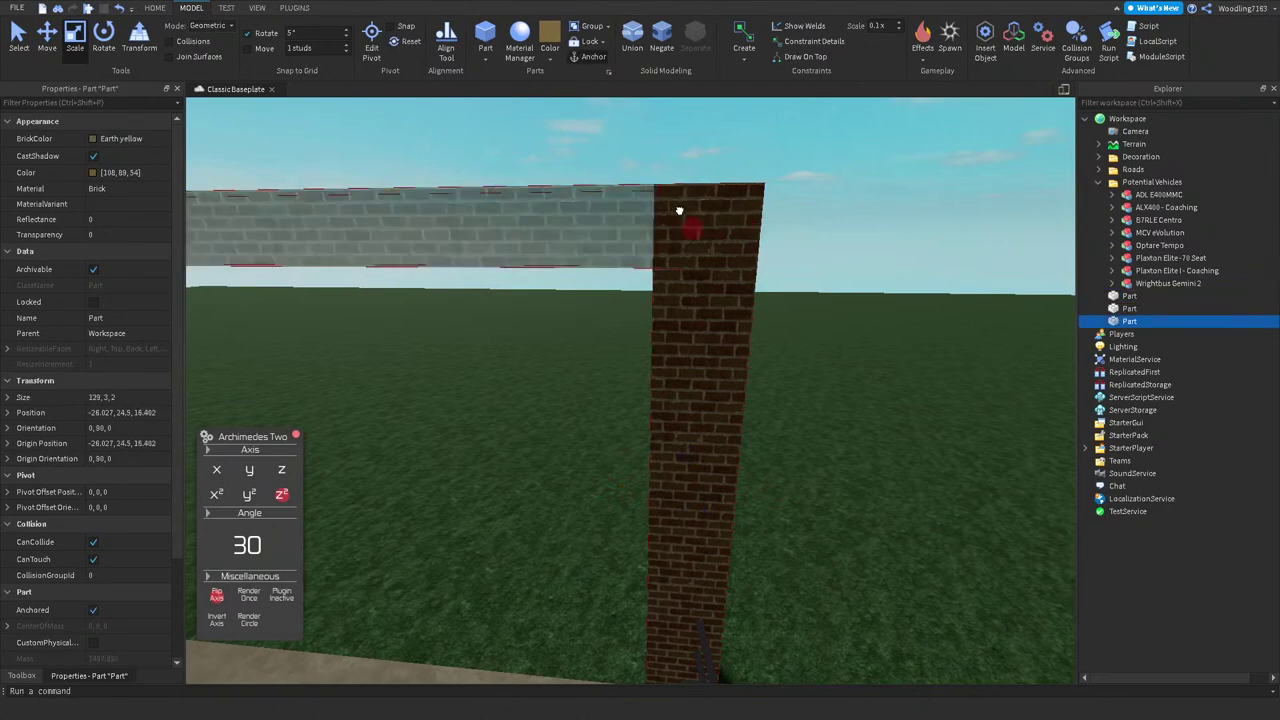
# Step: Move the pillar beside the red car 30 studs towards the other pillar and shorten the beam to 95 studs to meet it
pyautogui.click(517, 413)
pyautogui.moveTo(517, 413); pyautogui.dragTo(635, 253, button='right')
pyautogui.click(651, 254)
pyautogui.moveTo(567, 348); pyautogui.dragTo(709, 320, button='right')
pyautogui.click(709, 322)
pyautogui.press('f')
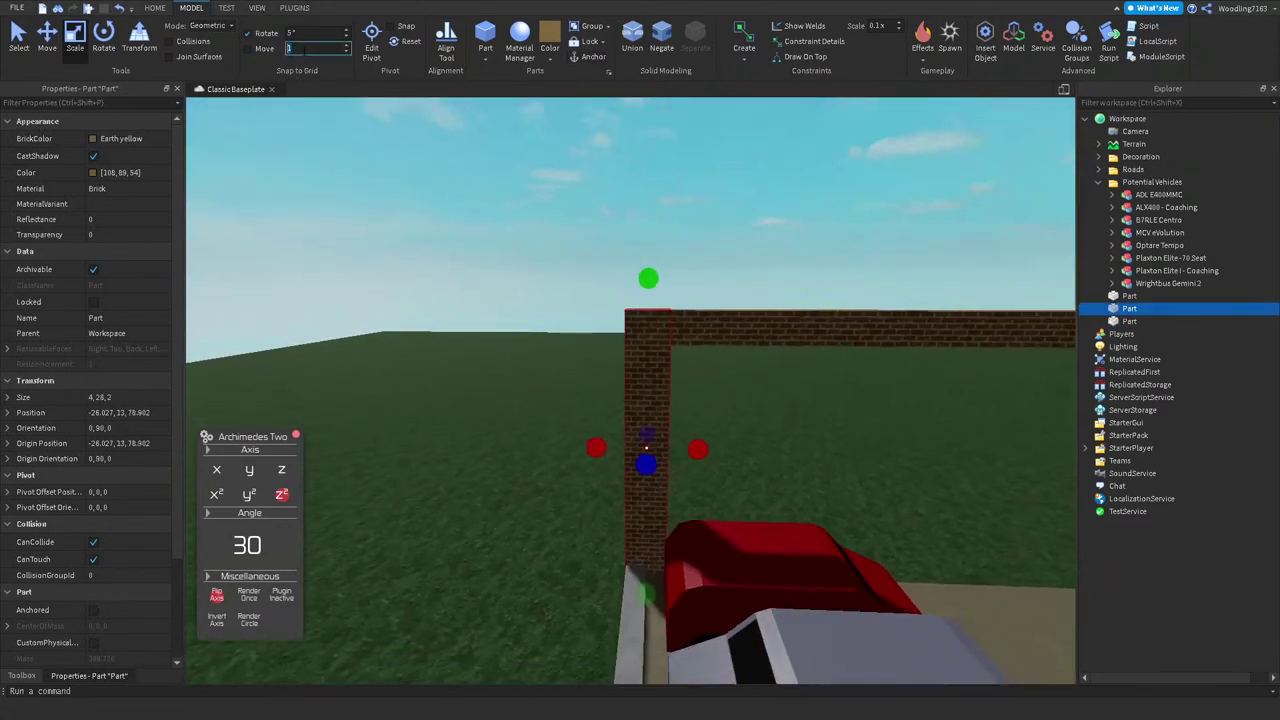
pyautogui.click(47, 40)
pyautogui.moveTo(584, 350); pyautogui.dragTo(812, 370, button='right')
pyautogui.moveTo(812, 370); pyautogui.dragTo(872, 372)
pyautogui.moveTo(872, 372); pyautogui.dragTo(808, 352, button='right')
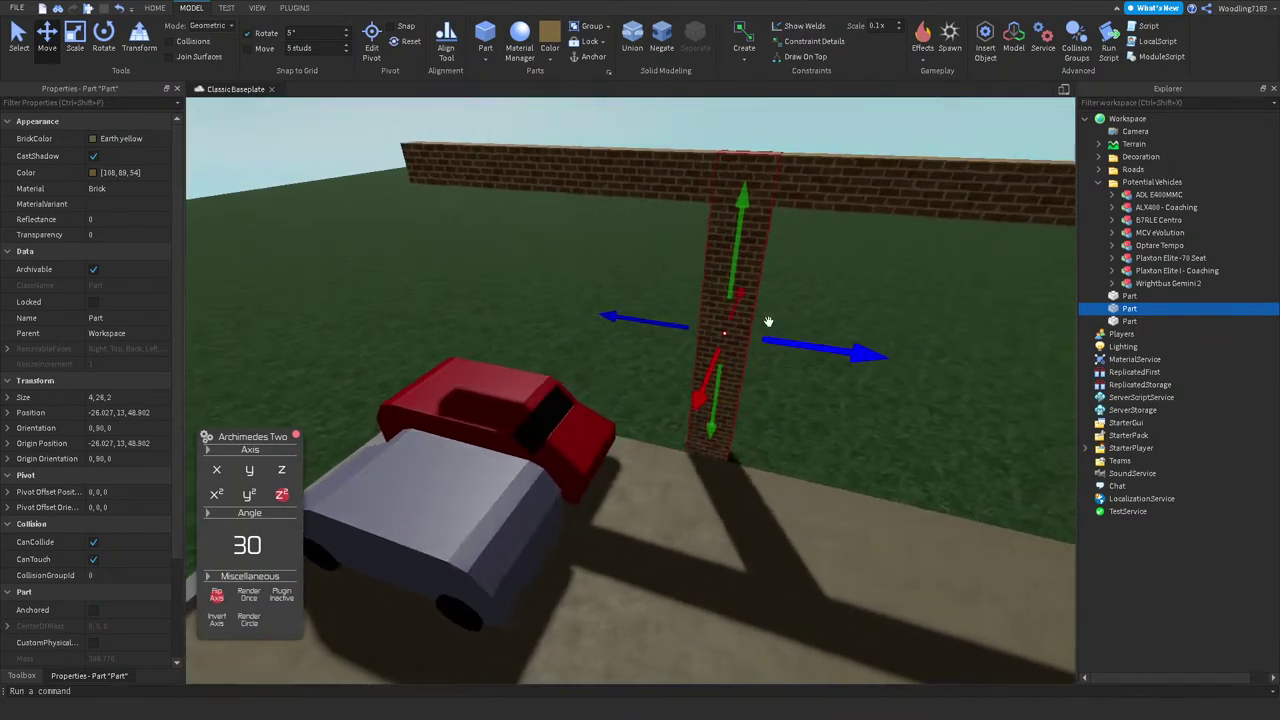
pyautogui.click(520, 160)
pyautogui.moveTo(410, 168); pyautogui.dragTo(757, 184)
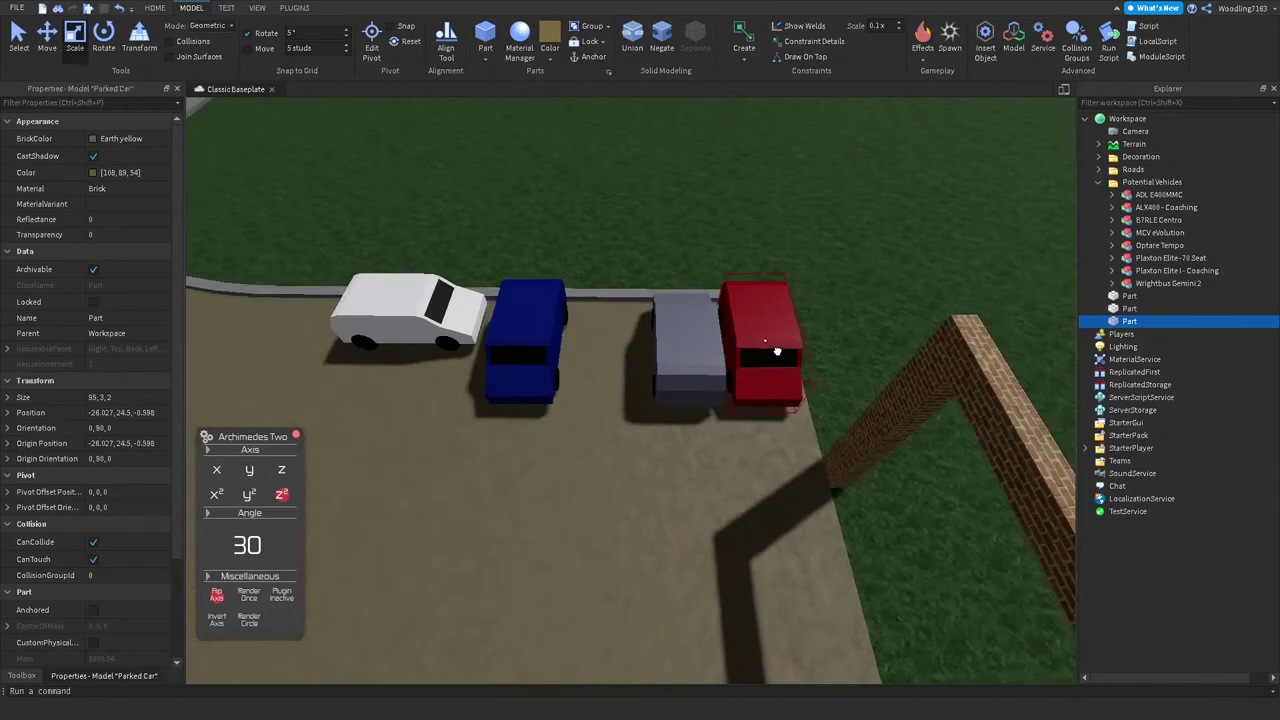
# Step: Shift the red and grey parked cars together along the kerb towards the blue car
pyautogui.click(784, 353)
pyautogui.keyDown('ctrl'); pyautogui.click(688, 345); pyautogui.keyUp('ctrl')
pyautogui.click(52, 44)
pyautogui.moveTo(760, 341)
pyautogui.mouseDown()
pyautogui.moveTo(690, 341)
pyautogui.moveTo(736, 341)
pyautogui.mouseUp()
pyautogui.moveTo(736, 341); pyautogui.dragTo(631, 331, button='right')
# Step: Select the blue and white parked cars and shift them together along the kerb
pyautogui.click(631, 331)
pyautogui.press('f')
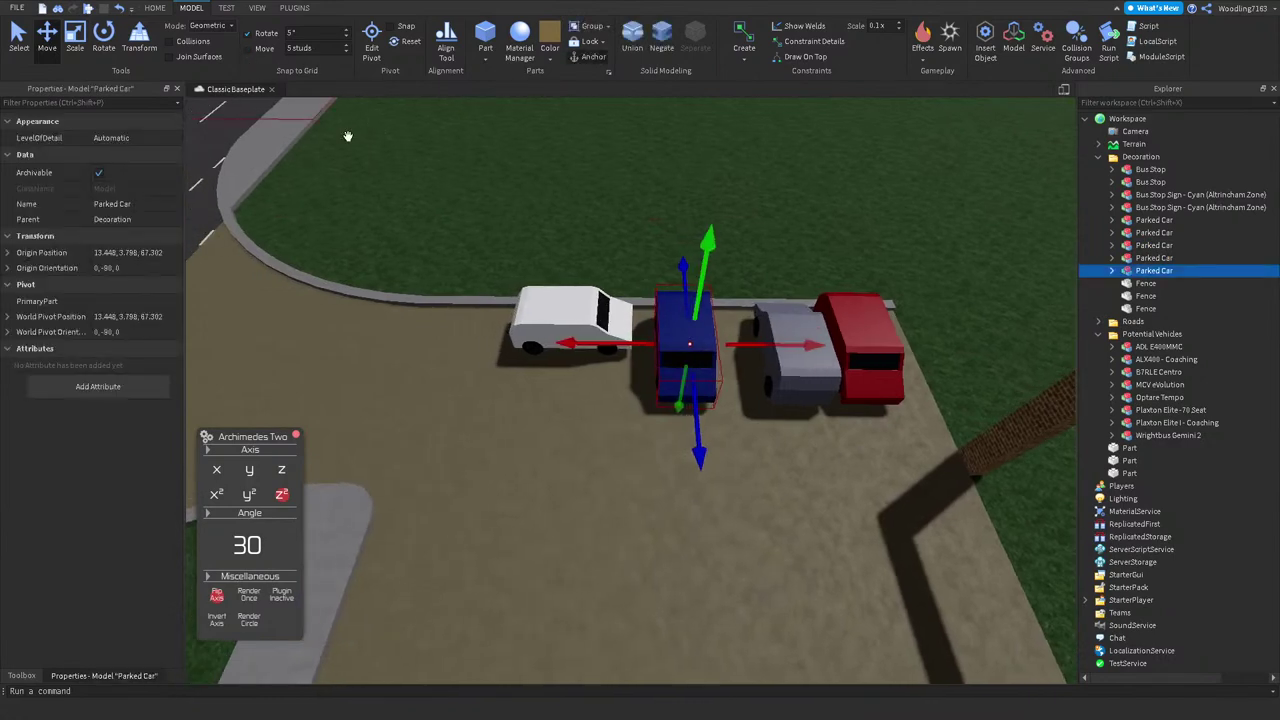
pyautogui.keyDown('ctrl'); pyautogui.click(570, 318); pyautogui.keyUp('ctrl')
pyautogui.moveTo(752, 343); pyautogui.dragTo(726, 318)
# Step: Stretch the brick beam between the two pillars upward to a height of 13 studs
pyautogui.moveTo(726, 318); pyautogui.dragTo(778, 188, button='right')
pyautogui.click(766, 218)
pyautogui.click(559, 270)
pyautogui.click(484, 156)
pyautogui.scroll(10, 568, 167)
pyautogui.scroll(-10, 600, 224)
pyautogui.moveTo(600, 225); pyautogui.dragTo(517, 266, button='right')
pyautogui.click(517, 266)
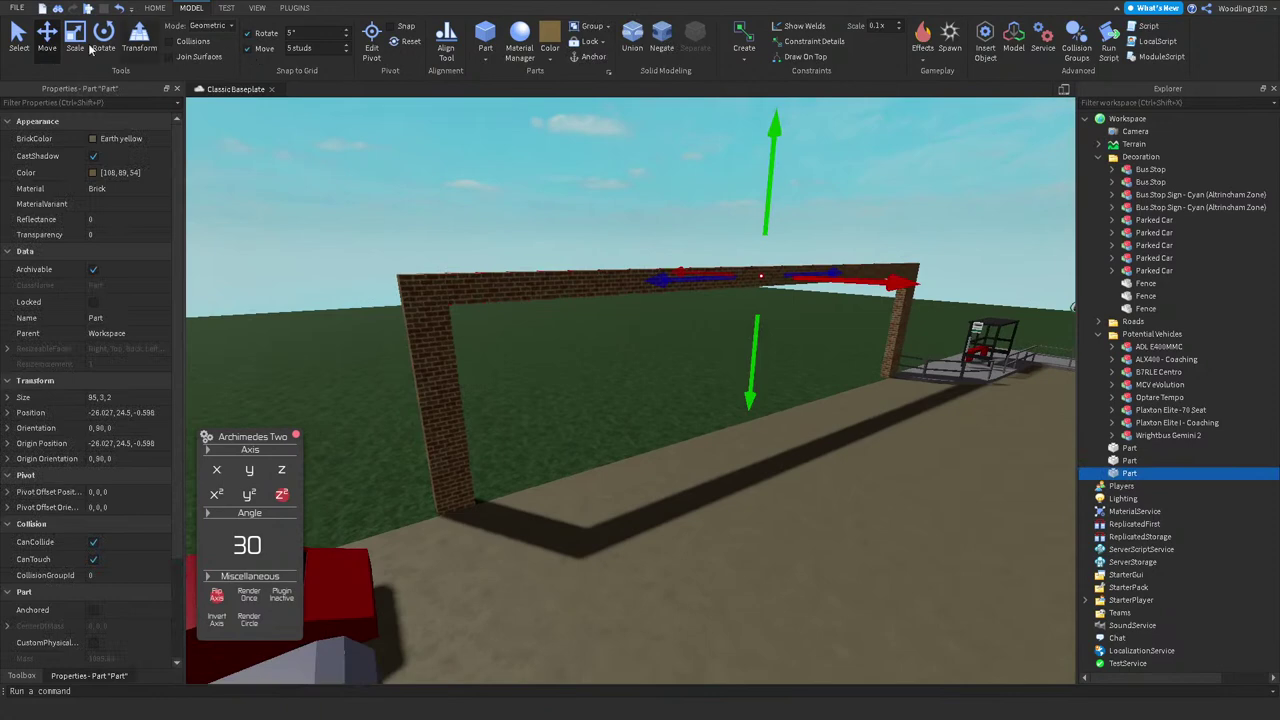
pyautogui.hotkey('ctrl', '3')
pyautogui.moveTo(767, 238); pyautogui.dragTo(760, 172)
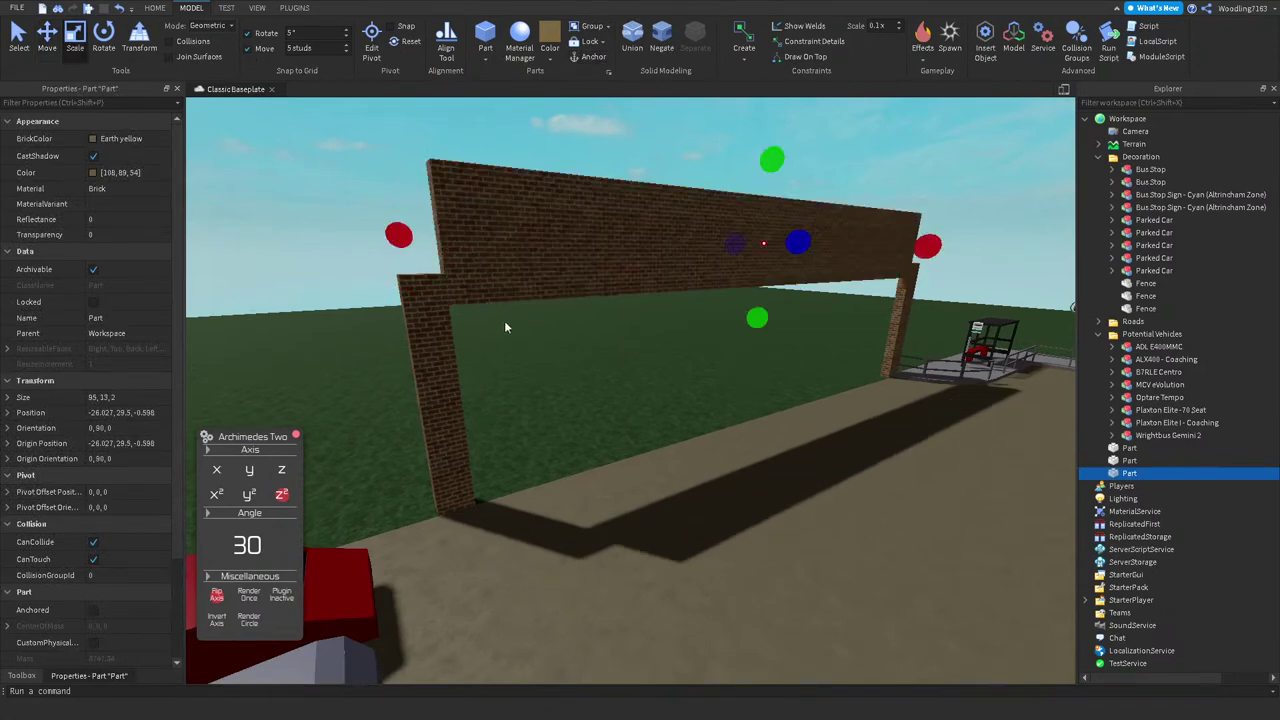
# Step: Examine the brick archway from the car park side and select its beam
pyautogui.press('a')
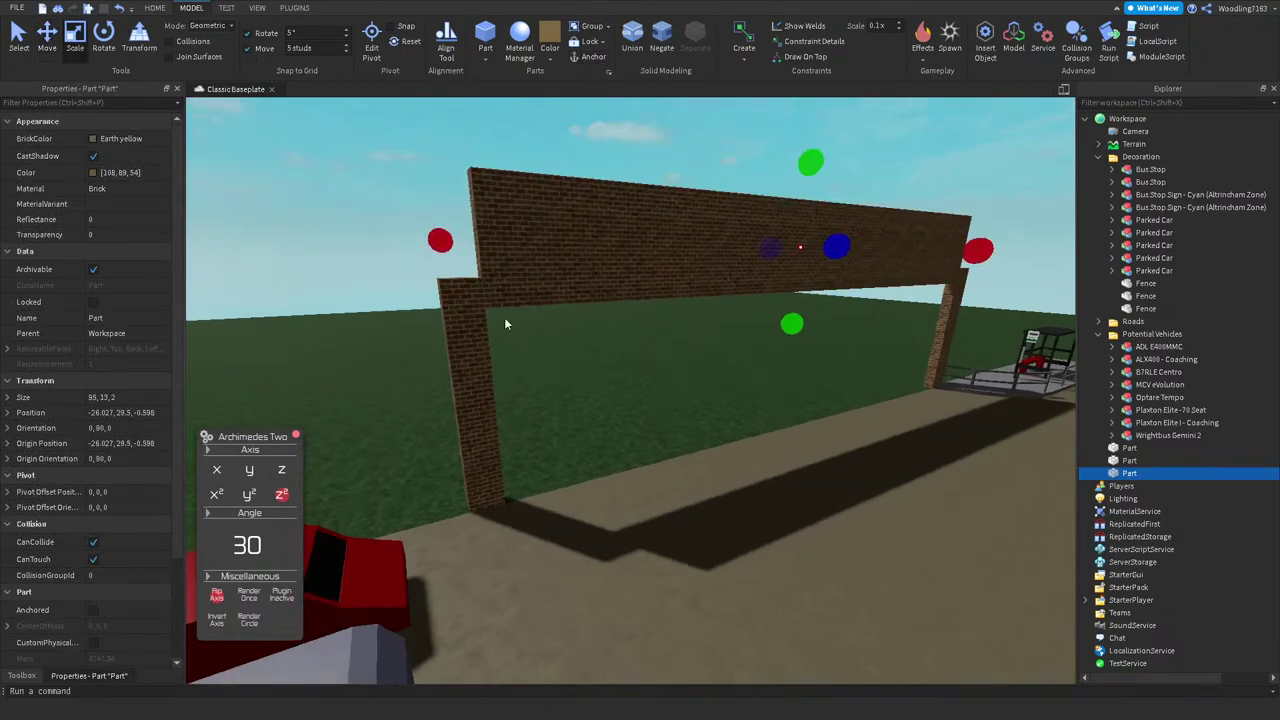
pyautogui.click(445, 377)
pyautogui.moveTo(373, 205); pyautogui.dragTo(889, 348, button='right')
pyautogui.click(869, 291)
pyautogui.moveTo(805, 212); pyautogui.dragTo(788, 243, button='right')
pyautogui.click(785, 244)
pyautogui.press('s')
pyautogui.press('w')
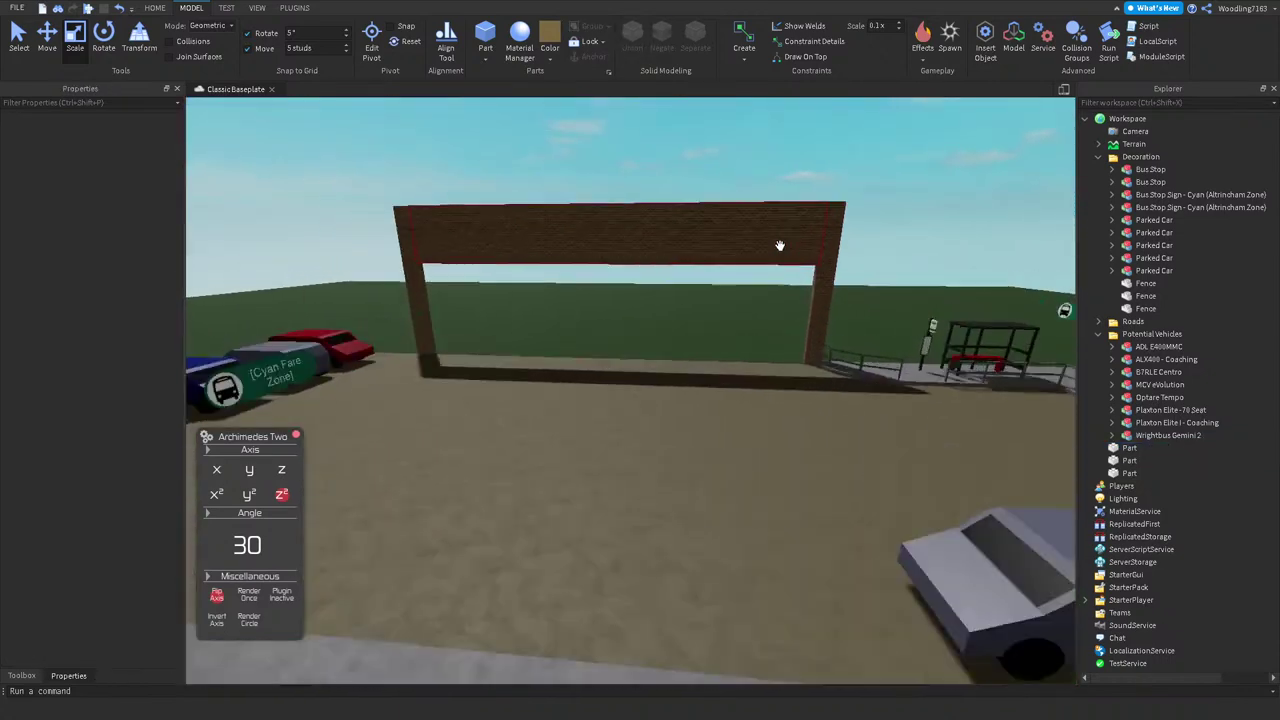
pyautogui.press('w')
pyautogui.click(594, 221)
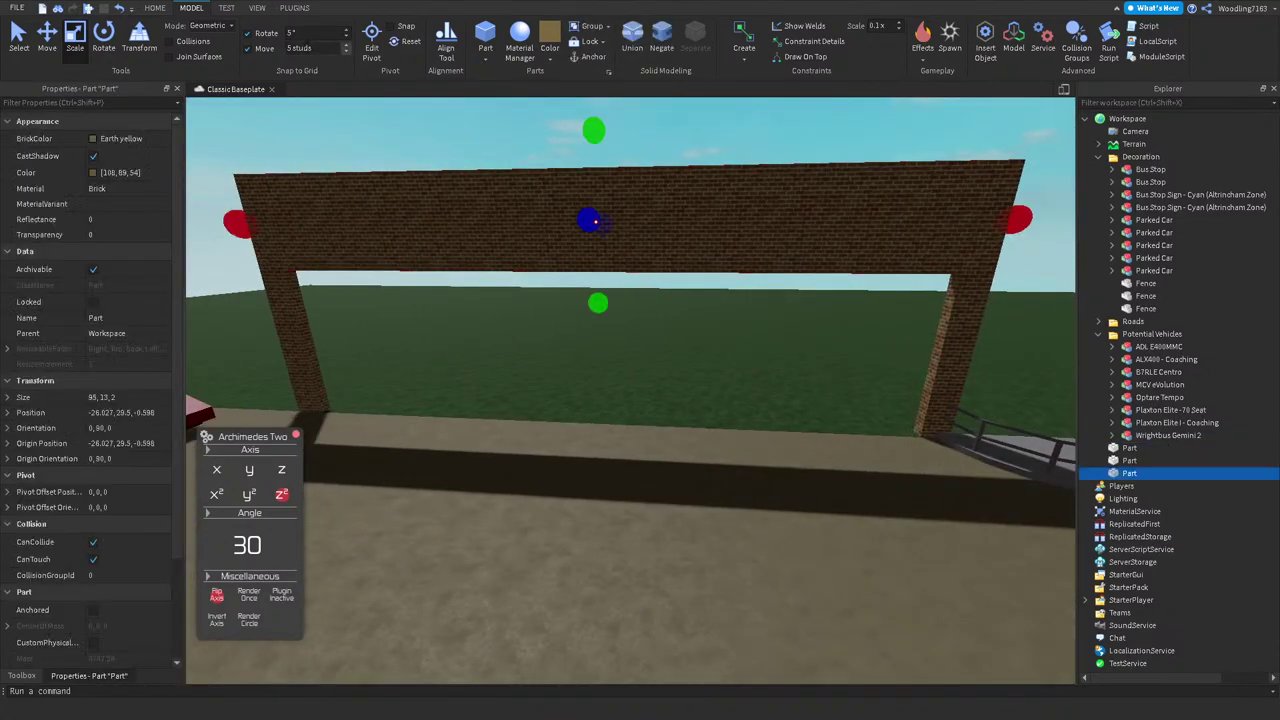
# Step: Lower the brick beam's top to make it 10 studs high and shorten both pillars to 33 studs to match
pyautogui.moveTo(578, 123); pyautogui.dragTo(589, 151)
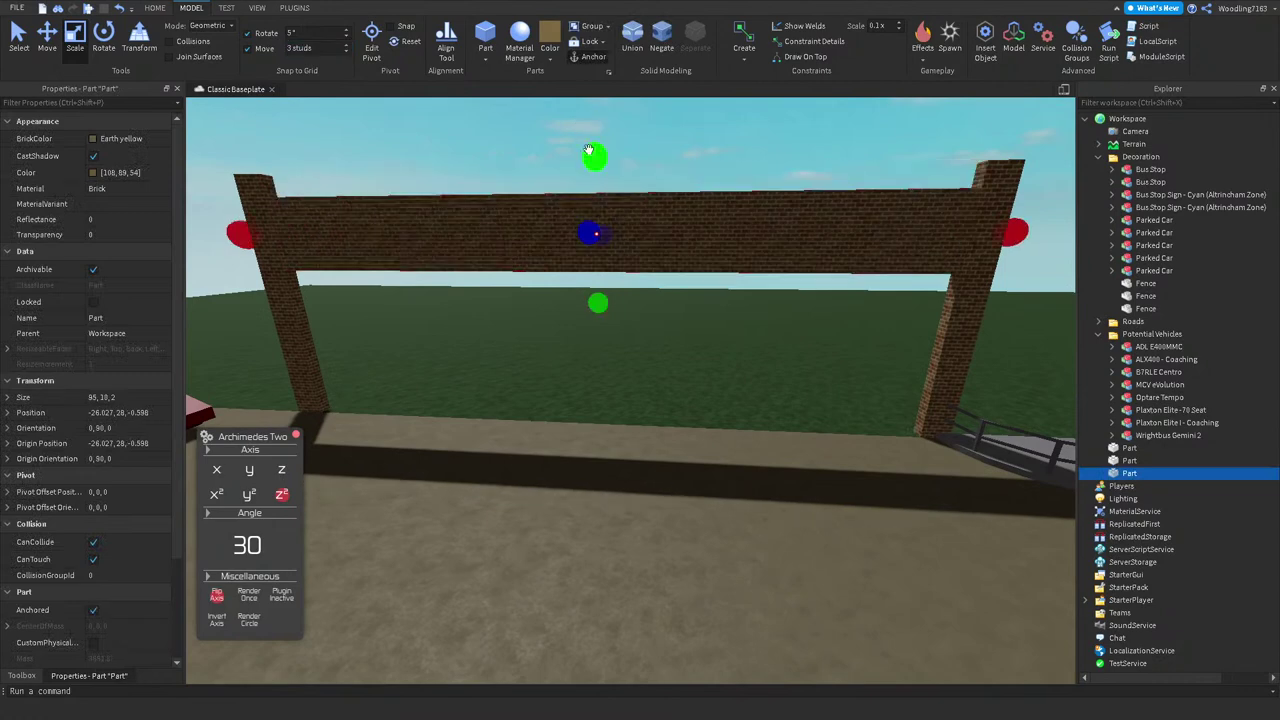
pyautogui.click(249, 184)
pyautogui.click(988, 195)
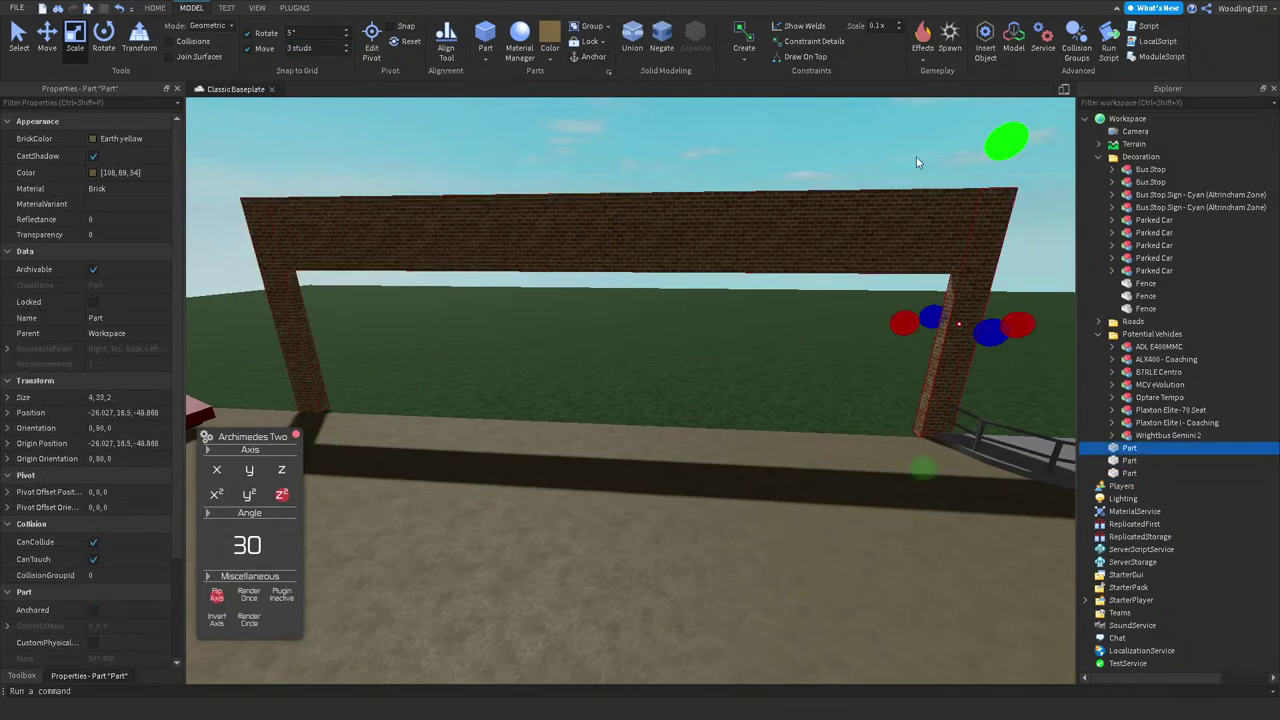
pyautogui.click(970, 156)
# Step: Duplicate the brick beam and flatten the copy to 0.001 studs high along the beam's lower edge
pyautogui.scroll(-5, 858, 153)
pyautogui.moveTo(858, 153); pyautogui.dragTo(700, 300, button='right')
pyautogui.scroll(5, 846, 165)
pyautogui.click(620, 300)
pyautogui.click(519, 58)
pyautogui.press('Escape')
pyautogui.press('f')
pyautogui.click(700, 250)
pyautogui.moveTo(700, 250); pyautogui.dragTo(420, 180, button='right')
pyautogui.hotkey('ctrl', 'd')
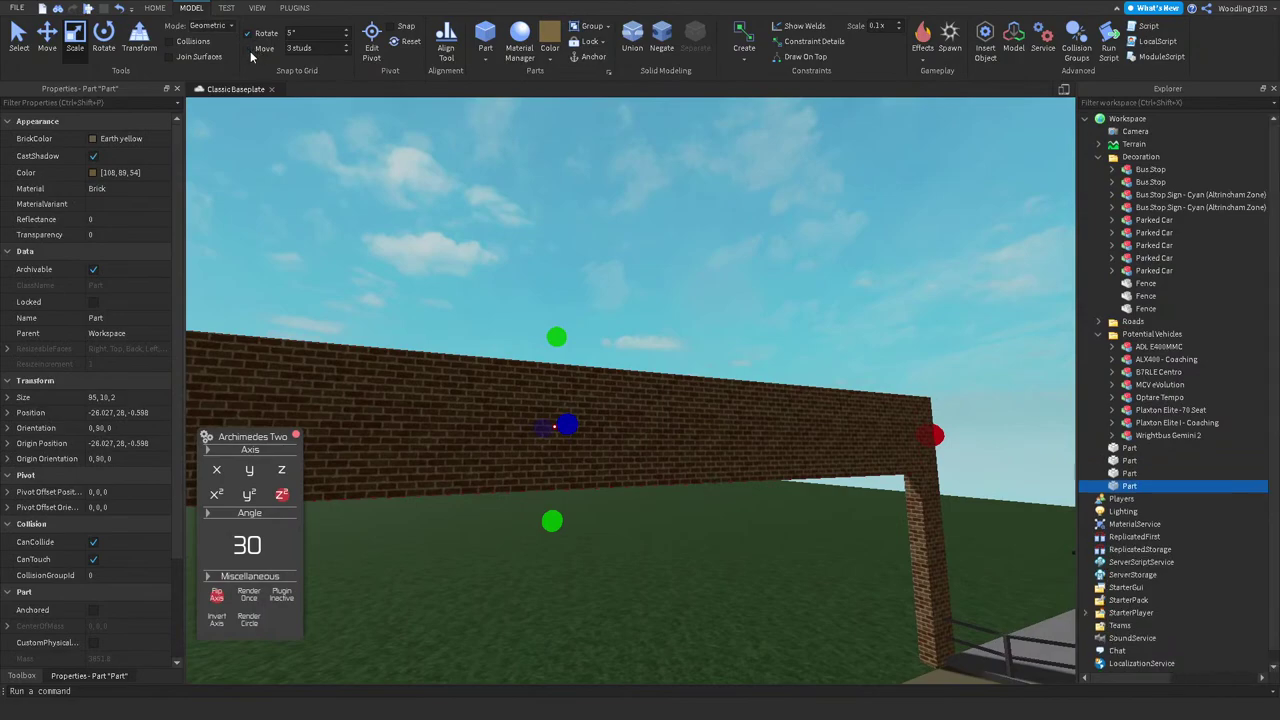
pyautogui.press('w')
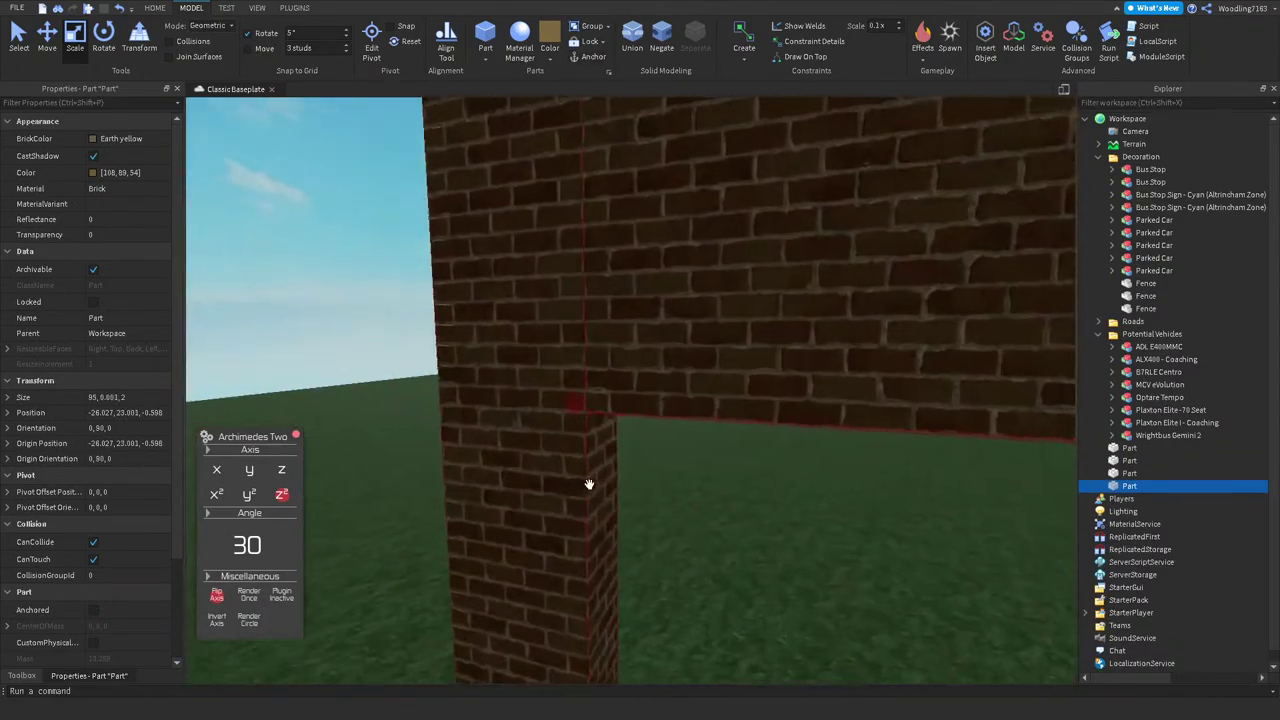
# Step: Adjust both ends of the thin brick strip so it overlaps the pillars, making it 95.167 studs long
pyautogui.moveTo(589, 484)
pyautogui.mouseDown(button='right')
pyautogui.moveTo(817, 354)
pyautogui.moveTo(652, 344)
pyautogui.mouseUp(button='right')
pyautogui.press('w')
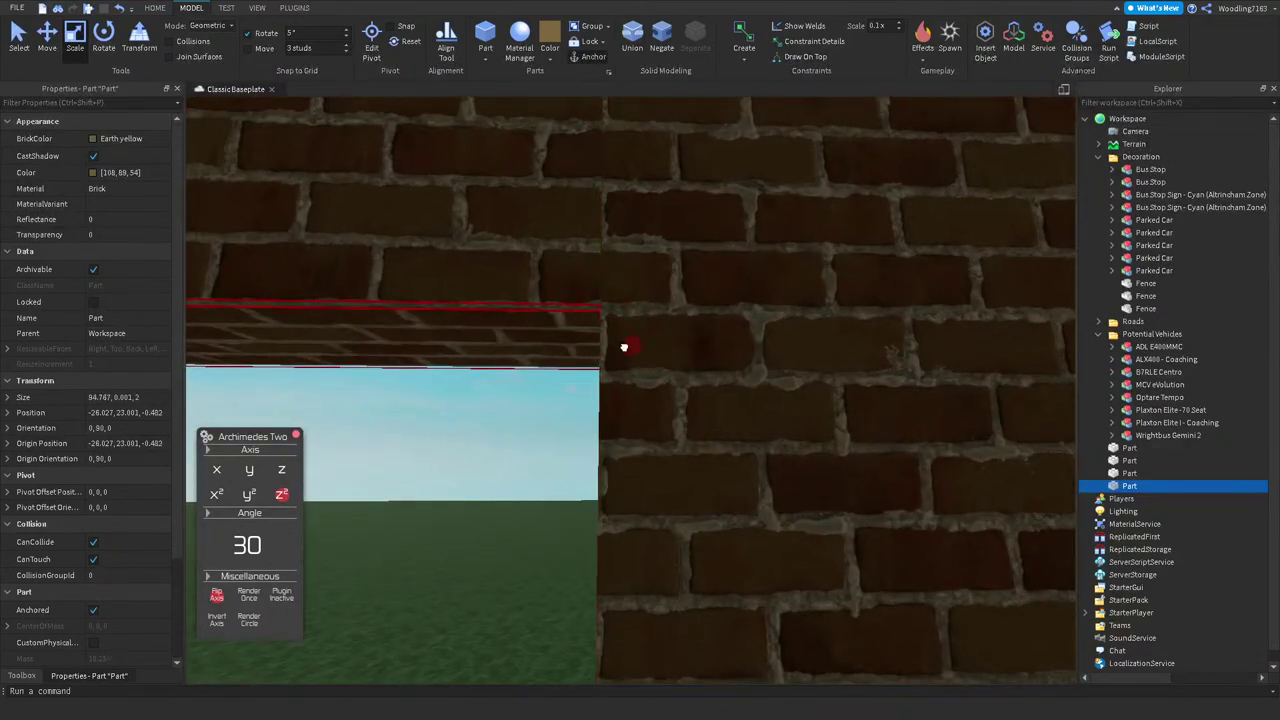
pyautogui.press('s')
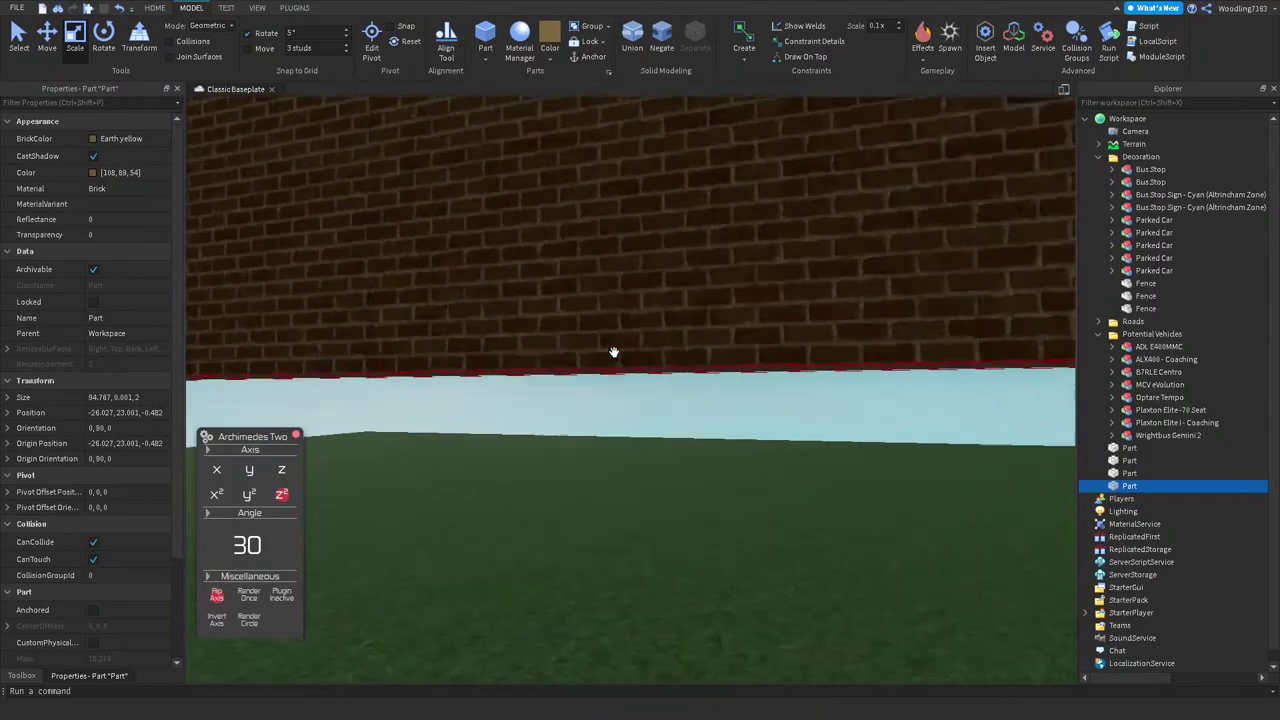
pyautogui.press('a')
pyautogui.press('w')
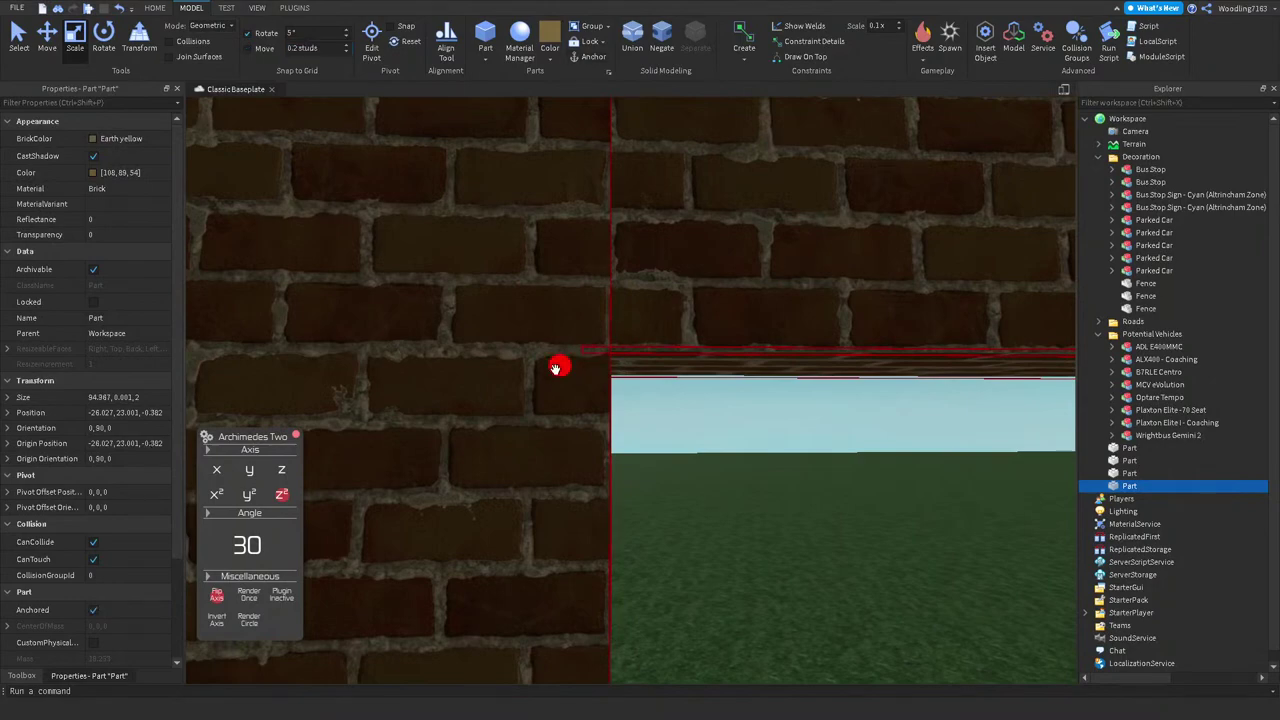
pyautogui.press('d')
pyautogui.press('d')
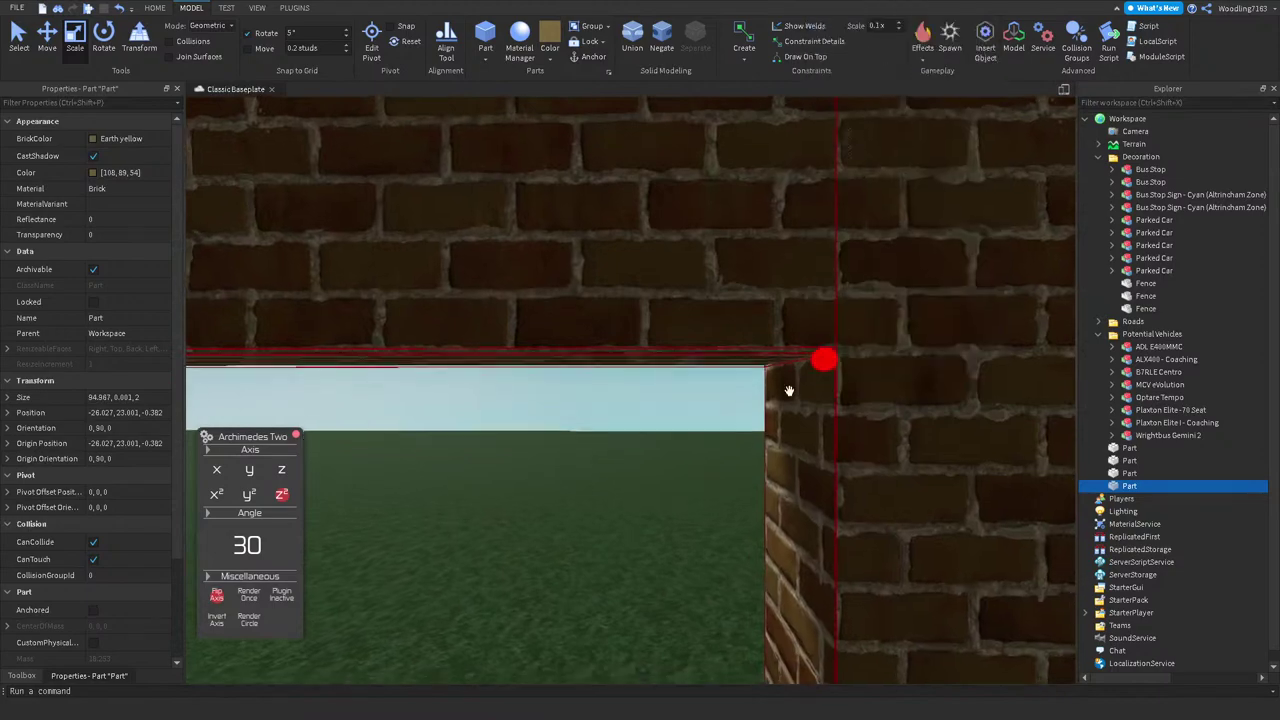
pyautogui.press('a')
pyautogui.click(737, 362)
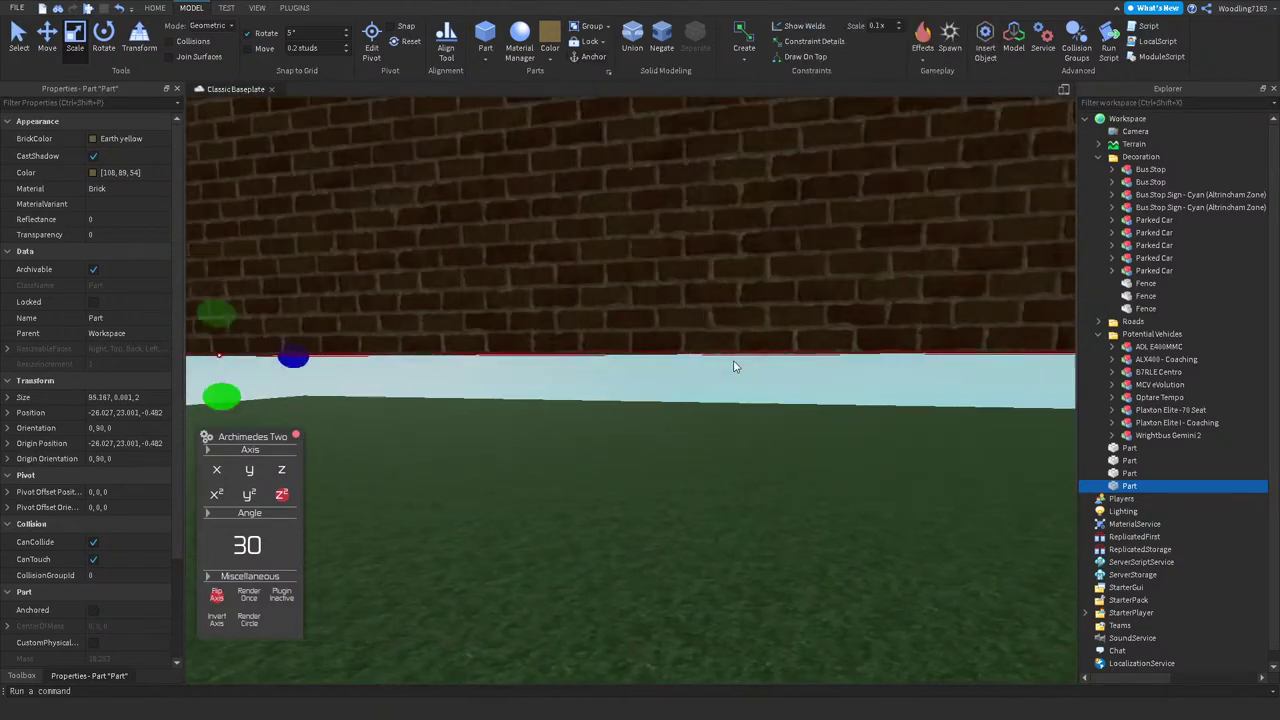
# Step: Thicken the strip under the beam to 0.201 studs high and set the move increment to 0.1 studs
pyautogui.moveTo(720, 327); pyautogui.dragTo(712, 329, button='right')
pyautogui.moveTo(492, 340); pyautogui.dragTo(492, 343, button='right')
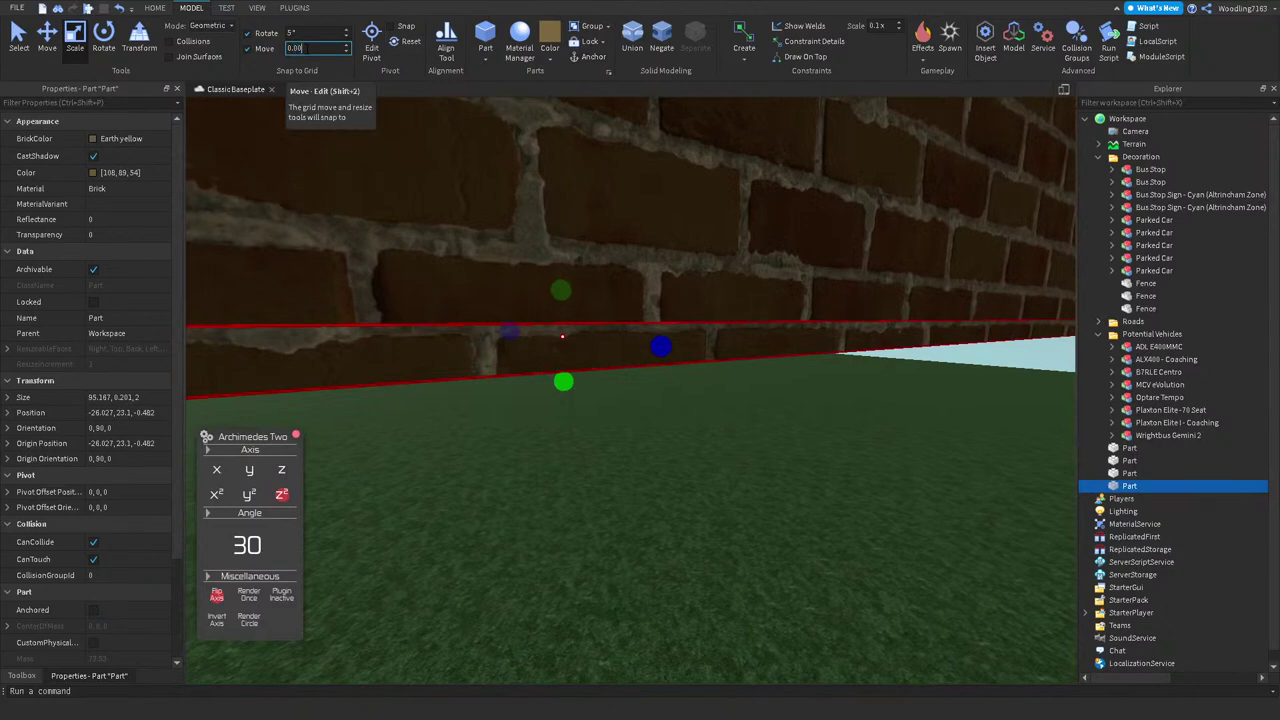
pyautogui.moveTo(673, 325); pyautogui.dragTo(672, 326, button='right')
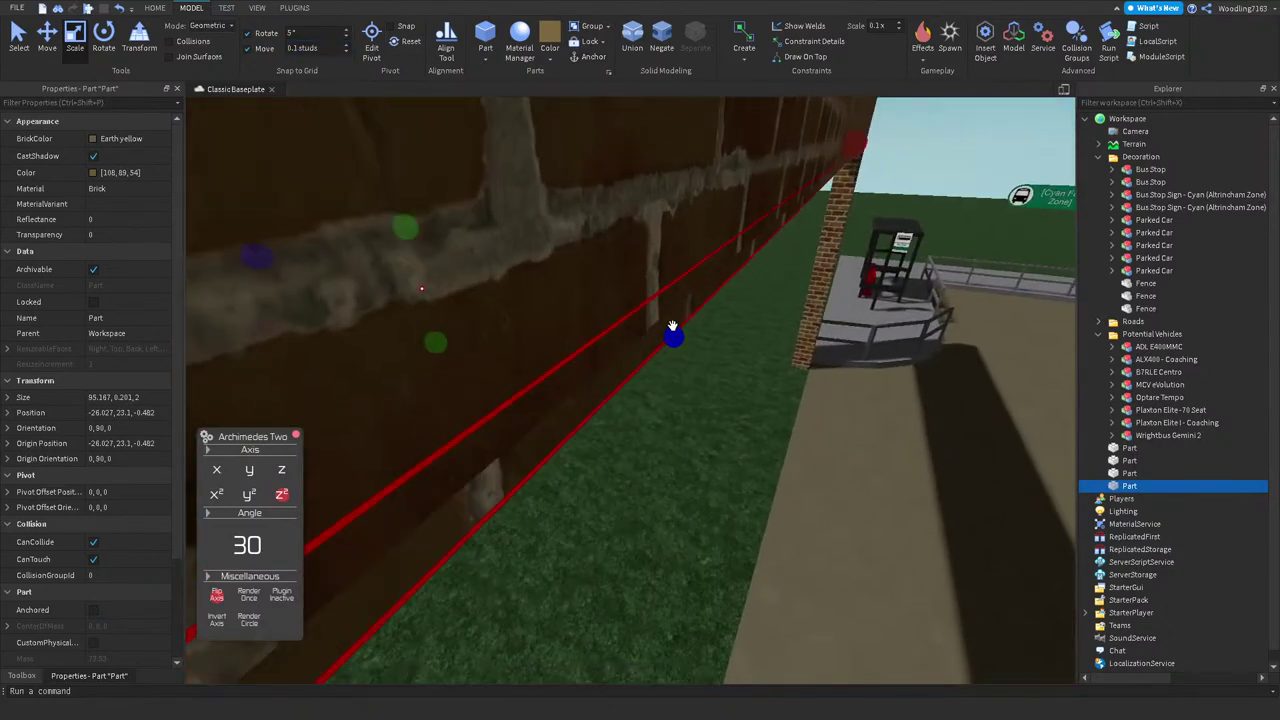
# Step: Set the move increment to 0.02 studs and widen the strip to 2.04 studs deep, protruding from both beam faces
pyautogui.moveTo(673, 328); pyautogui.dragTo(691, 346)
pyautogui.moveTo(691, 346); pyautogui.dragTo(449, 148, button='right')
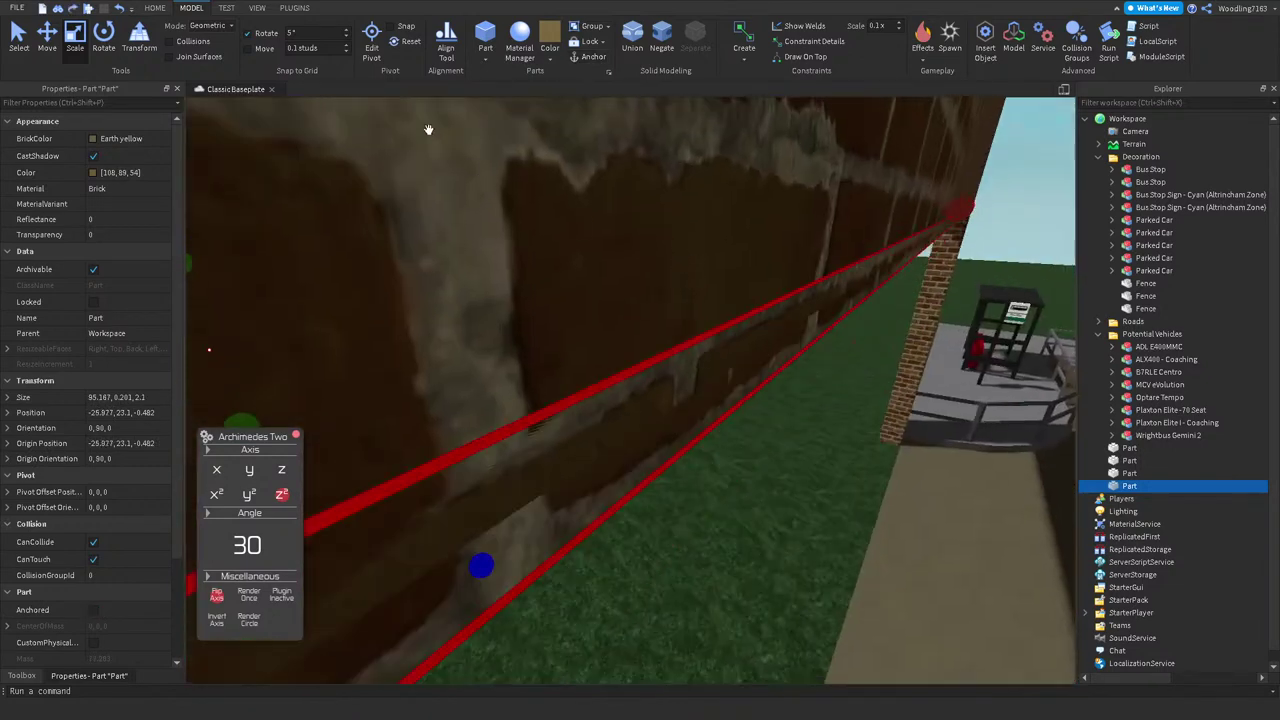
pyautogui.write('2')
pyautogui.moveTo(655, 580)
pyautogui.mouseDown(button='right')
pyautogui.moveTo(640, 560)
pyautogui.moveTo(655, 580)
pyautogui.mouseUp(button='right')
pyautogui.moveTo(758, 507); pyautogui.dragTo(782, 518)
pyautogui.moveTo(760, 503); pyautogui.dragTo(618, 472, button='right')
# Step: Recolour the strip Mid gray and change its material to Concrete
pyautogui.click(550, 48)
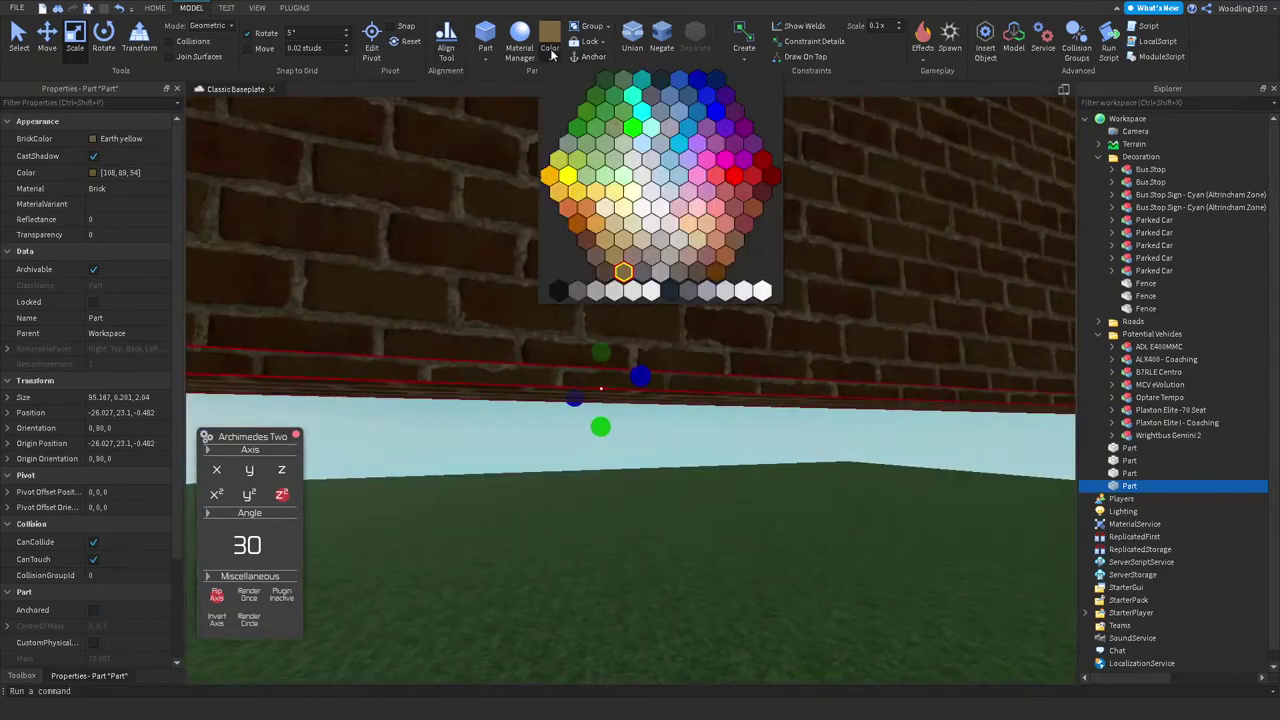
pyautogui.click(614, 290)
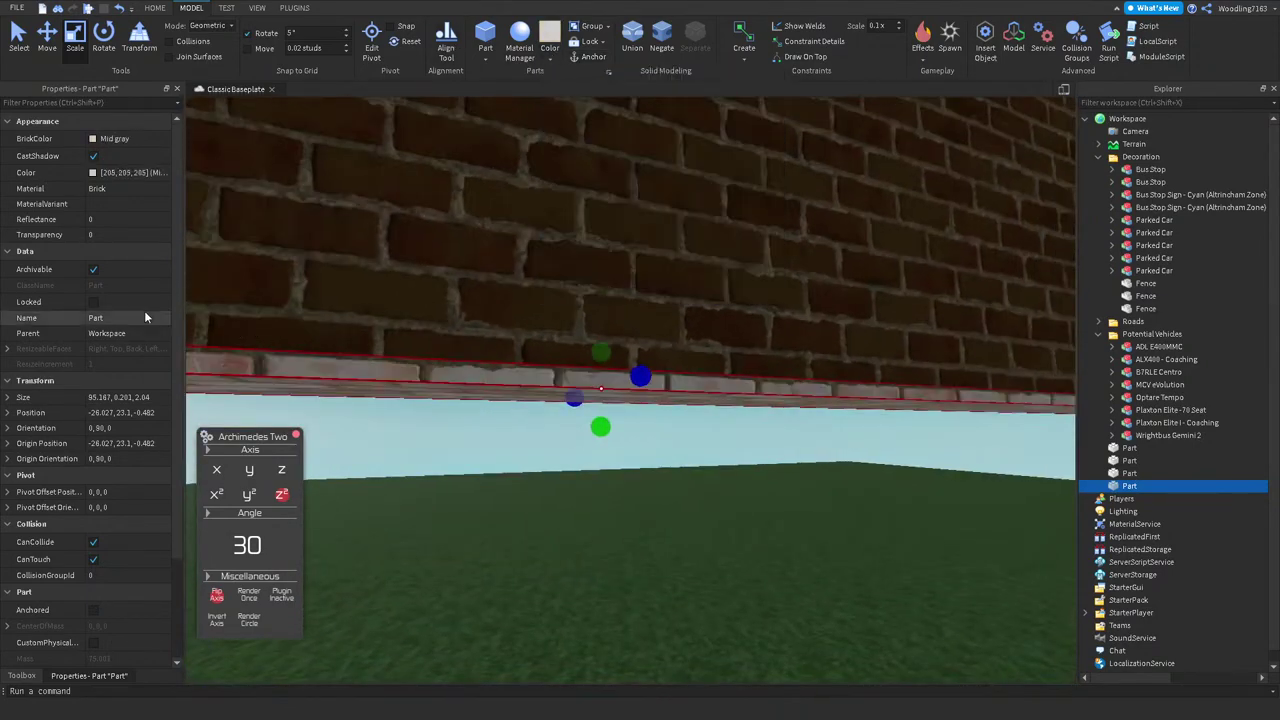
pyautogui.click(145, 189)
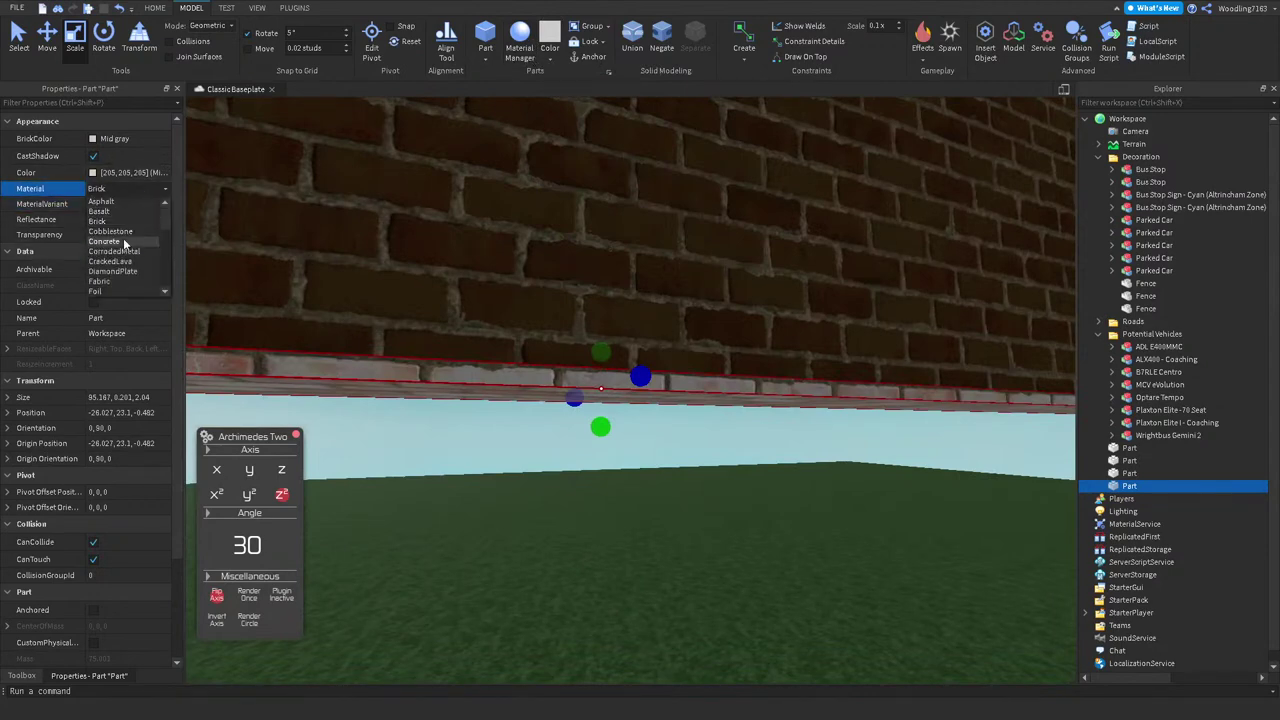
pyautogui.click(124, 241)
# Step: Check the strip from further away and increase its height to 0.401 studs
pyautogui.press('q')
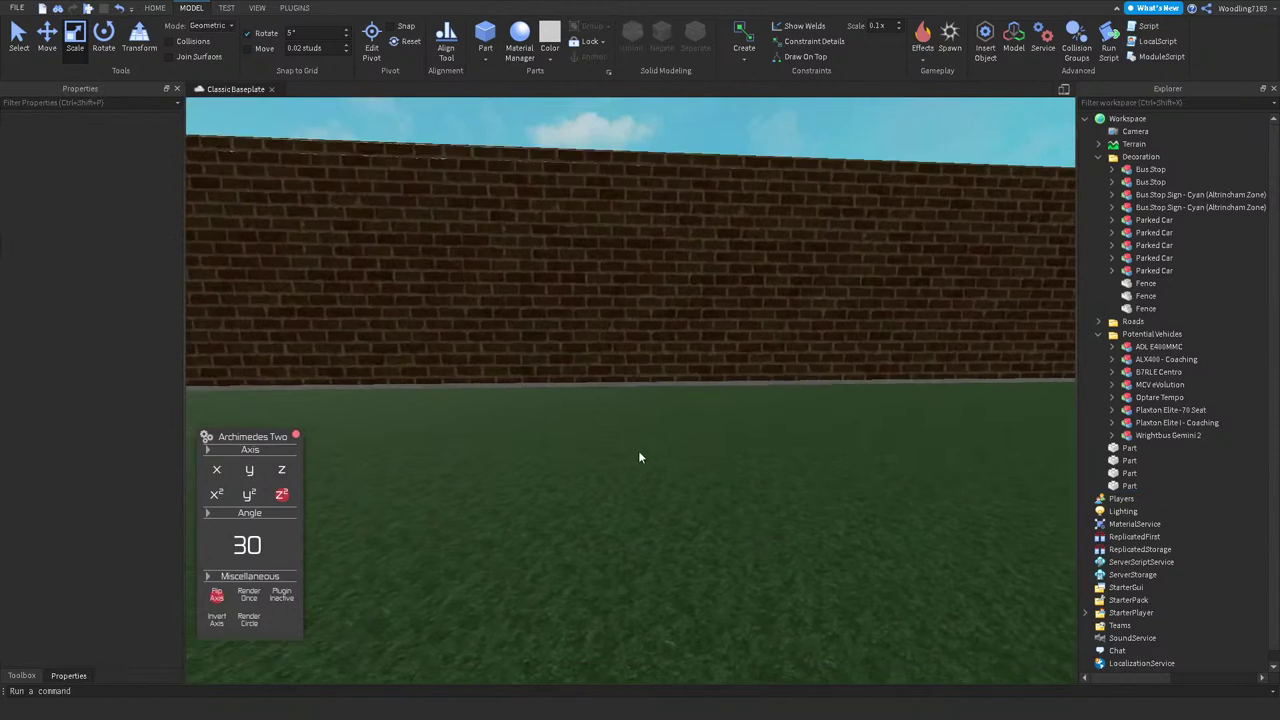
pyautogui.moveTo(813, 365); pyautogui.dragTo(614, 405, button='right')
pyautogui.moveTo(614, 406); pyautogui.dragTo(606, 390)
pyautogui.scroll(-5, 772, 427)
# Step: Extend the concrete strip further across the pillars to a length of 95.567 studs
pyautogui.press('w')
pyautogui.press('d')
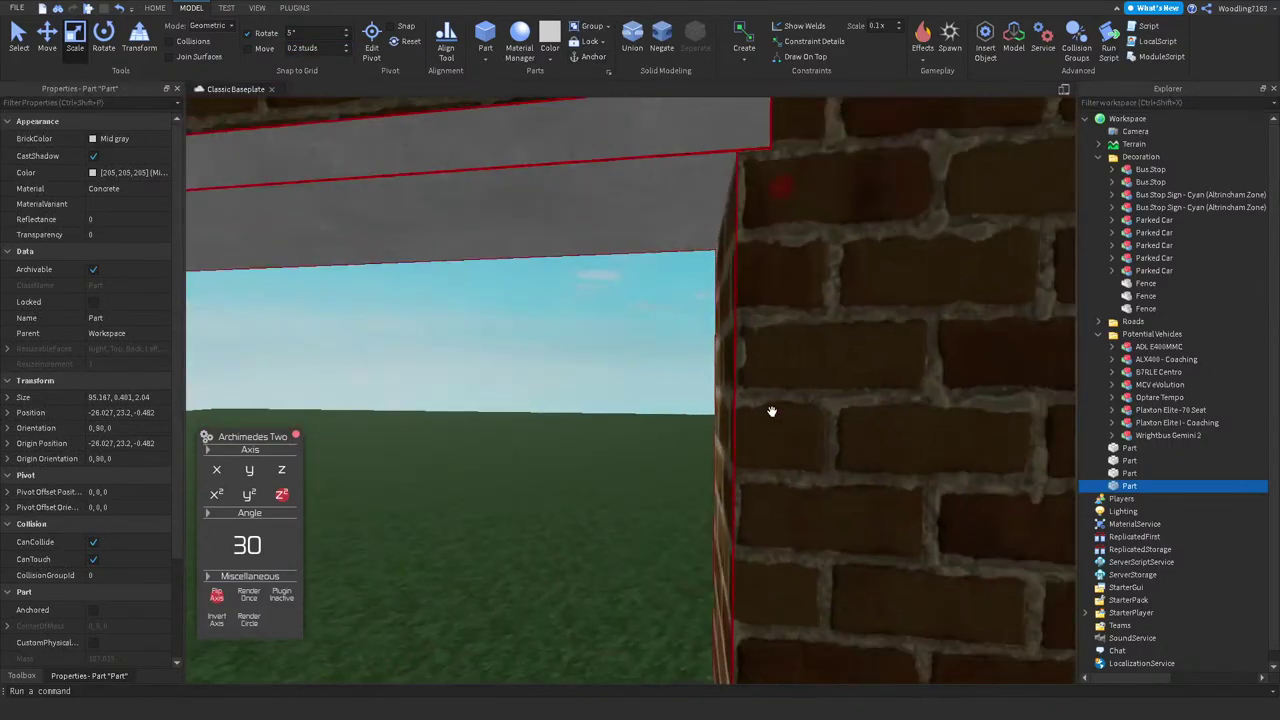
pyautogui.press('e')
pyautogui.press('a')
pyautogui.press('d')
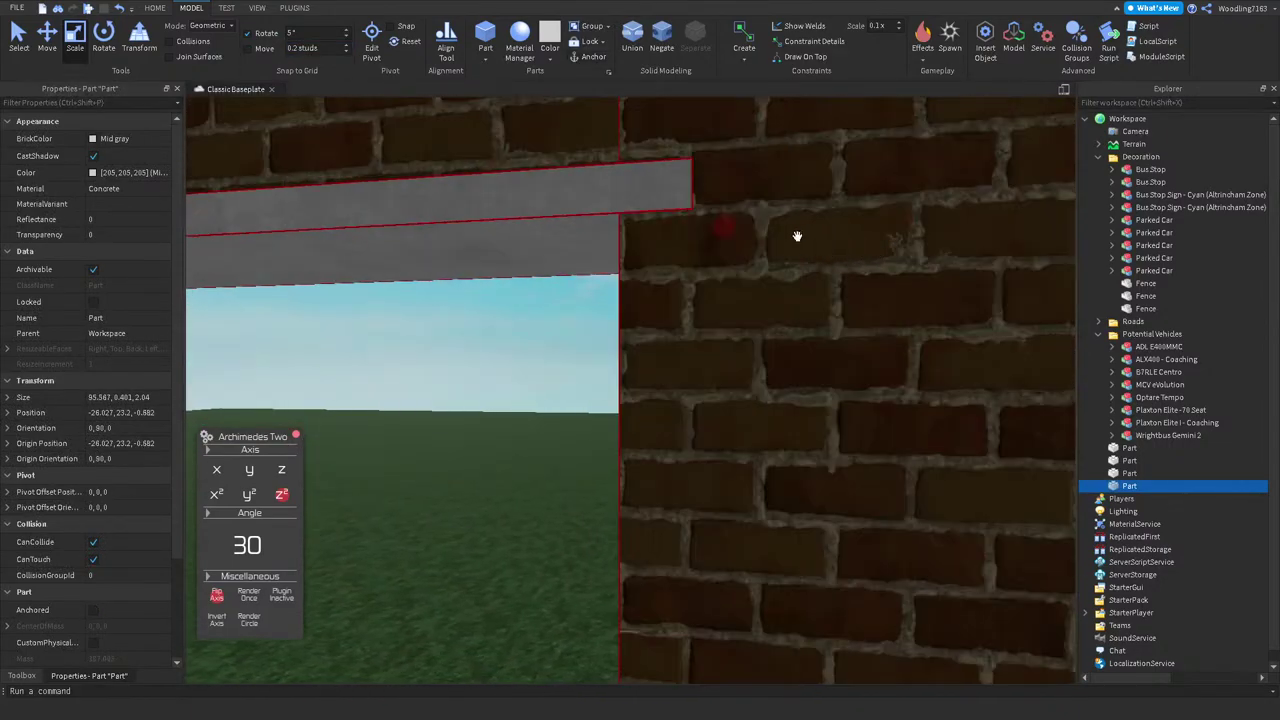
pyautogui.press('a')
# Step: Shift the concrete strip slightly downward to a height position of 23.172 and return to the Scale tool
pyautogui.moveTo(583, 255)
pyautogui.mouseDown(button='right')
pyautogui.moveTo(540, 274)
pyautogui.moveTo(575, 261)
pyautogui.mouseUp(button='right')
pyautogui.press('s')
pyautogui.moveTo(634, 371); pyautogui.dragTo(711, 368, button='right')
pyautogui.moveTo(722, 362); pyautogui.dragTo(724, 360)
pyautogui.scroll(-6, 724, 360)
pyautogui.hotkey('ctrl', '3')
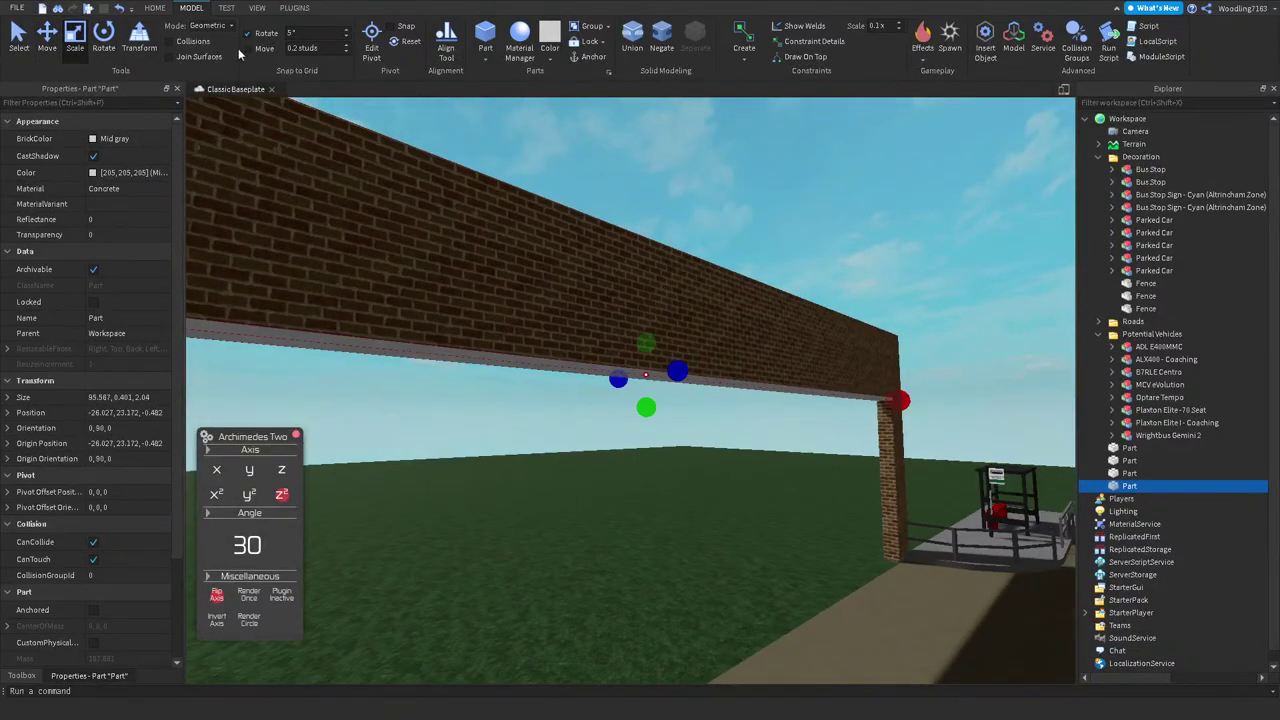
# Step: Duplicate the concrete strip and shrink the copy to 0.001 studs long at the strip's end on the pillar
pyautogui.hotkey('ctrl', 'd')
pyautogui.moveTo(900, 400); pyautogui.dragTo(794, 399)
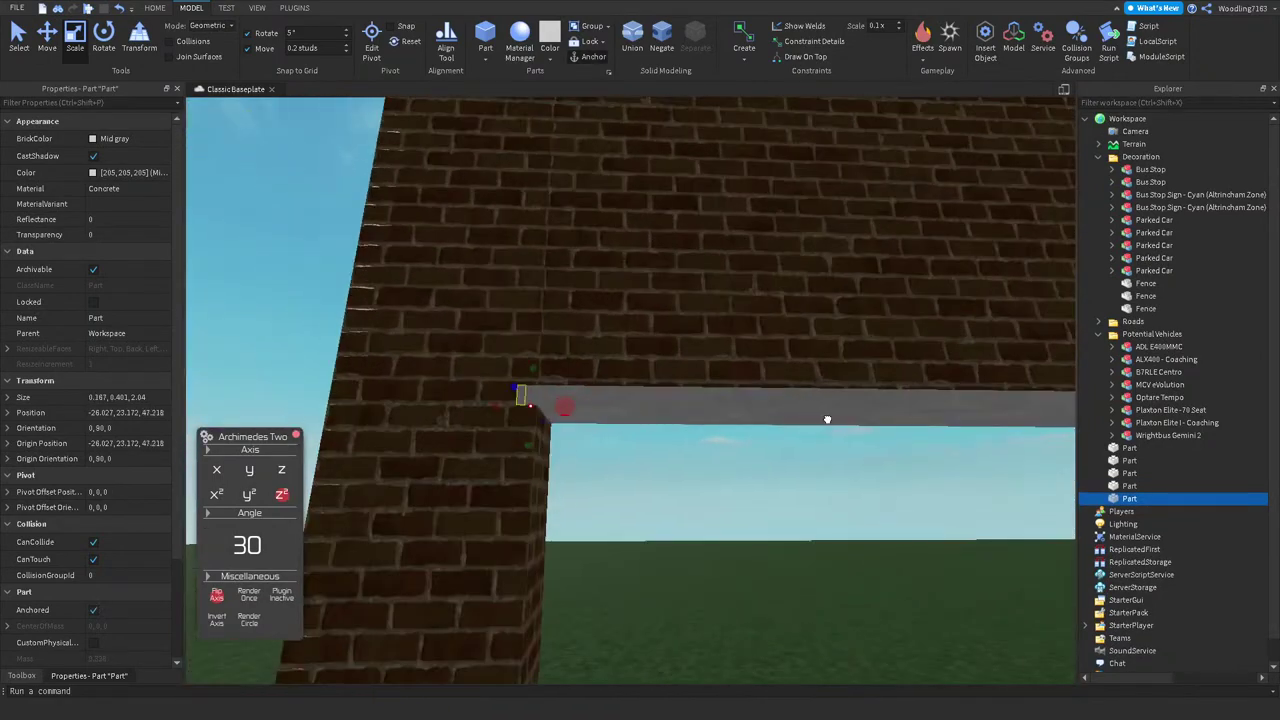
pyautogui.press('a')
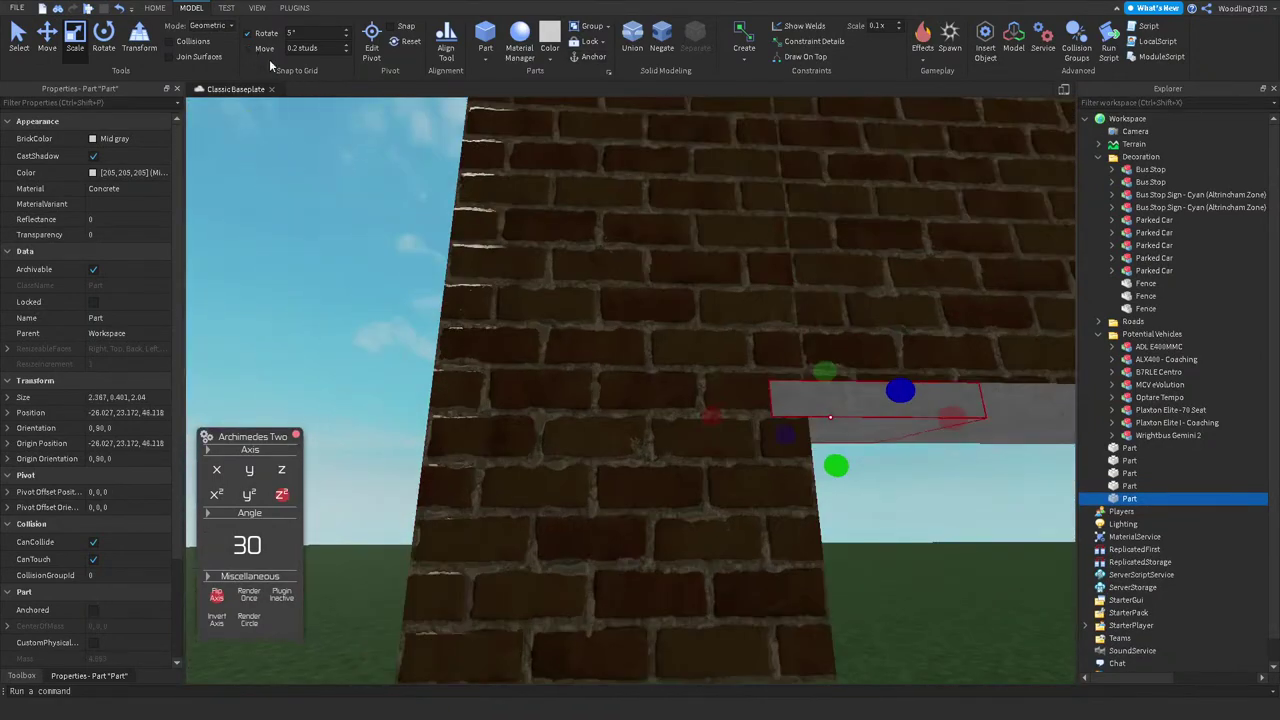
pyautogui.scroll(3, 826, 374)
pyautogui.moveTo(826, 374); pyautogui.dragTo(806, 329)
pyautogui.scroll(3, 751, 311)
pyautogui.scroll(-3, 806, 329)
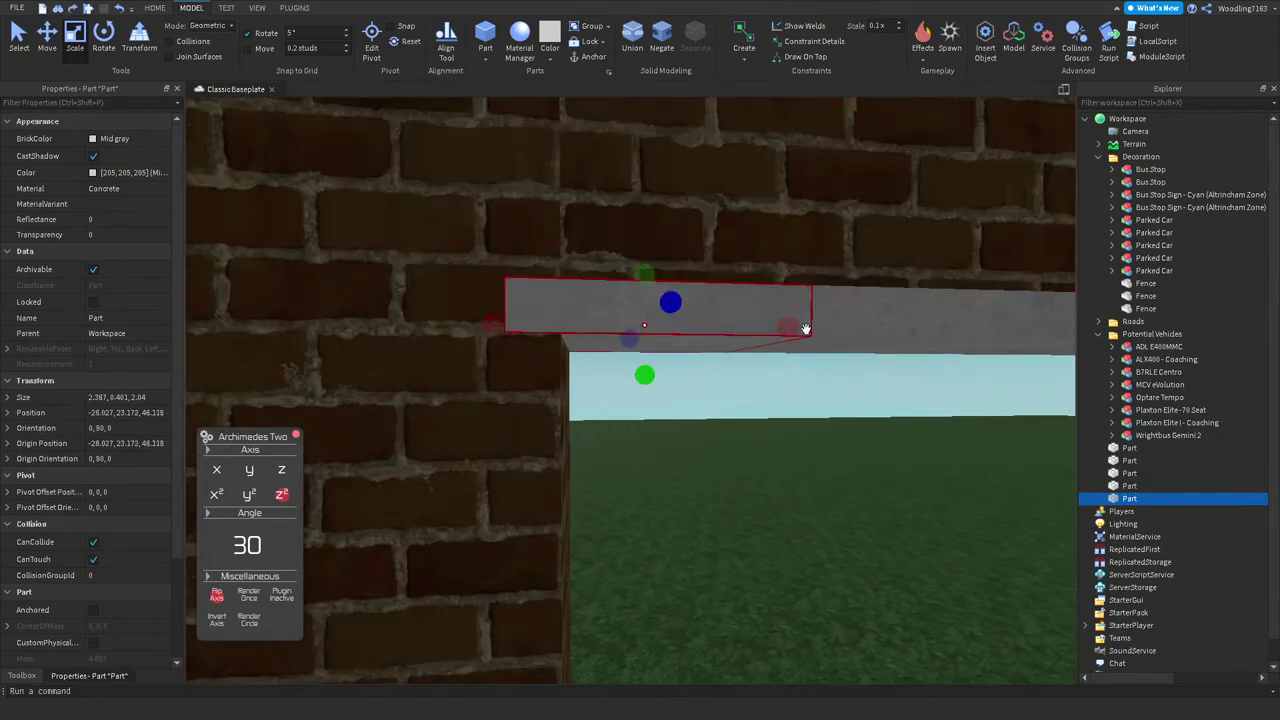
pyautogui.click(247, 49)
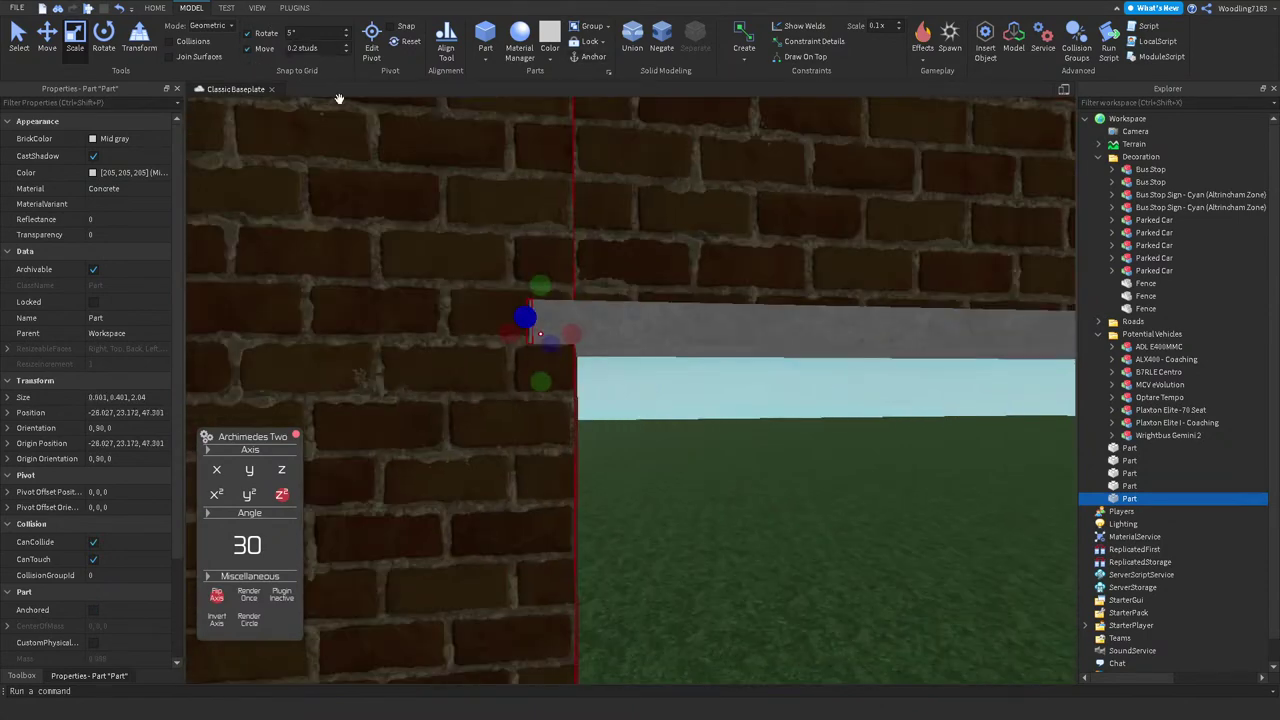
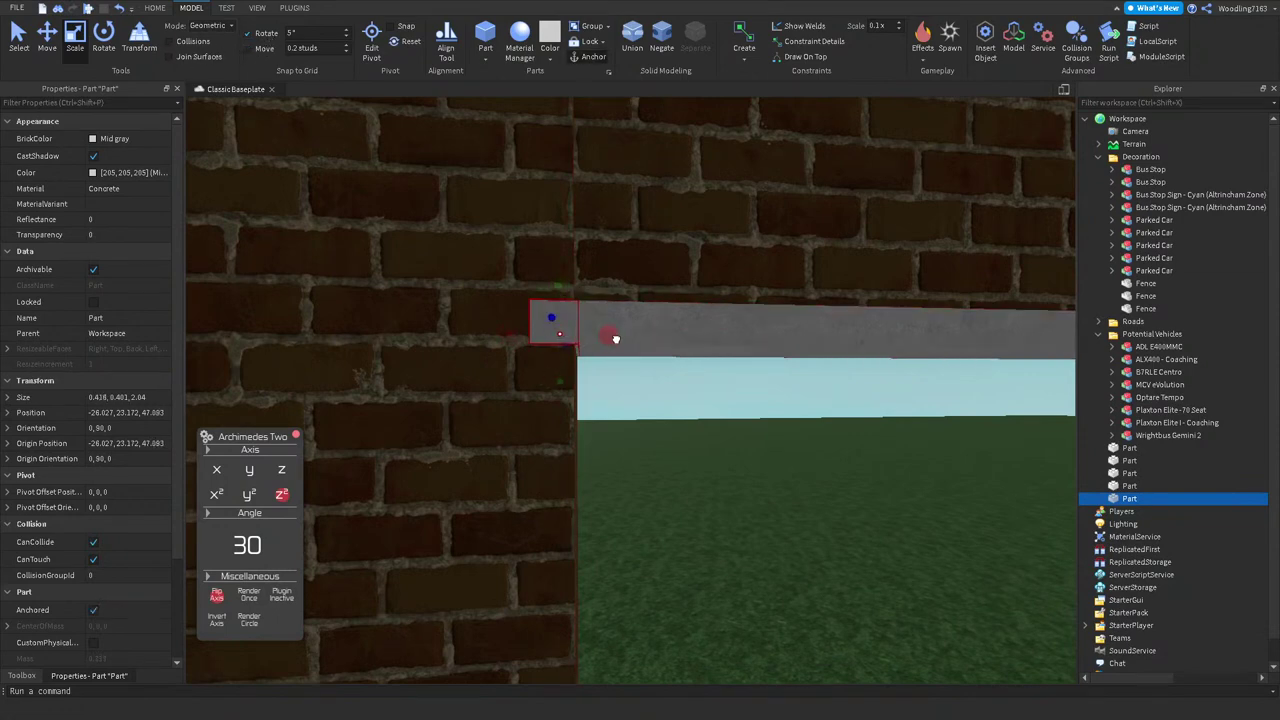
# Step: Stretch the concrete strip down the inner edge of the brick pillar to about 0.46 by 23.7 by 2.04 studs
pyautogui.scroll(-5, 568, 370)
pyautogui.moveTo(639, 530); pyautogui.dragTo(623, 383, button='right')
pyautogui.moveTo(623, 383); pyautogui.dragTo(631, 495)
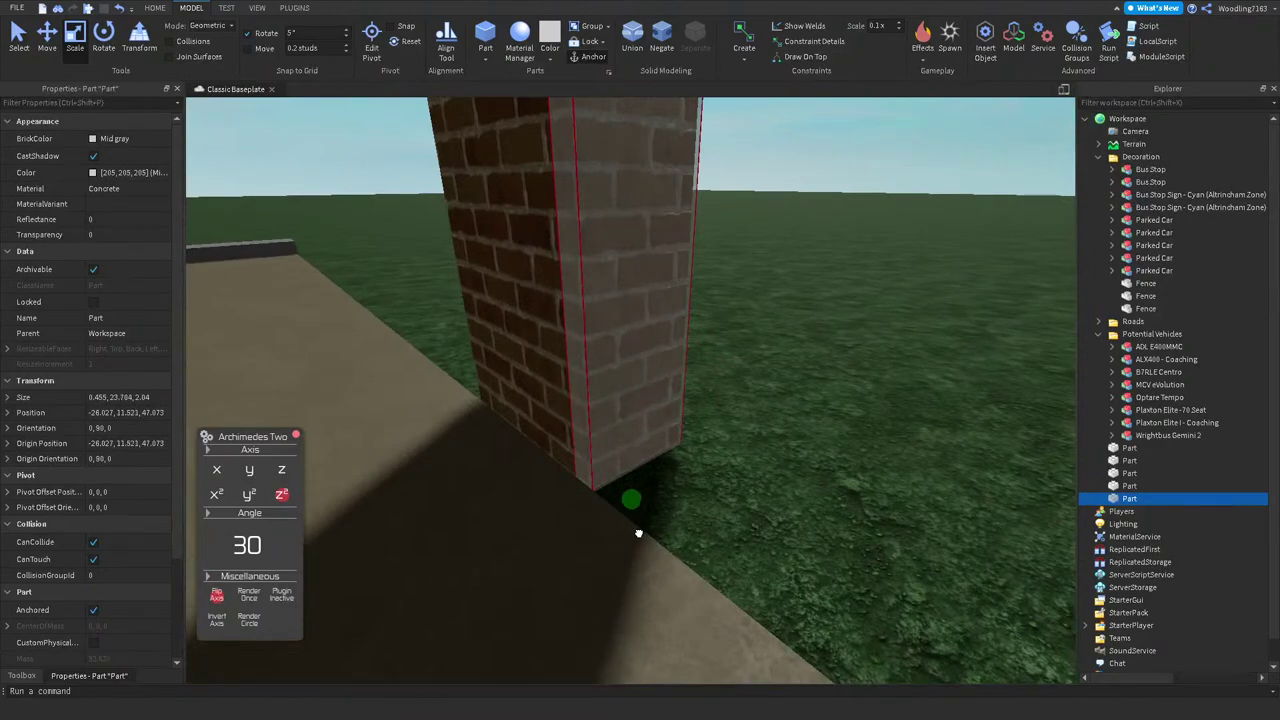
# Step: Duplicate the vertical concrete strip and move the copy against the inner edge of the opposite brick pillar
pyautogui.click(47, 45)
pyautogui.hotkey('ctrl', 'd')
pyautogui.moveTo(673, 103); pyautogui.dragTo(722, 151)
pyautogui.moveTo(722, 151); pyautogui.dragTo(680, 469, button='right')
pyautogui.moveTo(706, 578)
pyautogui.mouseDown(button='right')
pyautogui.moveTo(706, 563)
pyautogui.moveTo(700, 591)
pyautogui.mouseUp(button='right')
pyautogui.moveTo(700, 591); pyautogui.dragTo(696, 612)
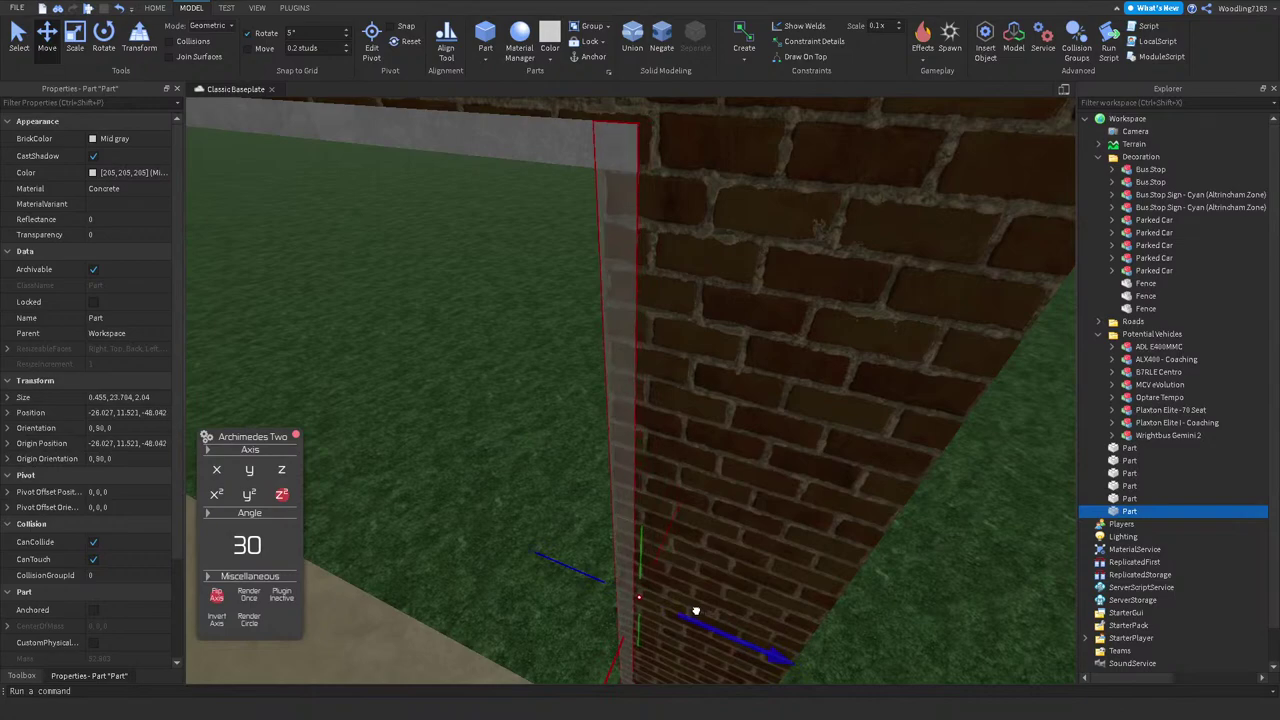
# Step: Set the move snap to 1 stud and widen the brick pillar beside the parked cars outward to 6 studs
pyautogui.click(509, 524)
pyautogui.moveTo(509, 524); pyautogui.dragTo(525, 490, button='right')
pyautogui.press('s')
pyautogui.press('a')
pyautogui.press('w')
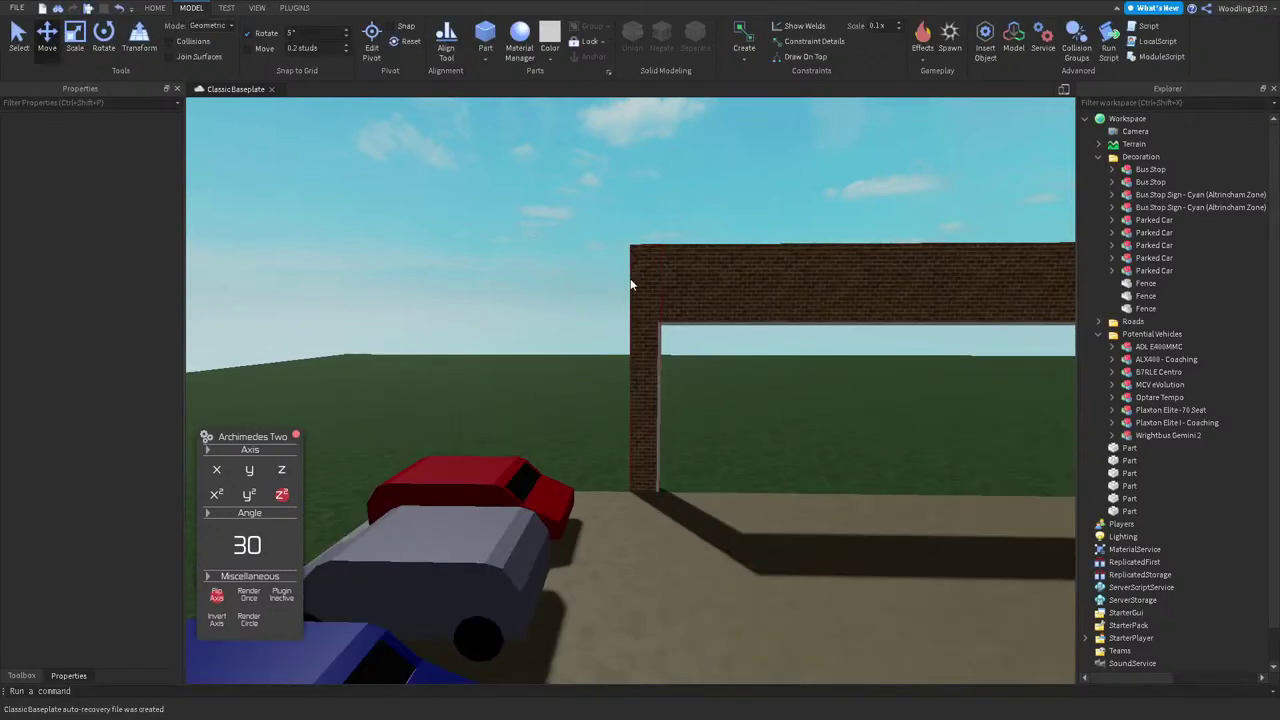
pyautogui.click(631, 278)
pyautogui.press('w')
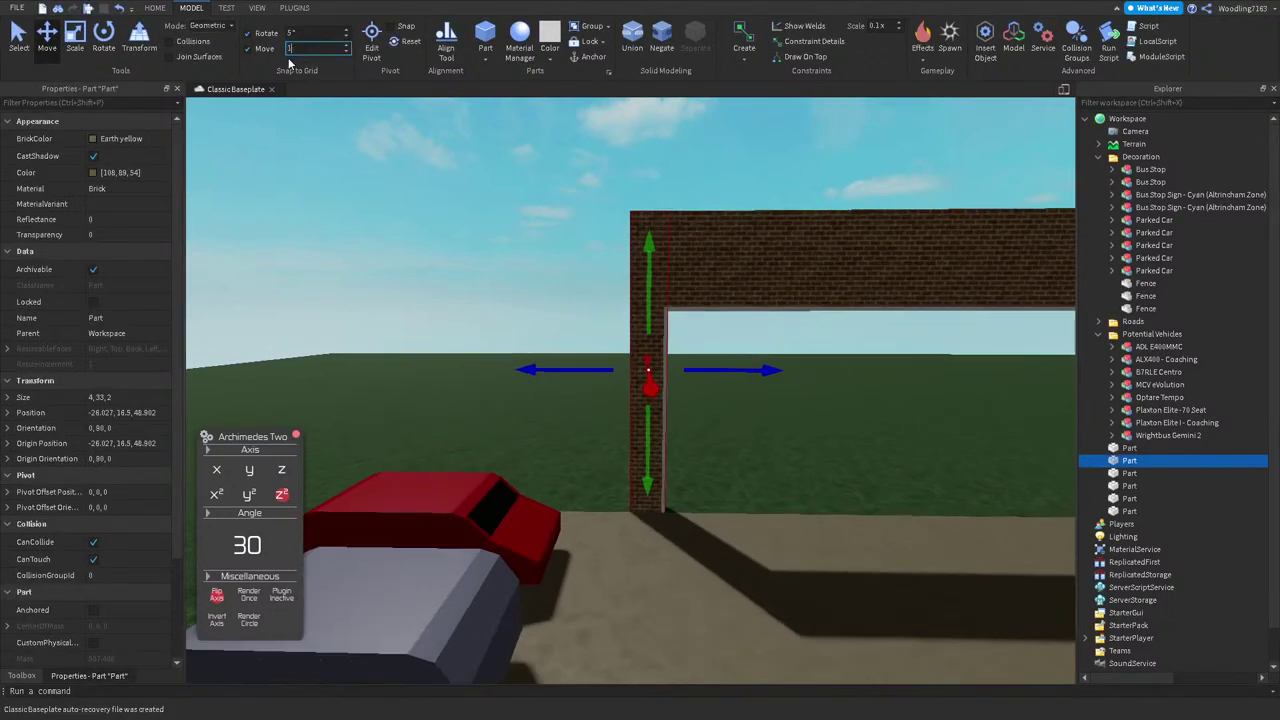
pyautogui.click(74, 42)
pyautogui.moveTo(591, 359); pyautogui.dragTo(577, 350)
pyautogui.press('s')
pyautogui.press('d')
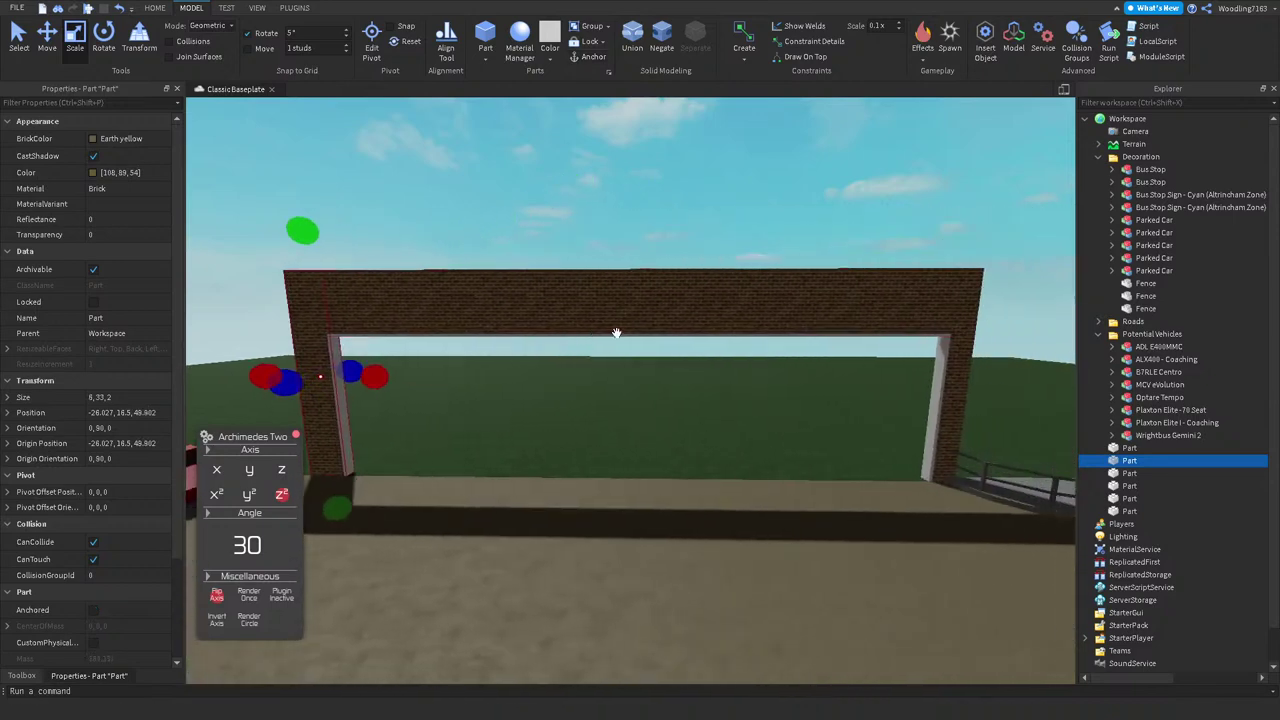
# Step: Widen the brick pillar beside the bus stop outward to 6 studs
pyautogui.press('d')
pyautogui.click(733, 287)
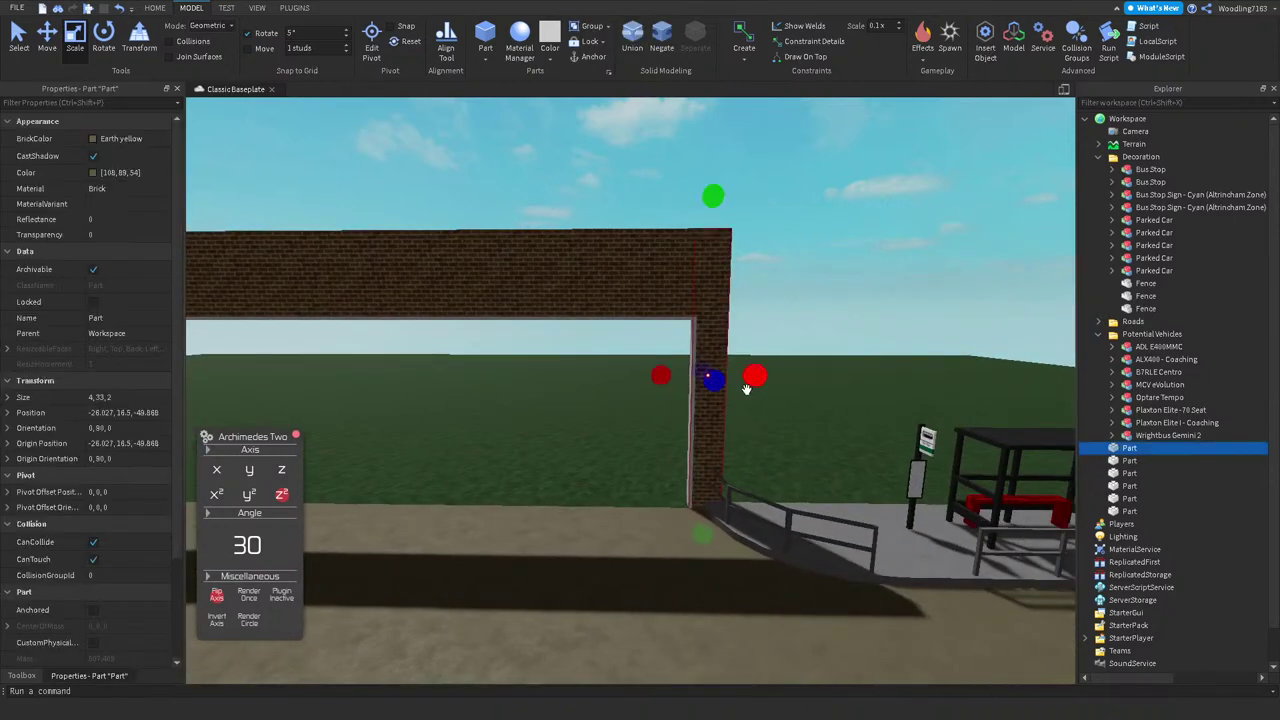
pyautogui.click(835, 335)
pyautogui.press('s')
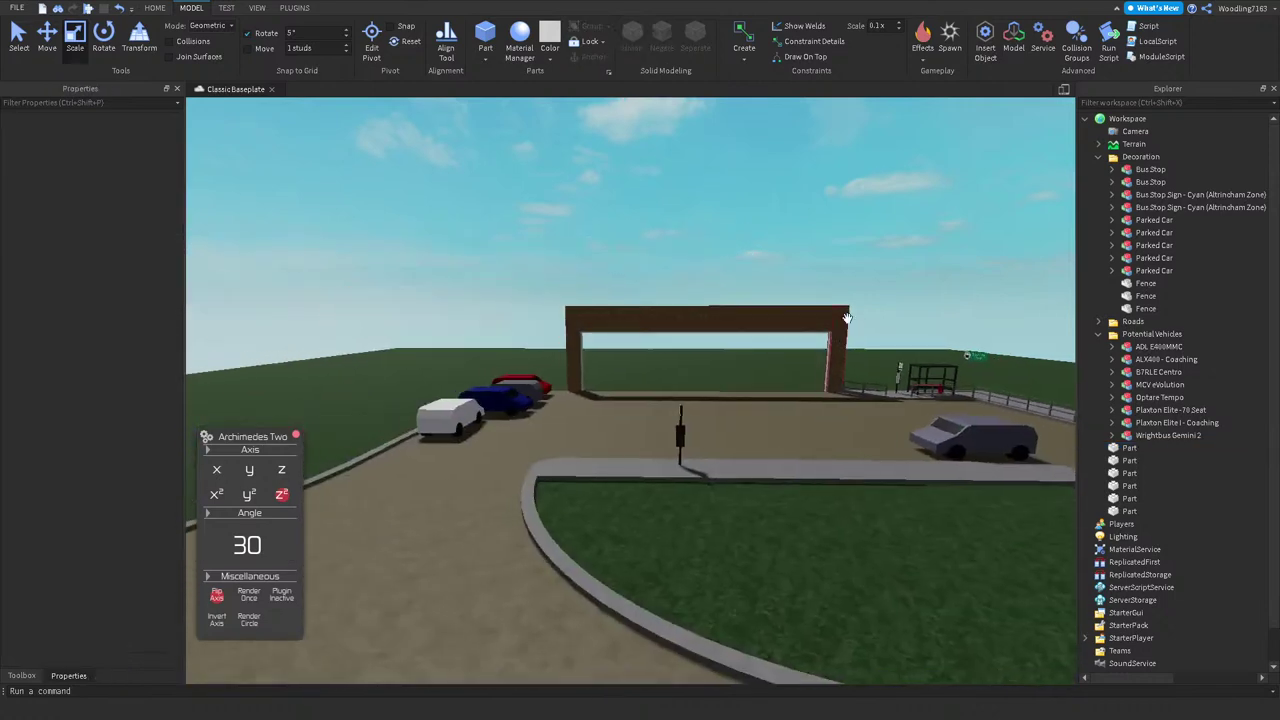
pyautogui.press('w')
pyautogui.press('s')
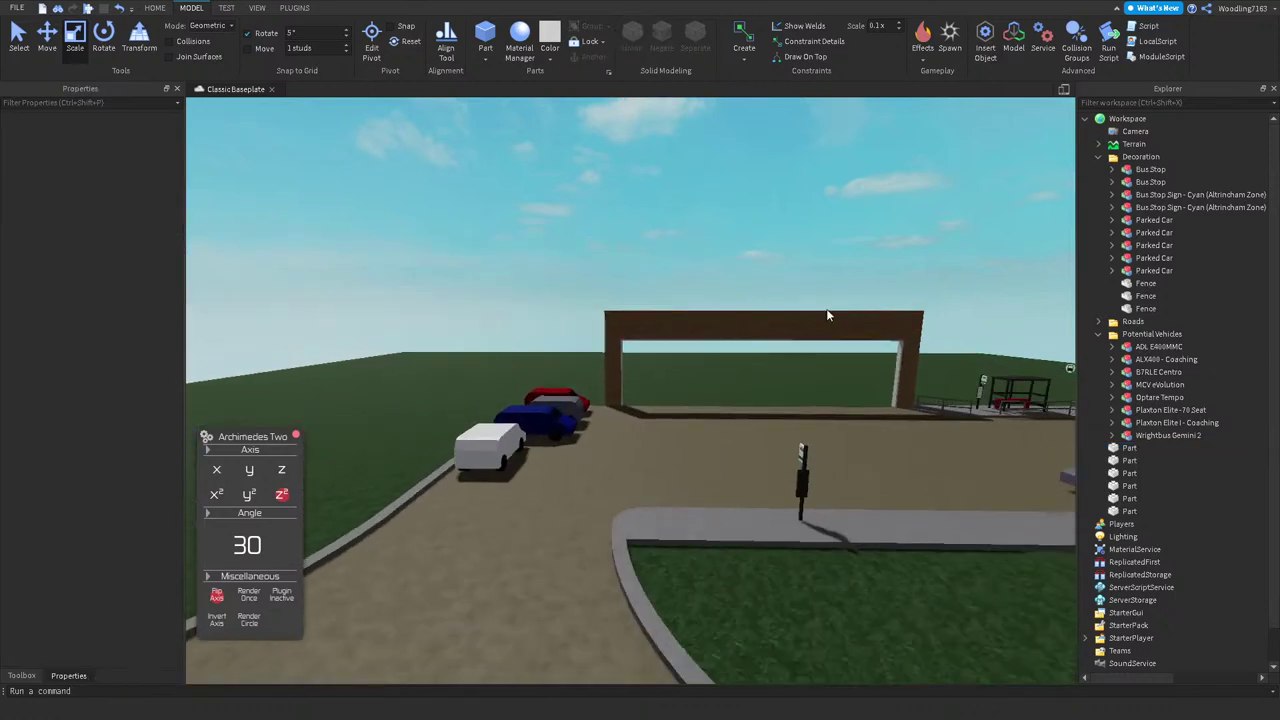
pyautogui.press('super')
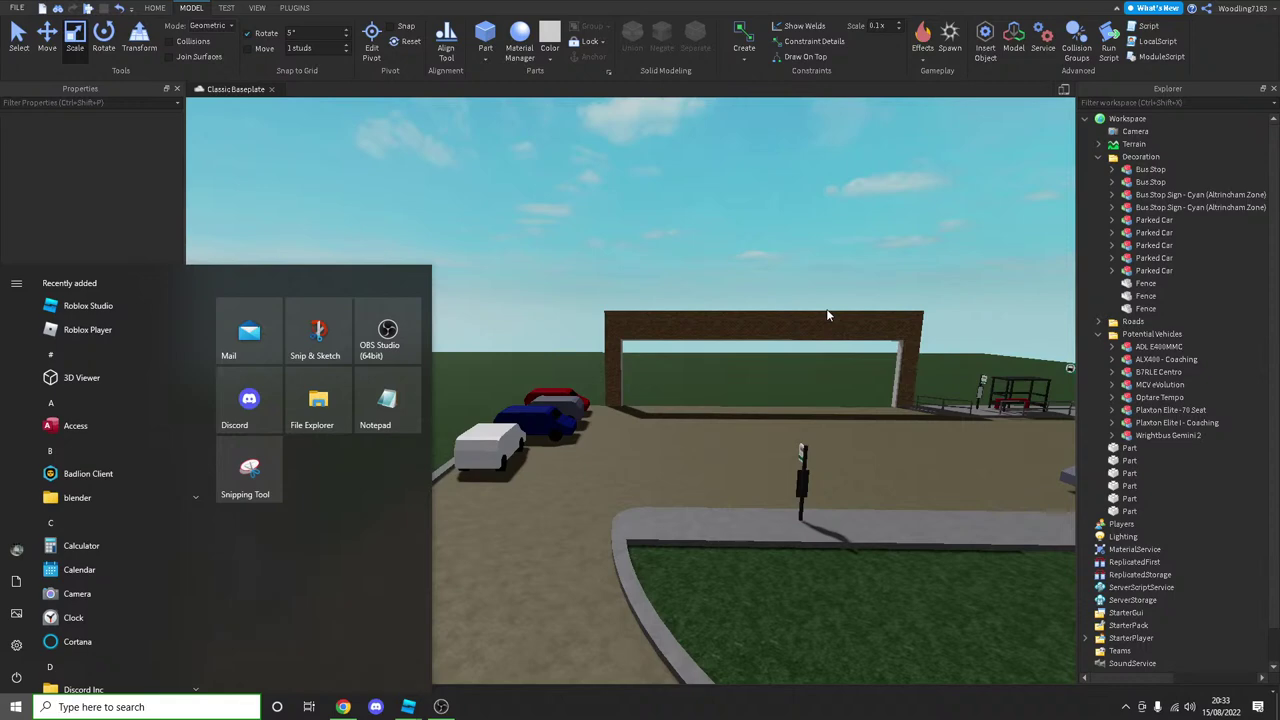
pyautogui.press('super')
pyautogui.press('super')
pyautogui.press('super')
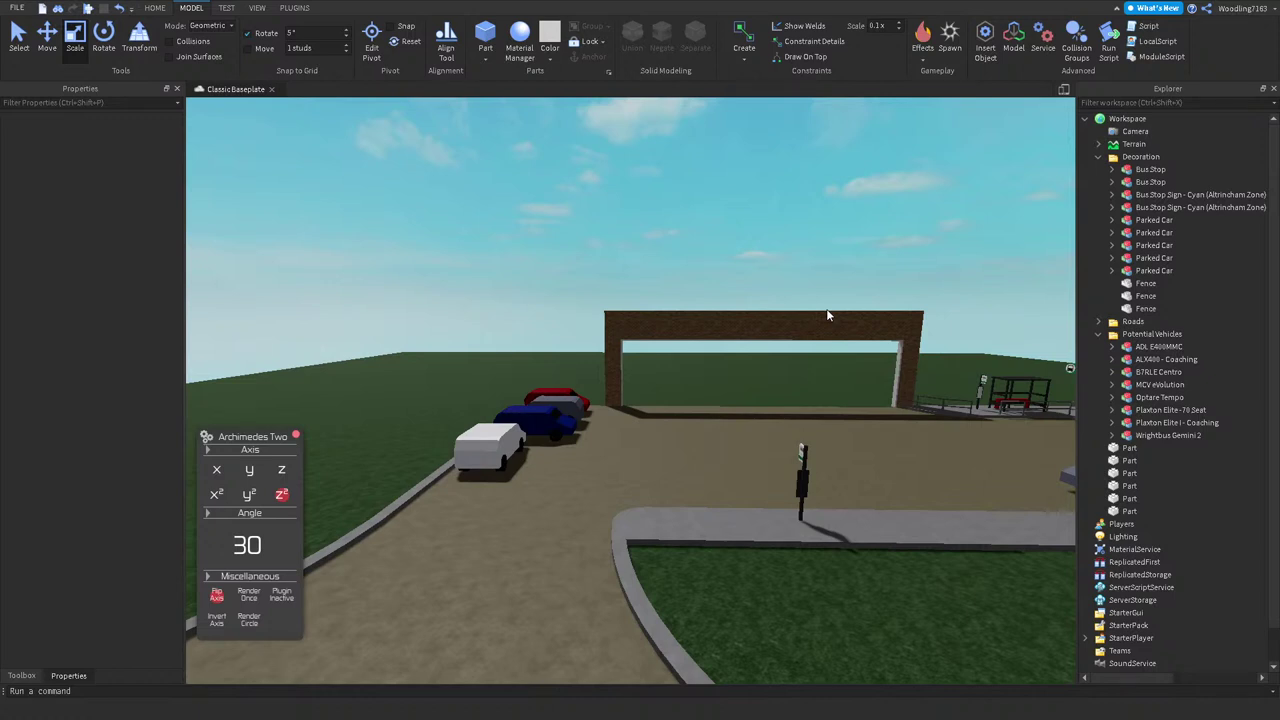
pyautogui.press('w')
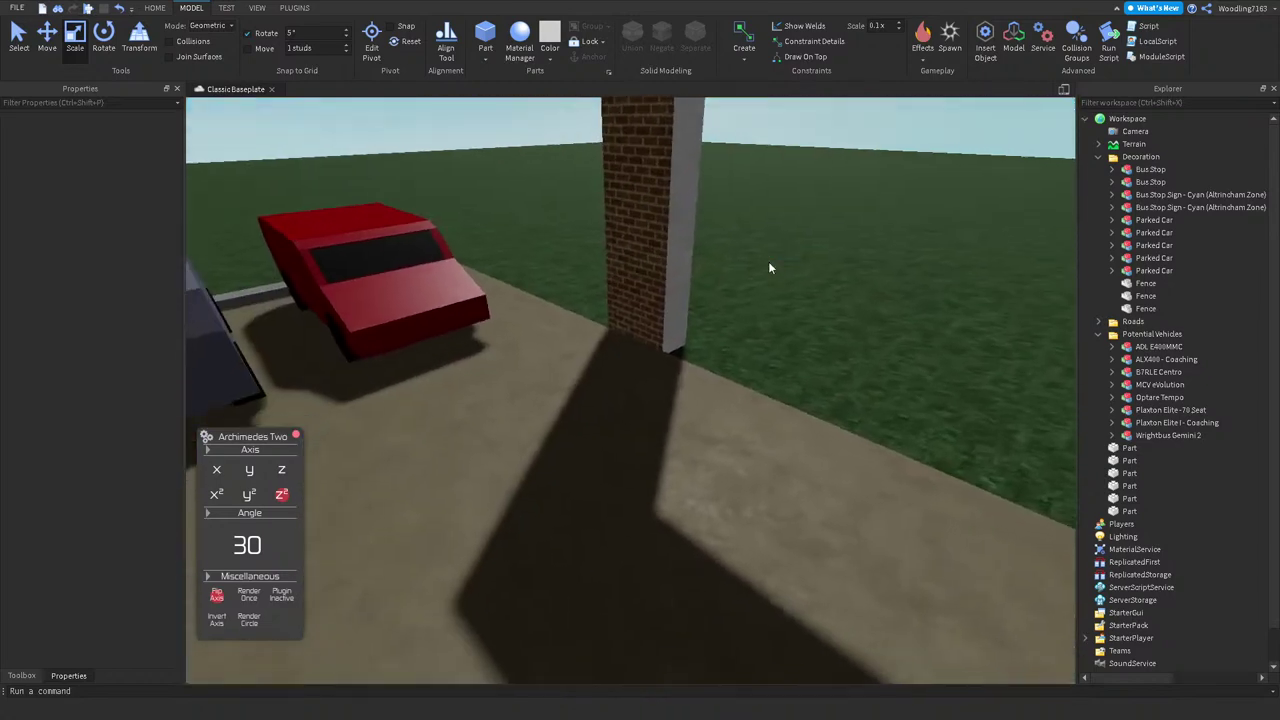
pyautogui.moveTo(768, 268); pyautogui.dragTo(768, 268, button='right')
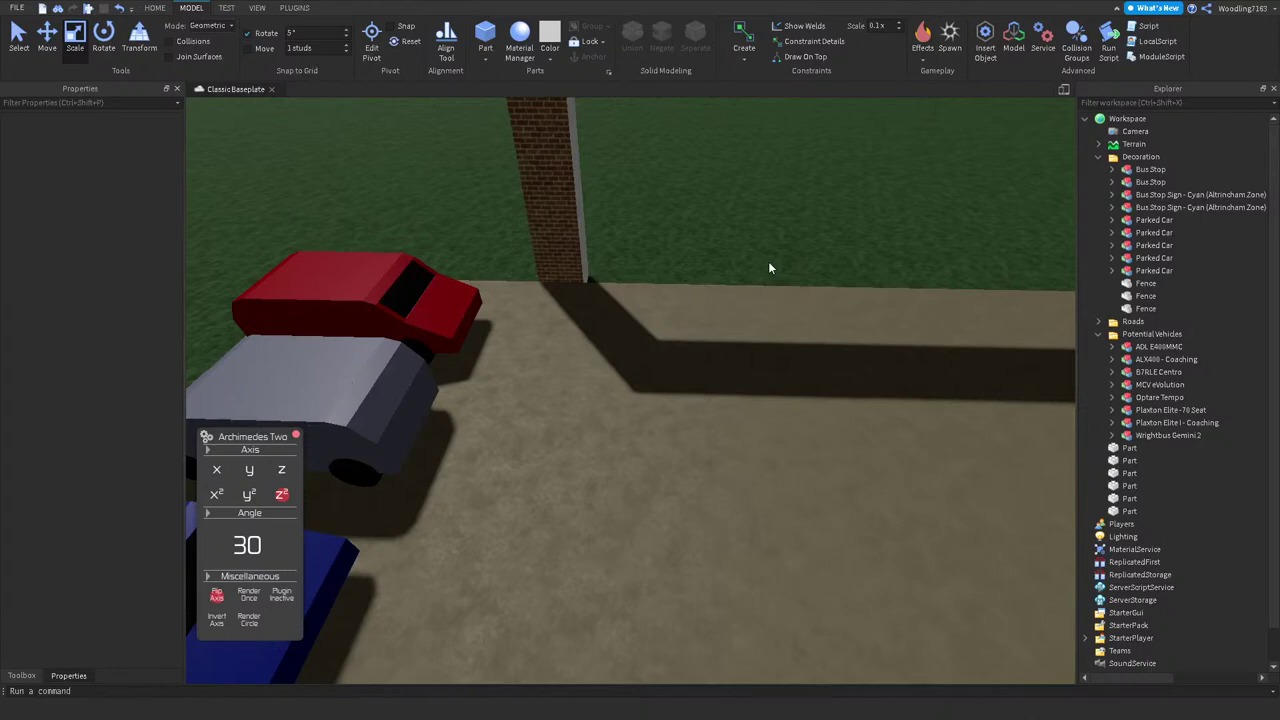
pyautogui.moveTo(768, 268); pyautogui.dragTo(768, 268, button='right')
pyautogui.scroll(-5, 768, 268)
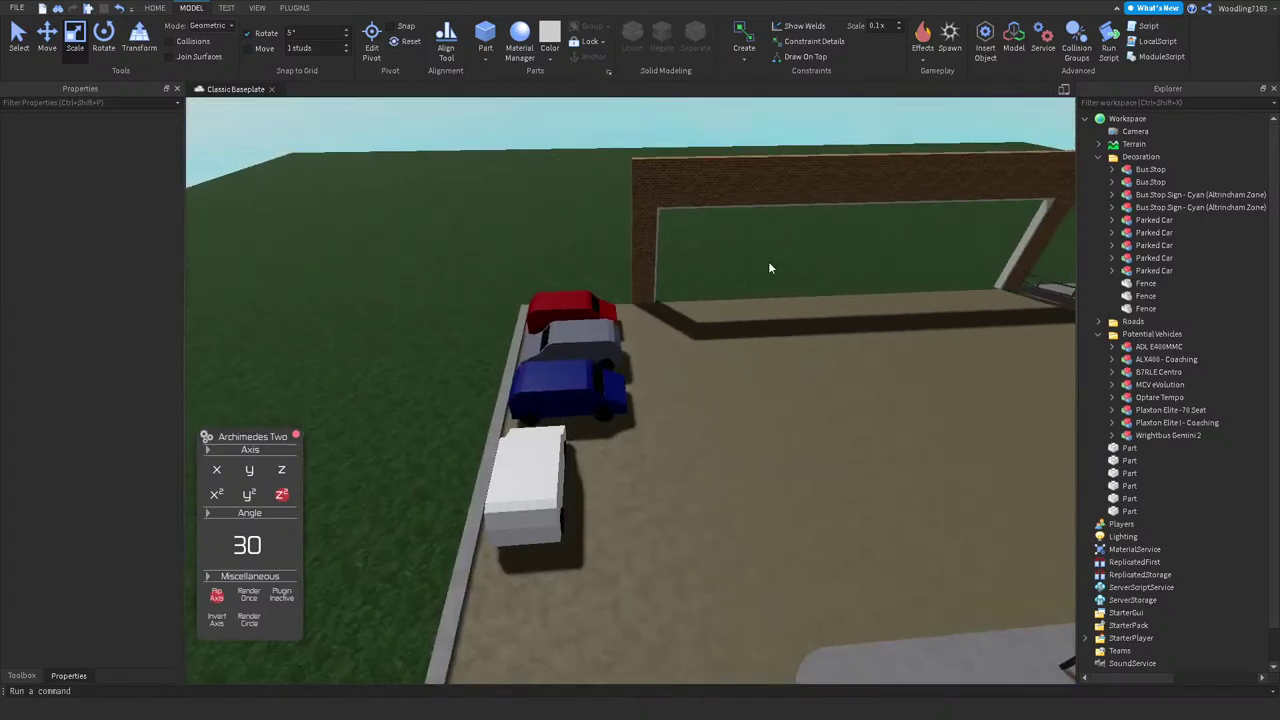
# Step: Duplicate the pillar beside the parked cars and reshape the copy into a side wall 1 stud thick and 83 studs long, extending backward
pyautogui.scroll(5, 768, 268)
pyautogui.click(583, 250)
pyautogui.scroll(2, 678, 228)
pyautogui.scroll(3, 678, 228)
pyautogui.moveTo(678, 228); pyautogui.dragTo(678, 228, button='right')
pyautogui.scroll(-4, 678, 228)
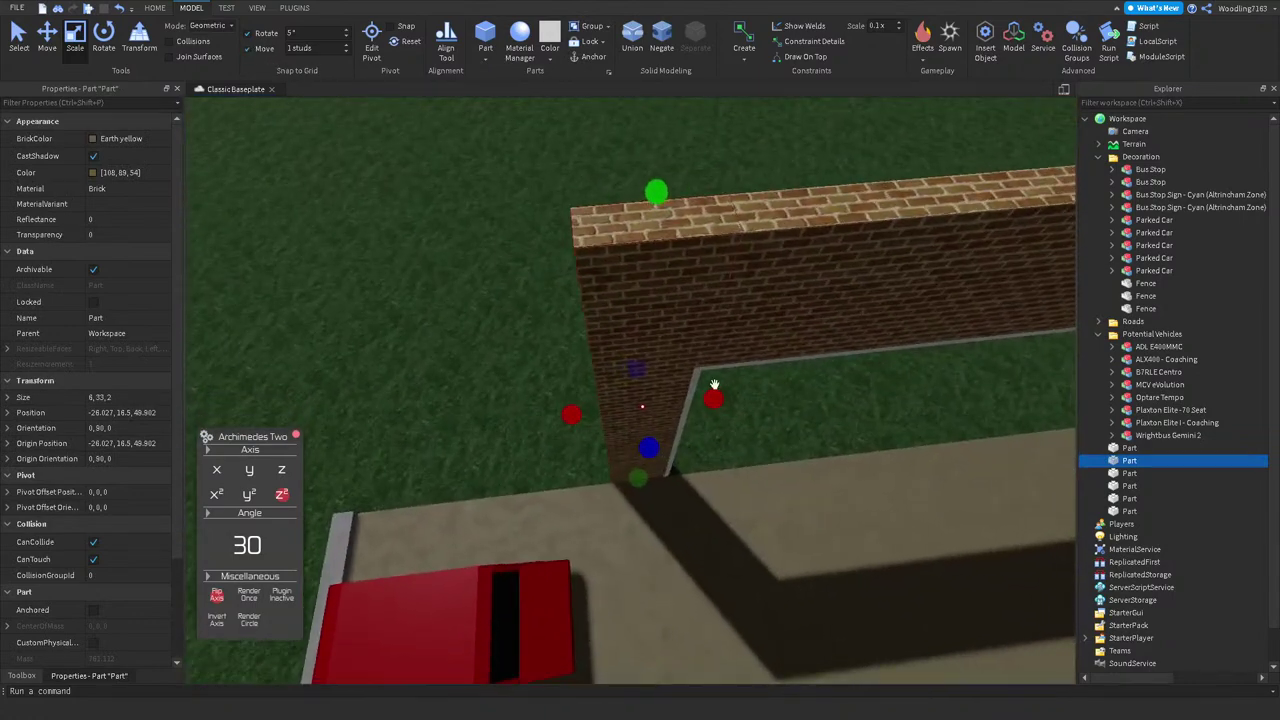
pyautogui.hotkey('ctrl', 'd')
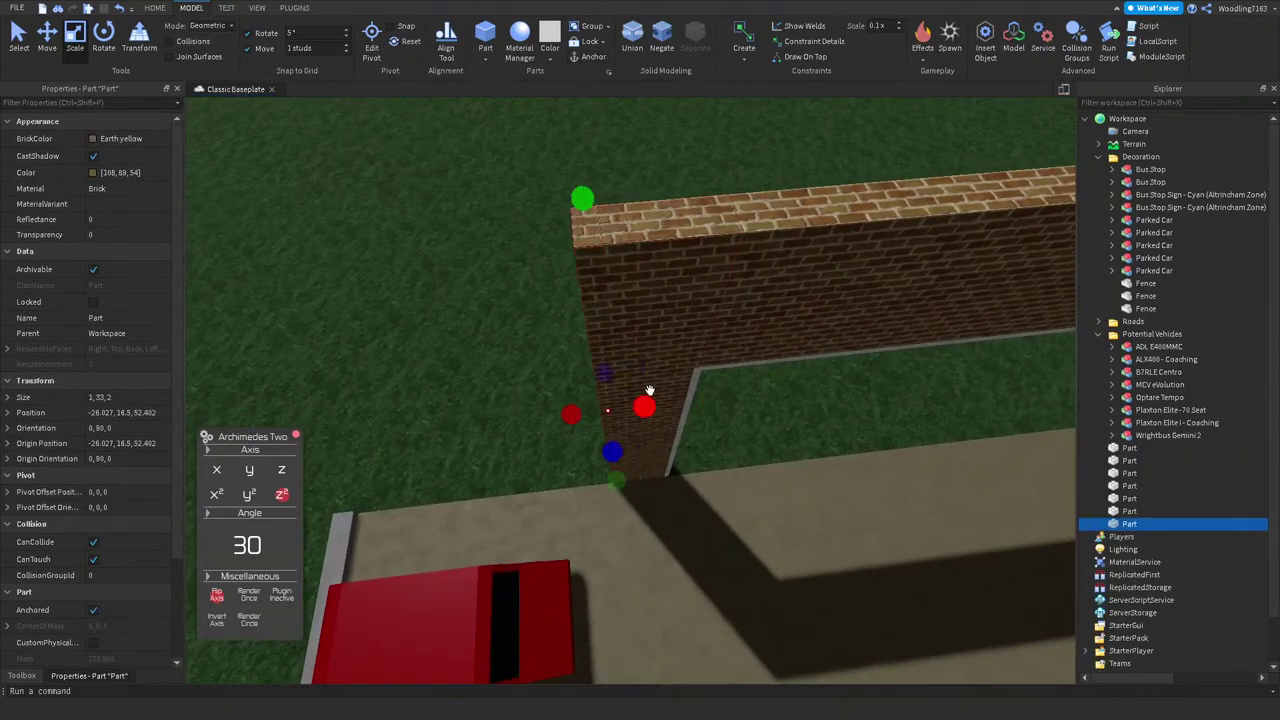
pyautogui.moveTo(650, 390); pyautogui.dragTo(650, 390, button='right')
pyautogui.moveTo(590, 467); pyautogui.dragTo(533, 426)
pyautogui.scroll(-5, 578, 432)
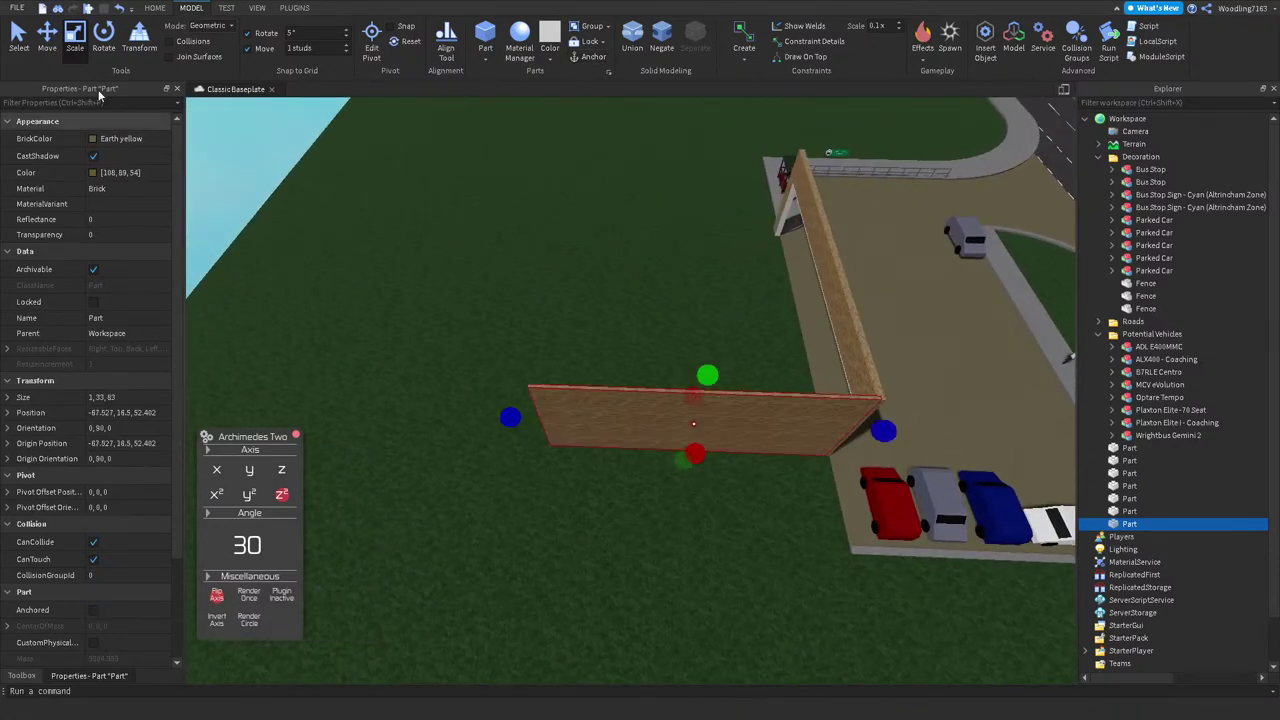
# Step: Duplicate the brick side wall and move the copy behind the pillar beside the bus stop
pyautogui.hotkey('ctrl', 'd')
pyautogui.moveTo(713, 391); pyautogui.dragTo(713, 391, button='right')
pyautogui.moveTo(411, 180); pyautogui.dragTo(411, 180, button='right')
pyautogui.scroll(4, 466, 271)
# Step: Widen the pillar beside the bus stop to about 6.23 studs so it meets the side wall's outer face
pyautogui.click(658, 409)
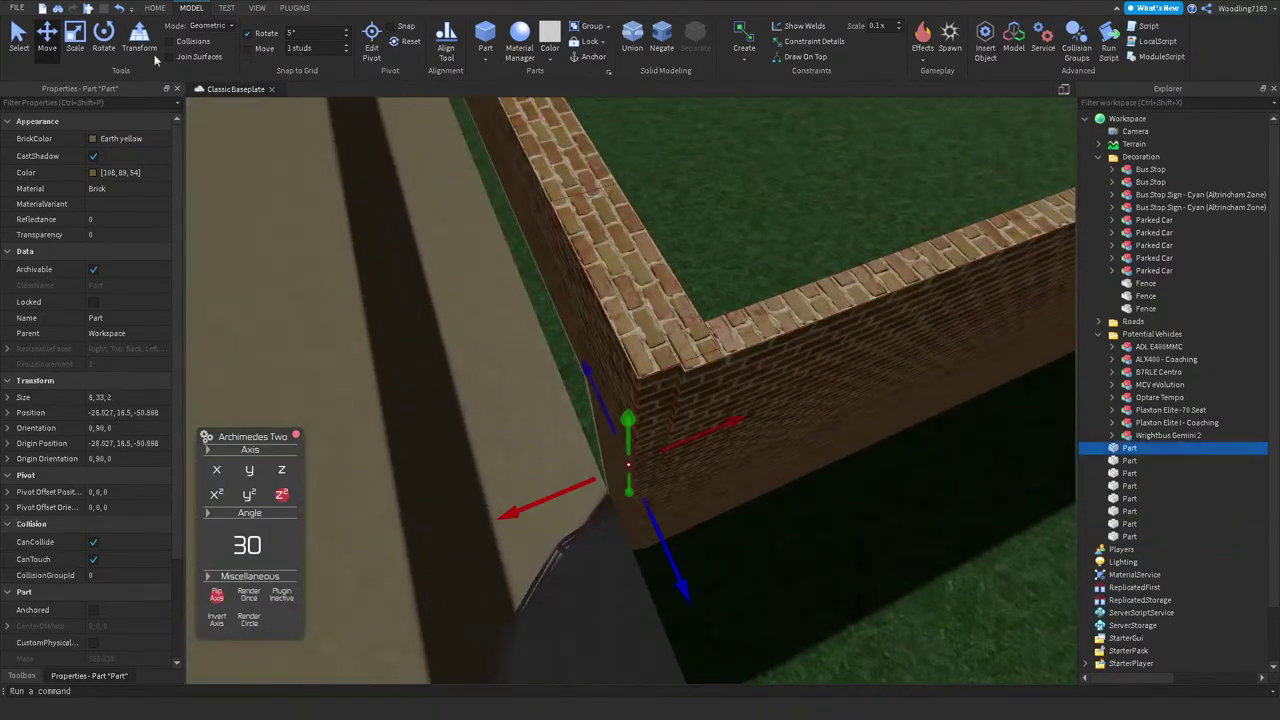
pyautogui.scroll(10, 529, 323)
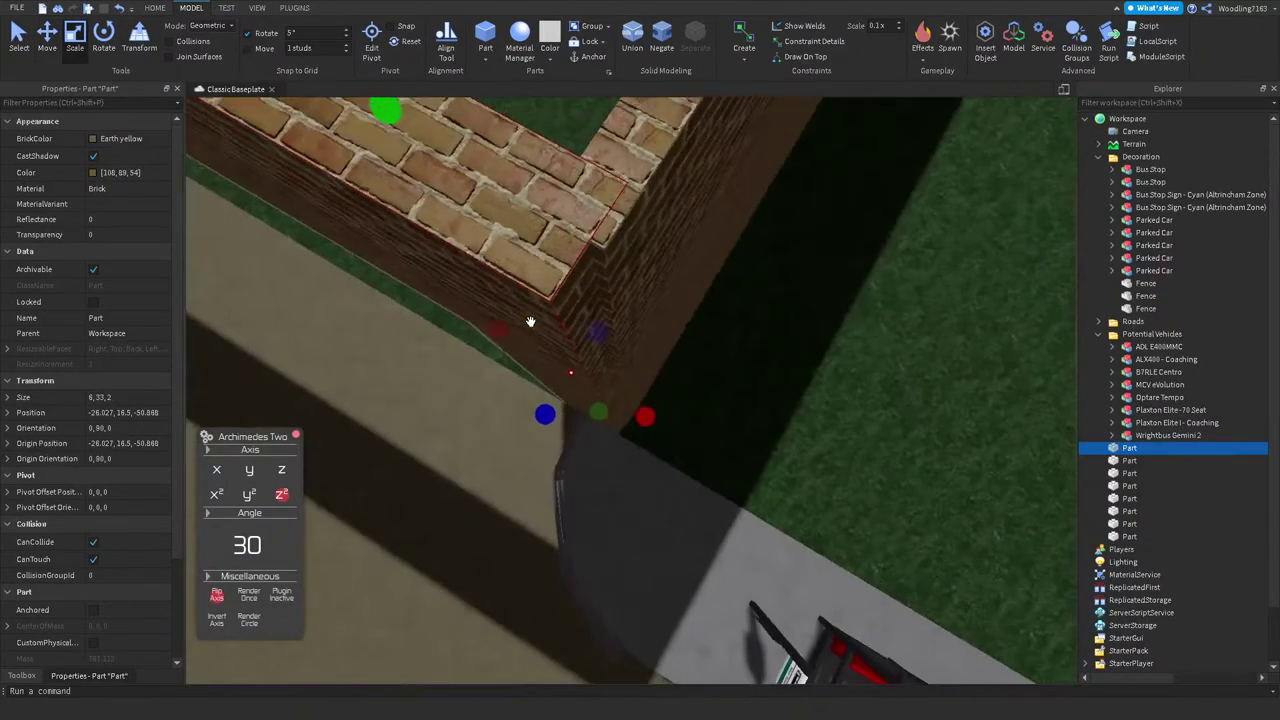
pyautogui.scroll(5, 595, 410)
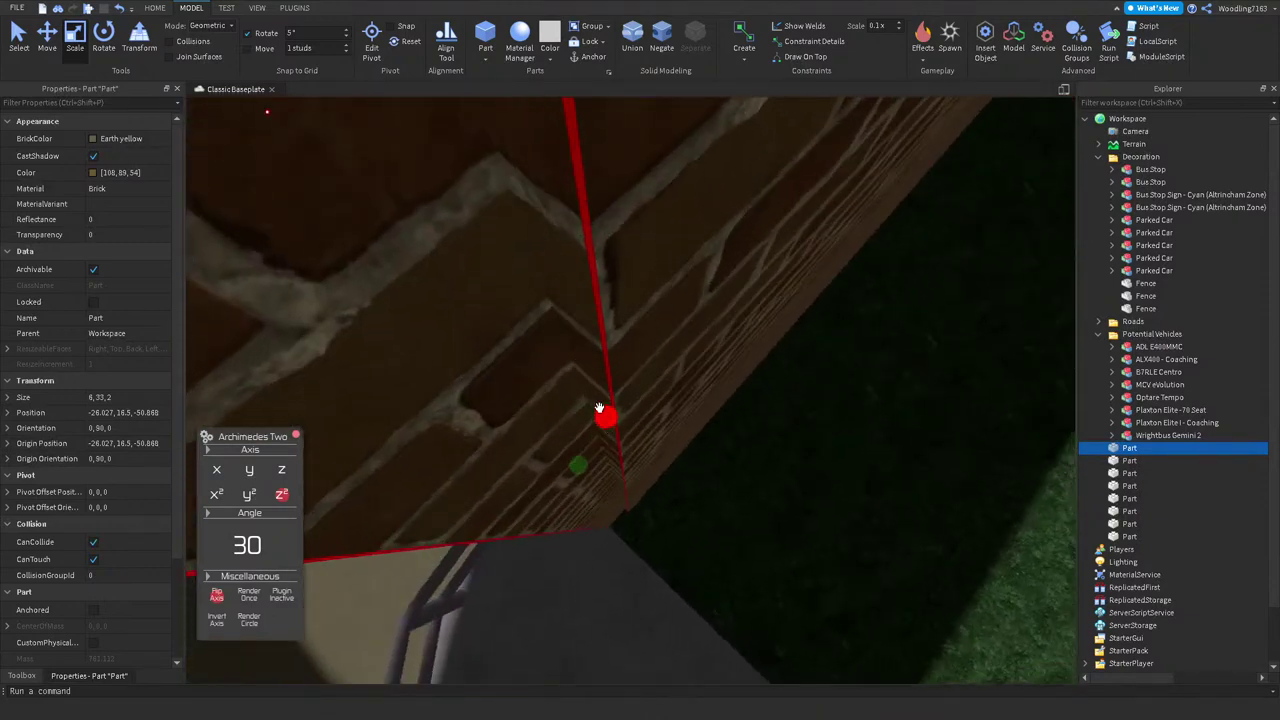
pyautogui.moveTo(618, 458); pyautogui.dragTo(620, 466)
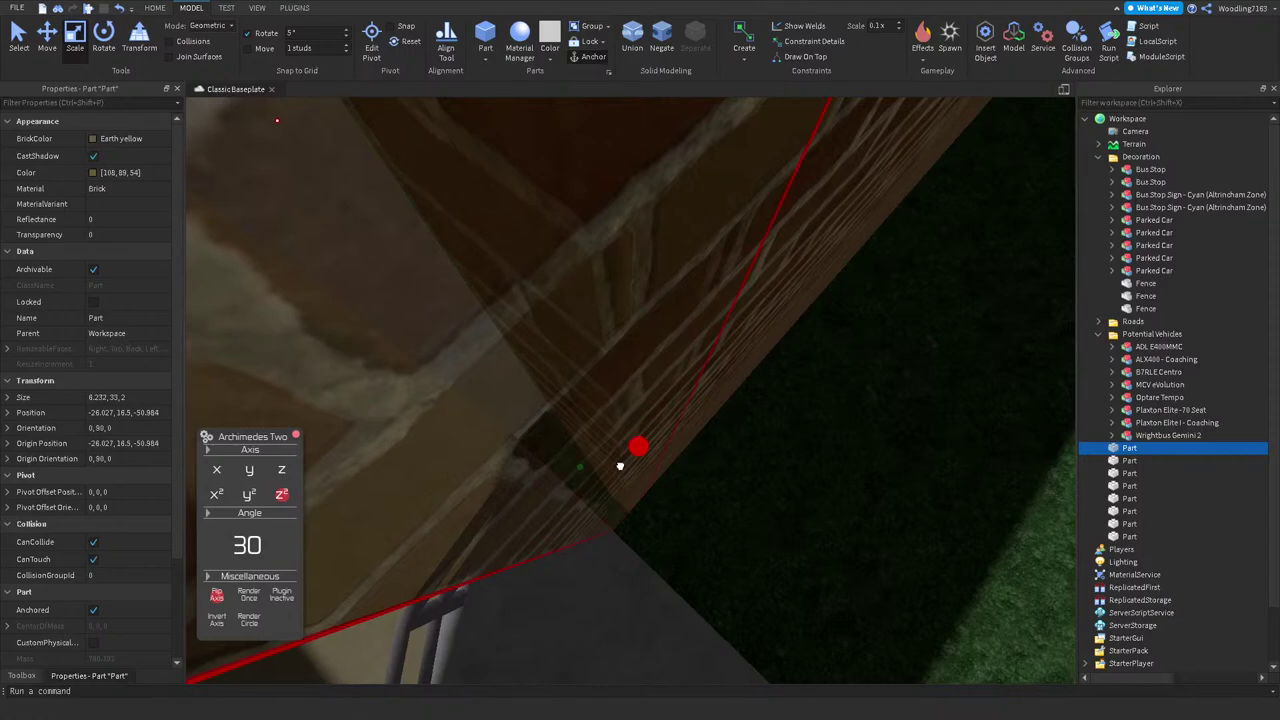
pyautogui.moveTo(800, 518); pyautogui.dragTo(800, 509, button='right')
pyautogui.click(800, 510)
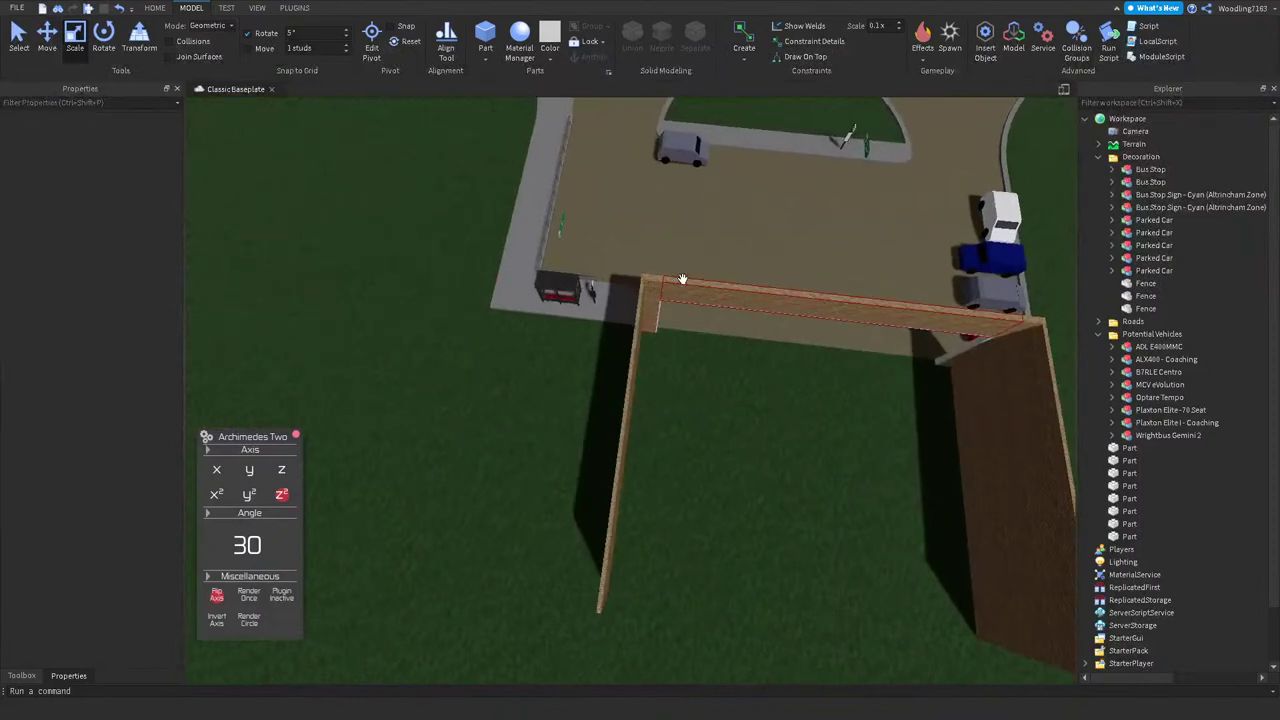
# Step: Duplicate the bus-stop side wall and reshape the copy into a back wall about 105.9 studs long and 1.09 studs thick
pyautogui.click(618, 494)
pyautogui.moveTo(618, 494); pyautogui.dragTo(618, 494, button='right')
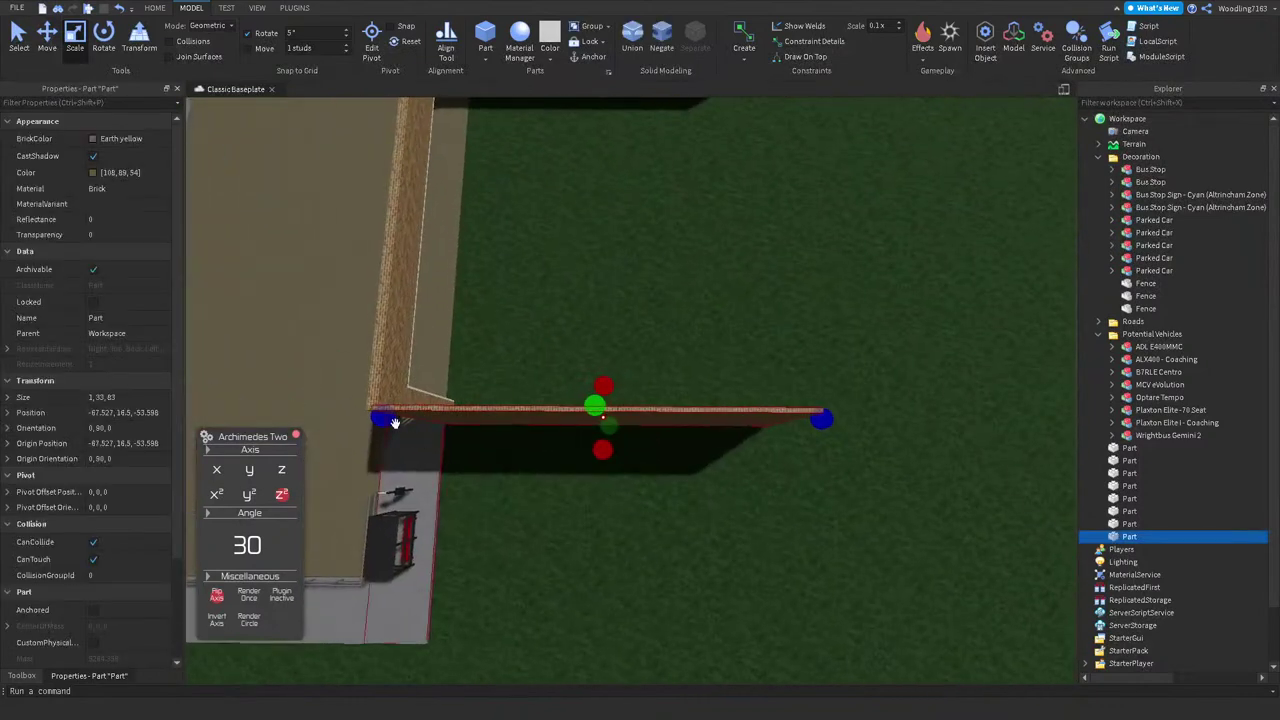
pyautogui.moveTo(514, 468); pyautogui.dragTo(529, 472)
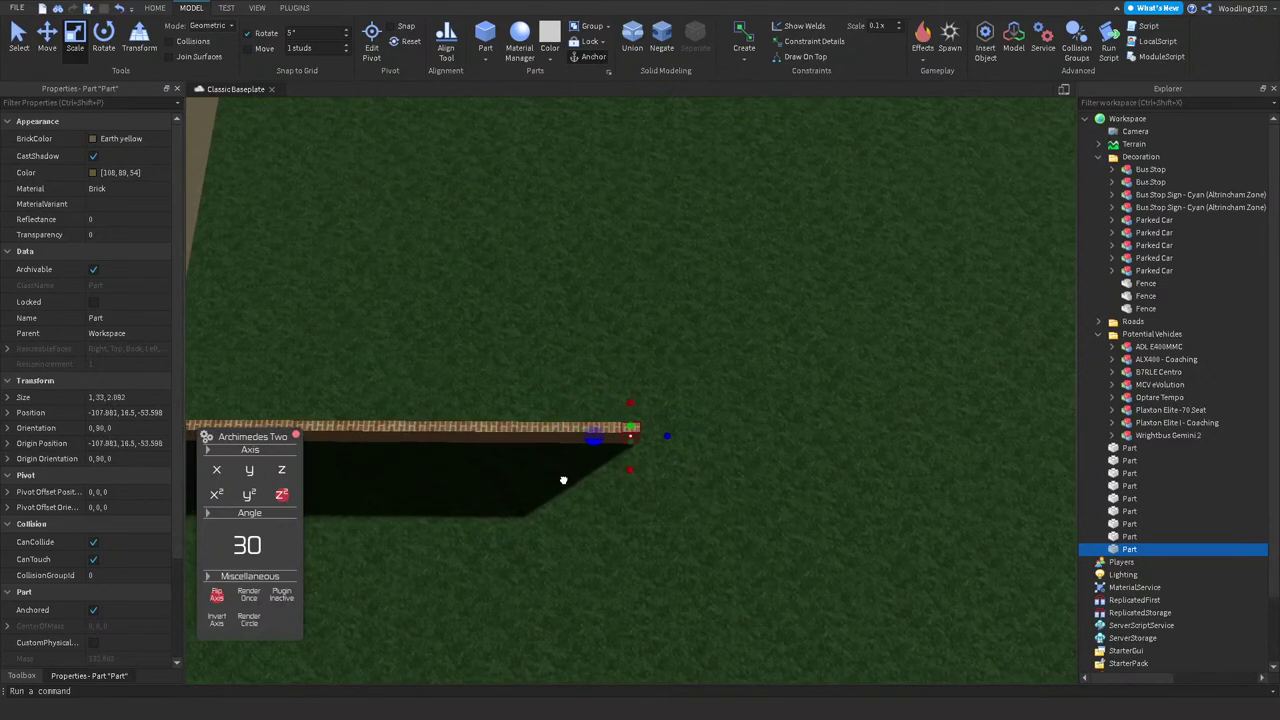
pyautogui.moveTo(568, 482); pyautogui.dragTo(535, 415, button='right')
pyautogui.moveTo(626, 403)
pyautogui.mouseDown()
pyautogui.moveTo(600, 389)
pyautogui.moveTo(619, 403)
pyautogui.mouseUp()
pyautogui.moveTo(619, 403); pyautogui.dragTo(733, 376, button='right')
pyautogui.click(688, 382)
pyautogui.moveTo(599, 322); pyautogui.dragTo(605, 318, button='right')
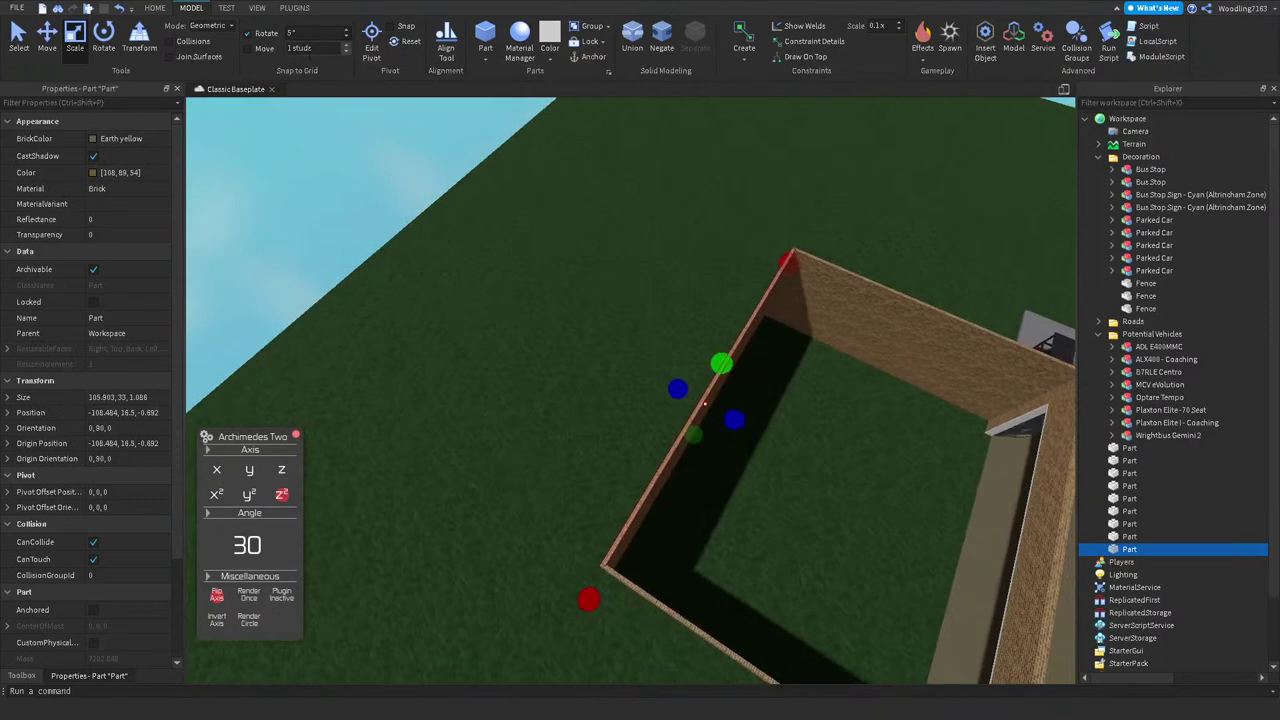
# Step: Set the move snap to 5 studs and move the back wall farther away from the entrance
pyautogui.click(778, 455)
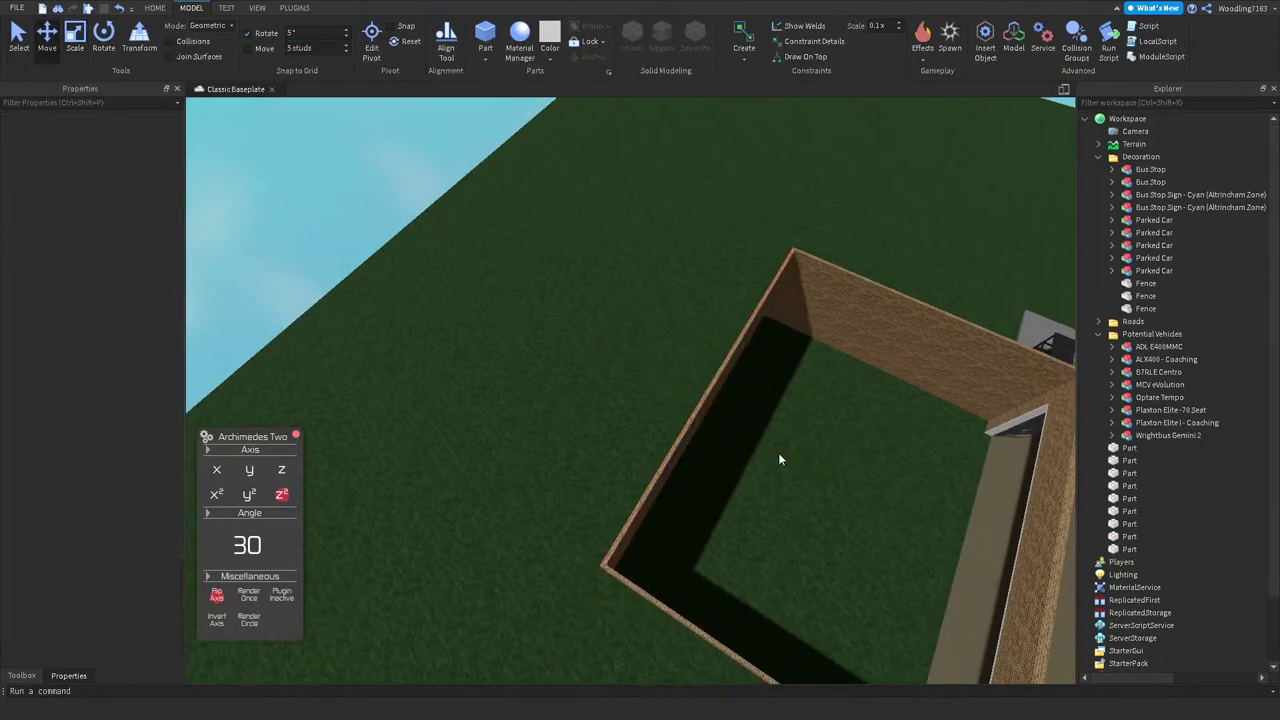
pyautogui.click(712, 374)
pyautogui.press('r')
pyautogui.moveTo(708, 398); pyautogui.dragTo(713, 365)
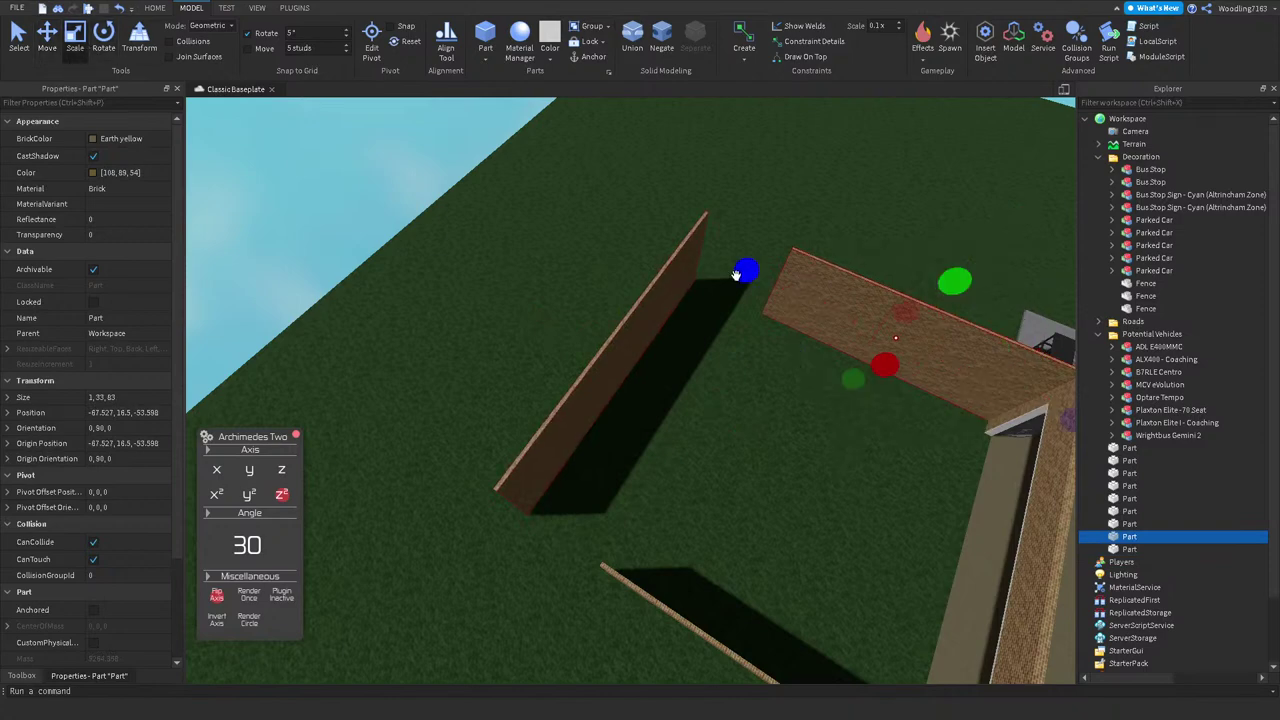
# Step: Extend both brick side walls backward to meet the relocated back wall
pyautogui.moveTo(736, 275); pyautogui.dragTo(651, 243)
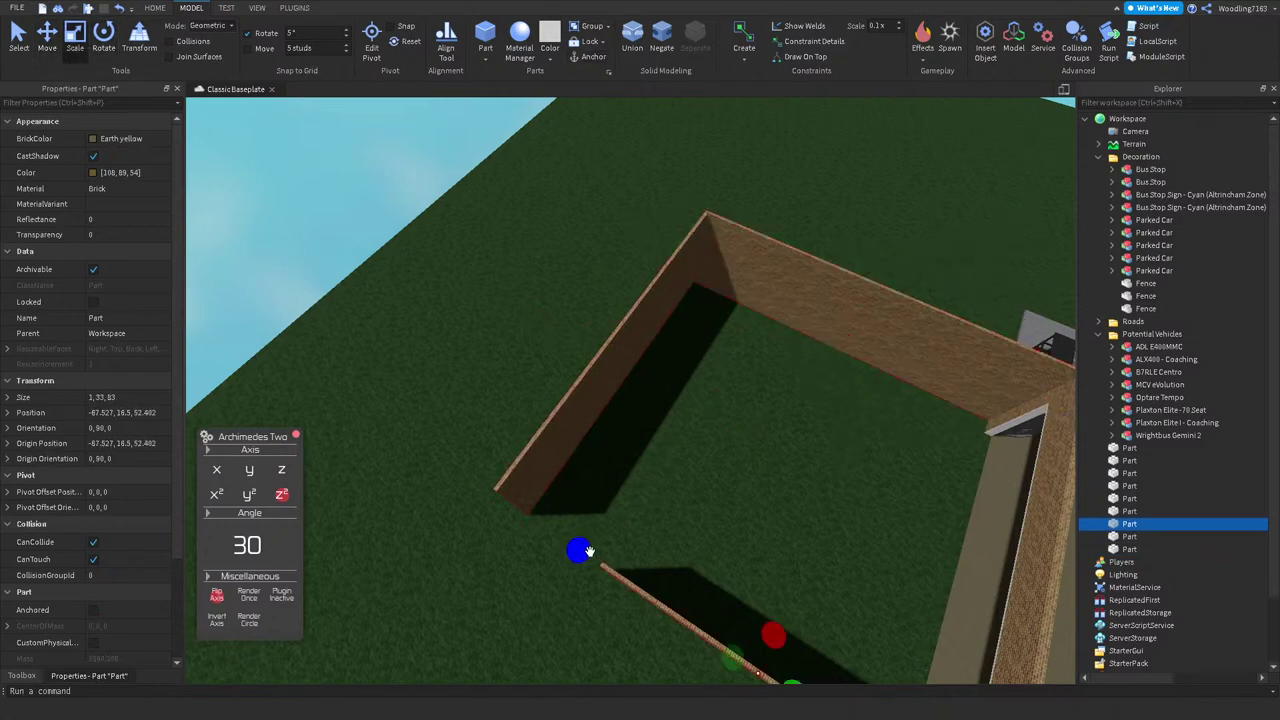
pyautogui.click(491, 436)
pyautogui.scroll(-5, 491, 436)
pyautogui.scroll(8, 655, 300)
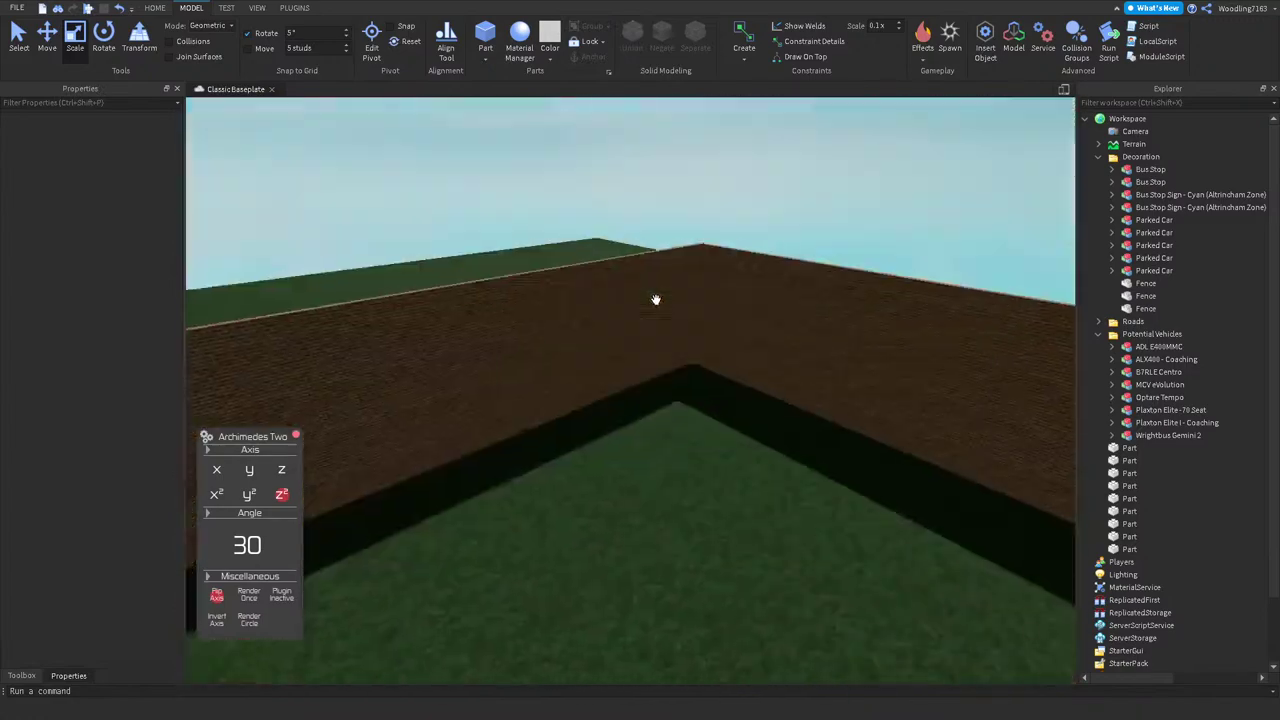
pyautogui.press('w')
pyautogui.moveTo(655, 300); pyautogui.dragTo(655, 252, button='right')
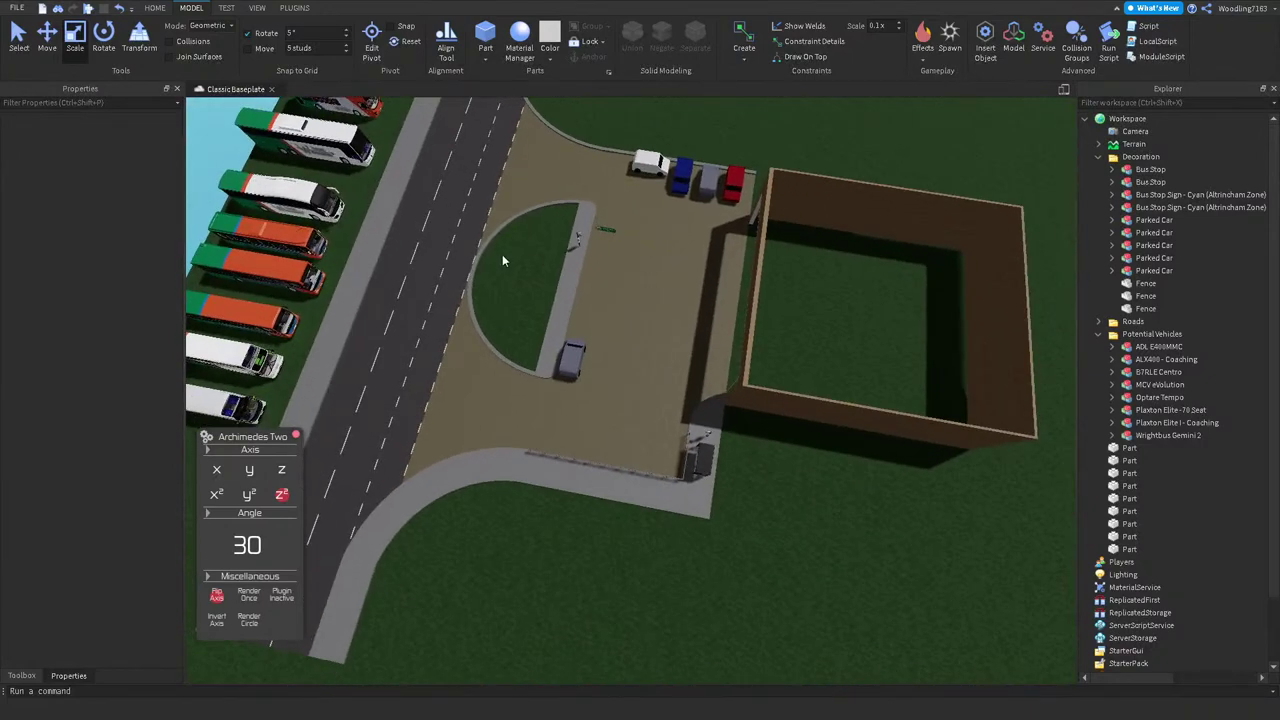
# Step: Move the Plaxton Elite I - Coaching bus from the vehicle row to beside the building and rotate it to 90 degrees
pyautogui.moveTo(502, 258); pyautogui.dragTo(489, 252, button='right')
pyautogui.moveTo(424, 234); pyautogui.dragTo(725, 207)
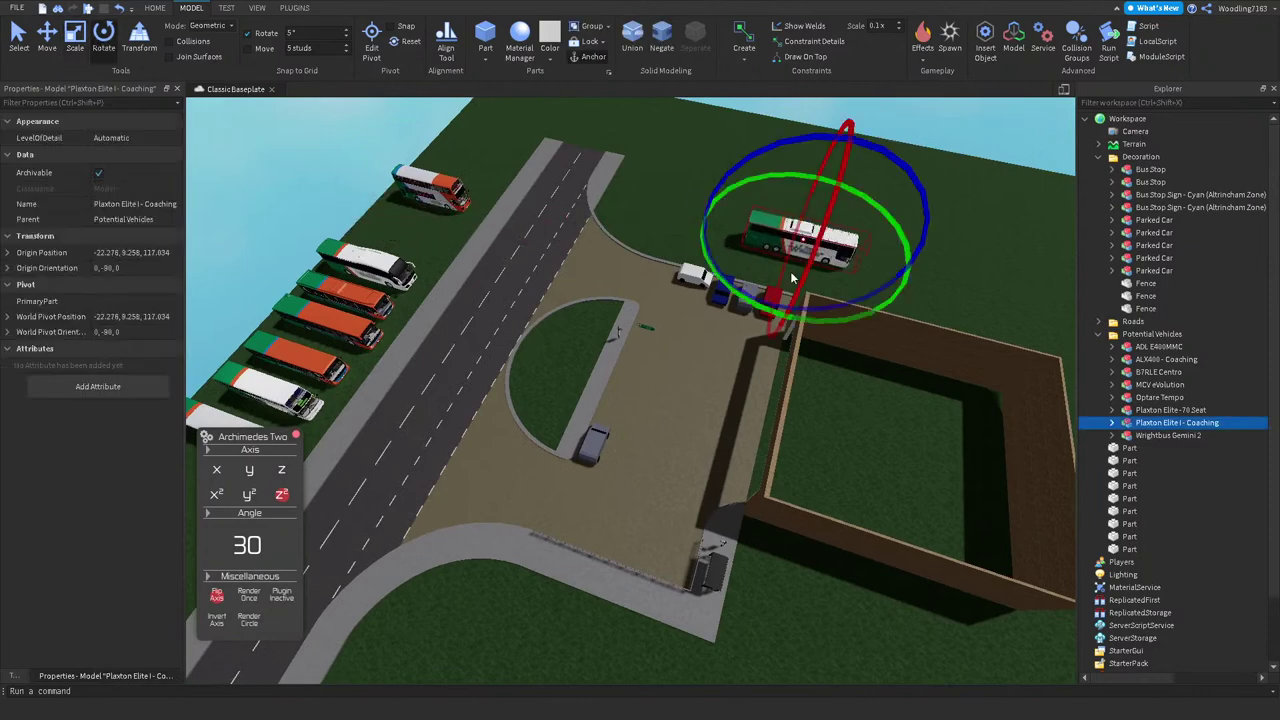
pyautogui.moveTo(728, 298); pyautogui.dragTo(880, 300)
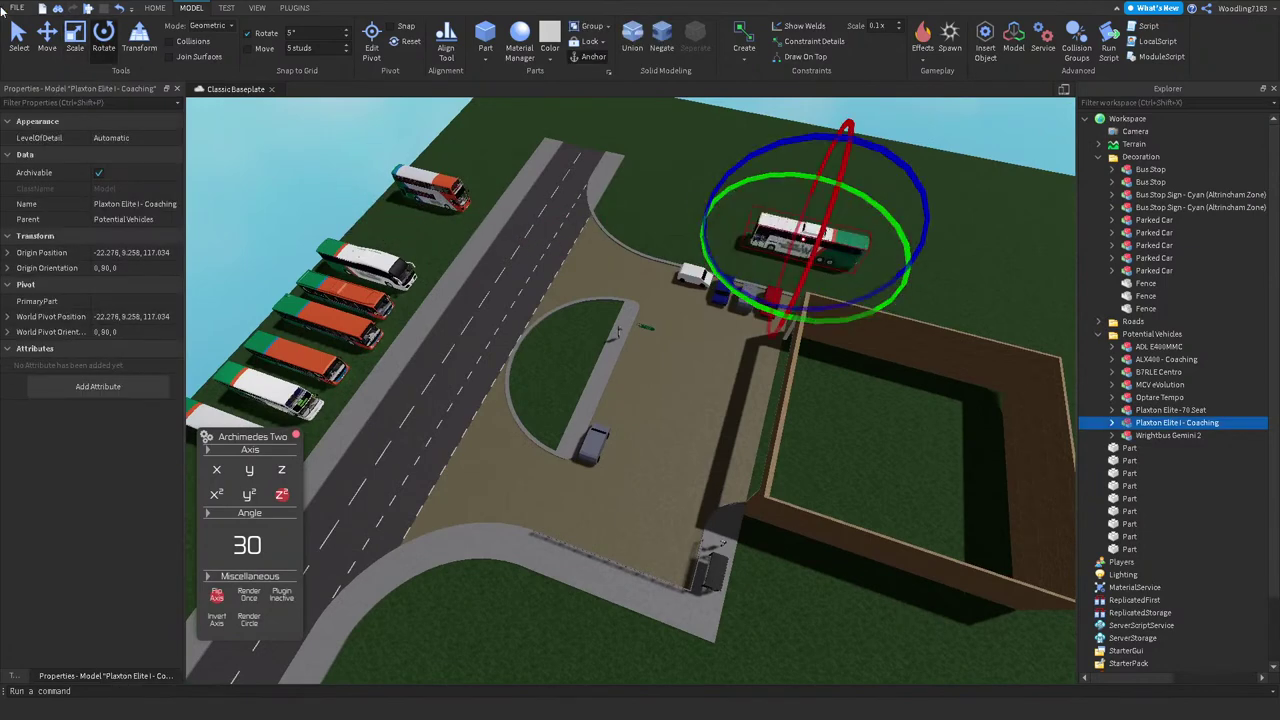
# Step: Move the Plaxton Elite I - Coaching bus inside the brick walls, to about X -102.3, Z 37.0
pyautogui.moveTo(785, 312); pyautogui.dragTo(790, 340)
pyautogui.moveTo(760, 280); pyautogui.dragTo(858, 364)
pyautogui.moveTo(871, 370); pyautogui.dragTo(600, 280, button='right')
pyautogui.scroll(-5, 500, 257)
pyautogui.press('f')
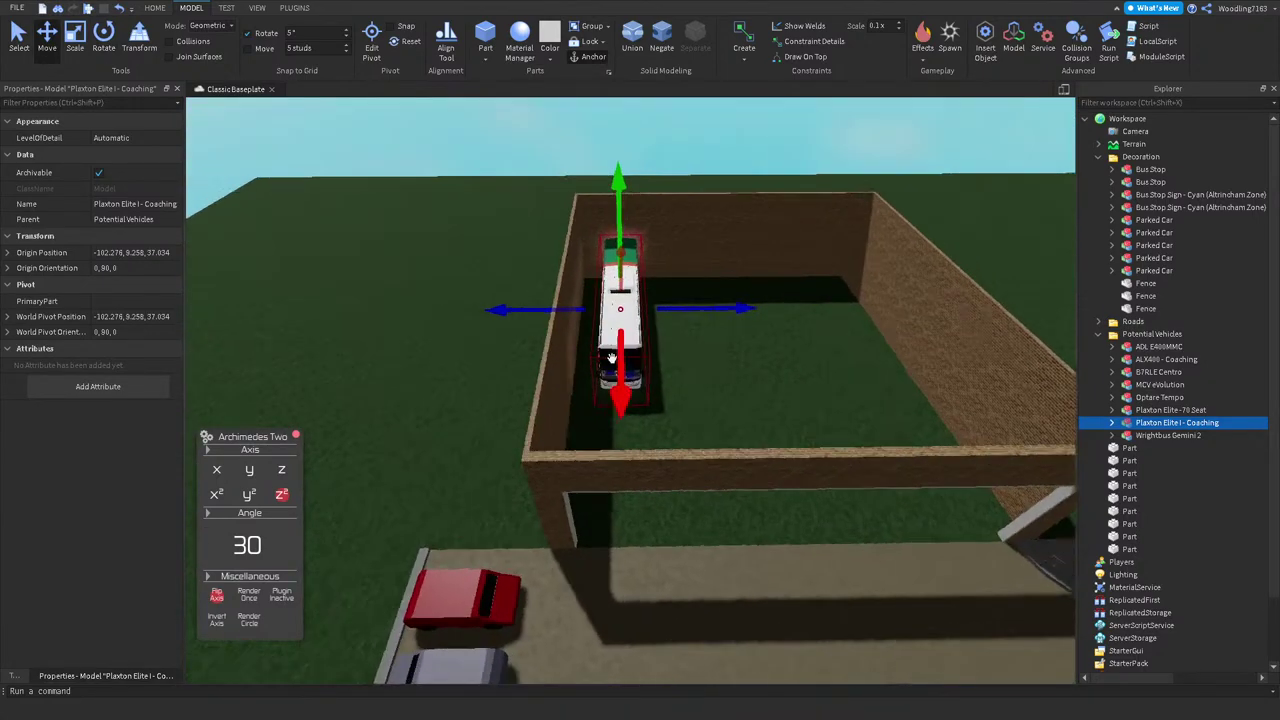
# Step: Reposition the bus closer to the side wall and slightly toward the entrance, at about X -100.6, Z 43.6
pyautogui.scroll(-5, 612, 358)
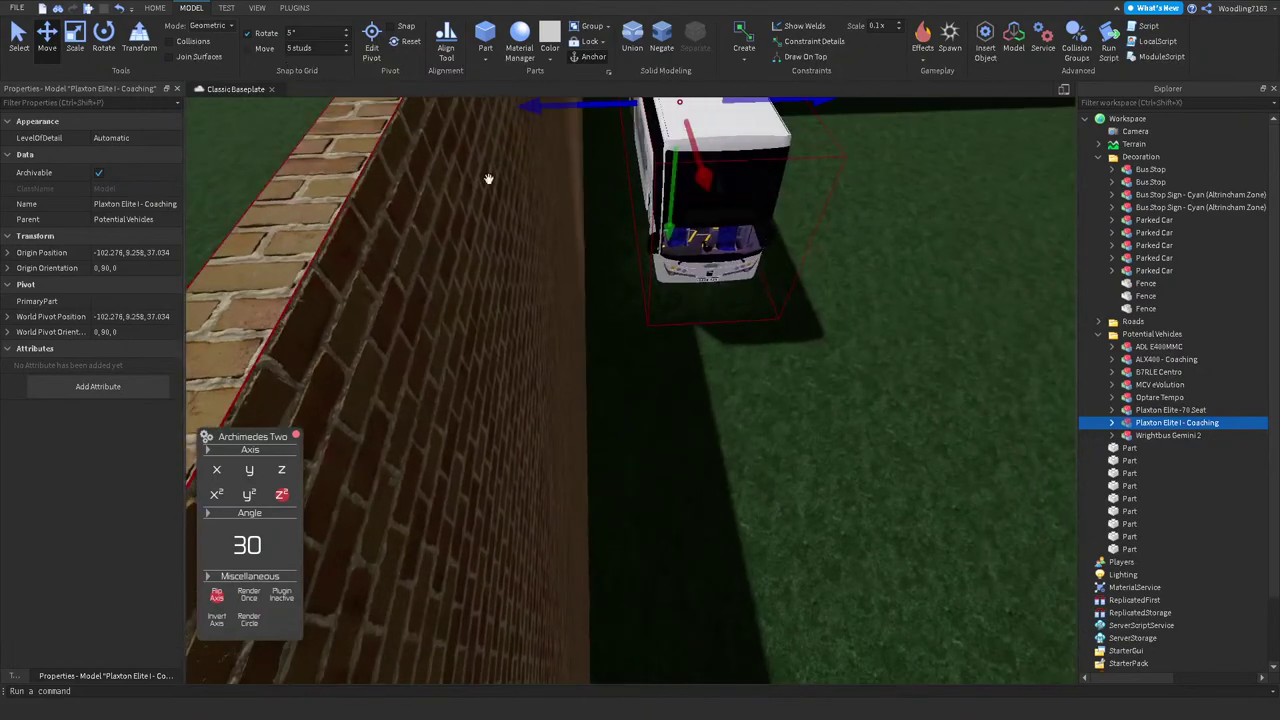
pyautogui.moveTo(600, 160); pyautogui.dragTo(557, 163)
pyautogui.moveTo(557, 163); pyautogui.dragTo(748, 207, button='right')
pyautogui.moveTo(852, 293); pyautogui.dragTo(838, 292)
pyautogui.moveTo(838, 292); pyautogui.dragTo(751, 279, button='right')
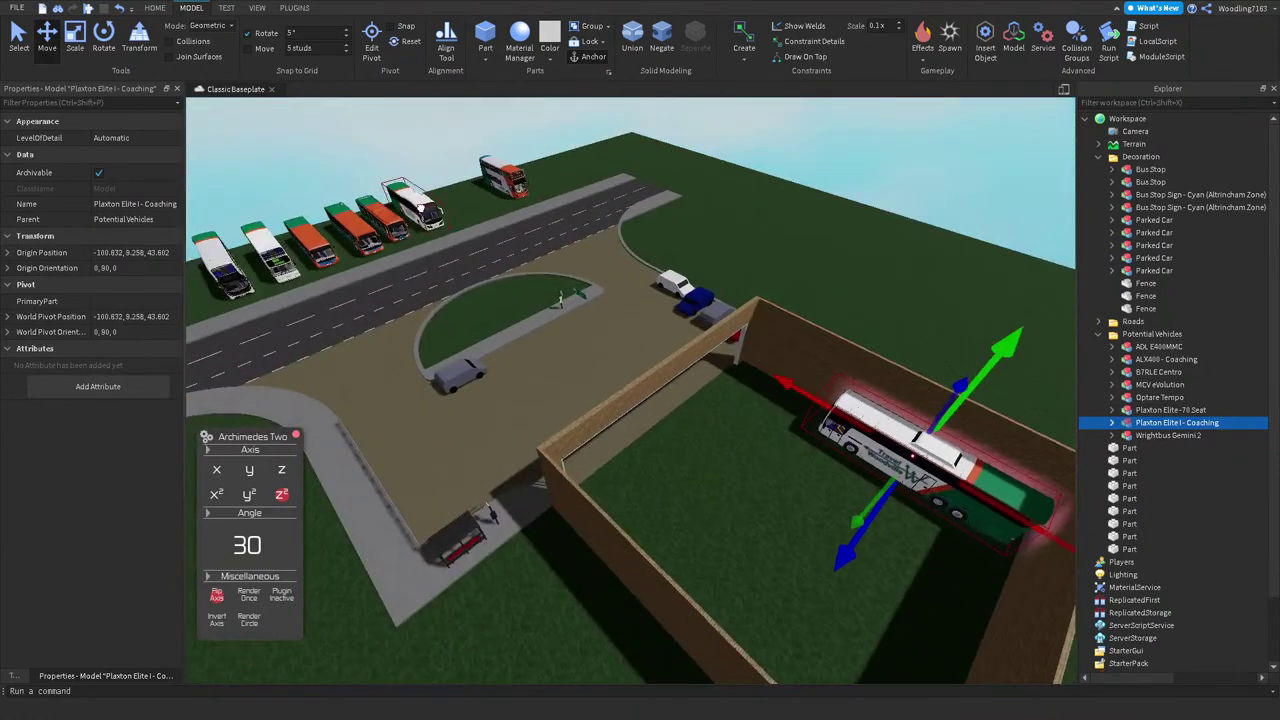
# Step: Move the Plaxton Elite -70 Seat bus from the vehicle row into the brick enclosure and rotate it to 90 degrees
pyautogui.click(420, 207)
pyautogui.moveTo(420, 207); pyautogui.dragTo(880, 530)
pyautogui.click(103, 40)
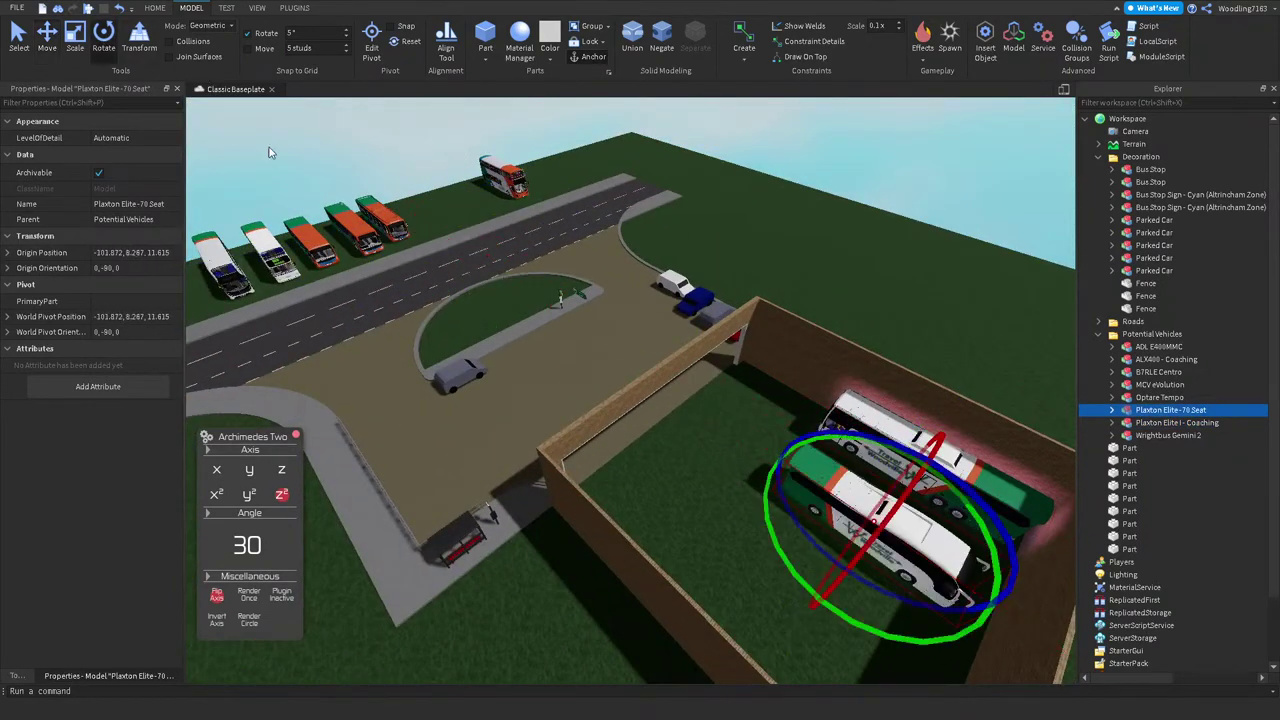
pyautogui.moveTo(830, 600); pyautogui.dragTo(980, 470)
pyautogui.click(47, 40)
# Step: Align the Plaxton Elite -70 Seat with the Plaxton Elite I - Coaching by the side wall, at about X -97.1, Z 43.7
pyautogui.scroll(-10, 306, 192)
pyautogui.moveTo(306, 192); pyautogui.dragTo(820, 228, button='right')
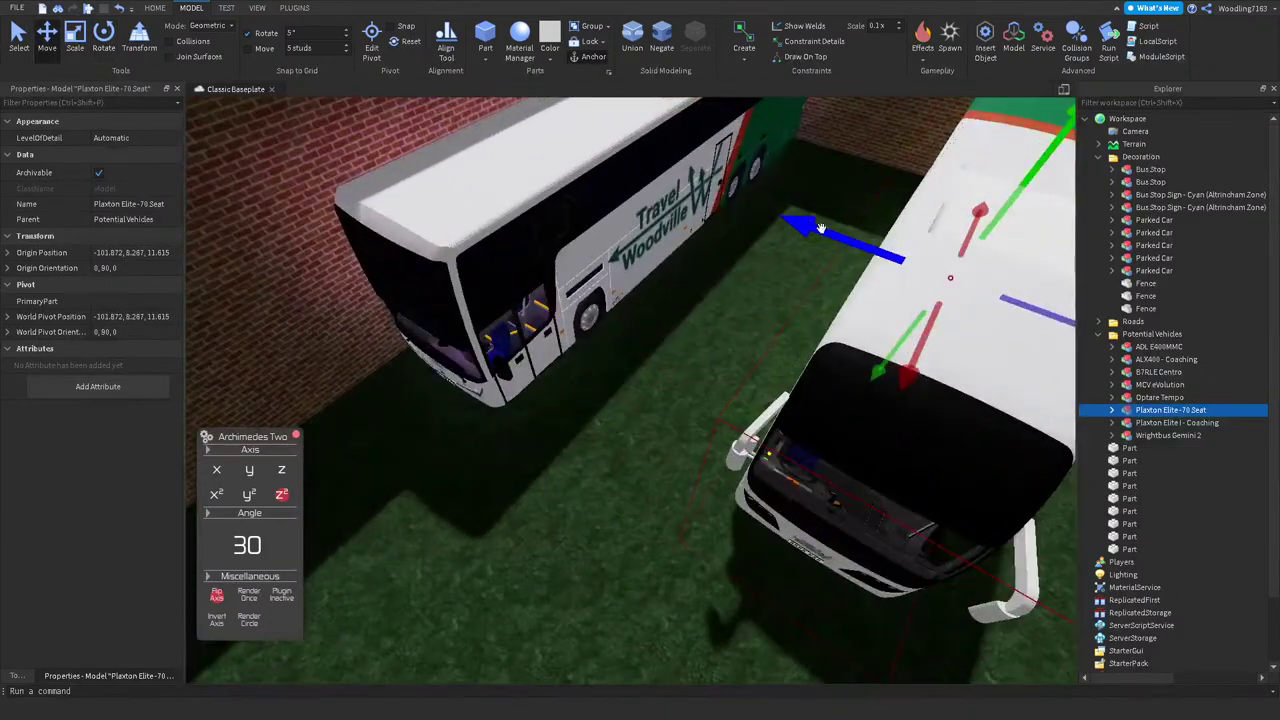
pyautogui.moveTo(820, 228); pyautogui.dragTo(653, 173)
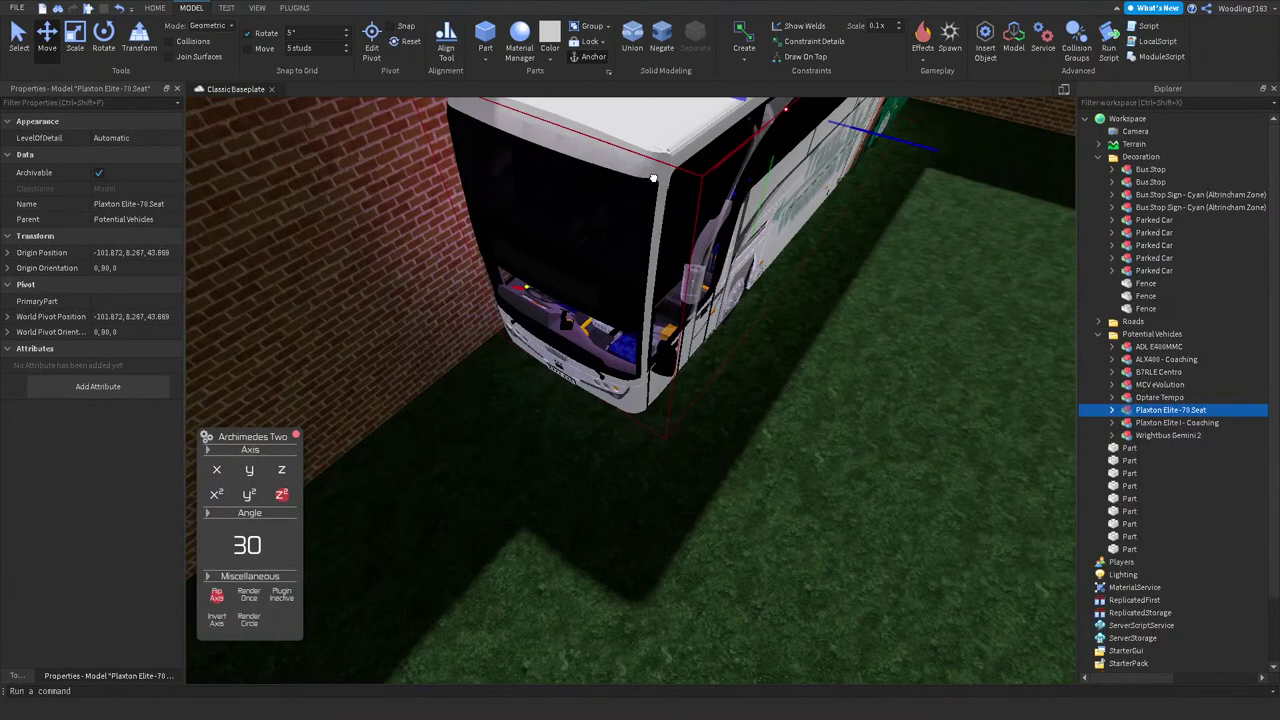
pyautogui.moveTo(680, 180)
pyautogui.mouseDown()
pyautogui.moveTo(678, 198)
pyautogui.moveTo(677, 187)
pyautogui.mouseUp()
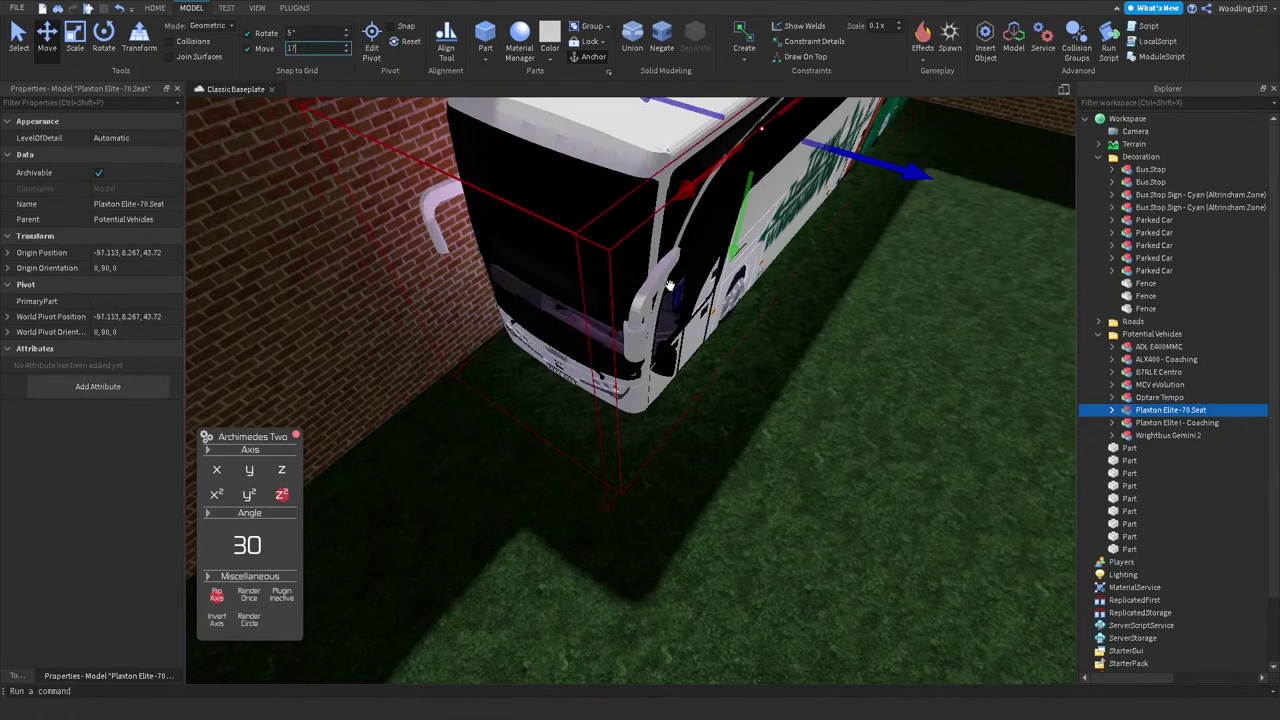
# Step: Set the move snap to 17 studs and shift the Plaxton Elite -70 Seat one increment away from the Plaxton Elite I - Coaching
pyautogui.write('7')
pyautogui.press('Return')
pyautogui.moveTo(670, 285); pyautogui.dragTo(686, 241, button='right')
pyautogui.moveTo(660, 229); pyautogui.dragTo(600, 285)
# Step: Nudge both Plaxton Elite coaches together slightly away from the side wall
pyautogui.scroll(-3, 752, 263)
pyautogui.moveTo(752, 263); pyautogui.dragTo(731, 283, button='right')
pyautogui.keyDown('ctrl'); pyautogui.click(681, 359); pyautogui.keyUp('ctrl')
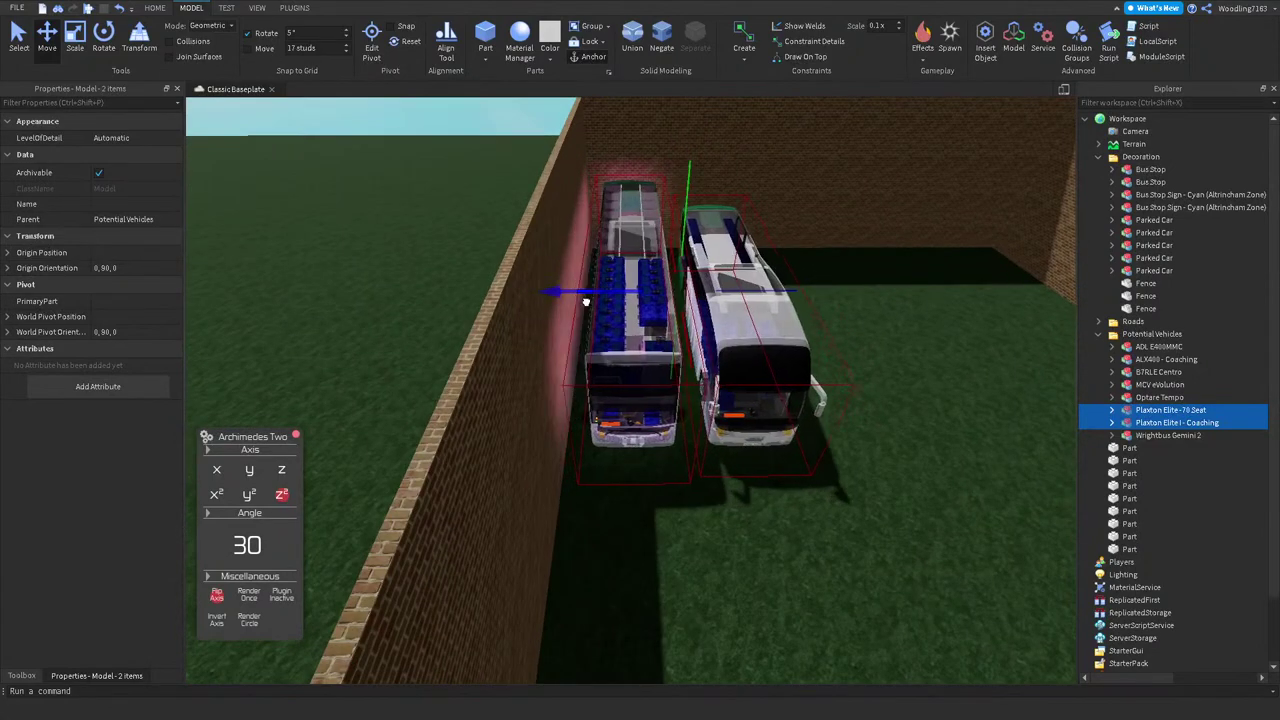
pyautogui.click(707, 516)
# Step: Move the ADL E400MMC and ALX400 - Coaching together from the vehicle row into the enclosure and rotate them to 90 degrees
pyautogui.moveTo(694, 478); pyautogui.dragTo(808, 373, button='right')
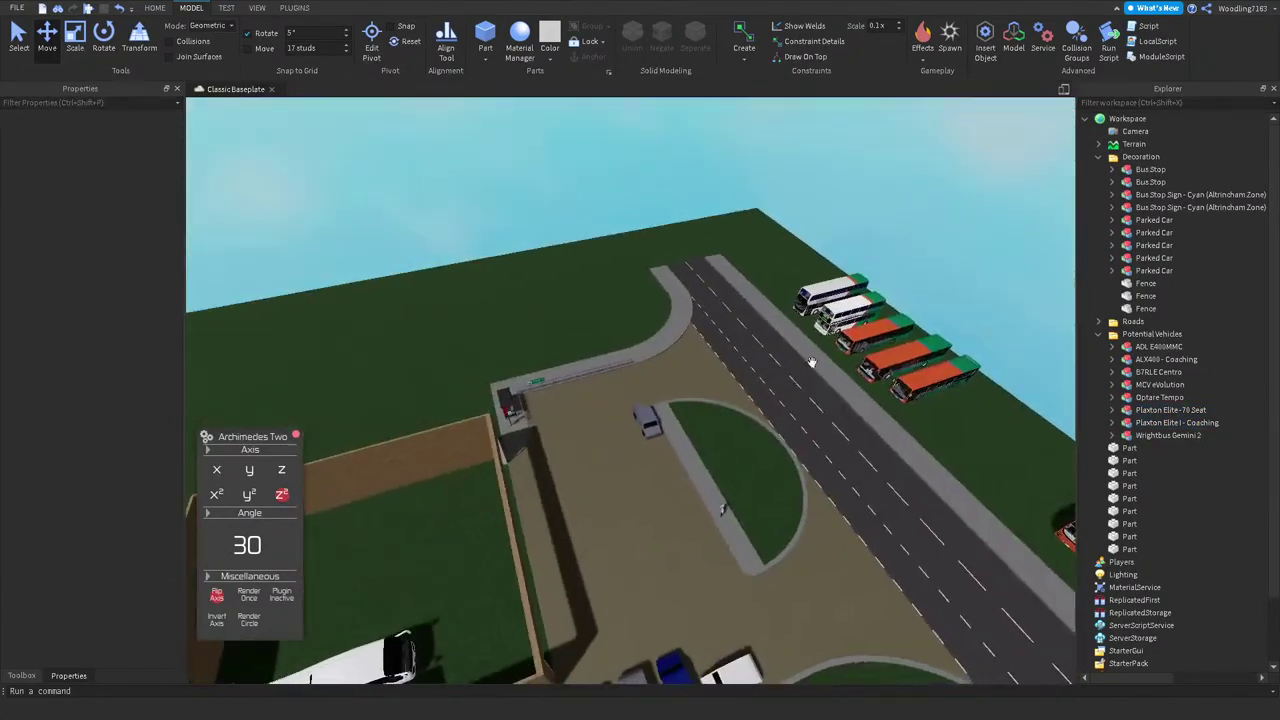
pyautogui.click(812, 307)
pyautogui.keyDown('ctrl'); pyautogui.click(840, 307); pyautogui.keyUp('ctrl')
pyautogui.moveTo(720, 332); pyautogui.dragTo(345, 570)
pyautogui.moveTo(416, 520); pyautogui.dragTo(300, 260, button='right')
pyautogui.hotkey('ctrl', 'r')
pyautogui.hotkey('ctrl', 'r')
pyautogui.hotkey('ctrl', '4')
pyautogui.hotkey('ctrl', '2')
# Step: Line up the ADL E400MMC and ALX400 - Coaching pair with the parked Plaxton Elite -70 Seat
pyautogui.moveTo(519, 427); pyautogui.dragTo(600, 470)
pyautogui.moveTo(520, 515); pyautogui.dragTo(518, 558)
pyautogui.scroll(5, 518, 558)
pyautogui.moveTo(572, 492); pyautogui.dragTo(572, 492, button='right')
pyautogui.moveTo(716, 346); pyautogui.dragTo(724, 347)
pyautogui.moveTo(724, 347); pyautogui.dragTo(724, 347, button='right')
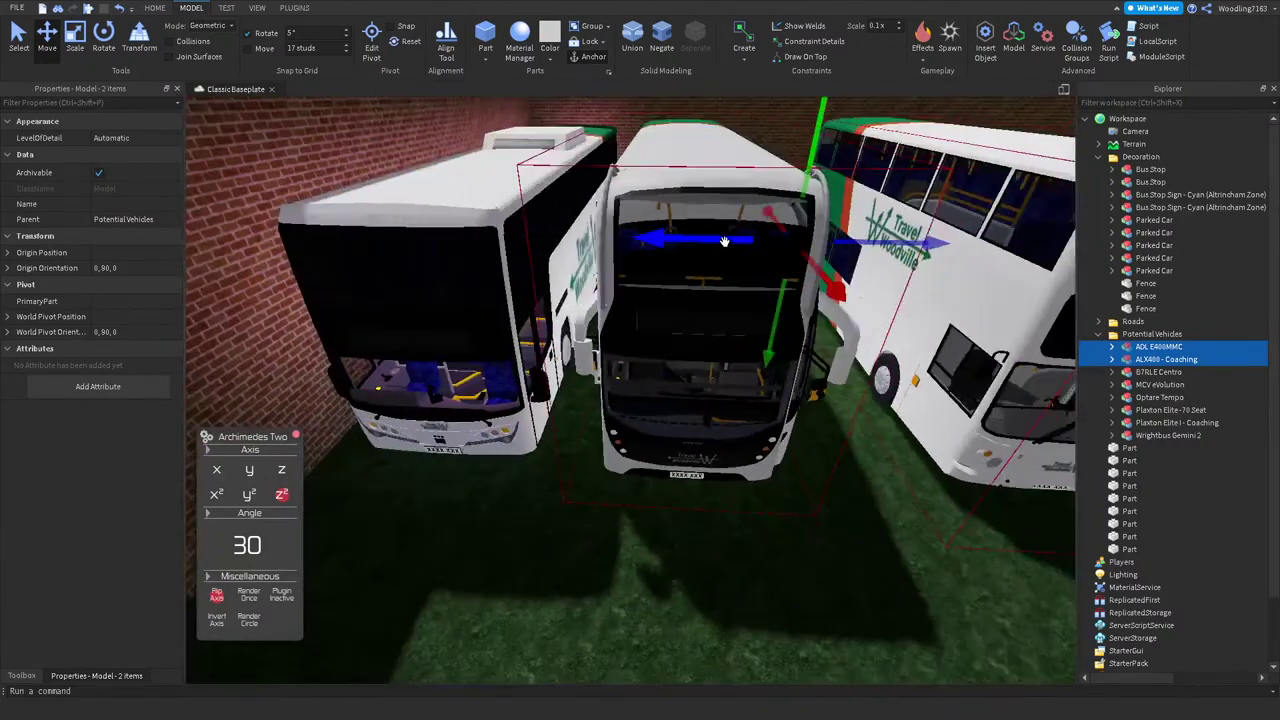
pyautogui.moveTo(746, 243); pyautogui.dragTo(767, 234, button='right')
pyautogui.moveTo(672, 235); pyautogui.dragTo(560, 240, button='right')
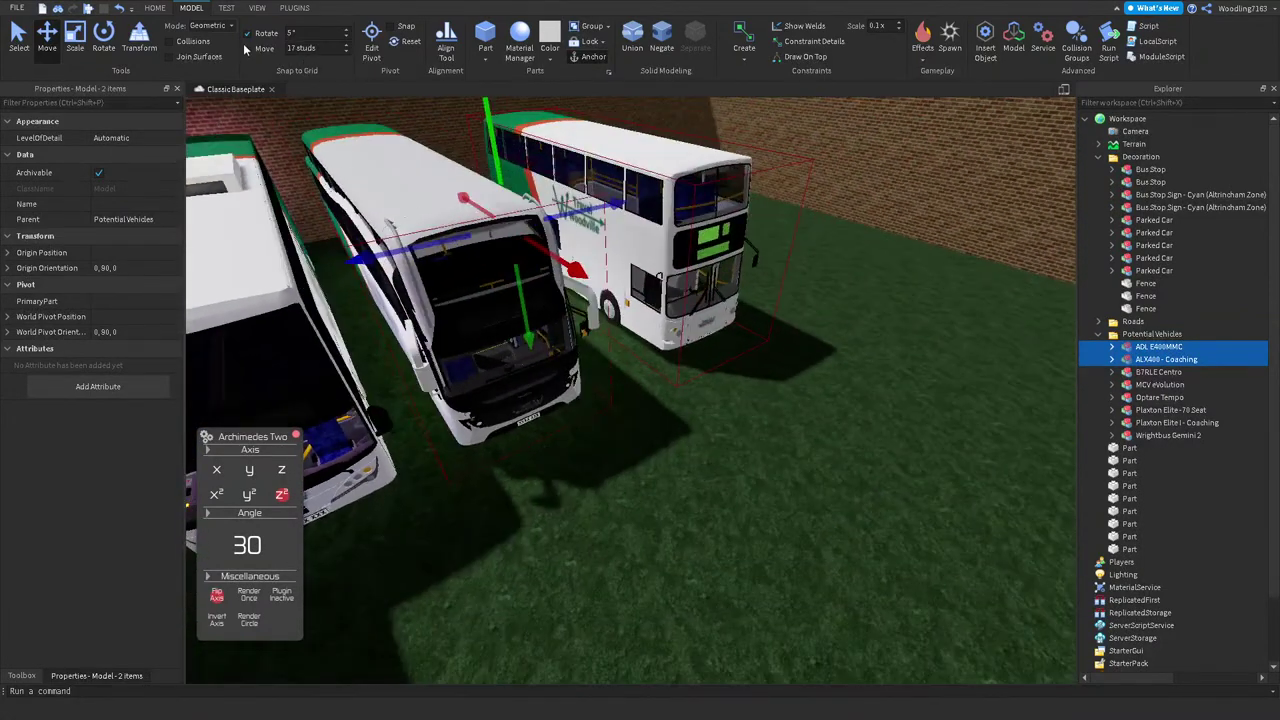
# Step: Park the ADL E400MMC beside the Plaxton Elite -70 Seat and the ALX400 - Coaching 17 studs beyond it, at about X -91.3
pyautogui.moveTo(426, 250); pyautogui.dragTo(725, 238, button='right')
pyautogui.click(725, 238)
pyautogui.click(740, 240)
pyautogui.press('d')
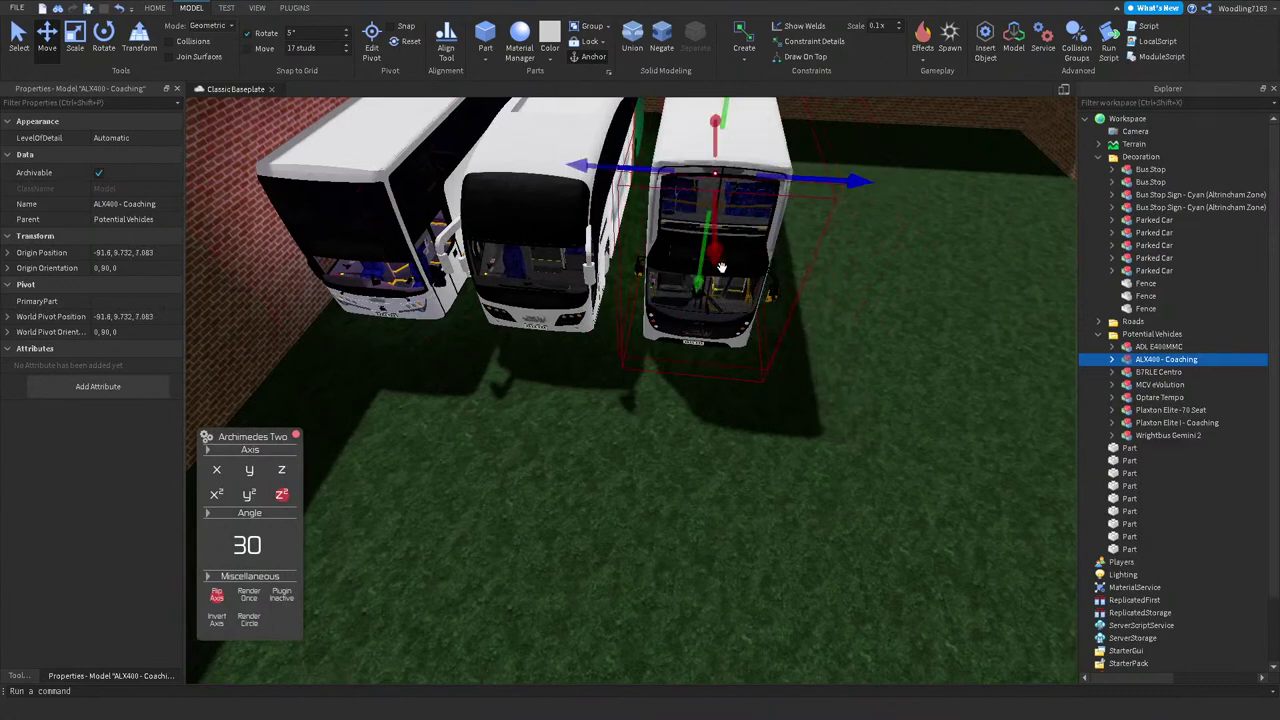
pyautogui.press('d')
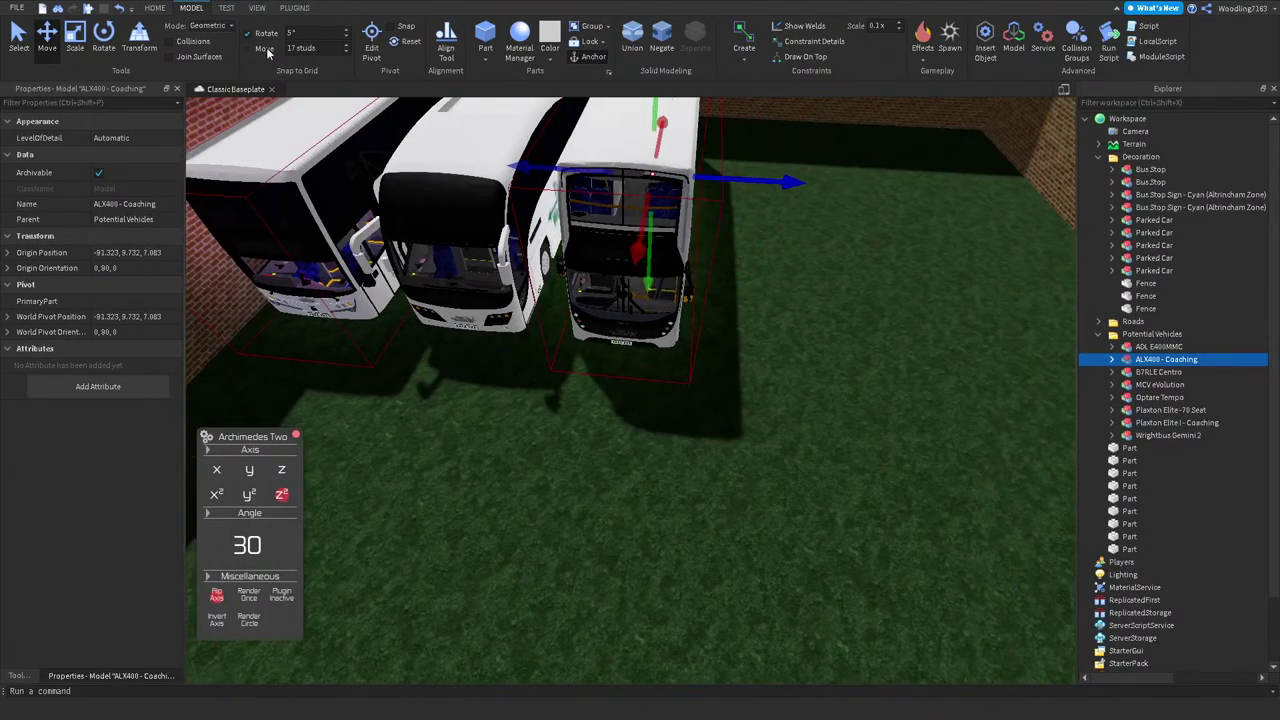
pyautogui.moveTo(720, 179); pyautogui.dragTo(859, 225)
pyautogui.click(857, 432)
# Step: Examine the four parked buses, their spacing and the remaining room inside the brick walls from several angles
pyautogui.scroll(-10, 862, 428)
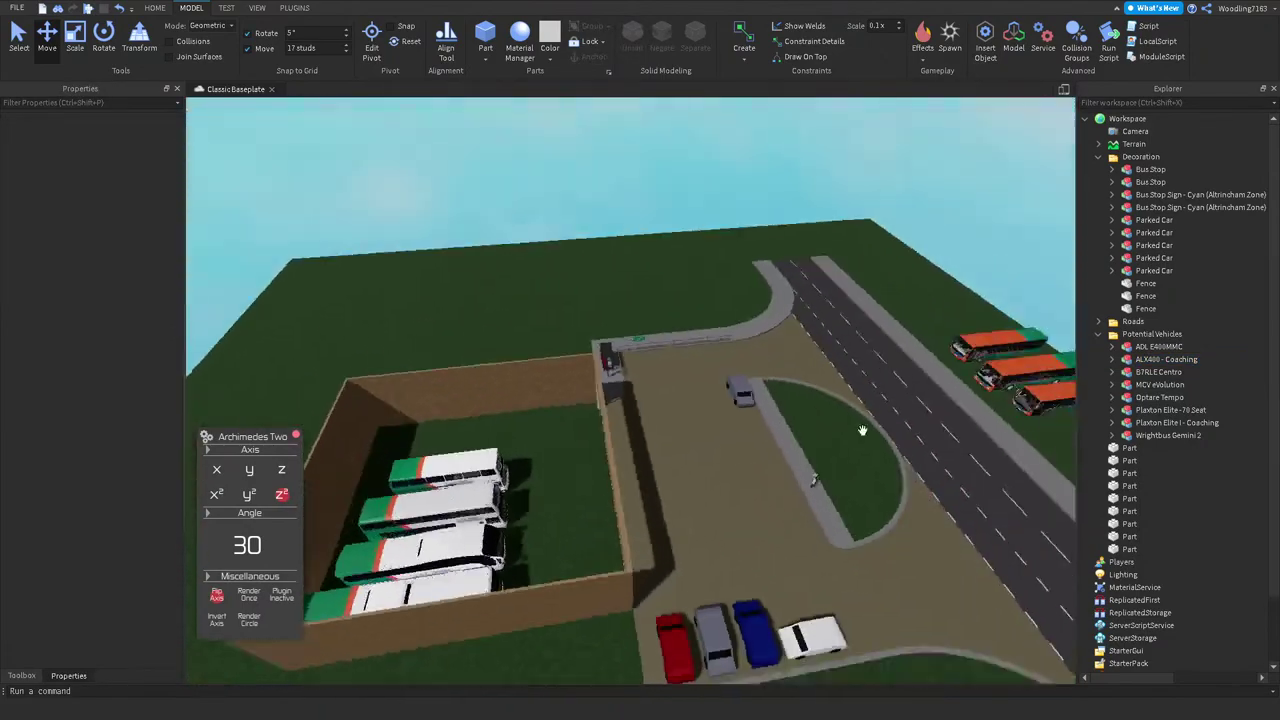
pyautogui.moveTo(862, 430); pyautogui.dragTo(626, 441, button='right')
pyautogui.scroll(-5, 626, 441)
pyautogui.scroll(5, 626, 441)
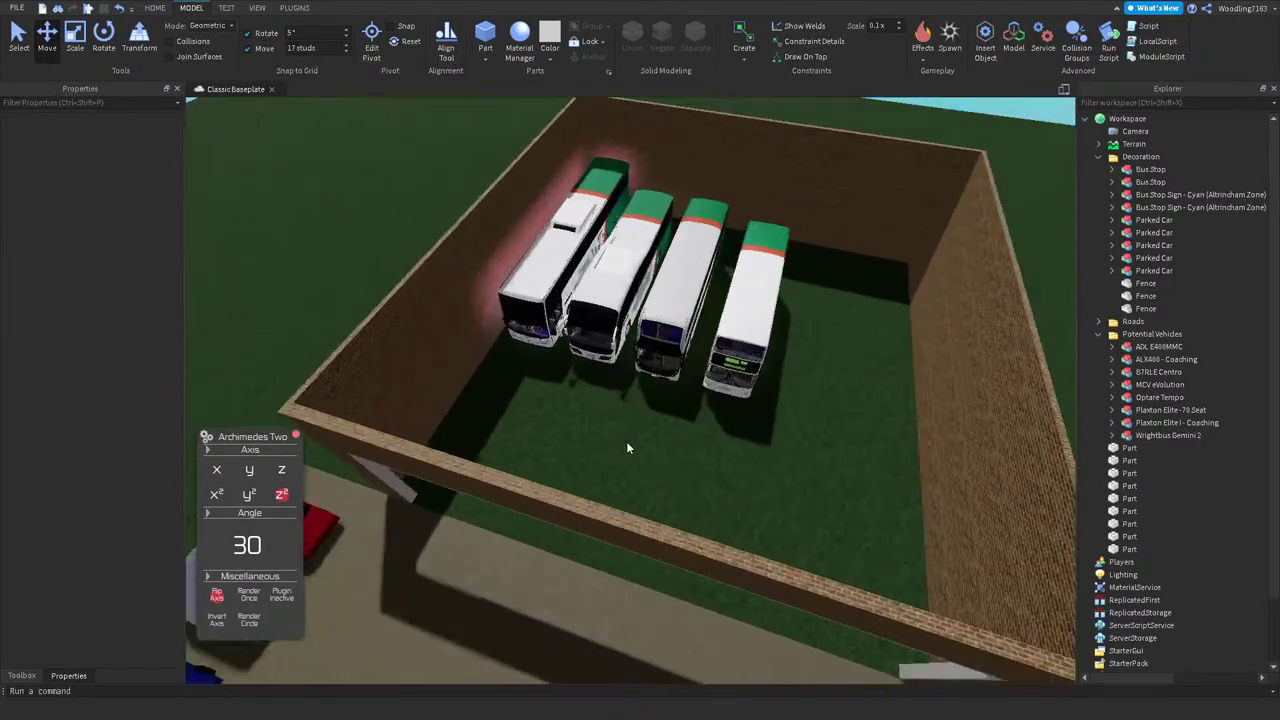
pyautogui.moveTo(626, 441); pyautogui.dragTo(621, 443, button='right')
pyautogui.scroll(-5, 626, 441)
pyautogui.scroll(5, 626, 443)
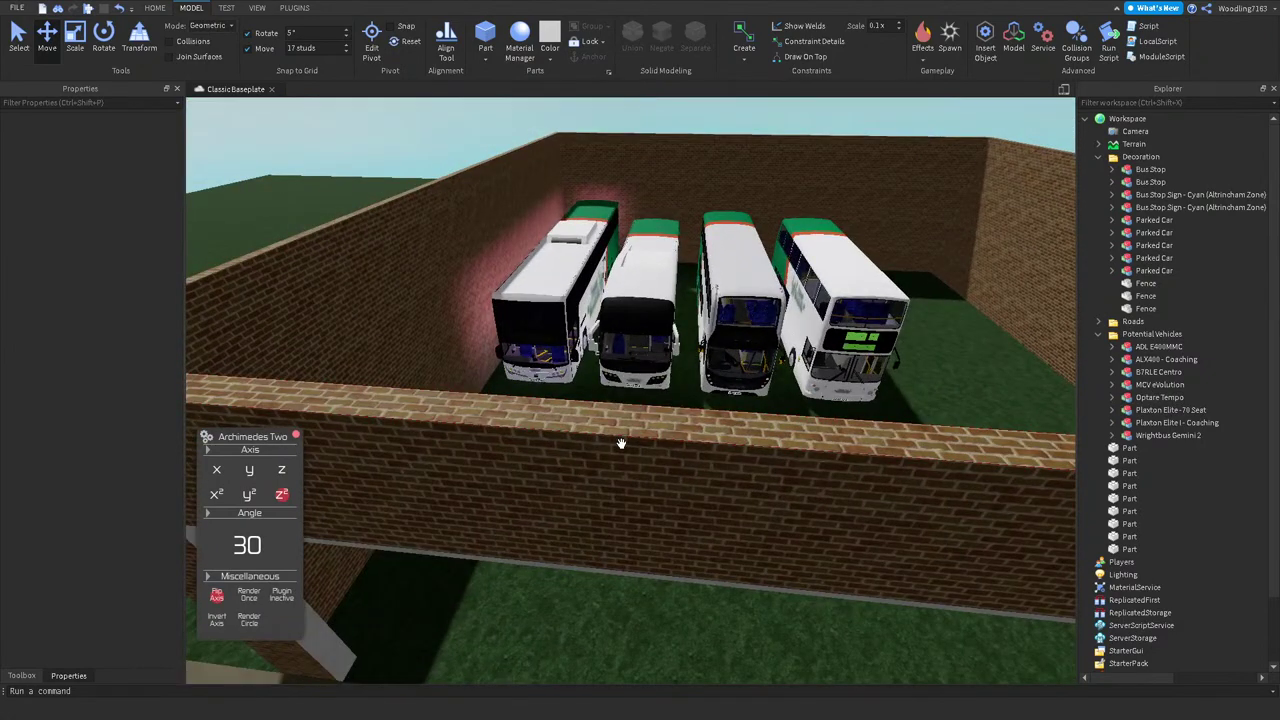
pyautogui.scroll(-6, 621, 443)
pyautogui.moveTo(677, 390); pyautogui.dragTo(690, 386, button='right')
pyautogui.scroll(6, 677, 390)
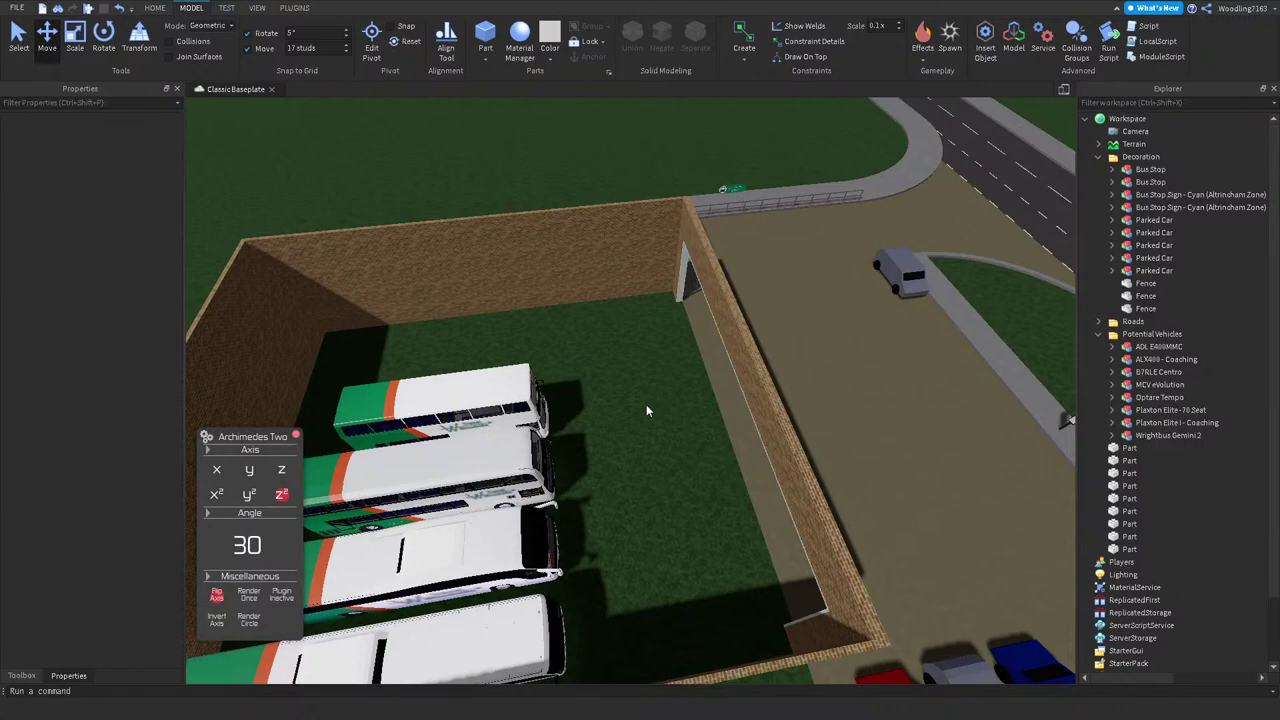
pyautogui.moveTo(646, 410); pyautogui.dragTo(509, 236, button='right')
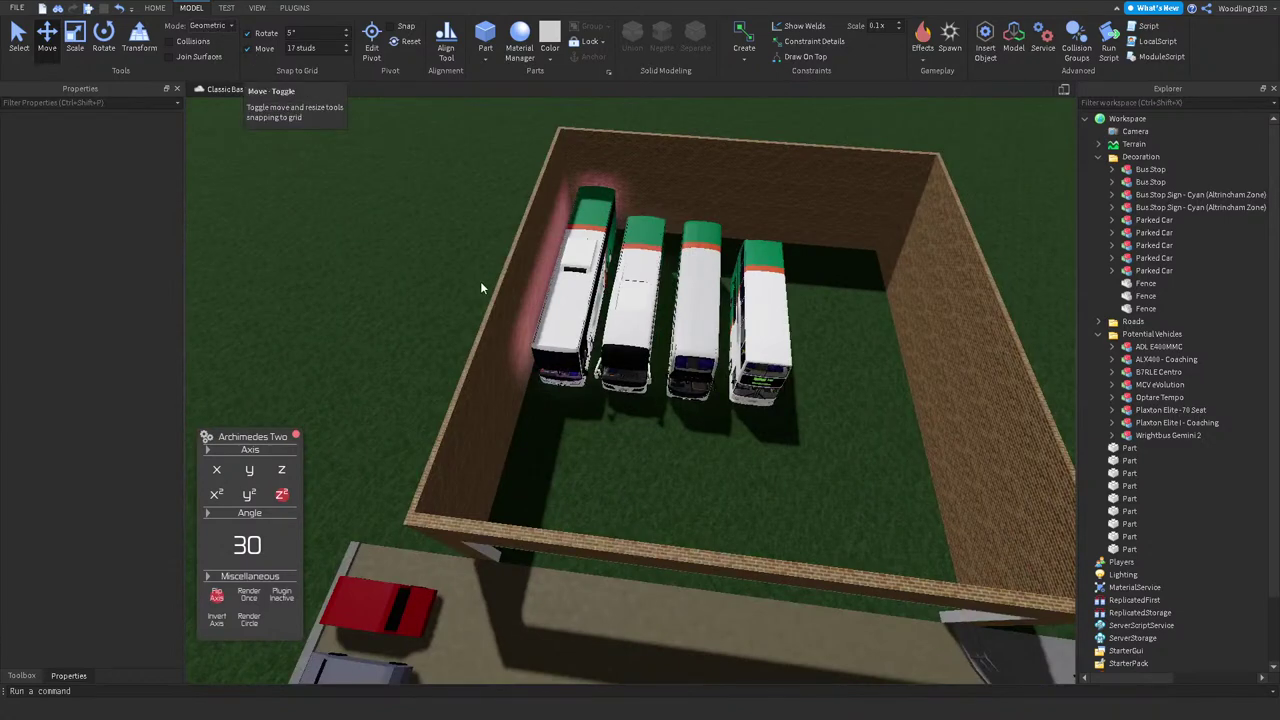
# Step: Reorder the four buses, placing the ALX400 - Coaching first, the Plaxton Elite -70 Seat third and the Plaxton Elite I - Coaching last
pyautogui.click(582, 311)
pyautogui.moveTo(582, 311); pyautogui.dragTo(830, 305)
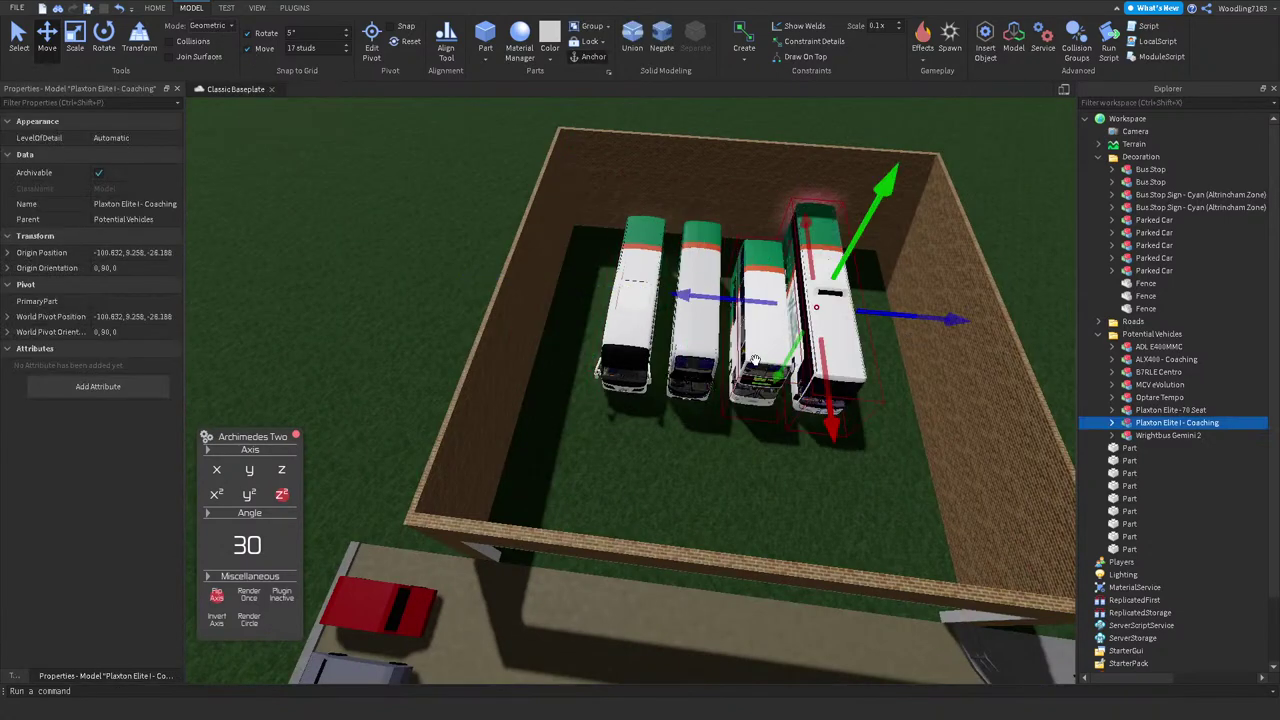
pyautogui.click(740, 315)
pyautogui.moveTo(713, 315); pyautogui.dragTo(576, 298)
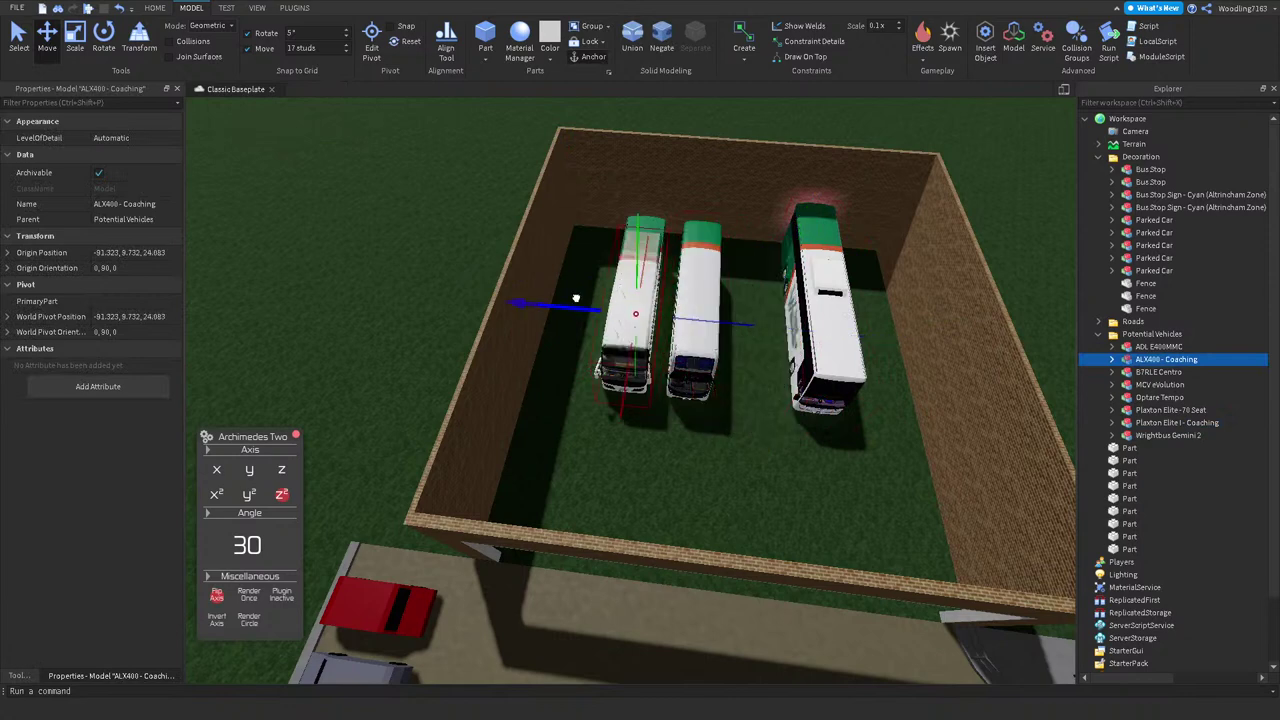
pyautogui.click(660, 226)
pyautogui.moveTo(719, 313); pyautogui.dragTo(831, 352)
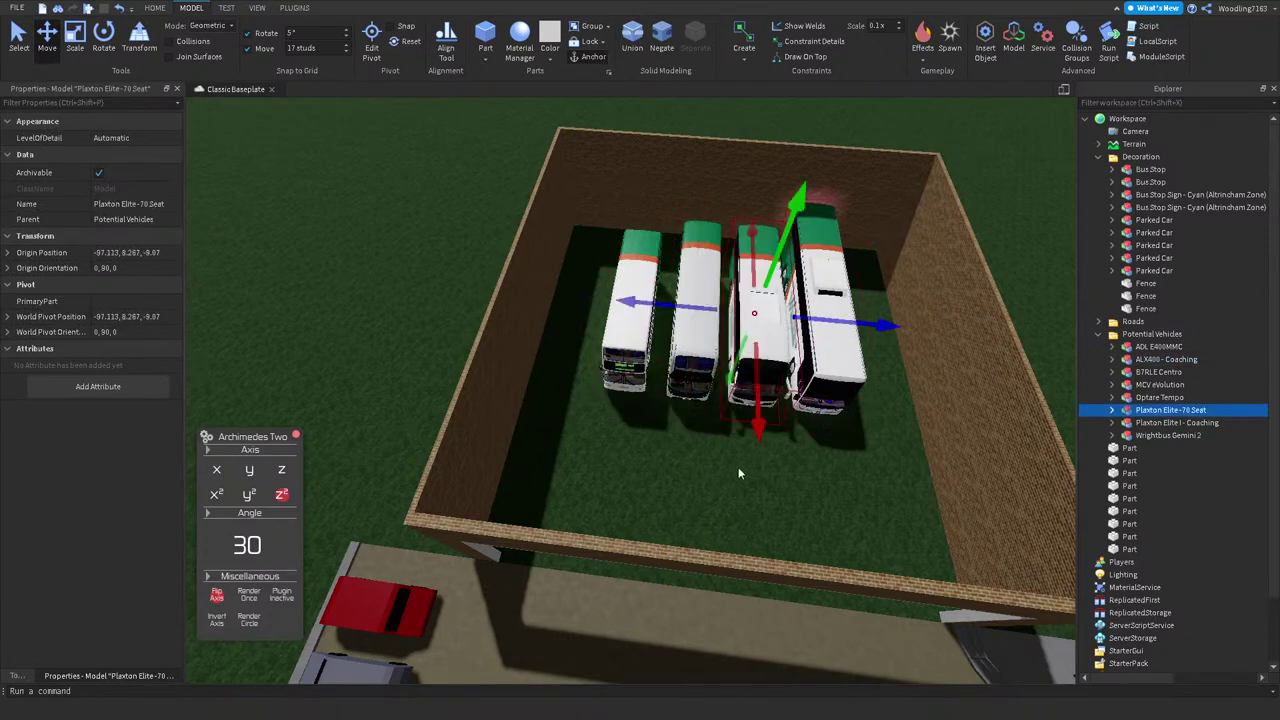
pyautogui.click(745, 474)
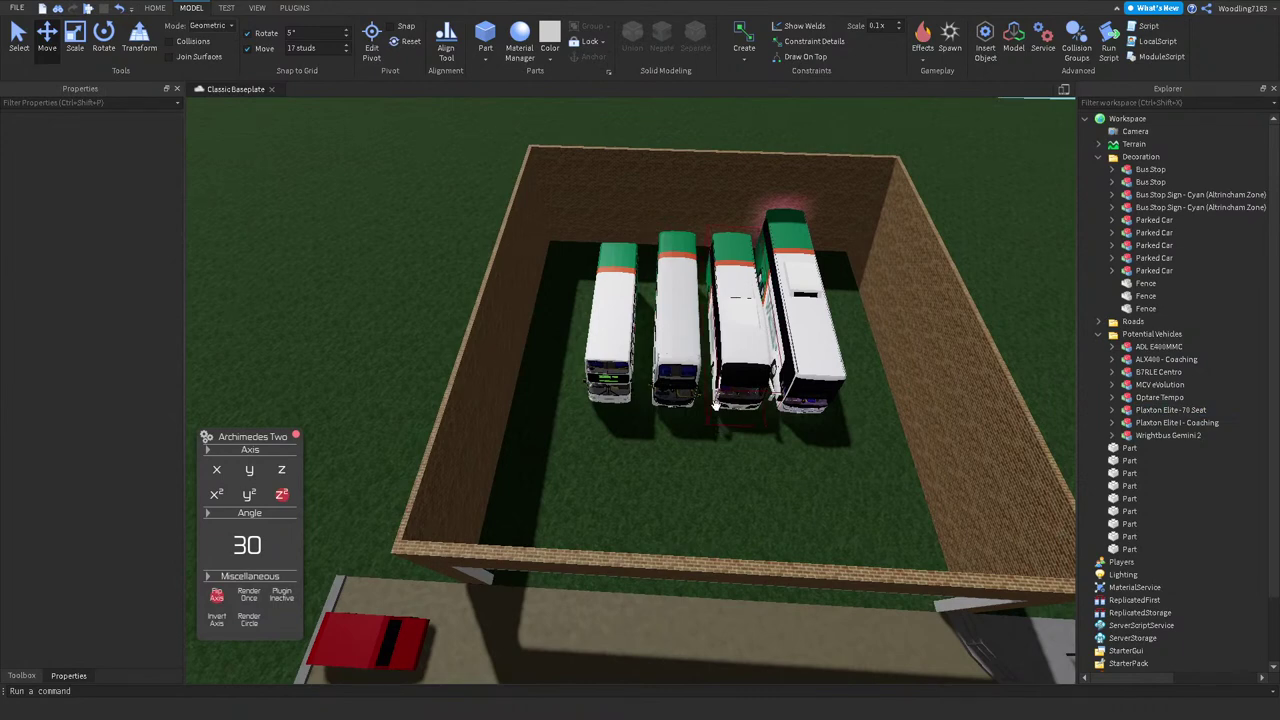
# Step: Shift the ADL E400MMC and both Plaxton Elite coaches together 17 studs toward the side wall beside the Plaxton Elite I - Coaching
pyautogui.moveTo(714, 405); pyautogui.dragTo(790, 363, button='right')
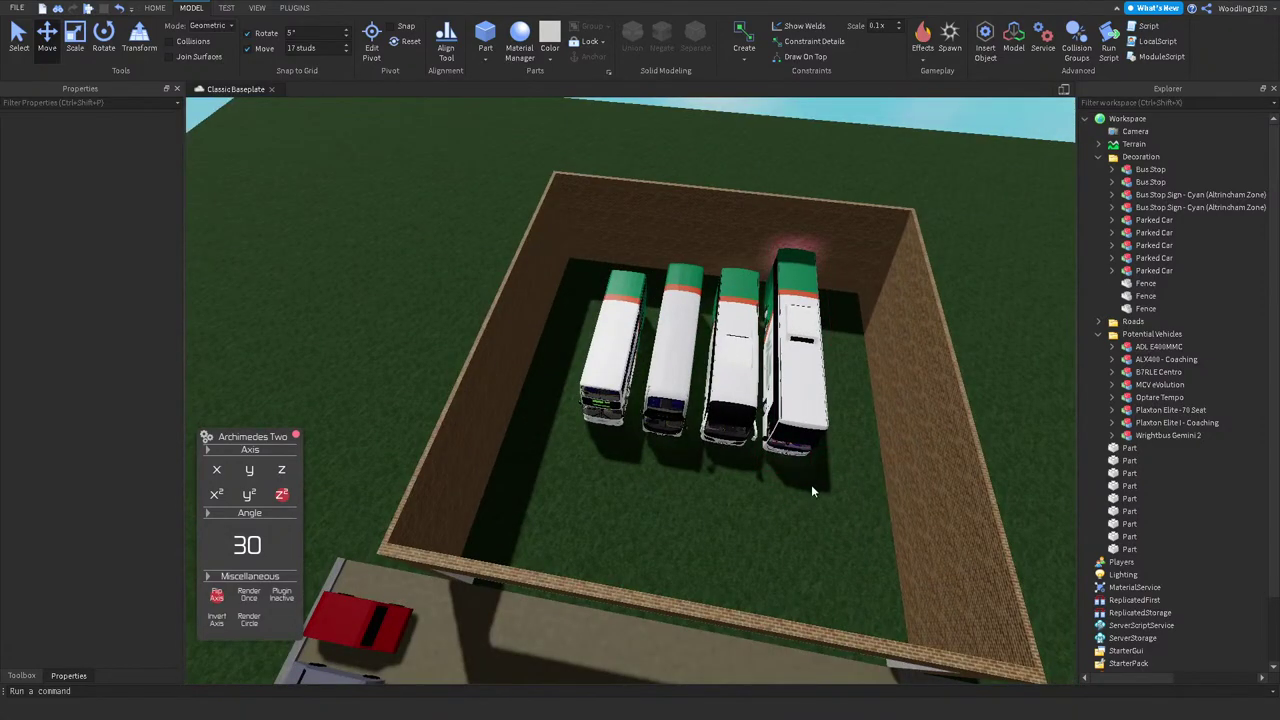
pyautogui.moveTo(811, 484); pyautogui.dragTo(814, 481, button='right')
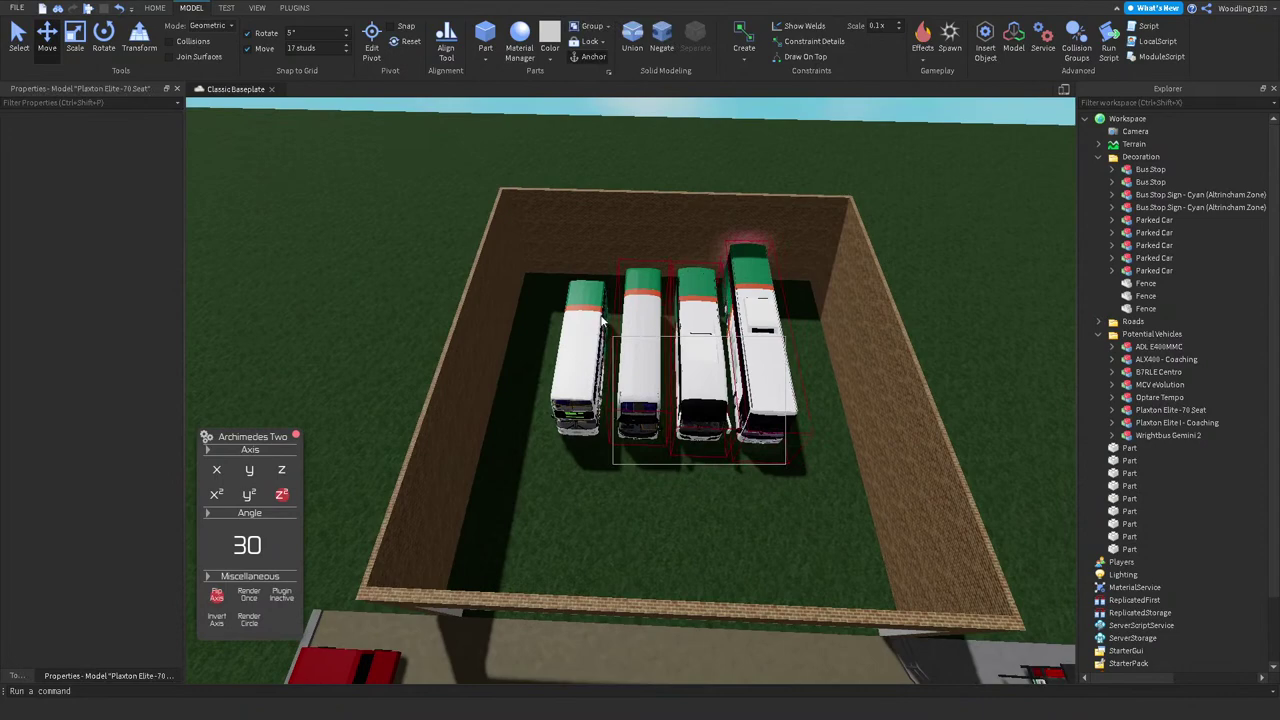
pyautogui.moveTo(601, 322); pyautogui.dragTo(603, 324)
pyautogui.moveTo(777, 337); pyautogui.dragTo(838, 352)
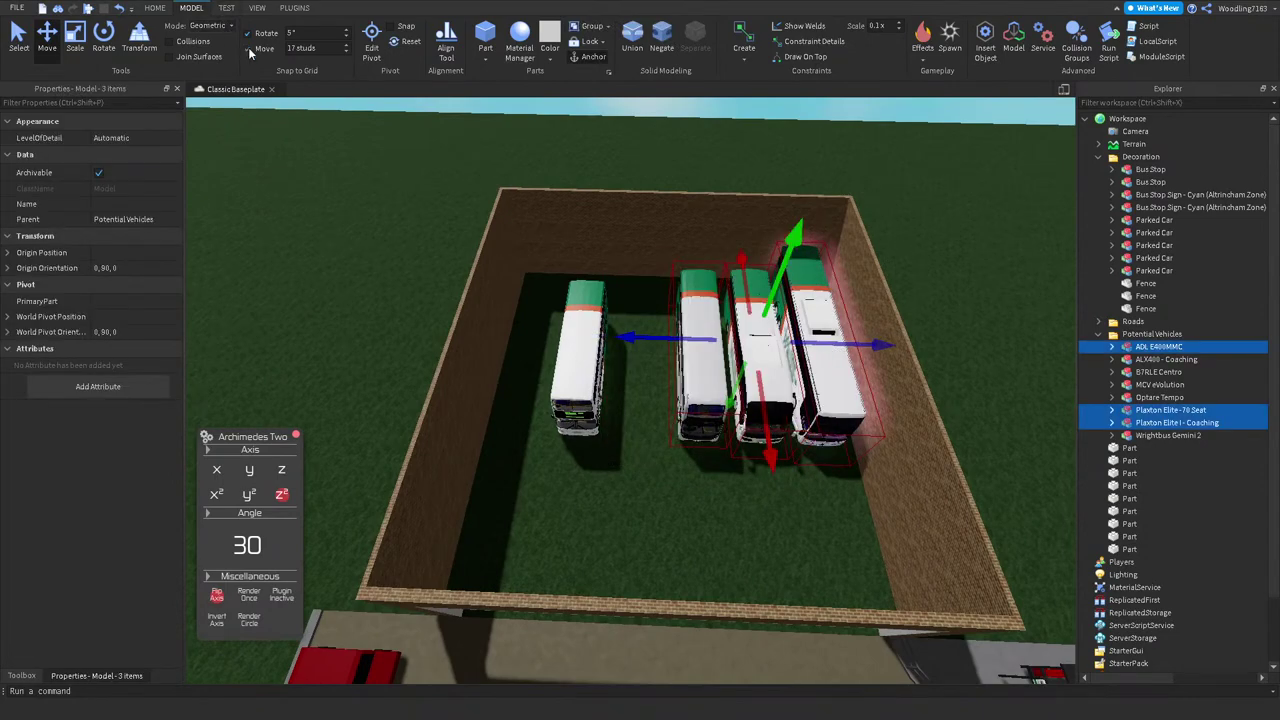
# Step: Inspect the shifted buses' clearance from the side wall and the free space left in the enclosure
pyautogui.scroll(-10, 577, 298)
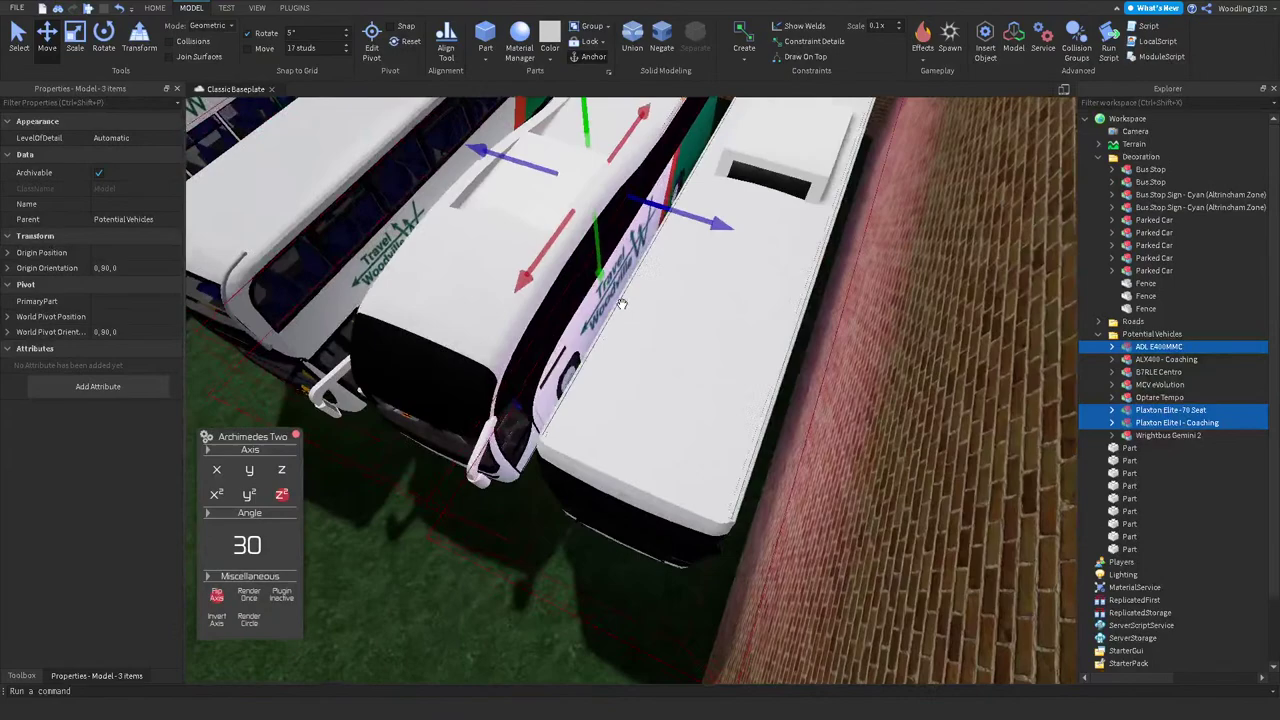
pyautogui.moveTo(620, 303); pyautogui.dragTo(689, 416, button='right')
pyautogui.click(762, 315)
pyautogui.click(626, 449)
pyautogui.click(700, 443)
pyautogui.scroll(-8, 700, 448)
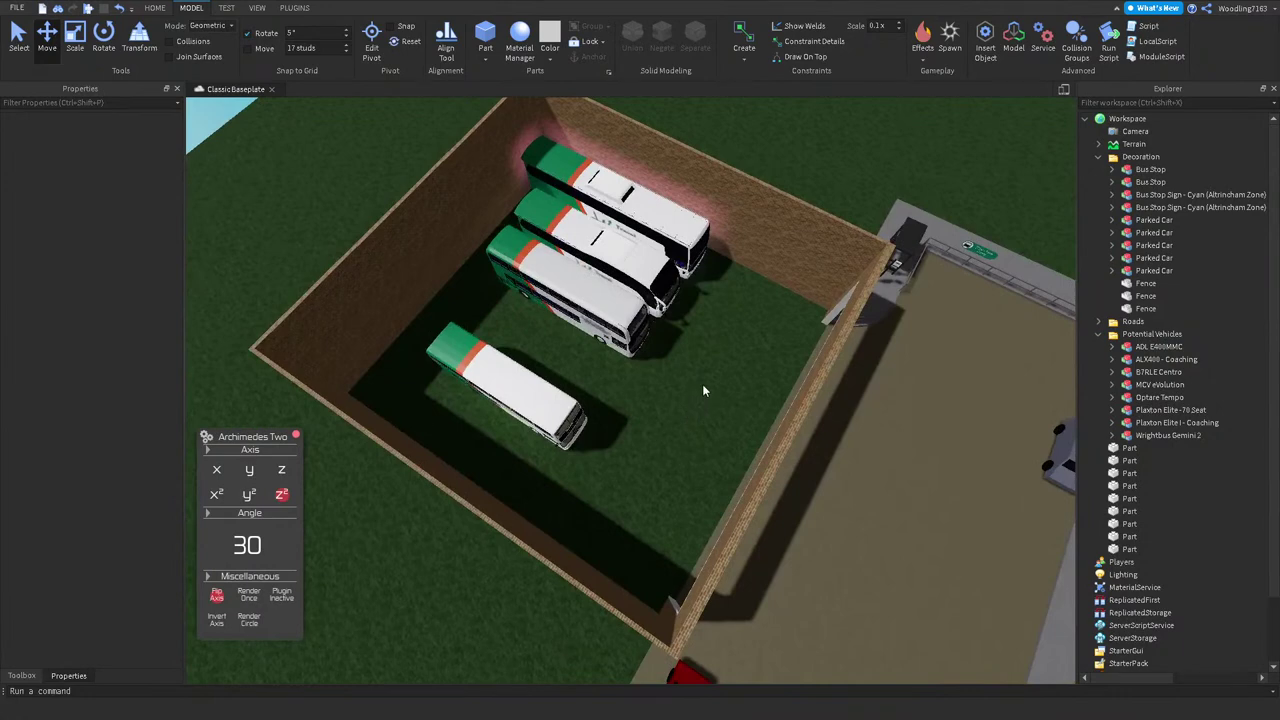
pyautogui.moveTo(525, 390); pyautogui.dragTo(573, 350, button='middle')
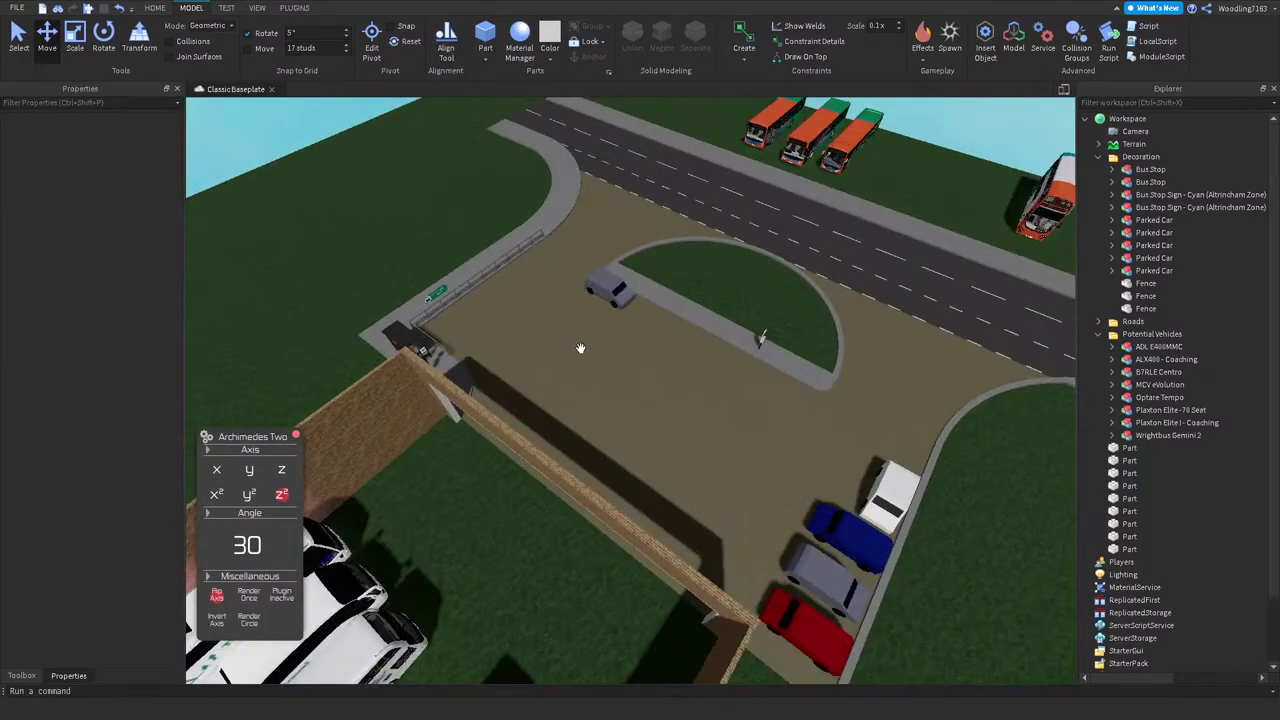
pyautogui.moveTo(598, 338); pyautogui.dragTo(603, 343, button='middle')
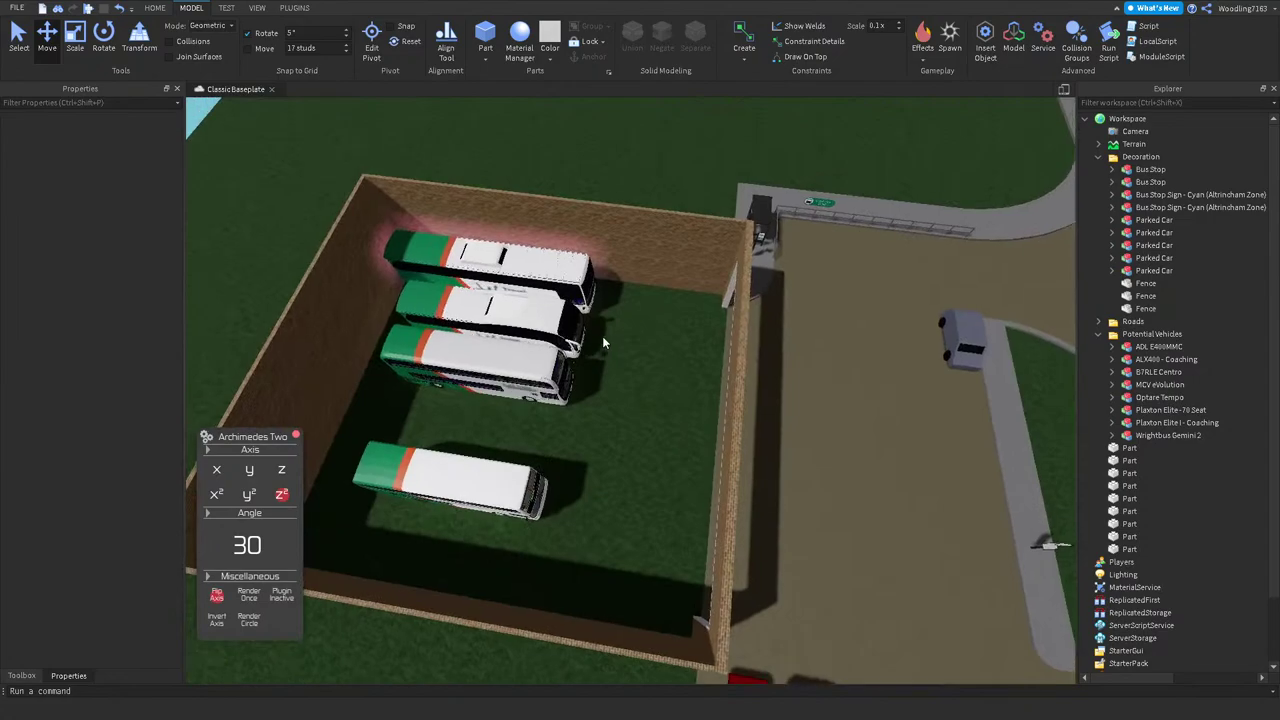
# Step: Shift the ALX400 - Coaching 17 studs toward the ADL E400MMC, to Z 7.1
pyautogui.moveTo(603, 343); pyautogui.dragTo(601, 336, button='right')
pyautogui.click(459, 375)
pyautogui.click(248, 48)
pyautogui.moveTo(500, 368); pyautogui.dragTo(580, 371)
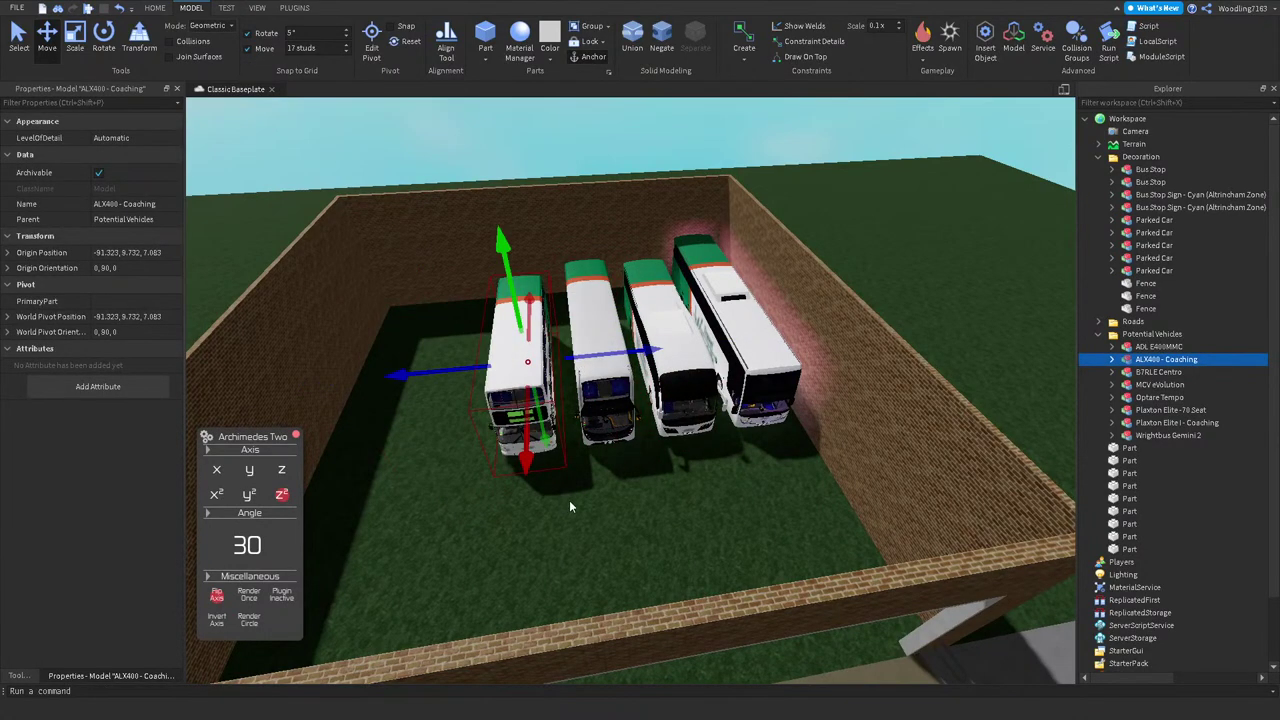
pyautogui.click(577, 459)
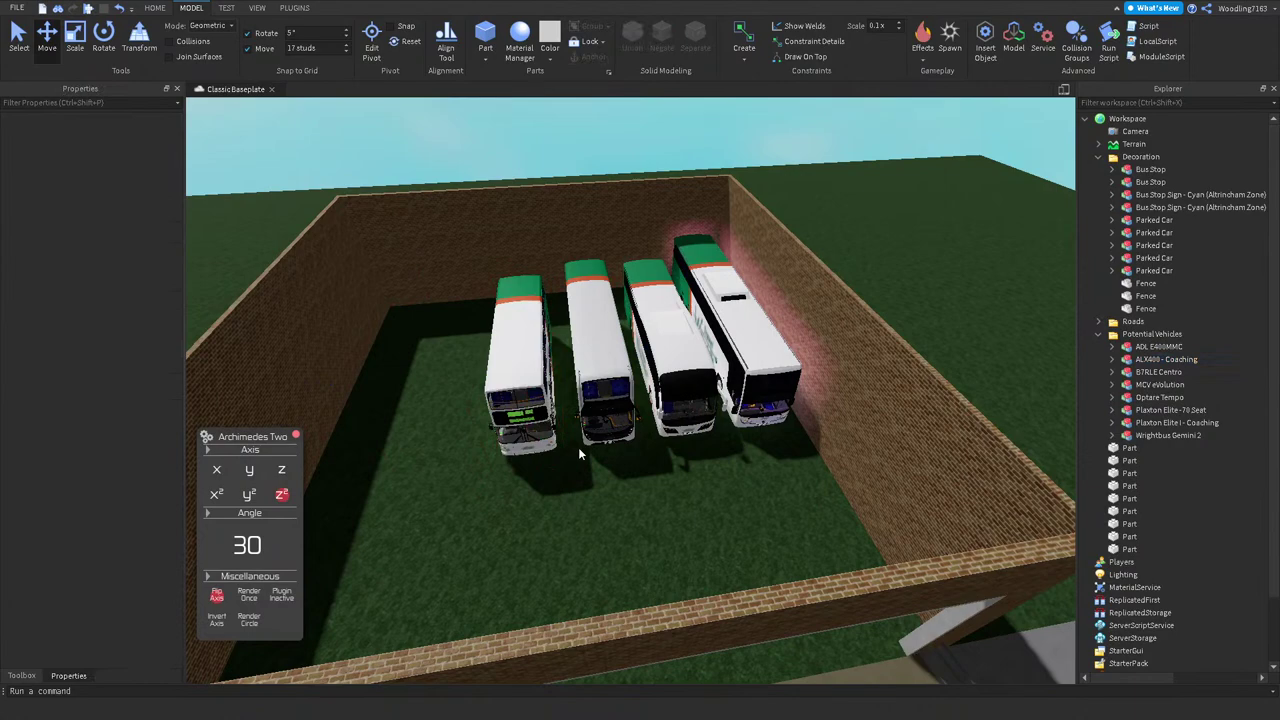
# Step: Move the Wrightbus Gemini 2 from across the road into the enclosure and rotate it to 0 degrees
pyautogui.scroll(-5, 578, 446)
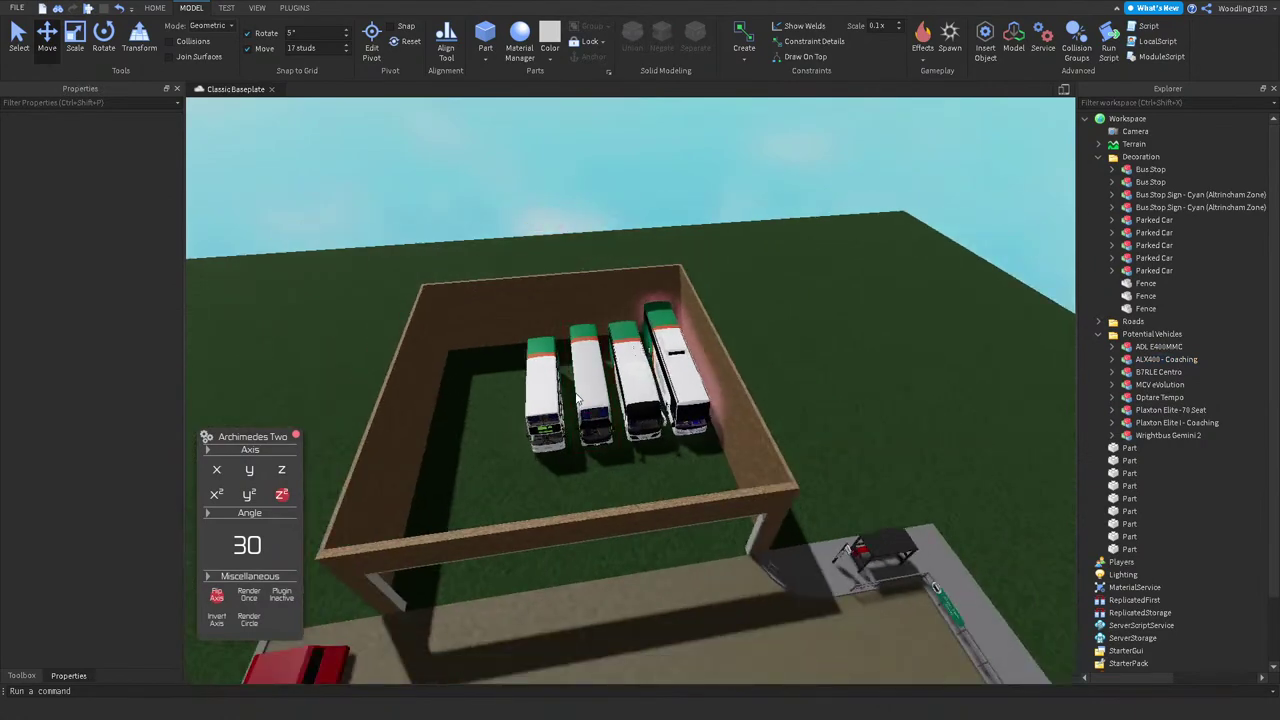
pyautogui.moveTo(577, 400); pyautogui.dragTo(568, 382, button='middle')
pyautogui.click(570, 288)
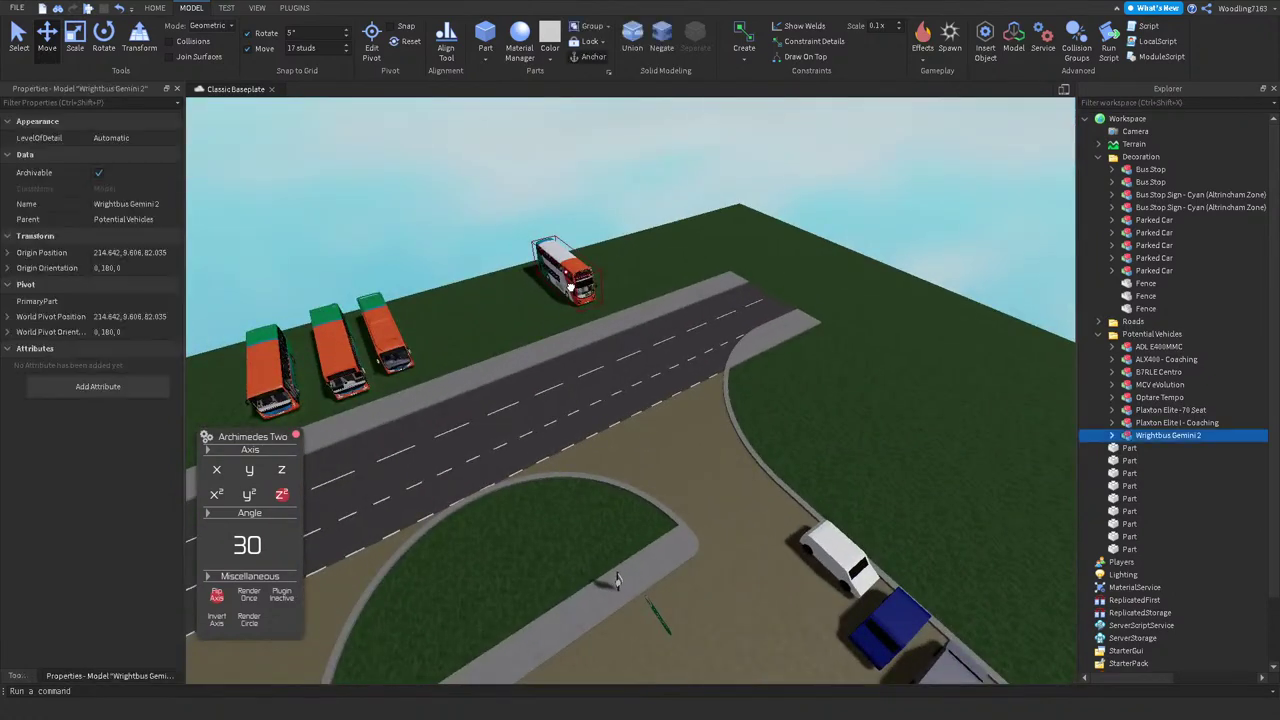
pyautogui.press('f')
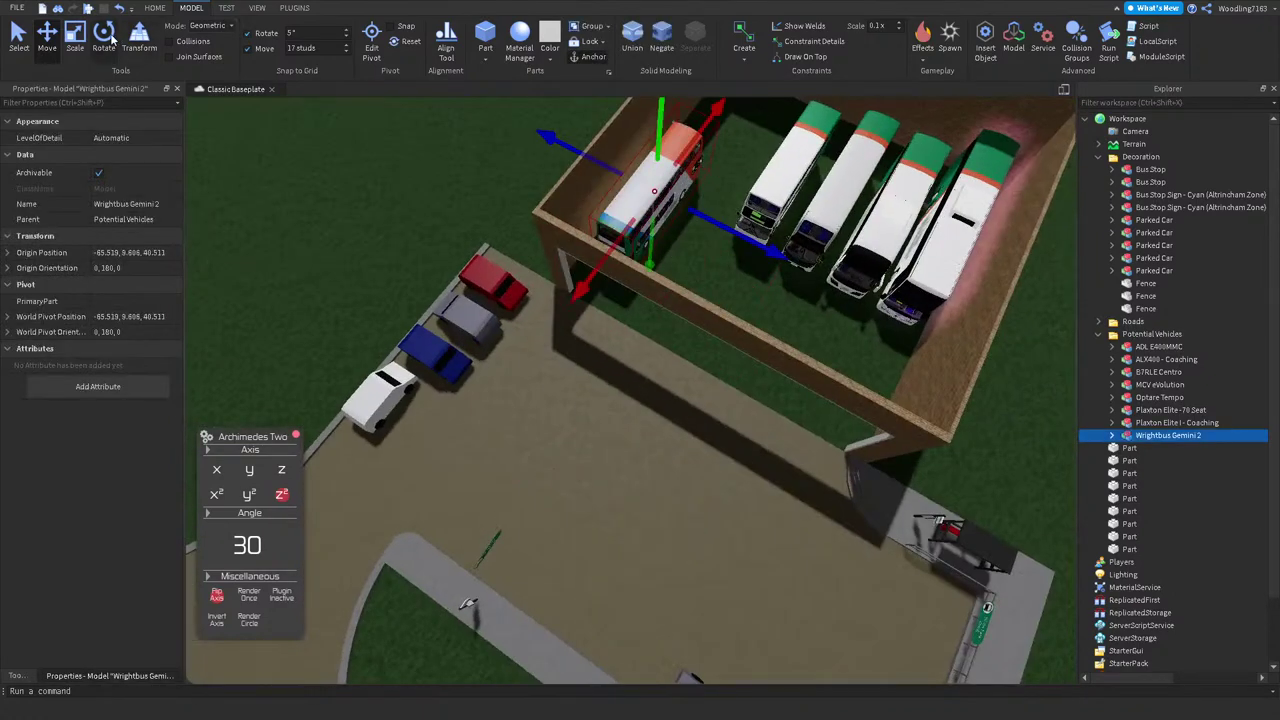
pyautogui.click(104, 36)
pyautogui.moveTo(700, 125); pyautogui.dragTo(618, 115)
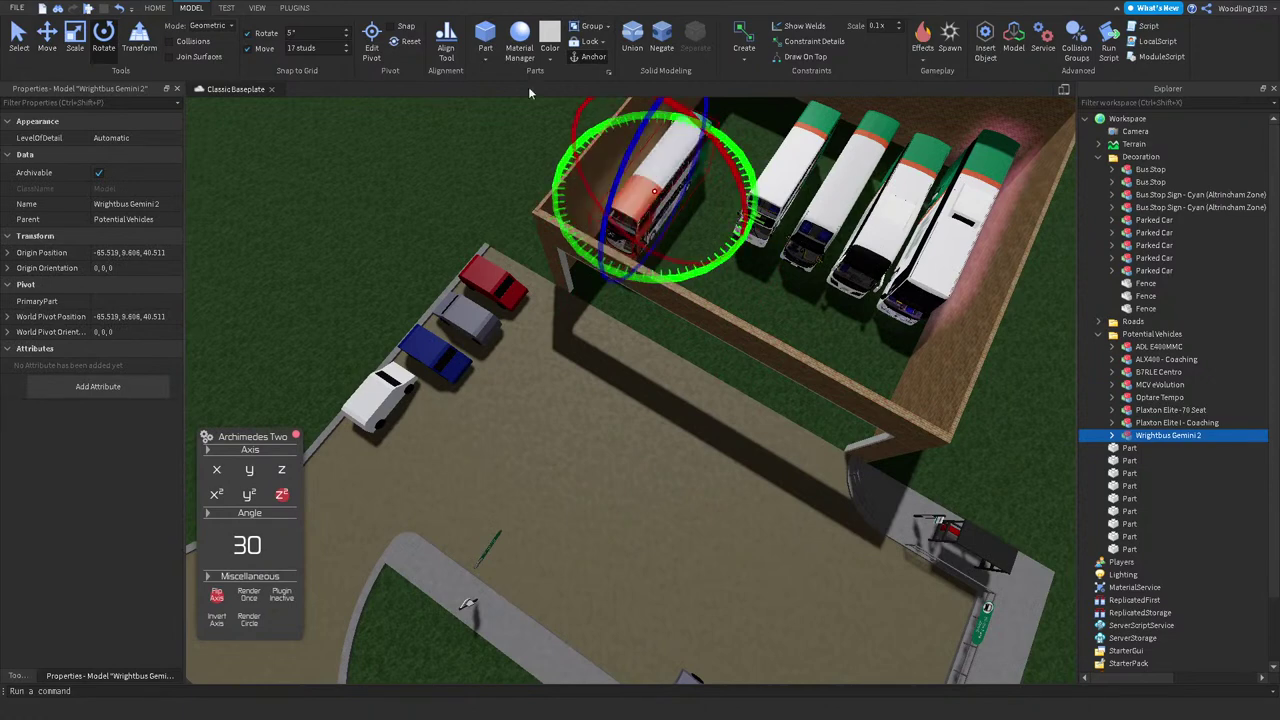
pyautogui.click(47, 40)
# Step: Align the Wrightbus Gemini 2 with the parked ALX400 - Coaching, at about X -92.4, Z 8.1
pyautogui.scroll(4, 681, 176)
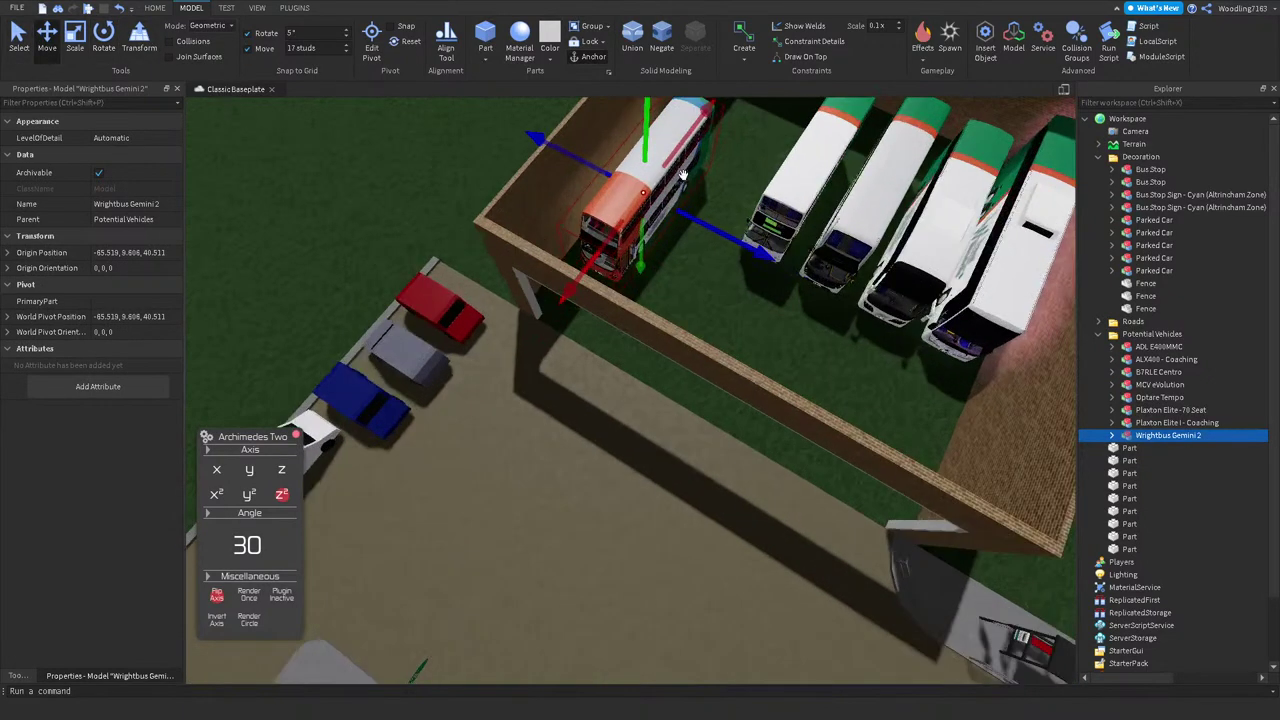
pyautogui.moveTo(674, 244); pyautogui.dragTo(717, 328)
pyautogui.scroll(8, 717, 328)
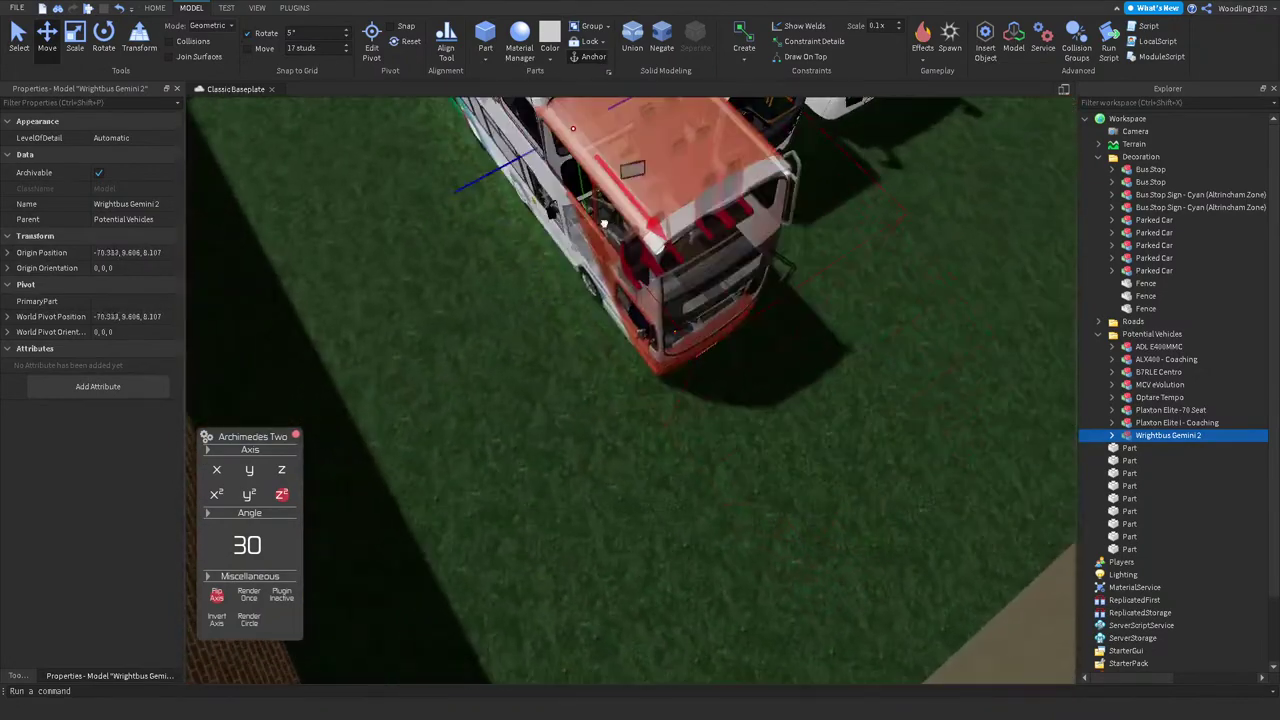
pyautogui.moveTo(604, 222); pyautogui.dragTo(470, 165)
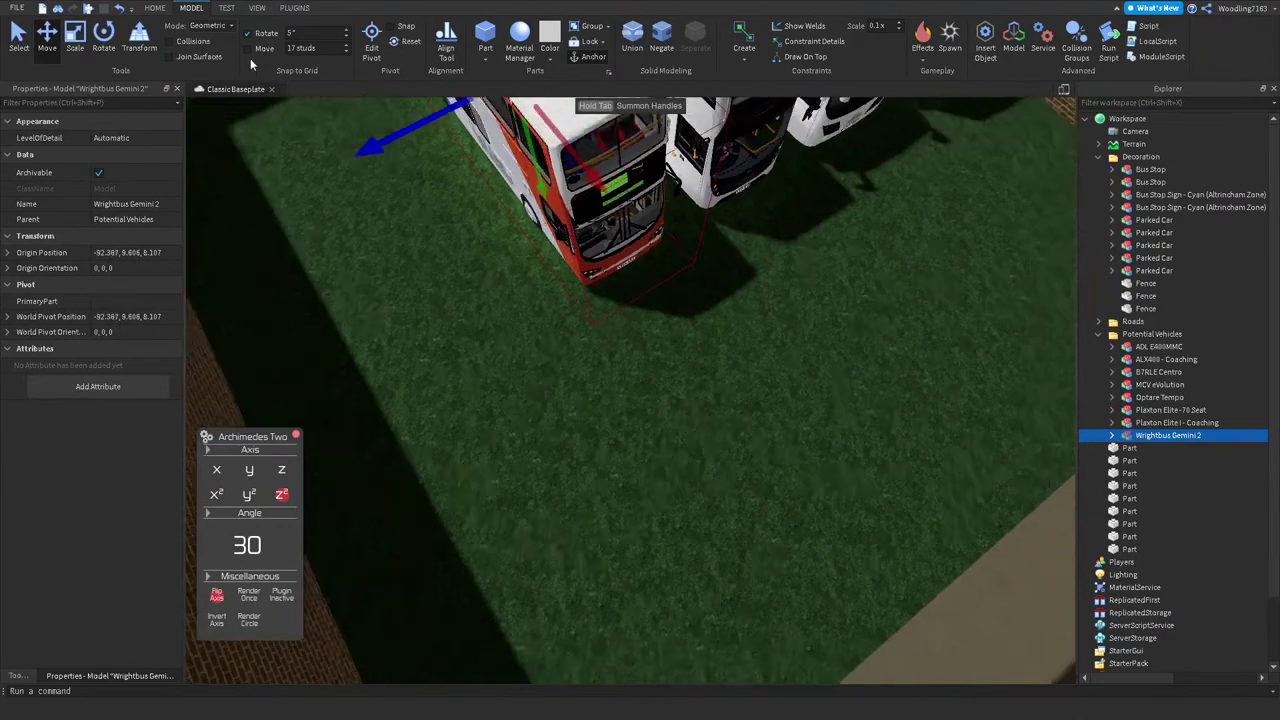
# Step: Shift the Wrightbus Gemini 2 across the enclosure to the opposite side wall, at about Z 44.5
pyautogui.moveTo(392, 152); pyautogui.dragTo(420, 112)
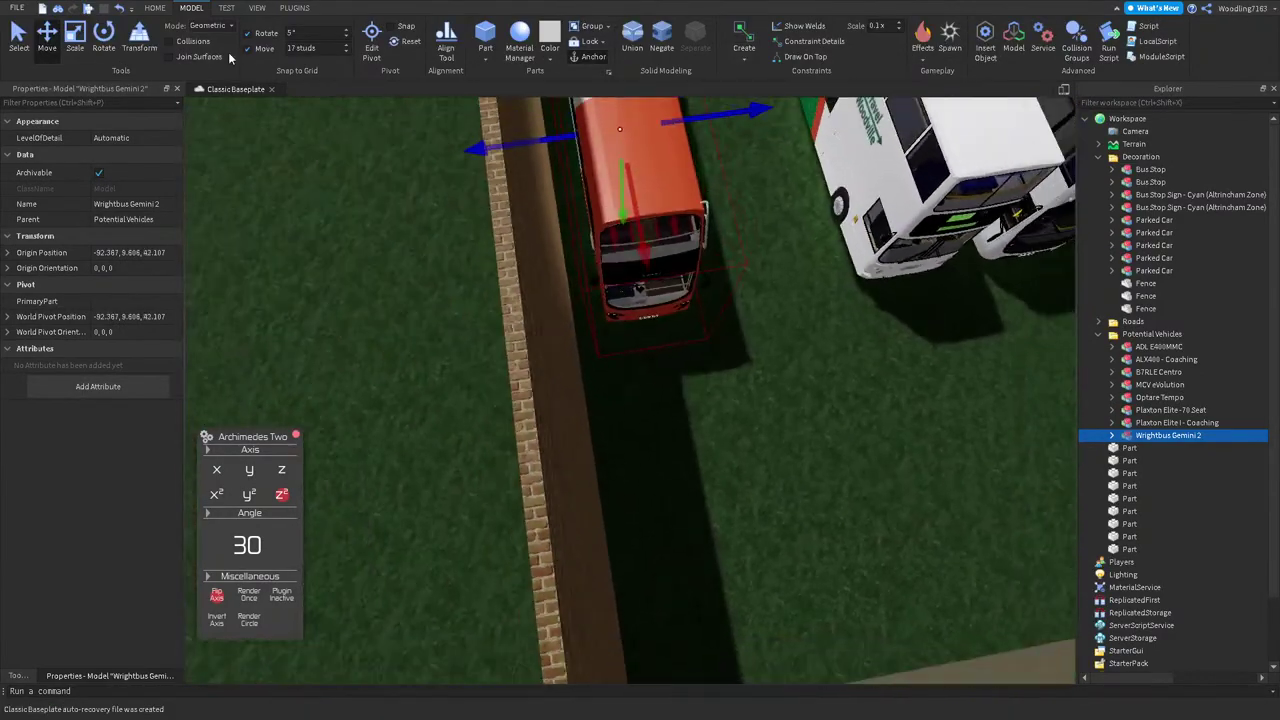
pyautogui.moveTo(714, 143); pyautogui.dragTo(694, 140)
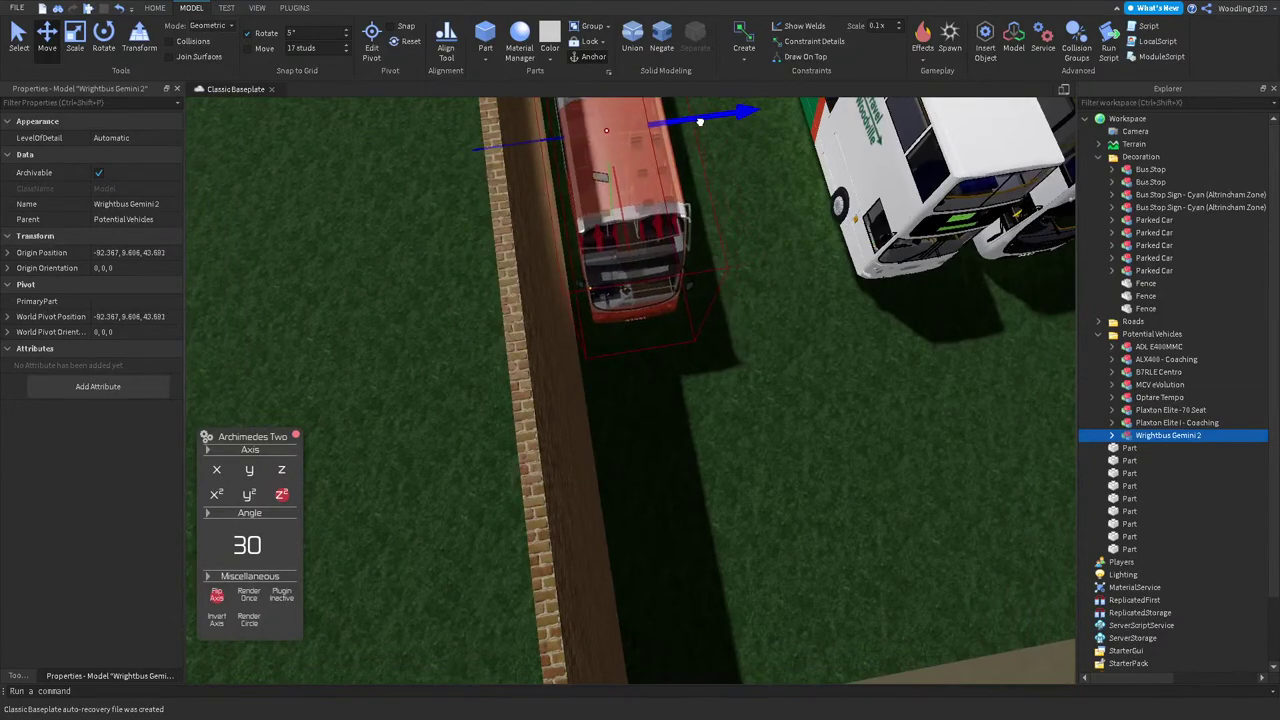
pyautogui.click(849, 367)
pyautogui.moveTo(849, 367); pyautogui.dragTo(848, 370, button='right')
pyautogui.scroll(-5, 848, 372)
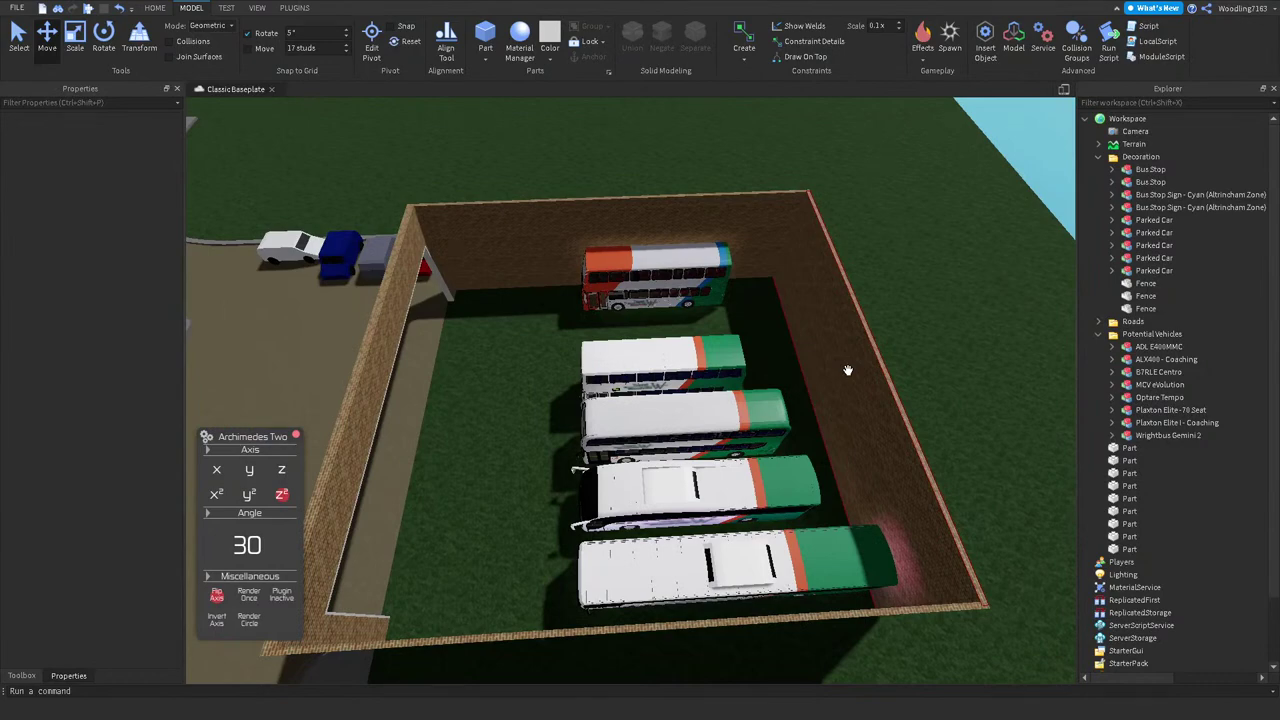
# Step: Shorten the brick wall behind the buses to about 66.9 studs, opening a gap at its end near the Wrightbus Gemini 2
pyautogui.moveTo(848, 371); pyautogui.dragTo(848, 370, button='right')
pyautogui.scroll(-6, 848, 370)
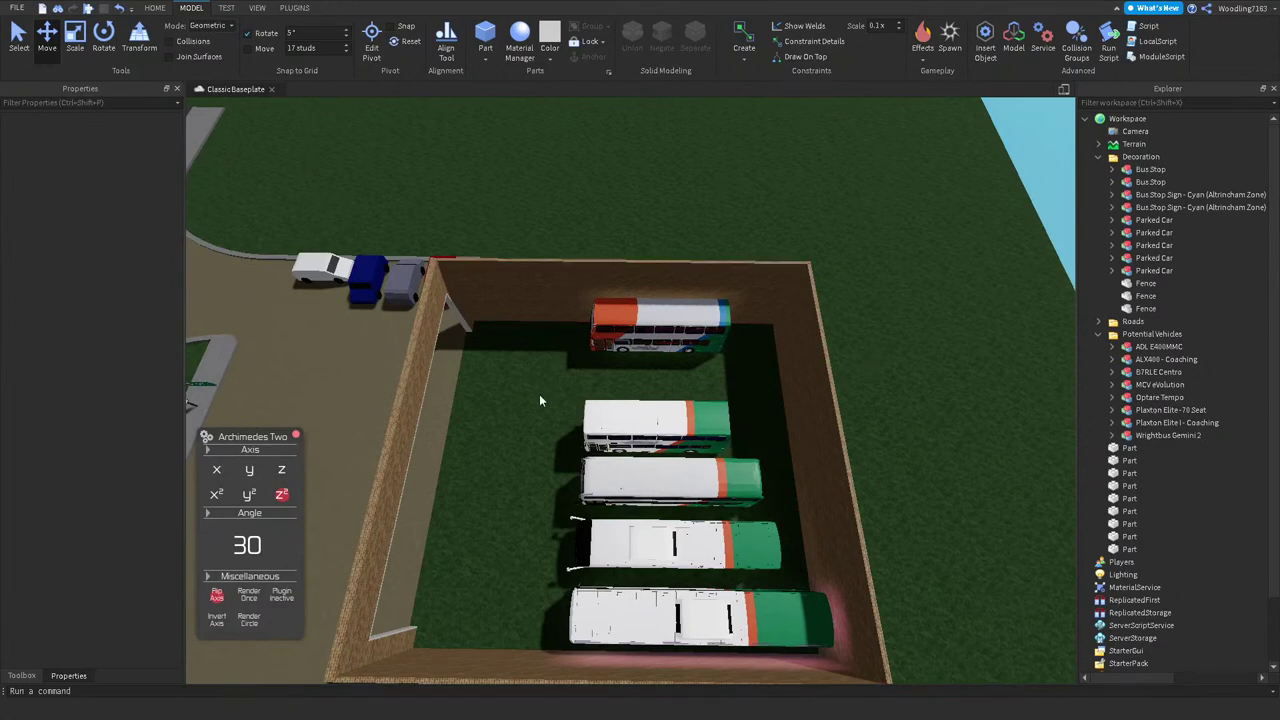
pyautogui.scroll(8, 539, 388)
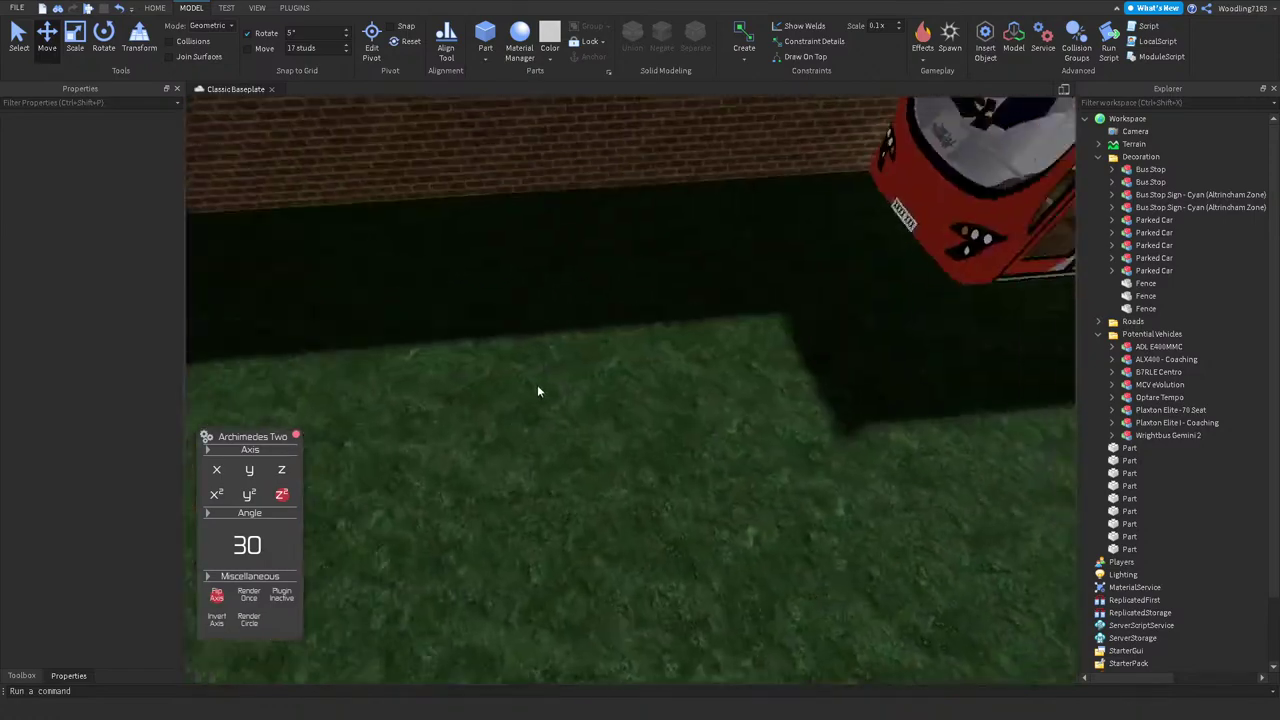
pyautogui.moveTo(537, 390); pyautogui.dragTo(544, 362, button='right')
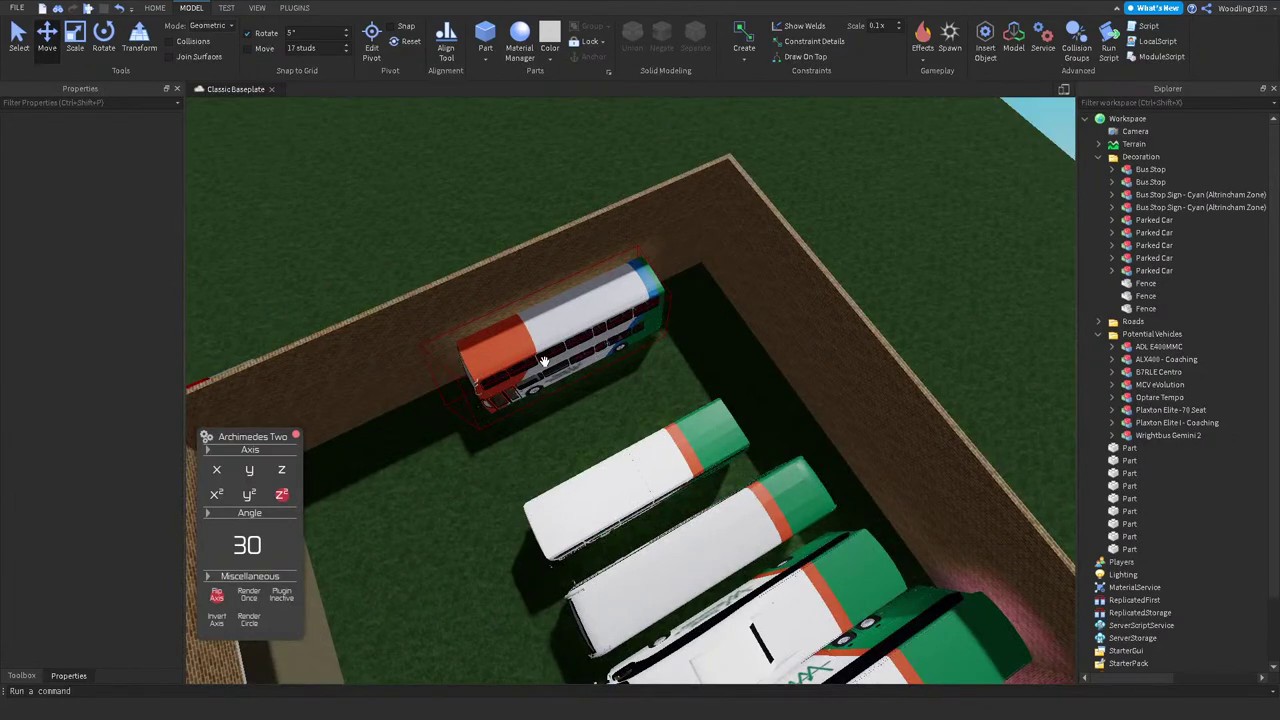
pyautogui.moveTo(656, 314); pyautogui.dragTo(686, 312, button='right')
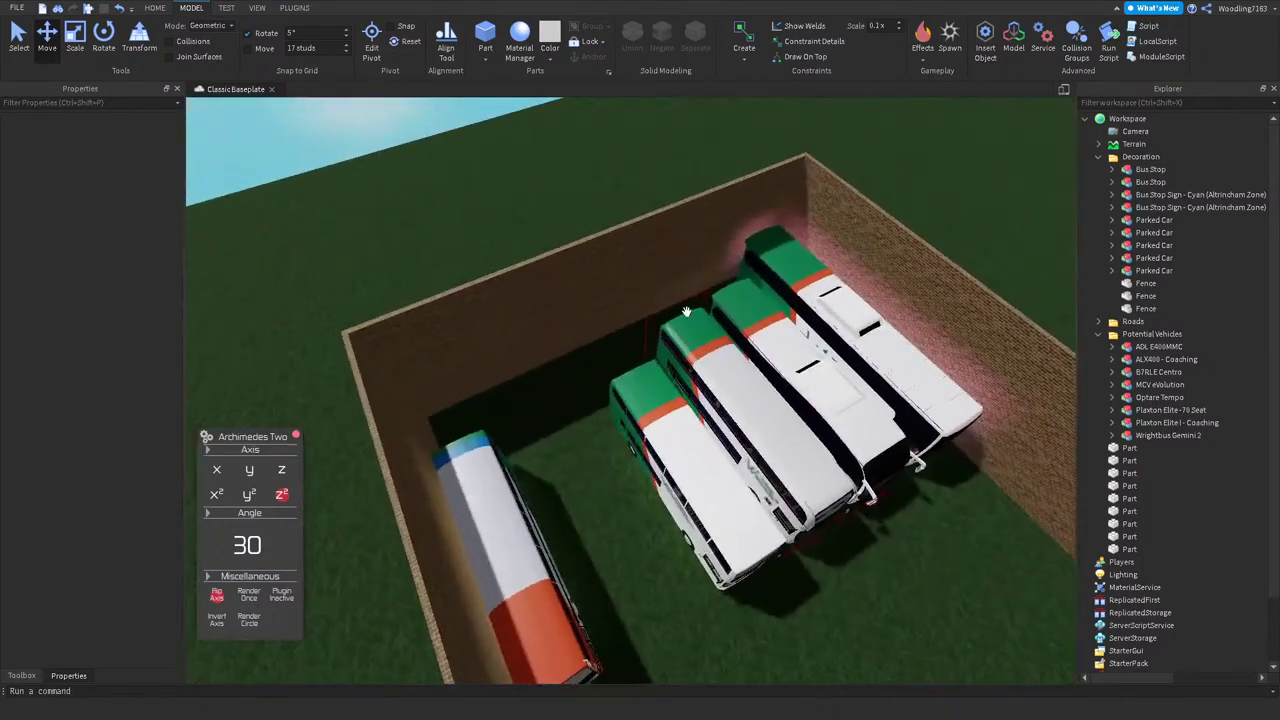
pyautogui.click(494, 278)
pyautogui.click(73, 33)
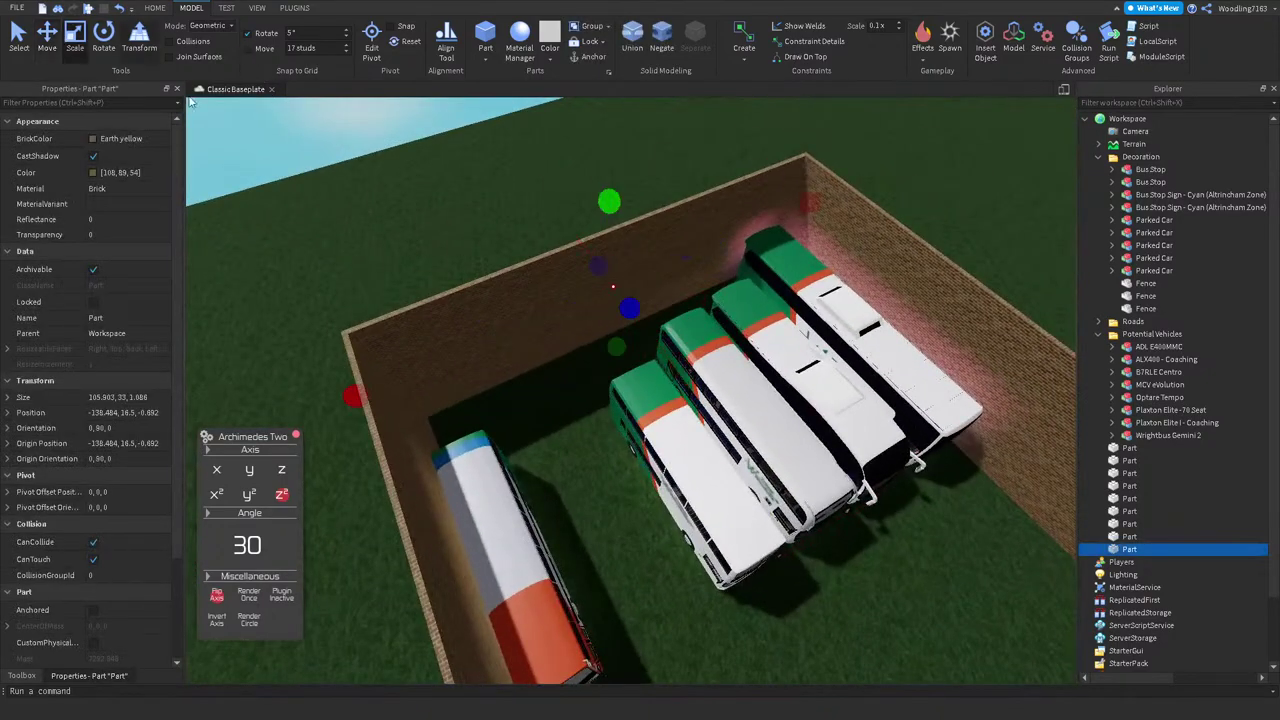
pyautogui.moveTo(524, 247); pyautogui.dragTo(524, 247, button='right')
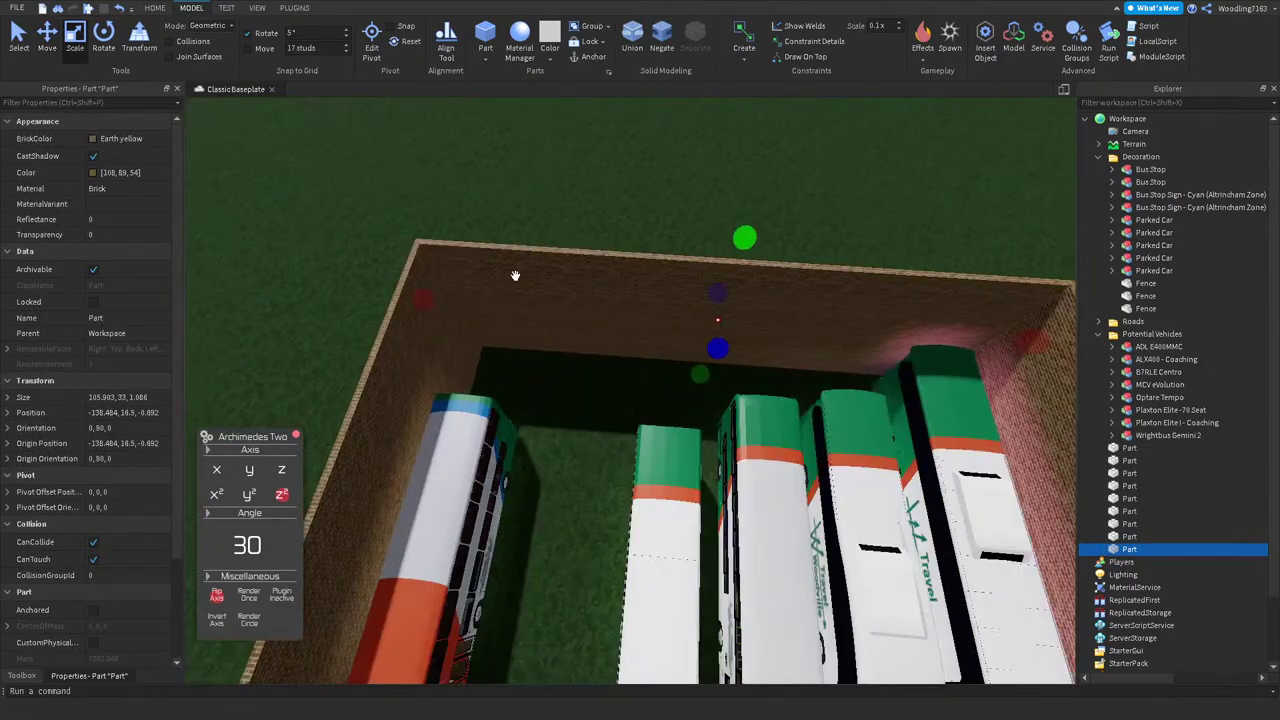
pyautogui.moveTo(423, 299); pyautogui.dragTo(613, 360)
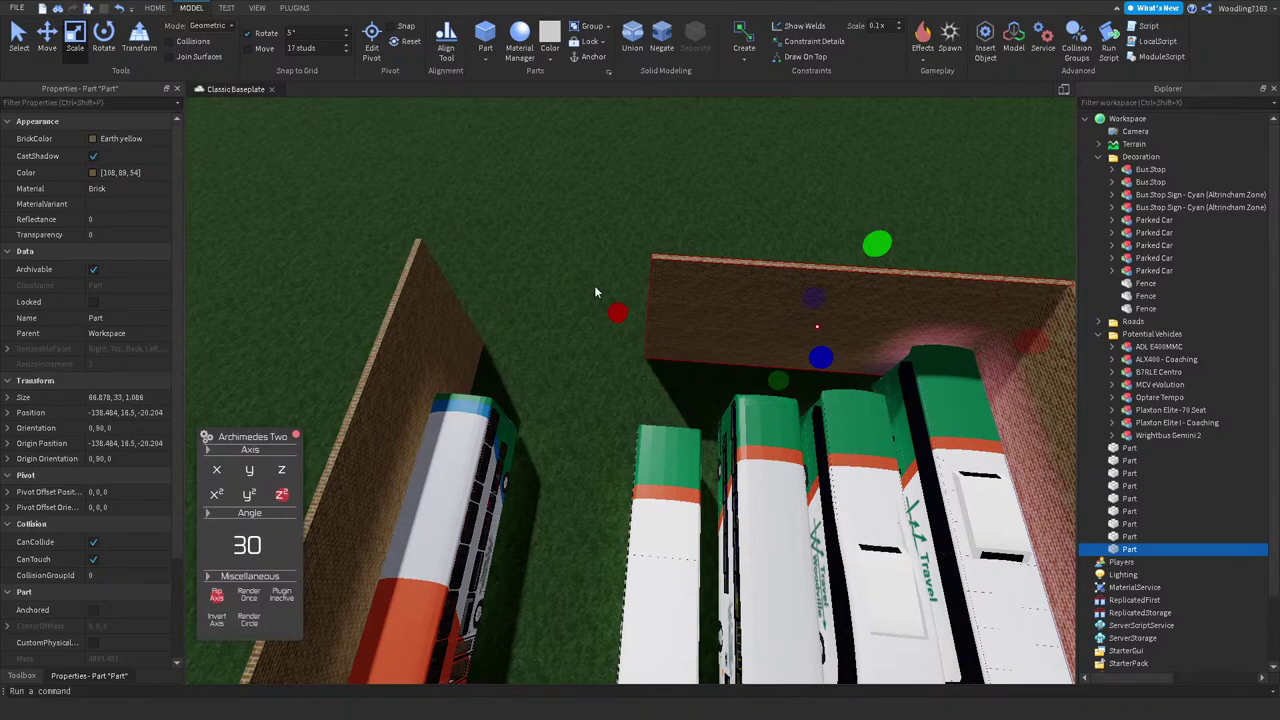
pyautogui.click(592, 236)
pyautogui.moveTo(592, 236); pyautogui.dragTo(584, 239, button='right')
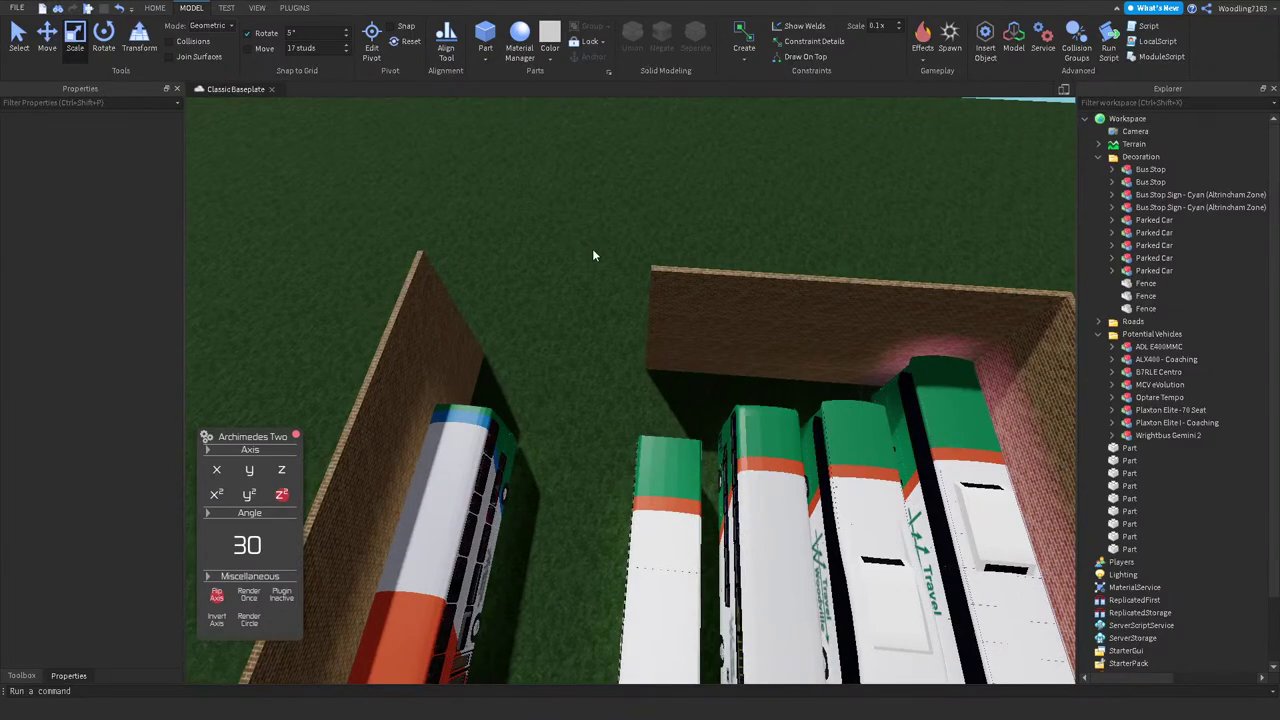
# Step: Move the Wrightbus Gemini 2 forward along the side wall to the entrance corner, at about X -58.3, Z 44.1
pyautogui.moveTo(591, 257); pyautogui.dragTo(503, 217, button='right')
pyautogui.scroll(-5, 503, 217)
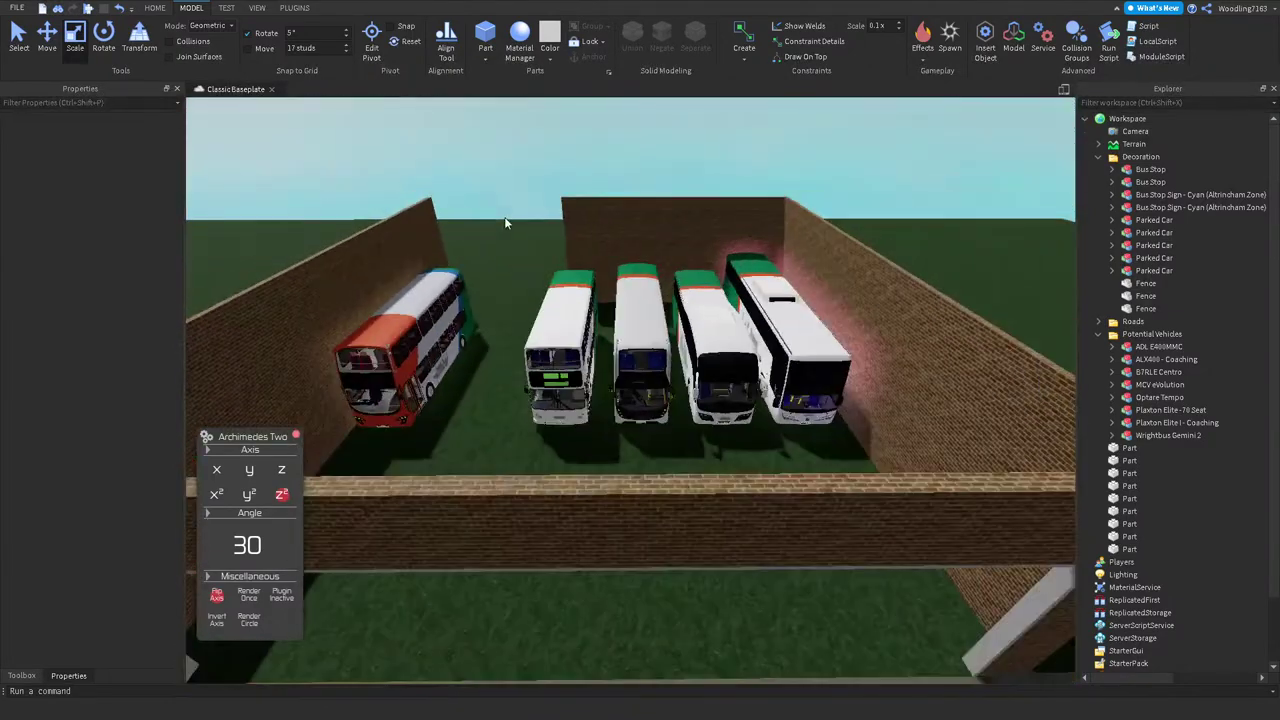
pyautogui.scroll(3, 504, 217)
pyautogui.scroll(3, 504, 217)
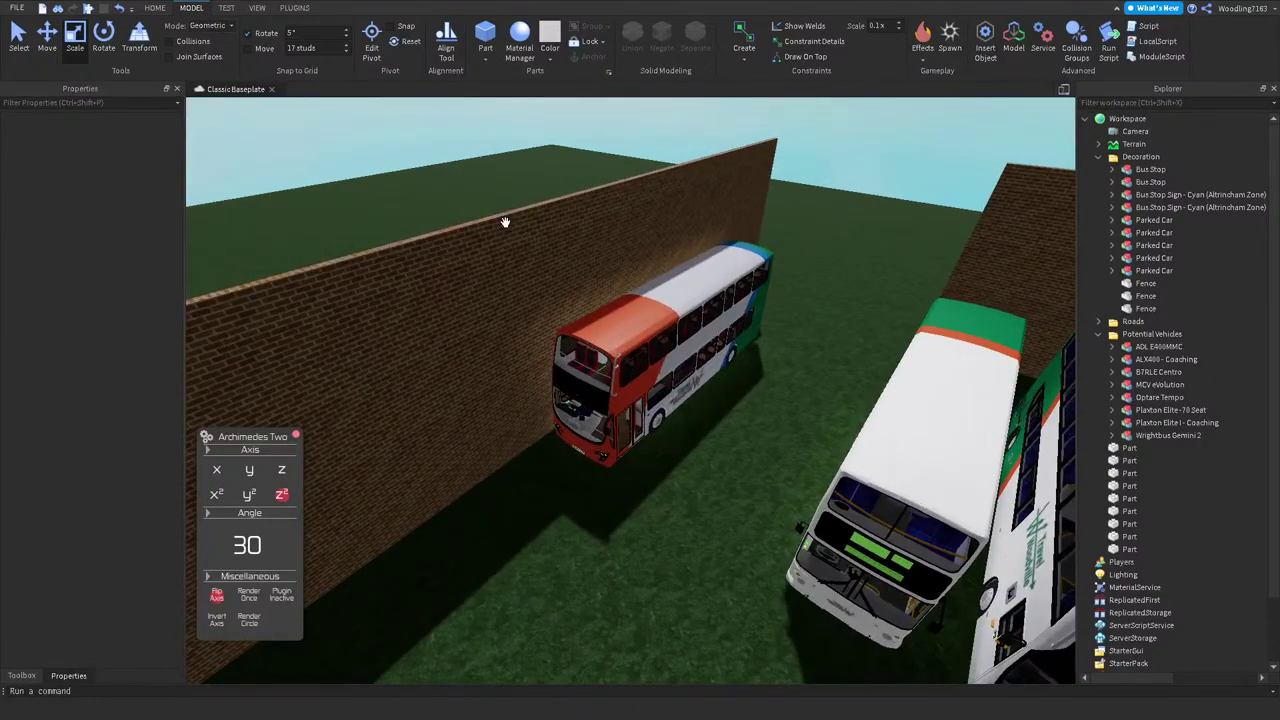
pyautogui.click(649, 344)
pyautogui.click(47, 40)
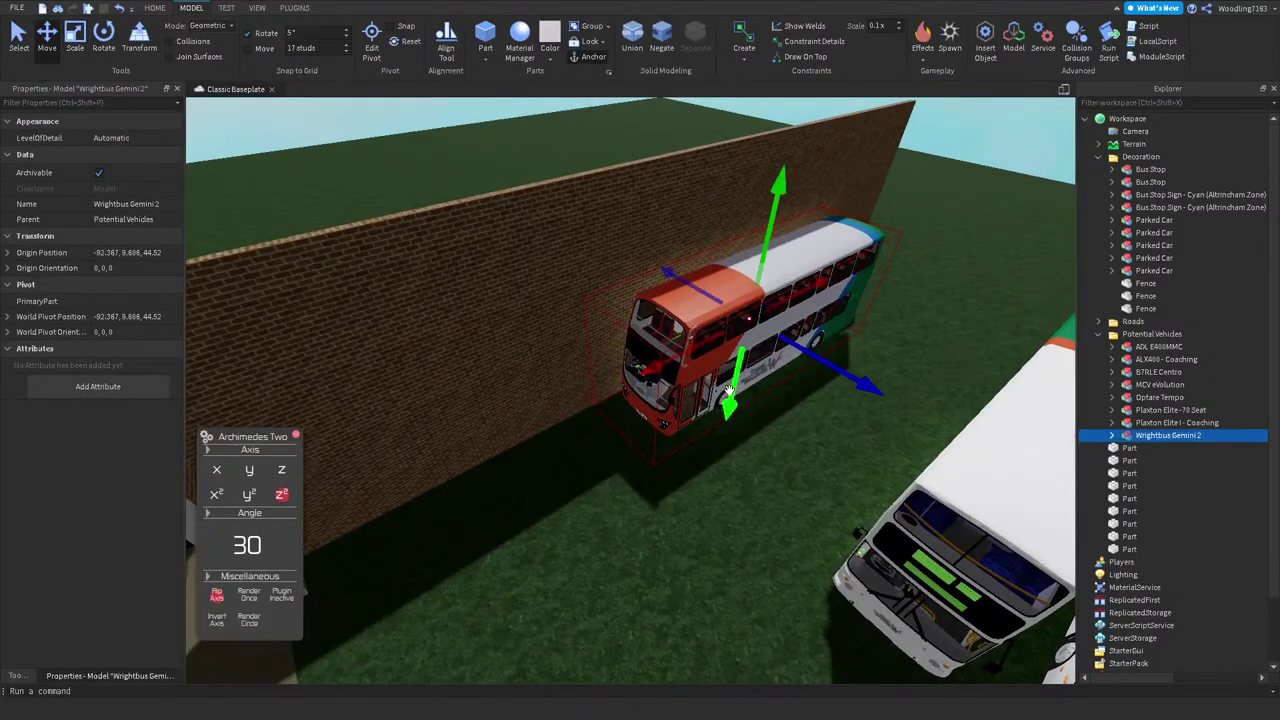
pyautogui.moveTo(700, 360); pyautogui.dragTo(715, 366, button='right')
pyautogui.moveTo(716, 366); pyautogui.dragTo(465, 465)
pyautogui.moveTo(465, 465); pyautogui.dragTo(581, 319, button='right')
pyautogui.press('f')
pyautogui.scroll(-3, 461, 472)
pyautogui.moveTo(581, 319); pyautogui.dragTo(744, 285)
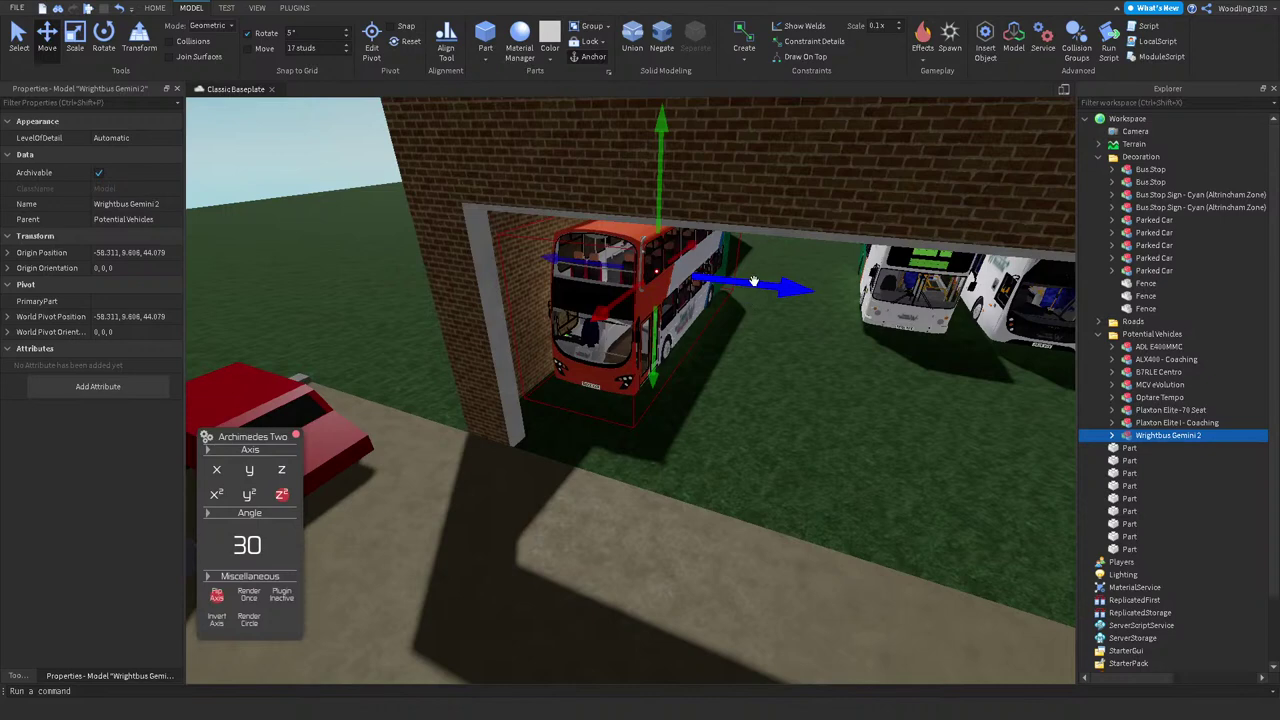
pyautogui.moveTo(753, 281); pyautogui.dragTo(743, 284, button='right')
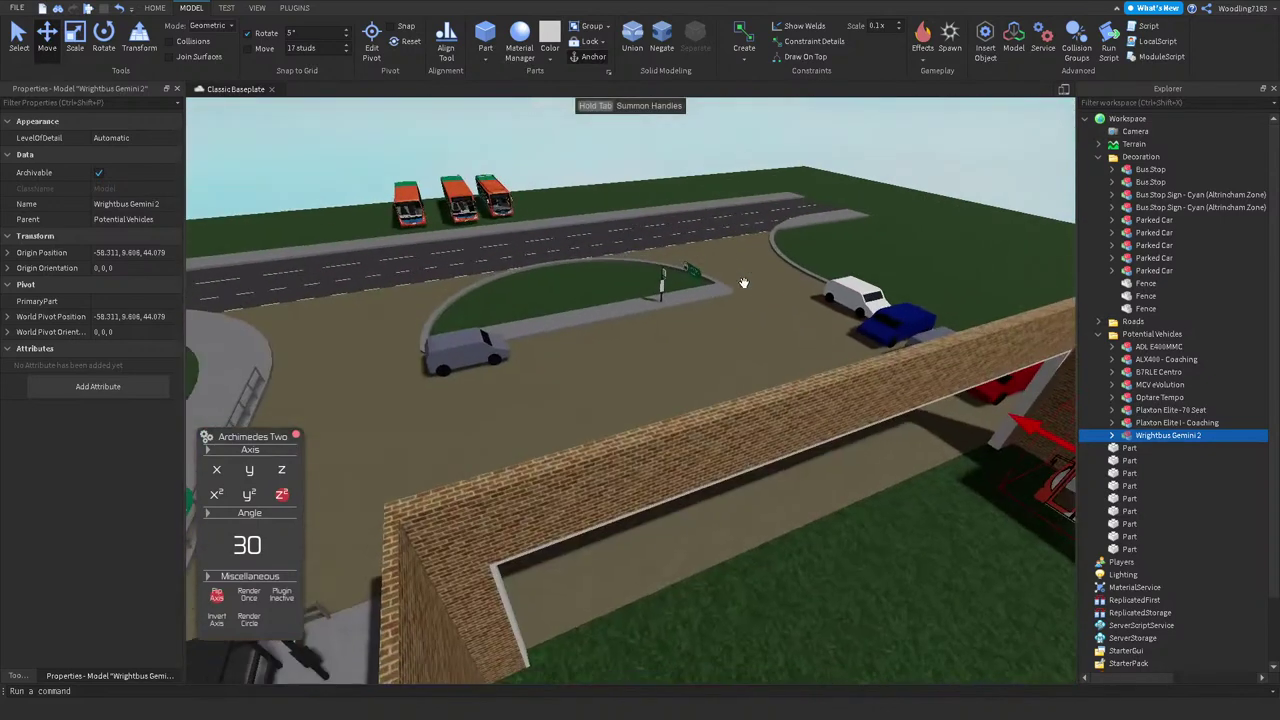
# Step: Bring the B7RLE Centro from across the road to the Wrightbus Gemini 2's side wall, about Z 45.1, and rotate it to 90 degrees
pyautogui.click(418, 202)
pyautogui.moveTo(418, 202); pyautogui.dragTo(425, 262)
pyautogui.press('f')
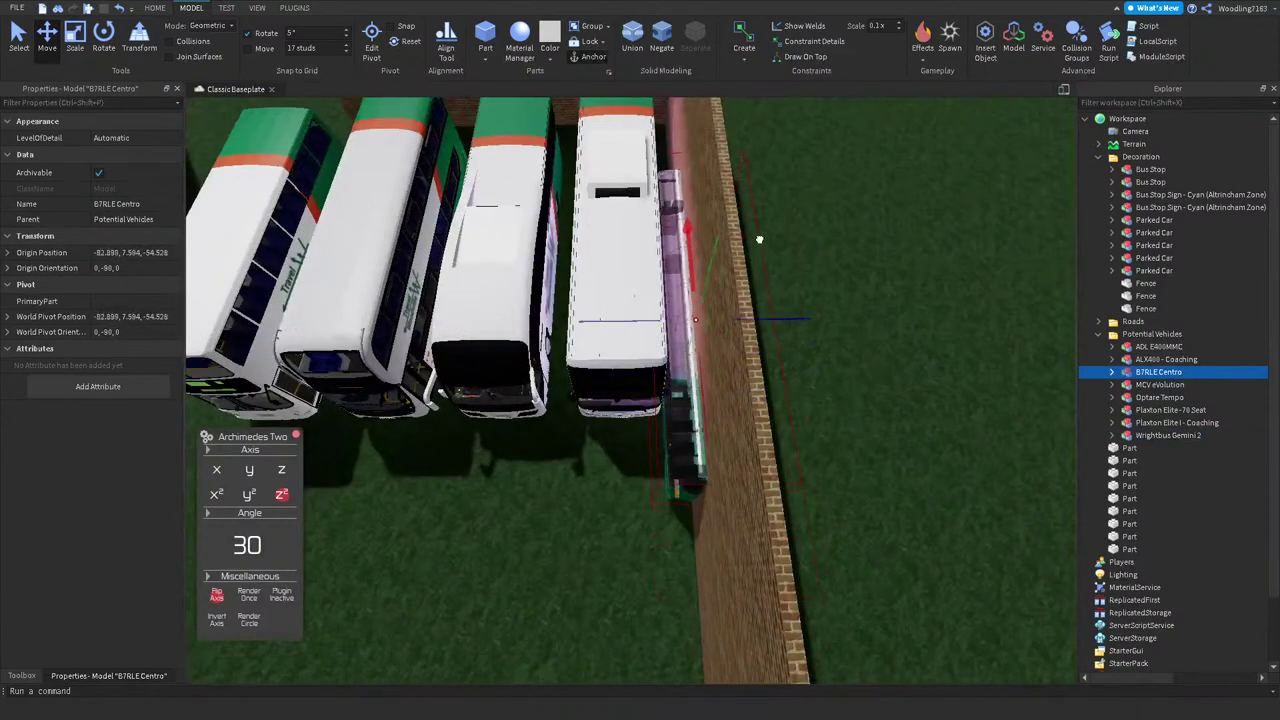
pyautogui.moveTo(490, 180); pyautogui.dragTo(490, 180, button='right')
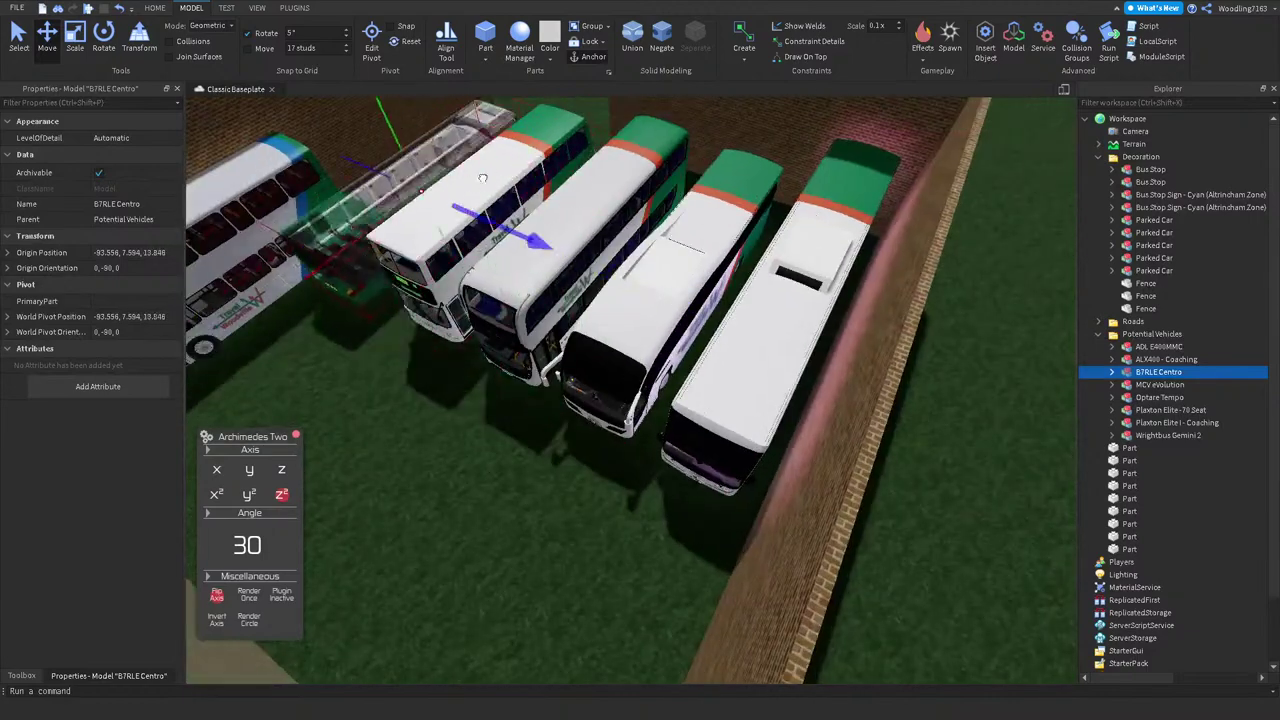
pyautogui.press('f')
pyautogui.click(103, 40)
pyautogui.moveTo(650, 465); pyautogui.dragTo(506, 432)
pyautogui.hotkey('ctrl', '2')
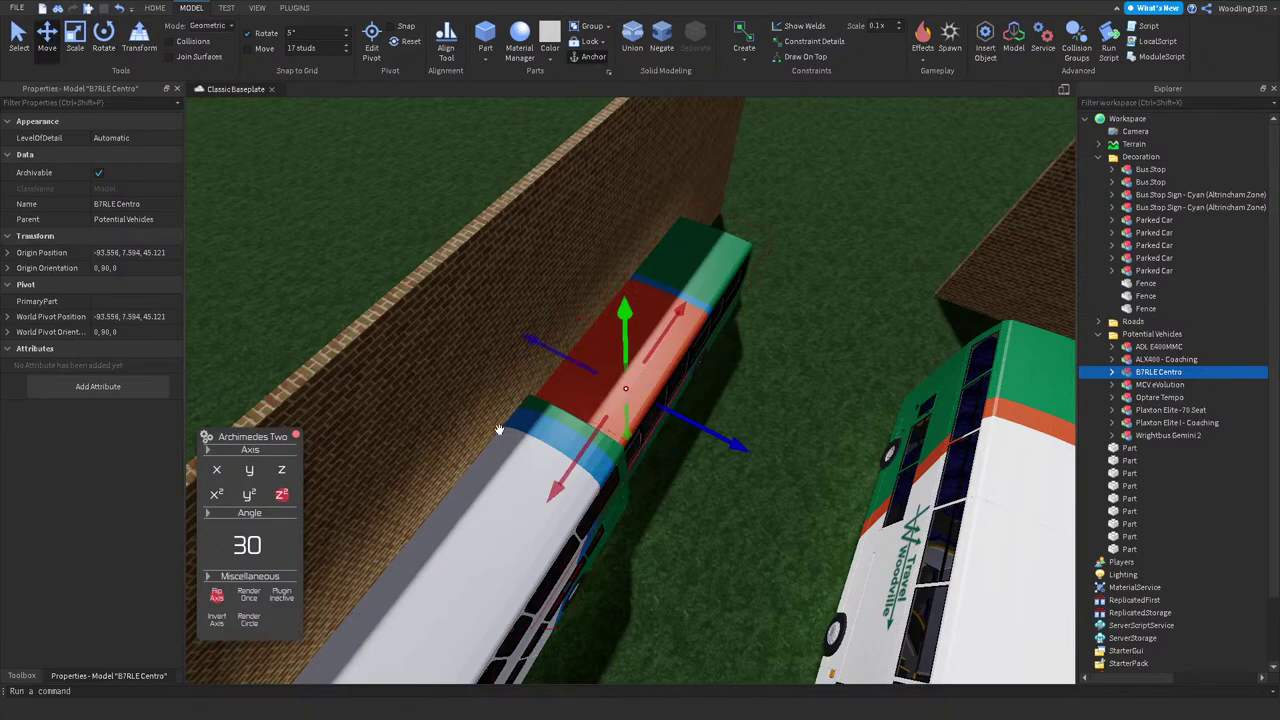
# Step: Position the B7RLE Centro close behind the Wrightbus Gemini 2 along the side wall, at about X -112.1
pyautogui.moveTo(588, 479); pyautogui.dragTo(700, 333)
pyautogui.moveTo(700, 333); pyautogui.dragTo(733, 316, button='right')
pyautogui.scroll(-3, 733, 320)
pyautogui.scroll(4, 810, 368)
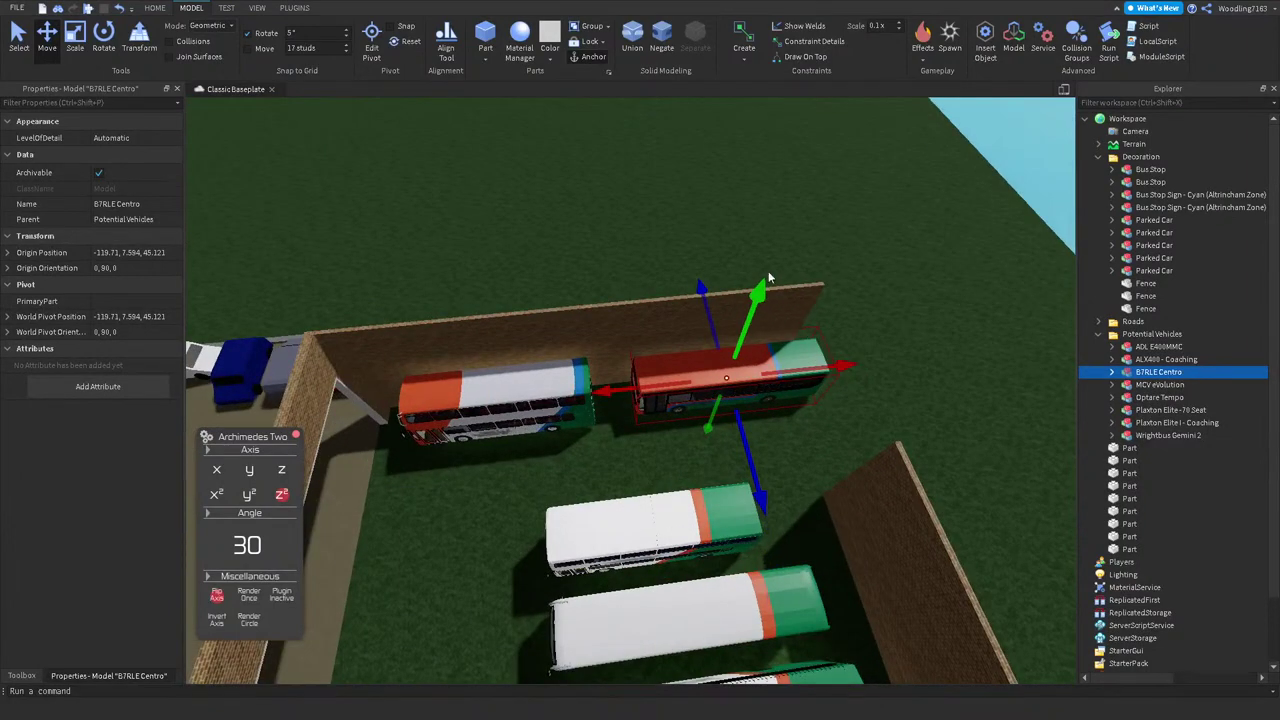
pyautogui.scroll(6, 820, 362)
pyautogui.moveTo(645, 398); pyautogui.dragTo(608, 403)
pyautogui.moveTo(608, 403); pyautogui.dragTo(608, 410, button='right')
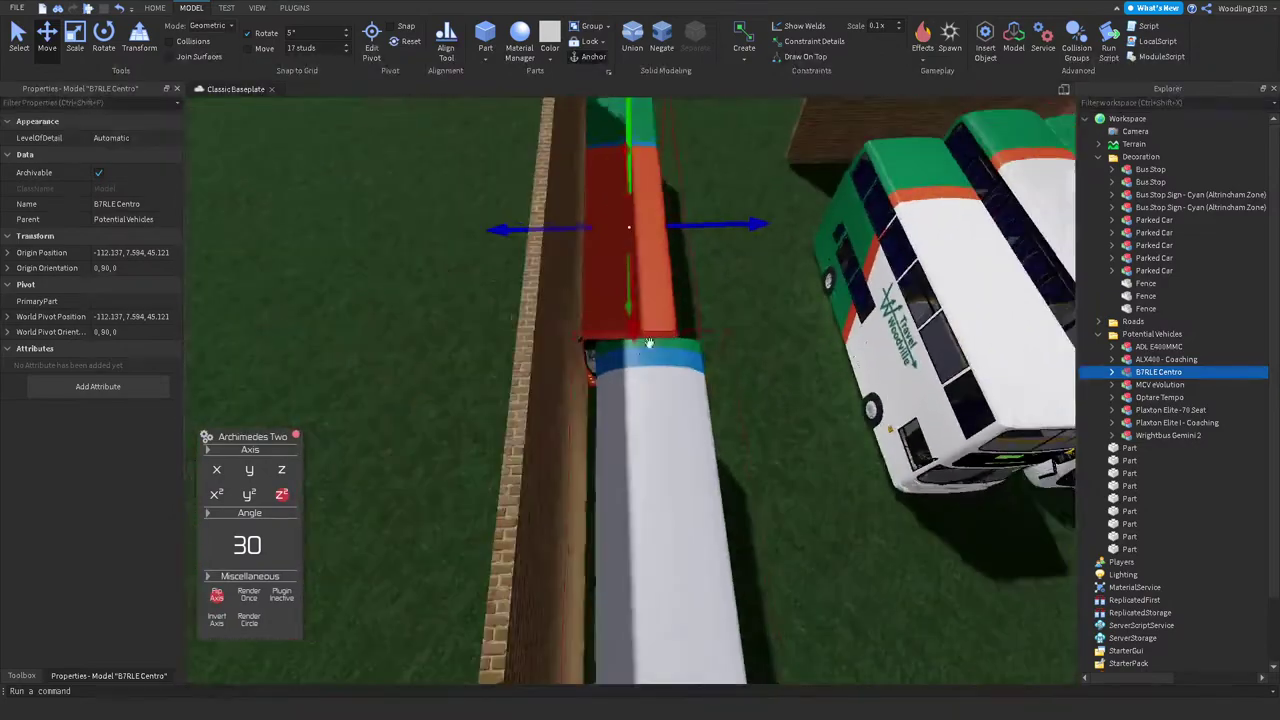
pyautogui.moveTo(760, 226); pyautogui.dragTo(703, 323)
pyautogui.moveTo(703, 323); pyautogui.dragTo(569, 382, button='right')
# Step: Adjust the Wrightbus Gemini 2's position to line it up with the B7RLE Centro along the side wall
pyautogui.click(569, 381)
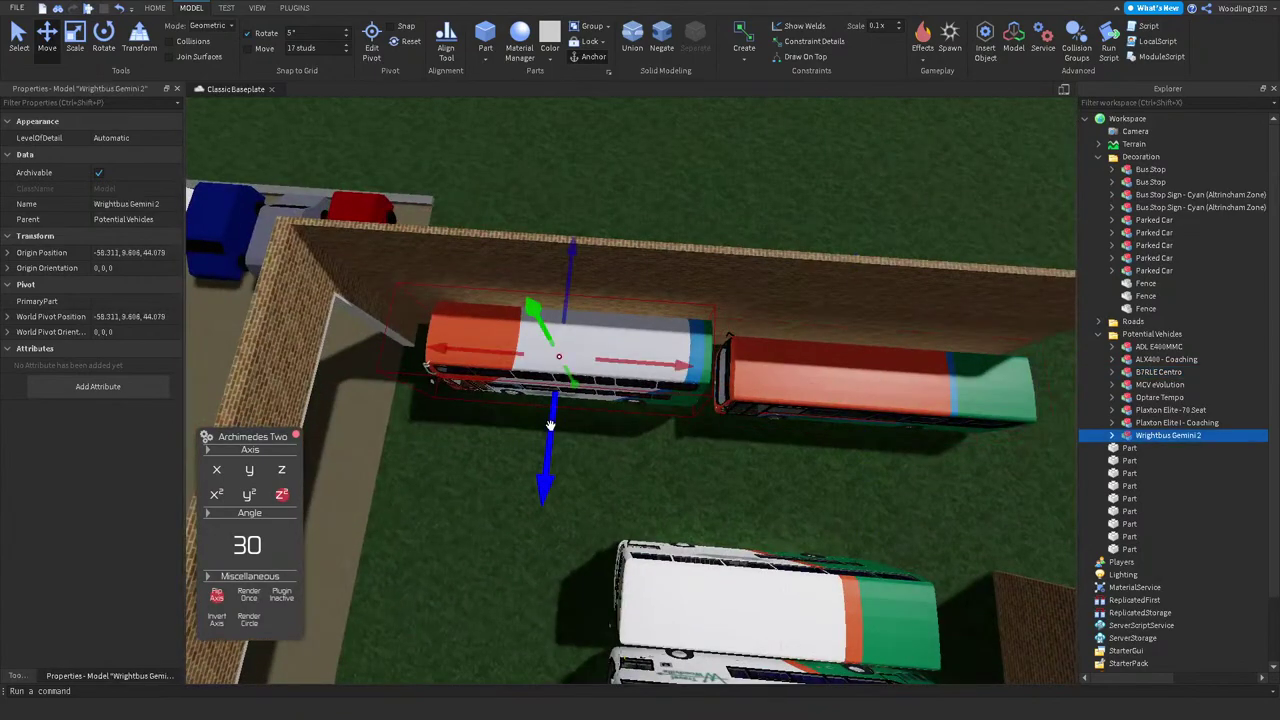
pyautogui.scroll(6, 543, 434)
pyautogui.moveTo(546, 438); pyautogui.dragTo(640, 390, button='right')
pyautogui.moveTo(830, 340); pyautogui.dragTo(785, 480)
pyautogui.click(780, 530)
# Step: Move the MCV eVolution and Optare Tempo together from across the road to the grass behind the gap in the back wall
pyautogui.press('d')
pyautogui.moveTo(780, 530); pyautogui.dragTo(778, 482, button='right')
pyautogui.scroll(-10, 783, 518)
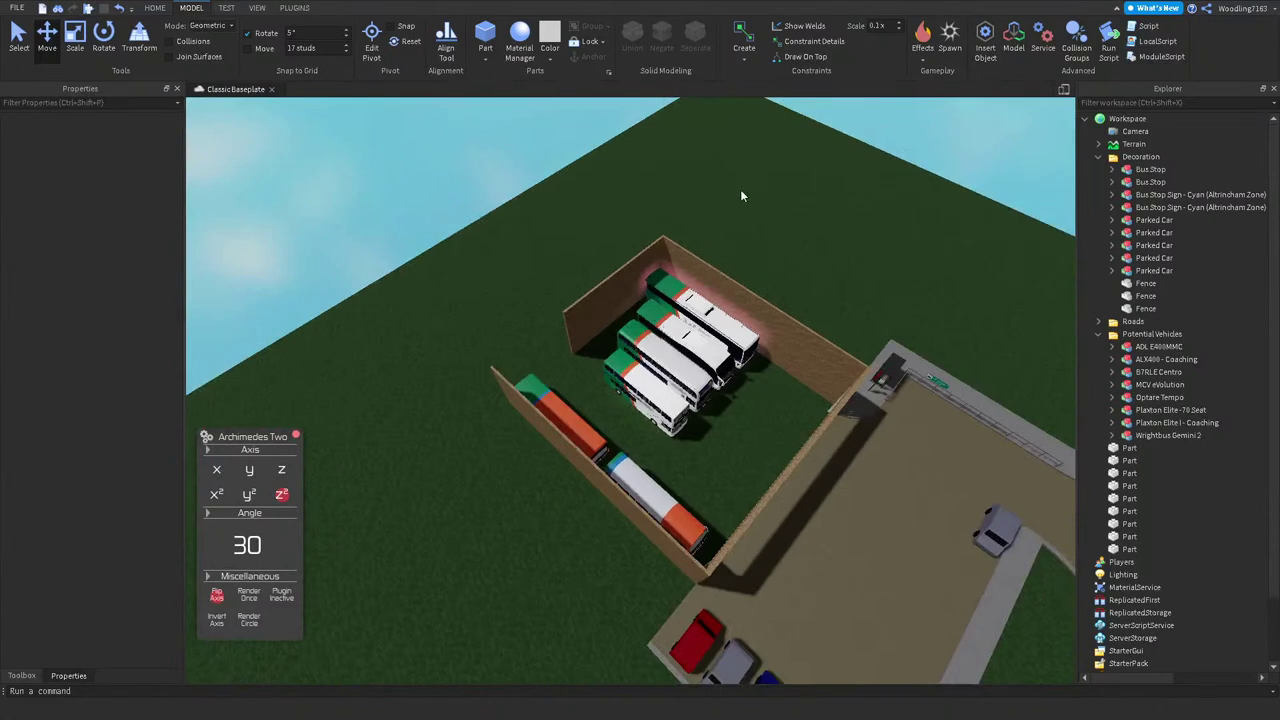
pyautogui.moveTo(741, 196)
pyautogui.mouseDown(button='right')
pyautogui.moveTo(733, 208)
pyautogui.moveTo(745, 196)
pyautogui.mouseUp(button='right')
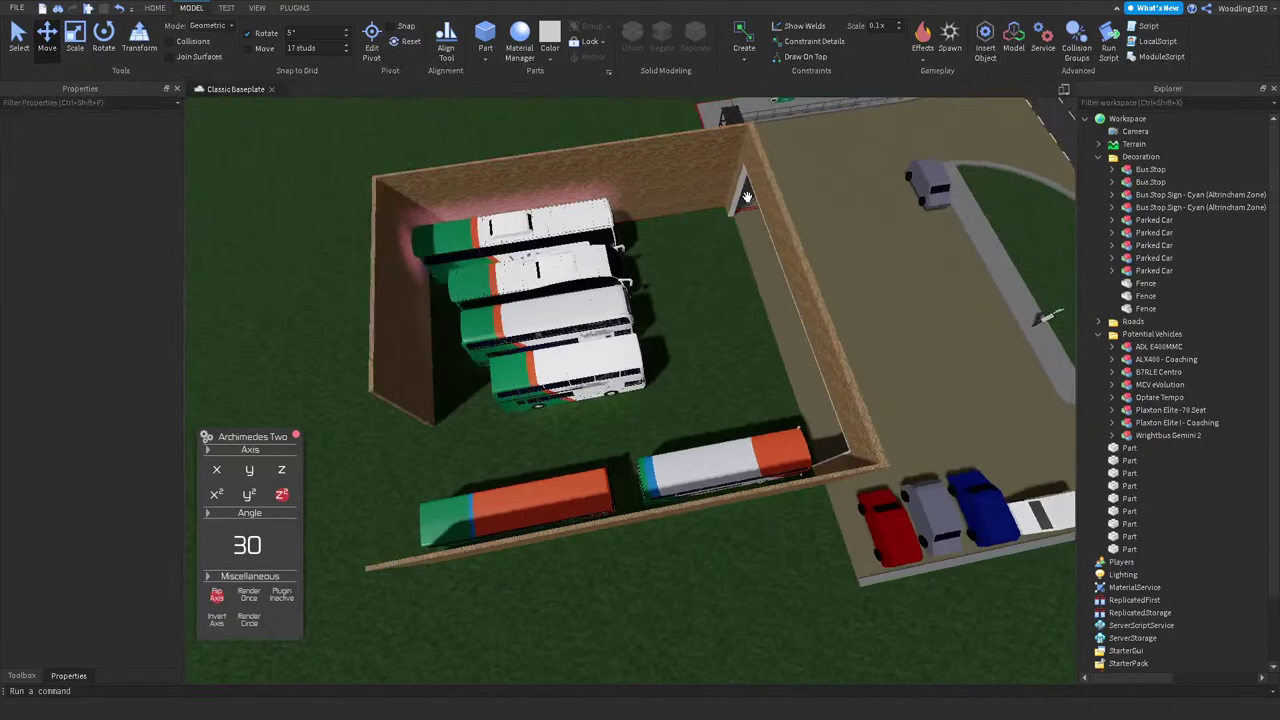
pyautogui.moveTo(745, 196); pyautogui.dragTo(745, 204, button='right')
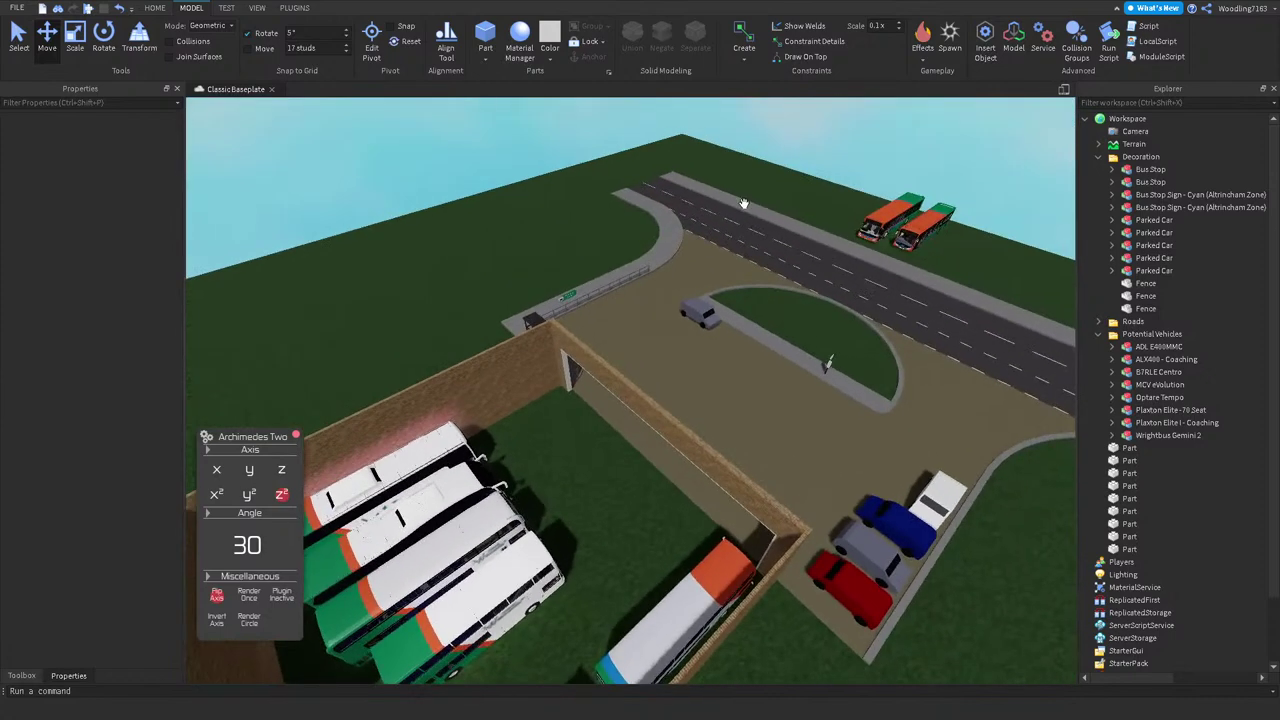
pyautogui.moveTo(744, 203); pyautogui.dragTo(879, 190, button='right')
pyautogui.moveTo(855, 121); pyautogui.dragTo(919, 180)
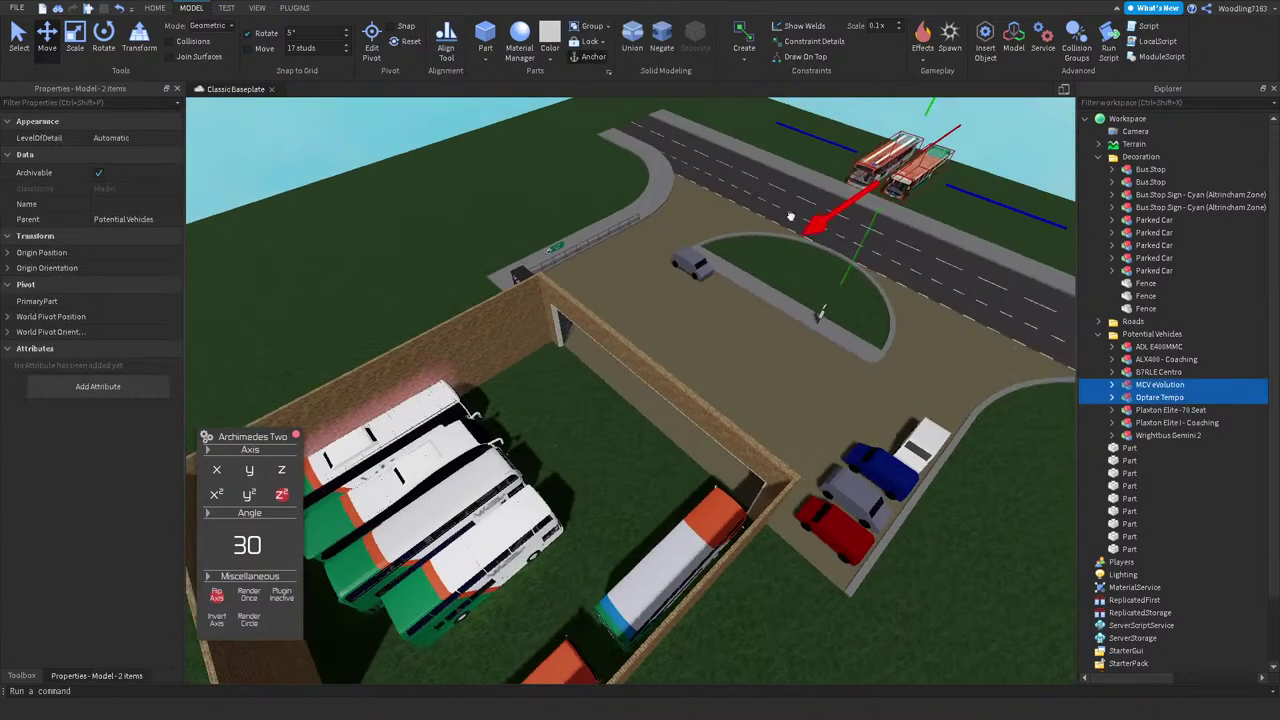
pyautogui.moveTo(919, 180); pyautogui.dragTo(571, 214, button='right')
pyautogui.moveTo(571, 214); pyautogui.dragTo(405, 342)
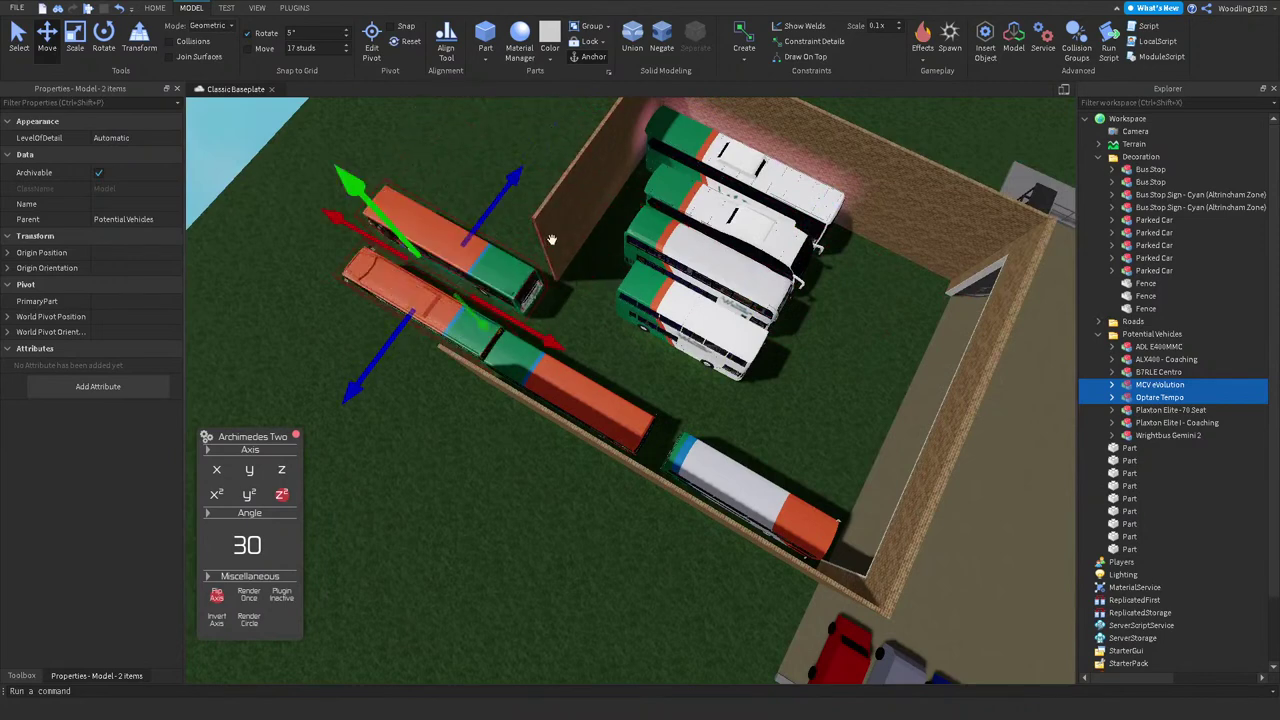
pyautogui.scroll(3, 548, 238)
pyautogui.moveTo(515, 362); pyautogui.dragTo(494, 328)
# Step: Rotate the MCV eVolution and Optare Tempo together by 180 degrees to face the enclosure
pyautogui.click(106, 42)
pyautogui.scroll(5, 564, 228)
pyautogui.moveTo(564, 228); pyautogui.dragTo(622, 513, button='right')
pyautogui.moveTo(626, 484); pyautogui.dragTo(628, 300)
pyautogui.moveTo(628, 300); pyautogui.dragTo(722, 216, button='right')
# Step: Try the Optare Tempo inside the enclosure beside the B7RLE Centro, and return it to its place beside the MCV eVolution
pyautogui.click(700, 285)
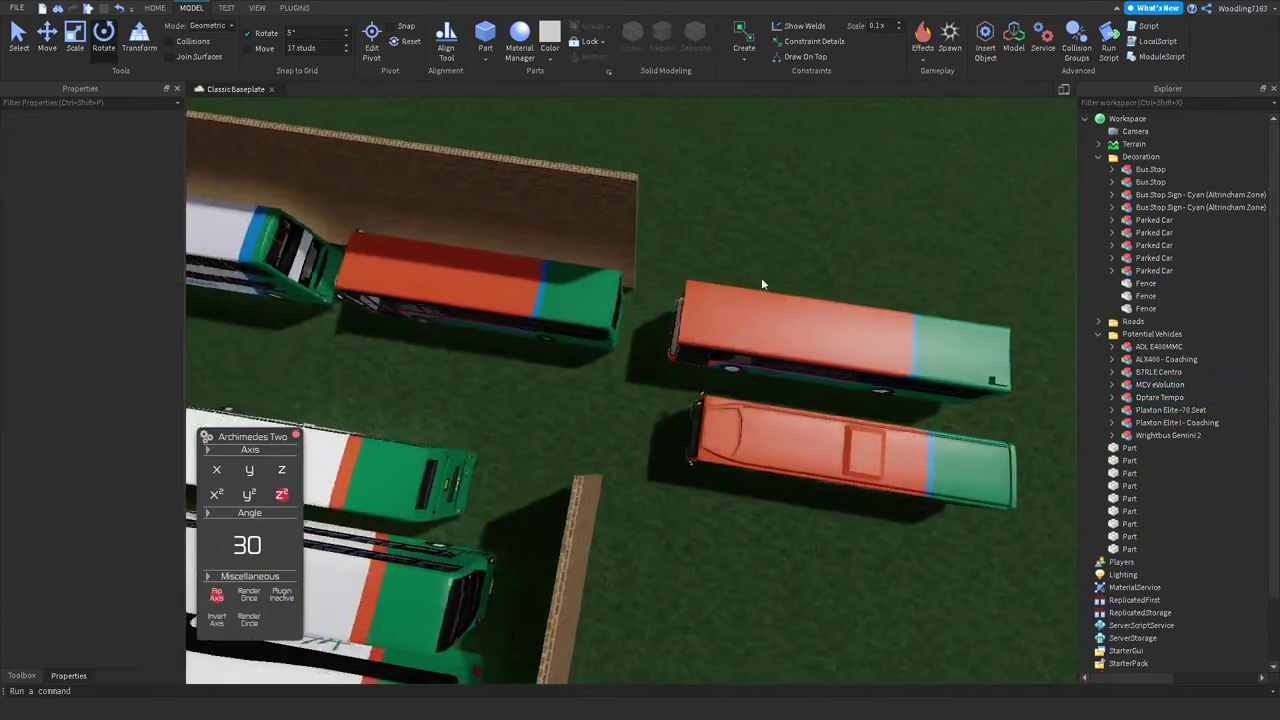
pyautogui.scroll(3, 484, 225)
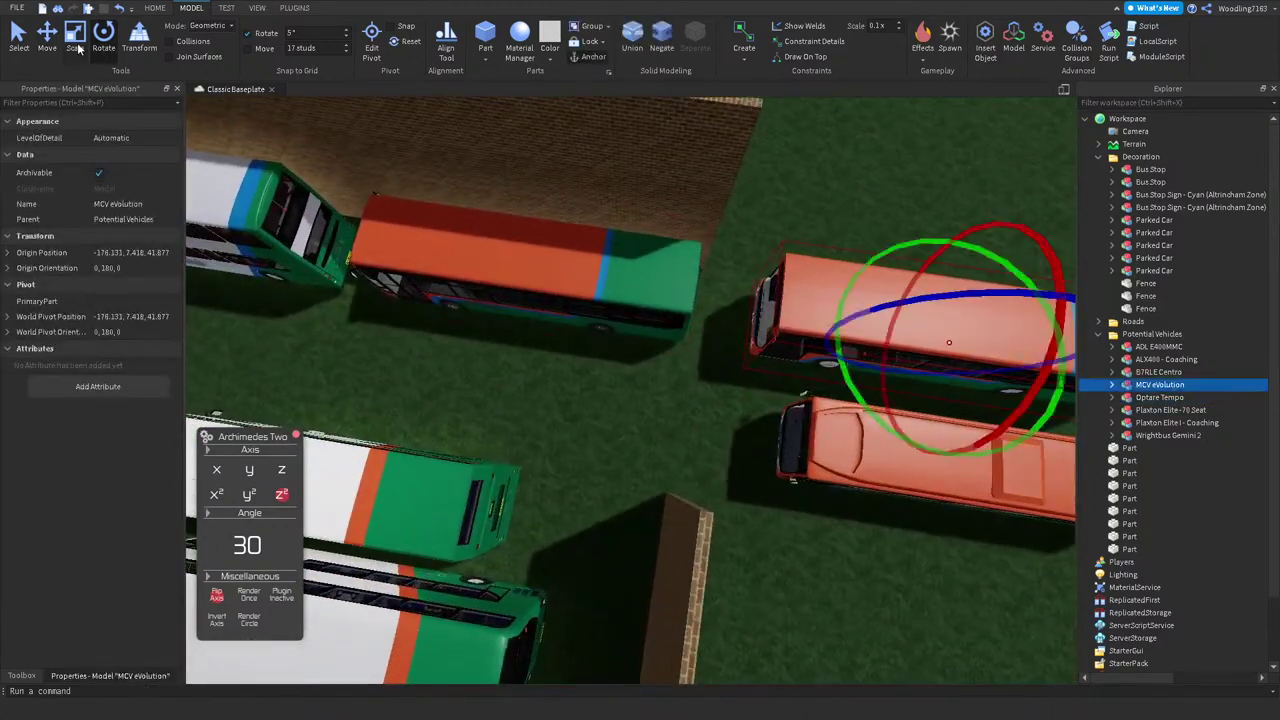
pyautogui.hotkey('ctrl', '2')
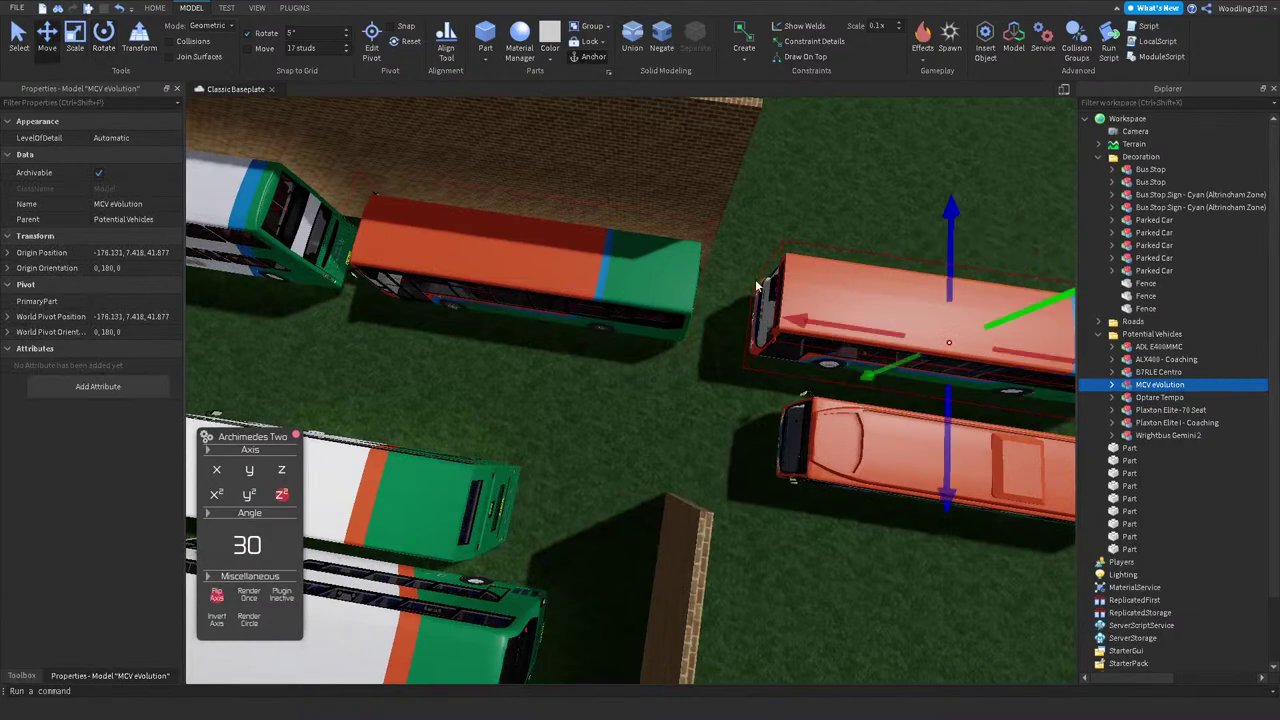
pyautogui.scroll(-5, 757, 287)
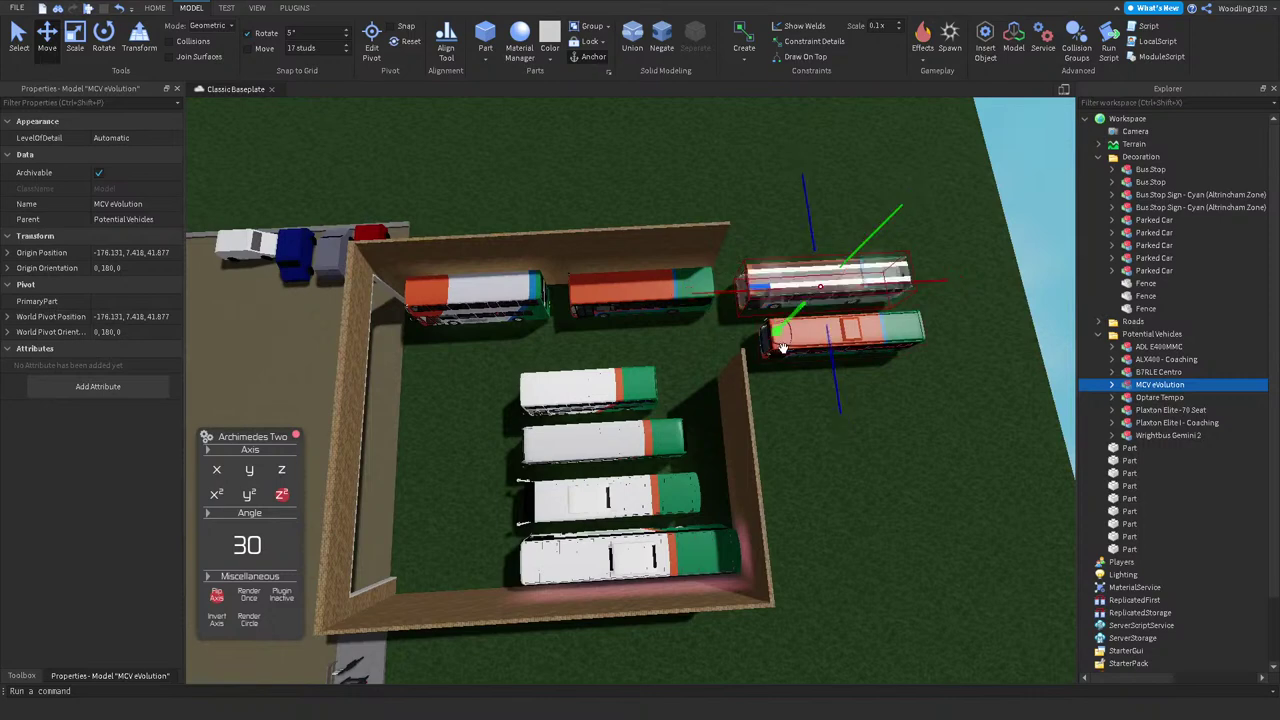
pyautogui.moveTo(795, 350); pyautogui.dragTo(579, 332)
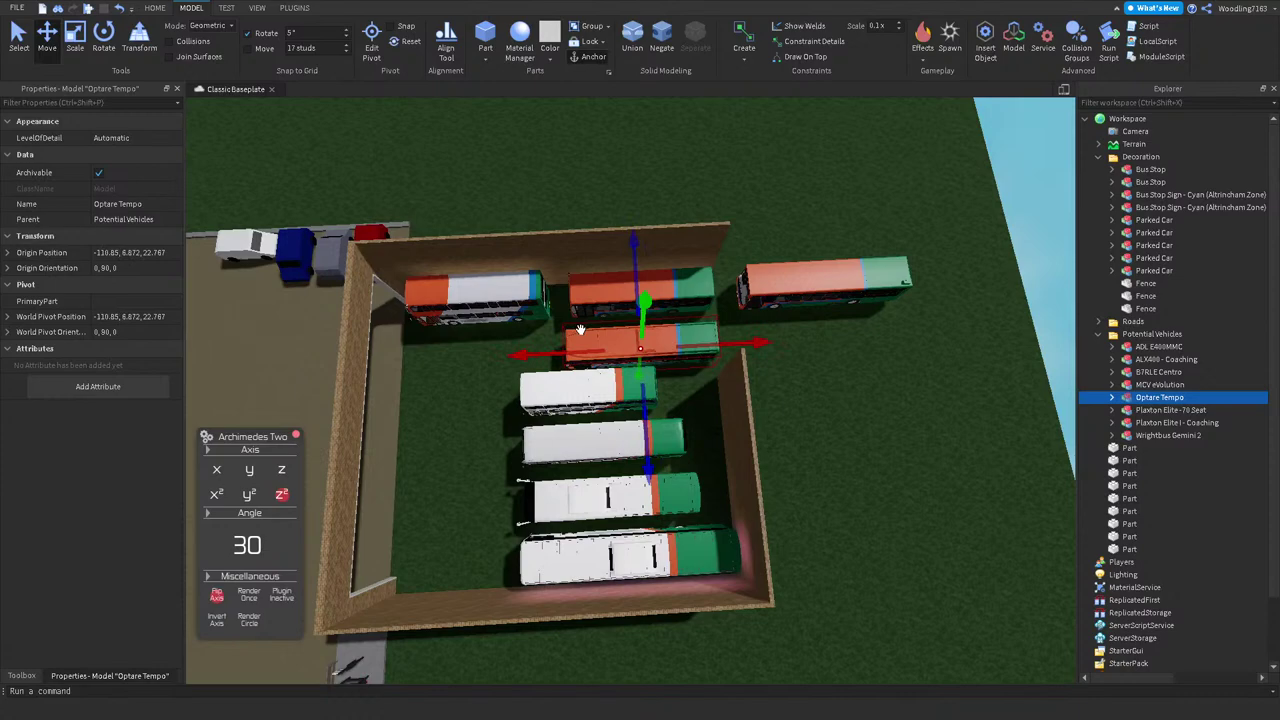
pyautogui.moveTo(580, 329); pyautogui.dragTo(562, 432, button='right')
pyautogui.scroll(3, 582, 335)
pyautogui.moveTo(561, 432); pyautogui.dragTo(650, 221)
pyautogui.click(650, 221)
# Step: Examine the space between the two rows of buses and the gap in the back wall
pyautogui.scroll(3, 580, 522)
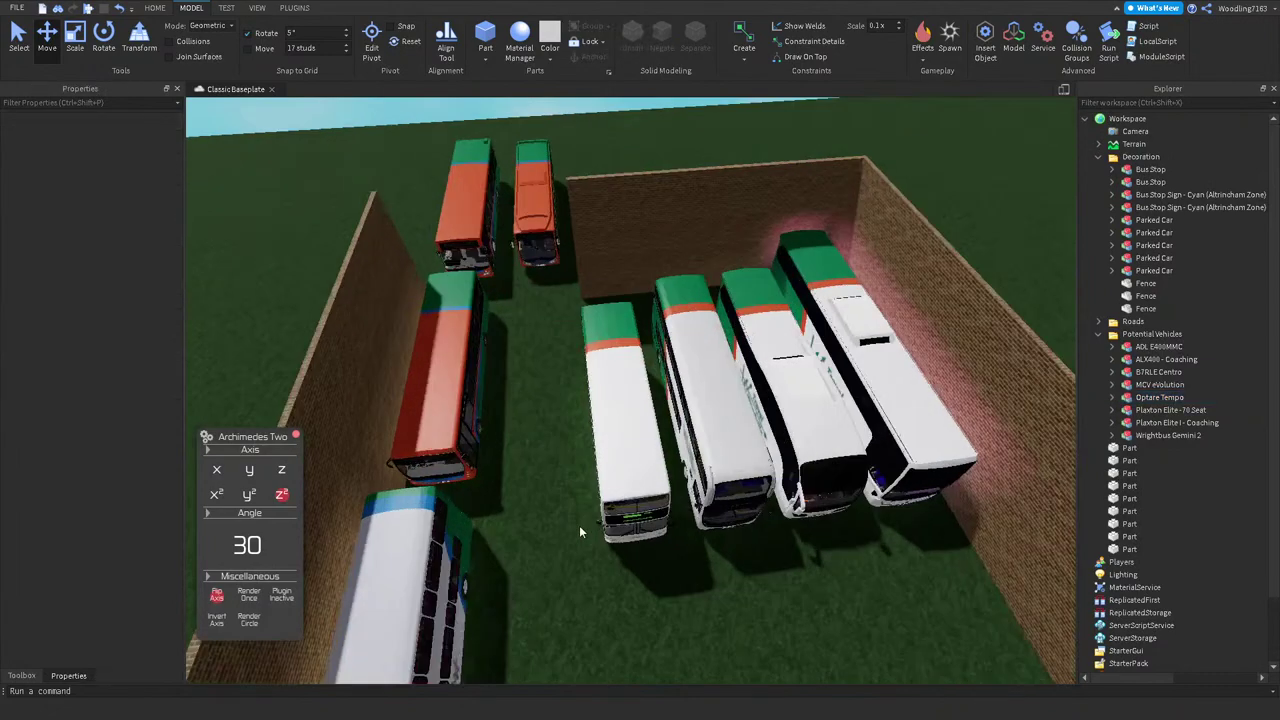
pyautogui.scroll(3, 572, 552)
pyautogui.moveTo(572, 552); pyautogui.dragTo(572, 552, button='right')
pyautogui.scroll(-2, 572, 552)
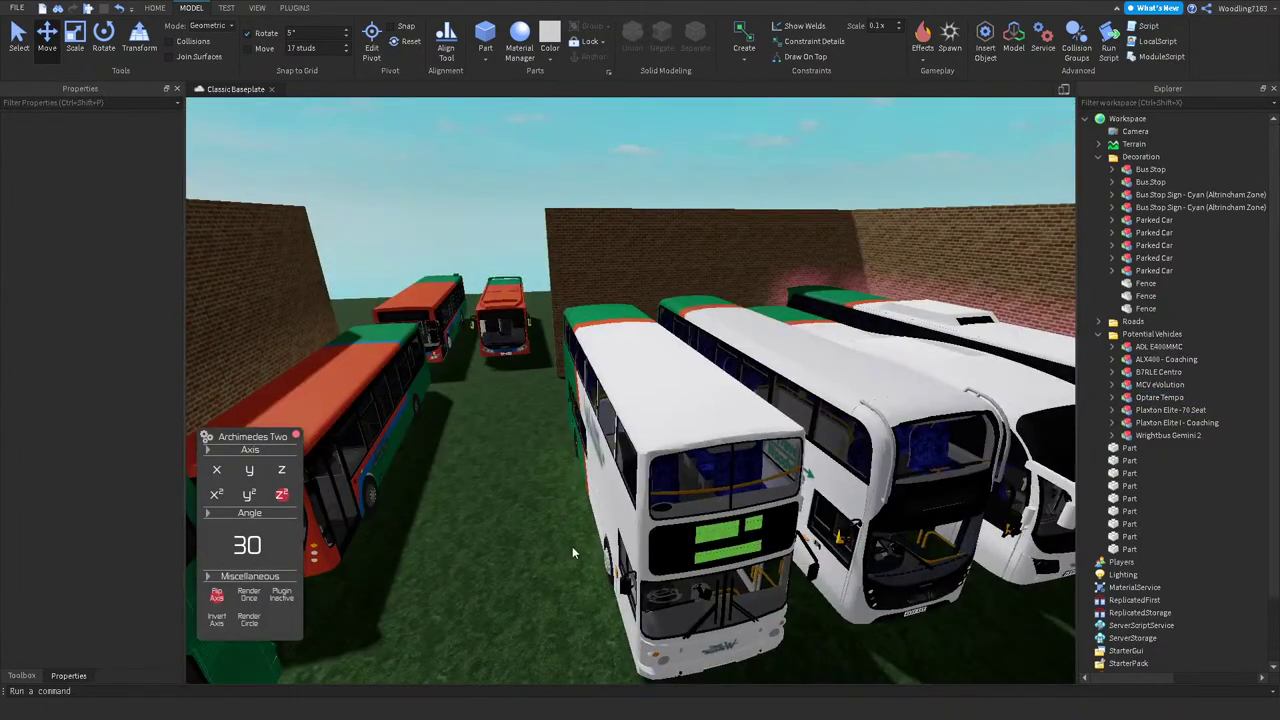
pyautogui.moveTo(573, 552); pyautogui.dragTo(572, 546, button='right')
pyautogui.scroll(2, 573, 552)
pyautogui.scroll(-3, 572, 546)
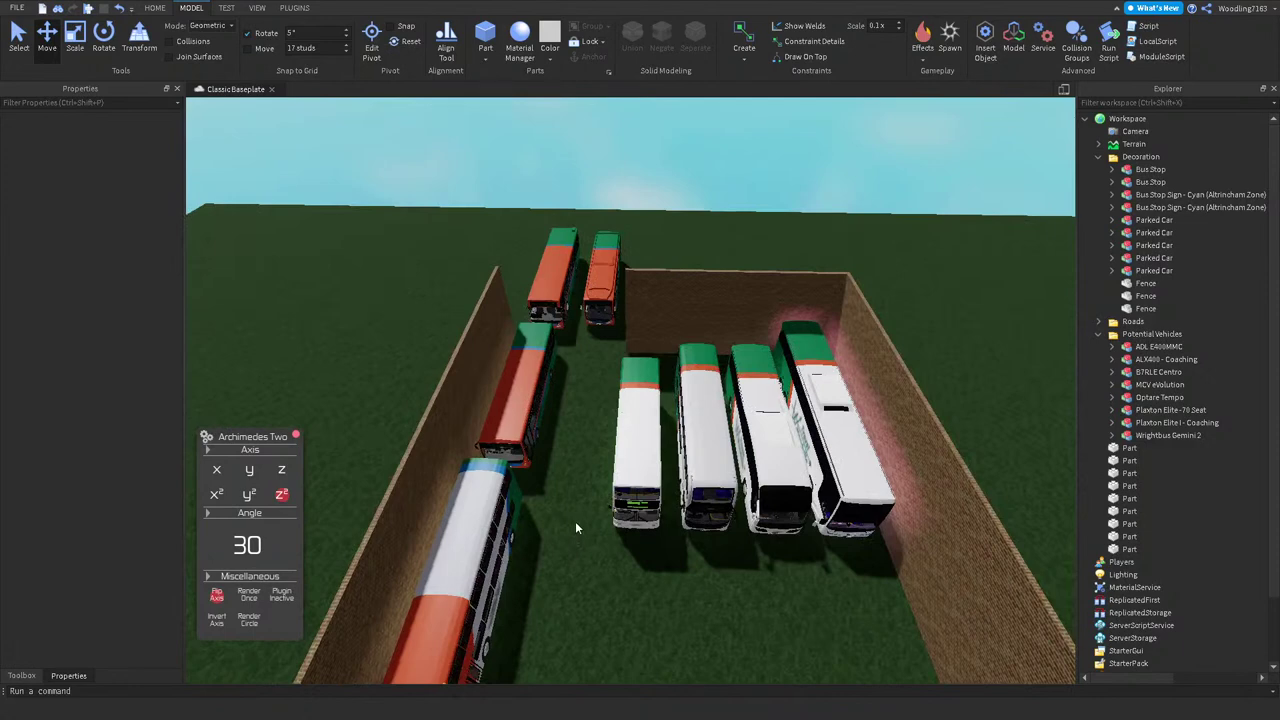
# Step: Move the white double-decker at the open end of the coach row over the side wall onto the grass outside
pyautogui.click(620, 485)
pyautogui.moveTo(620, 485); pyautogui.dragTo(429, 424)
pyautogui.moveTo(627, 436); pyautogui.dragTo(618, 435, button='right')
pyautogui.click(618, 435)
# Step: Move the Wrightbus Gemini 2 from beside the side wall into the freed place at the end of the coach row
pyautogui.click(521, 467)
pyautogui.moveTo(560, 537); pyautogui.dragTo(656, 550)
pyautogui.moveTo(666, 612); pyautogui.dragTo(662, 460)
pyautogui.moveTo(732, 420); pyautogui.dragTo(718, 390)
pyautogui.moveTo(718, 390); pyautogui.dragTo(718, 390, button='right')
pyautogui.scroll(5, 718, 390)
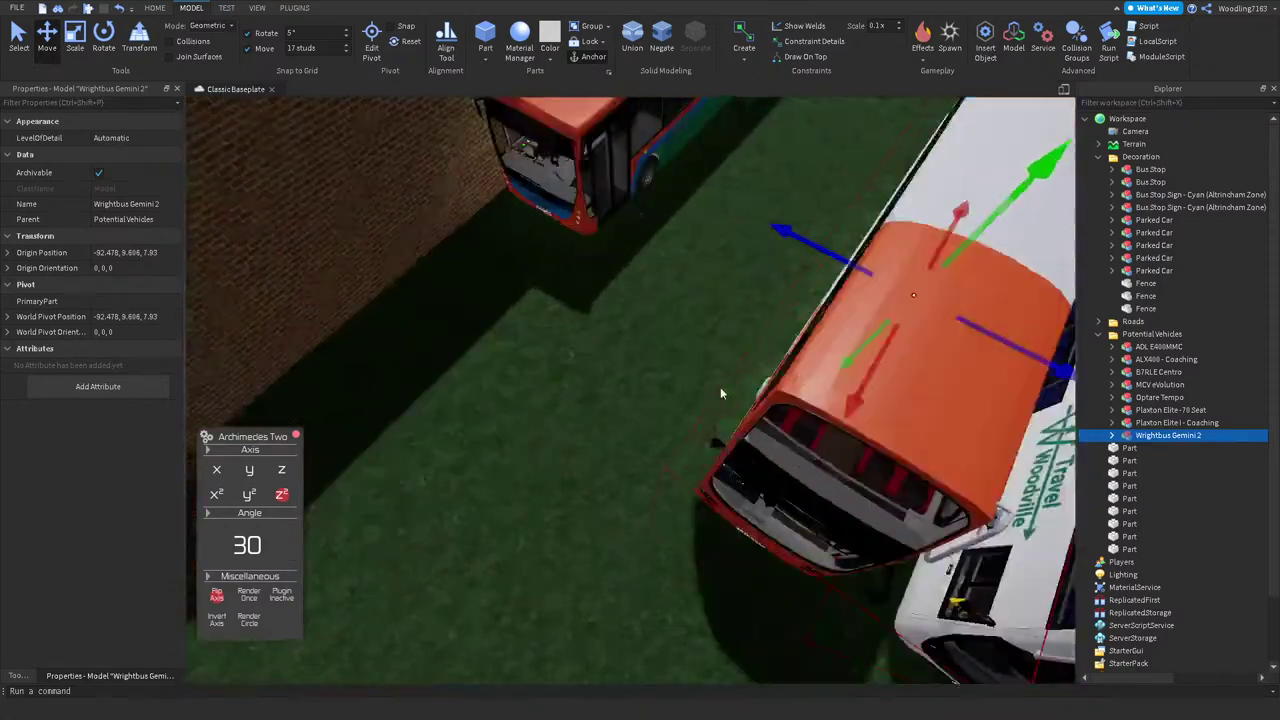
pyautogui.scroll(-5, 719, 397)
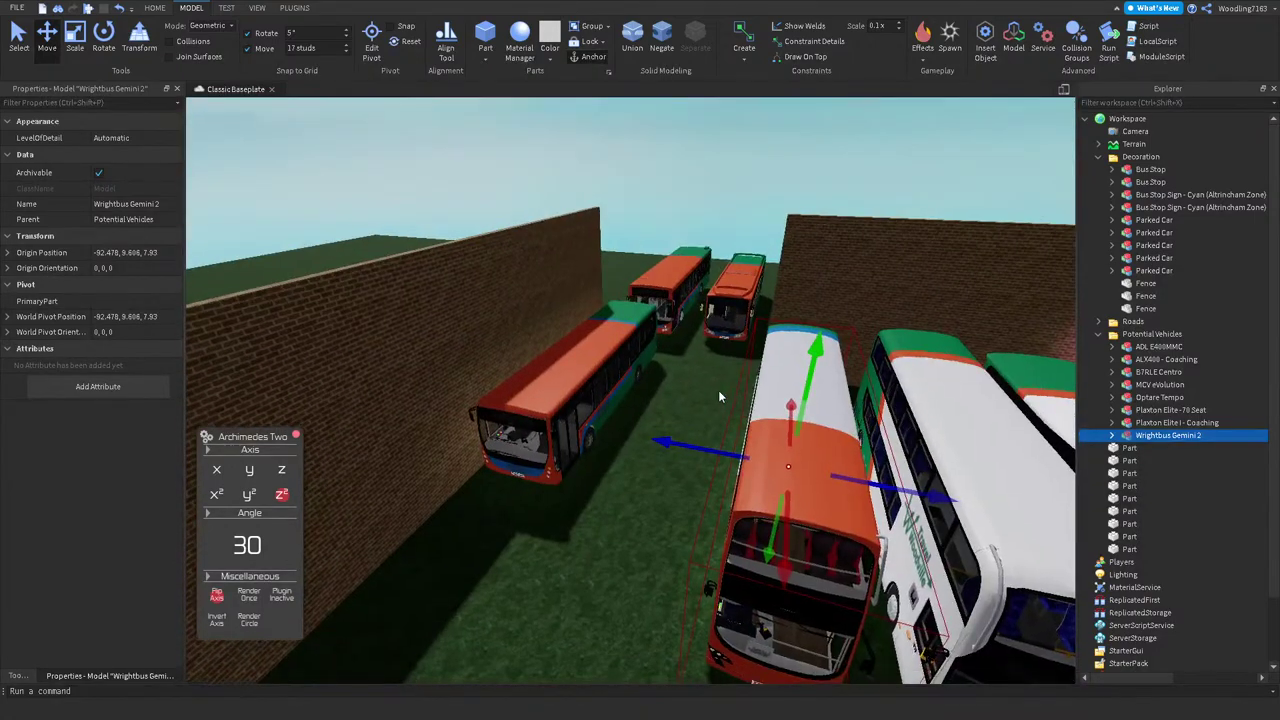
pyautogui.moveTo(718, 392); pyautogui.dragTo(667, 388, button='right')
pyautogui.click(669, 391)
# Step: Move the Optare Tempo from behind the gap into the depot, in front of the B7RLE Centro along the side wall near the entrance
pyautogui.scroll(5, 666, 395)
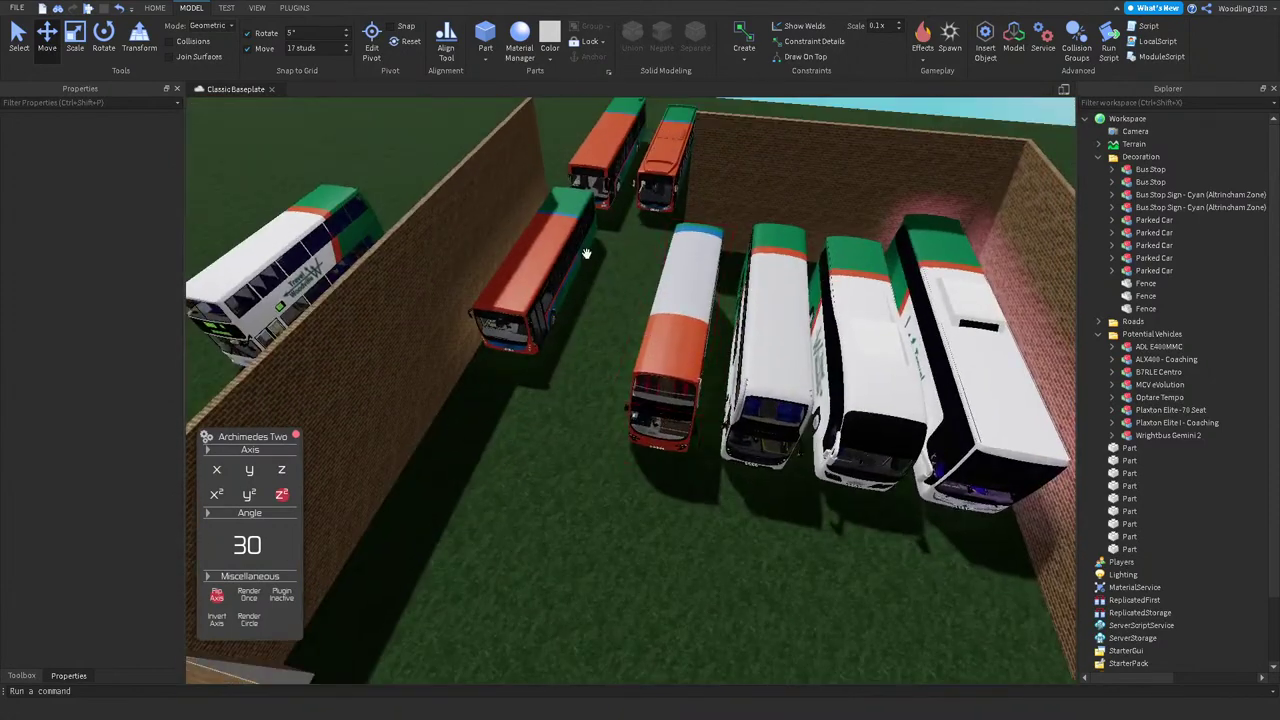
pyautogui.click(574, 290)
pyautogui.click(661, 210)
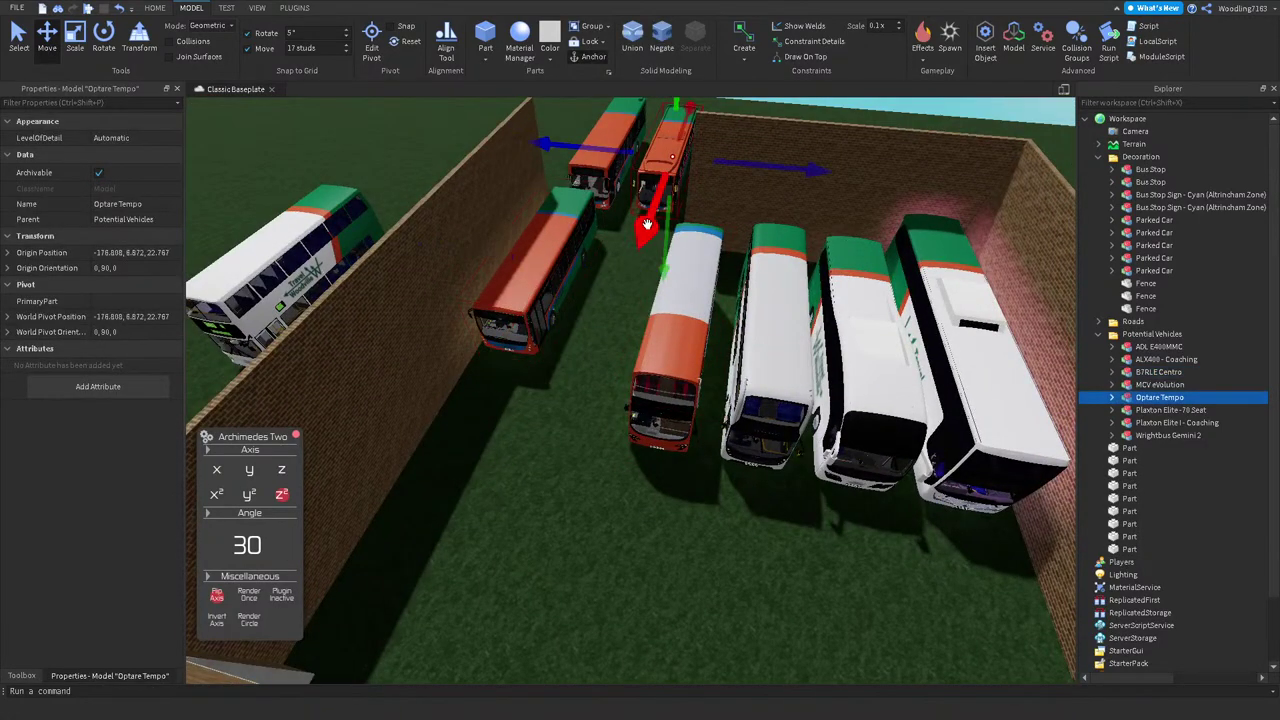
pyautogui.moveTo(661, 210); pyautogui.dragTo(612, 325)
pyautogui.press('f')
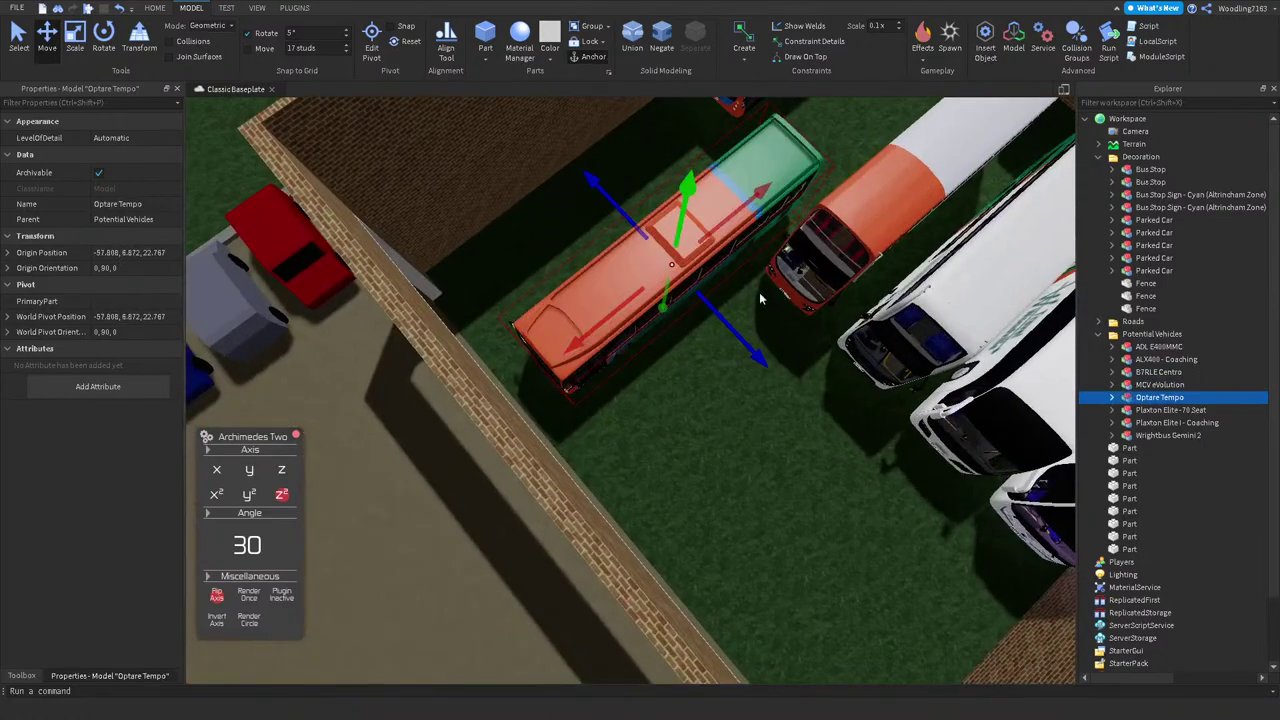
pyautogui.moveTo(752, 348); pyautogui.dragTo(682, 280)
pyautogui.press('f')
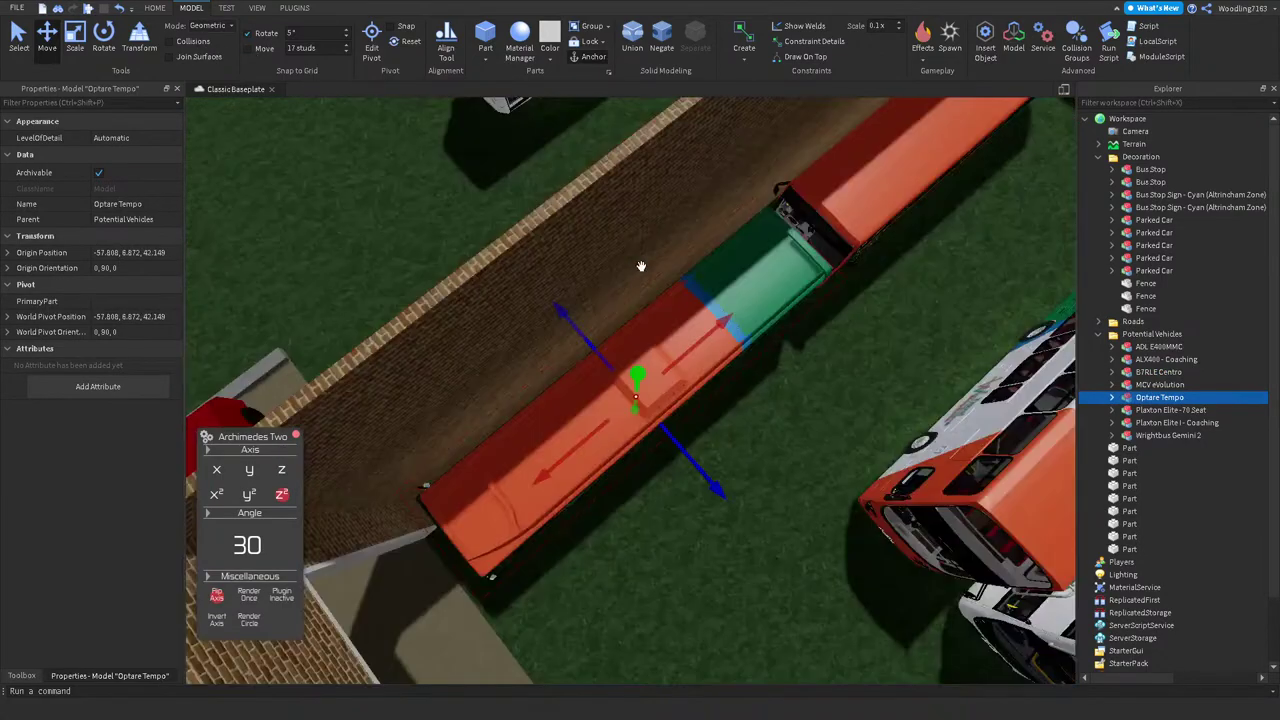
pyautogui.moveTo(641, 266); pyautogui.dragTo(641, 266, button='right')
pyautogui.scroll(8, 641, 266)
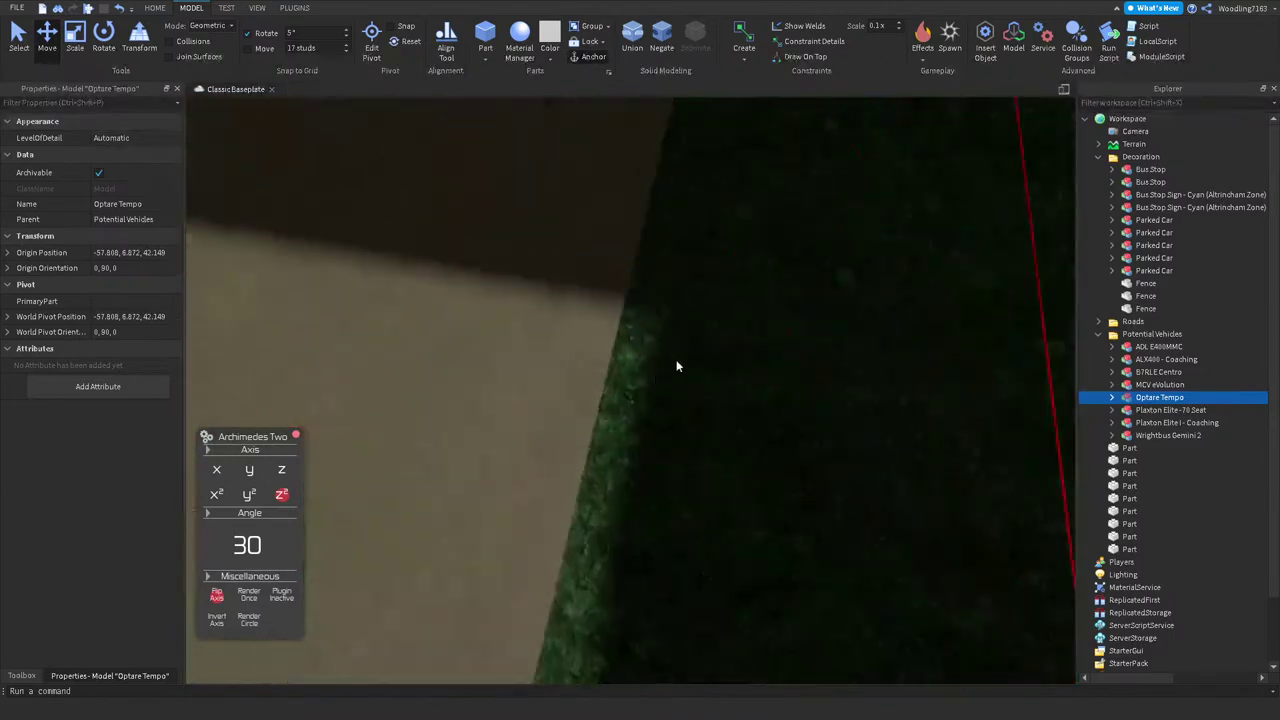
pyautogui.scroll(-10, 663, 372)
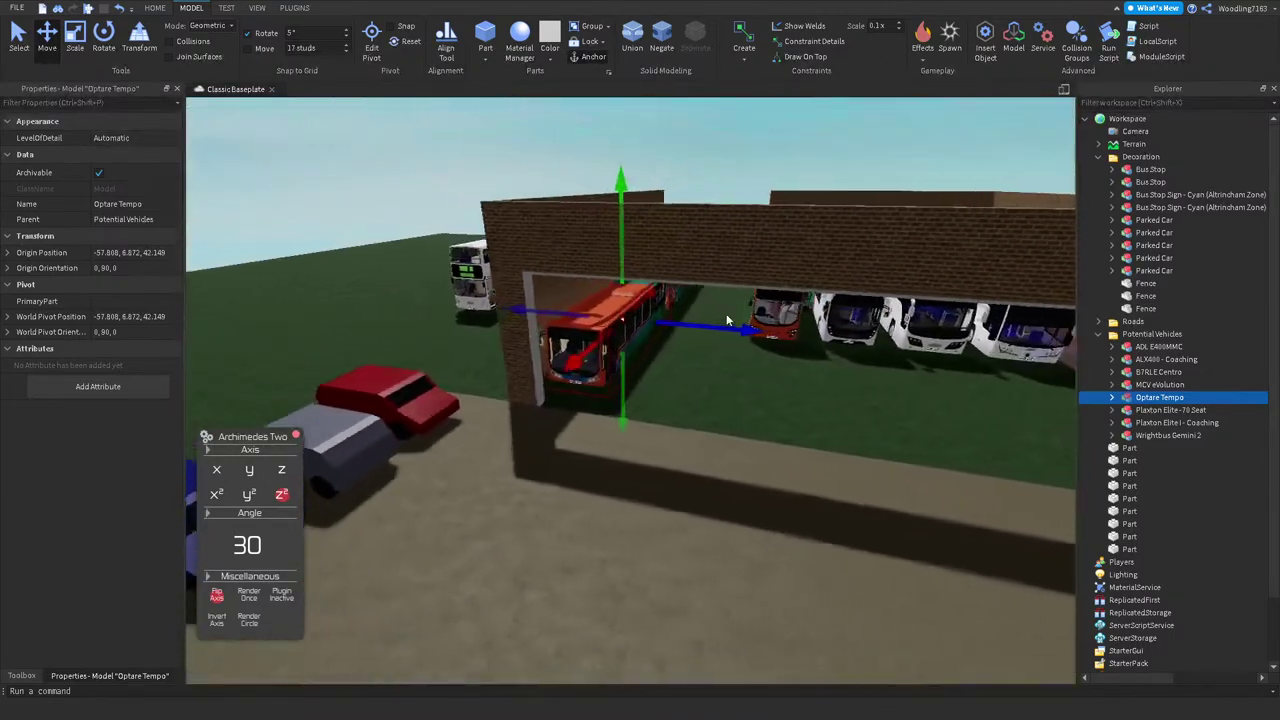
pyautogui.press('d')
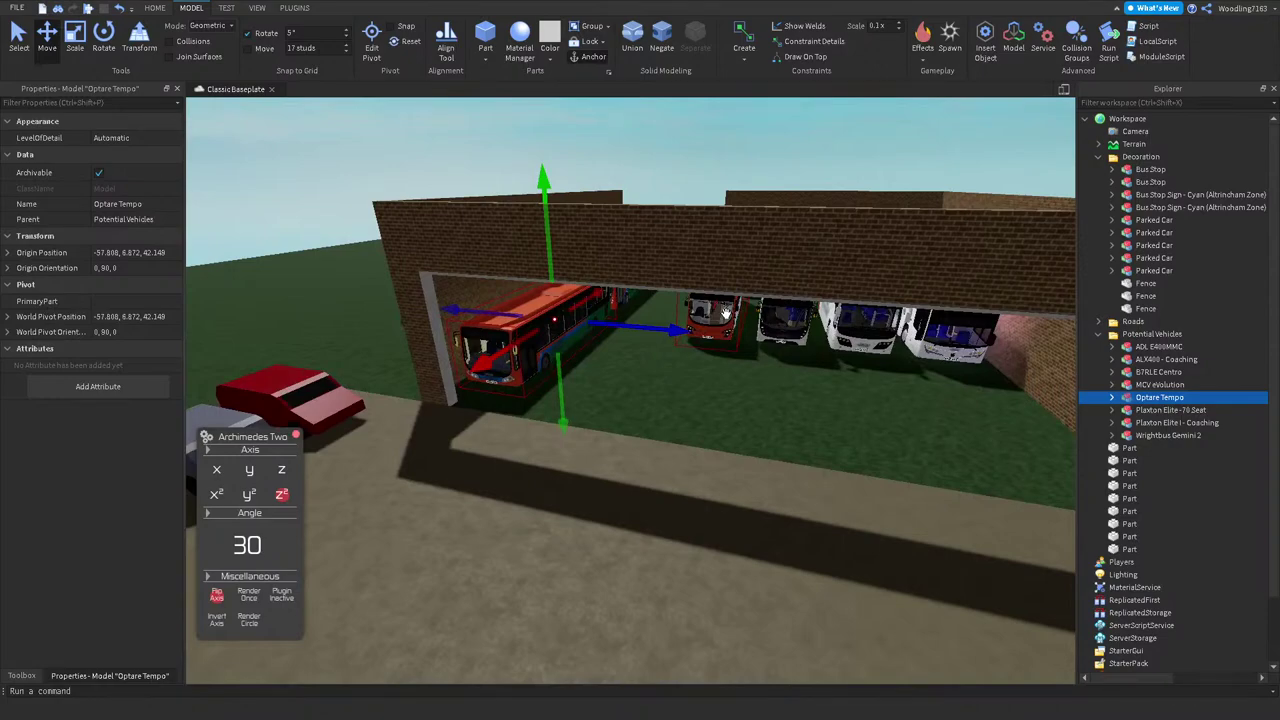
pyautogui.scroll(10, 726, 314)
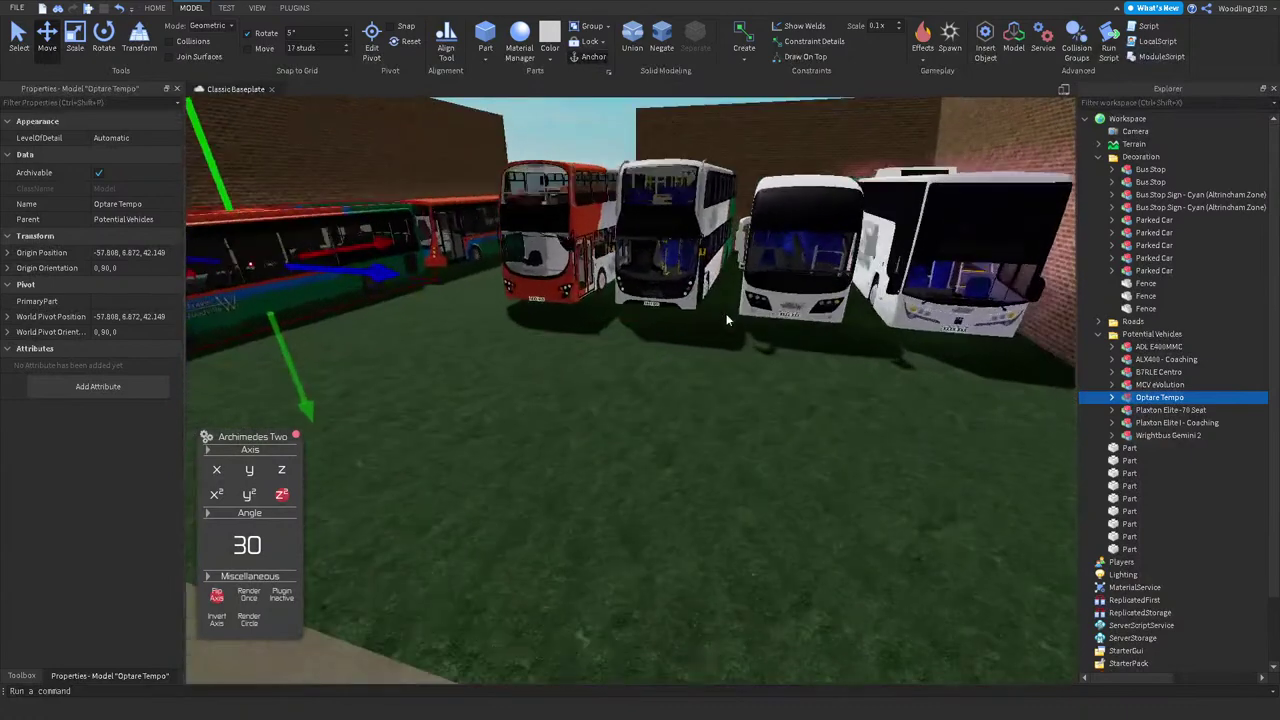
# Step: Set the move snapping to 5 studs and move the back wall outward by 10 studs
pyautogui.moveTo(649, 138); pyautogui.dragTo(430, 107, button='right')
pyautogui.click(430, 107)
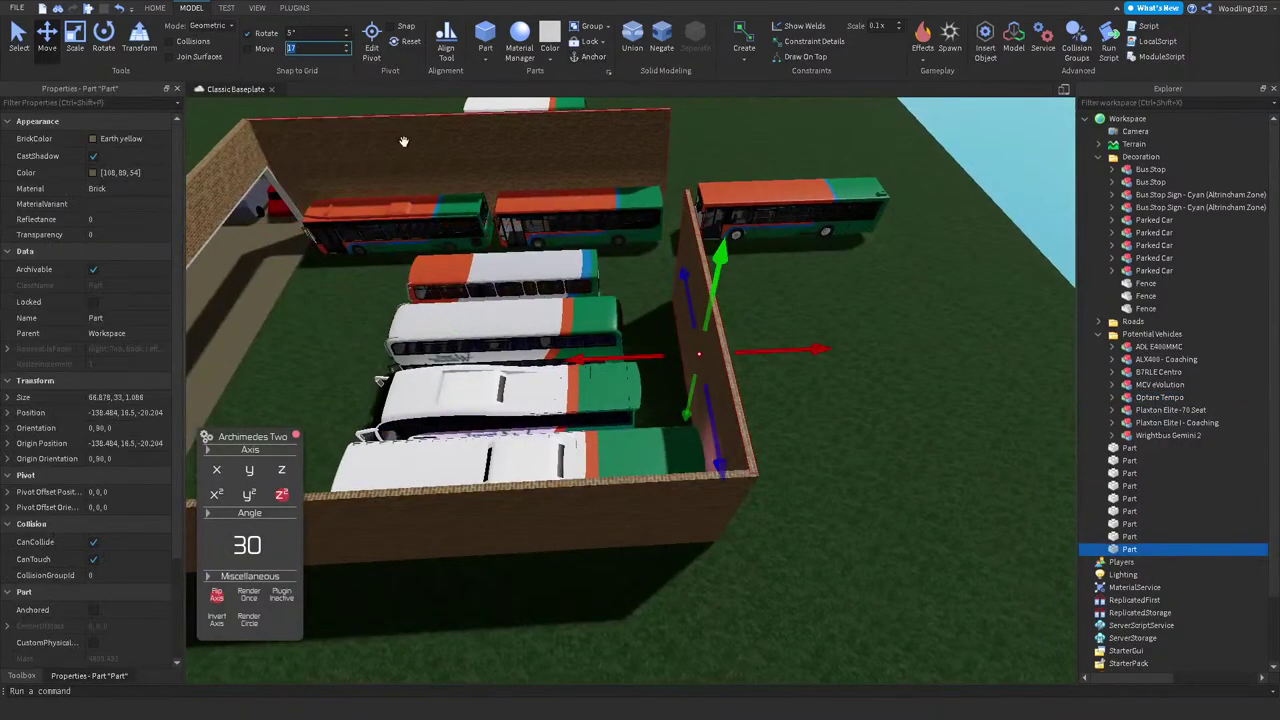
pyautogui.moveTo(750, 347); pyautogui.dragTo(830, 348)
# Step: Lengthen both brick side walls to 123 studs so they reach the line of the back wall
pyautogui.click(600, 520)
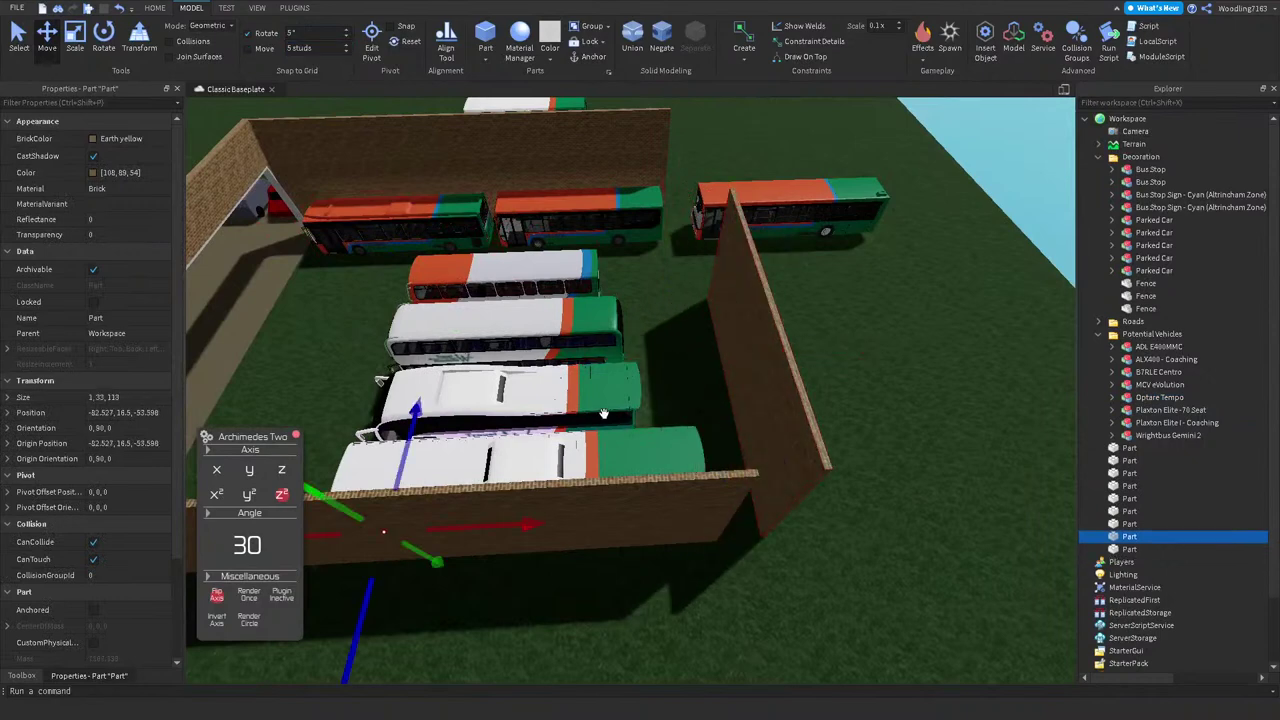
pyautogui.press('d')
pyautogui.hotkey('ctrl', '3')
pyautogui.moveTo(657, 514); pyautogui.dragTo(717, 509)
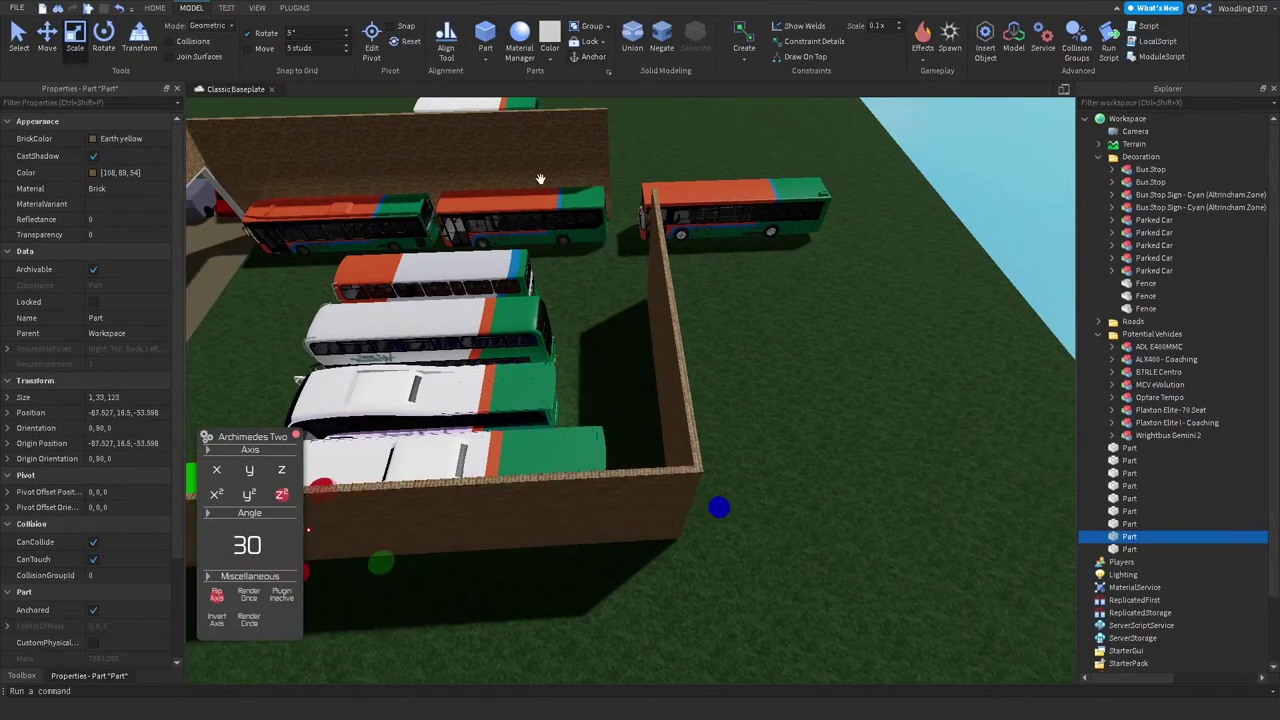
pyautogui.click(616, 183)
pyautogui.moveTo(648, 168); pyautogui.dragTo(691, 191)
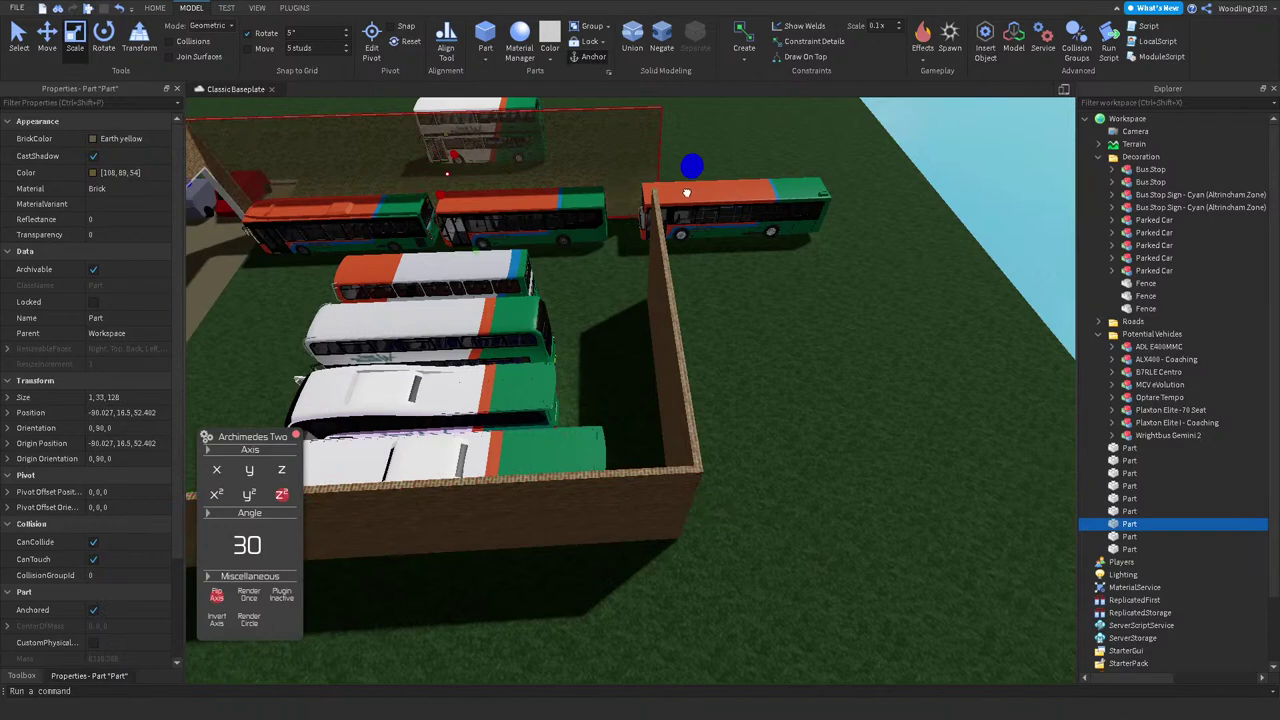
pyautogui.hotkey('ctrl', 'z')
pyautogui.moveTo(709, 220); pyautogui.dragTo(697, 205, button='right')
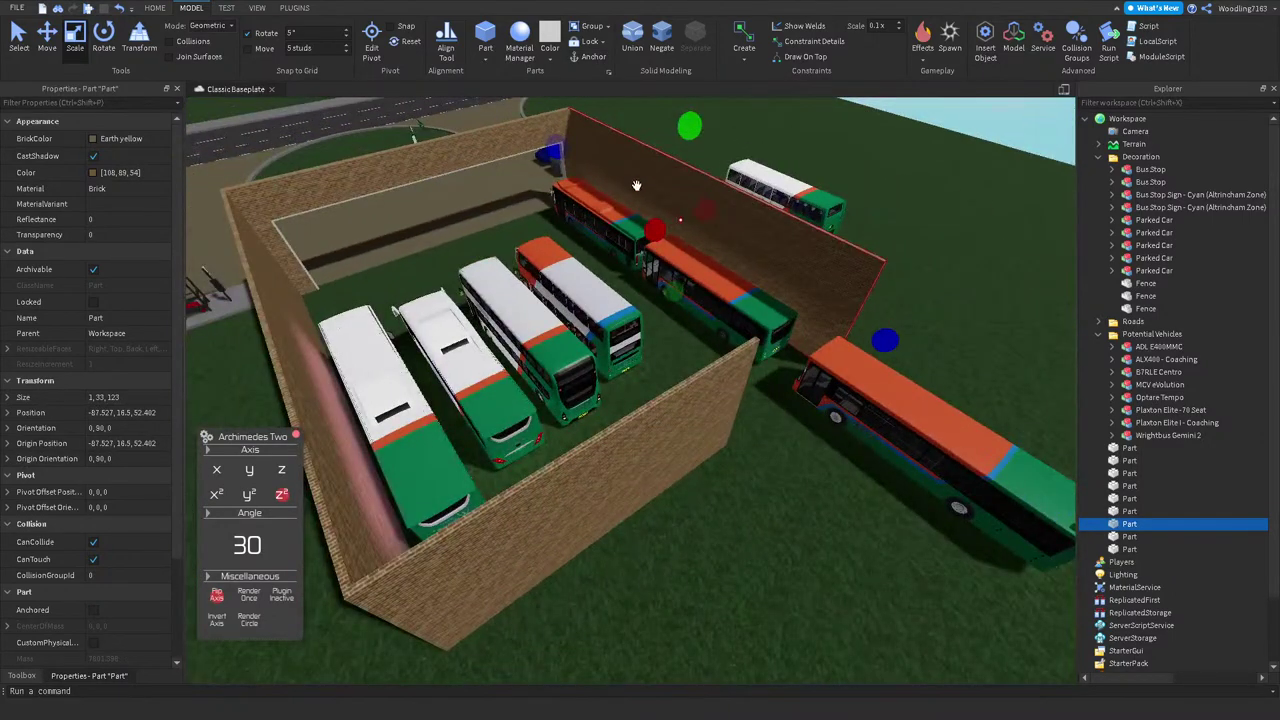
# Step: Duplicate the brick beam above the entrance and place the copy over the back wall at X position -148.484
pyautogui.click(500, 132)
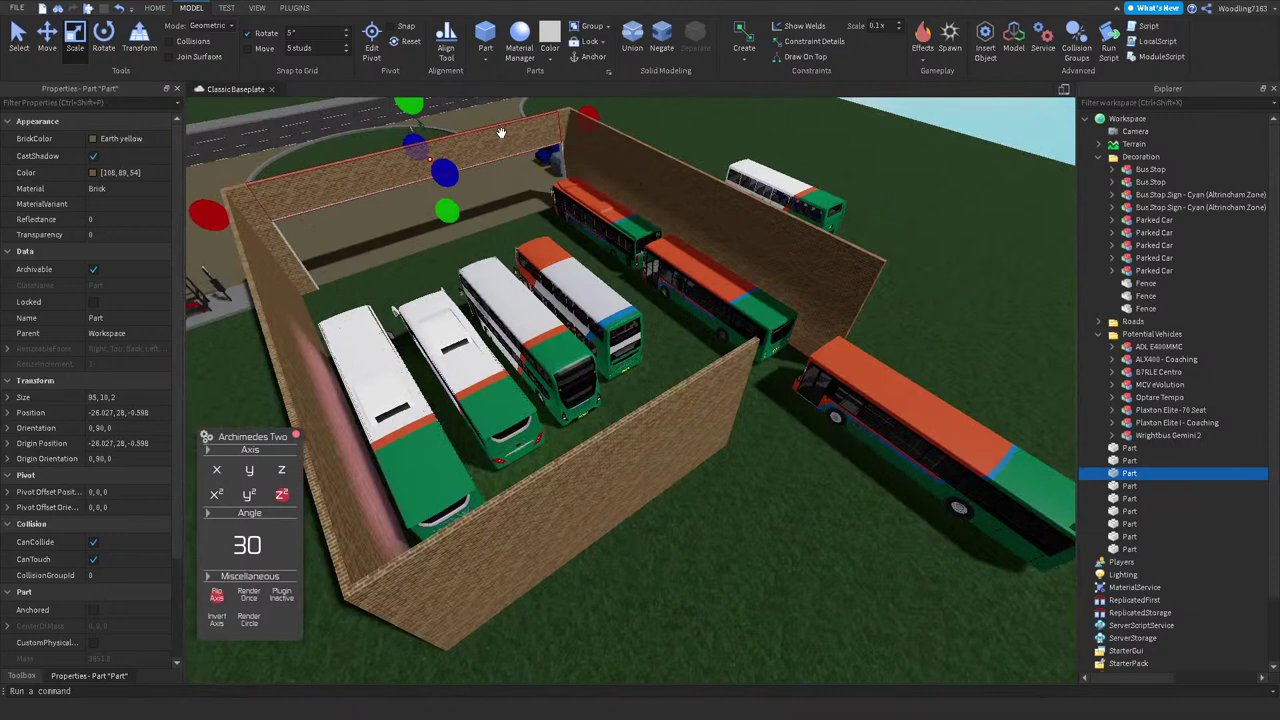
pyautogui.click(42, 53)
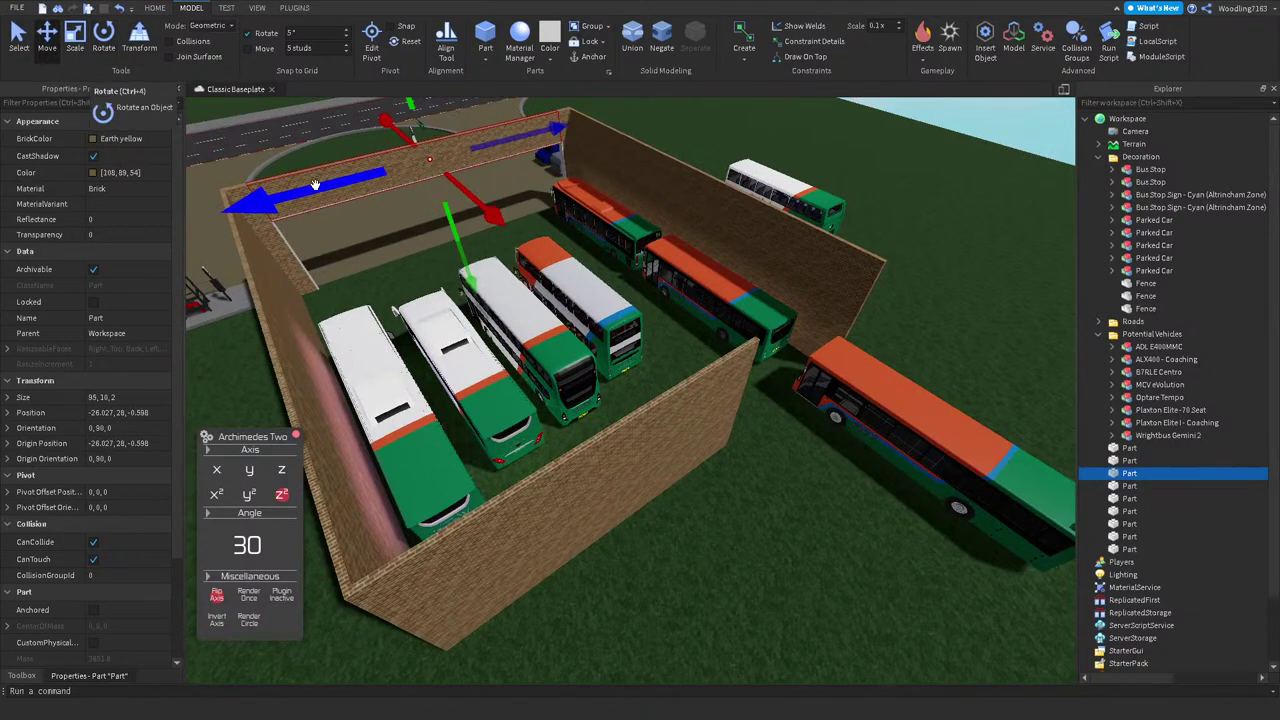
pyautogui.hotkey('ctrl', 'd')
pyautogui.moveTo(488, 214); pyautogui.dragTo(626, 552)
pyautogui.click(518, 572)
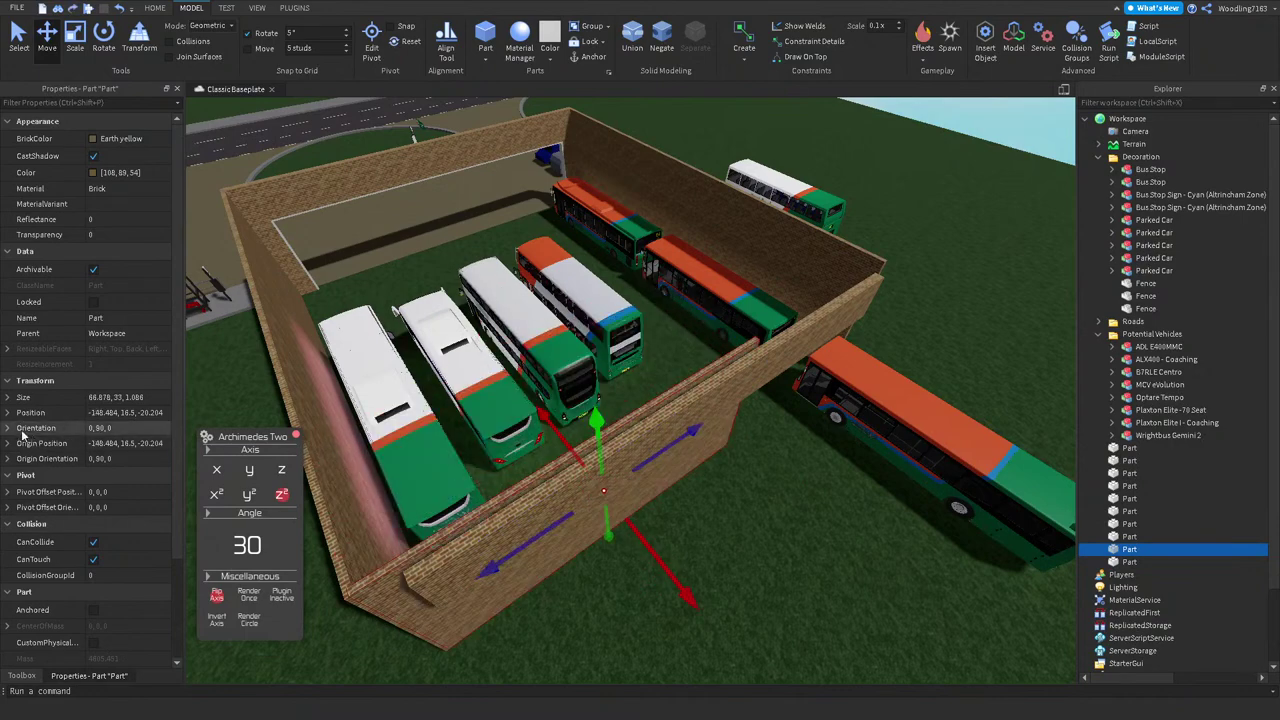
pyautogui.click(8, 412)
pyautogui.click(128, 427)
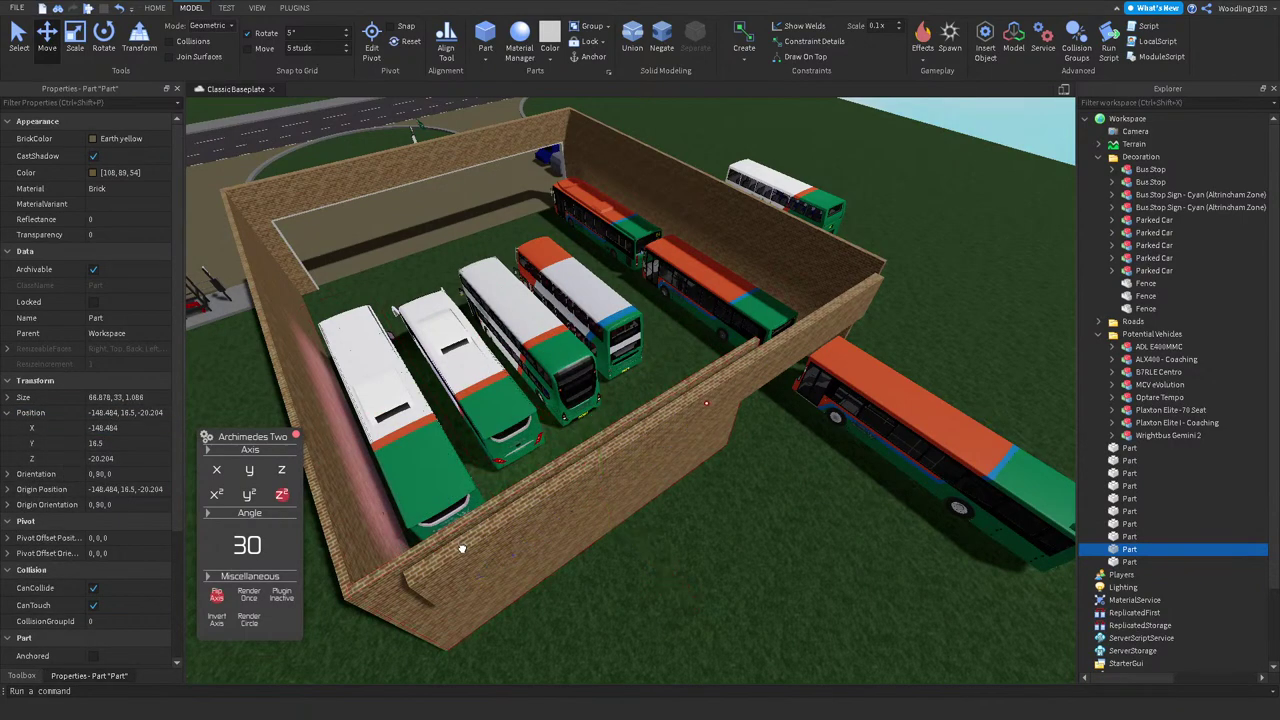
pyautogui.click(456, 514)
pyautogui.scroll(3, 522, 408)
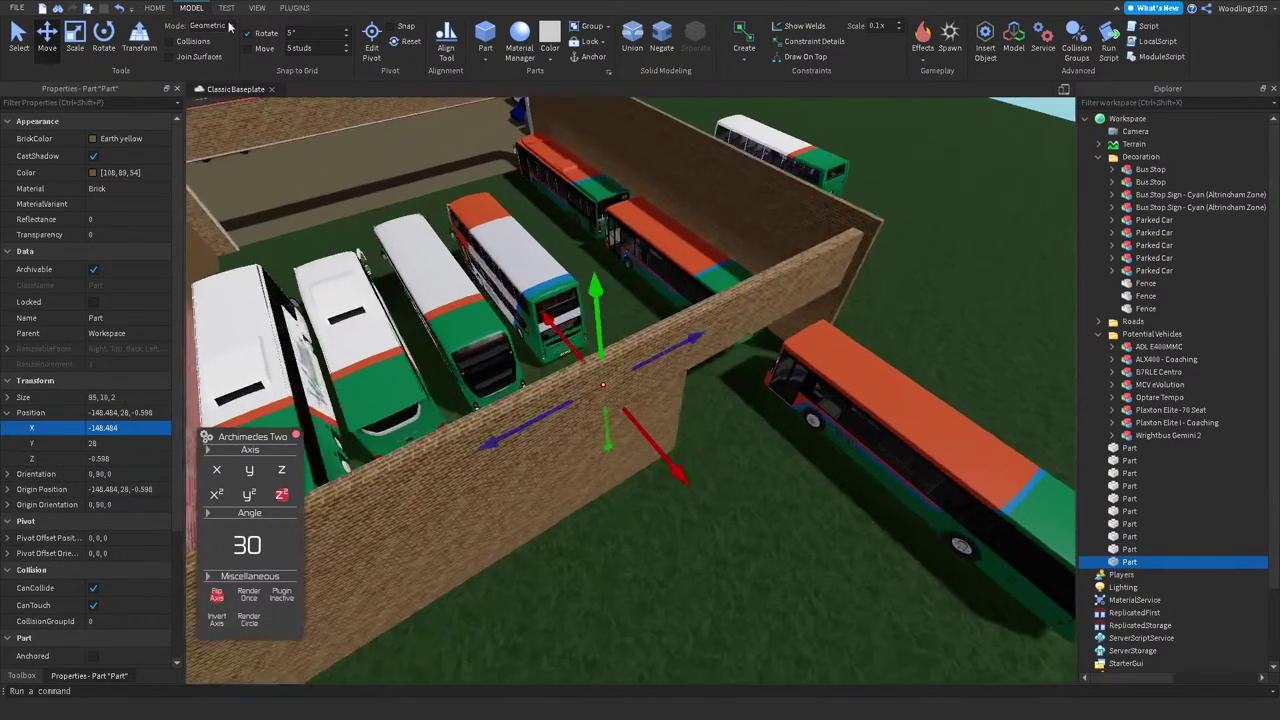
# Step: Shorten the copied beam to about 41.6 studs so it spans only the gap in the back wall
pyautogui.click(75, 40)
pyautogui.moveTo(420, 360); pyautogui.dragTo(386, 354, button='right')
pyautogui.moveTo(386, 354); pyautogui.dragTo(614, 320)
pyautogui.moveTo(614, 320); pyautogui.dragTo(612, 320, button='right')
# Step: Set the copied beam's thickness to 1.086 studs to match the back wall
pyautogui.click(462, 509)
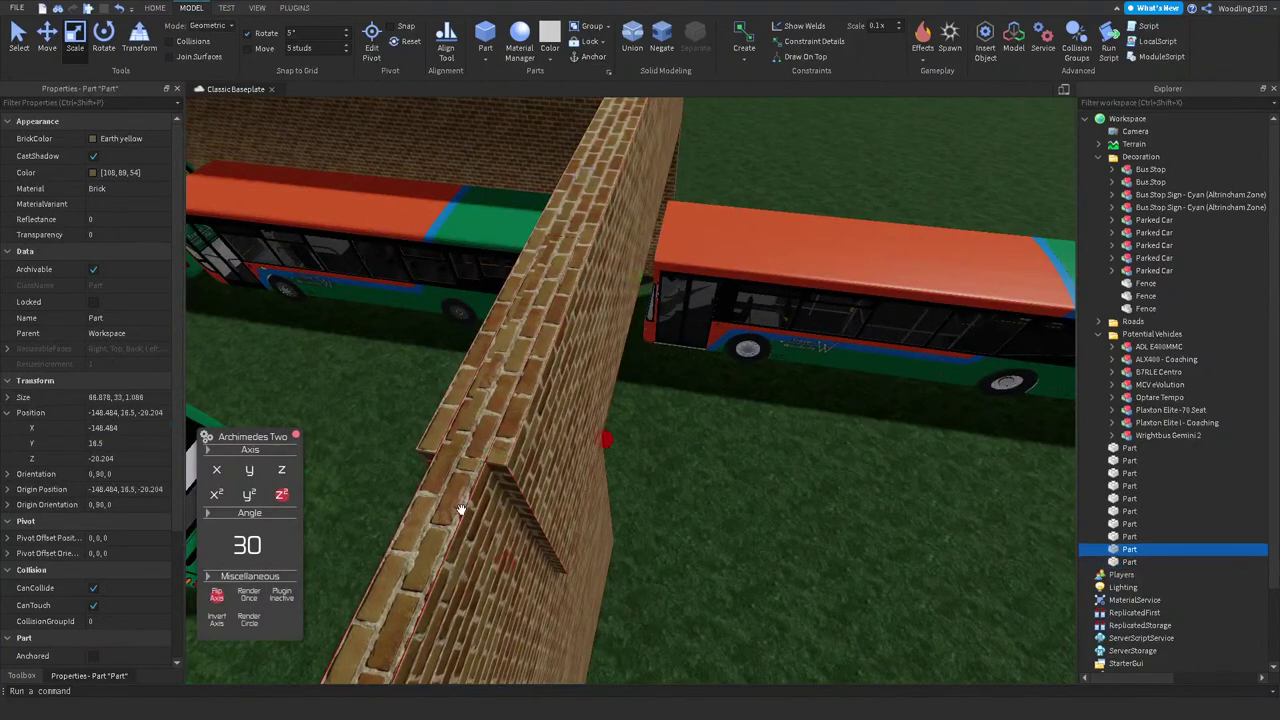
pyautogui.click(528, 427)
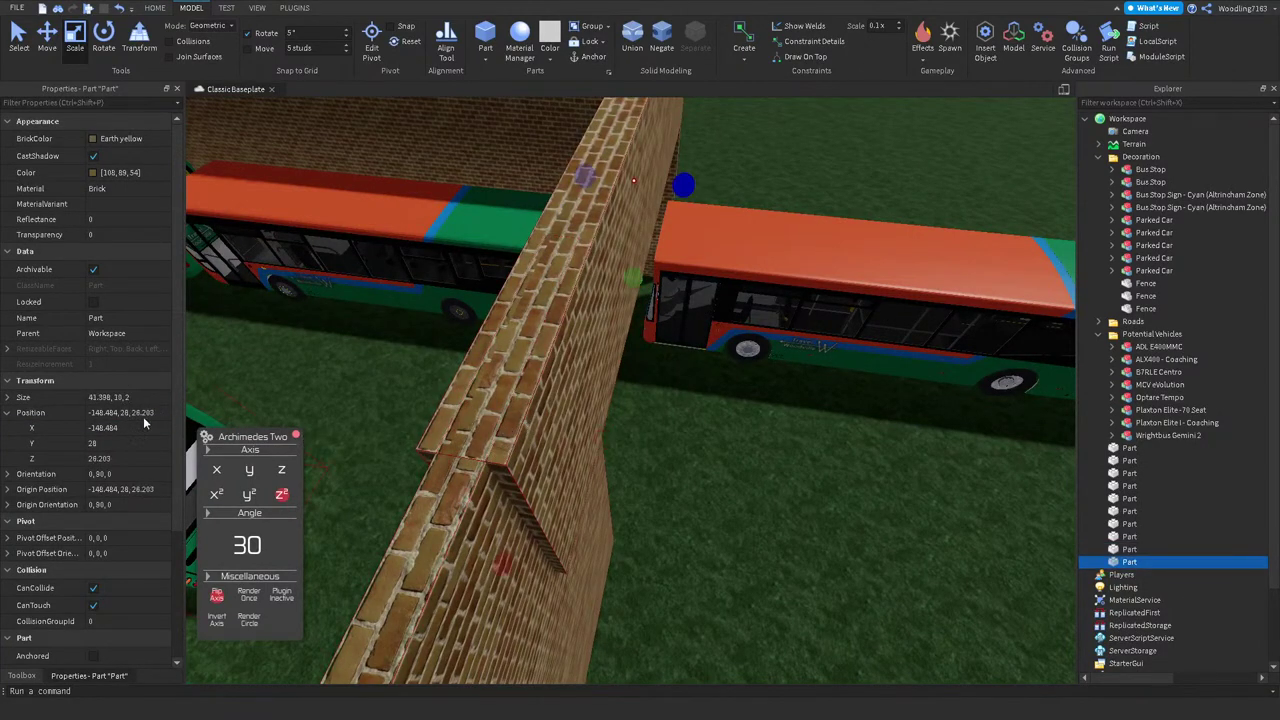
pyautogui.click(495, 545)
pyautogui.click(7, 397)
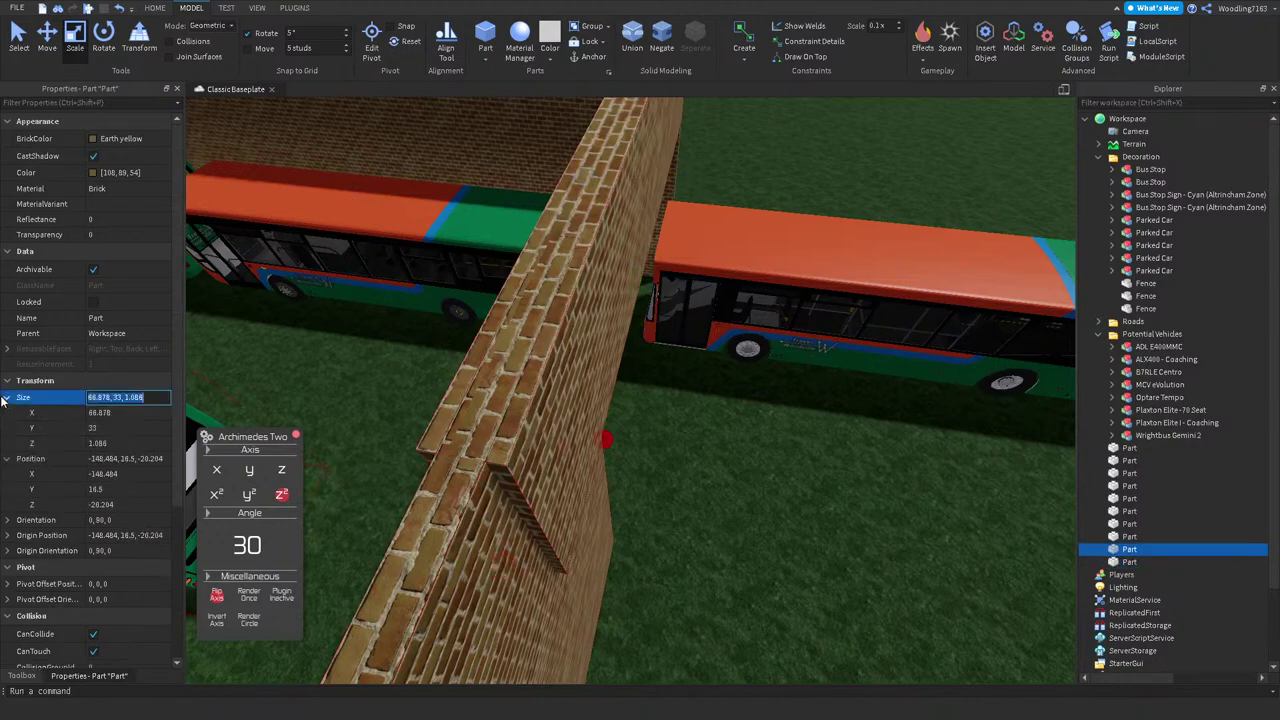
pyautogui.click(332, 399)
pyautogui.click(100, 443)
pyautogui.write('1.086')
pyautogui.press('Return')
# Step: Examine the new opening in the back wall and the depot's layout from outside and inside
pyautogui.moveTo(470, 400); pyautogui.dragTo(457, 336, button='right')
pyautogui.moveTo(457, 336); pyautogui.dragTo(484, 326)
pyautogui.moveTo(484, 326); pyautogui.dragTo(489, 322, button='right')
pyautogui.moveTo(636, 279); pyautogui.dragTo(875, 424)
pyautogui.scroll(-10, 875, 424)
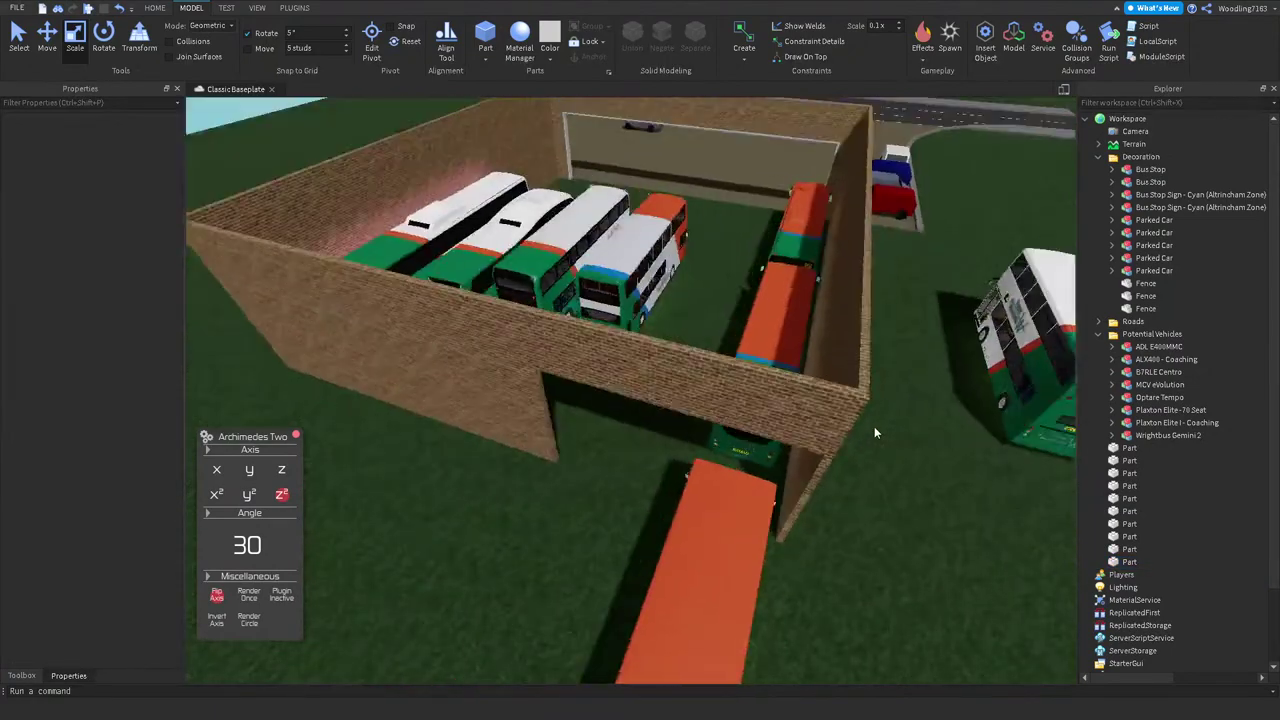
pyautogui.scroll(-2, 814, 343)
pyautogui.scroll(10, 814, 343)
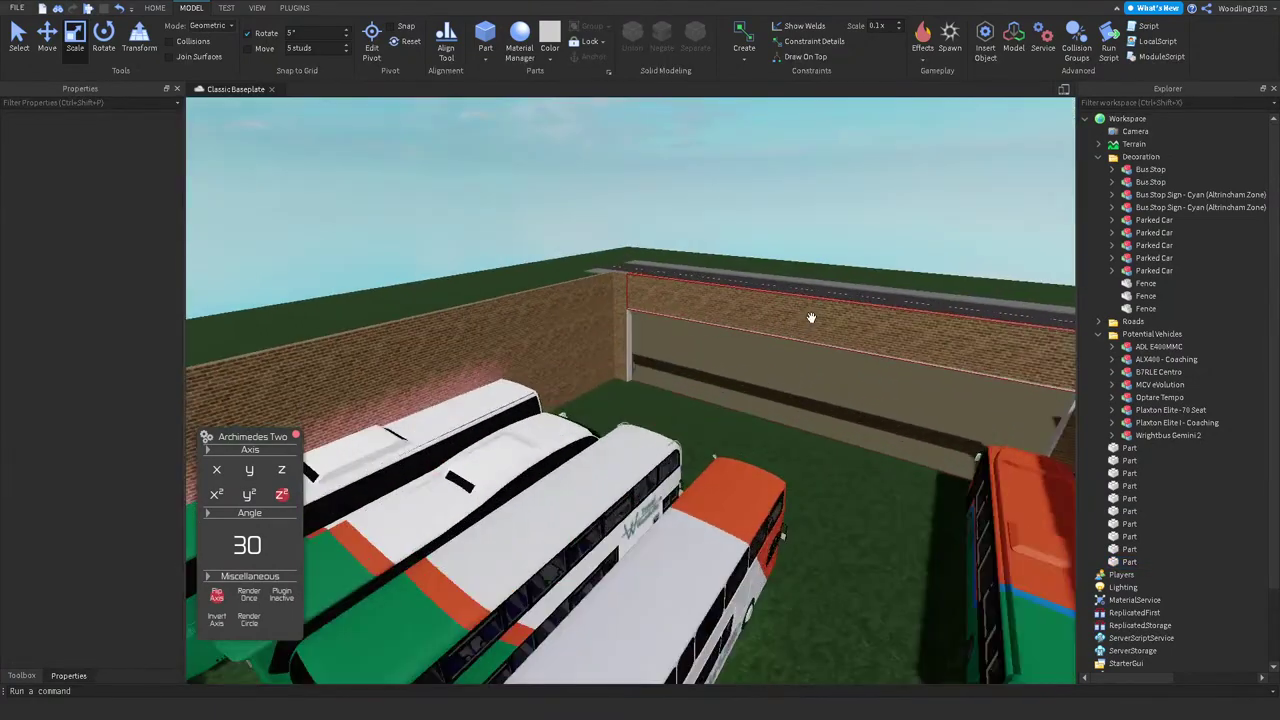
pyautogui.scroll(-4, 797, 332)
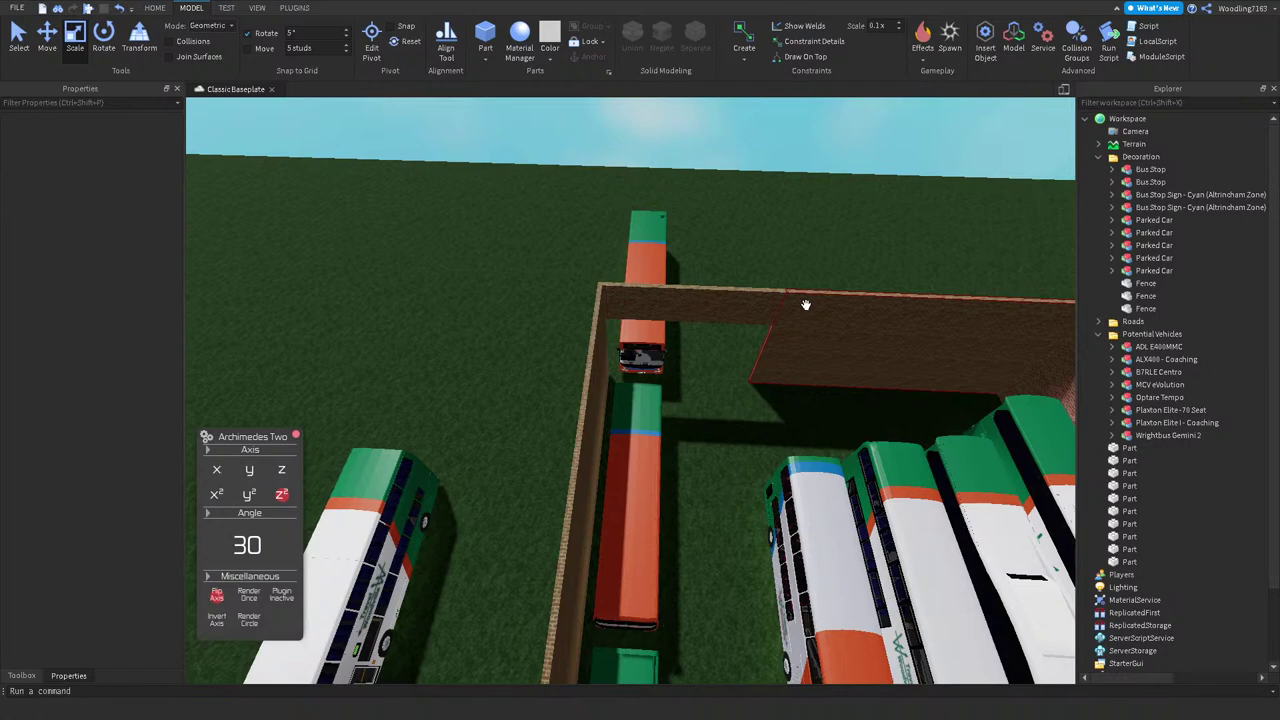
pyautogui.scroll(4, 805, 304)
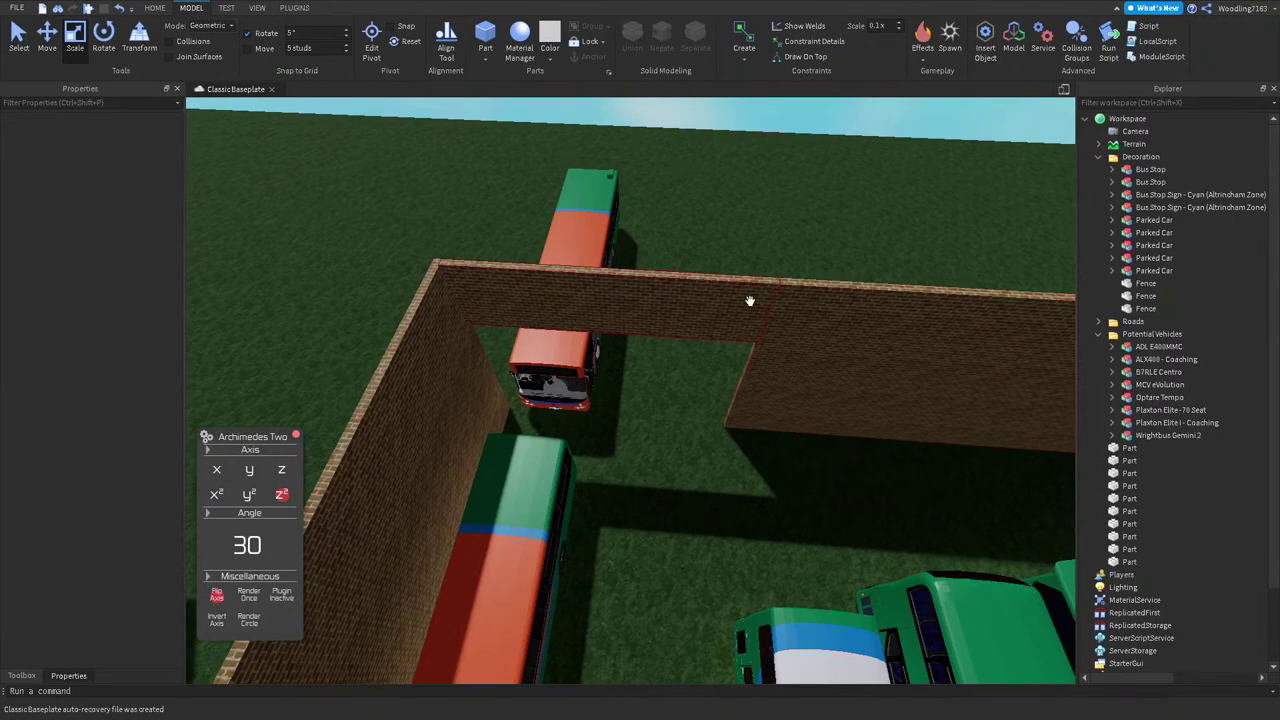
# Step: Move the MCV eVolution farther back from the opening in the back wall
pyautogui.moveTo(750, 300); pyautogui.dragTo(757, 263, button='right')
pyautogui.scroll(-5, 757, 263)
pyautogui.click(926, 363)
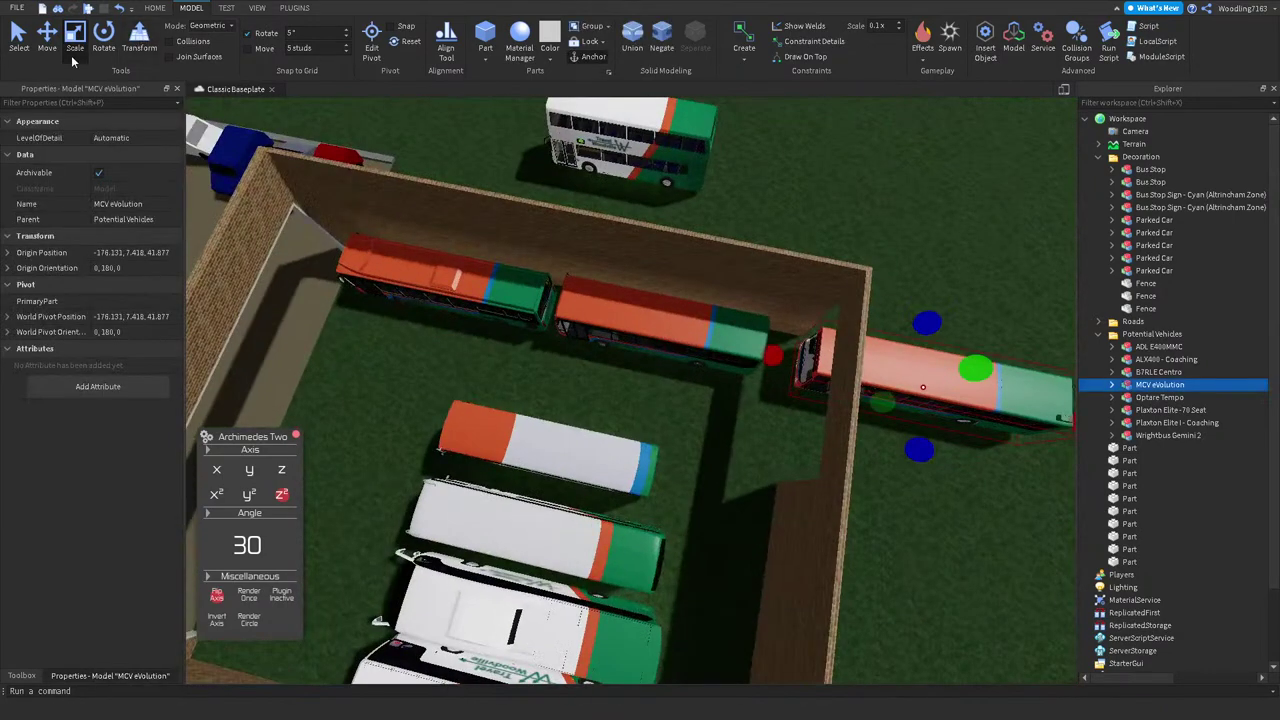
pyautogui.click(18, 38)
pyautogui.click(47, 38)
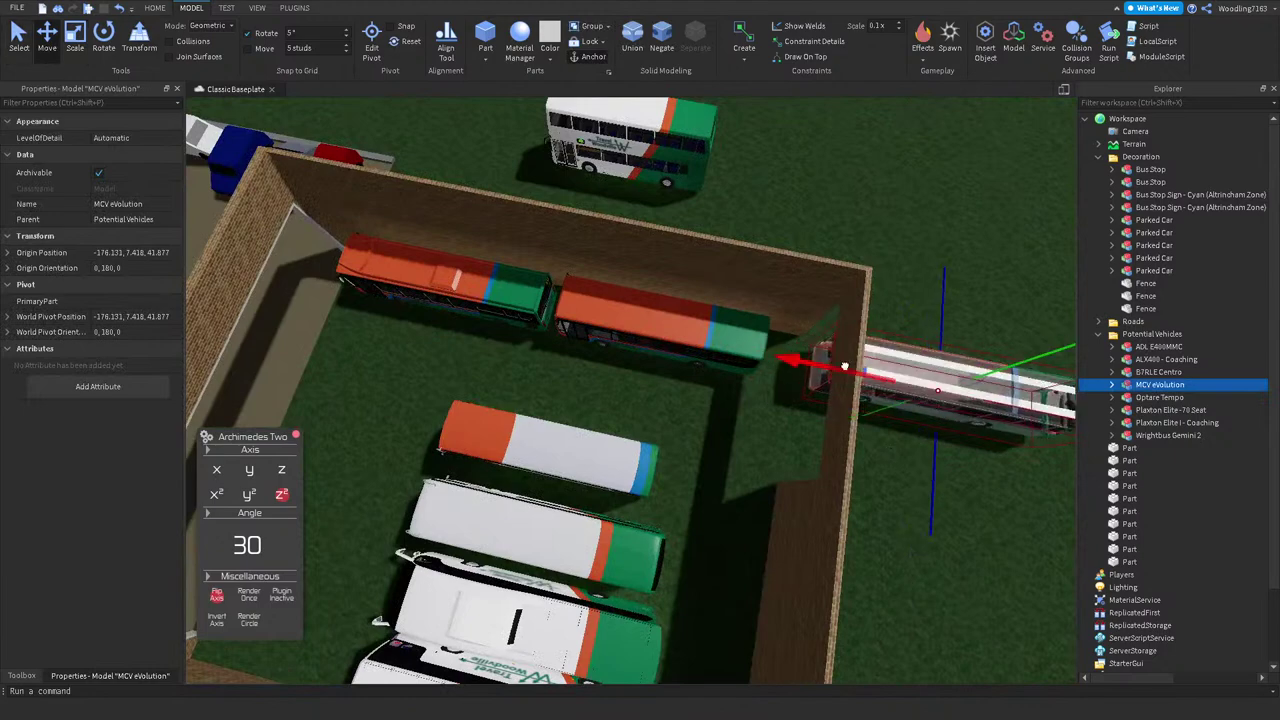
pyautogui.moveTo(830, 363); pyautogui.dragTo(910, 368)
pyautogui.click(876, 231)
pyautogui.moveTo(876, 231); pyautogui.dragTo(886, 220, button='right')
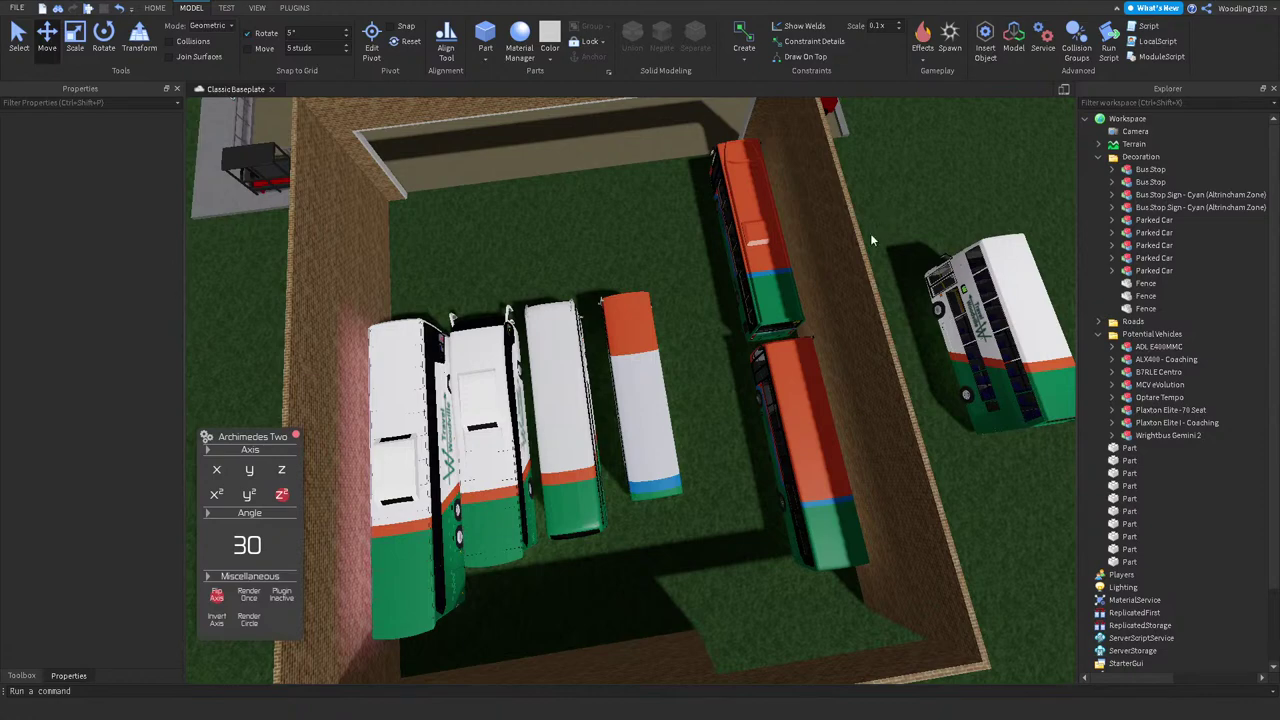
# Step: Swap the Plaxton Elite i - Coaching with the white double-decker beside the Wrightbus Gemini 2, using 17-stud move snapping
pyautogui.moveTo(656, 306); pyautogui.dragTo(685, 292, button='right')
pyautogui.scroll(5, 687, 286)
pyautogui.scroll(-5, 685, 292)
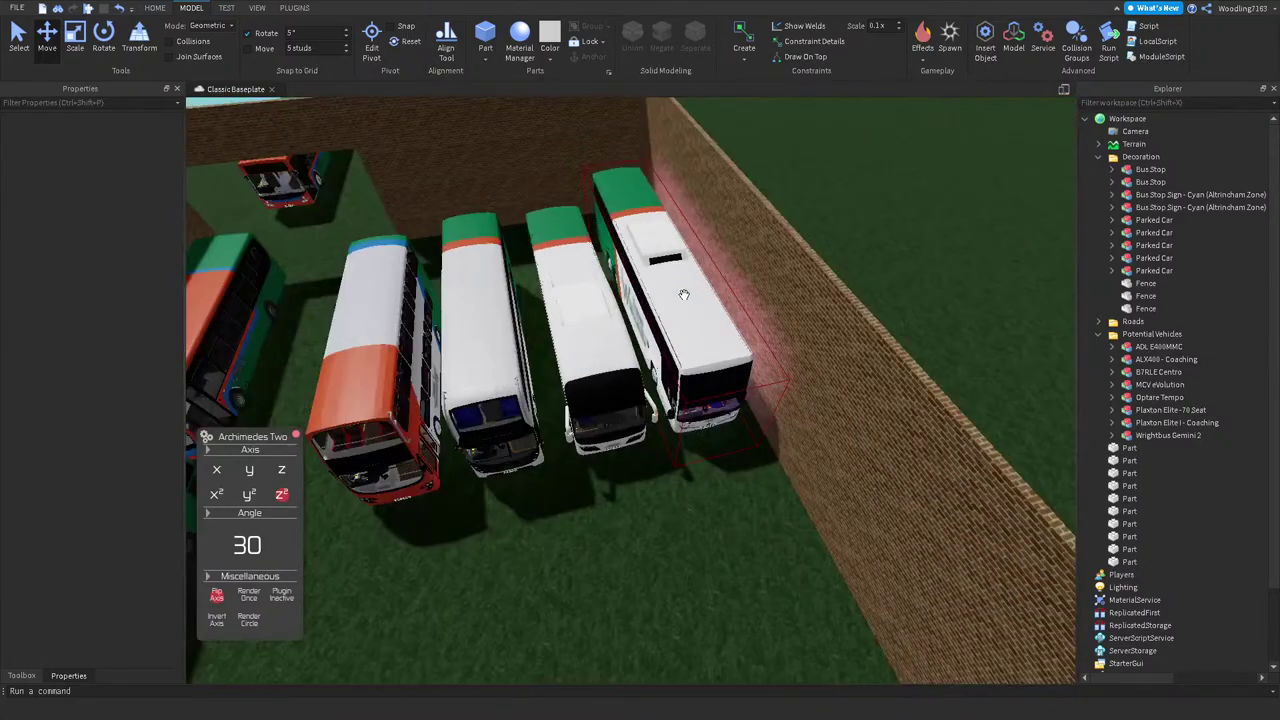
pyautogui.click(684, 294)
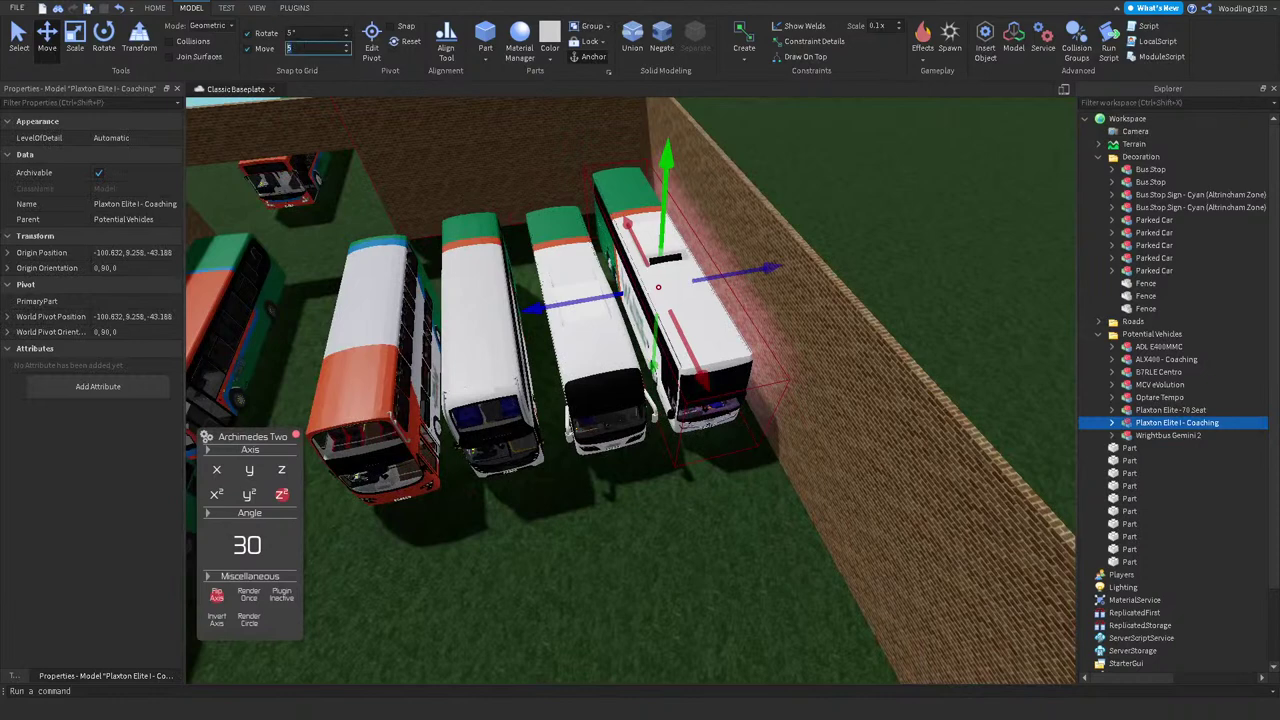
pyautogui.moveTo(653, 289); pyautogui.dragTo(712, 296)
pyautogui.click(538, 310)
pyautogui.click(646, 512)
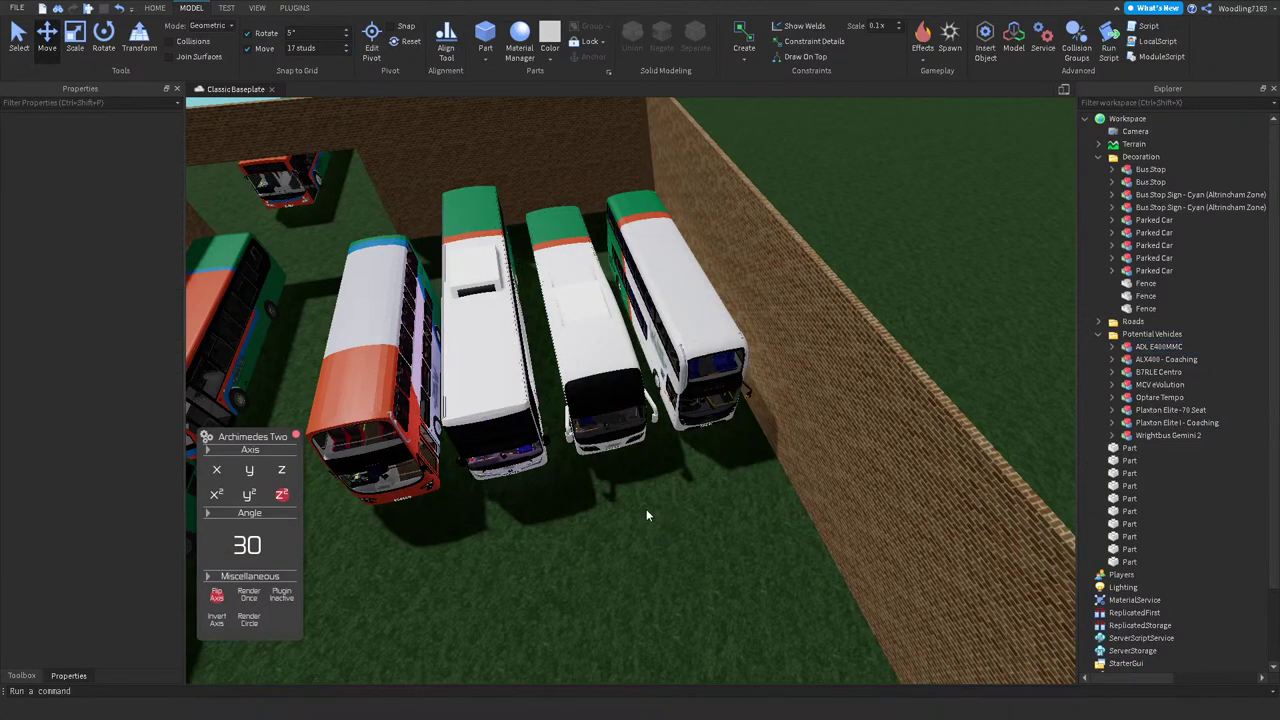
# Step: Examine the rearranged coach row and the free space towards the entrance from several angles
pyautogui.moveTo(610, 478); pyautogui.dragTo(421, 495, button='right')
pyautogui.moveTo(421, 489); pyautogui.dragTo(852, 232)
pyautogui.scroll(3, 765, 275)
pyautogui.moveTo(554, 162); pyautogui.dragTo(552, 128, button='right')
pyautogui.scroll(-3, 552, 128)
pyautogui.moveTo(552, 205); pyautogui.dragTo(520, 243)
pyautogui.scroll(5, 783, 177)
pyautogui.moveTo(783, 177); pyautogui.dragTo(672, 426, button='right')
pyautogui.click(672, 426)
pyautogui.scroll(-2, 672, 426)
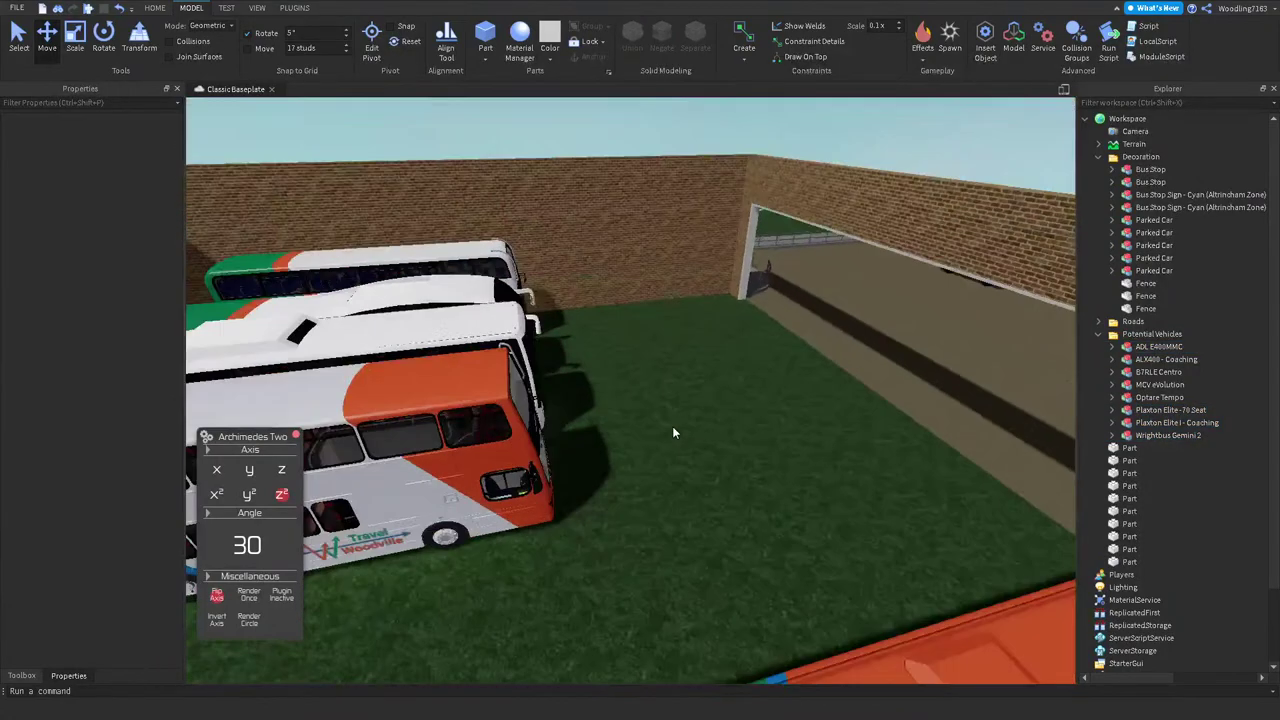
pyautogui.scroll(5, 603, 357)
pyautogui.moveTo(603, 355); pyautogui.dragTo(606, 349, button='right')
pyautogui.scroll(-4, 555, 290)
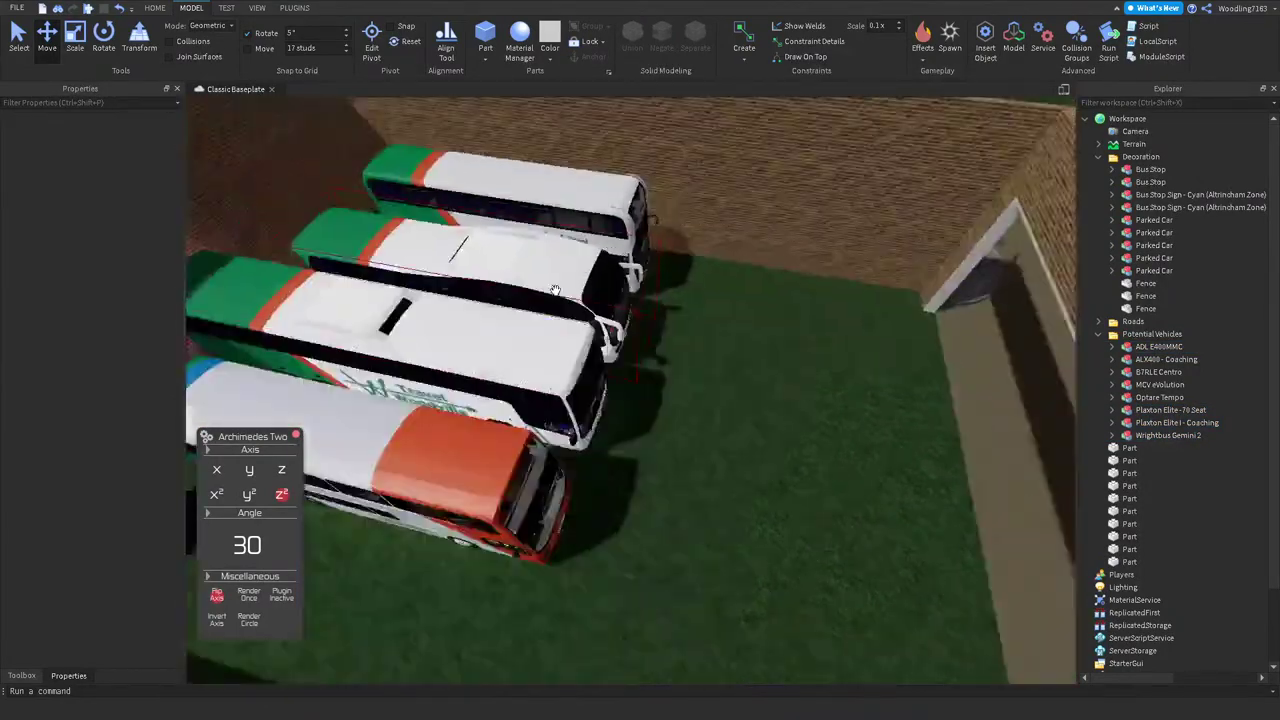
# Step: Select the four buses in the row beside the side wall and examine their spacing from above and from the front
pyautogui.scroll(-4, 555, 290)
pyautogui.moveTo(728, 316); pyautogui.dragTo(728, 310, button='right')
pyautogui.moveTo(728, 316); pyautogui.dragTo(609, 497, button='right')
pyautogui.moveTo(775, 392); pyautogui.dragTo(826, 367)
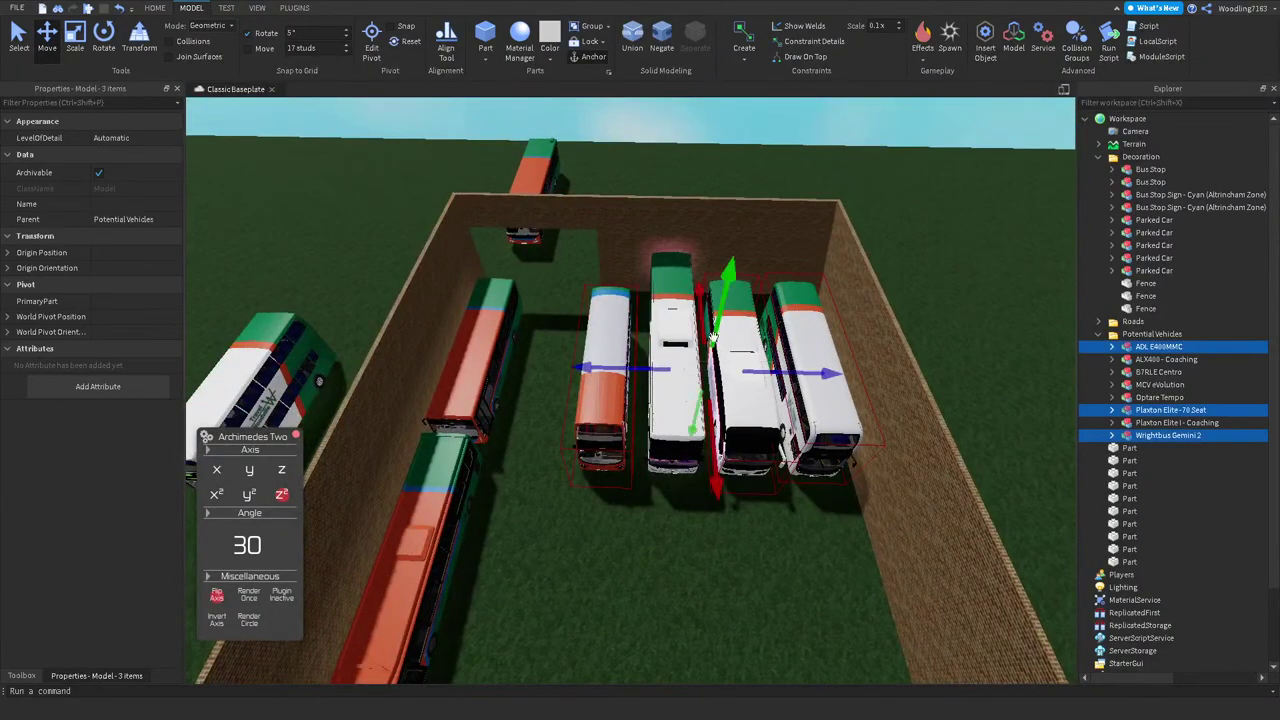
pyautogui.moveTo(590, 563)
pyautogui.mouseDown()
pyautogui.moveTo(771, 430)
pyautogui.moveTo(807, 344)
pyautogui.mouseUp()
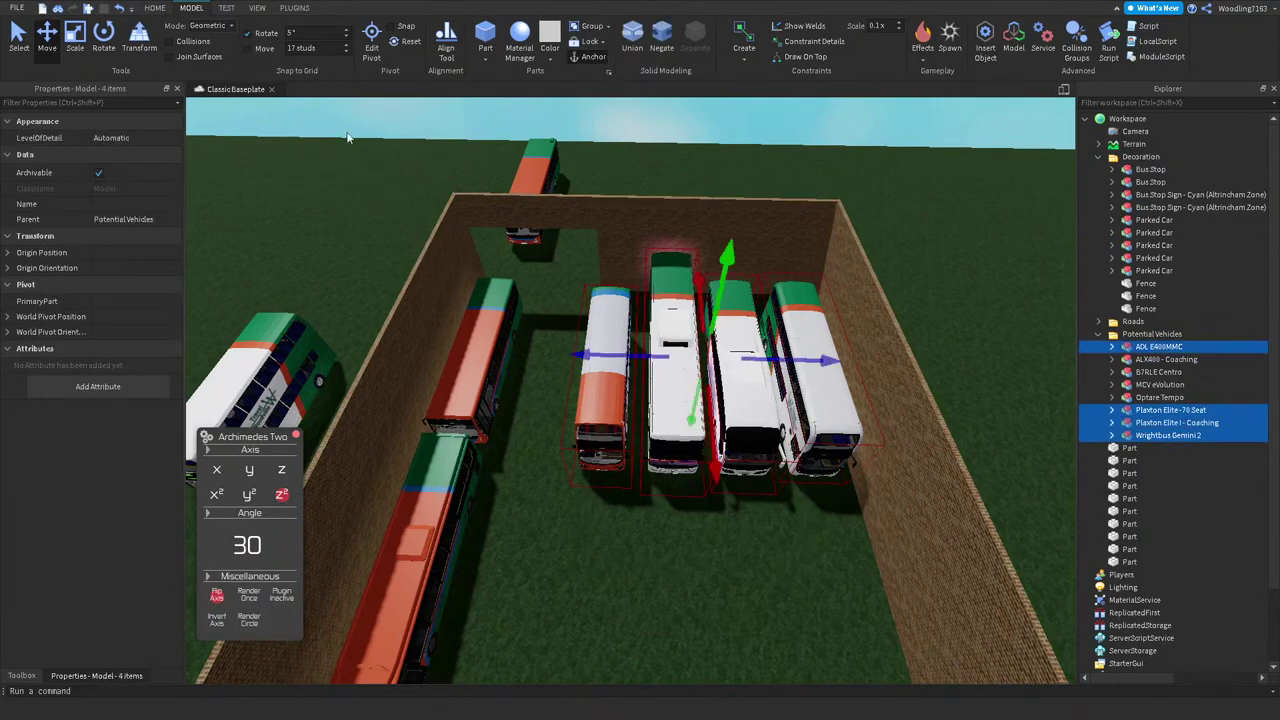
pyautogui.press('f')
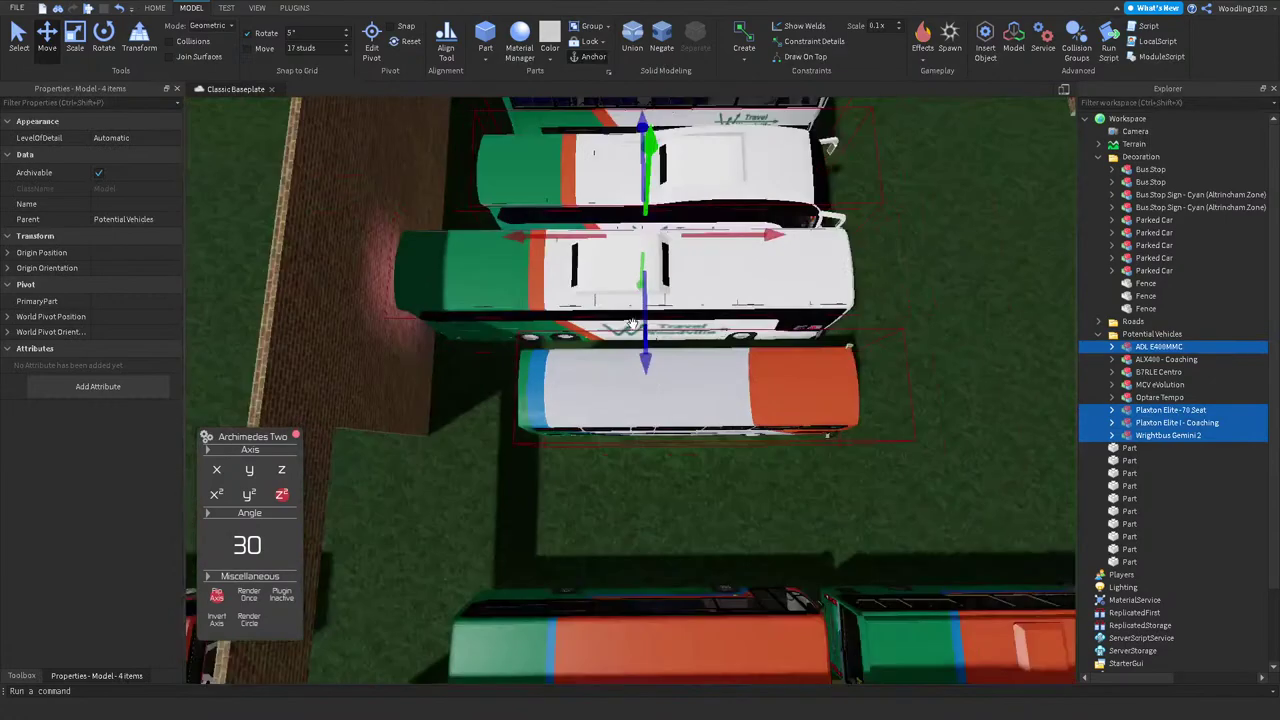
pyautogui.moveTo(645, 338); pyautogui.dragTo(740, 239, button='right')
pyautogui.scroll(-5, 740, 239)
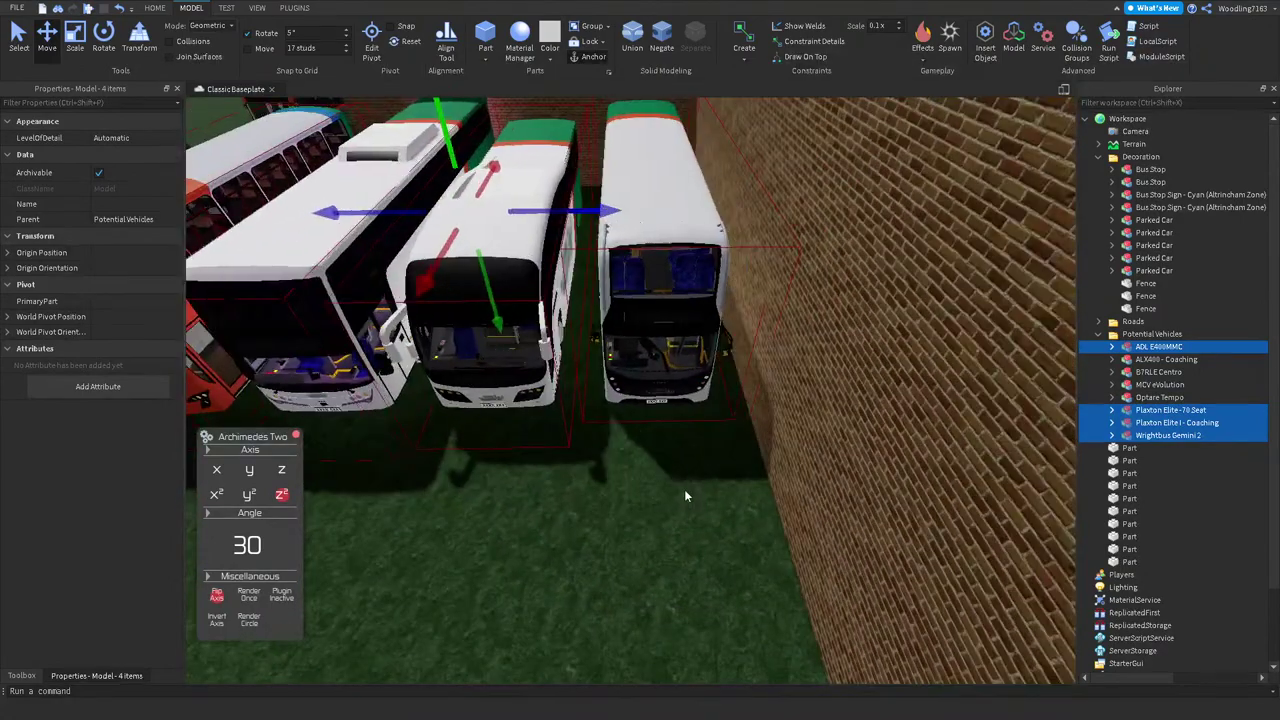
# Step: With move snapping at 1 stud, shift the Plaxton Elite -70 Seat, Plaxton Elite i - Coaching and Wrightbus Gemini 2 towards the side wall to tighten the row
pyautogui.click(540, 313)
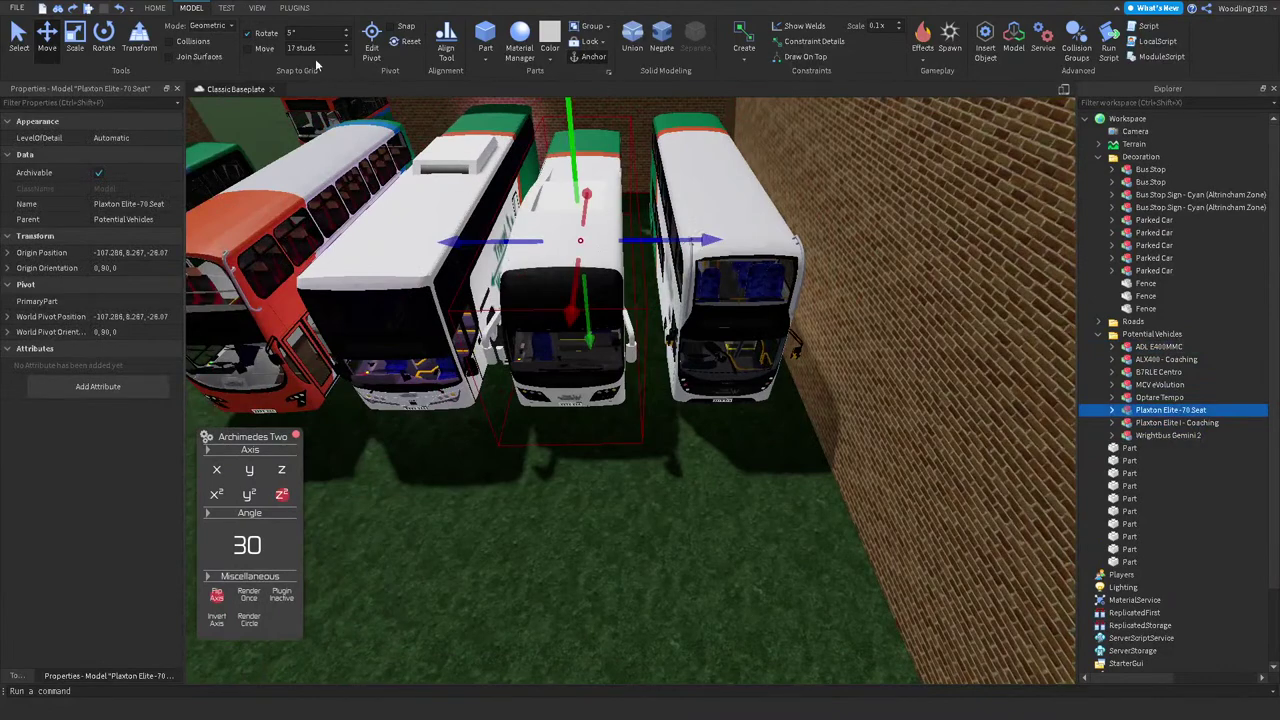
pyautogui.scroll(3, 560, 300)
pyautogui.keyDown('ctrl'); pyautogui.click(420, 250); pyautogui.keyUp('ctrl')
pyautogui.keyDown('ctrl'); pyautogui.click(675, 213); pyautogui.keyUp('ctrl')
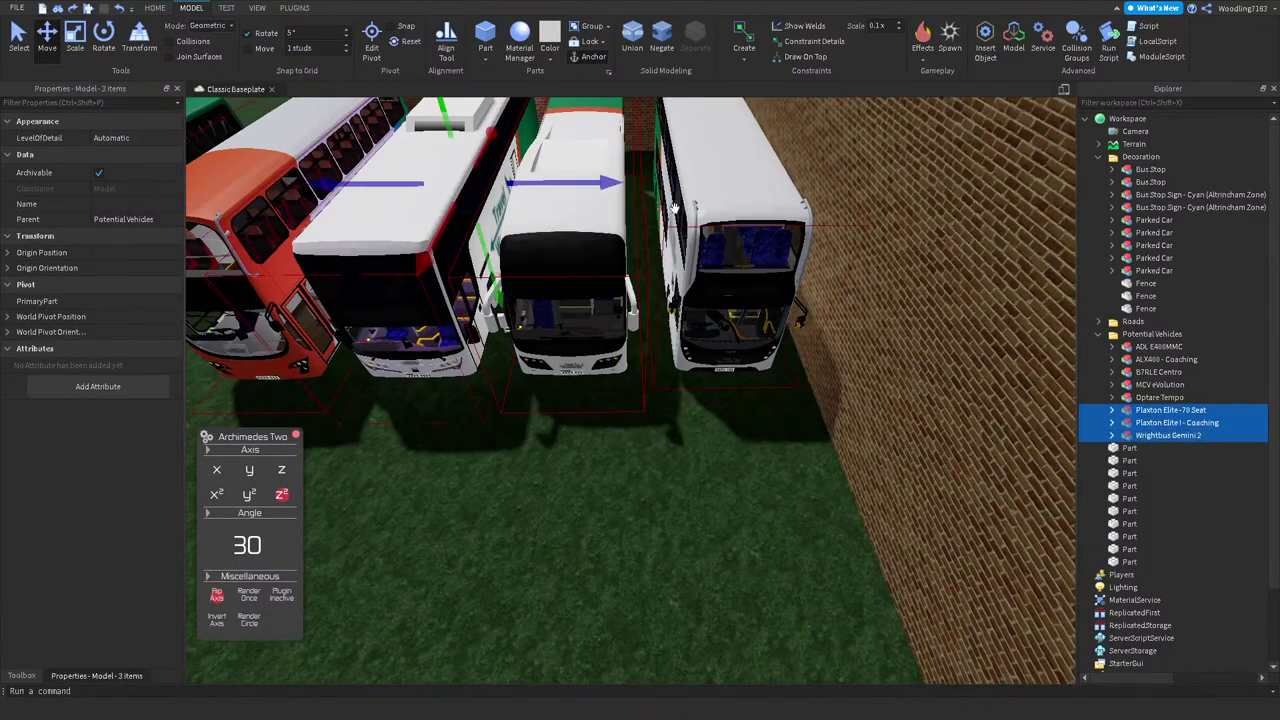
pyautogui.keyDown('ctrl'); pyautogui.click(600, 190); pyautogui.keyUp('ctrl')
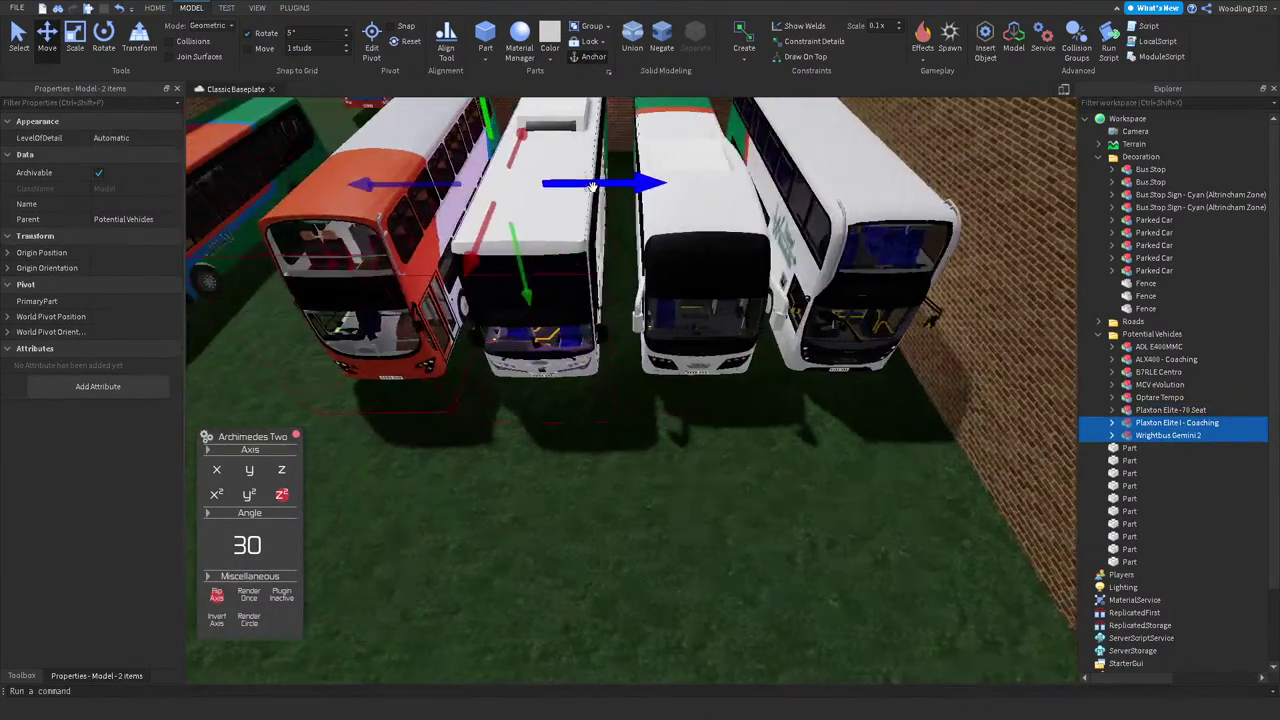
pyautogui.keyDown('ctrl'); pyautogui.click(600, 294); pyautogui.keyUp('ctrl')
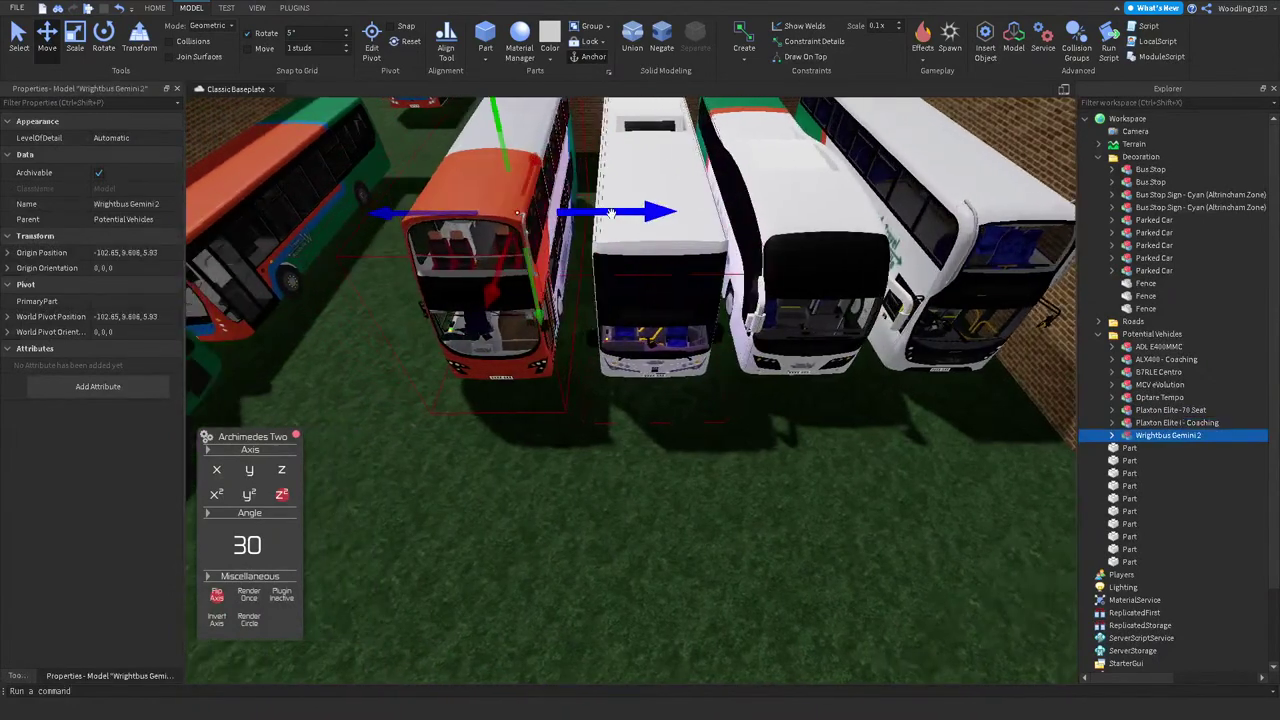
pyautogui.moveTo(608, 510); pyautogui.dragTo(613, 508, button='right')
pyautogui.click(613, 512)
# Step: Copy the back wall section to the corner across the rear opening and resize it to 6.878 studs wide and 24 studs high
pyautogui.press('a')
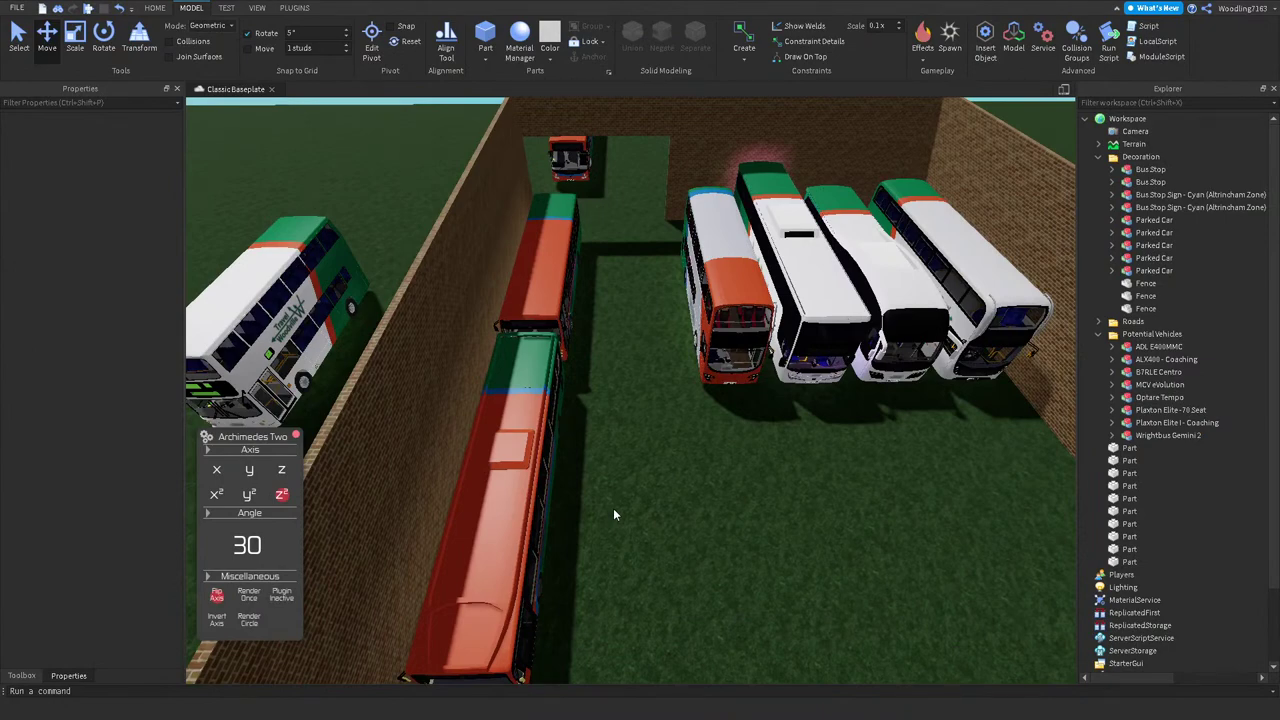
pyautogui.press('w')
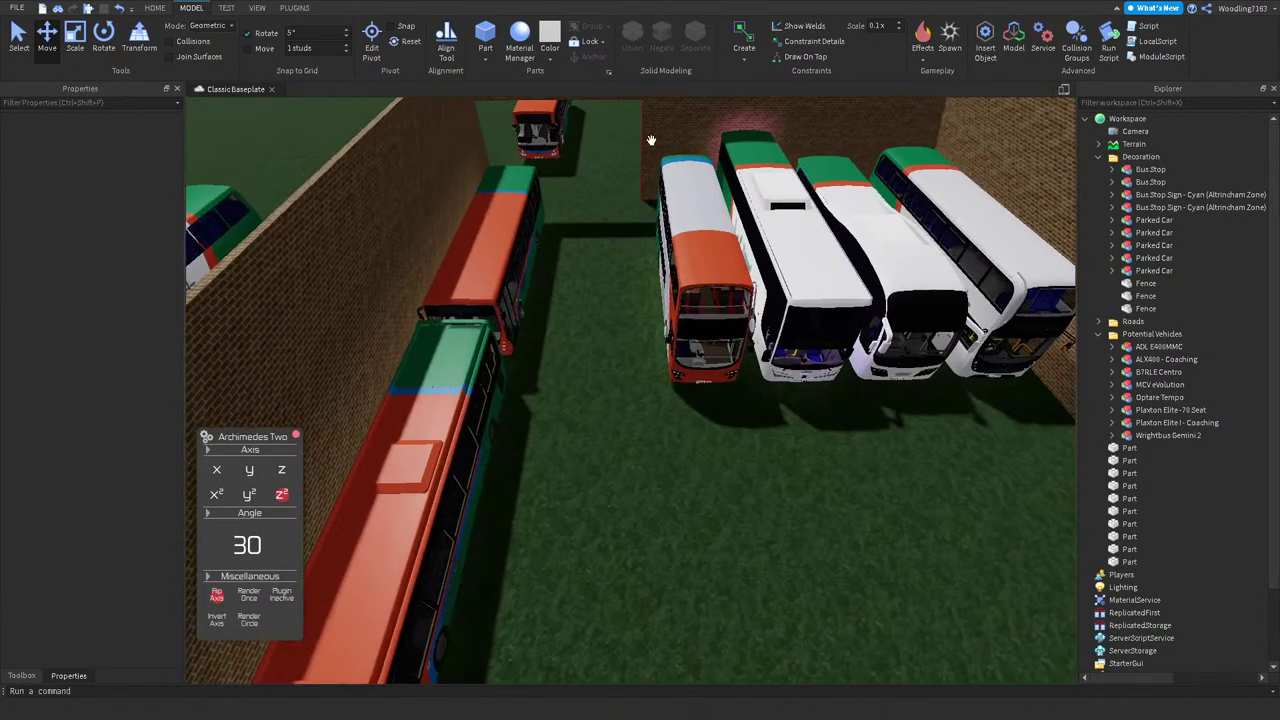
pyautogui.click(651, 140)
pyautogui.press('f')
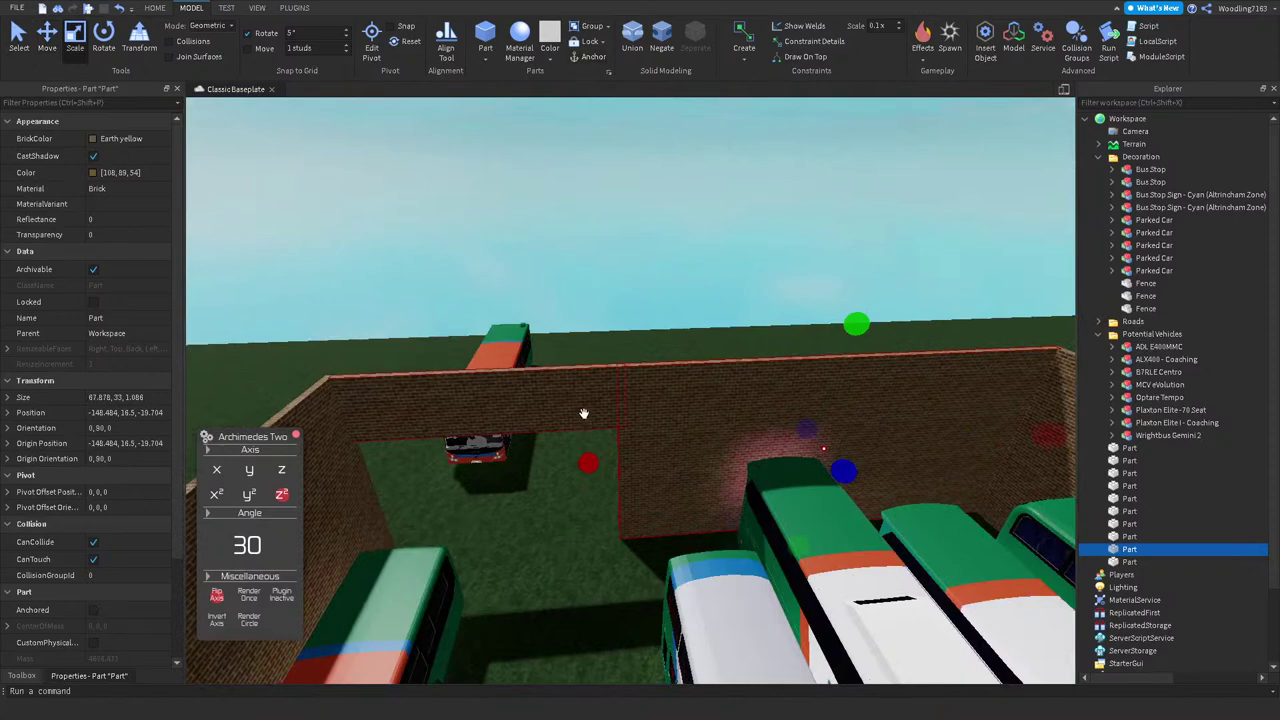
pyautogui.click(500, 345)
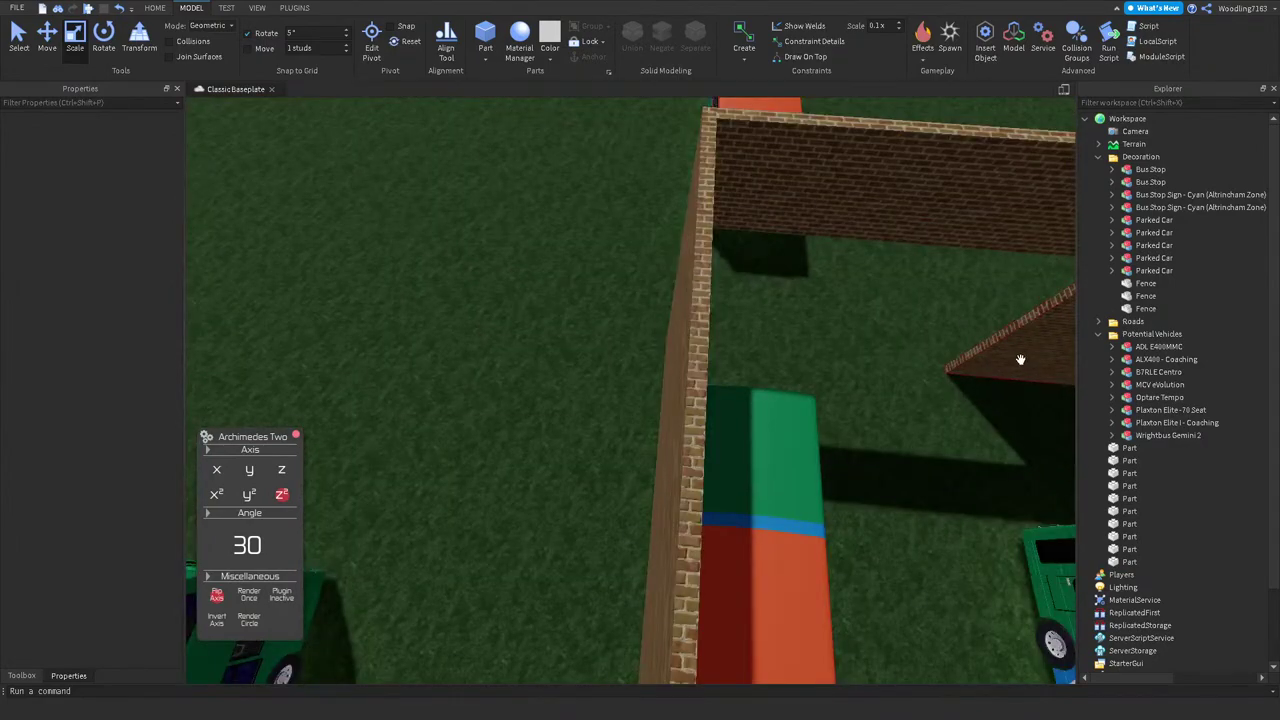
pyautogui.click(1020, 360)
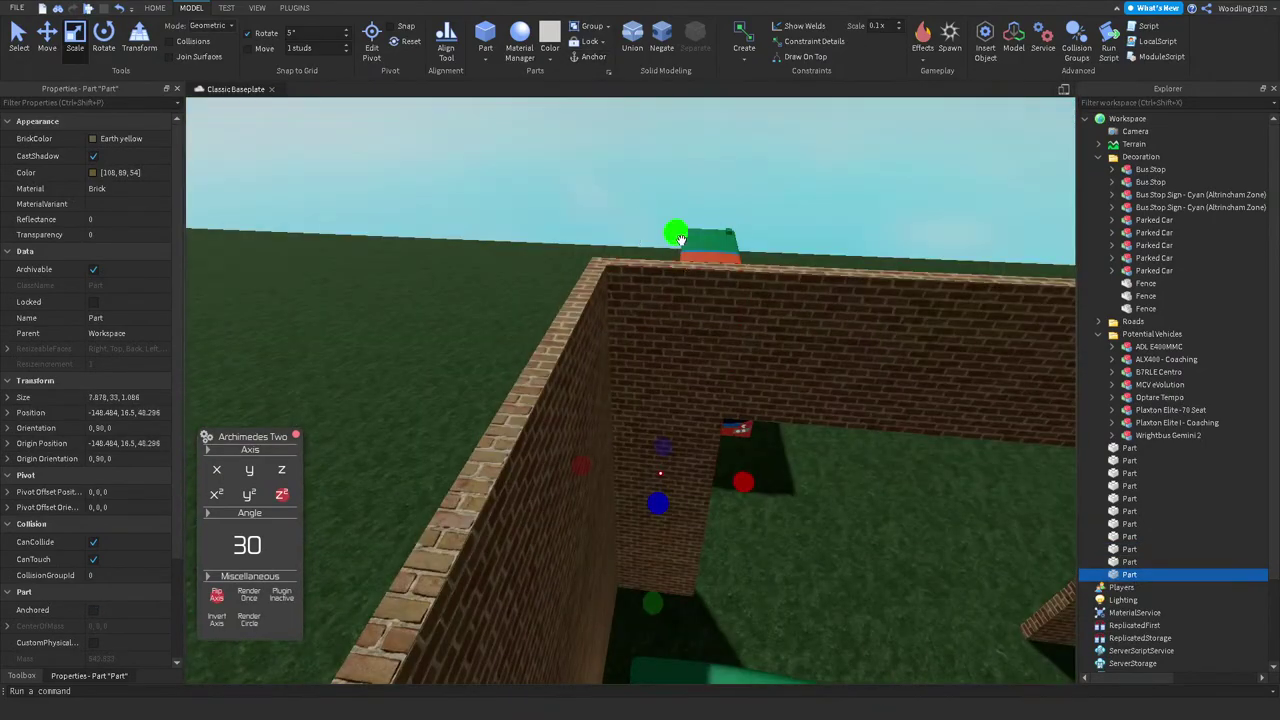
pyautogui.moveTo(679, 239); pyautogui.dragTo(693, 358)
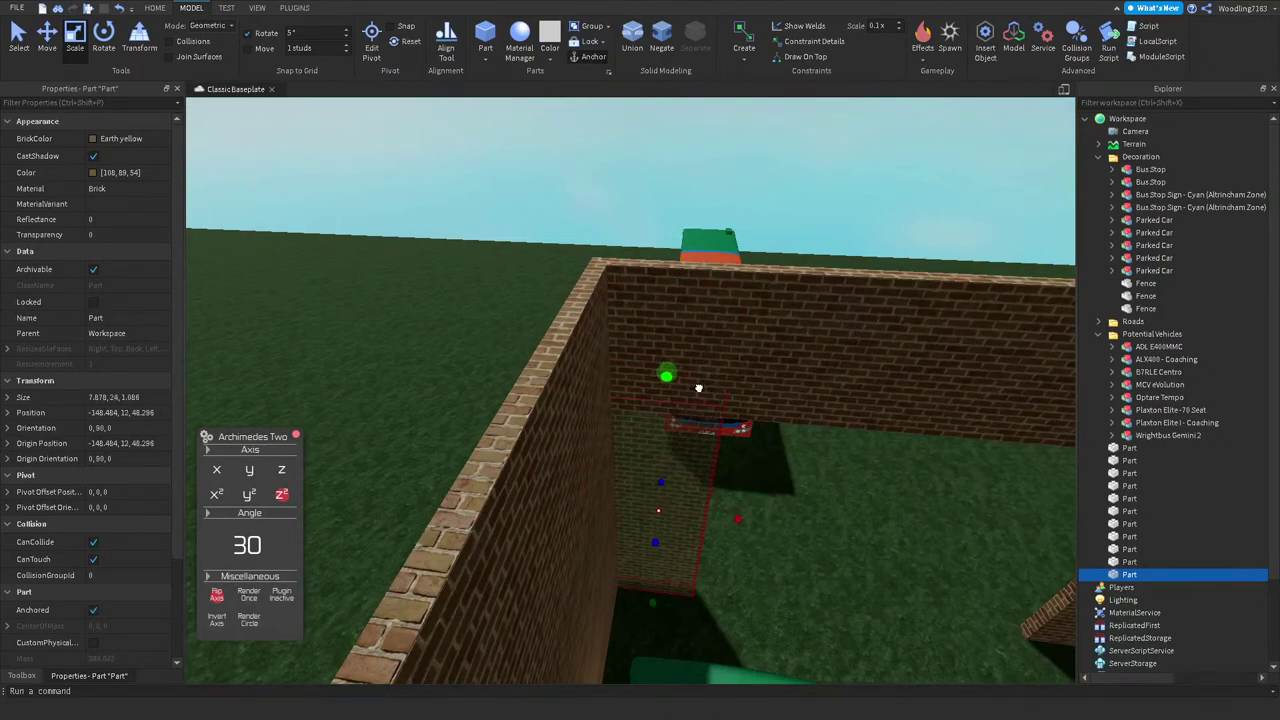
pyautogui.moveTo(698, 387); pyautogui.dragTo(643, 326, button='right')
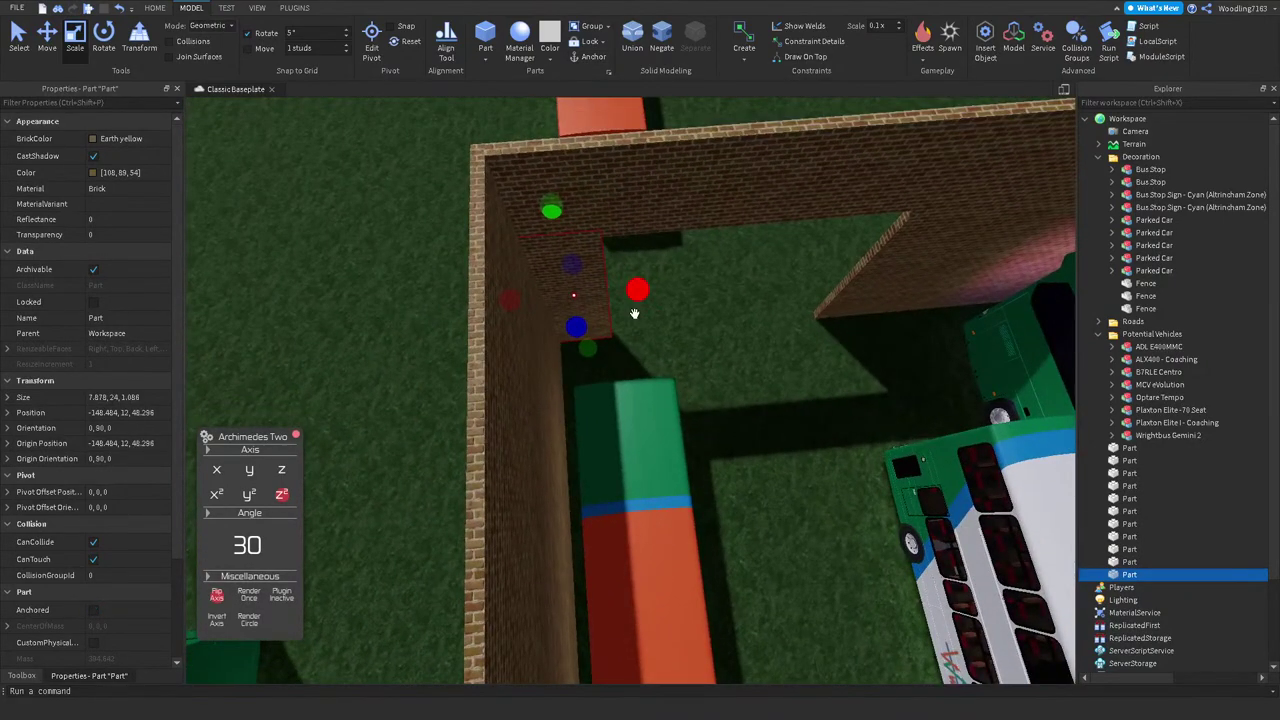
pyautogui.moveTo(619, 293); pyautogui.dragTo(534, 294)
# Step: Try to extend the new corner wall piece along the side wall towards the entrance as a long, 24-stud-high block
pyautogui.moveTo(534, 294); pyautogui.dragTo(299, 318, button='right')
pyautogui.scroll(2, 290, 318)
pyautogui.scroll(2, 380, 360)
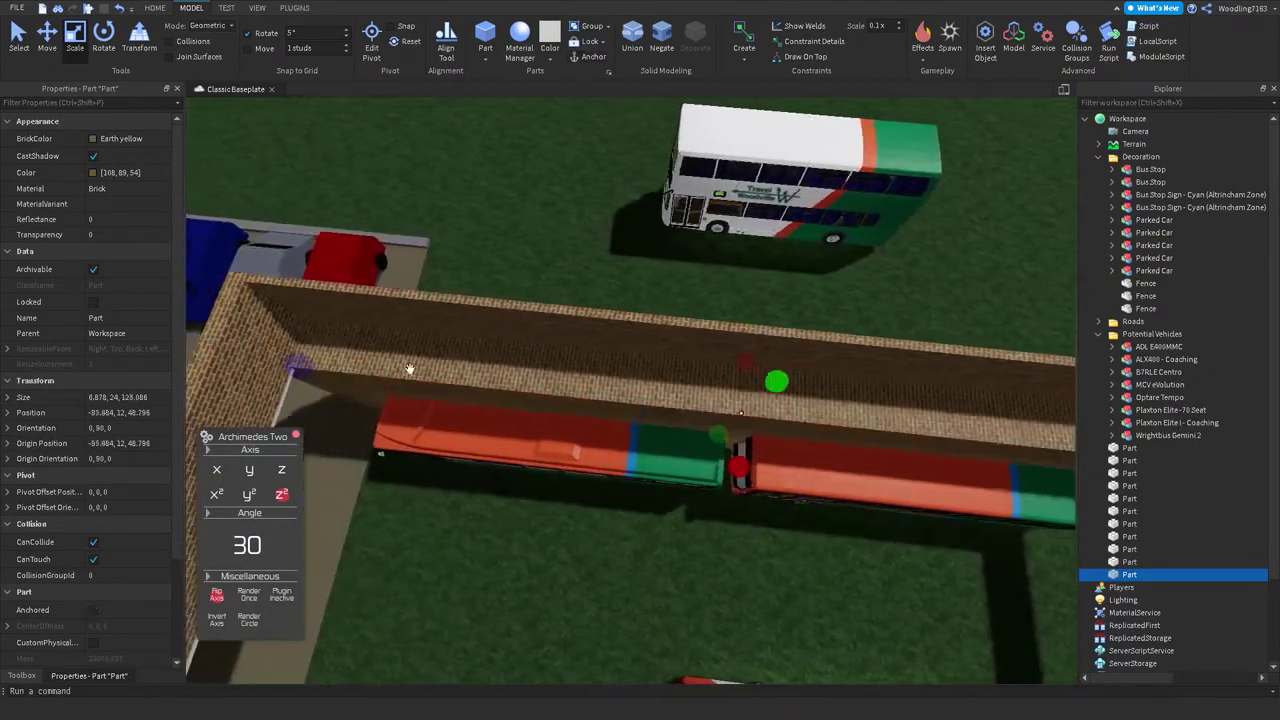
pyautogui.scroll(2, 700, 409)
pyautogui.scroll(3, 857, 425)
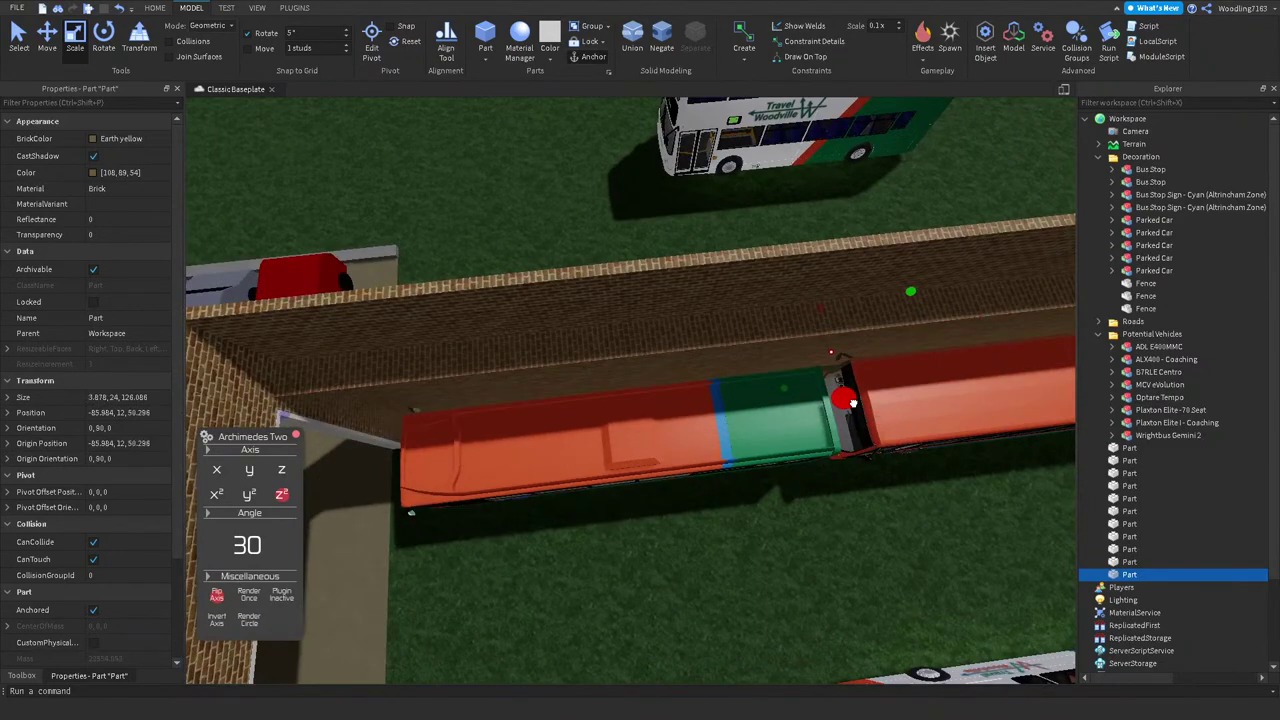
pyautogui.scroll(1, 866, 398)
pyautogui.hotkey('ctrl', 'z')
pyautogui.press('f')
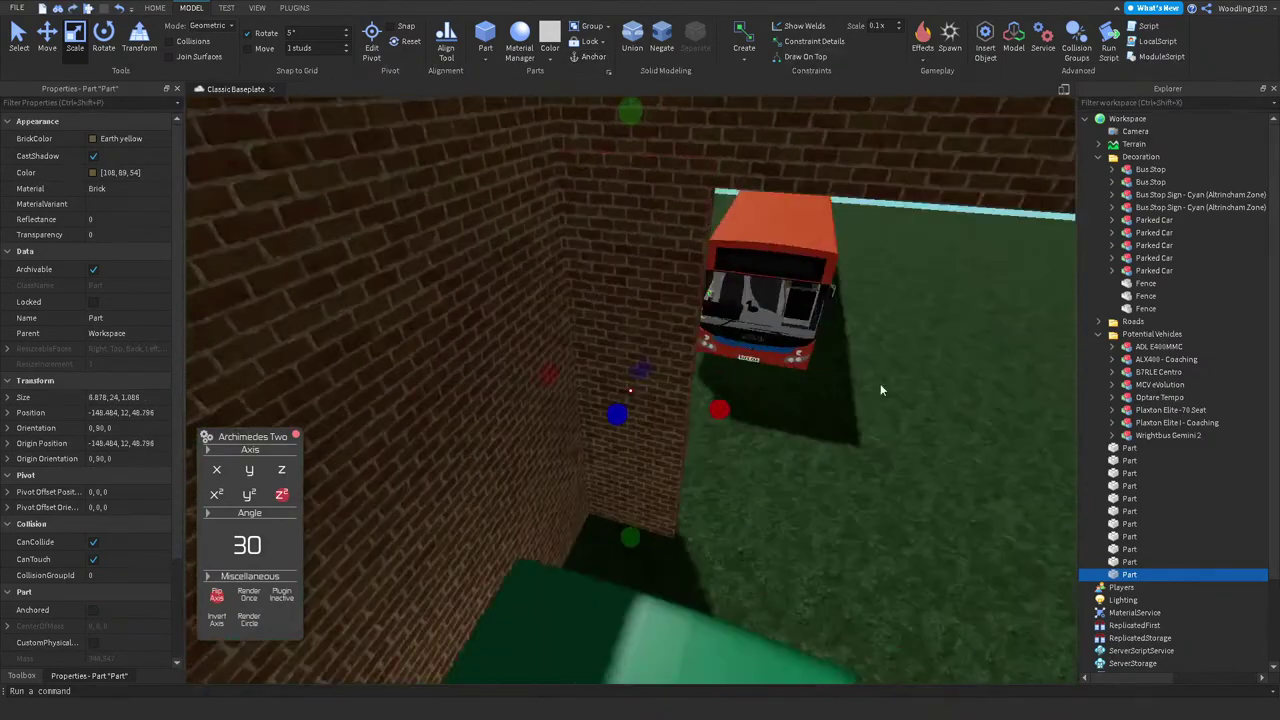
# Step: Move the B7RLE Centro 8 studs back along the side wall, towards the rear of the depot
pyautogui.click(780, 455)
pyautogui.scroll(-5, 780, 455)
pyautogui.moveTo(780, 455); pyautogui.dragTo(780, 455, button='right')
pyautogui.click(430, 440)
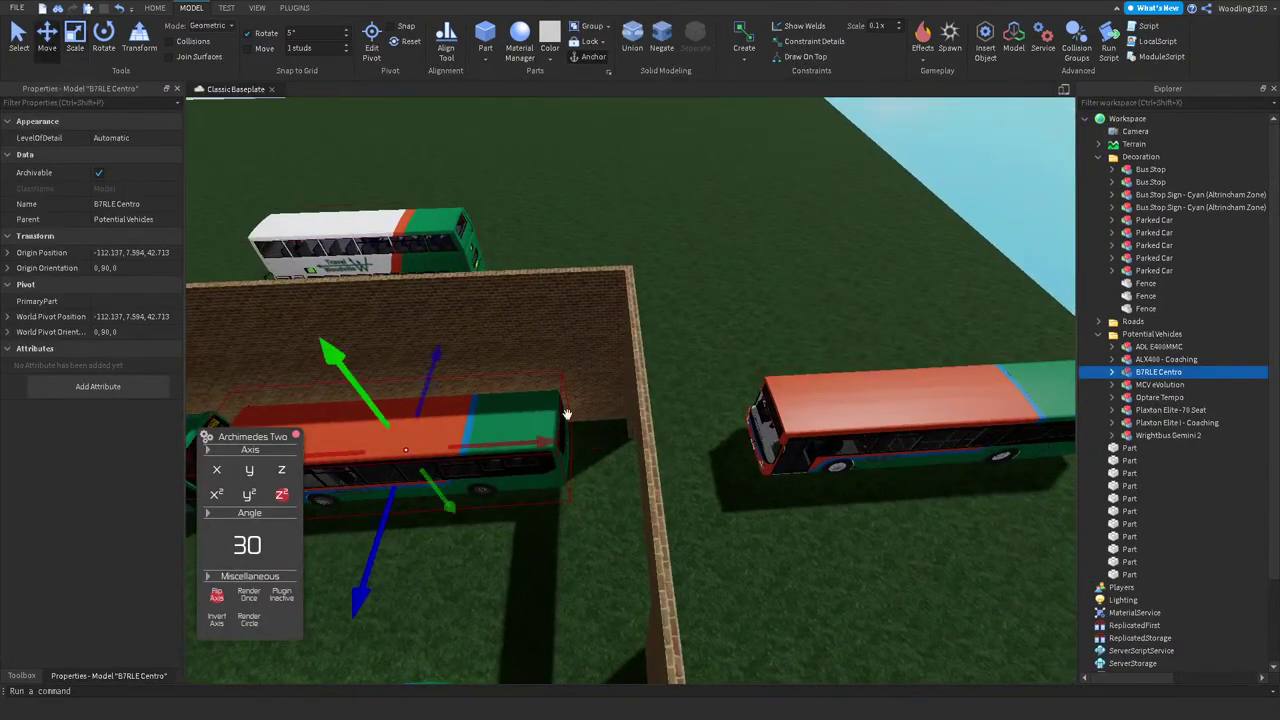
pyautogui.click(519, 440)
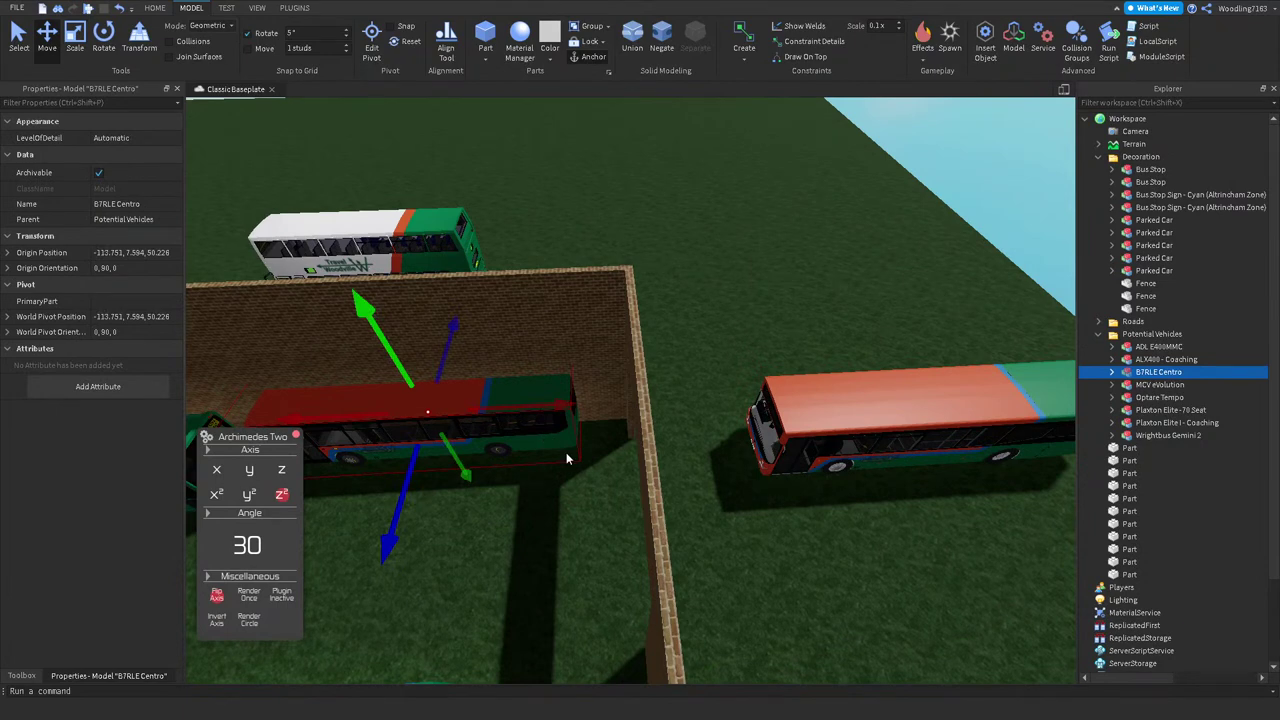
pyautogui.click(566, 456)
pyautogui.moveTo(540, 449); pyautogui.dragTo(588, 484)
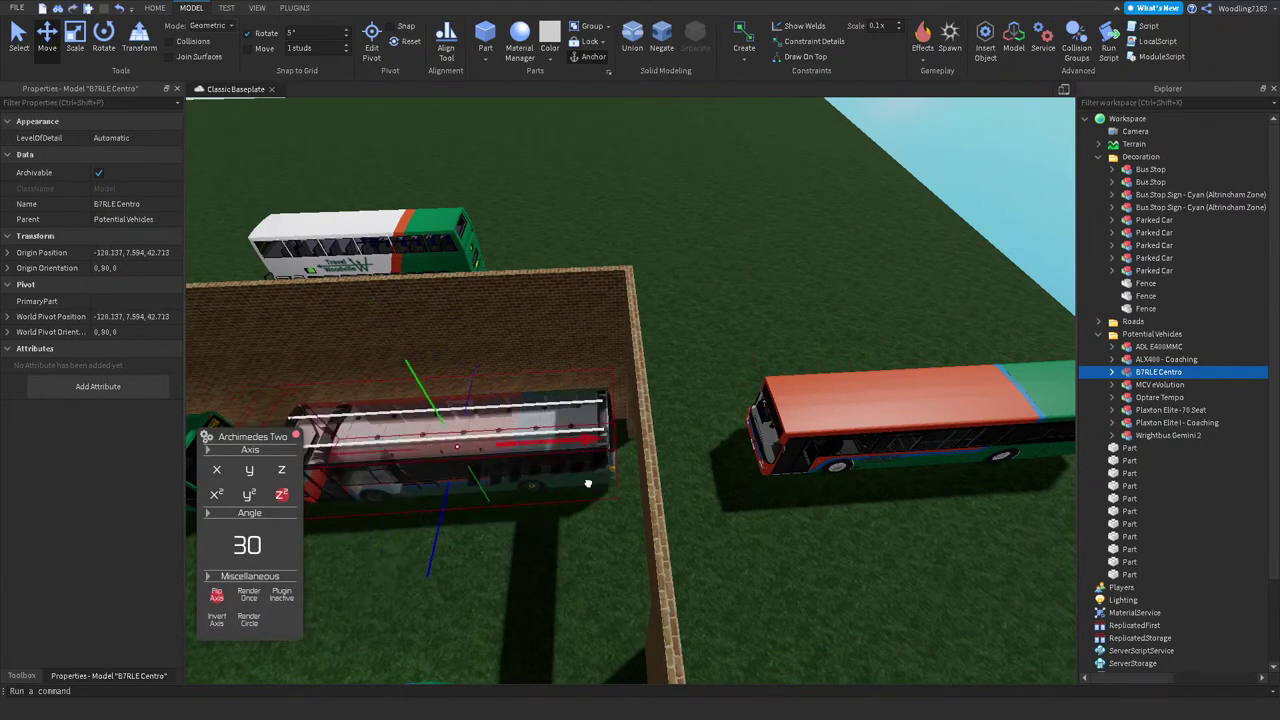
pyautogui.scroll(-5, 588, 481)
pyautogui.moveTo(588, 481); pyautogui.dragTo(696, 383, button='right')
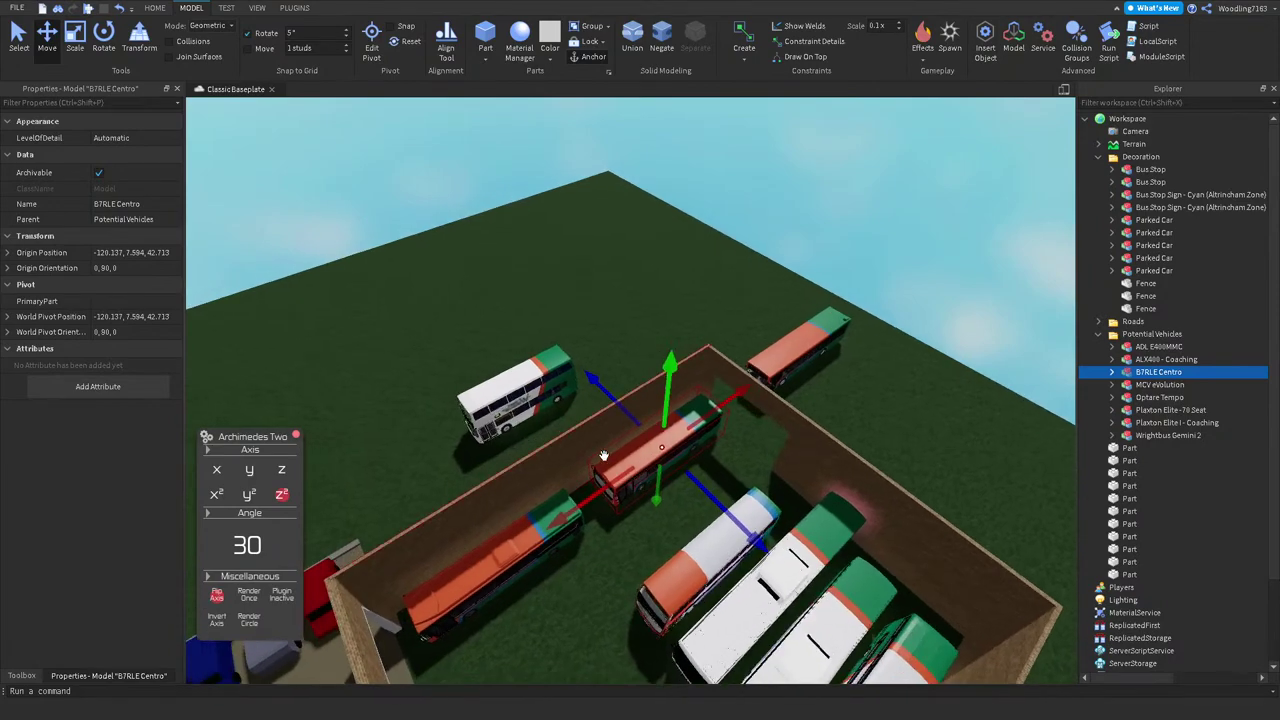
# Step: Select the Optare Tempo and examine its clearance from the entrance, the side wall and the B7RLE Centro
pyautogui.scroll(5, 696, 383)
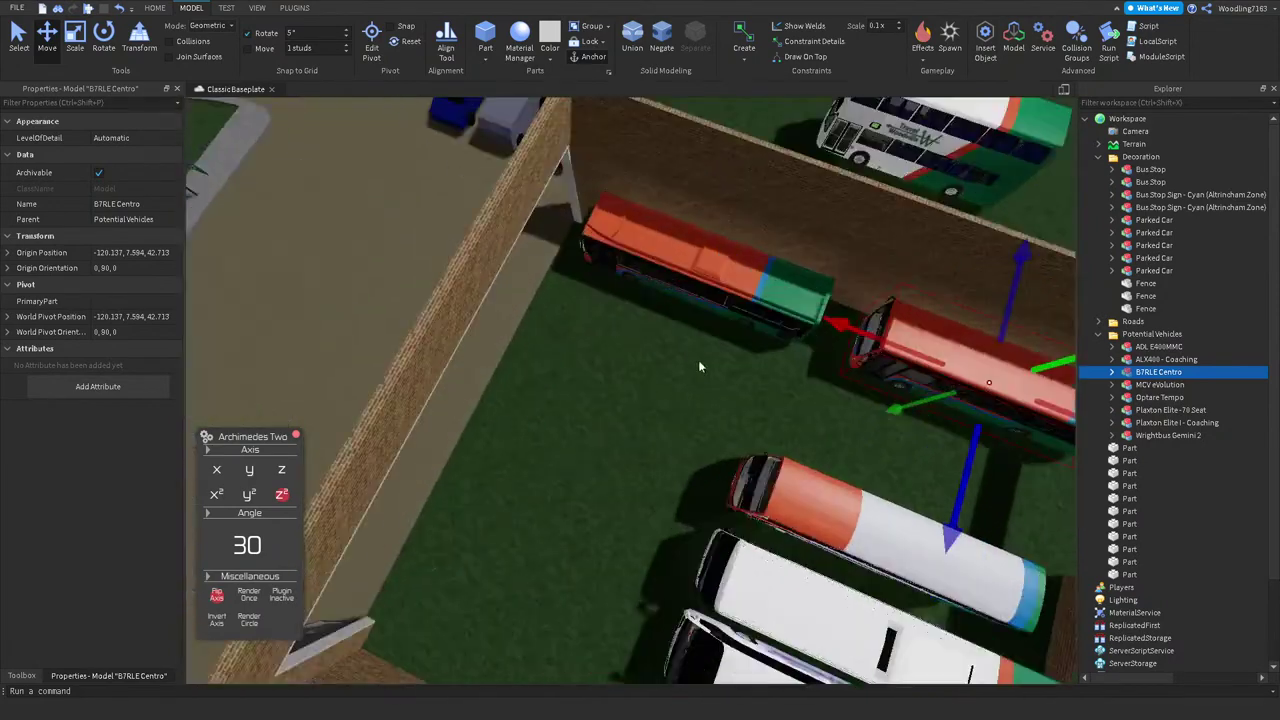
pyautogui.click(707, 299)
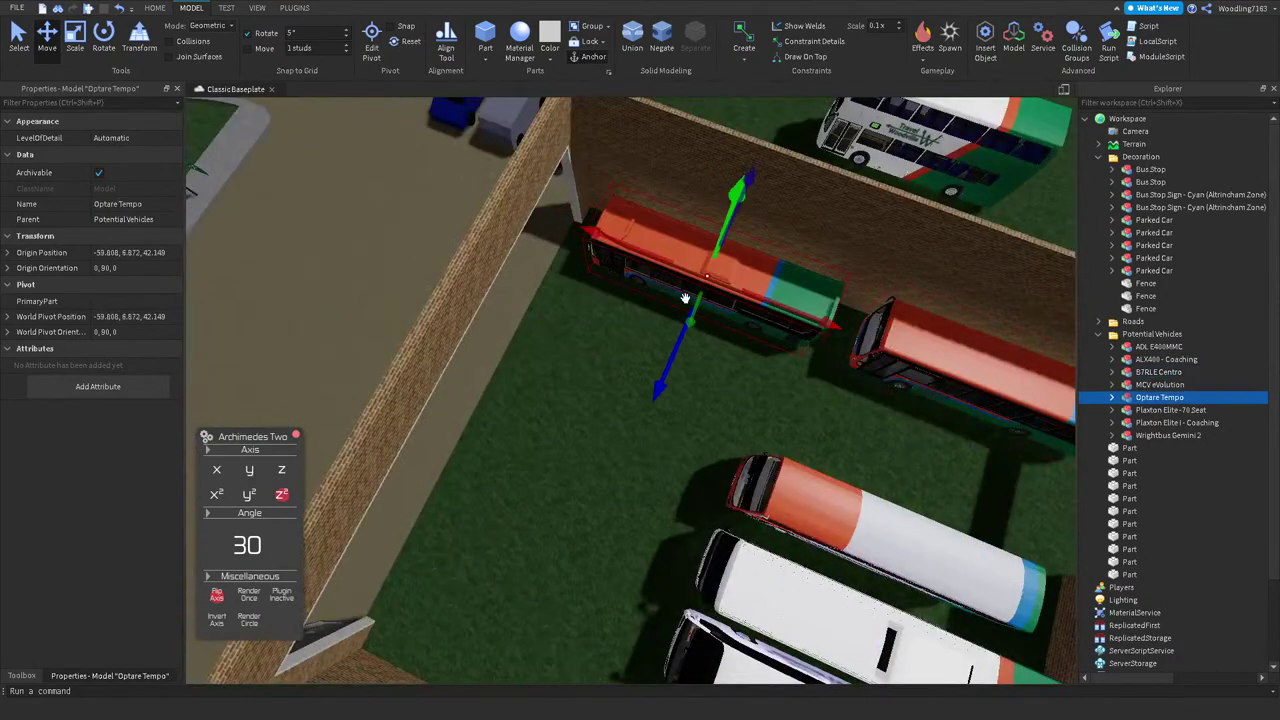
pyautogui.scroll(4, 657, 266)
pyautogui.moveTo(657, 266); pyautogui.dragTo(658, 271, button='right')
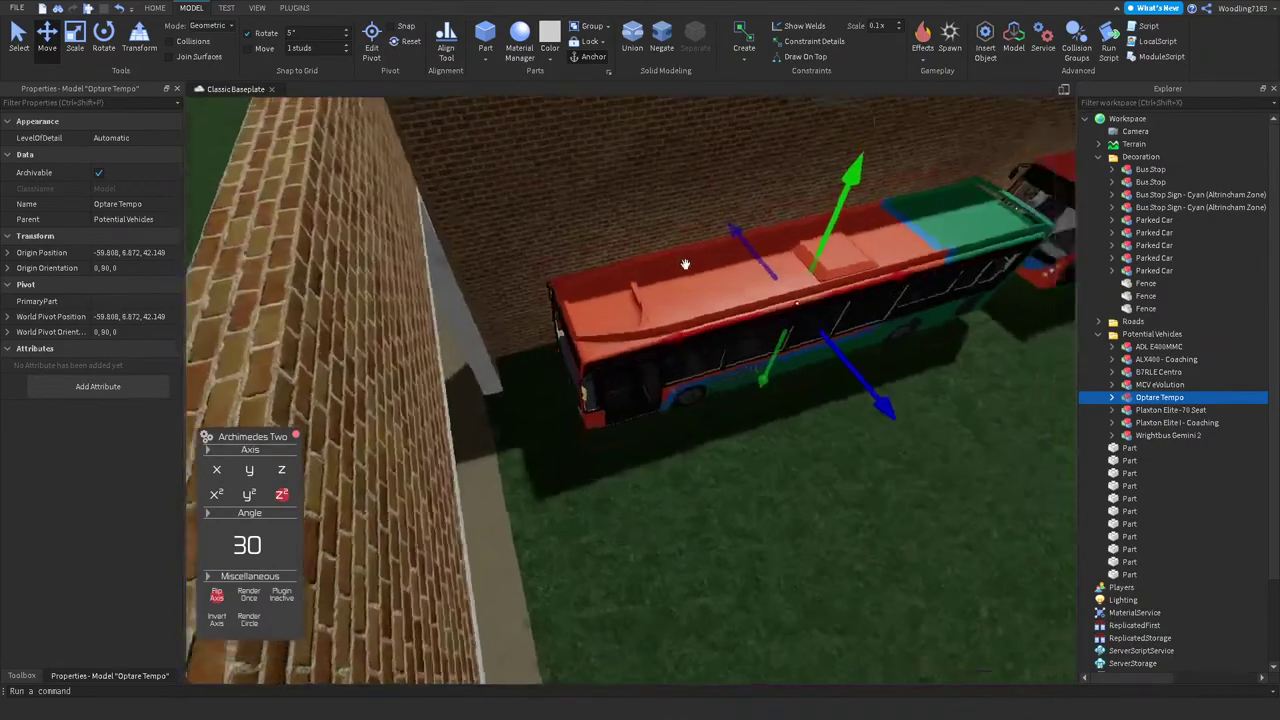
pyautogui.scroll(-2, 423, 250)
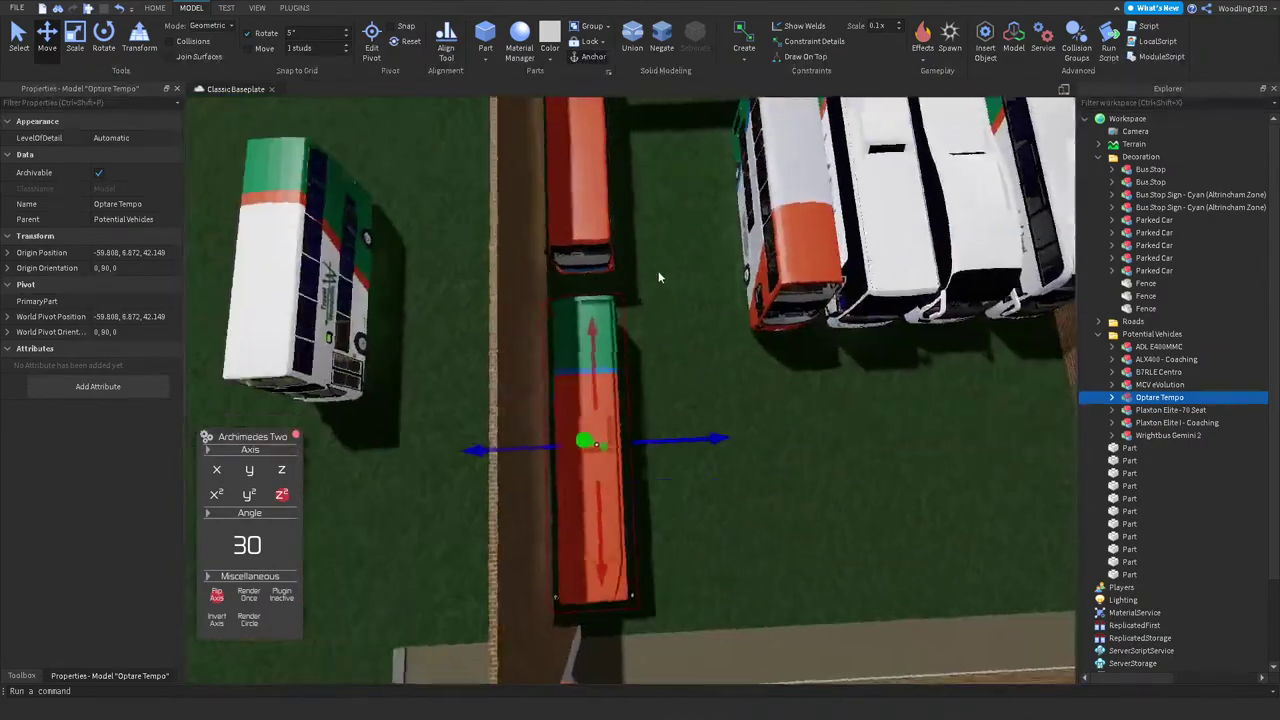
pyautogui.scroll(3, 422, 257)
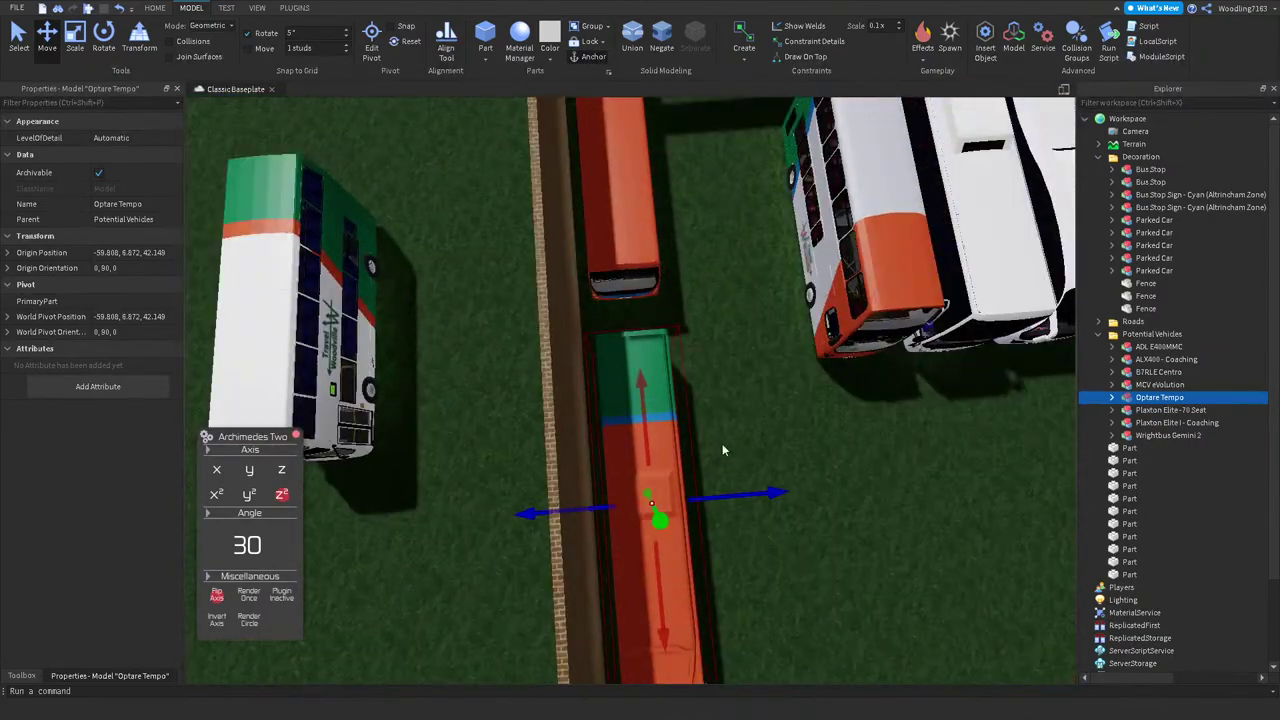
pyautogui.click(738, 395)
pyautogui.moveTo(740, 359); pyautogui.dragTo(740, 358, button='right')
pyautogui.scroll(6, 740, 359)
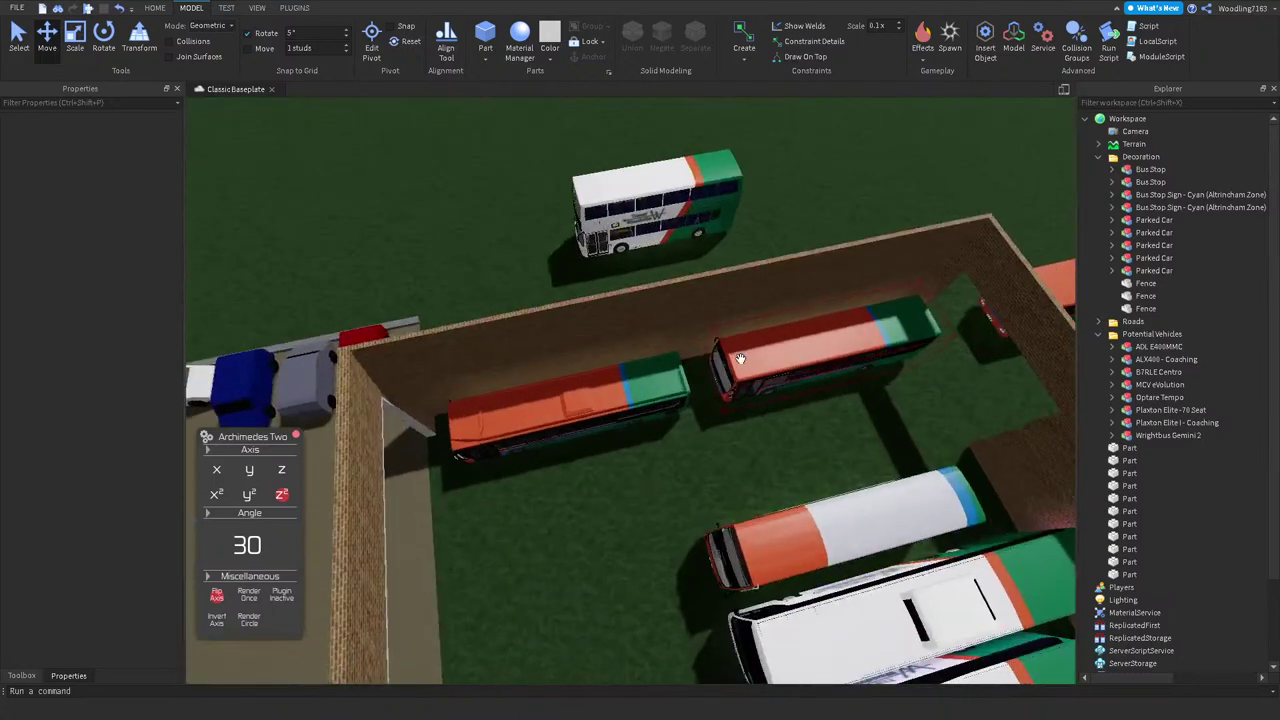
pyautogui.scroll(1, 740, 359)
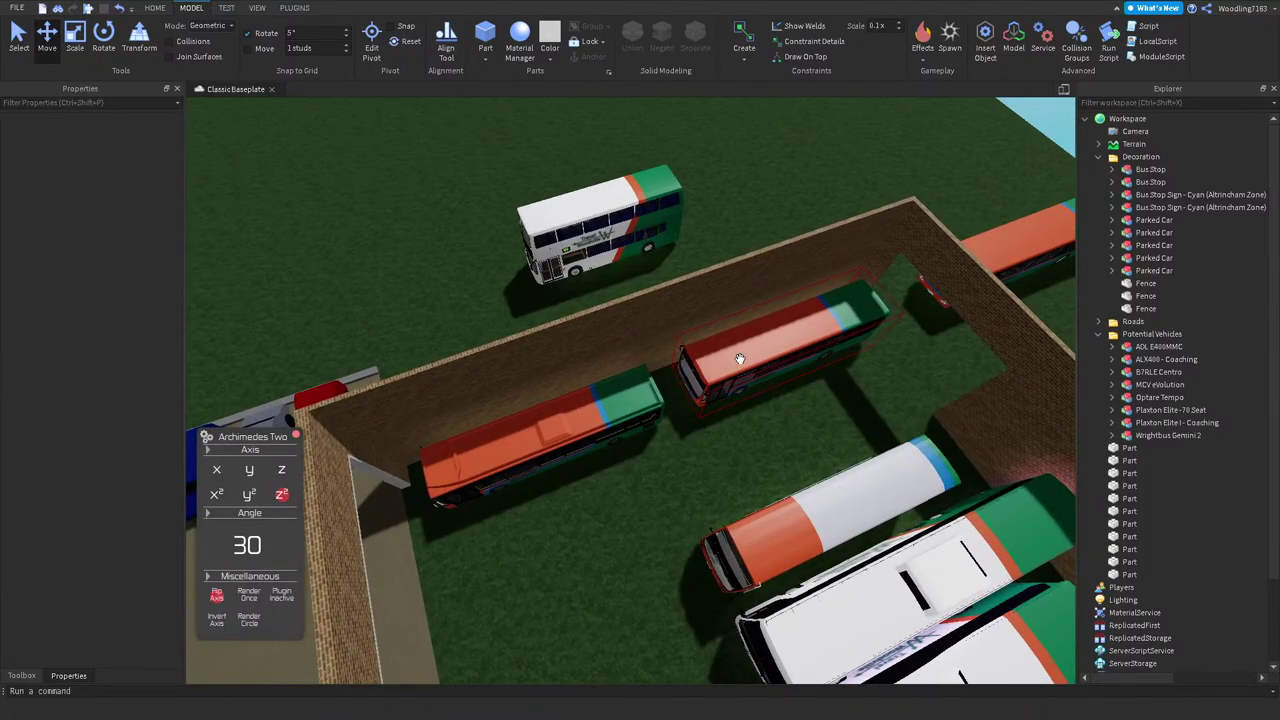
# Step: Move the ALX400 - Coaching from outside the side wall to behind the depot, parallel to the MCV eVolution
pyautogui.moveTo(740, 358); pyautogui.dragTo(740, 359, button='right')
pyautogui.moveTo(701, 275); pyautogui.dragTo(890, 525)
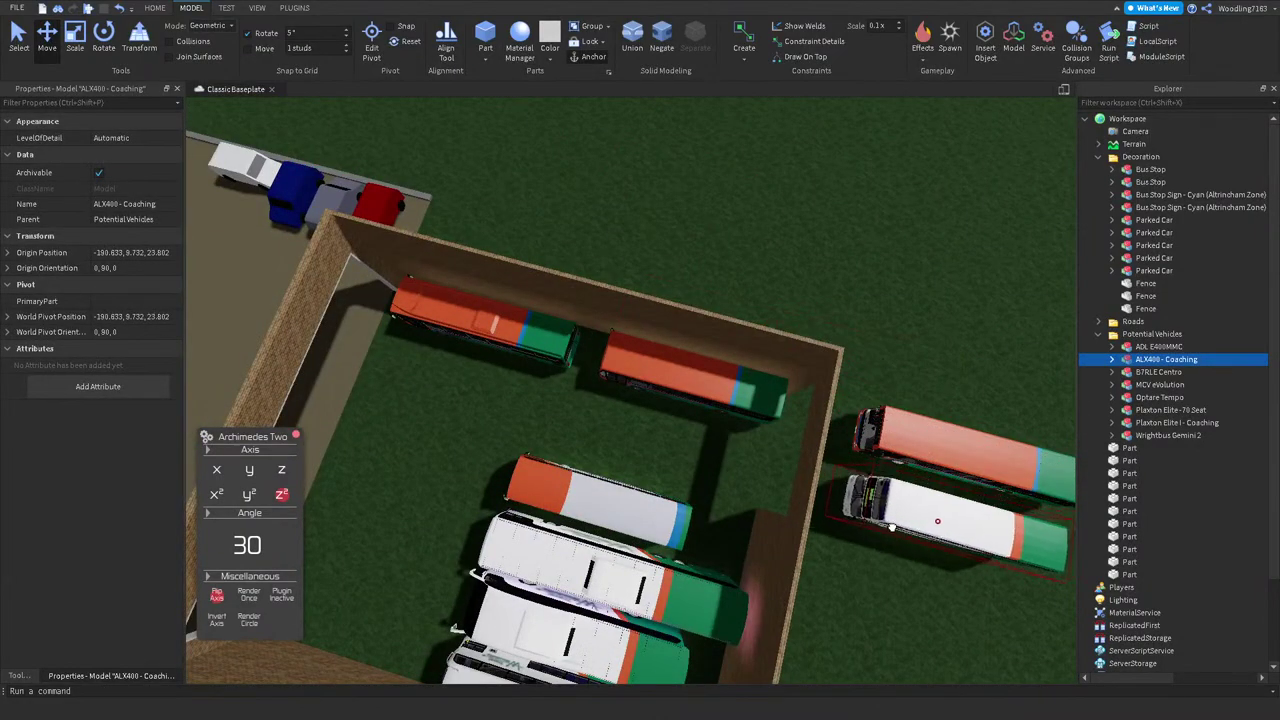
pyautogui.scroll(2, 890, 525)
pyautogui.click(868, 313)
pyautogui.moveTo(868, 313); pyautogui.dragTo(868, 314, button='right')
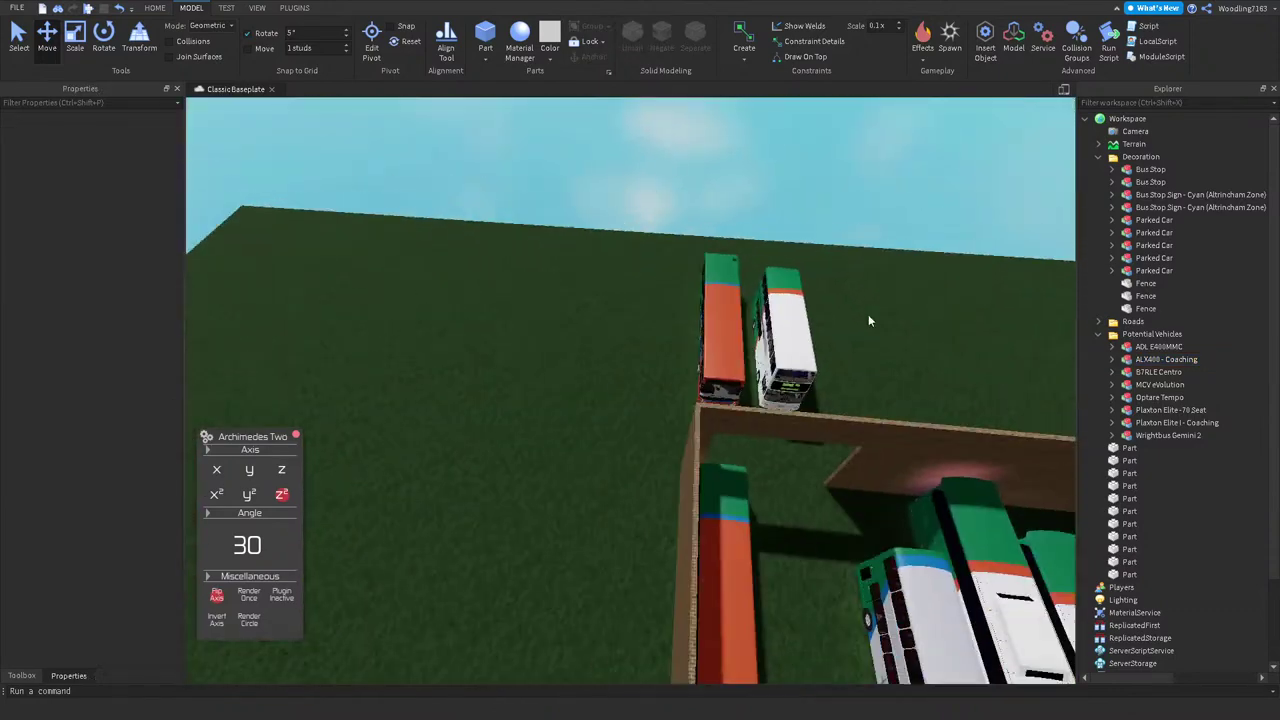
pyautogui.scroll(8, 868, 314)
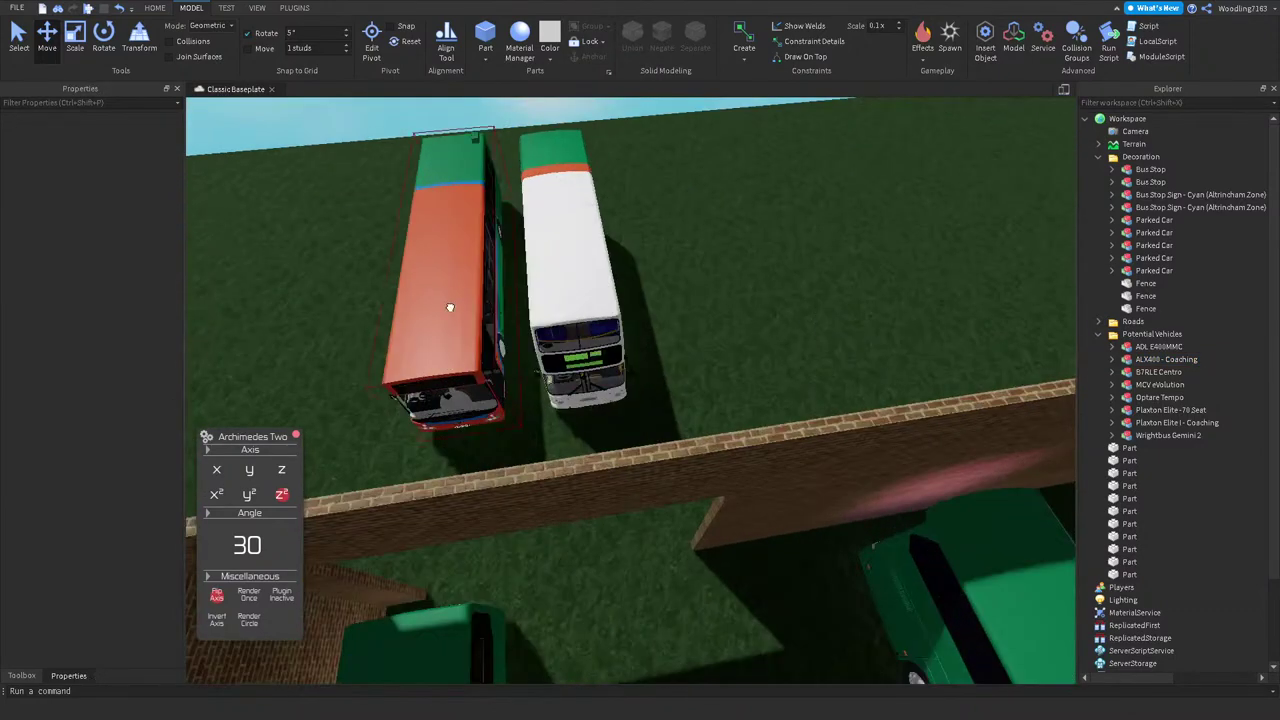
pyautogui.click(450, 307)
pyautogui.moveTo(450, 307); pyautogui.dragTo(465, 306, button='right')
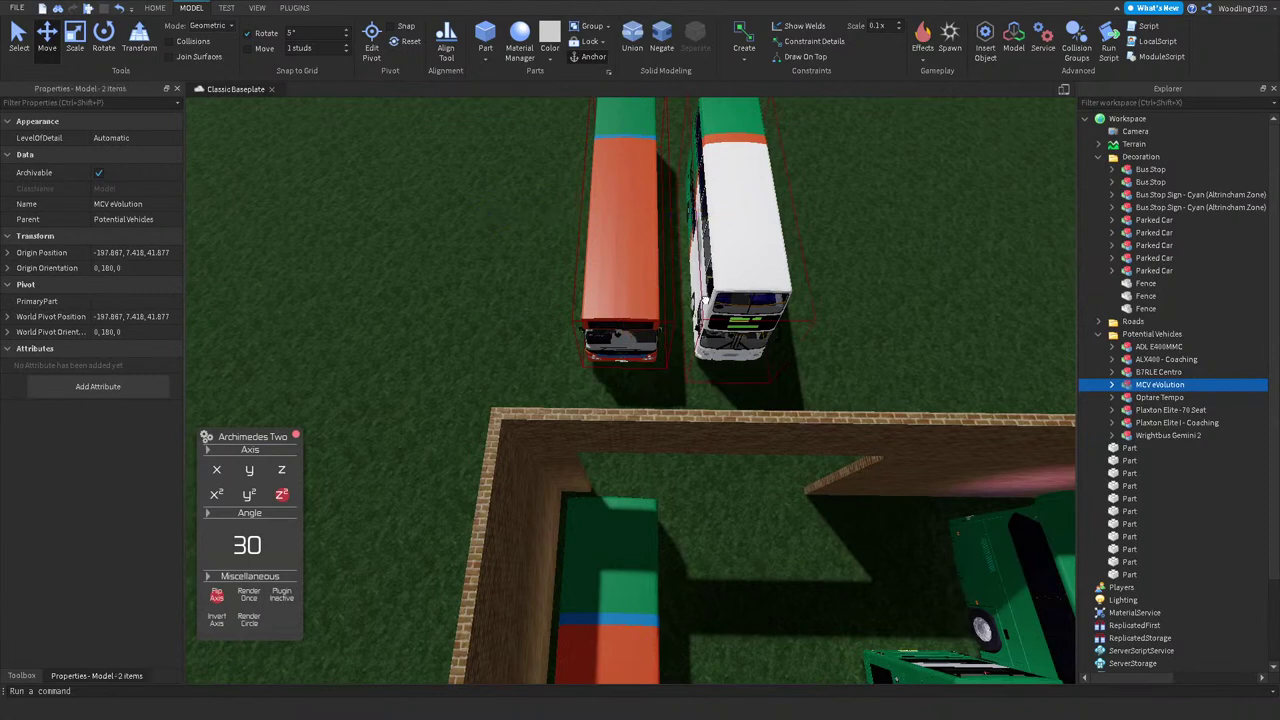
pyautogui.keyDown('ctrl'); pyautogui.click(718, 244); pyautogui.keyUp('ctrl')
pyautogui.click(832, 306)
# Step: Duplicate the car park's road surface, separate the copy and keep only the large rectangular Road part beside the depot entrance
pyautogui.scroll(-10, 832, 306)
pyautogui.moveTo(832, 306); pyautogui.dragTo(848, 313, button='right')
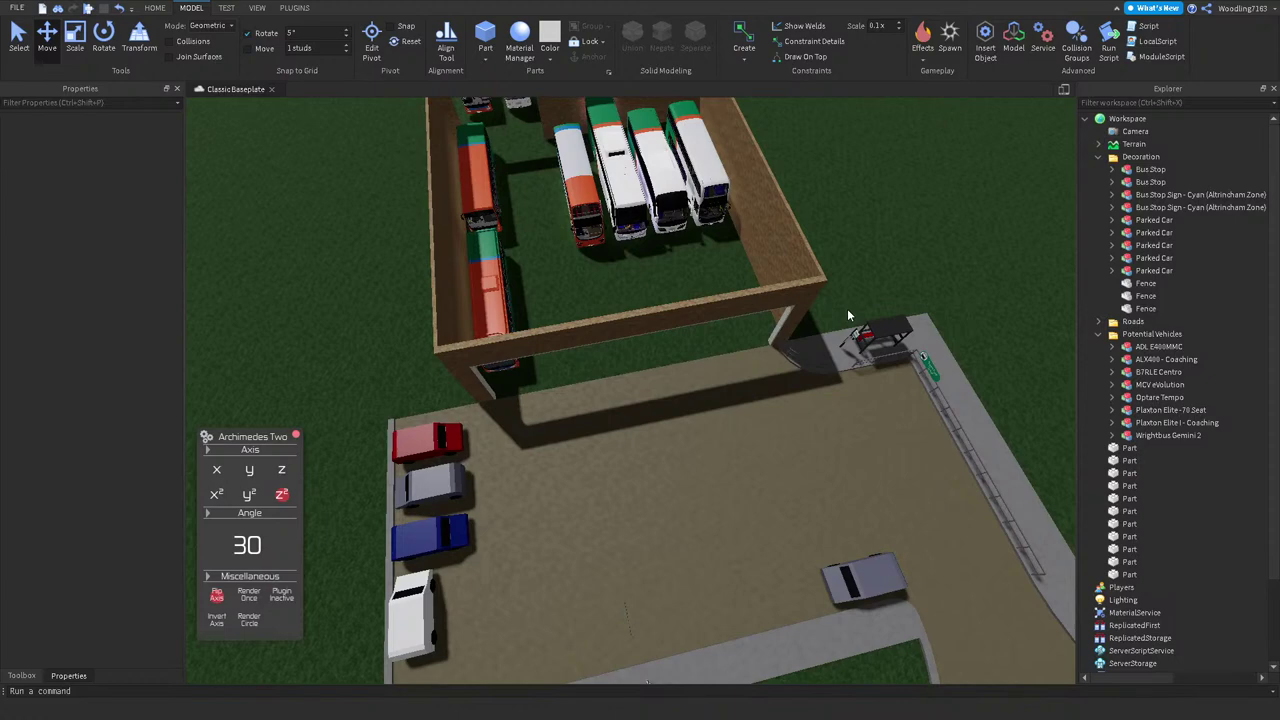
pyautogui.click(718, 480)
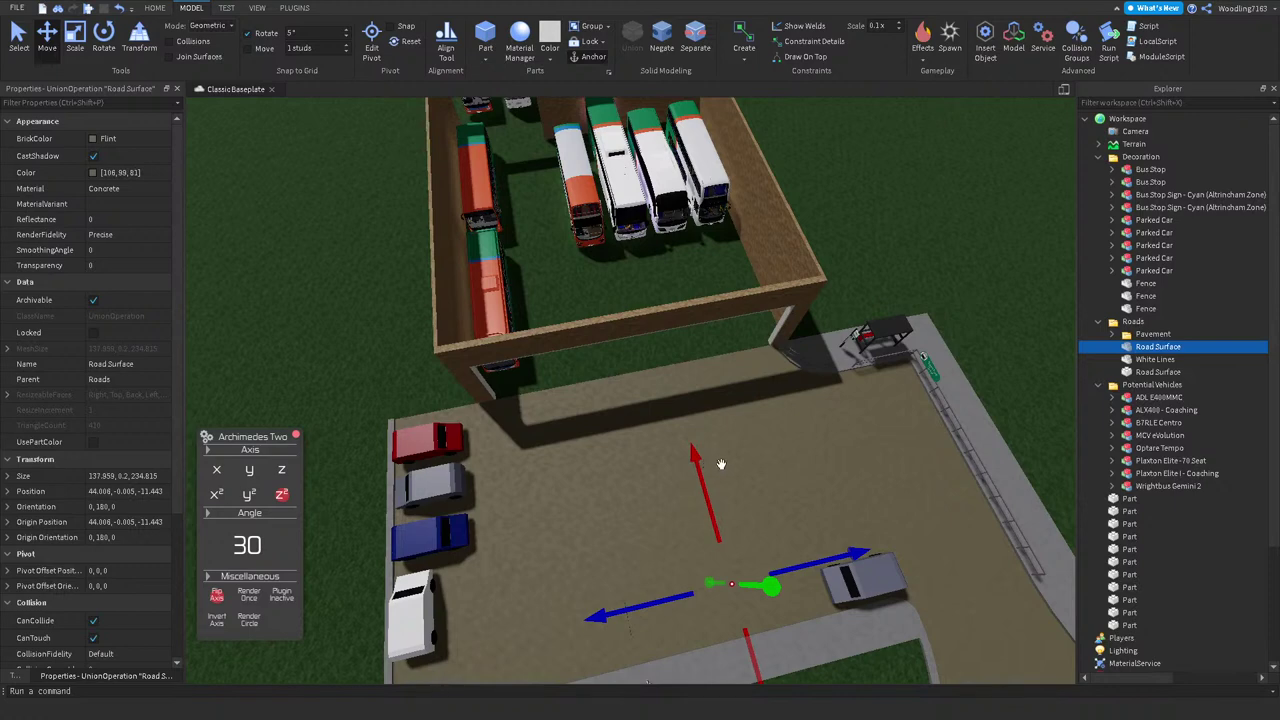
pyautogui.hotkey('ctrl', 'shift', 'u')
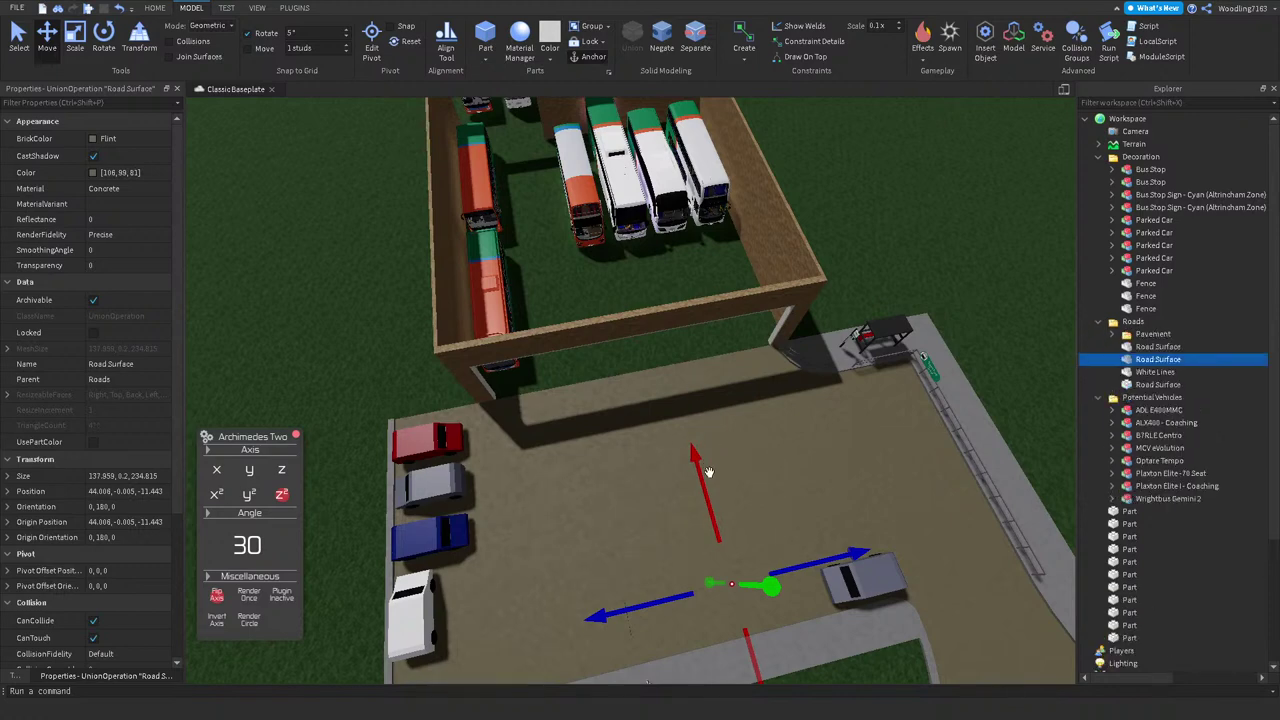
pyautogui.moveTo(700, 387); pyautogui.dragTo(689, 286, button='middle')
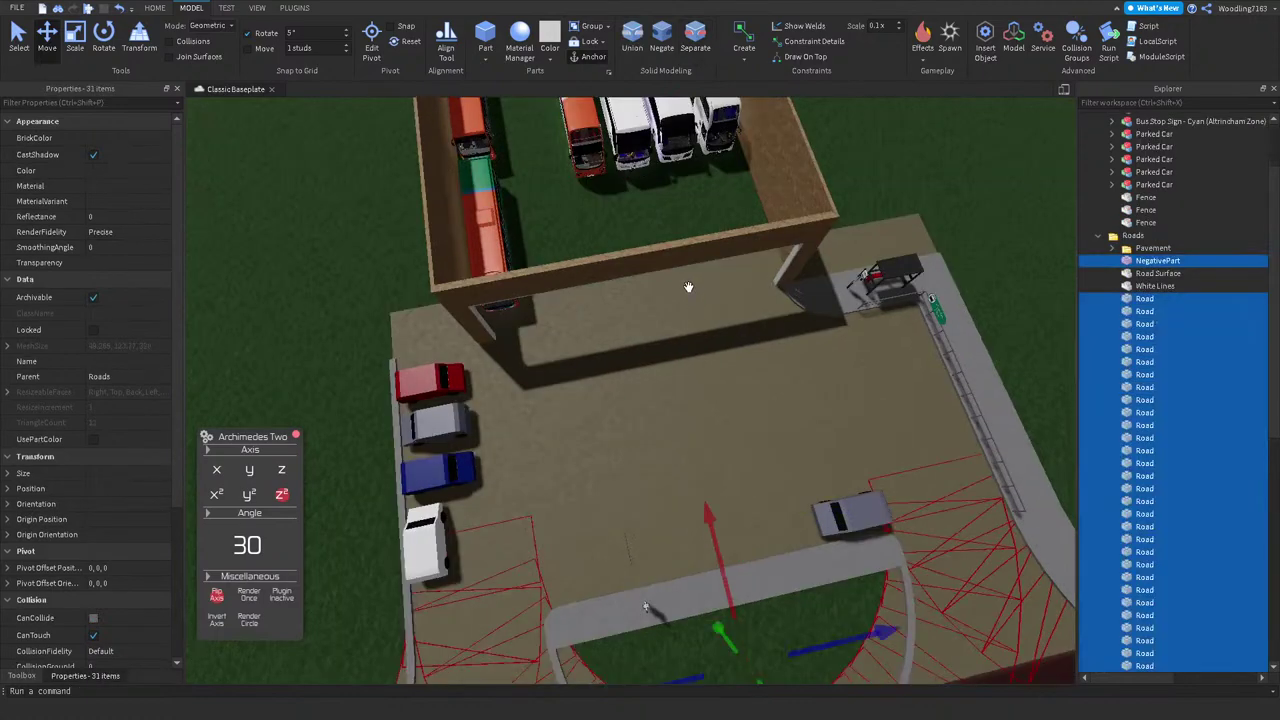
pyautogui.click(689, 286)
pyautogui.press('a')
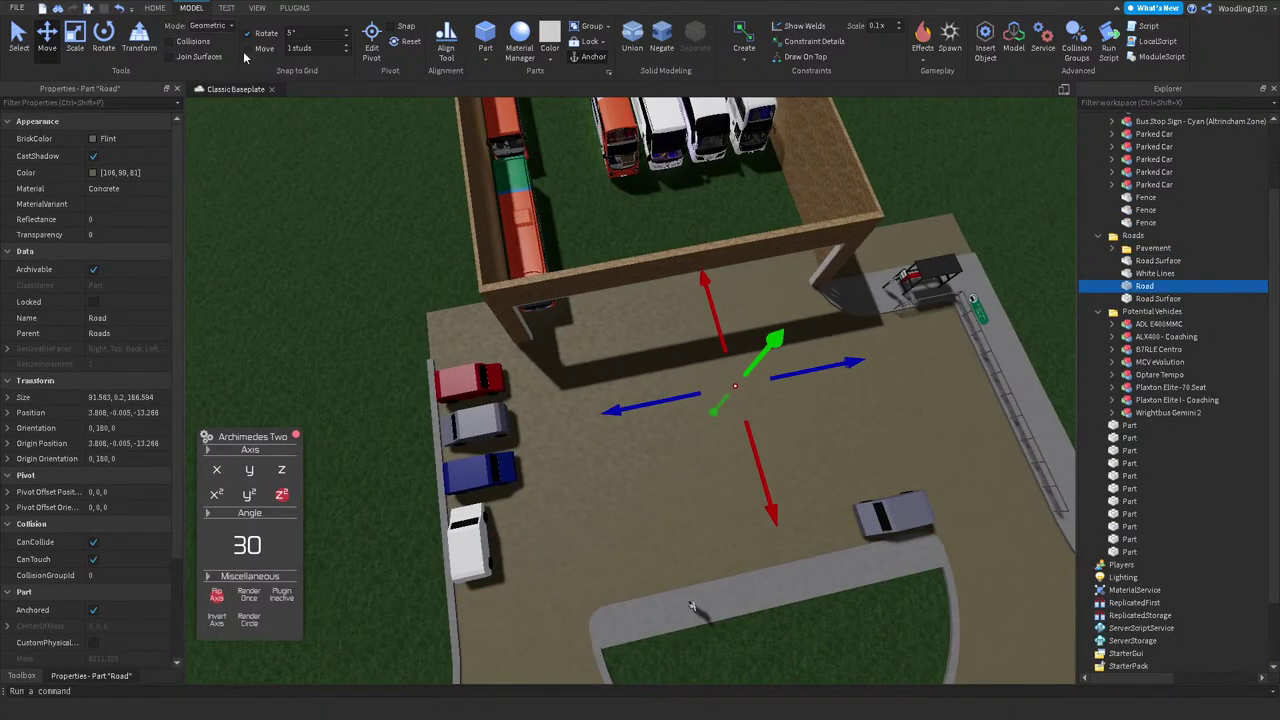
# Step: Shorten the Road part on the parked cars' side to meet the depot side wall, making it about 158.6 studs long
pyautogui.click(75, 45)
pyautogui.scroll(5, 505, 305)
pyautogui.moveTo(505, 305); pyautogui.dragTo(508, 313, button='right')
pyautogui.scroll(8, 508, 313)
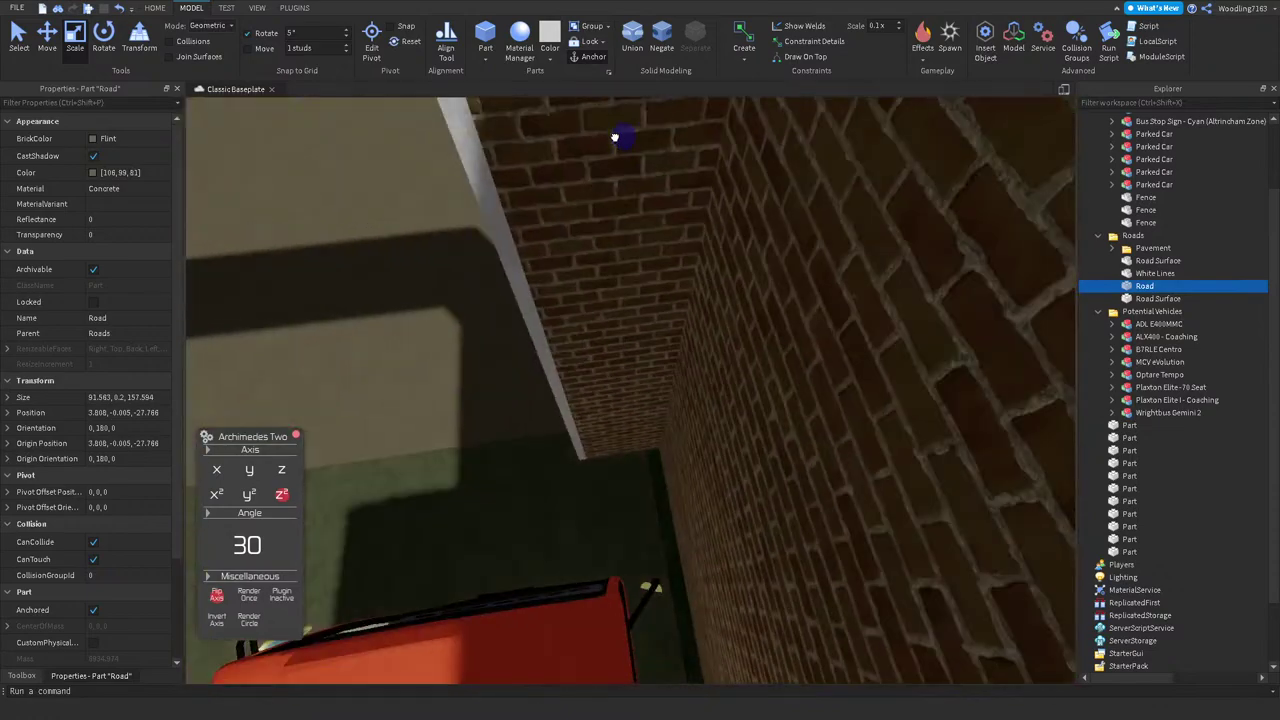
pyautogui.scroll(-5, 627, 159)
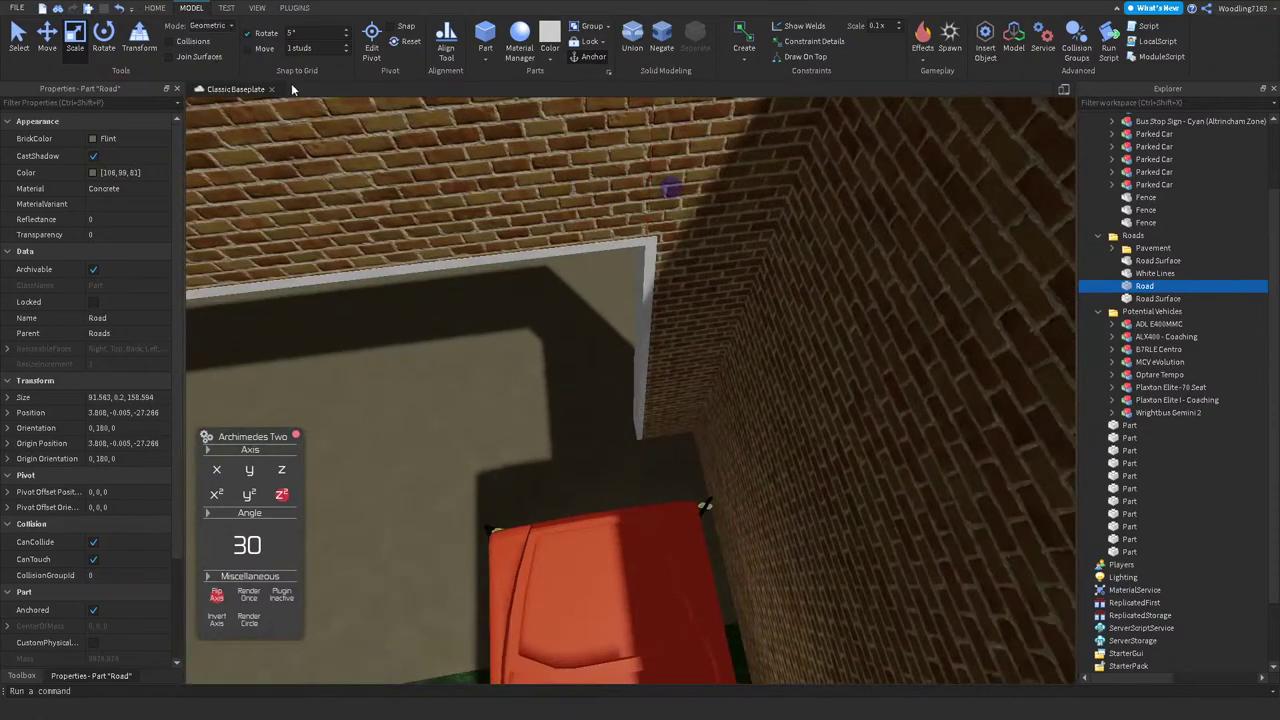
pyautogui.scroll(-10, 850, 234)
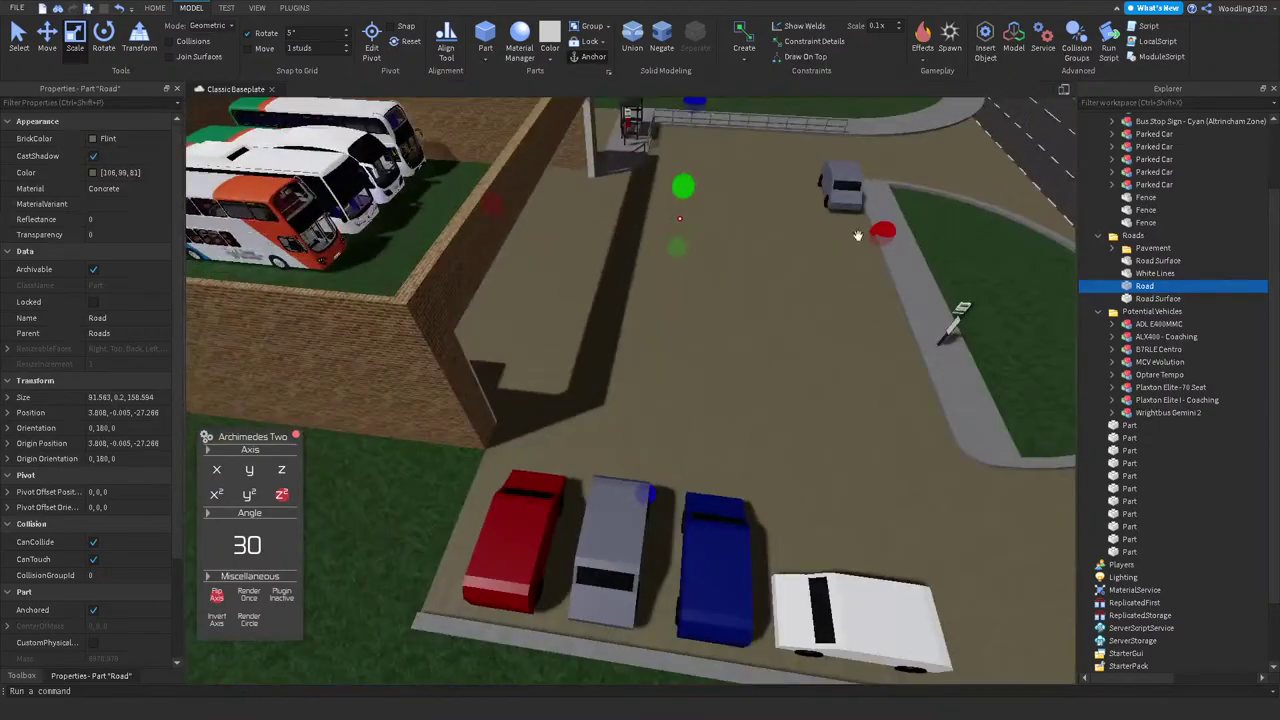
# Step: Reduce the Road part to a strip about 4.7 by 105 studs between the depot's side walls and colour it Dark stone grey
pyautogui.scroll(10, 583, 240)
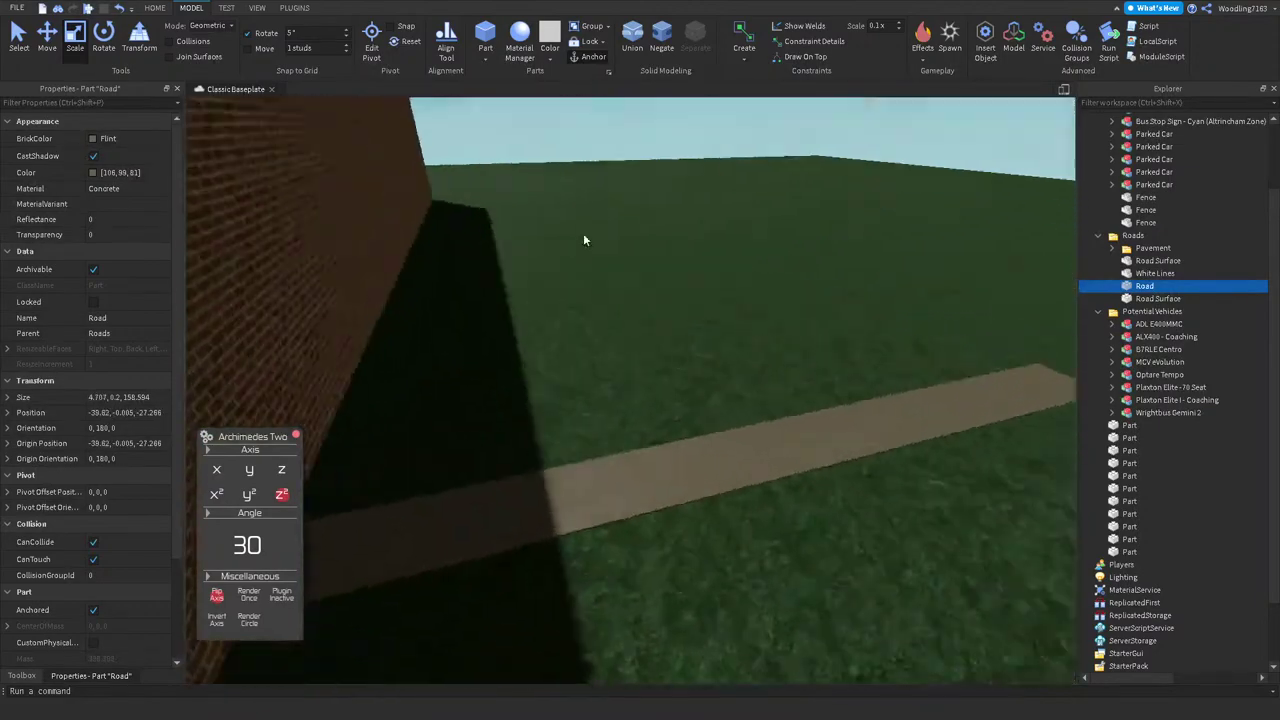
pyautogui.scroll(-5, 585, 240)
pyautogui.moveTo(585, 240); pyautogui.dragTo(591, 340, button='right')
pyautogui.moveTo(591, 340); pyautogui.dragTo(912, 338)
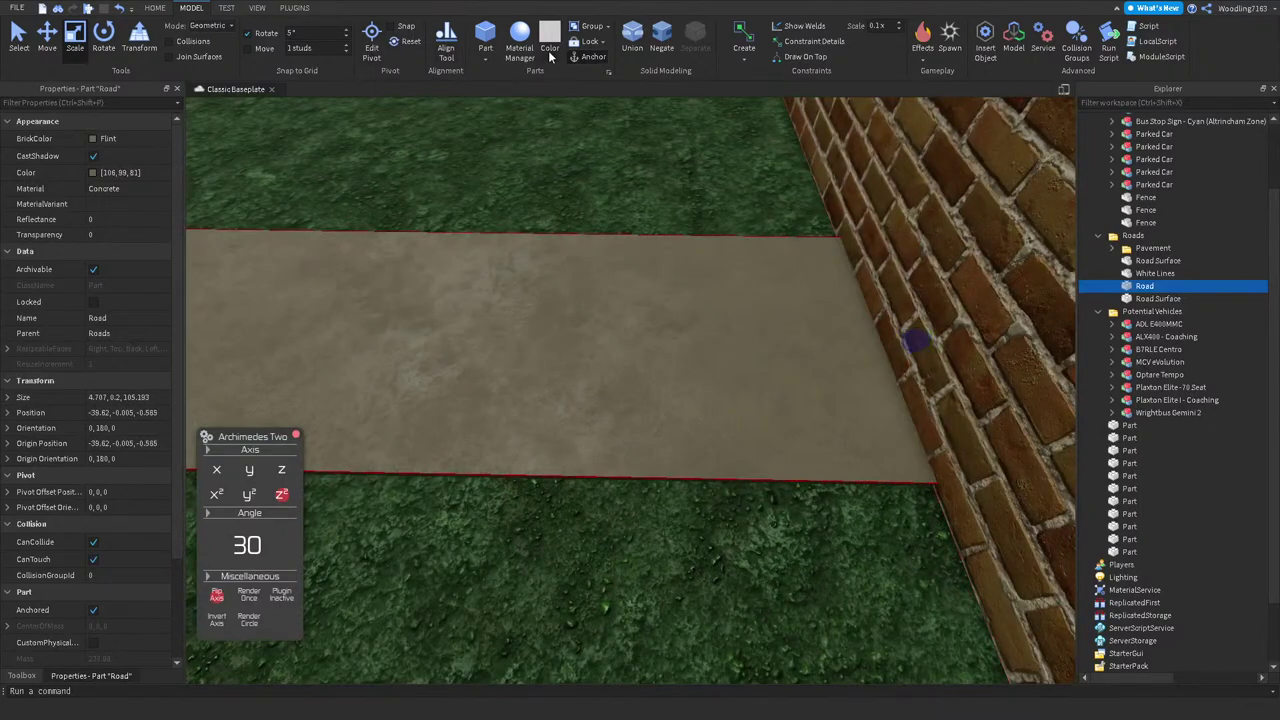
pyautogui.click(548, 52)
pyautogui.click(578, 291)
# Step: Extend the strip to the road surface's edge at the entrance and into the depot, to a depth of about 46 studs
pyautogui.moveTo(578, 294); pyautogui.dragTo(652, 163, button='right')
pyautogui.moveTo(710, 110); pyautogui.dragTo(639, 329, button='middle')
pyautogui.scroll(5, 639, 329)
pyautogui.moveTo(681, 557); pyautogui.dragTo(486, 449)
pyautogui.scroll(5, 486, 446)
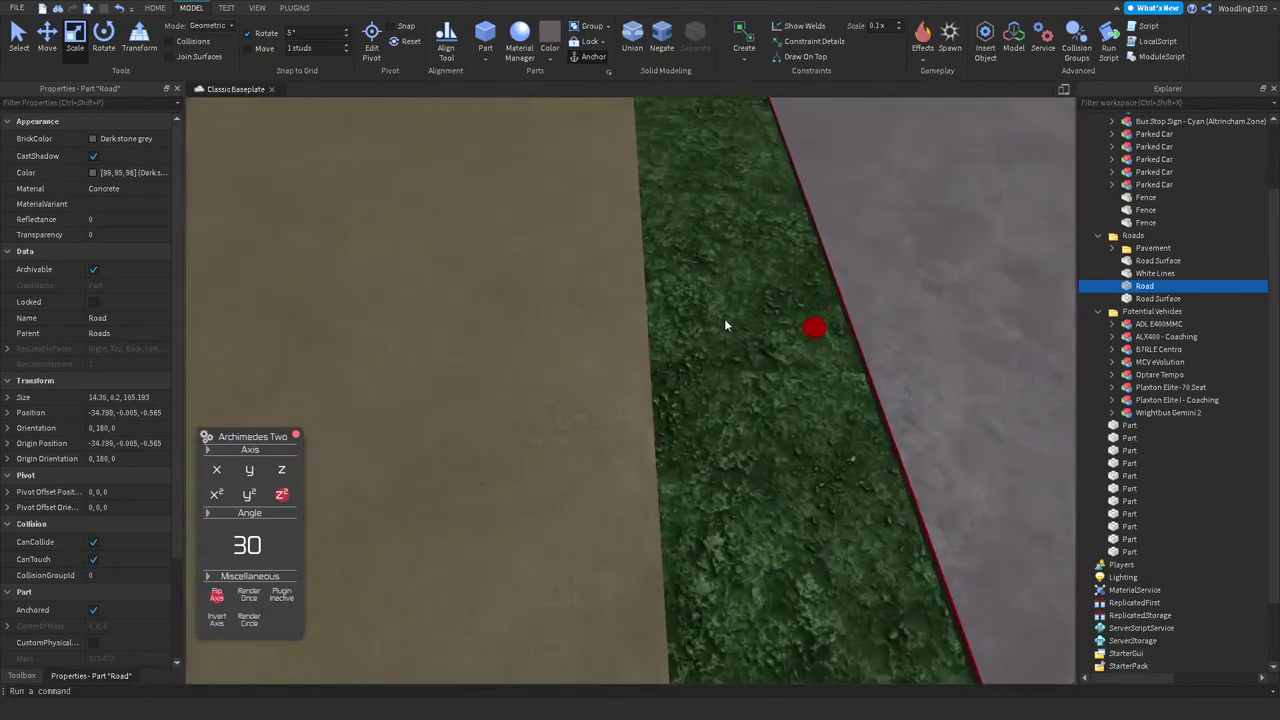
pyautogui.moveTo(815, 331); pyautogui.dragTo(637, 312)
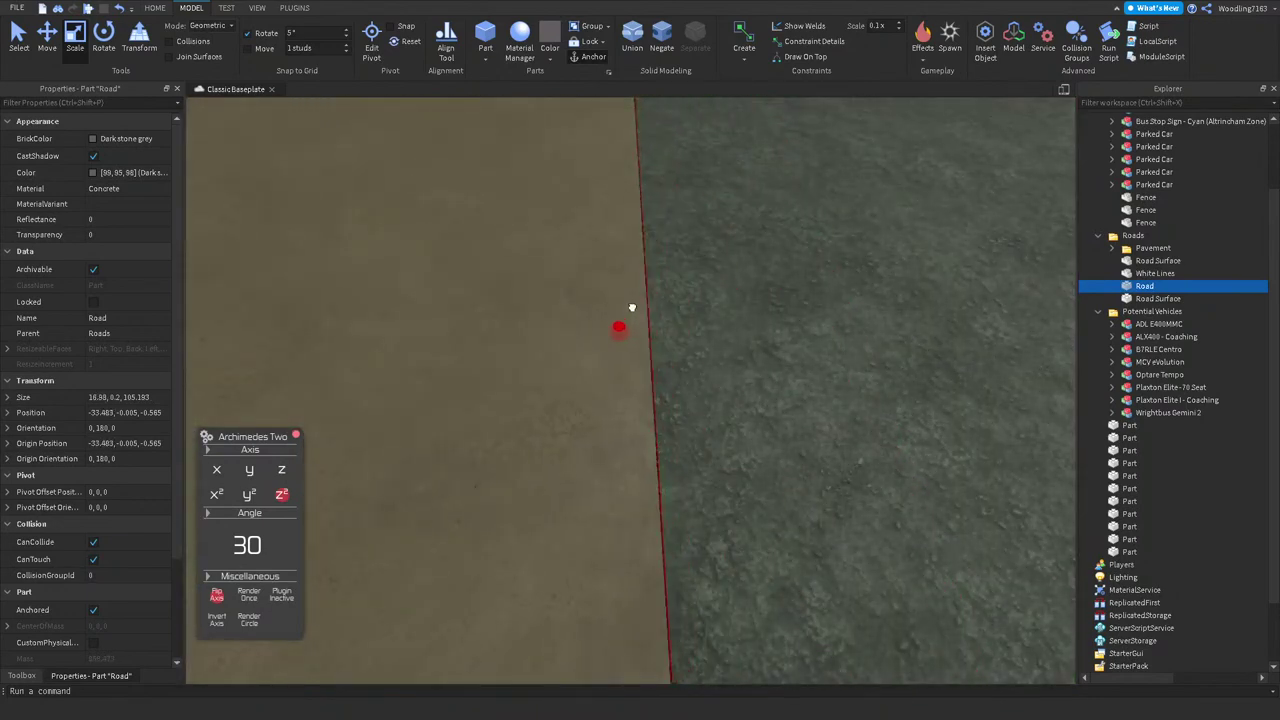
pyautogui.scroll(-6, 631, 307)
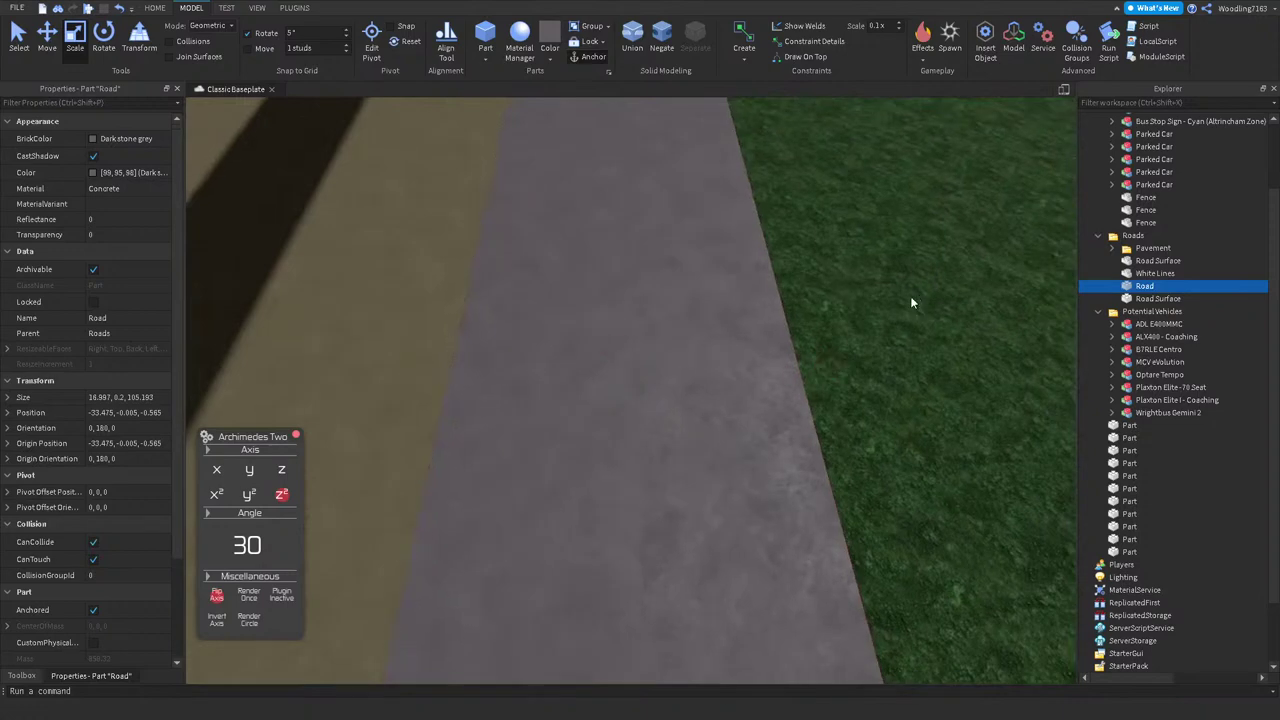
pyautogui.moveTo(783, 449); pyautogui.dragTo(726, 440)
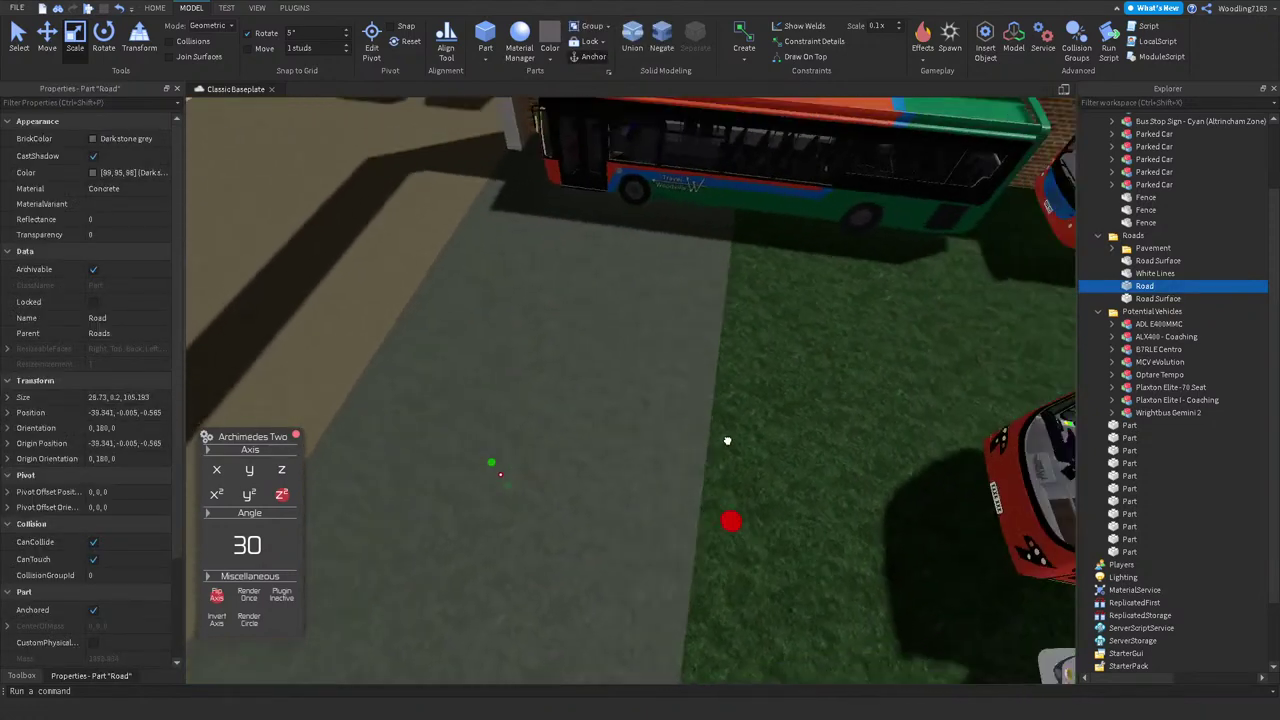
# Step: Darken the depot floor's colour to RGB 68, 65, 67
pyautogui.click(88, 173)
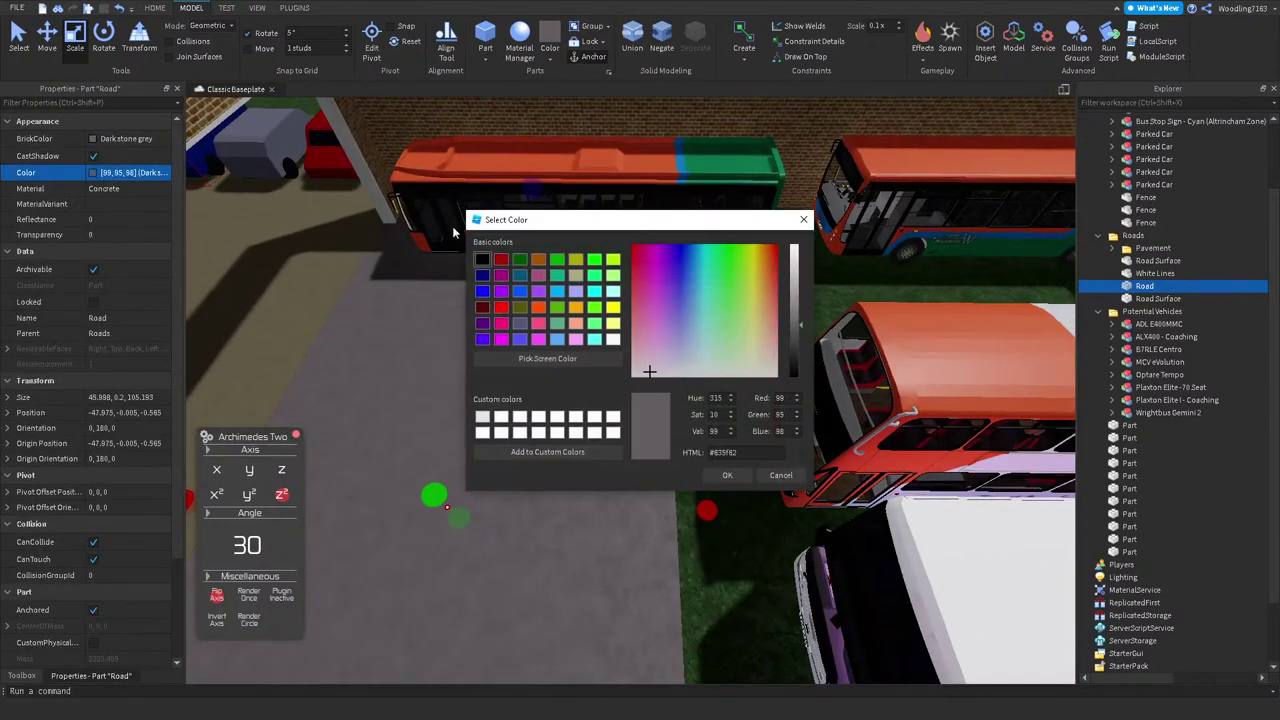
pyautogui.click(800, 335)
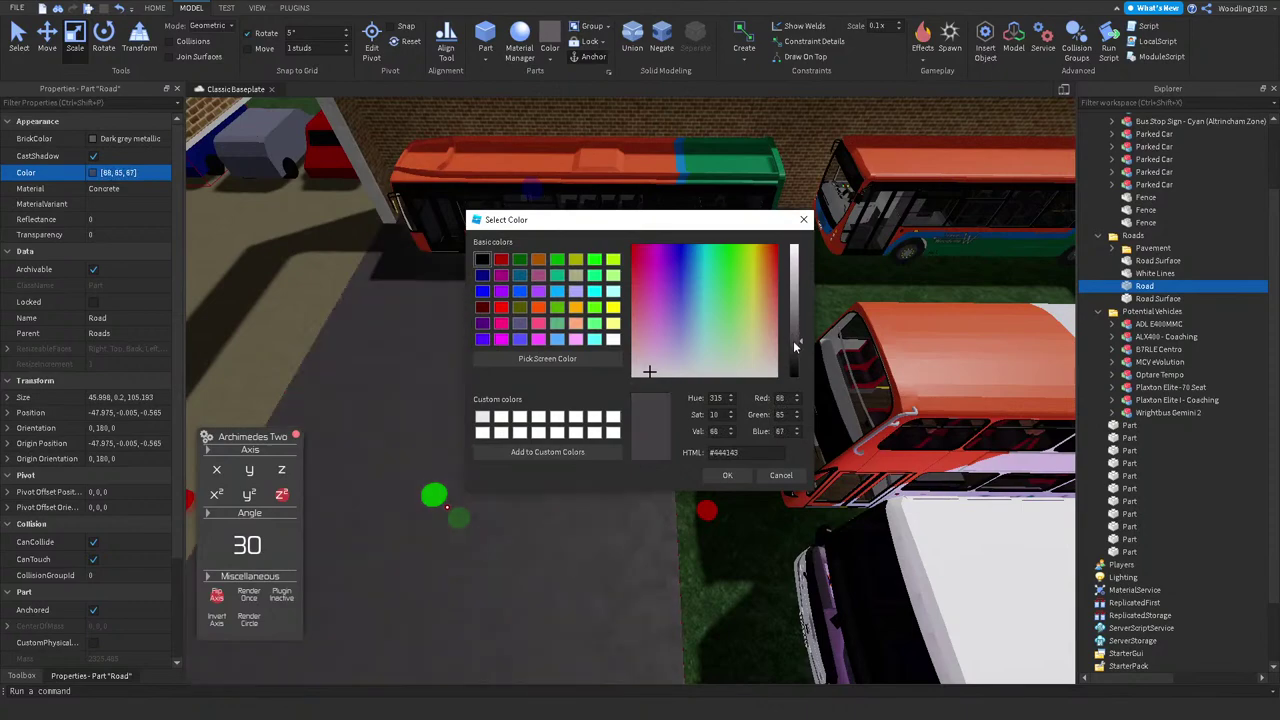
pyautogui.click(727, 475)
pyautogui.moveTo(727, 475); pyautogui.dragTo(722, 454, button='right')
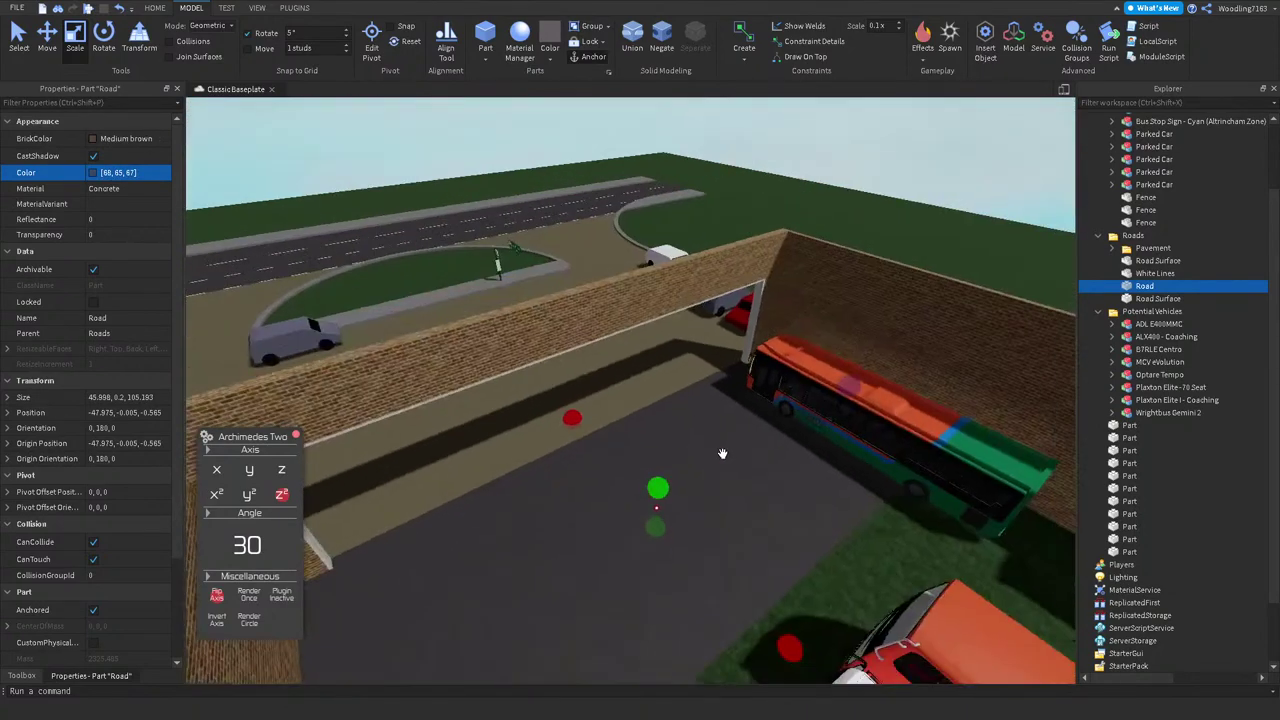
pyautogui.scroll(-2, 722, 454)
pyautogui.scroll(2, 552, 337)
# Step: Set the depot floor to a slightly lighter grey, RGB 80, 76, 79
pyautogui.click(93, 172)
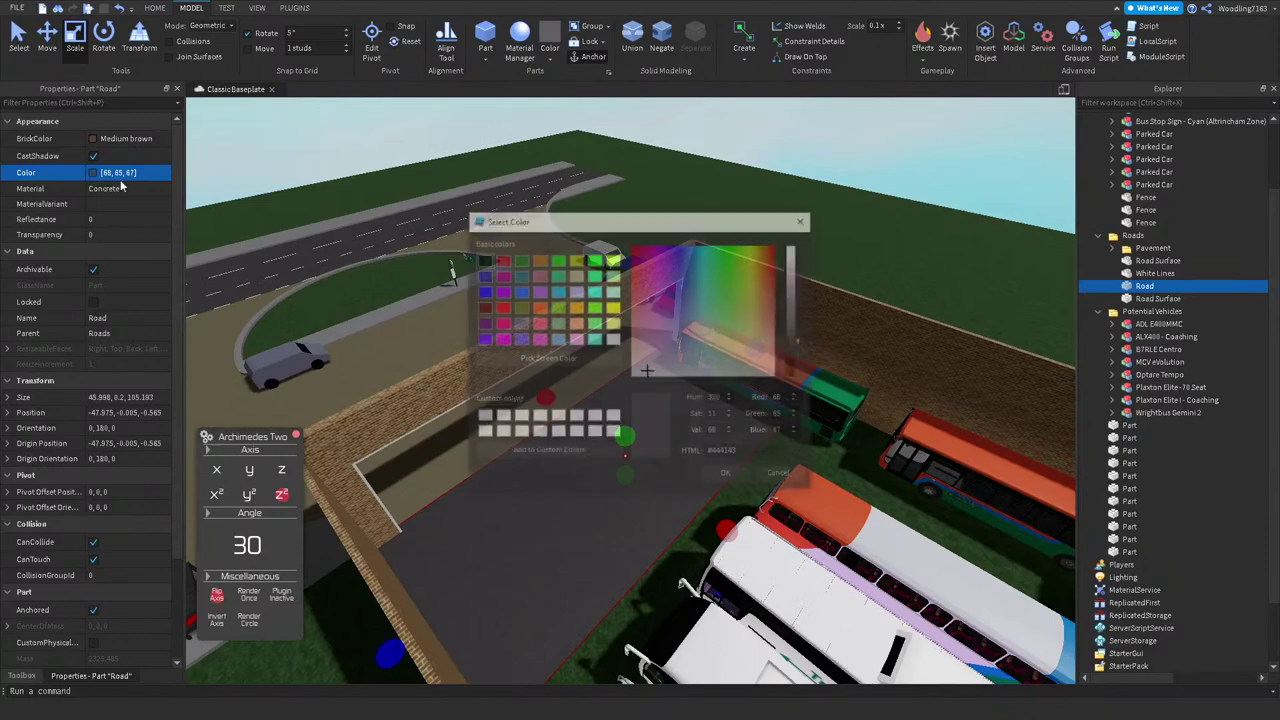
pyautogui.click(790, 335)
pyautogui.click(727, 475)
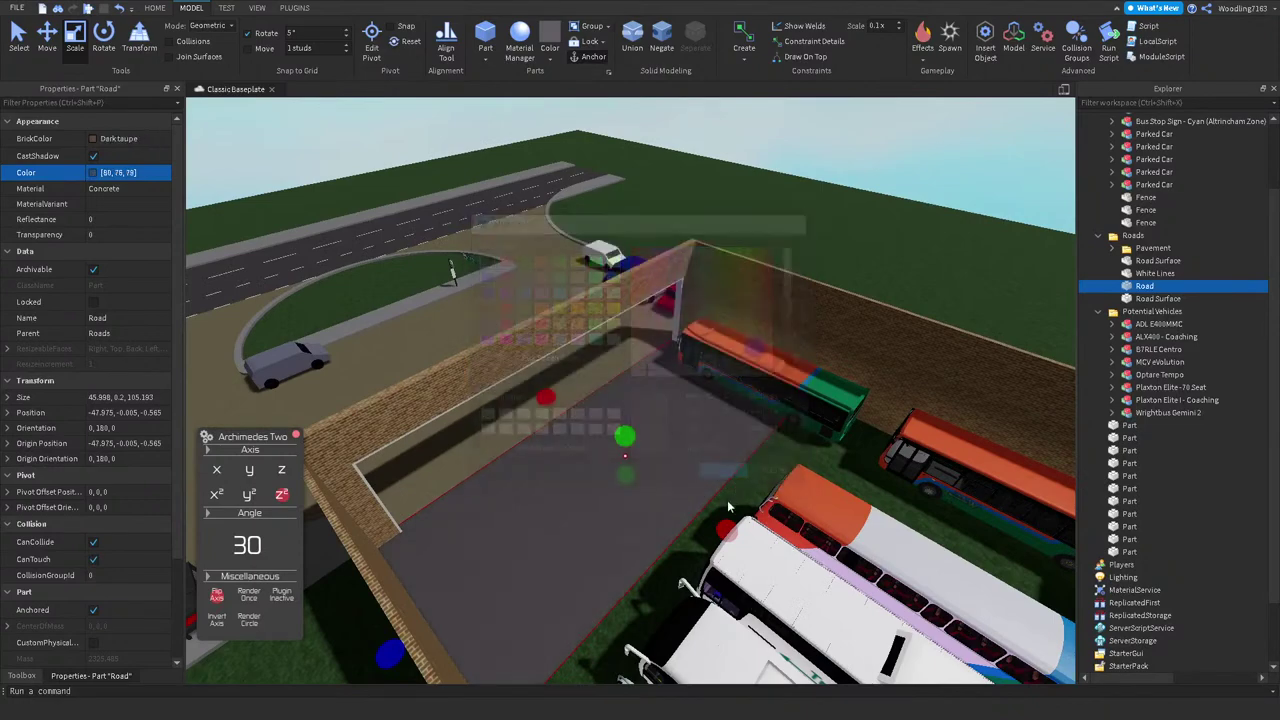
# Step: Extend the depot floor beneath the buses to the rear wall opening, to a depth of about 123 studs
pyautogui.scroll(3, 840, 387)
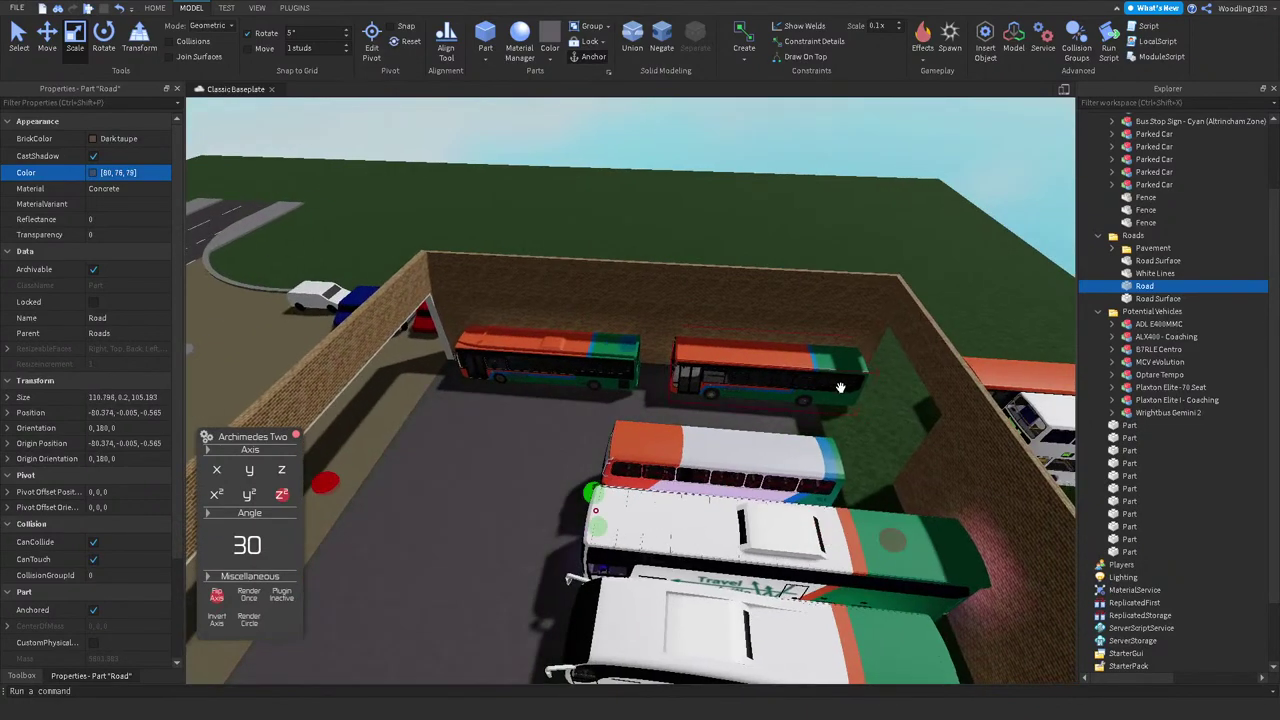
pyautogui.scroll(5, 845, 386)
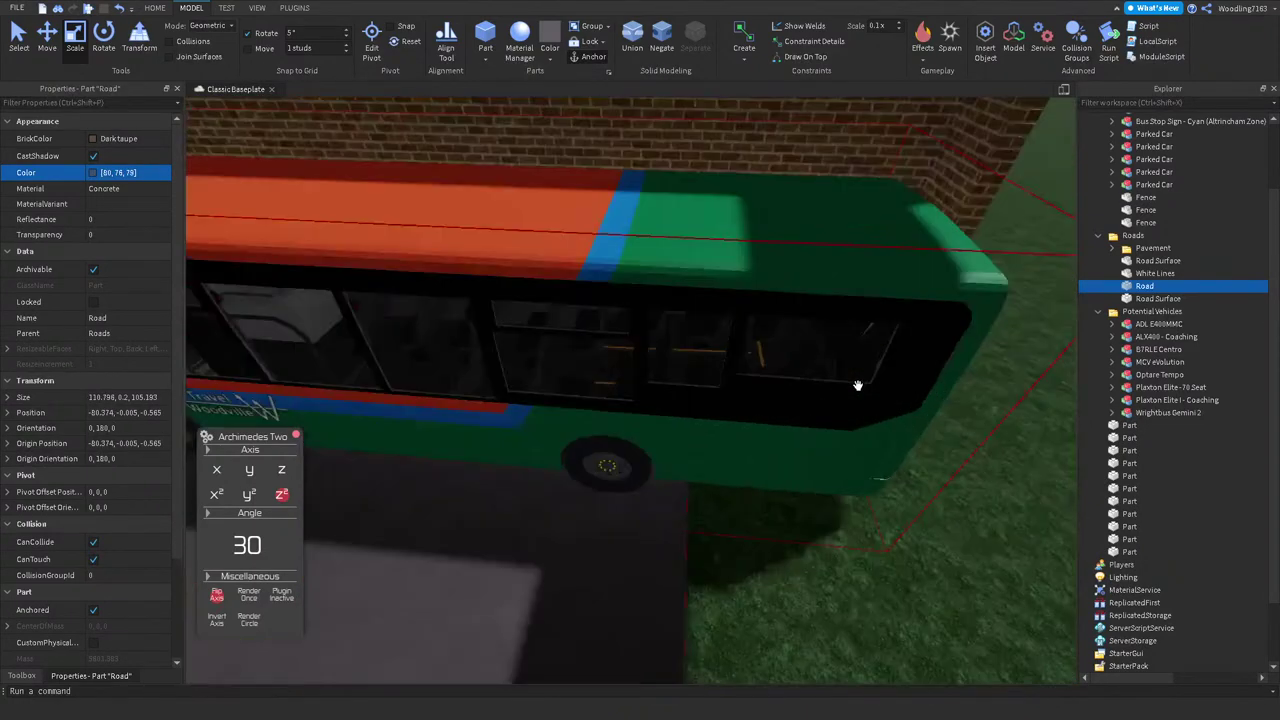
pyautogui.moveTo(858, 385); pyautogui.dragTo(858, 385, button='right')
pyautogui.scroll(-4, 858, 385)
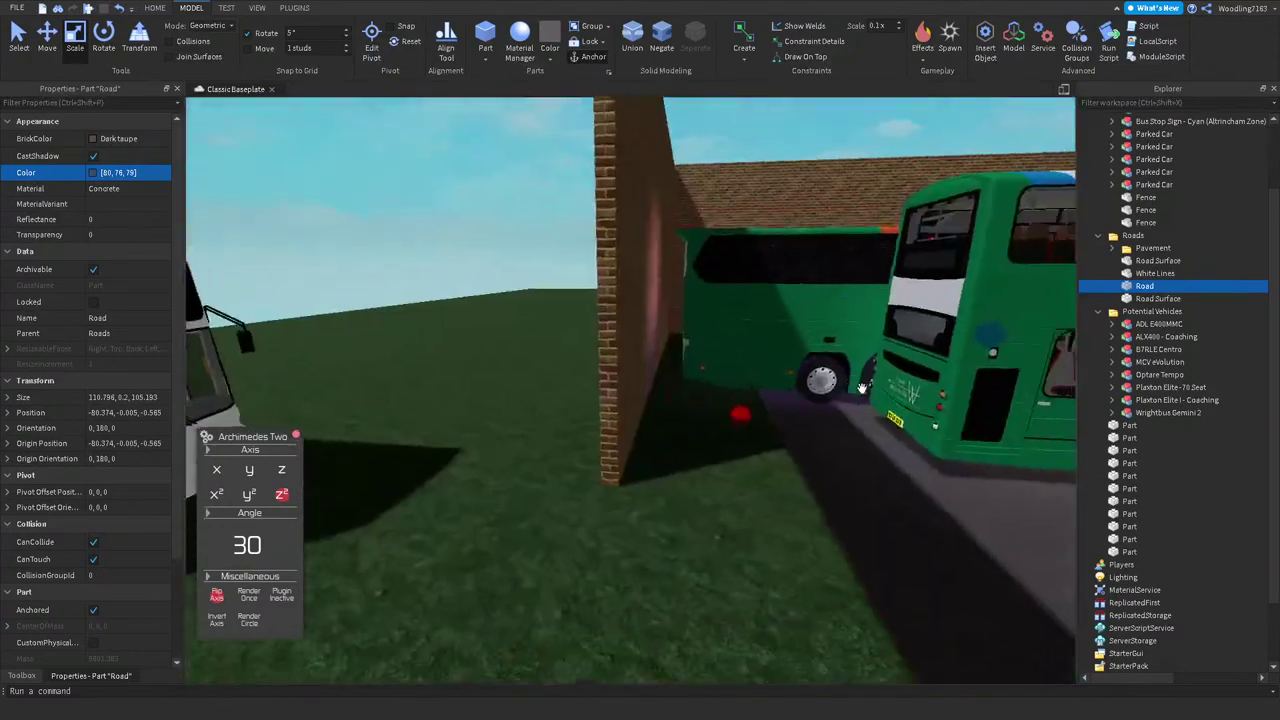
pyautogui.moveTo(549, 307); pyautogui.dragTo(549, 307, button='right')
pyautogui.moveTo(461, 280); pyautogui.dragTo(402, 316)
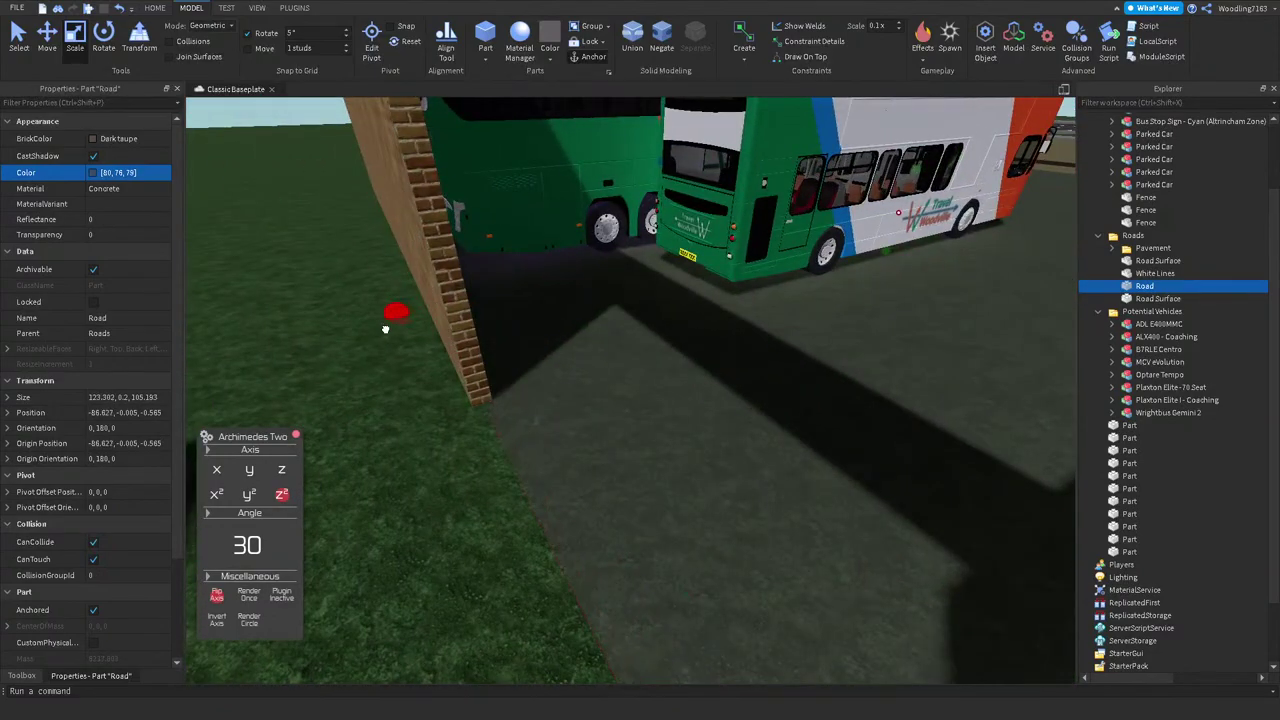
# Step: Duplicate the entrance's concrete lintel and side lining and move the copies to the rear opening
pyautogui.moveTo(549, 271); pyautogui.dragTo(600, 240, button='right')
pyautogui.click(555, 270)
pyautogui.click(666, 207)
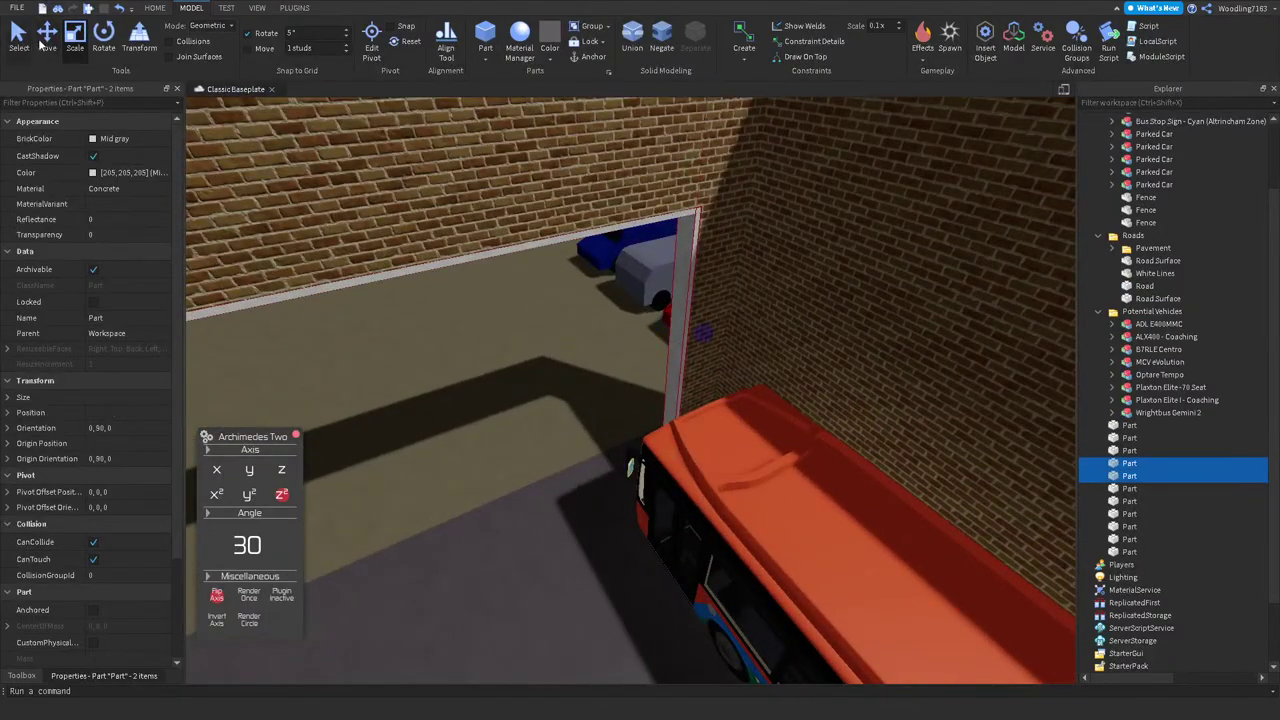
pyautogui.hotkey('ctrl', 'd')
pyautogui.press('f')
pyautogui.moveTo(446, 374); pyautogui.dragTo(391, 351, button='right')
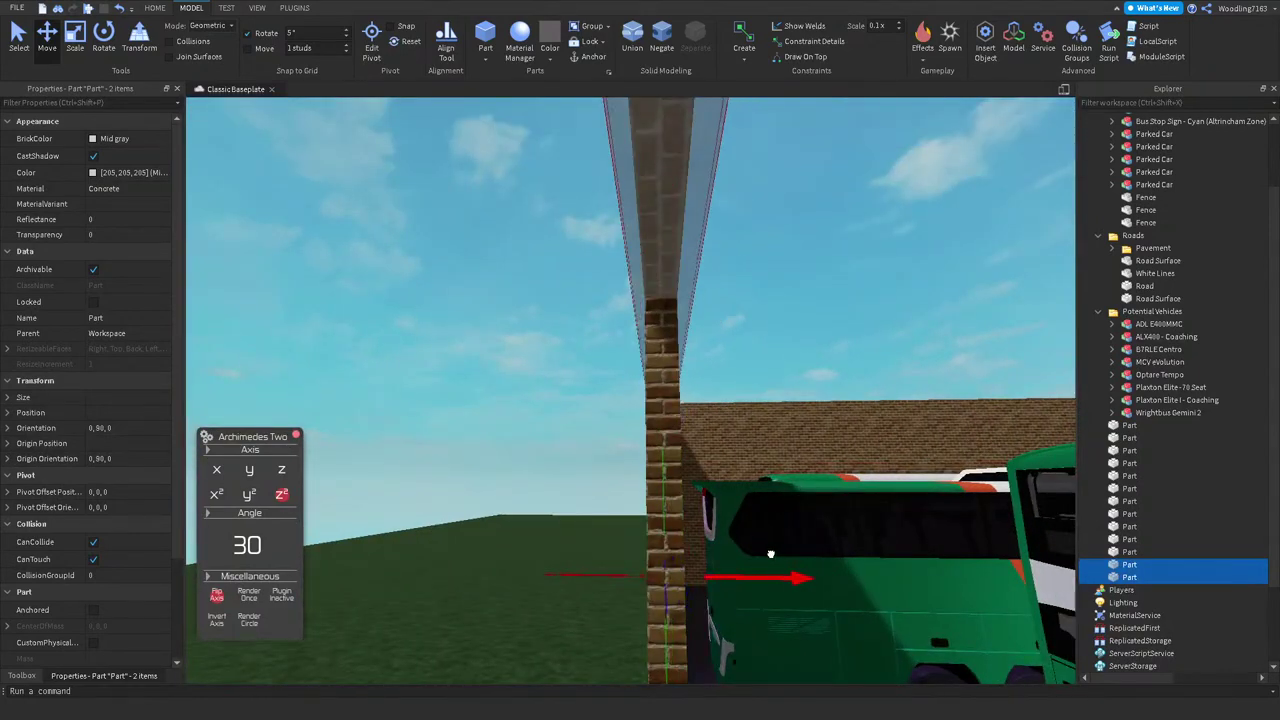
# Step: Set the copied lintel and side lining's Z size to 1.2 and centre them on the rear wall's thickness
pyautogui.click(8, 398)
pyautogui.click(126, 442)
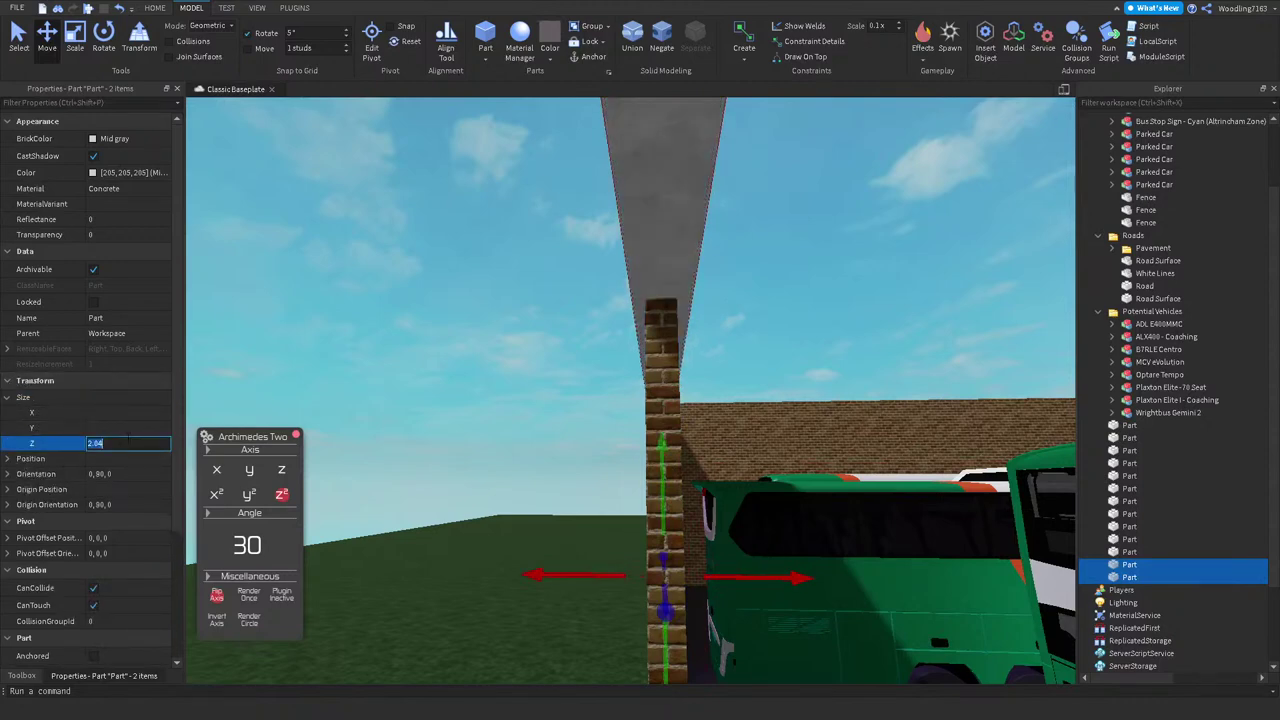
pyautogui.press('Return')
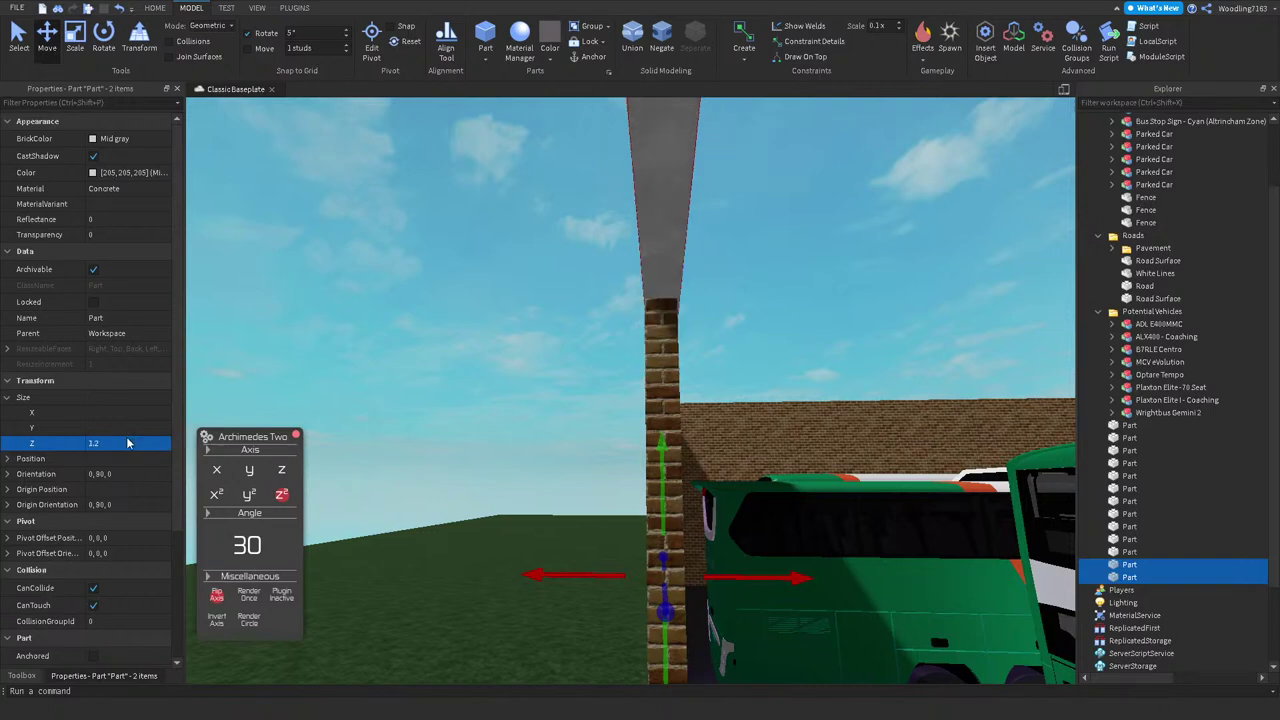
pyautogui.moveTo(787, 578); pyautogui.dragTo(784, 579)
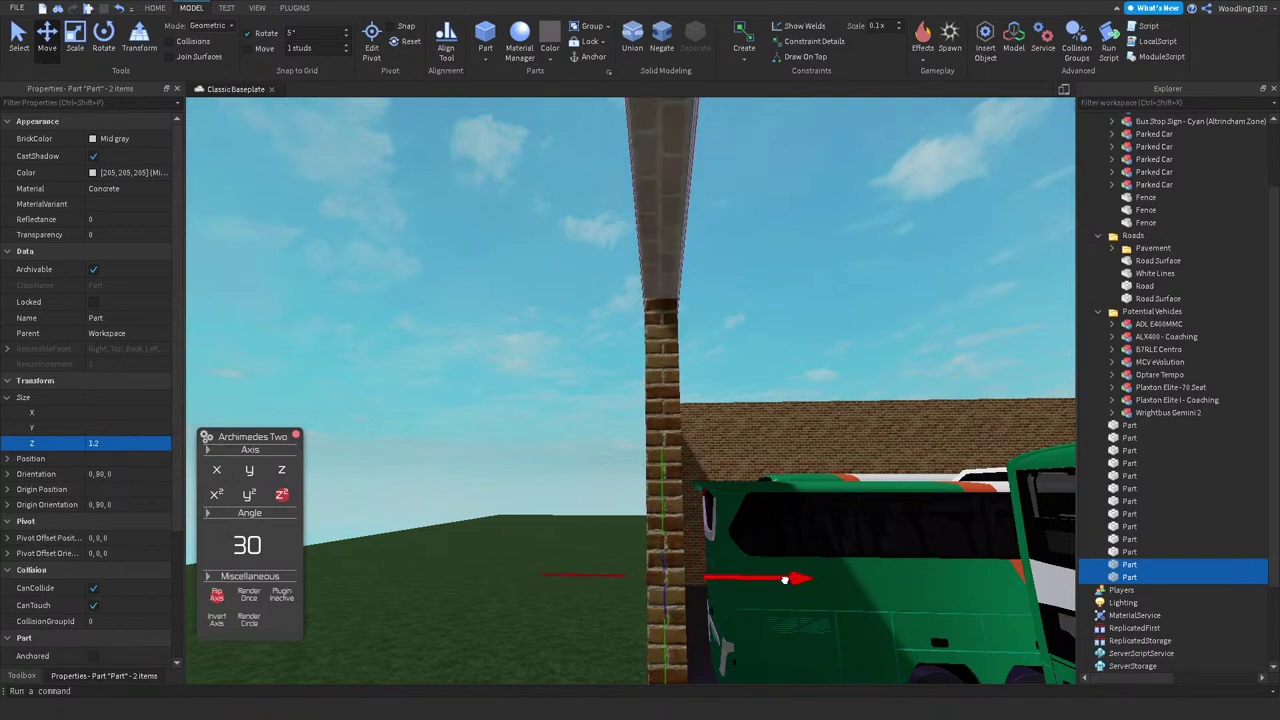
pyautogui.press('w')
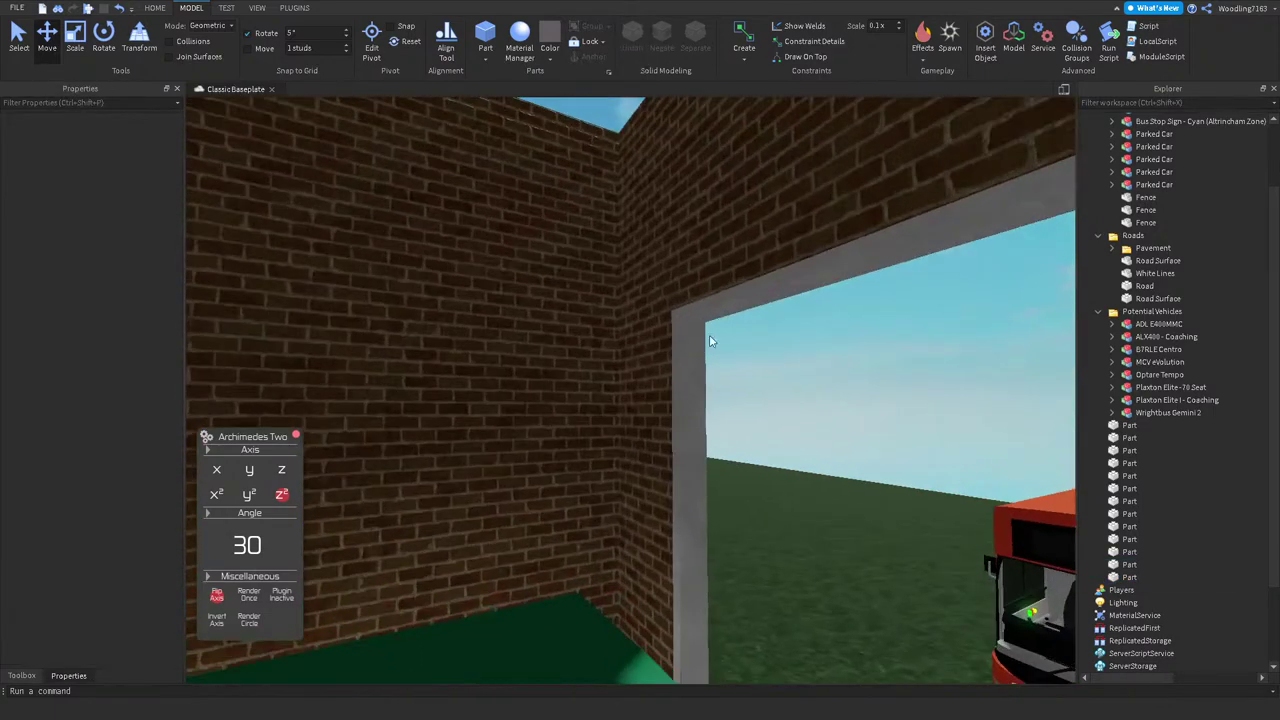
# Step: Duplicate the rear opening's vertical lining and place the copy against the brick edge on the opposite side of the opening
pyautogui.click(693, 364)
pyautogui.moveTo(693, 364); pyautogui.dragTo(856, 477, button='right')
pyautogui.hotkey('ctrl', 'd')
pyautogui.moveTo(856, 477); pyautogui.dragTo(914, 455)
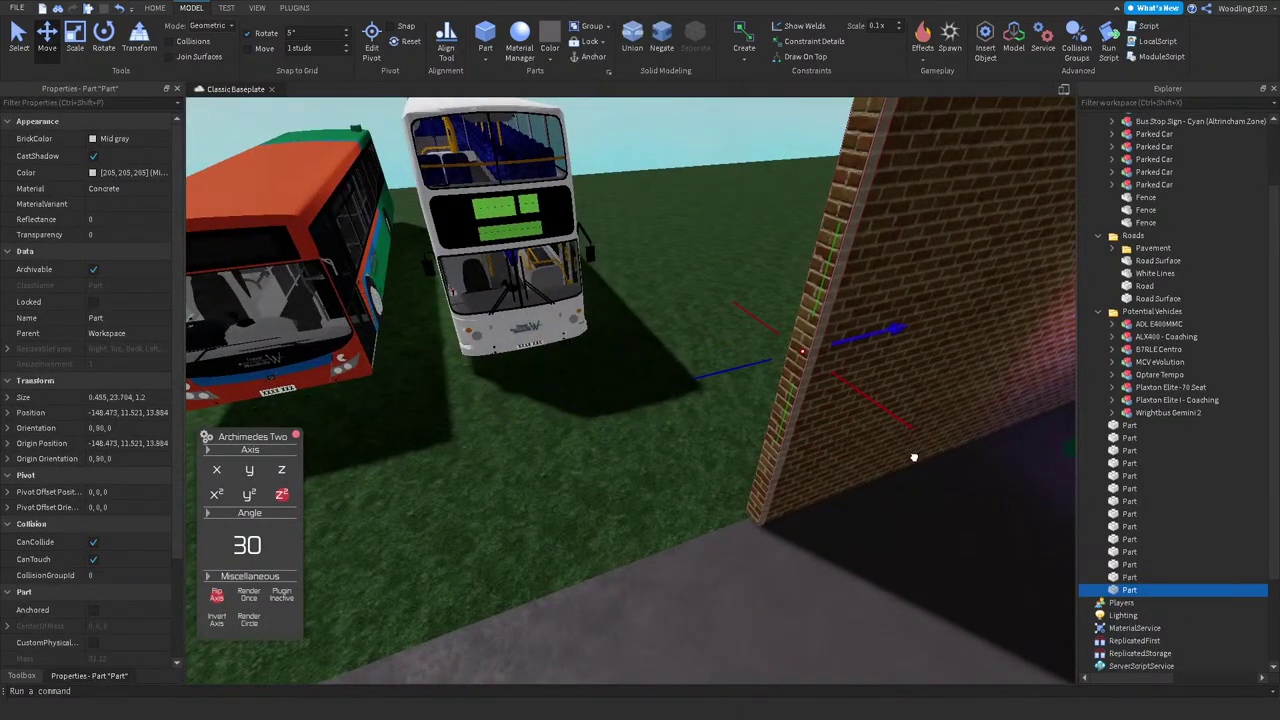
pyautogui.moveTo(913, 459)
pyautogui.mouseDown(button='right')
pyautogui.moveTo(911, 366)
pyautogui.moveTo(909, 451)
pyautogui.mouseUp(button='right')
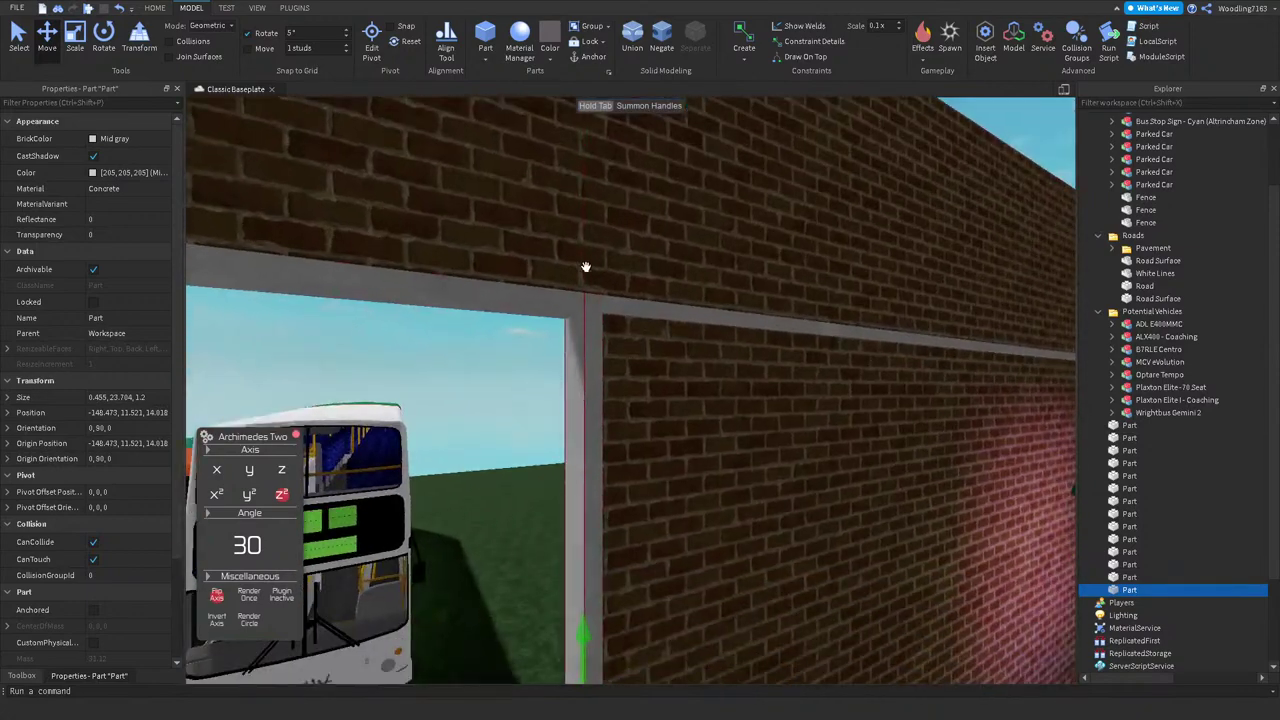
pyautogui.moveTo(586, 263); pyautogui.dragTo(600, 459, button='right')
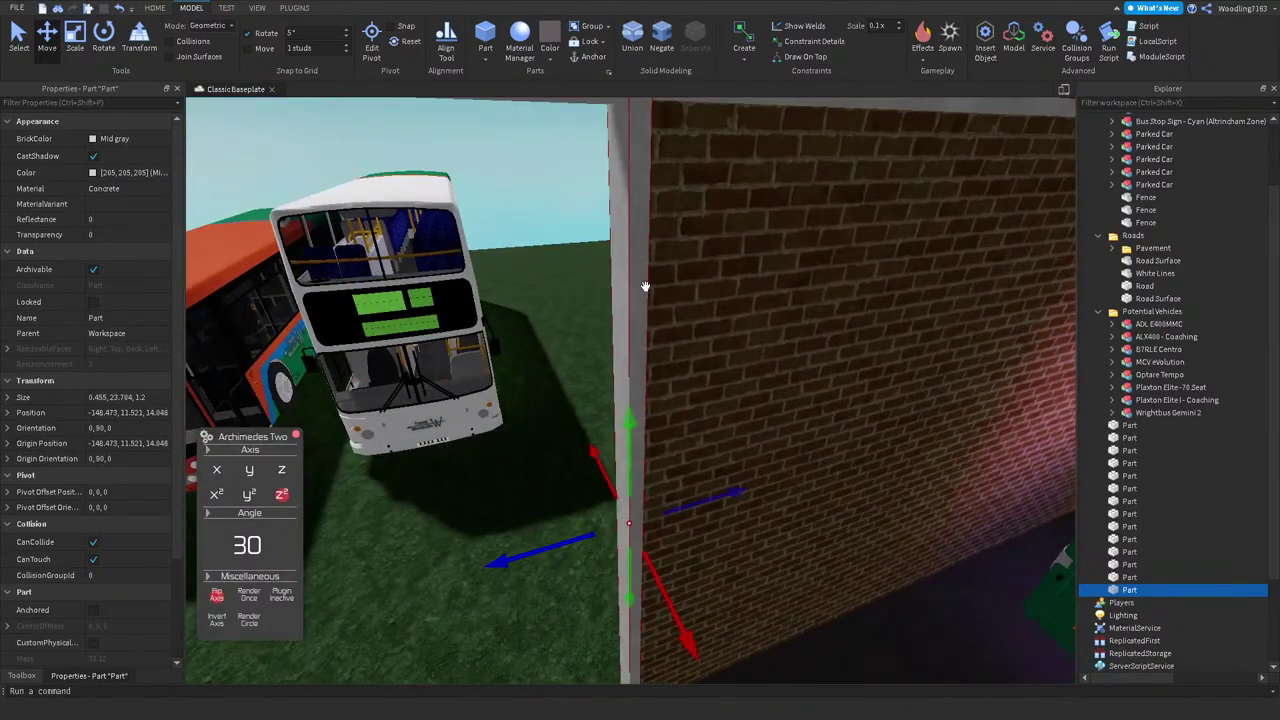
# Step: Resize the rear lintel lining so it spans only the opening between the two vertical linings
pyautogui.scroll(-3, 740, 161)
pyautogui.click(731, 212)
pyautogui.hotkey('ctrl', '3')
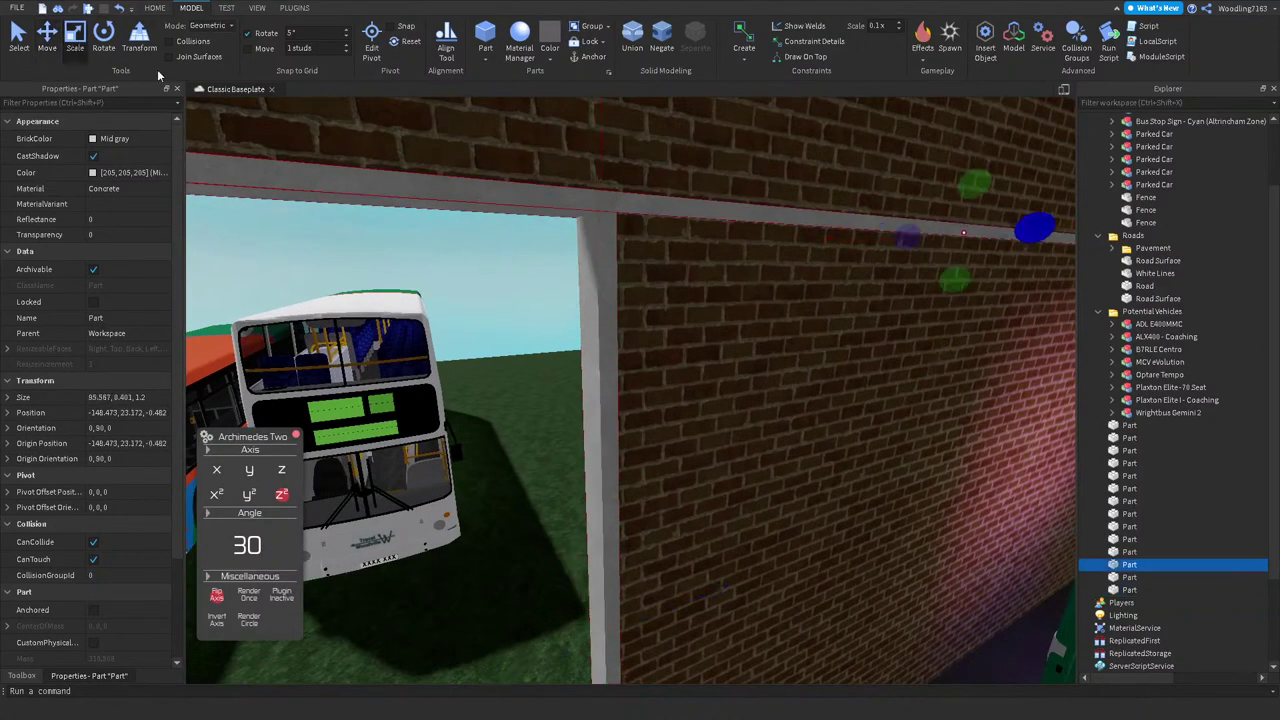
pyautogui.moveTo(731, 212); pyautogui.dragTo(822, 258, button='right')
pyautogui.moveTo(943, 312); pyautogui.dragTo(583, 260)
pyautogui.moveTo(583, 260); pyautogui.dragTo(476, 290, button='right')
pyautogui.moveTo(476, 290); pyautogui.dragTo(907, 293)
pyautogui.press('d')
pyautogui.click(540, 603)
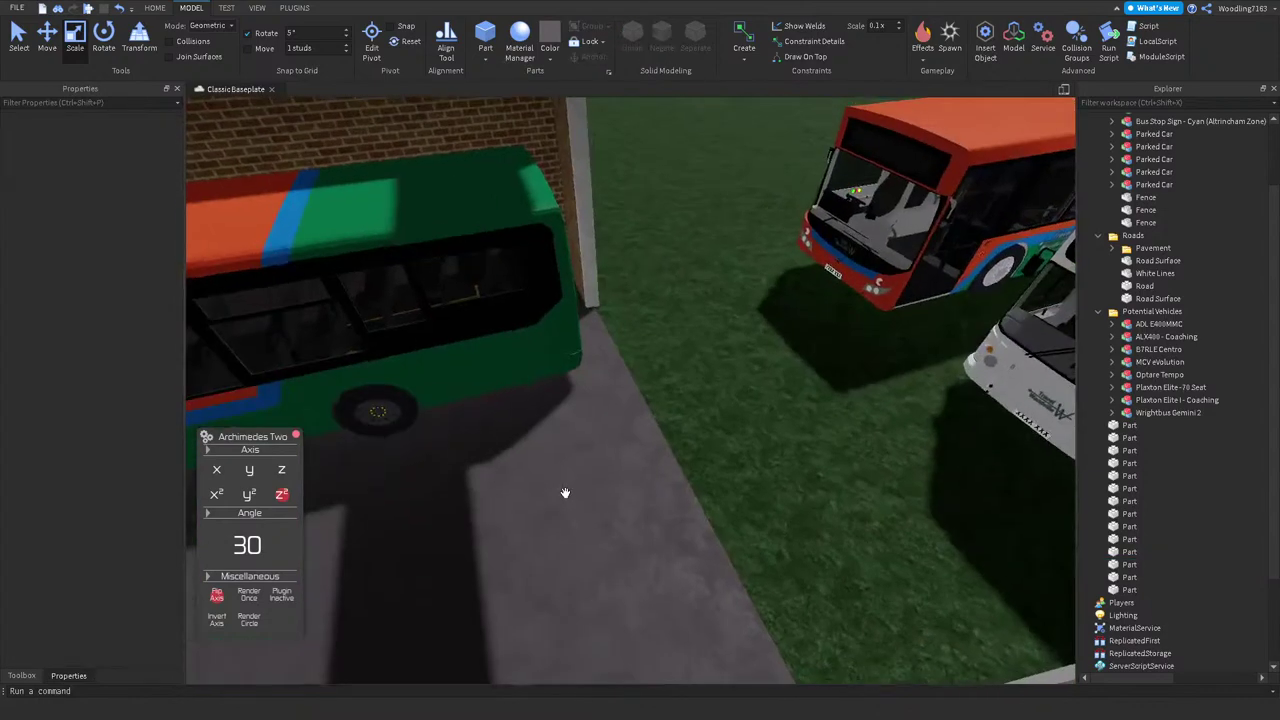
pyautogui.moveTo(565, 492); pyautogui.dragTo(603, 369, button='right')
pyautogui.scroll(-5, 586, 416)
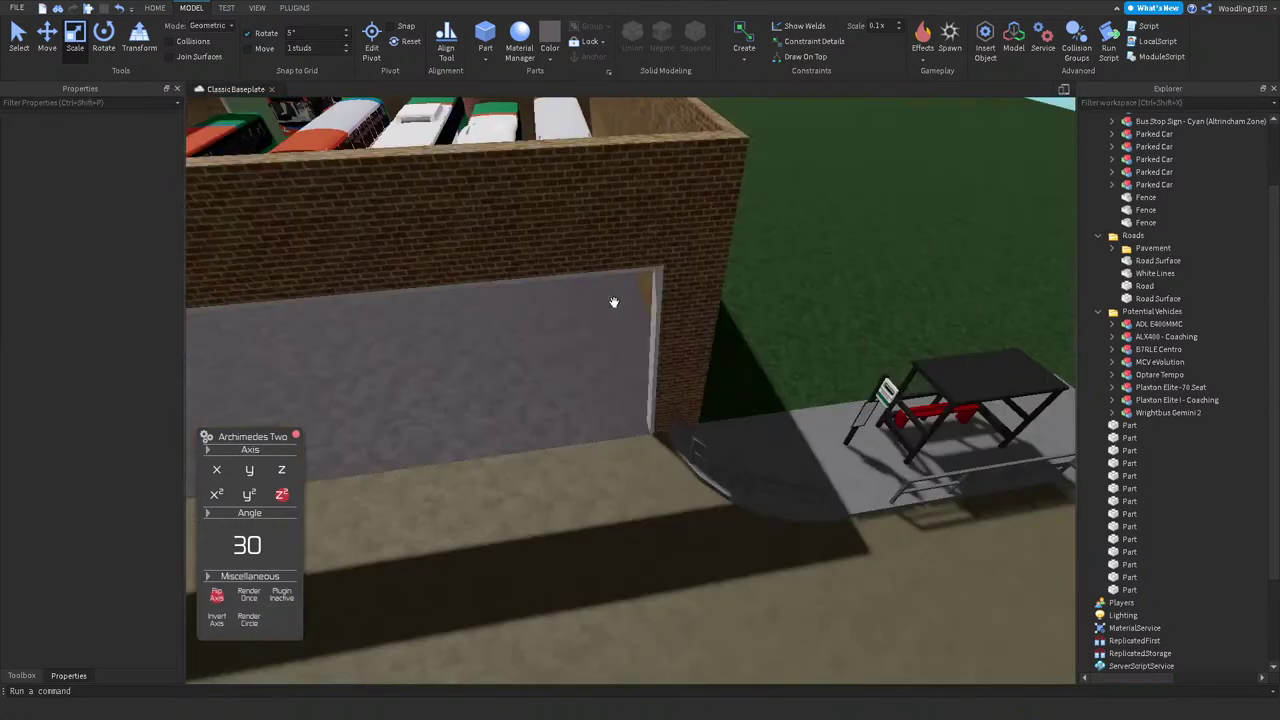
# Step: Duplicate the vertical lining beside the bus stop, set the copy's Z size to 1.8 and widen it into the opening to about 2.8
pyautogui.click(657, 290)
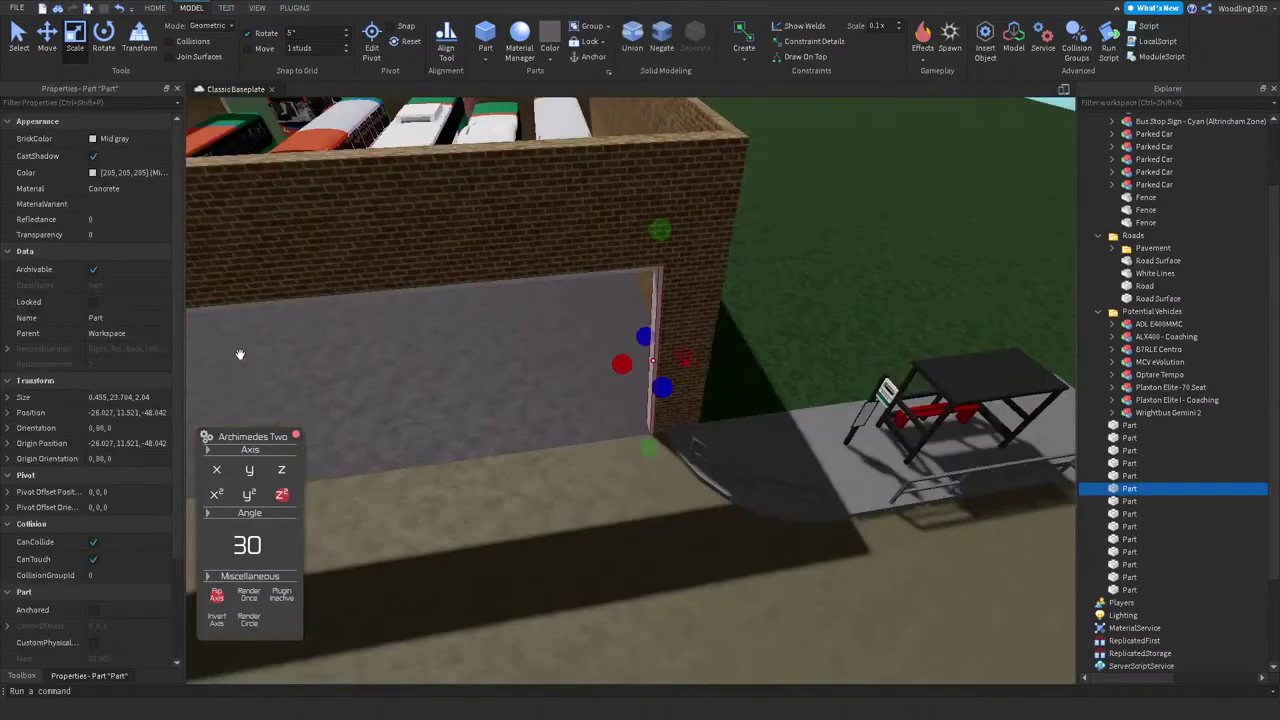
pyautogui.doubleClick(52, 397)
pyautogui.click(151, 443)
pyautogui.write('1')
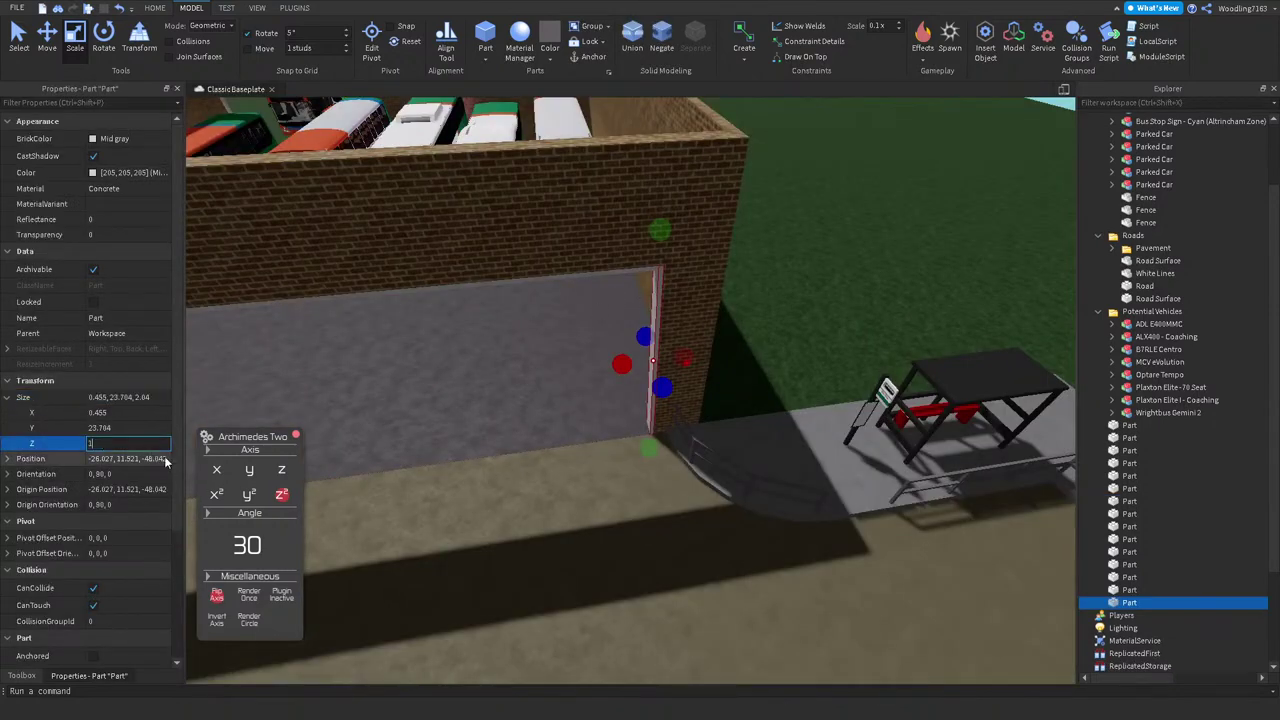
pyautogui.write('.8')
pyautogui.press('Return')
pyautogui.scroll(5, 586, 448)
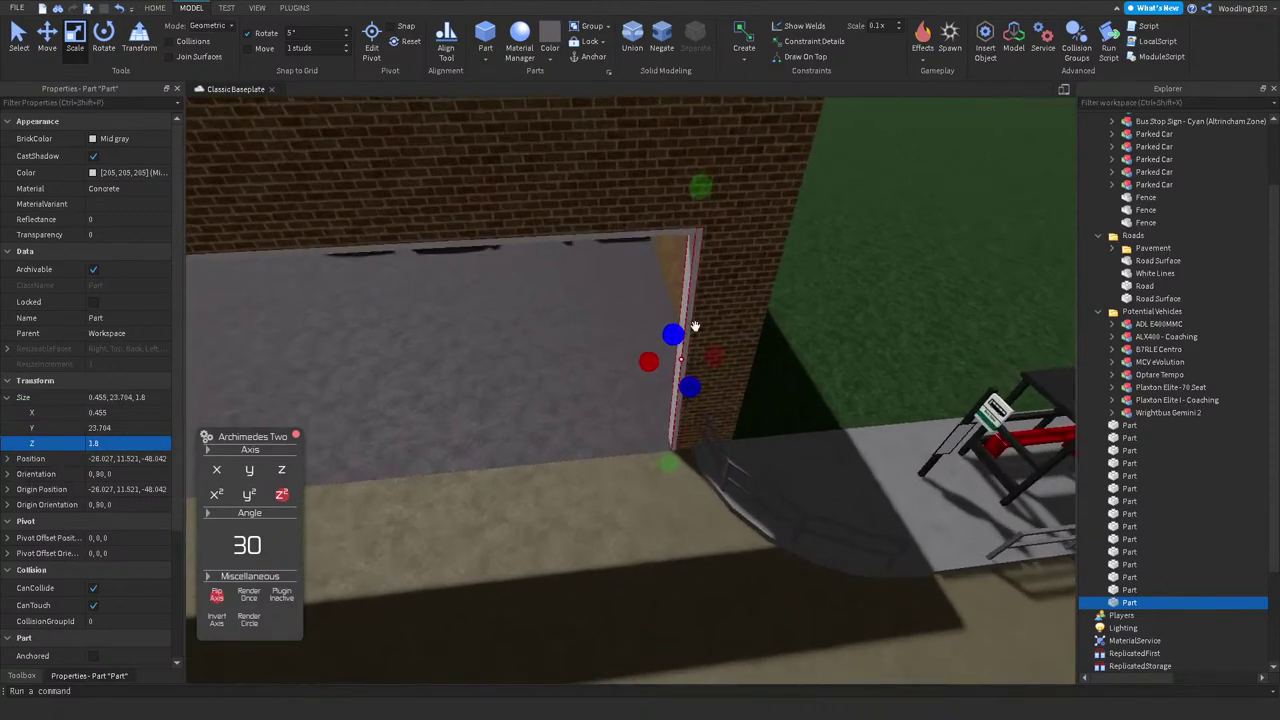
pyautogui.scroll(3, 729, 331)
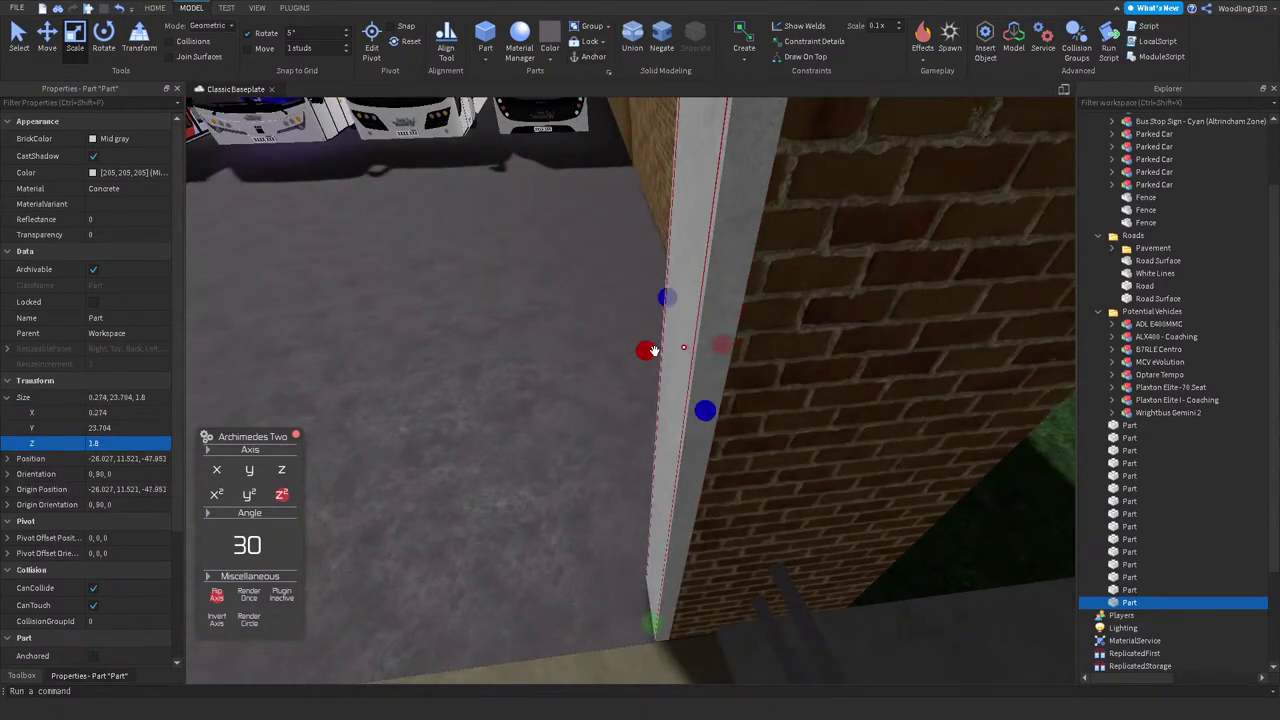
pyautogui.moveTo(734, 337); pyautogui.dragTo(601, 98)
# Step: Change the widened copy's material to WoodPlanks and extend it further into the opening to an X size of 11
pyautogui.click(589, 56)
pyautogui.click(128, 187)
pyautogui.scroll(-8, 139, 246)
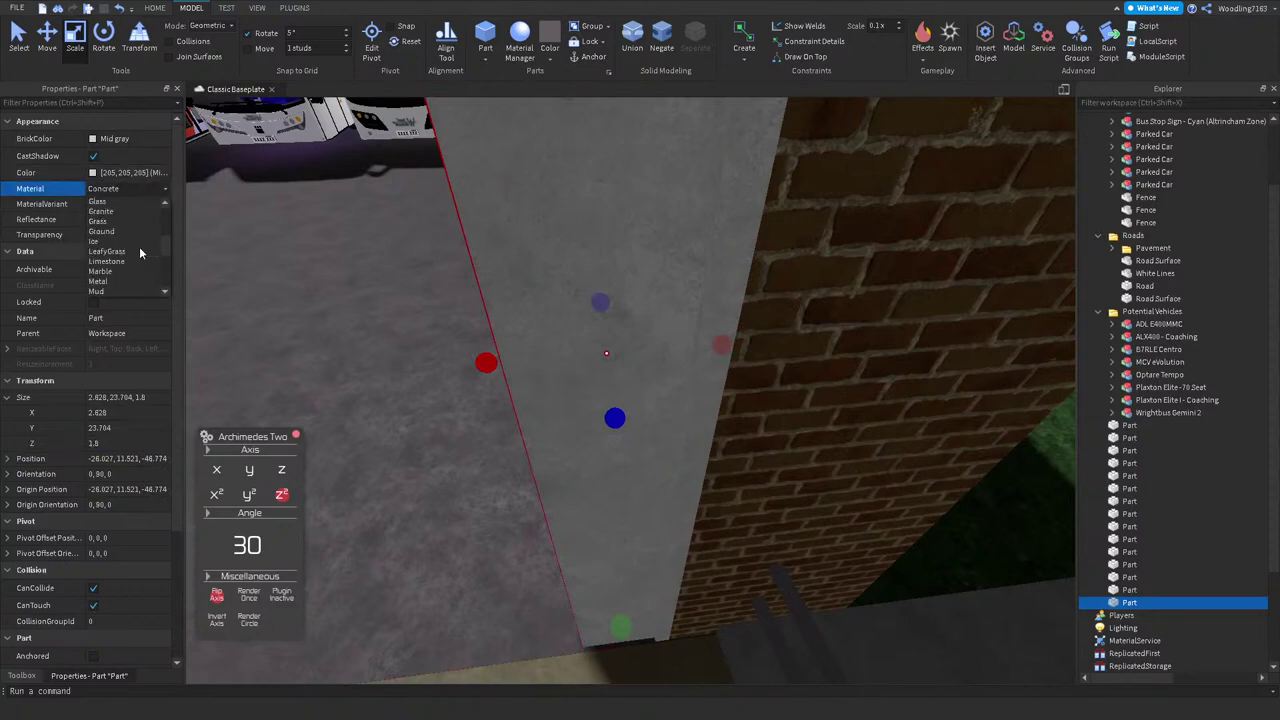
pyautogui.click(127, 290)
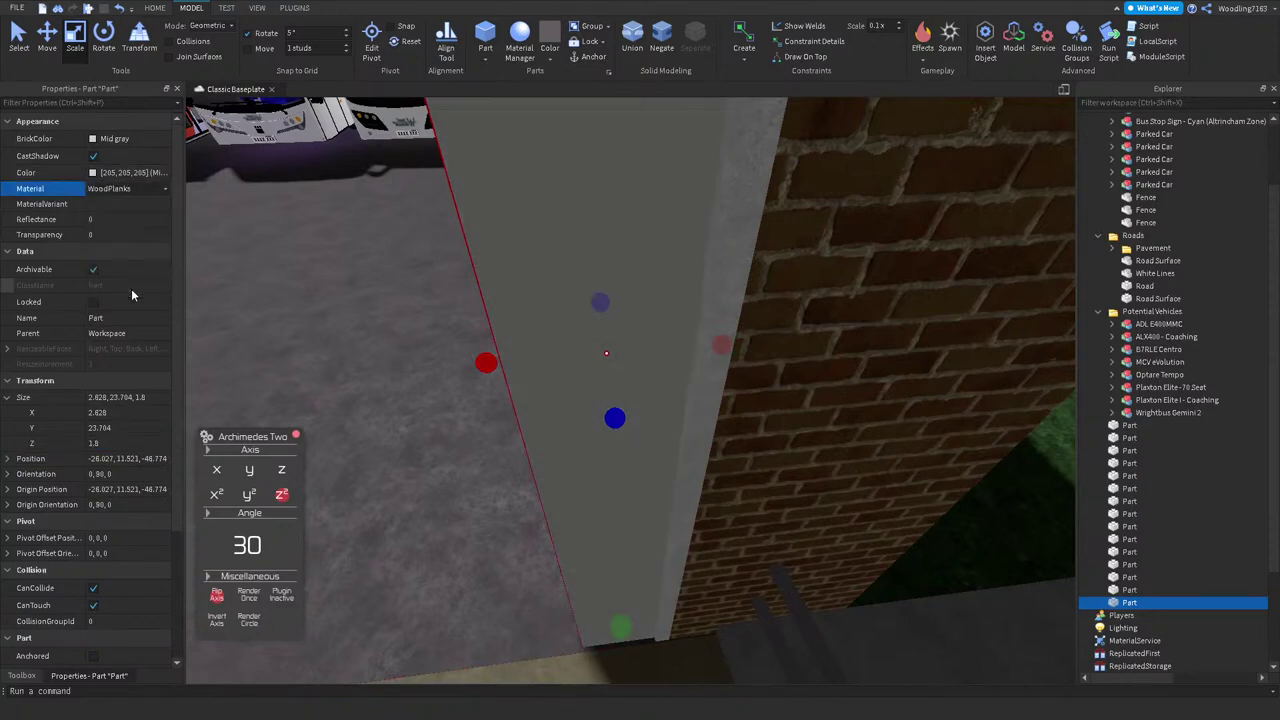
pyautogui.moveTo(407, 306); pyautogui.dragTo(413, 302, button='right')
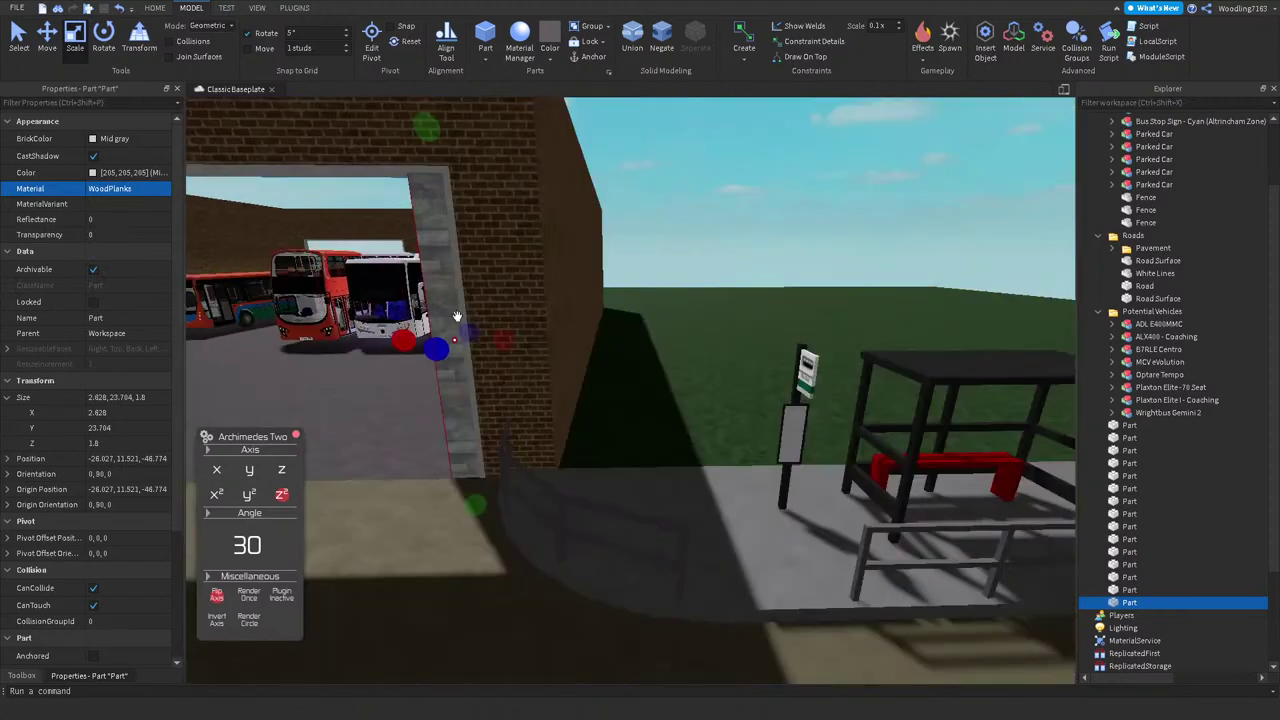
pyautogui.moveTo(404, 340); pyautogui.dragTo(285, 248)
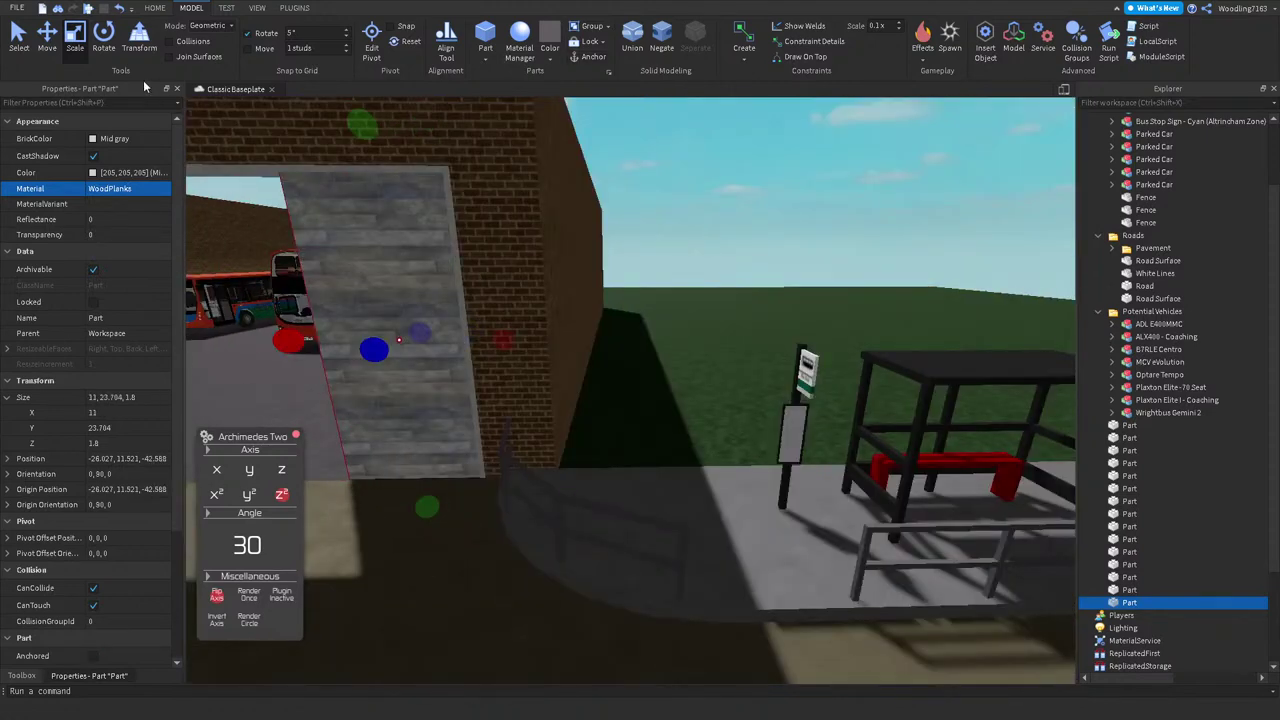
# Step: Rotate the plank panel 90° so its planks run vertically, and colour it green with RGB 13, 117, 96
pyautogui.click(103, 40)
pyautogui.moveTo(470, 280); pyautogui.dragTo(348, 189)
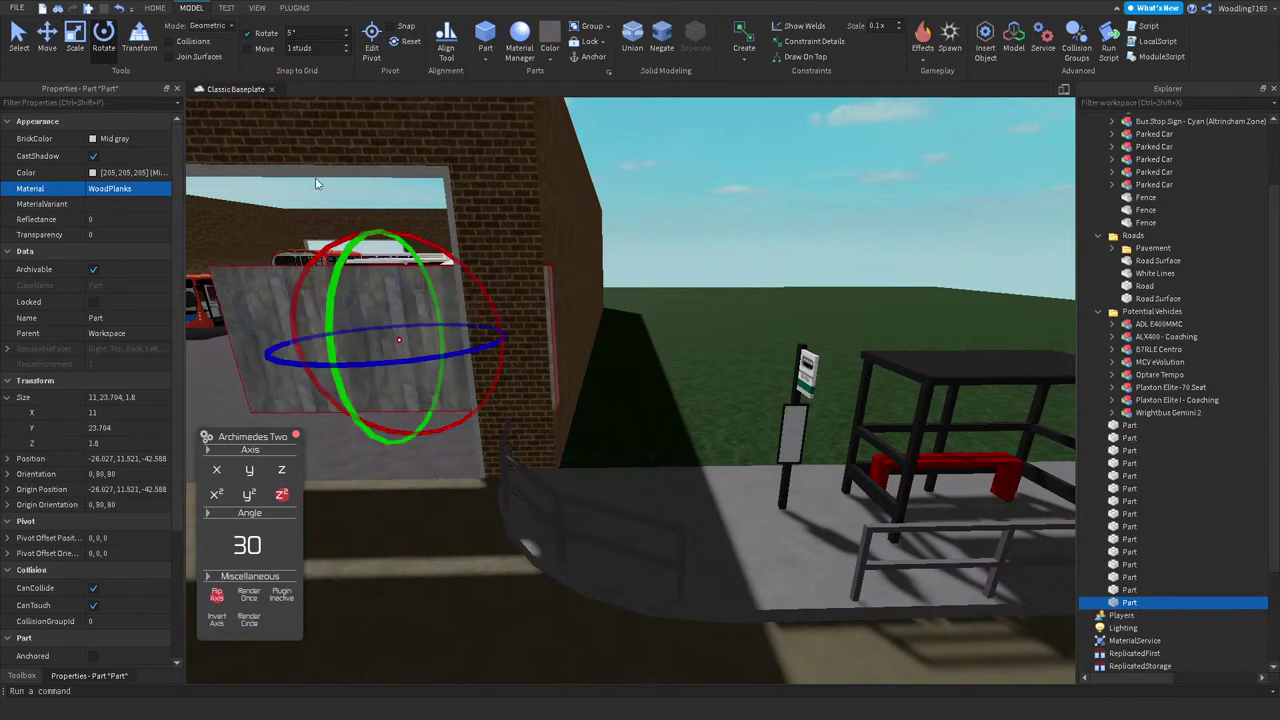
pyautogui.click(553, 60)
pyautogui.click(767, 168)
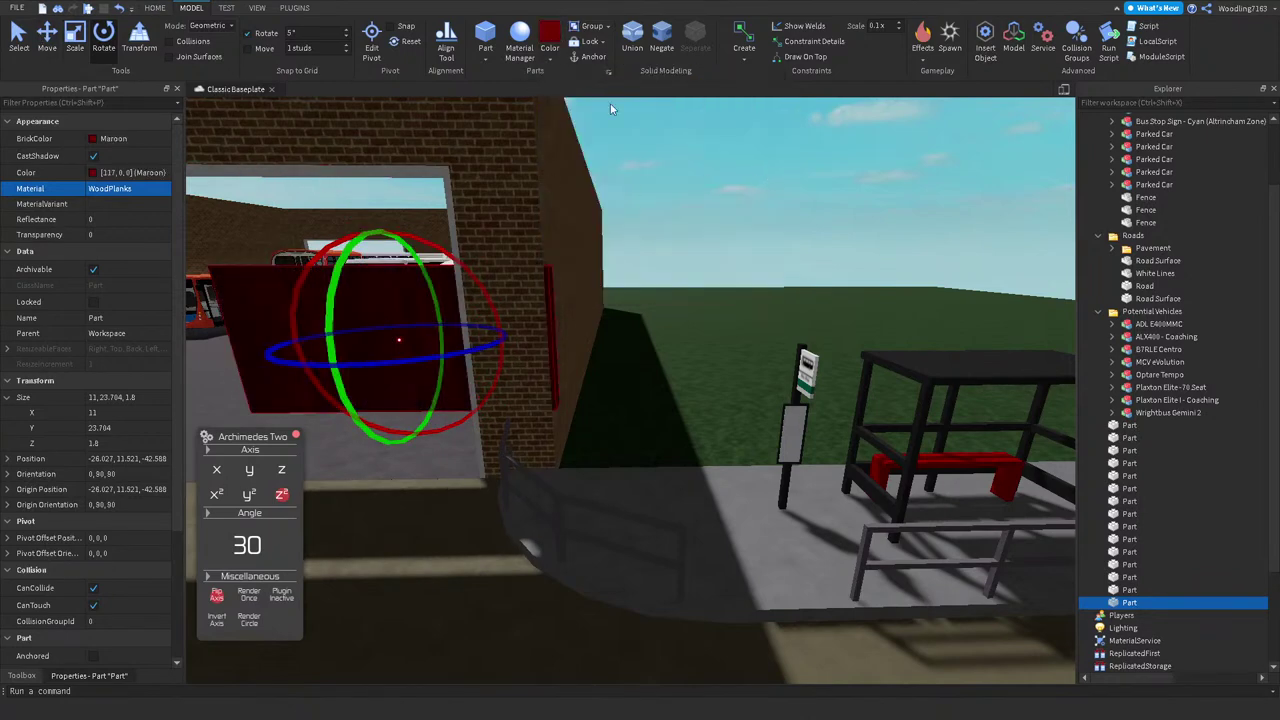
pyautogui.click(551, 57)
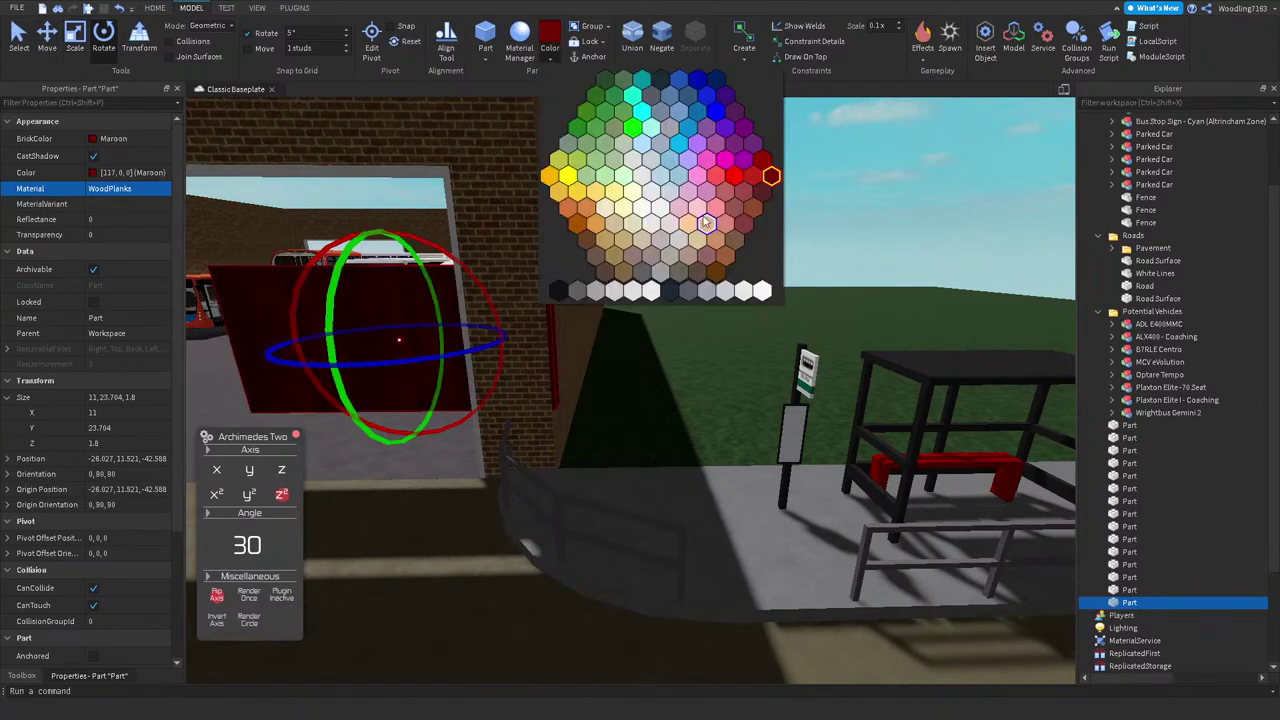
pyautogui.click(93, 172)
pyautogui.click(709, 259)
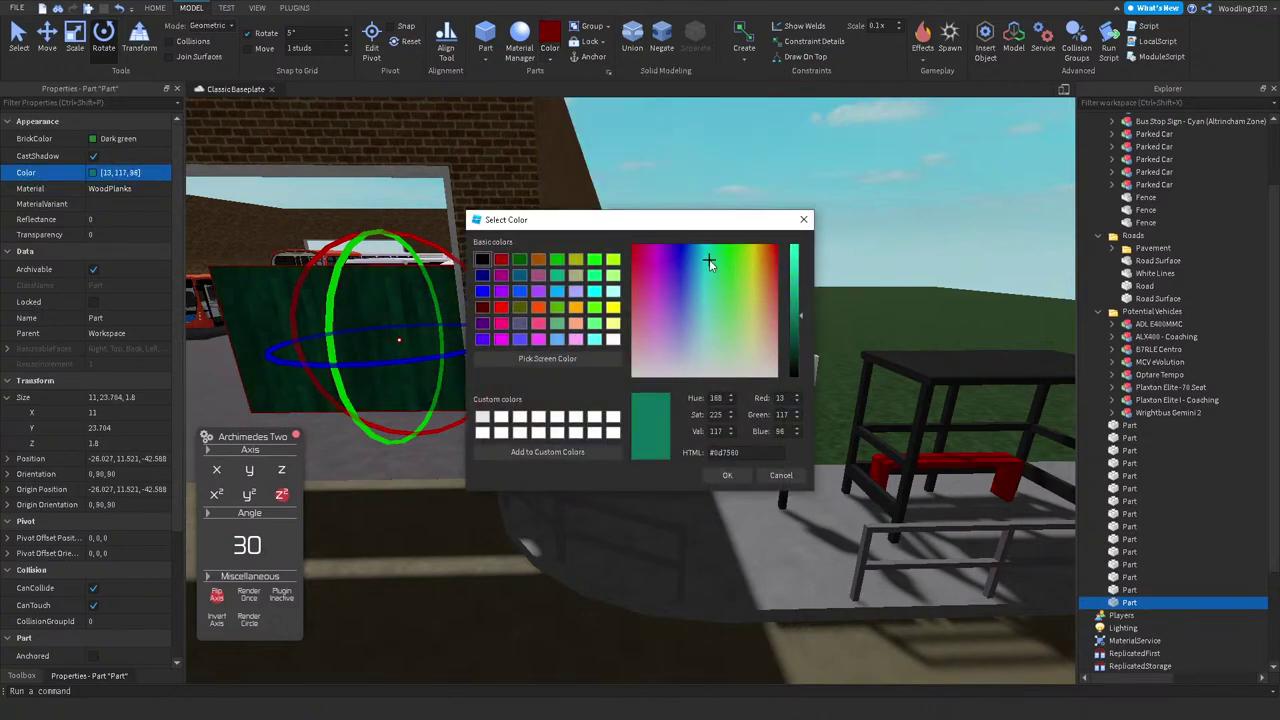
pyautogui.click(727, 476)
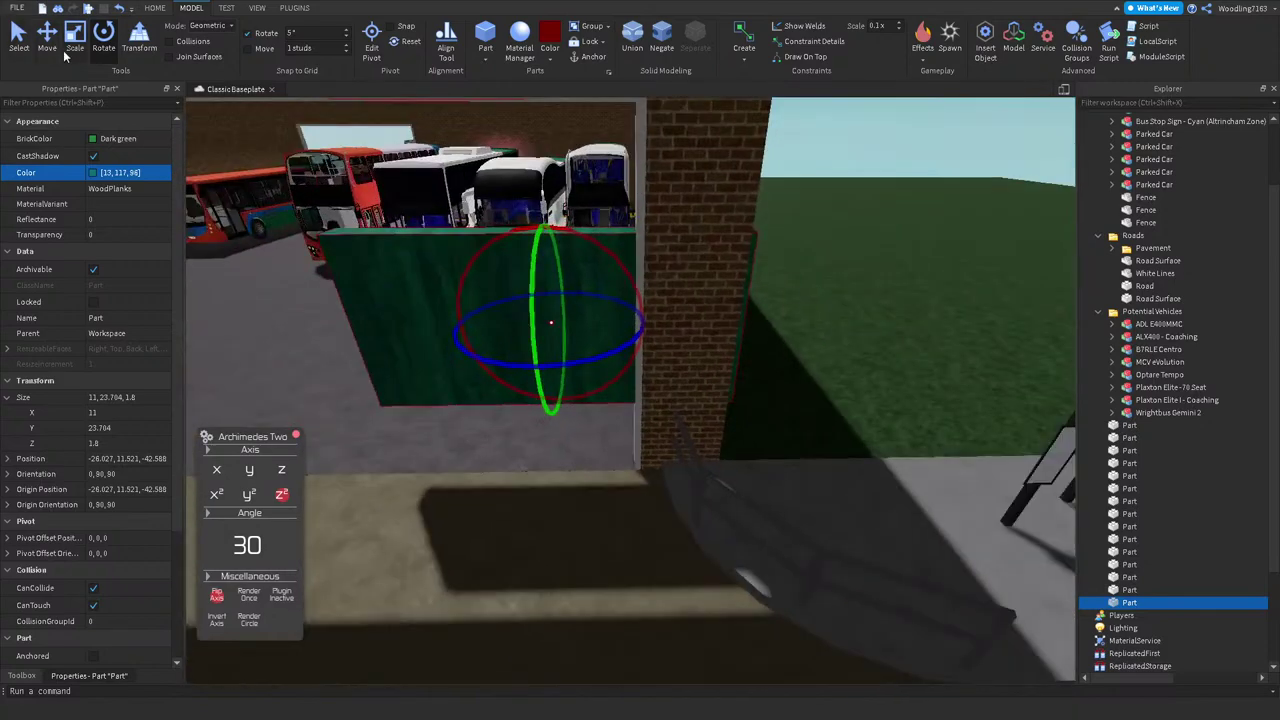
# Step: Trim the green panel back to the side lining so it clears the brick wall, and set its Z size to 1
pyautogui.click(64, 57)
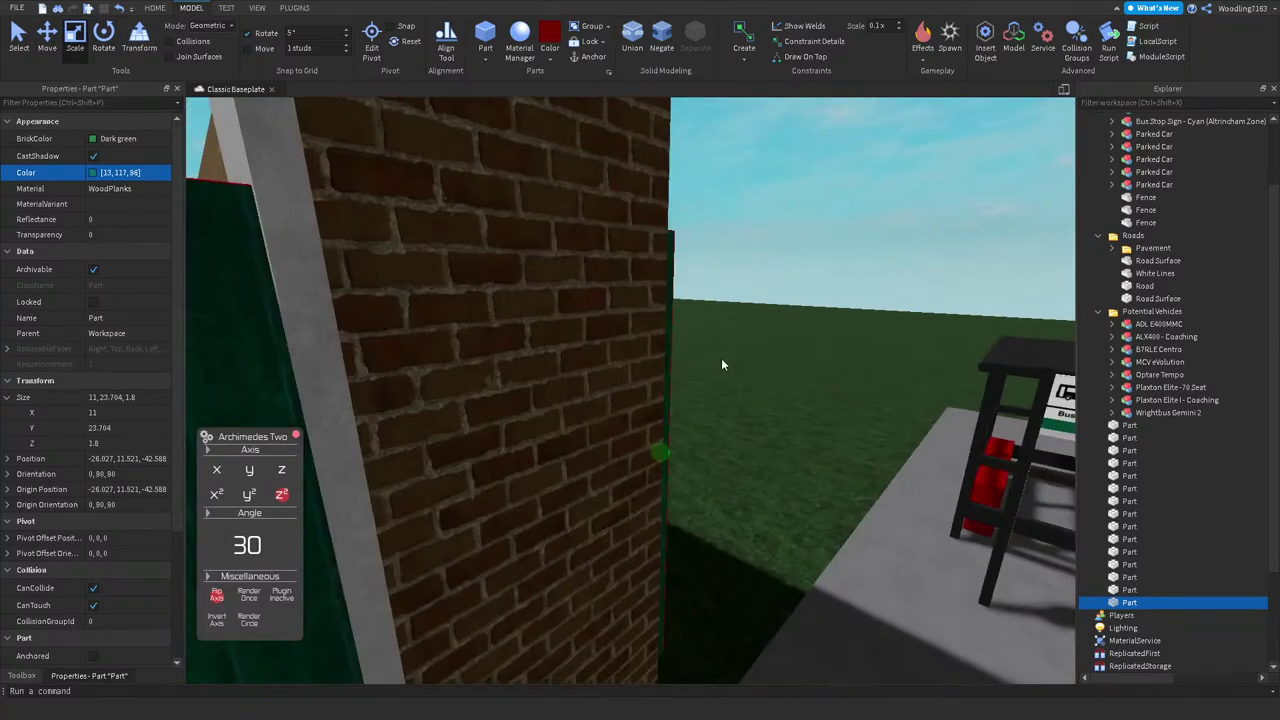
pyautogui.scroll(-5, 721, 364)
pyautogui.moveTo(690, 430); pyautogui.dragTo(638, 434)
pyautogui.moveTo(638, 434); pyautogui.dragTo(580, 428, button='right')
pyautogui.click(108, 443)
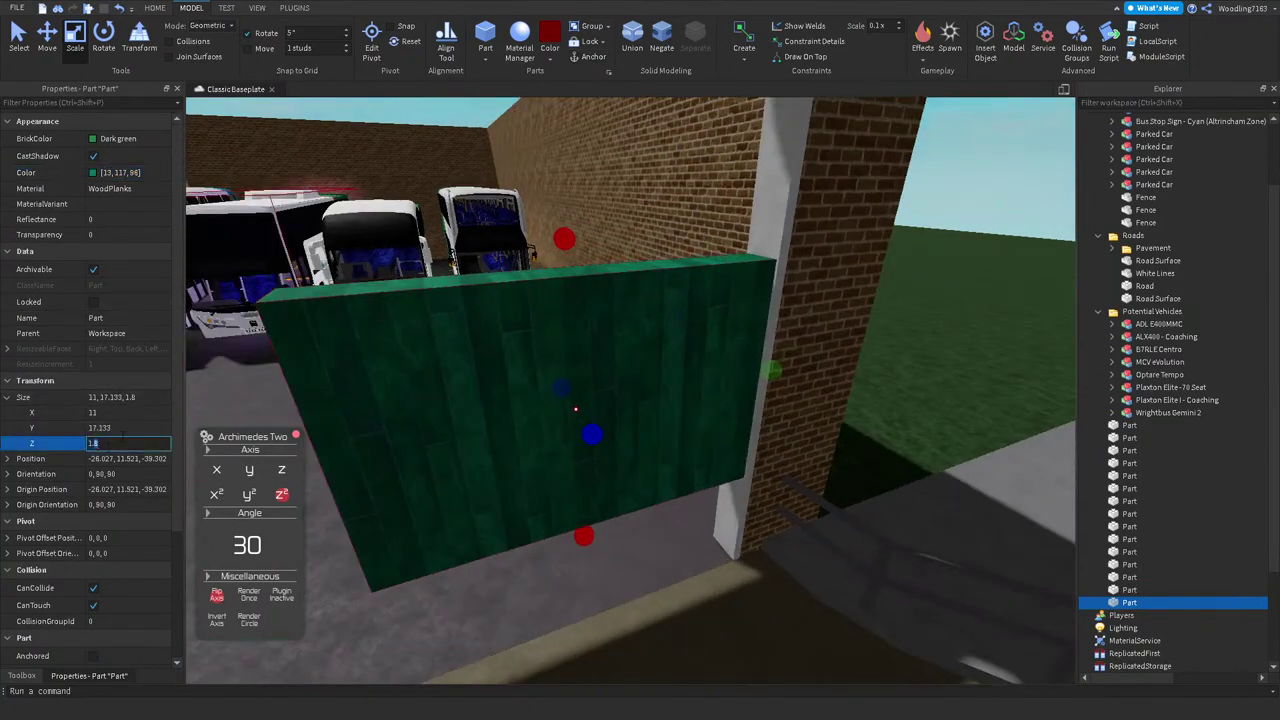
pyautogui.write('1')
pyautogui.press('Return')
# Step: Resize the green panel to fit the opening's height at about 23.3 and narrow it to about 8
pyautogui.moveTo(480, 437); pyautogui.dragTo(501, 437, button='right')
pyautogui.moveTo(644, 488); pyautogui.dragTo(679, 563)
pyautogui.moveTo(679, 563); pyautogui.dragTo(640, 380, button='right')
pyautogui.moveTo(609, 414); pyautogui.dragTo(606, 251)
pyautogui.moveTo(606, 251); pyautogui.dragTo(601, 252, button='right')
pyautogui.moveTo(556, 360); pyautogui.dragTo(651, 372)
pyautogui.scroll(2, 620, 350)
pyautogui.scroll(-5, 651, 370)
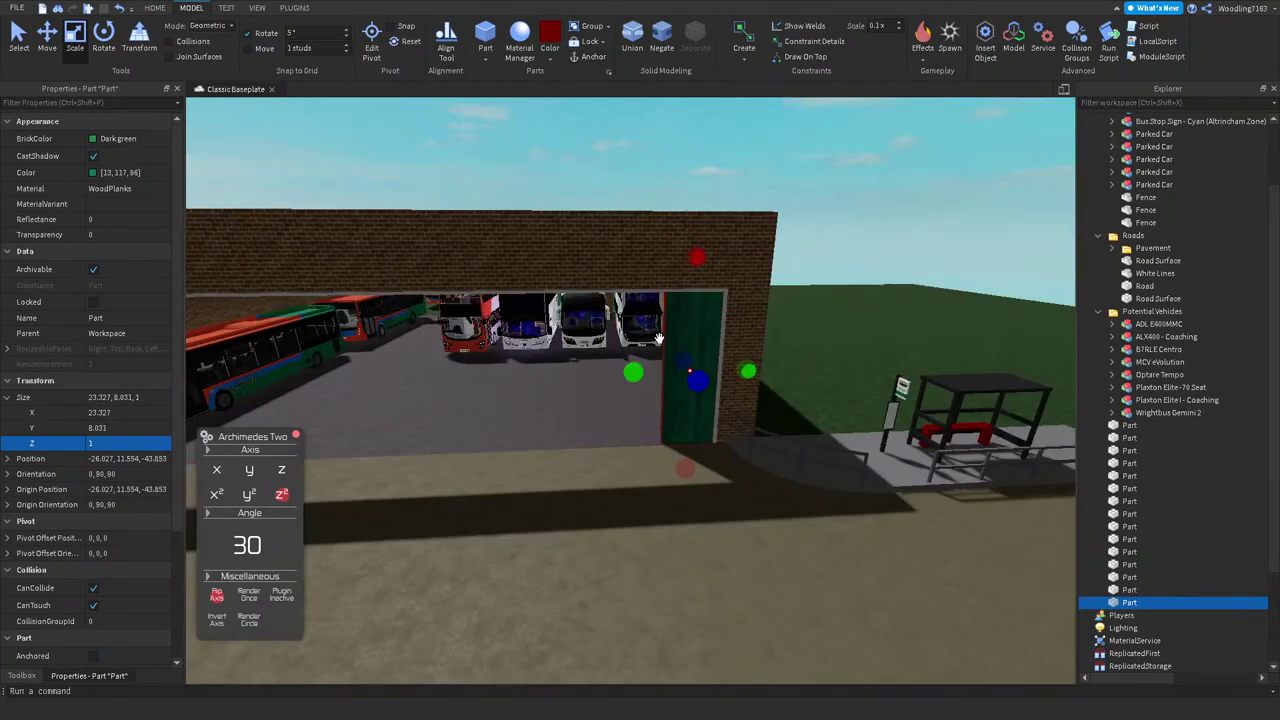
# Step: Stretch the green panel across the whole opening to the opposite side lining, to a Y size of about 94.7
pyautogui.moveTo(660, 332); pyautogui.dragTo(675, 297, button='right')
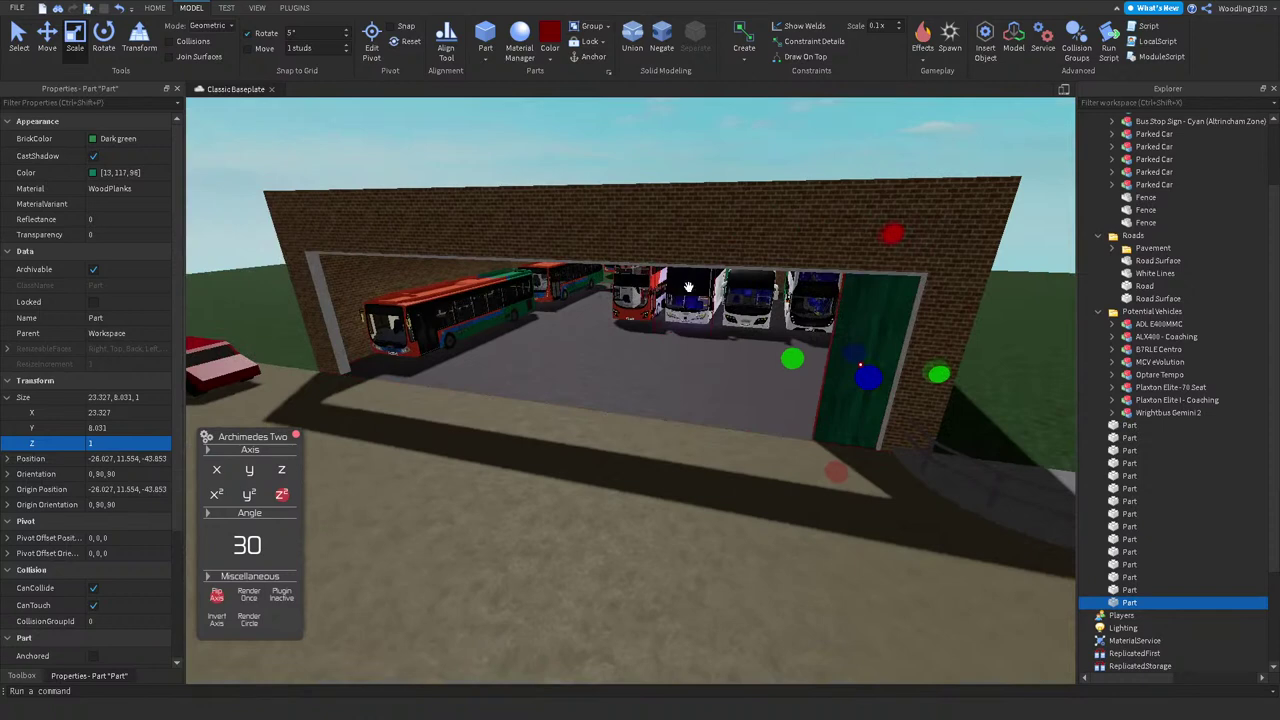
pyautogui.scroll(5, 992, 354)
pyautogui.moveTo(574, 374); pyautogui.dragTo(487, 366)
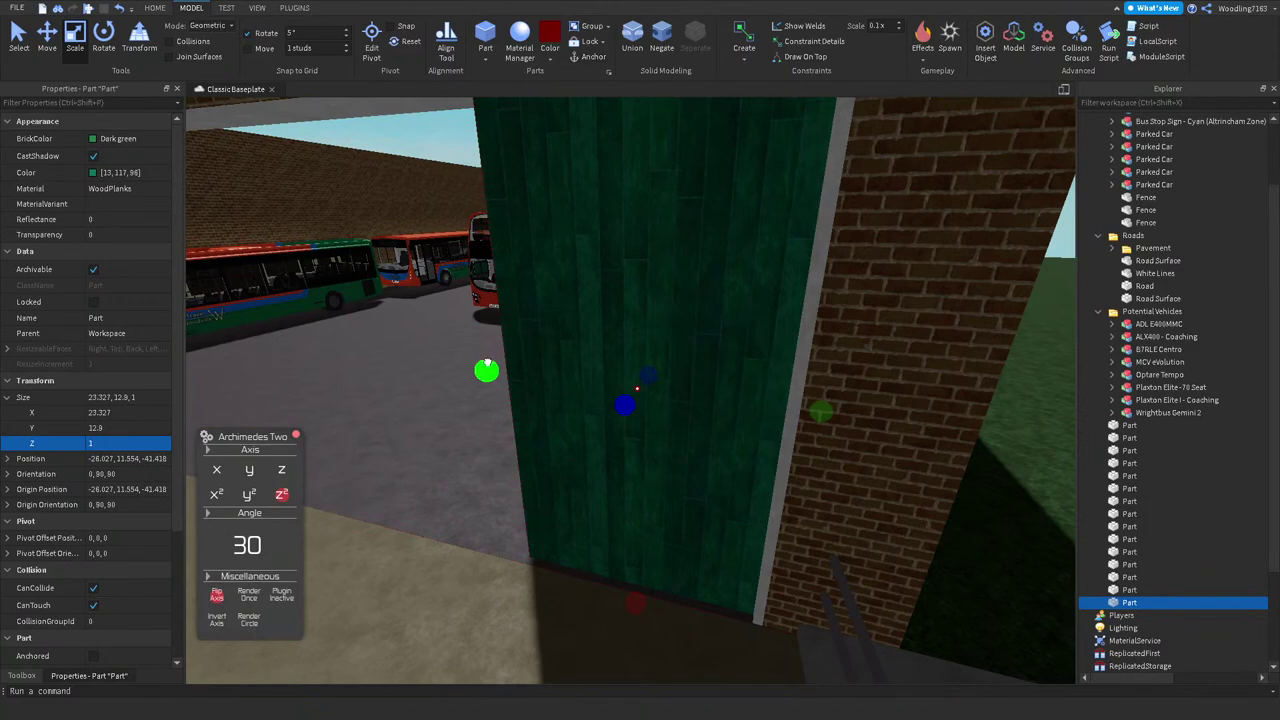
pyautogui.scroll(-6, 493, 331)
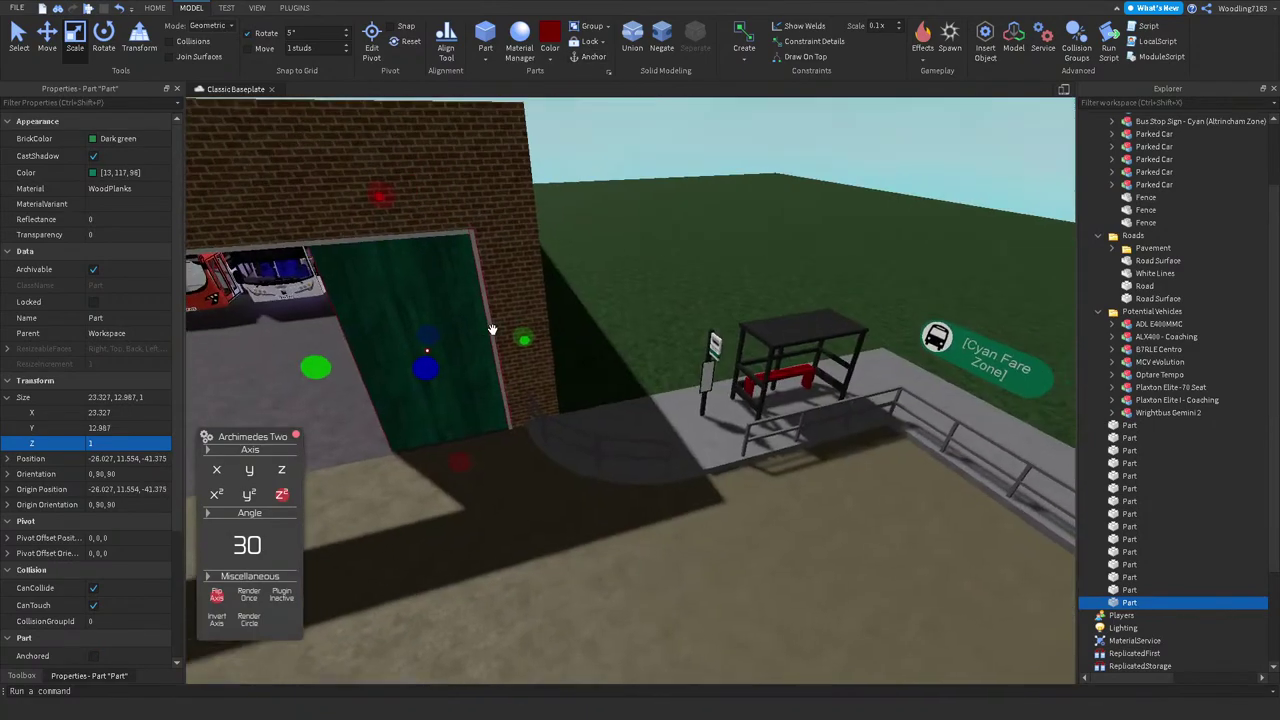
pyautogui.moveTo(492, 330); pyautogui.dragTo(494, 331, button='right')
pyautogui.moveTo(710, 276); pyautogui.dragTo(713, 274, button='right')
pyautogui.moveTo(713, 274); pyautogui.dragTo(894, 357)
pyautogui.moveTo(894, 357); pyautogui.dragTo(624, 409, button='right')
pyautogui.moveTo(590, 385); pyautogui.dragTo(591, 385)
pyautogui.moveTo(591, 385); pyautogui.dragTo(592, 386, button='right')
pyautogui.scroll(-5, 592, 386)
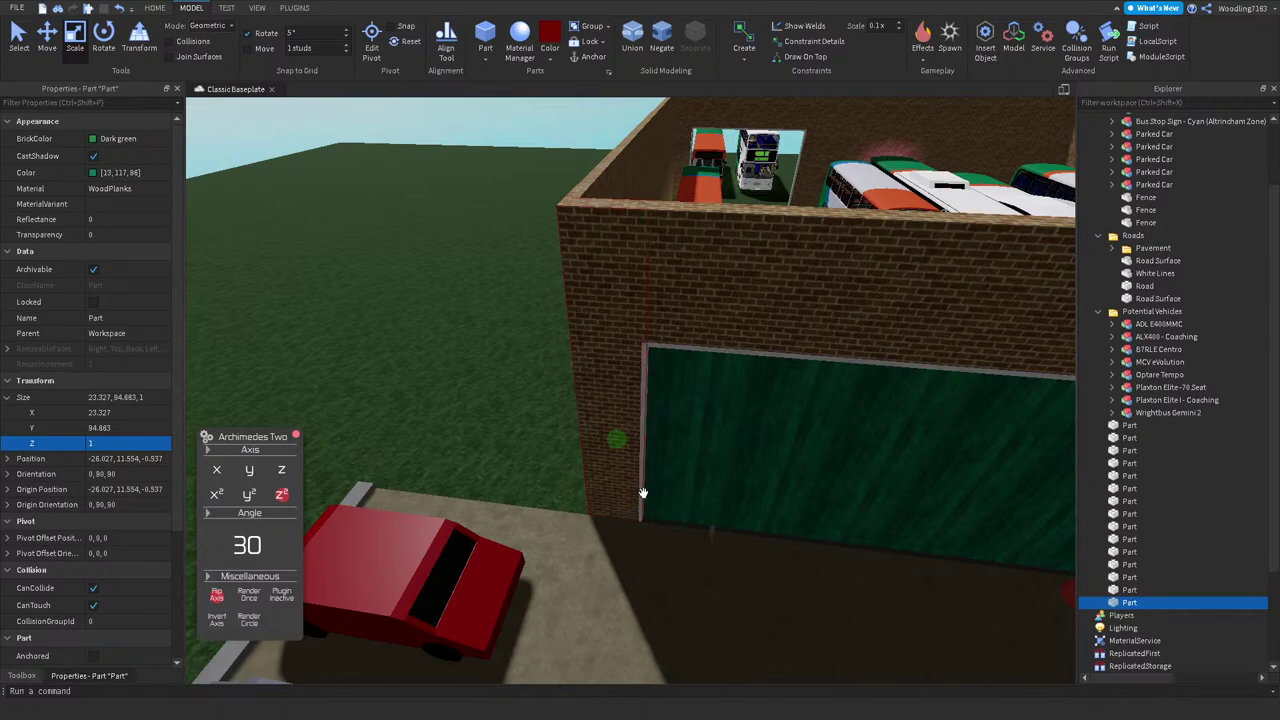
pyautogui.moveTo(636, 498); pyautogui.dragTo(492, 450, button='right')
# Step: Try a Y size of 5 for the green panel and undo it
pyautogui.click(110, 428)
pyautogui.write('5')
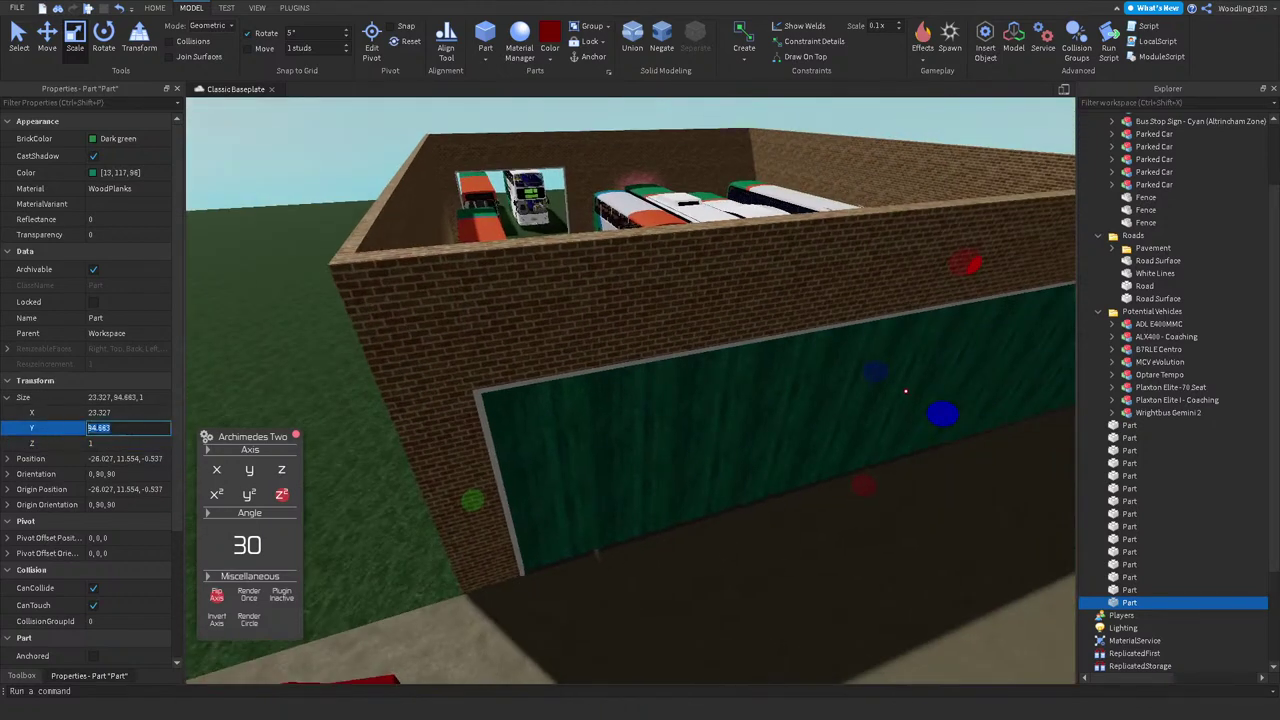
pyautogui.press('Return')
pyautogui.scroll(5, 652, 451)
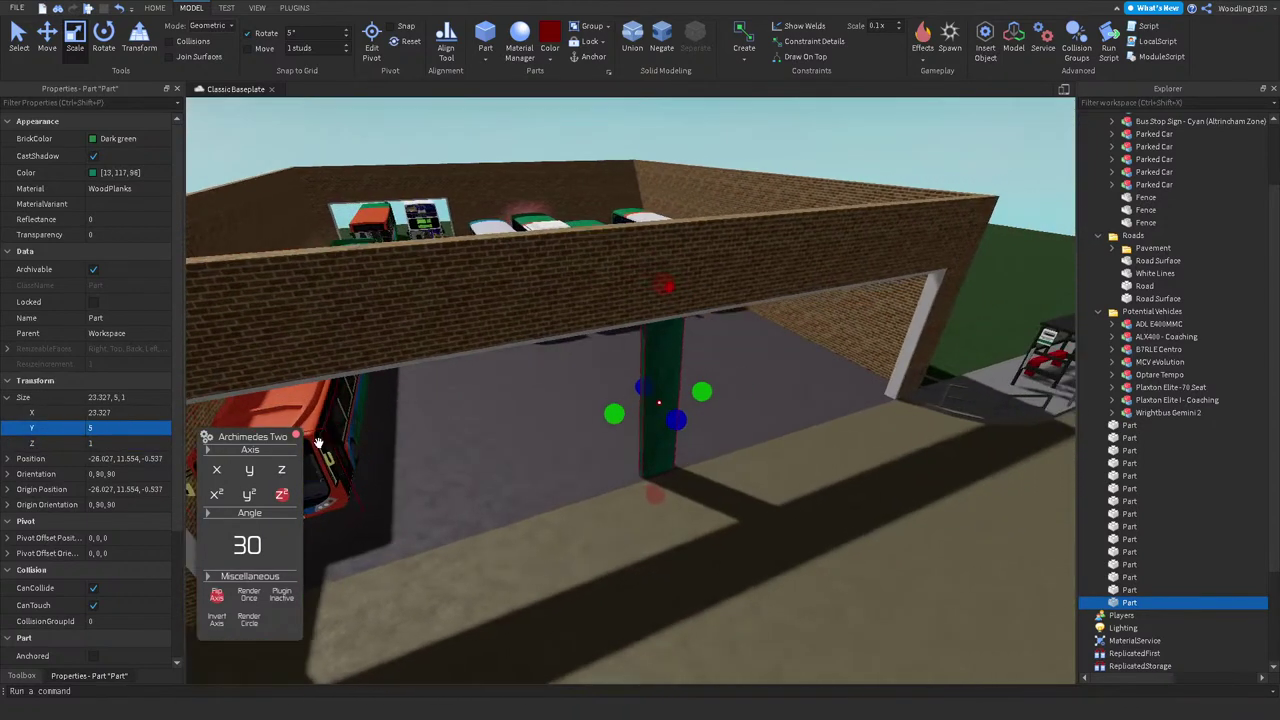
pyautogui.hotkey('ctrl', 'z')
# Step: Undo a mistaken Z size of 20 and try 20 as the green panel's Y size instead
pyautogui.scroll(-5, 318, 442)
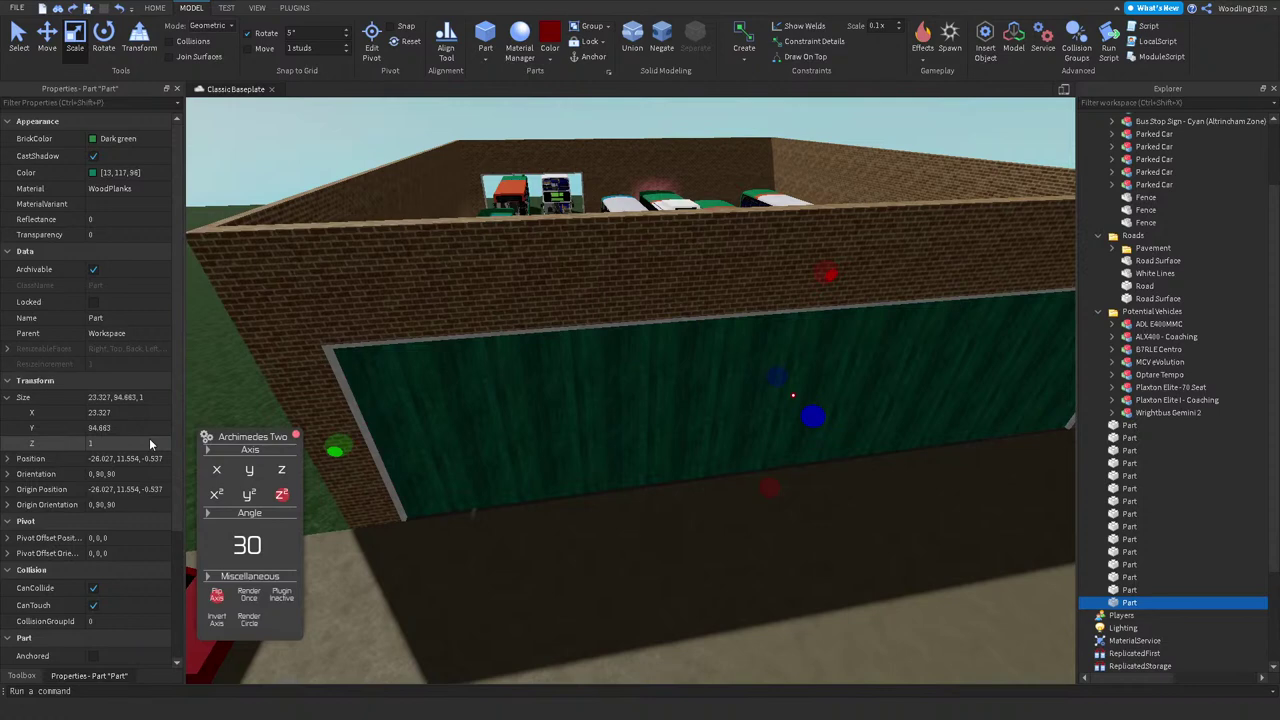
pyautogui.click(108, 443)
pyautogui.write('20')
pyautogui.press('Return')
pyautogui.hotkey('ctrl', 'z')
pyautogui.click(110, 428)
pyautogui.write('20')
pyautogui.press('Return')
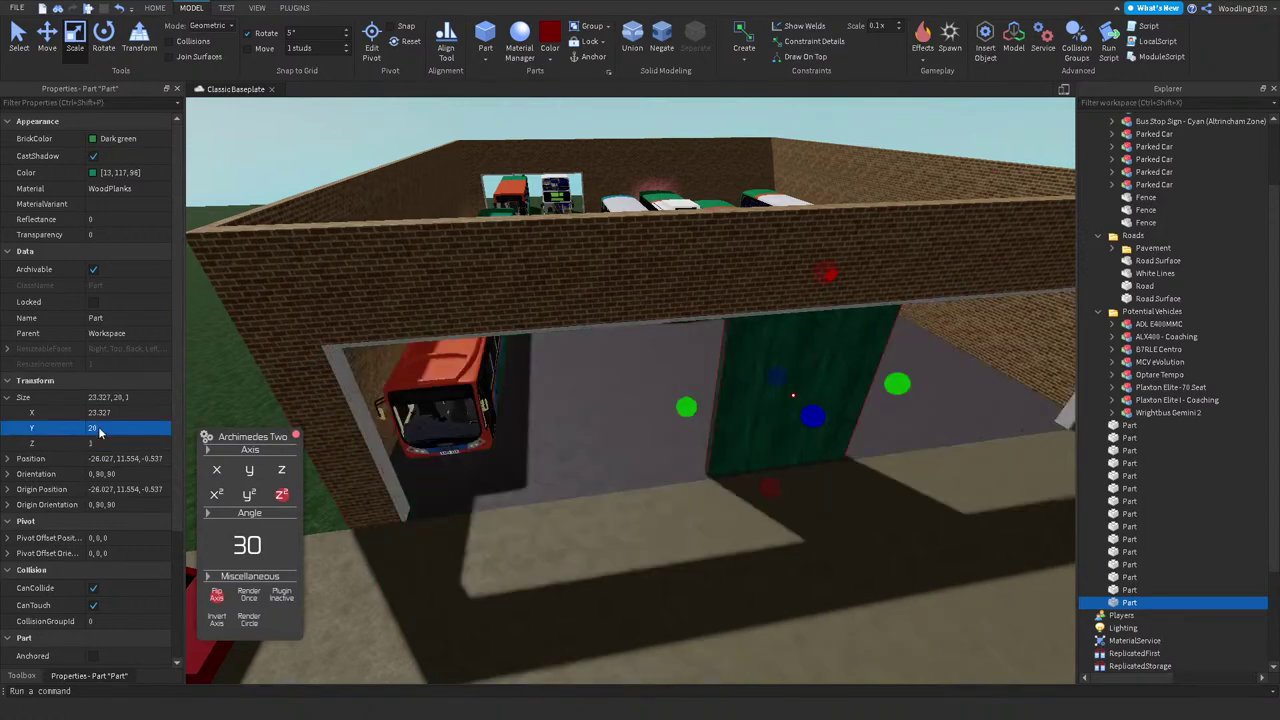
pyautogui.scroll(-6, 540, 468)
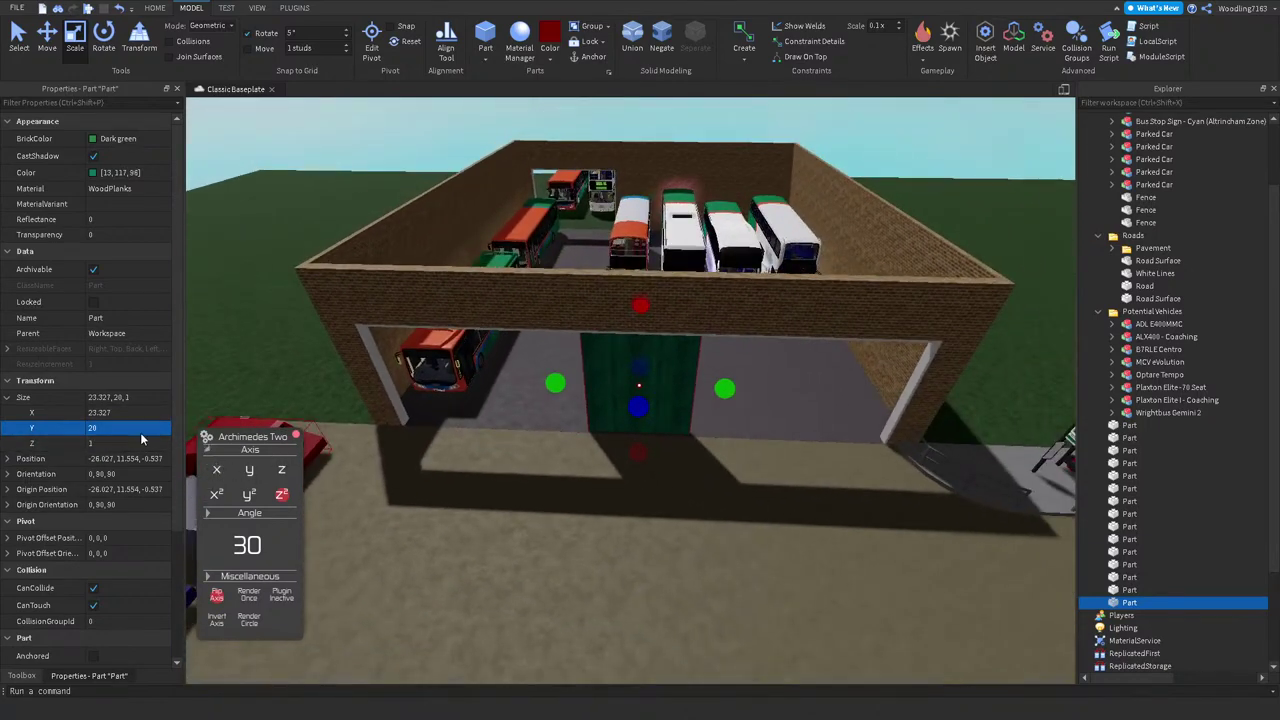
# Step: Undo the green panel's accidental deletion and its resize to 20, restoring the full opening width
pyautogui.click(110, 428)
pyautogui.write('1')
pyautogui.press('Delete')
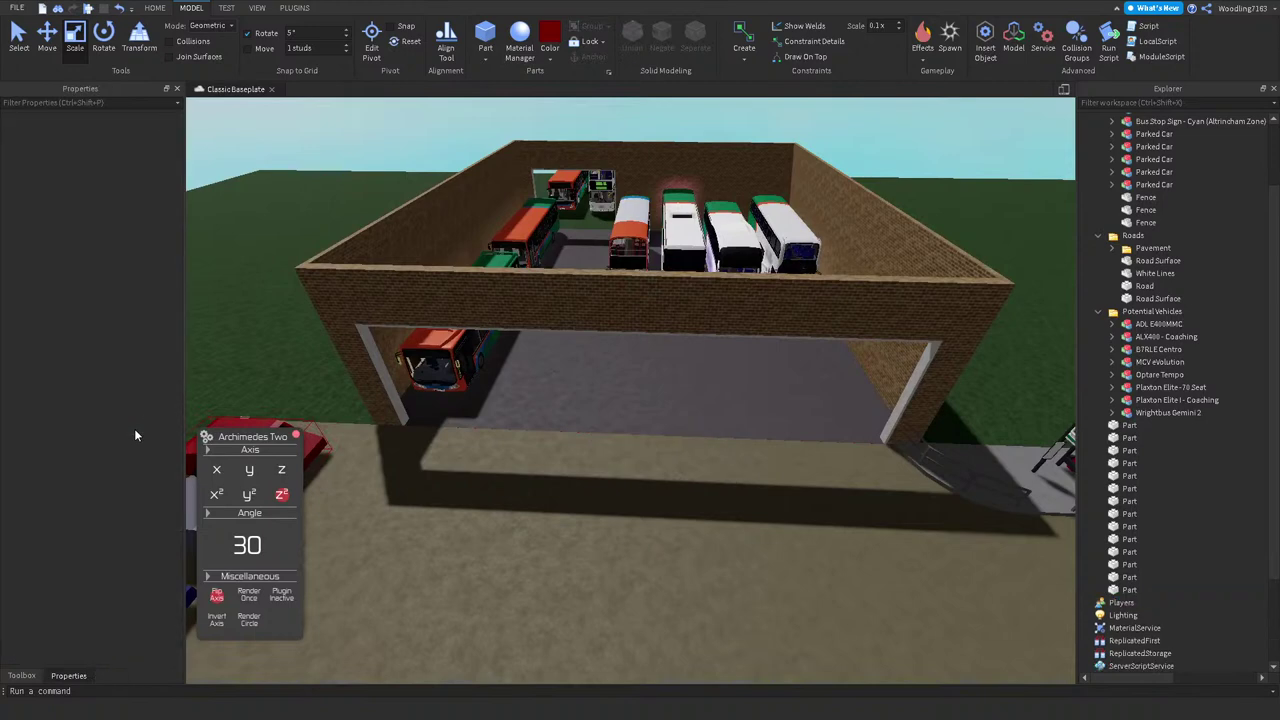
pyautogui.hotkey('ctrl', 'z')
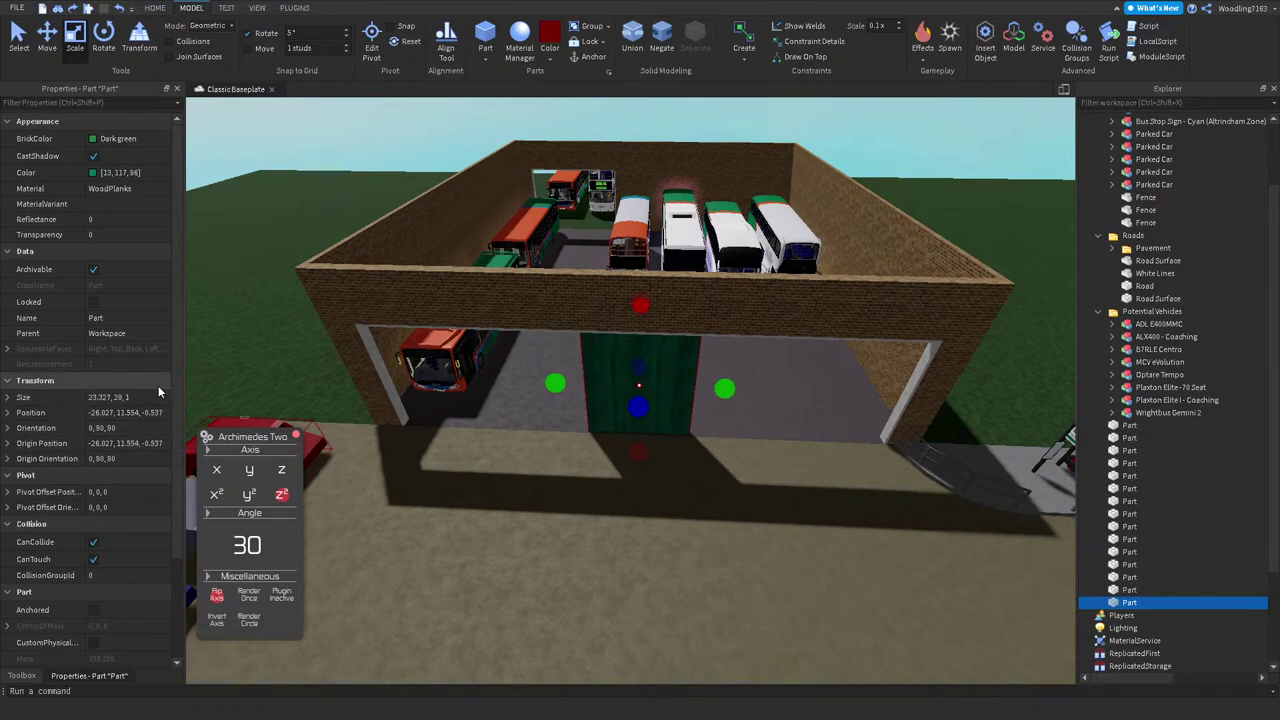
pyautogui.click(8, 413)
pyautogui.click(8, 413)
pyautogui.click(8, 397)
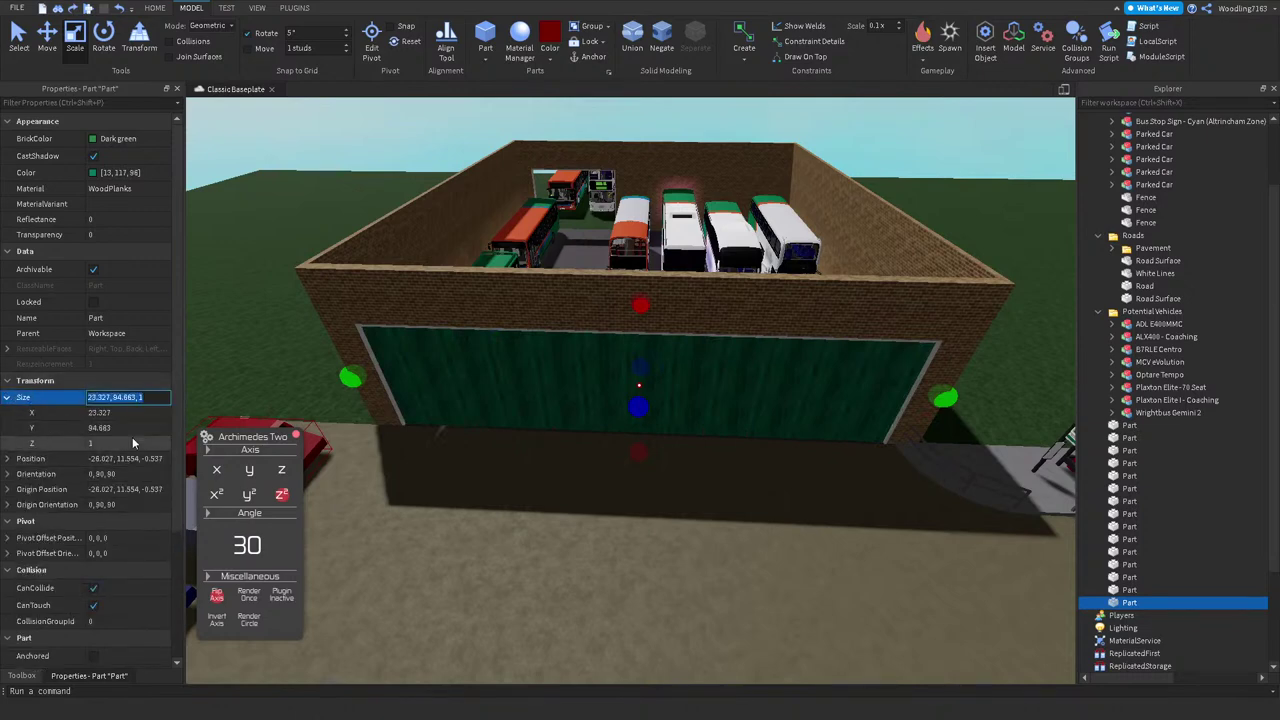
# Step: Set the green panel's Y size to 95
pyautogui.click(130, 428)
pyautogui.write('95')
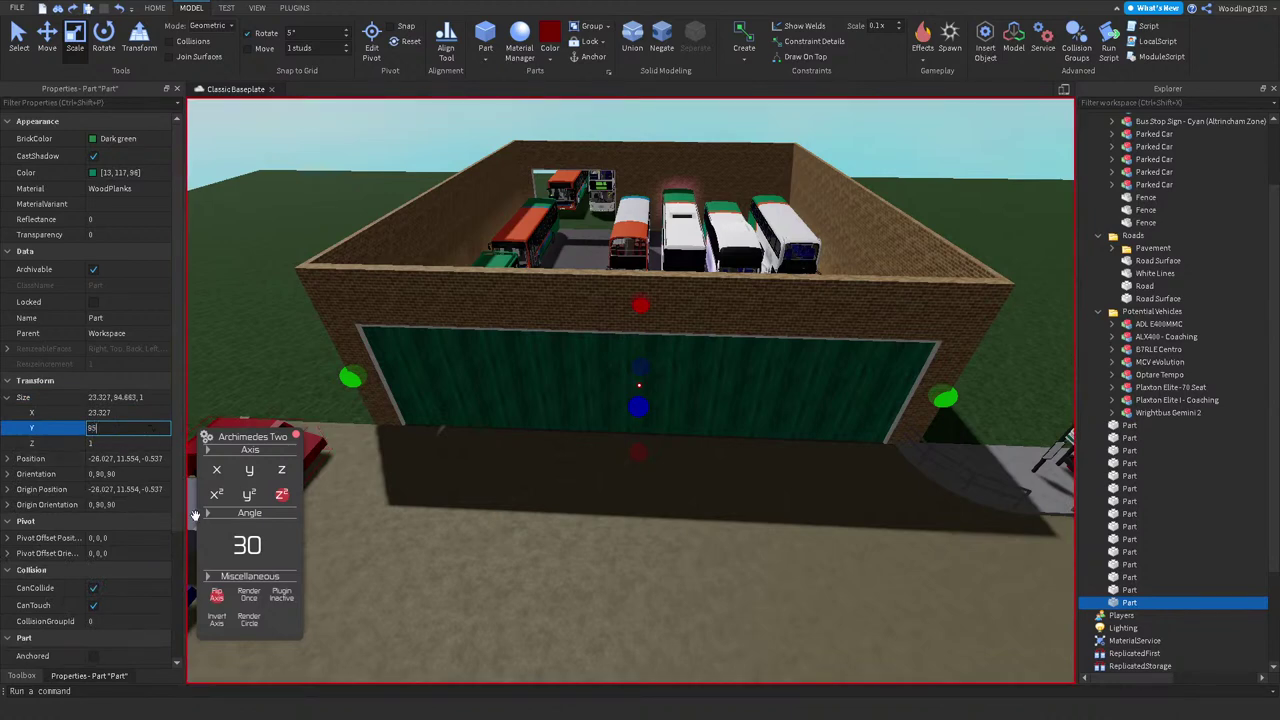
pyautogui.press('Return')
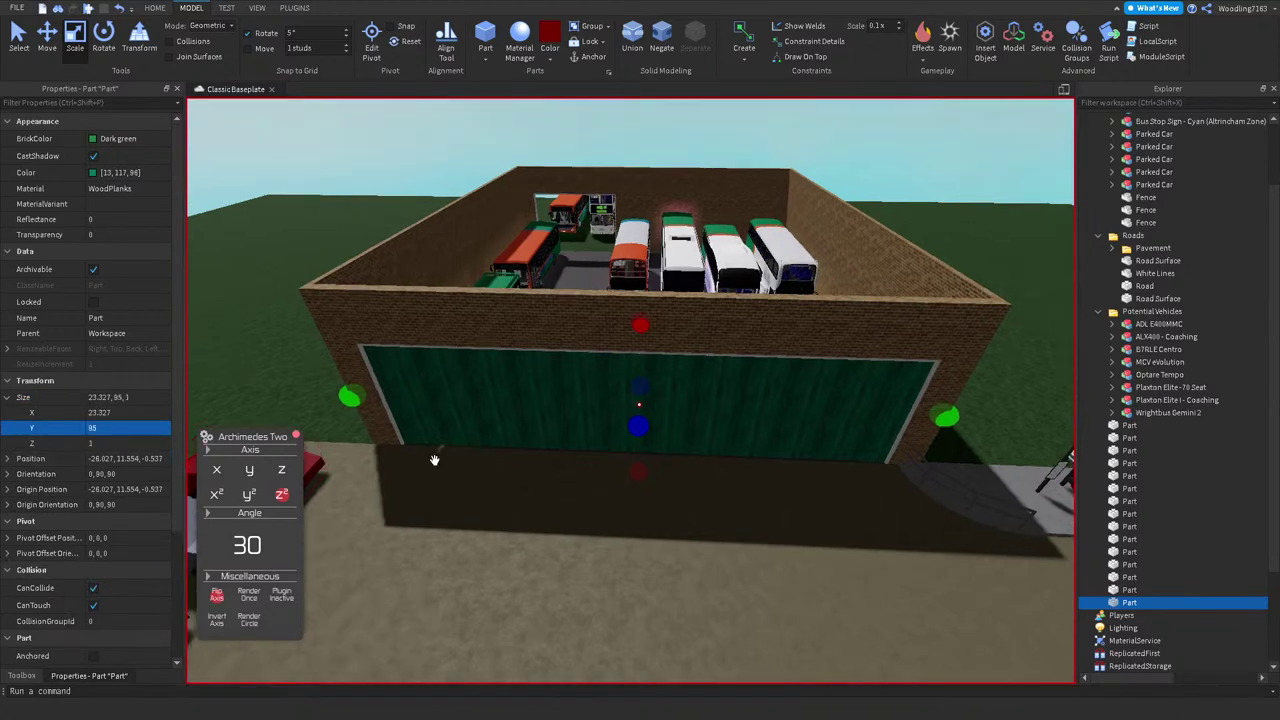
pyautogui.moveTo(424, 266); pyautogui.dragTo(414, 257, button='right')
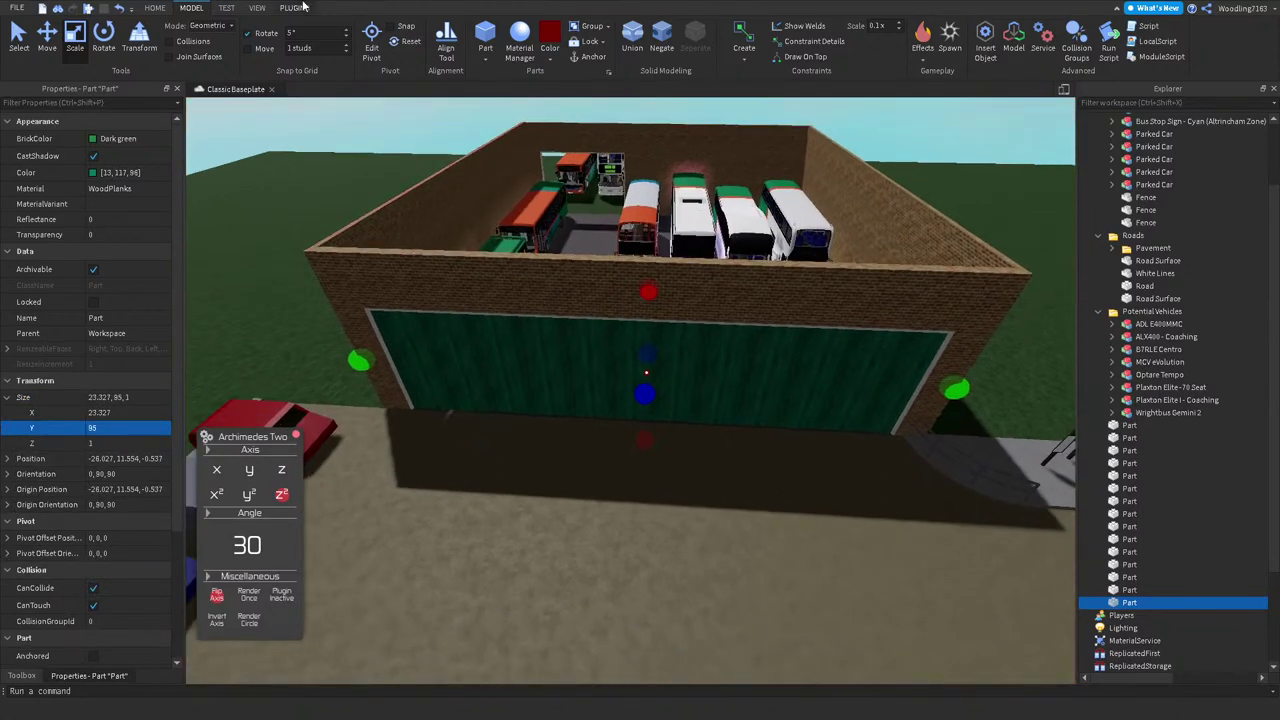
# Step: Set the move snap increment to 19 studs and shorten the green panel to a Y size of 19 against the lining nearest the bus stop
pyautogui.click(307, 48)
pyautogui.moveTo(360, 360)
pyautogui.mouseDown()
pyautogui.moveTo(768, 378)
pyautogui.moveTo(790, 403)
pyautogui.moveTo(363, 352)
pyautogui.mouseUp()
pyautogui.click(310, 48)
pyautogui.write('18')
pyautogui.press('Return')
pyautogui.hotkey('ctrl', 'z')
pyautogui.hotkey('ctrl', 'z')
pyautogui.hotkey('ctrl', 'z')
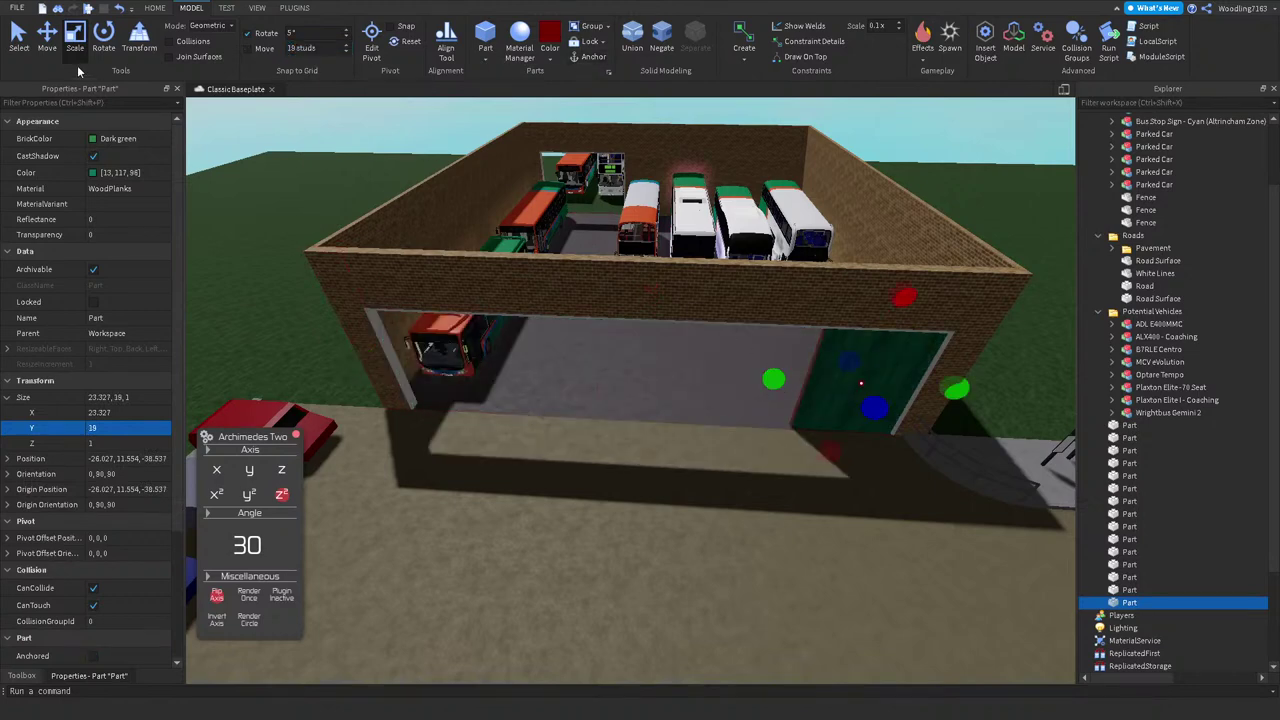
# Step: Duplicate the green door panel four times at 19-stud spacing to fill the opening side by side
pyautogui.click(44, 40)
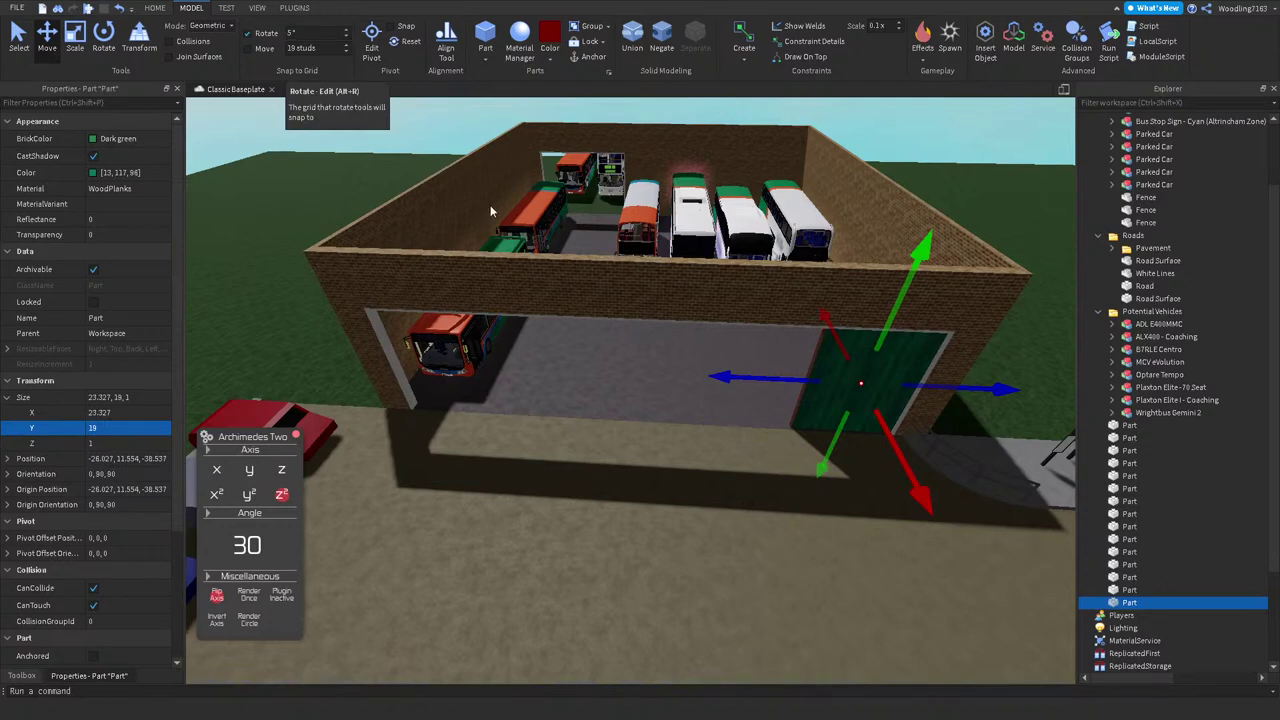
pyautogui.hotkey('ctrl', 'd')
pyautogui.moveTo(916, 382); pyautogui.dragTo(666, 360)
pyautogui.hotkey('ctrl', 'd')
pyautogui.hotkey('ctrl', 'd')
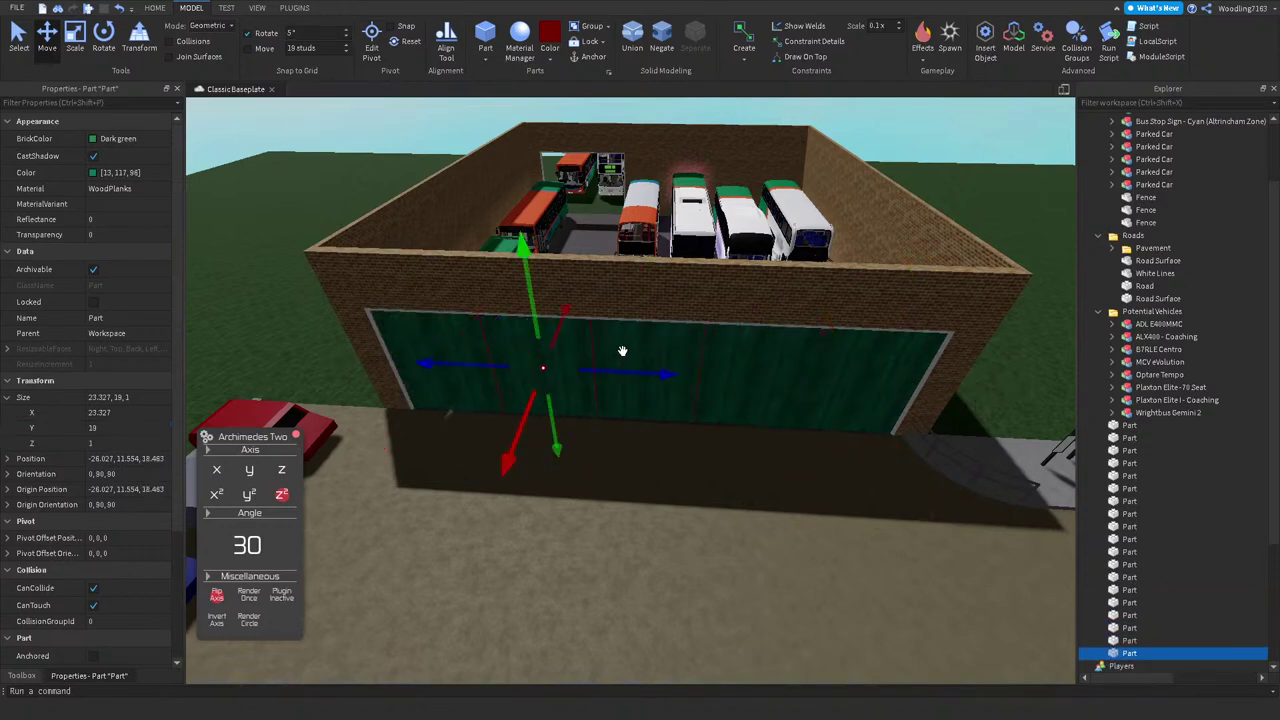
# Step: Set the second and fourth green door panels to a Z size of 0.8 and darken their colour to 11, 106, 85
pyautogui.keyDown('ctrl'); pyautogui.click(741, 354); pyautogui.keyUp('ctrl')
pyautogui.click(112, 441)
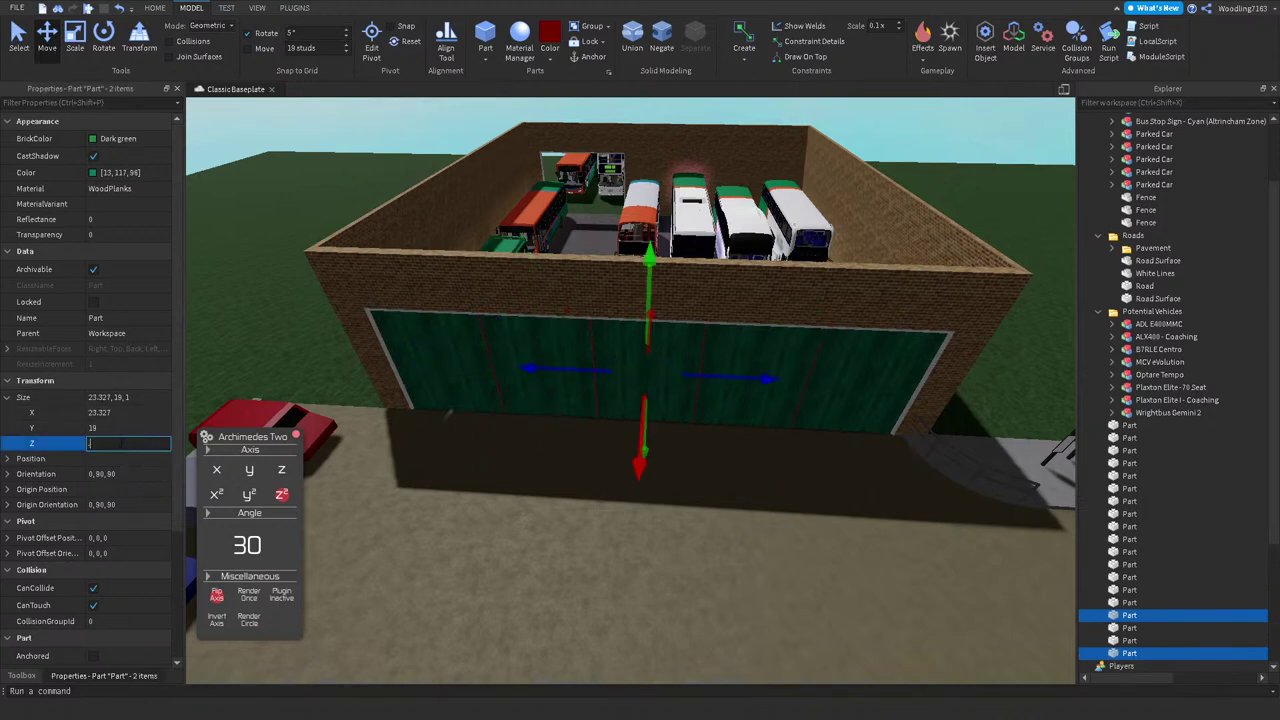
pyautogui.click(92, 172)
pyautogui.moveTo(797, 333); pyautogui.dragTo(797, 326)
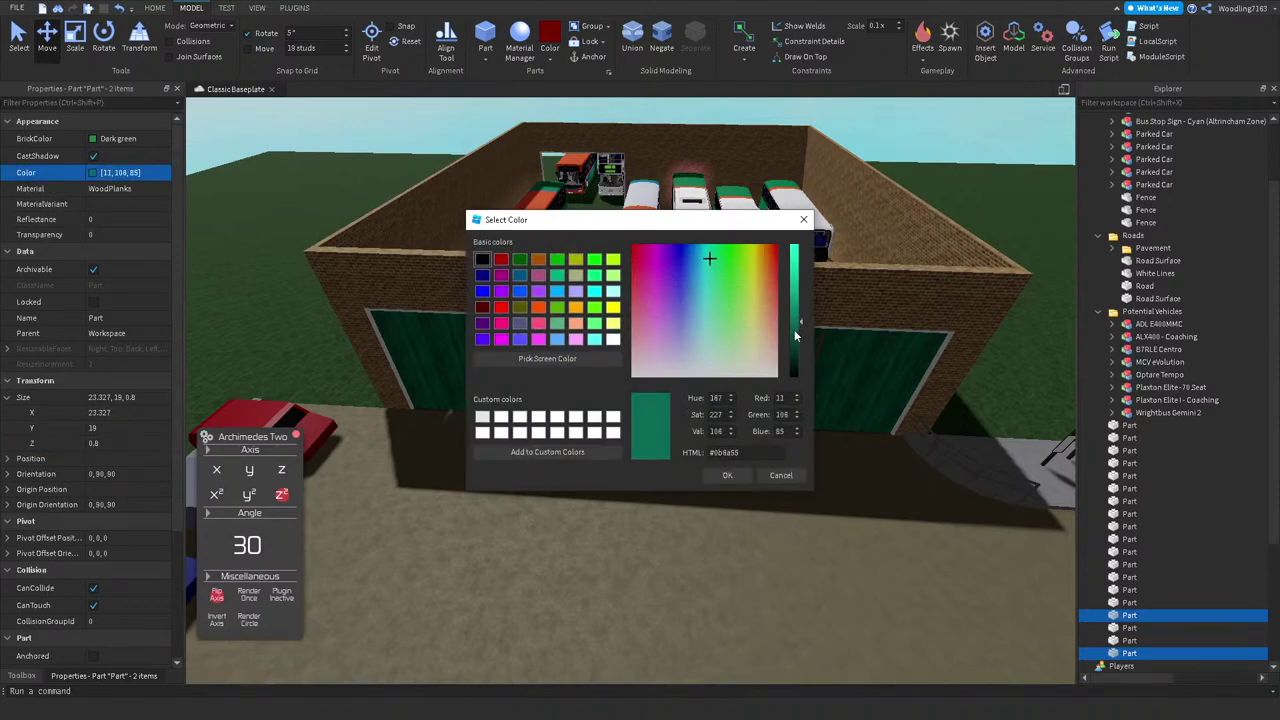
pyautogui.click(729, 476)
pyautogui.click(390, 224)
pyautogui.scroll(5, 447, 246)
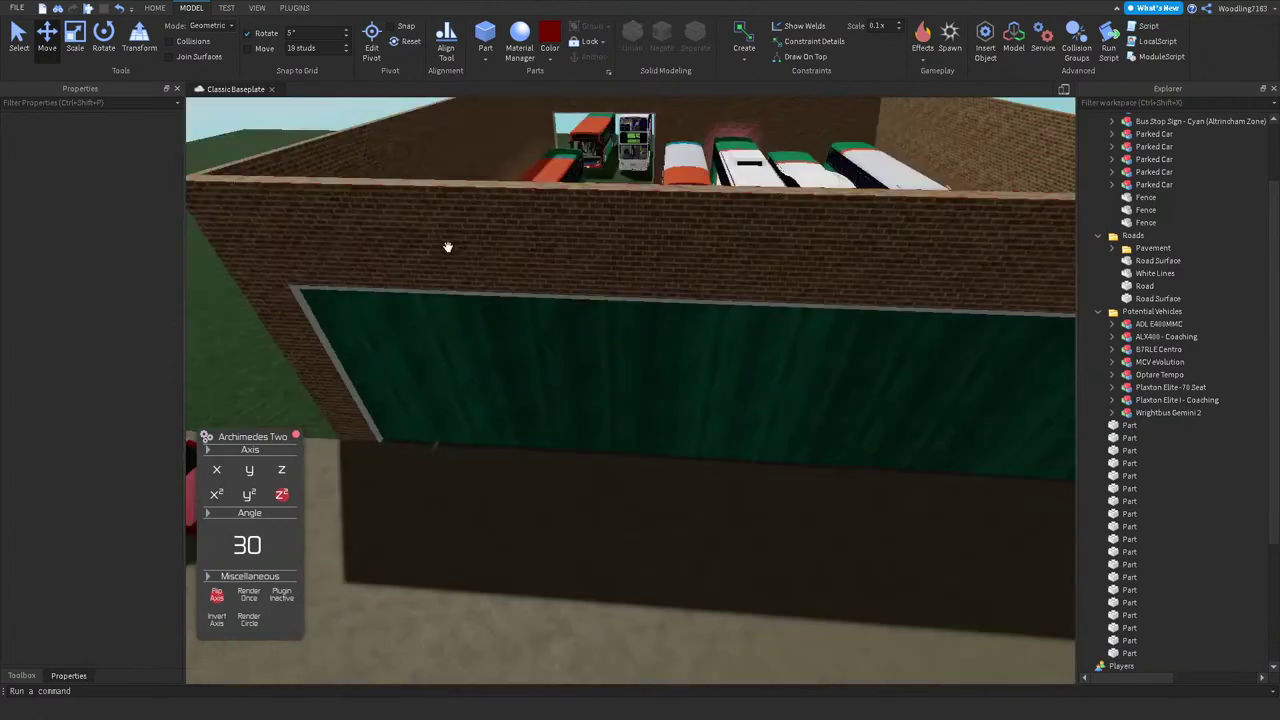
pyautogui.scroll(3, 447, 246)
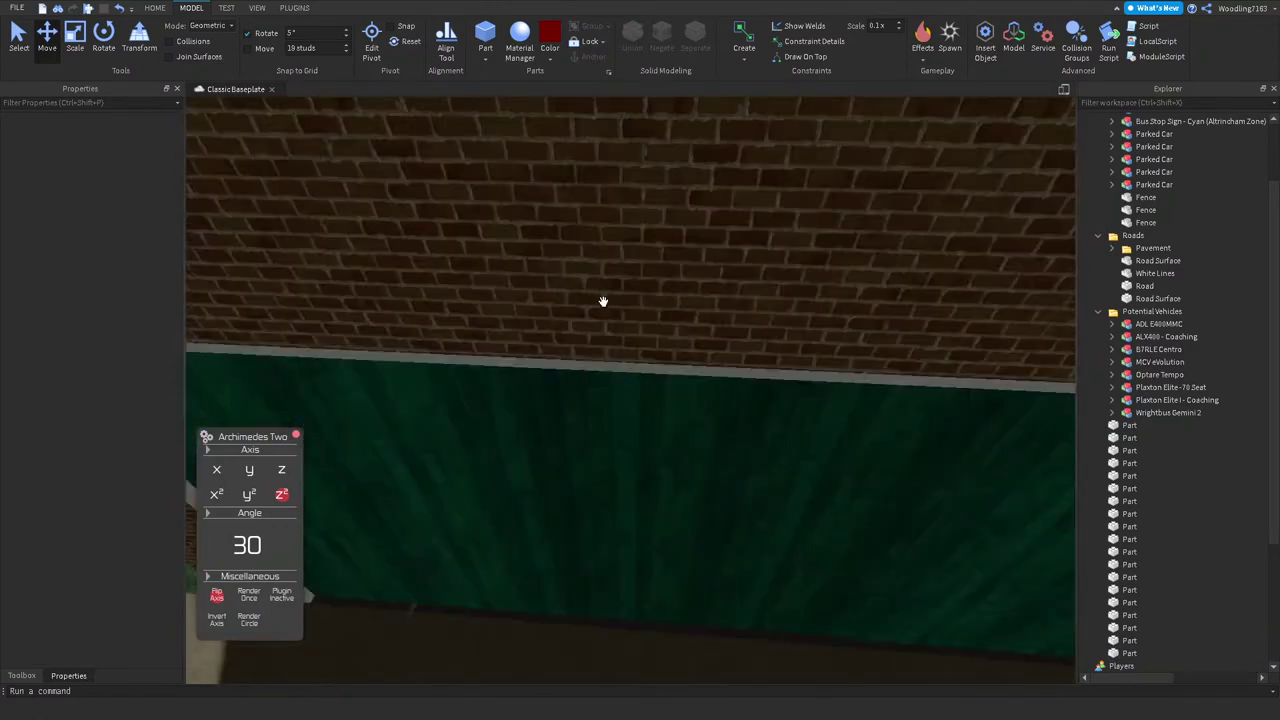
# Step: Darken the second and fourth green door panels' colour to 9, 90, 71
pyautogui.click(622, 403)
pyautogui.click(63, 172)
pyautogui.click(92, 172)
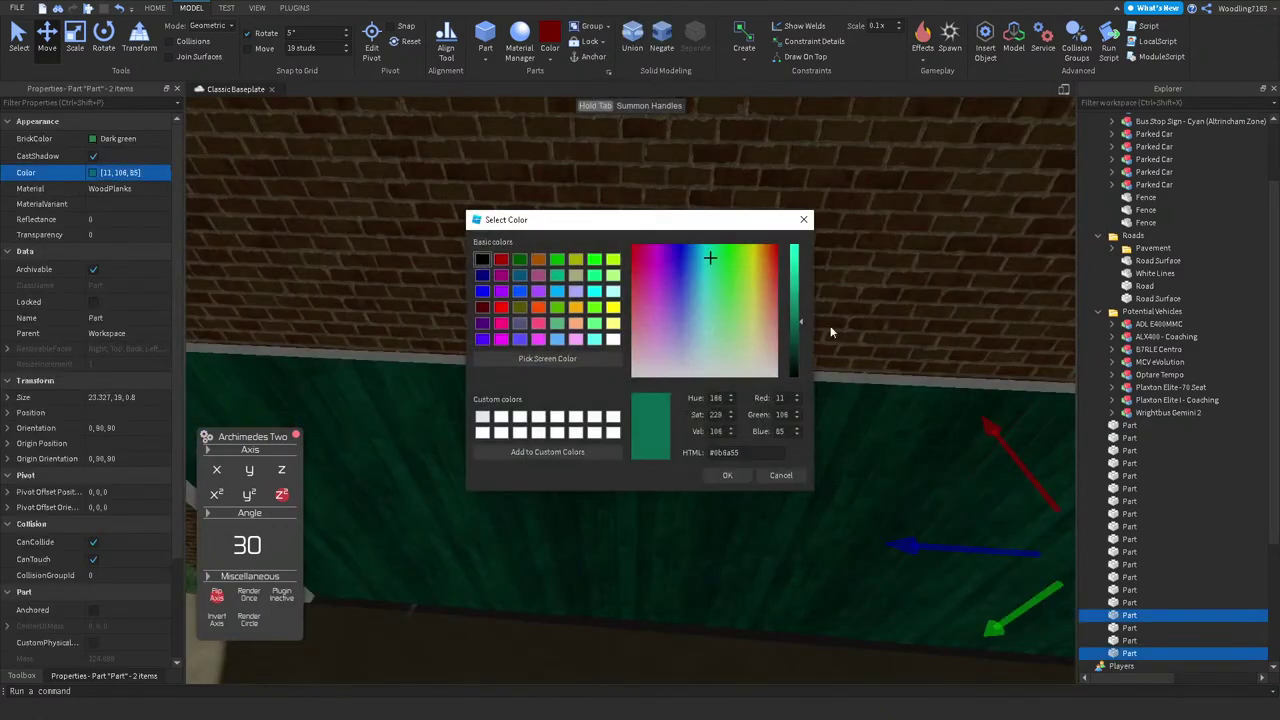
pyautogui.moveTo(796, 326); pyautogui.dragTo(796, 336)
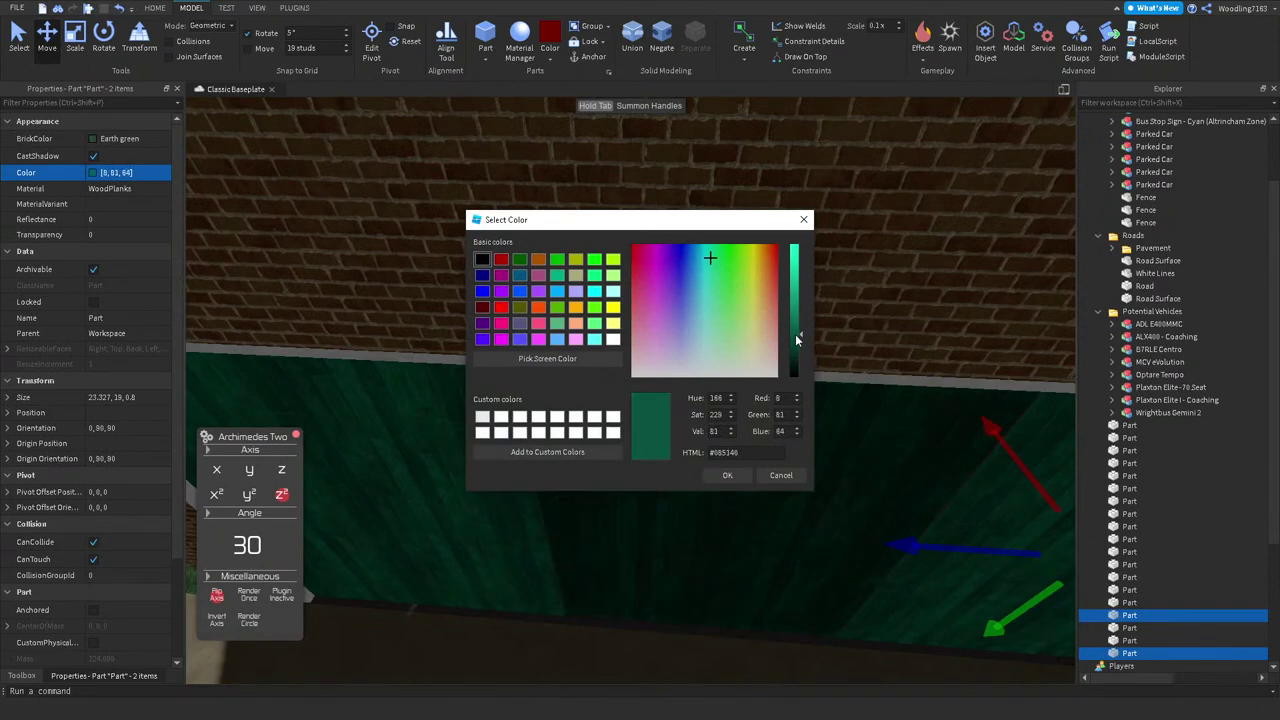
pyautogui.click(727, 475)
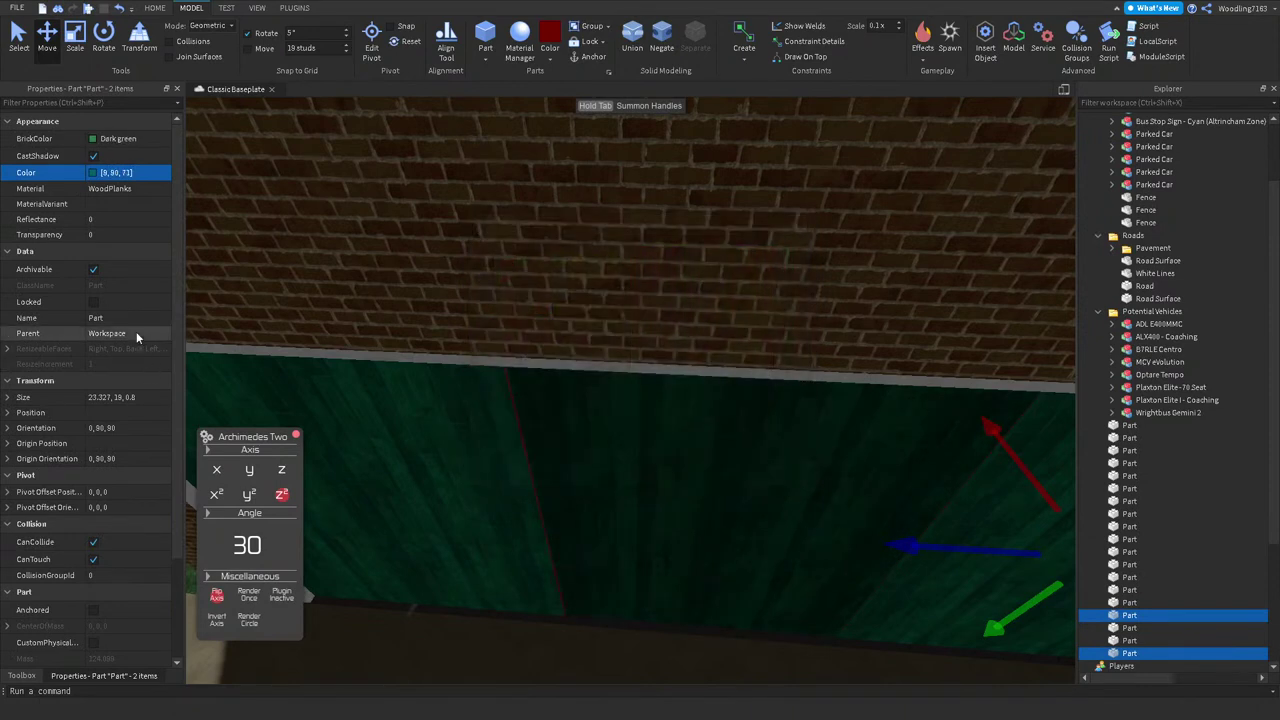
# Step: Set the second and fourth door panels' Z size to 0.5
pyautogui.click(152, 397)
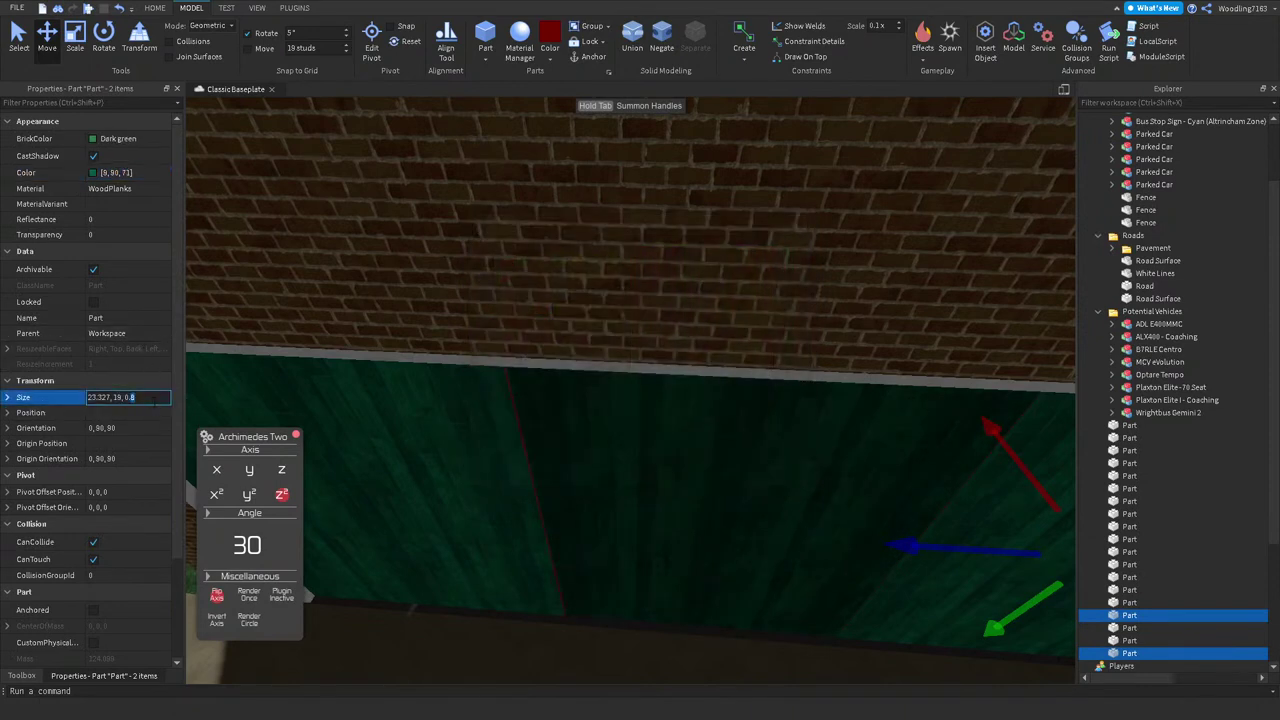
pyautogui.press('BackSpace')
pyautogui.write('5')
pyautogui.press('Return')
pyautogui.moveTo(749, 543); pyautogui.dragTo(931, 259, button='right')
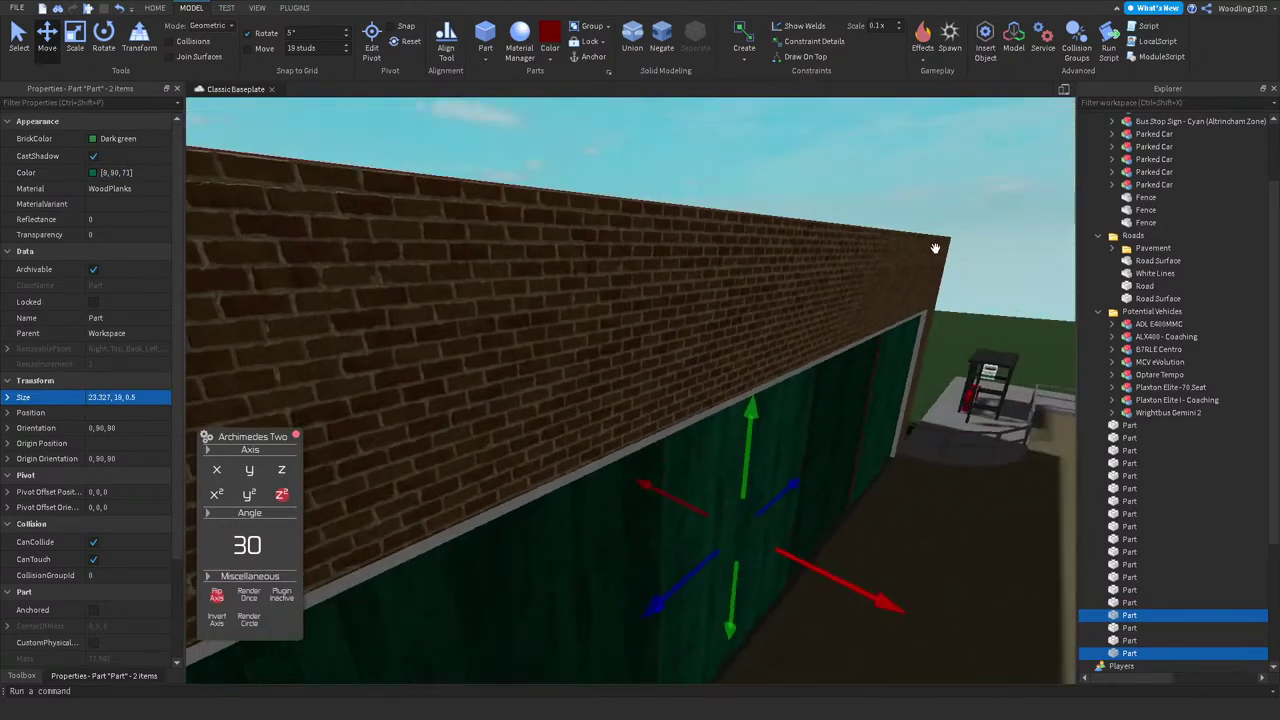
pyautogui.click(965, 187)
pyautogui.moveTo(965, 187); pyautogui.dragTo(924, 350, button='right')
pyautogui.scroll(5, 923, 351)
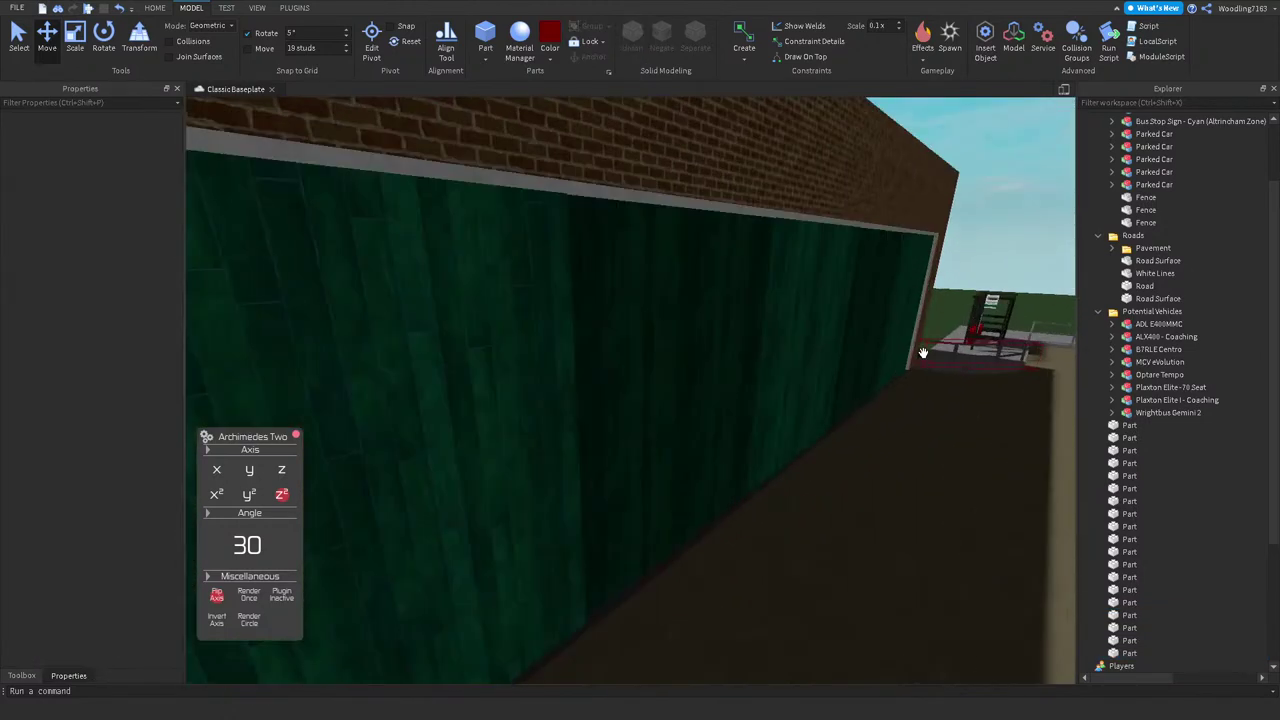
# Step: Thin the two darker green door panels to a Z size of 0.2
pyautogui.click(726, 329)
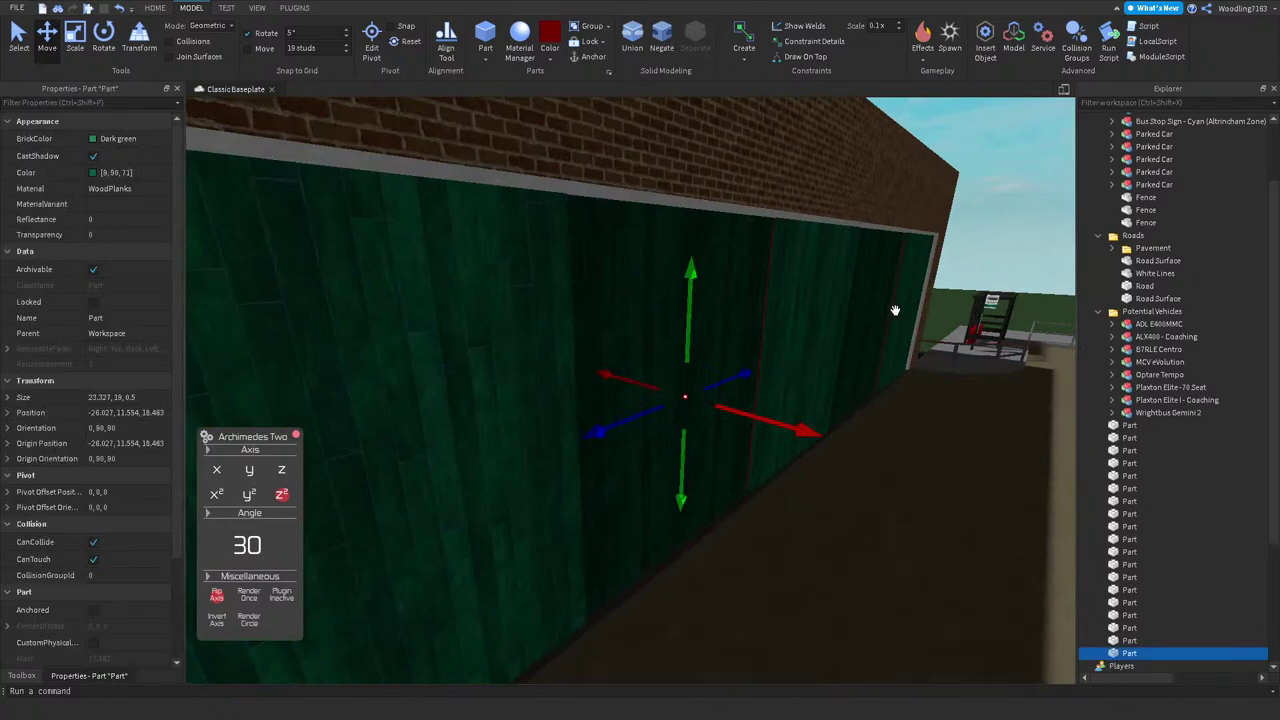
pyautogui.keyDown('ctrl'); pyautogui.click(874, 317); pyautogui.keyUp('ctrl')
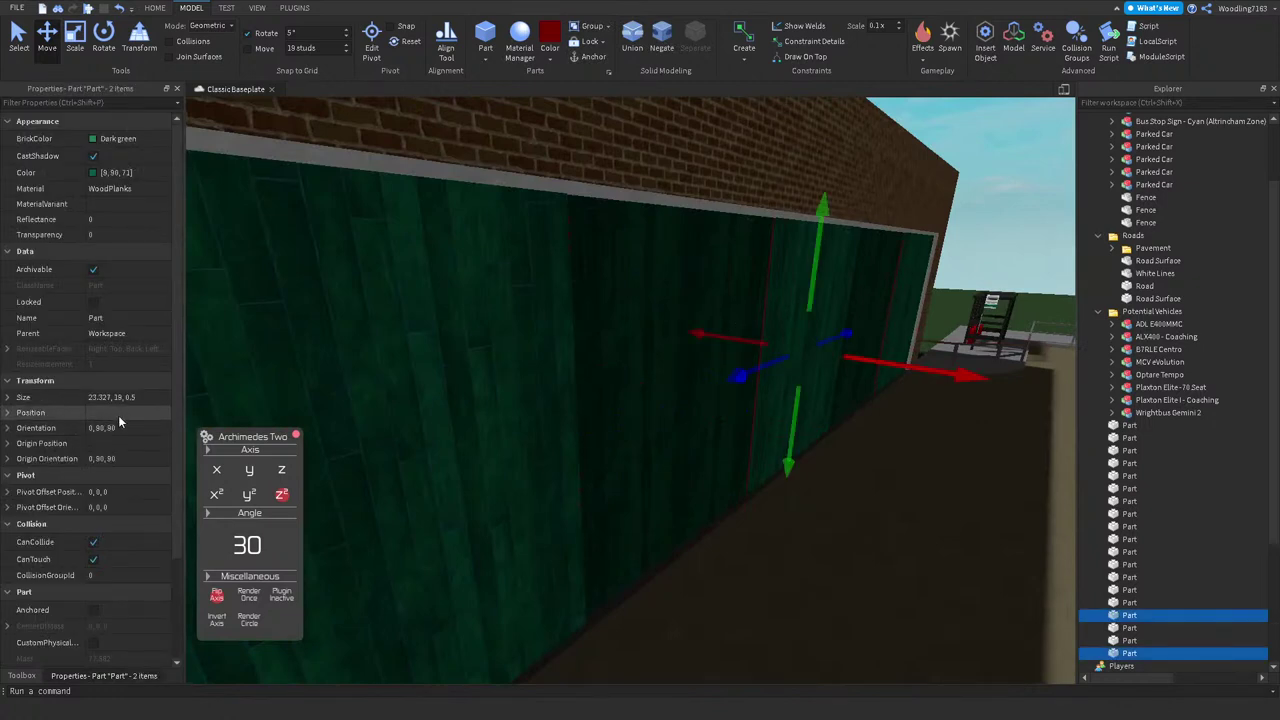
pyautogui.click(160, 397)
pyautogui.press('BackSpace')
pyautogui.write('2')
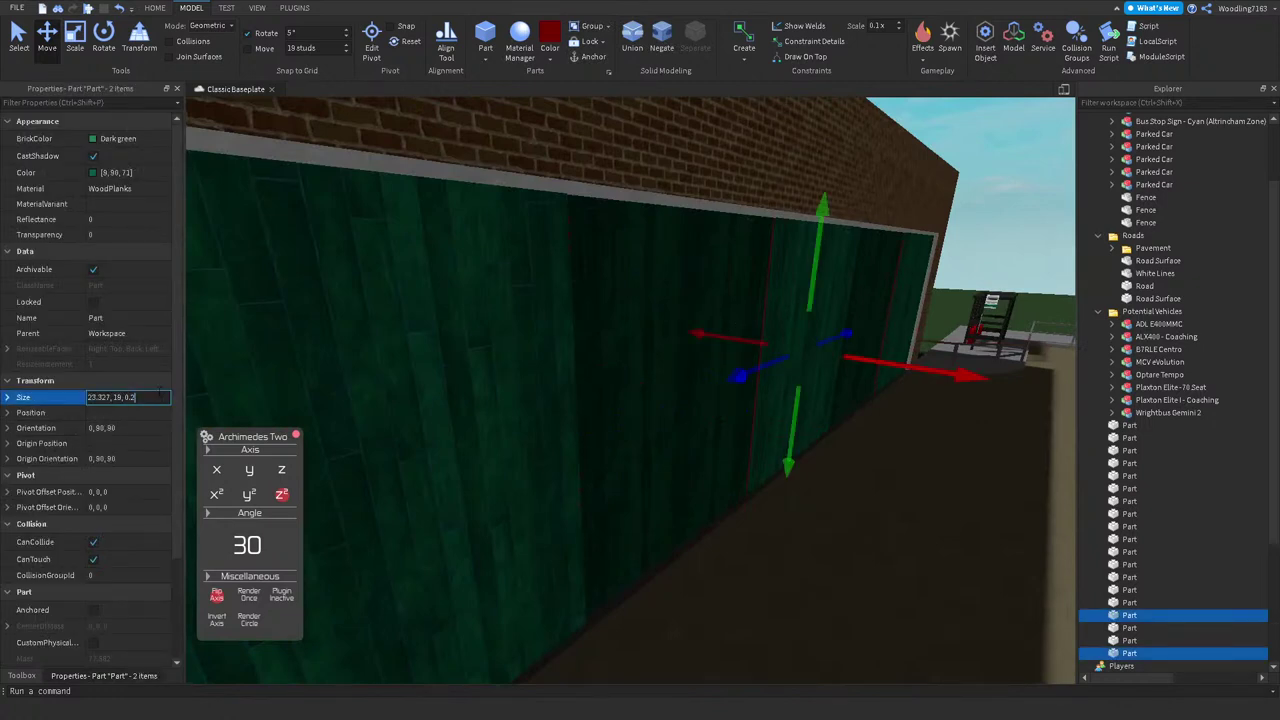
pyautogui.press('Return')
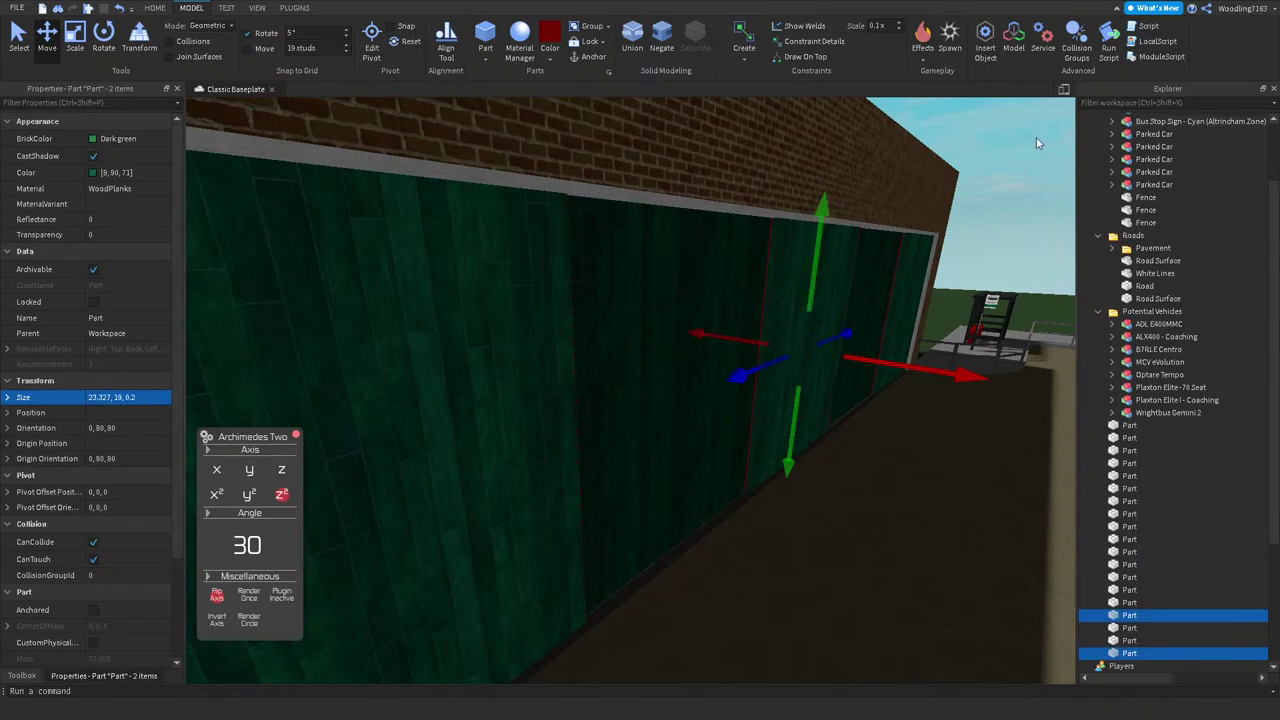
# Step: Select all five green door panels together and examine the door and its floor edge from outside and inside the depot
pyautogui.moveTo(958, 167); pyautogui.dragTo(636, 182, button='right')
pyautogui.click(958, 167)
pyautogui.press('s')
pyautogui.click(677, 148)
pyautogui.keyDown('ctrl'); pyautogui.click(751, 177); pyautogui.keyUp('ctrl')
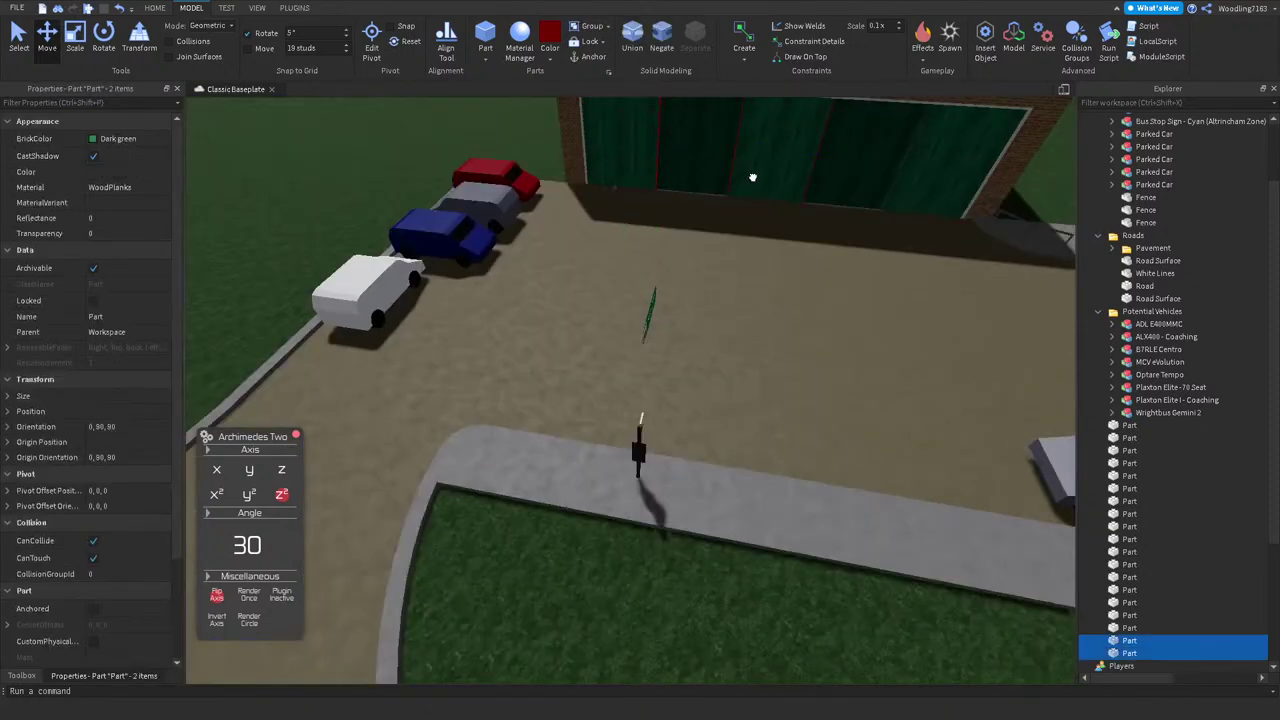
pyautogui.keyDown('ctrl'); pyautogui.click(870, 181); pyautogui.keyUp('ctrl')
pyautogui.keyDown('ctrl'); pyautogui.click(934, 180); pyautogui.keyUp('ctrl')
pyautogui.keyDown('ctrl'); pyautogui.click(857, 191); pyautogui.keyUp('ctrl')
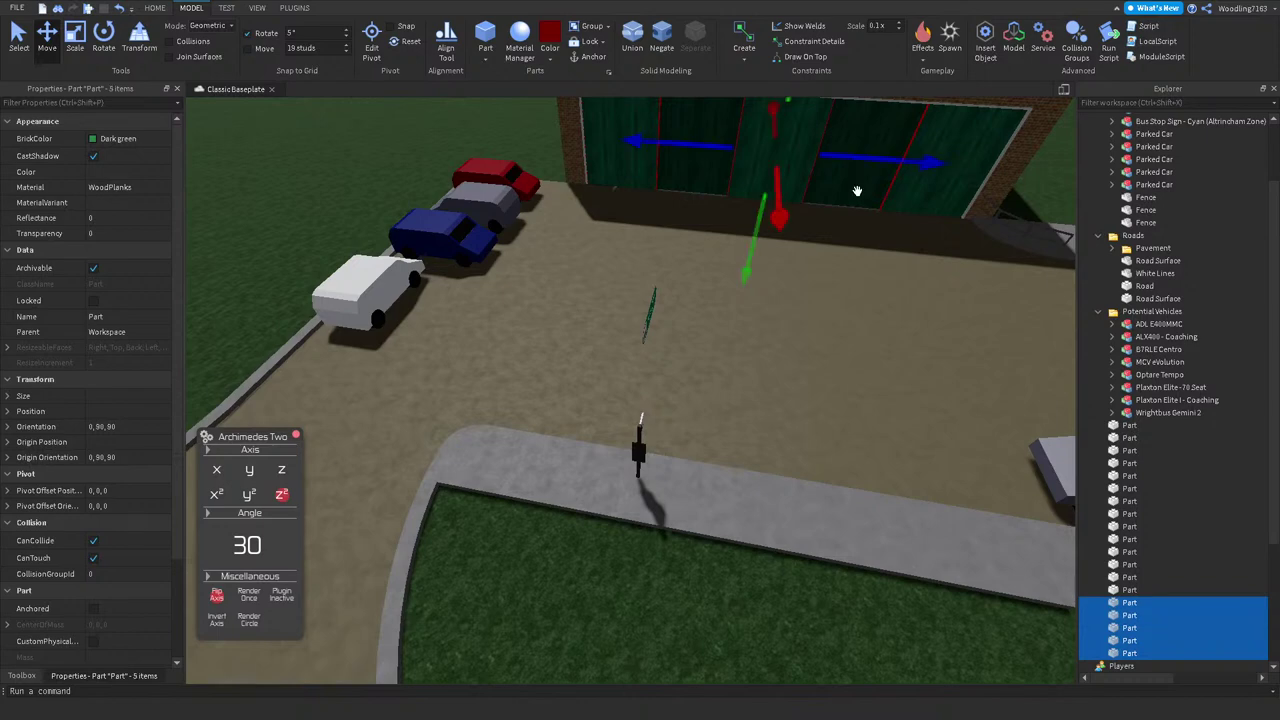
pyautogui.press('f')
pyautogui.scroll(10, 729, 380)
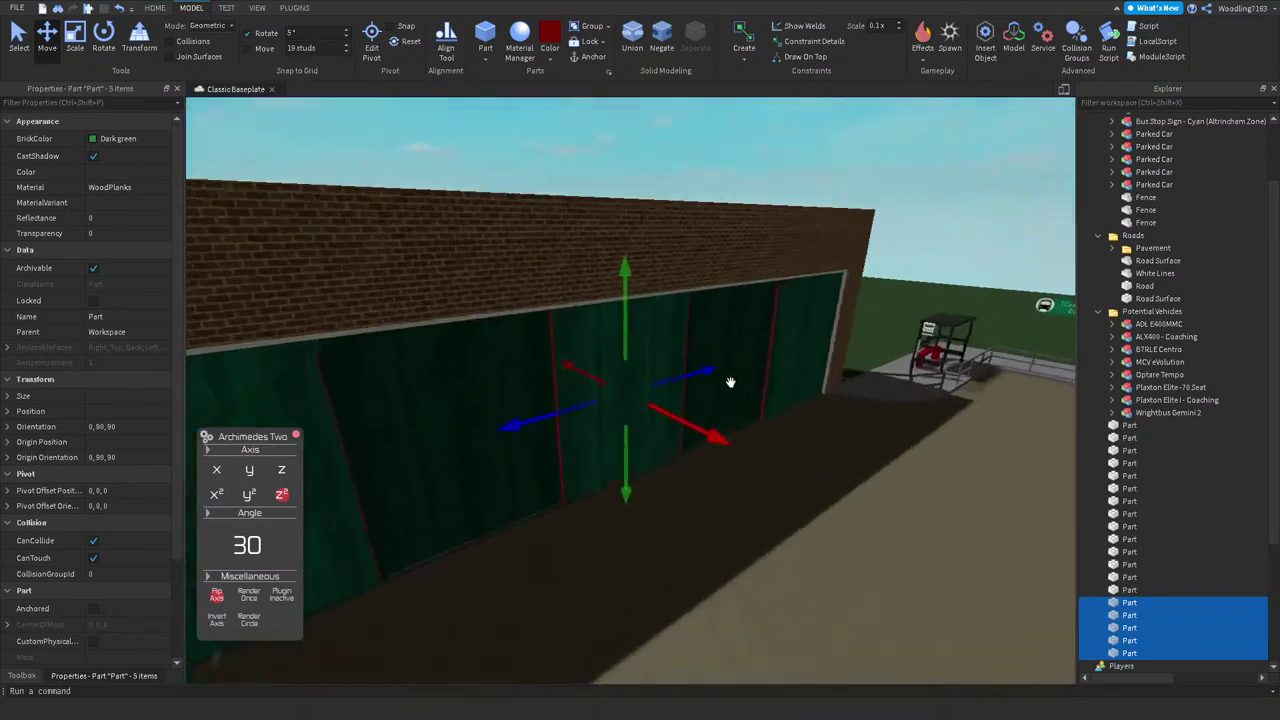
pyautogui.moveTo(787, 207); pyautogui.dragTo(790, 218)
pyautogui.scroll(-10, 789, 217)
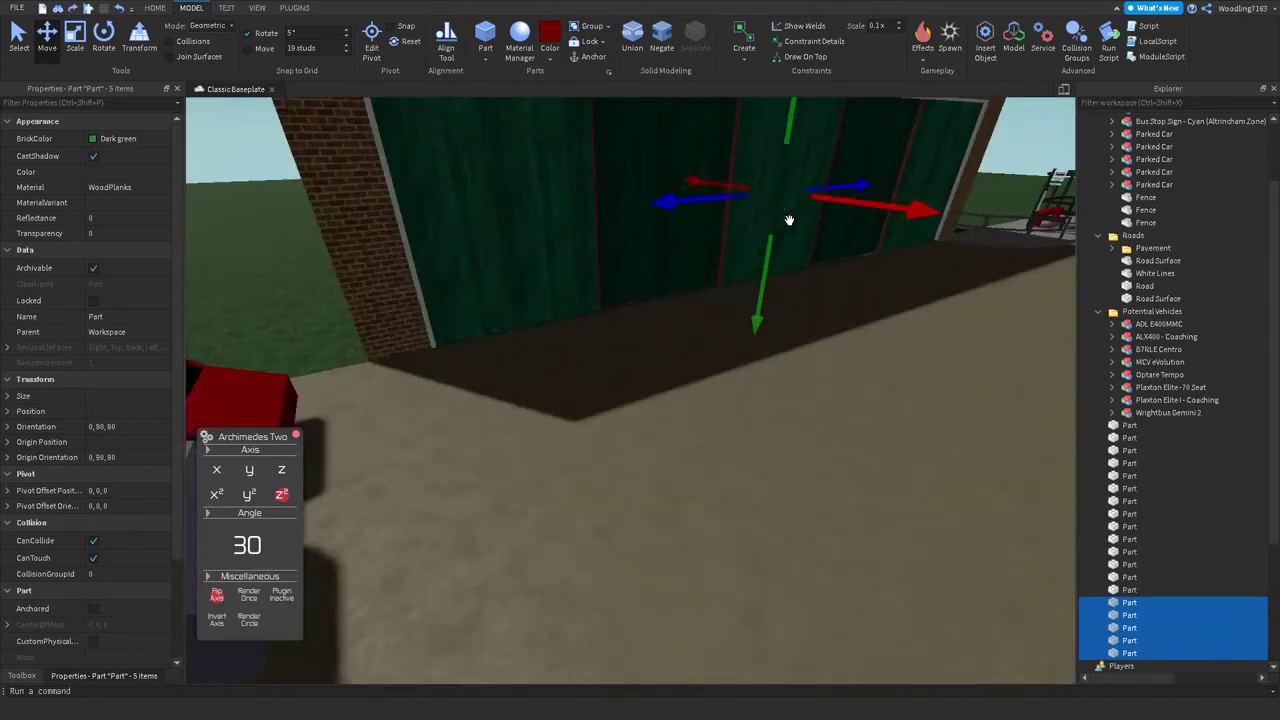
pyautogui.click(929, 125)
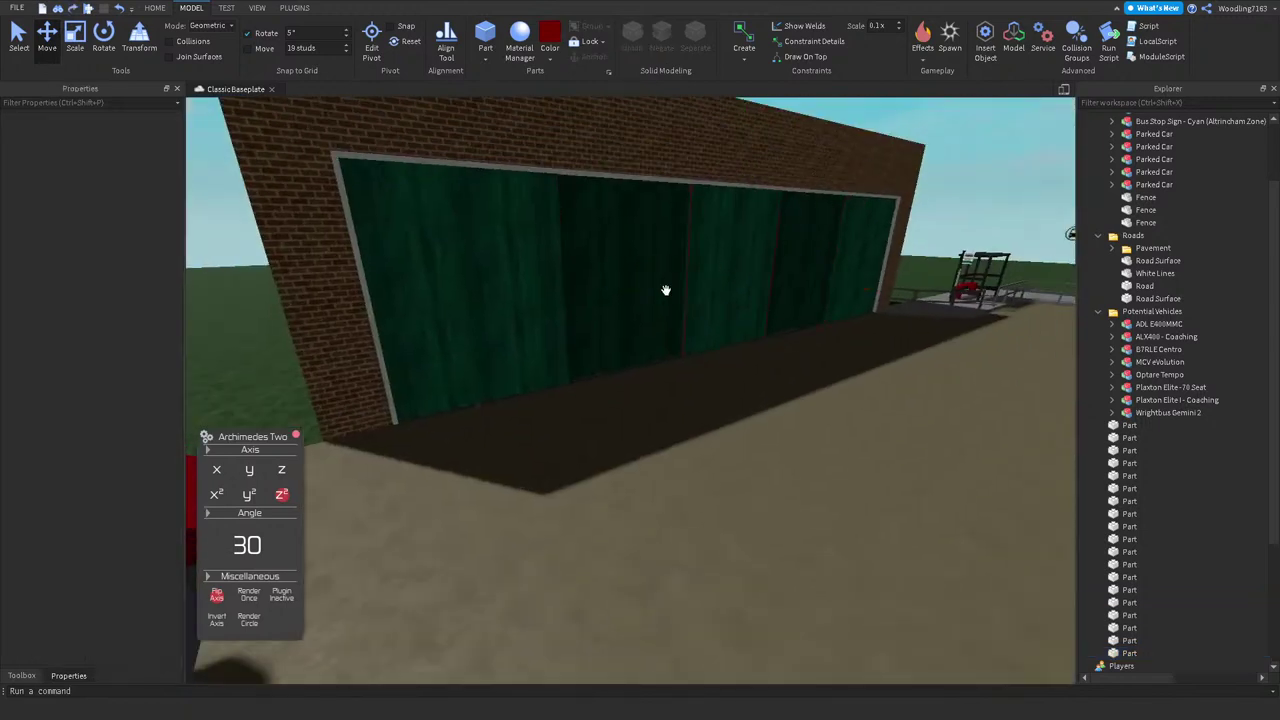
pyautogui.scroll(8, 569, 297)
pyautogui.scroll(-5, 569, 301)
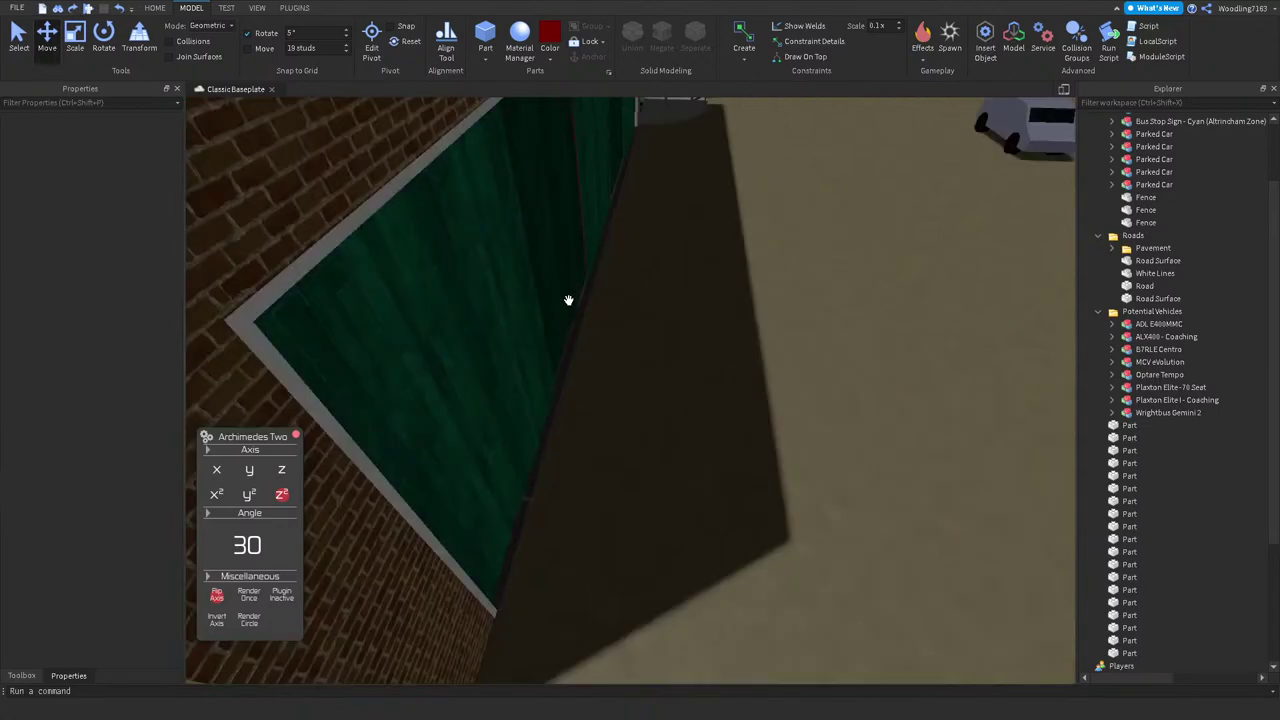
pyautogui.scroll(-5, 569, 294)
pyautogui.scroll(6, 554, 289)
pyautogui.moveTo(554, 289); pyautogui.dragTo(612, 357, button='right')
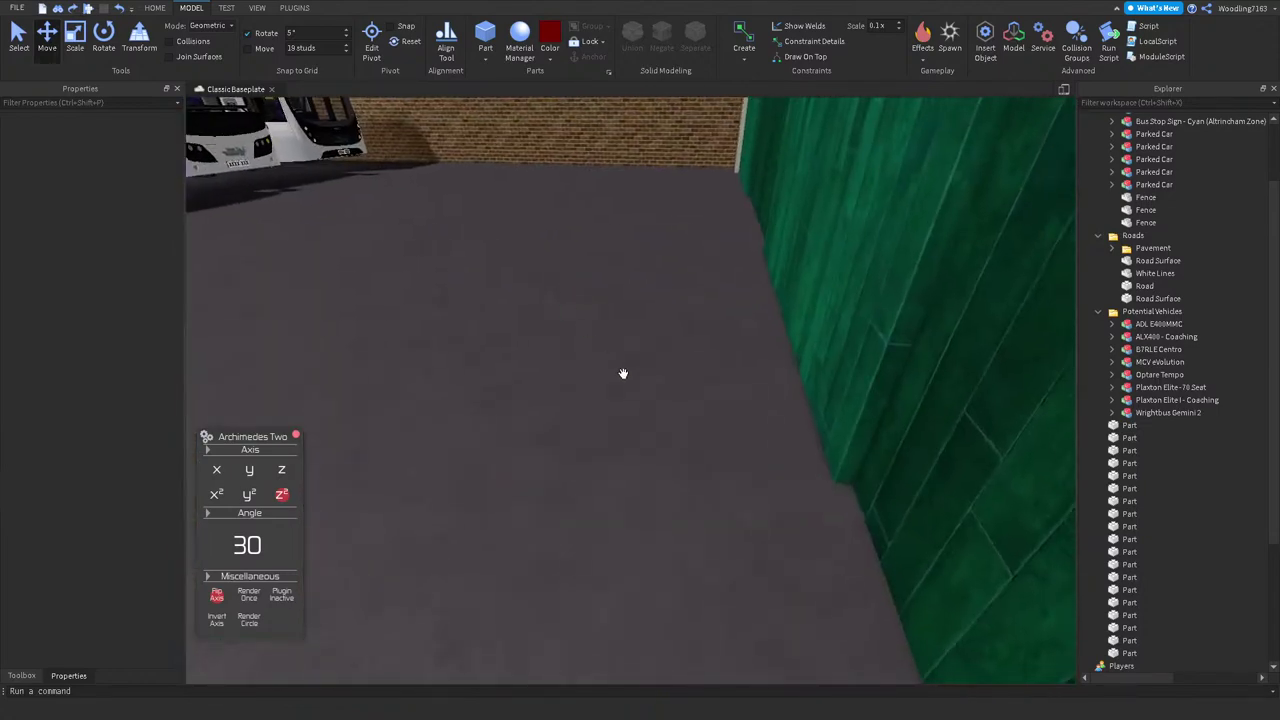
# Step: Set the move snap to 0.2 studs and shorten the depot's grey floor at the door to an X size of 122.81
pyautogui.click(622, 369)
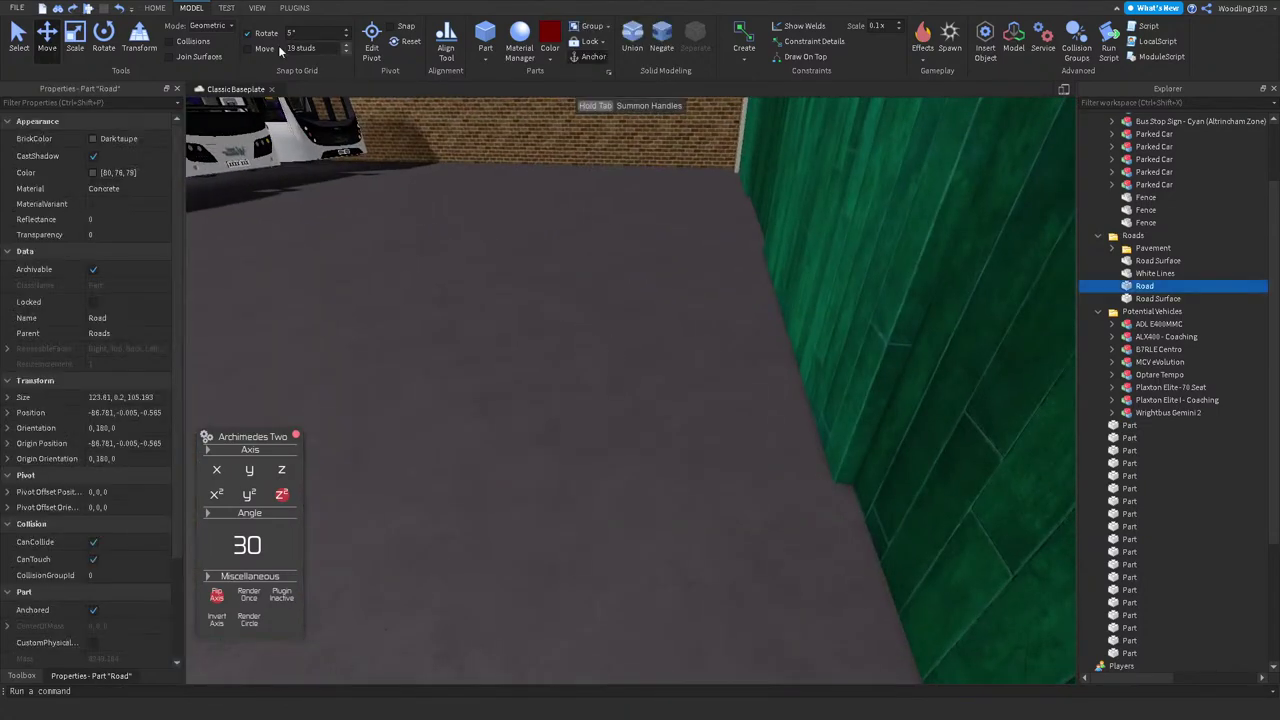
pyautogui.click(75, 35)
pyautogui.click(305, 48)
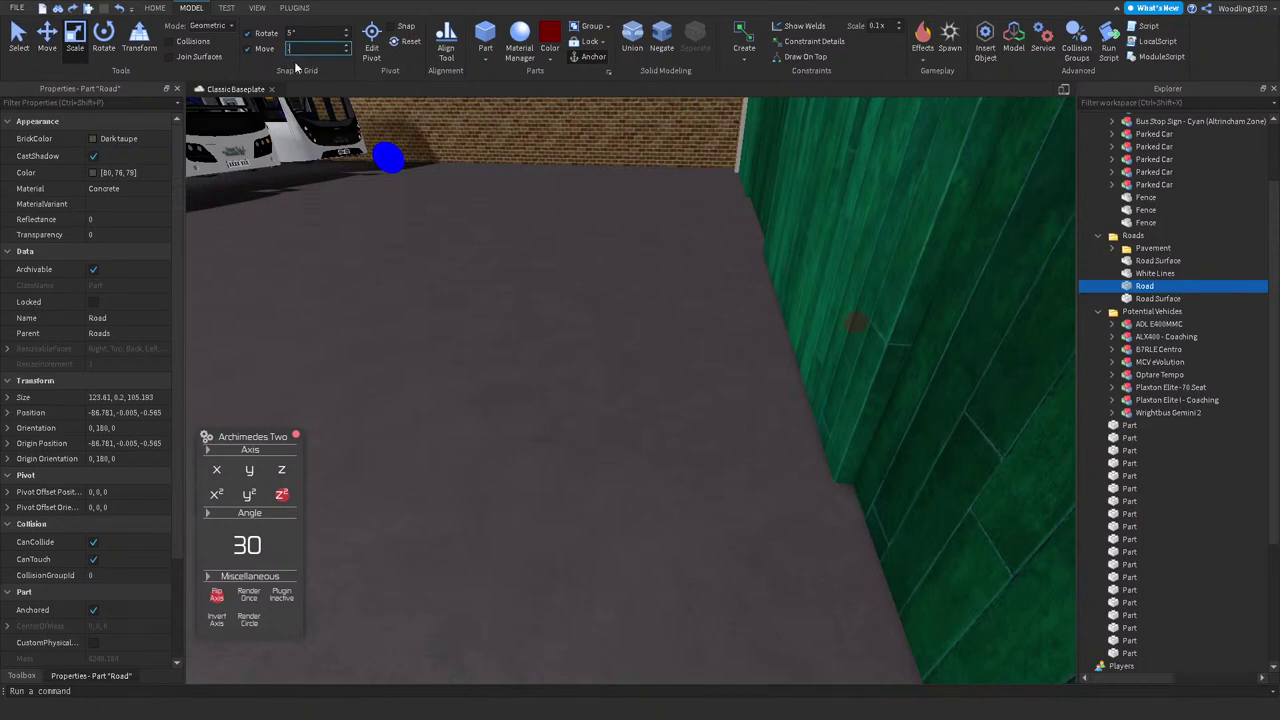
pyautogui.press('Return')
pyautogui.press('d')
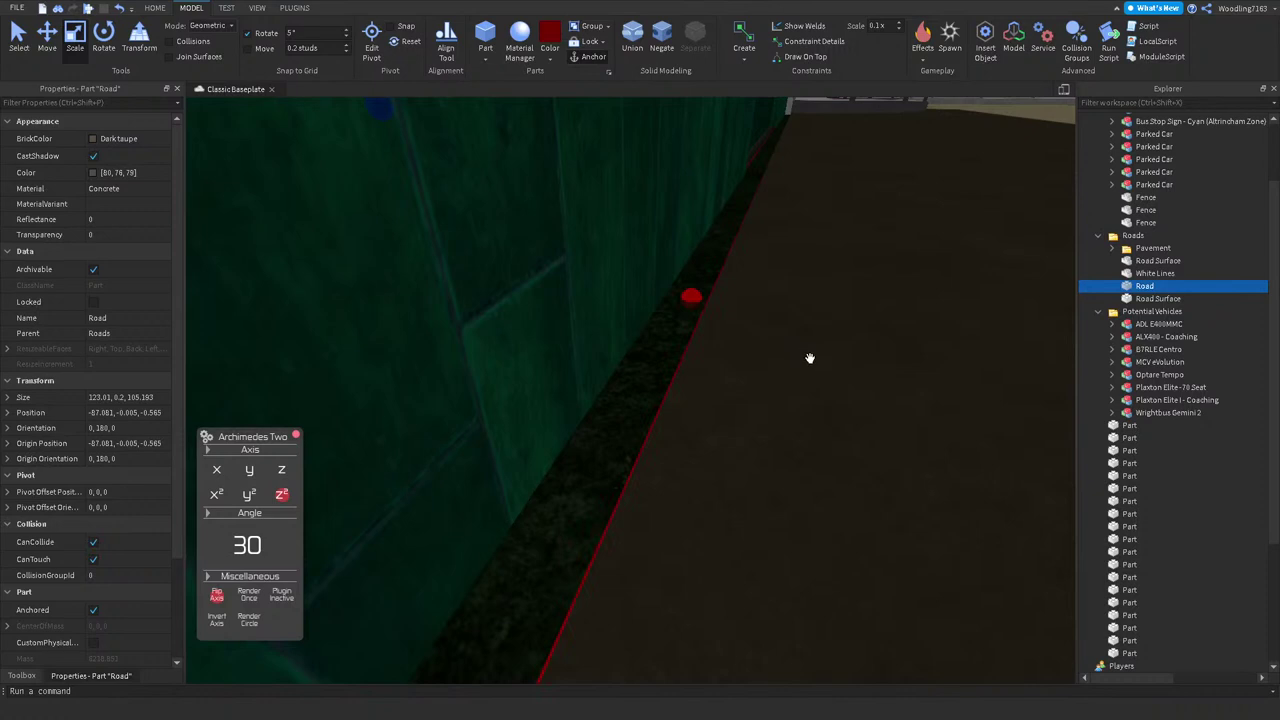
pyautogui.click(795, 354)
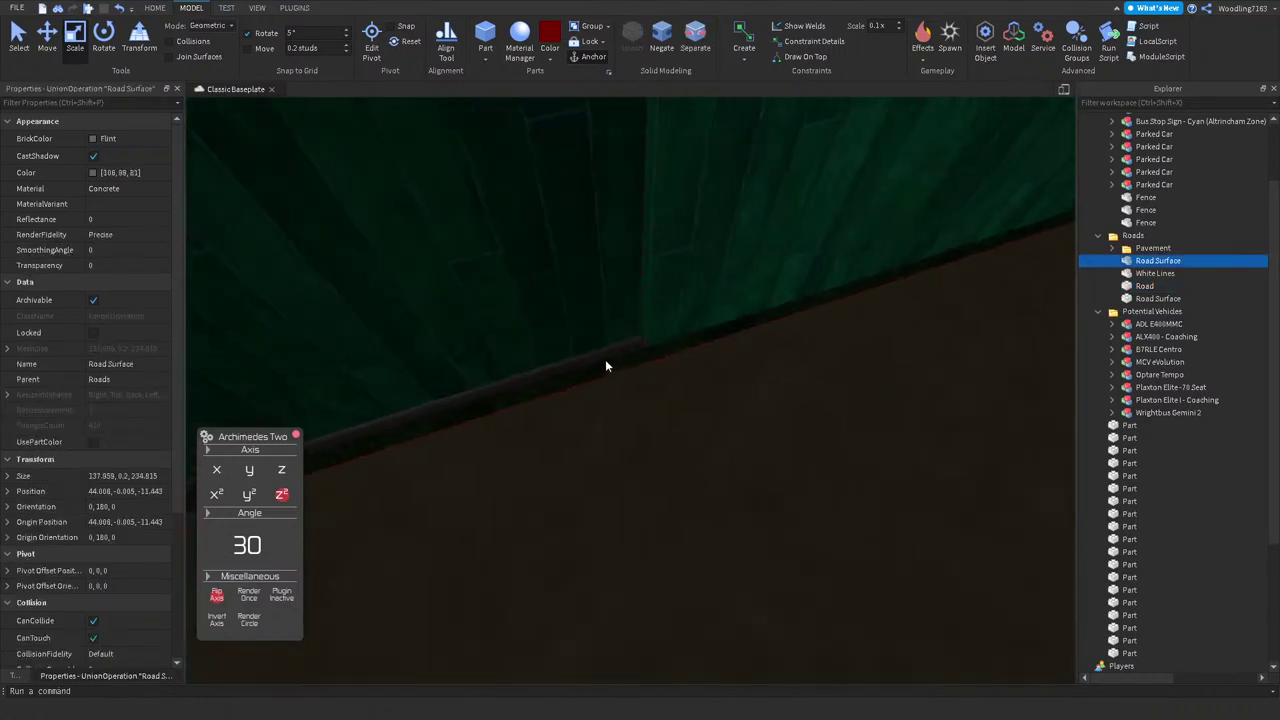
pyautogui.click(655, 347)
pyautogui.press('e')
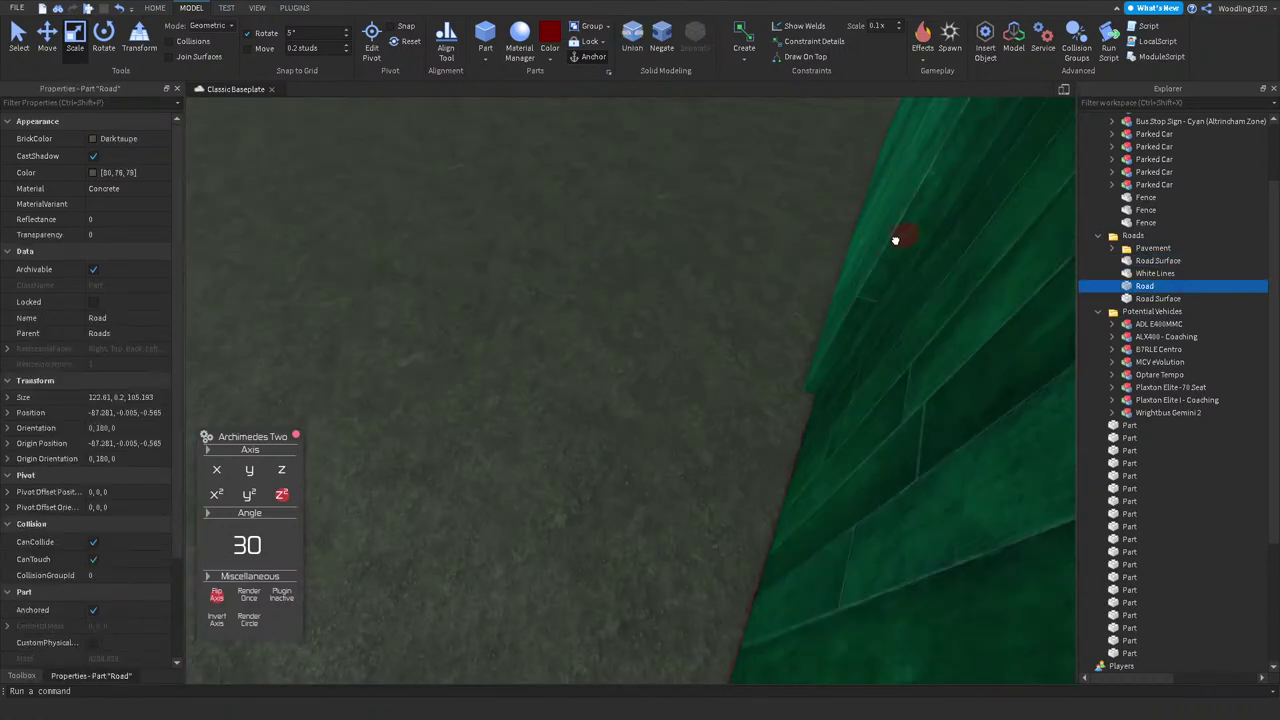
pyautogui.scroll(3, 898, 249)
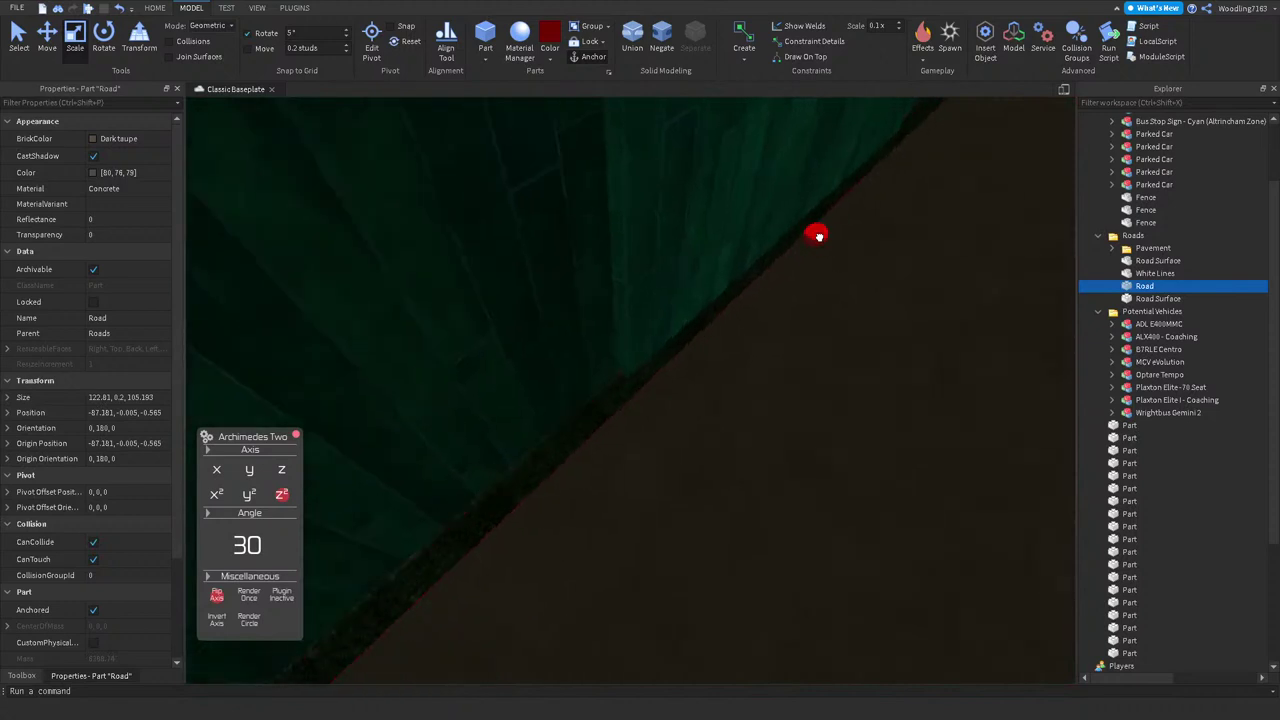
# Step: Separate the outdoor Road Surface union and group its pieces into one model
pyautogui.click(817, 296)
pyautogui.click(688, 38)
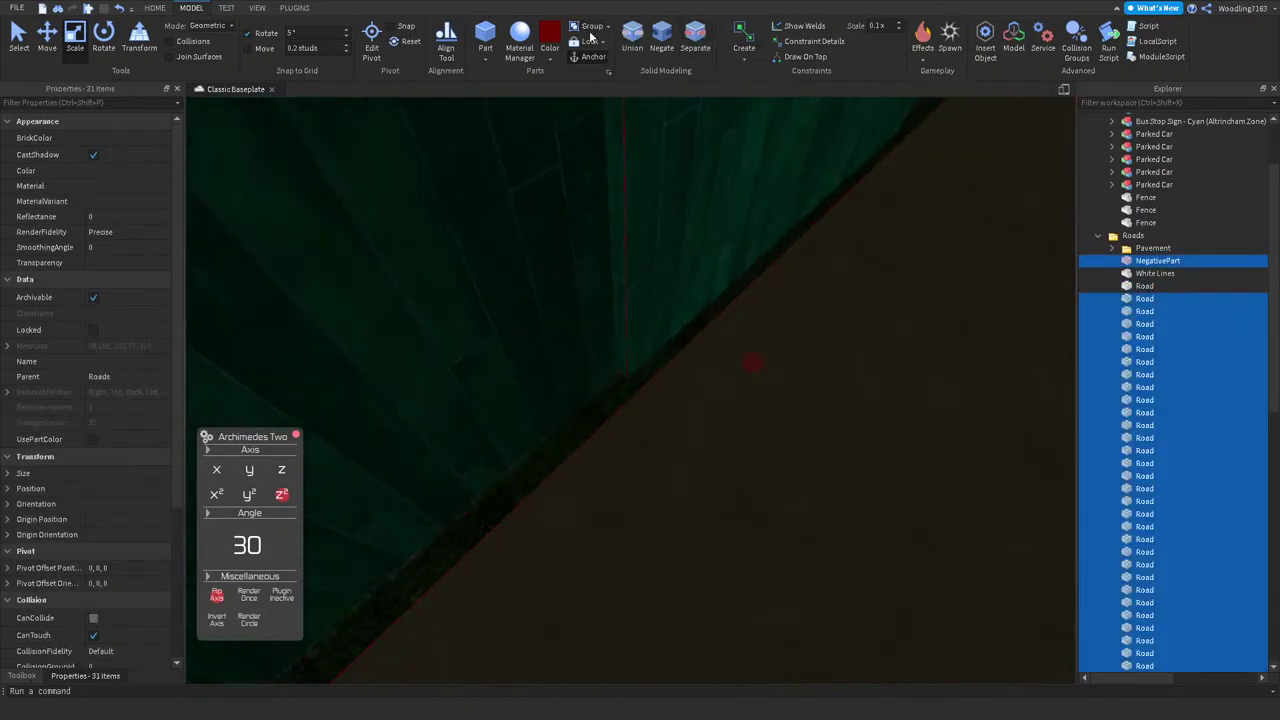
pyautogui.click(590, 28)
# Step: Extend the outdoor road piece beside the green door toward the depot floor, to an X size of 92.563
pyautogui.click(814, 486)
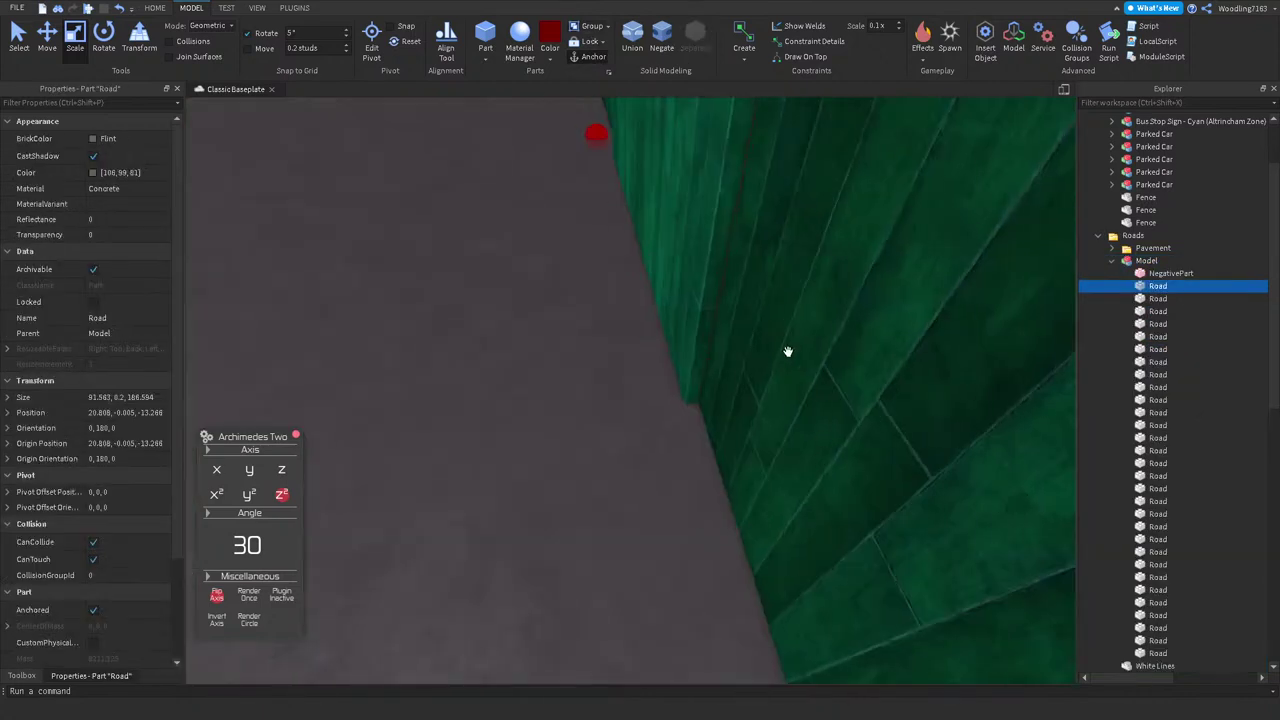
pyautogui.moveTo(603, 139); pyautogui.dragTo(621, 166)
pyautogui.scroll(5, 677, 209)
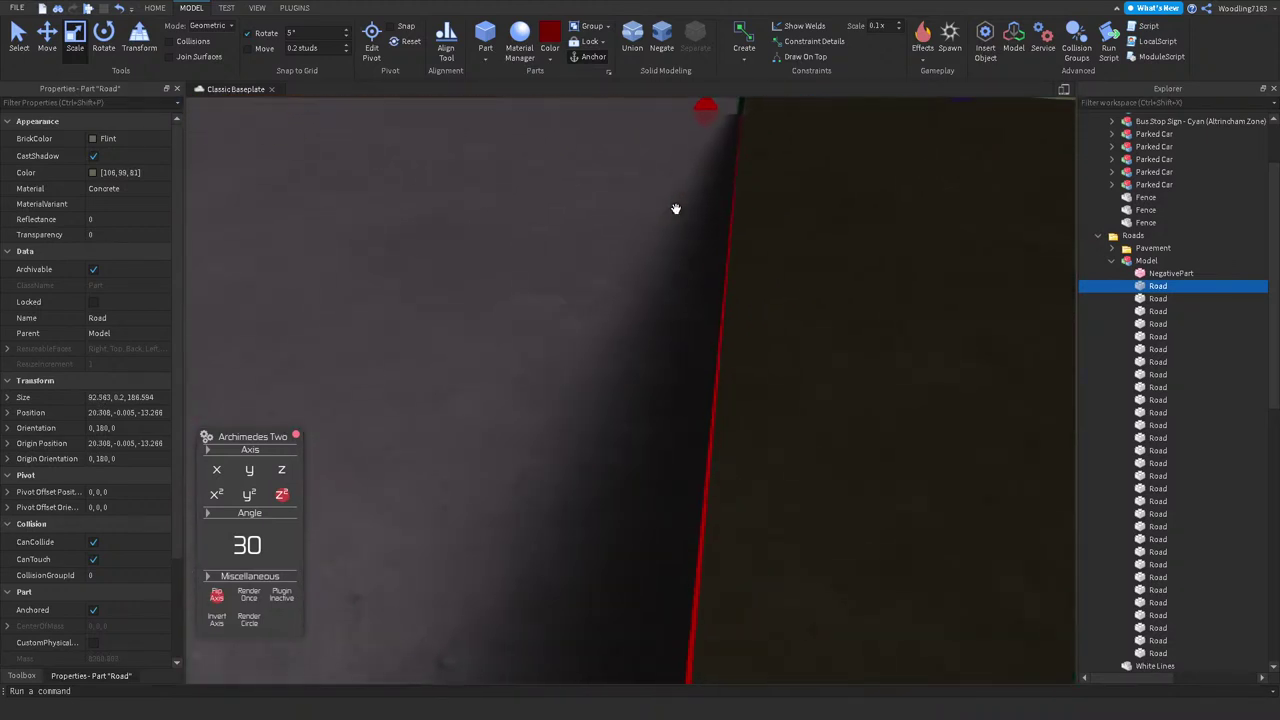
# Step: Union the grouped outdoor road pieces and rename the result Road Surface
pyautogui.click(1125, 260)
pyautogui.hotkey('ctrl', 'u')
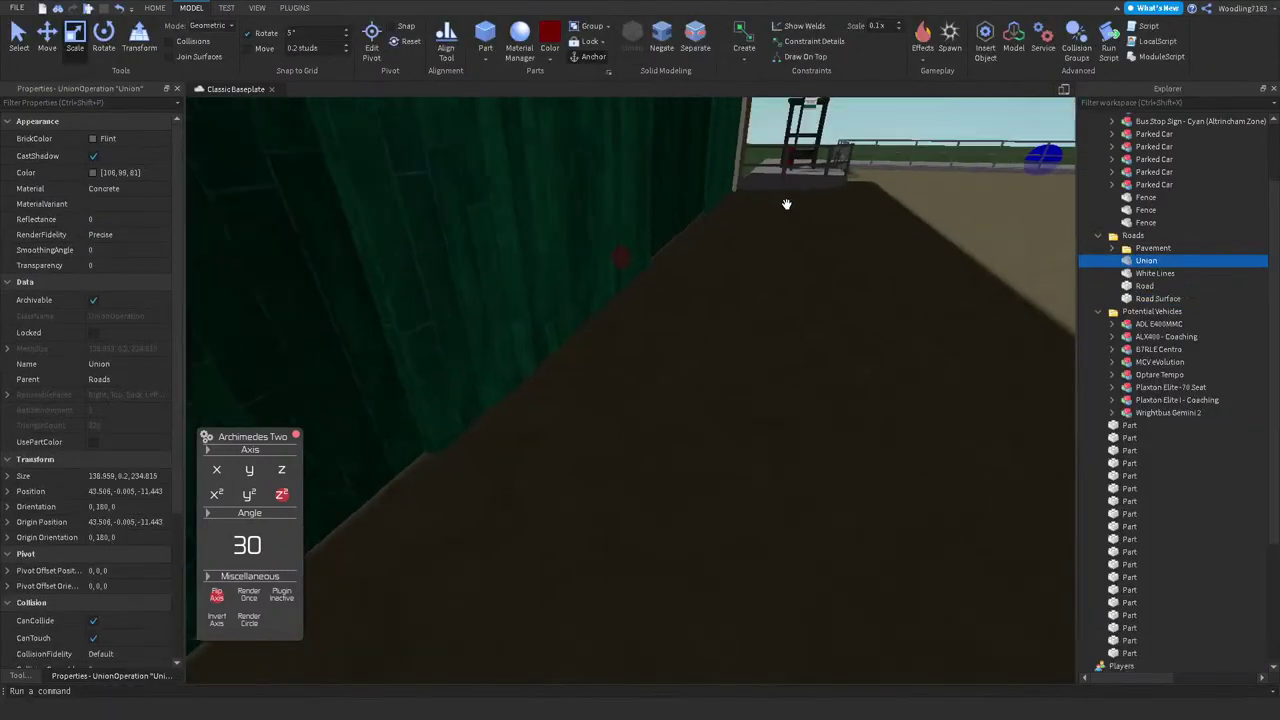
pyautogui.scroll(-5, 786, 204)
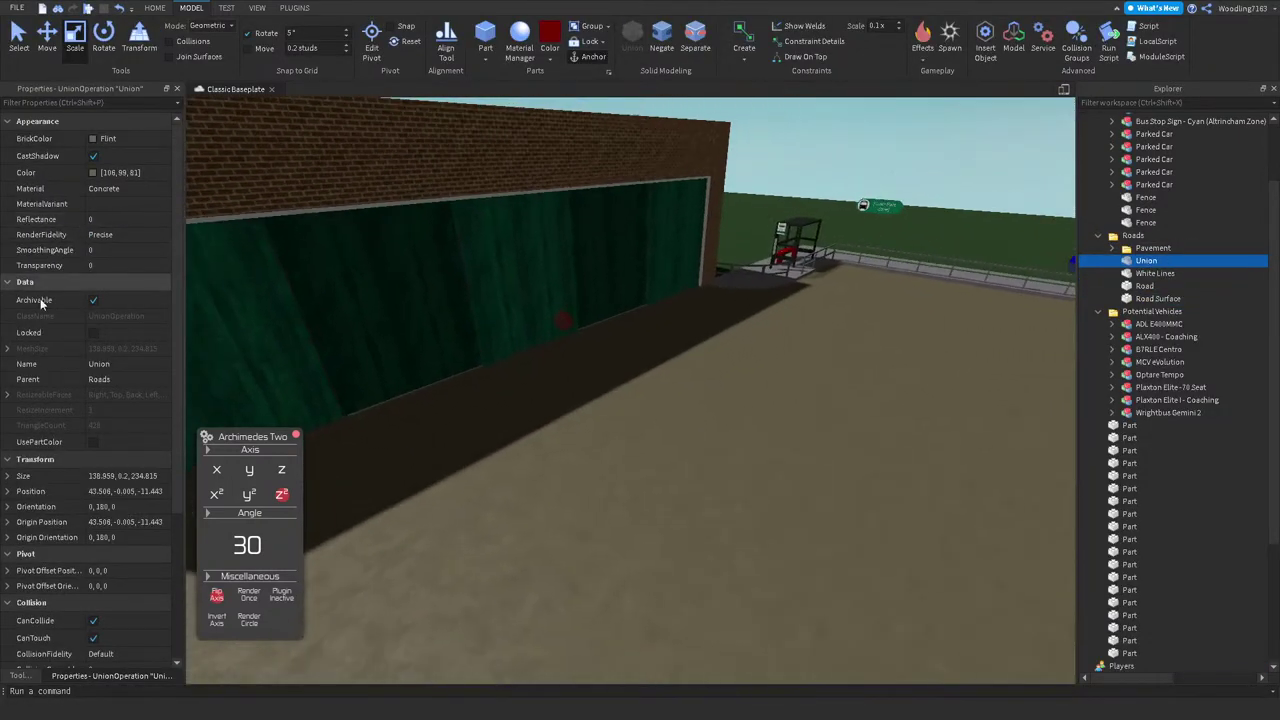
pyautogui.click(117, 364)
pyautogui.write('R')
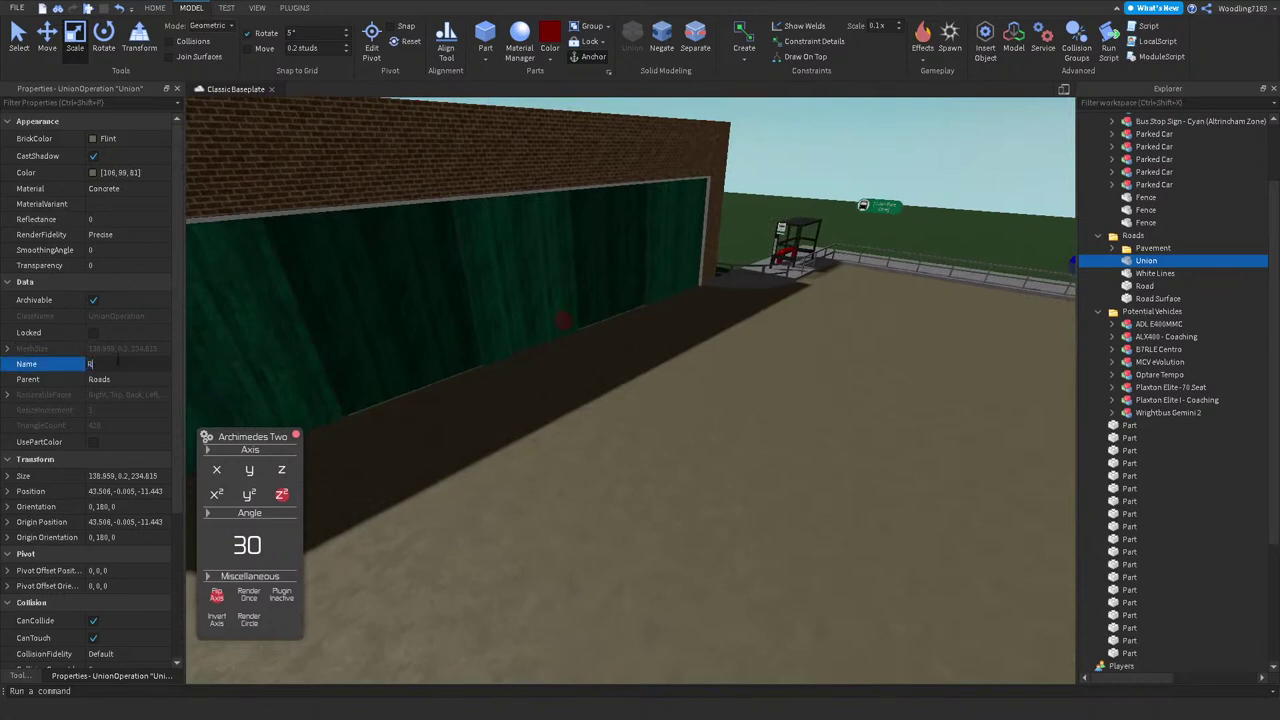
pyautogui.write('oad Surface')
pyautogui.press('Return')
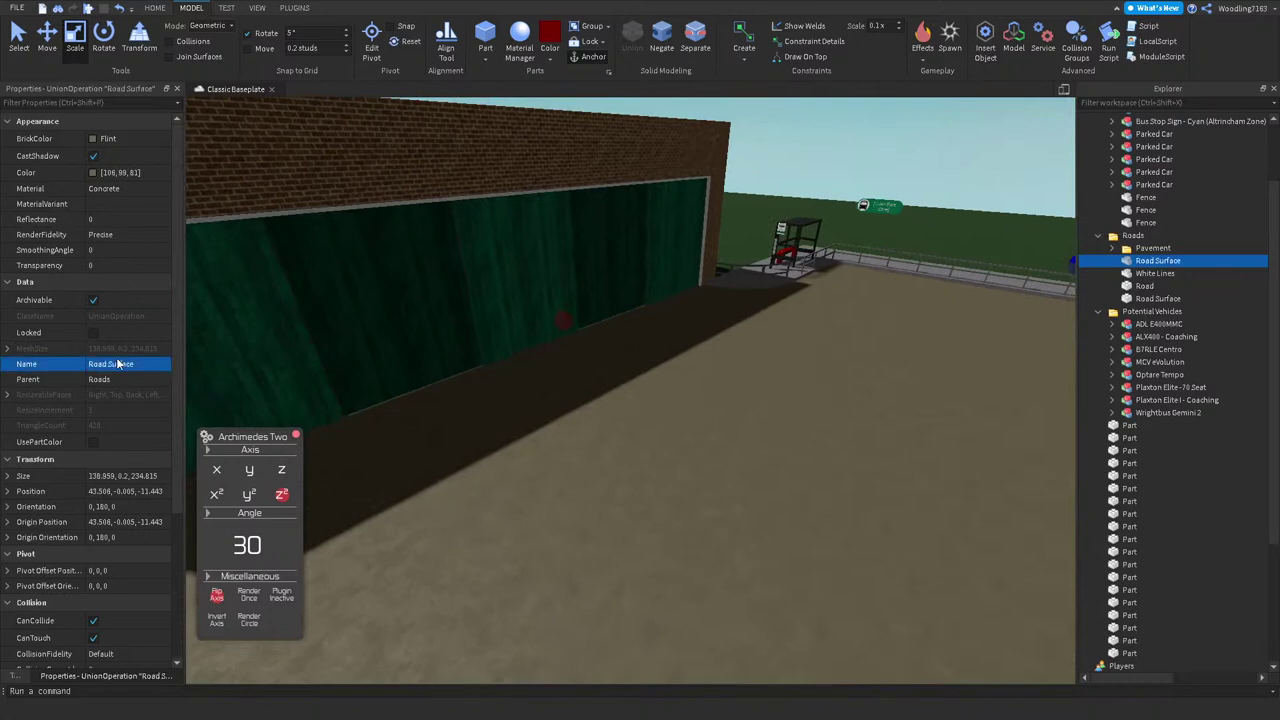
pyautogui.click(925, 147)
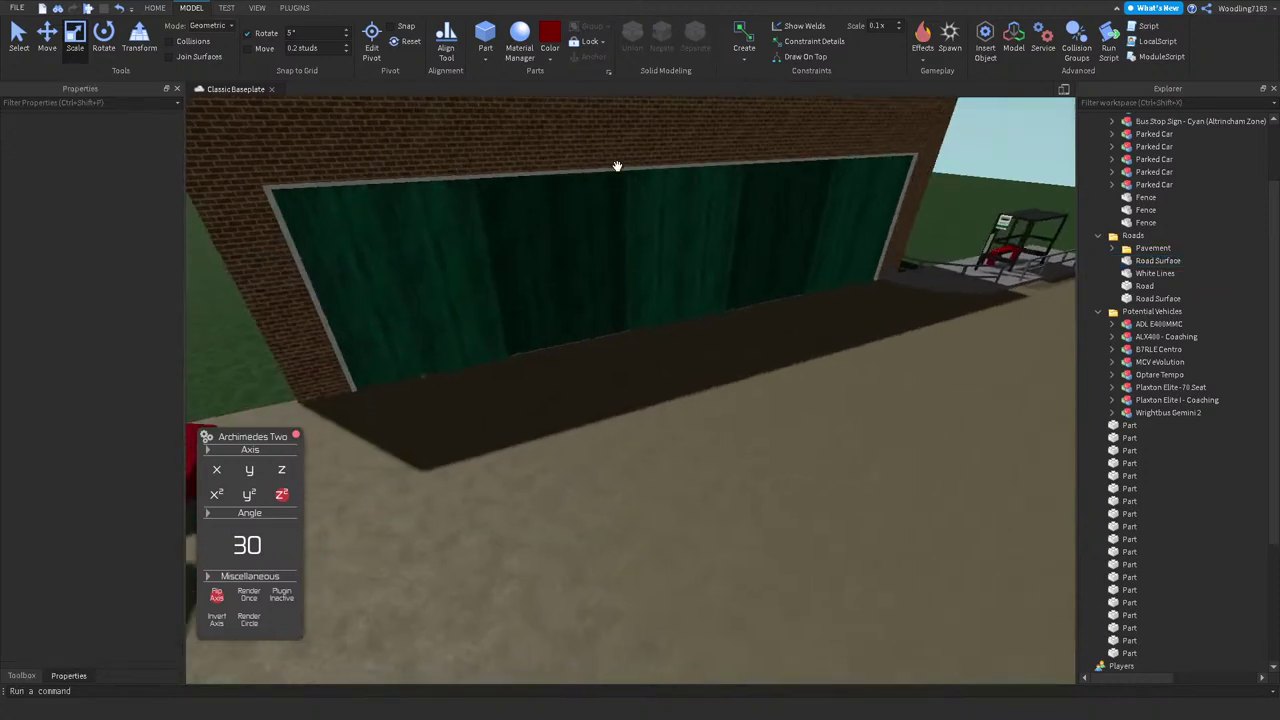
# Step: Examine the depot's green door, brick walls and parked buses from outside and above
pyautogui.press('w')
pyautogui.moveTo(683, 197); pyautogui.dragTo(676, 204, button='right')
pyautogui.scroll(-5, 676, 204)
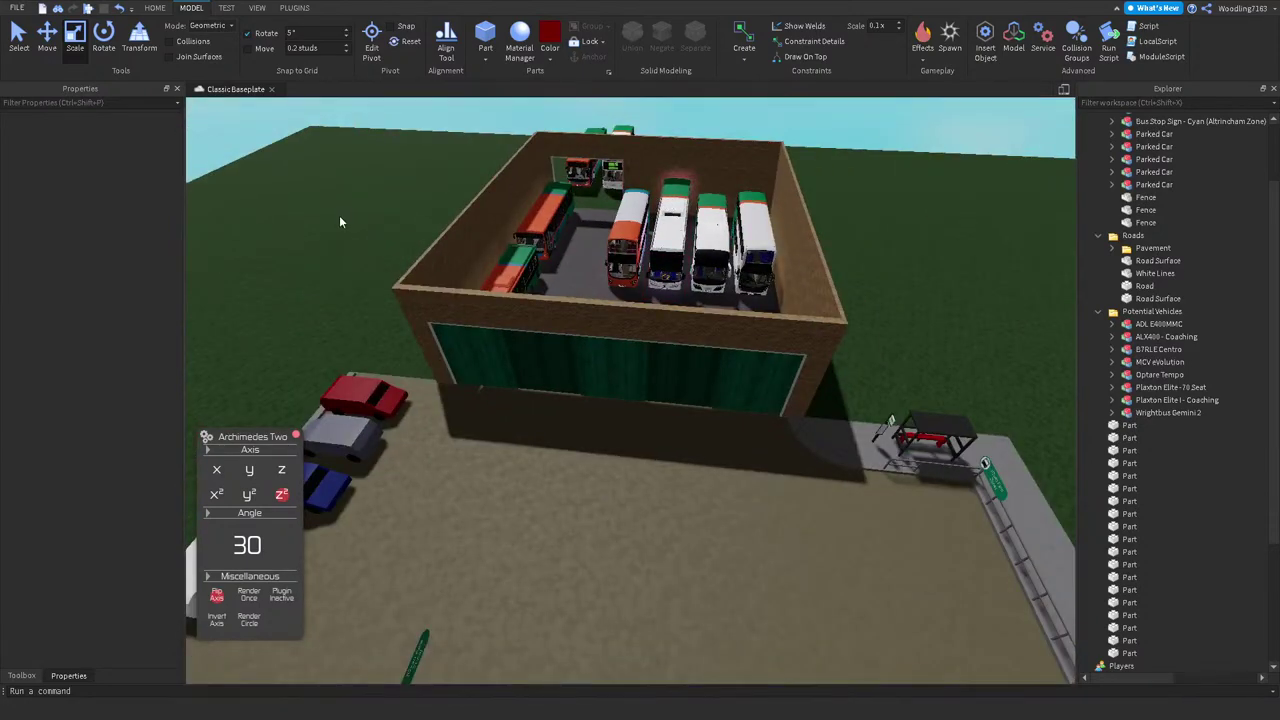
pyautogui.hotkey('ctrl', '1')
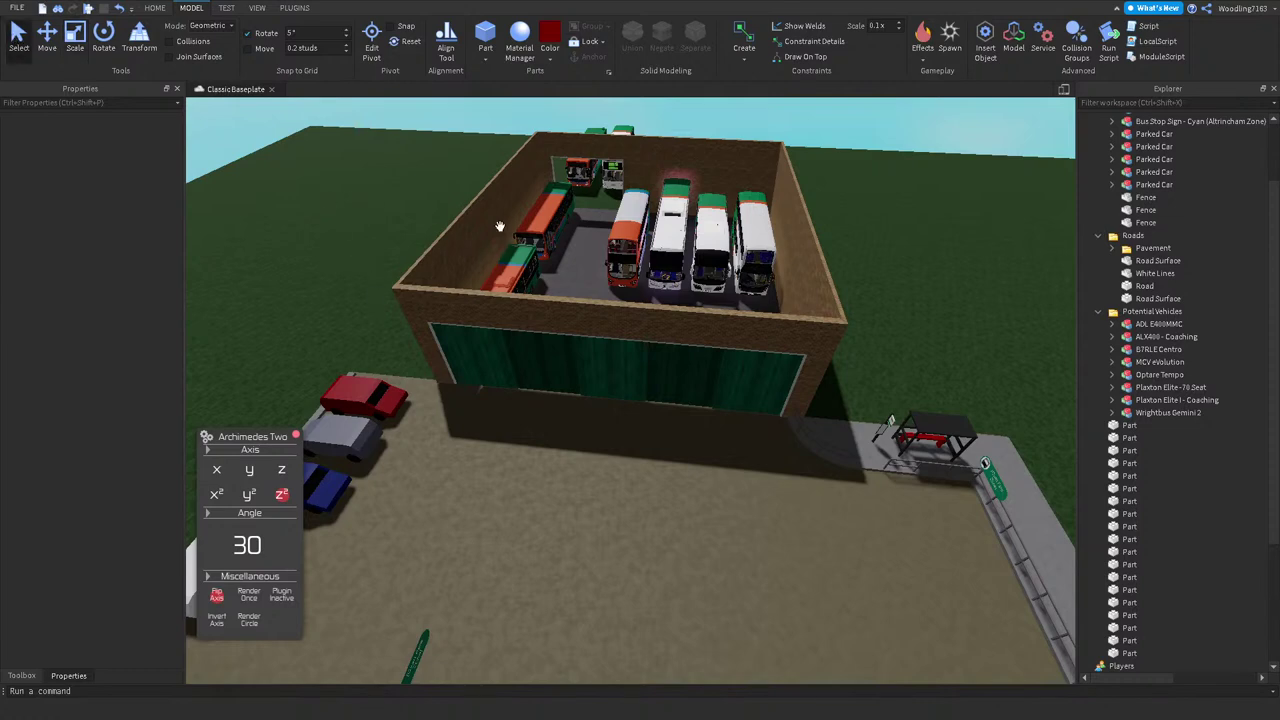
pyautogui.click(154, 7)
pyautogui.scroll(3, 613, 198)
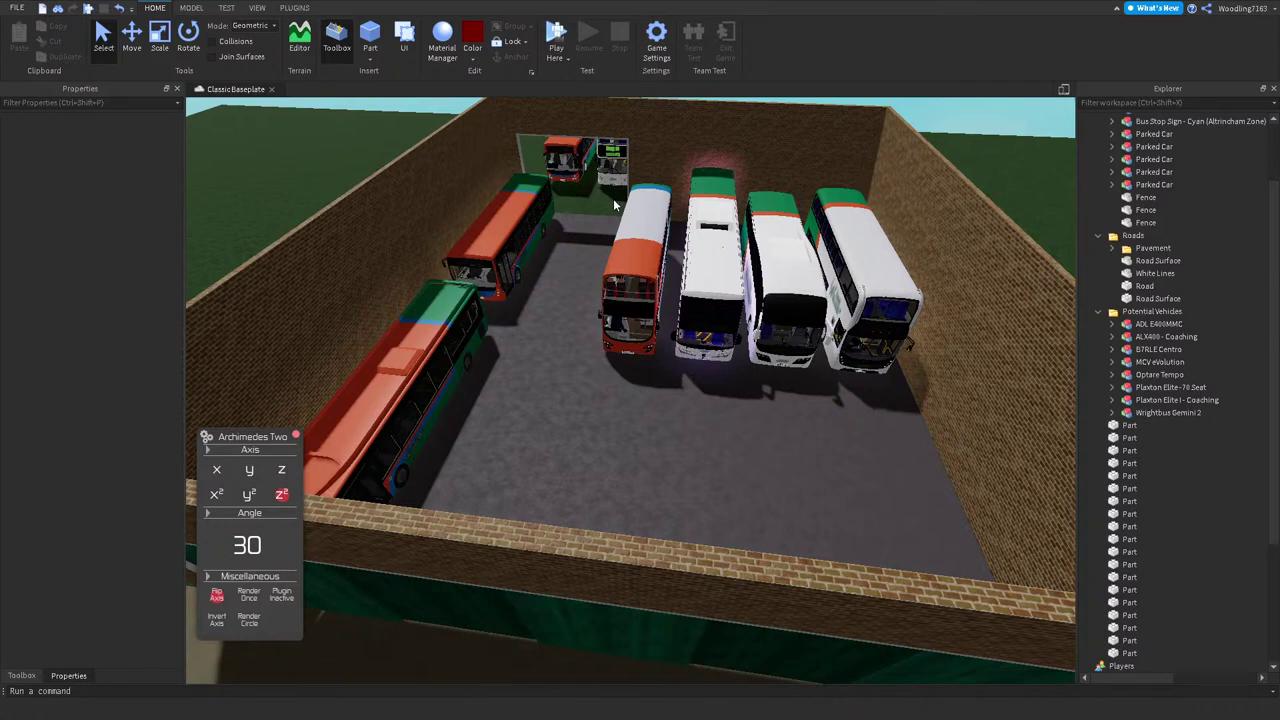
pyautogui.scroll(5, 613, 198)
pyautogui.moveTo(613, 198); pyautogui.dragTo(661, 203, button='right')
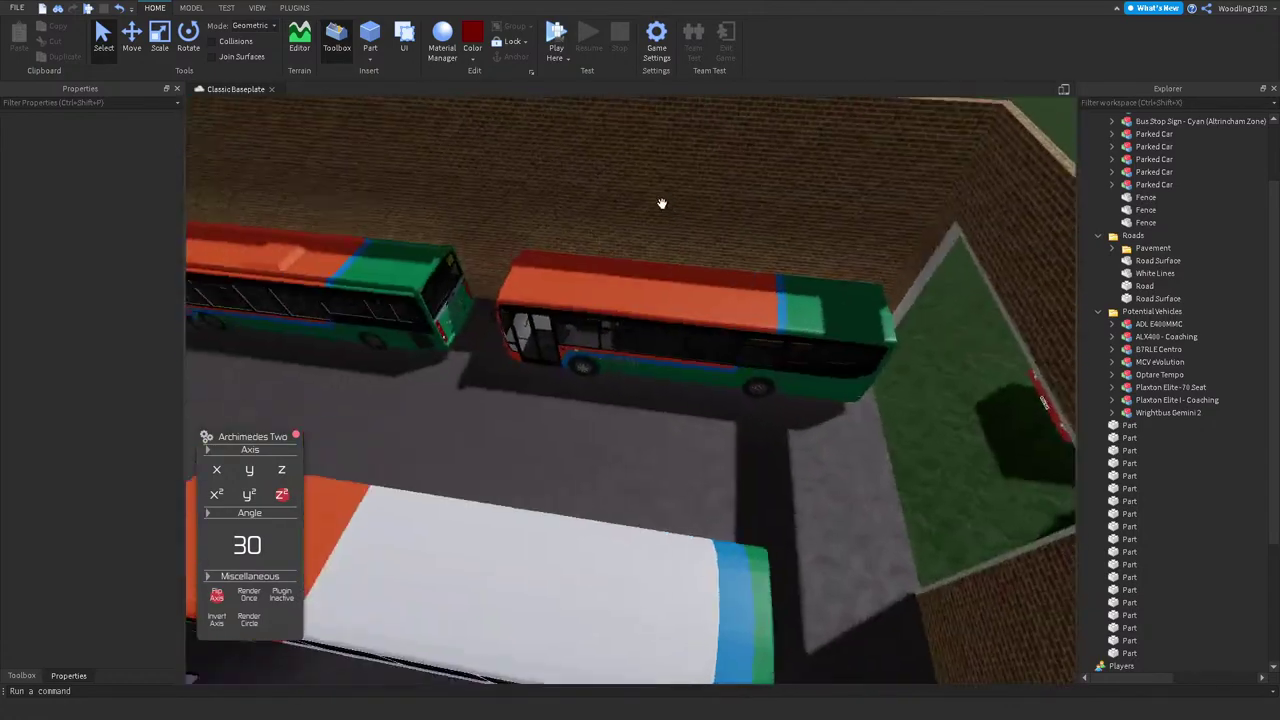
pyautogui.scroll(-10, 661, 203)
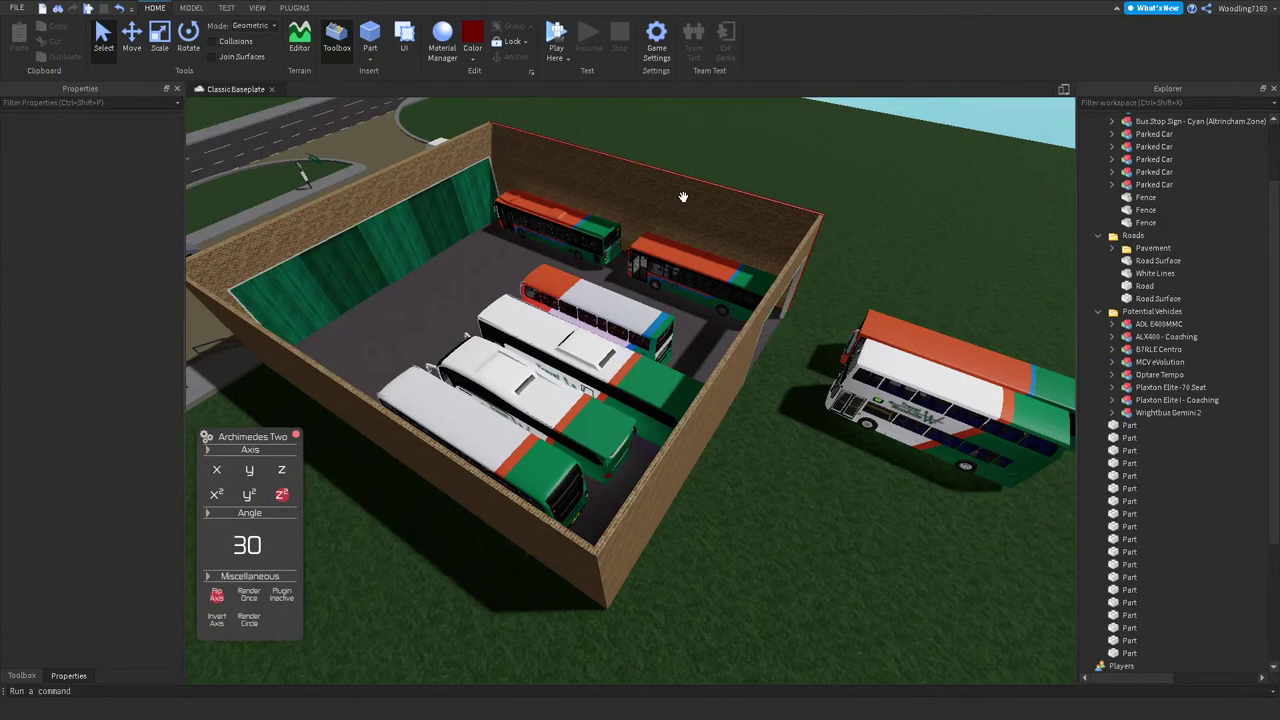
pyautogui.click(15, 8)
pyautogui.click(15, 8)
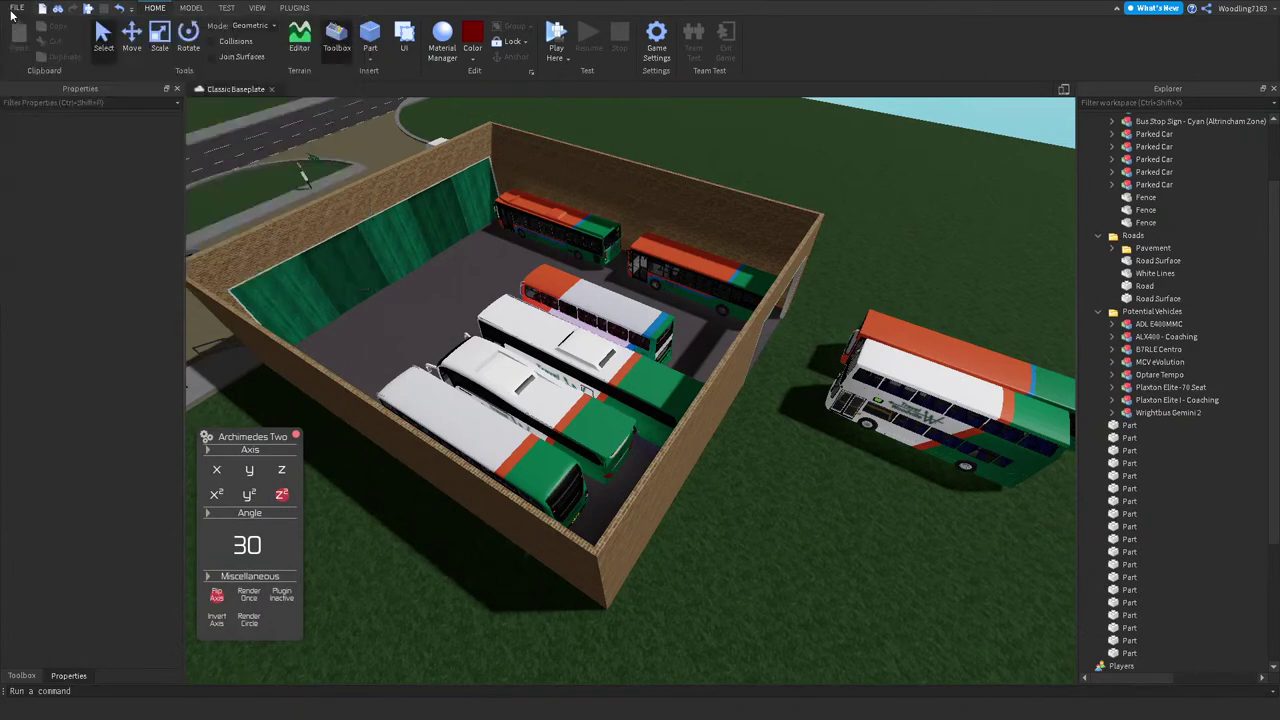
# Step: Duplicate the brick header above the green door and move the copy inside the depot to X position -81.227
pyautogui.scroll(3, 343, 203)
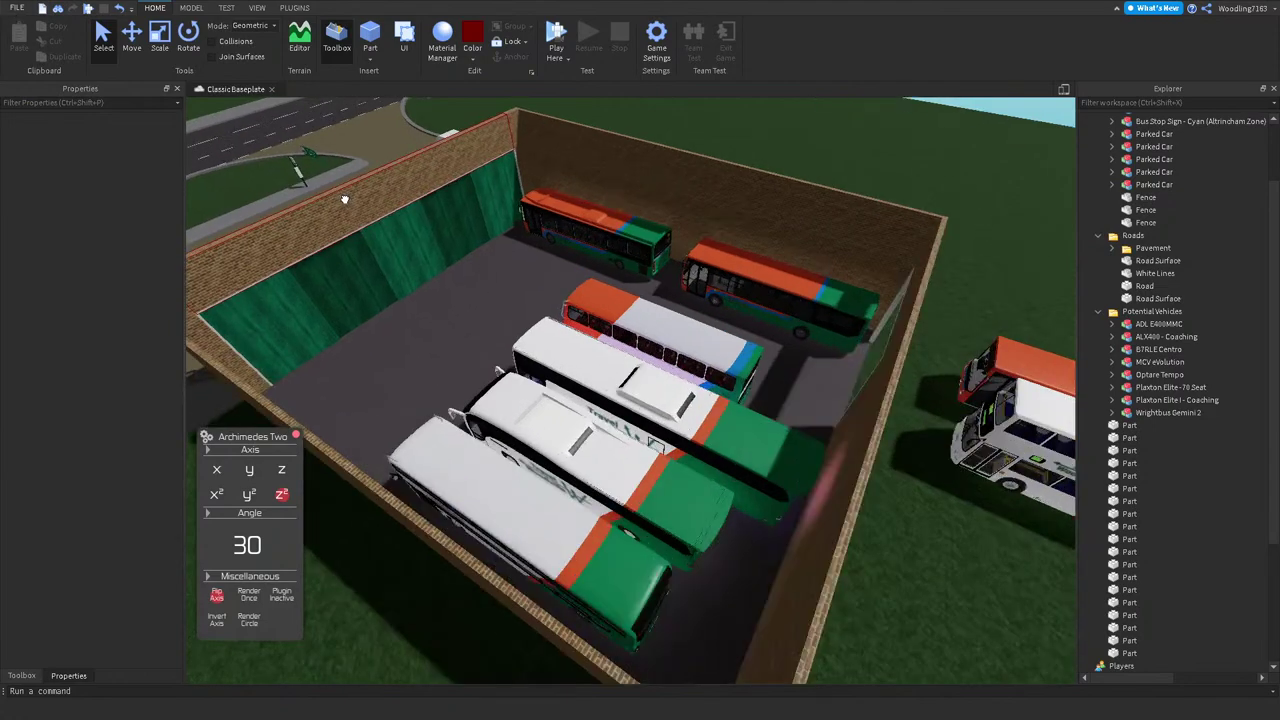
pyautogui.click(345, 205)
pyautogui.click(136, 46)
pyautogui.scroll(5, 363, 234)
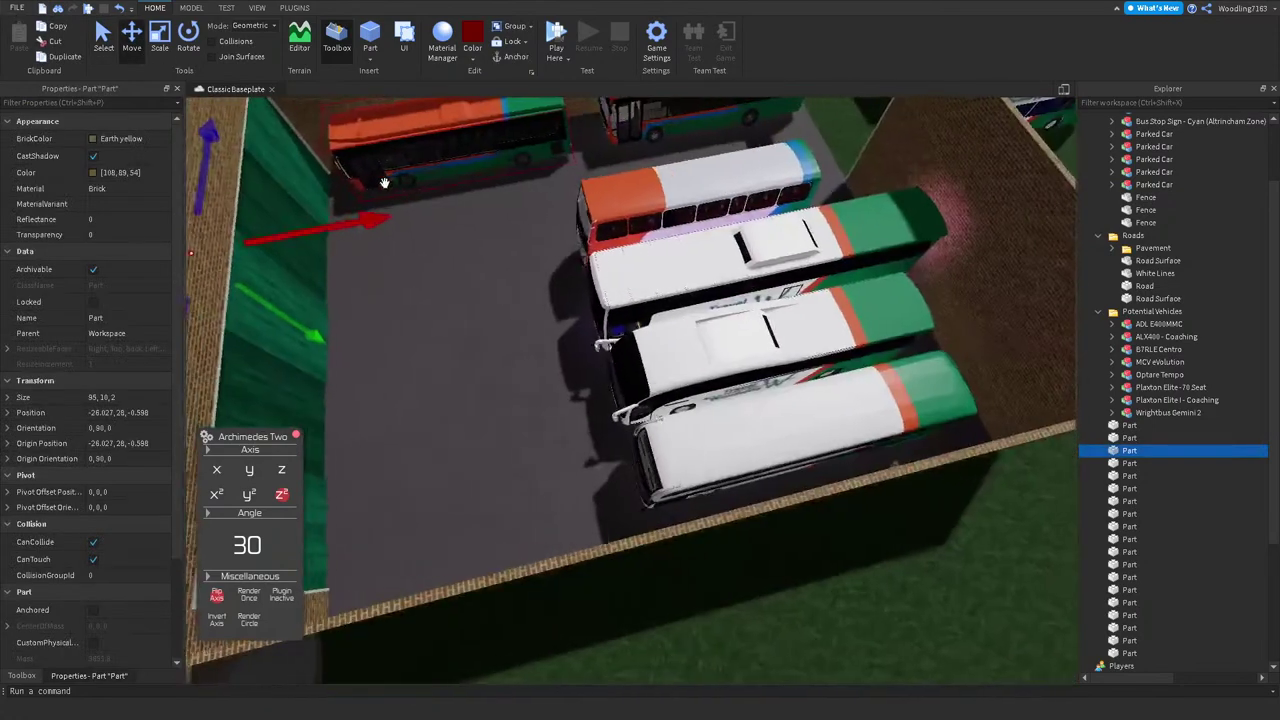
pyautogui.hotkey('ctrl', 'd')
pyautogui.scroll(1, 545, 243)
pyautogui.moveTo(505, 200); pyautogui.dragTo(590, 210)
pyautogui.scroll(2, 590, 210)
# Step: Extend the copied brick beam to the side wall beside the bus row and shorten its free end, giving a 68.4-stud length
pyautogui.click(158, 47)
pyautogui.scroll(5, 668, 316)
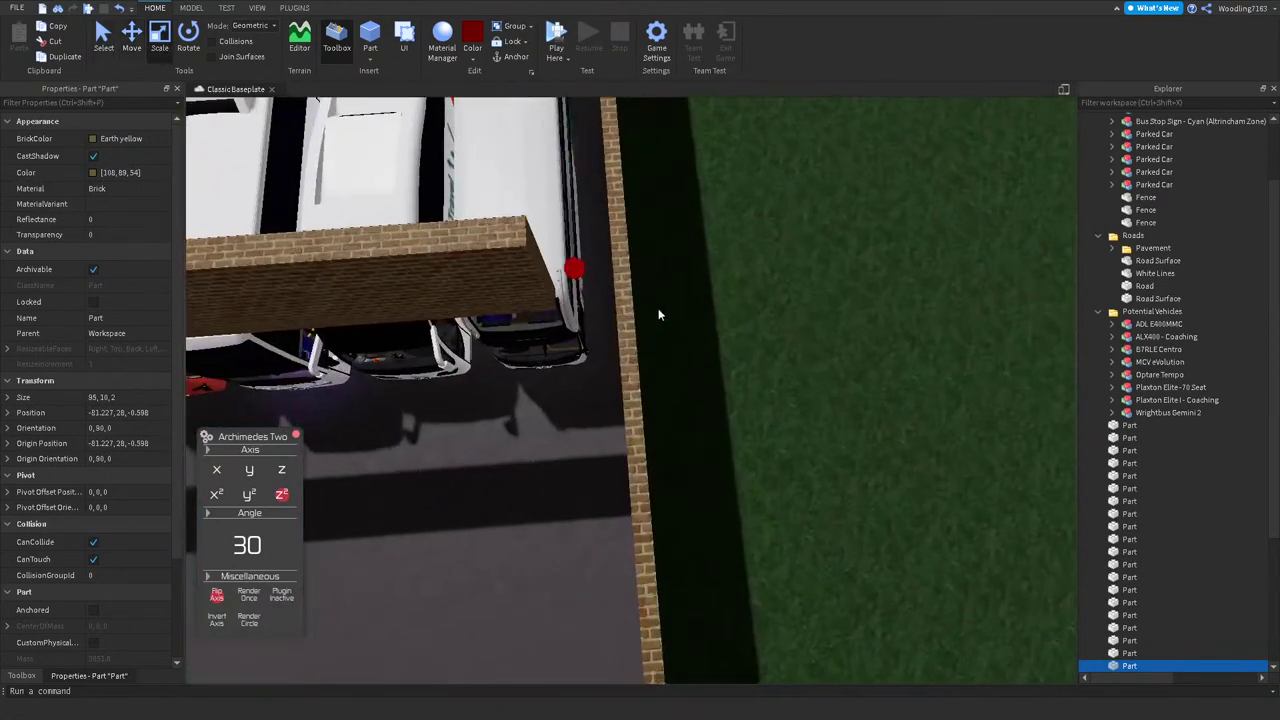
pyautogui.moveTo(623, 271); pyautogui.dragTo(697, 289)
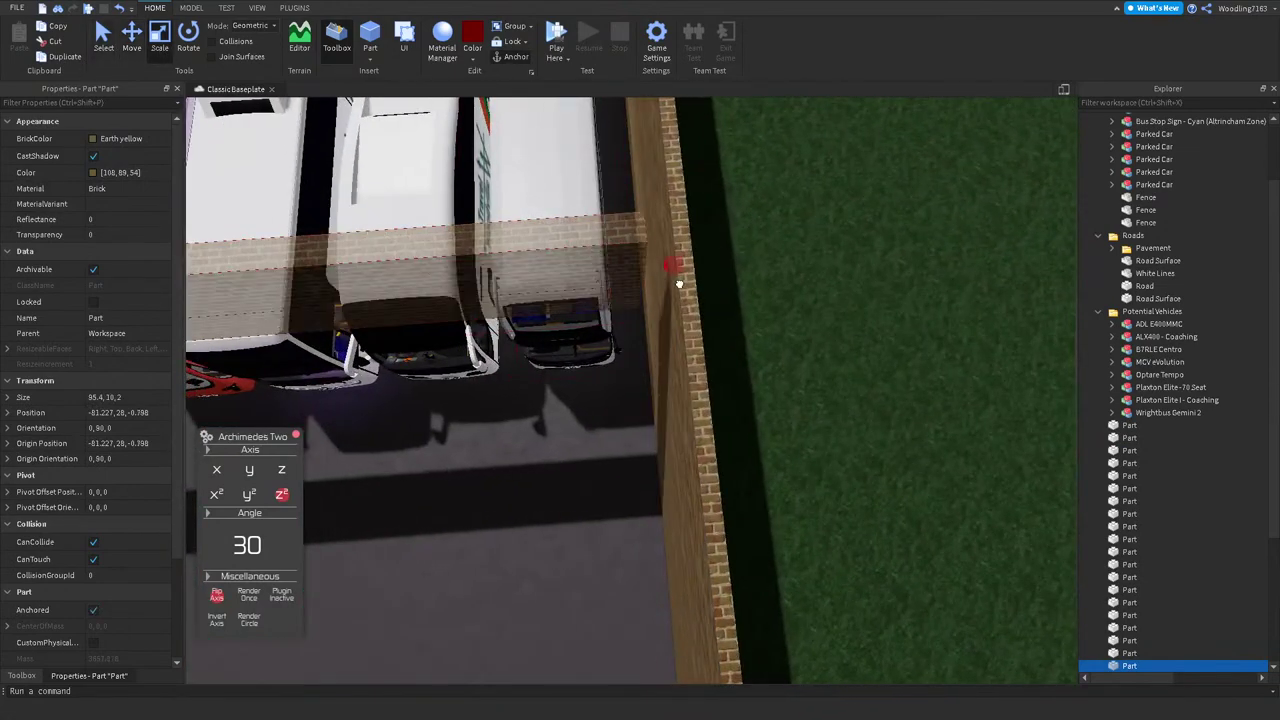
pyautogui.scroll(-5, 697, 289)
pyautogui.moveTo(697, 289); pyautogui.dragTo(697, 291, button='right')
pyautogui.scroll(-3, 697, 291)
pyautogui.moveTo(517, 177); pyautogui.dragTo(545, 186)
pyautogui.scroll(2, 660, 204)
# Step: Duplicate the interior brick crossbeam and rotate the copy 90 degrees so it runs parallel to the parked buses
pyautogui.scroll(-3, 660, 204)
pyautogui.hotkey('ctrl', '4')
pyautogui.scroll(3, 660, 204)
pyautogui.moveTo(745, 312); pyautogui.dragTo(872, 236)
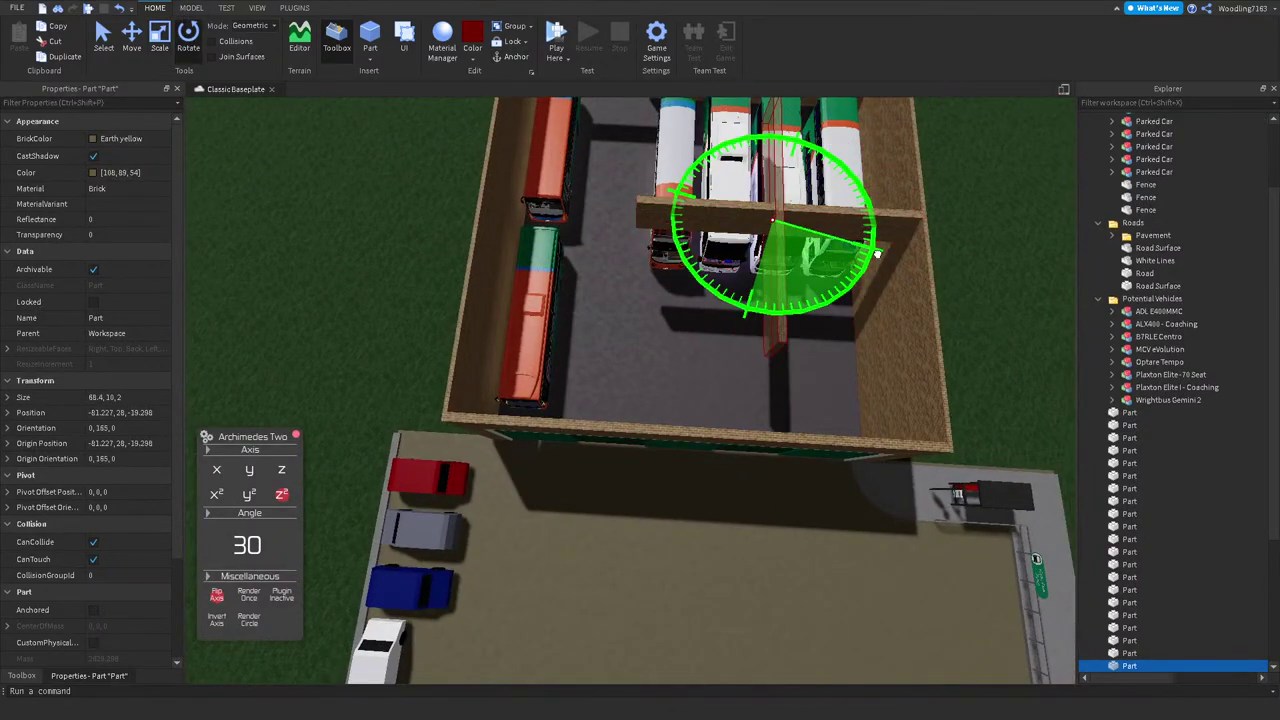
# Step: Resize the rotated brick beam to 67.2 studs long so it spans from the crossbeam to the depot's rear wall
pyautogui.hotkey('ctrl', '2')
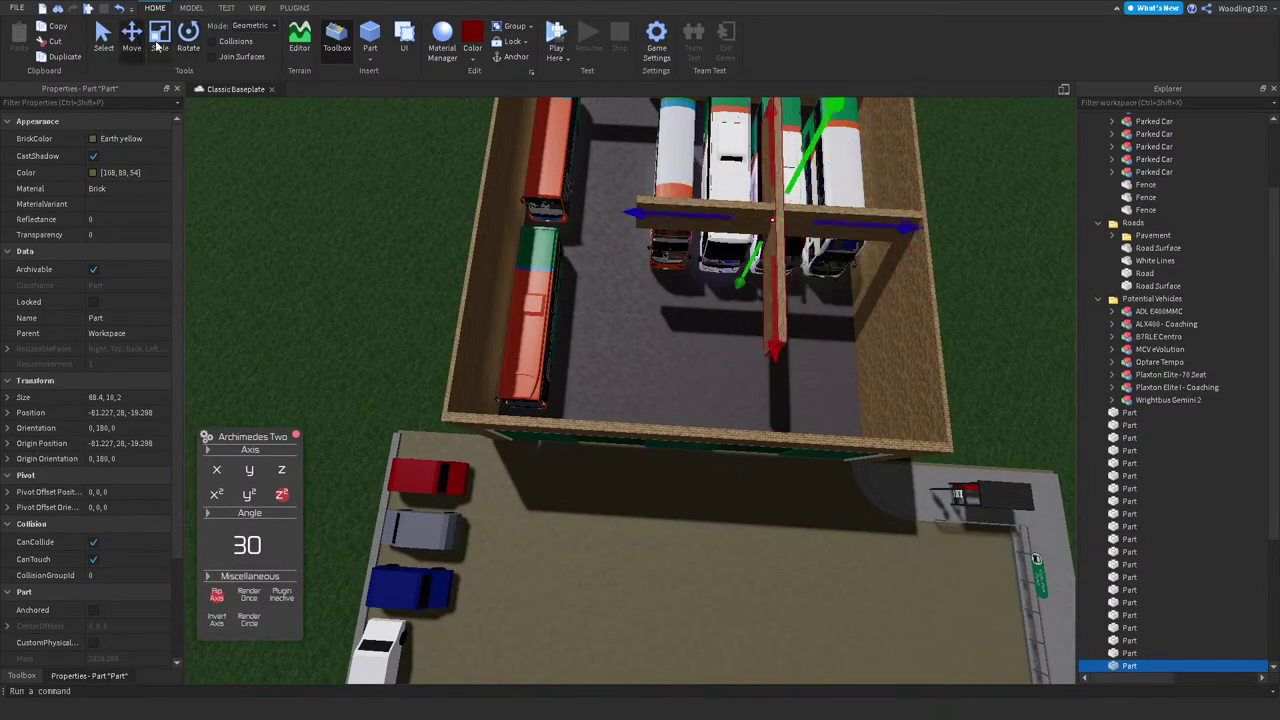
pyautogui.hotkey('ctrl', '3')
pyautogui.scroll(4, 955, 547)
pyautogui.moveTo(955, 547); pyautogui.dragTo(955, 547, button='right')
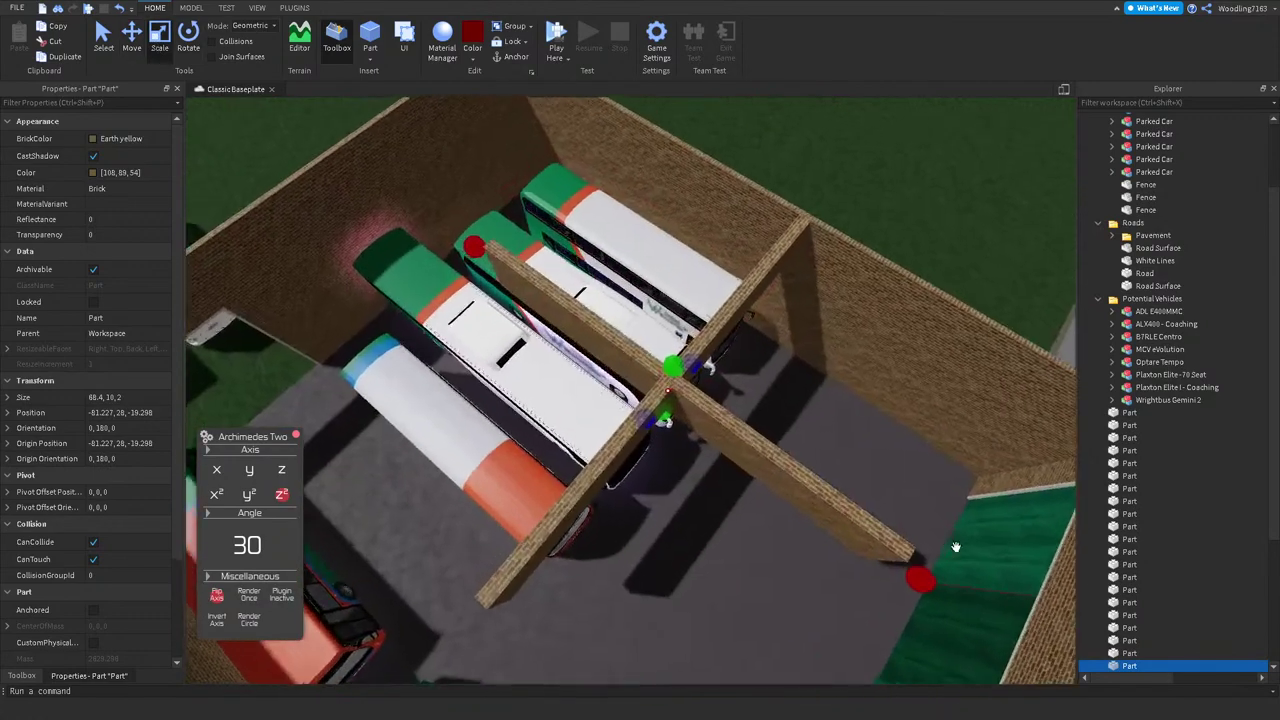
pyautogui.moveTo(955, 547); pyautogui.dragTo(737, 409)
pyautogui.scroll(2, 737, 409)
pyautogui.moveTo(600, 300); pyautogui.dragTo(600, 300, button='right')
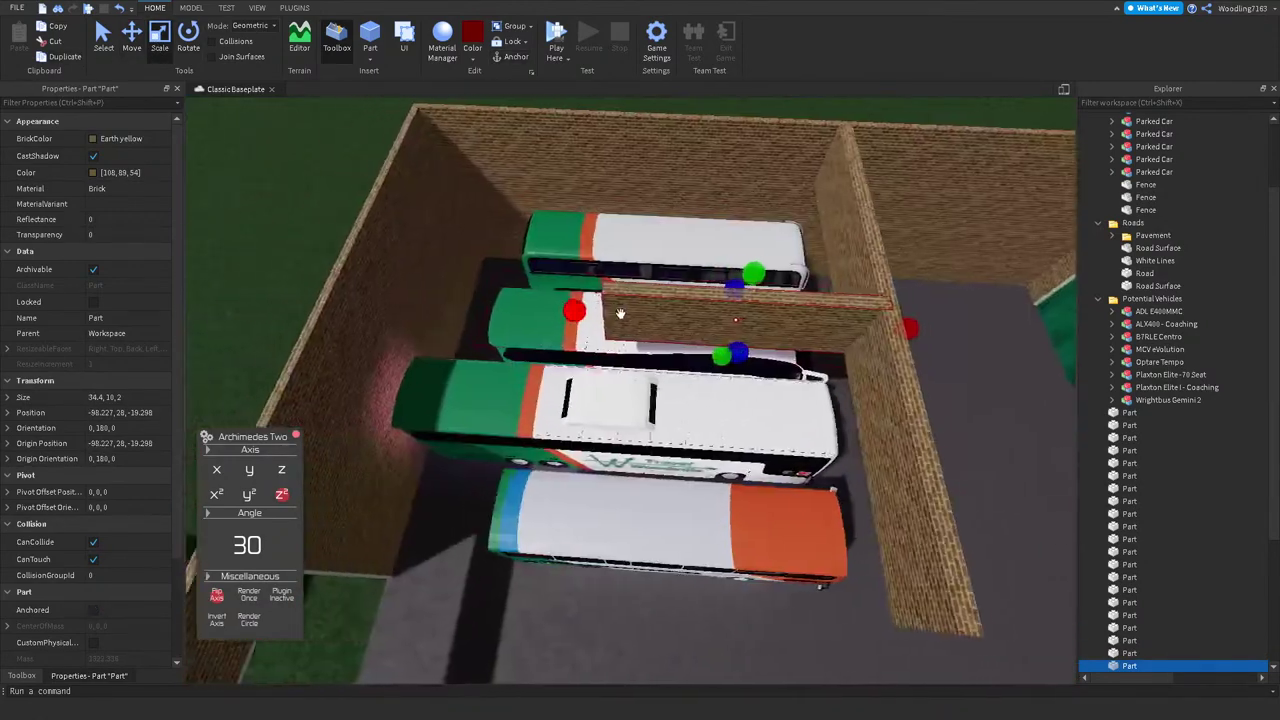
pyautogui.moveTo(609, 294); pyautogui.dragTo(416, 254)
pyautogui.moveTo(416, 254); pyautogui.dragTo(416, 254, button='right')
# Step: Move the lengthwise brick beam to the outer side of the bus row, at Z position 11.702
pyautogui.hotkey('ctrl', '2')
pyautogui.moveTo(730, 327); pyautogui.dragTo(730, 327, button='right')
pyautogui.moveTo(620, 300); pyautogui.dragTo(691, 557)
pyautogui.scroll(6, 691, 557)
pyautogui.moveTo(525, 316); pyautogui.dragTo(525, 316, button='right')
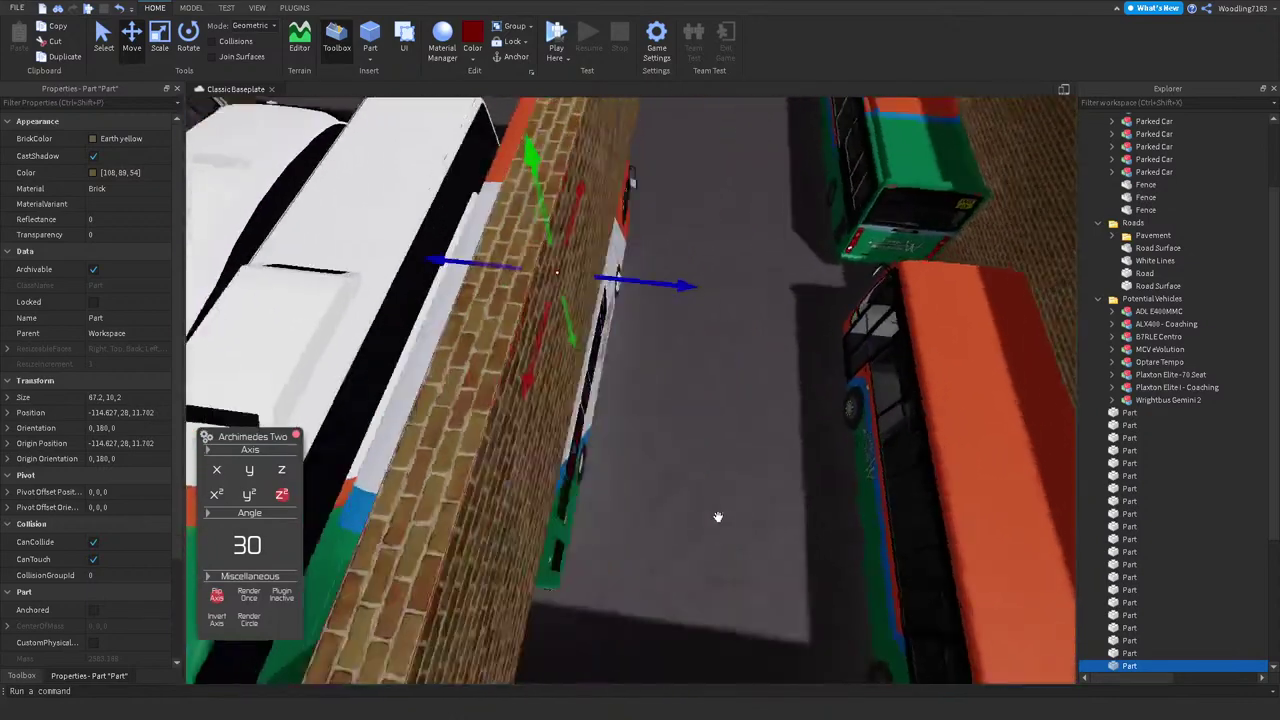
# Step: Set the move snap to 5 studs and lower the lengthwise brick beam beside the bus to Y position 13
pyautogui.click(191, 8)
pyautogui.click(300, 48)
pyautogui.write('5')
pyautogui.press('Return')
pyautogui.scroll(8, 486, 334)
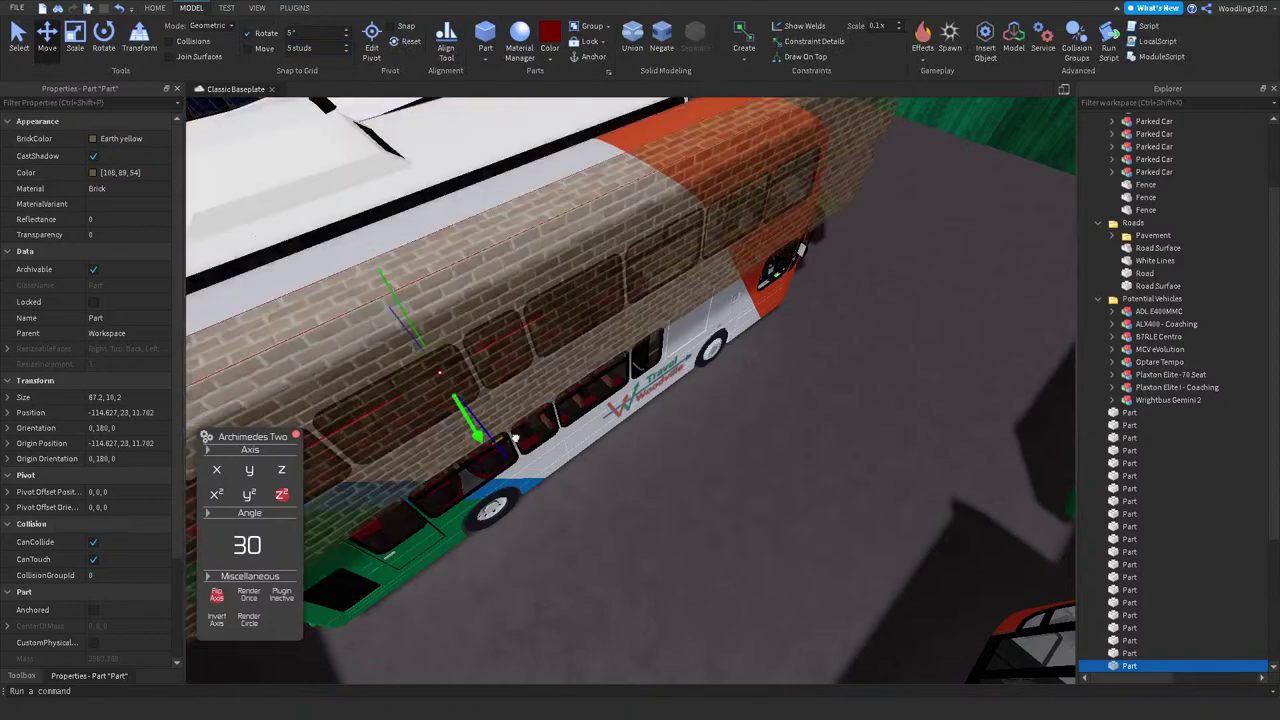
pyautogui.moveTo(538, 465); pyautogui.dragTo(538, 465, button='right')
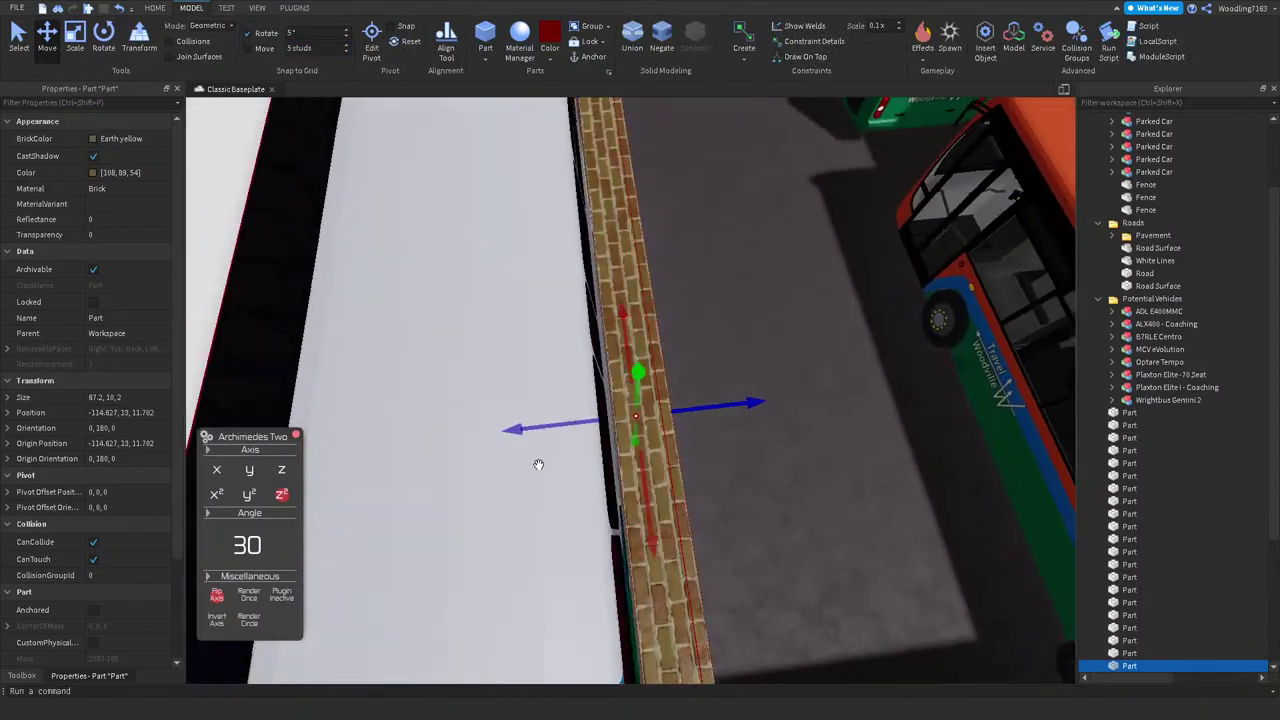
# Step: With a 1-stud snap, thin the lengthwise brick beam to 1 stud, then shift it without snapping to Z position 13.156
pyautogui.click(346, 52)
pyautogui.click(75, 40)
pyautogui.moveTo(585, 421); pyautogui.dragTo(605, 425)
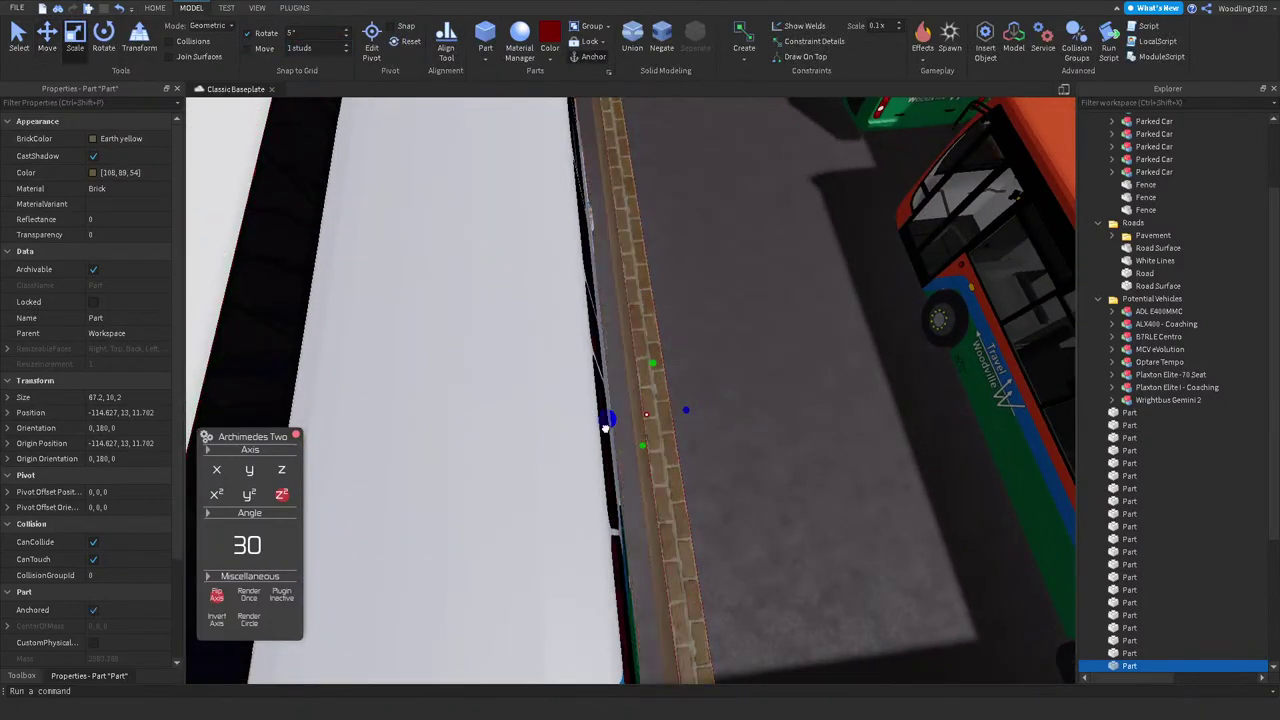
pyautogui.press('f')
pyautogui.hotkey('ctrl', '2')
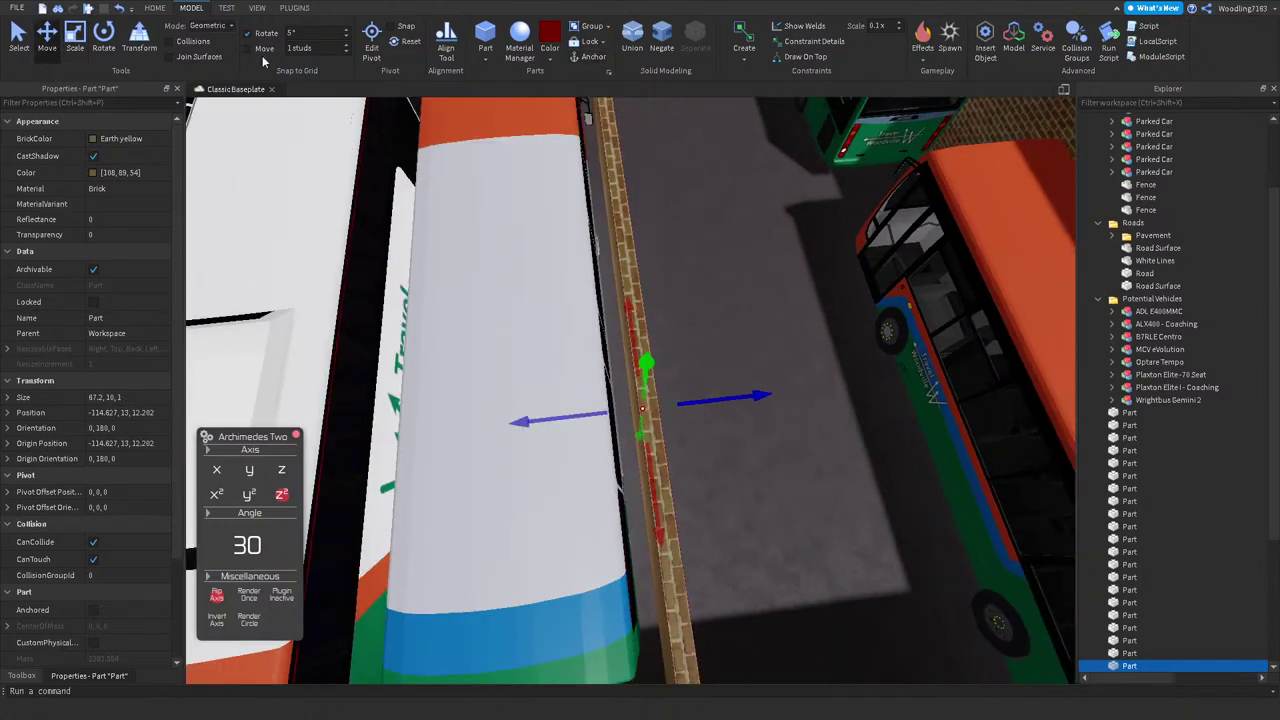
pyautogui.moveTo(726, 403); pyautogui.dragTo(737, 408)
pyautogui.press('d')
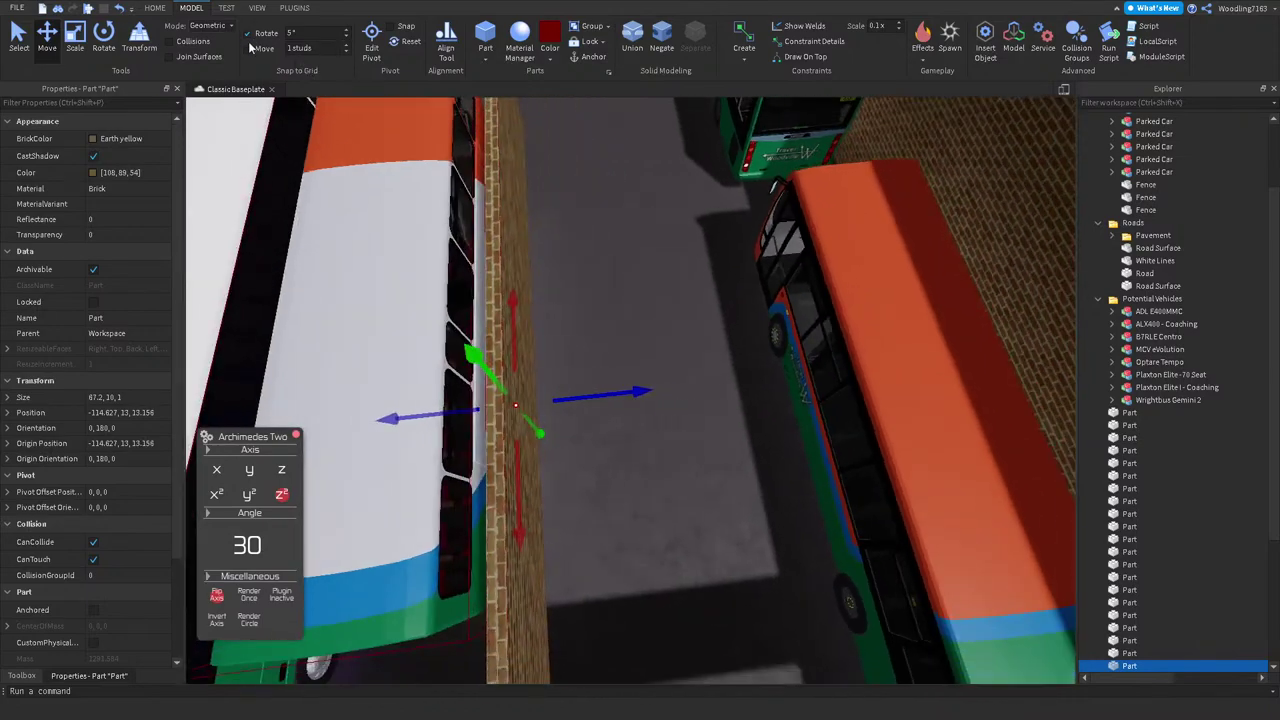
# Step: Raise the thin lengthwise brick beam back up level with the crossbeam
pyautogui.moveTo(500, 251); pyautogui.dragTo(760, 457, button='right')
pyautogui.press('q')
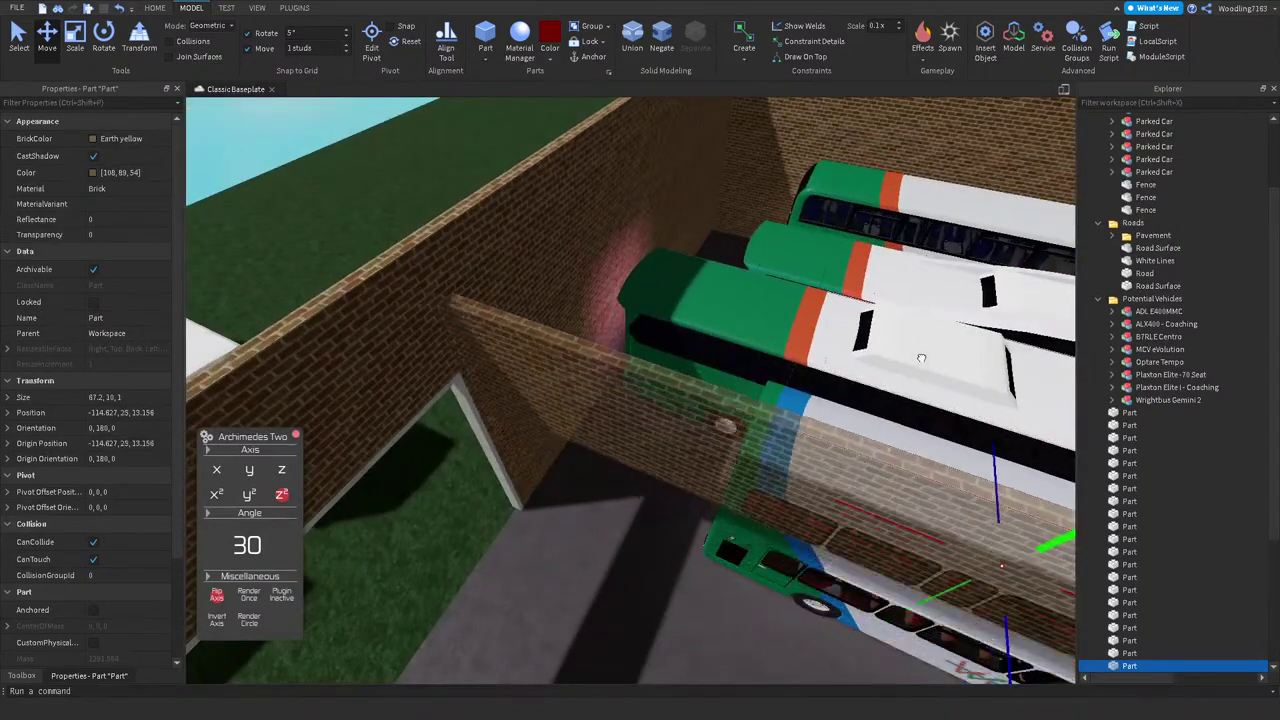
pyautogui.moveTo(926, 295); pyautogui.dragTo(722, 462, button='right')
# Step: Shorten the brick crossbeam to about 67.2 studs without snapping so its end lines up with the lengthwise beam
pyautogui.click(560, 130)
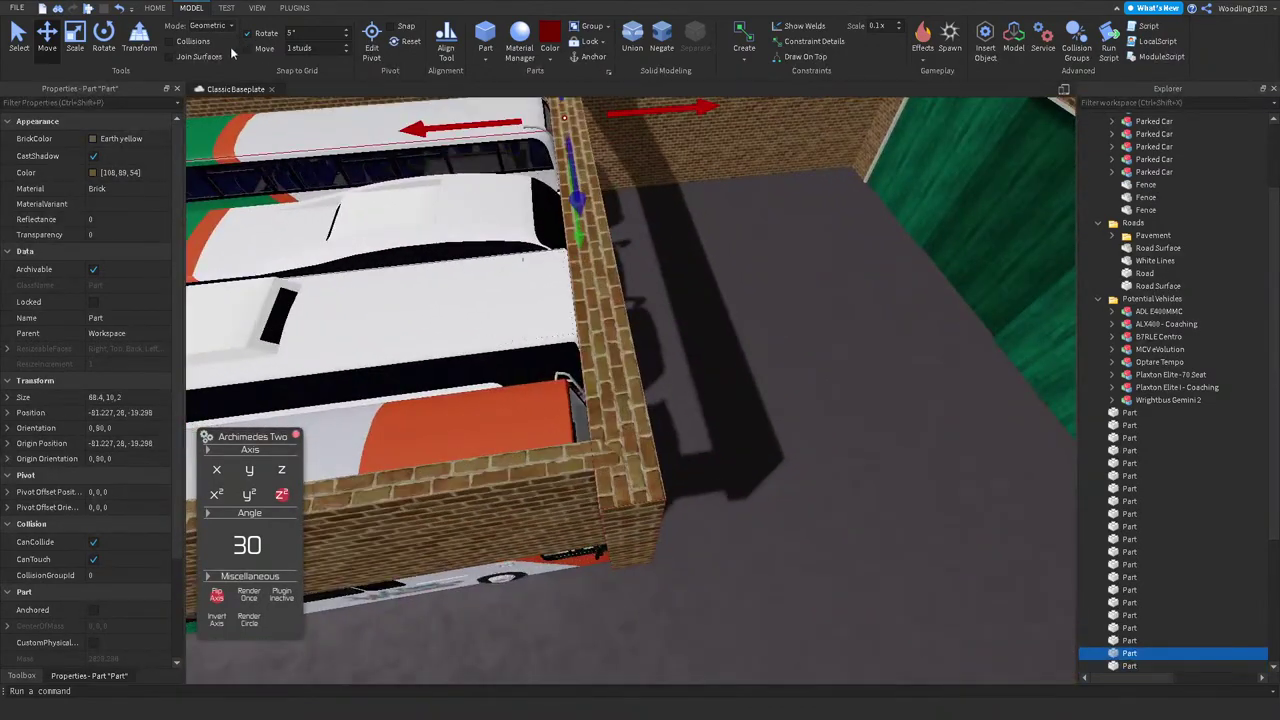
pyautogui.click(77, 45)
pyautogui.moveTo(637, 577); pyautogui.dragTo(629, 536)
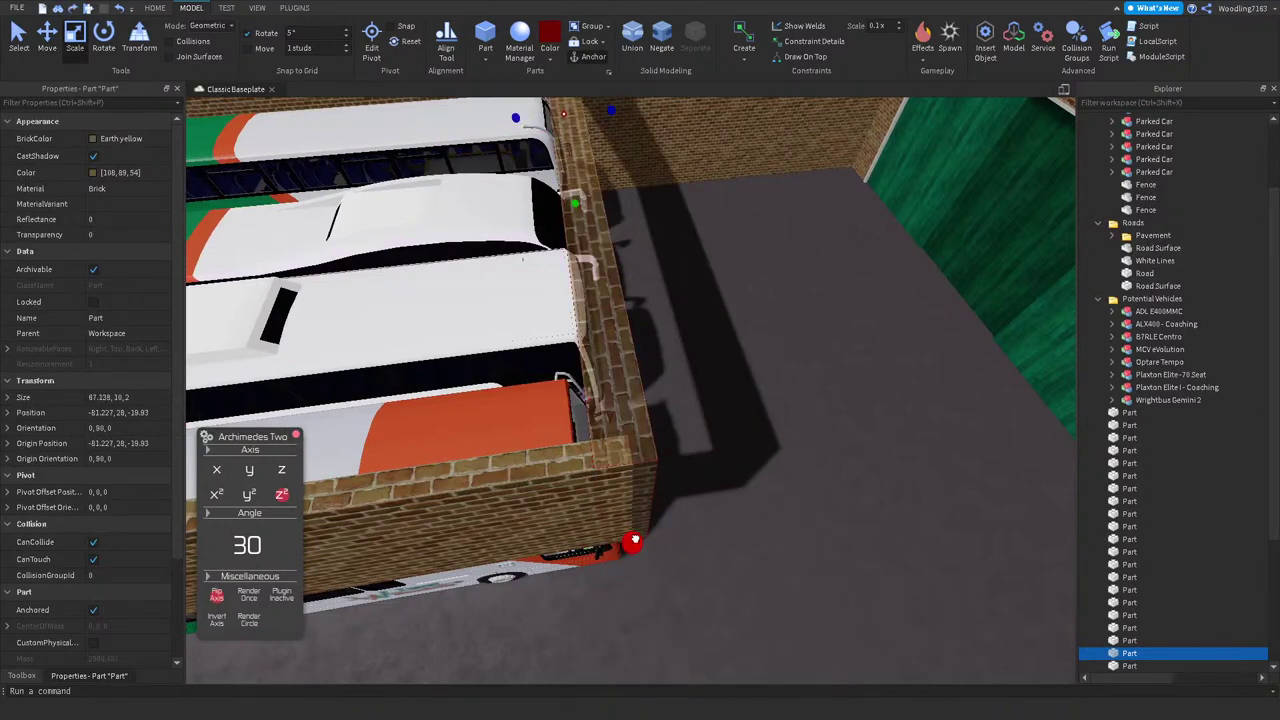
pyautogui.moveTo(637, 535); pyautogui.dragTo(636, 537)
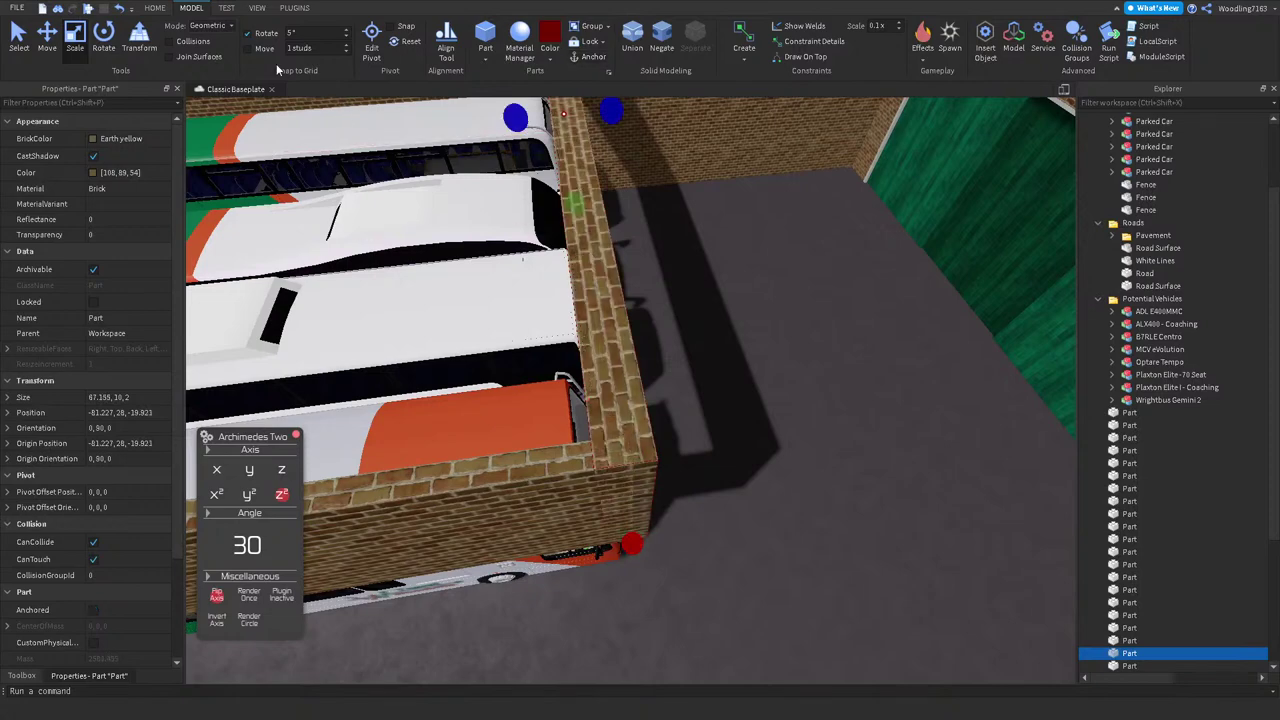
pyautogui.moveTo(617, 203); pyautogui.dragTo(647, 260, button='right')
pyautogui.click(617, 203)
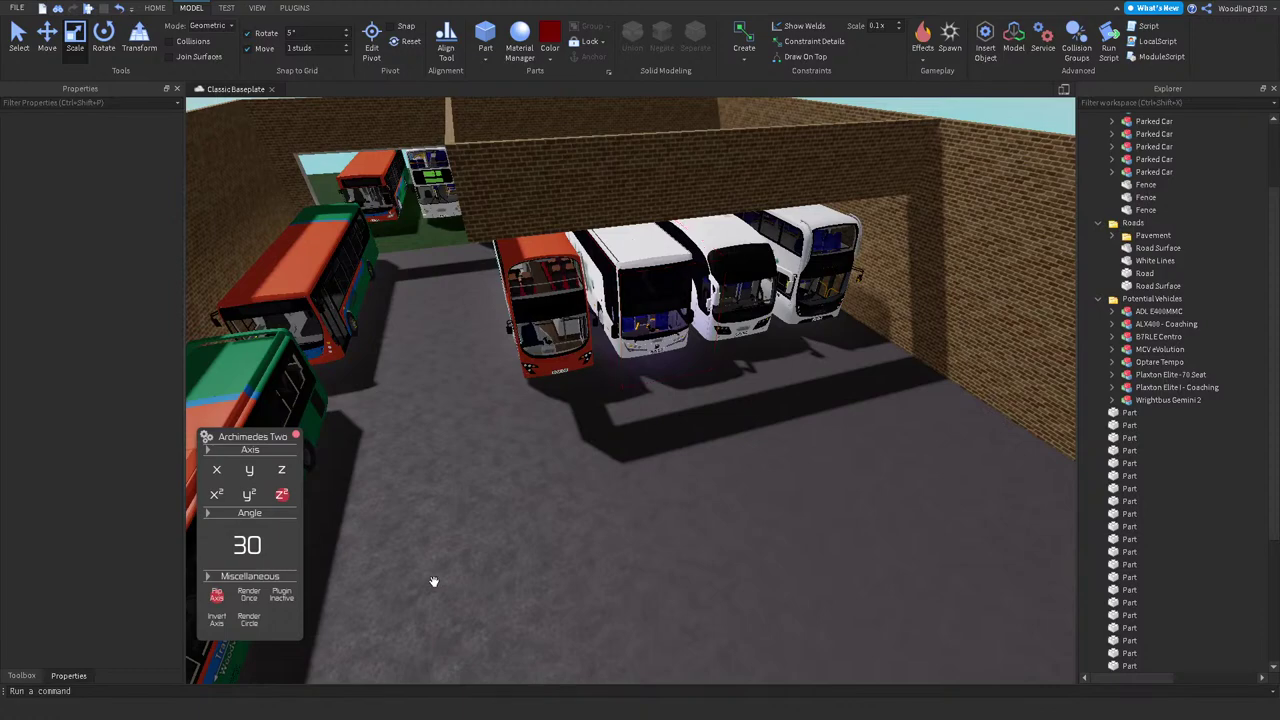
# Step: Duplicate the light green door plank beside the parked bus and move the copy to the rear opening, at X position -148.027
pyautogui.moveTo(472, 499); pyautogui.dragTo(571, 314, button='right')
pyautogui.scroll(5, 571, 320)
pyautogui.scroll(-5, 571, 320)
pyautogui.scroll(5, 571, 320)
pyautogui.scroll(-5, 571, 314)
pyautogui.scroll(5, 571, 314)
pyautogui.scroll(5, 571, 319)
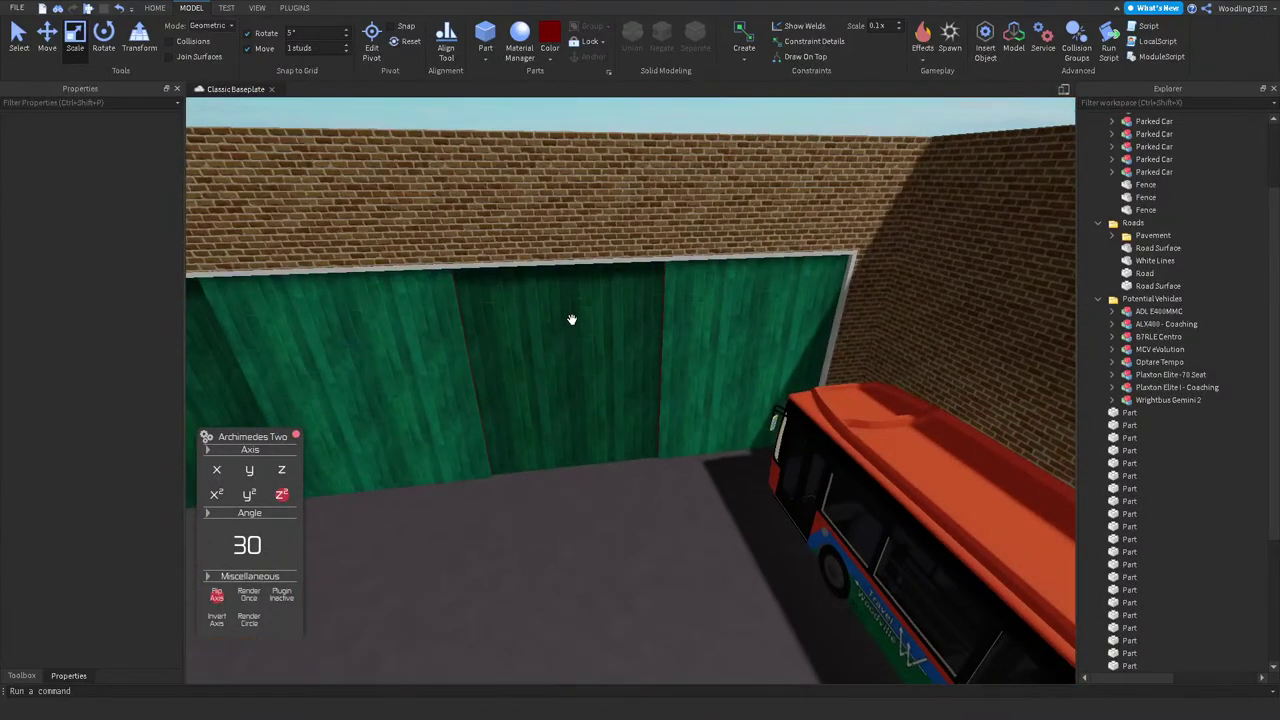
pyautogui.click(571, 320)
pyautogui.moveTo(571, 320); pyautogui.dragTo(571, 318, button='right')
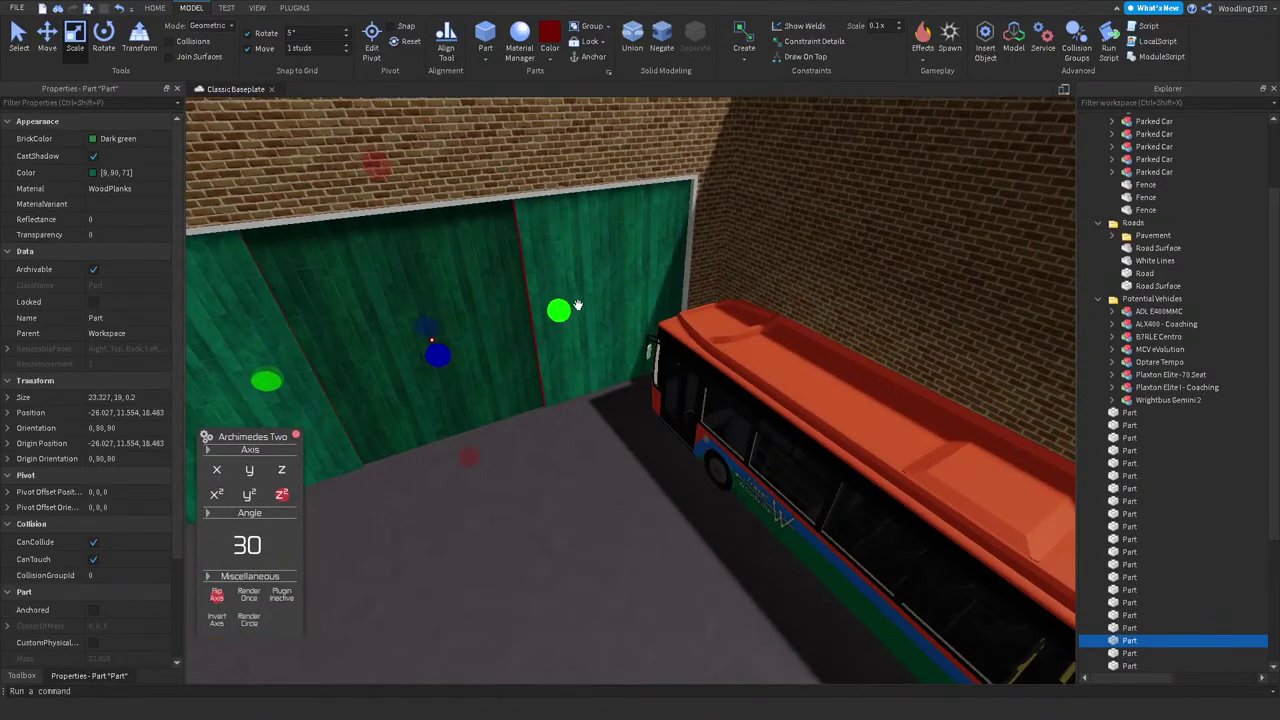
pyautogui.click(567, 240)
pyautogui.click(50, 45)
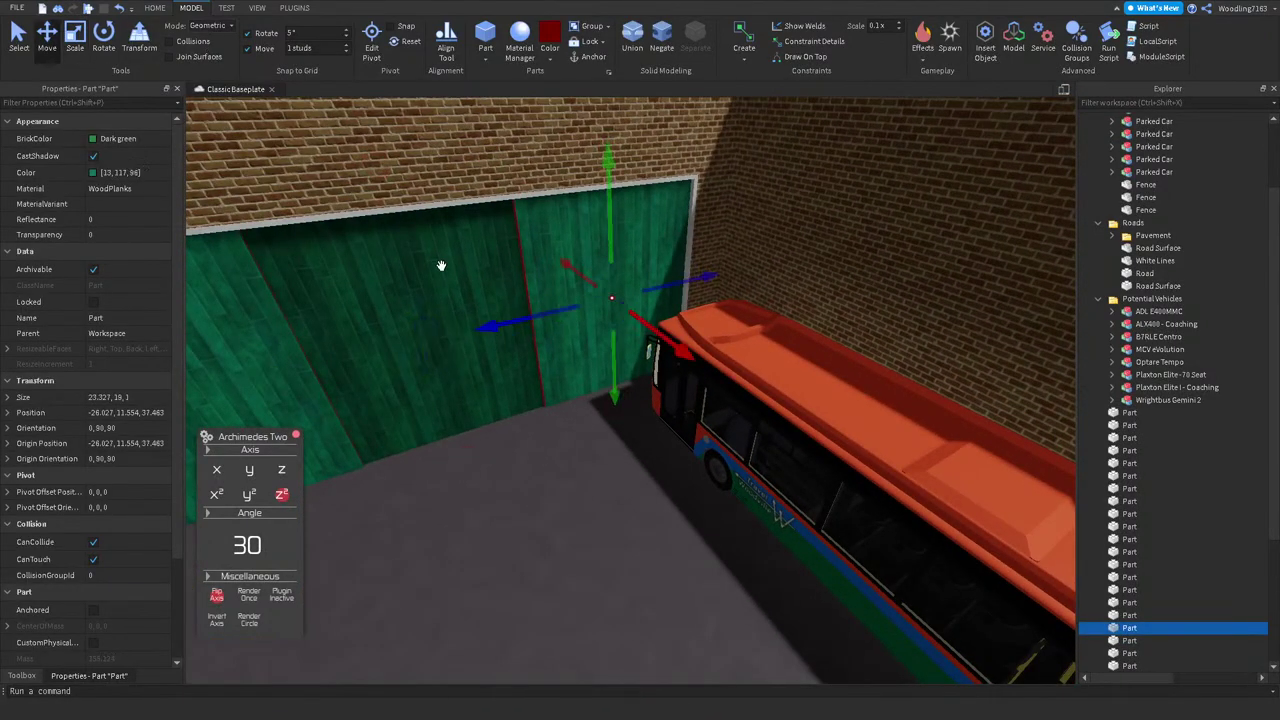
pyautogui.hotkey('ctrl', 'd')
pyautogui.moveTo(546, 293); pyautogui.dragTo(670, 392)
pyautogui.scroll(-3, 670, 392)
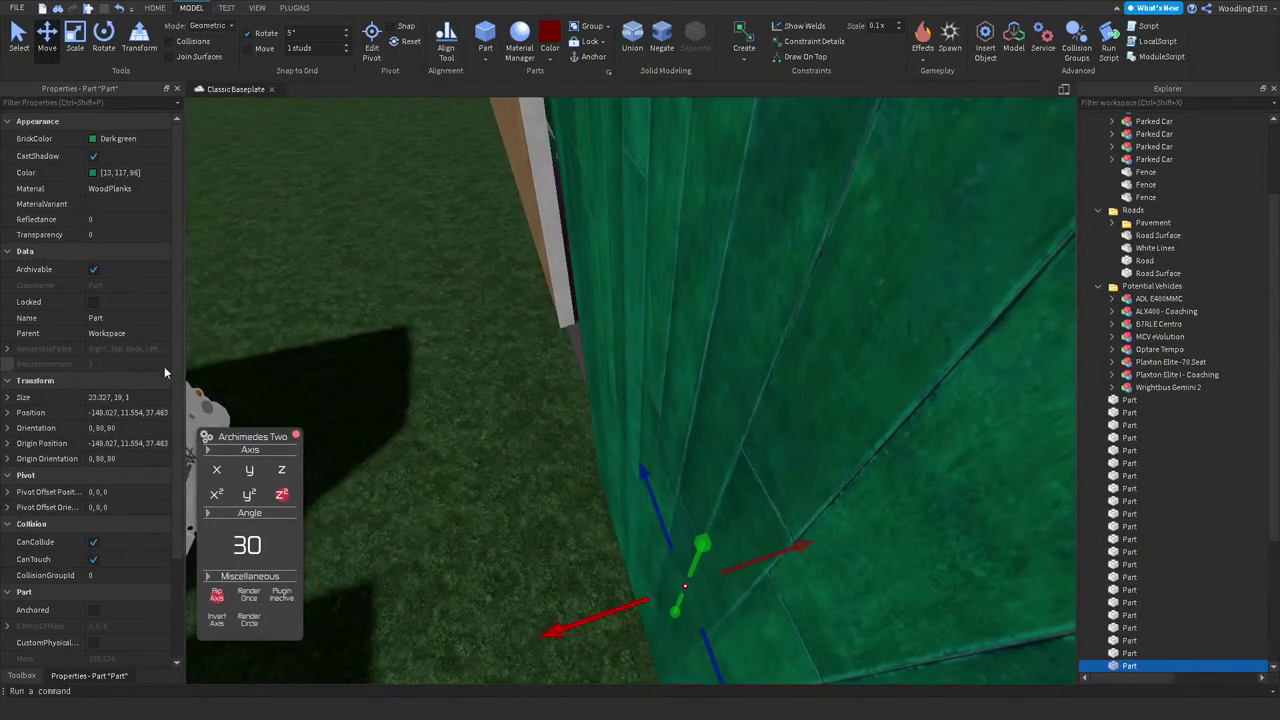
# Step: Set the rear door plank's thickness to 0.5 studs and position it within the rear opening's frame at X -148.641
pyautogui.moveTo(597, 610); pyautogui.dragTo(630, 604)
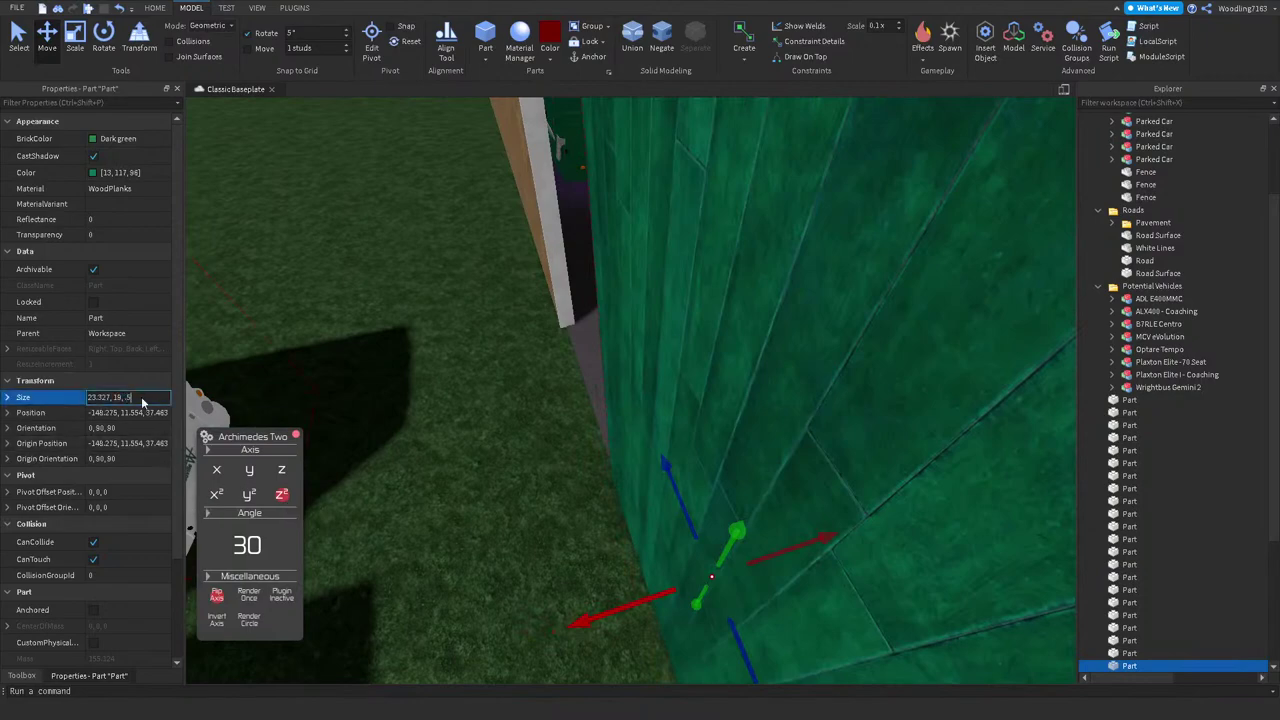
pyautogui.press('Return')
pyautogui.moveTo(670, 477); pyautogui.dragTo(670, 477, button='right')
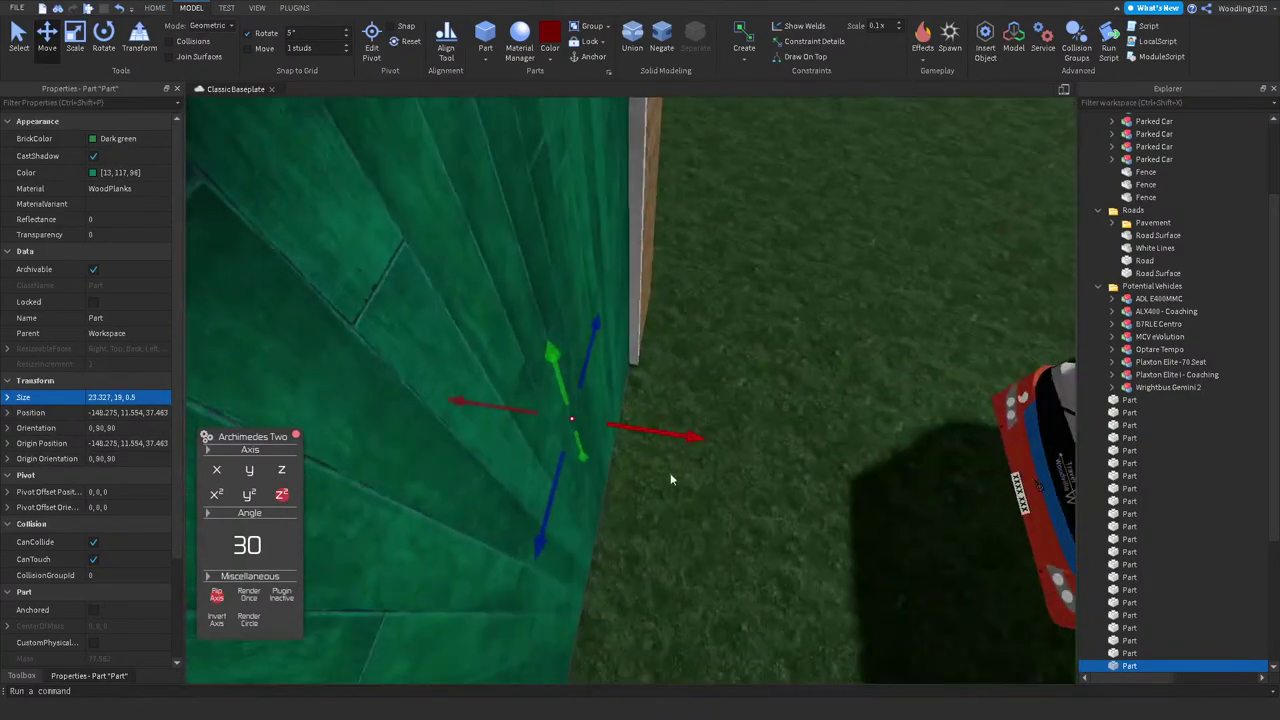
pyautogui.moveTo(675, 431); pyautogui.dragTo(686, 449)
pyautogui.moveTo(686, 449); pyautogui.dragTo(689, 450, button='right')
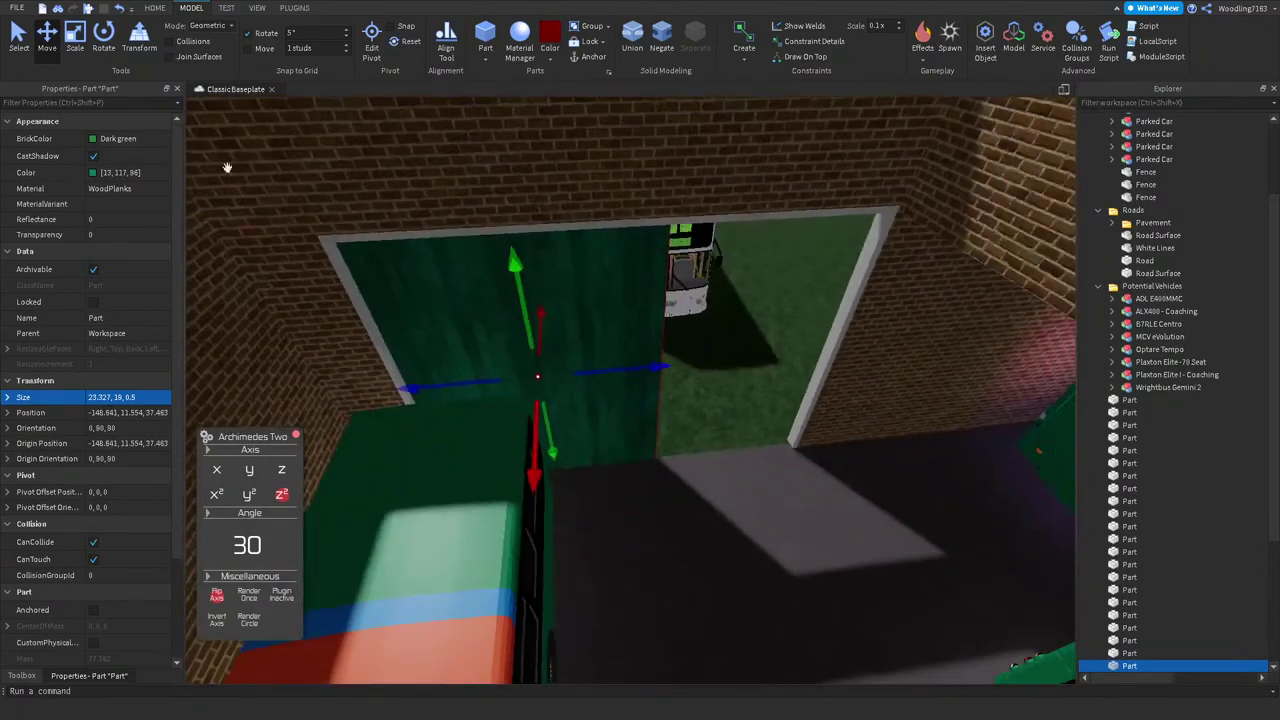
# Step: Narrow the green plank in the rear opening to about 2.9 studs wide against the frame's side
pyautogui.click(76, 50)
pyautogui.moveTo(657, 412); pyautogui.dragTo(631, 383)
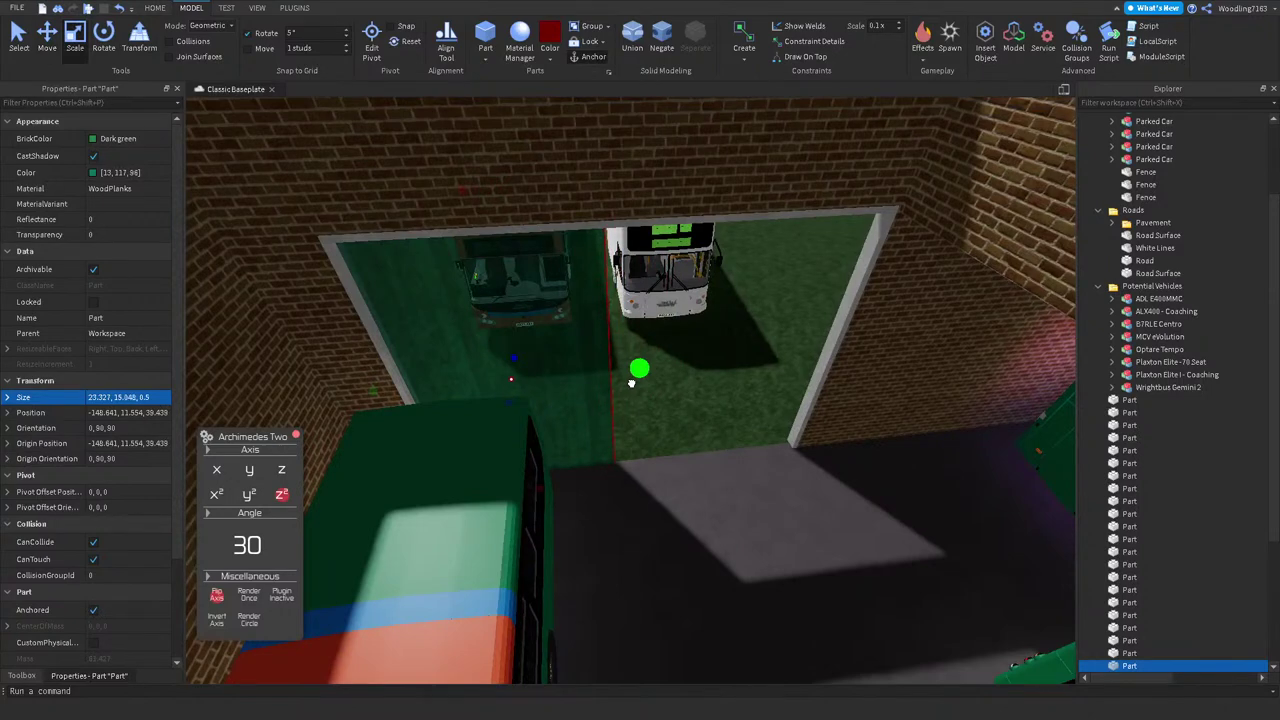
pyautogui.moveTo(629, 383); pyautogui.dragTo(472, 395)
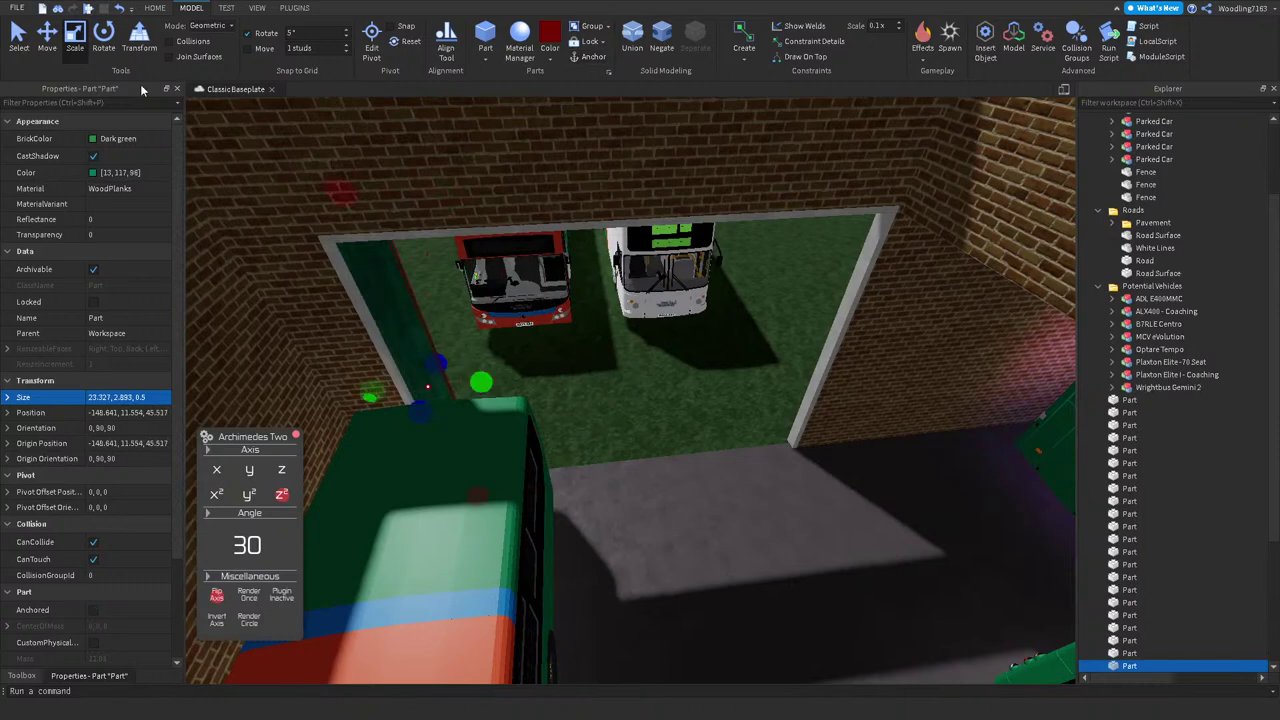
pyautogui.click(46, 40)
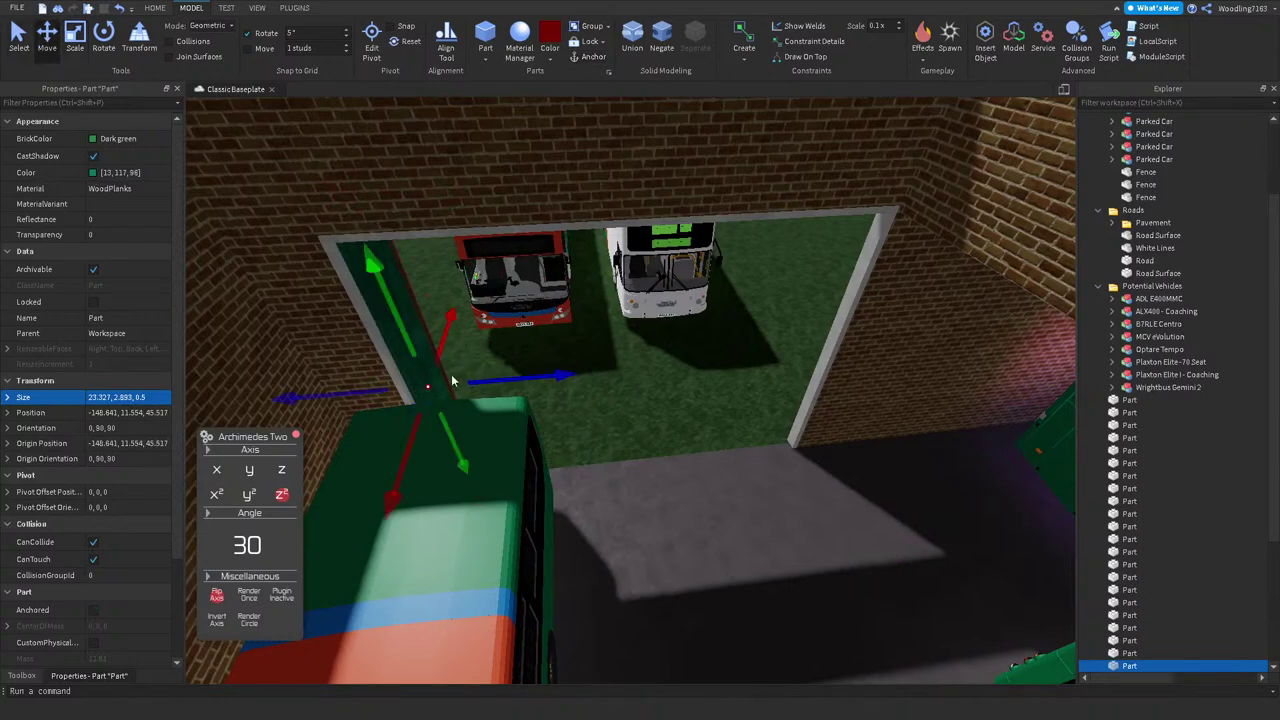
# Step: Duplicate the green plank in the rear opening and move the copy to the opposite side of the frame, at Z position 15.683
pyautogui.moveTo(510, 375); pyautogui.dragTo(877, 383)
pyautogui.moveTo(863, 371); pyautogui.dragTo(656, 187, button='right')
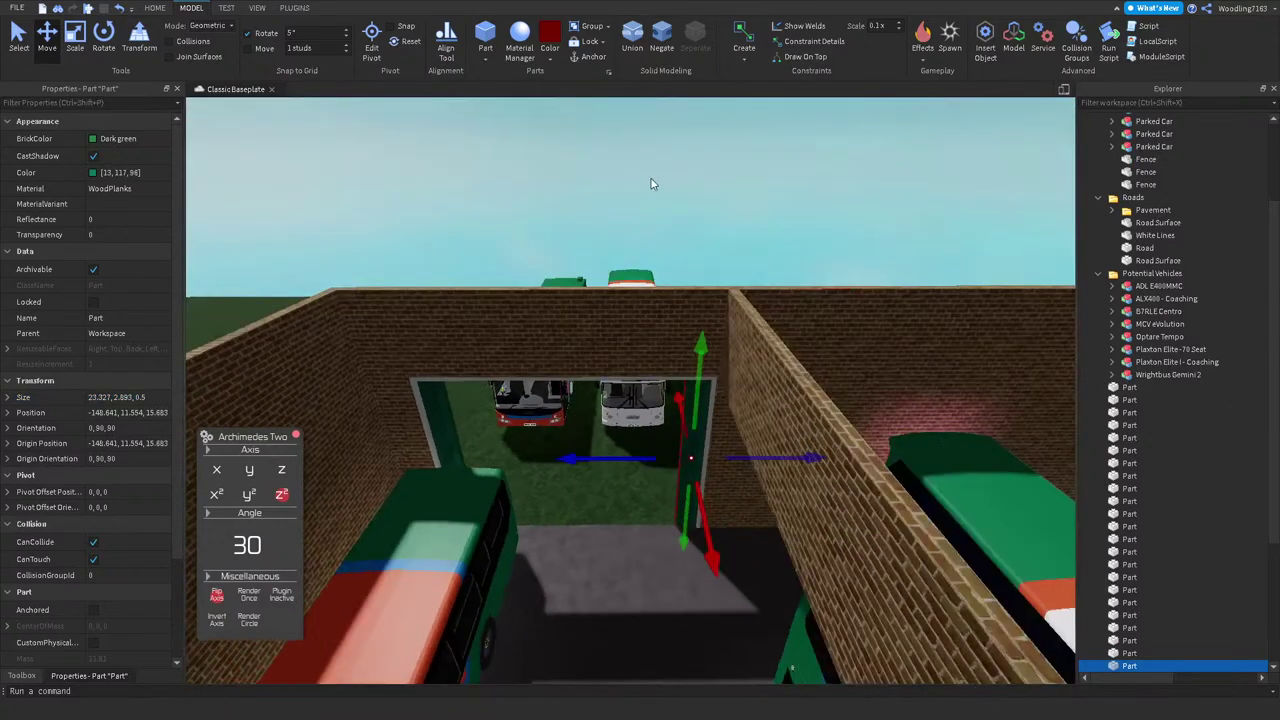
pyautogui.click(656, 187)
pyautogui.press('w')
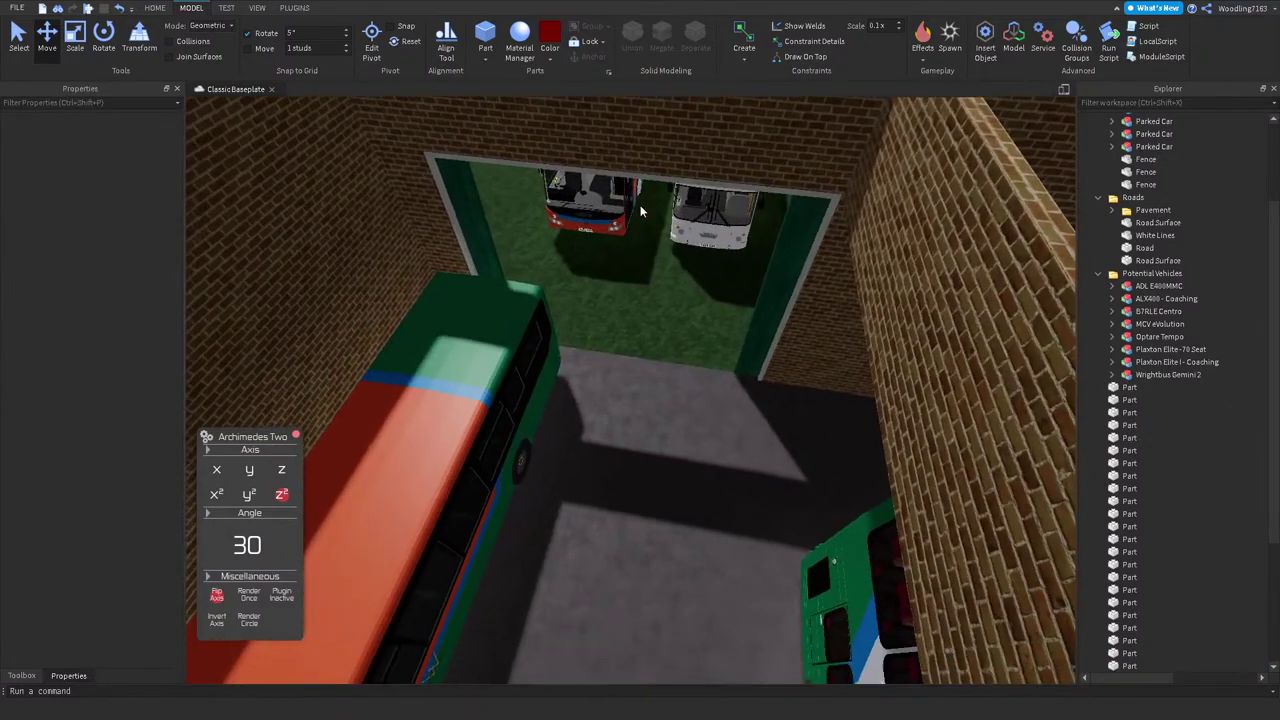
pyautogui.moveTo(641, 211); pyautogui.dragTo(670, 238, button='right')
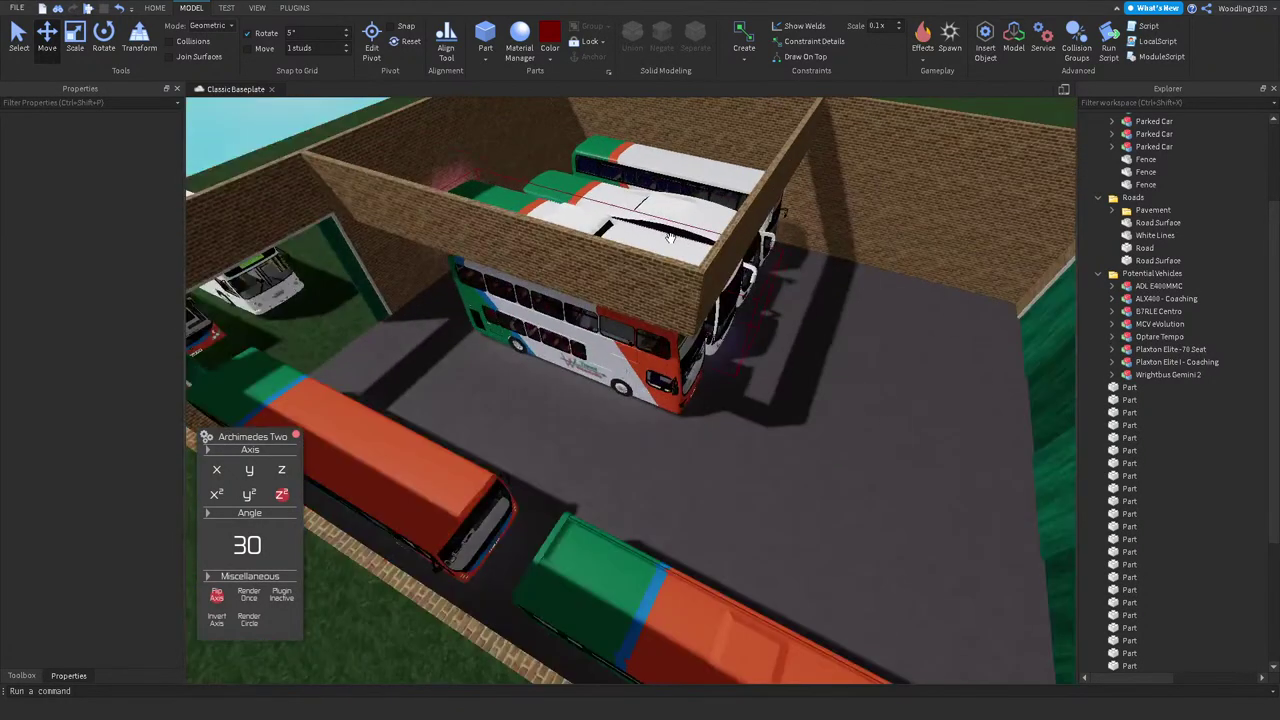
# Step: Duplicate the brick beam above the parked buses' fronts and shorten the copy to 4 studs at the corner beside the double-decker
pyautogui.click(681, 288)
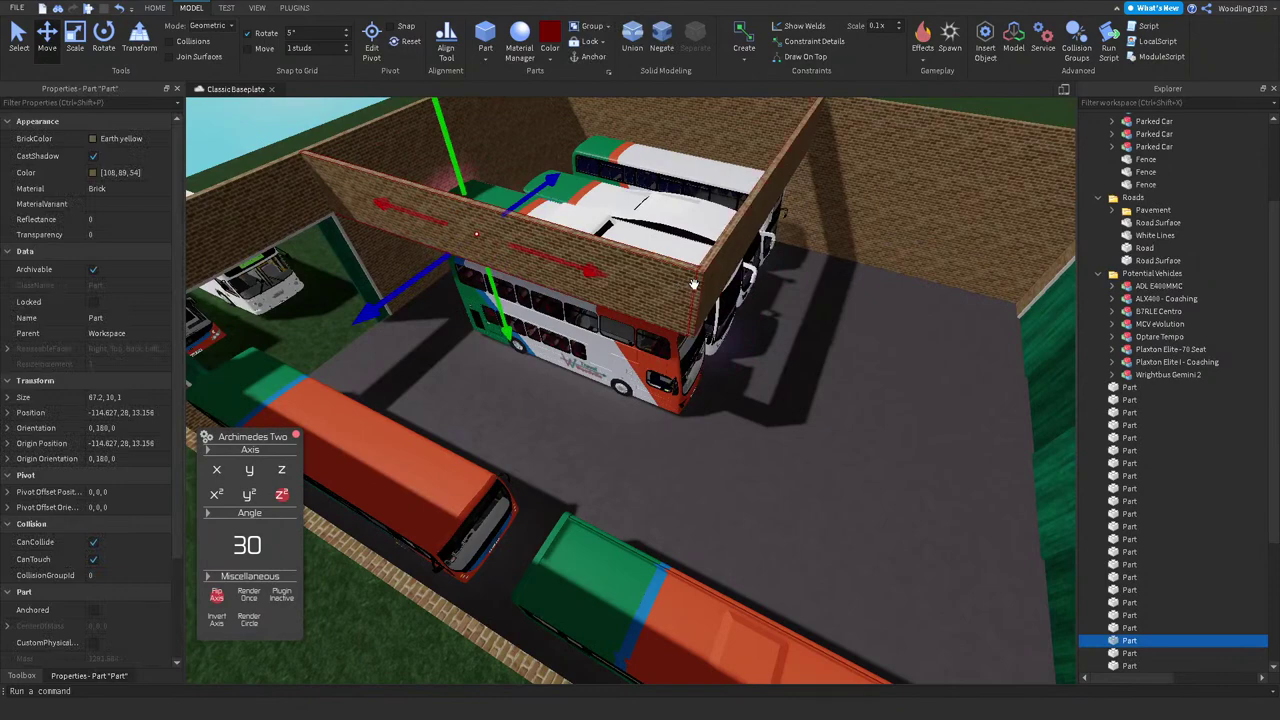
pyautogui.moveTo(740, 291); pyautogui.dragTo(739, 295, button='right')
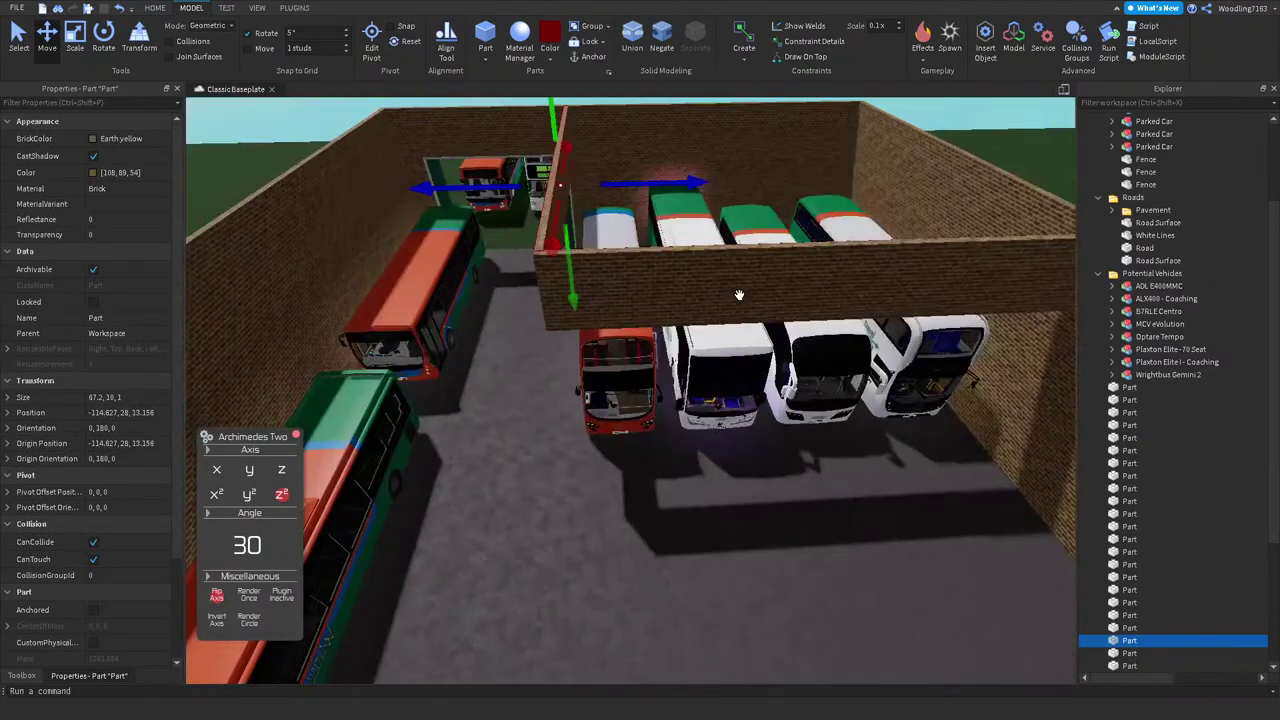
pyautogui.click(684, 272)
pyautogui.click(92, 52)
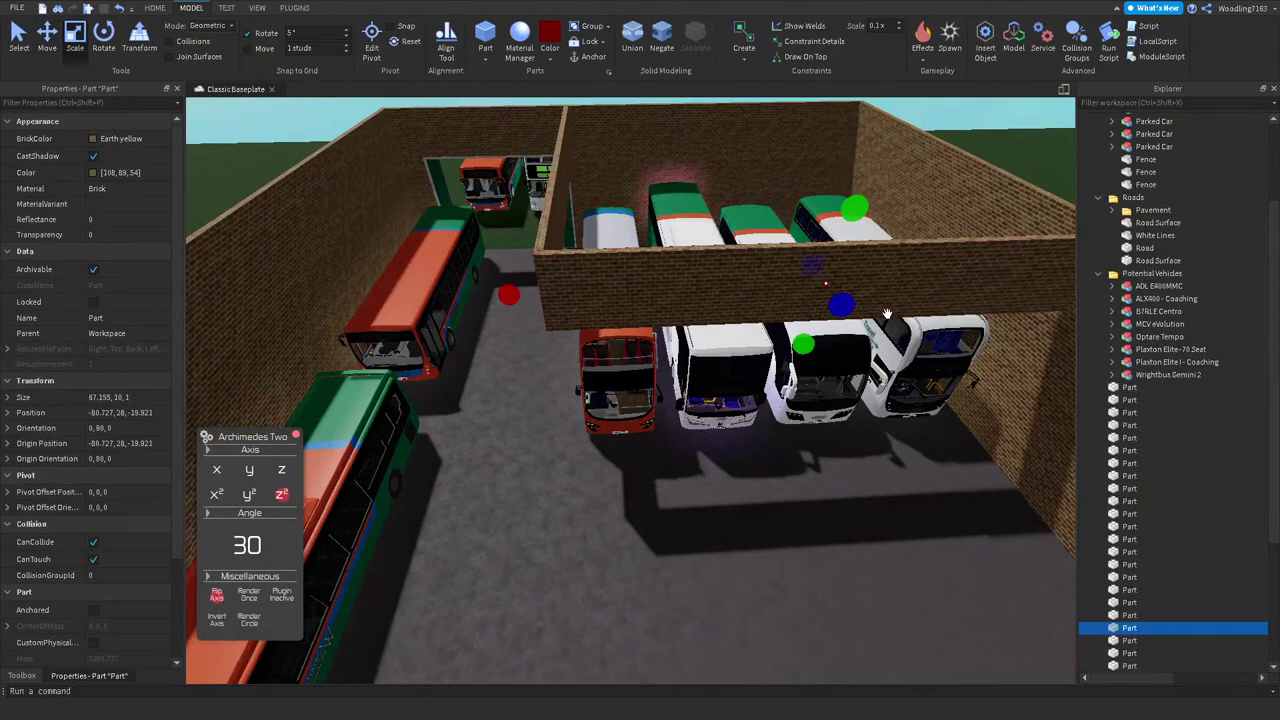
pyautogui.scroll(-3, 870, 311)
pyautogui.moveTo(993, 304); pyautogui.dragTo(993, 305, button='right')
pyautogui.click(383, 368)
pyautogui.moveTo(383, 368); pyautogui.dragTo(360, 330, button='right')
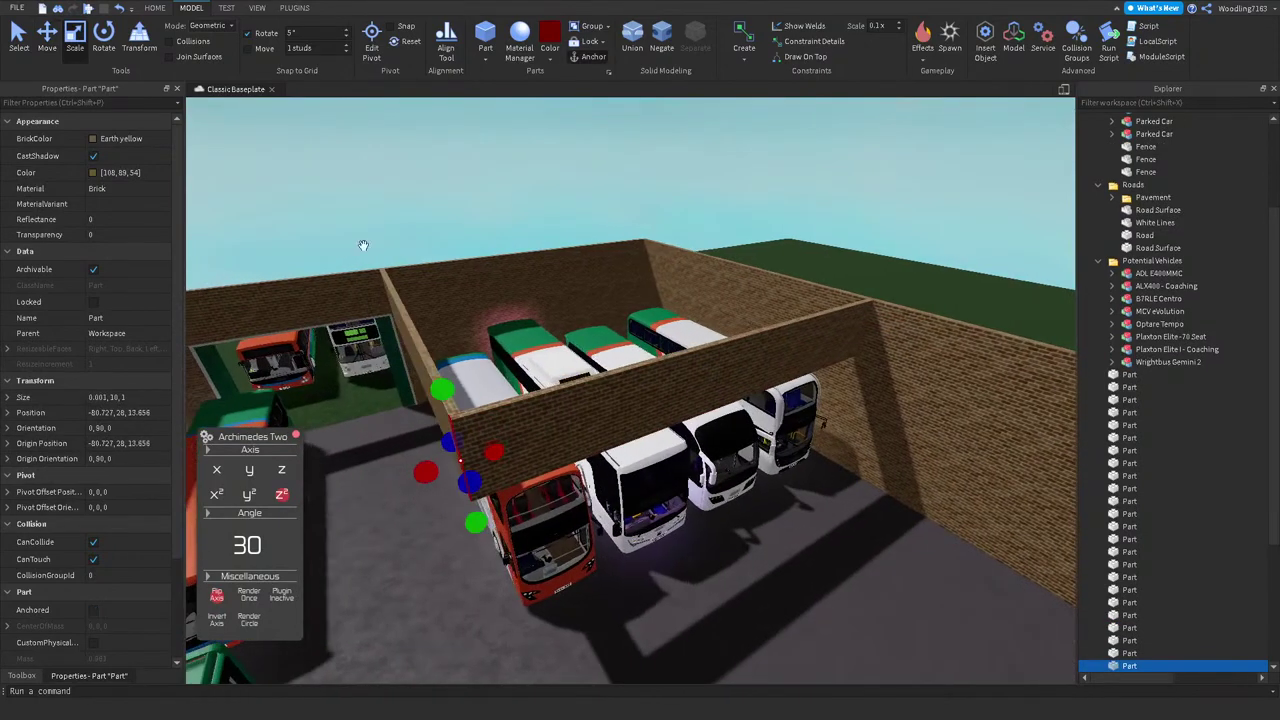
pyautogui.scroll(5, 629, 252)
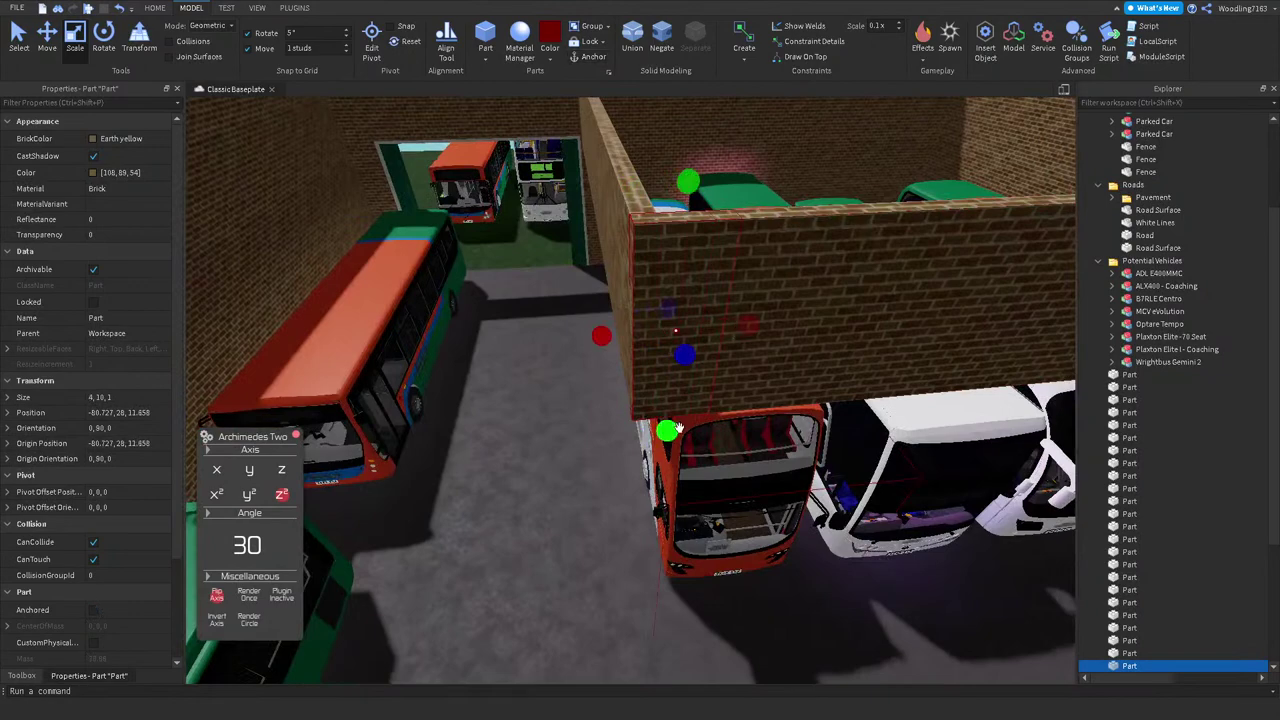
# Step: Stretch the short brick copy down to the floor as a pillar about 23.9 studs tall, fine-tuning its base without snapping
pyautogui.moveTo(689, 178); pyautogui.dragTo(630, 209)
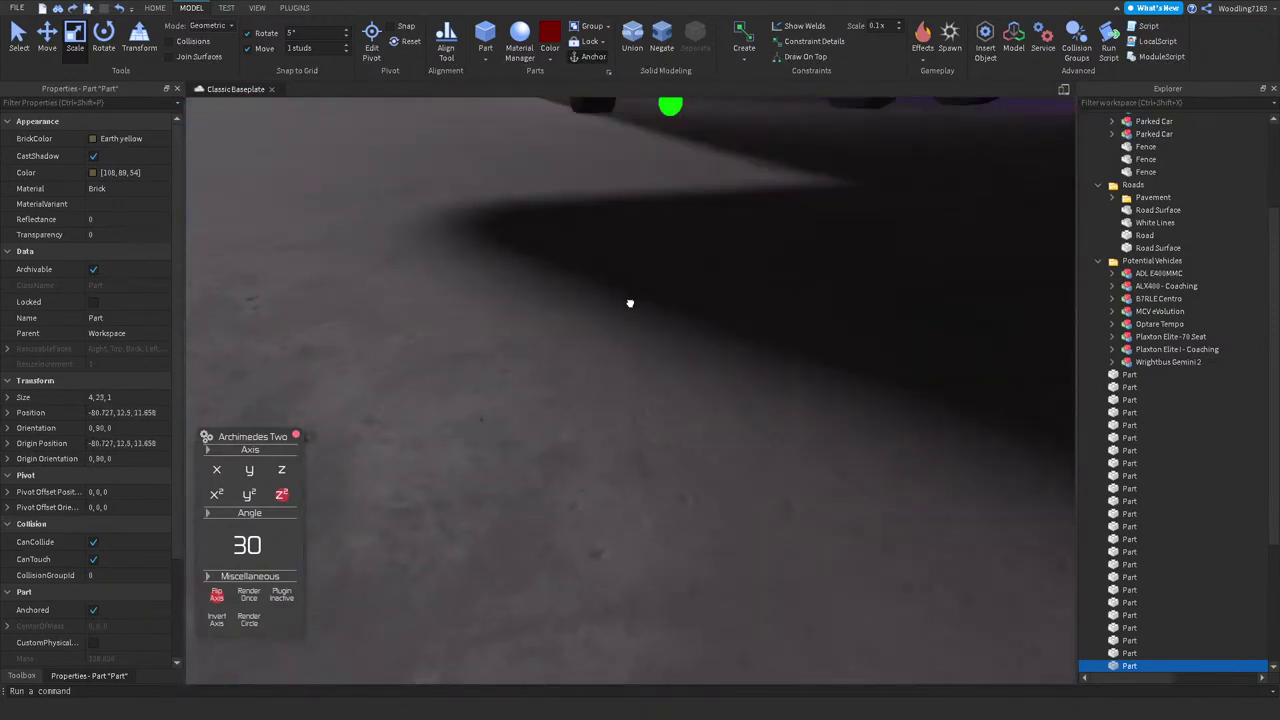
pyautogui.moveTo(630, 303); pyautogui.dragTo(586, 260)
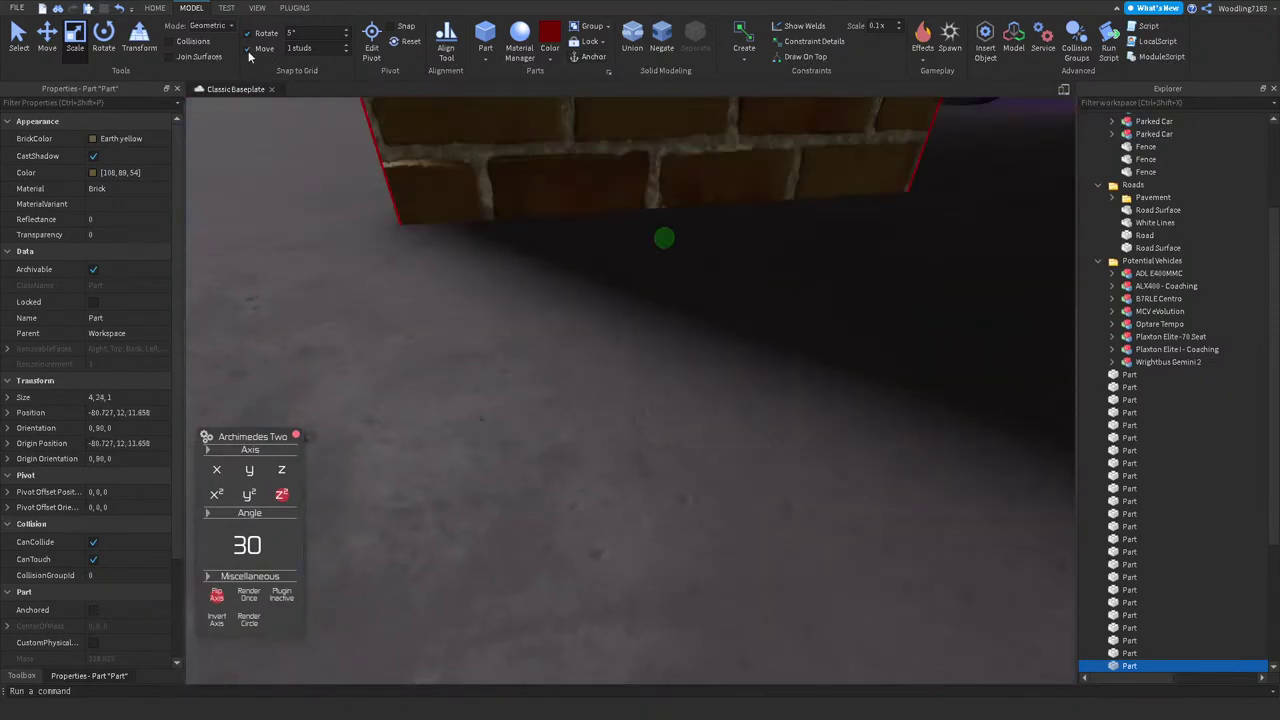
pyautogui.moveTo(668, 231)
pyautogui.mouseDown()
pyautogui.moveTo(668, 190)
pyautogui.moveTo(671, 219)
pyautogui.mouseUp()
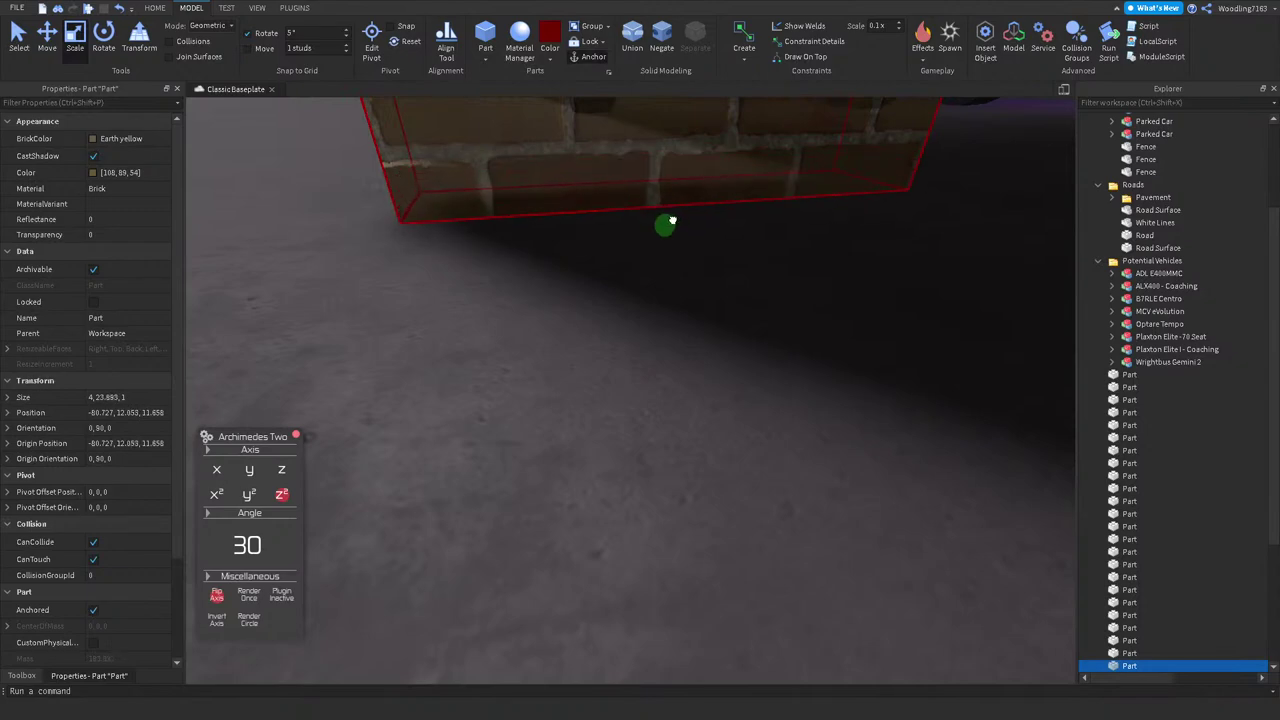
pyautogui.moveTo(672, 222); pyautogui.dragTo(560, 300, button='right')
# Step: Duplicate the brick beam alongside the double-decker and shrink the copy's length to 0.001 studs at the corner pillar
pyautogui.click(560, 160)
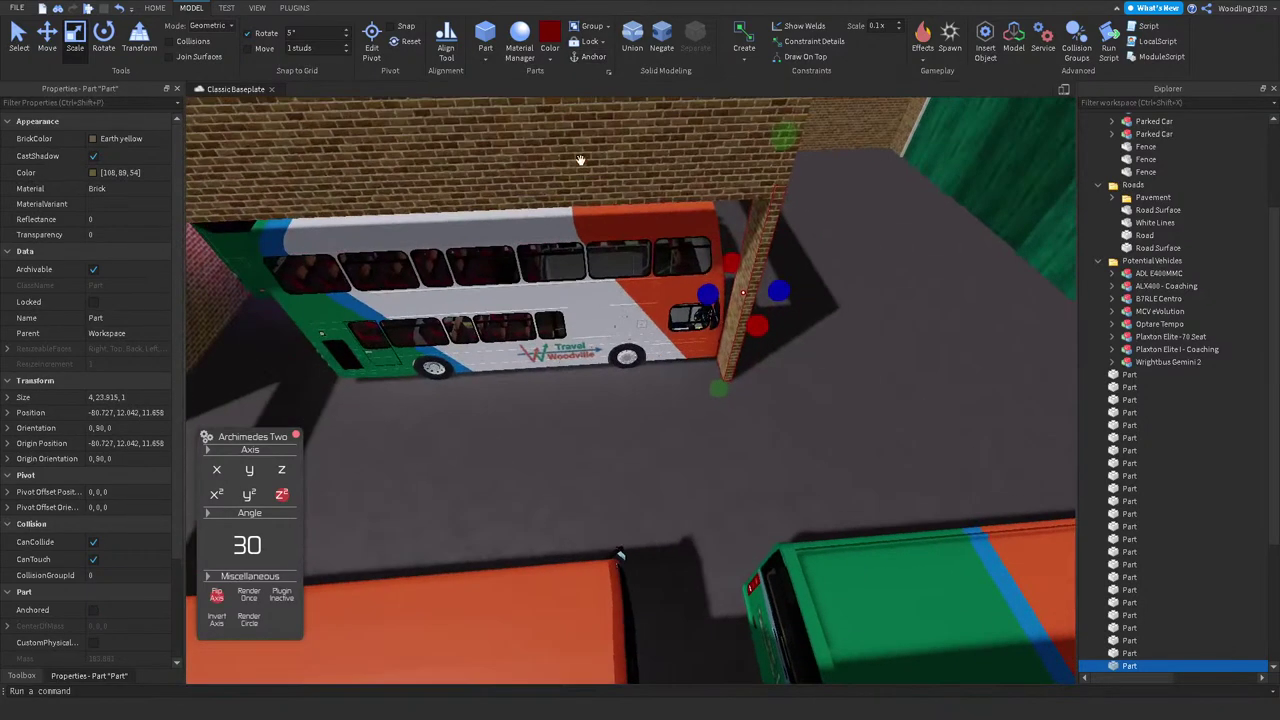
pyautogui.press('s')
pyautogui.press('e')
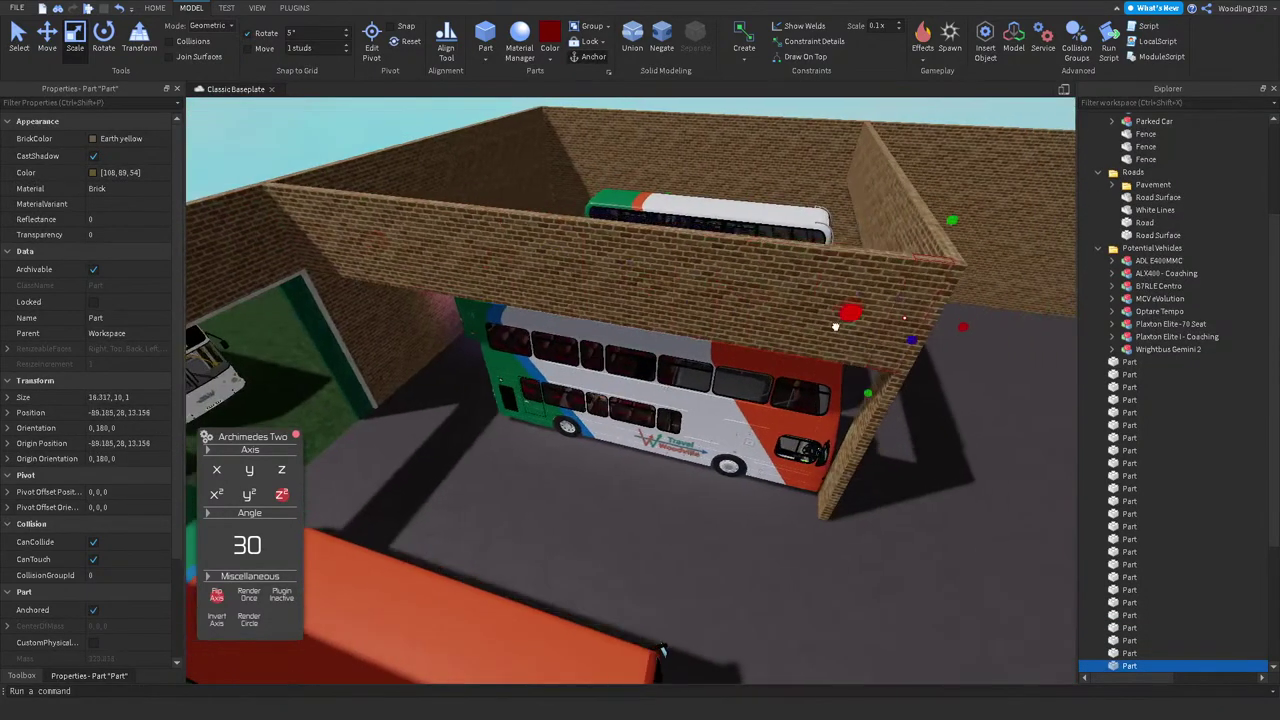
pyautogui.press('w')
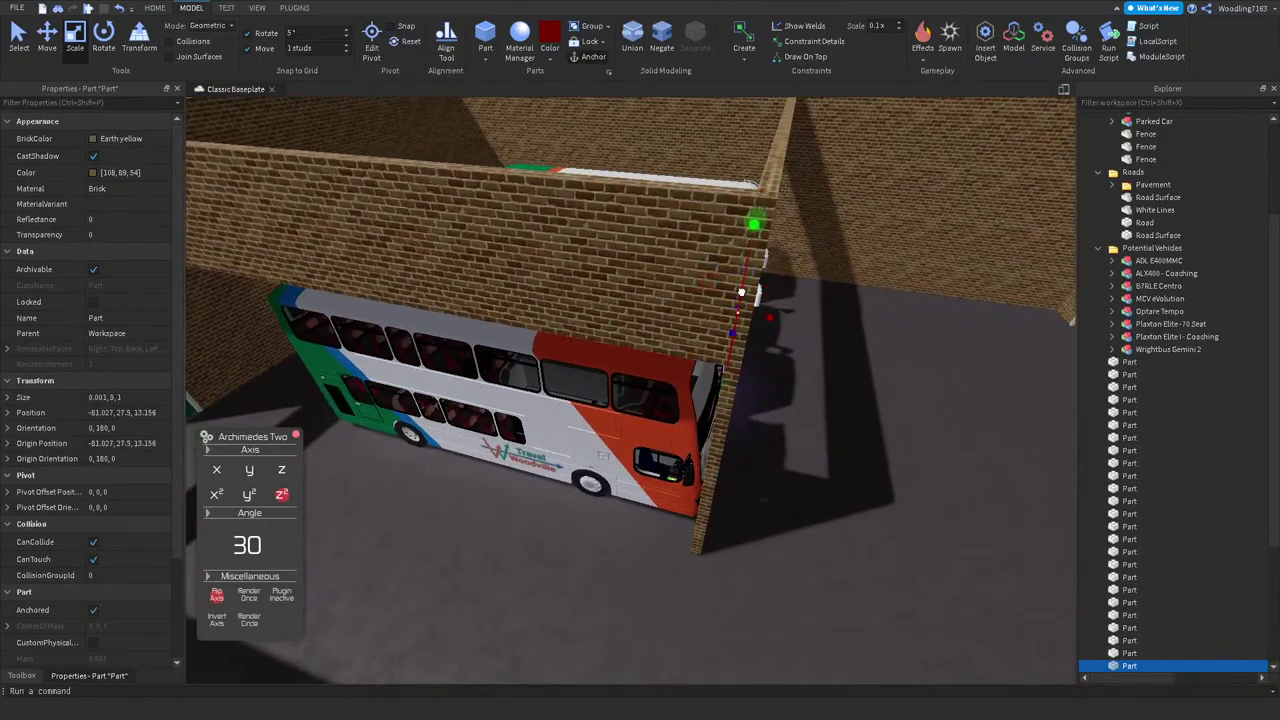
pyautogui.press('w')
# Step: Extend the second corner piece down to the floor, about 23.9 studs tall, and widen it to 4 studs
pyautogui.moveTo(718, 387); pyautogui.dragTo(707, 344)
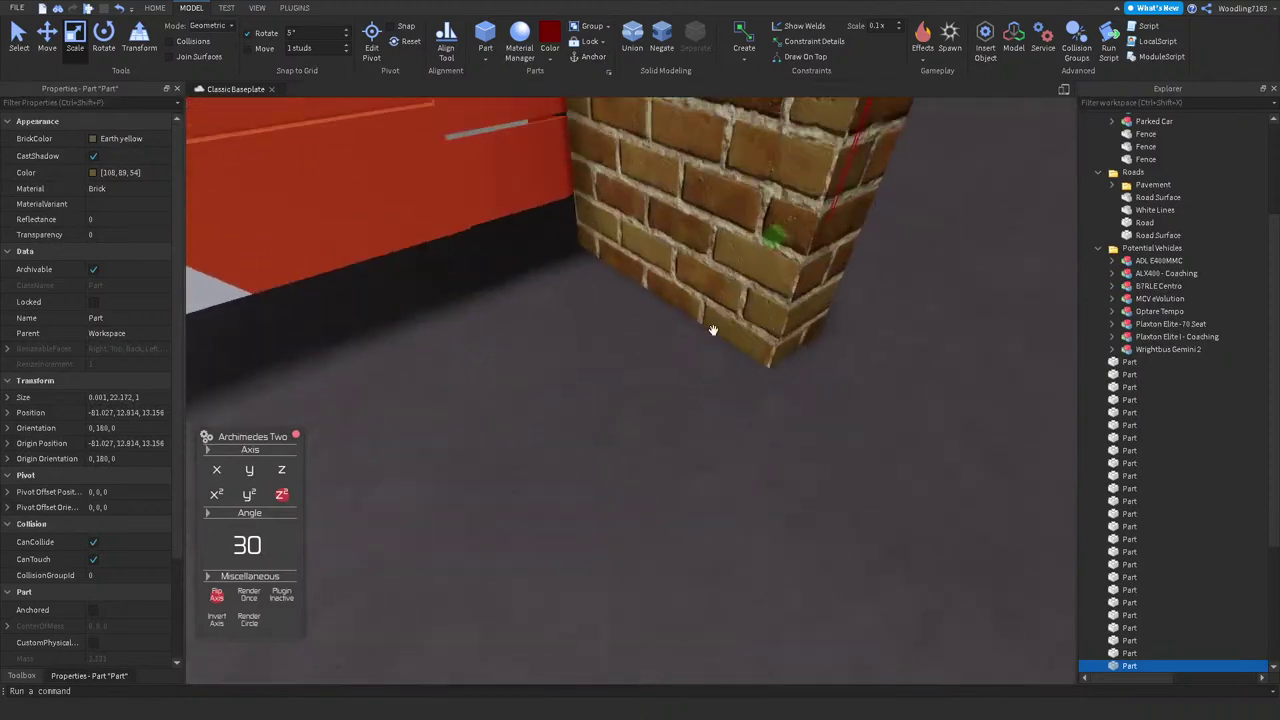
pyautogui.moveTo(707, 344); pyautogui.dragTo(731, 281, button='right')
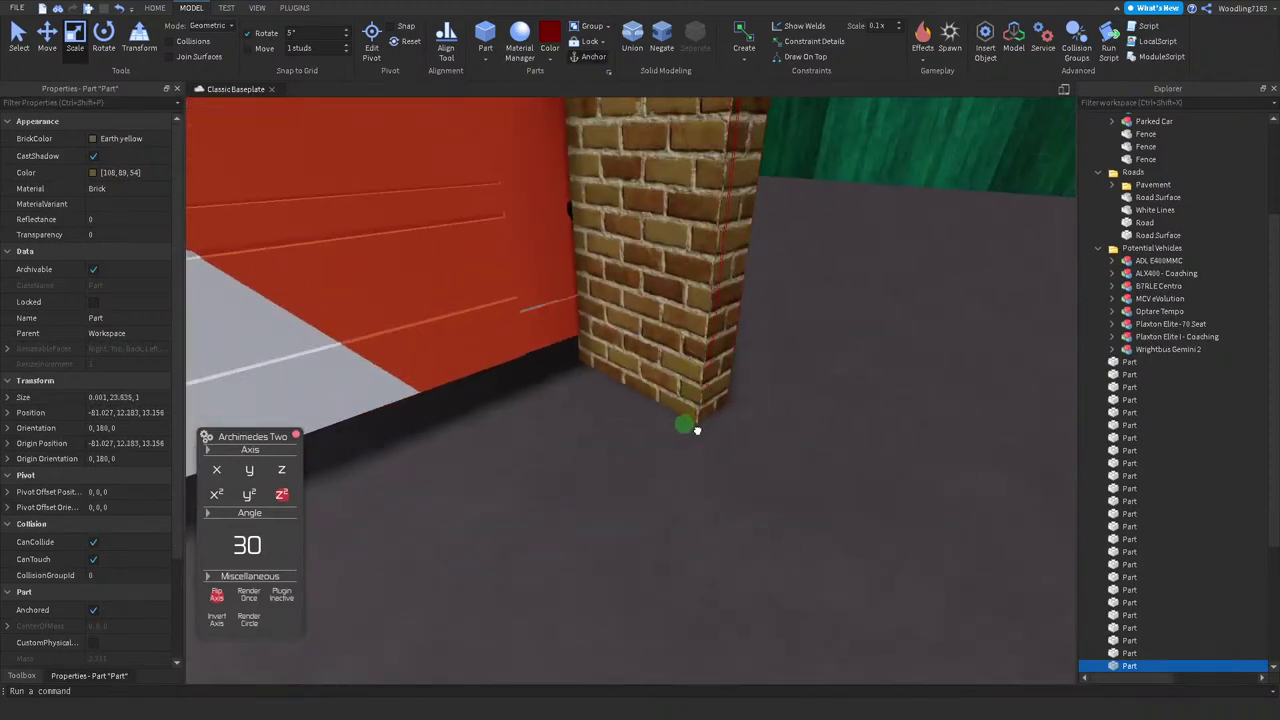
pyautogui.scroll(-4, 694, 438)
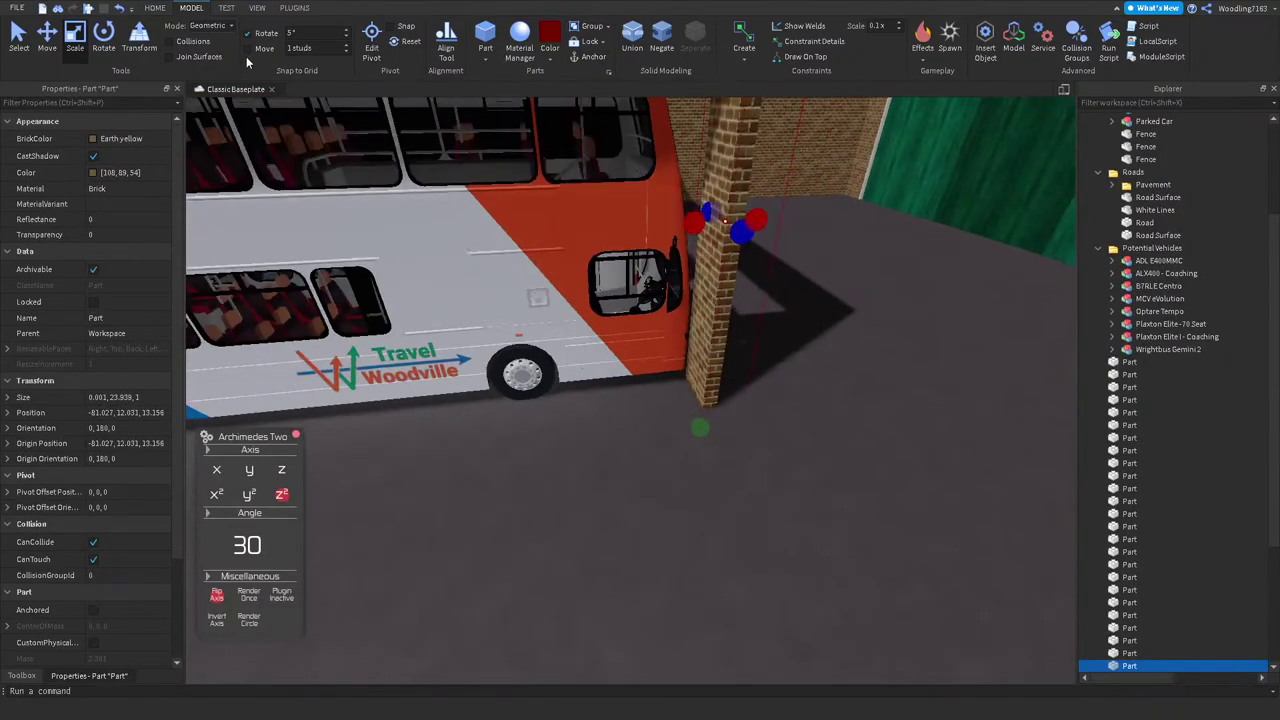
pyautogui.moveTo(687, 230); pyautogui.dragTo(607, 252)
pyautogui.scroll(3, 604, 250)
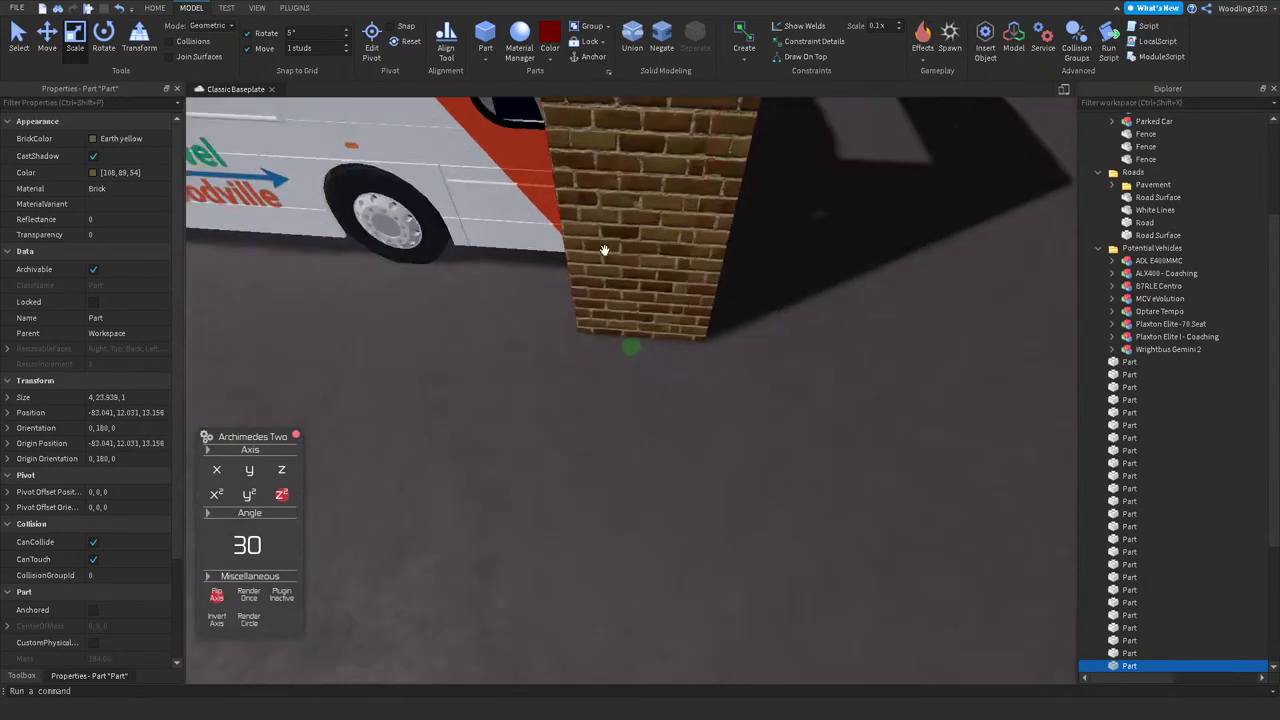
pyautogui.scroll(3, 604, 250)
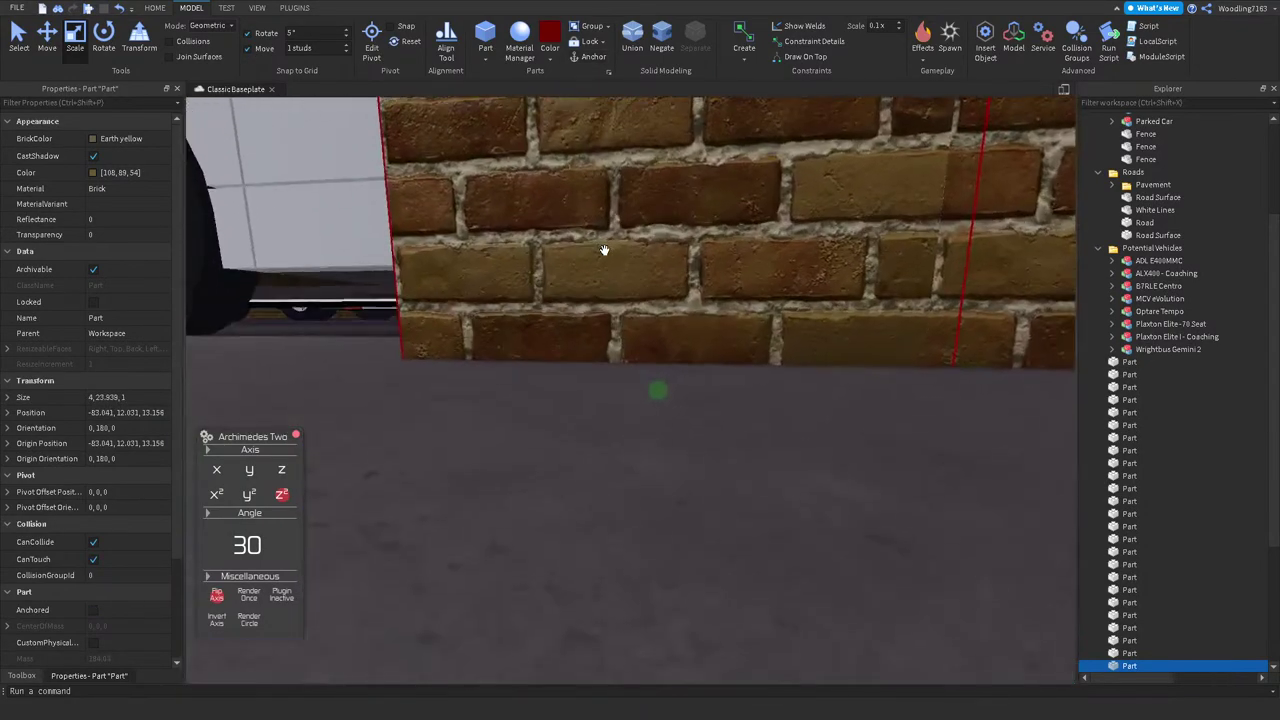
pyautogui.scroll(-3, 604, 250)
pyautogui.moveTo(604, 250); pyautogui.dragTo(604, 250, button='right')
# Step: Shift the Wrightbus Gemini 2 sideways away from the corner pillar and the Plaxton Elite I coach to Z position -13.188
pyautogui.click(598, 255)
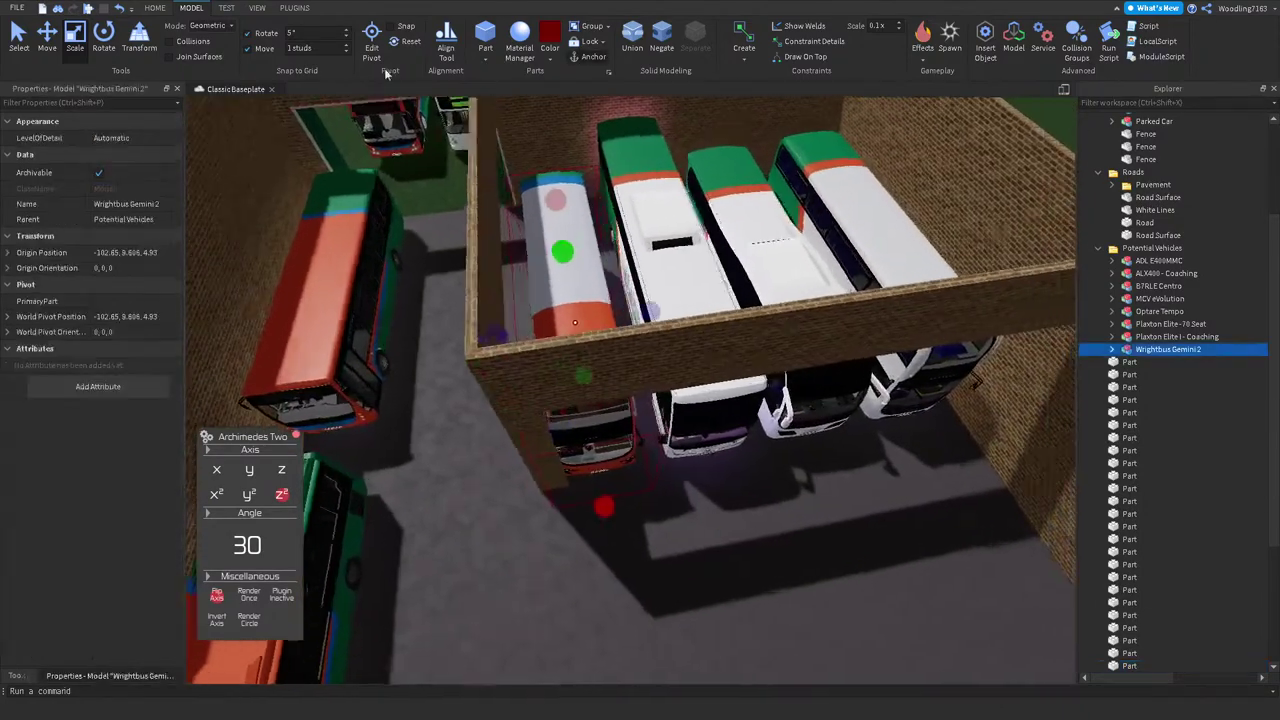
pyautogui.click(44, 40)
pyautogui.moveTo(611, 328); pyautogui.dragTo(640, 326)
pyautogui.moveTo(640, 326); pyautogui.dragTo(595, 243, button='right')
pyautogui.click(595, 243)
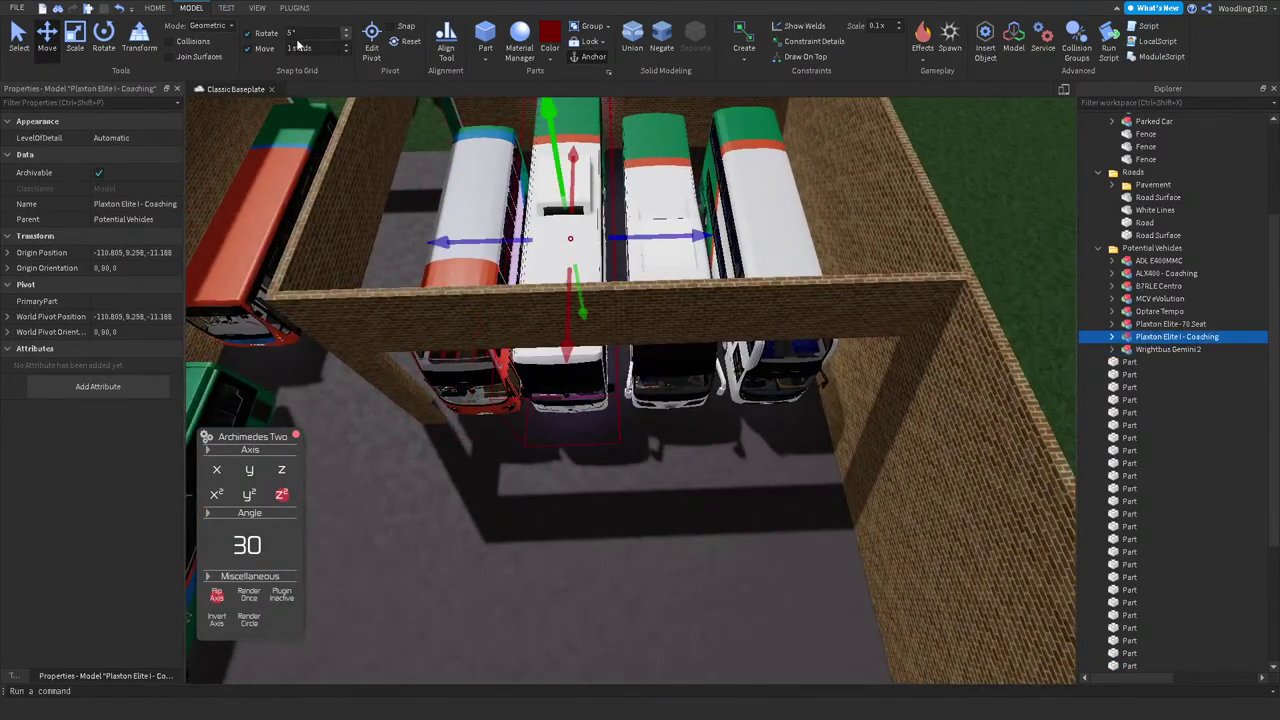
pyautogui.moveTo(636, 231); pyautogui.dragTo(660, 251)
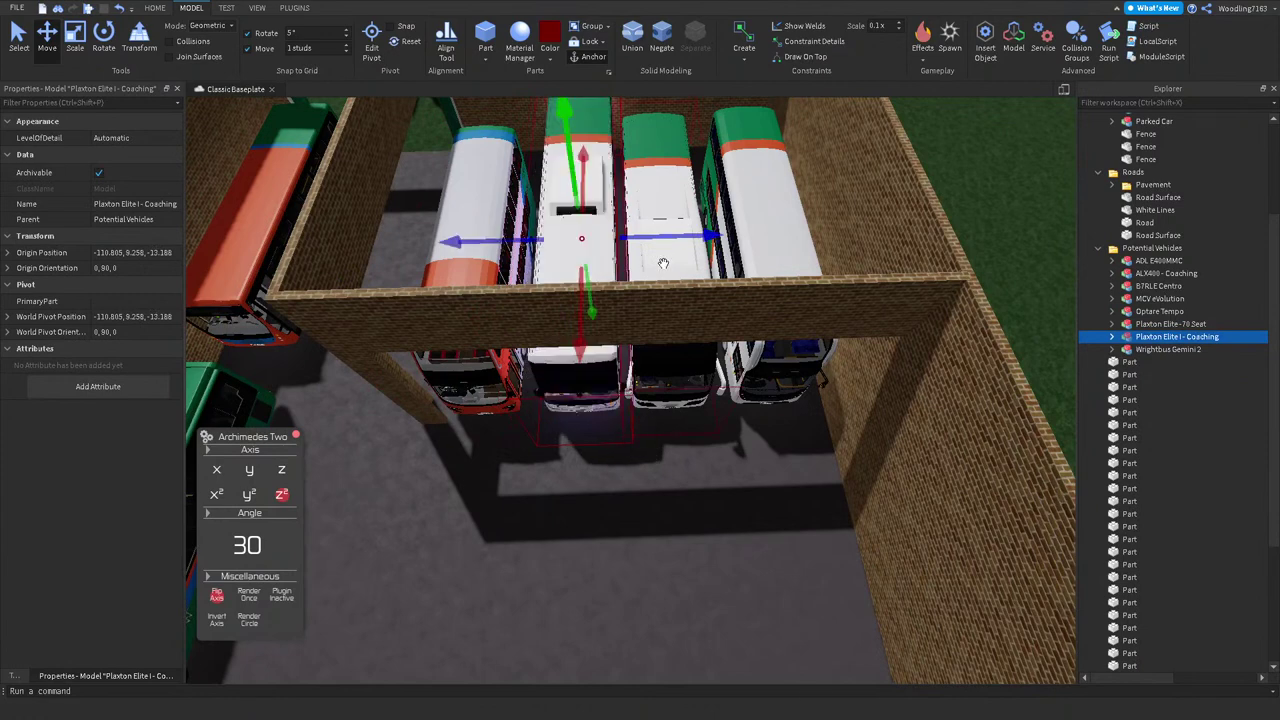
# Step: Set the move increment to 0.5 studs and shift the ADL E400MMC towards the side wall at Z position -44.839
pyautogui.click(662, 252)
pyautogui.moveTo(662, 252)
pyautogui.mouseDown(button='right')
pyautogui.moveTo(690, 258)
pyautogui.moveTo(662, 235)
pyautogui.mouseUp(button='right')
pyautogui.click(662, 235)
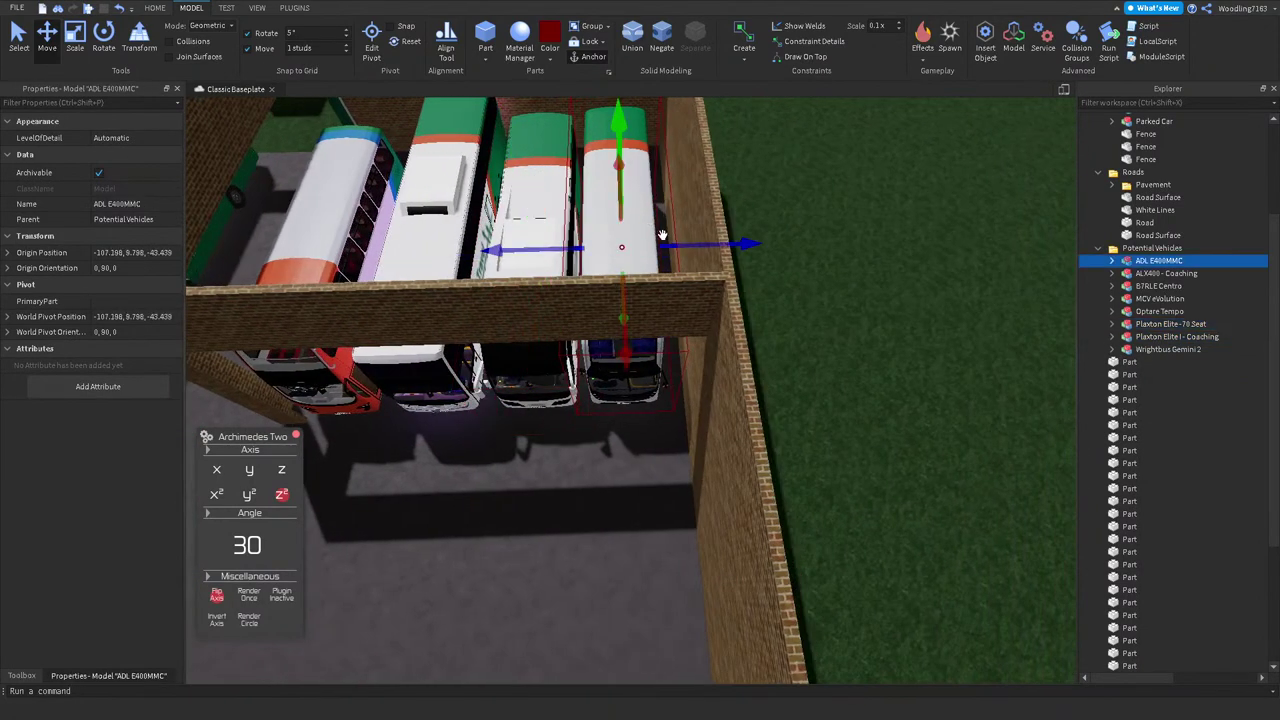
pyautogui.click(841, 322)
pyautogui.scroll(3, 841, 322)
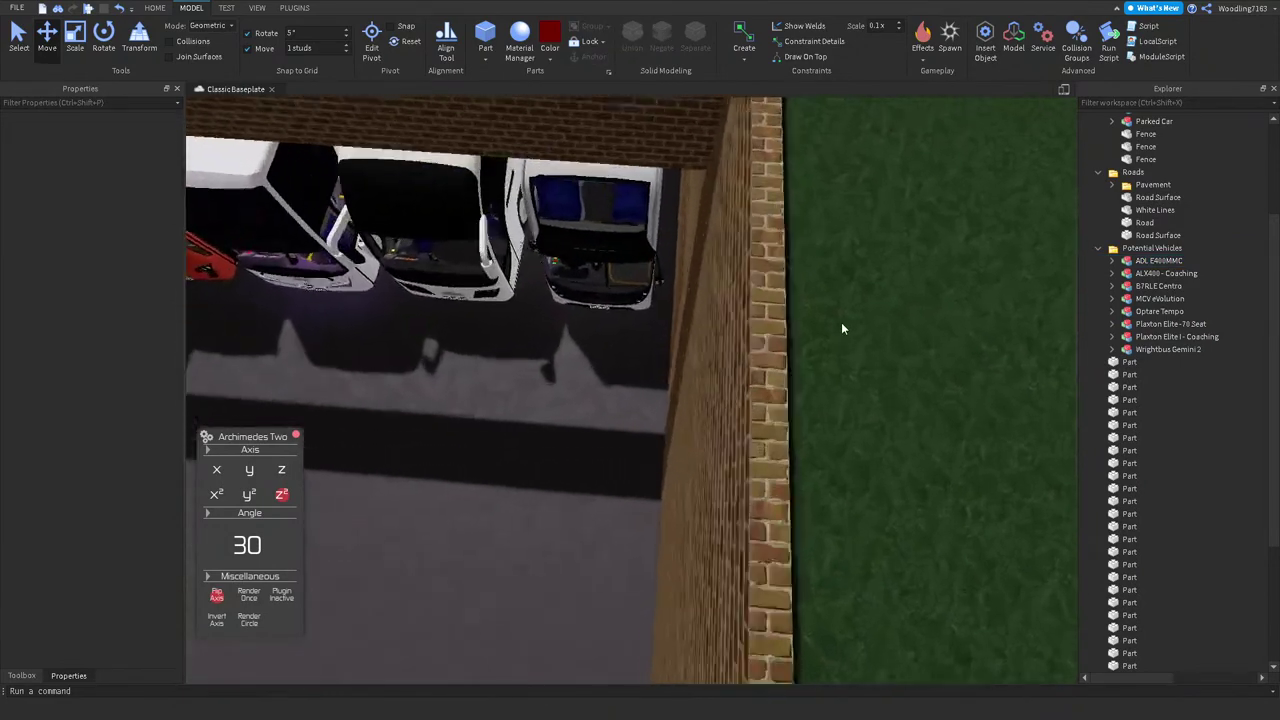
pyautogui.moveTo(841, 328); pyautogui.dragTo(760, 300, button='right')
pyautogui.click(700, 230)
pyautogui.click(315, 48)
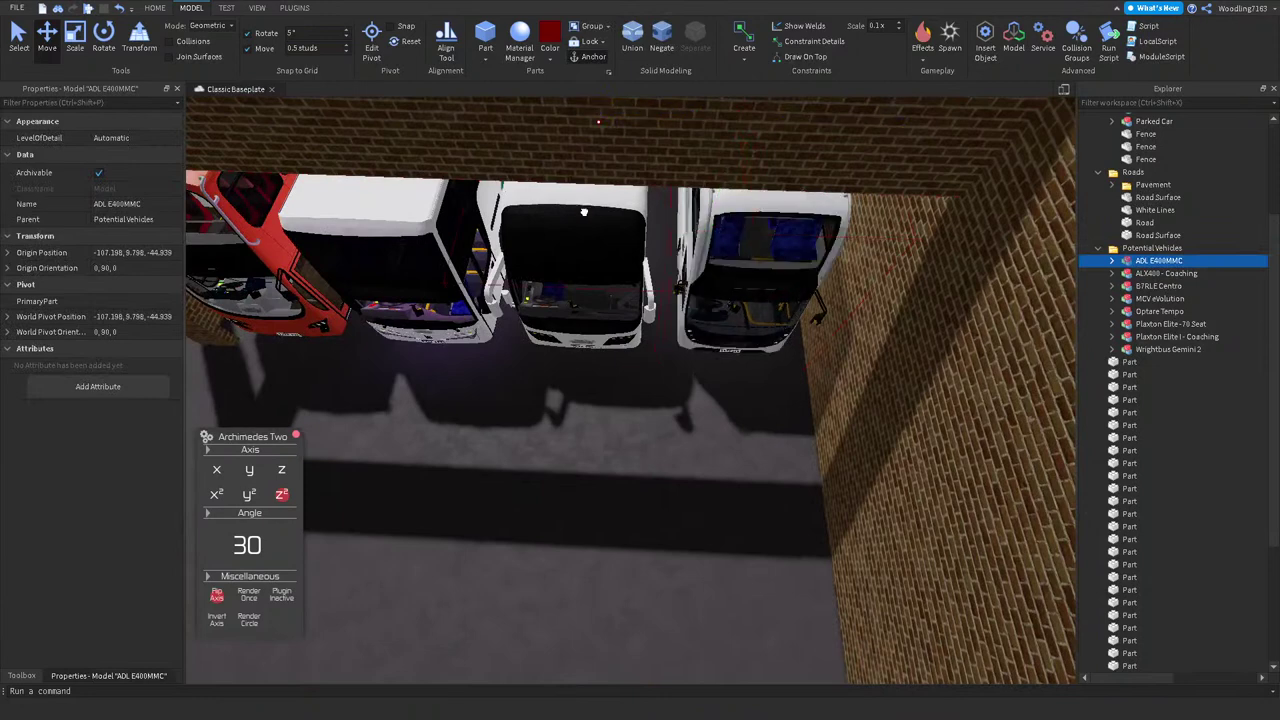
# Step: Adjust the spacing of the two middle coaches, placing the Plaxton Elite-70 Seat at Z -28.57 and the Plaxton Elite I at Z -13.188
pyautogui.click(662, 122)
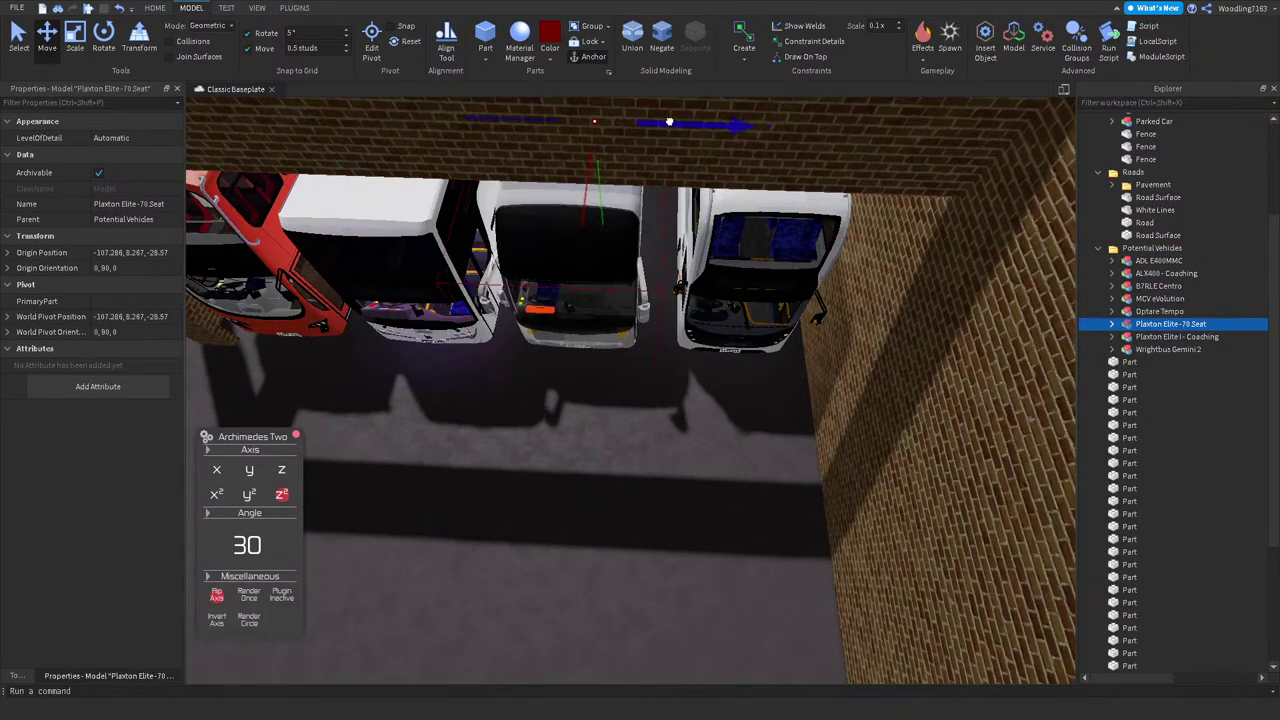
pyautogui.moveTo(673, 122); pyautogui.dragTo(678, 148, button='right')
pyautogui.click(678, 148)
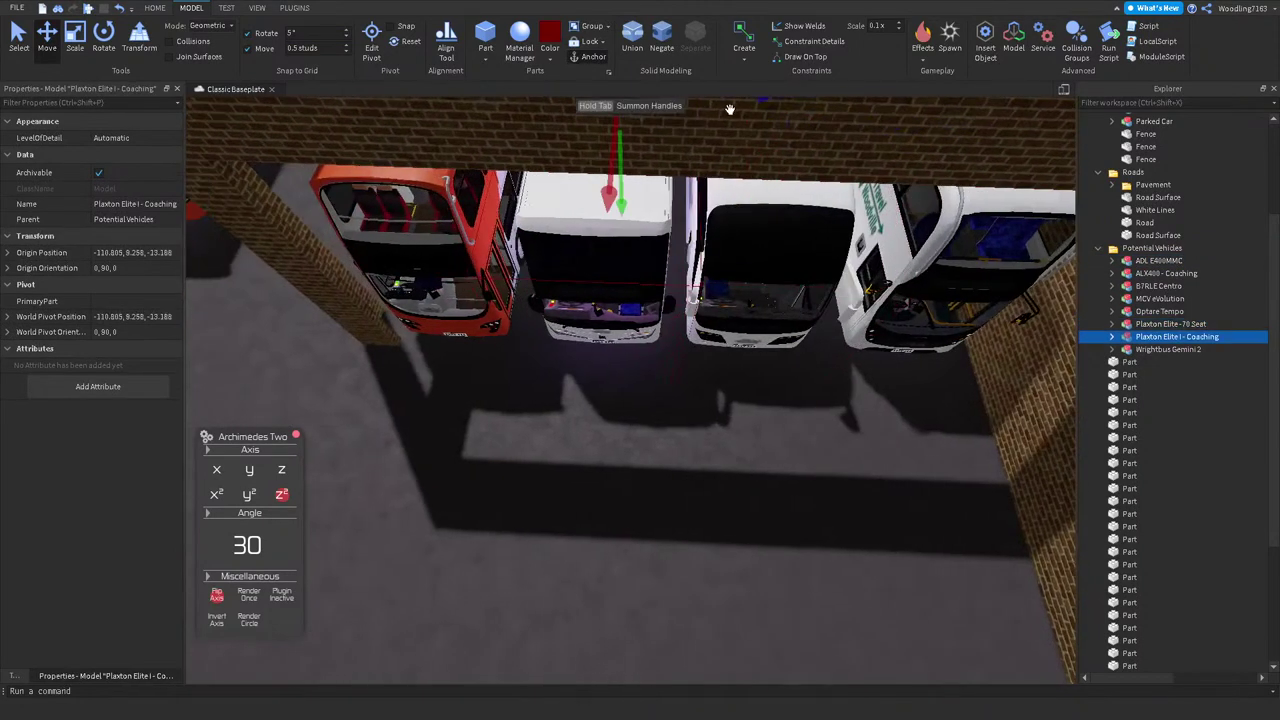
pyautogui.moveTo(729, 109); pyautogui.dragTo(721, 107)
pyautogui.scroll(-10, 721, 107)
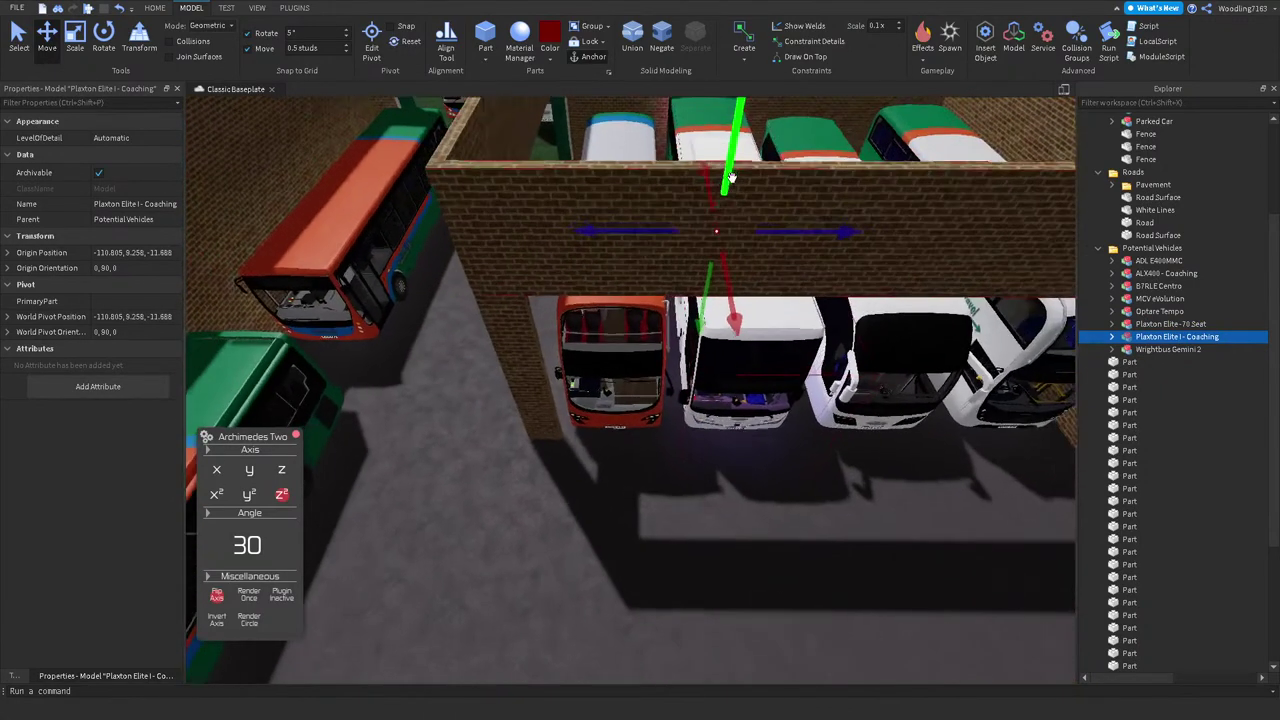
pyautogui.moveTo(731, 177); pyautogui.dragTo(737, 200, button='right')
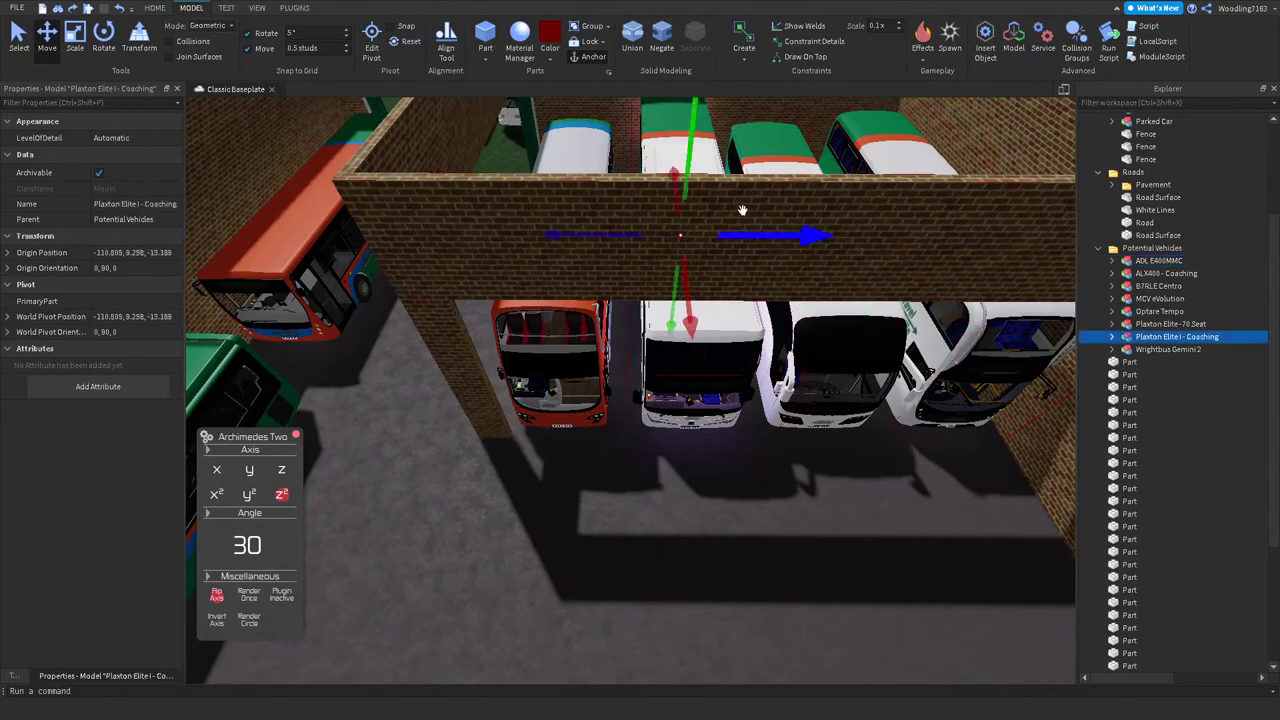
# Step: Reposition the ADL E400MMC beside the side wall at Z position -43.839
pyautogui.moveTo(751, 222); pyautogui.dragTo(737, 345, button='right')
pyautogui.click(716, 355)
pyautogui.click(737, 345)
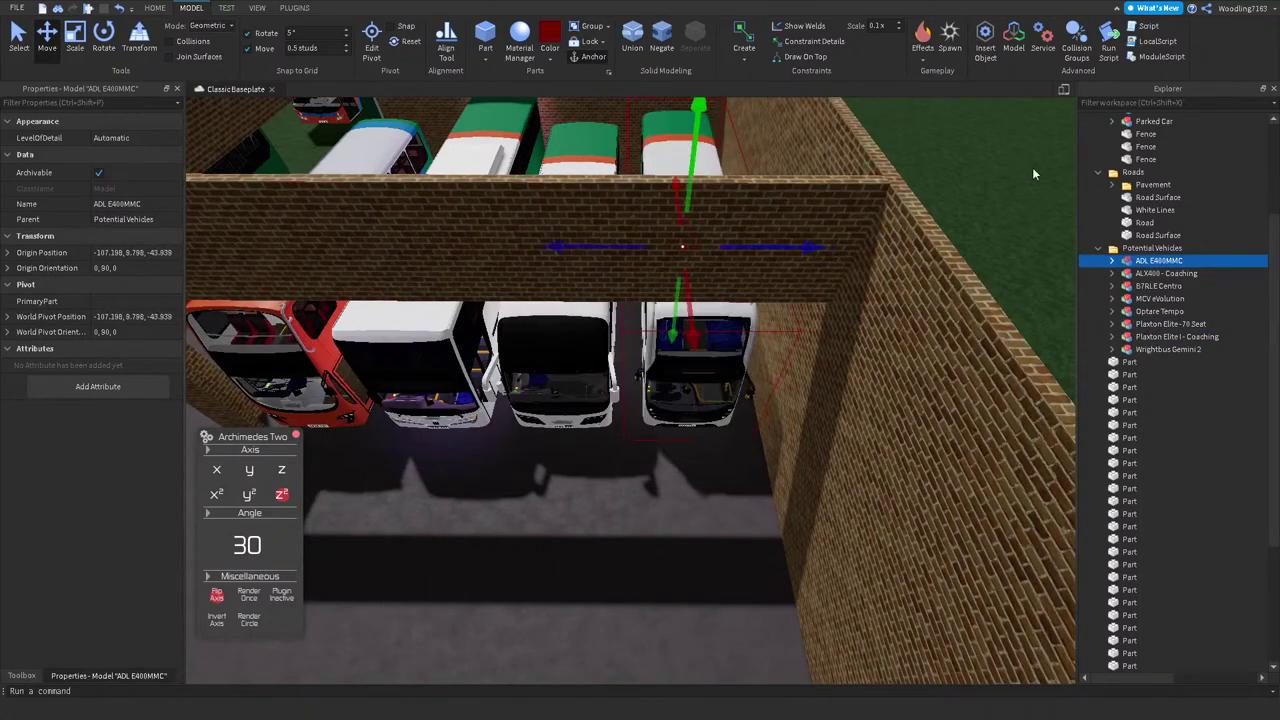
pyautogui.moveTo(741, 240); pyautogui.dragTo(741, 240, button='right')
pyautogui.click(817, 222)
pyautogui.moveTo(817, 222); pyautogui.dragTo(809, 229, button='right')
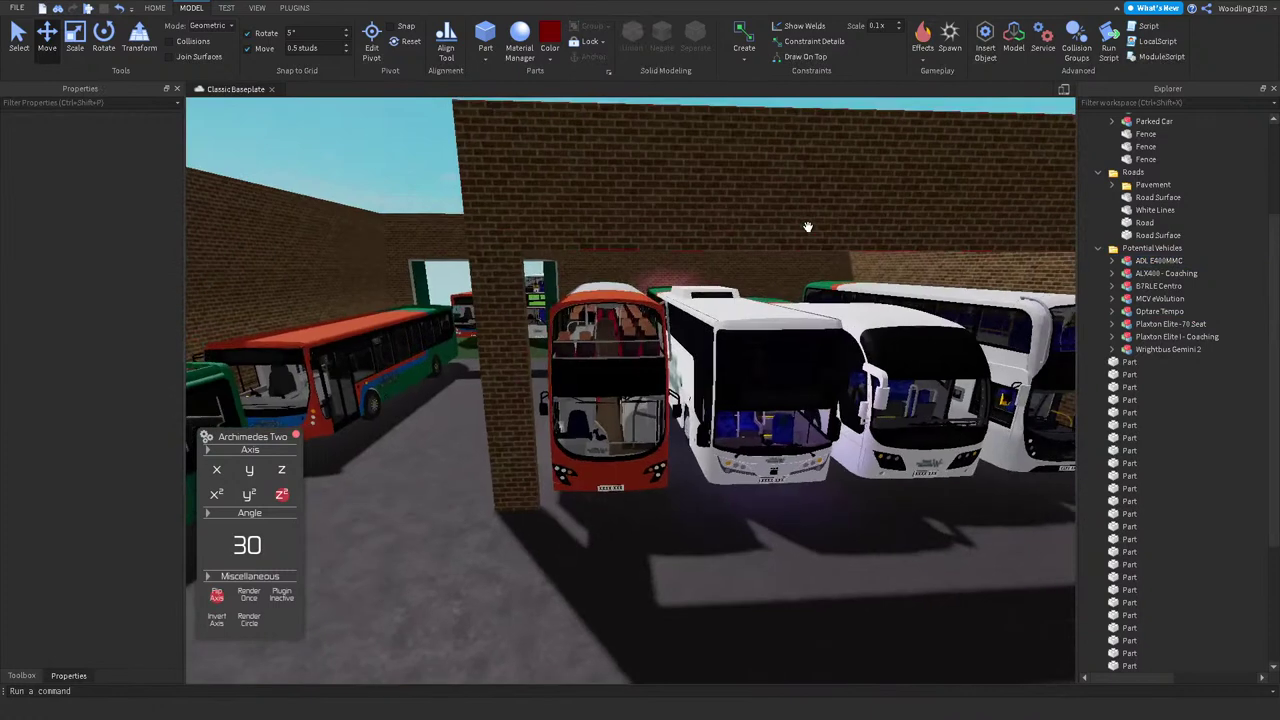
# Step: Nudge the Wrightbus Gemini 2 sideways beside the corner pillar and set the Plaxton Elite I coach at Z position -12.688
pyautogui.scroll(3, 809, 229)
pyautogui.scroll(-5, 809, 229)
pyautogui.click(693, 320)
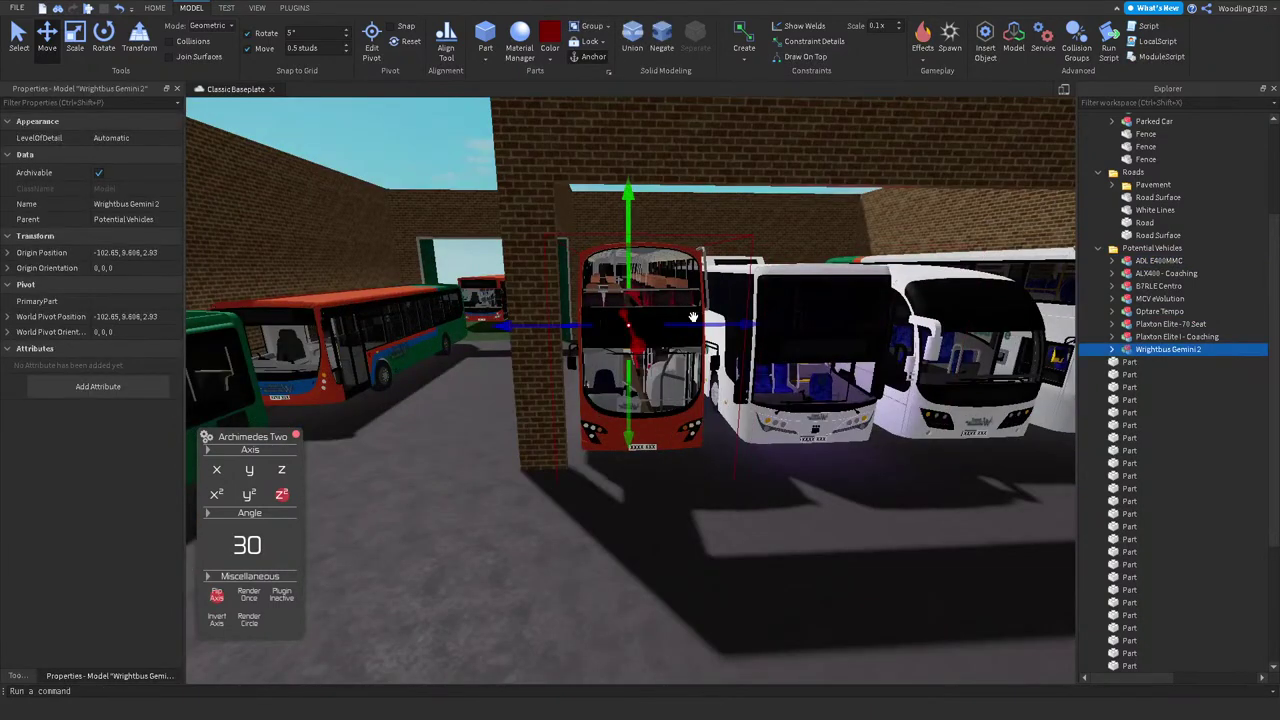
pyautogui.click(661, 322)
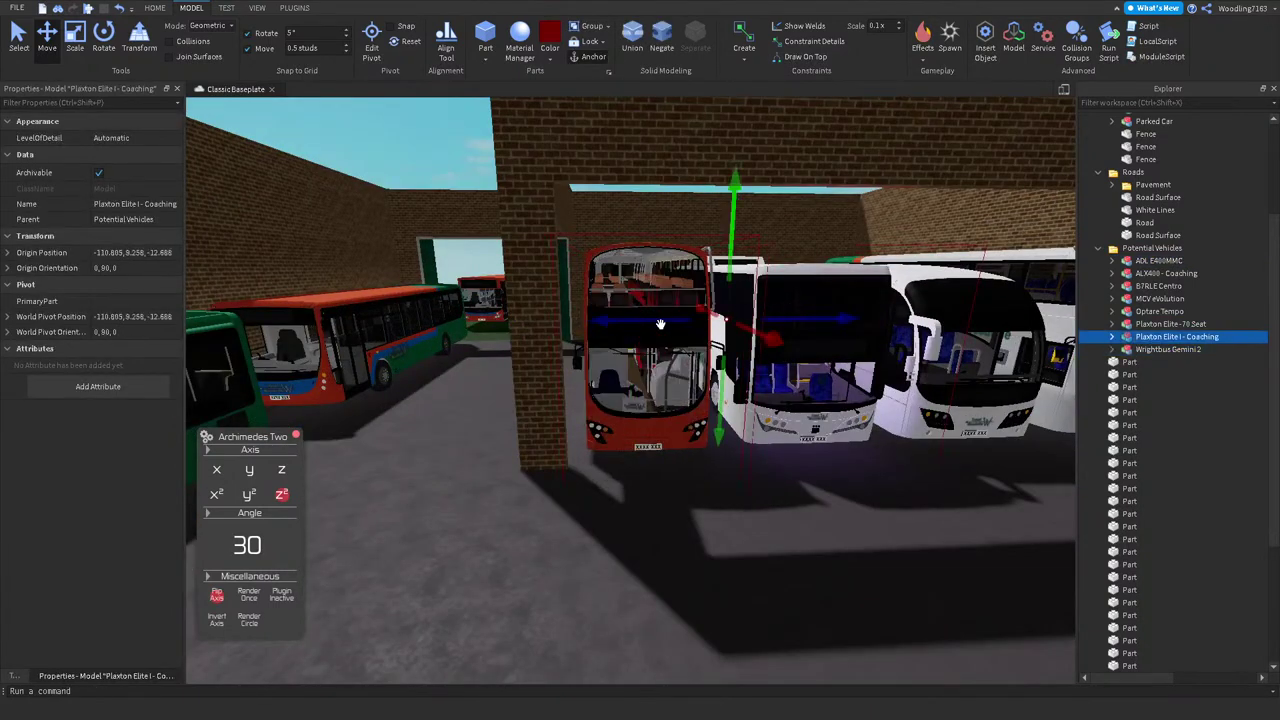
# Step: Shift the Plaxton Elite-70 Seat sideways to even its spacing and set the ADL E400MMC at Z position -44.439
pyautogui.scroll(-3, 929, 314)
pyautogui.scroll(5, 929, 314)
pyautogui.moveTo(932, 314); pyautogui.dragTo(929, 314, button='right')
pyautogui.scroll(-3, 932, 314)
pyautogui.click(648, 322)
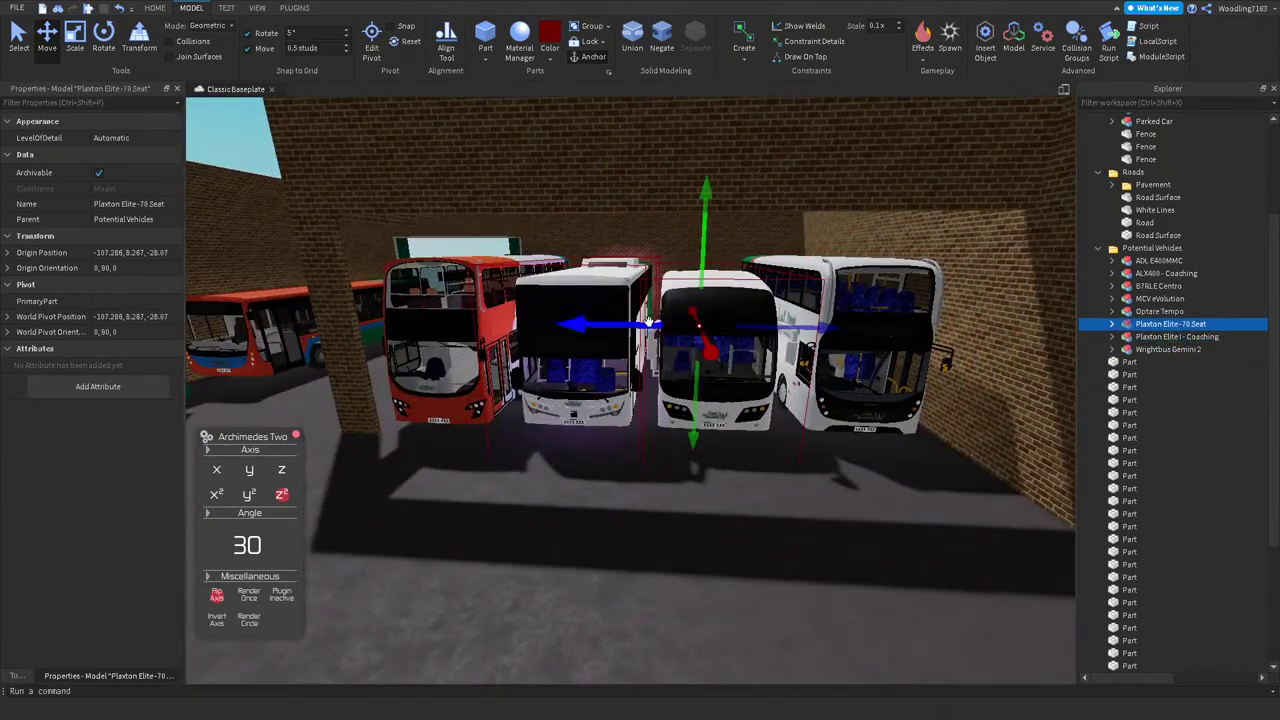
pyautogui.click(833, 384)
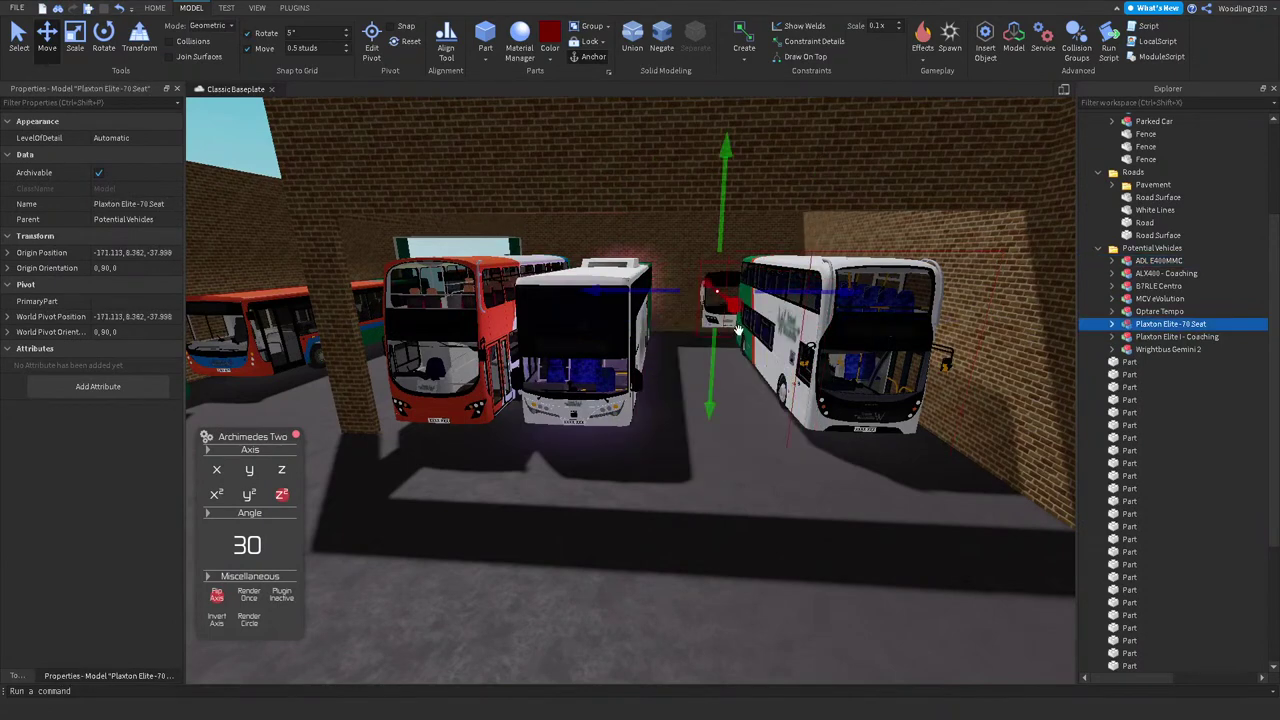
pyautogui.moveTo(724, 333); pyautogui.dragTo(818, 298)
pyautogui.click(730, 313)
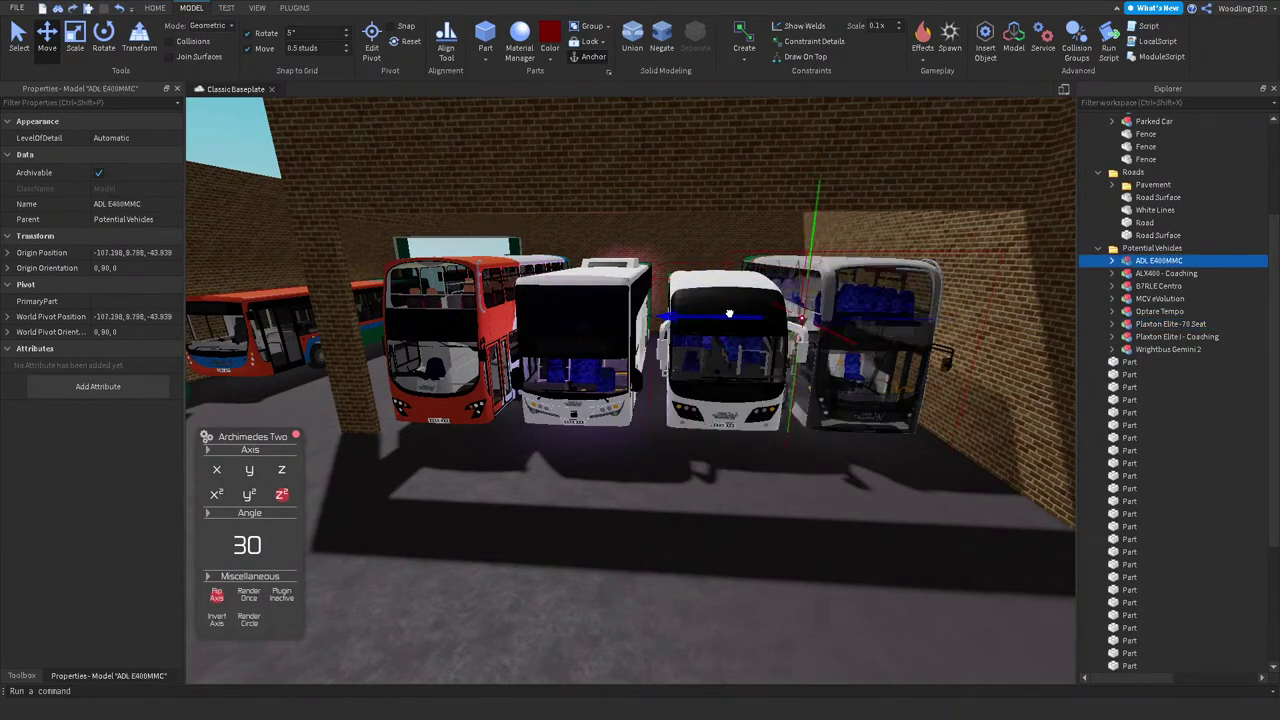
pyautogui.moveTo(730, 313); pyautogui.dragTo(733, 326, button='right')
pyautogui.scroll(-5, 733, 326)
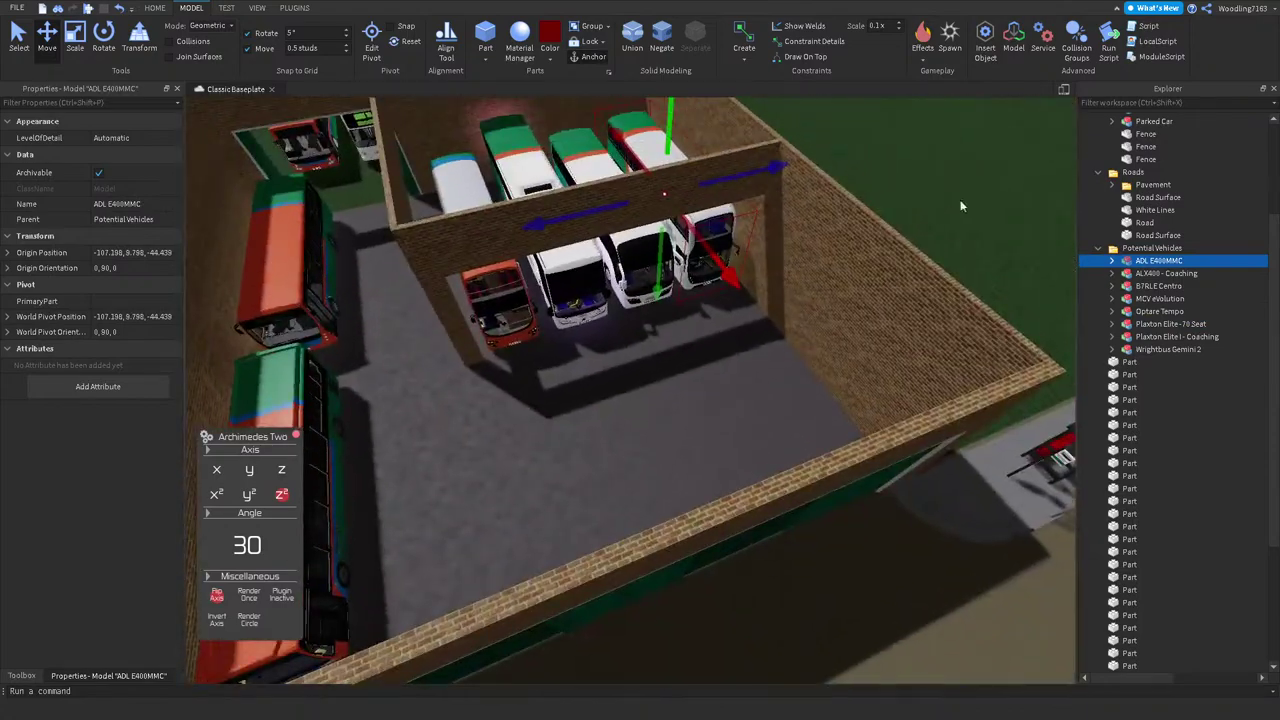
# Step: Clear the selection and examine the bus spacing and overall depot layout from several angles above
pyautogui.click(931, 195)
pyautogui.moveTo(865, 143); pyautogui.dragTo(714, 243, button='right')
pyautogui.scroll(5, 714, 249)
pyautogui.scroll(-5, 720, 243)
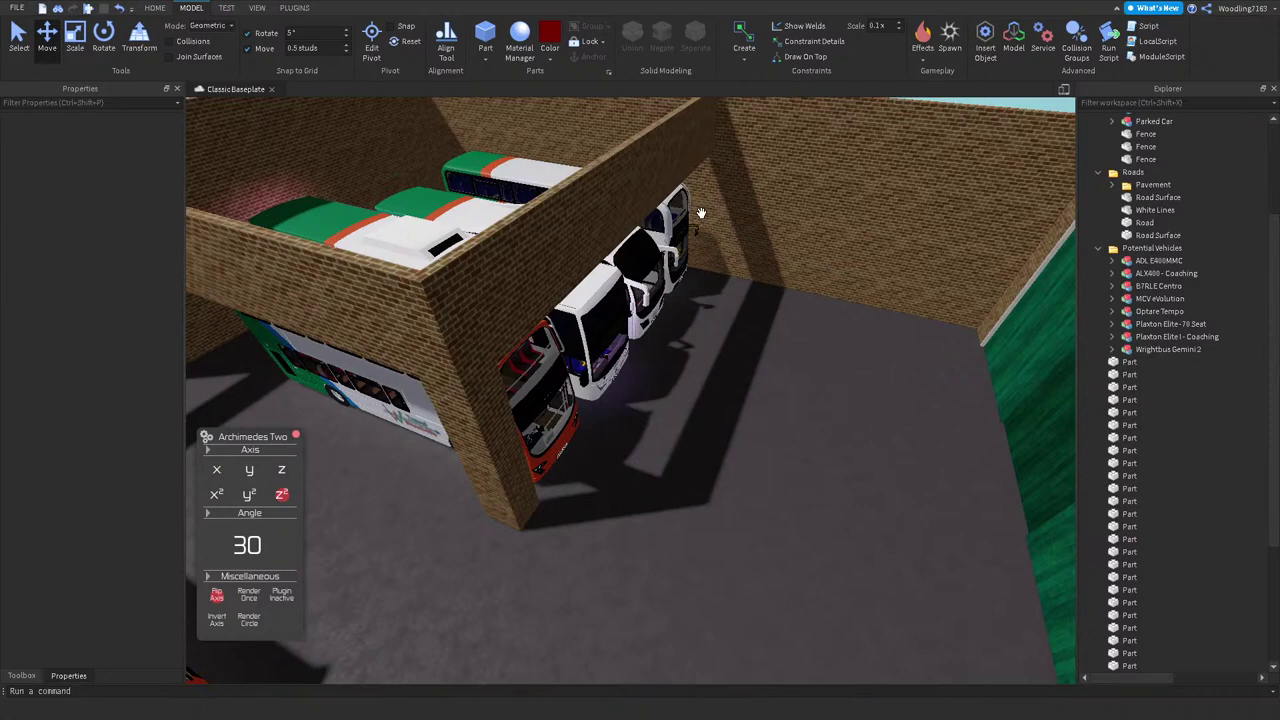
pyautogui.scroll(-2, 701, 213)
pyautogui.scroll(-5, 660, 366)
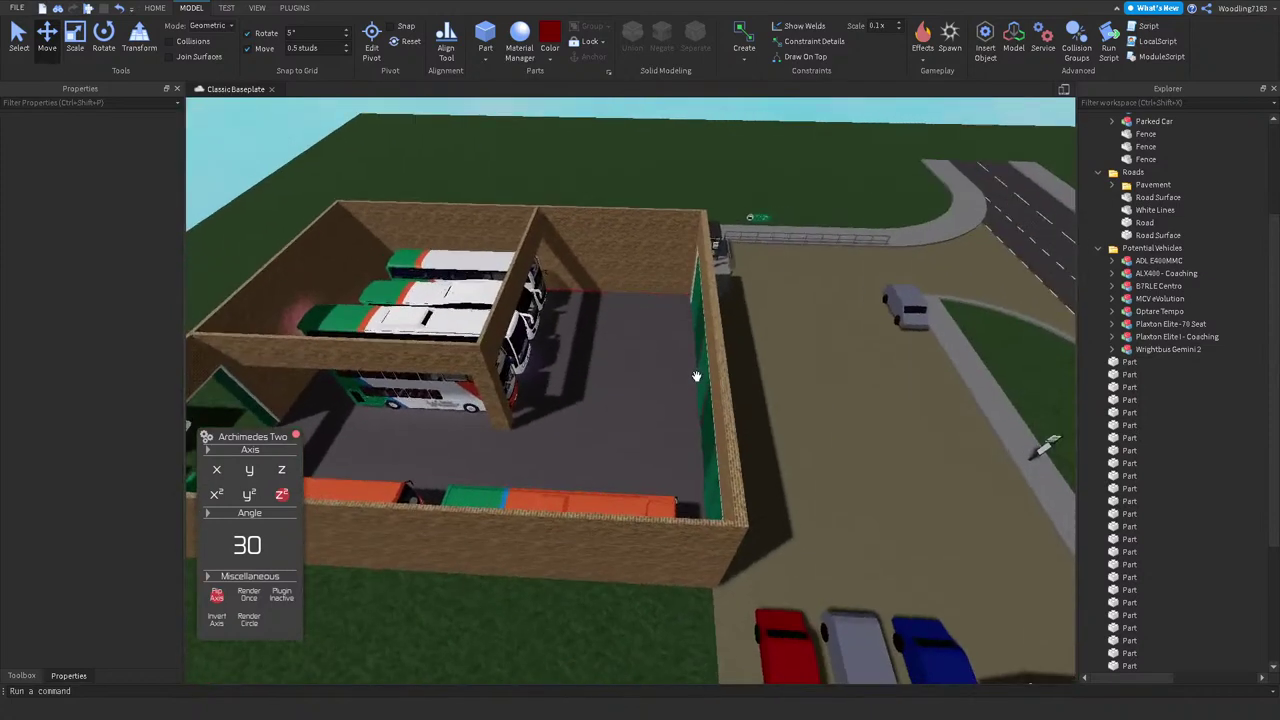
pyautogui.moveTo(712, 366); pyautogui.dragTo(690, 345, button='right')
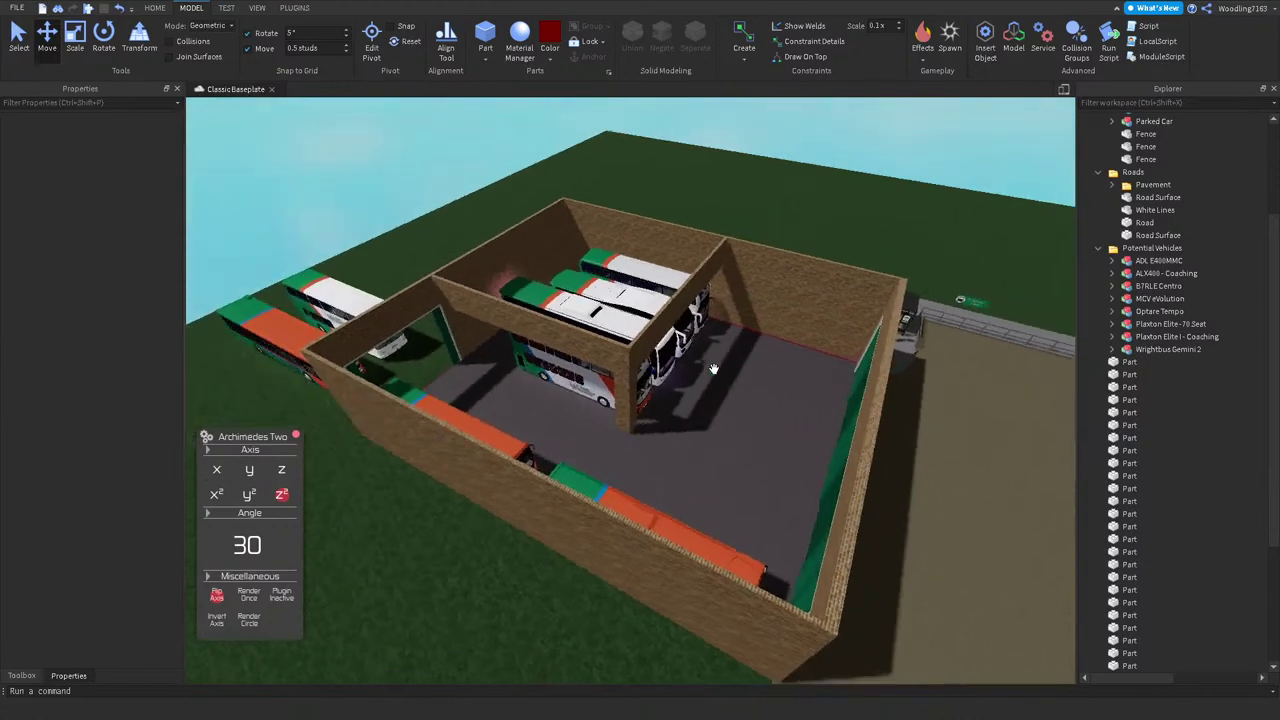
pyautogui.scroll(-2, 686, 341)
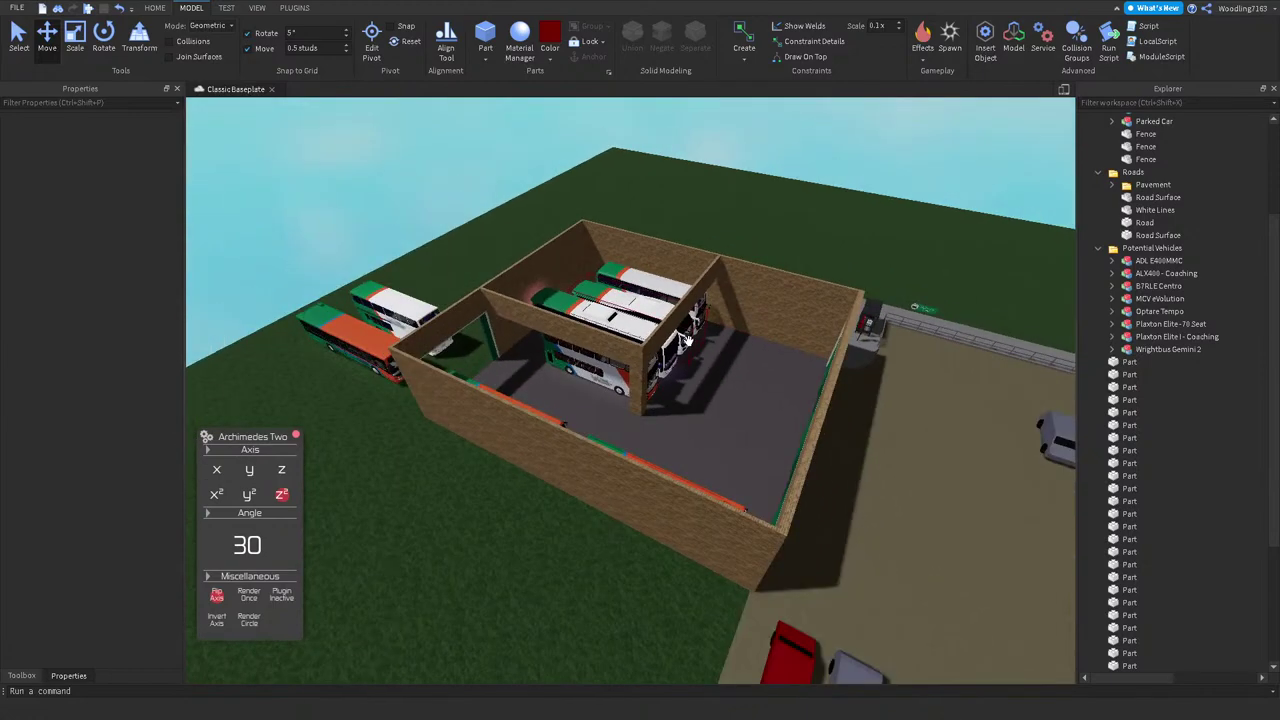
pyautogui.scroll(10, 688, 341)
# Step: Playtest the place from the spot in front of the two buses parked outside the depot, then end the test
pyautogui.moveTo(688, 341); pyautogui.dragTo(406, 235, button='right')
pyautogui.click(155, 8)
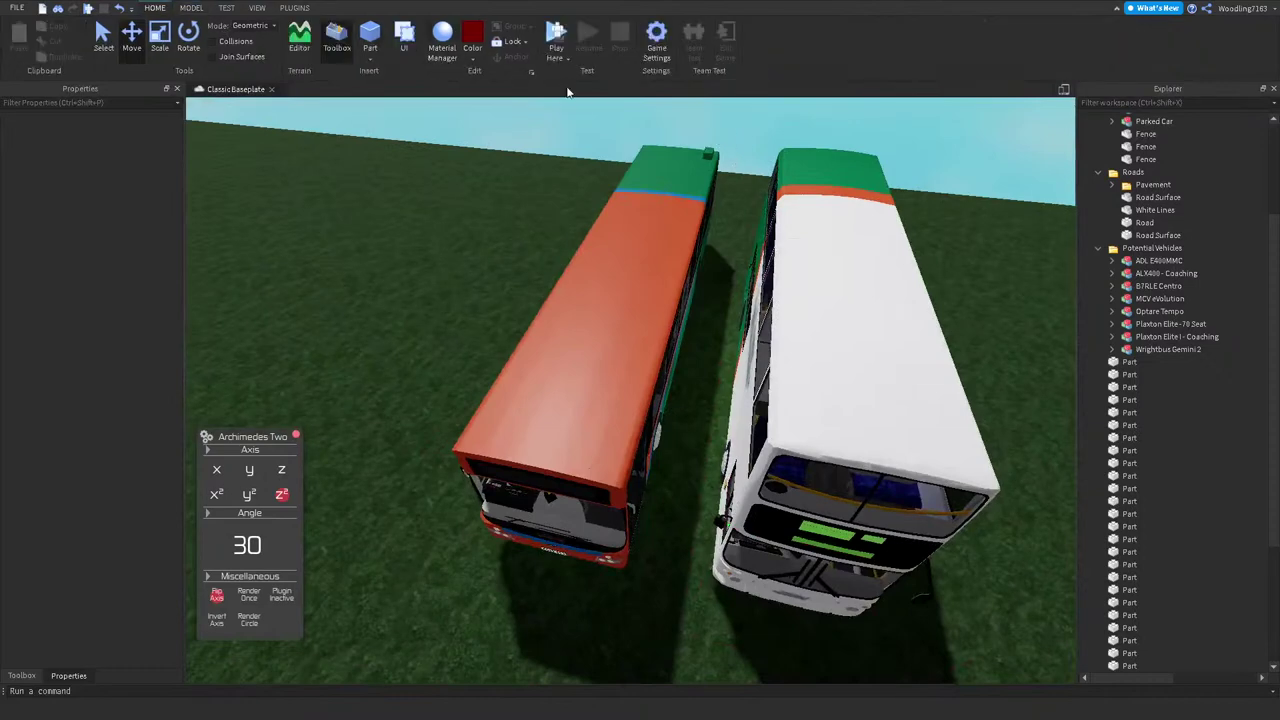
pyautogui.click(556, 34)
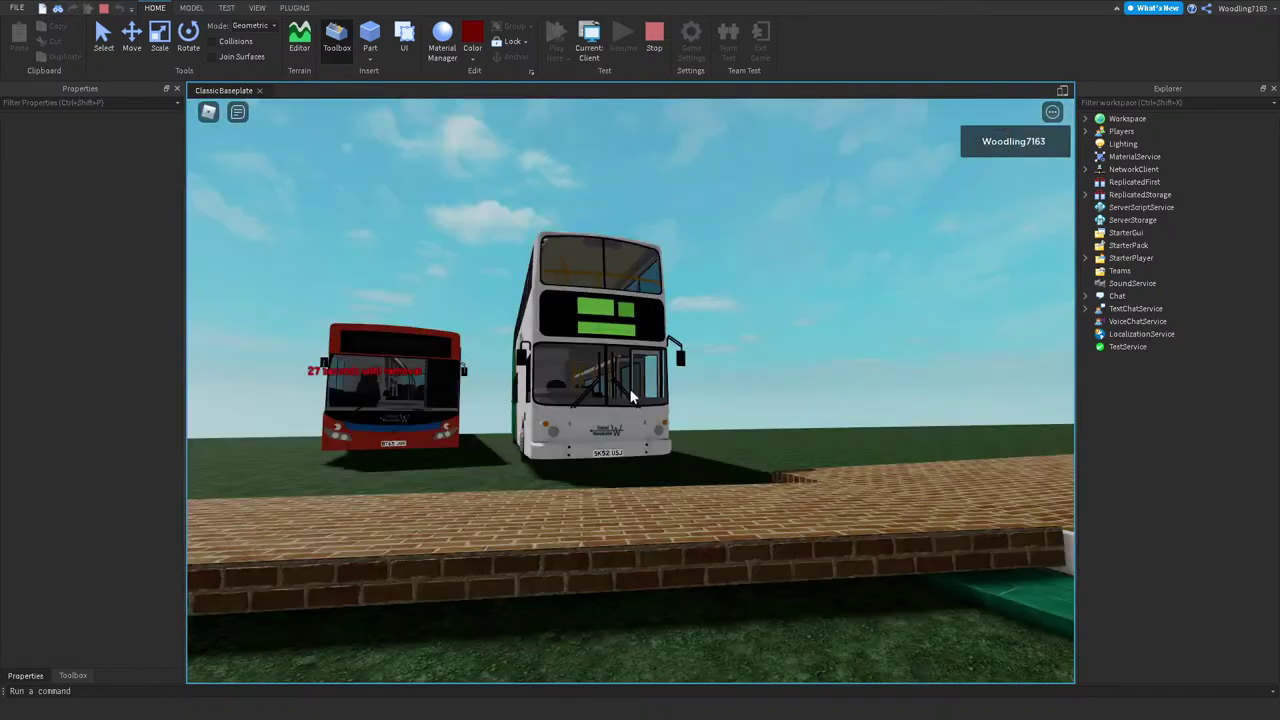
pyautogui.scroll(-5, 630, 398)
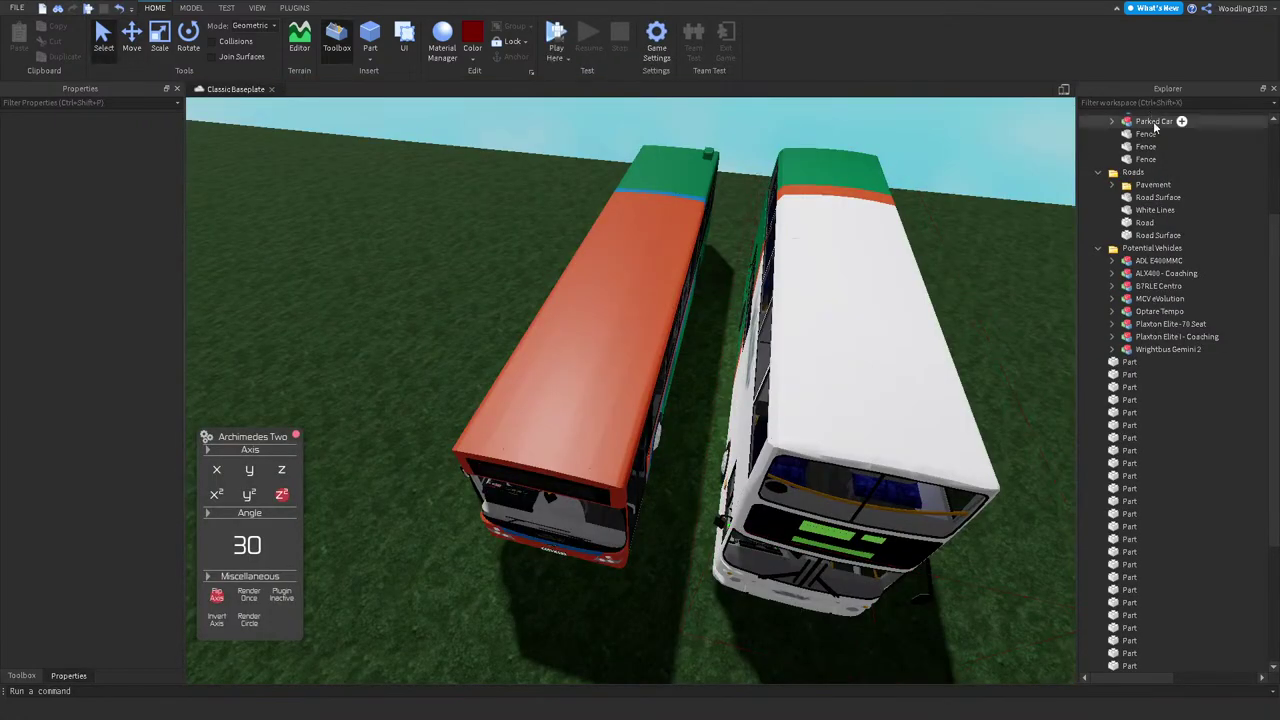
# Step: Start another playtest in front of the two outdoor buses and board the red and green single-decker as its driver
pyautogui.scroll(4, 1130, 118)
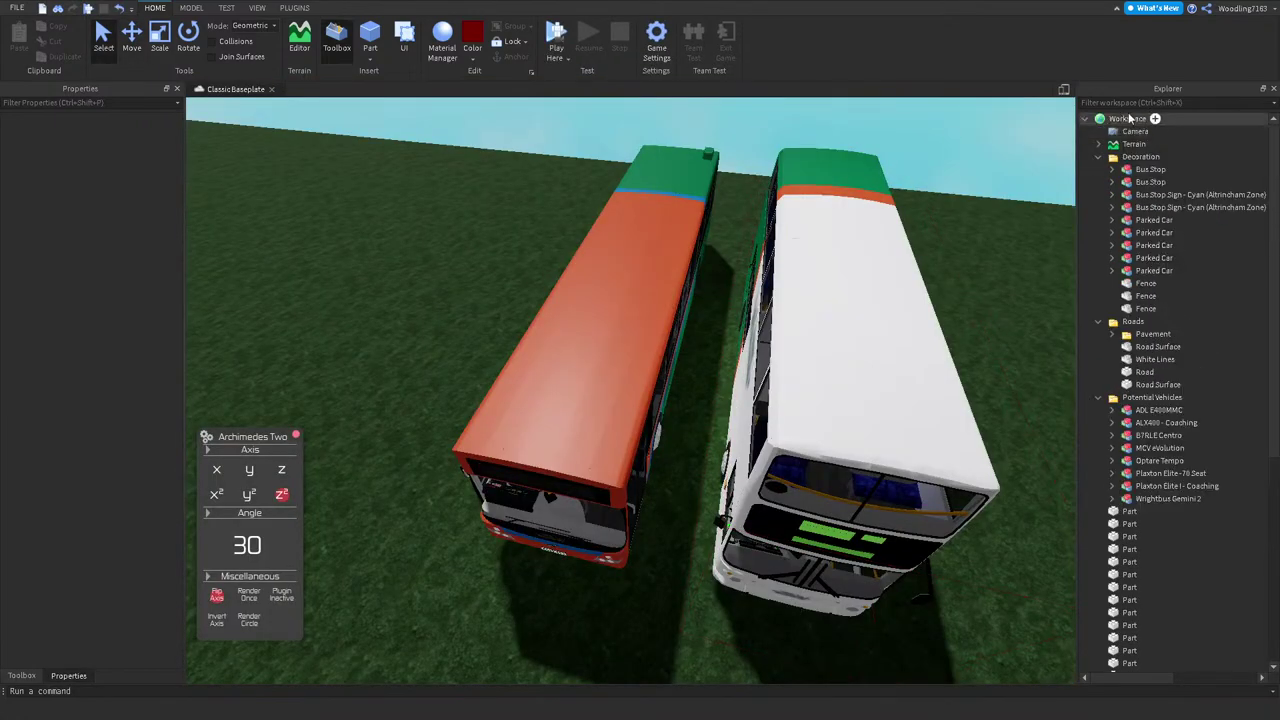
pyautogui.click(1130, 118)
pyautogui.click(417, 231)
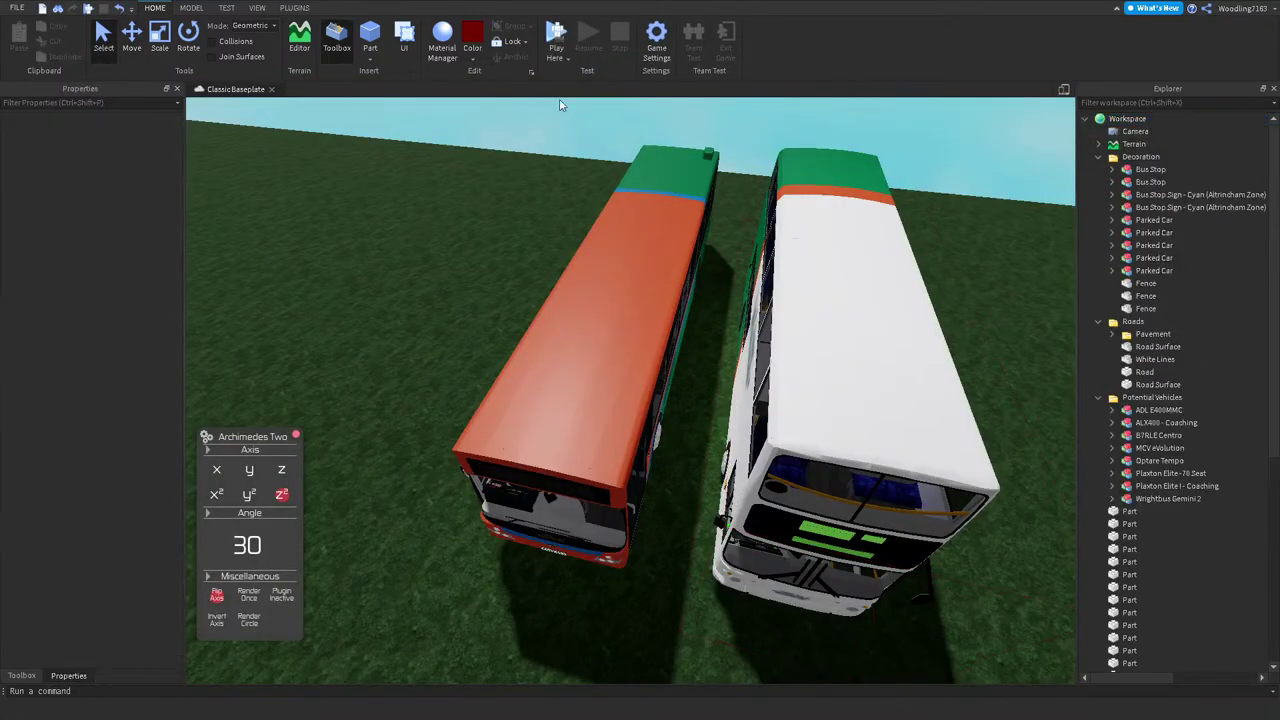
pyautogui.click(556, 30)
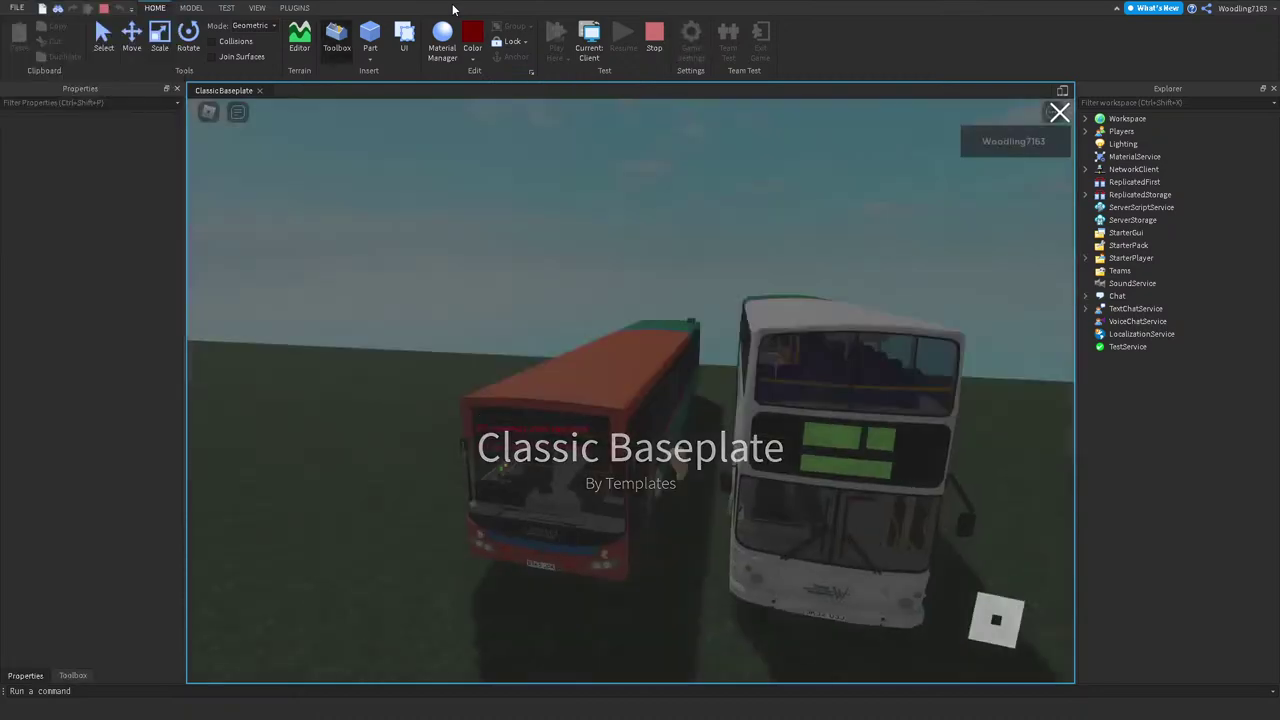
pyautogui.press('w')
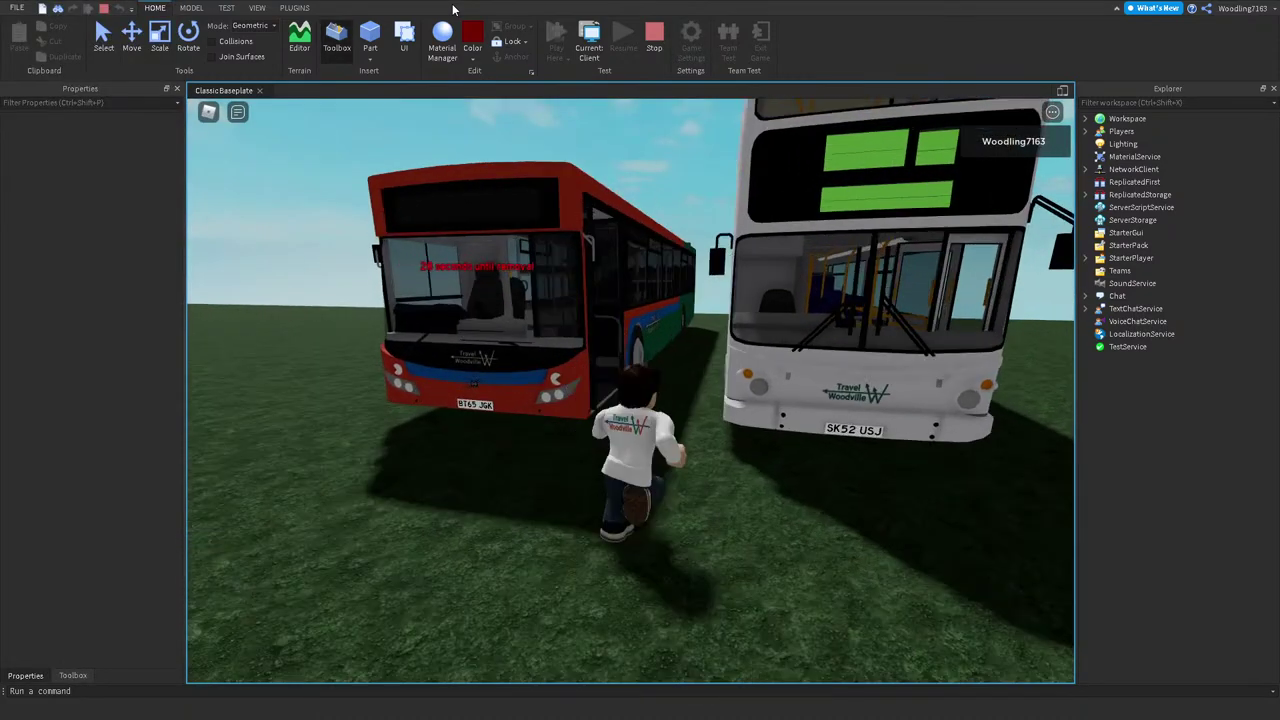
pyautogui.press('w')
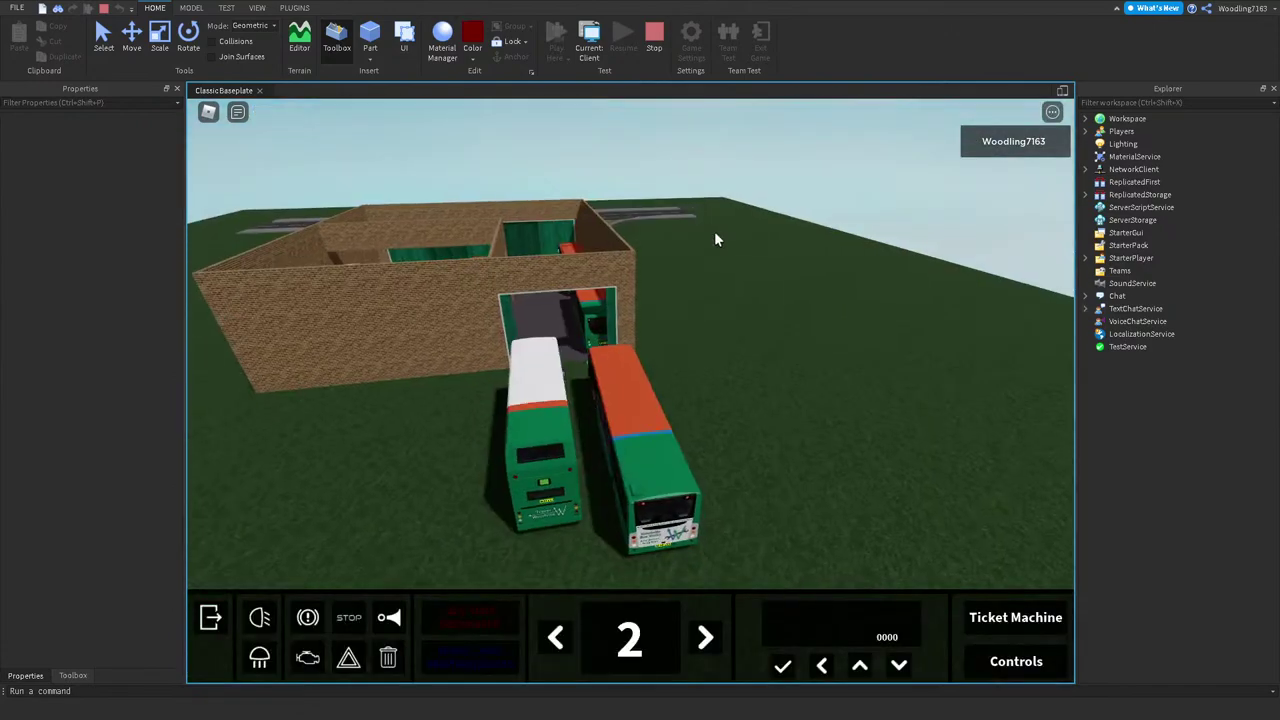
# Step: Test-drive the single-decker around the depot, onto the road and towards the forecourt entrance
pyautogui.press('w')
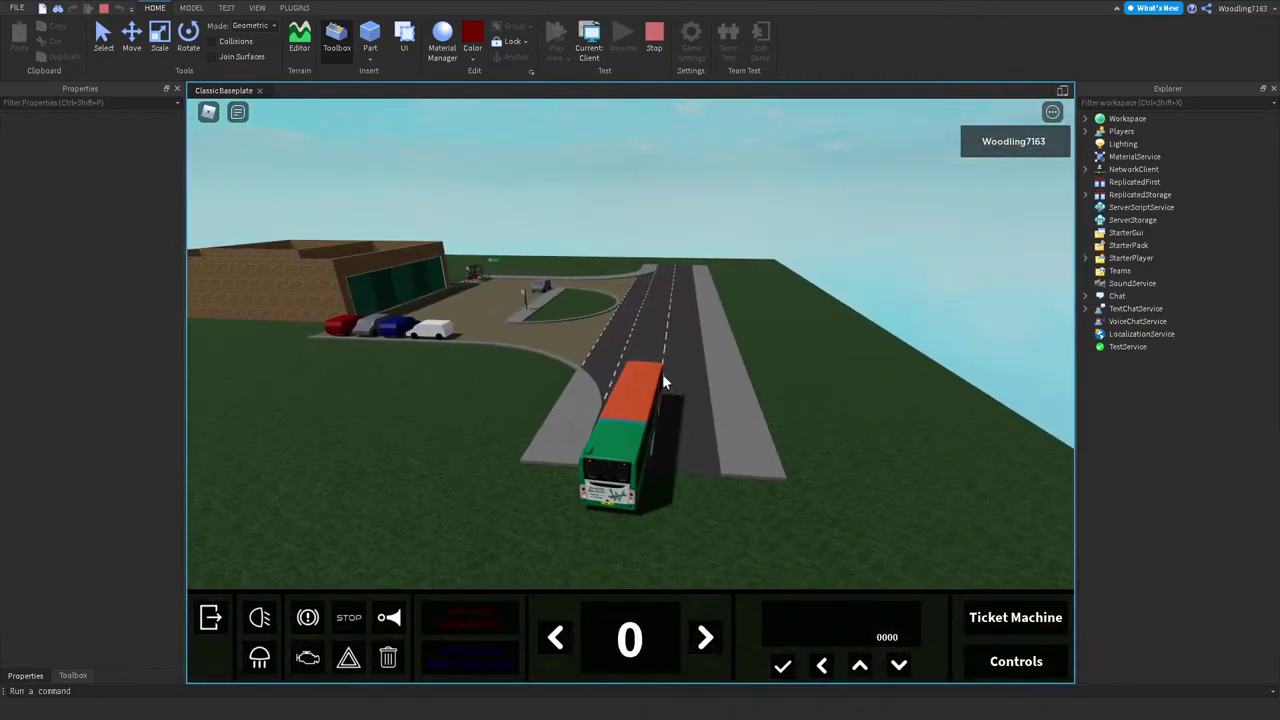
pyautogui.press('s')
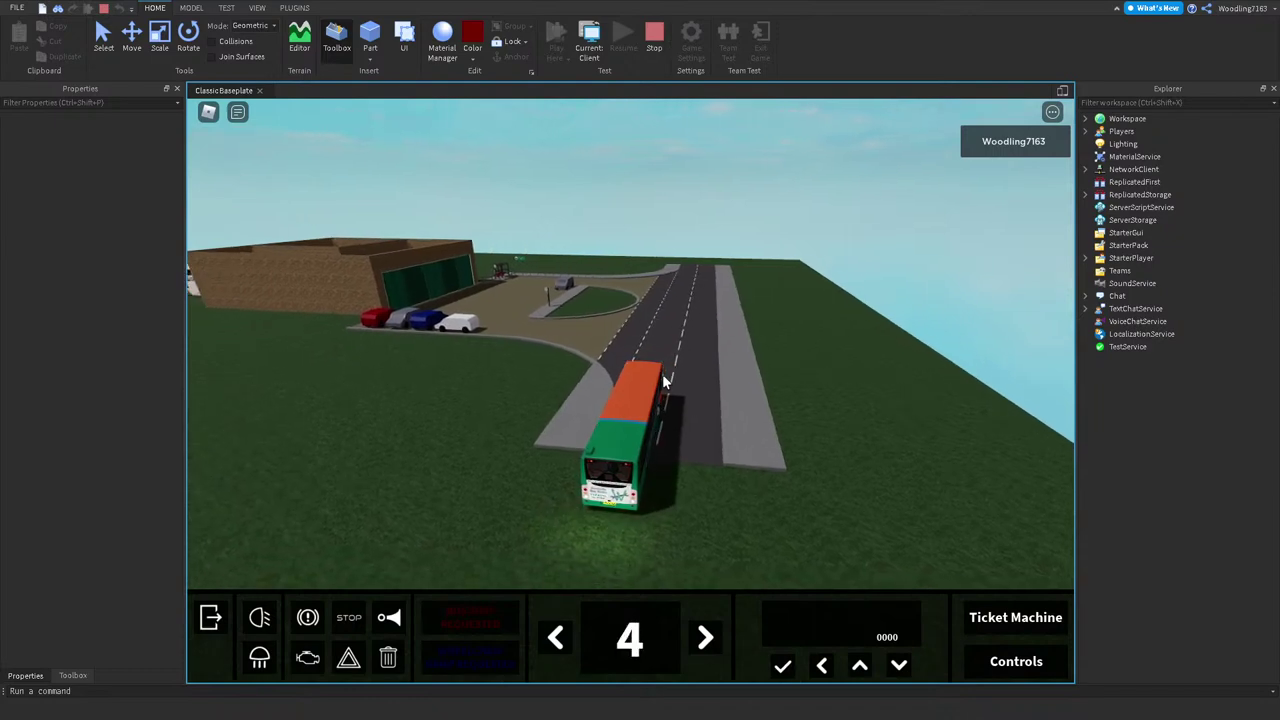
pyautogui.press('w')
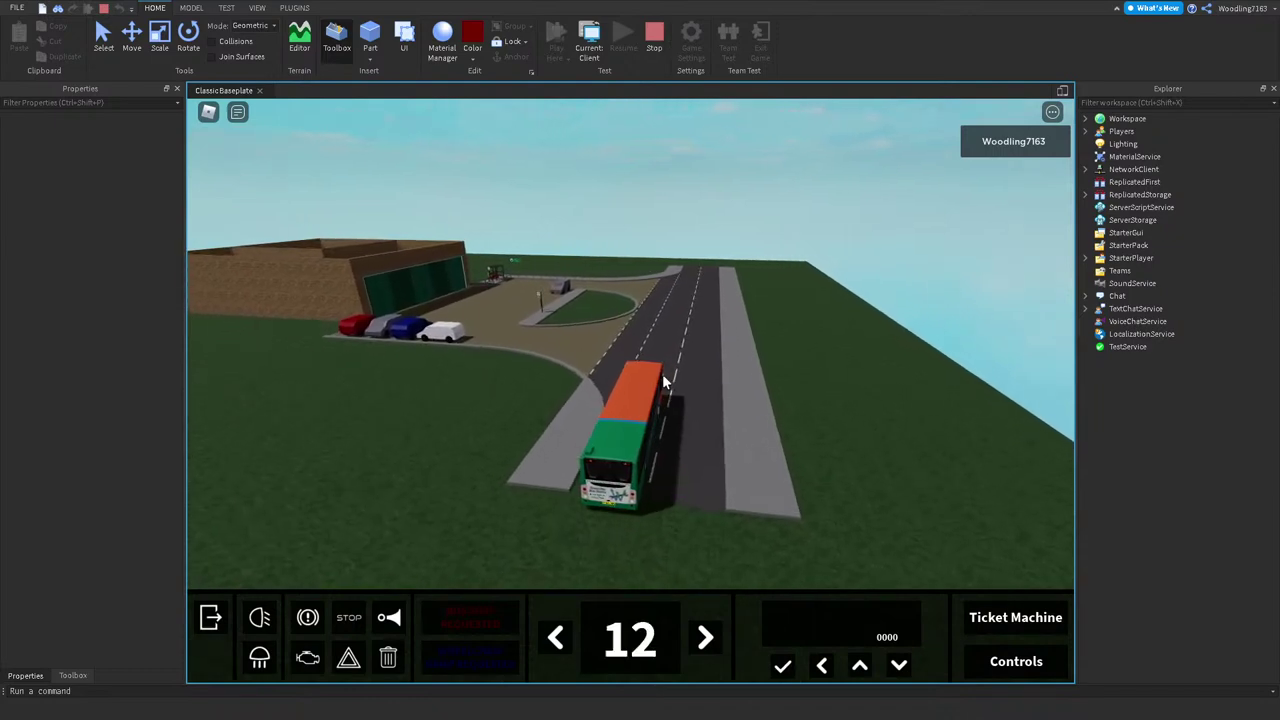
pyautogui.press('a')
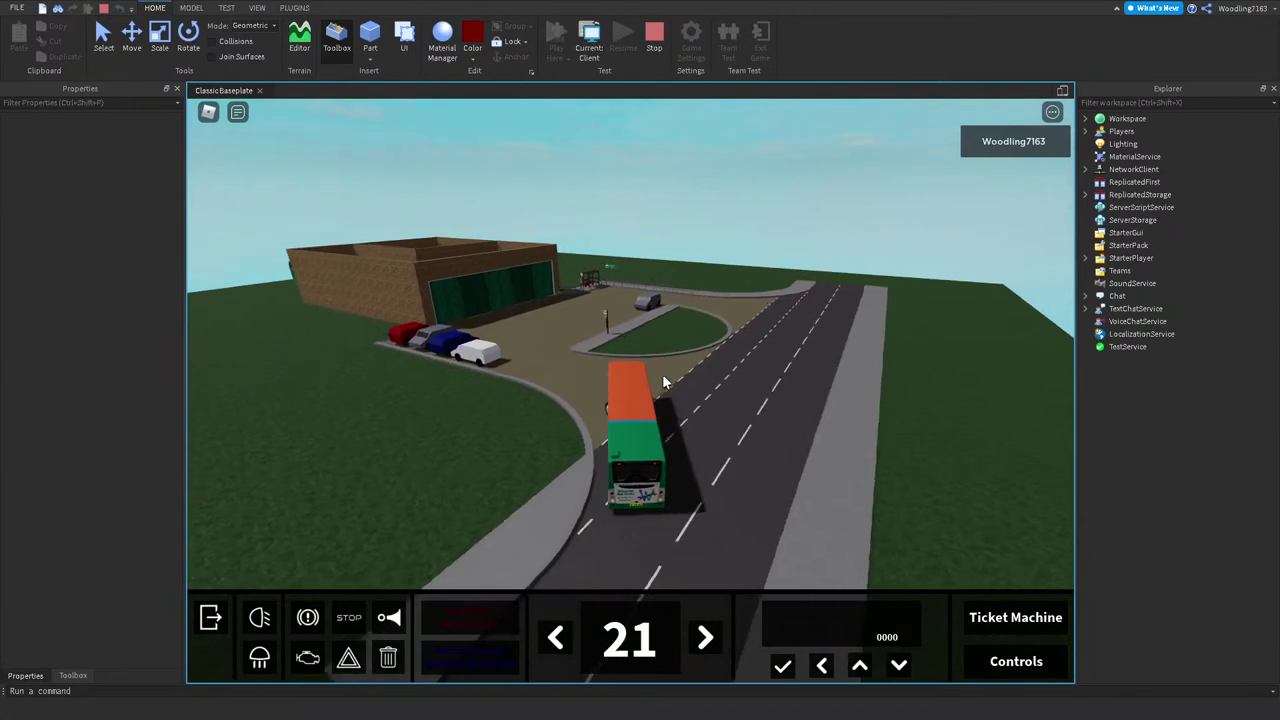
# Step: Test-drive the bus into the depot forecourt, halt it beside the bus shelter and open its doors
pyautogui.press('a')
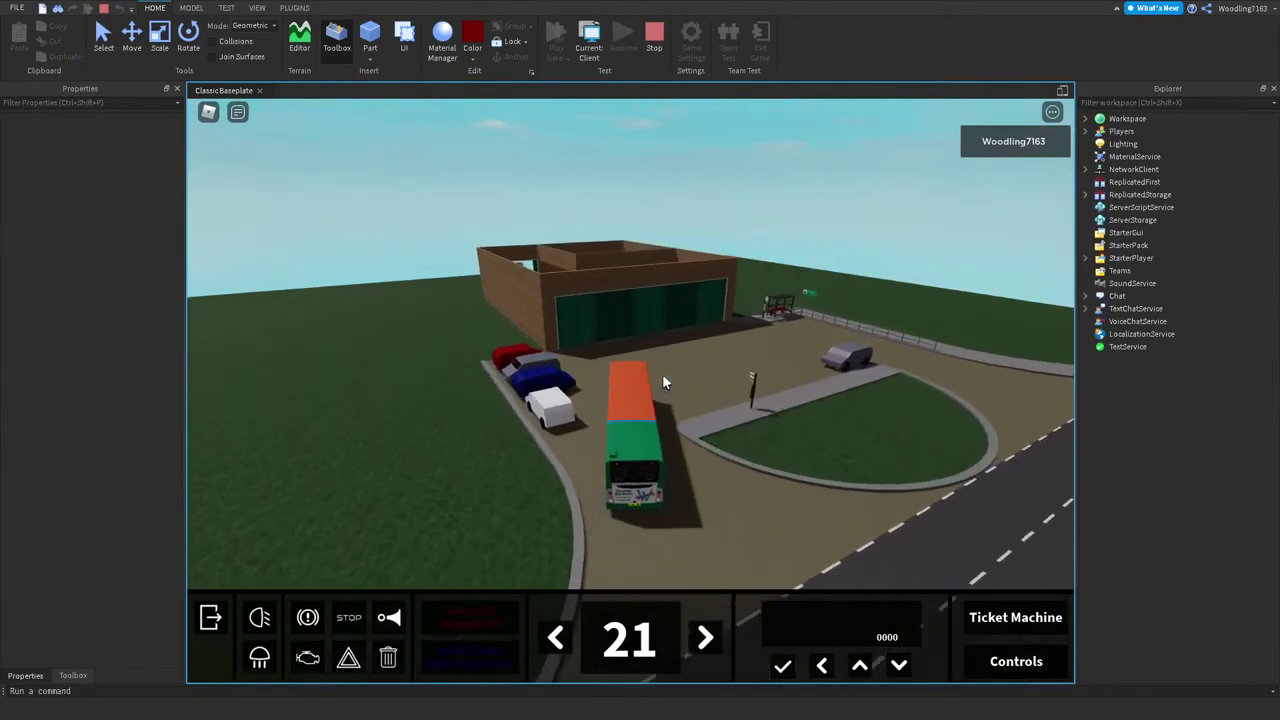
pyautogui.press('a')
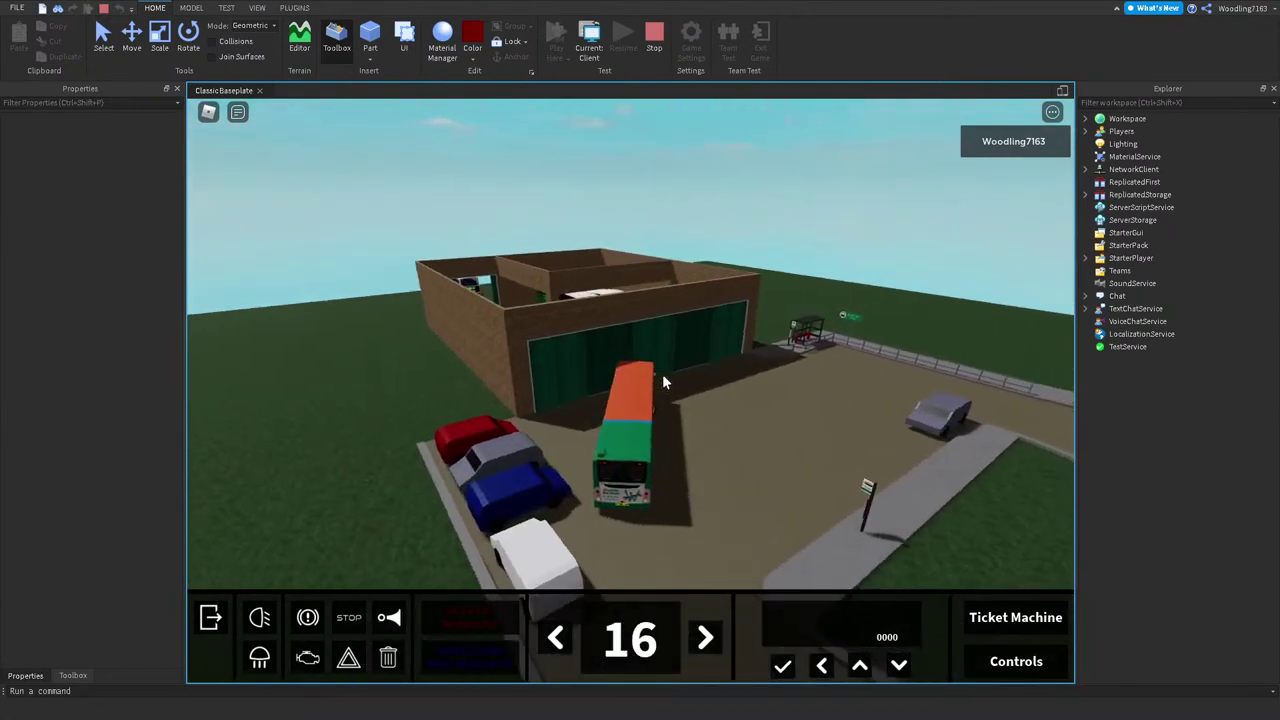
pyautogui.press('s')
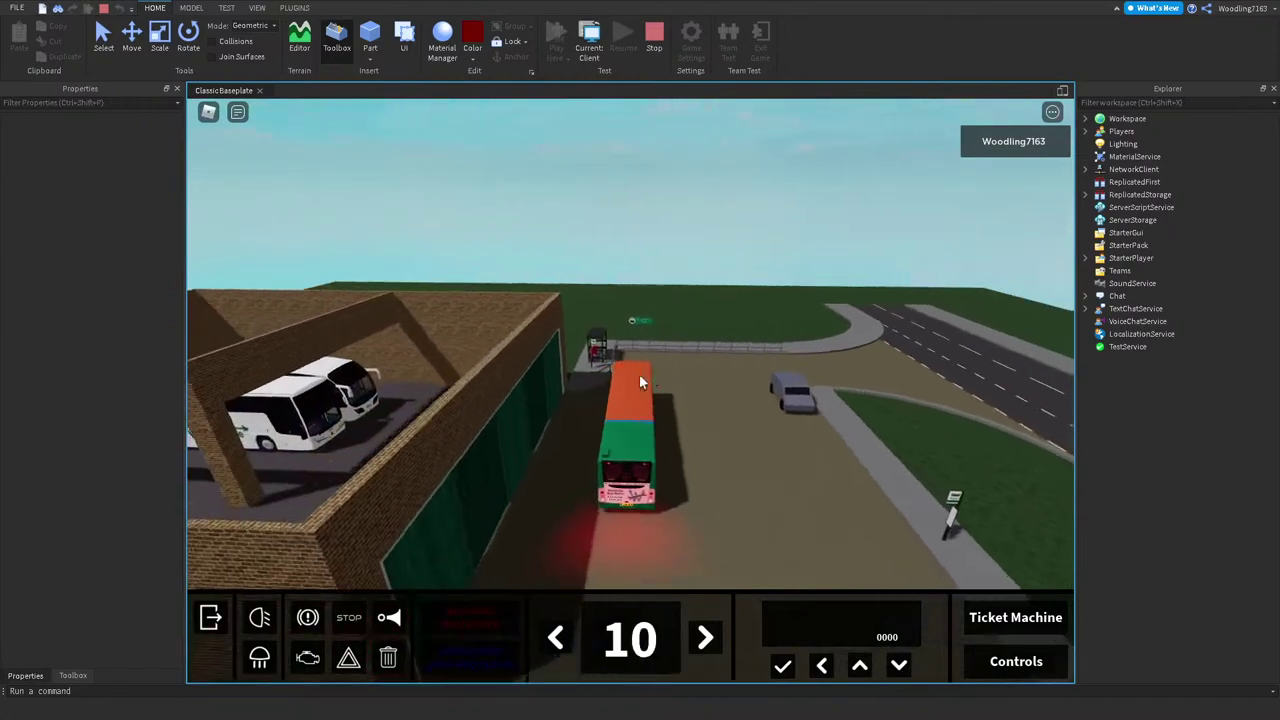
pyautogui.press('s')
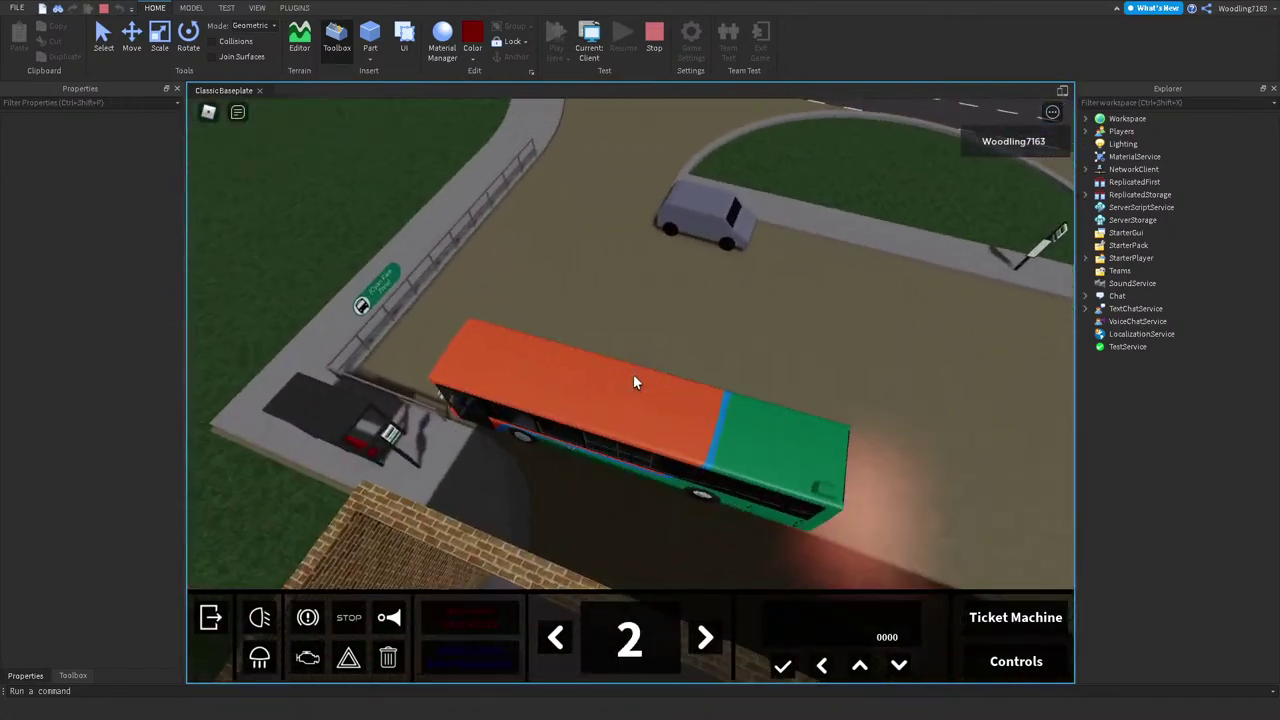
pyautogui.press('f')
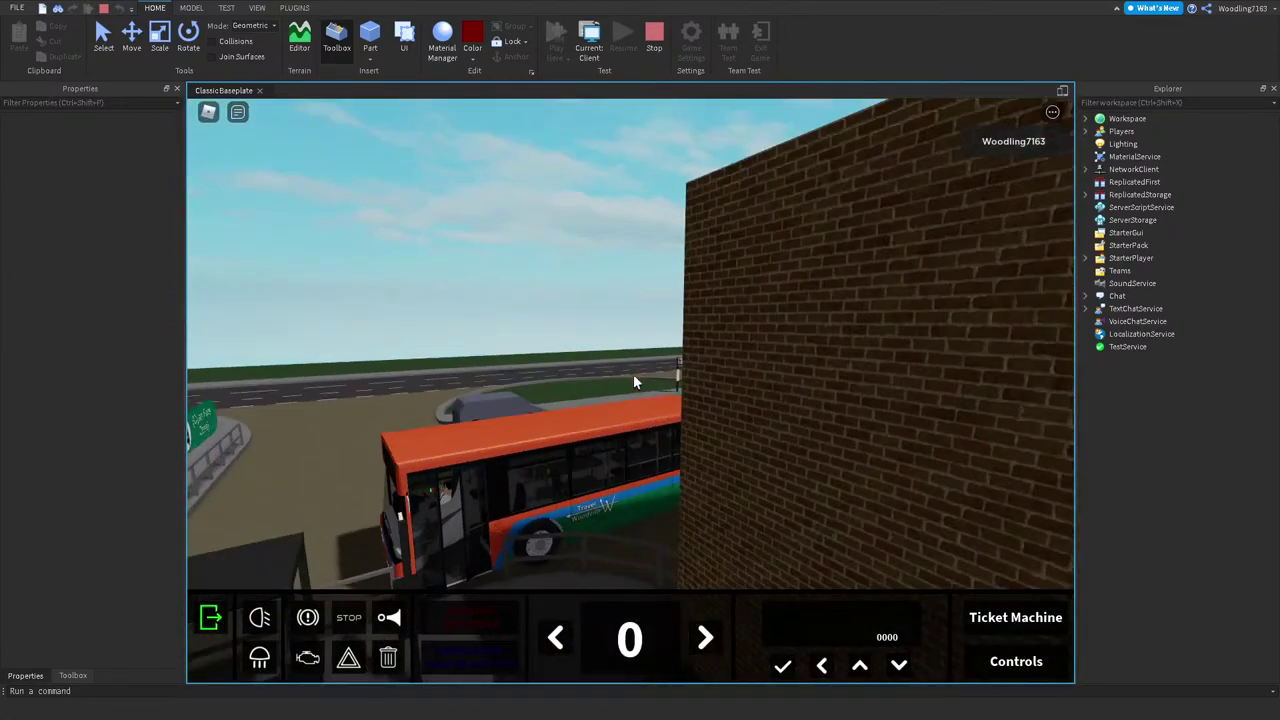
# Step: Drive the bus out of the forecourt onto the road and turn it back towards the depot entrance
pyautogui.moveTo(633, 383); pyautogui.dragTo(650, 320, button='right')
pyautogui.scroll(-1, 643, 320)
pyautogui.press('w')
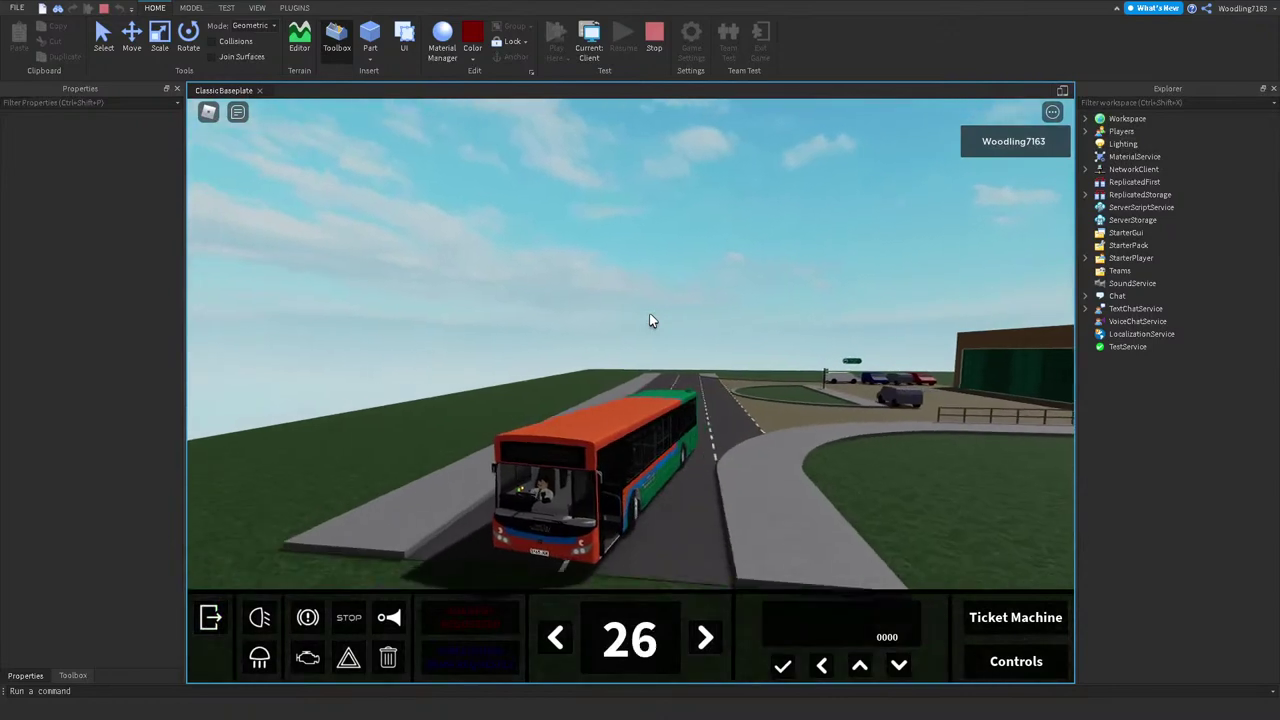
pyautogui.press('d')
pyautogui.press('s')
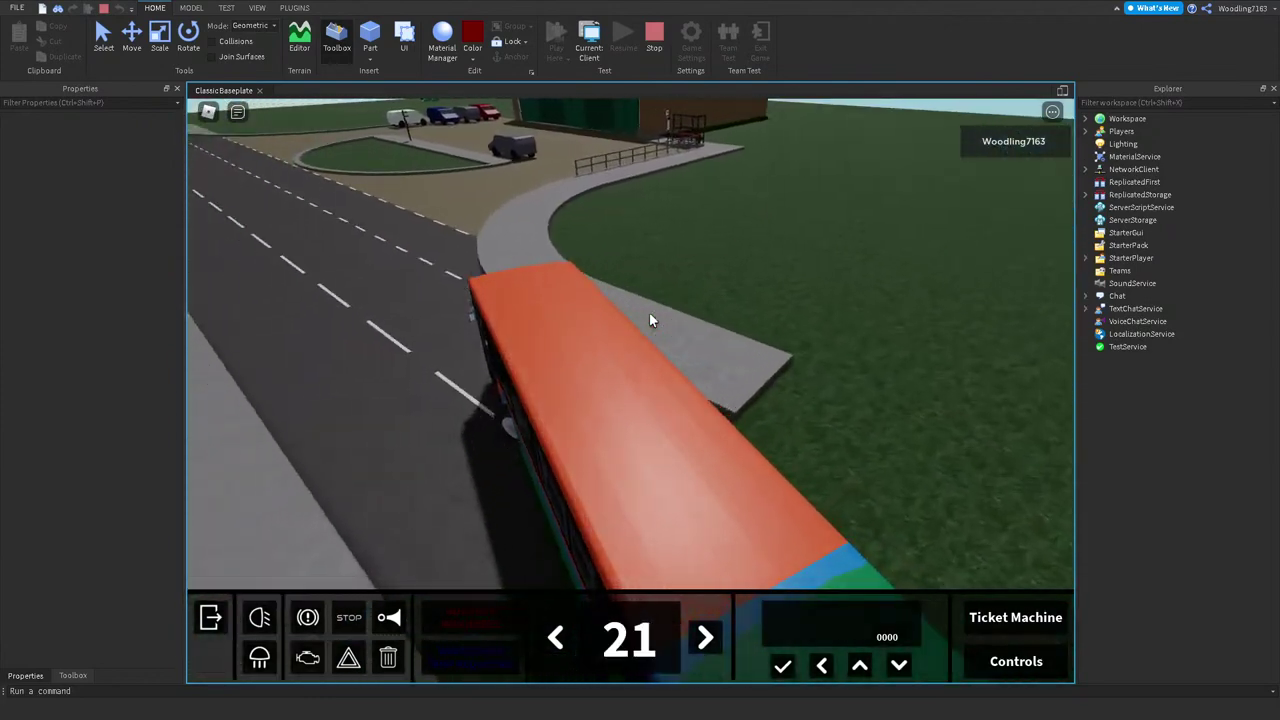
# Step: Steer the bus back into the forecourt and swing it round between the depot building and the grey parked car
pyautogui.press('w')
pyautogui.press('d')
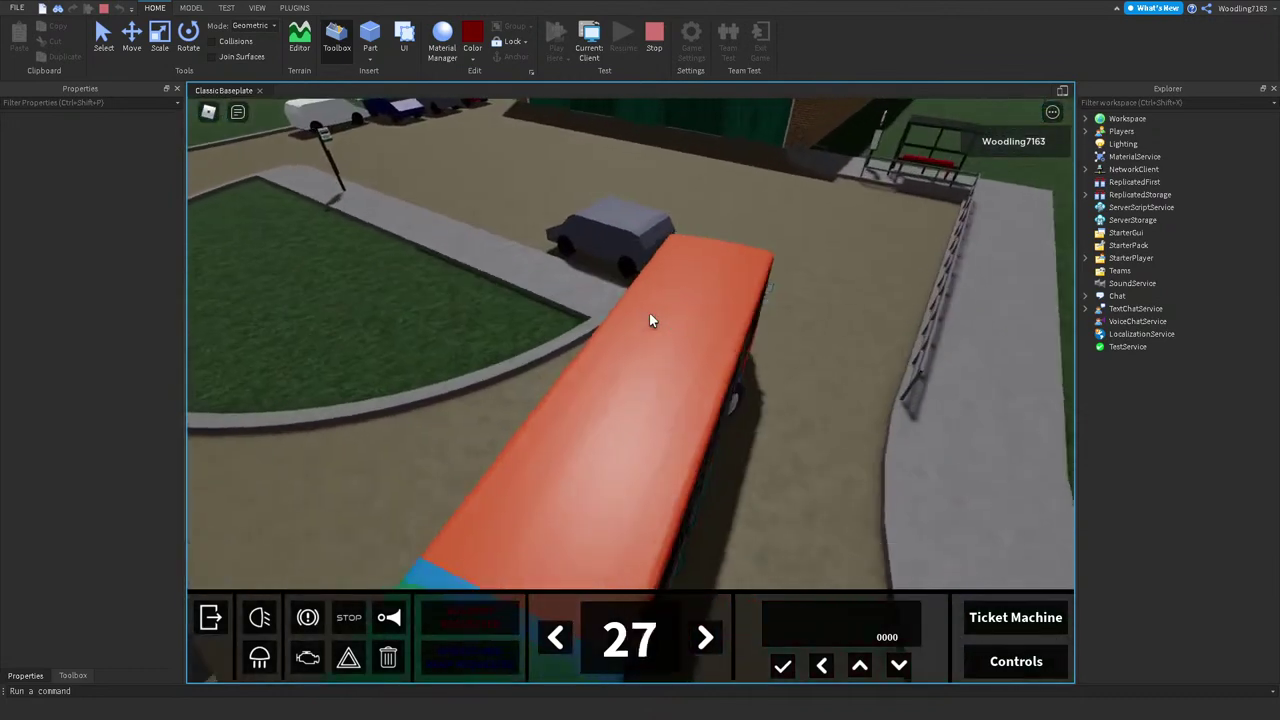
pyautogui.press('s')
pyautogui.press('w')
pyautogui.press('s')
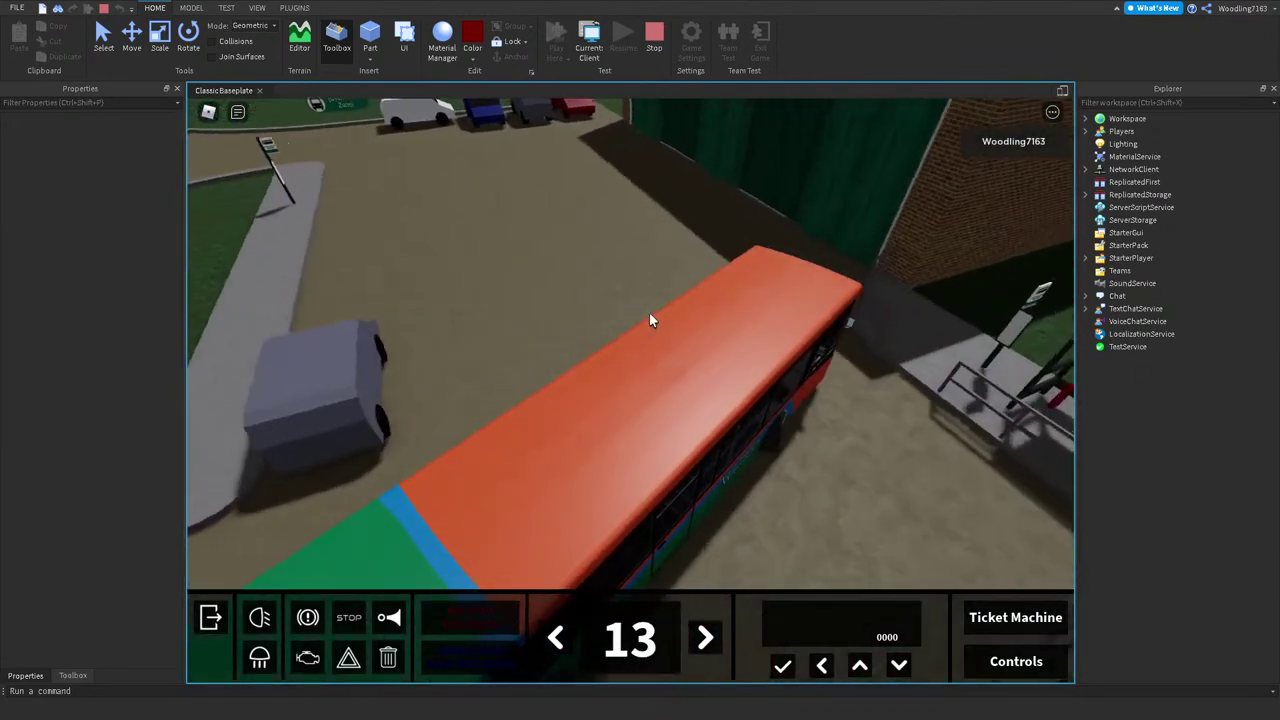
pyautogui.press('w')
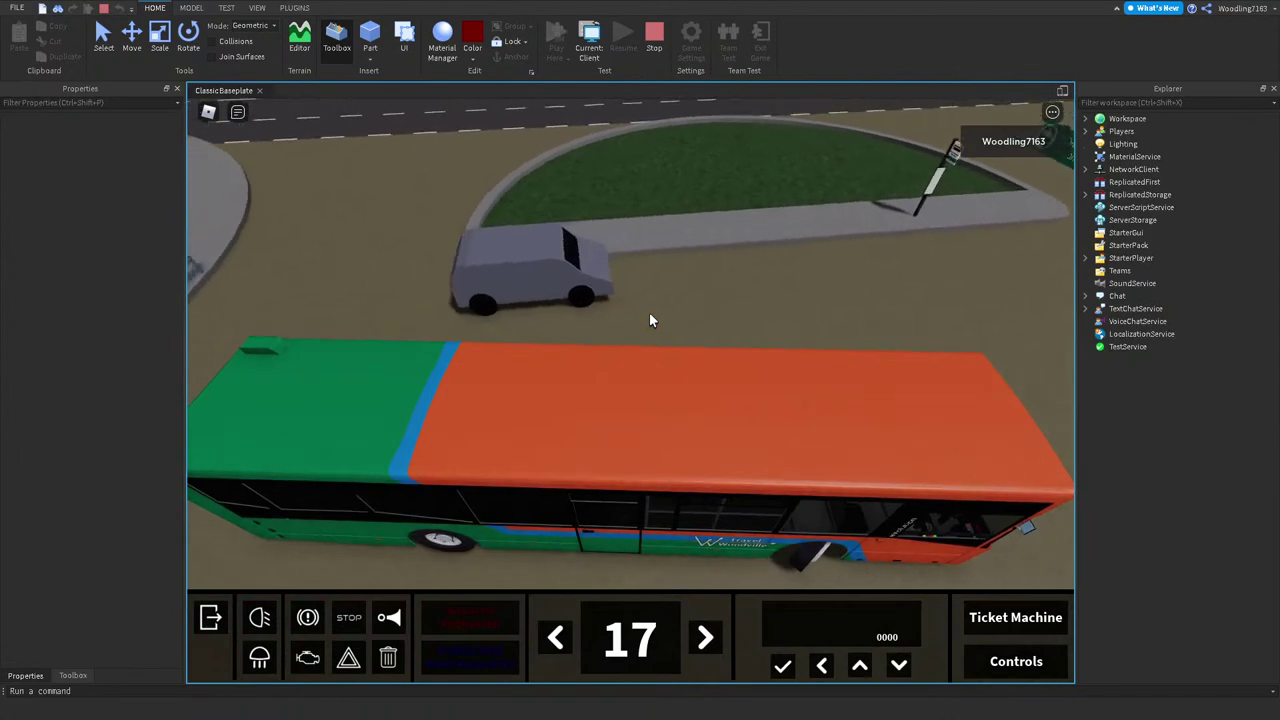
pyautogui.press('s')
pyautogui.press('s')
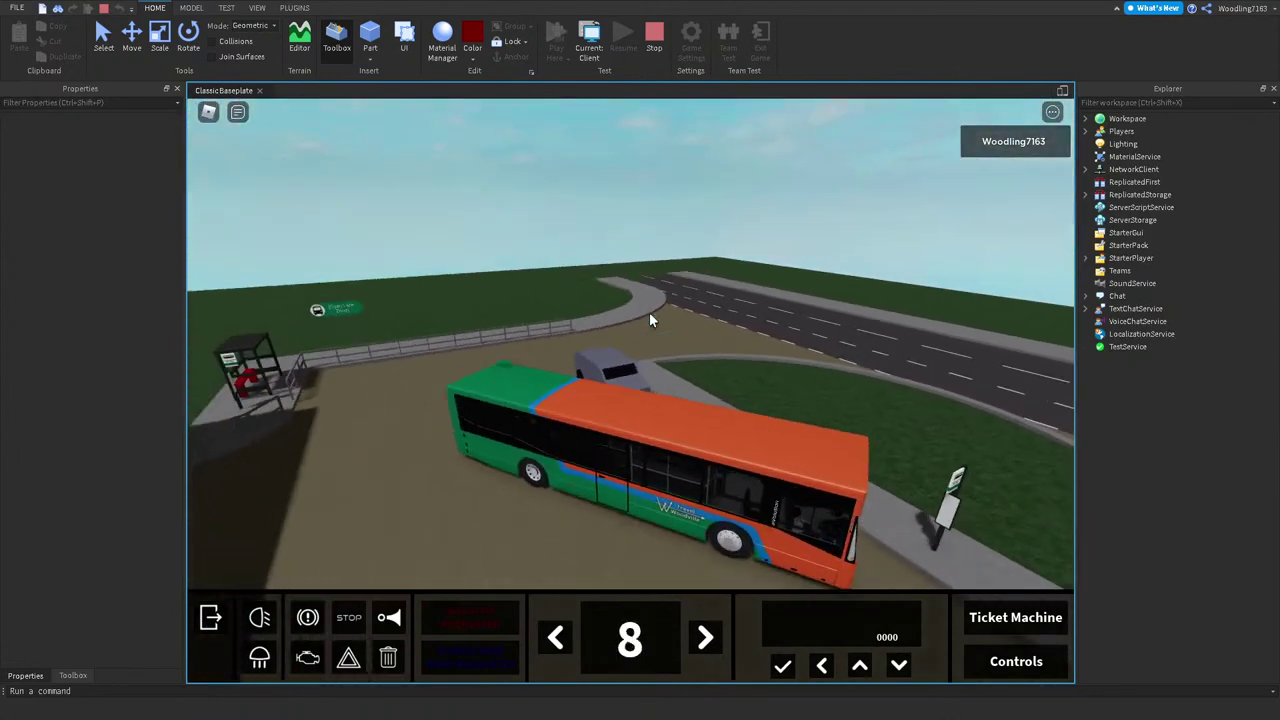
# Step: Pull the bus up at the bus stop sign on the grass island and open its doors
pyautogui.press('w')
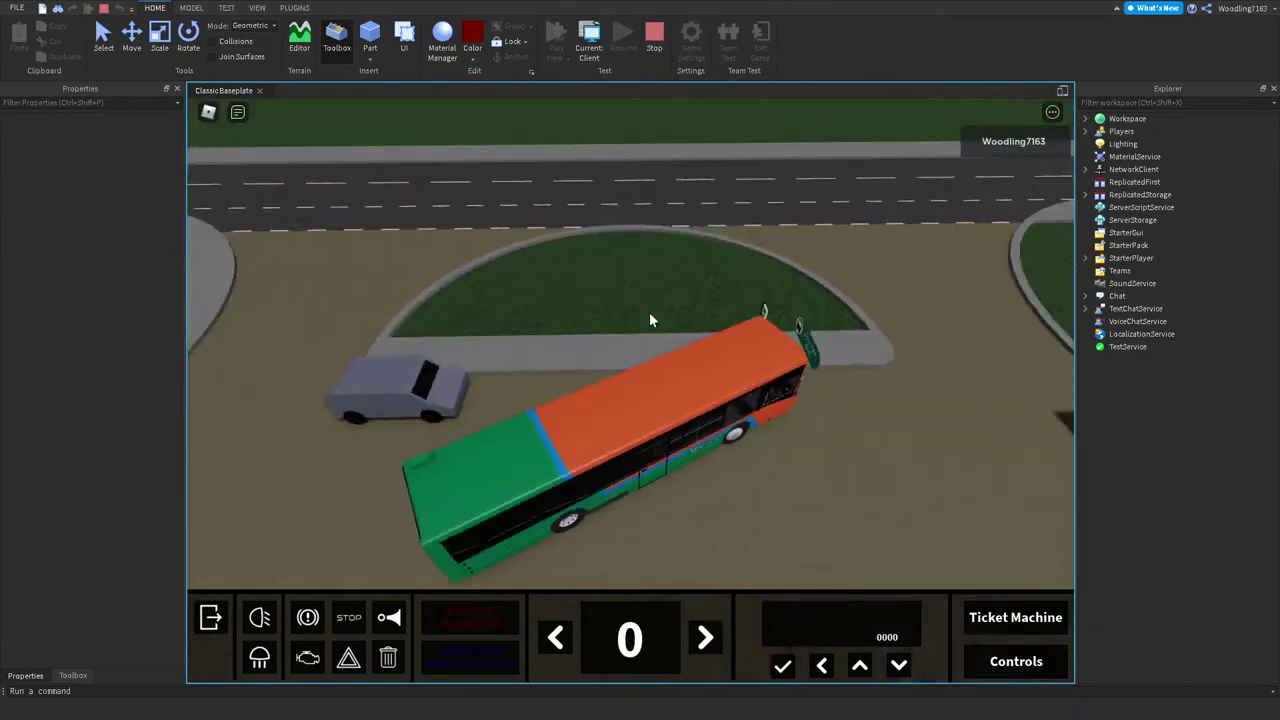
pyautogui.press('w')
pyautogui.press('w')
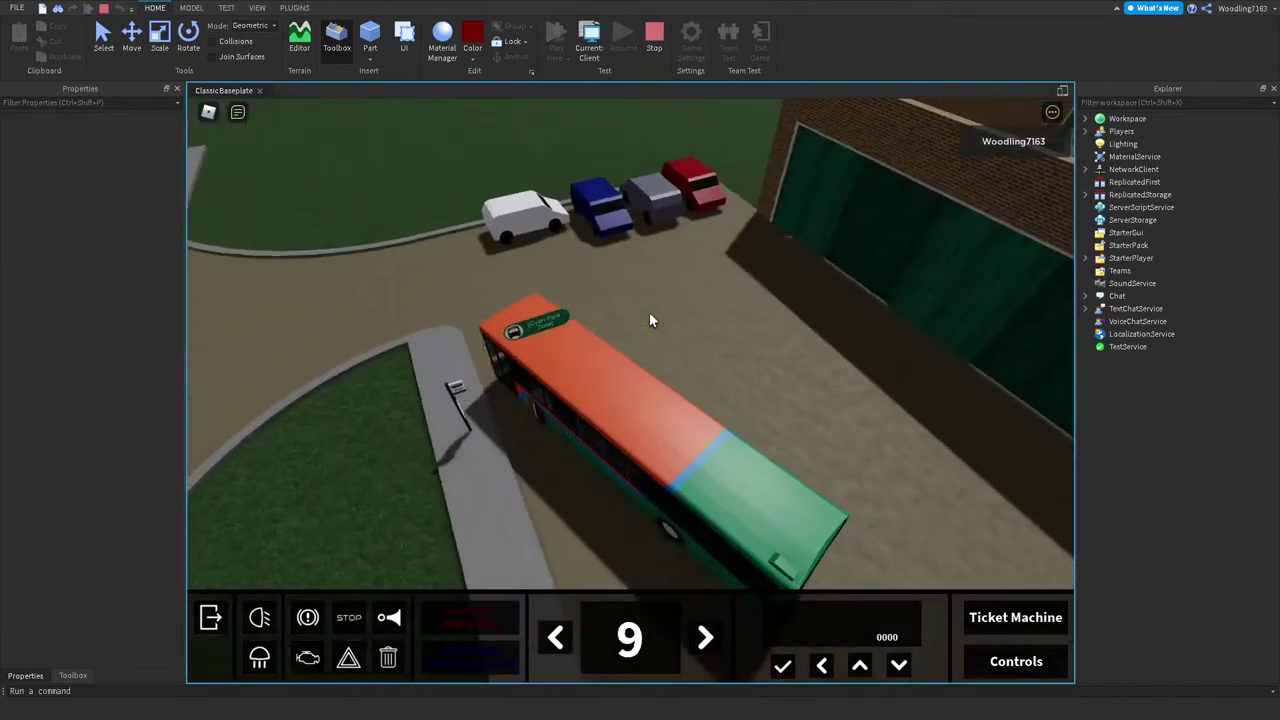
pyautogui.press('s')
pyautogui.press('w')
pyautogui.press('s')
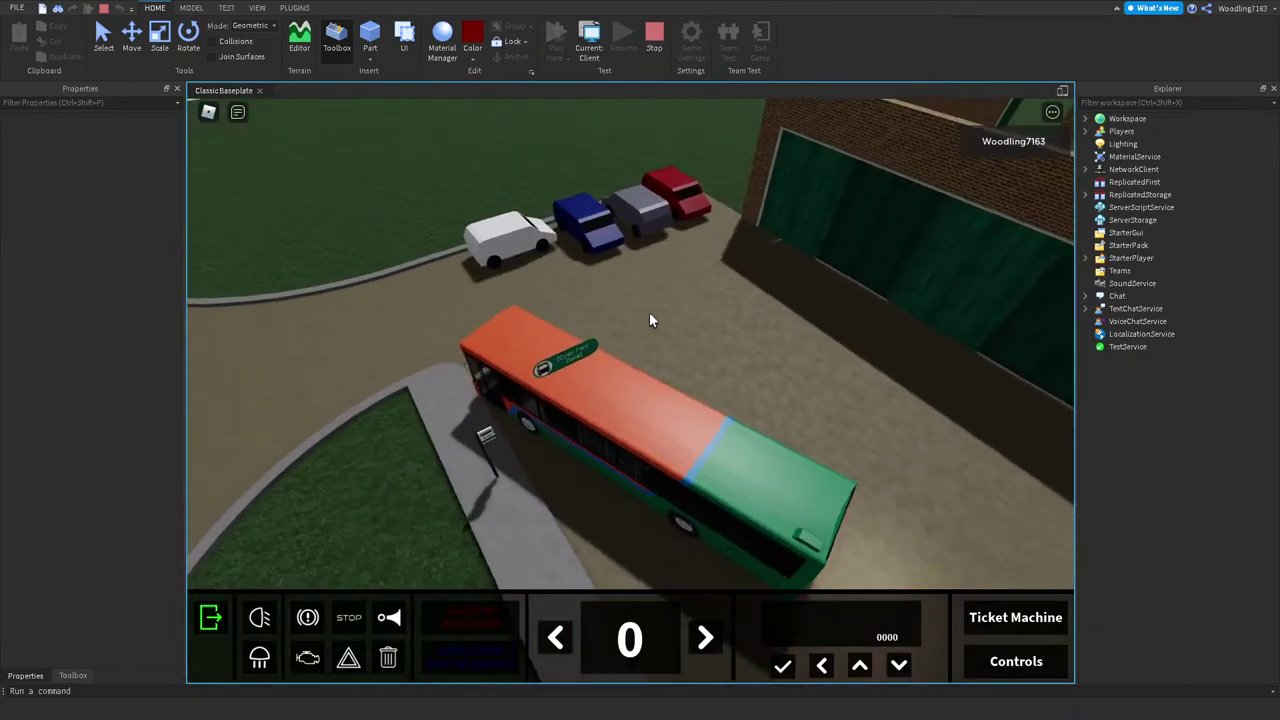
# Step: Drive the bus out of the forecourt and along the road to its end, and end the playtest
pyautogui.scroll(-5, 649, 312)
pyautogui.moveTo(652, 314); pyautogui.dragTo(673, 324, button='right')
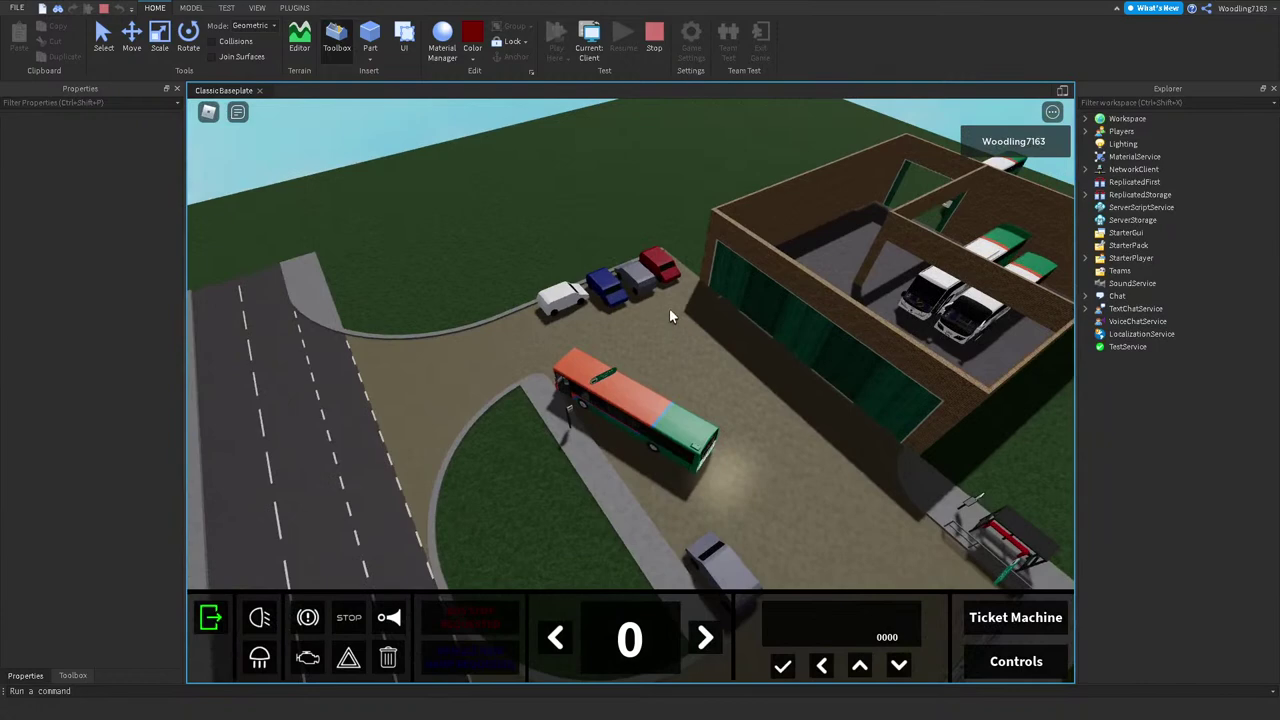
pyautogui.moveTo(670, 316); pyautogui.dragTo(670, 316, button='right')
pyautogui.press('w')
pyautogui.press('a')
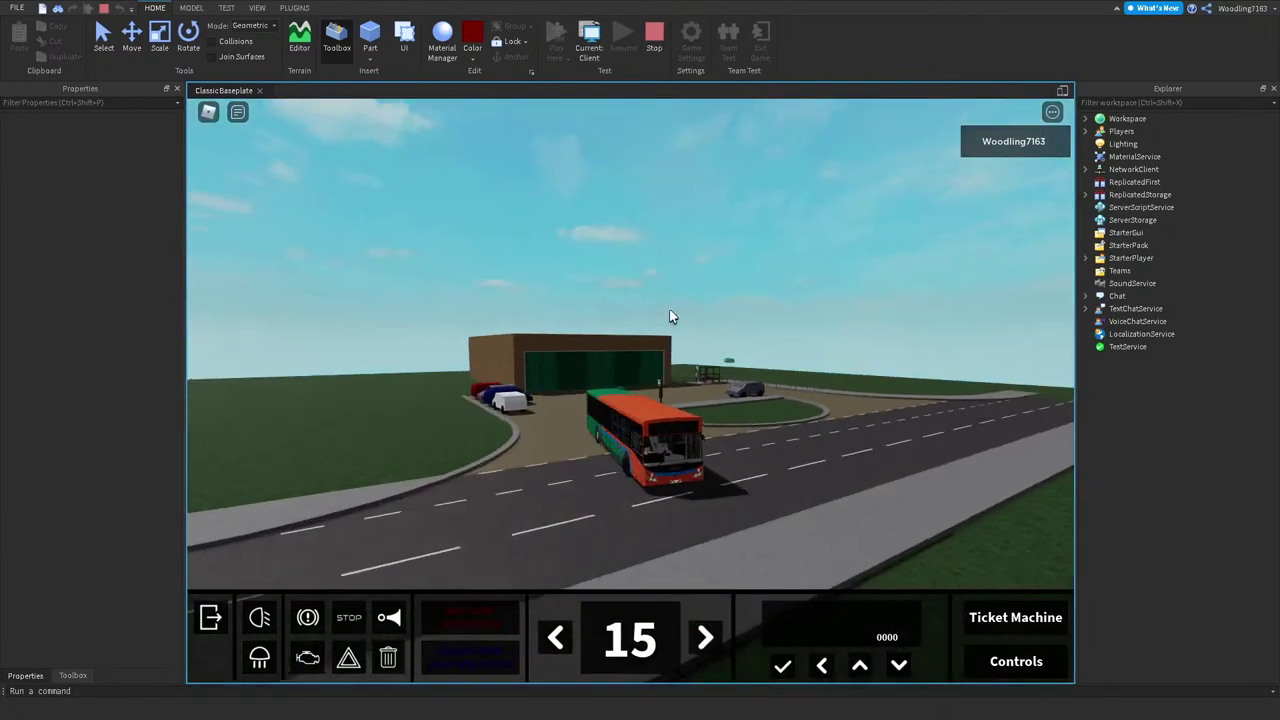
pyautogui.press('a')
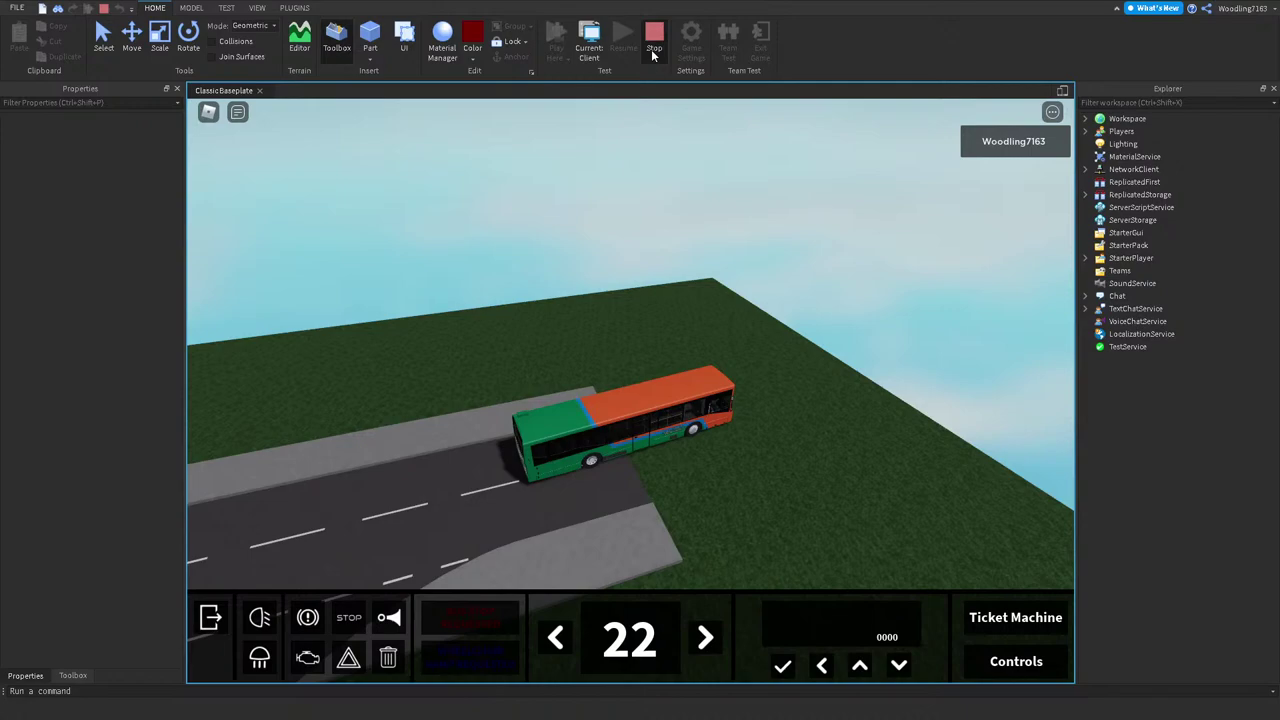
pyautogui.click(652, 55)
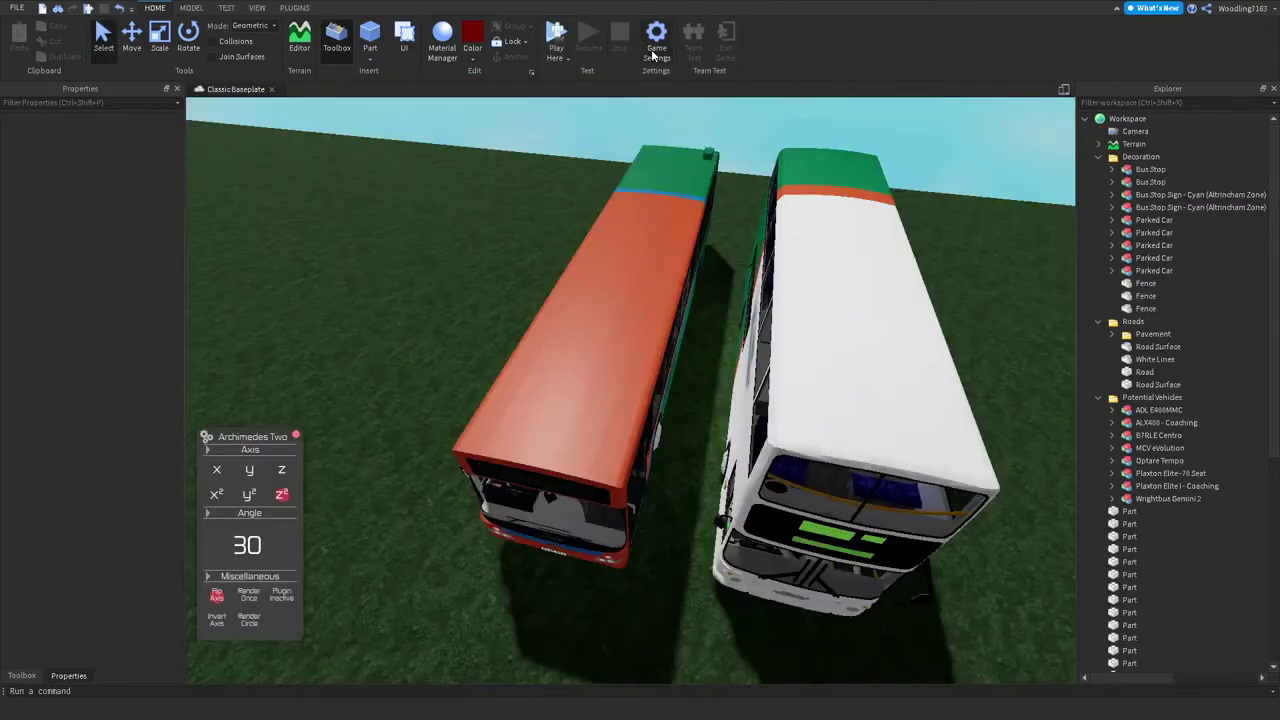
# Step: Set the move snap to 5 studs and shift the depot's dividing wall and its end pillar parts 5 studs away from the parked coaches
pyautogui.scroll(-10, 705, 295)
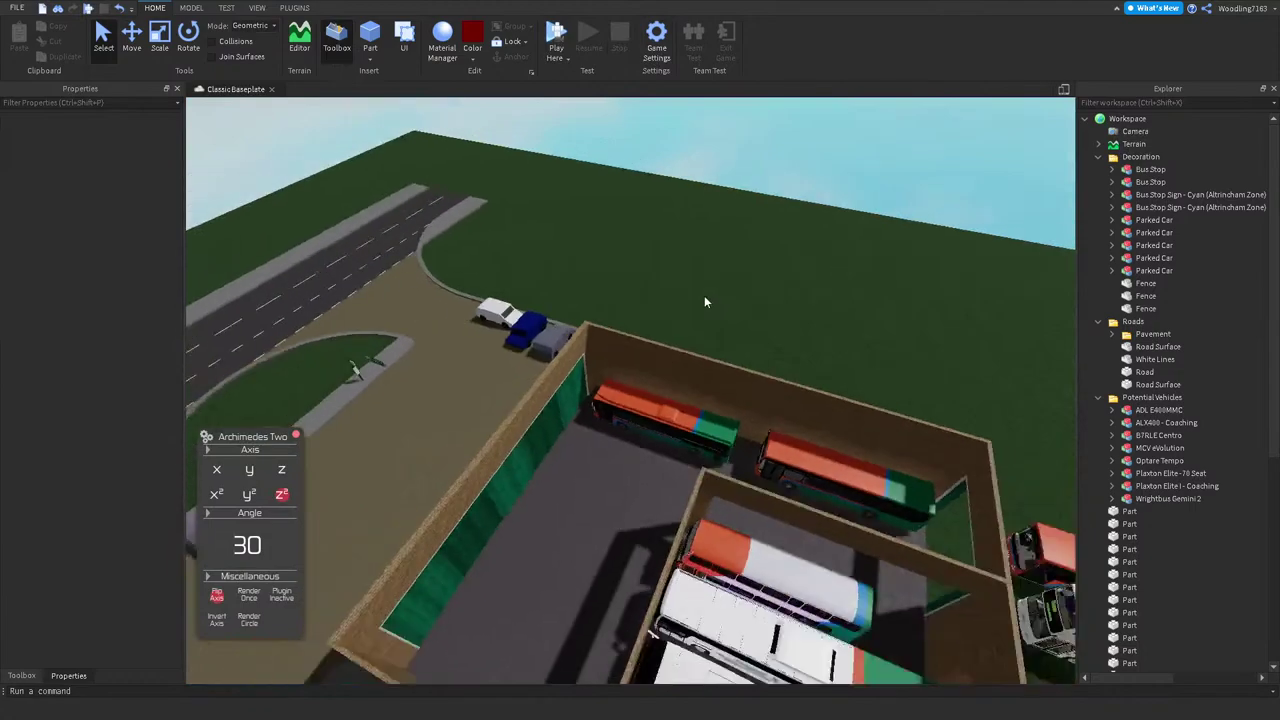
pyautogui.moveTo(704, 295); pyautogui.dragTo(707, 296, button='right')
pyautogui.scroll(5, 705, 295)
pyautogui.scroll(-5, 707, 296)
pyautogui.moveTo(706, 383); pyautogui.dragTo(706, 383, button='right')
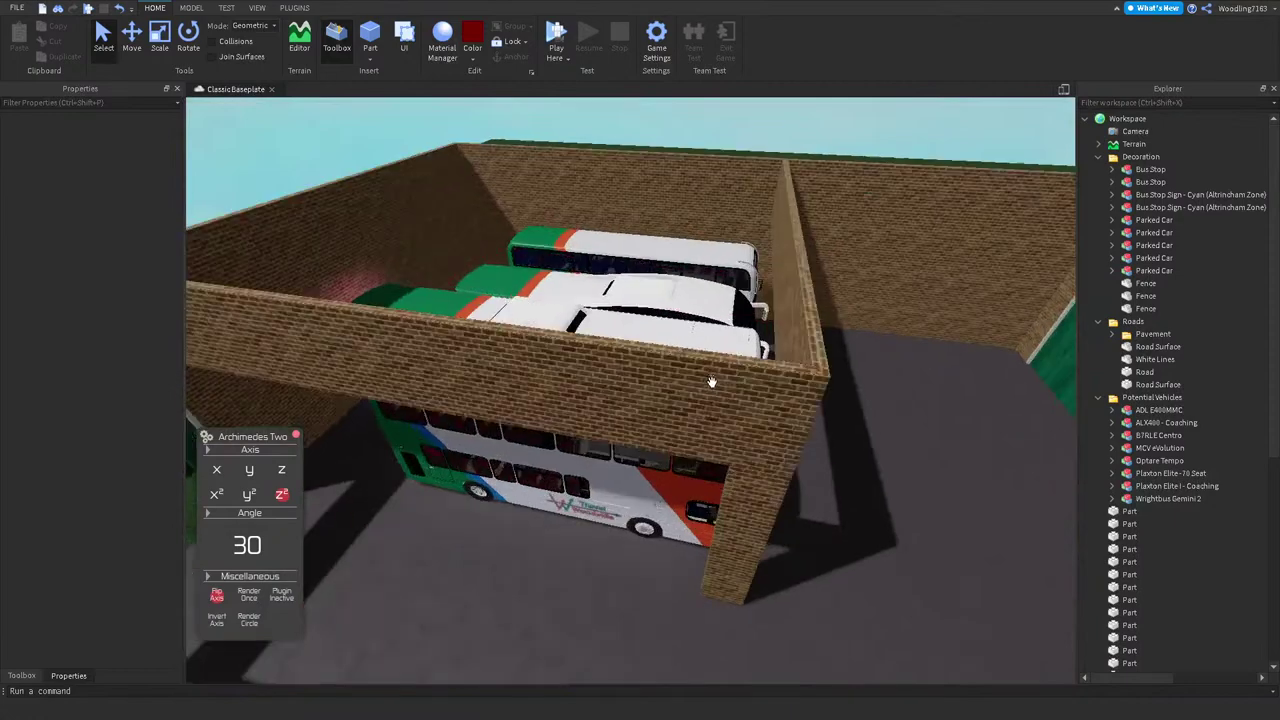
pyautogui.click(741, 489)
pyautogui.moveTo(741, 489); pyautogui.dragTo(741, 489, button='right')
pyautogui.click(191, 7)
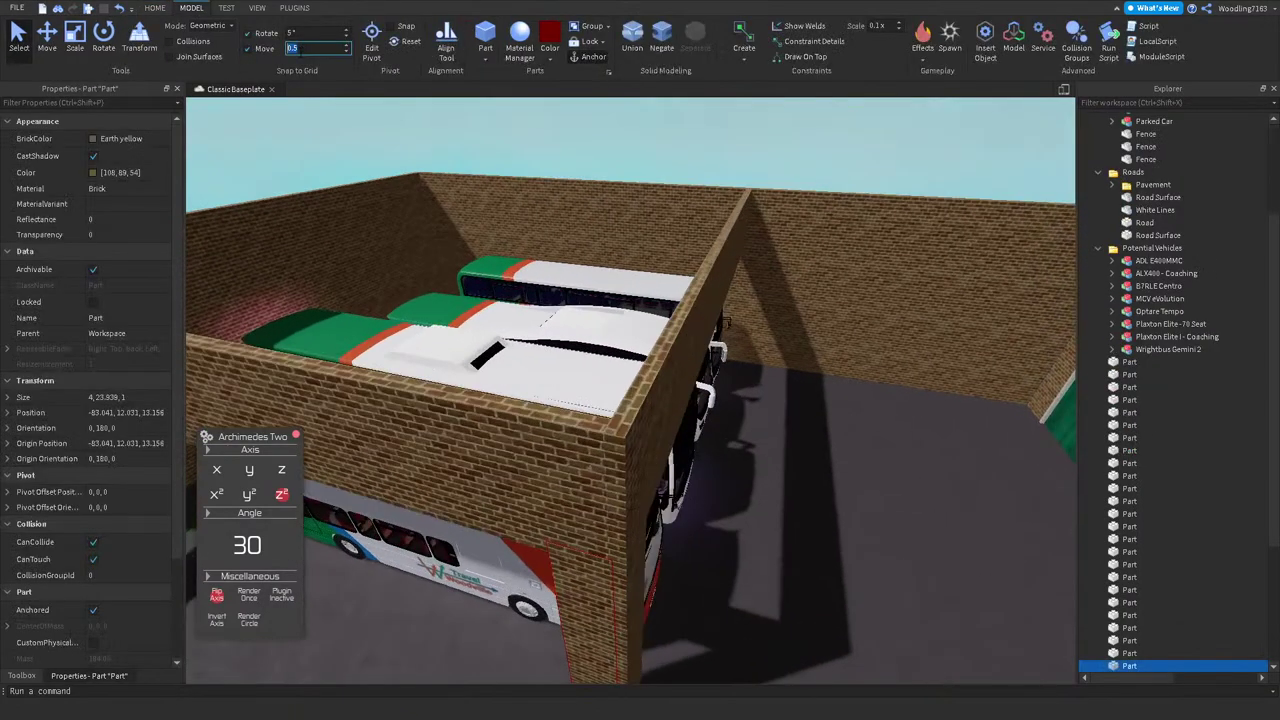
pyautogui.write('5')
pyautogui.press('Return')
pyautogui.hotkey('ctrl', '2')
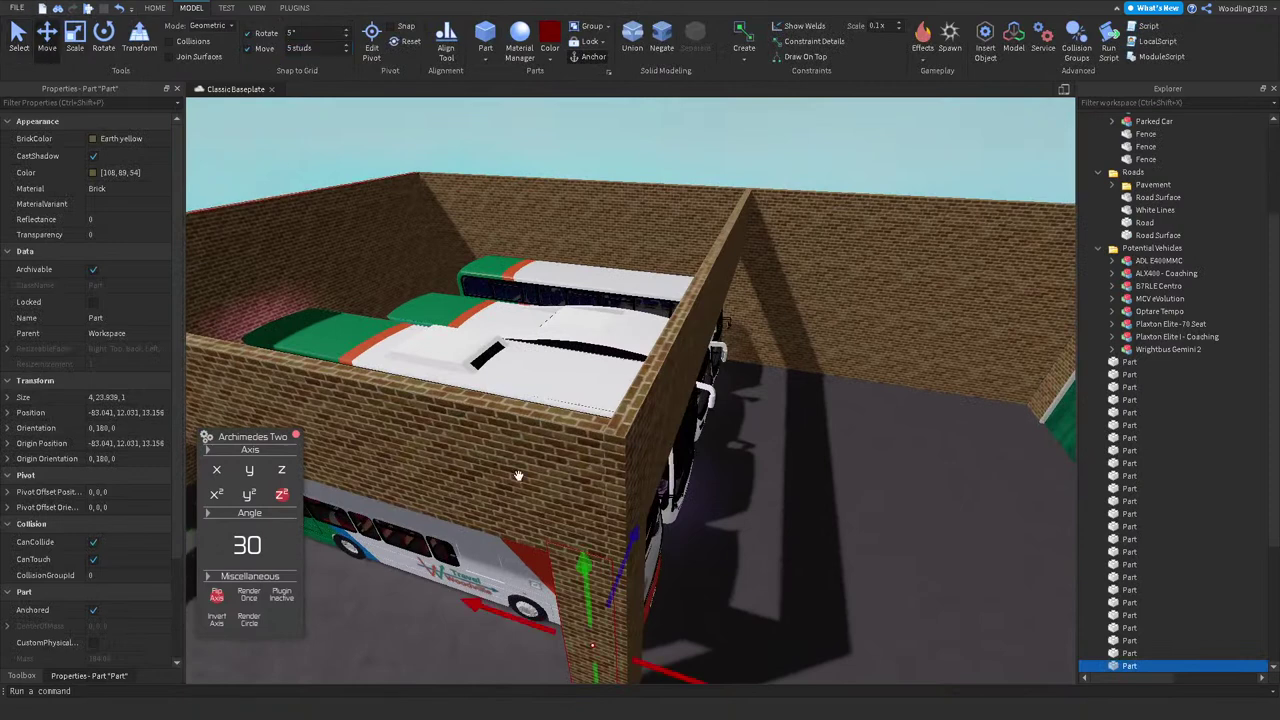
pyautogui.keyDown('ctrl'); pyautogui.click(632, 555); pyautogui.keyUp('ctrl')
pyautogui.keyDown('ctrl'); pyautogui.click(658, 457); pyautogui.keyUp('ctrl')
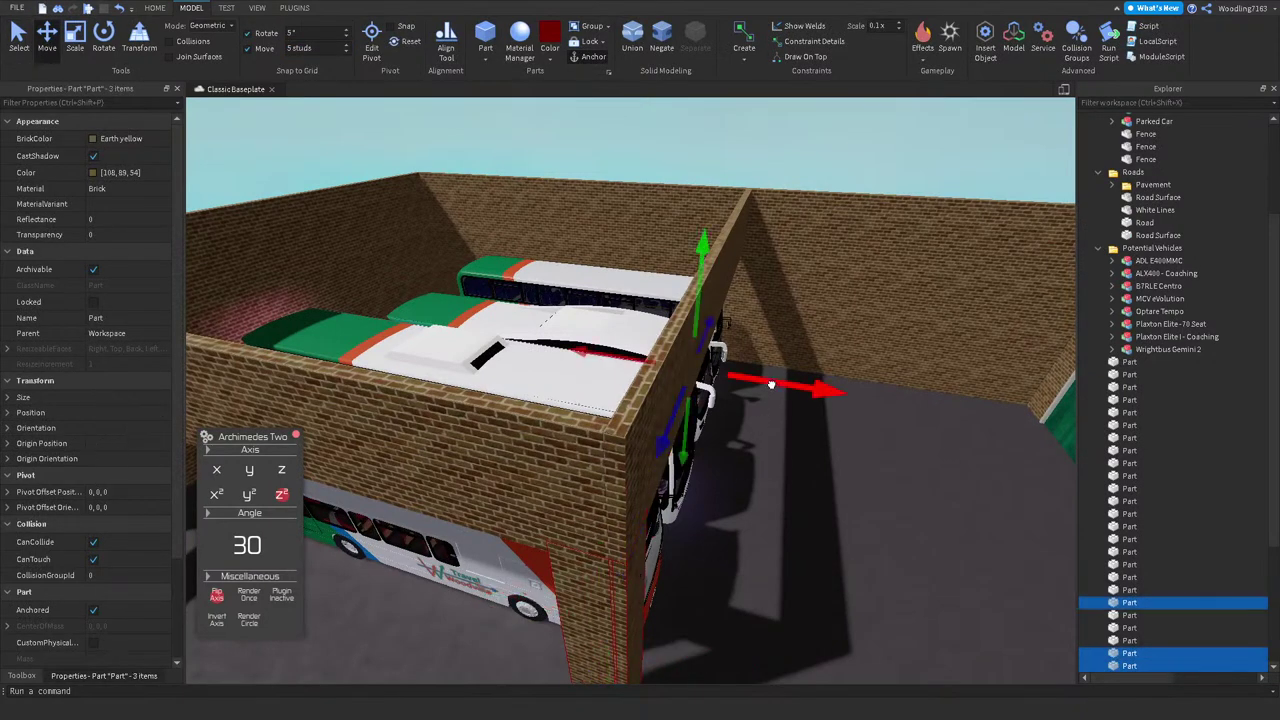
pyautogui.moveTo(771, 384); pyautogui.dragTo(823, 434)
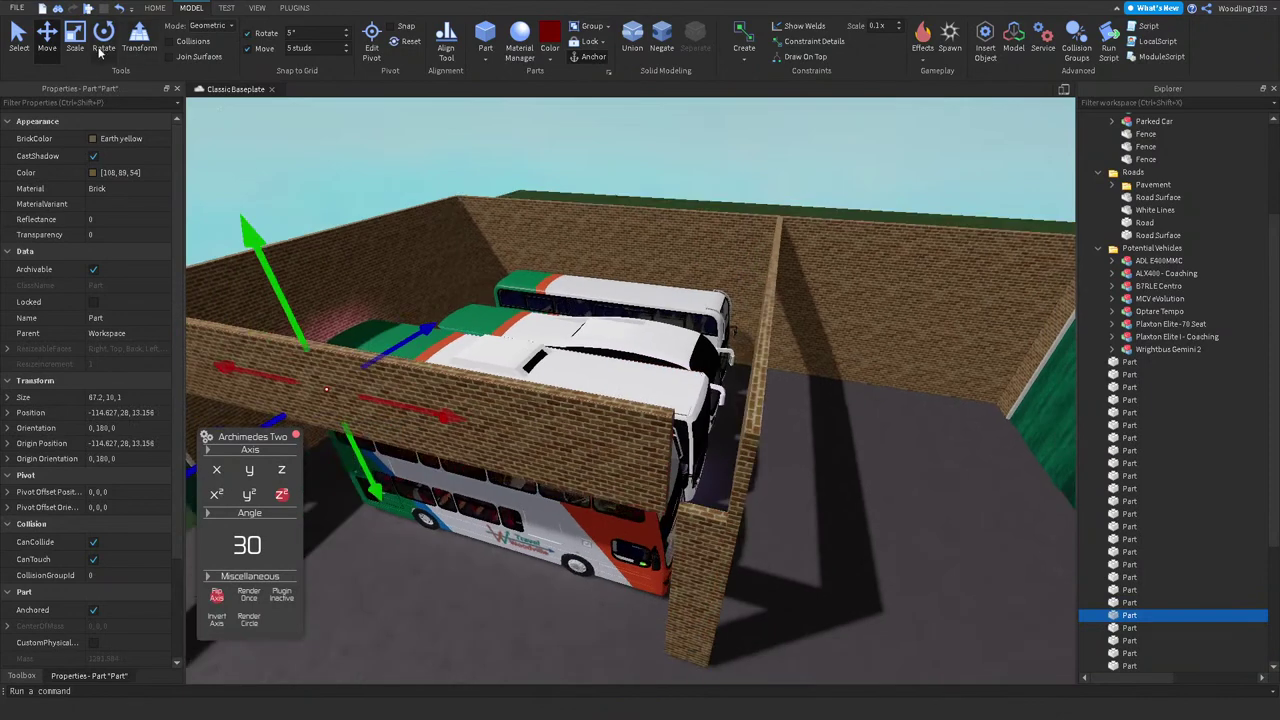
# Step: Scale the brick beam above the coach bay opening to 72.2 studs long so it meets the shifted dividing wall
pyautogui.click(76, 45)
pyautogui.moveTo(700, 471); pyautogui.dragTo(787, 487)
pyautogui.click(826, 167)
pyautogui.click(781, 483)
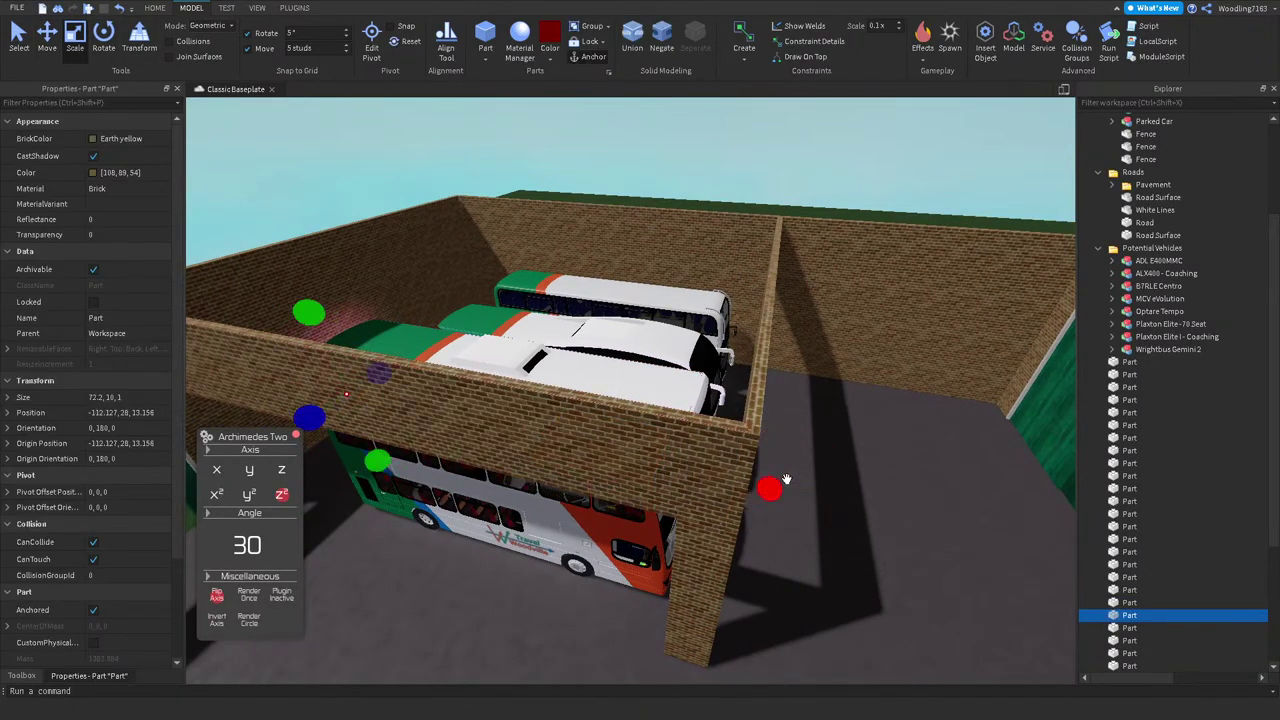
pyautogui.click(843, 172)
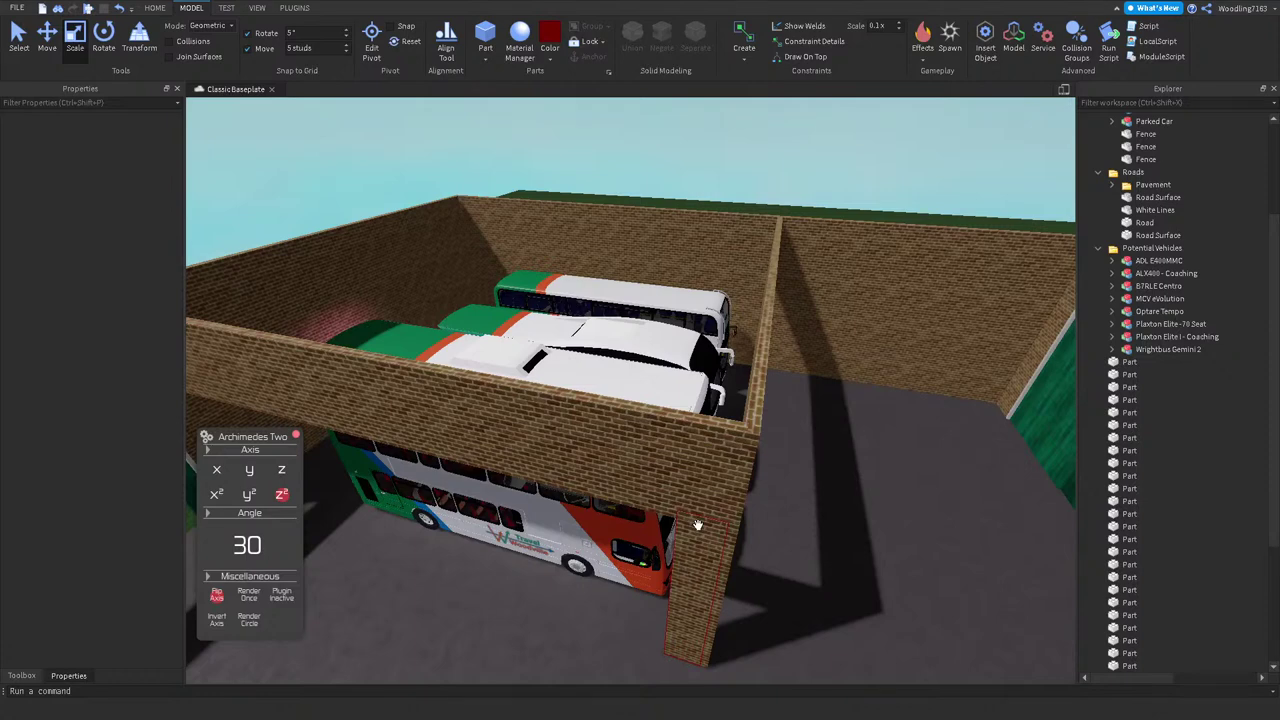
# Step: Inspect the widened coach bay, its pillar and the bus lane beside it from the front and from above
pyautogui.moveTo(697, 524); pyautogui.dragTo(785, 220, button='right')
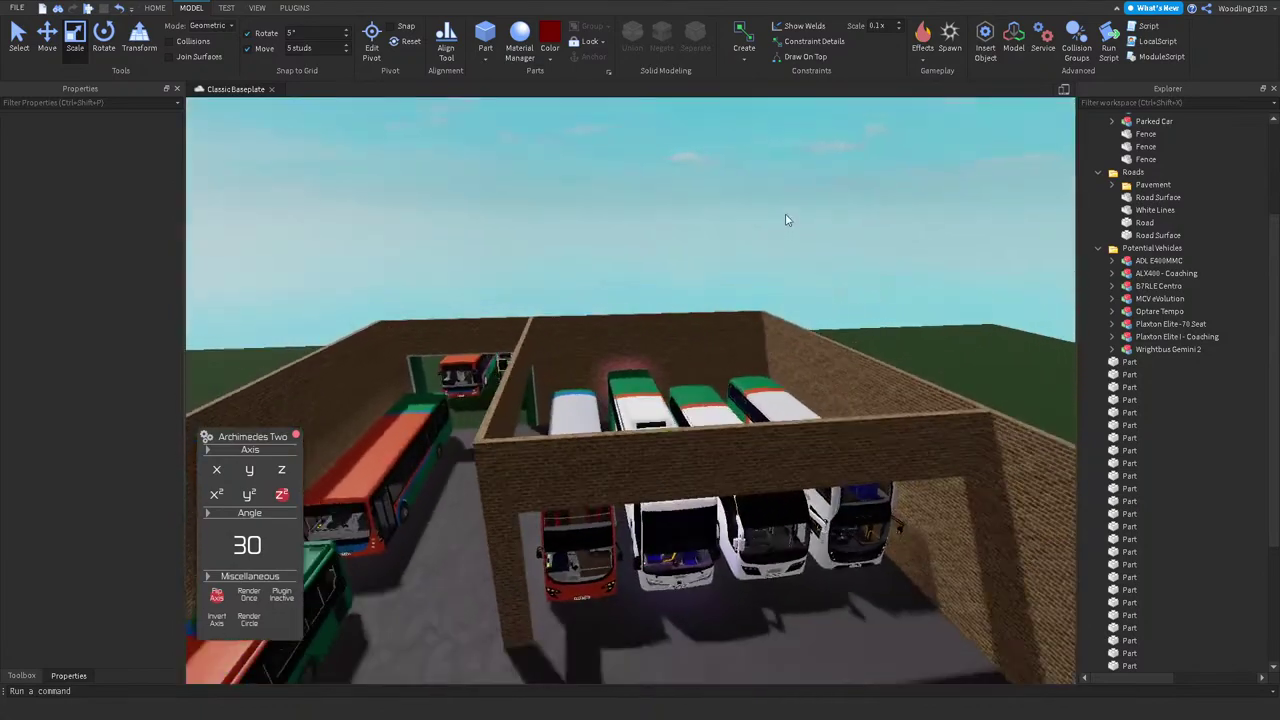
pyautogui.press('w')
pyautogui.press('q')
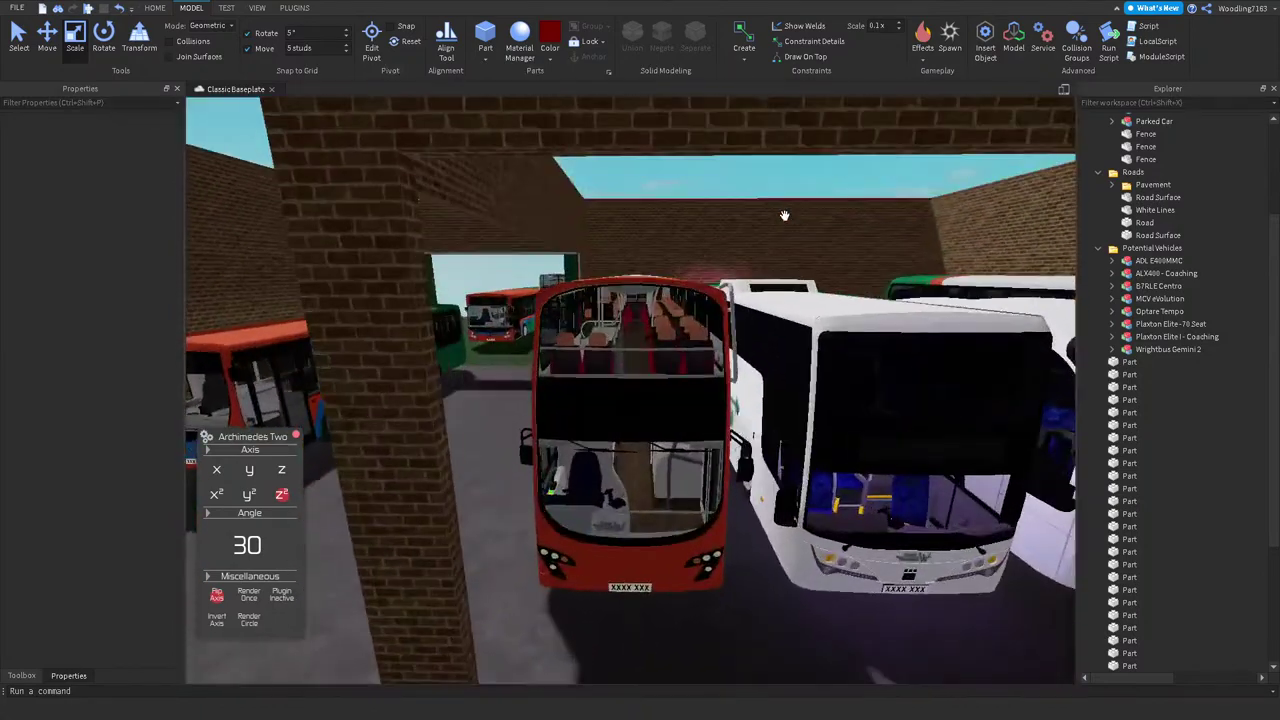
pyautogui.press('s')
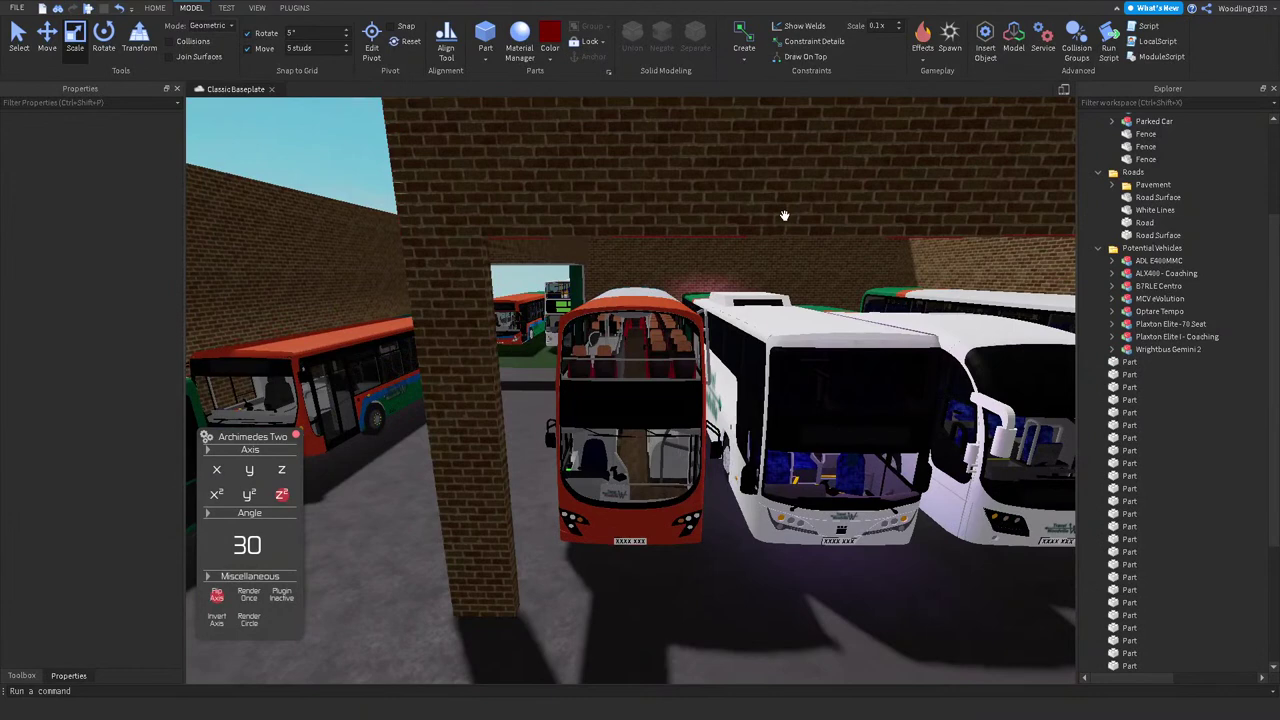
pyautogui.press('a')
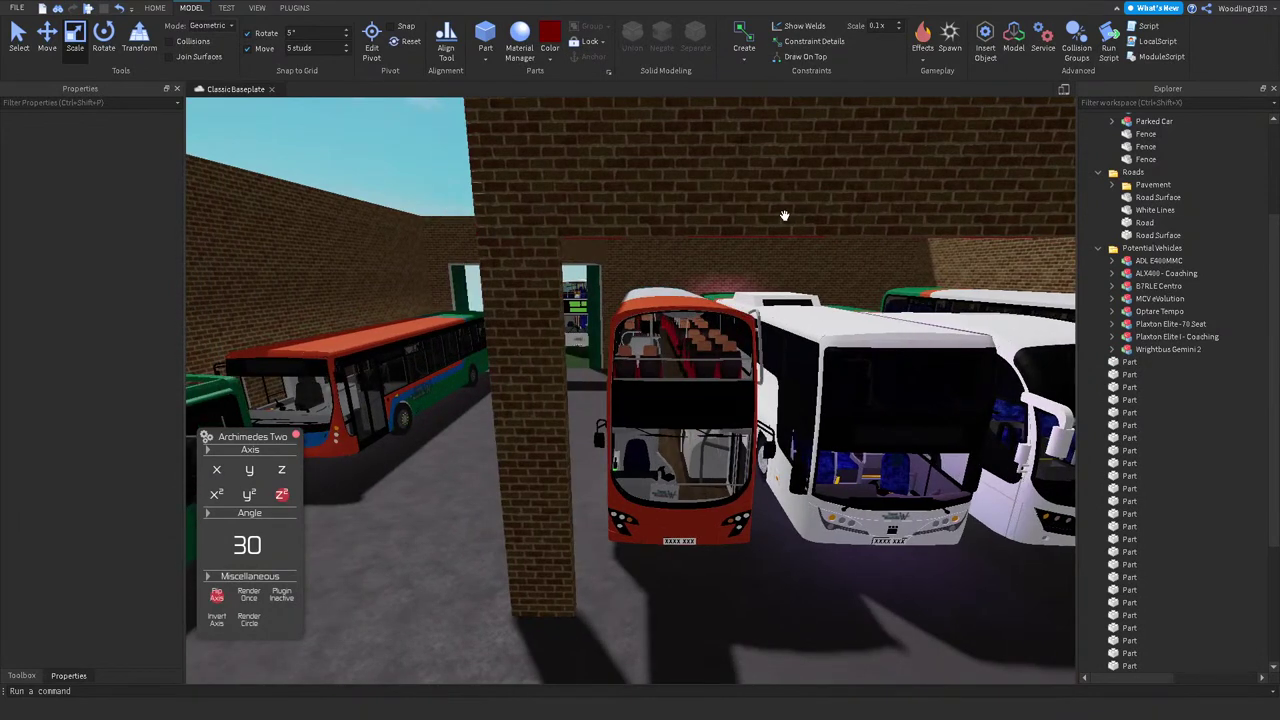
pyautogui.press('a')
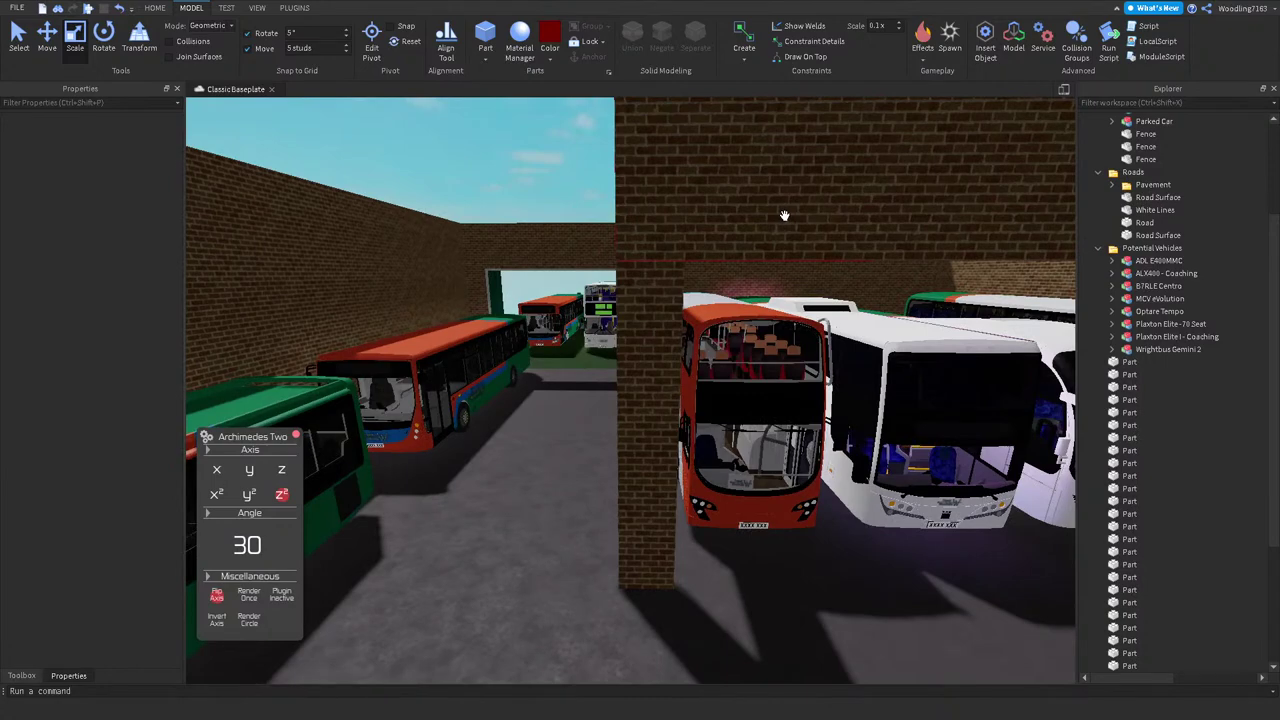
pyautogui.press('s')
pyautogui.press('e')
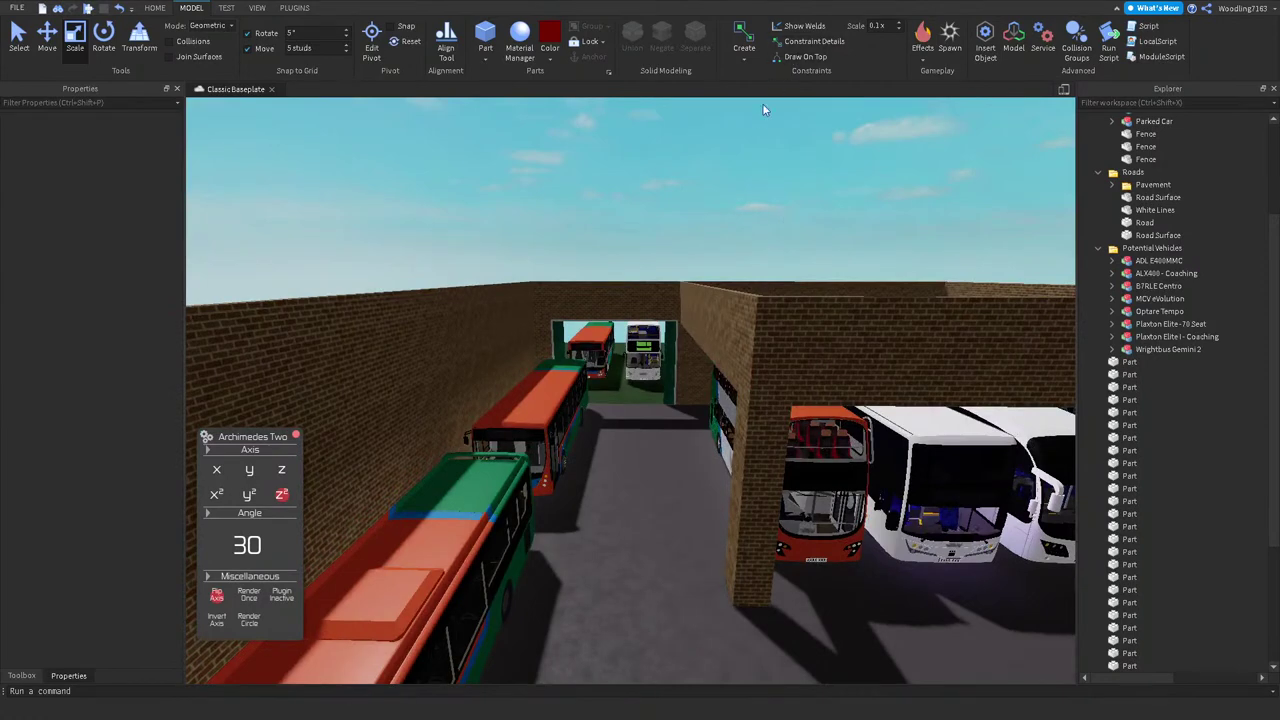
pyautogui.press('w')
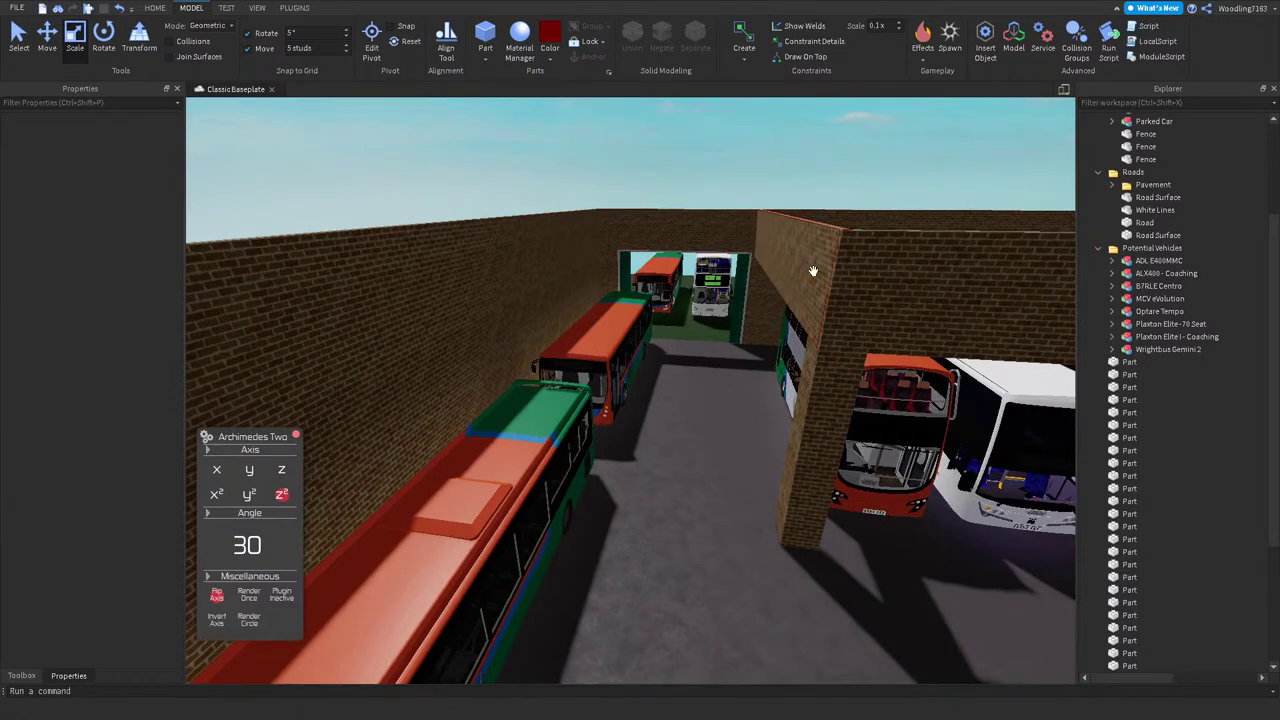
pyautogui.moveTo(813, 271); pyautogui.dragTo(812, 236, button='right')
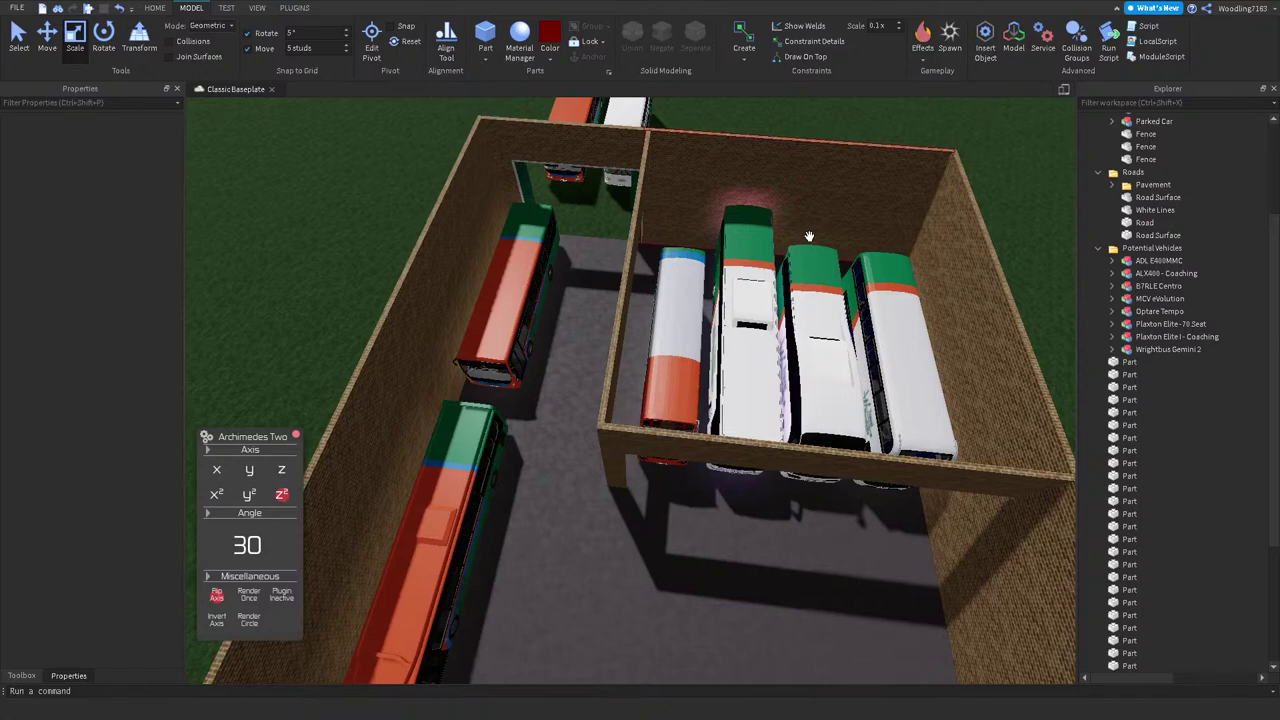
pyautogui.press('s')
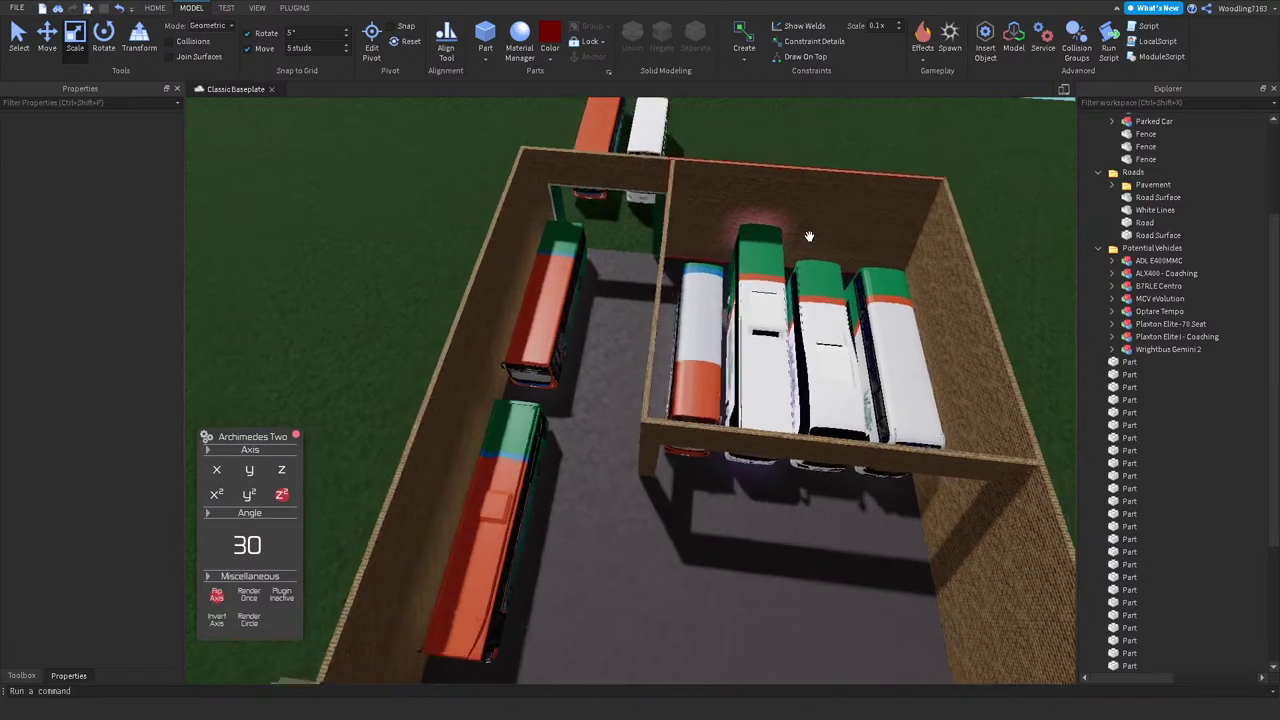
# Step: Examine the depot's front, forecourt and parked cars, and the open building from the front and from above
pyautogui.press('s')
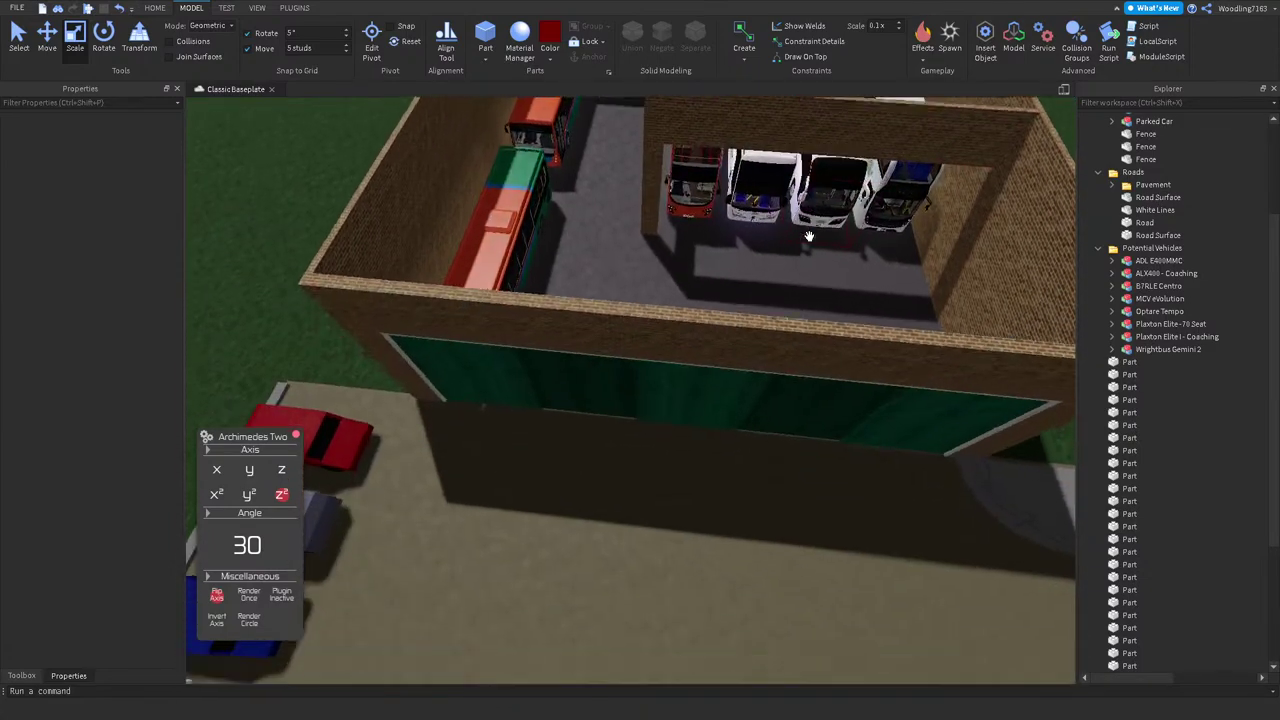
pyautogui.press('s')
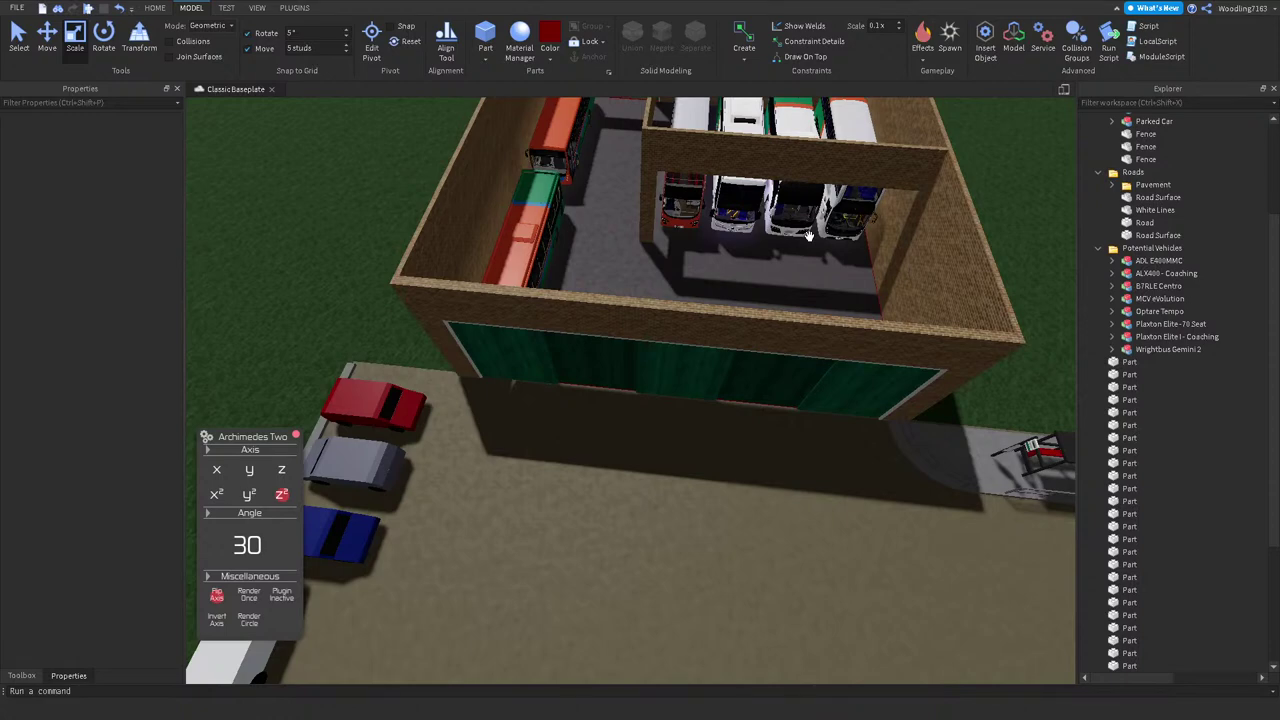
pyautogui.press('w')
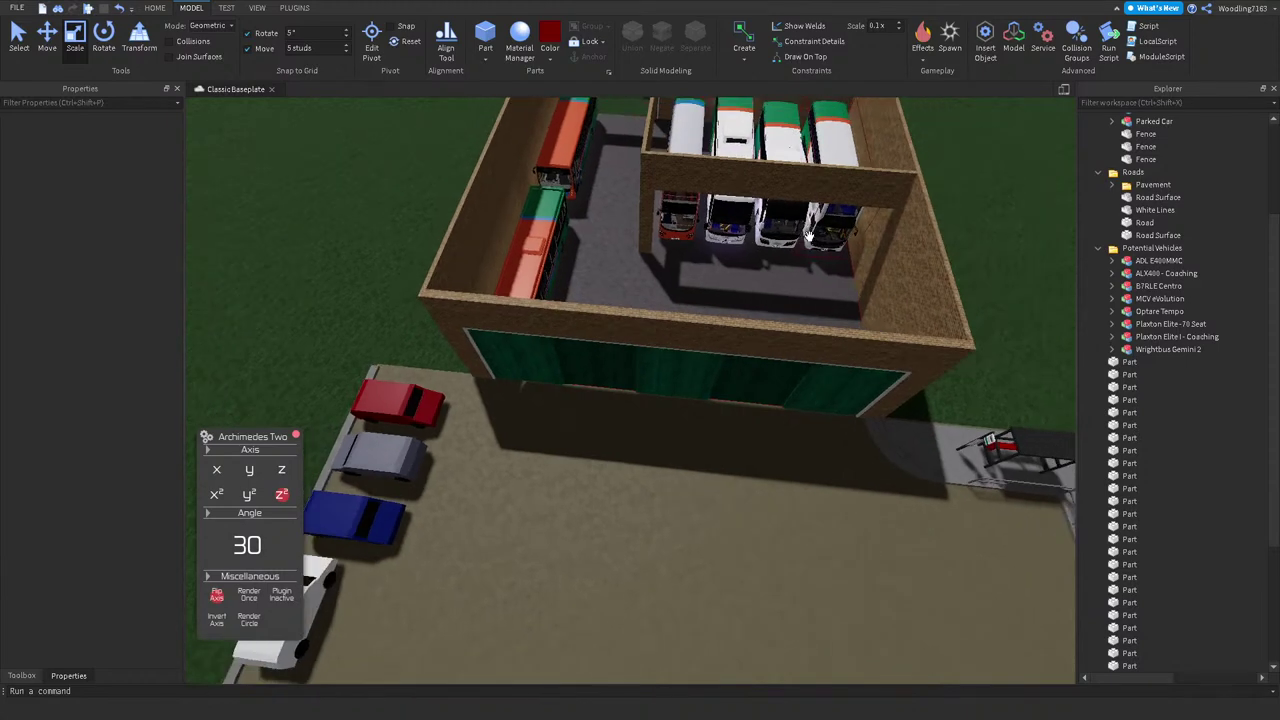
pyautogui.press('w')
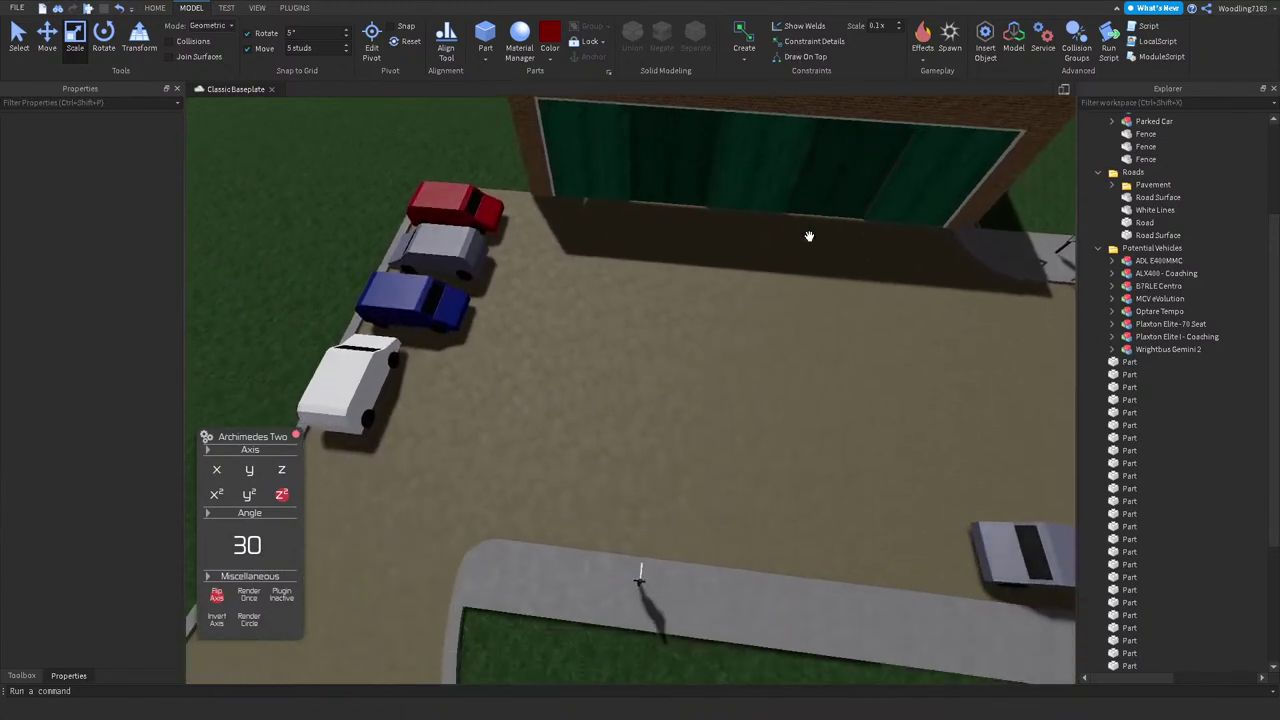
pyautogui.moveTo(791, 212); pyautogui.dragTo(758, 251, button='right')
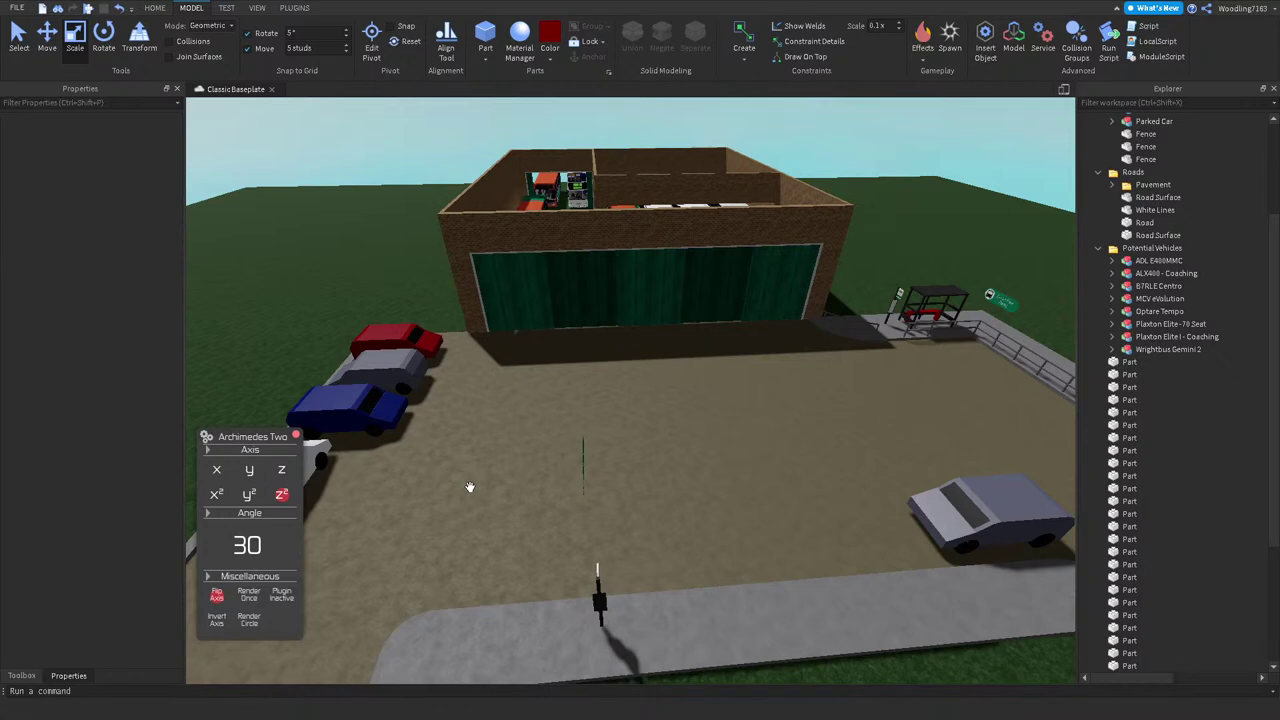
pyautogui.moveTo(470, 487); pyautogui.dragTo(489, 293, button='middle')
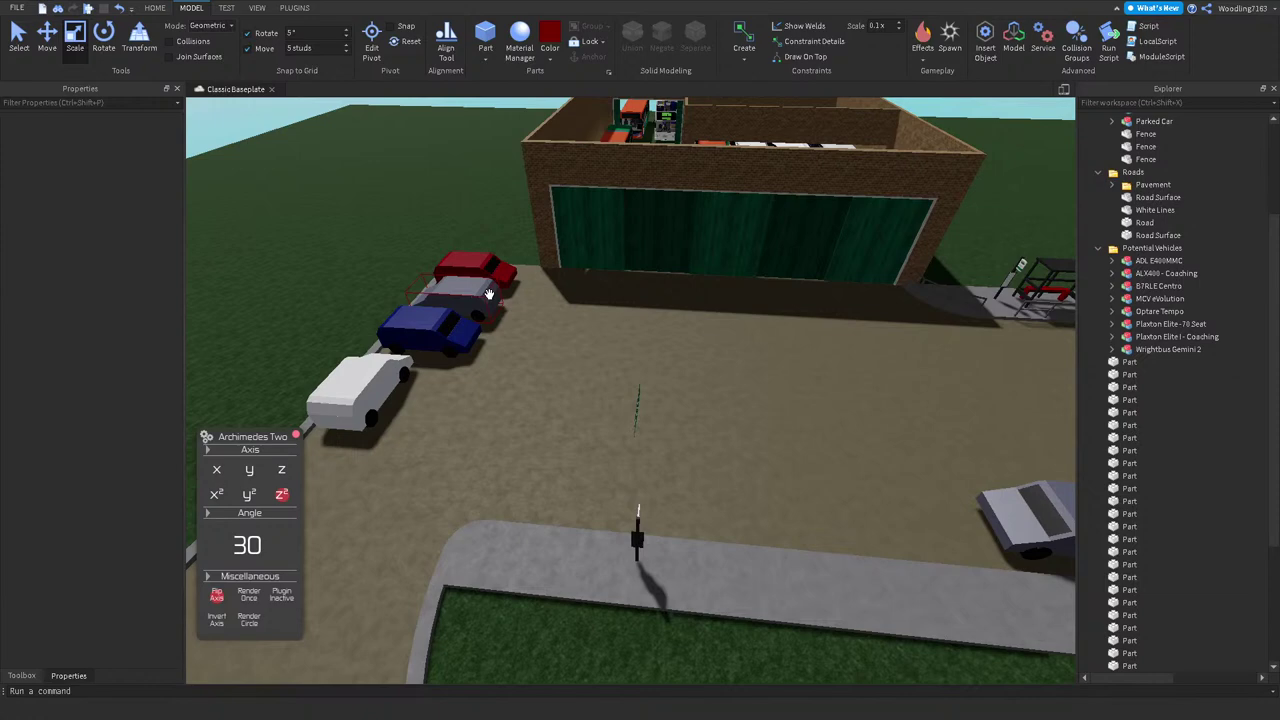
pyautogui.moveTo(489, 293); pyautogui.dragTo(572, 254, button='right')
pyautogui.scroll(5, 580, 228)
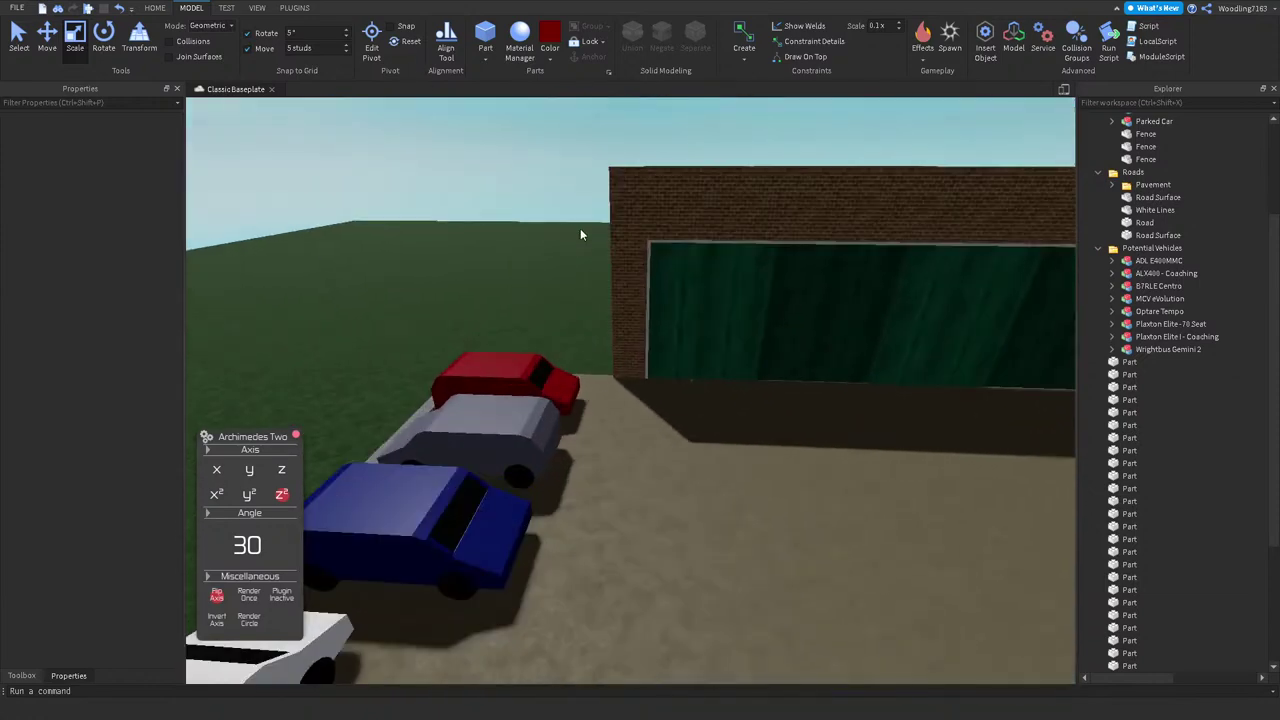
pyautogui.press('w')
pyautogui.moveTo(580, 228); pyautogui.dragTo(630, 310, button='right')
# Step: Select the brick beam above the green front doors and set its Archimedes rotation axis to y
pyautogui.click(557, 276)
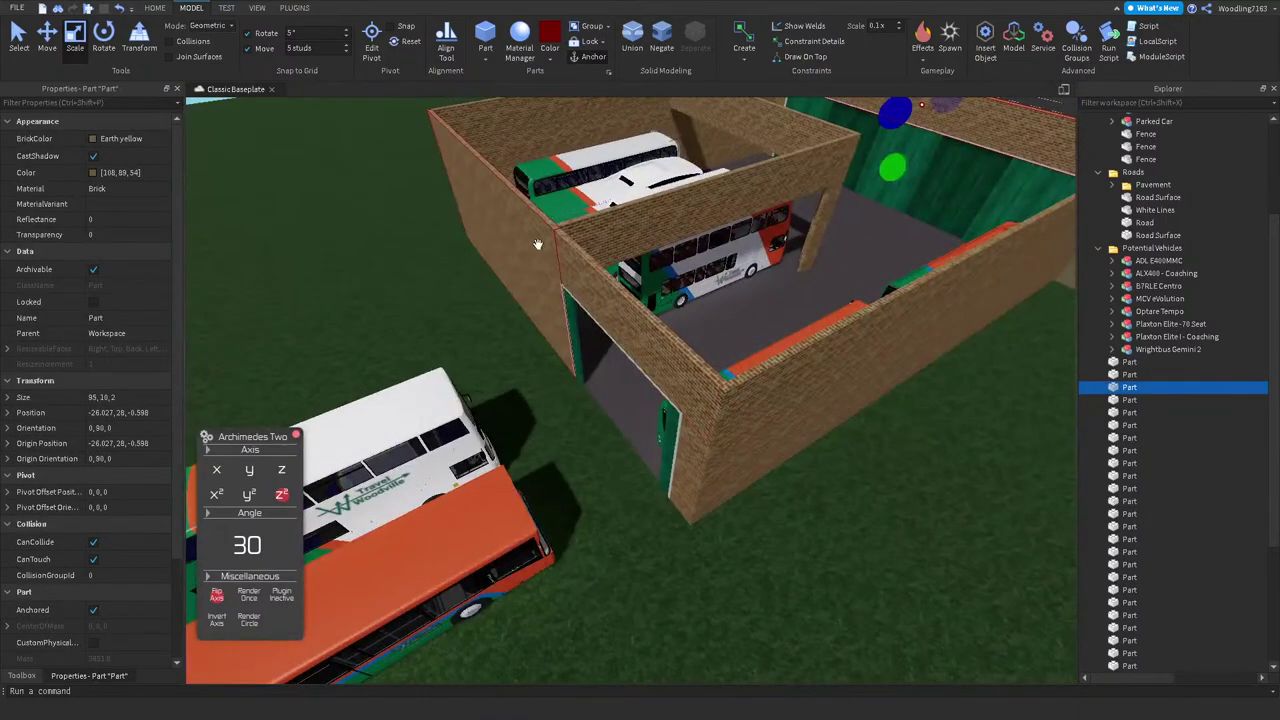
pyautogui.scroll(3, 583, 216)
pyautogui.scroll(3, 585, 215)
pyautogui.moveTo(671, 171); pyautogui.dragTo(748, 306, button='right')
pyautogui.click(748, 306)
pyautogui.click(728, 335)
pyautogui.press('f')
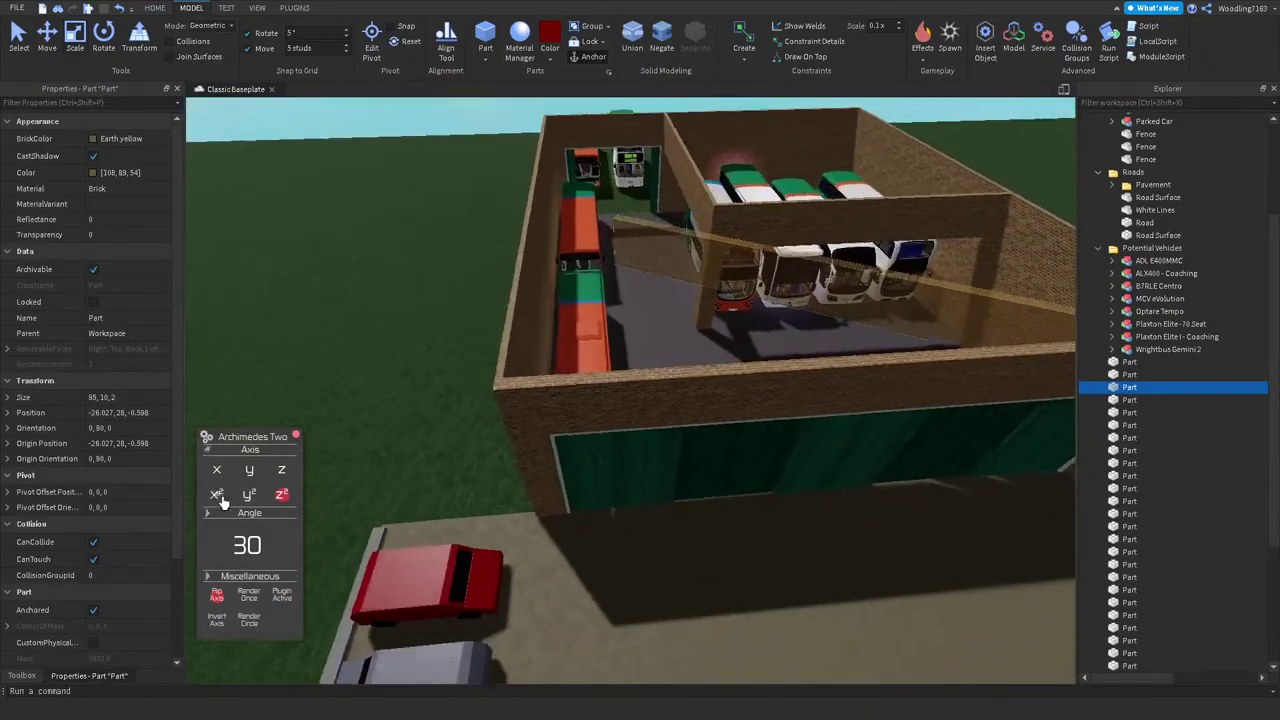
pyautogui.click(216, 496)
pyautogui.click(216, 469)
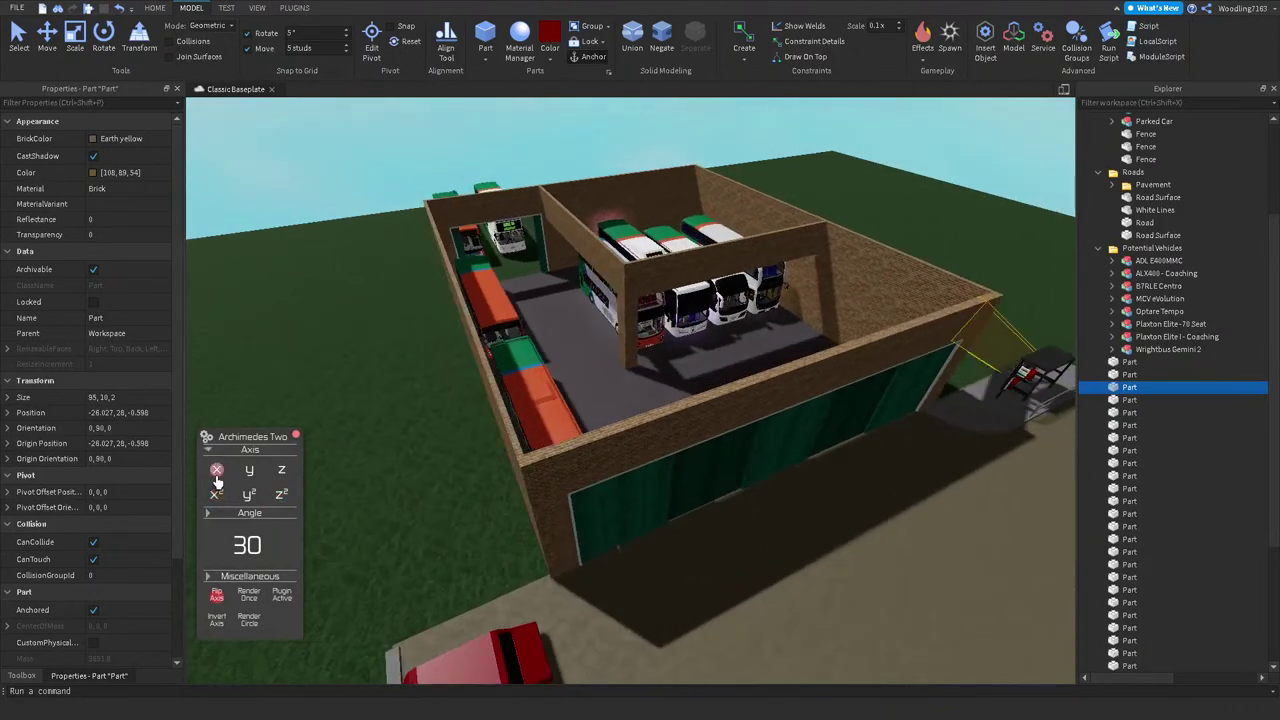
pyautogui.click(249, 470)
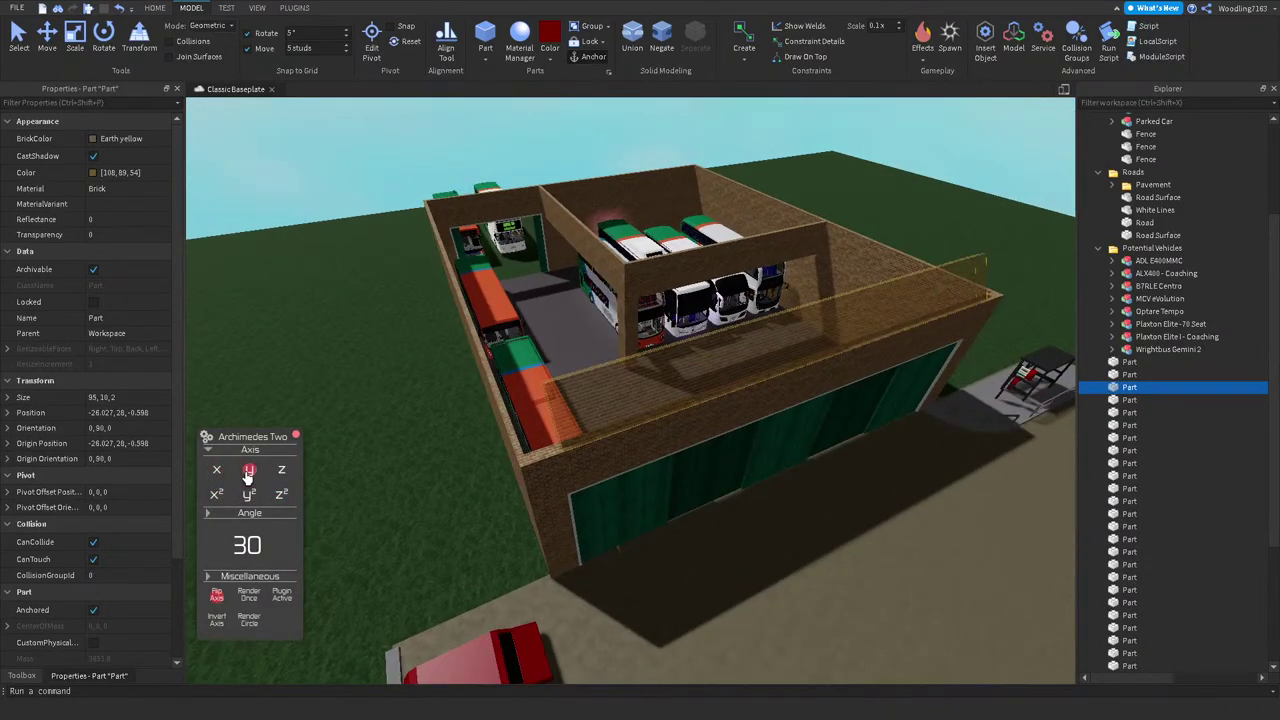
# Step: Set the Archimedes angle to 45 and render one tilted copy of the front beam
pyautogui.press('BackSpace')
pyautogui.press('BackSpace')
pyautogui.write('45')
pyautogui.press('Return')
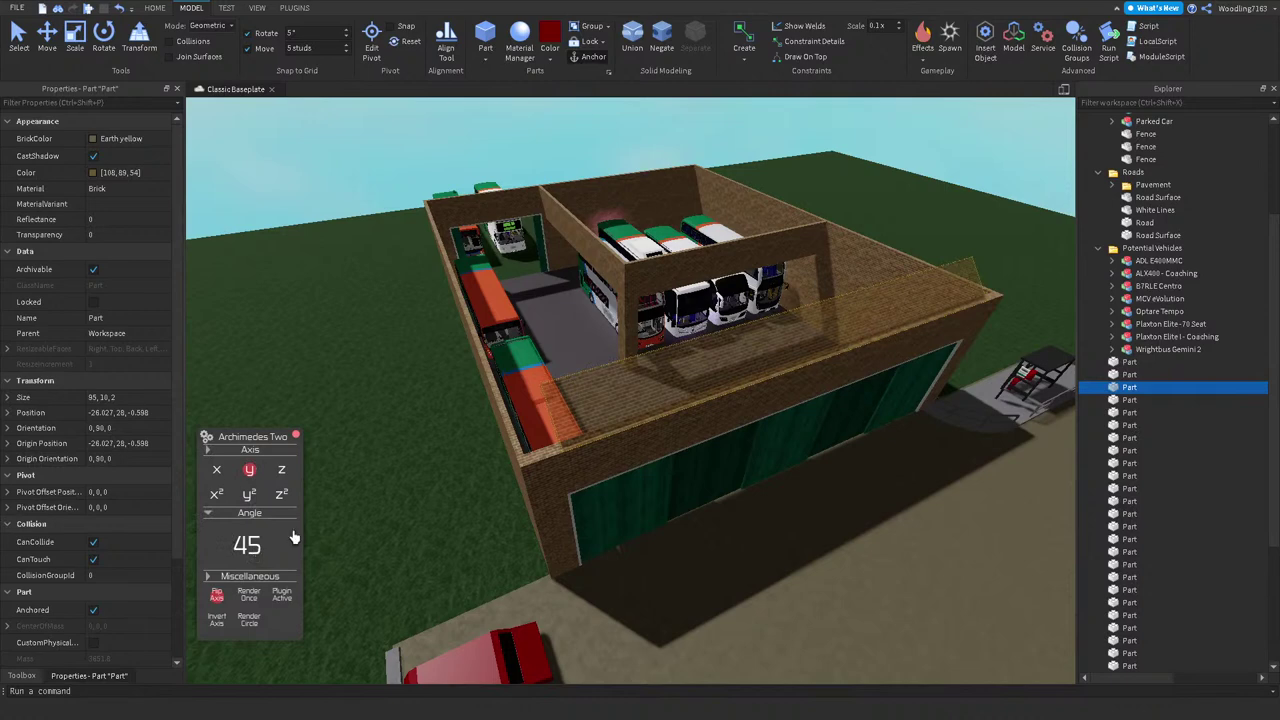
pyautogui.click(249, 597)
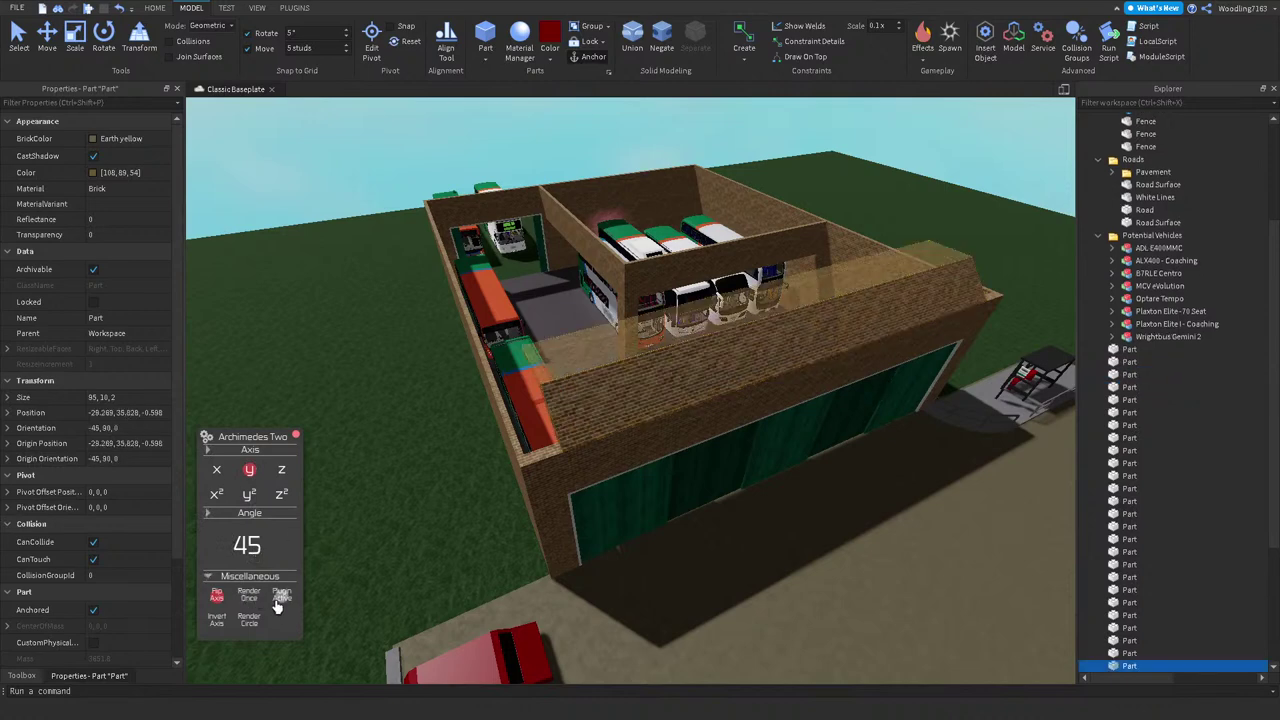
# Step: Scale the tilted brick slab at both ends to 107.012 studs long so it spans the depot's full front
pyautogui.click(75, 40)
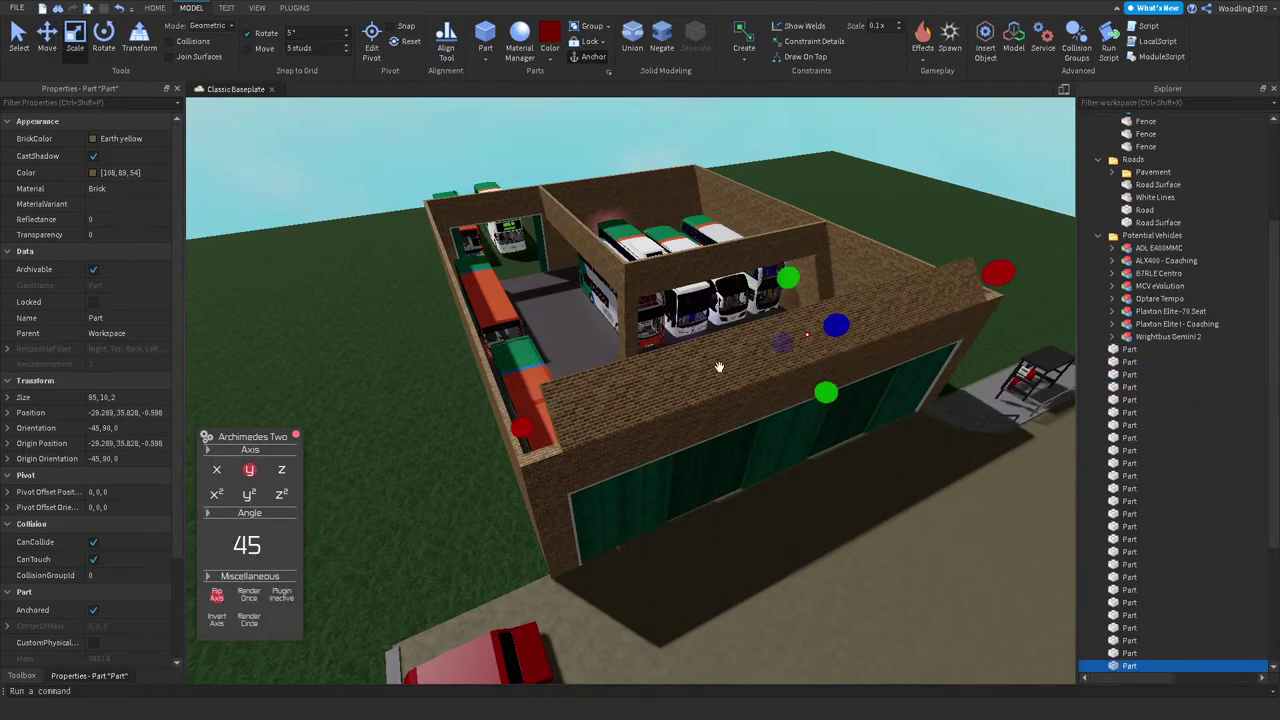
pyautogui.scroll(3, 551, 405)
pyautogui.scroll(3, 551, 405)
pyautogui.moveTo(654, 375); pyautogui.dragTo(527, 421)
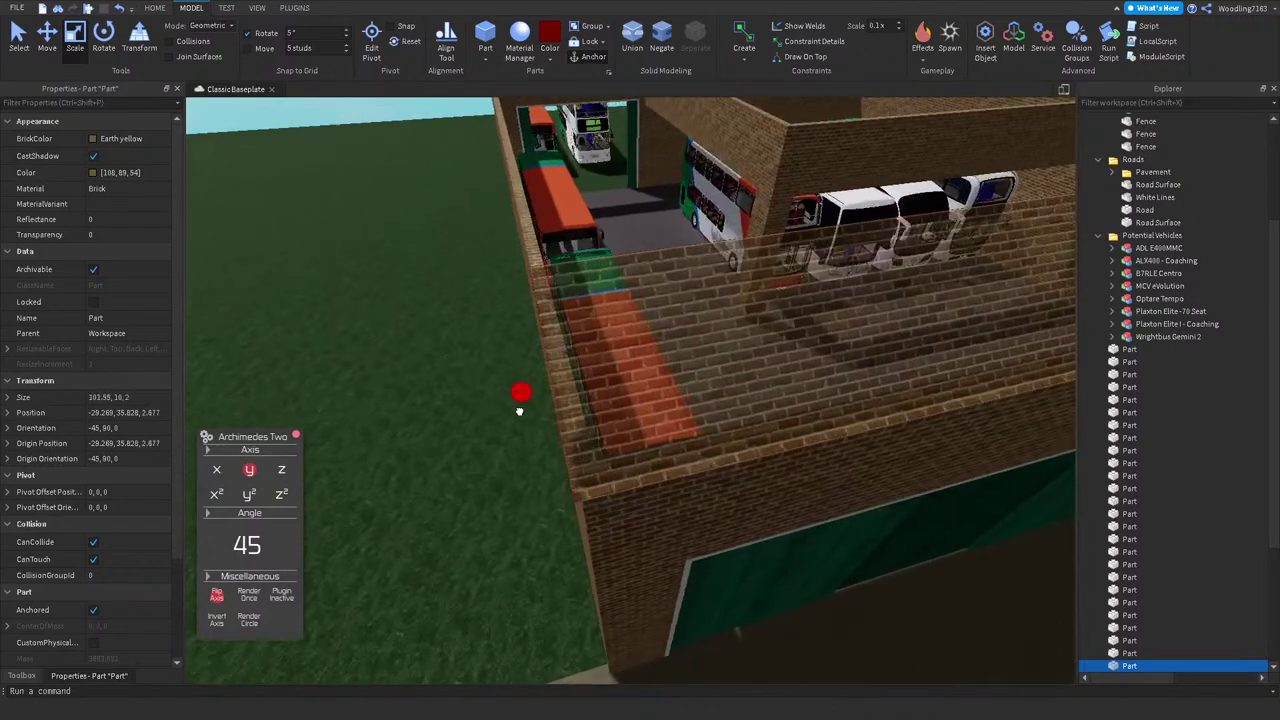
pyautogui.moveTo(527, 421); pyautogui.dragTo(578, 357, button='right')
pyautogui.moveTo(577, 316); pyautogui.dragTo(734, 443)
# Step: Set the move snap to 1 stud and thin the tilted brick slab to 1 stud
pyautogui.scroll(-5, 734, 445)
pyautogui.moveTo(734, 449); pyautogui.dragTo(611, 248, button='right')
pyautogui.scroll(3, 633, 420)
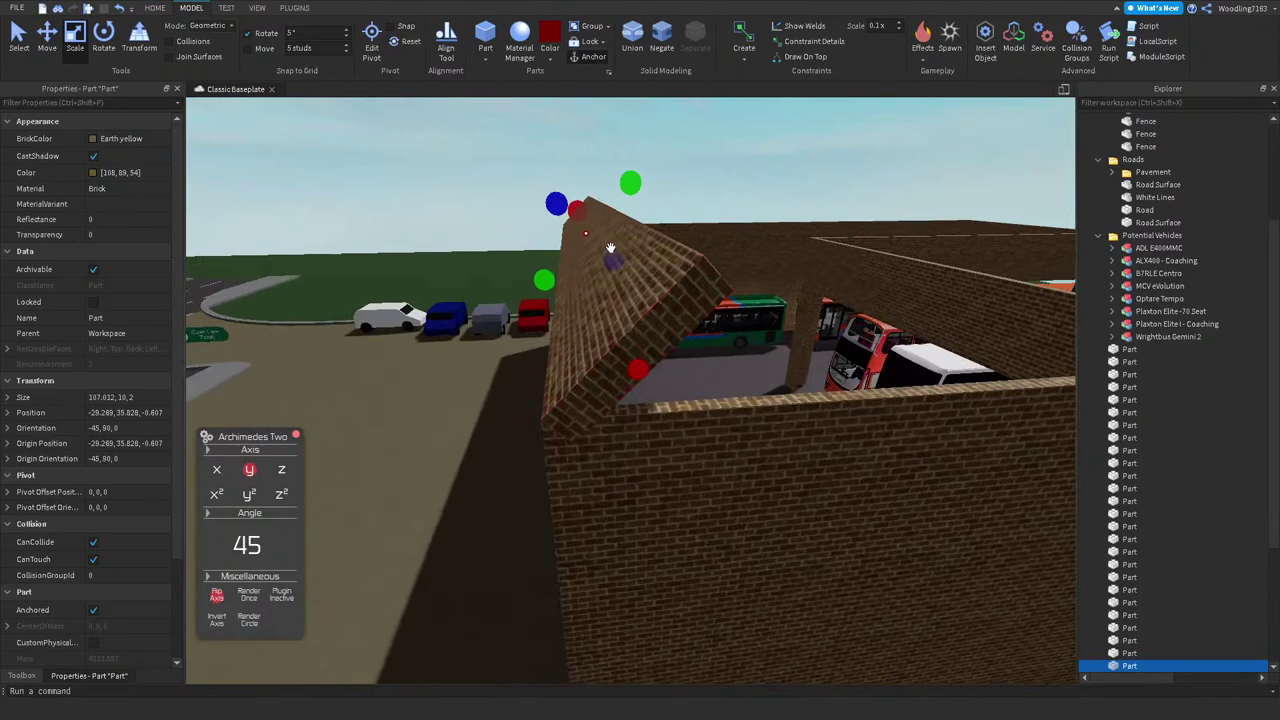
pyautogui.moveTo(612, 260); pyautogui.dragTo(613, 259)
pyautogui.press('d')
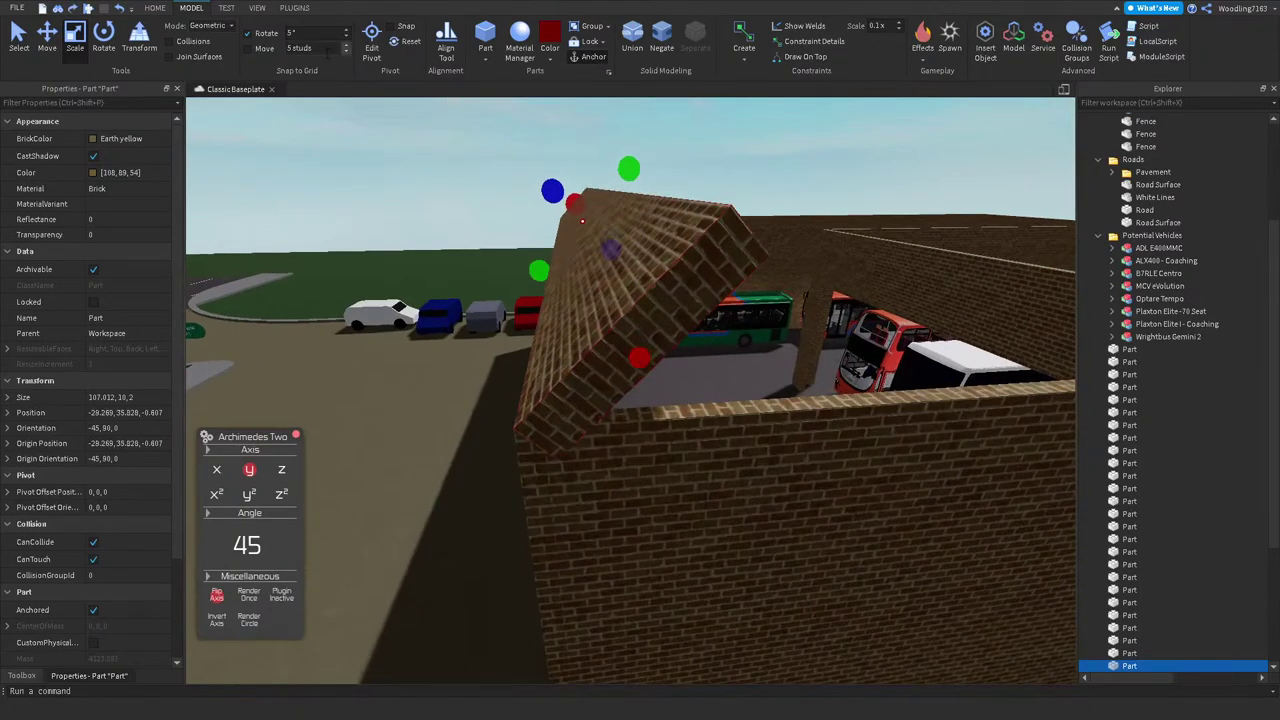
pyautogui.moveTo(612, 251); pyautogui.dragTo(610, 256)
pyautogui.moveTo(610, 256); pyautogui.dragTo(643, 265, button='right')
pyautogui.press('a')
# Step: Duplicate the slab and shrink the two pieces into end rafters, 3.012 studs wide by the parked cars and 2.012 studs by the bus shelter
pyautogui.moveTo(908, 366); pyautogui.dragTo(493, 338)
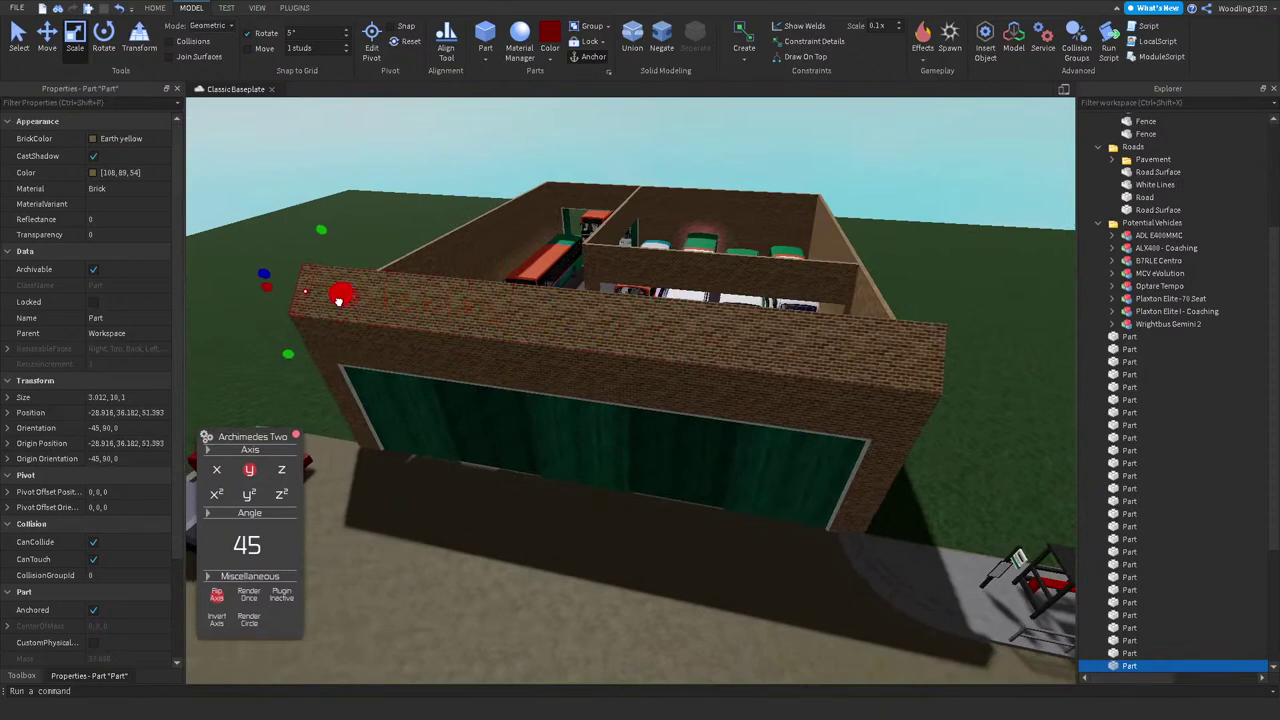
pyautogui.click(395, 312)
pyautogui.moveTo(270, 285); pyautogui.dragTo(810, 364)
pyautogui.moveTo(806, 366); pyautogui.dragTo(757, 368, button='right')
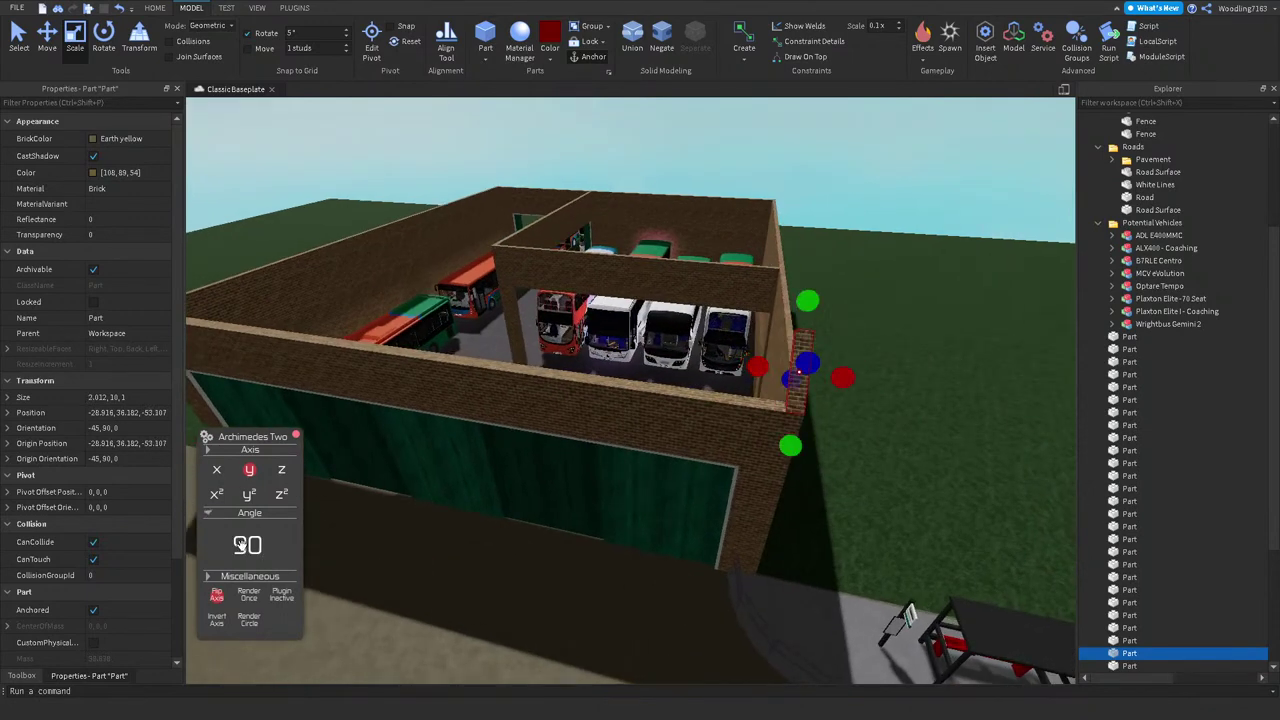
# Step: Set the Archimedes angle to 90 and turn a copy of the bus-shelter-end rafter into a 2-stud-high base rail along the front wall
pyautogui.moveTo(502, 541); pyautogui.dragTo(269, 138, button='right')
pyautogui.moveTo(789, 302); pyautogui.dragTo(752, 396)
pyautogui.hotkey('ctrl', 'd')
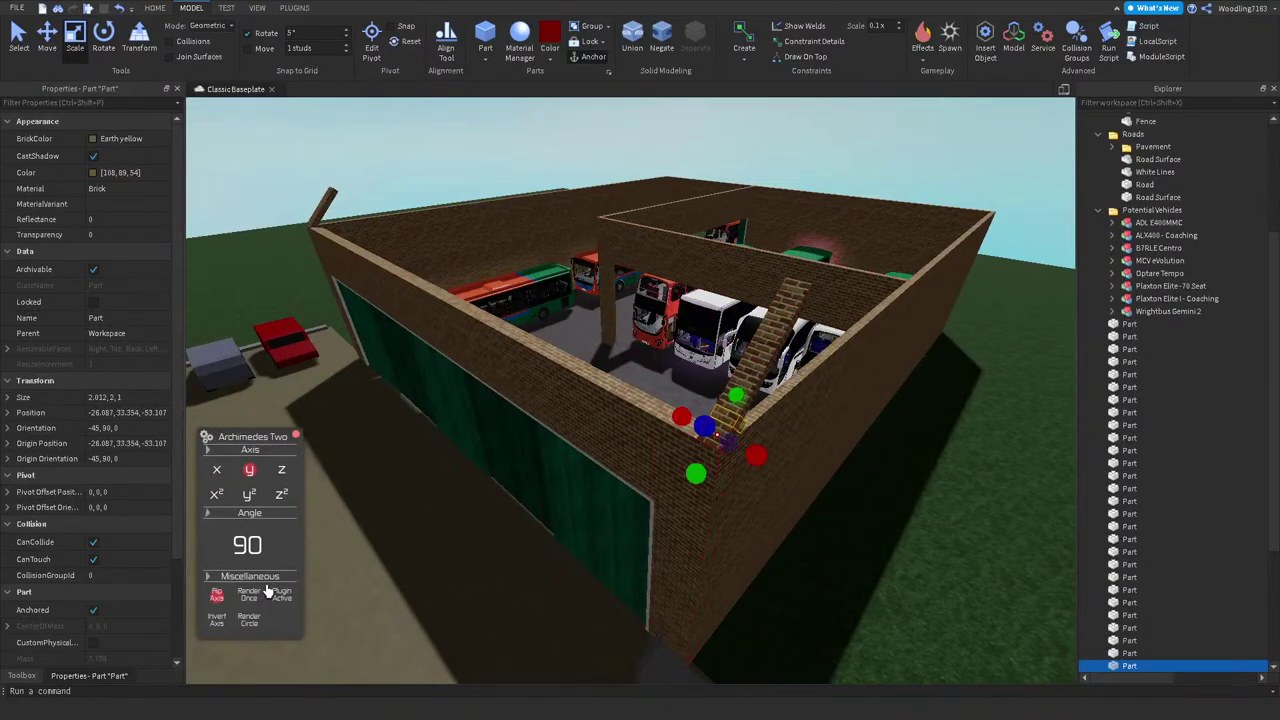
pyautogui.moveTo(675, 400); pyautogui.dragTo(661, 364)
pyautogui.moveTo(656, 359); pyautogui.dragTo(682, 370, button='right')
pyautogui.click(610, 470)
# Step: Lengthen the rafter at the parked-car end to 12 studs and stretch a 2-stud-high copy of its tip into a 107.012-stud ridge beam
pyautogui.click(550, 348)
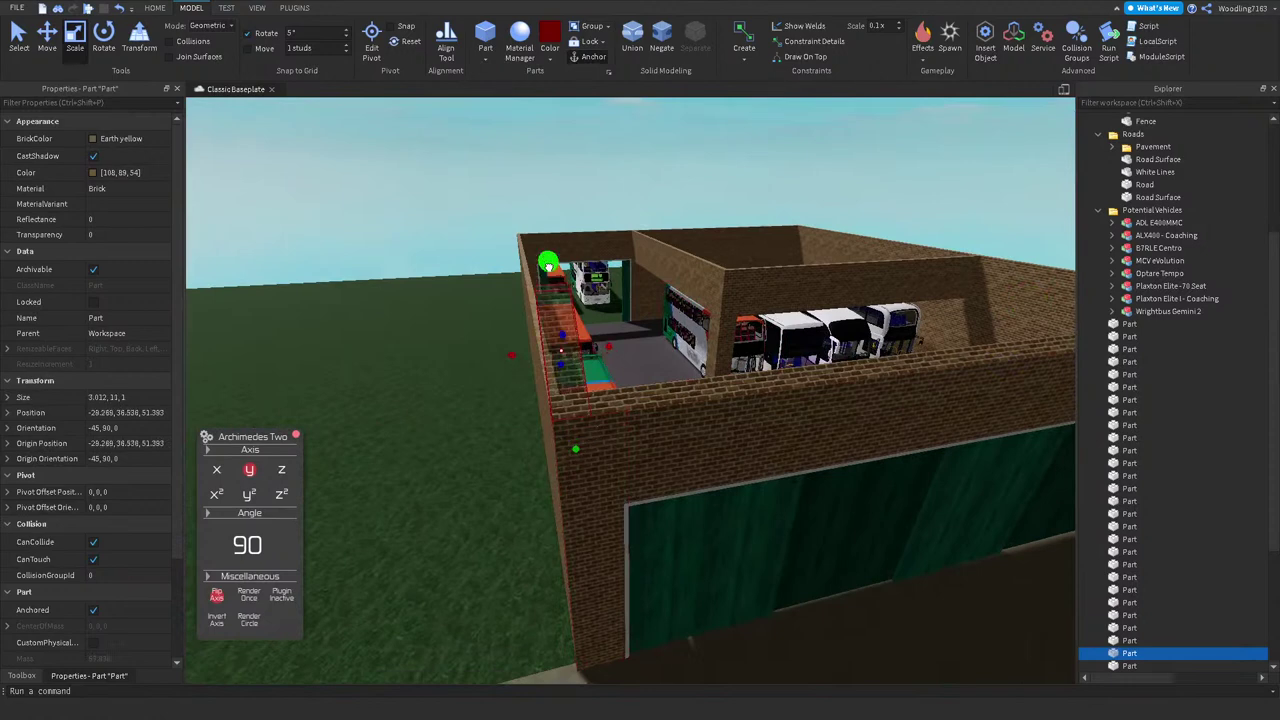
pyautogui.click(559, 354)
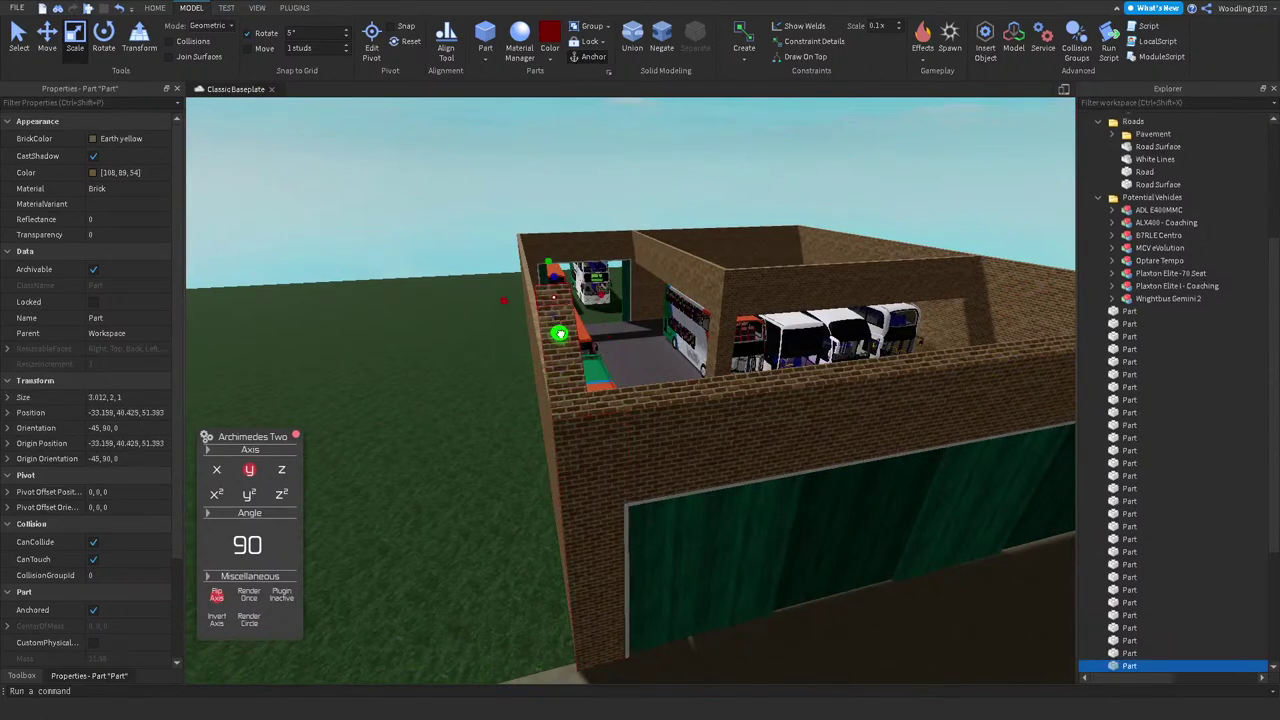
pyautogui.click(608, 290)
pyautogui.moveTo(585, 298); pyautogui.dragTo(746, 291, button='right')
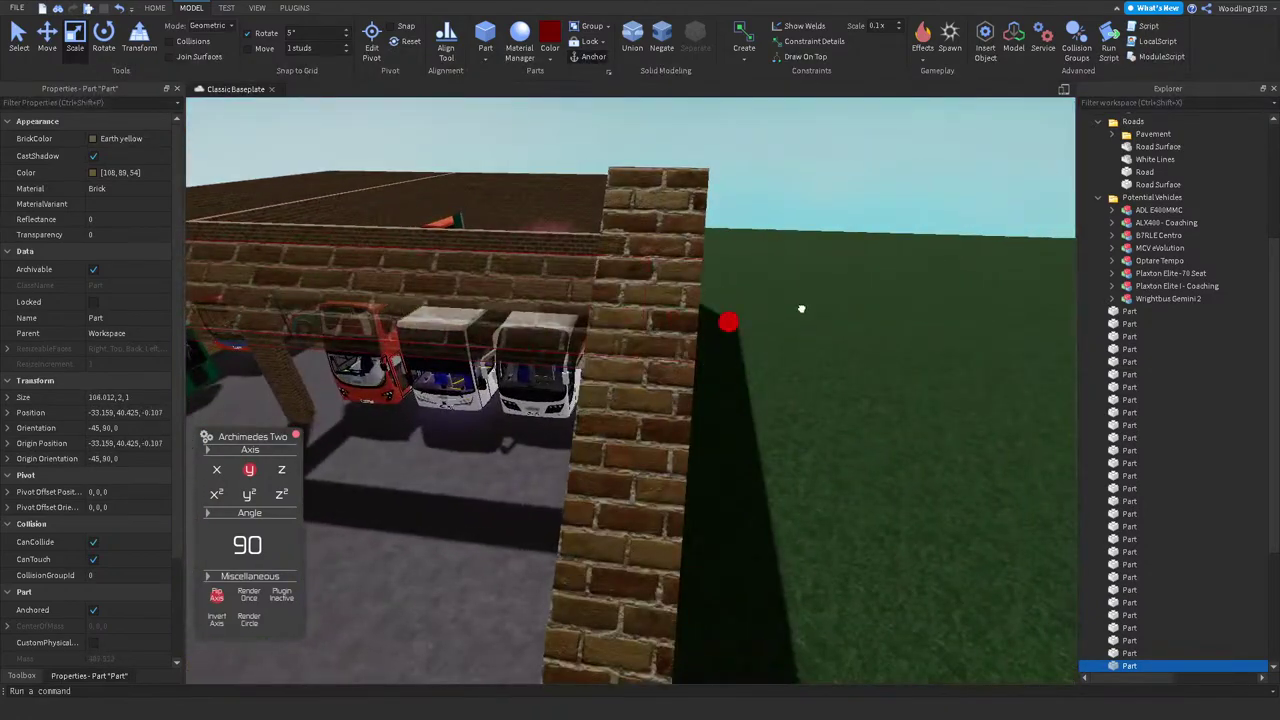
pyautogui.press('e')
pyautogui.click(673, 301)
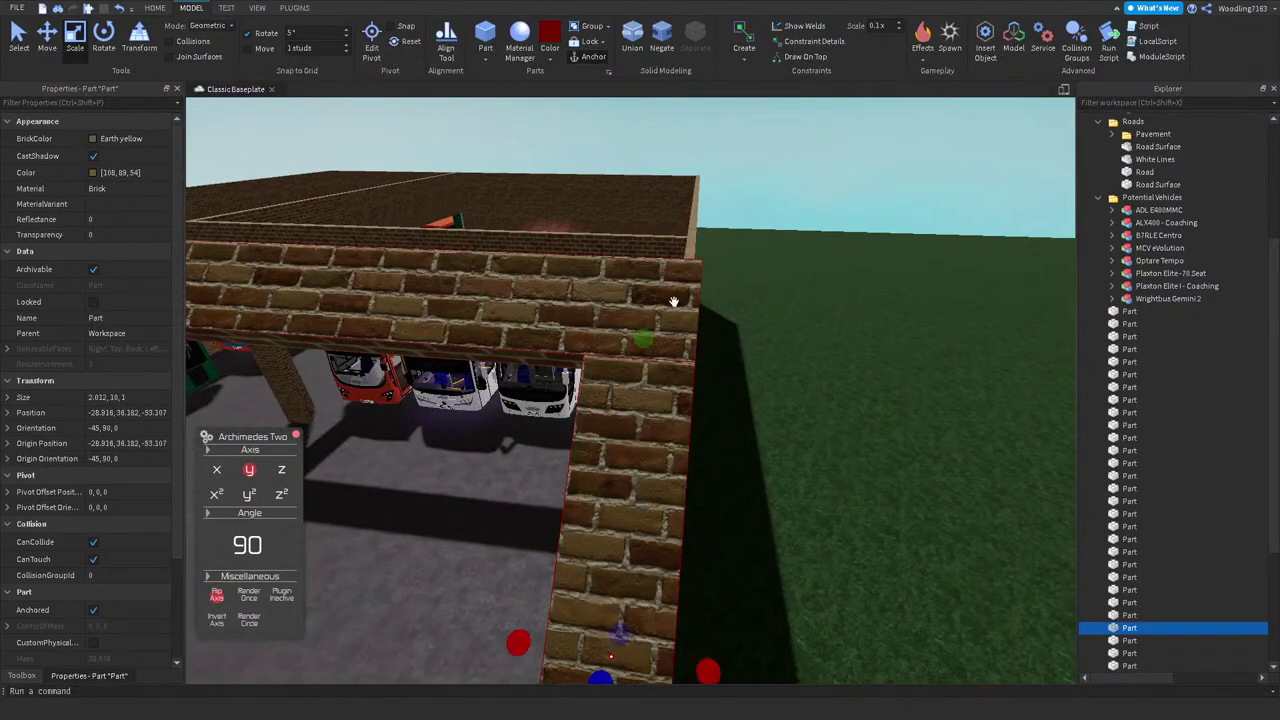
pyautogui.press('f')
# Step: Duplicate the ridge beam, scale the copy to 1 stud high and shape it as the ridge's opposite side
pyautogui.click(282, 596)
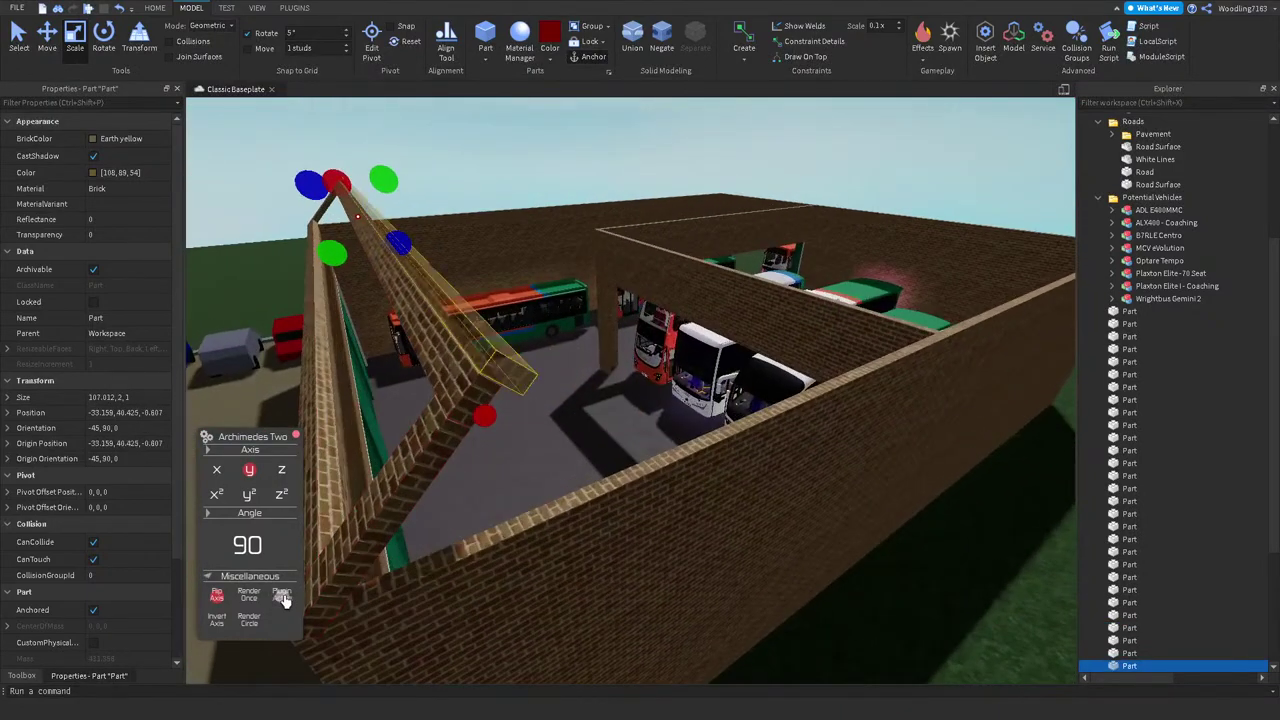
pyautogui.moveTo(425, 545); pyautogui.dragTo(183, 112, button='right')
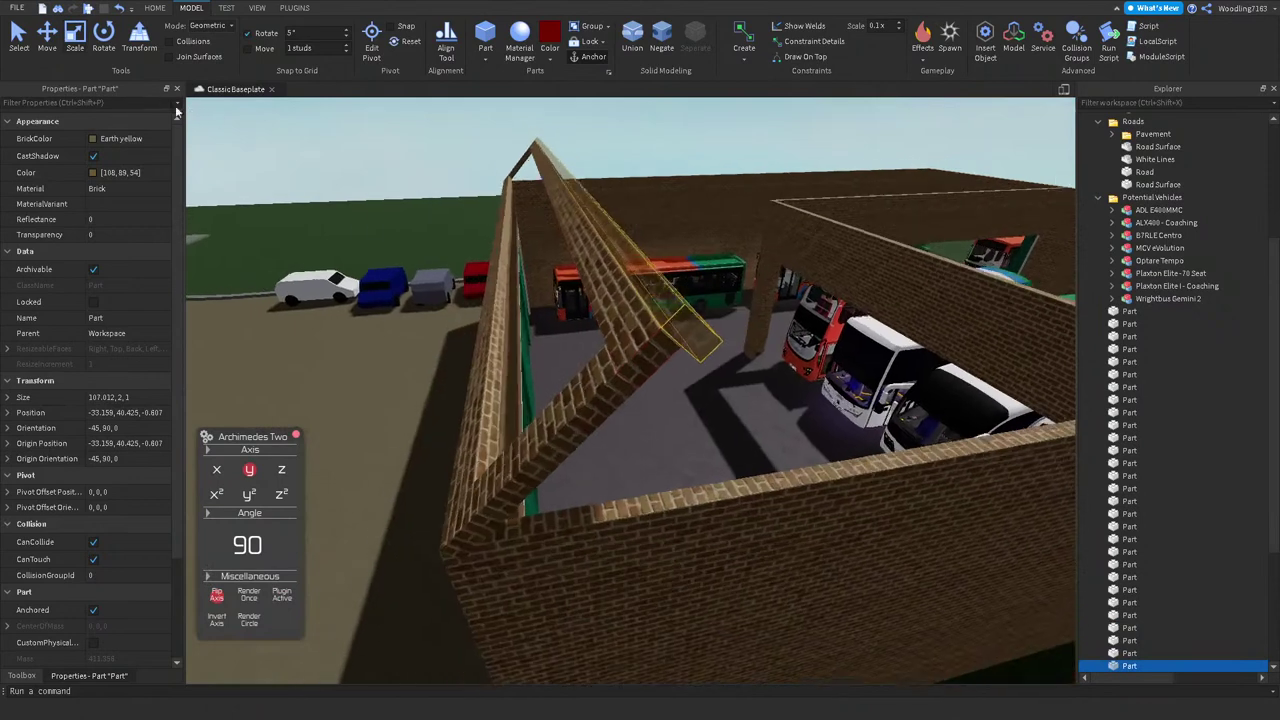
pyautogui.click(75, 40)
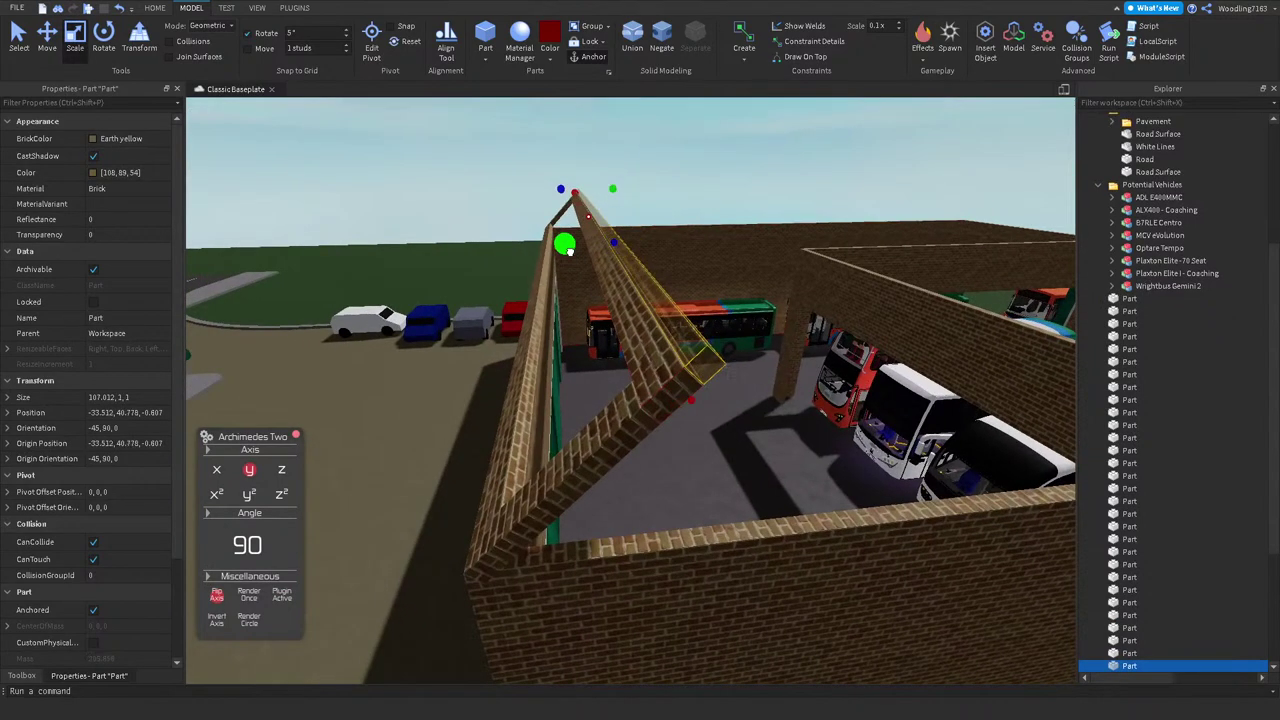
pyautogui.moveTo(613, 241)
pyautogui.mouseDown()
pyautogui.moveTo(619, 255)
pyautogui.moveTo(612, 244)
pyautogui.mouseUp()
# Step: Lengthen the bus-shelter-end rafter to 11 studs and create its opposing rafter as a 90-degree rotated copy
pyautogui.click(640, 415)
pyautogui.moveTo(666, 381); pyautogui.dragTo(689, 360)
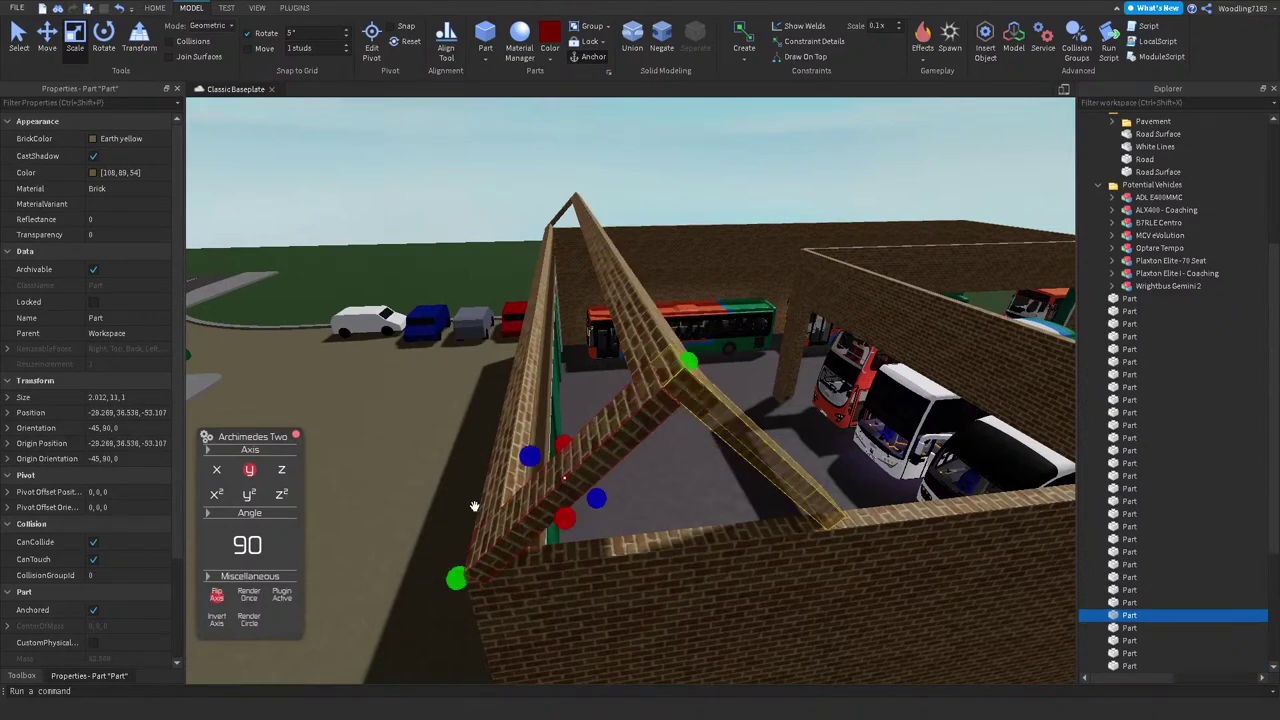
pyautogui.moveTo(643, 403); pyautogui.dragTo(560, 400, button='right')
pyautogui.hotkey('ctrl', 'd')
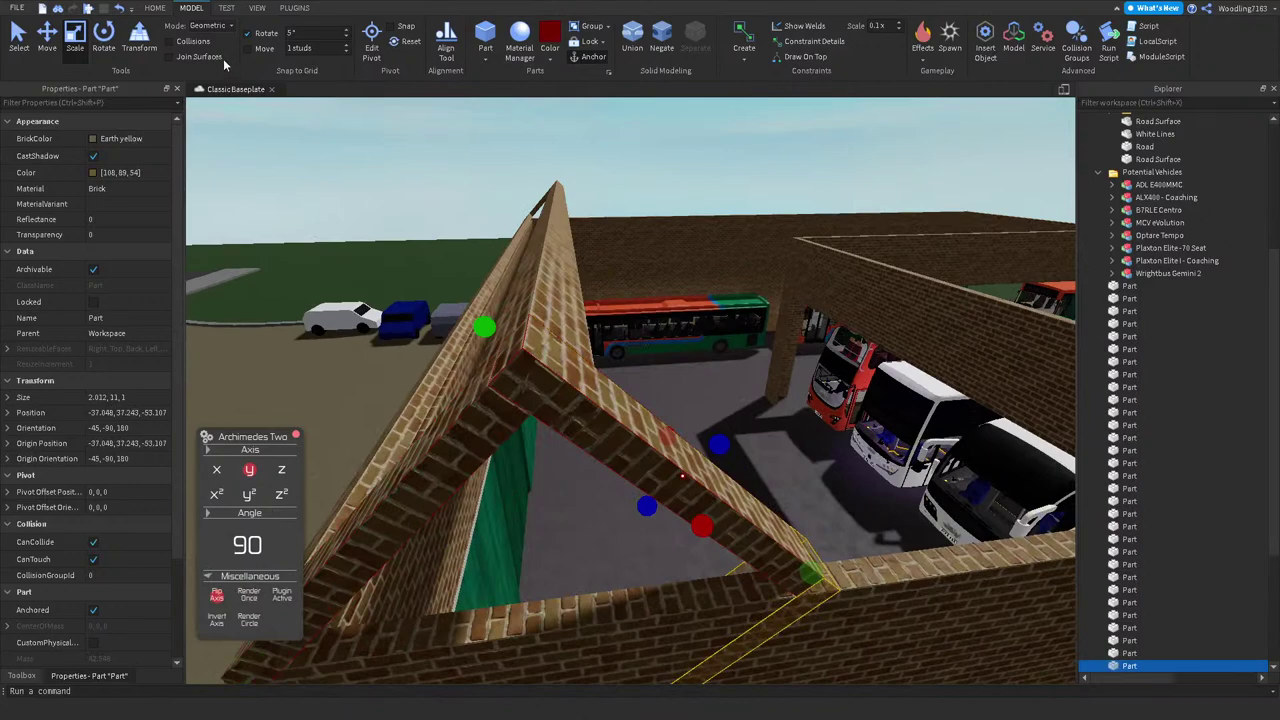
# Step: Move the opposing rafter at the bus-shelter end along its slope to fit it against the ridge
pyautogui.click(55, 34)
pyautogui.hotkey('ctrl', 'l')
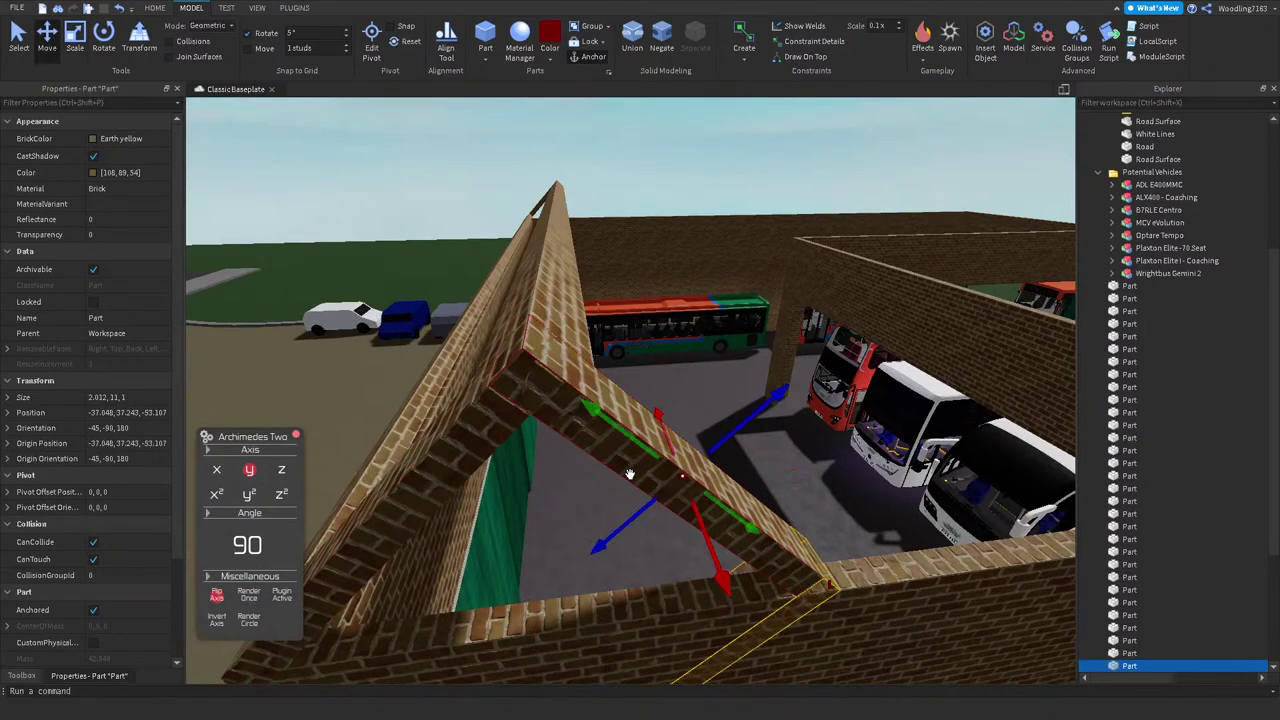
pyautogui.moveTo(617, 432); pyautogui.dragTo(628, 446)
# Step: Render a 90-degree copy of the parked-car-end rafter and move it into place as the opposing rafter
pyautogui.moveTo(628, 446); pyautogui.dragTo(263, 582, button='right')
pyautogui.click(786, 421)
pyautogui.click(249, 595)
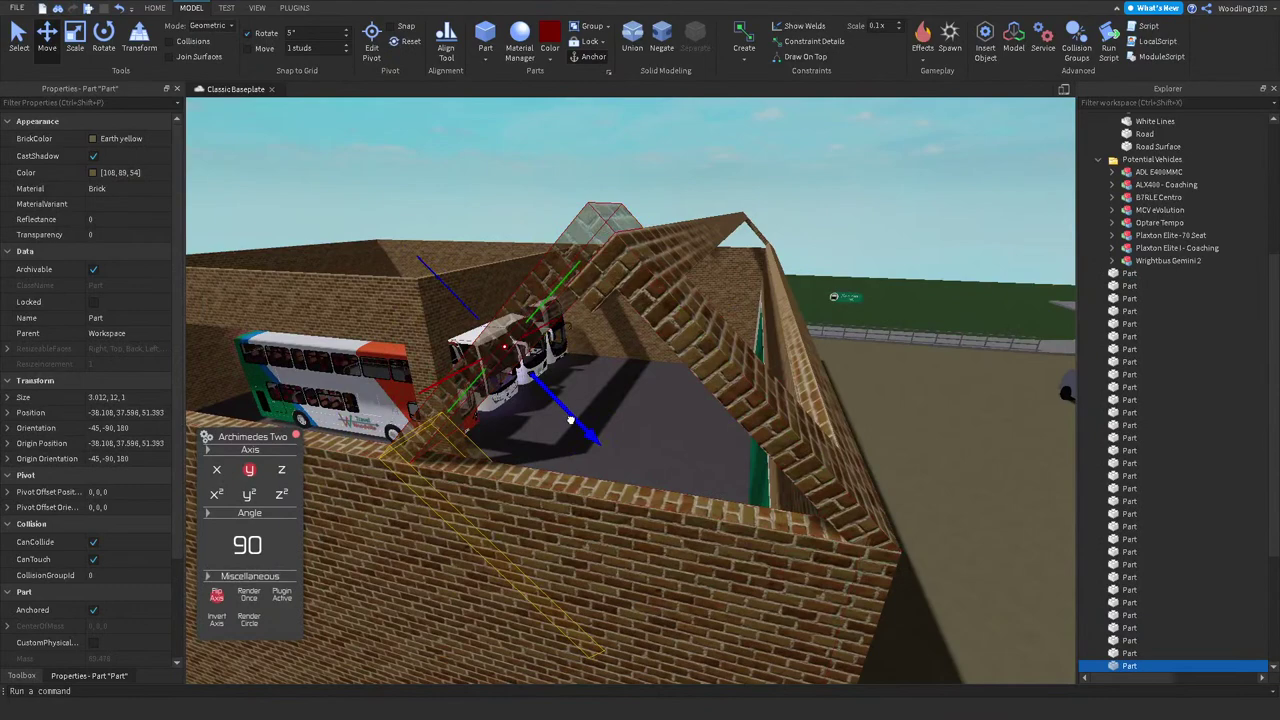
pyautogui.click(759, 170)
pyautogui.moveTo(759, 170); pyautogui.dragTo(650, 330, button='right')
# Step: Select the six rafter and ridge pieces of the car-park-side roof truss and align the move handles to world axes
pyautogui.click(740, 337)
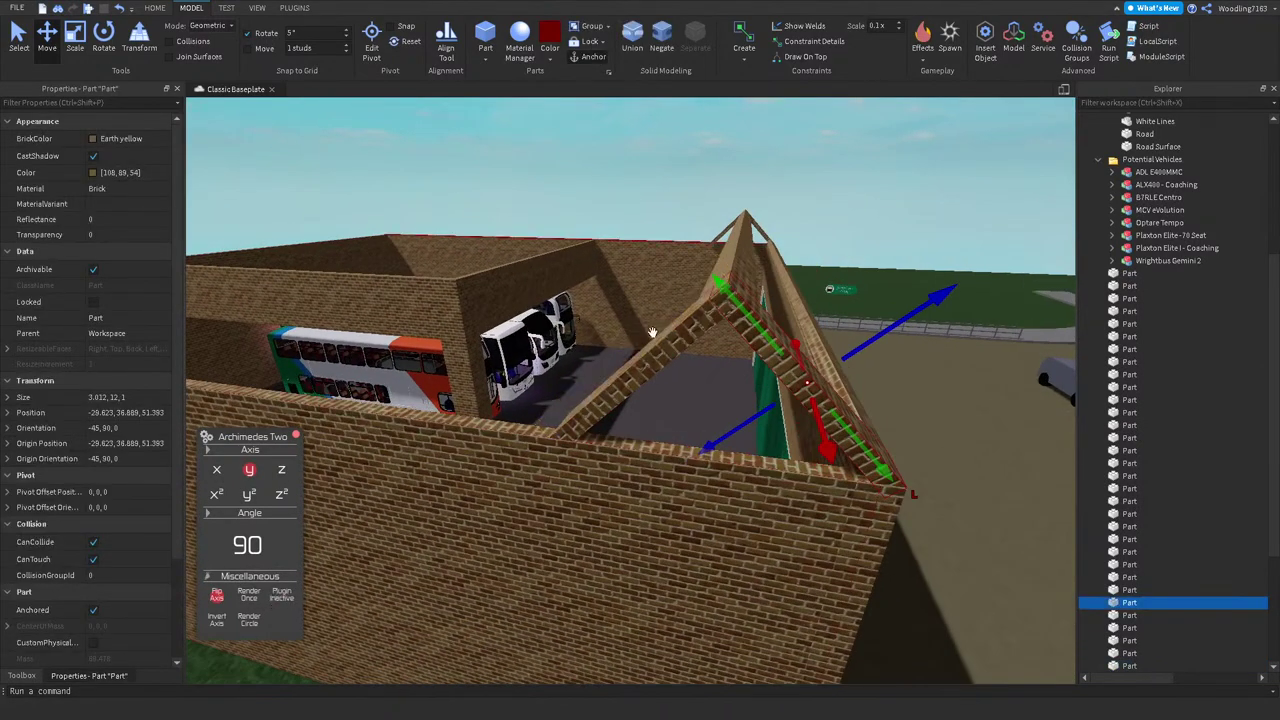
pyautogui.keyDown('ctrl'); pyautogui.click(683, 327); pyautogui.keyUp('ctrl')
pyautogui.keyDown('ctrl'); pyautogui.click(736, 262); pyautogui.keyUp('ctrl')
pyautogui.keyDown('ctrl'); pyautogui.click(712, 269); pyautogui.keyUp('ctrl')
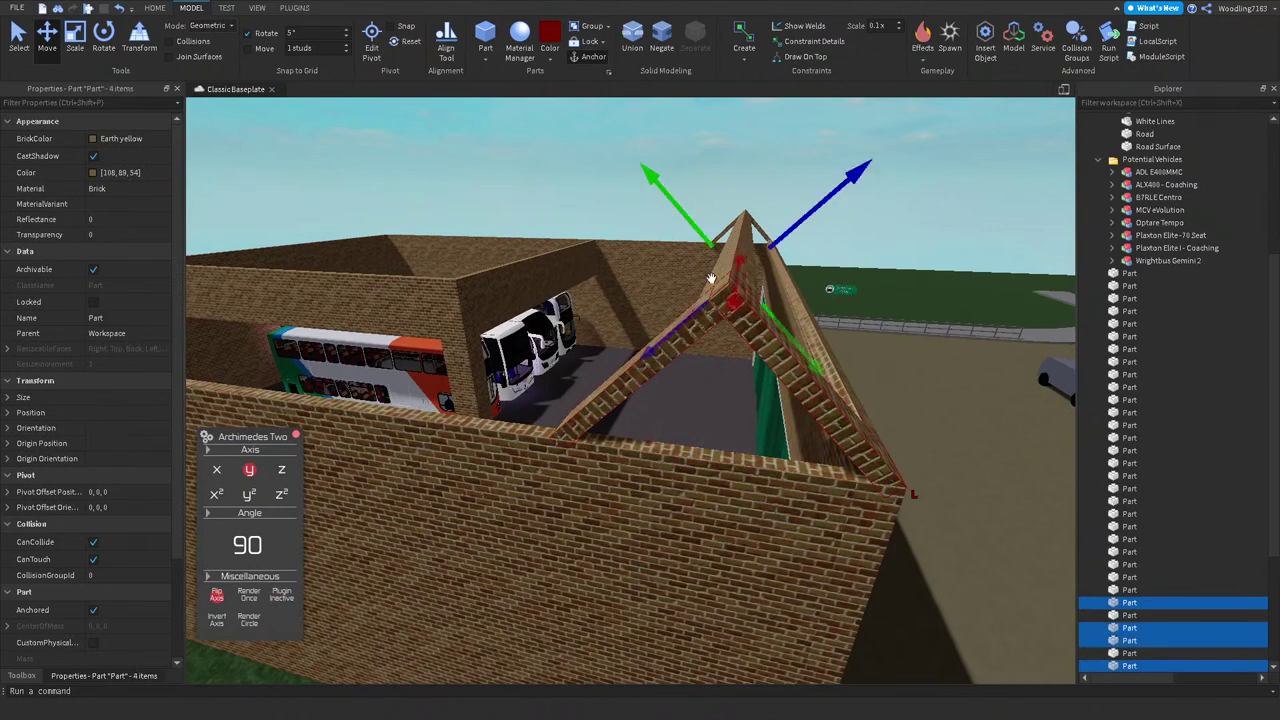
pyautogui.keyDown('ctrl'); pyautogui.click(758, 232); pyautogui.keyUp('ctrl')
pyautogui.keyDown('ctrl'); pyautogui.click(731, 225); pyautogui.keyUp('ctrl')
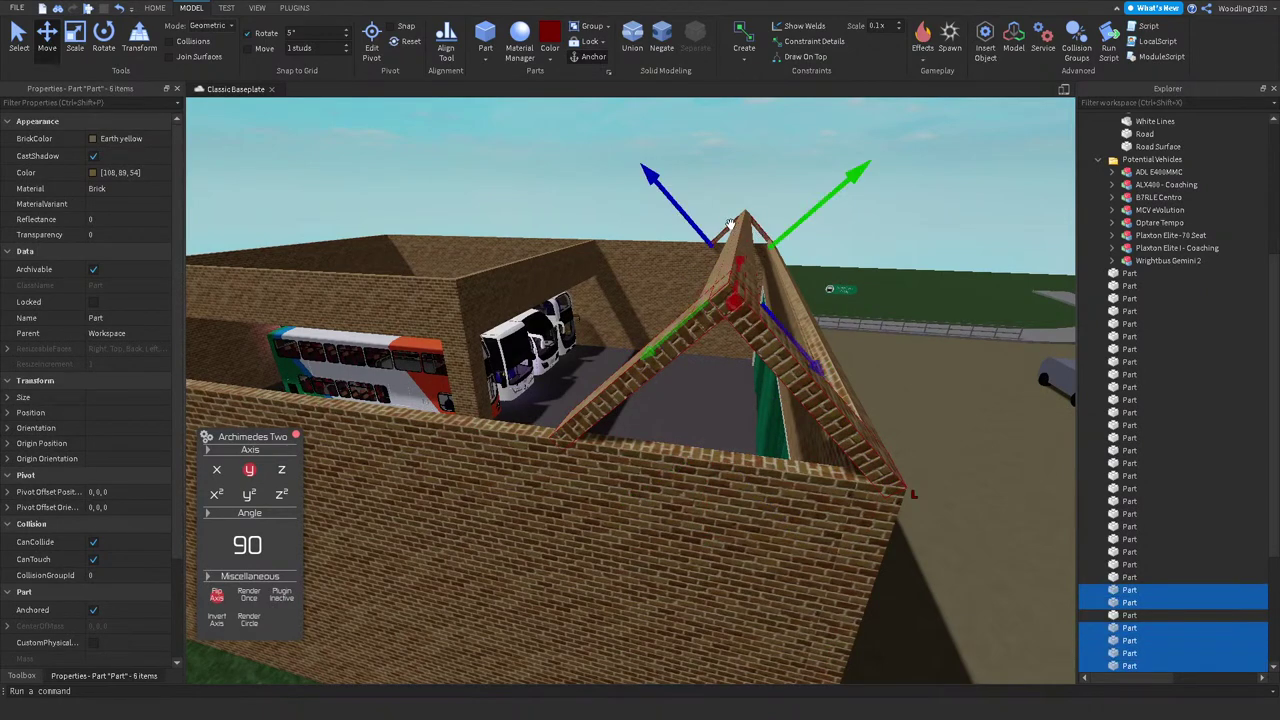
pyautogui.hotkey('ctrl', 'l')
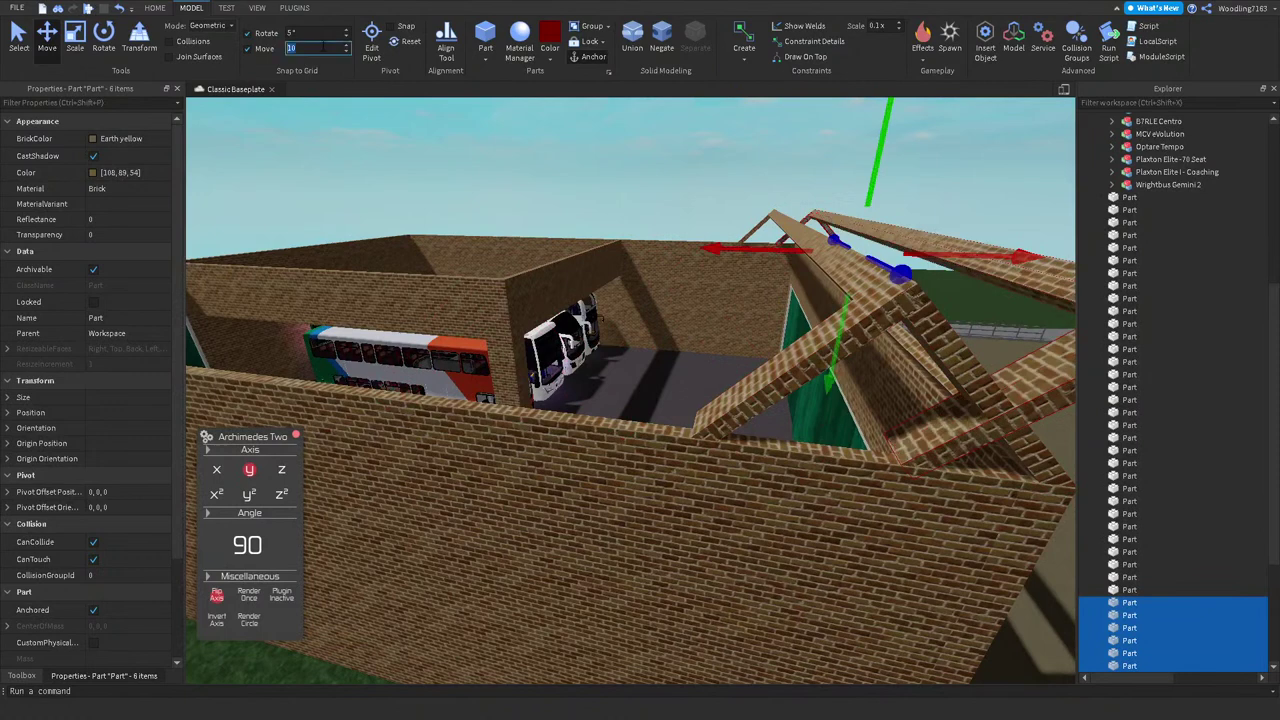
# Step: Duplicate the six-piece roof truss repeatedly across the depot at 15-stud spacing
pyautogui.moveTo(1025, 263); pyautogui.dragTo(950, 258)
pyautogui.moveTo(825, 258)
pyautogui.mouseDown()
pyautogui.moveTo(677, 251)
pyautogui.moveTo(800, 262)
pyautogui.mouseUp()
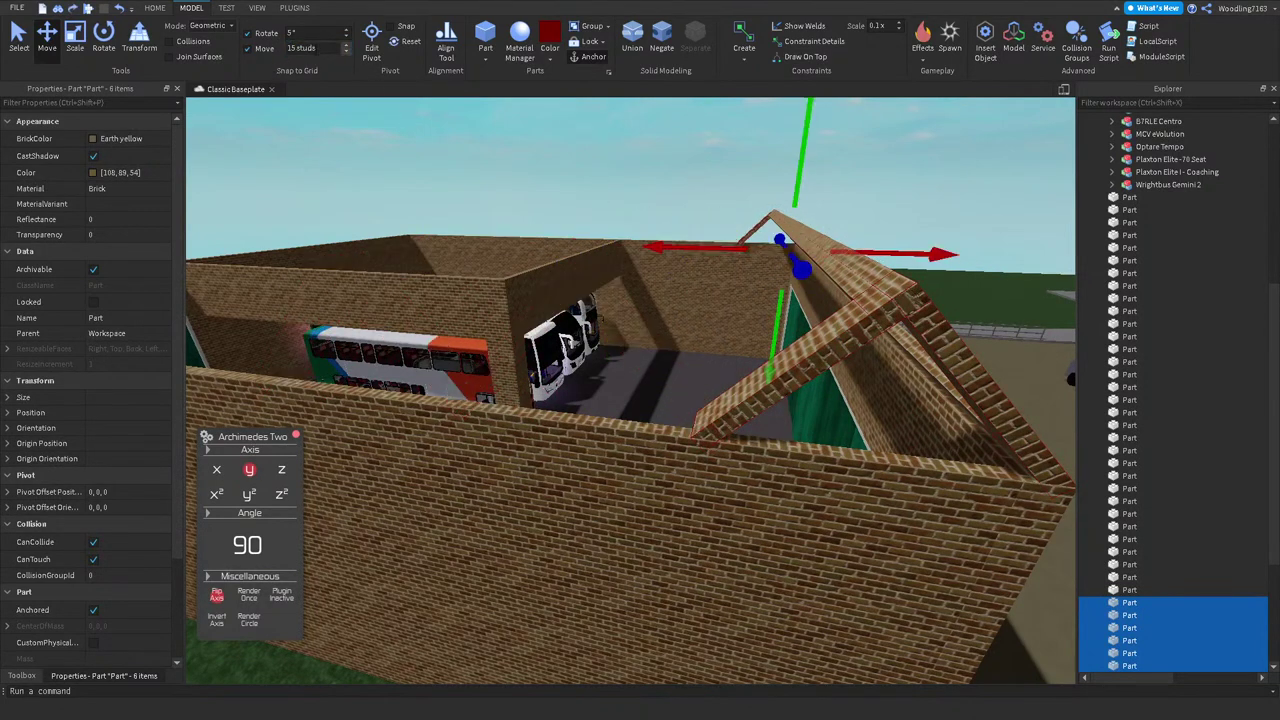
pyautogui.moveTo(758, 252)
pyautogui.mouseDown()
pyautogui.moveTo(614, 249)
pyautogui.moveTo(737, 251)
pyautogui.mouseUp()
pyautogui.moveTo(737, 251); pyautogui.dragTo(693, 250, button='right')
pyautogui.click(305, 49)
pyautogui.write('1')
pyautogui.moveTo(510, 236); pyautogui.dragTo(541, 285)
pyautogui.moveTo(829, 252); pyautogui.dragTo(812, 256, button='right')
pyautogui.hotkey('ctrl', 'd')
pyautogui.hotkey('ctrl', 'd')
pyautogui.hotkey('ctrl', 'd')
pyautogui.hotkey('ctrl', 'd')
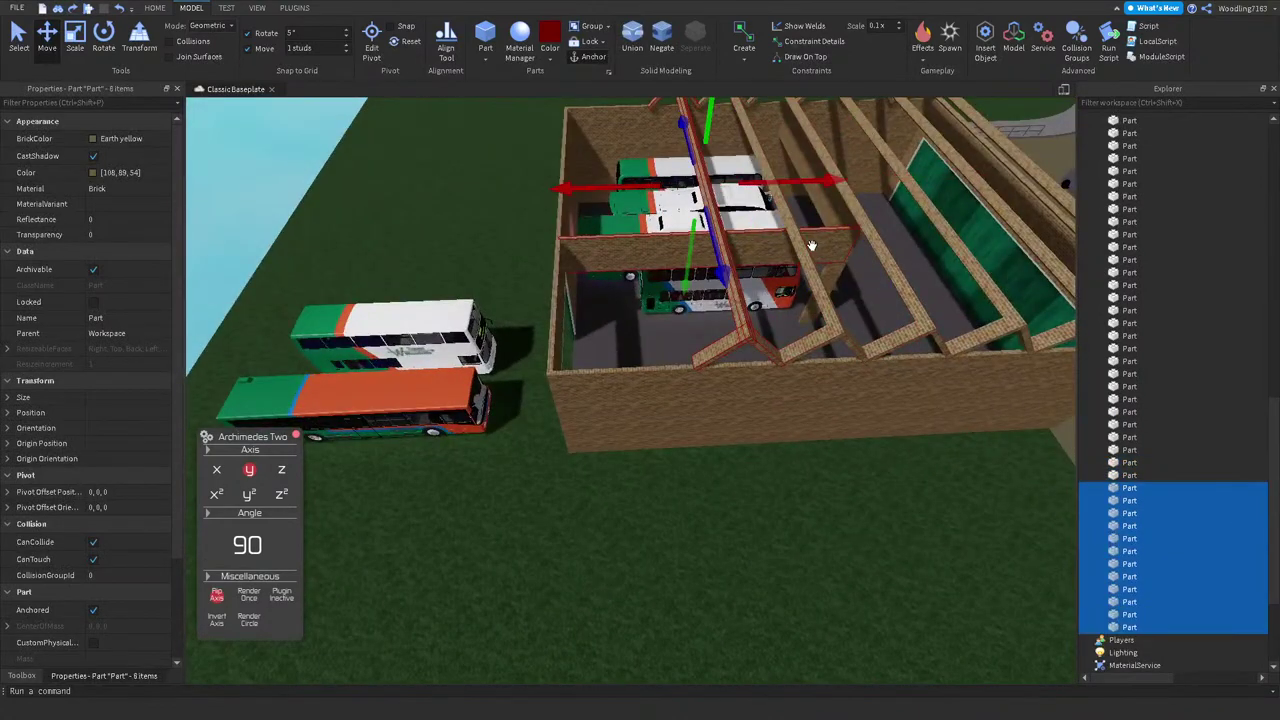
# Step: Undo the run of duplicated roof trusses back to the original one beside the car park
pyautogui.moveTo(688, 340); pyautogui.dragTo(727, 352, button='right')
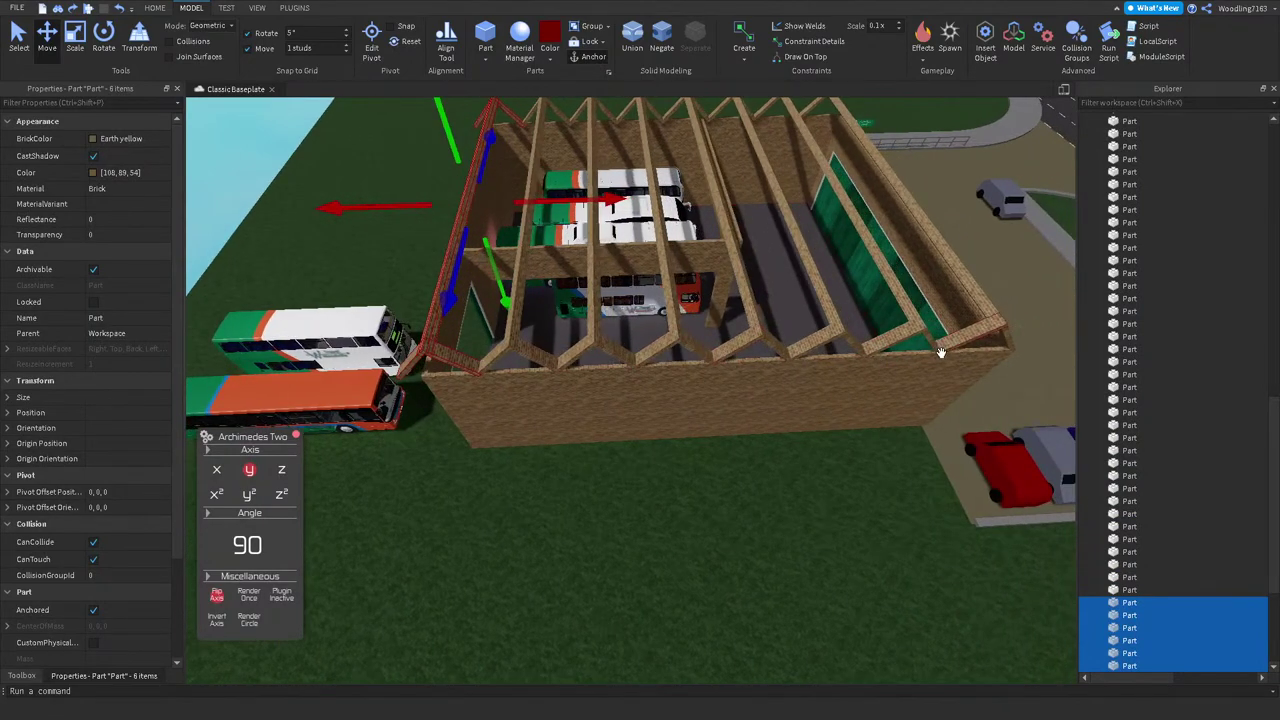
pyautogui.scroll(5, 792, 312)
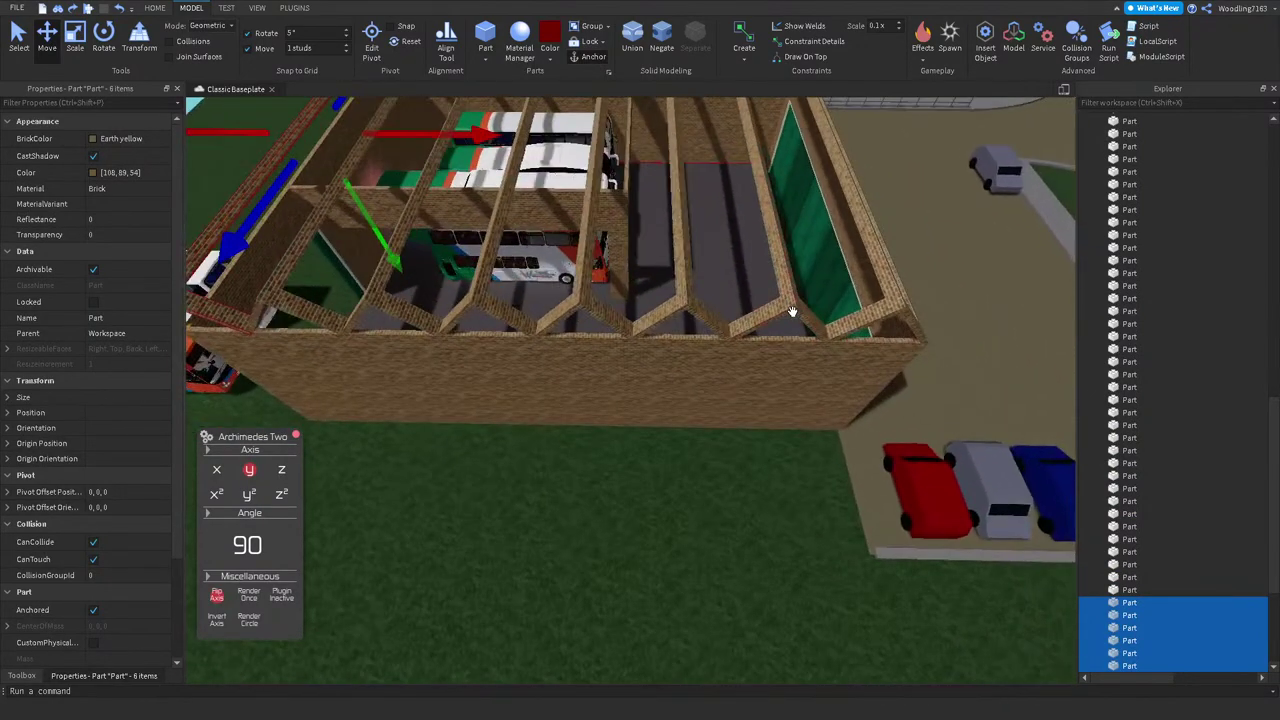
pyautogui.hotkey('ctrl', 'z')
pyautogui.hotkey('ctrl', 'z')
pyautogui.hotkey('ctrl', 'z')
pyautogui.hotkey('ctrl', 'z')
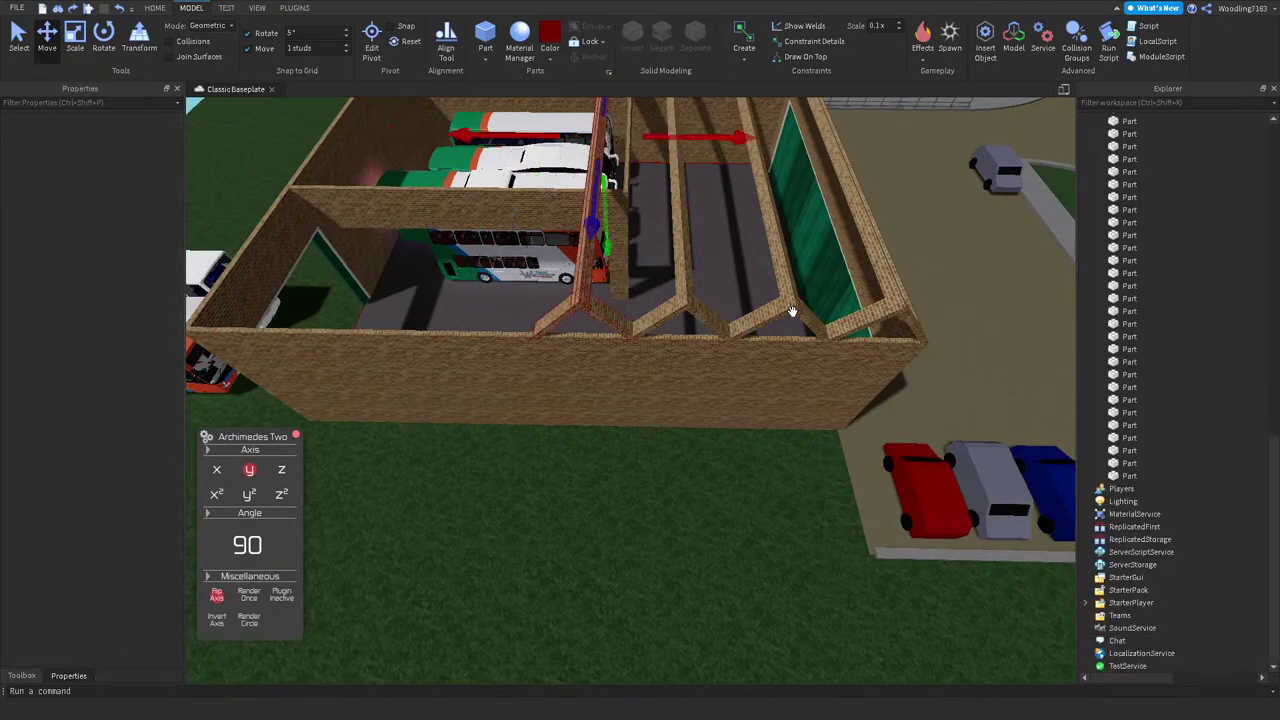
pyautogui.hotkey('ctrl', 'z')
pyautogui.hotkey('ctrl', 'z')
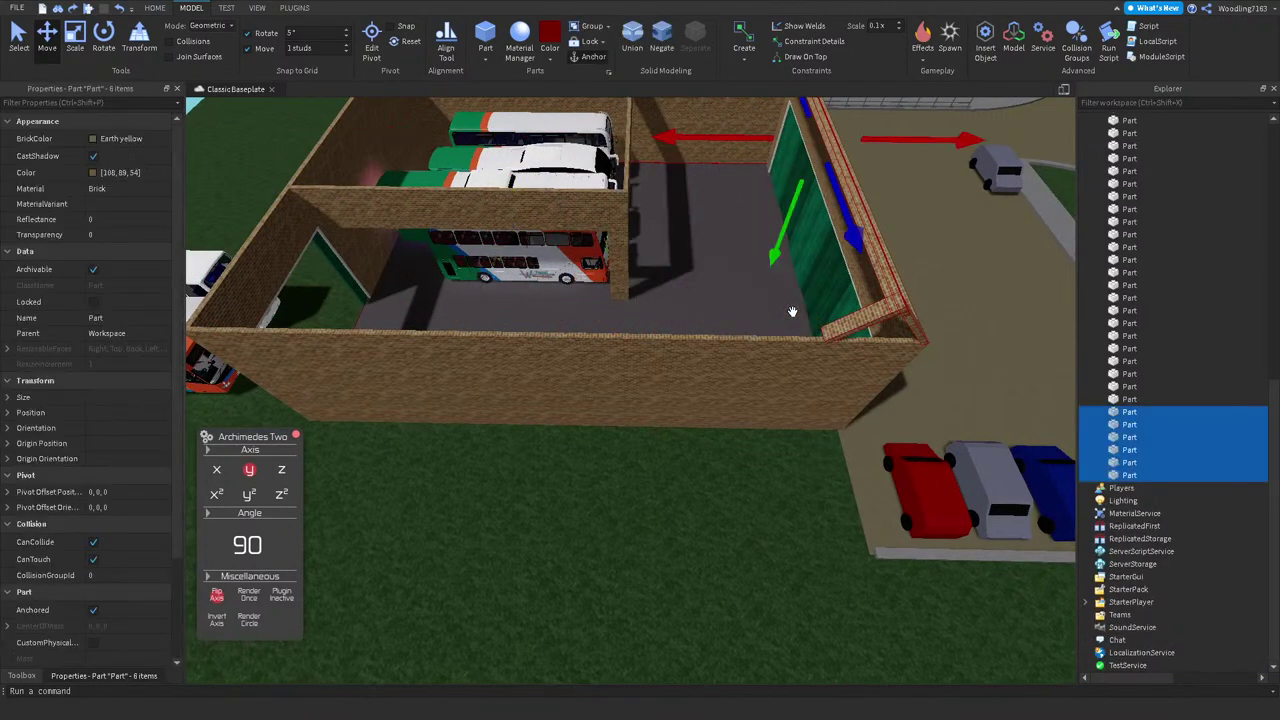
# Step: Test truss offsets of 15 and 16 studs, and repeat the truss across the depot at a refined spacing of 15.3 studs
pyautogui.moveTo(792, 312); pyautogui.dragTo(880, 110, button='right')
pyautogui.press('d')
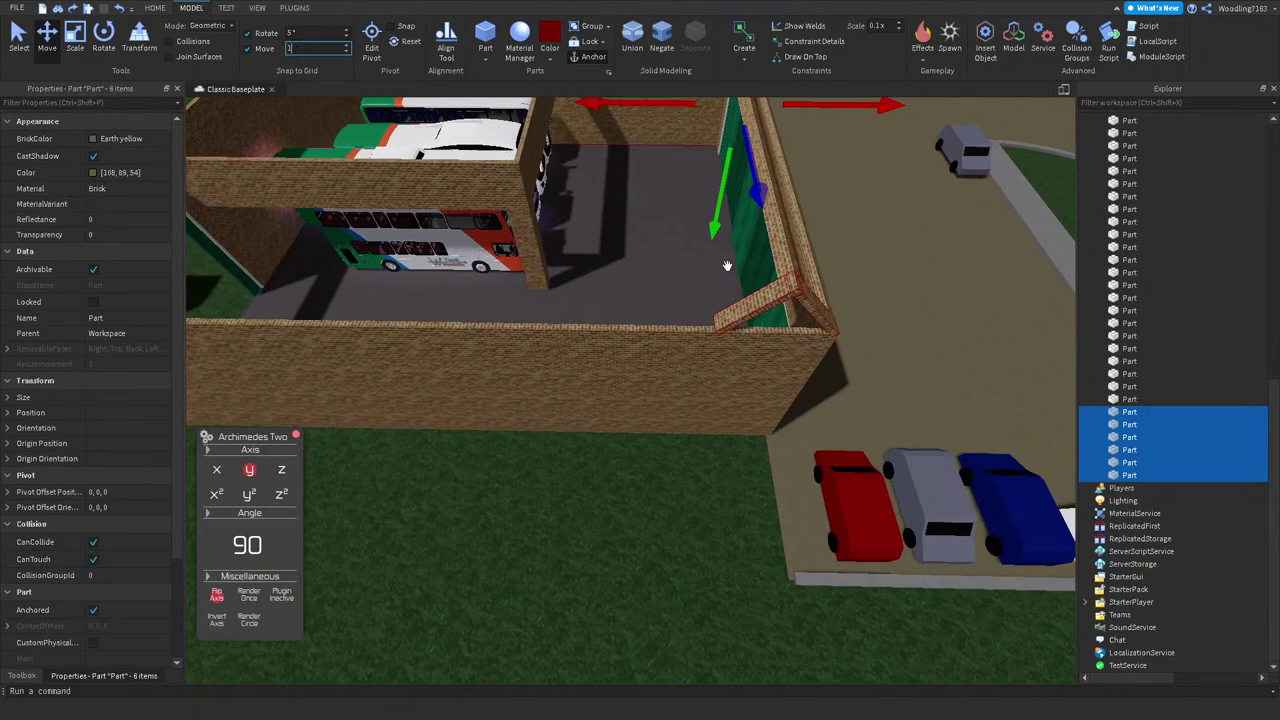
pyautogui.moveTo(833, 111); pyautogui.dragTo(759, 122)
pyautogui.hotkey('ctrl', 'z')
pyautogui.press('w')
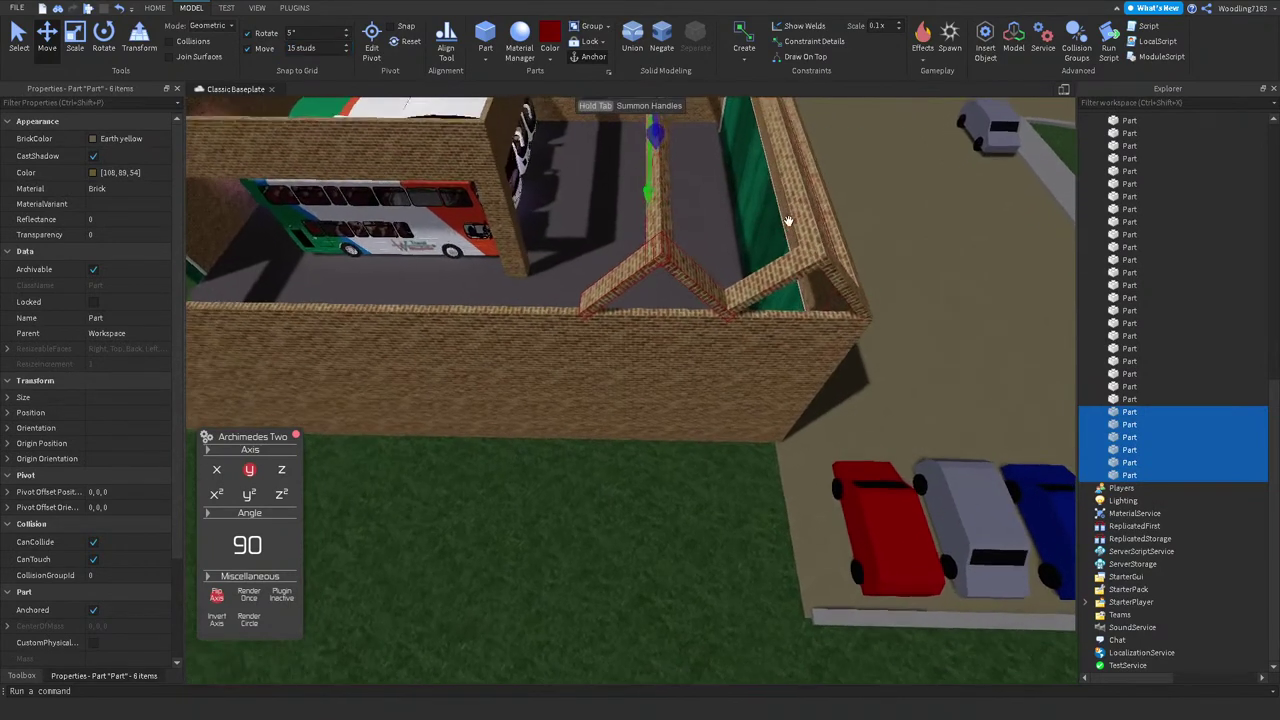
pyautogui.write('16')
pyautogui.press('Return')
pyautogui.scroll(-5, 659, 163)
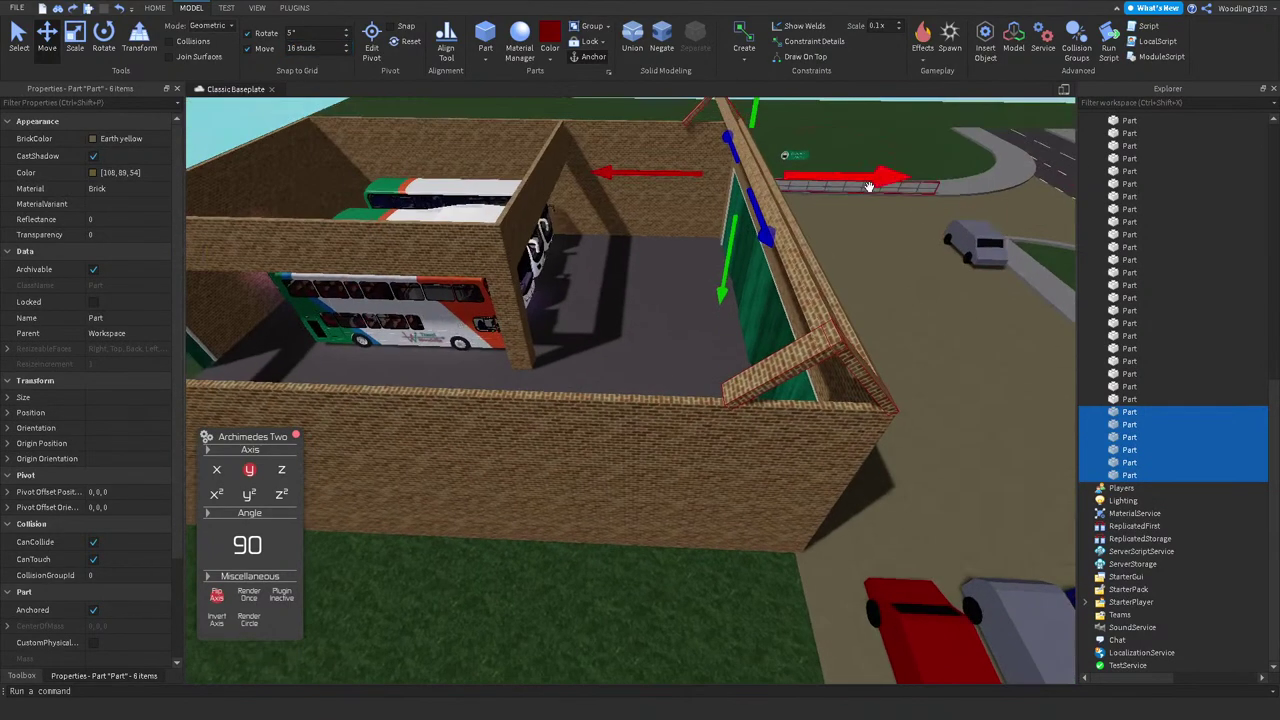
pyautogui.moveTo(825, 175); pyautogui.dragTo(765, 176)
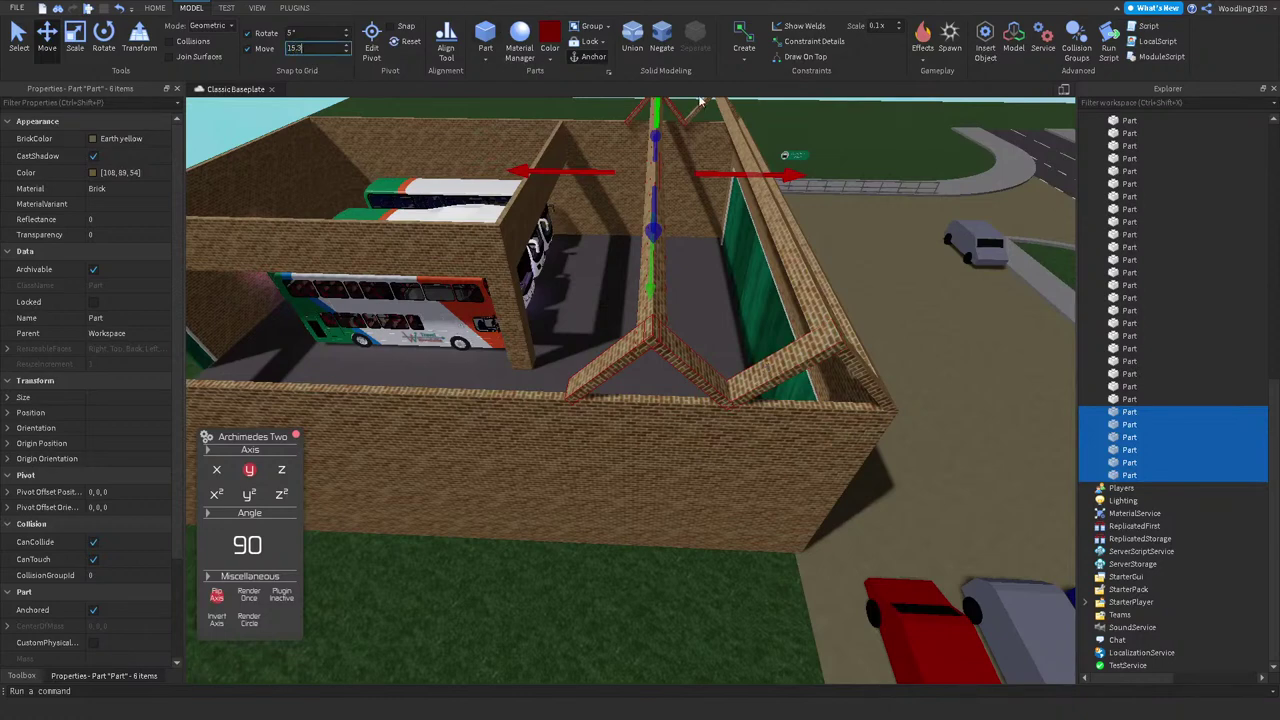
# Step: Duplicate the rafter at the far wall corner and, with a 1-stud snap, scale the copy to 1.012 studs wide
pyautogui.scroll(2, 660, 160)
pyautogui.moveTo(666, 151); pyautogui.dragTo(638, 413, button='right')
pyautogui.click(680, 562)
pyautogui.click(638, 413)
pyautogui.click(72, 37)
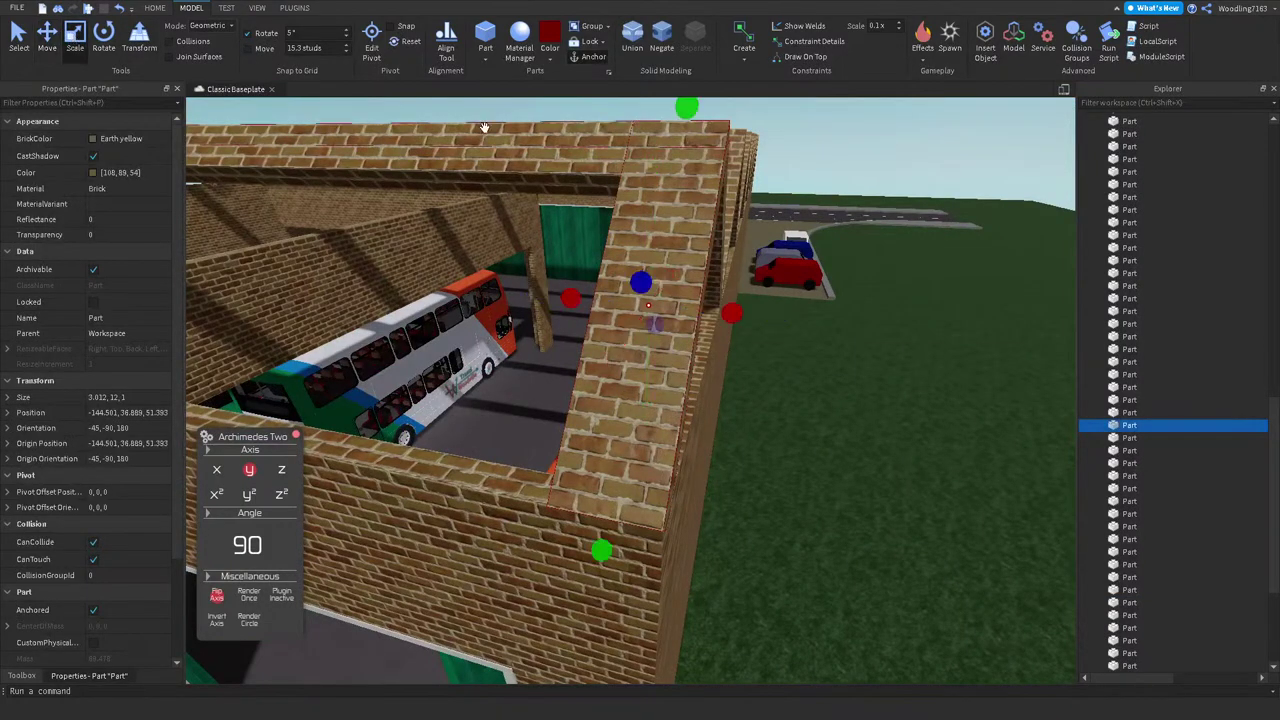
pyautogui.press('f')
pyautogui.moveTo(517, 203); pyautogui.dragTo(551, 260, button='right')
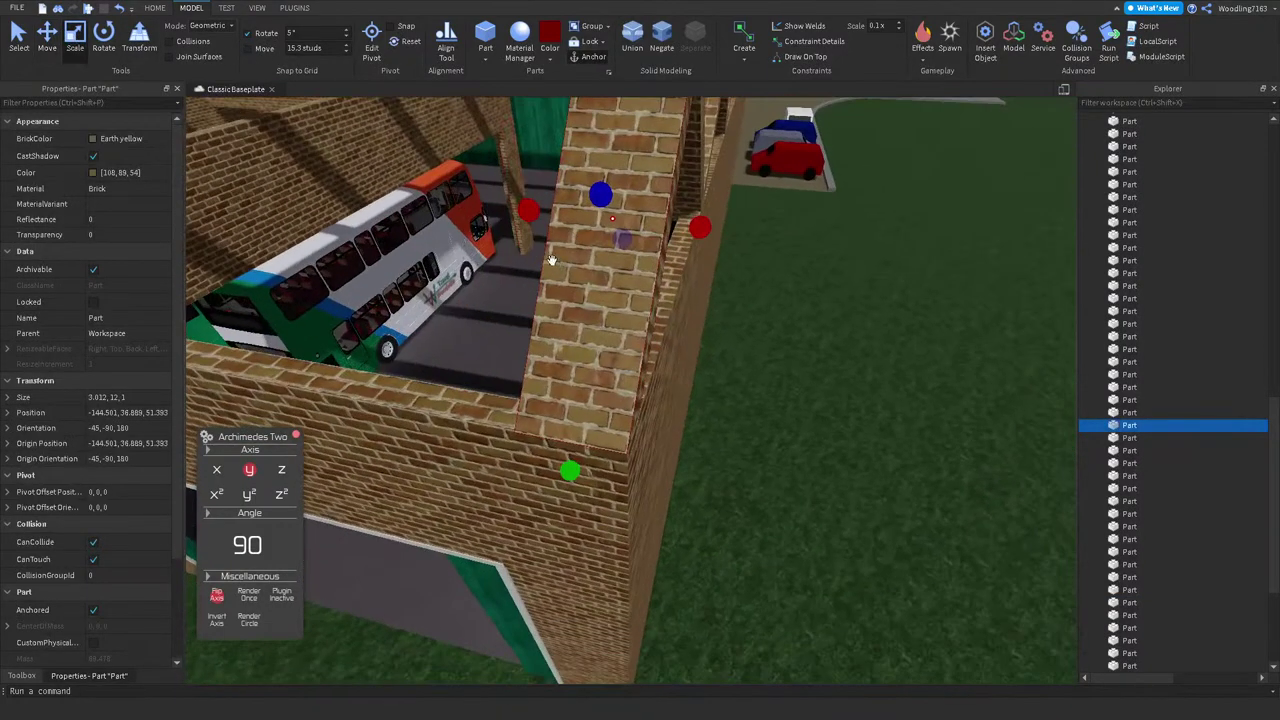
pyautogui.click(312, 48)
pyautogui.press('Return')
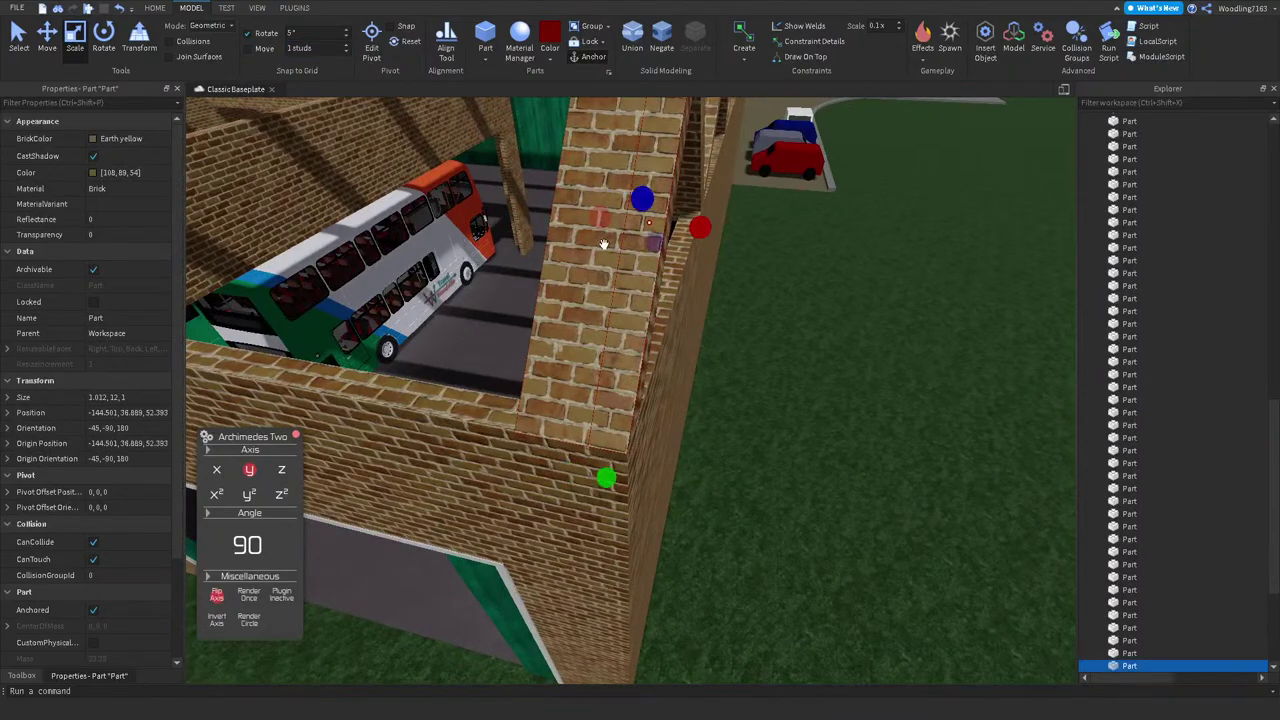
# Step: Extend the slim copy to fill the end gable, and fill the second gable with another scaled rafter copy
pyautogui.moveTo(600, 243); pyautogui.dragTo(595, 275, button='right')
pyautogui.moveTo(511, 355); pyautogui.dragTo(751, 534)
pyautogui.moveTo(751, 534); pyautogui.dragTo(567, 289, button='right')
pyautogui.click(776, 280)
pyautogui.scroll(2, 773, 284)
pyautogui.moveTo(580, 272); pyautogui.dragTo(767, 203)
# Step: Fill the third and fourth gables with duplicated rafters scaled to 1.012 studs wide and extended down into the wall
pyautogui.click(760, 190)
pyautogui.hotkey('ctrl', 'd')
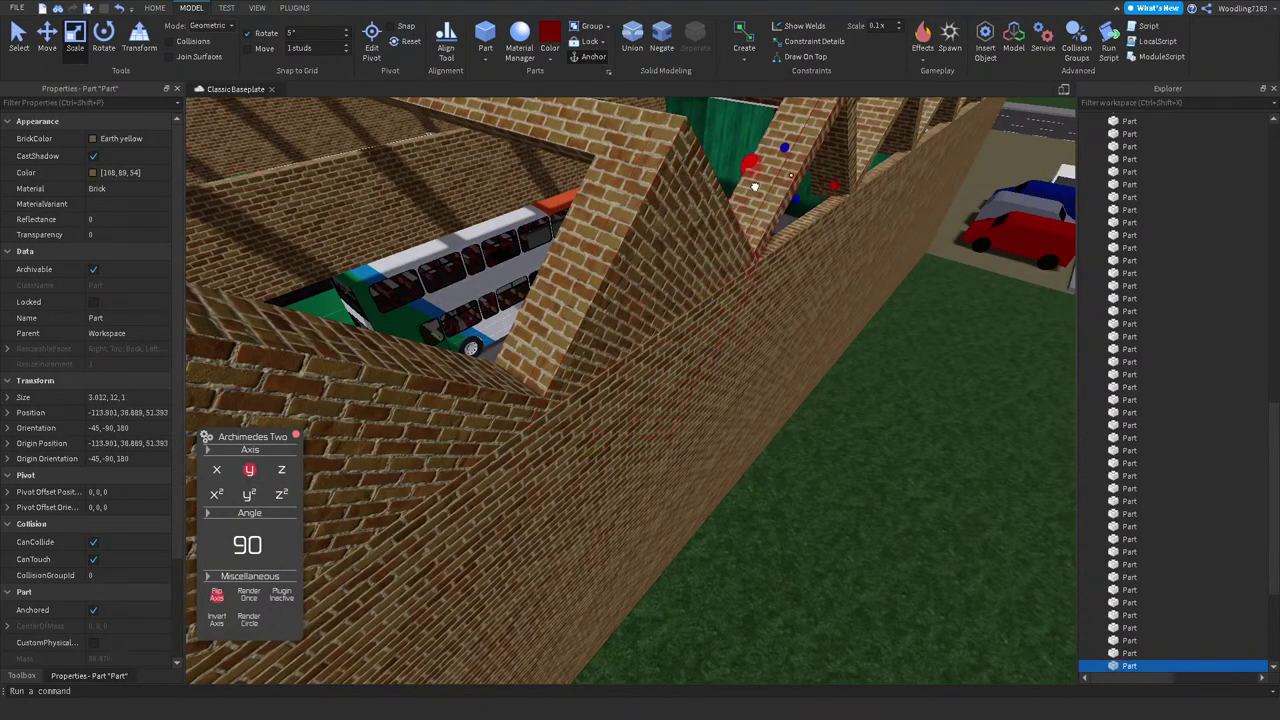
pyautogui.moveTo(737, 163); pyautogui.dragTo(842, 254)
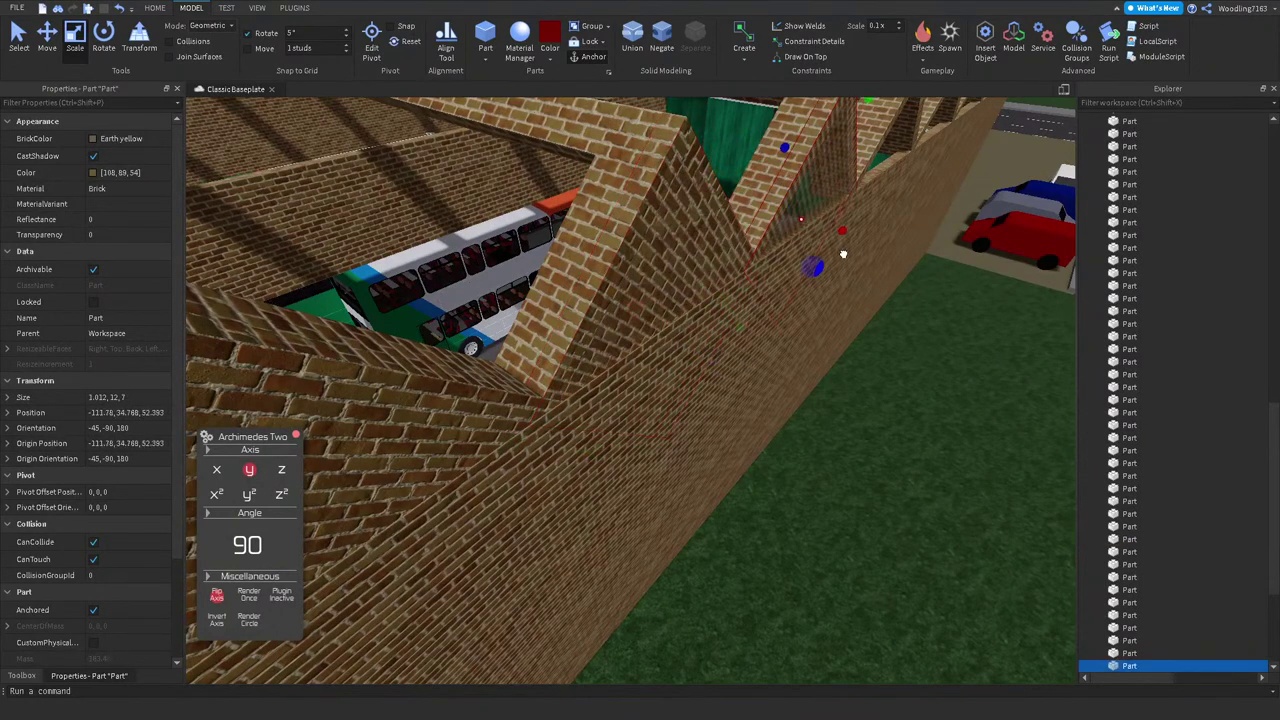
pyautogui.moveTo(844, 260); pyautogui.dragTo(768, 250, button='right')
pyautogui.click(768, 248)
pyautogui.hotkey('ctrl', 'd')
pyautogui.moveTo(782, 177); pyautogui.dragTo(907, 298)
# Step: Fill the fifth and sixth gables with 1.012-stud-wide rafter copies, extended to 13 and 18 studs deep
pyautogui.hotkey('ctrl', 'z')
pyautogui.moveTo(907, 298); pyautogui.dragTo(845, 167, button='right')
pyautogui.moveTo(852, 173); pyautogui.dragTo(969, 278)
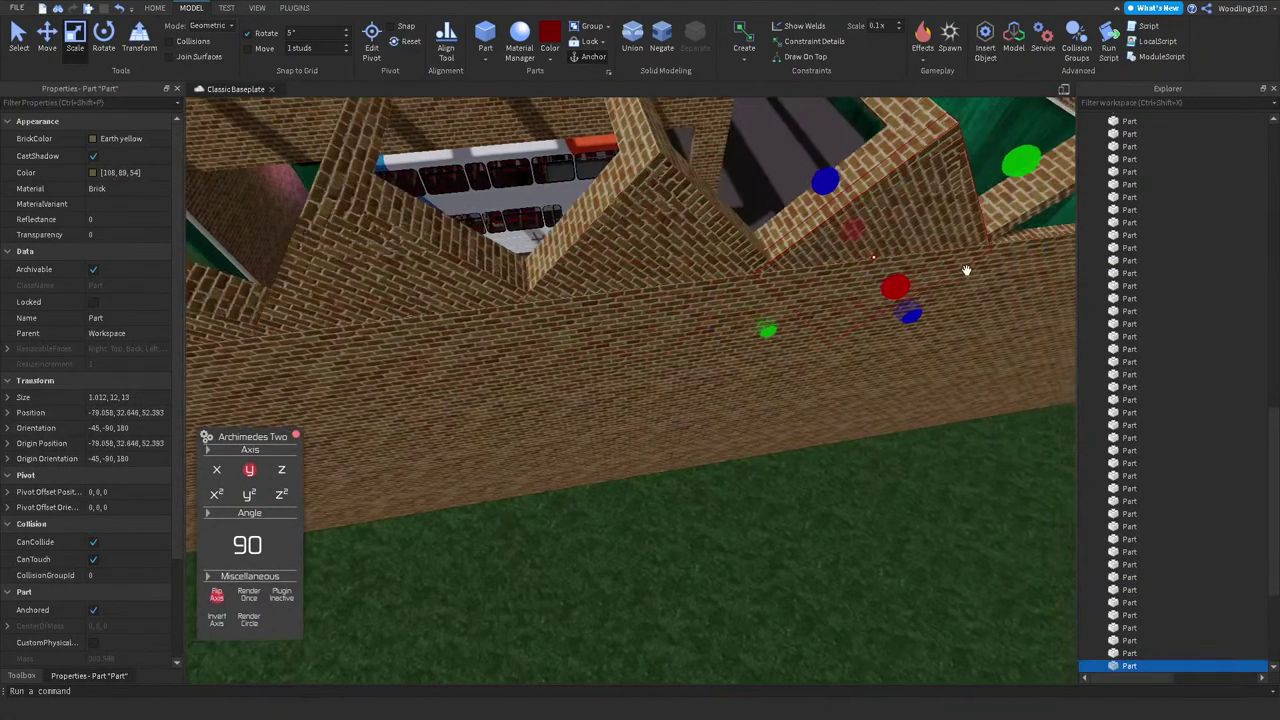
pyautogui.moveTo(969, 278); pyautogui.dragTo(943, 143, button='right')
pyautogui.hotkey('ctrl', 'z')
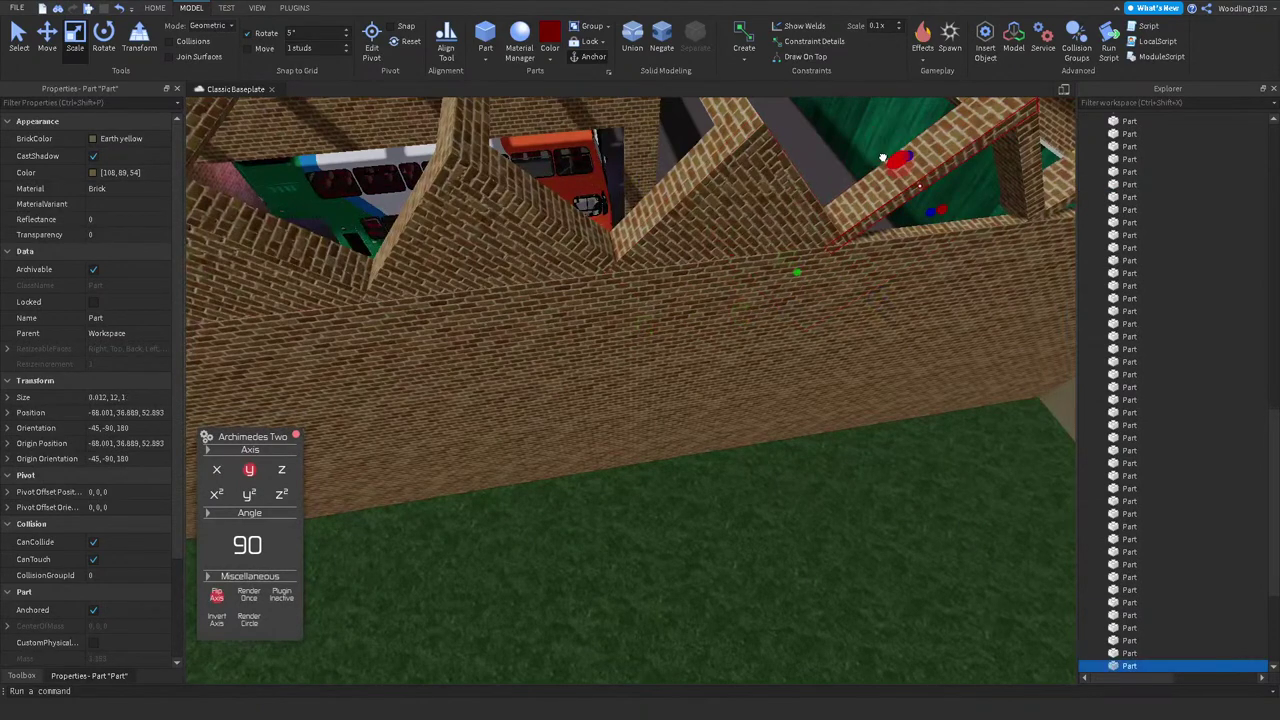
pyautogui.press('d')
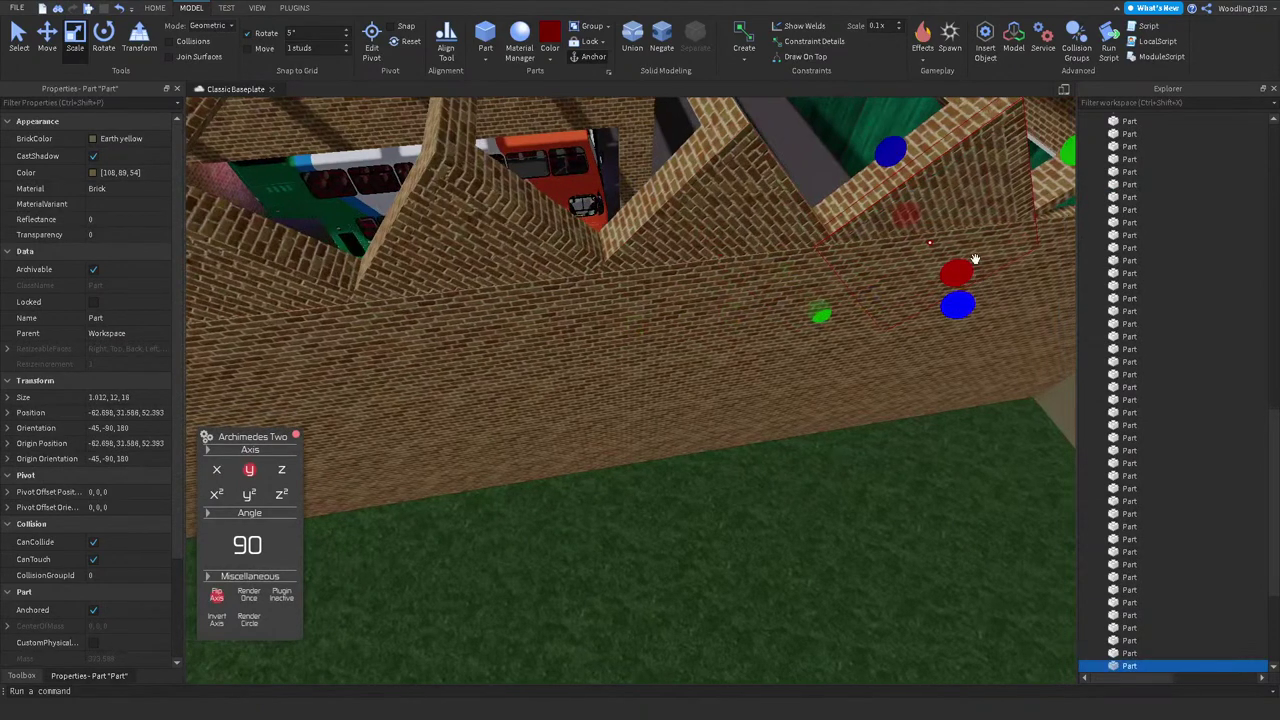
# Step: Fill the seventh and eighth gables with 1.012-stud-wide rafter copies, extended to 12 and 11 studs deep
pyautogui.click(890, 135)
pyautogui.click(867, 121)
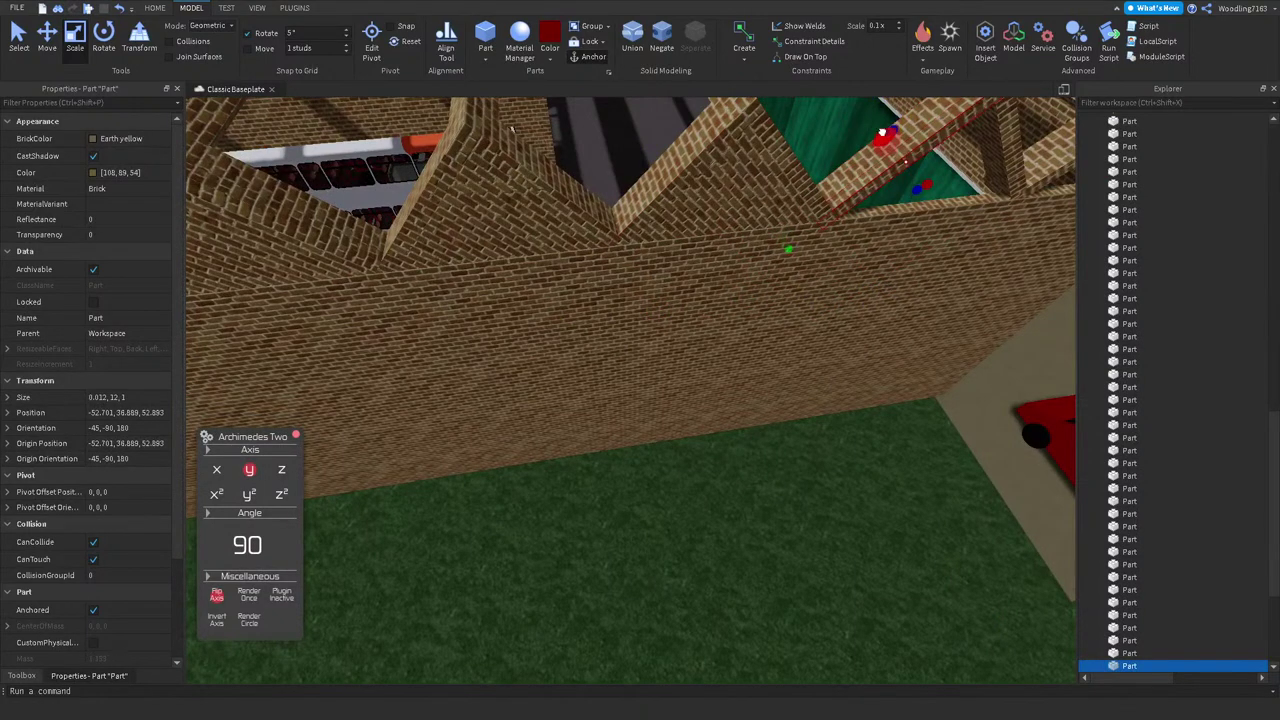
pyautogui.moveTo(908, 180); pyautogui.dragTo(938, 234)
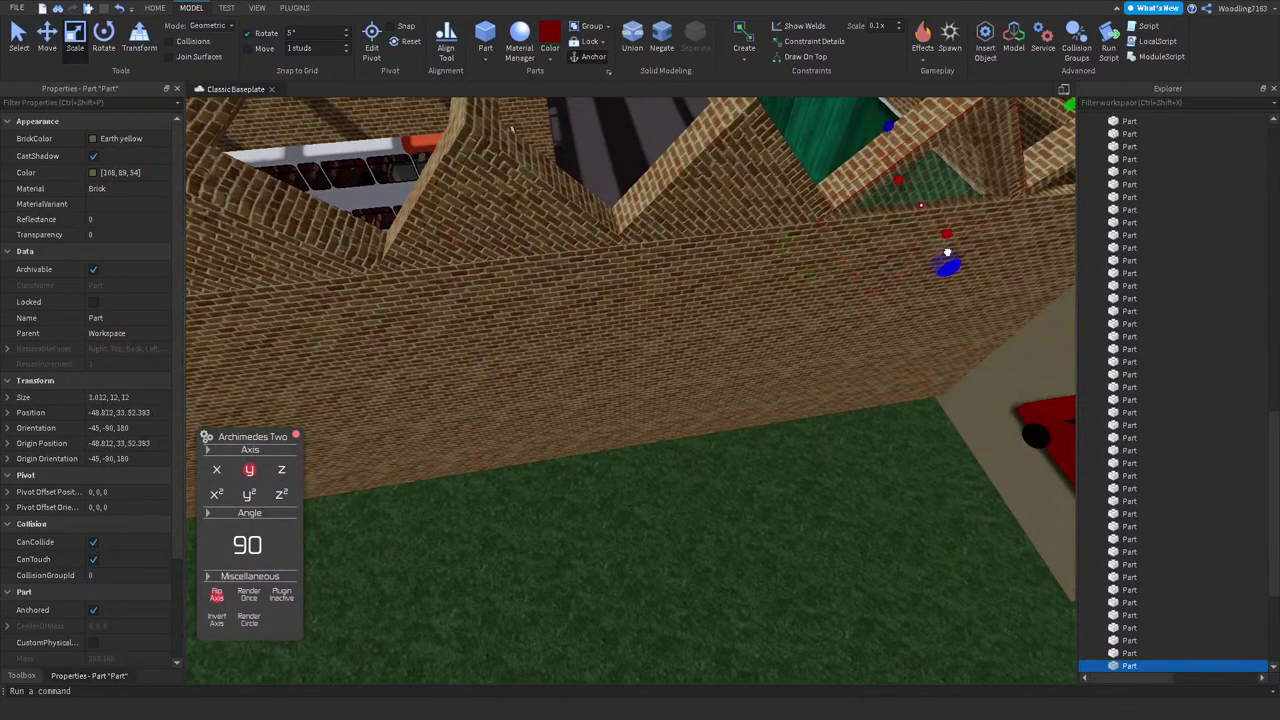
pyautogui.moveTo(947, 252); pyautogui.dragTo(908, 101, button='right')
pyautogui.hotkey('ctrl', 'z')
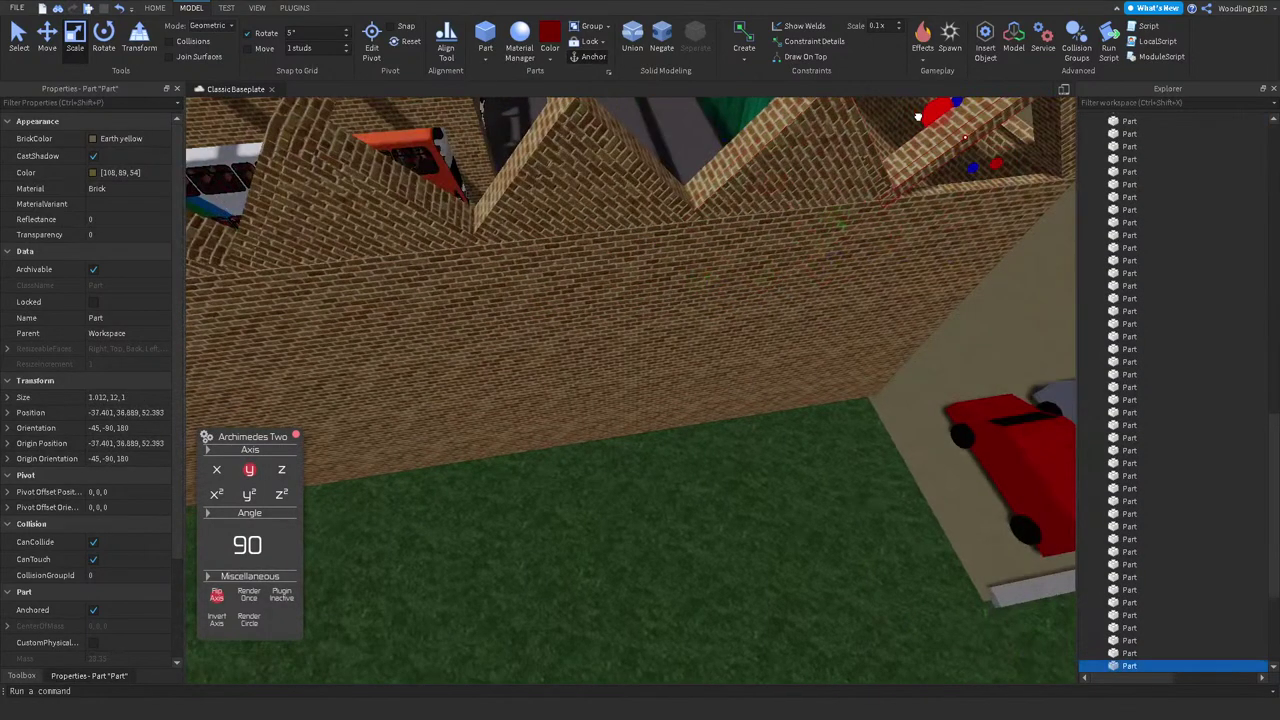
pyautogui.moveTo(970, 172); pyautogui.dragTo(1000, 237)
pyautogui.moveTo(1000, 237); pyautogui.dragTo(677, 412, button='right')
pyautogui.scroll(-3, 645, 398)
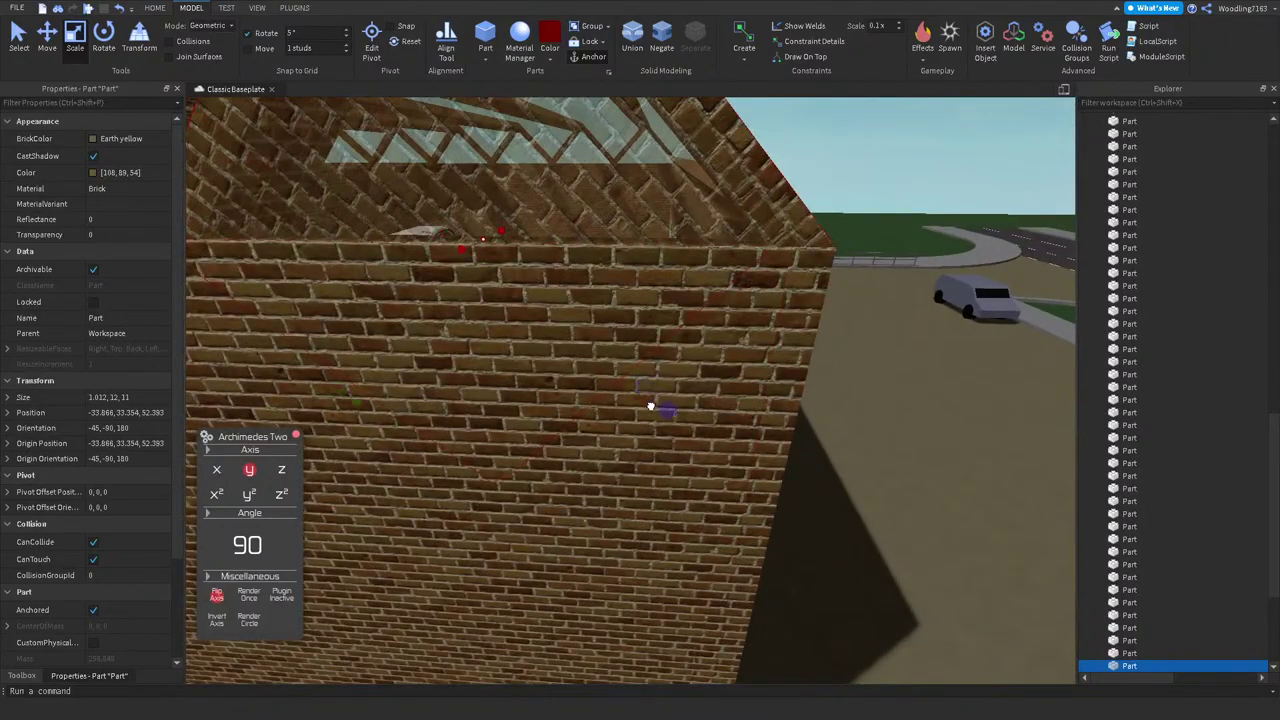
# Step: Union the long grass-side wall with all of its gable infill pieces
pyautogui.click(877, 129)
pyautogui.scroll(-10, 879, 131)
pyautogui.press('a')
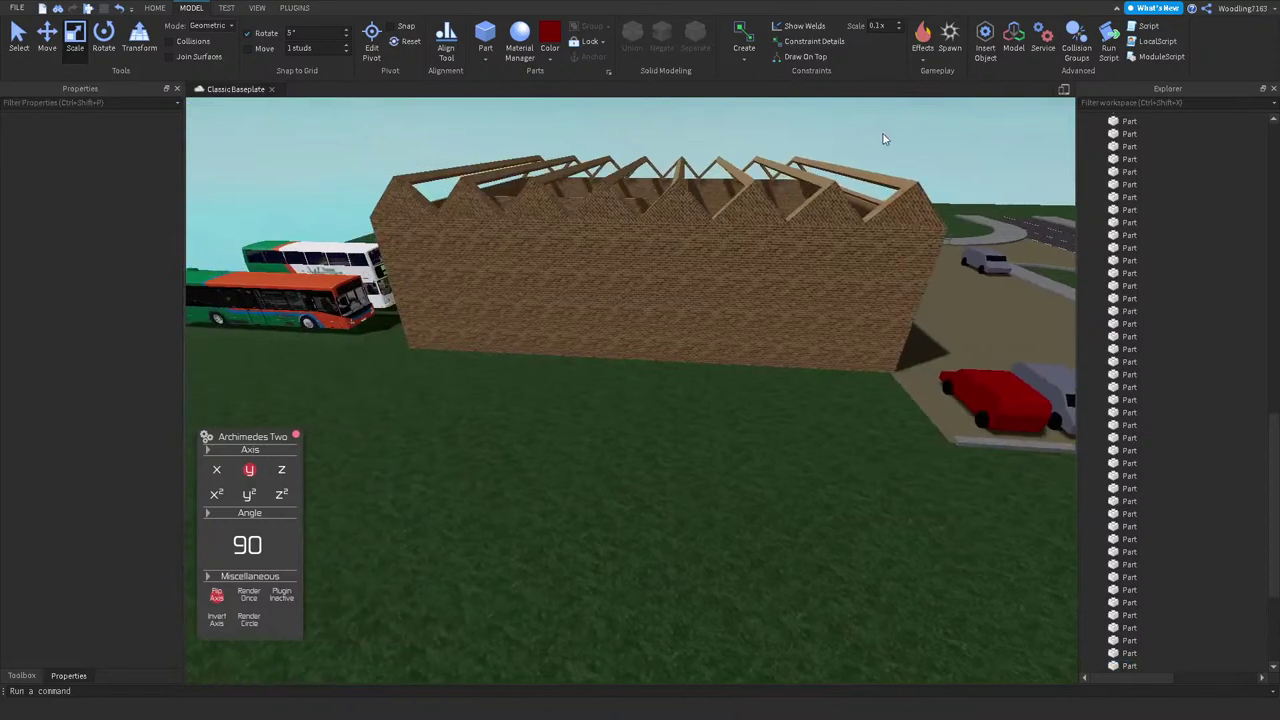
pyautogui.press('a')
pyautogui.click(560, 249)
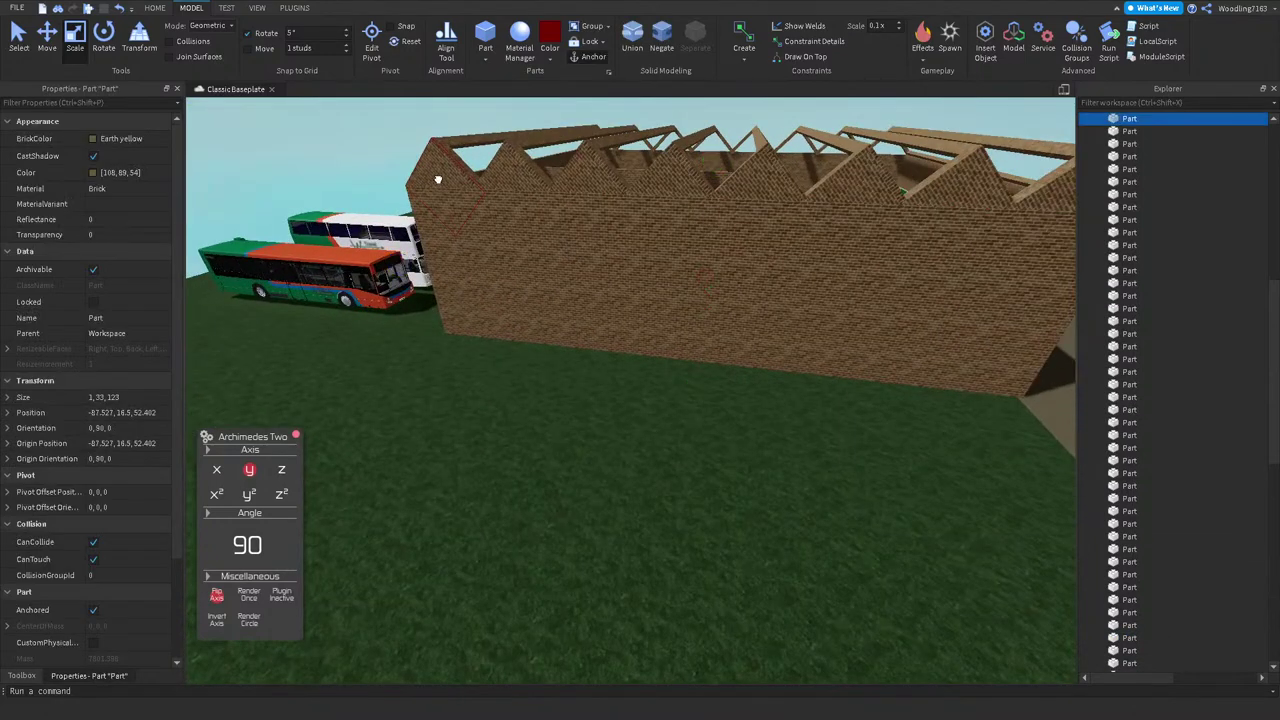
pyautogui.keyDown('ctrl'); pyautogui.click(655, 184); pyautogui.keyUp('ctrl')
pyautogui.keyDown('ctrl'); pyautogui.click(843, 191); pyautogui.keyUp('ctrl')
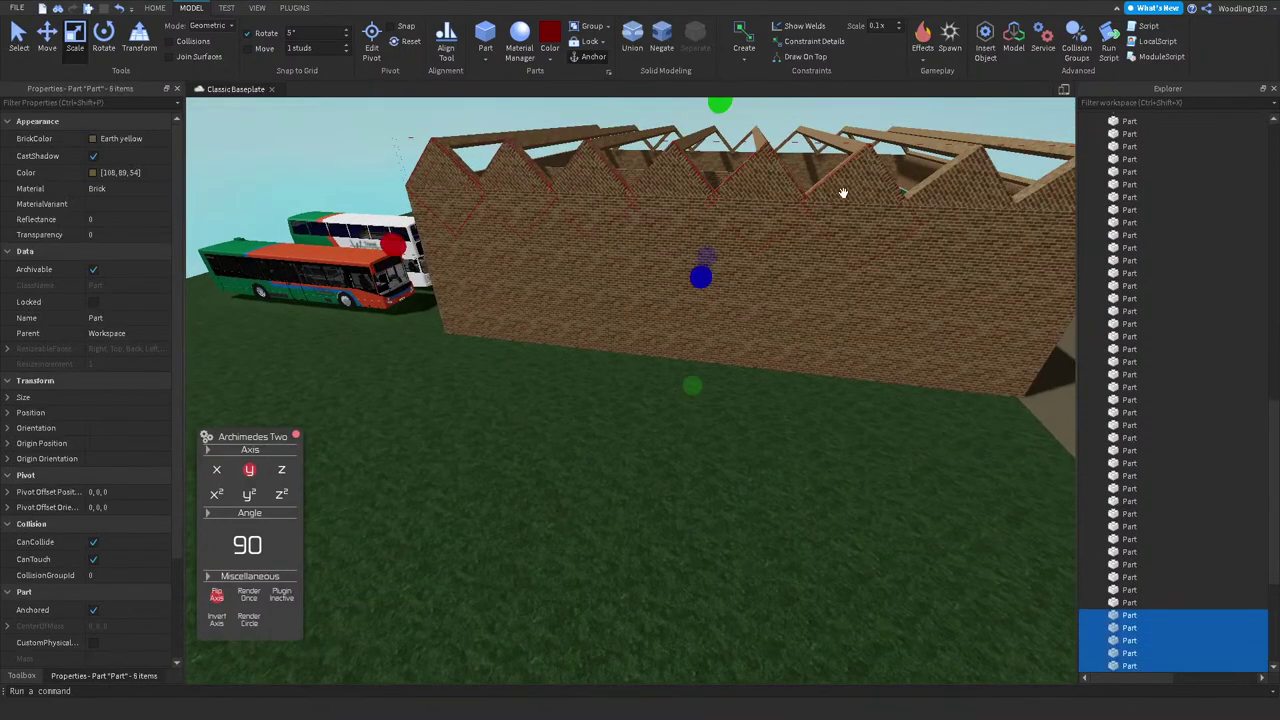
pyautogui.keyDown('ctrl'); pyautogui.click(949, 197); pyautogui.keyUp('ctrl')
pyautogui.keyDown('ctrl'); pyautogui.click(1000, 200); pyautogui.keyUp('ctrl')
pyautogui.press('d')
pyautogui.keyDown('ctrl'); pyautogui.click(849, 203); pyautogui.keyUp('ctrl')
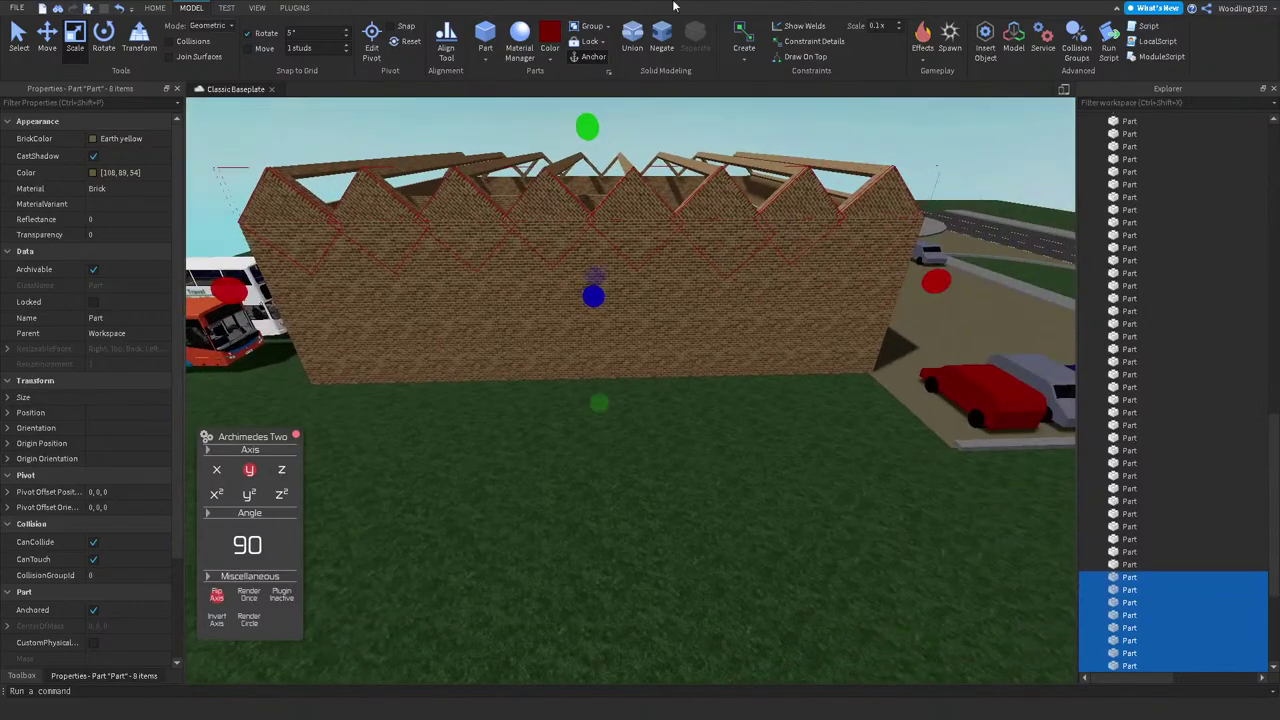
pyautogui.click(634, 40)
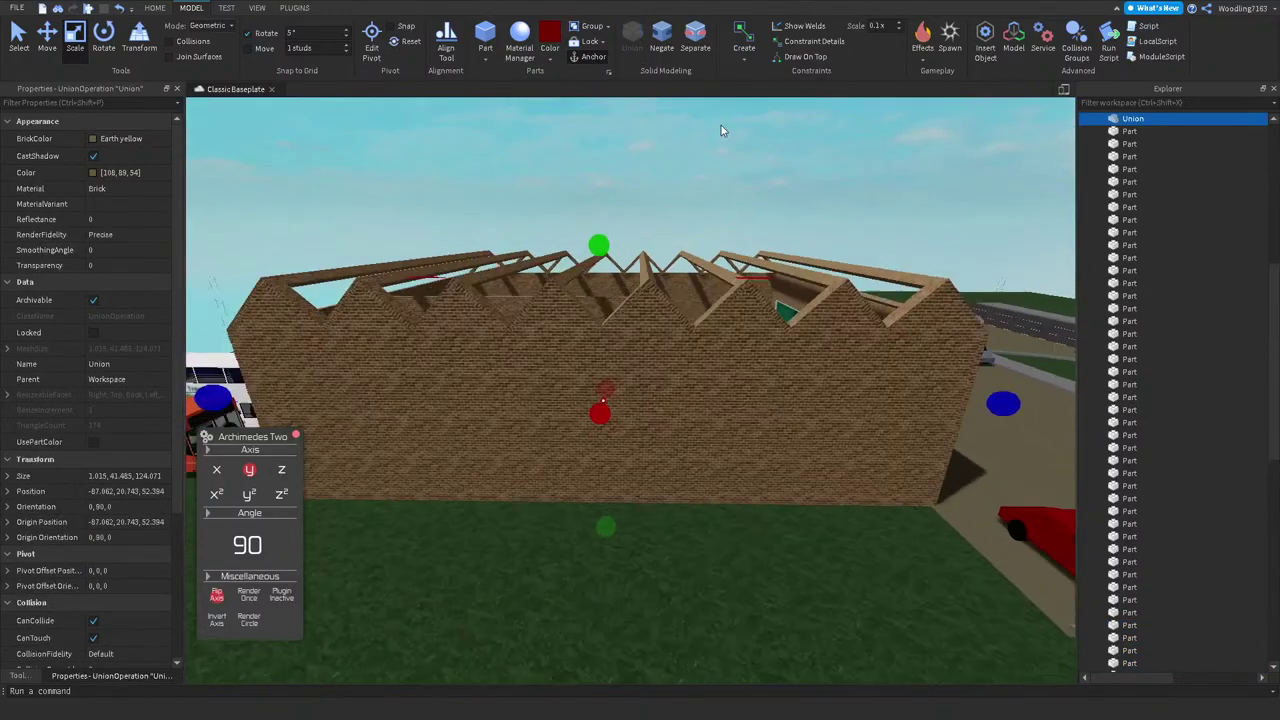
pyautogui.click(690, 168)
pyautogui.press('w')
pyautogui.moveTo(684, 166); pyautogui.dragTo(667, 385, button='right')
pyautogui.click(670, 258)
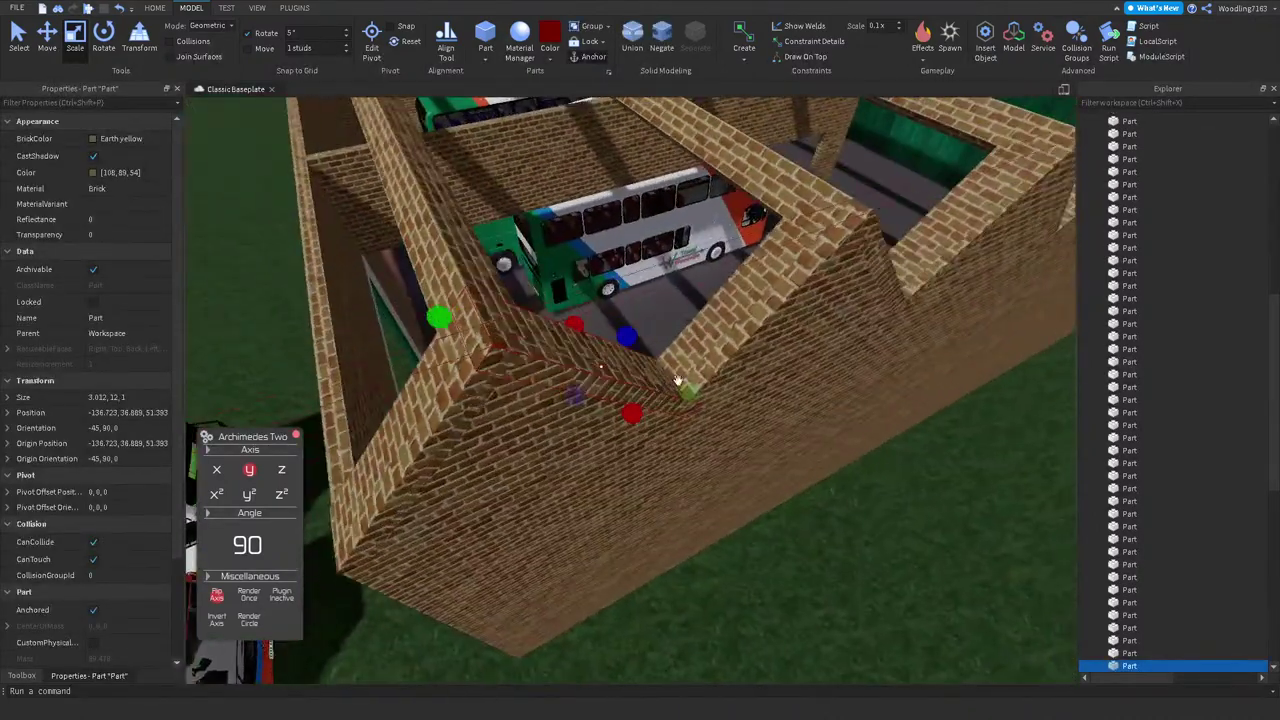
pyautogui.moveTo(764, 299); pyautogui.dragTo(754, 293, button='right')
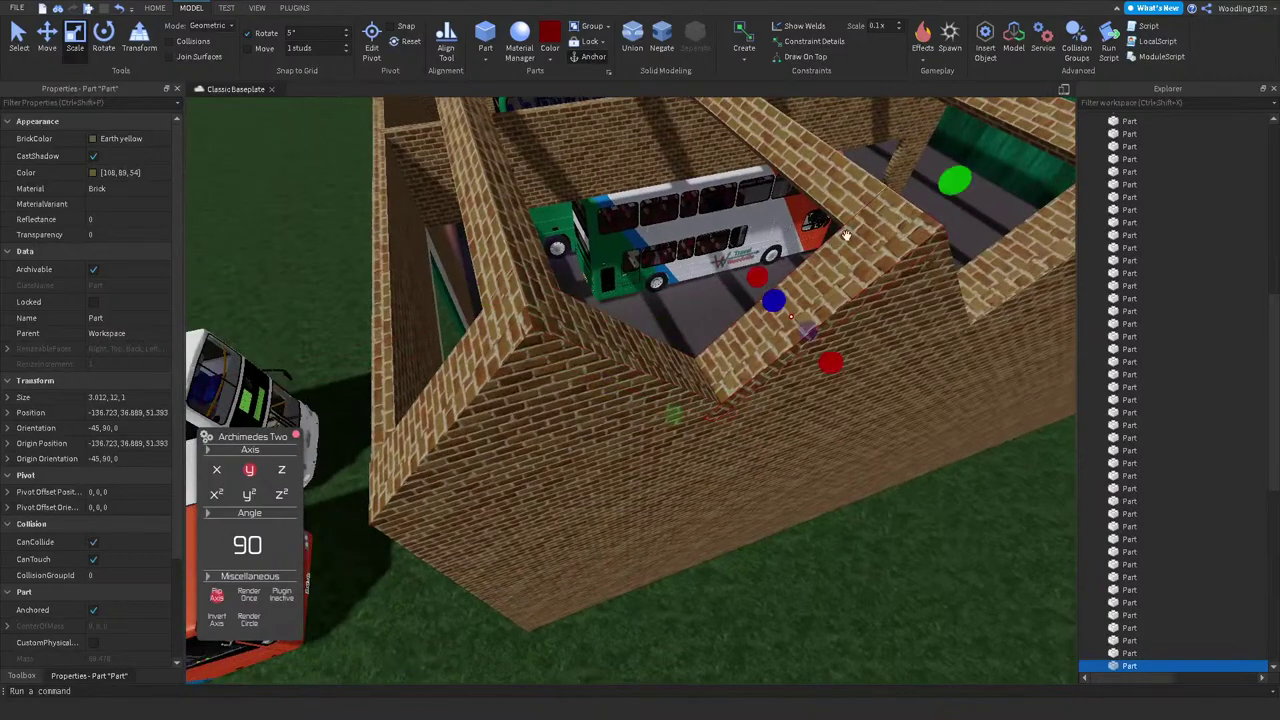
pyautogui.moveTo(848, 181); pyautogui.dragTo(720, 423, button='right')
pyautogui.keyDown('ctrl'); pyautogui.click(688, 393); pyautogui.keyUp('ctrl')
pyautogui.click(690, 390)
pyautogui.click(738, 348)
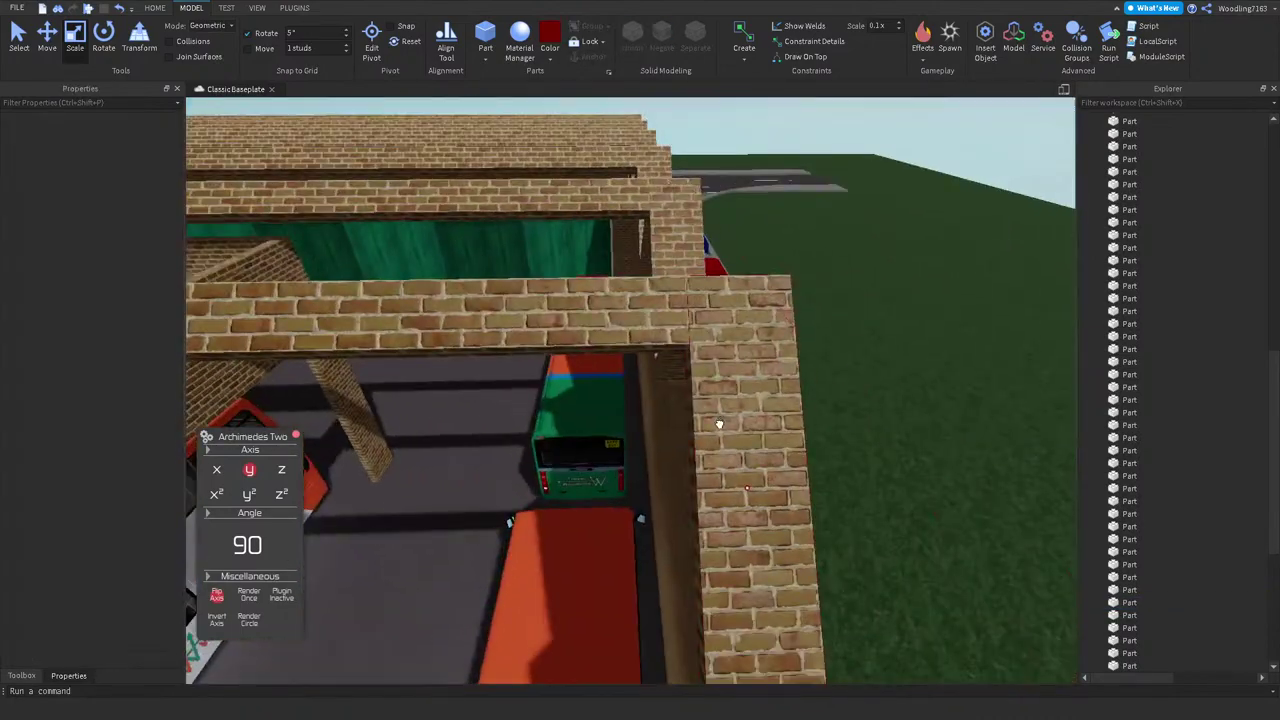
# Step: Select the overlapping original rafters and ridge beams on the unioned wall's gables next to the double-decker-end corner gable and delete them
pyautogui.click(720, 423)
pyautogui.keyDown('ctrl'); pyautogui.click(634, 303); pyautogui.keyUp('ctrl')
pyautogui.moveTo(634, 303); pyautogui.dragTo(687, 381, button='right')
pyautogui.keyDown('ctrl'); pyautogui.click(573, 291); pyautogui.keyUp('ctrl')
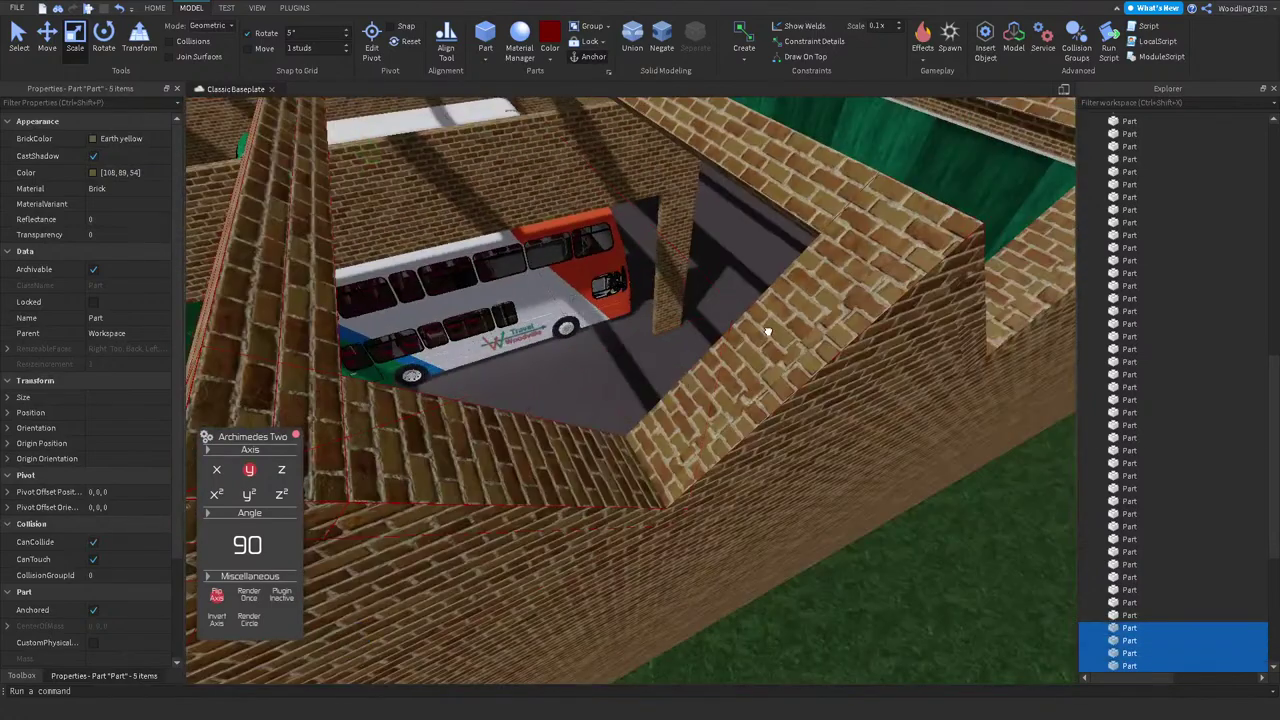
pyautogui.keyDown('ctrl'); pyautogui.click(807, 185); pyautogui.keyUp('ctrl')
pyautogui.moveTo(807, 185); pyautogui.dragTo(533, 285, button='right')
pyautogui.keyDown('ctrl'); pyautogui.click(663, 243); pyautogui.keyUp('ctrl')
pyautogui.keyDown('ctrl'); pyautogui.click(663, 243); pyautogui.keyUp('ctrl')
pyautogui.moveTo(541, 356); pyautogui.dragTo(557, 357, button='right')
pyautogui.hotkey('ctrl', 'shift', 'g')
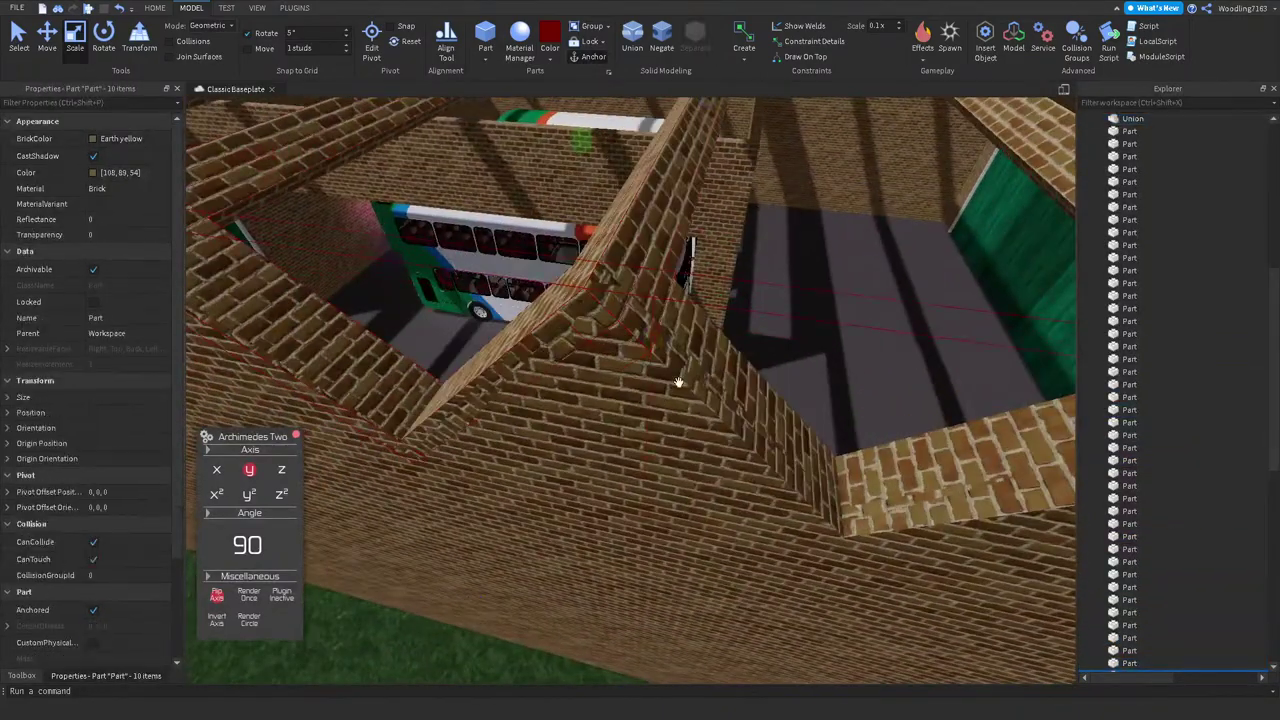
pyautogui.keyDown('ctrl'); pyautogui.click(695, 319); pyautogui.keyUp('ctrl')
pyautogui.moveTo(695, 319); pyautogui.dragTo(827, 284, button='right')
pyautogui.click(840, 217)
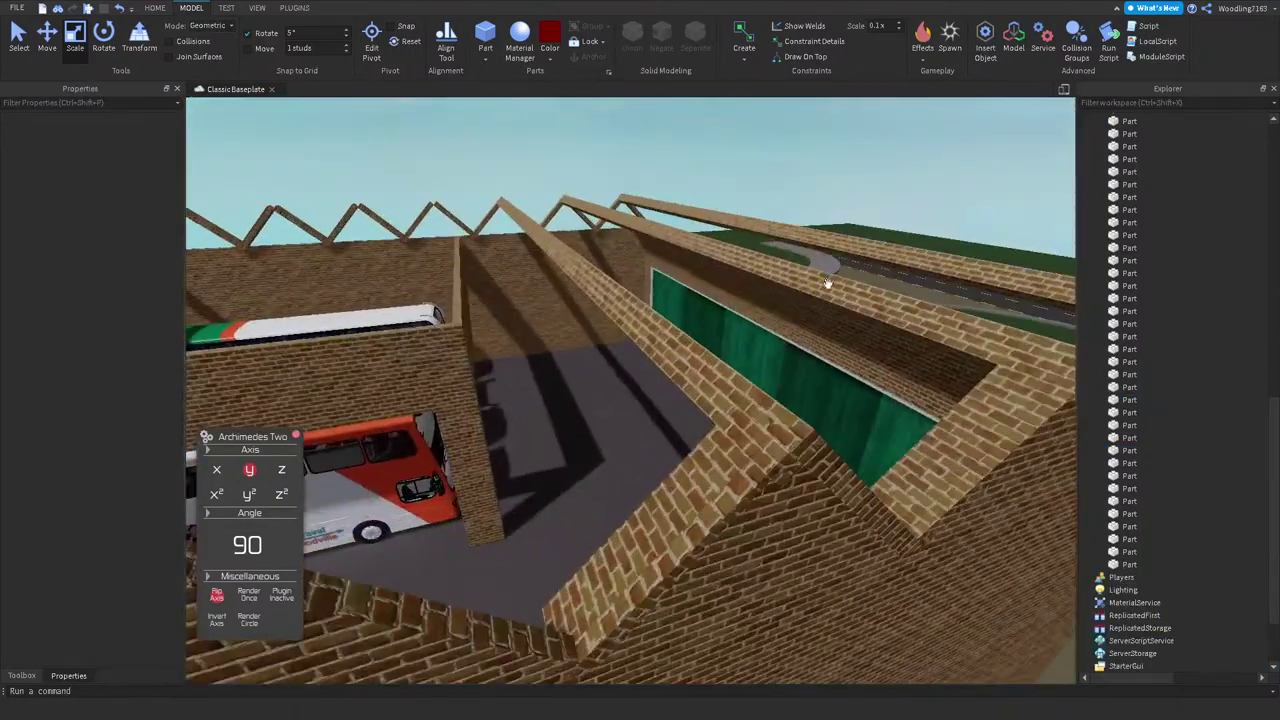
# Step: Select the original rafters and ridge beams on the unioned wall's remaining gables toward the parked cars and delete them
pyautogui.click(713, 461)
pyautogui.moveTo(713, 461); pyautogui.dragTo(651, 409, button='right')
pyautogui.keyDown('ctrl'); pyautogui.click(647, 356); pyautogui.keyUp('ctrl')
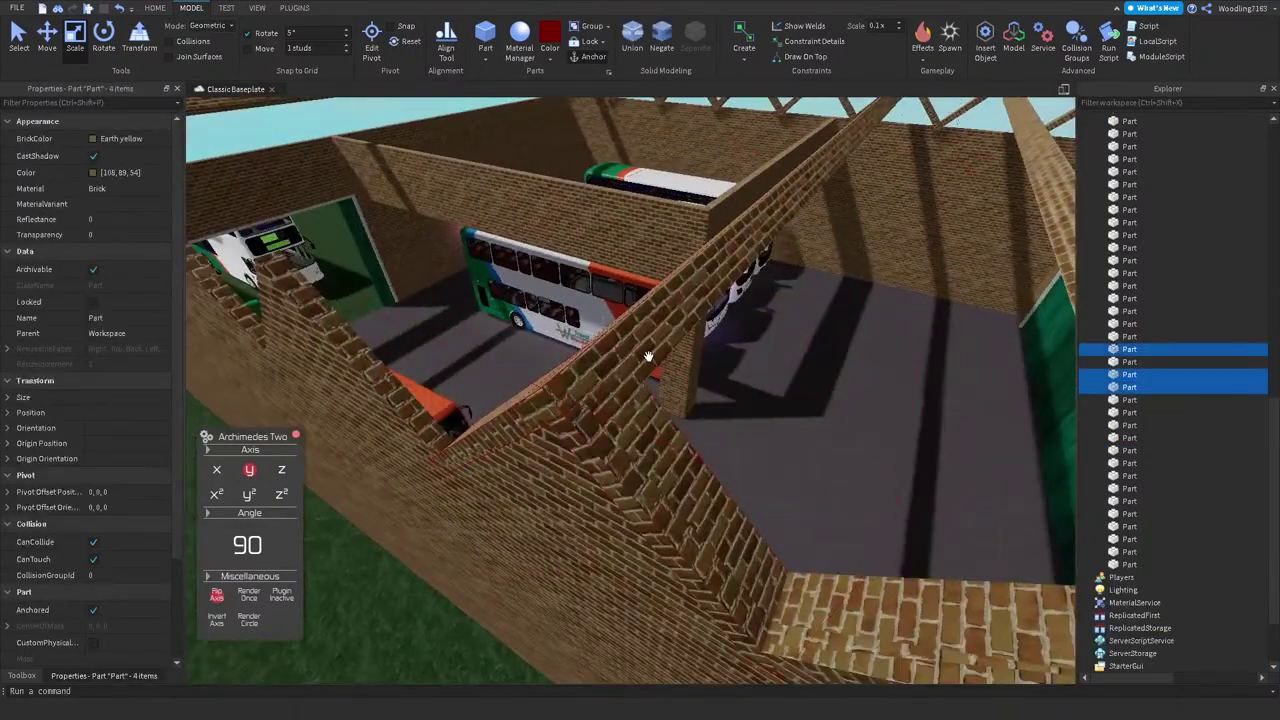
pyautogui.moveTo(647, 356); pyautogui.dragTo(688, 390, button='right')
pyautogui.keyDown('ctrl'); pyautogui.click(660, 266); pyautogui.keyUp('ctrl')
pyautogui.moveTo(660, 266); pyautogui.dragTo(640, 311, button='right')
pyautogui.keyDown('ctrl'); pyautogui.click(559, 308); pyautogui.keyUp('ctrl')
pyautogui.moveTo(559, 308); pyautogui.dragTo(614, 396, button='right')
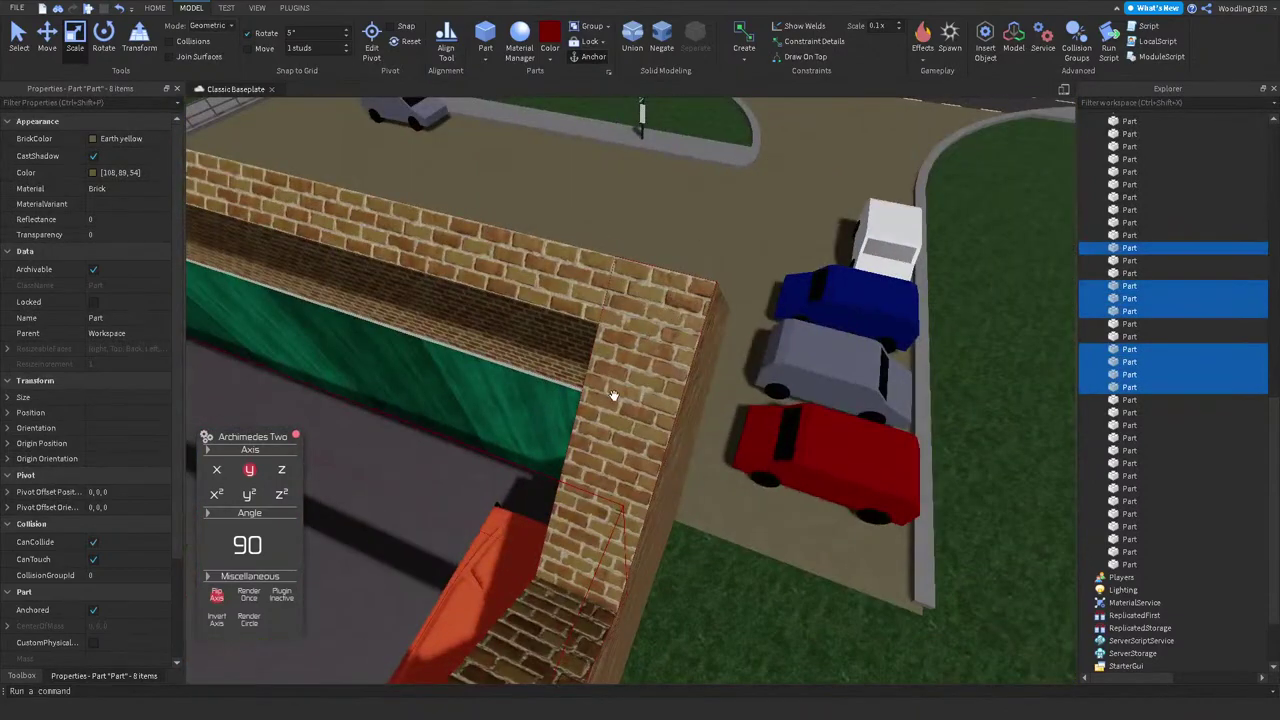
pyautogui.moveTo(581, 294); pyautogui.dragTo(589, 403, button='right')
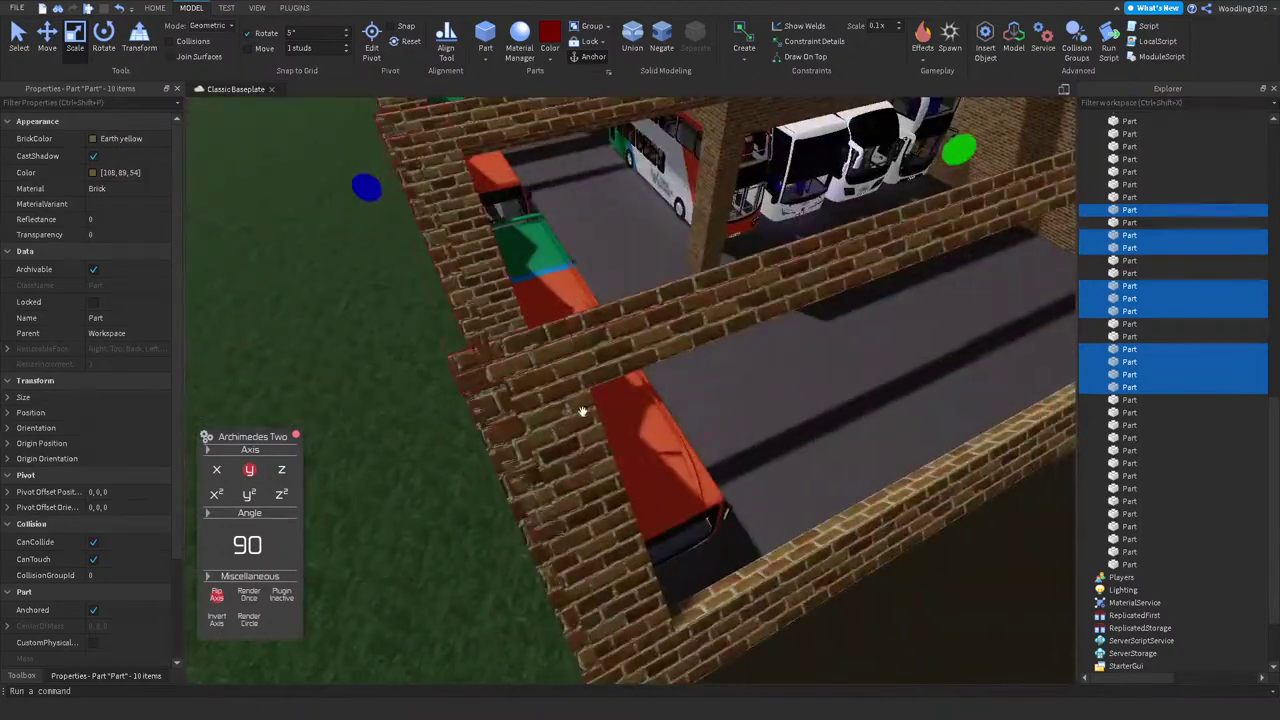
pyautogui.keyDown('ctrl'); pyautogui.click(585, 371); pyautogui.keyUp('ctrl')
pyautogui.moveTo(604, 330); pyautogui.dragTo(750, 348, button='right')
pyautogui.hotkey('ctrl', 'z')
pyautogui.press('Delete')
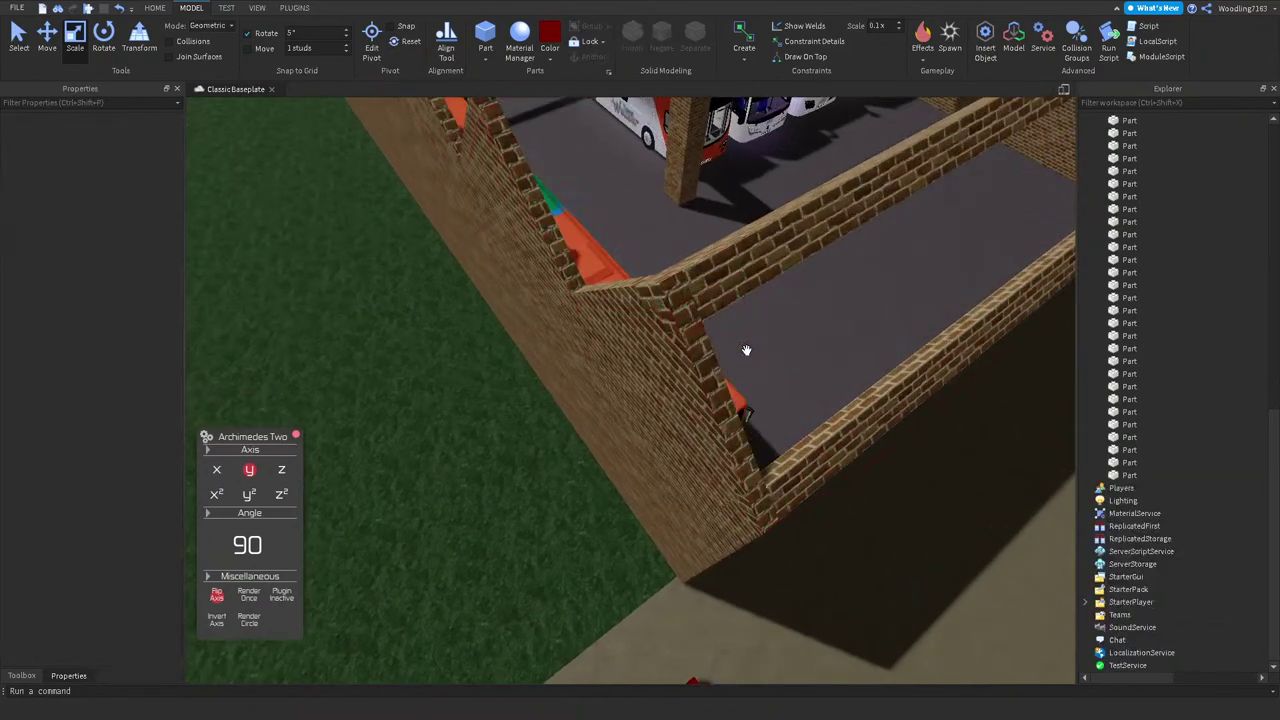
# Step: Undo the deletion to check the gables nearest the parked cars, then delete those rafters and ridge beams again
pyautogui.hotkey('ctrl', 'z')
pyautogui.scroll(-3, 746, 346)
pyautogui.moveTo(717, 366); pyautogui.dragTo(717, 366, button='right')
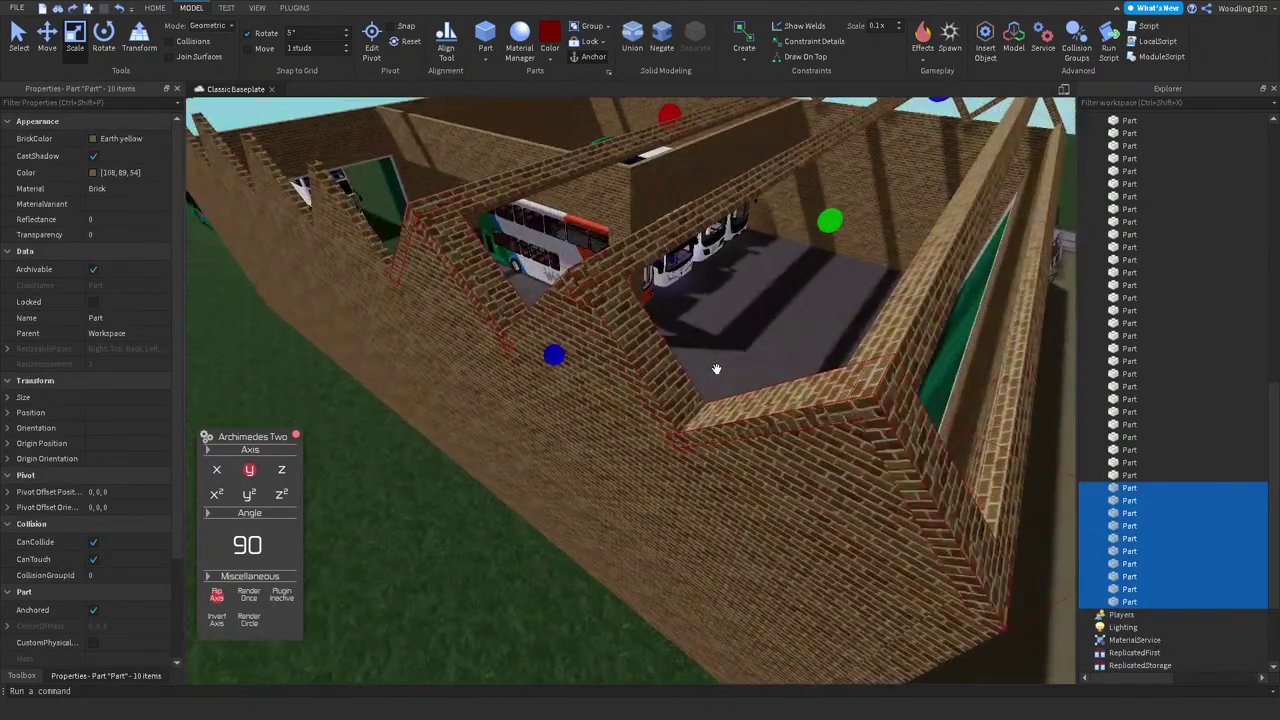
pyautogui.moveTo(578, 317); pyautogui.dragTo(578, 317, button='right')
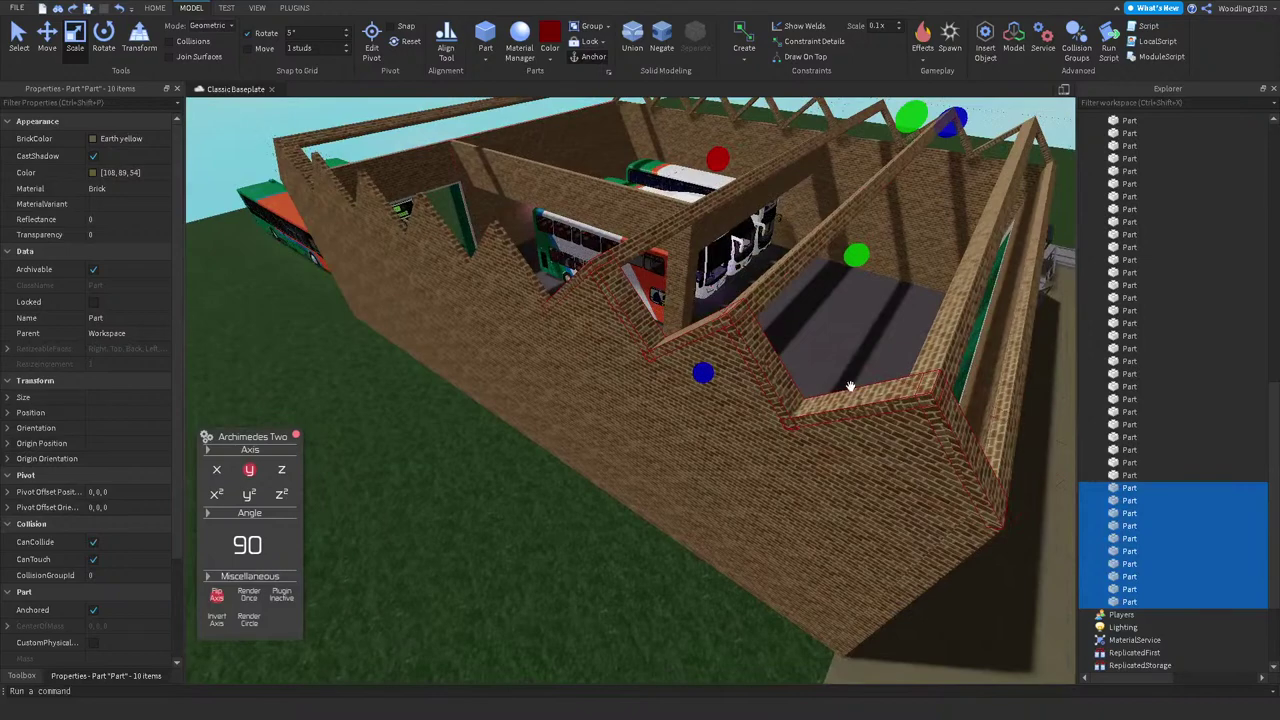
pyautogui.scroll(-5, 984, 445)
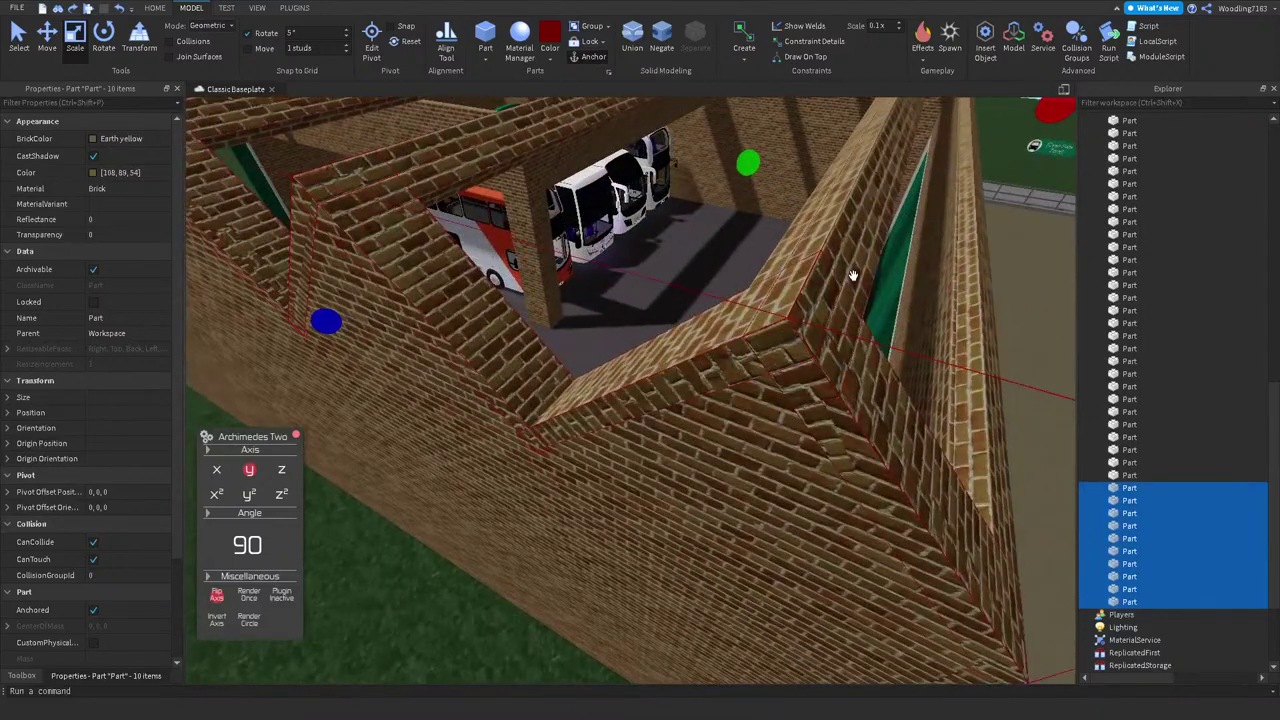
pyautogui.click(780, 251)
pyautogui.moveTo(780, 251); pyautogui.dragTo(808, 294, button='right')
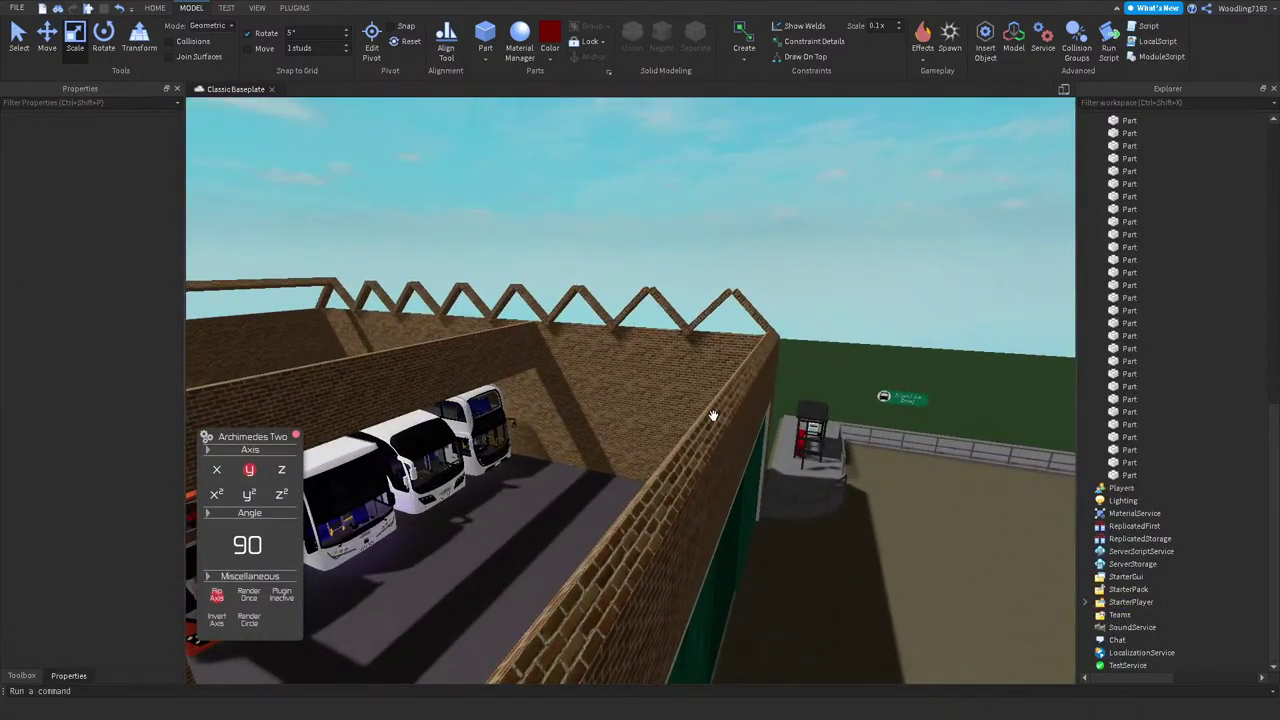
# Step: Select one rafter of each pair along the opposite wall's gables and delete them, keeping the corner gable's pair
pyautogui.press('w')
pyautogui.moveTo(712, 415); pyautogui.dragTo(744, 372, button='right')
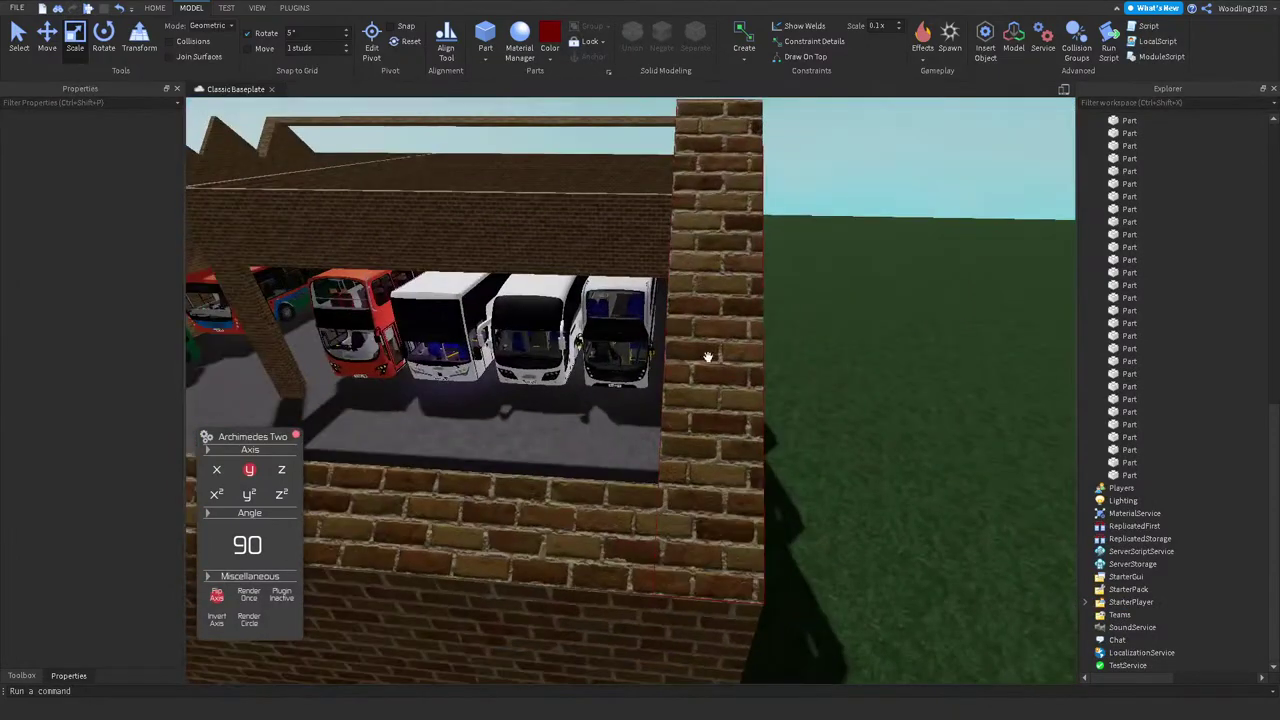
pyautogui.click(709, 352)
pyautogui.press('f')
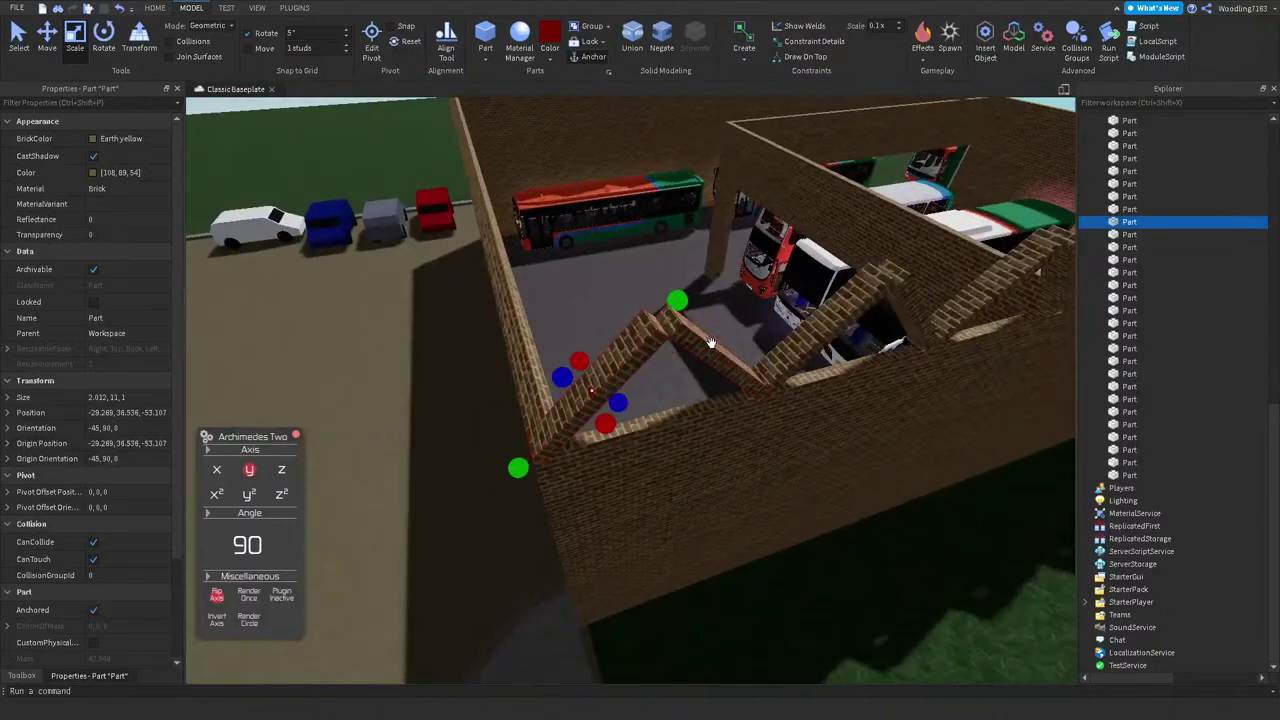
pyautogui.keyDown('ctrl'); pyautogui.click(706, 348); pyautogui.keyUp('ctrl')
pyautogui.keyDown('ctrl'); pyautogui.click(706, 348); pyautogui.keyUp('ctrl')
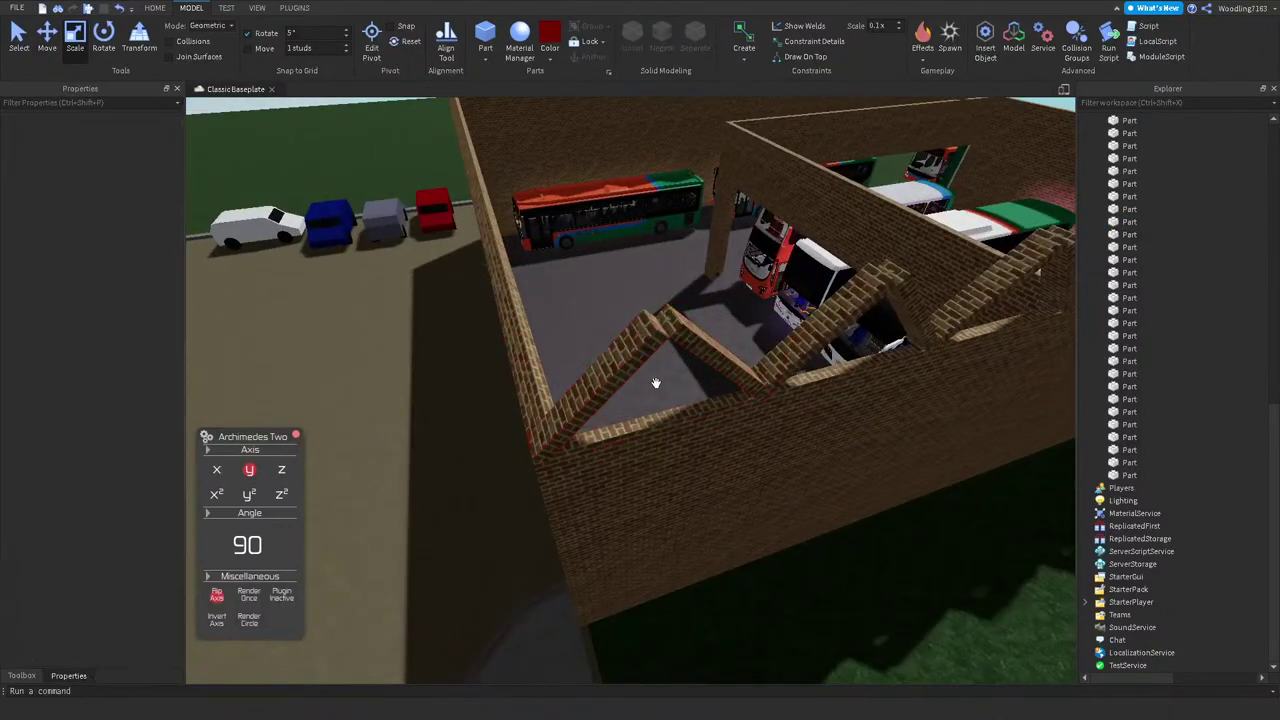
pyautogui.keyDown('ctrl'); pyautogui.click(1005, 288); pyautogui.keyUp('ctrl')
pyautogui.keyDown('ctrl'); pyautogui.click(983, 284); pyautogui.keyUp('ctrl')
pyautogui.moveTo(983, 284); pyautogui.dragTo(563, 501, button='right')
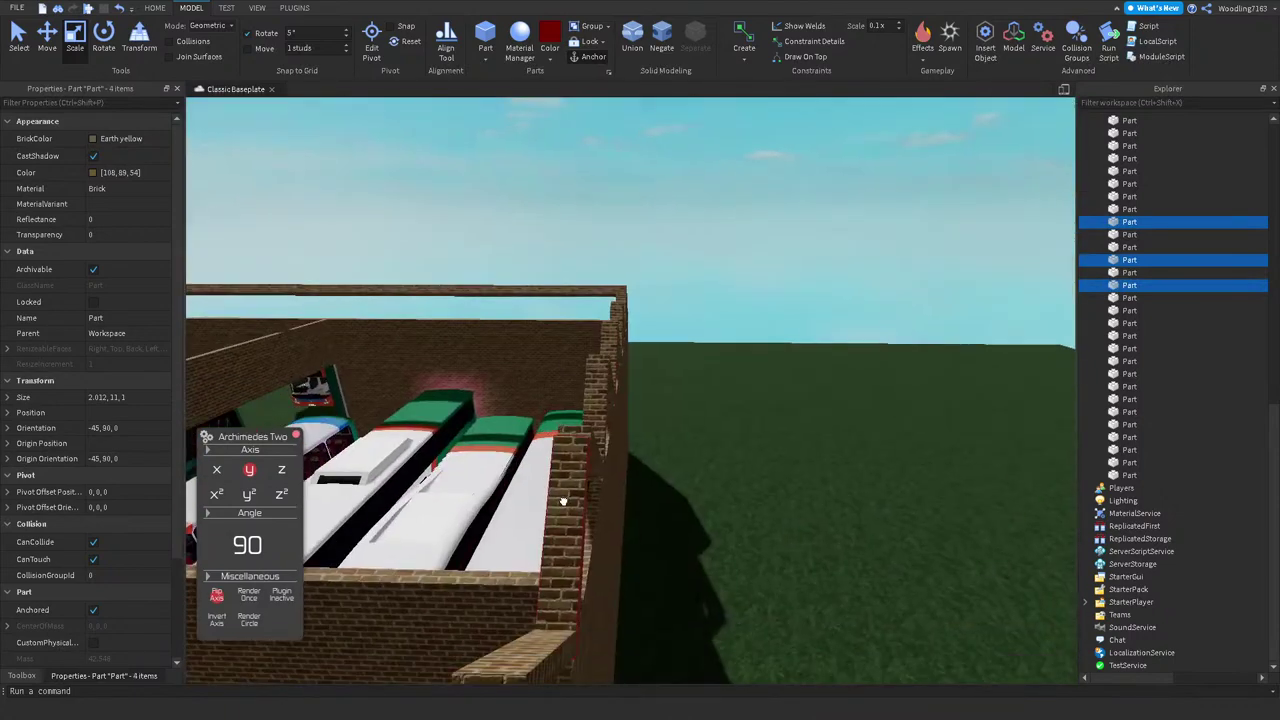
pyautogui.keyDown('ctrl'); pyautogui.click(613, 318); pyautogui.keyUp('ctrl')
pyautogui.moveTo(613, 318); pyautogui.dragTo(749, 418, button='right')
pyautogui.keyDown('ctrl'); pyautogui.click(593, 368); pyautogui.keyUp('ctrl')
pyautogui.keyDown('ctrl'); pyautogui.click(593, 368); pyautogui.keyUp('ctrl')
pyautogui.moveTo(665, 447); pyautogui.dragTo(672, 452, button='right')
# Step: Narrow a remaining rafter on the opposite wall to 1.012 studs and extend it to 18 studs deep to fill its gable
pyautogui.click(663, 449)
pyautogui.click(690, 396)
pyautogui.moveTo(690, 396); pyautogui.dragTo(265, 80, button='right')
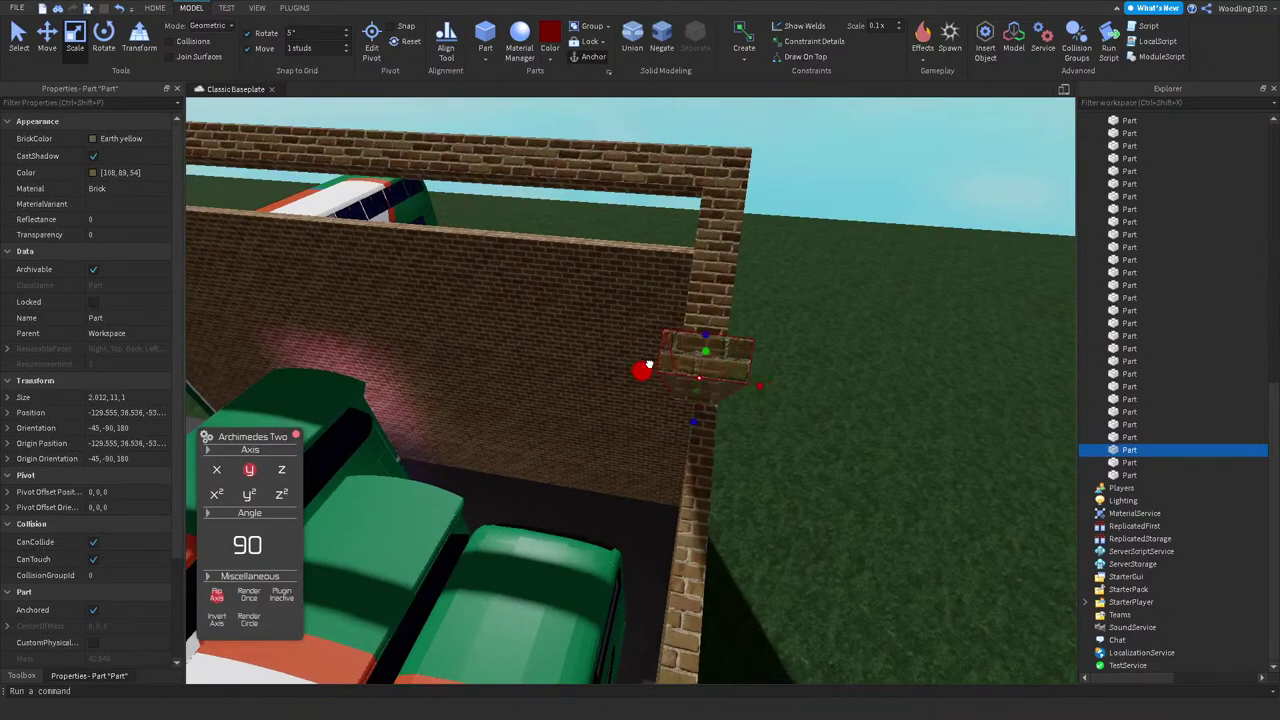
pyautogui.moveTo(645, 365); pyautogui.dragTo(671, 375)
pyautogui.moveTo(708, 424); pyautogui.dragTo(726, 434, button='right')
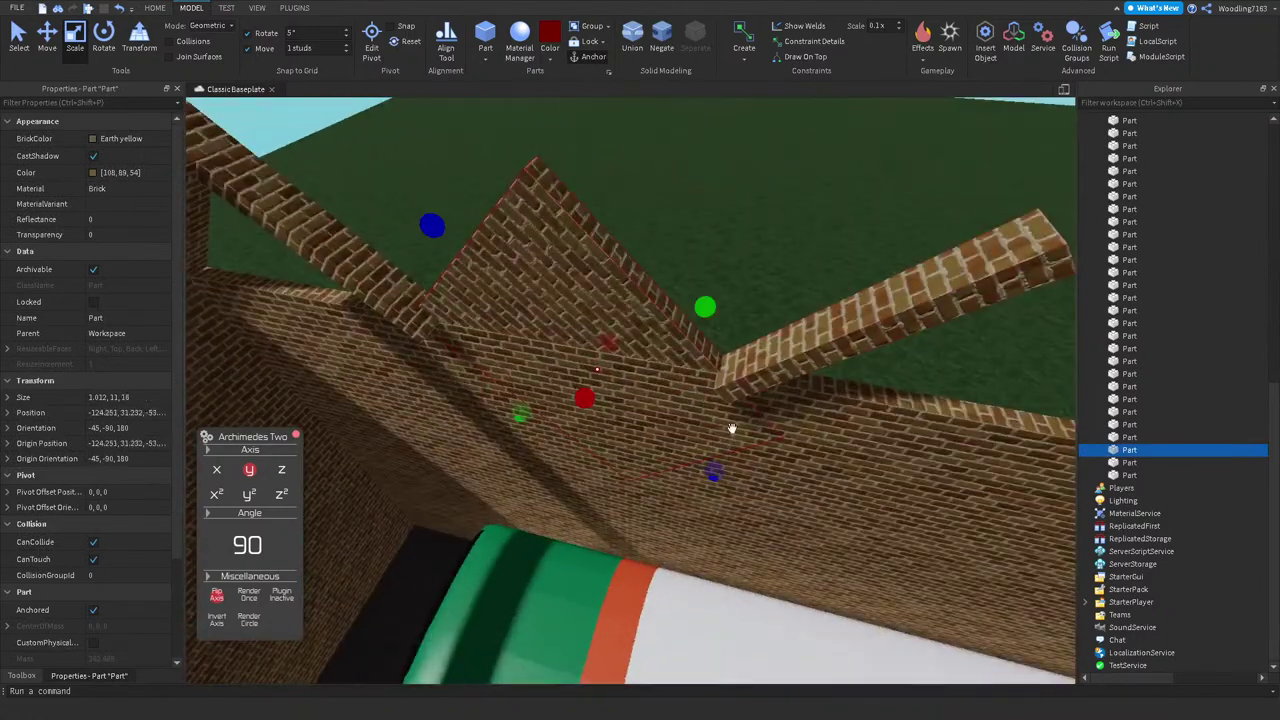
# Step: Fill the next gables along the opposite wall by narrowing their remaining rafters and extending them down into the wall
pyautogui.click(857, 366)
pyautogui.moveTo(866, 366)
pyautogui.mouseDown()
pyautogui.moveTo(857, 343)
pyautogui.moveTo(880, 363)
pyautogui.mouseUp()
pyautogui.moveTo(880, 363); pyautogui.dragTo(788, 413, button='right')
pyautogui.click(891, 385)
pyautogui.click(980, 408)
pyautogui.moveTo(871, 457); pyautogui.dragTo(877, 520, button='right')
pyautogui.click(834, 423)
pyautogui.click(930, 455)
pyautogui.click(912, 510)
pyautogui.click(855, 528)
pyautogui.click(866, 532)
pyautogui.click(560, 203)
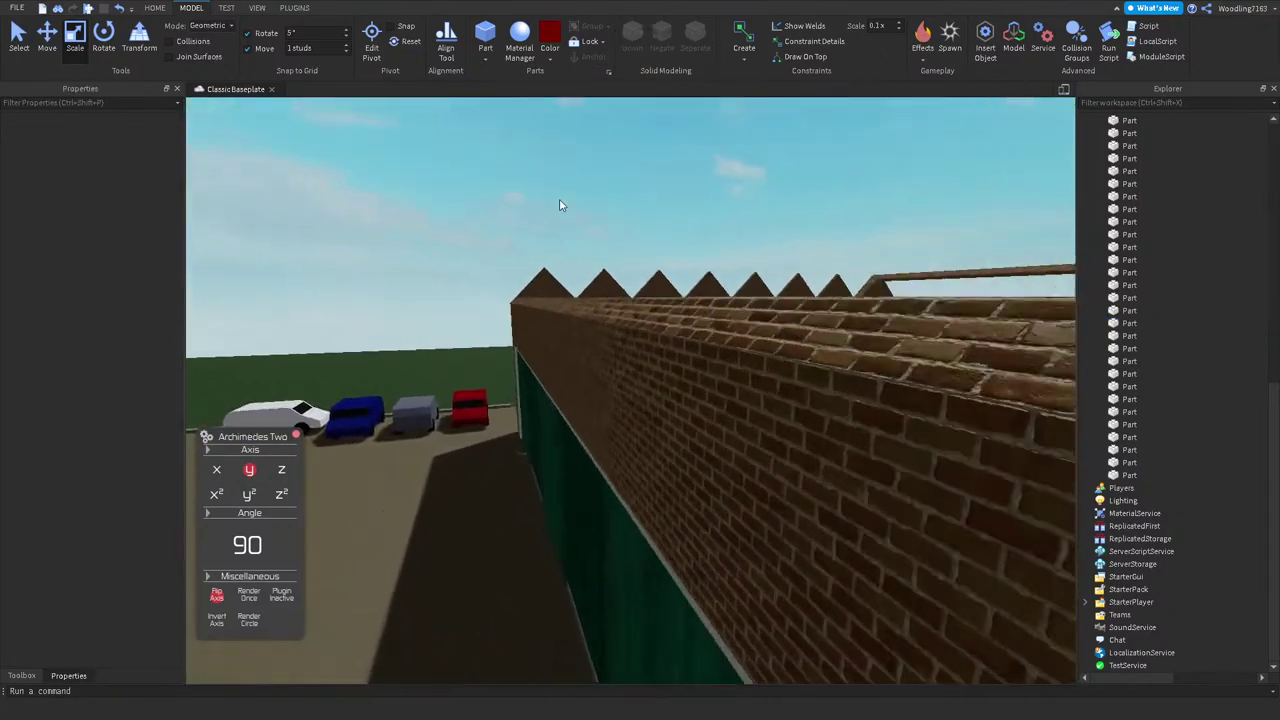
# Step: Duplicate a rafter of the opposite wall's open corner gable and extend the copy down to fill the gable
pyautogui.moveTo(560, 203); pyautogui.dragTo(560, 197, button='right')
pyautogui.click(646, 406)
pyautogui.keyDown('ctrl'); pyautogui.click(621, 226); pyautogui.keyUp('ctrl')
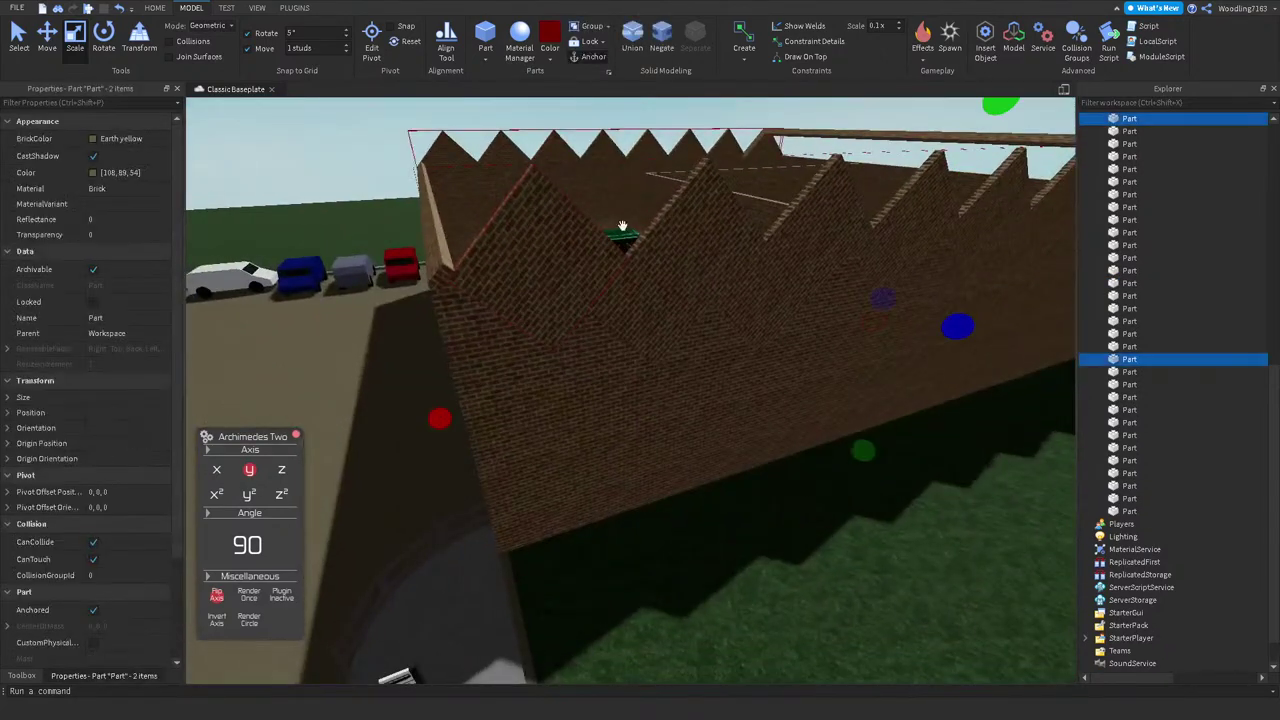
pyautogui.moveTo(866, 200); pyautogui.dragTo(686, 258, button='right')
pyautogui.click(866, 200)
pyautogui.click(686, 252)
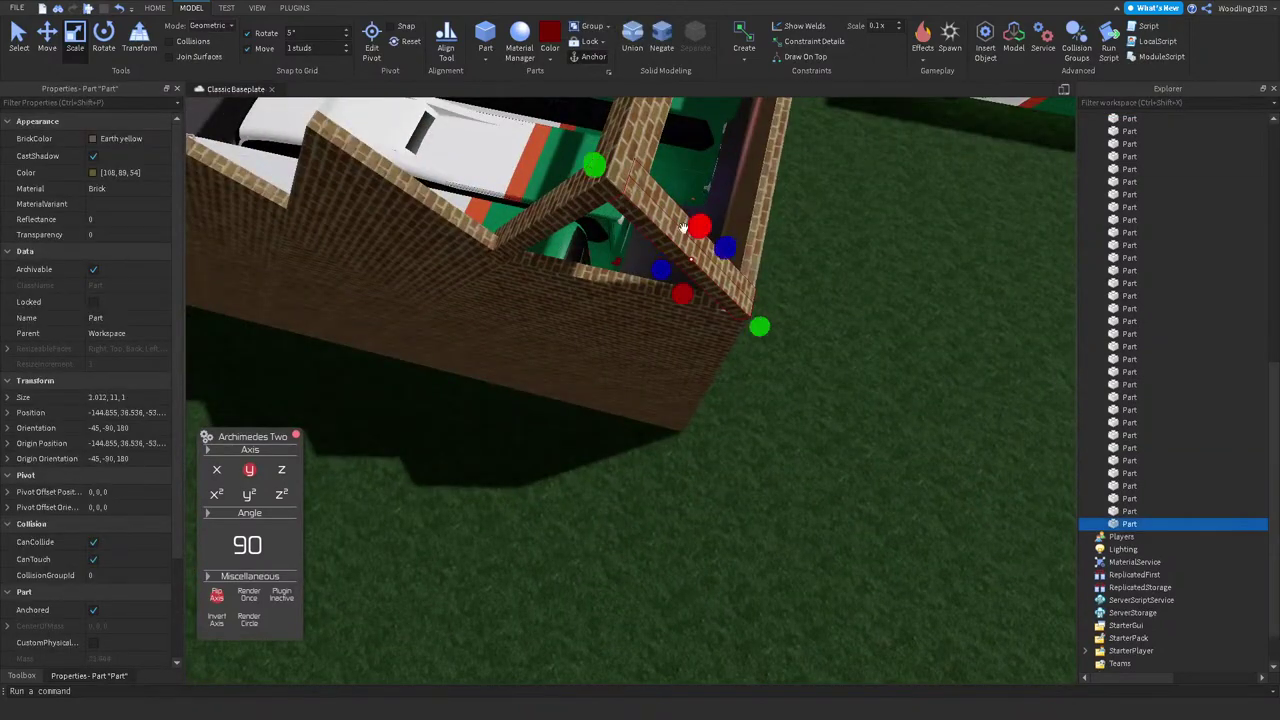
pyautogui.moveTo(534, 311); pyautogui.dragTo(606, 357, button='right')
# Step: Union the opposite wall with all of its gable infill pieces
pyautogui.keyDown('ctrl'); pyautogui.click(783, 289); pyautogui.keyUp('ctrl')
pyautogui.keyDown('ctrl'); pyautogui.click(617, 247); pyautogui.keyUp('ctrl')
pyautogui.moveTo(357, 185); pyautogui.dragTo(449, 223, button='right')
pyautogui.keyDown('ctrl'); pyautogui.click(449, 223); pyautogui.keyUp('ctrl')
pyautogui.keyDown('ctrl'); pyautogui.click(324, 194); pyautogui.keyUp('ctrl')
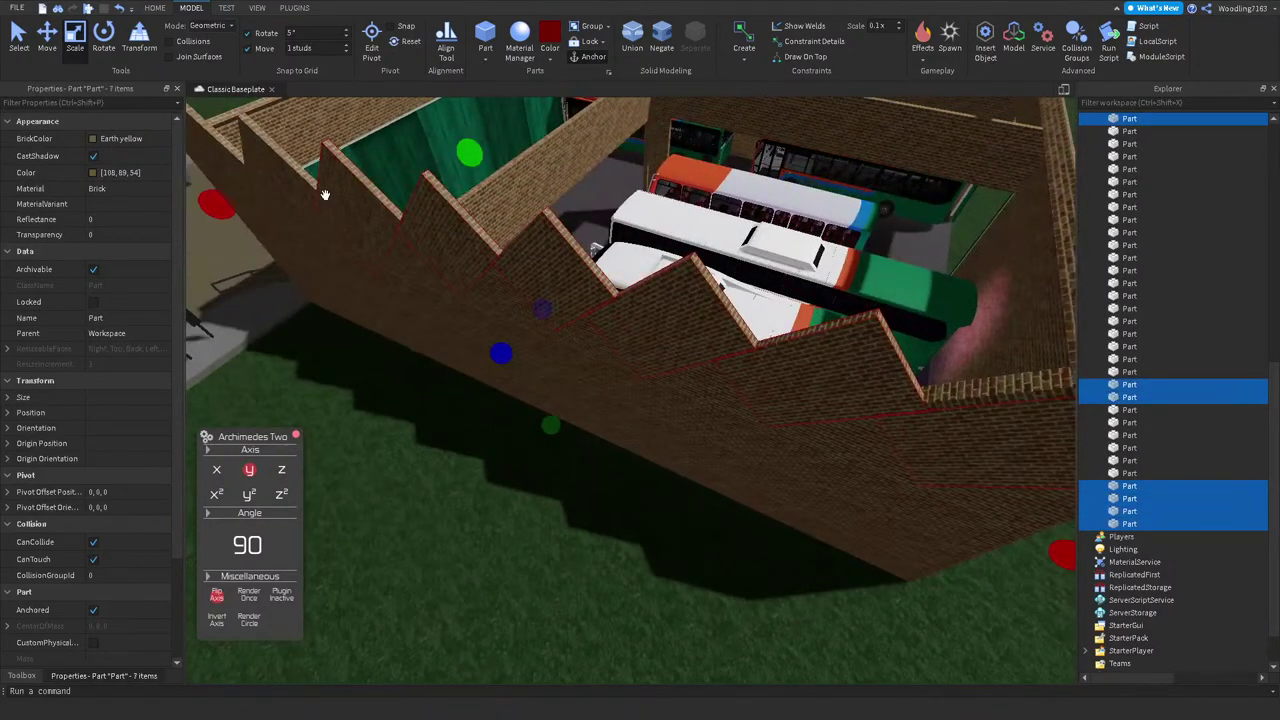
pyautogui.press('a')
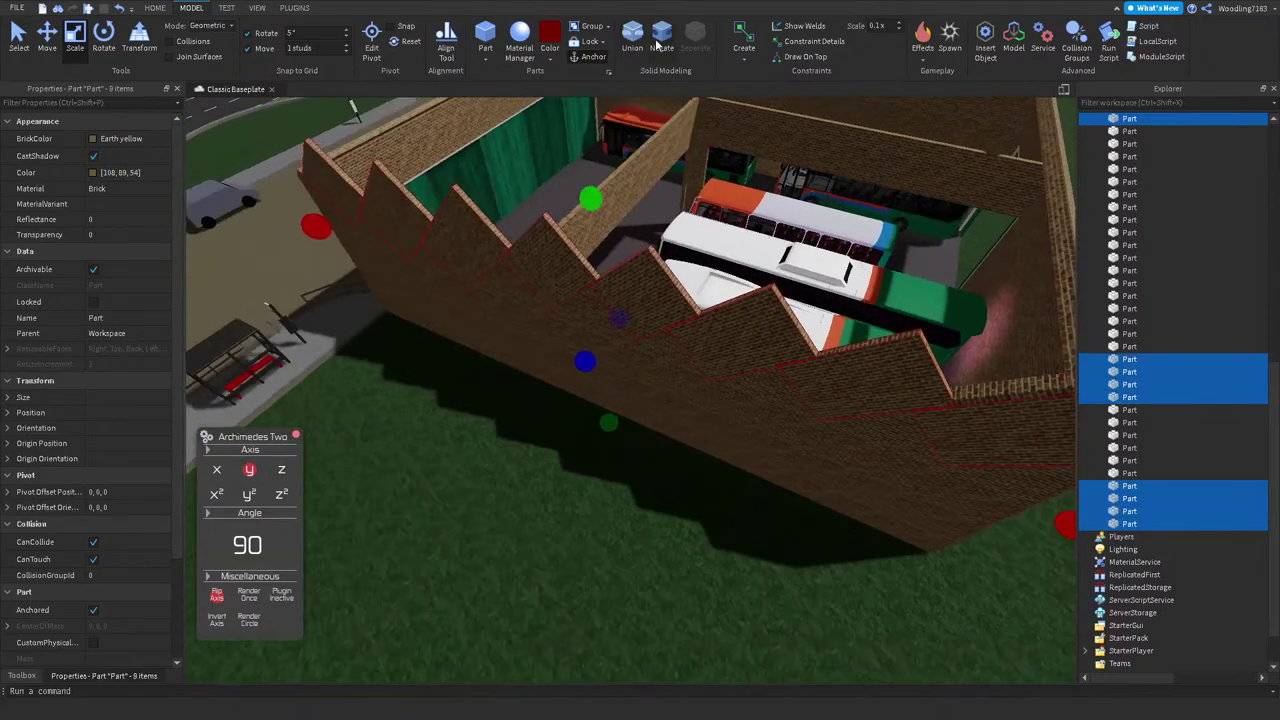
pyautogui.click(632, 47)
# Step: Narrow the corner gable's two original rafters to 1.012 studs so they sit inside the newly unioned wall
pyautogui.moveTo(618, 475); pyautogui.dragTo(690, 475, button='right')
pyautogui.scroll(-5, 730, 429)
pyautogui.click(562, 496)
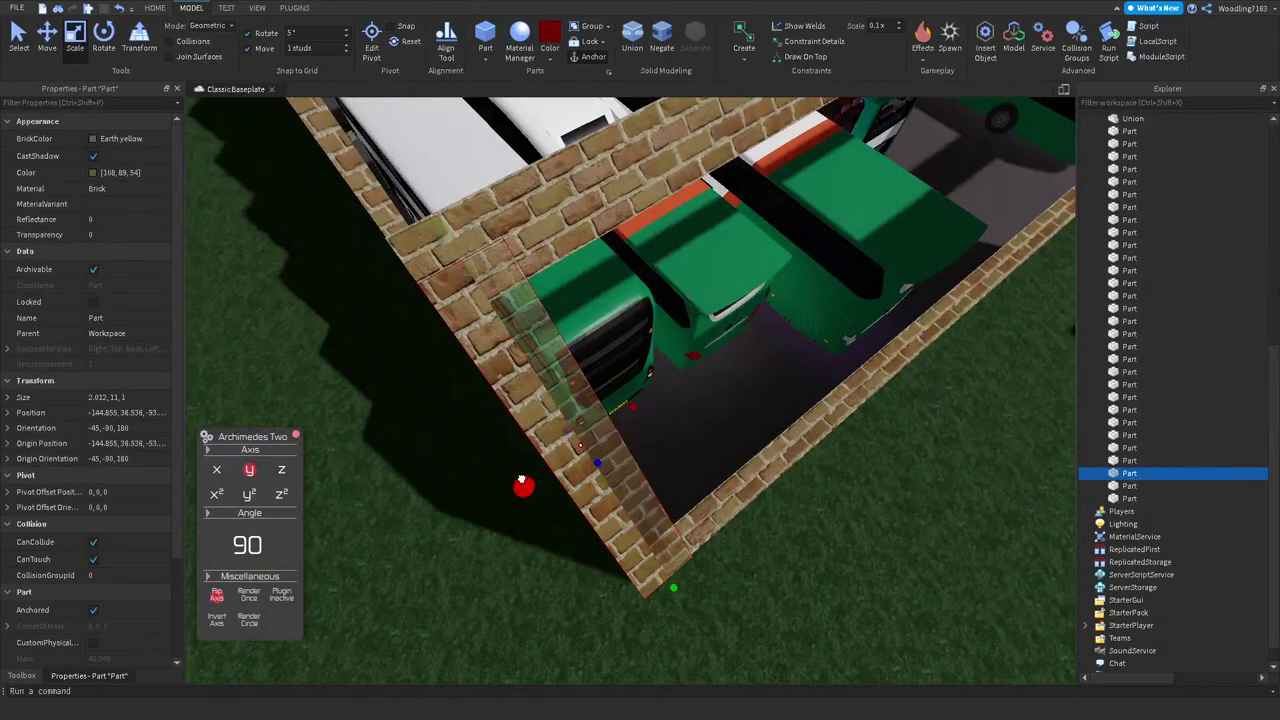
pyautogui.click(383, 288)
pyautogui.moveTo(760, 480); pyautogui.dragTo(765, 478, button='right')
pyautogui.moveTo(779, 362); pyautogui.dragTo(708, 434, button='right')
pyautogui.click(638, 450)
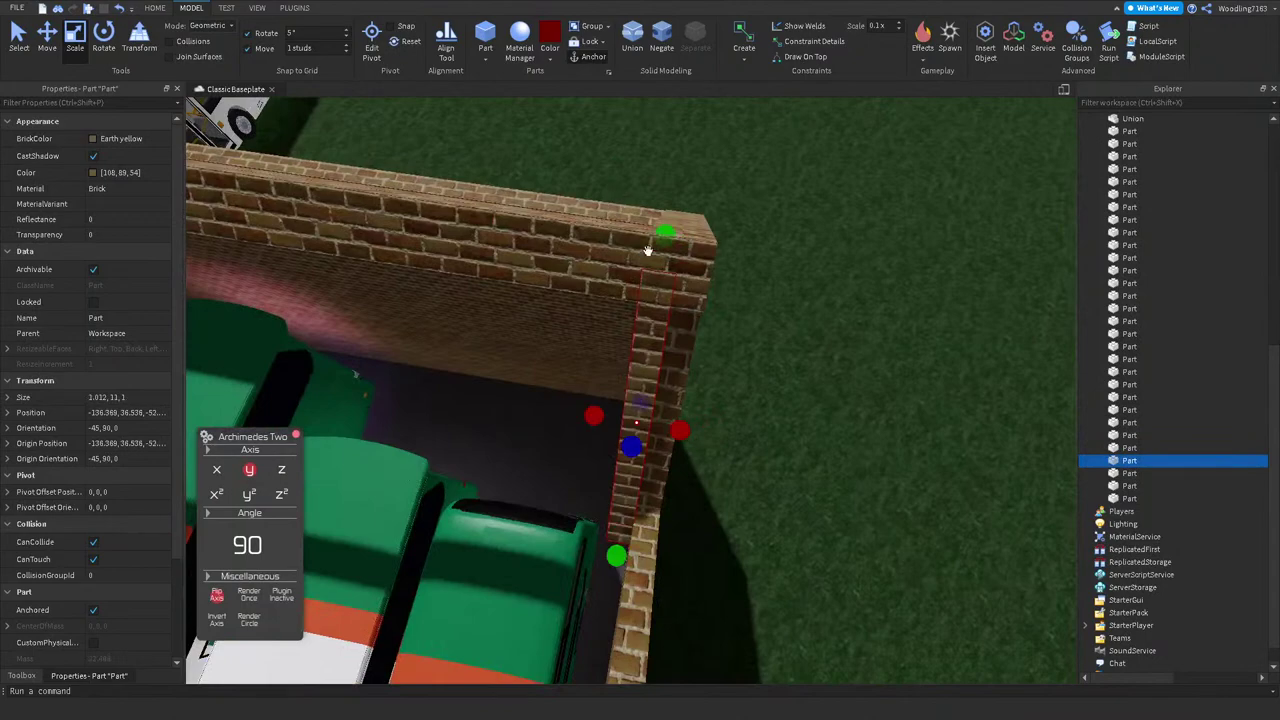
pyautogui.moveTo(698, 269); pyautogui.dragTo(602, 427, button='right')
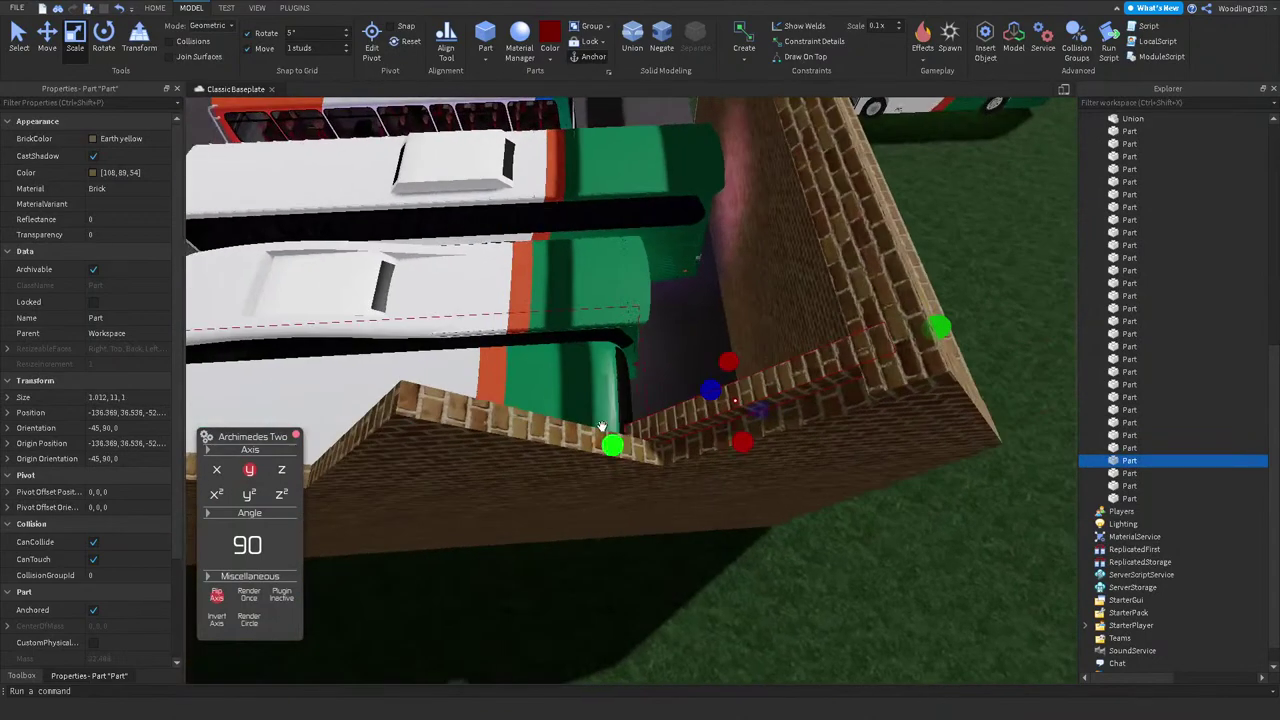
pyautogui.moveTo(452, 433); pyautogui.dragTo(956, 405, button='right')
pyautogui.click(956, 405)
pyautogui.scroll(2, 956, 405)
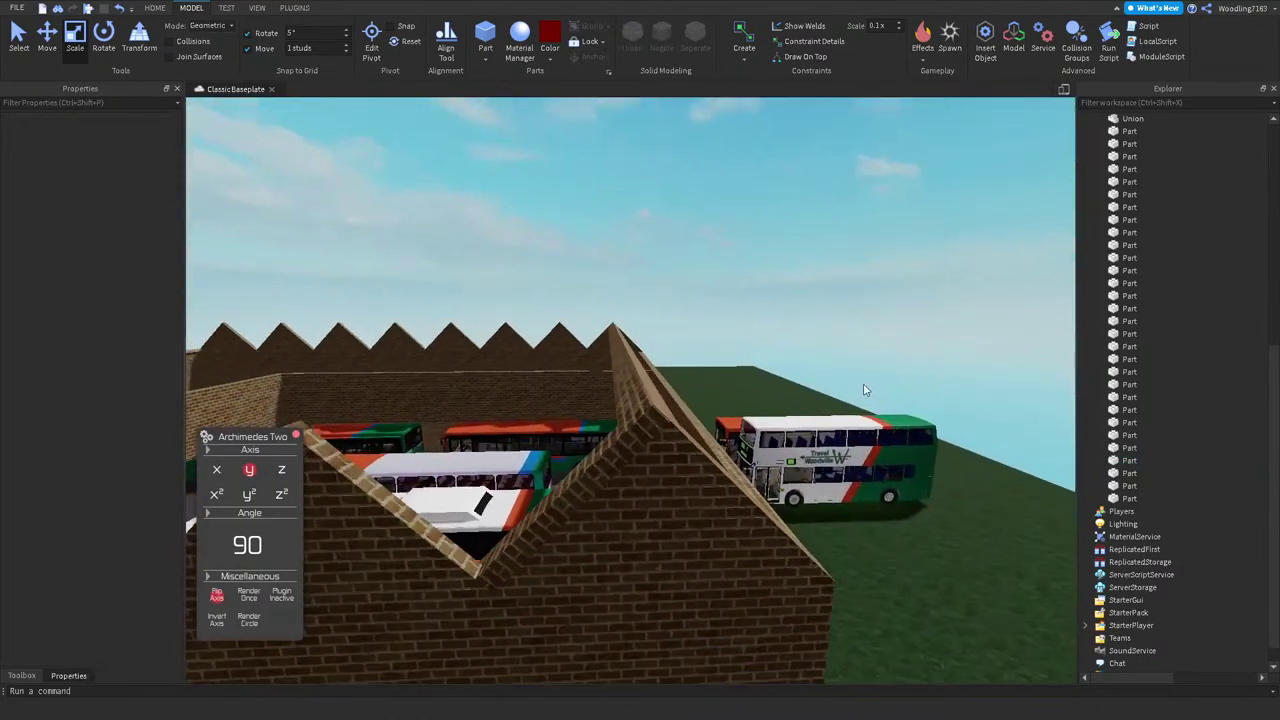
# Step: Insert a new 4 × 1 × 2 stud part beside the corner of the opposite wall and negate it
pyautogui.scroll(5, 549, 125)
pyautogui.scroll(-2, 549, 125)
pyautogui.hotkey('ctrl', 'v')
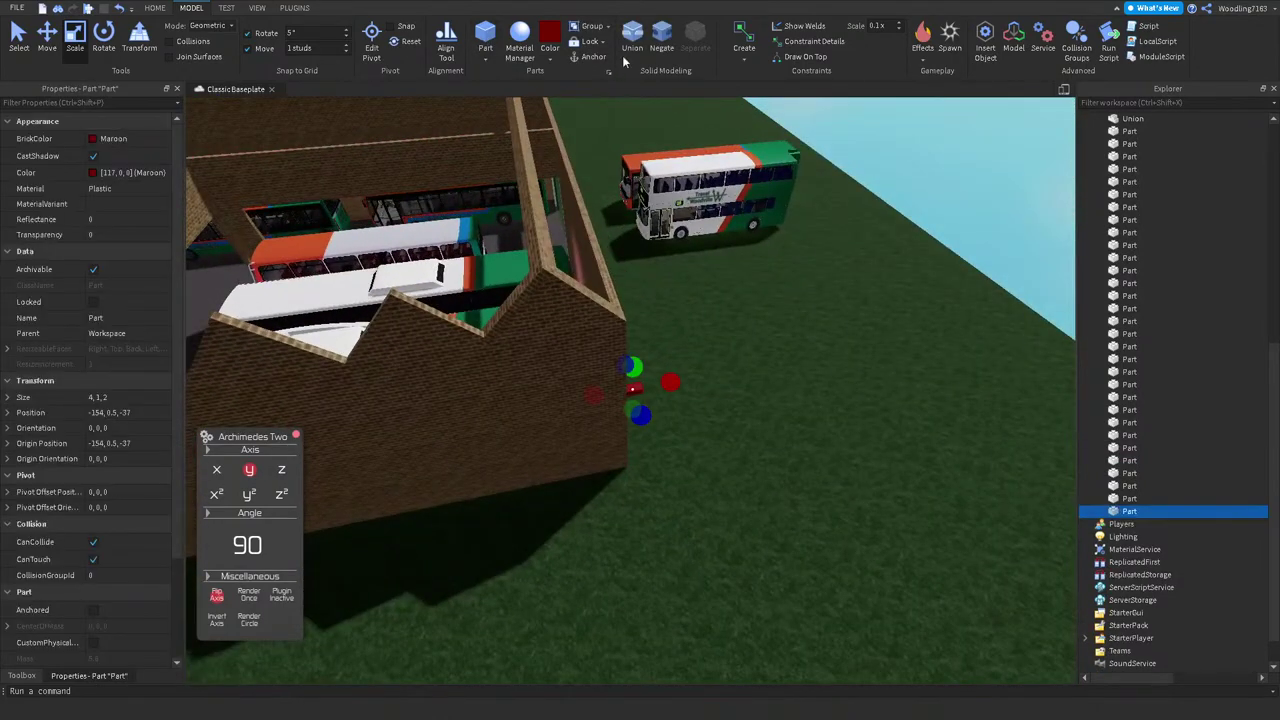
pyautogui.click(661, 40)
pyautogui.scroll(-4, 671, 368)
pyautogui.moveTo(671, 368); pyautogui.dragTo(700, 368, button='right')
pyautogui.scroll(5, 671, 368)
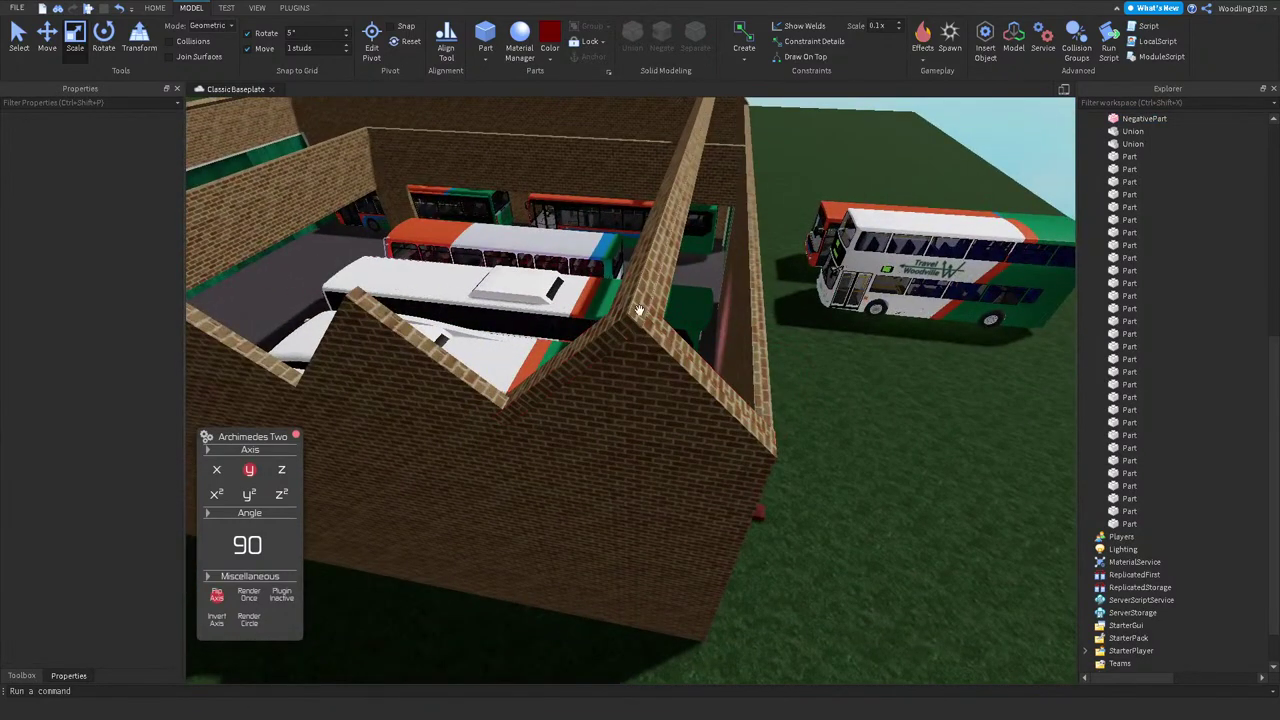
# Step: Scale the corner gable's ridge beam to 108.012 studs long from its end at the newly unioned wall
pyautogui.moveTo(634, 284); pyautogui.dragTo(673, 351, button='right')
pyautogui.scroll(3, 673, 351)
pyautogui.click(668, 387)
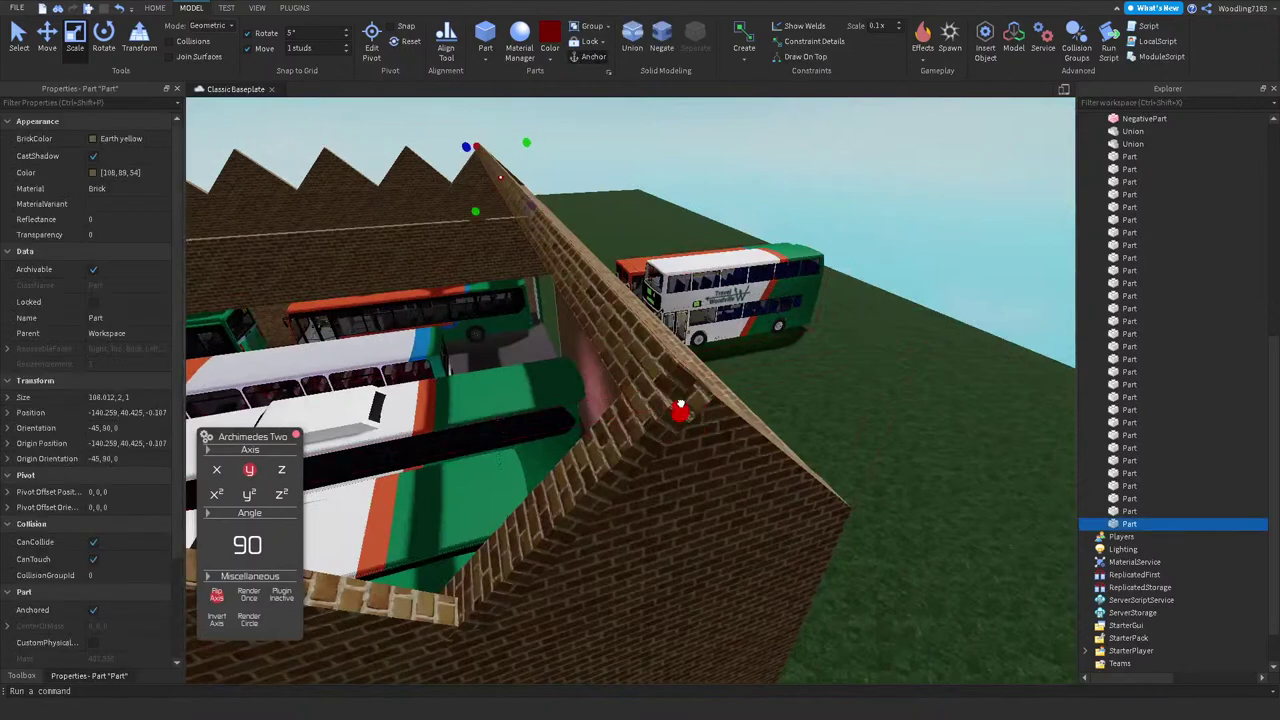
pyautogui.click(629, 449)
# Step: Narrow the corner gable's rafters at the other long wall to 2.012 studs and shift its 108.012-stud ridge beam 1 stud to fit
pyautogui.moveTo(677, 400); pyautogui.dragTo(760, 300, button='right')
pyautogui.click(782, 321)
pyautogui.click(879, 370)
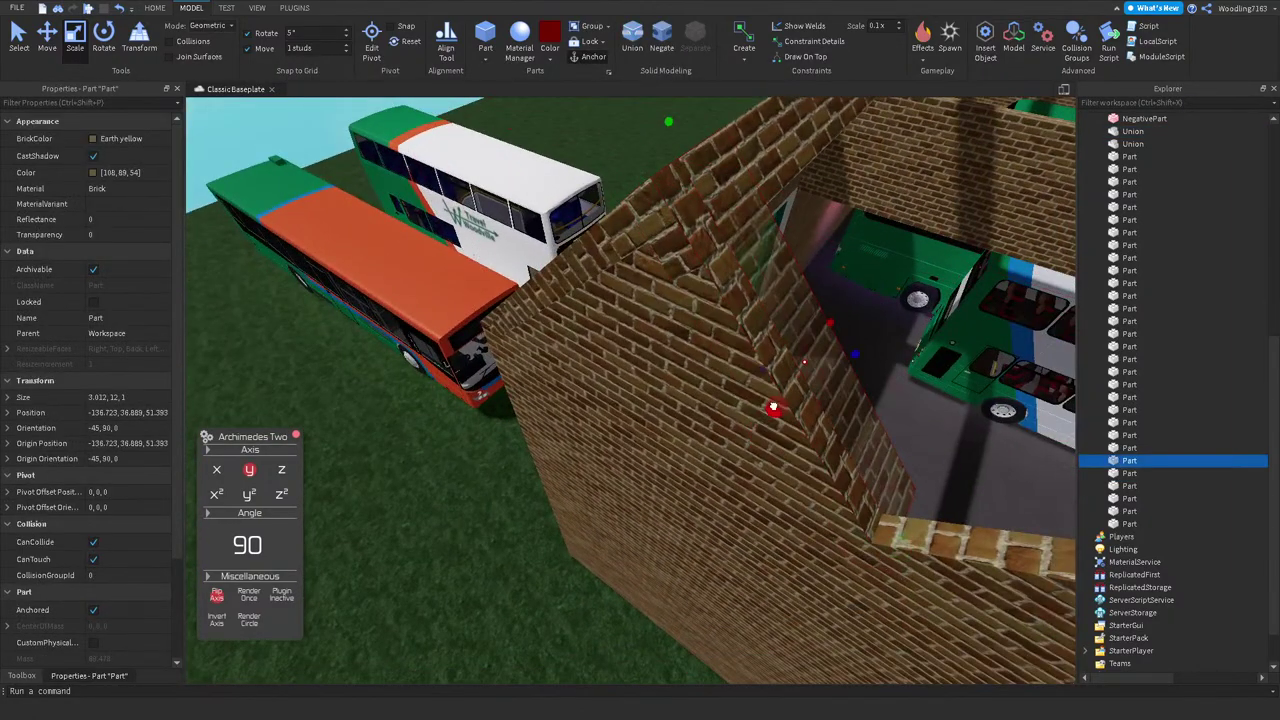
pyautogui.moveTo(650, 107); pyautogui.dragTo(712, 165)
pyautogui.moveTo(726, 188); pyautogui.dragTo(720, 185, button='right')
pyautogui.click(722, 186)
pyautogui.moveTo(720, 185); pyautogui.dragTo(676, 302)
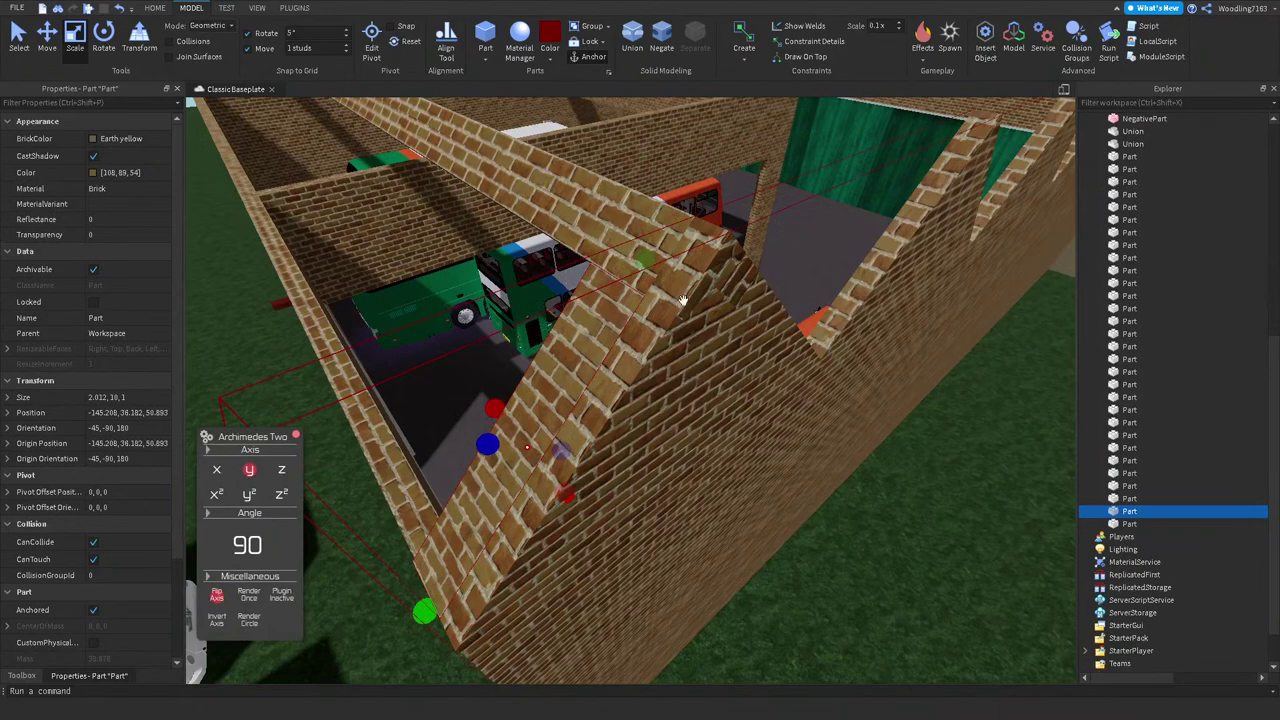
pyautogui.click(686, 227)
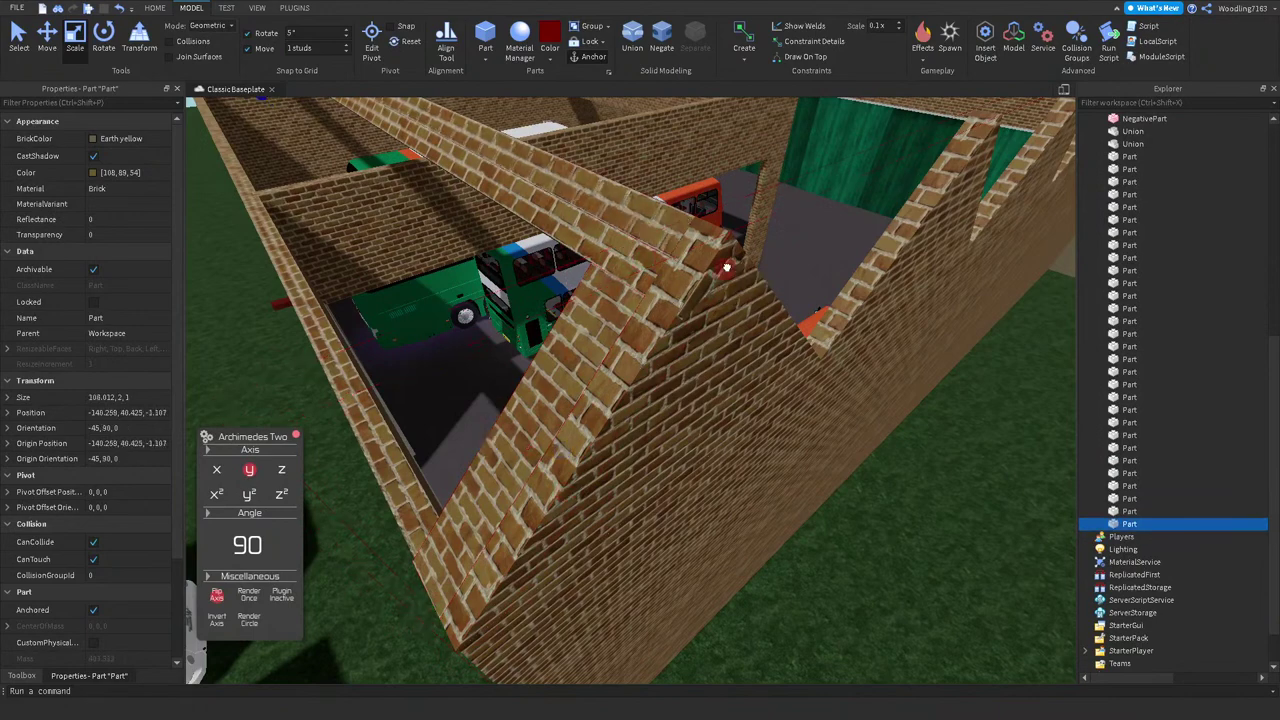
pyautogui.click(930, 570)
pyautogui.scroll(-3, 930, 543)
pyautogui.scroll(-2, 930, 543)
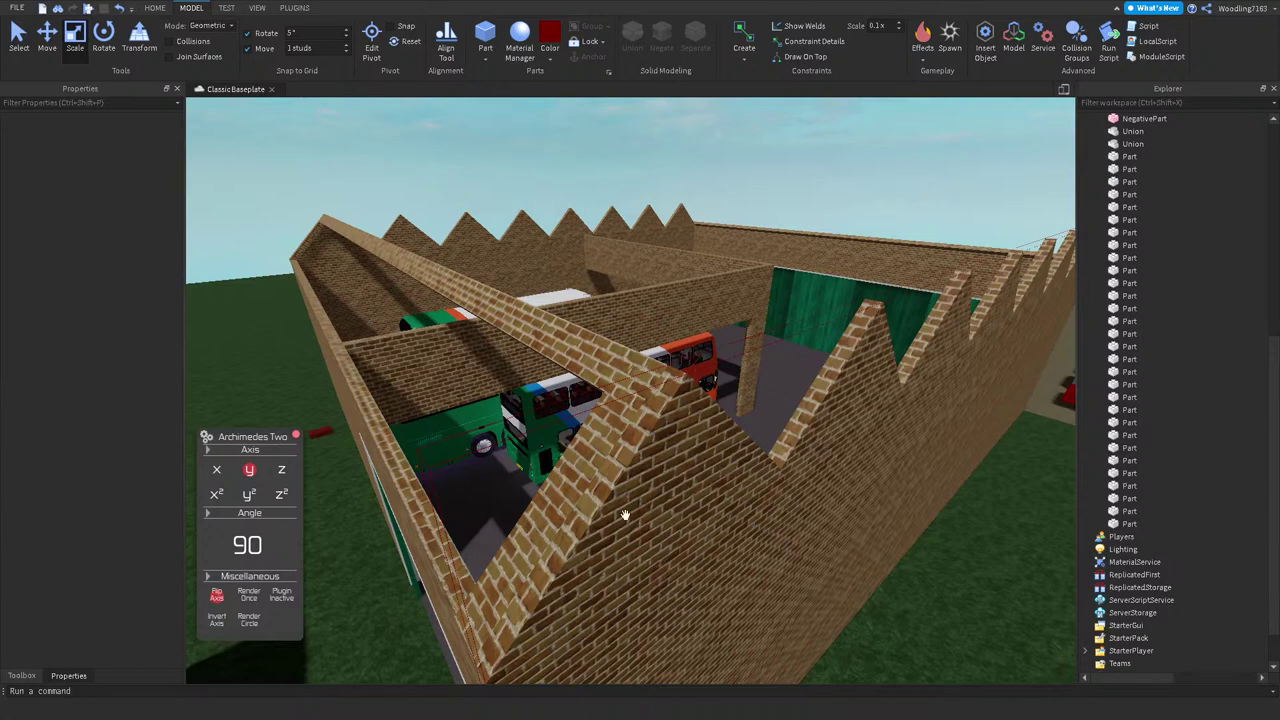
# Step: Duplicate the corner gable's 105.012 × 1 × 2 stud ridge beam and move the copy 10 studs down the slope to the eave
pyautogui.click(612, 370)
pyautogui.click(52, 52)
pyautogui.moveTo(424, 196)
pyautogui.mouseDown(button='right')
pyautogui.moveTo(460, 198)
pyautogui.moveTo(424, 196)
pyautogui.mouseUp(button='right')
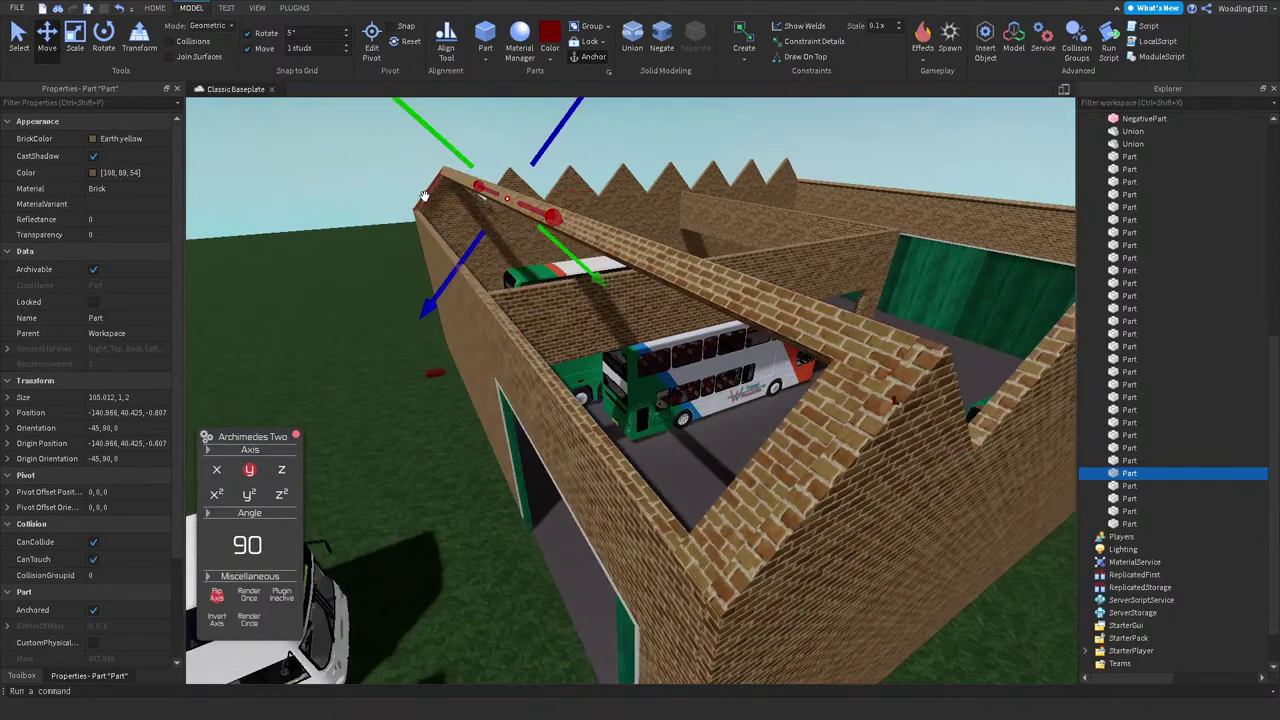
pyautogui.hotkey('ctrl', 'd')
pyautogui.moveTo(424, 196); pyautogui.dragTo(437, 344)
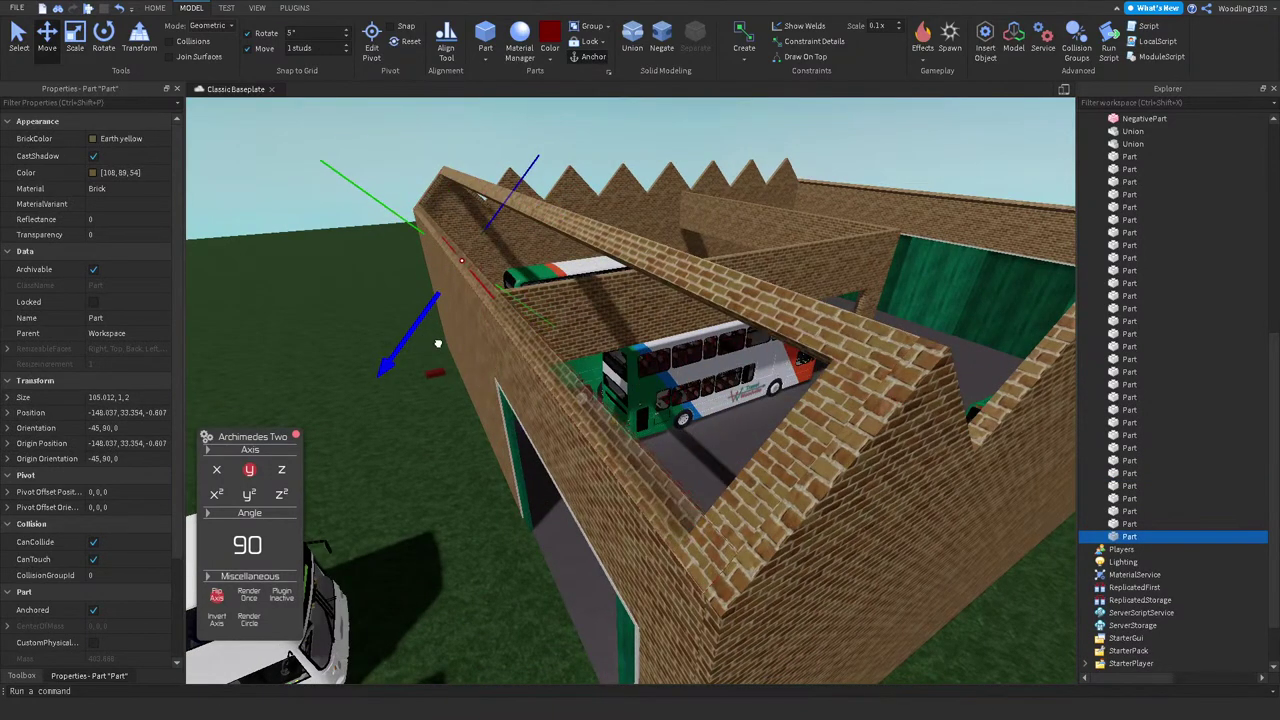
# Step: Shorten the copied eave beam from both ends to 102.012 studs so it fits between the end rafters
pyautogui.press('a')
pyautogui.moveTo(475, 471); pyautogui.dragTo(420, 460, button='right')
pyautogui.click(75, 40)
pyautogui.moveTo(862, 541); pyautogui.dragTo(800, 484)
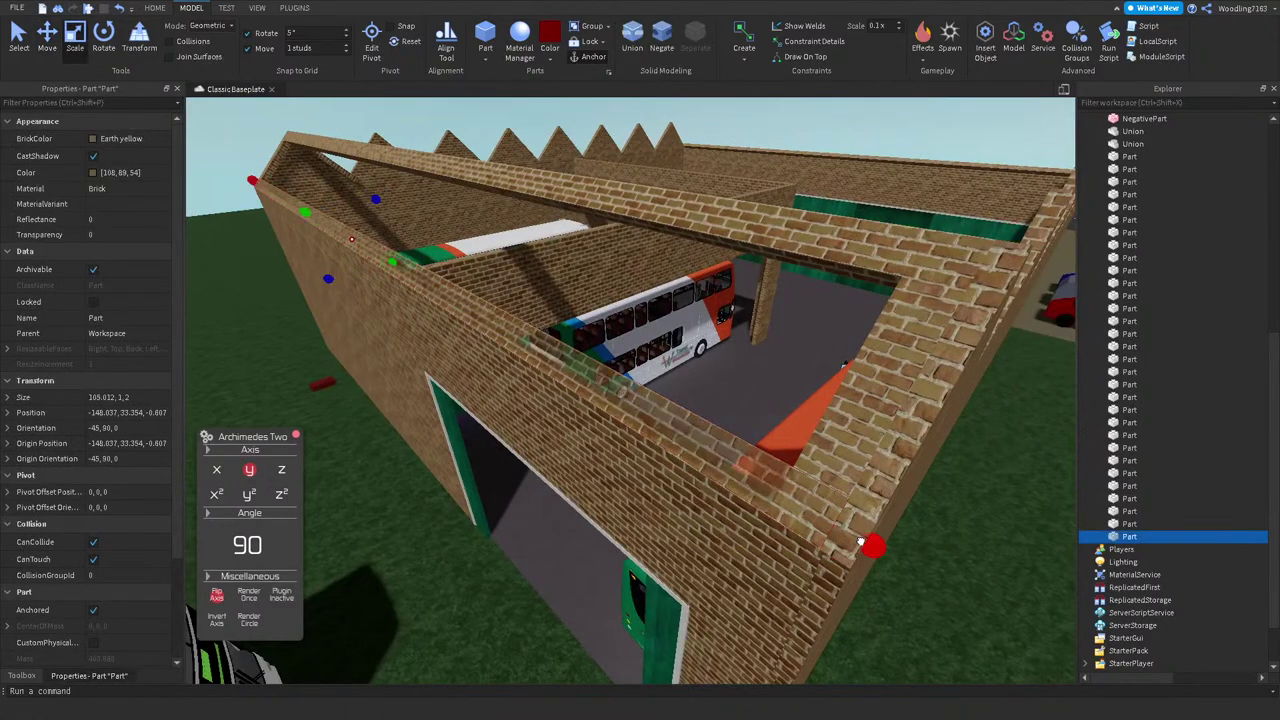
pyautogui.moveTo(612, 418); pyautogui.dragTo(598, 461, button='right')
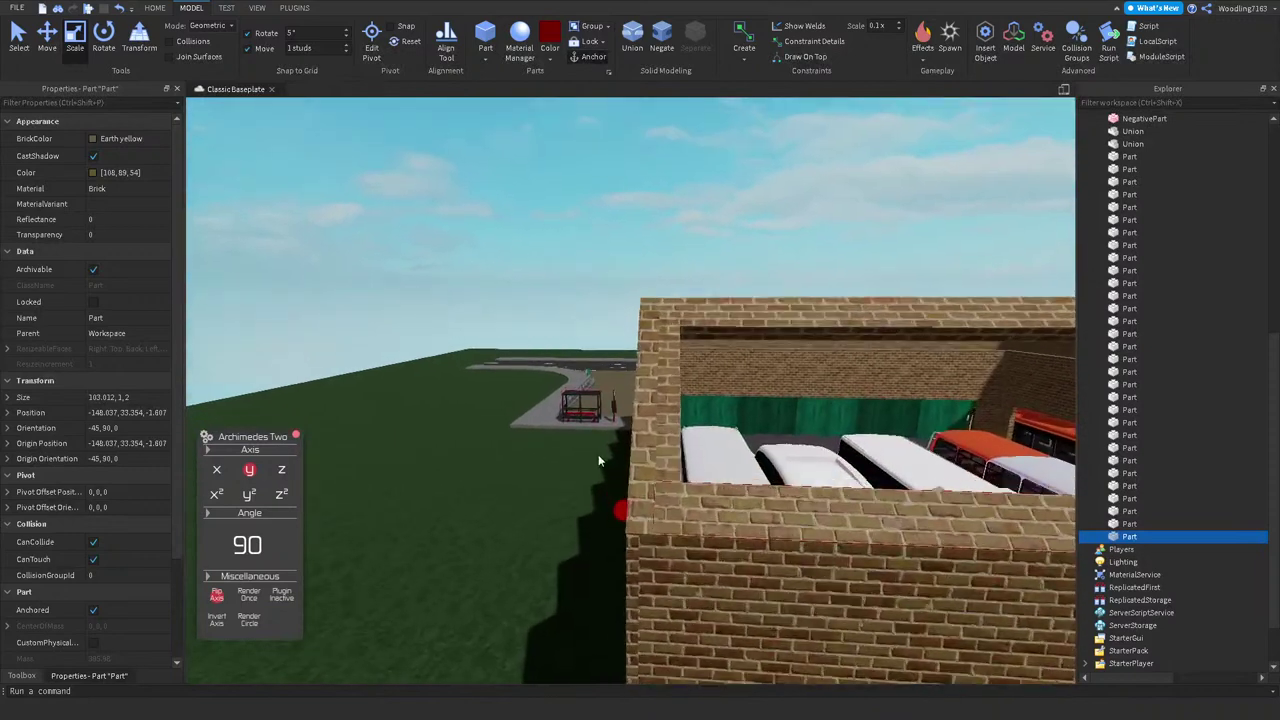
pyautogui.click(633, 518)
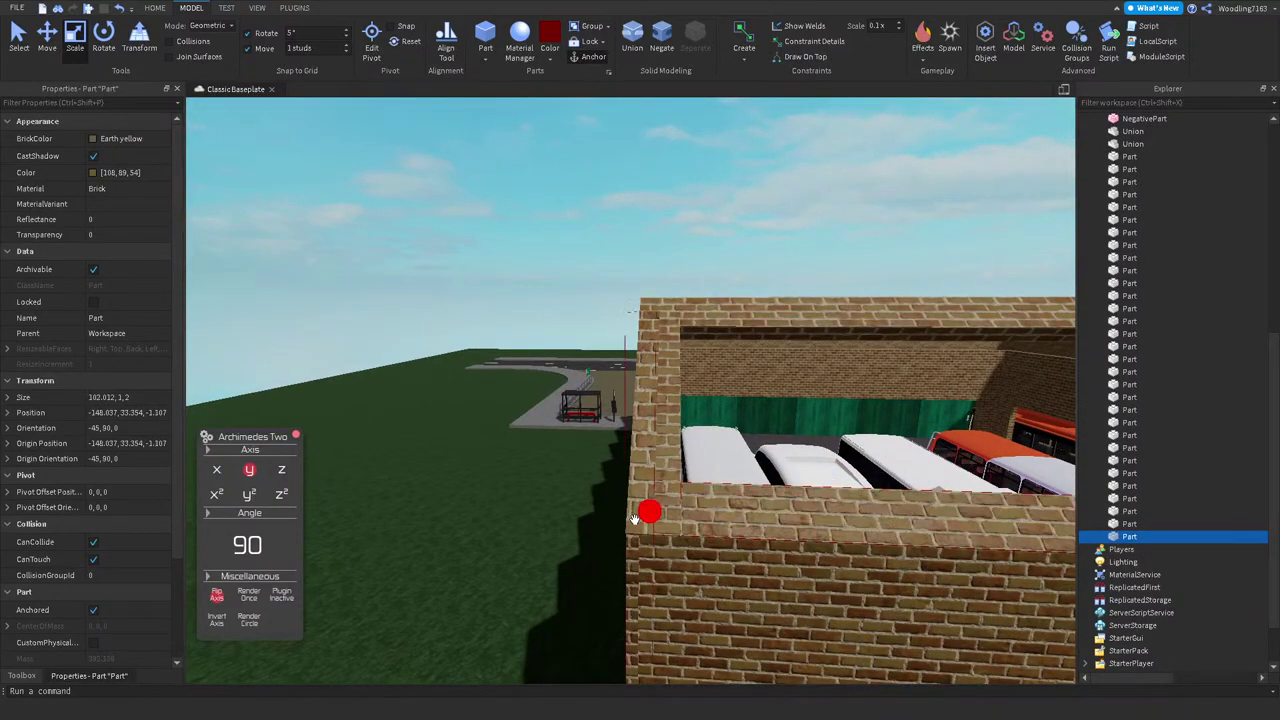
# Step: Duplicate the eave beam and set the copy's X size to 0.1 to make a thin crossbar
pyautogui.moveTo(349, 122); pyautogui.dragTo(589, 280, button='middle')
pyautogui.moveTo(589, 280); pyautogui.dragTo(252, 297, button='right')
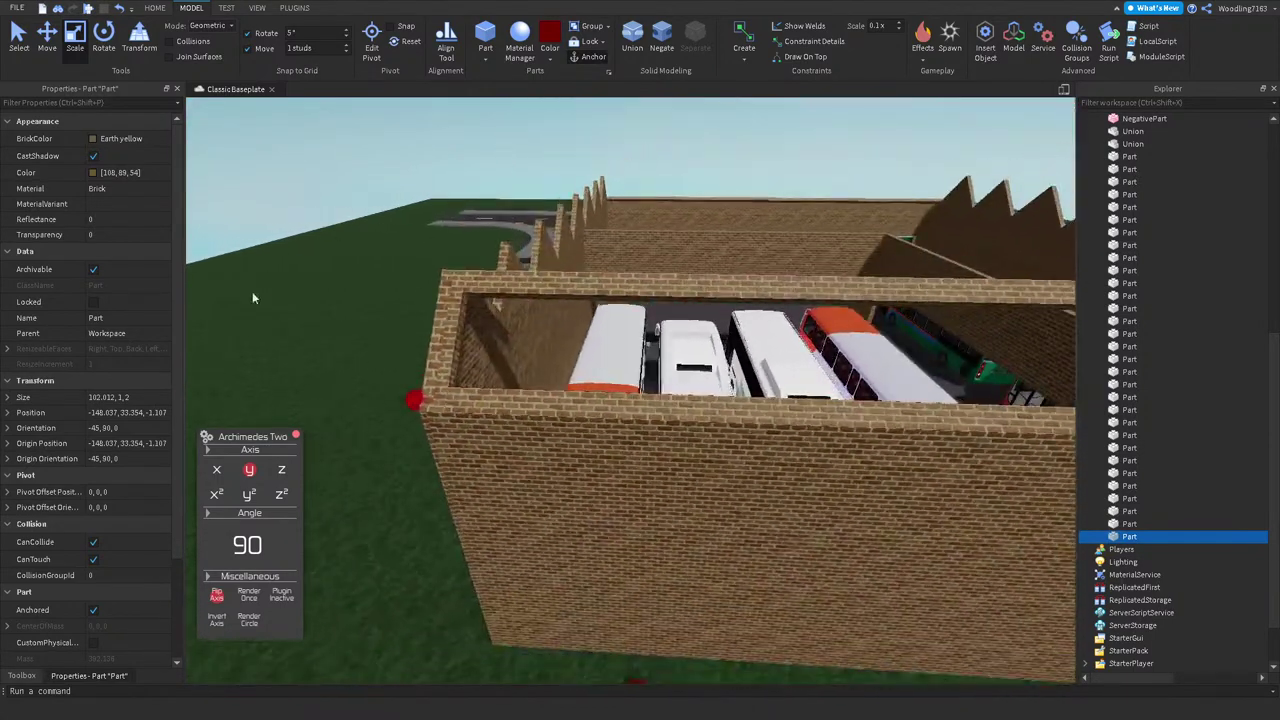
pyautogui.click(8, 397)
pyautogui.write('0.1')
pyautogui.press('Return')
pyautogui.scroll(10, 656, 442)
pyautogui.moveTo(808, 300); pyautogui.dragTo(840, 233, button='right')
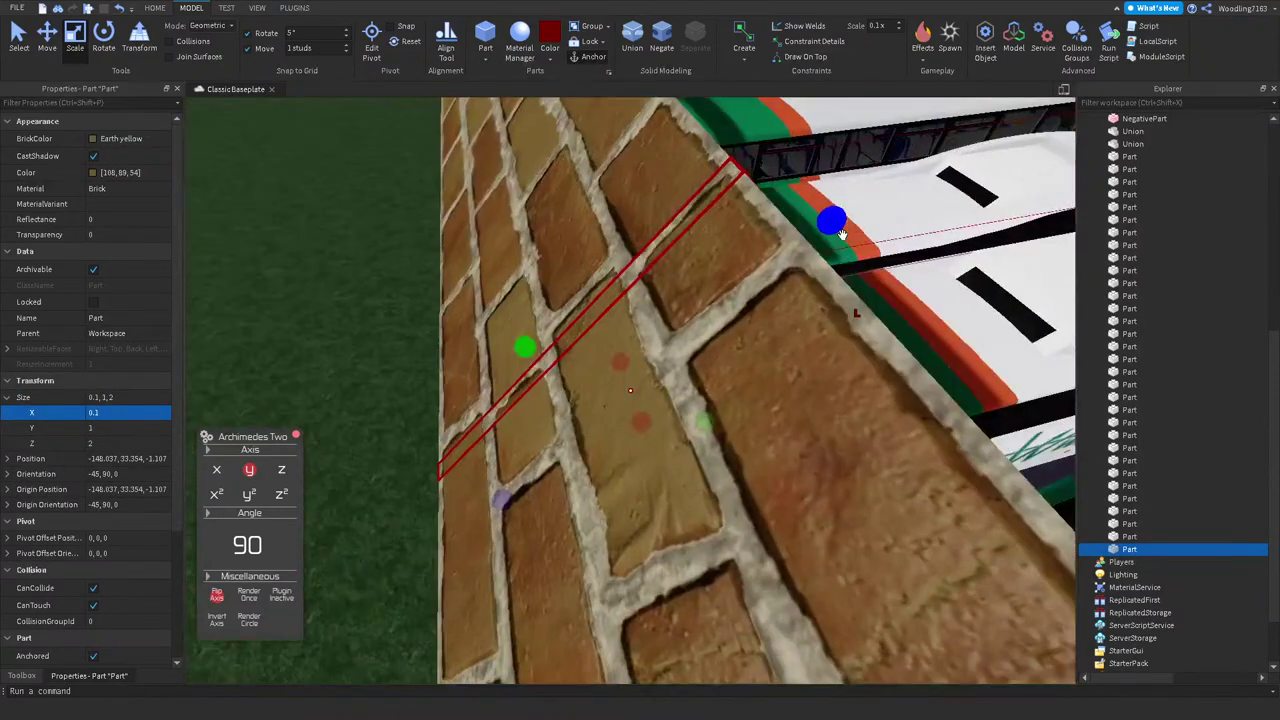
# Step: Lengthen the thin crossbar to 8 studs along the slope so it spans from the eave beam to the ridge beam
pyautogui.scroll(-5, 521, 449)
pyautogui.moveTo(704, 342); pyautogui.dragTo(765, 296)
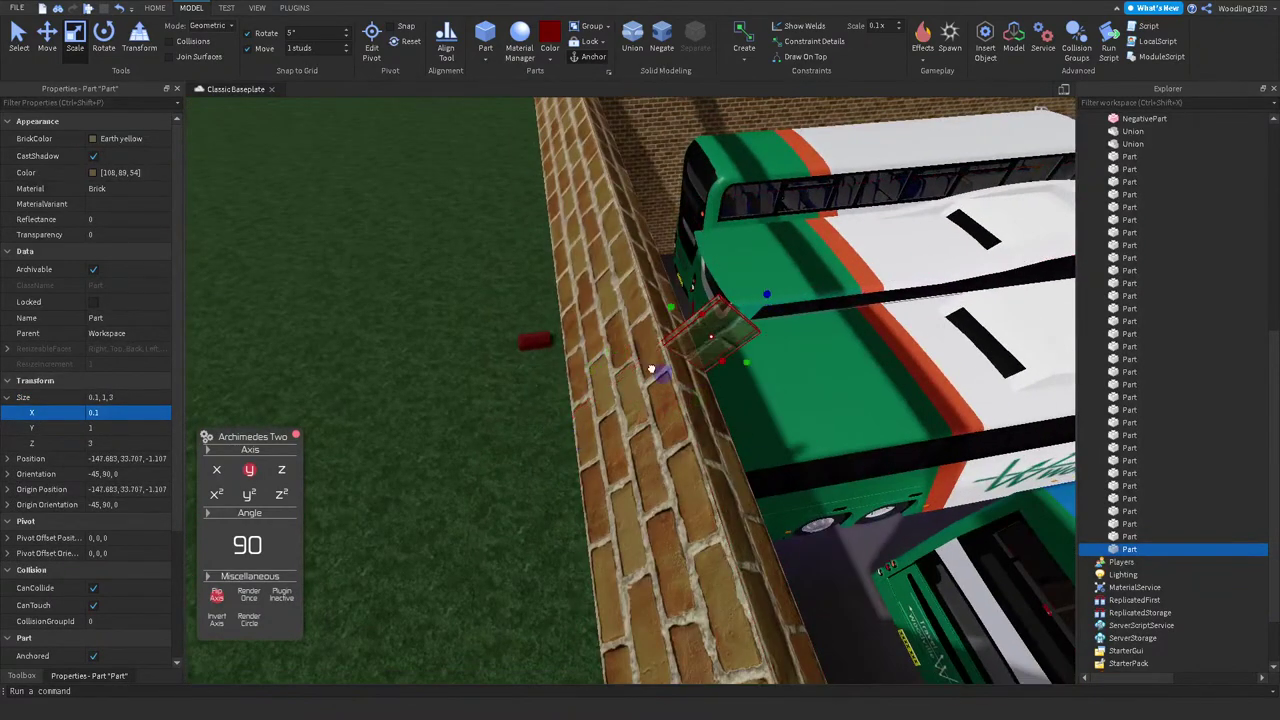
pyautogui.moveTo(691, 358); pyautogui.dragTo(789, 240)
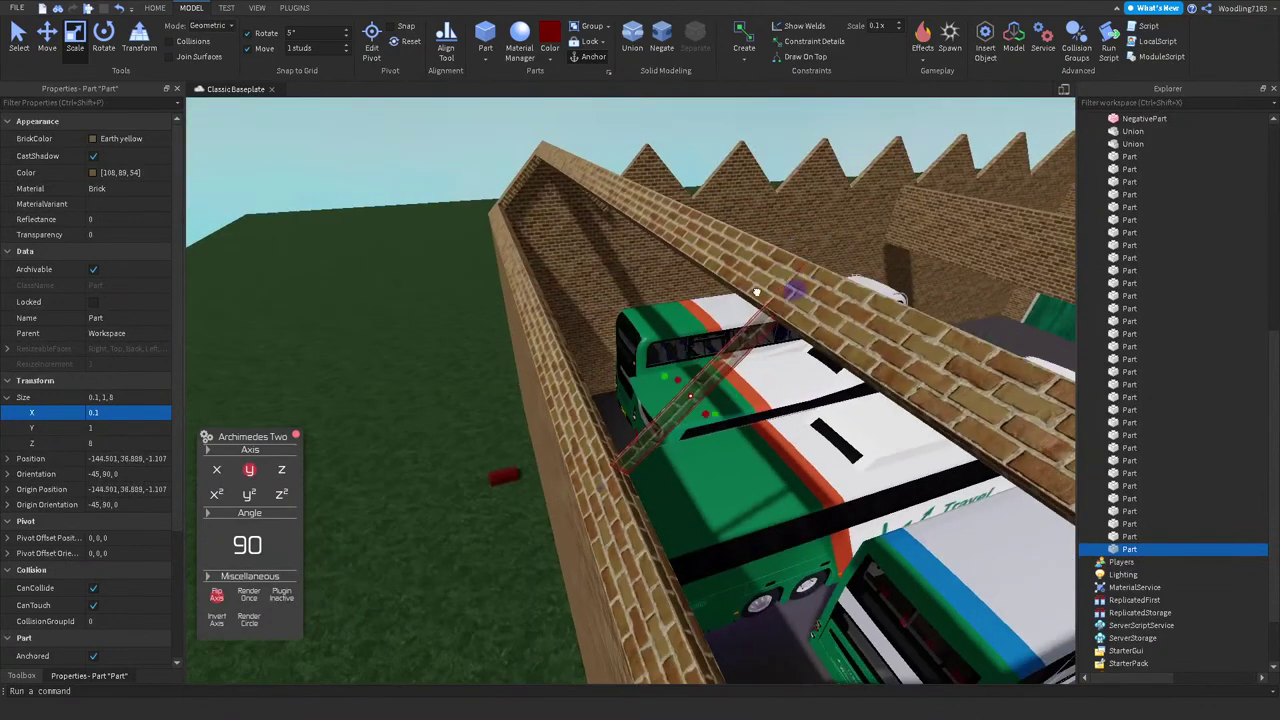
# Step: Colour the crossbar Really black and change its material to Concrete
pyautogui.click(549, 36)
pyautogui.click(549, 57)
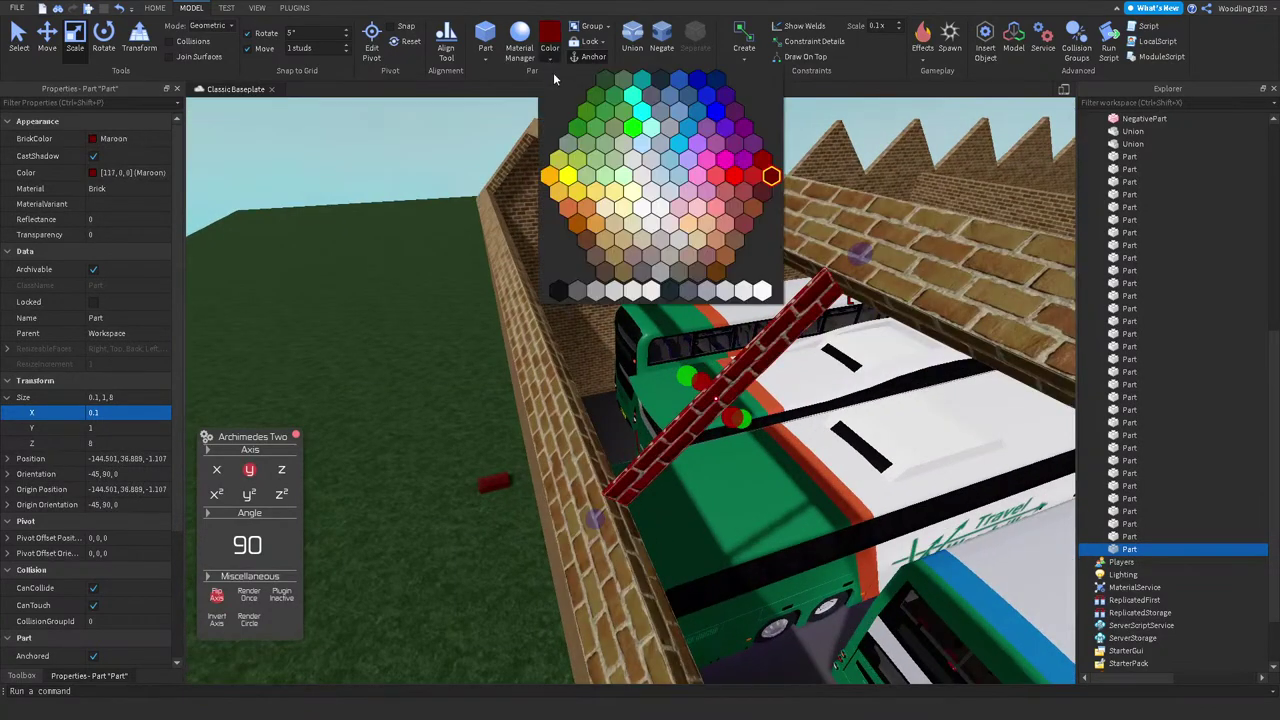
pyautogui.click(559, 291)
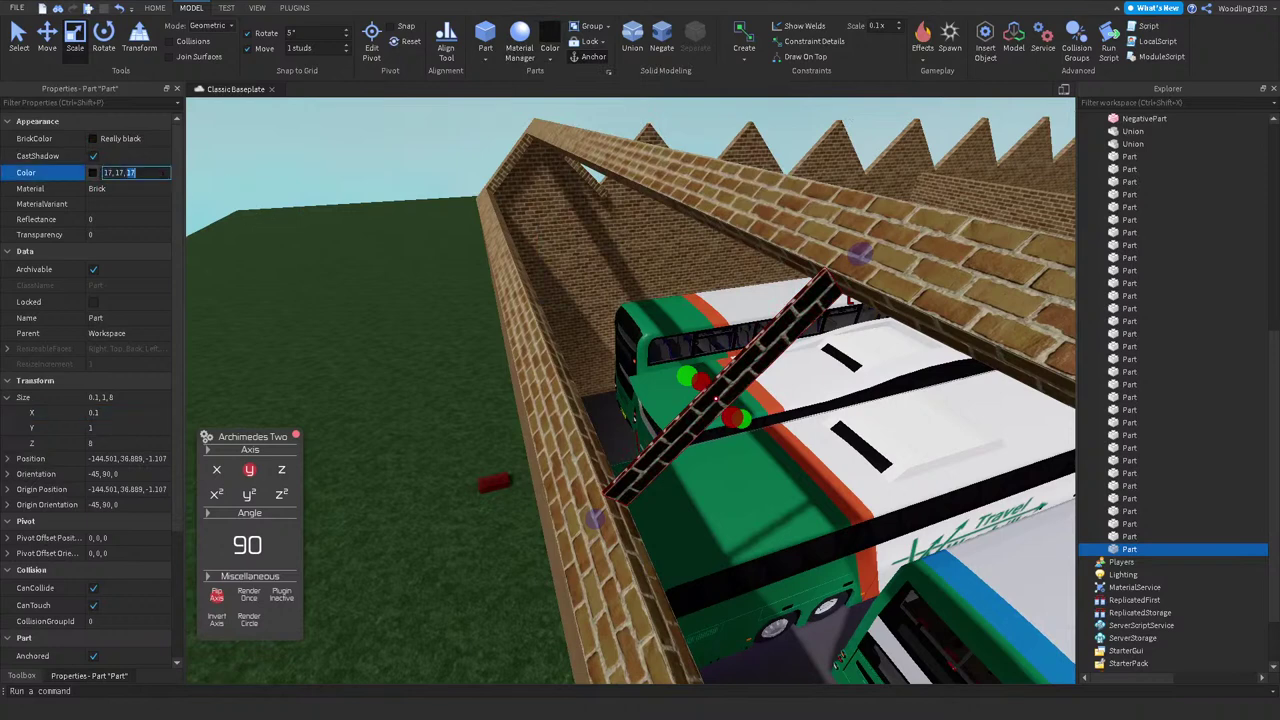
pyautogui.click(131, 192)
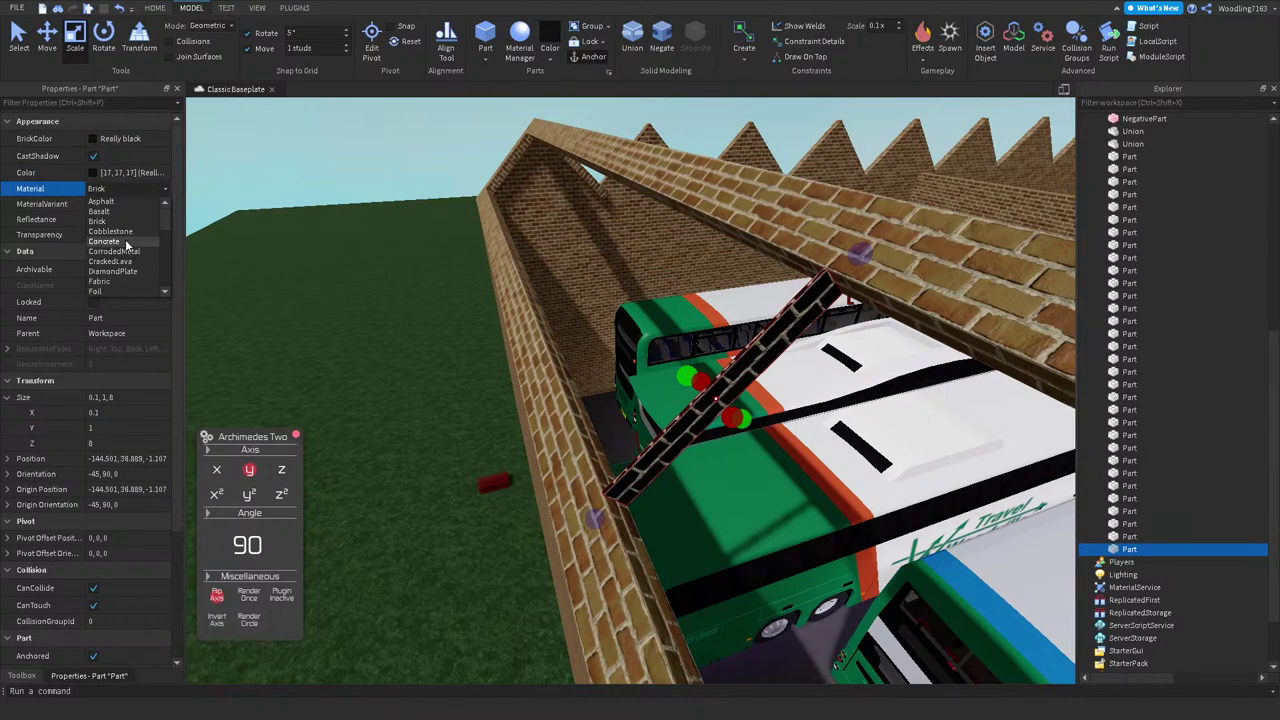
pyautogui.click(104, 241)
pyautogui.moveTo(270, 205); pyautogui.dragTo(268, 84, button='right')
pyautogui.click(120, 242)
pyautogui.moveTo(383, 213); pyautogui.dragTo(405, 213, button='right')
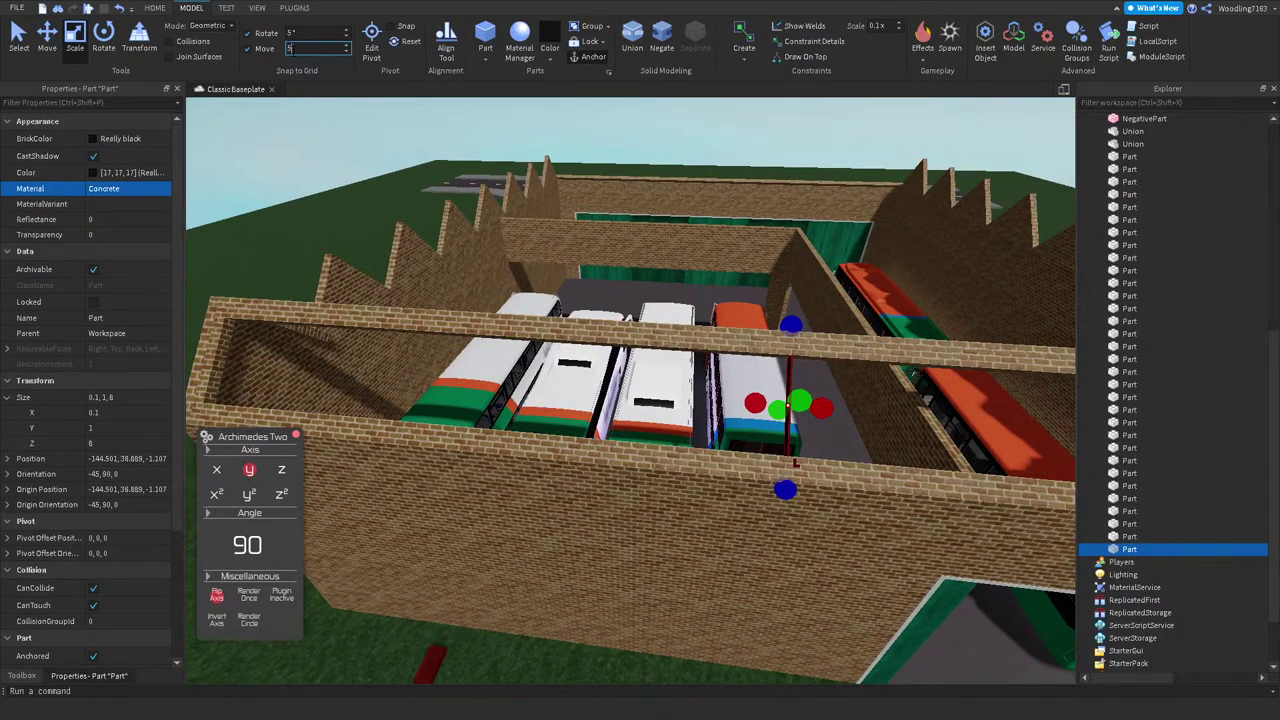
pyautogui.hotkey('ctrl', '2')
pyautogui.hotkey('ctrl', 'd')
pyautogui.moveTo(830, 384); pyautogui.dragTo(803, 403)
pyautogui.hotkey('ctrl', 'd')
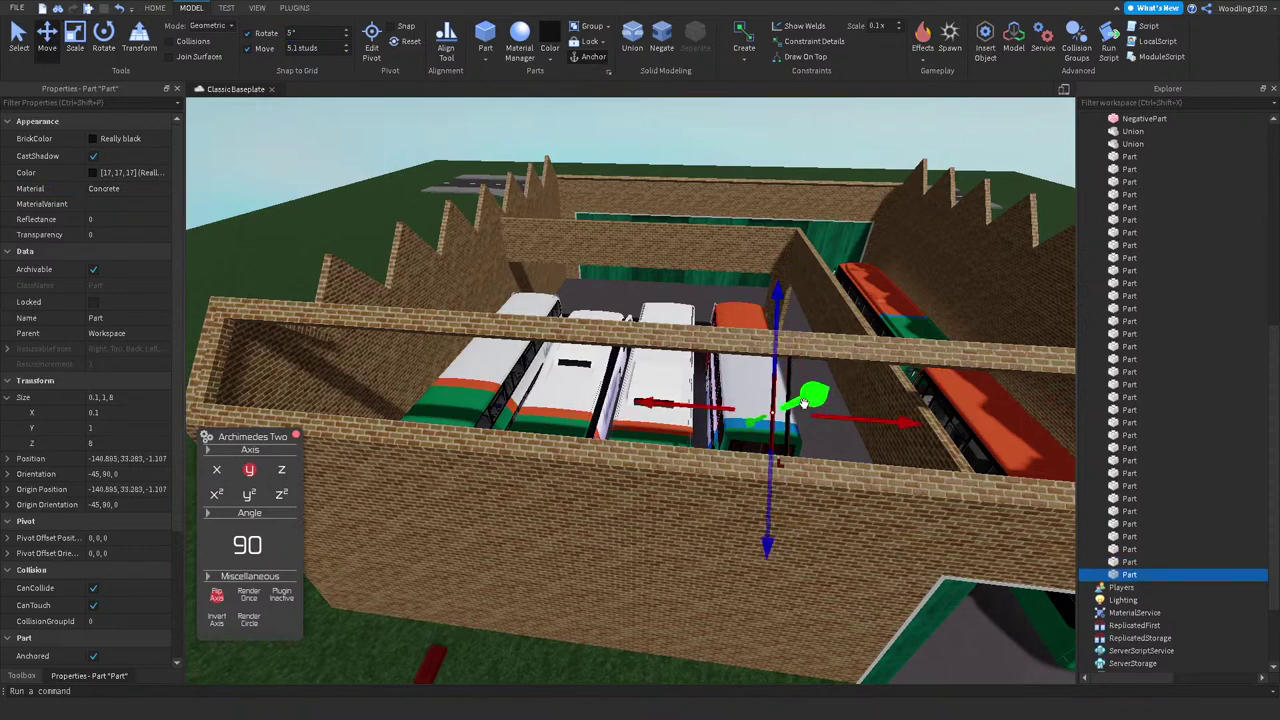
pyautogui.scroll(2, 805, 403)
pyautogui.press('Delete')
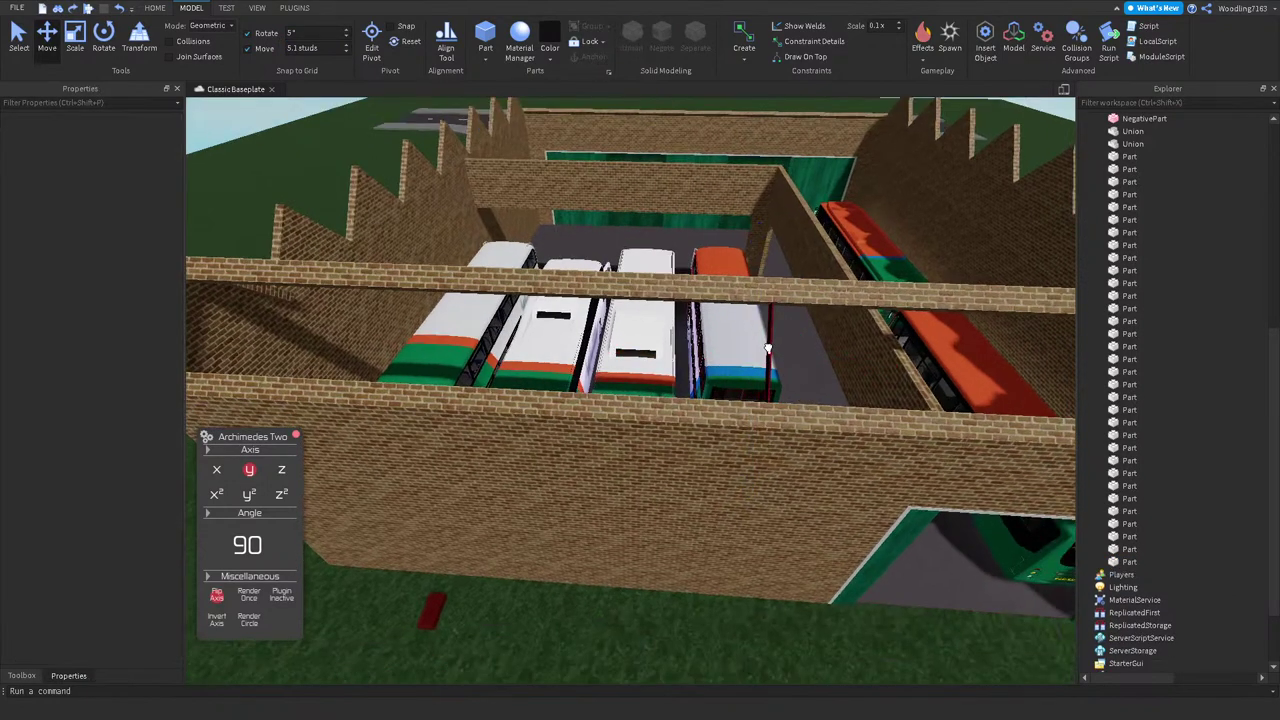
pyautogui.click(768, 349)
pyautogui.scroll(2, 768, 349)
pyautogui.click(318, 48)
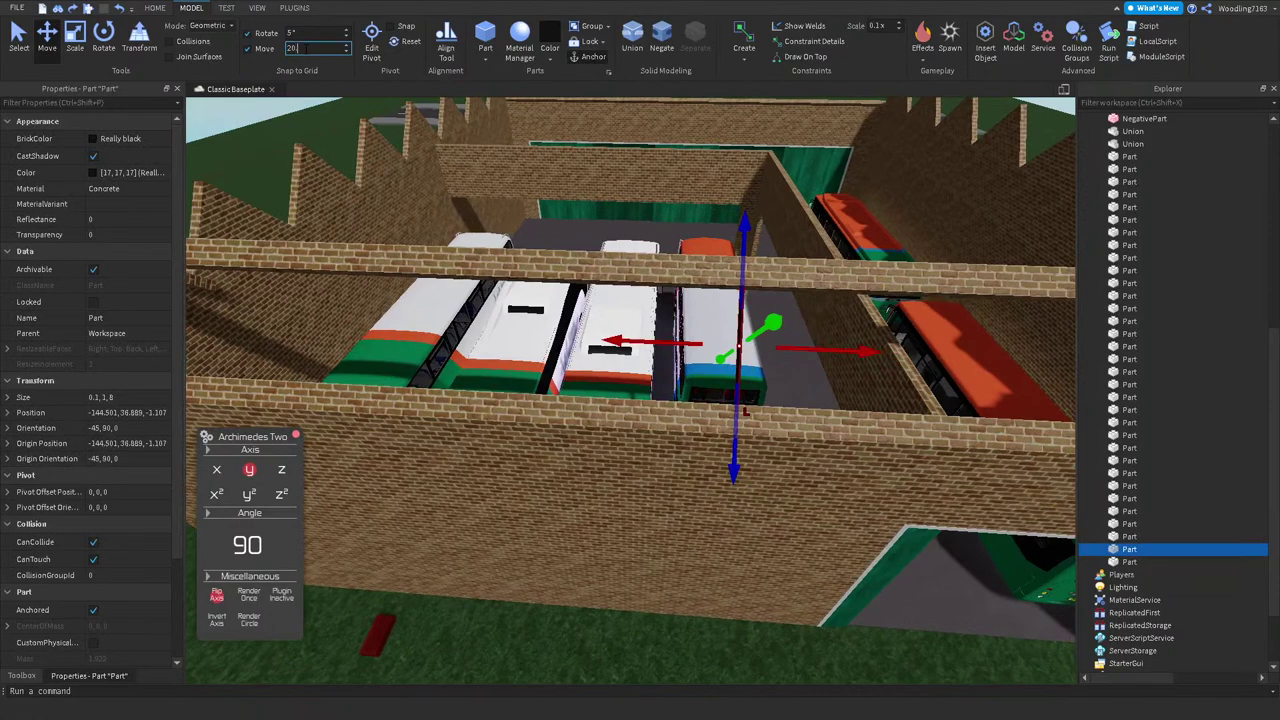
pyautogui.write('20.4')
pyautogui.press('Return')
pyautogui.moveTo(493, 161); pyautogui.dragTo(635, 292, button='right')
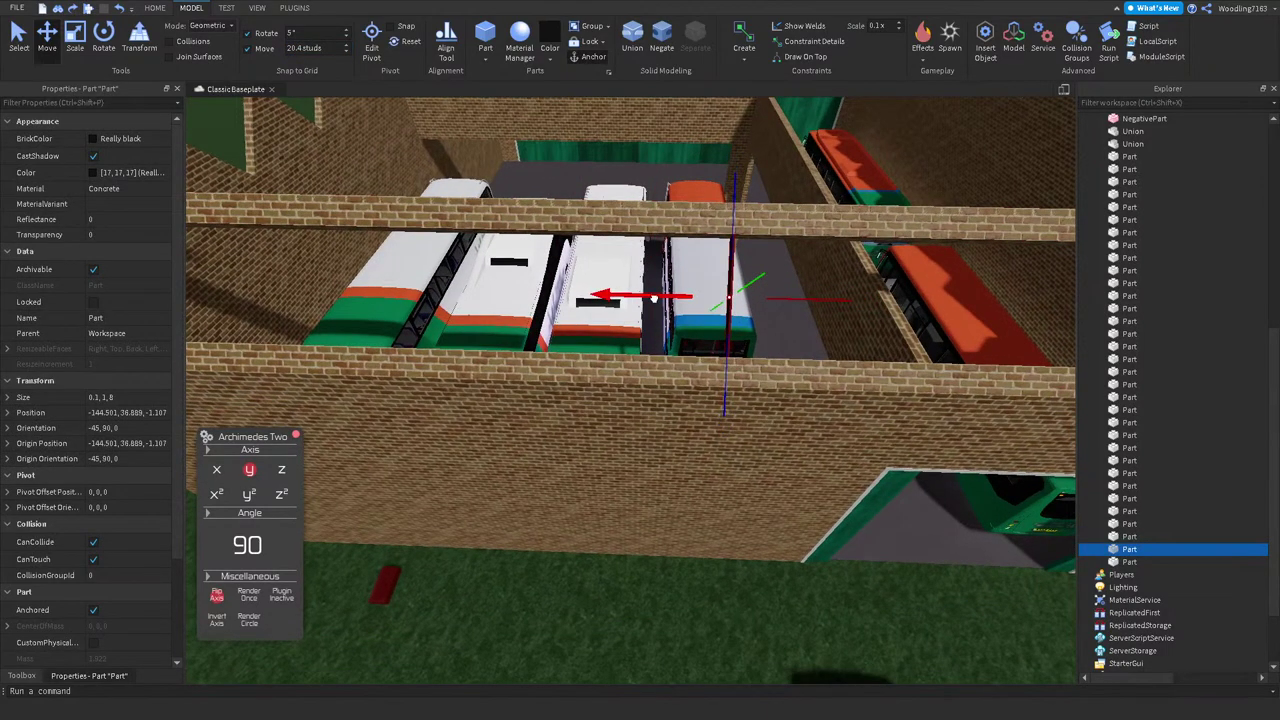
pyautogui.hotkey('ctrl', 'd')
pyautogui.moveTo(653, 298); pyautogui.dragTo(444, 279)
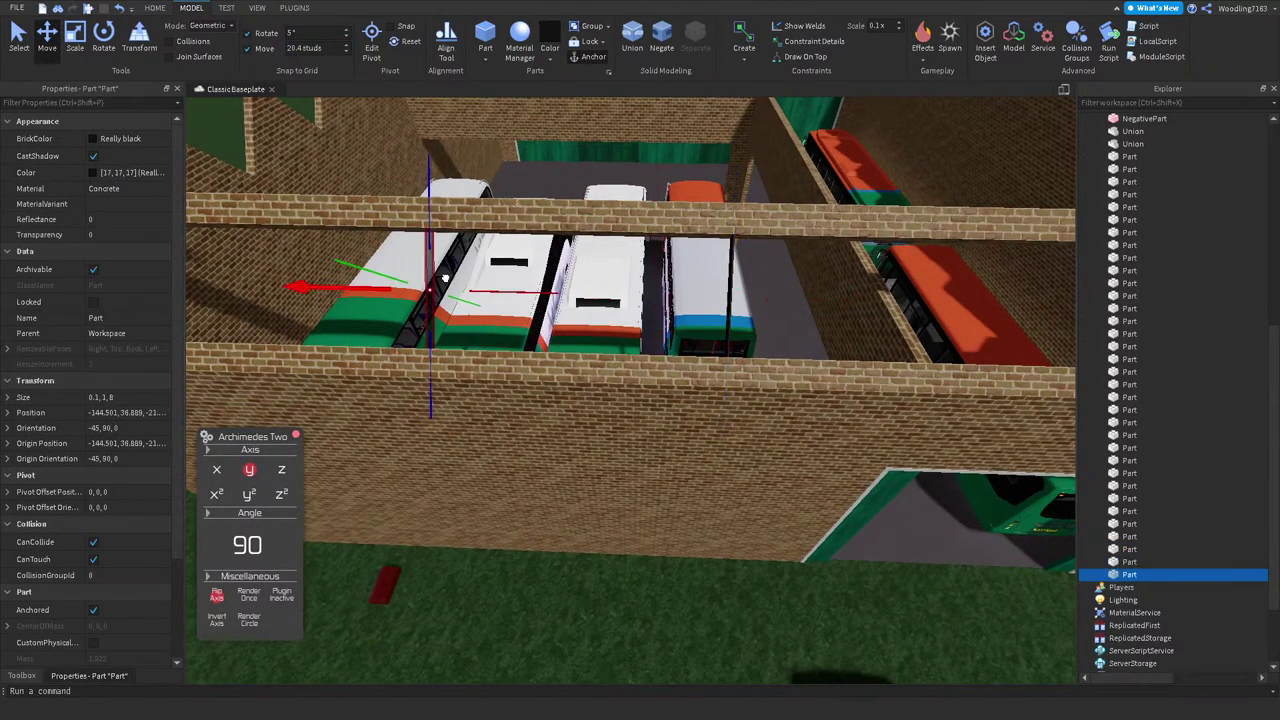
pyautogui.hotkey('ctrl', 'z')
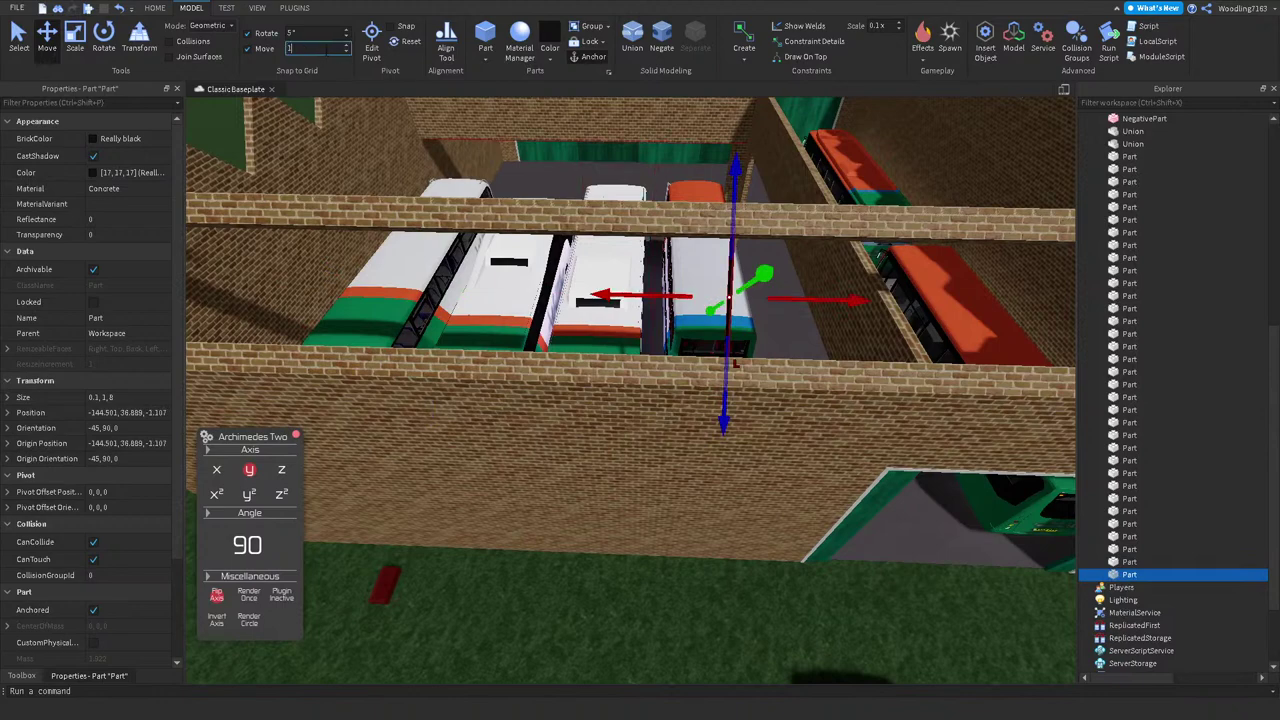
# Step: Set the move increment to 10.2 studs and place copies of the black crossbar at that spacing toward one end of the roof
pyautogui.write('10.2')
pyautogui.press('Return')
pyautogui.moveTo(600, 293); pyautogui.dragTo(445, 293)
pyautogui.hotkey('ctrl', 'd')
pyautogui.press('a')
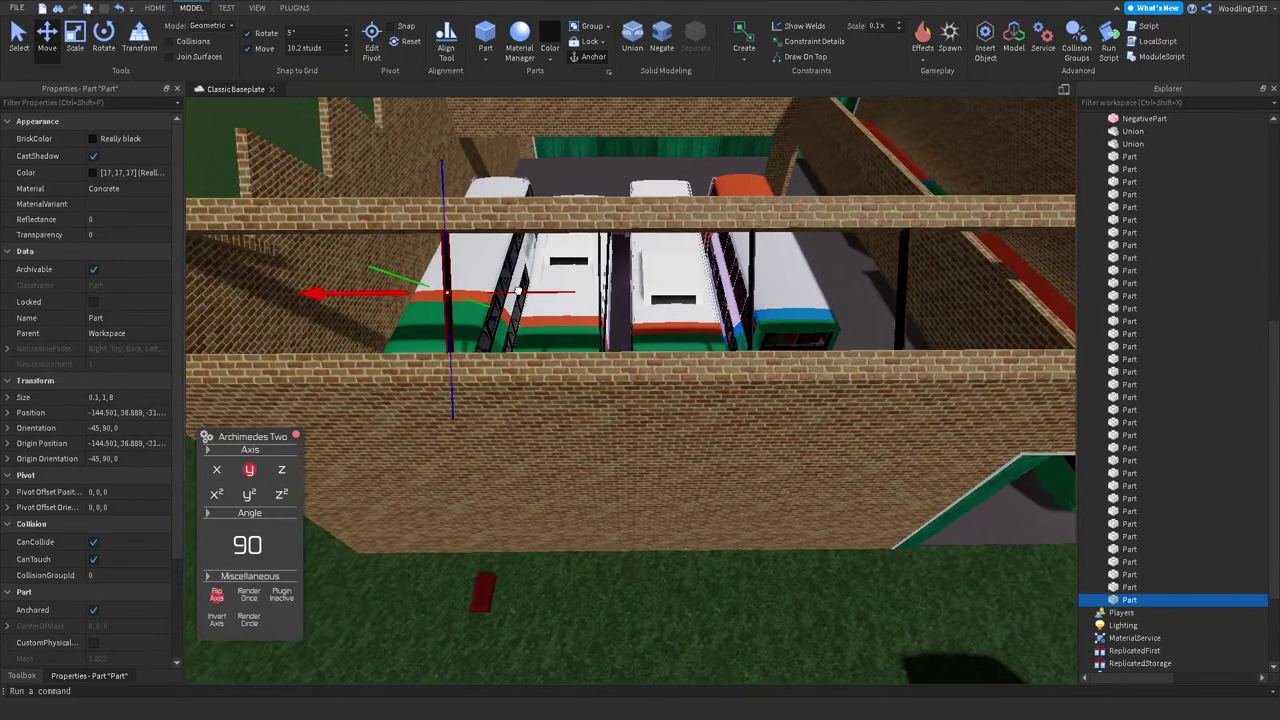
pyautogui.hotkey('ctrl', 'd')
pyautogui.hotkey('ctrl', 'd')
pyautogui.hotkey('ctrl', 'd')
# Step: Continue the 10.2-stud row of black crossbar copies from the middle crossbar to the opposite end of the roof opening
pyautogui.press('d')
pyautogui.moveTo(480, 291); pyautogui.dragTo(757, 291)
pyautogui.press('d')
pyautogui.press('d')
pyautogui.hotkey('ctrl', 'd')
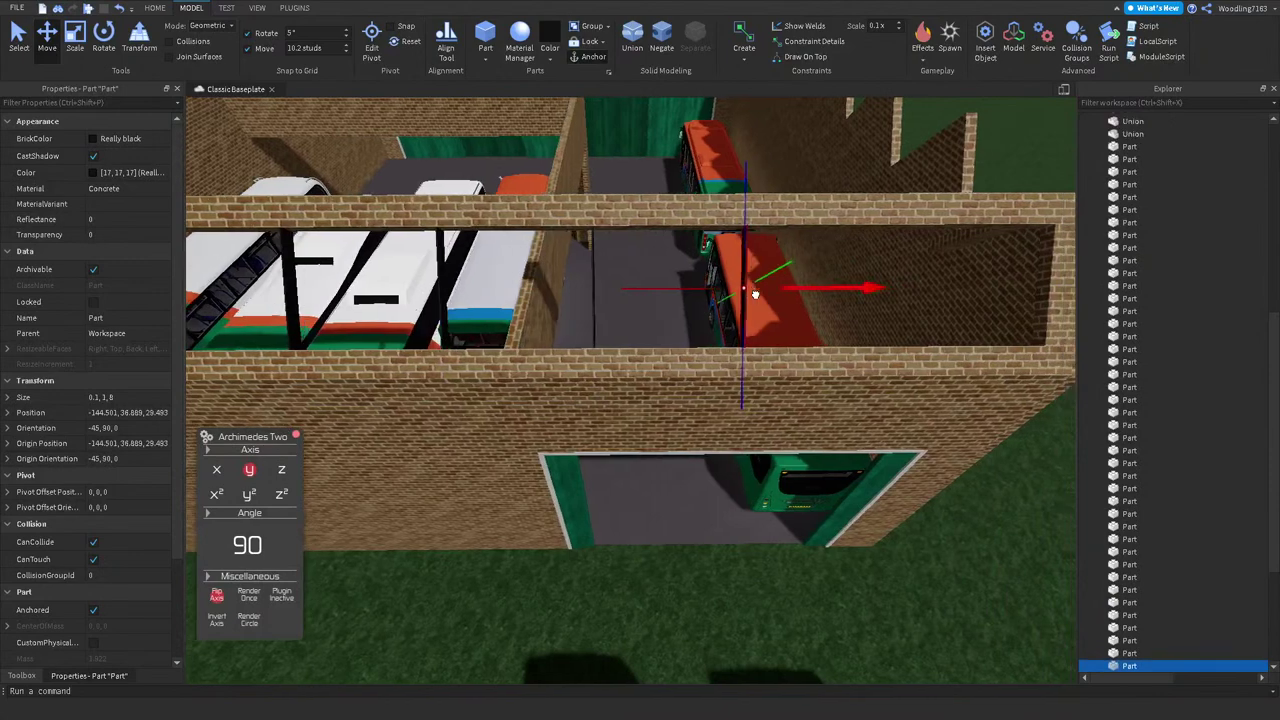
pyautogui.press('d')
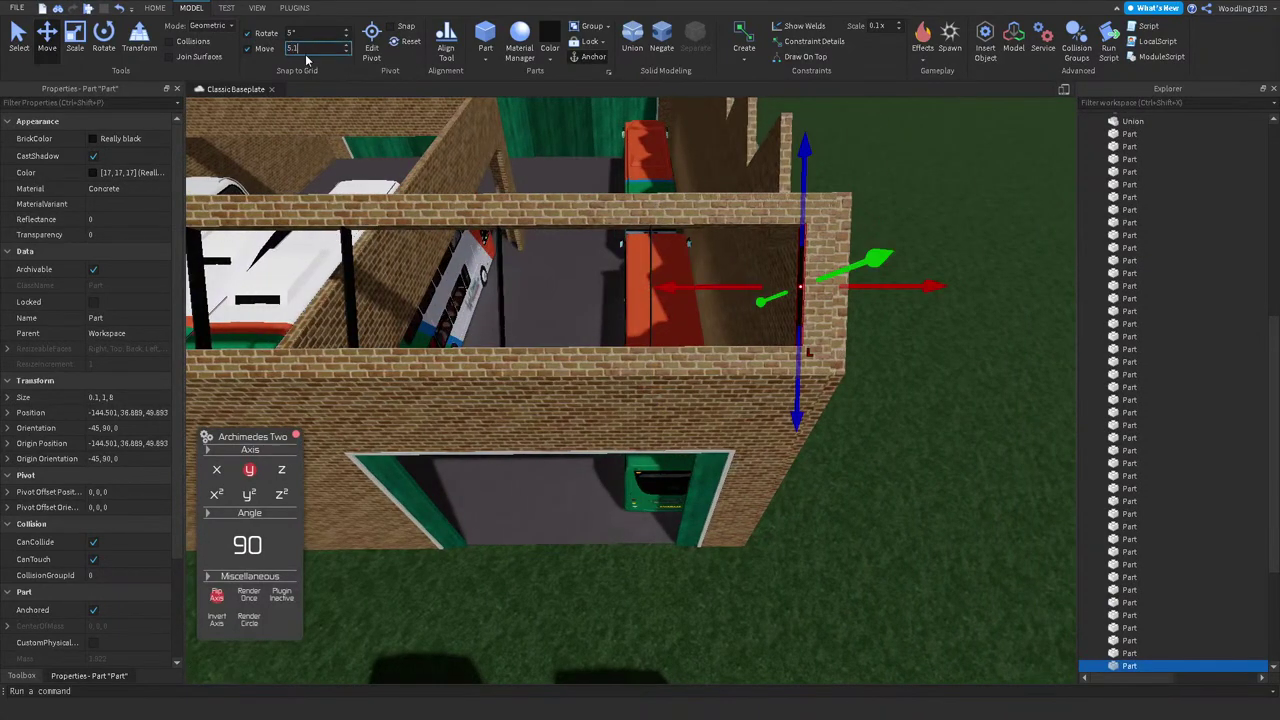
# Step: Set the move increment to 5.1 studs and add black crossbar copies midway between the existing ones along the whole roof opening
pyautogui.press('Return')
pyautogui.moveTo(633, 268); pyautogui.dragTo(678, 264)
pyautogui.press('a')
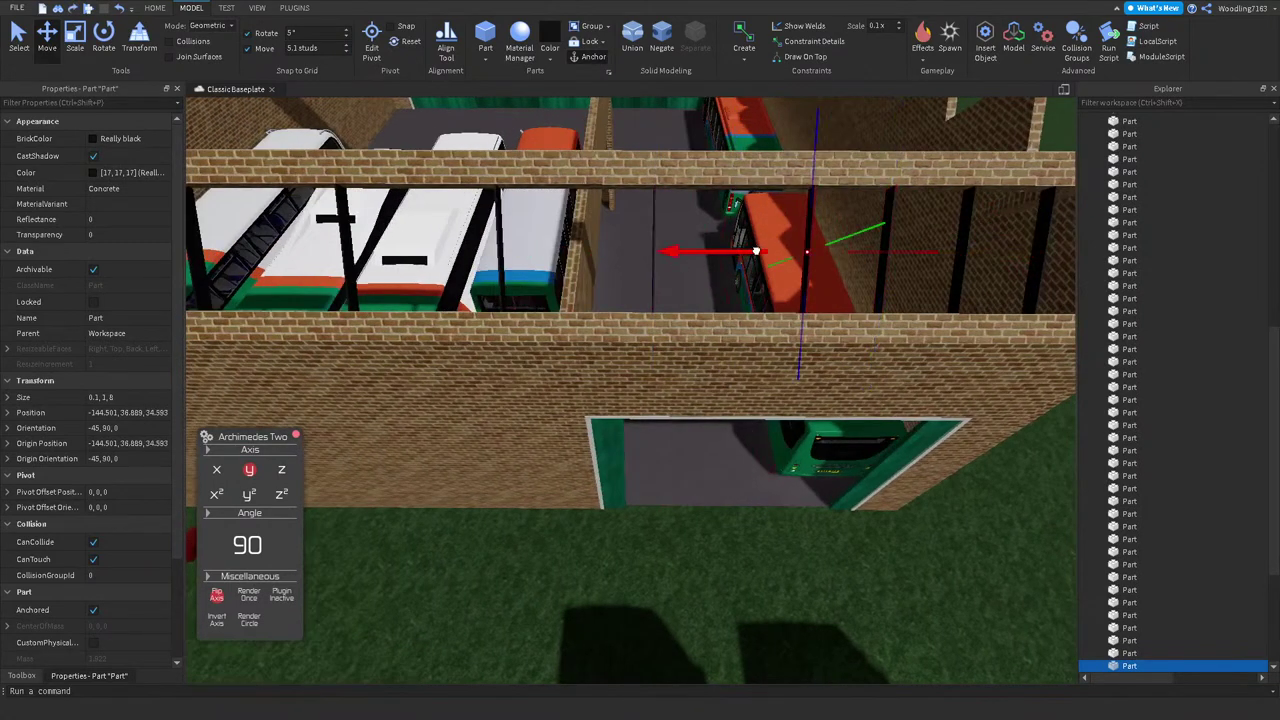
pyautogui.click(794, 246)
pyautogui.click(919, 253)
pyautogui.moveTo(843, 252); pyautogui.dragTo(649, 238)
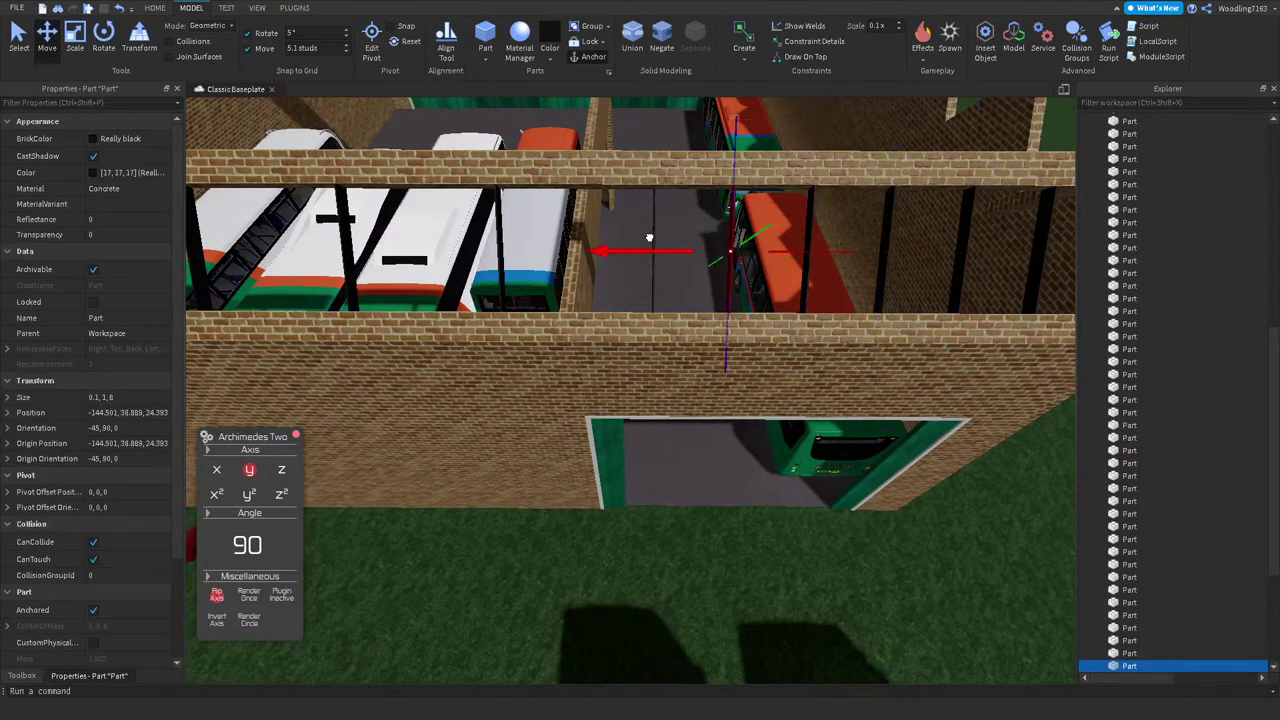
pyautogui.moveTo(506, 233); pyautogui.dragTo(775, 273)
pyautogui.press('a')
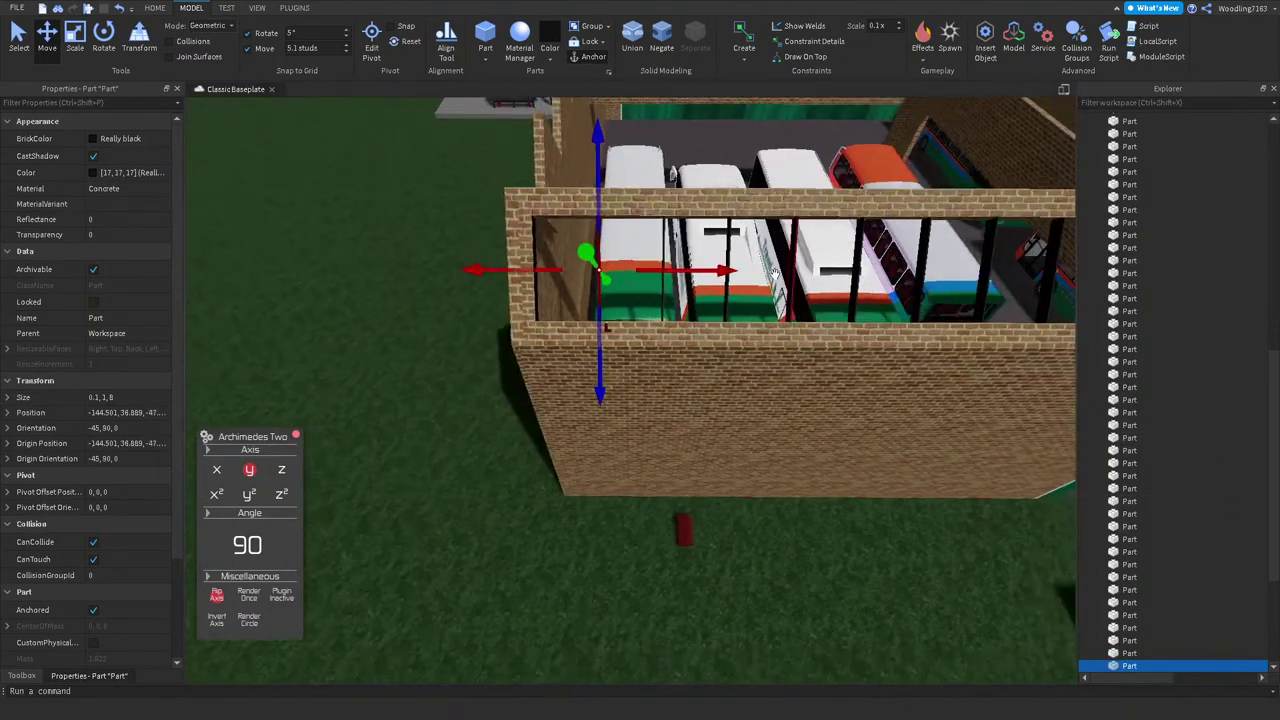
pyautogui.moveTo(775, 273); pyautogui.dragTo(847, 268, button='right')
# Step: Thicken all the black crossbars in the roof opening together, setting their X size to 0.3 and Y size to 1.1
pyautogui.click(845, 270)
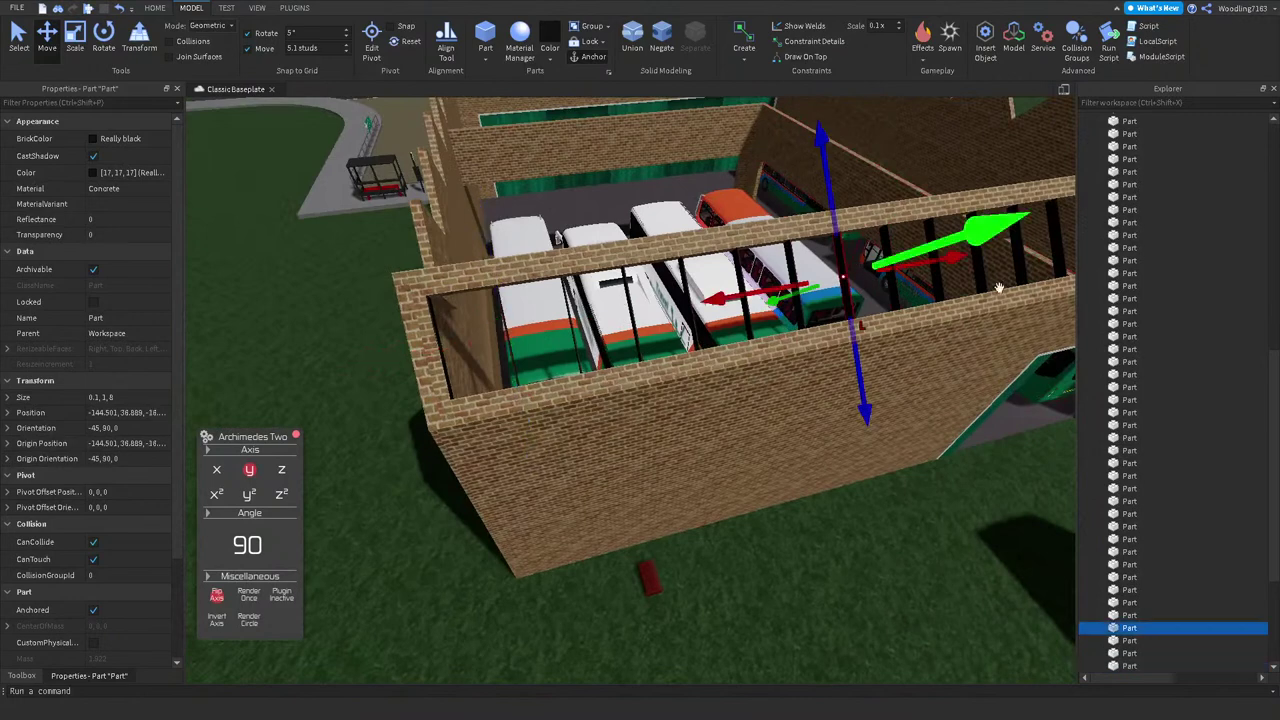
pyautogui.scroll(-5, 1197, 433)
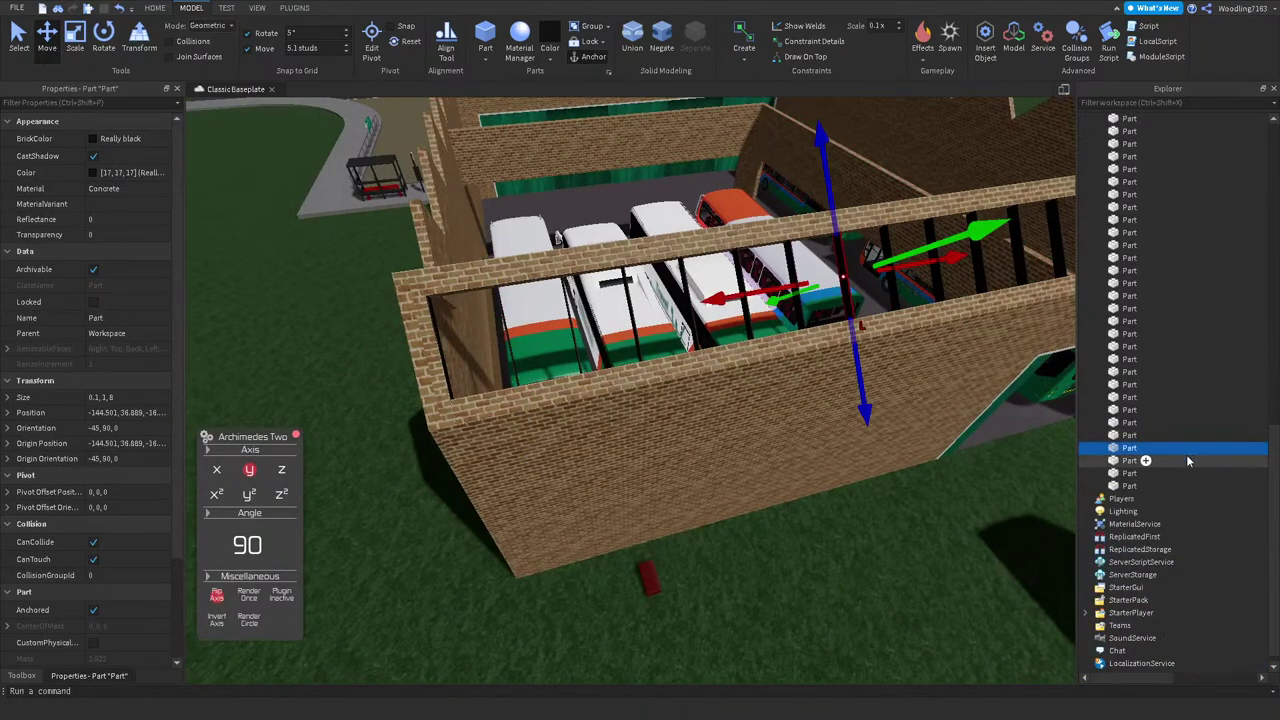
pyautogui.click(894, 278)
pyautogui.click(1175, 231)
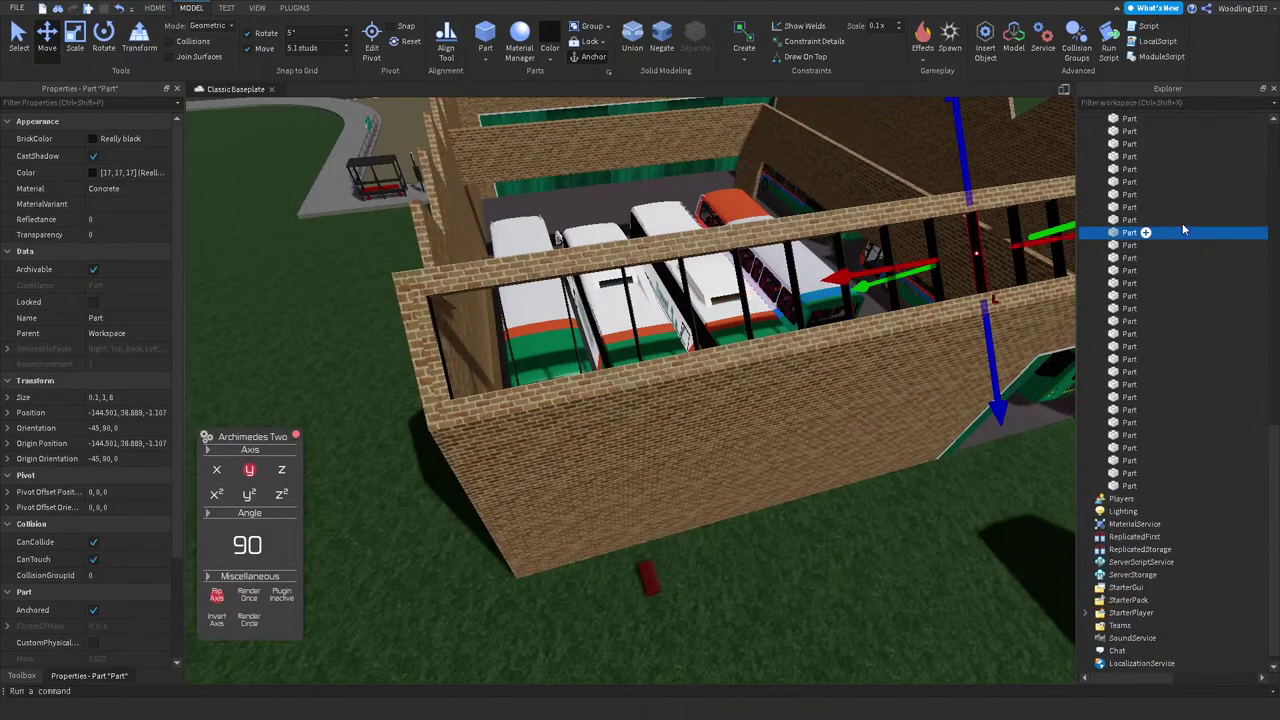
pyautogui.click(1180, 221)
pyautogui.click(1180, 219)
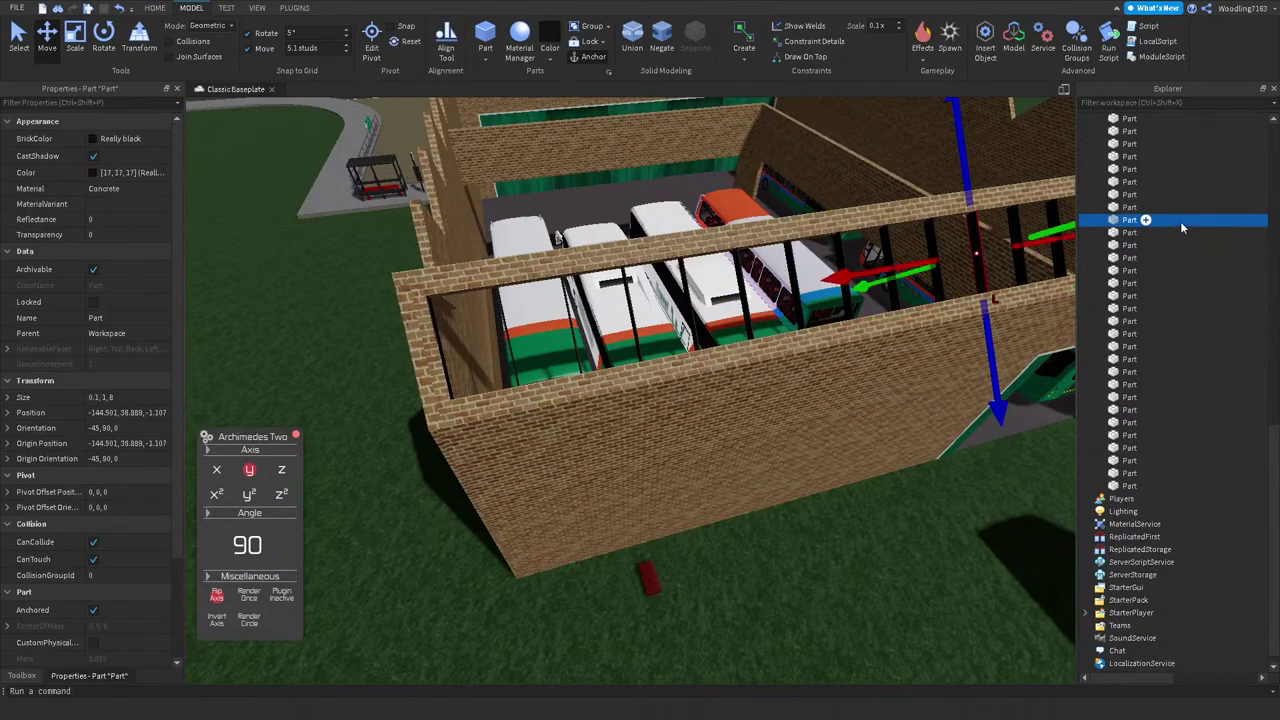
pyautogui.click(1180, 214)
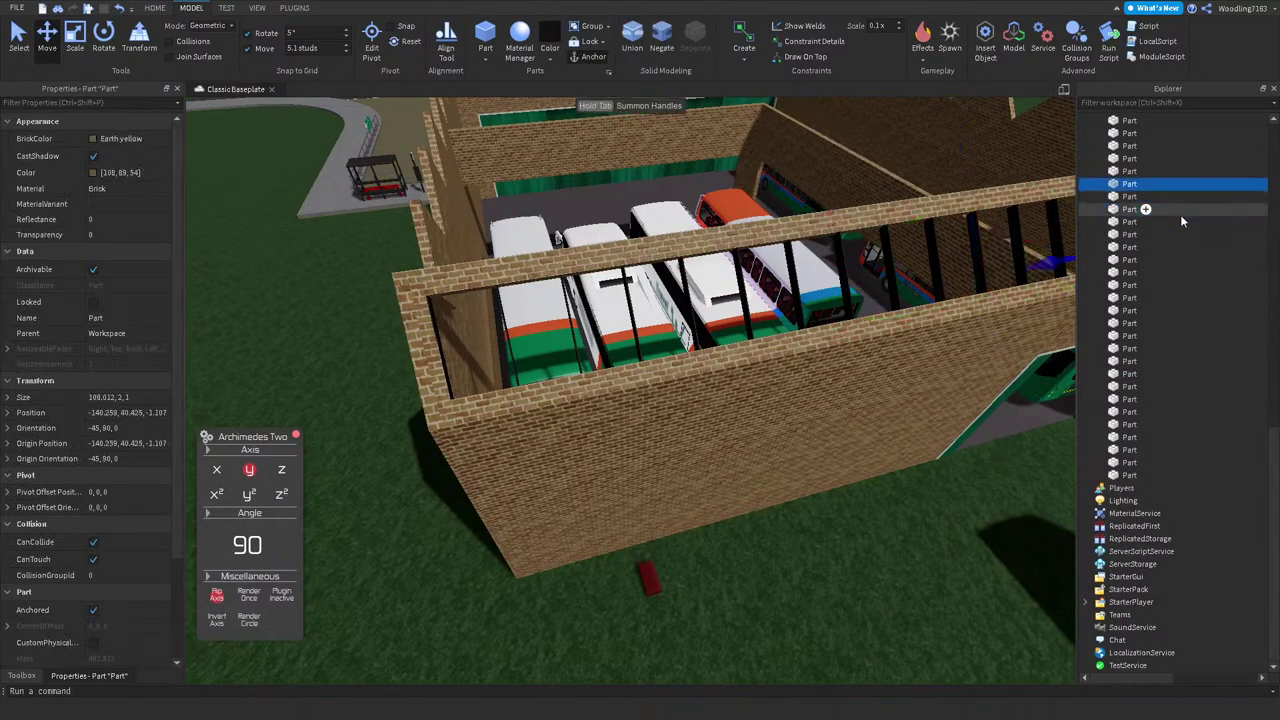
pyautogui.click(1180, 214)
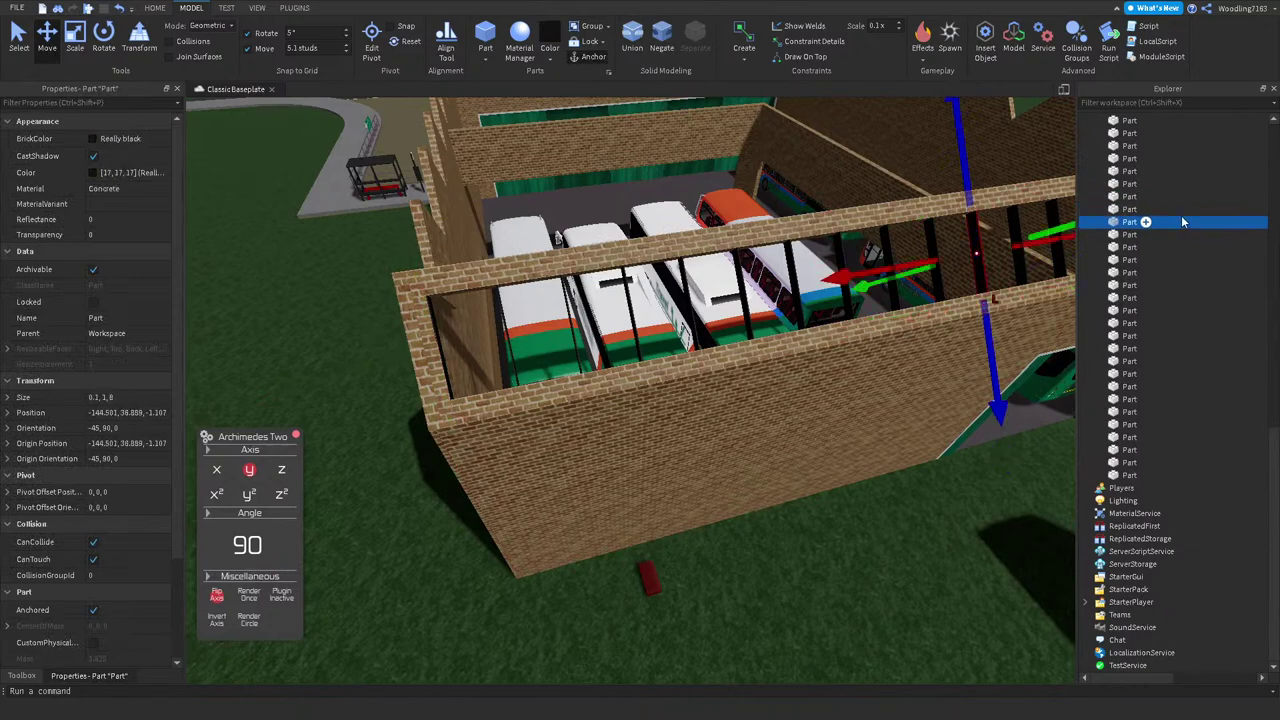
pyautogui.moveTo(1186, 218); pyautogui.dragTo(1108, 475)
pyautogui.moveTo(825, 357); pyautogui.dragTo(825, 357, button='right')
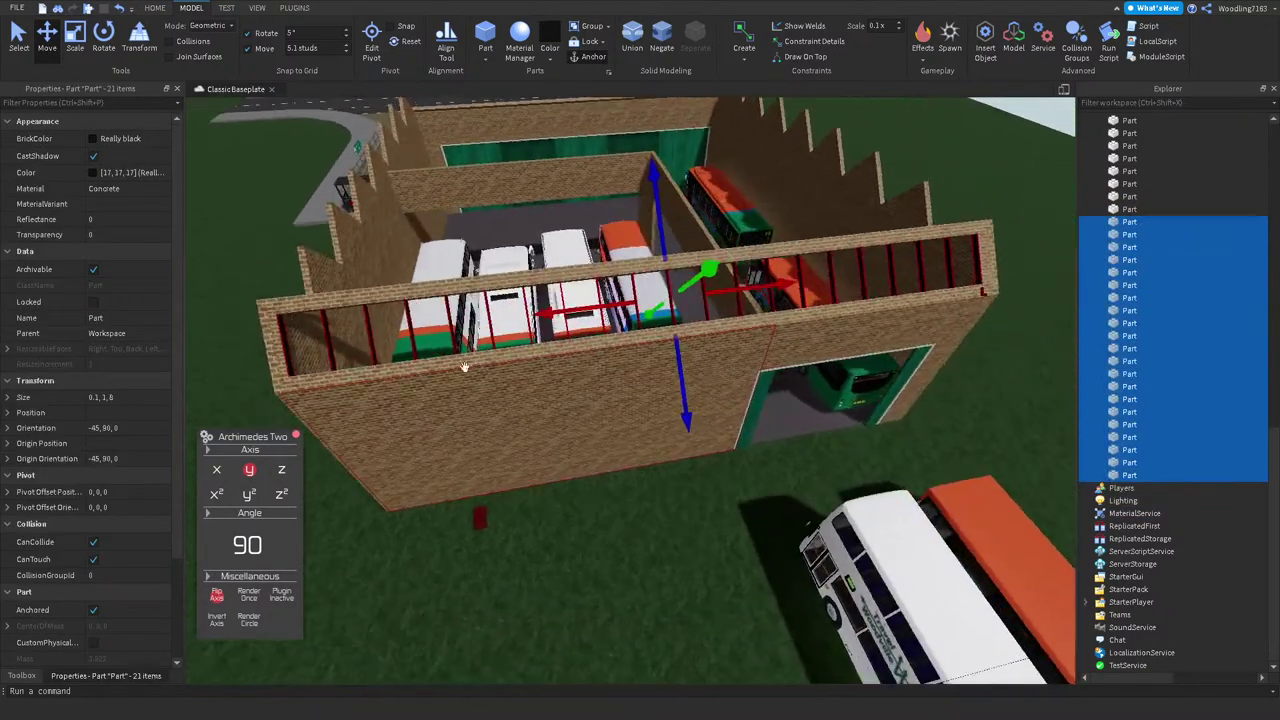
pyautogui.scroll(5, 825, 357)
pyautogui.click(7, 397)
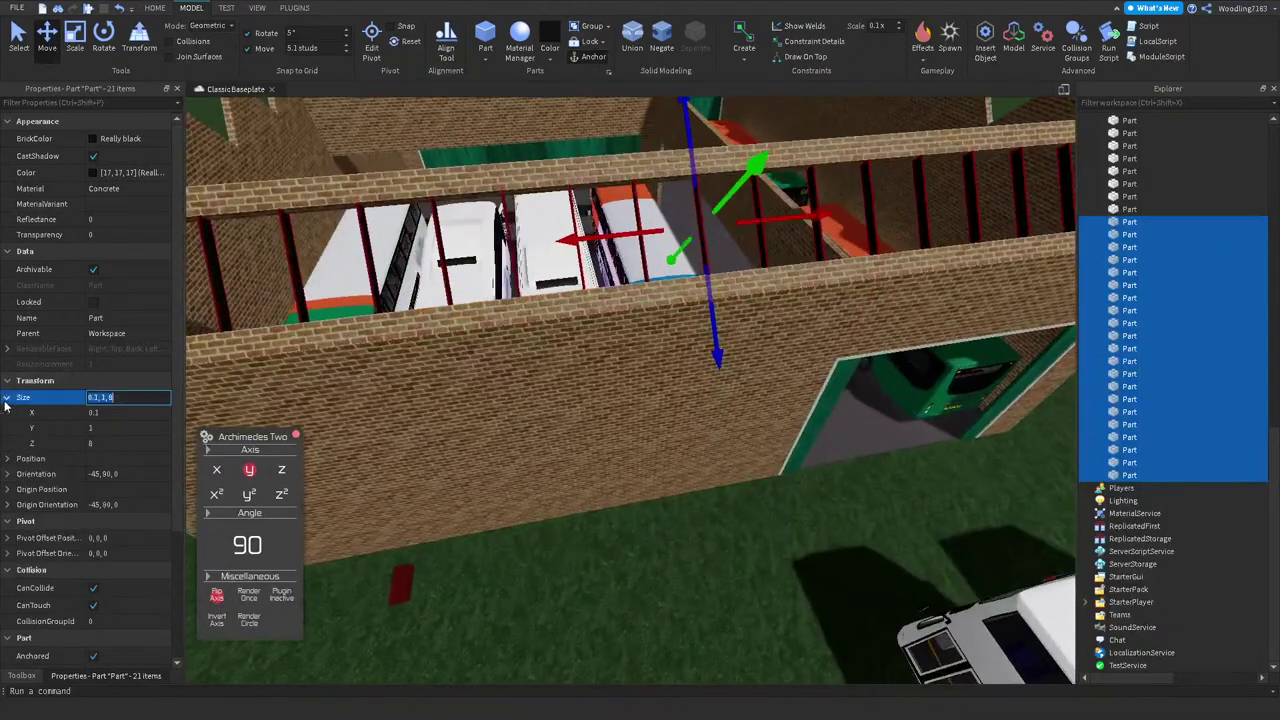
pyautogui.click(107, 412)
pyautogui.write('0.3')
pyautogui.press('Return')
pyautogui.press('e')
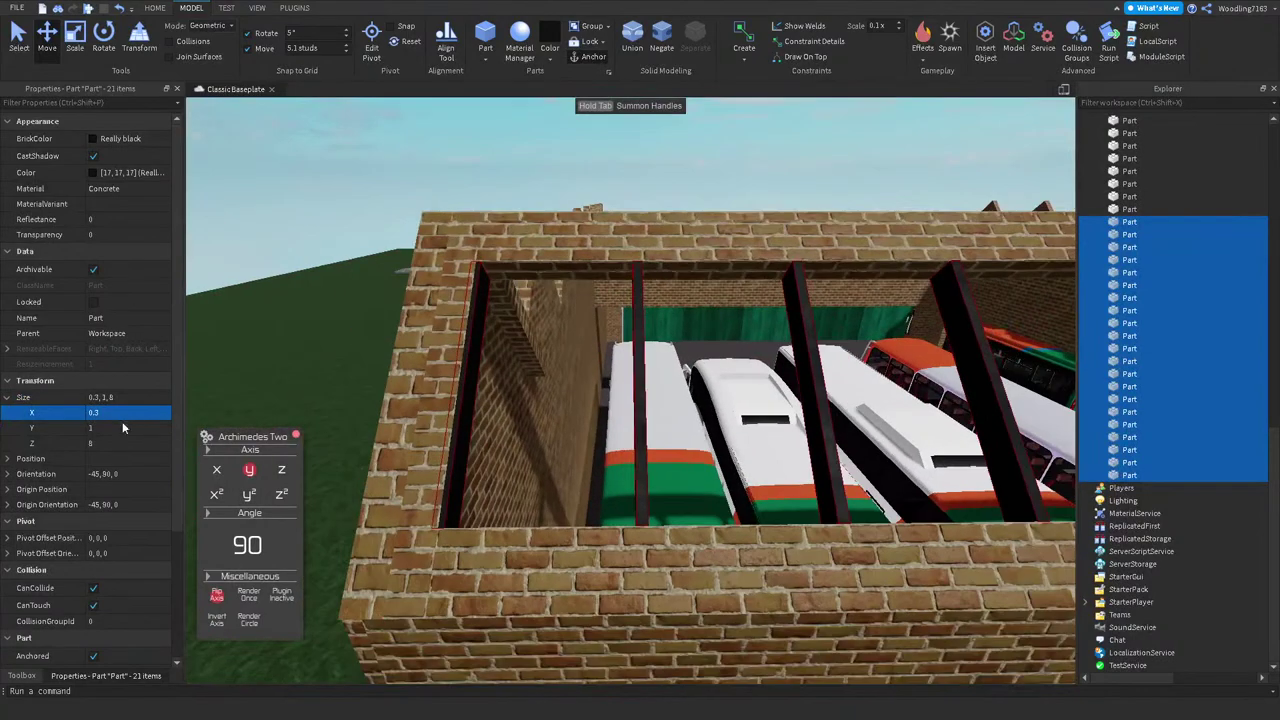
pyautogui.click(121, 425)
pyautogui.write('1.1')
pyautogui.press('Return')
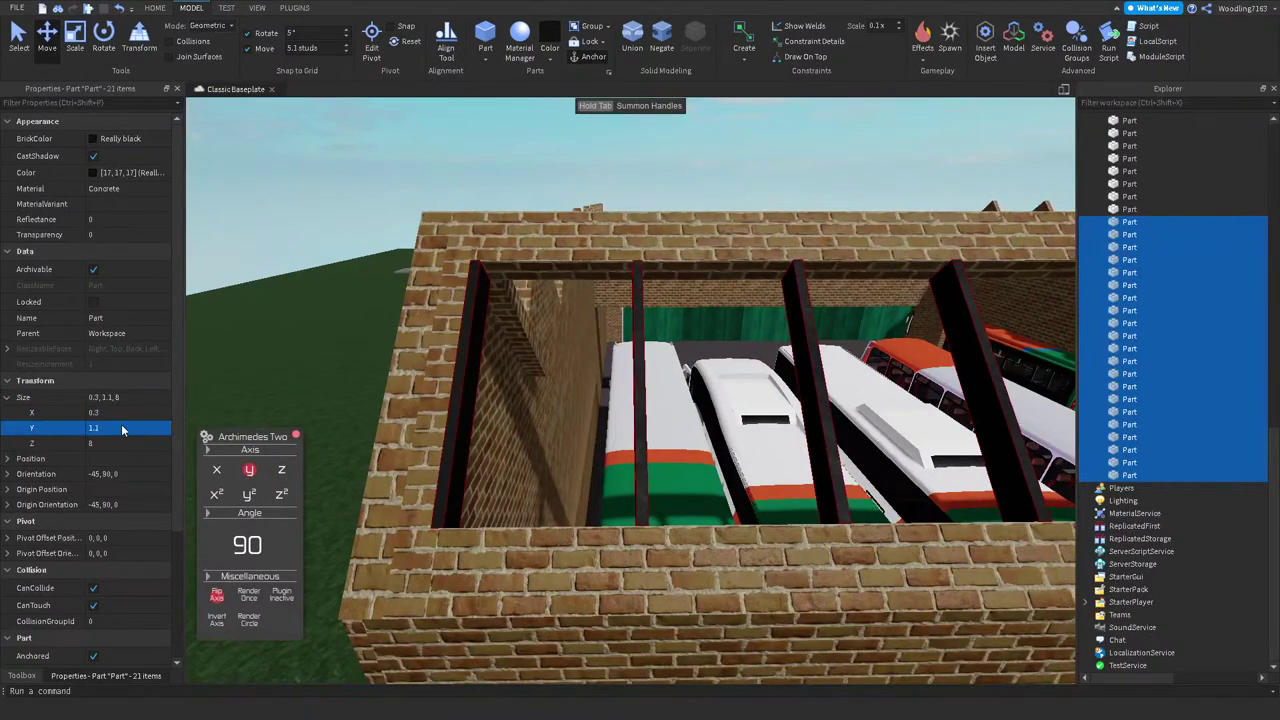
# Step: Duplicate the middle black crossbar and scale the copy down to a piece about 0.29 studs long at the opening's lower edge
pyautogui.moveTo(450, 390); pyautogui.dragTo(730, 380, button='right')
pyautogui.click(737, 397)
pyautogui.click(737, 397)
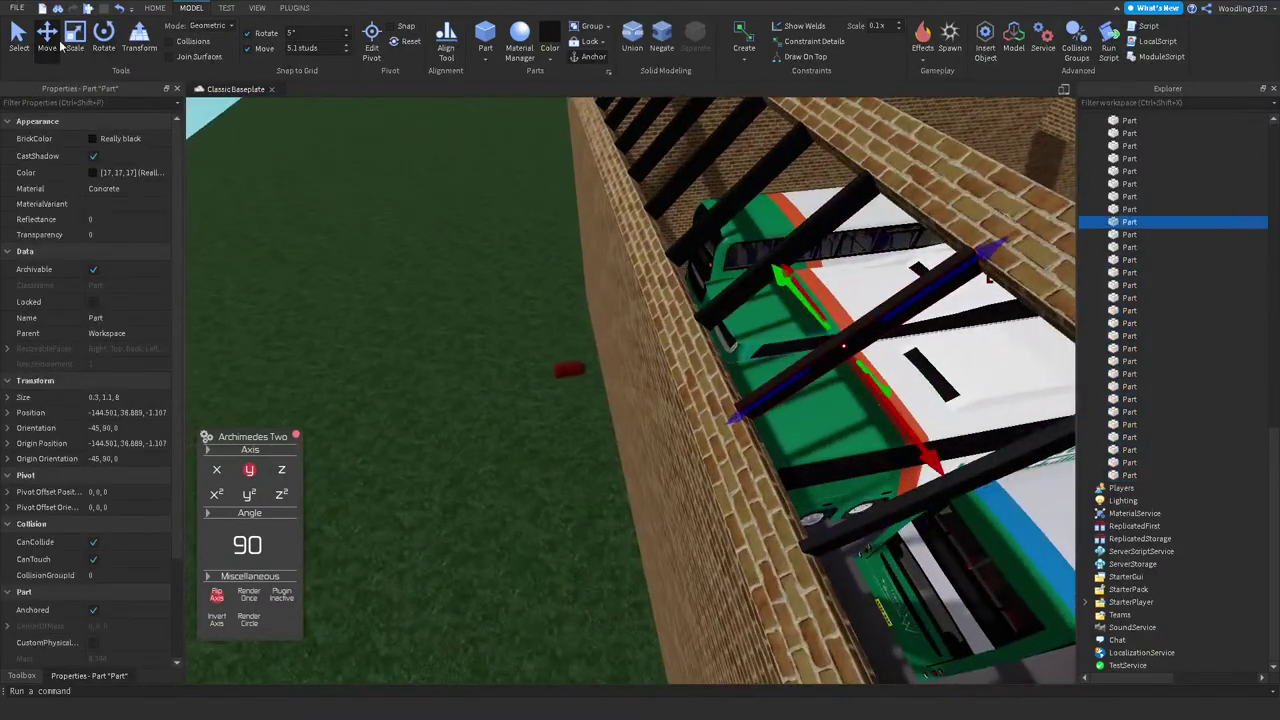
pyautogui.moveTo(587, 394); pyautogui.dragTo(720, 386, button='right')
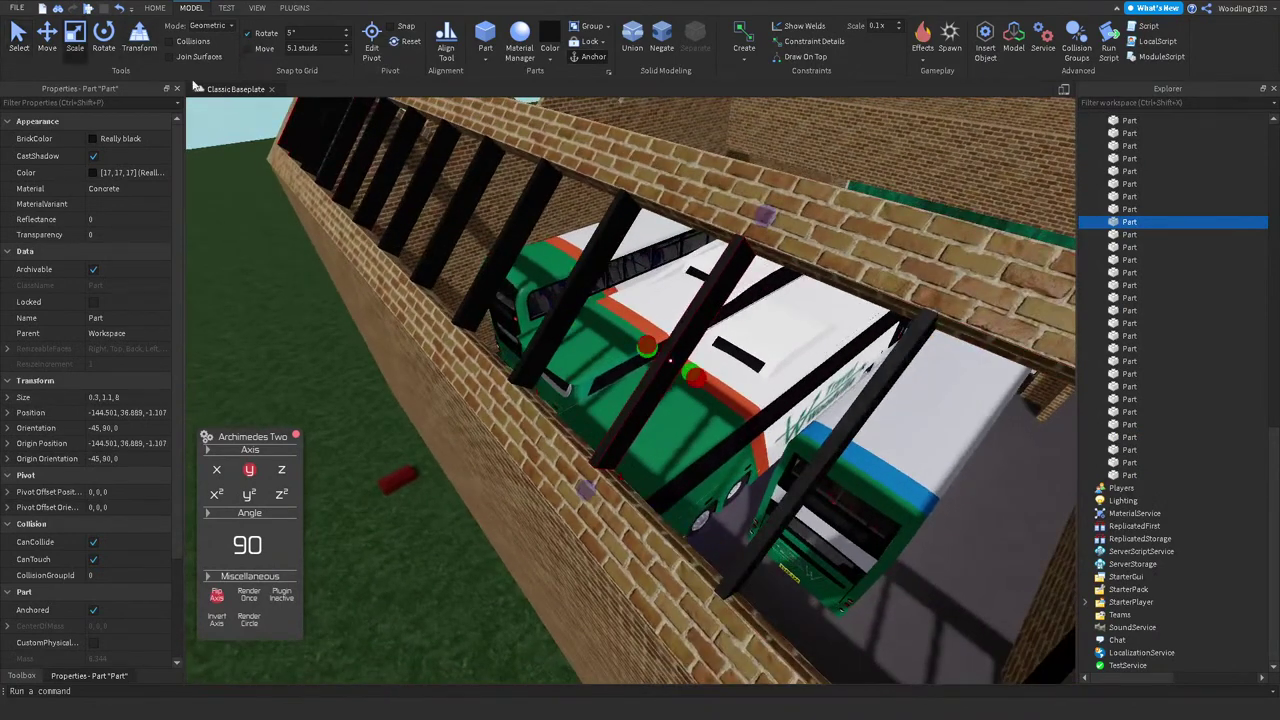
pyautogui.click(87, 47)
pyautogui.hotkey('ctrl', 'd')
pyautogui.moveTo(766, 214); pyautogui.dragTo(641, 383)
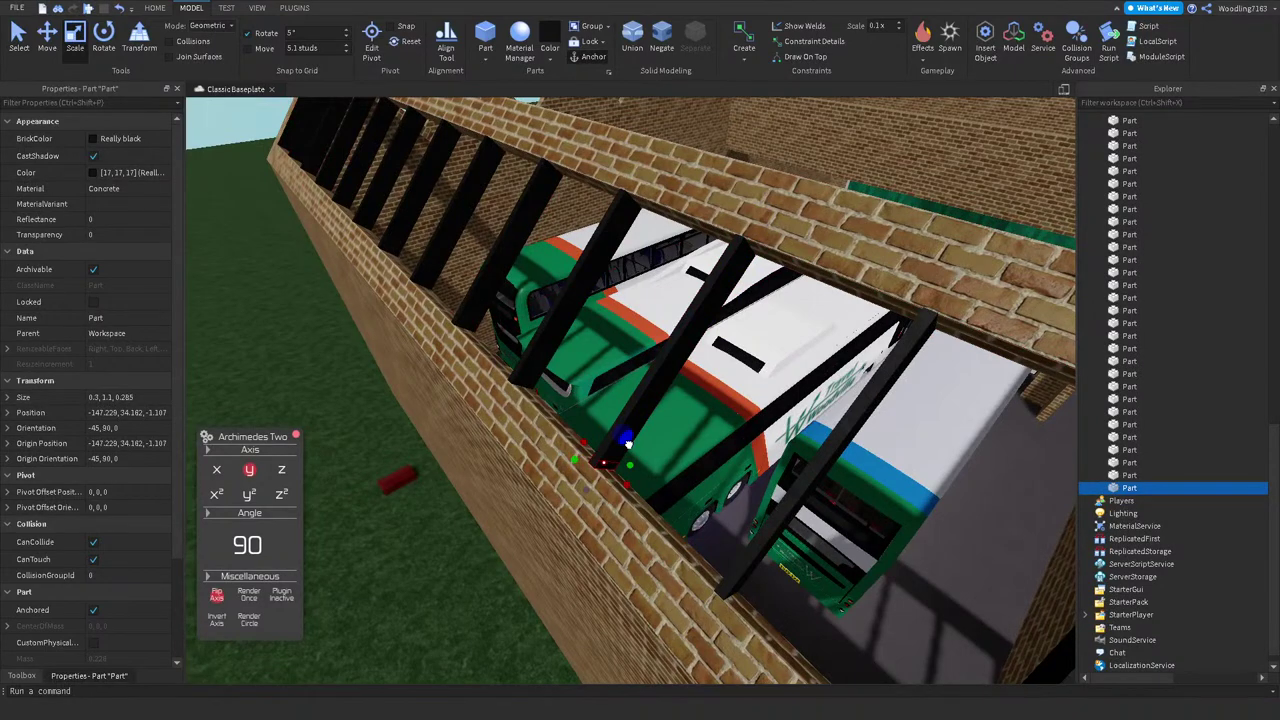
# Step: Set the short black piece's X size to 102 so it runs along the whole lower edge of the opening
pyautogui.click(150, 398)
pyautogui.click(8, 398)
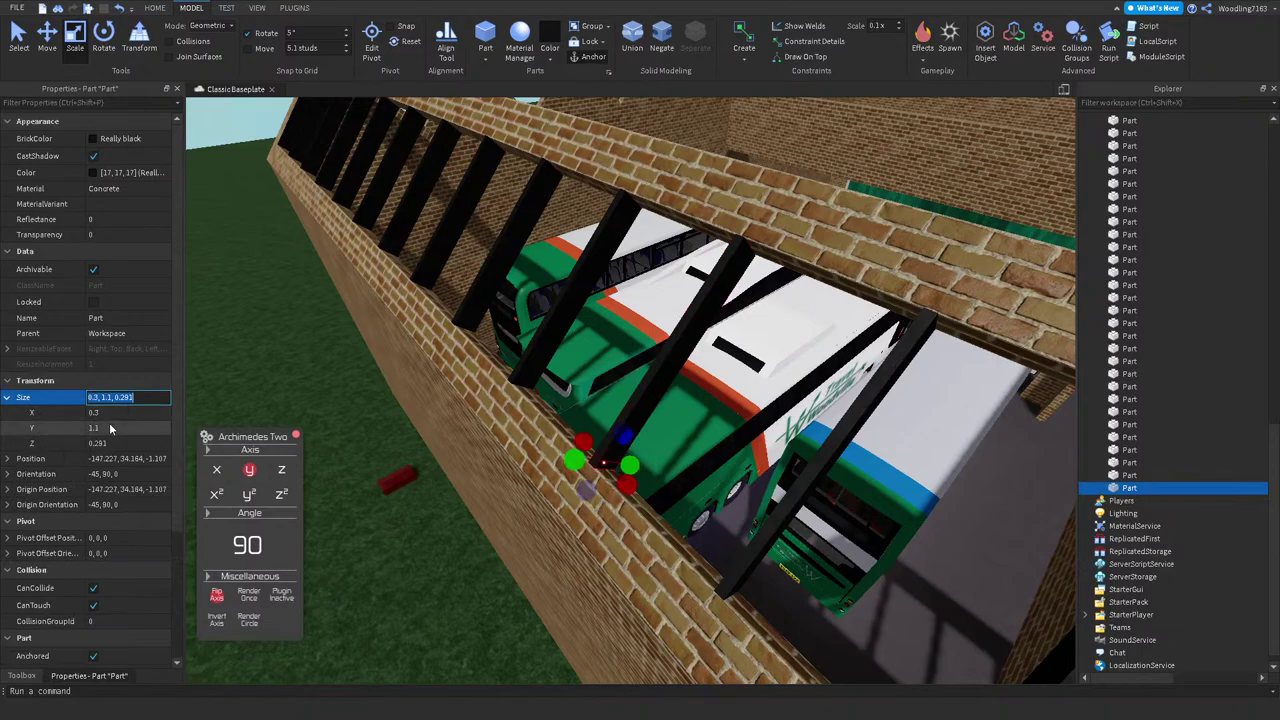
pyautogui.click(118, 413)
pyautogui.write('1')
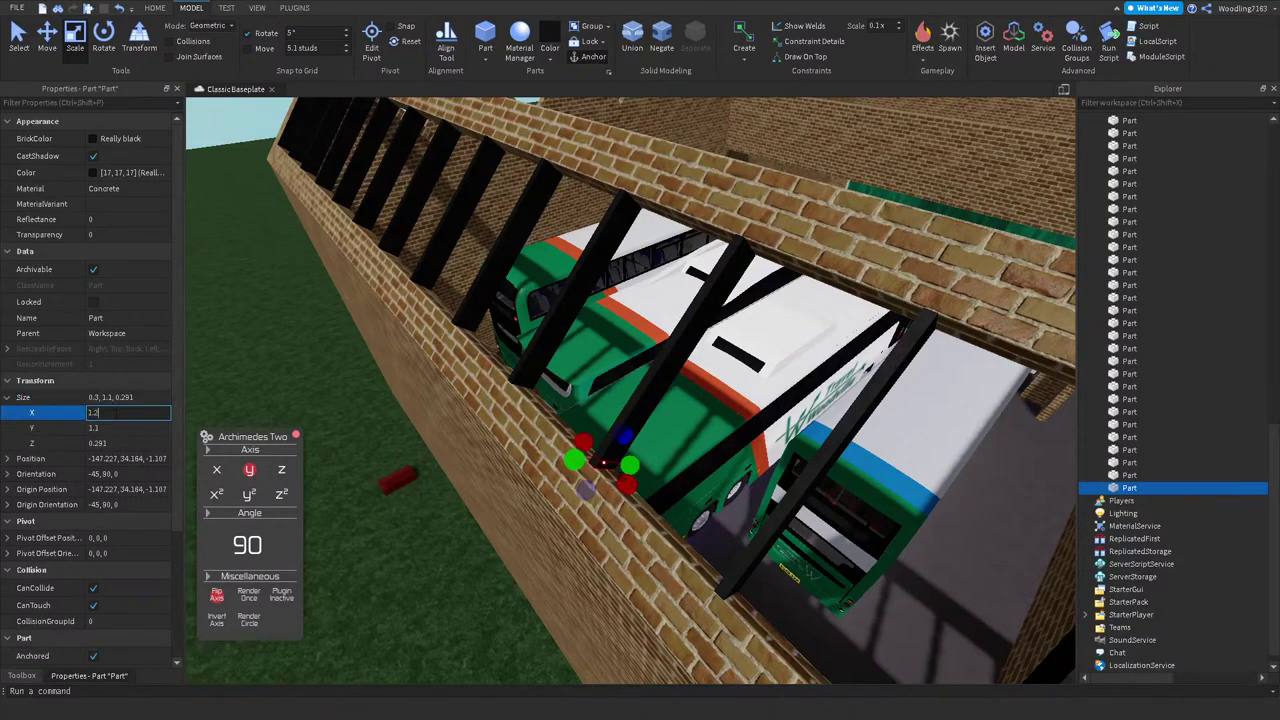
pyautogui.write('02')
pyautogui.press('Return')
# Step: Duplicate the long black strip and move the copy up the slope to the opening's upper edge
pyautogui.moveTo(607, 502); pyautogui.dragTo(641, 398, button='right')
pyautogui.hotkey('ctrl', 'd')
pyautogui.moveTo(697, 277); pyautogui.dragTo(874, 433, button='right')
pyautogui.moveTo(874, 433); pyautogui.dragTo(860, 425)
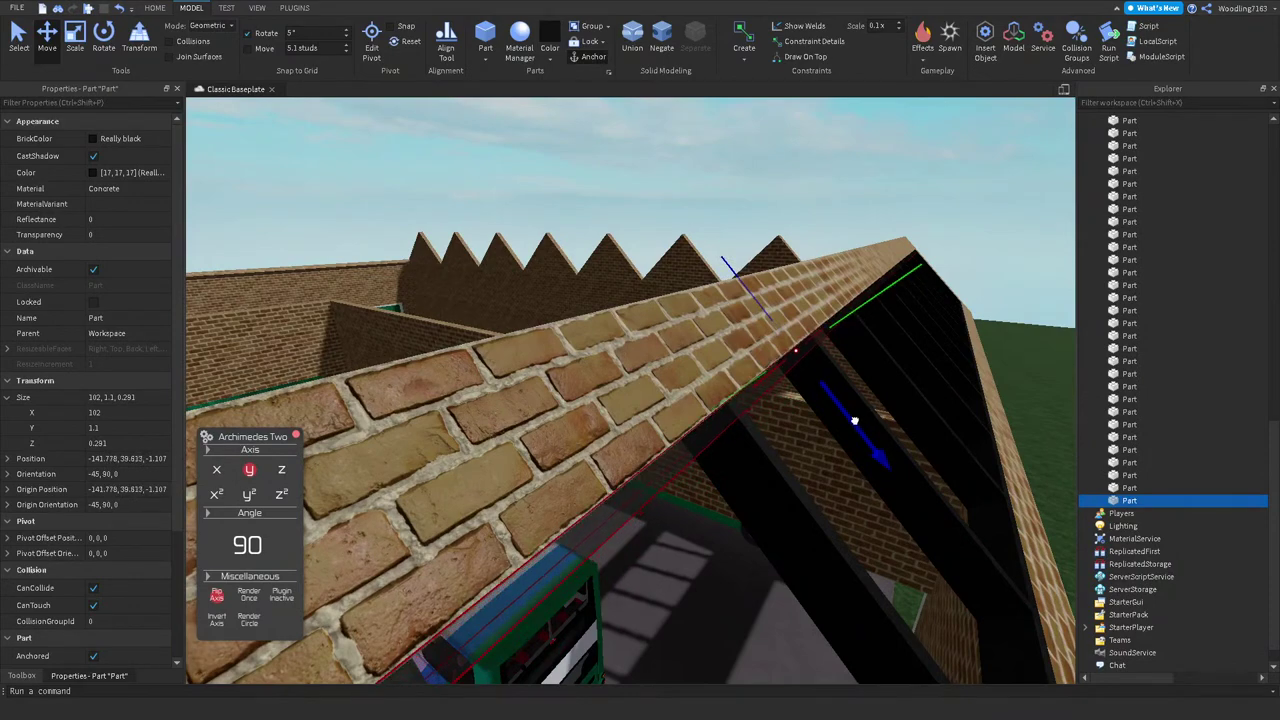
# Step: Scale the brick beam above the opening down to 1 stud in Y, using a 1-stud increment
pyautogui.moveTo(854, 421); pyautogui.dragTo(800, 400, button='right')
pyautogui.click(720, 360)
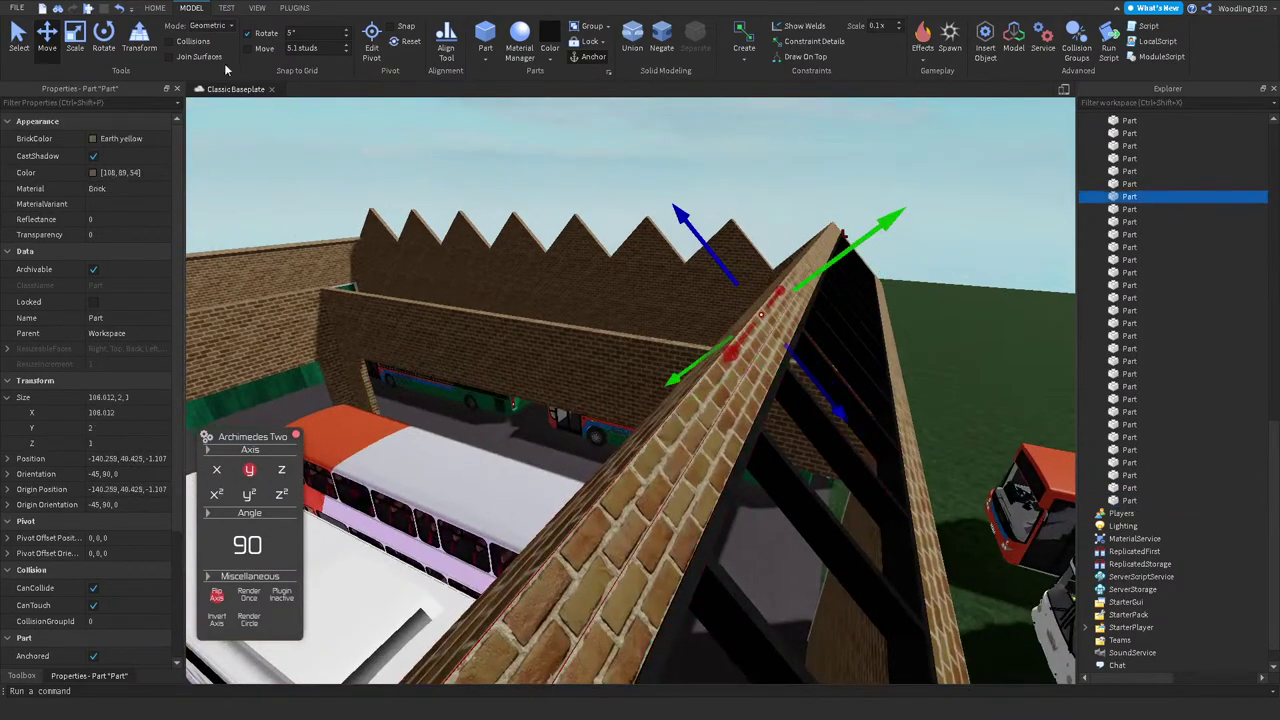
pyautogui.moveTo(720, 360); pyautogui.dragTo(700, 350, button='right')
pyautogui.click(75, 40)
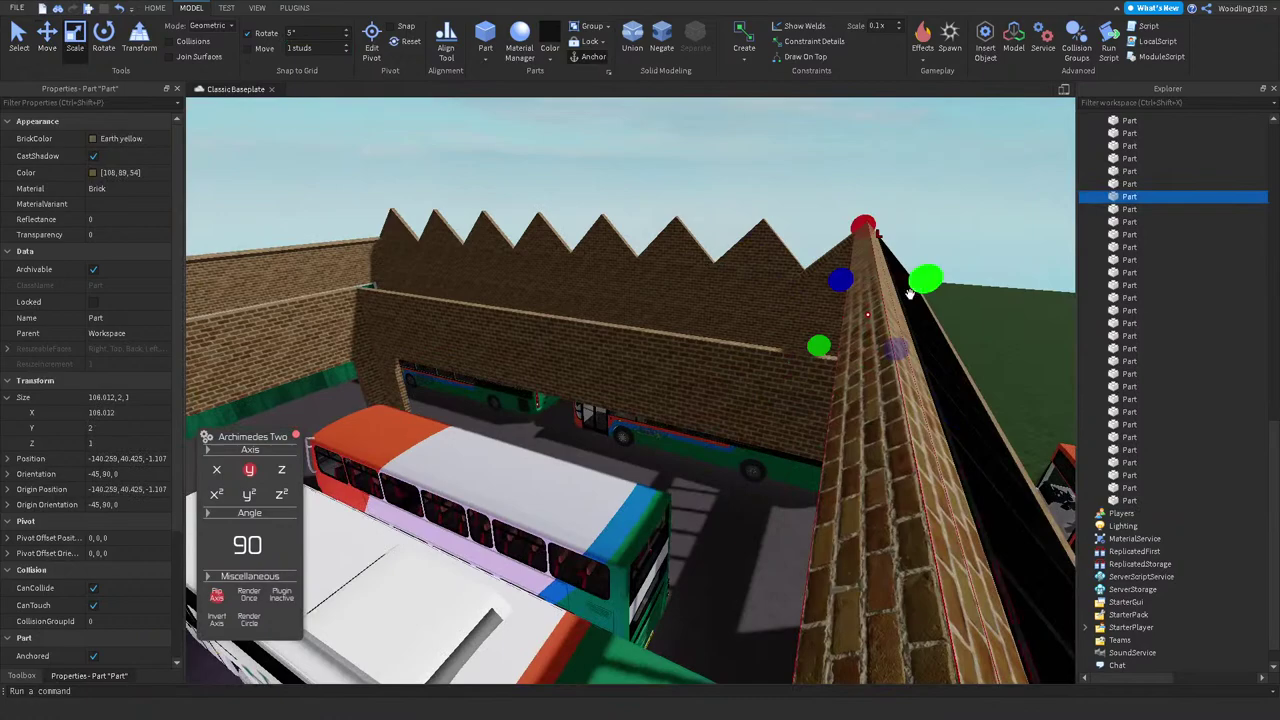
pyautogui.click(1012, 285)
pyautogui.moveTo(1012, 285); pyautogui.dragTo(735, 280, button='right')
# Step: Duplicate the long black strip and place the copy midway between the opening's upper and lower edges
pyautogui.click(1030, 318)
pyautogui.moveTo(1030, 318); pyautogui.dragTo(1036, 320, button='right')
pyautogui.hotkey('ctrl', '2')
pyautogui.hotkey('ctrl', 'd')
pyautogui.moveTo(1031, 262); pyautogui.dragTo(1005, 265)
pyautogui.moveTo(1005, 265); pyautogui.dragTo(230, 378, button='right')
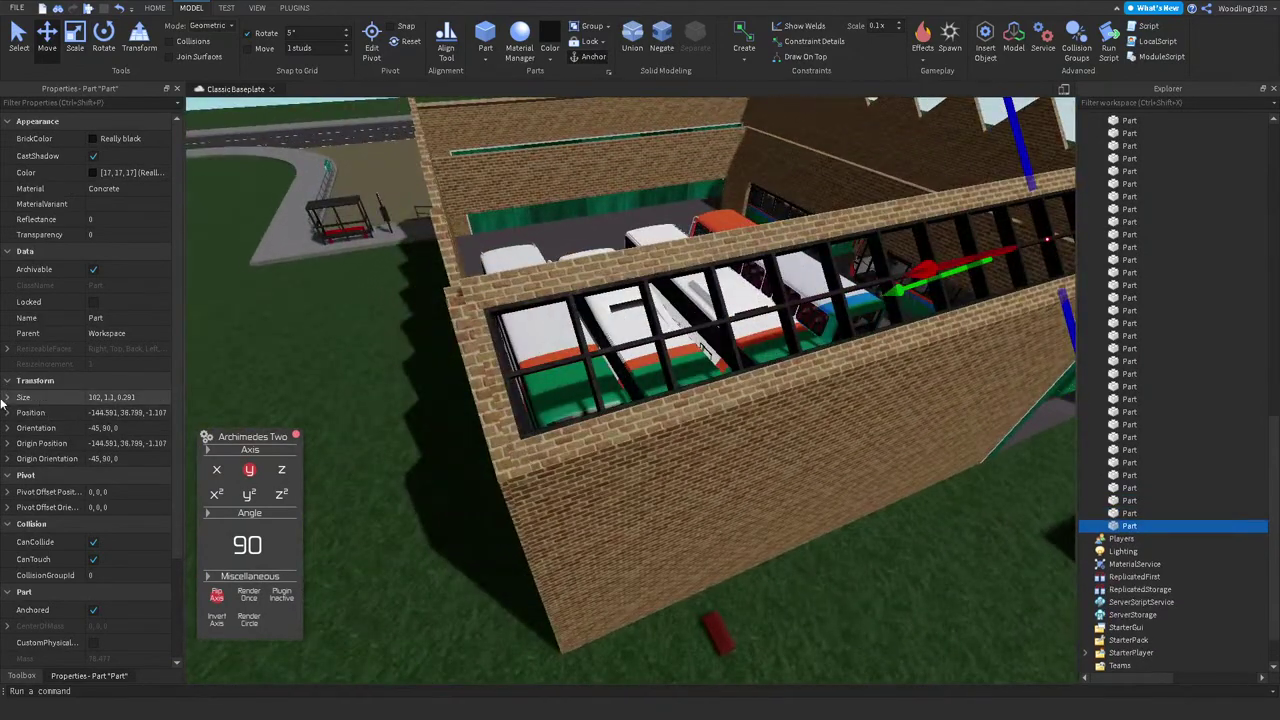
# Step: Make a pane covering the opening from a middle strip copy, with Y size 0.8 and Z size scaled to 9.291
pyautogui.click(7, 397)
pyautogui.click(110, 428)
pyautogui.write('.8')
pyautogui.press('Return')
pyautogui.moveTo(380, 420); pyautogui.dragTo(252, 57, button='right')
pyautogui.click(75, 45)
pyautogui.moveTo(930, 225); pyautogui.dragTo(988, 340)
pyautogui.moveTo(620, 330); pyautogui.dragTo(549, 327, button='right')
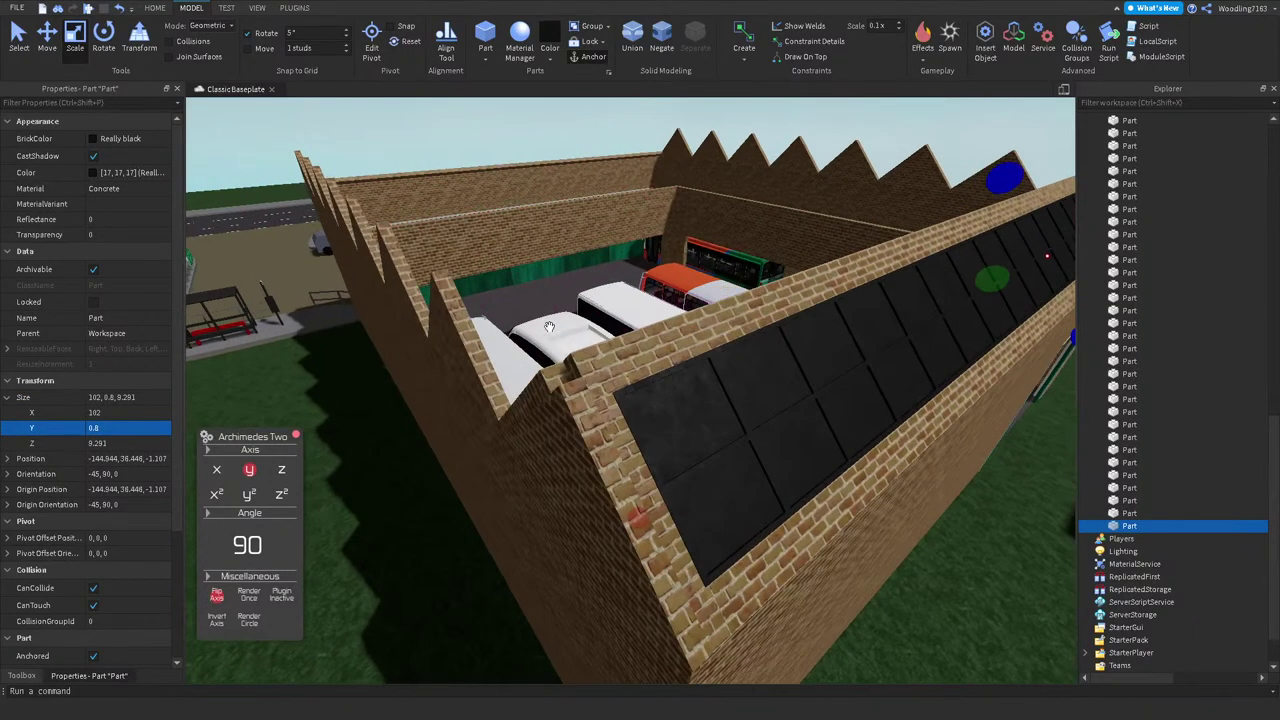
# Step: Scale the upper brick beam lengthwise from its far end
pyautogui.click(547, 377)
pyautogui.moveTo(900, 250); pyautogui.dragTo(963, 201, button='right')
pyautogui.moveTo(983, 202); pyautogui.dragTo(976, 197)
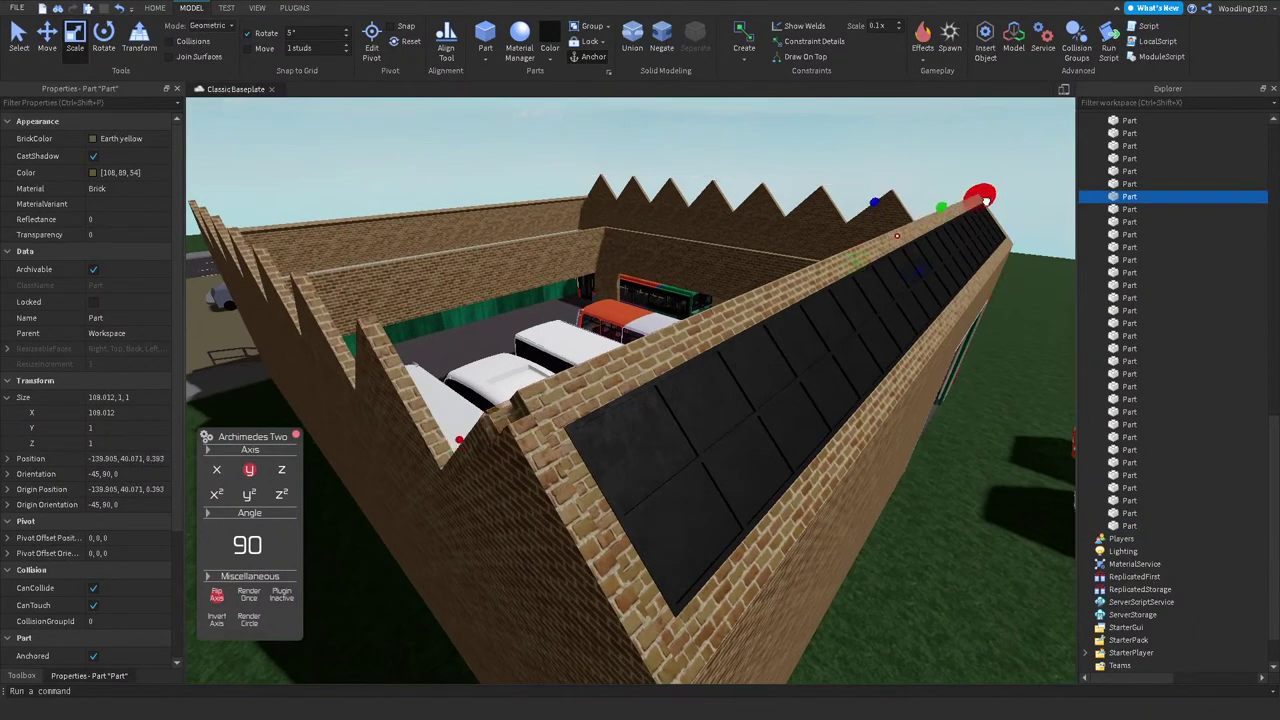
pyautogui.moveTo(943, 201); pyautogui.dragTo(860, 210, button='right')
# Step: Set the black pane's transparency to 0.5 and its material to SmoothPlastic
pyautogui.click(760, 440)
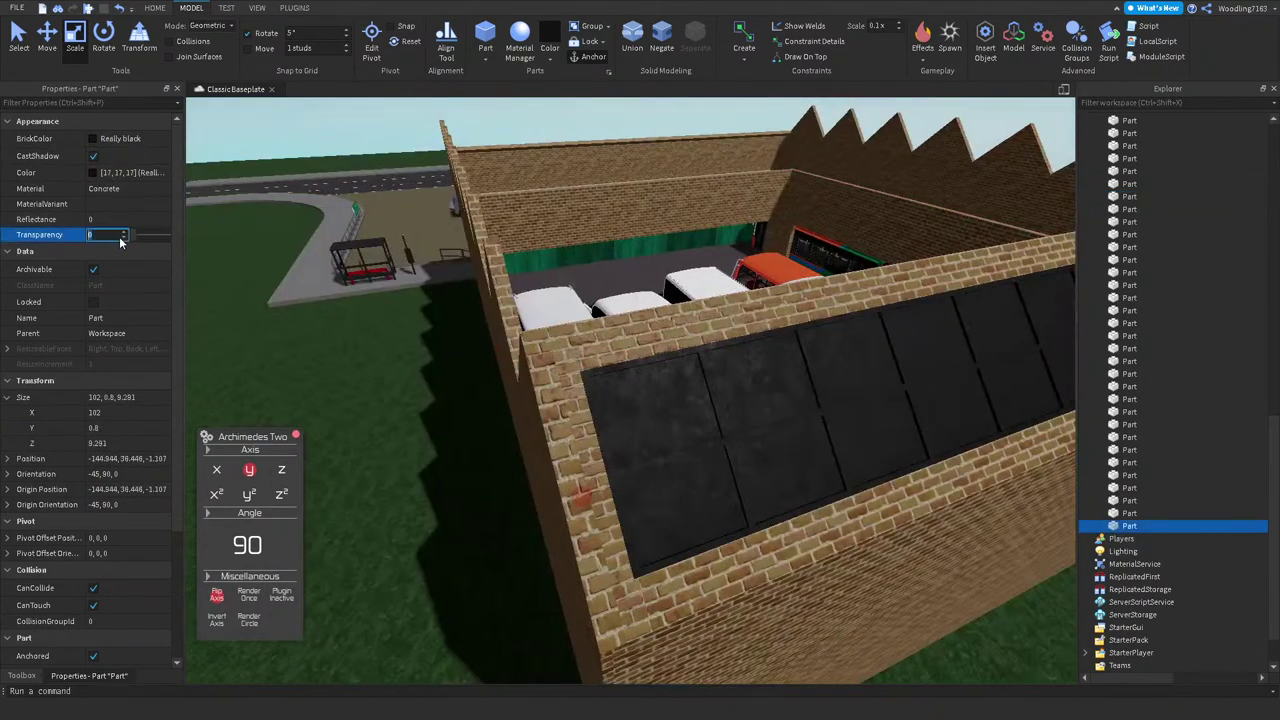
pyautogui.write('.5')
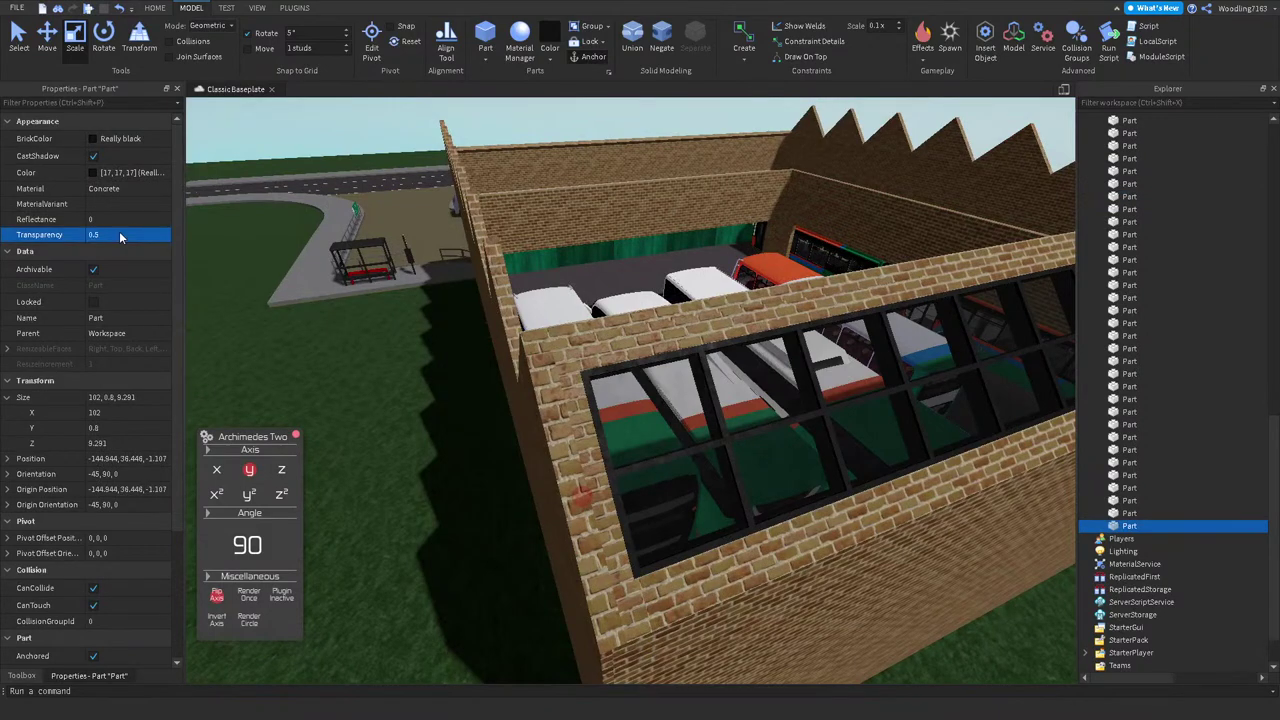
pyautogui.moveTo(800, 222); pyautogui.dragTo(440, 80, button='right')
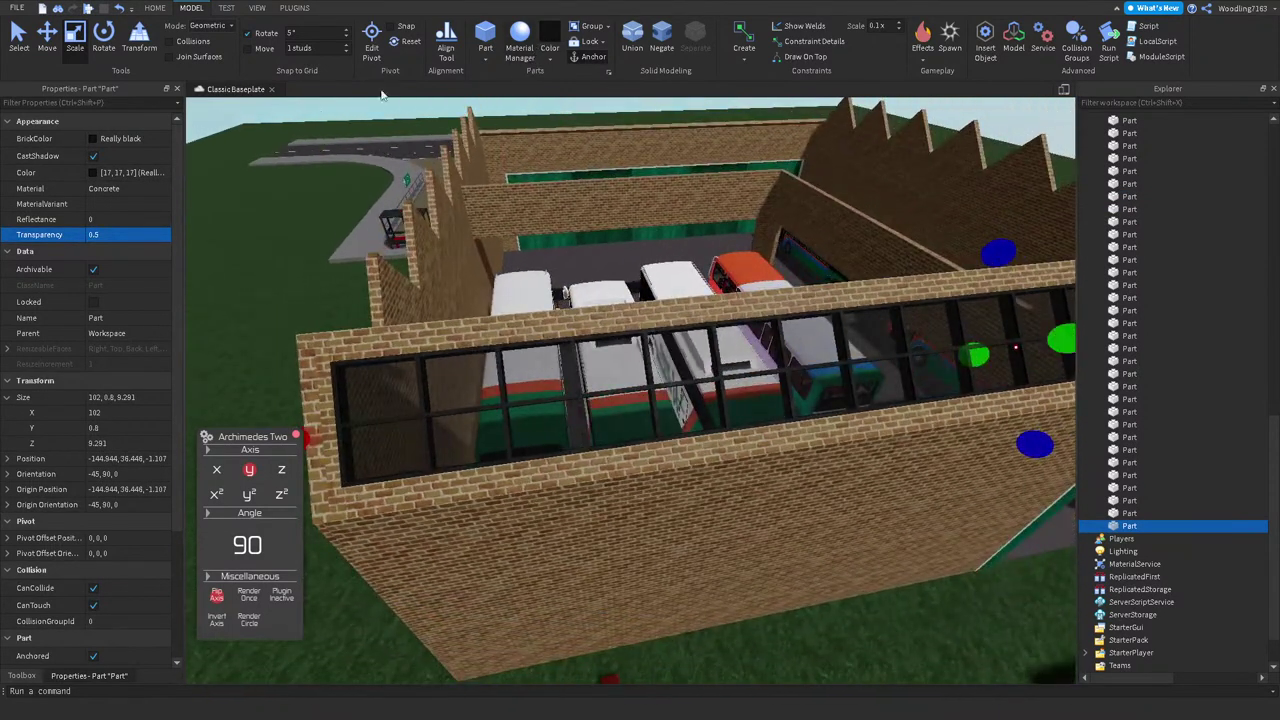
pyautogui.click(128, 188)
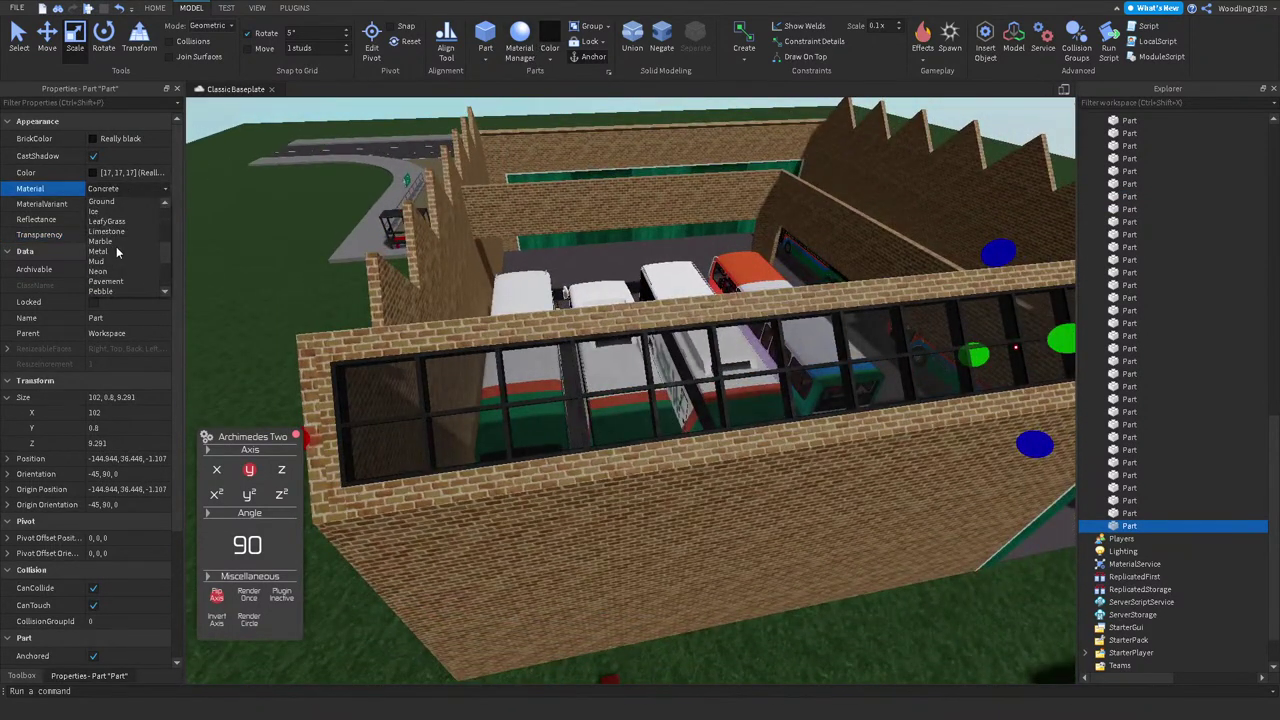
pyautogui.scroll(-1, 116, 285)
pyautogui.scroll(-3, 115, 275)
pyautogui.click(115, 263)
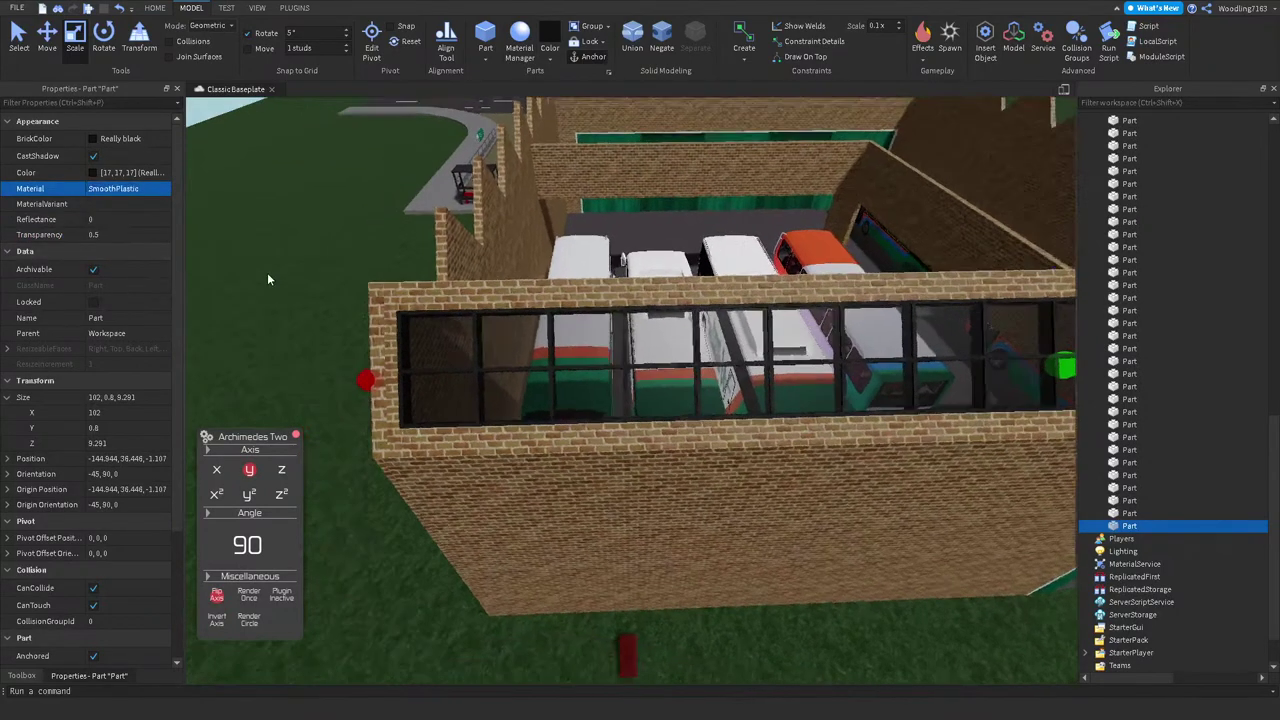
pyautogui.click(288, 272)
# Step: Select the brick beams framing the sloped window together, starting from the near gable end
pyautogui.moveTo(288, 272); pyautogui.dragTo(635, 461, button='right')
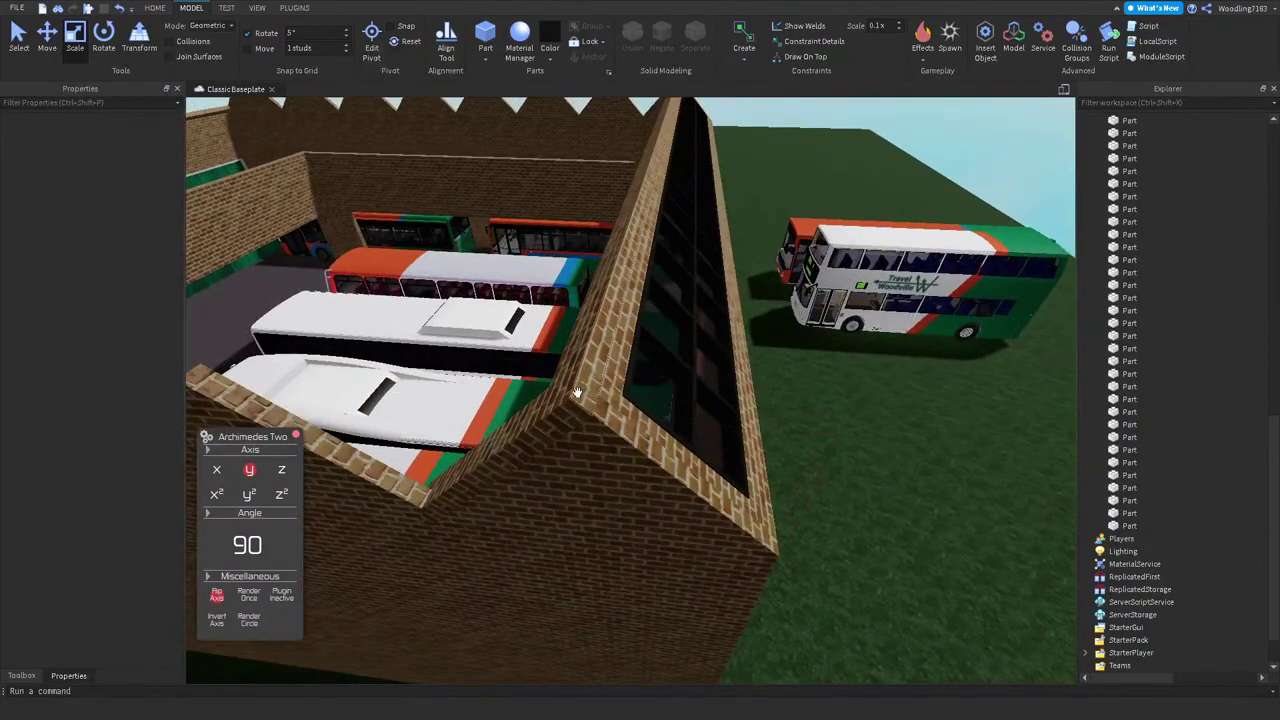
pyautogui.click(582, 397)
pyautogui.keyDown('ctrl'); pyautogui.click(612, 449); pyautogui.keyUp('ctrl')
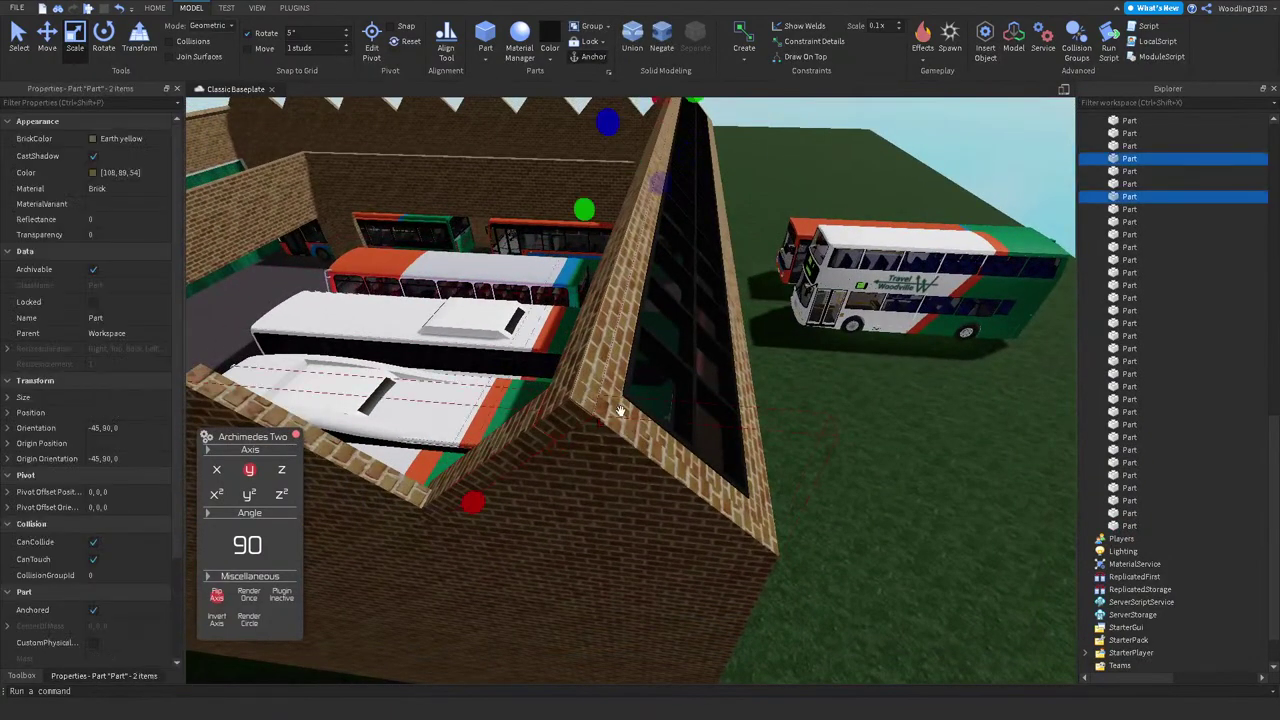
pyautogui.keyDown('ctrl'); pyautogui.click(690, 454); pyautogui.keyUp('ctrl')
pyautogui.press('f')
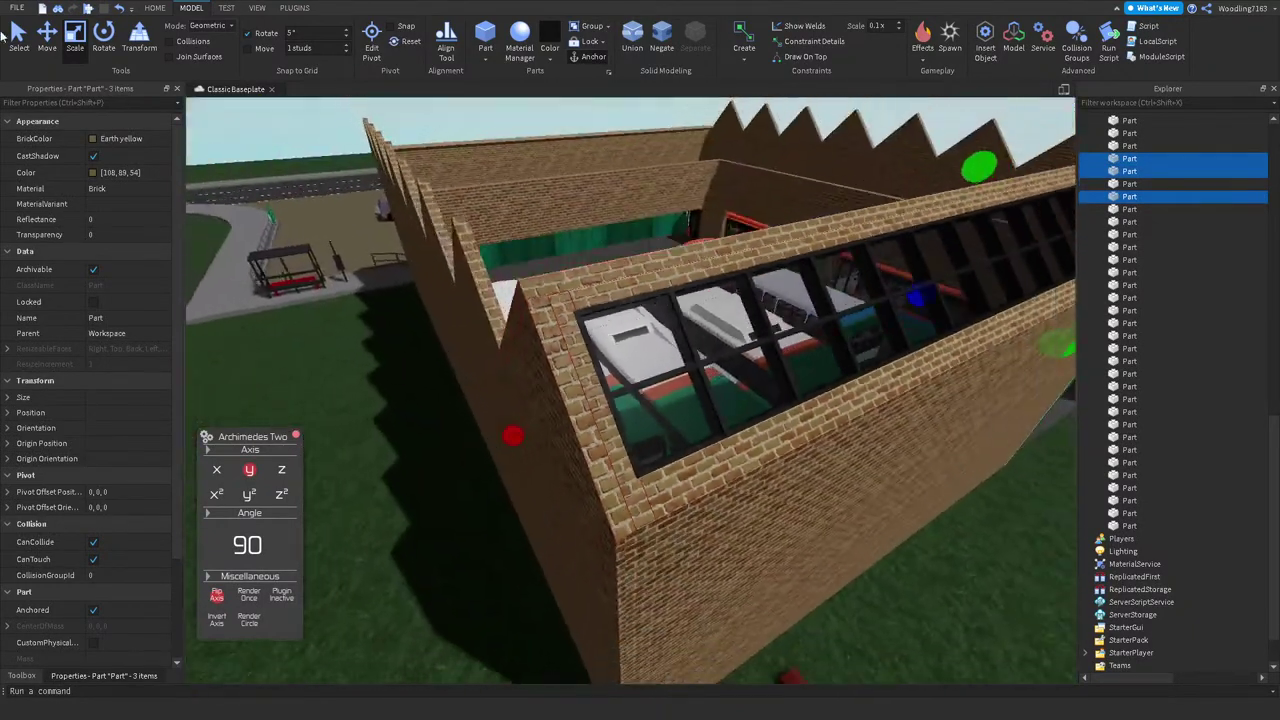
pyautogui.hotkey('ctrl', '2')
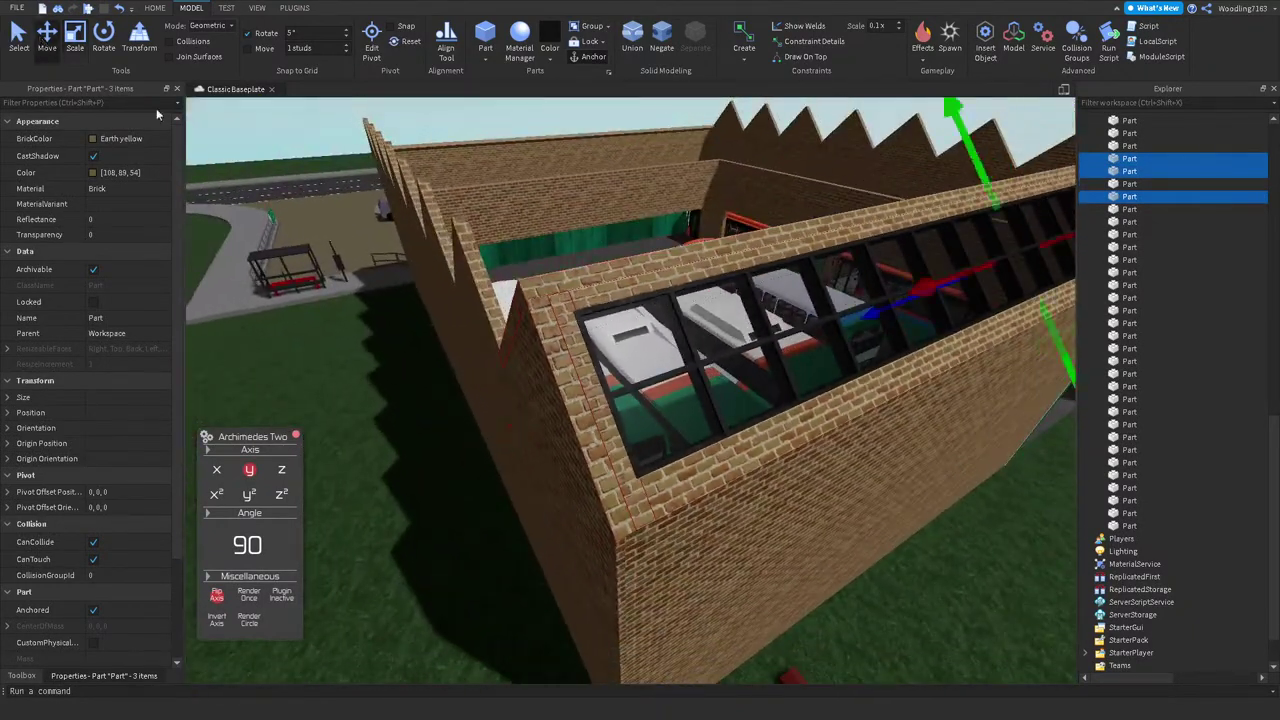
pyautogui.scroll(2, 644, 453)
pyautogui.scroll(3, 620, 472)
pyautogui.moveTo(623, 466); pyautogui.dragTo(687, 457, button='right')
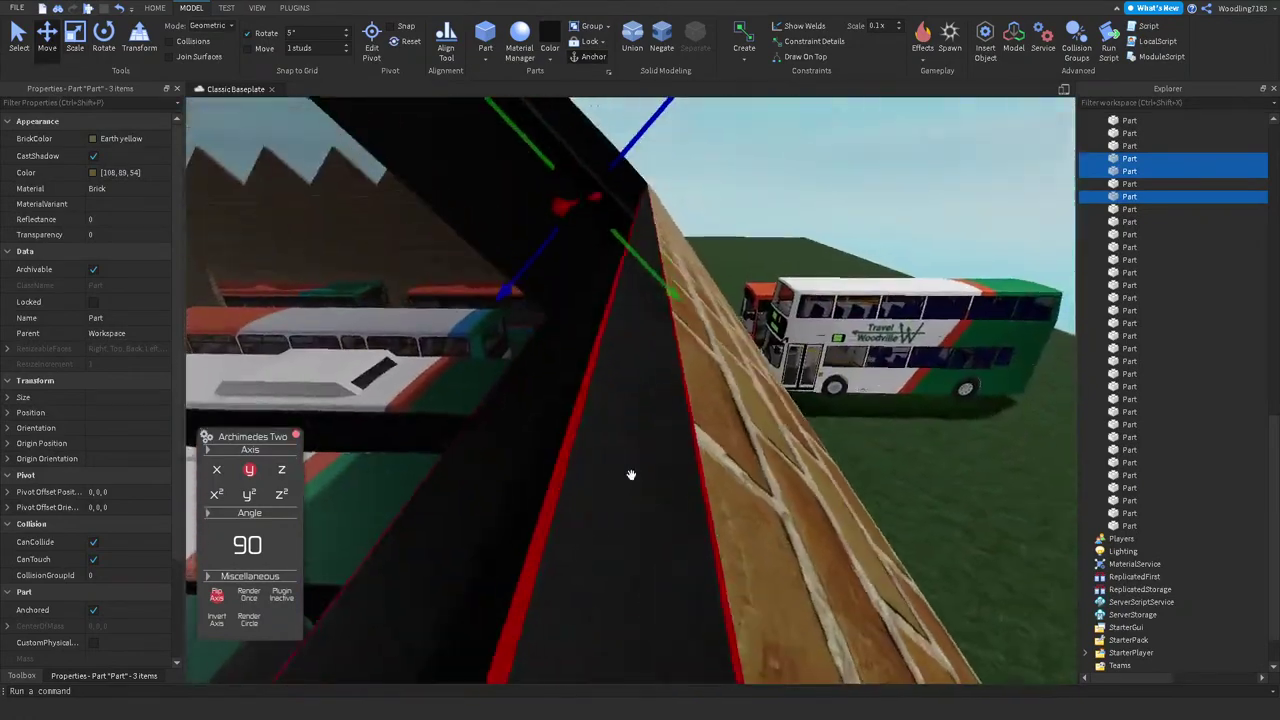
pyautogui.keyDown('ctrl'); pyautogui.click(687, 457); pyautogui.keyUp('ctrl')
pyautogui.scroll(-6, 687, 457)
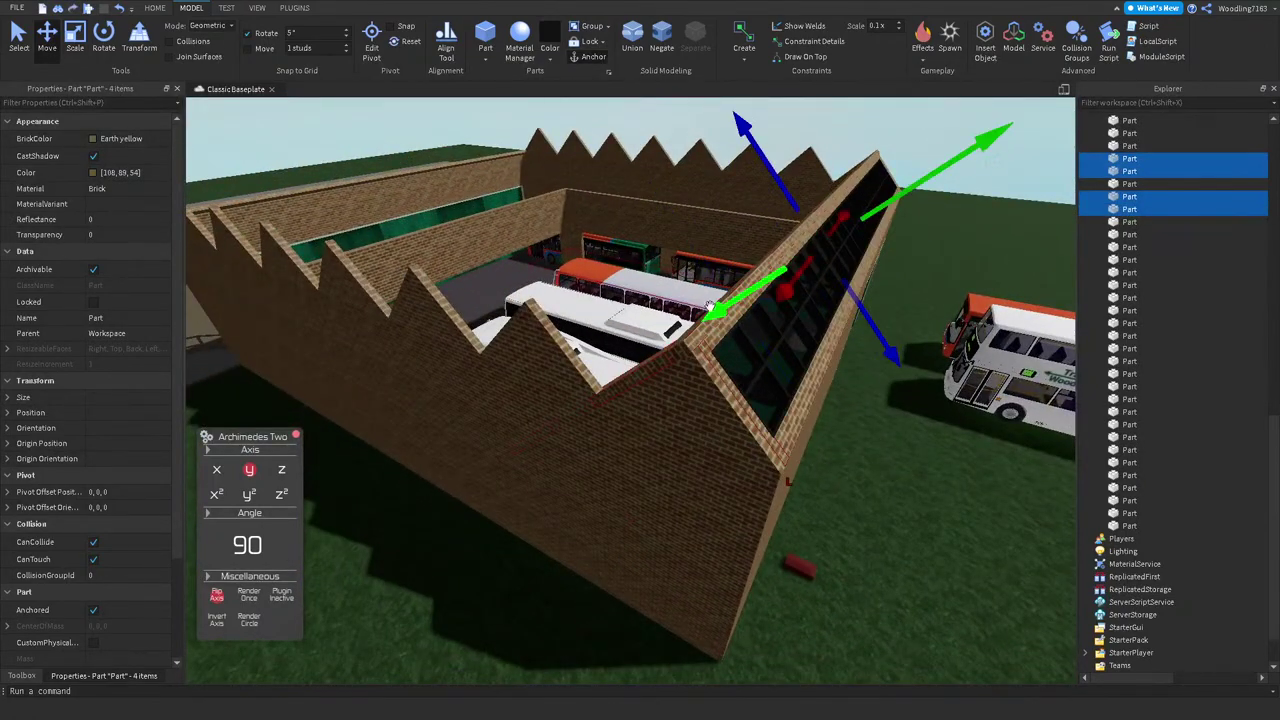
# Step: Add the remaining brick beams around the sloped window to the selection and group all of them into a model
pyautogui.scroll(3, 617, 422)
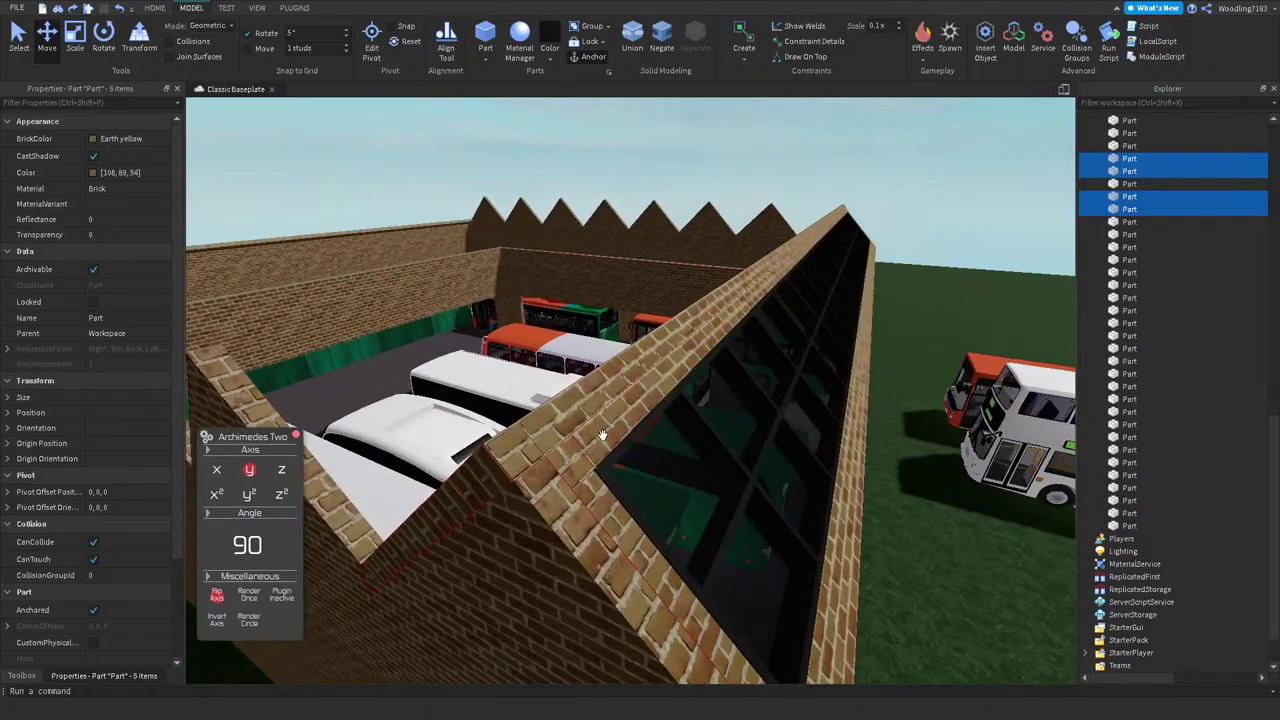
pyautogui.keyDown('ctrl'); pyautogui.click(752, 356); pyautogui.keyUp('ctrl')
pyautogui.moveTo(752, 358); pyautogui.dragTo(679, 426, button='right')
pyautogui.keyDown('ctrl'); pyautogui.click(765, 517); pyautogui.keyUp('ctrl')
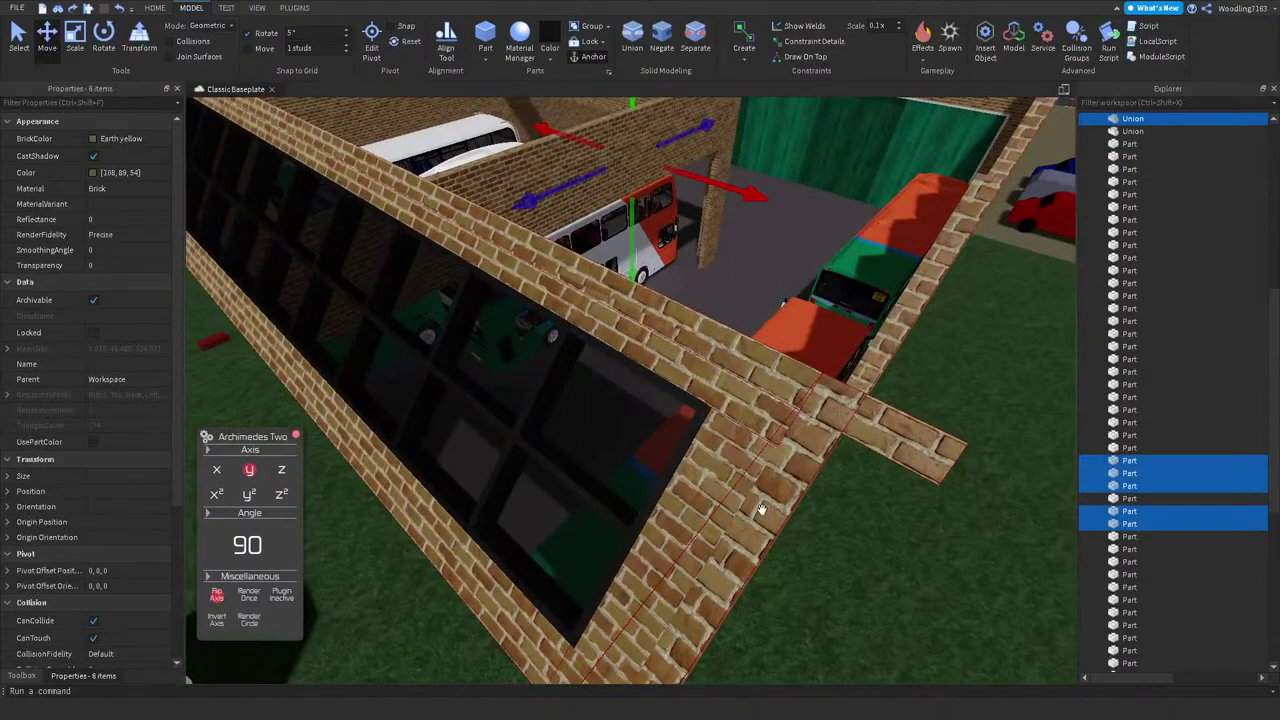
pyautogui.press('f')
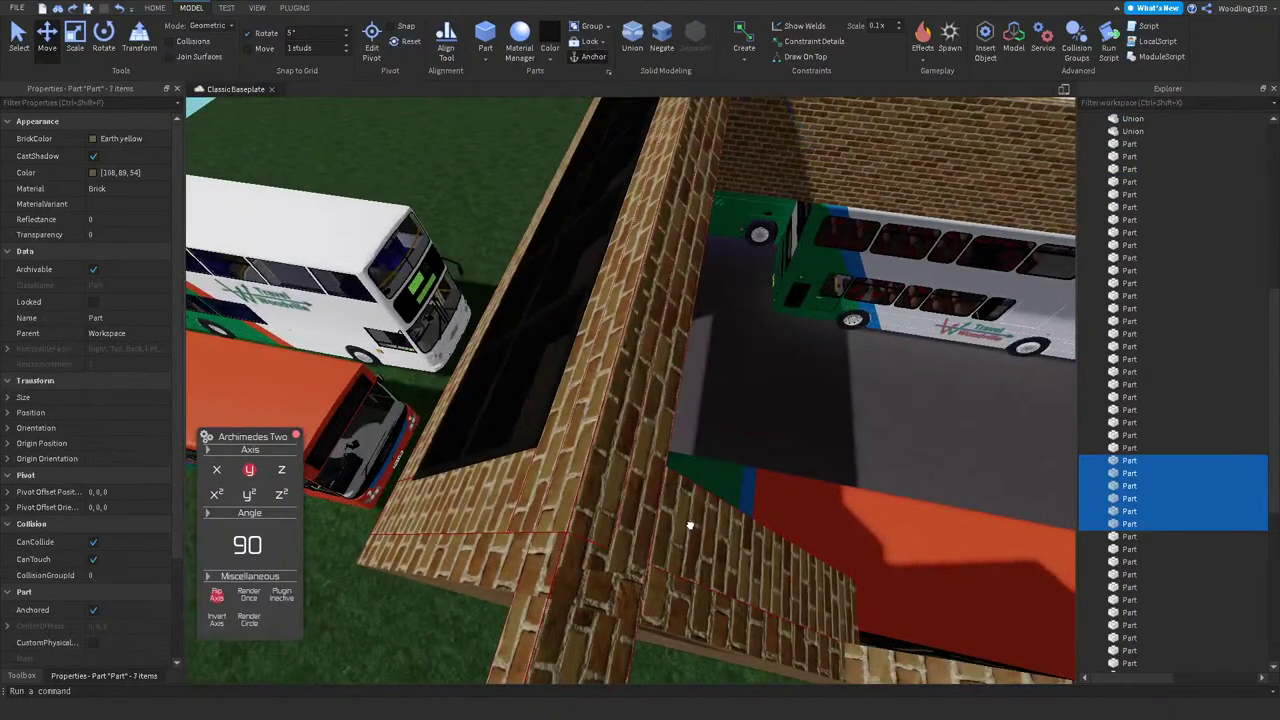
pyautogui.hotkey('ctrl', 'g')
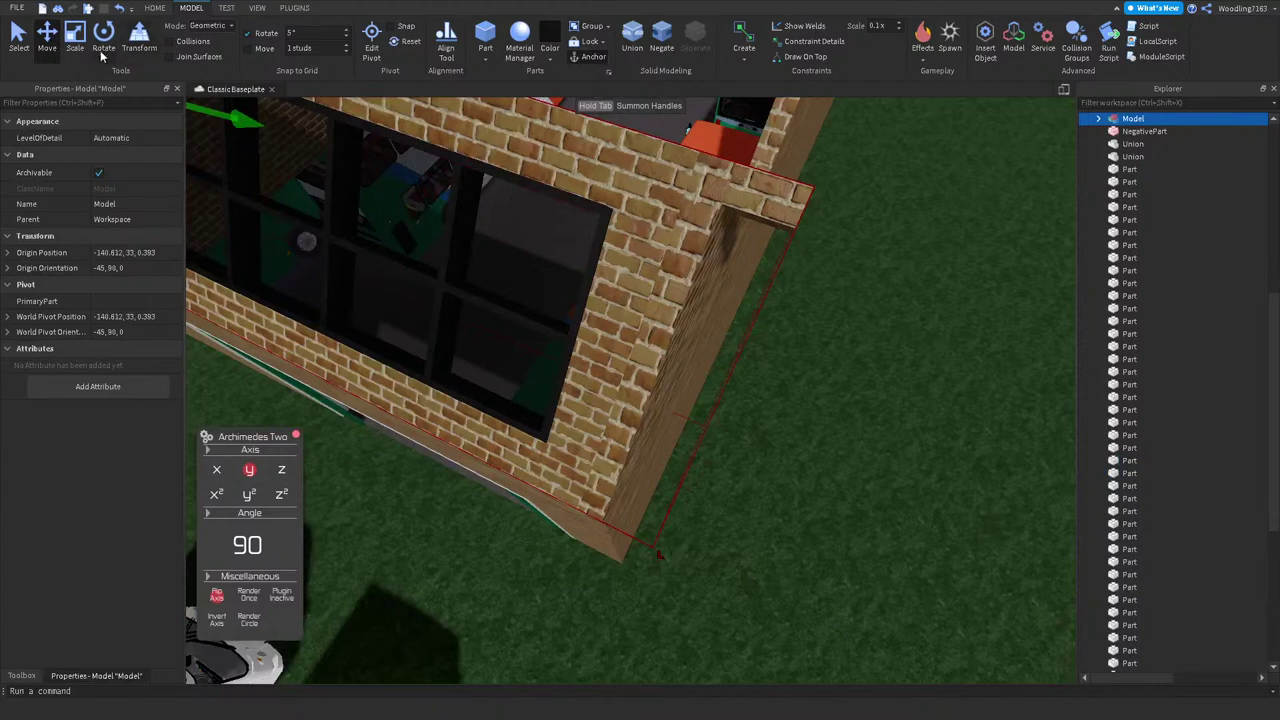
# Step: Lengthen the upper brick beam inside the group so that it reaches the end of the gable wall
pyautogui.click(785, 285)
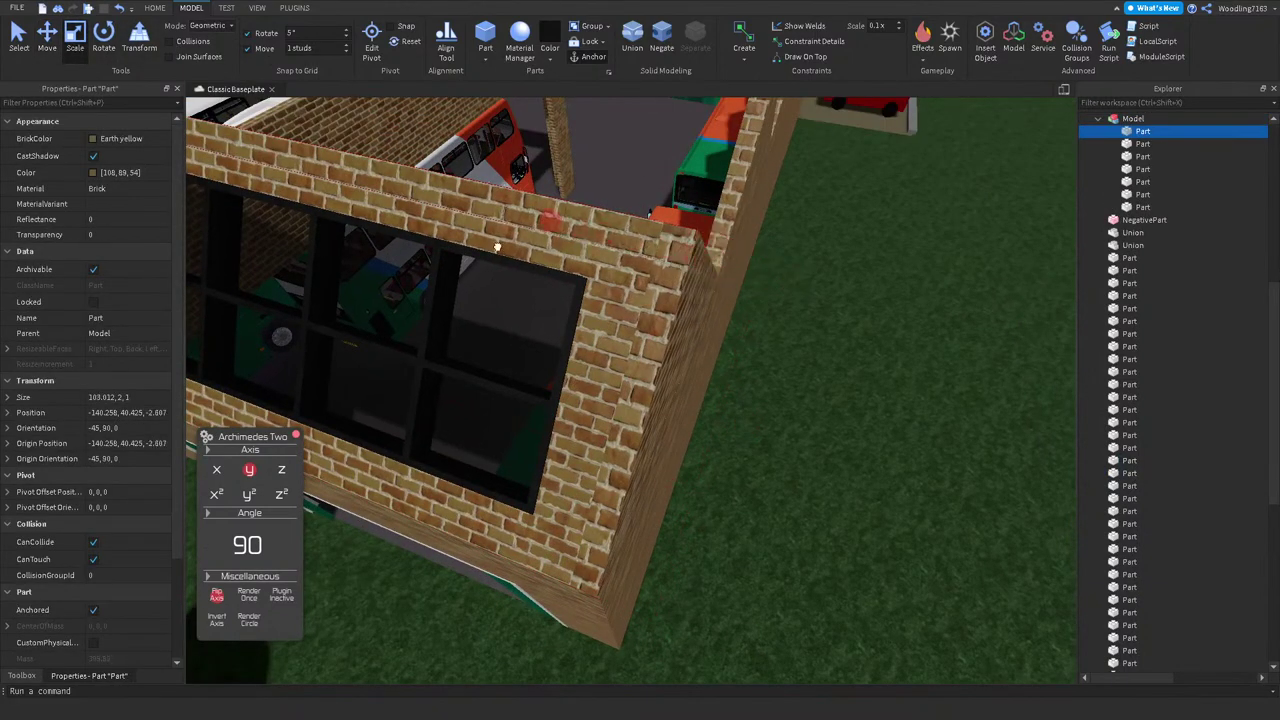
pyautogui.moveTo(541, 254); pyautogui.dragTo(524, 502)
pyautogui.moveTo(506, 518); pyautogui.dragTo(520, 500, button='right')
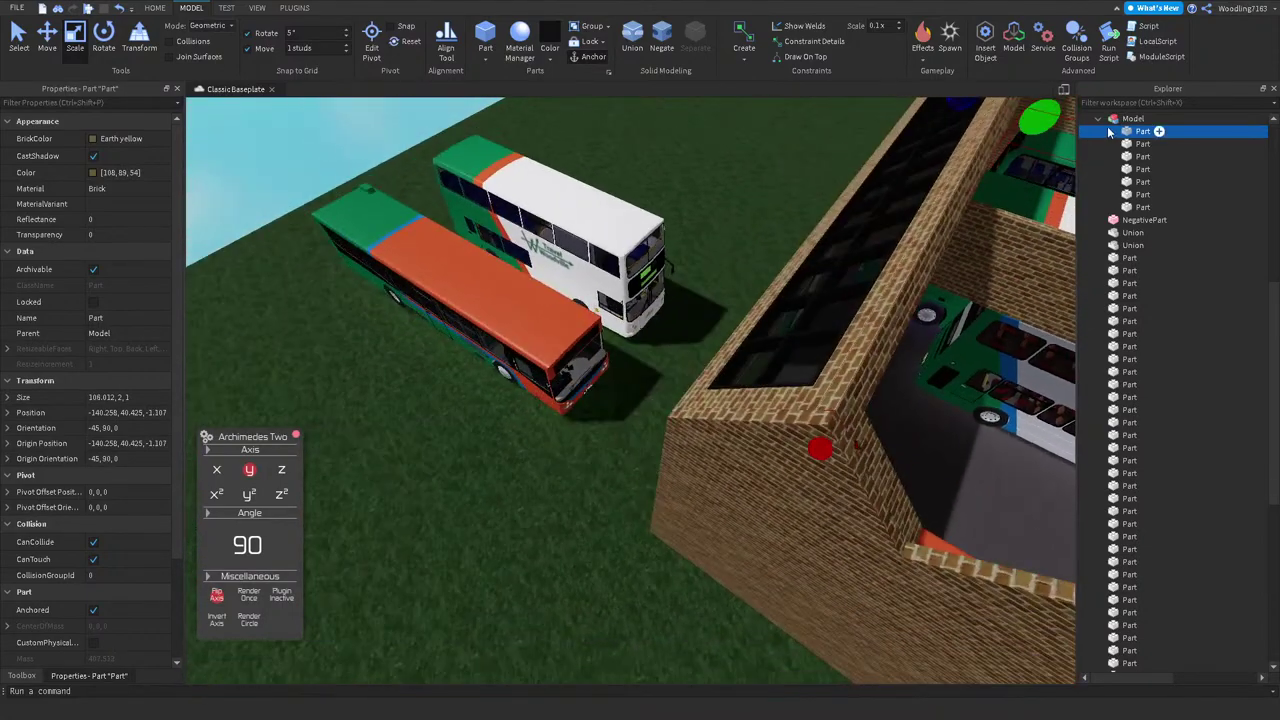
# Step: Try moving the grouped brick frame away from the depot along its slope
pyautogui.click(760, 480)
pyautogui.moveTo(783, 205); pyautogui.dragTo(700, 200, button='right')
pyautogui.moveTo(686, 180); pyautogui.dragTo(590, 273)
pyautogui.moveTo(590, 273); pyautogui.dragTo(868, 530, button='right')
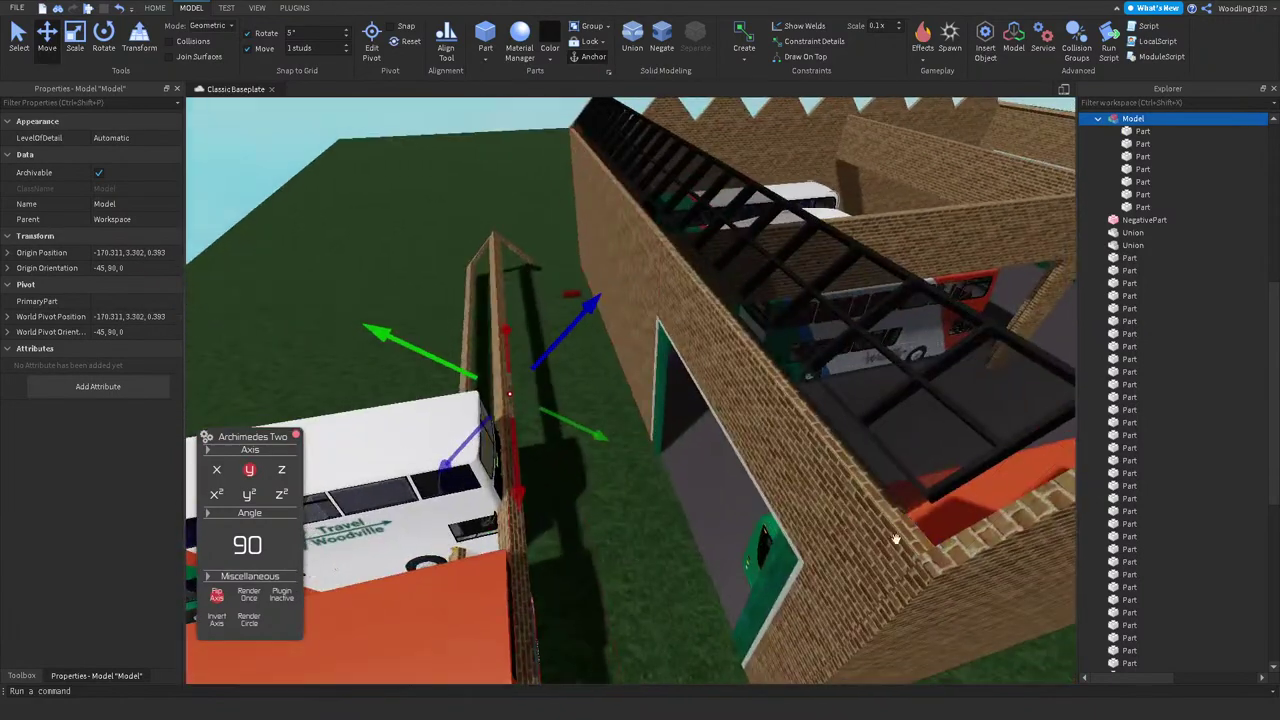
pyautogui.moveTo(737, 357); pyautogui.dragTo(653, 398, button='right')
pyautogui.click(790, 487)
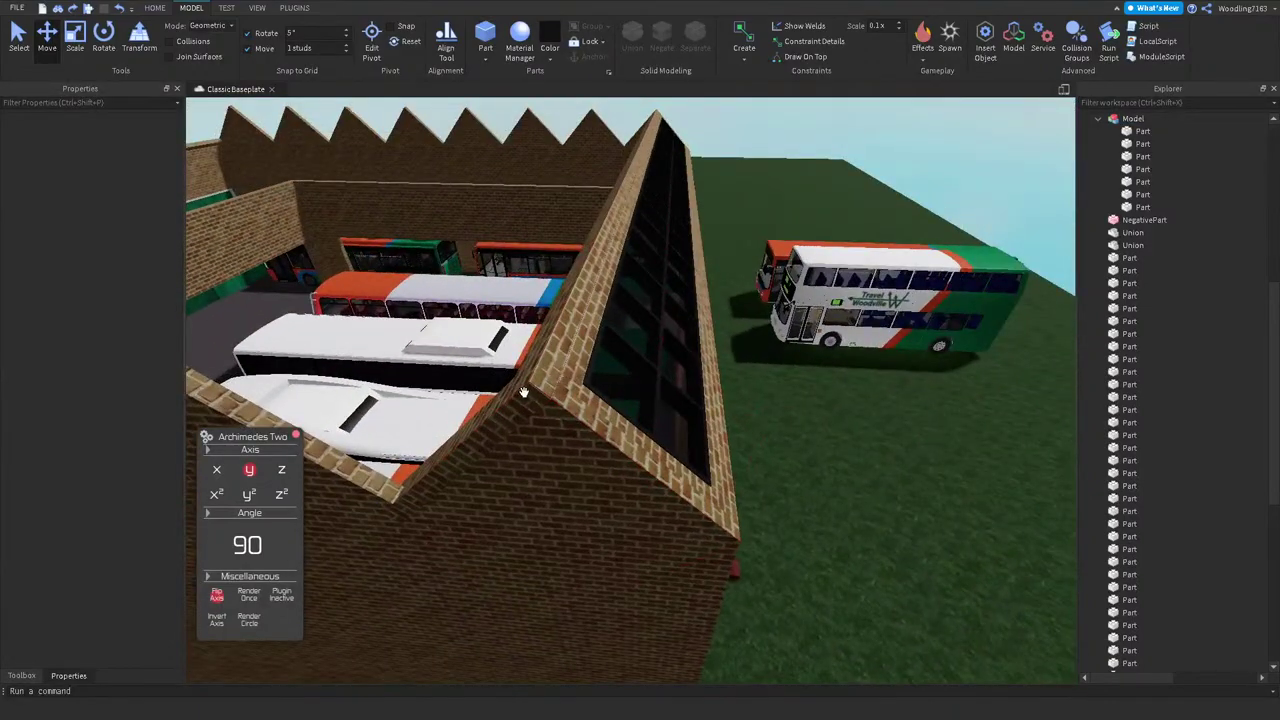
# Step: Select all the black window strips together with the pane and group them into a model
pyautogui.click(594, 390)
pyautogui.scroll(-3, 1160, 331)
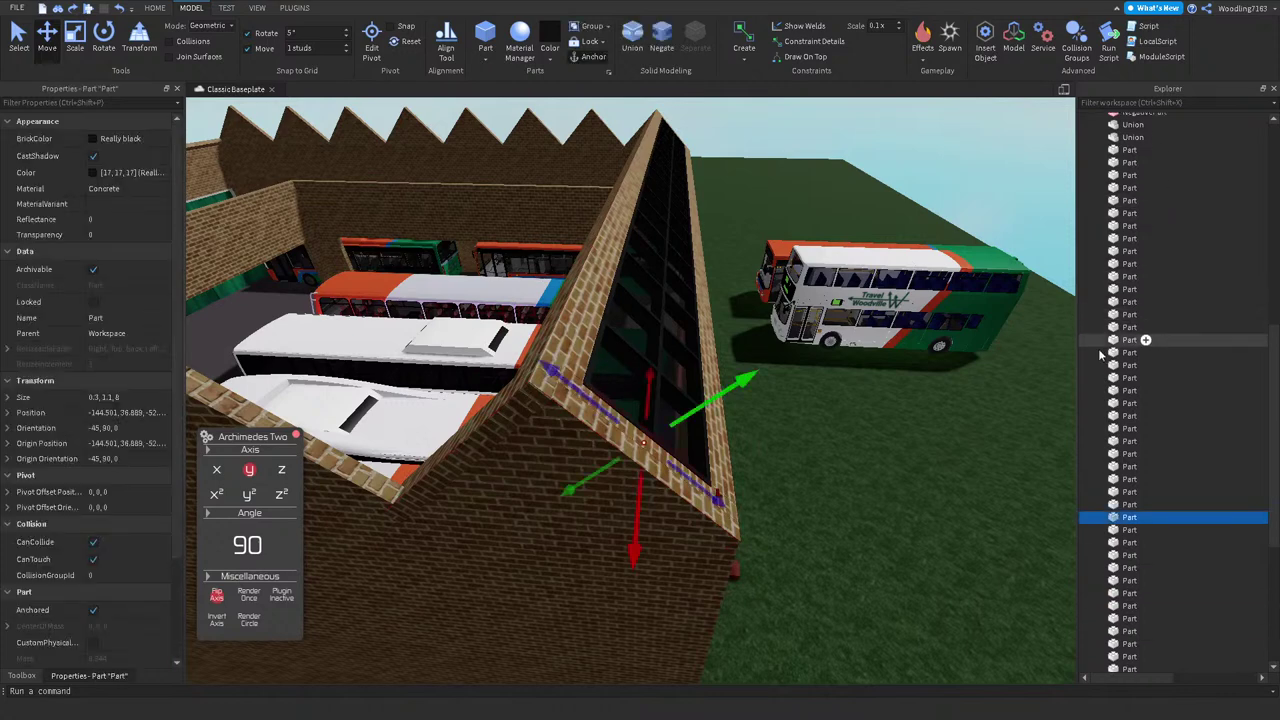
pyautogui.scroll(-4, 1172, 421)
pyautogui.moveTo(1164, 604); pyautogui.dragTo(1186, 524)
pyautogui.scroll(3, 1170, 380)
pyautogui.scroll(3, 1172, 355)
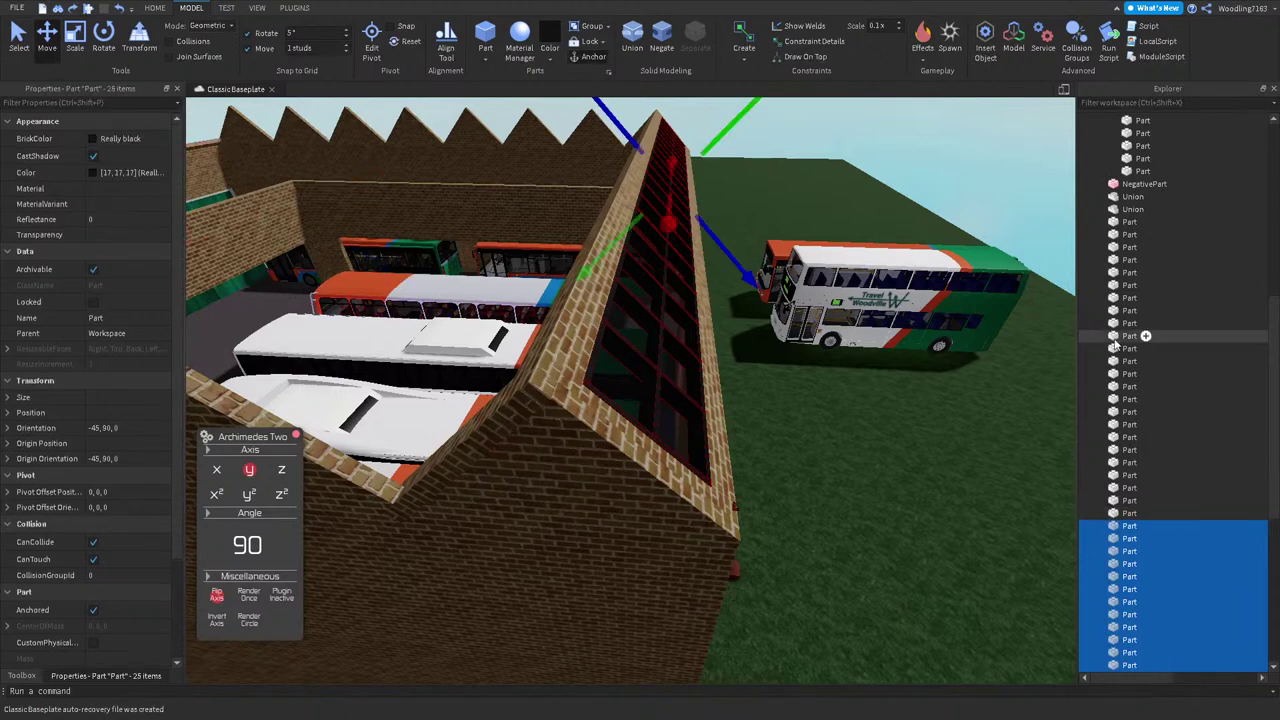
pyautogui.scroll(-9, 1094, 340)
pyautogui.moveTo(1094, 340); pyautogui.dragTo(1128, 340)
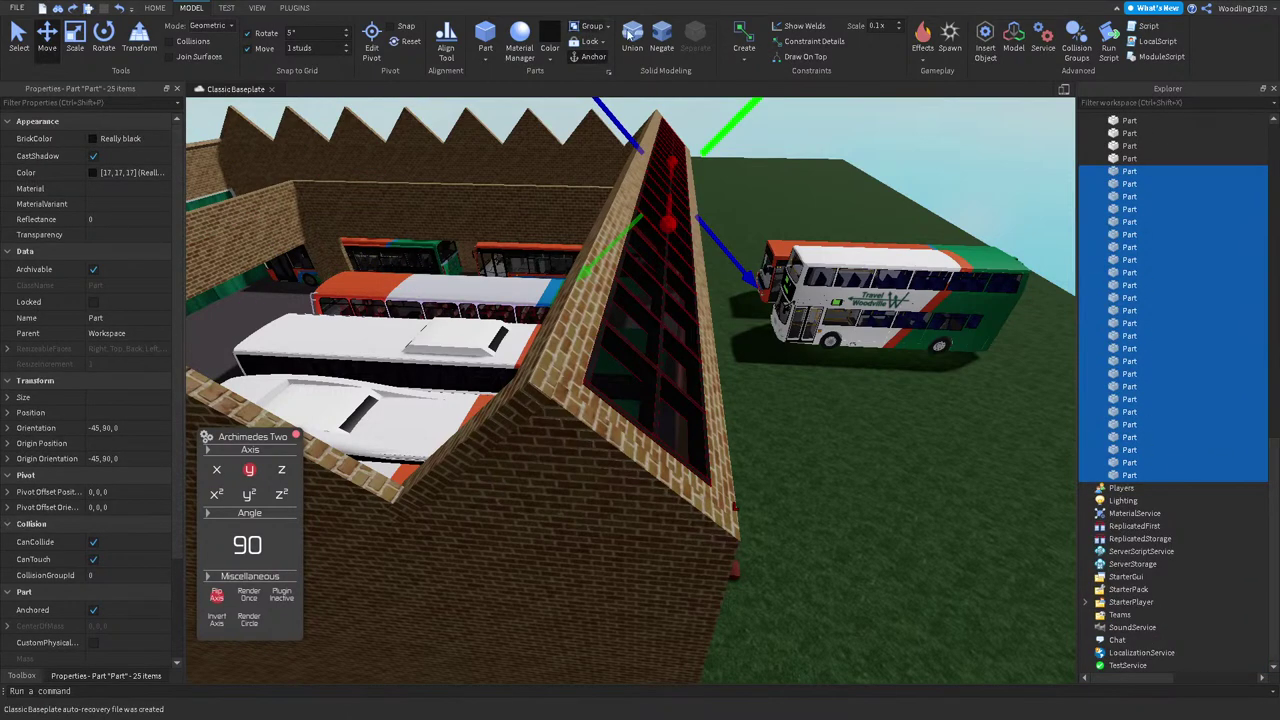
pyautogui.hotkey('ctrl', 'g')
# Step: Try to select the window model's children while leaving the glass pane out of the selection
pyautogui.rightClick(1134, 138)
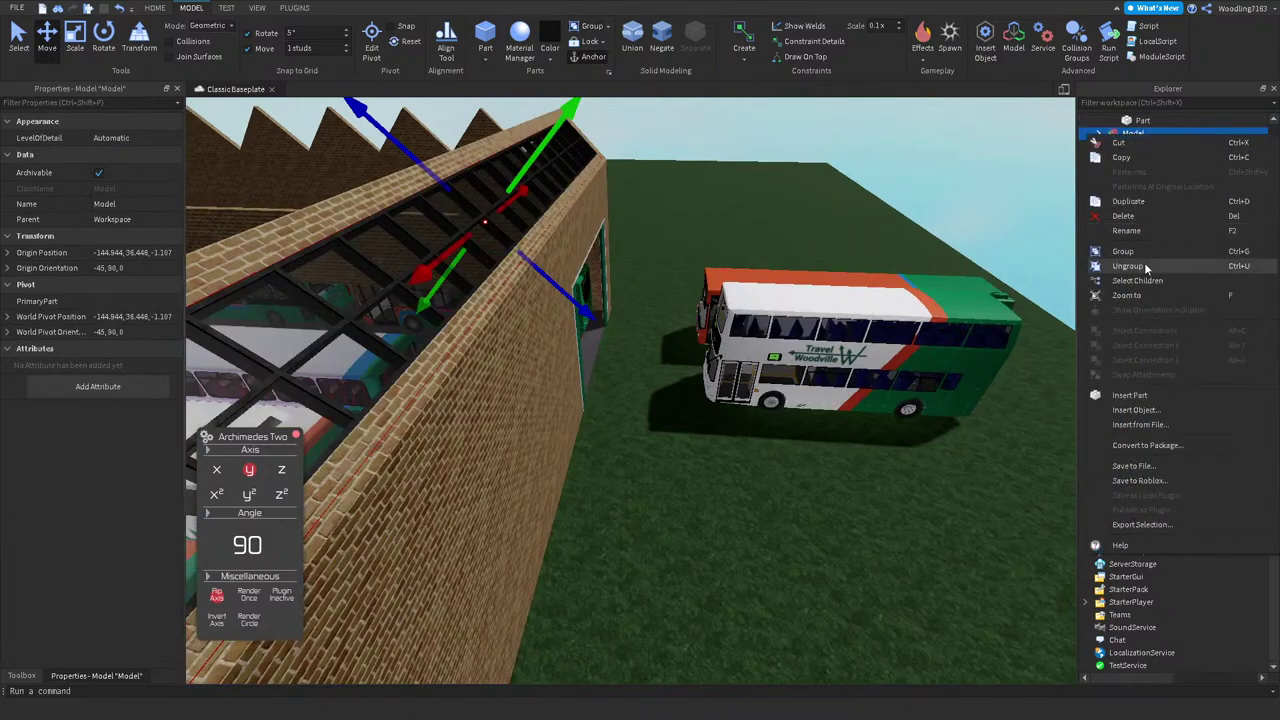
pyautogui.click(1152, 275)
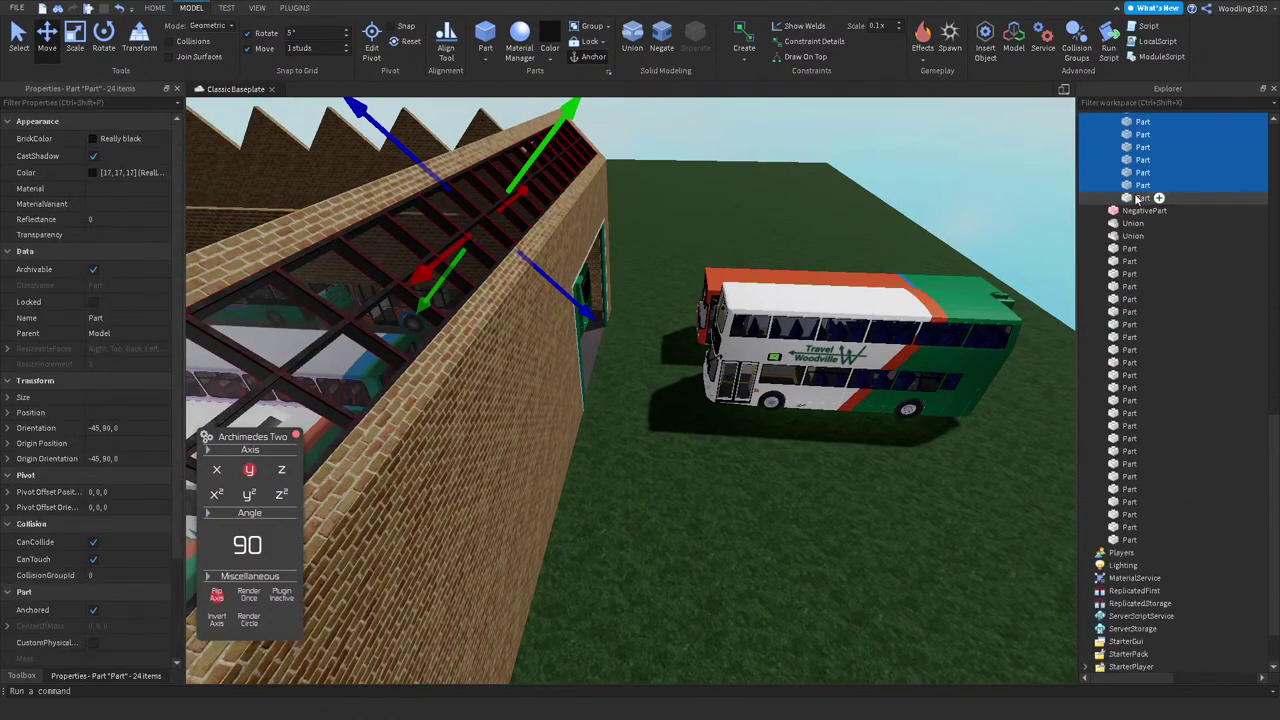
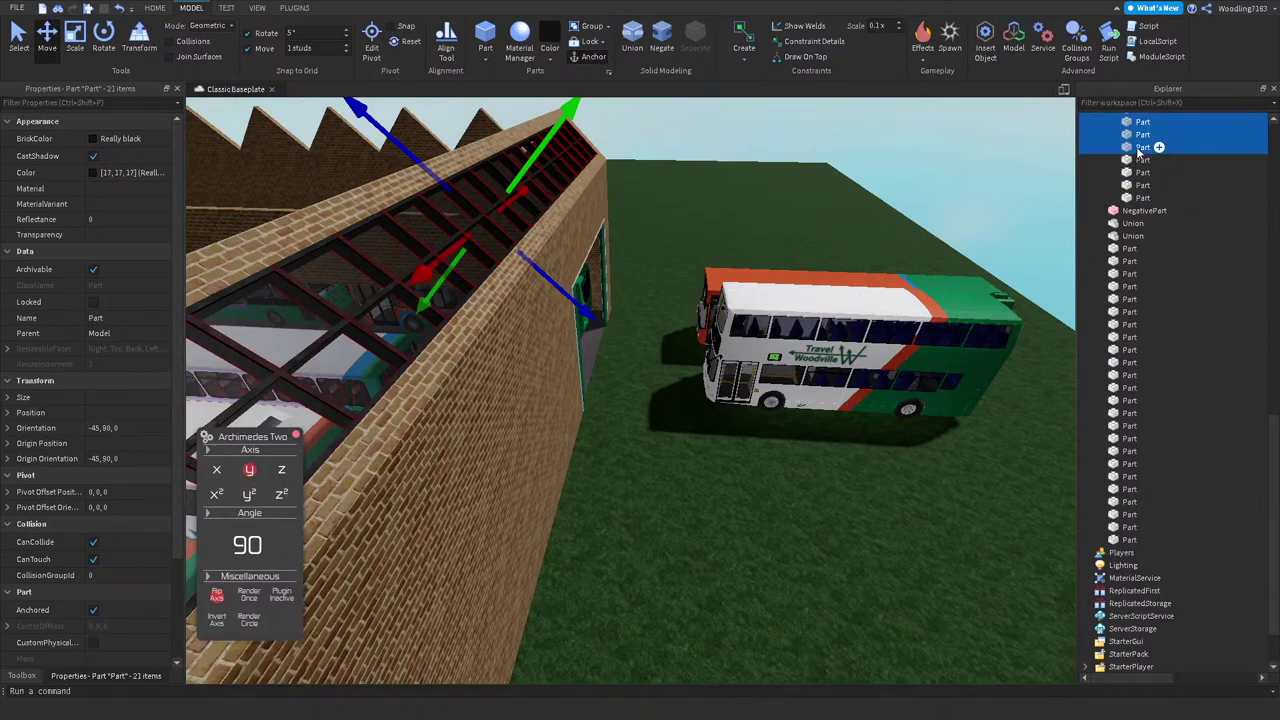
pyautogui.scroll(10, 1145, 175)
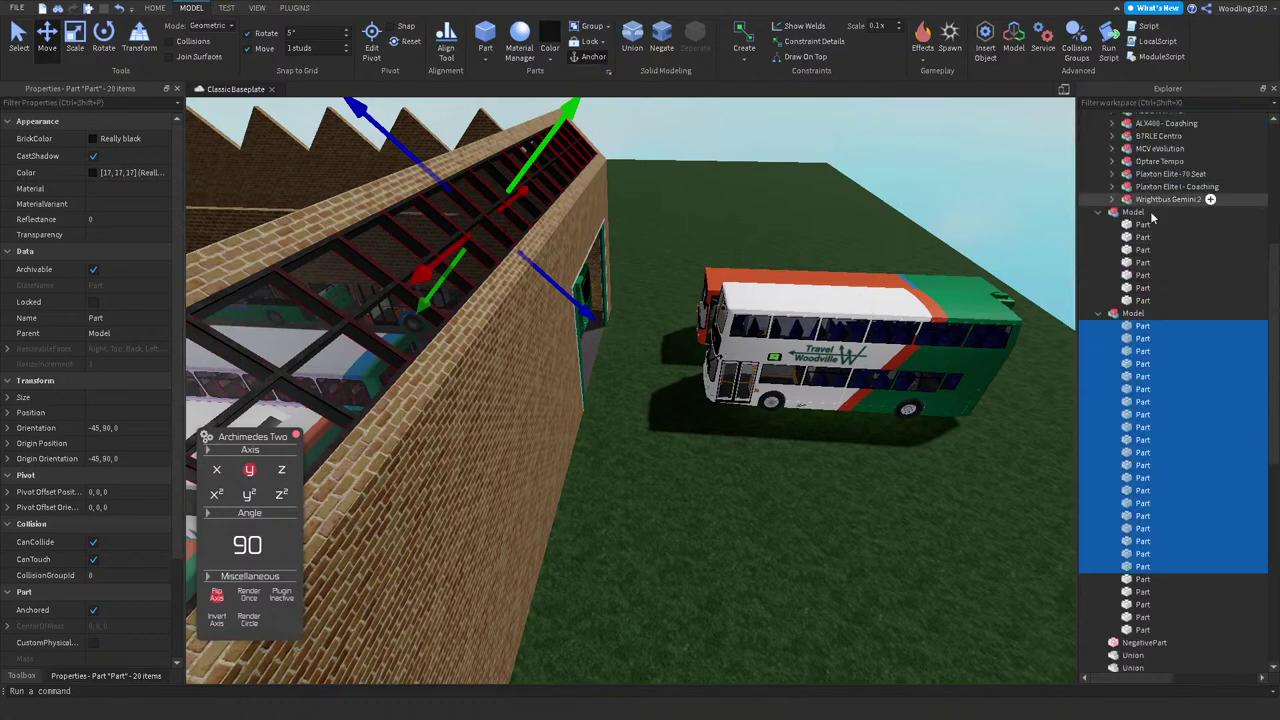
pyautogui.click(1136, 327)
pyautogui.scroll(5, 453, 362)
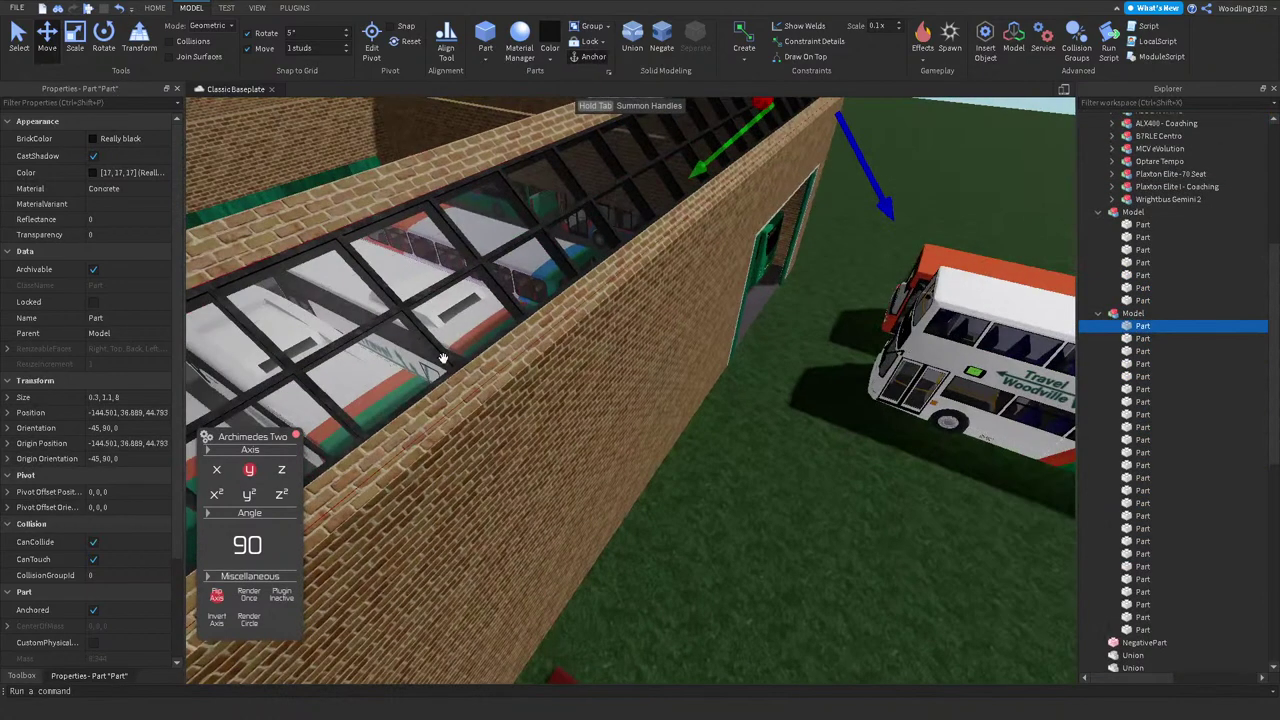
# Step: Select all children of the window model except the glass pane and union the black frame strips
pyautogui.rightClick(1127, 323)
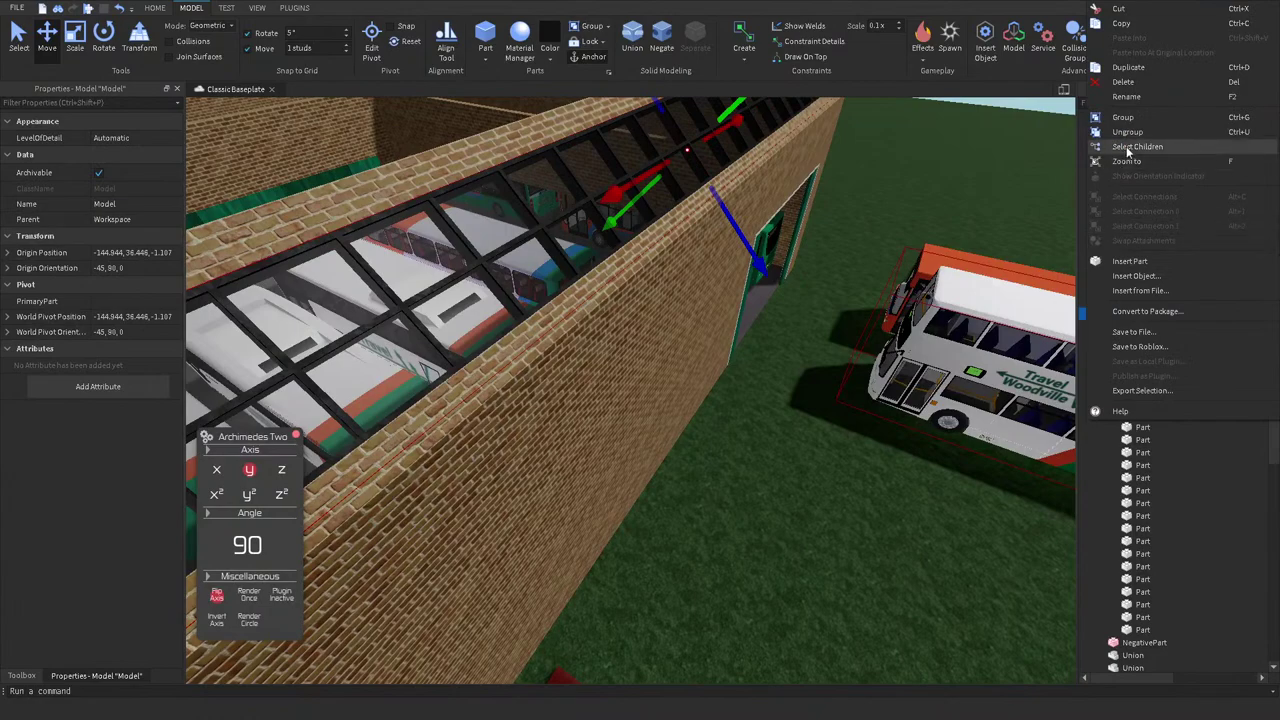
pyautogui.click(1128, 148)
pyautogui.moveTo(749, 317); pyautogui.dragTo(579, 325, button='right')
pyautogui.keyDown('ctrl'); pyautogui.click(579, 325); pyautogui.keyUp('ctrl')
pyautogui.scroll(-10, 586, 320)
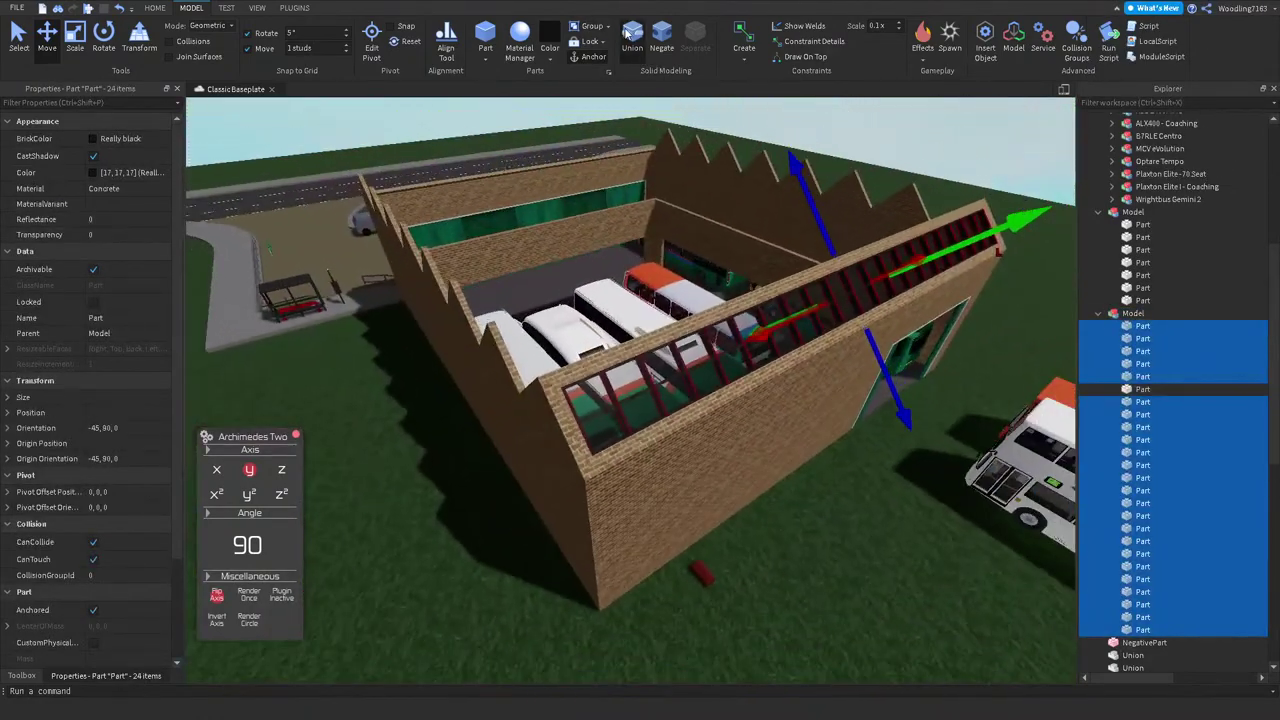
pyautogui.click(628, 36)
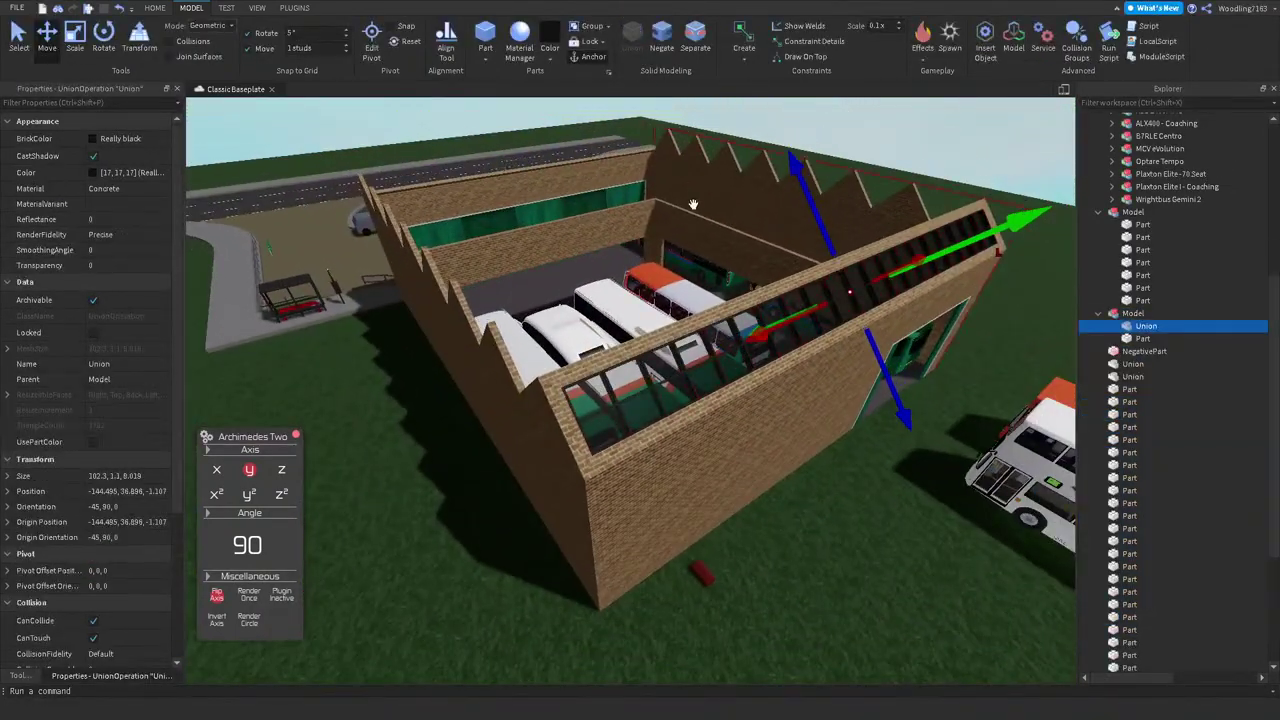
# Step: Move the window model into the brick beam model and ungroup it there, keeping one combined roof model
pyautogui.scroll(4, 700, 380)
pyautogui.moveTo(1125, 318); pyautogui.dragTo(1133, 214)
pyautogui.hotkey('ctrl', 'u')
pyautogui.click(1127, 213)
# Step: Set the move increment to 100 studs and raise the combined roof model 100 studs above the depot
pyautogui.click(300, 48)
pyautogui.write('10')
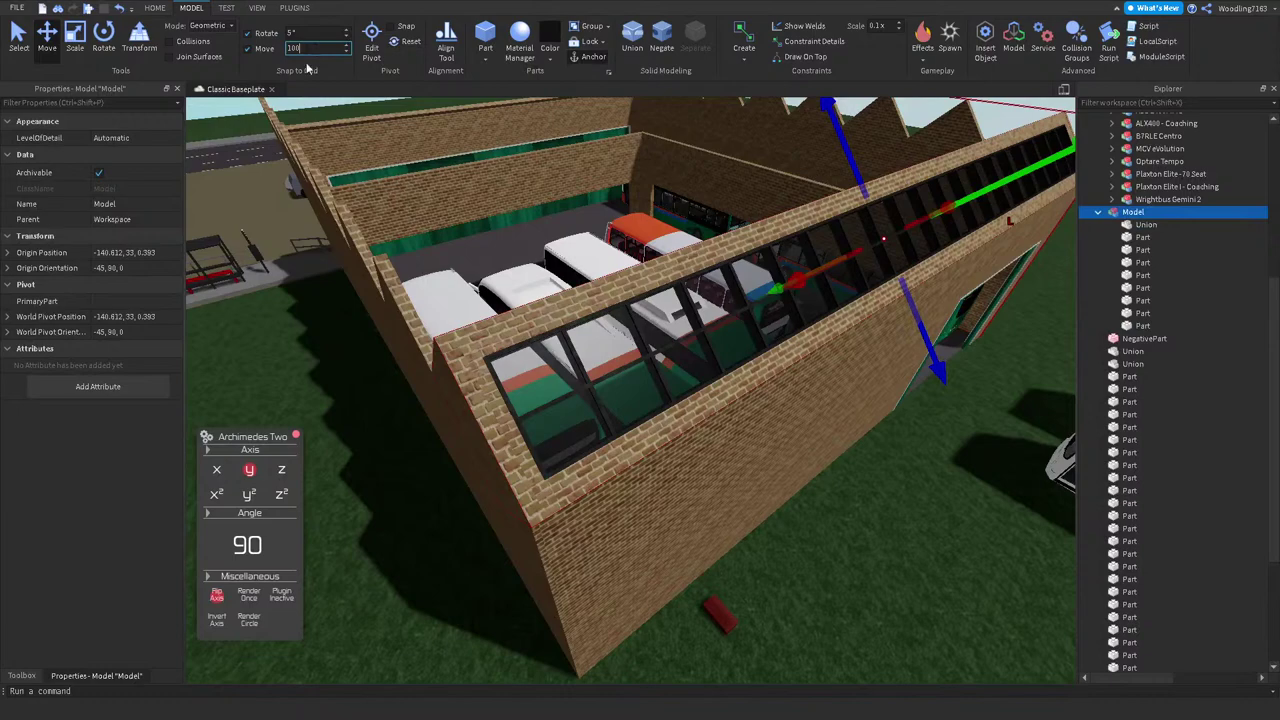
pyautogui.write('0')
pyautogui.press('Return')
pyautogui.moveTo(600, 300); pyautogui.dragTo(548, 174, button='right')
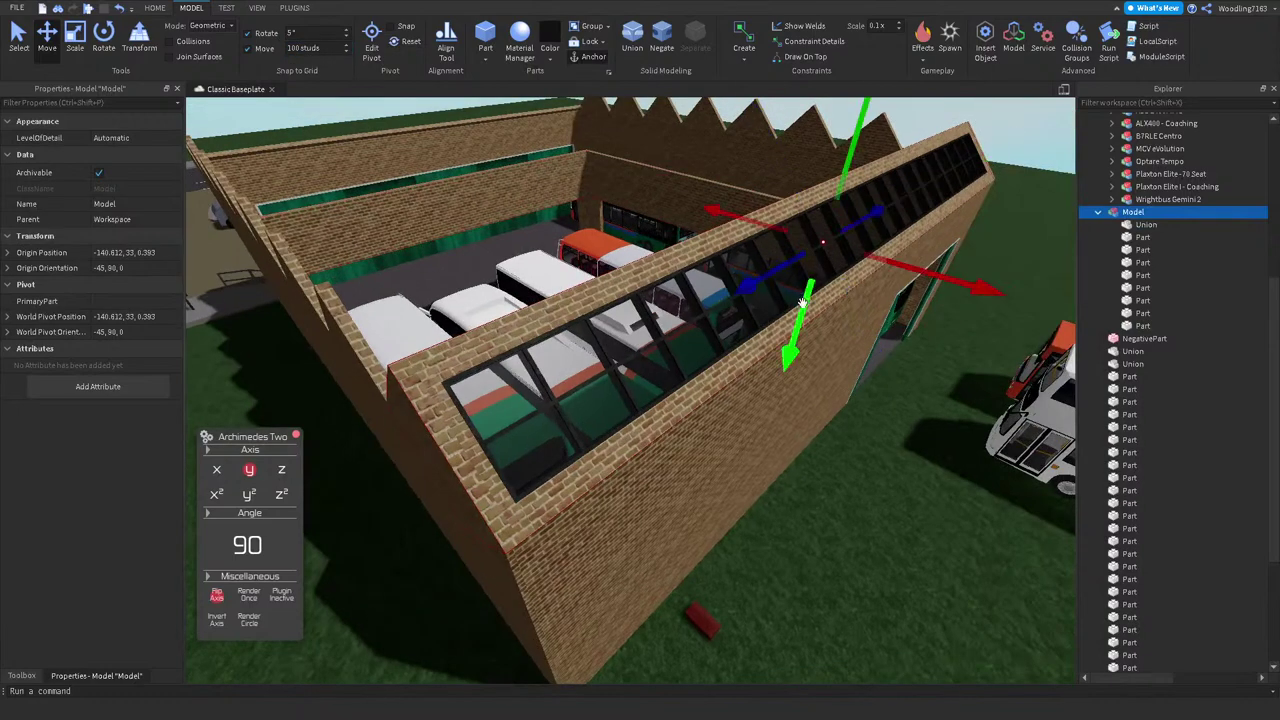
pyautogui.moveTo(802, 302); pyautogui.dragTo(802, 200)
pyautogui.moveTo(802, 200); pyautogui.dragTo(722, 373, button='right')
pyautogui.click(784, 231)
pyautogui.click(688, 441)
pyautogui.press('f')
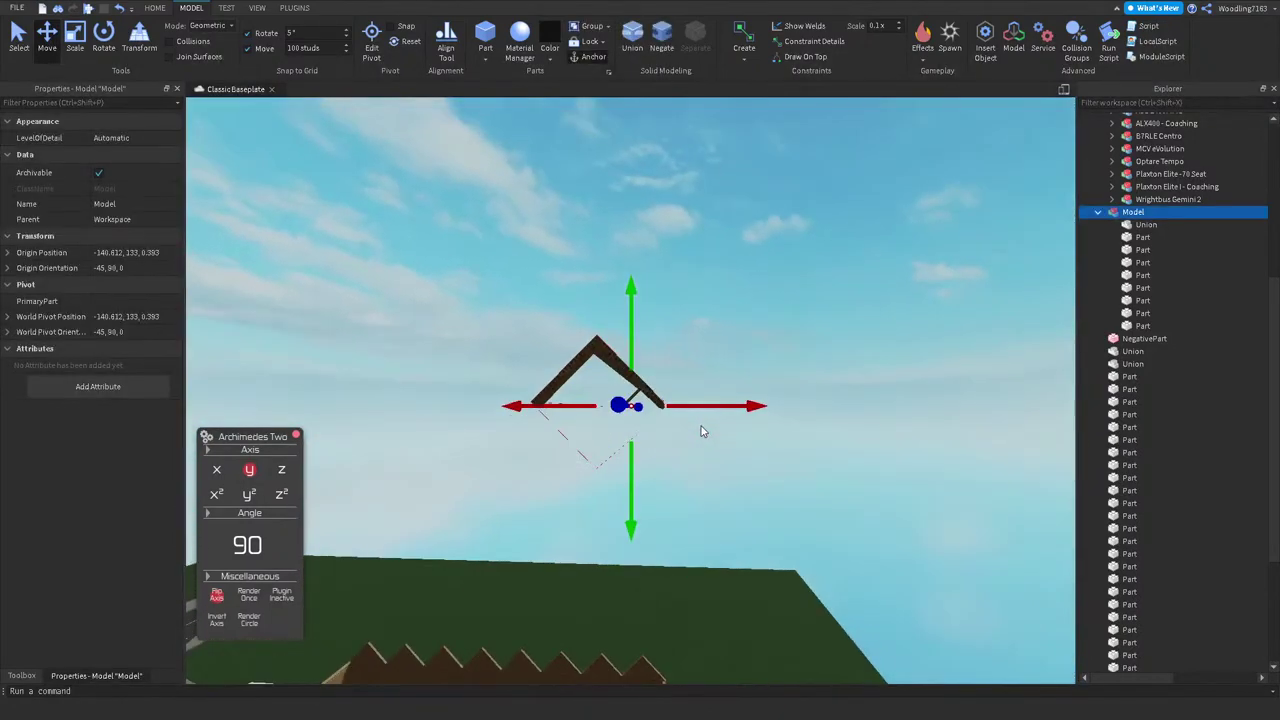
# Step: Duplicate the raised roof model and reset the copy's pivot
pyautogui.moveTo(703, 431); pyautogui.dragTo(705, 470, button='right')
pyautogui.hotkey('ctrl', '4')
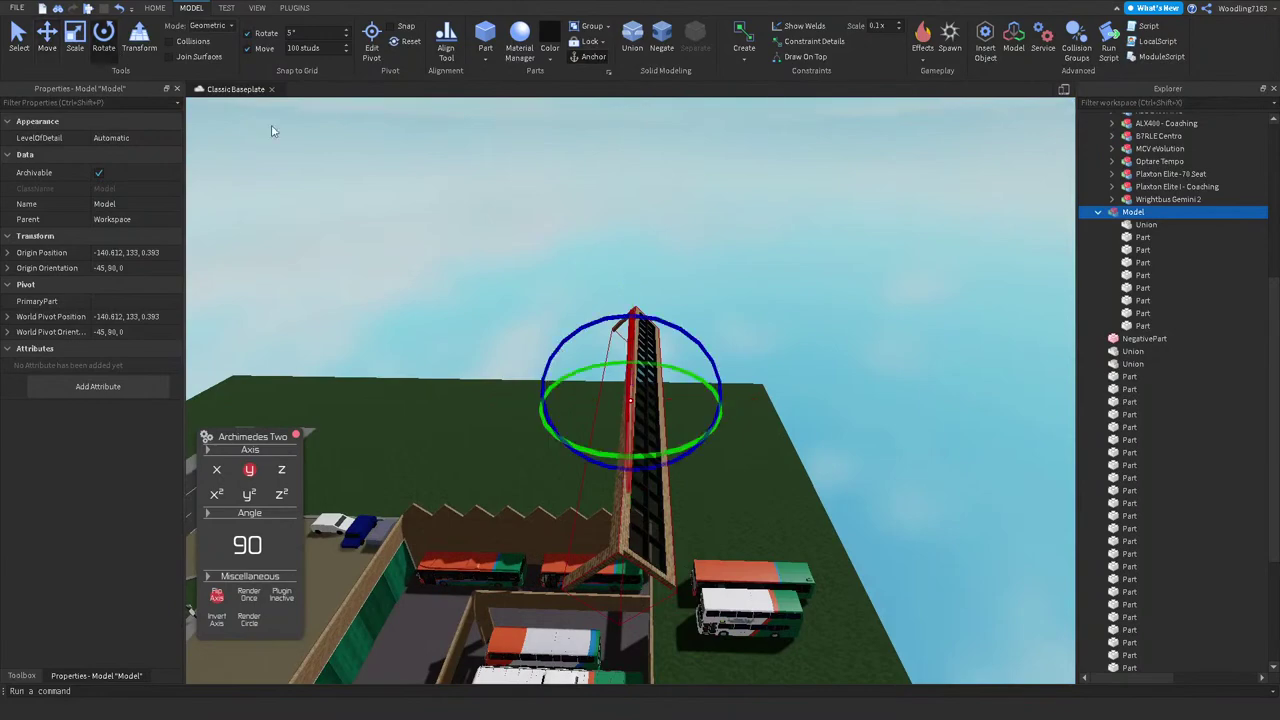
pyautogui.moveTo(643, 462); pyautogui.dragTo(575, 264)
pyautogui.moveTo(575, 264); pyautogui.dragTo(574, 209, button='right')
pyautogui.click(45, 38)
pyautogui.click(405, 44)
# Step: Rotate the copied roof model 180° about the Y axis
pyautogui.click(101, 38)
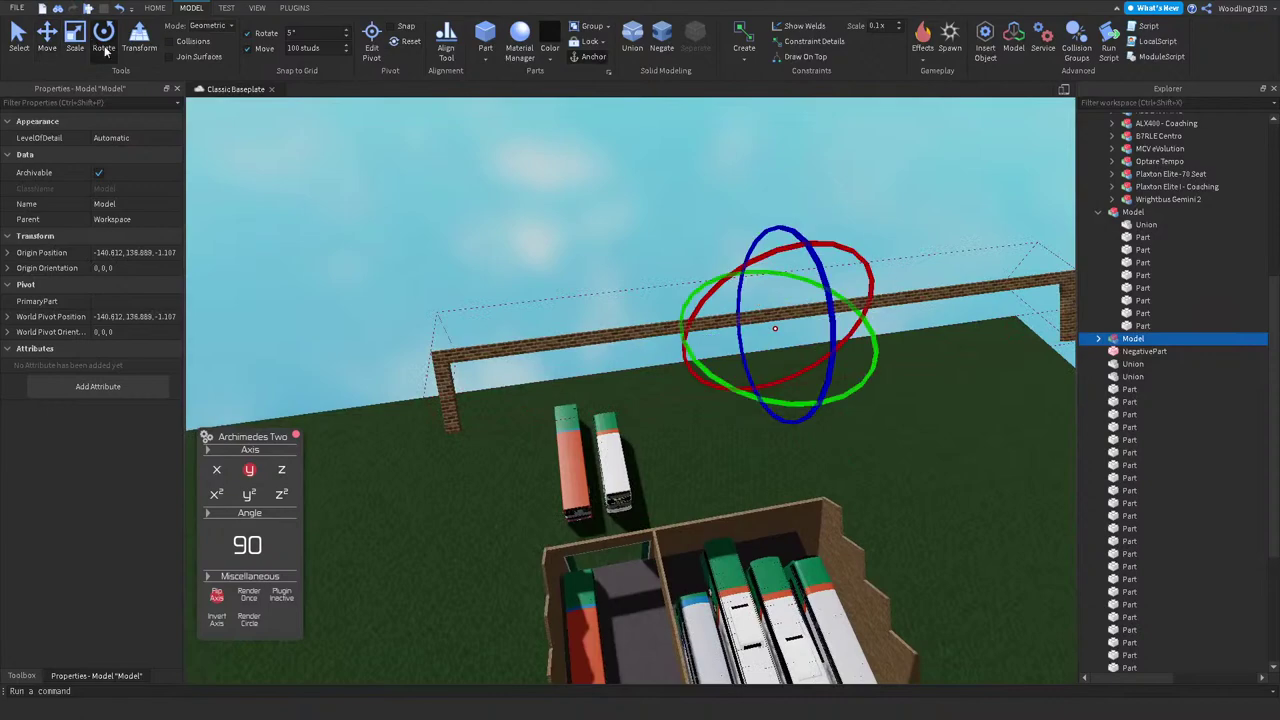
pyautogui.moveTo(768, 390); pyautogui.dragTo(789, 248)
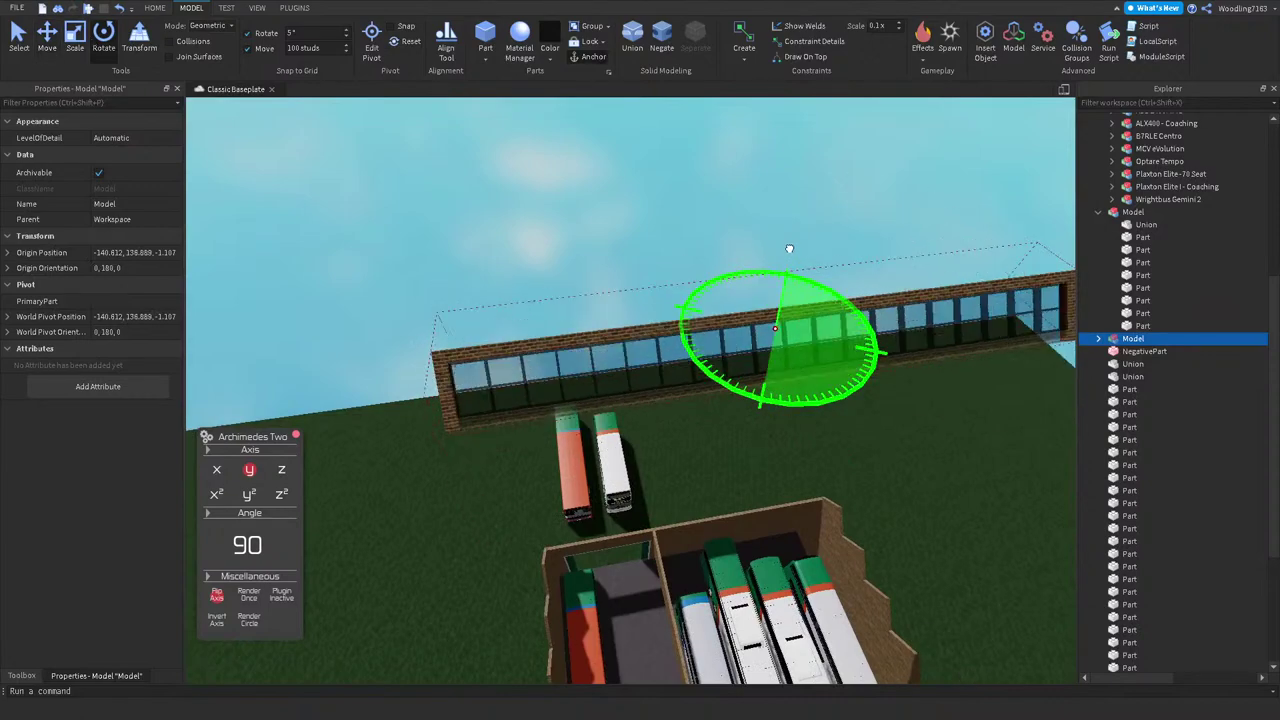
pyautogui.moveTo(707, 272); pyautogui.dragTo(686, 240, button='right')
pyautogui.press('w')
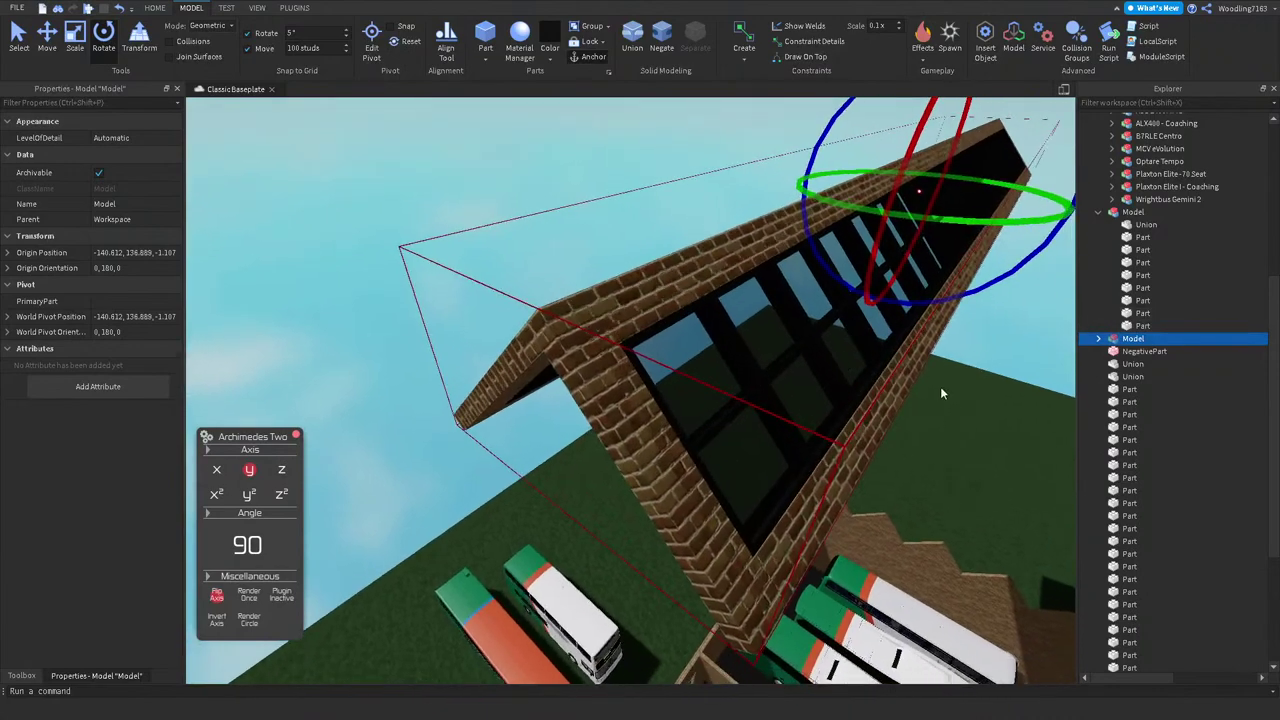
# Step: Ungroup the rotated copy and delete its brick beams, keeping its black window frame and glass pane
pyautogui.click(1101, 352)
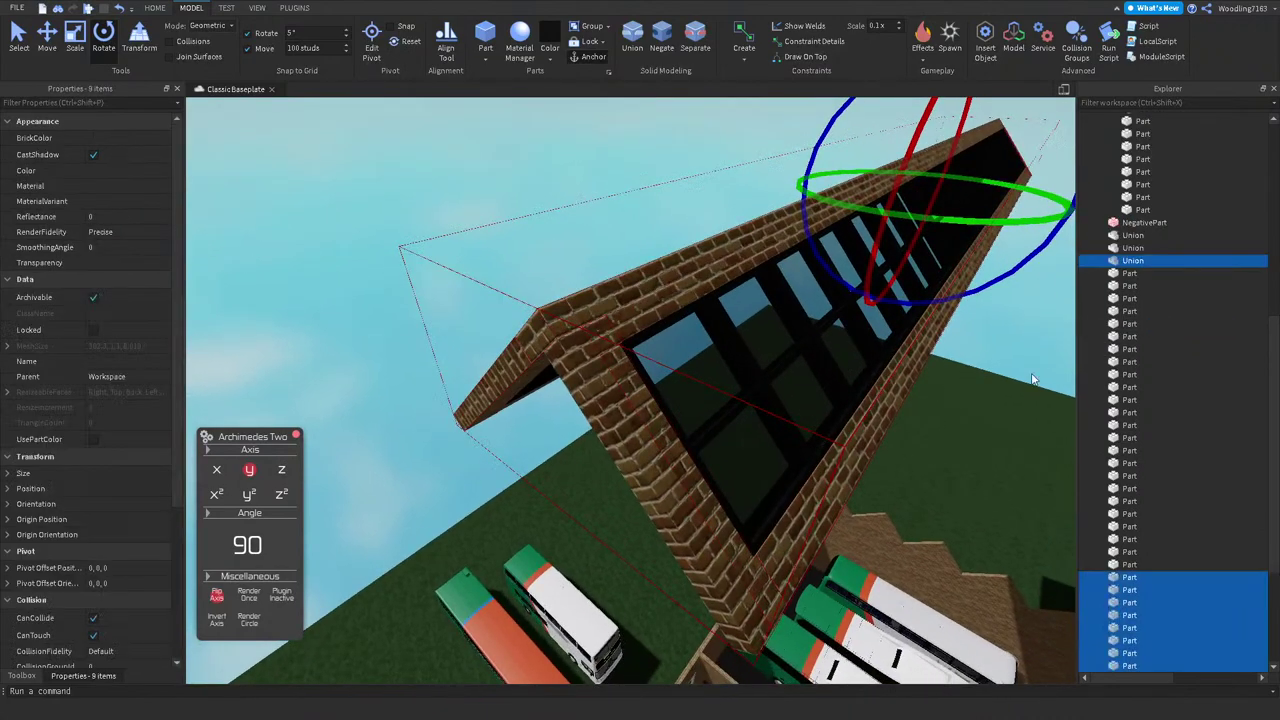
pyautogui.scroll(5, 767, 456)
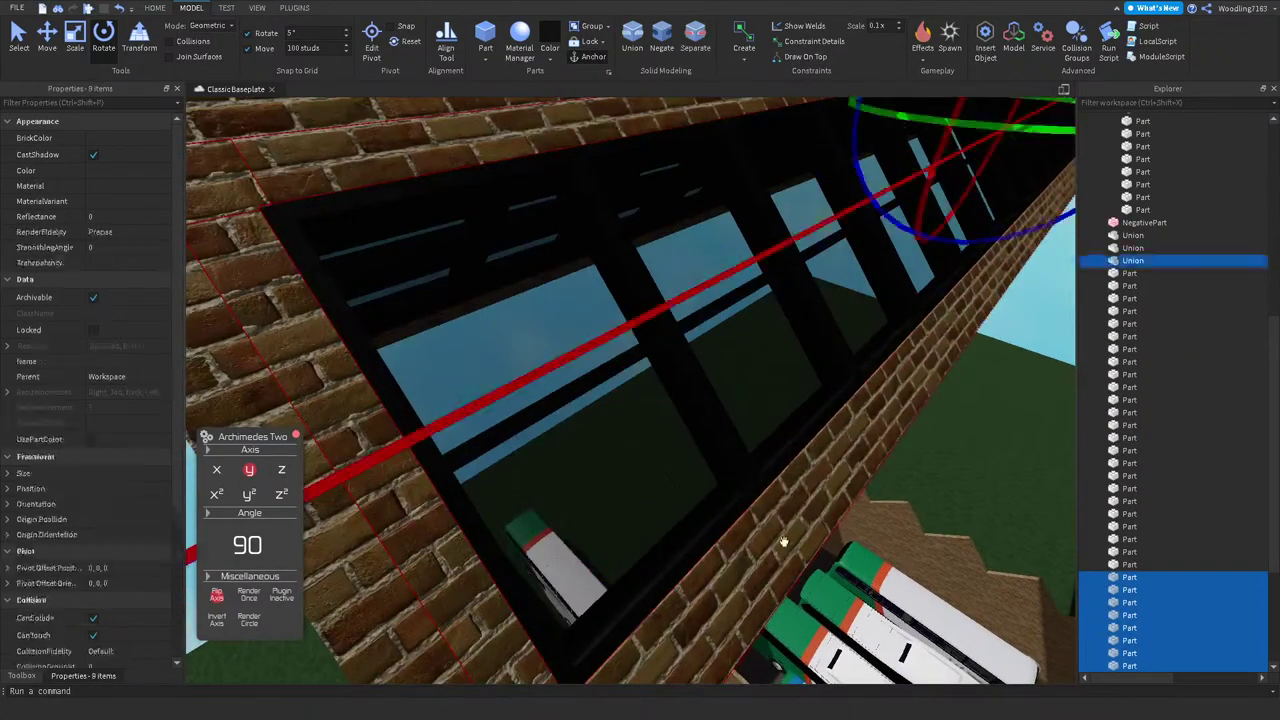
pyautogui.scroll(-6, 777, 534)
pyautogui.press('Delete')
pyautogui.hotkey('ctrl', 'z')
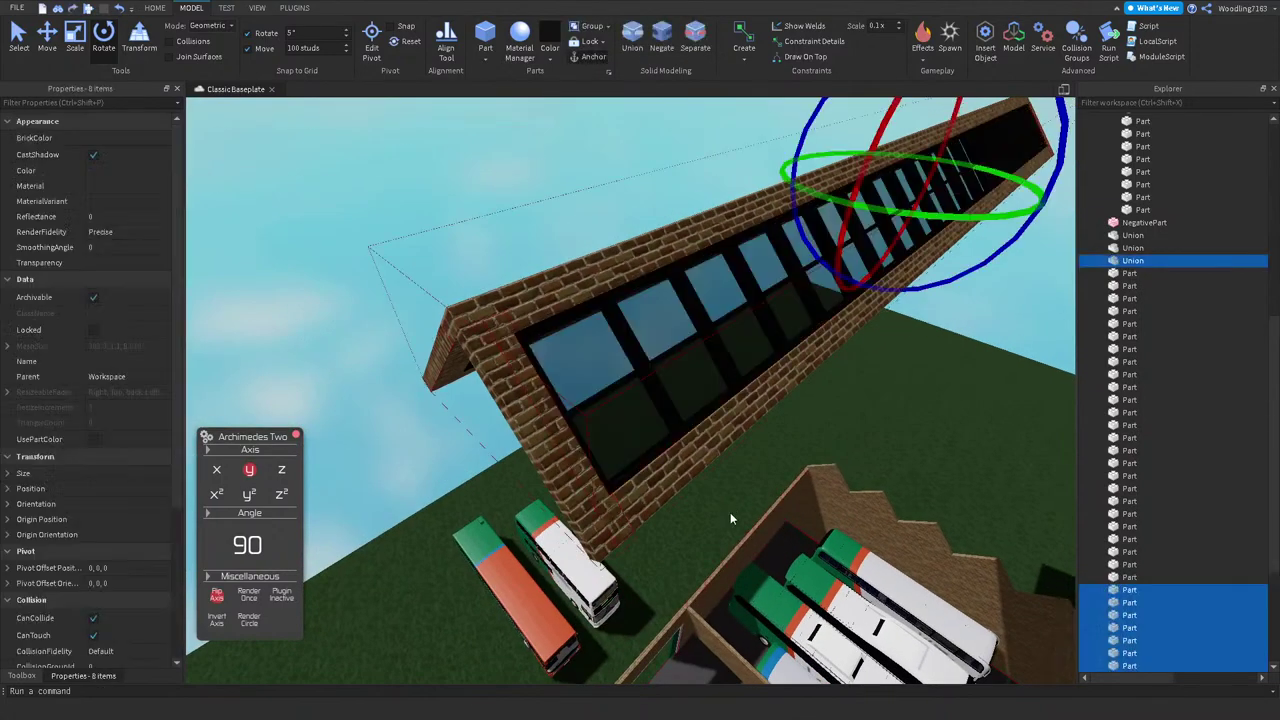
pyautogui.scroll(3, 709, 437)
pyautogui.keyDown('ctrl'); pyautogui.click(722, 432); pyautogui.keyUp('ctrl')
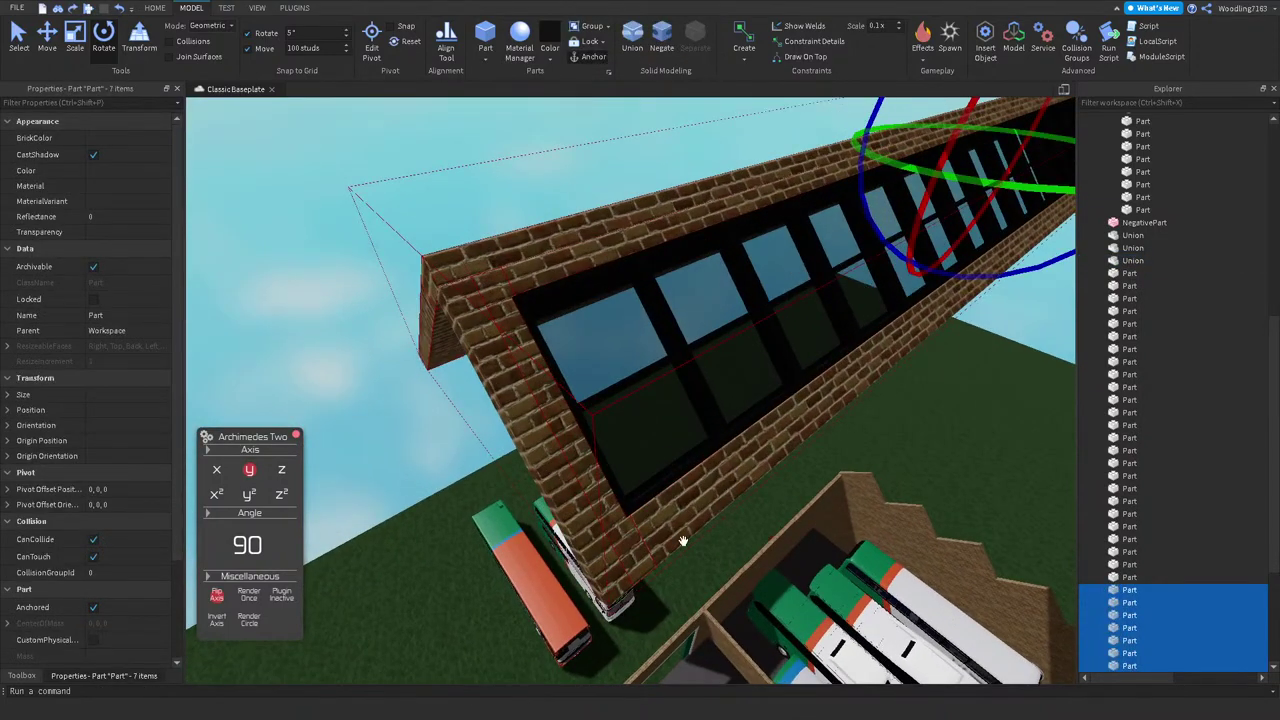
pyautogui.scroll(-3, 782, 484)
pyautogui.click(782, 484)
# Step: Select the raised roof model together with the rotated window frame and pane, and ungroup the model
pyautogui.scroll(-2, 782, 484)
pyautogui.moveTo(782, 484); pyautogui.dragTo(835, 358, button='right')
pyautogui.moveTo(527, 204); pyautogui.dragTo(754, 419)
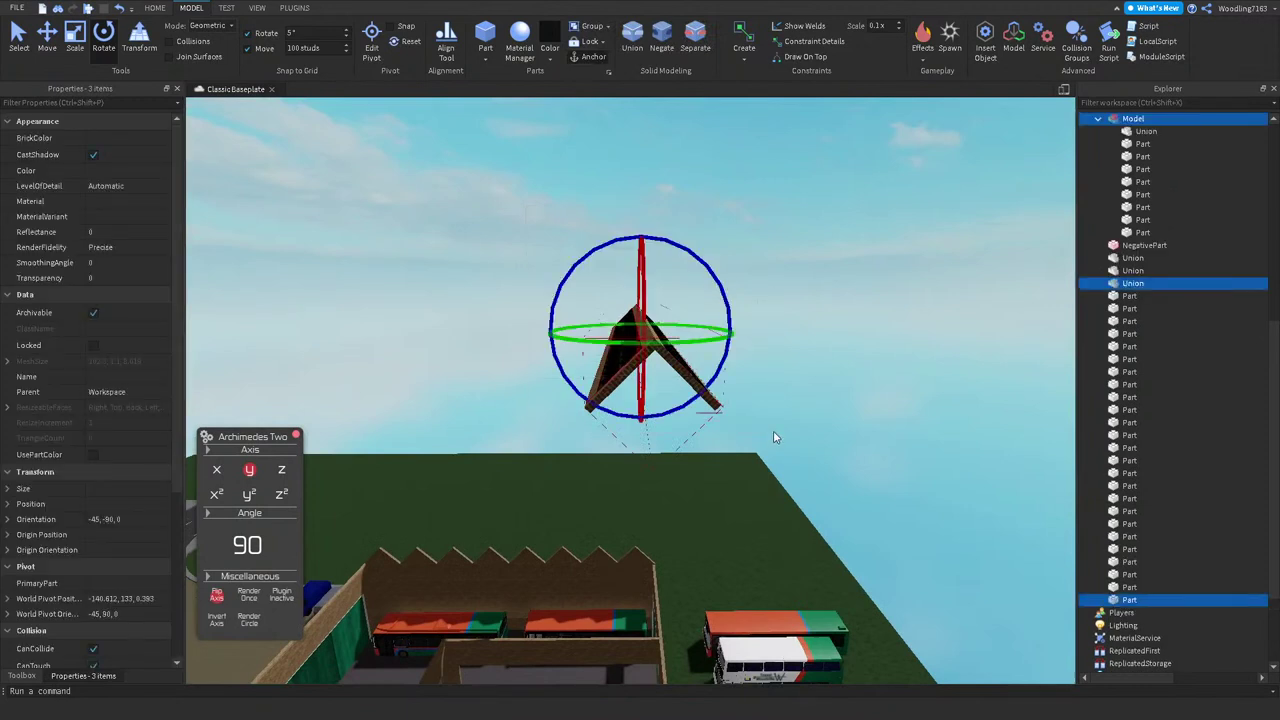
pyautogui.hotkey('ctrl', 'u')
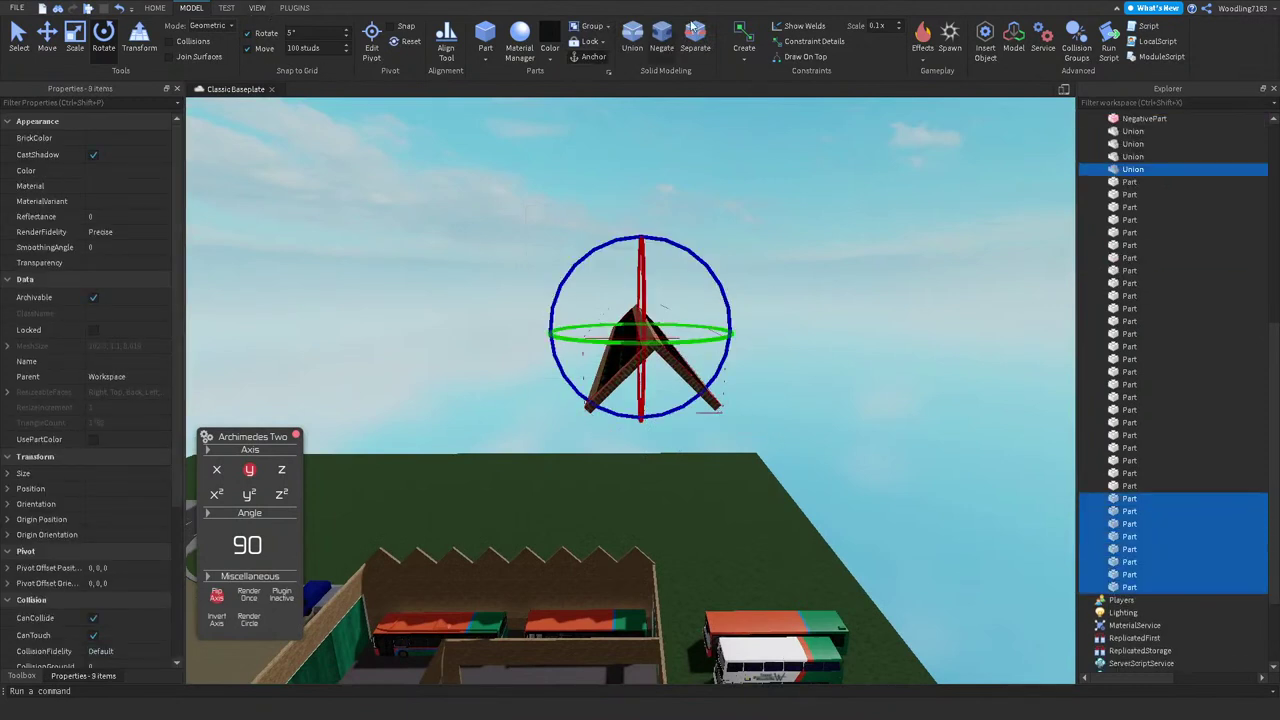
# Step: Try to group the ungrouped roof pieces and lower the model 100 studs onto the depot
pyautogui.hotkey('ctrl', 'g')
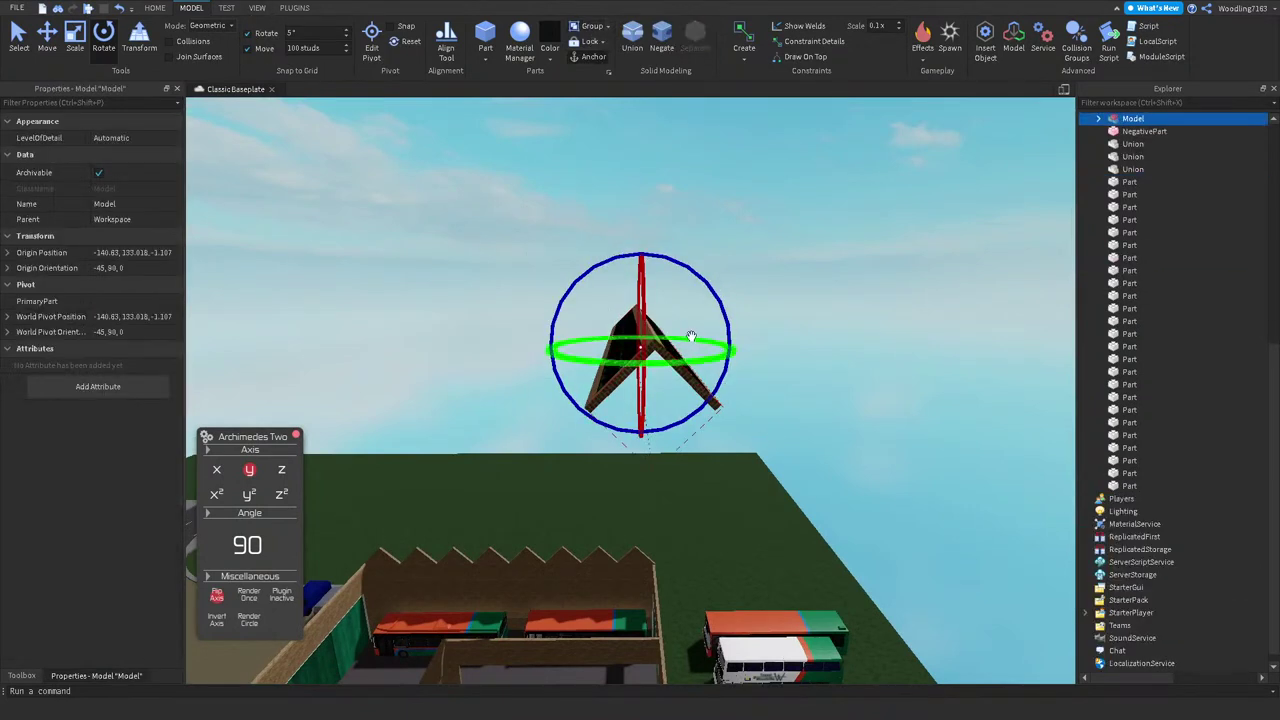
pyautogui.click(56, 36)
pyautogui.press('q')
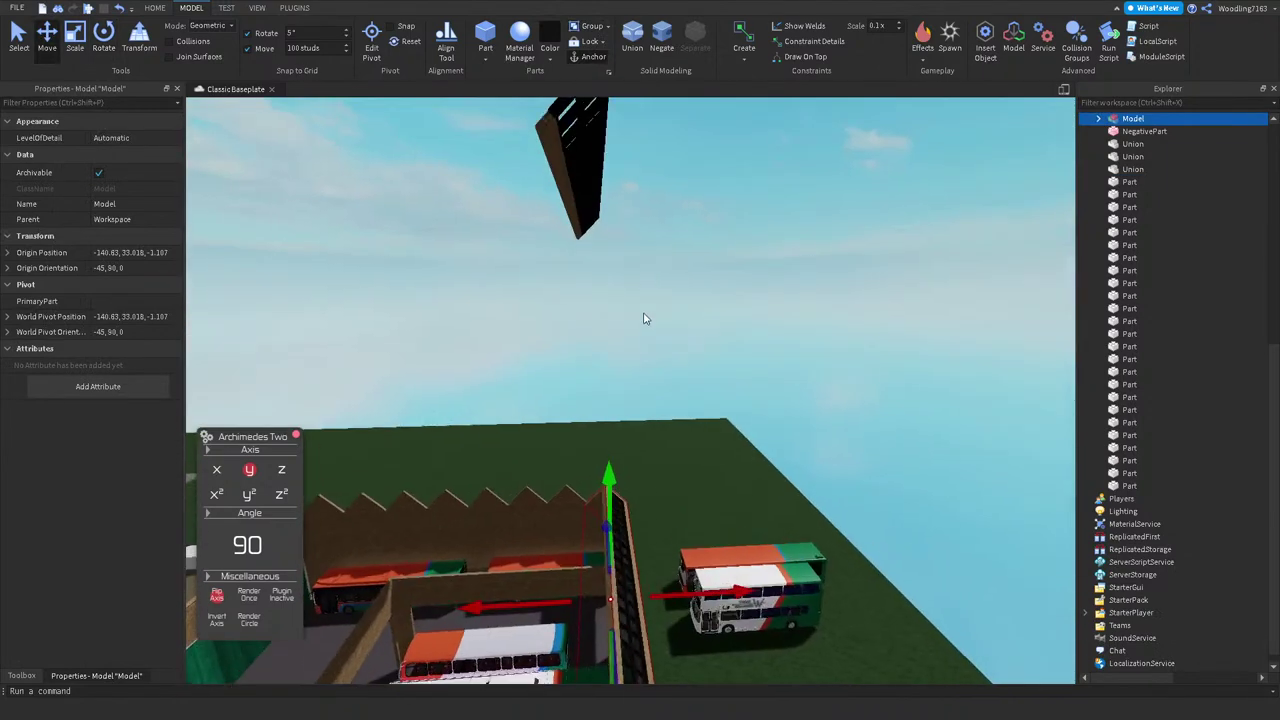
# Step: Group the raised brick beams, window frames and panes into one model and lower it 100 studs onto the depot
pyautogui.moveTo(645, 319); pyautogui.dragTo(609, 314, button='right')
pyautogui.moveTo(541, 325); pyautogui.dragTo(763, 129)
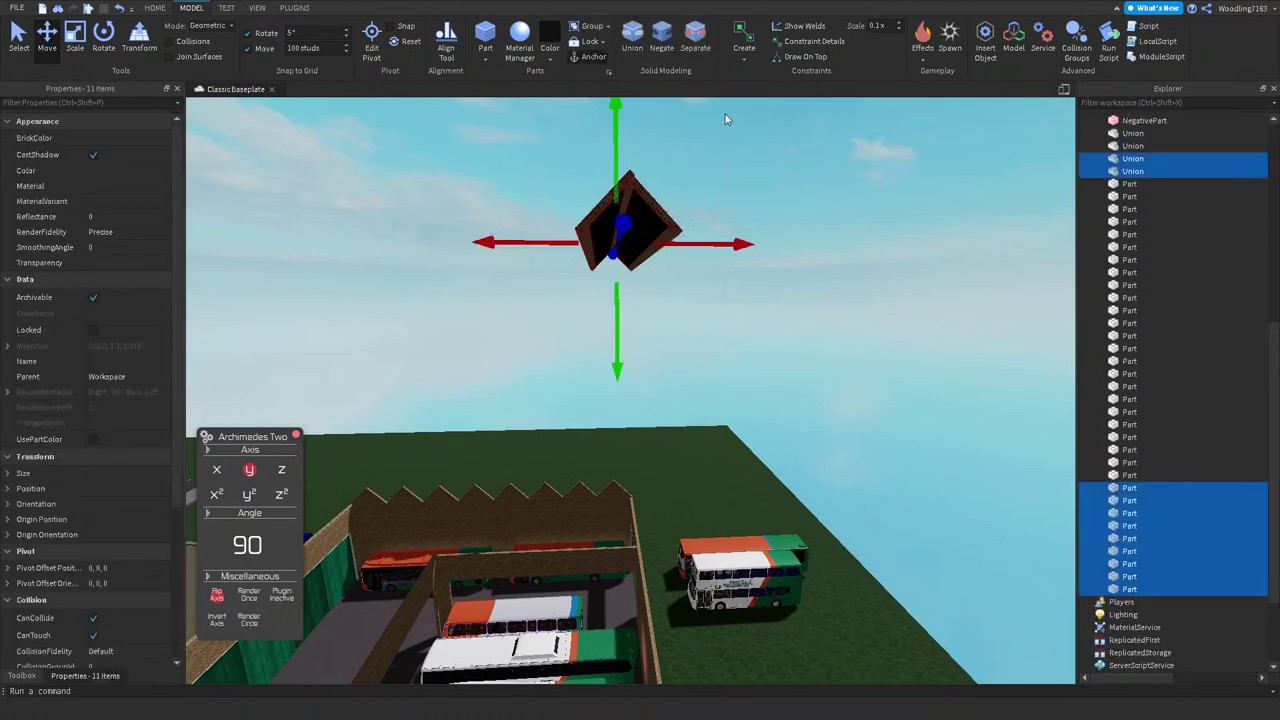
pyautogui.hotkey('ctrl', 'g')
pyautogui.moveTo(610, 155); pyautogui.dragTo(614, 394)
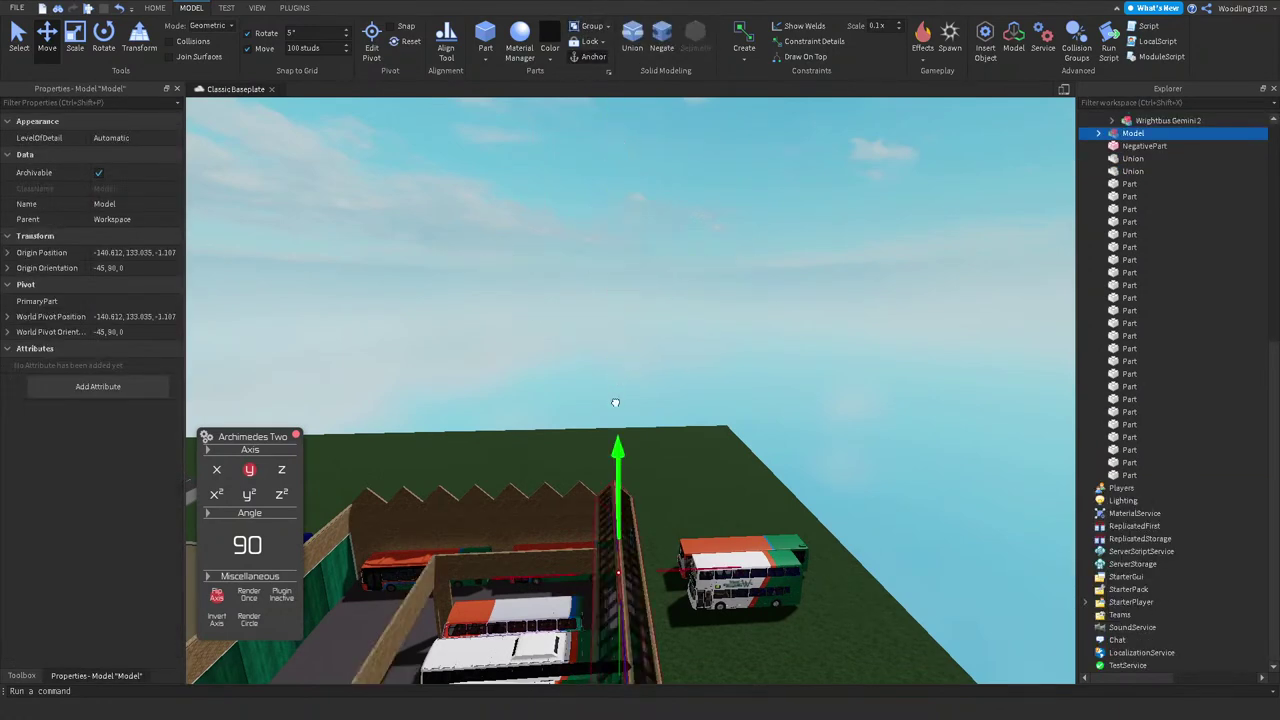
# Step: Set the move increment to 15.3 studs and duplicate the ridge section seven times side by side across the depot roof
pyautogui.scroll(3, 618, 388)
pyautogui.click(804, 591)
pyautogui.scroll(10, 734, 344)
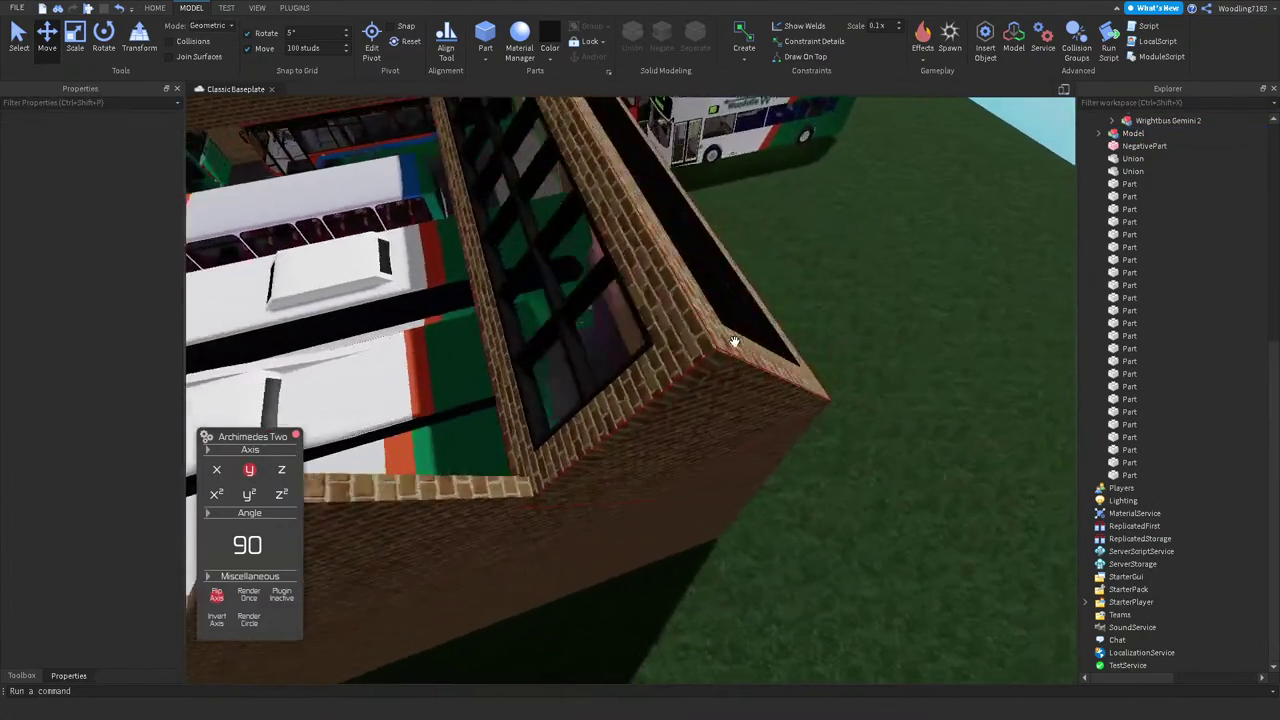
pyautogui.moveTo(734, 343); pyautogui.dragTo(577, 306, button='right')
pyautogui.click(555, 276)
pyautogui.press('f')
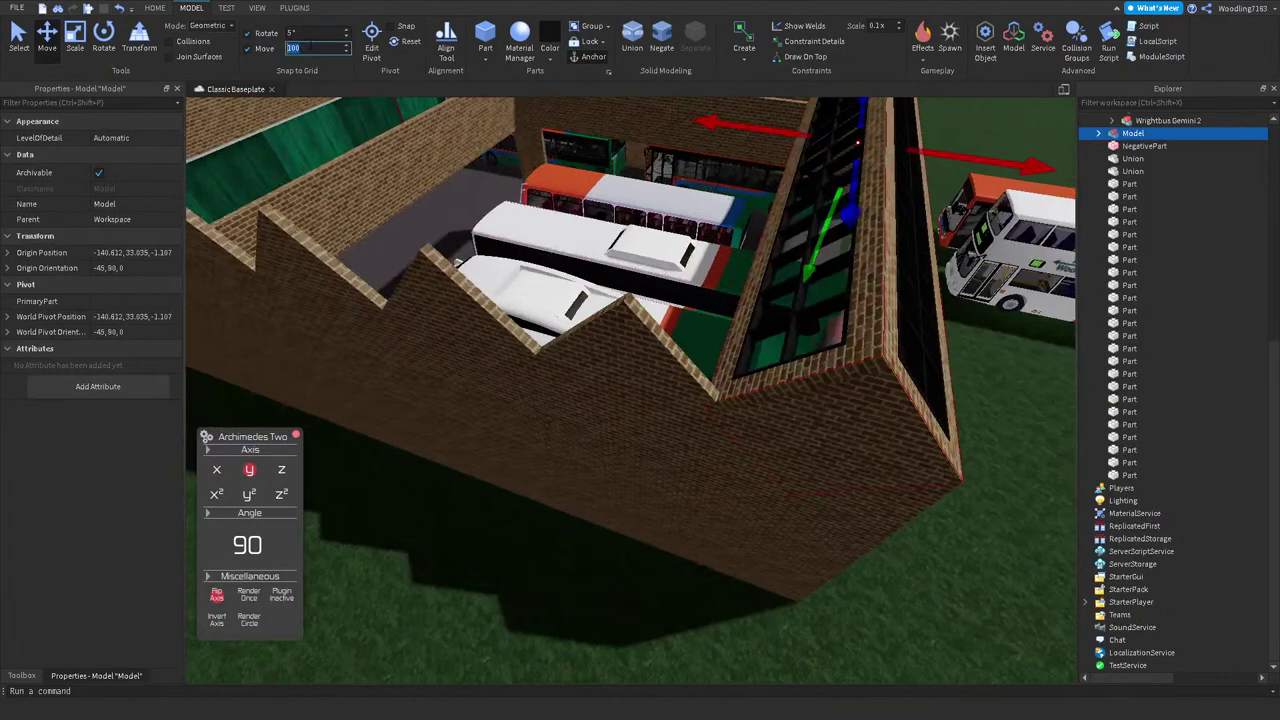
pyautogui.moveTo(894, 187); pyautogui.dragTo(875, 181, button='right')
pyautogui.hotkey('ctrl', 'd')
pyautogui.hotkey('ctrl', 'd')
pyautogui.hotkey('ctrl', 'd')
pyautogui.hotkey('ctrl', 'd')
pyautogui.hotkey('ctrl', 'd')
pyautogui.hotkey('ctrl', 'd')
pyautogui.hotkey('ctrl', 'd')
pyautogui.scroll(-3, 567, 316)
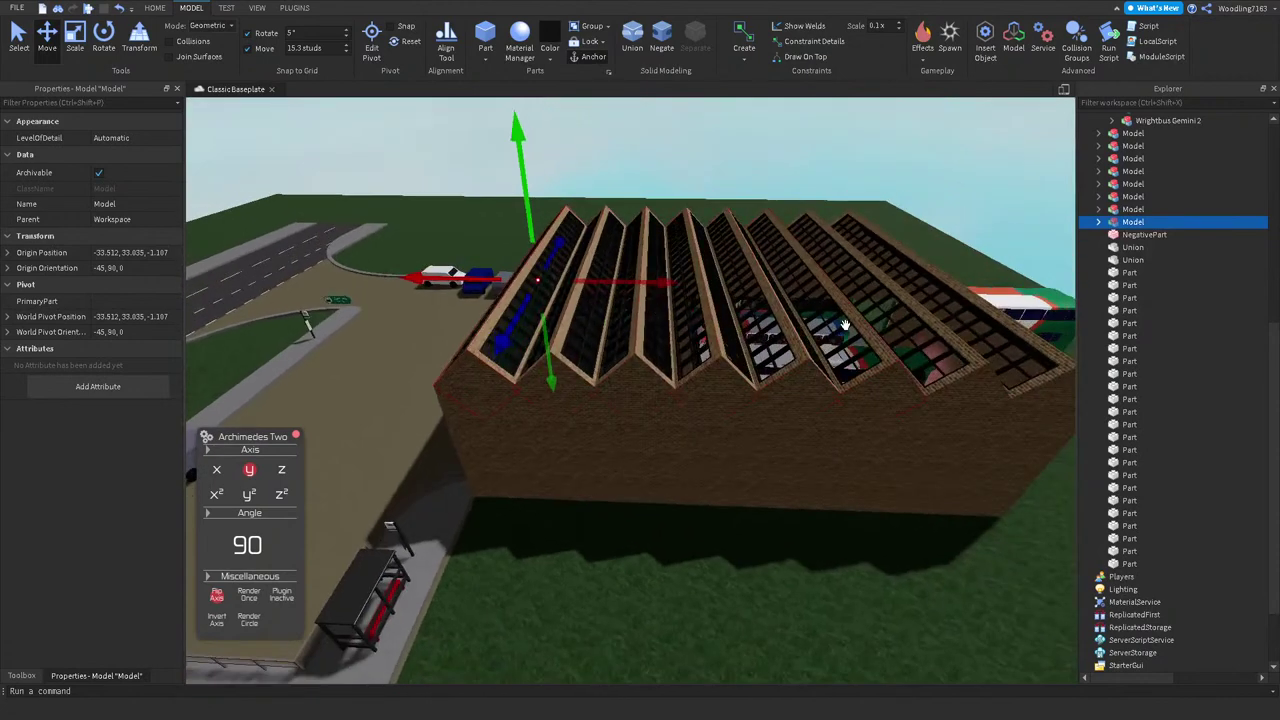
# Step: Select all eight roof models and raise them 200 studs, using a 100-stud move increment
pyautogui.keyDown('shift'); pyautogui.click(1152, 137); pyautogui.keyUp('shift')
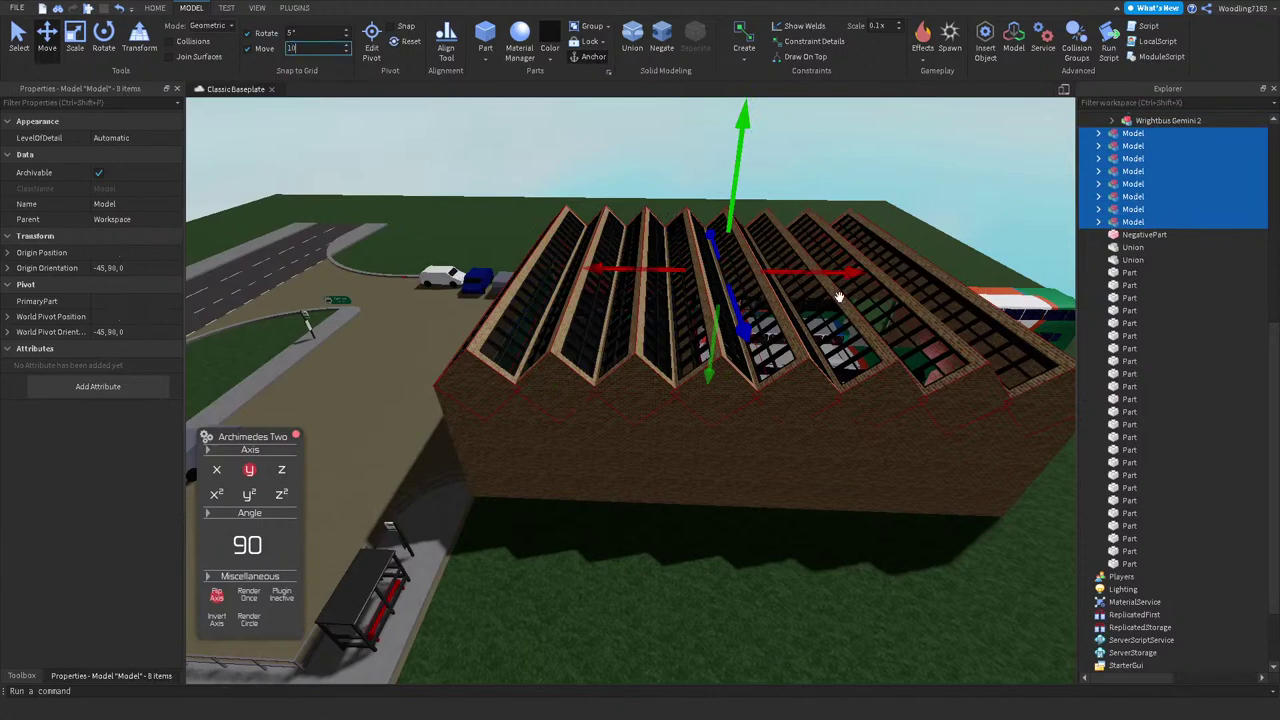
pyautogui.moveTo(735, 205); pyautogui.dragTo(729, 177)
pyautogui.moveTo(729, 177); pyautogui.dragTo(731, 174, button='right')
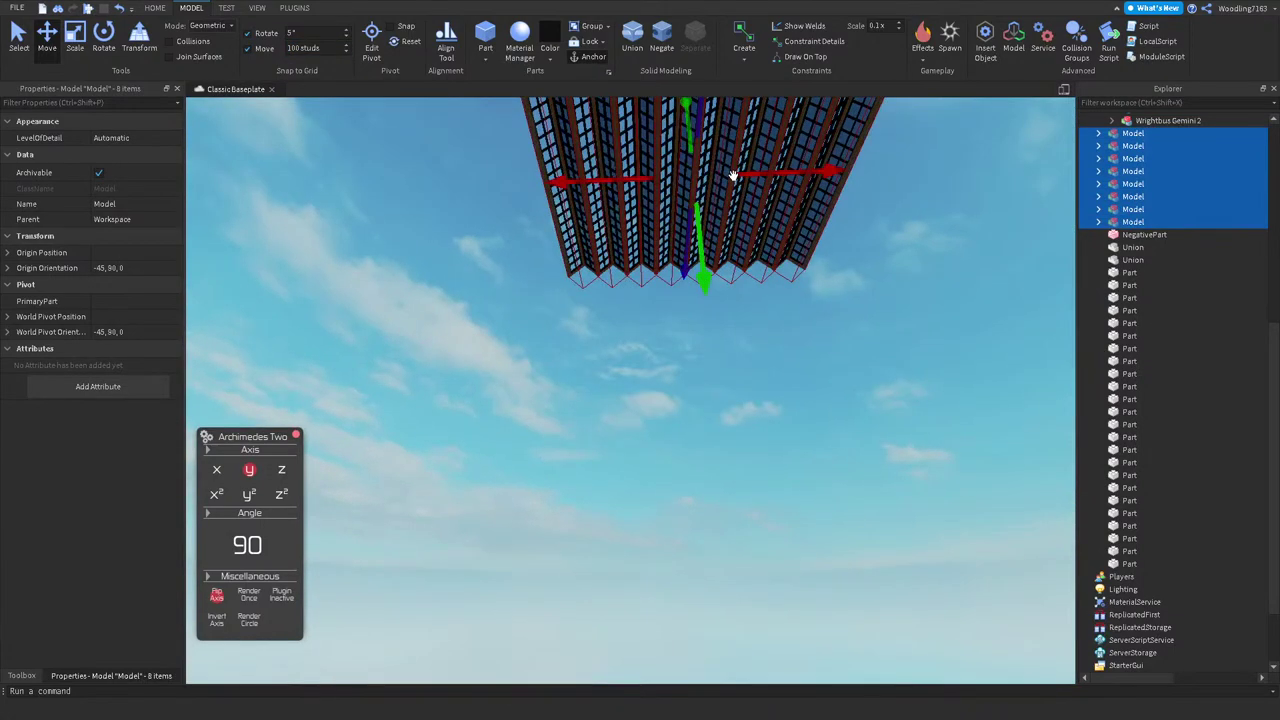
pyautogui.hotkey('ctrl', 'u')
pyautogui.press('f')
pyautogui.scroll(10, 805, 249)
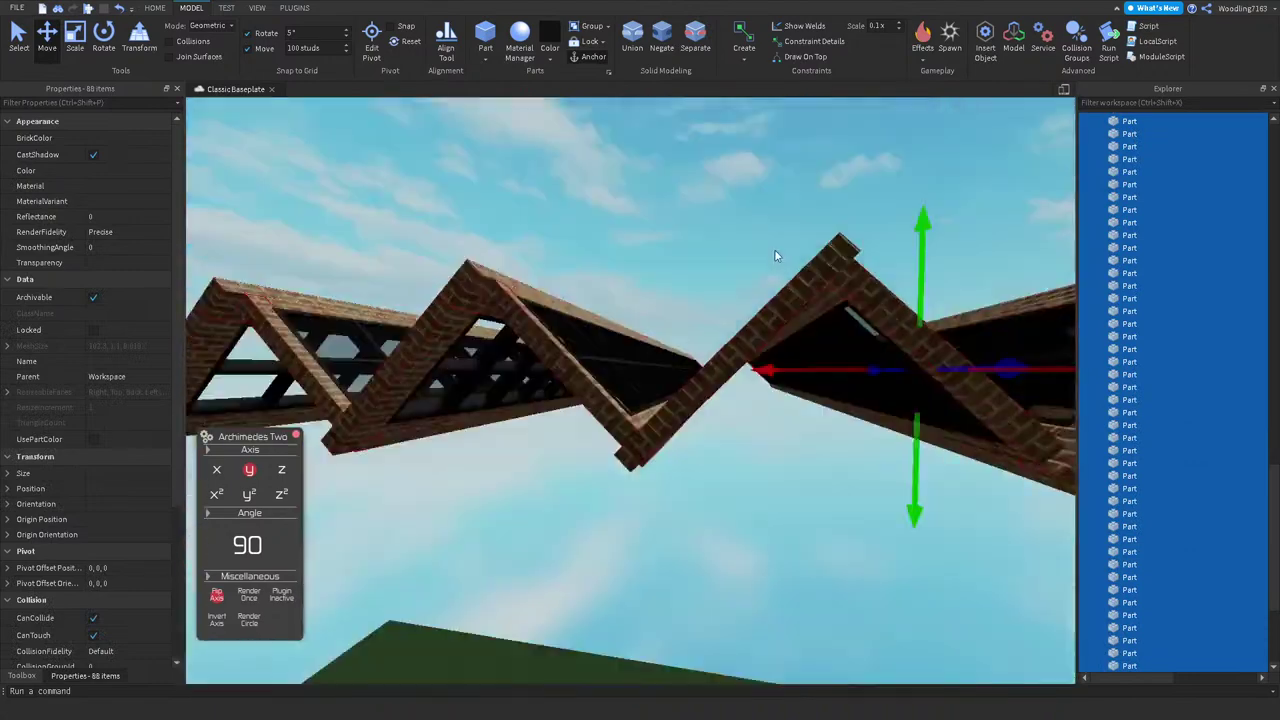
pyautogui.scroll(-5, 774, 256)
pyautogui.hotkey('ctrl', 'z')
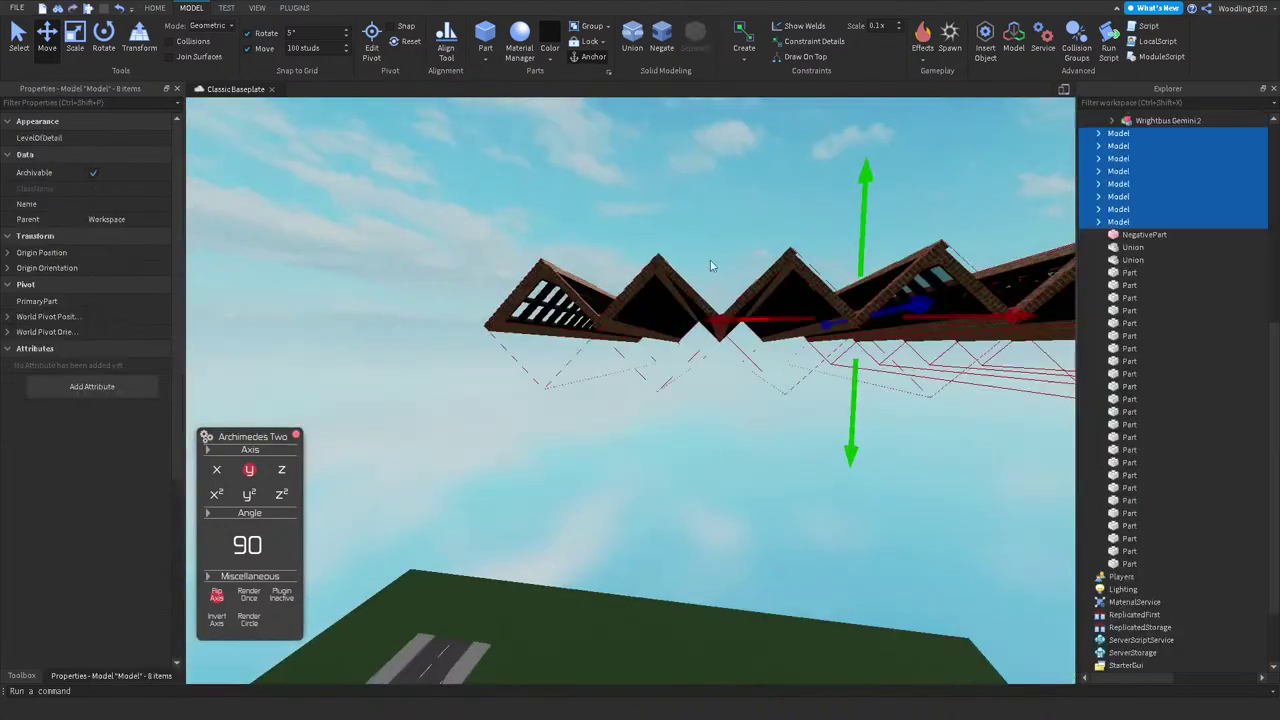
# Step: Ungroup the eight raised roof models and regroup all their pieces into a single model
pyautogui.click(618, 230)
pyautogui.scroll(5, 580, 238)
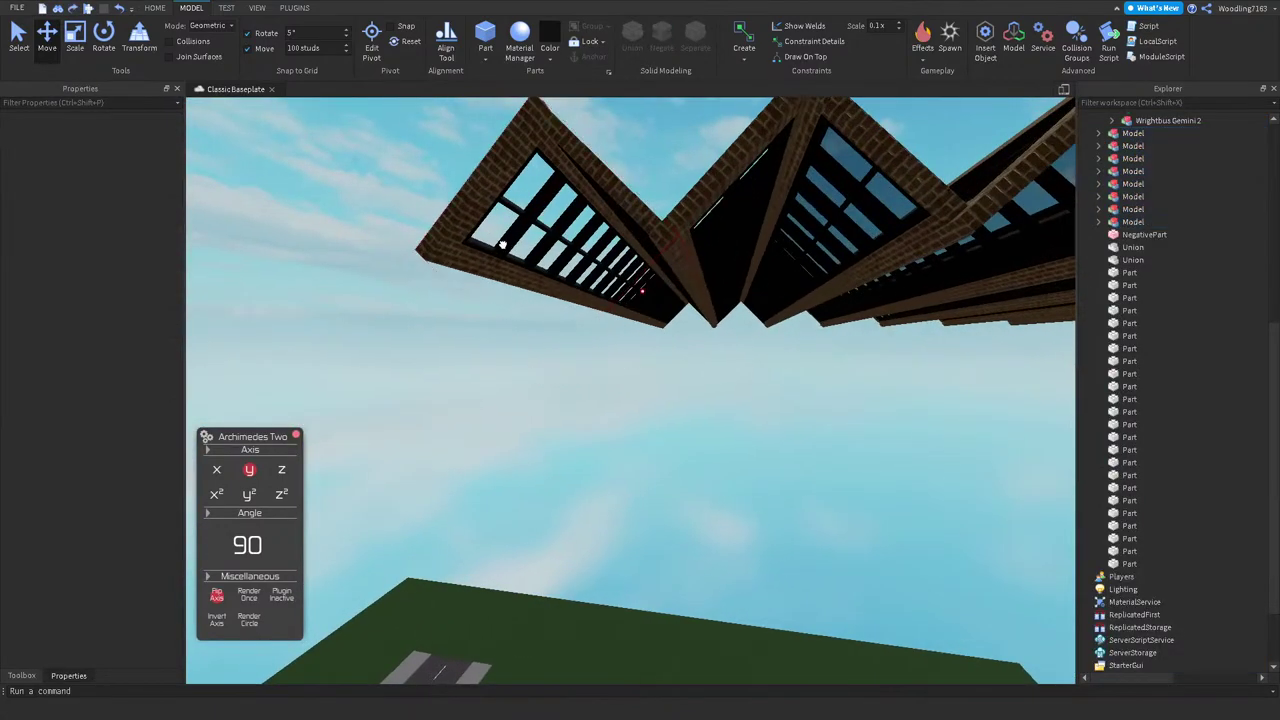
pyautogui.click(503, 245)
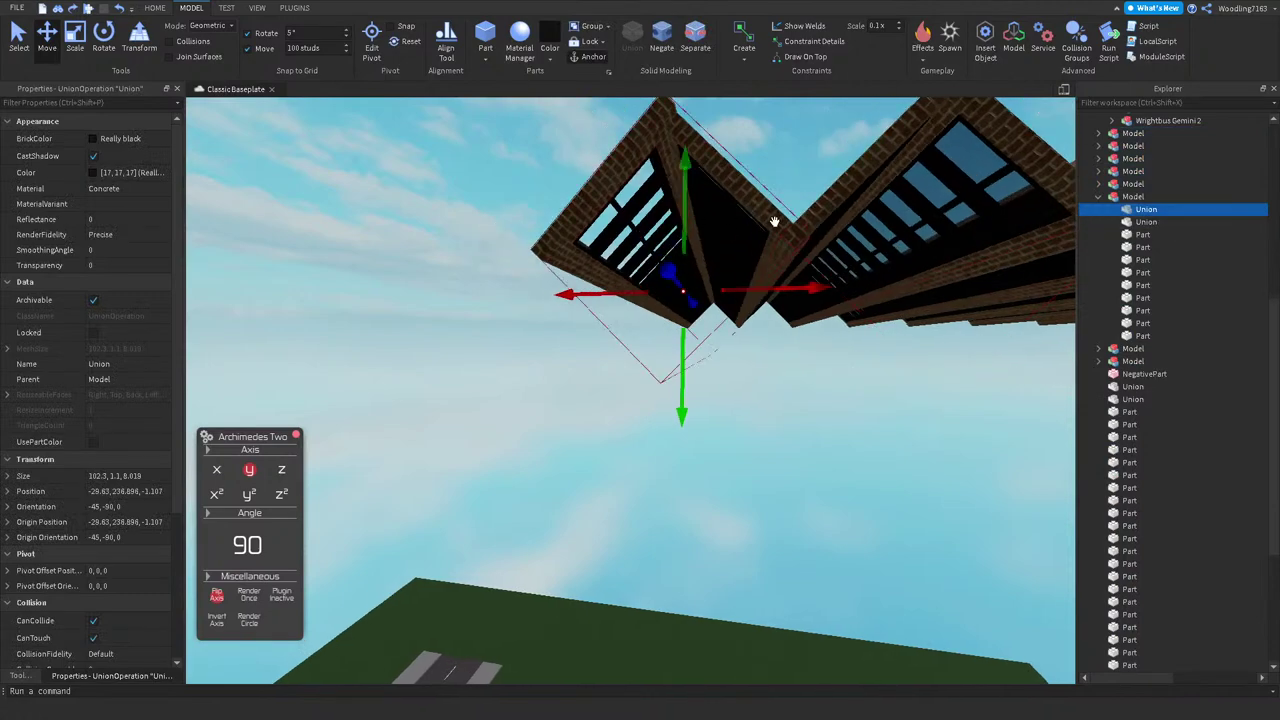
pyautogui.scroll(-10, 772, 221)
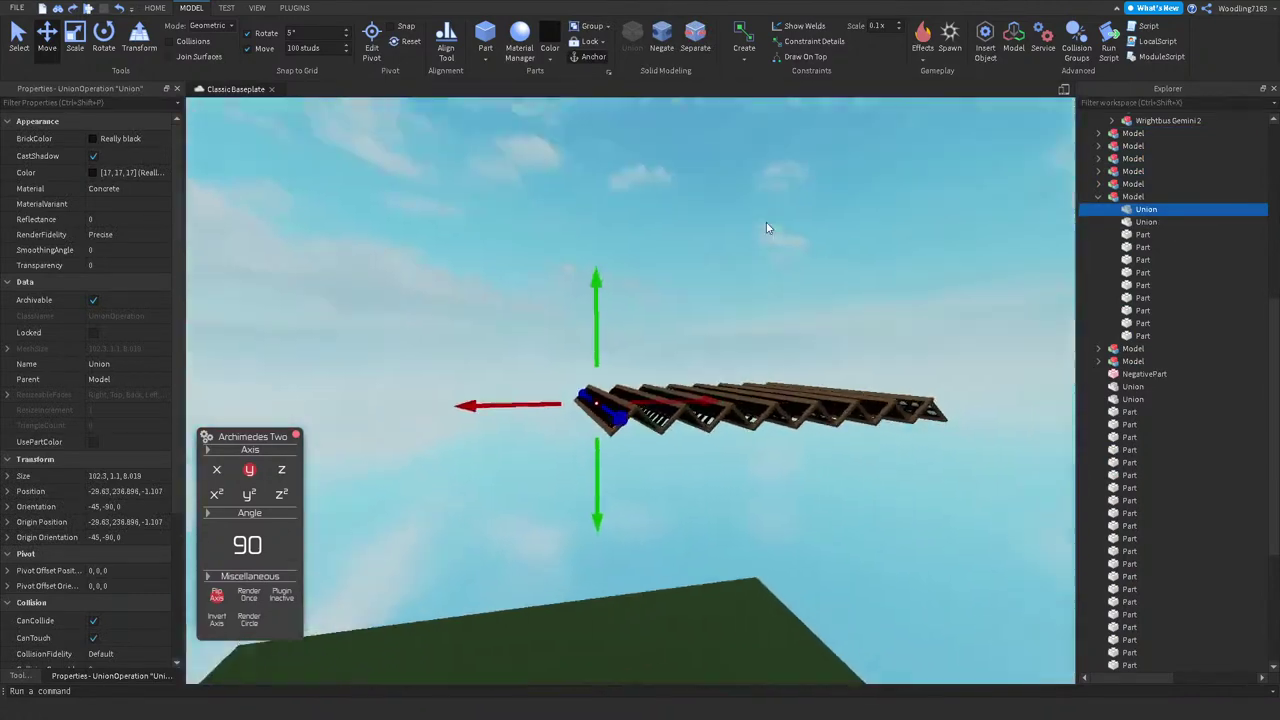
pyautogui.moveTo(464, 372); pyautogui.dragTo(920, 466)
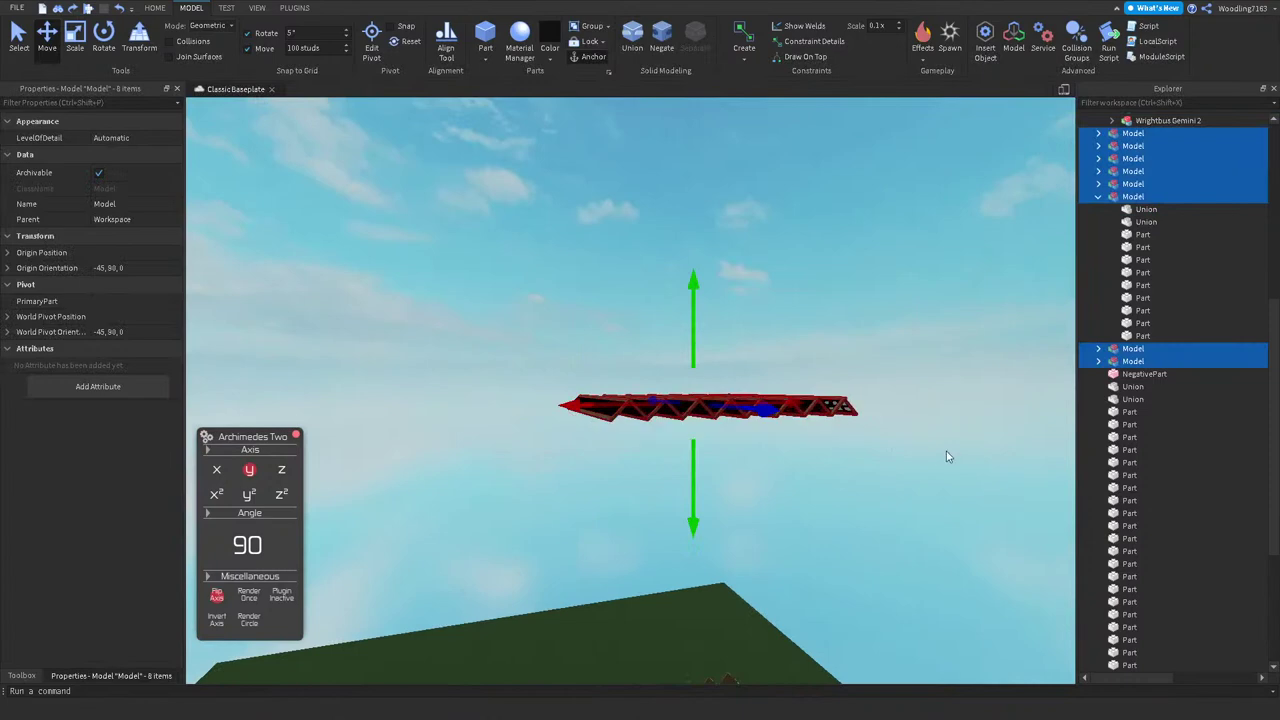
pyautogui.hotkey('ctrl', 'u')
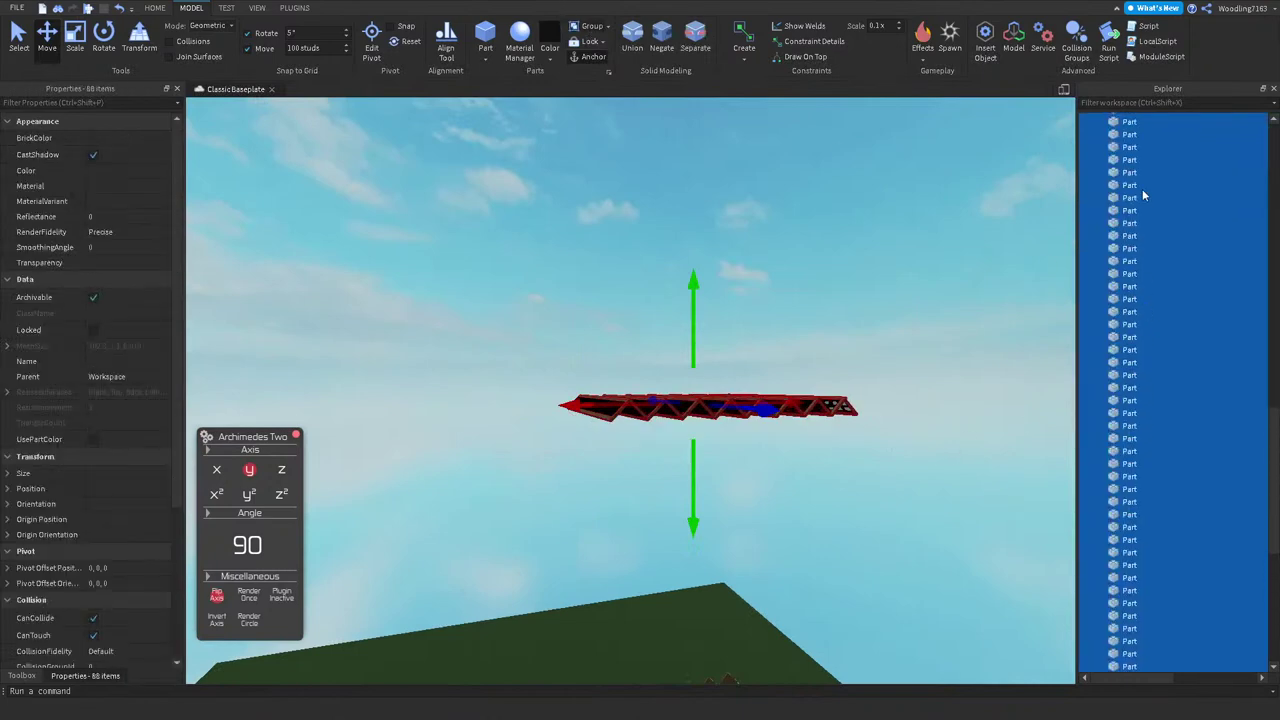
pyautogui.click(1145, 197)
pyautogui.click(1150, 323)
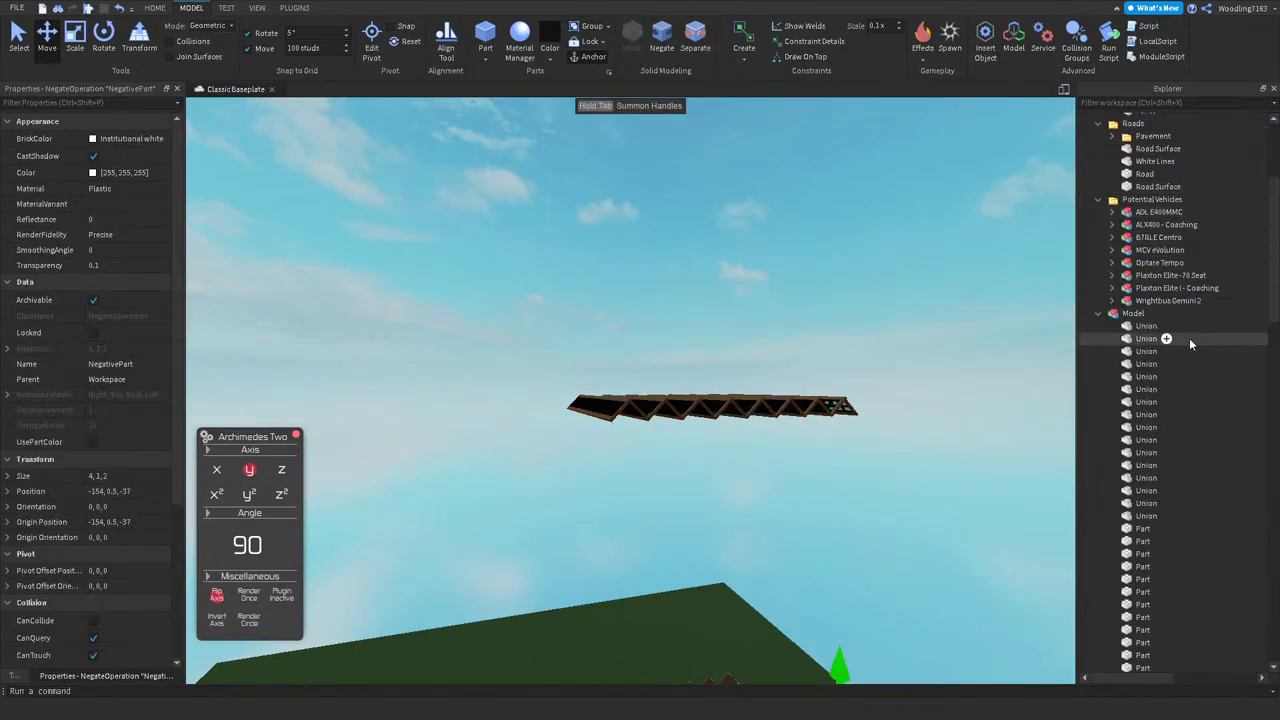
# Step: Select all sixteen black window-frame unions inside the roof model and lower them 100 studs beneath the brick beams
pyautogui.moveTo(1217, 331); pyautogui.dragTo(1169, 514)
pyautogui.press('f')
pyautogui.moveTo(693, 326); pyautogui.dragTo(666, 391, button='right')
# Step: Try to union all sixteen black window frames into a single part
pyautogui.click(634, 40)
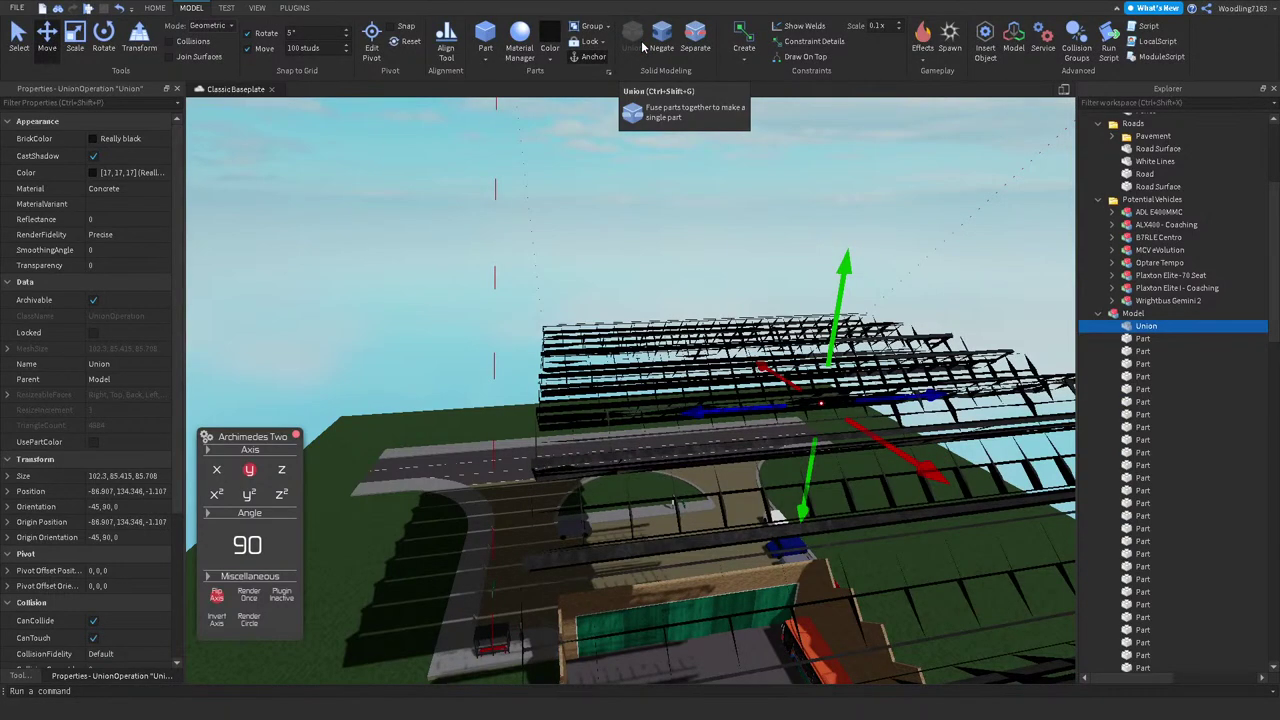
pyautogui.press('r')
pyautogui.moveTo(819, 201); pyautogui.dragTo(819, 207, button='right')
pyautogui.click(720, 383)
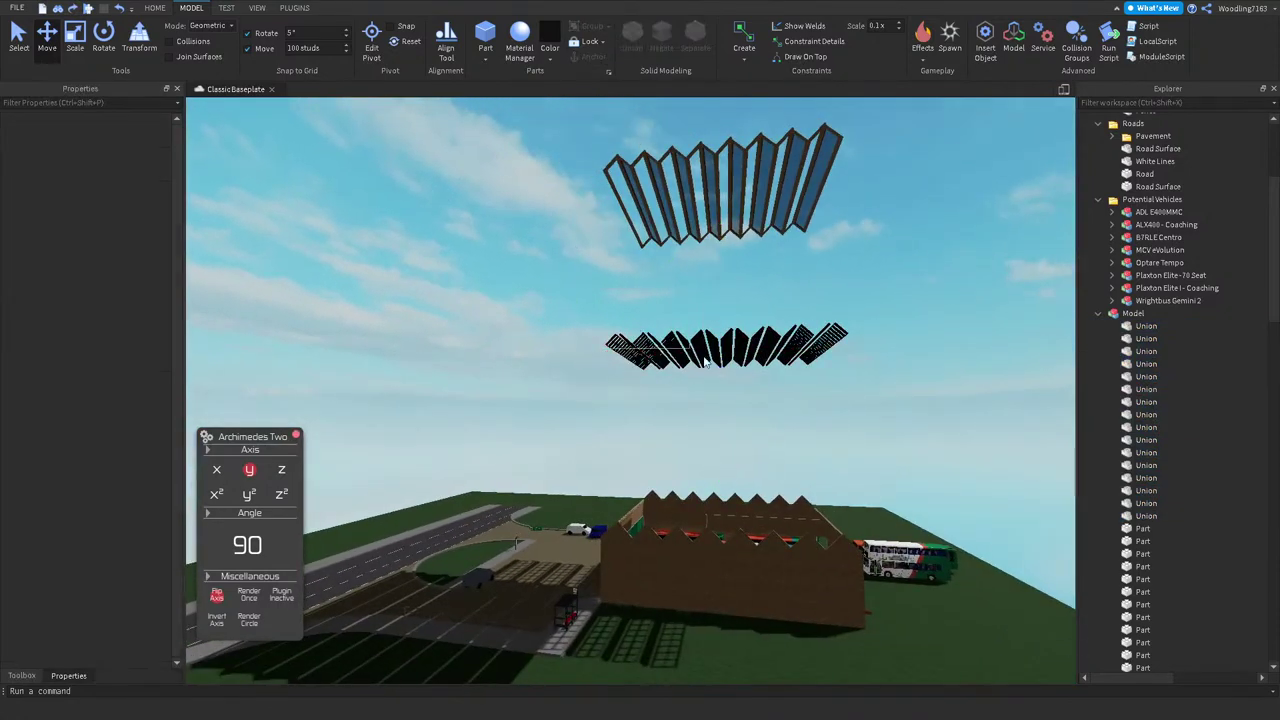
# Step: Move the sixteen window-frame unions out of the roof model into Workspace and collapse the expanded folders and model
pyautogui.click(1166, 515)
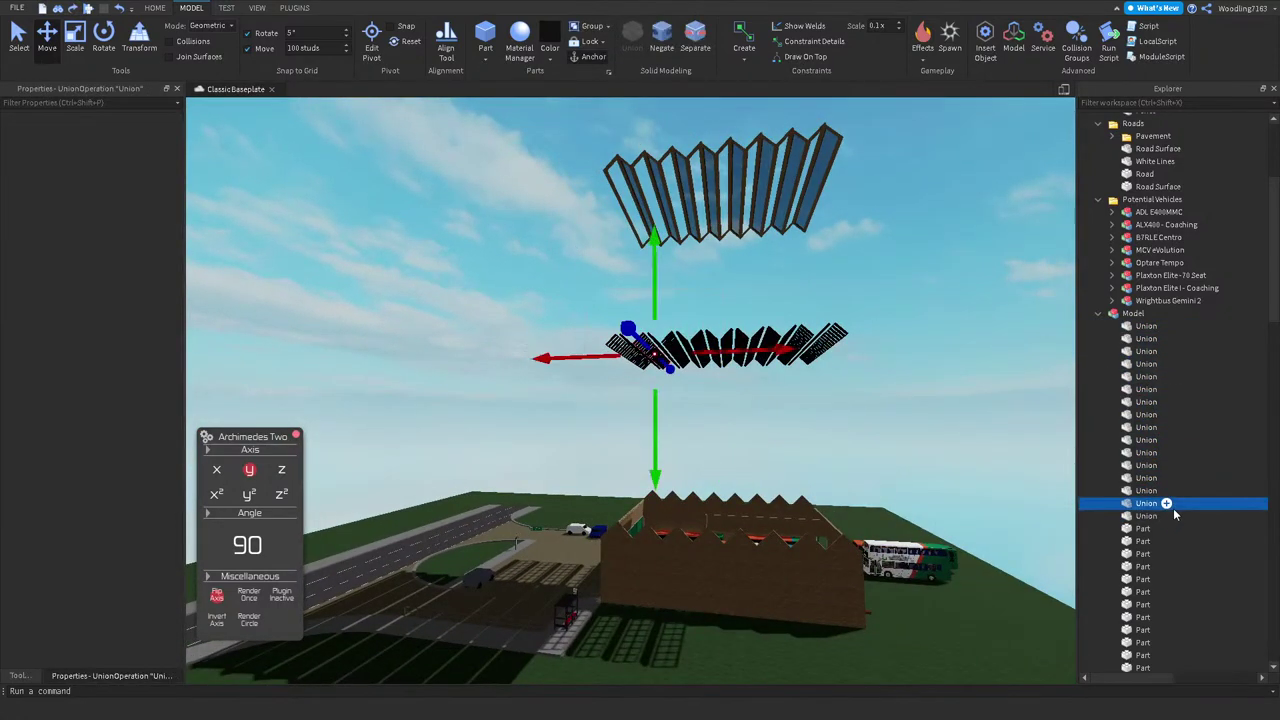
pyautogui.keyDown('shift'); pyautogui.click(1146, 326); pyautogui.keyUp('shift')
pyautogui.moveTo(1146, 326); pyautogui.dragTo(1154, 126)
pyautogui.scroll(10, 1196, 180)
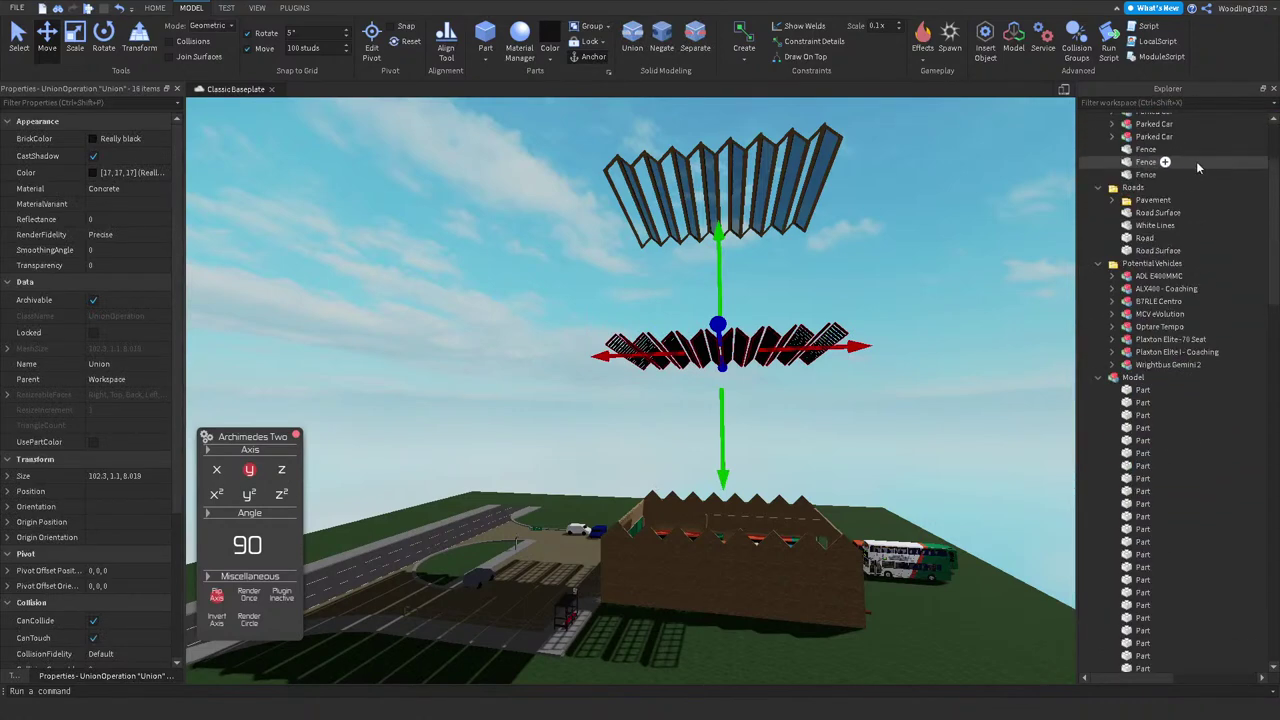
pyautogui.click(1098, 169)
pyautogui.click(1098, 182)
pyautogui.click(1098, 194)
pyautogui.click(1113, 197)
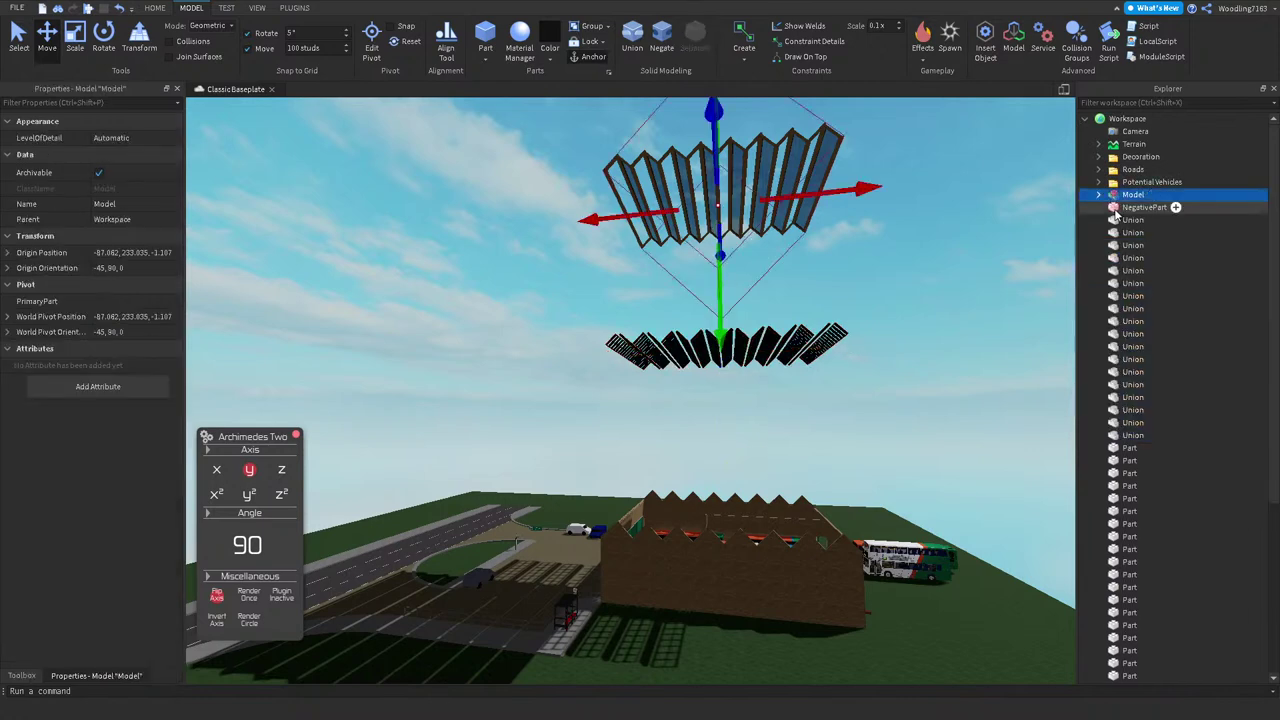
# Step: Try to union the eight window frames of the roof's road-side half into one part
pyautogui.click(1140, 207)
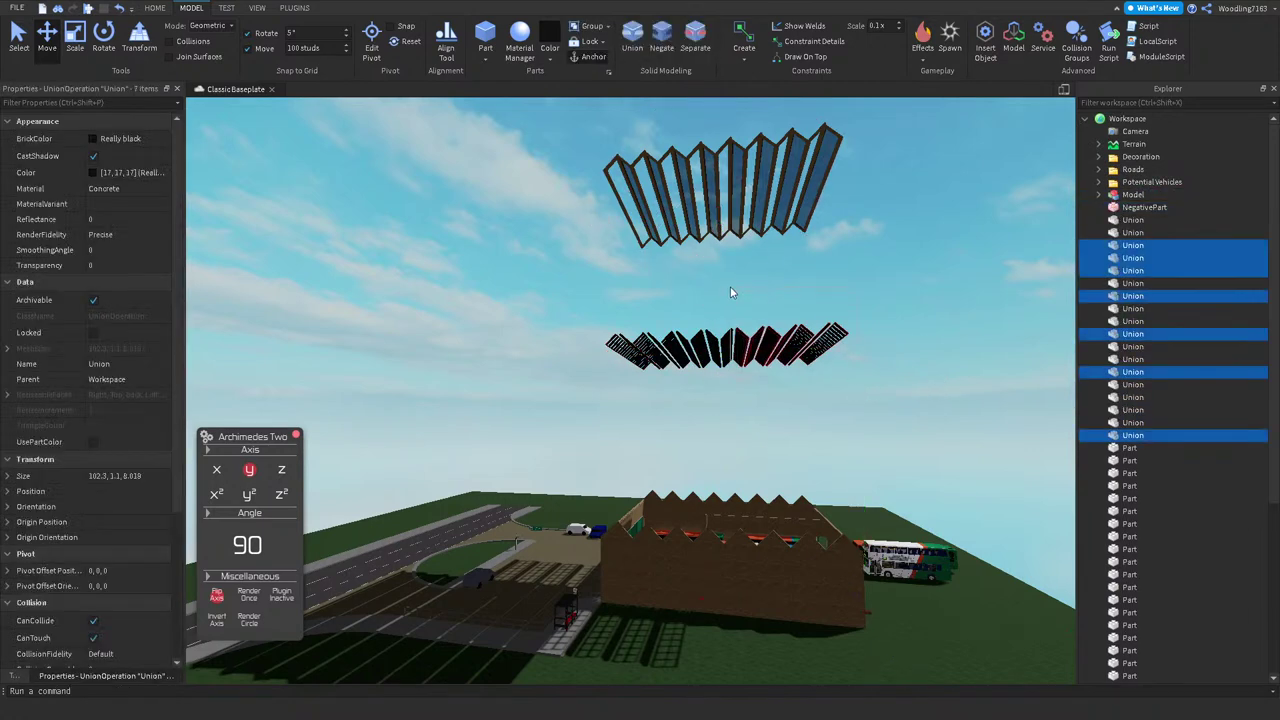
pyautogui.keyDown('ctrl'); pyautogui.click(765, 345); pyautogui.keyUp('ctrl')
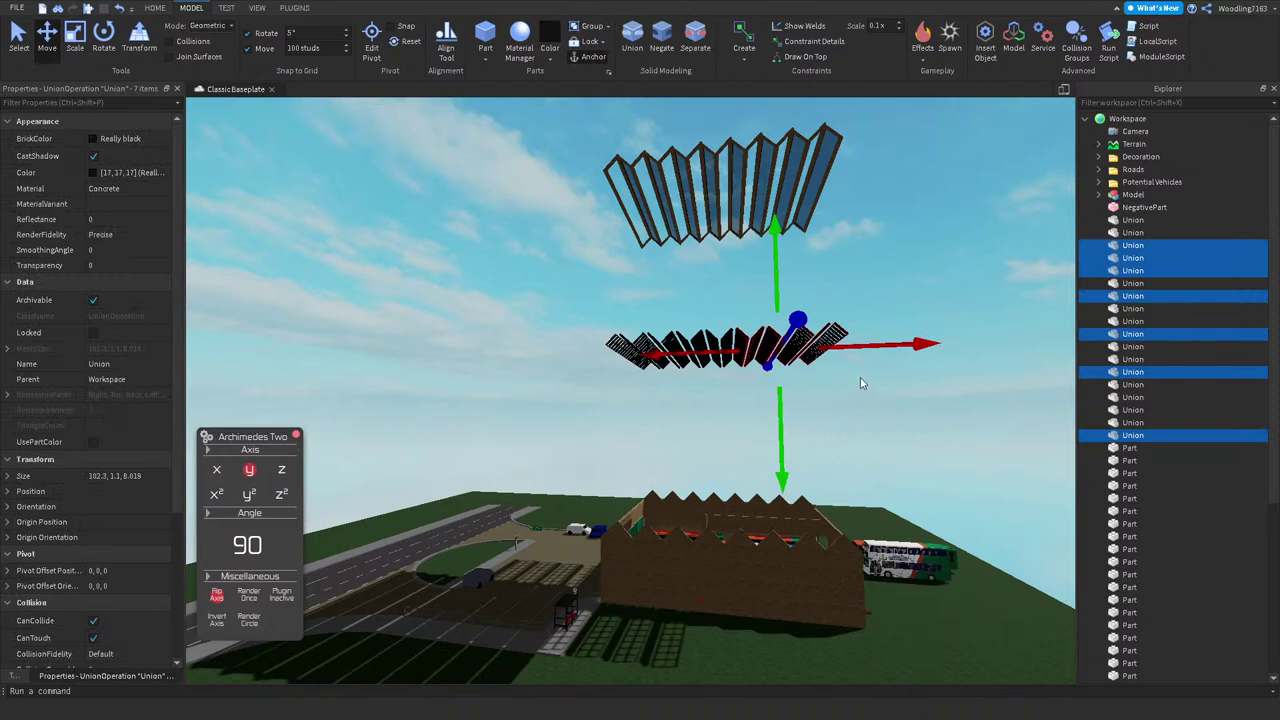
pyautogui.moveTo(571, 392); pyautogui.dragTo(729, 284)
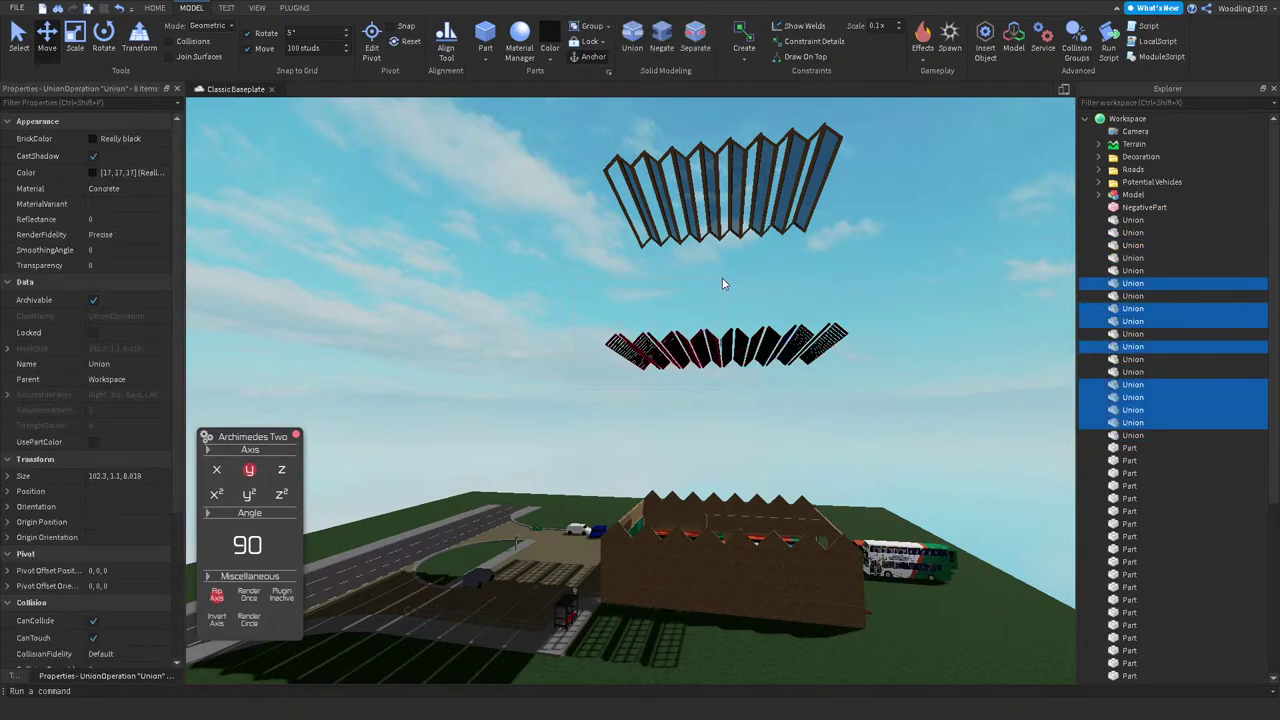
pyautogui.press('f')
pyautogui.click(632, 44)
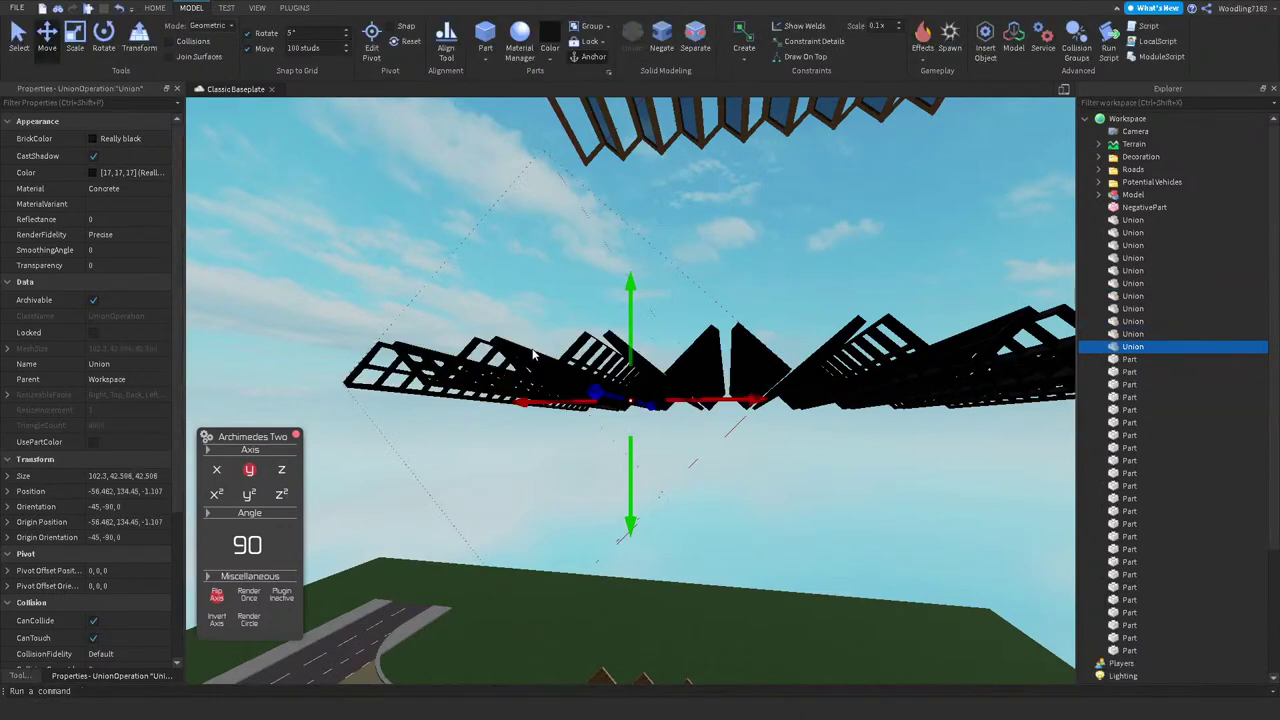
pyautogui.moveTo(533, 360); pyautogui.dragTo(620, 425, button='right')
# Step: Union the four window frames at the road-side end of the roof and lower the union 100 studs onto the depot
pyautogui.moveTo(505, 410); pyautogui.dragTo(660, 541)
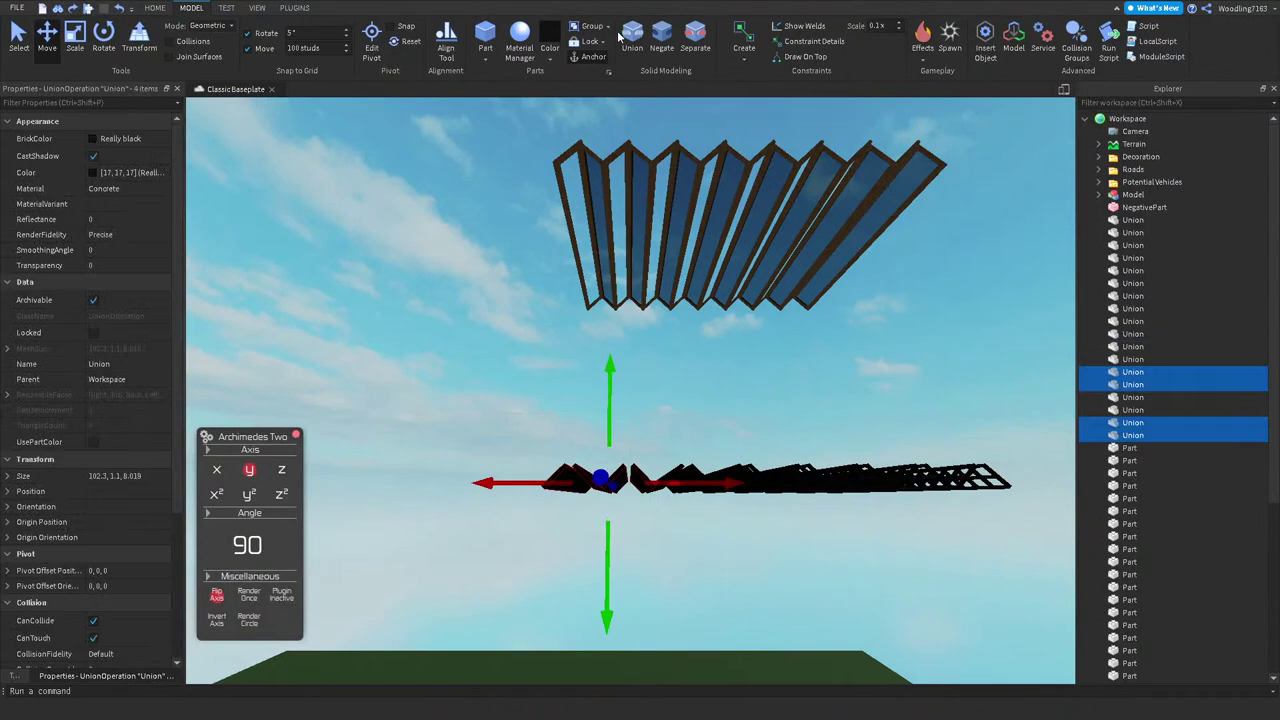
pyautogui.hotkey('ctrl', 'shift', 'g')
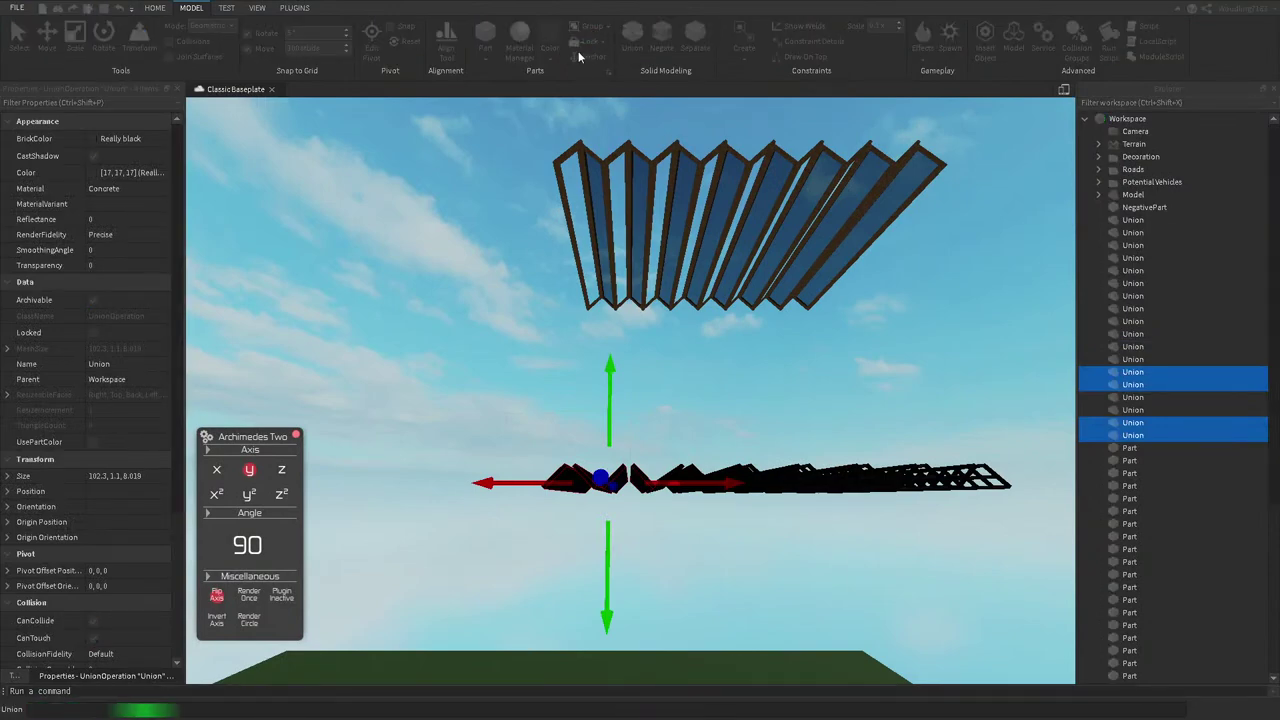
pyautogui.moveTo(593, 250); pyautogui.dragTo(652, 180, button='right')
pyautogui.moveTo(607, 265); pyautogui.dragTo(611, 460)
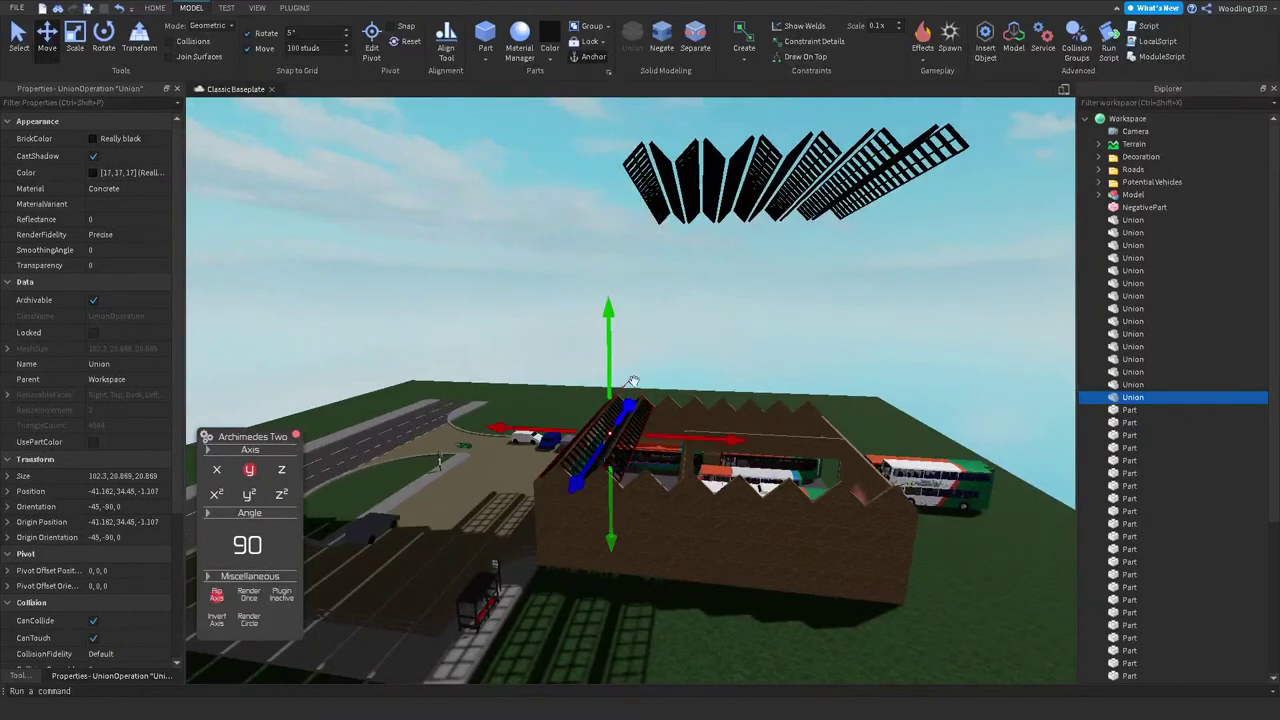
pyautogui.moveTo(620, 420); pyautogui.dragTo(620, 420, button='right')
# Step: Try to lower the next four separate window frames 100 studs onto the depot
pyautogui.moveTo(602, 240); pyautogui.dragTo(689, 430)
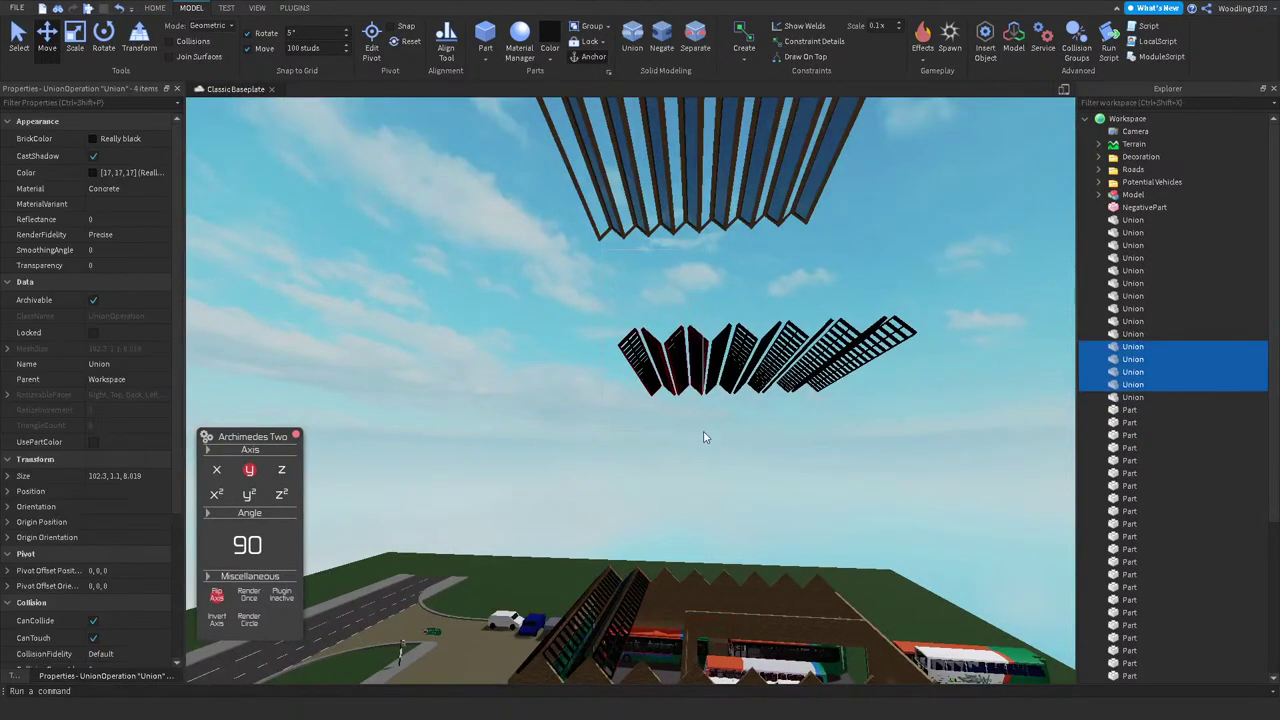
pyautogui.moveTo(670, 252); pyautogui.dragTo(666, 466)
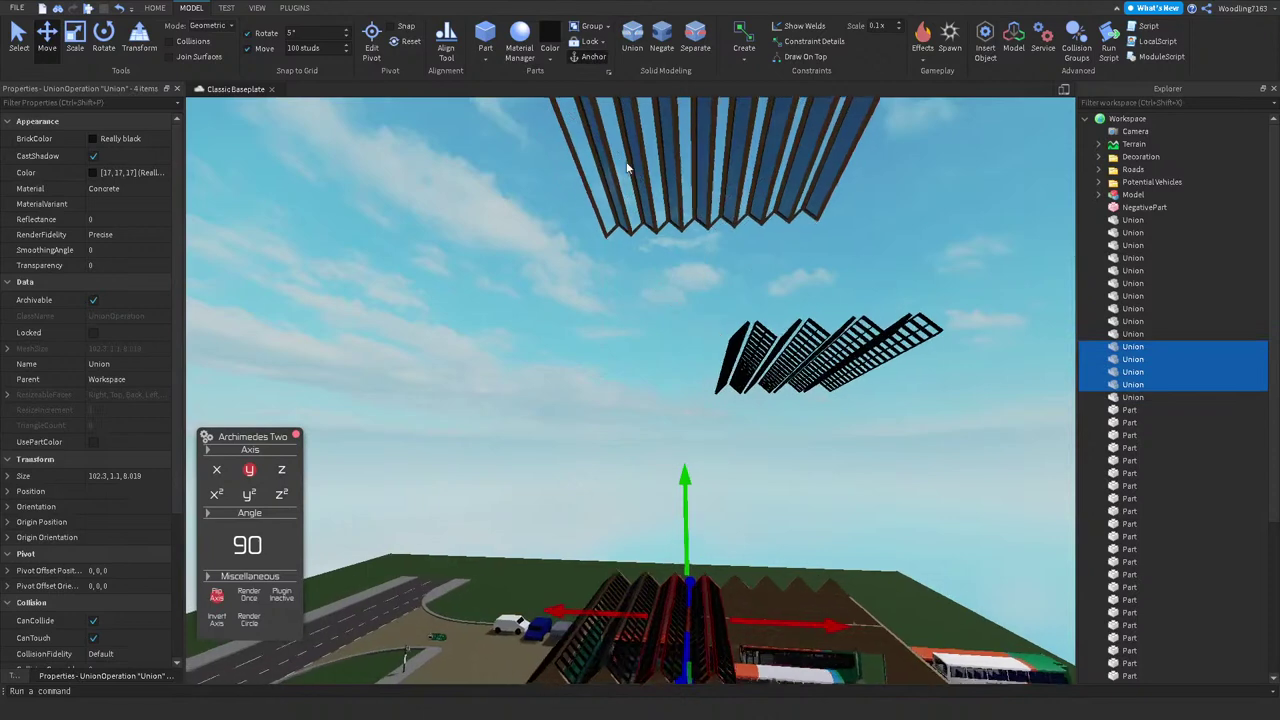
pyautogui.hotkey('ctrl', 'z')
# Step: Delete the remaining separate raised window frames, keeping the four-frame union on the depot
pyautogui.press('Delete')
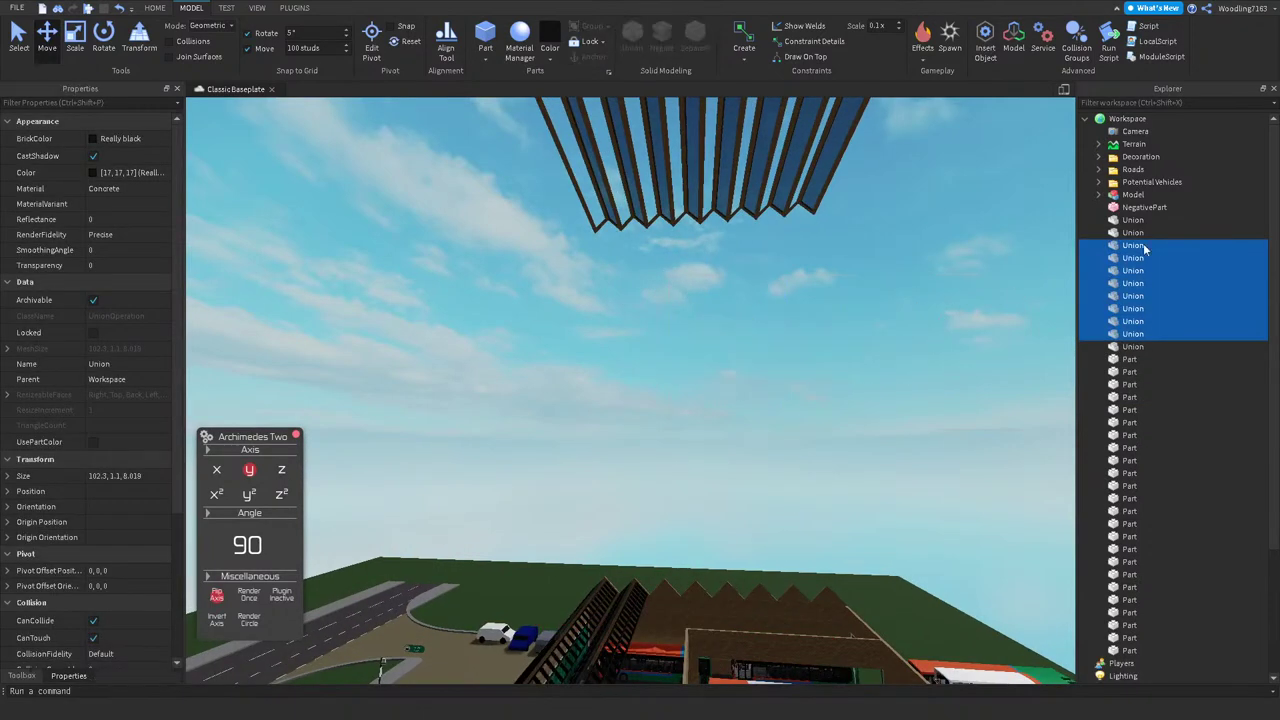
pyautogui.click(1133, 232)
pyautogui.click(1130, 245)
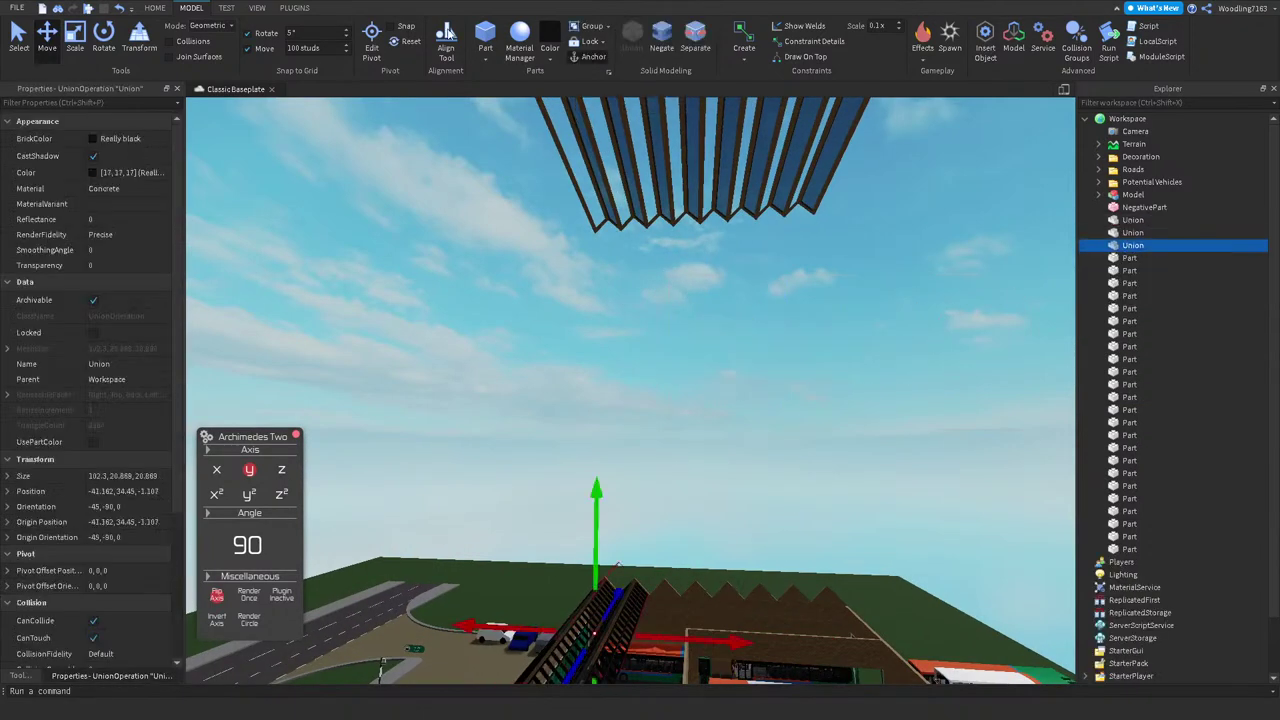
# Step: Set the move increment to 15.3 studs and duplicate the four-frame union three times, two increments apart, across the depot
pyautogui.write('15.3')
pyautogui.press('Return')
pyautogui.press('f')
pyautogui.hotkey('ctrl', 'd')
pyautogui.moveTo(604, 432); pyautogui.dragTo(761, 452)
pyautogui.hotkey('ctrl', 'd')
pyautogui.hotkey('ctrl', 'd')
# Step: Select the four window-frame unions on the depot, rename them Roof and disable CanCollide
pyautogui.click(1123, 271)
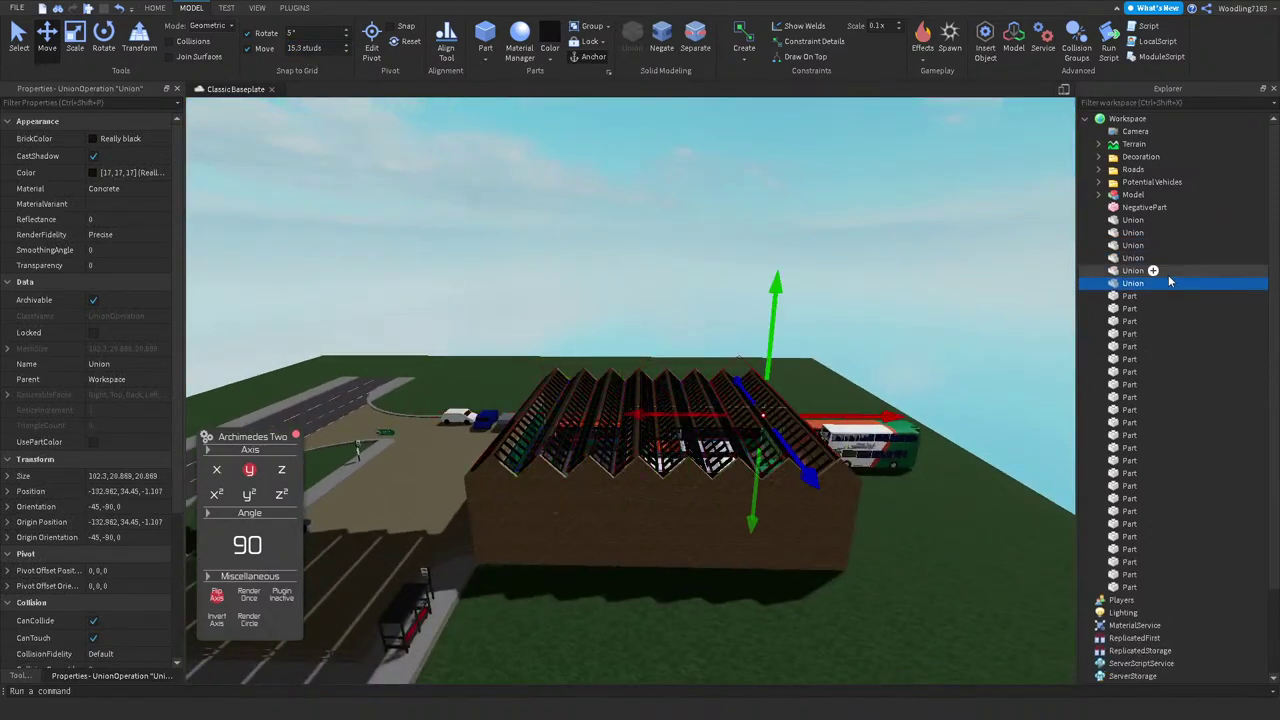
pyautogui.keyDown('shift'); pyautogui.click(1130, 283); pyautogui.keyUp('shift')
pyautogui.keyDown('shift'); pyautogui.click(1160, 245); pyautogui.keyUp('shift')
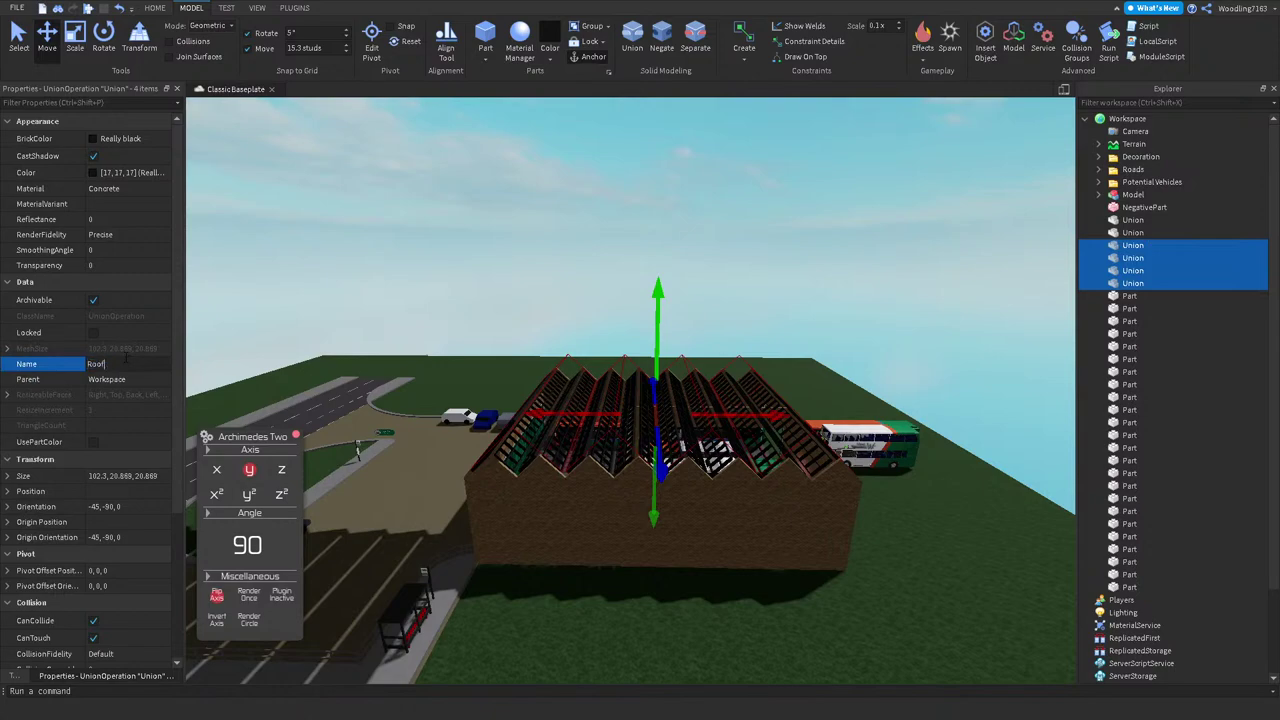
pyautogui.click(93, 620)
pyautogui.moveTo(596, 343); pyautogui.dragTo(494, 260, button='right')
pyautogui.click(572, 234)
pyautogui.scroll(-5, 572, 234)
# Step: Insert a new Model into Workspace and name it Depot Building
pyautogui.click(1155, 118)
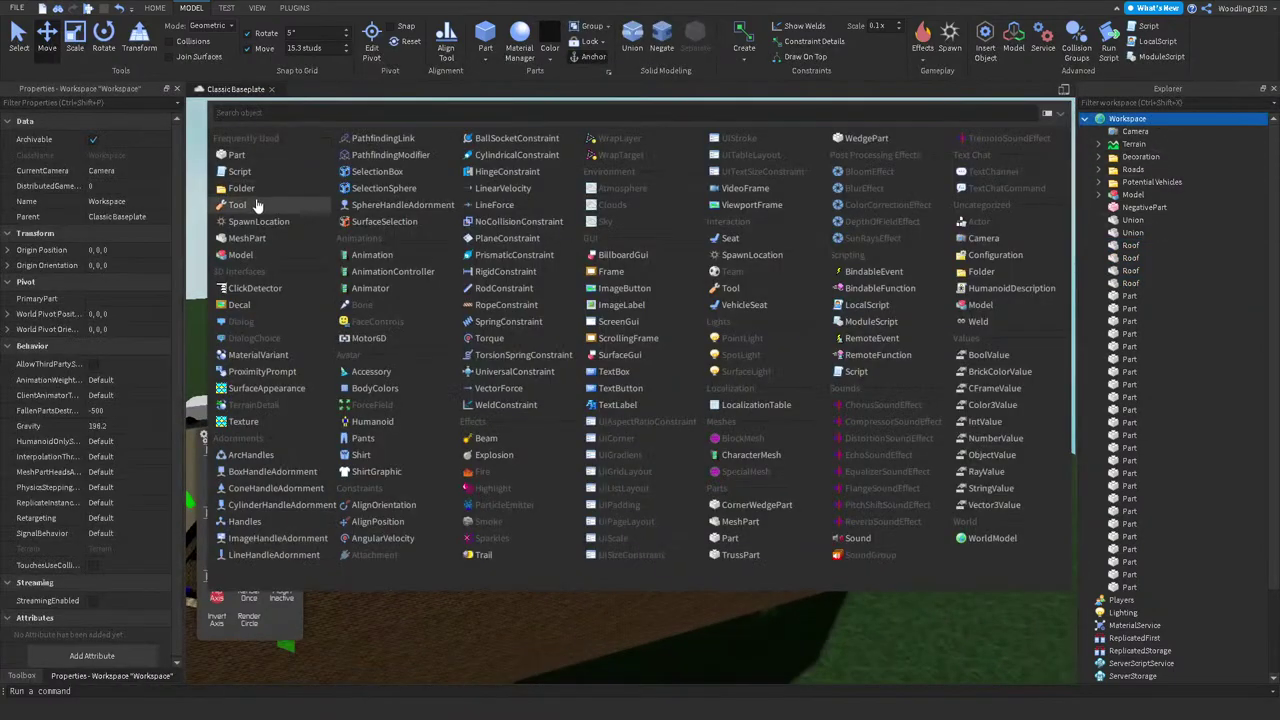
pyautogui.click(240, 254)
pyautogui.click(1126, 208)
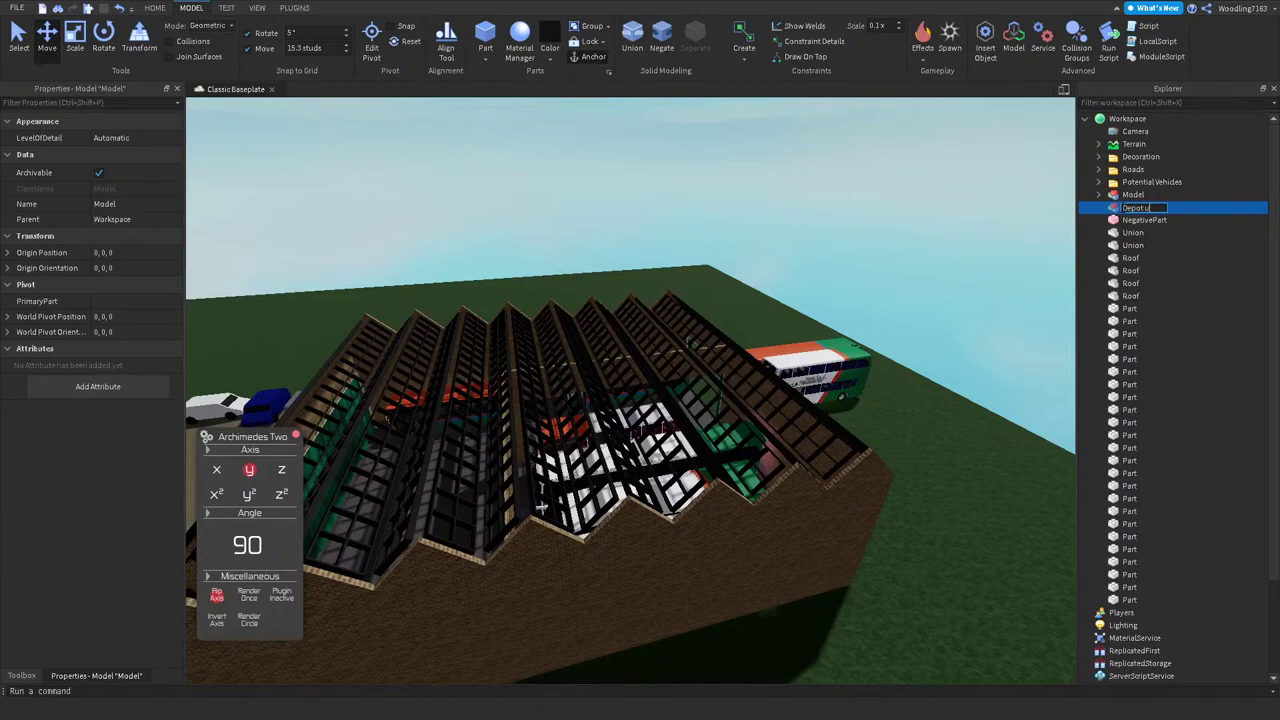
pyautogui.press('Return')
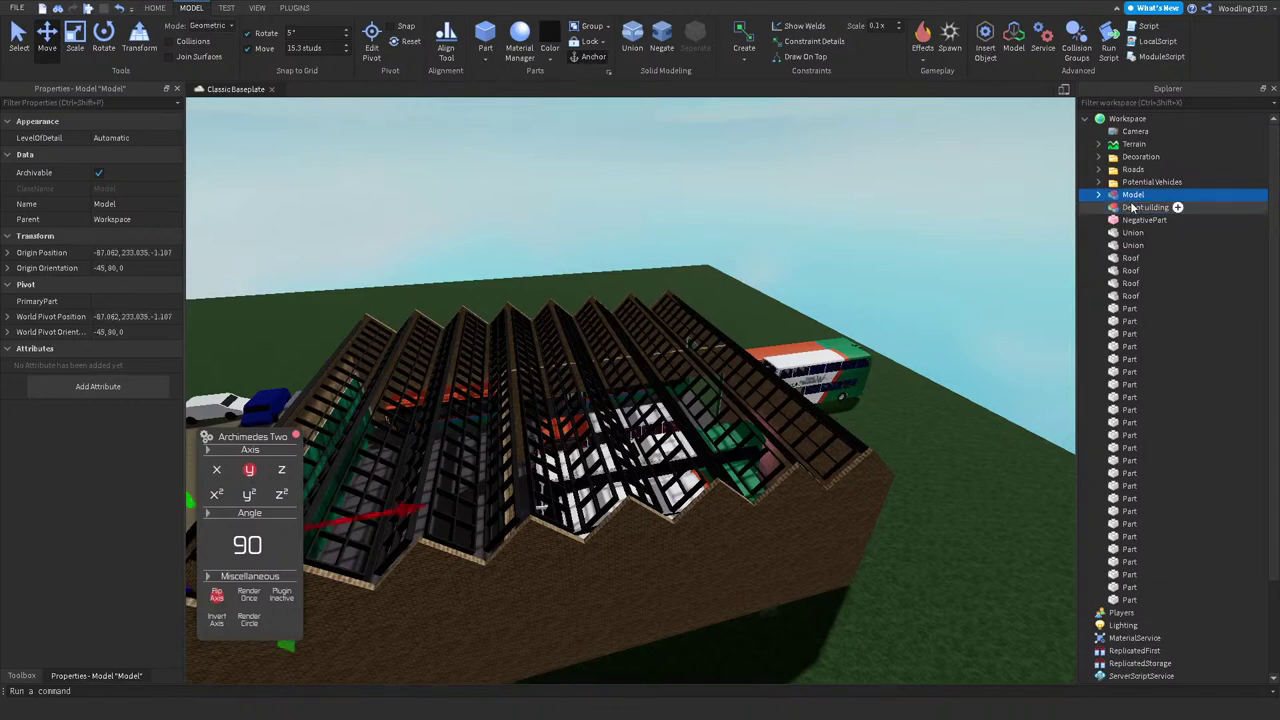
pyautogui.press('Left')
pyautogui.press('Left')
pyautogui.click(1086, 119)
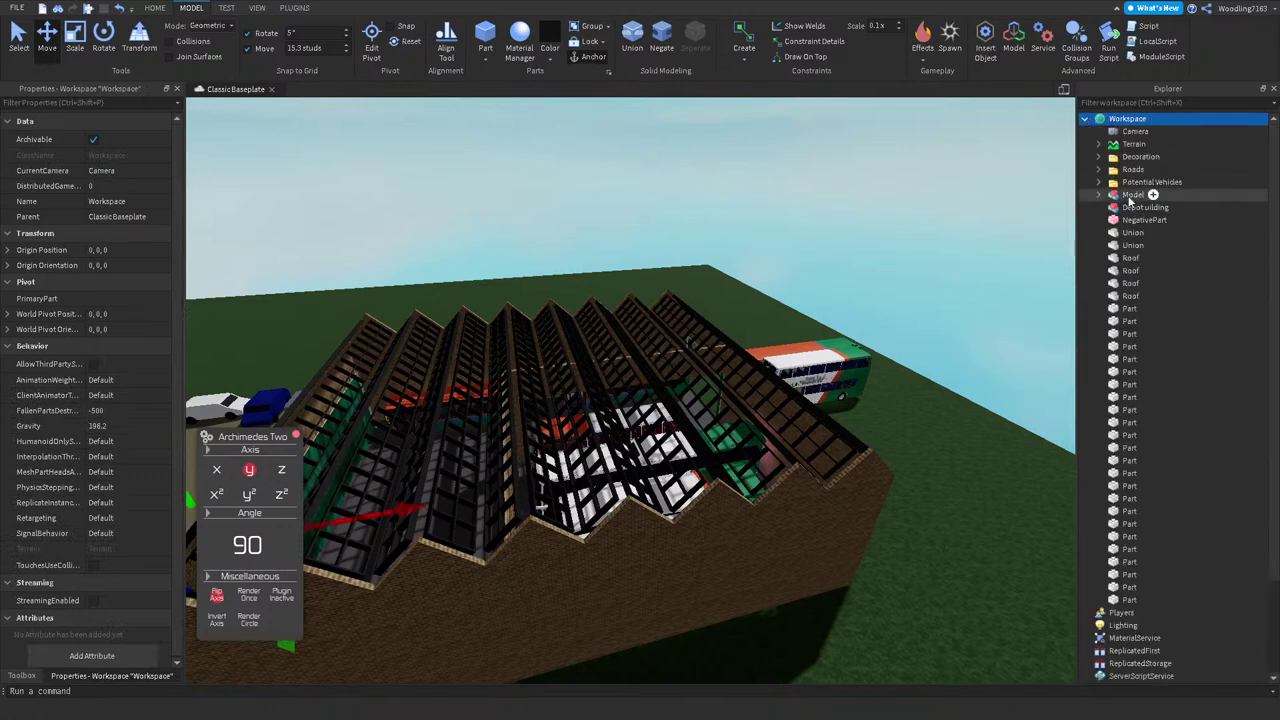
pyautogui.click(1143, 209)
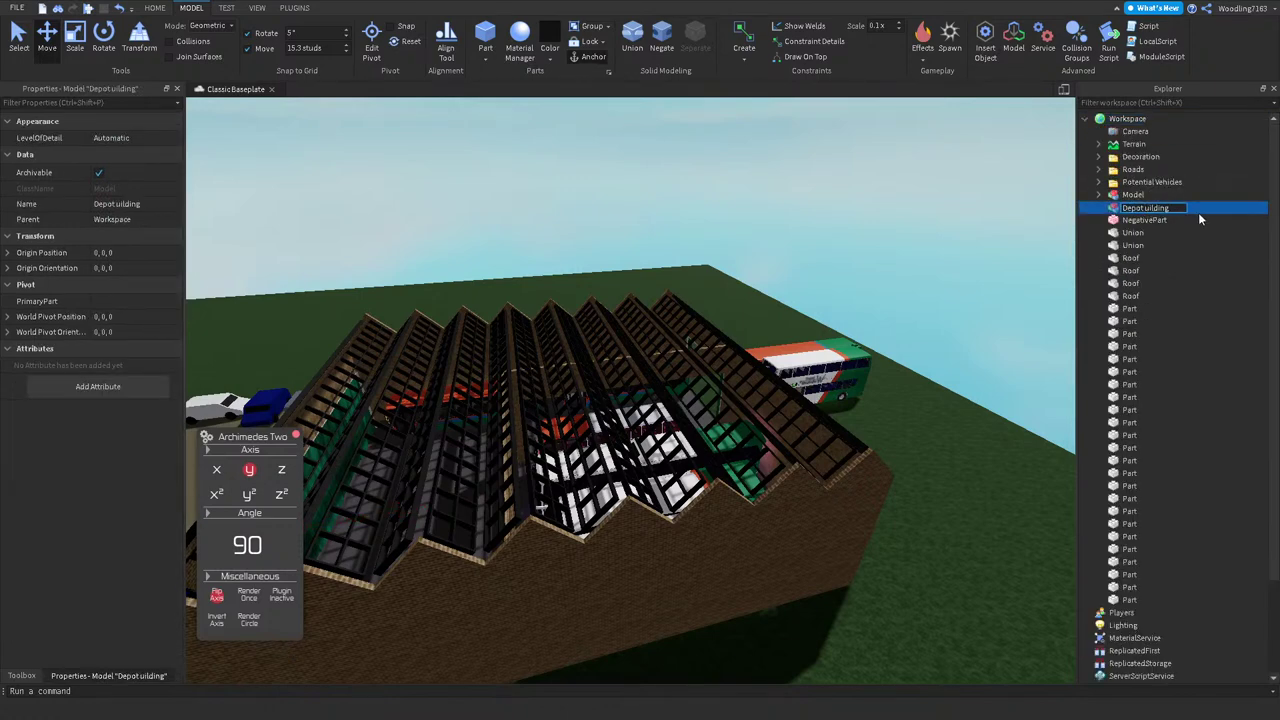
# Step: Select the four Roof unions and move them into the Depot Building model
pyautogui.click(1158, 246)
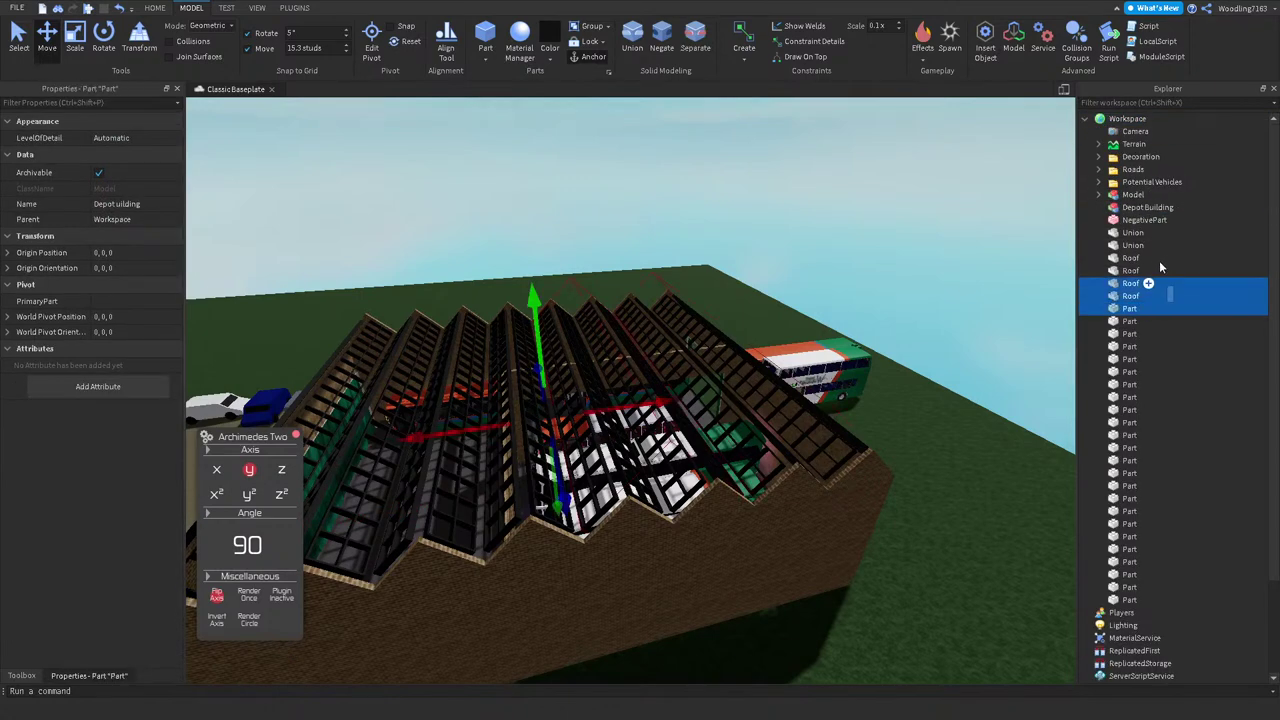
pyautogui.keyDown('shift'); pyautogui.click(1170, 270); pyautogui.keyUp('shift')
pyautogui.click(1160, 258)
pyautogui.keyDown('shift'); pyautogui.click(1173, 295); pyautogui.keyUp('shift')
pyautogui.moveTo(1165, 276); pyautogui.dragTo(1176, 211)
# Step: Select the translucent black panes sloping one way in the raised brick roof and group them into a model
pyautogui.moveTo(574, 245); pyautogui.dragTo(573, 240, button='right')
pyautogui.scroll(2, 573, 240)
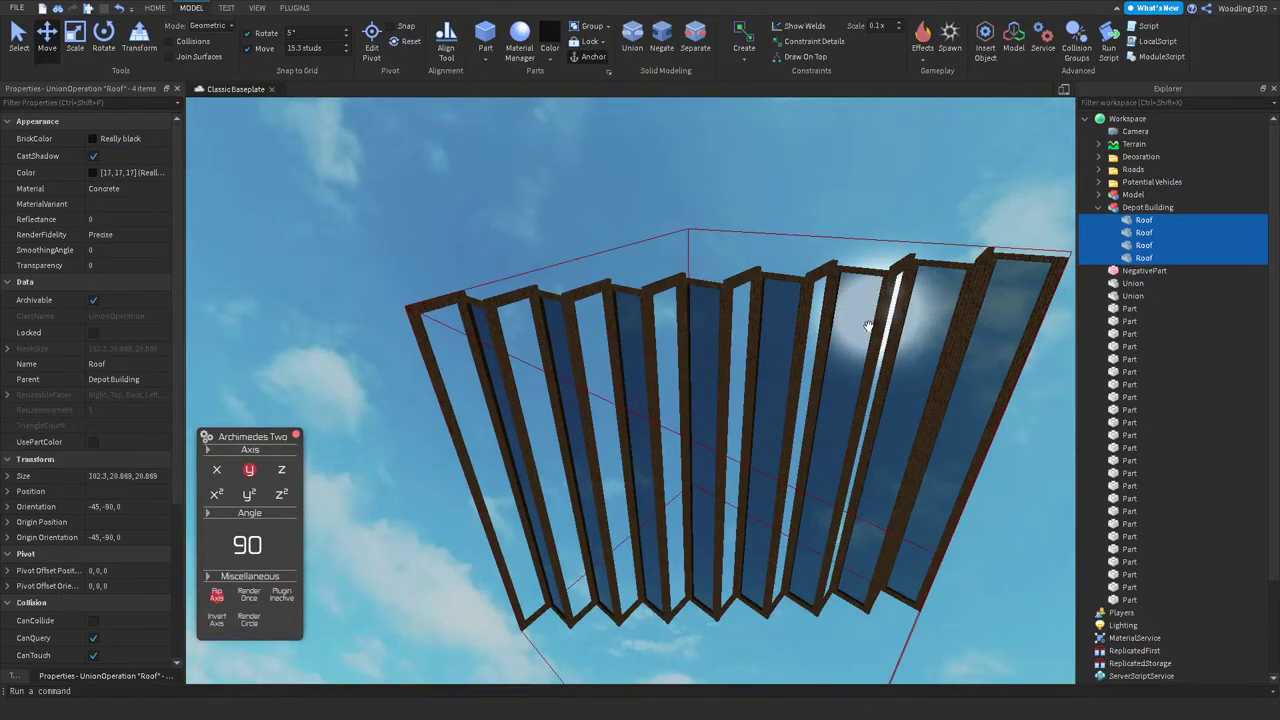
pyautogui.scroll(5, 808, 280)
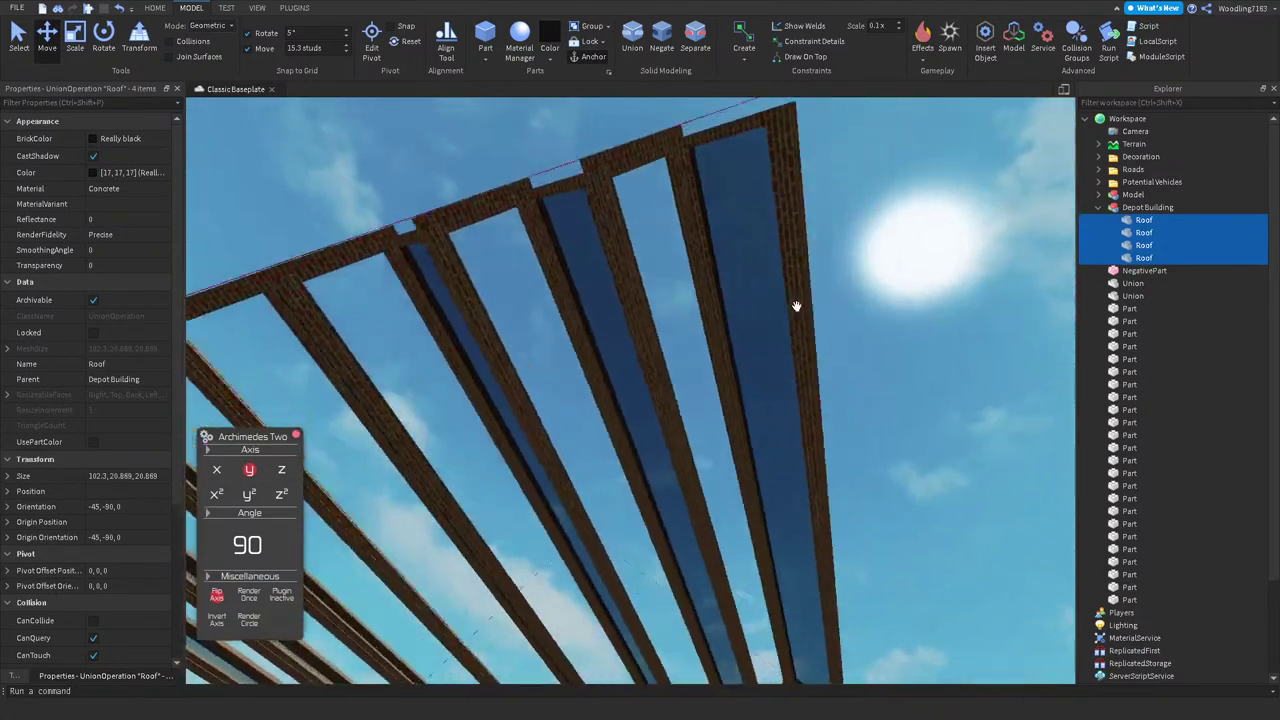
pyautogui.scroll(2, 796, 305)
pyautogui.scroll(-5, 797, 307)
pyautogui.moveTo(796, 305); pyautogui.dragTo(667, 268, button='right')
pyautogui.click(623, 259)
pyautogui.keyDown('ctrl'); pyautogui.click(648, 263); pyautogui.keyUp('ctrl')
pyautogui.keyDown('ctrl'); pyautogui.click(667, 268); pyautogui.keyUp('ctrl')
pyautogui.keyDown('ctrl'); pyautogui.click(745, 272); pyautogui.keyUp('ctrl')
pyautogui.moveTo(745, 272); pyautogui.dragTo(735, 285, button='right')
pyautogui.keyDown('ctrl'); pyautogui.click(808, 320); pyautogui.keyUp('ctrl')
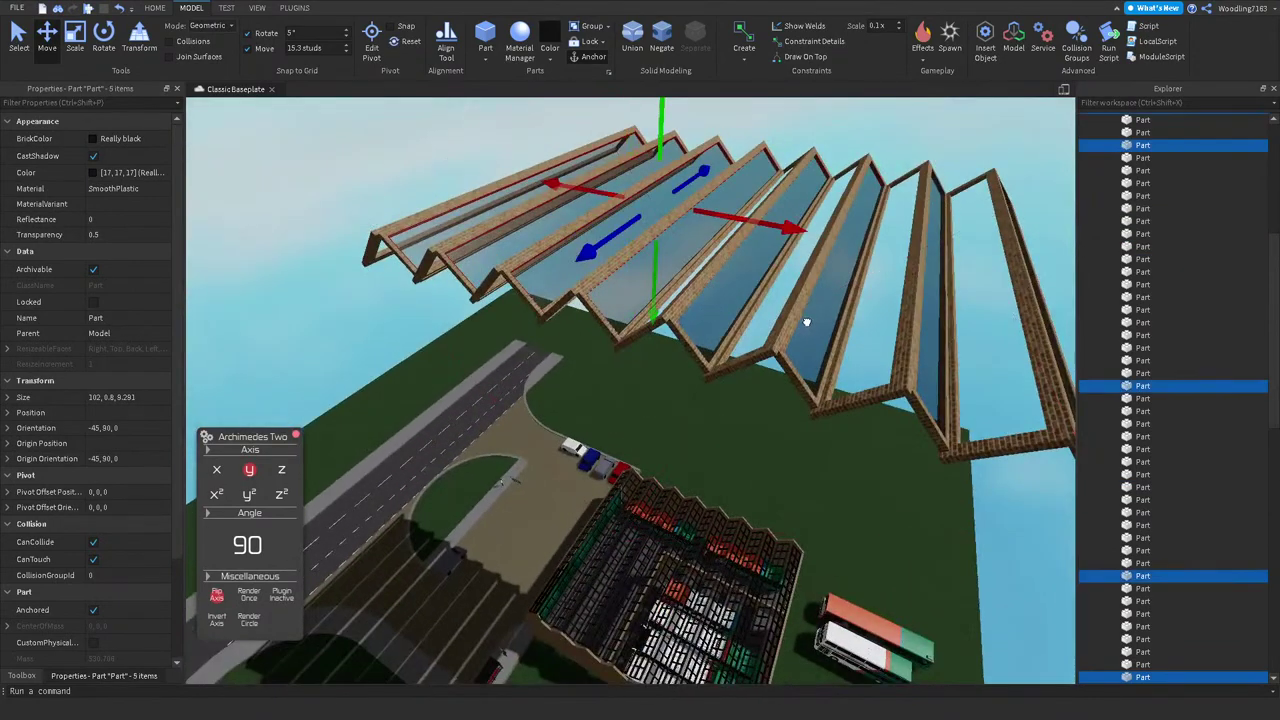
pyautogui.moveTo(808, 320); pyautogui.dragTo(686, 340, button='right')
pyautogui.keyDown('ctrl'); pyautogui.click(795, 347); pyautogui.keyUp('ctrl')
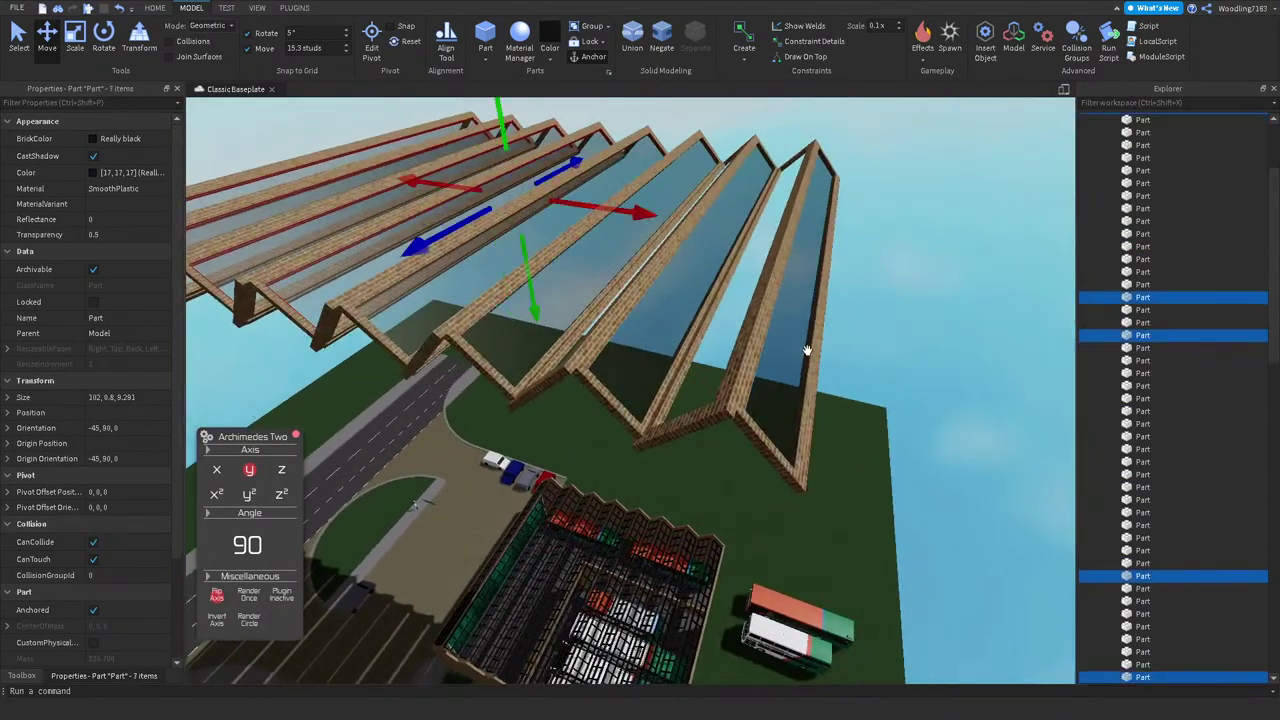
pyautogui.moveTo(781, 344); pyautogui.dragTo(610, 165, button='right')
pyautogui.hotkey('ctrl', 'g')
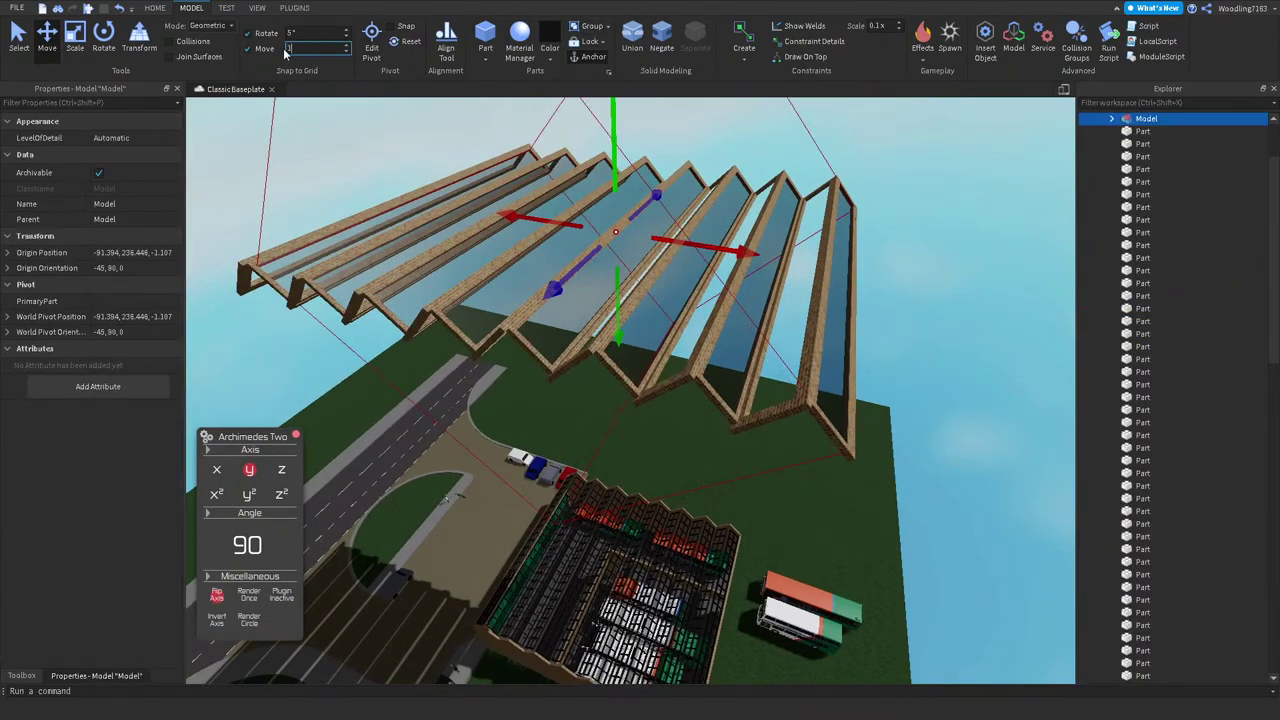
# Step: Set the move increment to 100 studs and lower the pane group 200 studs into the depot's window frames
pyautogui.press('Return')
pyautogui.click(661, 302)
pyautogui.click(661, 302)
pyautogui.click(1146, 131)
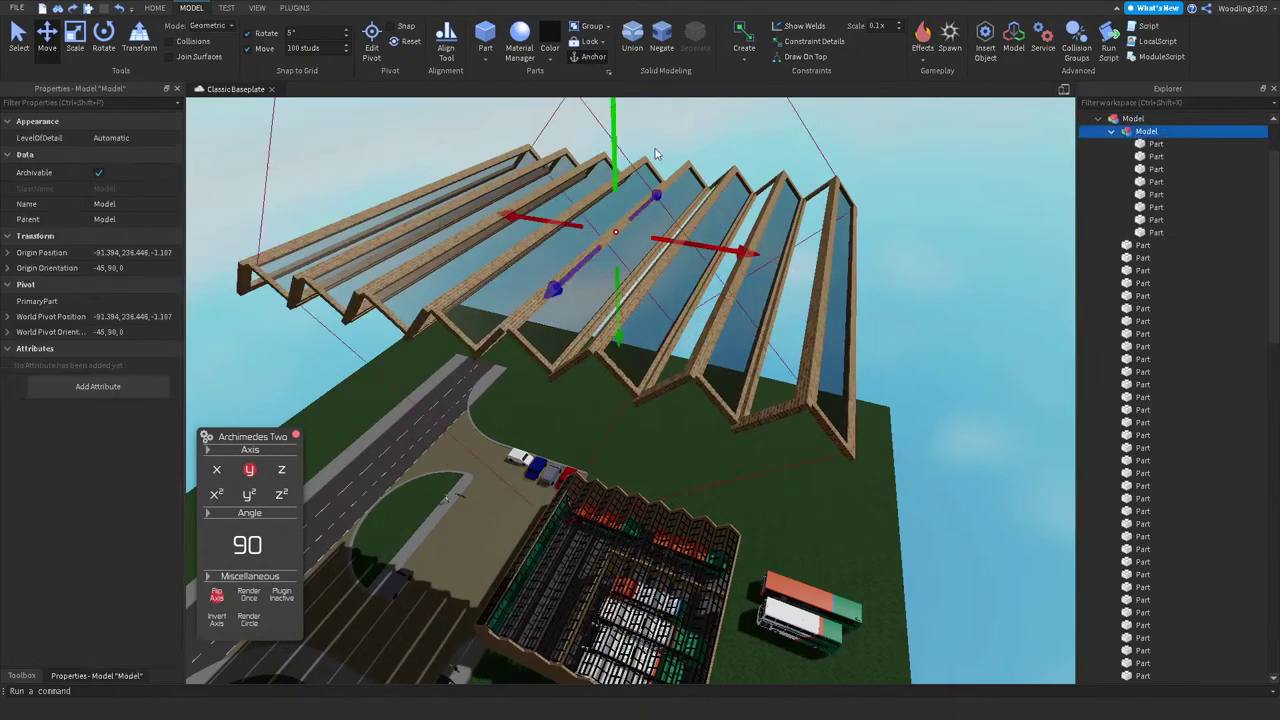
pyautogui.moveTo(614, 148); pyautogui.dragTo(627, 511)
pyautogui.scroll(10, 627, 511)
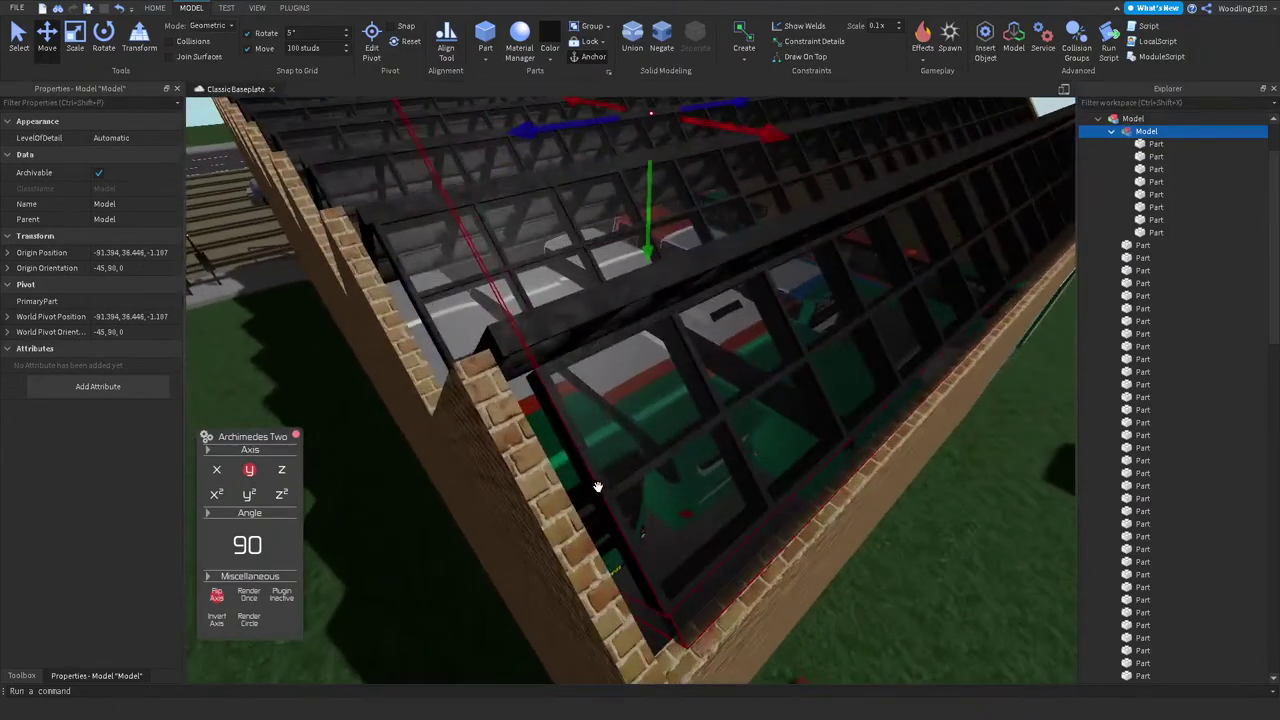
pyautogui.scroll(-10, 597, 487)
# Step: Select all eight lowered panes inside the group and set their Transparency to 0
pyautogui.moveTo(1212, 148); pyautogui.dragTo(1188, 234)
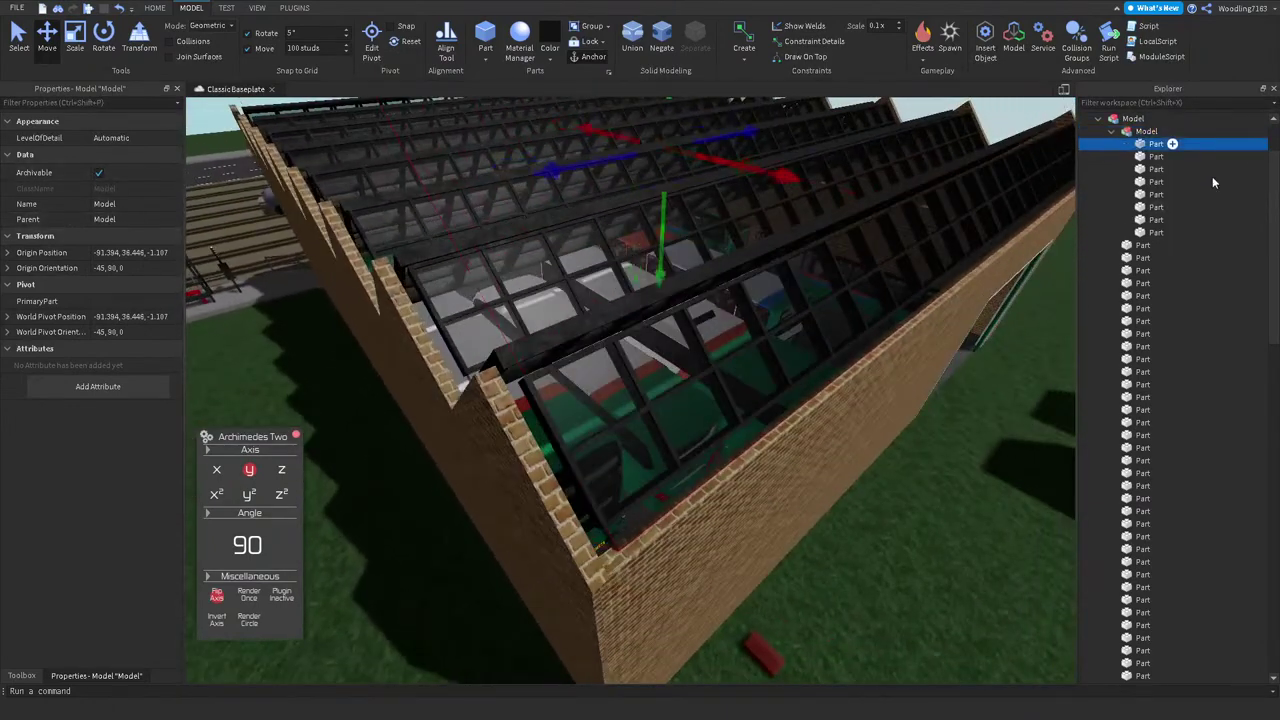
pyautogui.write('0')
pyautogui.press('Return')
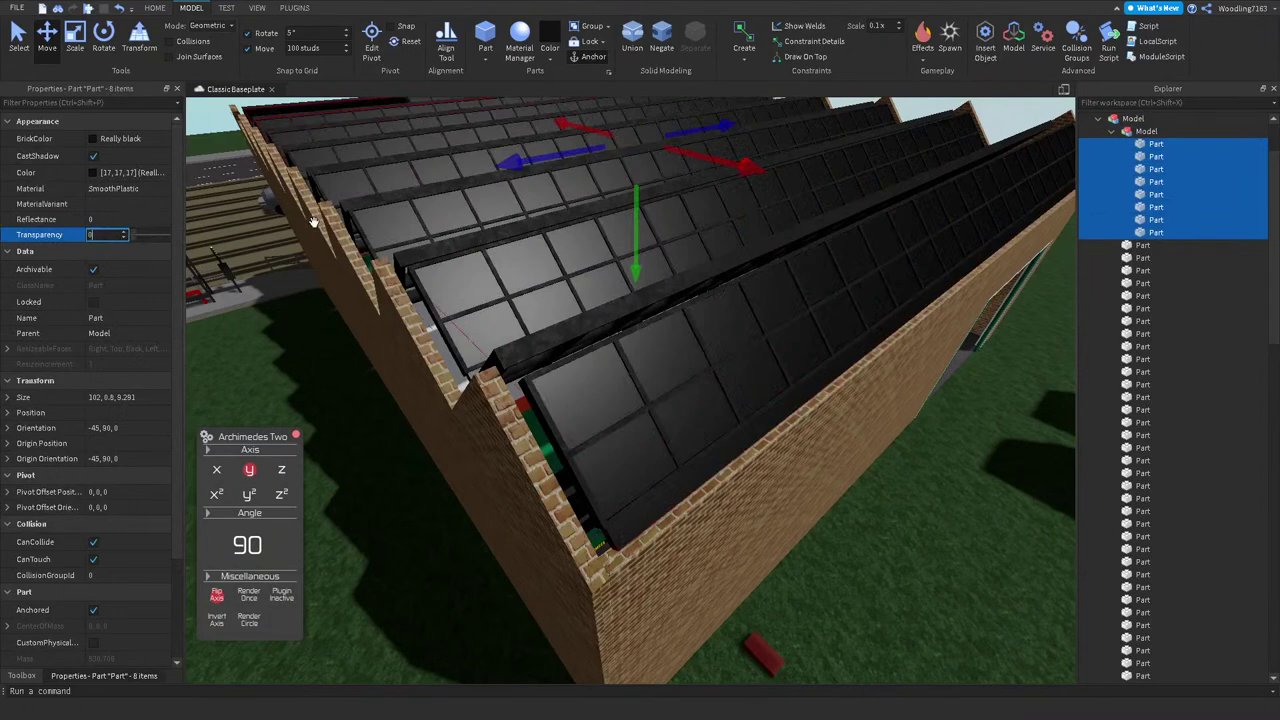
# Step: Duplicate the eight panes and turn the copies 180° about the vertical axis to fill the opposite roof slopes
pyautogui.hotkey('ctrl', 'd')
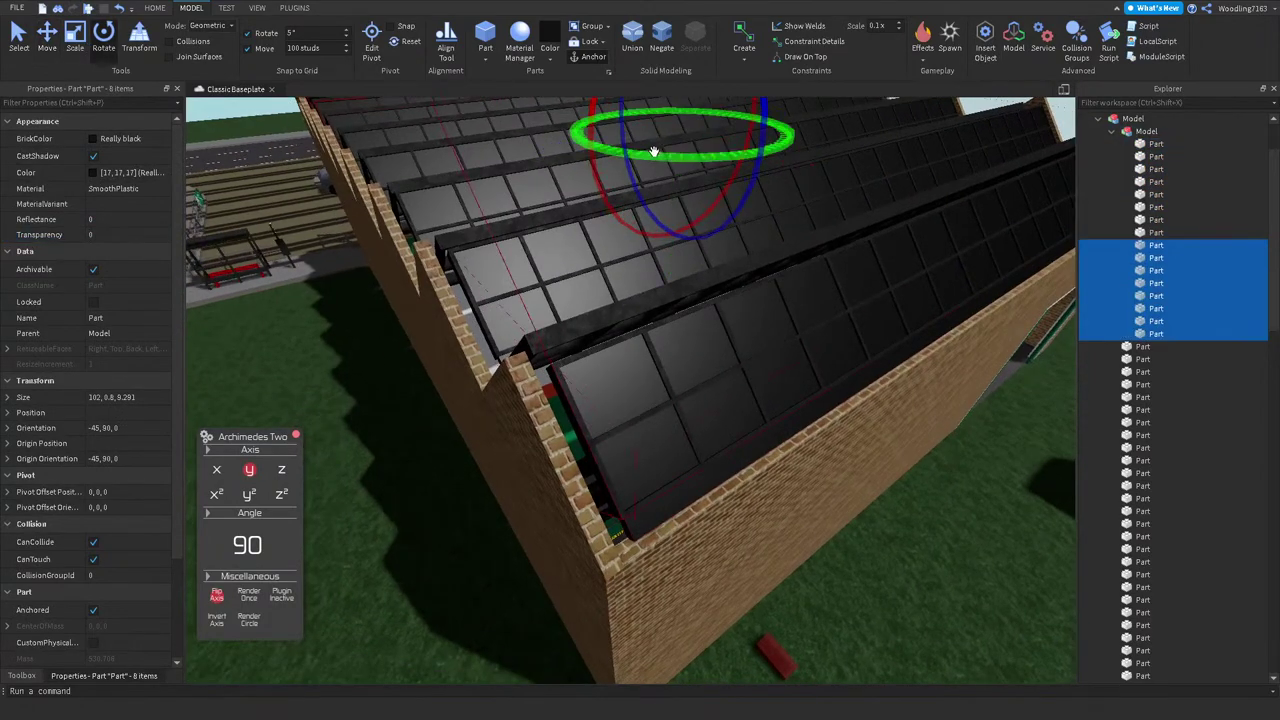
pyautogui.press('f')
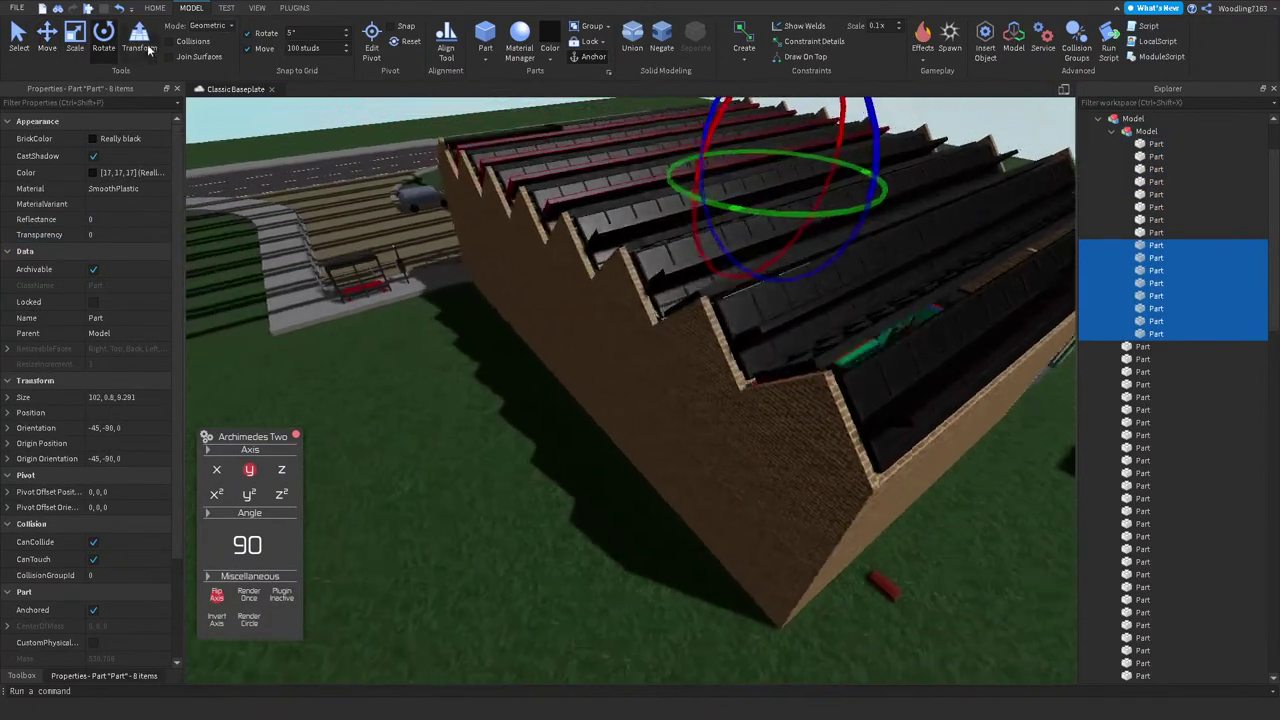
pyautogui.click(47, 40)
pyautogui.scroll(3, 614, 228)
pyautogui.moveTo(614, 228); pyautogui.dragTo(614, 228, button='right')
pyautogui.moveTo(749, 200); pyautogui.dragTo(709, 203, button='right')
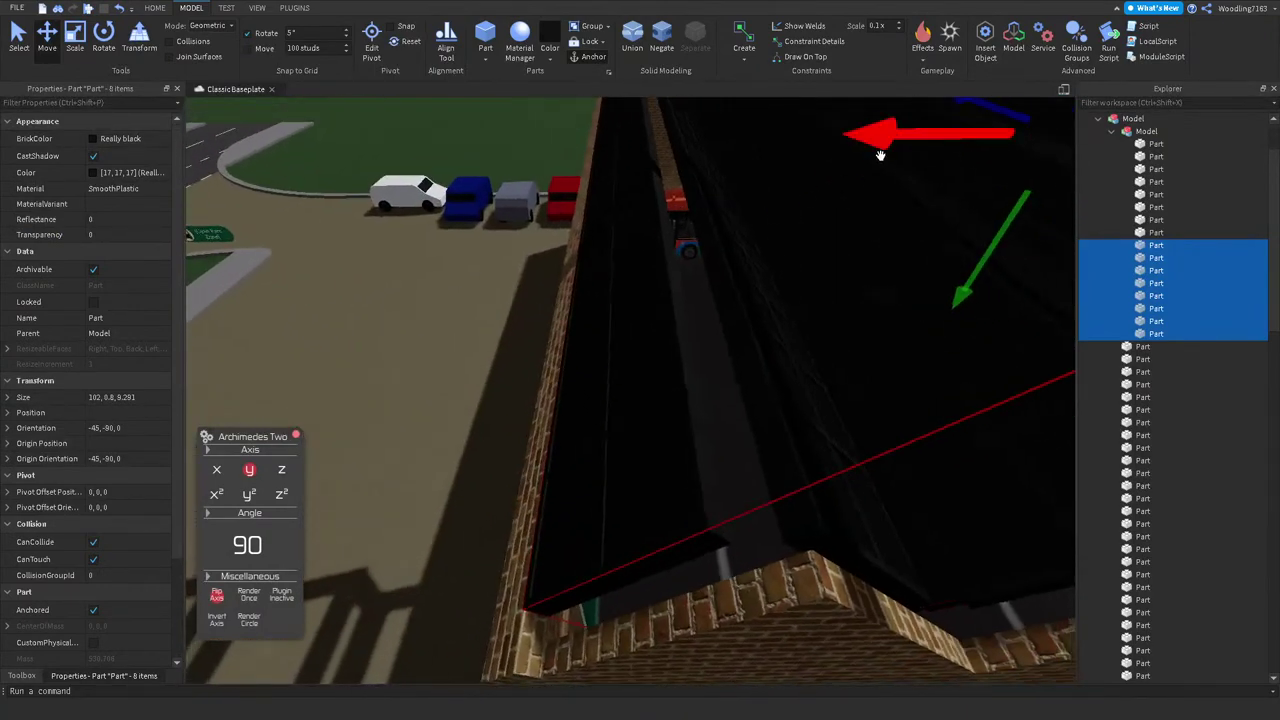
pyautogui.moveTo(876, 162)
pyautogui.mouseDown(button='right')
pyautogui.moveTo(890, 149)
pyautogui.moveTo(857, 160)
pyautogui.moveTo(875, 187)
pyautogui.mouseUp(button='right')
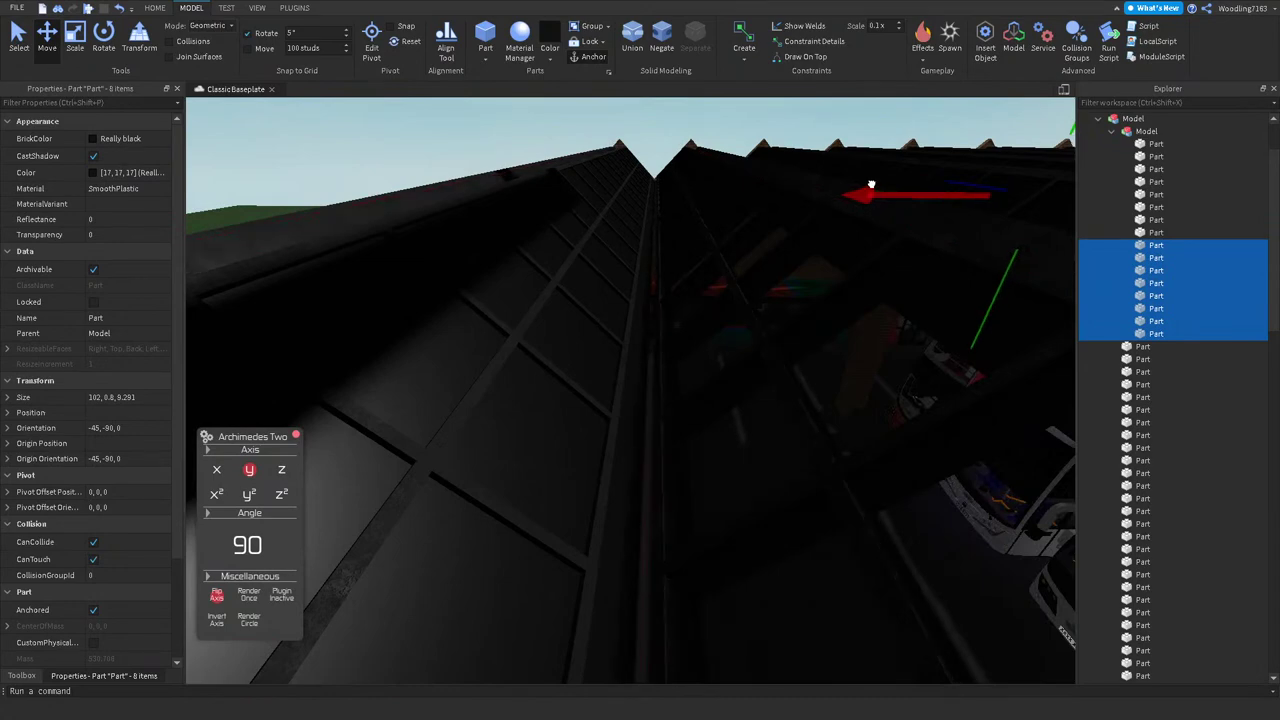
pyautogui.moveTo(872, 185); pyautogui.dragTo(873, 184, button='right')
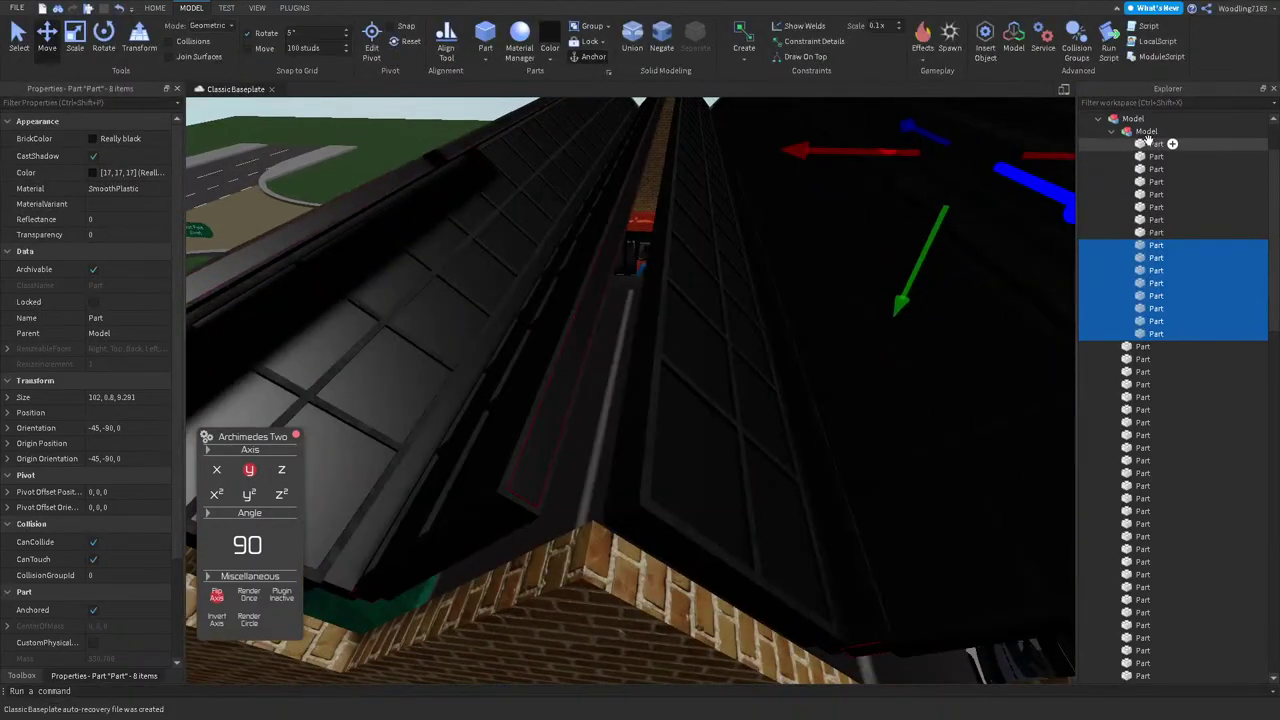
# Step: Ungroup the pane model and merge all 16 panes into one union
pyautogui.moveTo(1146, 131); pyautogui.dragTo(1143, 118)
pyautogui.hotkey('ctrl', 'u')
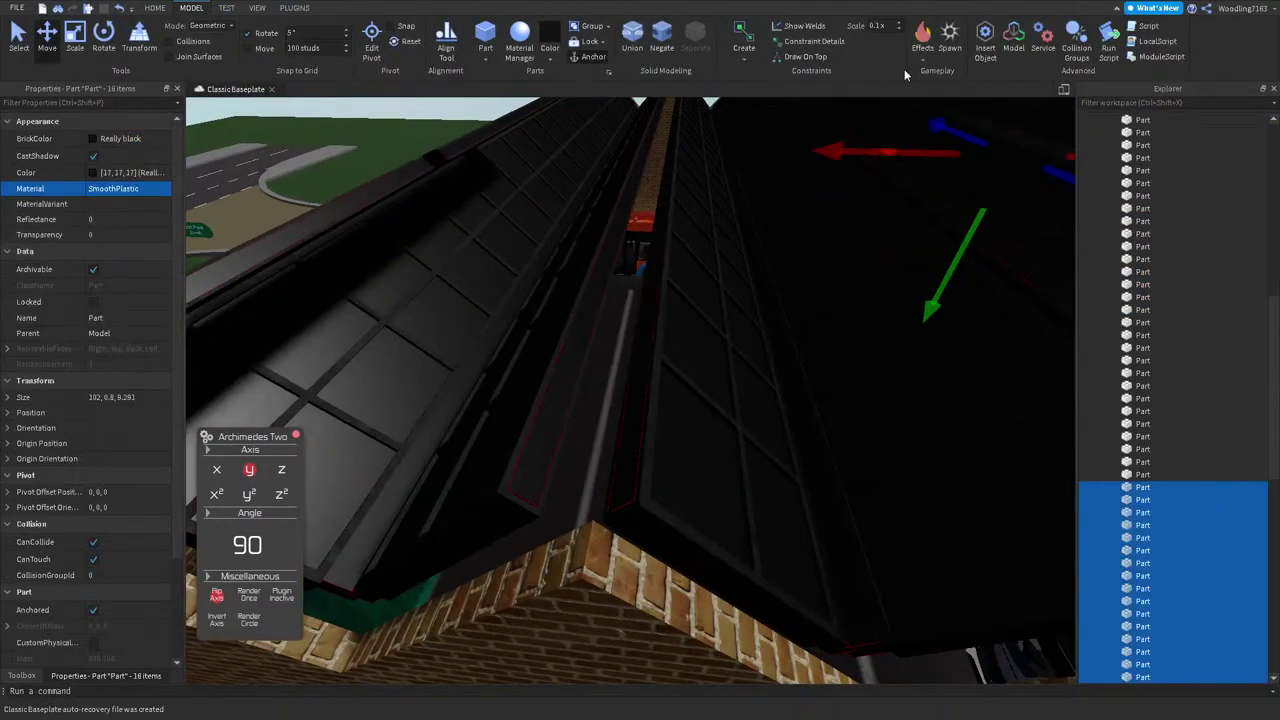
pyautogui.click(625, 45)
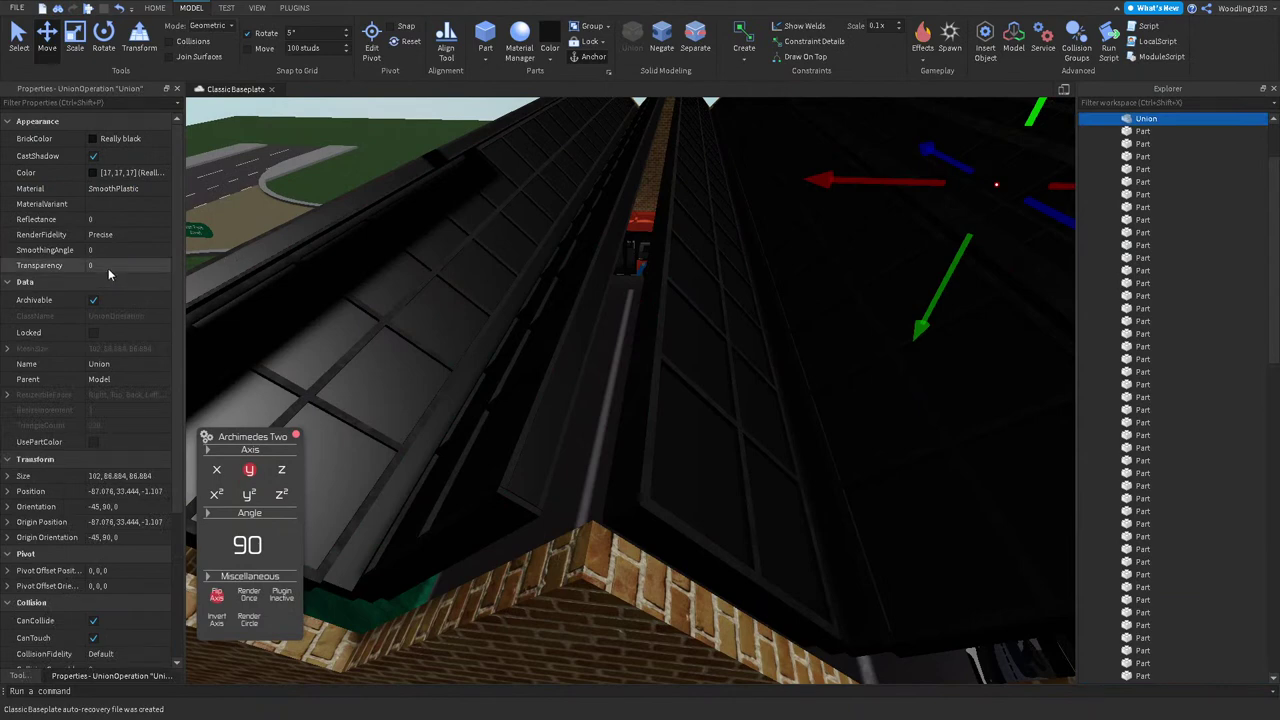
# Step: Try to recolour the pane union dark grey
pyautogui.click(548, 59)
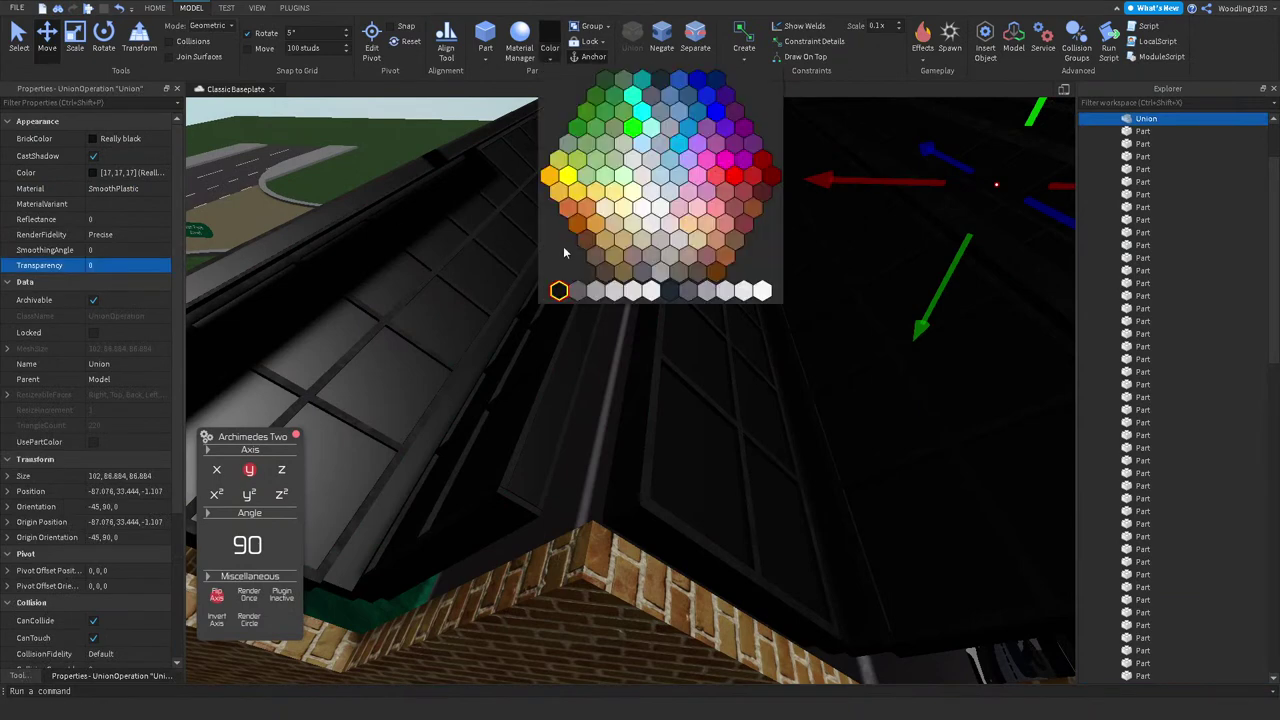
pyautogui.click(575, 287)
pyautogui.click(561, 174)
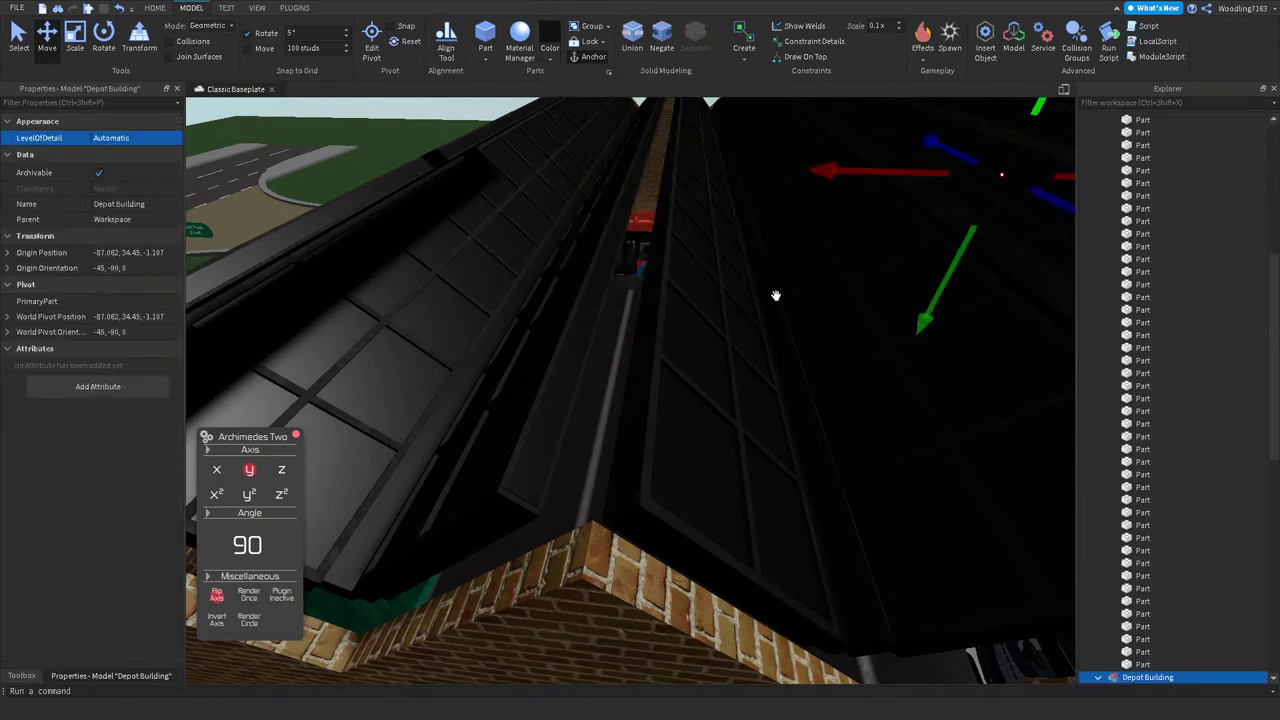
pyautogui.hotkey('ctrl', 'z')
pyautogui.hotkey('ctrl', 'y')
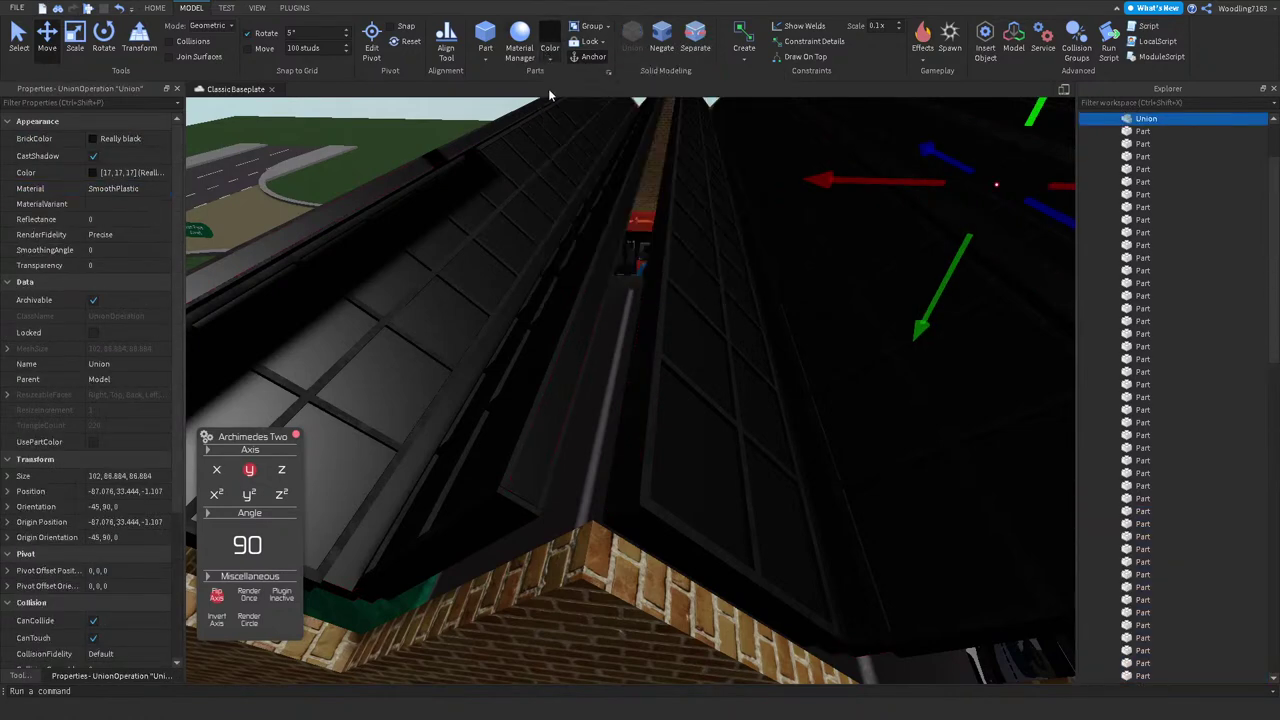
# Step: Colour the pane union Dark stone grey and enable UsePartColor
pyautogui.click(550, 60)
pyautogui.click(576, 291)
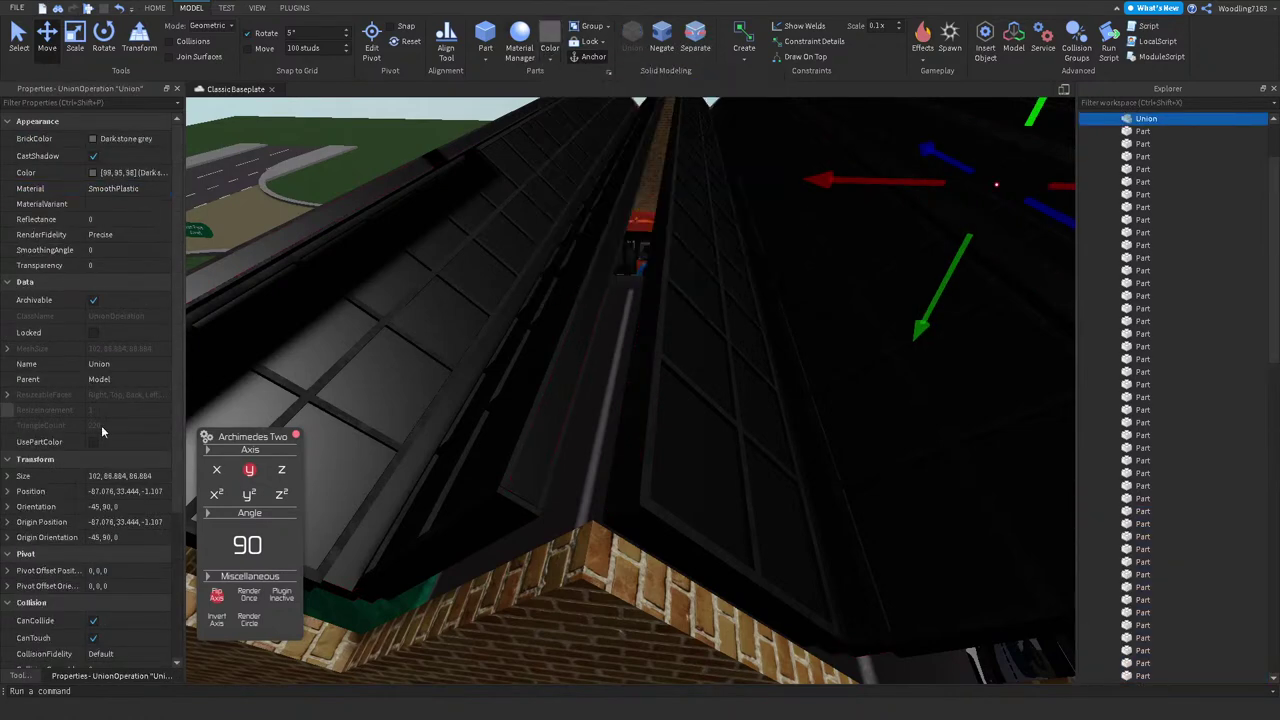
pyautogui.click(93, 441)
# Step: Rename the pane union Glass, disable its CanCollide and move it into the Depot Building model
pyautogui.click(119, 364)
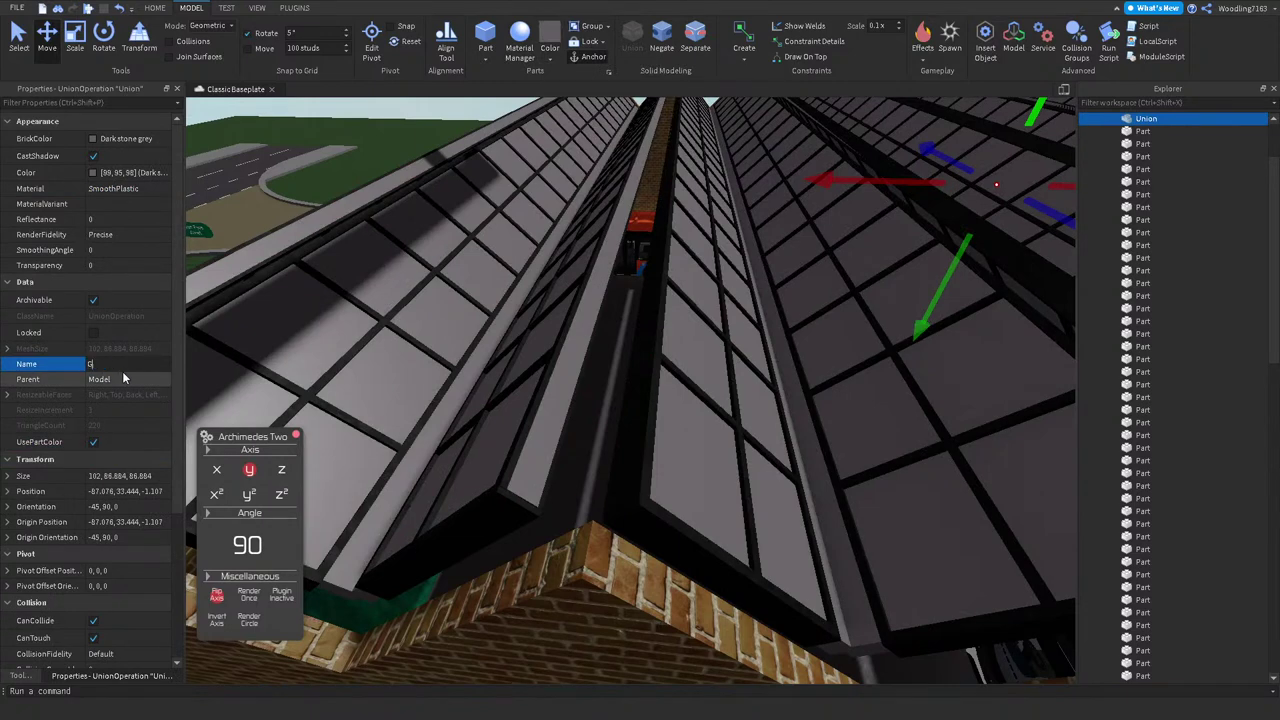
pyautogui.scroll(2, 1150, 215)
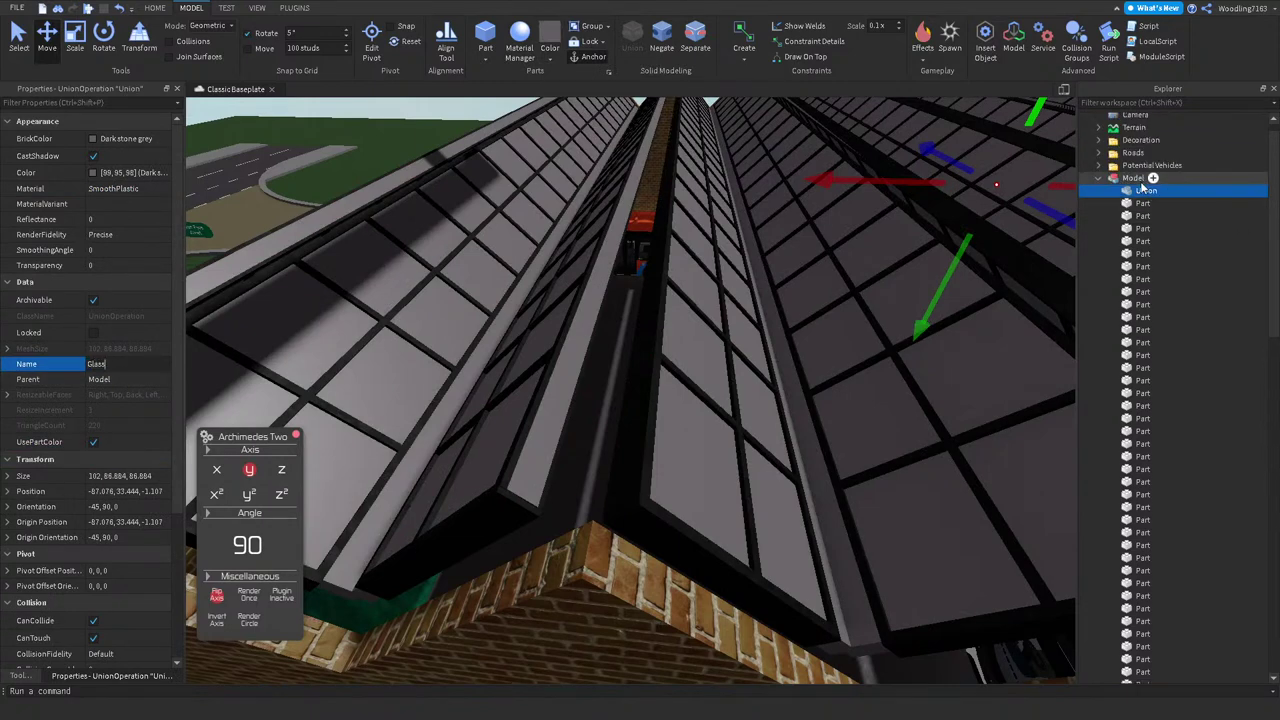
pyautogui.click(143, 622)
pyautogui.moveTo(1138, 192); pyautogui.dragTo(1167, 310)
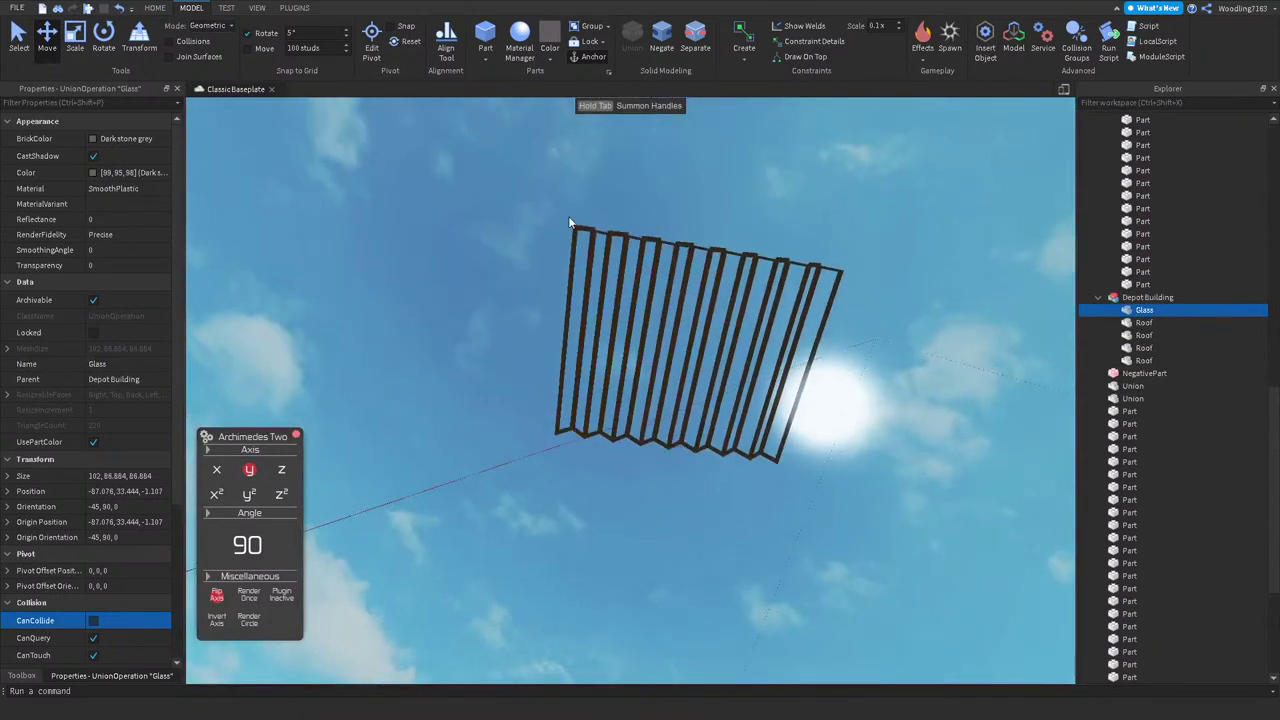
# Step: Select the raised brick roof model, ungroup it and merge its brick beams into one union
pyautogui.moveTo(571, 223); pyautogui.dragTo(847, 461)
pyautogui.press('f')
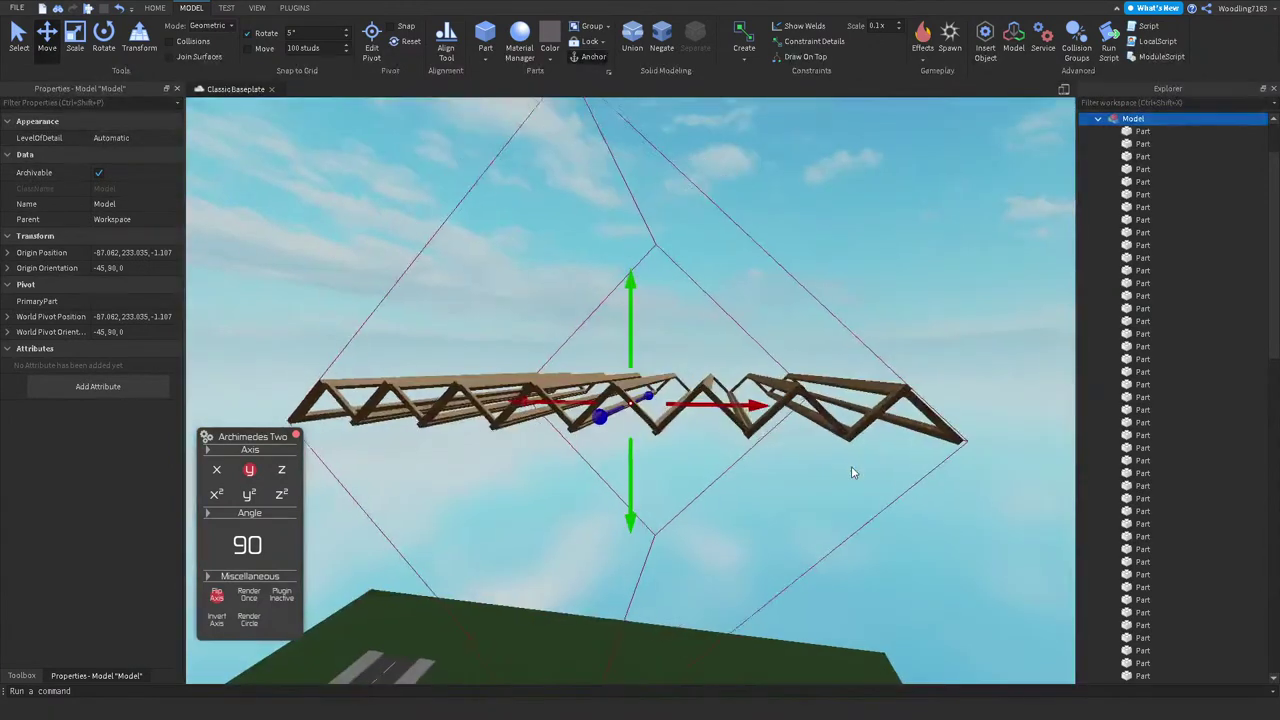
pyautogui.hotkey('ctrl', 'a')
pyautogui.moveTo(749, 409); pyautogui.dragTo(749, 540, button='right')
pyautogui.click(636, 36)
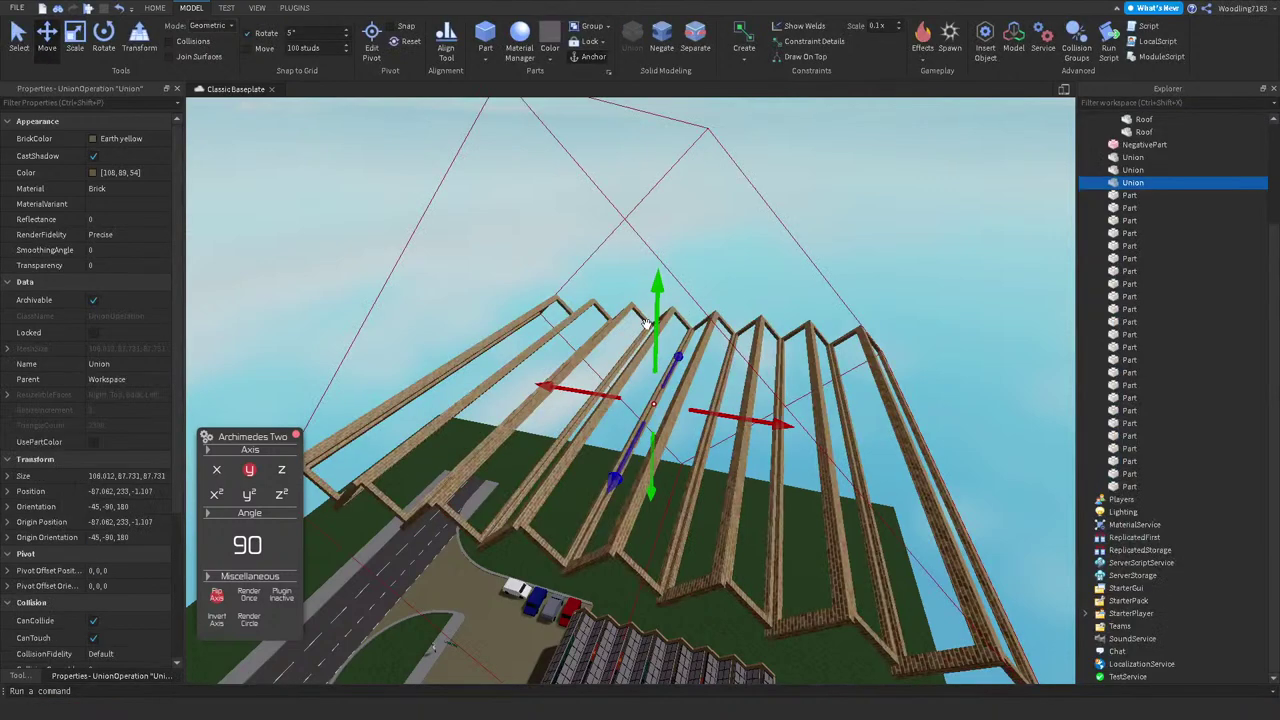
# Step: Lower the brick roof union onto the depot walls around the glazed window frames
pyautogui.moveTo(645, 322); pyautogui.dragTo(645, 437)
pyautogui.press('f')
pyautogui.moveTo(645, 437); pyautogui.dragTo(680, 432, button='right')
# Step: Union the small negative part beside the depot with the brick roof union and check the finished roof edge
pyautogui.click(668, 427)
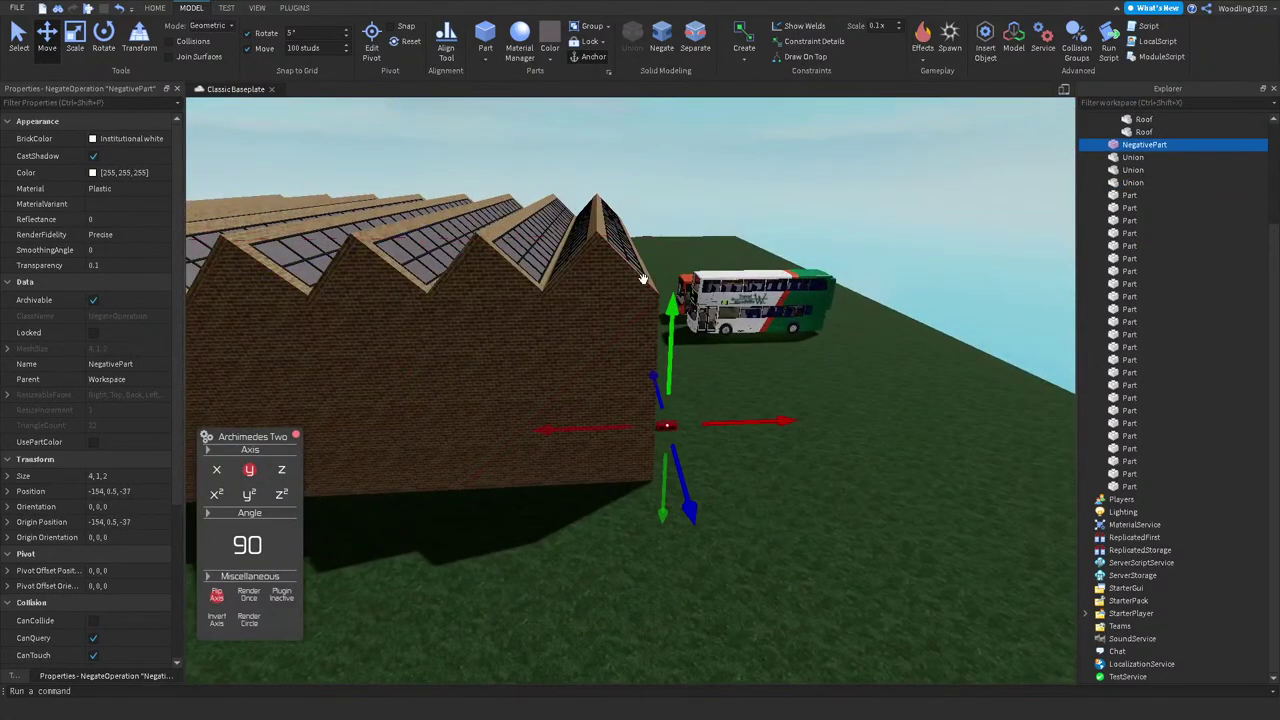
pyautogui.keyDown('ctrl'); pyautogui.click(595, 234); pyautogui.keyUp('ctrl')
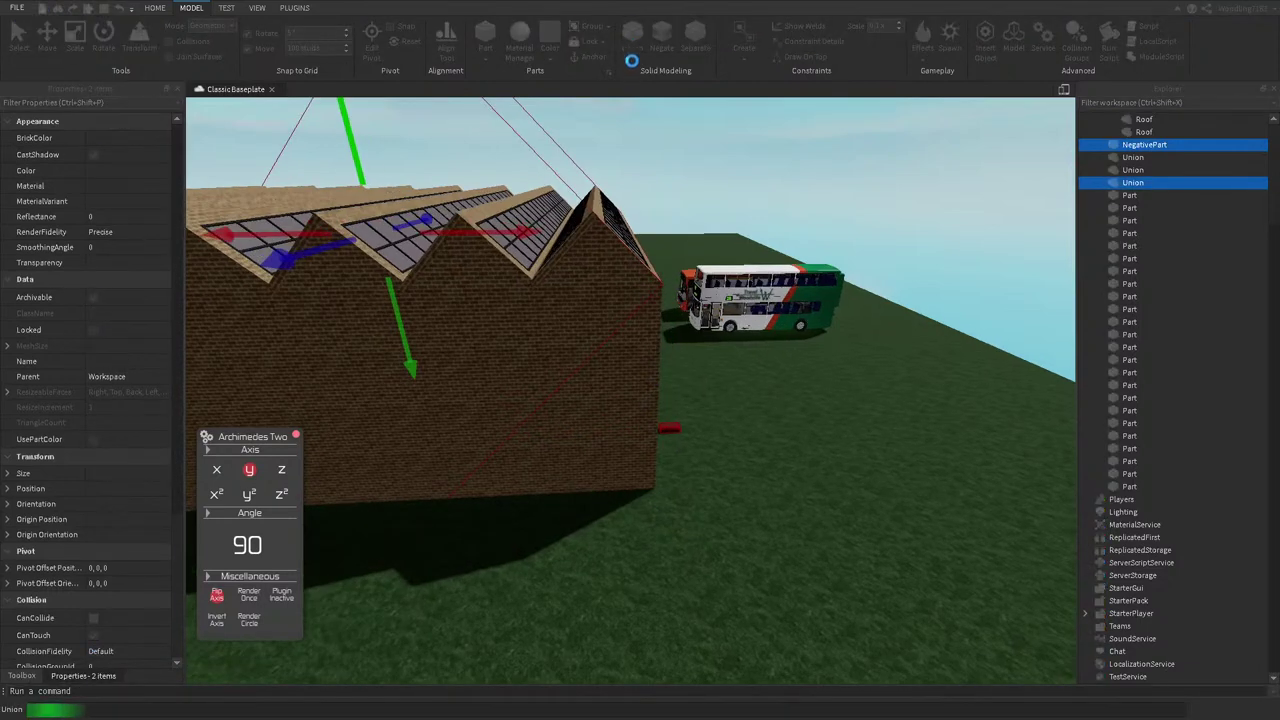
pyautogui.click(632, 42)
pyautogui.moveTo(750, 251); pyautogui.dragTo(750, 251, button='right')
pyautogui.moveTo(557, 260); pyautogui.dragTo(555, 260)
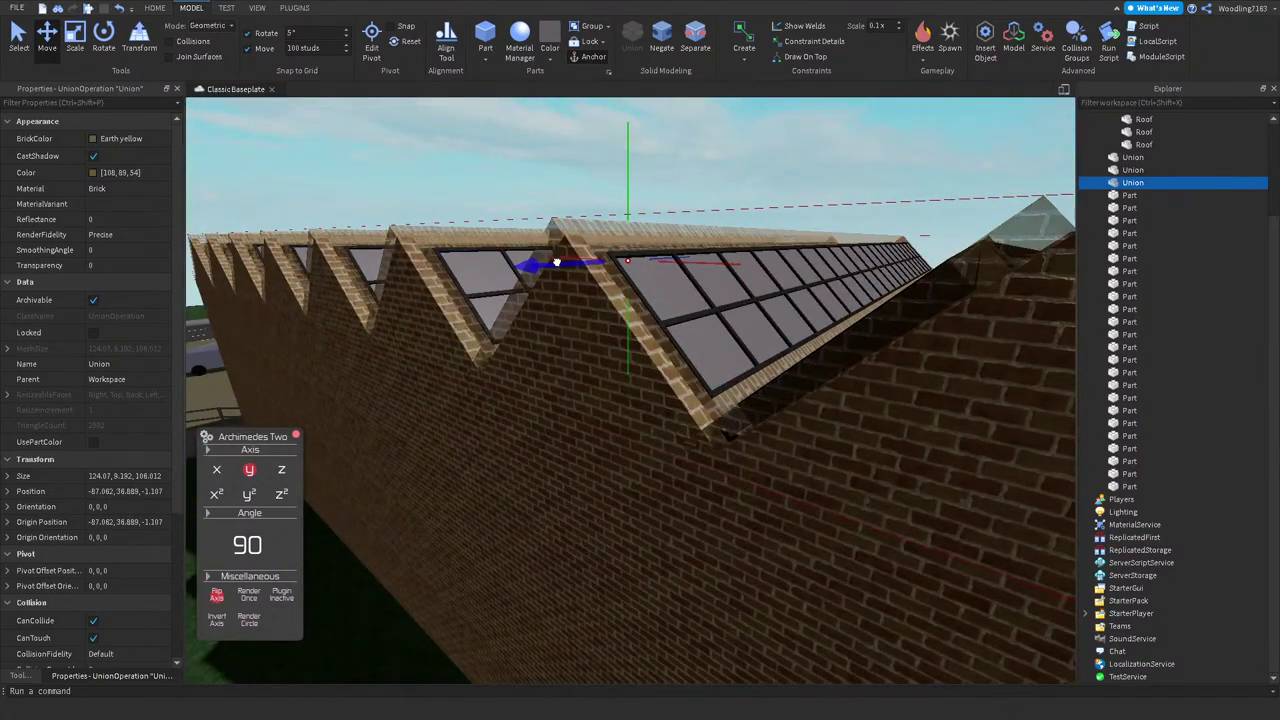
pyautogui.moveTo(559, 262); pyautogui.dragTo(602, 325, button='right')
pyautogui.click(600, 223)
pyautogui.scroll(-5, 602, 325)
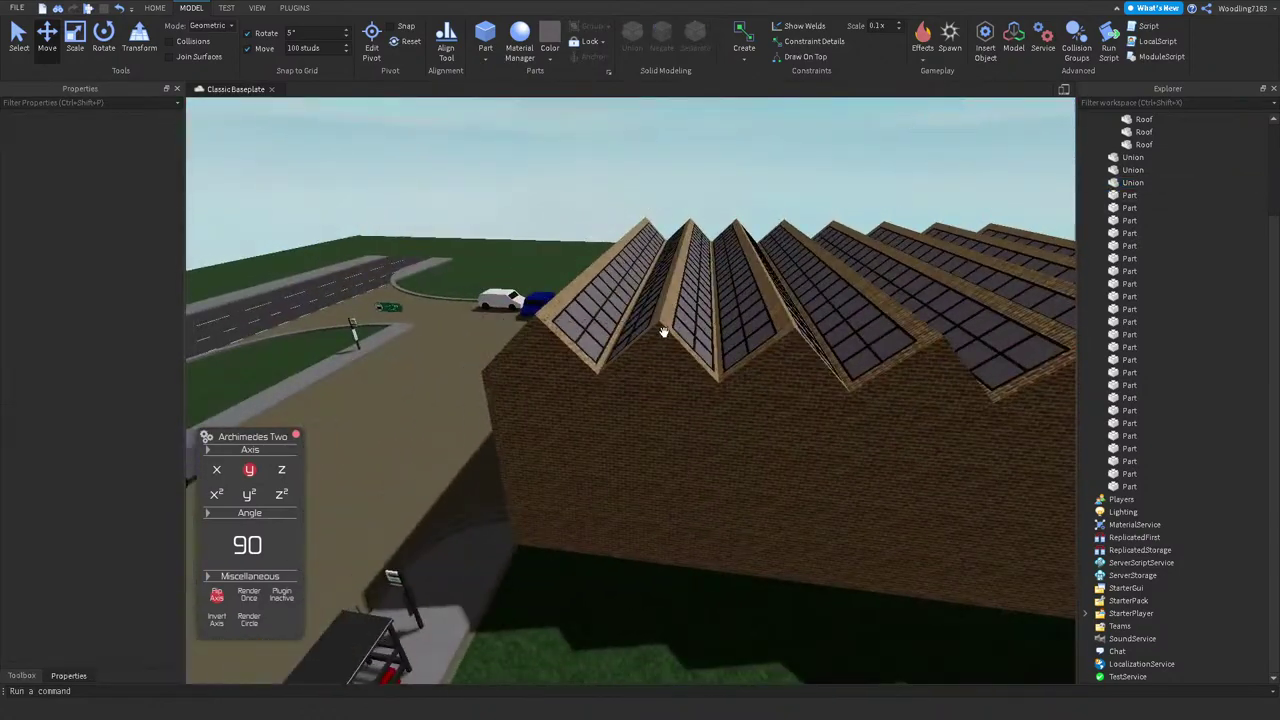
# Step: Rename the sawtooth-topped brick wall union Roof, disable its CanCollide and move it into the Depot Building model
pyautogui.click(663, 333)
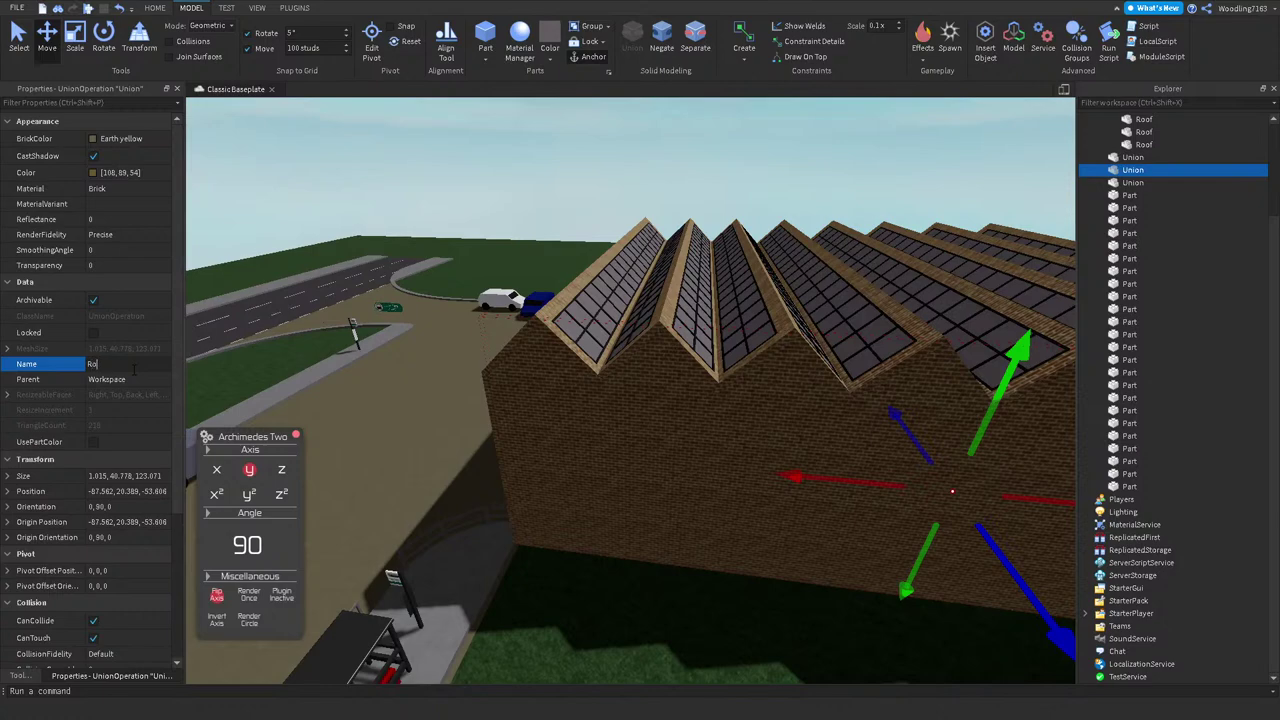
pyautogui.click(116, 621)
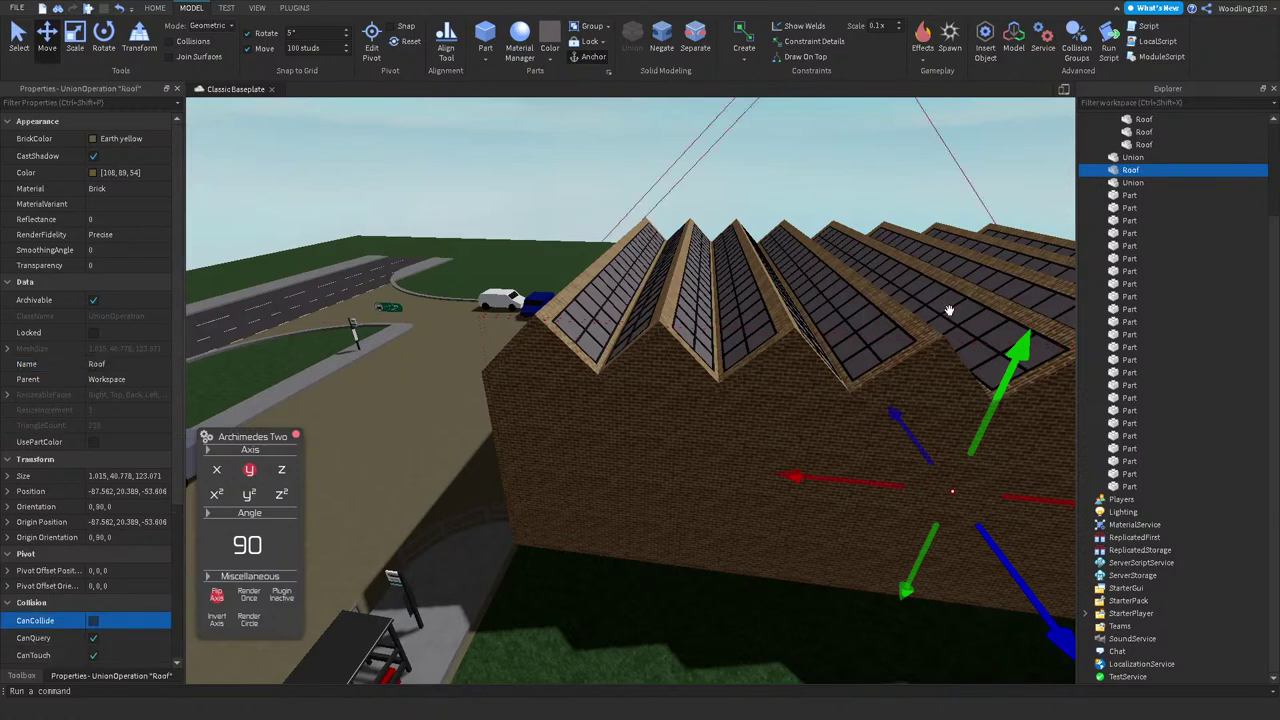
pyautogui.scroll(3, 1165, 297)
pyautogui.moveTo(1133, 284); pyautogui.dragTo(1145, 194)
# Step: Recolour the Glass union Really black and set its transparency to 0.5
pyautogui.scroll(5, 846, 190)
pyautogui.moveTo(846, 190); pyautogui.dragTo(846, 190, button='right')
pyautogui.click(1140, 208)
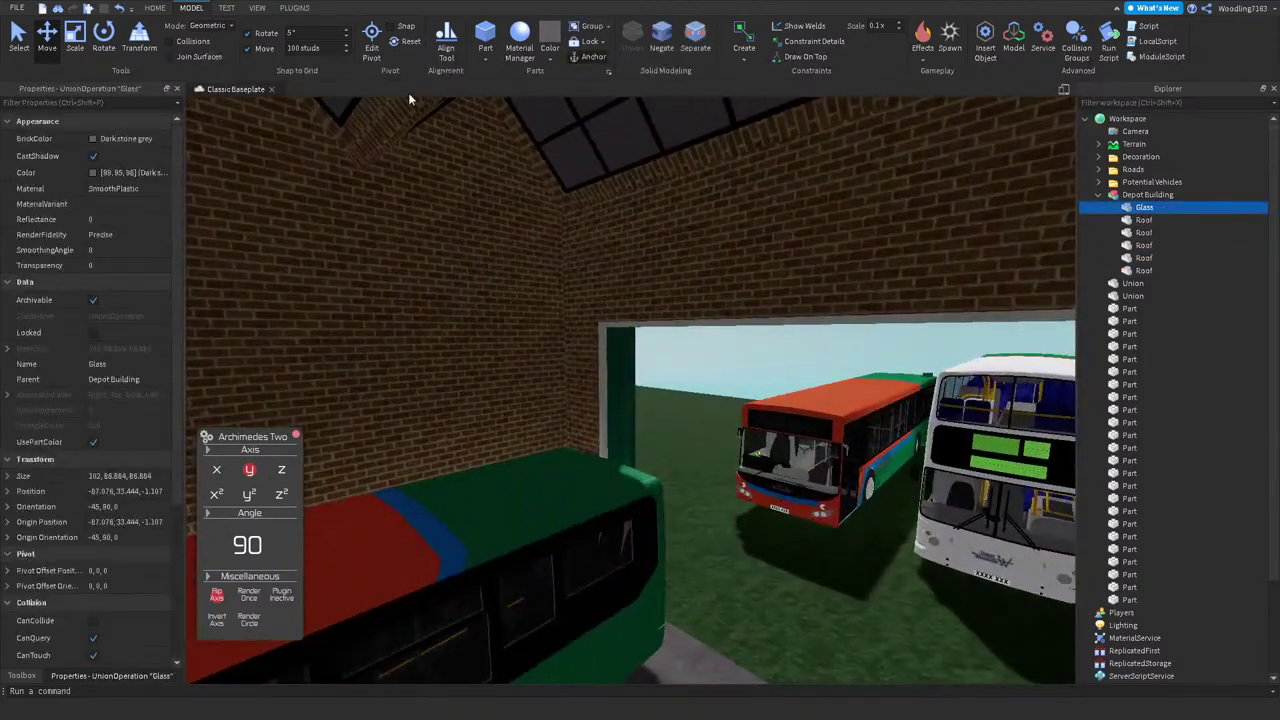
pyautogui.click(552, 61)
pyautogui.click(555, 283)
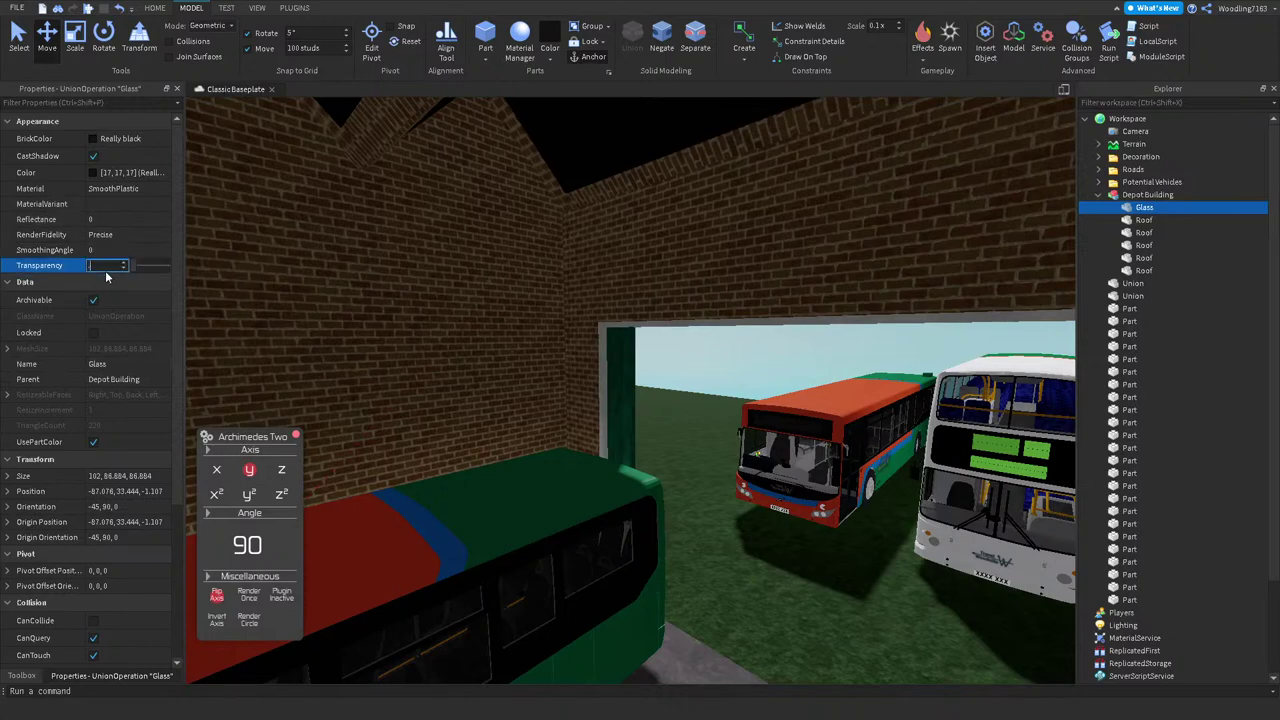
# Step: Examine the tinted roof glazing and the brick roof edges from inside and outside the depot
pyautogui.moveTo(506, 283); pyautogui.dragTo(480, 283, button='right')
pyautogui.scroll(2, 480, 283)
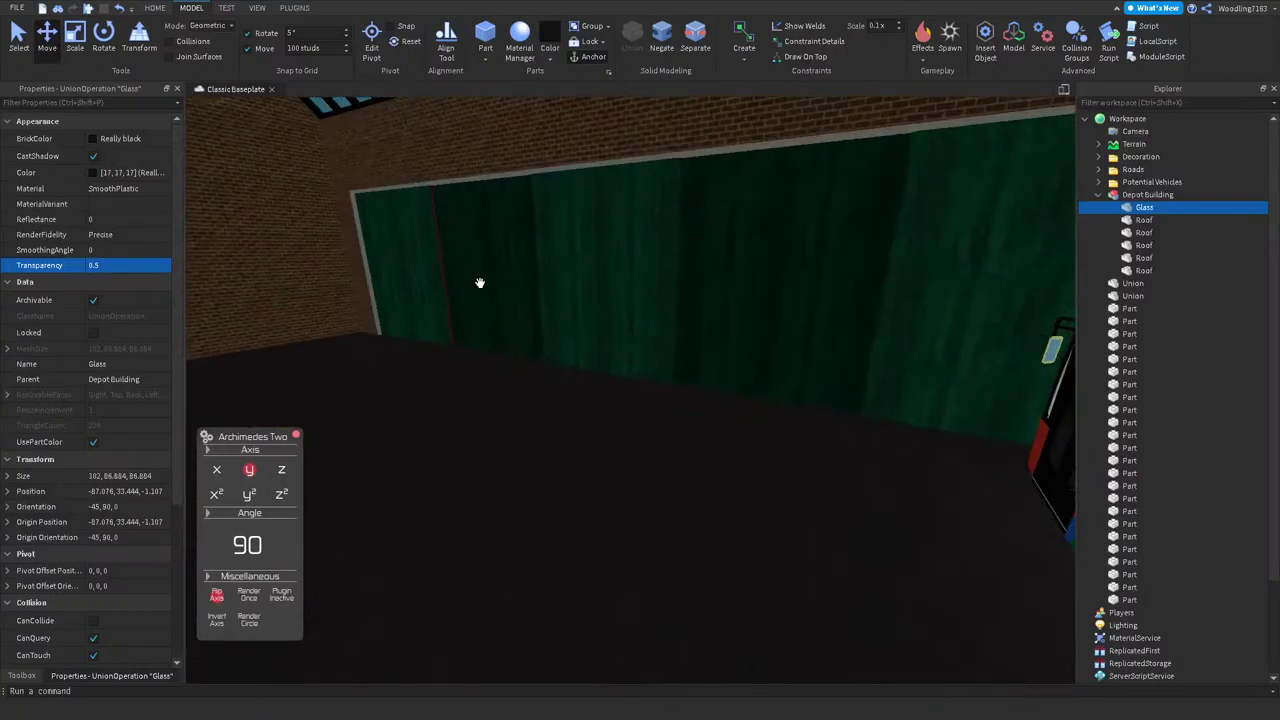
pyautogui.scroll(-2, 477, 283)
pyautogui.scroll(2, 574, 289)
pyautogui.moveTo(574, 289)
pyautogui.mouseDown(button='right')
pyautogui.moveTo(574, 266)
pyautogui.moveTo(576, 287)
pyautogui.mouseUp(button='right')
pyautogui.press('f')
pyautogui.click(808, 201)
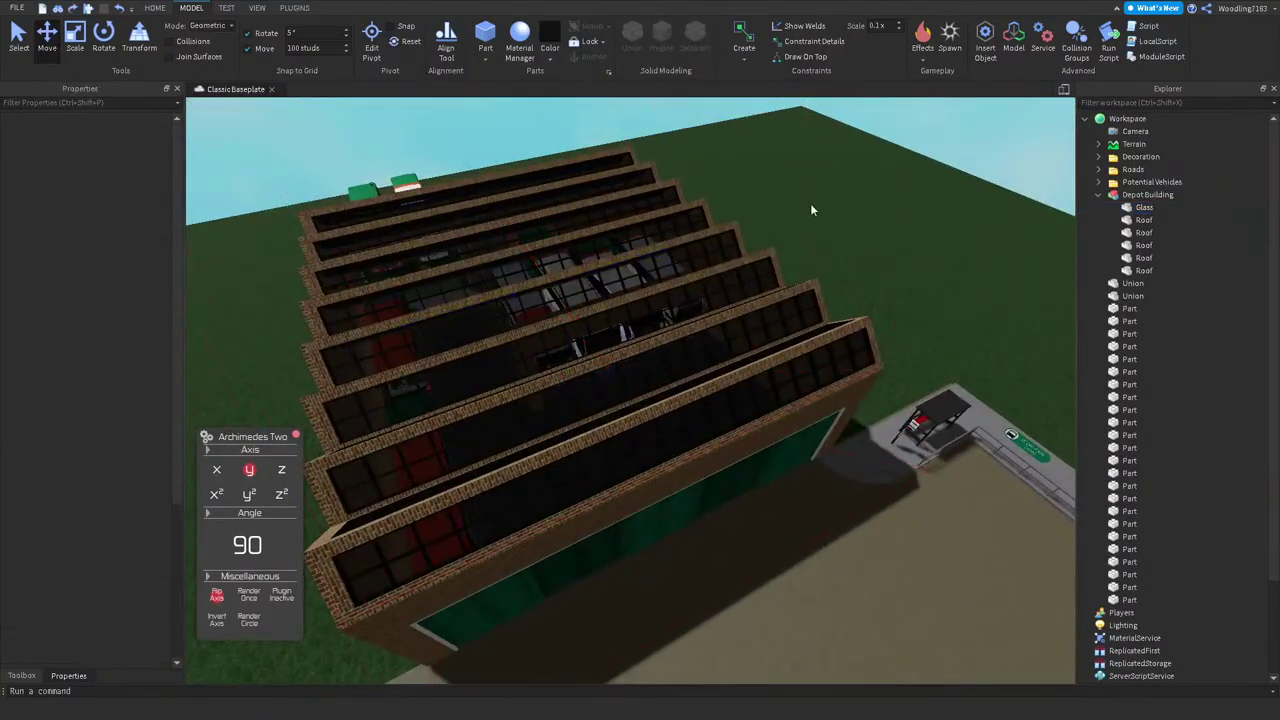
pyautogui.scroll(3, 744, 294)
pyautogui.scroll(-3, 744, 294)
pyautogui.moveTo(724, 303); pyautogui.dragTo(831, 297, button='right')
pyautogui.click(823, 276)
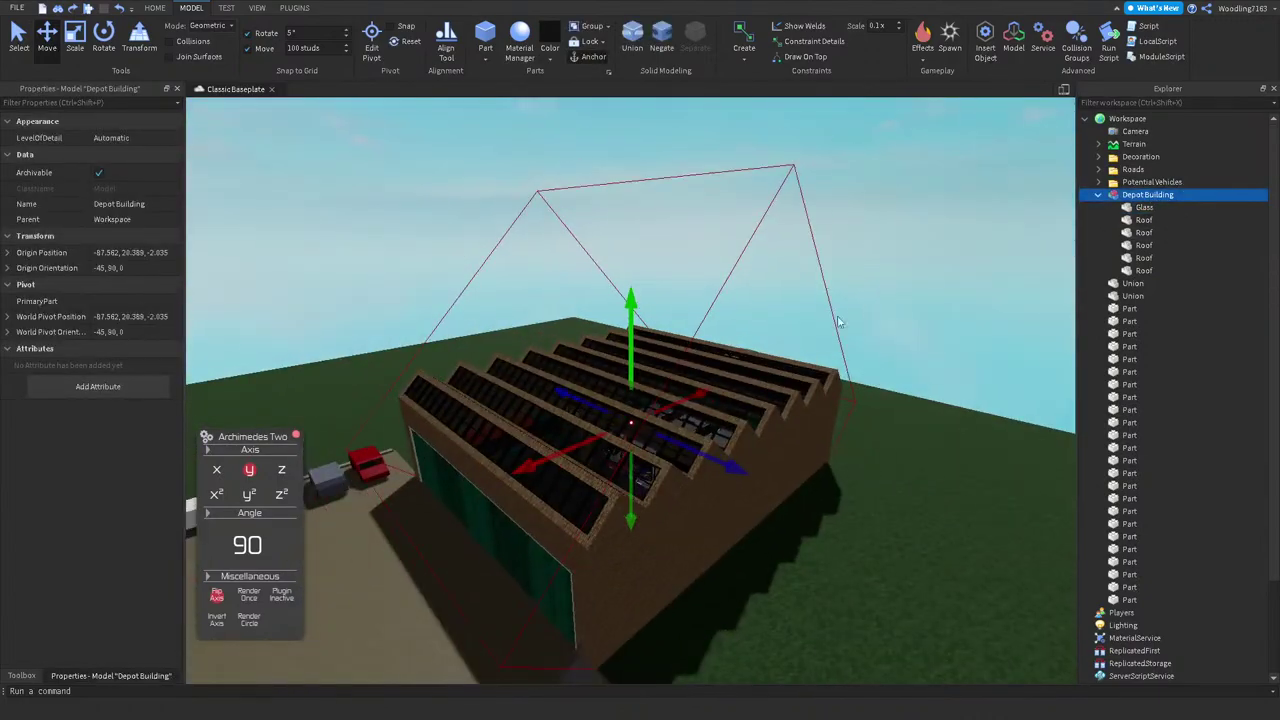
pyautogui.click(838, 460)
pyautogui.scroll(5, 838, 460)
pyautogui.moveTo(838, 460); pyautogui.dragTo(829, 450, button='right')
pyautogui.scroll(8, 828, 447)
pyautogui.scroll(8, 829, 443)
pyautogui.scroll(-10, 829, 450)
# Step: Try to shift the brick roof beam union vertically and undo the move
pyautogui.click(1135, 296)
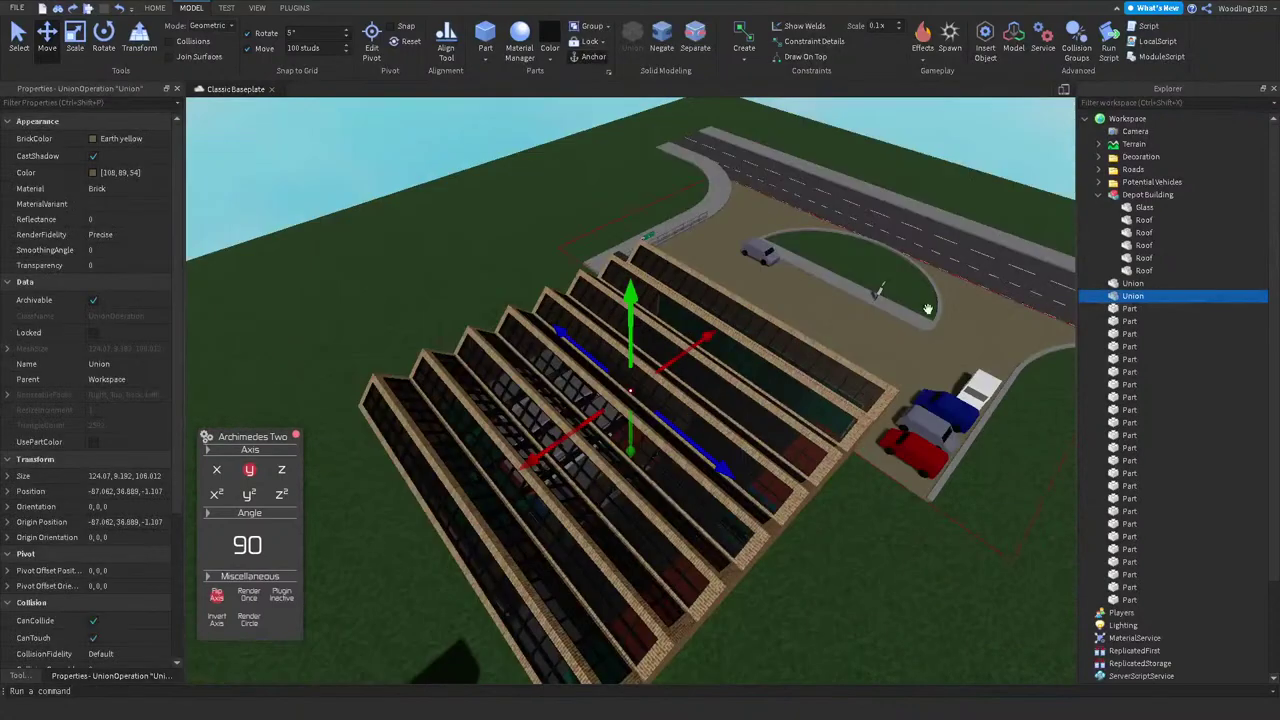
pyautogui.press('f')
pyautogui.moveTo(929, 315); pyautogui.dragTo(929, 315, button='right')
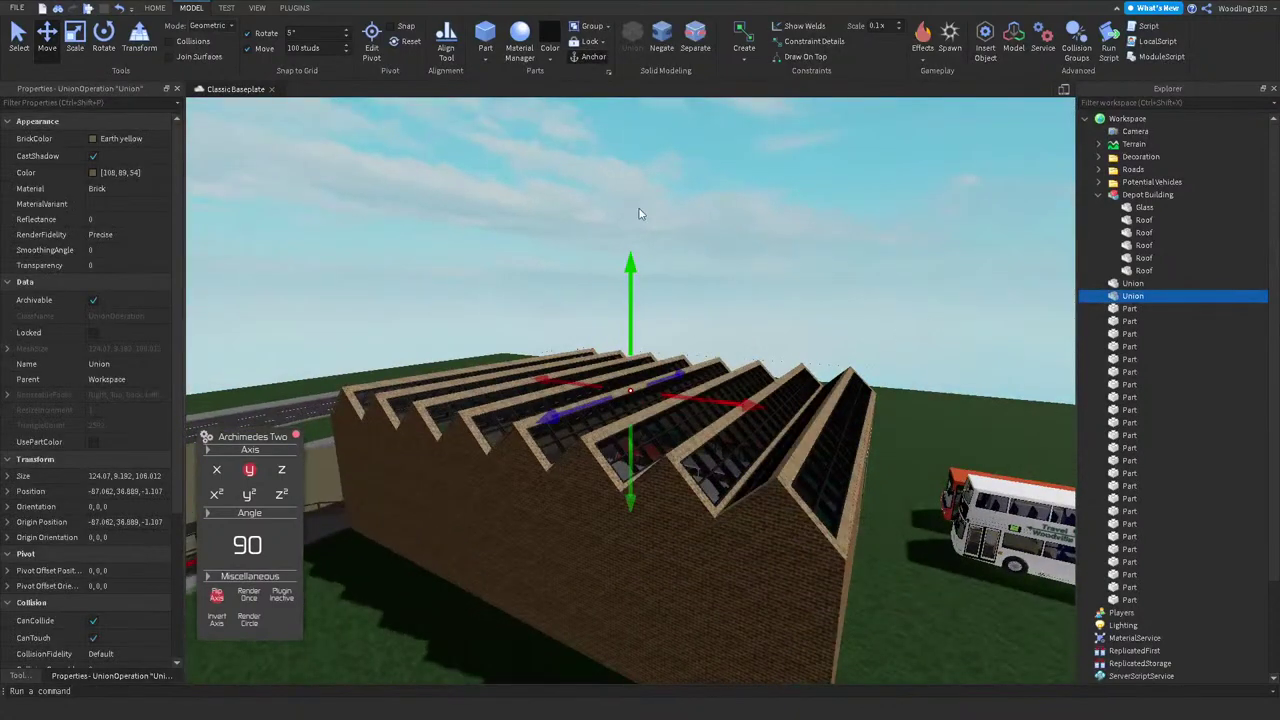
pyautogui.moveTo(620, 262); pyautogui.dragTo(622, 286)
pyautogui.moveTo(618, 230); pyautogui.dragTo(631, 238)
pyautogui.hotkey('ctrl', 'z')
# Step: Rename the sawtooth-topped side wall union in the Depot Building model Wall
pyautogui.press('f')
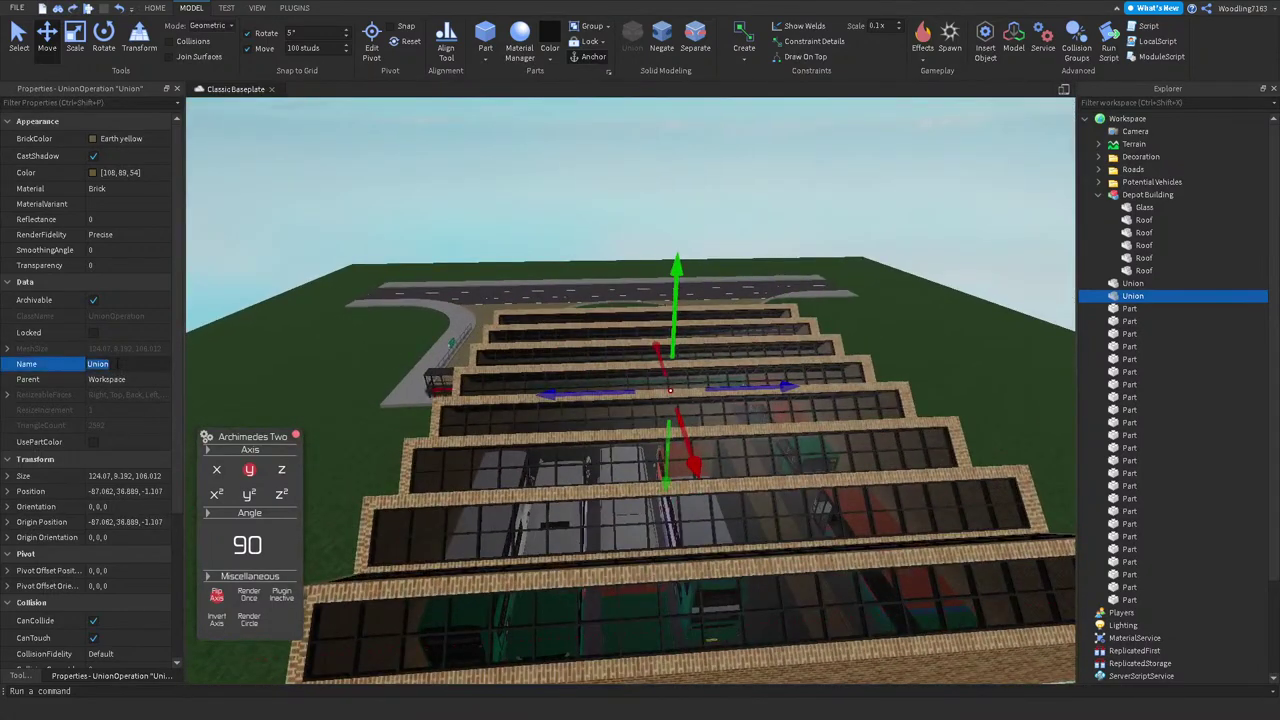
pyautogui.click(1135, 271)
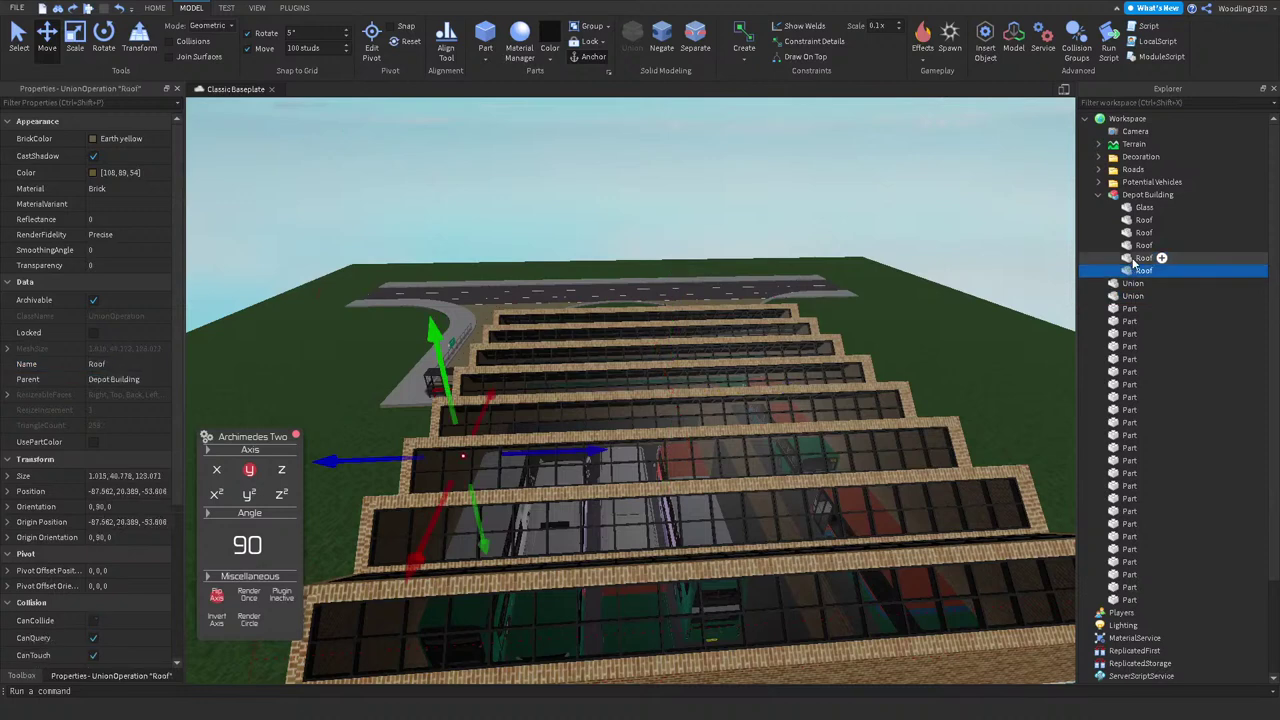
pyautogui.press('f')
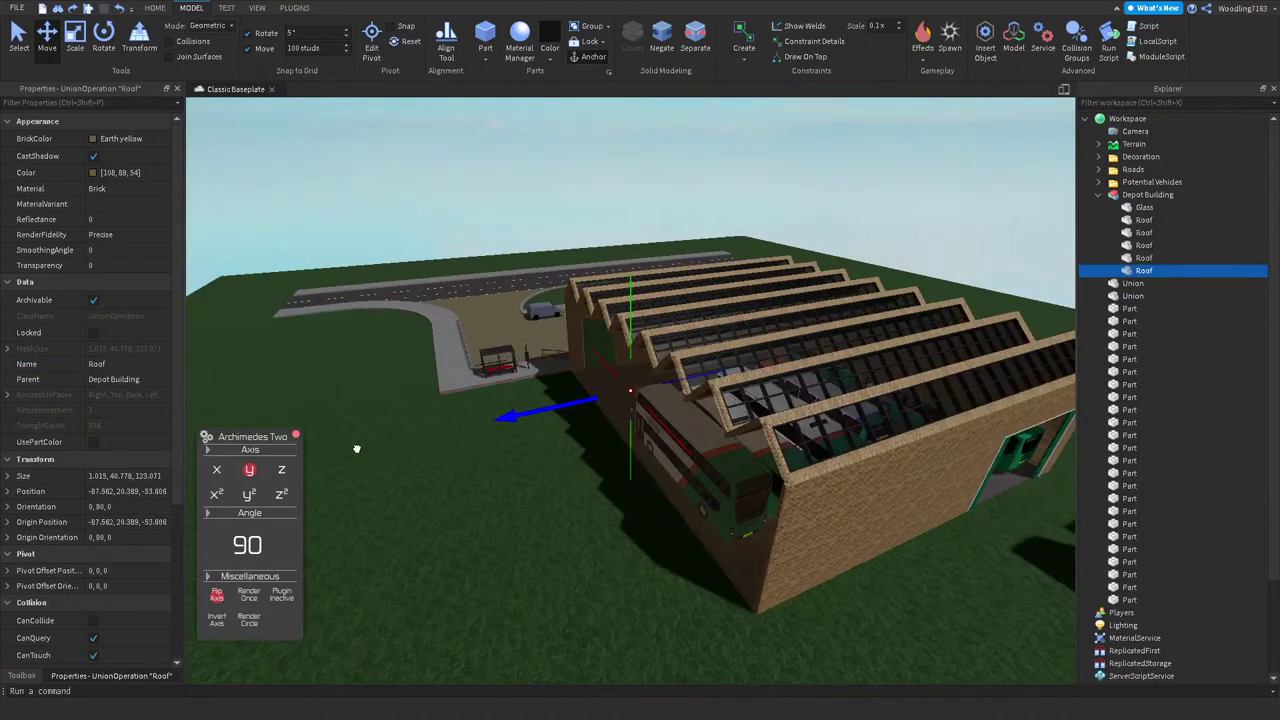
pyautogui.click(147, 364)
pyautogui.write('Wall')
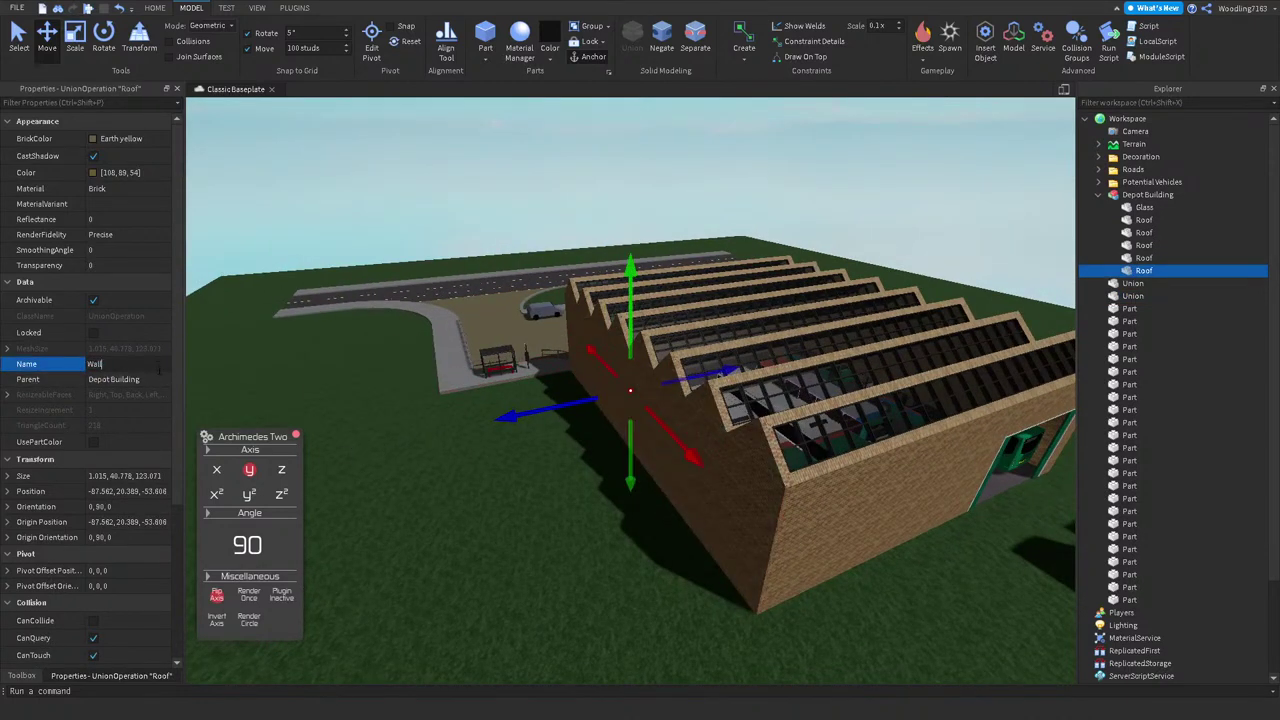
pyautogui.press('Return')
# Step: Rename the opposite sawtooth side wall union Wall, disable its CanCollide and move it into the Depot Building model
pyautogui.moveTo(663, 367); pyautogui.dragTo(678, 373, button='right')
pyautogui.click(116, 619)
pyautogui.click(520, 371)
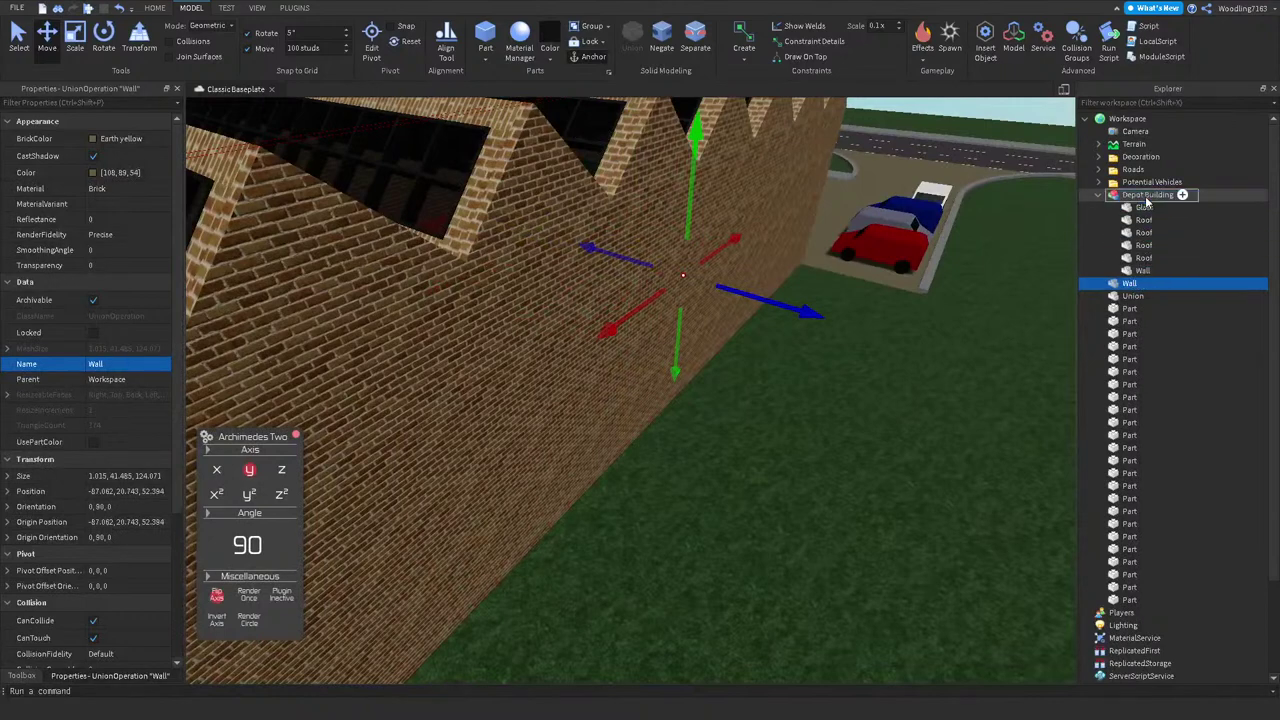
# Step: Move the brick roof beam union into the Depot Building model and rename it Roof
pyautogui.moveTo(1134, 296); pyautogui.dragTo(1145, 195)
pyautogui.press('f')
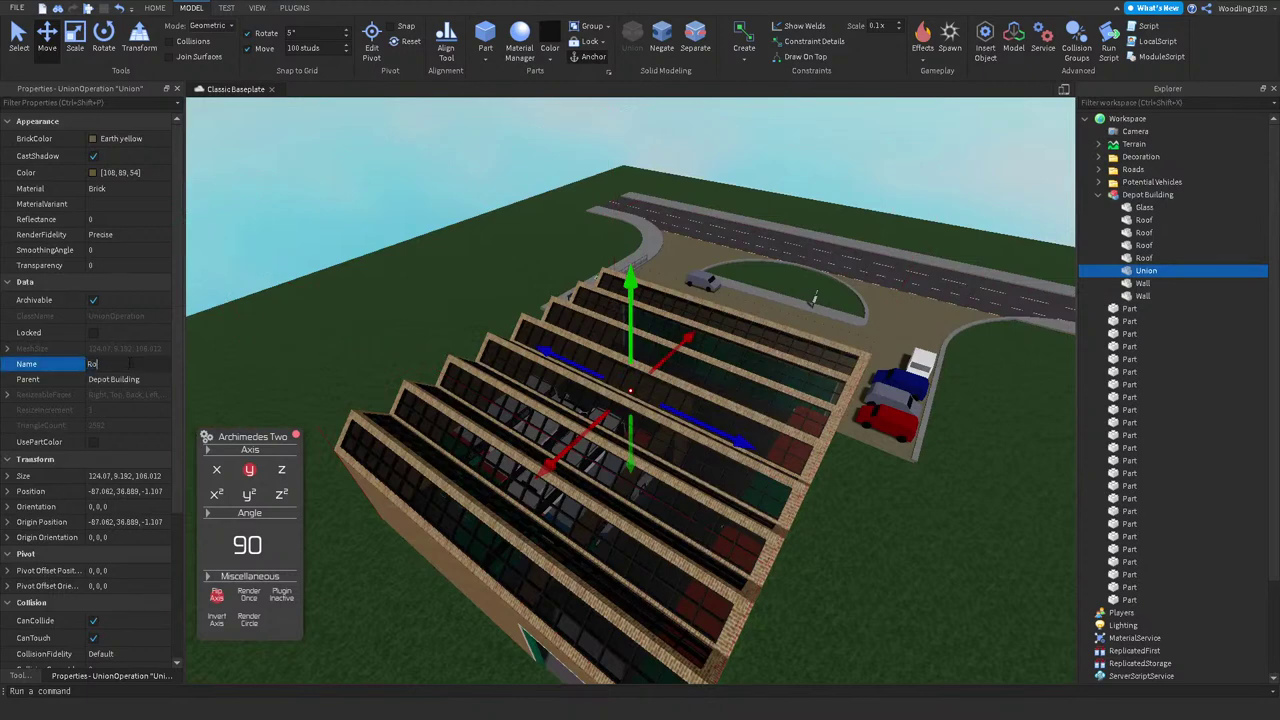
pyautogui.press('Return')
pyautogui.click(264, 364)
# Step: Select all the remaining loose parts in the Workspace and raise them 100 studs above the depot
pyautogui.moveTo(1129, 309); pyautogui.dragTo(1135, 595)
pyautogui.scroll(-3, 631, 398)
pyautogui.moveTo(631, 398); pyautogui.dragTo(669, 197, button='right')
pyautogui.click(669, 197)
pyautogui.scroll(10, 640, 197)
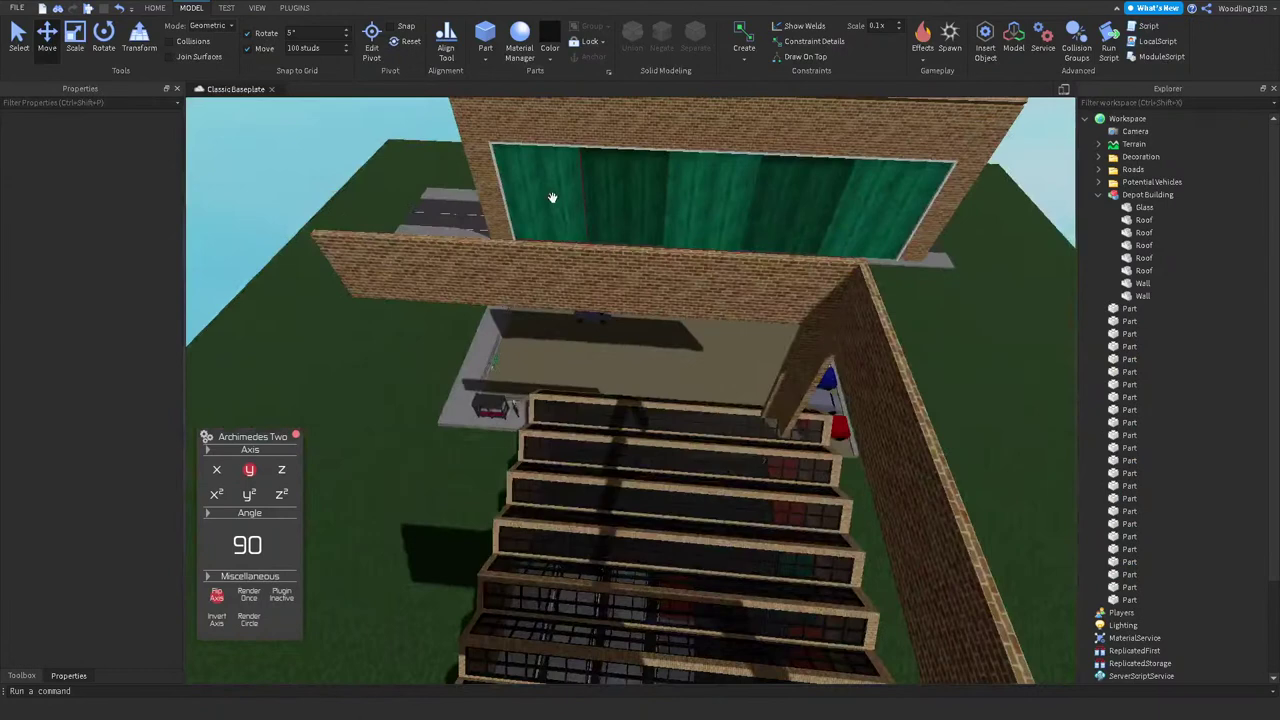
# Step: Union the raised green plank panels of the front doorway and lower them 100 studs back into the depot
pyautogui.click(551, 197)
pyautogui.keyDown('ctrl'); pyautogui.click(725, 172); pyautogui.keyUp('ctrl')
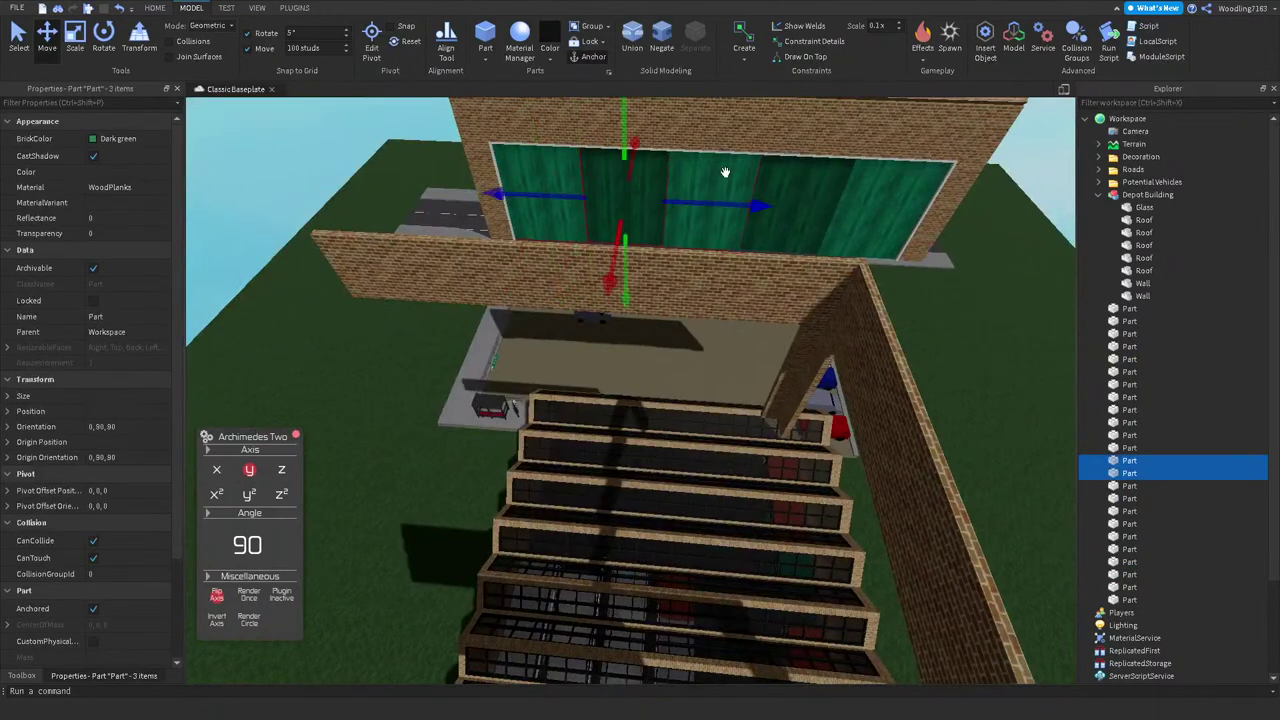
pyautogui.keyDown('ctrl'); pyautogui.click(873, 187); pyautogui.keyUp('ctrl')
pyautogui.hotkey('ctrl', 'shift', 'g')
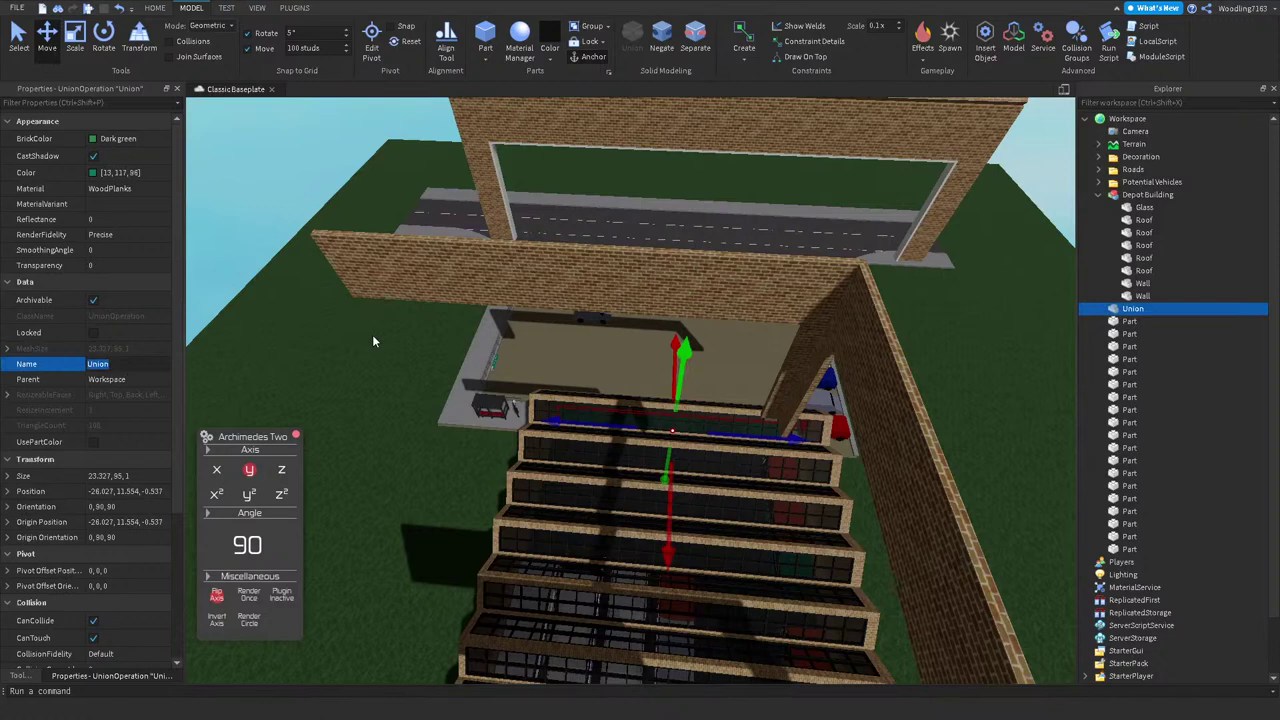
# Step: Union the two raised green door panels of the rear doorway and lower them back into the depot
pyautogui.moveTo(586, 349); pyautogui.dragTo(694, 286, button='right')
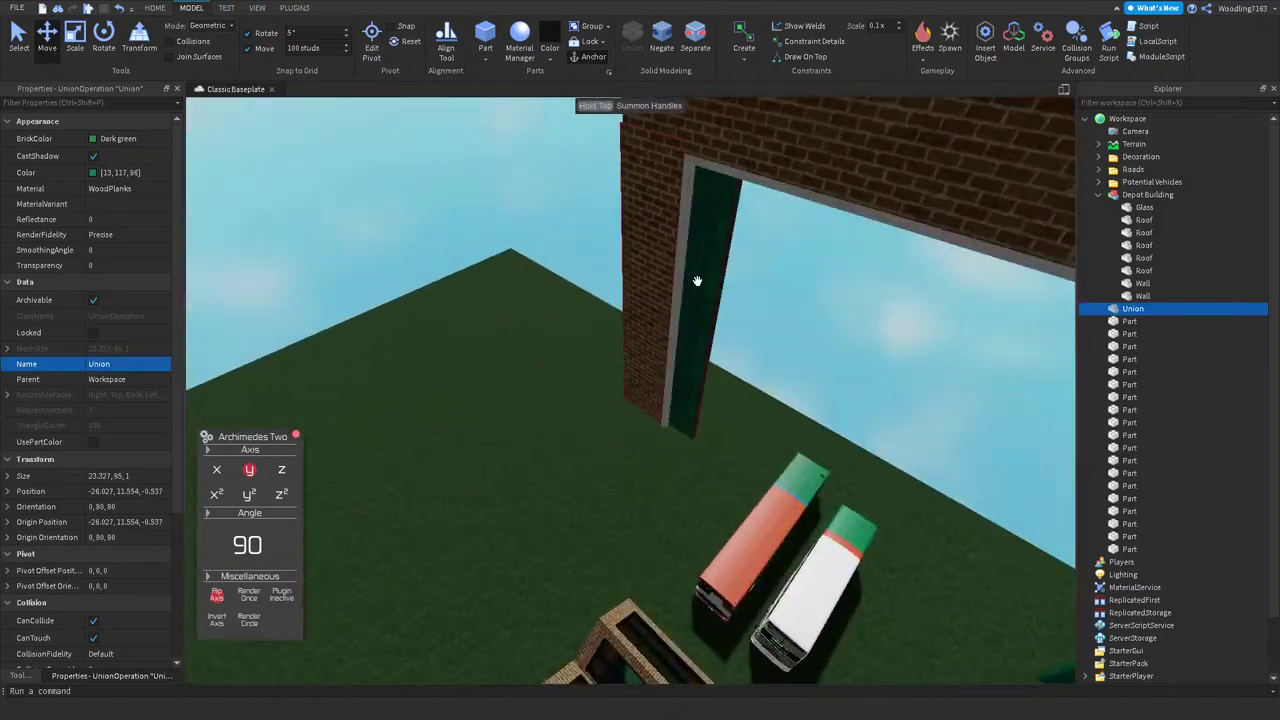
pyautogui.click(737, 276)
pyautogui.keyDown('ctrl'); pyautogui.click(560, 278); pyautogui.keyUp('ctrl')
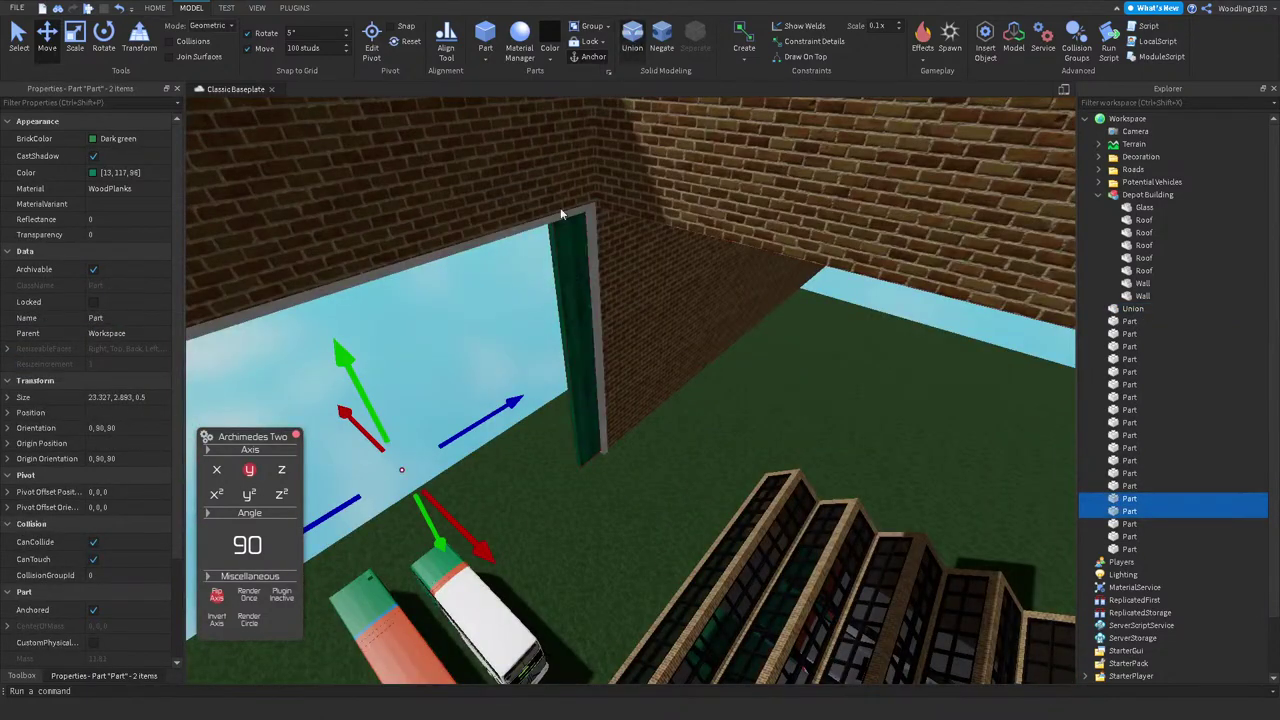
pyautogui.hotkey('ctrl', 'shift', 'g')
# Step: Rename both green door unions Doors, disable their CanCollide and move them into the Depot Building model
pyautogui.keyDown('ctrl'); pyautogui.click(1130, 309); pyautogui.keyUp('ctrl')
pyautogui.click(140, 363)
pyautogui.write('Doors')
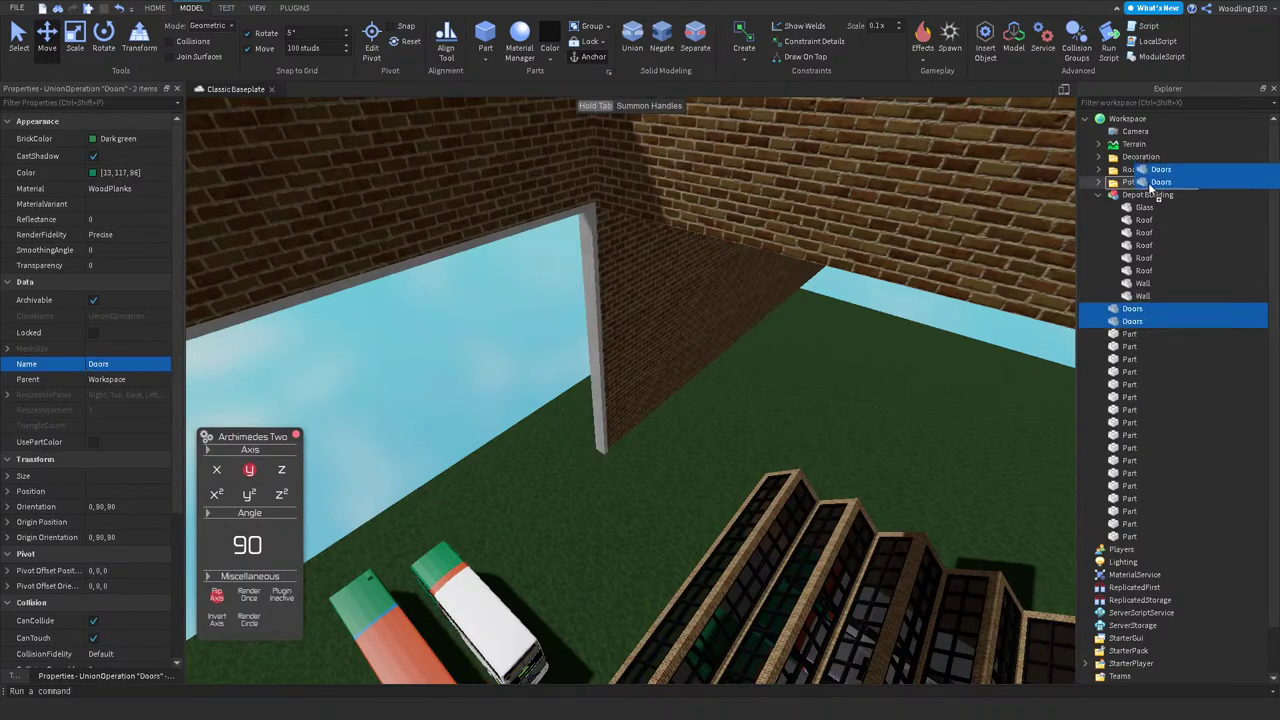
pyautogui.moveTo(1150, 186)
pyautogui.mouseDown()
pyautogui.moveTo(1158, 207)
pyautogui.moveTo(1140, 195)
pyautogui.mouseUp()
# Step: Select the grey concrete trim parts around both raised doorways and merge them into one union
pyautogui.press('f')
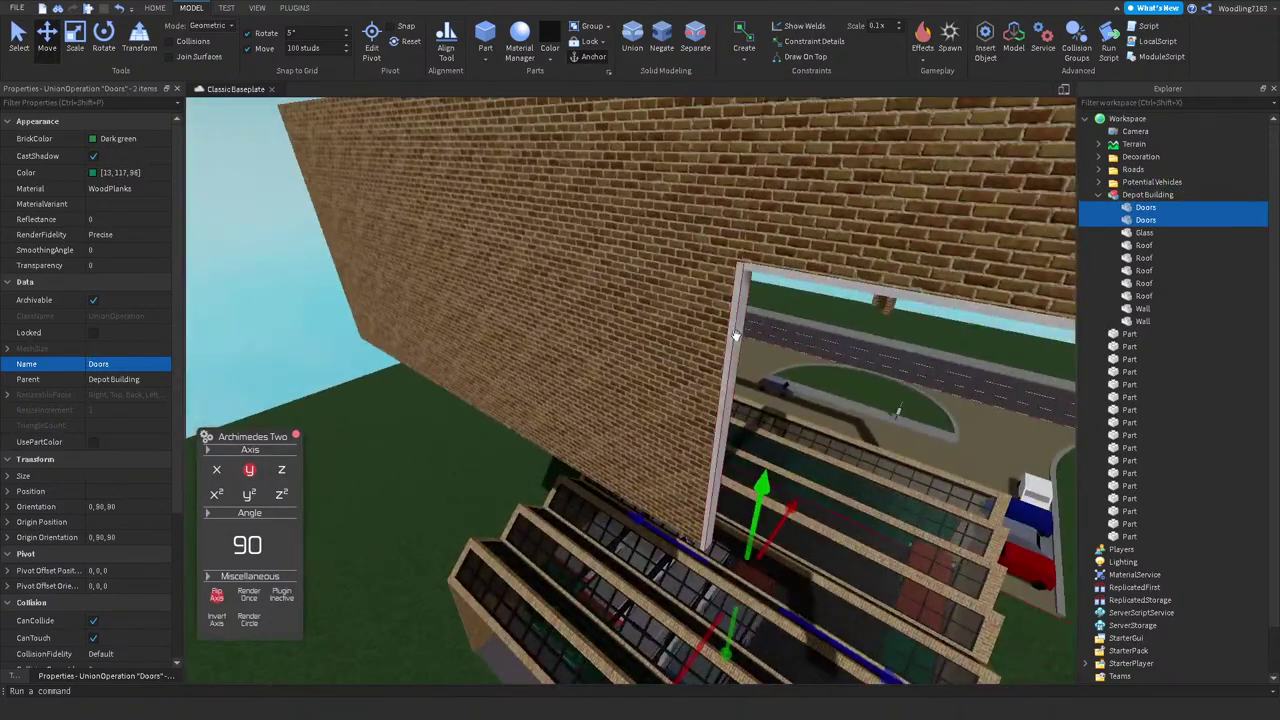
pyautogui.click(752, 530)
pyautogui.press('f')
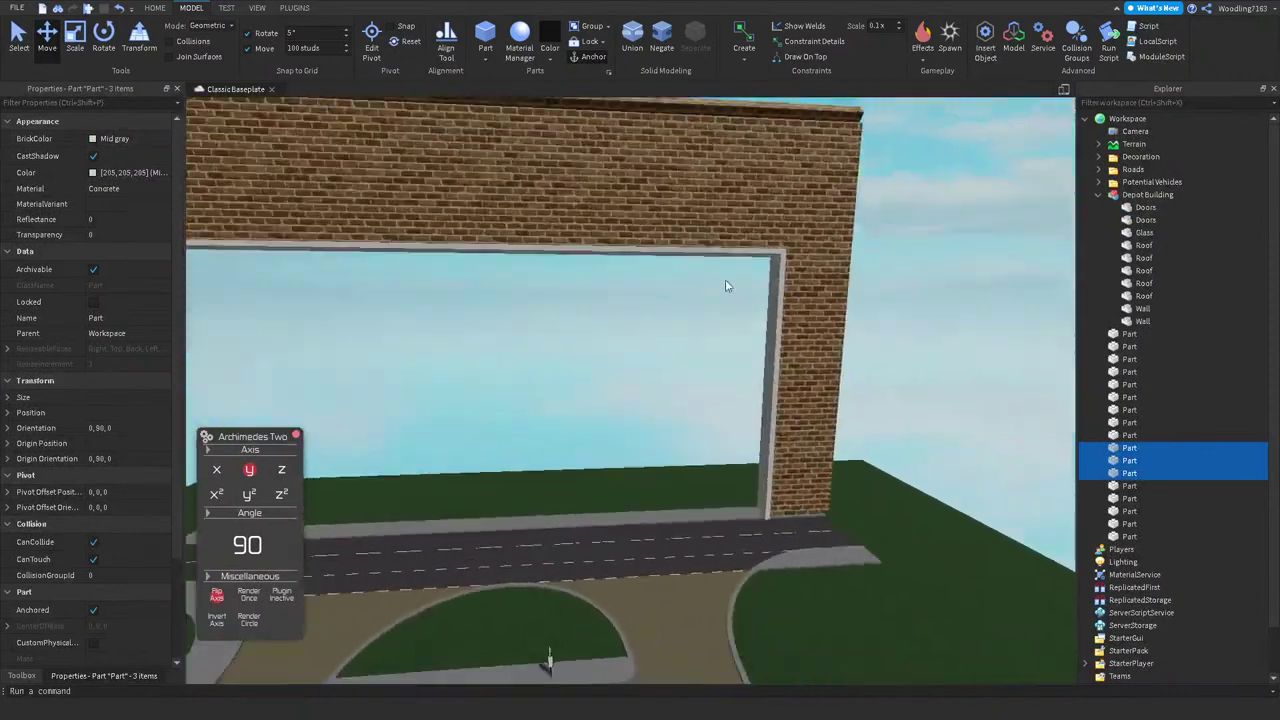
pyautogui.keyDown('ctrl'); pyautogui.click(778, 202); pyautogui.keyUp('ctrl')
pyautogui.press('f')
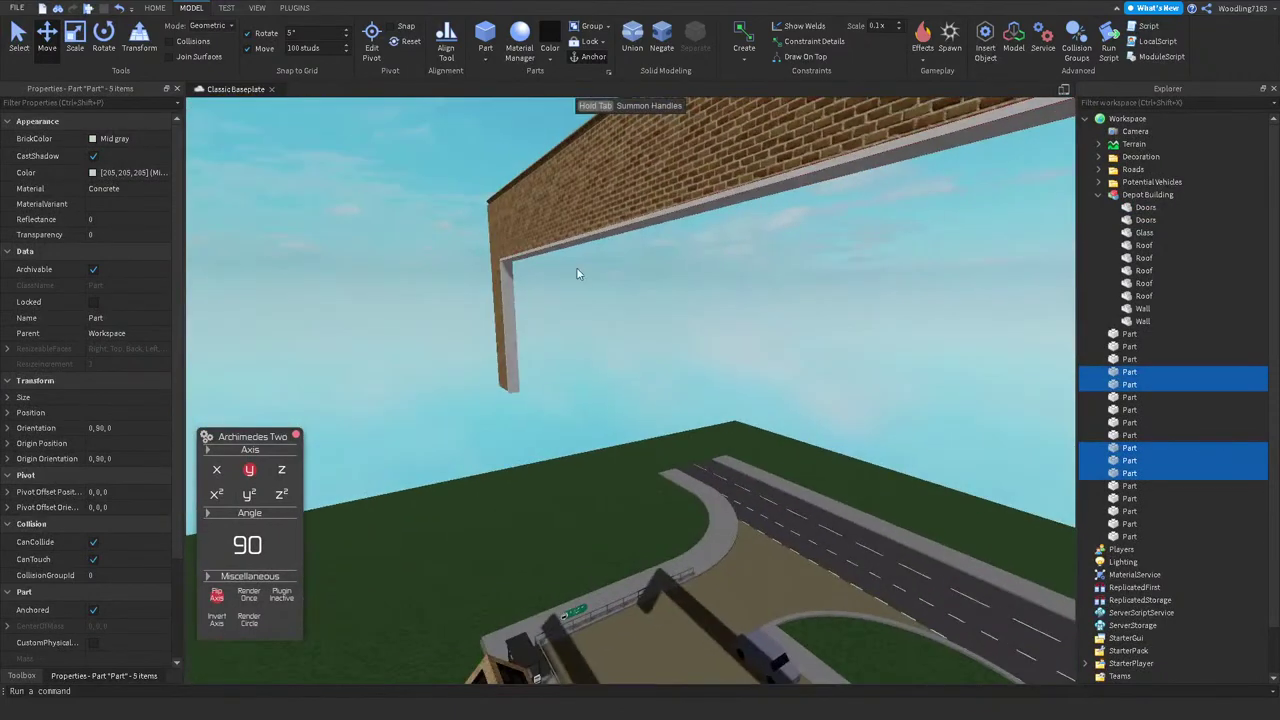
pyautogui.click(632, 45)
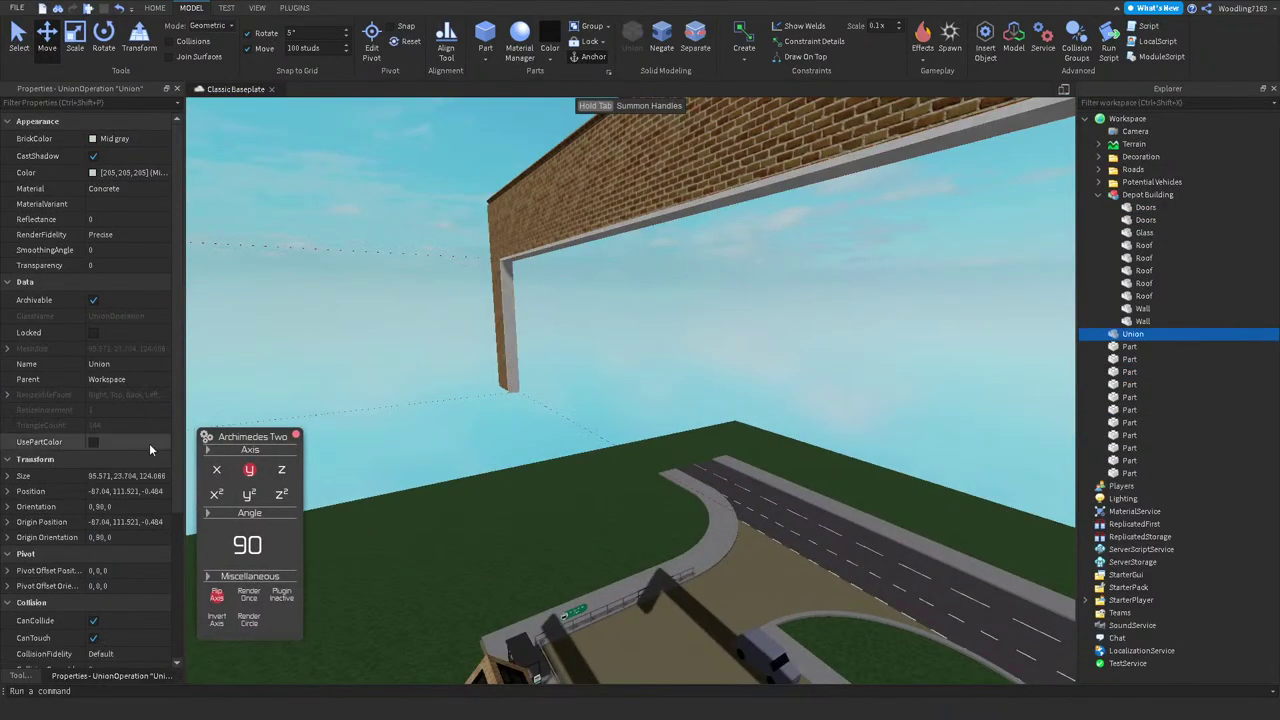
# Step: Disable CanCollide on the concrete trim union, lower it 100 studs into the depot and rename it Door Trim
pyautogui.click(108, 622)
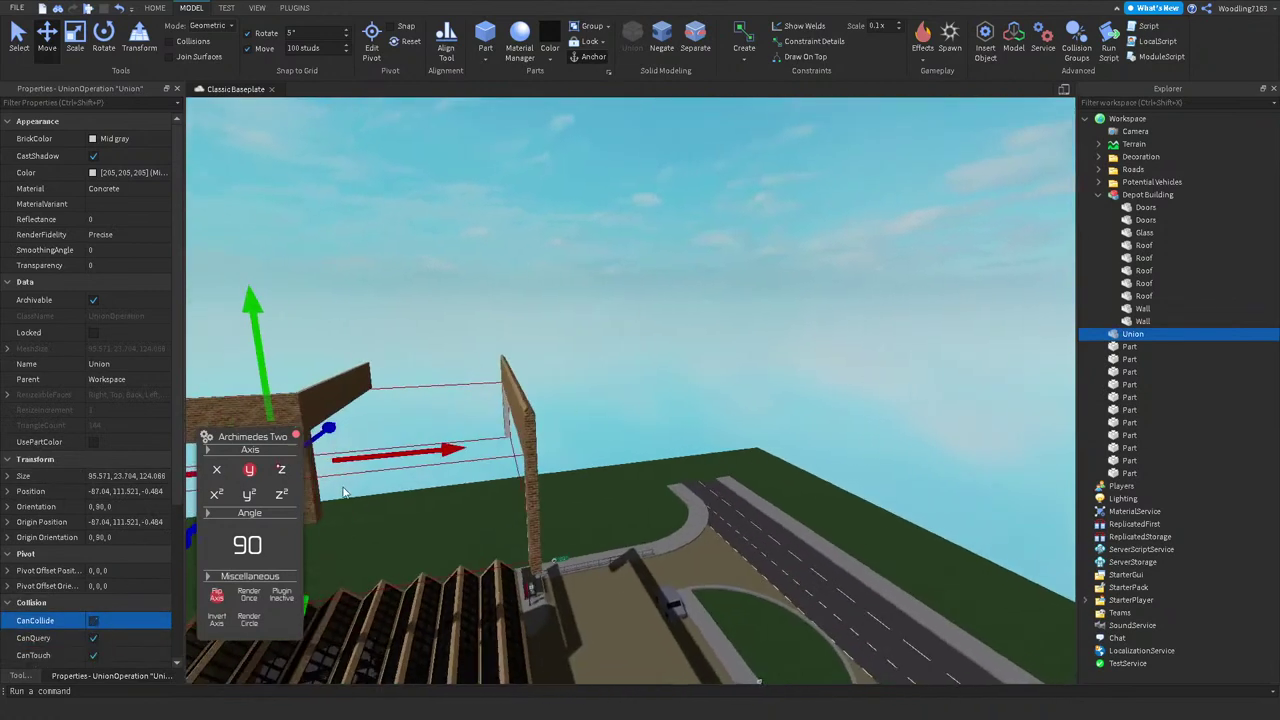
pyautogui.moveTo(452, 352); pyautogui.dragTo(505, 538)
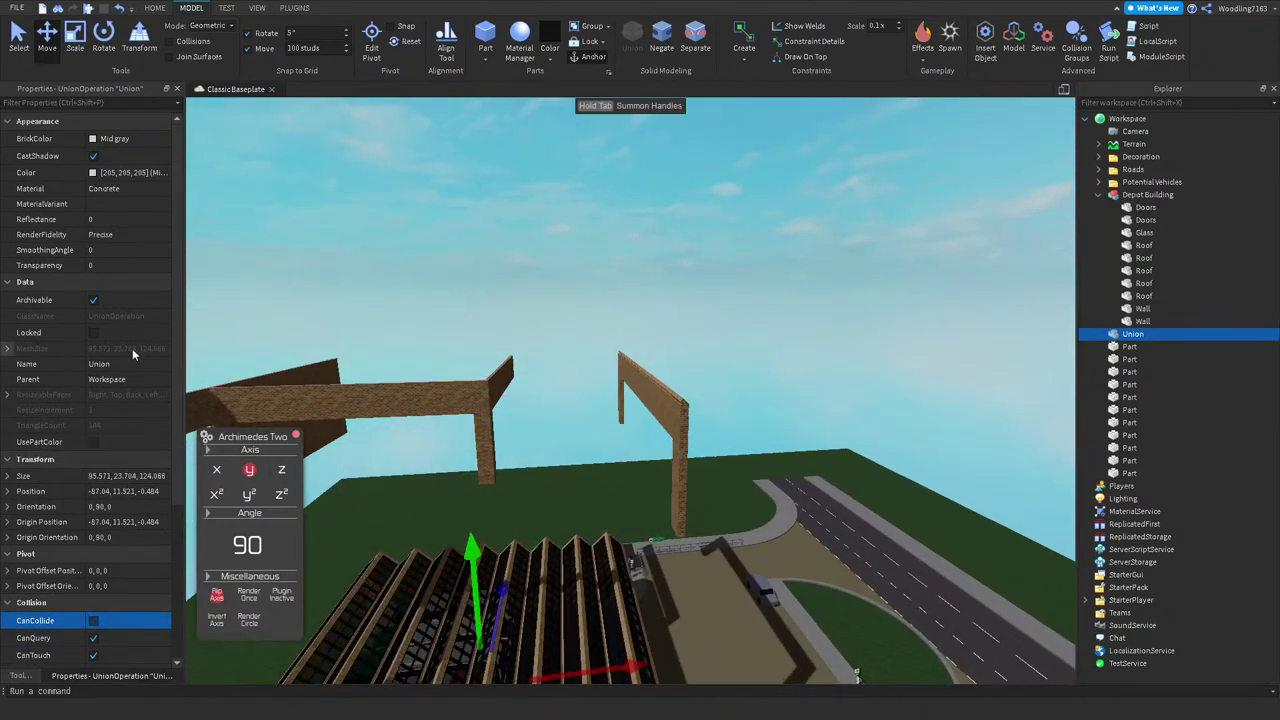
pyautogui.click(127, 363)
pyautogui.write('Door Trim')
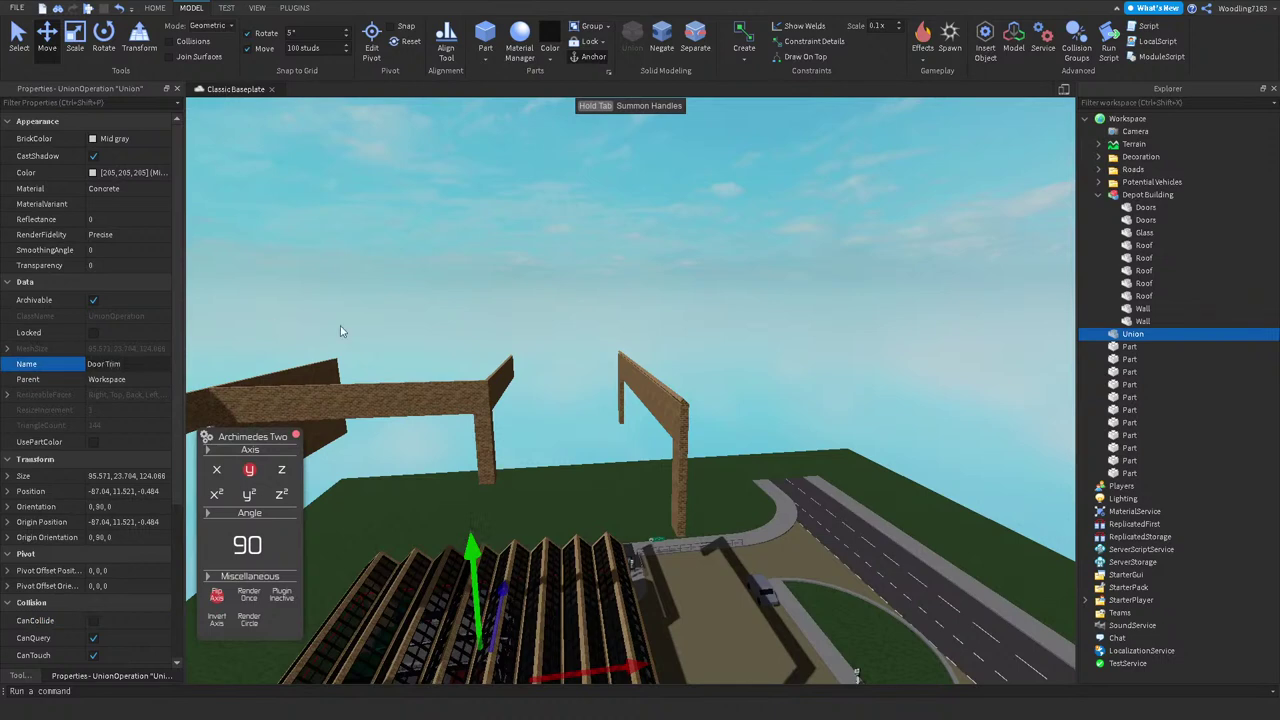
# Step: Delete the thin angled brick strip along the top of the raised front wall
pyautogui.scroll(-3, 531, 314)
pyautogui.click(674, 260)
pyautogui.moveTo(674, 260); pyautogui.dragTo(672, 261, button='right')
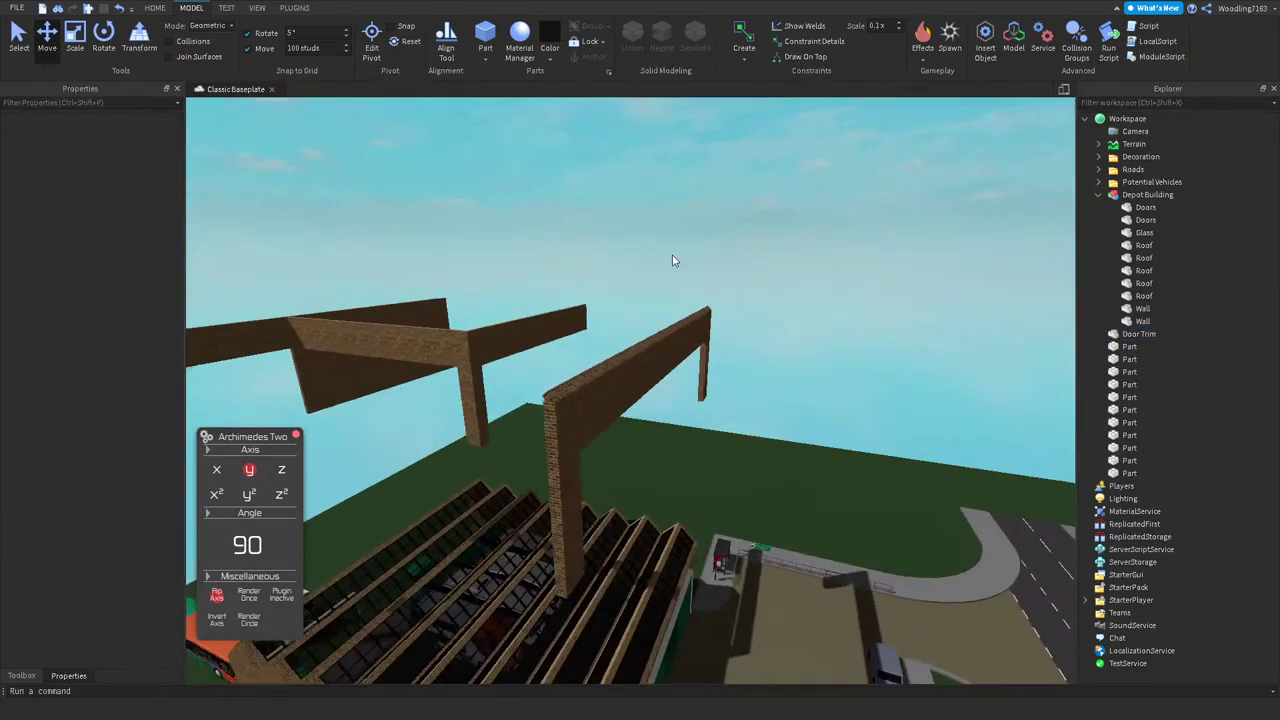
pyautogui.scroll(5, 640, 290)
pyautogui.click(527, 390)
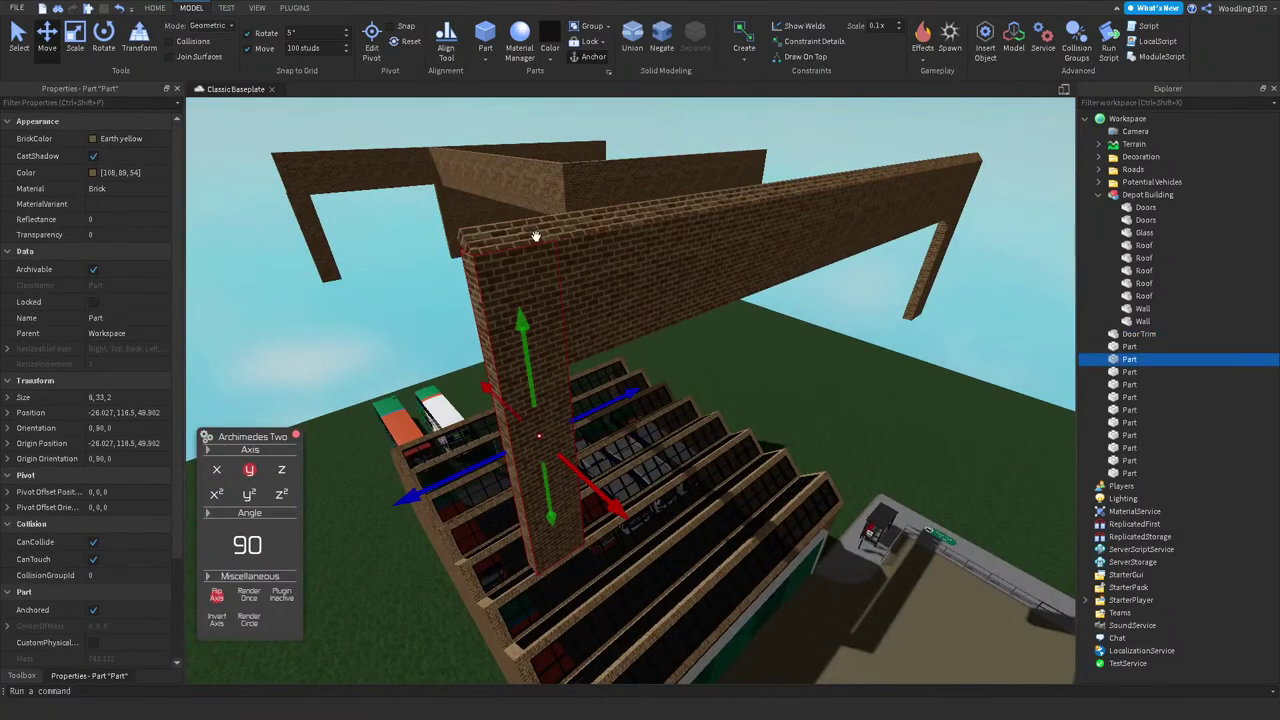
pyautogui.moveTo(482, 242); pyautogui.dragTo(577, 124, button='right')
pyautogui.click(577, 124)
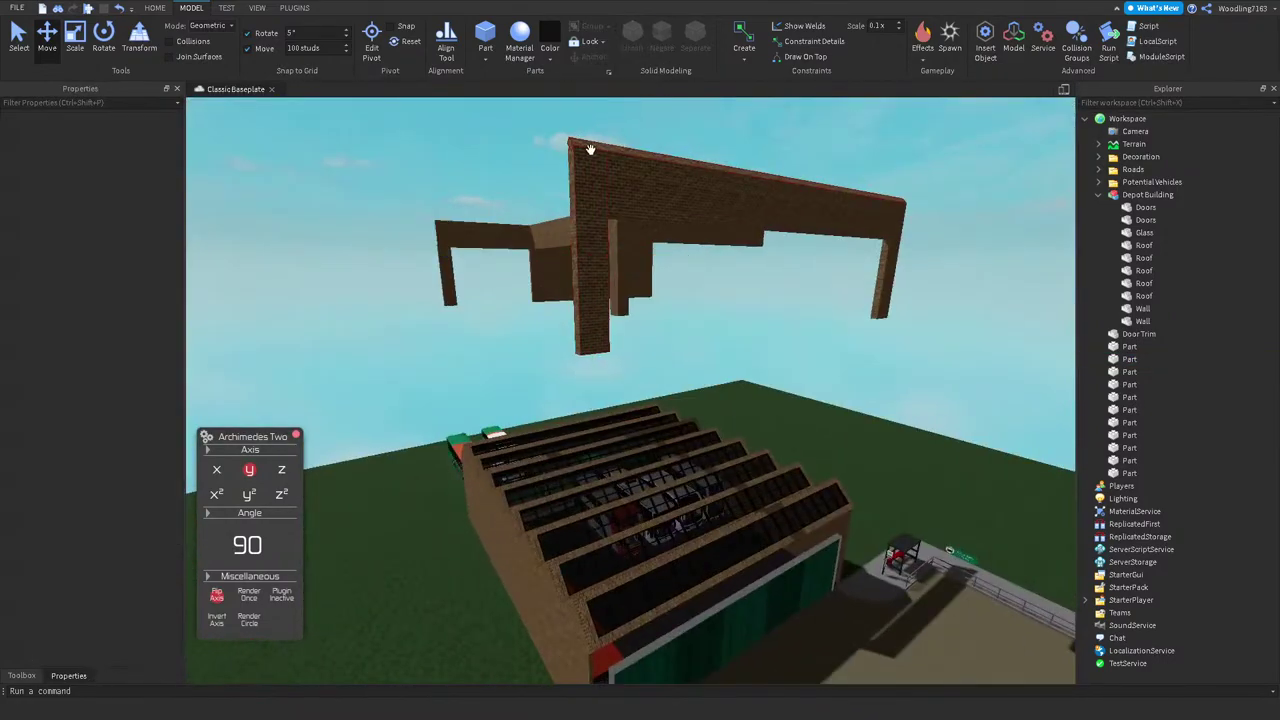
pyautogui.click(586, 143)
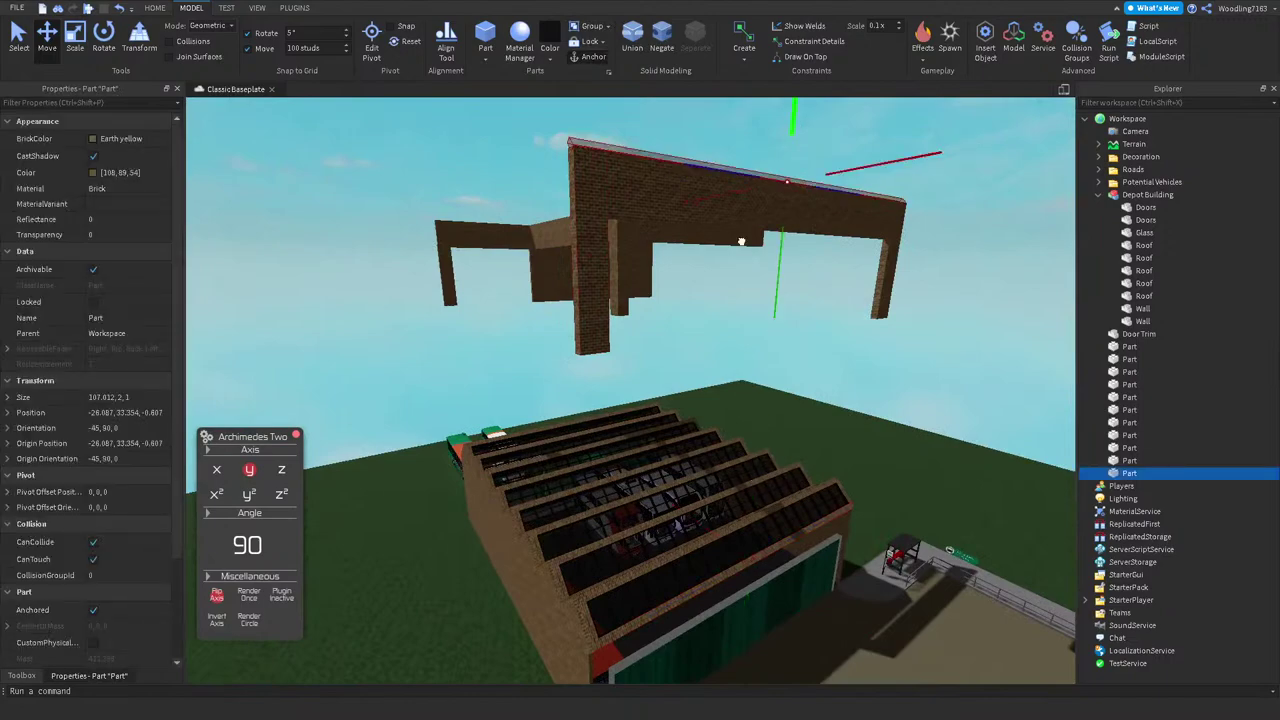
pyautogui.press('Delete')
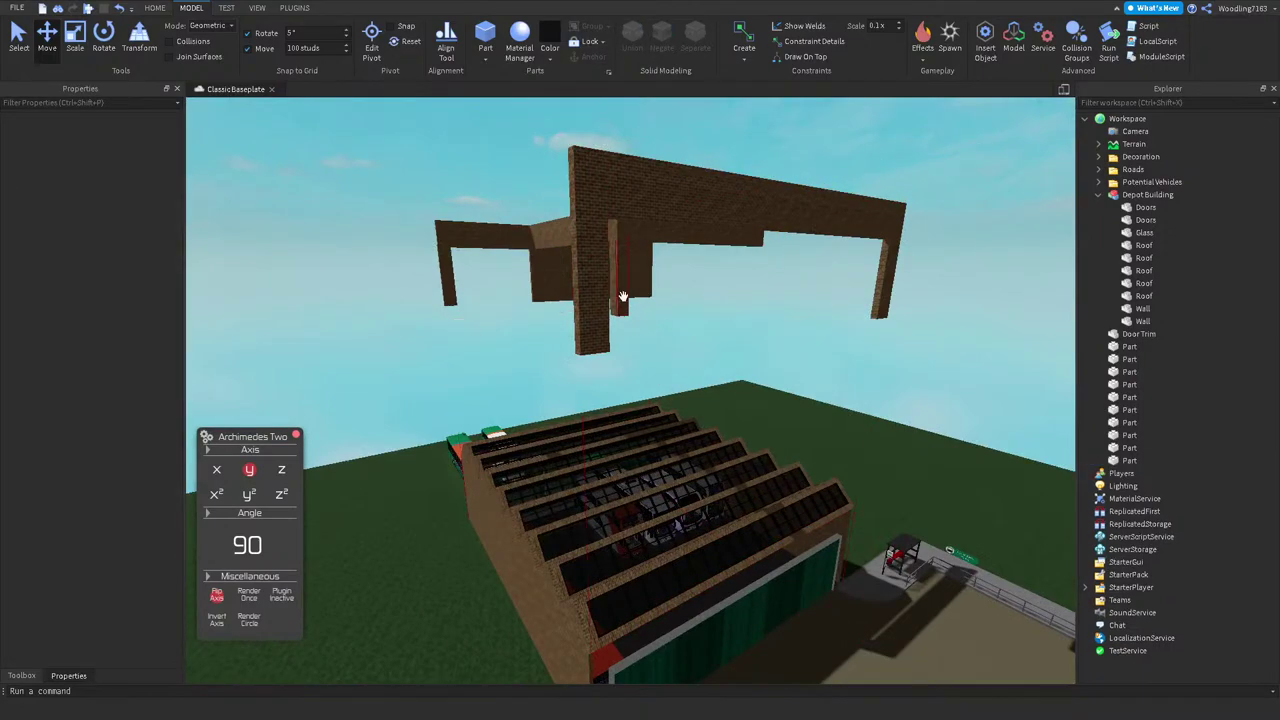
# Step: Merge brick sections of the raised depot walls into a union
pyautogui.scroll(10, 622, 305)
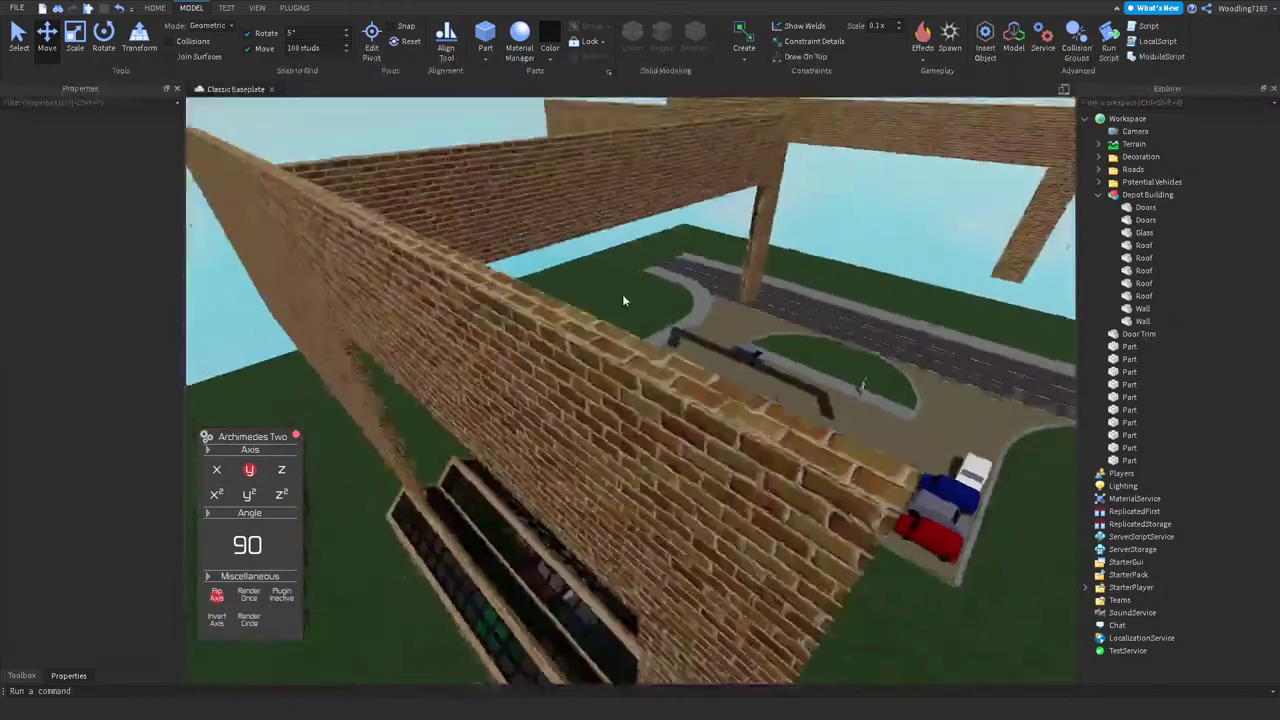
pyautogui.scroll(3, 624, 298)
pyautogui.click(670, 373)
pyautogui.moveTo(670, 373); pyautogui.dragTo(557, 283, button='right')
pyautogui.hotkey('ctrl', 'shift', 'g')
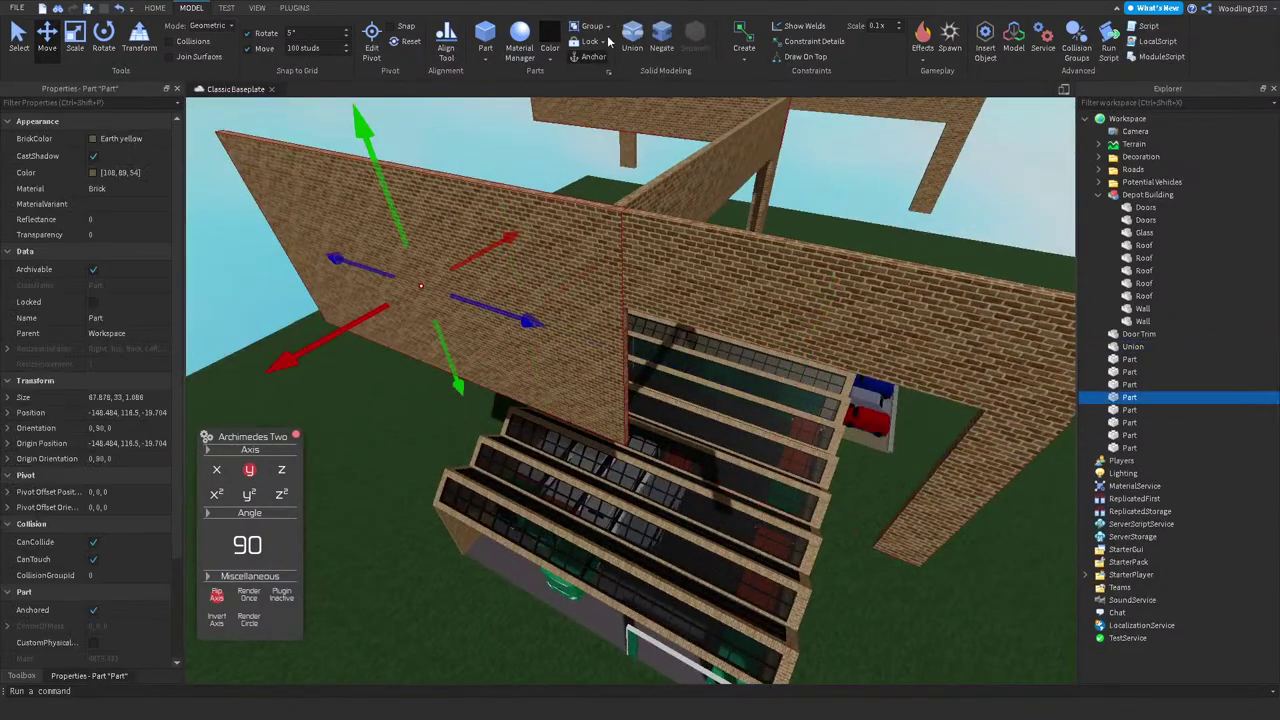
# Step: Select the adjoining brick sections of the raised interior walls and merge them into a union
pyautogui.moveTo(736, 200); pyautogui.dragTo(792, 280, button='right')
pyautogui.click(792, 280)
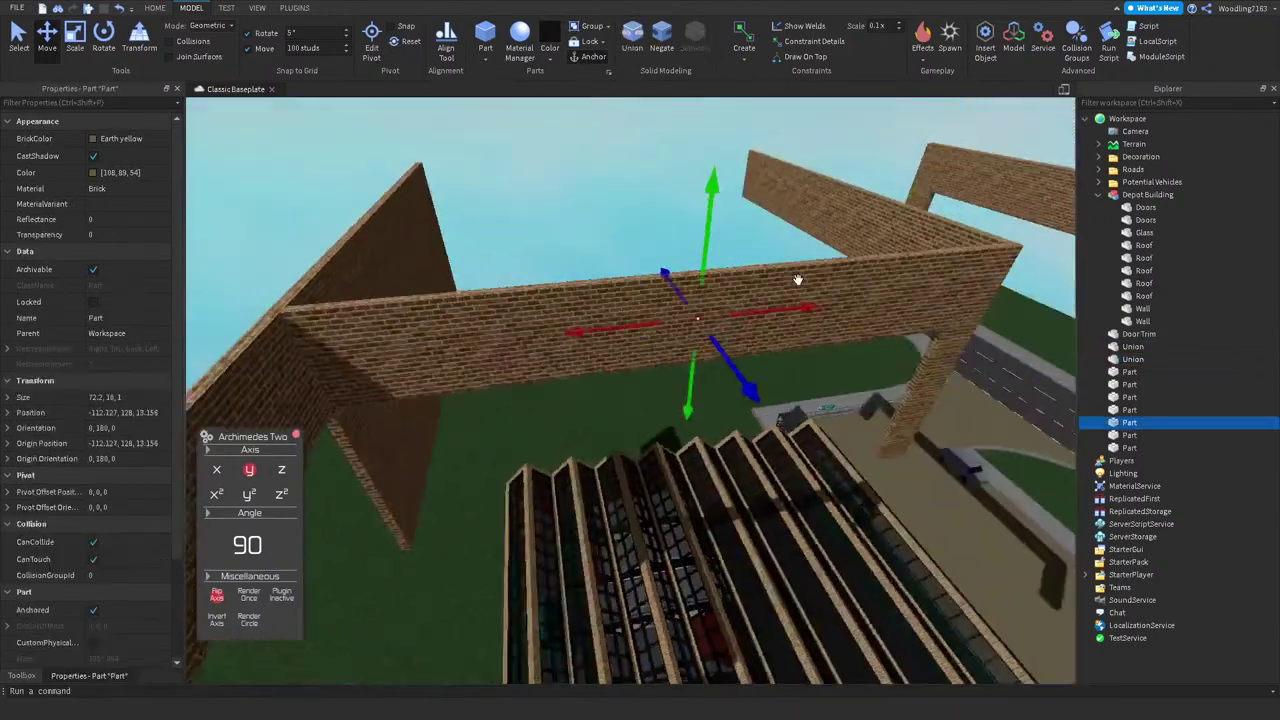
pyautogui.keyDown('ctrl'); pyautogui.click(824, 332); pyautogui.keyUp('ctrl')
pyautogui.keyDown('ctrl'); pyautogui.click(824, 332); pyautogui.keyUp('ctrl')
pyautogui.scroll(5, 824, 332)
pyautogui.moveTo(824, 332); pyautogui.dragTo(824, 325, button='right')
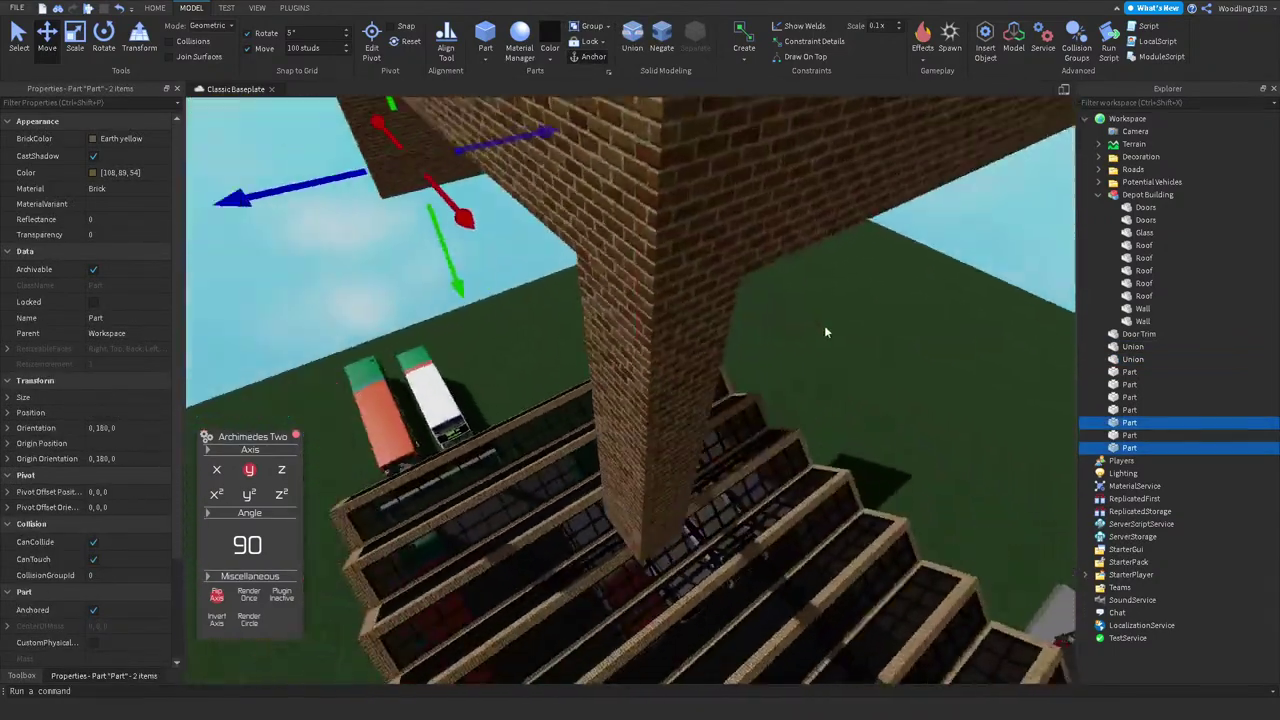
pyautogui.click(630, 35)
# Step: Convert the remaining brick parts of the raised wall beside the road, including its end pillar, into unions
pyautogui.moveTo(703, 243); pyautogui.dragTo(652, 290, button='right')
pyautogui.click(562, 258)
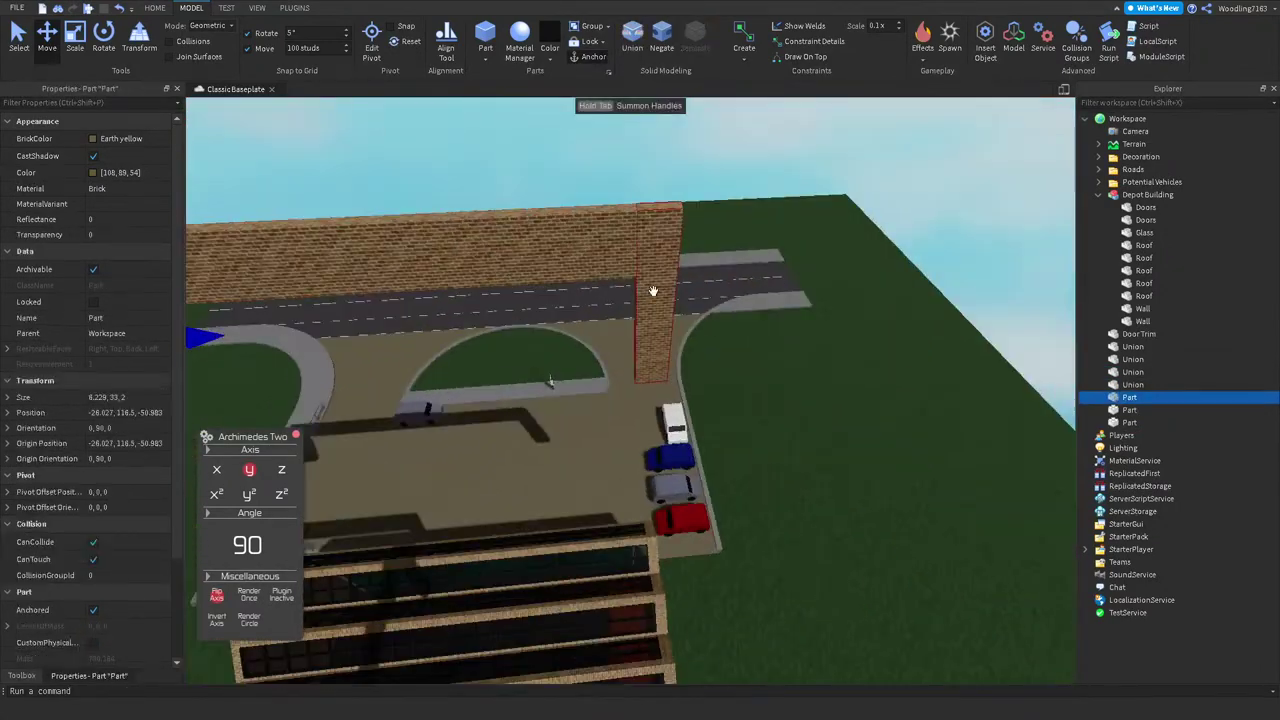
pyautogui.click(638, 47)
pyautogui.click(686, 193)
pyautogui.click(638, 47)
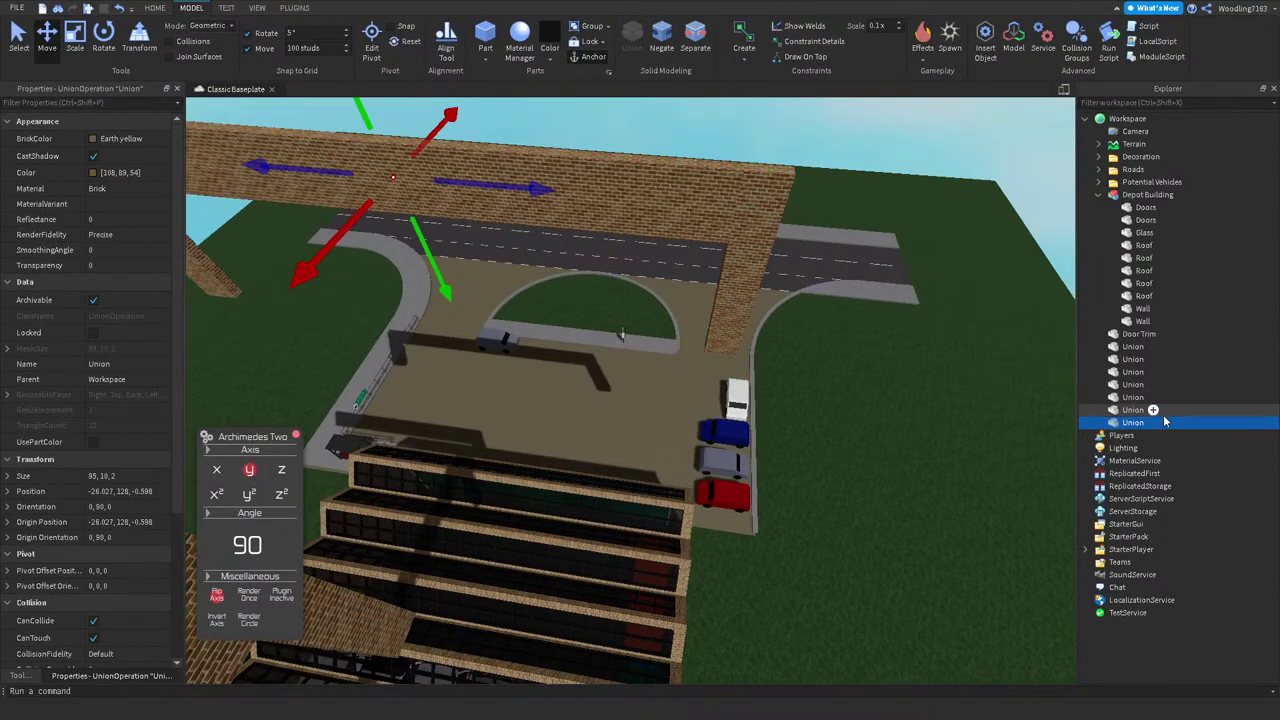
# Step: Select all the loose brick unions in the Workspace and rename them Wall
pyautogui.click(1133, 410)
pyautogui.keyDown('shift'); pyautogui.click(1133, 372); pyautogui.keyUp('shift')
pyautogui.keyDown('shift'); pyautogui.click(1133, 346); pyautogui.keyUp('shift')
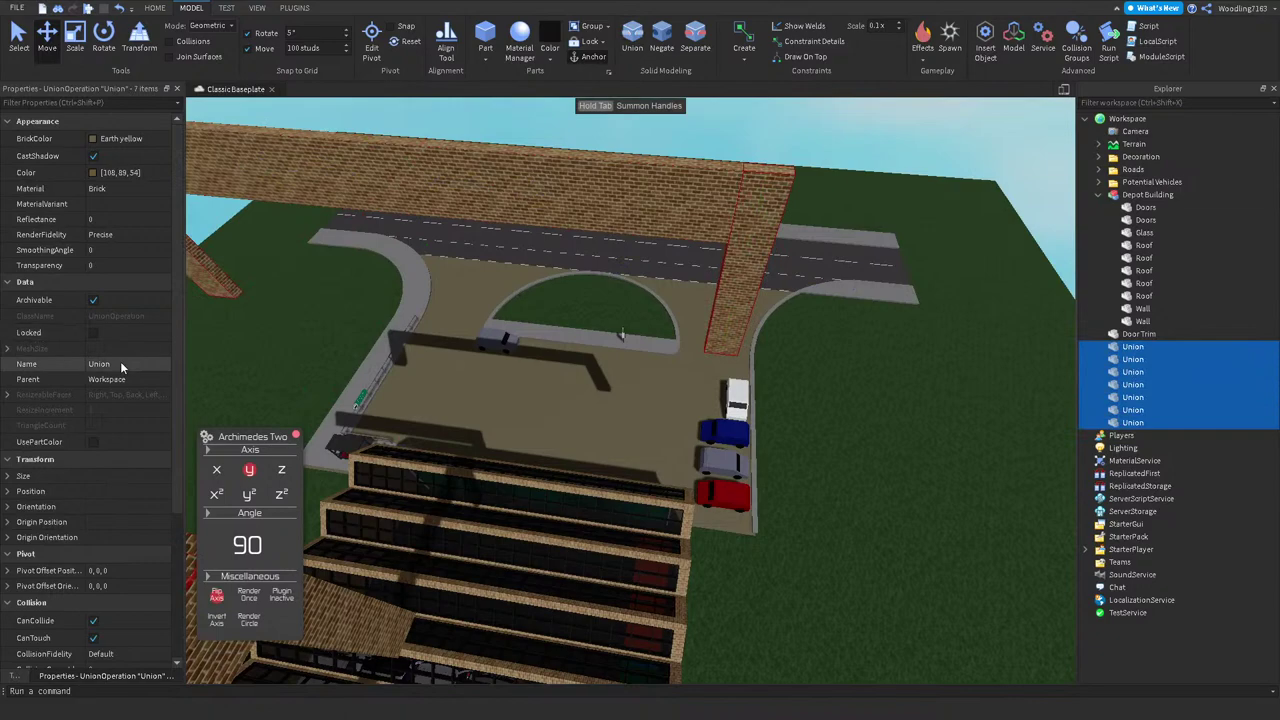
pyautogui.write('Wall')
pyautogui.press('Return')
# Step: Lower the raised walls 100 studs into the depot and move them with Door Trim into the Depot Building model
pyautogui.press('f')
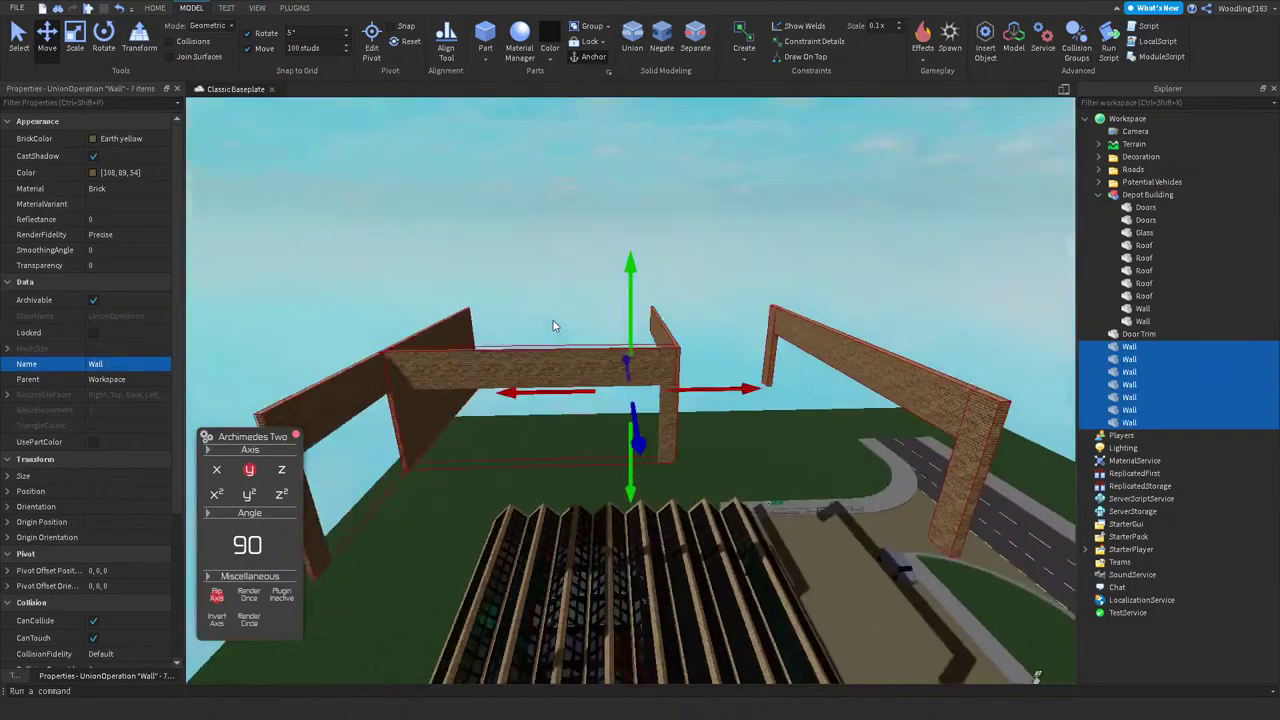
pyautogui.keyDown('ctrl'); pyautogui.click(1137, 336); pyautogui.keyUp('ctrl')
pyautogui.moveTo(1137, 336); pyautogui.dragTo(1147, 194)
pyautogui.click(1100, 195)
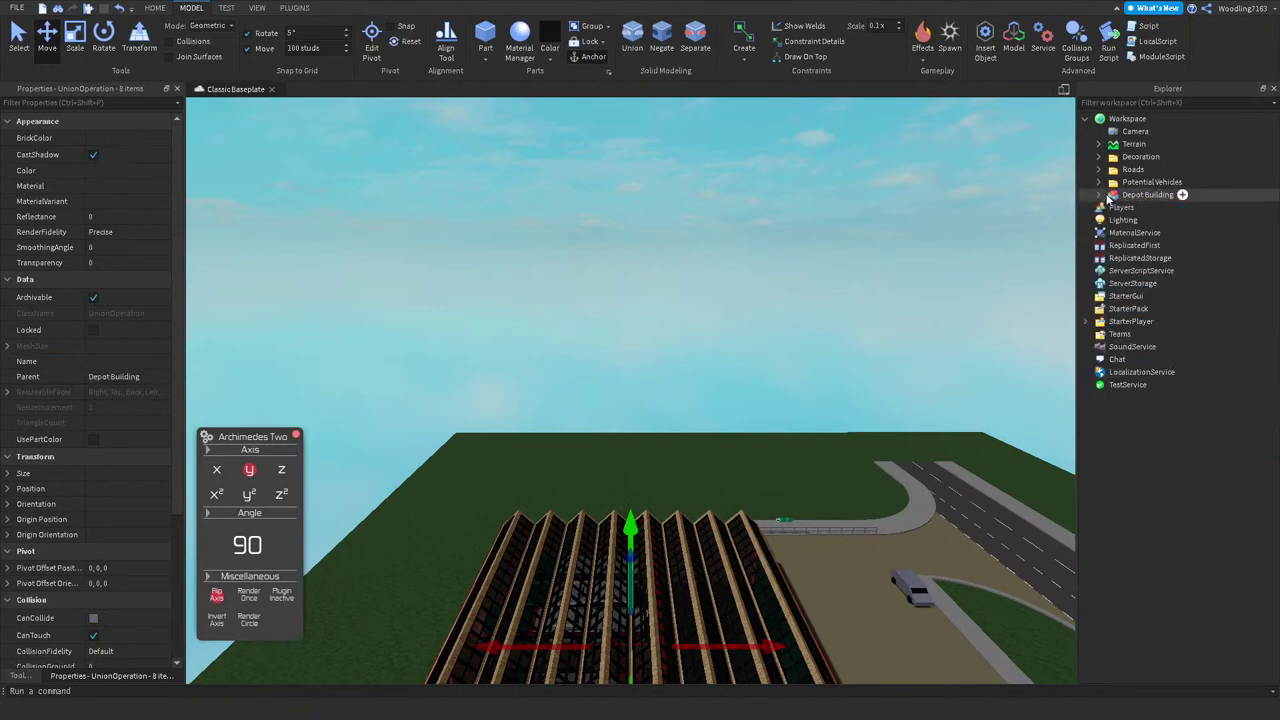
# Step: Examine the assembled Depot Building from outside and inside, checking the doors, brick walls and glazed roof
pyautogui.click(1147, 194)
pyautogui.press('f')
pyautogui.moveTo(364, 580); pyautogui.dragTo(516, 286, button='right')
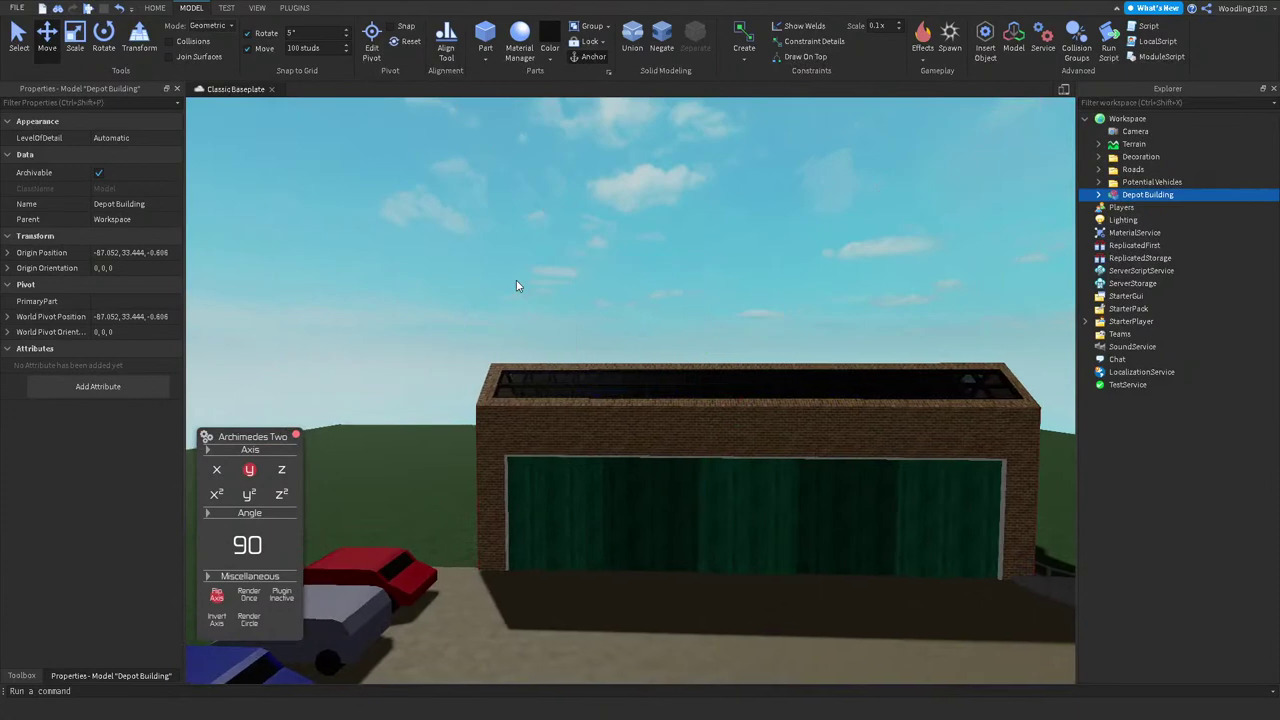
pyautogui.click(516, 286)
pyautogui.scroll(-5, 516, 286)
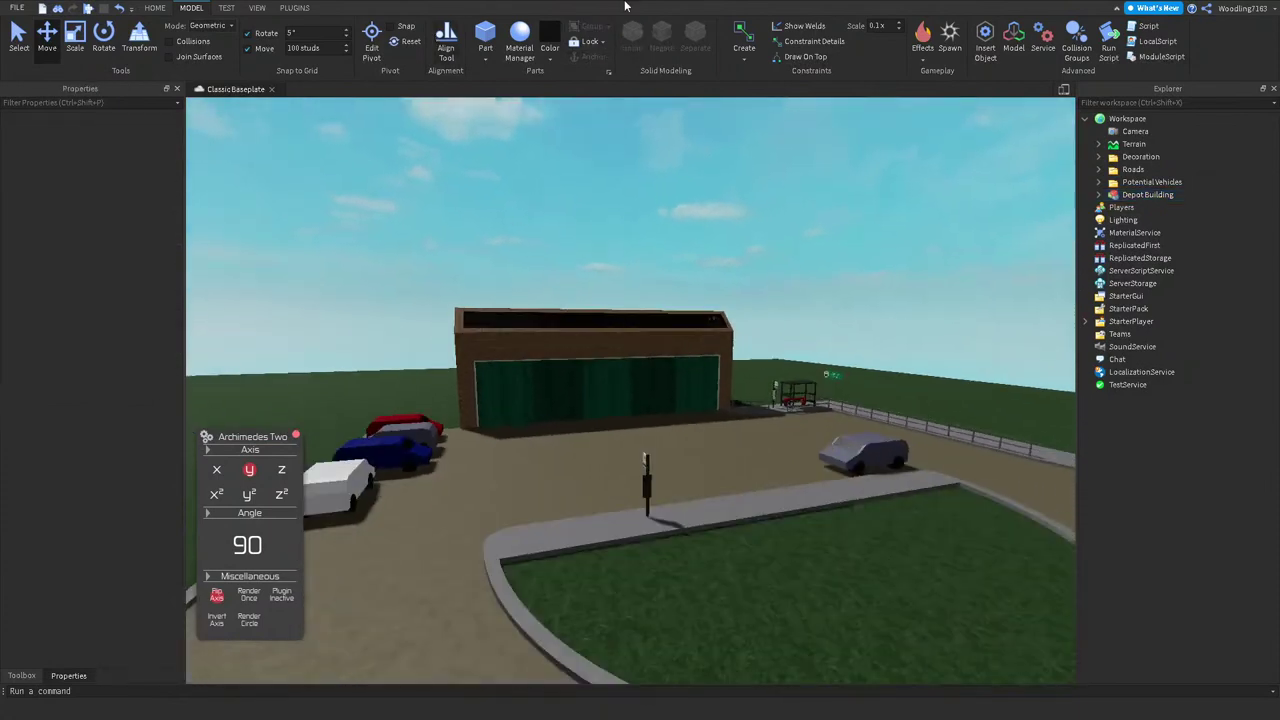
pyautogui.moveTo(728, 240); pyautogui.dragTo(729, 249, button='right')
pyautogui.scroll(6, 643, 351)
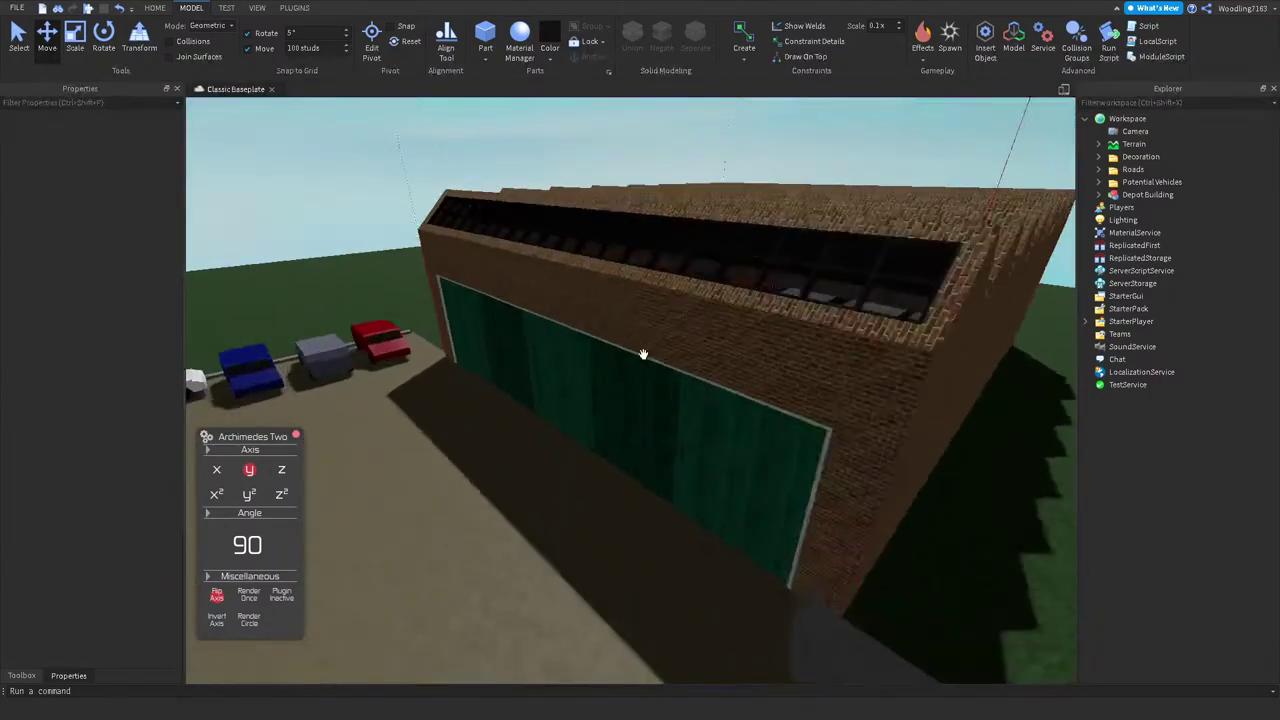
pyautogui.moveTo(667, 315); pyautogui.dragTo(668, 307, button='right')
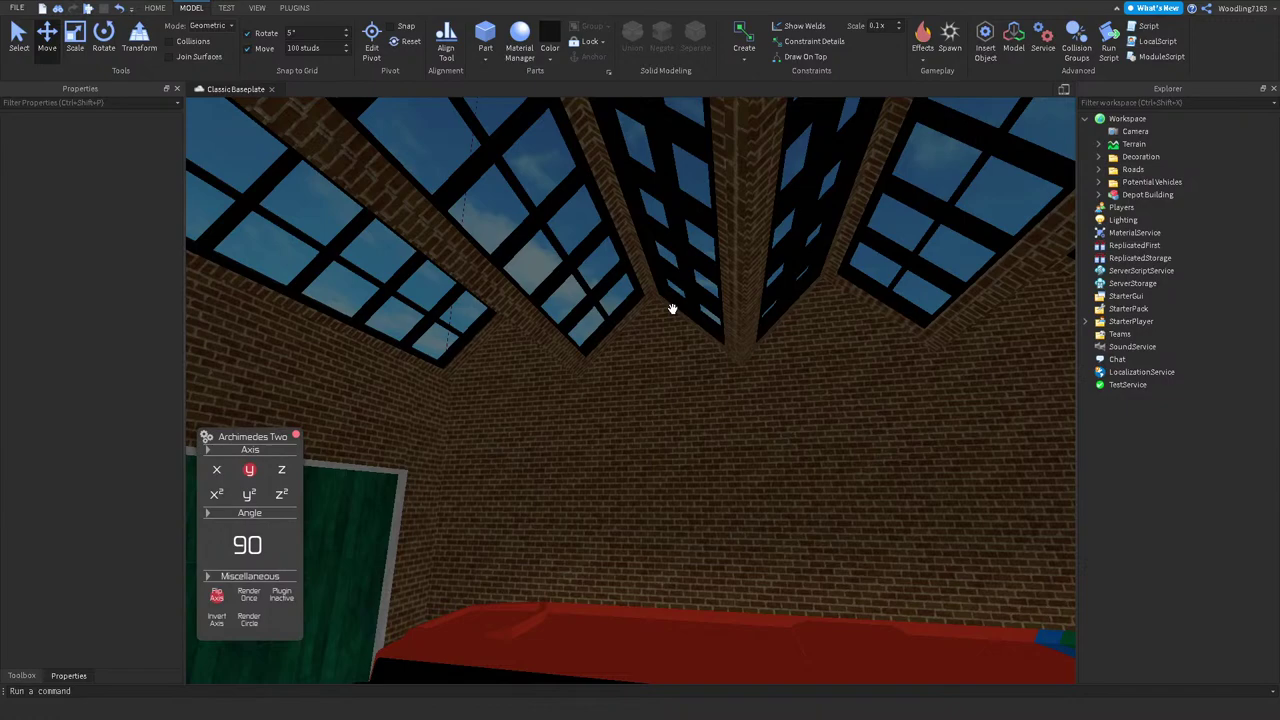
pyautogui.press('s')
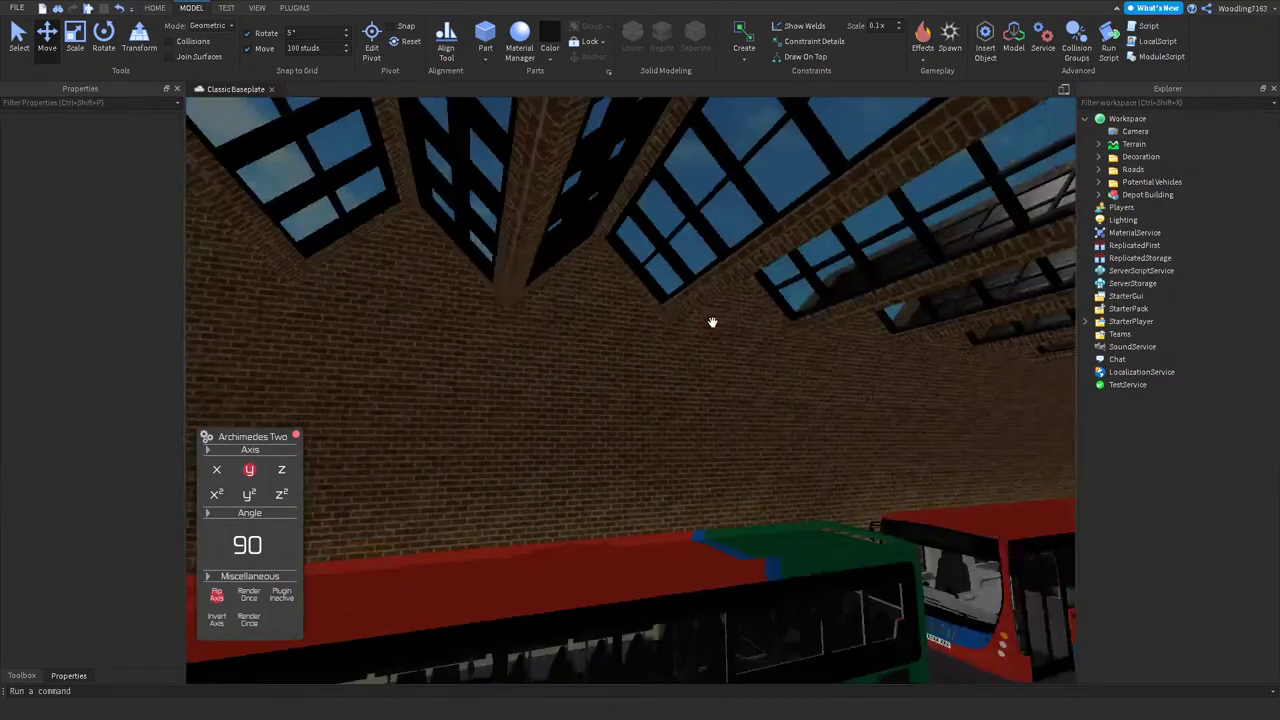
pyautogui.press('a')
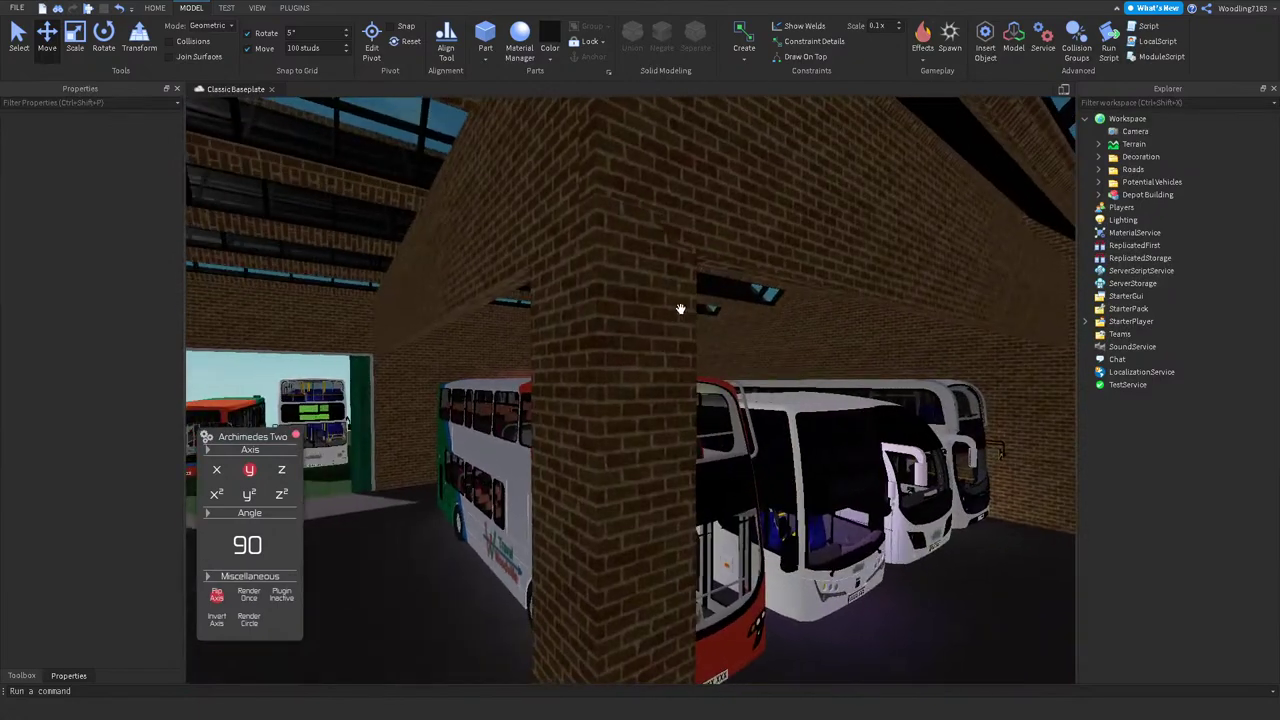
# Step: Try thinning the interior brick wall section above the parked buses to a Z size of 0.99, and restore it to 1
pyautogui.click(642, 273)
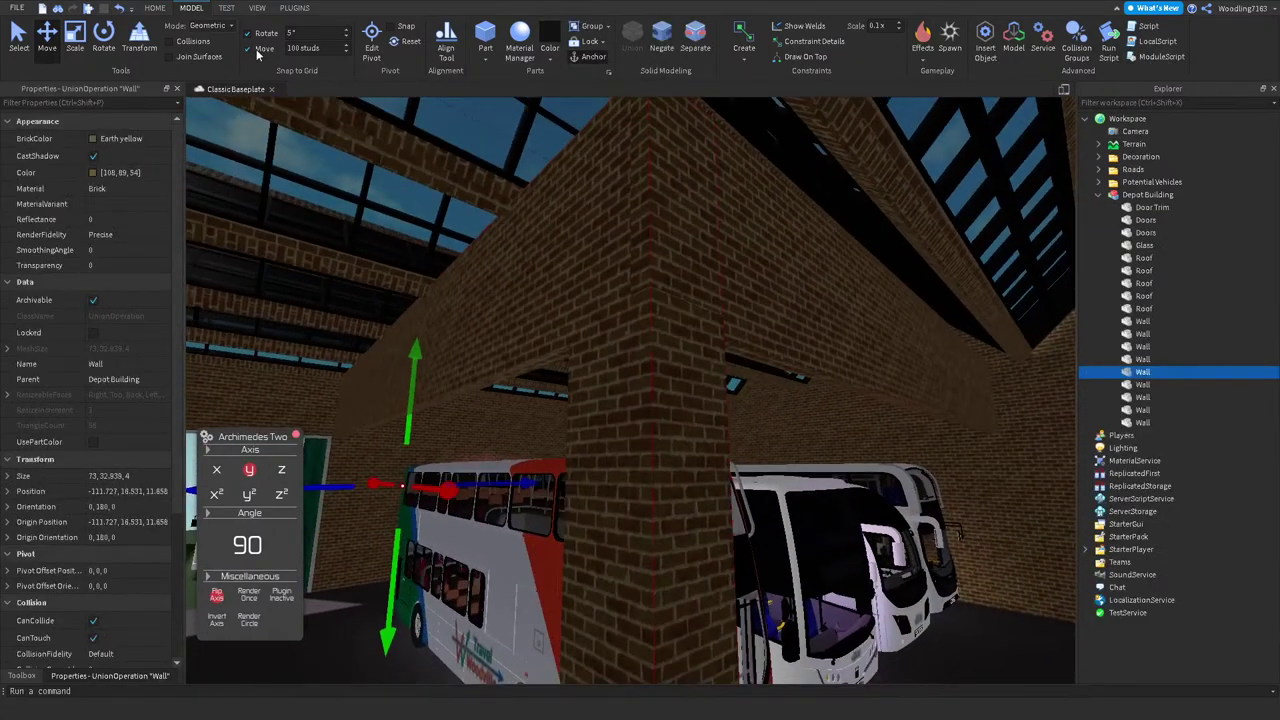
pyautogui.click(812, 281)
pyautogui.press('f')
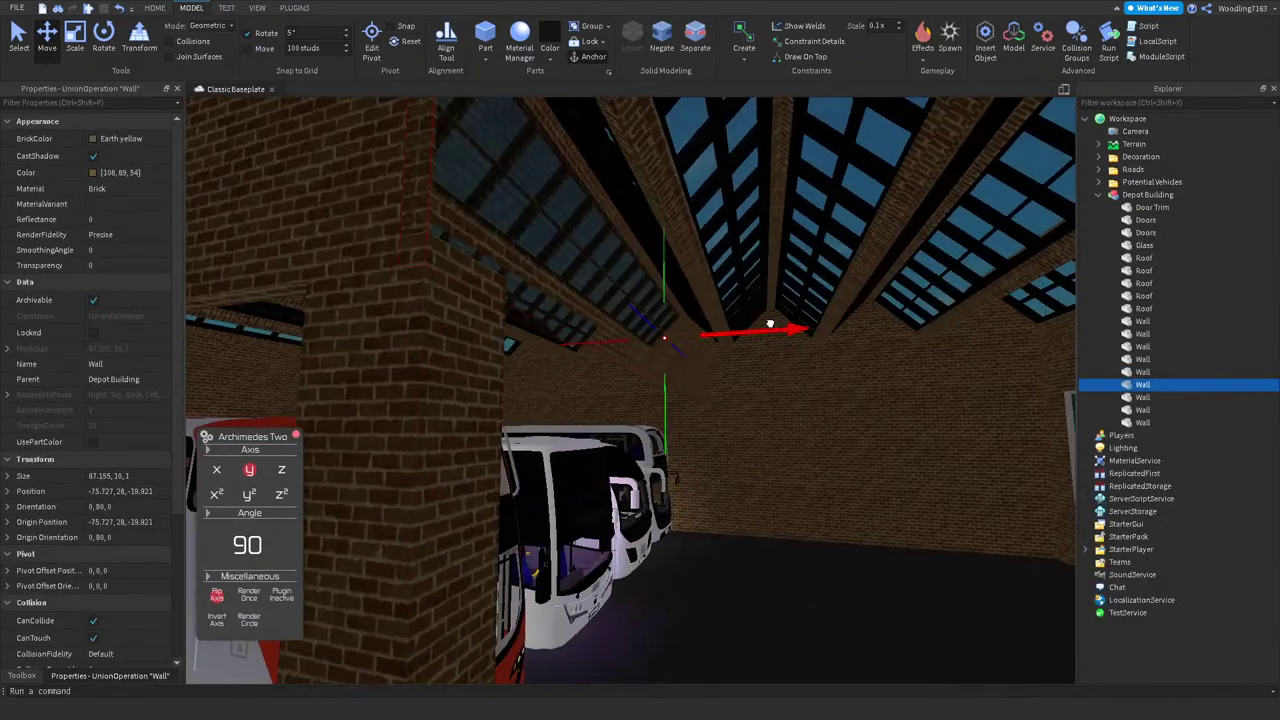
pyautogui.moveTo(768, 323); pyautogui.dragTo(846, 320)
pyautogui.moveTo(846, 320); pyautogui.dragTo(494, 337, button='right')
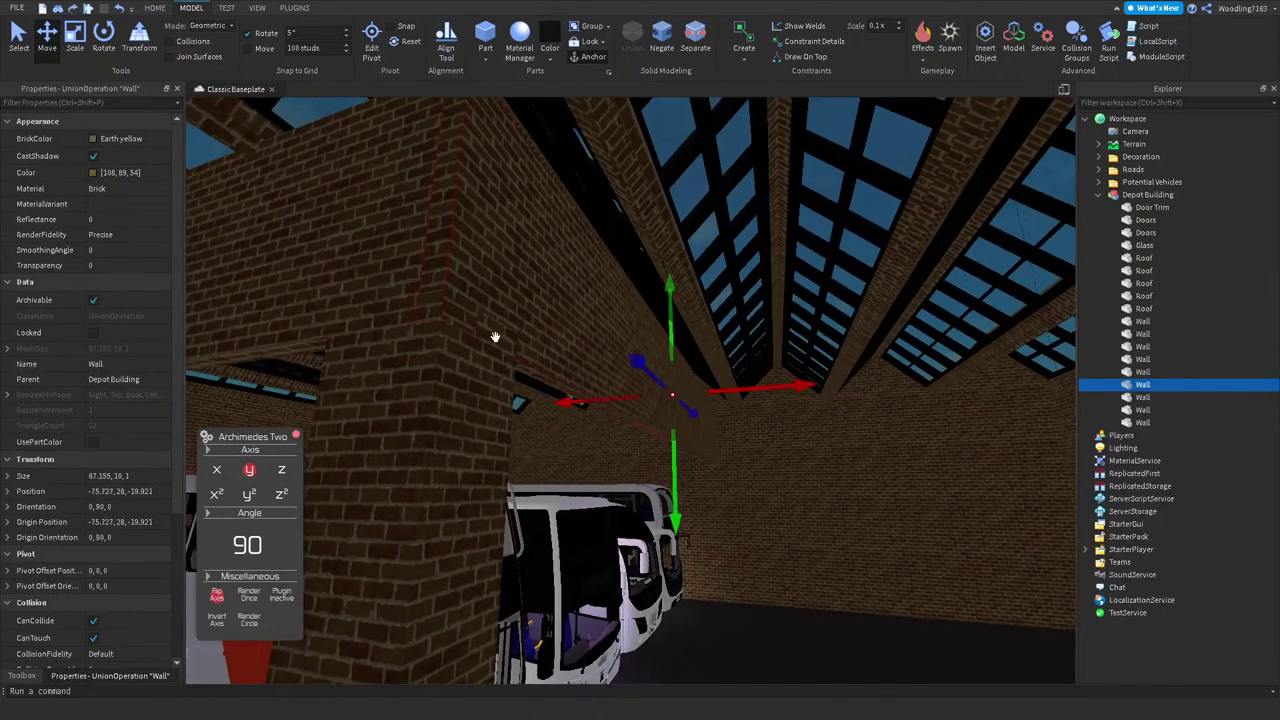
pyautogui.click(11, 478)
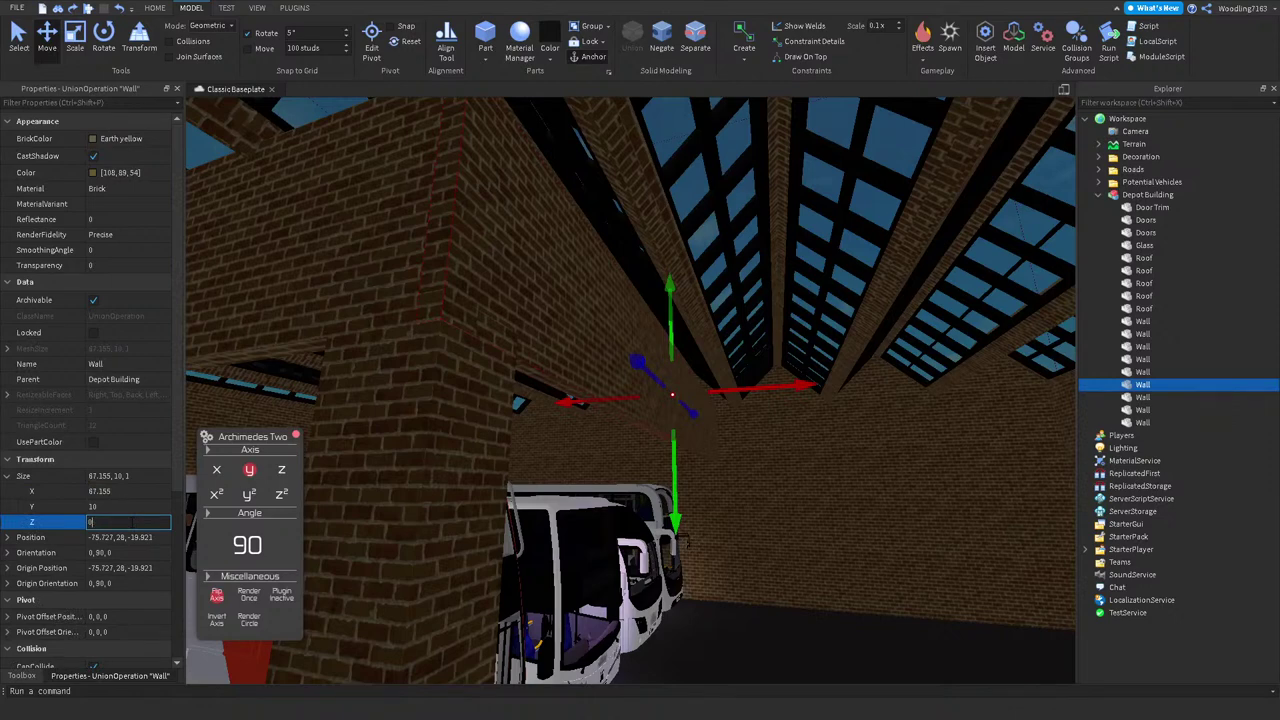
pyautogui.click(131, 522)
pyautogui.write('0.99')
pyautogui.press('Return')
pyautogui.moveTo(400, 428); pyautogui.dragTo(423, 421, button='right')
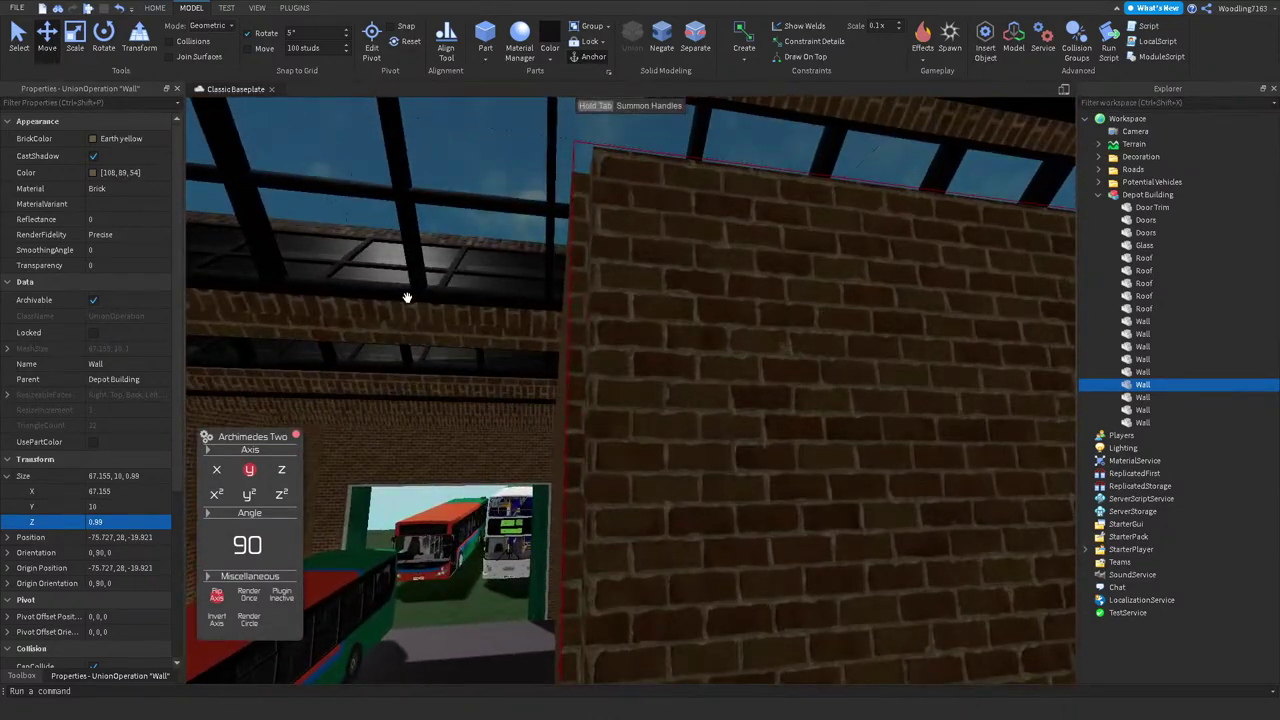
pyautogui.write('1')
pyautogui.press('Return')
# Step: Separate the interior wall union, set its part's Z size to 0.99, union it again and rename it Wall
pyautogui.click(696, 40)
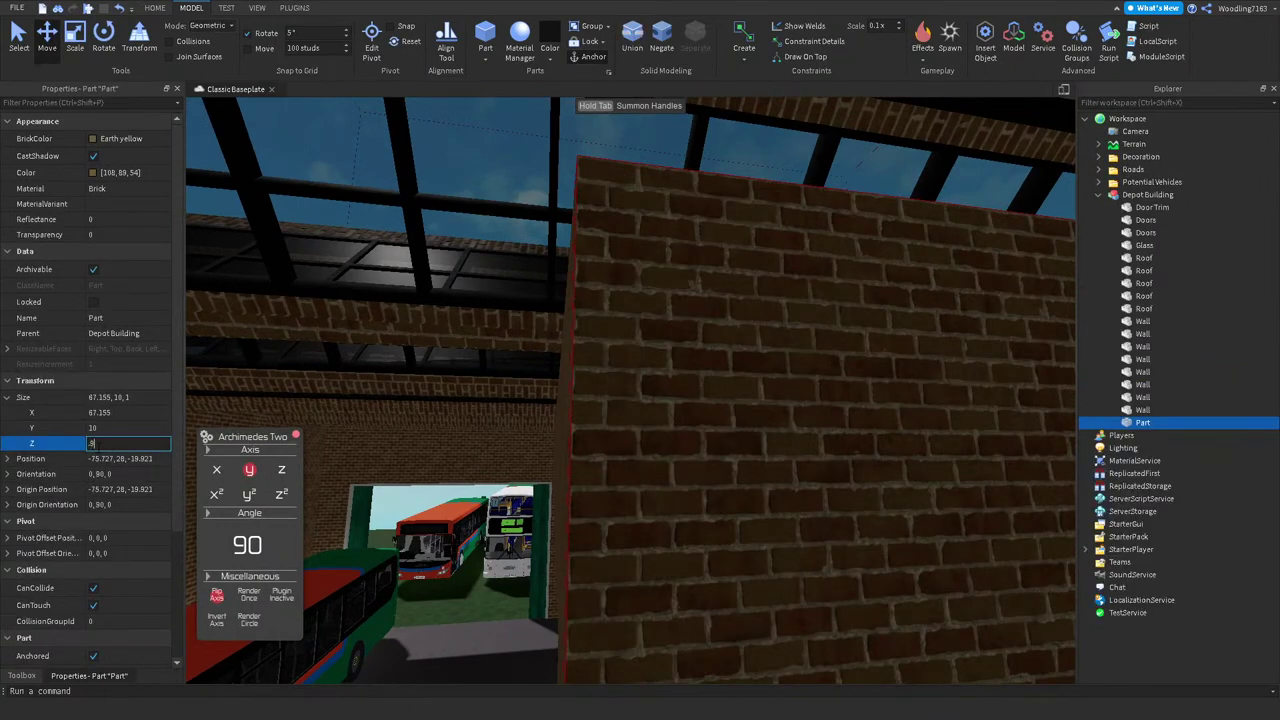
pyautogui.click(630, 42)
pyautogui.click(112, 356)
pyautogui.write('Wall')
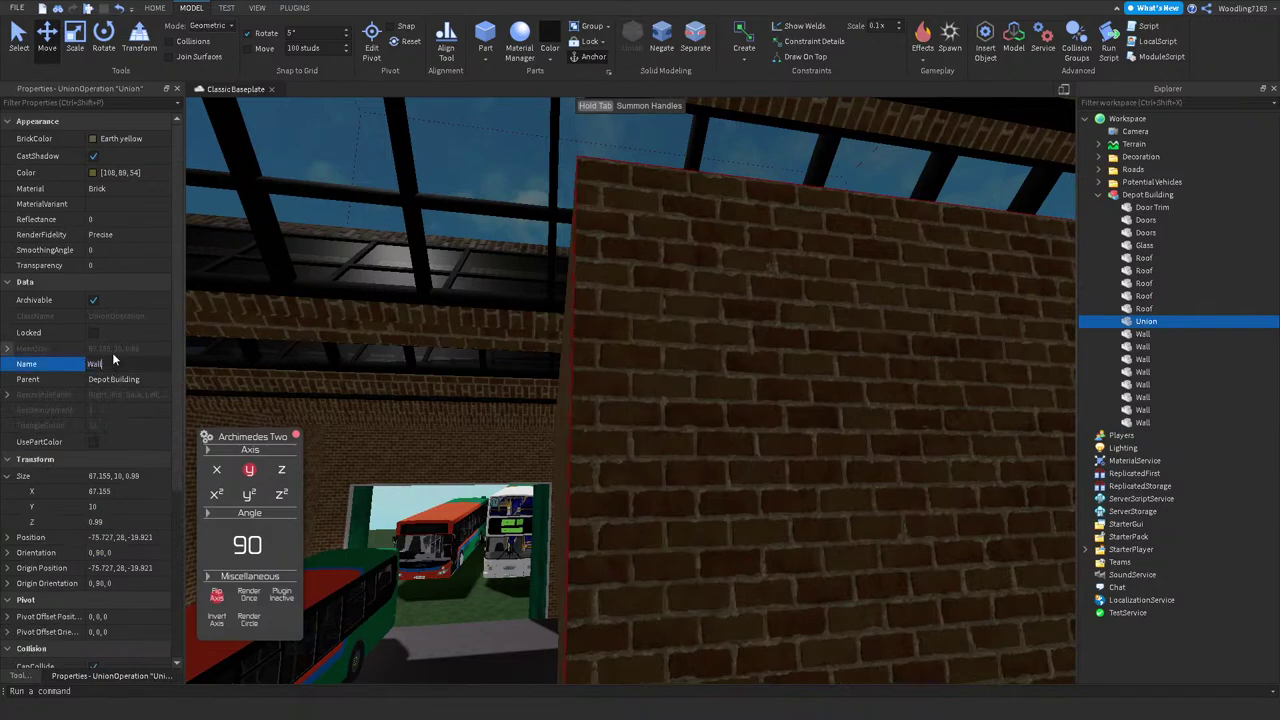
pyautogui.press('Return')
pyautogui.press('f')
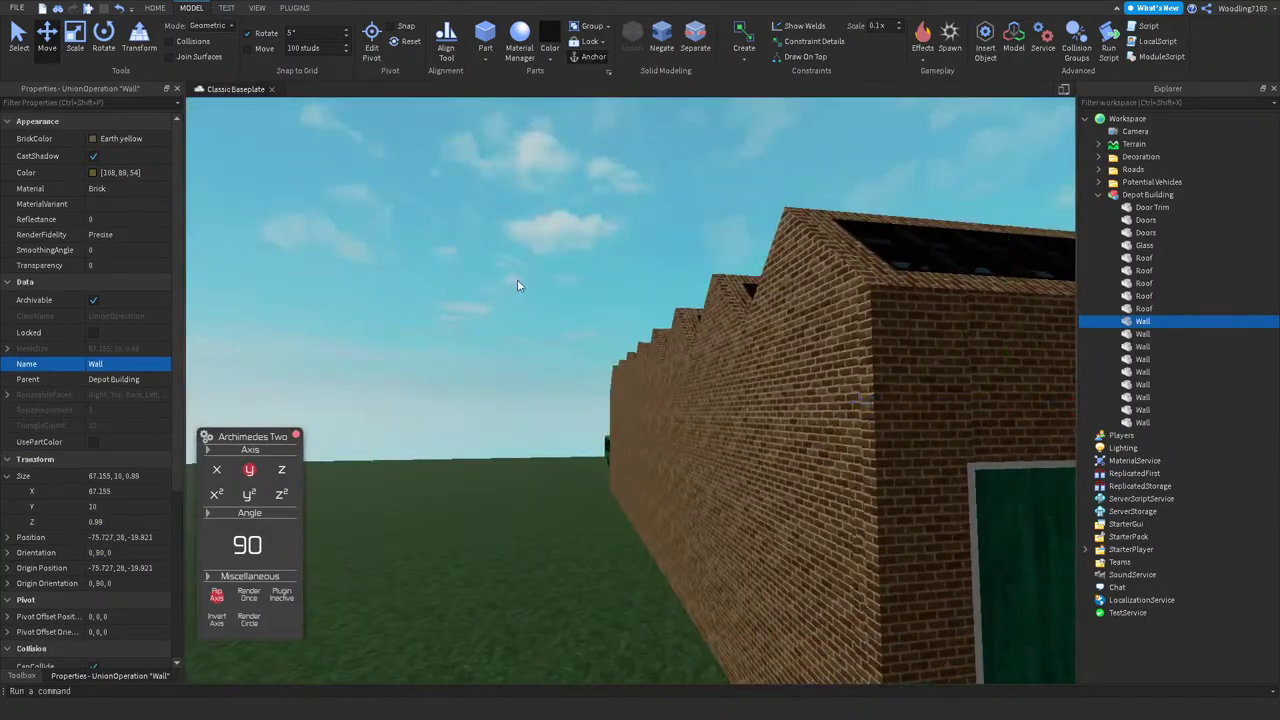
# Step: Inspect the depot's exterior, its interior walls and the buses parked inside and beside the building
pyautogui.click(517, 285)
pyautogui.press('w')
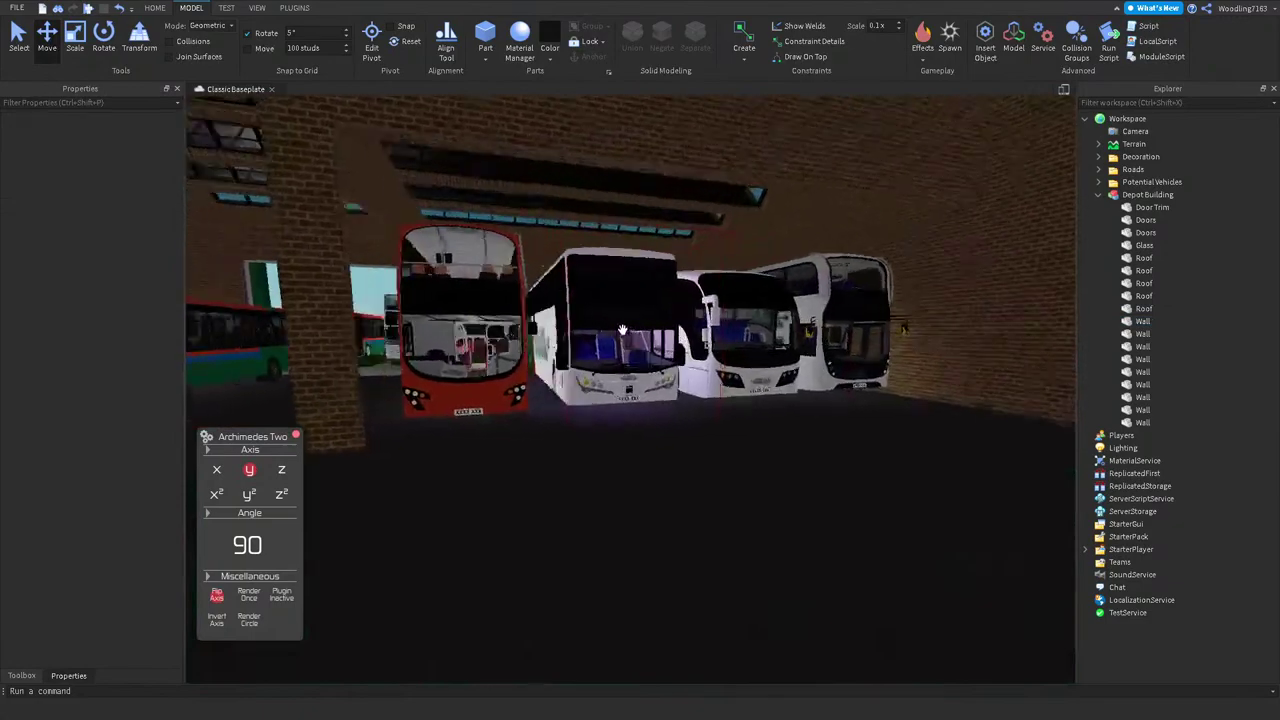
pyautogui.moveTo(622, 330); pyautogui.dragTo(706, 234, button='right')
pyautogui.press('w')
pyautogui.press('s')
pyautogui.press('w')
pyautogui.press('w')
pyautogui.press('s')
pyautogui.press('s')
pyautogui.press('w')
# Step: Start a play test beside the Travel Woodville double-decker, drive it to the forecourt bus stop and open its doors
pyautogui.click(155, 7)
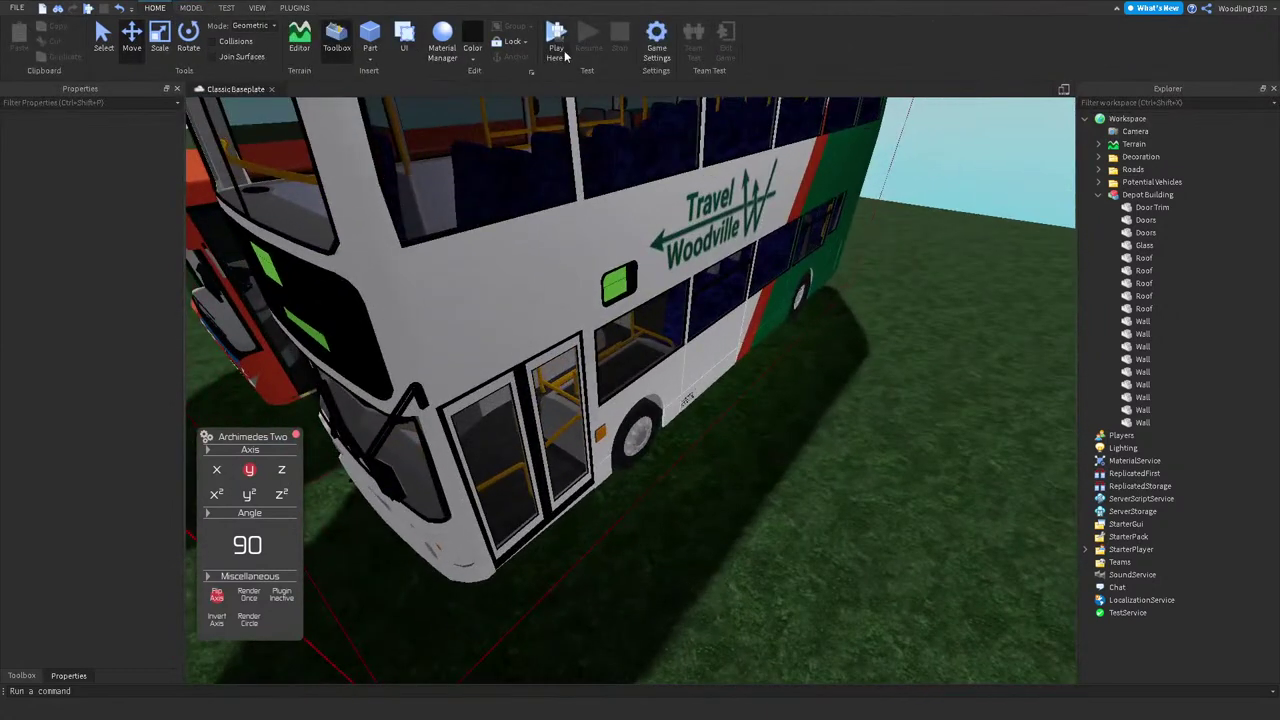
pyautogui.click(550, 38)
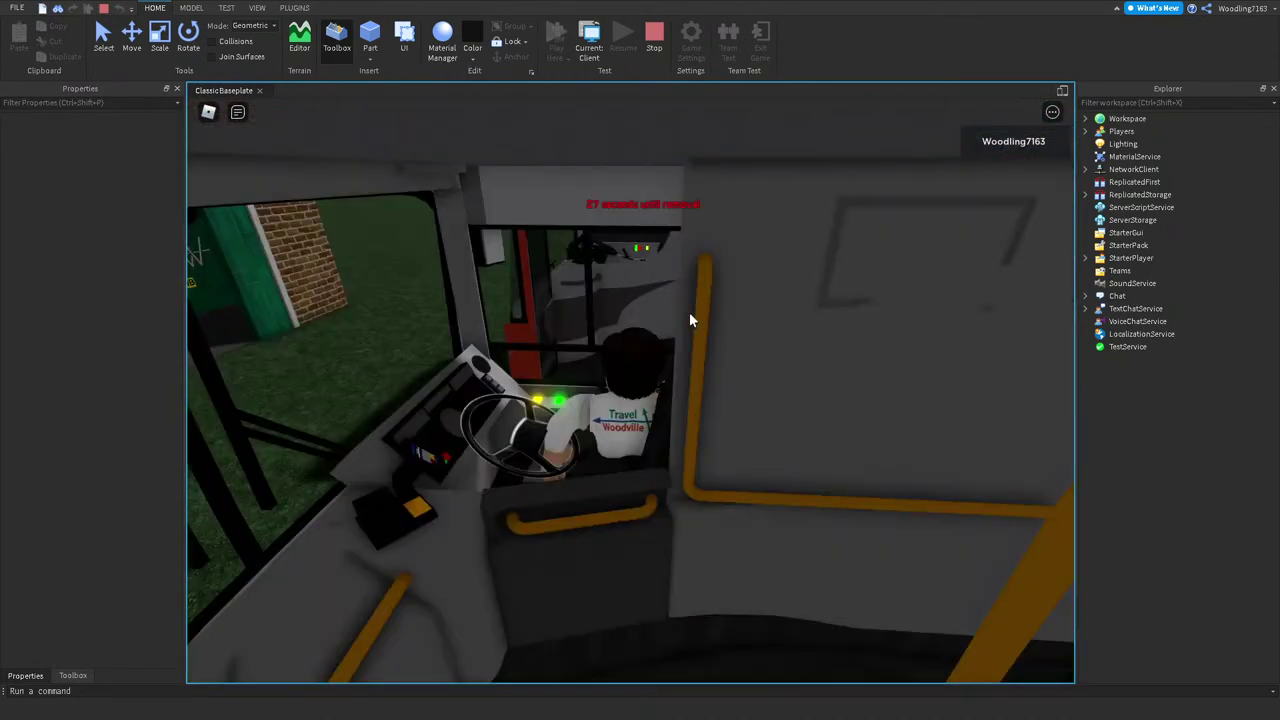
pyautogui.press('w')
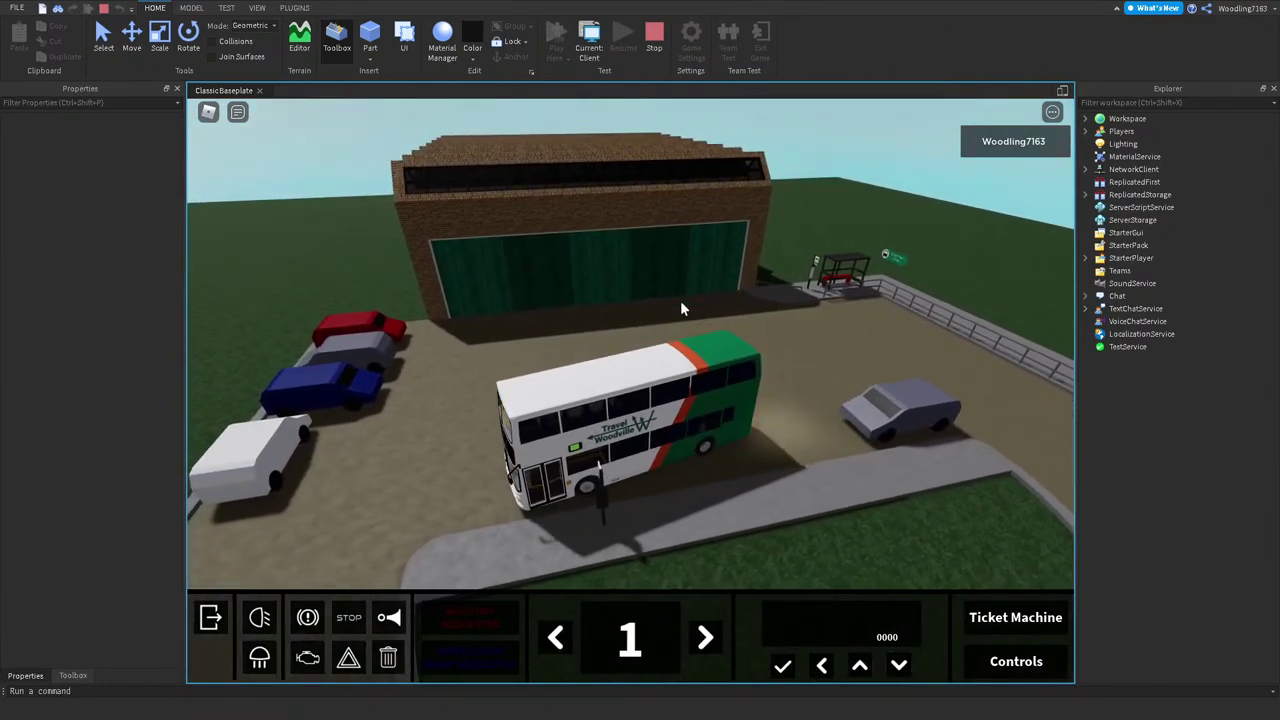
pyautogui.press('p')
pyautogui.press('e')
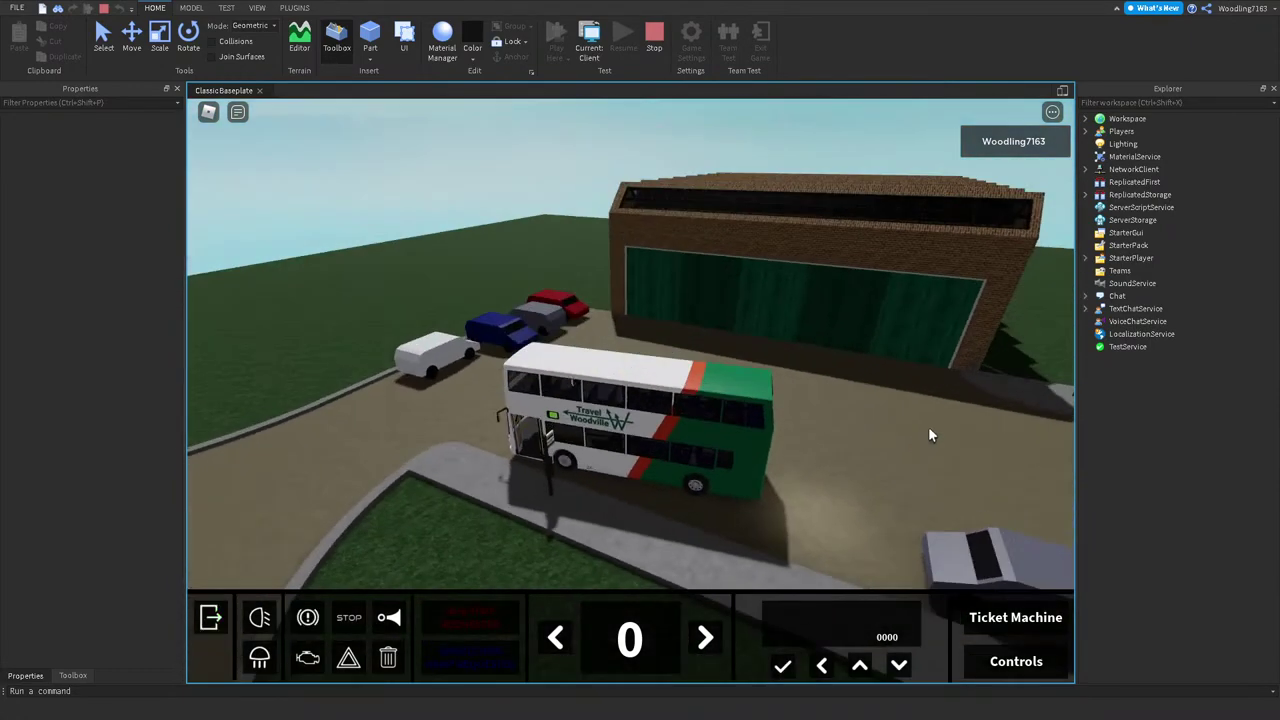
# Step: Drive the double-decker from the bus stop past the parked cars and out onto the main road
pyautogui.press('w')
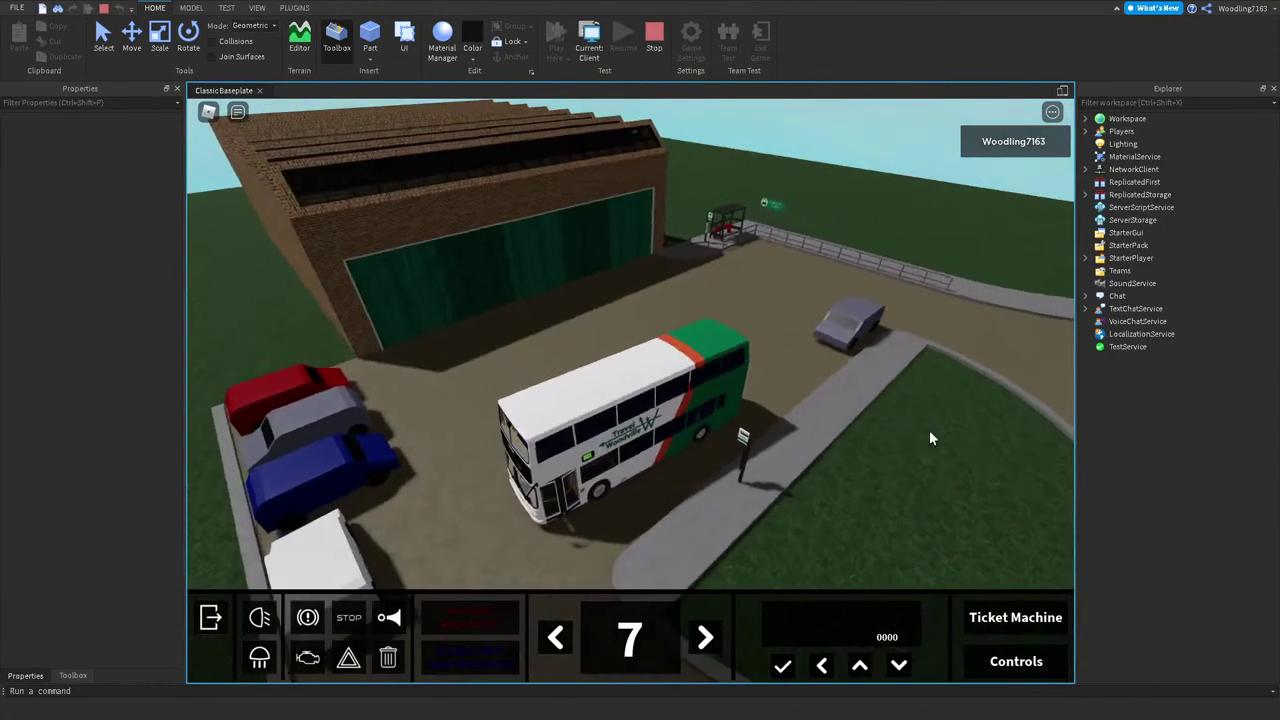
pyautogui.press('w')
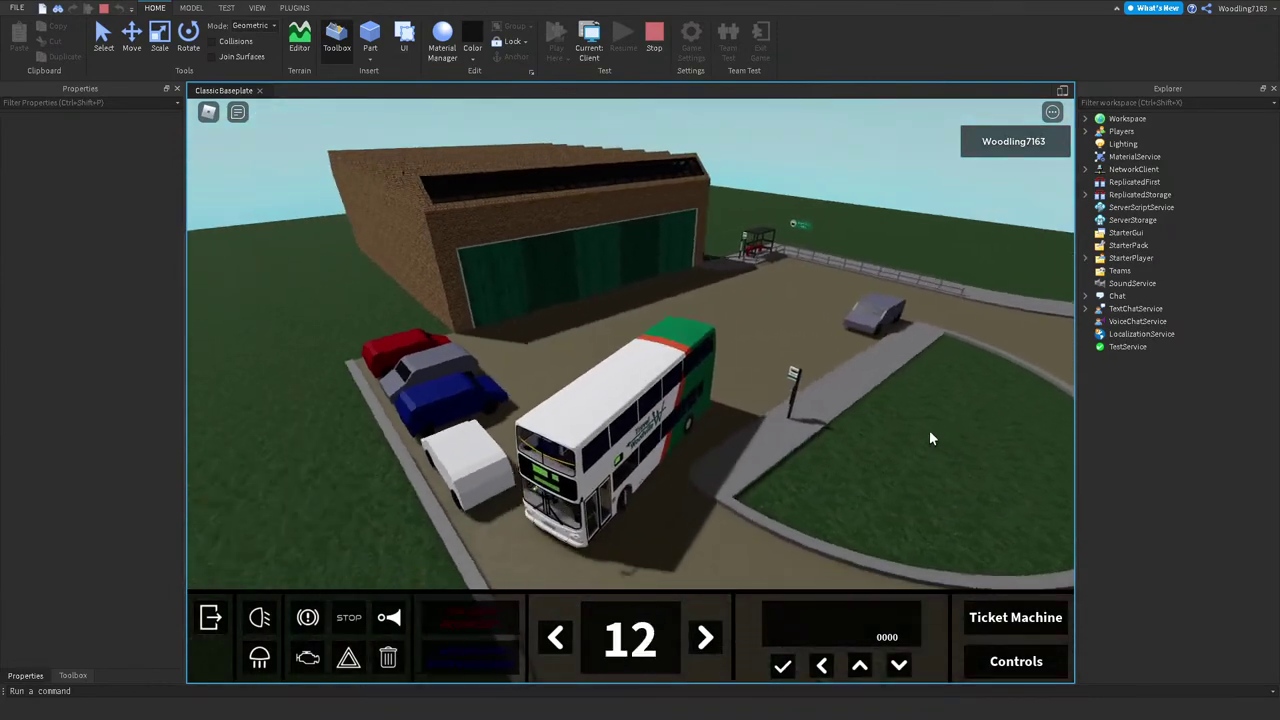
pyautogui.press('w')
pyautogui.press('d')
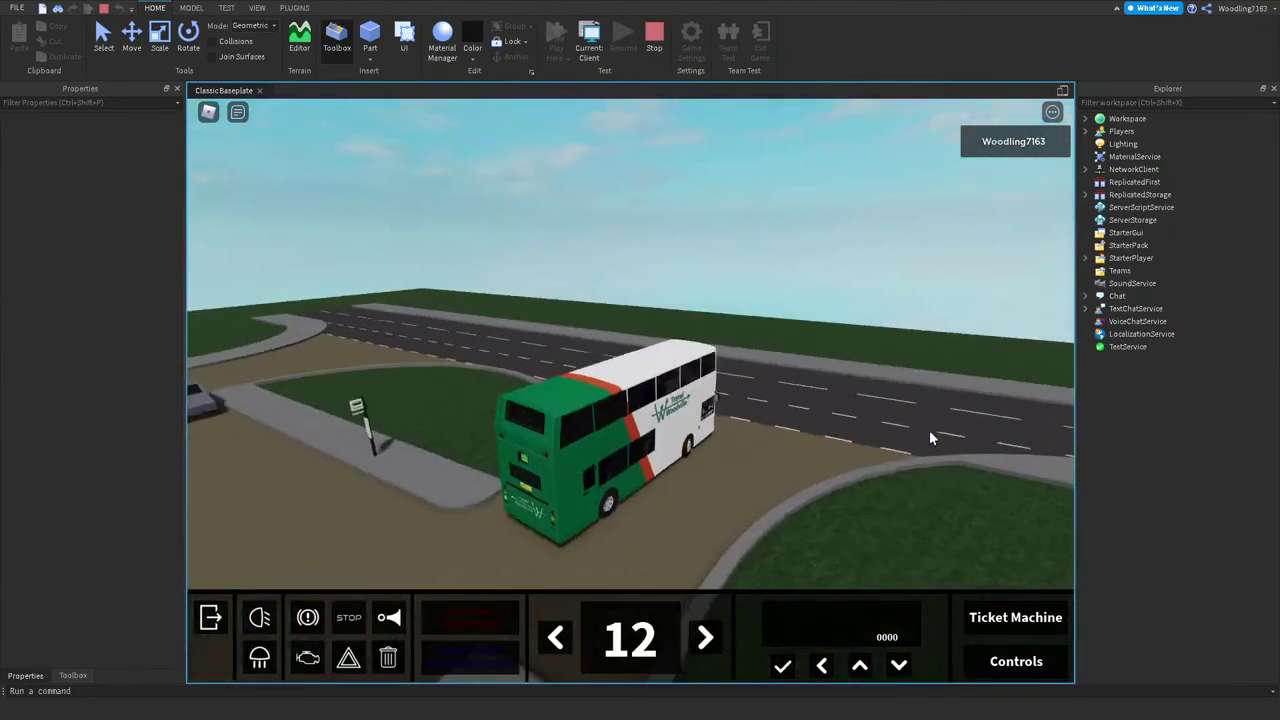
pyautogui.press('w')
pyautogui.press('d')
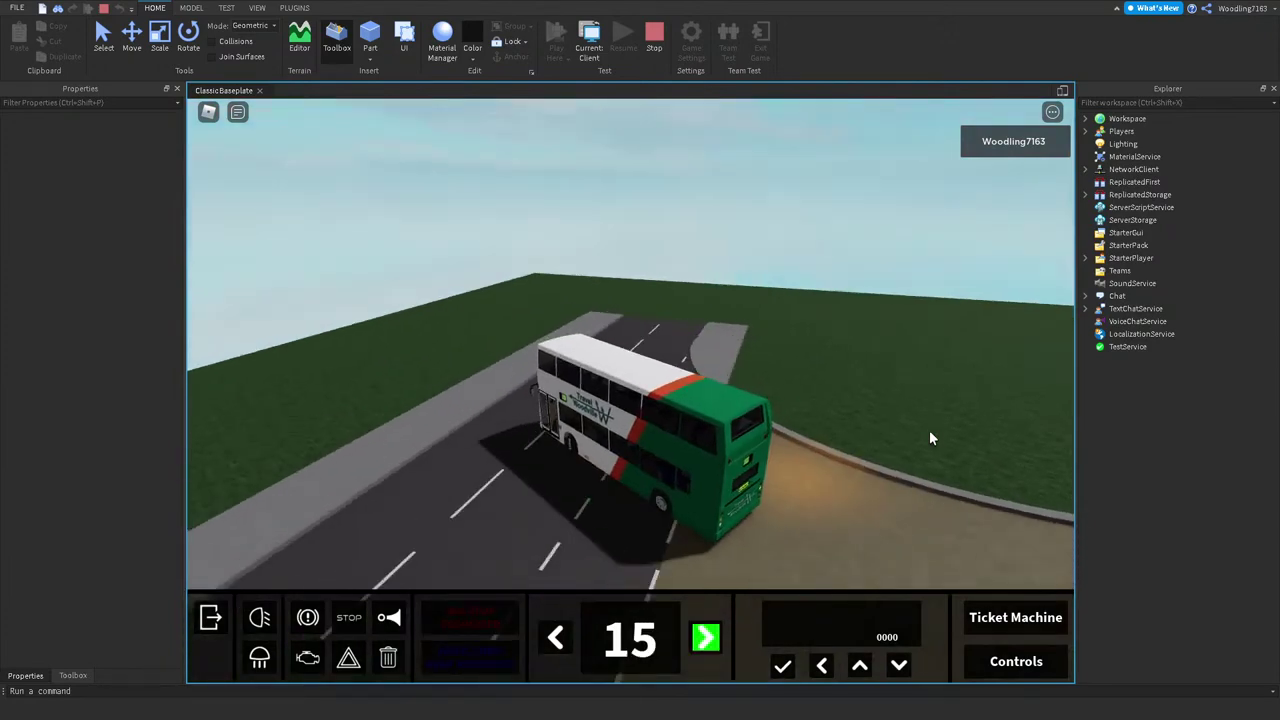
# Step: Drive the bus to the end of the road and turn it around on the grass
pyautogui.press('w')
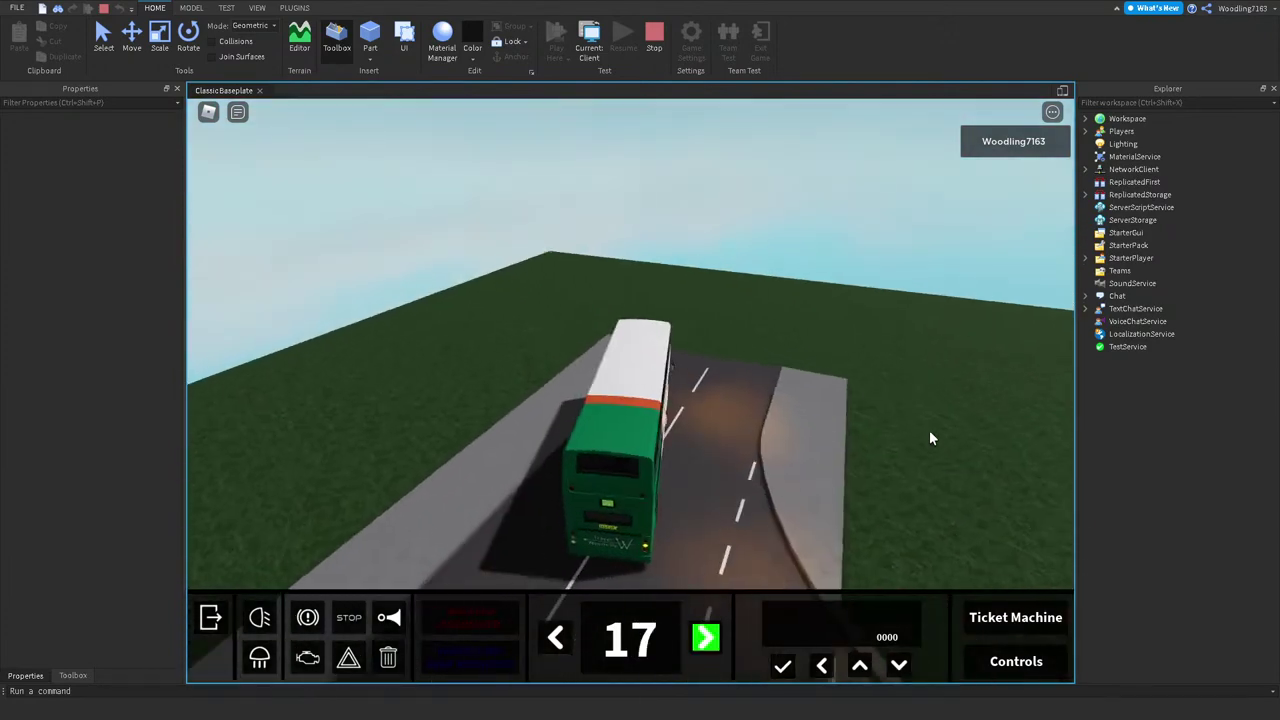
pyautogui.press('w')
pyautogui.press('a')
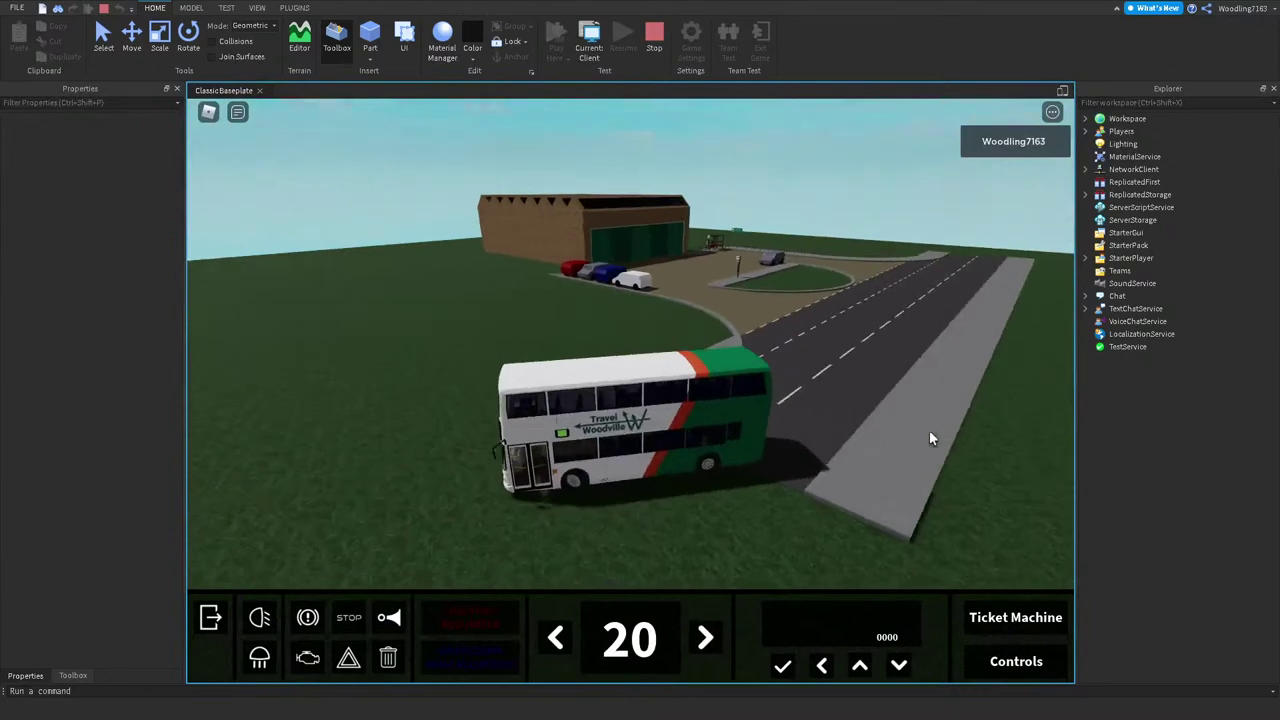
pyautogui.press('a')
pyautogui.press('s')
pyautogui.press('s')
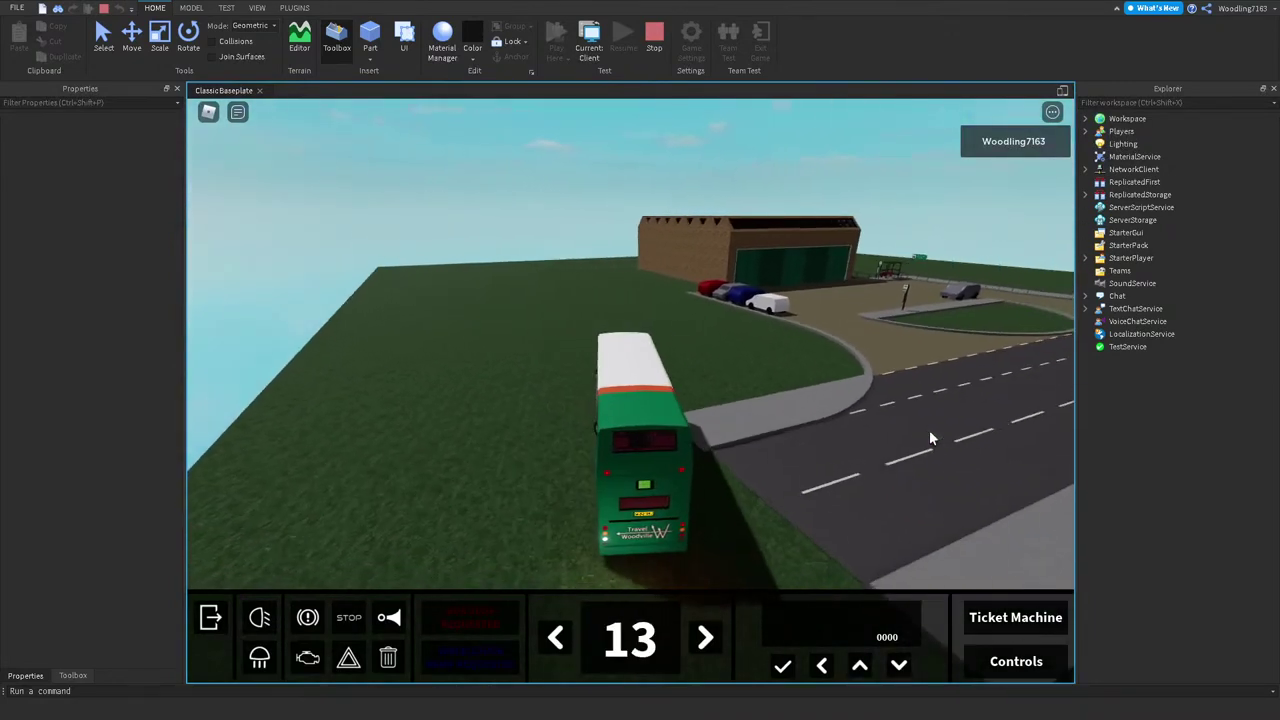
pyautogui.press('w')
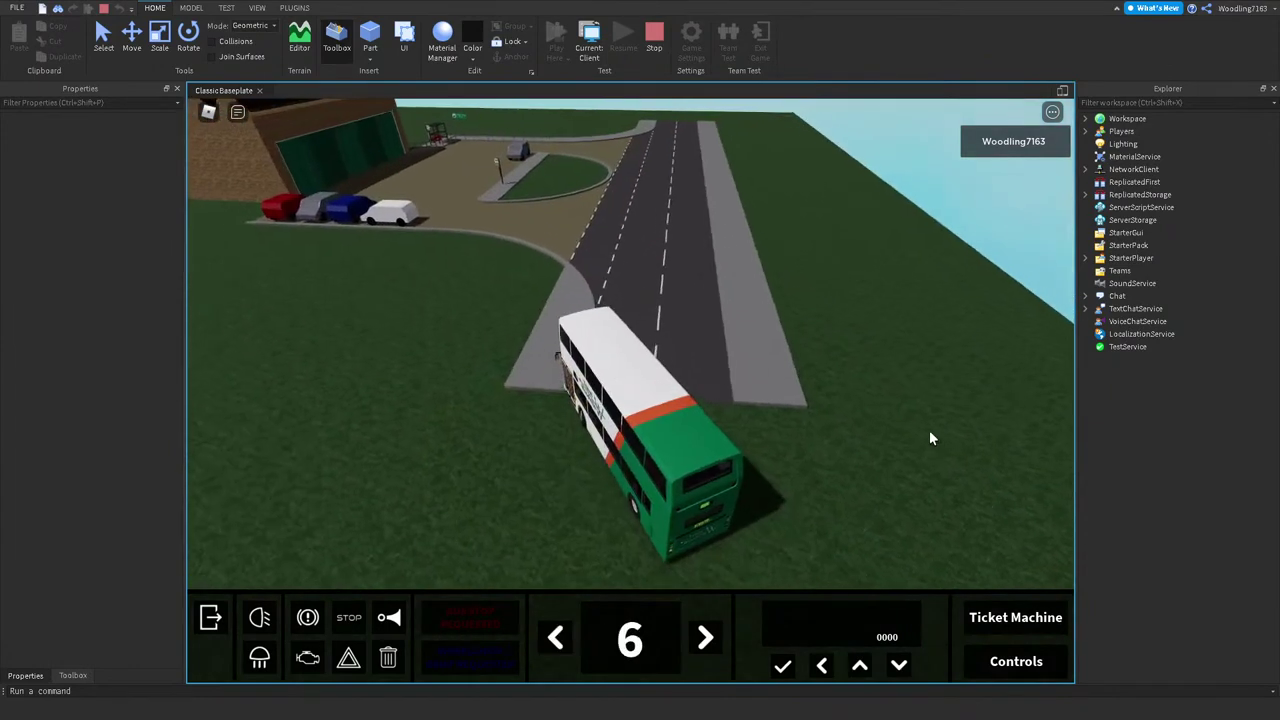
# Step: Drive the bus back along the road and turn into the depot forecourt towards the green doors
pyautogui.press('w')
pyautogui.press('d')
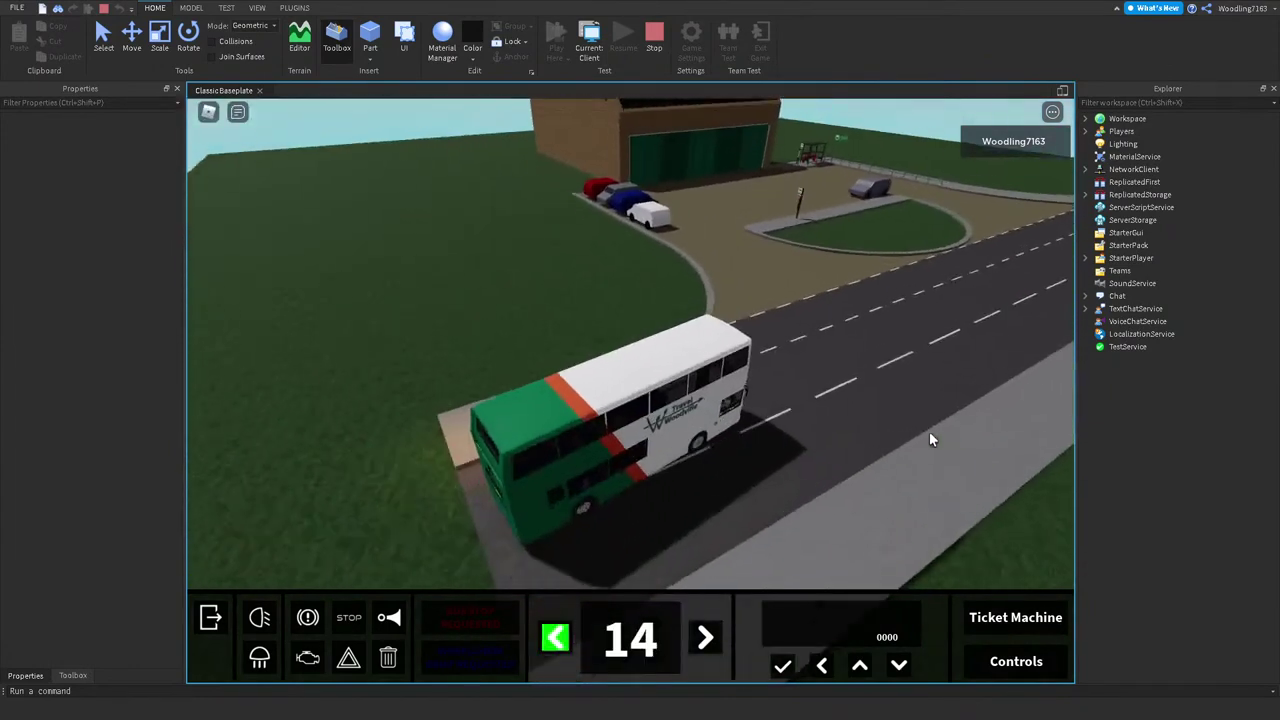
pyautogui.press('w')
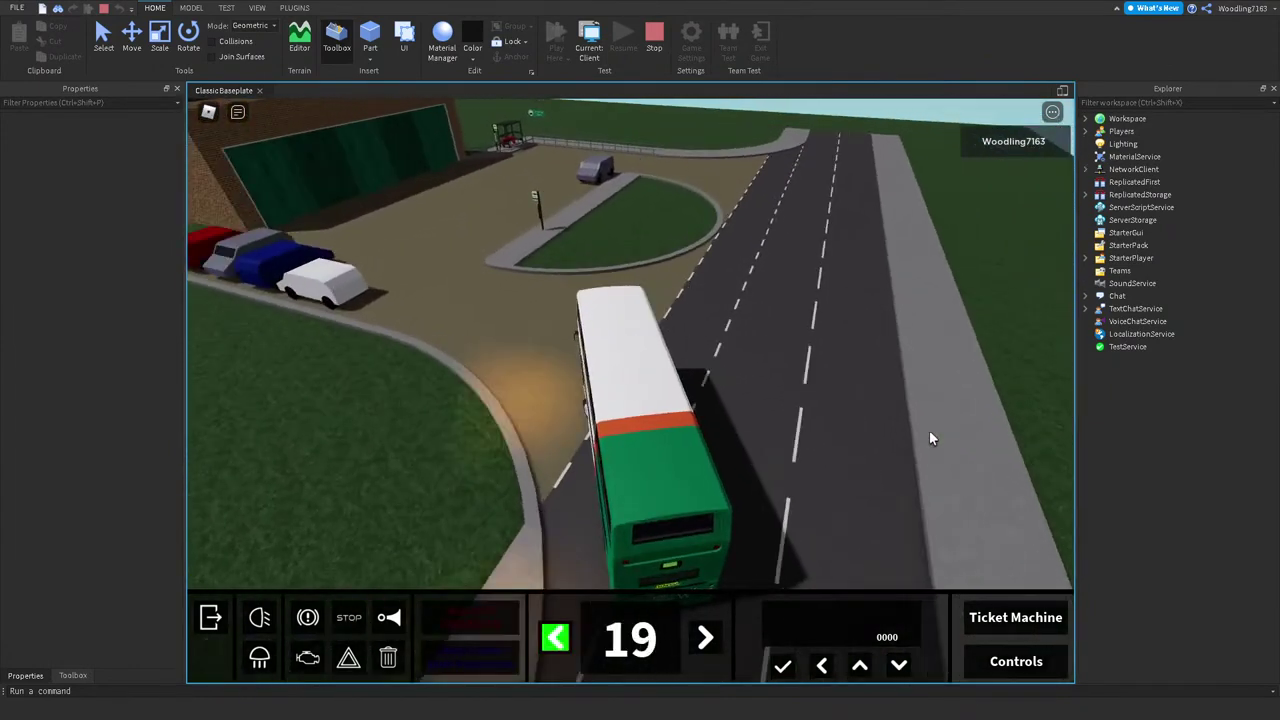
pyautogui.press('w')
pyautogui.press('a')
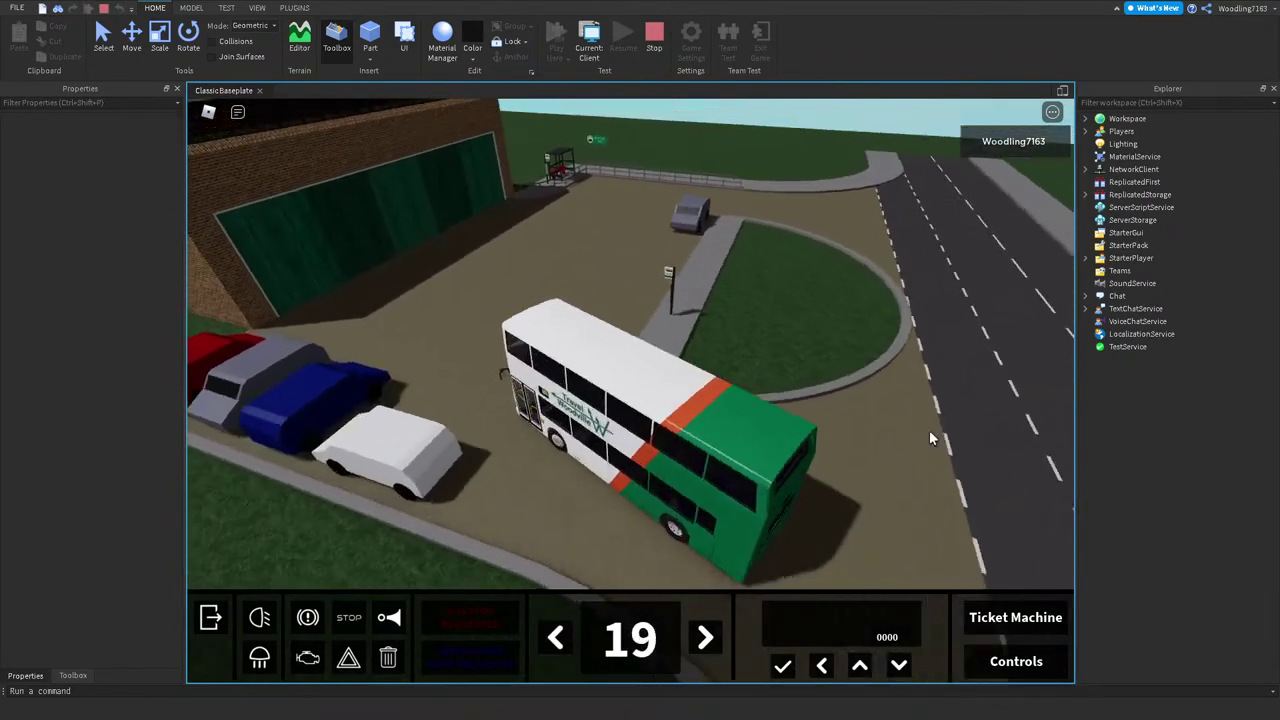
pyautogui.press('a')
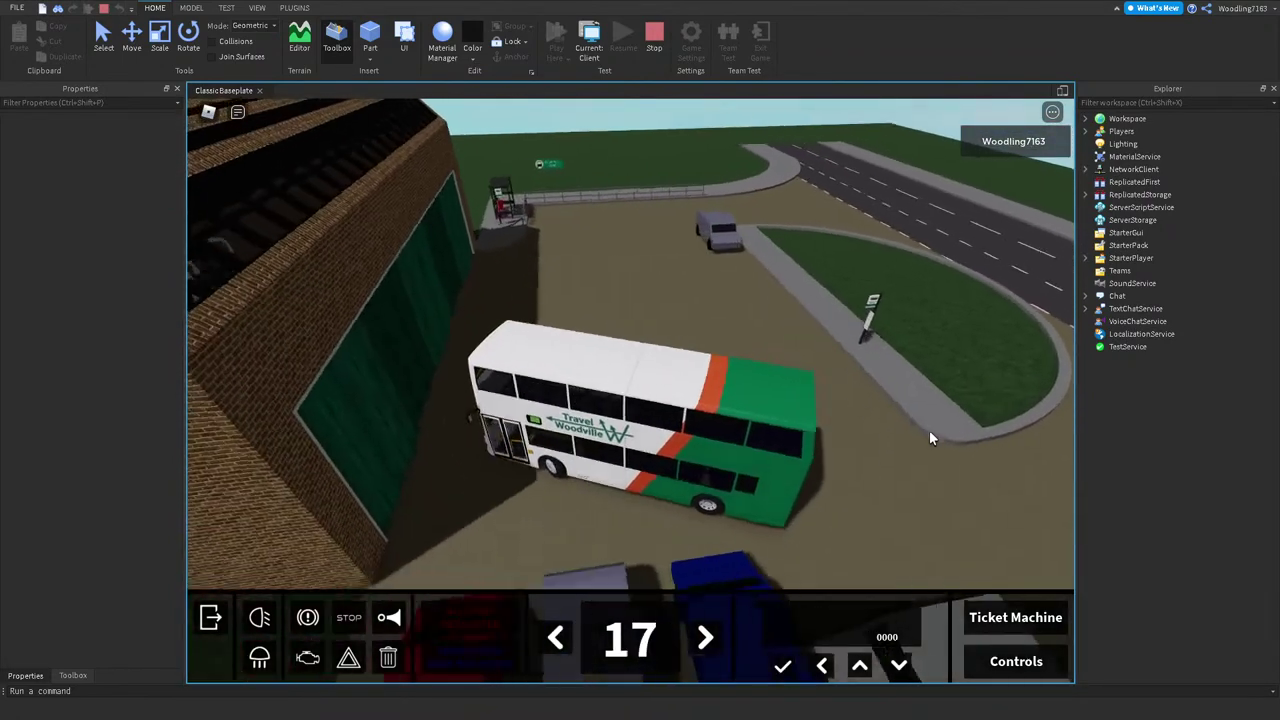